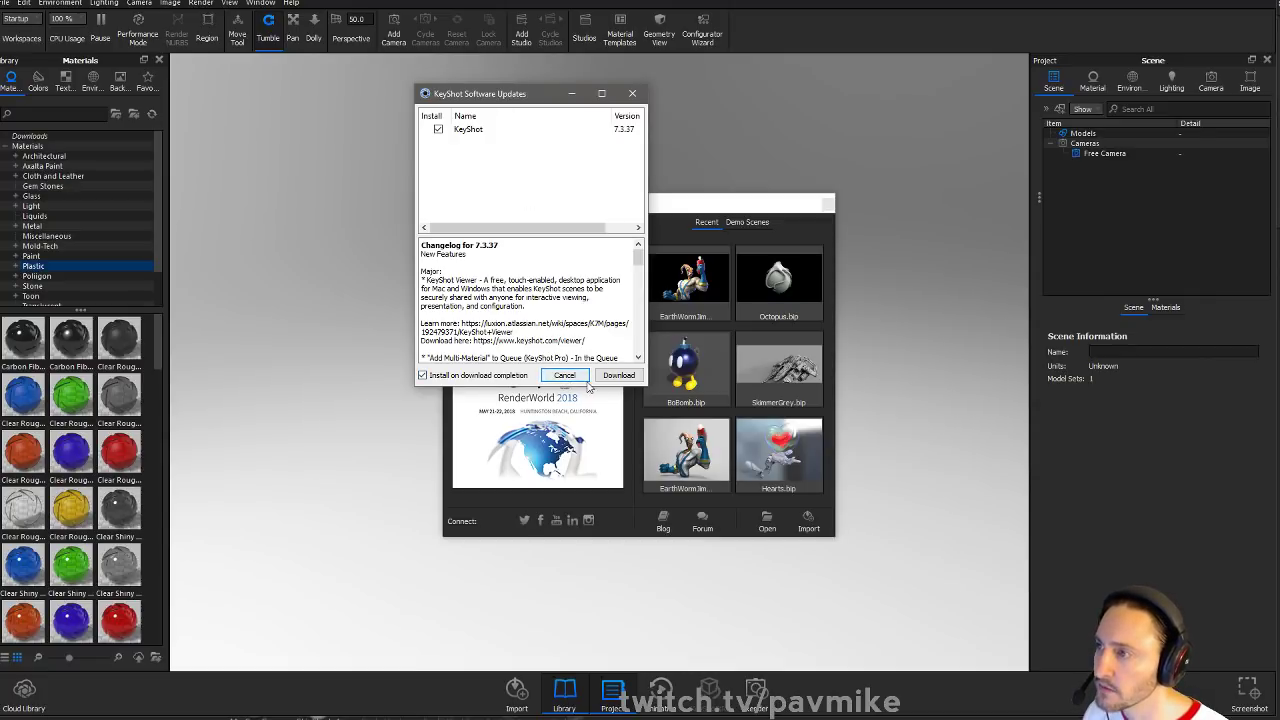
Start downloading the KeyShot 7.3.37 update with installation on completion, and move the updates window off the viewport
{"action": "left_click", "coordinate": [618, 375]}
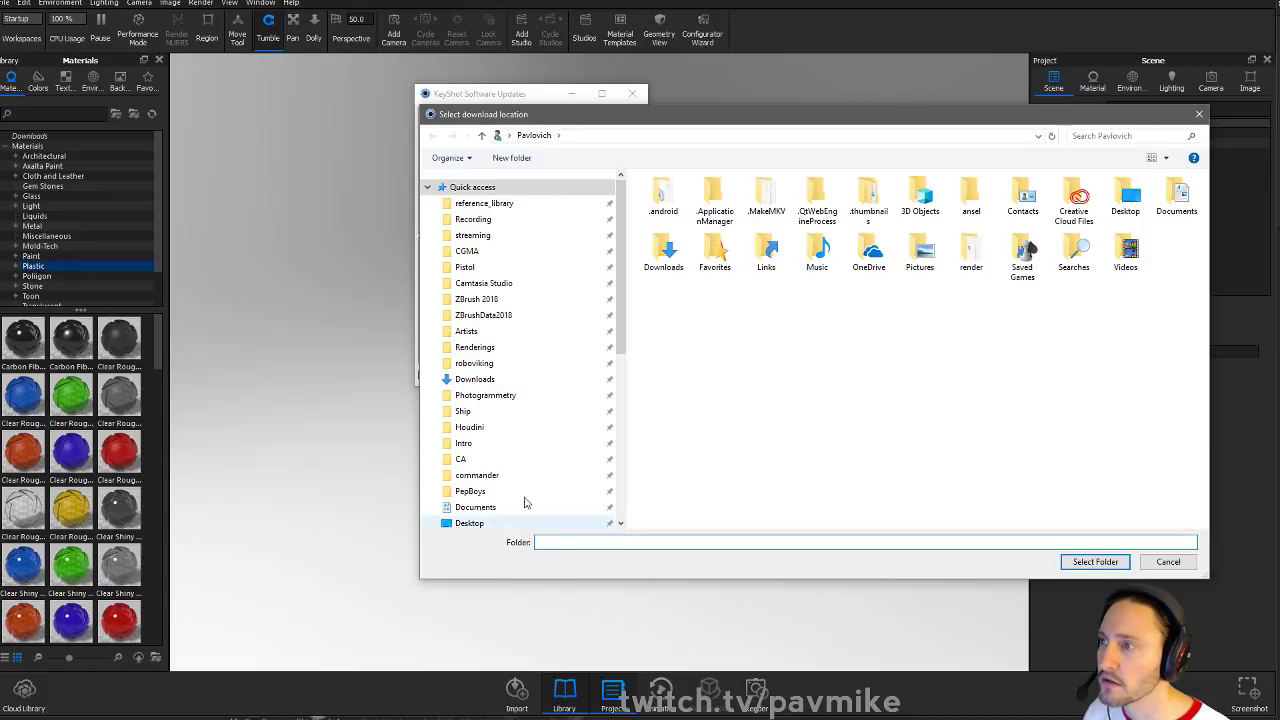
{"action": "left_click_drag", "start_coordinate": [718, 121], "coordinate": [718, 719]}
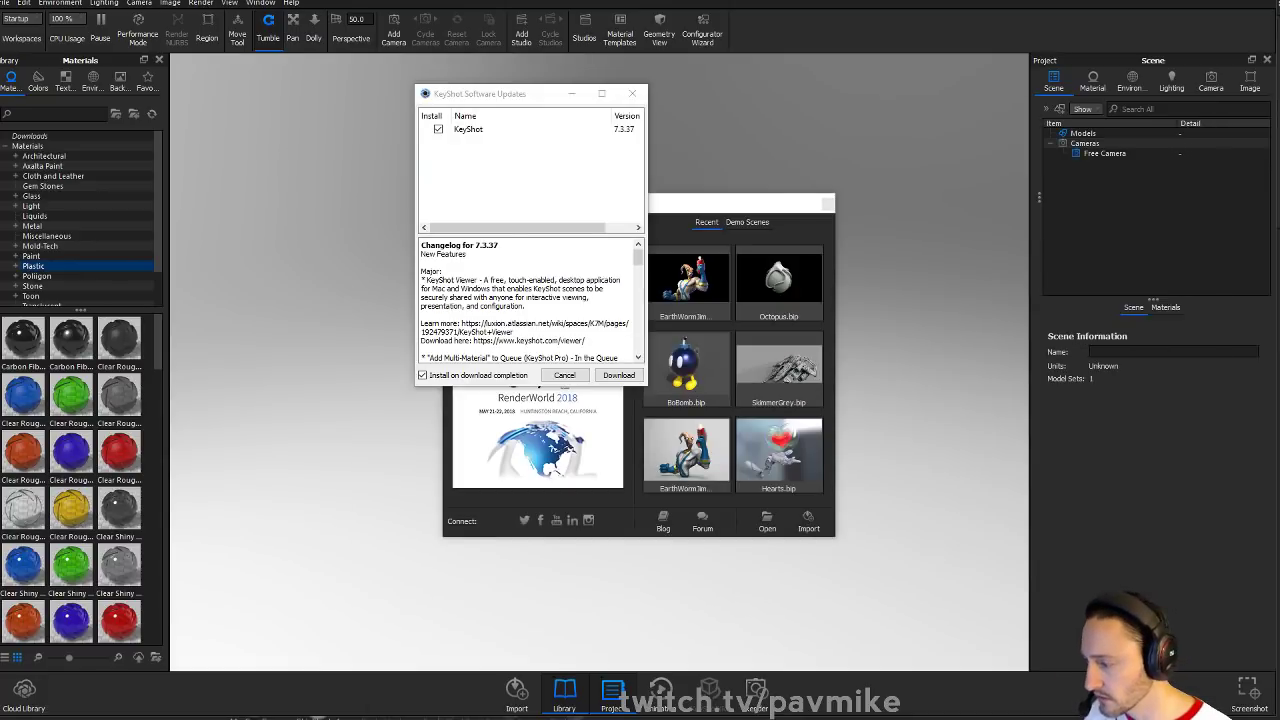
{"action": "key", "text": "Return"}
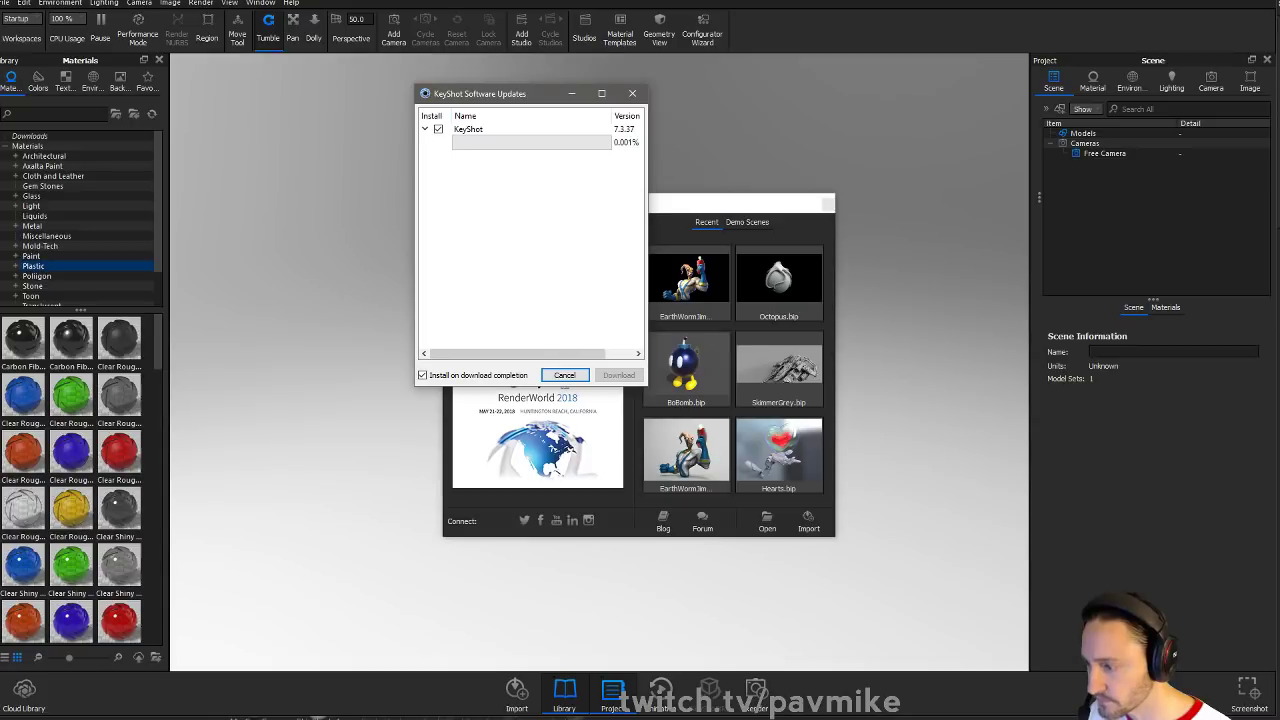
{"action": "left_click_drag", "start_coordinate": [488, 95], "coordinate": [0, 140]}
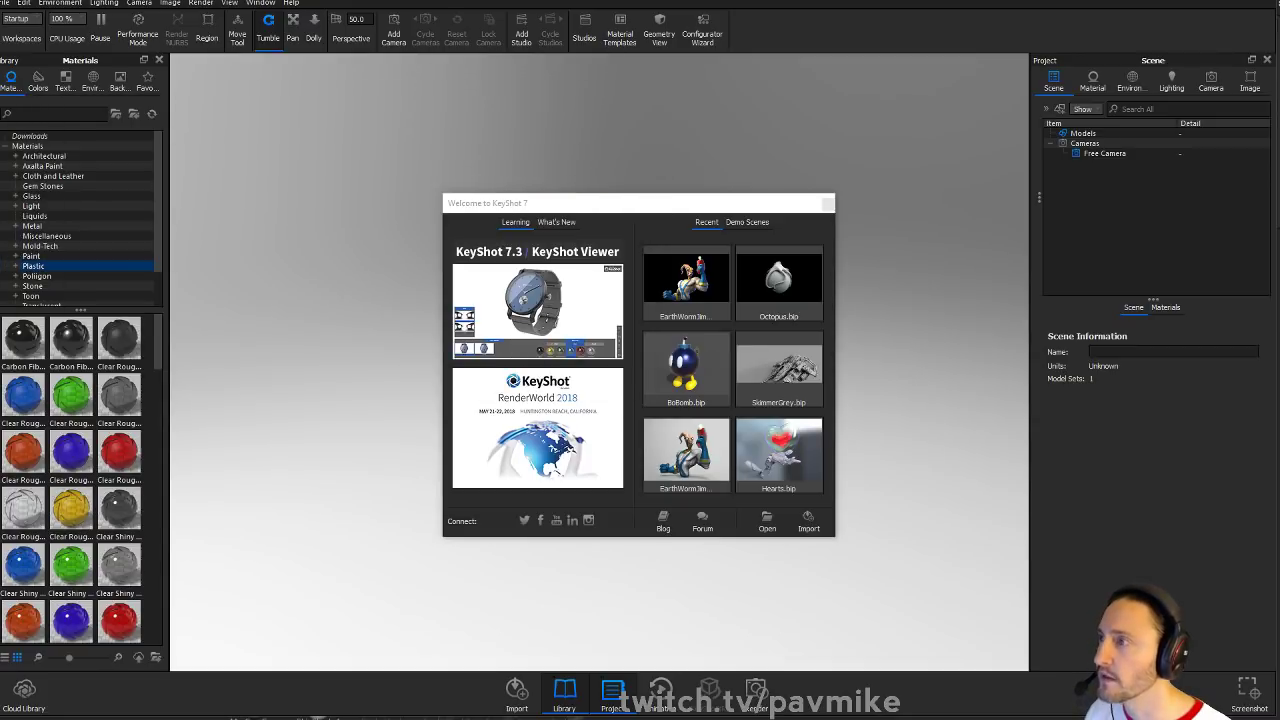
Open the recent scene Octopus.bip and show the project settings beside the viewport
{"action": "left_click", "coordinate": [774, 296]}
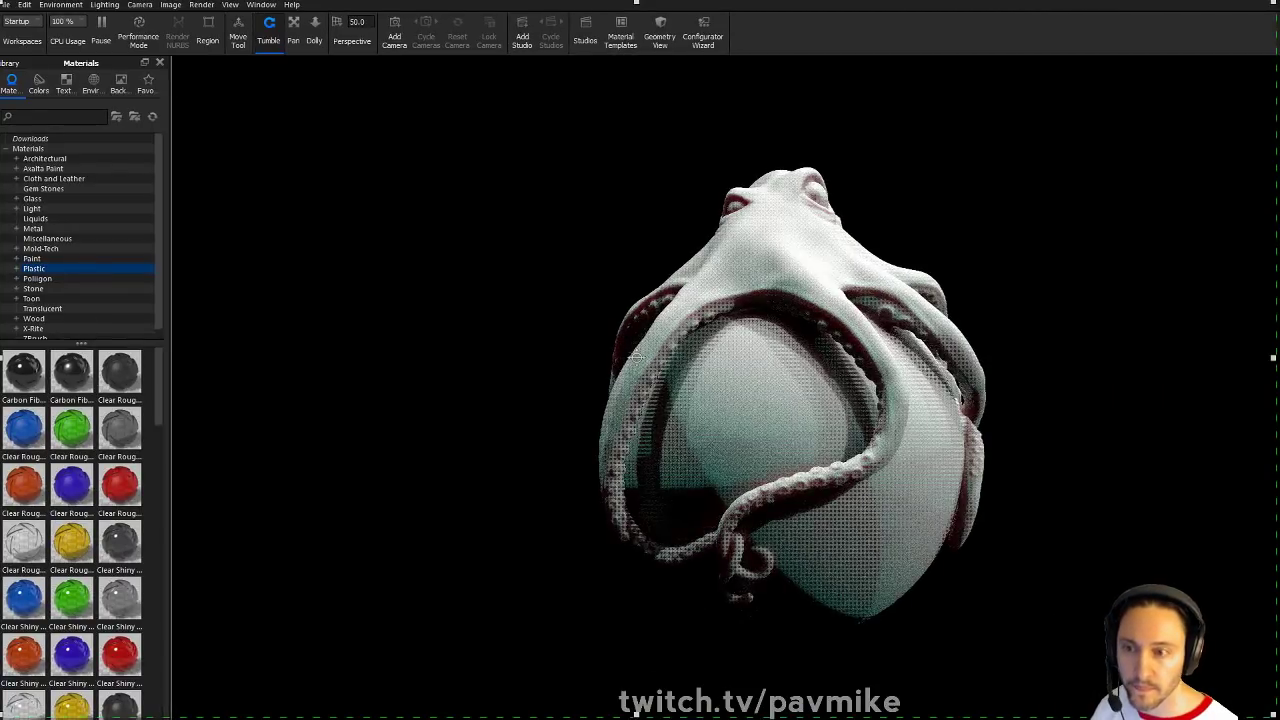
{"action": "key", "text": "space"}
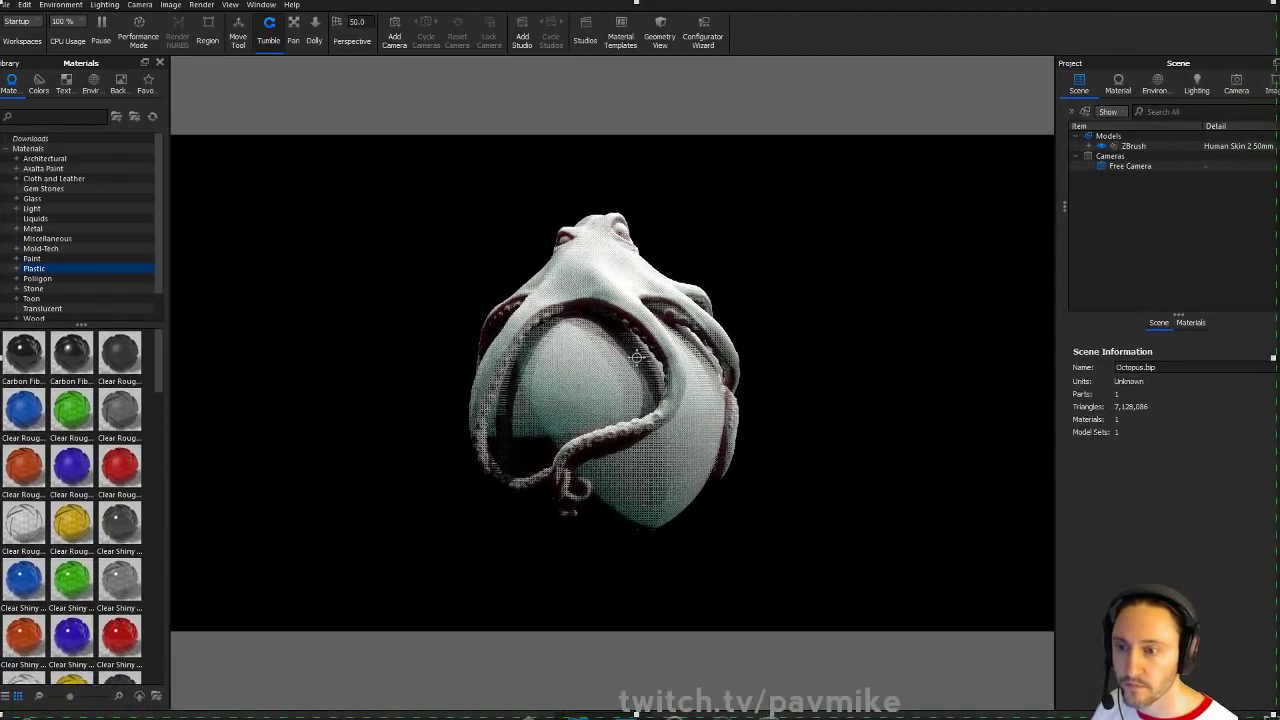
{"action": "mouse_move", "coordinate": [1279, 719]}
{"action": "left_mouse_down"}
{"action": "mouse_move", "coordinate": [1259, 585]}
{"action": "mouse_move", "coordinate": [1273, 716]}
{"action": "left_mouse_up"}
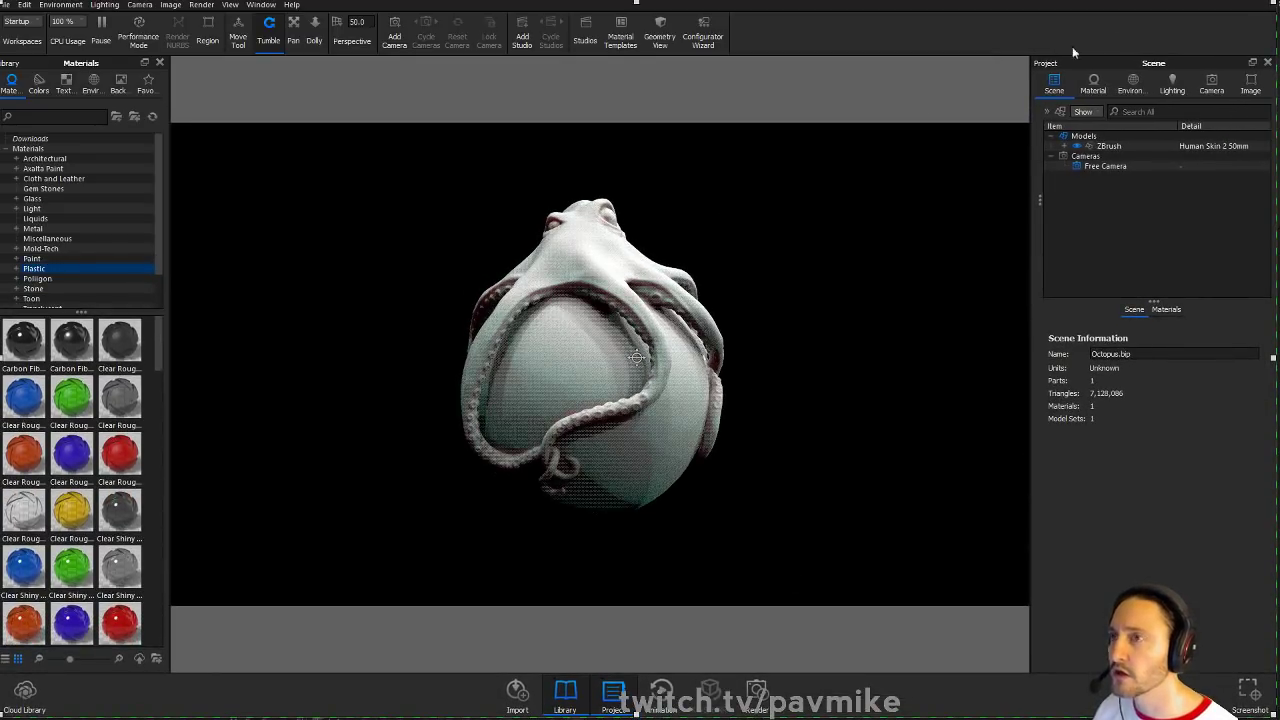
Open the properties of the octopus's Human Skin 2 50mm material
{"action": "left_click_drag", "start_coordinate": [743, 273], "coordinate": [692, 304]}
{"action": "double_click", "coordinate": [685, 308]}
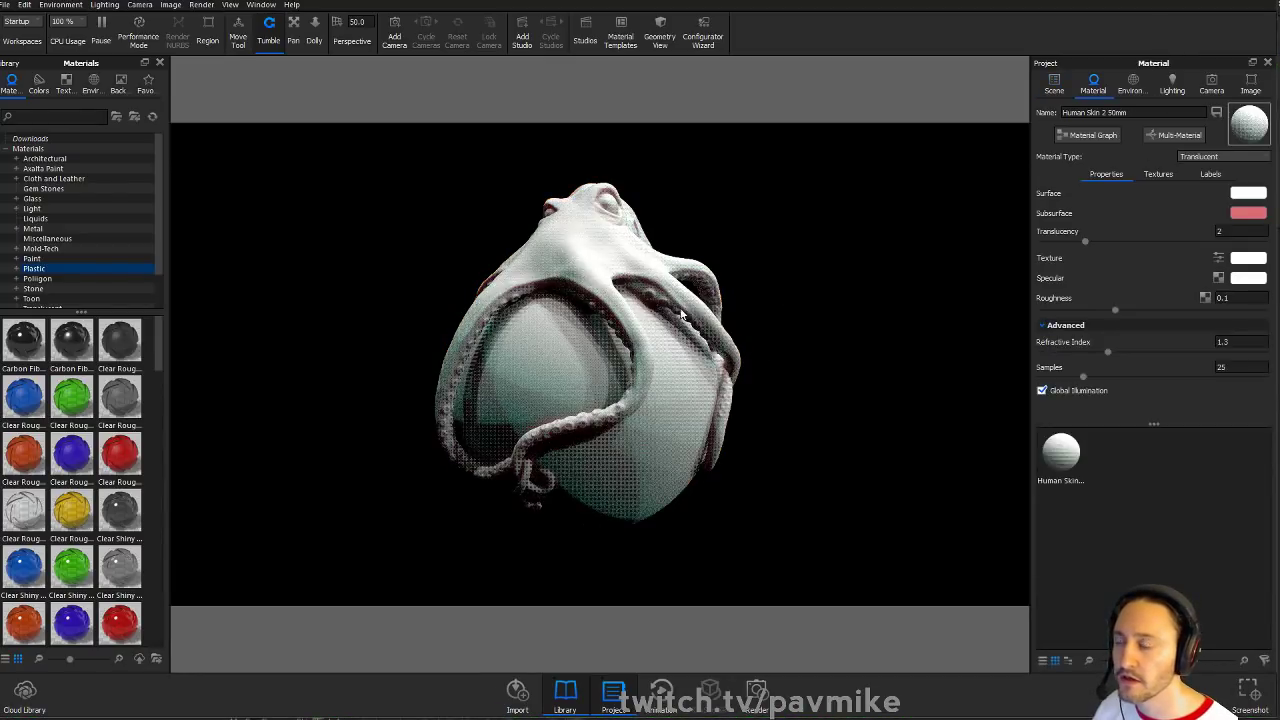
{"action": "left_click_drag", "start_coordinate": [824, 301], "coordinate": [774, 306]}
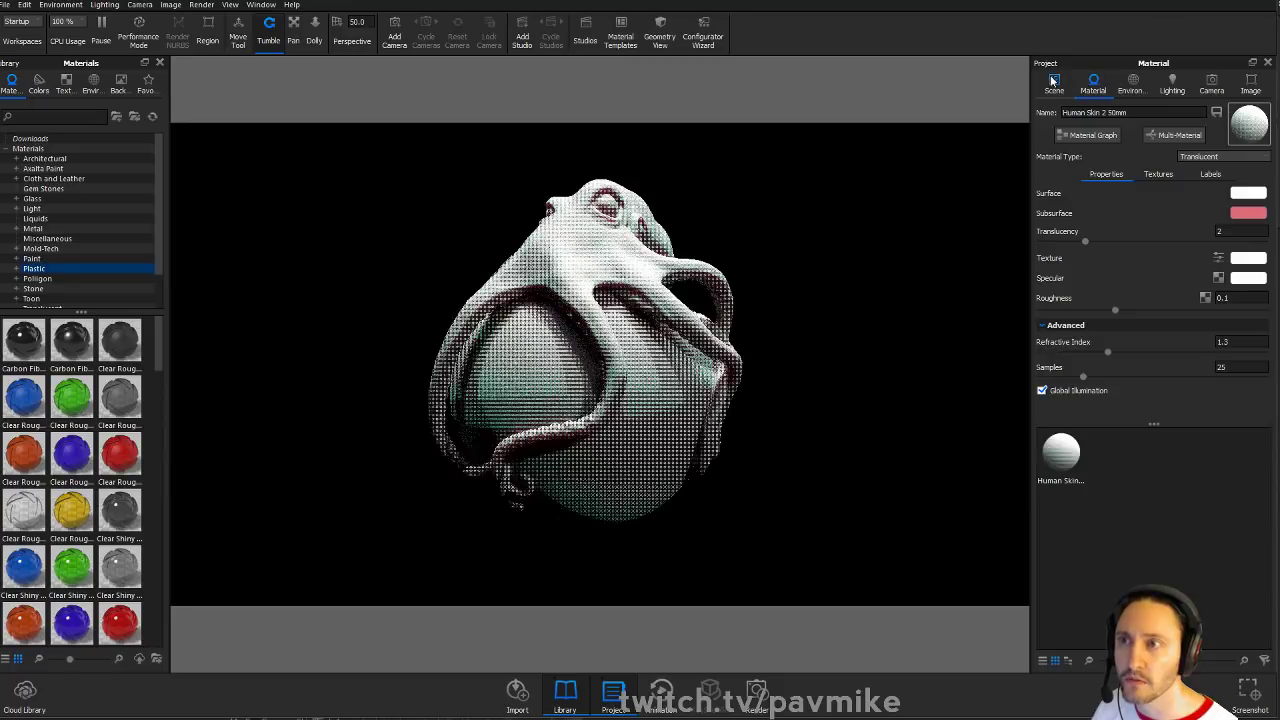
Select the octopus mesh ZBrush_0_Blank beneath the ZBrush turntable in the scene tree
{"action": "left_click", "coordinate": [1055, 84]}
{"action": "left_click", "coordinate": [1150, 157]}
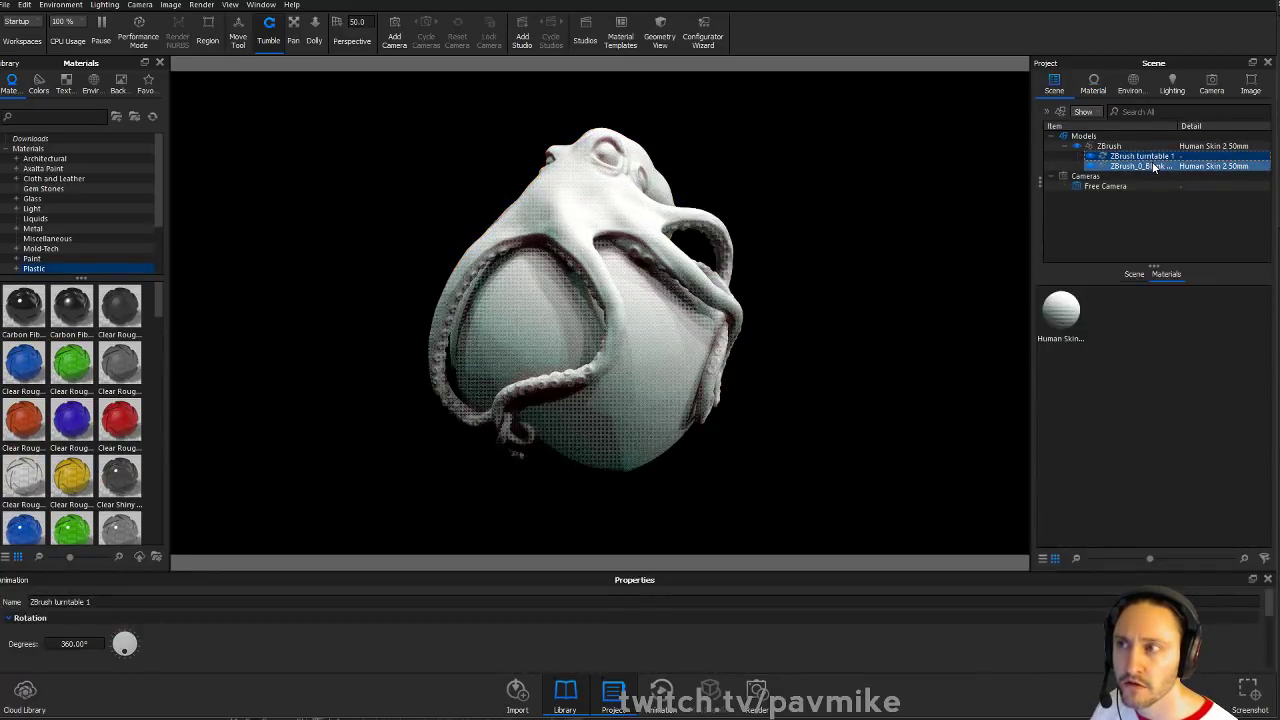
{"action": "left_click", "coordinate": [1155, 168]}
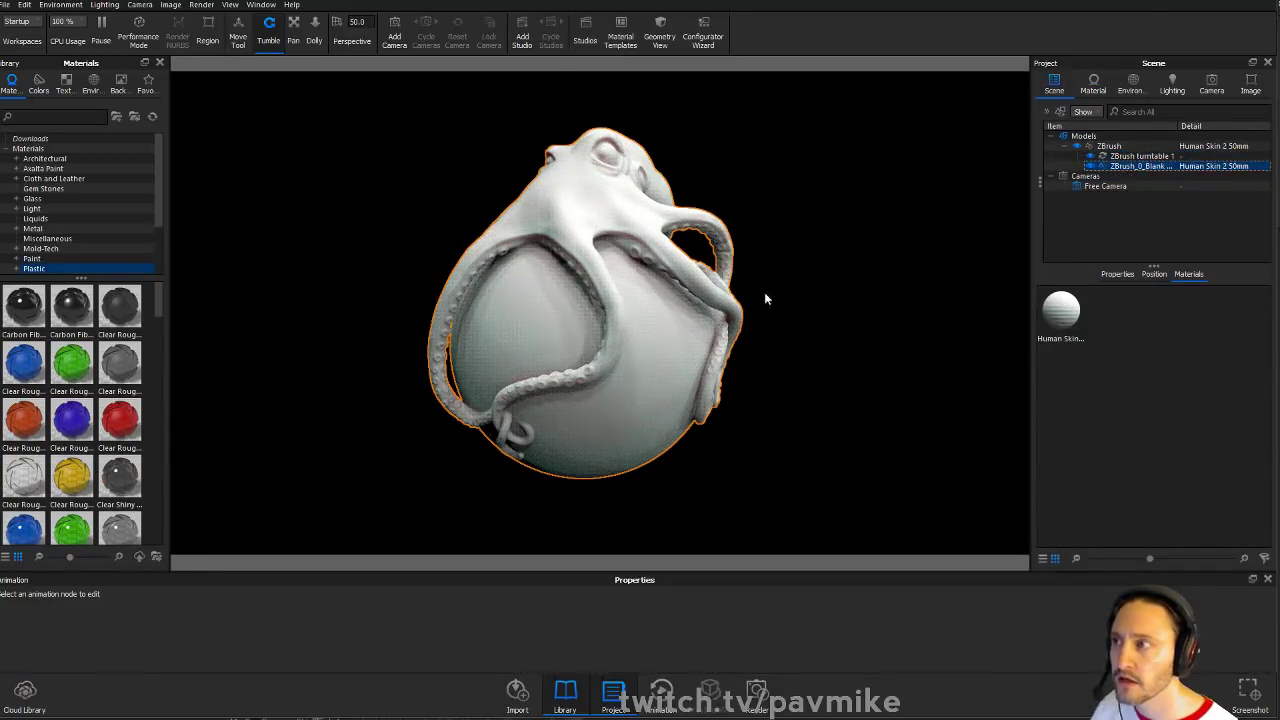
Close the animation properties and move the KeyShot 7 64 bit Setup window off the viewport
{"action": "left_click", "coordinate": [1267, 580]}
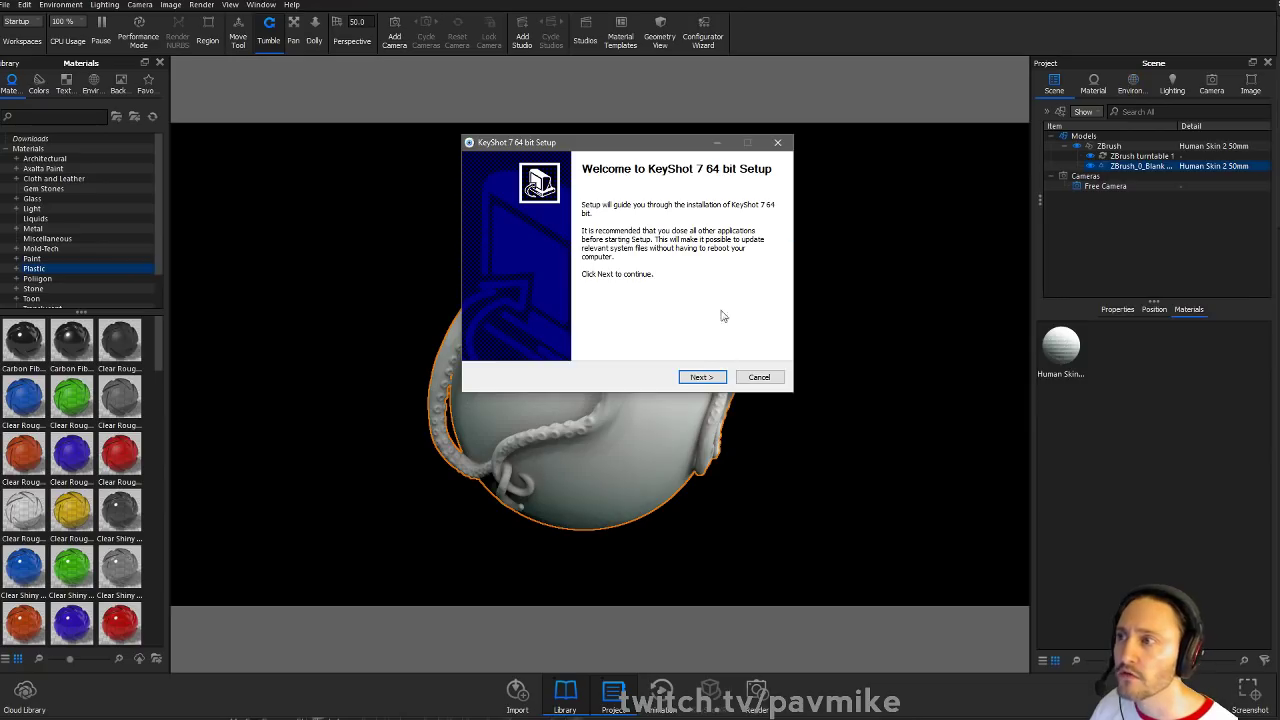
{"action": "left_click_drag", "start_coordinate": [688, 148], "coordinate": [644, 157]}
{"action": "left_click", "coordinate": [672, 156]}
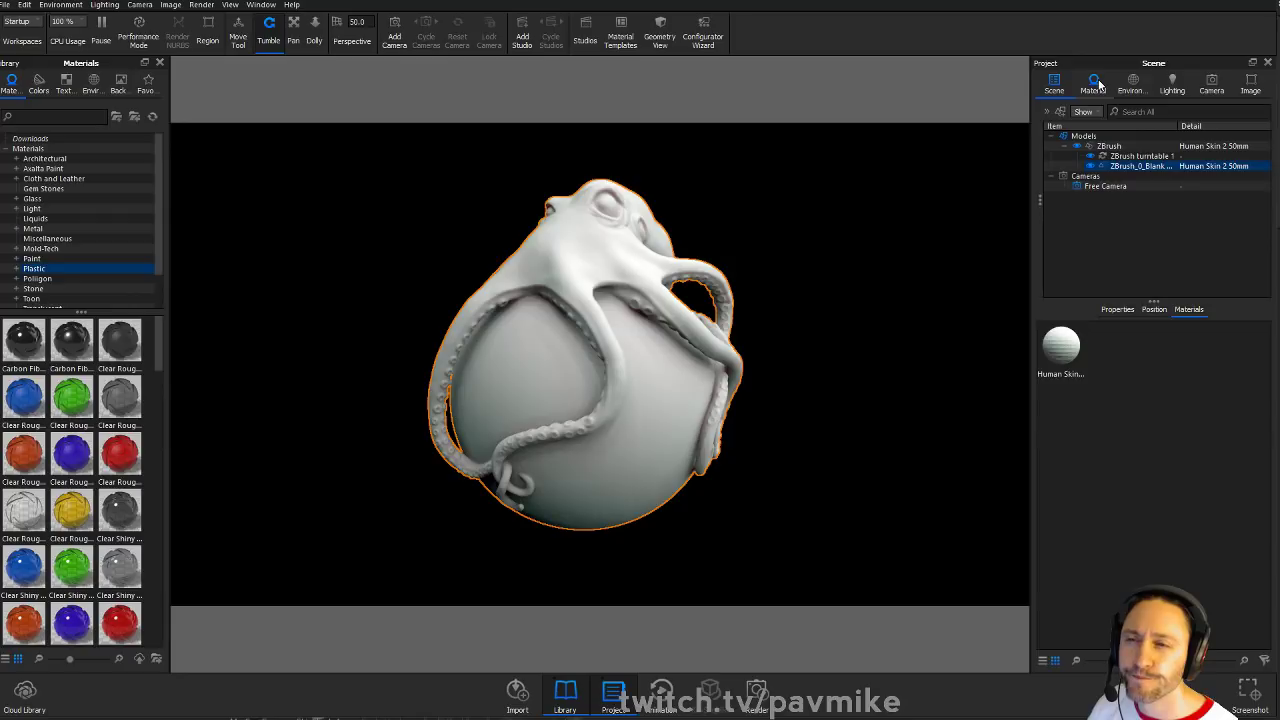
Open the material graph of the octopus's Human Skin 2 50mm material and look over its nodes
{"action": "double_click", "coordinate": [665, 287]}
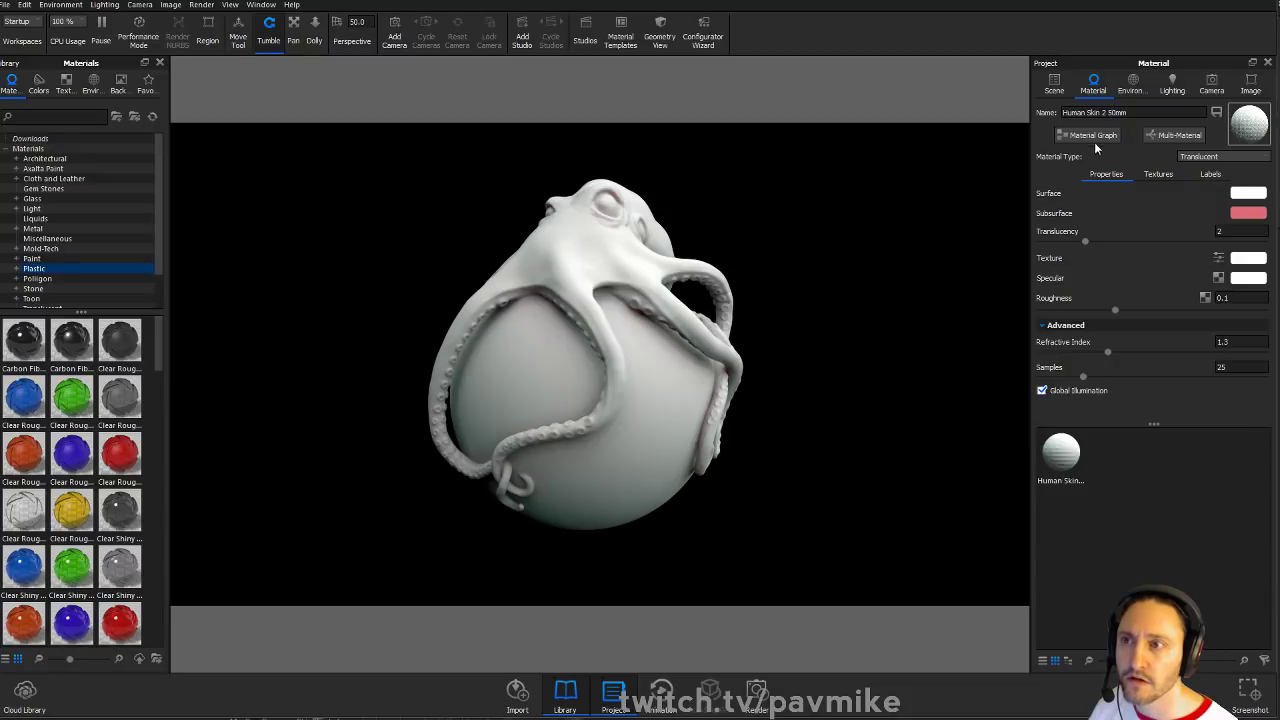
{"action": "left_click_drag", "start_coordinate": [0, 0], "coordinate": [693, 164]}
{"action": "scroll", "coordinate": [596, 328], "scroll_direction": "up", "scroll_amount": 1}
{"action": "scroll", "coordinate": [595, 327], "scroll_direction": "down", "scroll_amount": 3}
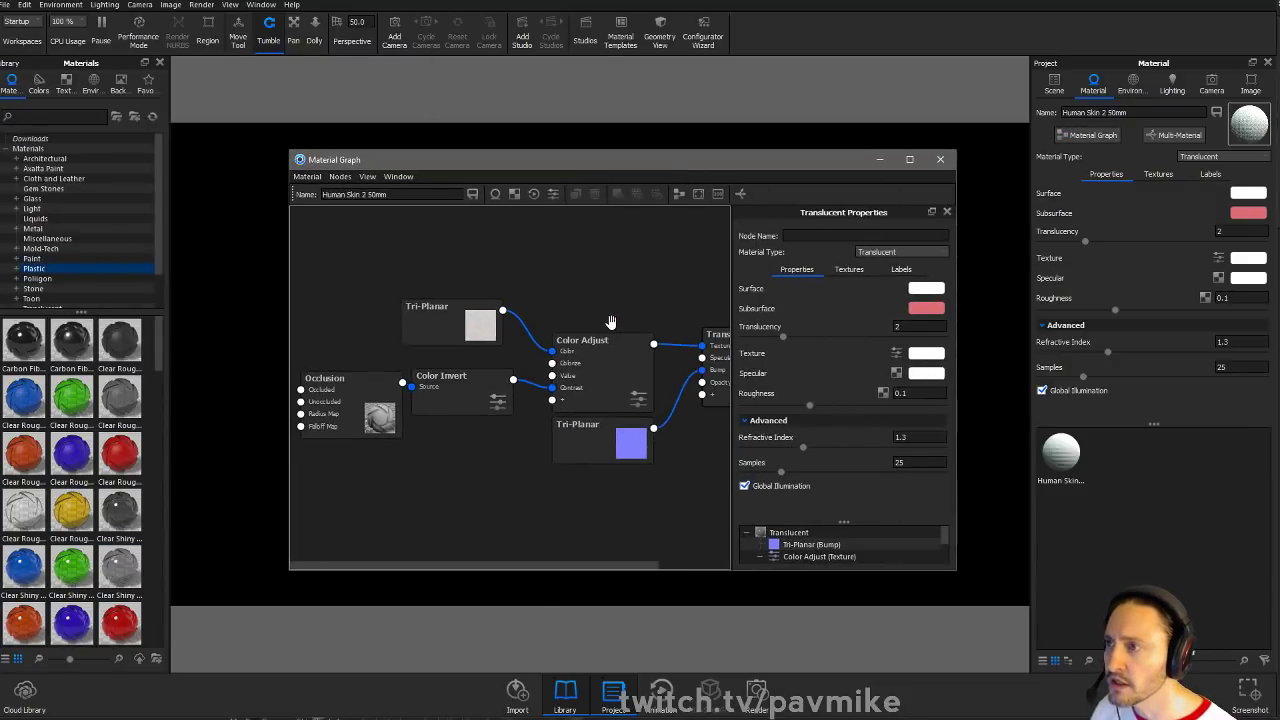
{"action": "middle_click_drag", "start_coordinate": [609, 293], "coordinate": [528, 266]}
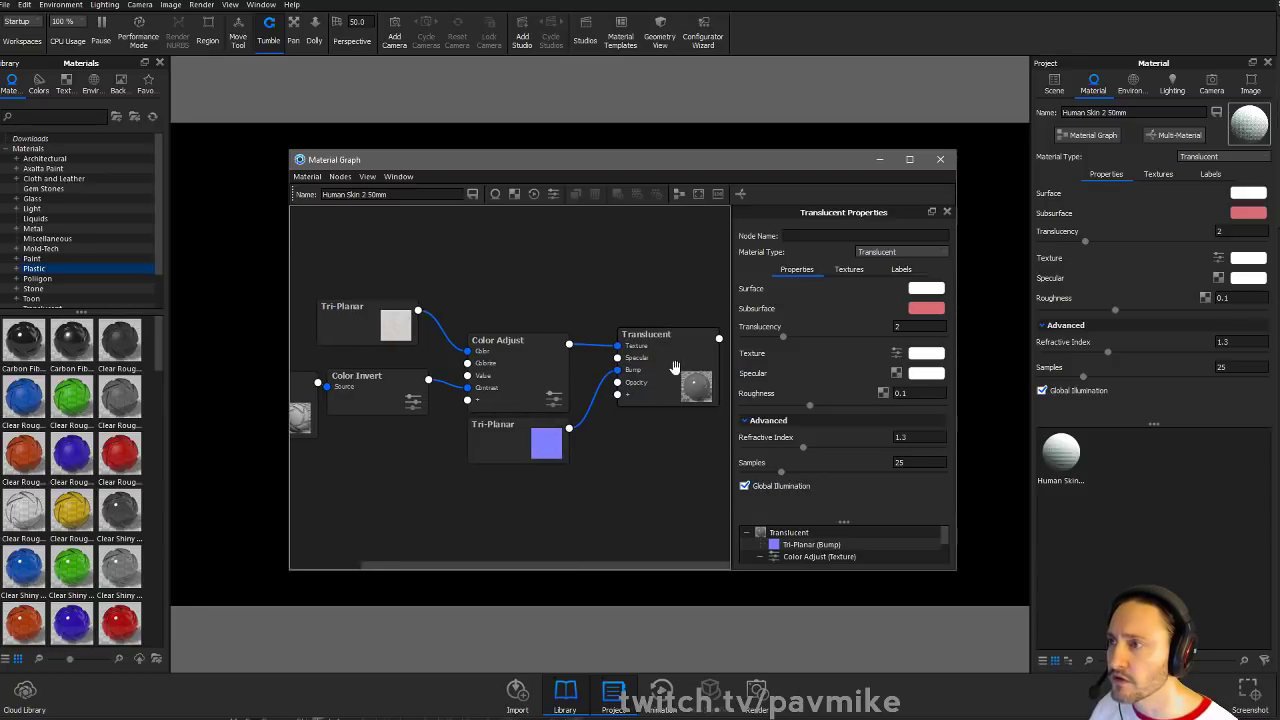
Move the Material Graph window aside so the octopus and the Occlusion branch can be seen together
{"action": "scroll", "coordinate": [686, 372], "scroll_direction": "up", "scroll_amount": 3}
{"action": "middle_click_drag", "start_coordinate": [354, 329], "coordinate": [576, 329]}
{"action": "left_click_drag", "start_coordinate": [388, 432], "coordinate": [375, 439]}
{"action": "left_click_drag", "start_coordinate": [533, 168], "coordinate": [997, 110]}
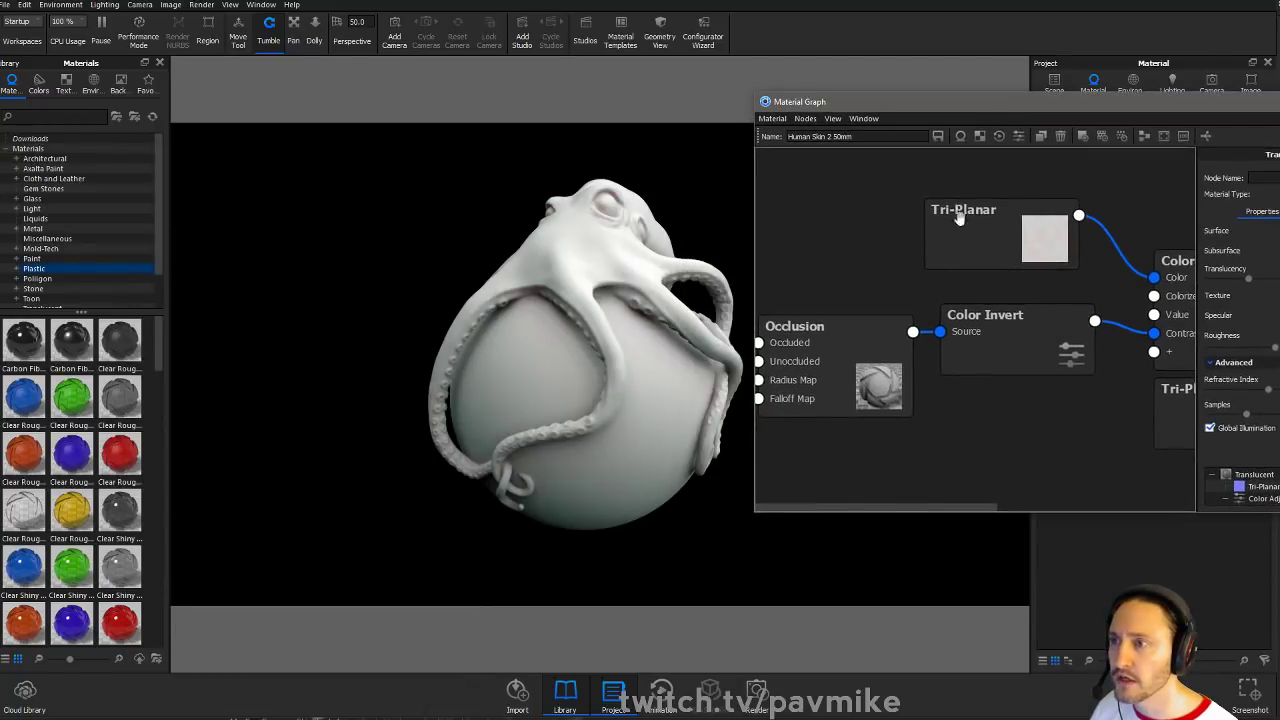
Preview the Occlusion node on the octopus
{"action": "right_click", "coordinate": [862, 351]}
{"action": "left_click", "coordinate": [823, 346]}
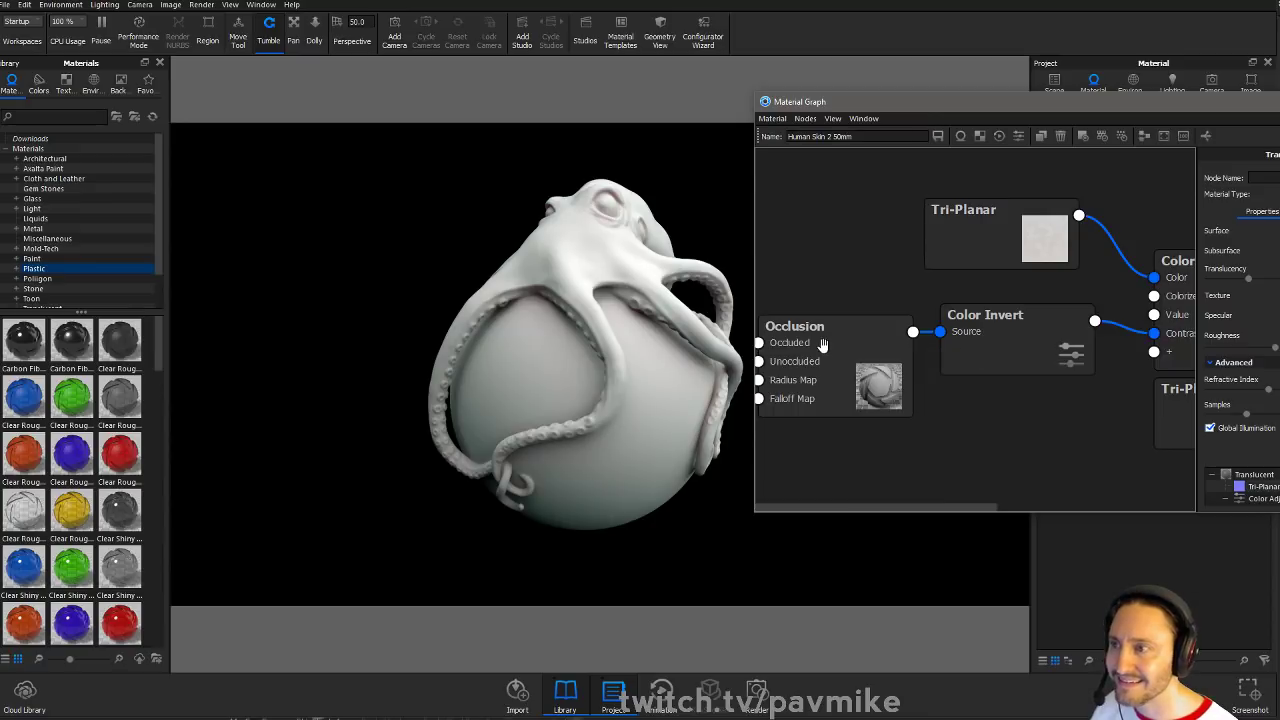
{"action": "key", "text": "c"}
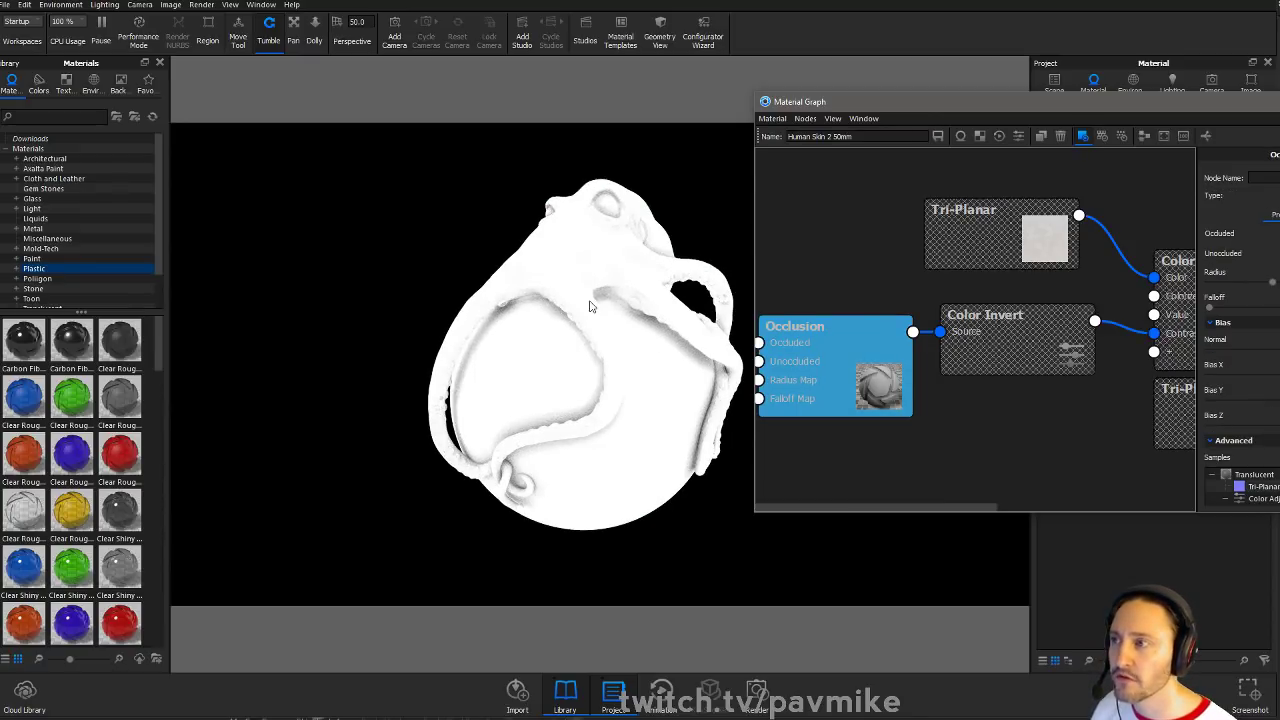
Stop the Occlusion preview and preview the Tri-Planar texture node that feeds the Color Adjust color input
{"action": "left_click_drag", "start_coordinate": [976, 427], "coordinate": [959, 427]}
{"action": "middle_click_drag", "start_coordinate": [959, 427], "coordinate": [892, 424]}
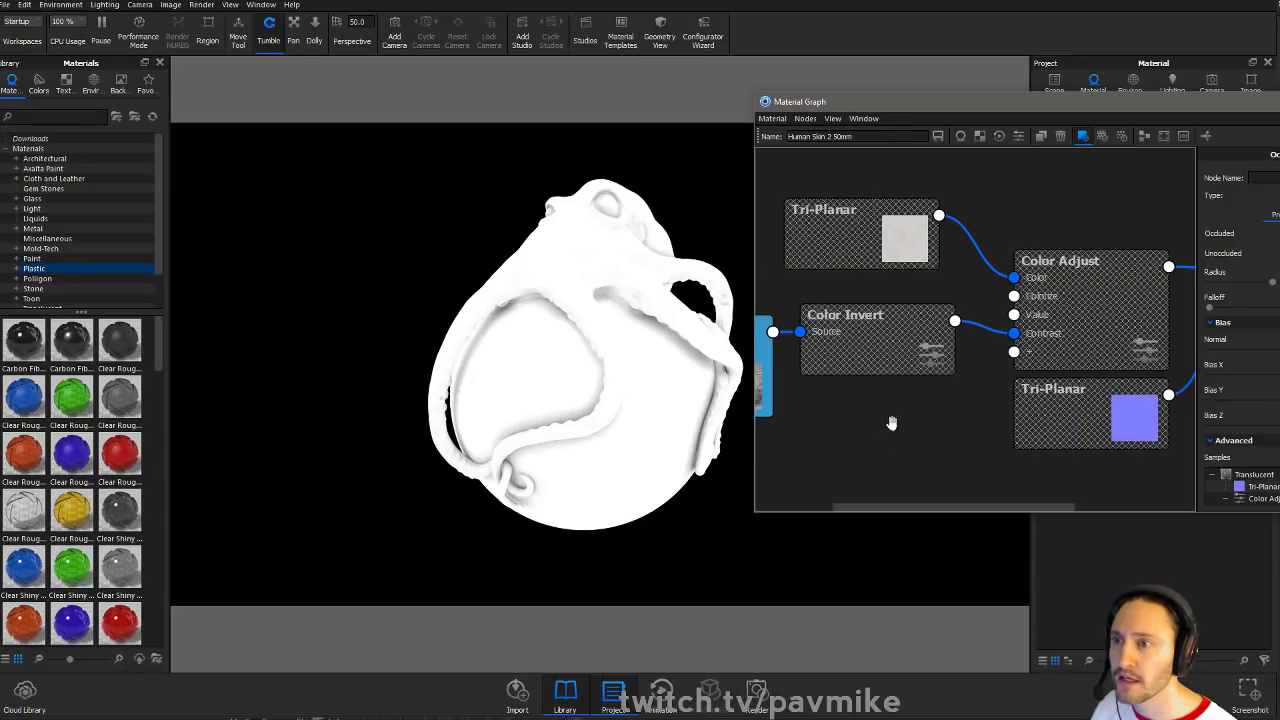
{"action": "left_click_drag", "start_coordinate": [852, 222], "coordinate": [855, 232]}
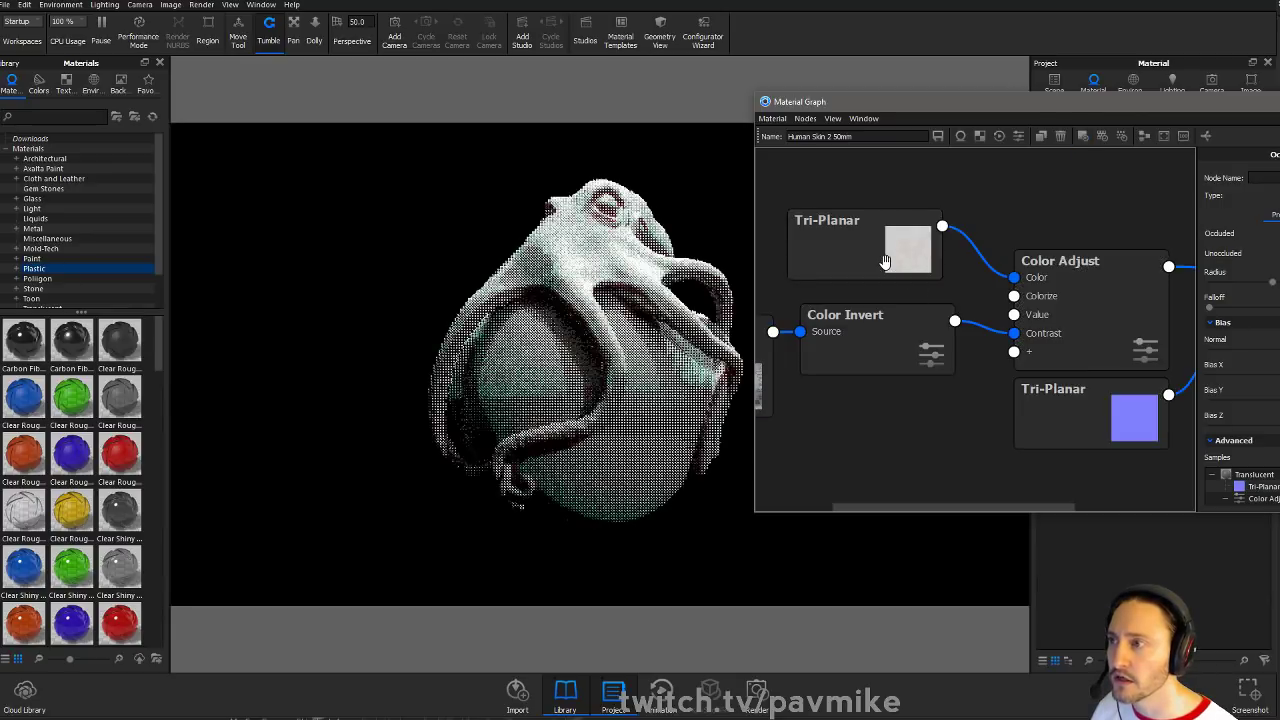
{"action": "left_click", "coordinate": [864, 222]}
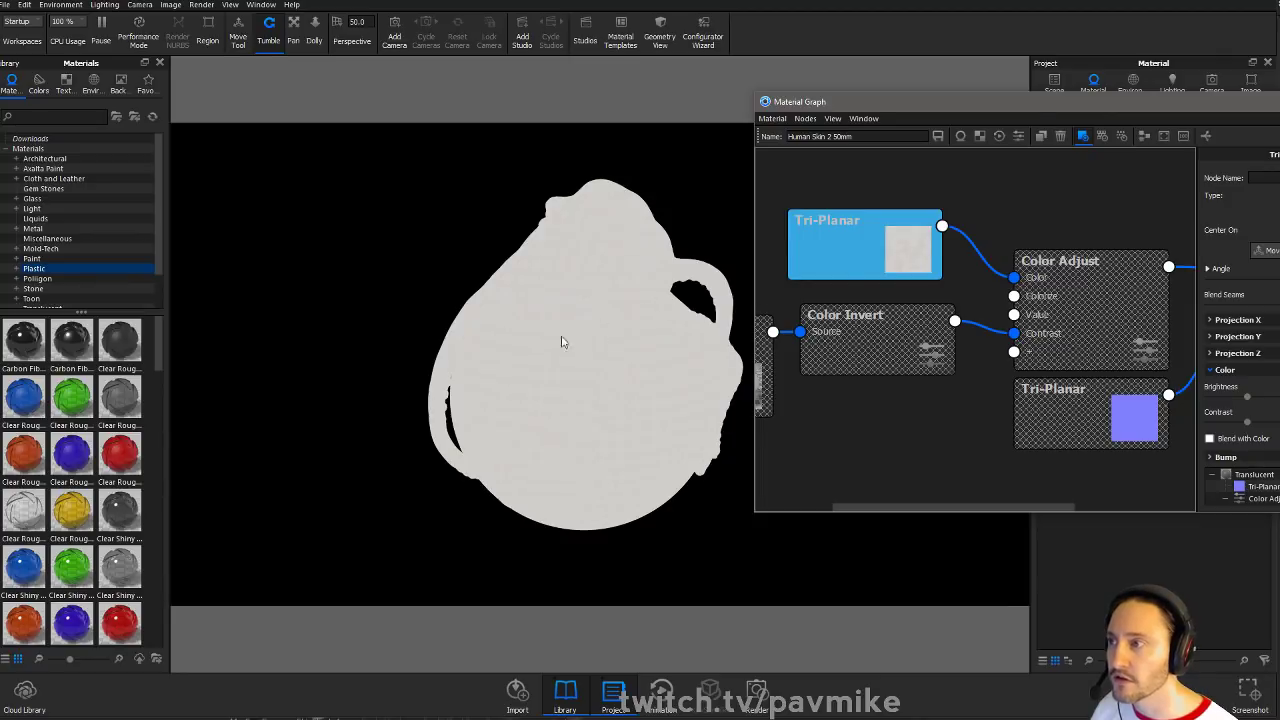
Stop the texture preview and examine the Tri-Planar normal map node connected to the Translucent material's Bump input
{"action": "middle_click_drag", "start_coordinate": [952, 406], "coordinate": [915, 379]}
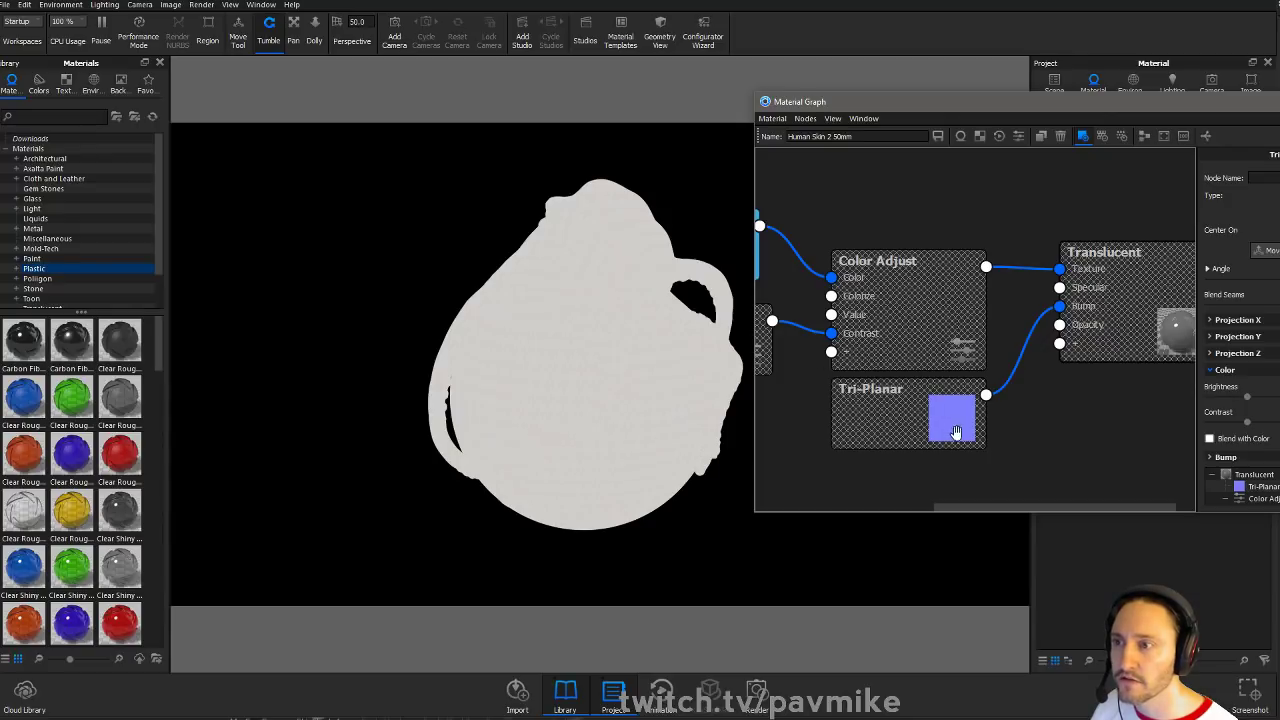
{"action": "mouse_move", "coordinate": [884, 417]}
{"action": "left_mouse_down"}
{"action": "mouse_move", "coordinate": [886, 431]}
{"action": "mouse_move", "coordinate": [898, 413]}
{"action": "left_mouse_up"}
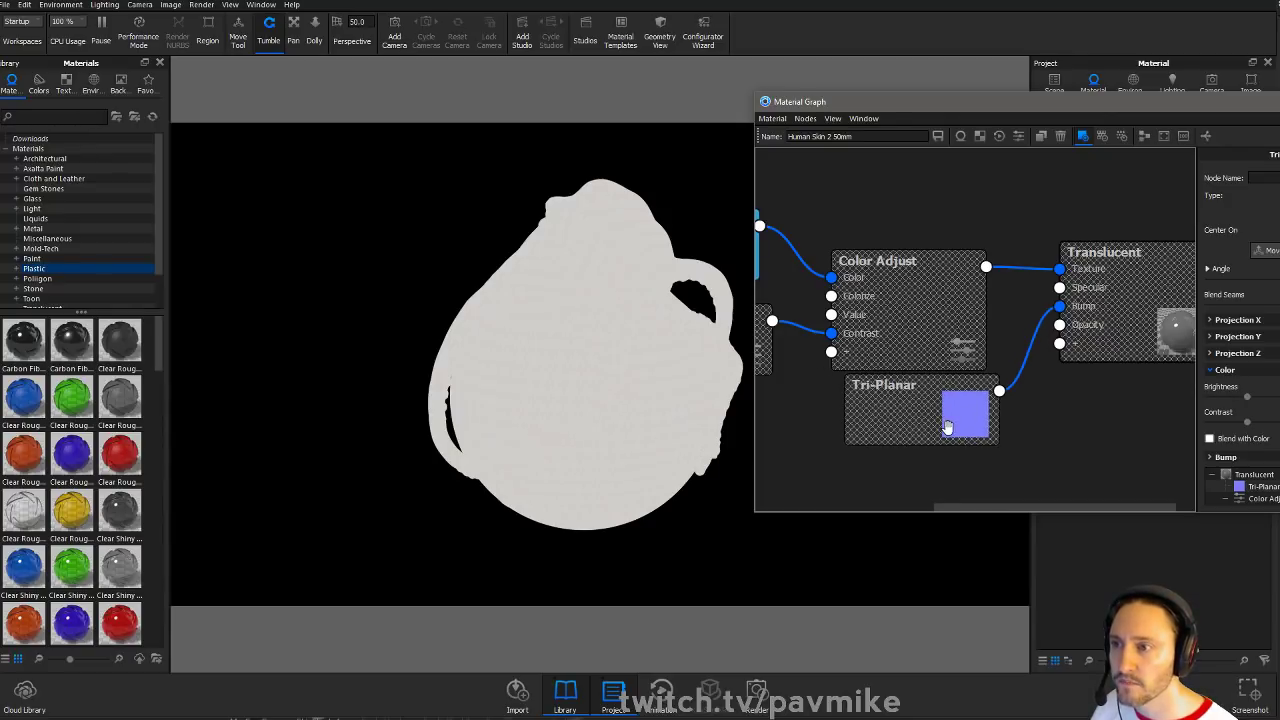
{"action": "scroll", "coordinate": [972, 434], "scroll_direction": "up", "scroll_amount": 4}
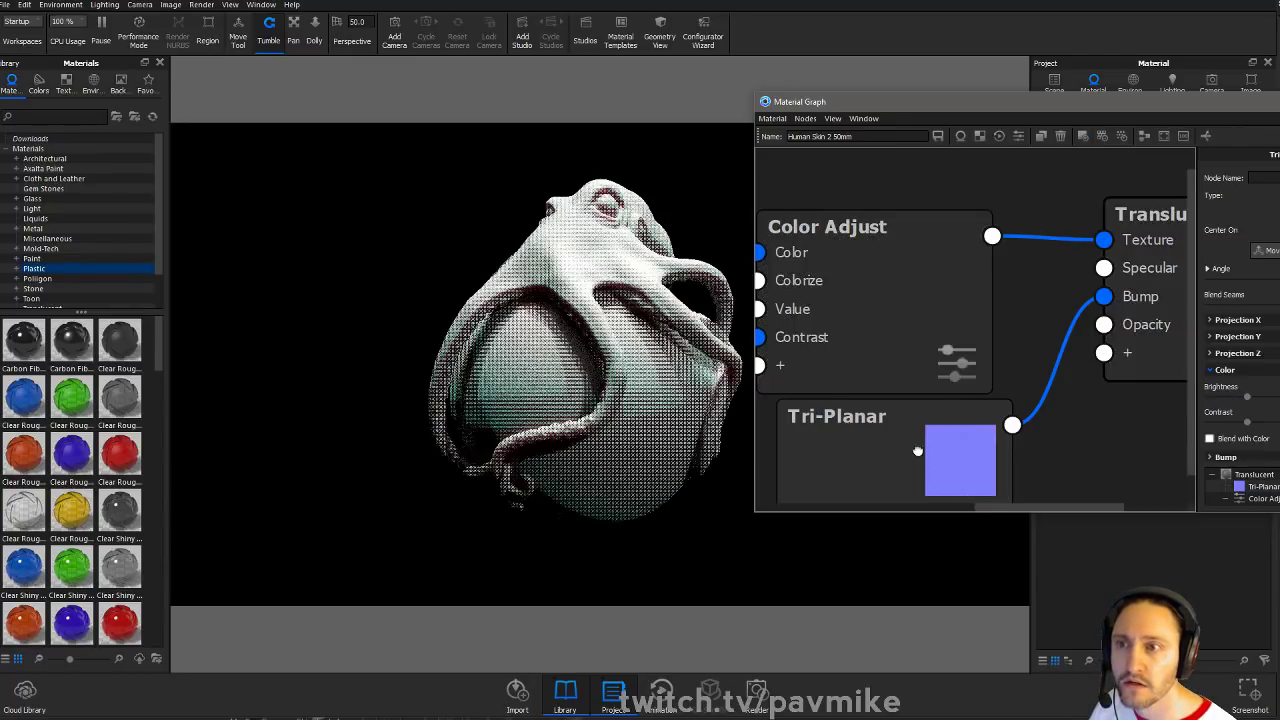
{"action": "scroll", "coordinate": [928, 437], "scroll_direction": "down", "scroll_amount": 1}
{"action": "middle_click_drag", "start_coordinate": [935, 438], "coordinate": [840, 440]}
{"action": "left_click_drag", "start_coordinate": [837, 449], "coordinate": [829, 441]}
{"action": "mouse_move", "coordinate": [974, 449]}
{"action": "middle_mouse_down"}
{"action": "mouse_move", "coordinate": [1177, 446]}
{"action": "mouse_move", "coordinate": [957, 431]}
{"action": "middle_mouse_up"}
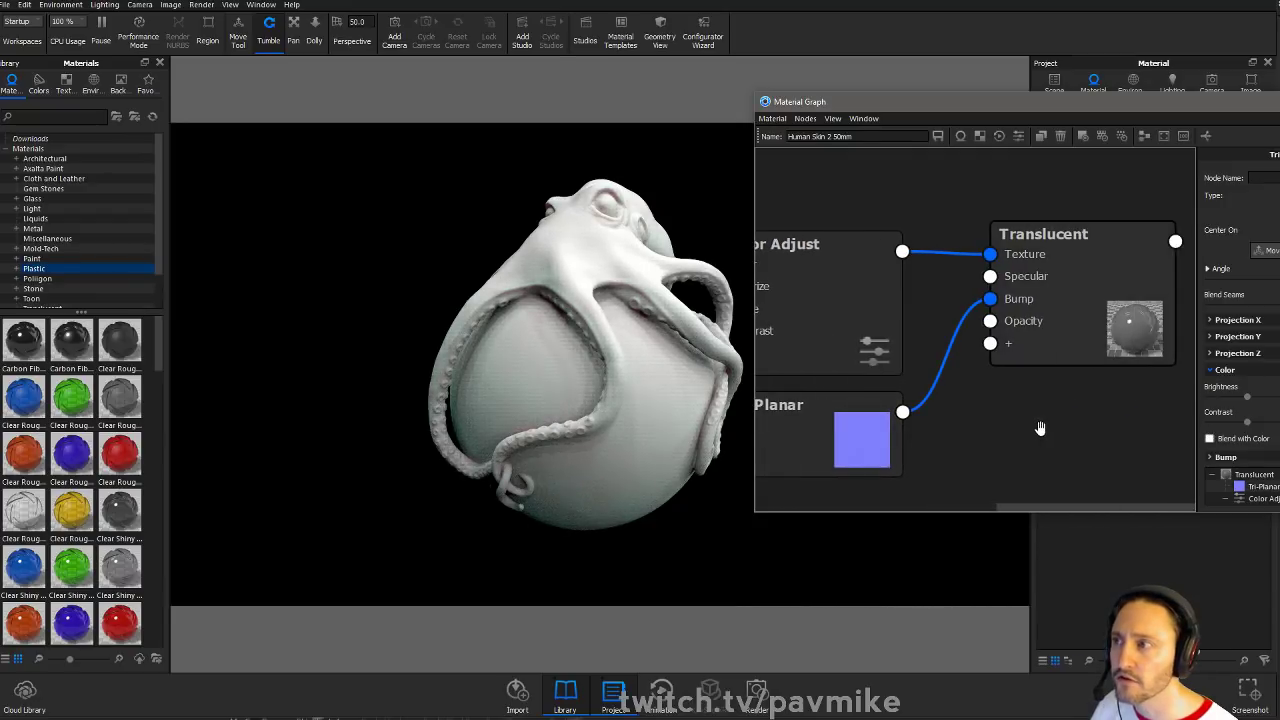
Preview the Color Invert node, which takes the Occlusion node as its source, on the octopus
{"action": "left_click_drag", "start_coordinate": [927, 428], "coordinate": [1278, 426]}
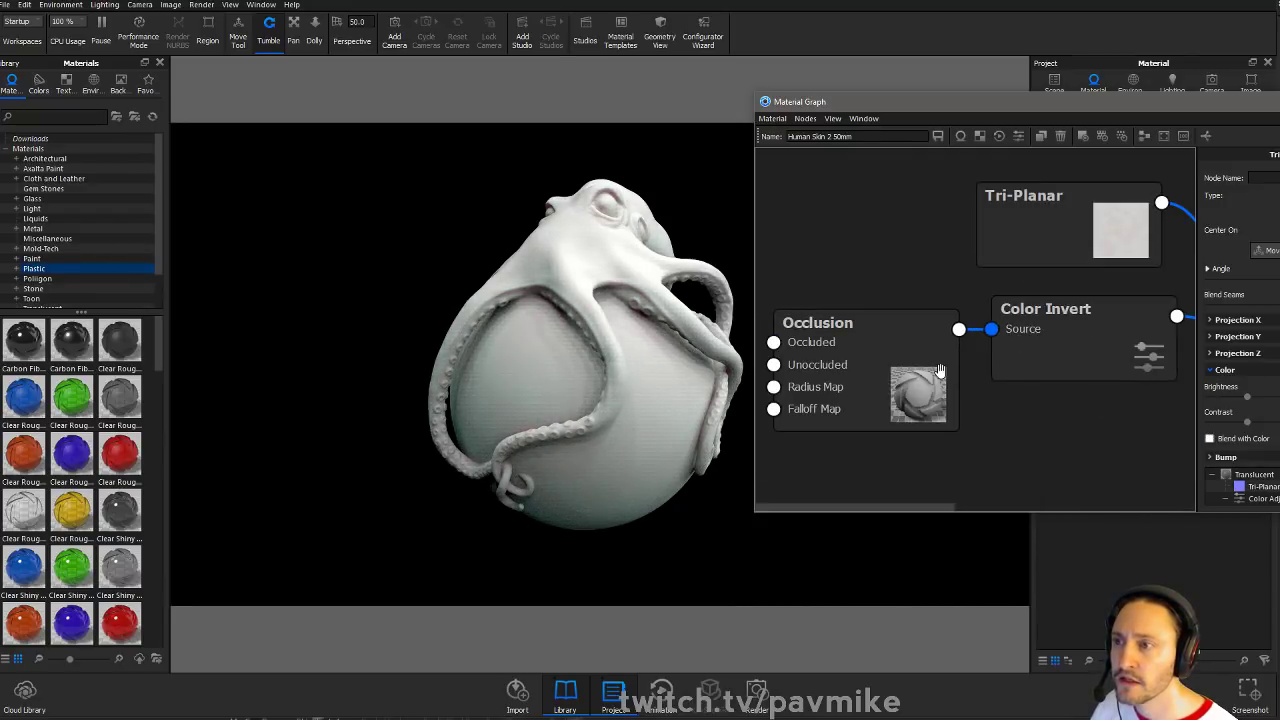
{"action": "left_click", "coordinate": [1087, 345]}
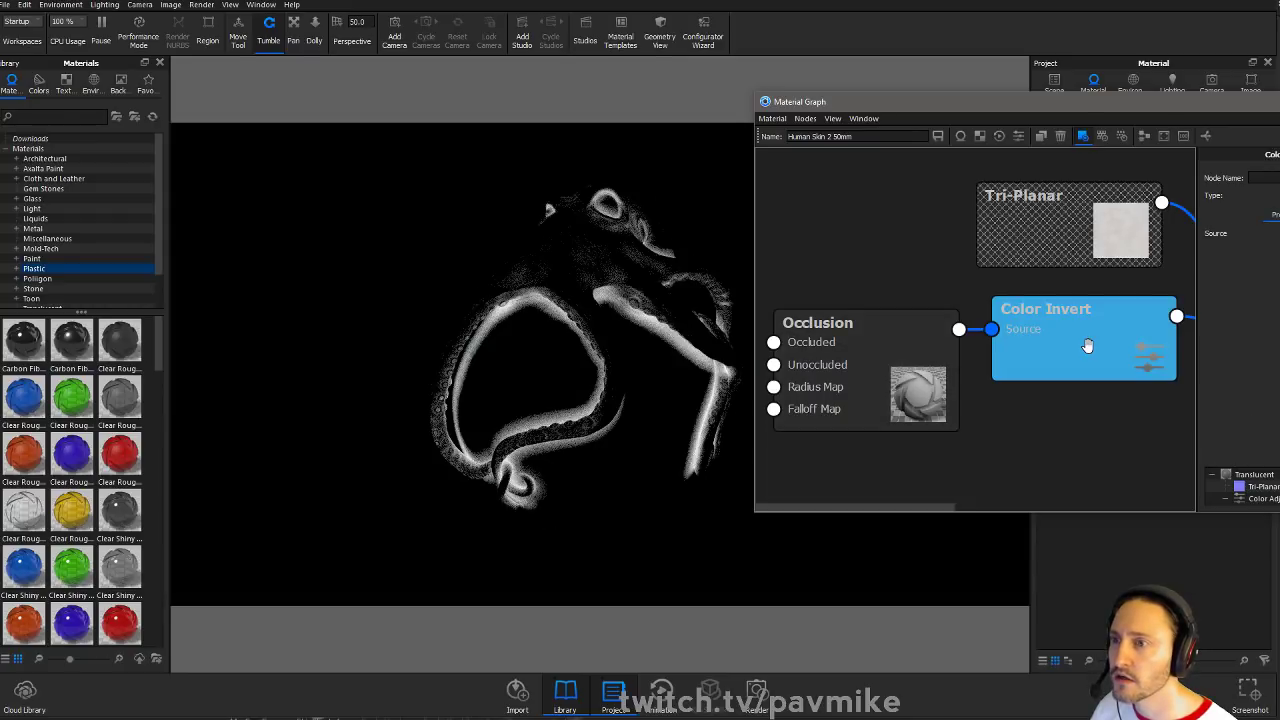
{"action": "middle_click_drag", "start_coordinate": [1145, 428], "coordinate": [930, 425]}
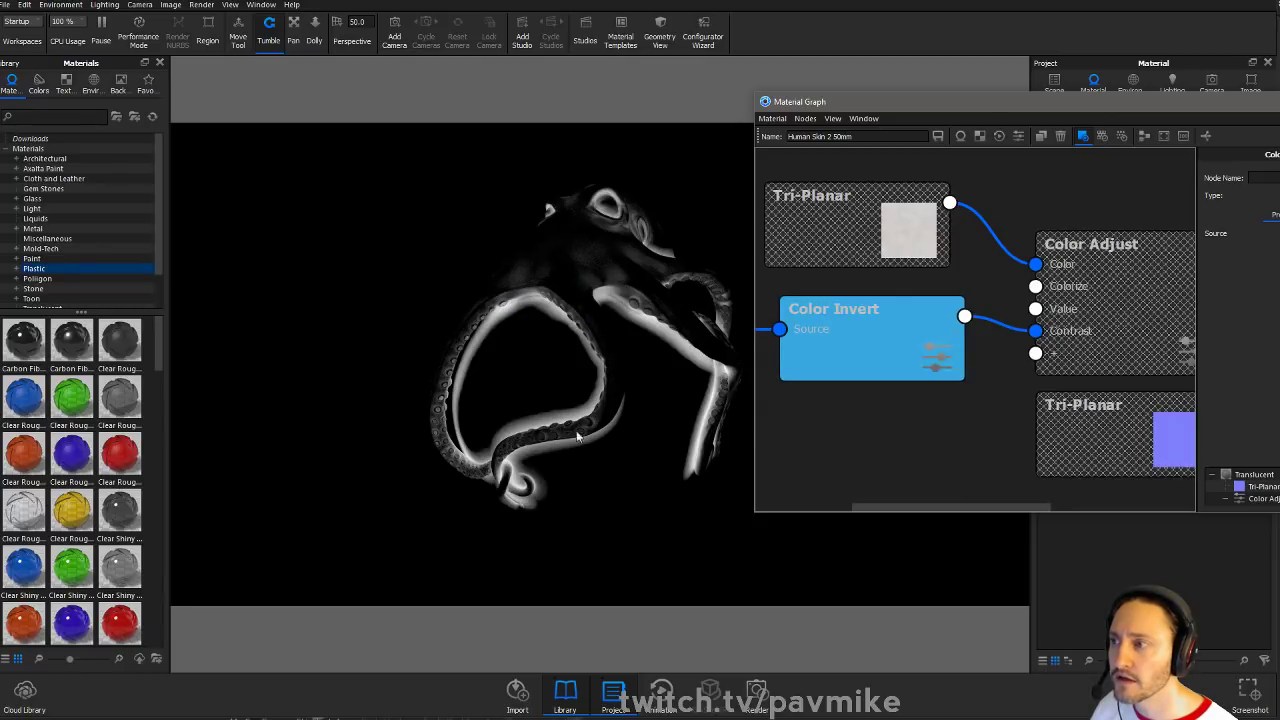
Preview the Color Adjust node on the octopus, turn the preview off, and shift the node clear of the Tri-Planar node
{"action": "middle_click_drag", "start_coordinate": [946, 406], "coordinate": [723, 420]}
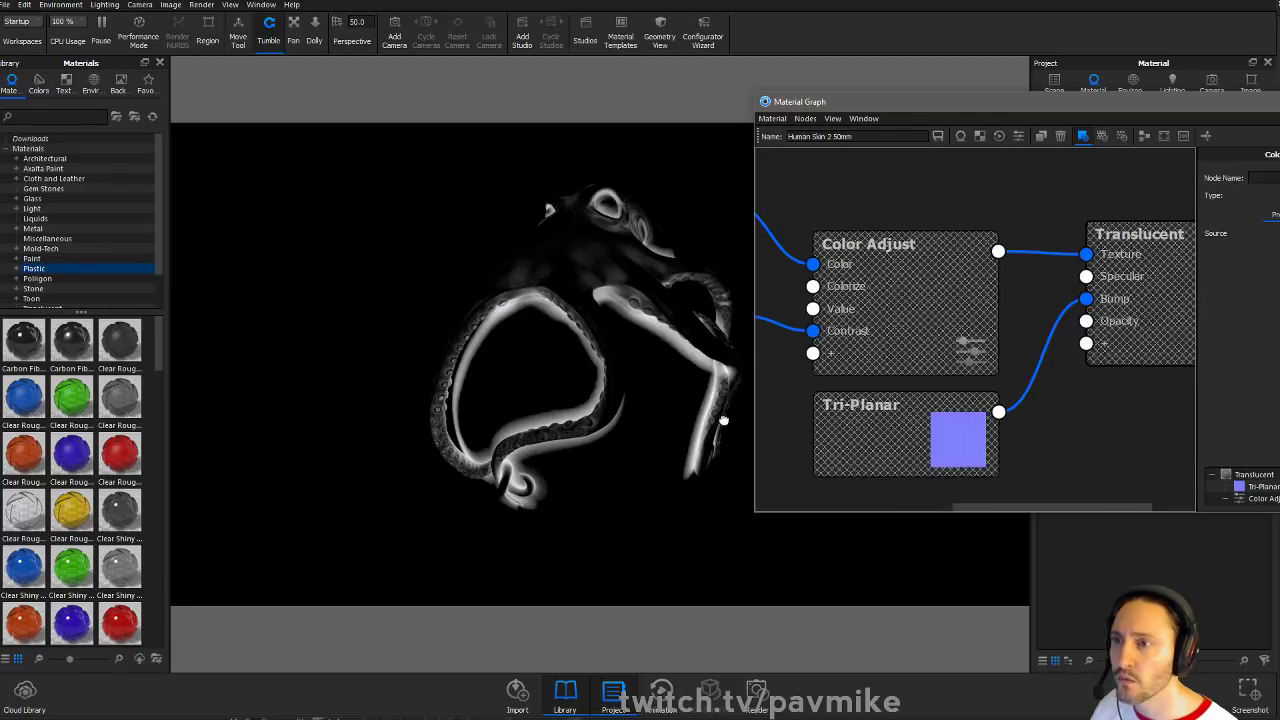
{"action": "left_click", "coordinate": [913, 309]}
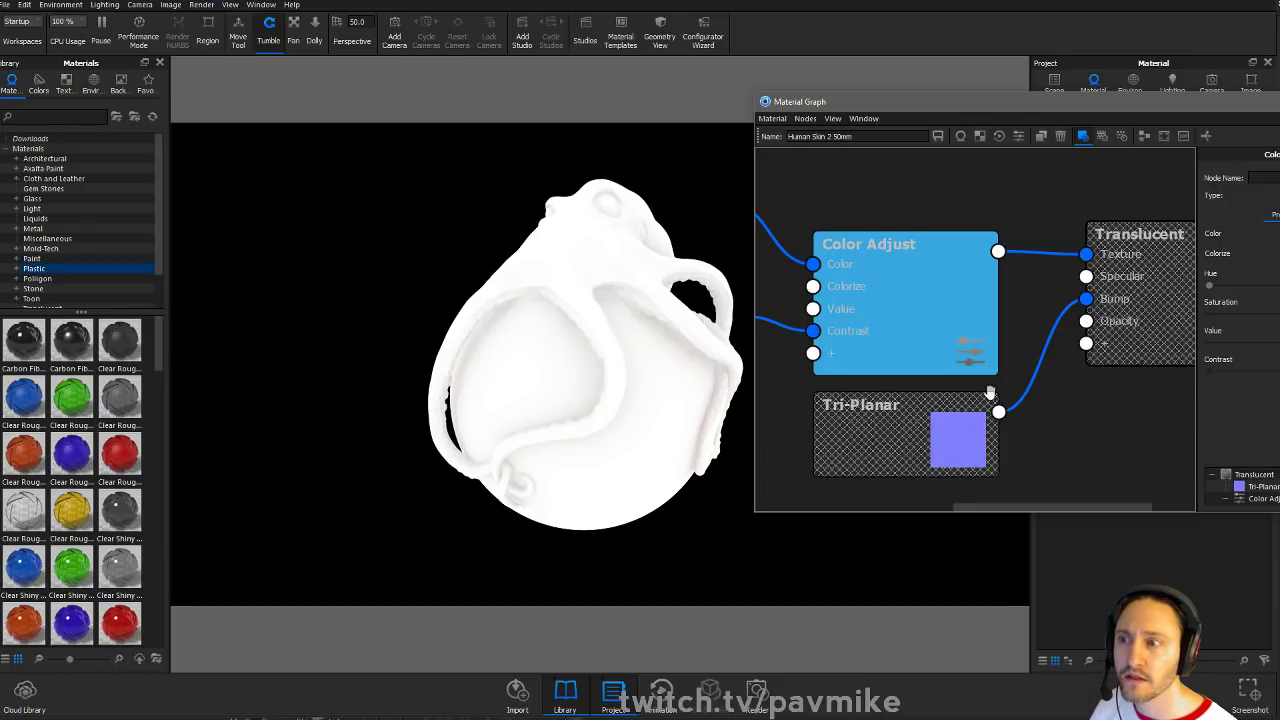
{"action": "key", "text": "c"}
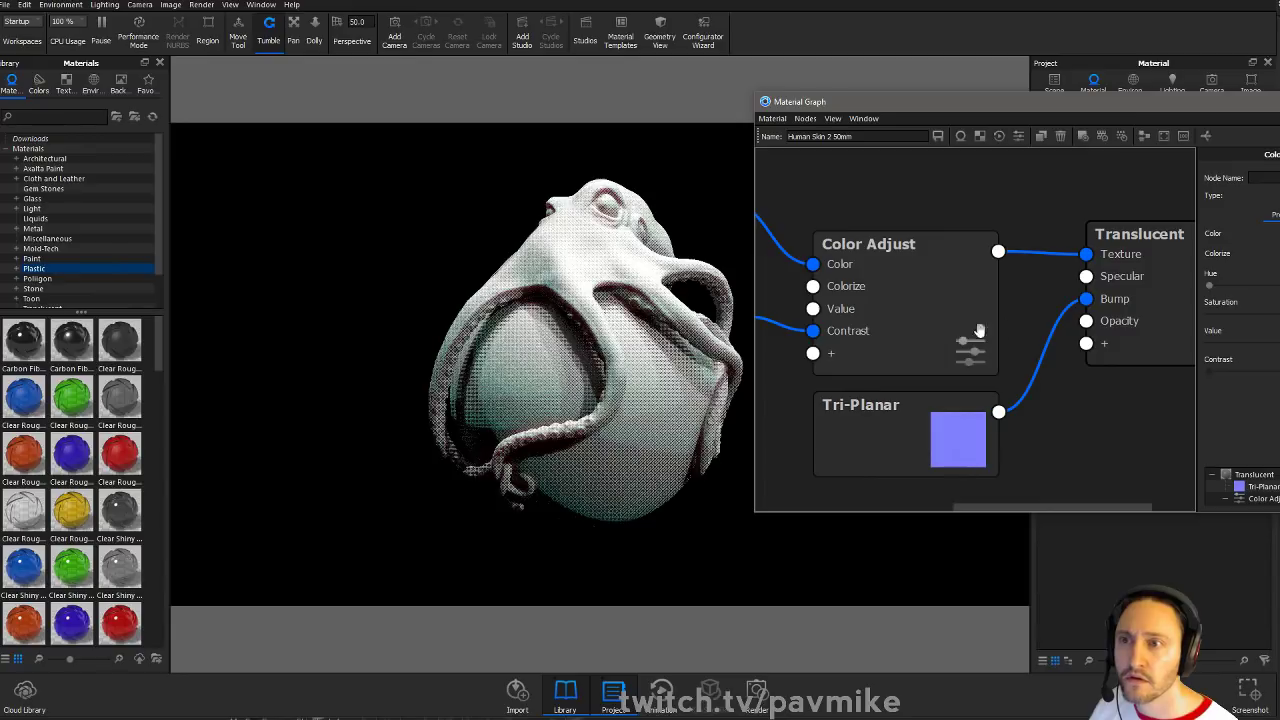
{"action": "left_click_drag", "start_coordinate": [863, 333], "coordinate": [892, 313]}
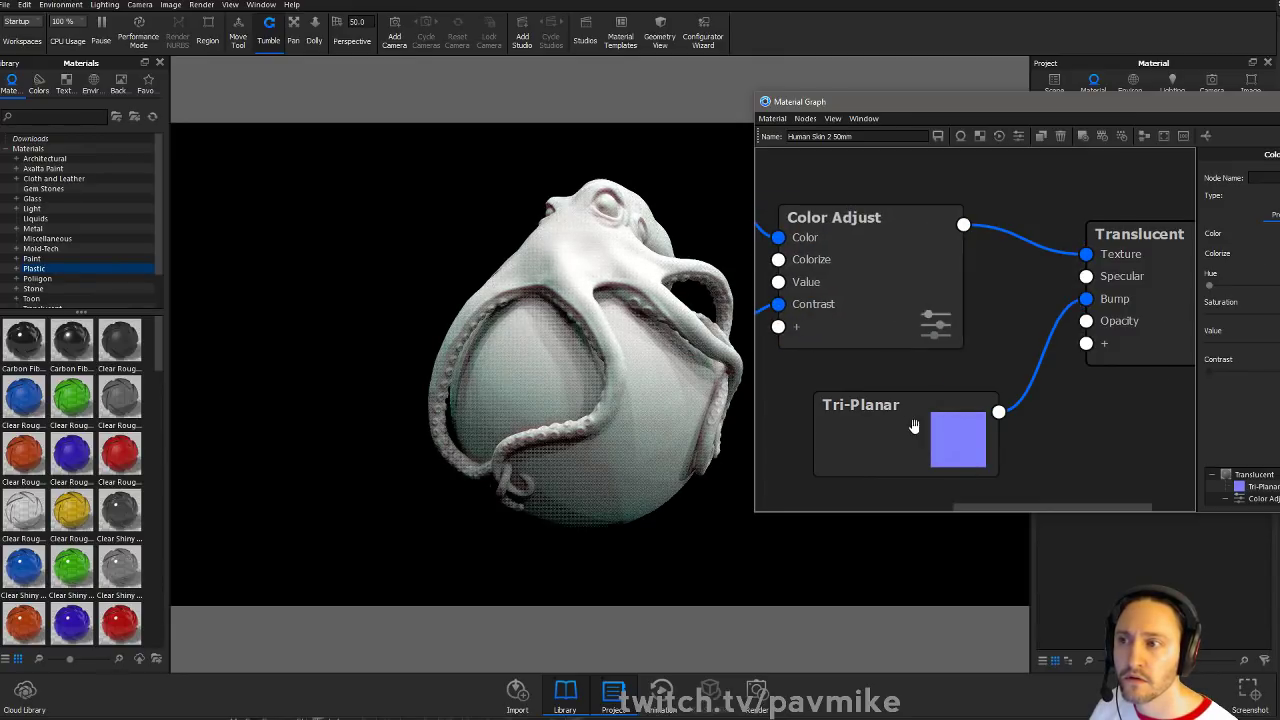
Set the Occlusion node's Unoccluded color to black
{"action": "middle_click_drag", "start_coordinate": [914, 428], "coordinate": [1250, 445]}
{"action": "left_click", "coordinate": [790, 347]}
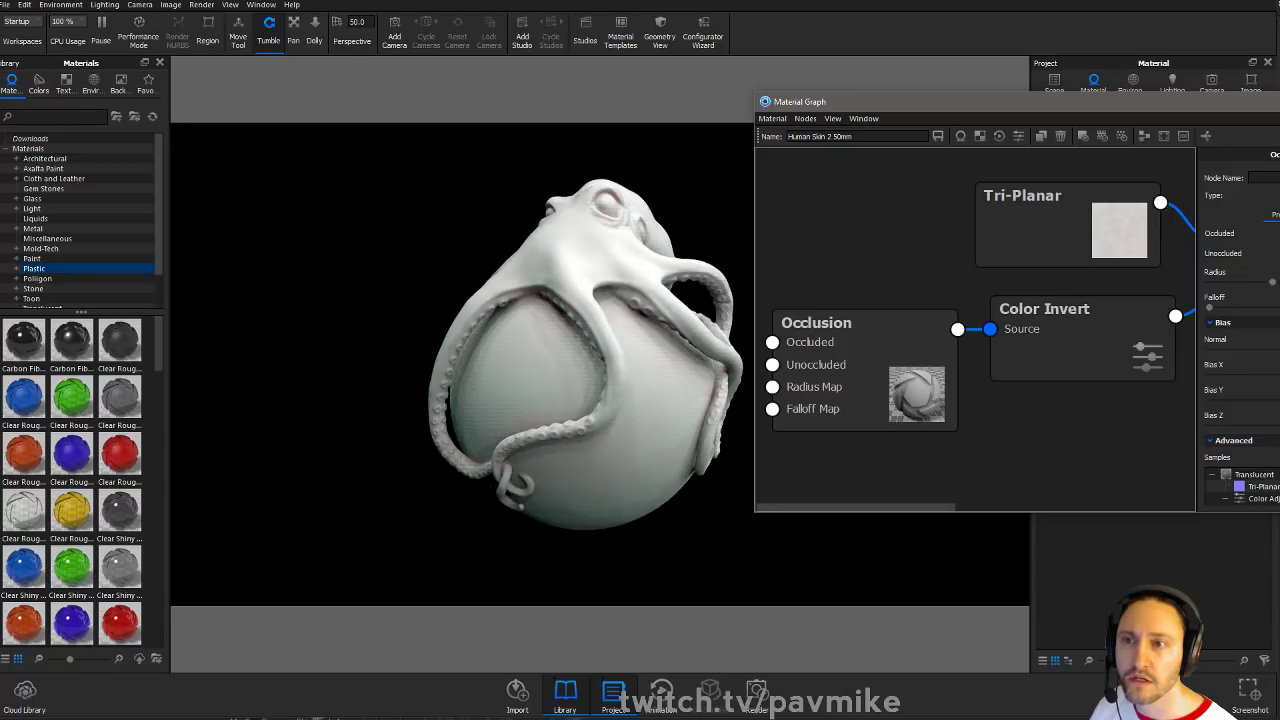
{"action": "left_click", "coordinate": [1278, 253]}
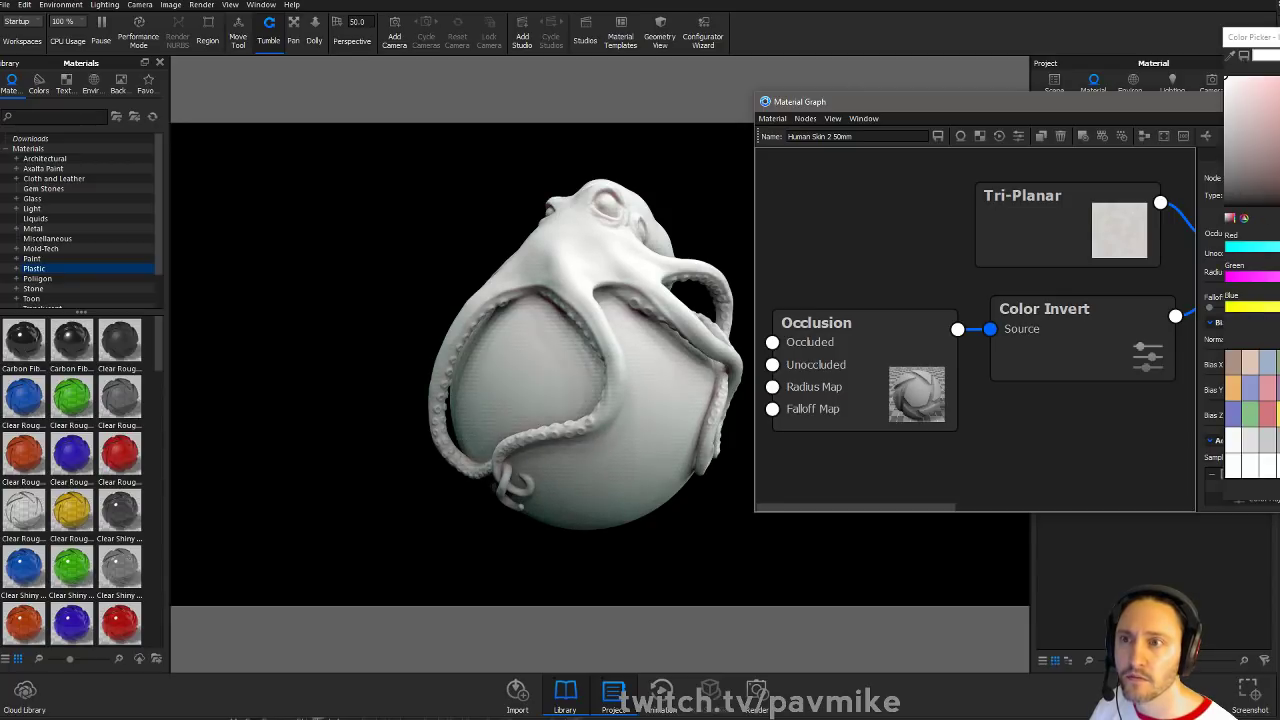
{"action": "left_click_drag", "start_coordinate": [1268, 178], "coordinate": [1150, 225]}
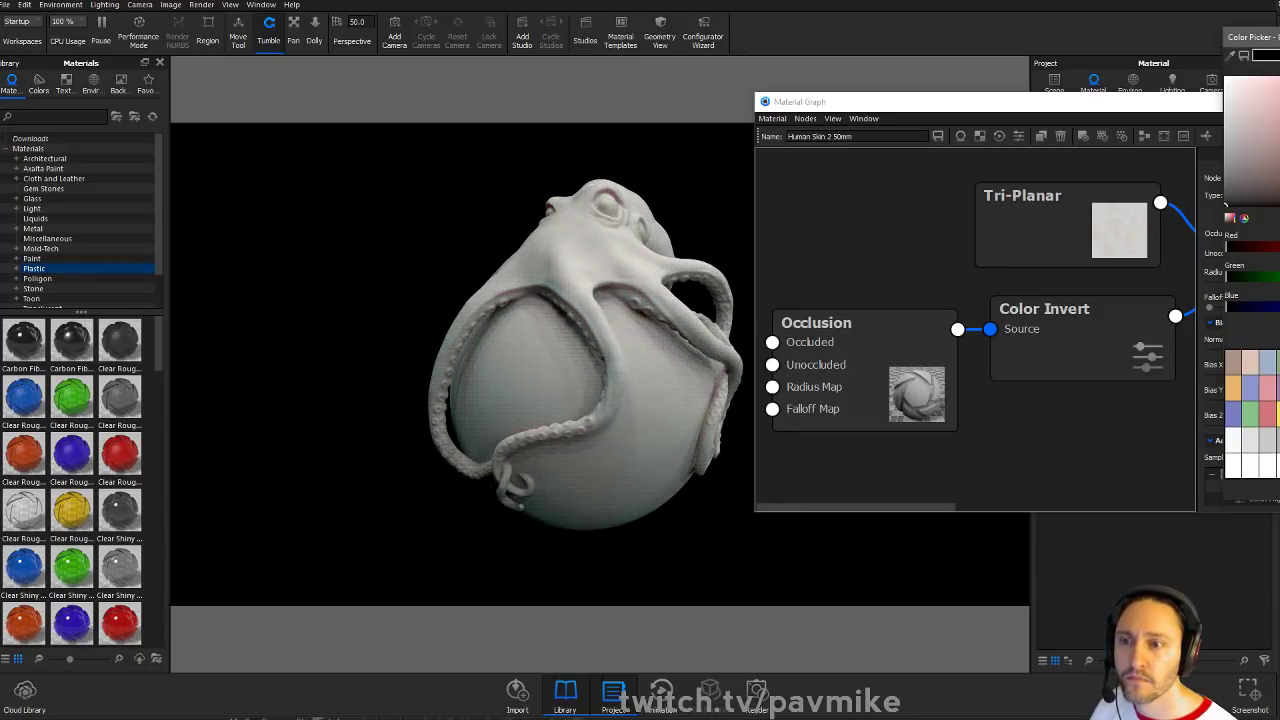
{"action": "key", "text": "Escape"}
Open the Translucent node's properties to review its surface, subsurface and translucency settings
{"action": "left_click_drag", "start_coordinate": [1094, 437], "coordinate": [882, 467]}
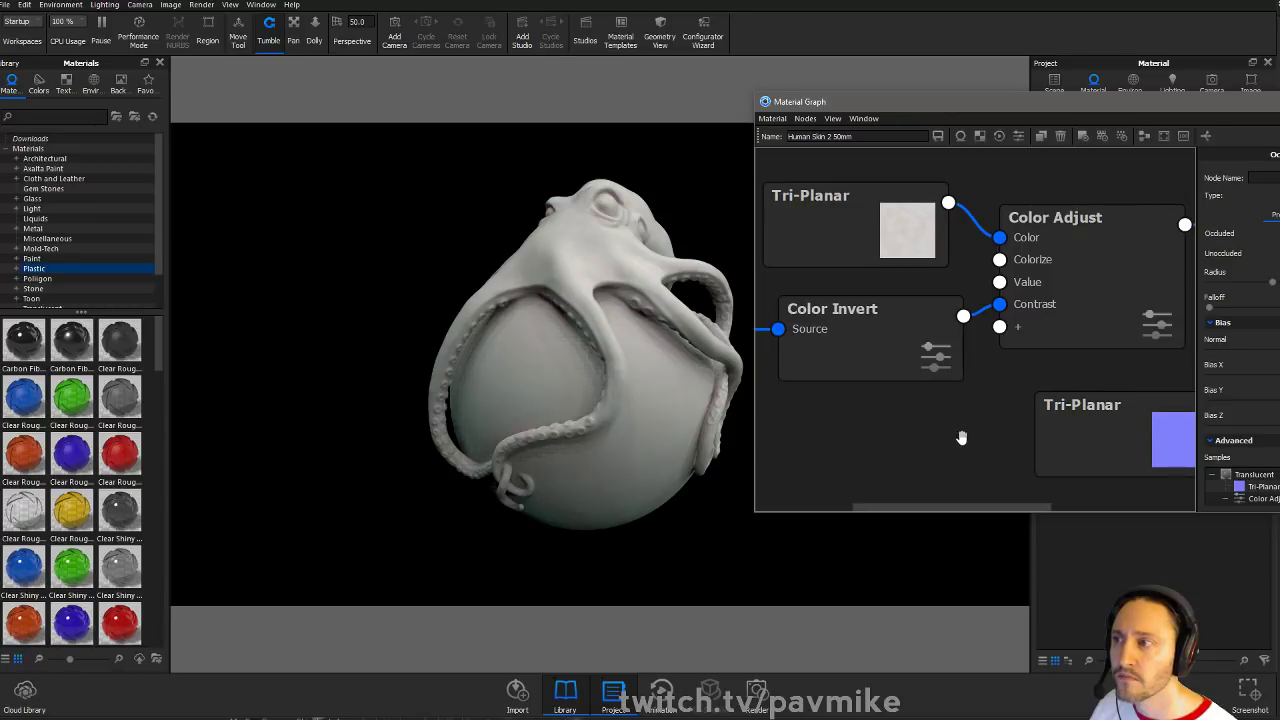
{"action": "middle_click_drag", "start_coordinate": [961, 437], "coordinate": [822, 436]}
{"action": "middle_click_drag", "start_coordinate": [1080, 421], "coordinate": [1006, 420]}
{"action": "middle_click_drag", "start_coordinate": [1094, 414], "coordinate": [1010, 433]}
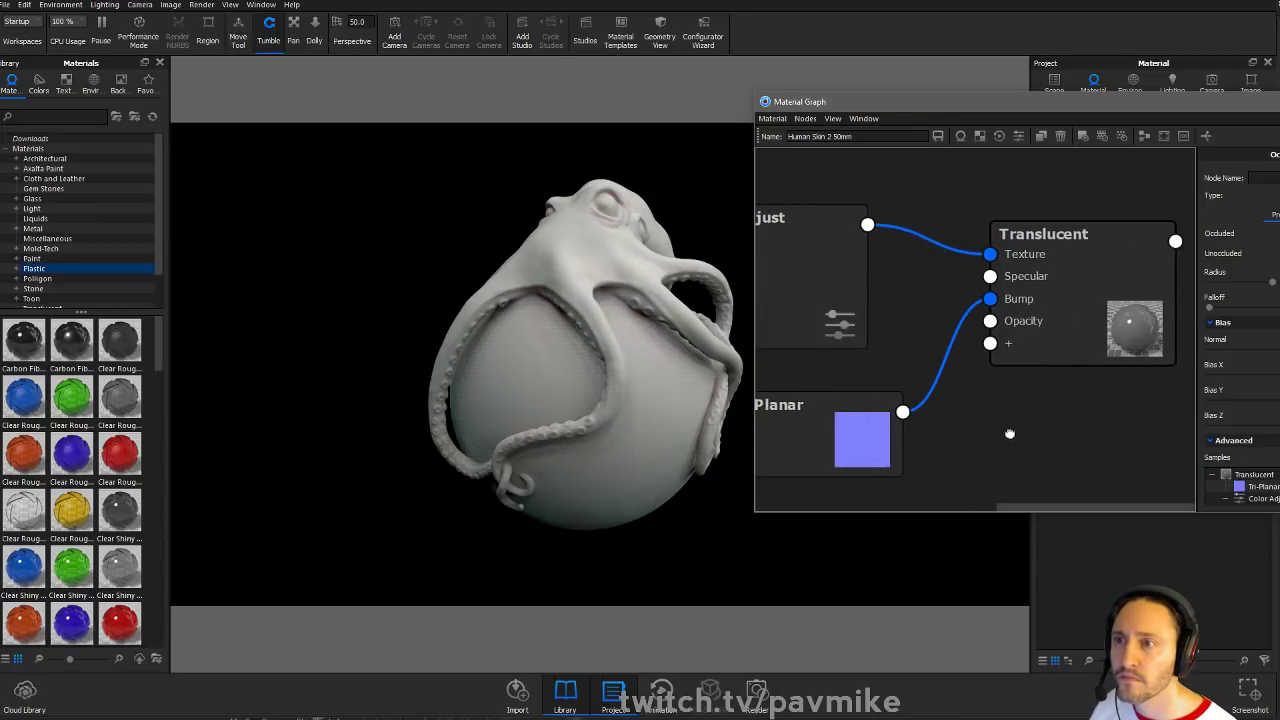
{"action": "left_click", "coordinate": [1062, 268]}
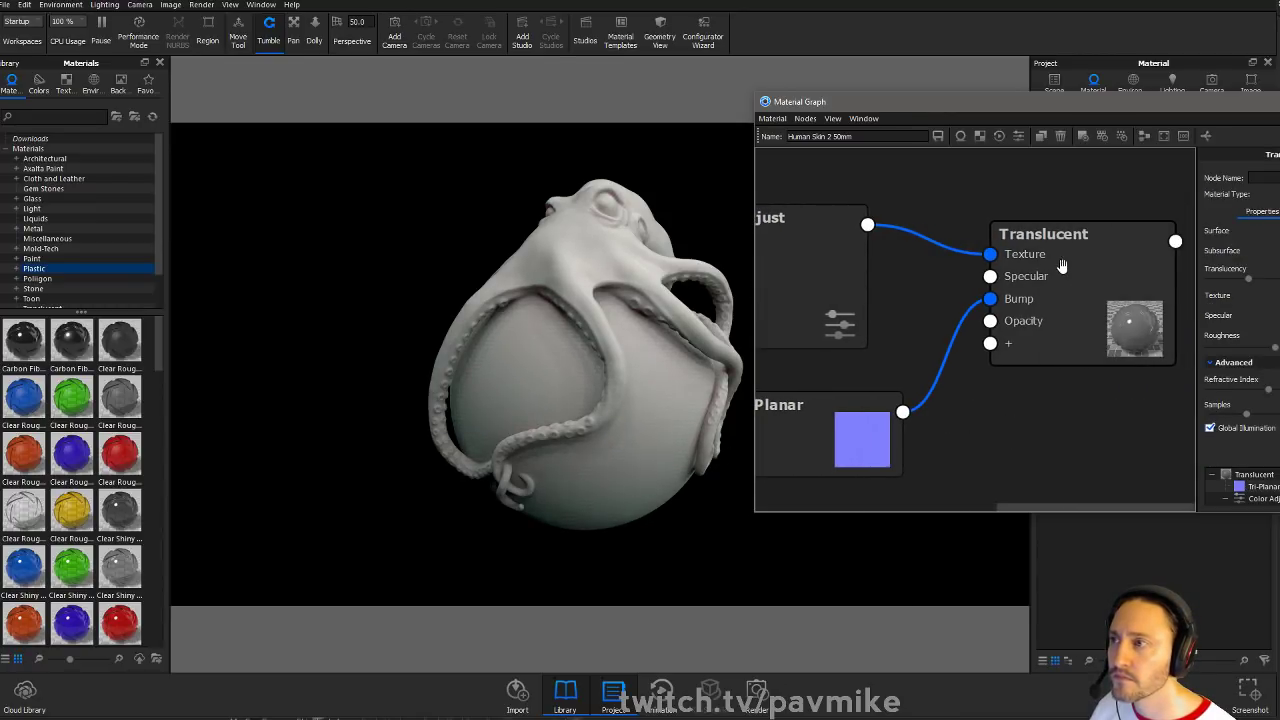
Set the Occlusion node's Occluded color to white
{"action": "left_click_drag", "start_coordinate": [1024, 455], "coordinate": [1278, 445]}
{"action": "left_click_drag", "start_coordinate": [983, 437], "coordinate": [1166, 420]}
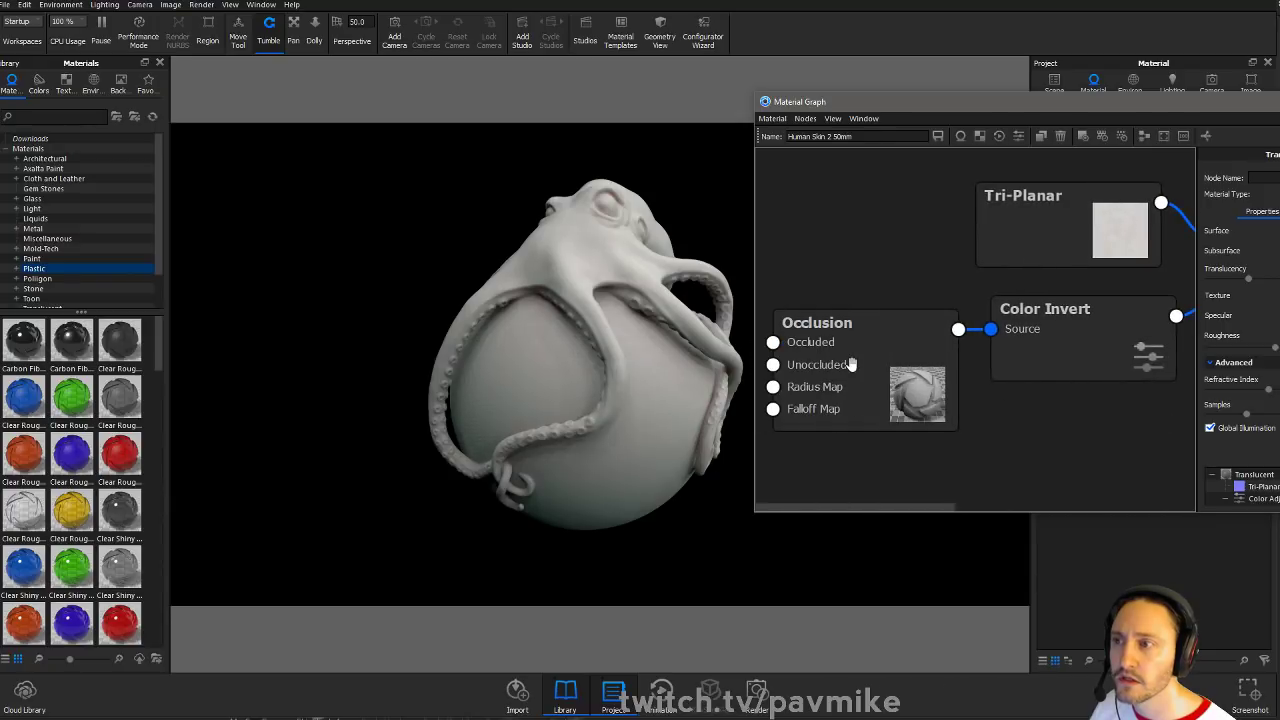
{"action": "double_click", "coordinate": [851, 366]}
{"action": "left_click", "coordinate": [1277, 233]}
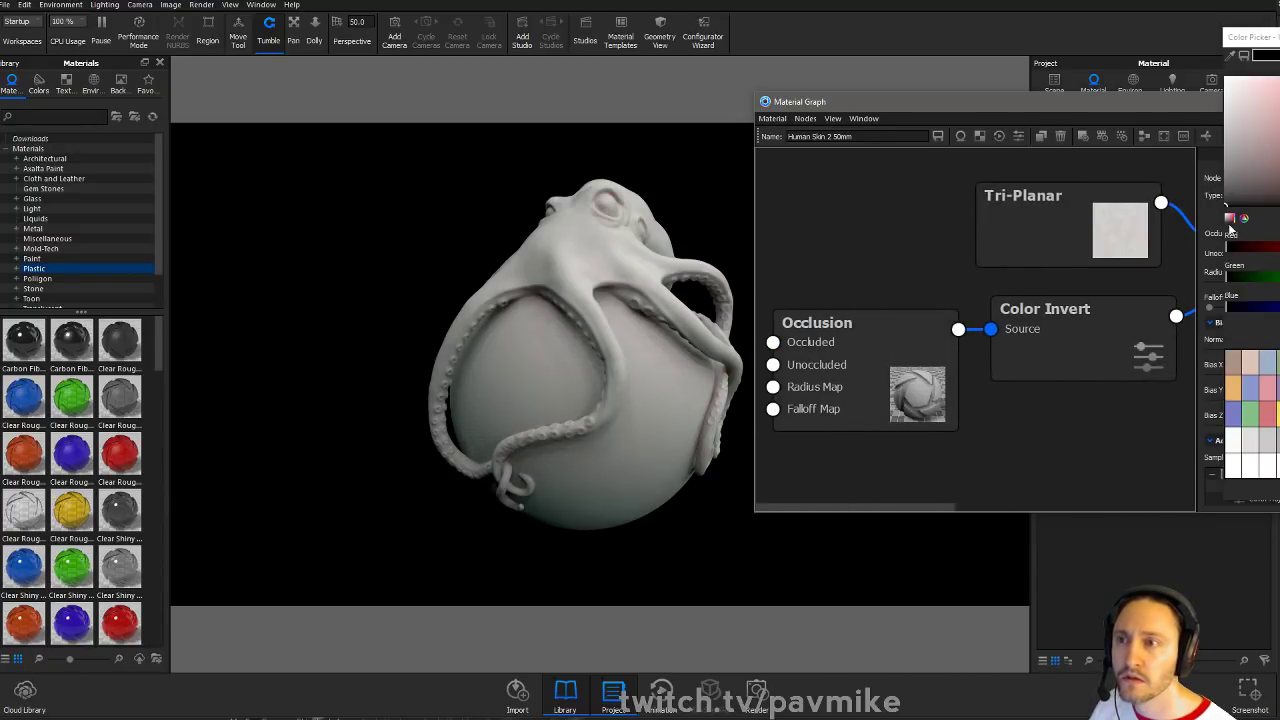
{"action": "left_click_drag", "start_coordinate": [1235, 198], "coordinate": [1182, 42]}
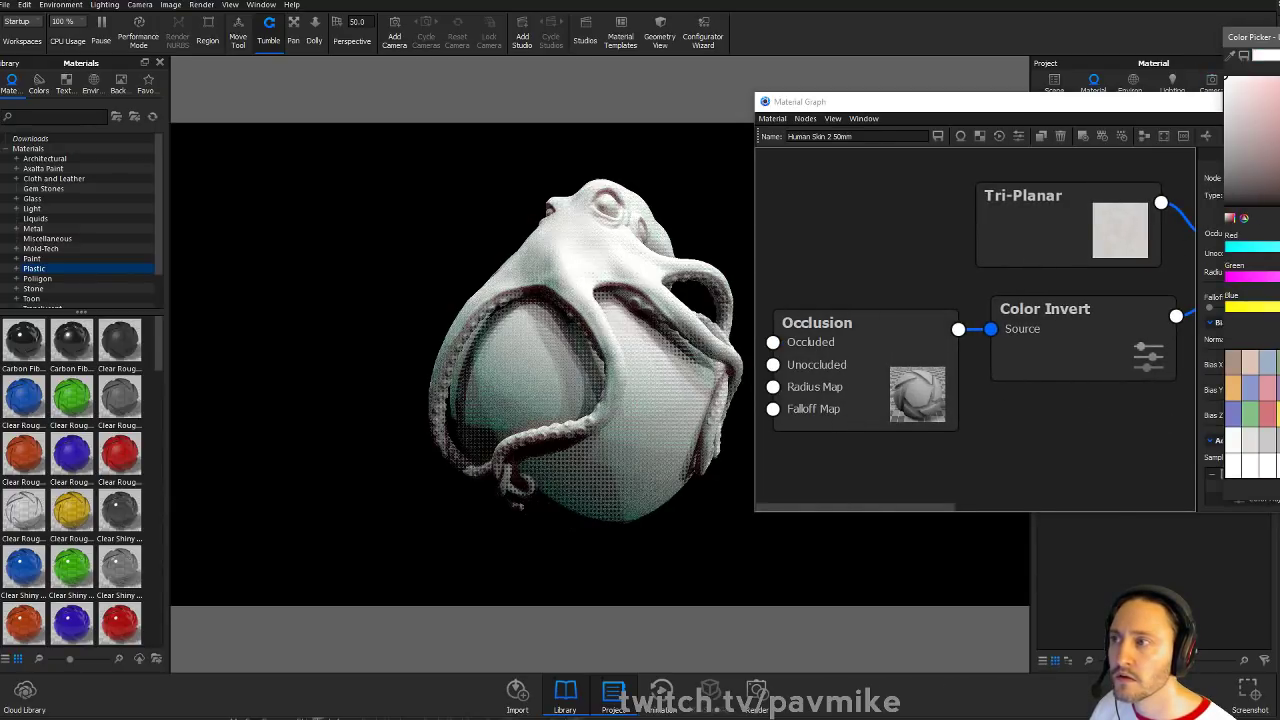
{"action": "left_click", "coordinate": [797, 185]}
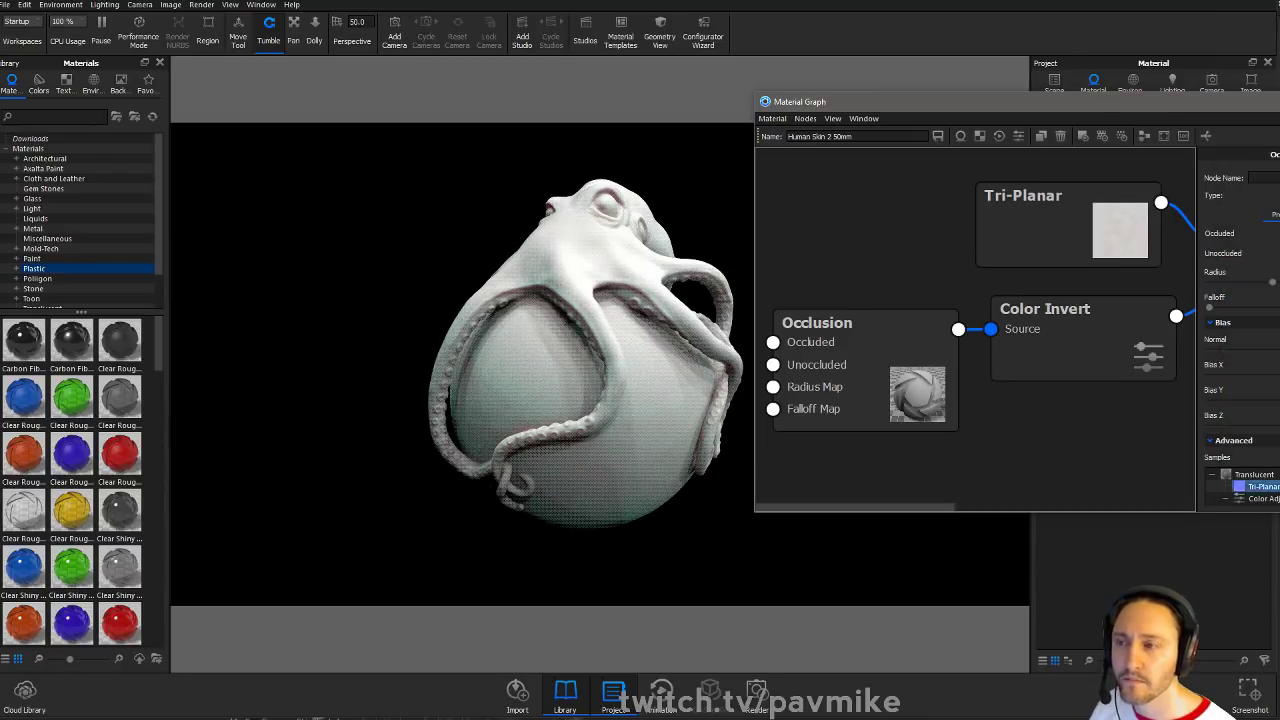
Bring up the KeyShot 7 64 bit setup and advance past the welcome page to start the installation
{"action": "left_click", "coordinate": [205, 238]}
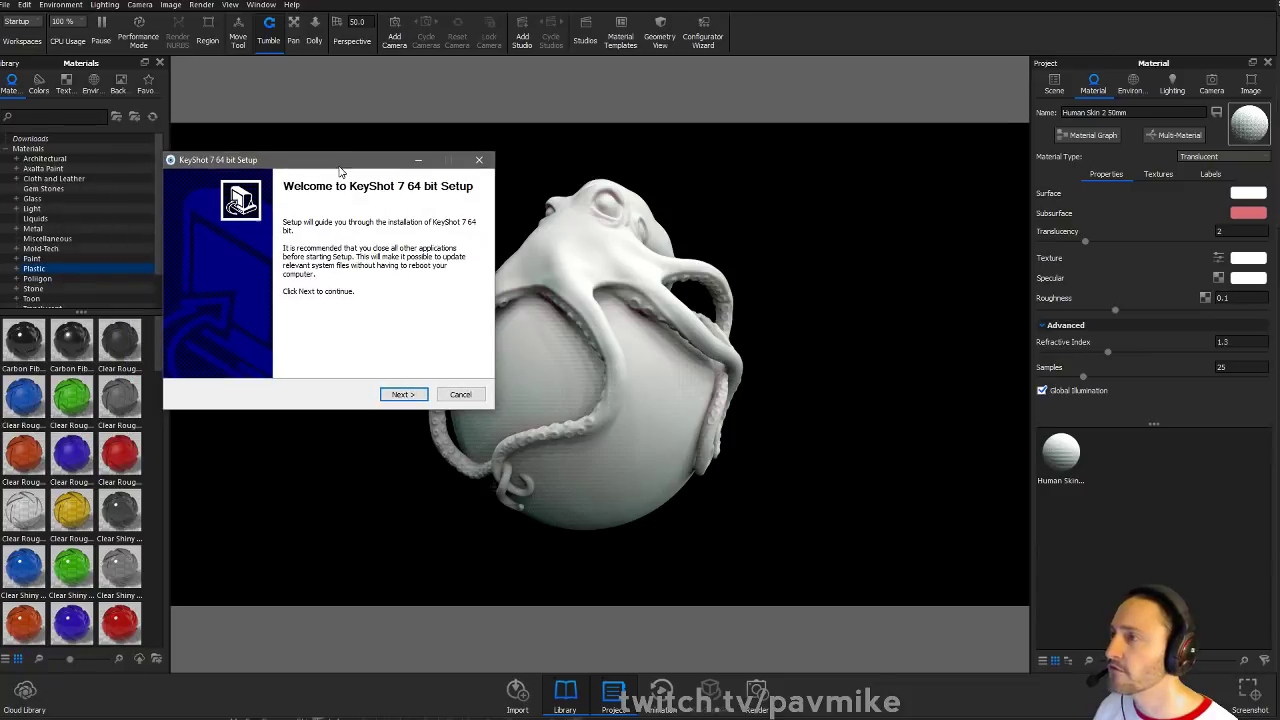
{"action": "left_click", "coordinate": [418, 396]}
{"action": "left_click", "coordinate": [419, 397]}
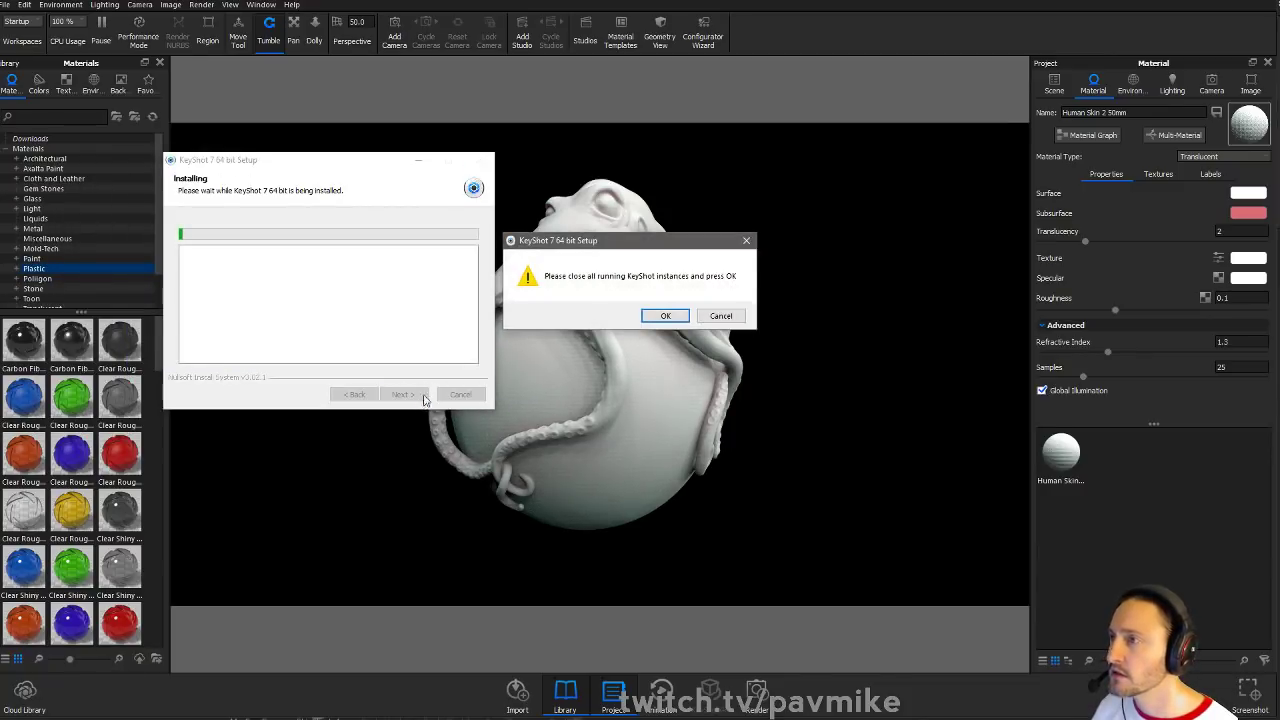
Close the running KeyShot instance, continue the KeyShot 7 installation and move the setup window off the workspace
{"action": "left_click", "coordinate": [662, 316]}
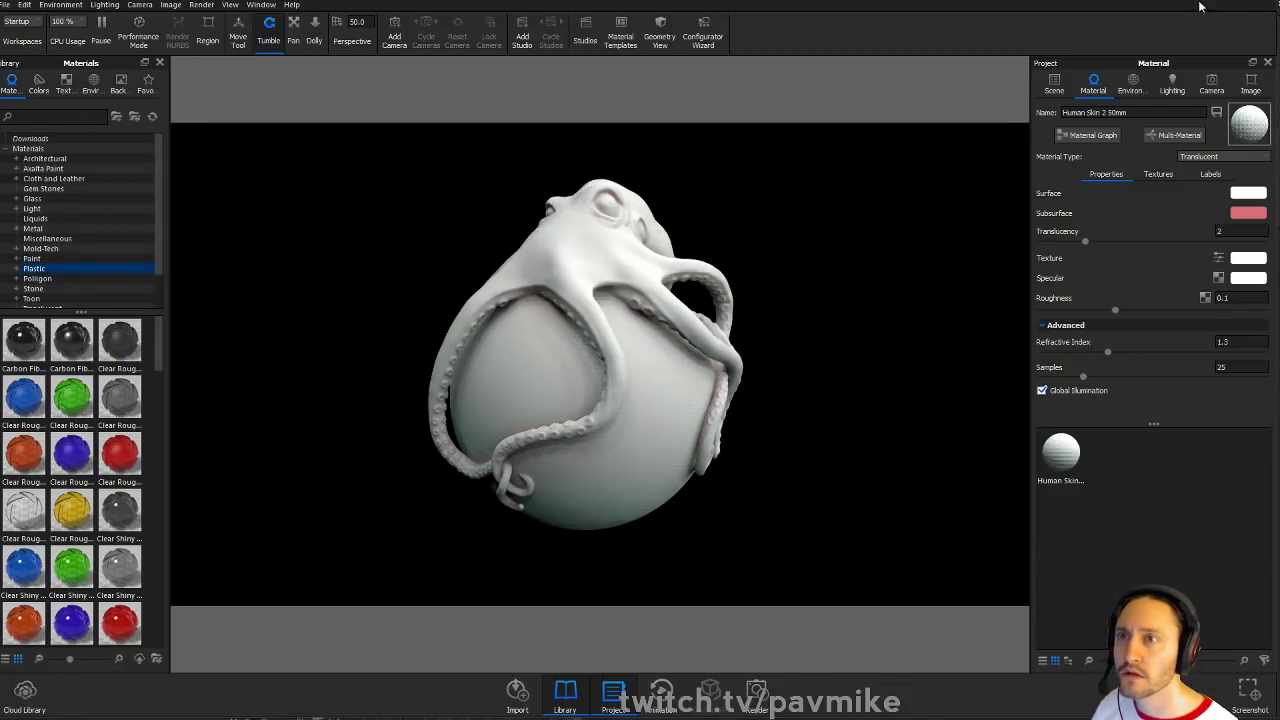
{"action": "left_click", "coordinate": [675, 276]}
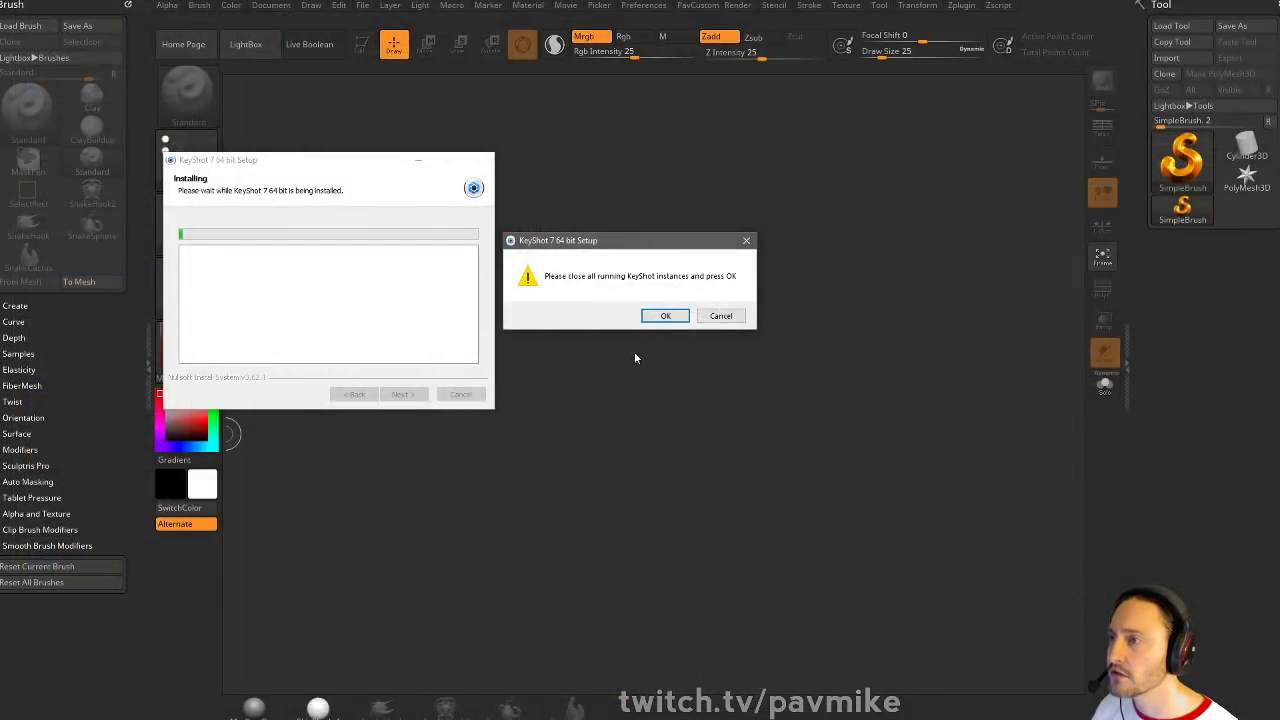
{"action": "left_click", "coordinate": [665, 316]}
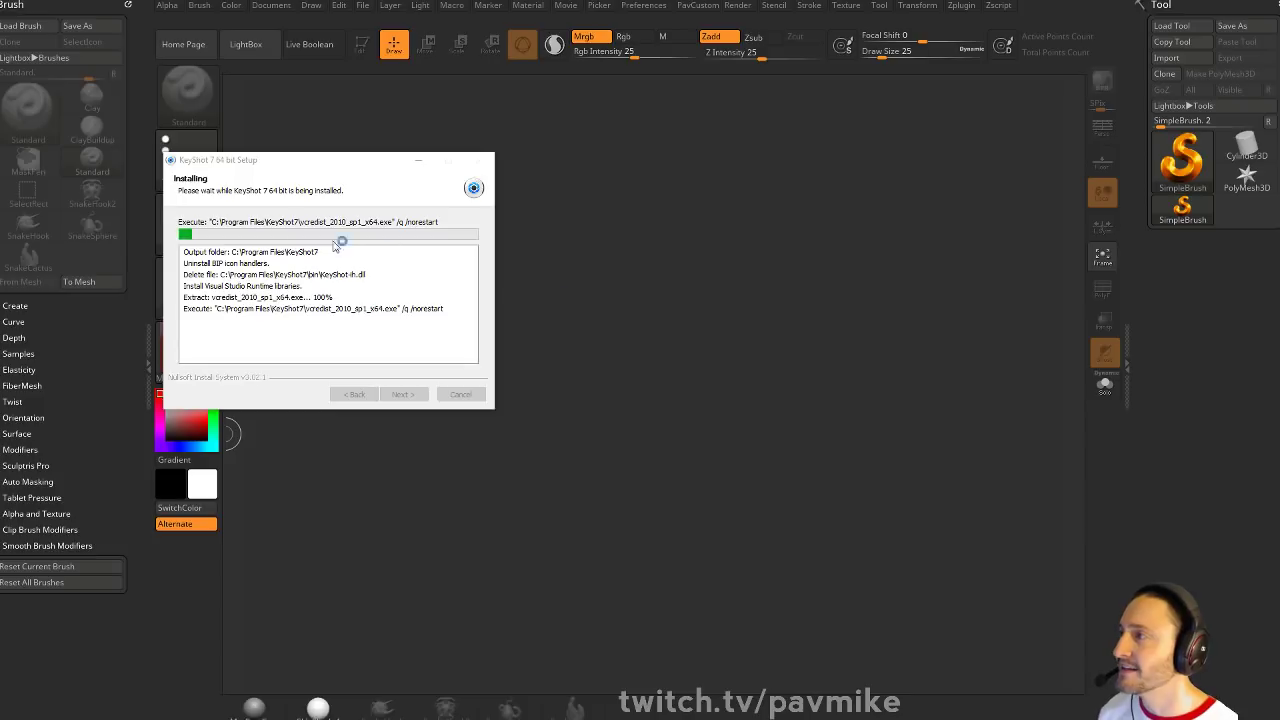
{"action": "left_click_drag", "start_coordinate": [322, 161], "coordinate": [0, 185]}
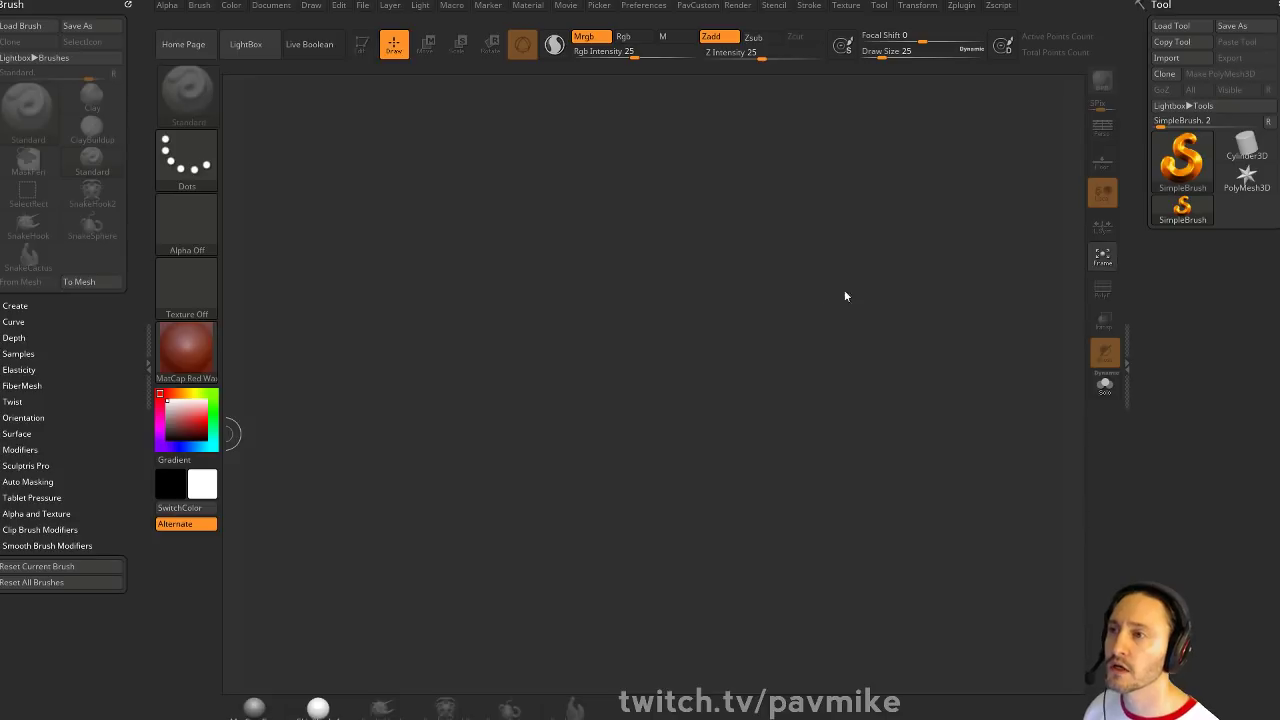
In ZBrush, load the tool 003_BowserJRRefine002.ZTL from the streaming folder's MarioWorld/BowserKids subfolder
{"action": "left_click", "coordinate": [1170, 25]}
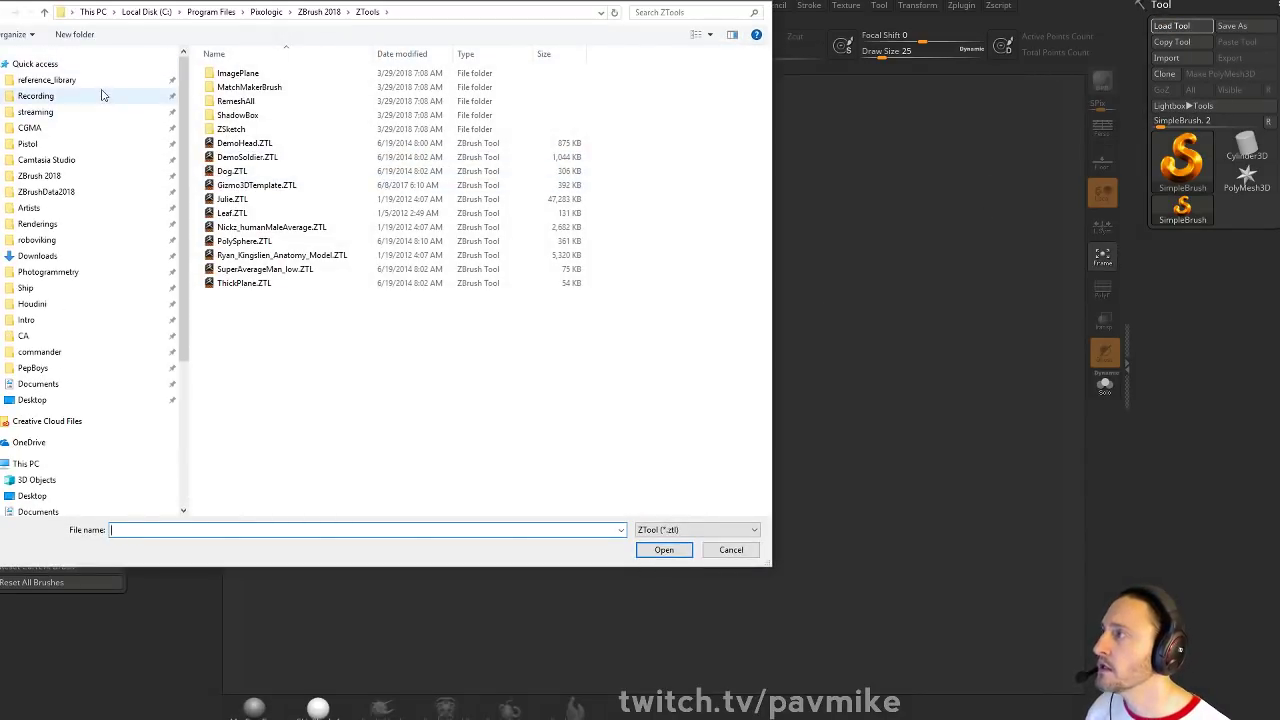
{"action": "left_click", "coordinate": [86, 113]}
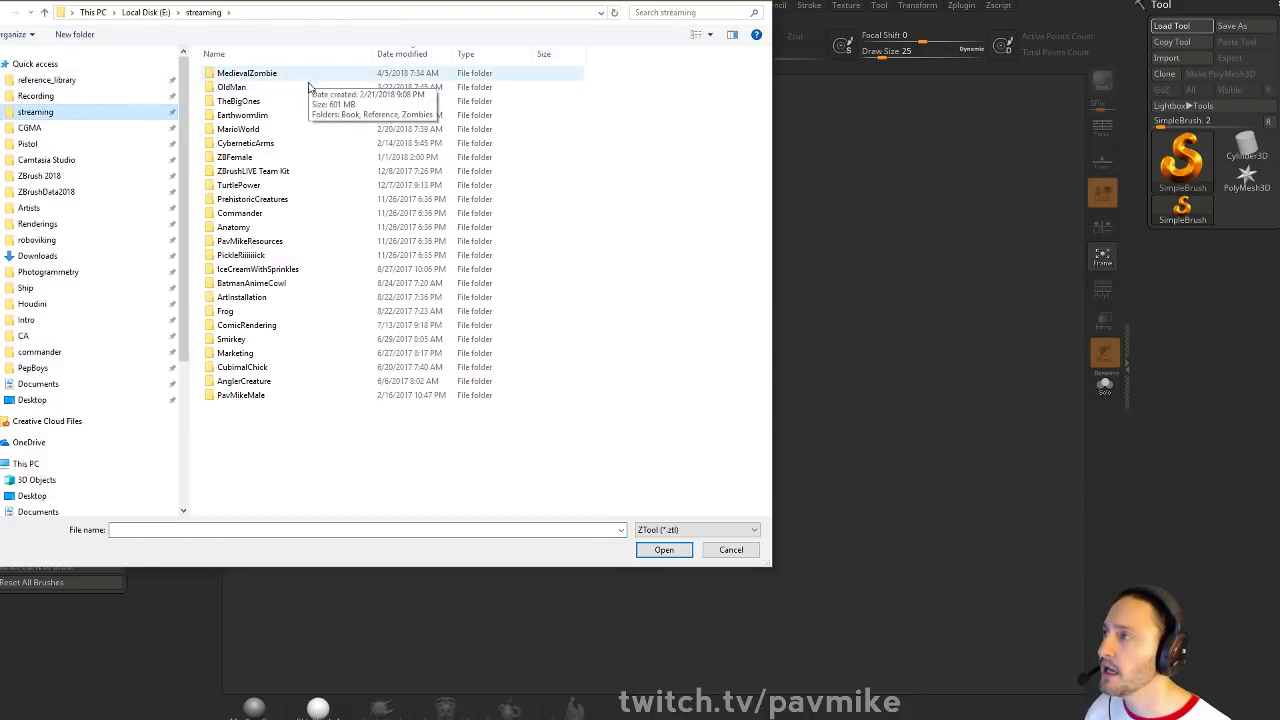
{"action": "double_click", "coordinate": [294, 129]}
{"action": "double_click", "coordinate": [291, 75]}
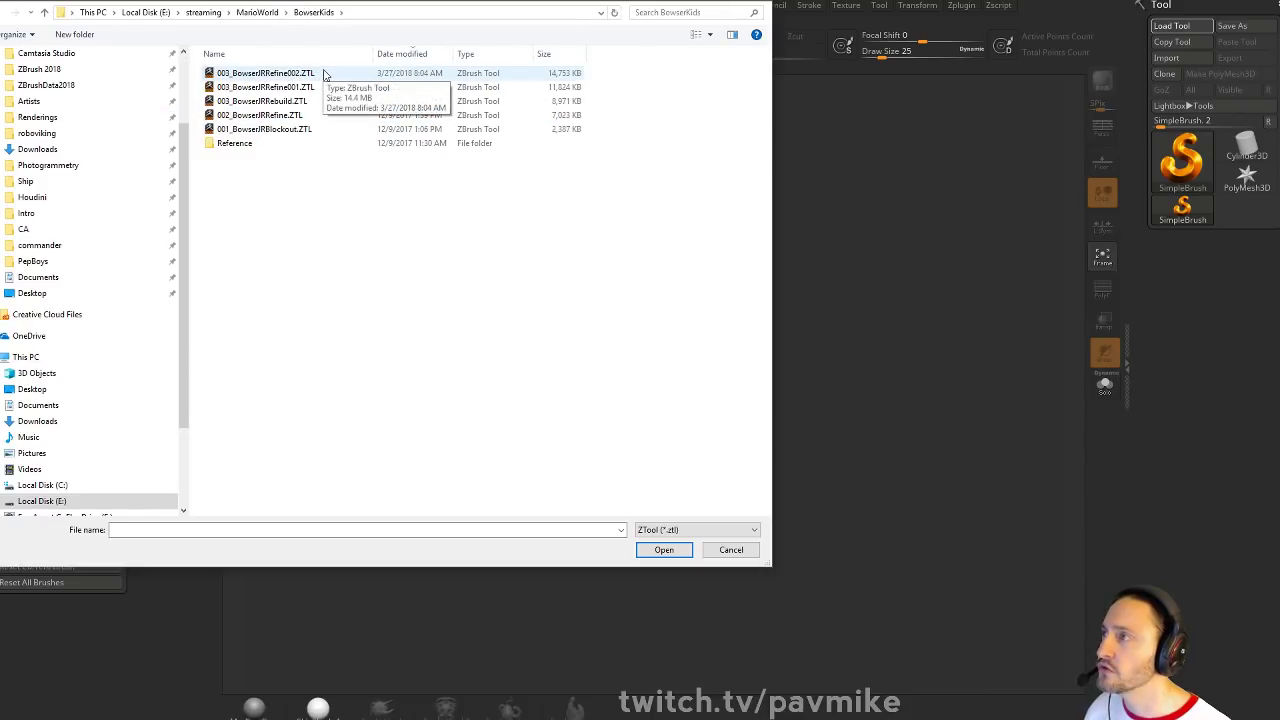
{"action": "double_click", "coordinate": [324, 75]}
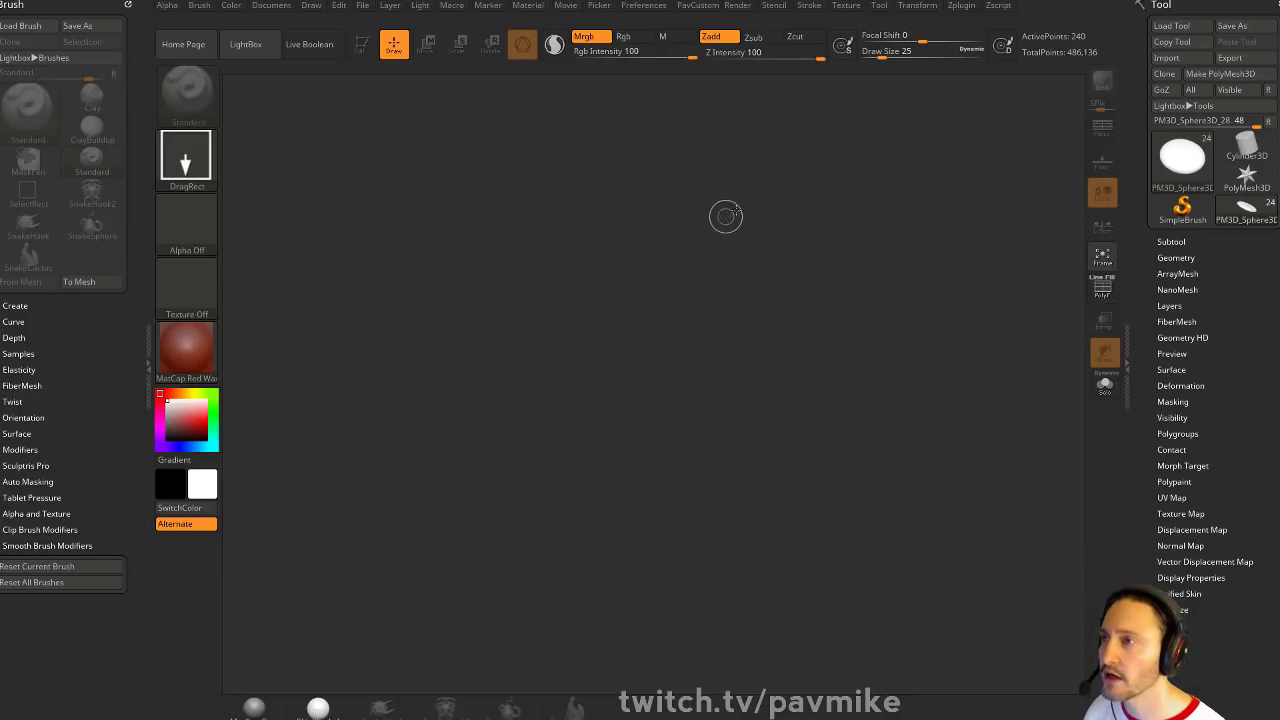
Place the loaded character on the canvas in Edit mode, give it the MatCap Gray material and frame it
{"action": "left_click_drag", "start_coordinate": [603, 563], "coordinate": [630, 637]}
{"action": "key", "text": "t"}
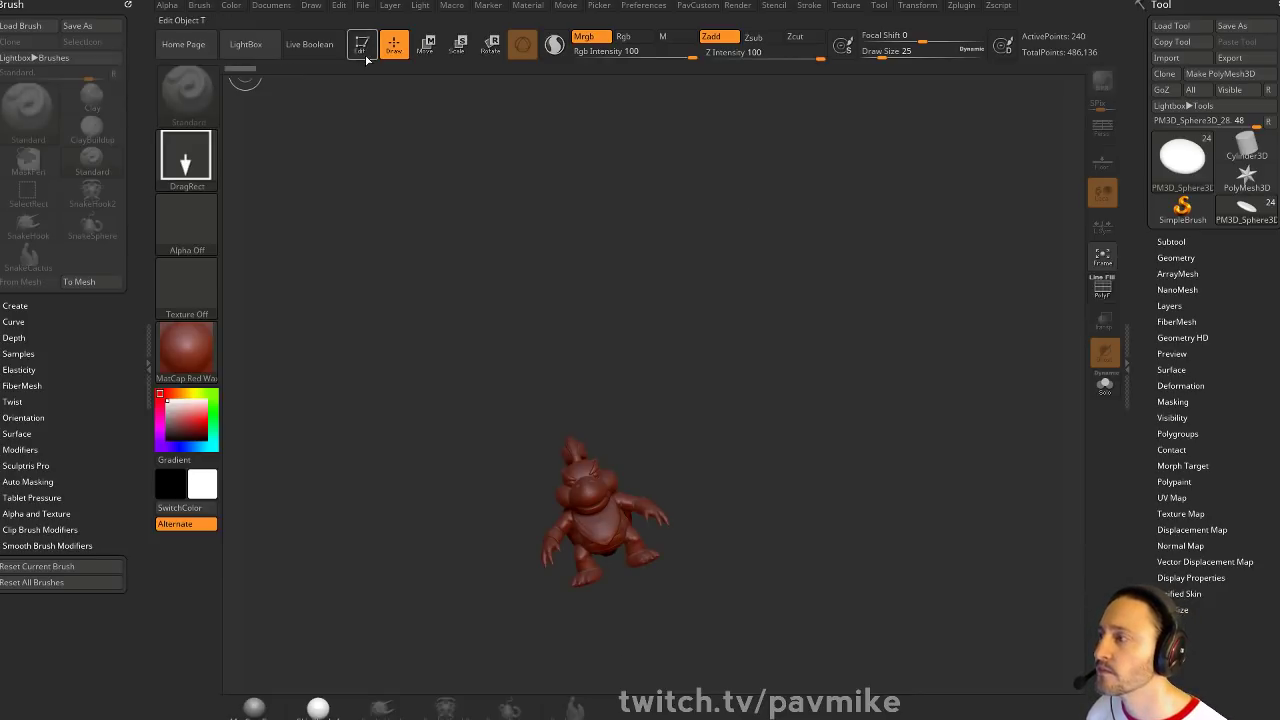
{"action": "left_click", "coordinate": [366, 58]}
{"action": "left_click", "coordinate": [252, 706]}
{"action": "left_click_drag", "start_coordinate": [823, 343], "coordinate": [821, 337], "text": "shift"}
{"action": "key", "text": "f"}
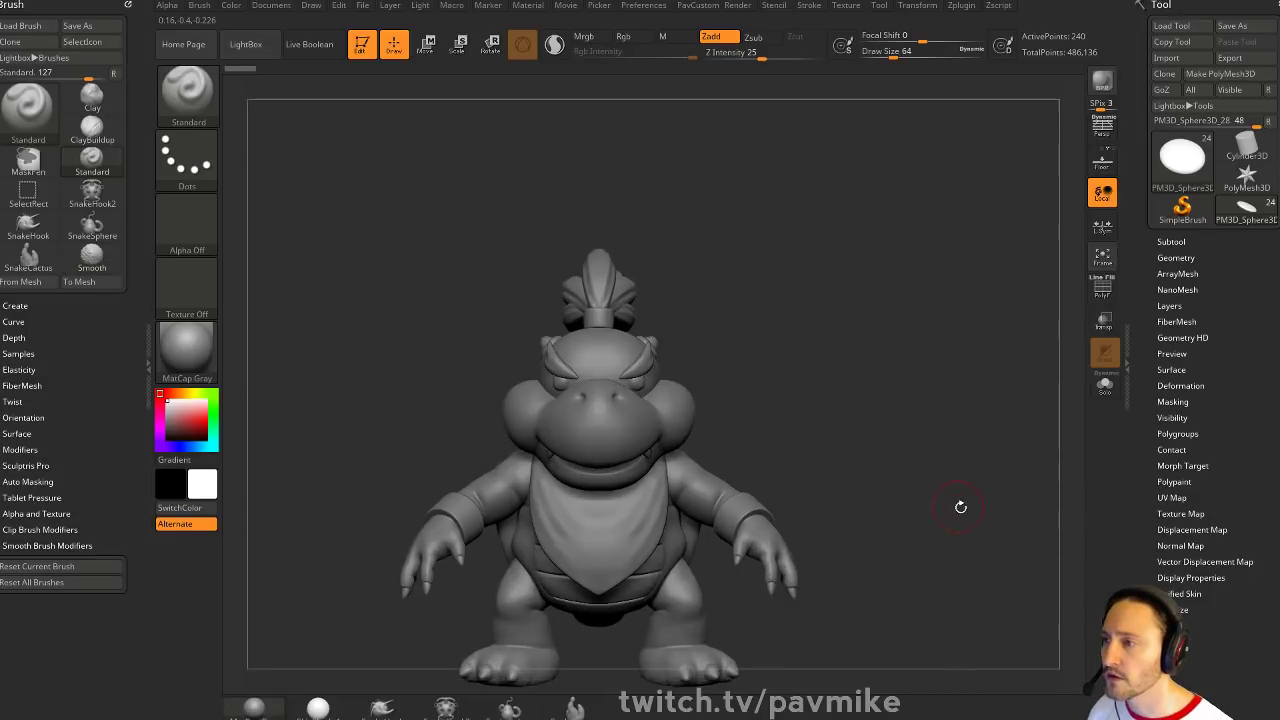
Examine the character from several angles and make its head the active subtool
{"action": "left_click_drag", "start_coordinate": [960, 506], "coordinate": [920, 397]}
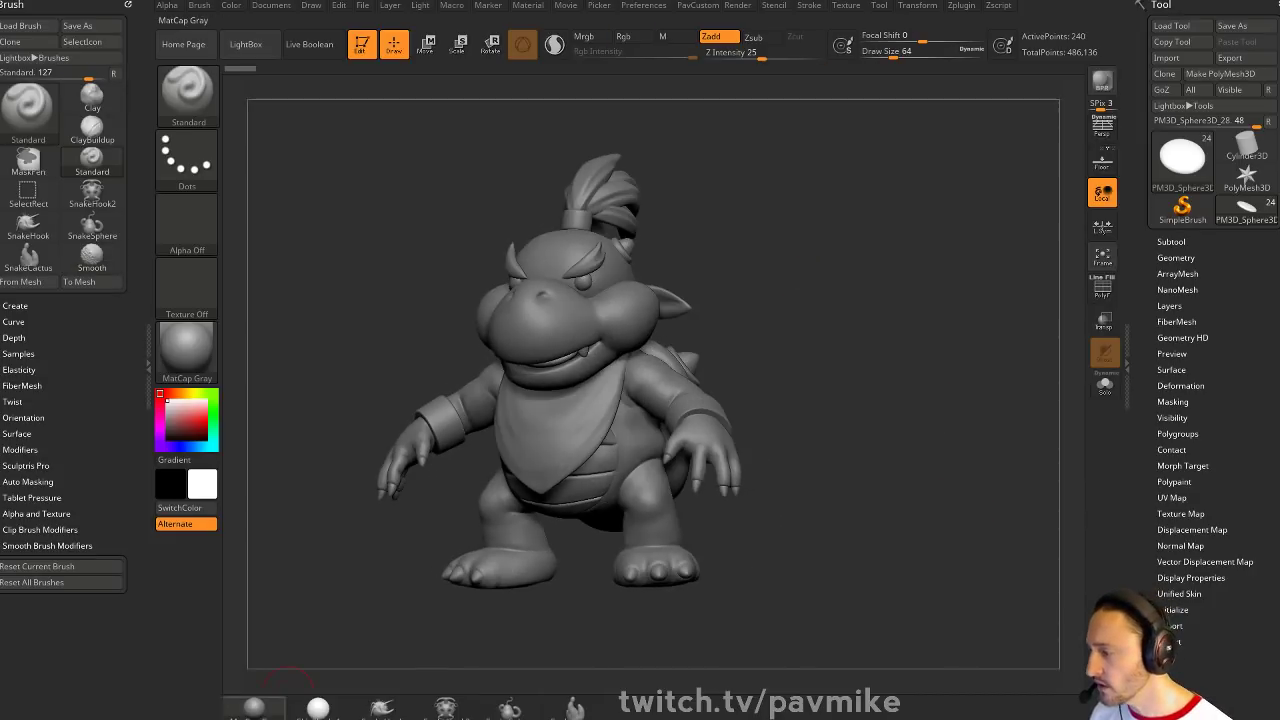
{"action": "mouse_move", "coordinate": [186, 350]}
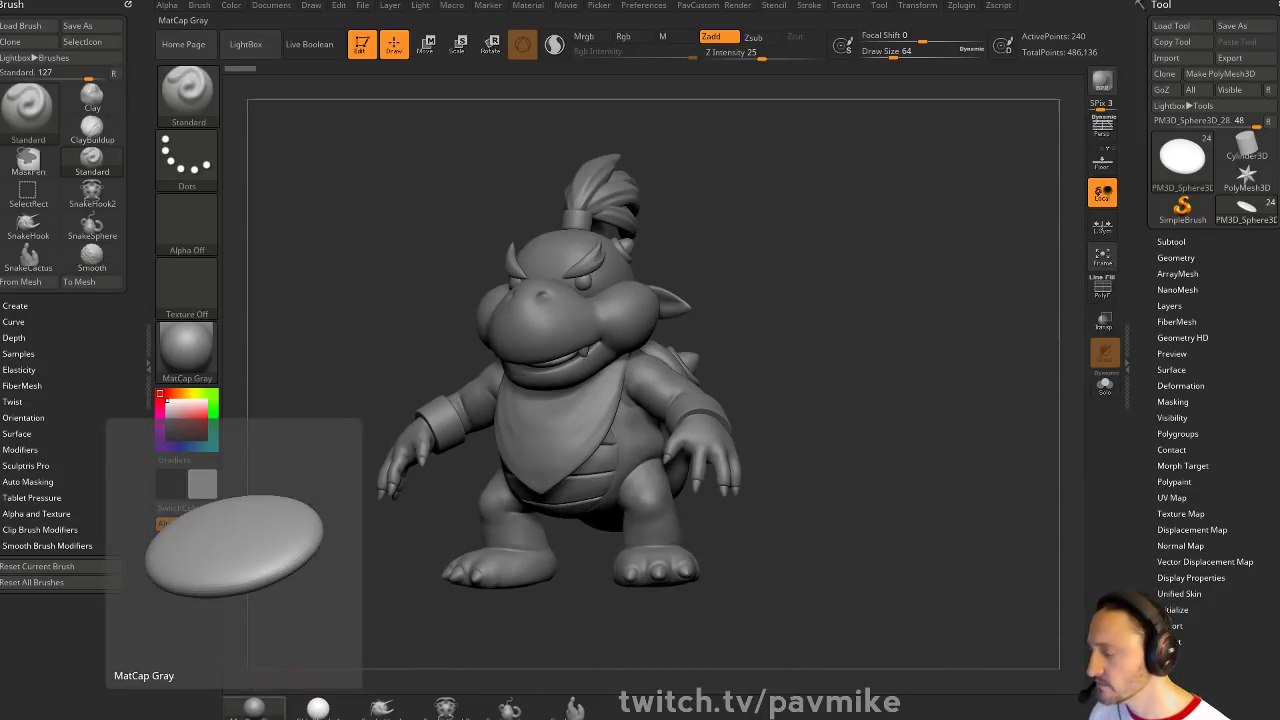
{"action": "left_click_drag", "start_coordinate": [877, 260], "coordinate": [845, 296]}
{"action": "left_click", "coordinate": [688, 306], "text": "alt"}
{"action": "left_click_drag", "start_coordinate": [895, 260], "coordinate": [843, 263]}
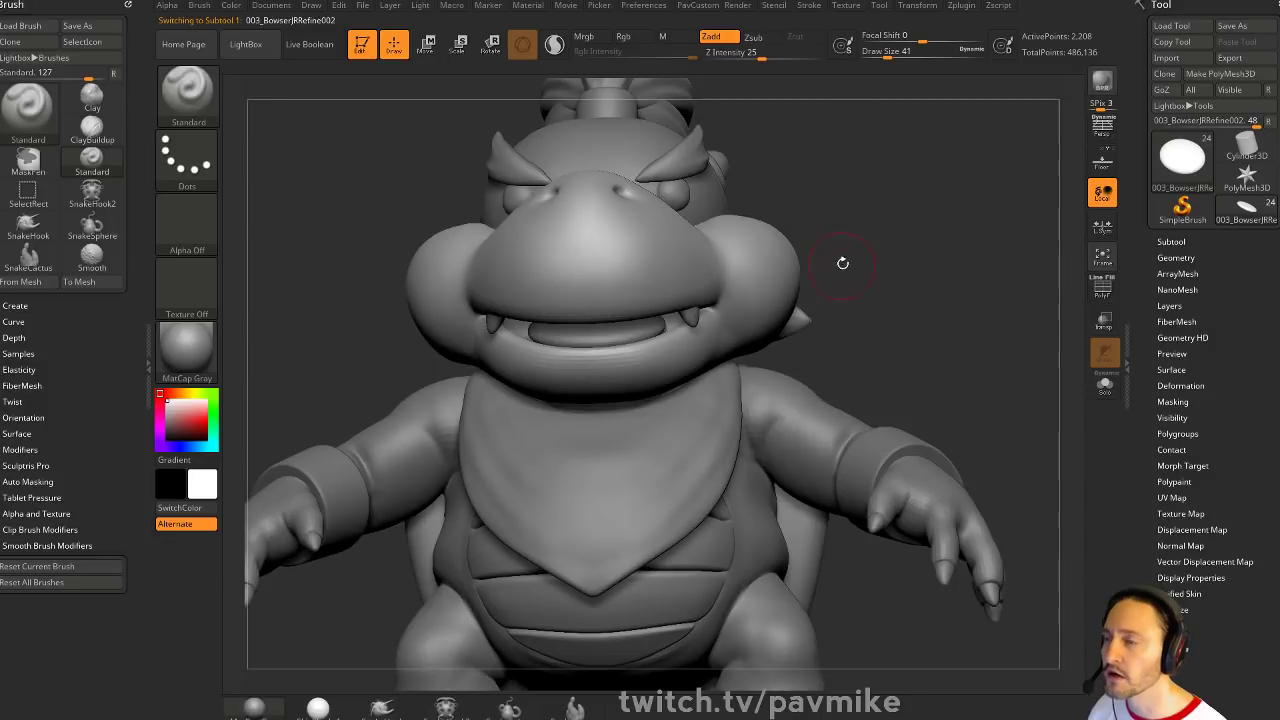
Select the tongue subtool and shift it slightly along the Y axis inside the mouth
{"action": "key", "text": "3"}
{"action": "left_click_drag", "start_coordinate": [938, 187], "coordinate": [1014, 284], "text": "alt"}
{"action": "left_click", "coordinate": [597, 433], "text": "alt"}
{"action": "key", "text": "w"}
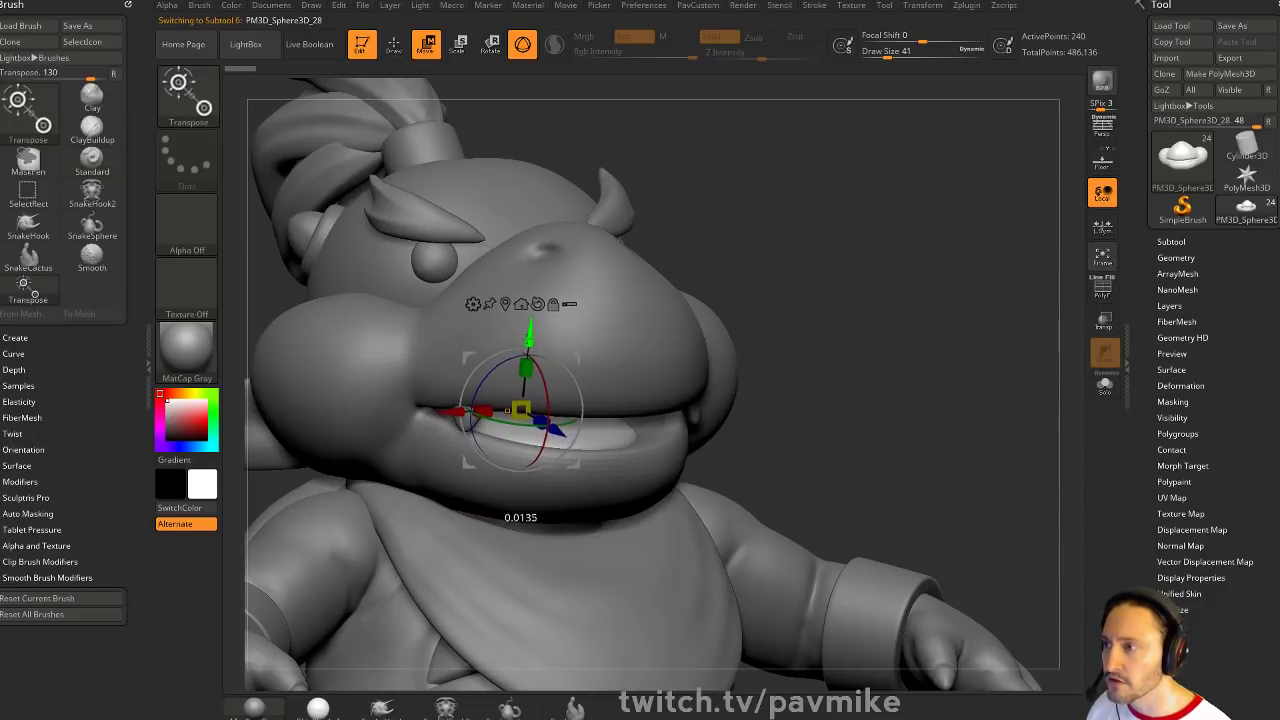
{"action": "left_click_drag", "start_coordinate": [538, 373], "coordinate": [538, 370]}
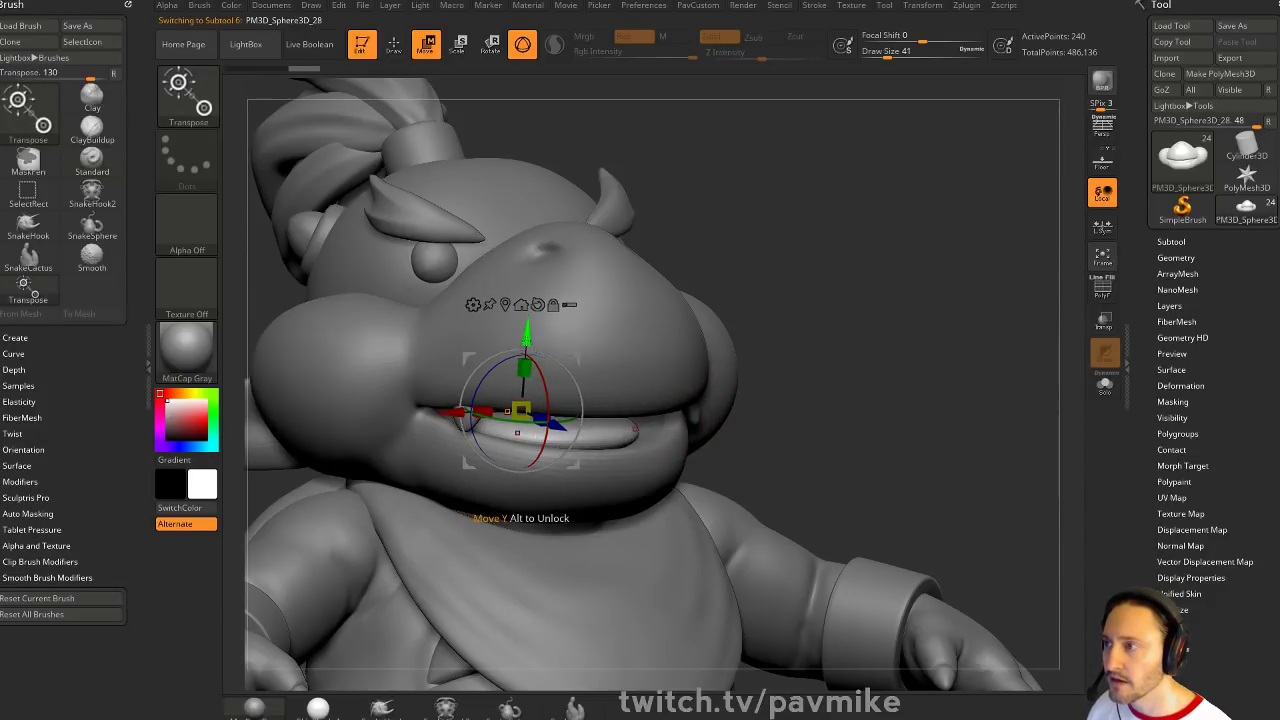
Isolate the bib subtool with its polyframe shown and lower it to subdivision level 1
{"action": "key", "text": "q"}
{"action": "mouse_move", "coordinate": [906, 297]}
{"action": "left_mouse_down"}
{"action": "mouse_move", "coordinate": [805, 308]}
{"action": "mouse_move", "coordinate": [899, 229]}
{"action": "mouse_move", "coordinate": [901, 343]}
{"action": "mouse_move", "coordinate": [840, 363]}
{"action": "mouse_move", "coordinate": [917, 405]}
{"action": "mouse_move", "coordinate": [943, 314]}
{"action": "mouse_move", "coordinate": [915, 295]}
{"action": "mouse_move", "coordinate": [951, 217]}
{"action": "mouse_move", "coordinate": [951, 337]}
{"action": "mouse_move", "coordinate": [882, 329]}
{"action": "mouse_move", "coordinate": [971, 257]}
{"action": "mouse_move", "coordinate": [908, 249]}
{"action": "mouse_move", "coordinate": [908, 300]}
{"action": "mouse_move", "coordinate": [900, 320]}
{"action": "mouse_move", "coordinate": [872, 312]}
{"action": "mouse_move", "coordinate": [874, 348]}
{"action": "mouse_move", "coordinate": [866, 292]}
{"action": "mouse_move", "coordinate": [895, 295]}
{"action": "mouse_move", "coordinate": [931, 246]}
{"action": "mouse_move", "coordinate": [914, 286]}
{"action": "mouse_move", "coordinate": [1062, 266]}
{"action": "left_mouse_up"}
{"action": "left_click", "coordinate": [1104, 290]}
{"action": "left_click", "coordinate": [1104, 386]}
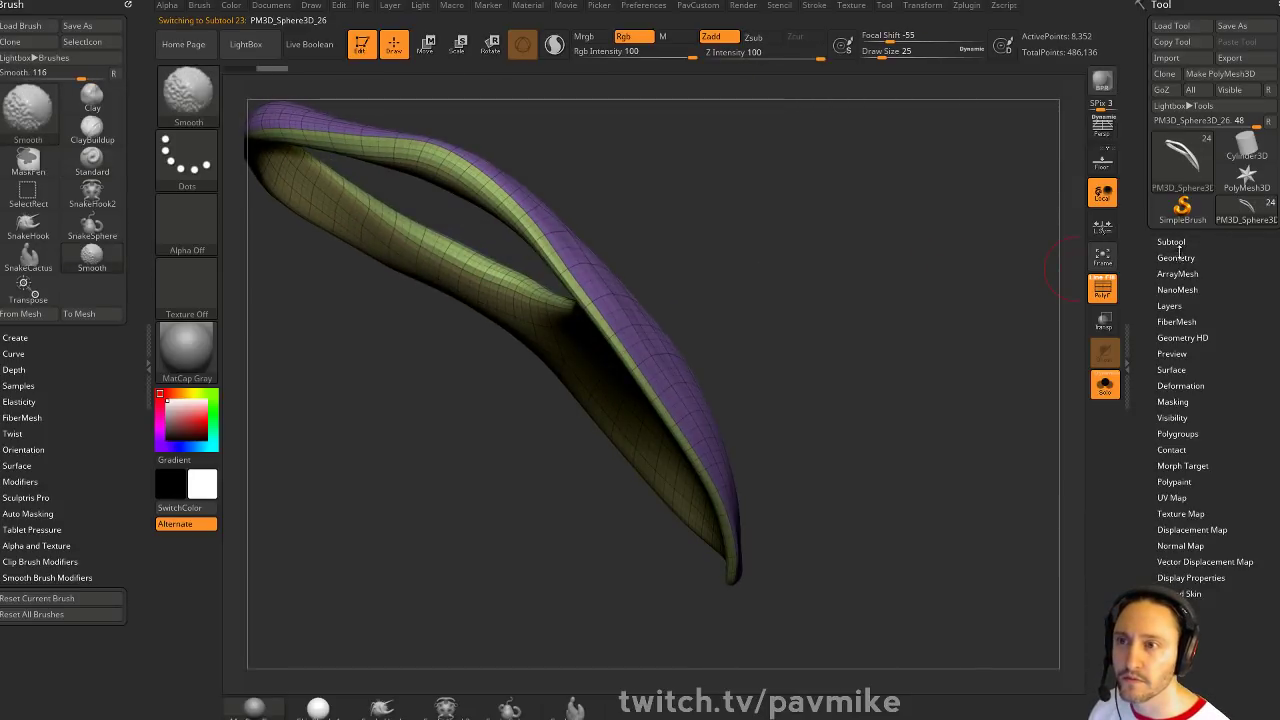
{"action": "left_click", "coordinate": [1170, 258]}
{"action": "left_click_drag", "start_coordinate": [1191, 292], "coordinate": [1157, 291]}
Place the gizmo on the bib's surface, move the bib inward toward the body, and show all subtools again
{"action": "left_click_drag", "start_coordinate": [806, 340], "coordinate": [701, 368]}
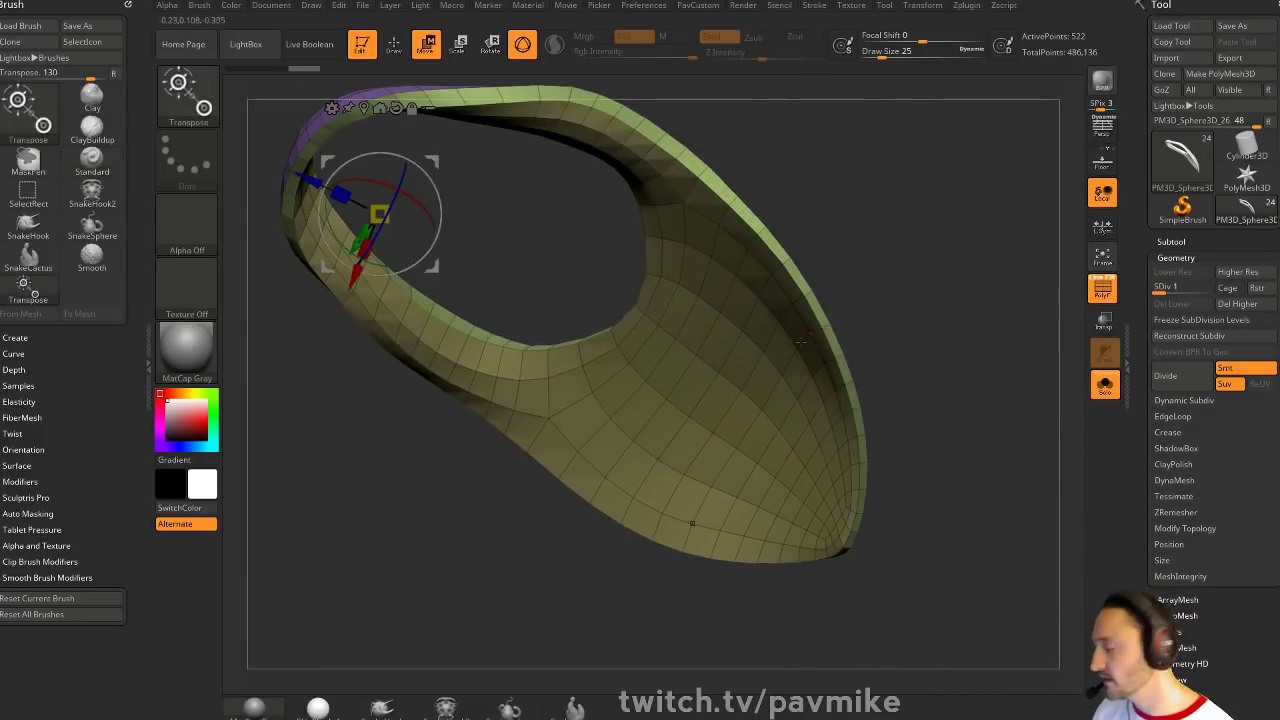
{"action": "key", "text": "w"}
{"action": "left_click", "coordinate": [700, 357]}
{"action": "left_click_drag", "start_coordinate": [963, 293], "coordinate": [903, 346]}
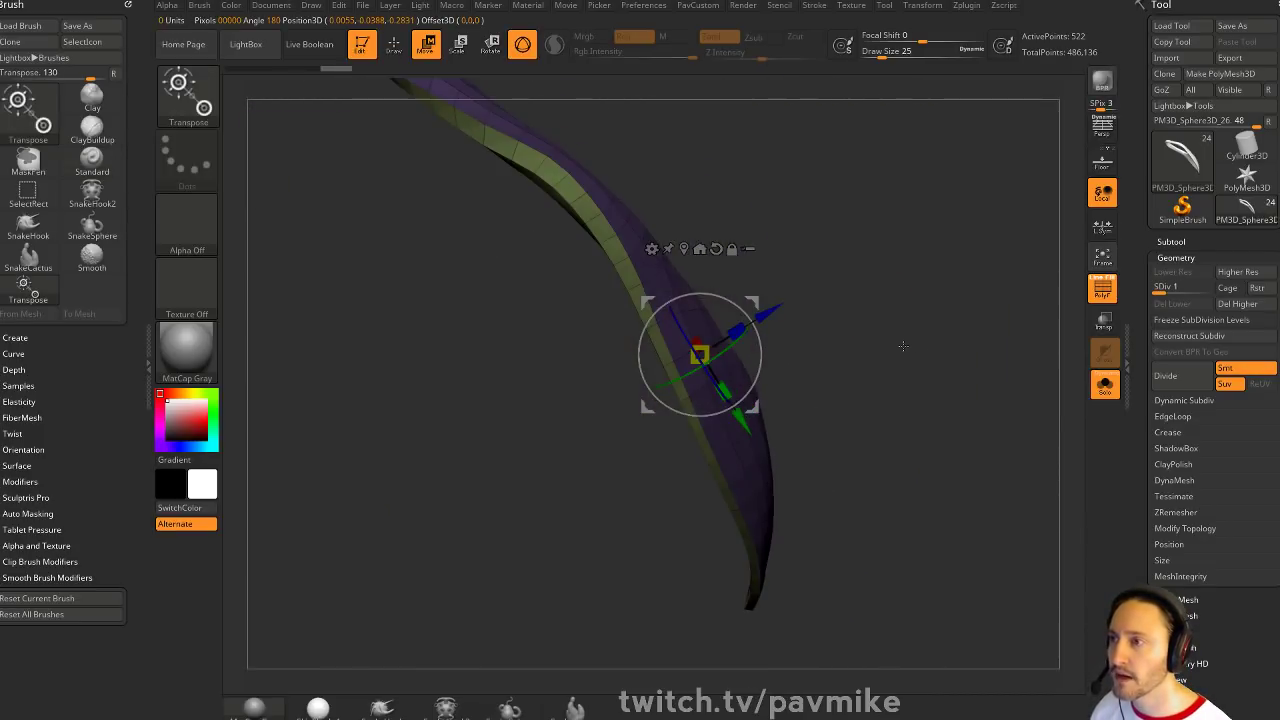
{"action": "left_click_drag", "start_coordinate": [771, 322], "coordinate": [745, 330]}
{"action": "left_click", "coordinate": [1104, 385]}
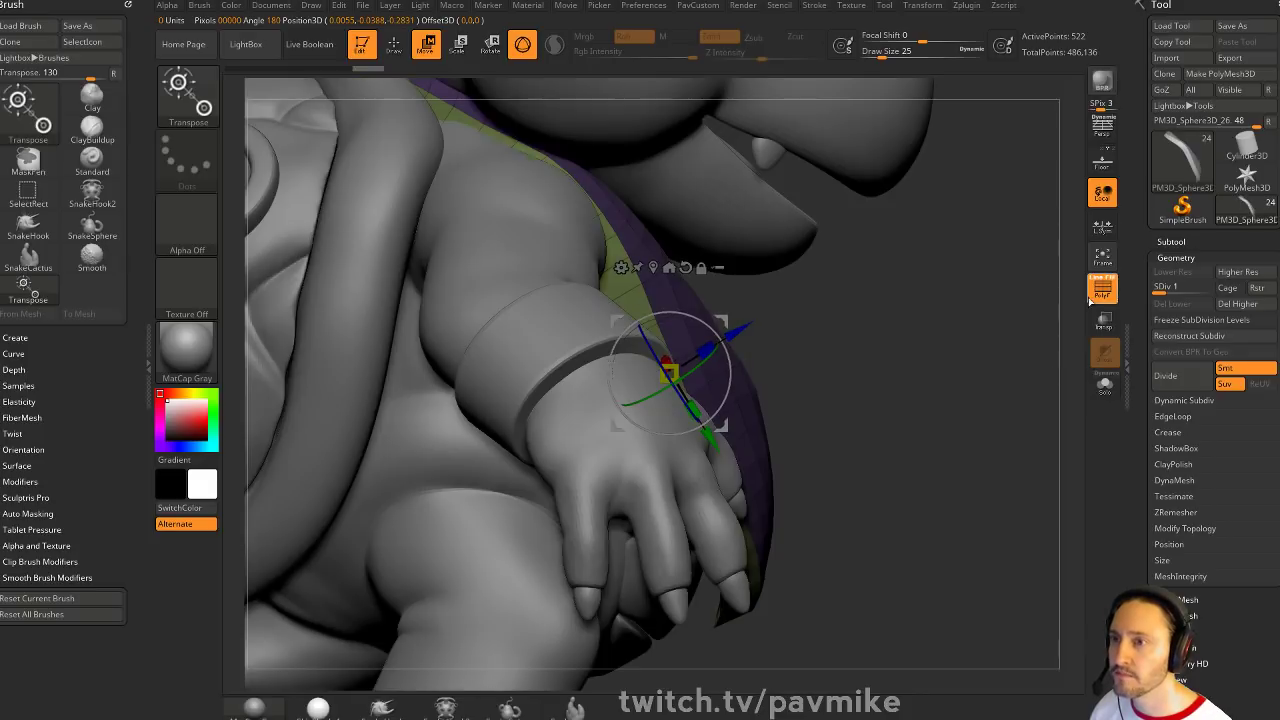
Reposition the gizmo at the bib's lower center and narrow the bib along the X axis
{"action": "mouse_move", "coordinate": [952, 358]}
{"action": "left_mouse_down"}
{"action": "mouse_move", "coordinate": [715, 345]}
{"action": "mouse_move", "coordinate": [751, 332]}
{"action": "mouse_move", "coordinate": [696, 312]}
{"action": "left_mouse_up"}
{"action": "key", "text": "q"}
{"action": "mouse_move", "coordinate": [1008, 338]}
{"action": "left_mouse_down"}
{"action": "mouse_move", "coordinate": [716, 350]}
{"action": "mouse_move", "coordinate": [787, 354]}
{"action": "left_mouse_up"}
{"action": "key", "text": "w"}
{"action": "left_click", "coordinate": [652, 368], "text": "alt"}
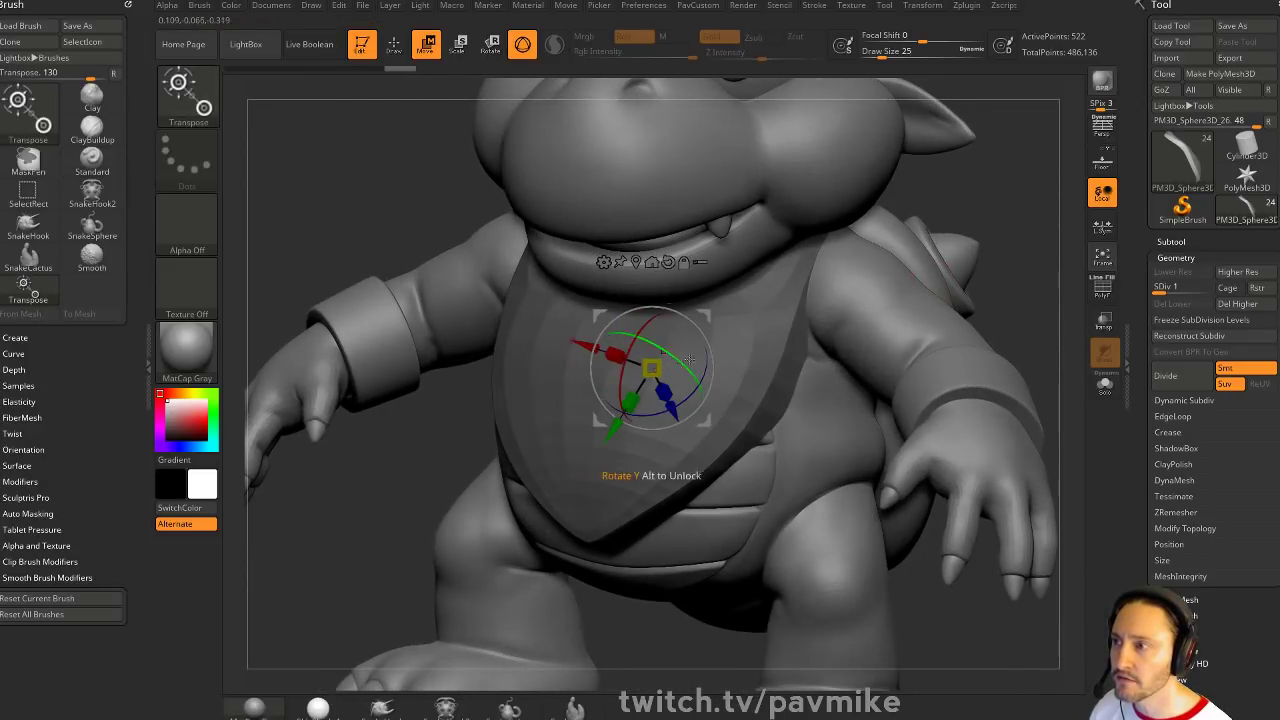
{"action": "mouse_move", "coordinate": [957, 238]}
{"action": "left_mouse_down"}
{"action": "mouse_move", "coordinate": [1003, 229]}
{"action": "mouse_move", "coordinate": [974, 232]}
{"action": "left_mouse_up"}
{"action": "left_click", "coordinate": [645, 451], "text": "alt"}
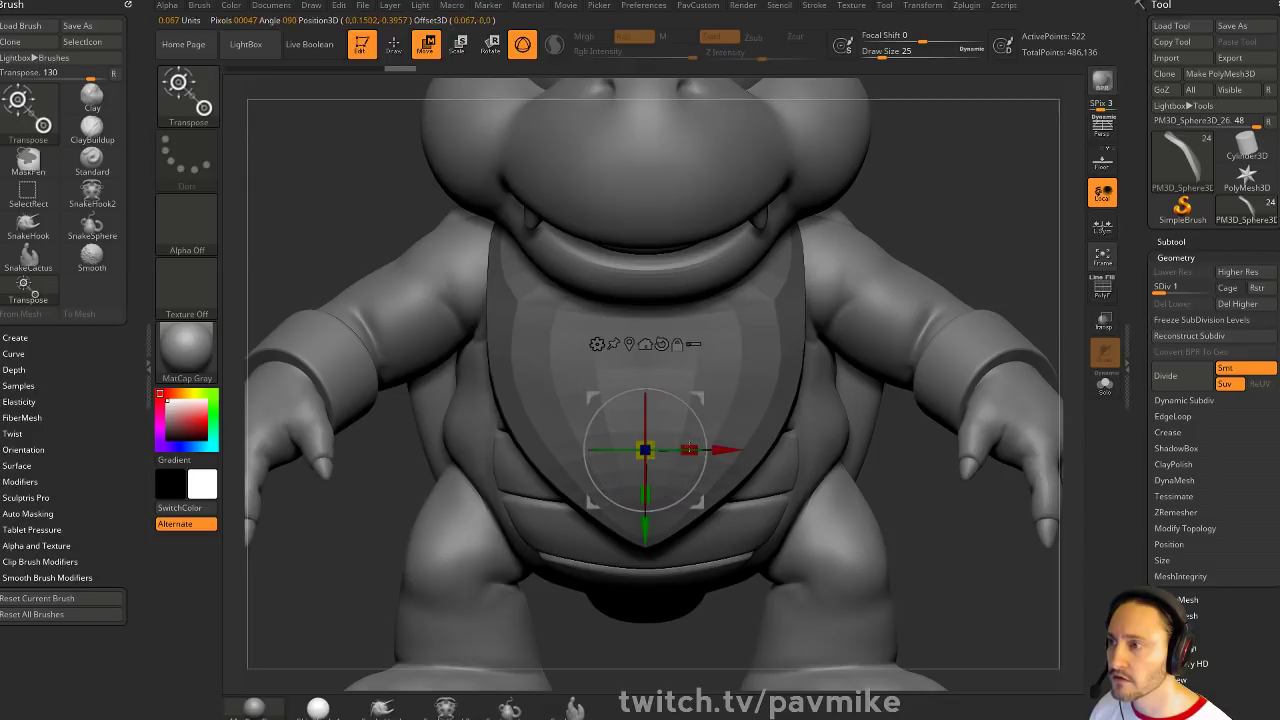
{"action": "left_click_drag", "start_coordinate": [687, 450], "coordinate": [672, 450]}
{"action": "key", "text": "q"}
Raise the bib to subdivision level 4 and display its polyframe
{"action": "mouse_move", "coordinate": [1017, 262]}
{"action": "left_mouse_down"}
{"action": "mouse_move", "coordinate": [979, 317]}
{"action": "mouse_move", "coordinate": [930, 318]}
{"action": "mouse_move", "coordinate": [1037, 320]}
{"action": "left_mouse_up"}
{"action": "key", "text": "d"}
{"action": "key", "text": "shift+f"}
{"action": "left_click_drag", "start_coordinate": [1182, 289], "coordinate": [1208, 289]}
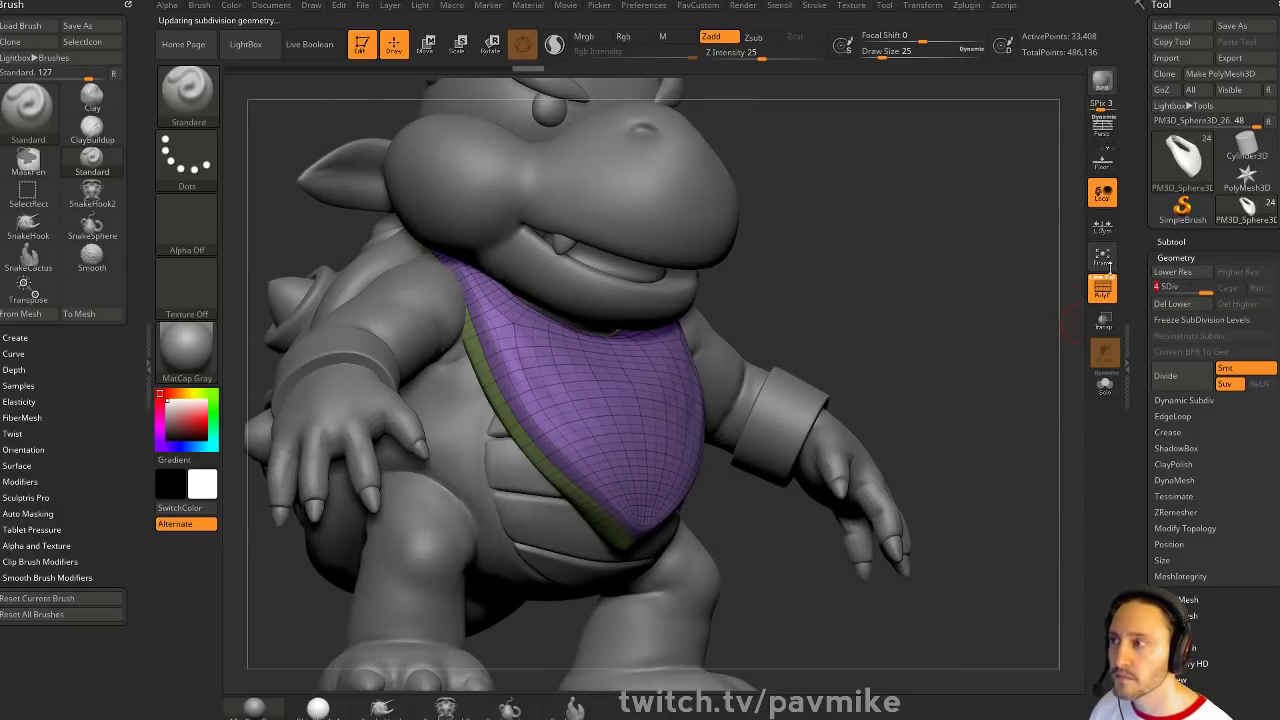
Hide the polyframe and examine the bib's fit against the body from the side and below
{"action": "mouse_move", "coordinate": [964, 288]}
{"action": "left_mouse_down"}
{"action": "mouse_move", "coordinate": [935, 289]}
{"action": "mouse_move", "coordinate": [970, 298]}
{"action": "left_mouse_up"}
{"action": "left_click", "coordinate": [1110, 292]}
{"action": "left_click_drag", "start_coordinate": [970, 480], "coordinate": [983, 231]}
{"action": "left_click_drag", "start_coordinate": [834, 363], "coordinate": [769, 408]}
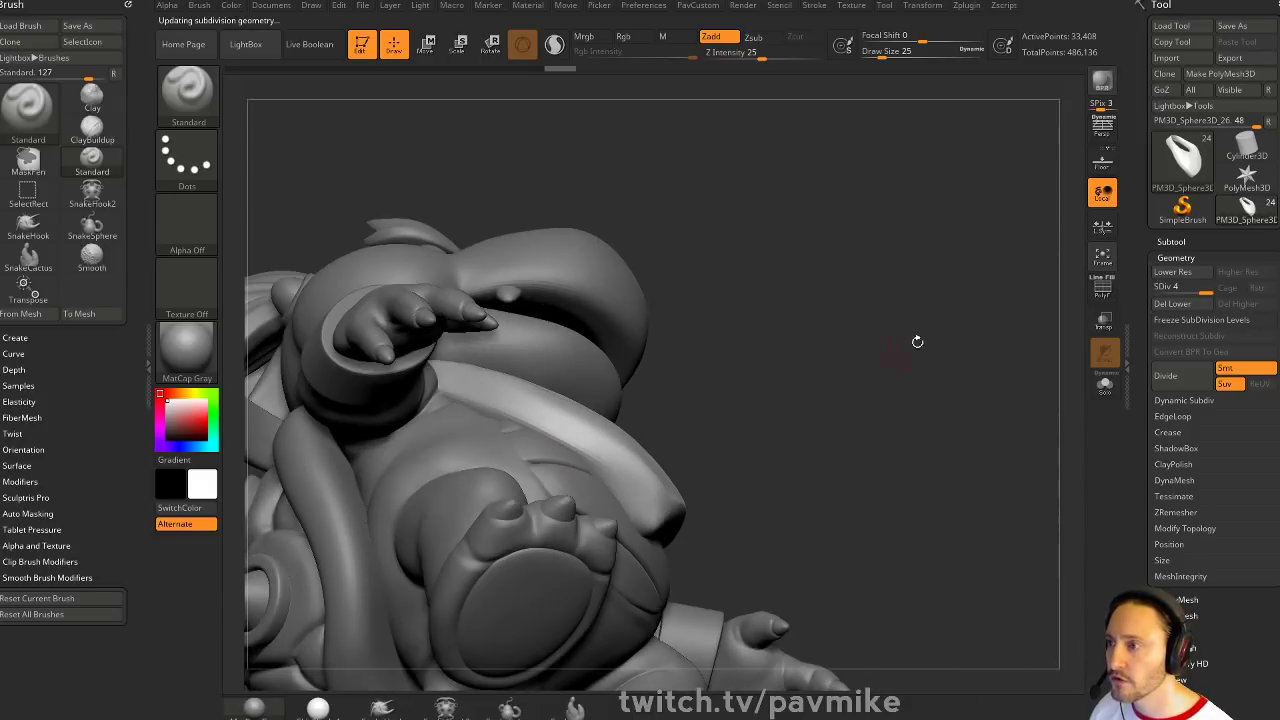
Examine the bib and the whole character from the front and three-quarter views
{"action": "left_click_drag", "start_coordinate": [918, 342], "coordinate": [838, 372]}
{"action": "mouse_move", "coordinate": [966, 306]}
{"action": "left_mouse_down", "text": "shift"}
{"action": "mouse_move", "coordinate": [998, 273]}
{"action": "mouse_move", "coordinate": [942, 297]}
{"action": "mouse_move", "coordinate": [949, 306]}
{"action": "left_mouse_up", "text": "shift"}
{"action": "key", "text": "s"}
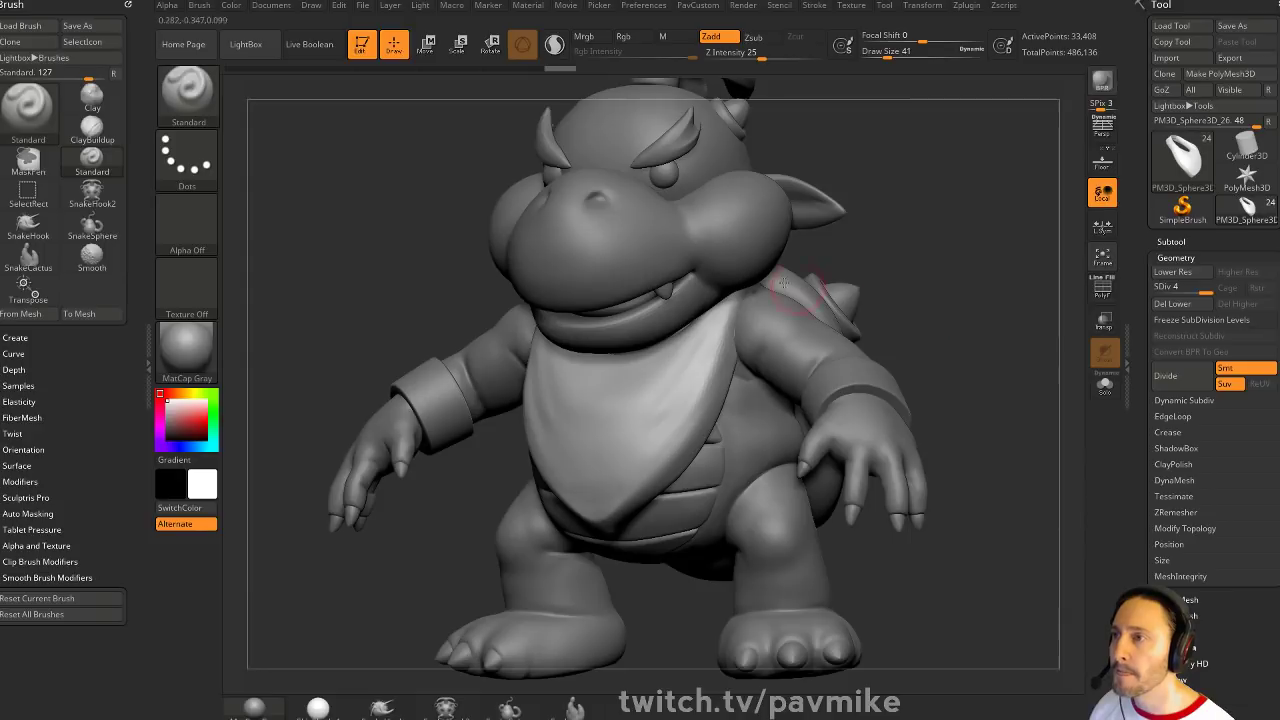
{"action": "mouse_move", "coordinate": [876, 231]}
{"action": "left_mouse_down", "text": "alt"}
{"action": "mouse_move", "coordinate": [866, 315]}
{"action": "mouse_move", "coordinate": [850, 326]}
{"action": "left_mouse_up", "text": "alt"}
{"action": "key", "text": "s"}
{"action": "left_click_drag", "start_coordinate": [931, 277], "coordinate": [929, 276]}
{"action": "key", "text": "s"}
{"action": "mouse_move", "coordinate": [929, 276]}
{"action": "left_mouse_down"}
{"action": "mouse_move", "coordinate": [977, 278]}
{"action": "mouse_move", "coordinate": [963, 244]}
{"action": "mouse_move", "coordinate": [926, 260]}
{"action": "mouse_move", "coordinate": [888, 254]}
{"action": "left_mouse_up"}
Select the muzzle subtool and toggle Dynamic Subdiv off and on, choosing to always auto-activate it
{"action": "left_click", "coordinate": [733, 284], "text": "alt"}
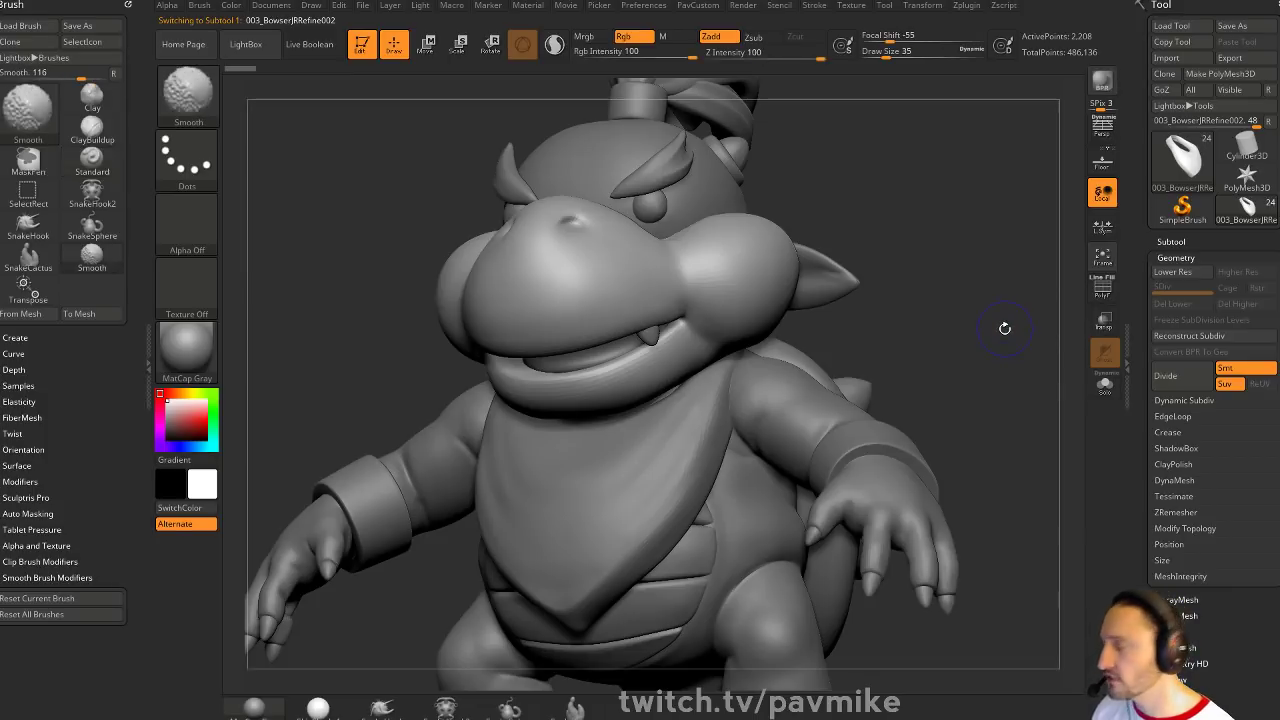
{"action": "key", "text": "shift+d"}
{"action": "key", "text": "shift+d"}
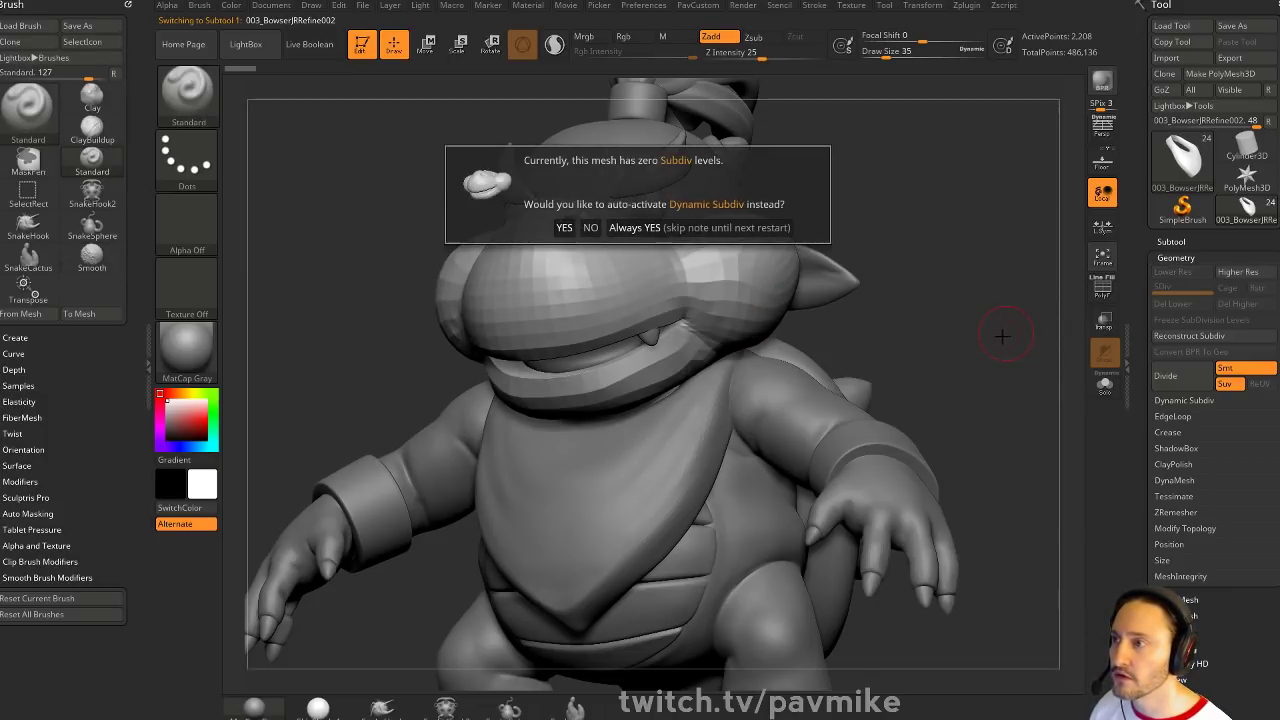
{"action": "left_click", "coordinate": [724, 229]}
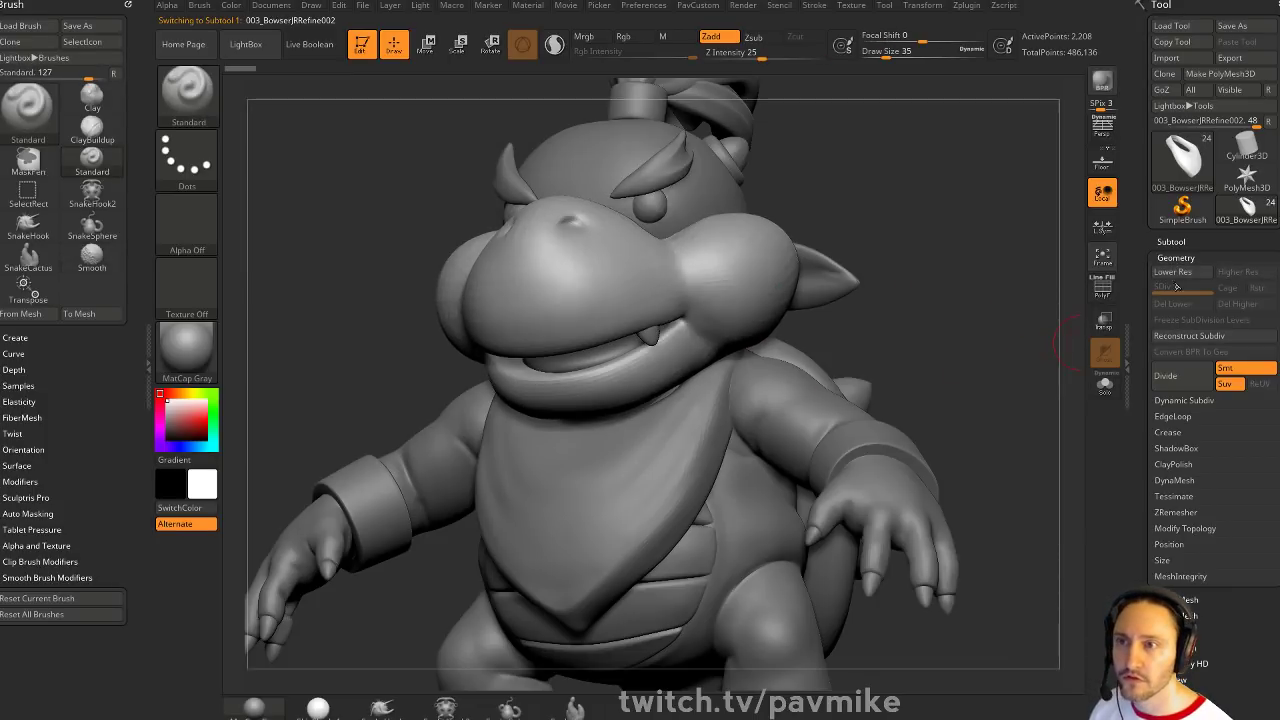
{"action": "key", "text": "shift"}
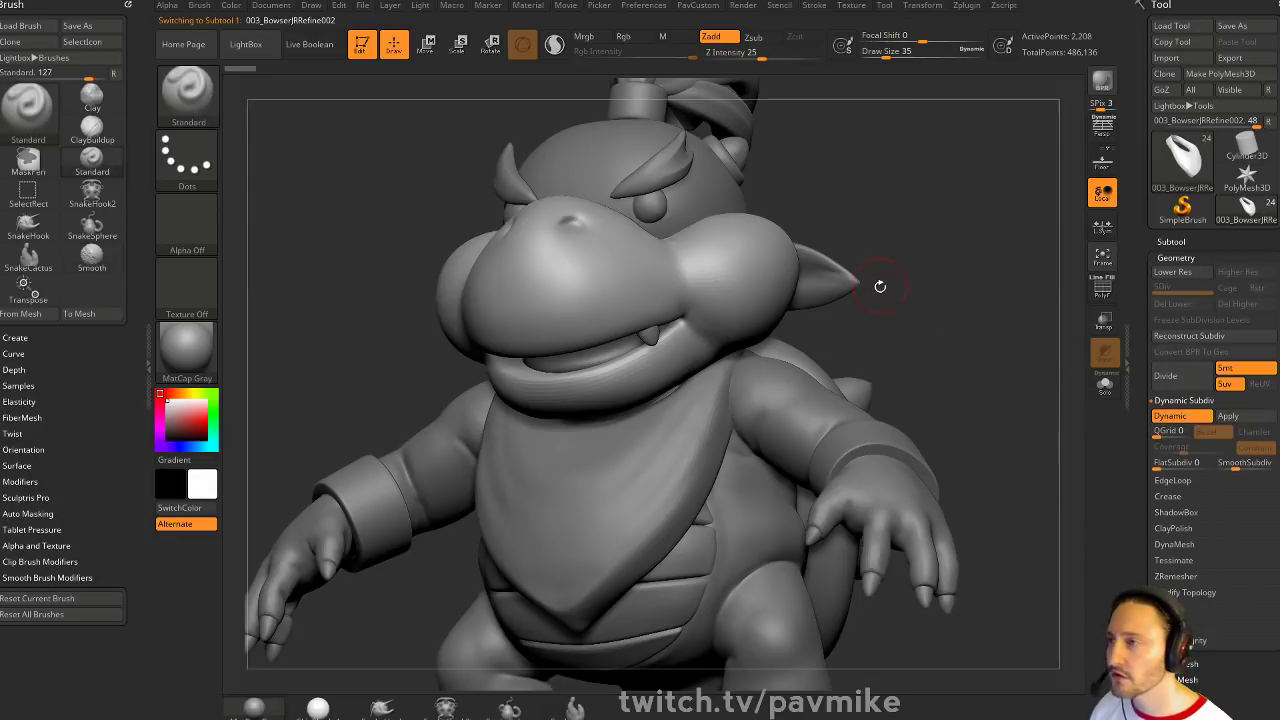
Set the muzzle's Dynamic Subdiv smooth subdivision level to 3
{"action": "key", "text": "s"}
{"action": "left_click", "coordinate": [928, 311]}
{"action": "key", "text": "a"}
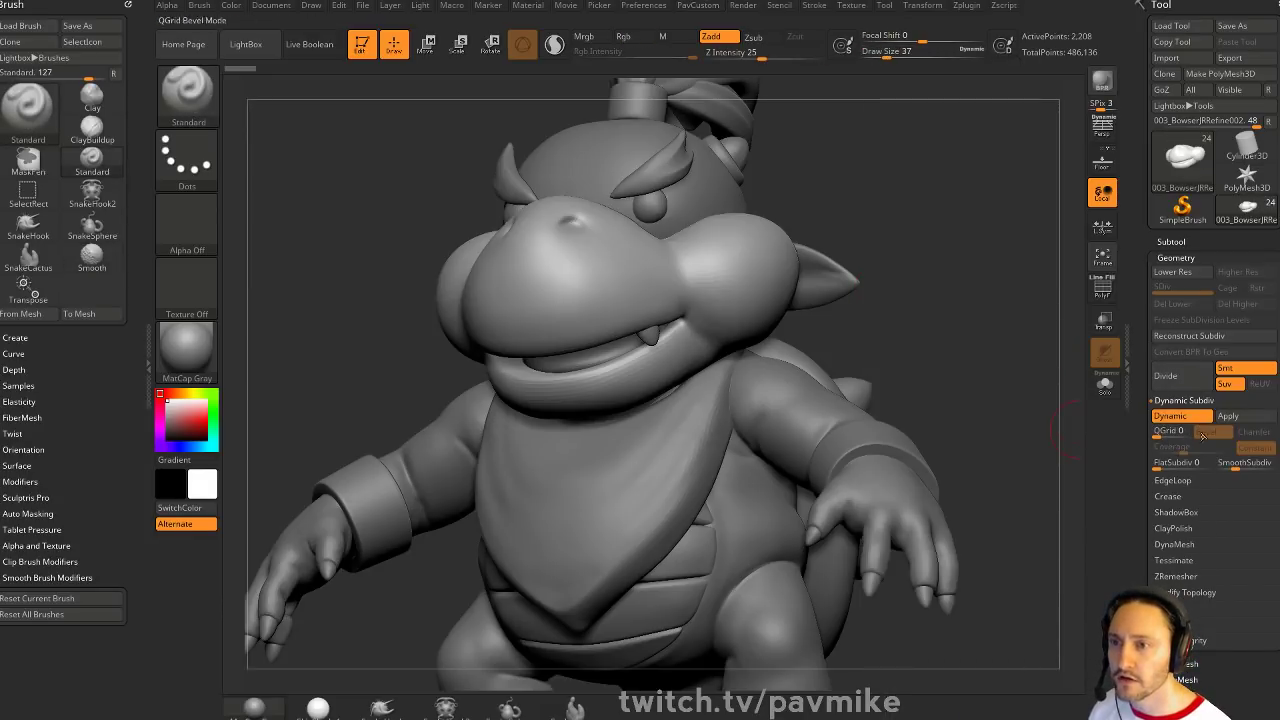
{"action": "left_click", "coordinate": [1248, 466]}
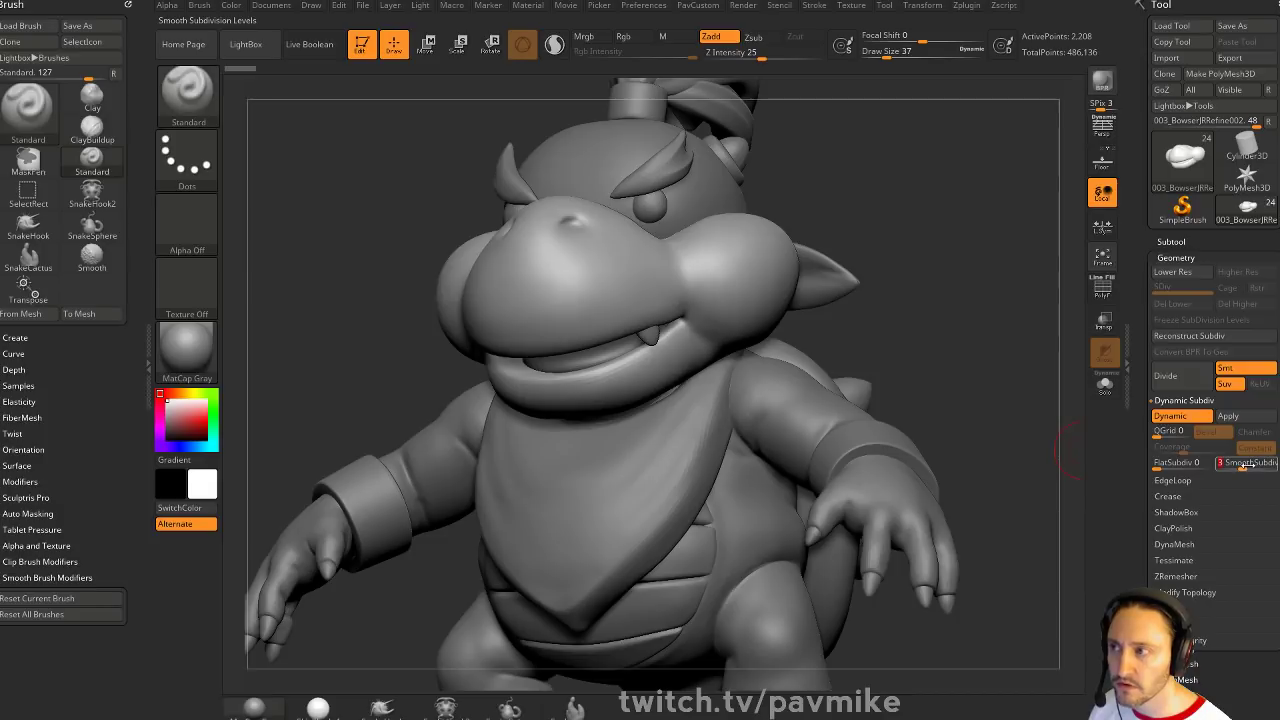
Select the bib subtool and divide it up to subdivision level 5
{"action": "left_click_drag", "start_coordinate": [1000, 450], "coordinate": [984, 364], "text": "alt"}
{"action": "left_click", "coordinate": [664, 365], "text": "alt"}
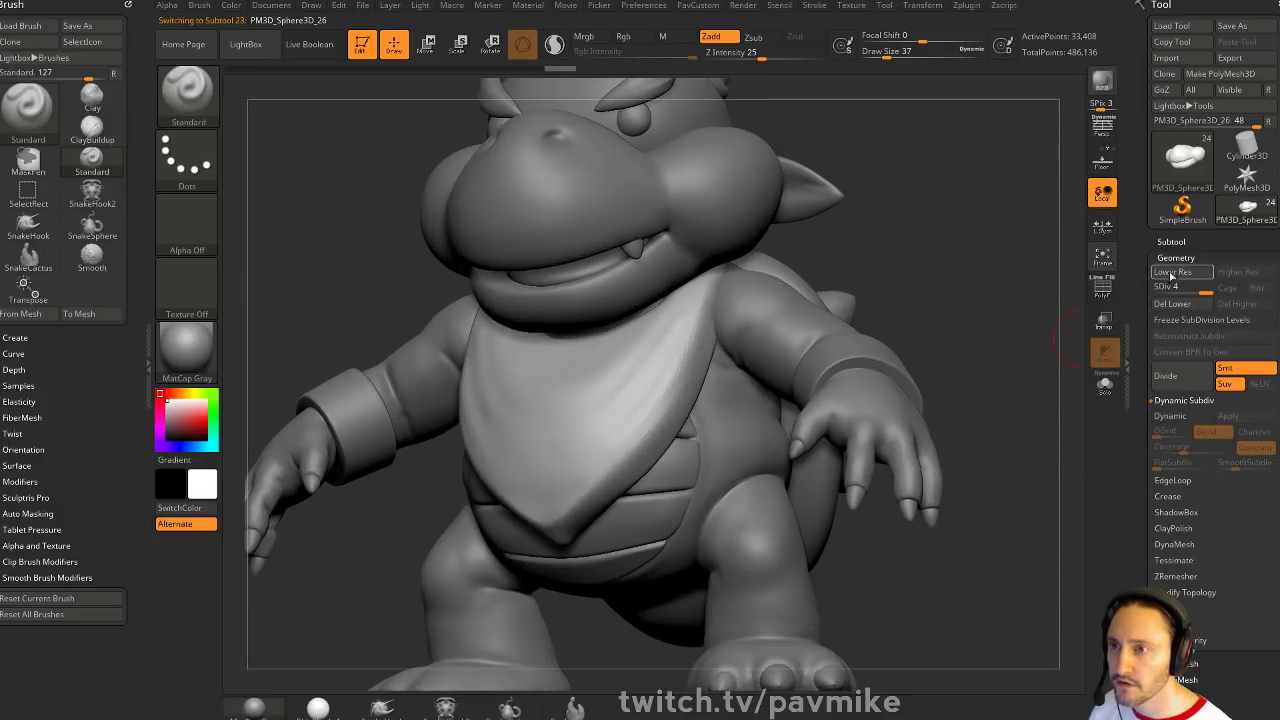
{"action": "key", "text": "ctrl+d"}
{"action": "left_click_drag", "start_coordinate": [994, 467], "coordinate": [988, 382], "text": "alt"}
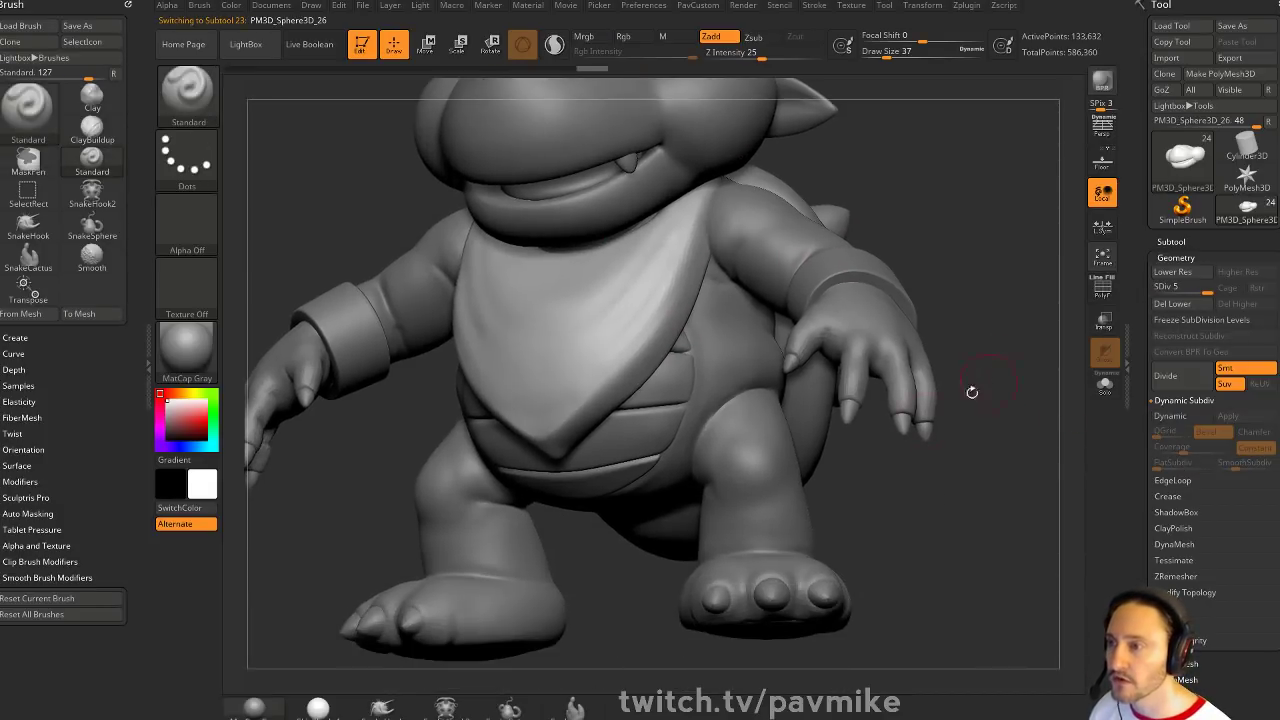
Select the body subtool and divide it up to subdivision level 4
{"action": "left_click", "coordinate": [945, 444], "text": "alt"}
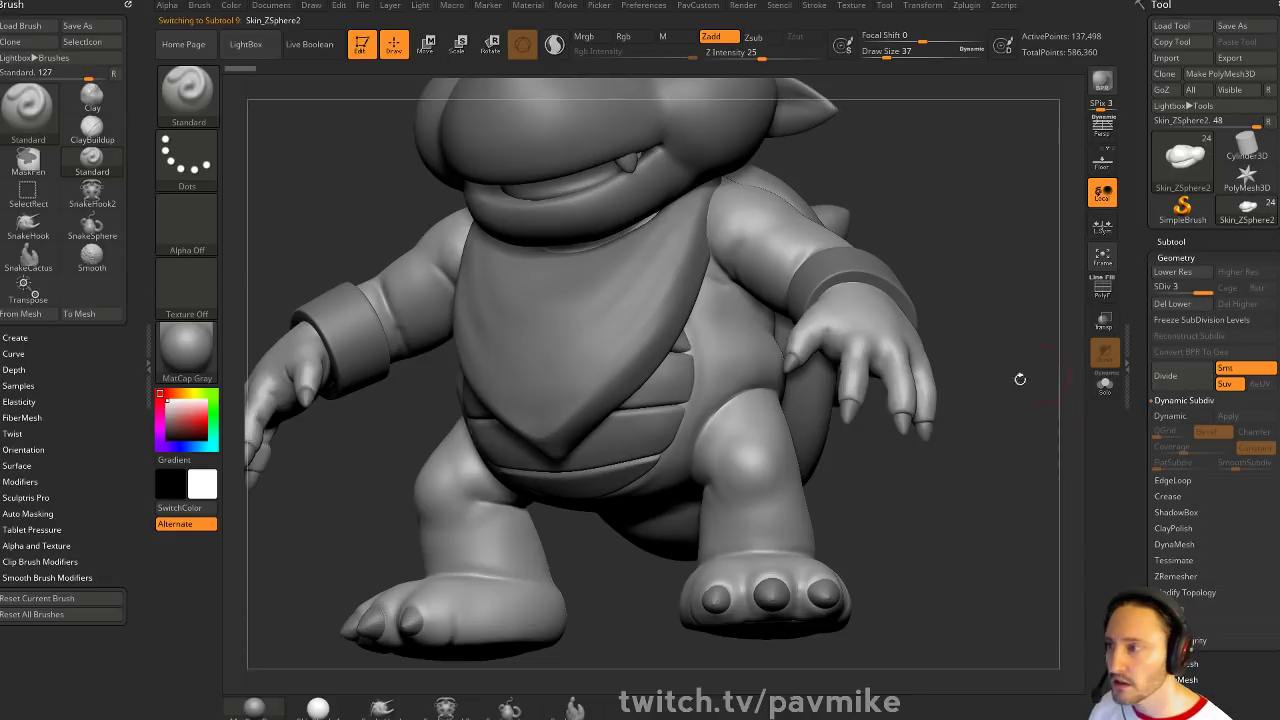
{"action": "key", "text": "ctrl+d"}
{"action": "left_click_drag", "start_coordinate": [988, 357], "coordinate": [968, 320]}
{"action": "mouse_move", "coordinate": [592, 368]}
{"action": "left_mouse_down"}
{"action": "mouse_move", "coordinate": [500, 366]}
{"action": "mouse_move", "coordinate": [606, 364]}
{"action": "left_mouse_up"}
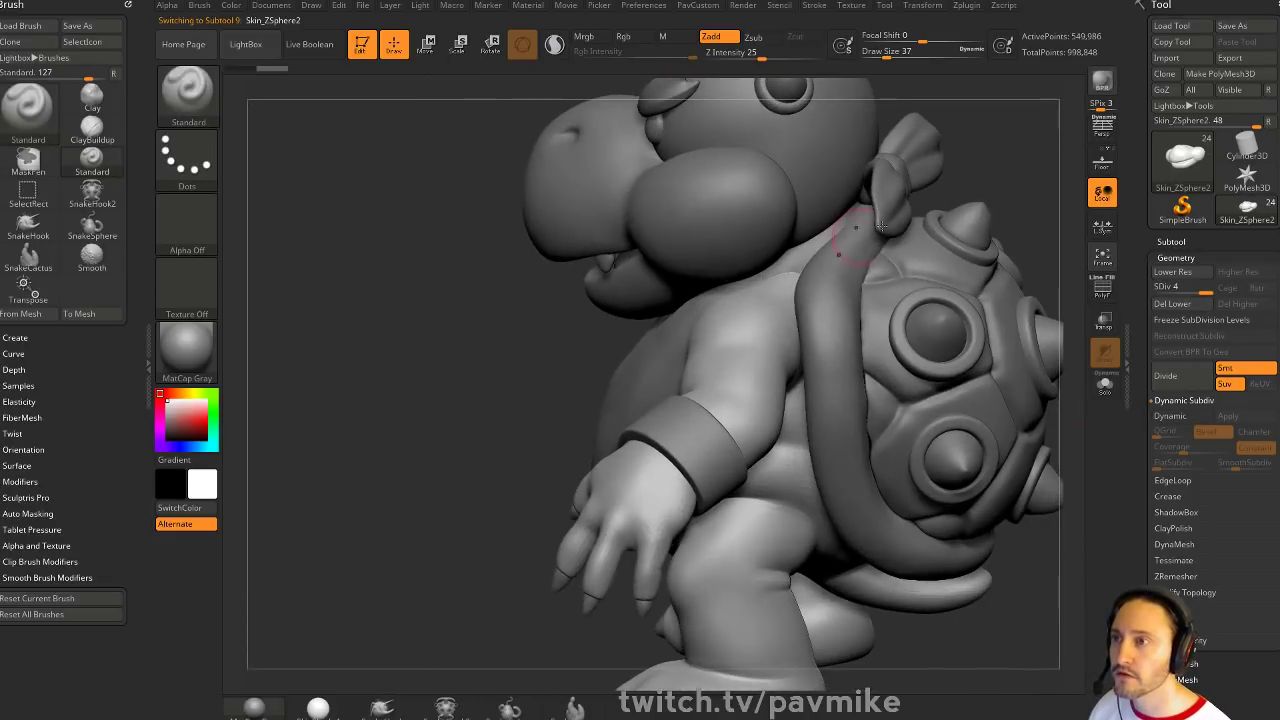
Activate Dynamic Subdiv on the bow behind the neck and on its knot
{"action": "left_click", "coordinate": [908, 170], "text": "alt"}
{"action": "left_click_drag", "start_coordinate": [1070, 228], "coordinate": [1022, 313]}
{"action": "key", "text": "d"}
{"action": "left_click", "coordinate": [757, 300], "text": "alt"}
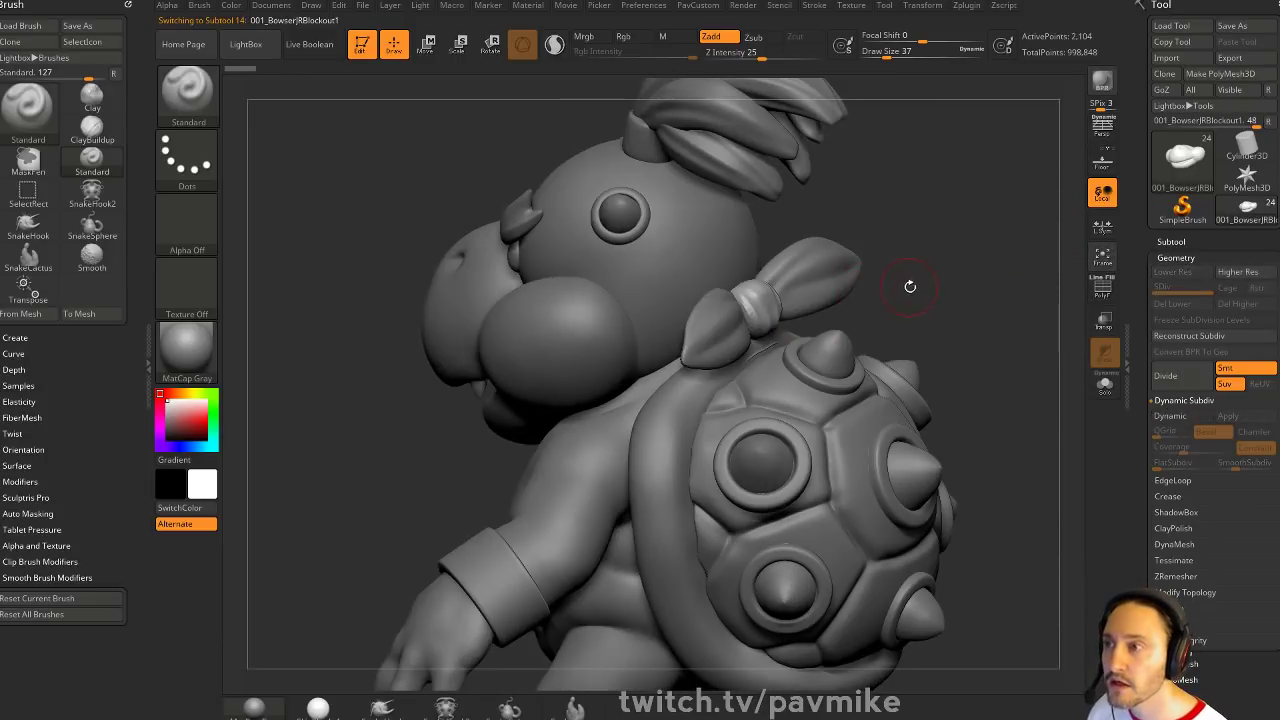
{"action": "key", "text": "d"}
Select the hair subtool and divide it up to subdivision level 5
{"action": "left_click_drag", "start_coordinate": [937, 240], "coordinate": [948, 381], "text": "alt"}
{"action": "left_click", "coordinate": [758, 272], "text": "alt"}
{"action": "left_click_drag", "start_coordinate": [911, 297], "coordinate": [943, 294]}
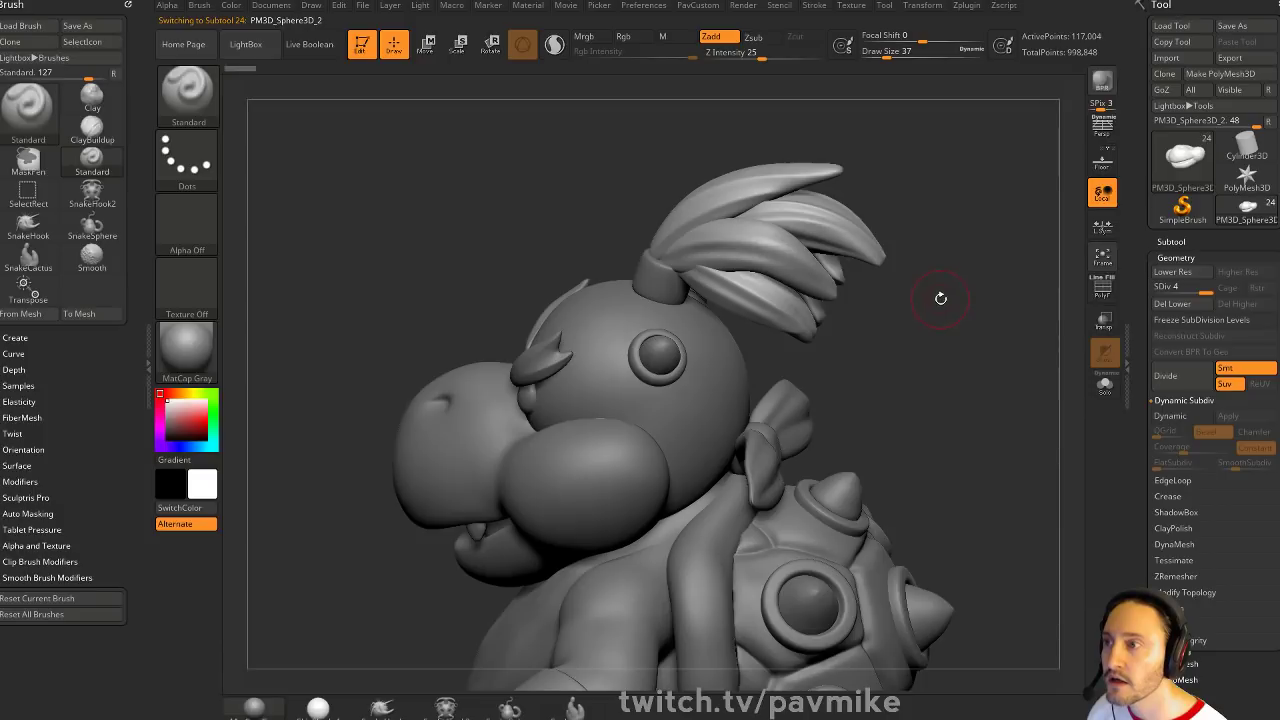
{"action": "key", "text": "ctrl+d"}
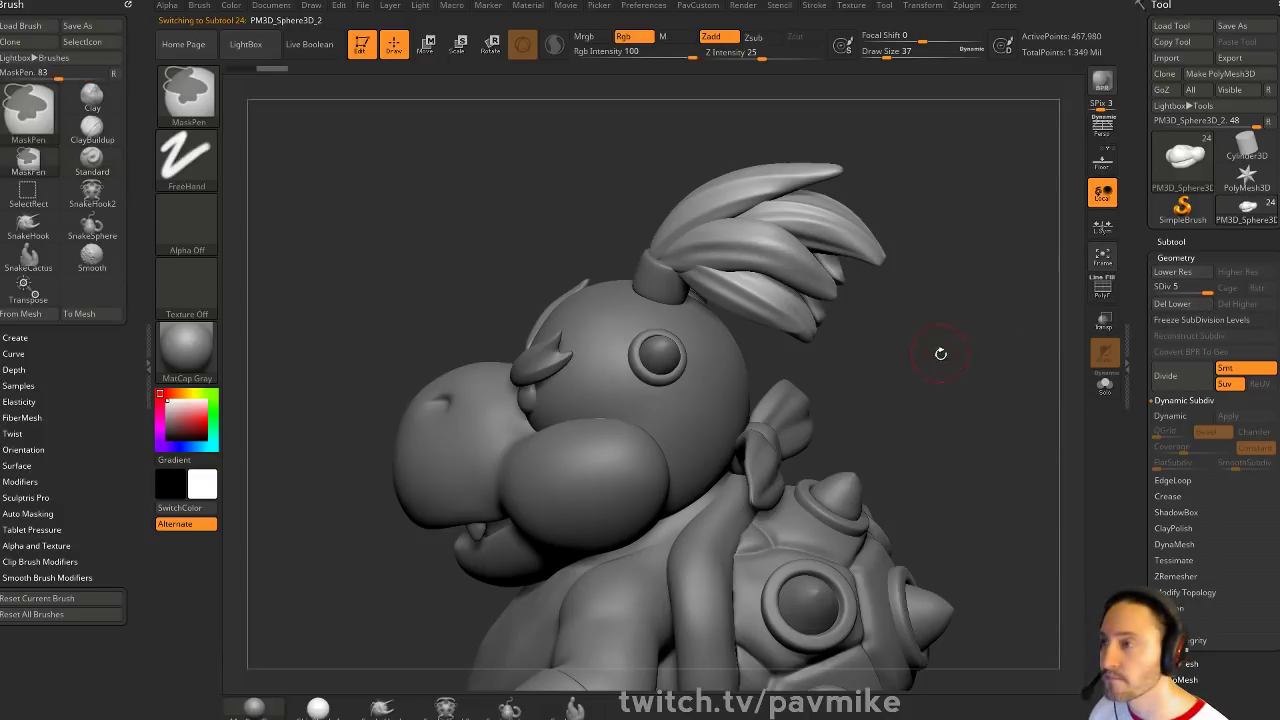
Replace the docked Brush palette with the Zplugin palette and expand the Clean Tool Master plugin
{"action": "mouse_move", "coordinate": [940, 354]}
{"action": "left_mouse_down"}
{"action": "mouse_move", "coordinate": [1005, 325]}
{"action": "mouse_move", "coordinate": [1020, 500]}
{"action": "mouse_move", "coordinate": [934, 288]}
{"action": "mouse_move", "coordinate": [937, 252]}
{"action": "mouse_move", "coordinate": [877, 260]}
{"action": "mouse_move", "coordinate": [892, 233]}
{"action": "mouse_move", "coordinate": [985, 263]}
{"action": "mouse_move", "coordinate": [931, 295]}
{"action": "mouse_move", "coordinate": [948, 331]}
{"action": "mouse_move", "coordinate": [917, 277]}
{"action": "left_mouse_up"}
{"action": "key", "text": "s"}
{"action": "left_click", "coordinate": [931, 289]}
{"action": "key", "text": "s"}
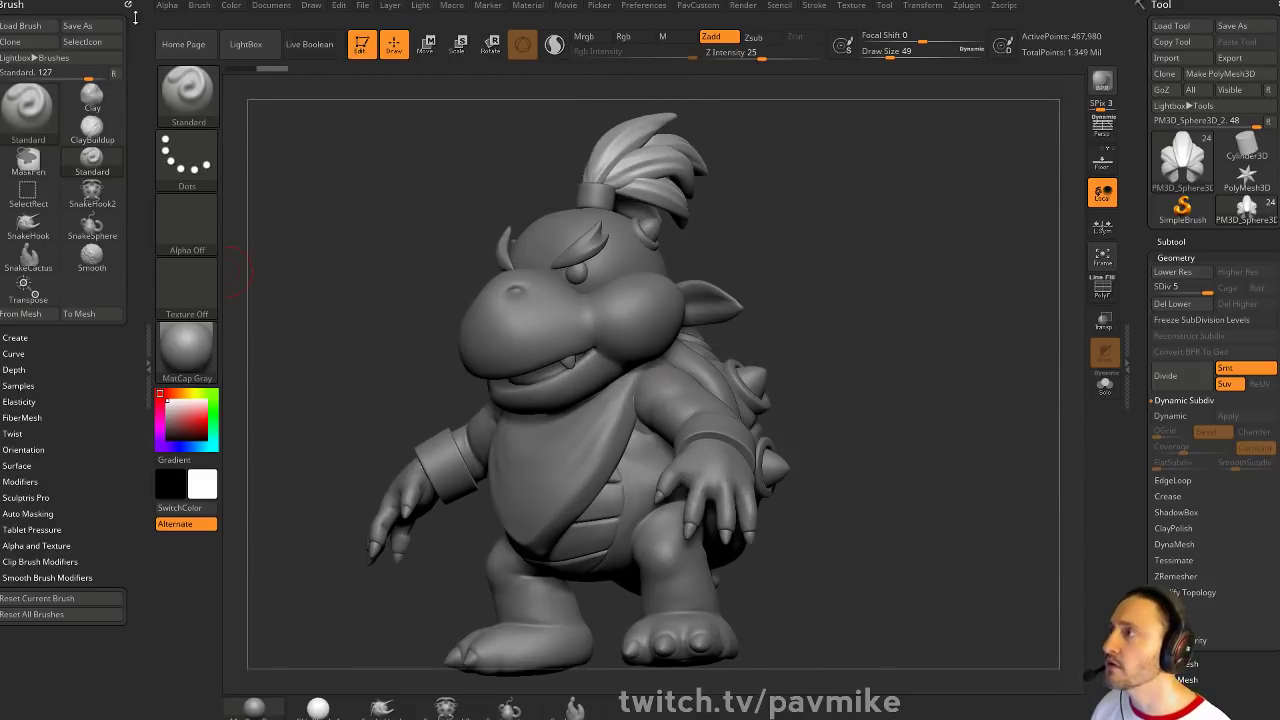
{"action": "left_click", "coordinate": [127, 5]}
{"action": "left_click", "coordinate": [968, 5]}
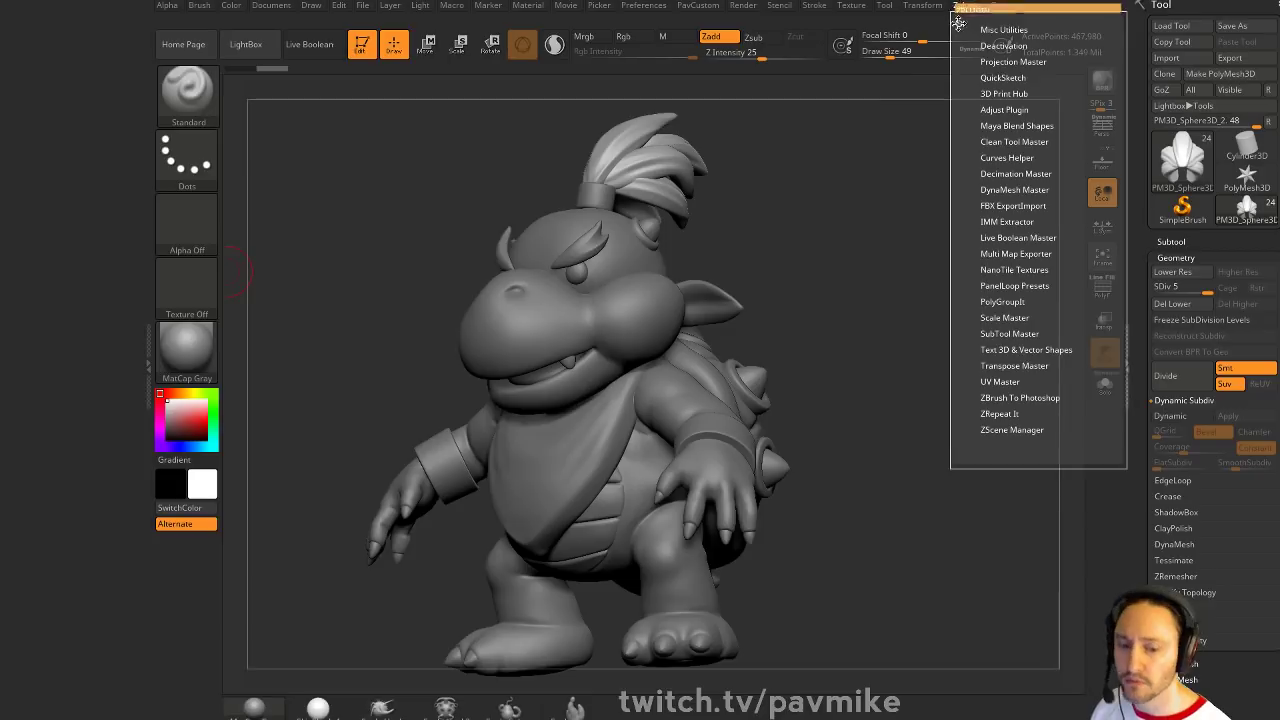
{"action": "left_click_drag", "start_coordinate": [958, 22], "coordinate": [26, 222]}
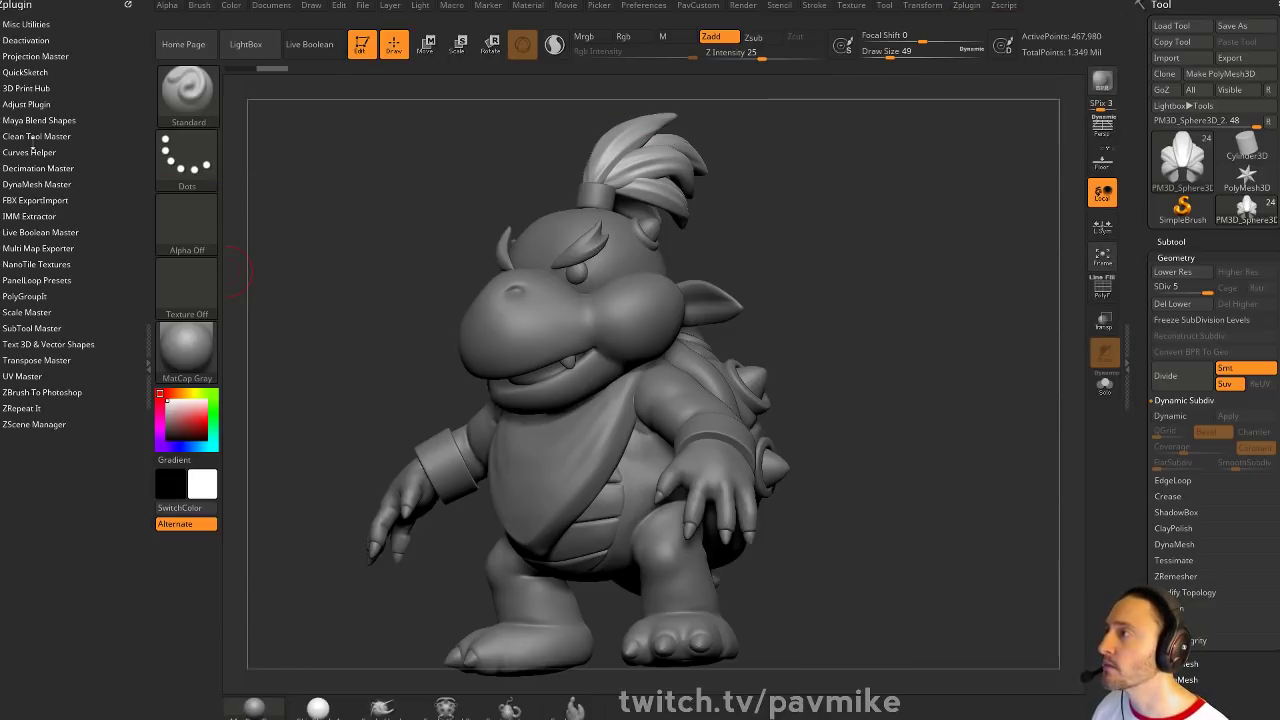
{"action": "left_click", "coordinate": [35, 136]}
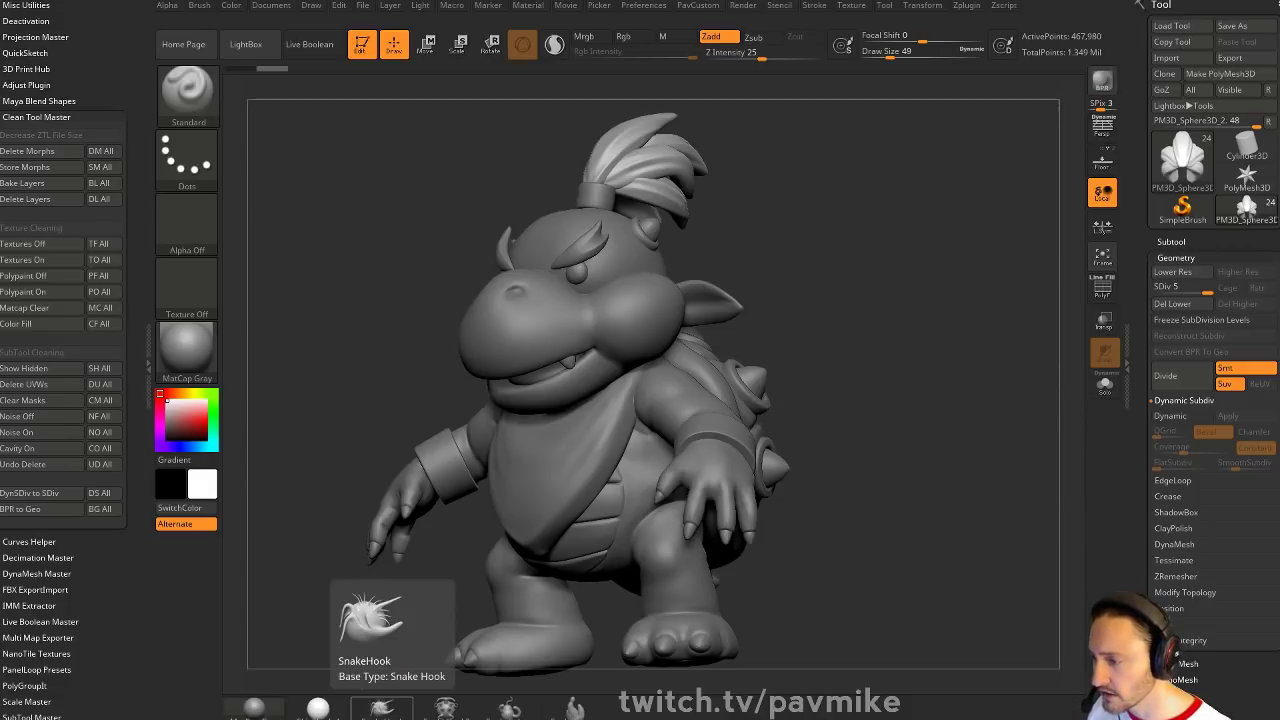
Switch to the browser, open the ZBrush Plugins page of Pixologic's Download Center, and return to ZBrush
{"action": "left_click_drag", "start_coordinate": [648, 719], "coordinate": [648, 18]}
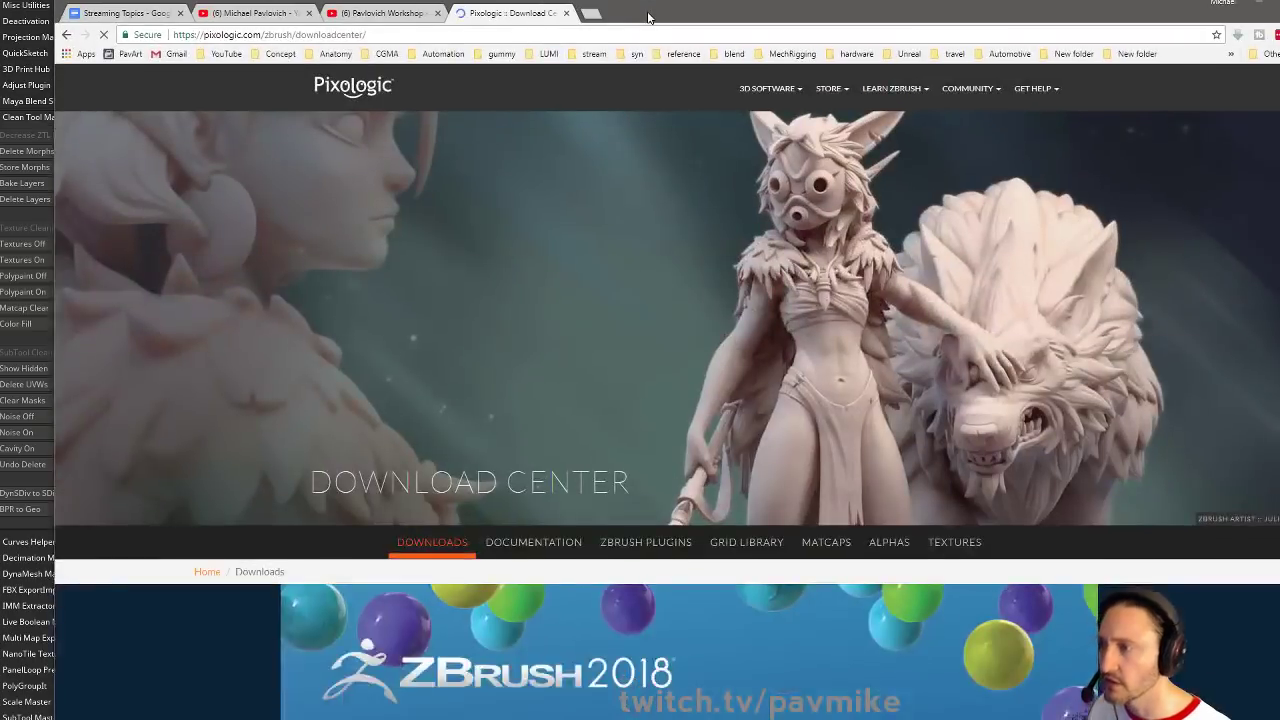
{"action": "left_click", "coordinate": [646, 541]}
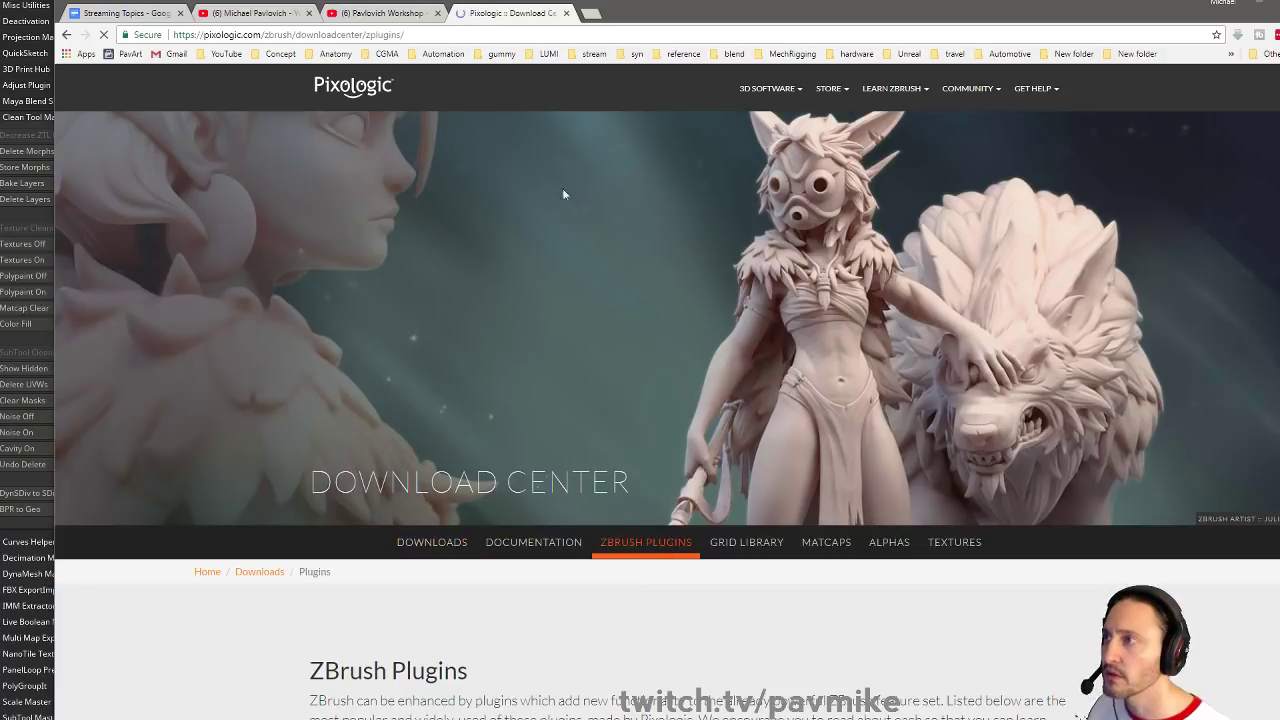
{"action": "left_click", "coordinate": [520, 37]}
{"action": "key", "text": "alt+Tab"}
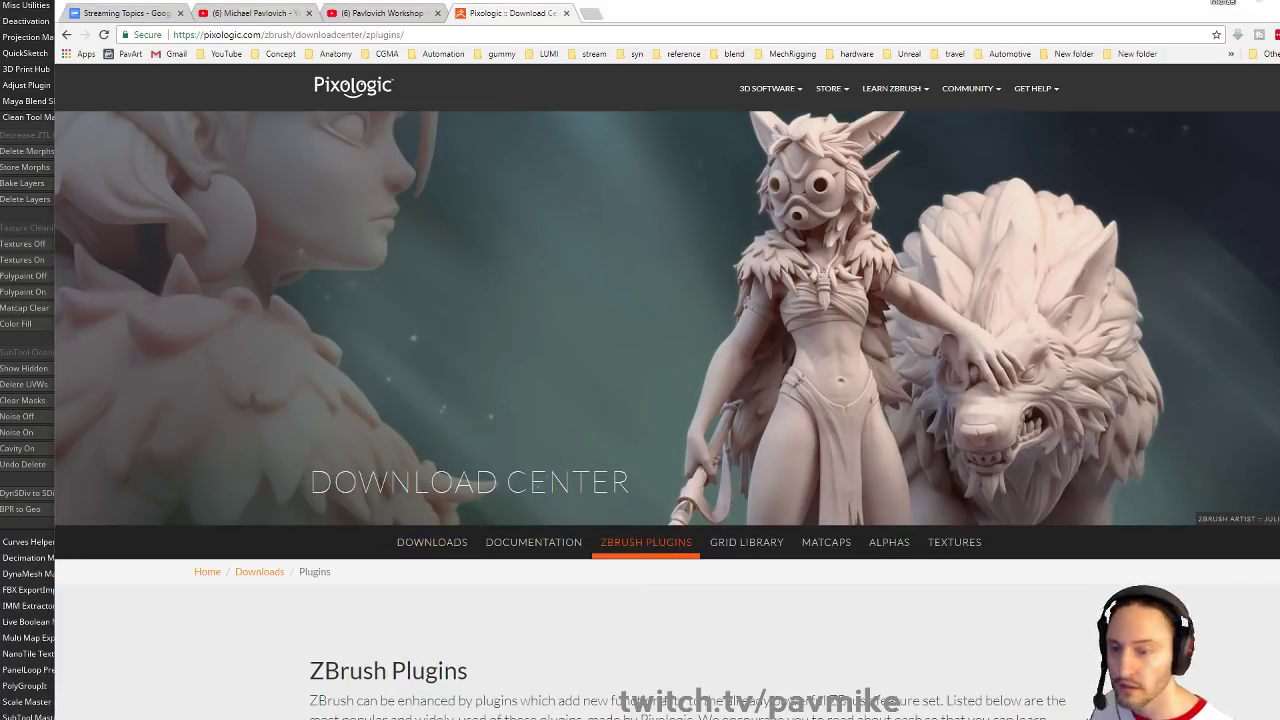
{"action": "key", "text": "alt+Tab"}
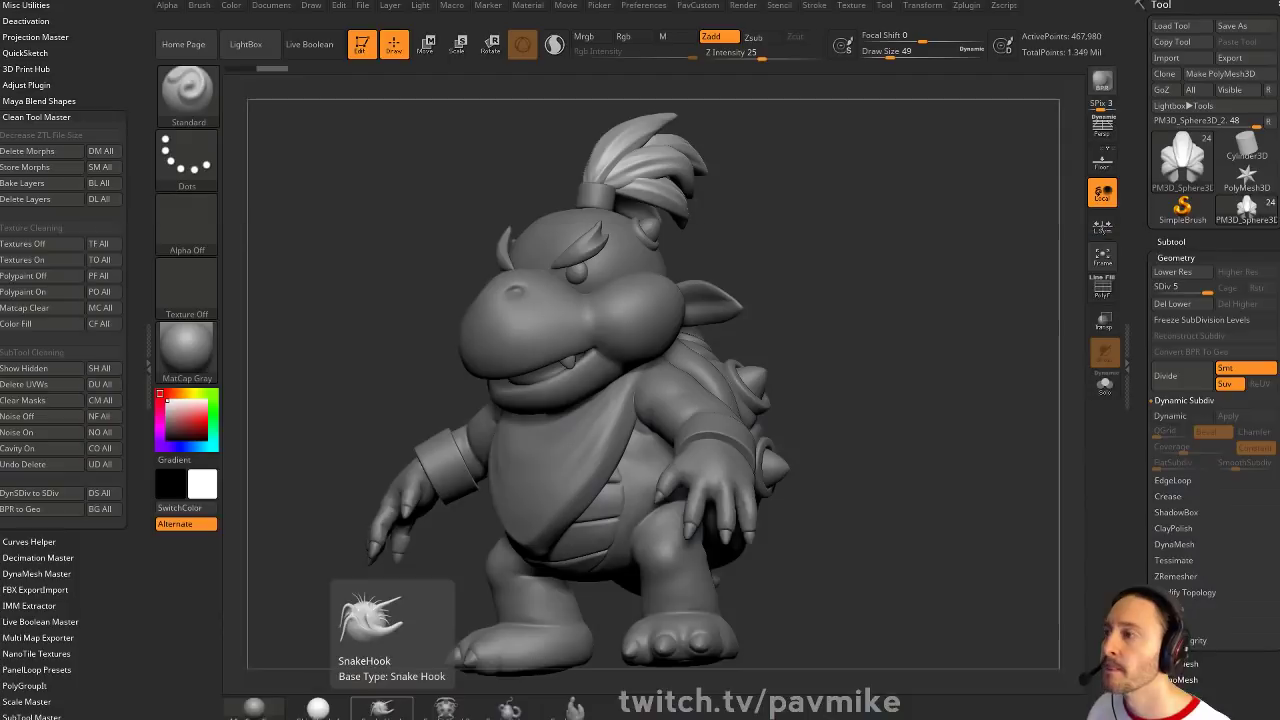
Merge all visible subtools into a new tool and switch to that merged tool
{"action": "left_click_drag", "start_coordinate": [847, 265], "coordinate": [920, 271]}
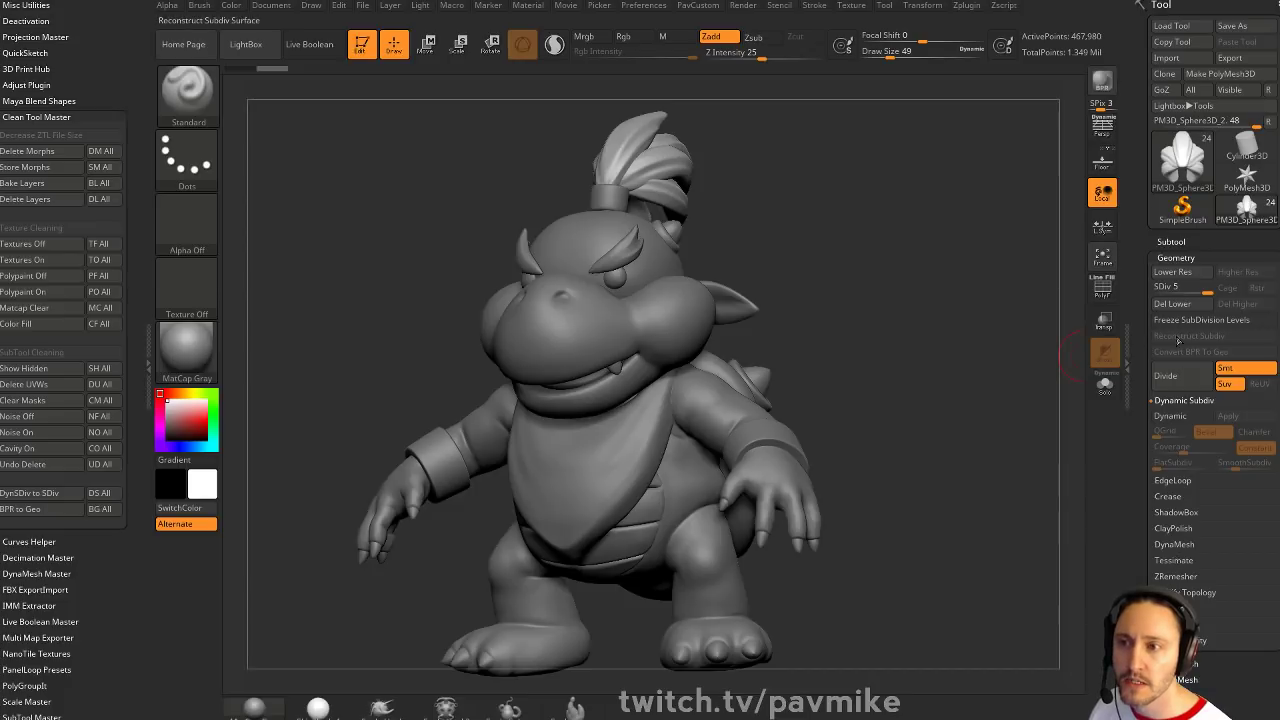
{"action": "left_click_drag", "start_coordinate": [1178, 254], "coordinate": [1178, 249], "text": "shift"}
{"action": "left_click", "coordinate": [1180, 237]}
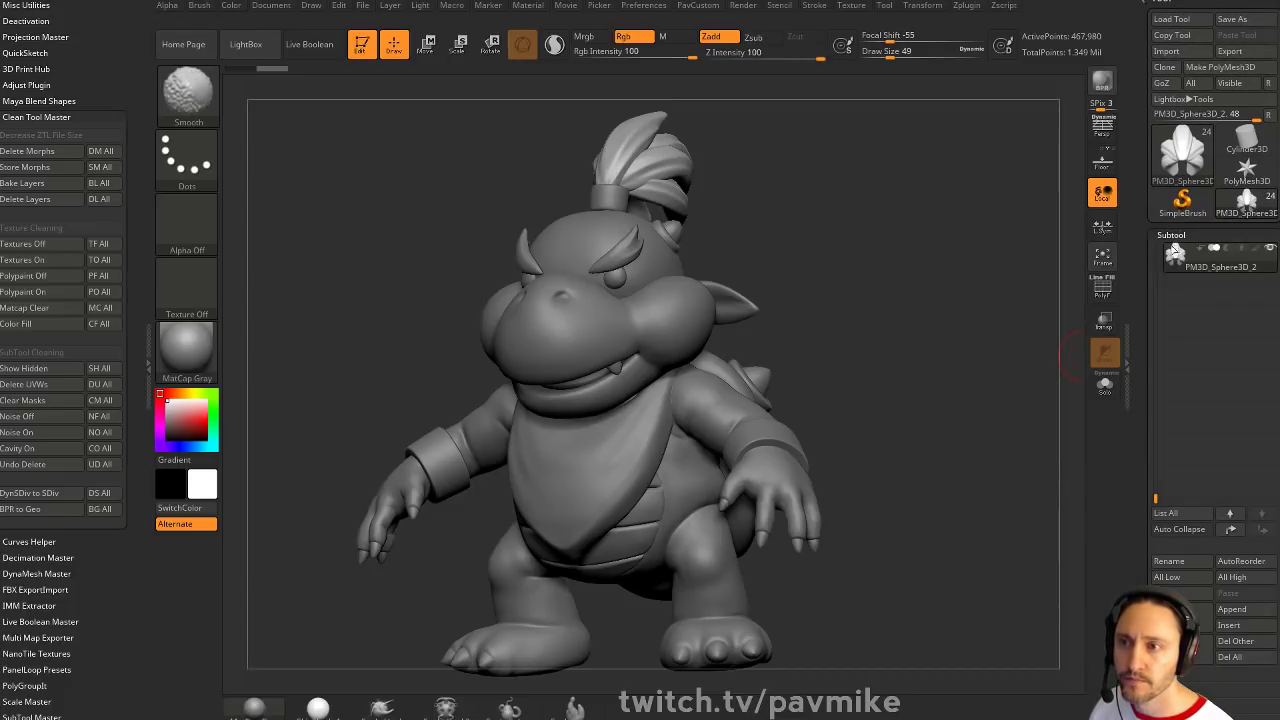
{"action": "left_click_drag", "start_coordinate": [1144, 538], "coordinate": [1147, 469]}
{"action": "left_click", "coordinate": [1173, 545], "text": "shift"}
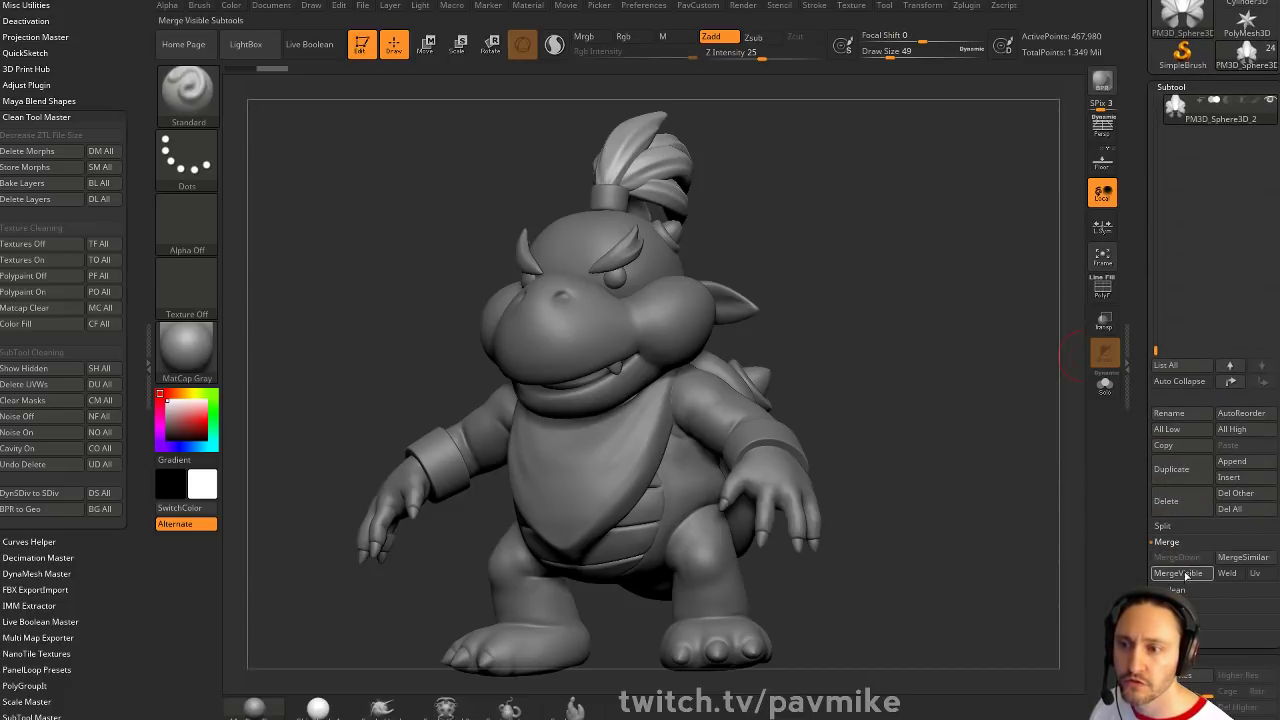
{"action": "left_click", "coordinate": [1187, 573]}
{"action": "left_click_drag", "start_coordinate": [1141, 230], "coordinate": [1140, 374]}
{"action": "left_click", "coordinate": [1229, 203]}
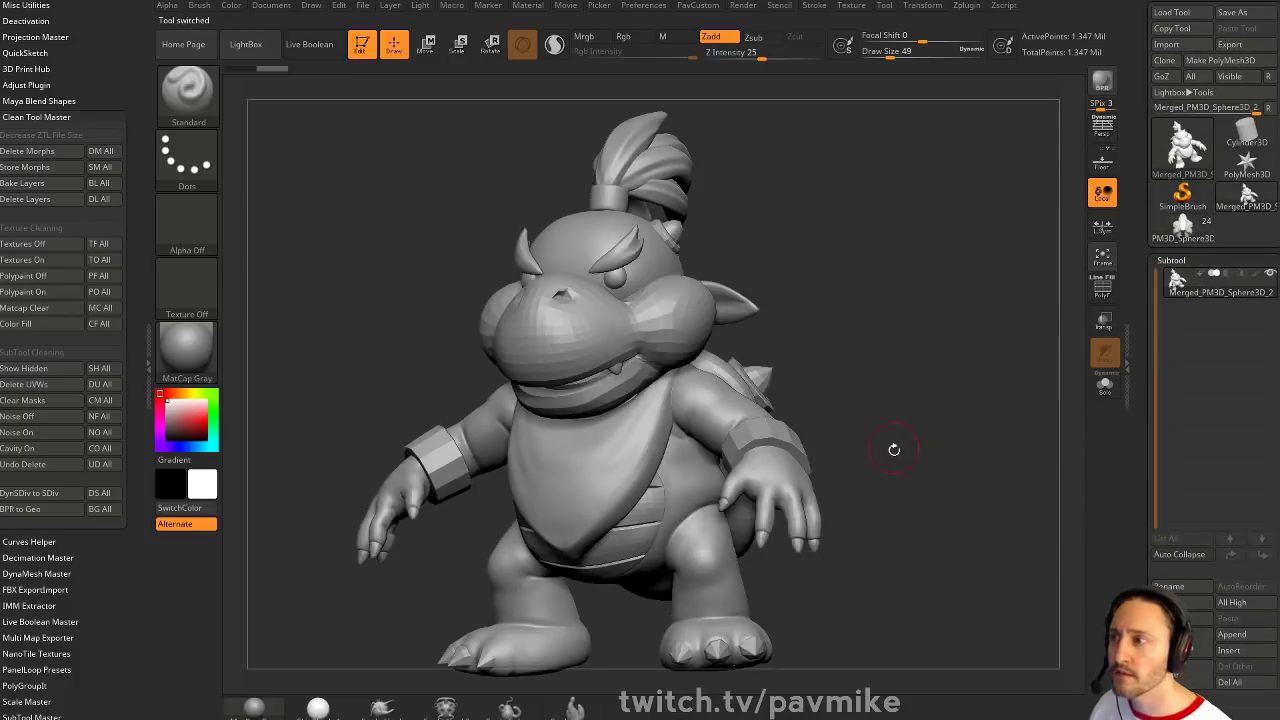
Inspect the faceted parts of the merged model, delete it, and switch back to the original 24-subtool character
{"action": "left_click_drag", "start_coordinate": [906, 422], "coordinate": [622, 343], "text": "shift"}
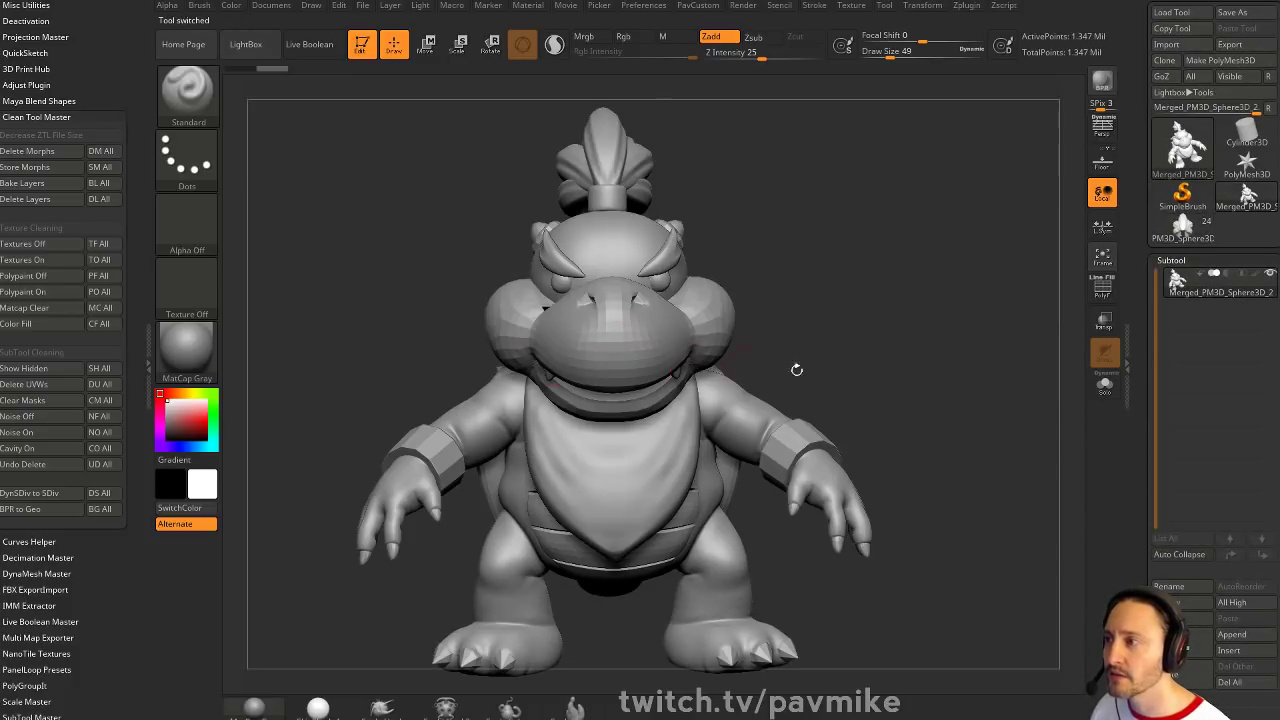
{"action": "left_click_drag", "start_coordinate": [797, 370], "coordinate": [836, 444]}
{"action": "mouse_move", "coordinate": [947, 431]}
{"action": "left_mouse_down"}
{"action": "mouse_move", "coordinate": [890, 455]}
{"action": "mouse_move", "coordinate": [994, 361]}
{"action": "left_mouse_up"}
{"action": "scroll", "coordinate": [1166, 473], "scroll_direction": "down", "scroll_amount": 2}
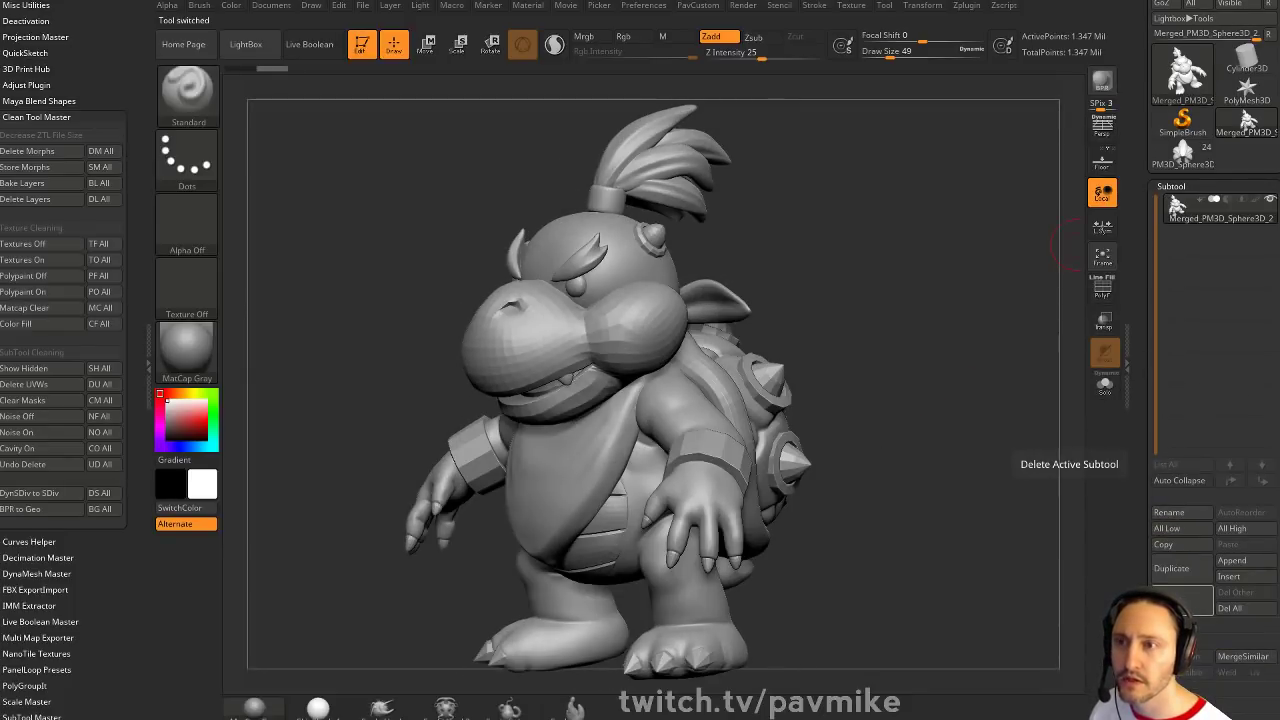
{"action": "left_click", "coordinate": [1172, 600]}
{"action": "left_click", "coordinate": [1051, 630]}
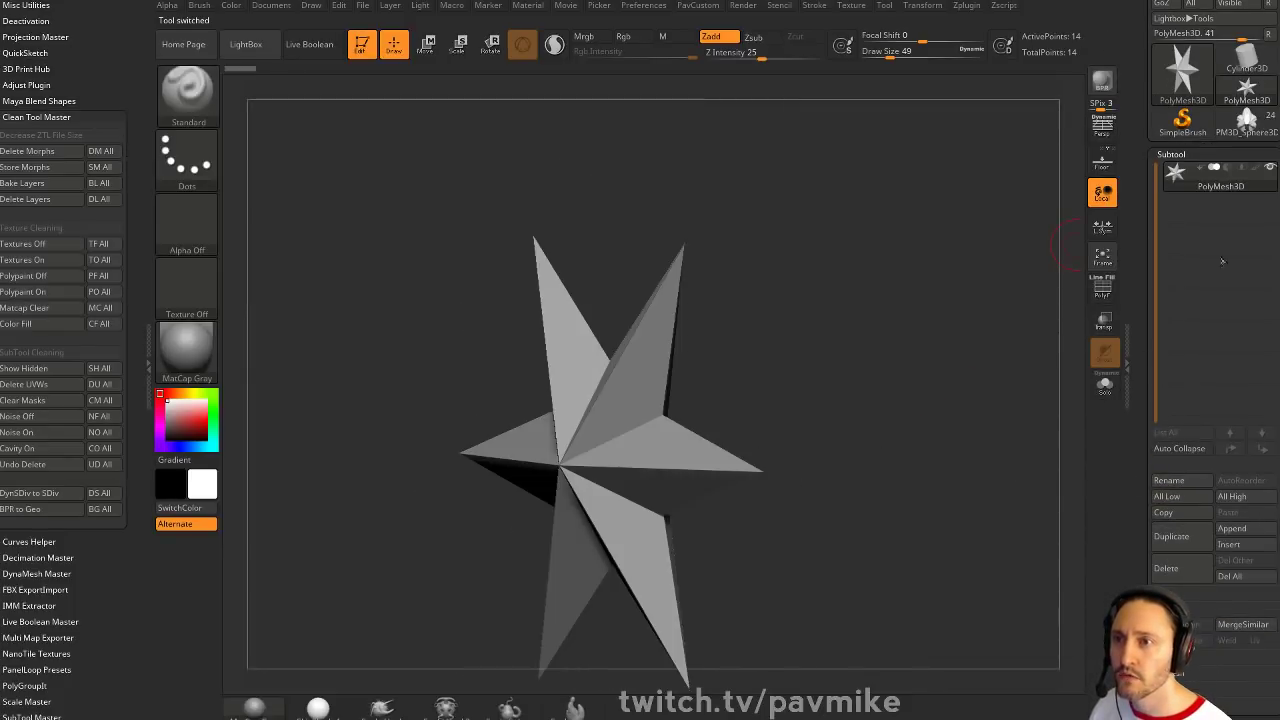
{"action": "left_click", "coordinate": [1243, 125]}
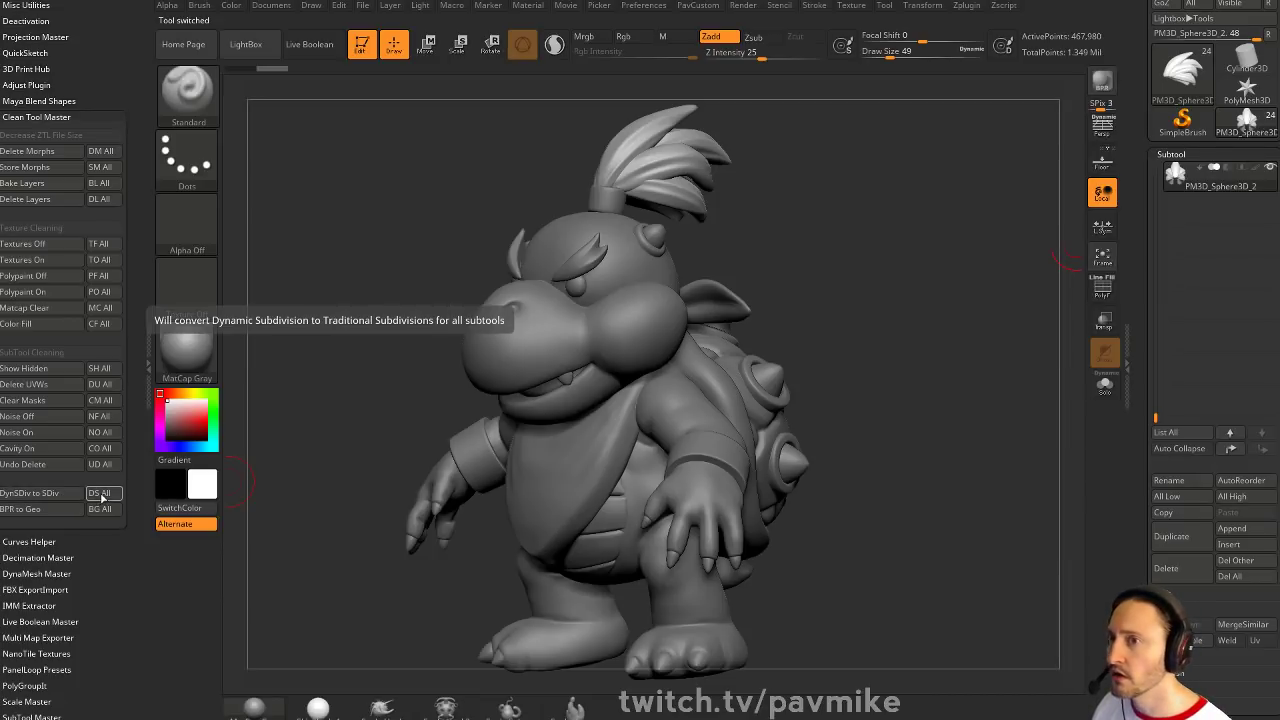
Convert Dynamic Subdiv to traditional subdivisions for all subtools and open the merged version of the character
{"action": "left_click", "coordinate": [103, 496]}
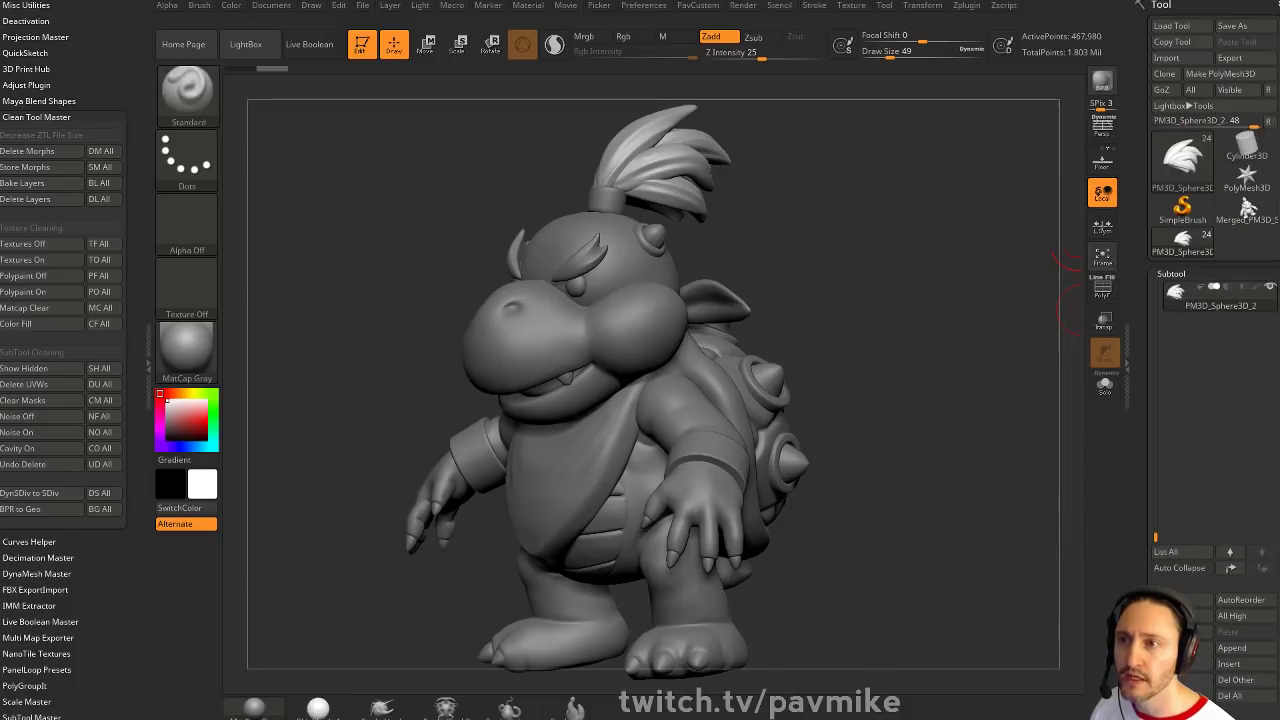
{"action": "mouse_move", "coordinate": [882, 332]}
{"action": "left_mouse_down"}
{"action": "mouse_move", "coordinate": [1083, 340]}
{"action": "mouse_move", "coordinate": [957, 349]}
{"action": "mouse_move", "coordinate": [941, 368]}
{"action": "mouse_move", "coordinate": [835, 354]}
{"action": "mouse_move", "coordinate": [947, 345]}
{"action": "mouse_move", "coordinate": [864, 356]}
{"action": "mouse_move", "coordinate": [888, 341]}
{"action": "left_mouse_up"}
{"action": "key", "text": "s"}
{"action": "left_click", "coordinate": [942, 354]}
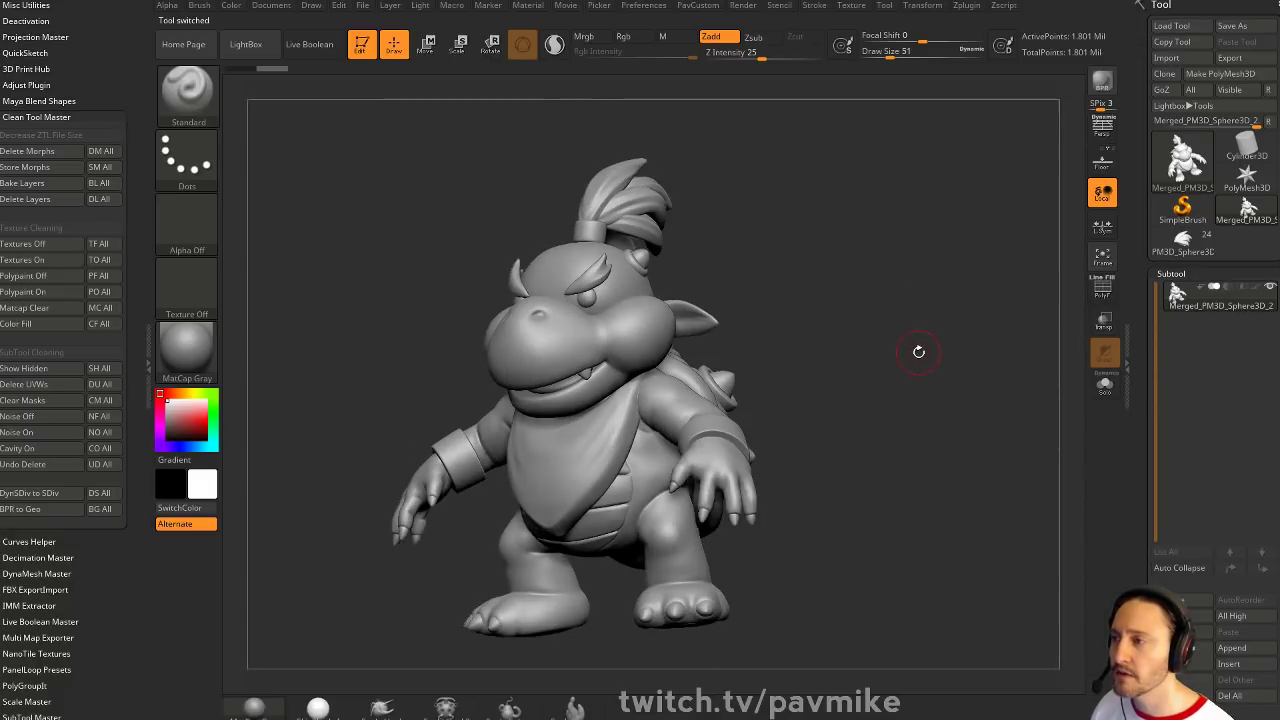
{"action": "left_click_drag", "start_coordinate": [758, 295], "coordinate": [1003, 390]}
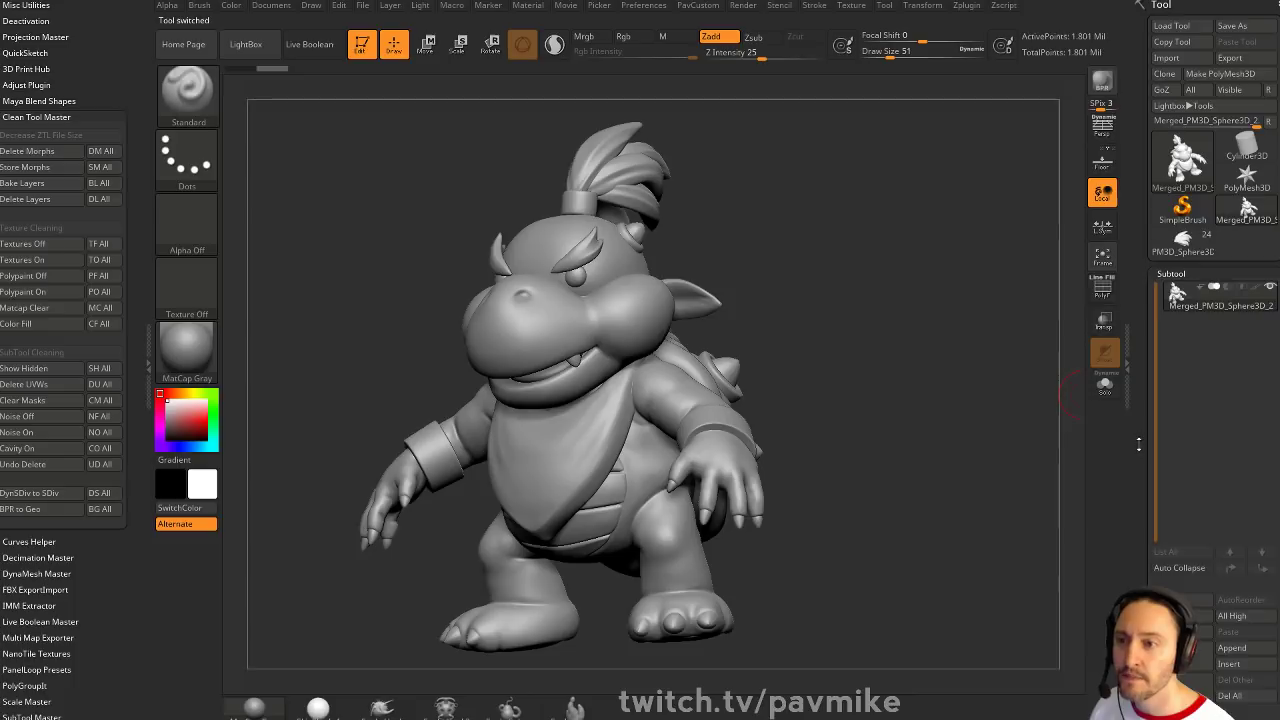
{"action": "left_click_drag", "start_coordinate": [1138, 444], "coordinate": [640, 190]}
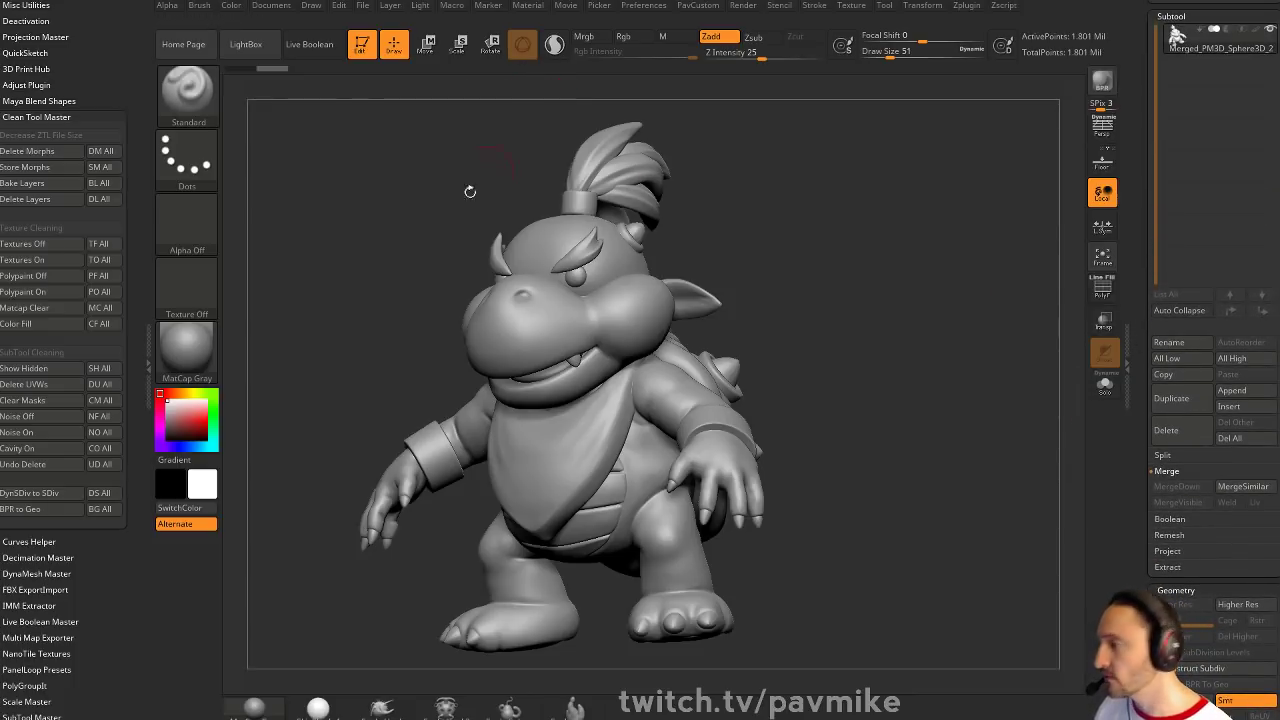
Enable Sculptris Pro and pull a long spike out of the merged character's cheek with the SnakeHook brush
{"action": "left_click", "coordinate": [382, 707]}
{"action": "left_click", "coordinate": [554, 44]}
{"action": "mouse_move", "coordinate": [846, 204]}
{"action": "left_mouse_down", "text": "alt"}
{"action": "mouse_move", "coordinate": [923, 278]}
{"action": "mouse_move", "coordinate": [926, 304]}
{"action": "mouse_move", "coordinate": [985, 328]}
{"action": "left_mouse_up", "text": "alt"}
{"action": "left_click_drag", "start_coordinate": [722, 299], "coordinate": [841, 212]}
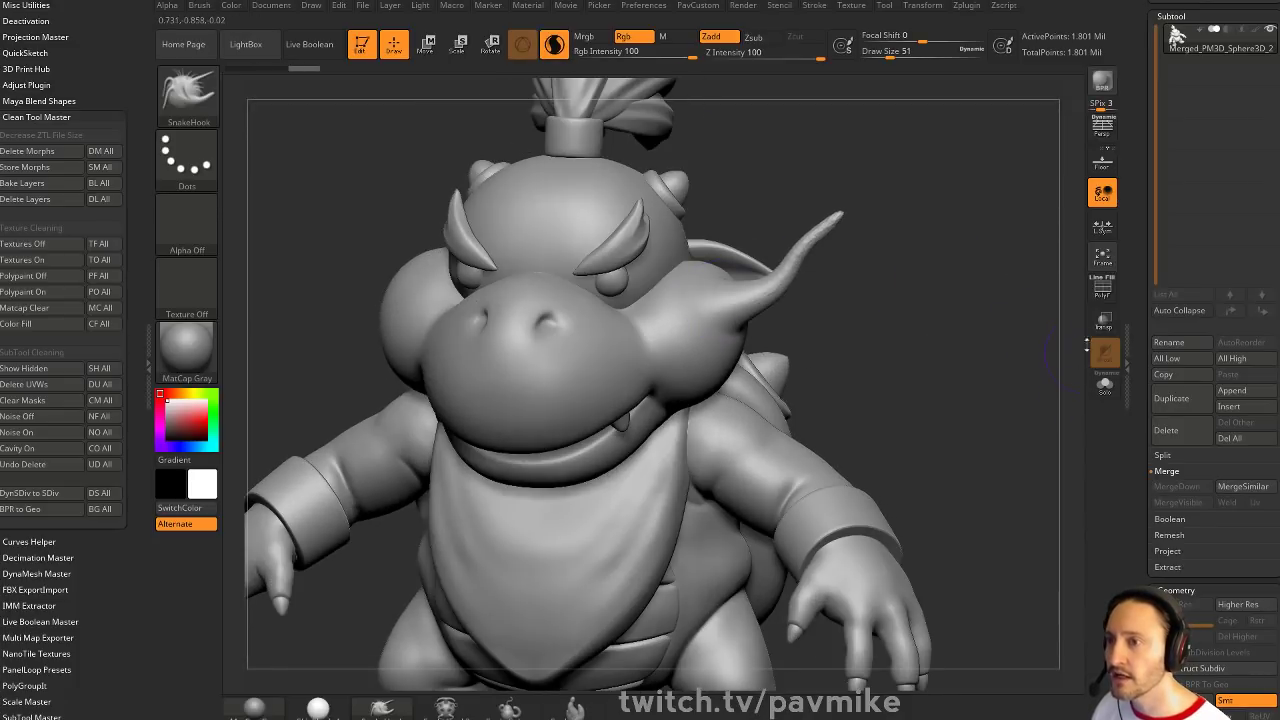
Show the polygroup wireframe on the merged character and undo the SnakeHook spike on its cheek
{"action": "left_click", "coordinate": [1102, 289]}
{"action": "left_click_drag", "start_coordinate": [1026, 338], "coordinate": [902, 385]}
{"action": "left_click_drag", "start_coordinate": [600, 345], "coordinate": [622, 292]}
{"action": "key", "text": "ctrl+z"}
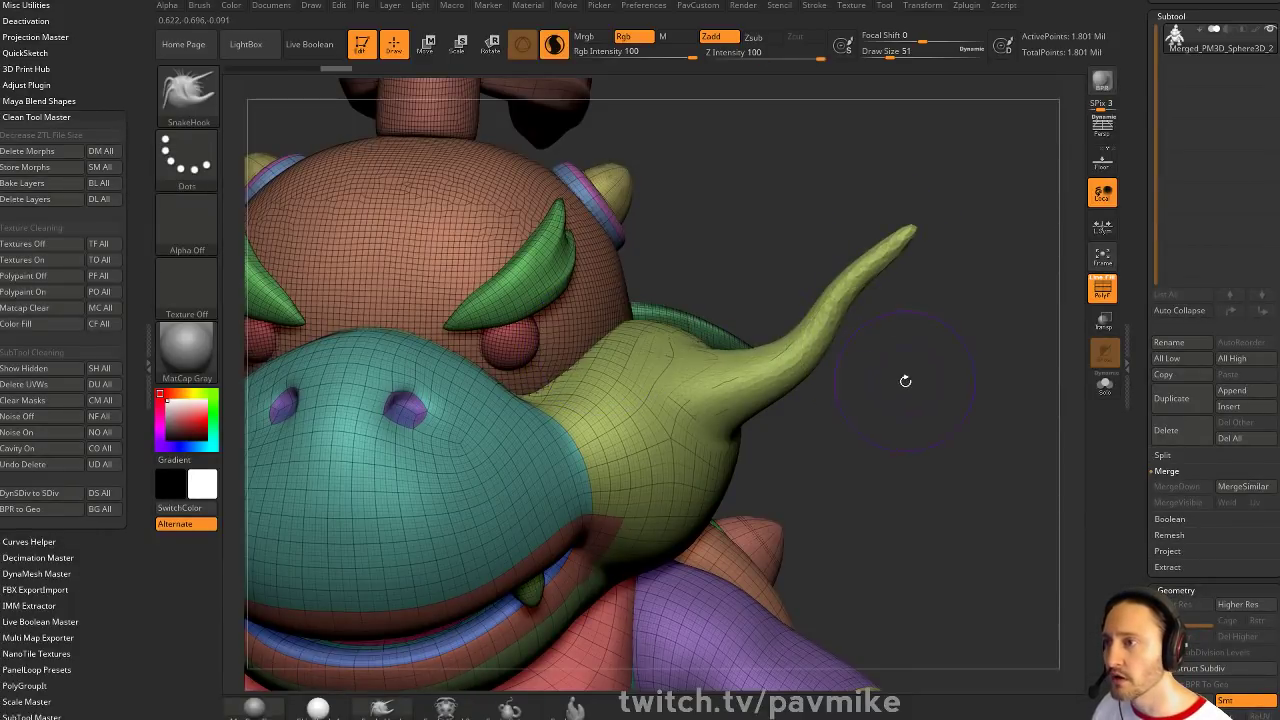
{"action": "mouse_move", "coordinate": [823, 380]}
{"action": "left_mouse_down"}
{"action": "mouse_move", "coordinate": [886, 371]}
{"action": "mouse_move", "coordinate": [628, 166]}
{"action": "mouse_move", "coordinate": [455, 205]}
{"action": "mouse_move", "coordinate": [452, 222]}
{"action": "left_mouse_up"}
{"action": "mouse_move", "coordinate": [740, 194]}
{"action": "left_mouse_down"}
{"action": "mouse_move", "coordinate": [902, 278]}
{"action": "mouse_move", "coordinate": [835, 229]}
{"action": "mouse_move", "coordinate": [848, 235]}
{"action": "left_mouse_up"}
{"action": "key", "text": "ctrl+z"}
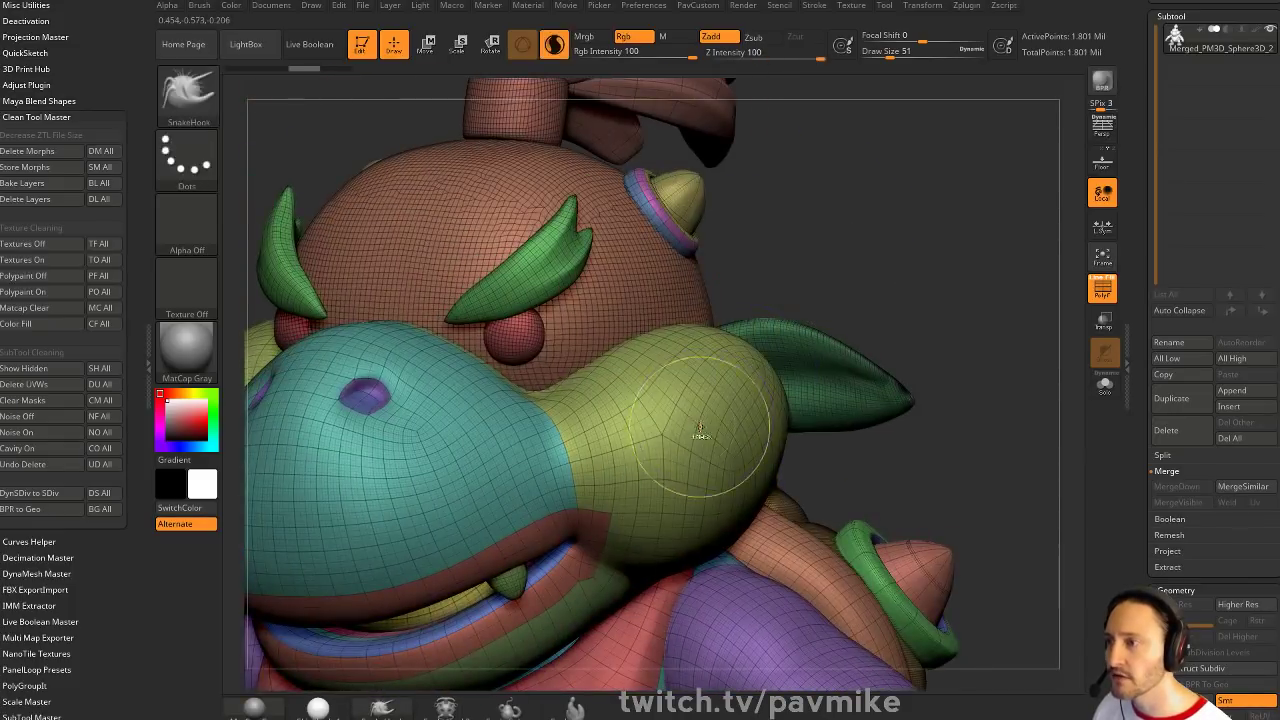
Mask everything on the merged character except the cheek polygroup
{"action": "left_click", "coordinate": [701, 433], "text": "ctrl+shift"}
{"action": "left_click", "coordinate": [967, 279], "text": "ctrl"}
{"action": "left_click", "coordinate": [960, 246], "text": "ctrl+shift"}
{"action": "left_click", "coordinate": [954, 217], "text": "ctrl"}
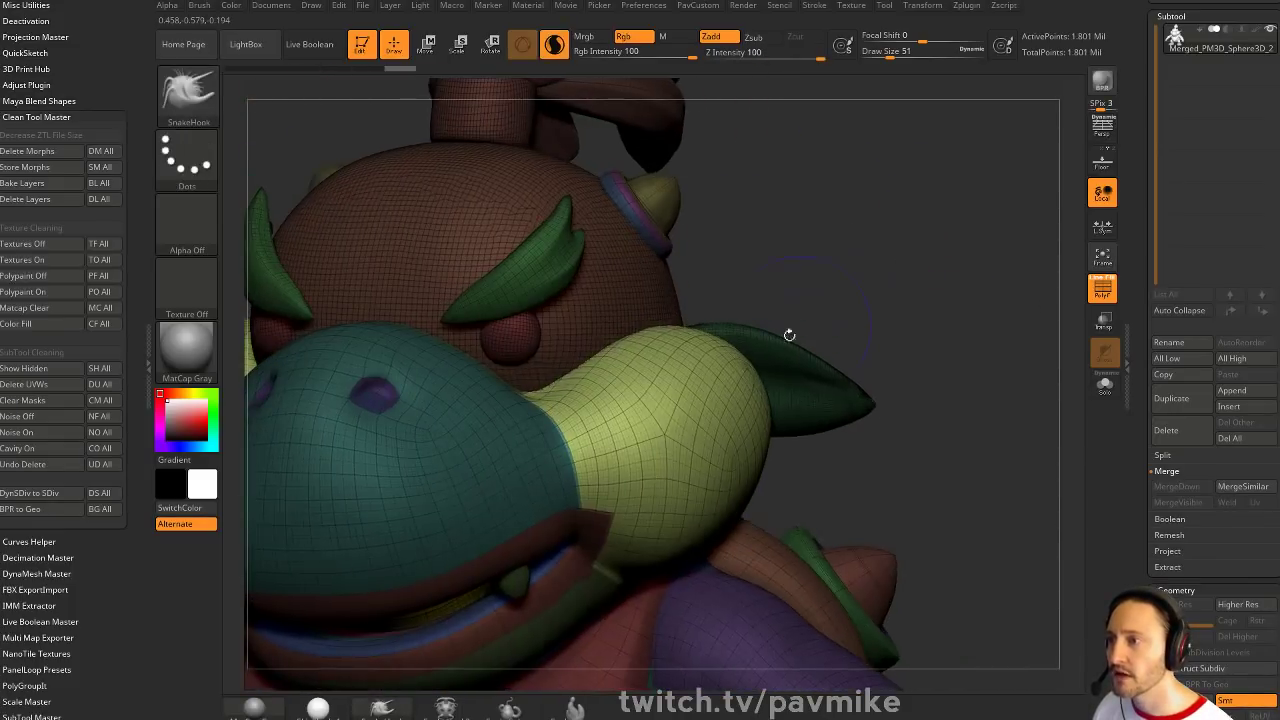
Pull a long curling horn out of the unmasked cheek with SnakeHook and reshape it at draw size 97
{"action": "mouse_move", "coordinate": [791, 334]}
{"action": "left_mouse_down"}
{"action": "mouse_move", "coordinate": [507, 293]}
{"action": "mouse_move", "coordinate": [465, 243]}
{"action": "left_mouse_up"}
{"action": "left_click_drag", "start_coordinate": [884, 218], "coordinate": [950, 240]}
{"action": "key", "text": "s"}
{"action": "left_click_drag", "start_coordinate": [706, 249], "coordinate": [717, 249]}
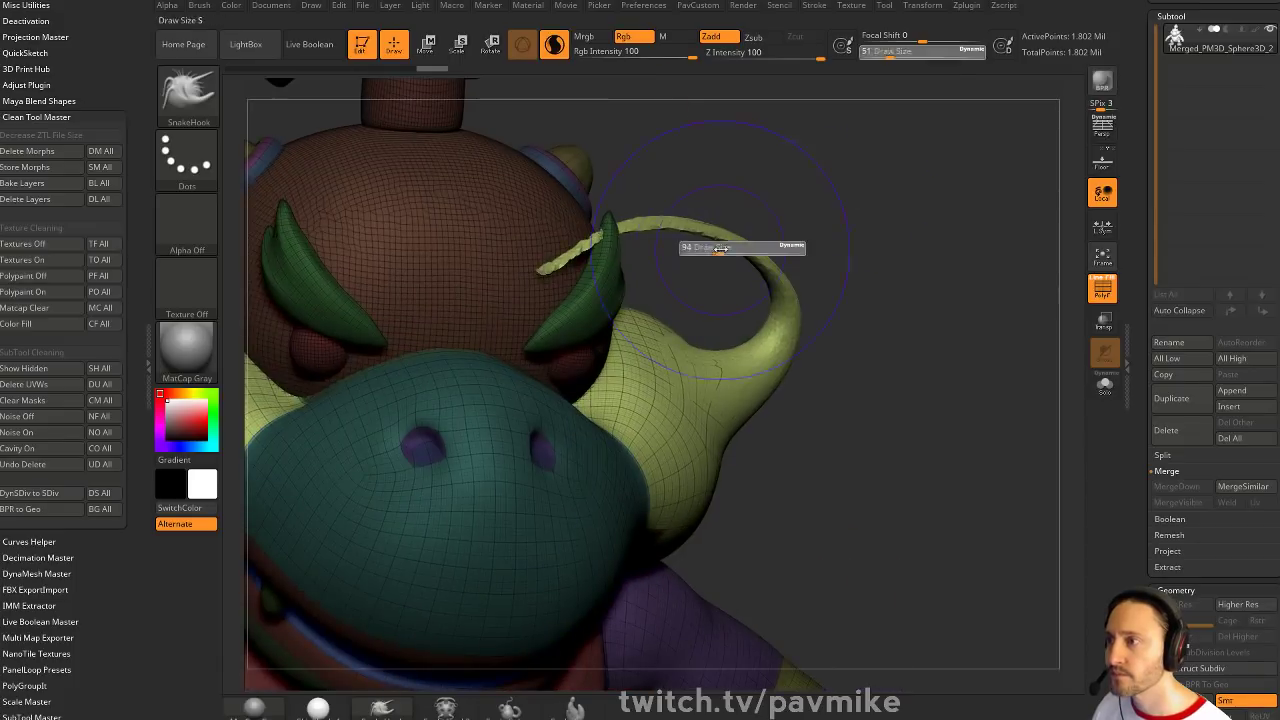
{"action": "left_click_drag", "start_coordinate": [787, 205], "coordinate": [788, 240]}
{"action": "left_click_drag", "start_coordinate": [645, 214], "coordinate": [543, 270]}
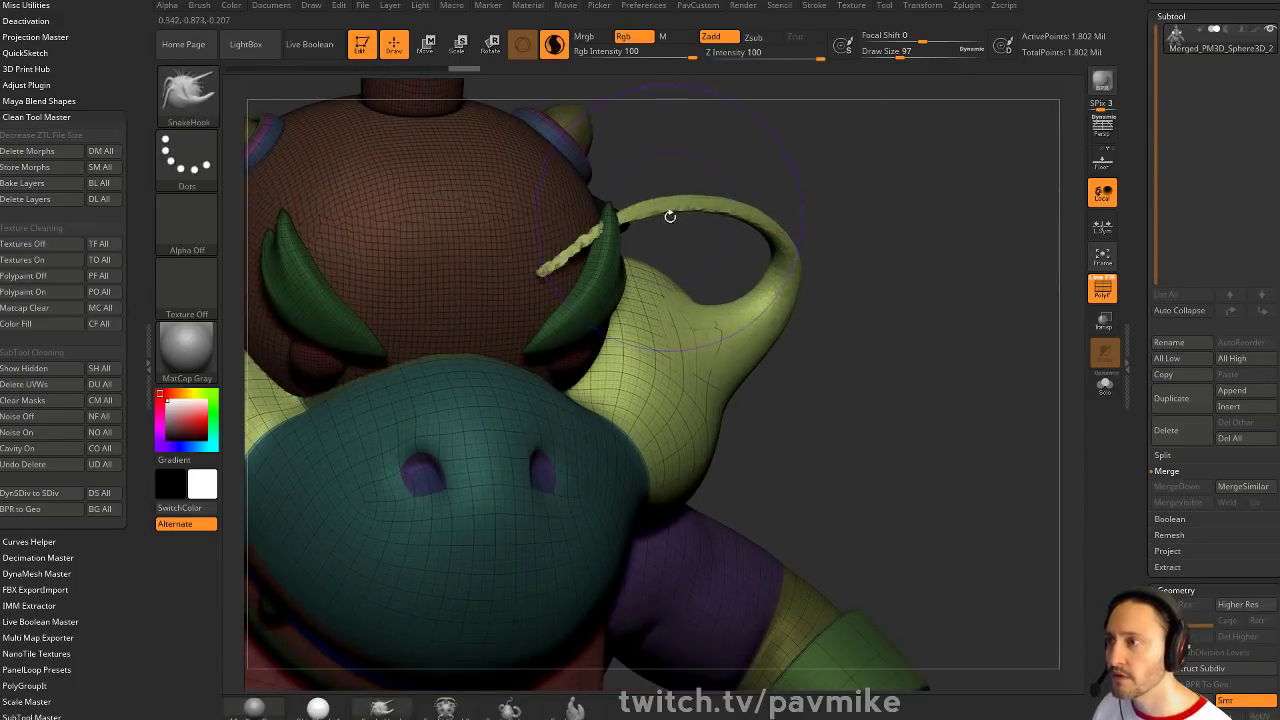
{"action": "left_click_drag", "start_coordinate": [735, 208], "coordinate": [553, 224]}
{"action": "key", "text": "ctrl+z"}
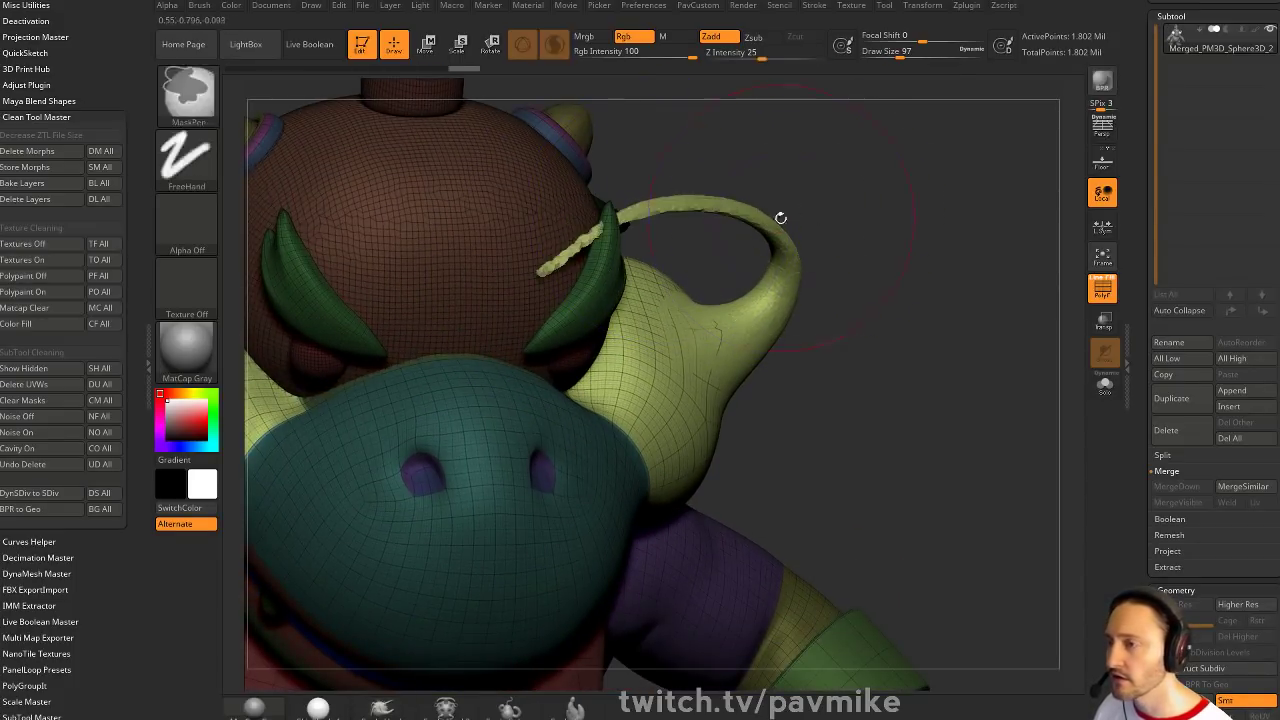
Thicken the tip of the cheek horn with the Inflat brush at draw size 39
{"action": "key", "text": "s"}
{"action": "left_click_drag", "start_coordinate": [767, 222], "coordinate": [748, 222]}
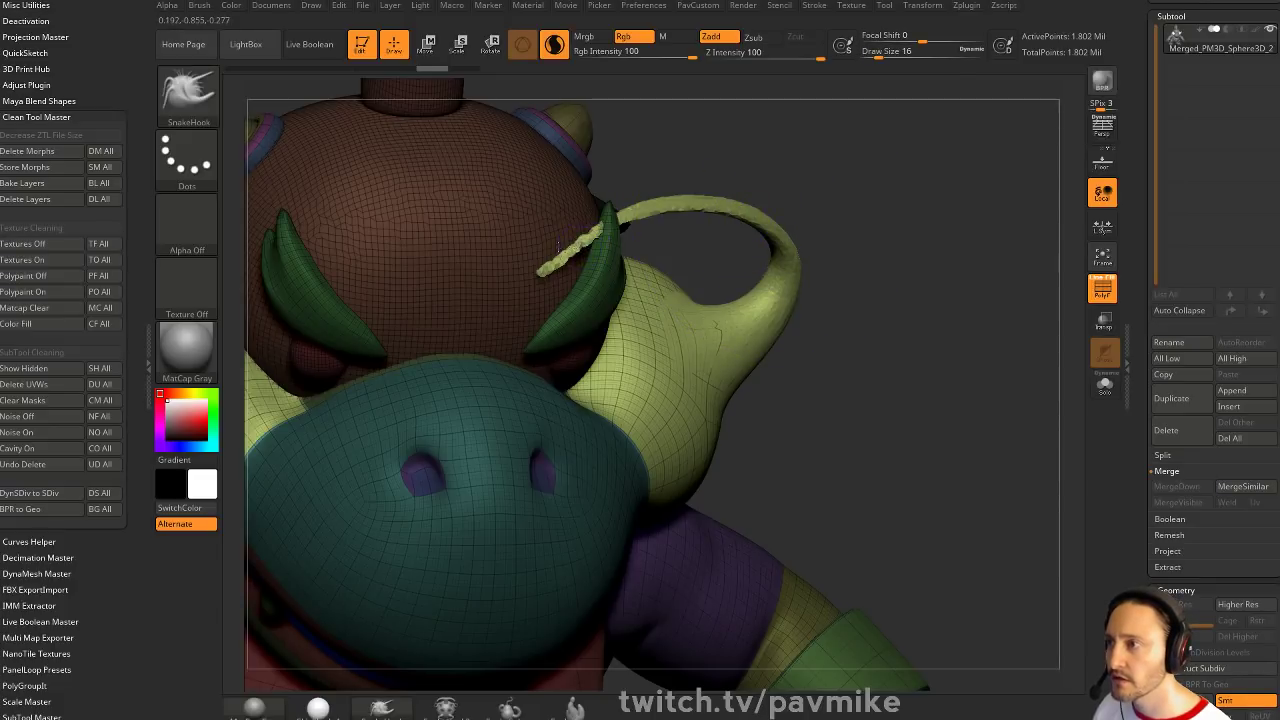
{"action": "key", "text": "b"}
{"action": "key", "text": "i"}
{"action": "key", "text": "n"}
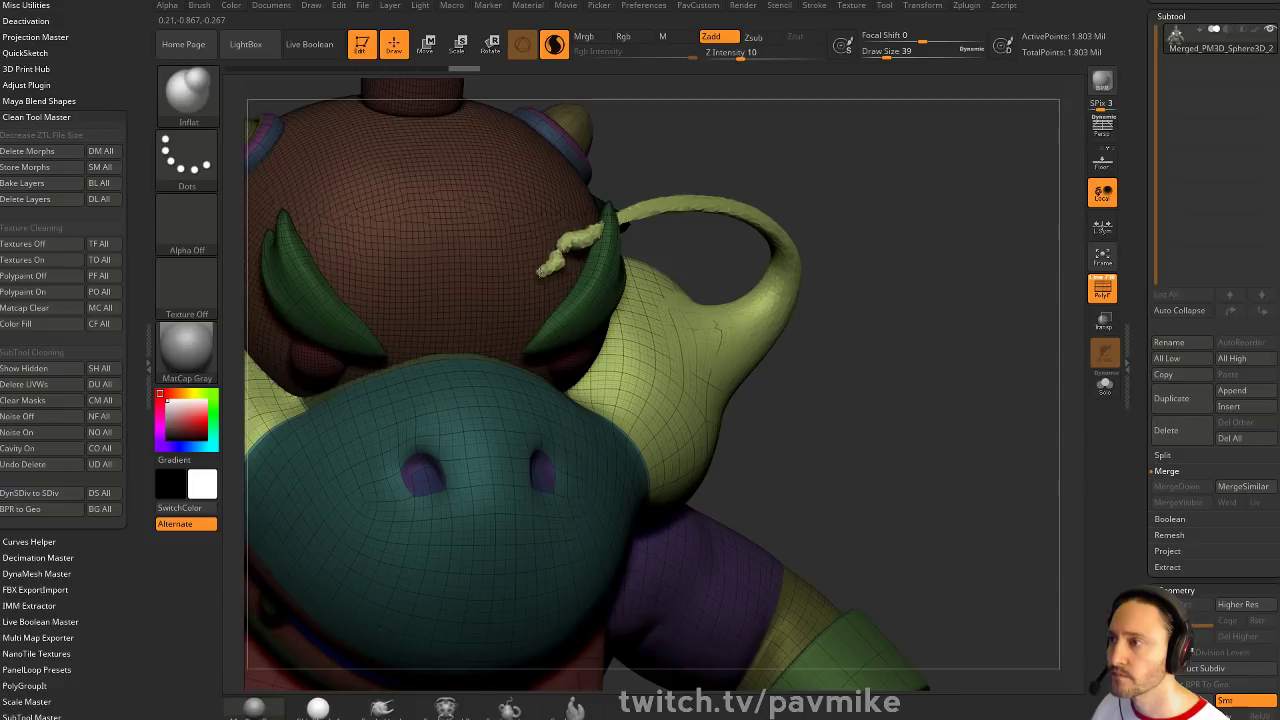
Smooth away the lumpy tip of the cheek horn and even out the remaining end
{"action": "left_click_drag", "start_coordinate": [571, 254], "coordinate": [549, 270], "text": "shift"}
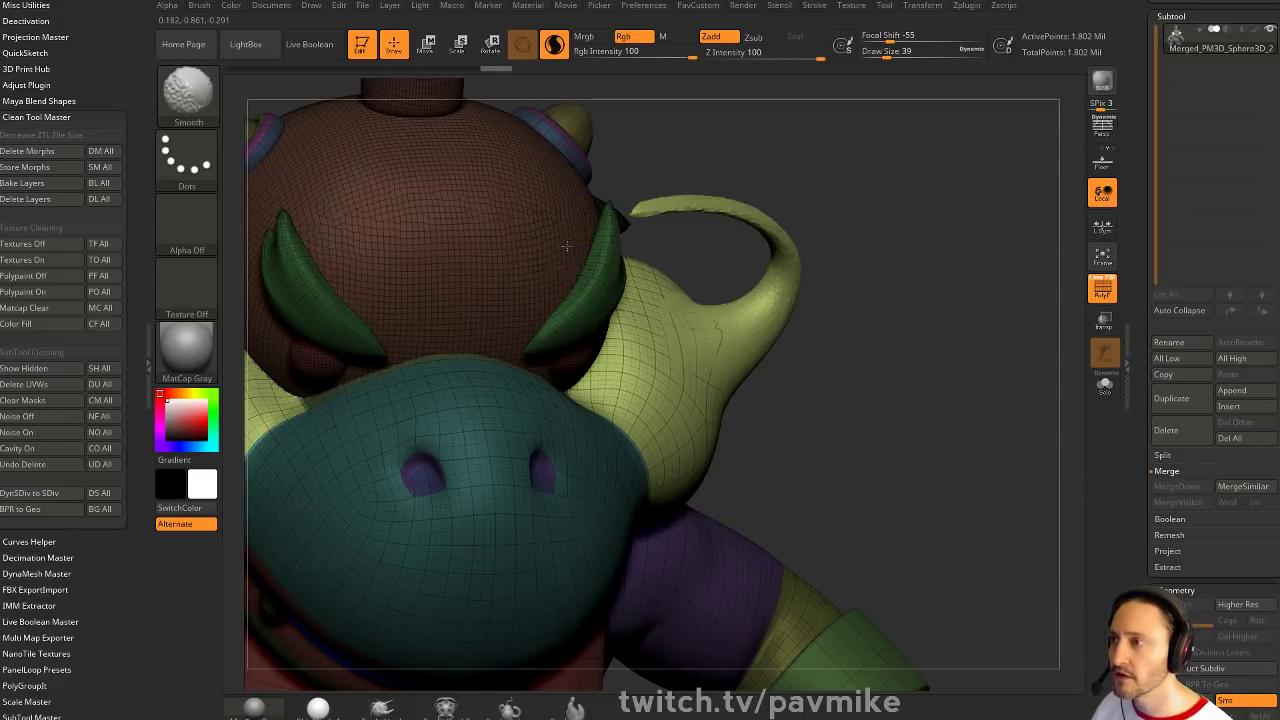
{"action": "left_click_drag", "start_coordinate": [627, 226], "coordinate": [688, 205], "text": "shift"}
{"action": "left_click_drag", "start_coordinate": [850, 310], "coordinate": [871, 231], "text": "alt"}
{"action": "left_click_drag", "start_coordinate": [965, 325], "coordinate": [896, 280]}
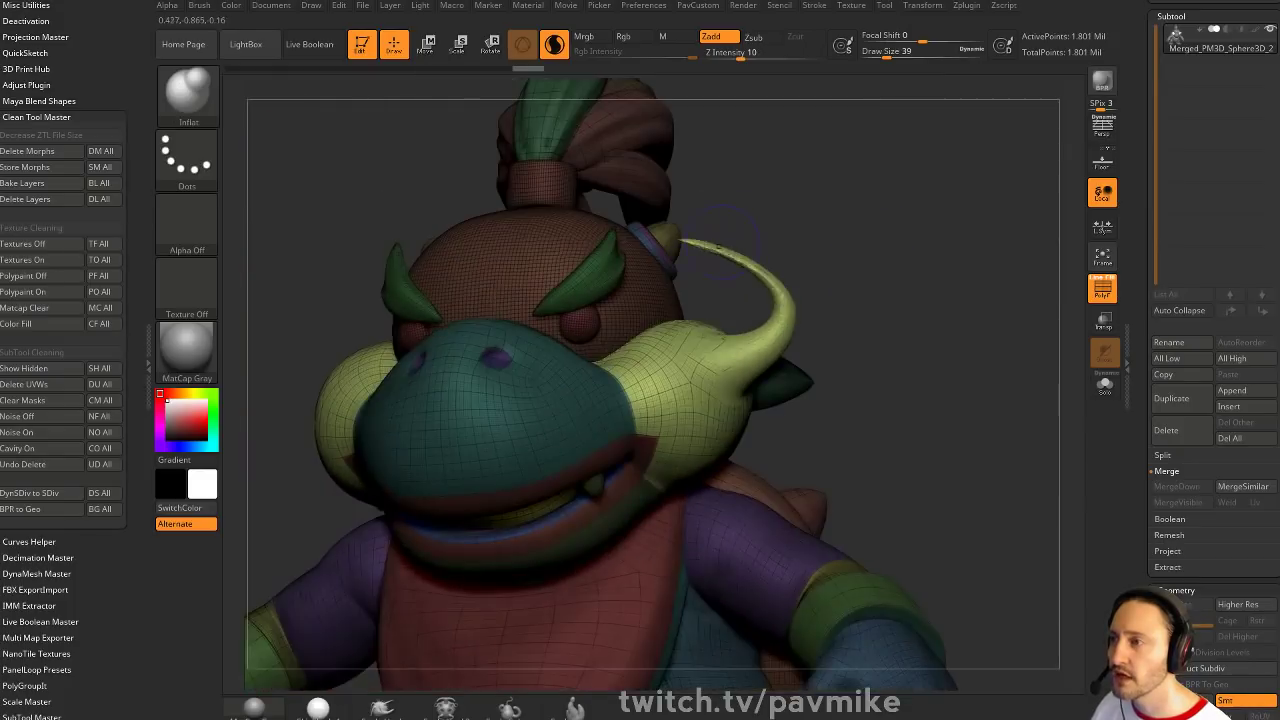
Undo all sculpting of the cheek horn and turn off Sculptris Pro
{"action": "key", "text": "ctrl+z"}
{"action": "key", "text": "ctrl+z"}
{"action": "key", "text": "ctrl+z"}
{"action": "key", "text": "ctrl+z"}
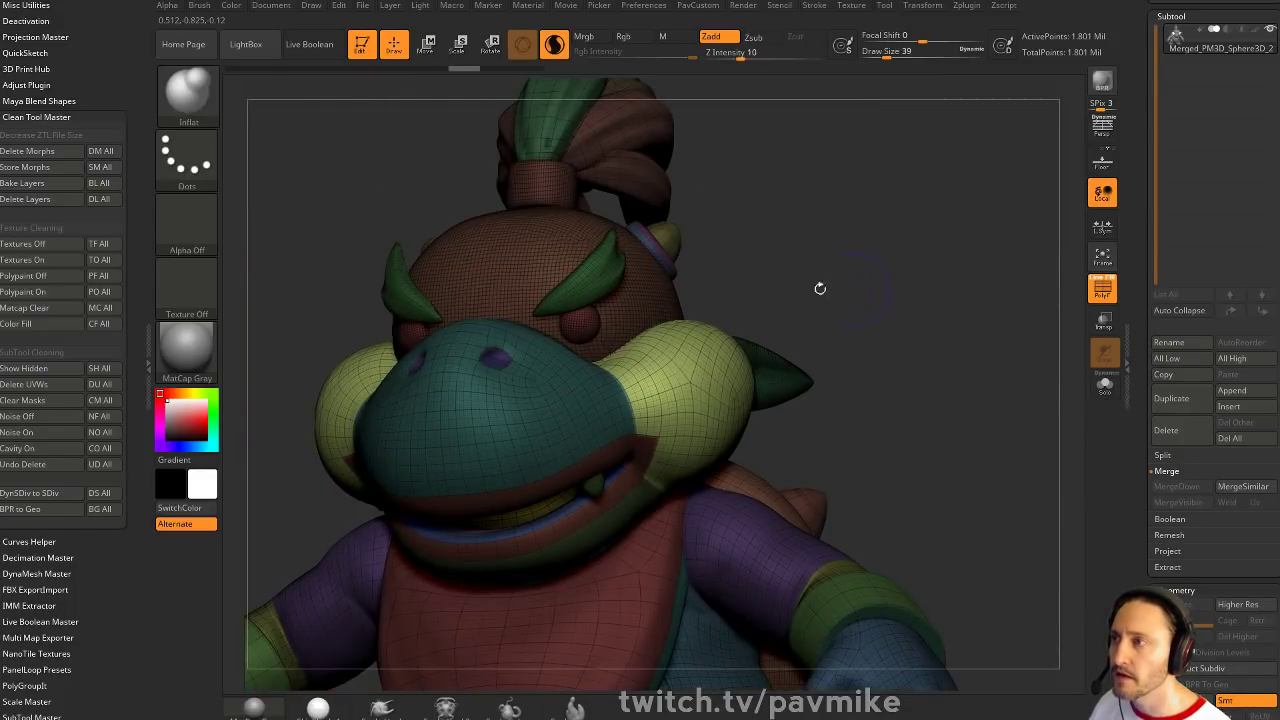
{"action": "left_click_drag", "start_coordinate": [765, 190], "coordinate": [830, 195]}
{"action": "left_click", "coordinate": [555, 46]}
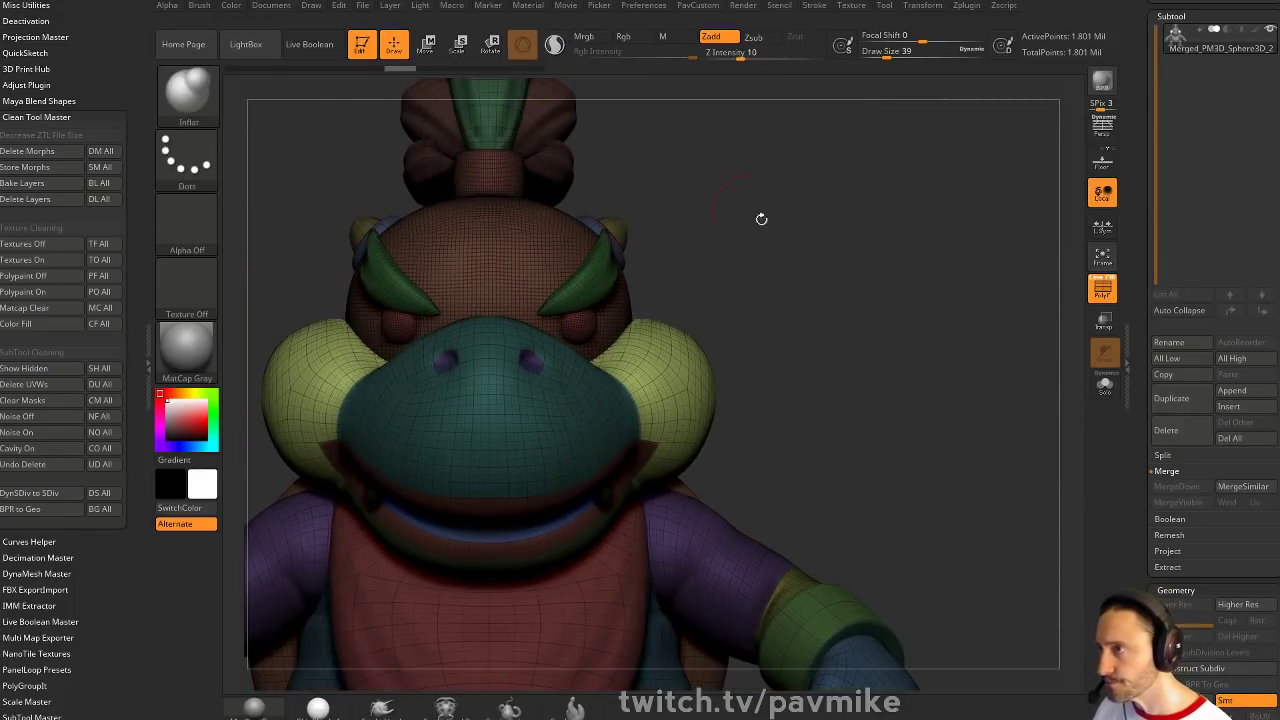
Clear the mask from the merged character and hide the polygroup wireframe
{"action": "left_click_drag", "start_coordinate": [950, 335], "coordinate": [901, 320]}
{"action": "right_click_drag", "start_coordinate": [900, 269], "coordinate": [940, 303], "text": "ctrl"}
{"action": "left_click", "coordinate": [1090, 289]}
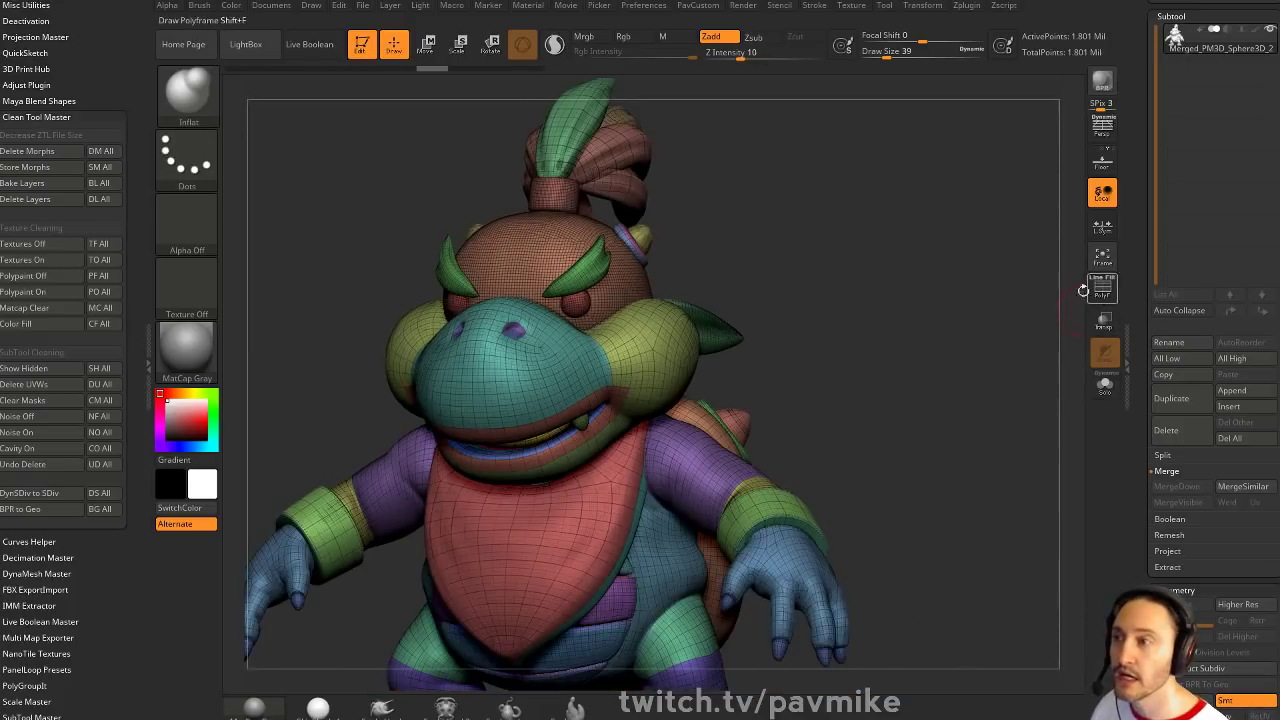
{"action": "left_click_drag", "start_coordinate": [898, 368], "coordinate": [943, 317], "text": "alt"}
Try DynaMesh on the merged character with blur 0 at resolution 128 and again at 240, undoing the attempts
{"action": "key", "text": "space"}
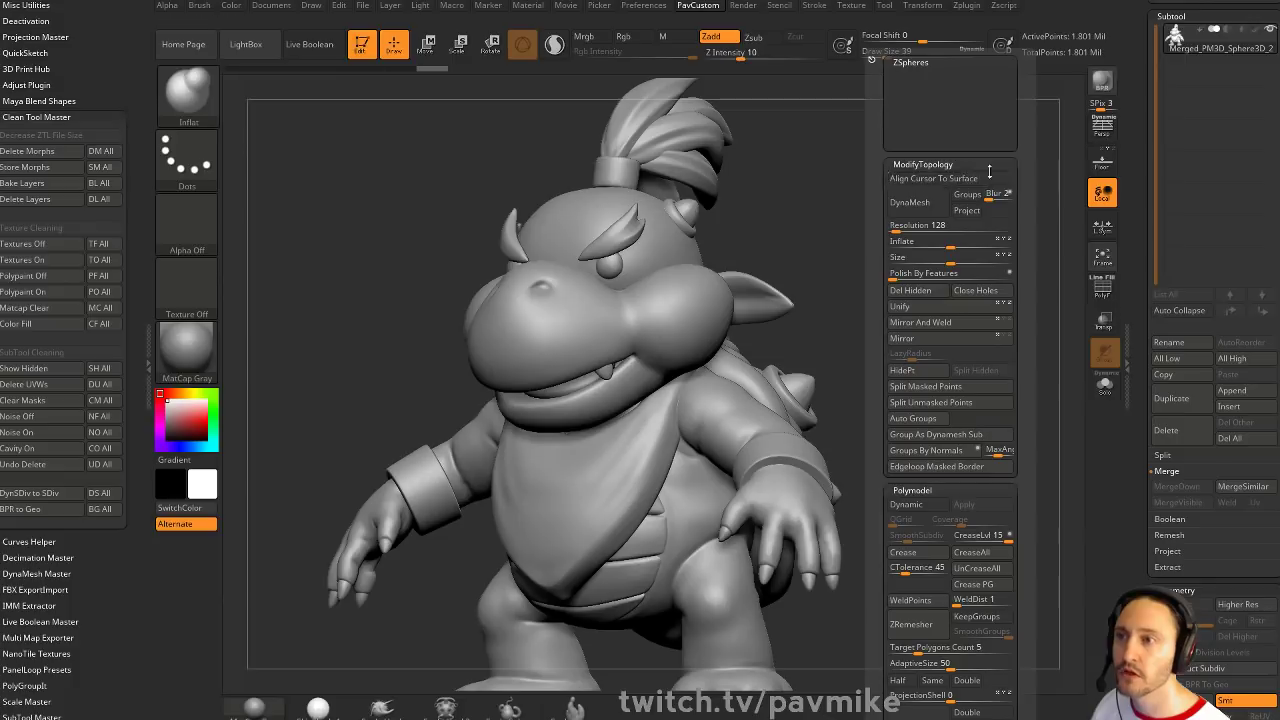
{"action": "left_click_drag", "start_coordinate": [993, 198], "coordinate": [976, 200]}
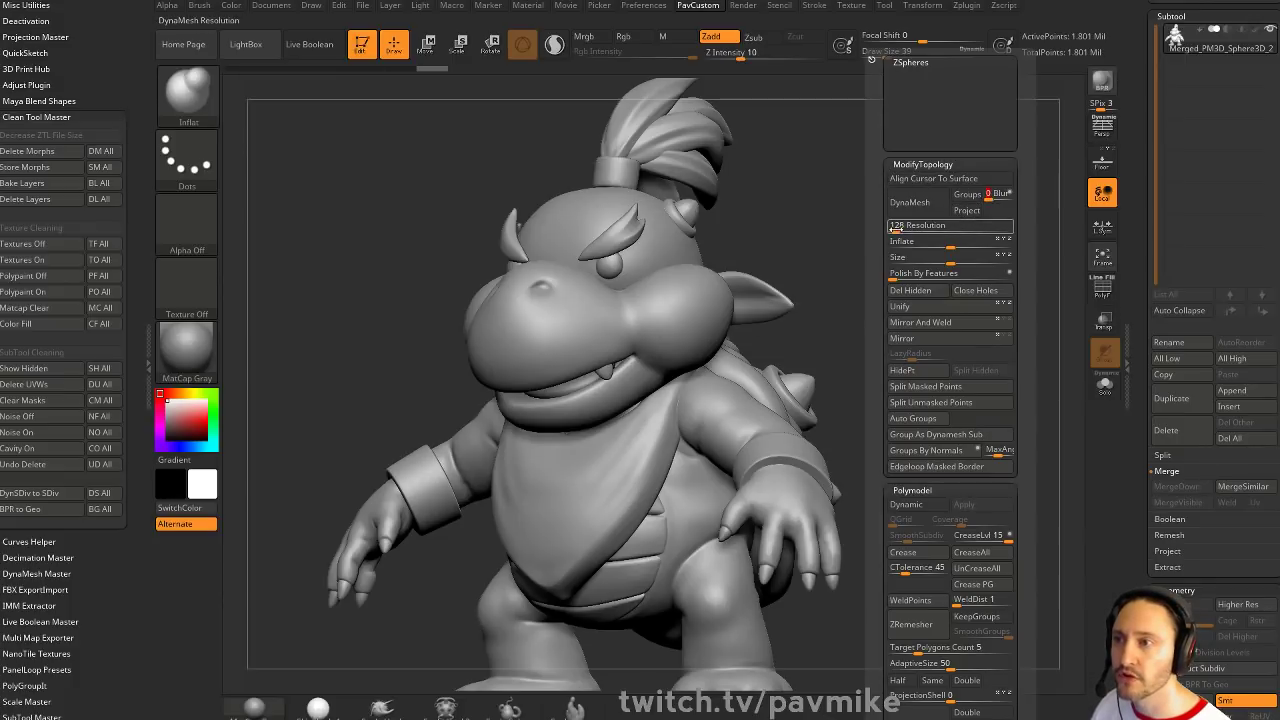
{"action": "left_click", "coordinate": [910, 202]}
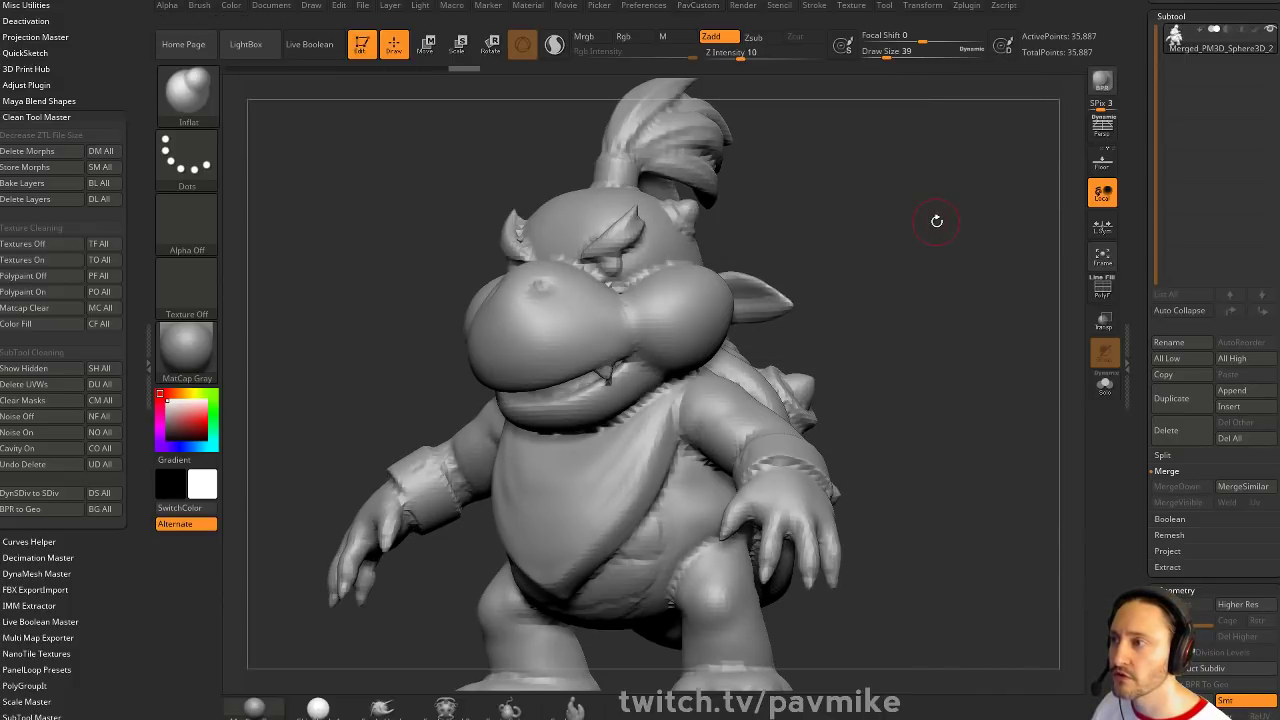
{"action": "key", "text": "shift+space"}
{"action": "key", "text": "ctrl+z"}
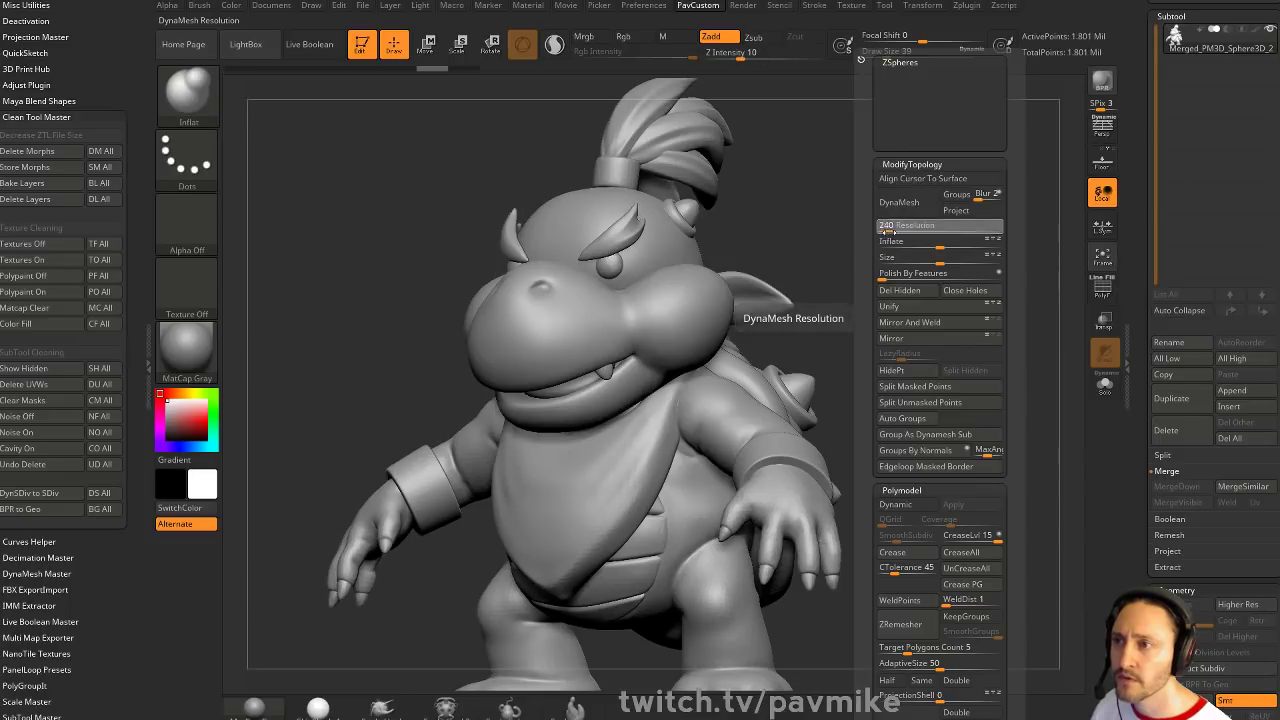
{"action": "left_click", "coordinate": [936, 210]}
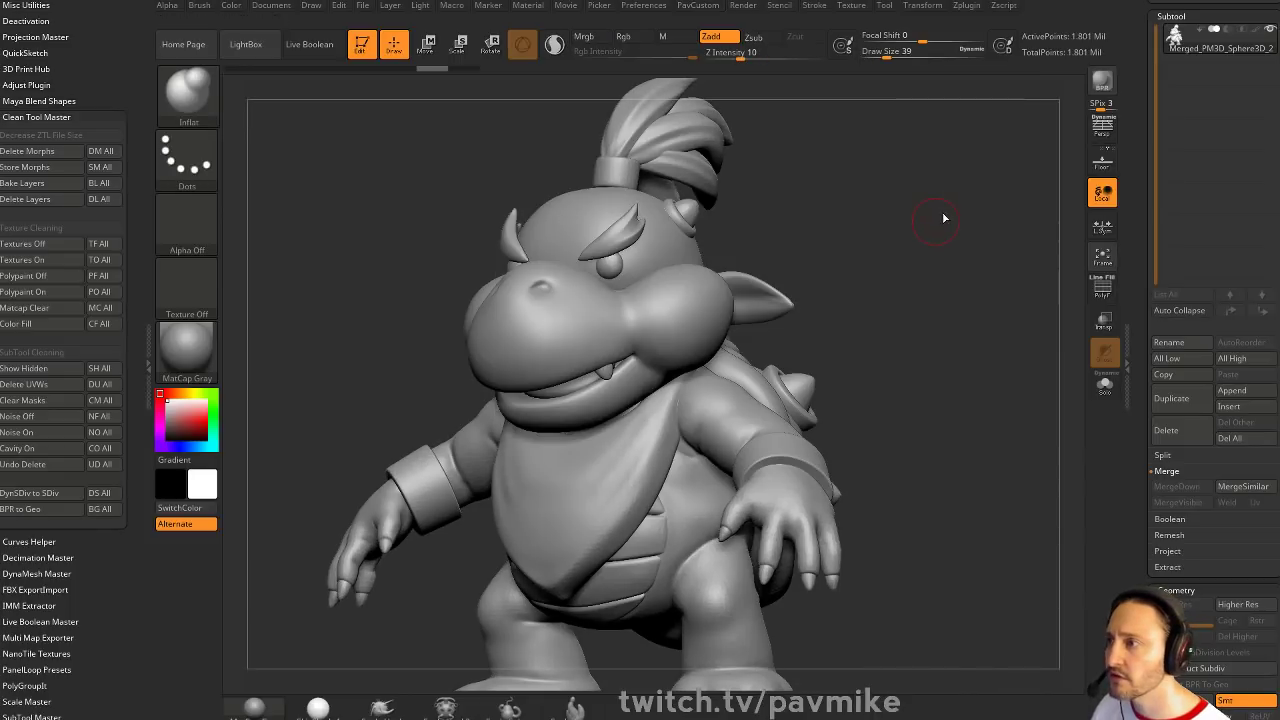
{"action": "key", "text": "ctrl+z"}
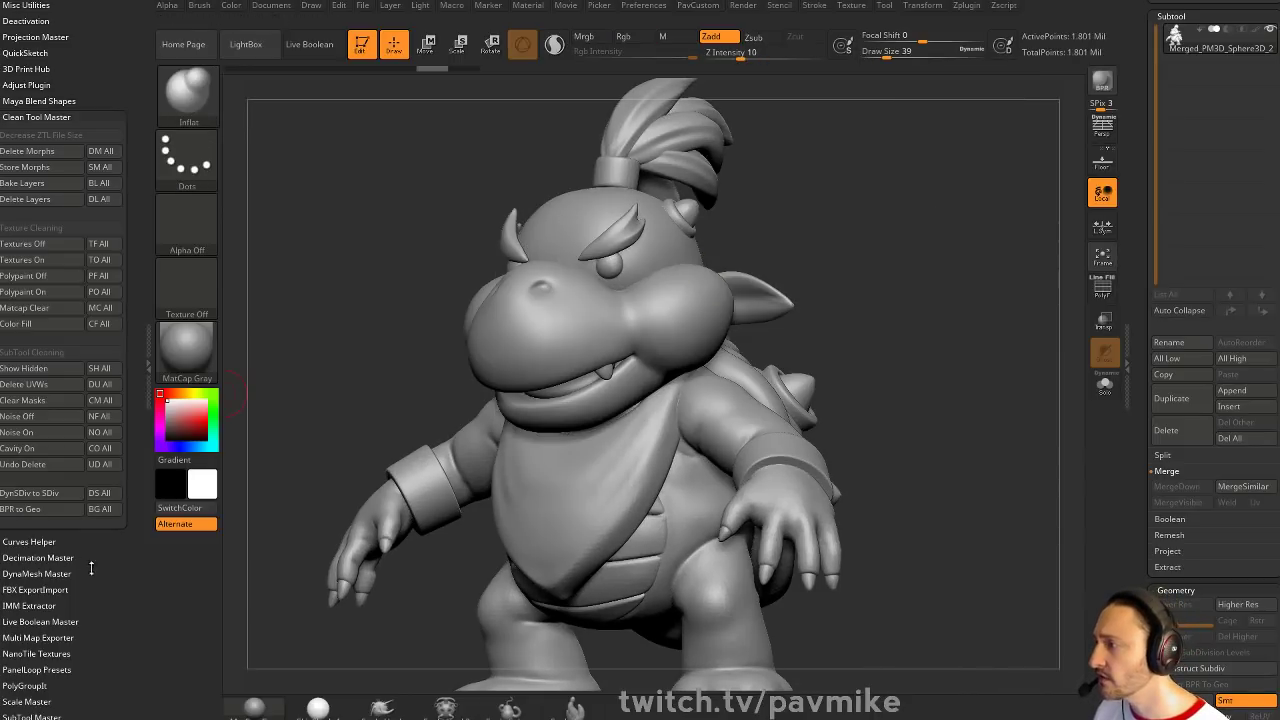
Open the DynaMesh Master plugin and expand its additional options to examine the available settings
{"action": "scroll", "coordinate": [62, 506], "scroll_direction": "down", "scroll_amount": 5}
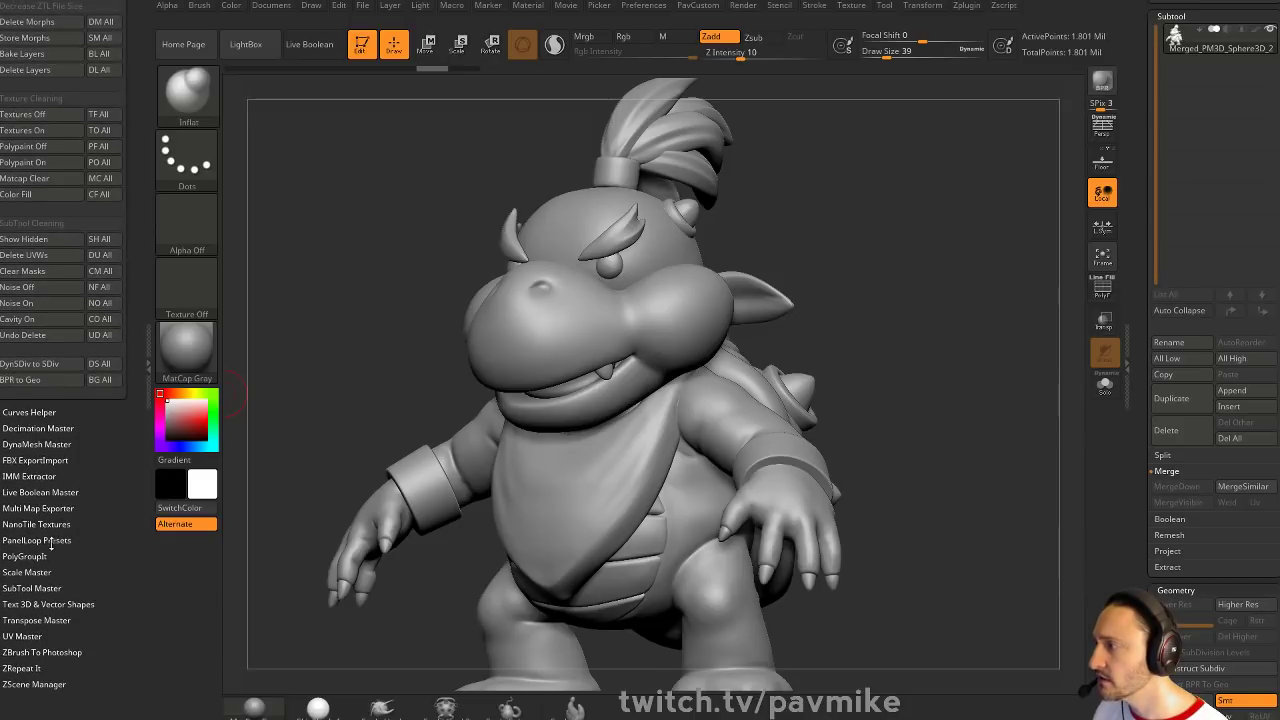
{"action": "scroll", "coordinate": [90, 440], "scroll_direction": "up", "scroll_amount": 5}
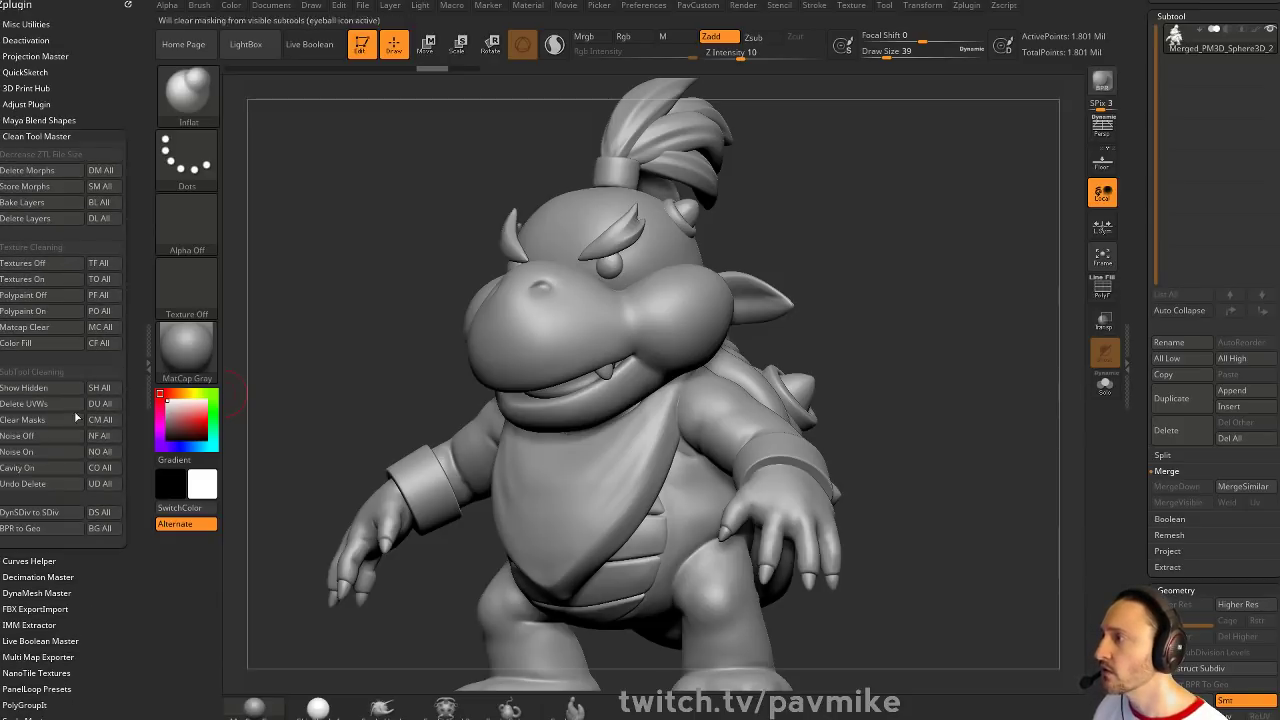
{"action": "left_click", "coordinate": [55, 591]}
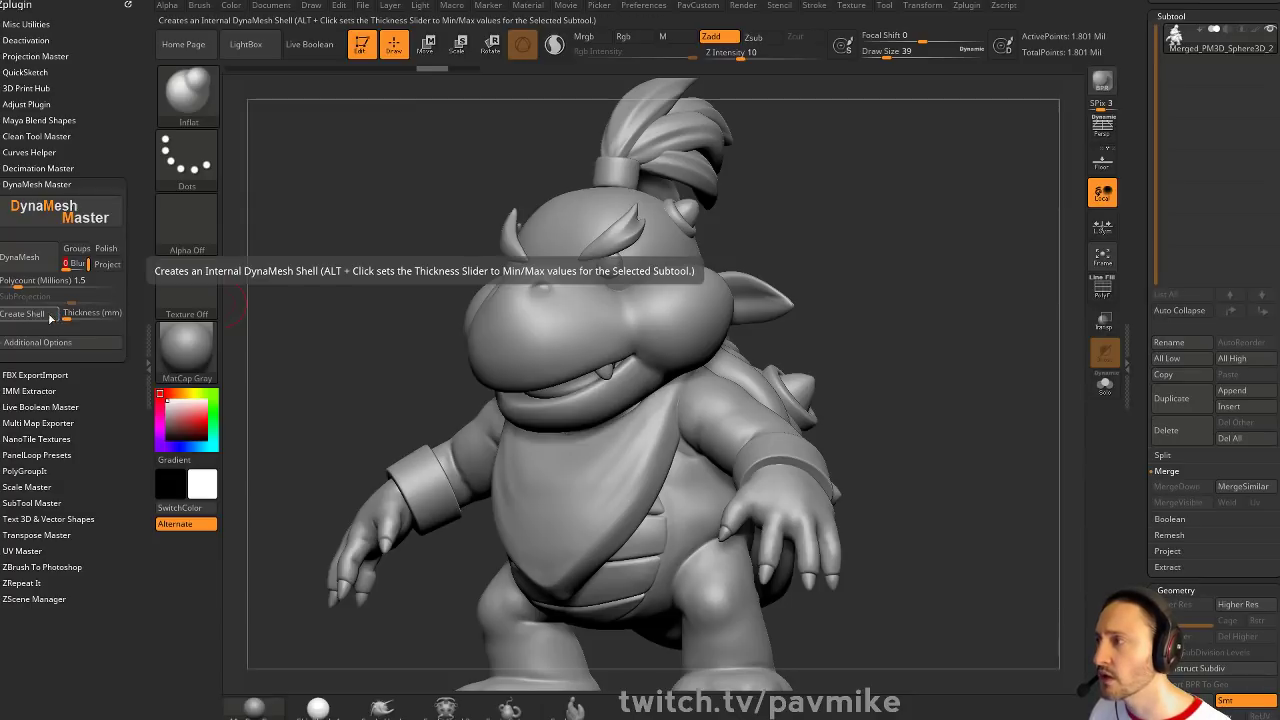
{"action": "left_click", "coordinate": [5, 343]}
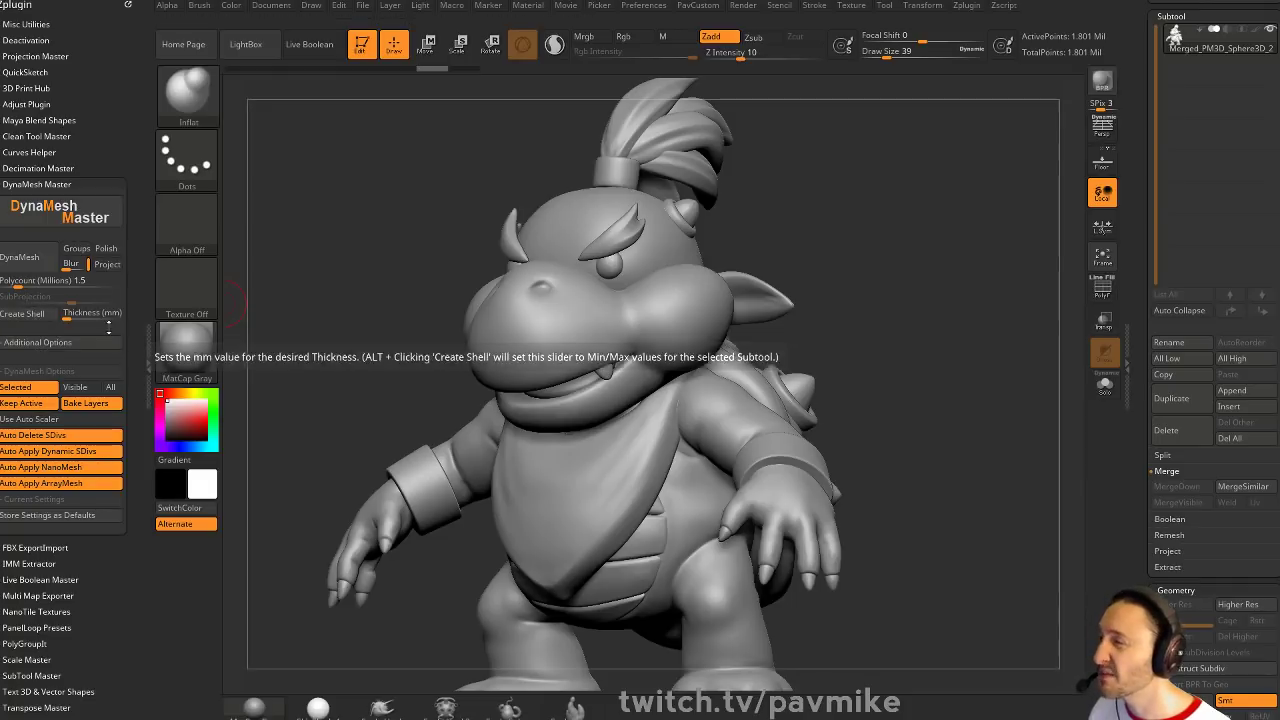
Try DynaMesh on the merged character at a resolution above 128, inspect the whole body, and undo it
{"action": "left_click_drag", "start_coordinate": [931, 140], "coordinate": [944, 150]}
{"action": "key", "text": "space"}
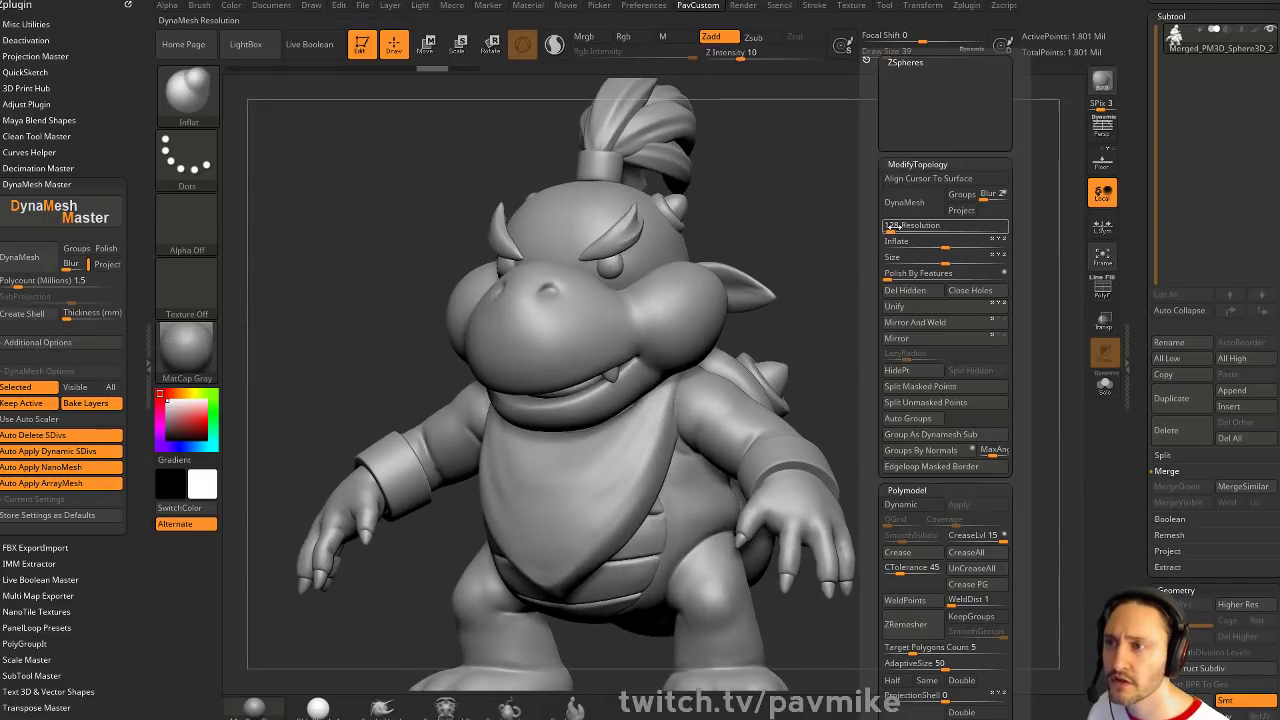
{"action": "left_click_drag", "start_coordinate": [893, 227], "coordinate": [903, 228]}
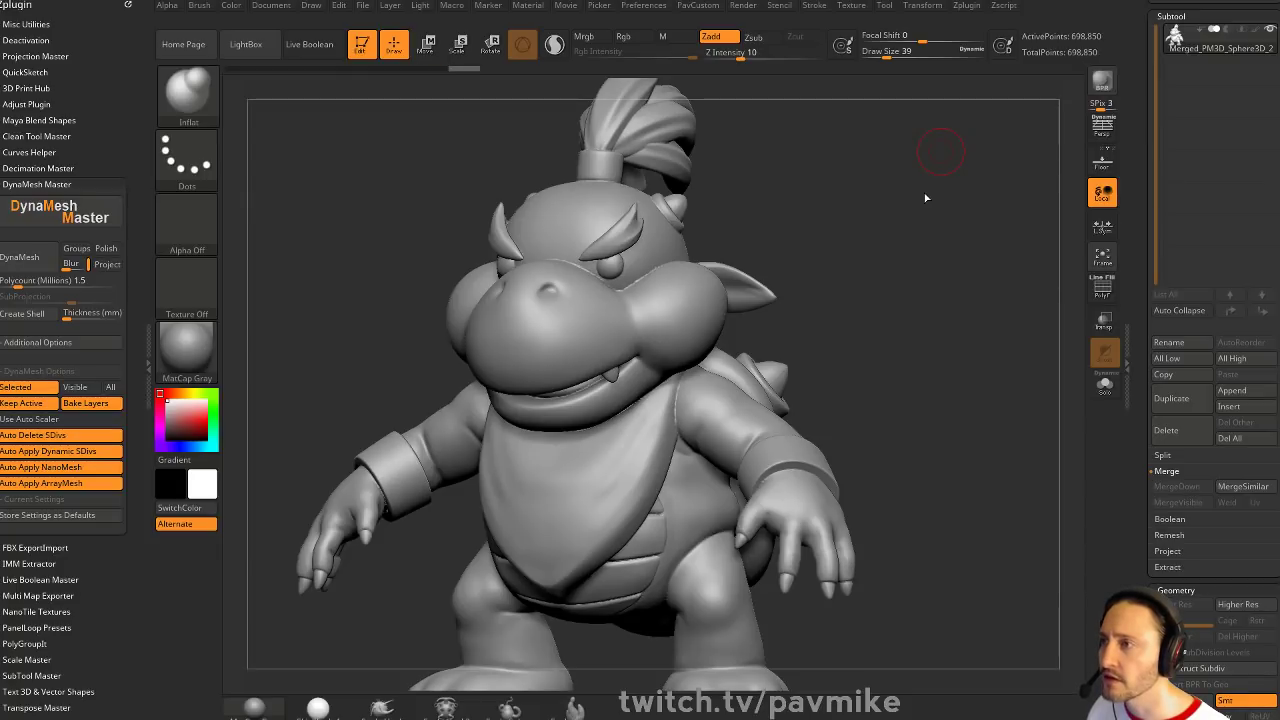
{"action": "mouse_move", "coordinate": [844, 252]}
{"action": "left_mouse_down"}
{"action": "mouse_move", "coordinate": [885, 292]}
{"action": "mouse_move", "coordinate": [898, 223]}
{"action": "mouse_move", "coordinate": [940, 243]}
{"action": "mouse_move", "coordinate": [925, 262]}
{"action": "mouse_move", "coordinate": [954, 271]}
{"action": "mouse_move", "coordinate": [914, 259]}
{"action": "mouse_move", "coordinate": [951, 283]}
{"action": "mouse_move", "coordinate": [946, 304]}
{"action": "mouse_move", "coordinate": [978, 264]}
{"action": "left_mouse_up"}
{"action": "left_click_drag", "start_coordinate": [1149, 248], "coordinate": [1146, 327]}
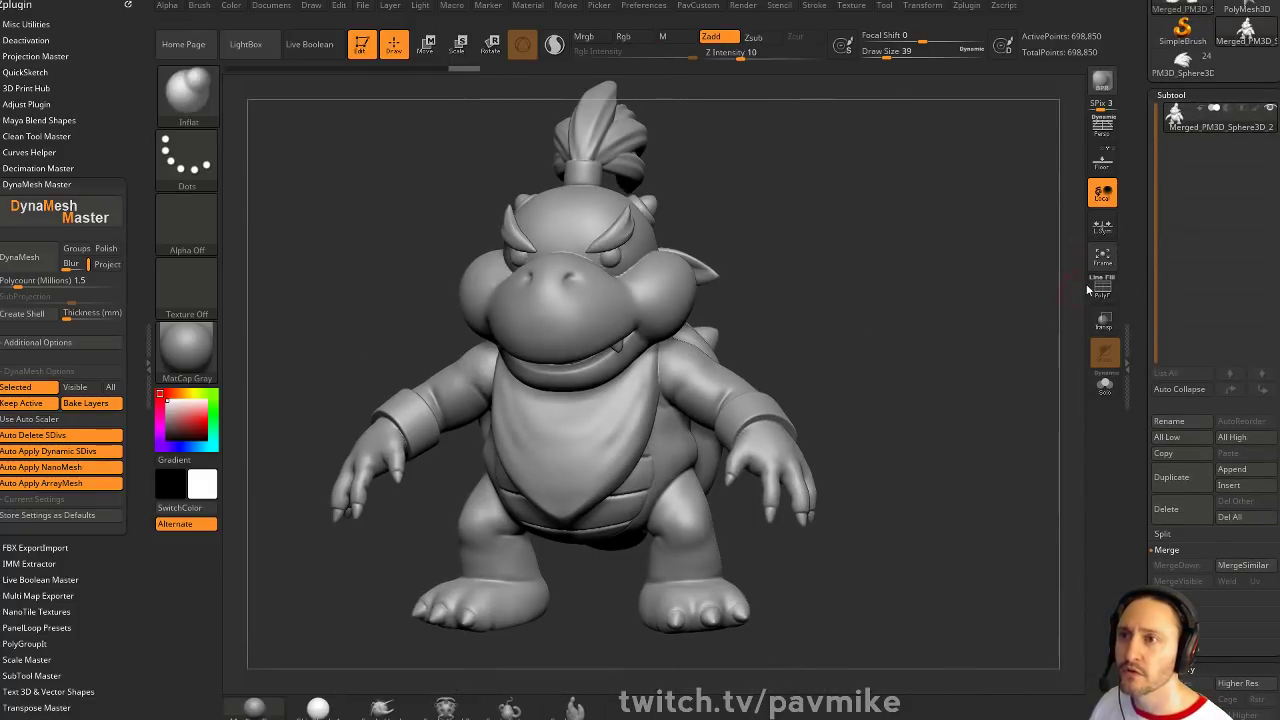
{"action": "left_click_drag", "start_coordinate": [1000, 268], "coordinate": [977, 278]}
{"action": "key", "text": "ctrl+z"}
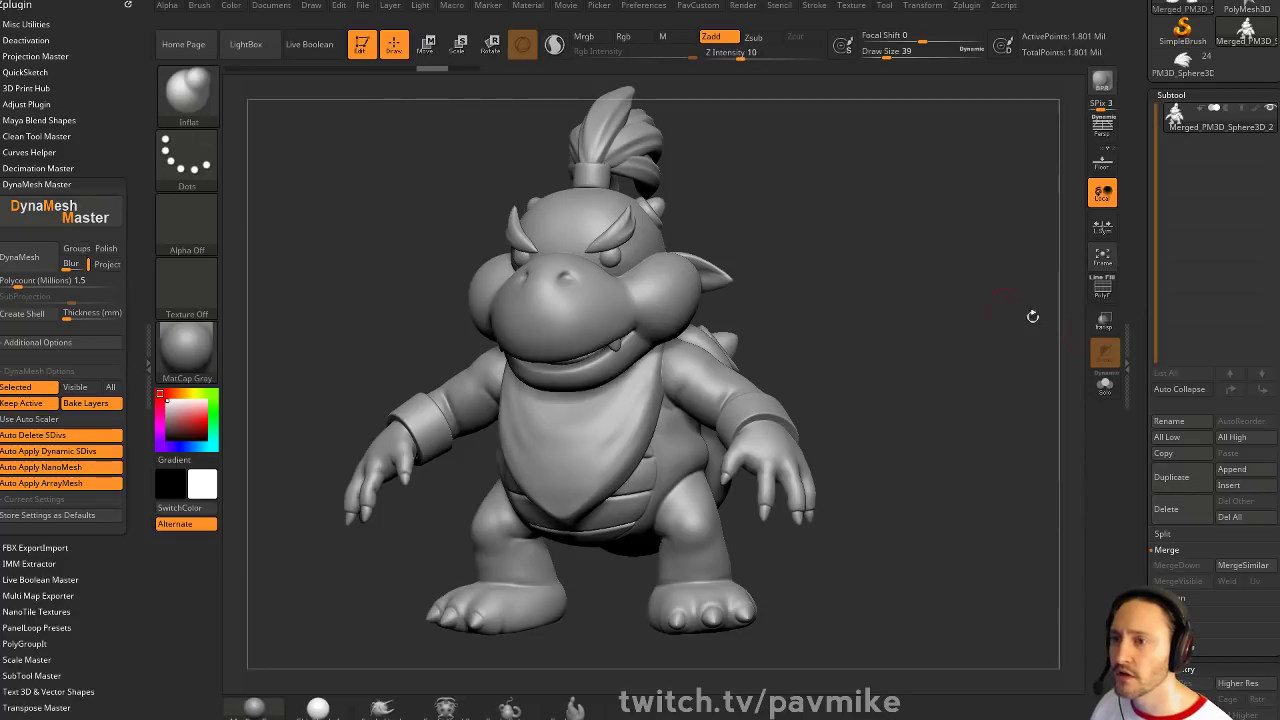
Duplicate the merged subtool and DynaMesh the copy with blur 0 at a resolution above 128
{"action": "left_click", "coordinate": [1193, 486]}
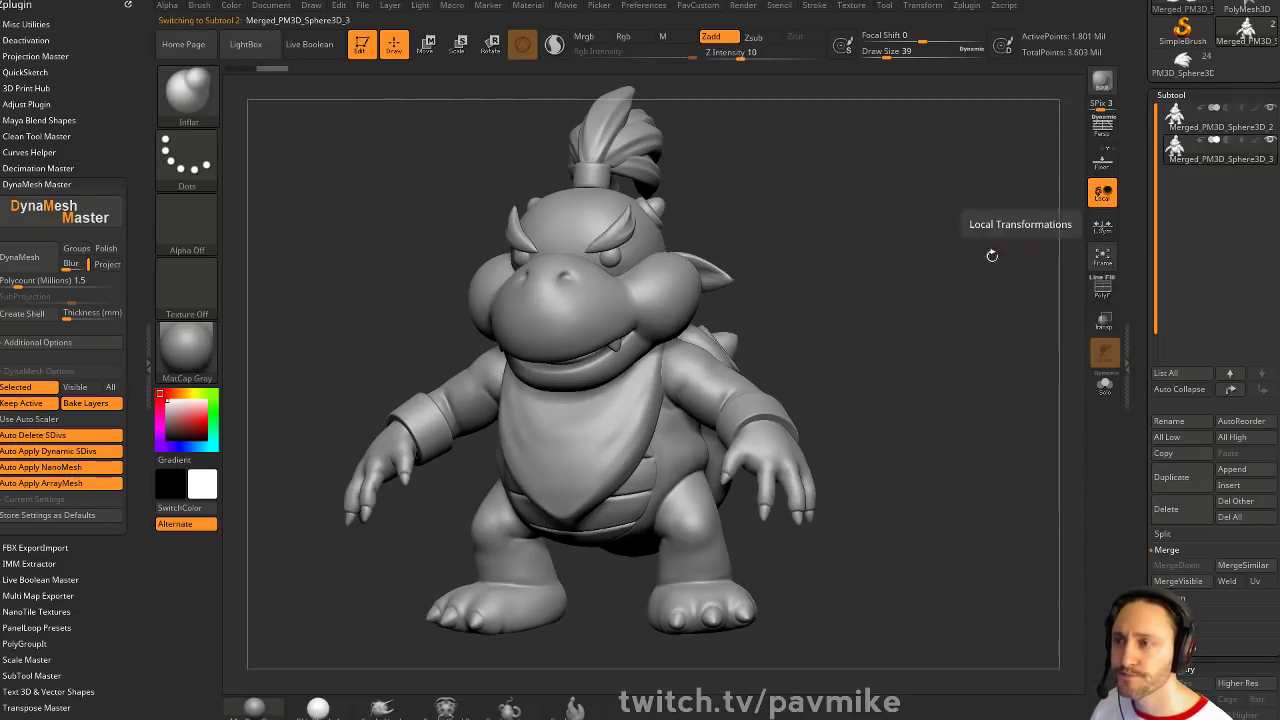
{"action": "key", "text": "space"}
{"action": "left_click", "coordinate": [893, 226]}
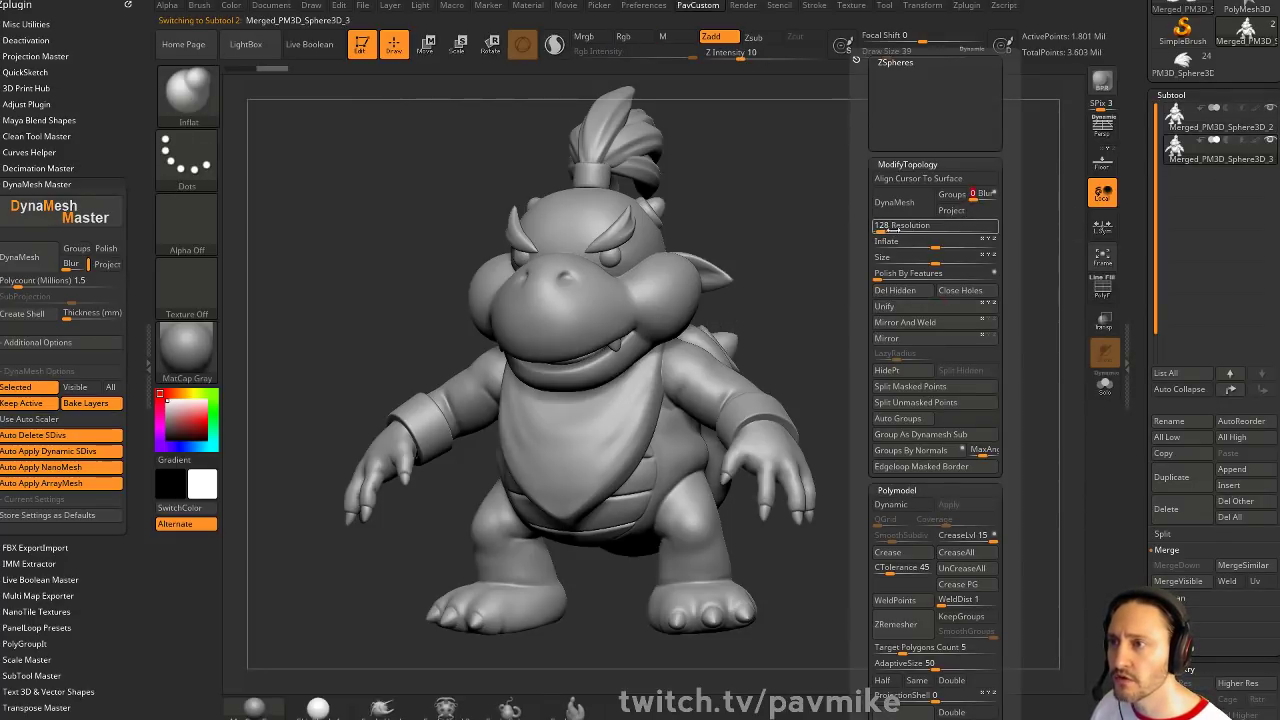
{"action": "left_click", "coordinate": [894, 202]}
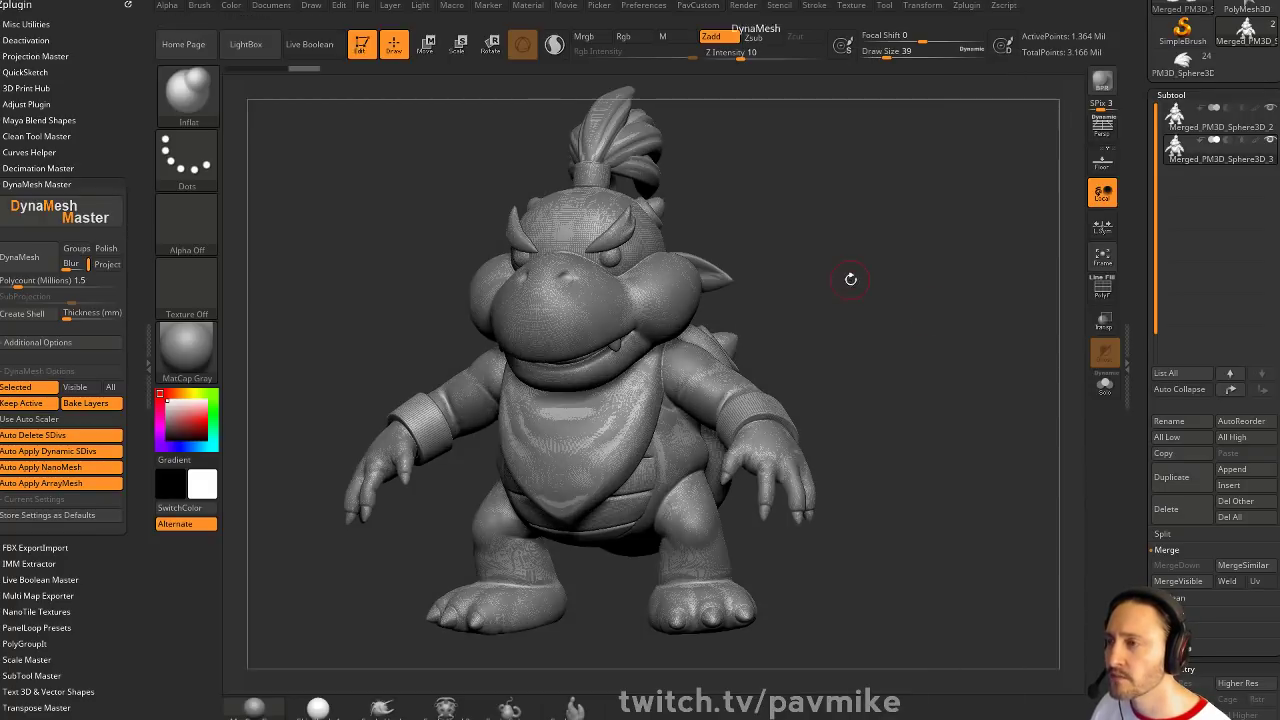
Solo the DynaMeshed copy and hide its back half to examine the interior, and show the whole mesh again
{"action": "left_click", "coordinate": [1104, 387]}
{"action": "mouse_move", "coordinate": [838, 289]}
{"action": "left_mouse_down"}
{"action": "mouse_move", "coordinate": [996, 285]}
{"action": "mouse_move", "coordinate": [925, 312]}
{"action": "left_mouse_up"}
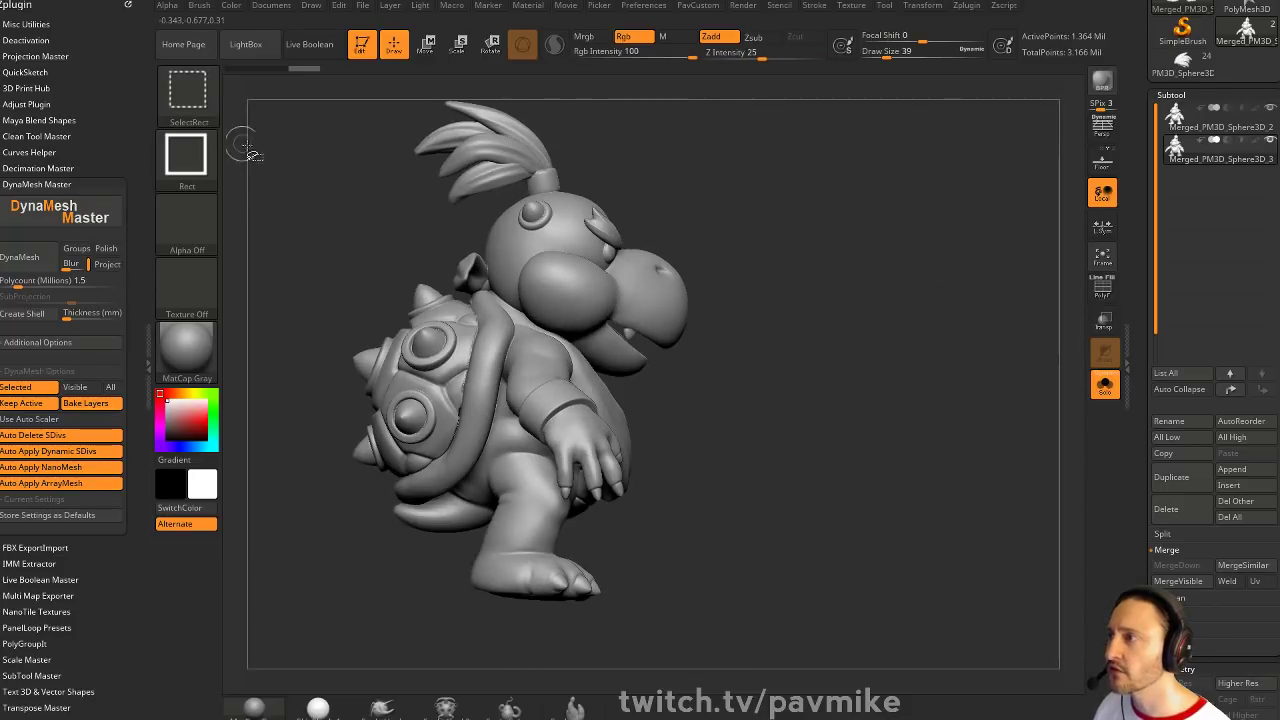
{"action": "left_click_drag", "start_coordinate": [850, 125], "coordinate": [537, 641], "text": "ctrl+shift"}
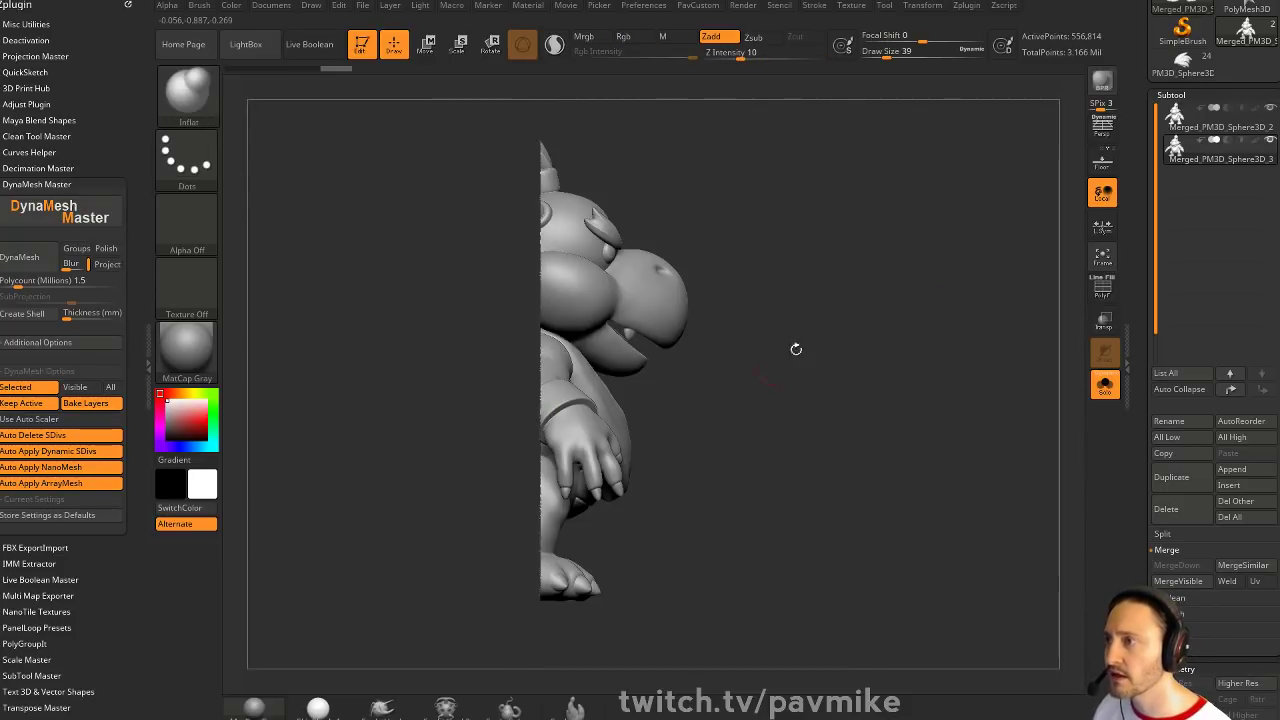
{"action": "mouse_move", "coordinate": [887, 316]}
{"action": "left_mouse_down"}
{"action": "mouse_move", "coordinate": [940, 325]}
{"action": "mouse_move", "coordinate": [980, 303]}
{"action": "mouse_move", "coordinate": [960, 309]}
{"action": "mouse_move", "coordinate": [1011, 326]}
{"action": "mouse_move", "coordinate": [956, 306]}
{"action": "mouse_move", "coordinate": [900, 315]}
{"action": "left_mouse_up"}
{"action": "left_click", "coordinate": [946, 303], "text": "ctrl+shift"}
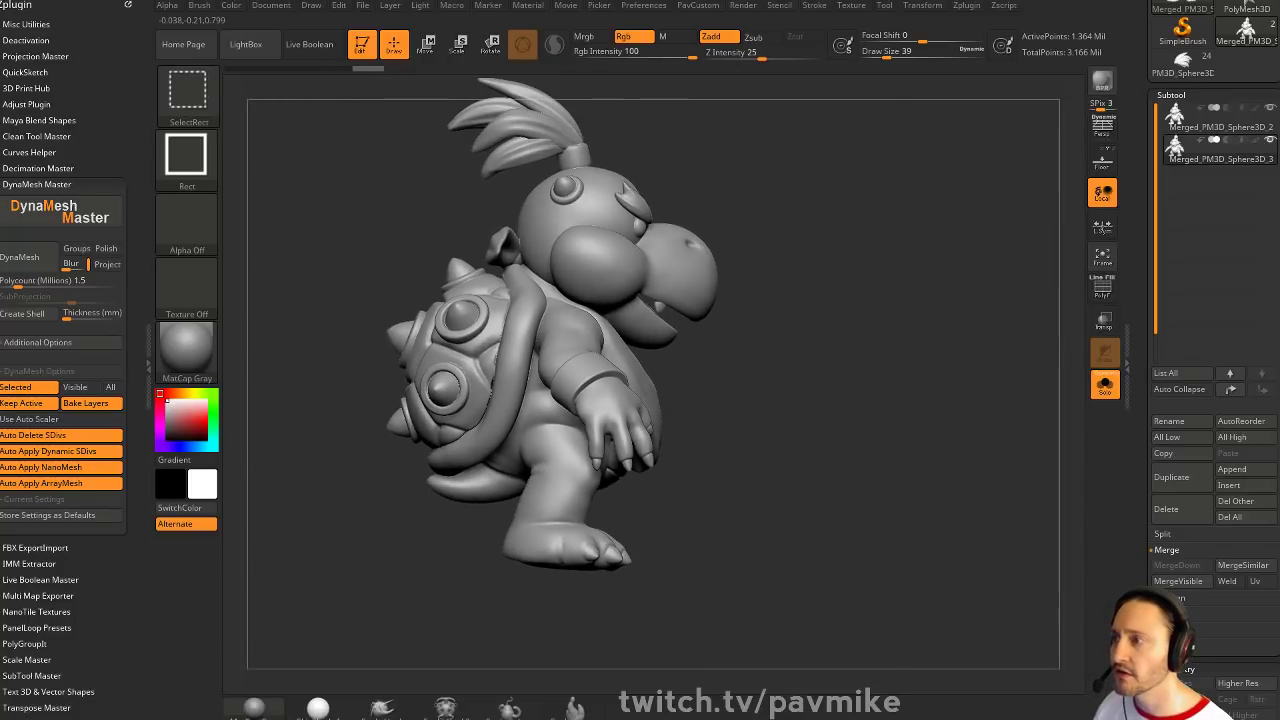
Isolate the back of the shell to inspect it, unhide the full mesh, and delete the DynaMeshed duplicate
{"action": "left_click_drag", "start_coordinate": [287, 251], "coordinate": [497, 550], "text": "ctrl+shift"}
{"action": "left_click_drag", "start_coordinate": [909, 317], "coordinate": [870, 373]}
{"action": "left_click_drag", "start_coordinate": [848, 284], "coordinate": [969, 281]}
{"action": "left_click", "coordinate": [819, 299], "text": "ctrl+shift"}
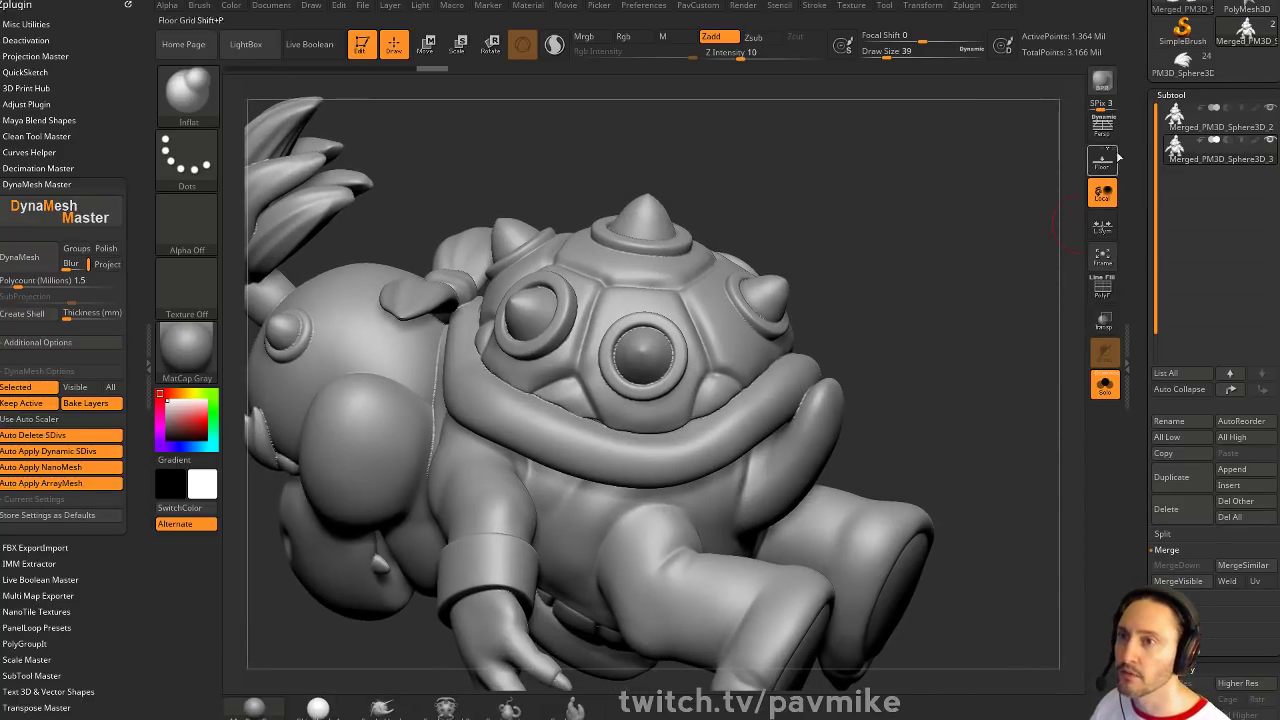
{"action": "left_click", "coordinate": [1168, 508]}
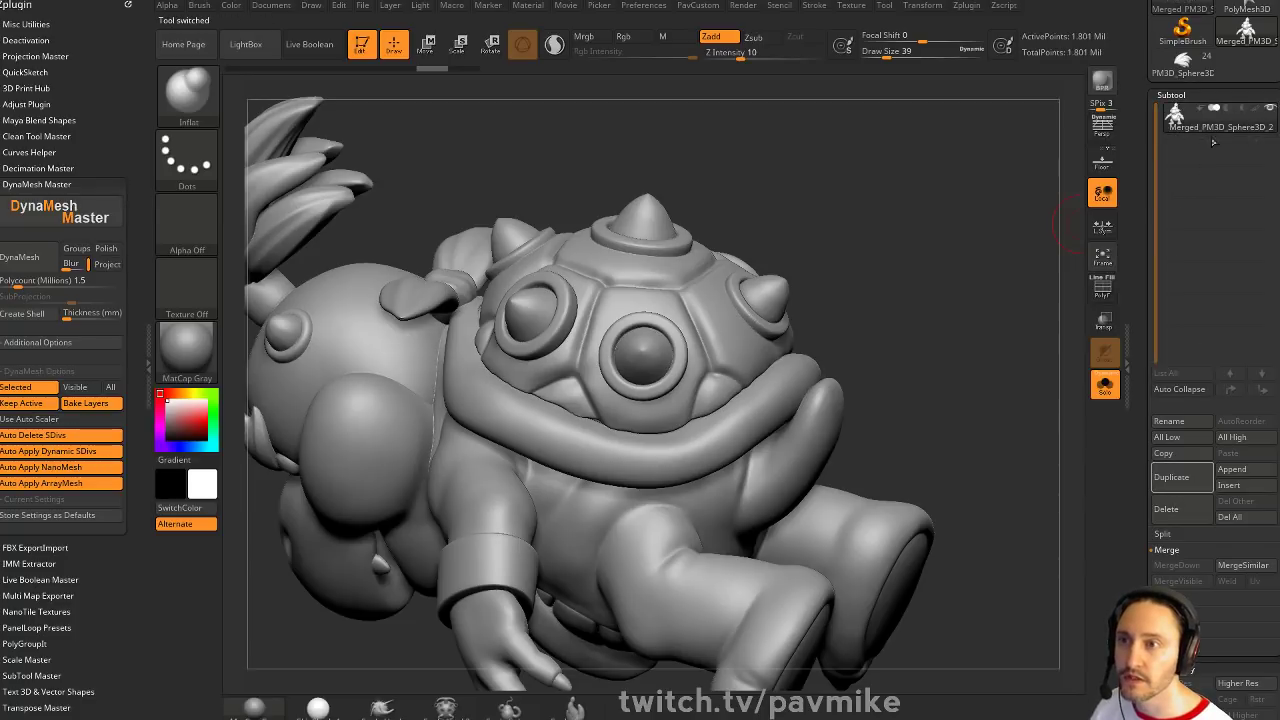
Isolate the shell dome, mask it, show the whole mesh, invert the mask so only the dome is editable, and choose the Move brush
{"action": "key", "text": "ctrl+shift"}
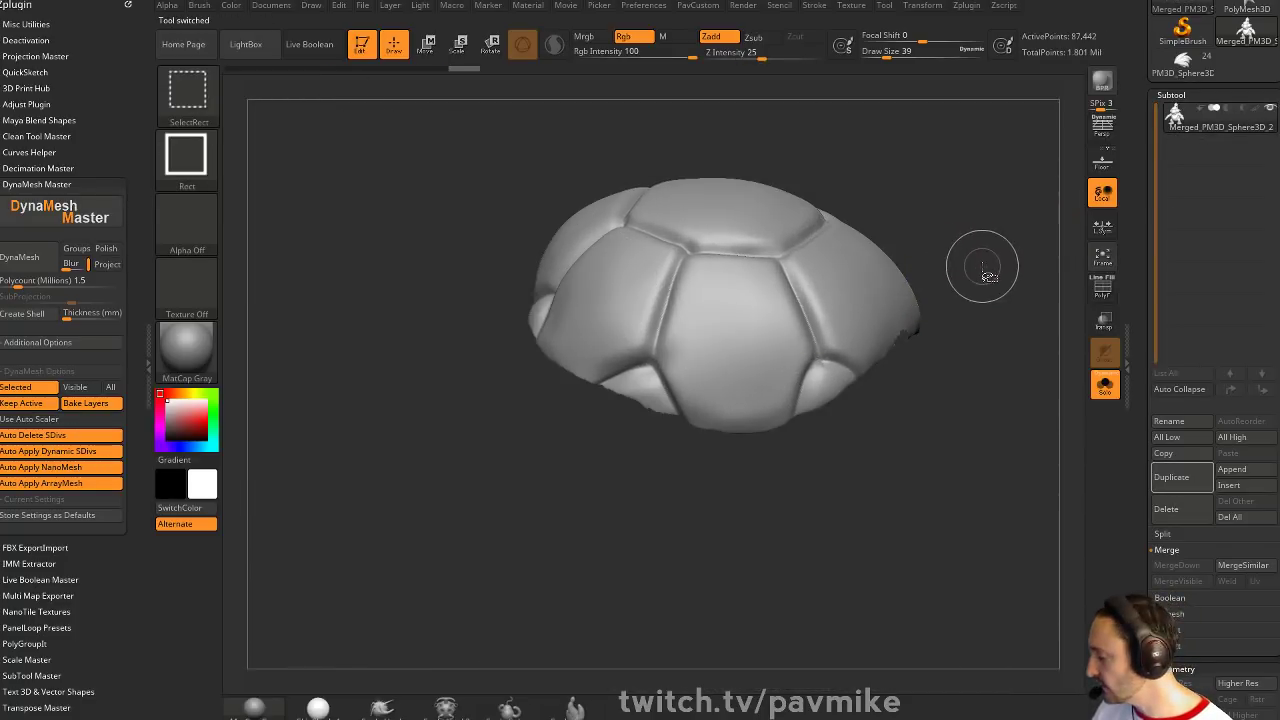
{"action": "left_click", "coordinate": [985, 238], "text": "ctrl"}
{"action": "left_click", "coordinate": [983, 217], "text": "ctrl+shift"}
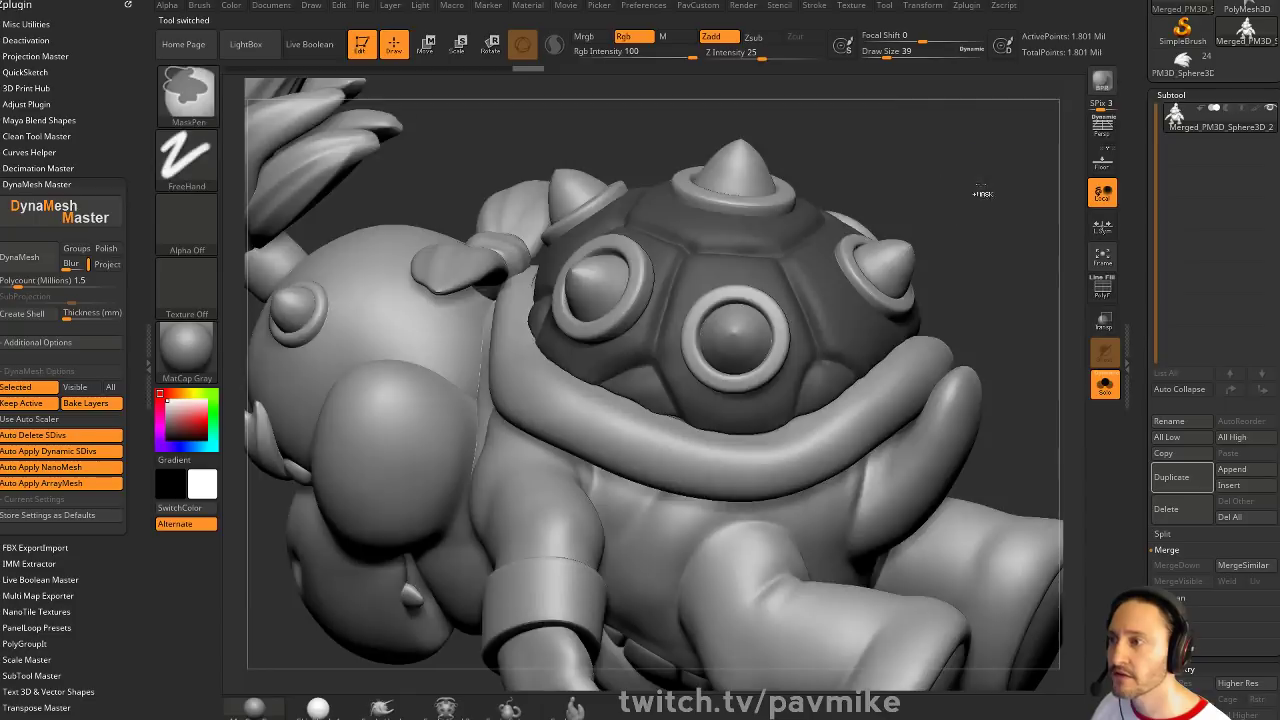
{"action": "left_click", "coordinate": [981, 195], "text": "ctrl"}
{"action": "mouse_move", "coordinate": [978, 200]}
{"action": "left_mouse_down"}
{"action": "mouse_move", "coordinate": [938, 263]}
{"action": "mouse_move", "coordinate": [915, 205]}
{"action": "left_mouse_up"}
{"action": "key", "text": "s"}
{"action": "left_click_drag", "start_coordinate": [655, 557], "coordinate": [668, 557]}
{"action": "key", "text": "b"}
{"action": "key", "text": "m"}
{"action": "key", "text": "v"}
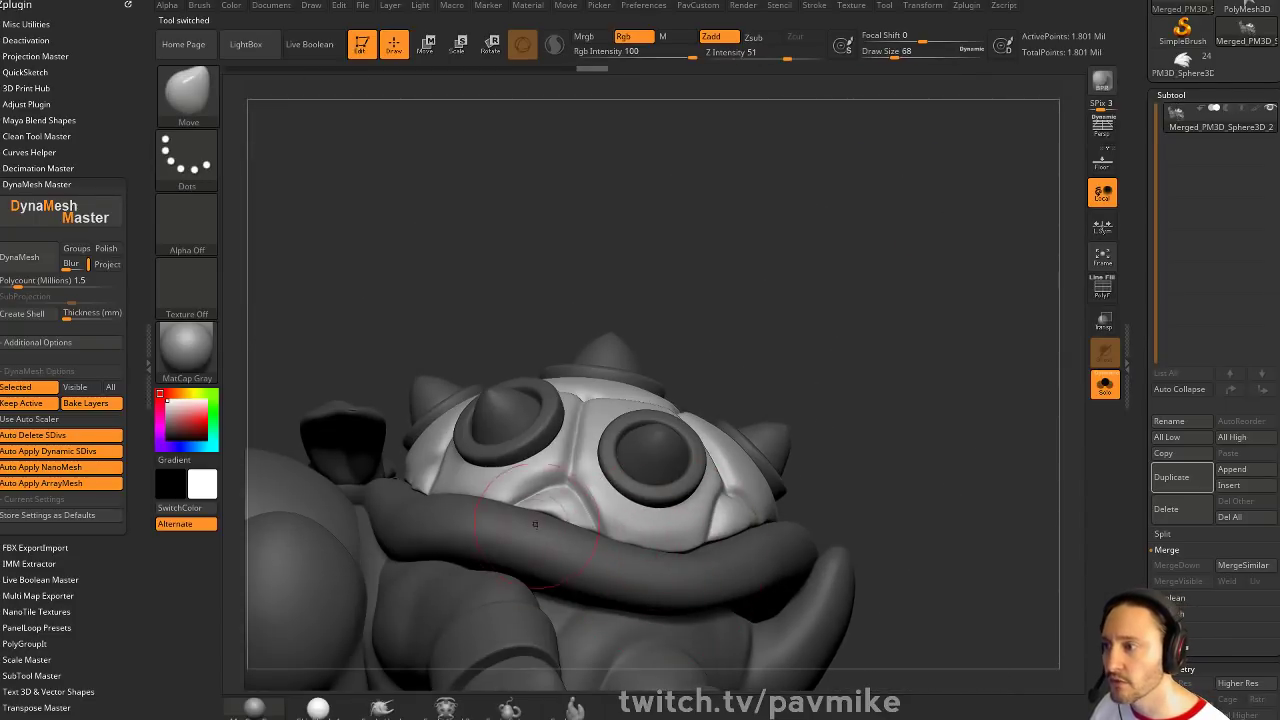
Reshape the unmasked shell dome along its rim and around the spikes with the Move brush at draw size 68
{"action": "left_click_drag", "start_coordinate": [897, 479], "coordinate": [714, 554]}
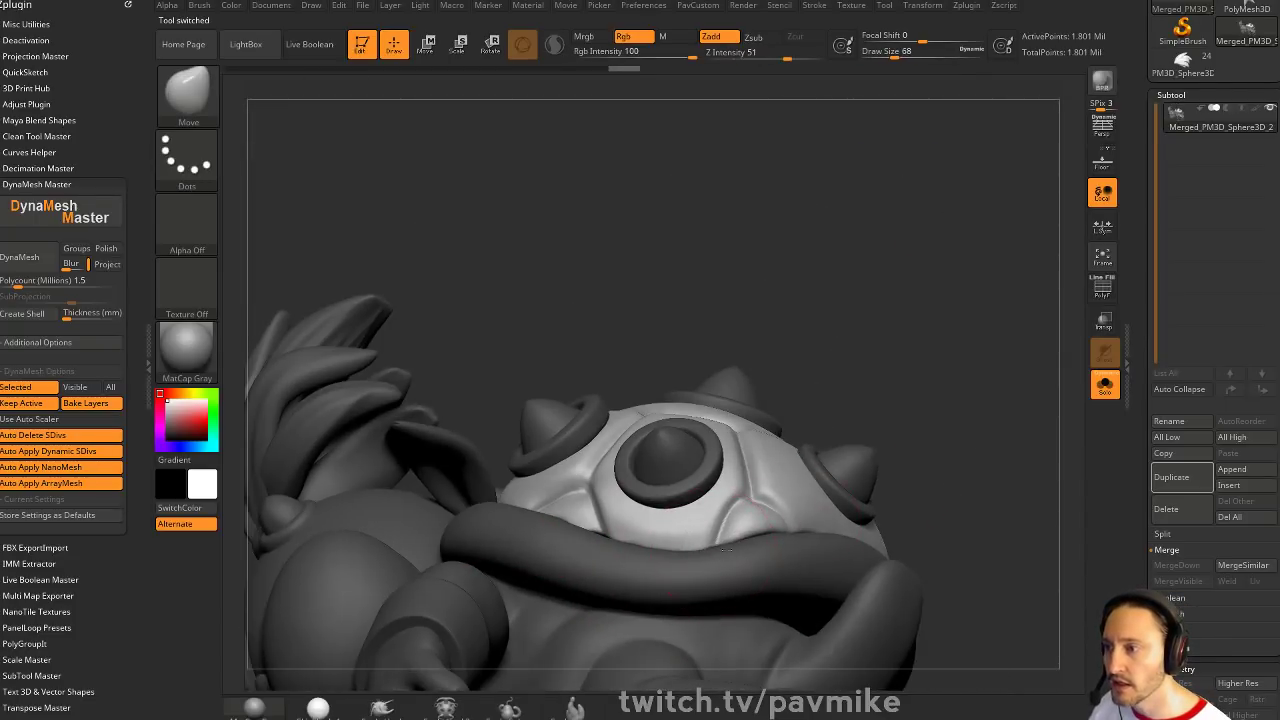
{"action": "left_click_drag", "start_coordinate": [803, 536], "coordinate": [506, 530]}
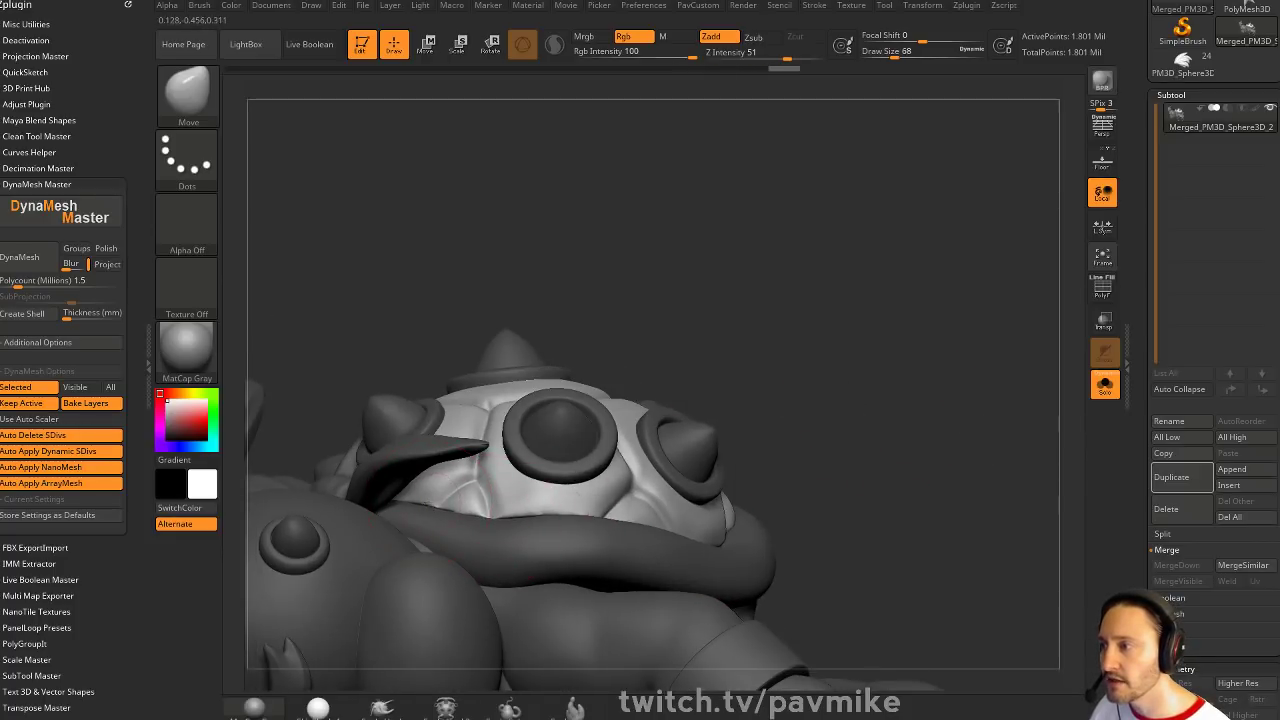
{"action": "left_click_drag", "start_coordinate": [832, 317], "coordinate": [901, 265]}
{"action": "left_click_drag", "start_coordinate": [934, 320], "coordinate": [972, 212]}
{"action": "left_click_drag", "start_coordinate": [809, 244], "coordinate": [577, 469]}
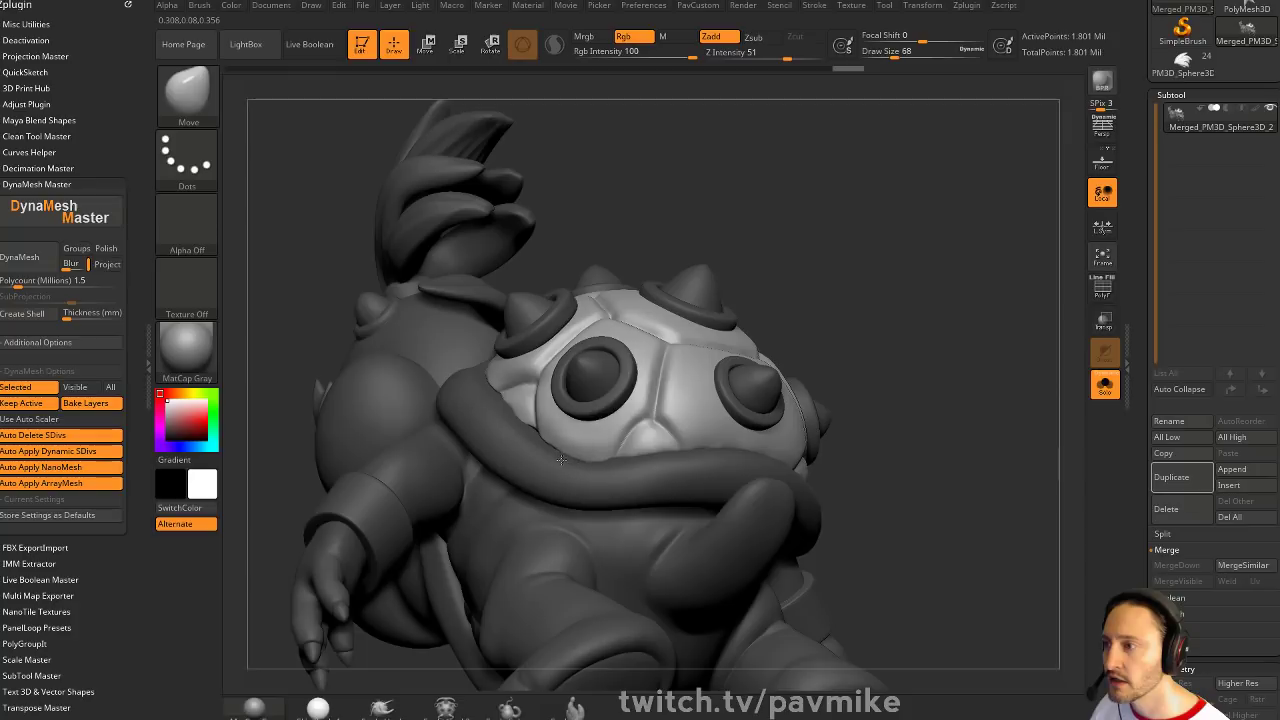
{"action": "left_click_drag", "start_coordinate": [700, 300], "coordinate": [697, 207]}
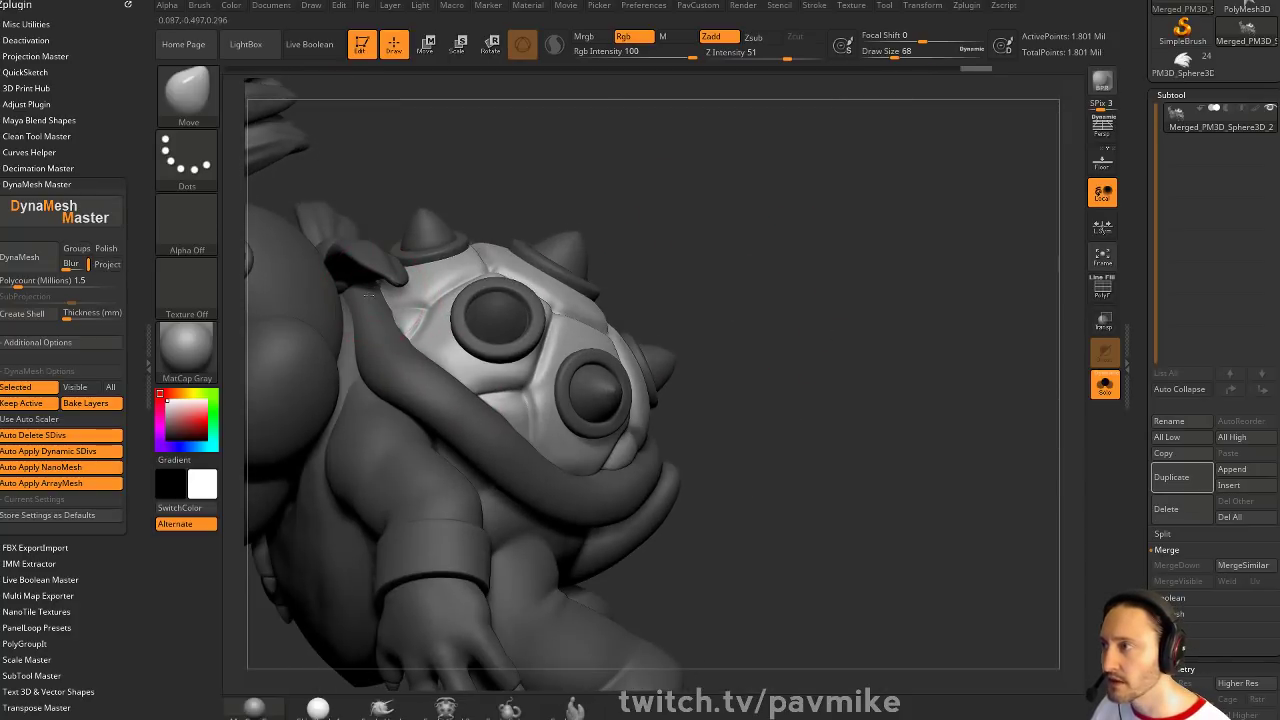
{"action": "left_click_drag", "start_coordinate": [368, 290], "coordinate": [581, 248]}
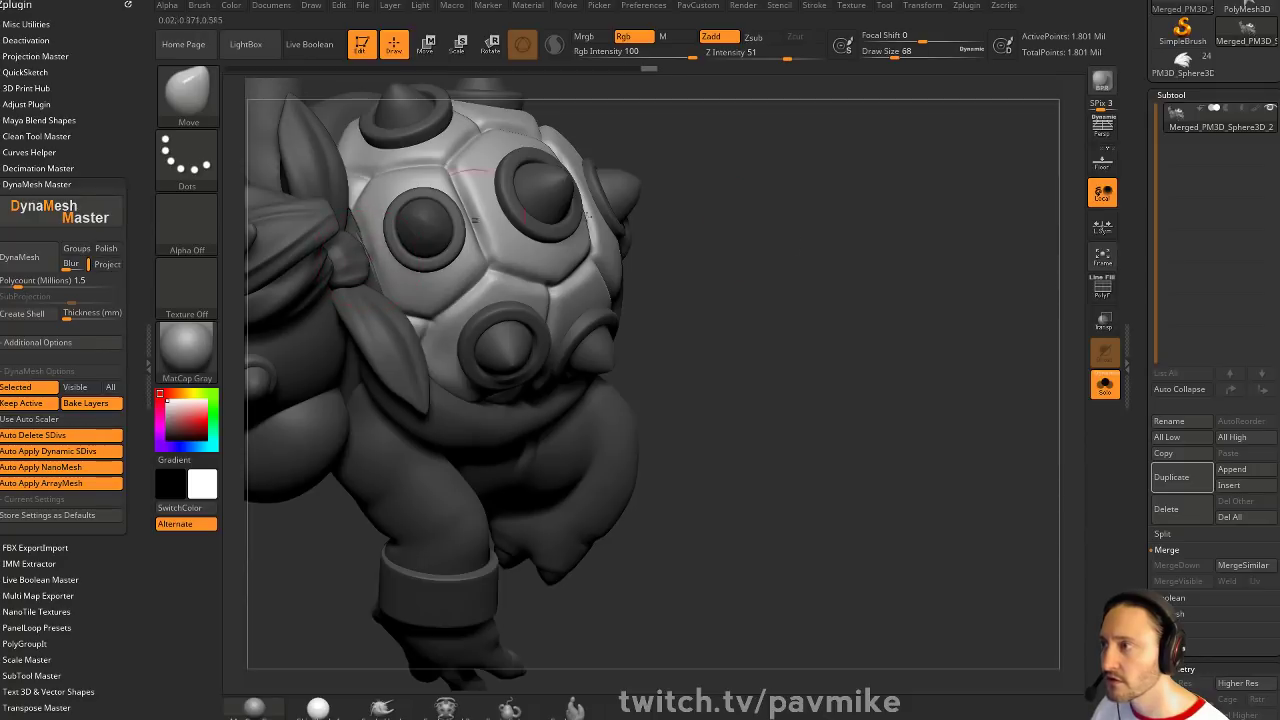
Clear the mask and apply Mirror And Weld to the merged character
{"action": "left_click_drag", "start_coordinate": [700, 240], "coordinate": [784, 222], "text": "alt"}
{"action": "left_click_drag", "start_coordinate": [784, 222], "coordinate": [834, 296], "text": "ctrl"}
{"action": "key", "text": "space"}
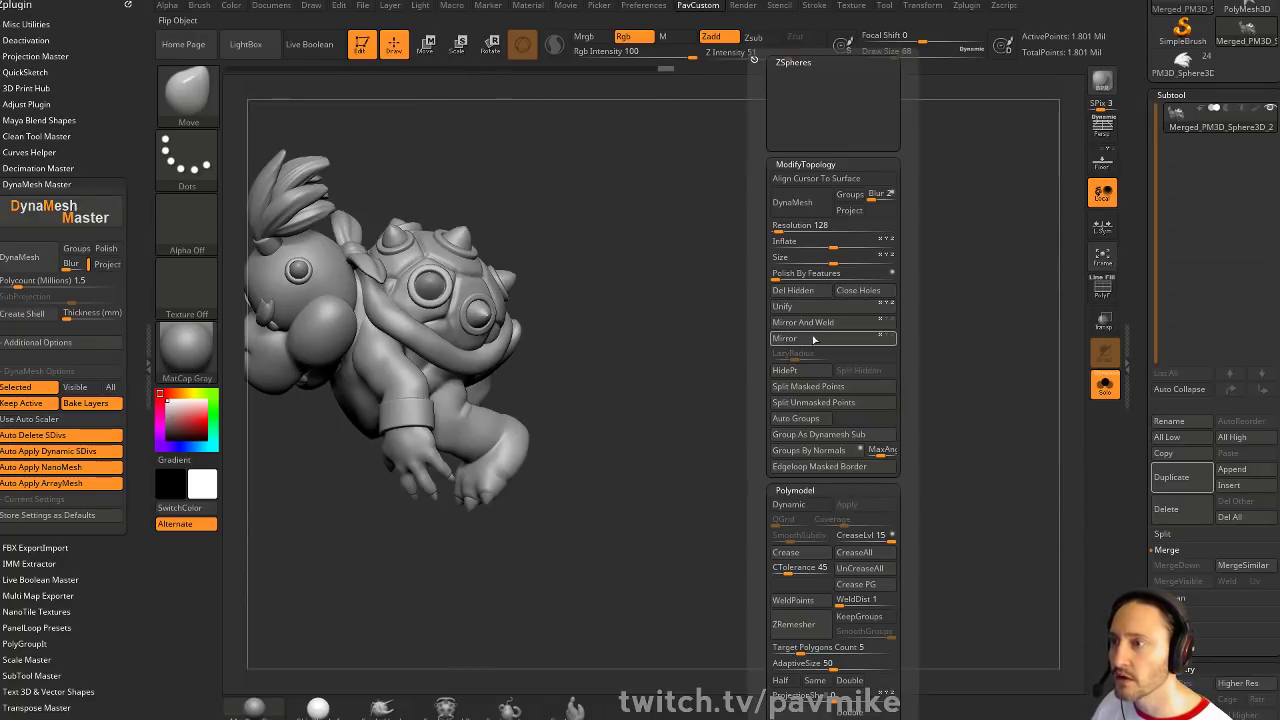
{"action": "left_click", "coordinate": [822, 329]}
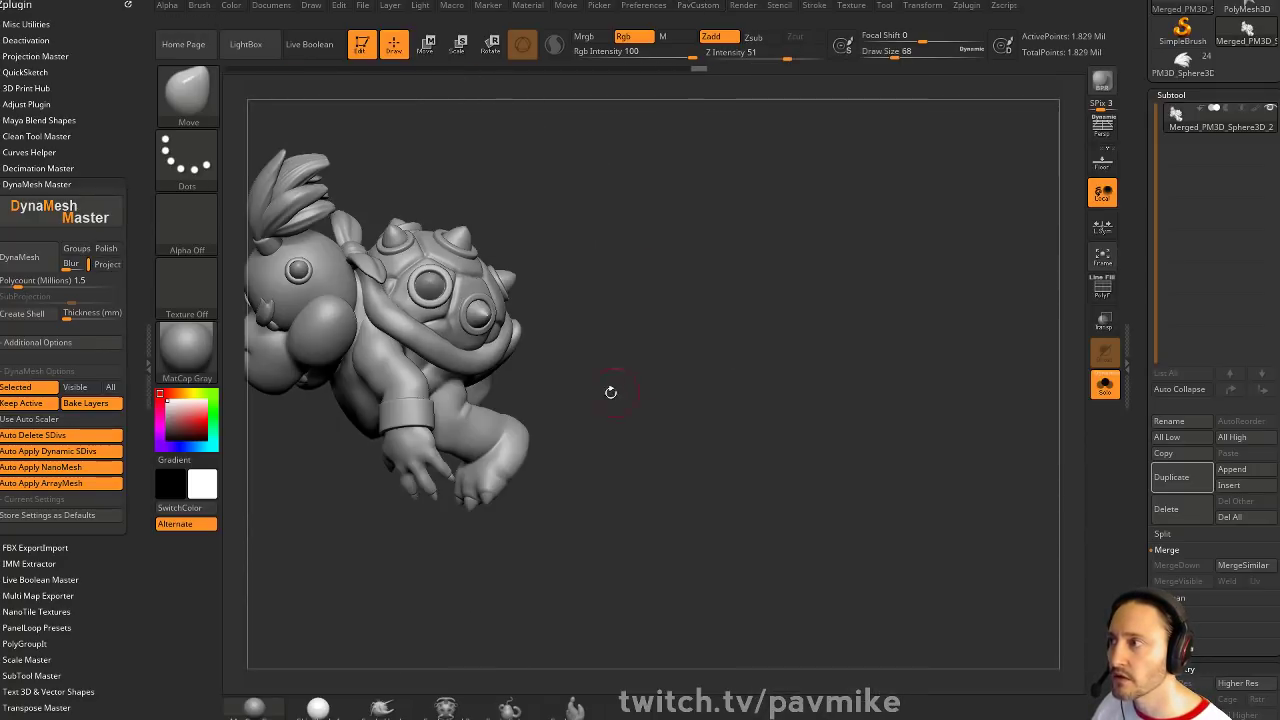
{"action": "left_click_drag", "start_coordinate": [699, 325], "coordinate": [878, 350]}
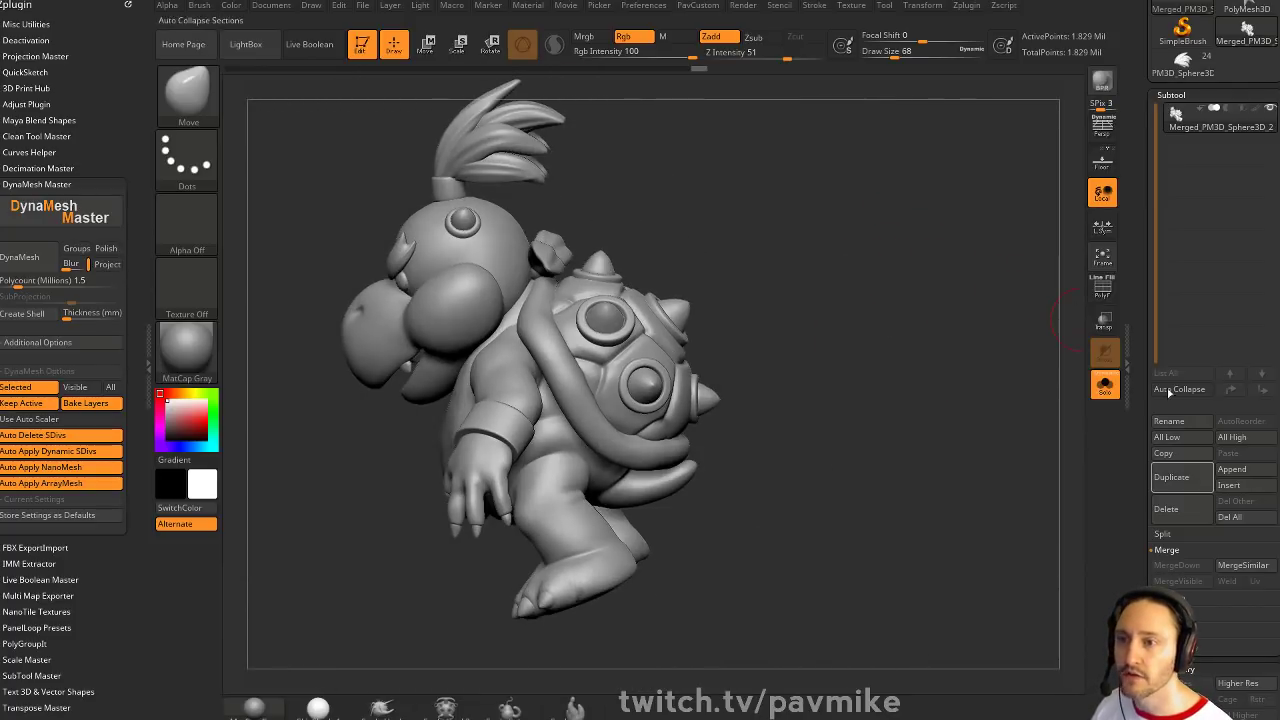
Duplicate the merged subtool, DynaMesh the copy with blur 0 at a resolution above 128, and partially hide and unhide it to inspect it
{"action": "left_click", "coordinate": [1187, 466]}
{"action": "key", "text": "space"}
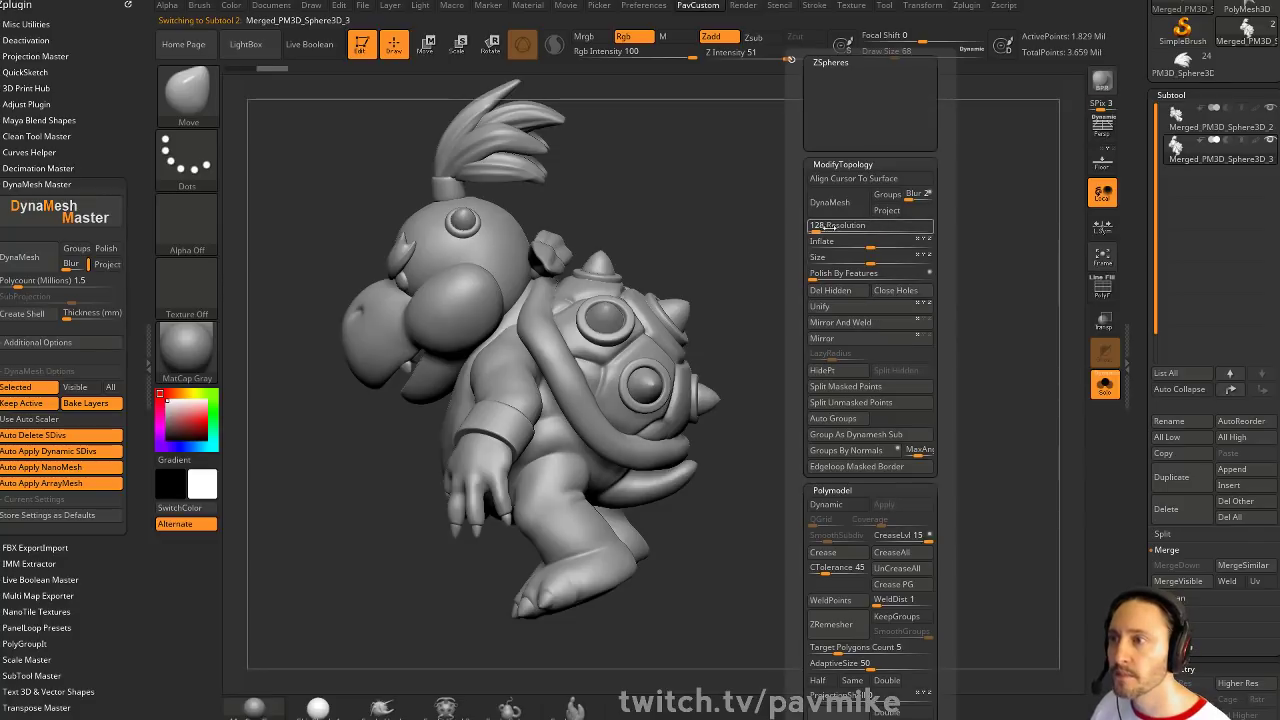
{"action": "left_click", "coordinate": [838, 203]}
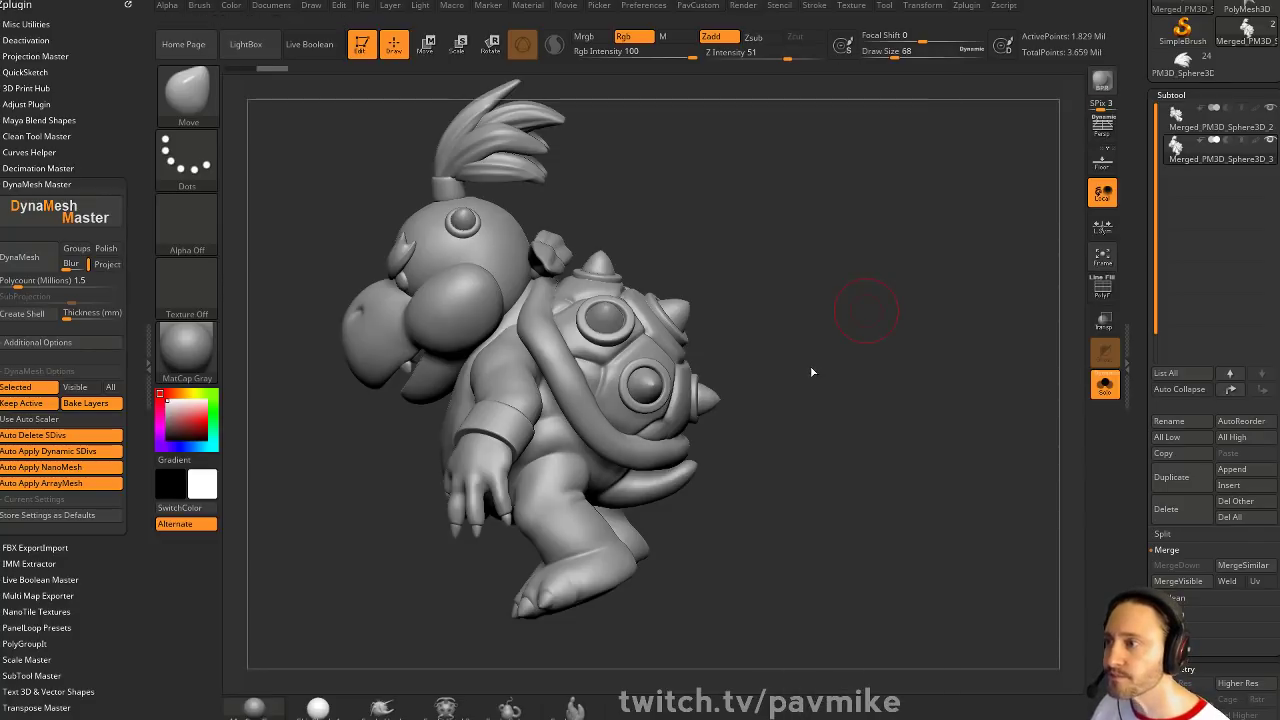
{"action": "left_click_drag", "start_coordinate": [802, 341], "coordinate": [785, 322]}
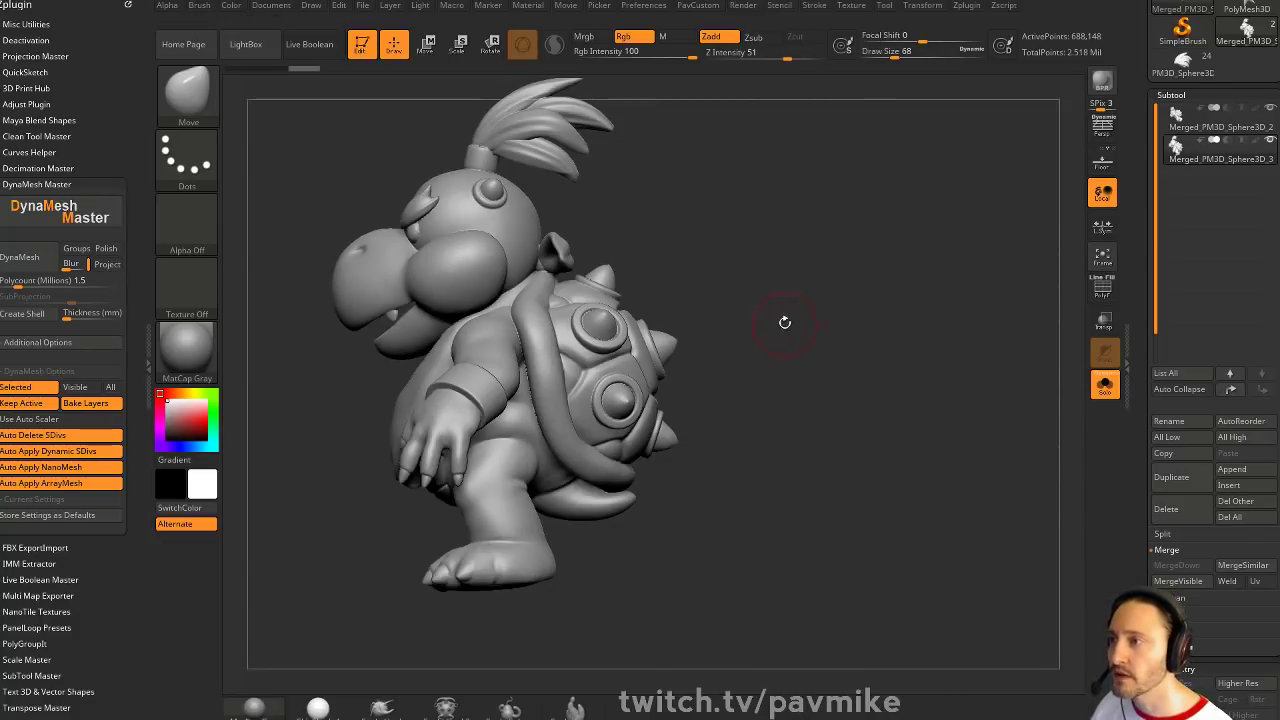
{"action": "left_click_drag", "start_coordinate": [766, 200], "coordinate": [578, 622], "text": "ctrl+shift"}
{"action": "left_click_drag", "start_coordinate": [797, 335], "coordinate": [864, 350]}
{"action": "left_click", "coordinate": [834, 360], "text": "ctrl+shift"}
{"action": "left_click_drag", "start_coordinate": [893, 292], "coordinate": [831, 319]}
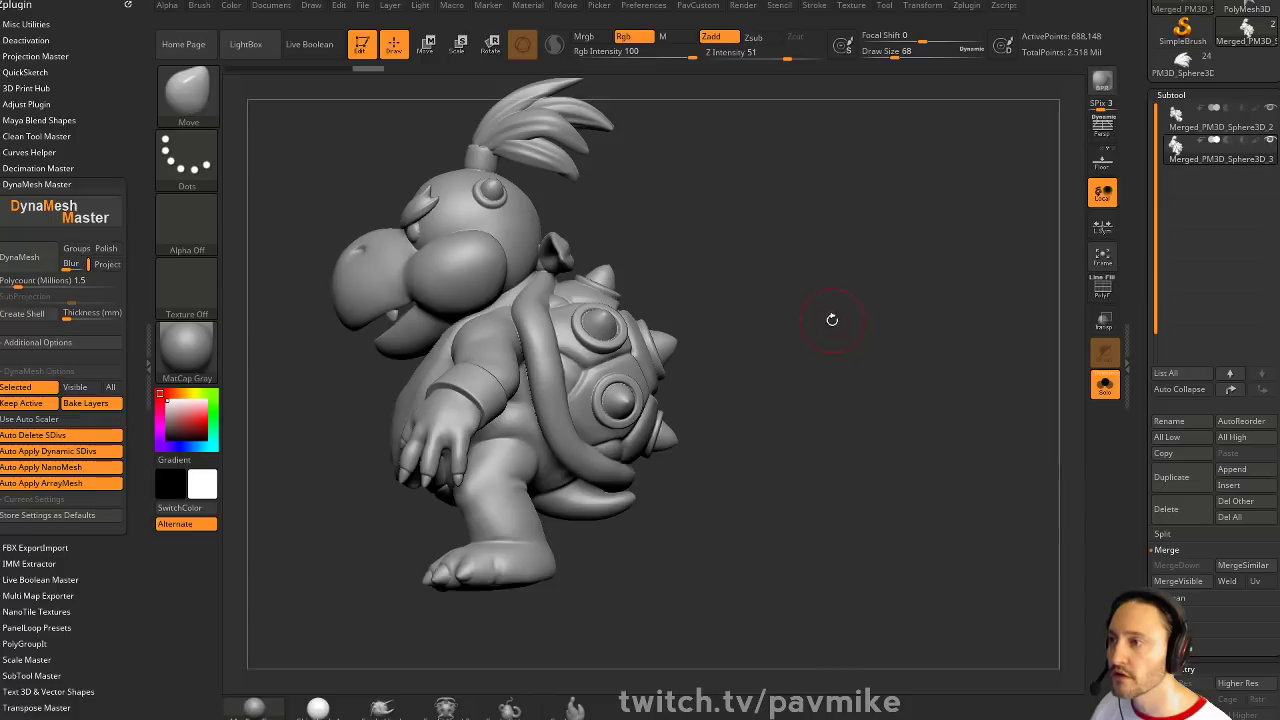
Re-DynaMesh the copy at a lower resolution, inspect the shell and tail area, undo it, and delete the duplicate
{"action": "key", "text": "space"}
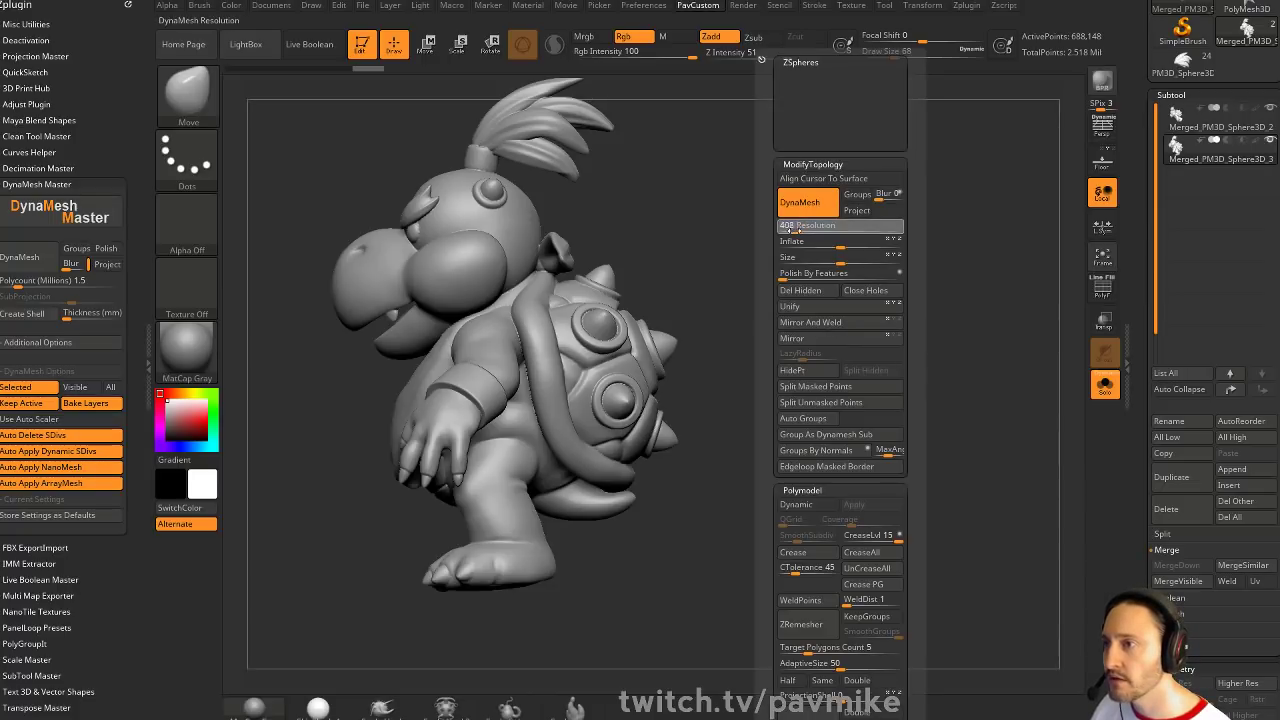
{"action": "left_click_drag", "start_coordinate": [794, 229], "coordinate": [872, 343]}
{"action": "key", "text": "s"}
{"action": "left_click_drag", "start_coordinate": [892, 329], "coordinate": [790, 345]}
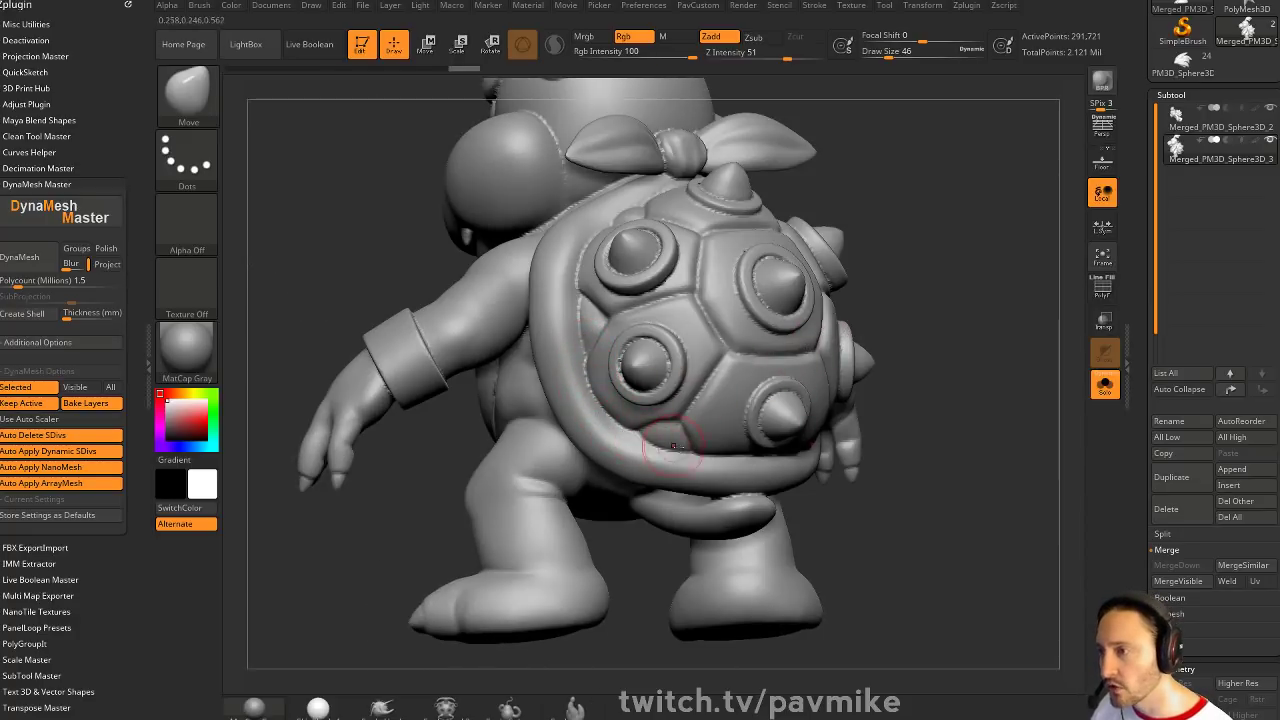
{"action": "left_click_drag", "start_coordinate": [908, 353], "coordinate": [843, 524]}
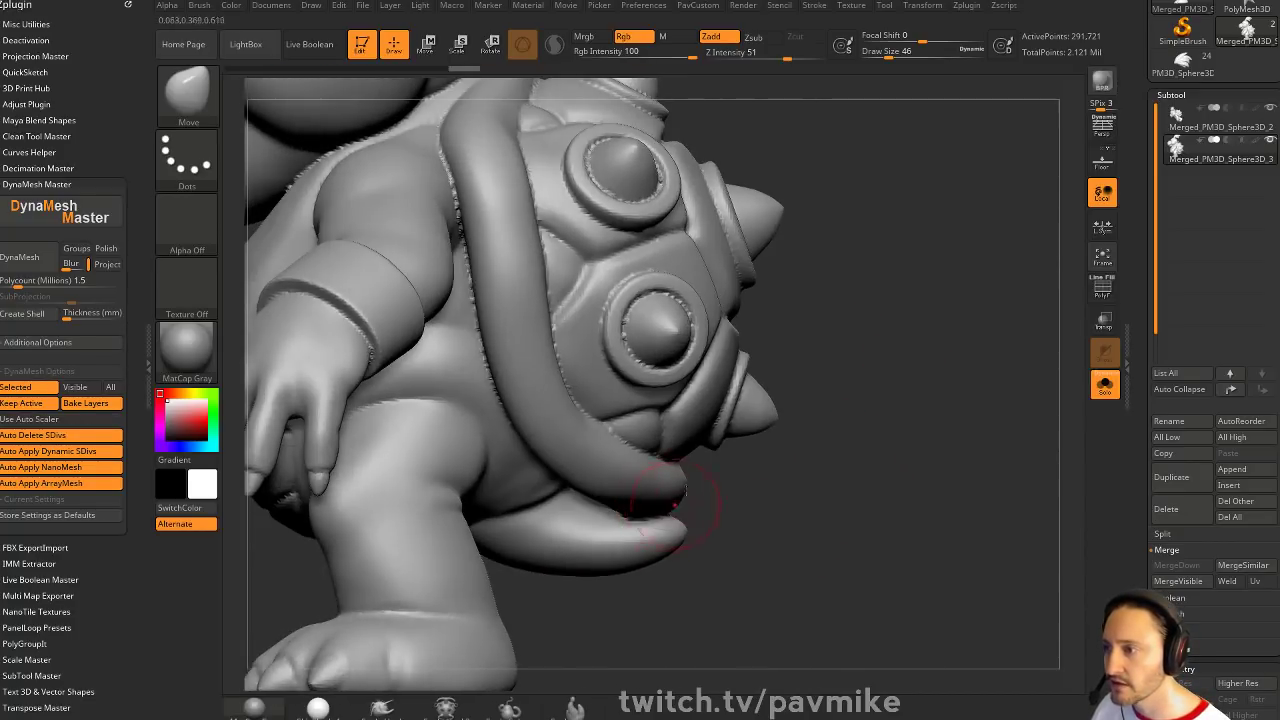
{"action": "left_click_drag", "start_coordinate": [874, 457], "coordinate": [914, 371]}
{"action": "left_click", "coordinate": [1178, 521]}
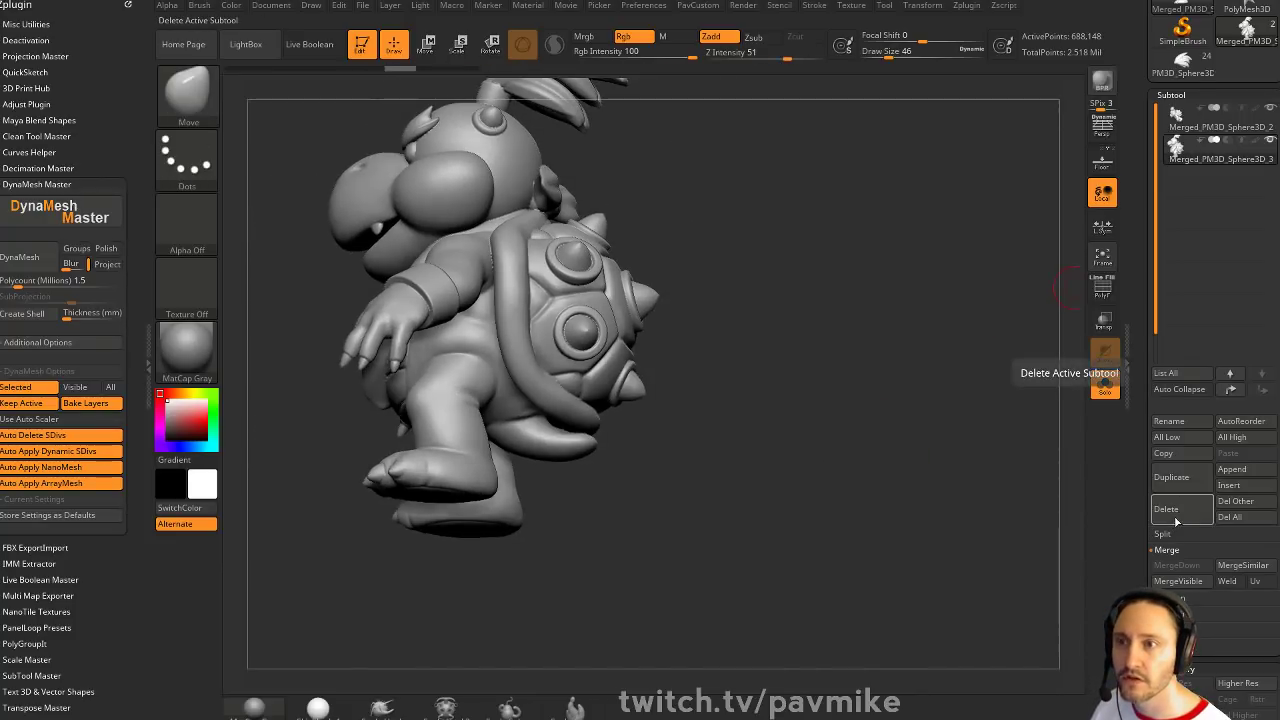
Mask everything except the tail and shift the tail slightly below the shell rim with the move gizmo
{"action": "left_click_drag", "start_coordinate": [811, 428], "coordinate": [829, 452]}
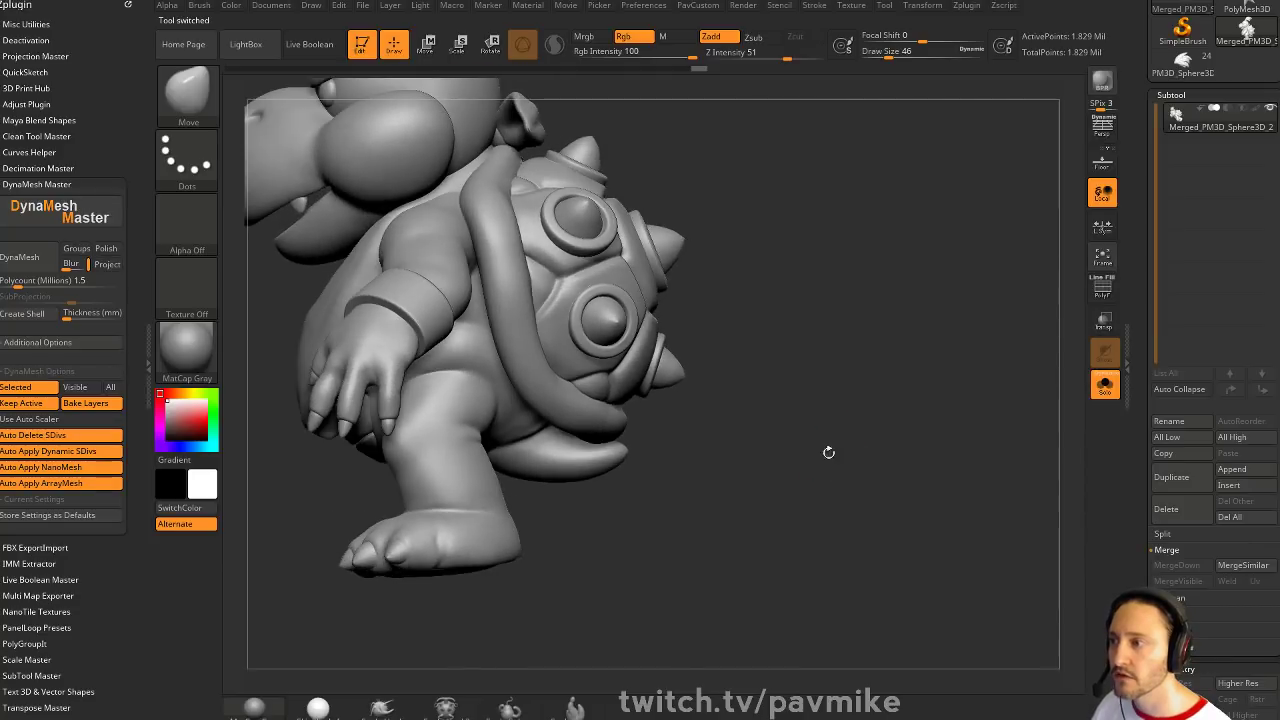
{"action": "left_click", "coordinate": [606, 470], "text": "ctrl+shift"}
{"action": "left_click", "coordinate": [758, 340], "text": "ctrl+shift"}
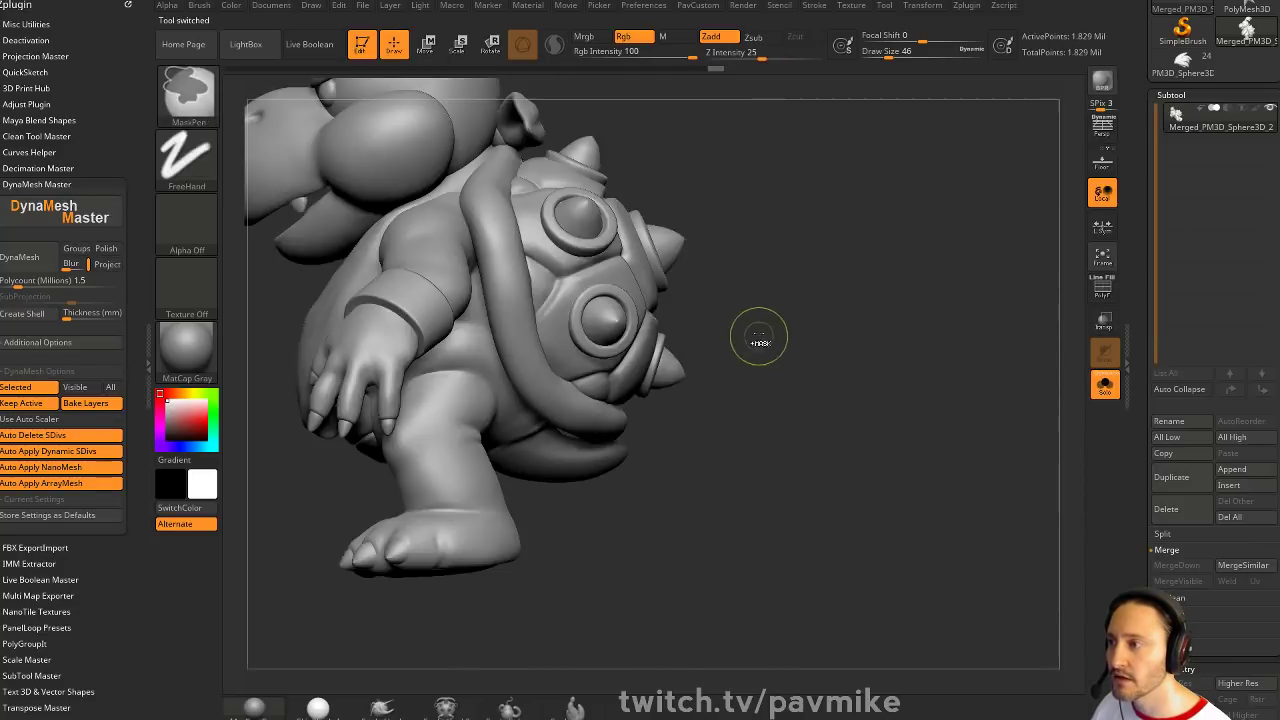
{"action": "left_click", "coordinate": [759, 337], "text": "ctrl"}
{"action": "key", "text": "w"}
{"action": "left_click", "coordinate": [529, 444], "text": "alt"}
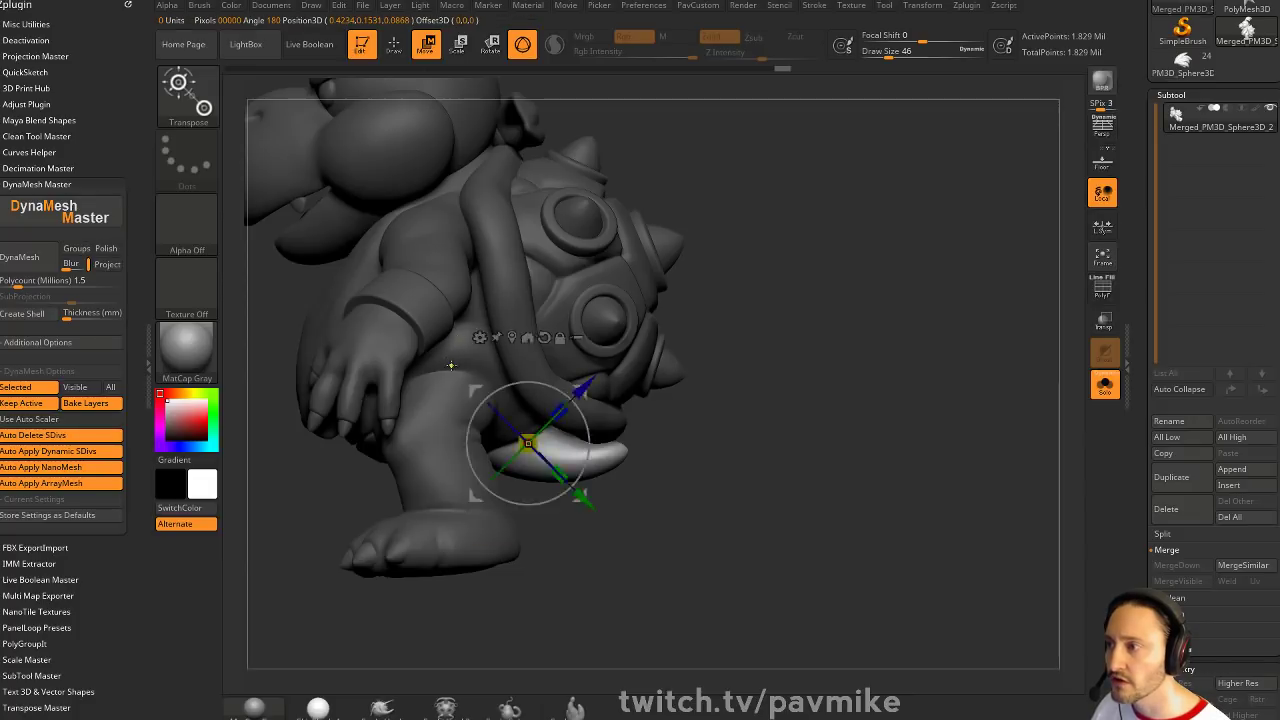
{"action": "left_click_drag", "start_coordinate": [589, 446], "coordinate": [585, 451]}
{"action": "key", "text": "q"}
Smooth the base of the tail where it joins the body
{"action": "mouse_move", "coordinate": [814, 429]}
{"action": "left_mouse_down"}
{"action": "mouse_move", "coordinate": [806, 350]}
{"action": "mouse_move", "coordinate": [816, 362]}
{"action": "left_mouse_up"}
{"action": "left_click_drag", "start_coordinate": [812, 360], "coordinate": [784, 348]}
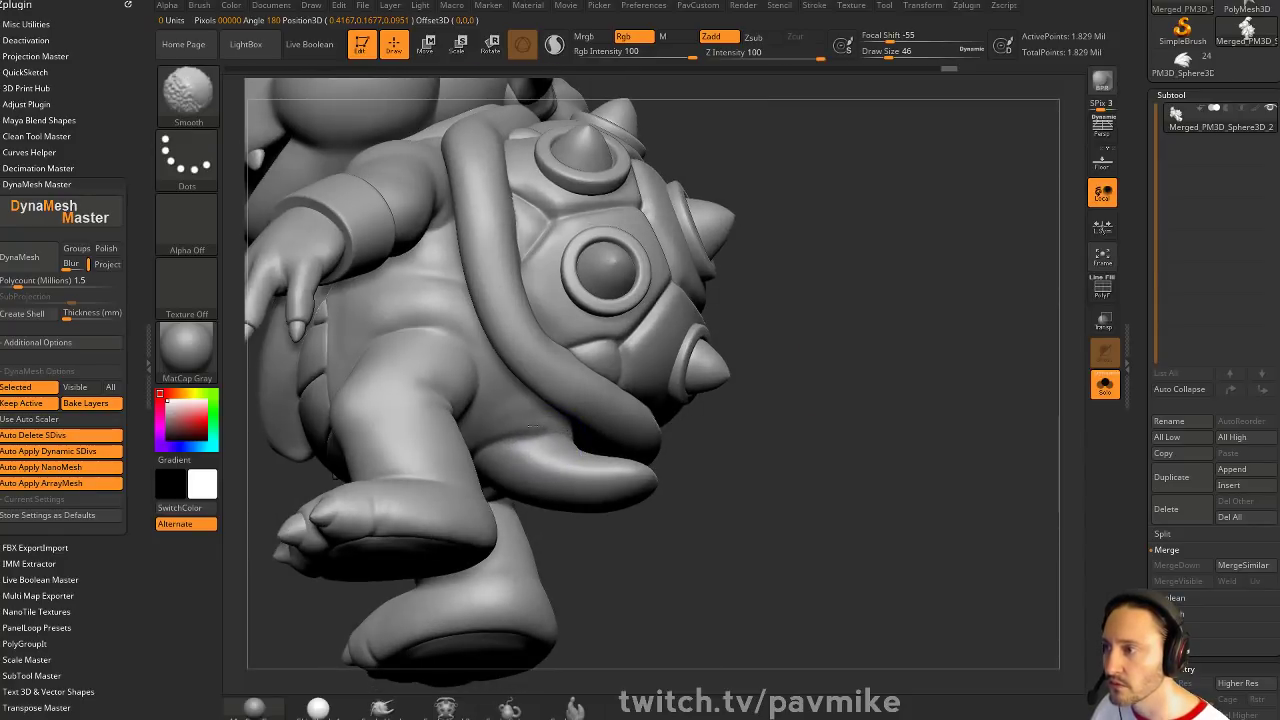
{"action": "left_click_drag", "start_coordinate": [531, 427], "coordinate": [484, 459]}
{"action": "mouse_move", "coordinate": [870, 500]}
{"action": "left_mouse_down", "text": "alt"}
{"action": "mouse_move", "coordinate": [886, 391]}
{"action": "mouse_move", "coordinate": [871, 366]}
{"action": "mouse_move", "coordinate": [887, 399]}
{"action": "mouse_move", "coordinate": [885, 486]}
{"action": "mouse_move", "coordinate": [846, 475]}
{"action": "left_mouse_up", "text": "alt"}
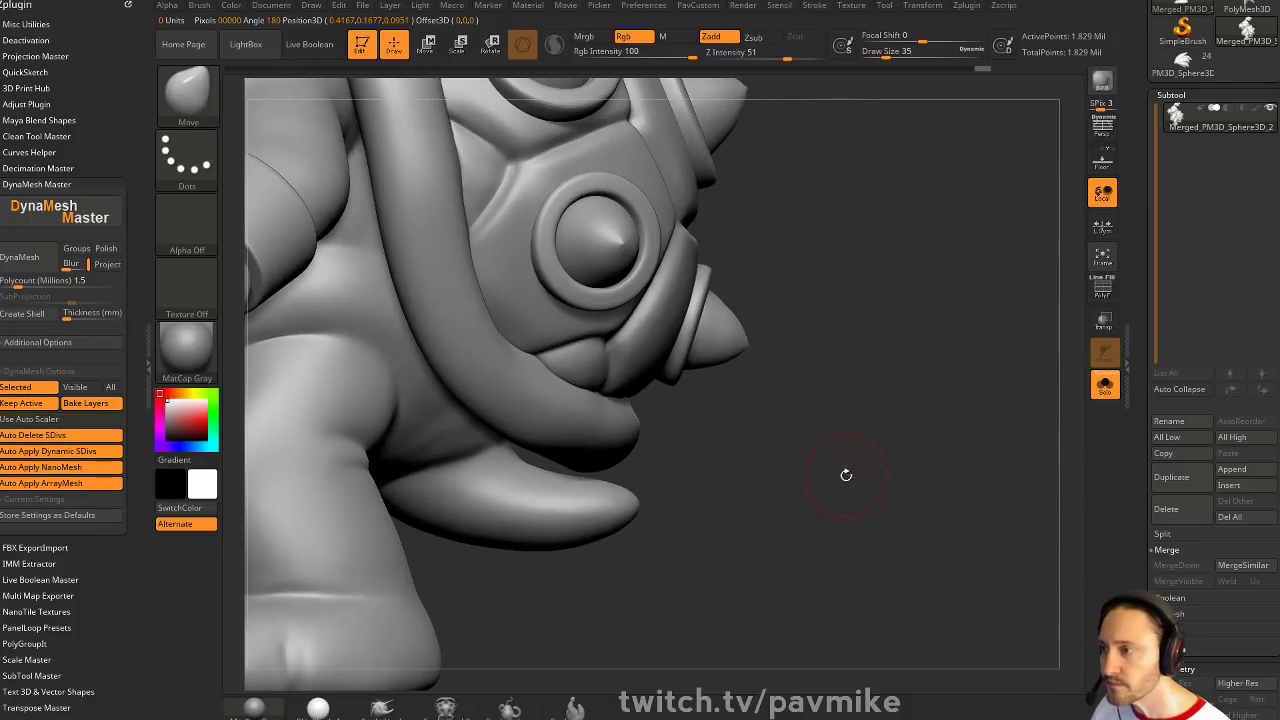
Mask all but the shell rim using visibility, and adjust the gap between the rim's lower end and the tail with the Move brush
{"action": "left_click", "coordinate": [621, 444], "text": "ctrl+shift"}
{"action": "left_click", "coordinate": [861, 353], "text": "ctrl+shift"}
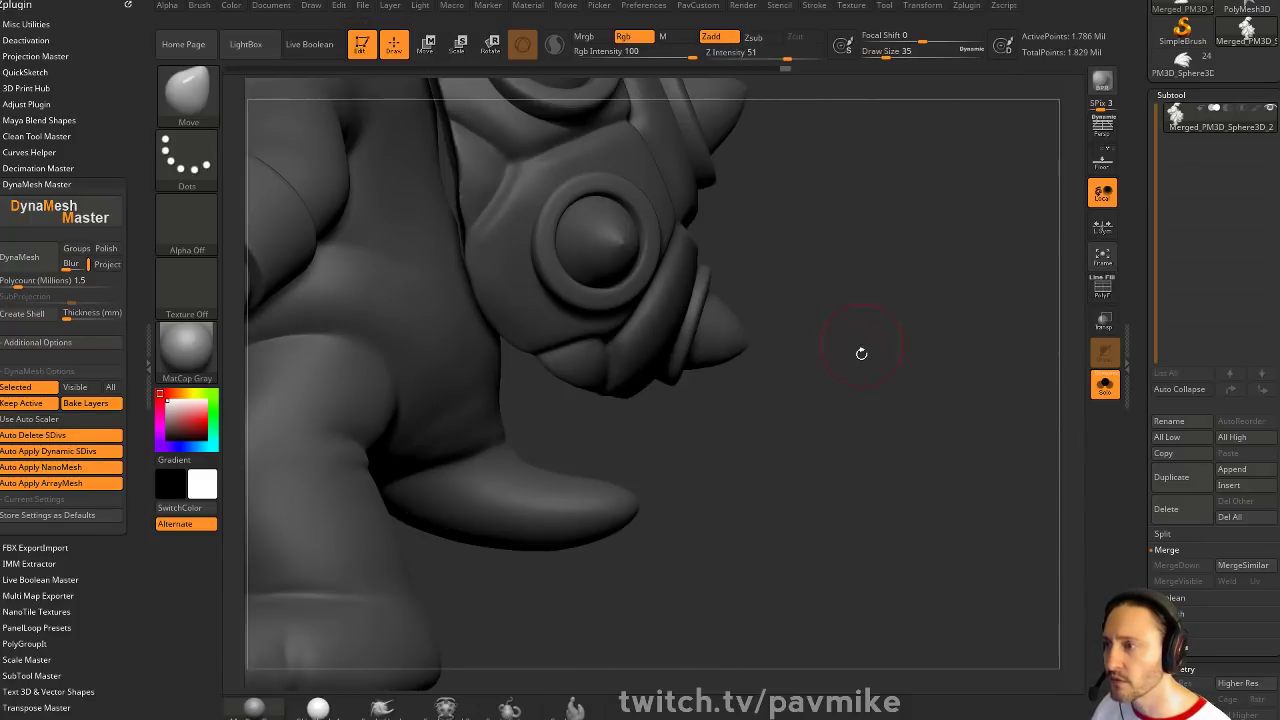
{"action": "mouse_move", "coordinate": [856, 340]}
{"action": "left_mouse_down", "text": "ctrl"}
{"action": "mouse_move", "coordinate": [901, 385]}
{"action": "mouse_move", "coordinate": [775, 405]}
{"action": "left_mouse_up", "text": "ctrl"}
{"action": "left_click", "coordinate": [902, 396], "text": "ctrl+shift"}
{"action": "left_click", "coordinate": [612, 432], "text": "ctrl"}
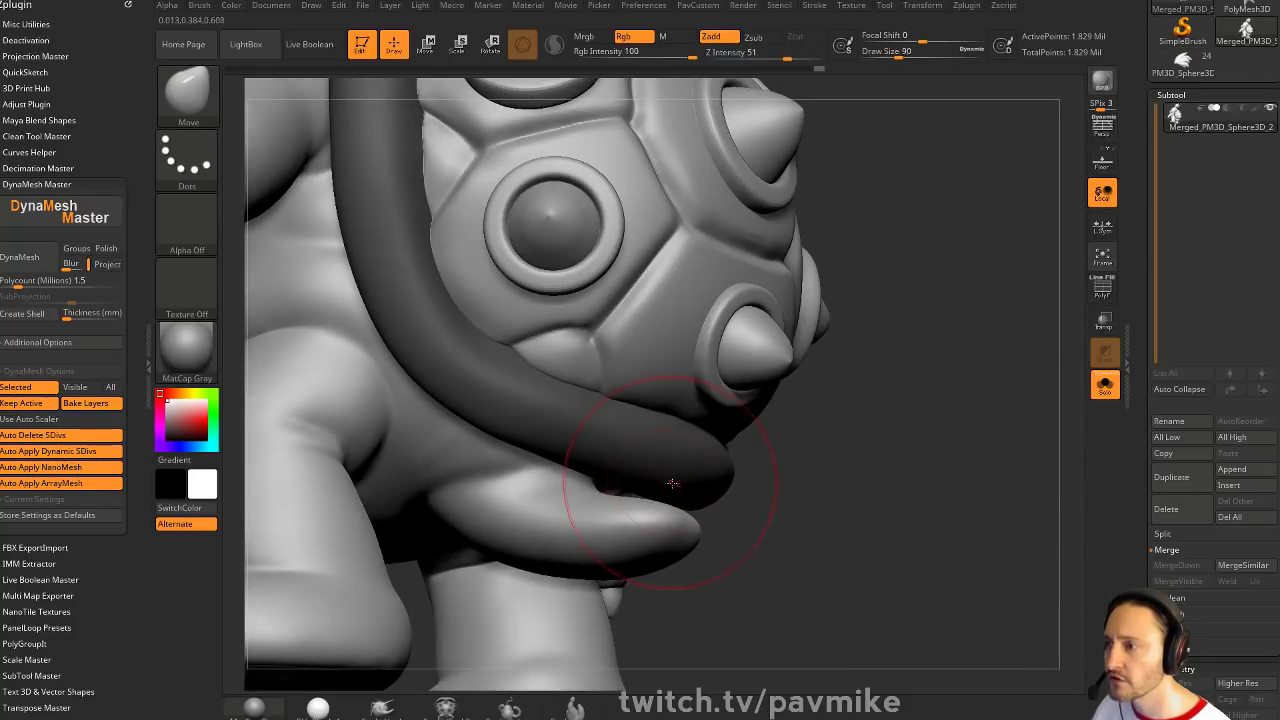
{"action": "left_click", "coordinate": [825, 460], "text": "ctrl"}
{"action": "left_click_drag", "start_coordinate": [825, 460], "coordinate": [650, 497]}
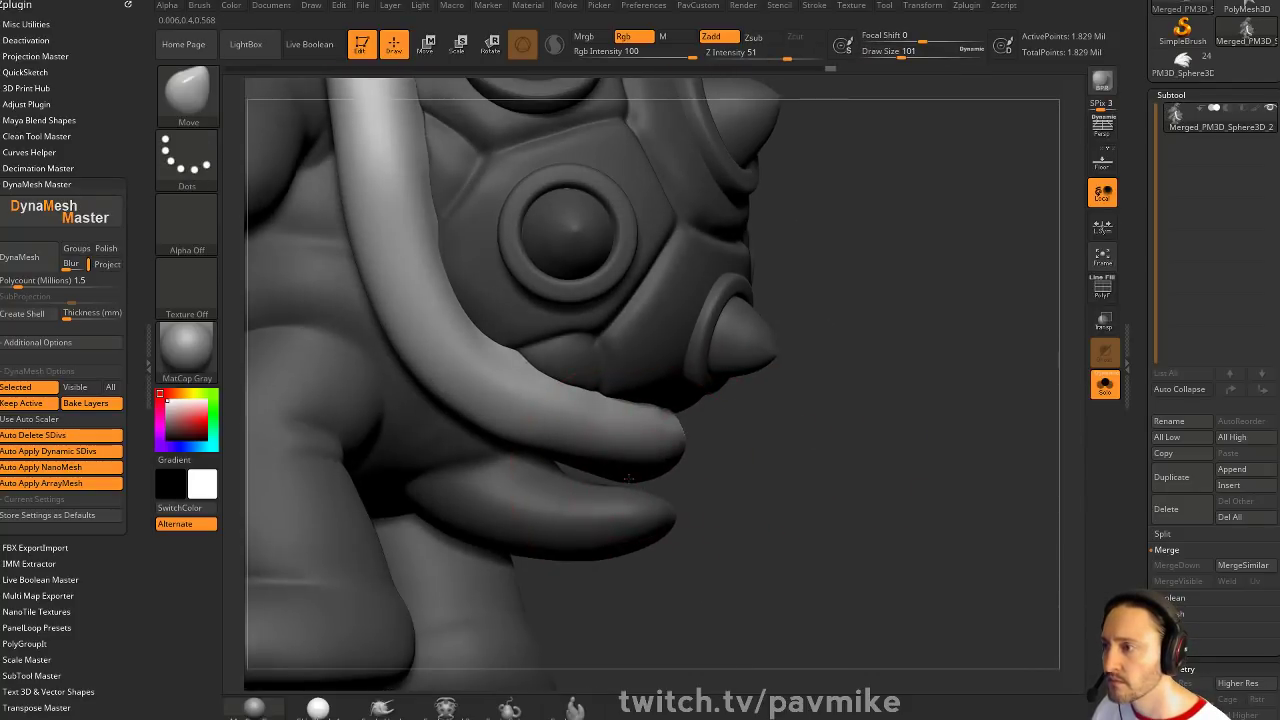
{"action": "mouse_move", "coordinate": [630, 472]}
{"action": "right_mouse_down"}
{"action": "mouse_move", "coordinate": [771, 484]}
{"action": "mouse_move", "coordinate": [660, 455]}
{"action": "right_mouse_up"}
Switch the masking between the shell rim and the rest of the body, and refine the rim's lower end beside the tail with the Move brush
{"action": "left_click", "coordinate": [776, 484], "text": "ctrl"}
{"action": "left_click", "coordinate": [660, 452], "text": "ctrl+shift"}
{"action": "left_click_drag", "start_coordinate": [790, 456], "coordinate": [841, 456], "text": "ctrl"}
{"action": "left_click", "coordinate": [840, 452], "text": "ctrl"}
{"action": "left_click", "coordinate": [837, 418], "text": "ctrl+shift"}
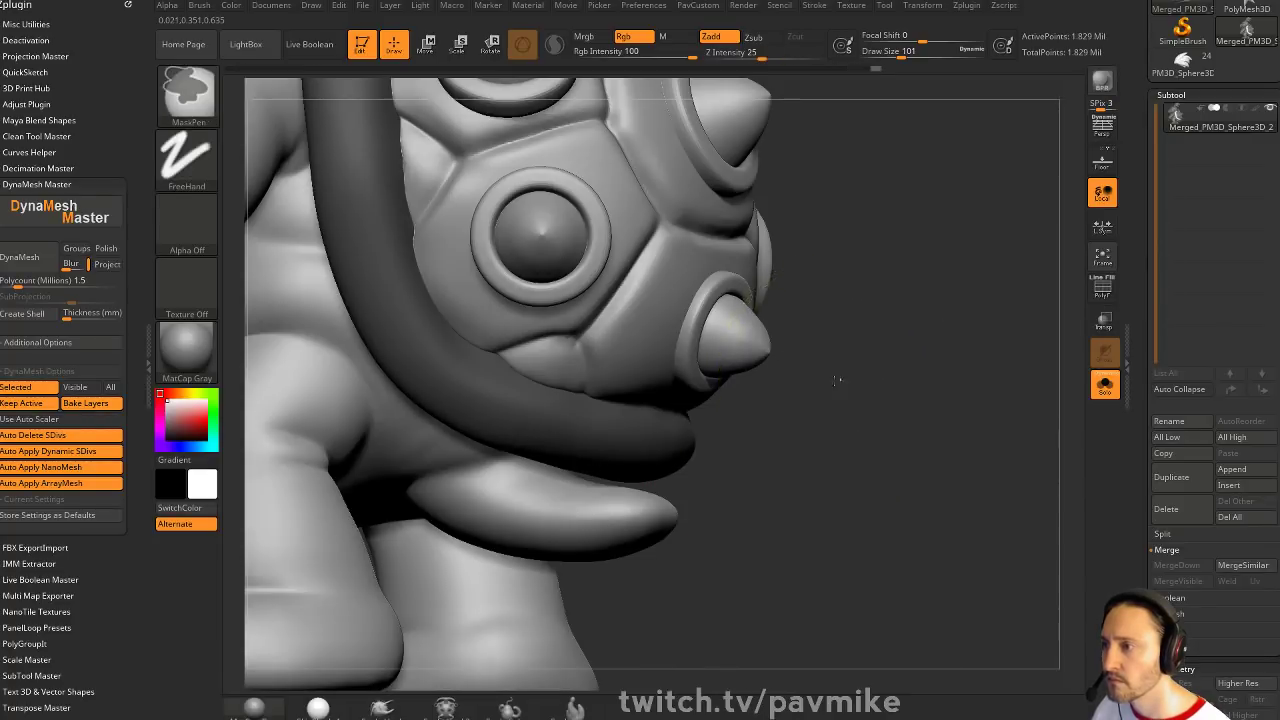
{"action": "left_click", "coordinate": [839, 383], "text": "ctrl"}
{"action": "left_click_drag", "start_coordinate": [633, 477], "coordinate": [650, 478]}
{"action": "key", "text": "s"}
{"action": "right_click_drag", "start_coordinate": [775, 480], "coordinate": [640, 475]}
{"action": "mouse_move", "coordinate": [636, 472]}
{"action": "left_mouse_down"}
{"action": "mouse_move", "coordinate": [925, 430]}
{"action": "mouse_move", "coordinate": [914, 416]}
{"action": "mouse_move", "coordinate": [958, 372]}
{"action": "mouse_move", "coordinate": [917, 346]}
{"action": "mouse_move", "coordinate": [915, 325]}
{"action": "left_mouse_up"}
Duplicate the merged subtool and DynaMesh the copy at resolution 592 with blur 0
{"action": "key", "text": "space"}
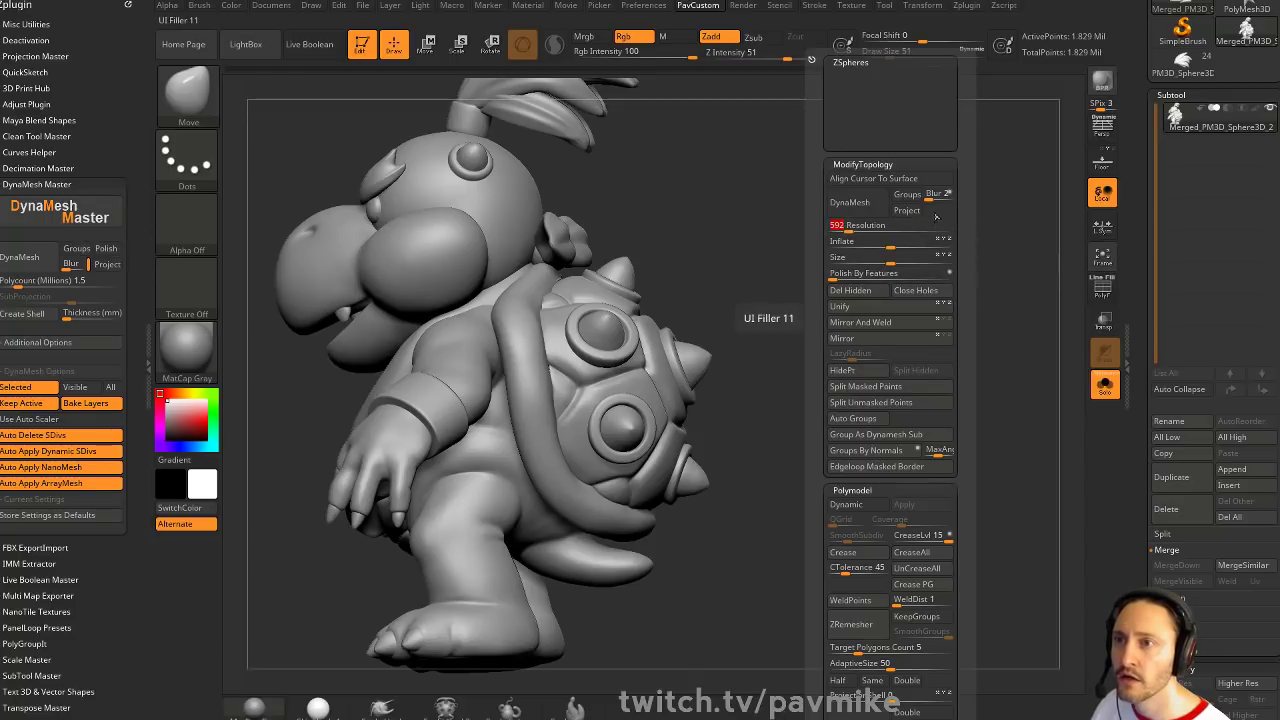
{"action": "left_click", "coordinate": [1172, 477]}
{"action": "key", "text": "space"}
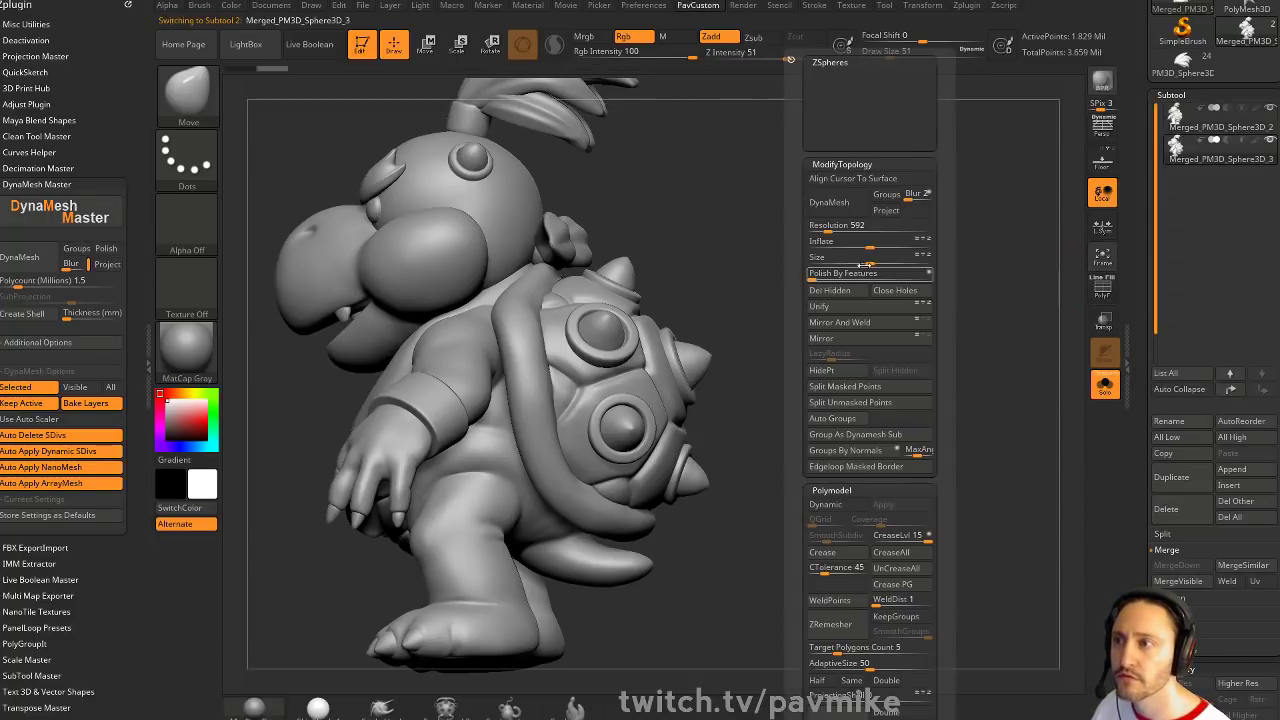
{"action": "left_click", "coordinate": [838, 212]}
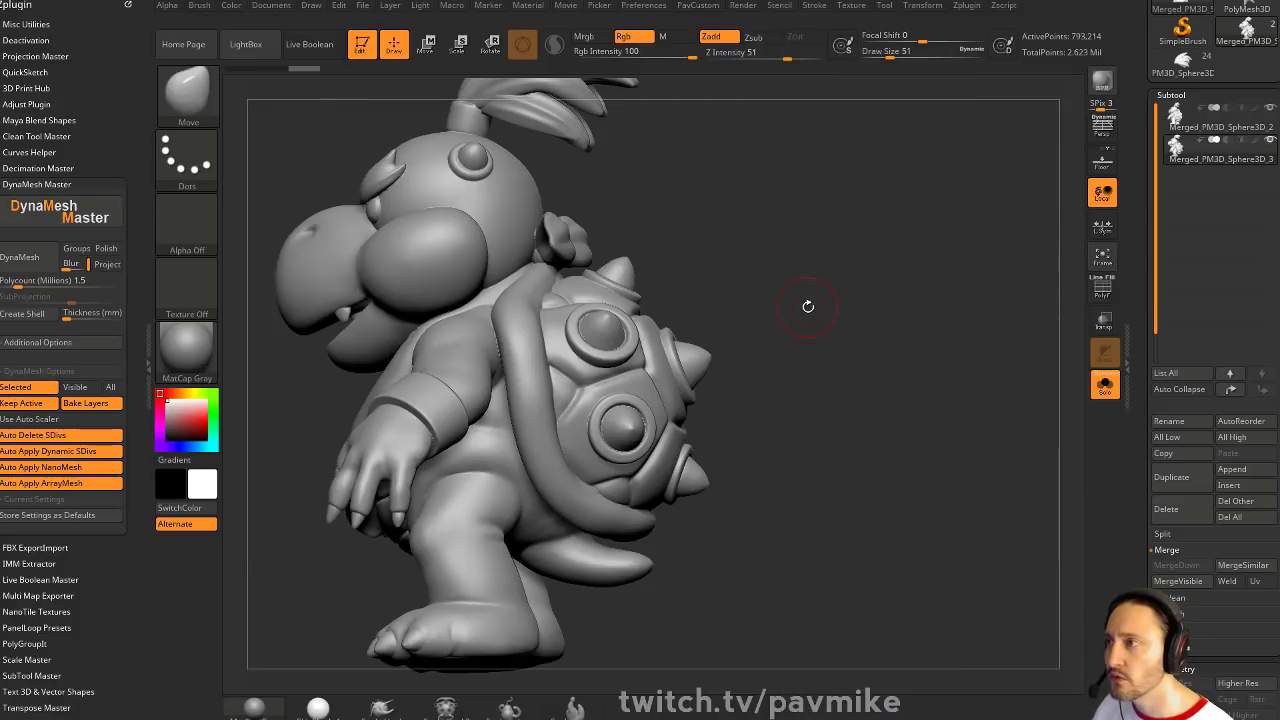
{"action": "left_click_drag", "start_coordinate": [808, 306], "coordinate": [925, 350]}
Re-DynaMesh the copy at resolution 432 and again at a lower resolution, and inspect the whole character
{"action": "key", "text": "space"}
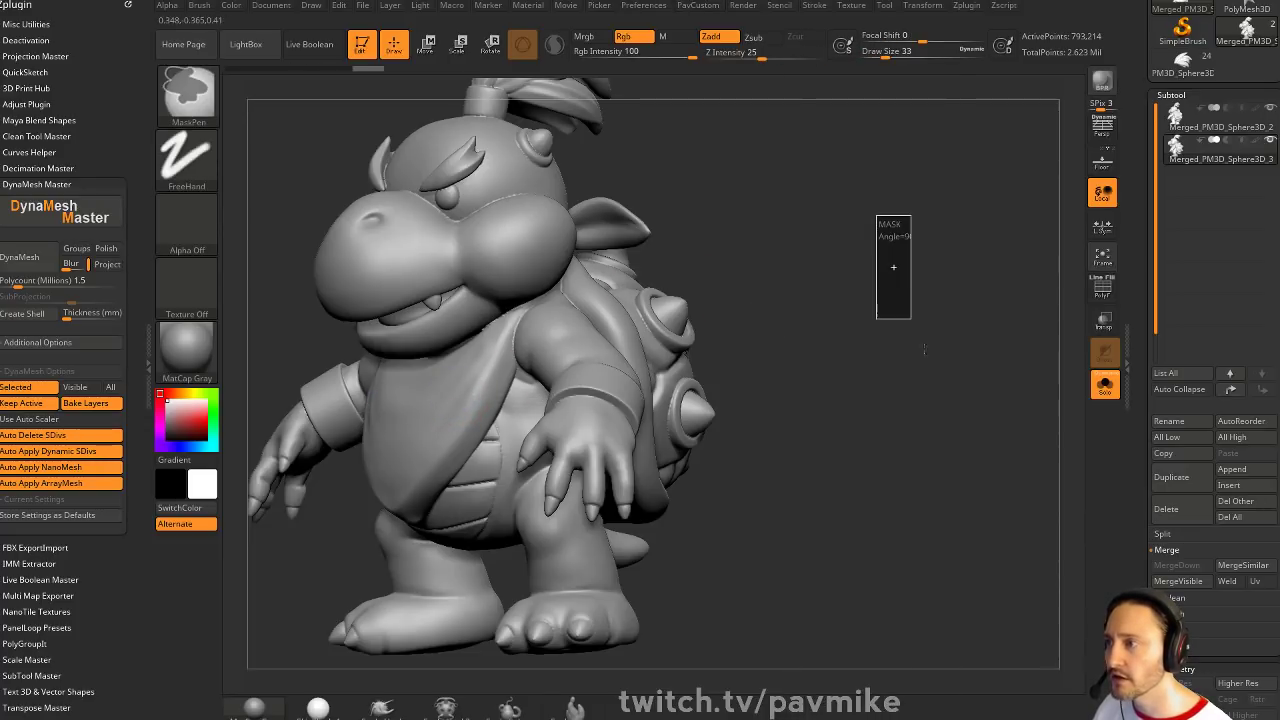
{"action": "left_click_drag", "start_coordinate": [832, 259], "coordinate": [852, 272]}
{"action": "key", "text": "space"}
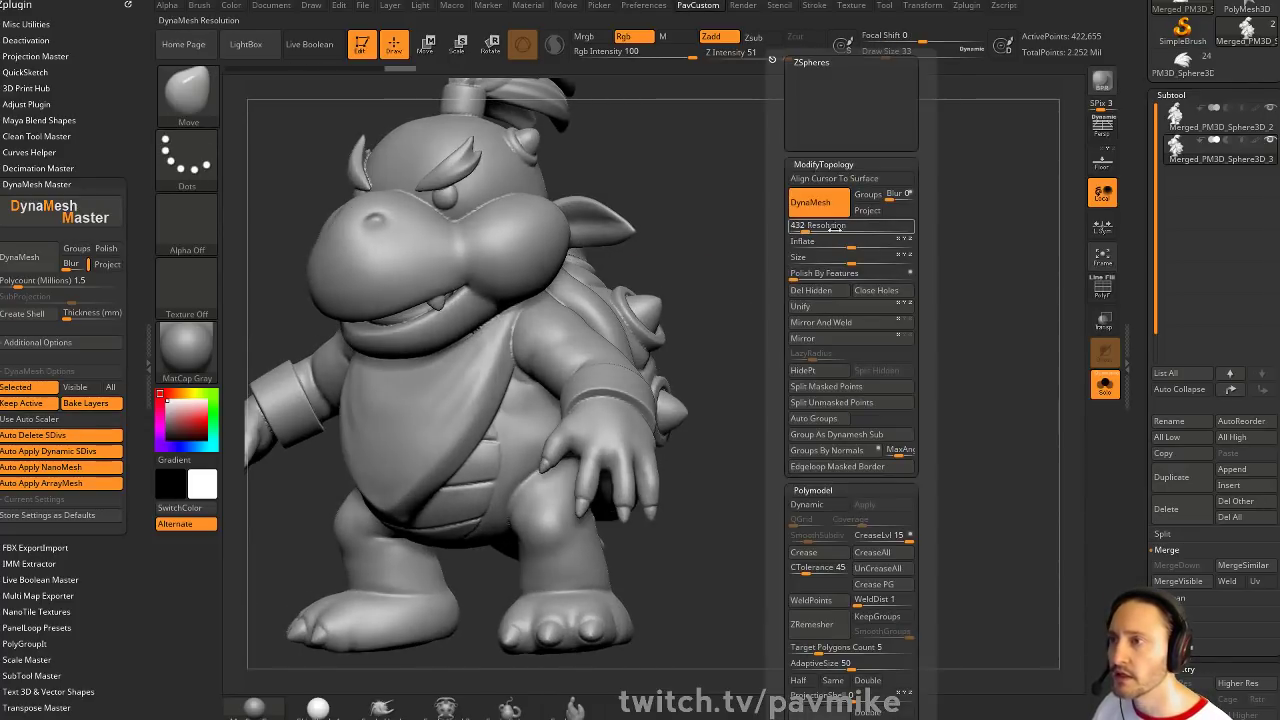
{"action": "left_click_drag", "start_coordinate": [804, 232], "coordinate": [884, 326]}
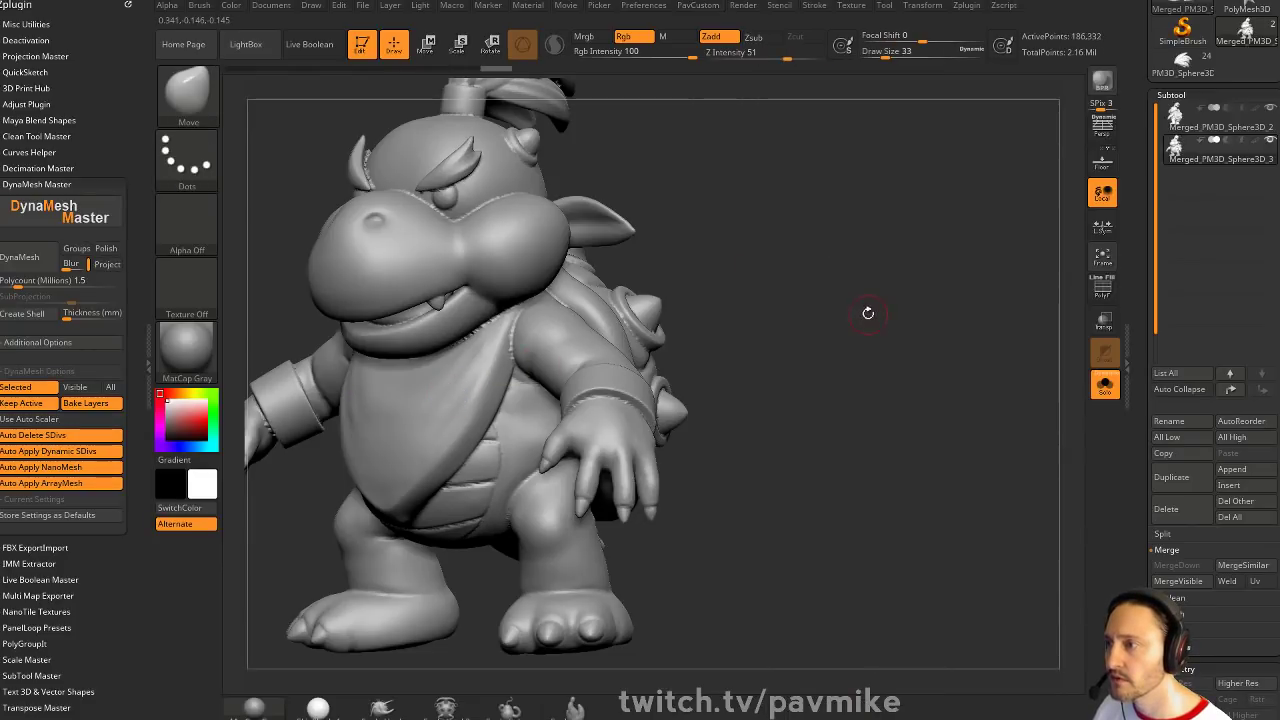
{"action": "left_click_drag", "start_coordinate": [828, 277], "coordinate": [872, 315], "text": "alt"}
{"action": "left_click_drag", "start_coordinate": [809, 262], "coordinate": [842, 294]}
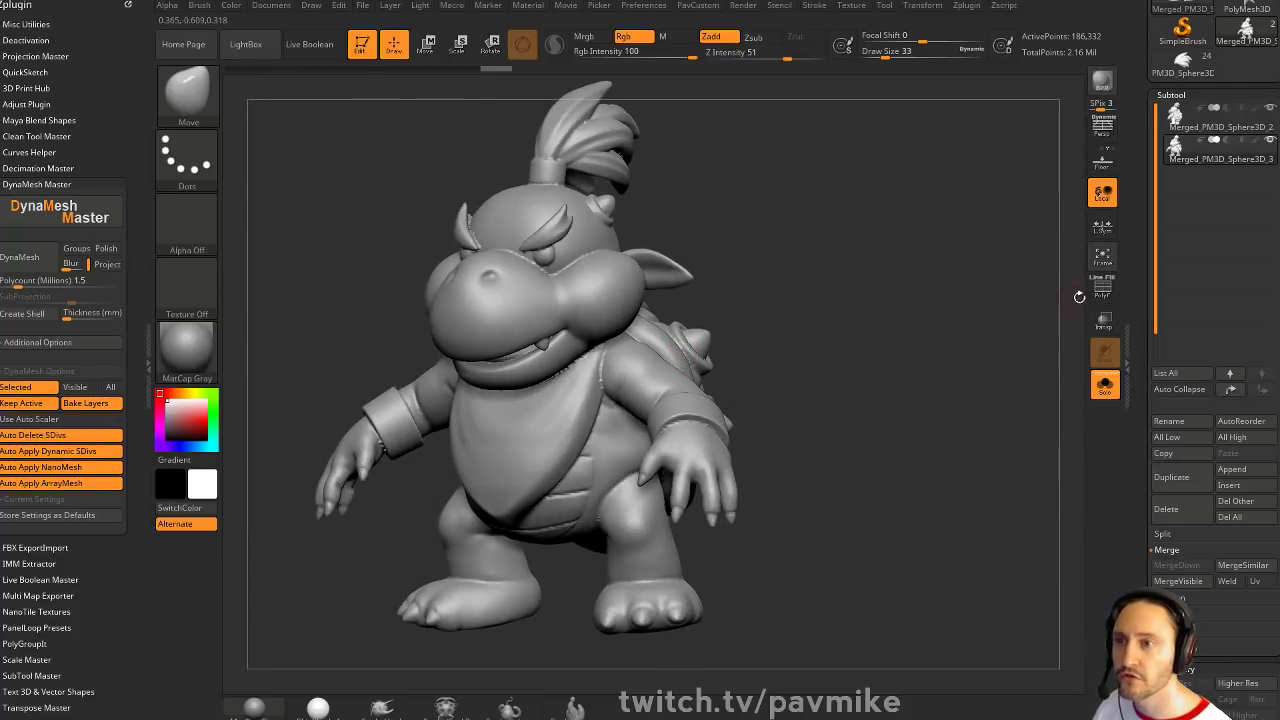
Show both subtools together and switch between them to compare the low-resolution DynaMesh copy with the original
{"action": "left_click_drag", "start_coordinate": [951, 279], "coordinate": [1068, 210]}
{"action": "left_click", "coordinate": [1105, 385]}
{"action": "left_click", "coordinate": [1232, 146]}
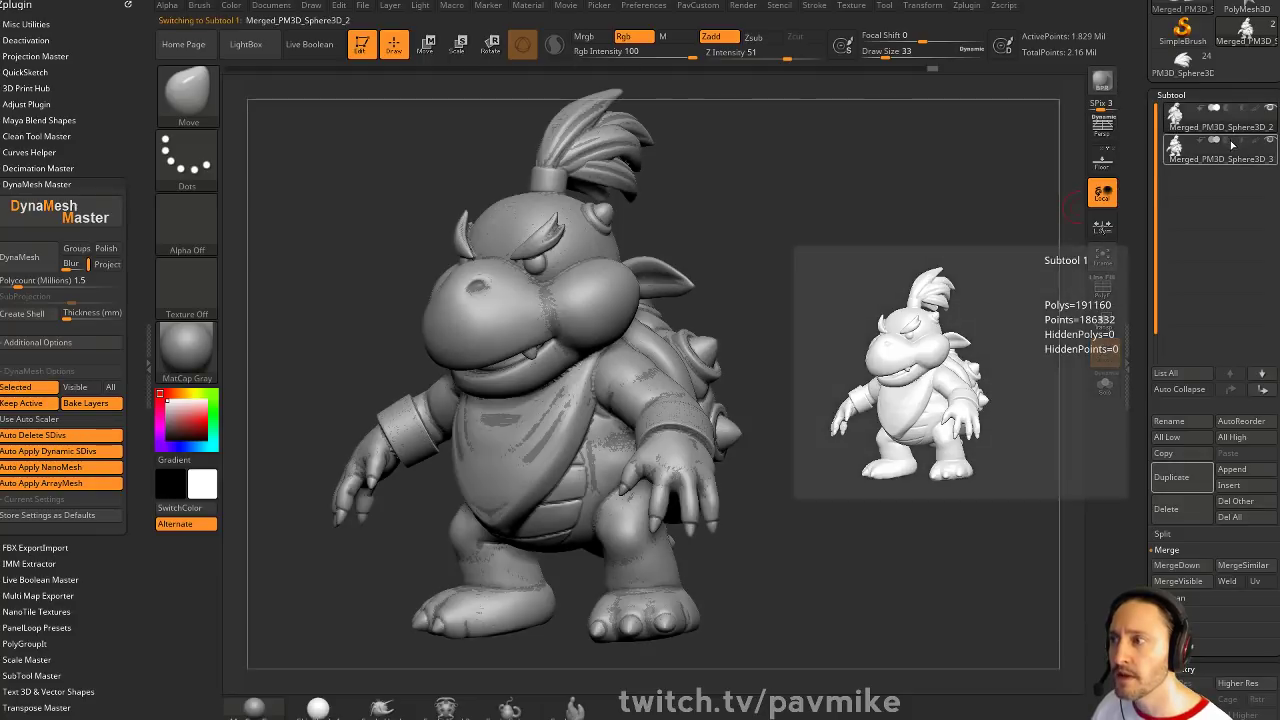
{"action": "left_click_drag", "start_coordinate": [923, 261], "coordinate": [900, 275]}
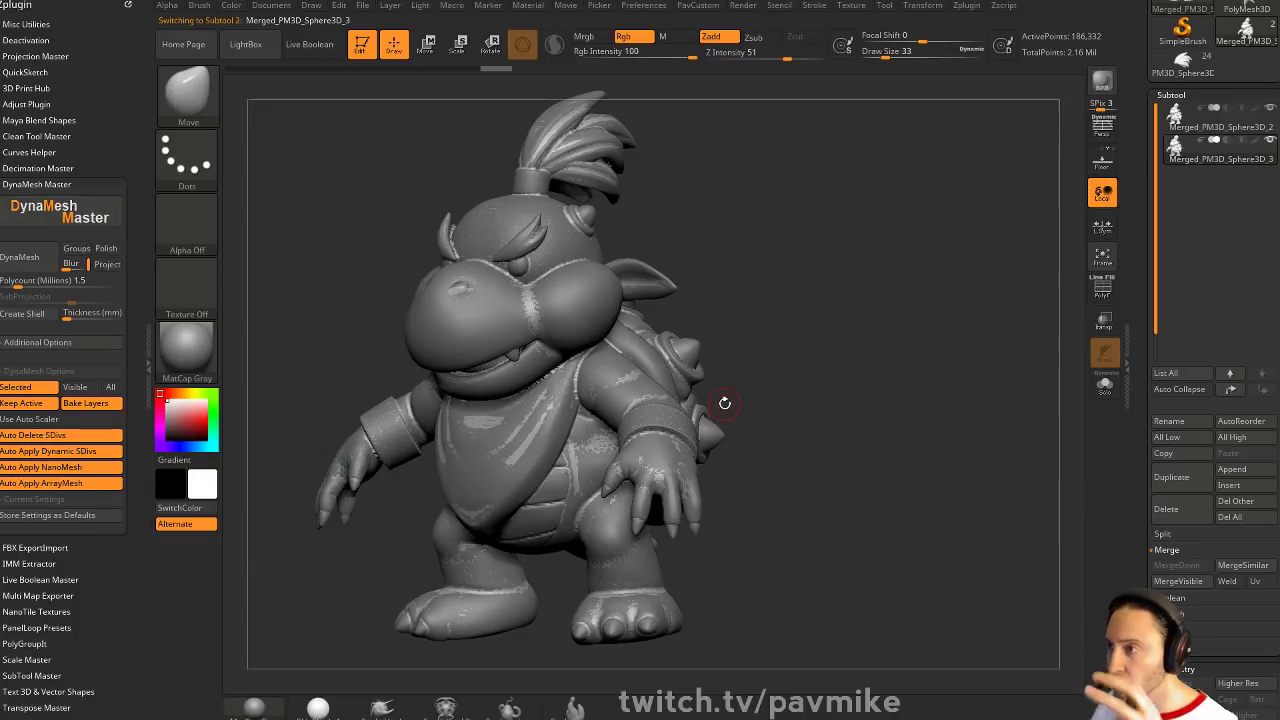
Subdivide the low-resolution copy once and project the original subtool's detail onto it
{"action": "left_click_drag", "start_coordinate": [745, 295], "coordinate": [832, 230]}
{"action": "left_click_drag", "start_coordinate": [810, 298], "coordinate": [849, 291]}
{"action": "left_click_drag", "start_coordinate": [857, 300], "coordinate": [855, 299], "text": "ctrl"}
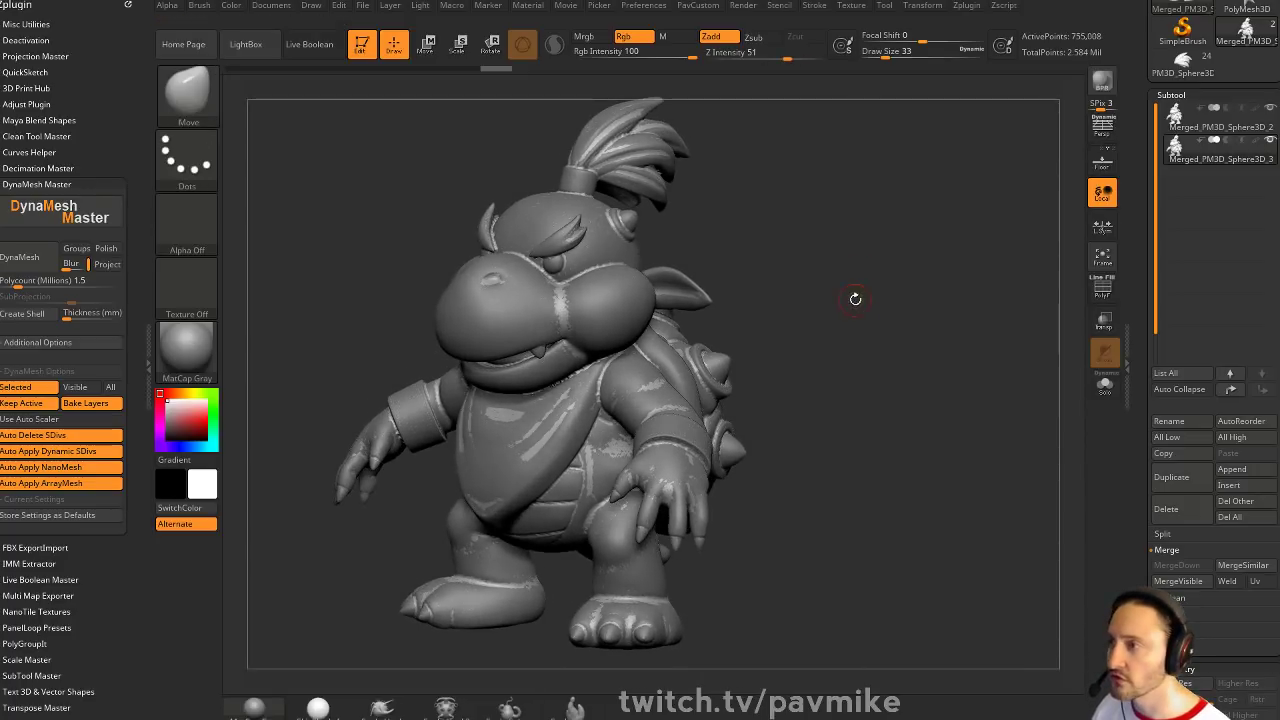
{"action": "key", "text": "2"}
{"action": "left_click", "coordinate": [858, 620]}
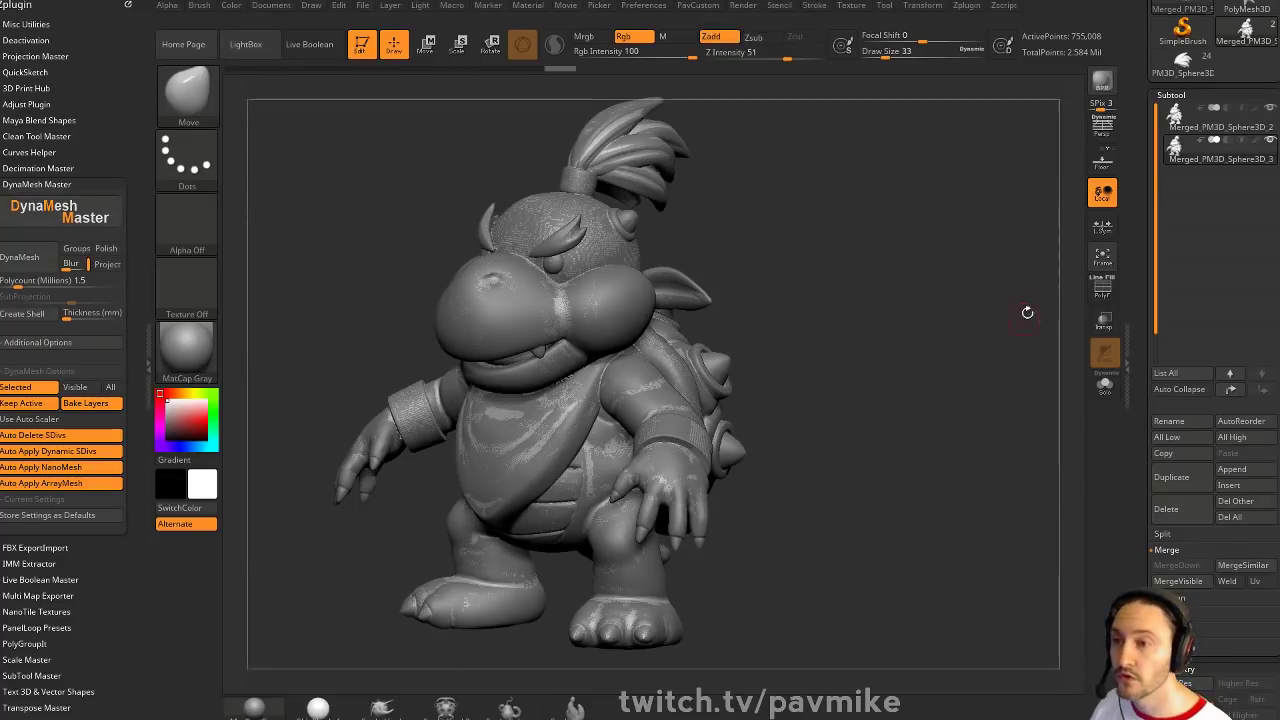
Isolate the active subtool and alternate between the projected copy and the original to compare their surfaces
{"action": "left_click", "coordinate": [1104, 384]}
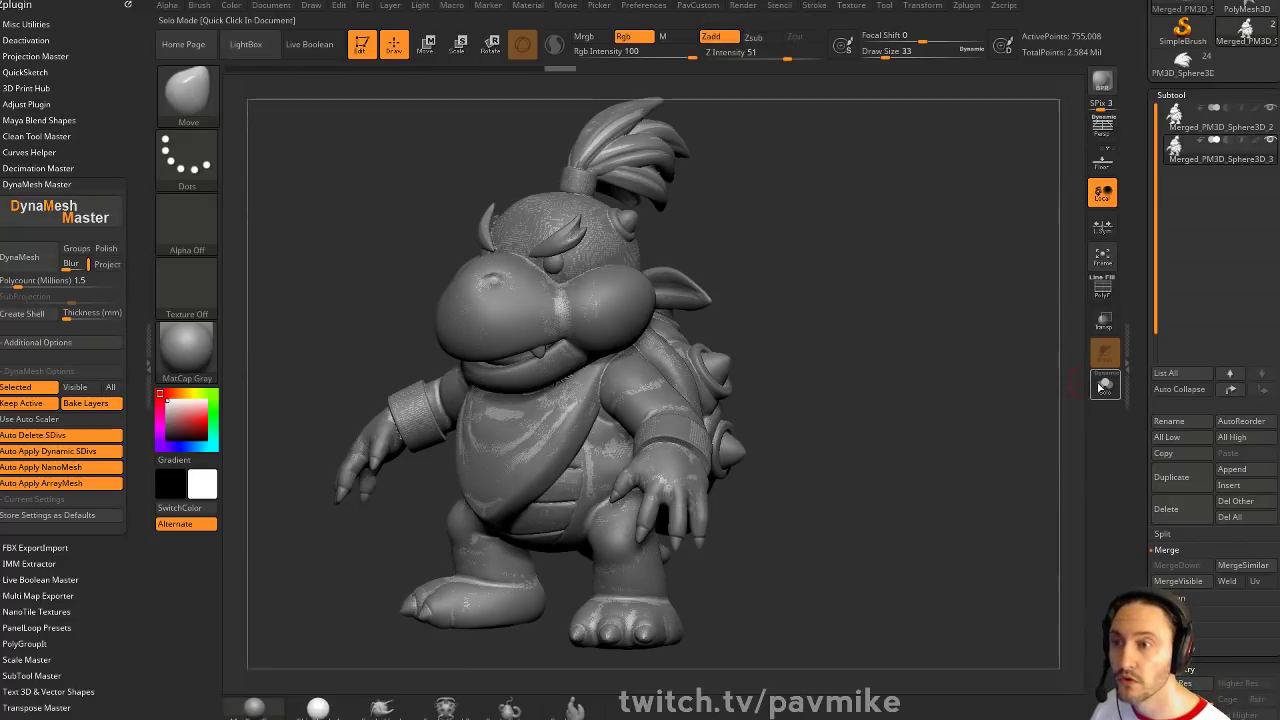
{"action": "left_click_drag", "start_coordinate": [957, 366], "coordinate": [965, 267]}
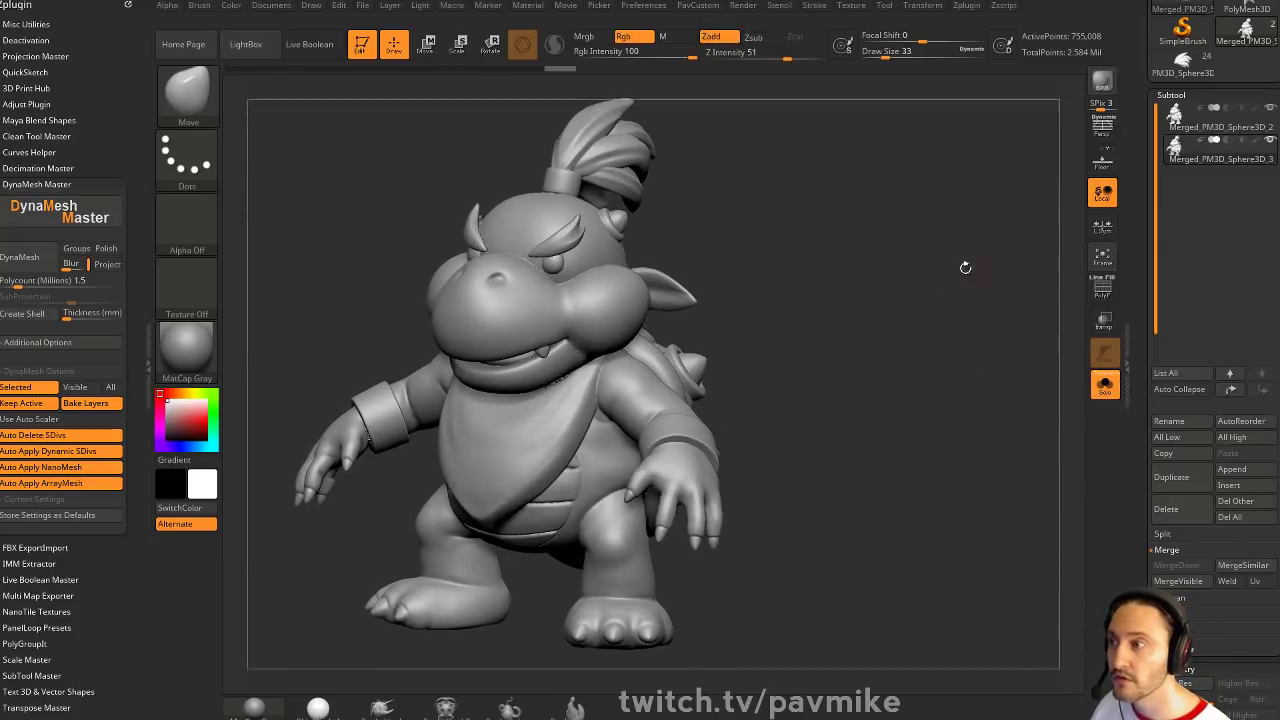
{"action": "left_click", "coordinate": [1205, 125]}
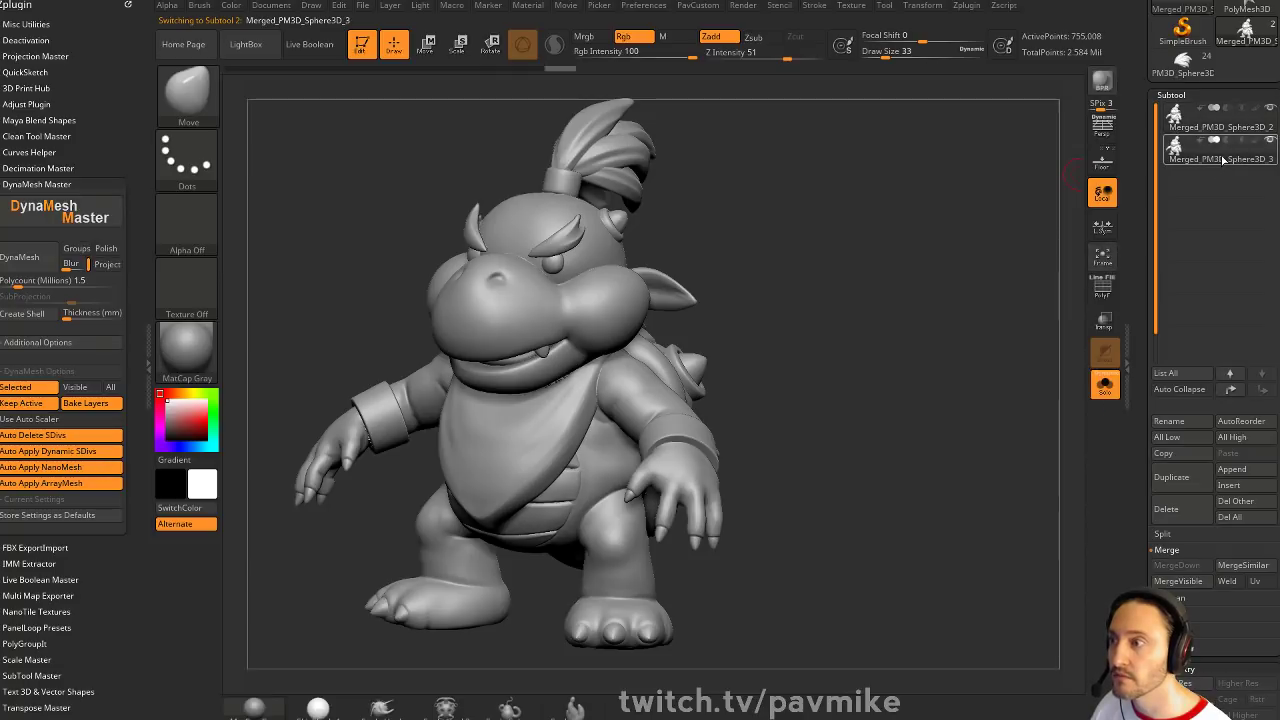
{"action": "left_click", "coordinate": [1220, 158]}
{"action": "left_click_drag", "start_coordinate": [701, 266], "coordinate": [870, 305]}
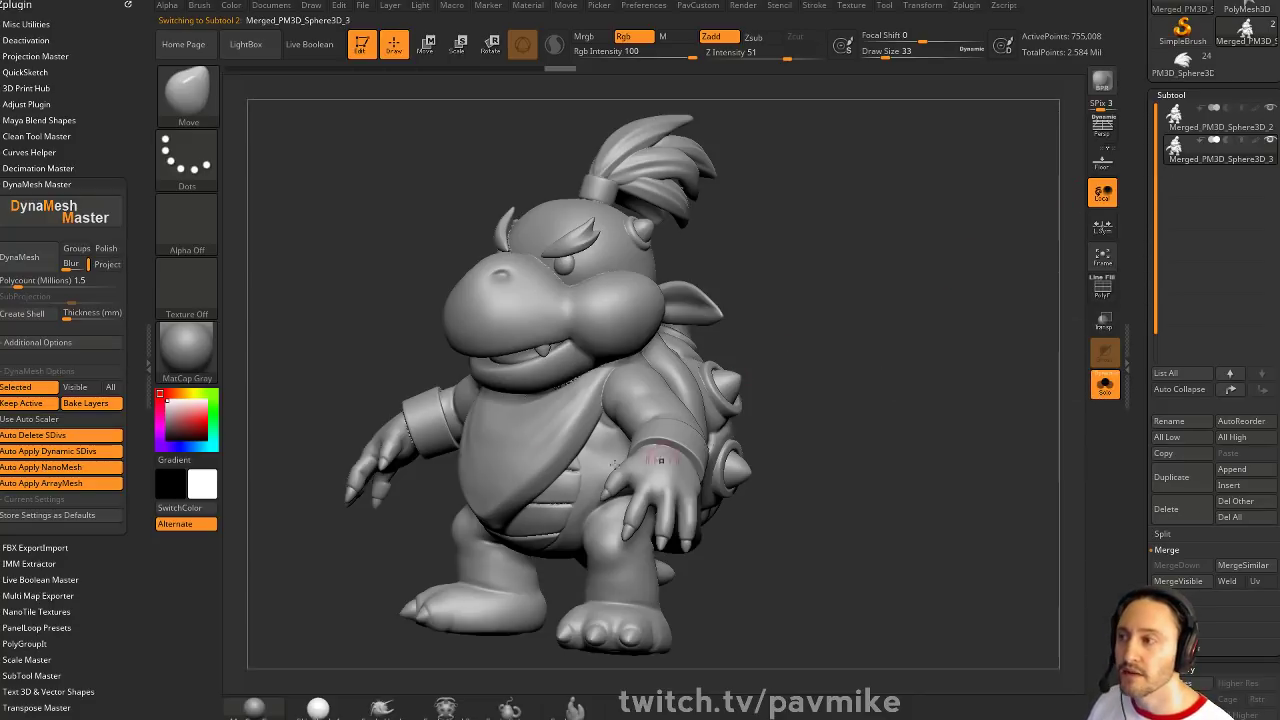
Re-DynaMesh the projected copy at resolution 664
{"action": "key", "text": "5"}
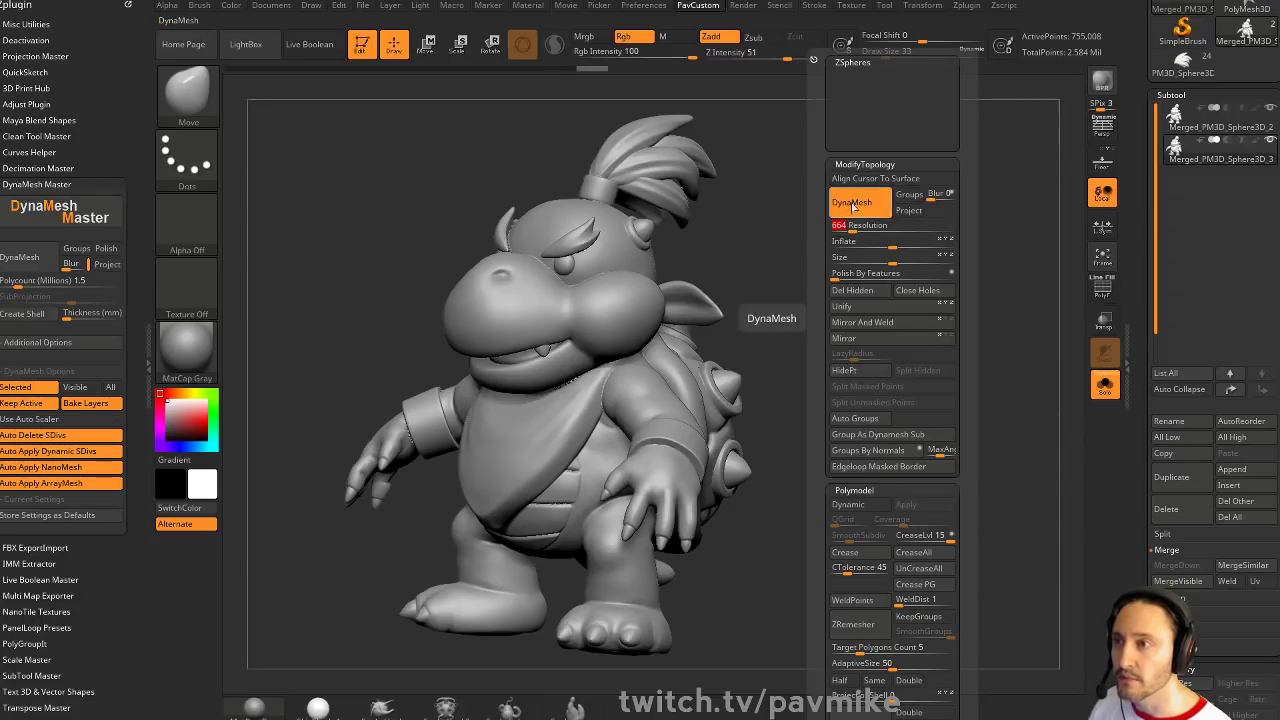
{"action": "left_click_drag", "start_coordinate": [822, 215], "coordinate": [907, 361], "text": "ctrl"}
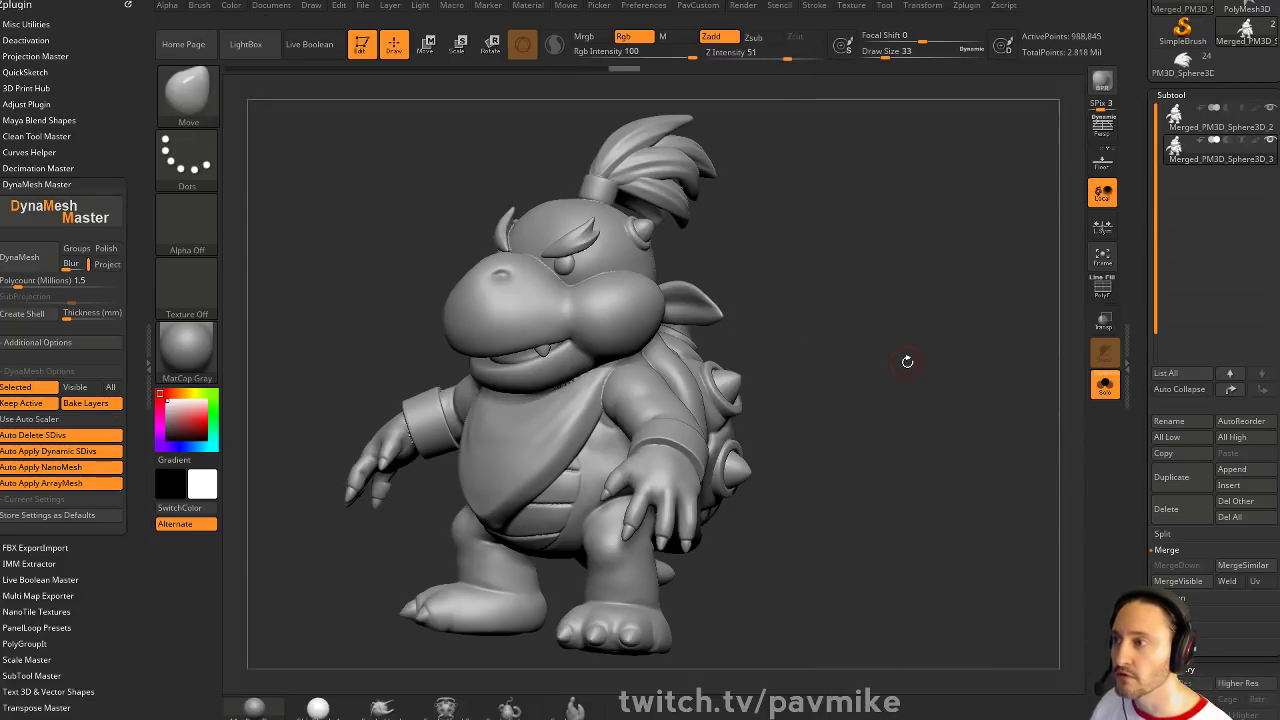
{"action": "mouse_move", "coordinate": [846, 281]}
{"action": "left_mouse_down"}
{"action": "mouse_move", "coordinate": [914, 271]}
{"action": "mouse_move", "coordinate": [869, 274]}
{"action": "mouse_move", "coordinate": [903, 291]}
{"action": "mouse_move", "coordinate": [875, 246]}
{"action": "mouse_move", "coordinate": [904, 240]}
{"action": "mouse_move", "coordinate": [1005, 430]}
{"action": "left_mouse_up"}
Set the draw size to 29 and smooth the jagged upper edge of the bandana below the chin
{"action": "key", "text": "s"}
{"action": "left_click_drag", "start_coordinate": [607, 428], "coordinate": [604, 428]}
{"action": "left_click_drag", "start_coordinate": [860, 301], "coordinate": [1003, 309], "text": "alt"}
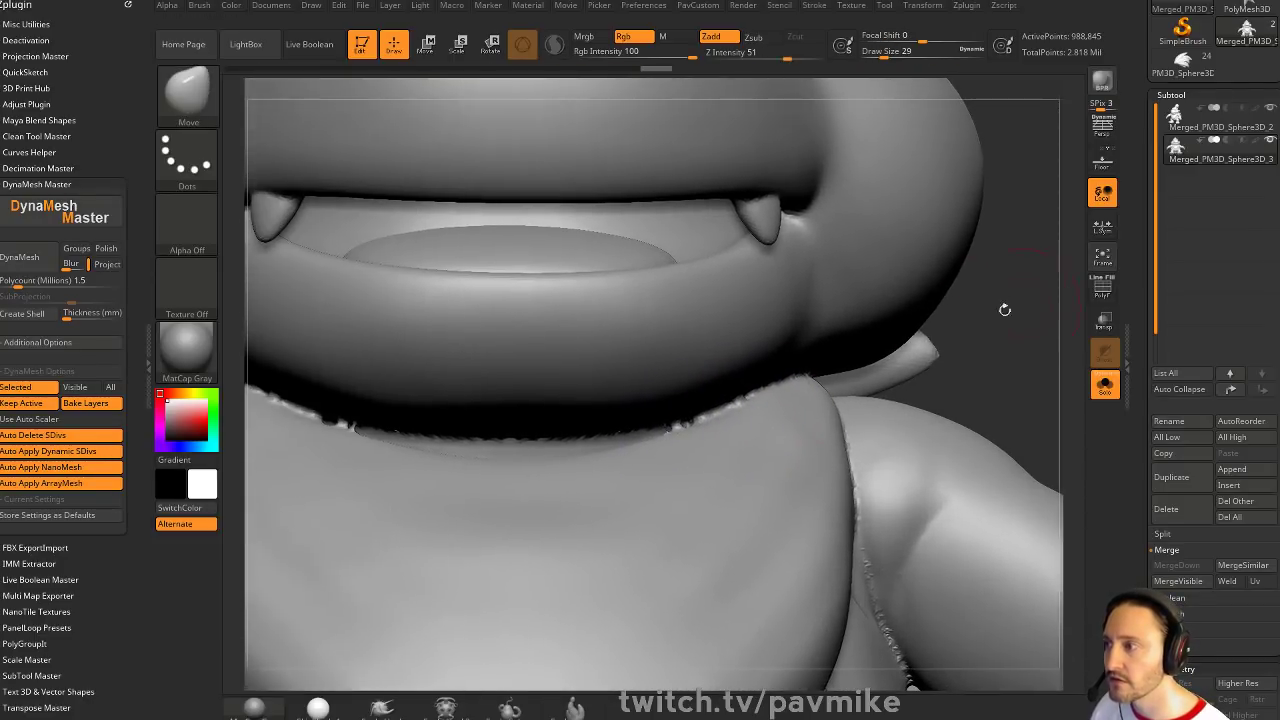
{"action": "mouse_move", "coordinate": [307, 415]}
{"action": "left_mouse_down", "text": "shift"}
{"action": "mouse_move", "coordinate": [270, 396]}
{"action": "mouse_move", "coordinate": [597, 422]}
{"action": "left_mouse_up", "text": "shift"}
{"action": "left_click_drag", "start_coordinate": [1051, 277], "coordinate": [1203, 294], "text": "alt"}
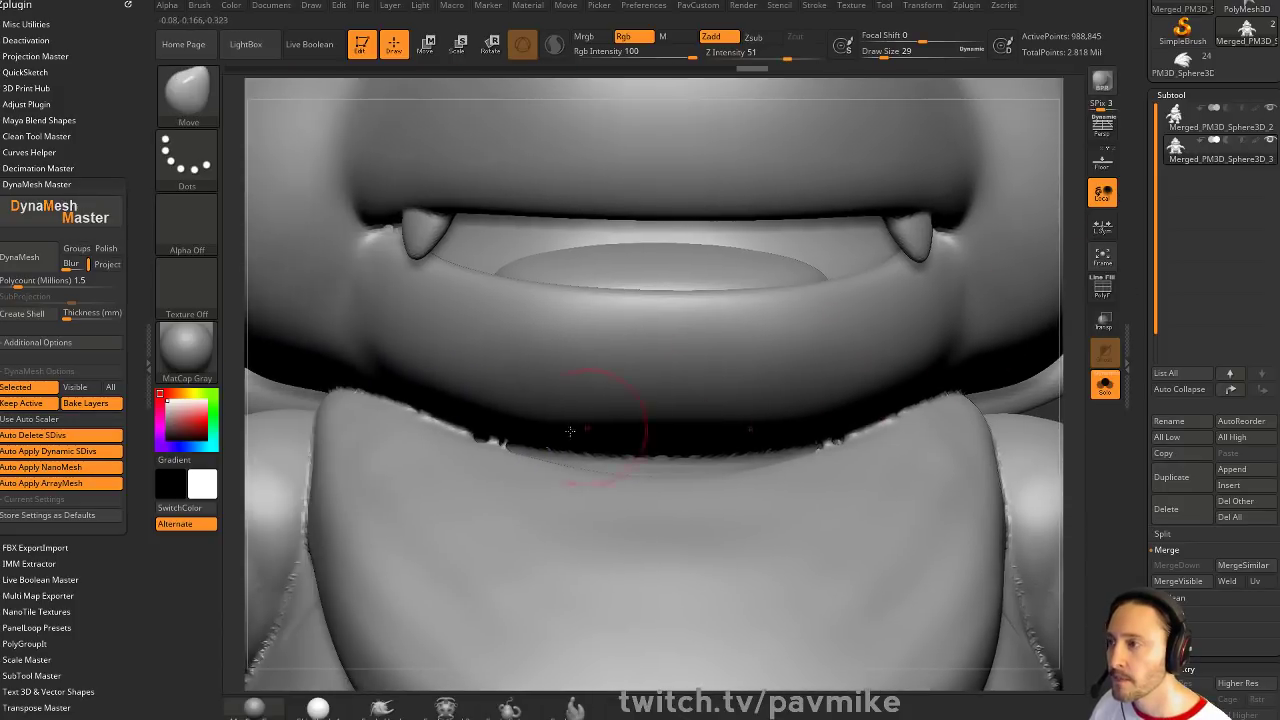
{"action": "left_click_drag", "start_coordinate": [437, 445], "coordinate": [414, 407], "text": "shift"}
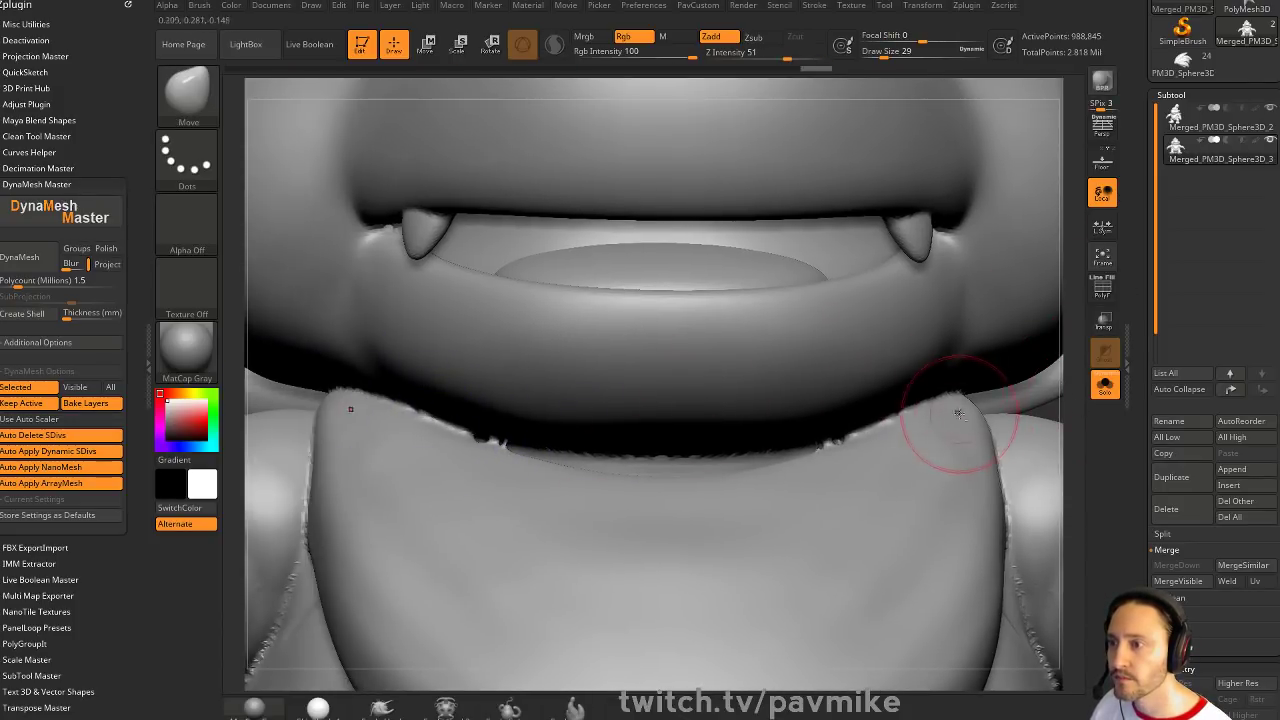
Build up the jagged bandana edge under the chin with the Inflat brush and re-DynaMesh the copy
{"action": "left_click_drag", "start_coordinate": [1085, 420], "coordinate": [1012, 407]}
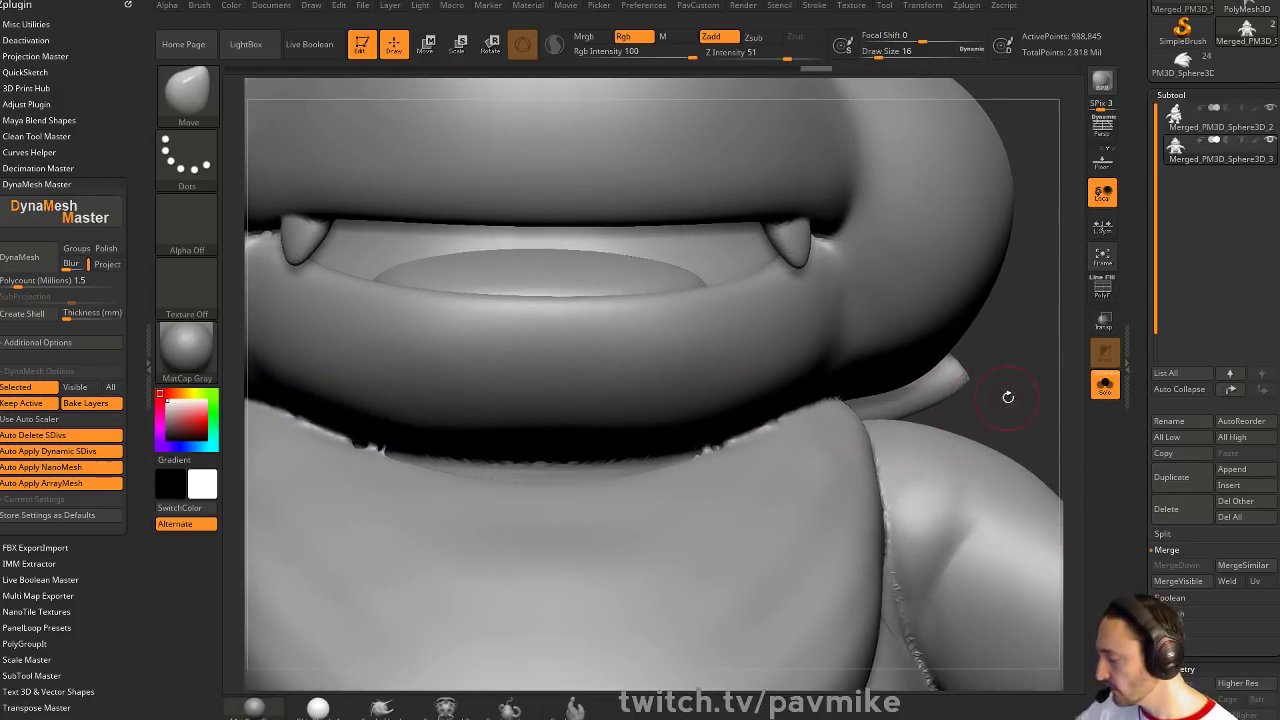
{"action": "key", "text": "b"}
{"action": "key", "text": "i"}
{"action": "key", "text": "n"}
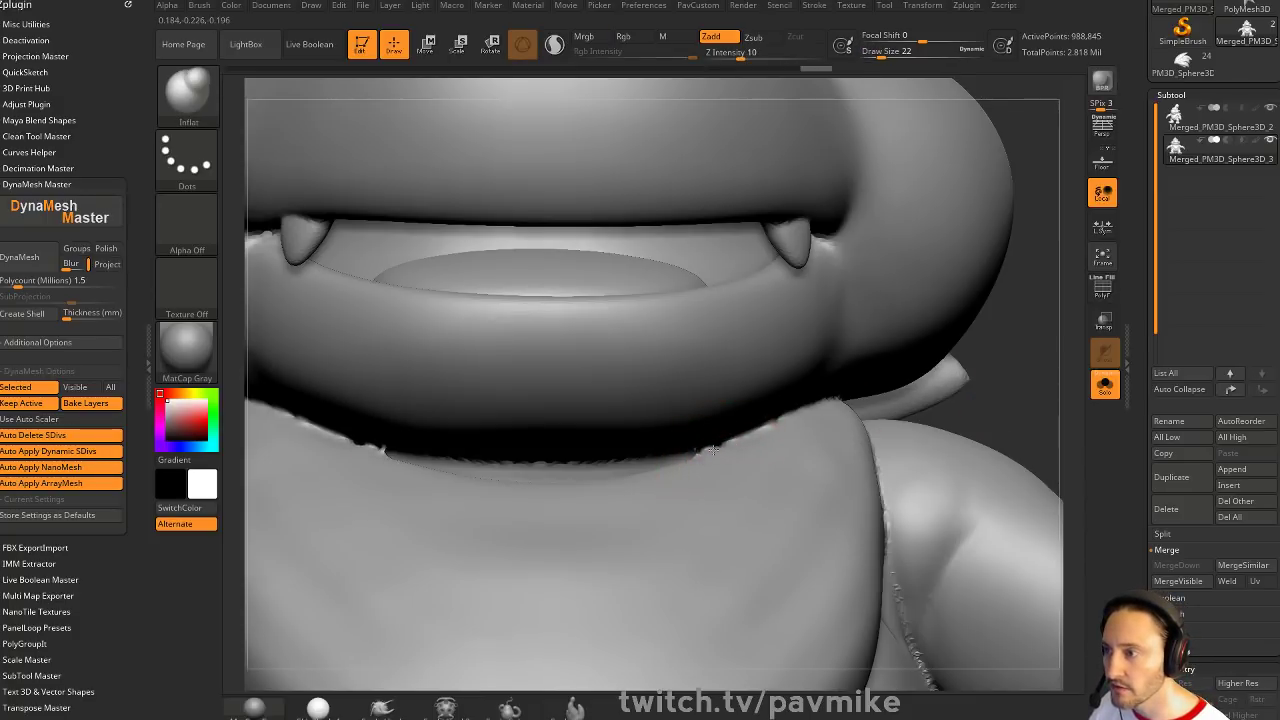
{"action": "key", "text": "ctrl"}
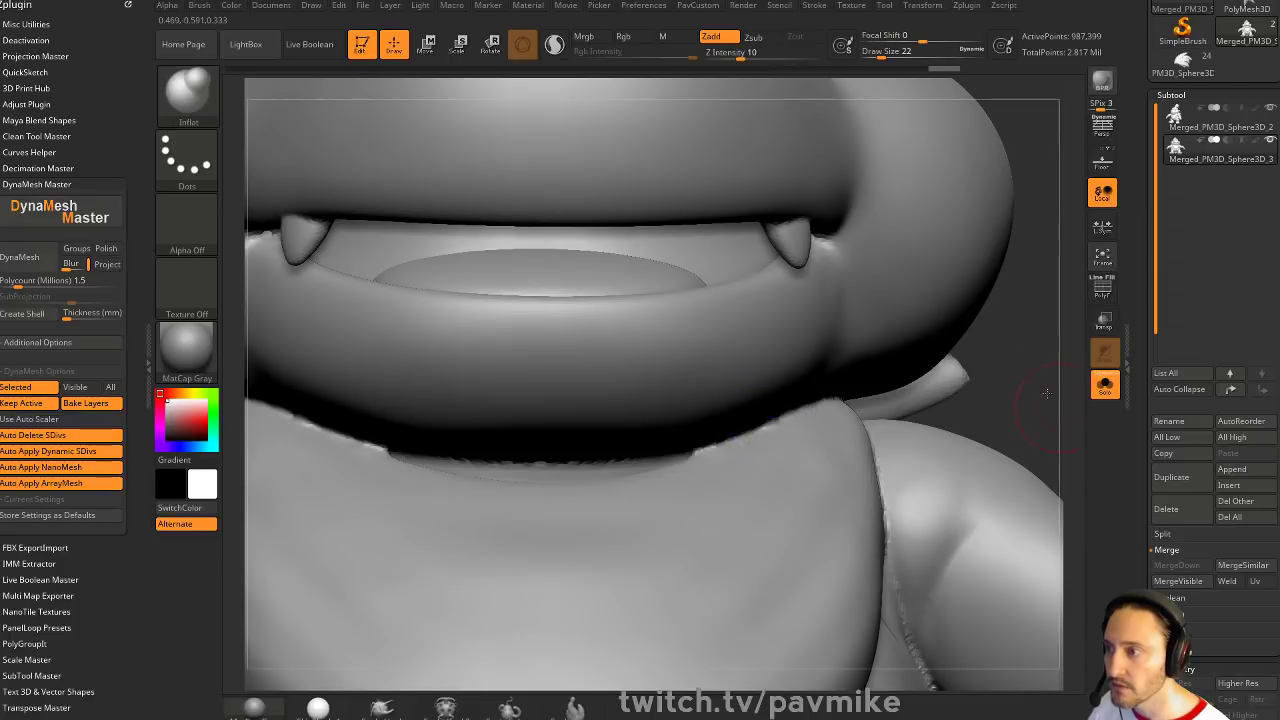
Smooth the rough seam between the hand and the wristband, and re-DynaMesh the copy
{"action": "key", "text": "f"}
{"action": "left_click_drag", "start_coordinate": [998, 349], "coordinate": [1013, 220]}
{"action": "mouse_move", "coordinate": [965, 266]}
{"action": "left_mouse_down", "text": "alt"}
{"action": "mouse_move", "coordinate": [989, 329]}
{"action": "mouse_move", "coordinate": [1023, 277]}
{"action": "mouse_move", "coordinate": [1012, 280]}
{"action": "left_mouse_up", "text": "alt"}
{"action": "left_click_drag", "start_coordinate": [843, 519], "coordinate": [838, 548], "text": "shift"}
{"action": "left_click_drag", "start_coordinate": [975, 434], "coordinate": [955, 366]}
{"action": "left_click_drag", "start_coordinate": [808, 400], "coordinate": [810, 440], "text": "shift"}
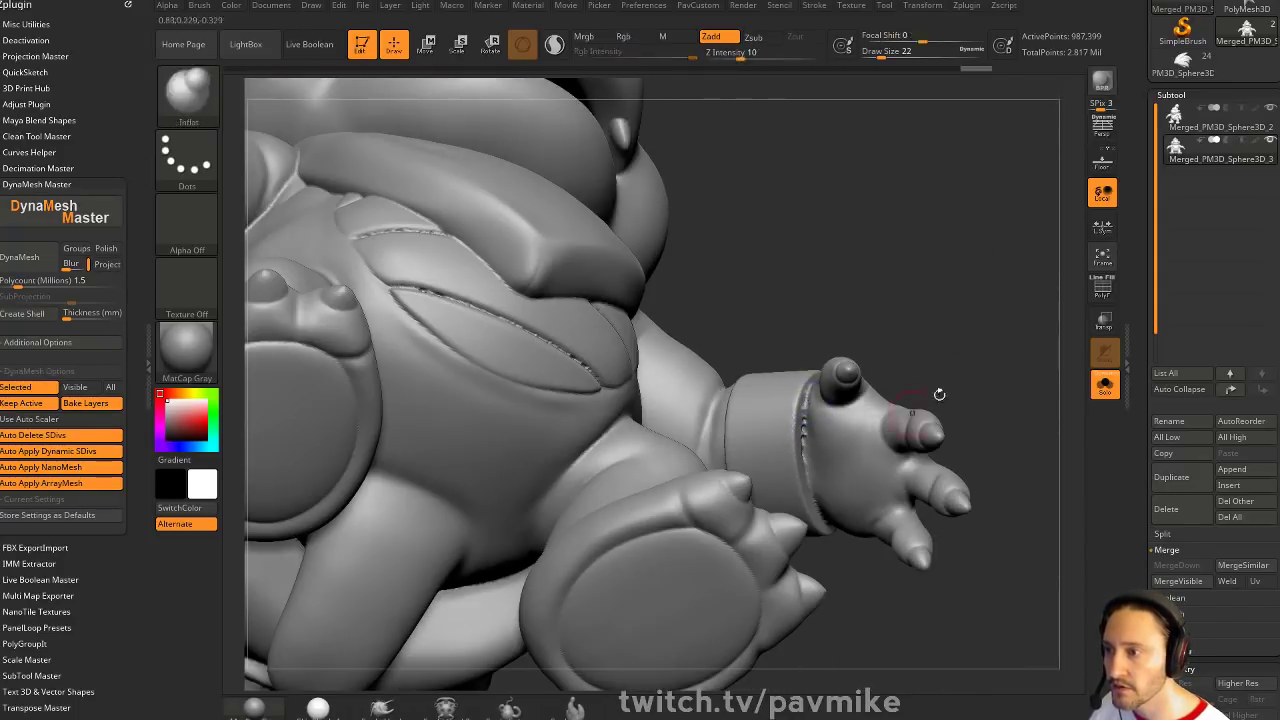
{"action": "left_click_drag", "start_coordinate": [937, 394], "coordinate": [925, 330]}
{"action": "key", "text": "ctrl"}
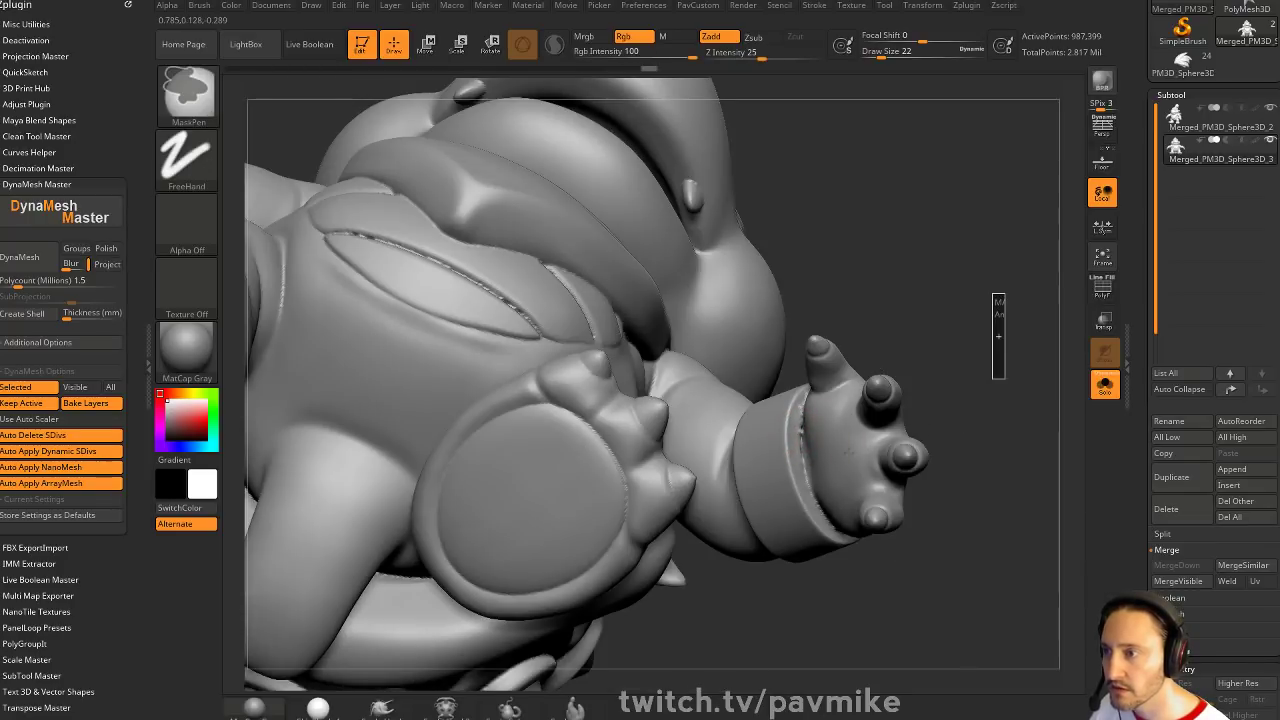
{"action": "mouse_move", "coordinate": [801, 411]}
{"action": "left_mouse_down", "text": "shift"}
{"action": "mouse_move", "coordinate": [808, 391]}
{"action": "mouse_move", "coordinate": [806, 440]}
{"action": "left_mouse_up", "text": "shift"}
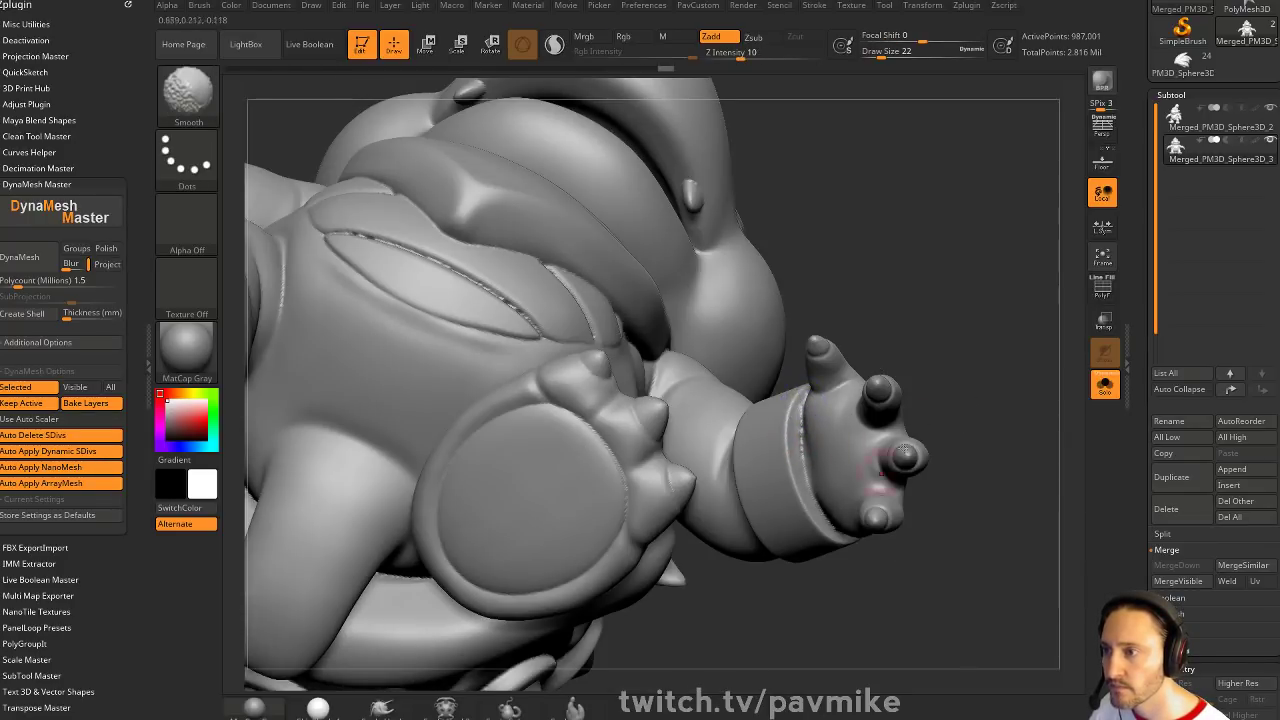
{"action": "mouse_move", "coordinate": [980, 440]}
{"action": "left_mouse_down", "text": "alt"}
{"action": "mouse_move", "coordinate": [1005, 340]}
{"action": "mouse_move", "coordinate": [986, 329]}
{"action": "mouse_move", "coordinate": [1018, 256]}
{"action": "mouse_move", "coordinate": [1010, 438]}
{"action": "mouse_move", "coordinate": [940, 371]}
{"action": "mouse_move", "coordinate": [931, 323]}
{"action": "mouse_move", "coordinate": [490, 335]}
{"action": "left_mouse_up", "text": "alt"}
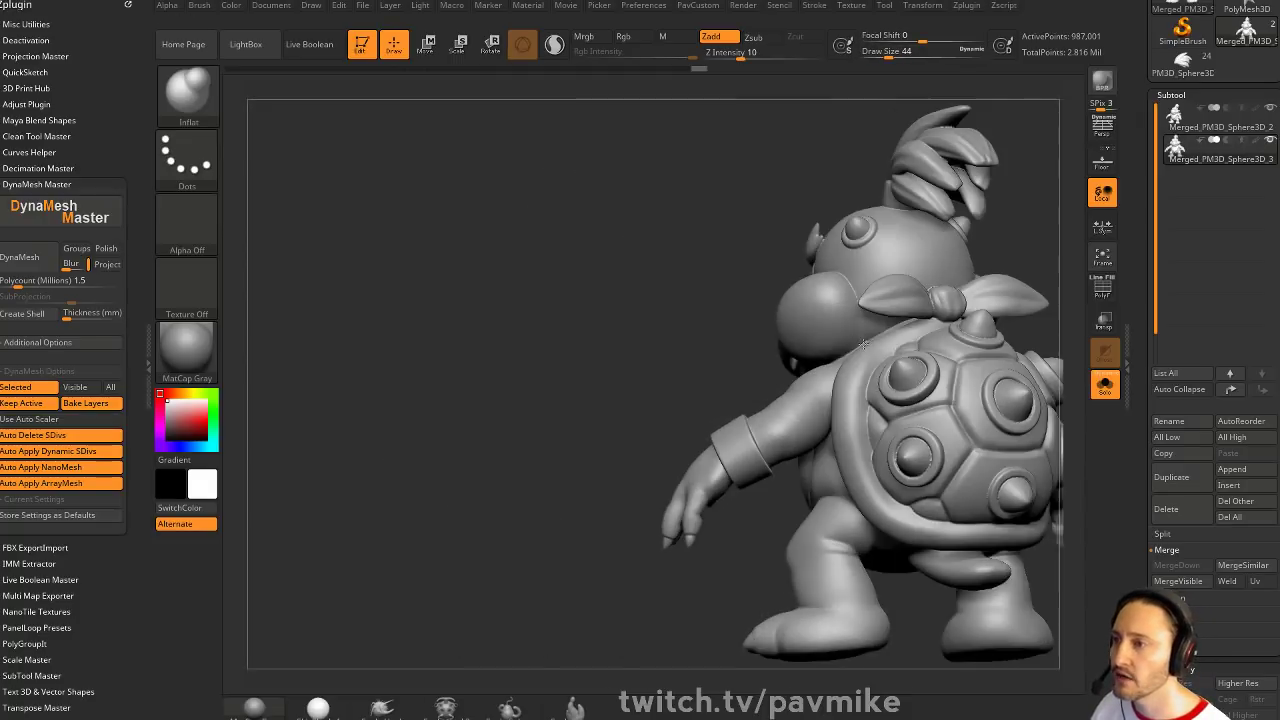
Insert a Cylinder32 primitive from the IMM_Base_Prim brush symmetrically on the soles of both feet
{"action": "mouse_move", "coordinate": [680, 337]}
{"action": "left_mouse_down"}
{"action": "mouse_move", "coordinate": [459, 308]}
{"action": "mouse_move", "coordinate": [528, 234]}
{"action": "mouse_move", "coordinate": [910, 321]}
{"action": "mouse_move", "coordinate": [913, 257]}
{"action": "mouse_move", "coordinate": [824, 293]}
{"action": "mouse_move", "coordinate": [940, 280]}
{"action": "mouse_move", "coordinate": [908, 311]}
{"action": "left_mouse_up"}
{"action": "key", "text": "s"}
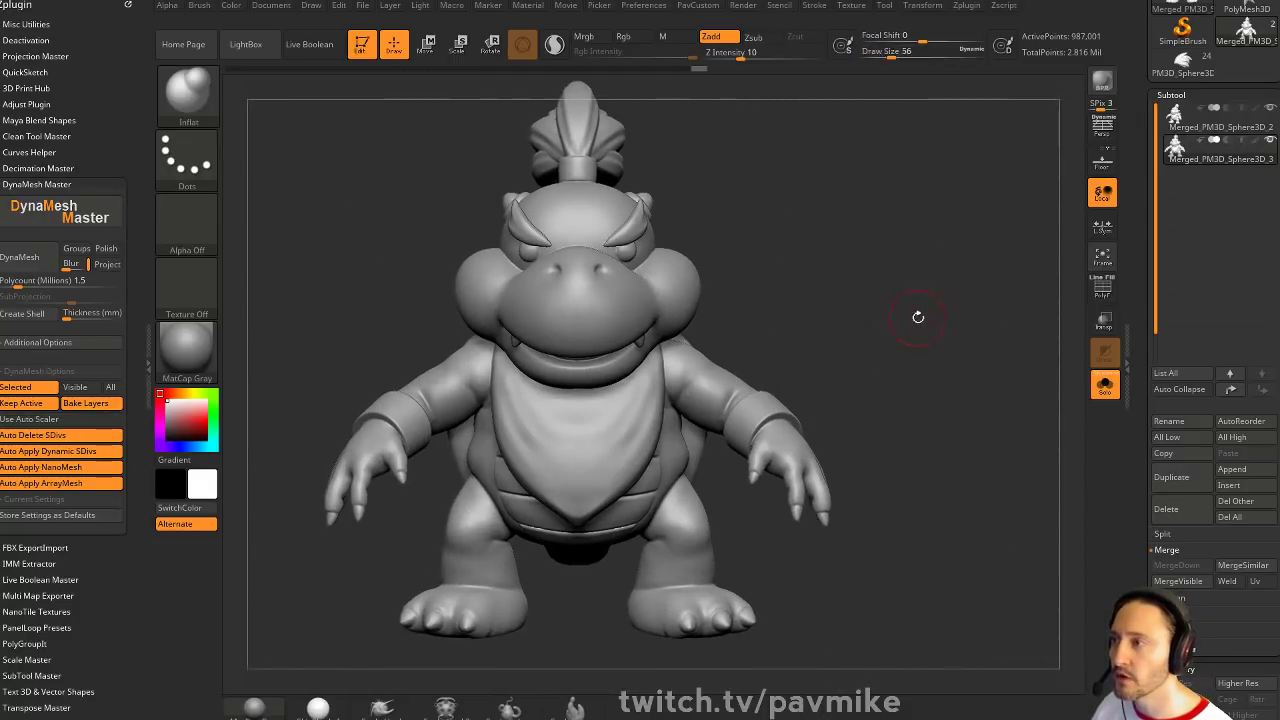
{"action": "mouse_move", "coordinate": [973, 356]}
{"action": "left_mouse_down", "text": "alt"}
{"action": "mouse_move", "coordinate": [940, 352]}
{"action": "mouse_move", "coordinate": [957, 314]}
{"action": "mouse_move", "coordinate": [650, 535]}
{"action": "left_mouse_up", "text": "alt"}
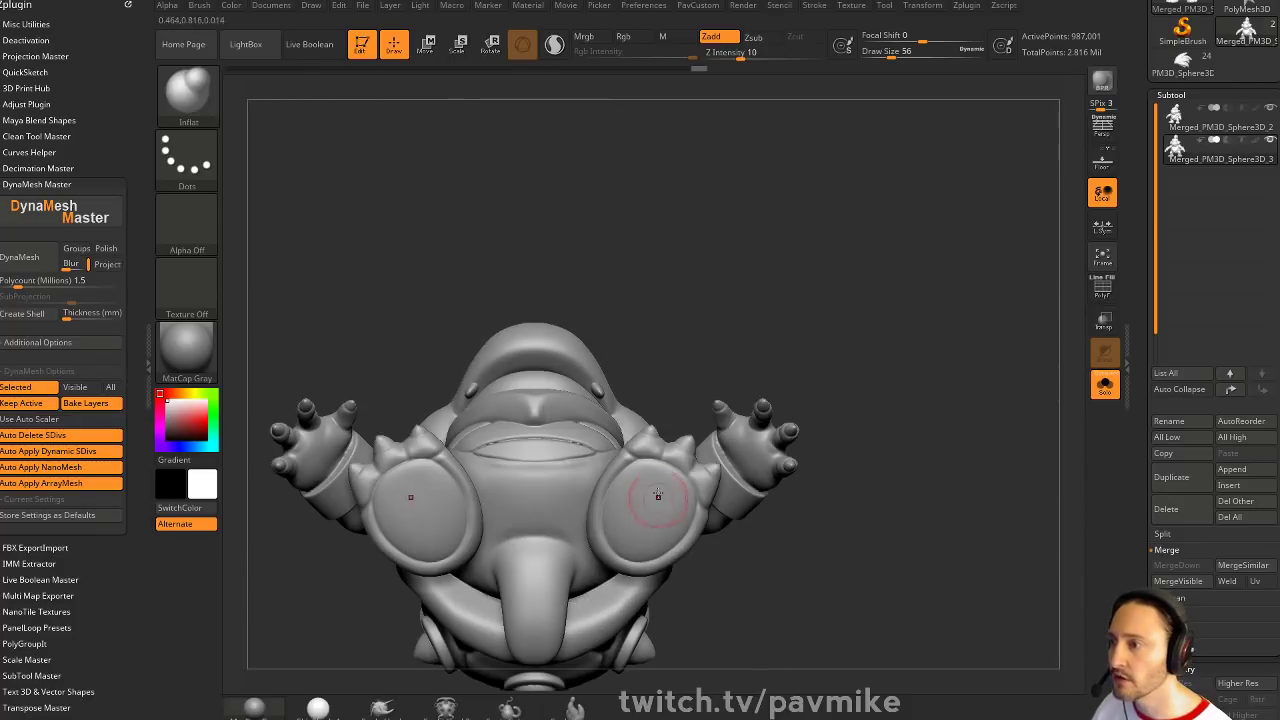
{"action": "key", "text": "i"}
{"action": "key", "text": "m"}
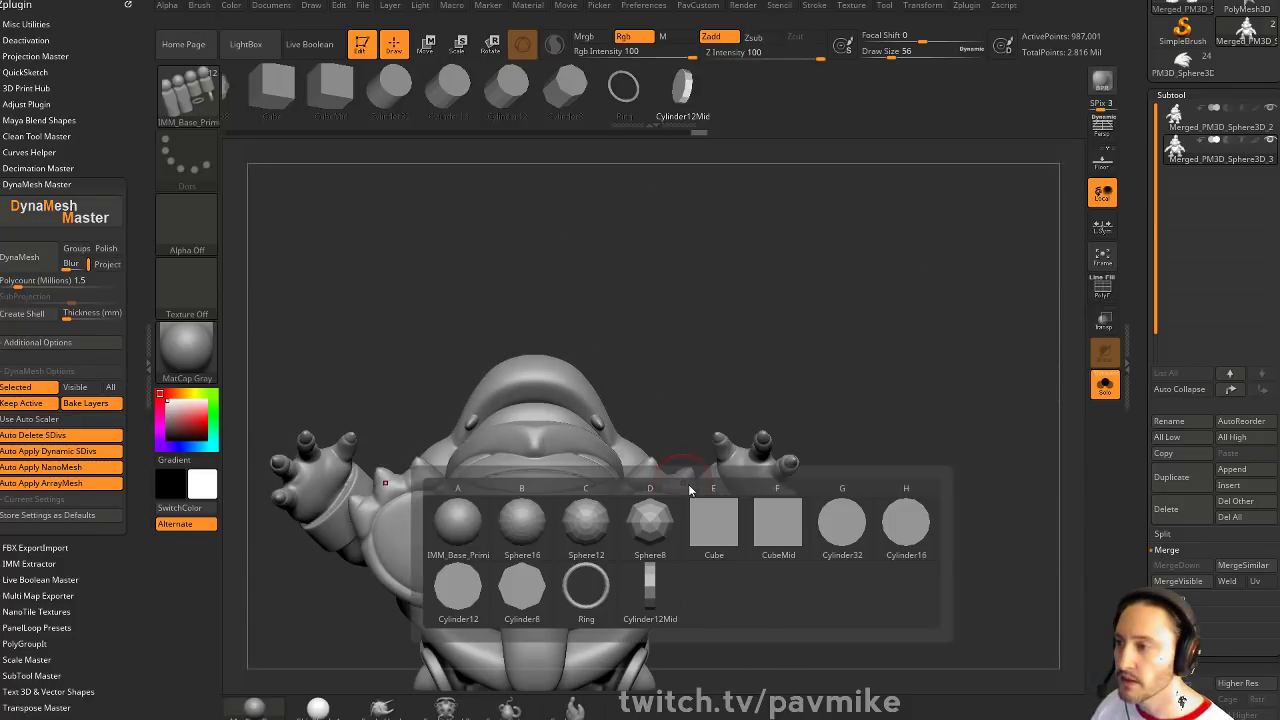
{"action": "key", "text": "b"}
{"action": "key", "text": "i"}
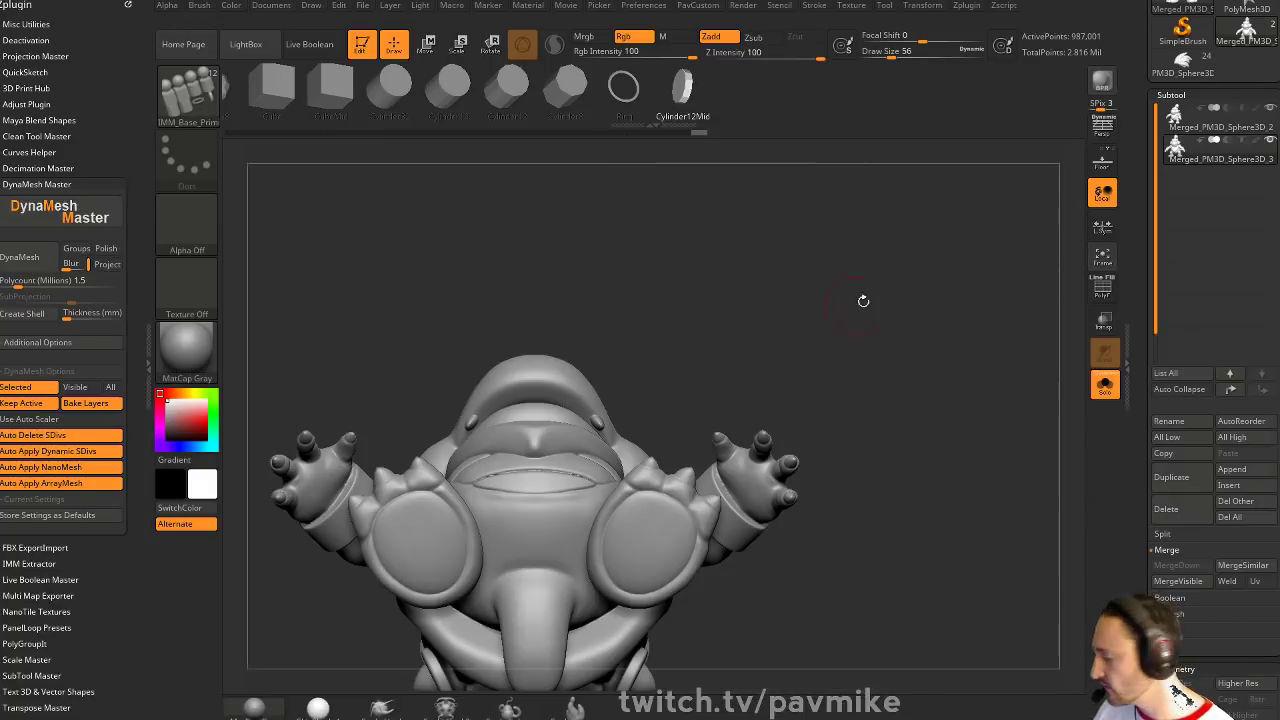
{"action": "key", "text": "m"}
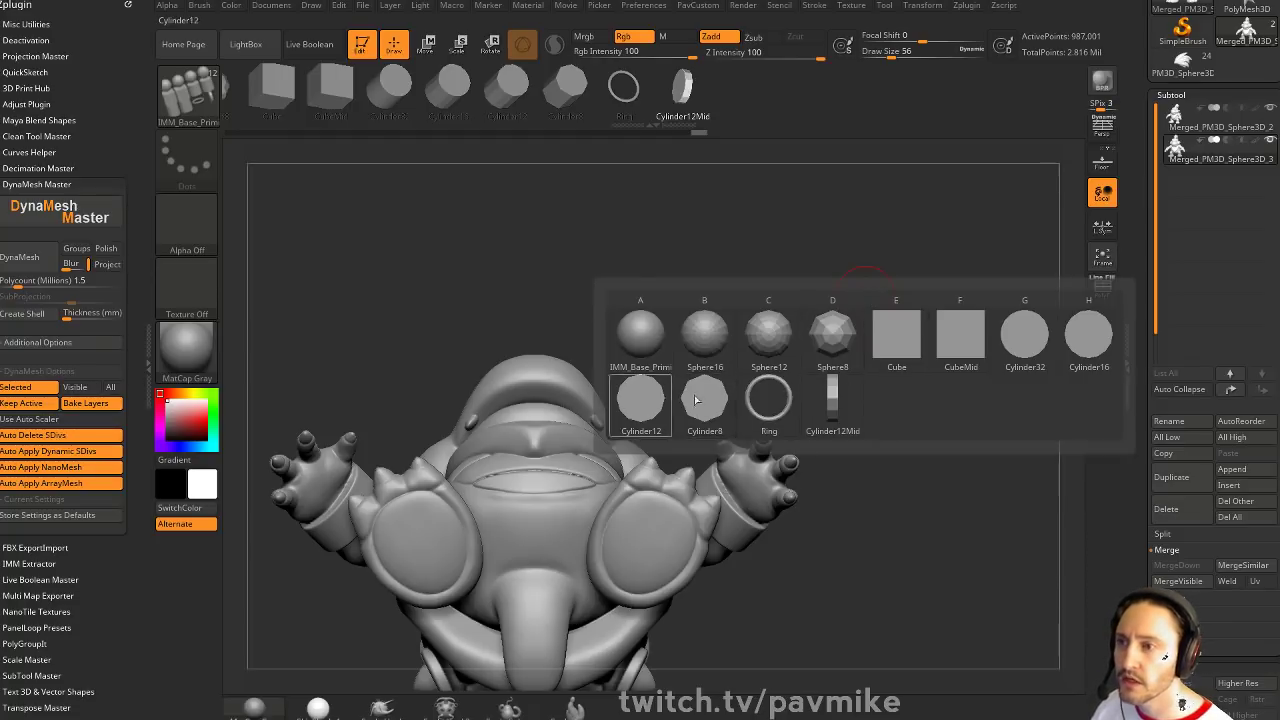
{"action": "left_click", "coordinate": [1024, 335]}
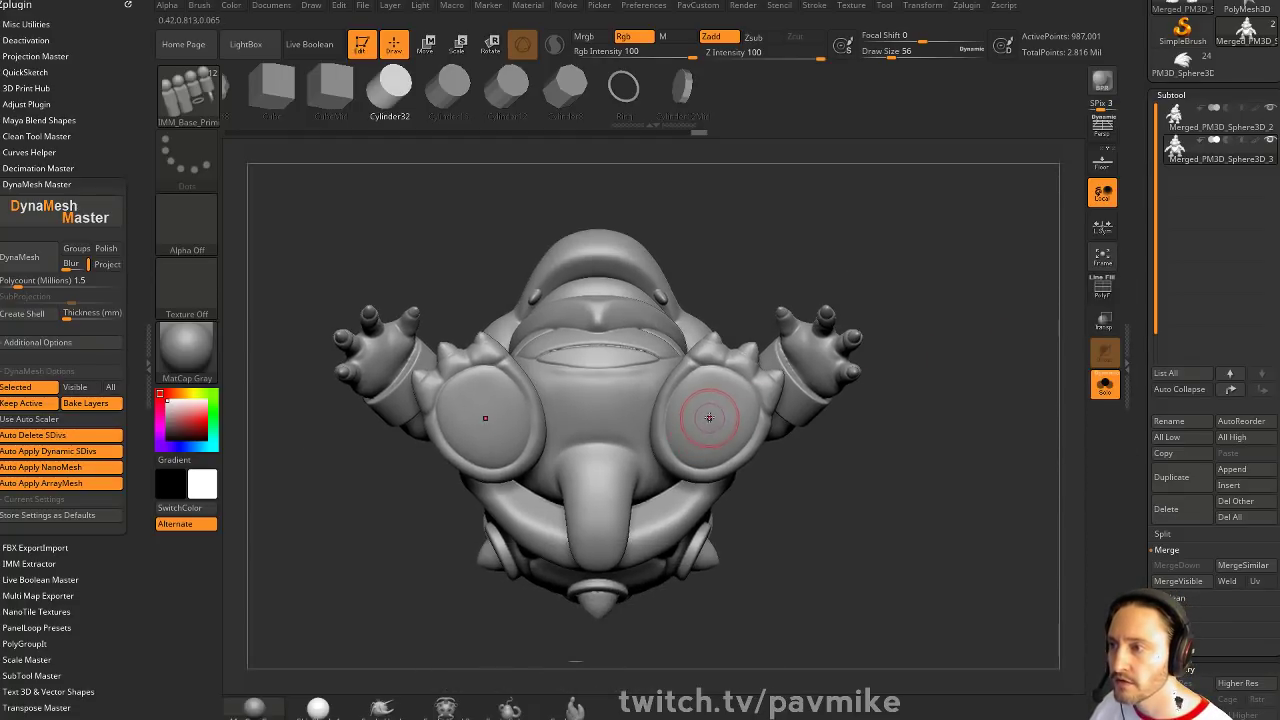
{"action": "left_click_drag", "start_coordinate": [709, 418], "coordinate": [804, 393]}
{"action": "left_click_drag", "start_coordinate": [964, 350], "coordinate": [979, 437], "text": "shift"}
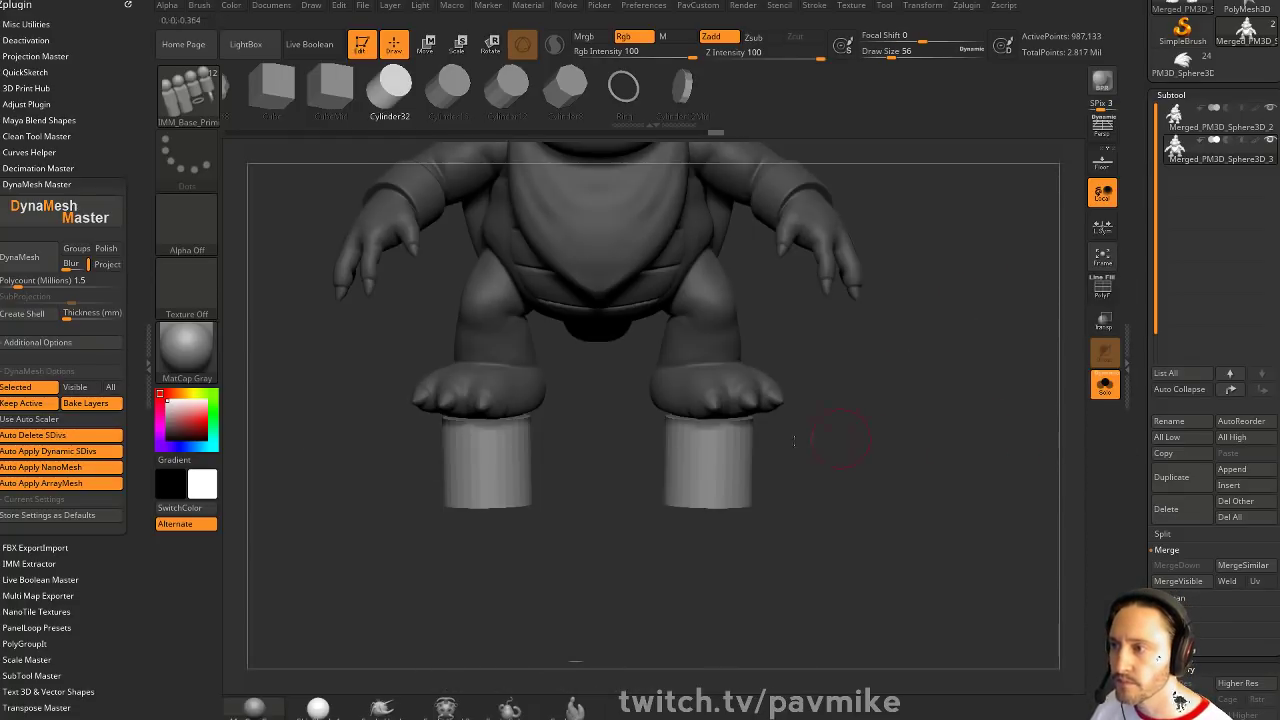
Raise both cylinders farther into the feet by about 0.09 with the Move gizmo
{"action": "key", "text": "w"}
{"action": "left_click_drag", "start_coordinate": [708, 502], "coordinate": [708, 472]}
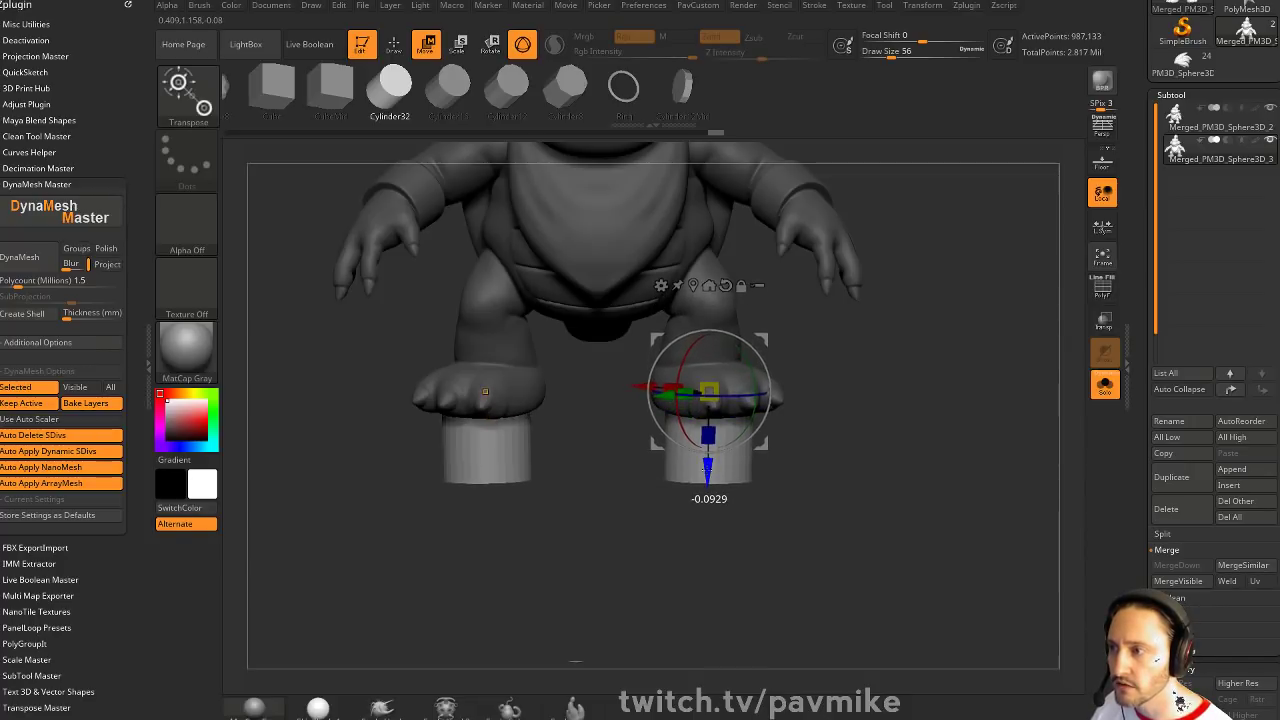
{"action": "key", "text": "q"}
{"action": "left_click_drag", "start_coordinate": [894, 434], "coordinate": [949, 306]}
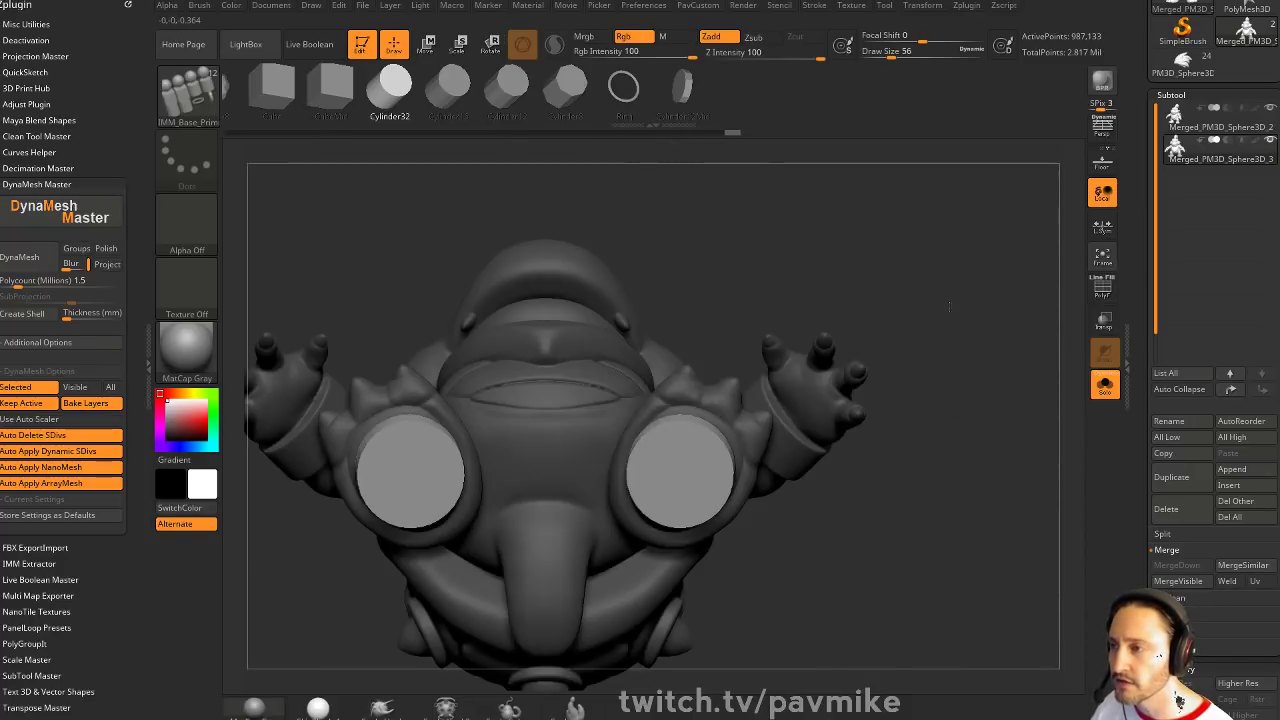
Turn on local symmetry and adjust the placement of both cylinders on the soles with the gizmo
{"action": "key", "text": "w"}
{"action": "left_click_drag", "start_coordinate": [722, 419], "coordinate": [698, 401]}
{"action": "left_click_drag", "start_coordinate": [681, 469], "coordinate": [644, 514]}
{"action": "key", "text": "ctrl+z"}
{"action": "left_click", "coordinate": [1102, 229]}
{"action": "left_click_drag", "start_coordinate": [880, 375], "coordinate": [940, 366]}
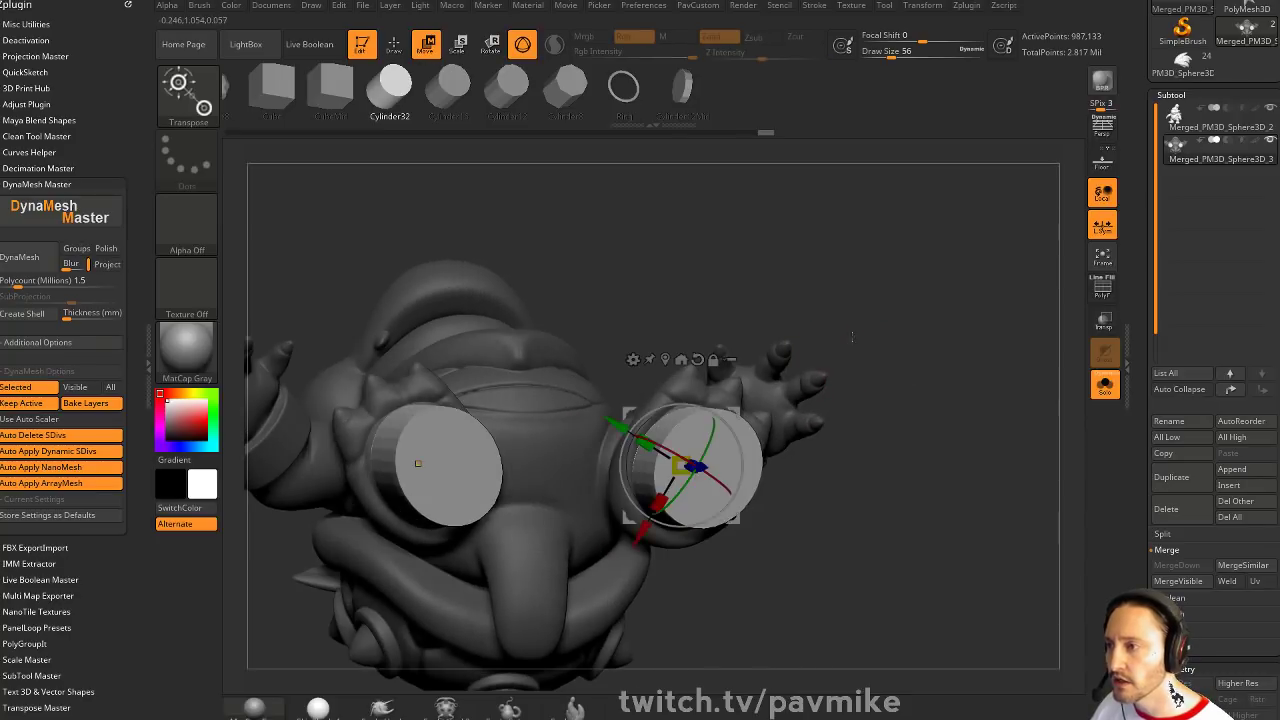
{"action": "left_click_drag", "start_coordinate": [852, 337], "coordinate": [830, 430]}
{"action": "left_click_drag", "start_coordinate": [643, 533], "coordinate": [645, 530]}
{"action": "key", "text": "q"}
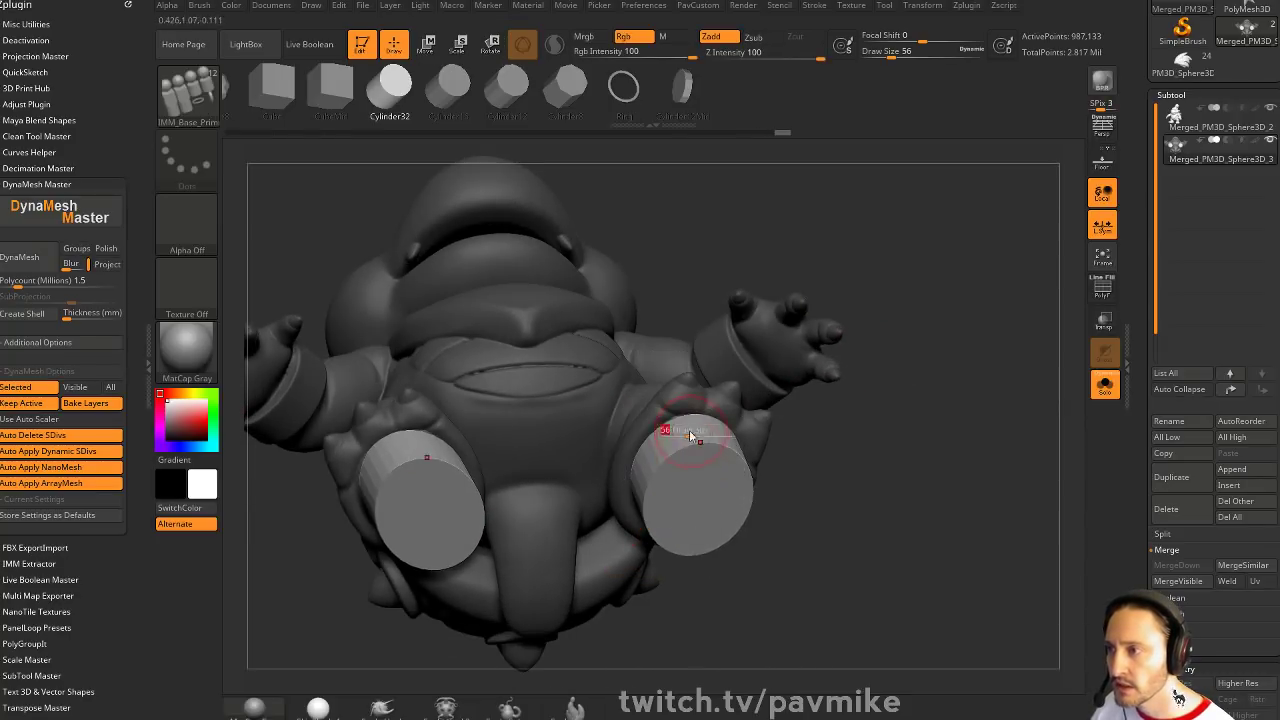
Switch to the Move brush at draw size 136 and examine from below how the cylinders sit in the feet
{"action": "key", "text": "b"}
{"action": "key", "text": "m"}
{"action": "key", "text": "v"}
{"action": "left_click_drag", "start_coordinate": [870, 431], "coordinate": [879, 368]}
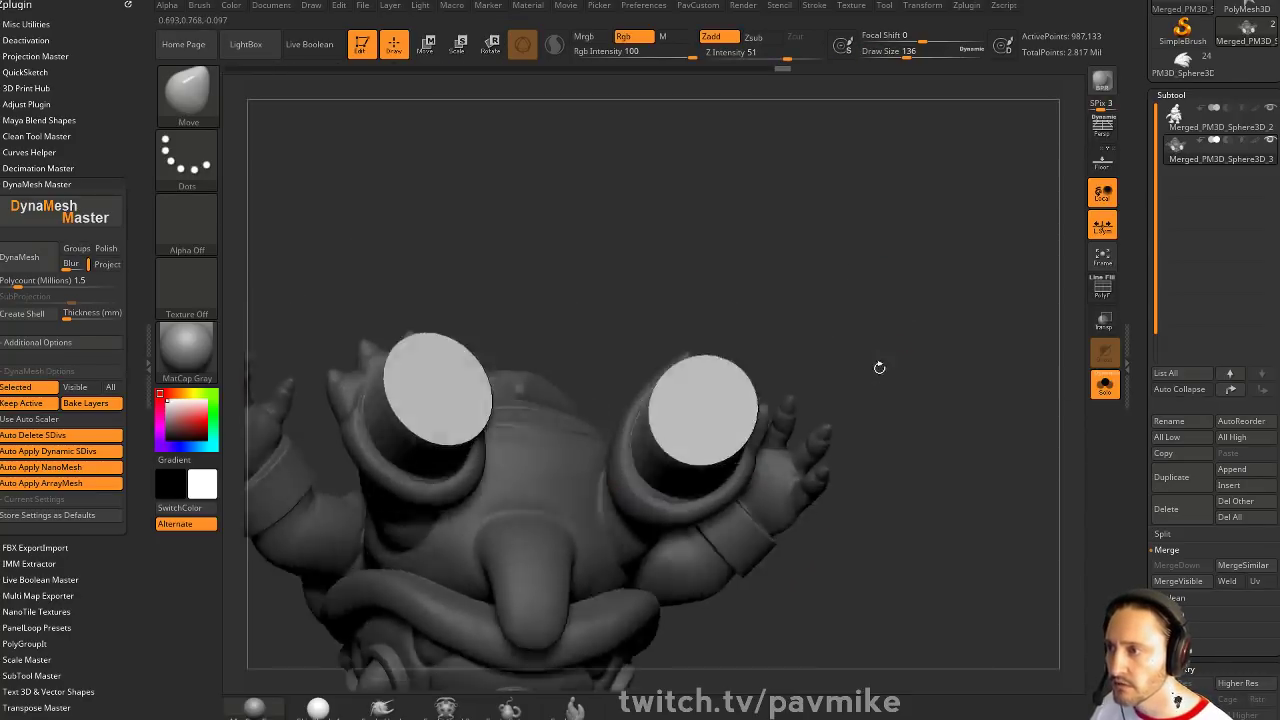
{"action": "left_click_drag", "start_coordinate": [1145, 486], "coordinate": [1147, 250]}
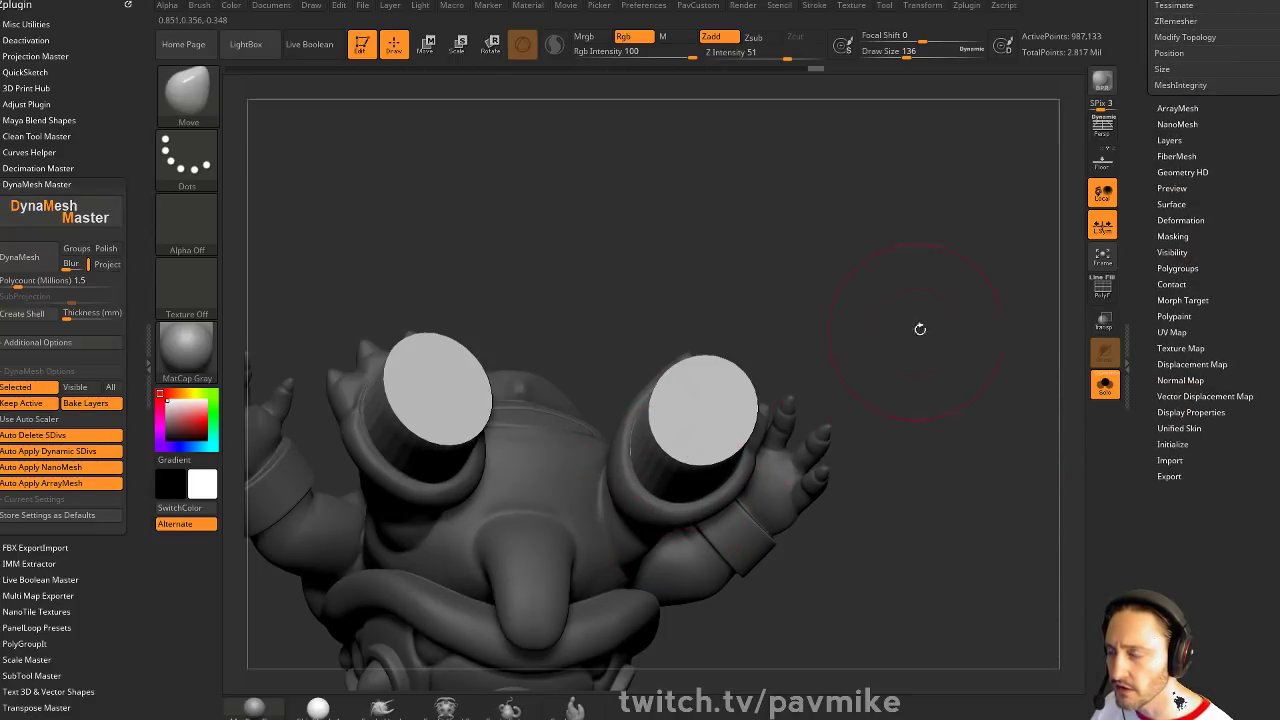
{"action": "left_click_drag", "start_coordinate": [920, 329], "coordinate": [700, 371]}
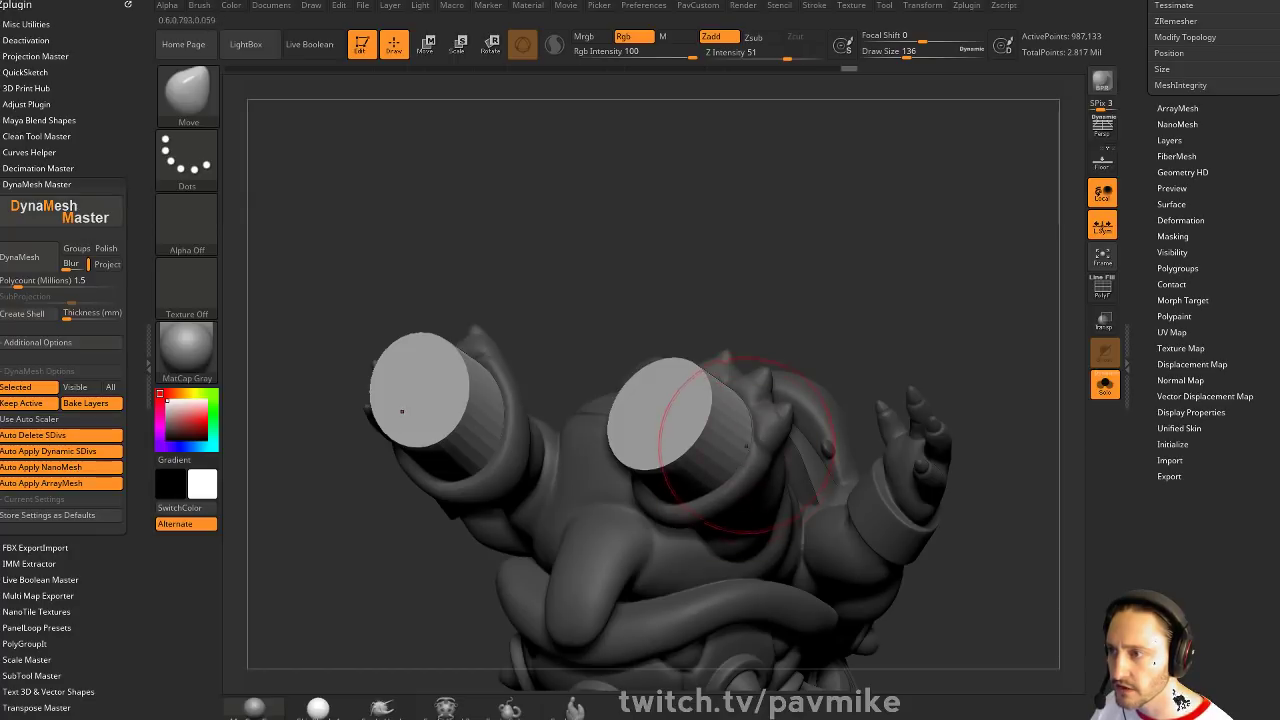
Nudge both cylinders slightly farther up into the feet with the Move gizmo and return to drawing mode
{"action": "mouse_move", "coordinate": [917, 271]}
{"action": "left_mouse_down"}
{"action": "mouse_move", "coordinate": [970, 394]}
{"action": "mouse_move", "coordinate": [955, 415]}
{"action": "mouse_move", "coordinate": [889, 437]}
{"action": "left_mouse_up"}
{"action": "key", "text": "s"}
{"action": "left_click", "coordinate": [868, 439]}
{"action": "key", "text": "w"}
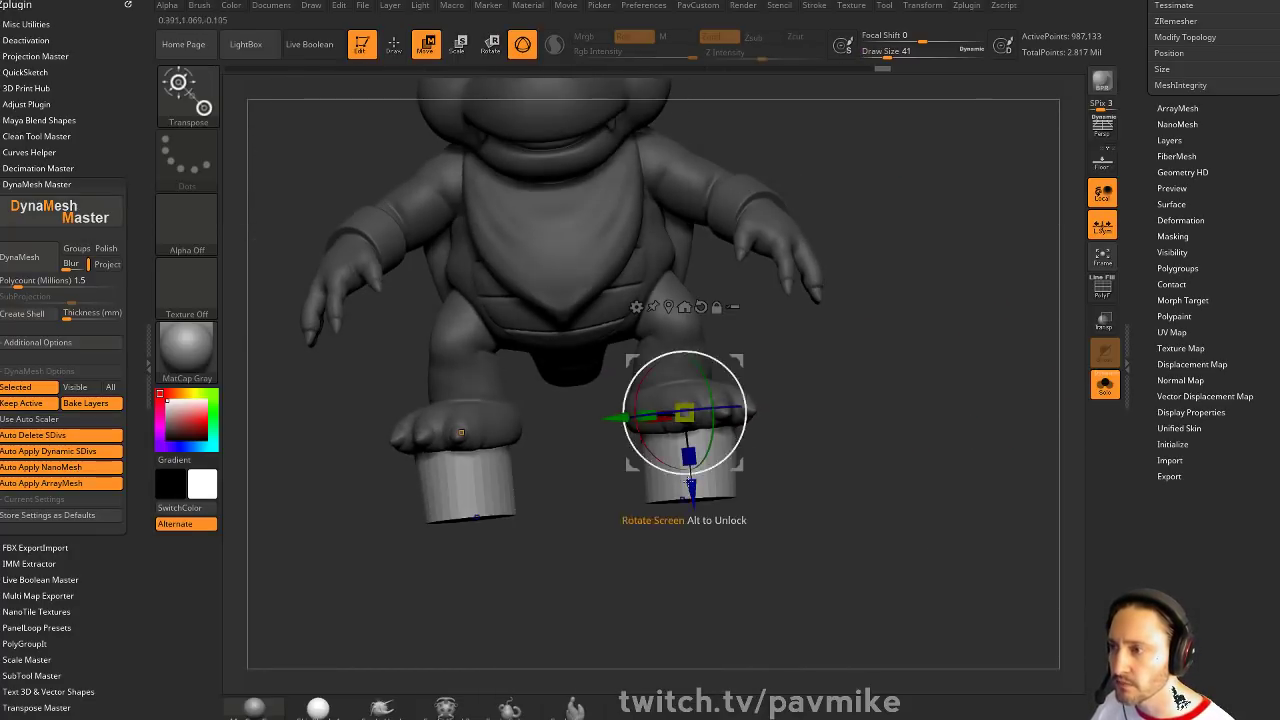
{"action": "left_click_drag", "start_coordinate": [690, 484], "coordinate": [690, 478]}
{"action": "key", "text": "q"}
Reduce the brush draw size to 37 and display the polyframe with its polygroup colours over the model
{"action": "key", "text": "s"}
{"action": "left_click", "coordinate": [866, 452]}
{"action": "mouse_move", "coordinate": [880, 446]}
{"action": "left_mouse_down", "text": "shift"}
{"action": "mouse_move", "coordinate": [882, 430]}
{"action": "mouse_move", "coordinate": [895, 538]}
{"action": "left_mouse_up", "text": "shift"}
{"action": "key", "text": "shift+f"}
{"action": "left_click_drag", "start_coordinate": [940, 366], "coordinate": [885, 405], "text": "alt"}
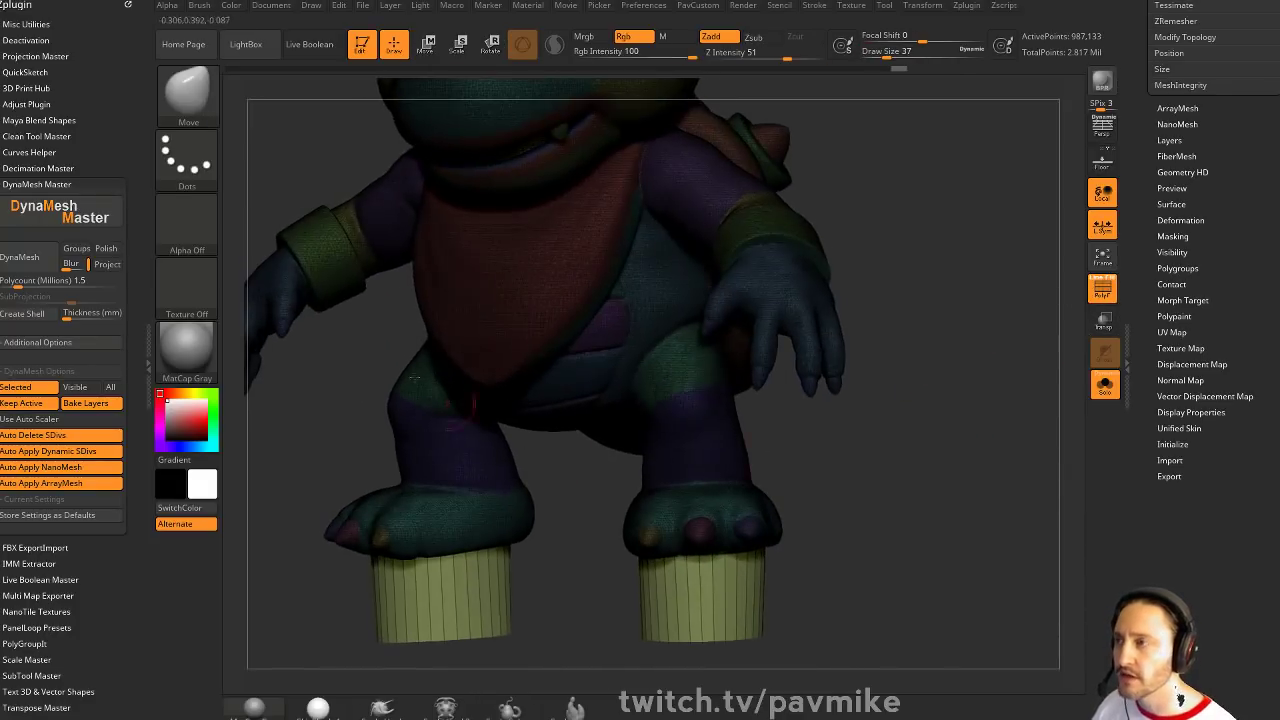
{"action": "left_click_drag", "start_coordinate": [867, 572], "coordinate": [890, 520], "text": "alt"}
{"action": "left_click_drag", "start_coordinate": [825, 494], "coordinate": [901, 500], "text": "ctrl"}
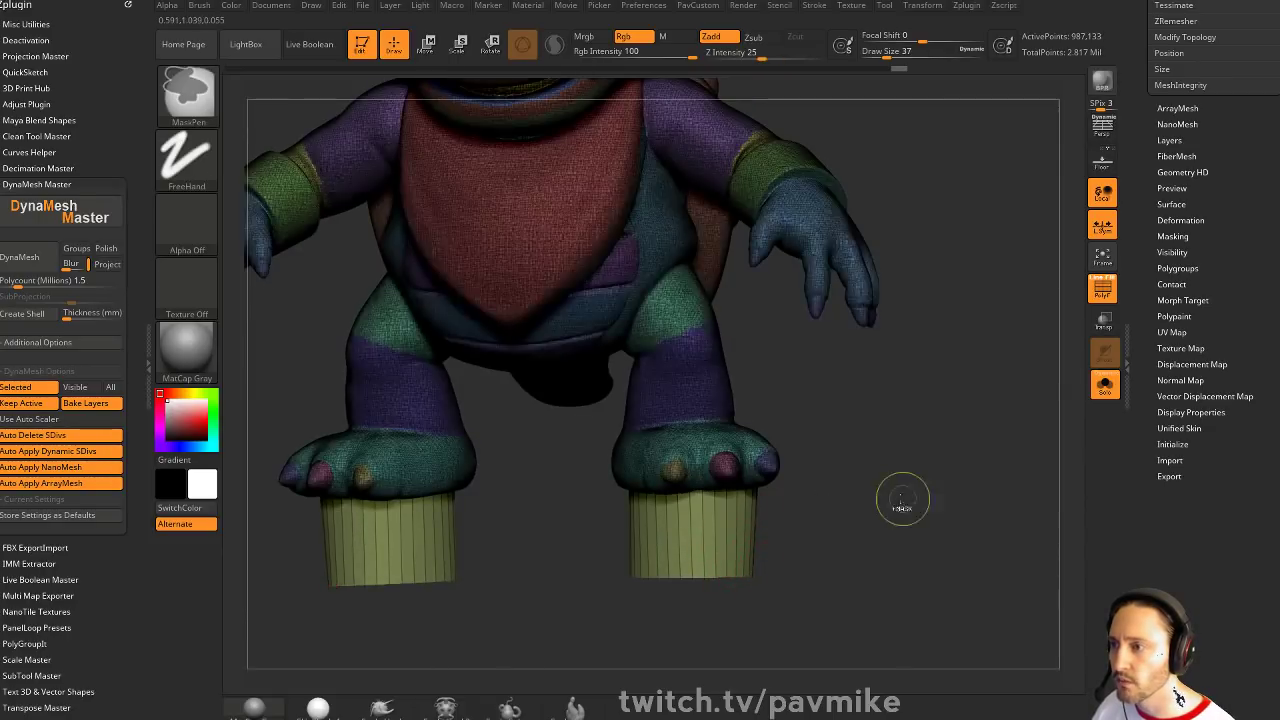
{"action": "key", "text": "ctrl+z"}
Isolate the two foot cylinders, set them as a DynaMesh subtractive group, and show the whole model again
{"action": "left_click", "coordinate": [714, 564], "text": "ctrl+shift"}
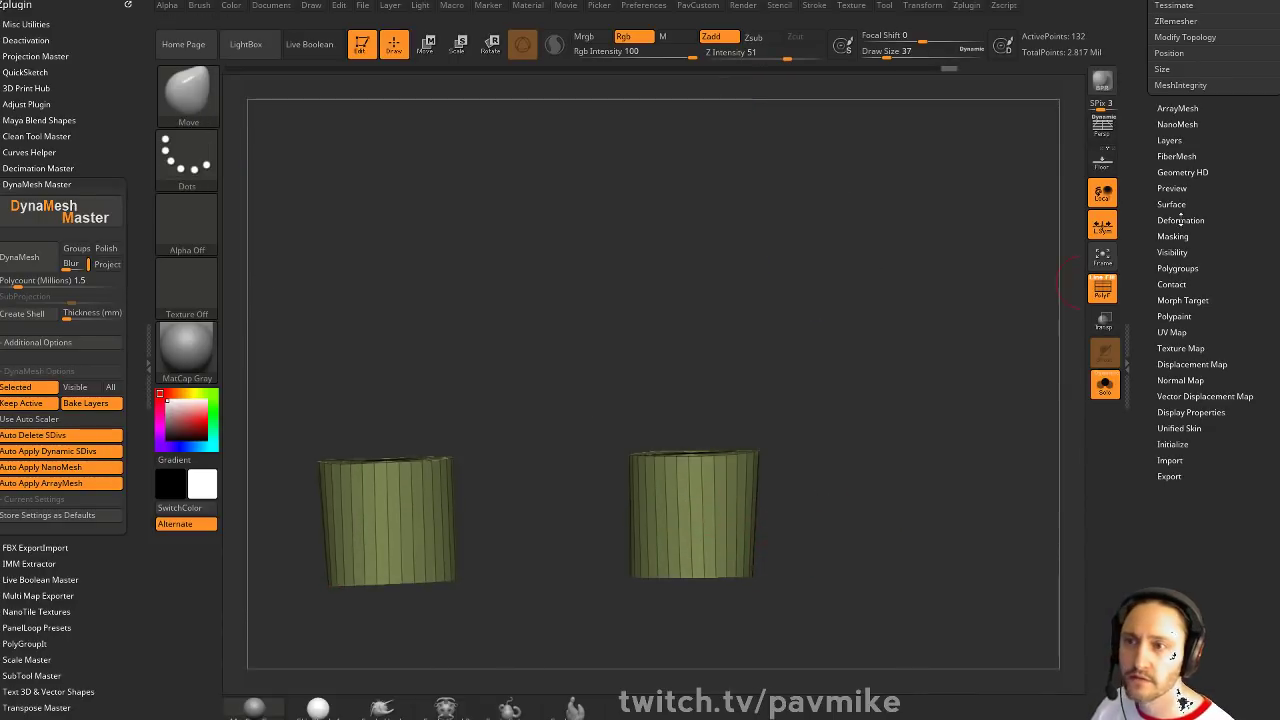
{"action": "key", "text": "shift"}
{"action": "left_click", "coordinate": [1177, 268]}
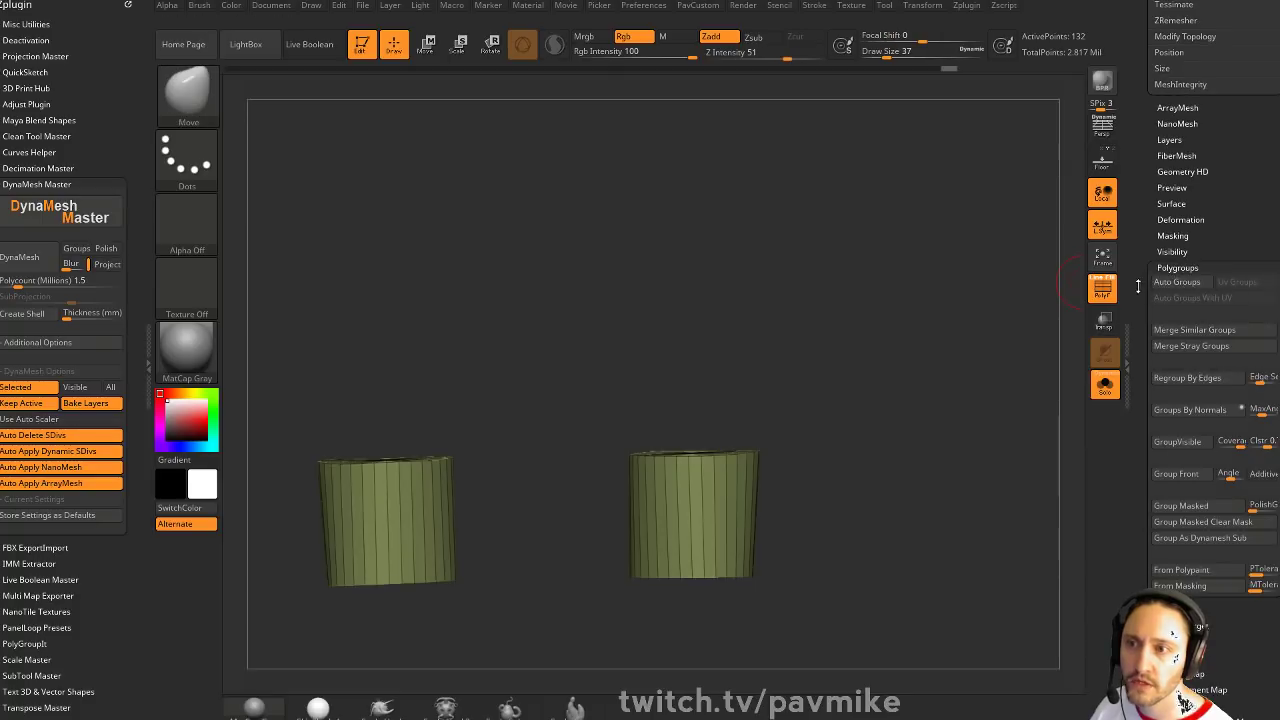
{"action": "left_click", "coordinate": [1198, 470]}
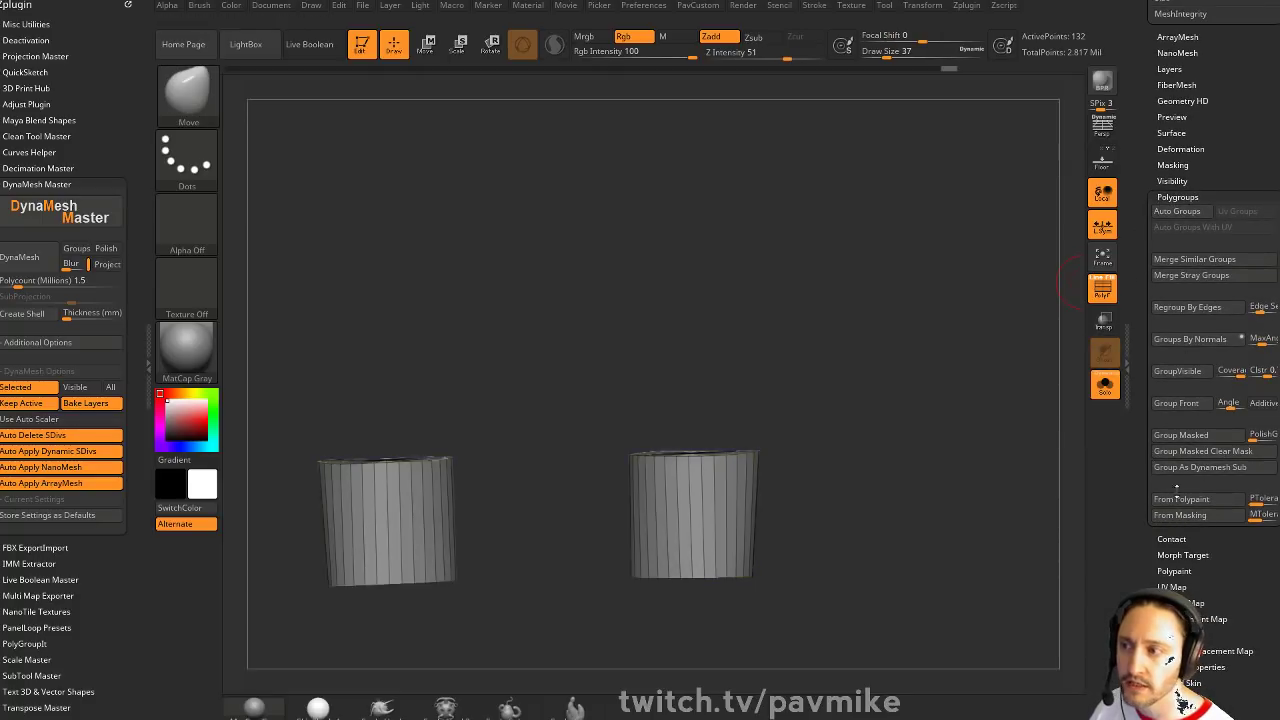
{"action": "left_click", "coordinate": [1011, 526], "text": "ctrl+shift"}
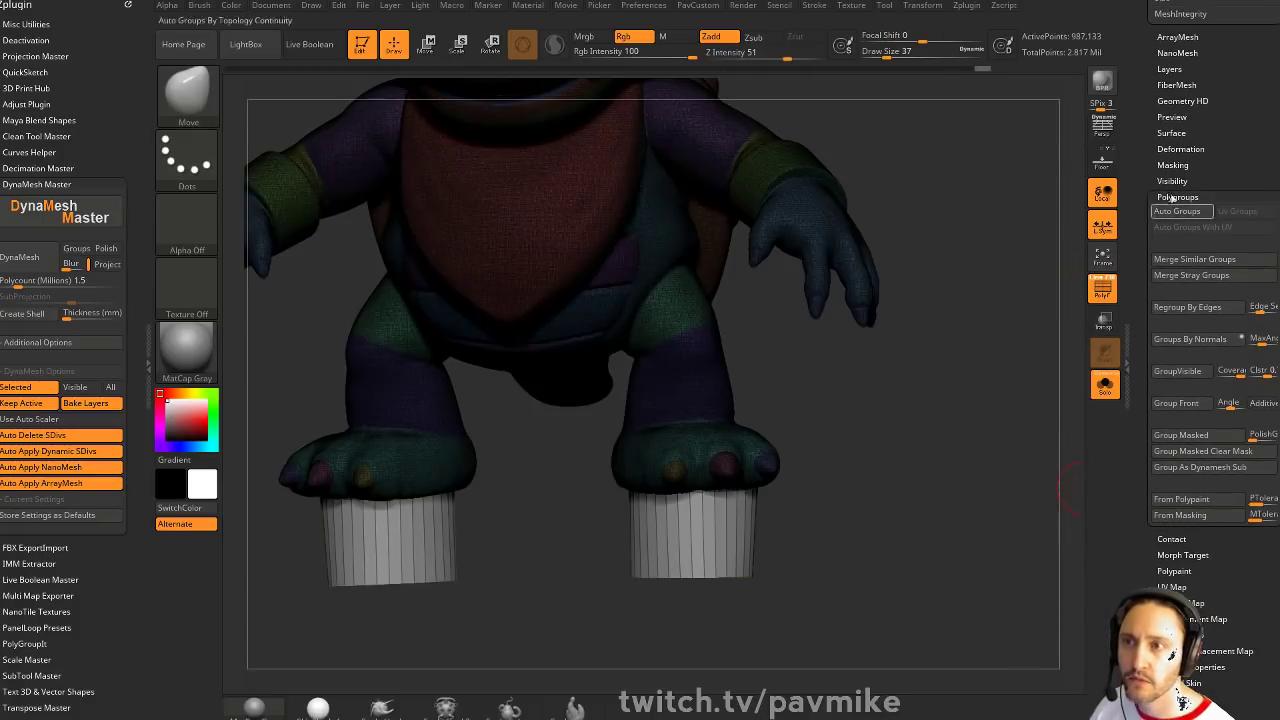
Try subtracting the cylinders from the feet with a DynaMesh update, check the cavities without the polyframe, and undo the subtraction
{"action": "scroll", "coordinate": [1146, 210], "scroll_direction": "up", "scroll_amount": 3}
{"action": "scroll", "coordinate": [1160, 280], "scroll_direction": "up", "scroll_amount": 5}
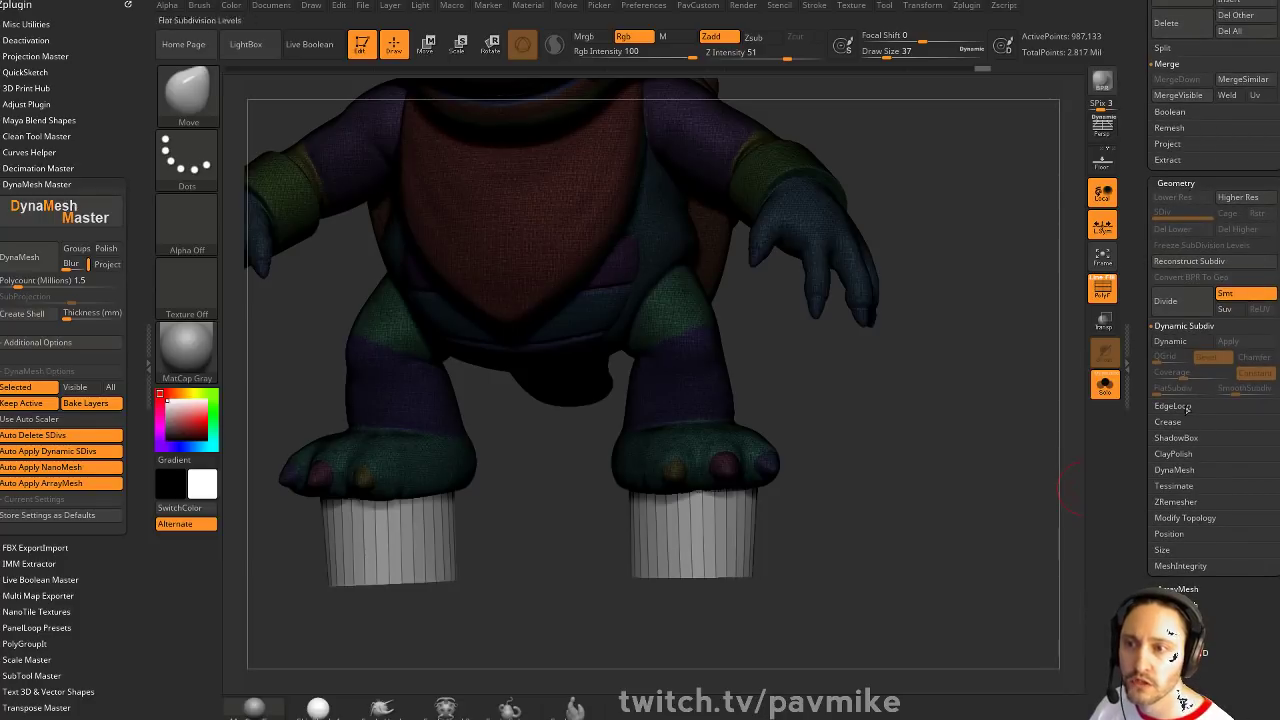
{"action": "mouse_move", "coordinate": [998, 353]}
{"action": "left_mouse_down"}
{"action": "mouse_move", "coordinate": [923, 306]}
{"action": "mouse_move", "coordinate": [1051, 480]}
{"action": "left_mouse_up"}
{"action": "left_click_drag", "start_coordinate": [989, 307], "coordinate": [1055, 505], "text": "ctrl"}
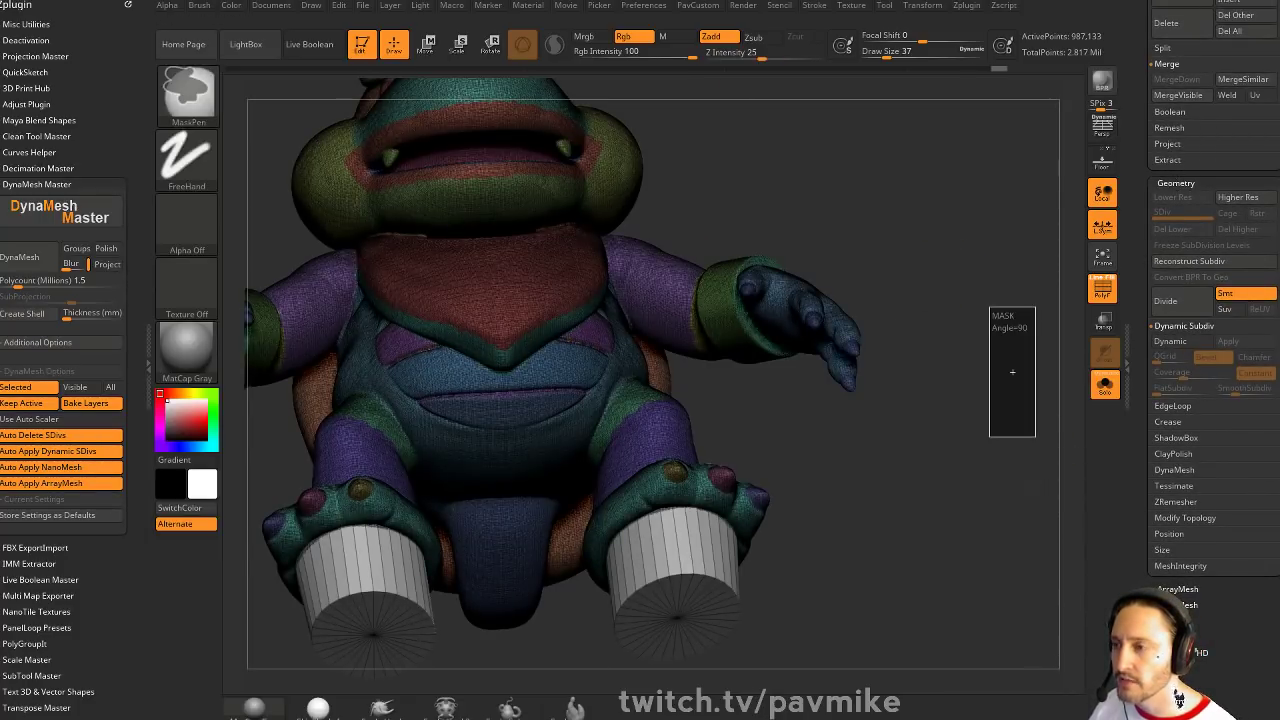
{"action": "left_click", "coordinate": [1102, 289]}
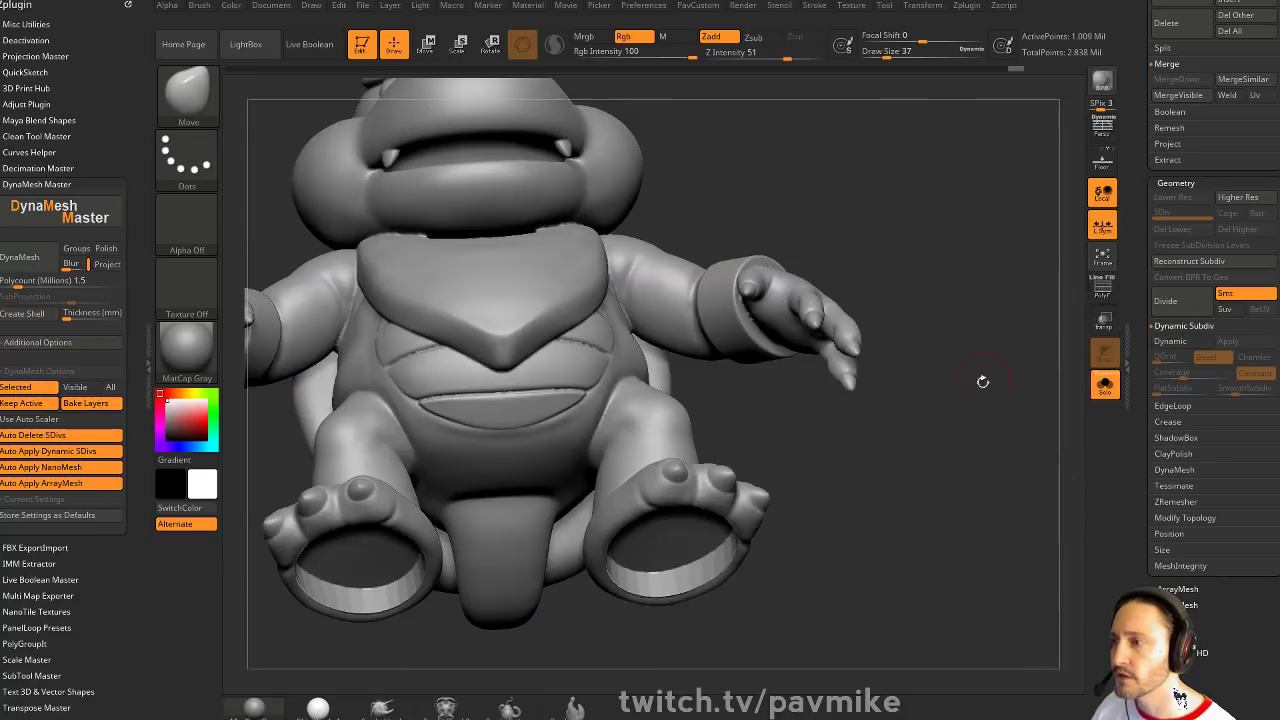
{"action": "left_click_drag", "start_coordinate": [983, 381], "coordinate": [851, 331]}
{"action": "left_click_drag", "start_coordinate": [982, 312], "coordinate": [984, 398]}
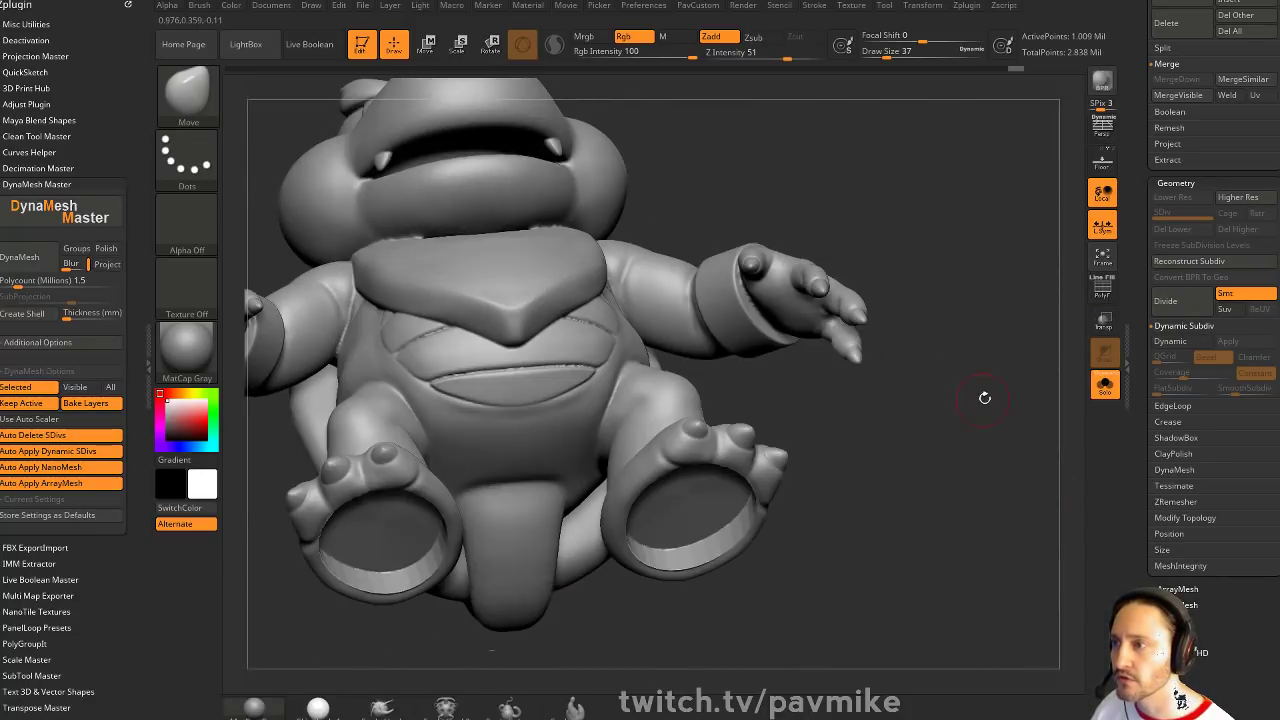
{"action": "key", "text": "ctrl+z"}
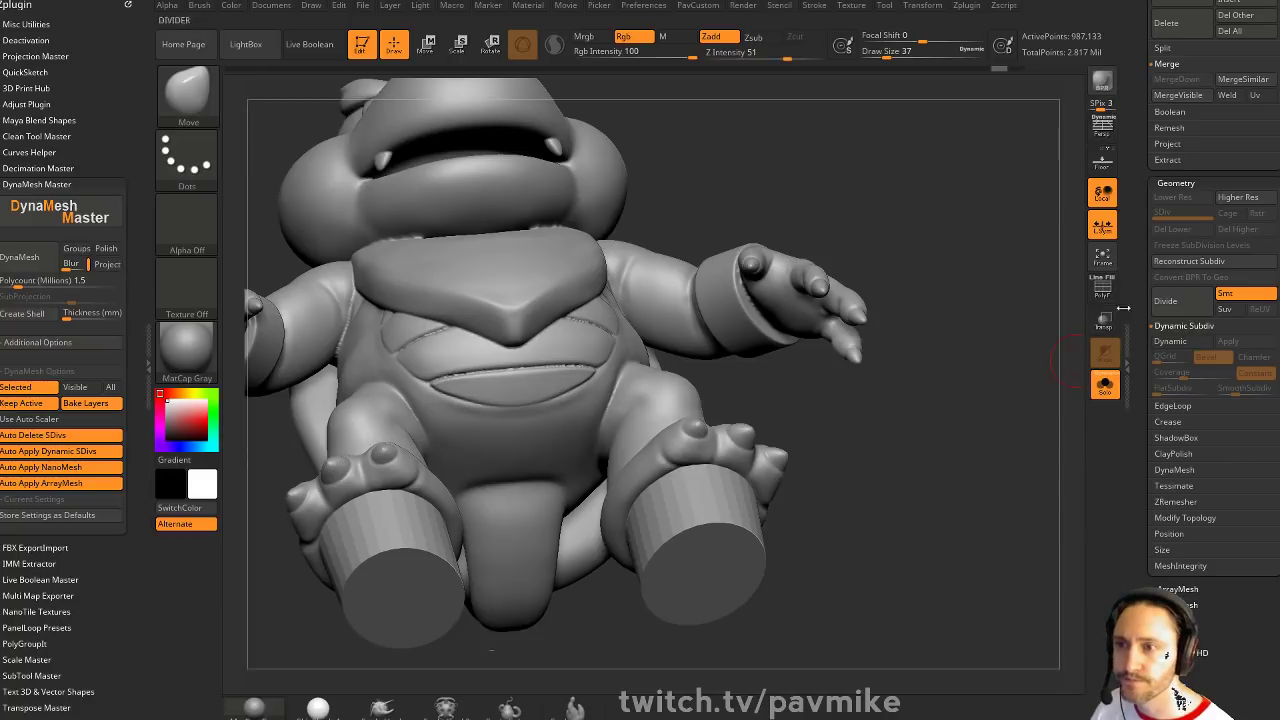
Set the DynaMesh shell thickness to 13 and create a shell that hollows the model through the foot cylinders
{"action": "left_click", "coordinate": [1103, 289]}
{"action": "scroll", "coordinate": [1155, 378], "scroll_direction": "down", "scroll_amount": 2}
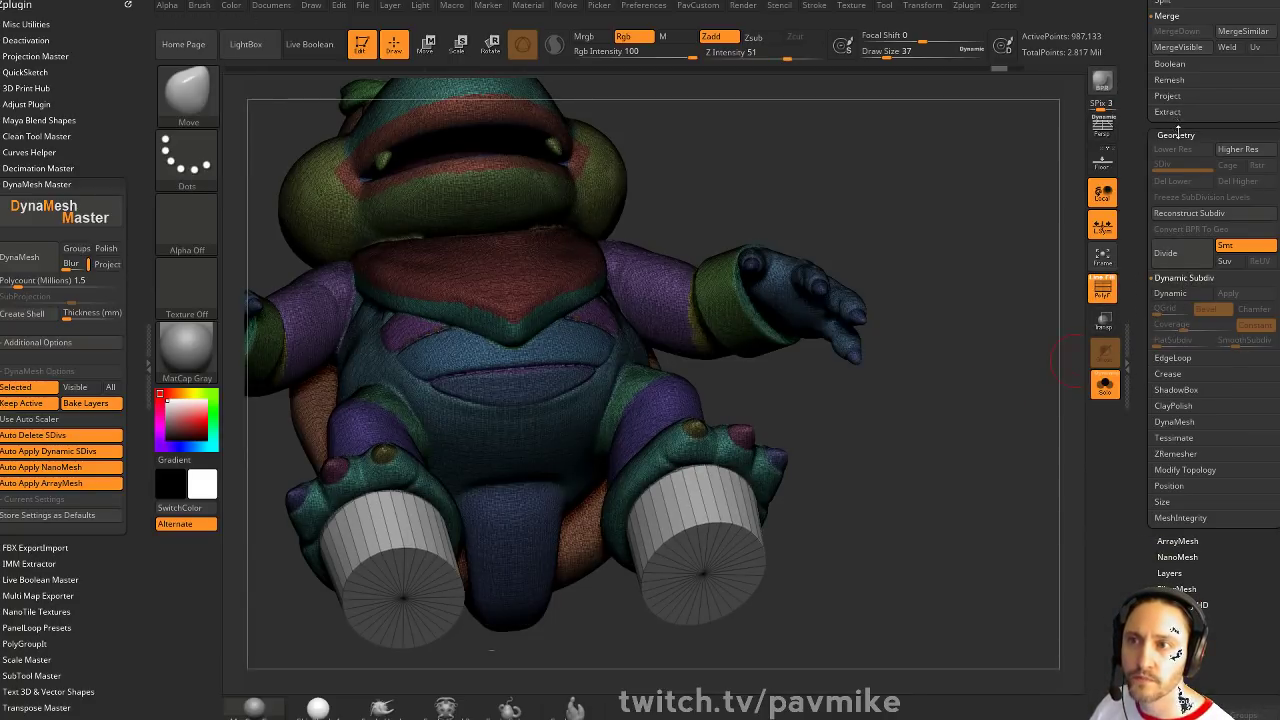
{"action": "scroll", "coordinate": [1140, 172], "scroll_direction": "up", "scroll_amount": 2}
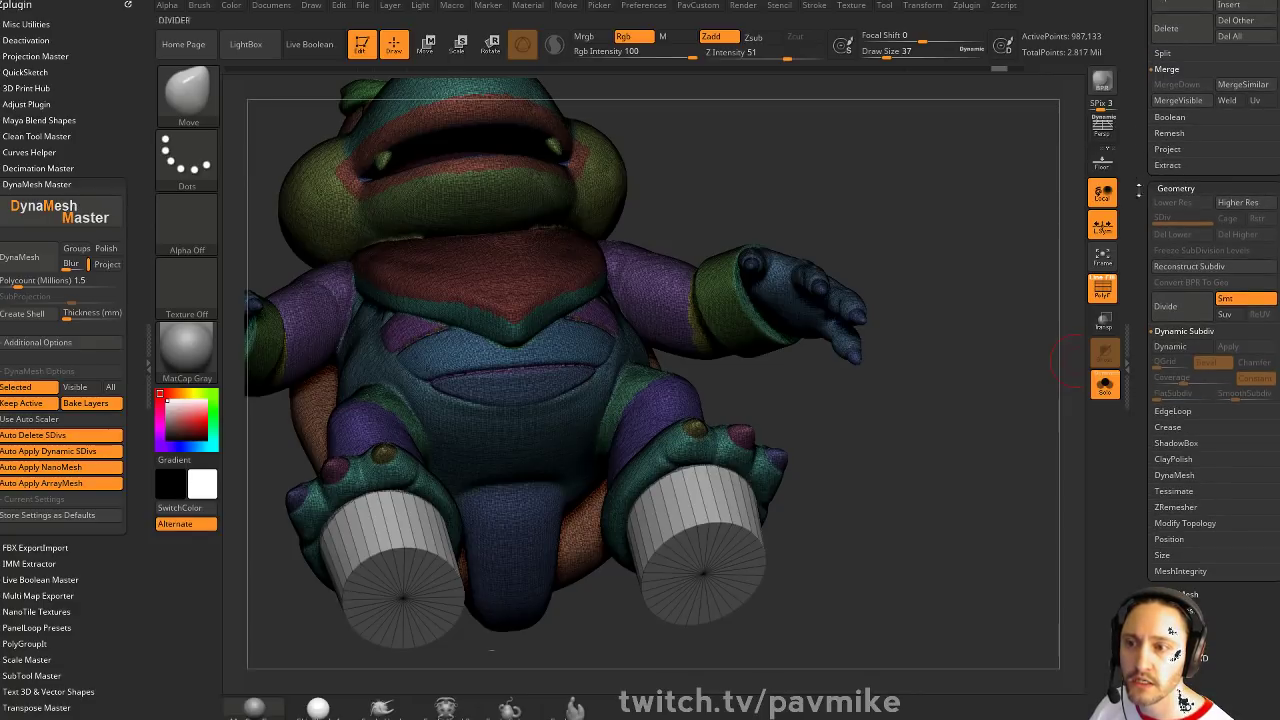
{"action": "left_click", "coordinate": [1175, 475]}
{"action": "left_click_drag", "start_coordinate": [1124, 460], "coordinate": [1134, 377]}
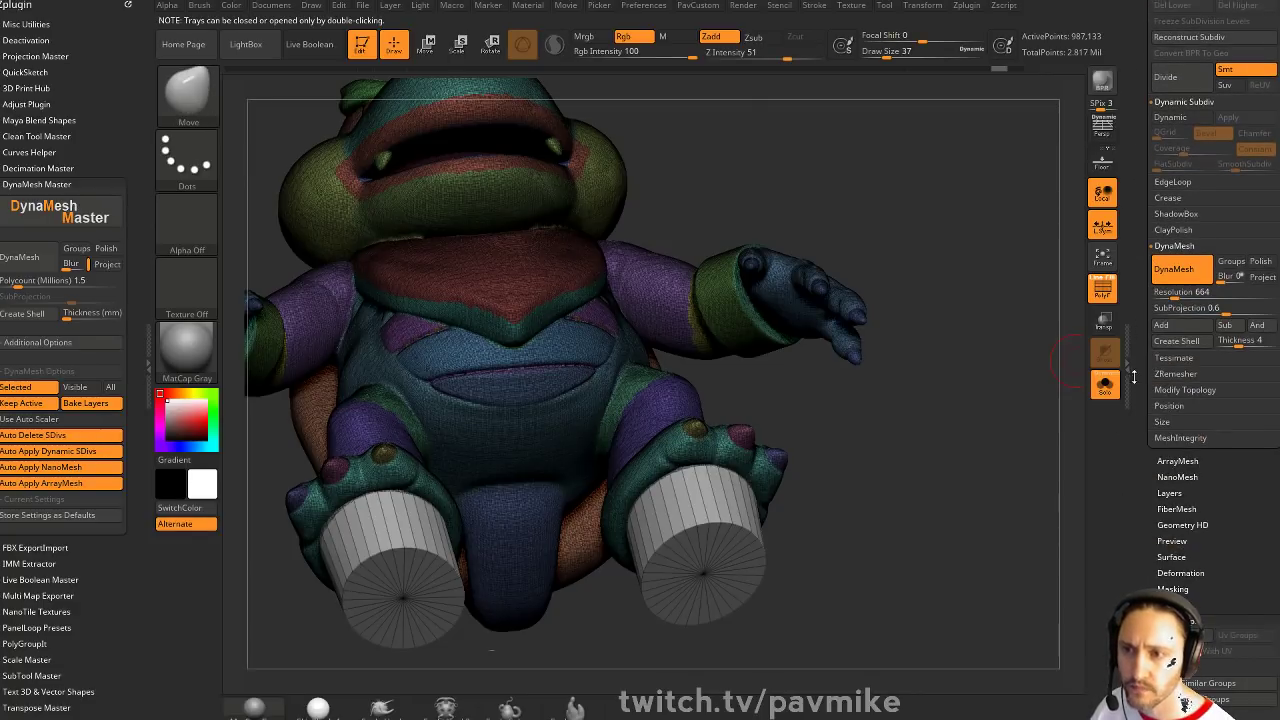
{"action": "left_click", "coordinate": [1238, 342]}
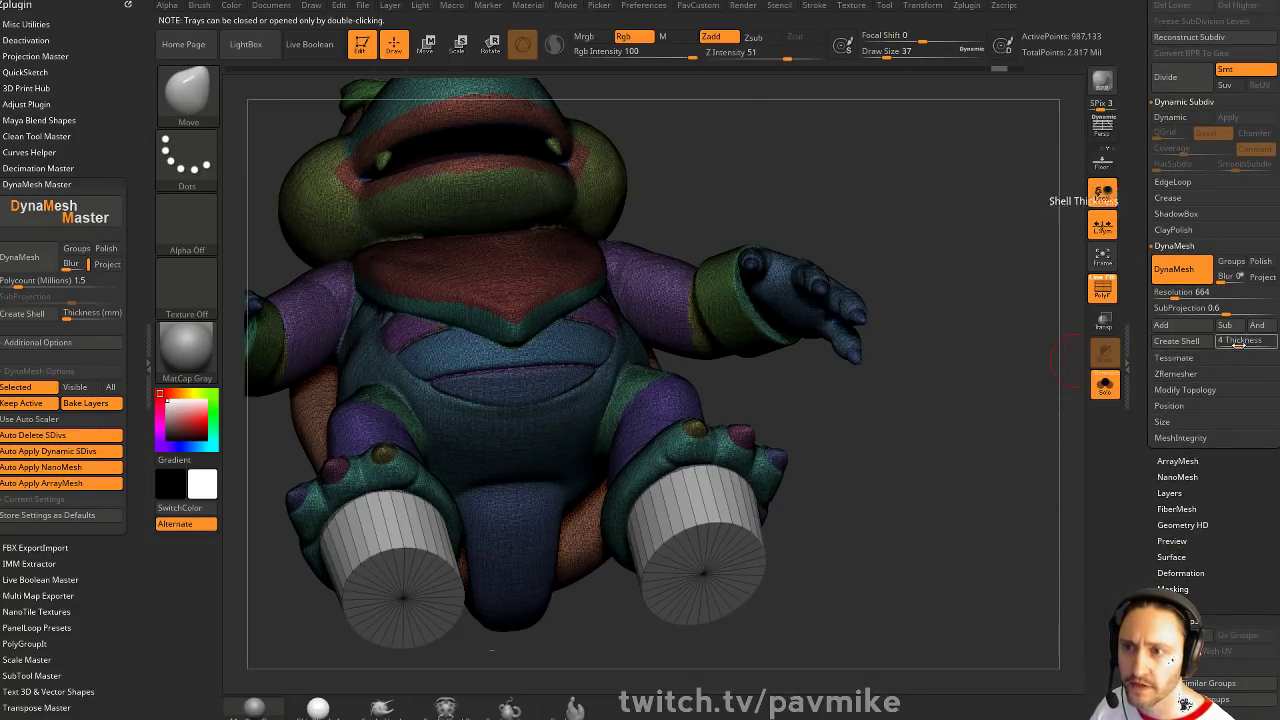
{"action": "type", "text": "13"}
{"action": "left_click", "coordinate": [1192, 343]}
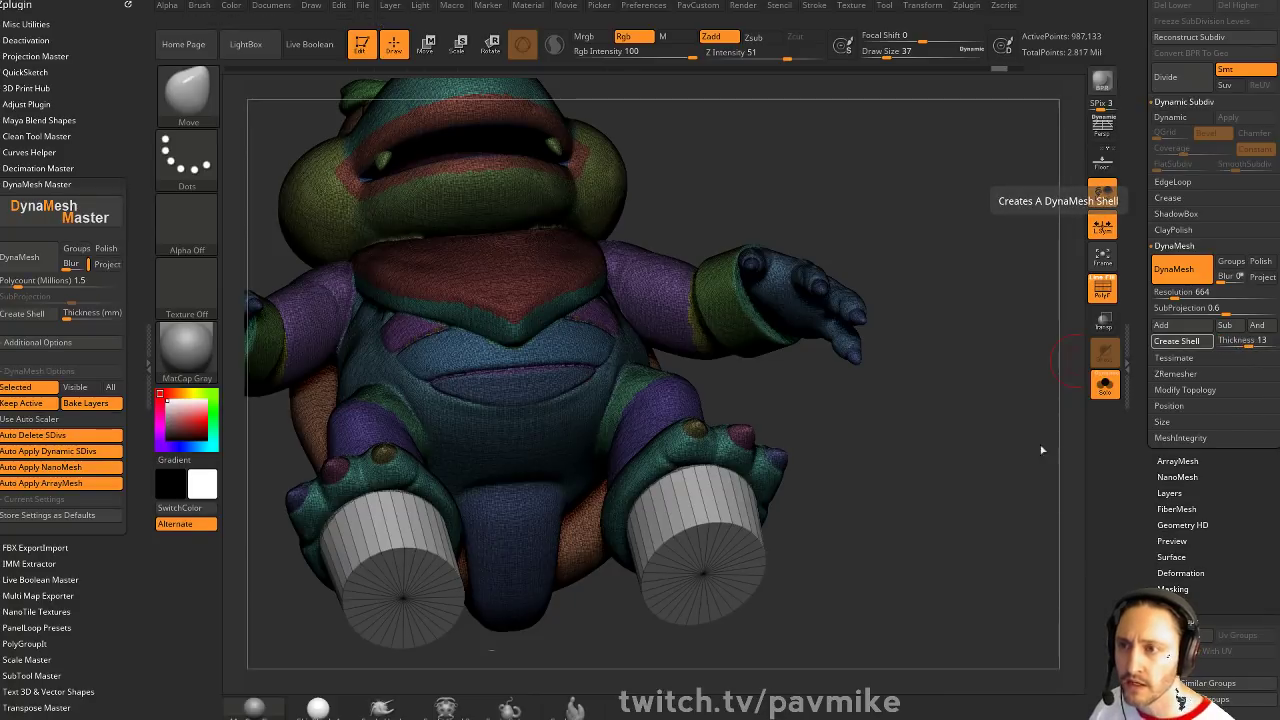
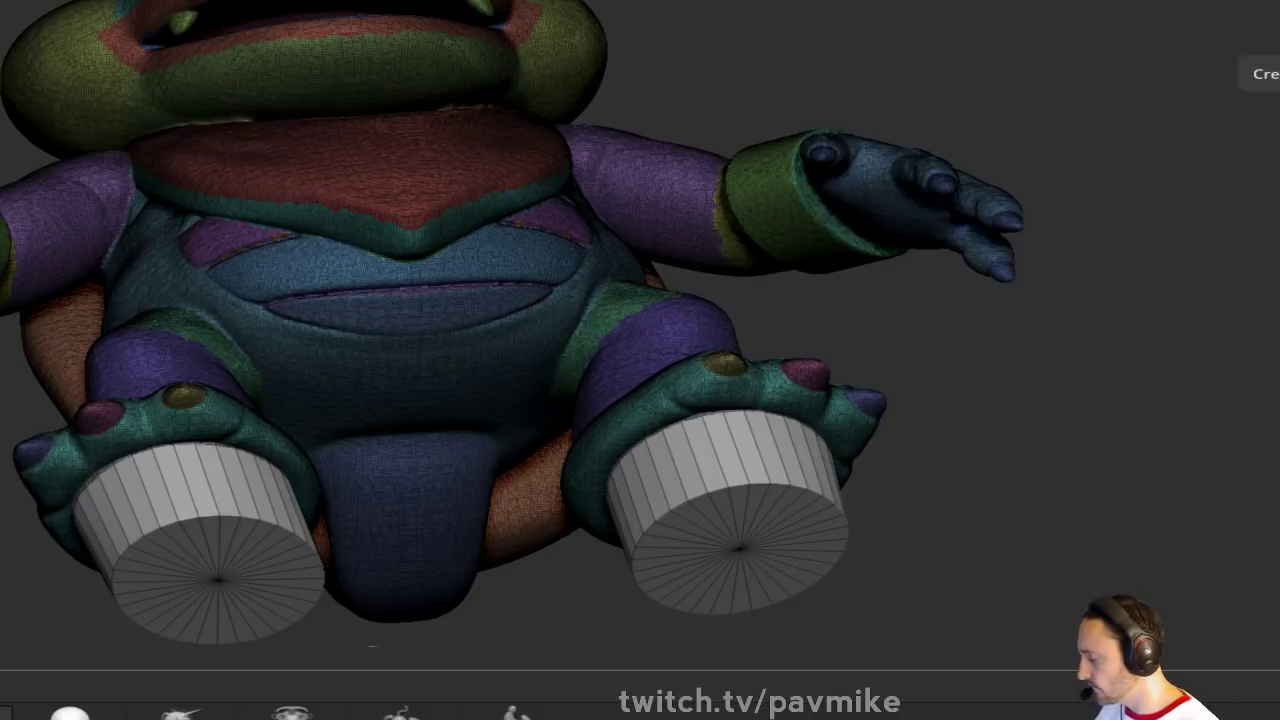
{"action": "left_click", "coordinate": [1178, 341]}
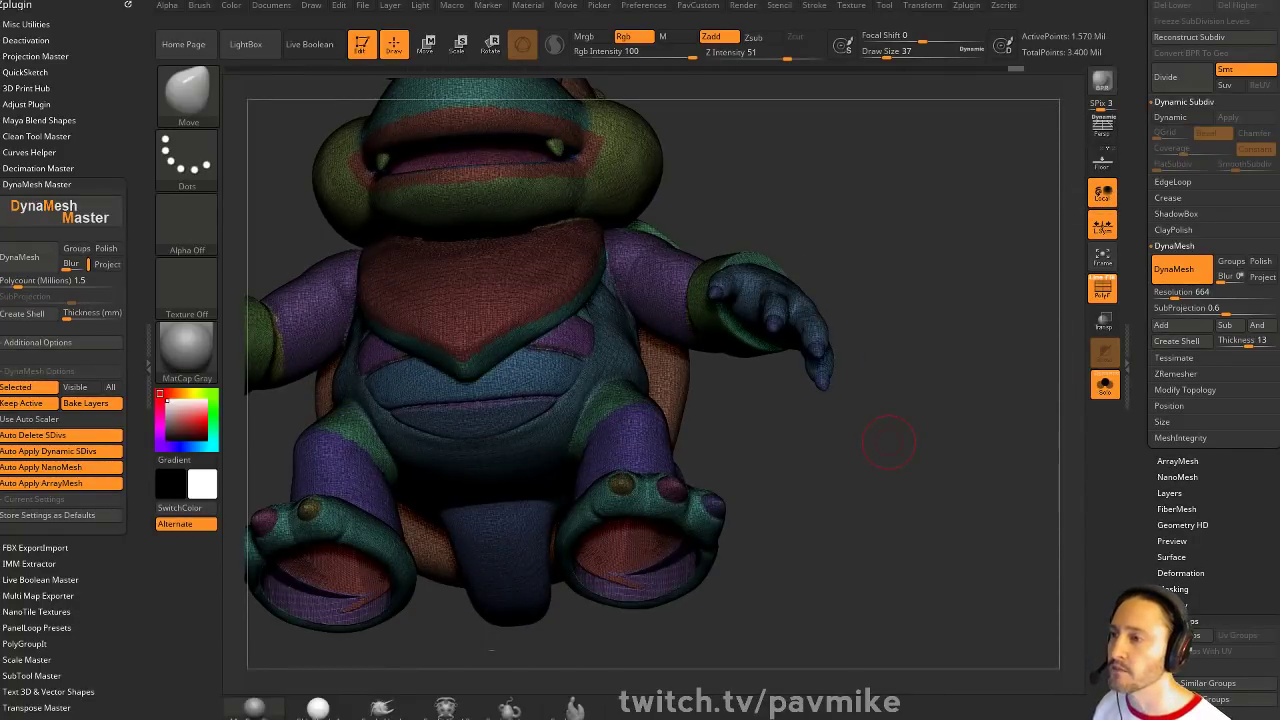
Examine the hollow interior without the polyframe, through the foot openings and with half of the model hidden
{"action": "left_click", "coordinate": [1101, 293]}
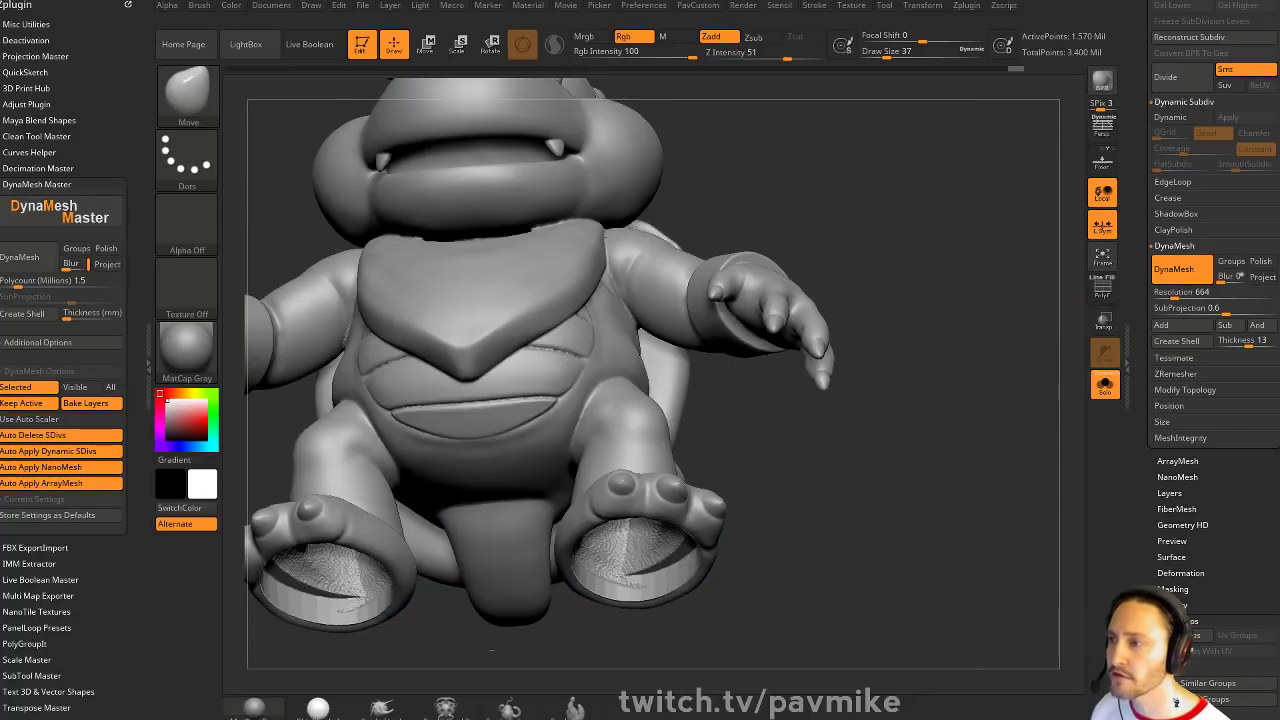
{"action": "left_click_drag", "start_coordinate": [902, 405], "coordinate": [836, 450]}
{"action": "left_click_drag", "start_coordinate": [921, 445], "coordinate": [820, 452]}
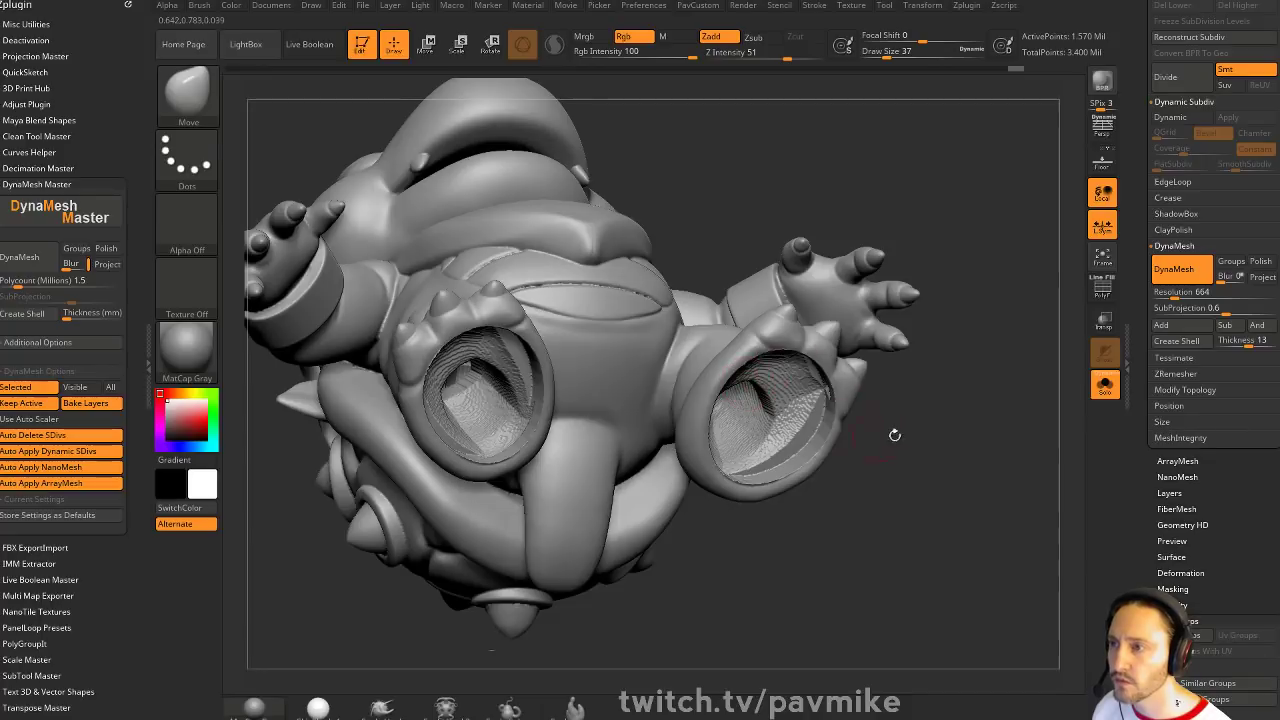
{"action": "mouse_move", "coordinate": [894, 435]}
{"action": "left_mouse_down"}
{"action": "mouse_move", "coordinate": [849, 406]}
{"action": "mouse_move", "coordinate": [900, 420]}
{"action": "mouse_move", "coordinate": [923, 506]}
{"action": "mouse_move", "coordinate": [880, 468]}
{"action": "mouse_move", "coordinate": [820, 371]}
{"action": "left_mouse_up"}
{"action": "left_click_drag", "start_coordinate": [829, 134], "coordinate": [566, 643], "text": "ctrl+shift"}
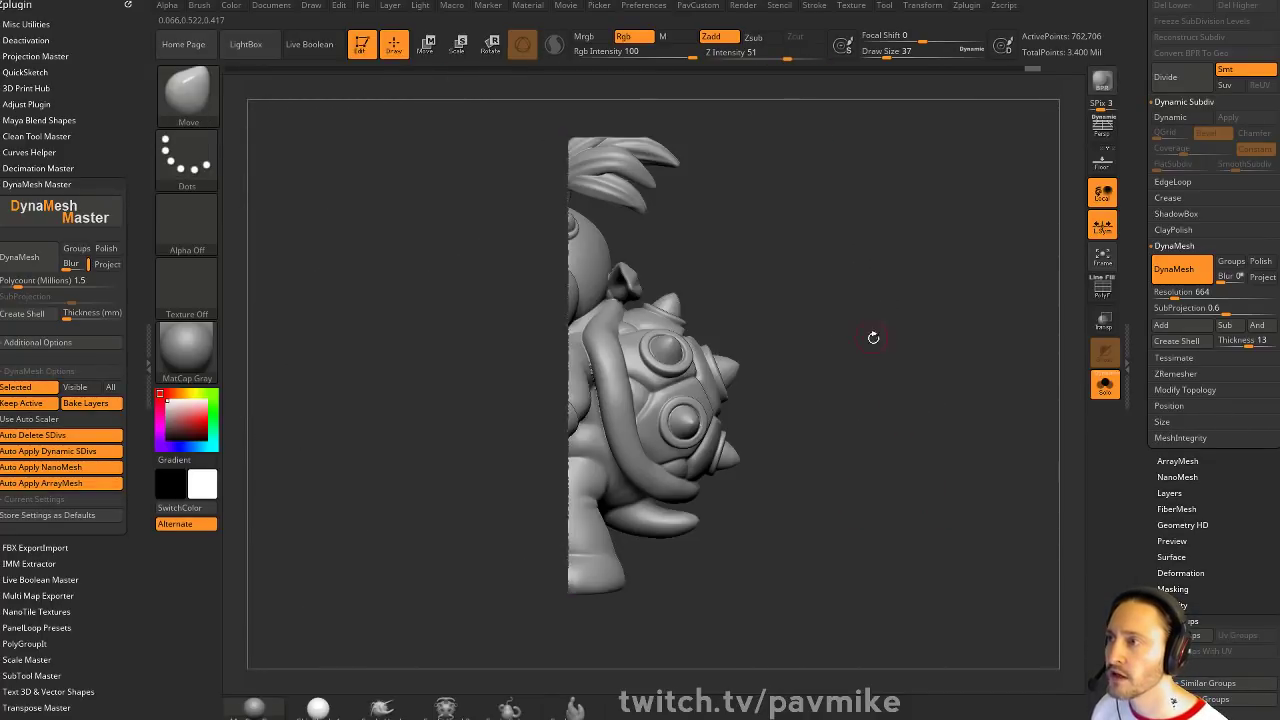
{"action": "left_click_drag", "start_coordinate": [944, 311], "coordinate": [968, 390], "text": "alt"}
{"action": "key", "text": "space"}
{"action": "left_click", "coordinate": [984, 712]}
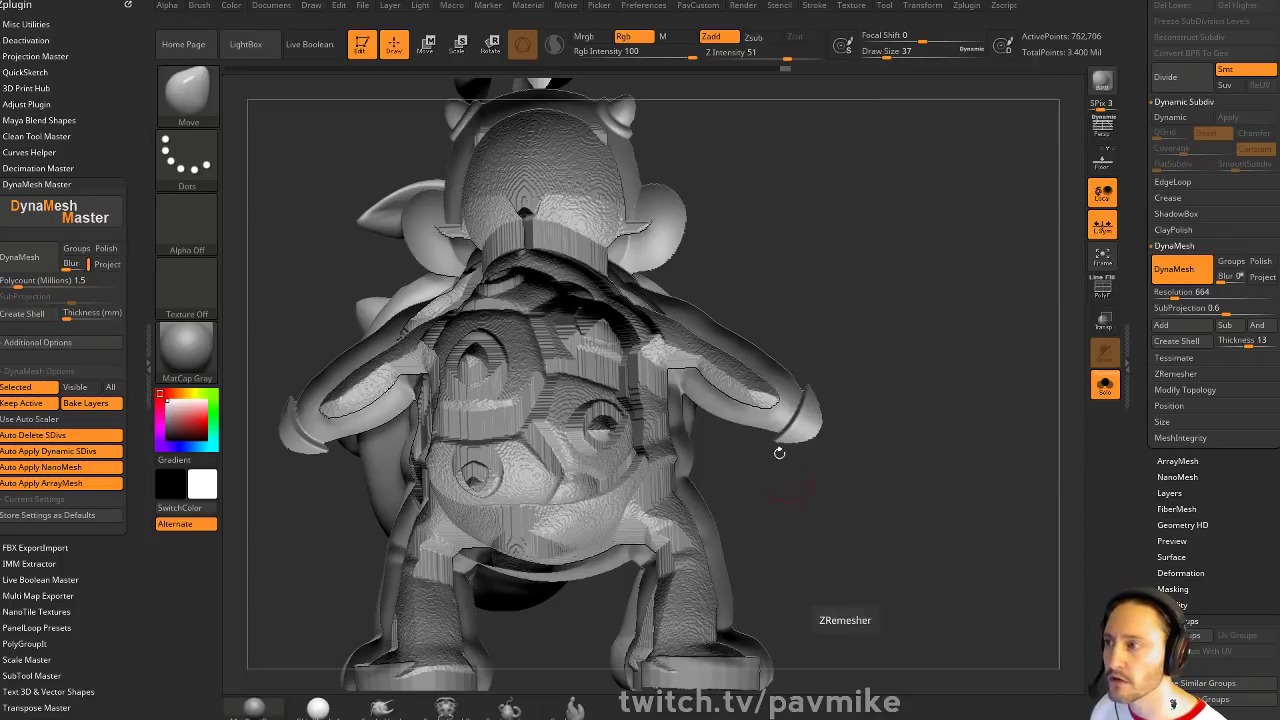
{"action": "left_click_drag", "start_coordinate": [826, 165], "coordinate": [708, 120], "text": "alt"}
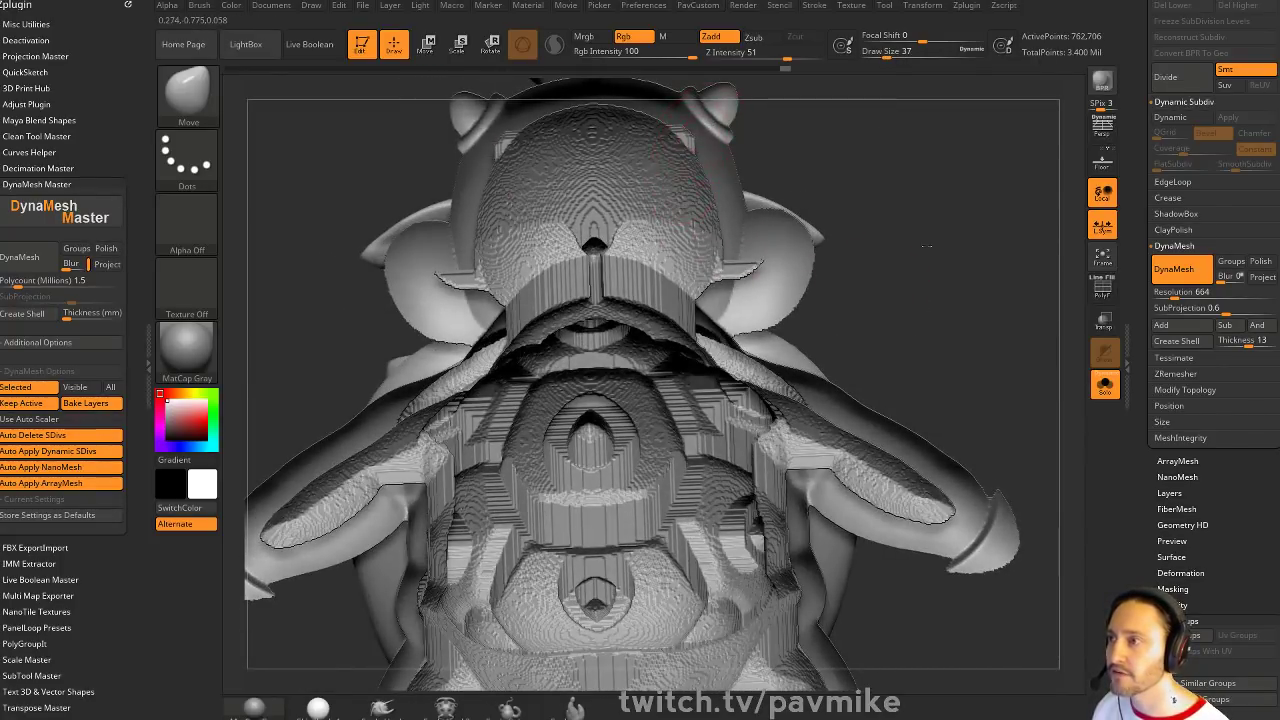
{"action": "left_click_drag", "start_coordinate": [927, 245], "coordinate": [1050, 330]}
{"action": "left_click_drag", "start_coordinate": [920, 262], "coordinate": [1000, 281]}
Display the polyframe on the full model and isolate the polygroup of the inner shell
{"action": "left_click", "coordinate": [1104, 294]}
{"action": "left_click_drag", "start_coordinate": [985, 590], "coordinate": [955, 230], "text": "alt"}
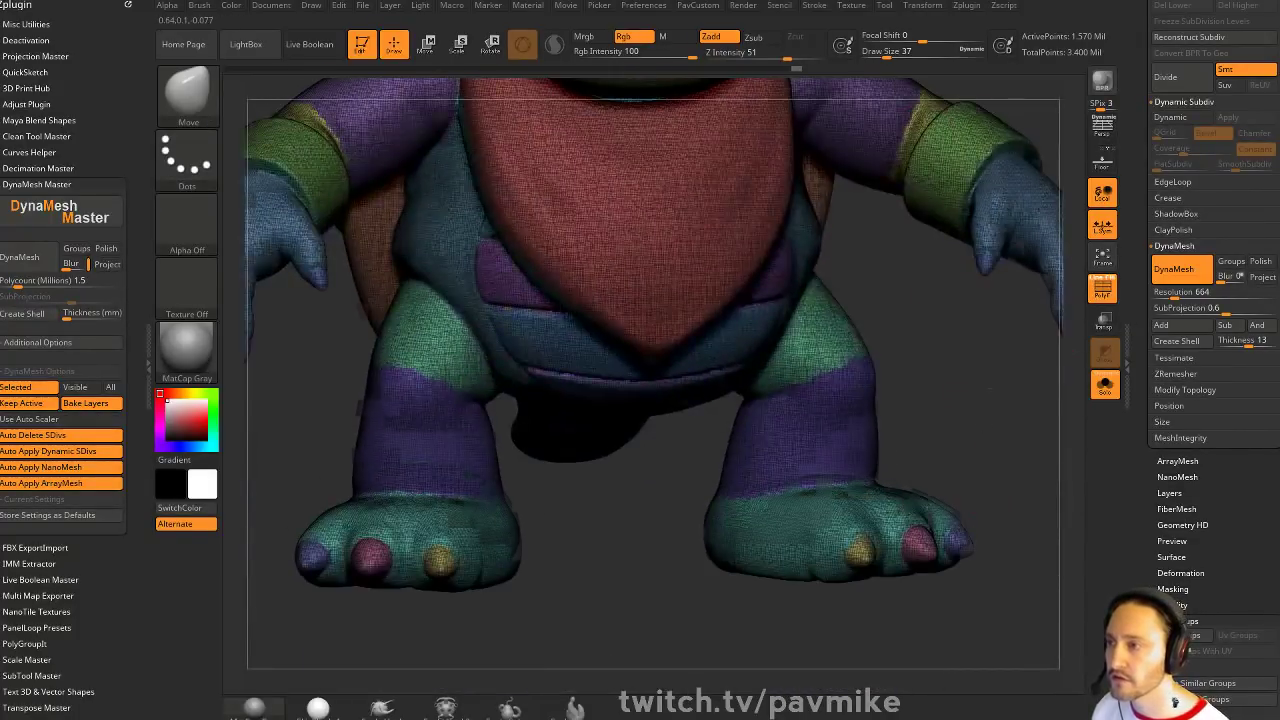
{"action": "left_click_drag", "start_coordinate": [955, 470], "coordinate": [870, 300]}
{"action": "left_click", "coordinate": [873, 303], "text": "ctrl+shift"}
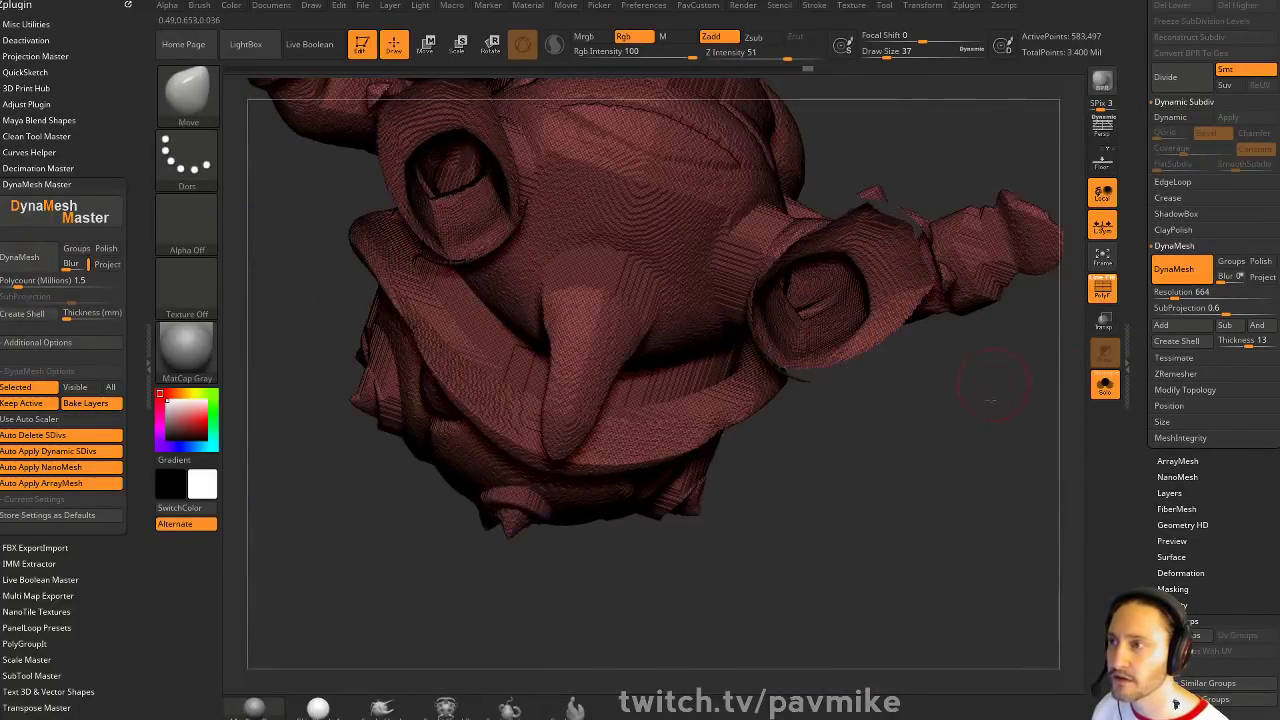
{"action": "left_click_drag", "start_coordinate": [990, 400], "coordinate": [971, 430]}
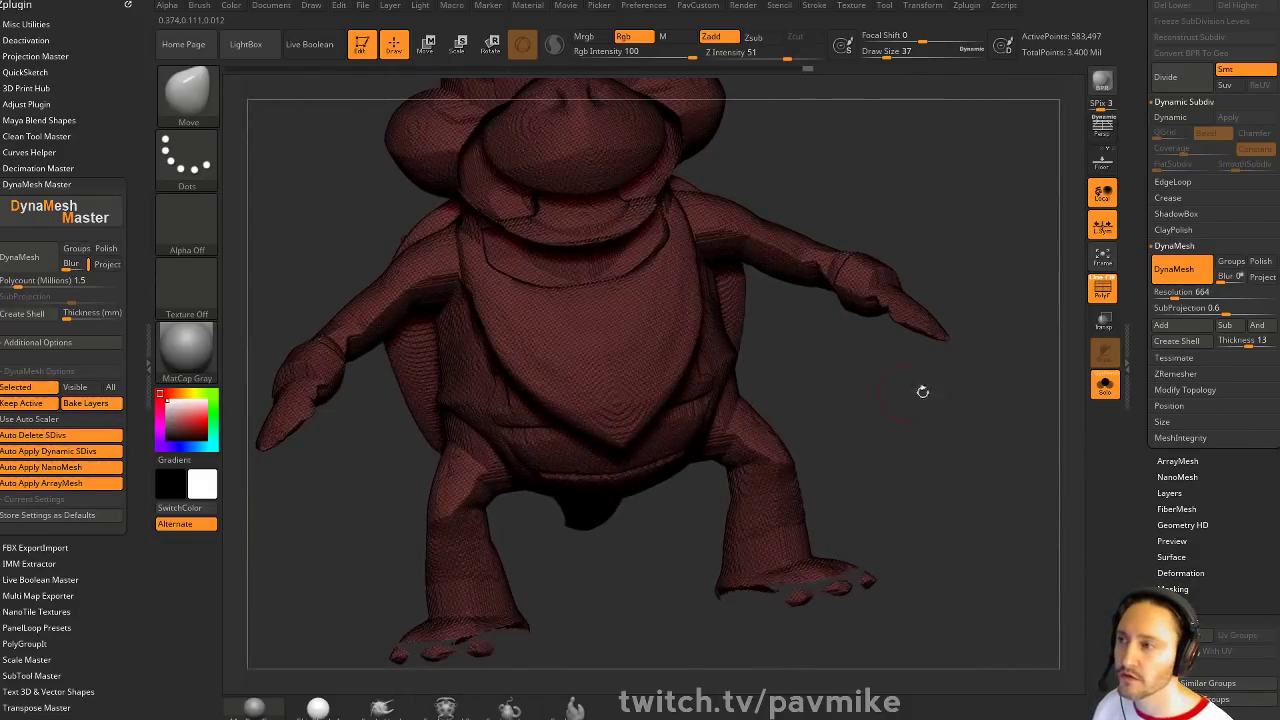
Smooth the isolated inner shell with Polish By Features
{"action": "key", "text": "space"}
{"action": "left_click_drag", "start_coordinate": [955, 580], "coordinate": [954, 538]}
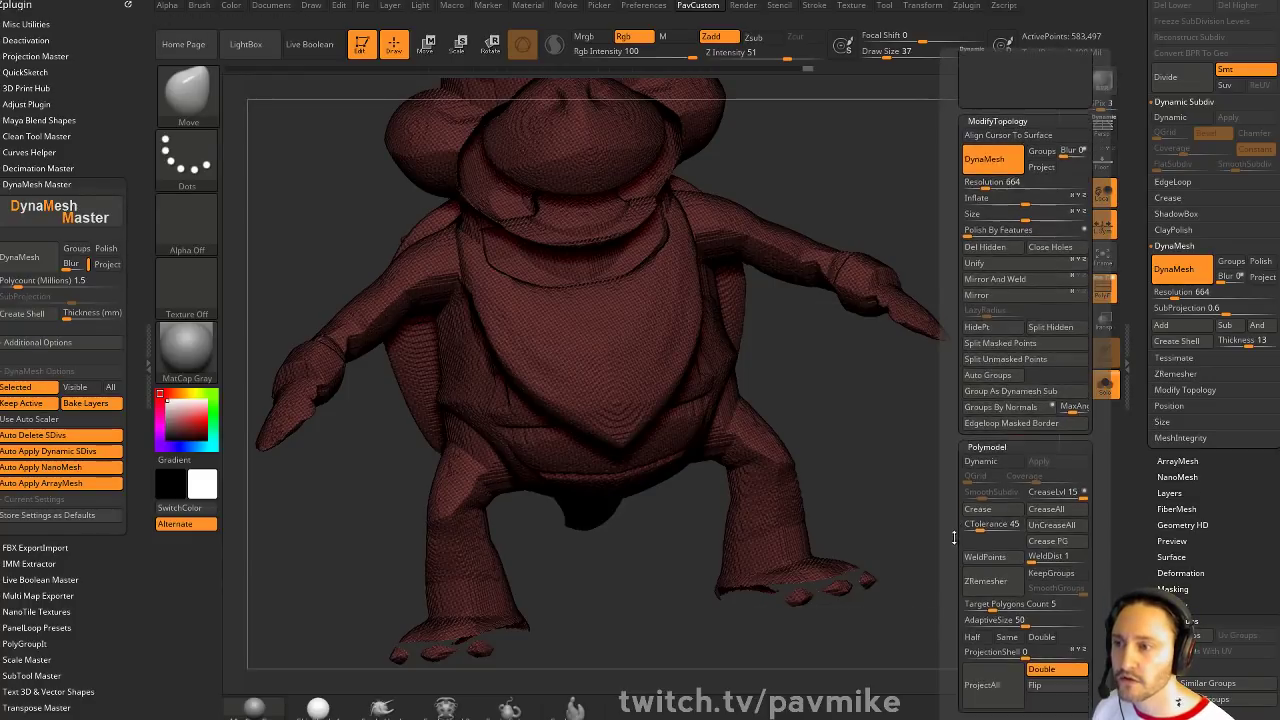
{"action": "key", "text": "F1"}
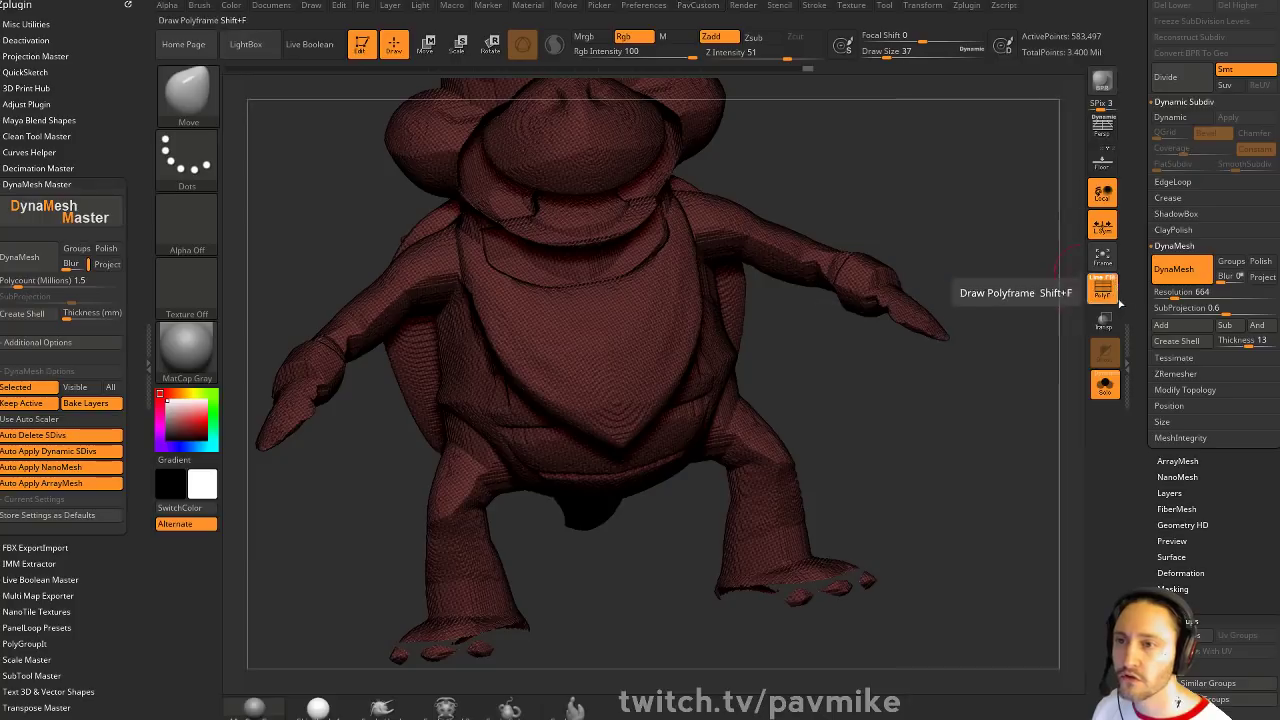
{"action": "left_click_drag", "start_coordinate": [1136, 354], "coordinate": [1136, 73]}
{"action": "left_click", "coordinate": [1165, 337], "text": "shift"}
{"action": "left_click", "coordinate": [1181, 291]}
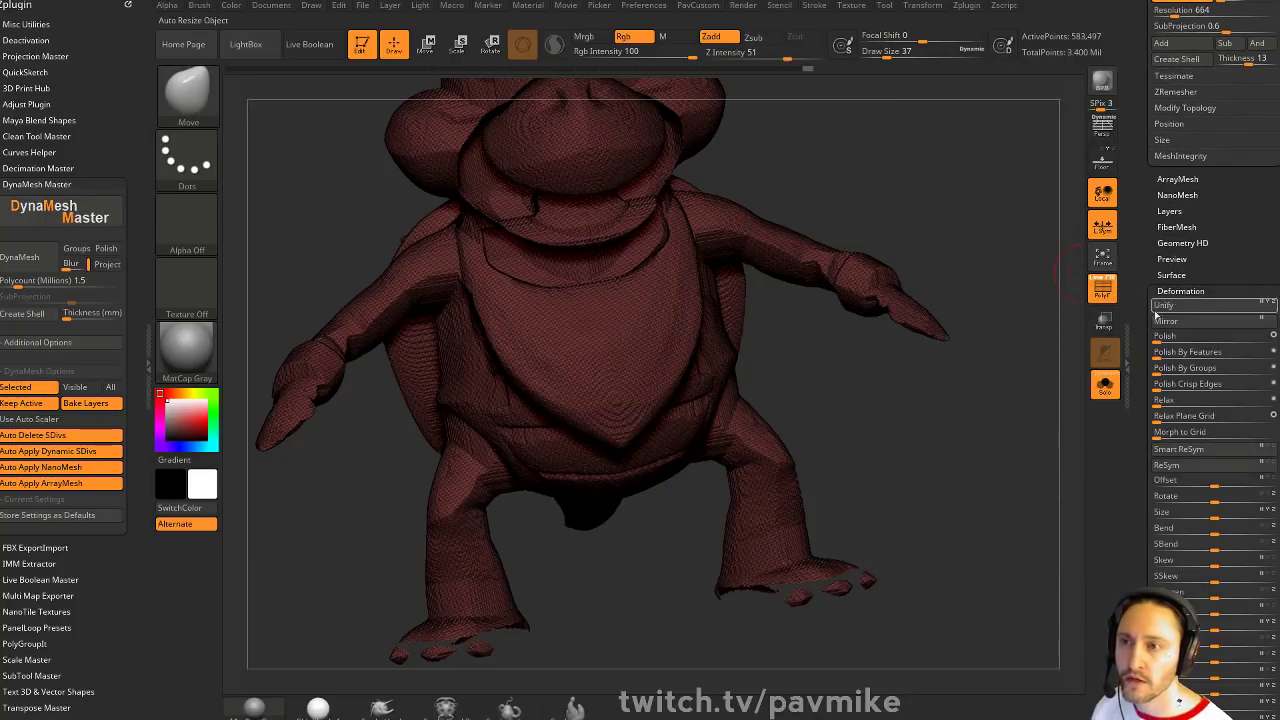
{"action": "key", "text": "F1"}
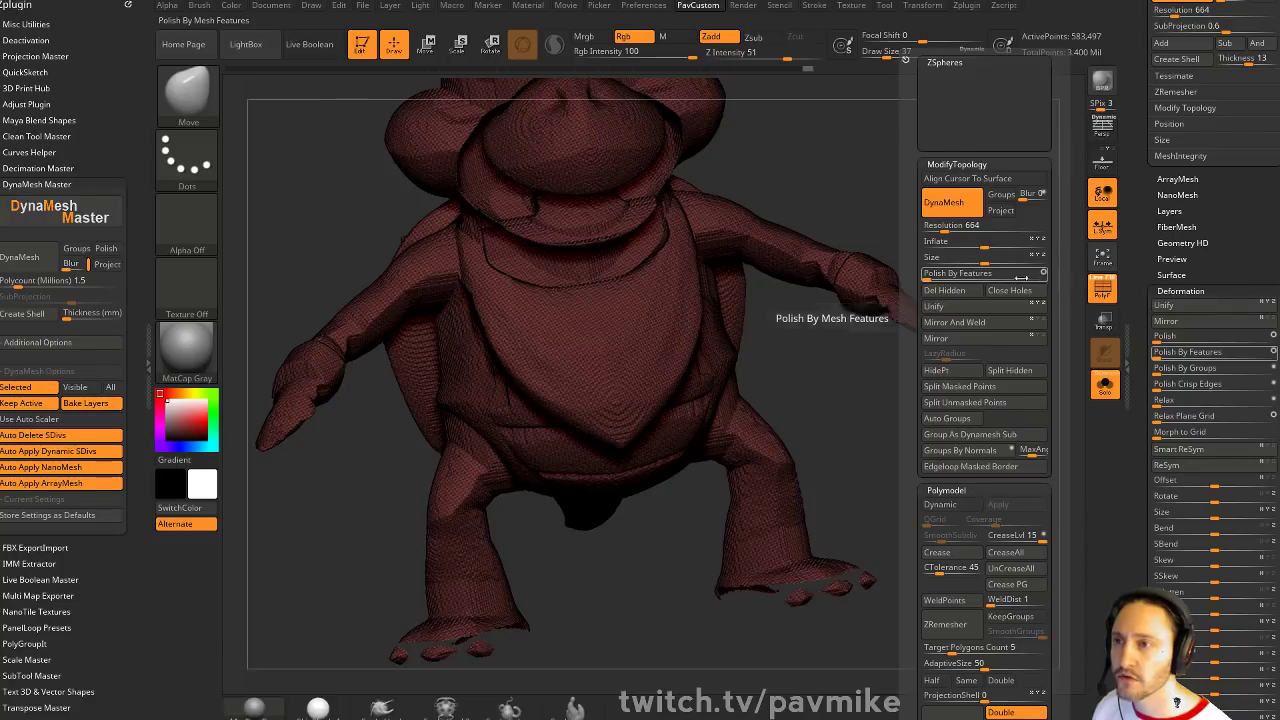
{"action": "left_click", "coordinate": [931, 274]}
{"action": "left_click", "coordinate": [930, 275]}
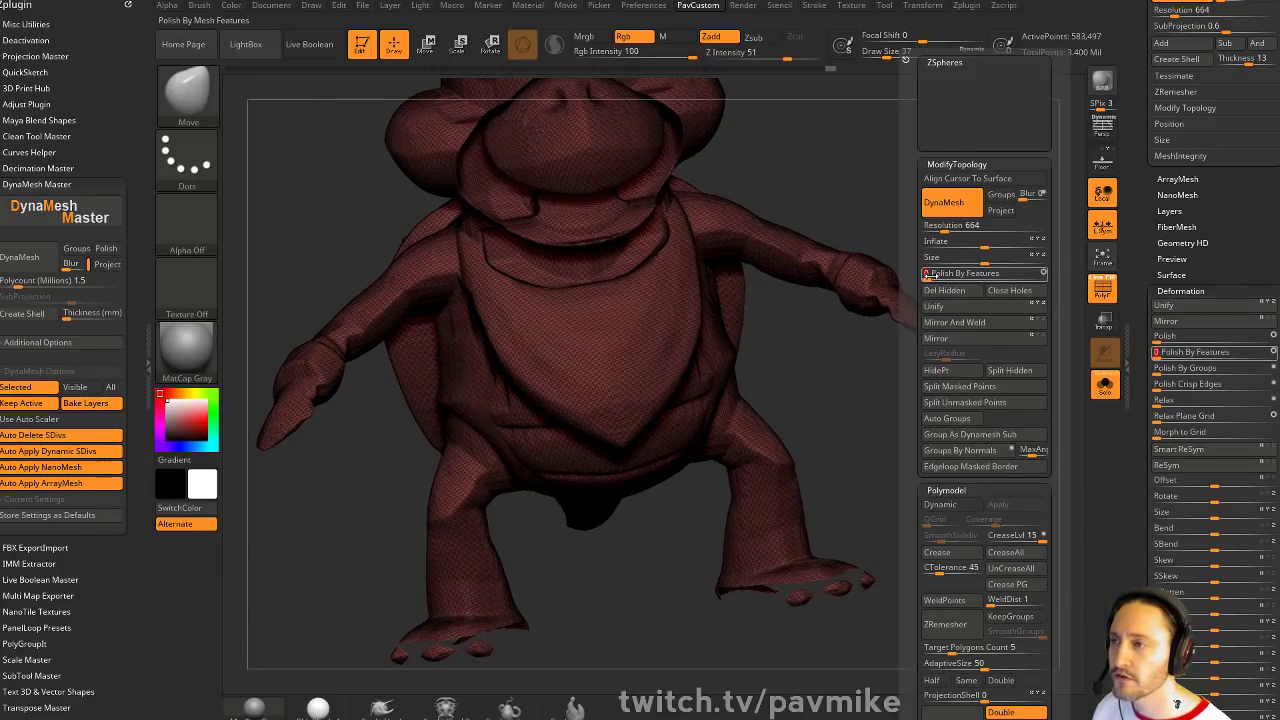
Show the whole model without the polyframe and examine the inside of the foot openings
{"action": "mouse_move", "coordinate": [915, 202]}
{"action": "left_mouse_down"}
{"action": "mouse_move", "coordinate": [730, 208]}
{"action": "mouse_move", "coordinate": [910, 210]}
{"action": "left_mouse_up"}
{"action": "left_click", "coordinate": [950, 214], "text": "ctrl+shift"}
{"action": "mouse_move", "coordinate": [994, 238]}
{"action": "left_mouse_down"}
{"action": "mouse_move", "coordinate": [968, 107]}
{"action": "mouse_move", "coordinate": [954, 316]}
{"action": "mouse_move", "coordinate": [905, 314]}
{"action": "left_mouse_up"}
{"action": "left_click", "coordinate": [1102, 289]}
{"action": "left_click_drag", "start_coordinate": [1066, 330], "coordinate": [877, 300], "text": "alt"}
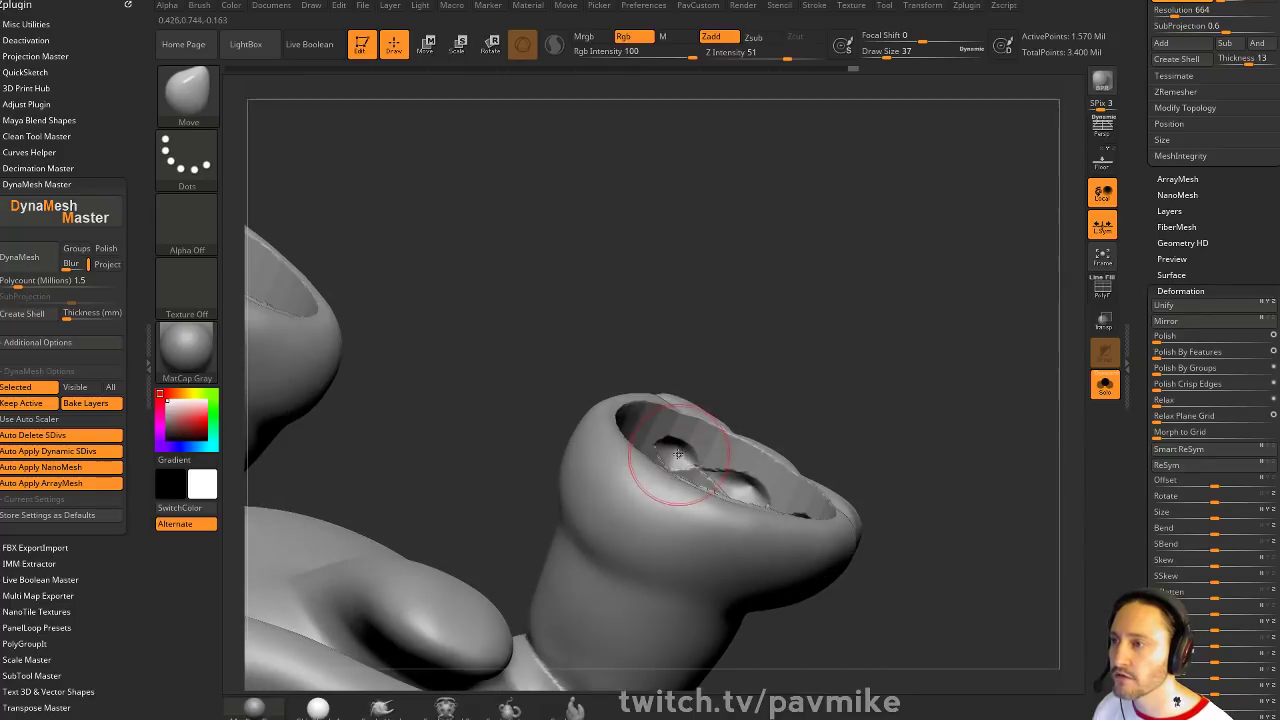
Turn off double-sided display for the isolated Merged_PM3D_Sphere3D_3 subtool, inspect it from the front, and leave Solo mode
{"action": "mouse_move", "coordinate": [937, 410]}
{"action": "left_mouse_down"}
{"action": "mouse_move", "coordinate": [894, 297]}
{"action": "mouse_move", "coordinate": [935, 473]}
{"action": "left_mouse_up"}
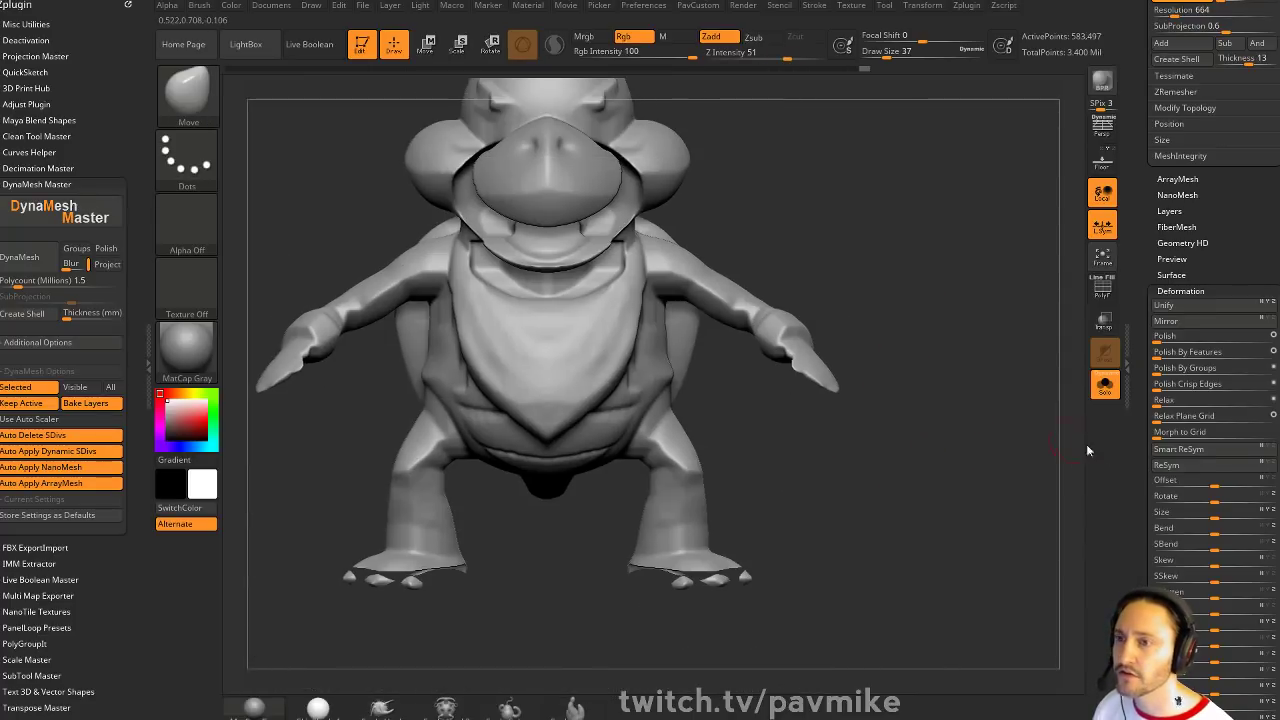
{"action": "left_click_drag", "start_coordinate": [1144, 382], "coordinate": [1135, 190]}
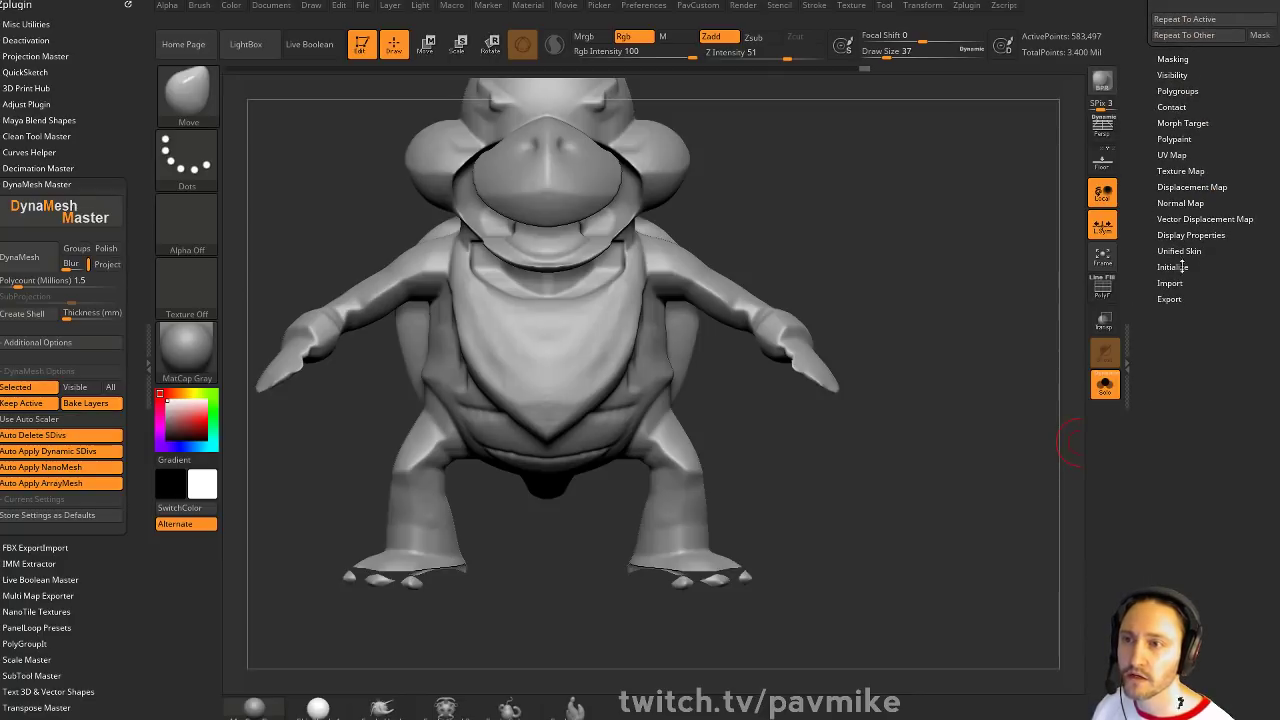
{"action": "left_click", "coordinate": [1182, 237], "text": "shift"}
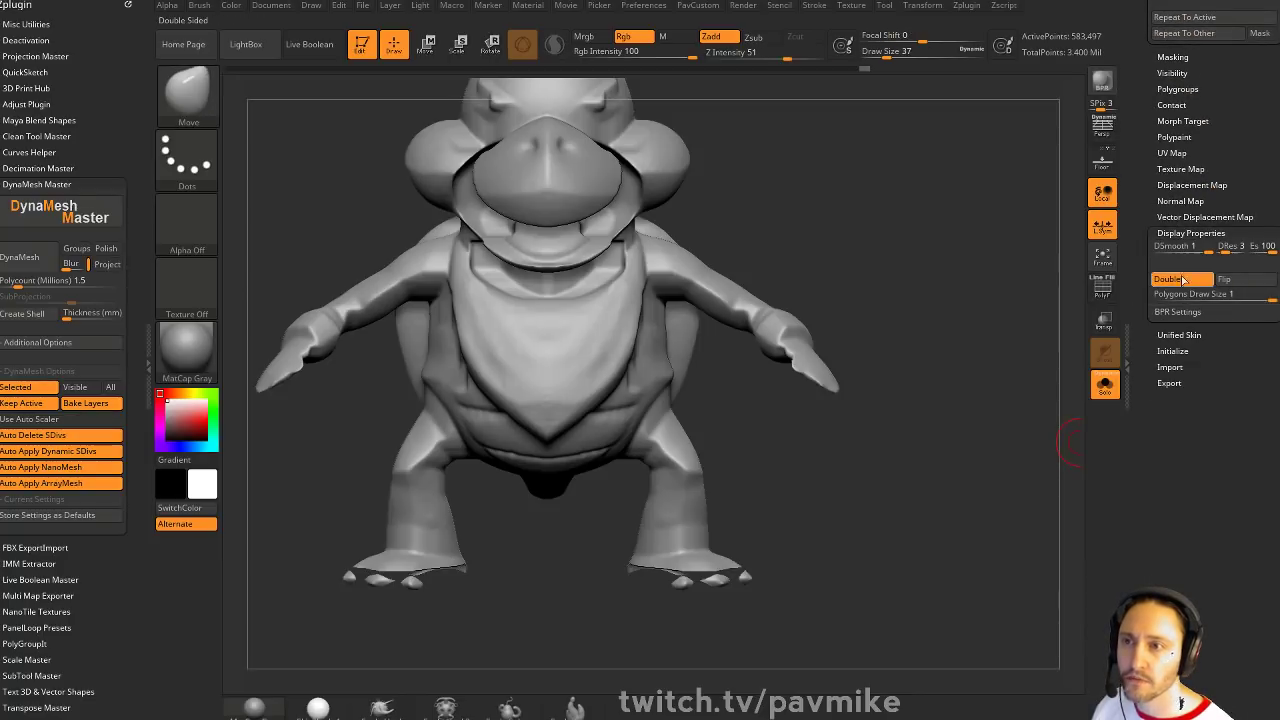
{"action": "left_click", "coordinate": [1171, 280]}
{"action": "left_click", "coordinate": [1233, 280]}
{"action": "mouse_move", "coordinate": [1084, 296]}
{"action": "left_mouse_down"}
{"action": "mouse_move", "coordinate": [1200, 310]}
{"action": "mouse_move", "coordinate": [1140, 290]}
{"action": "mouse_move", "coordinate": [1034, 297]}
{"action": "mouse_move", "coordinate": [975, 332]}
{"action": "mouse_move", "coordinate": [930, 392]}
{"action": "left_mouse_up"}
{"action": "mouse_move", "coordinate": [884, 293]}
{"action": "left_mouse_down"}
{"action": "mouse_move", "coordinate": [822, 346]}
{"action": "mouse_move", "coordinate": [761, 241]}
{"action": "mouse_move", "coordinate": [840, 243]}
{"action": "mouse_move", "coordinate": [962, 206]}
{"action": "mouse_move", "coordinate": [831, 229]}
{"action": "mouse_move", "coordinate": [883, 343]}
{"action": "mouse_move", "coordinate": [900, 330]}
{"action": "mouse_move", "coordinate": [840, 362]}
{"action": "mouse_move", "coordinate": [862, 349]}
{"action": "left_mouse_up"}
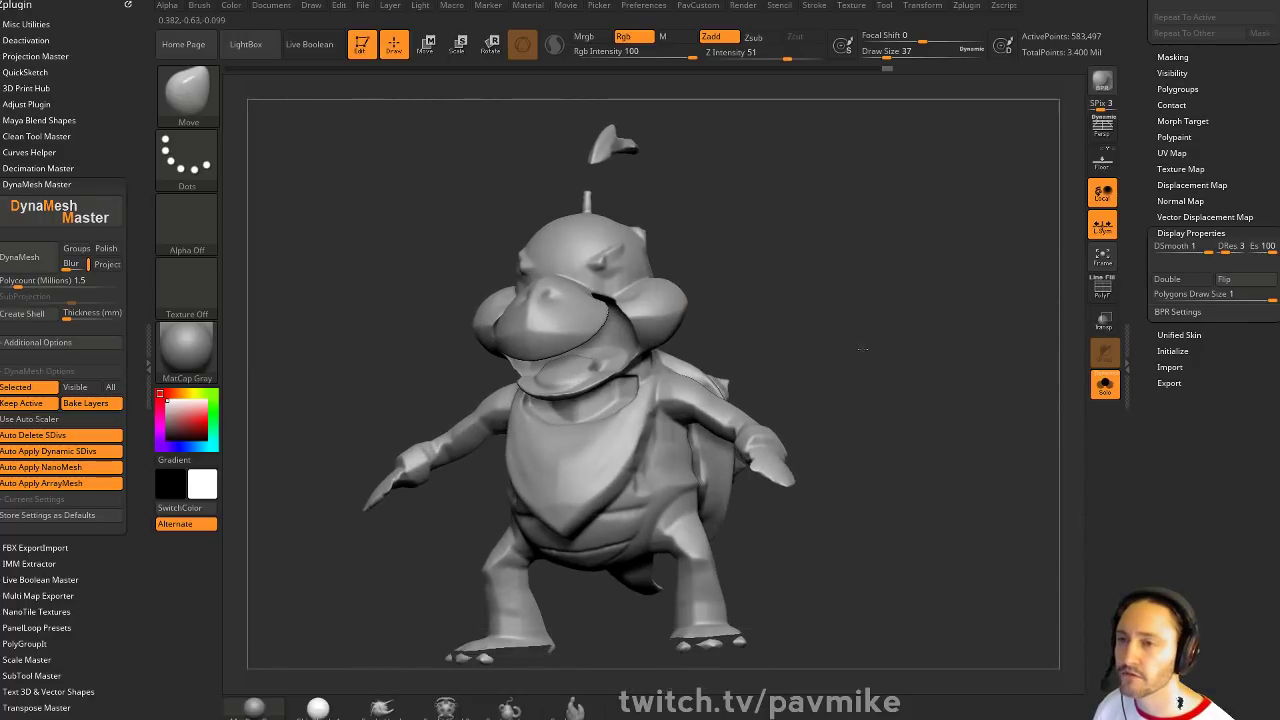
{"action": "left_click", "coordinate": [1109, 396]}
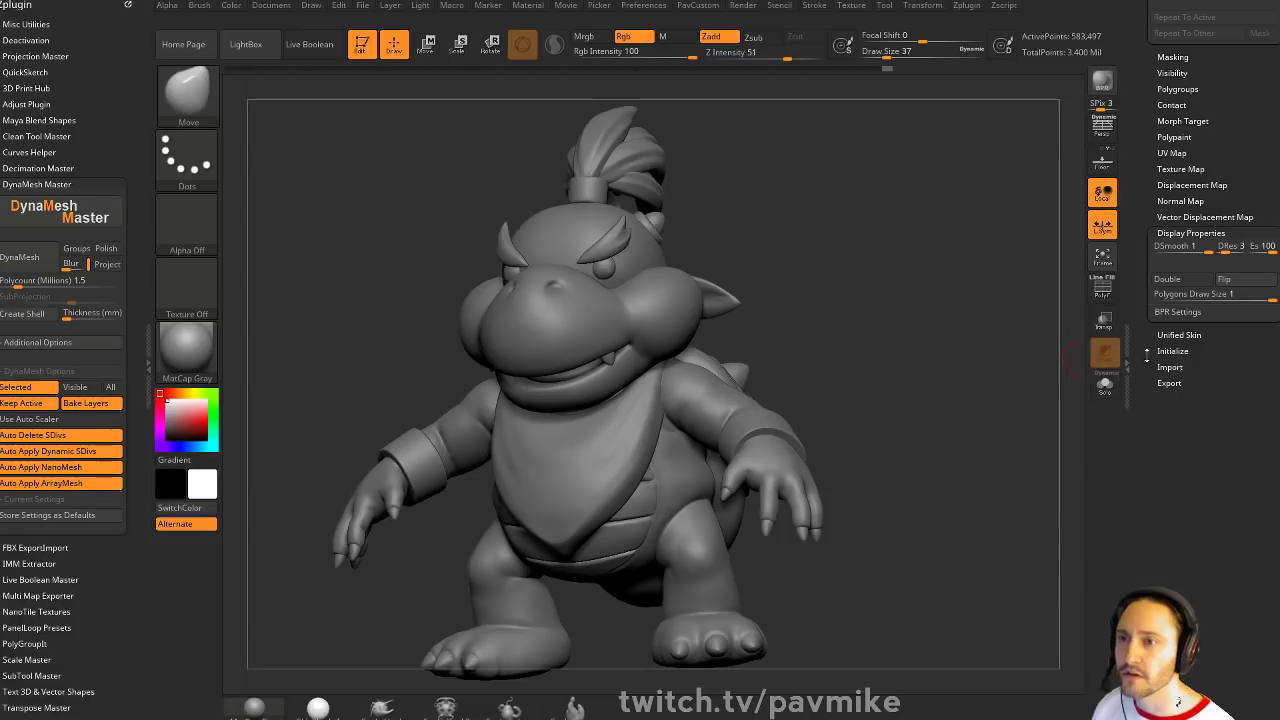
Delete the Merged_PM3D_Sphere3D_3 subtool and view the remaining model from the front
{"action": "left_click_drag", "start_coordinate": [1164, 424], "coordinate": [1168, 580]}
{"action": "scroll", "coordinate": [1136, 490], "scroll_direction": "up", "scroll_amount": 5}
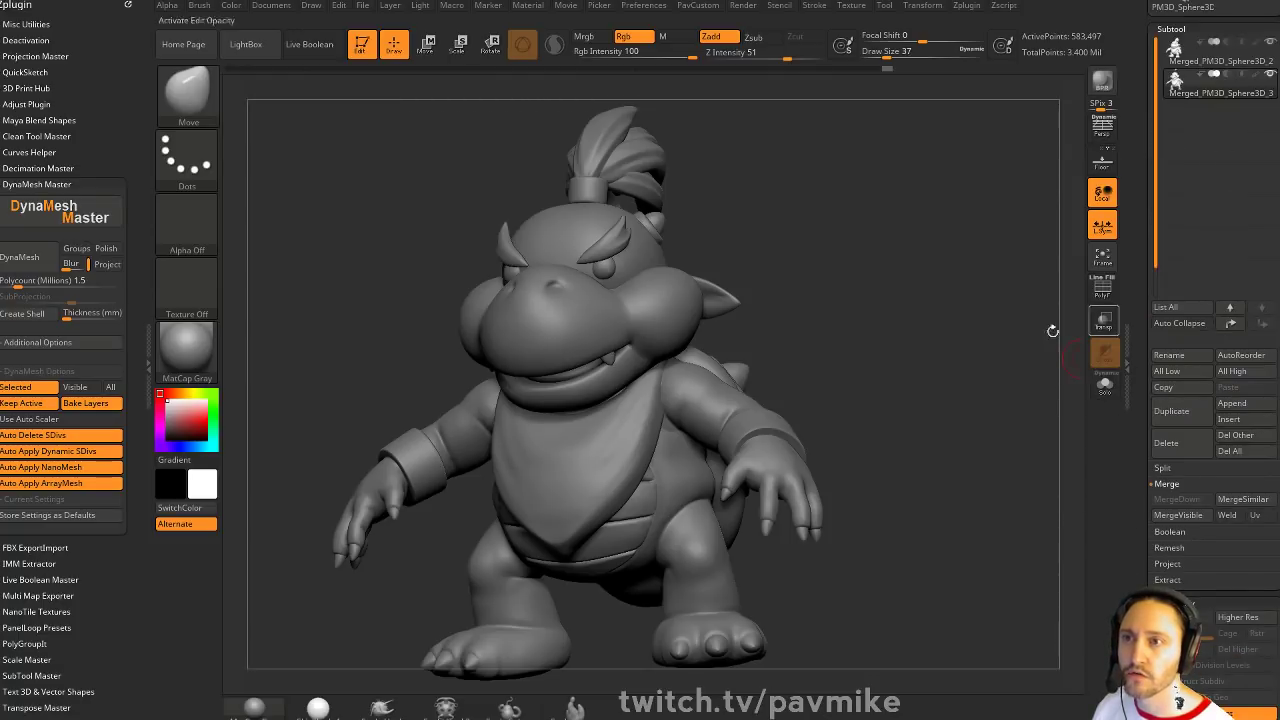
{"action": "left_click", "coordinate": [1175, 444]}
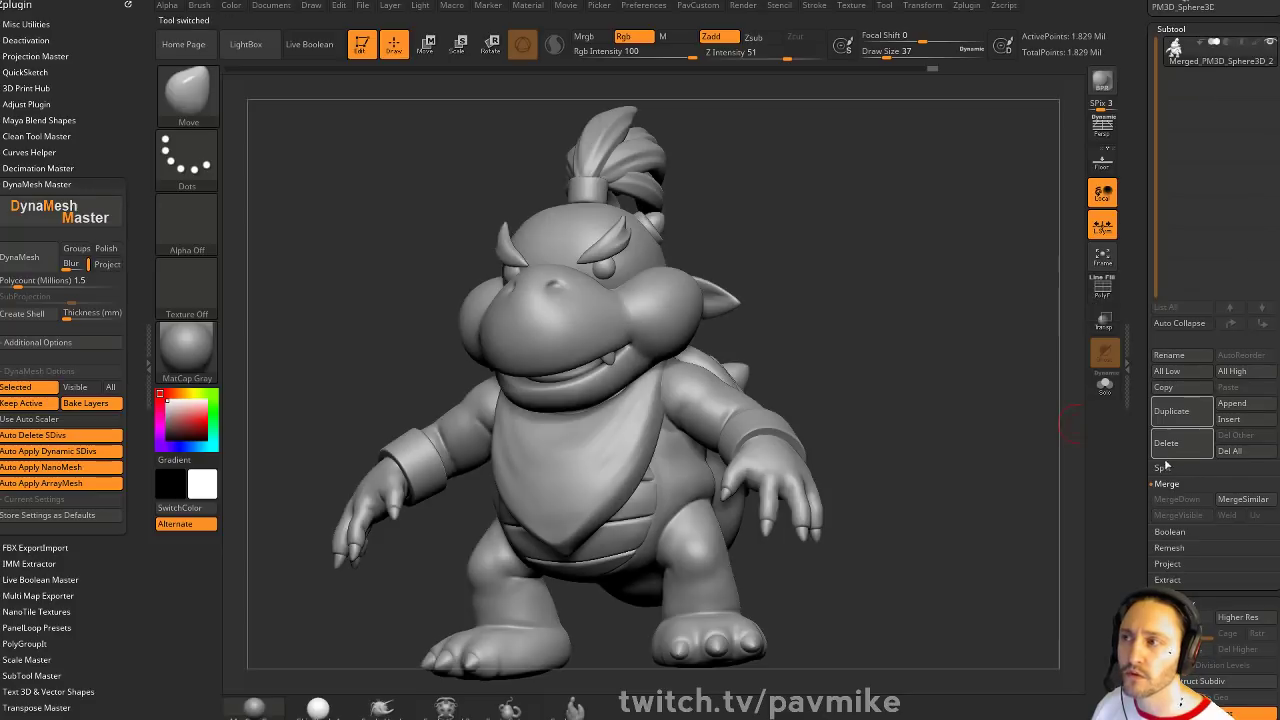
{"action": "mouse_move", "coordinate": [994, 447]}
{"action": "left_mouse_down"}
{"action": "mouse_move", "coordinate": [1006, 458]}
{"action": "mouse_move", "coordinate": [990, 451]}
{"action": "left_mouse_up"}
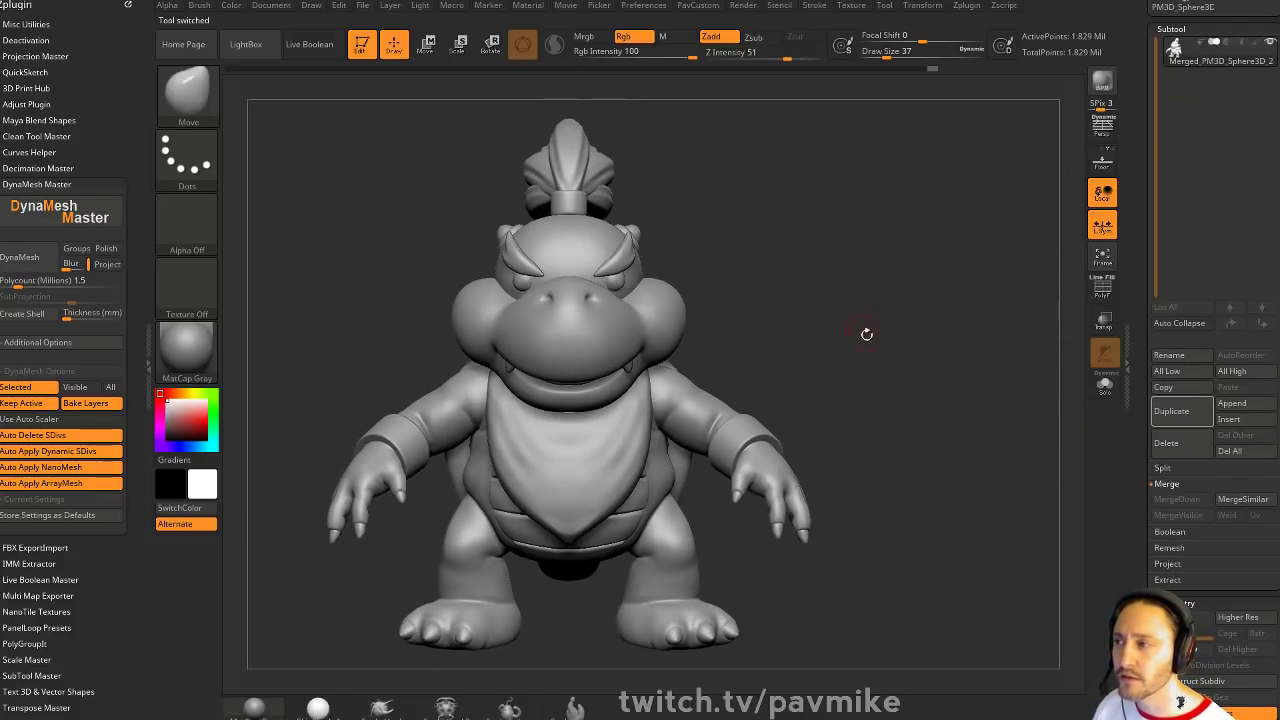
Clear the canvas and draw a Cylinder3D primitive in Edit mode
{"action": "left_click", "coordinate": [361, 46]}
{"action": "key", "text": "ctrl+n"}
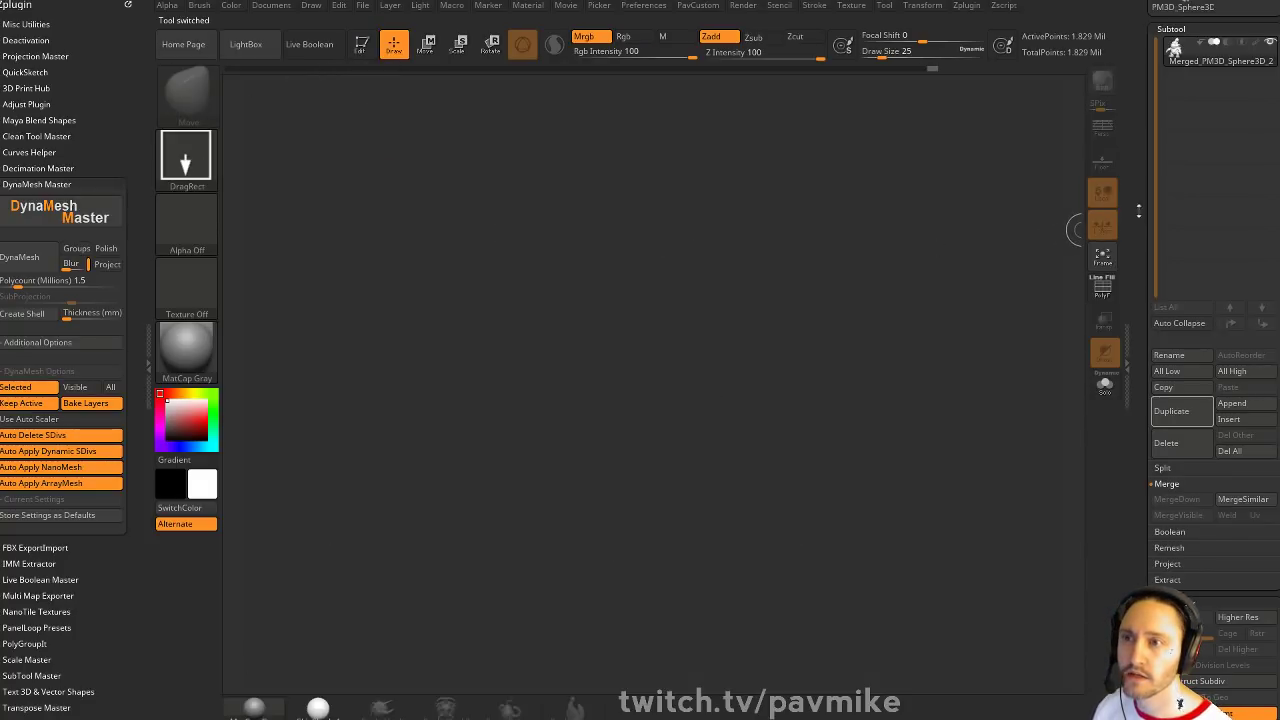
{"action": "left_click_drag", "start_coordinate": [1139, 211], "coordinate": [1164, 483]}
{"action": "left_click", "coordinate": [1243, 152]}
{"action": "left_click_drag", "start_coordinate": [641, 459], "coordinate": [672, 525]}
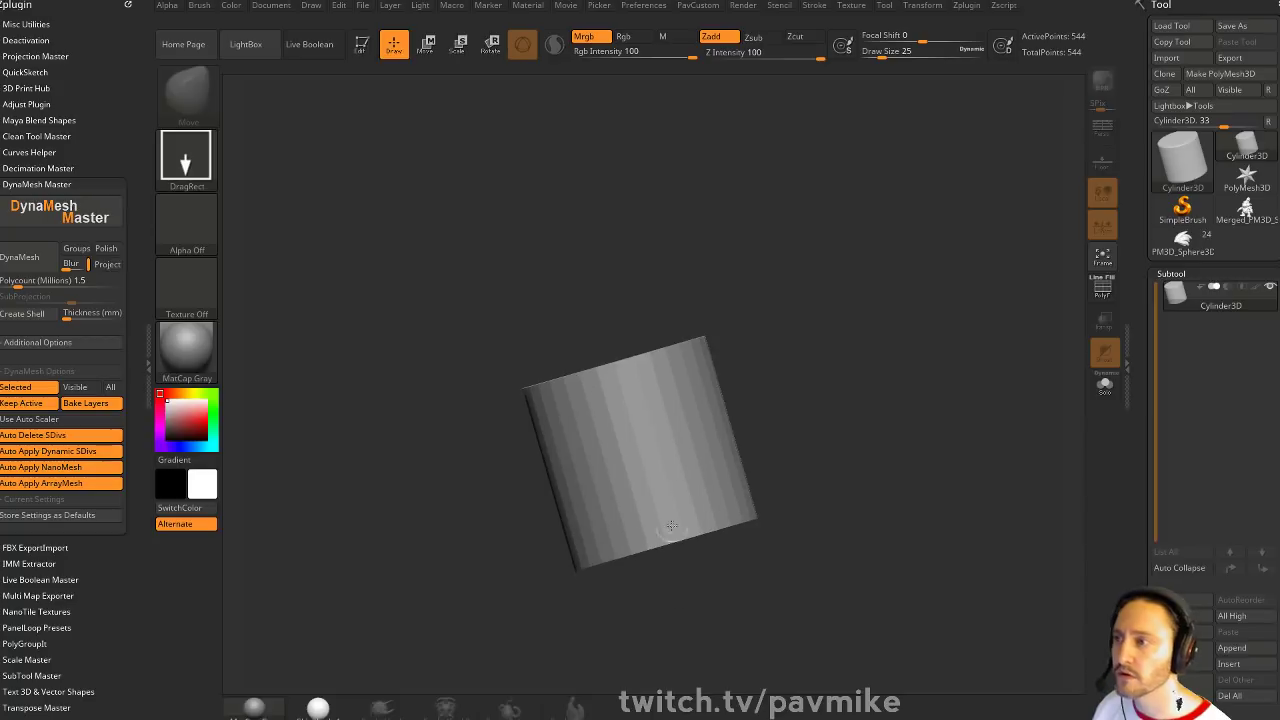
{"action": "left_click", "coordinate": [361, 46]}
{"action": "mouse_move", "coordinate": [726, 277]}
{"action": "left_mouse_down"}
{"action": "mouse_move", "coordinate": [771, 323]}
{"action": "mouse_move", "coordinate": [869, 369]}
{"action": "left_mouse_up"}
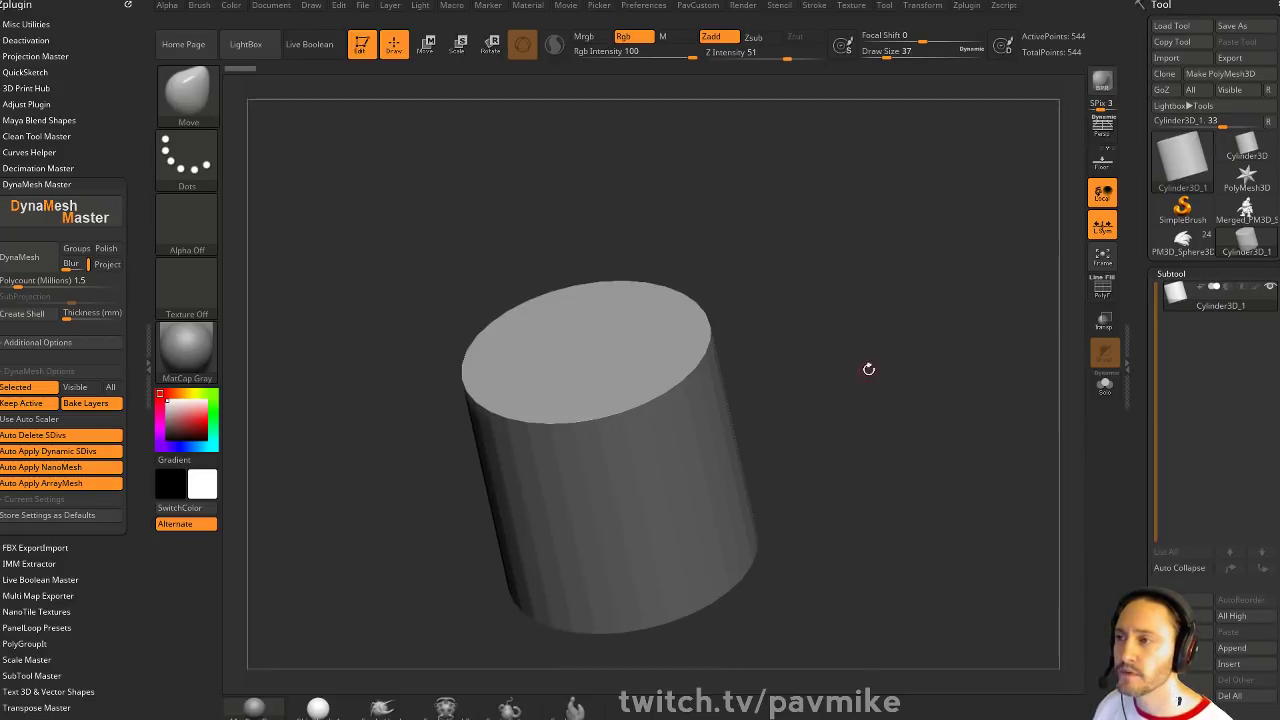
Convert the cylinder to a PolyMesh3D and display its polyframe
{"action": "left_click", "coordinate": [1220, 73]}
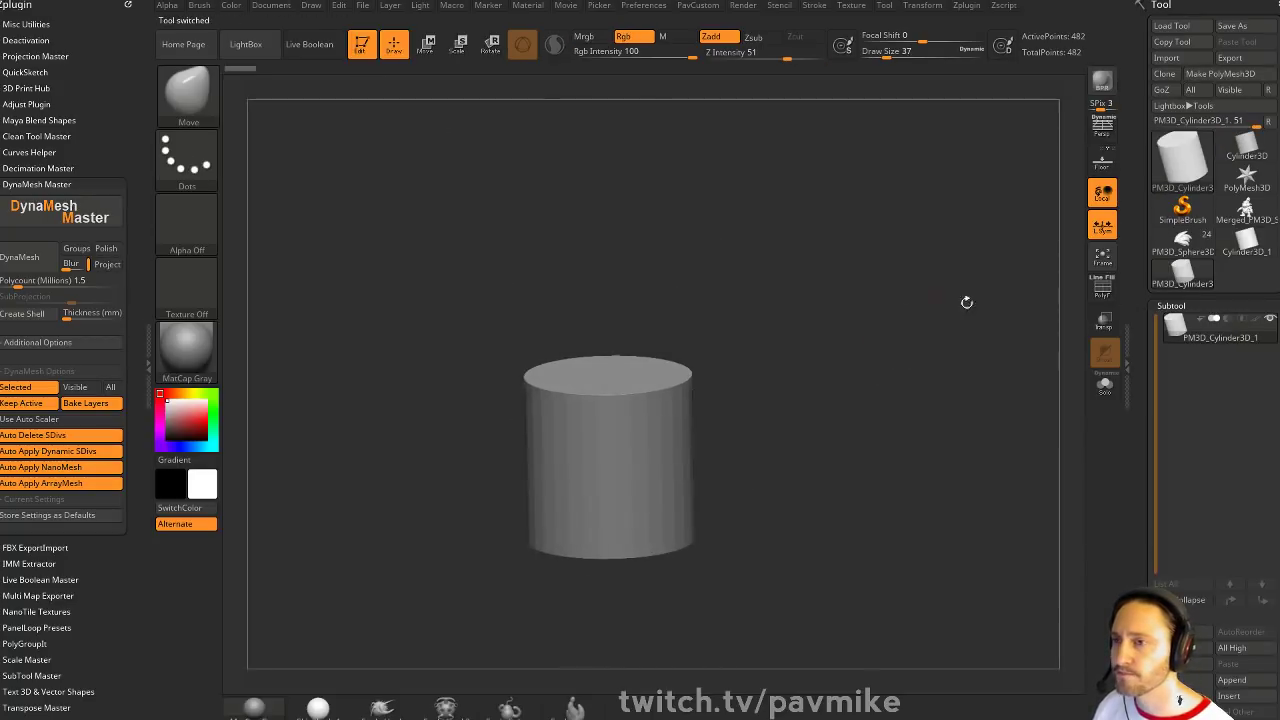
{"action": "key", "text": "shift+f"}
{"action": "left_click_drag", "start_coordinate": [1056, 283], "coordinate": [923, 349]}
{"action": "key", "text": "w"}
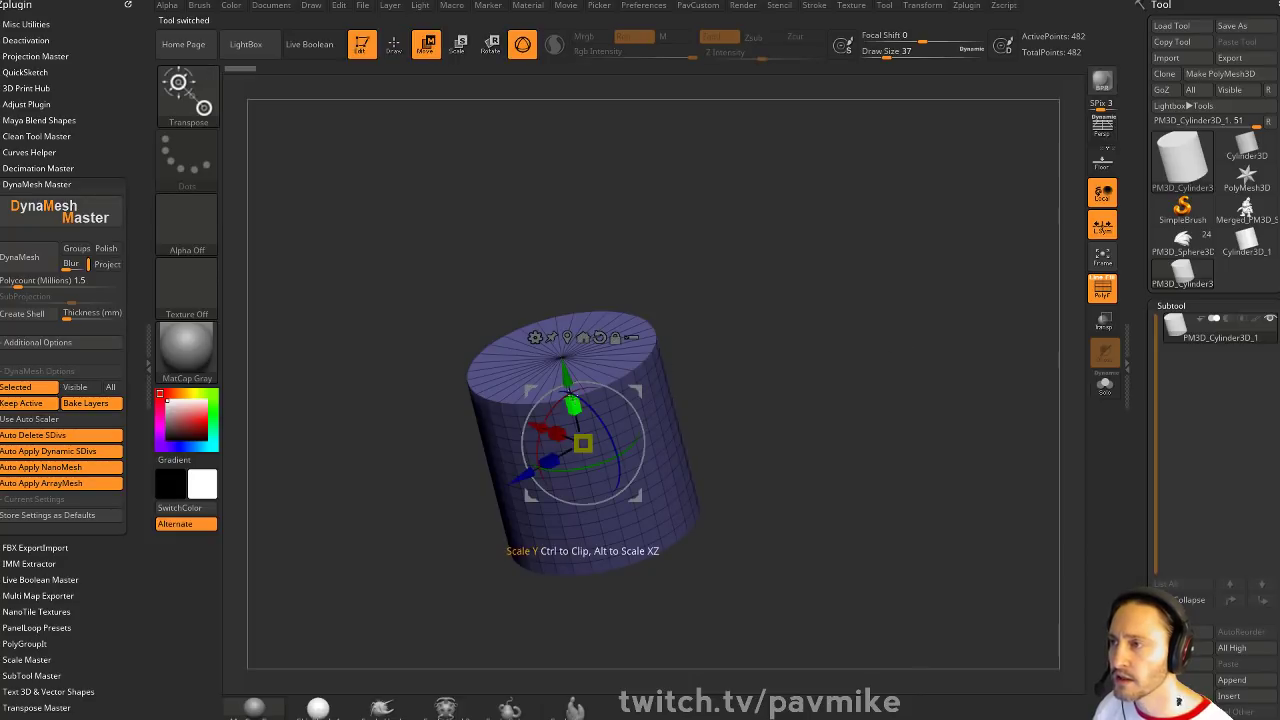
{"action": "key", "text": "q"}
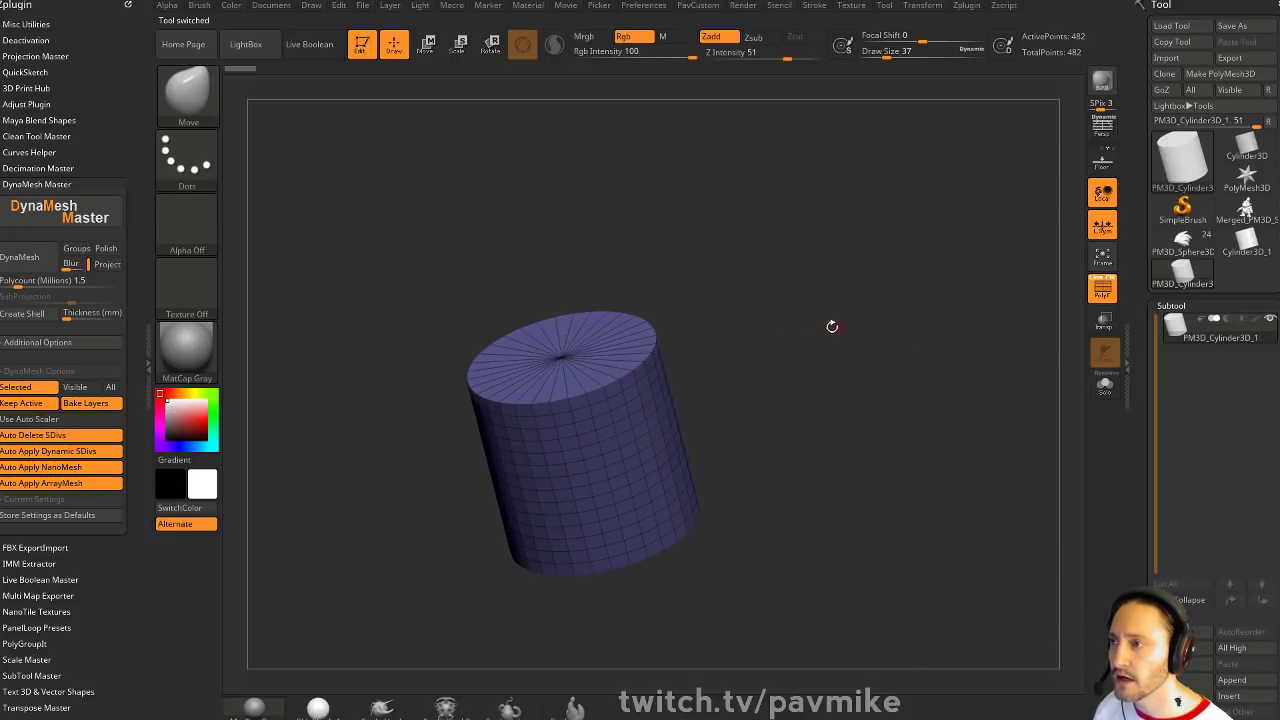
Hide the cylinder's top cap and delete the hidden geometry to leave that end open
{"action": "mouse_move", "coordinate": [831, 326]}
{"action": "left_mouse_down"}
{"action": "mouse_move", "coordinate": [856, 311]}
{"action": "mouse_move", "coordinate": [737, 317]}
{"action": "left_mouse_up"}
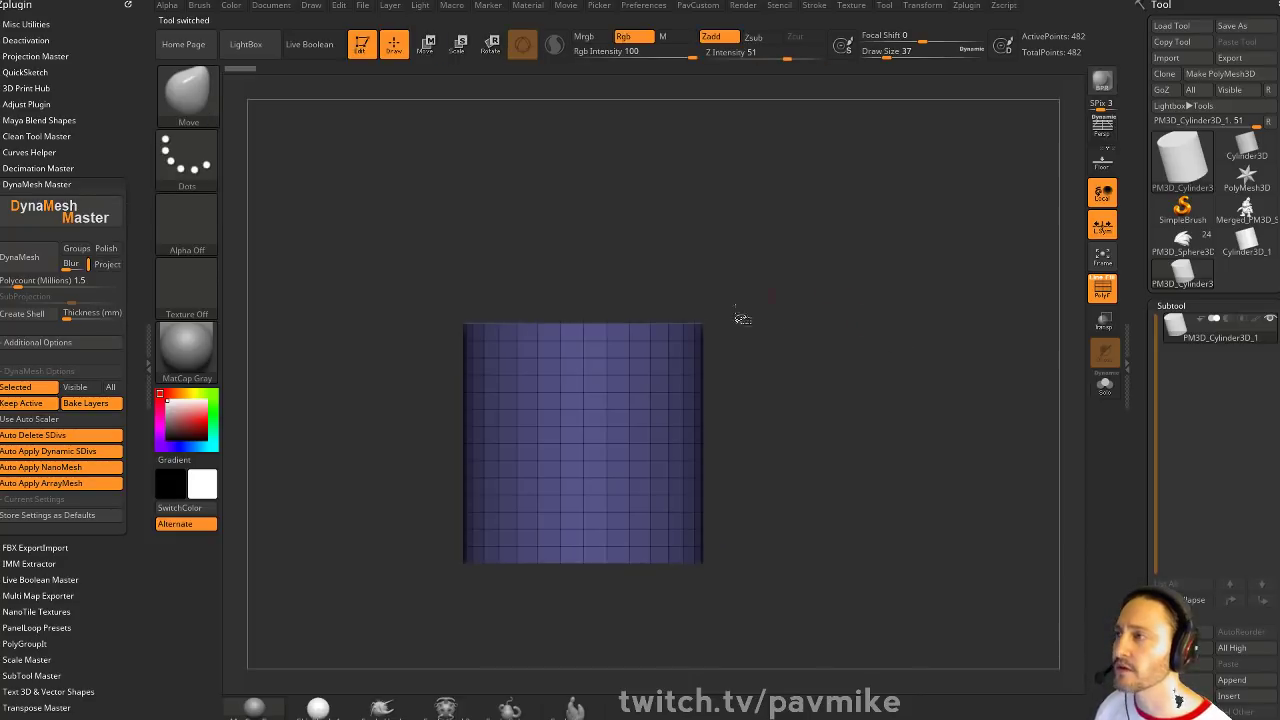
{"action": "mouse_move", "coordinate": [345, 220]}
{"action": "left_mouse_down", "text": "ctrl+shift"}
{"action": "mouse_move", "coordinate": [743, 289]}
{"action": "mouse_move", "coordinate": [871, 329]}
{"action": "left_mouse_up", "text": "ctrl+shift"}
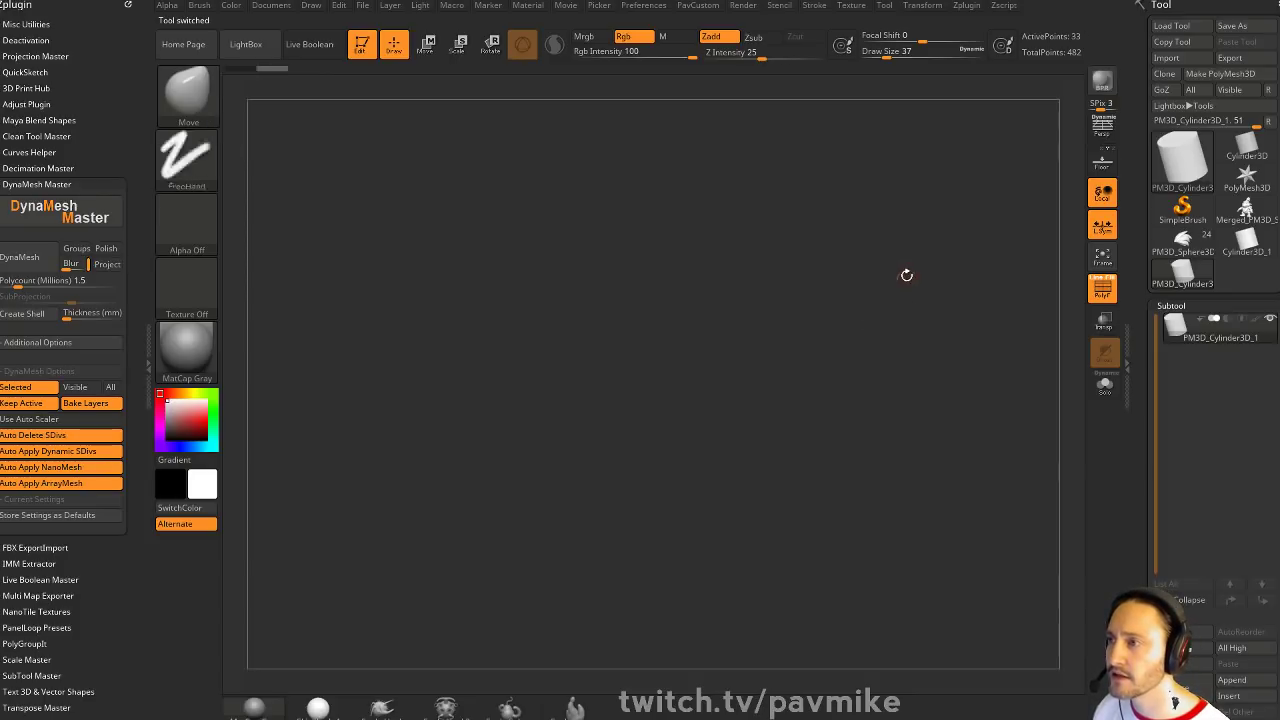
{"action": "mouse_move", "coordinate": [826, 274]}
{"action": "left_mouse_down"}
{"action": "mouse_move", "coordinate": [781, 320]}
{"action": "mouse_move", "coordinate": [932, 393]}
{"action": "left_mouse_up"}
{"action": "key", "text": "grave"}
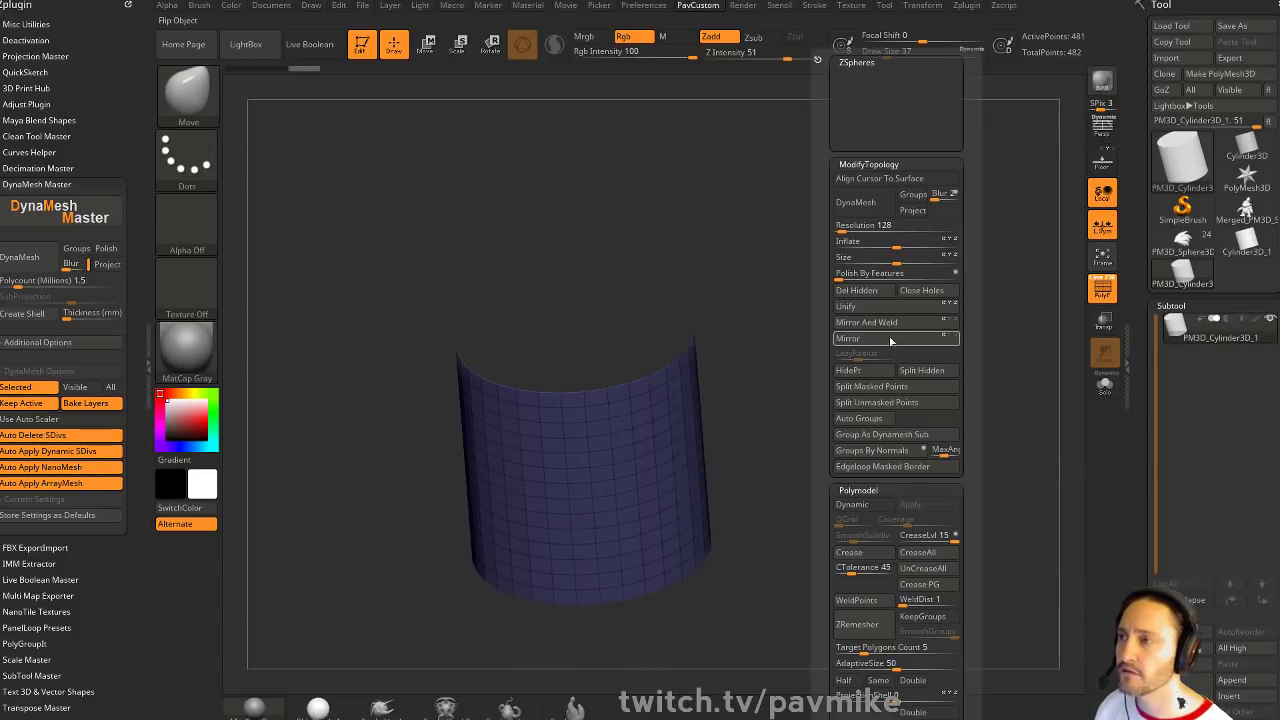
{"action": "left_click", "coordinate": [858, 290]}
Select the ZModeler brush and set its edge action to Close with the Convex Hole target
{"action": "key", "text": "b"}
{"action": "key", "text": "z"}
{"action": "key", "text": "m"}
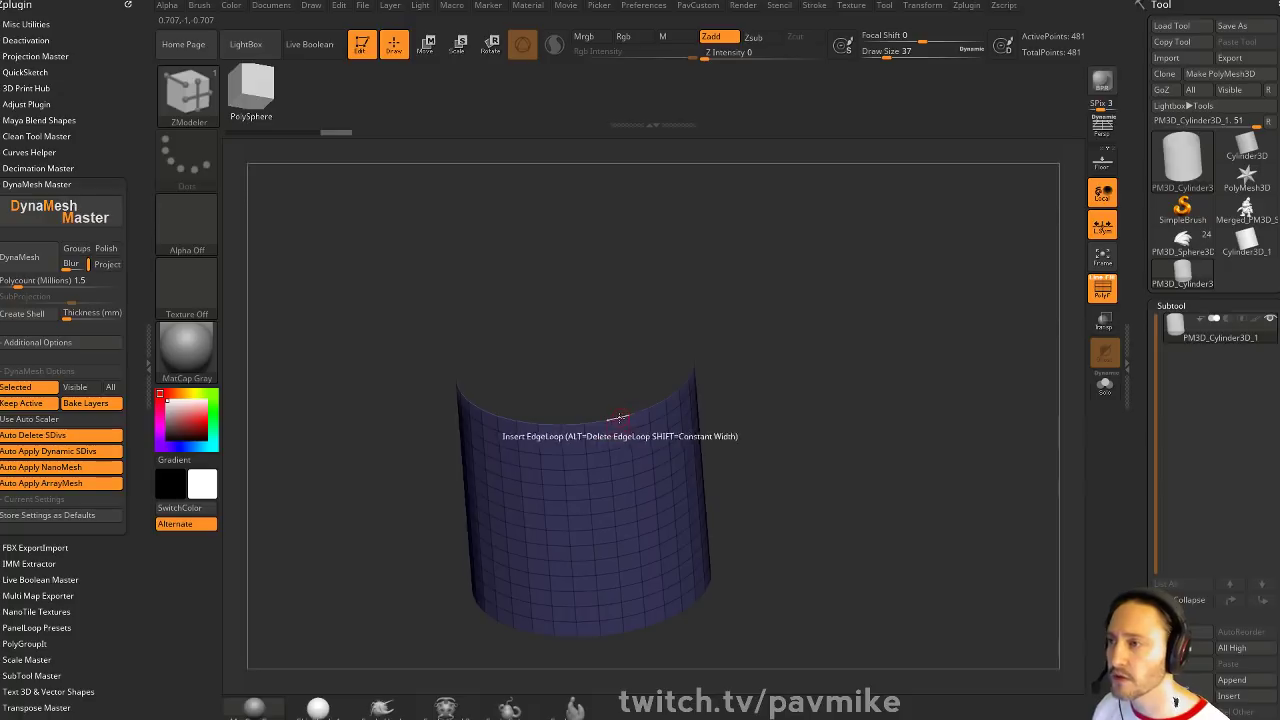
{"action": "key", "text": "space"}
{"action": "left_click", "coordinate": [505, 397]}
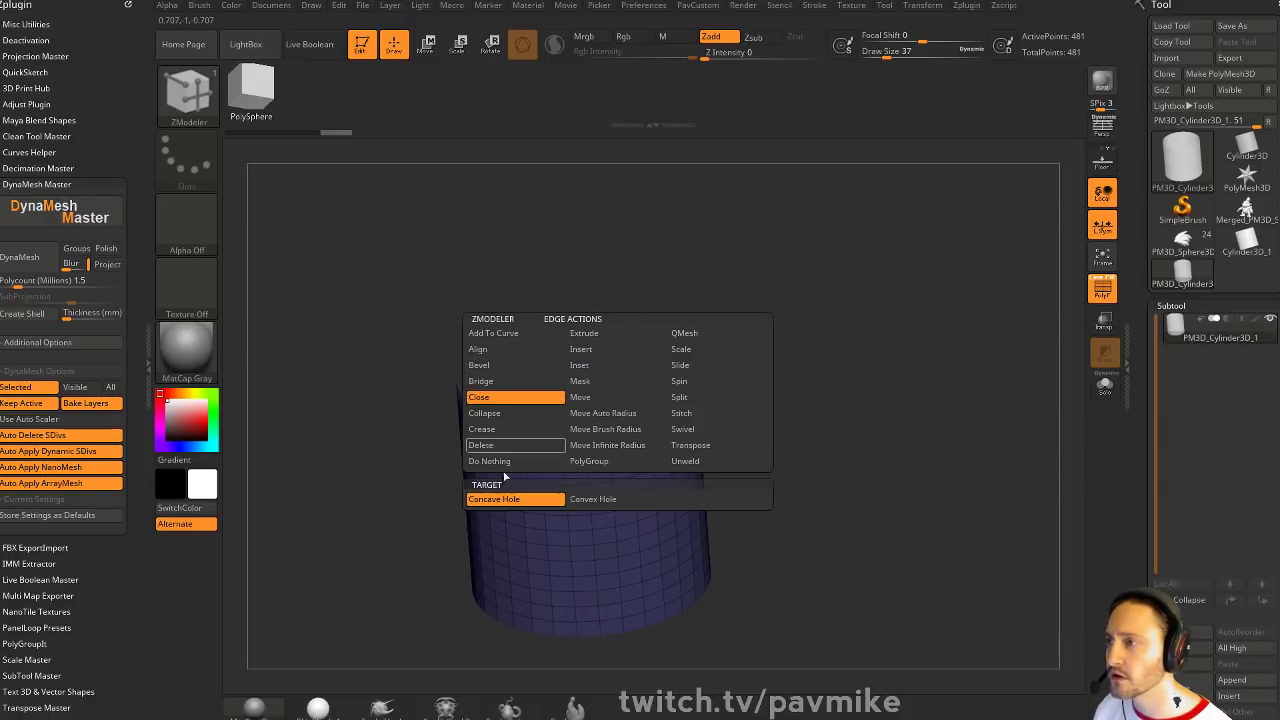
{"action": "left_click", "coordinate": [596, 500]}
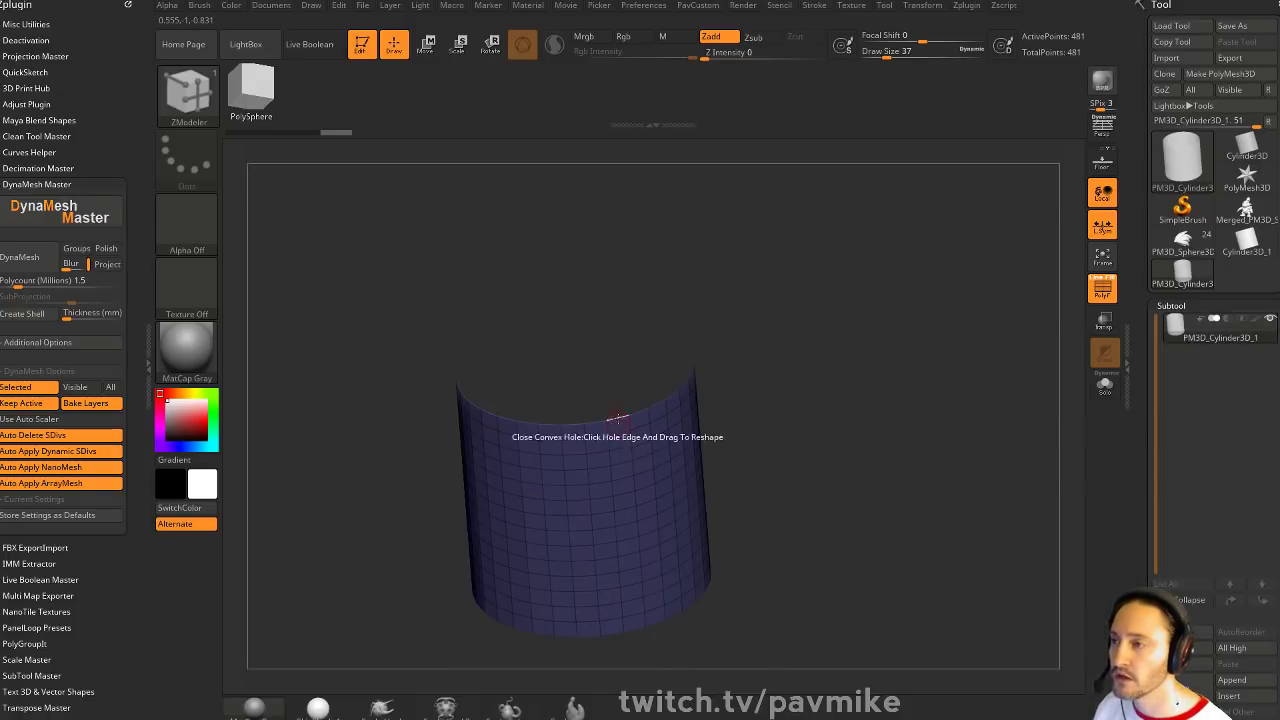
Try to cap the cylinder's open top with Close Convex Hole, and undo the cap
{"action": "left_click", "coordinate": [530, 425]}
{"action": "left_click_drag", "start_coordinate": [698, 370], "coordinate": [610, 402]}
{"action": "key", "text": "ctrl+z"}
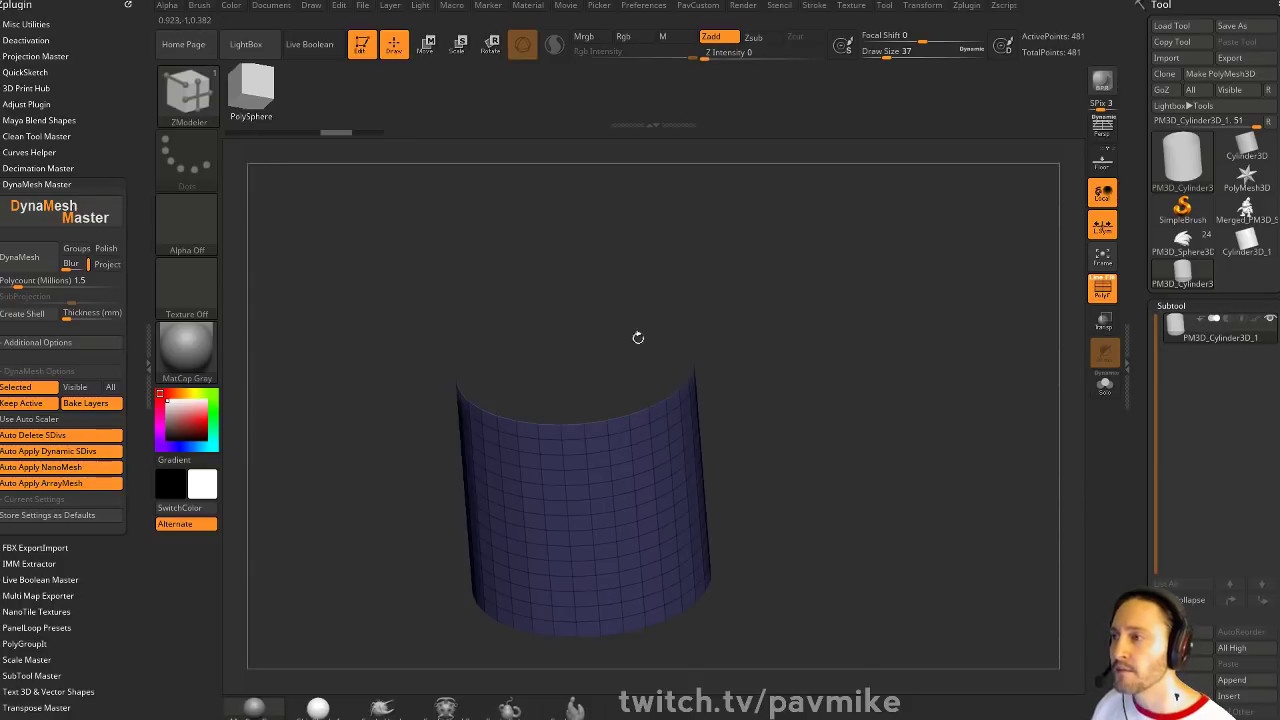
{"action": "mouse_move", "coordinate": [720, 430]}
{"action": "left_mouse_down", "text": "shift"}
{"action": "mouse_move", "coordinate": [740, 357]}
{"action": "mouse_move", "coordinate": [712, 374]}
{"action": "left_mouse_up", "text": "shift"}
{"action": "left_click_drag", "start_coordinate": [766, 326], "coordinate": [768, 431]}
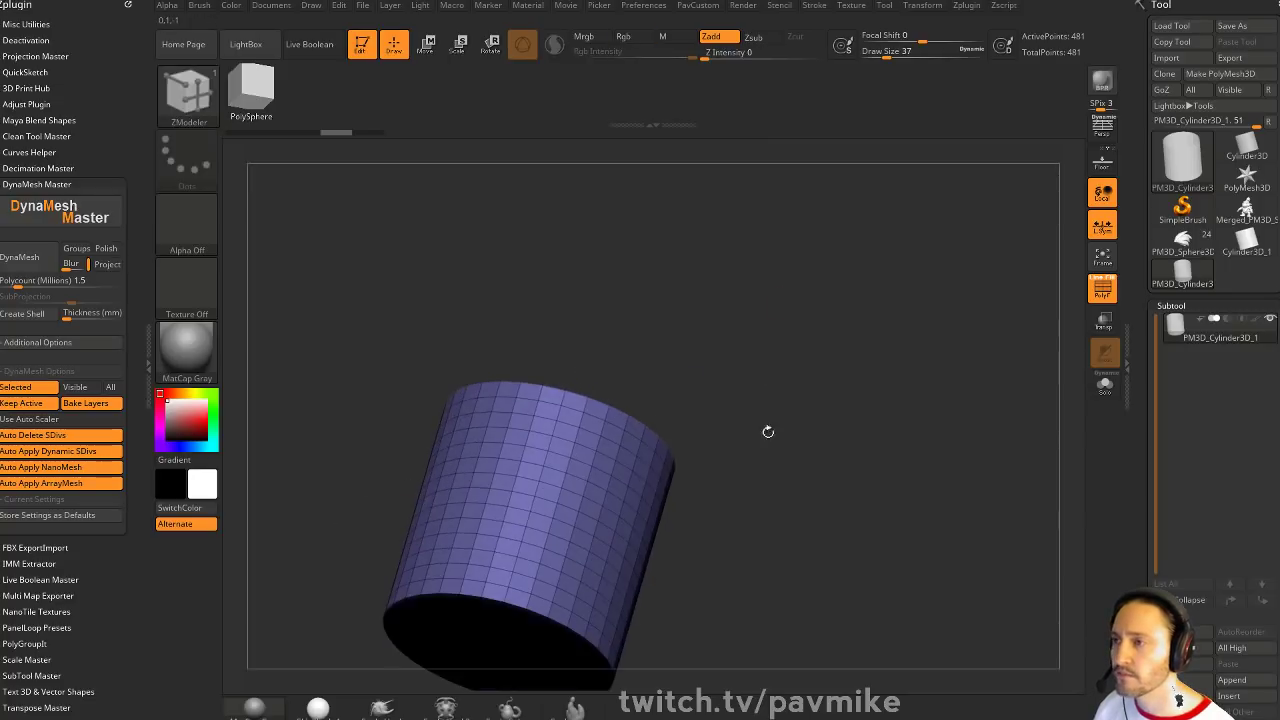
{"action": "key", "text": "w"}
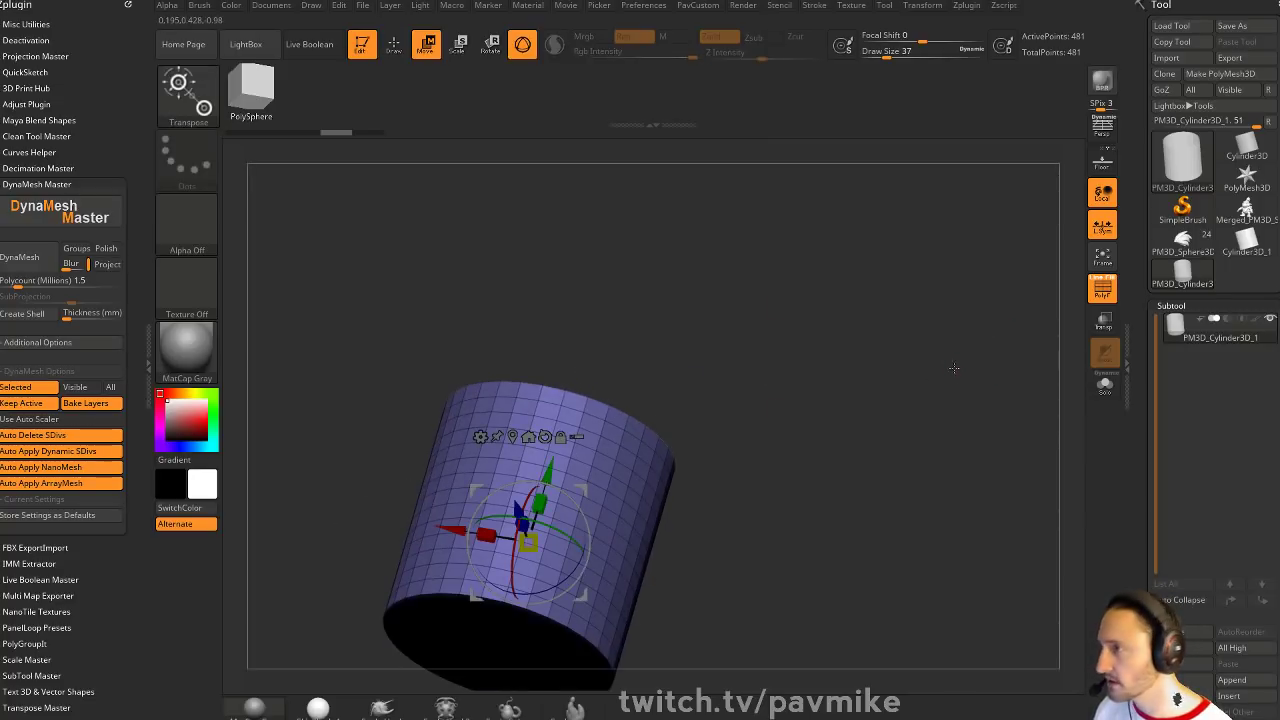
{"action": "left_click_drag", "start_coordinate": [781, 360], "coordinate": [821, 354]}
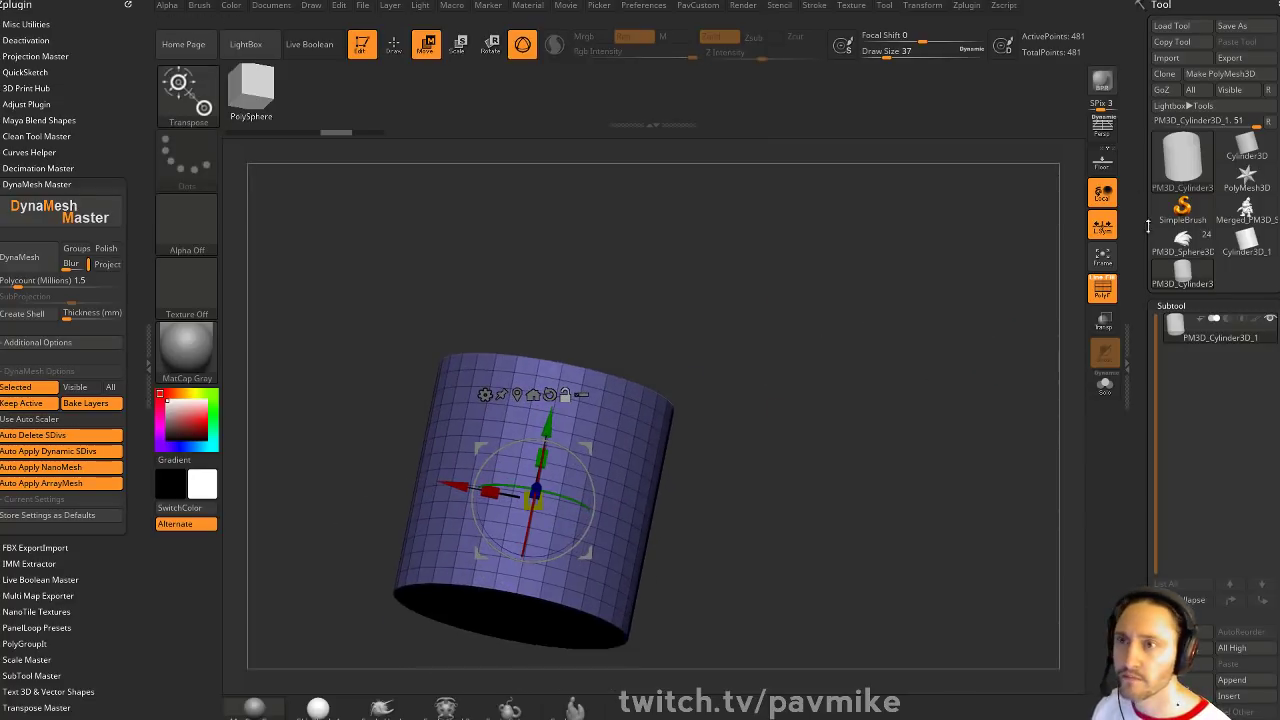
Switch to a fresh Cylinder3D primitive, change its HDivide count in the initialize settings, and convert it to a PolyMesh3D
{"action": "left_click", "coordinate": [1243, 152]}
{"action": "scroll", "coordinate": [1173, 395], "scroll_direction": "down", "scroll_amount": 10}
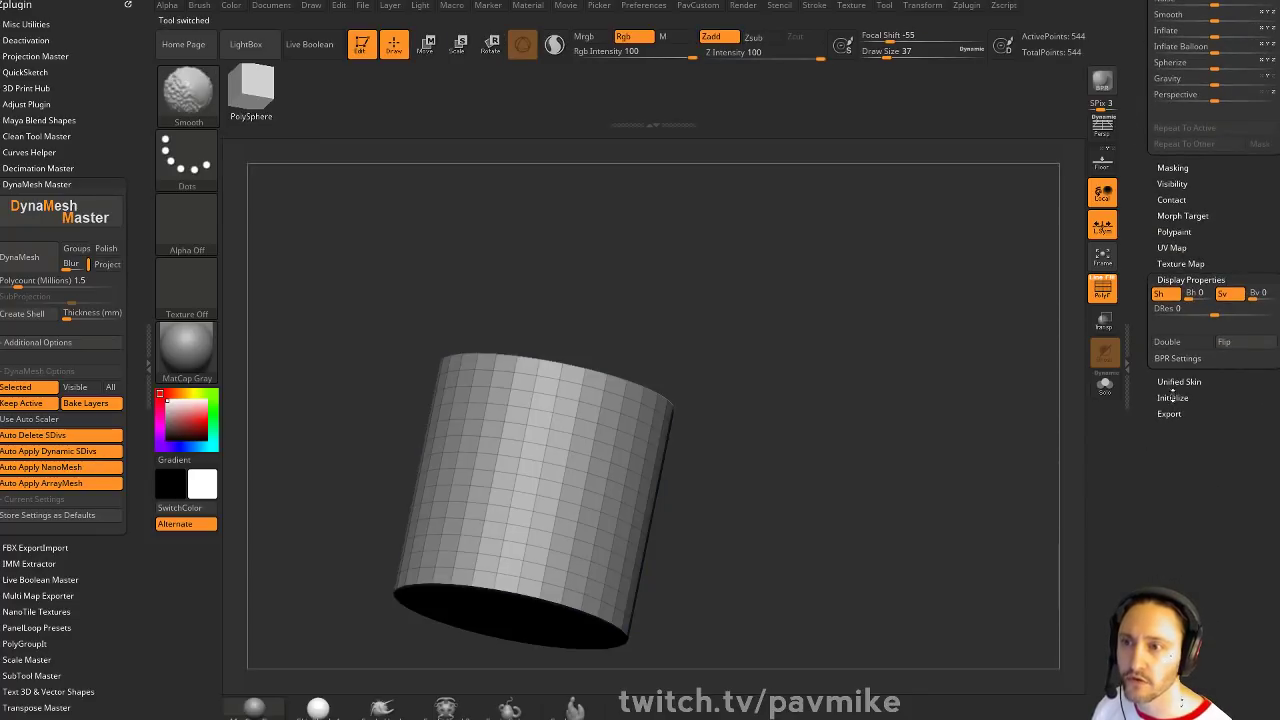
{"action": "left_click", "coordinate": [1173, 397]}
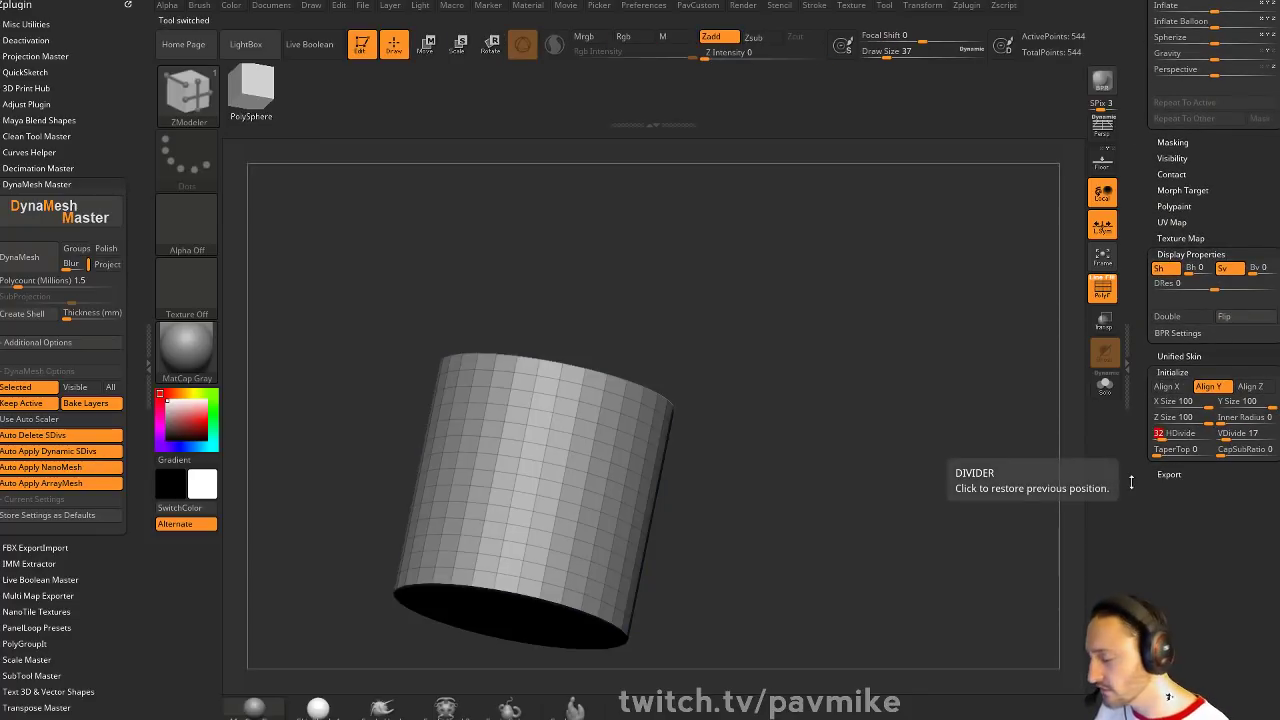
{"action": "left_click", "coordinate": [1131, 265]}
{"action": "left_click", "coordinate": [1221, 75]}
Hide the top cap of the new polymesh cylinder and remove it with Del Hidden
{"action": "left_click_drag", "start_coordinate": [940, 220], "coordinate": [905, 255], "text": "shift"}
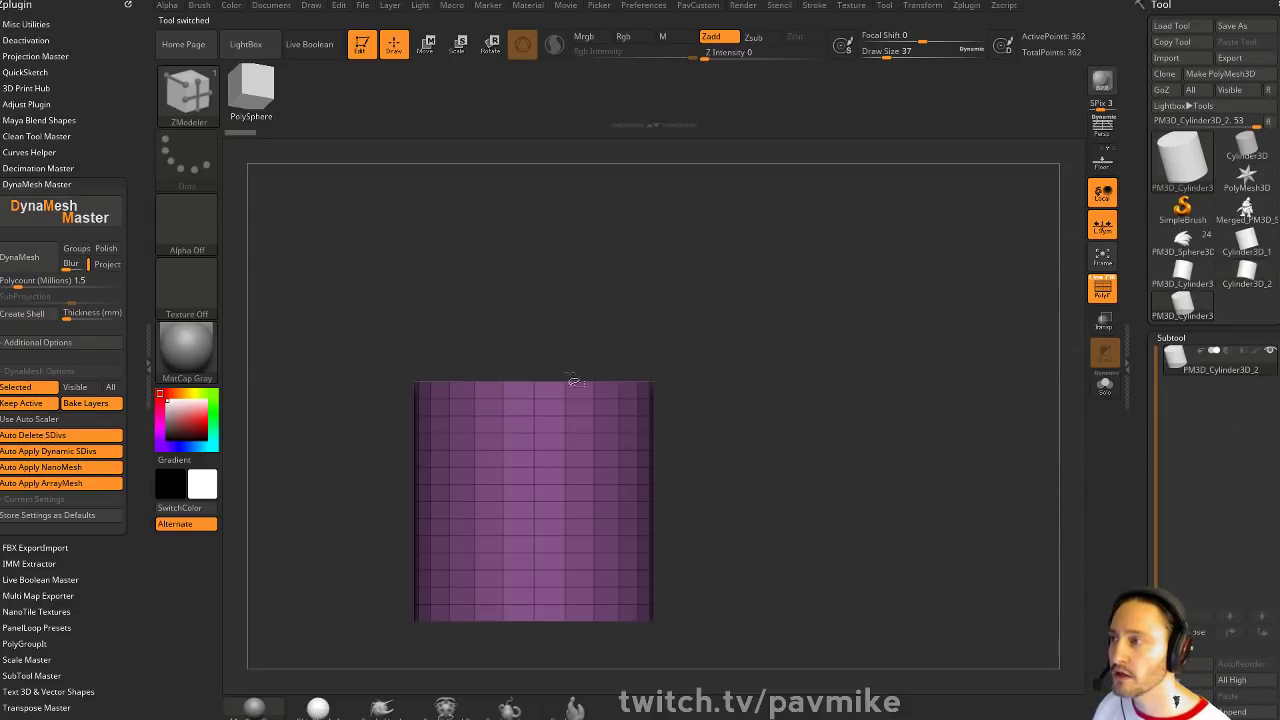
{"action": "left_click_drag", "start_coordinate": [370, 329], "coordinate": [697, 397], "text": "ctrl+shift"}
{"action": "left_click_drag", "start_coordinate": [863, 297], "coordinate": [893, 381], "text": "ctrl+shift"}
{"action": "key", "text": "space"}
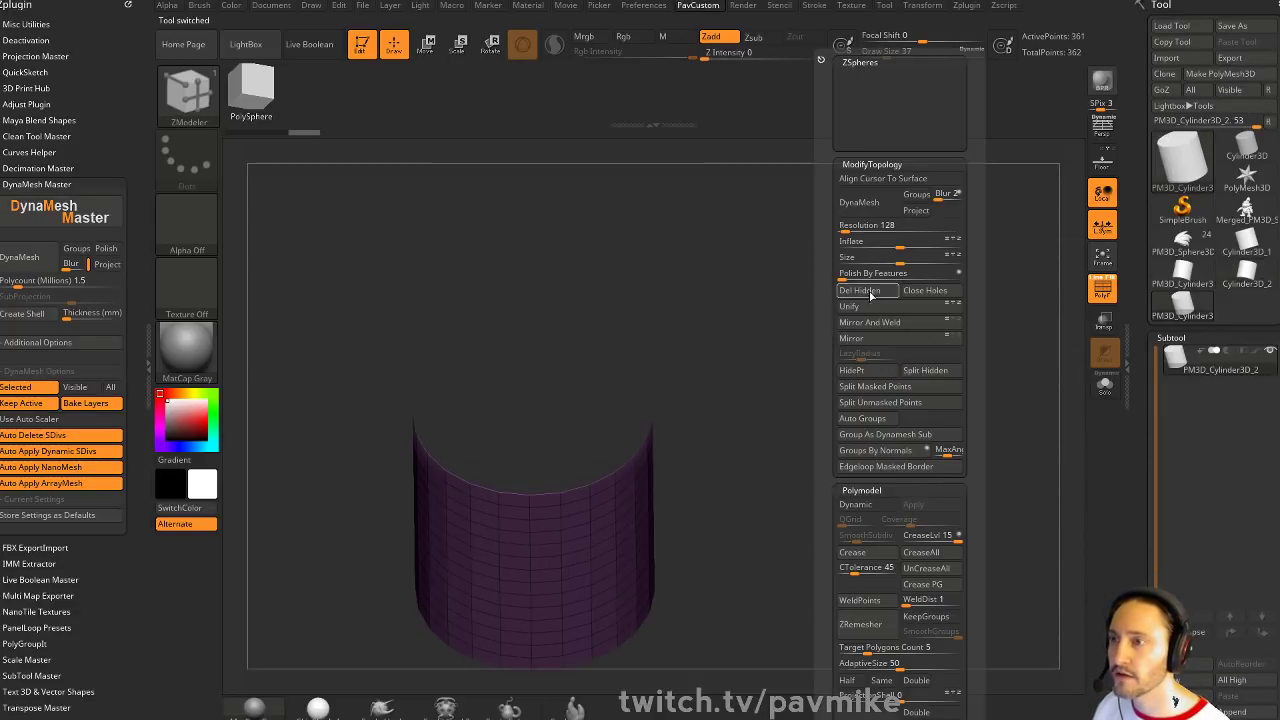
{"action": "left_click", "coordinate": [871, 296]}
Try to close the new cylinder's open top with the ZModeler Convex Hole spline action, and undo it
{"action": "key", "text": "space"}
{"action": "key", "text": "space"}
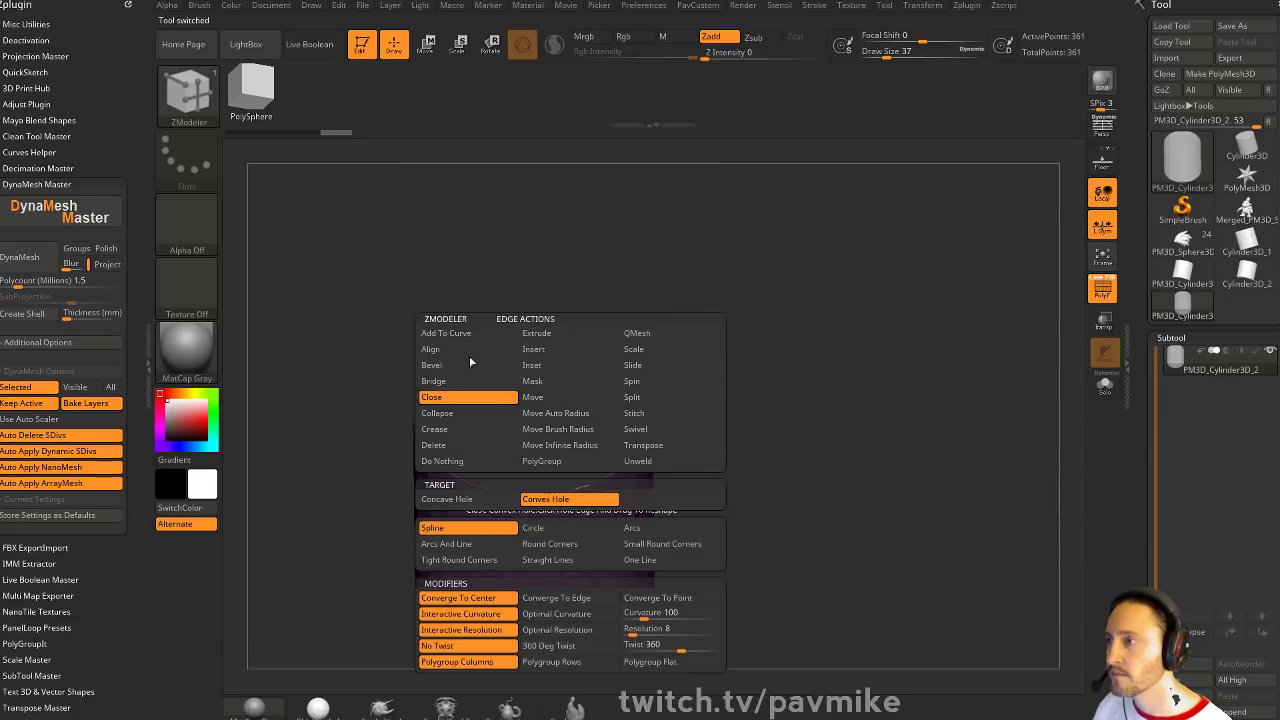
{"action": "left_click", "coordinate": [587, 485]}
{"action": "left_click_drag", "start_coordinate": [597, 481], "coordinate": [765, 448]}
{"action": "mouse_move", "coordinate": [775, 445]}
{"action": "left_mouse_down"}
{"action": "mouse_move", "coordinate": [794, 394]}
{"action": "mouse_move", "coordinate": [837, 363]}
{"action": "mouse_move", "coordinate": [862, 462]}
{"action": "left_mouse_up"}
{"action": "key", "text": "ctrl+z"}
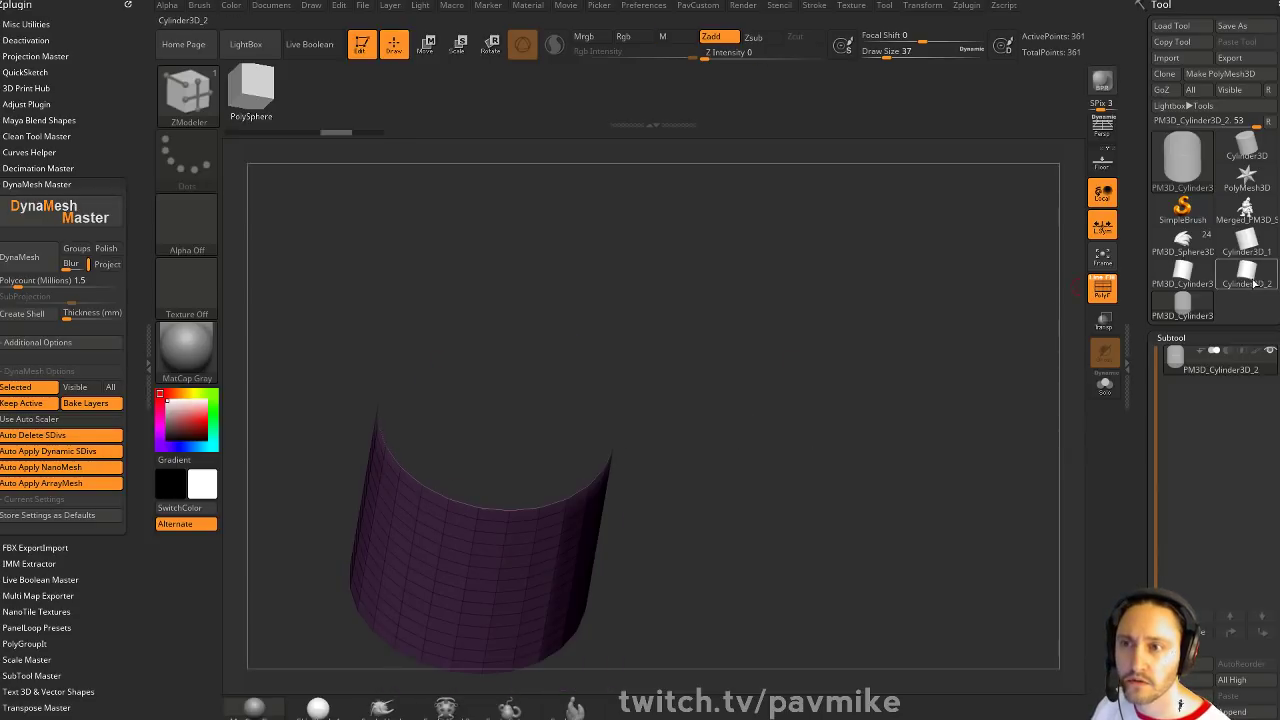
Compare the Cylinder3D_2 primitive with its open-topped polymesh version by switching between the two tools
{"action": "left_click", "coordinate": [1243, 283]}
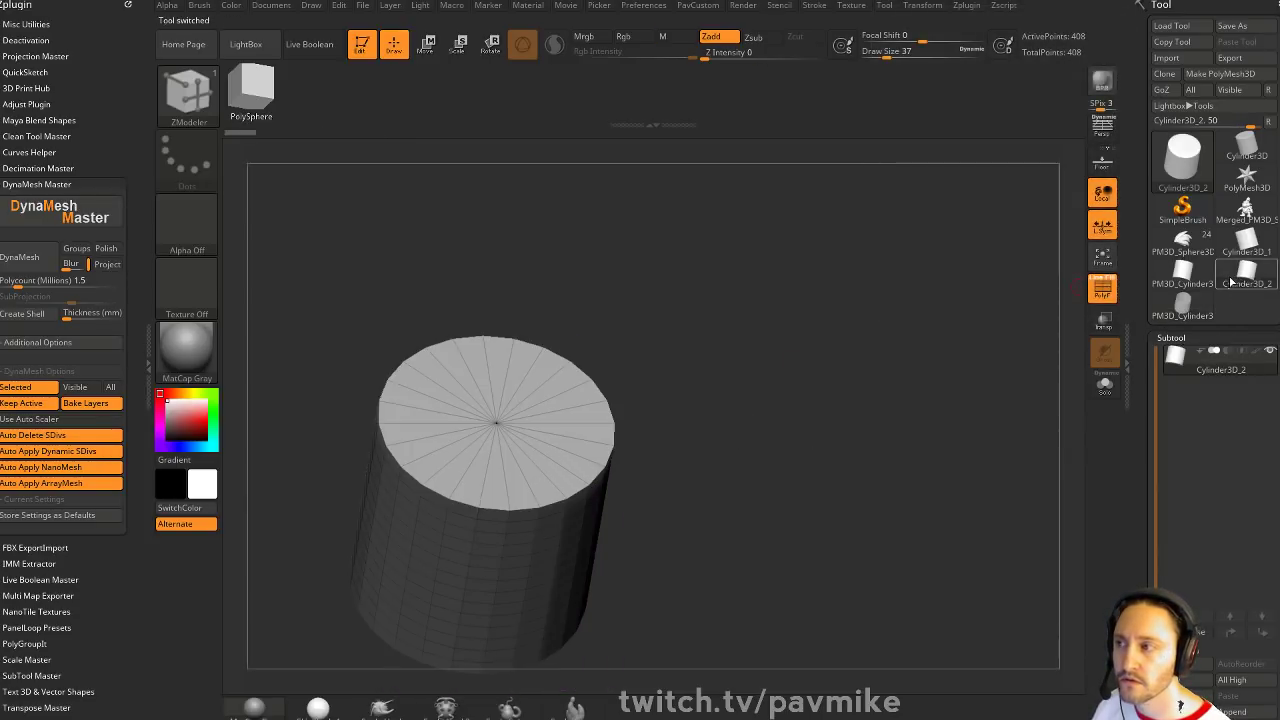
{"action": "left_click", "coordinate": [1200, 310]}
{"action": "mouse_move", "coordinate": [1210, 315]}
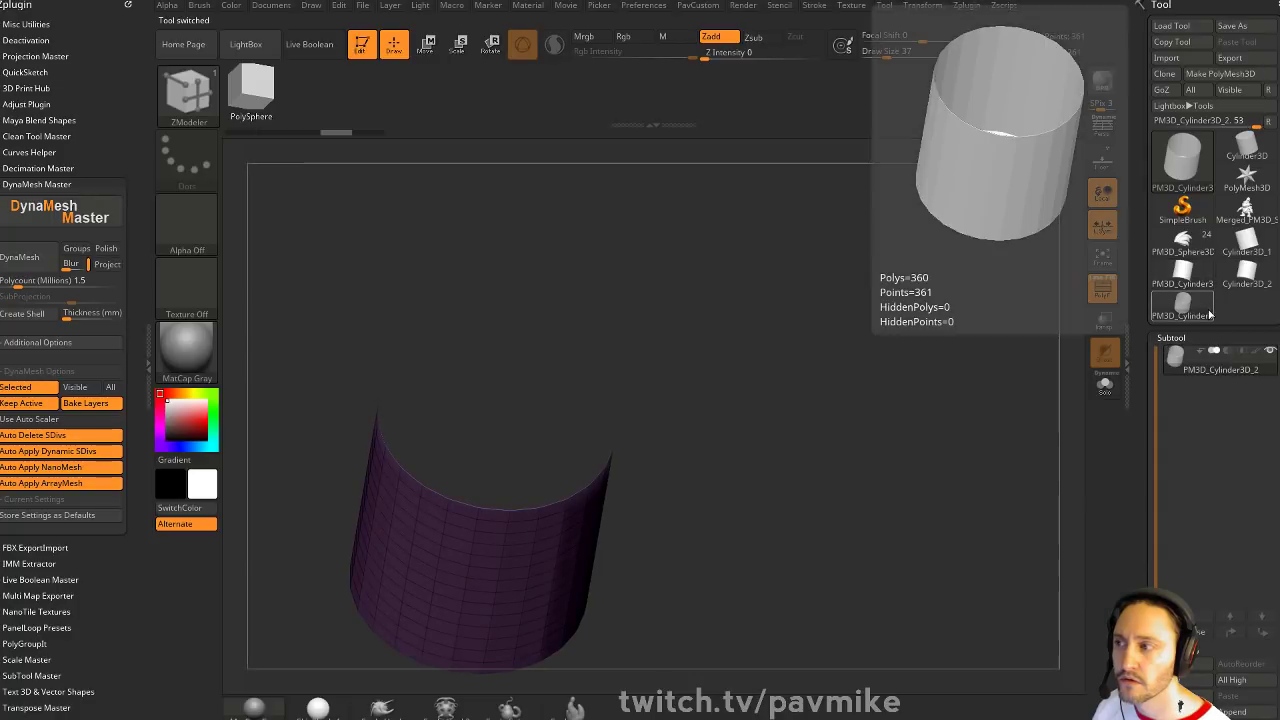
Run Del Hidden on the open cylinder, try capping its top again with Close Convex Hole, and undo the cap
{"action": "key", "text": "space"}
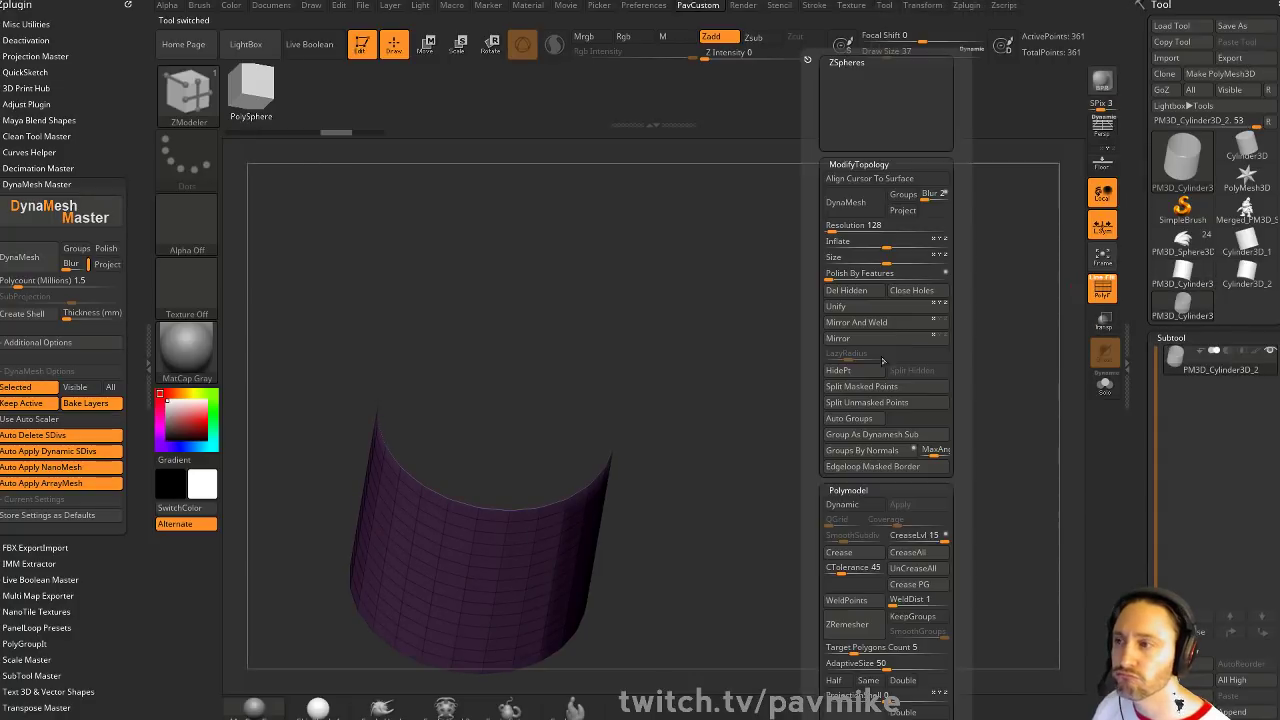
{"action": "left_click", "coordinate": [846, 290]}
{"action": "left_click_drag", "start_coordinate": [680, 383], "coordinate": [795, 364]}
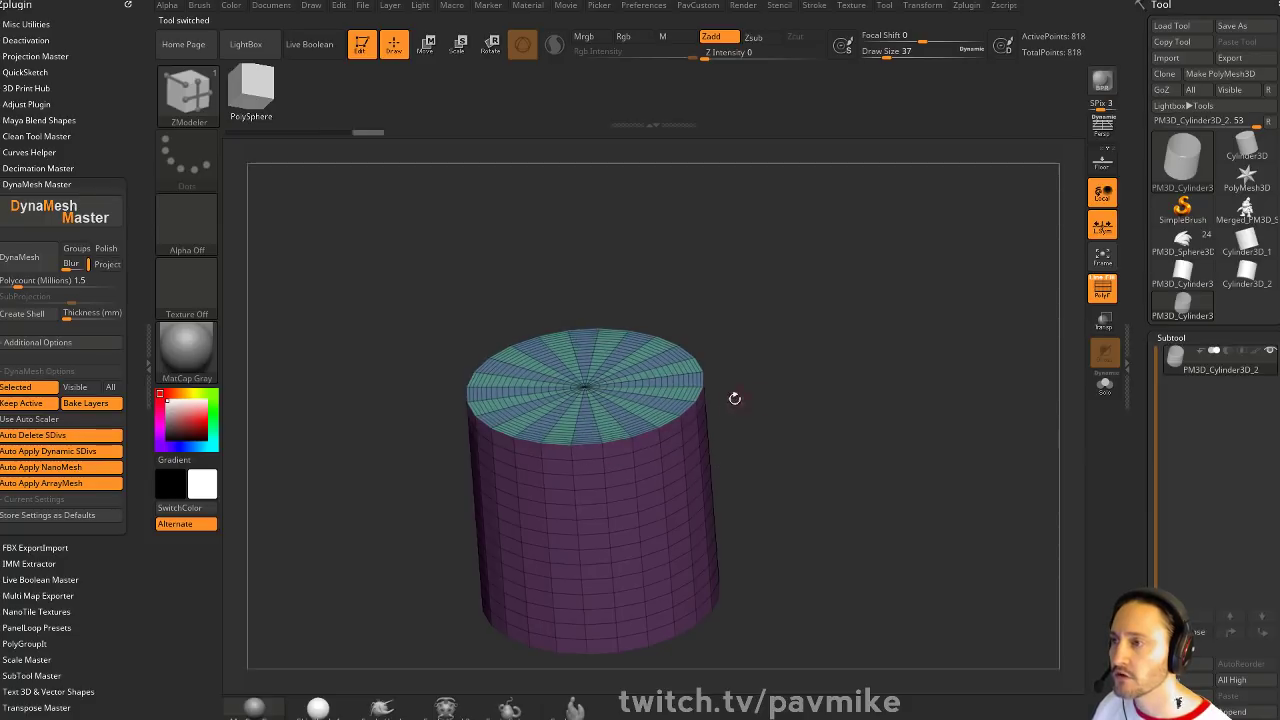
{"action": "key", "text": "ctrl+z"}
Try capping the open cylinder with a flat Close Convex Hole using Converge To Center, and undo the cap
{"action": "key", "text": "space"}
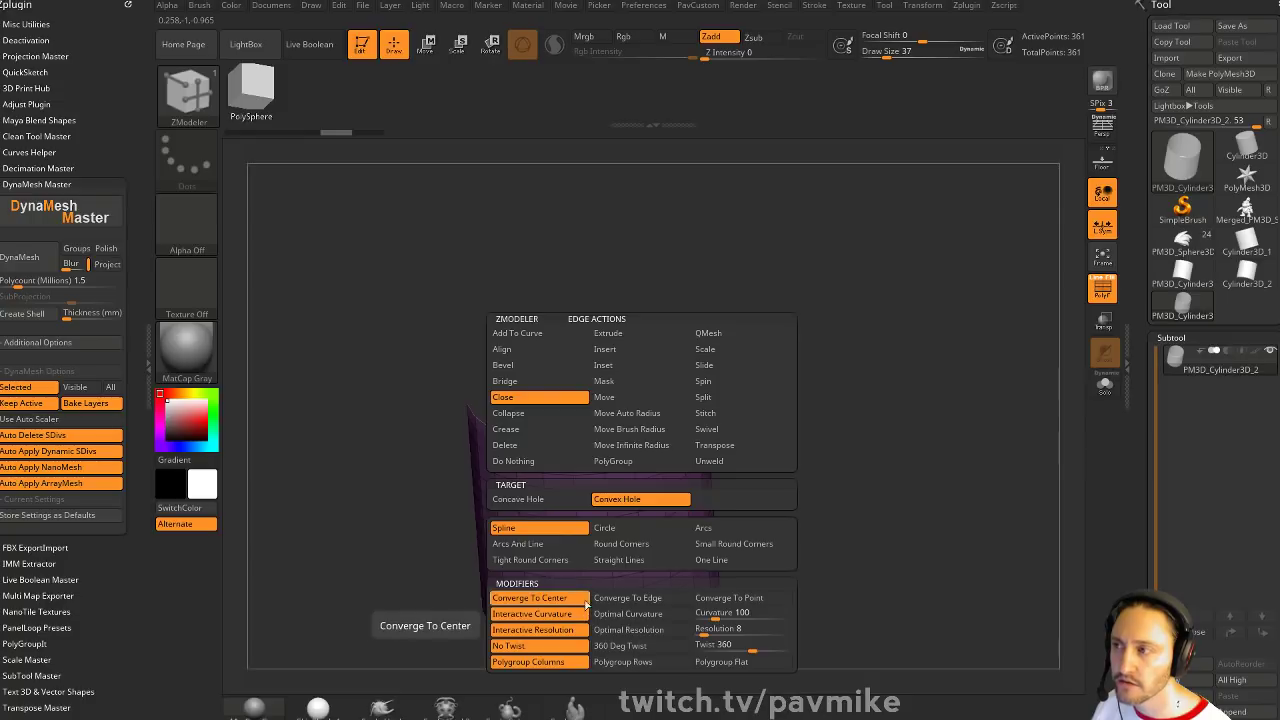
{"action": "left_click_drag", "start_coordinate": [745, 402], "coordinate": [715, 422]}
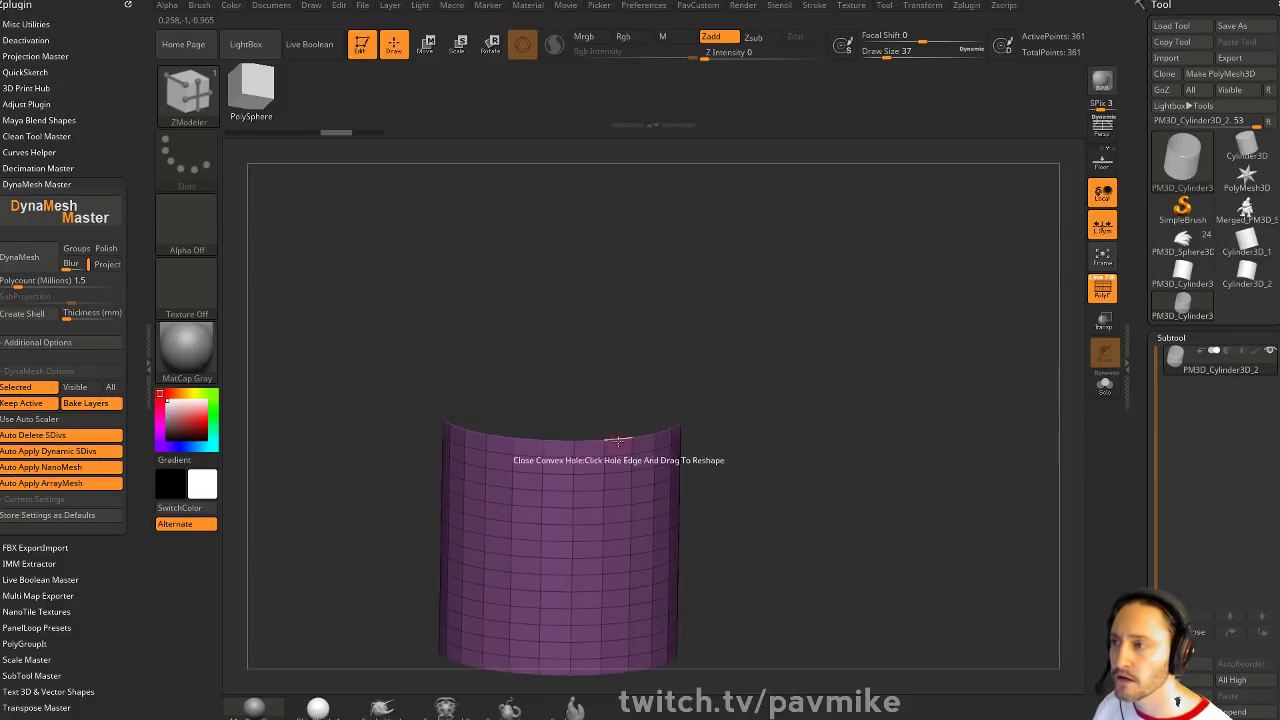
{"action": "left_click_drag", "start_coordinate": [622, 443], "coordinate": [717, 411]}
{"action": "left_click", "coordinate": [640, 436]}
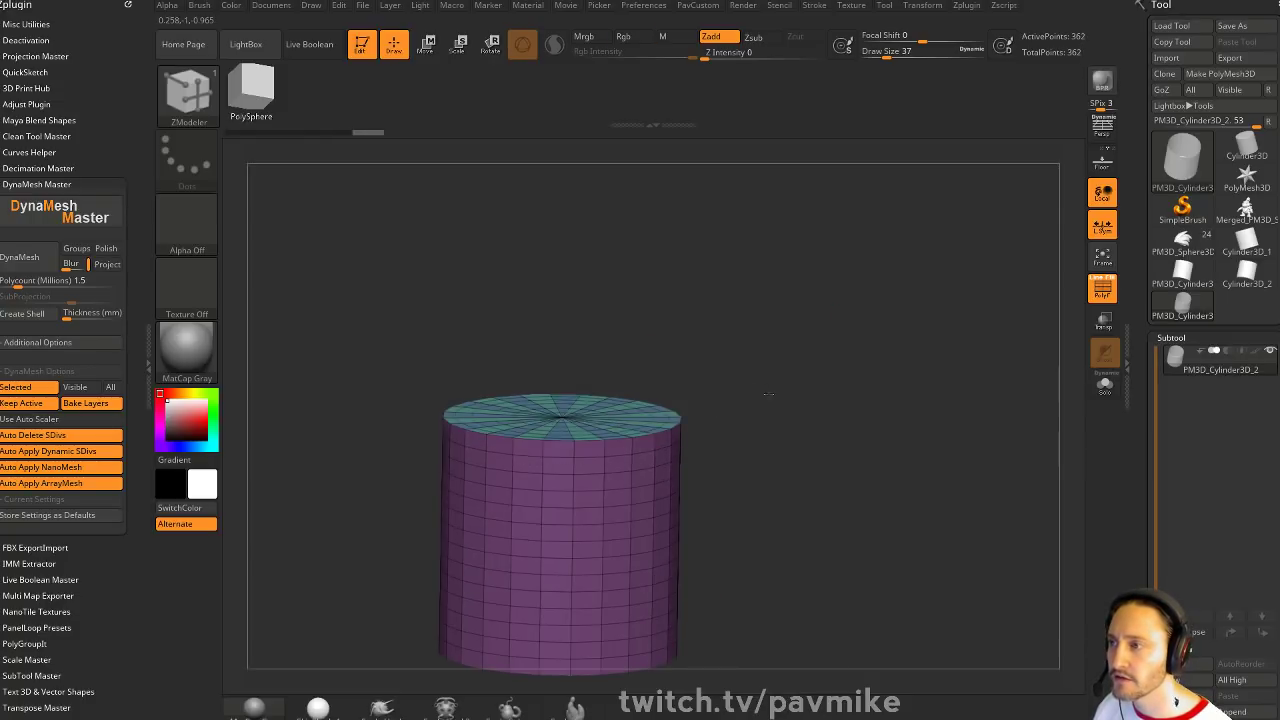
{"action": "key", "text": "ctrl+z"}
Select the Cylinder3D primitive and set its HDivide to 16 in the Initialize settings
{"action": "left_click", "coordinate": [1243, 152]}
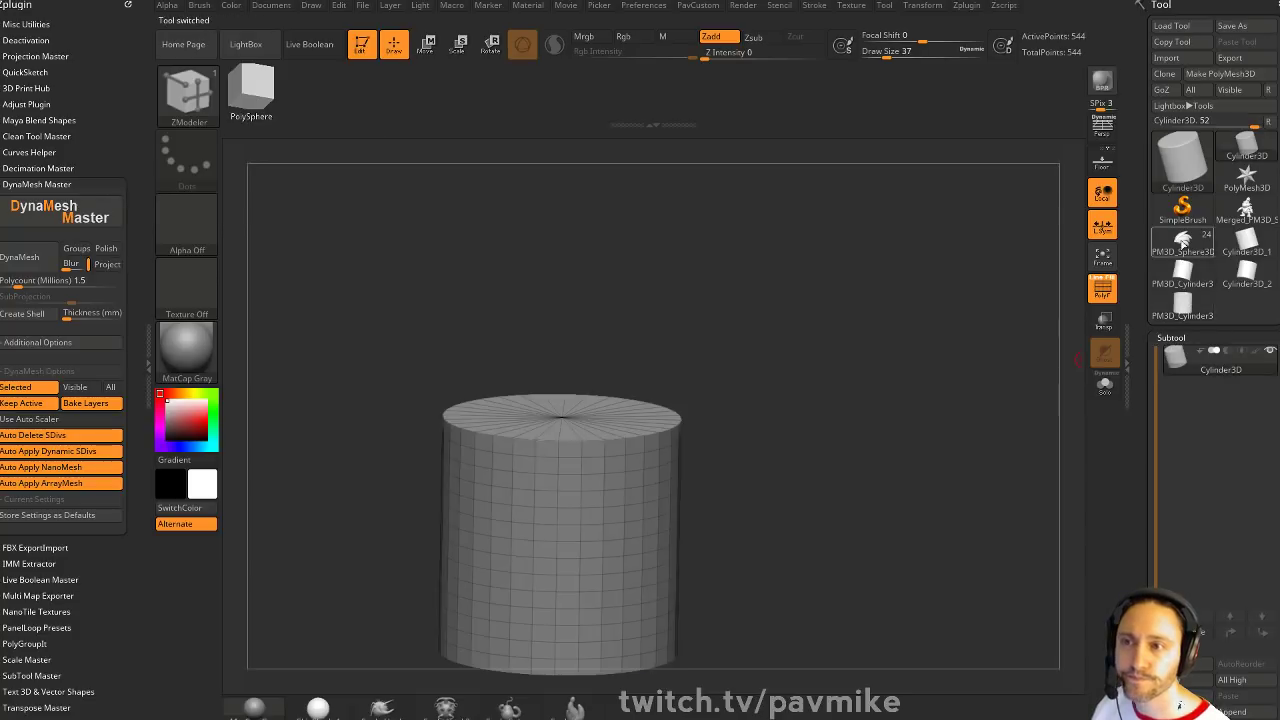
{"action": "left_click_drag", "start_coordinate": [1147, 312], "coordinate": [1150, 138]}
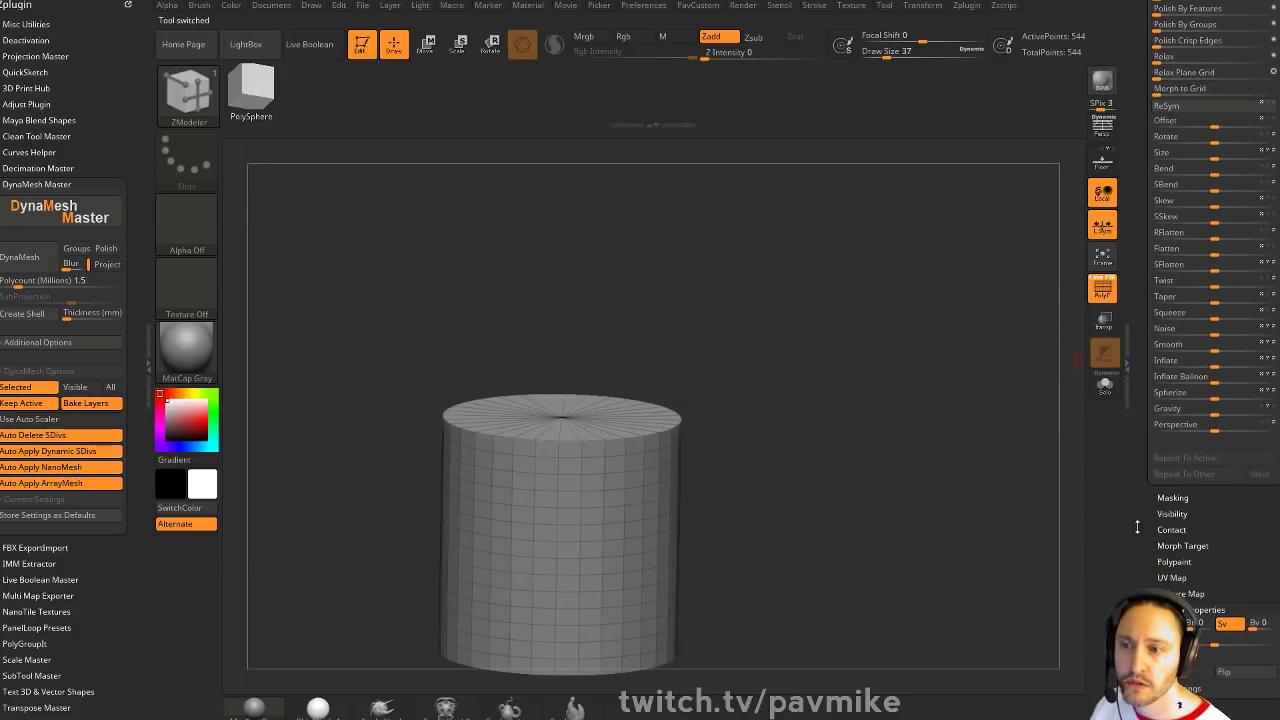
{"action": "scroll", "coordinate": [1137, 527], "scroll_direction": "down", "scroll_amount": 5}
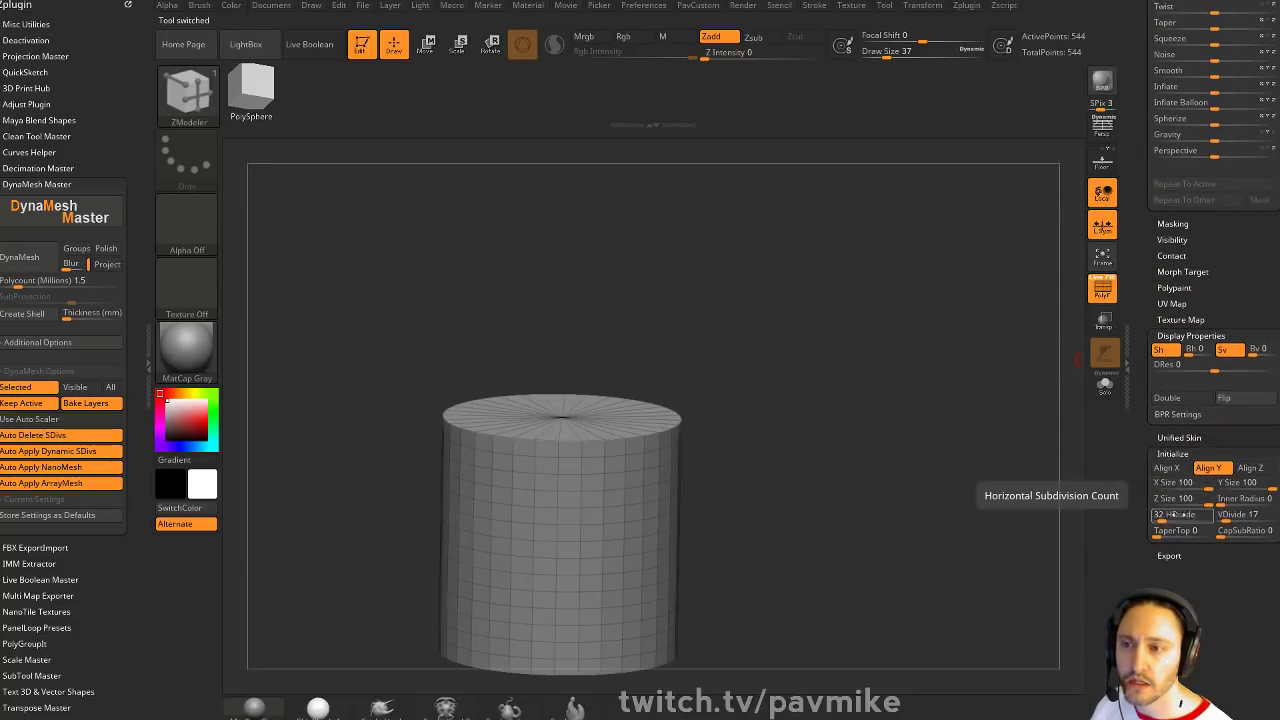
{"action": "type", "text": "12"}
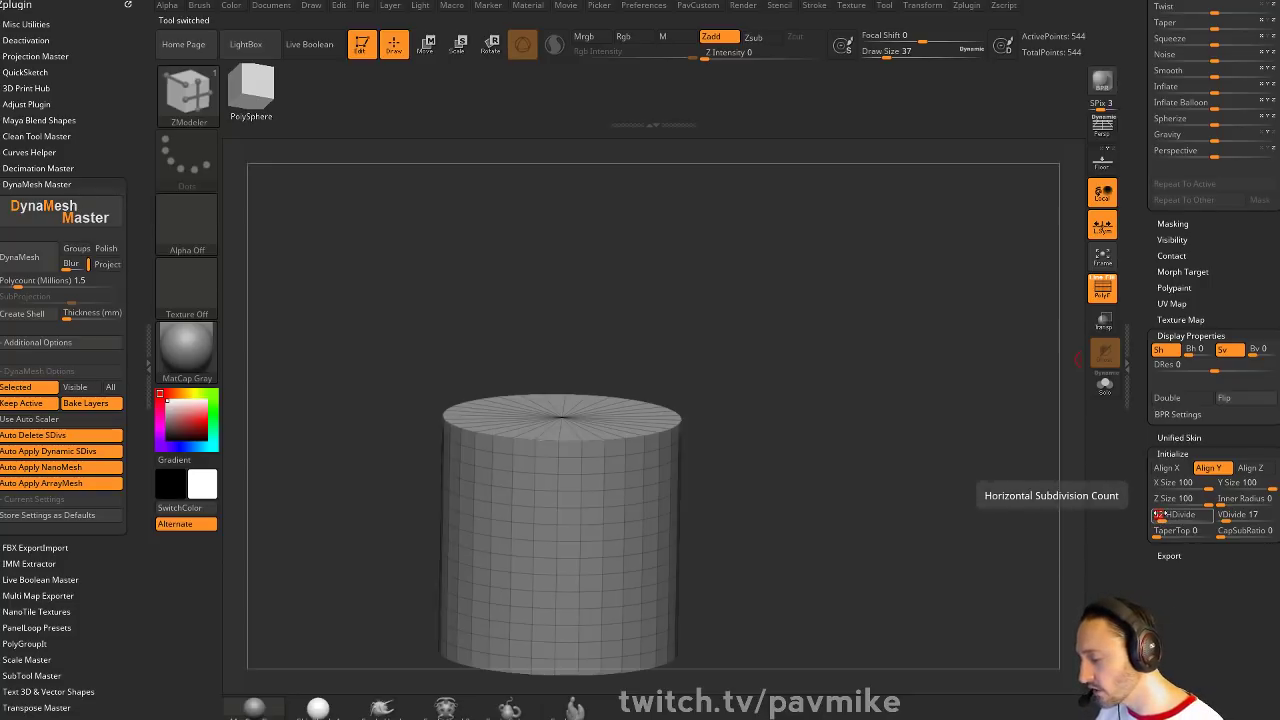
{"action": "key", "text": "Return"}
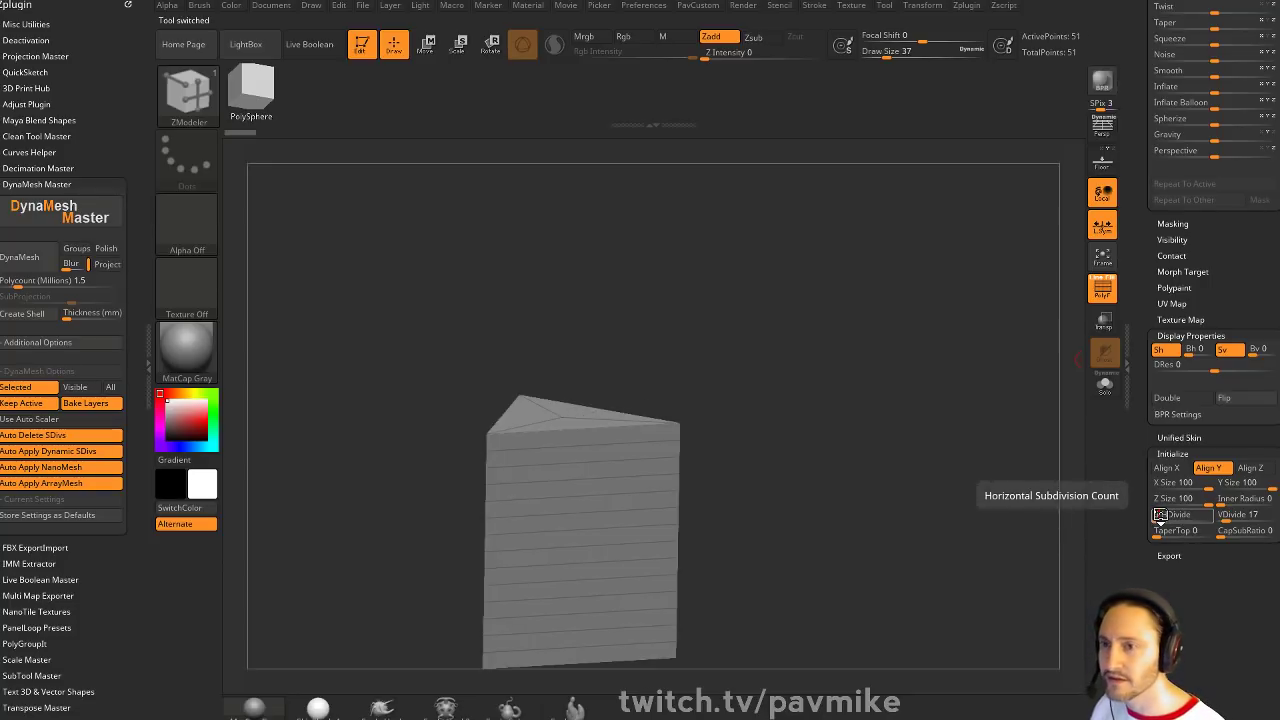
{"action": "key", "text": "Return"}
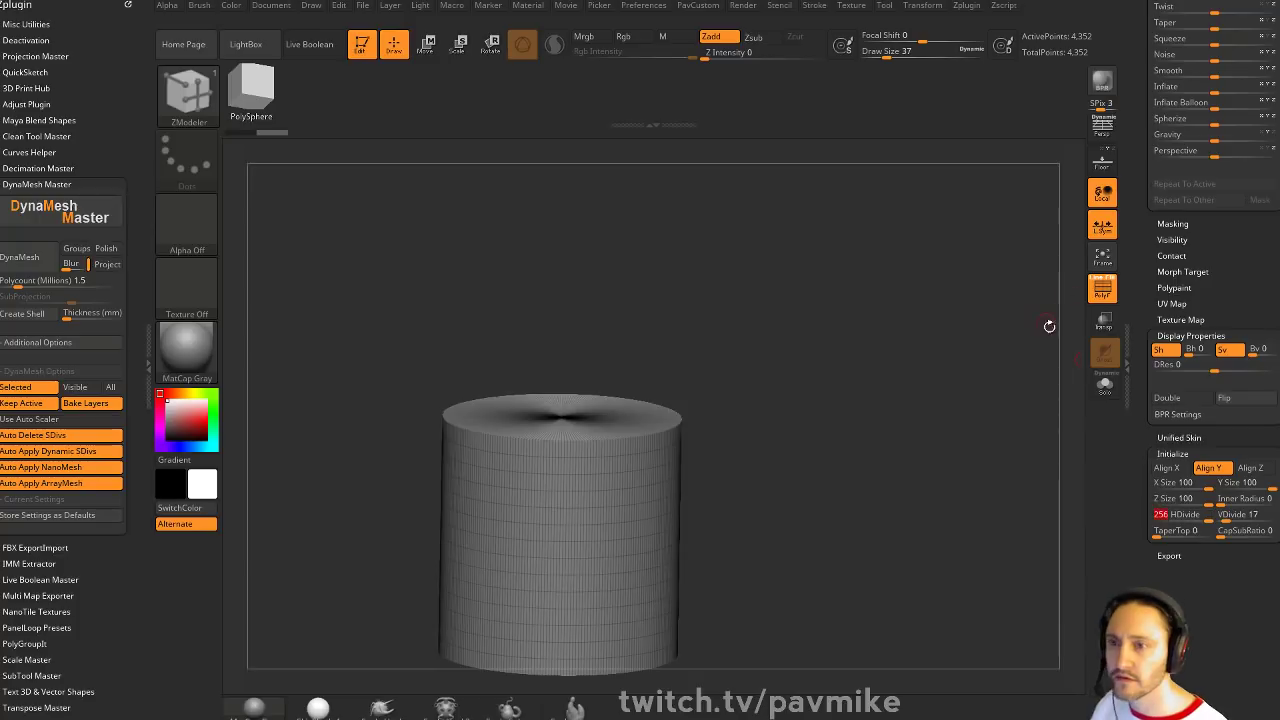
{"action": "type", "text": "16"}
{"action": "key", "text": "Return"}
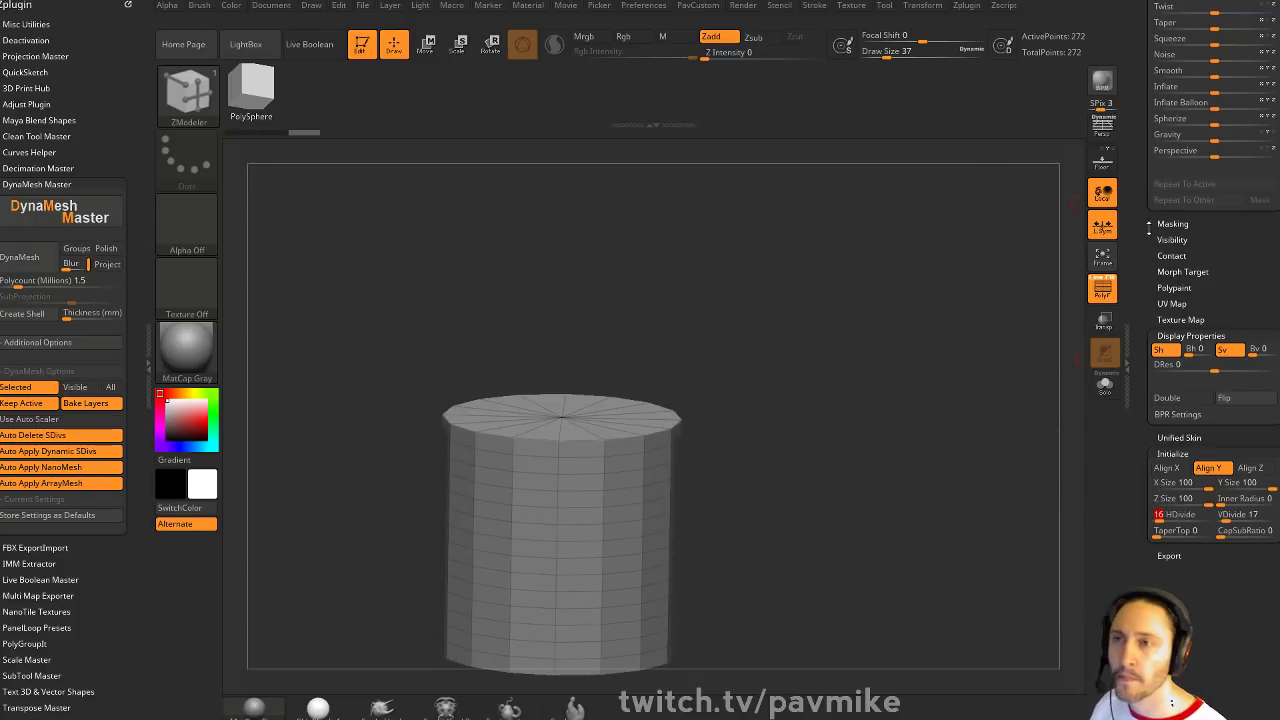
Convert the 16-sided cylinder to a polymesh and replace its top cap with a domed Close Convex Hole cap, using Del Hidden
{"action": "left_click", "coordinate": [1138, 245]}
{"action": "left_click_drag", "start_coordinate": [727, 371], "coordinate": [748, 345]}
{"action": "left_click_drag", "start_coordinate": [369, 338], "coordinate": [787, 400], "text": "ctrl+shift"}
{"action": "mouse_move", "coordinate": [829, 289]}
{"action": "left_mouse_down", "text": "ctrl+shift"}
{"action": "mouse_move", "coordinate": [890, 325]}
{"action": "mouse_move", "coordinate": [890, 364]}
{"action": "left_mouse_up", "text": "ctrl+shift"}
{"action": "key", "text": "grave"}
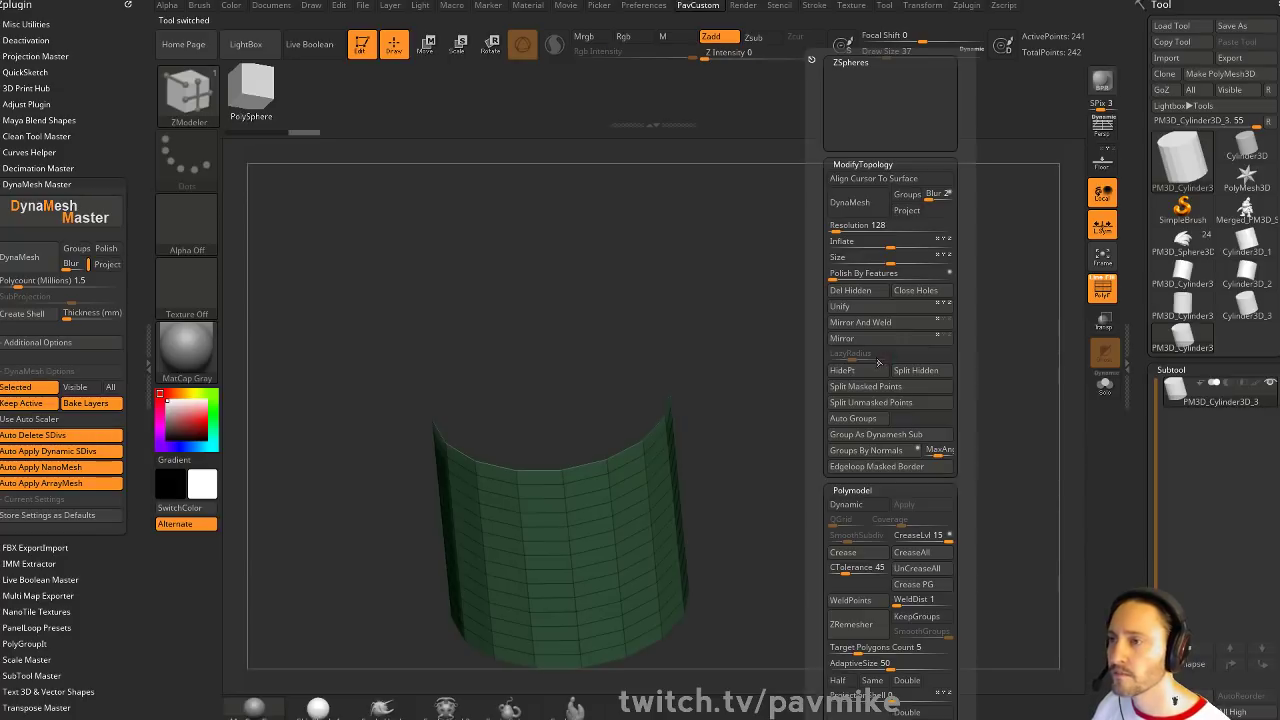
{"action": "left_click", "coordinate": [871, 291]}
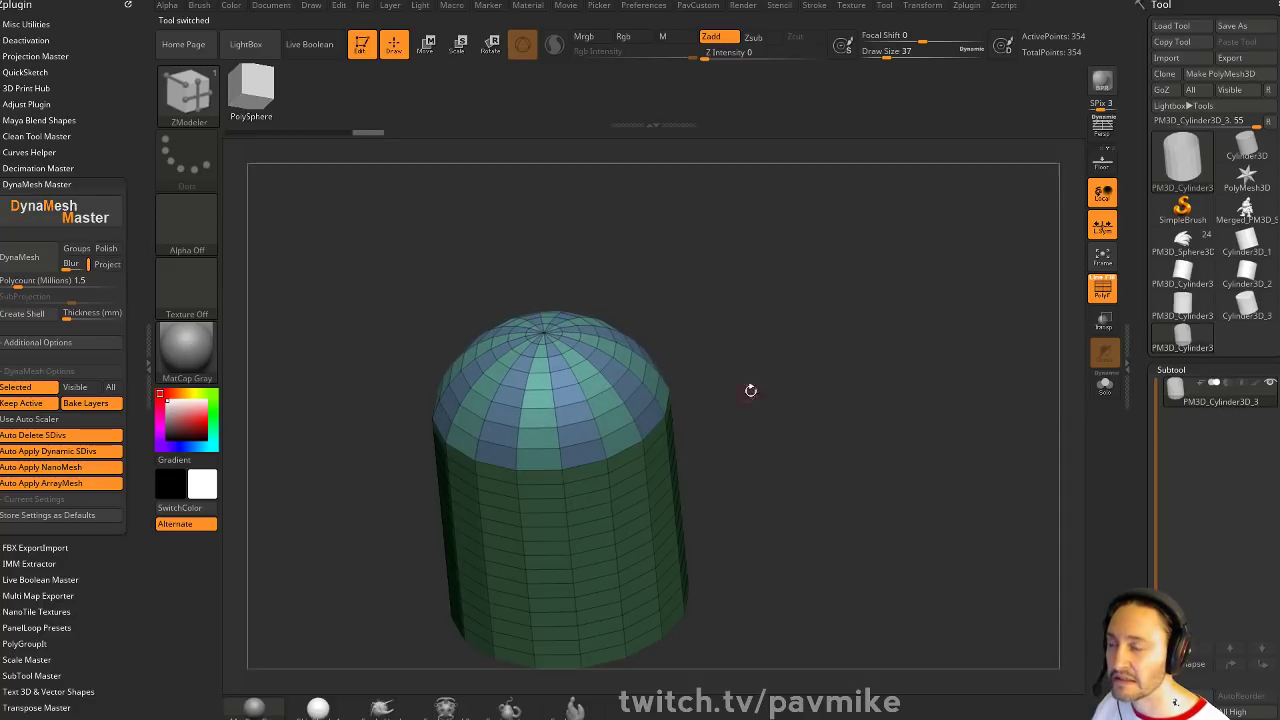
Isolate the domed cap, turn it into one single polygroup and show the whole mesh again
{"action": "mouse_move", "coordinate": [751, 390]}
{"action": "left_mouse_down"}
{"action": "mouse_move", "coordinate": [762, 420]}
{"action": "mouse_move", "coordinate": [908, 358]}
{"action": "mouse_move", "coordinate": [774, 350]}
{"action": "mouse_move", "coordinate": [800, 360]}
{"action": "mouse_move", "coordinate": [651, 329]}
{"action": "mouse_move", "coordinate": [912, 363]}
{"action": "mouse_move", "coordinate": [920, 310]}
{"action": "left_mouse_up"}
{"action": "left_click", "coordinate": [584, 332], "text": "ctrl+shift"}
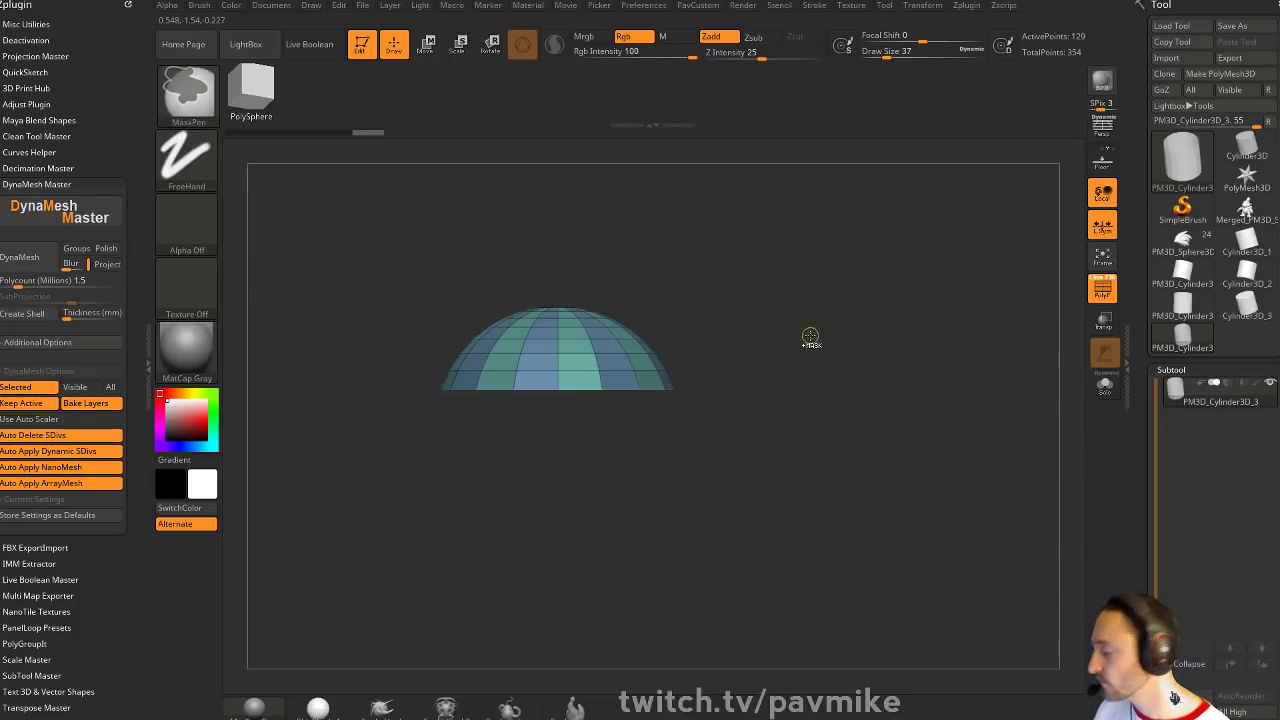
{"action": "left_click", "coordinate": [807, 333], "text": "ctrl+shift"}
Crease the polygroup borders and enable Dynamic subdivision with CreaseLvl 3 and SmoothSubdiv 3
{"action": "mouse_move", "coordinate": [834, 311]}
{"action": "left_mouse_down"}
{"action": "mouse_move", "coordinate": [806, 343]}
{"action": "mouse_move", "coordinate": [824, 340]}
{"action": "mouse_move", "coordinate": [760, 266]}
{"action": "mouse_move", "coordinate": [826, 206]}
{"action": "mouse_move", "coordinate": [846, 327]}
{"action": "mouse_move", "coordinate": [764, 336]}
{"action": "mouse_move", "coordinate": [809, 351]}
{"action": "mouse_move", "coordinate": [866, 320]}
{"action": "mouse_move", "coordinate": [811, 286]}
{"action": "mouse_move", "coordinate": [761, 303]}
{"action": "mouse_move", "coordinate": [834, 334]}
{"action": "mouse_move", "coordinate": [790, 286]}
{"action": "left_mouse_up"}
{"action": "left_click_drag", "start_coordinate": [850, 376], "coordinate": [832, 350]}
{"action": "key", "text": "s"}
{"action": "left_click_drag", "start_coordinate": [826, 364], "coordinate": [829, 364]}
{"action": "left_click_drag", "start_coordinate": [845, 352], "coordinate": [832, 374]}
{"action": "key", "text": "space"}
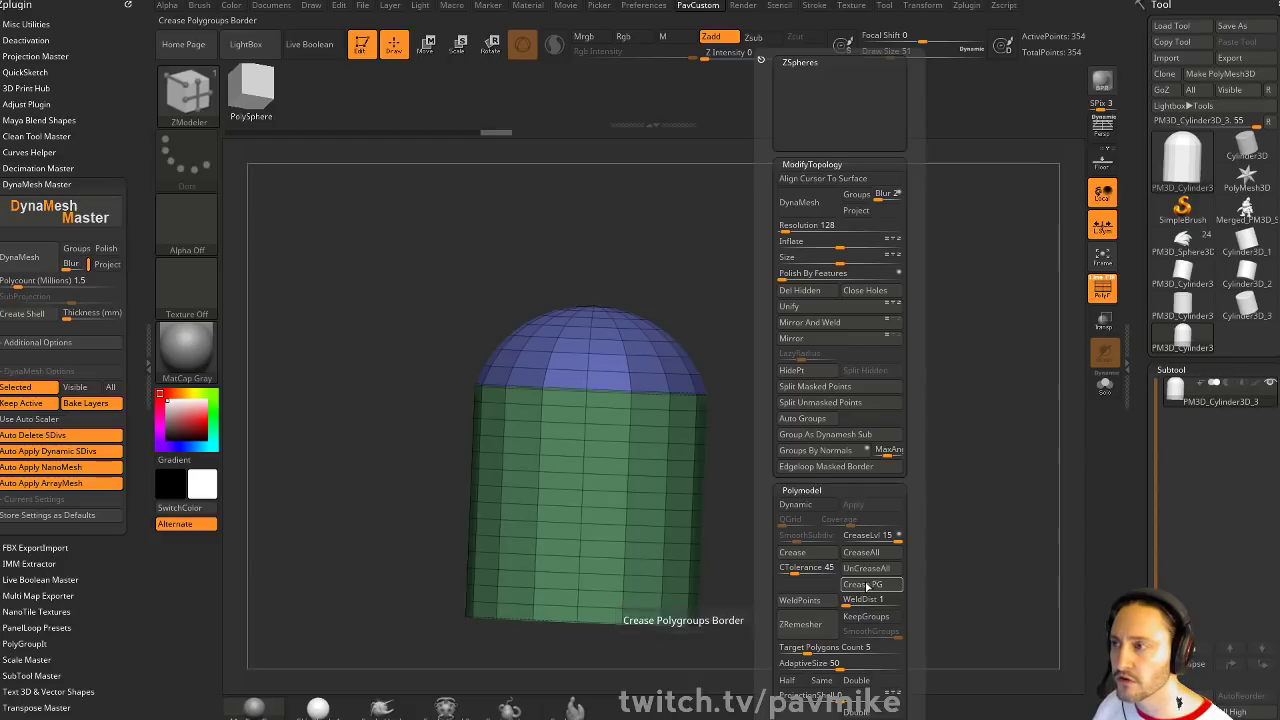
{"action": "left_click", "coordinate": [796, 504]}
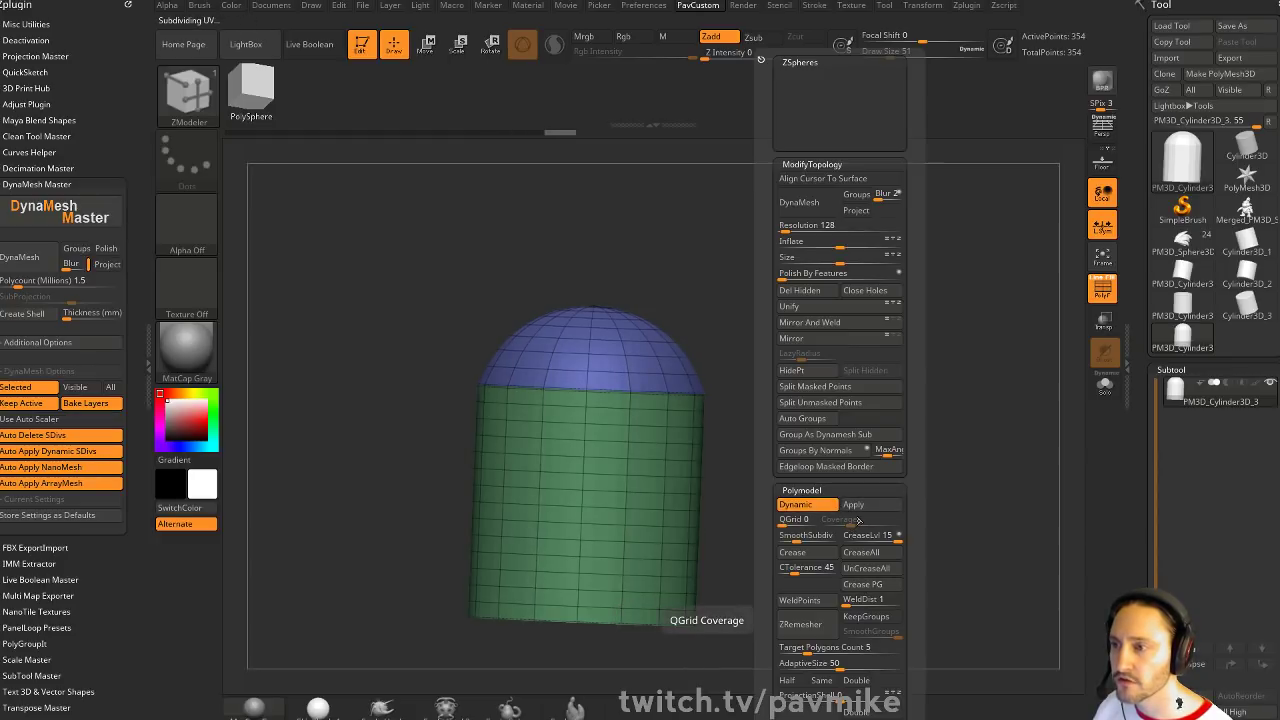
{"action": "left_click", "coordinate": [857, 539]}
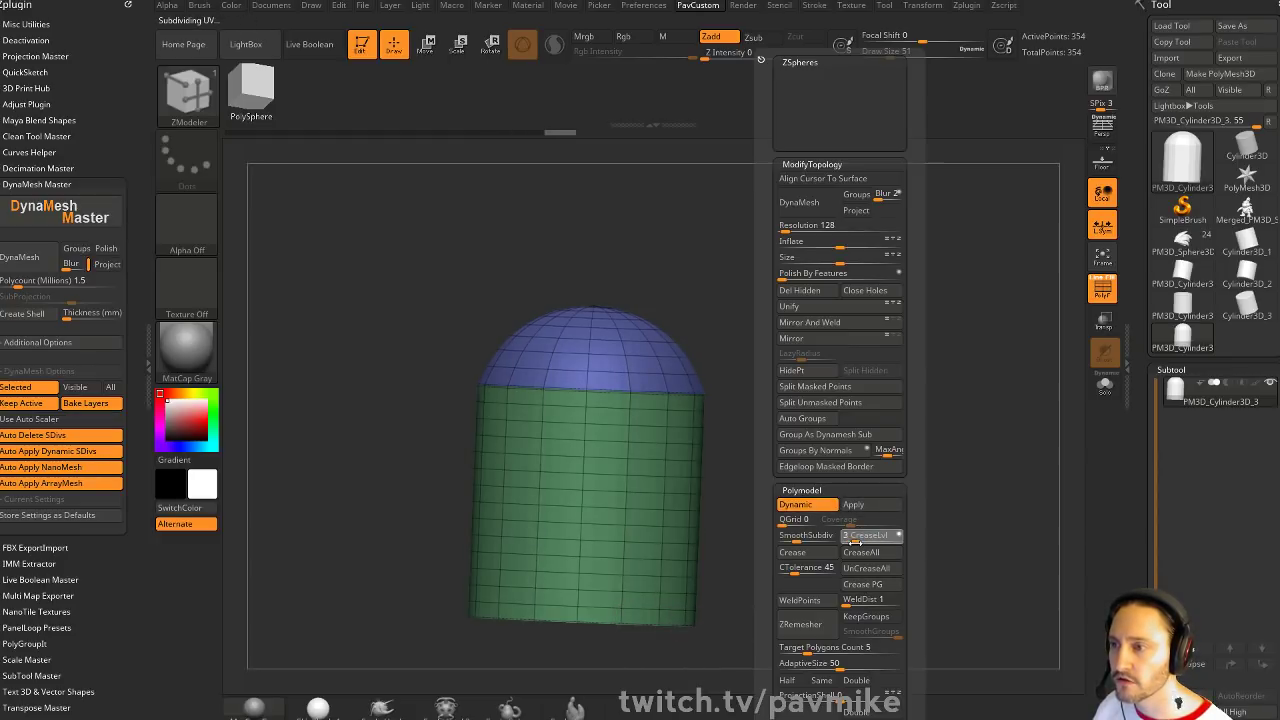
{"action": "left_click", "coordinate": [800, 537]}
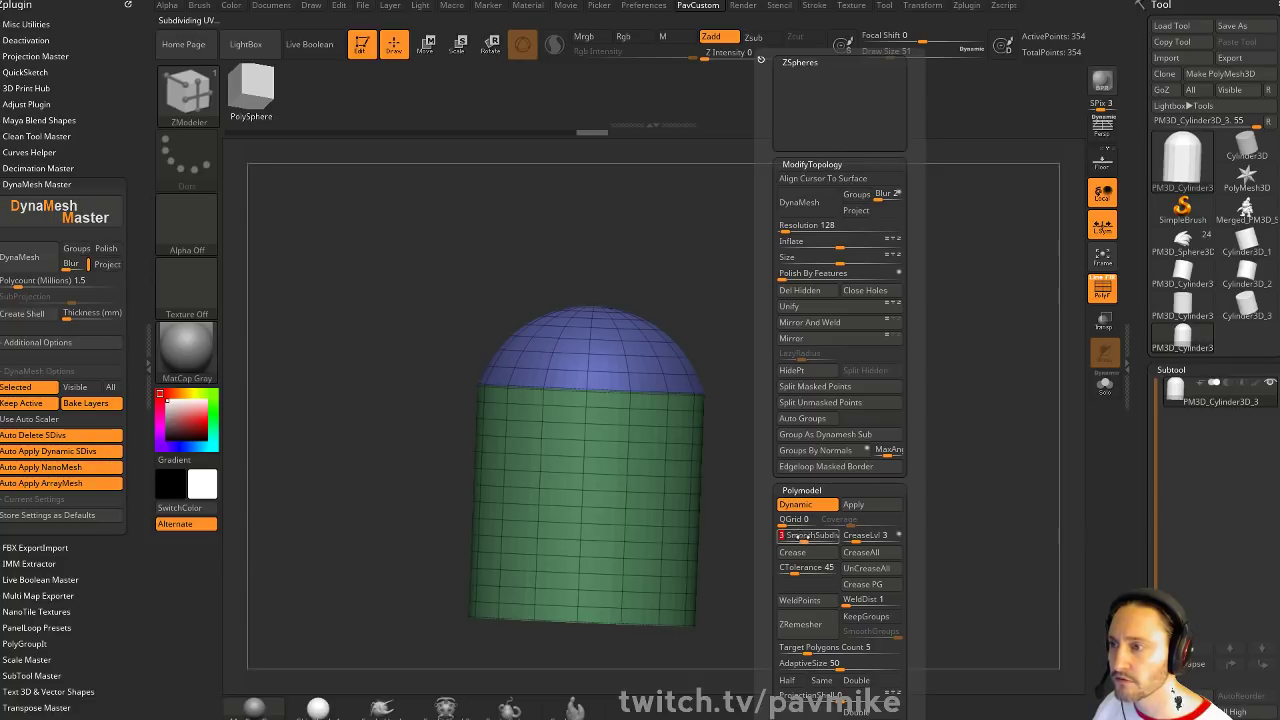
{"action": "left_click_drag", "start_coordinate": [791, 477], "coordinate": [1051, 371]}
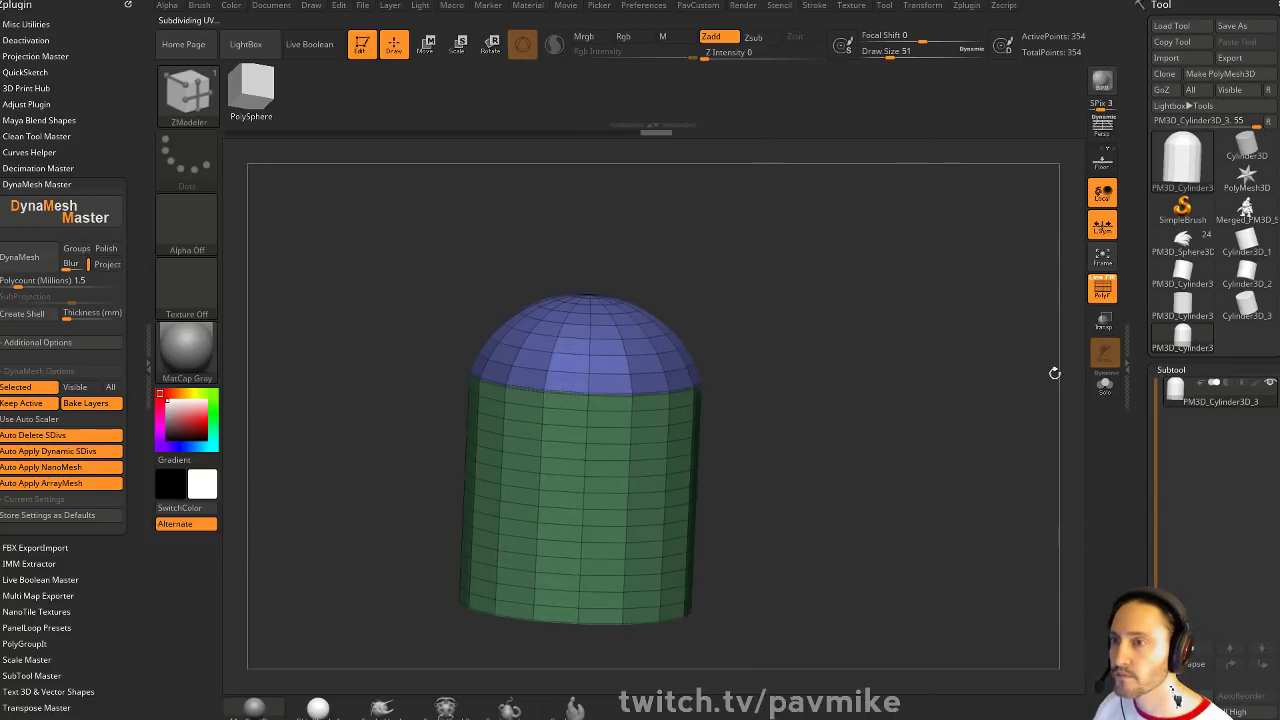
Preview the domed cylinder with Dynamic subdivision on and the polyframe hidden, raising the draw size to 104
{"action": "key", "text": "shift+f"}
{"action": "key", "text": "d"}
{"action": "mouse_move", "coordinate": [894, 376]}
{"action": "left_mouse_down"}
{"action": "mouse_move", "coordinate": [877, 383]}
{"action": "mouse_move", "coordinate": [874, 290]}
{"action": "mouse_move", "coordinate": [906, 357]}
{"action": "mouse_move", "coordinate": [866, 418]}
{"action": "mouse_move", "coordinate": [898, 420]}
{"action": "mouse_move", "coordinate": [894, 446]}
{"action": "mouse_move", "coordinate": [893, 434]}
{"action": "left_mouse_up"}
{"action": "key", "text": "s"}
{"action": "left_click_drag", "start_coordinate": [893, 434], "coordinate": [854, 471]}
{"action": "left_click_drag", "start_coordinate": [751, 457], "coordinate": [774, 295]}
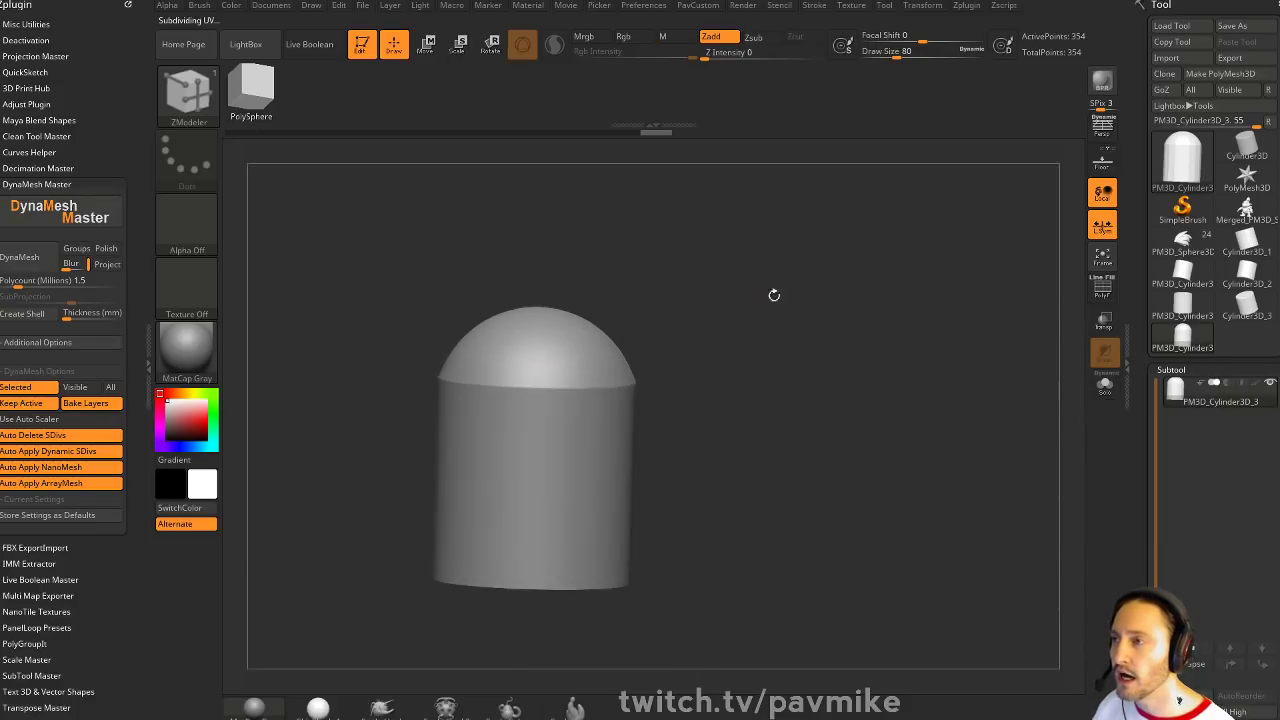
{"action": "left_click_drag", "start_coordinate": [777, 377], "coordinate": [830, 400], "text": "alt"}
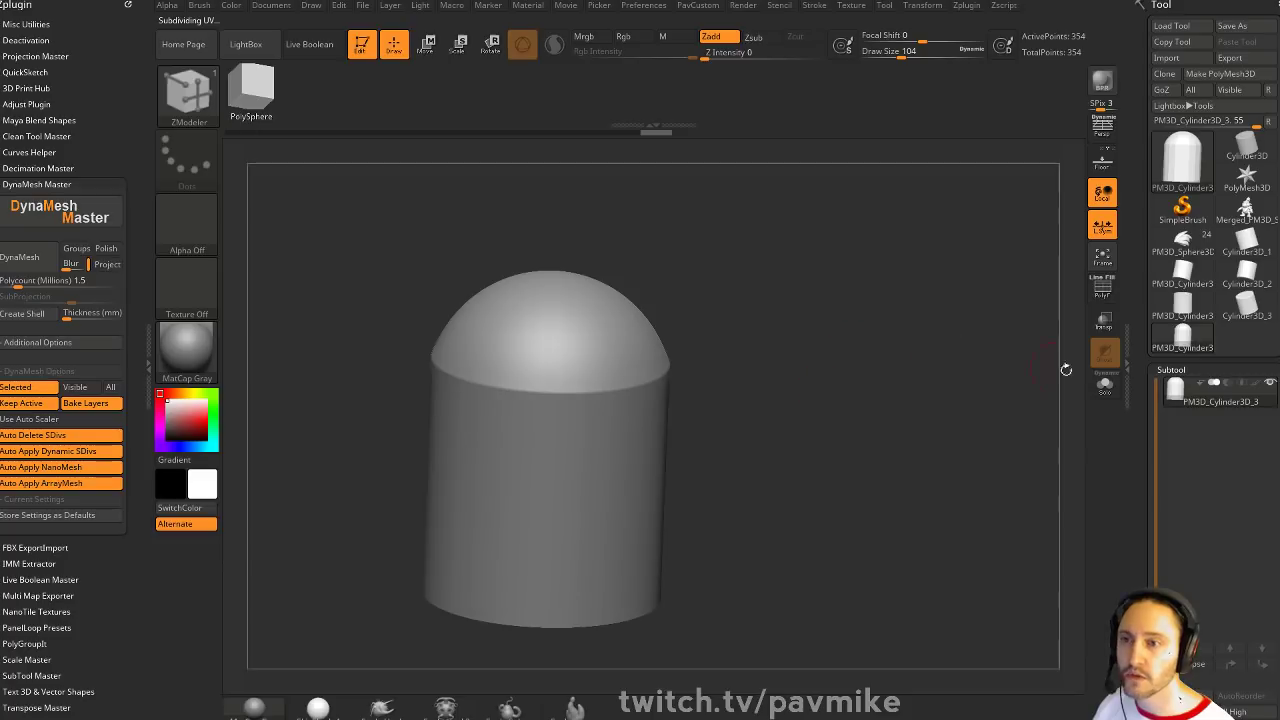
Duplicate the domed cylinder subtool and show the polyframe again
{"action": "scroll", "coordinate": [1165, 446], "scroll_direction": "down", "scroll_amount": 5}
{"action": "left_click", "coordinate": [1172, 519]}
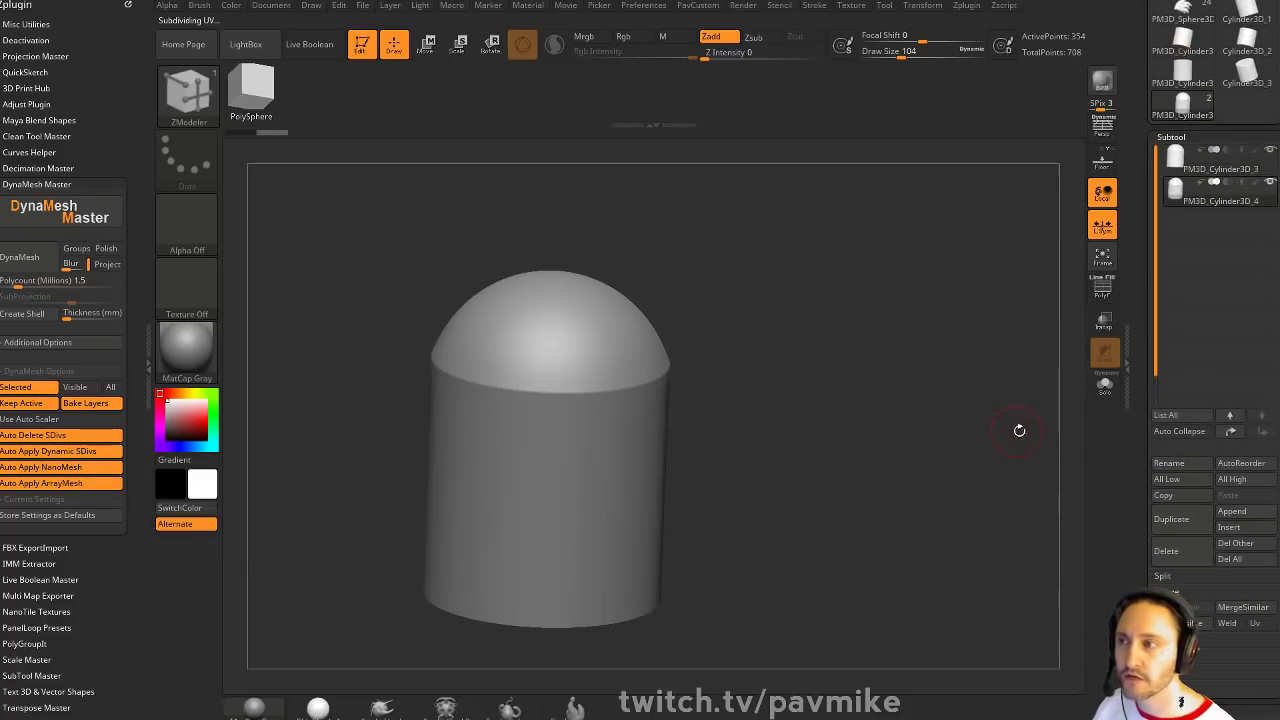
{"action": "left_click", "coordinate": [1103, 288]}
{"action": "left_click_drag", "start_coordinate": [872, 391], "coordinate": [924, 293]}
{"action": "left_click_drag", "start_coordinate": [702, 310], "coordinate": [736, 306]}
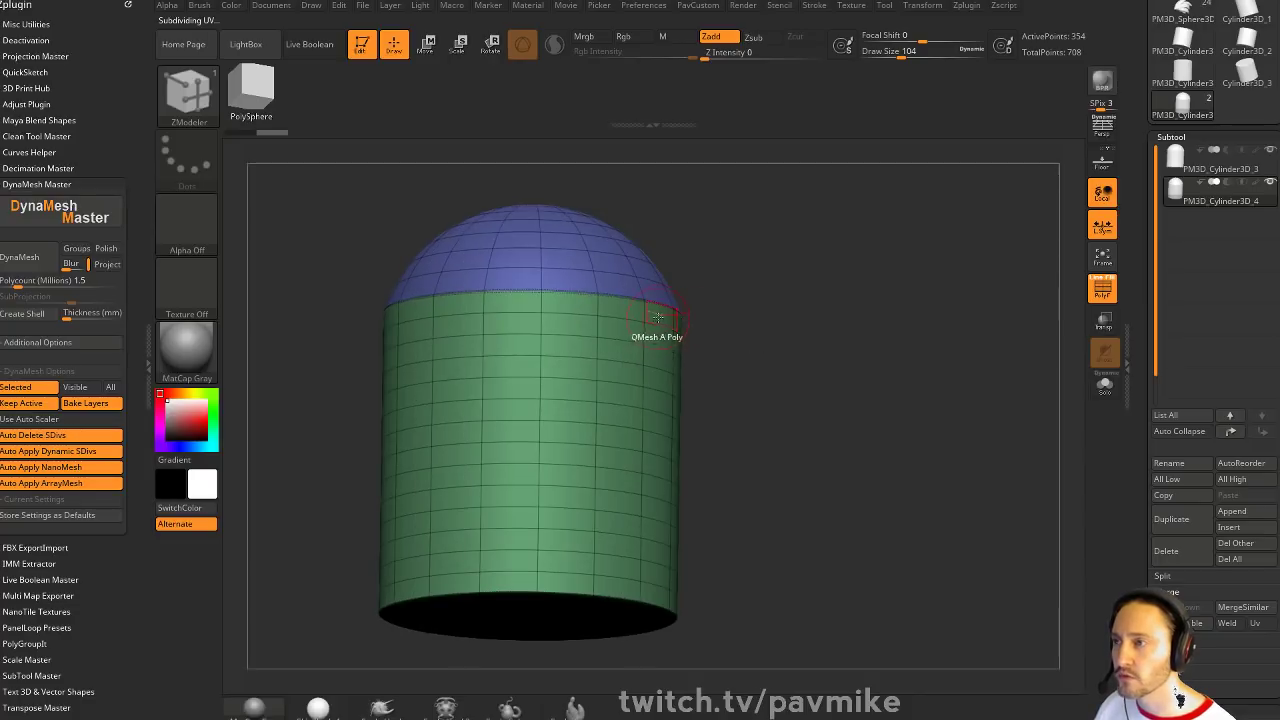
Try a ZModeler QMesh on All Polygons of the duplicate, undo it, and solo the subtool
{"action": "key", "text": "space"}
{"action": "left_click", "coordinate": [558, 371]}
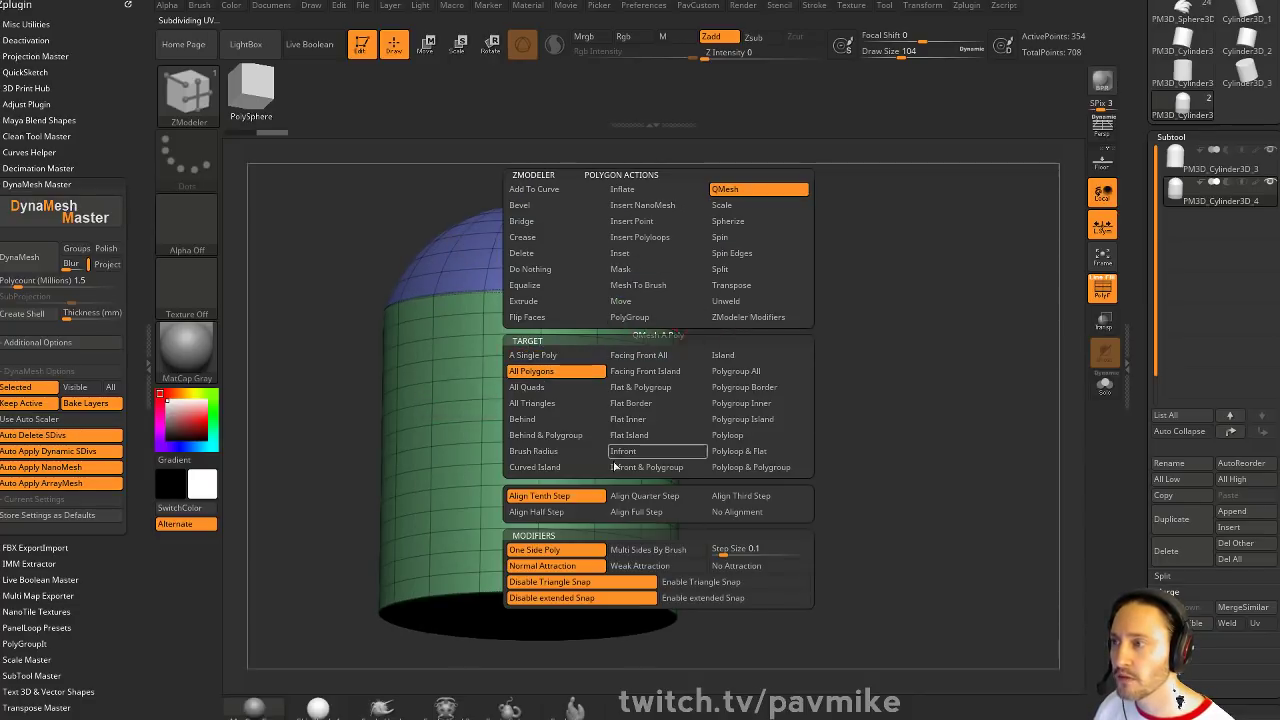
{"action": "left_click", "coordinate": [652, 318]}
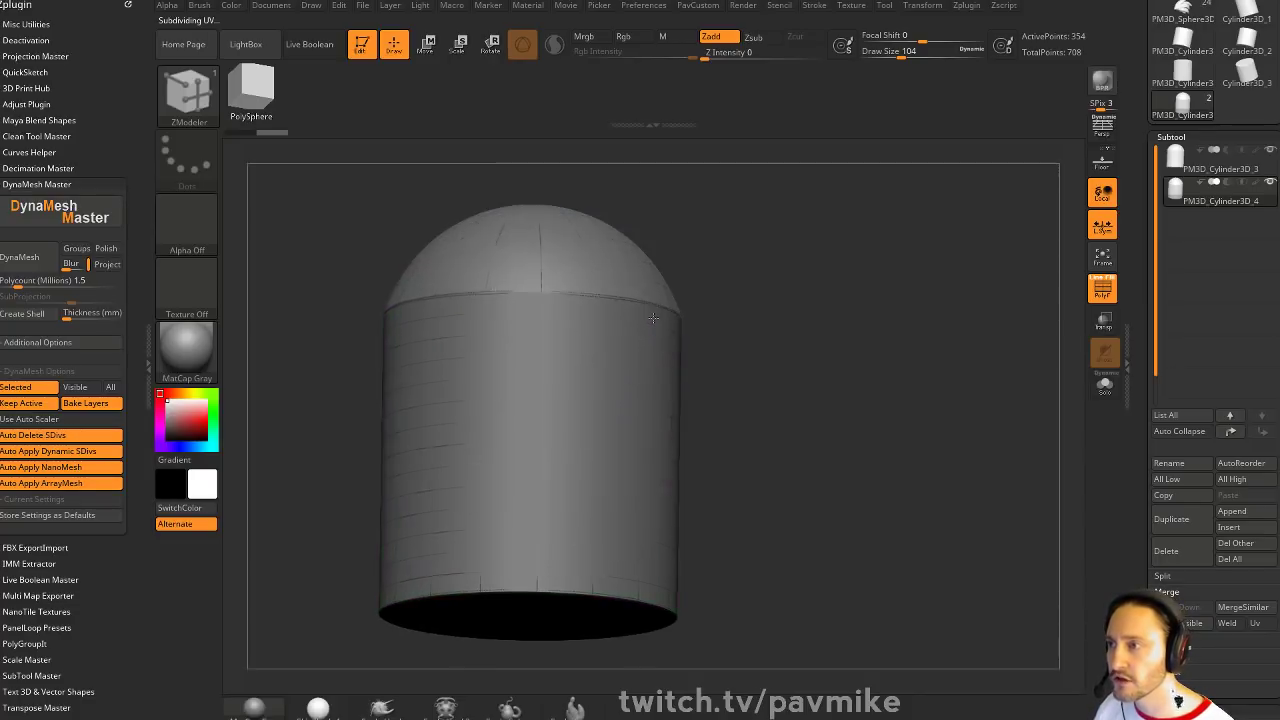
{"action": "left_click", "coordinate": [1104, 386]}
{"action": "key", "text": "ctrl+z"}
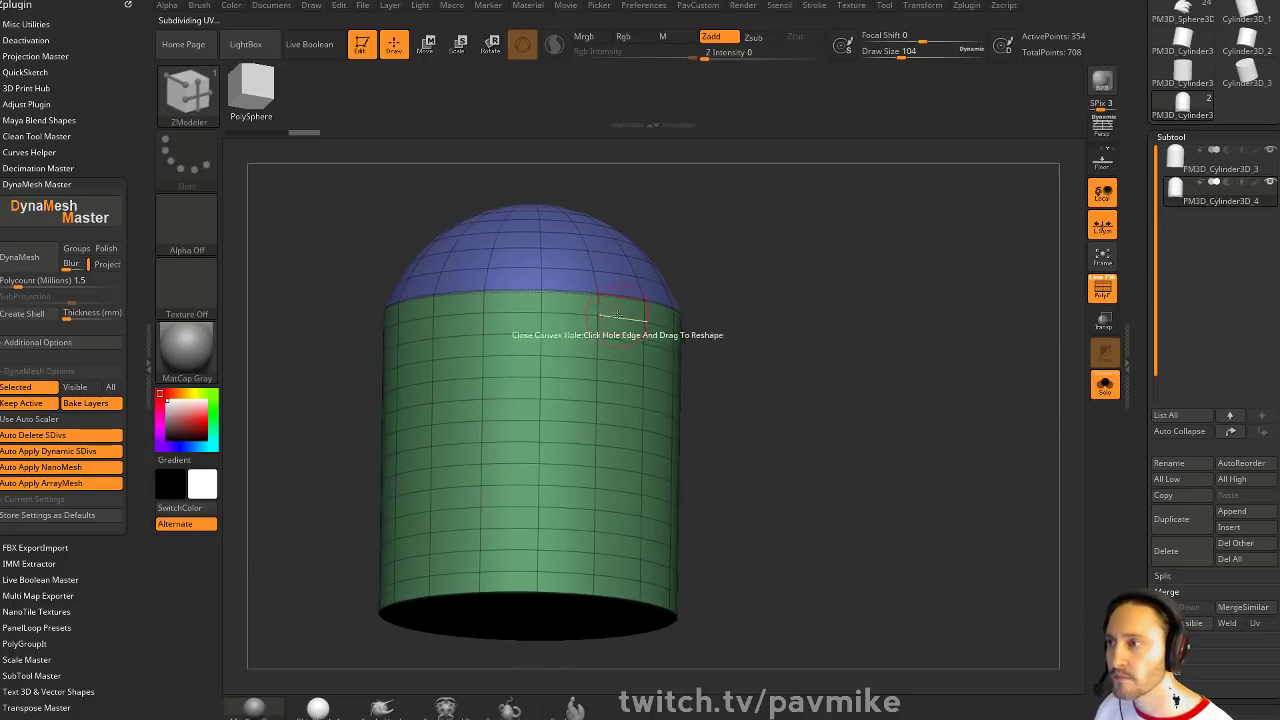
{"action": "left_click", "coordinate": [622, 306]}
{"action": "left_click_drag", "start_coordinate": [622, 306], "coordinate": [609, 318]}
{"action": "key", "text": "ctrl+z"}
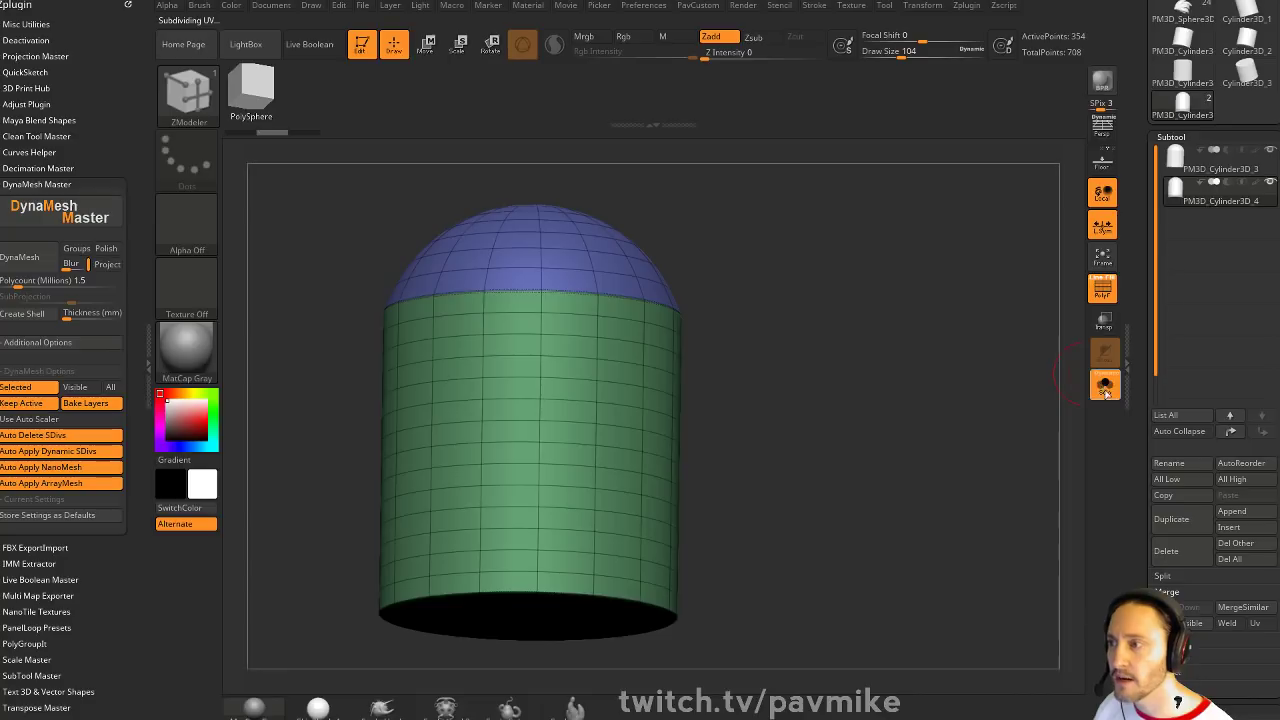
Hide the duplicate's flat bottom cap and remove it with Del Hidden
{"action": "left_click_drag", "start_coordinate": [974, 444], "coordinate": [389, 531]}
{"action": "mouse_move", "coordinate": [955, 389]}
{"action": "left_mouse_down"}
{"action": "mouse_move", "coordinate": [974, 378]}
{"action": "mouse_move", "coordinate": [962, 376]}
{"action": "left_mouse_up"}
{"action": "key", "text": "space"}
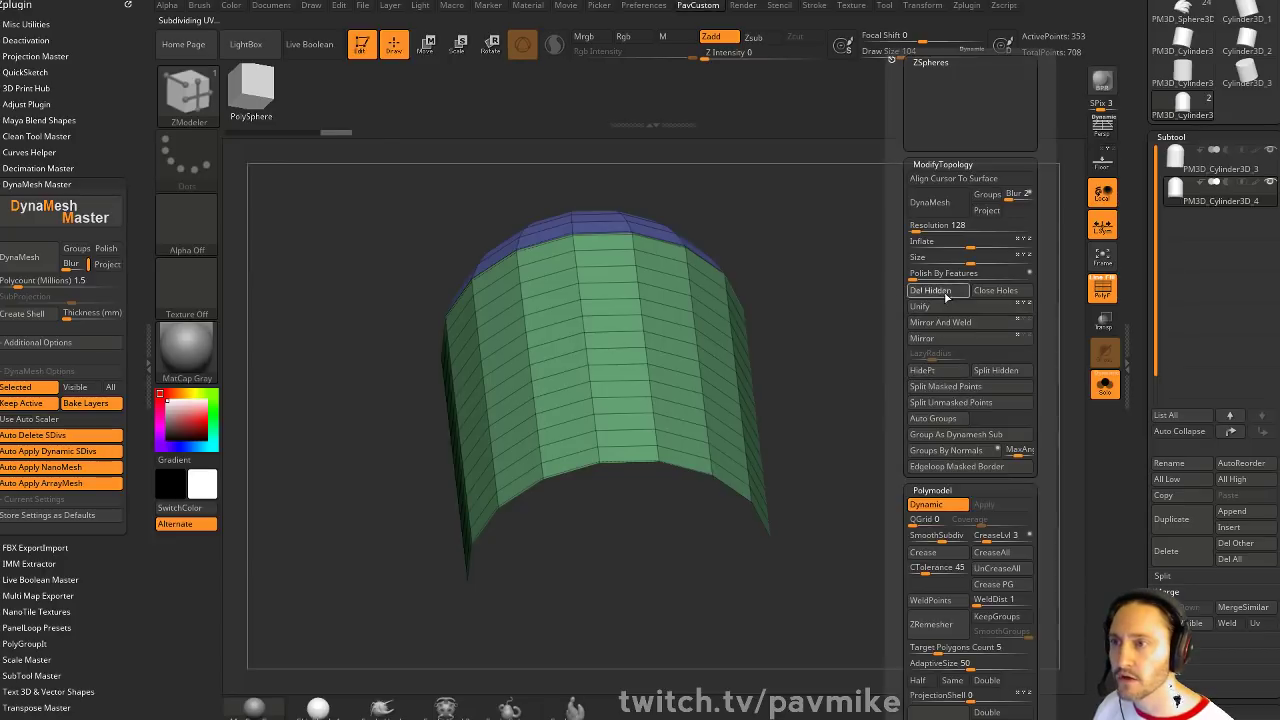
{"action": "left_click", "coordinate": [931, 290]}
{"action": "right_click_drag", "start_coordinate": [671, 301], "coordinate": [654, 313]}
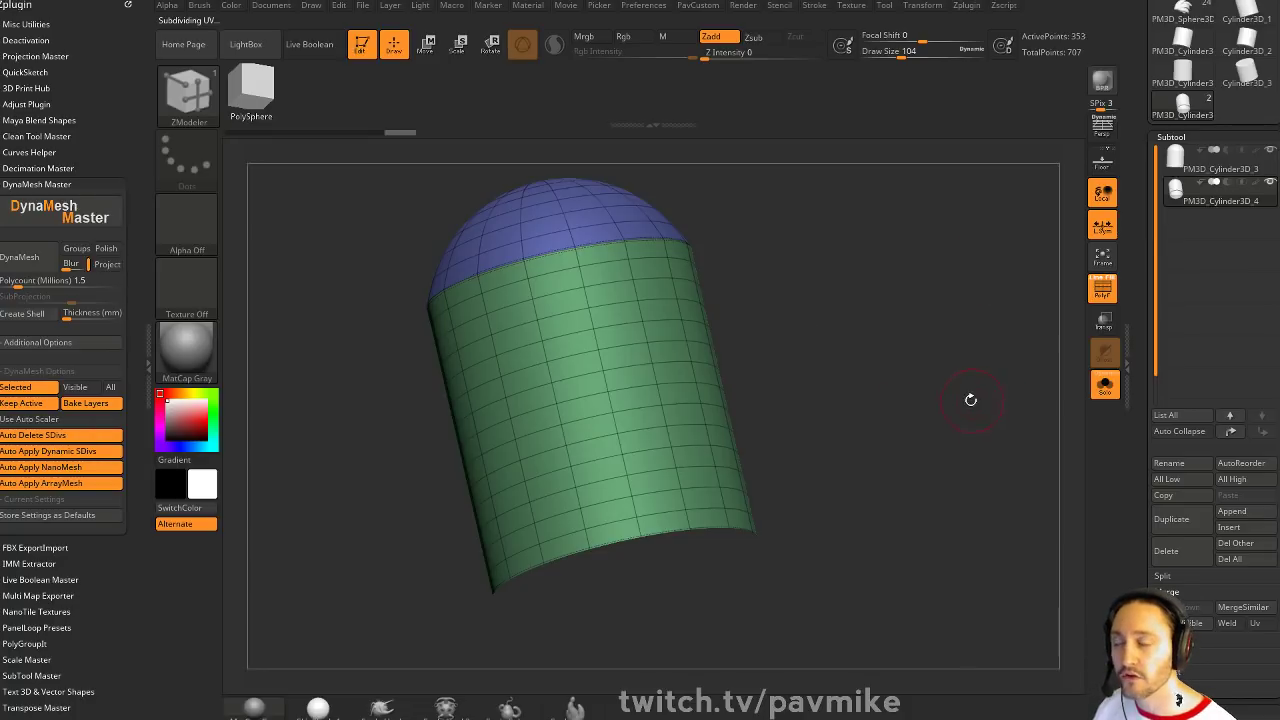
{"action": "left_click_drag", "start_coordinate": [970, 399], "coordinate": [929, 395]}
Close the duplicate's open bottom with a flat Close Convex Hole cap that converges to the center
{"action": "key", "text": "space"}
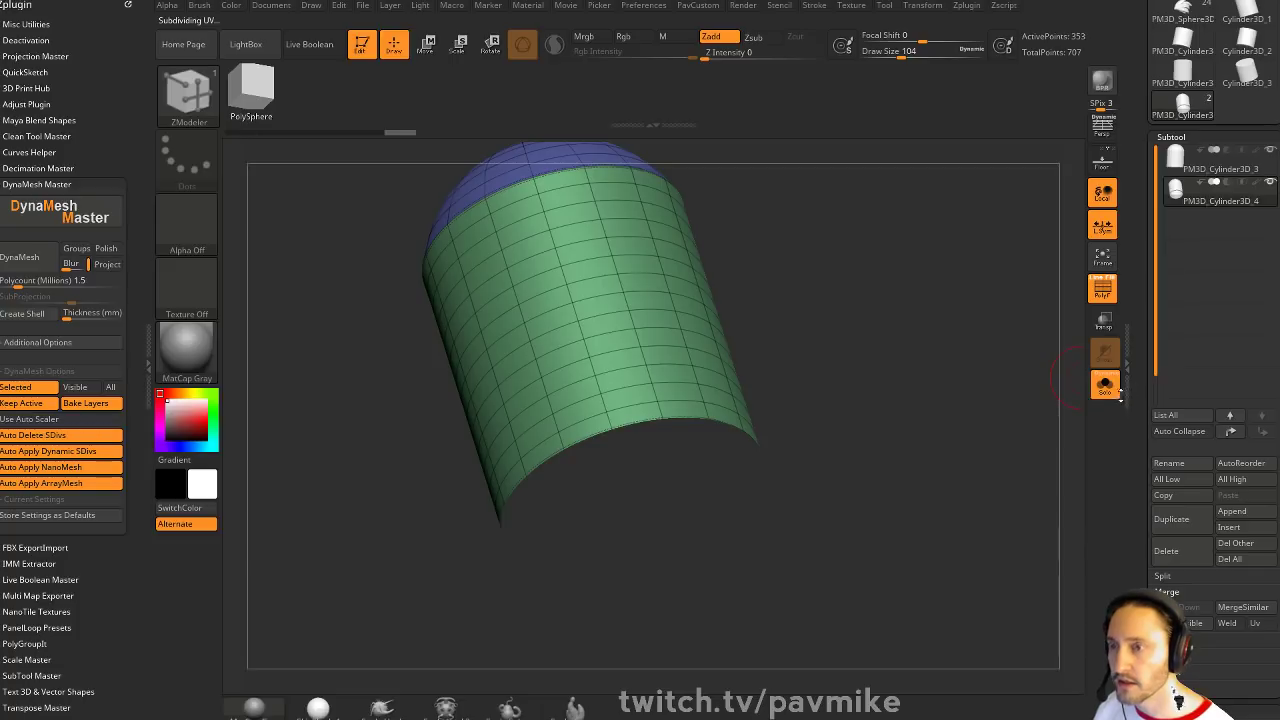
{"action": "key", "text": "space"}
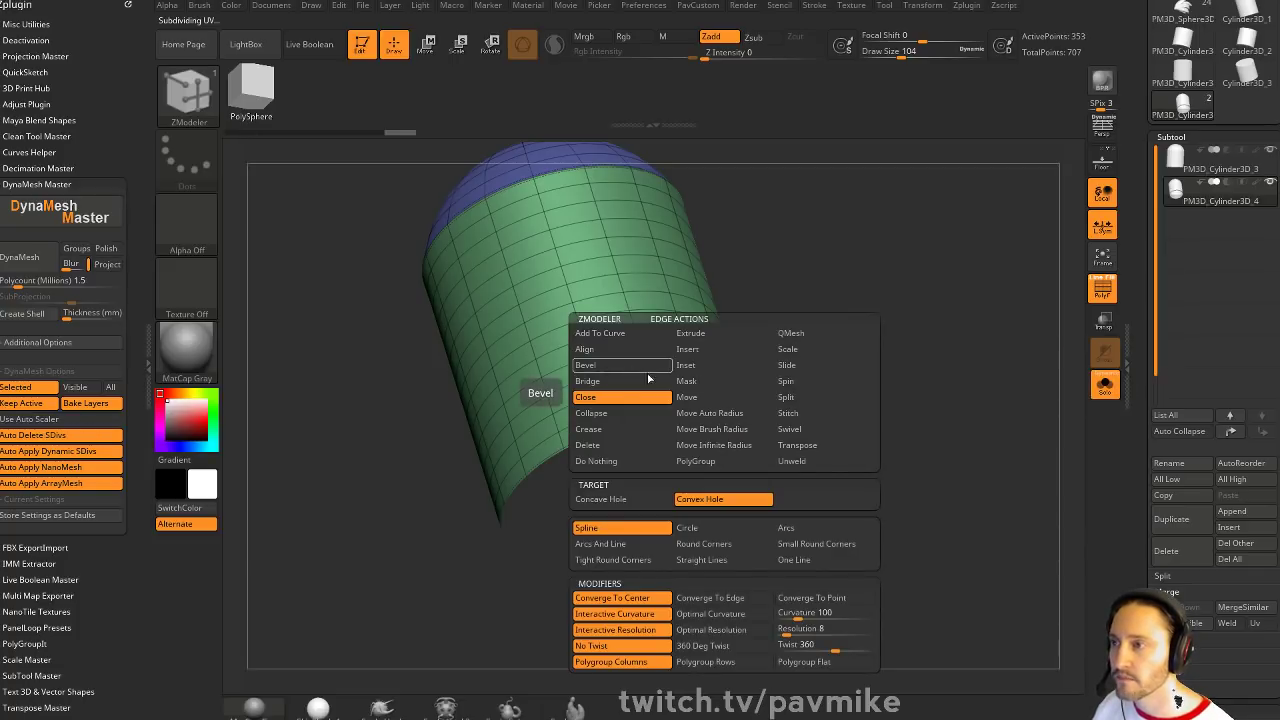
{"action": "left_click_drag", "start_coordinate": [722, 423], "coordinate": [1063, 400]}
{"action": "key", "text": "ctrl+z"}
{"action": "left_click", "coordinate": [725, 421]}
{"action": "left_click_drag", "start_coordinate": [935, 452], "coordinate": [891, 375]}
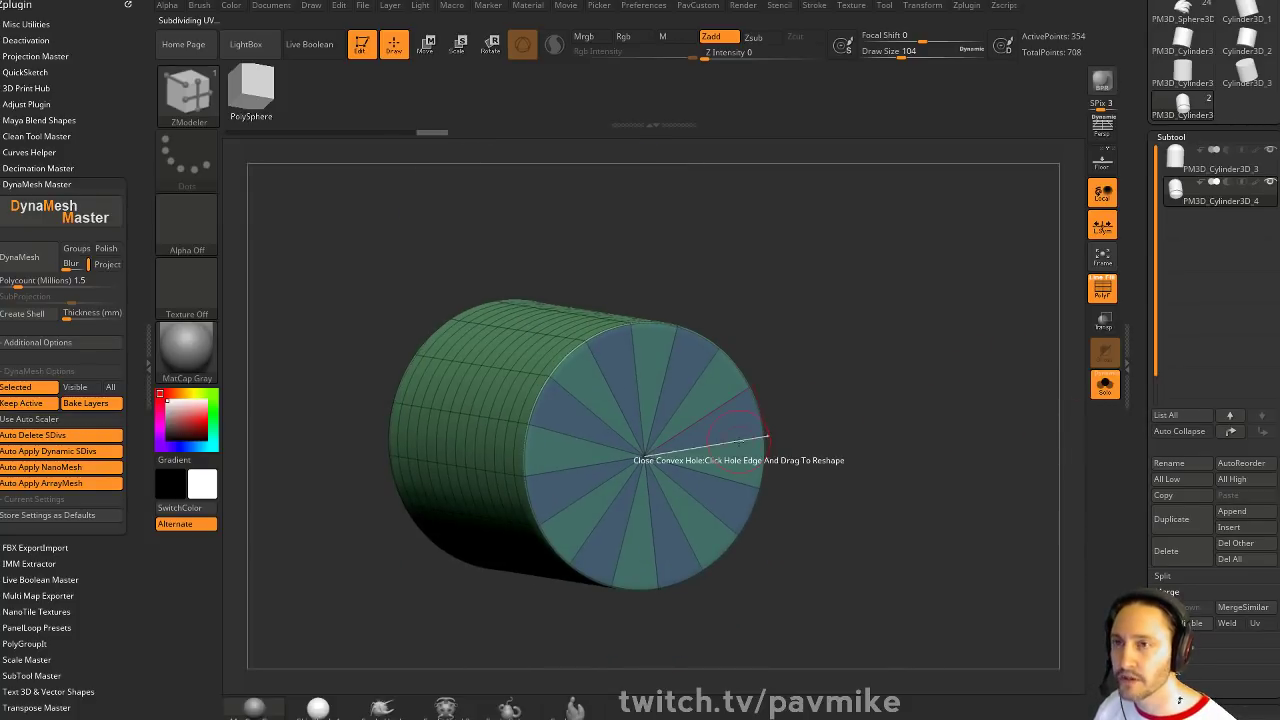
{"action": "left_click_drag", "start_coordinate": [939, 338], "coordinate": [834, 367]}
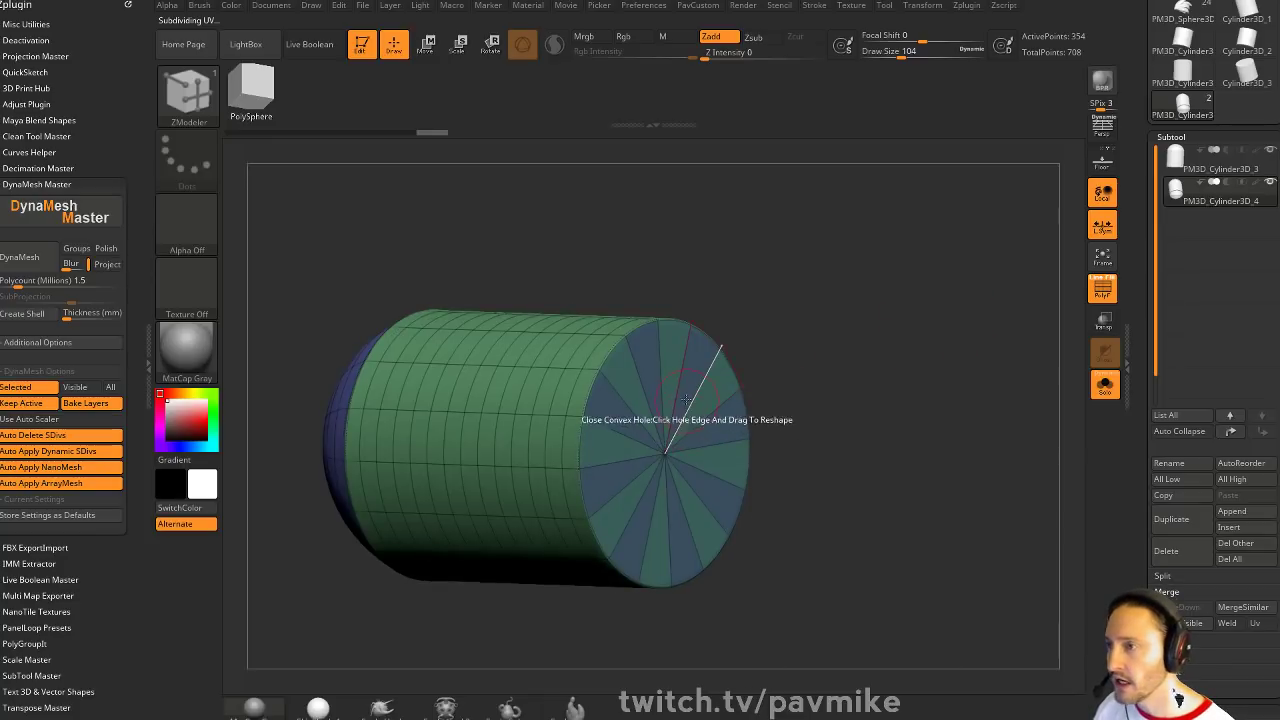
Isolate the new bottom cap, assign it one polygroup and show the whole mesh again
{"action": "left_click", "coordinate": [663, 451], "text": "ctrl+shift"}
{"action": "key", "text": "ctrl+w"}
{"action": "left_click", "coordinate": [828, 385], "text": "ctrl+shift"}
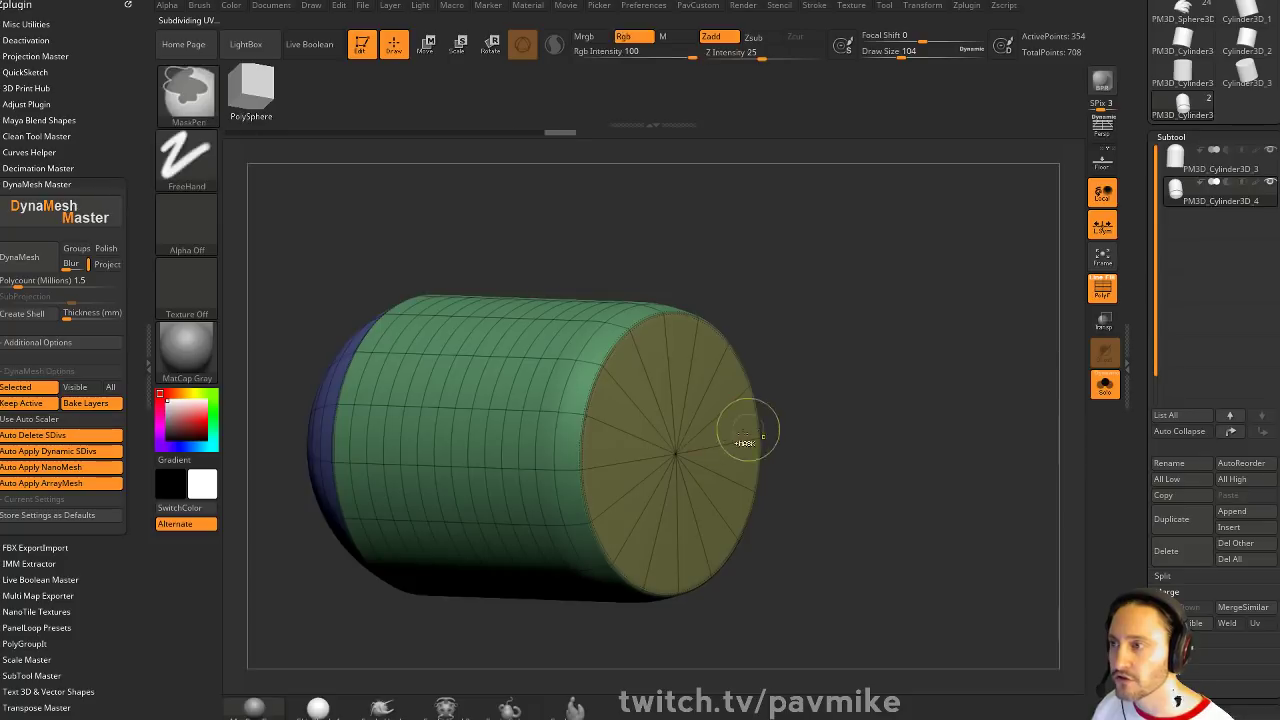
Pull the bottom cap outward to lengthen the cylinder body
{"action": "key", "text": "space"}
{"action": "left_click", "coordinate": [812, 386]}
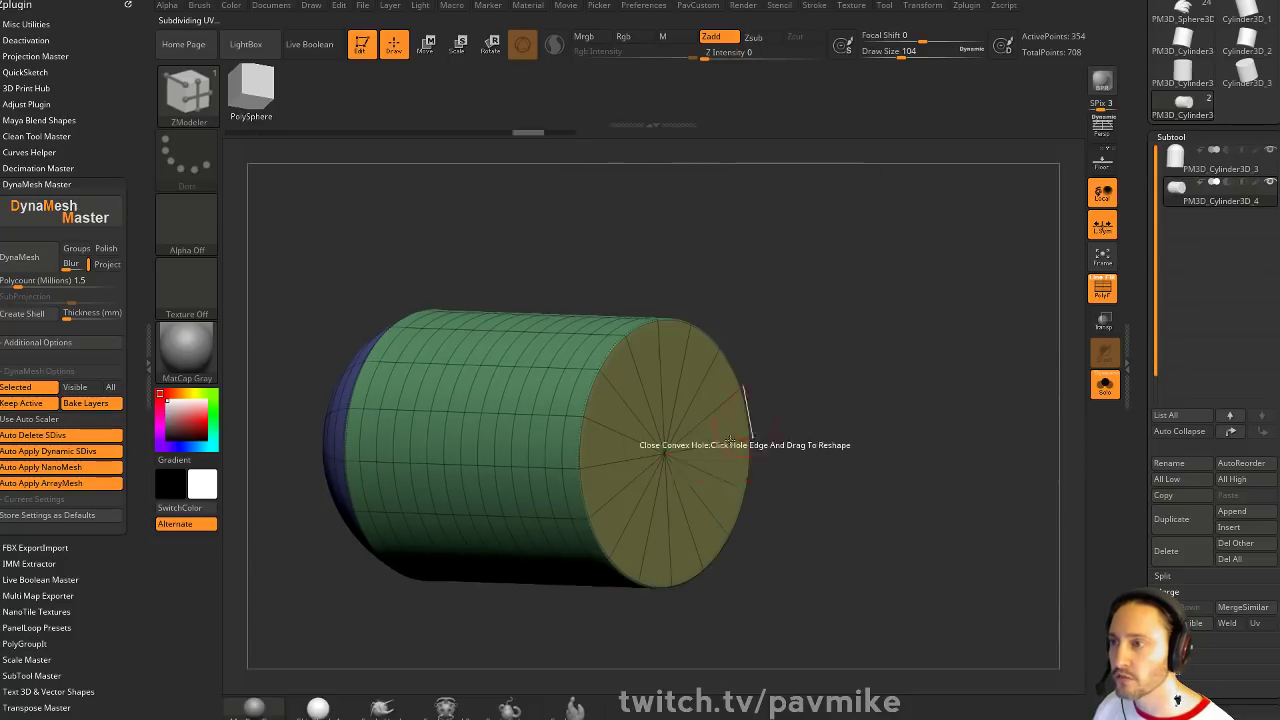
{"action": "left_click_drag", "start_coordinate": [677, 449], "coordinate": [792, 434]}
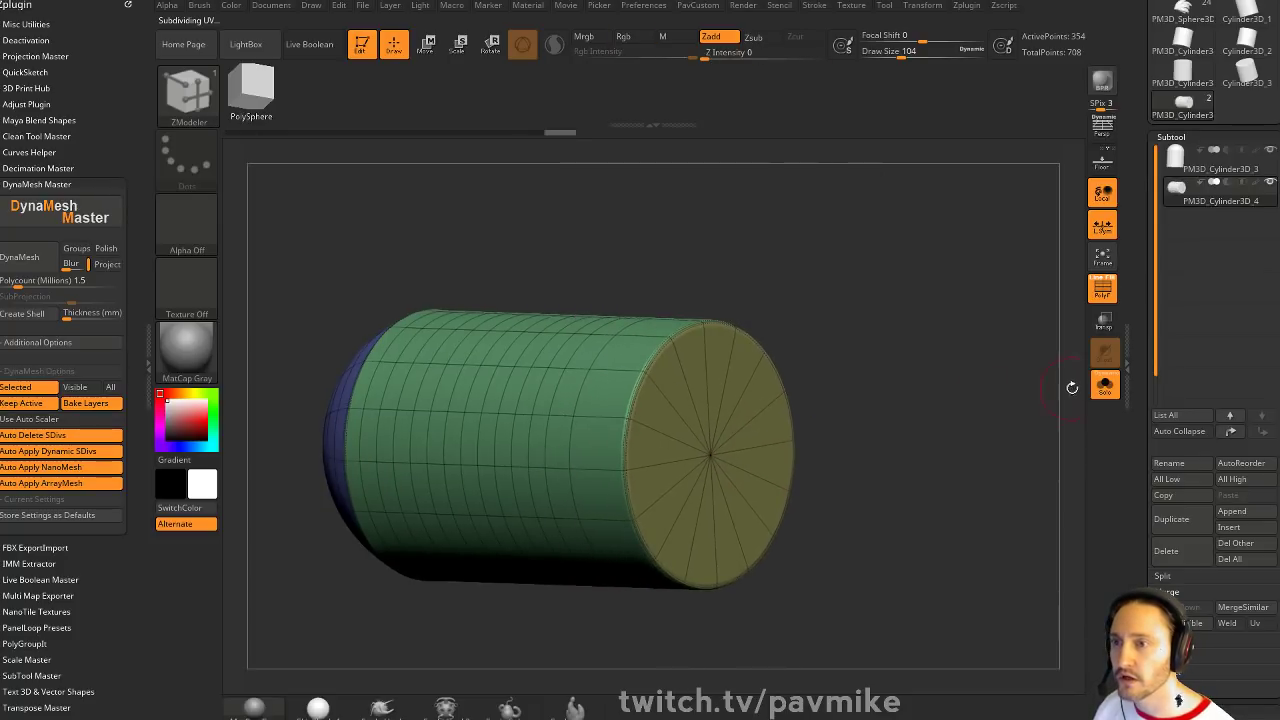
Show both cylinders together and turn on Live Boolean
{"action": "left_click", "coordinate": [1104, 383]}
{"action": "left_click_drag", "start_coordinate": [985, 395], "coordinate": [954, 439]}
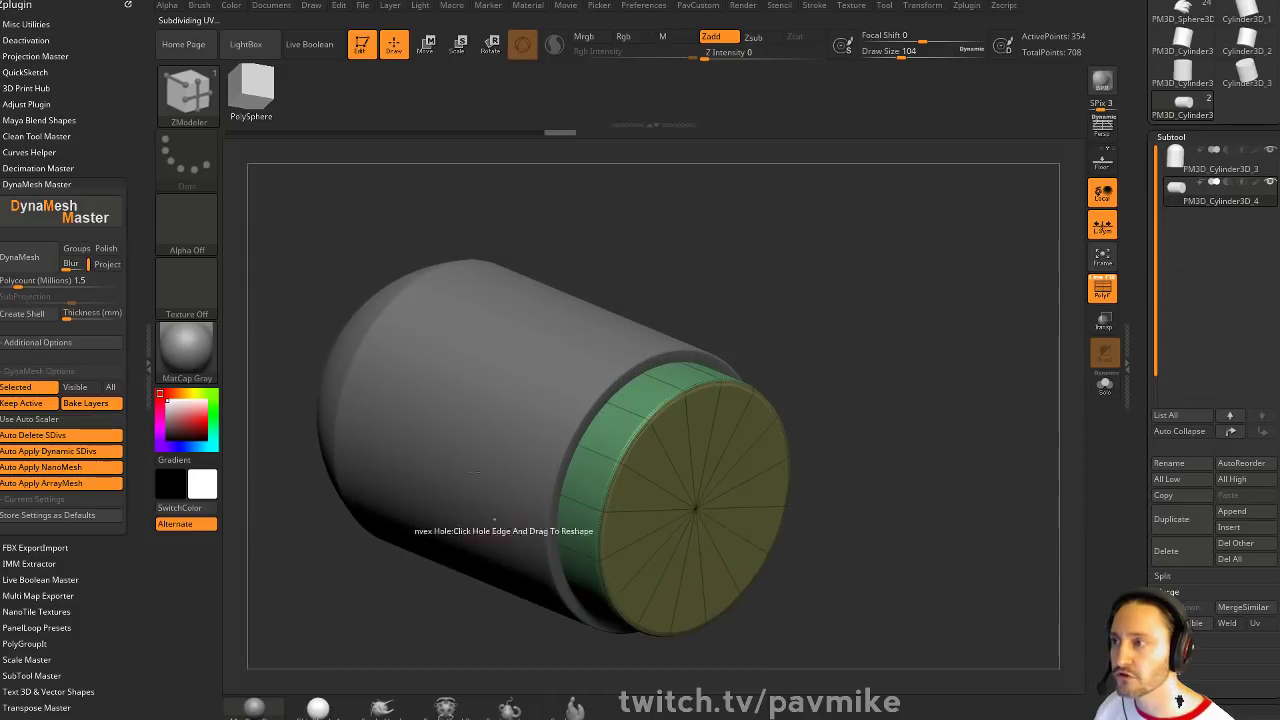
{"action": "left_click_drag", "start_coordinate": [800, 392], "coordinate": [845, 371]}
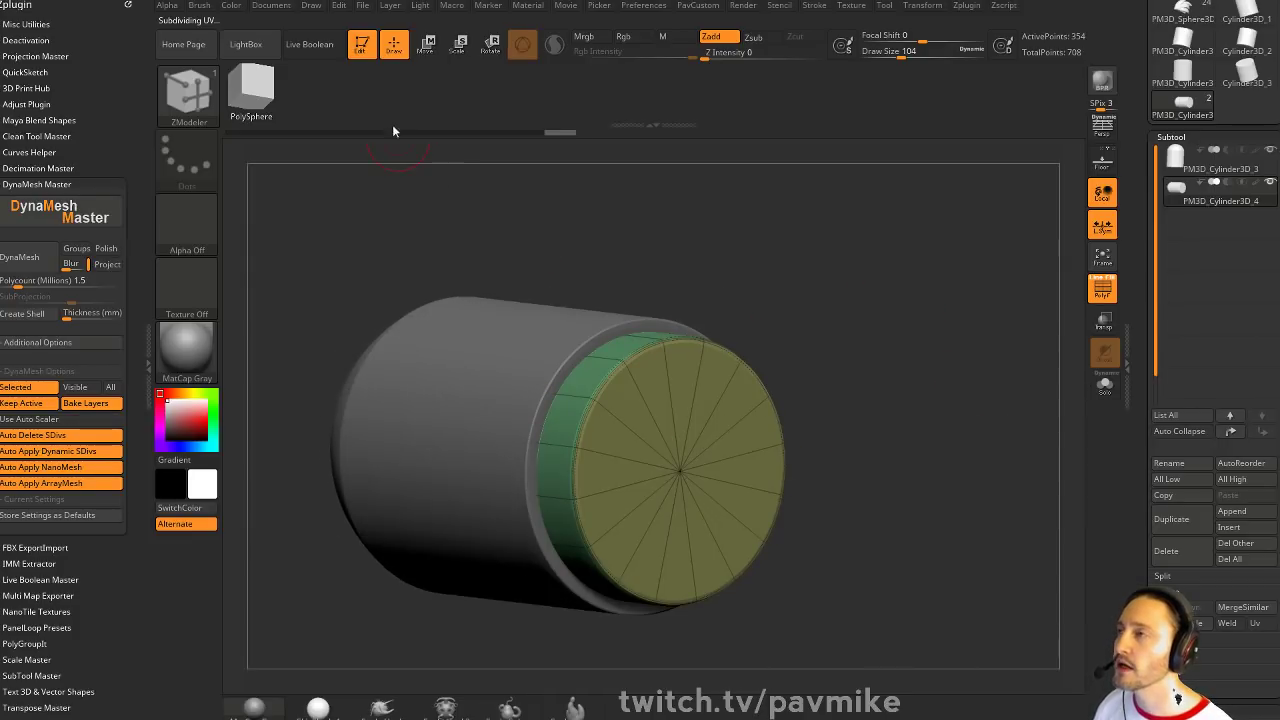
{"action": "left_click", "coordinate": [320, 55]}
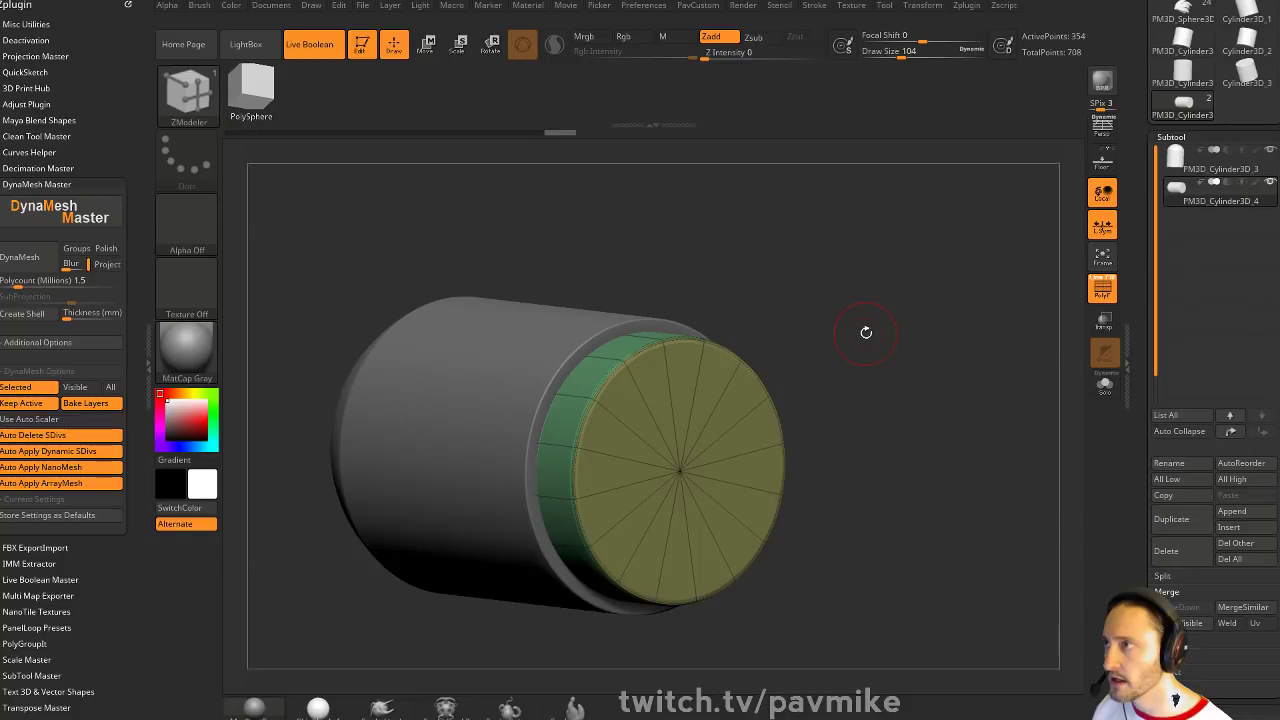
Set the lengthened duplicate to subtract from the domed cylinder and hide the polyframe to preview the hollowed shape
{"action": "left_click_drag", "start_coordinate": [866, 332], "coordinate": [949, 368]}
{"action": "key", "text": "shift+f"}
{"action": "left_click_drag", "start_coordinate": [843, 314], "coordinate": [700, 330]}
{"action": "key", "text": "shift+f"}
{"action": "mouse_move", "coordinate": [627, 360]}
{"action": "left_mouse_down"}
{"action": "mouse_move", "coordinate": [652, 372]}
{"action": "mouse_move", "coordinate": [630, 362]}
{"action": "mouse_move", "coordinate": [640, 366]}
{"action": "left_mouse_up"}
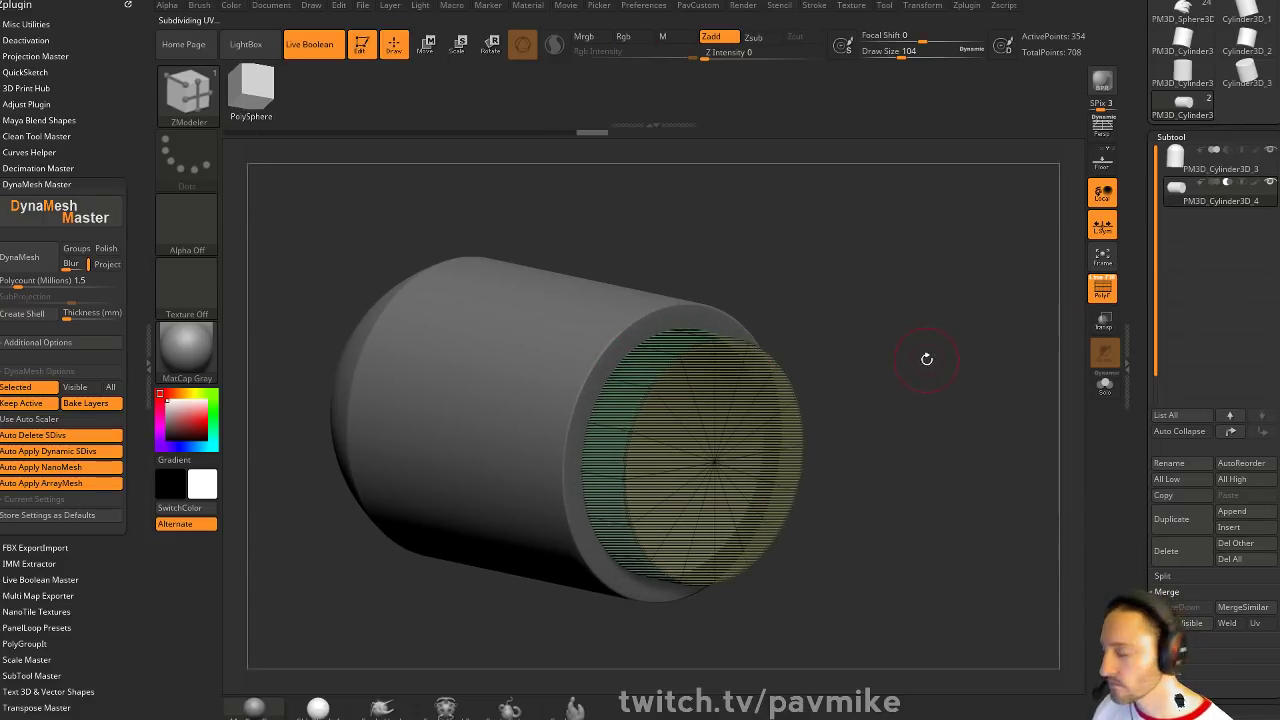
{"action": "left_click", "coordinate": [1098, 298]}
{"action": "left_click_drag", "start_coordinate": [966, 342], "coordinate": [924, 386]}
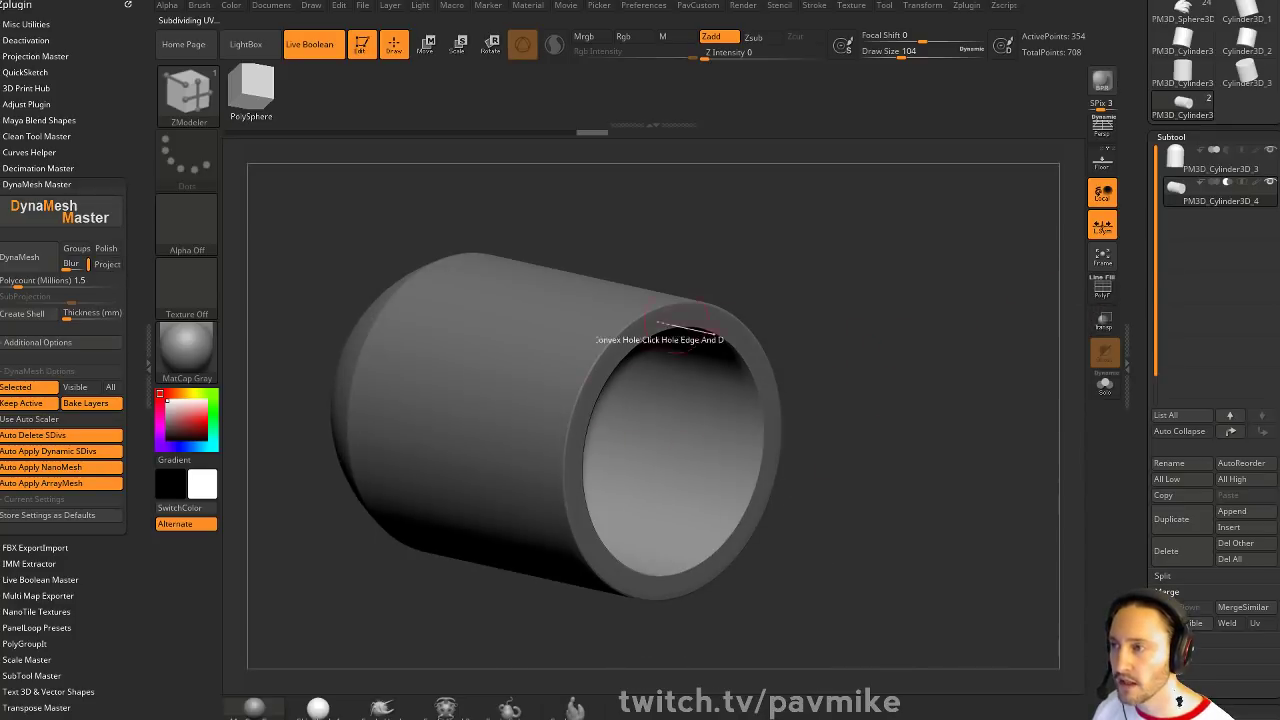
{"action": "left_click_drag", "start_coordinate": [816, 343], "coordinate": [734, 275]}
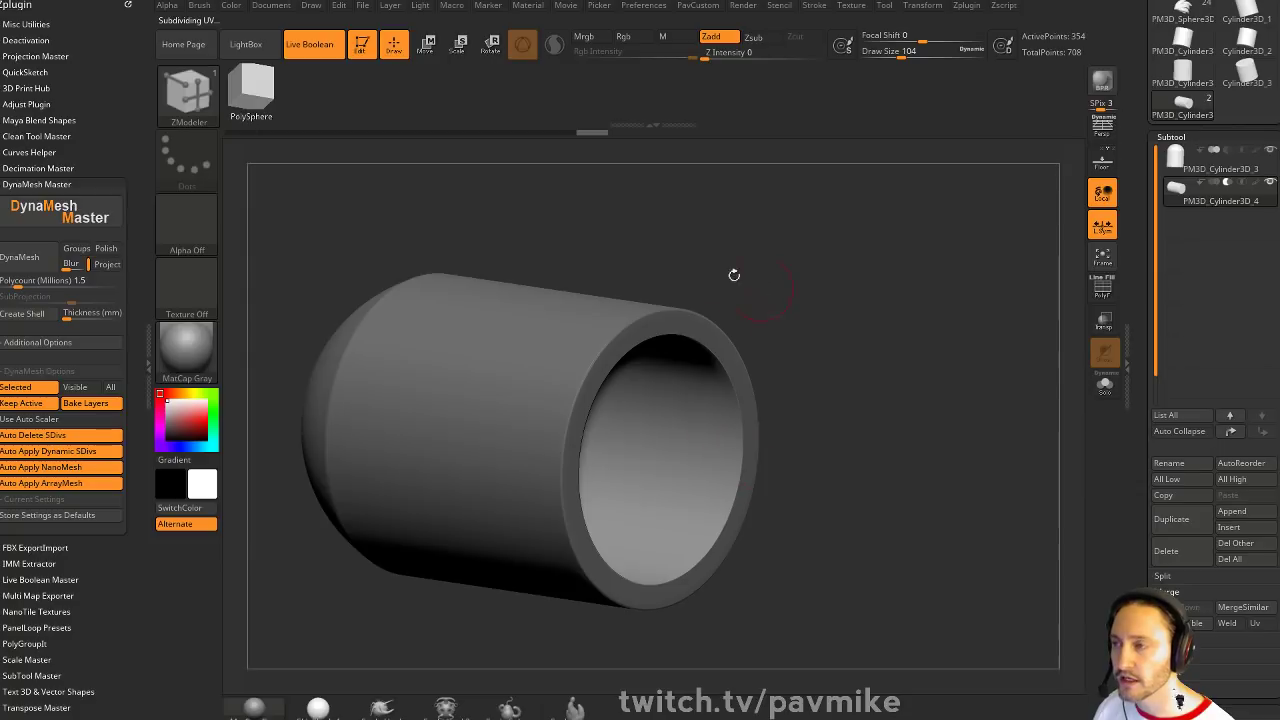
{"action": "left_click_drag", "start_coordinate": [924, 380], "coordinate": [999, 276]}
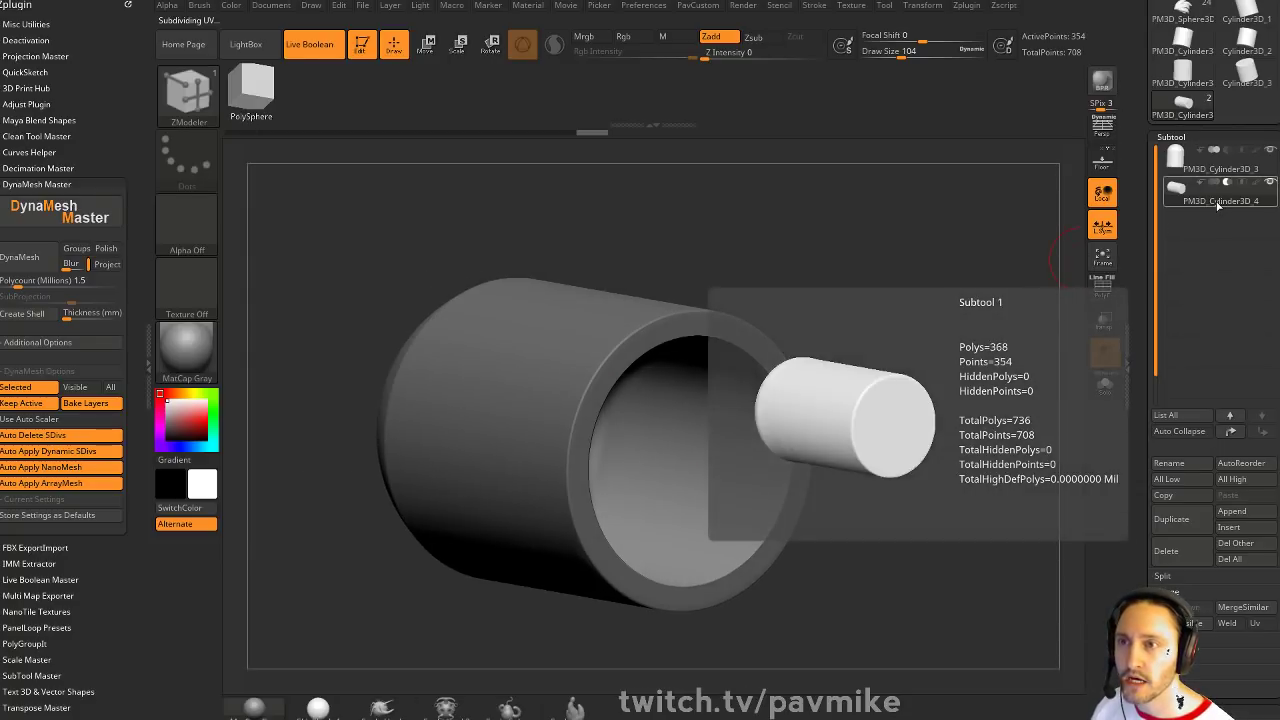
Isolate the lengthened duplicate, show its polyframe and turn off its dynamic subdivision
{"action": "key", "text": "shift+f"}
{"action": "left_click_drag", "start_coordinate": [937, 391], "coordinate": [1089, 371]}
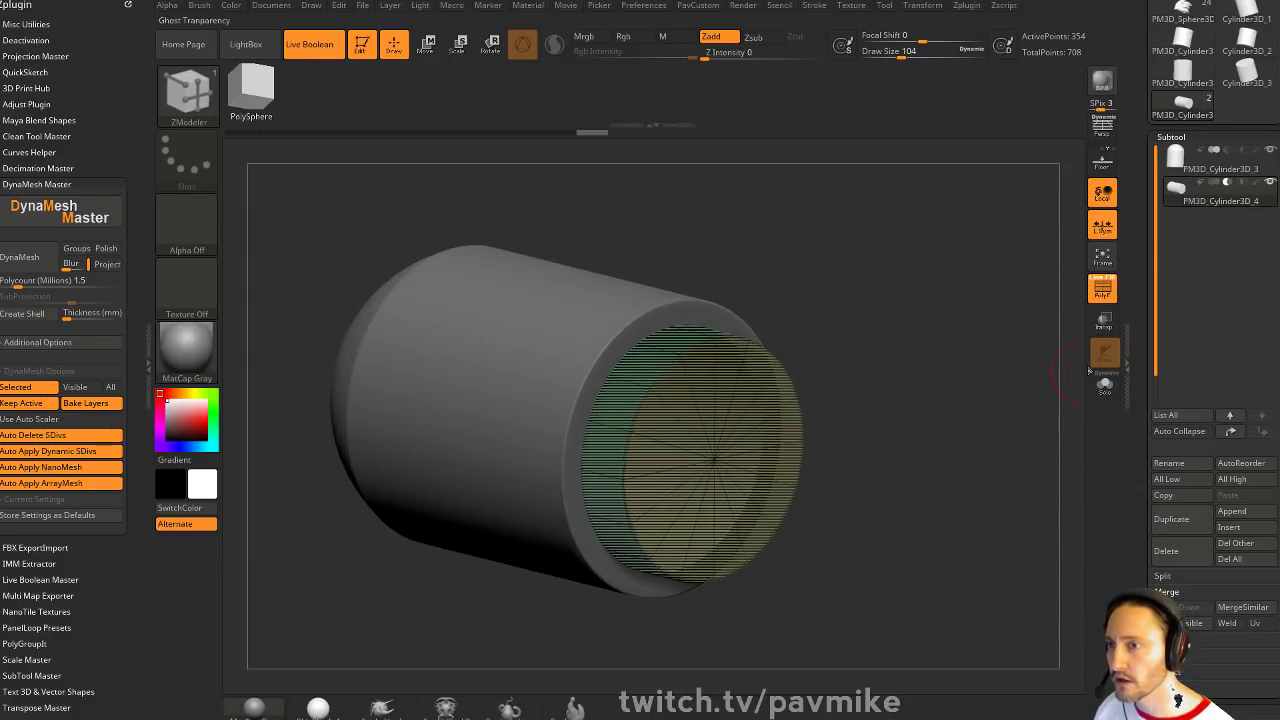
{"action": "left_click", "coordinate": [1104, 290]}
{"action": "left_click", "coordinate": [1104, 384]}
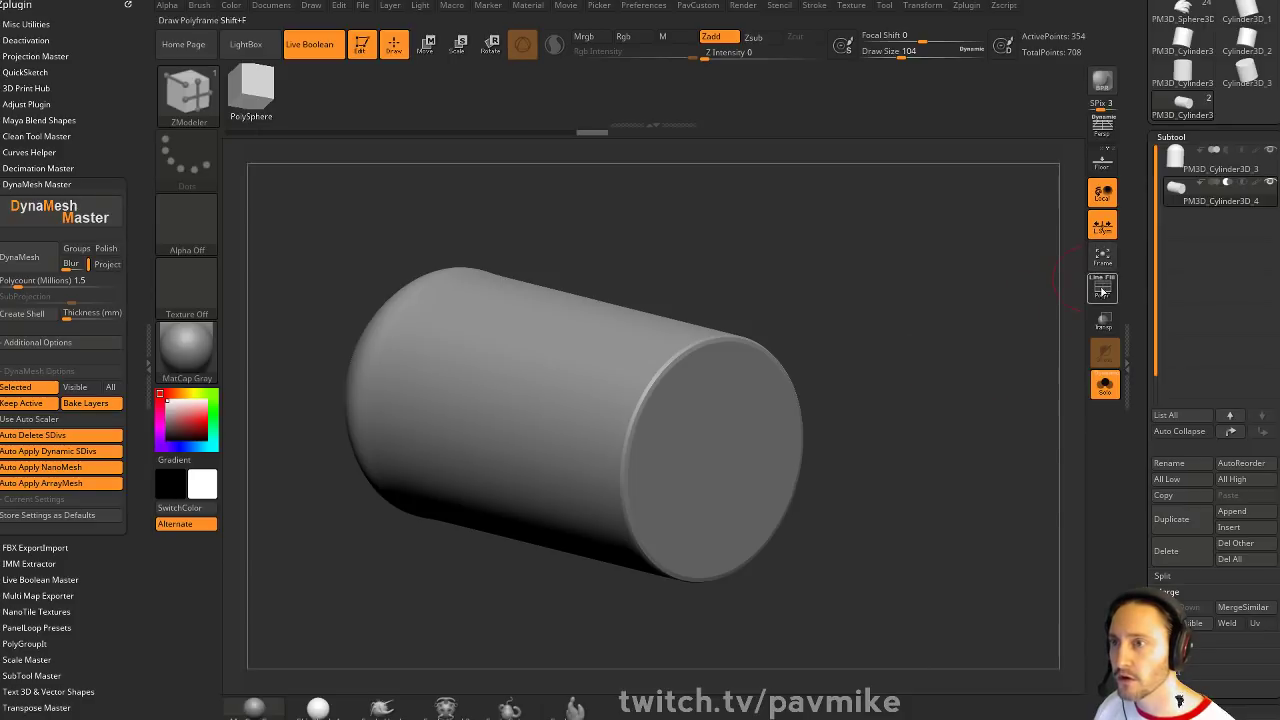
{"action": "left_click", "coordinate": [1102, 290]}
{"action": "key", "text": "space"}
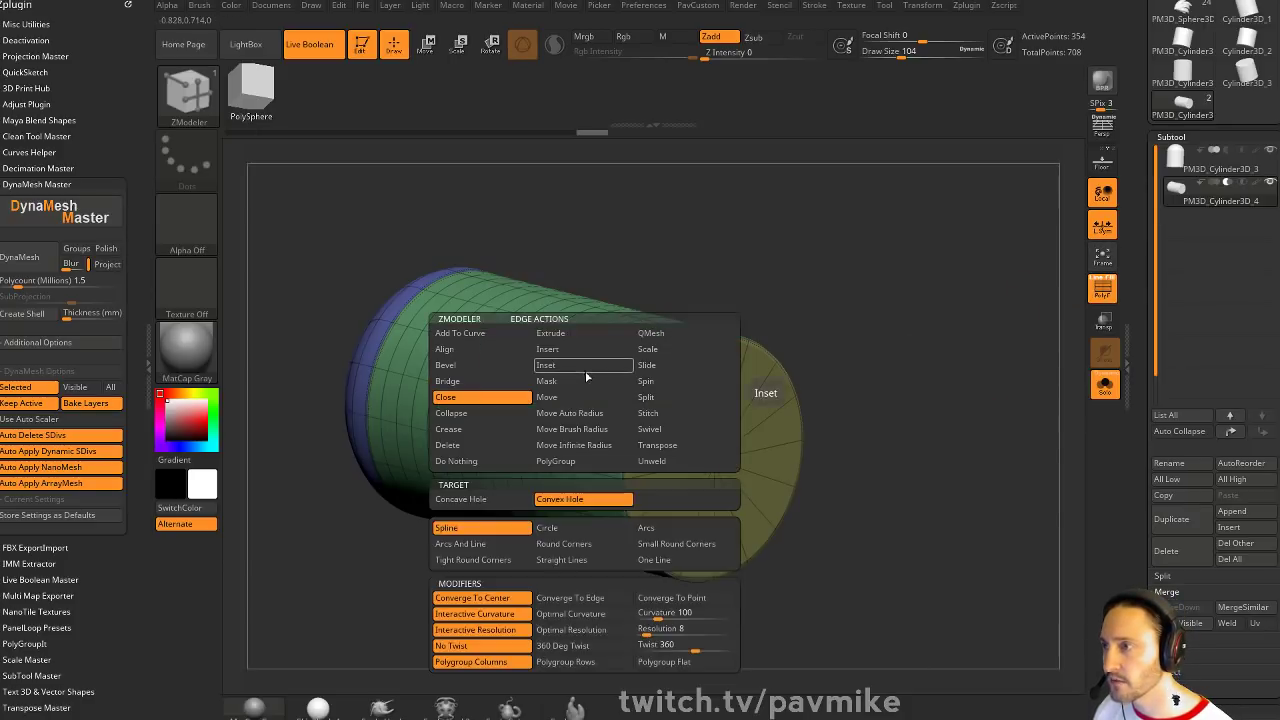
{"action": "key", "text": "shift+d"}
{"action": "left_click_drag", "start_coordinate": [729, 249], "coordinate": [772, 254]}
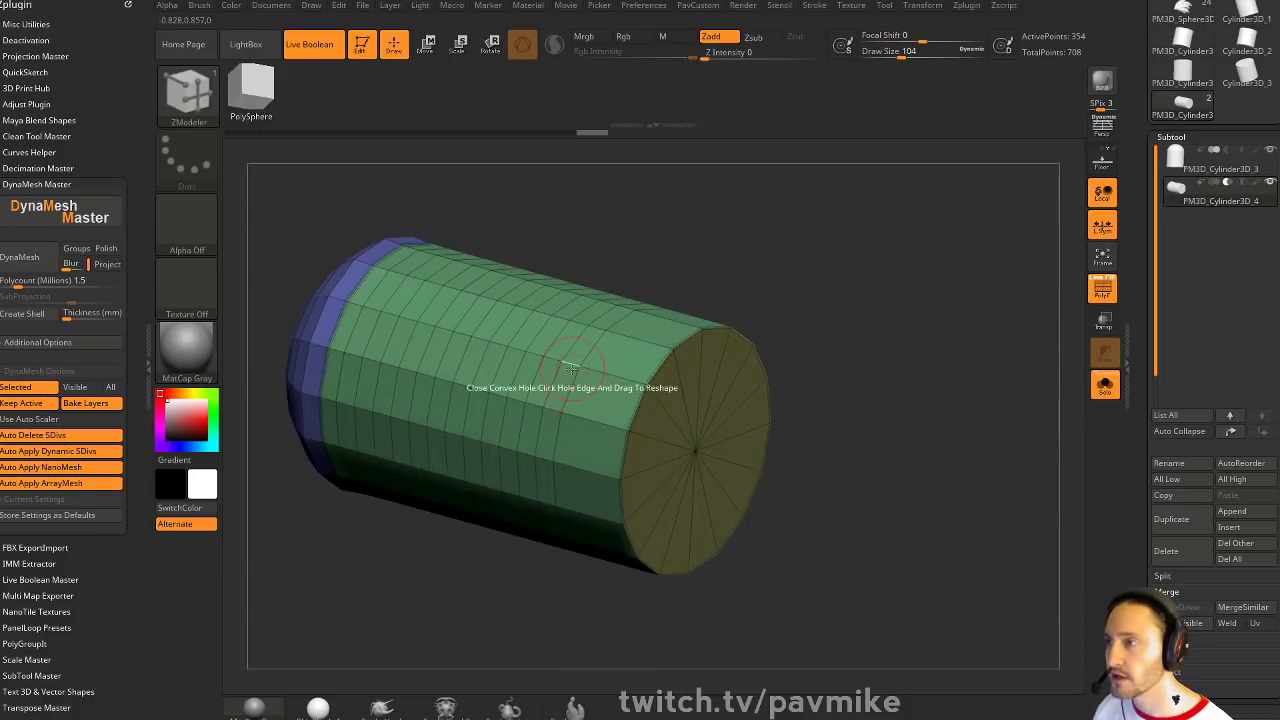
Assign three alternate rings near the duplicate's flat end to one polygroup and QMesh them outward with Polygroup All
{"action": "key", "text": "space"}
{"action": "left_click", "coordinate": [545, 462]}
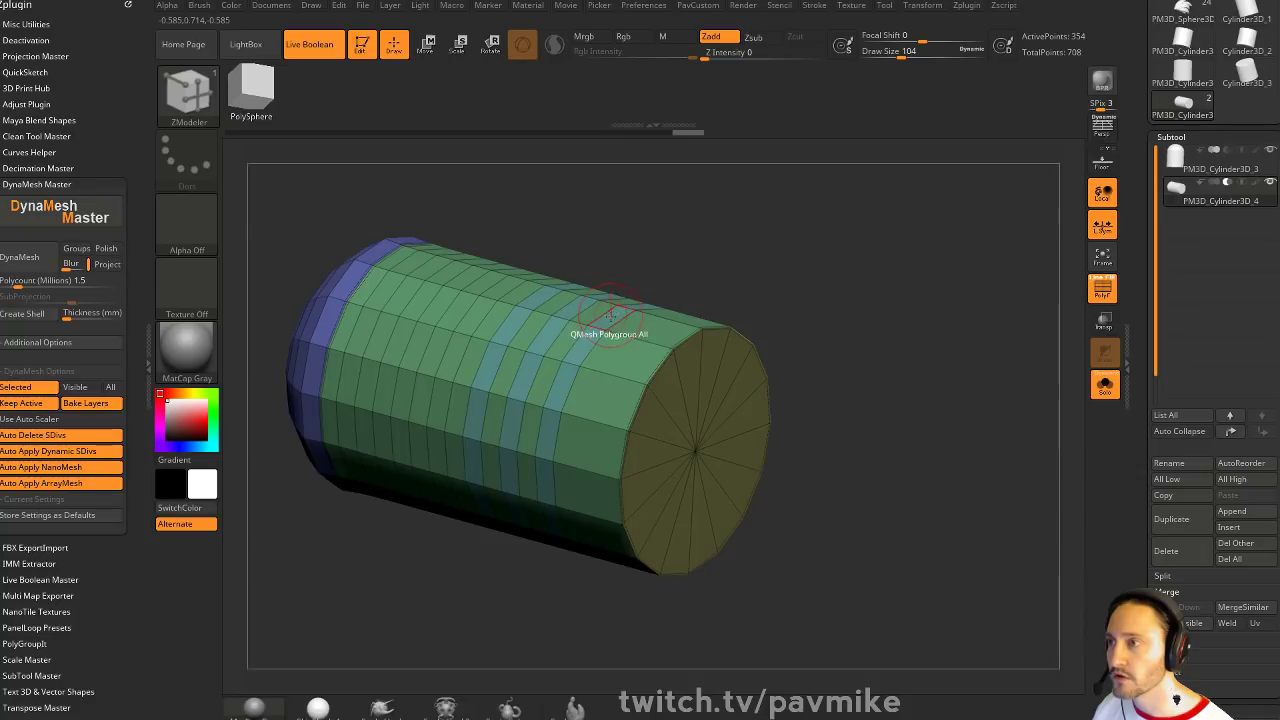
{"action": "left_click_drag", "start_coordinate": [610, 315], "coordinate": [626, 248]}
Show both cylinders, restore dynamic subdivision and hide the polyframe to preview the ridged duplicate's Live Boolean subtraction
{"action": "left_click", "coordinate": [1104, 385]}
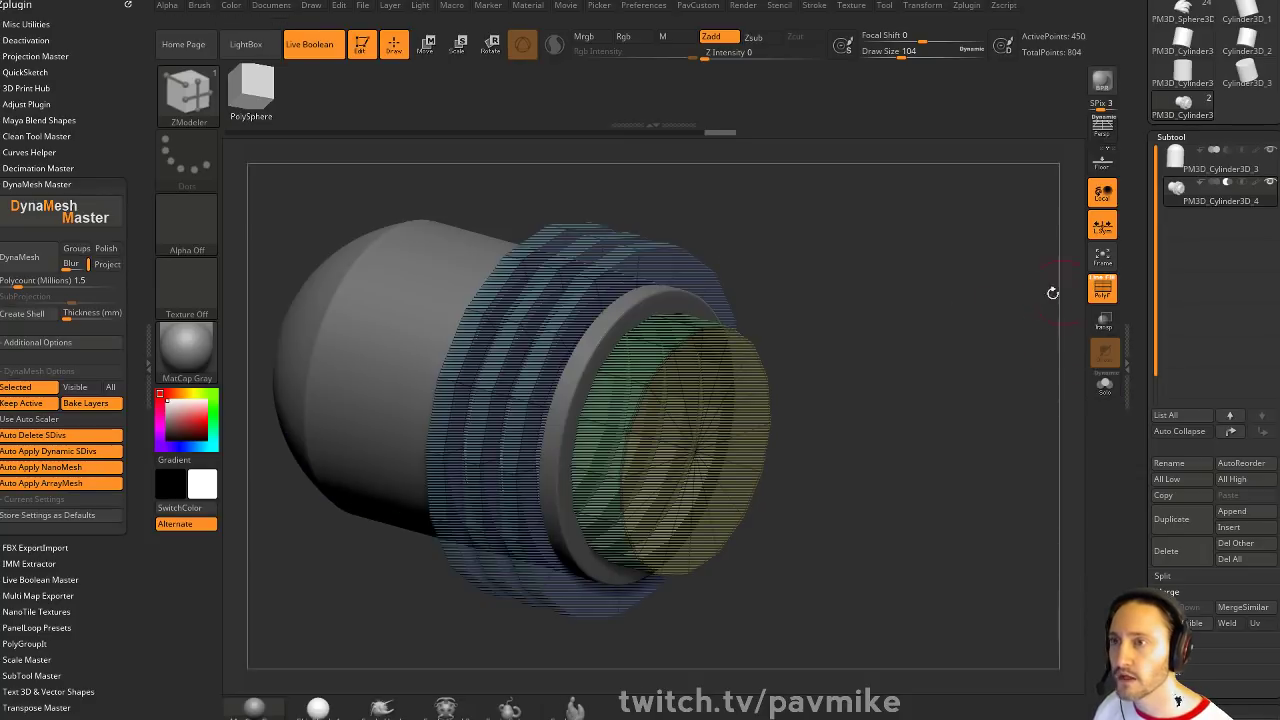
{"action": "key", "text": "alt+b"}
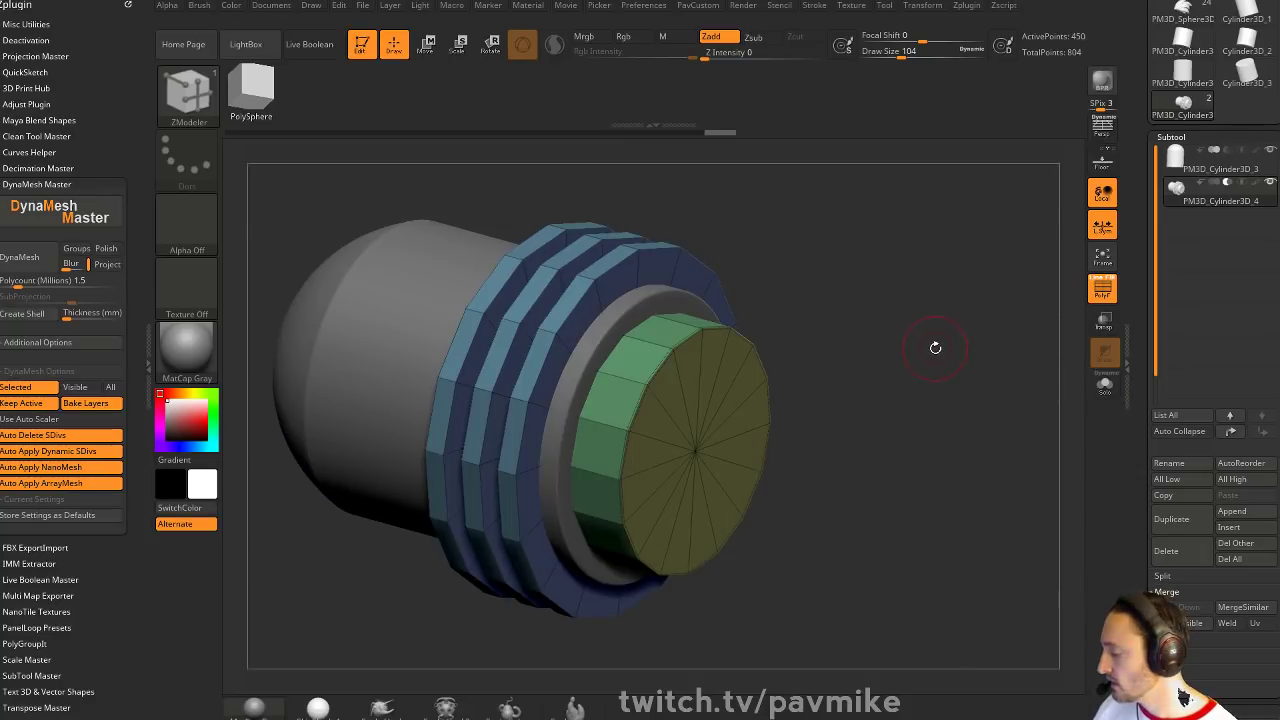
{"action": "key", "text": "shift+l"}
{"action": "key", "text": "d"}
{"action": "left_click", "coordinate": [1102, 290]}
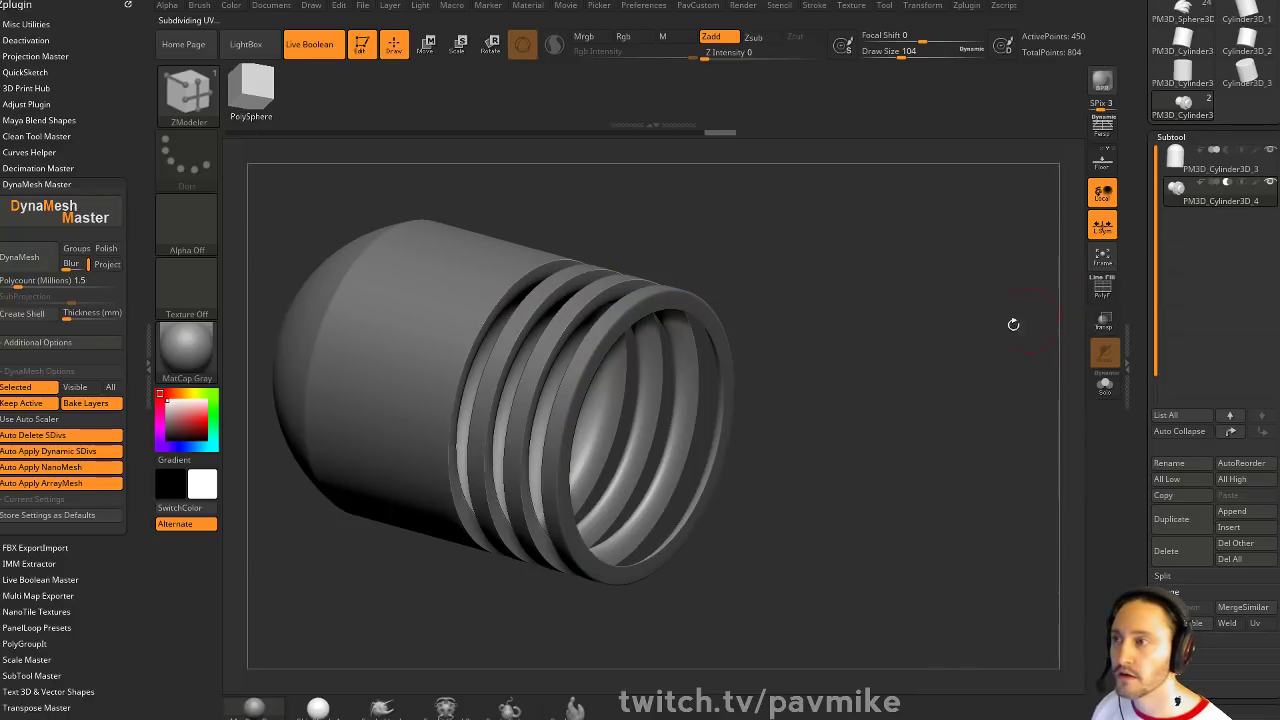
{"action": "left_click_drag", "start_coordinate": [974, 353], "coordinate": [924, 341]}
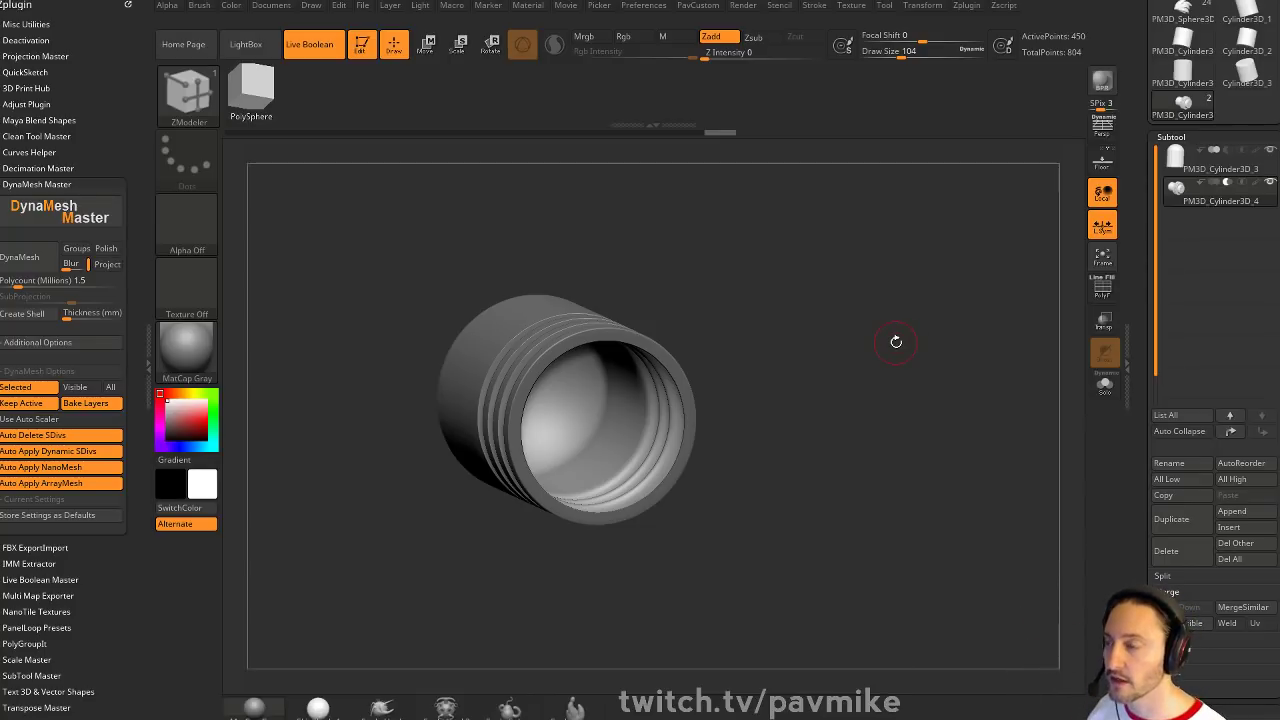
{"action": "left_click_drag", "start_coordinate": [901, 397], "coordinate": [888, 261]}
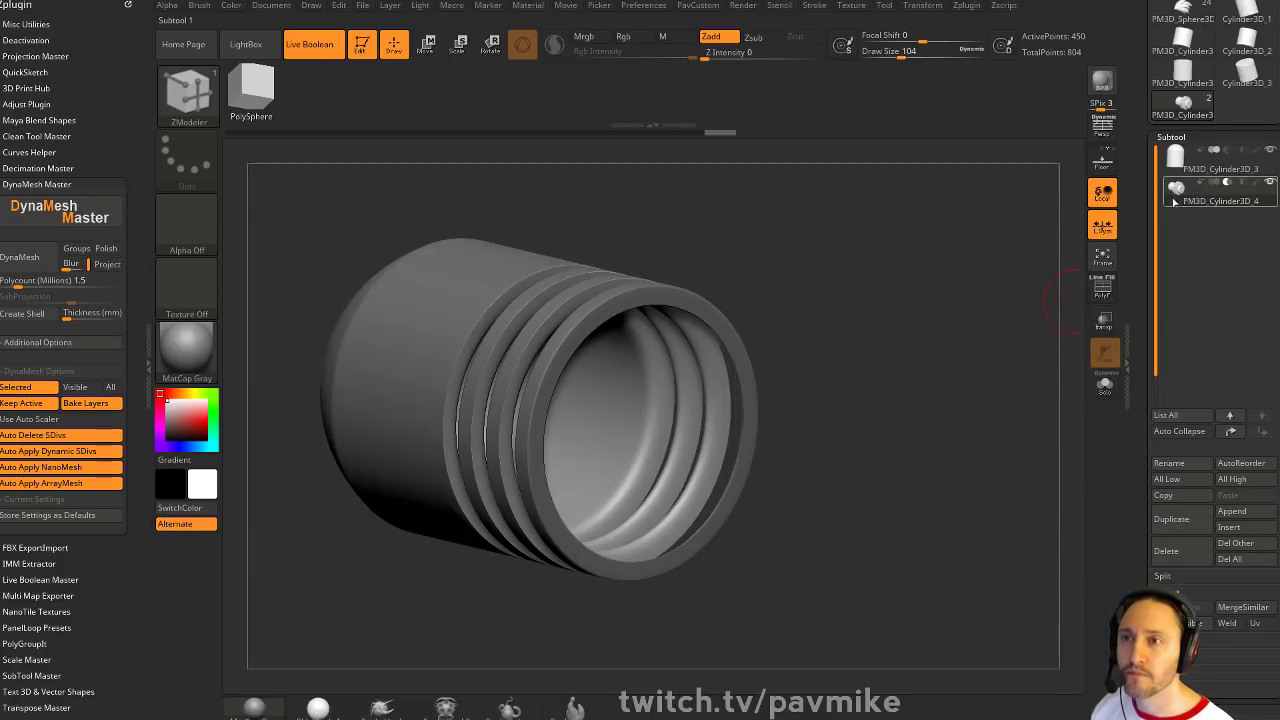
Select and isolate the original domed cylinder and apply its dynamic subdivision as real subdivision levels
{"action": "left_click", "coordinate": [1105, 384]}
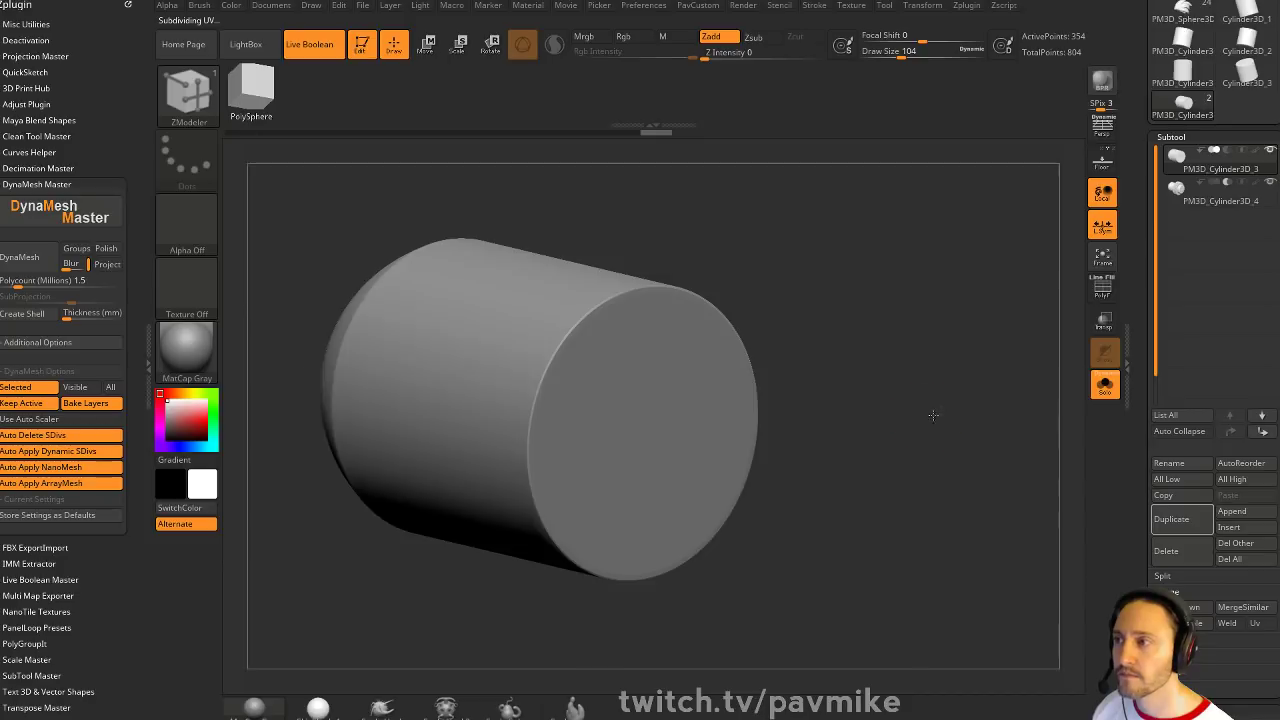
{"action": "scroll", "coordinate": [1160, 400], "scroll_direction": "down", "scroll_amount": 5}
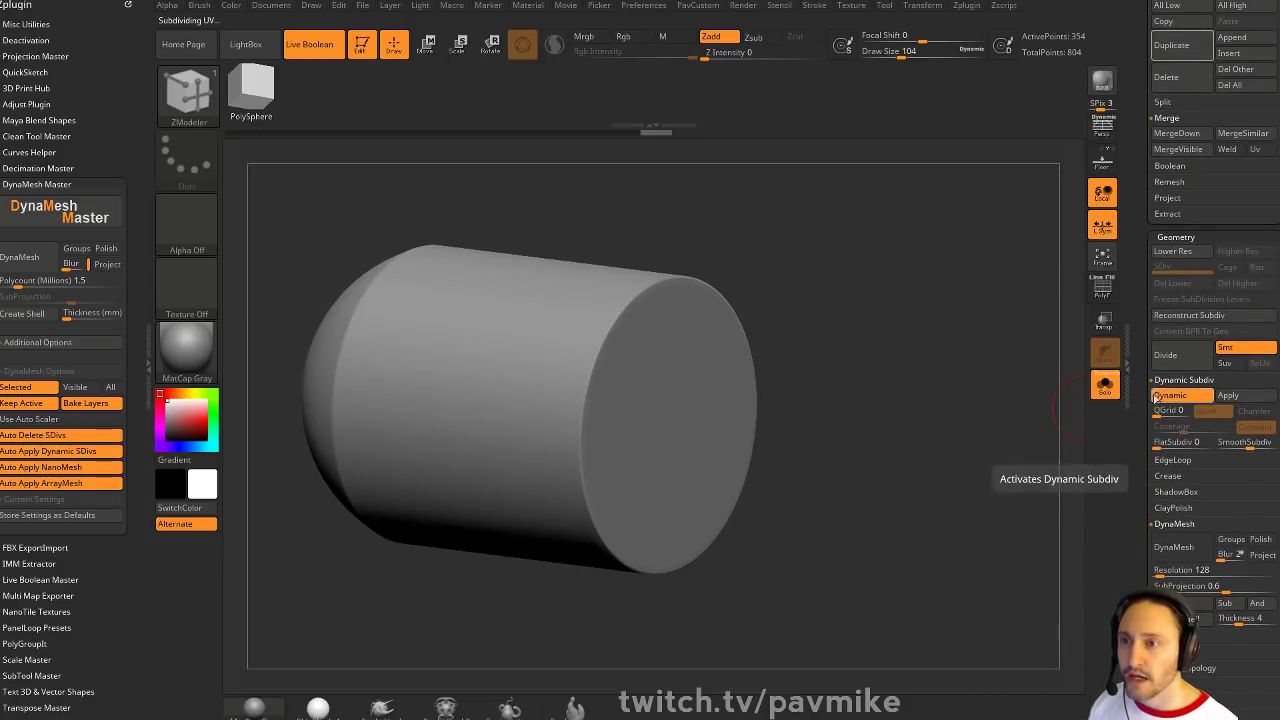
{"action": "left_click", "coordinate": [1250, 397]}
Convert the domed cylinder to a DynaMesh at resolution 128 with Blur 0, without freezing the subdivision levels
{"action": "key", "text": "grave"}
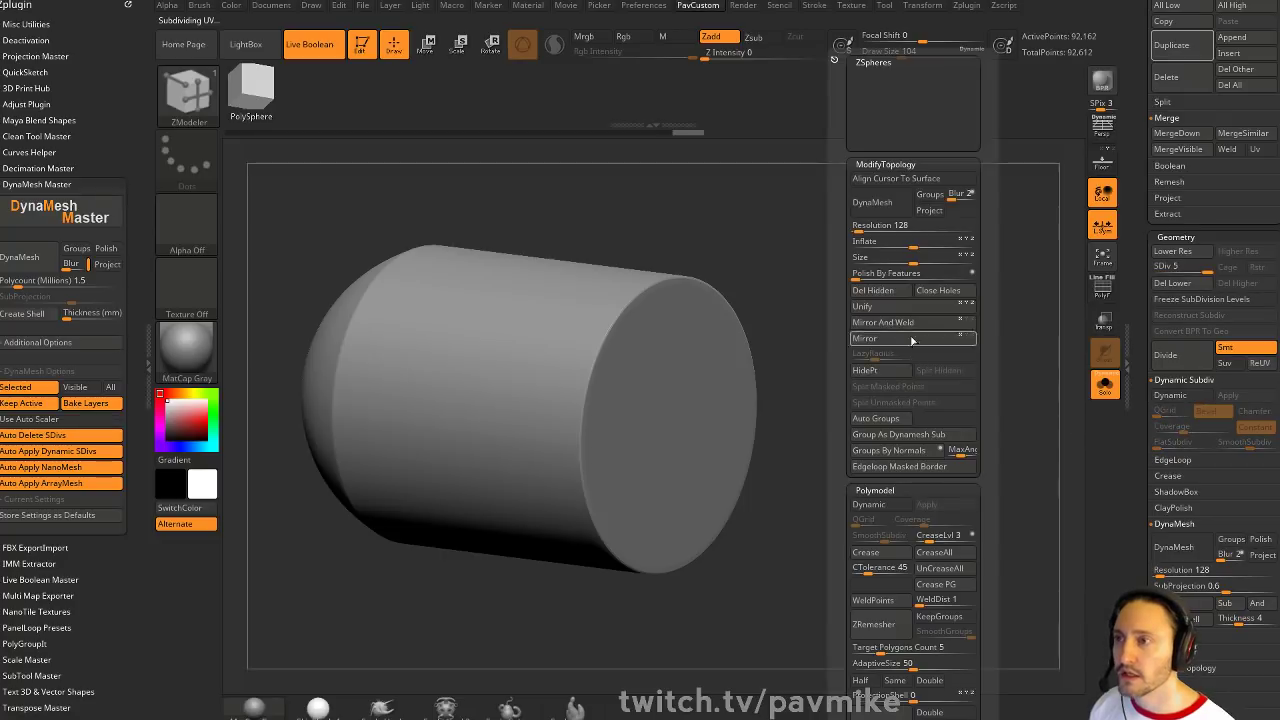
{"action": "left_click", "coordinate": [872, 202]}
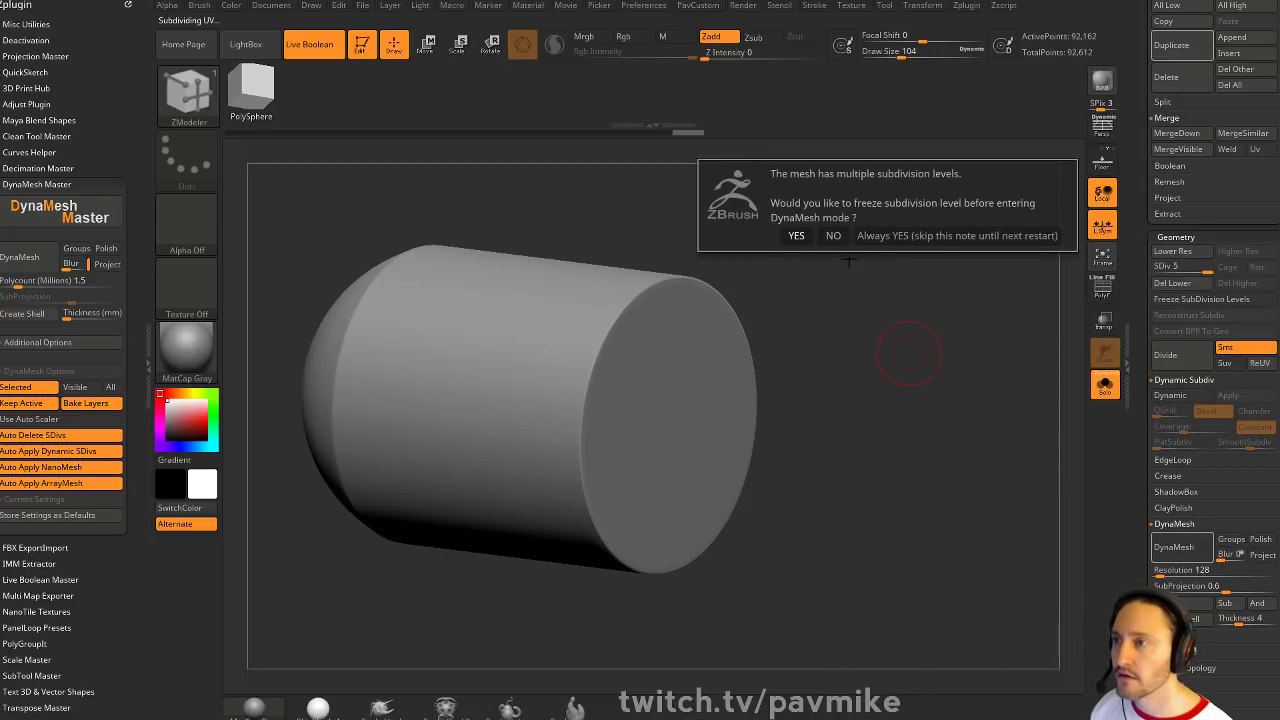
{"action": "left_click", "coordinate": [833, 236]}
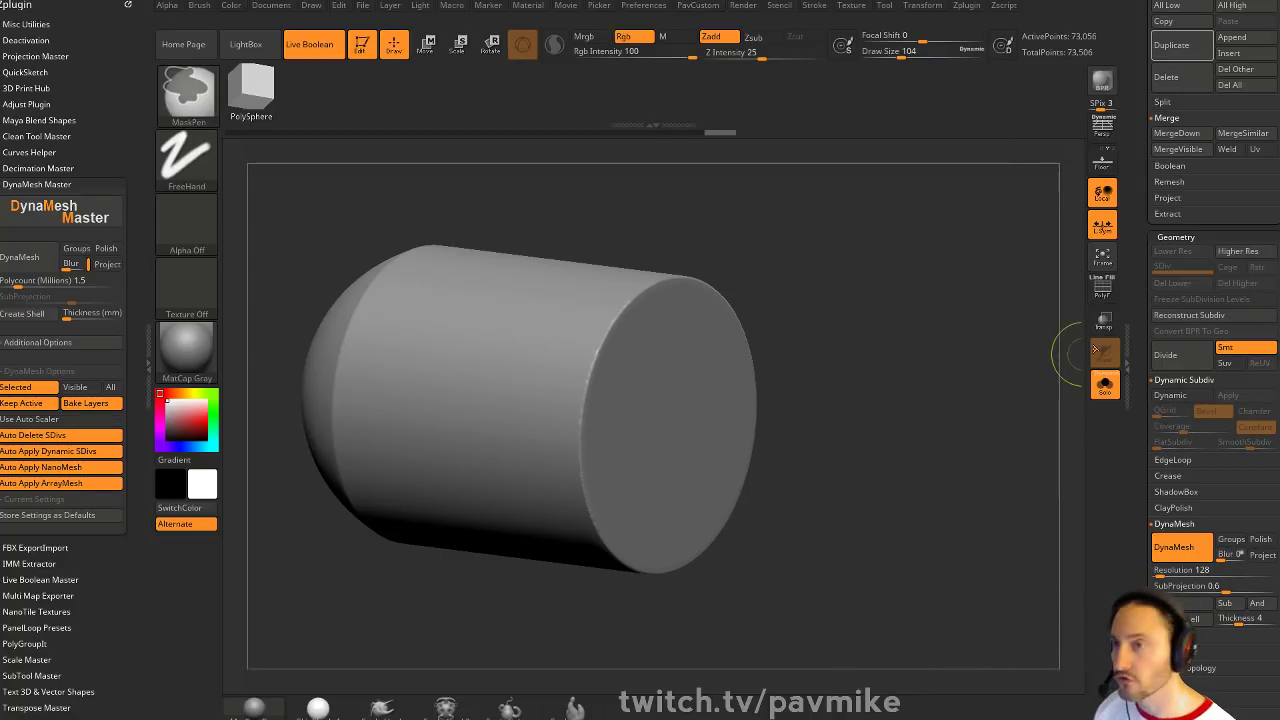
Show the DynaMeshed cylinder's polyframe and set the brush draw size to 223
{"action": "key", "text": "shift+f"}
{"action": "left_click_drag", "start_coordinate": [971, 303], "coordinate": [886, 350]}
{"action": "key", "text": "s"}
{"action": "left_click_drag", "start_coordinate": [877, 362], "coordinate": [960, 340]}
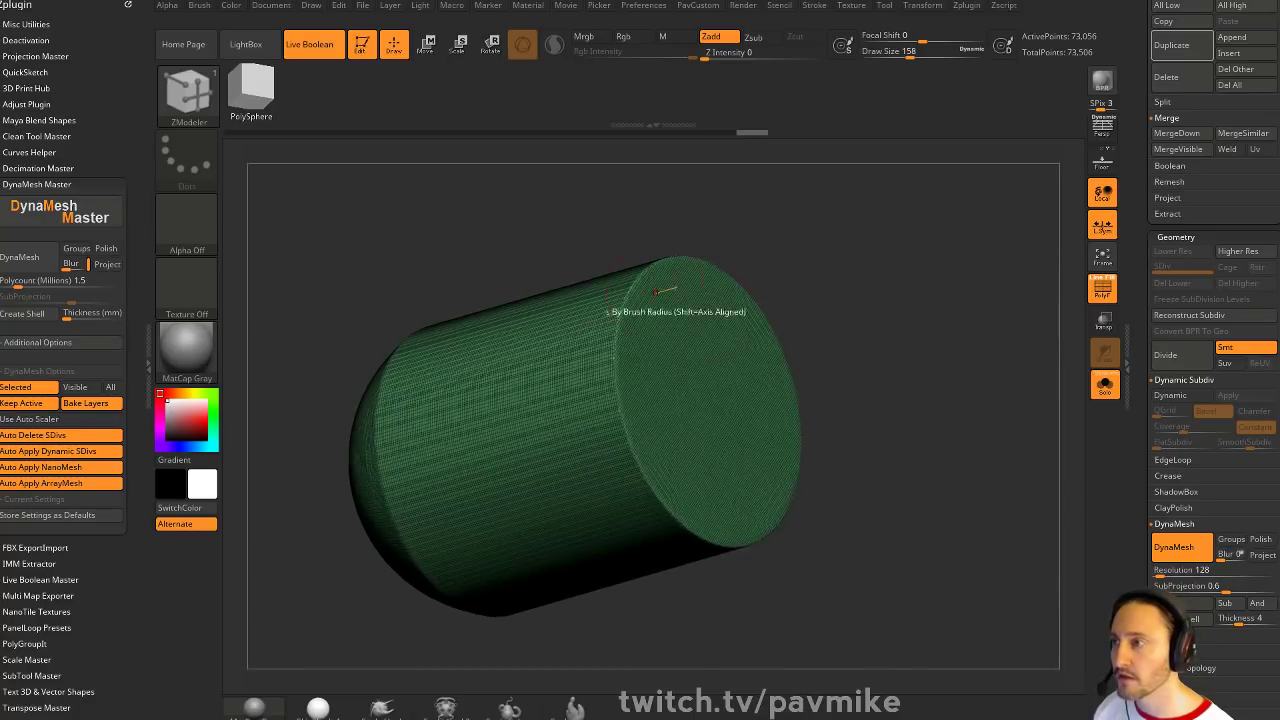
{"action": "key", "text": "s"}
{"action": "left_click_drag", "start_coordinate": [944, 391], "coordinate": [963, 377]}
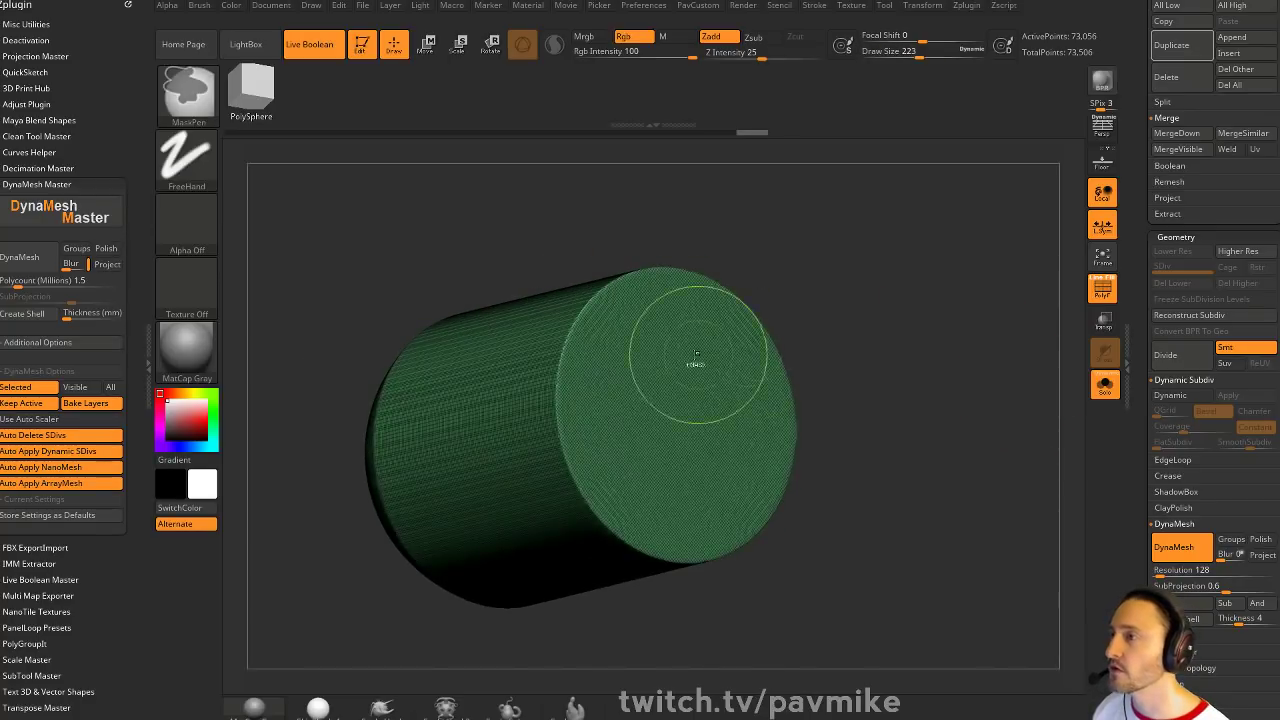
Dock the Brush palette in place of the Zplugin palette and open the MaskPen brush's Depth settings
{"action": "left_click", "coordinate": [128, 4]}
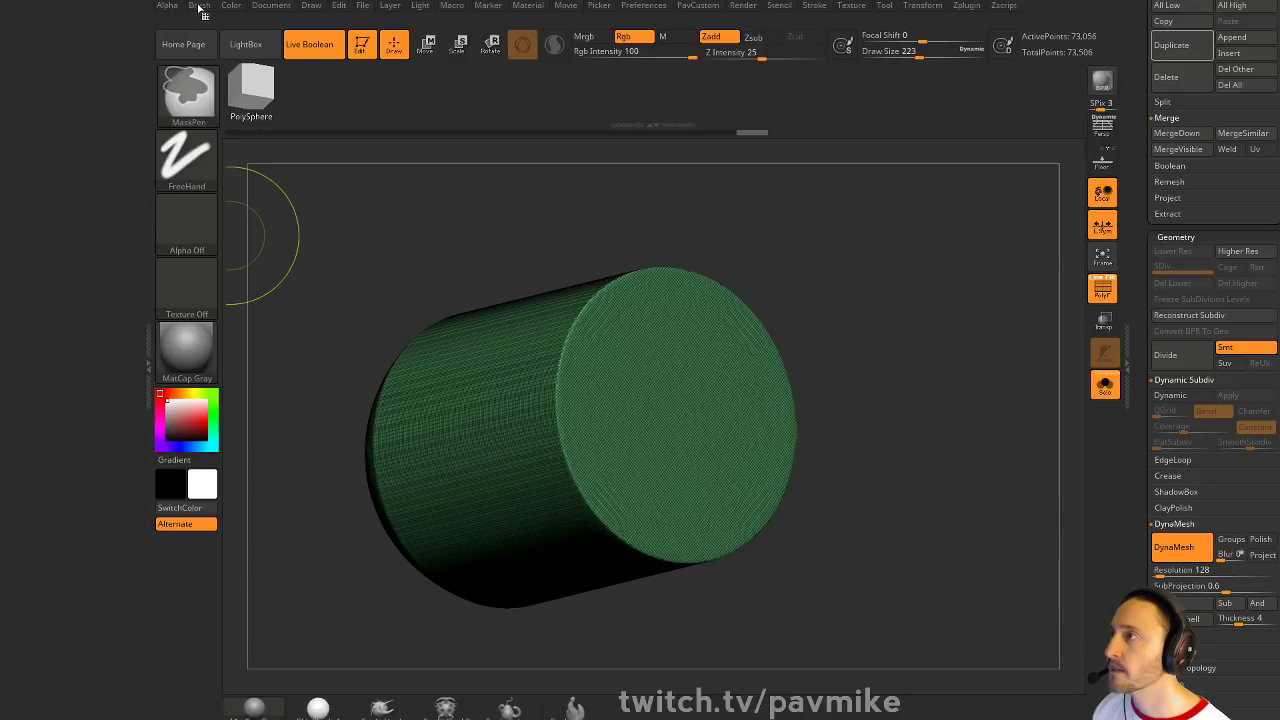
{"action": "left_click", "coordinate": [199, 8]}
{"action": "left_click_drag", "start_coordinate": [194, 23], "coordinate": [42, 51]}
{"action": "key", "text": "ctrl"}
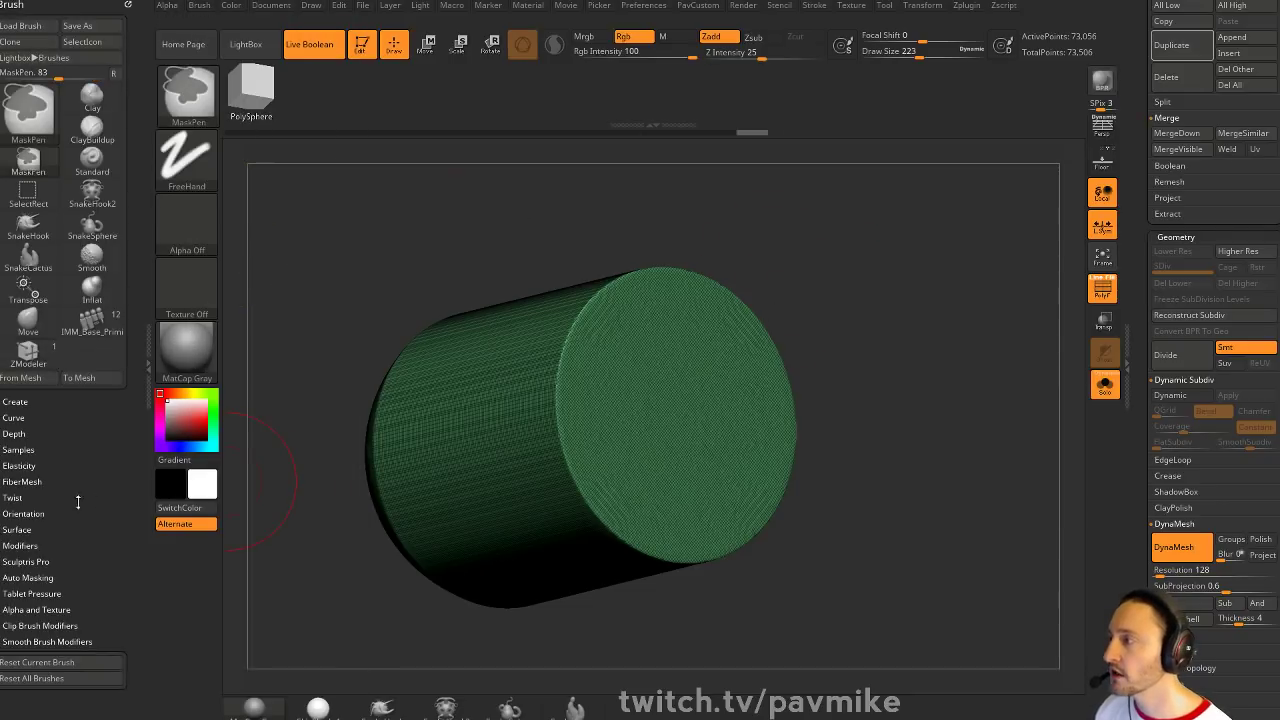
{"action": "left_click", "coordinate": [18, 546]}
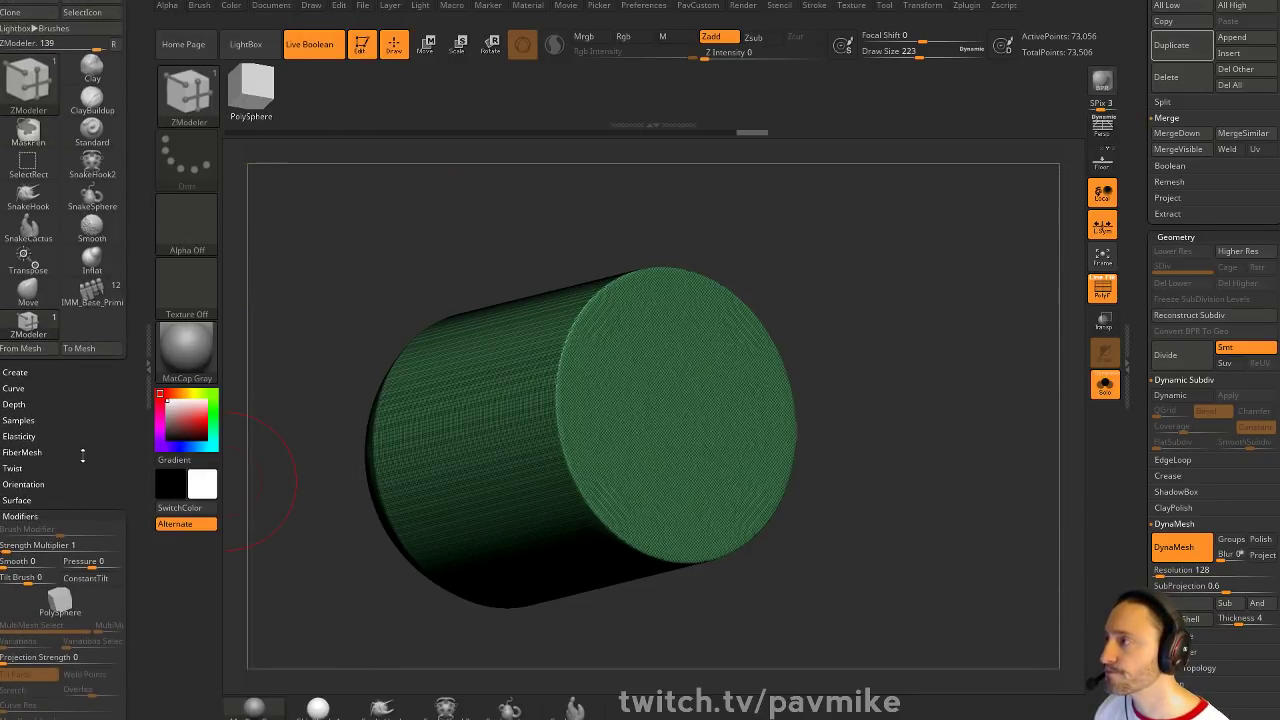
{"action": "left_click", "coordinate": [13, 403]}
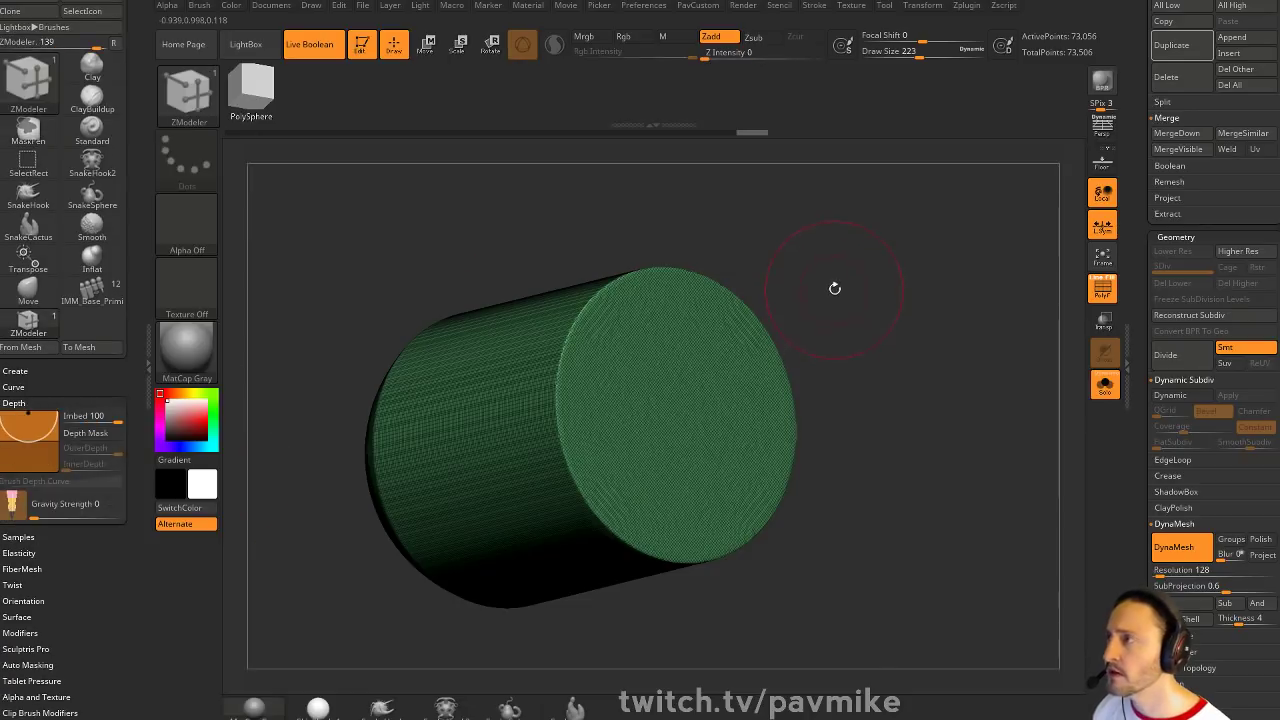
{"action": "key", "text": "ctrl"}
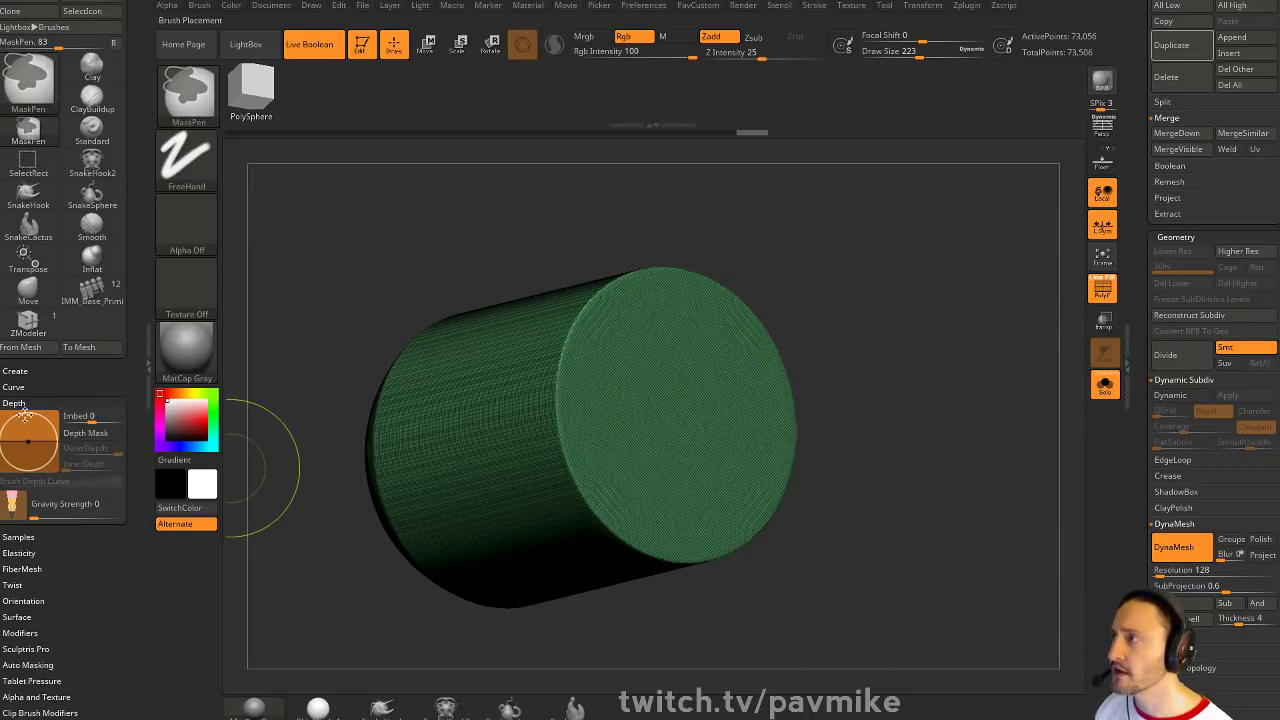
Hide the polyframe, paint test MaskPen strokes on the cylinder's flat cap and clear the mask
{"action": "left_click_drag", "start_coordinate": [843, 320], "coordinate": [808, 296]}
{"action": "left_click_drag", "start_coordinate": [611, 342], "coordinate": [597, 328], "text": "ctrl"}
{"action": "left_click", "coordinate": [1103, 289]}
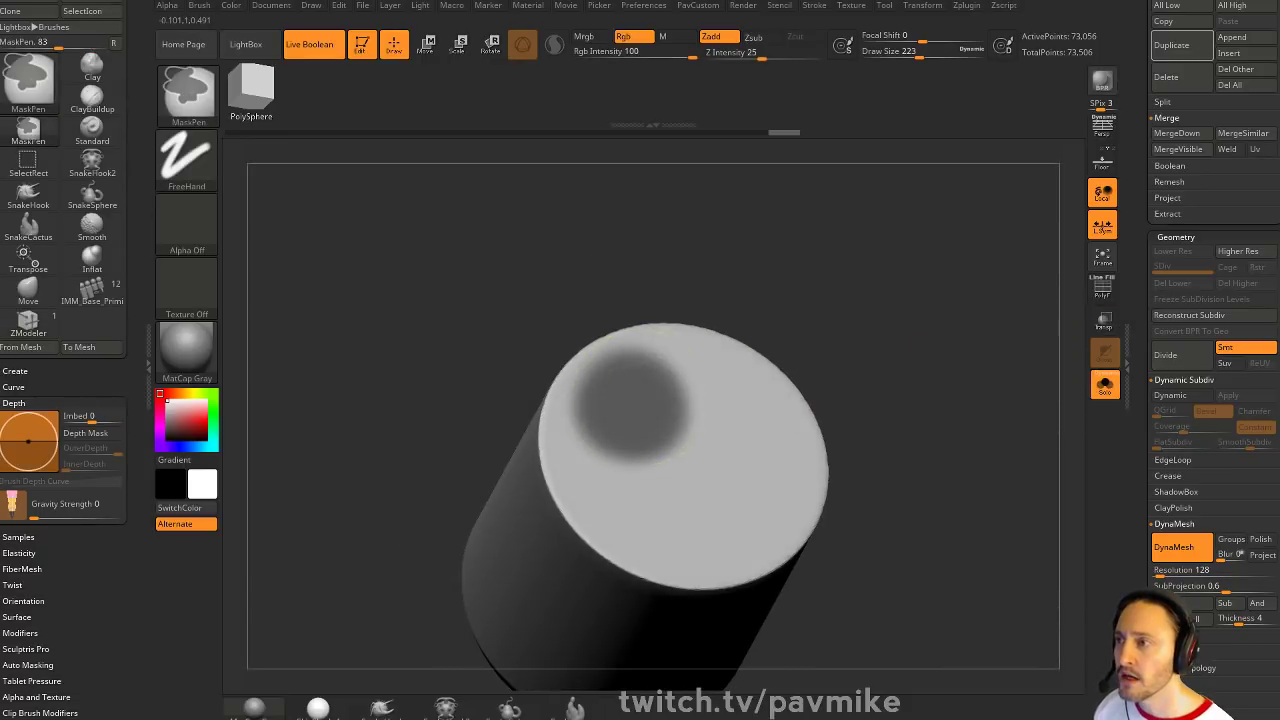
{"action": "mouse_move", "coordinate": [639, 402]}
{"action": "left_mouse_down", "text": "ctrl"}
{"action": "mouse_move", "coordinate": [652, 342]}
{"action": "mouse_move", "coordinate": [722, 358]}
{"action": "mouse_move", "coordinate": [775, 440]}
{"action": "mouse_move", "coordinate": [662, 505]}
{"action": "mouse_move", "coordinate": [570, 470]}
{"action": "mouse_move", "coordinate": [729, 530]}
{"action": "left_mouse_up", "text": "ctrl"}
{"action": "mouse_move", "coordinate": [729, 529]}
{"action": "right_mouse_down"}
{"action": "mouse_move", "coordinate": [597, 400]}
{"action": "mouse_move", "coordinate": [760, 360]}
{"action": "mouse_move", "coordinate": [968, 352]}
{"action": "right_mouse_up"}
{"action": "left_click_drag", "start_coordinate": [971, 352], "coordinate": [914, 349], "text": "ctrl"}
{"action": "right_click_drag", "start_coordinate": [914, 348], "coordinate": [899, 330]}
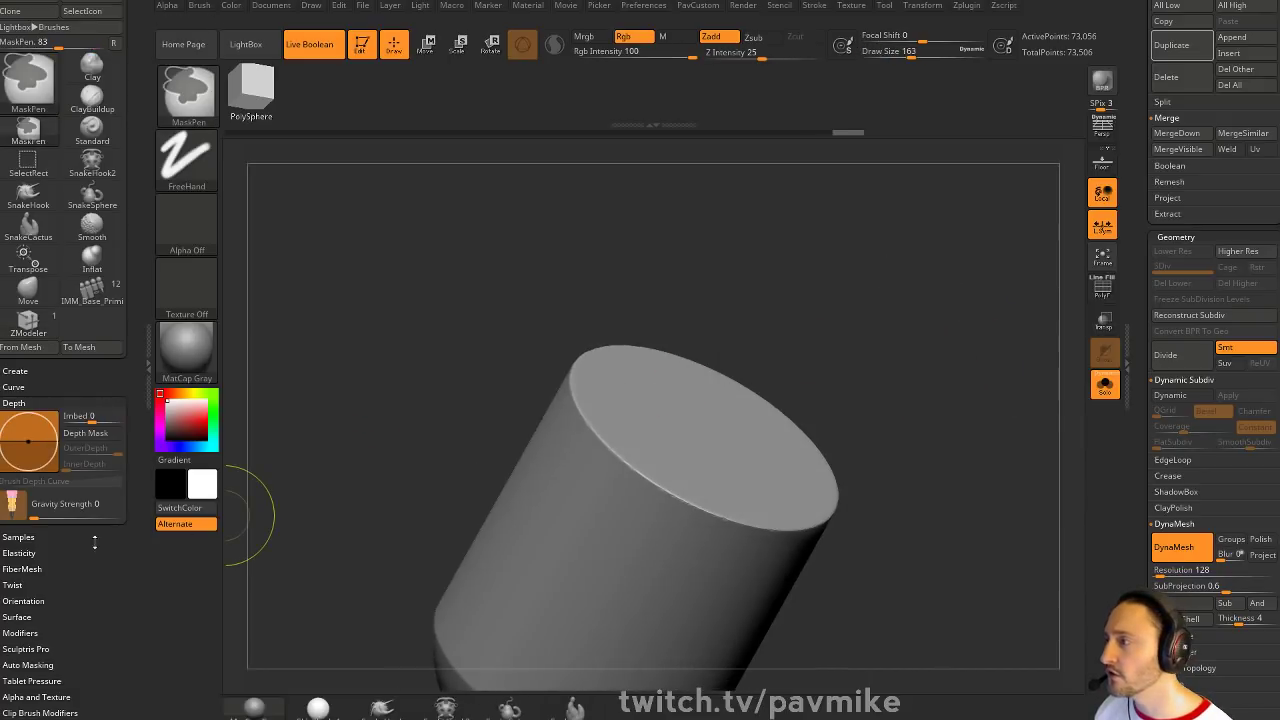
Look through the remaining settings of the Brush palette down to the brush reset options
{"action": "mouse_move", "coordinate": [86, 578]}
{"action": "left_mouse_down", "text": "ctrl"}
{"action": "mouse_move", "coordinate": [86, 463]}
{"action": "mouse_move", "coordinate": [112, 420]}
{"action": "left_mouse_up", "text": "ctrl"}
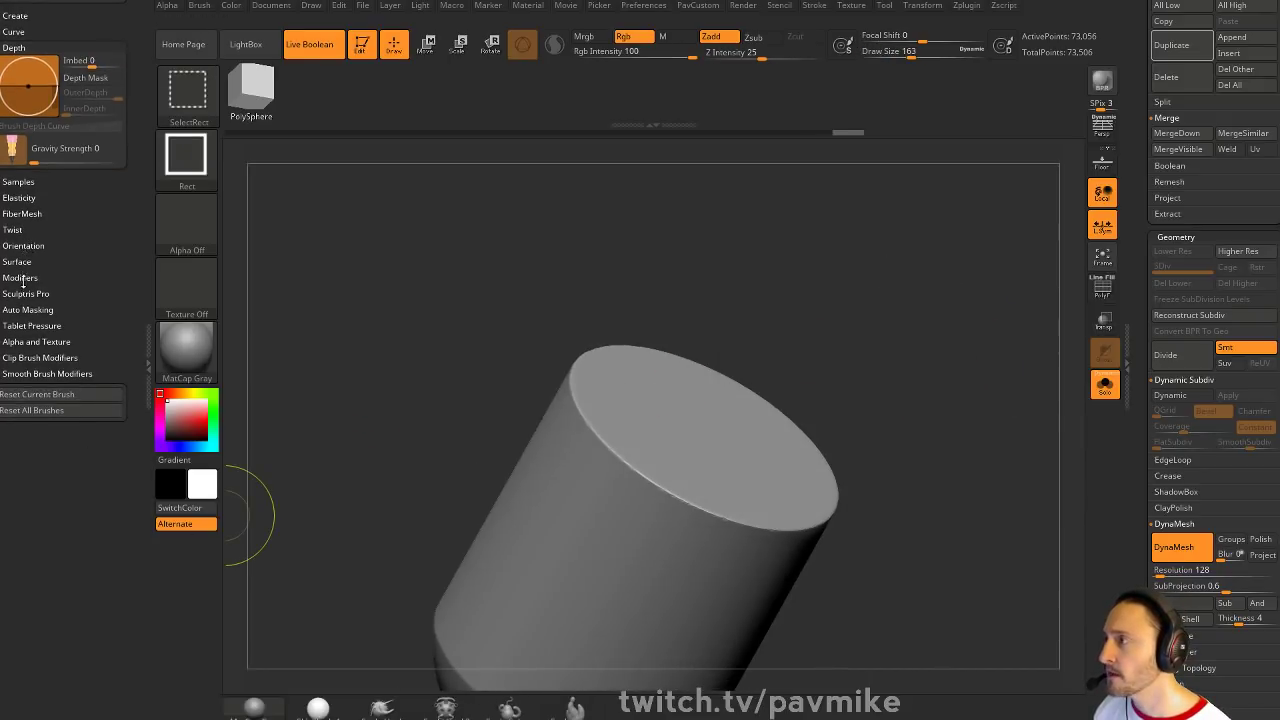
Enable backface masking in the MaskPen brush's auto masking settings
{"action": "left_click", "coordinate": [50, 275]}
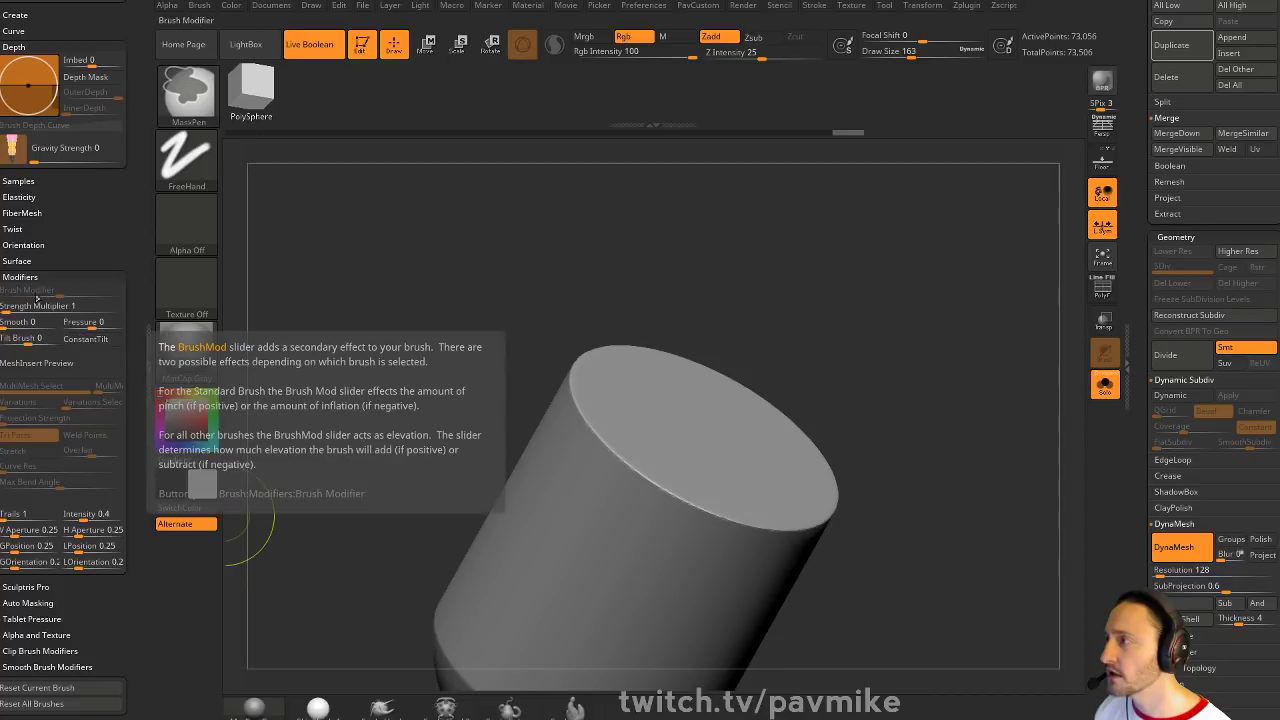
{"action": "left_click", "coordinate": [24, 278]}
{"action": "left_click", "coordinate": [36, 307]}
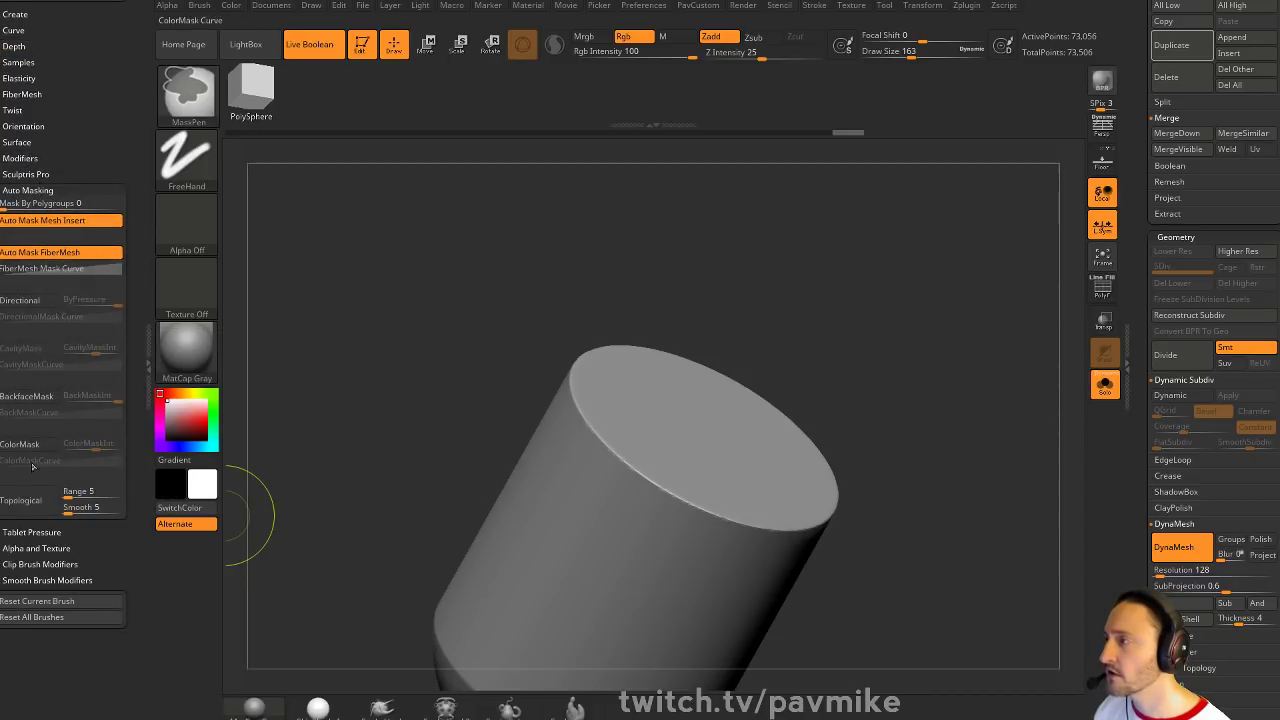
{"action": "left_click", "coordinate": [33, 400]}
Paint a test mask around the rim of the cylinder's flat end with backface masking active
{"action": "mouse_move", "coordinate": [831, 283]}
{"action": "left_mouse_down"}
{"action": "mouse_move", "coordinate": [700, 371]}
{"action": "mouse_move", "coordinate": [788, 386]}
{"action": "left_mouse_up"}
{"action": "left_click_drag", "start_coordinate": [850, 345], "coordinate": [890, 350]}
{"action": "left_click_drag", "start_coordinate": [765, 402], "coordinate": [790, 446], "text": "ctrl"}
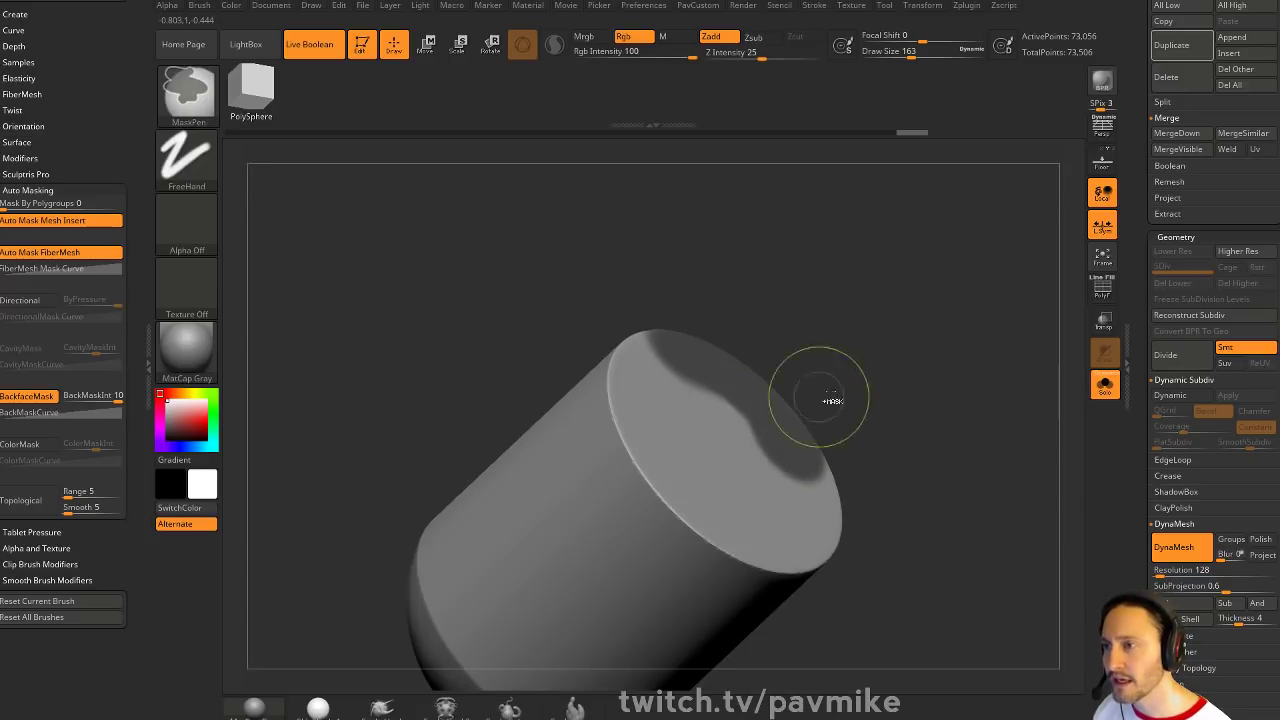
{"action": "left_click_drag", "start_coordinate": [862, 392], "coordinate": [915, 400]}
{"action": "left_click_drag", "start_coordinate": [926, 491], "coordinate": [900, 414]}
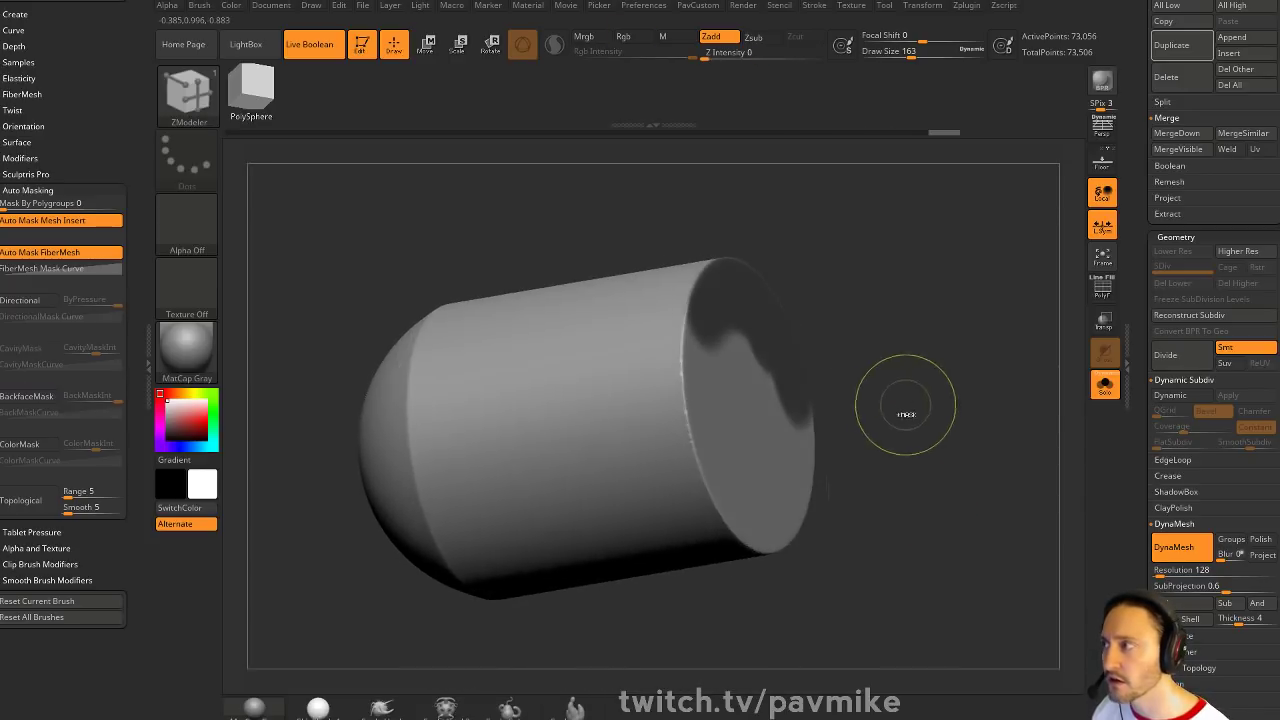
{"action": "left_click_drag", "start_coordinate": [801, 403], "coordinate": [799, 448], "text": "ctrl"}
{"action": "left_click_drag", "start_coordinate": [870, 392], "coordinate": [990, 425]}
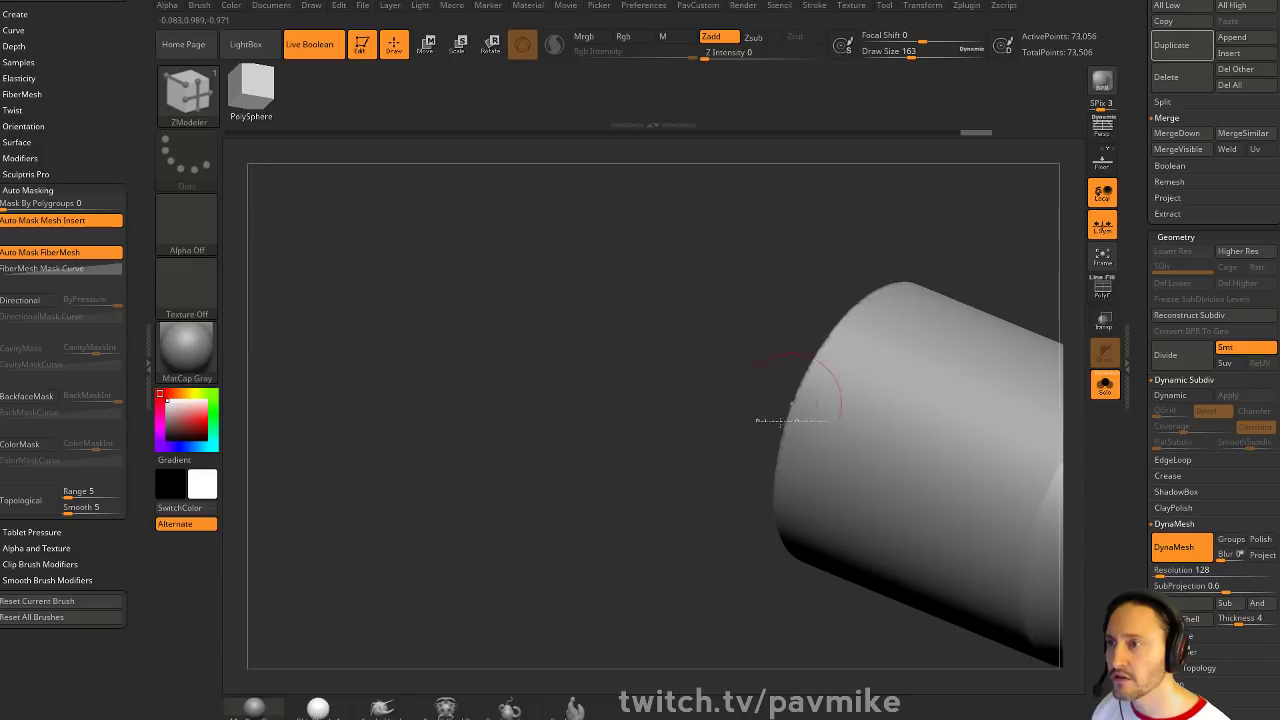
{"action": "mouse_move", "coordinate": [696, 597]}
{"action": "left_mouse_down"}
{"action": "mouse_move", "coordinate": [757, 575]}
{"action": "mouse_move", "coordinate": [897, 351]}
{"action": "mouse_move", "coordinate": [814, 449]}
{"action": "mouse_move", "coordinate": [790, 505]}
{"action": "mouse_move", "coordinate": [795, 530]}
{"action": "left_mouse_up"}
{"action": "left_click_drag", "start_coordinate": [877, 347], "coordinate": [848, 440]}
{"action": "left_click_drag", "start_coordinate": [806, 455], "coordinate": [767, 522], "text": "ctrl"}
{"action": "left_click_drag", "start_coordinate": [874, 466], "coordinate": [812, 478]}
{"action": "left_click_drag", "start_coordinate": [790, 488], "coordinate": [755, 542], "text": "ctrl"}
{"action": "left_click_drag", "start_coordinate": [842, 498], "coordinate": [872, 528]}
{"action": "left_click_drag", "start_coordinate": [740, 556], "coordinate": [665, 570], "text": "ctrl"}
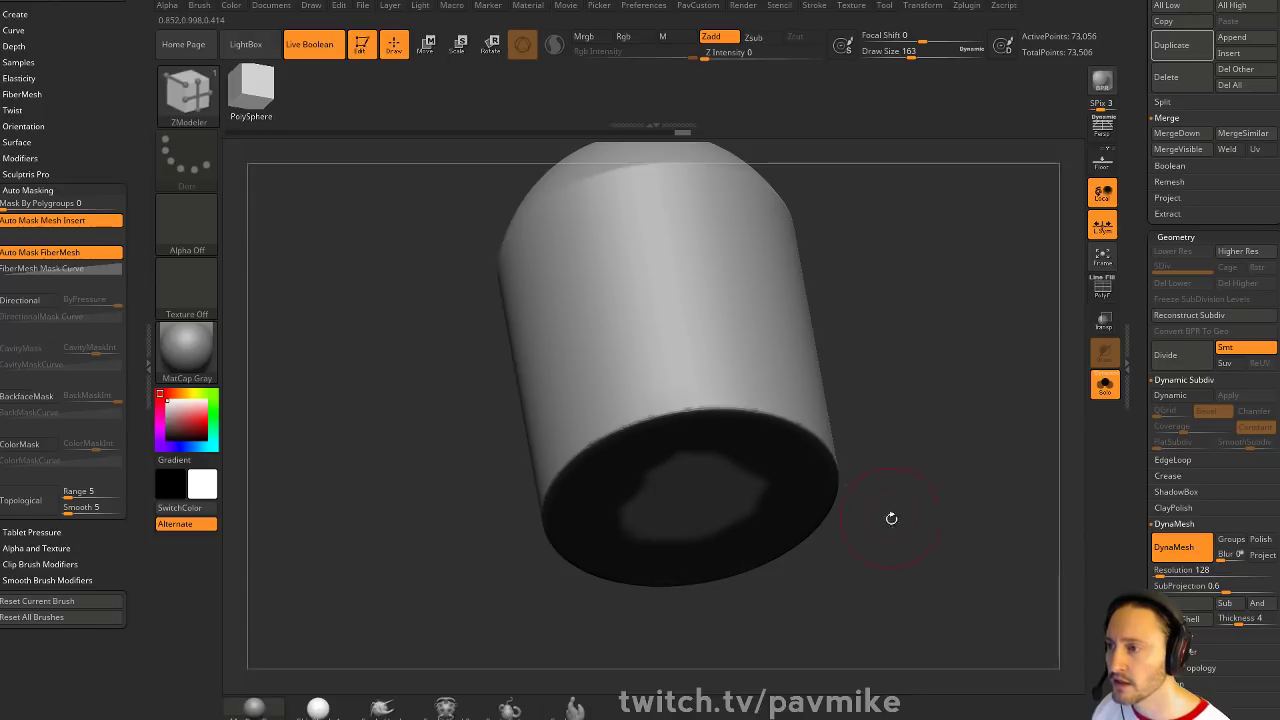
Clear the test mask from the cylinder's flat end
{"action": "left_click_drag", "start_coordinate": [891, 517], "coordinate": [884, 420]}
{"action": "mouse_move", "coordinate": [692, 412]}
{"action": "left_mouse_down", "text": "ctrl"}
{"action": "mouse_move", "coordinate": [661, 493]}
{"action": "mouse_move", "coordinate": [760, 455]}
{"action": "left_mouse_up", "text": "ctrl"}
{"action": "mouse_move", "coordinate": [850, 394]}
{"action": "left_mouse_down"}
{"action": "mouse_move", "coordinate": [926, 212]}
{"action": "mouse_move", "coordinate": [865, 301]}
{"action": "mouse_move", "coordinate": [863, 366]}
{"action": "mouse_move", "coordinate": [960, 406]}
{"action": "left_mouse_up"}
{"action": "key", "text": "ctrl"}
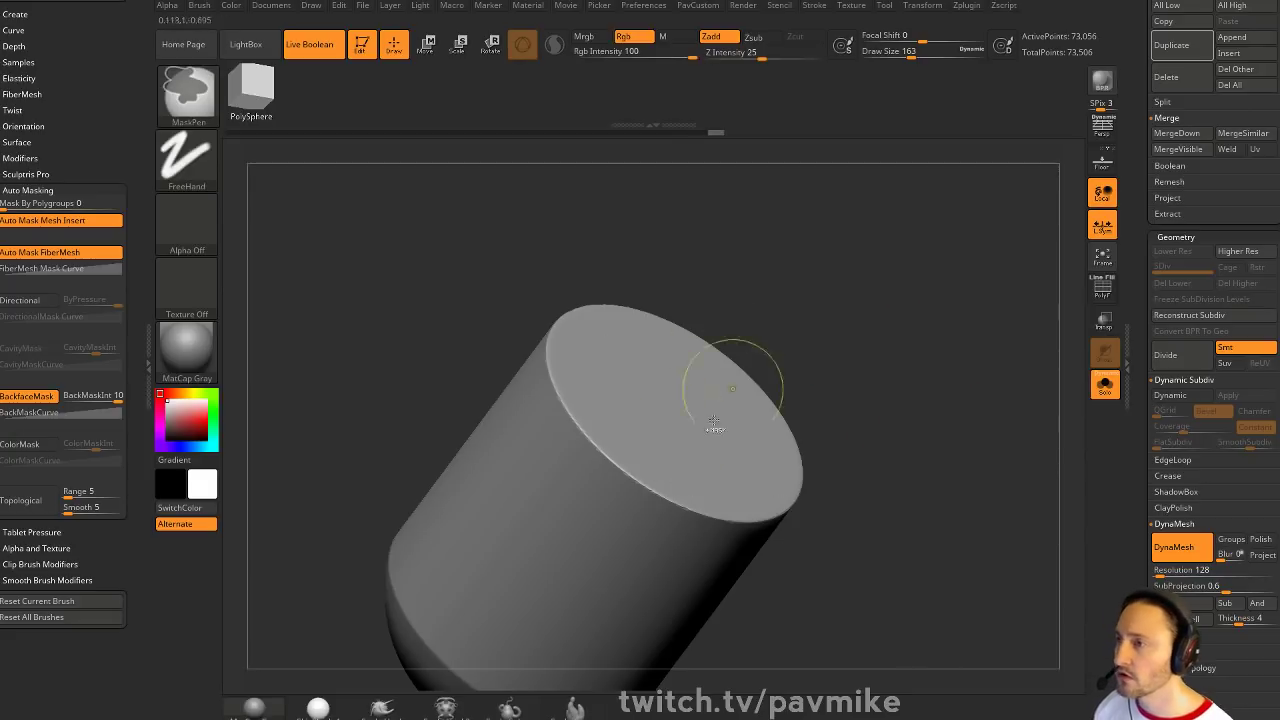
Enable Depth Mask for the MaskPen brush and set its inner depth to about -0.02
{"action": "scroll", "coordinate": [97, 236], "scroll_direction": "up", "scroll_amount": 3}
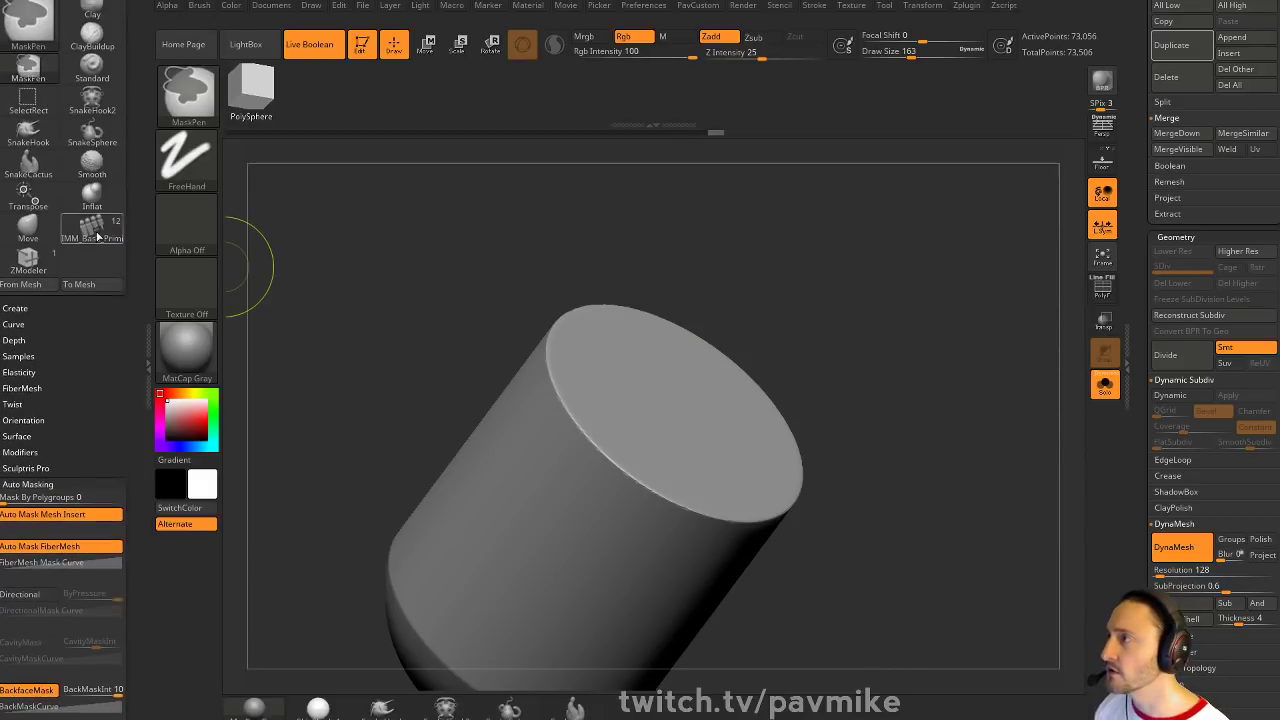
{"action": "left_click", "coordinate": [13, 324]}
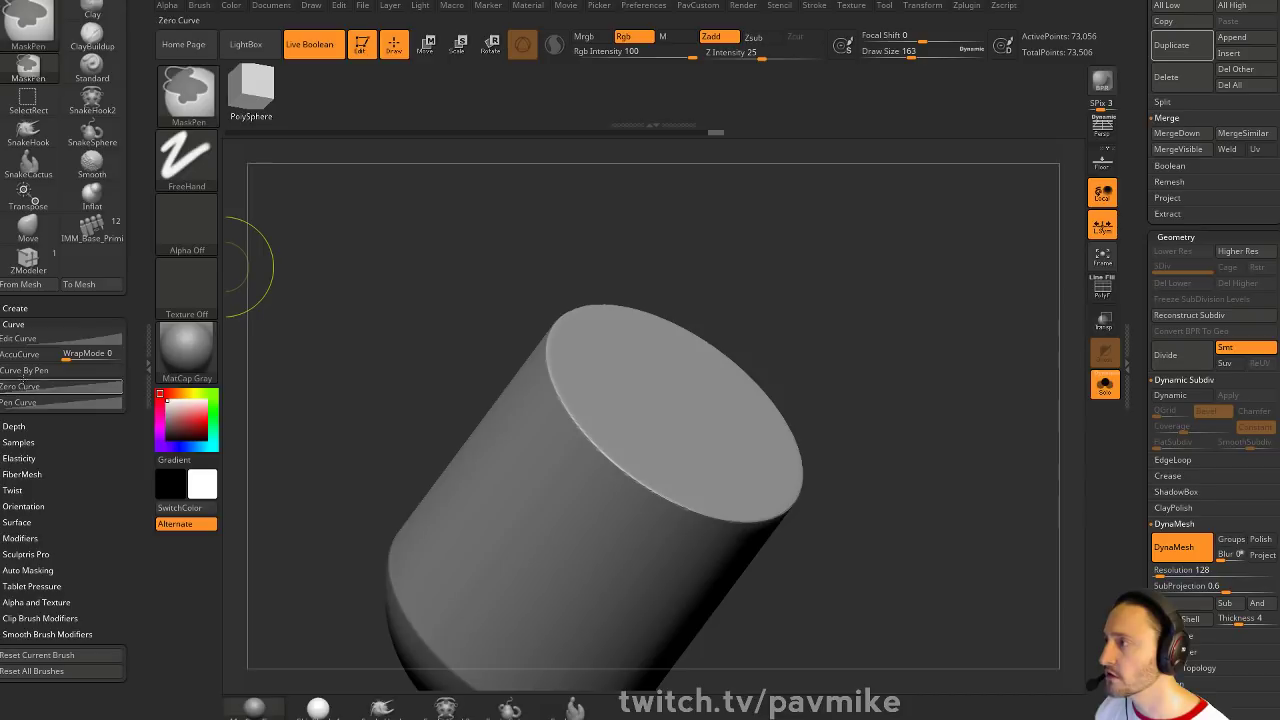
{"action": "left_click", "coordinate": [13, 324]}
{"action": "left_click", "coordinate": [14, 340]}
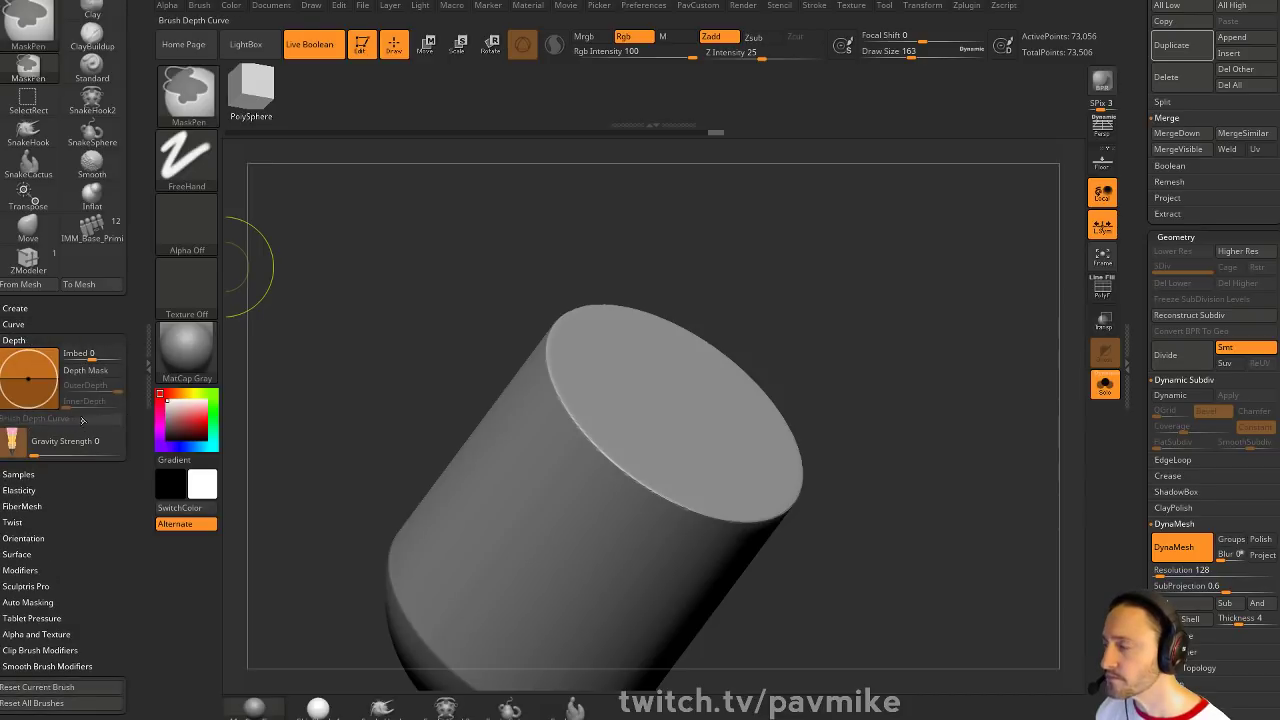
{"action": "left_click", "coordinate": [86, 370]}
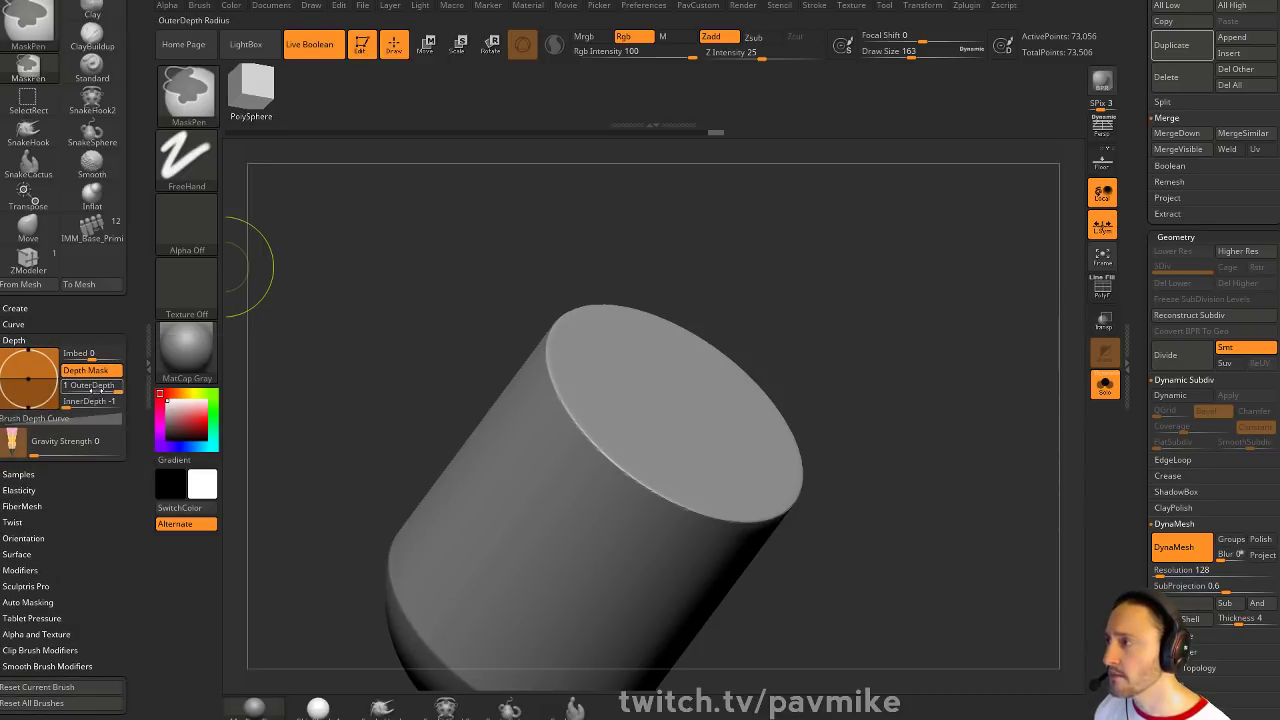
{"action": "left_click_drag", "start_coordinate": [31, 410], "coordinate": [27, 400]}
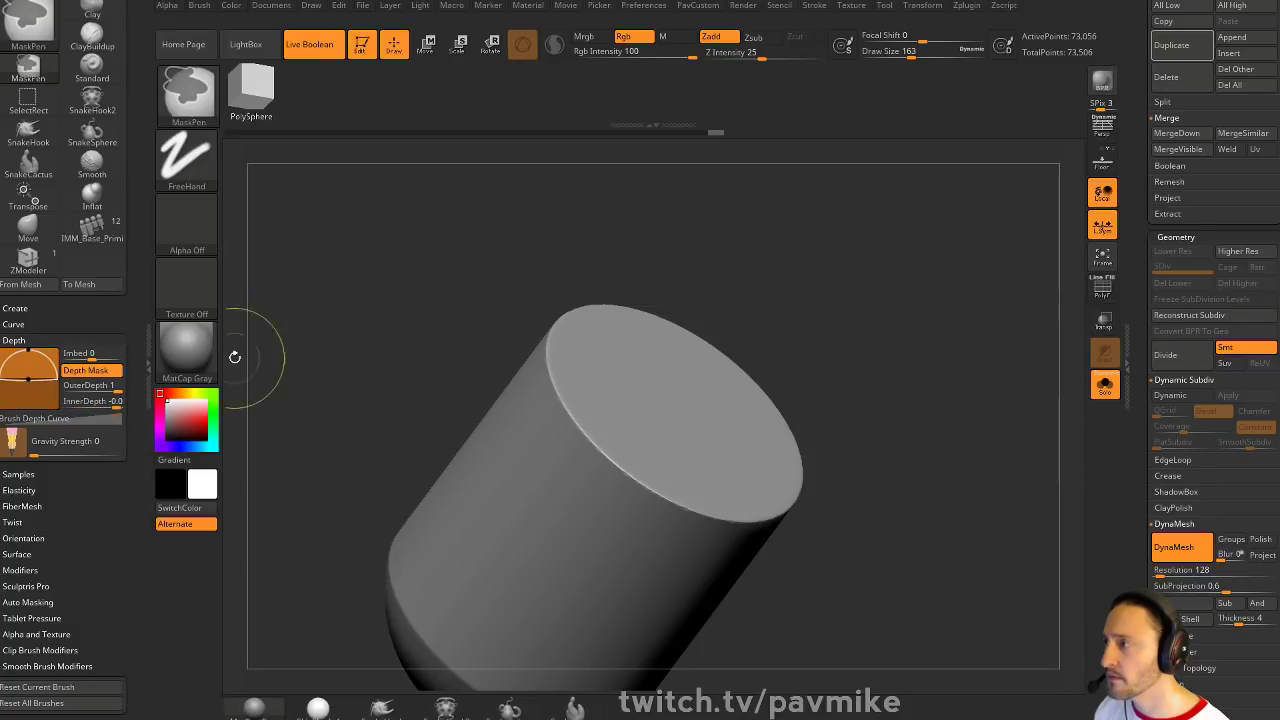
{"action": "left_click", "coordinate": [116, 402]}
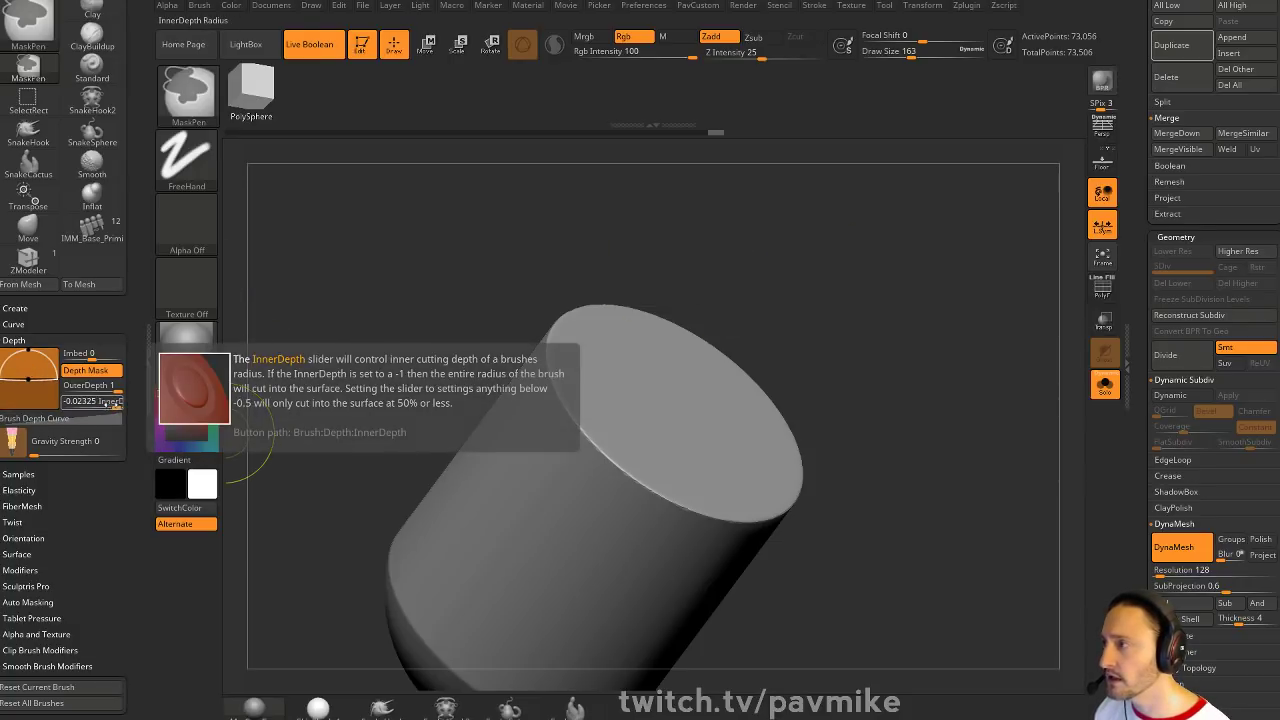
Paint a test mask across the cylinder's flat end using the depth mask, and clear it again
{"action": "mouse_move", "coordinate": [680, 380]}
{"action": "left_mouse_down"}
{"action": "mouse_move", "coordinate": [590, 366]}
{"action": "mouse_move", "coordinate": [560, 400]}
{"action": "mouse_move", "coordinate": [580, 445]}
{"action": "mouse_move", "coordinate": [635, 500]}
{"action": "mouse_move", "coordinate": [618, 517]}
{"action": "mouse_move", "coordinate": [690, 530]}
{"action": "mouse_move", "coordinate": [629, 443]}
{"action": "left_mouse_up"}
{"action": "left_click_drag", "start_coordinate": [565, 405], "coordinate": [577, 429]}
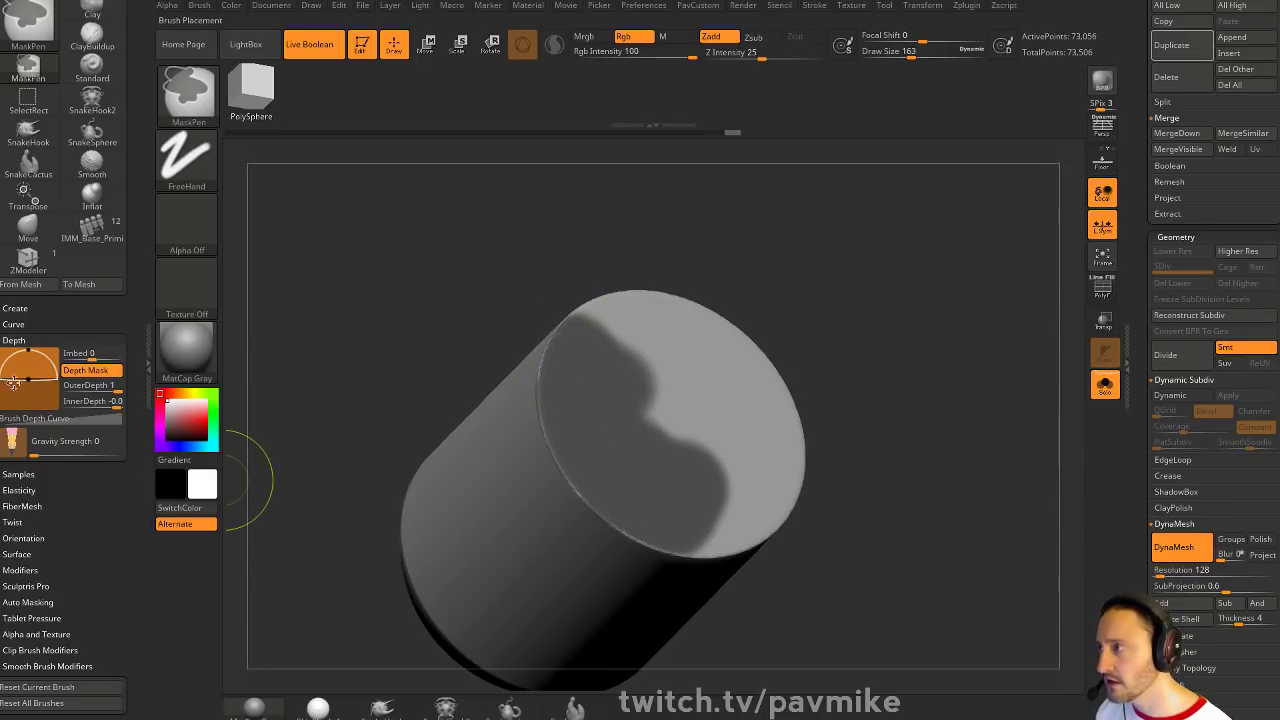
{"action": "left_click_drag", "start_coordinate": [700, 271], "coordinate": [634, 480]}
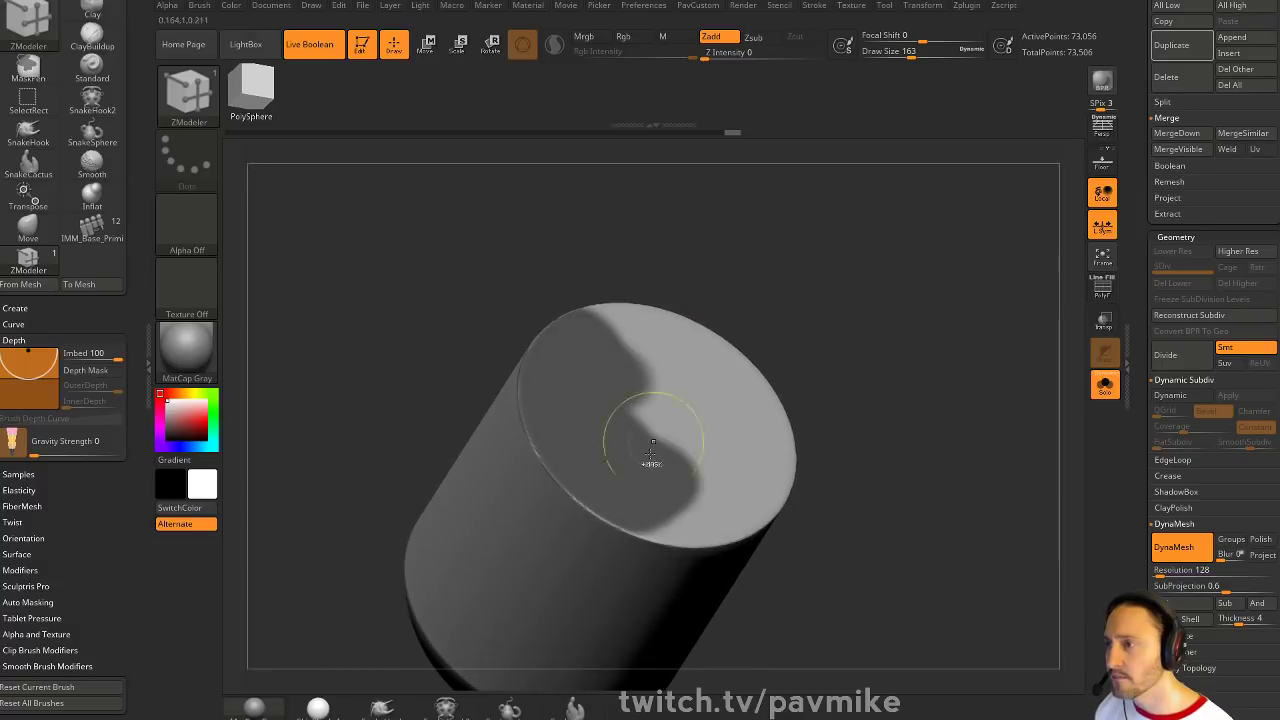
{"action": "left_click_drag", "start_coordinate": [822, 468], "coordinate": [786, 466]}
{"action": "mouse_move", "coordinate": [722, 500]}
{"action": "left_mouse_down", "text": "ctrl"}
{"action": "mouse_move", "coordinate": [676, 514]}
{"action": "mouse_move", "coordinate": [785, 492]}
{"action": "mouse_move", "coordinate": [713, 473]}
{"action": "mouse_move", "coordinate": [769, 421]}
{"action": "left_mouse_up", "text": "ctrl"}
{"action": "mouse_move", "coordinate": [875, 365]}
{"action": "left_mouse_down"}
{"action": "mouse_move", "coordinate": [960, 352]}
{"action": "mouse_move", "coordinate": [902, 385]}
{"action": "mouse_move", "coordinate": [926, 355]}
{"action": "left_mouse_up"}
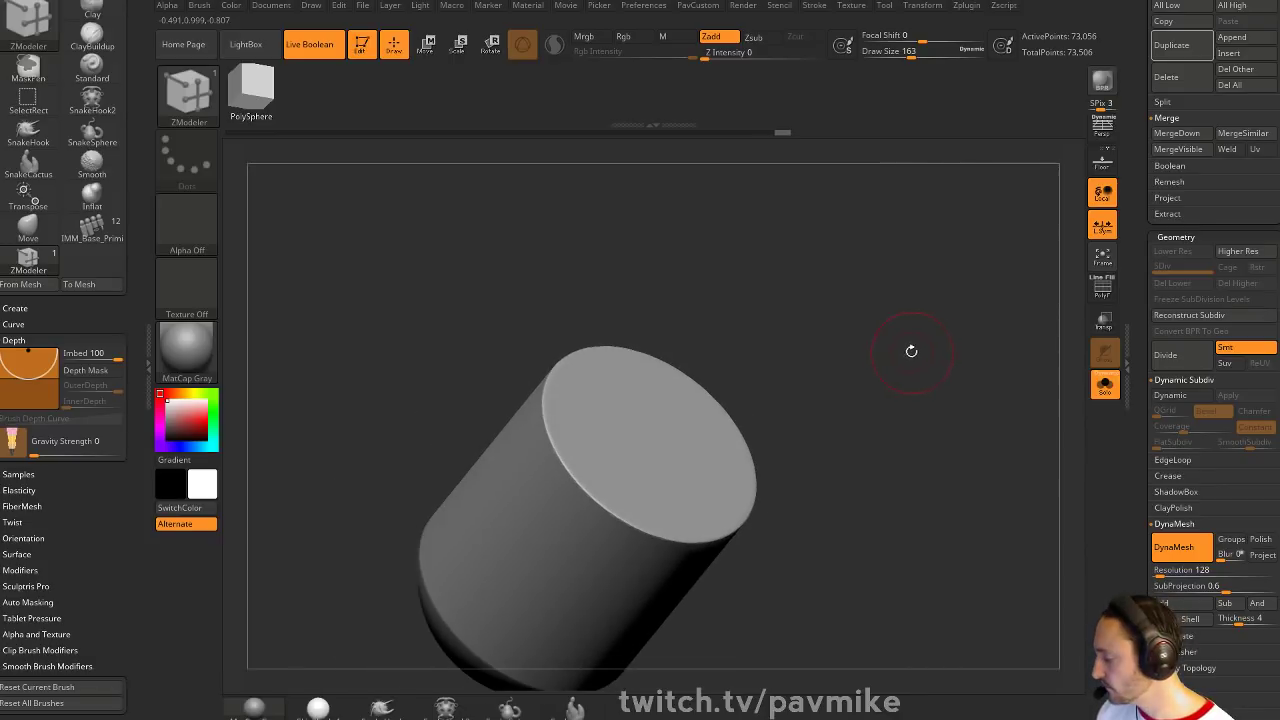
Insert a Cylinder12 primitive at the middle of the body's flat end with the IMM base primitives brush
{"action": "key", "text": "b"}
{"action": "key", "text": "i"}
{"action": "key", "text": "p"}
{"action": "key", "text": "m"}
{"action": "left_click", "coordinate": [692, 469]}
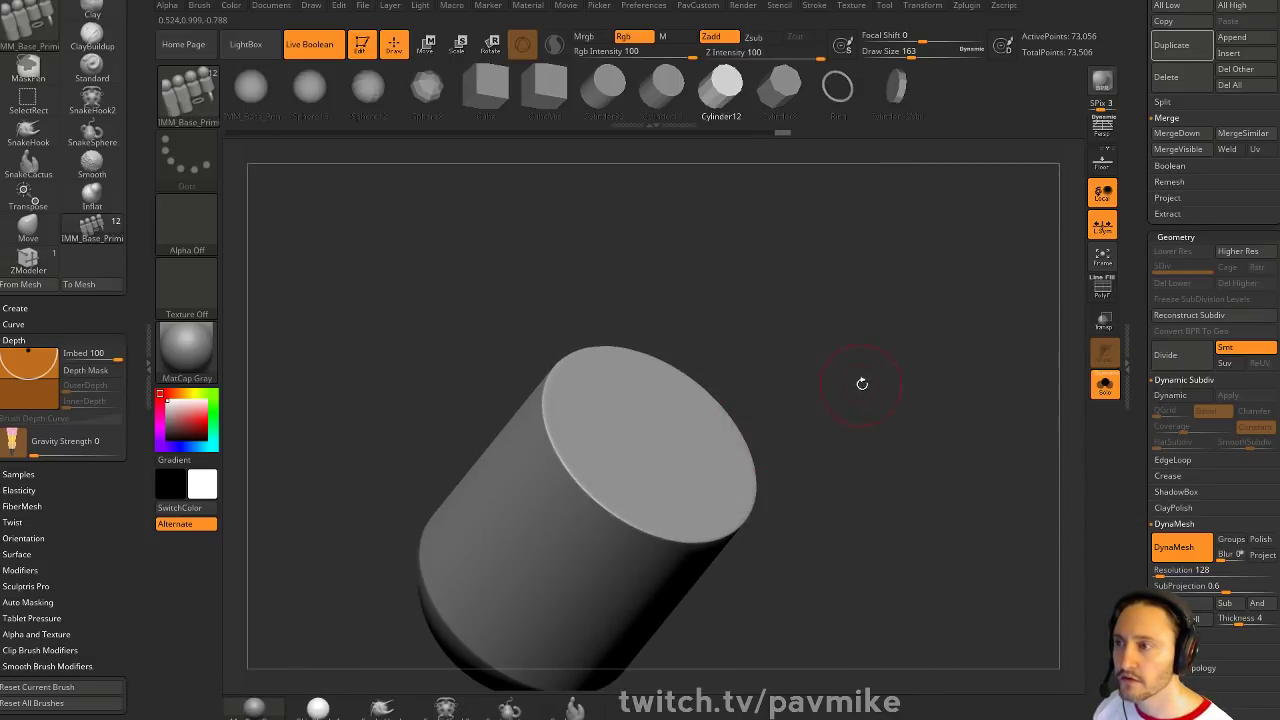
{"action": "left_click_drag", "start_coordinate": [861, 384], "coordinate": [849, 432]}
{"action": "left_click_drag", "start_coordinate": [661, 437], "coordinate": [709, 485]}
Split the inserted cylinder from the masked body into separate subtools and activate the Move gizmo
{"action": "left_click_drag", "start_coordinate": [895, 395], "coordinate": [972, 346]}
{"action": "key", "text": "space"}
{"action": "left_click", "coordinate": [951, 388]}
{"action": "key", "text": "w"}
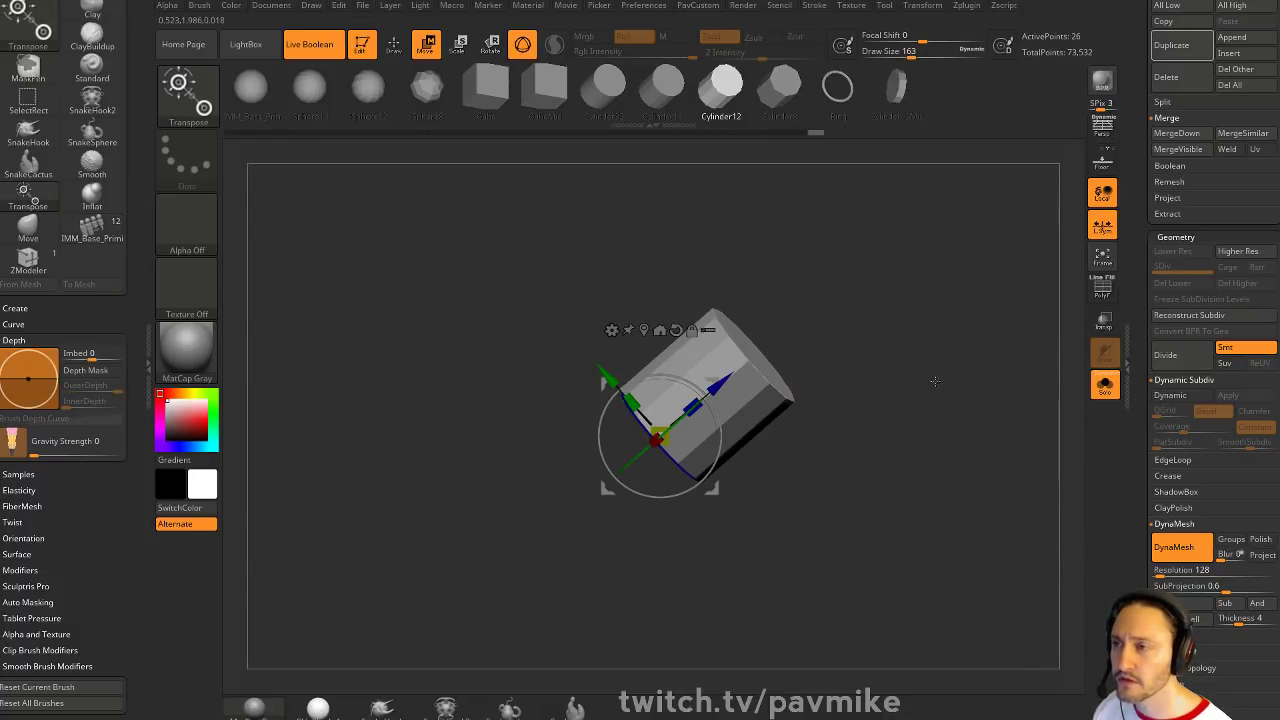
Turn on dynamic subdivision for the small cylinder with crease level 15, and apply it
{"action": "key", "text": "space"}
{"action": "left_click", "coordinate": [905, 505]}
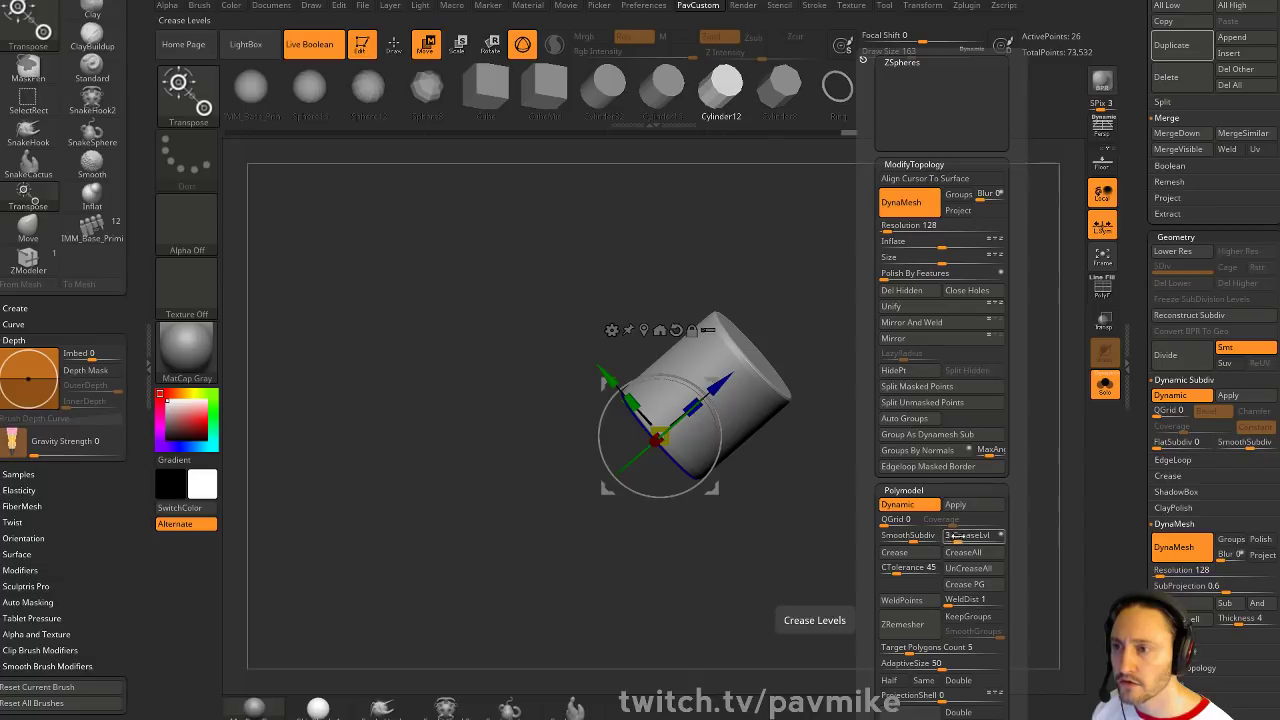
{"action": "left_click", "coordinate": [961, 538]}
{"action": "left_click_drag", "start_coordinate": [972, 538], "coordinate": [1024, 535]}
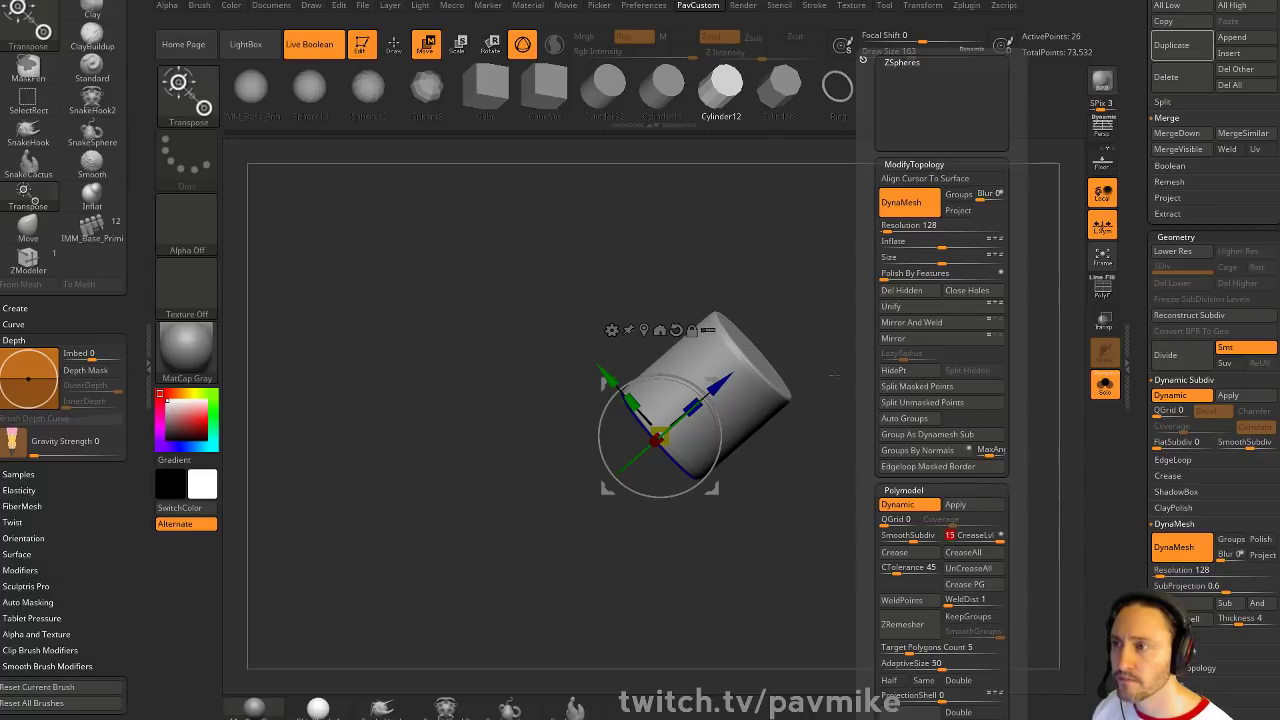
{"action": "key", "text": "space"}
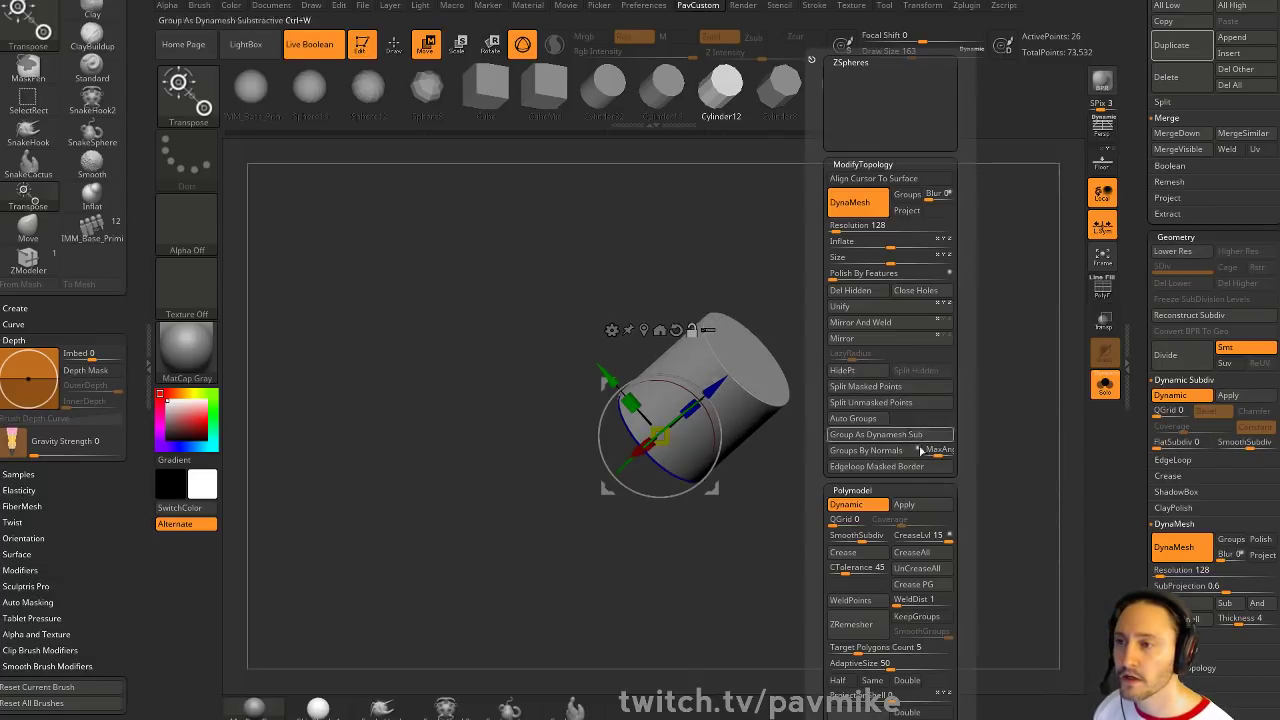
{"action": "left_click", "coordinate": [919, 506]}
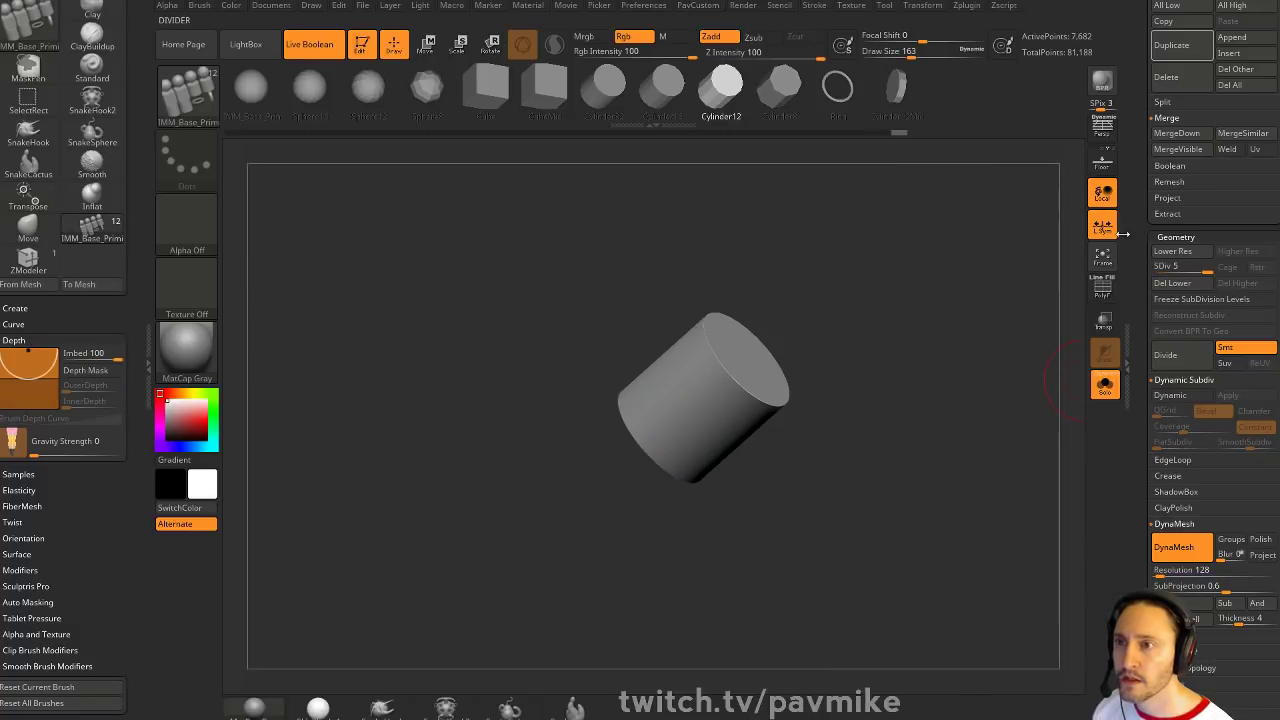
Turn off Solo and Live Boolean to display all subtools as plain meshes
{"action": "left_click_drag", "start_coordinate": [1128, 370], "coordinate": [1154, 455]}
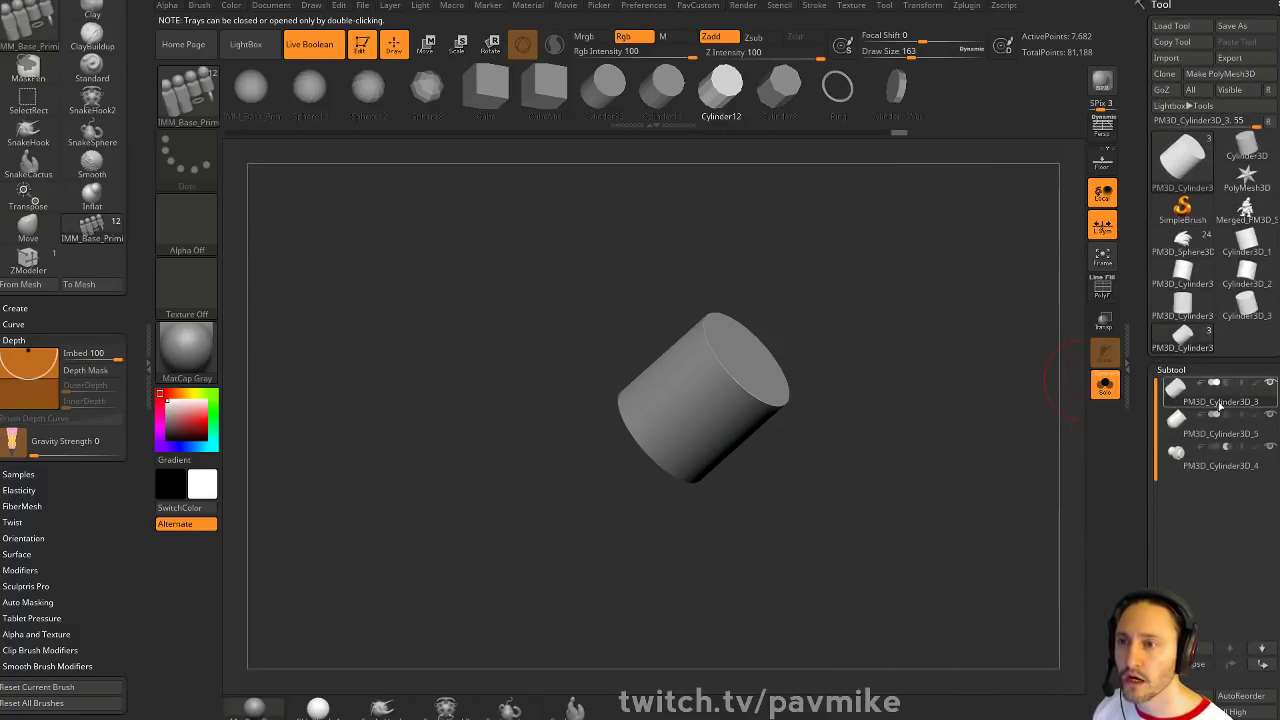
{"action": "left_click", "coordinate": [1106, 392]}
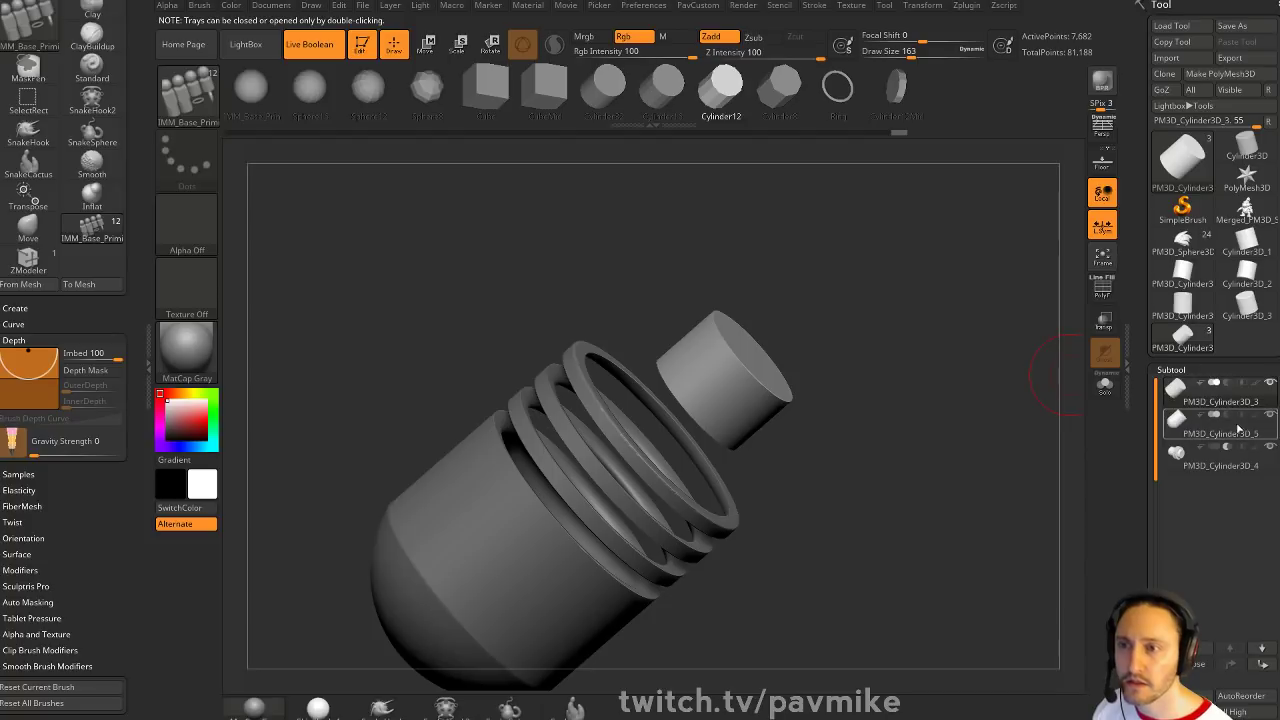
{"action": "left_click", "coordinate": [312, 50]}
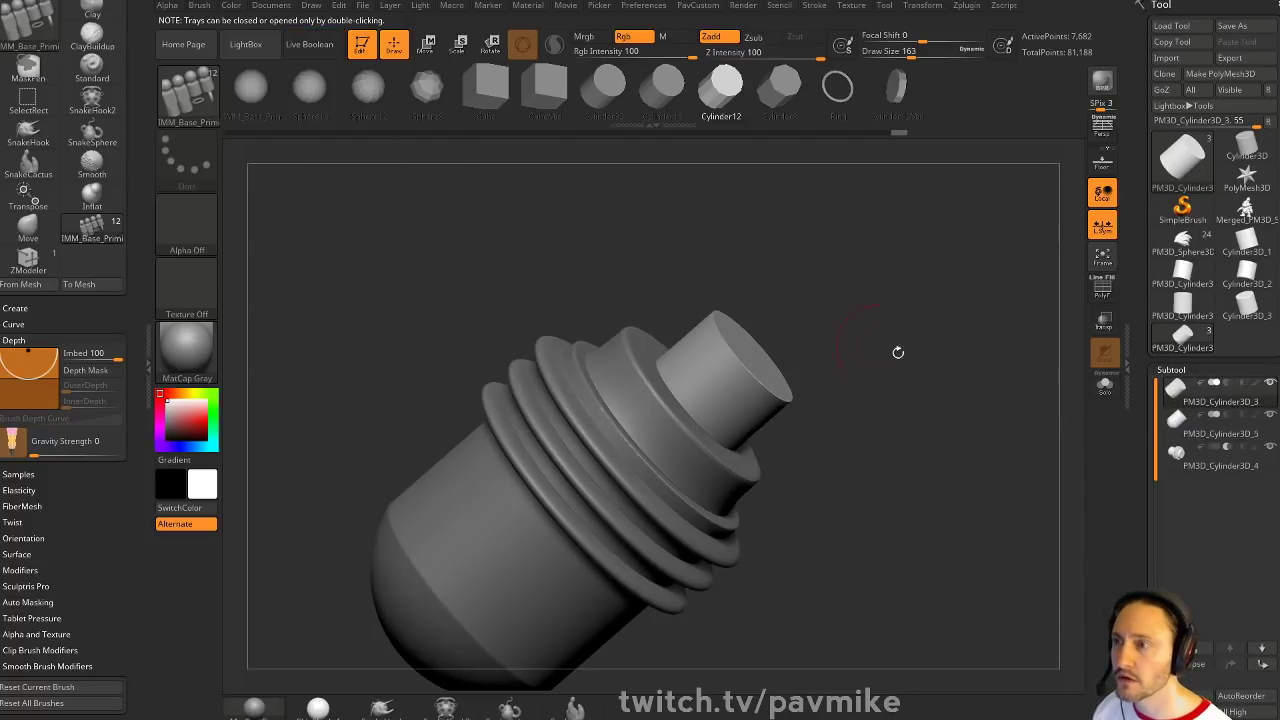
Hide the ringed PM3D_Cylinder3D_4 subtool and turn on the polygon wireframe display
{"action": "left_click", "coordinate": [1270, 448]}
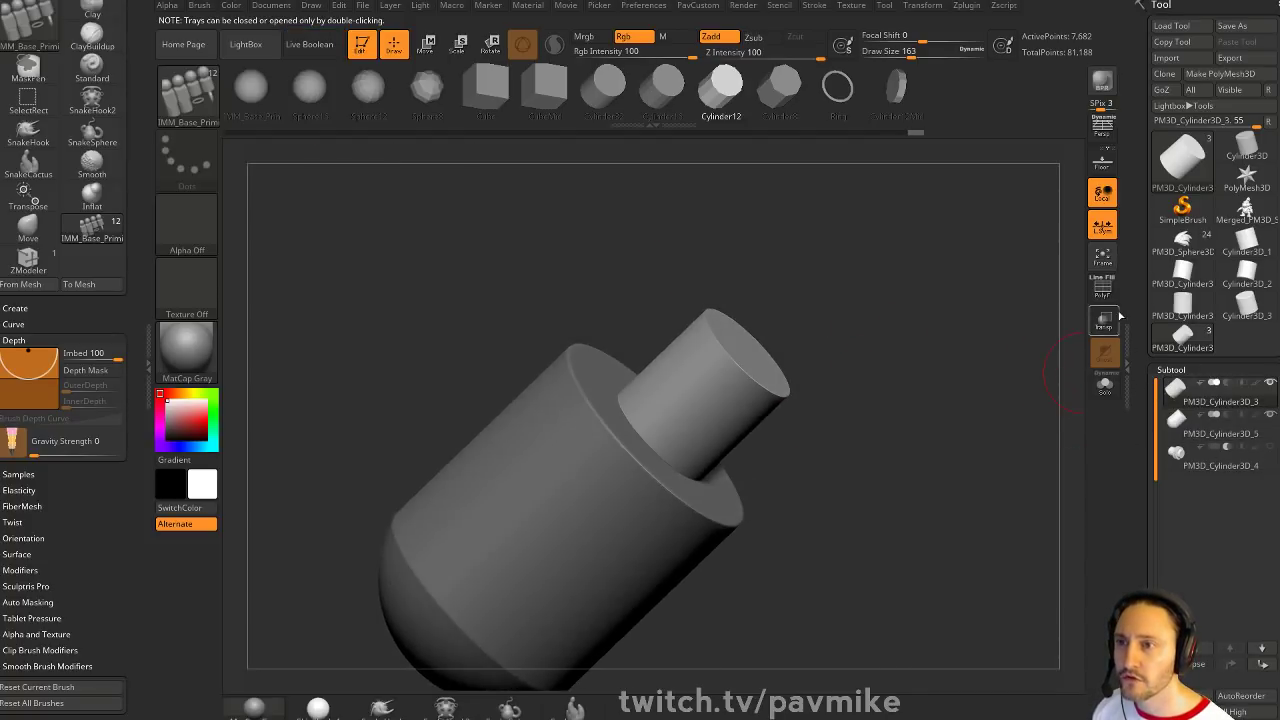
{"action": "left_click", "coordinate": [1103, 288]}
{"action": "left_click_drag", "start_coordinate": [975, 415], "coordinate": [944, 423]}
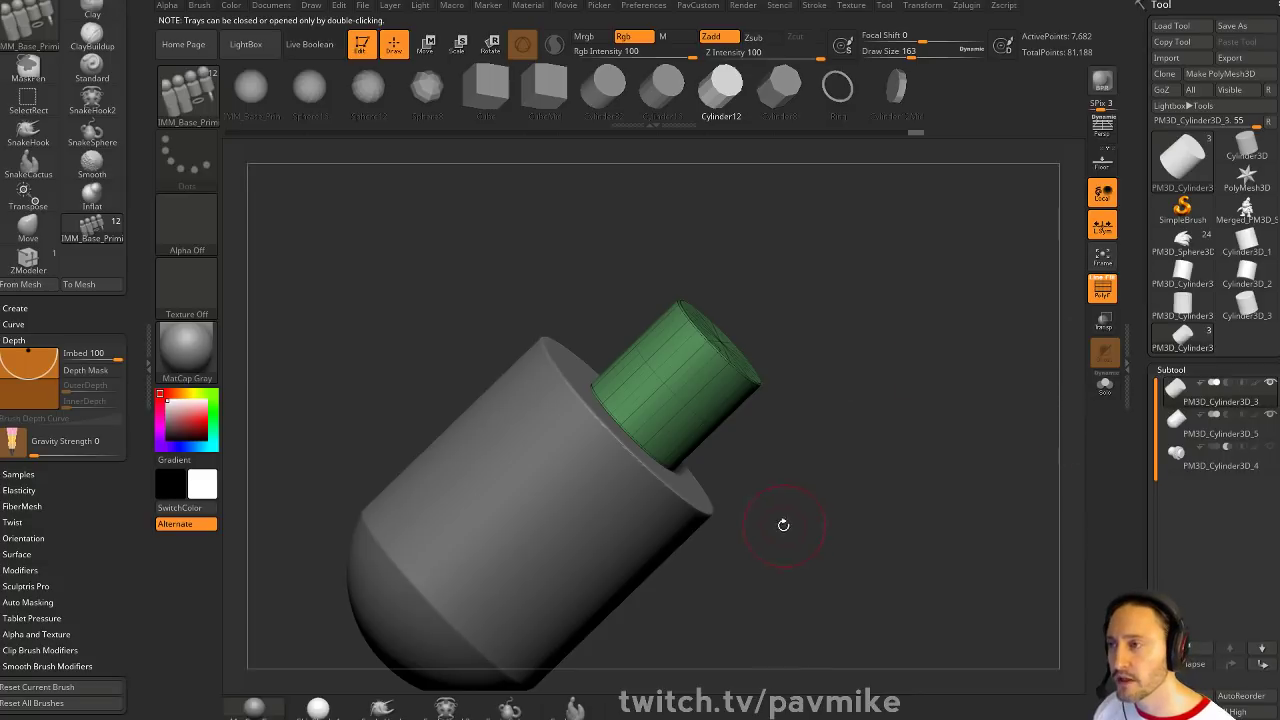
Move the small cylinder's subtool below the main body in the subtool list and set it to subtract
{"action": "left_click", "coordinate": [1263, 666]}
{"action": "mouse_move", "coordinate": [1225, 420]}
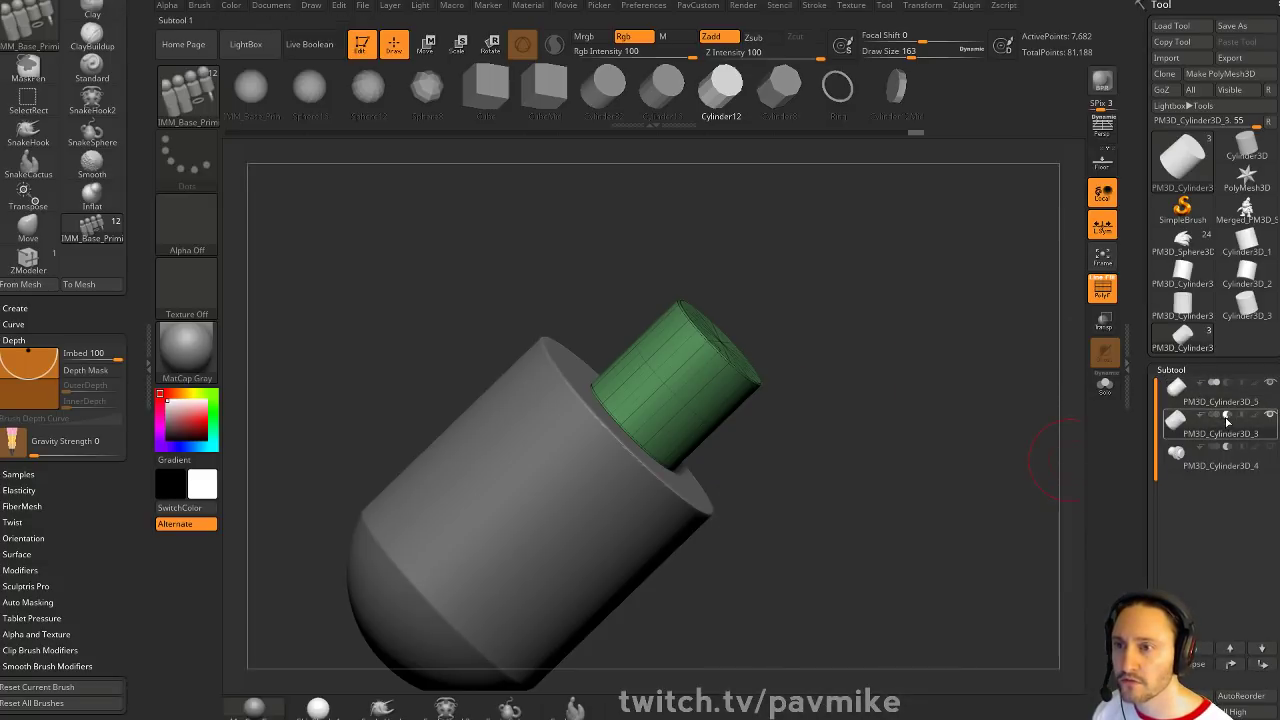
Select the main body and merge it down with the small cylinder, skipping further warnings until restart
{"action": "left_click", "coordinate": [1195, 390]}
{"action": "key", "text": "ctrl"}
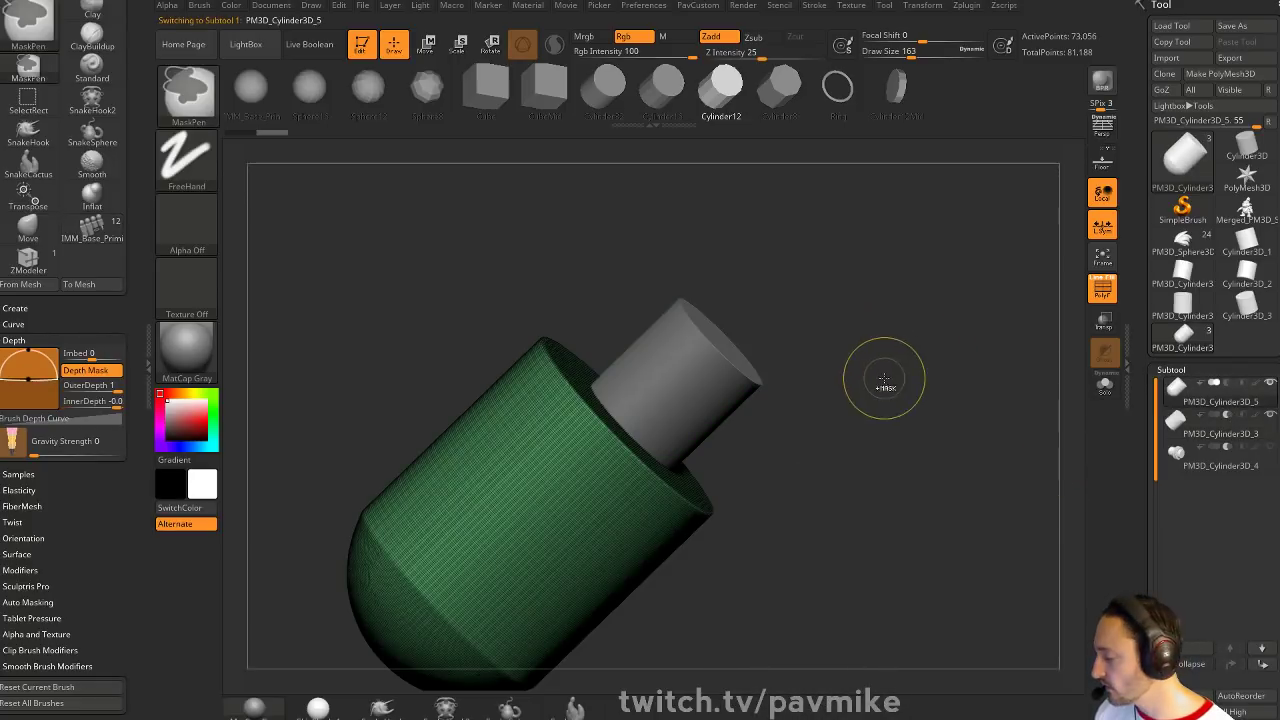
{"action": "key", "text": "ctrl+e"}
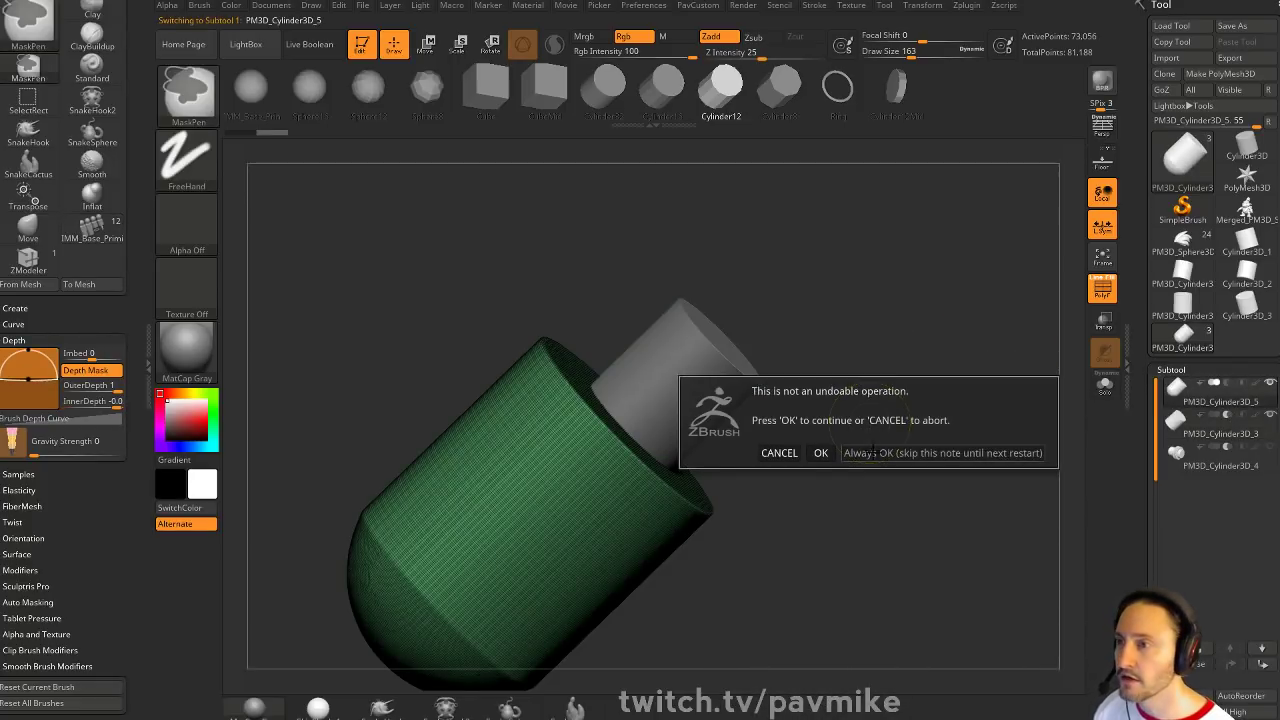
{"action": "left_click", "coordinate": [926, 449]}
Center the gizmo on the small cylinder's end face and move the cylinder along Z toward the body
{"action": "key", "text": "w"}
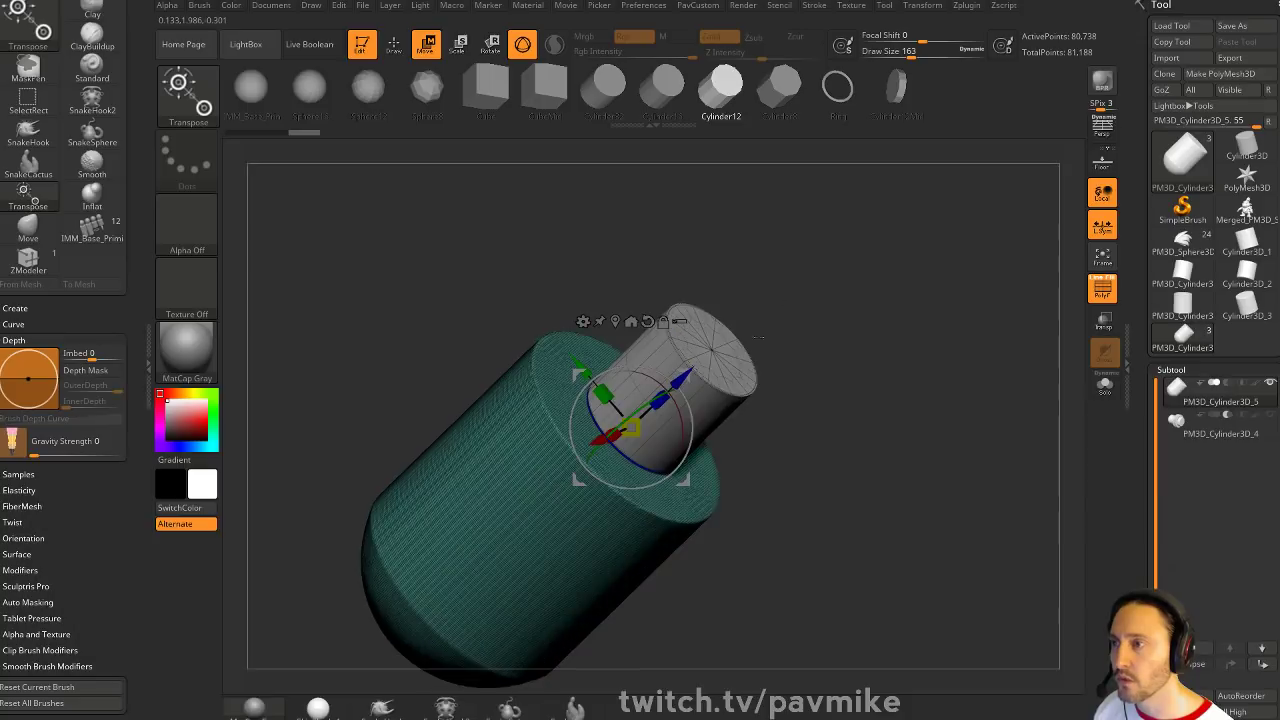
{"action": "left_click", "coordinate": [711, 349], "text": "alt"}
{"action": "right_click_drag", "start_coordinate": [713, 349], "coordinate": [762, 318]}
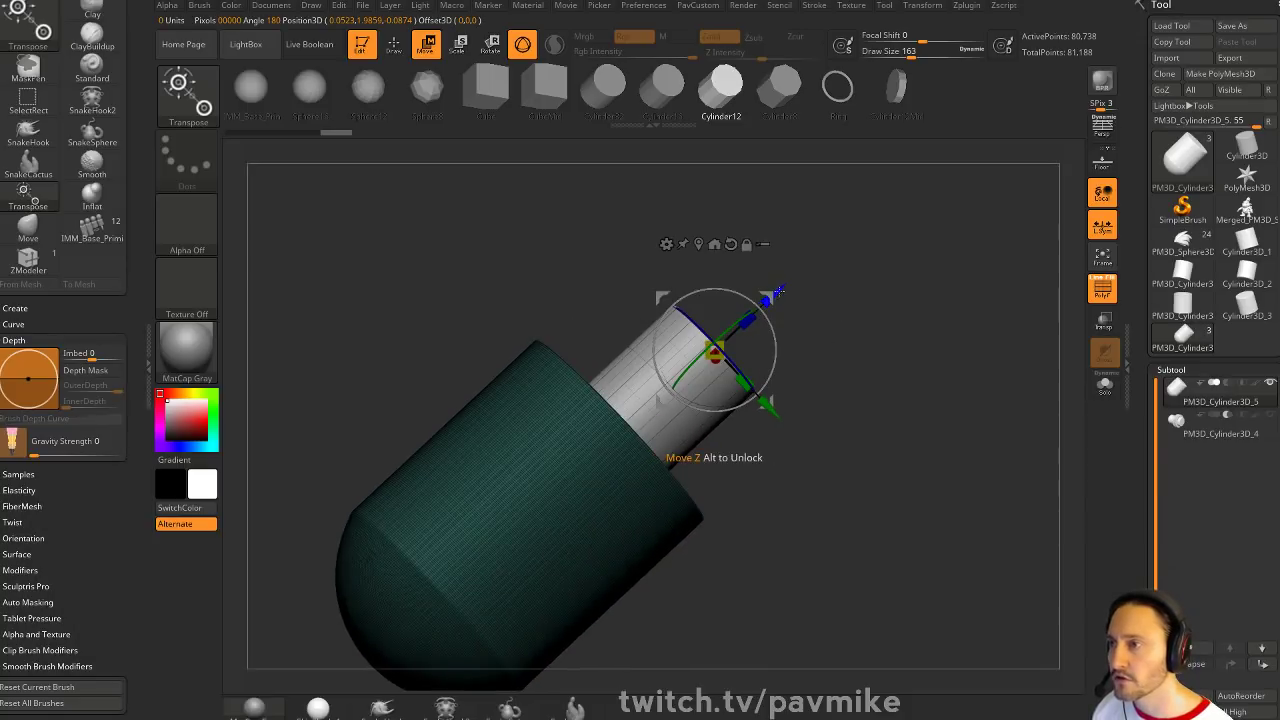
{"action": "left_click_drag", "start_coordinate": [778, 292], "coordinate": [757, 316]}
{"action": "key", "text": "q"}
Update the DynaMesh so the small cylinder cuts a round recess into the body's flat end
{"action": "left_click_drag", "start_coordinate": [914, 343], "coordinate": [910, 404]}
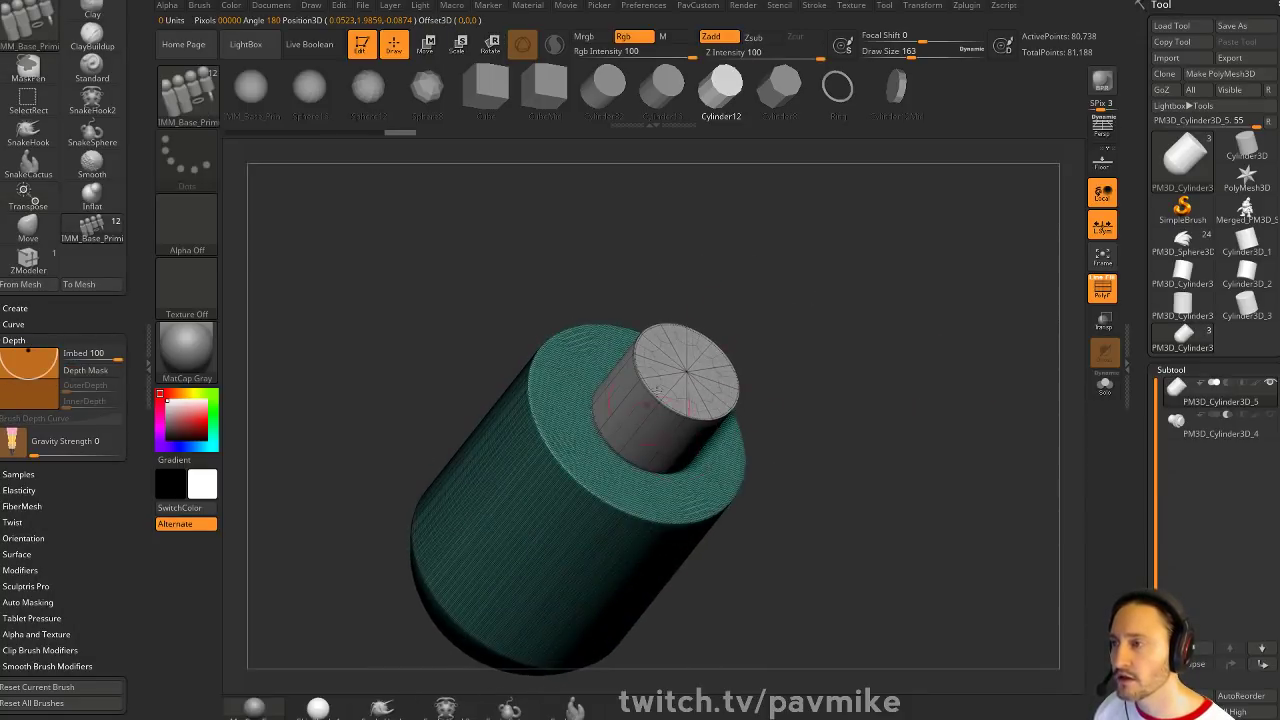
{"action": "right_click_drag", "start_coordinate": [649, 404], "coordinate": [624, 420]}
{"action": "left_click_drag", "start_coordinate": [861, 401], "coordinate": [918, 428]}
{"action": "key", "text": "ctrl+z"}
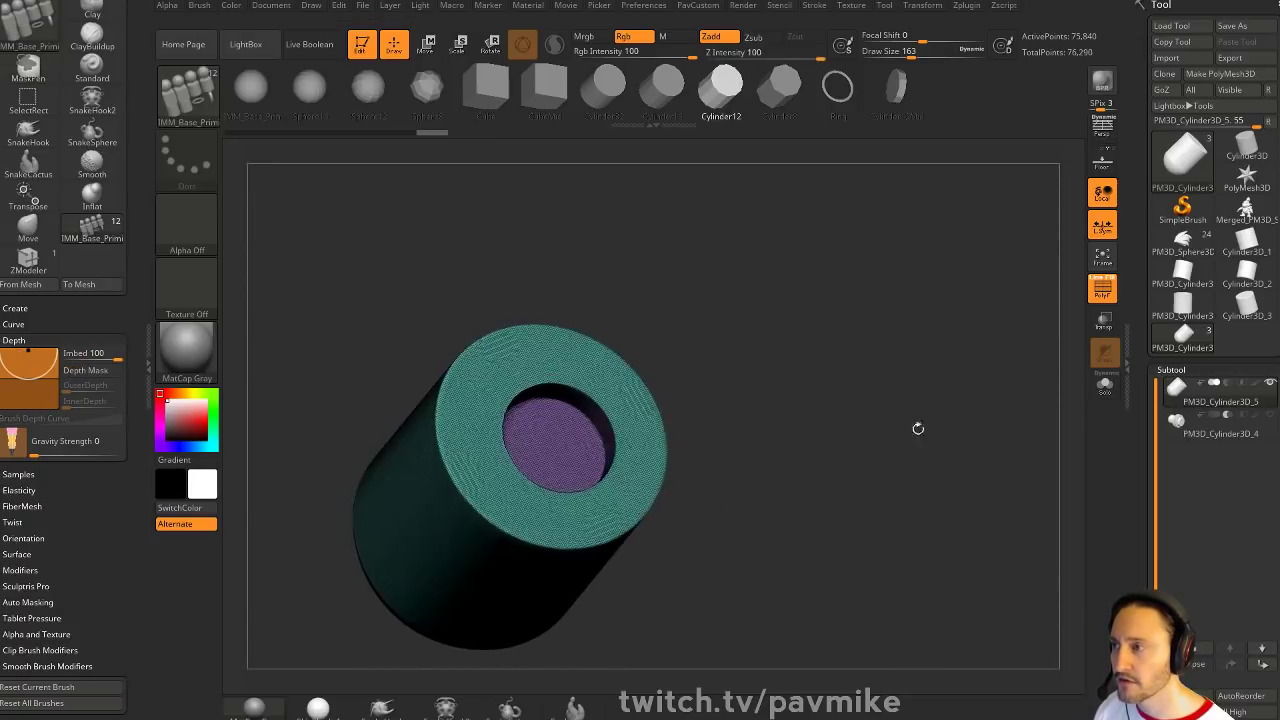
Combine the body and its recess into a single polygroup
{"action": "key", "text": "ctrl+w"}
{"action": "left_click_drag", "start_coordinate": [843, 414], "coordinate": [852, 406]}
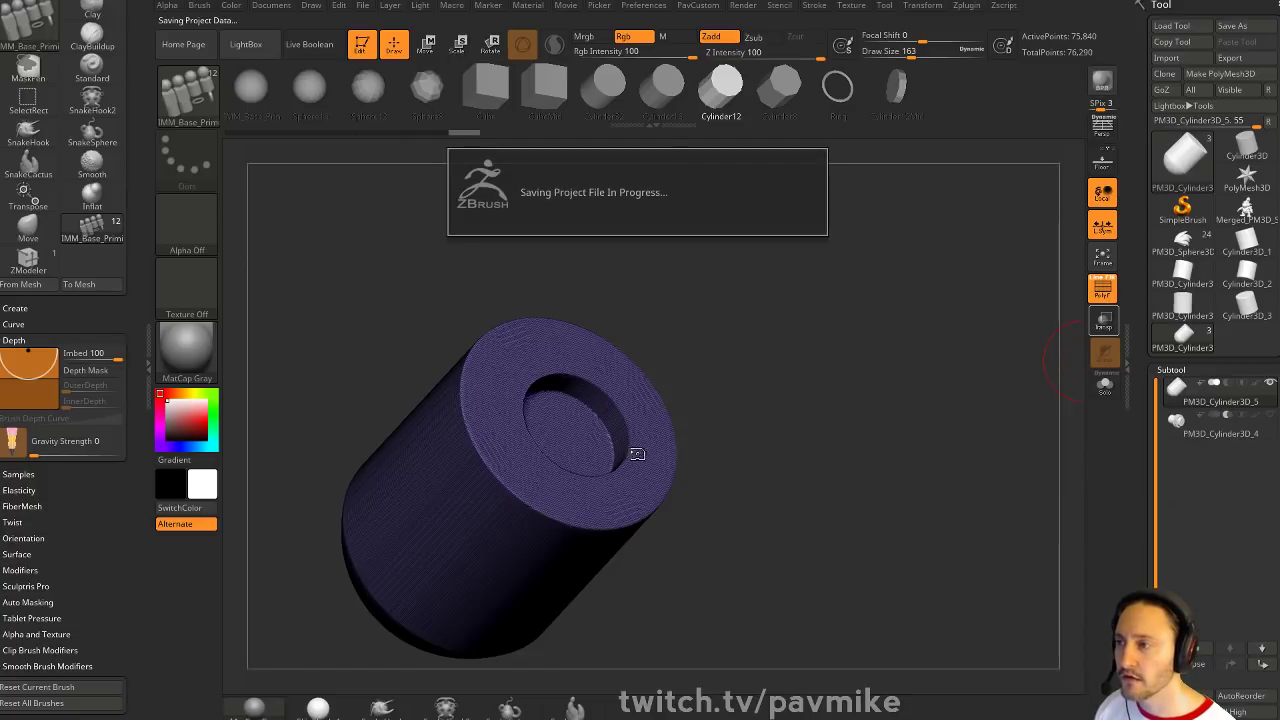
Hide the polyframe, paint a test mask on the body's flat end with MaskPen's outer depth setting, and clear the mask
{"action": "key", "text": "shift+f"}
{"action": "mouse_move", "coordinate": [902, 376]}
{"action": "left_mouse_down"}
{"action": "mouse_move", "coordinate": [917, 400]}
{"action": "mouse_move", "coordinate": [930, 390]}
{"action": "mouse_move", "coordinate": [920, 420]}
{"action": "mouse_move", "coordinate": [940, 357]}
{"action": "left_mouse_up"}
{"action": "key", "text": "ctrl"}
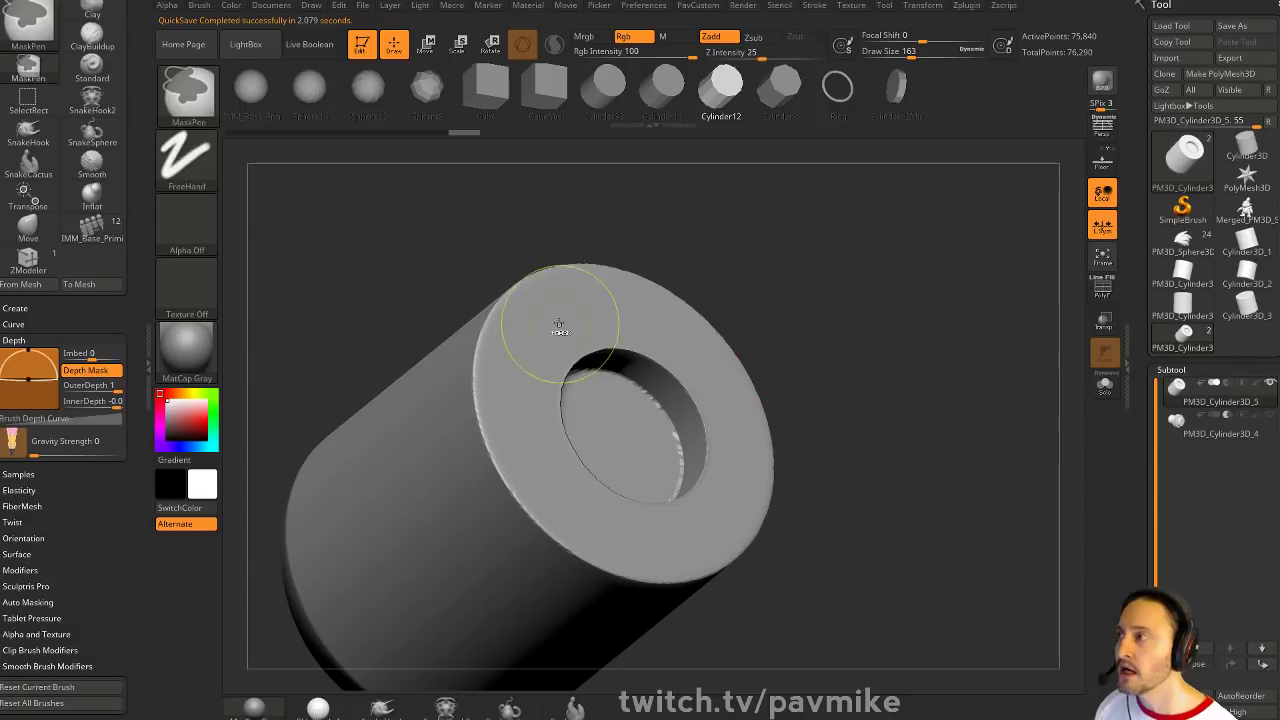
{"action": "mouse_move", "coordinate": [623, 294]}
{"action": "left_mouse_down", "text": "ctrl"}
{"action": "mouse_move", "coordinate": [505, 335]}
{"action": "mouse_move", "coordinate": [508, 435]}
{"action": "mouse_move", "coordinate": [535, 505]}
{"action": "mouse_move", "coordinate": [600, 565]}
{"action": "mouse_move", "coordinate": [690, 575]}
{"action": "mouse_move", "coordinate": [768, 450]}
{"action": "mouse_move", "coordinate": [728, 365]}
{"action": "mouse_move", "coordinate": [630, 305]}
{"action": "left_mouse_up", "text": "ctrl"}
{"action": "left_click_drag", "start_coordinate": [856, 228], "coordinate": [858, 392], "text": "ctrl"}
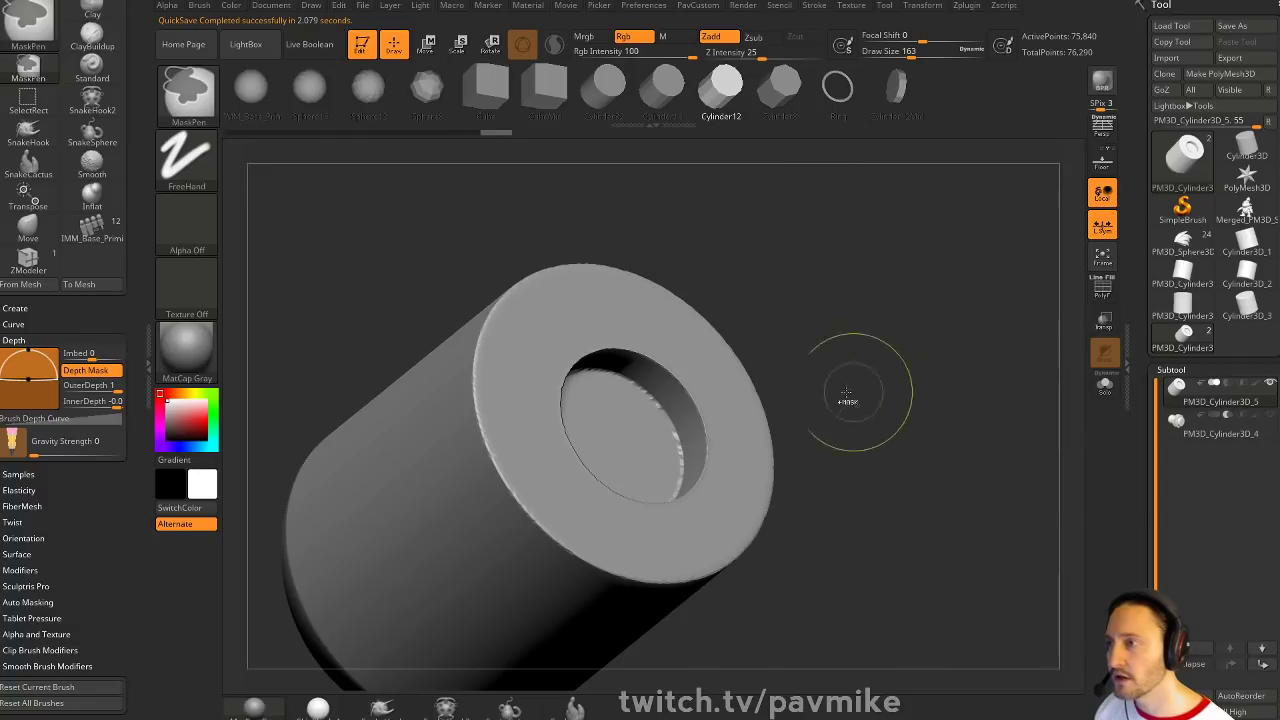
Shift MaskPen's depth curve fully inward with an inner depth of -1 and test masking inside the recess
{"action": "left_click_drag", "start_coordinate": [28, 381], "coordinate": [28, 414]}
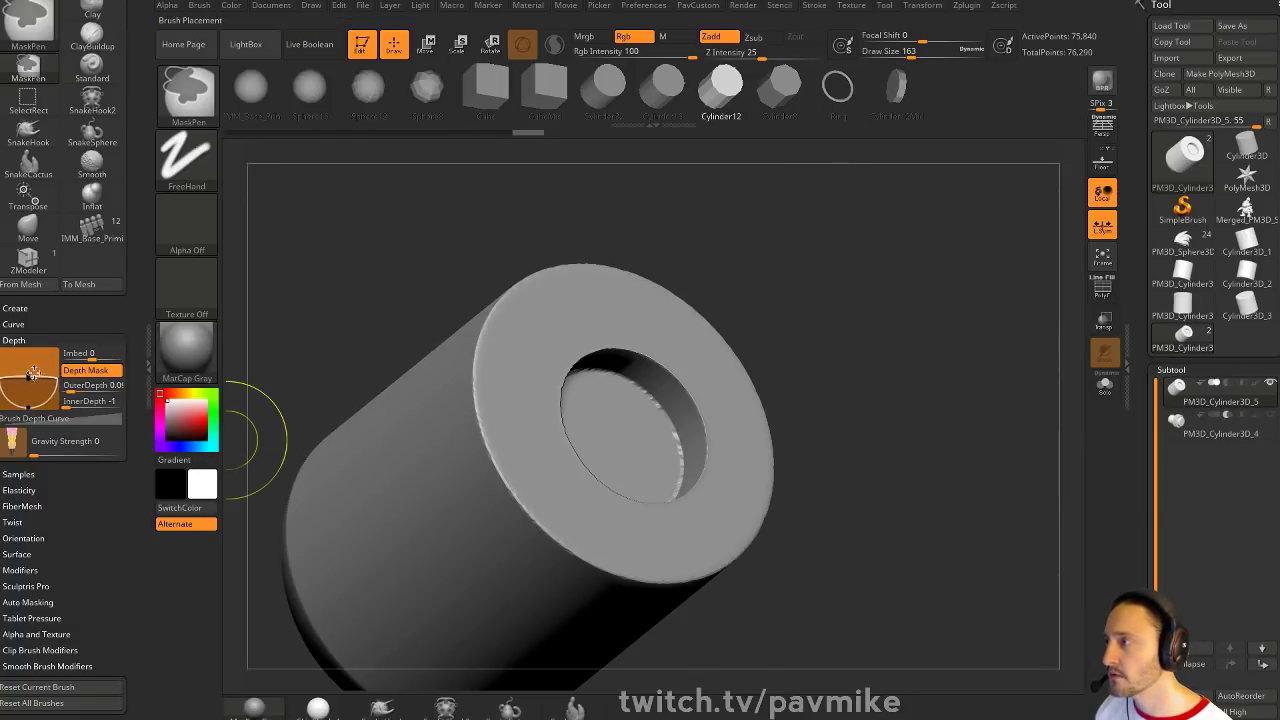
{"action": "mouse_move", "coordinate": [619, 425]}
{"action": "left_mouse_down", "text": "ctrl"}
{"action": "mouse_move", "coordinate": [643, 449]}
{"action": "mouse_move", "coordinate": [603, 402]}
{"action": "left_mouse_up", "text": "ctrl"}
{"action": "mouse_move", "coordinate": [690, 363]}
{"action": "right_mouse_down"}
{"action": "mouse_move", "coordinate": [659, 371]}
{"action": "mouse_move", "coordinate": [690, 395]}
{"action": "right_mouse_up"}
{"action": "mouse_move", "coordinate": [722, 362]}
{"action": "left_mouse_down", "text": "ctrl"}
{"action": "mouse_move", "coordinate": [686, 369]}
{"action": "mouse_move", "coordinate": [608, 316]}
{"action": "mouse_move", "coordinate": [676, 378]}
{"action": "left_mouse_up", "text": "ctrl"}
{"action": "mouse_move", "coordinate": [782, 345]}
{"action": "right_mouse_down"}
{"action": "mouse_move", "coordinate": [823, 338]}
{"action": "mouse_move", "coordinate": [834, 321]}
{"action": "mouse_move", "coordinate": [766, 349]}
{"action": "mouse_move", "coordinate": [712, 346]}
{"action": "right_mouse_up"}
{"action": "key", "text": "ctrl+z"}
{"action": "left_click_drag", "start_coordinate": [595, 393], "coordinate": [579, 388], "text": "ctrl"}
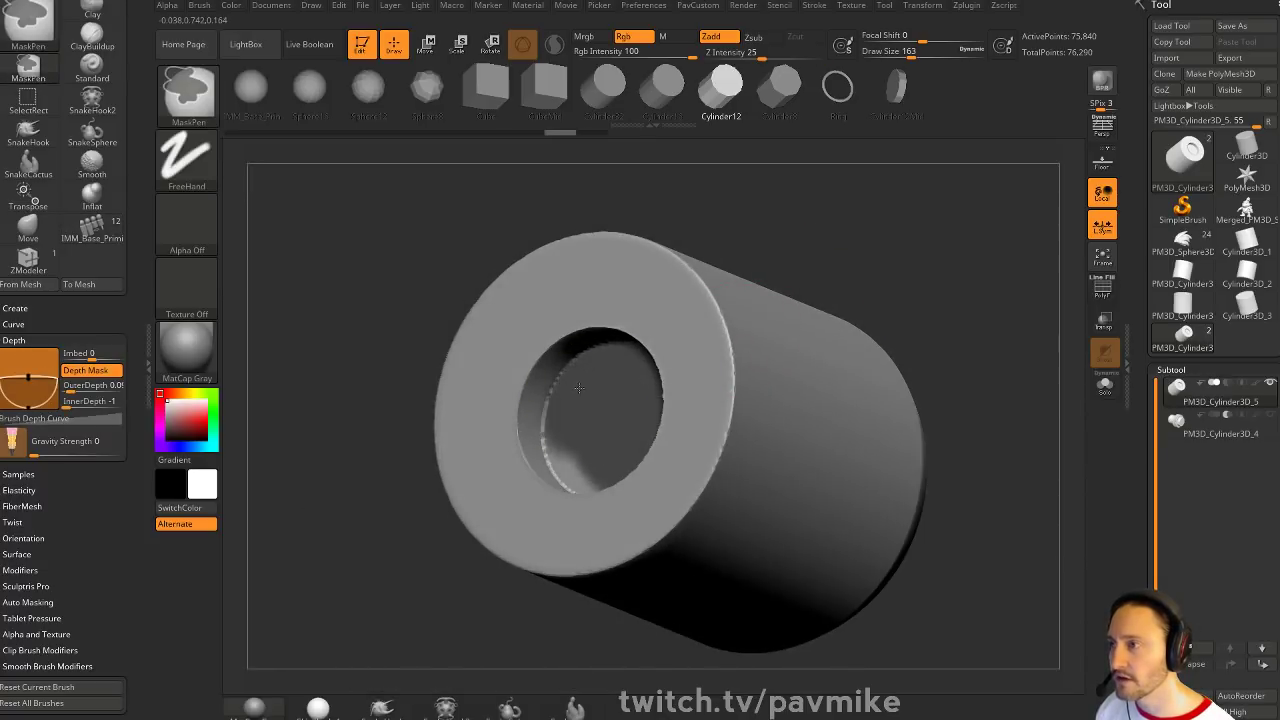
{"action": "right_click_drag", "start_coordinate": [597, 431], "coordinate": [672, 390]}
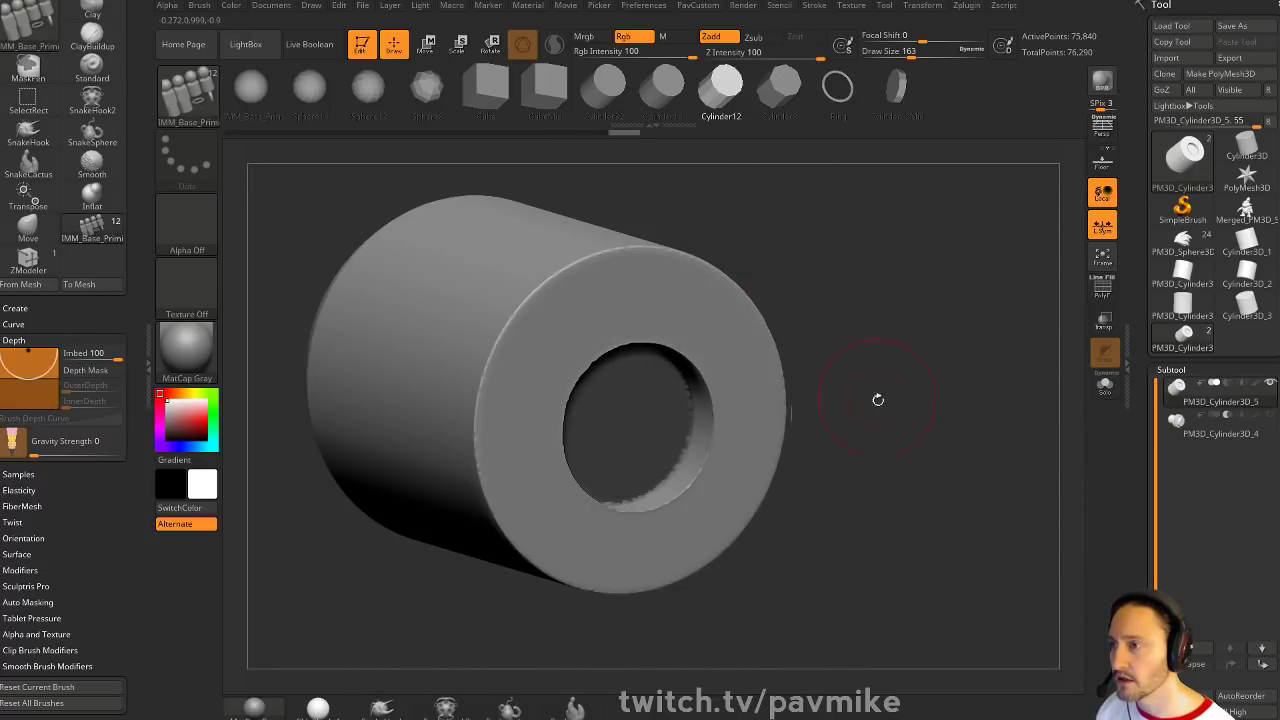
{"action": "mouse_move", "coordinate": [877, 397]}
{"action": "right_mouse_down"}
{"action": "mouse_move", "coordinate": [809, 337]}
{"action": "mouse_move", "coordinate": [880, 346]}
{"action": "mouse_move", "coordinate": [915, 373]}
{"action": "right_mouse_up"}
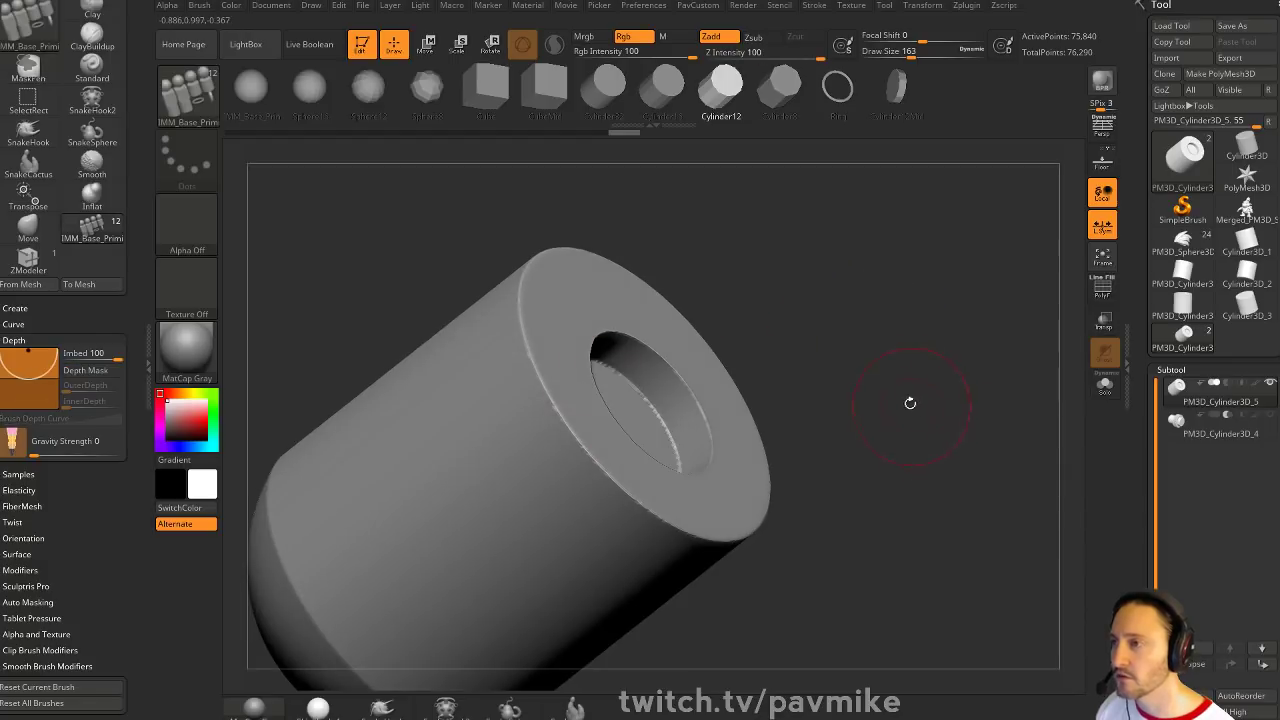
Choose the MaskExterior brush for masking and test it across the body's flat end
{"action": "left_click", "coordinate": [187, 95], "text": "ctrl"}
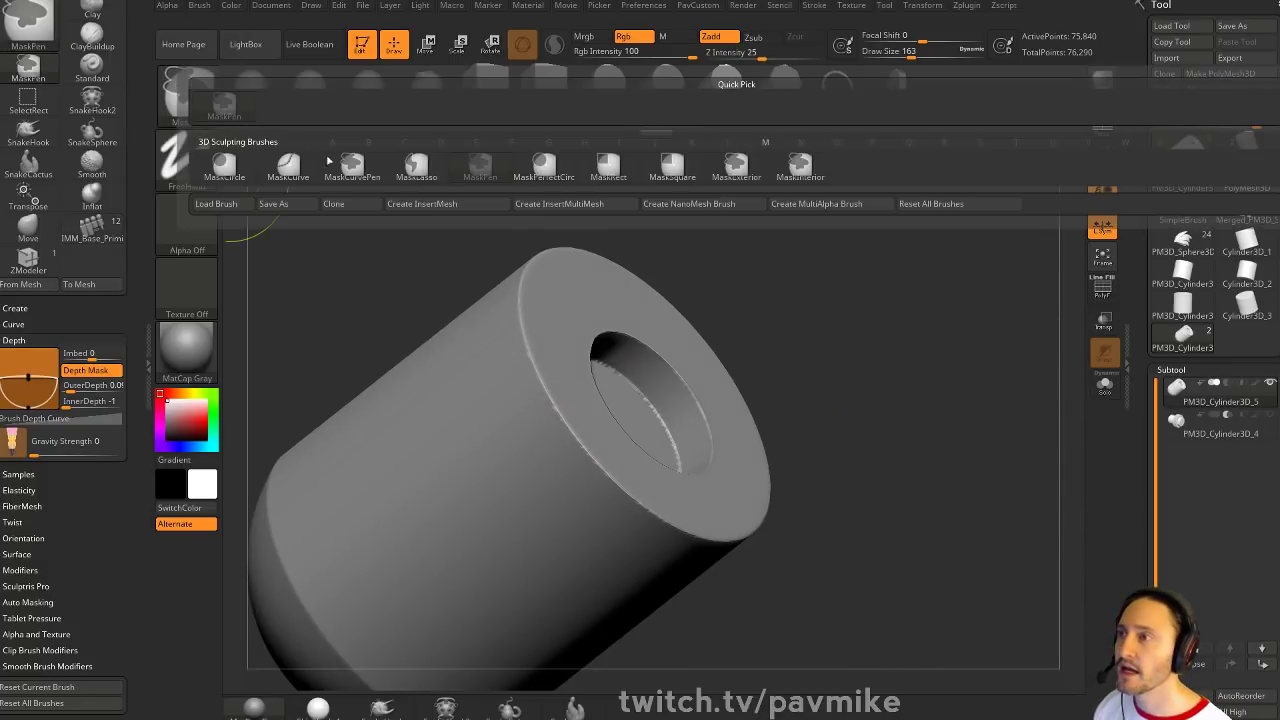
{"action": "mouse_move", "coordinate": [792, 175]}
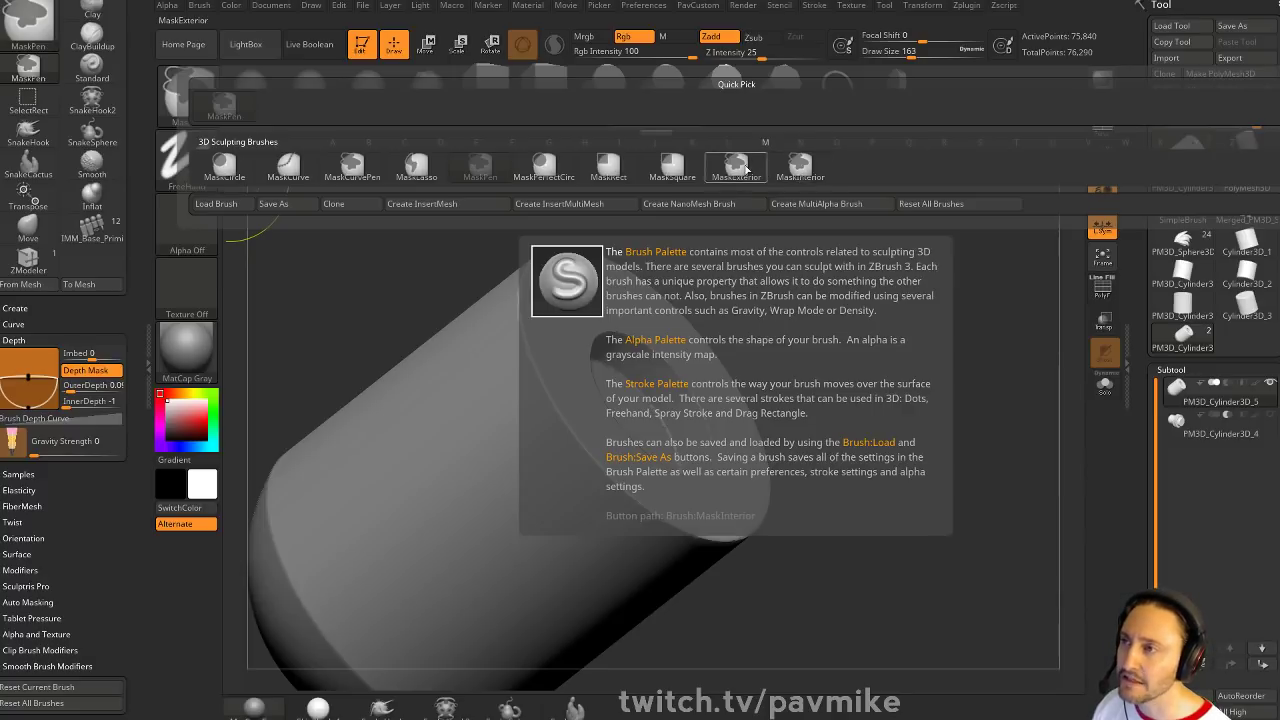
{"action": "left_click_drag", "start_coordinate": [896, 395], "coordinate": [891, 361], "text": "alt"}
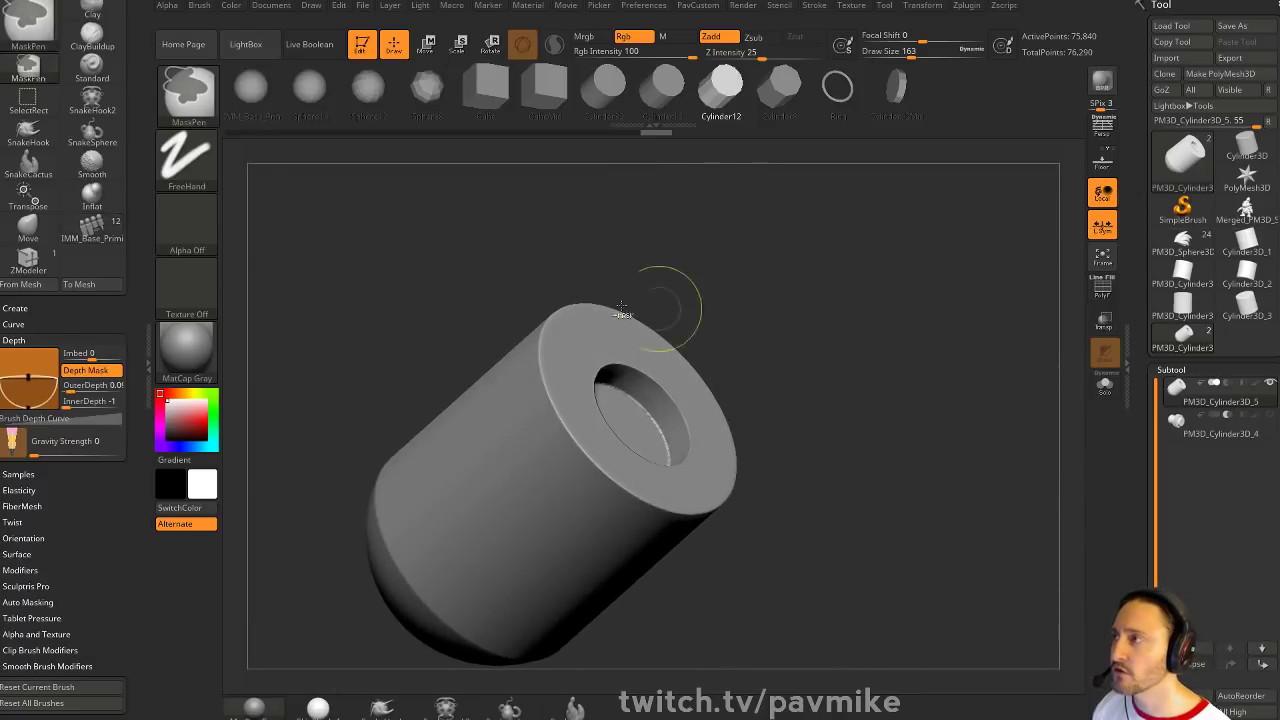
{"action": "left_click", "coordinate": [187, 95], "text": "ctrl"}
{"action": "mouse_move", "coordinate": [779, 195]}
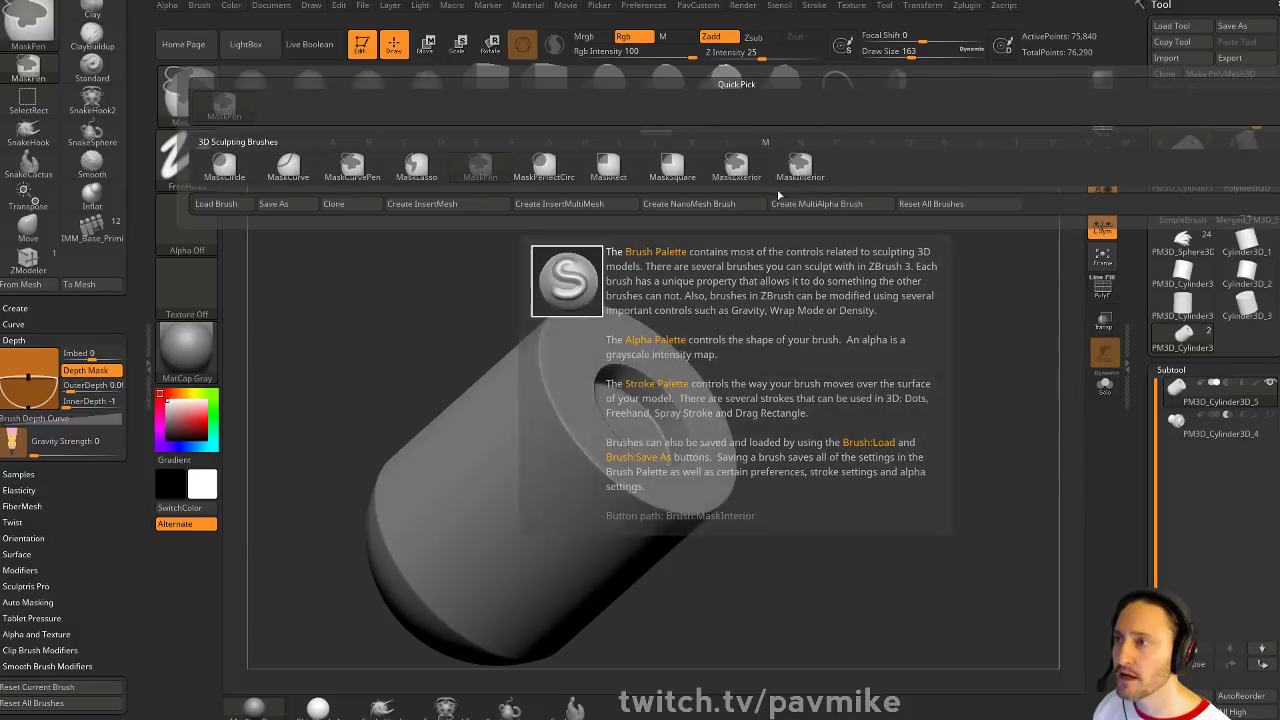
{"action": "left_click", "coordinate": [738, 170], "text": "ctrl"}
{"action": "mouse_move", "coordinate": [573, 333]}
{"action": "left_mouse_down", "text": "ctrl"}
{"action": "mouse_move", "coordinate": [578, 412]}
{"action": "mouse_move", "coordinate": [620, 470]}
{"action": "mouse_move", "coordinate": [672, 505]}
{"action": "mouse_move", "coordinate": [712, 478]}
{"action": "mouse_move", "coordinate": [714, 400]}
{"action": "mouse_move", "coordinate": [650, 330]}
{"action": "mouse_move", "coordinate": [600, 305]}
{"action": "mouse_move", "coordinate": [694, 294]}
{"action": "left_mouse_up", "text": "ctrl"}
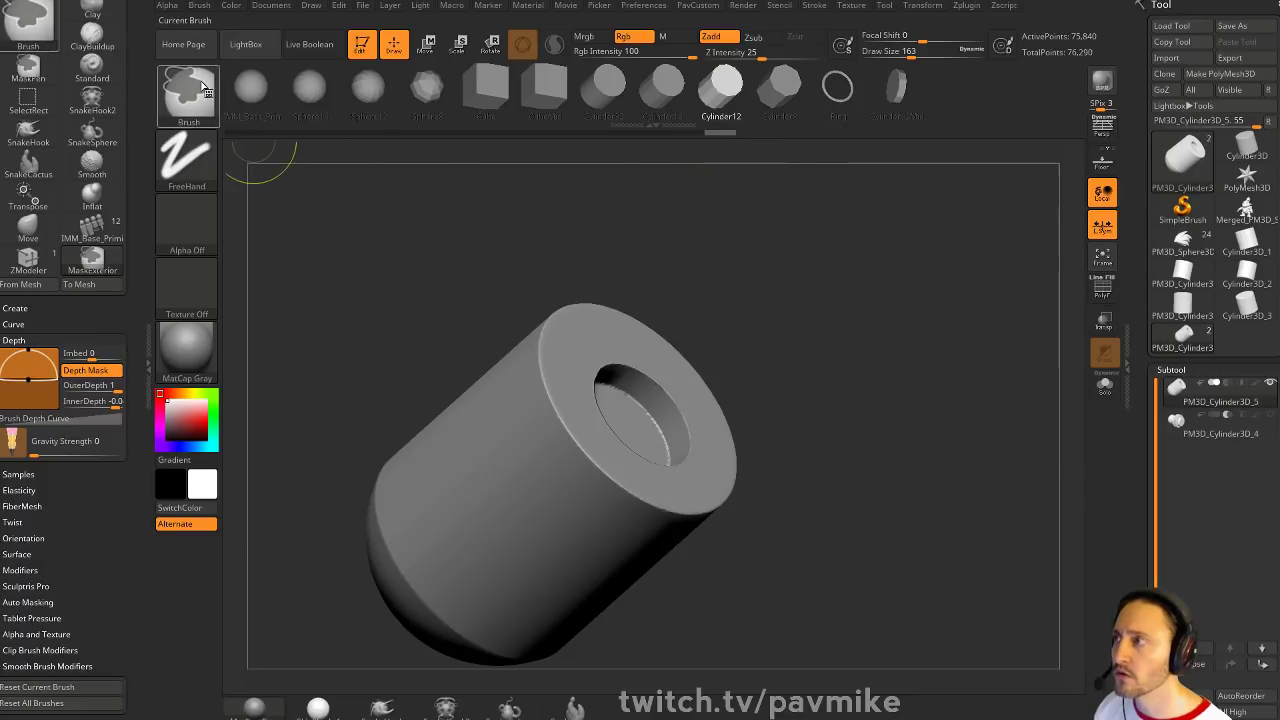
Switch the masking brush to MaskInterior, mask inside the recess, and set the draw size to 158
{"action": "left_click", "coordinate": [203, 88], "text": "ctrl"}
{"action": "left_click", "coordinate": [799, 174], "text": "ctrl"}
{"action": "left_click_drag", "start_coordinate": [803, 280], "coordinate": [705, 335]}
{"action": "left_click_drag", "start_coordinate": [653, 424], "coordinate": [668, 400], "text": "ctrl"}
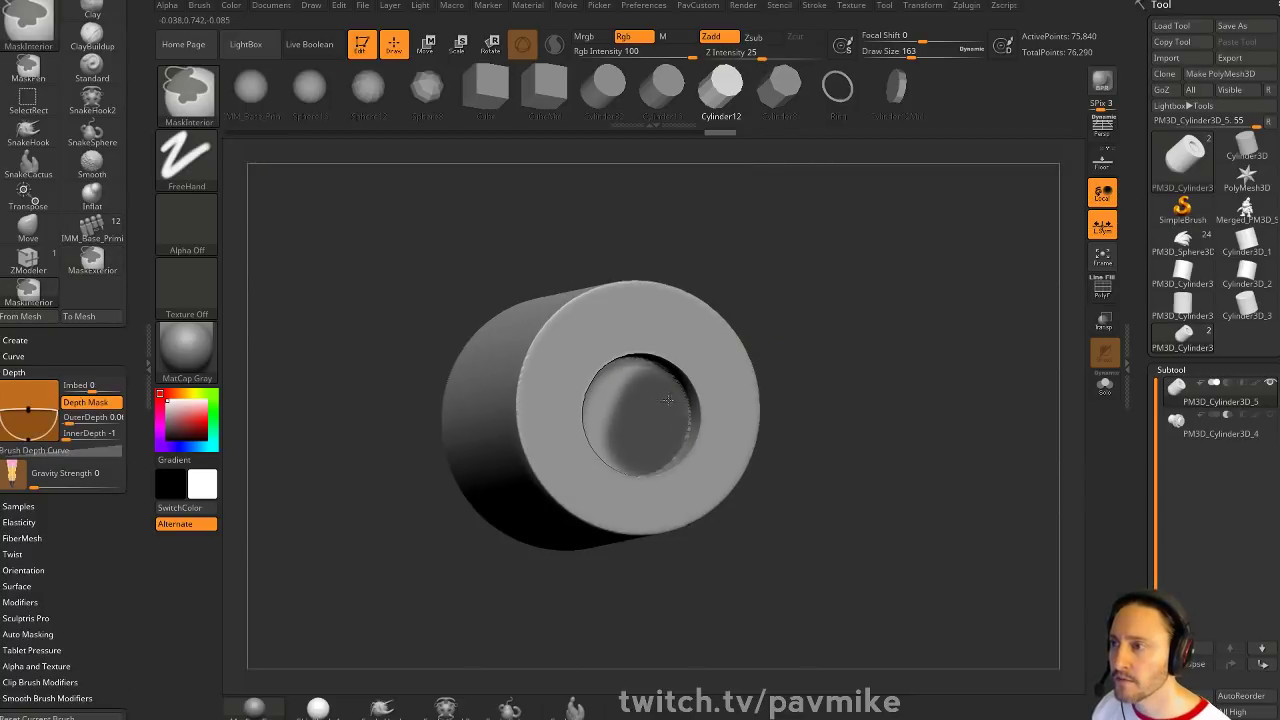
{"action": "mouse_move", "coordinate": [829, 334]}
{"action": "left_mouse_down"}
{"action": "mouse_move", "coordinate": [758, 245]}
{"action": "mouse_move", "coordinate": [850, 350]}
{"action": "left_mouse_up"}
{"action": "mouse_move", "coordinate": [890, 400]}
{"action": "left_mouse_down"}
{"action": "mouse_move", "coordinate": [872, 289]}
{"action": "mouse_move", "coordinate": [893, 324]}
{"action": "left_mouse_up"}
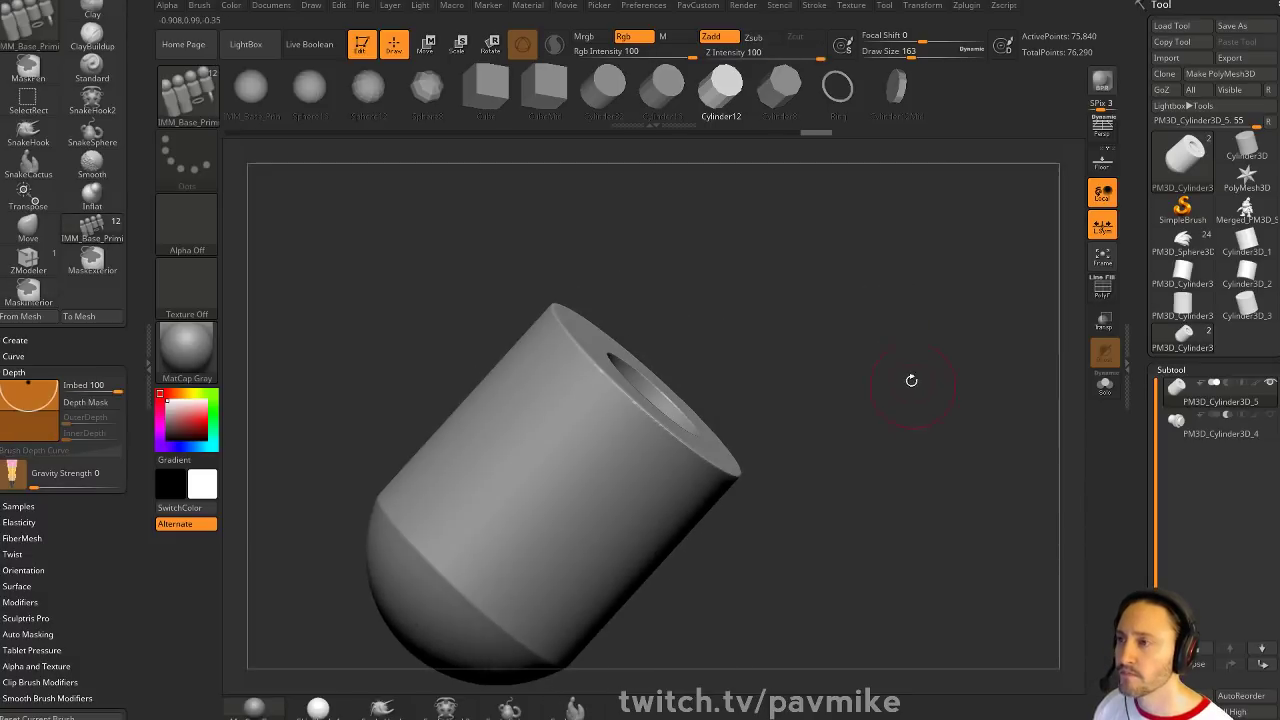
{"action": "left_click_drag", "start_coordinate": [911, 377], "coordinate": [868, 364]}
{"action": "key", "text": "s"}
{"action": "left_click", "coordinate": [867, 364]}
{"action": "key", "text": "ctrl"}
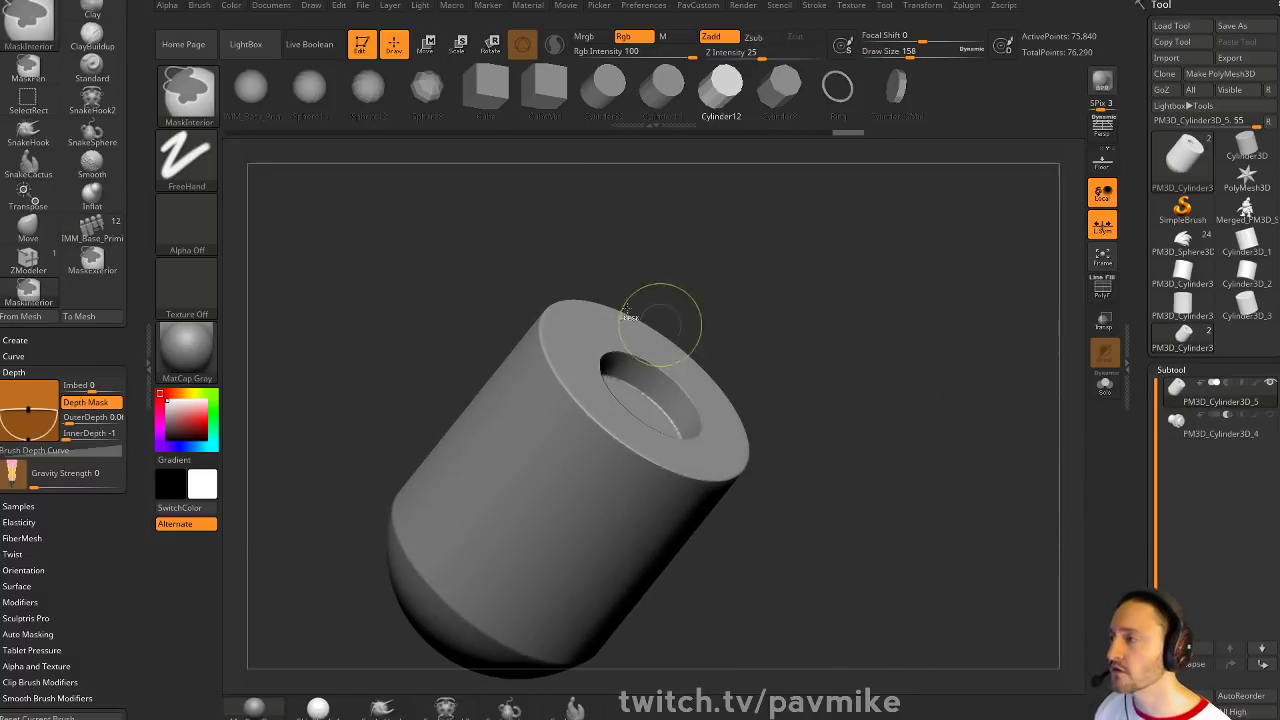
Start saving the brush, browse to ZBrush 2018's ZStartup\BrushPresets folder to view the saved presets, and cancel
{"action": "left_click", "coordinate": [202, 8]}
{"action": "left_click", "coordinate": [296, 36]}
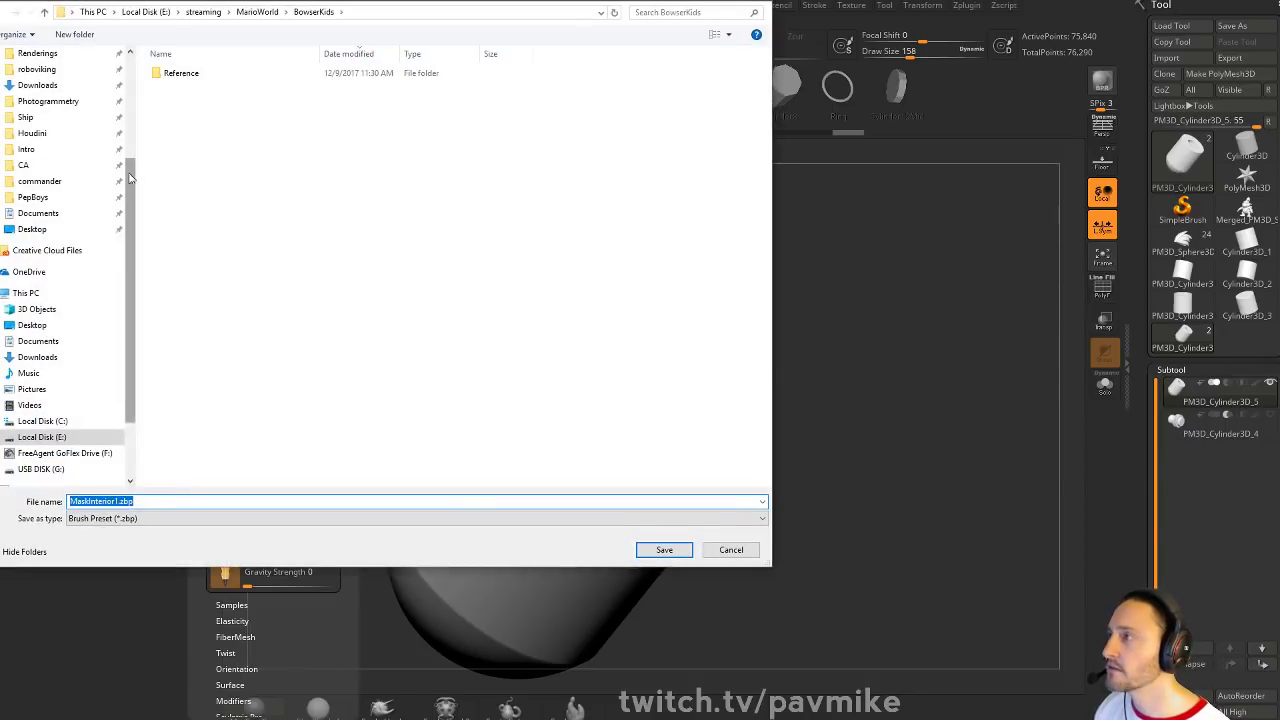
{"action": "left_click_drag", "start_coordinate": [129, 177], "coordinate": [129, 73]}
{"action": "left_click", "coordinate": [75, 173]}
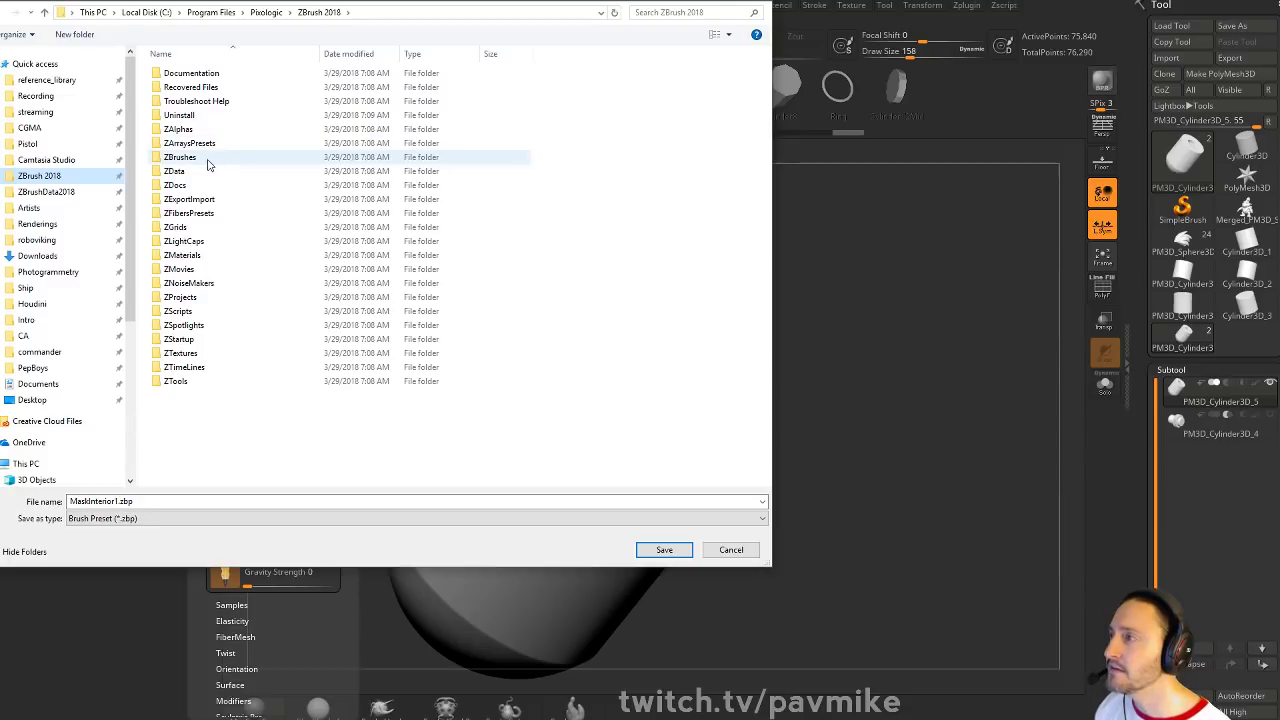
{"action": "double_click", "coordinate": [195, 340]}
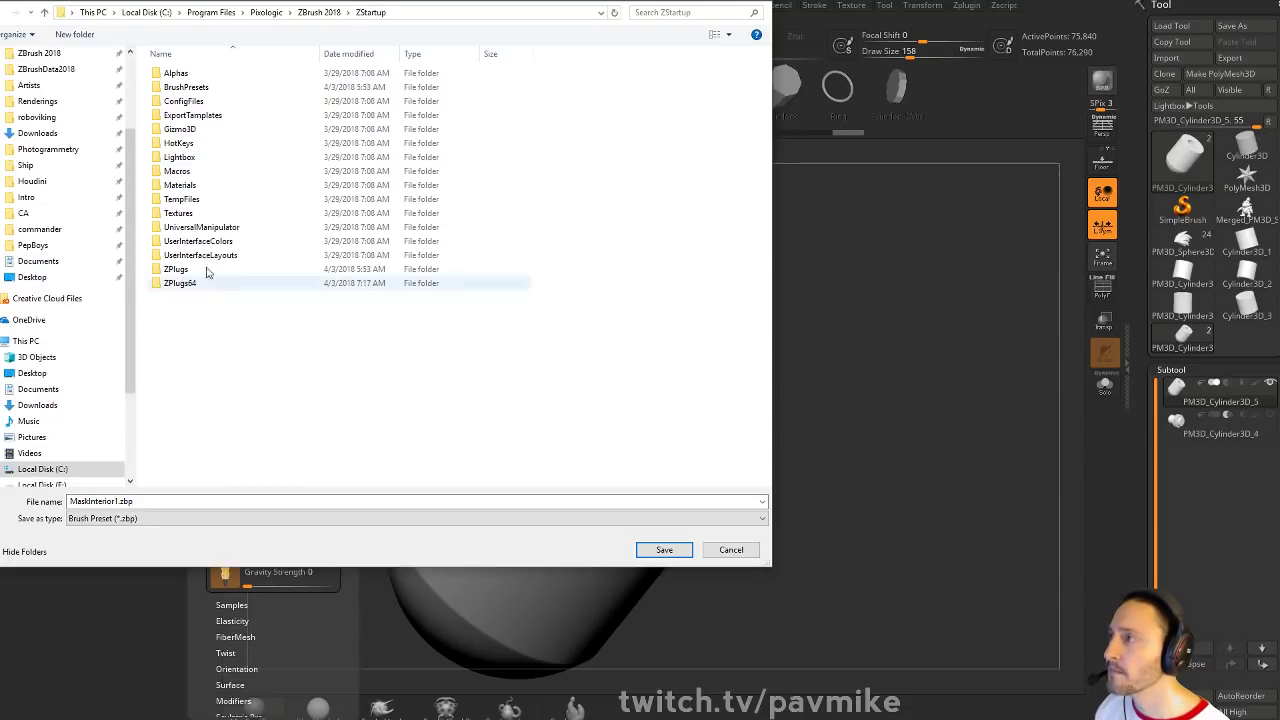
{"action": "double_click", "coordinate": [203, 93]}
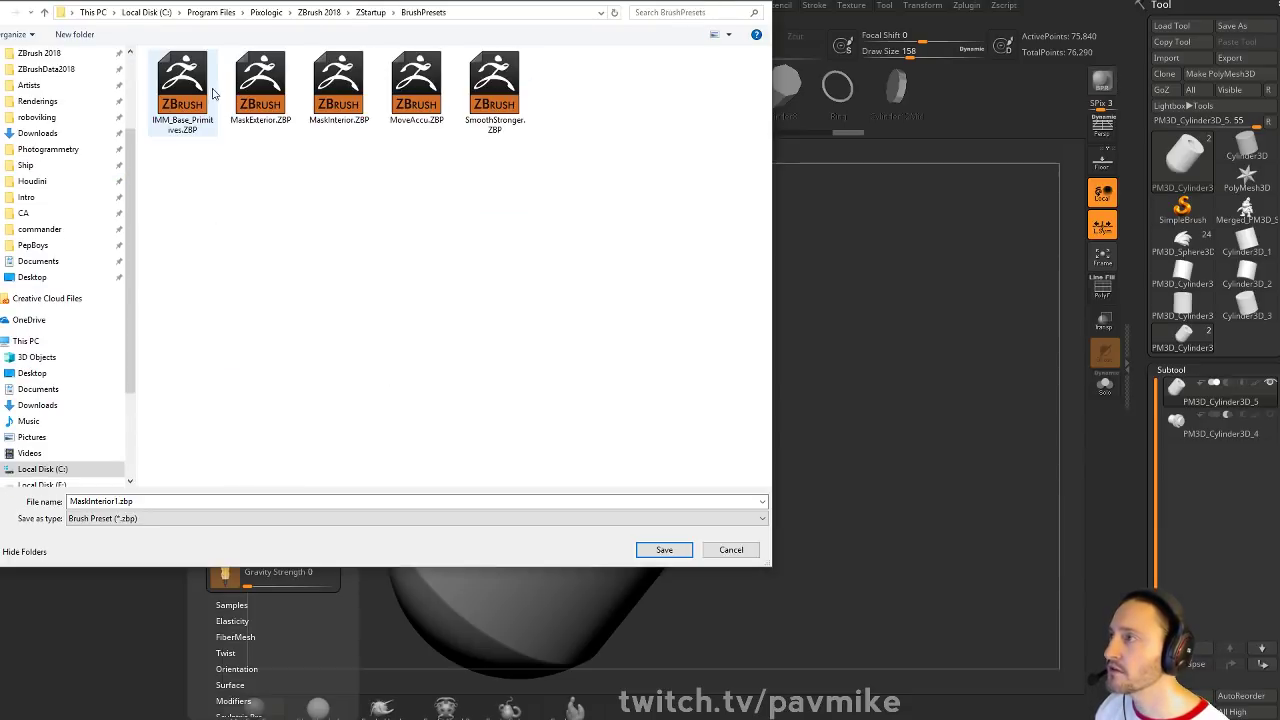
{"action": "left_click", "coordinate": [752, 1]}
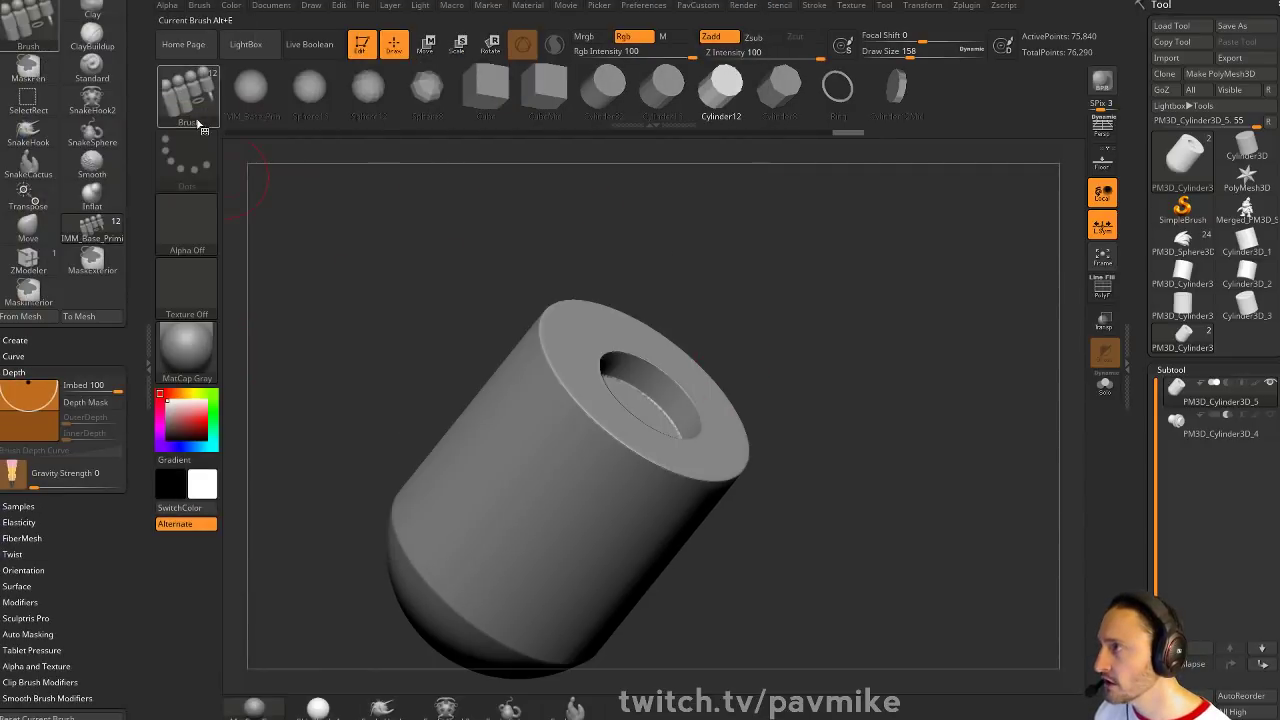
{"action": "left_click", "coordinate": [195, 112], "text": "ctrl"}
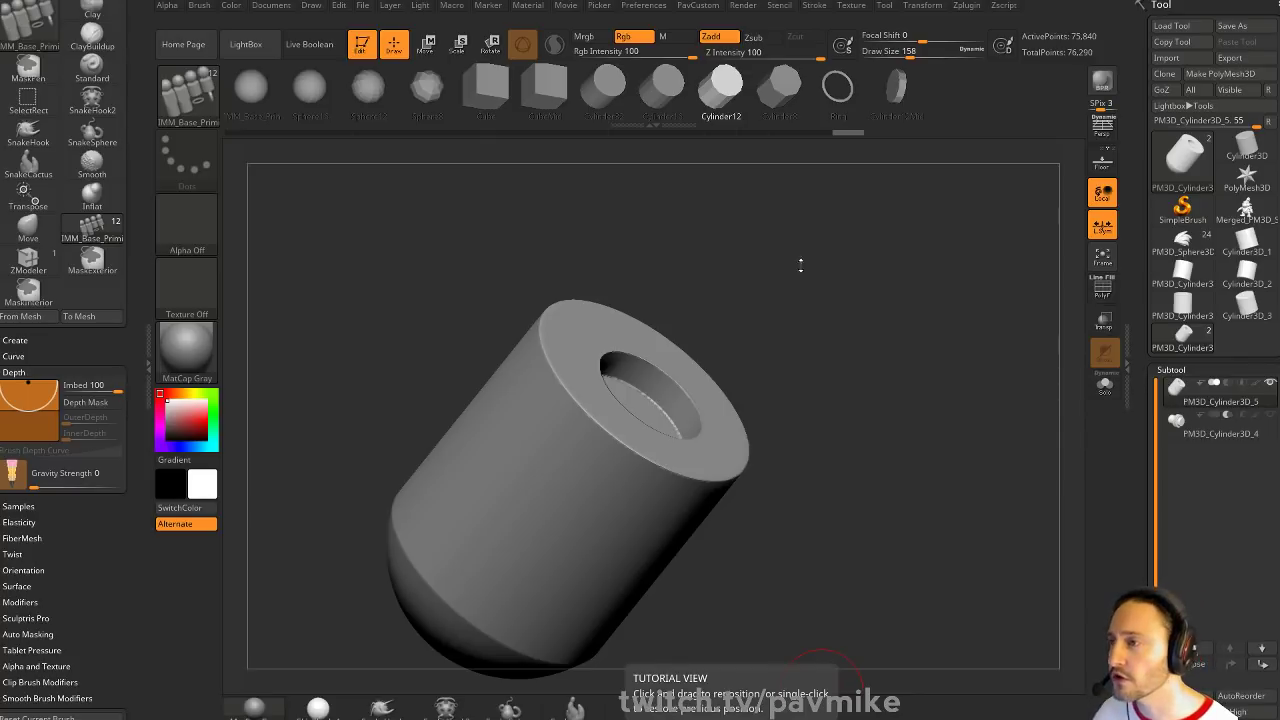
{"action": "left_click_drag", "start_coordinate": [800, 263], "coordinate": [784, 345]}
{"action": "left_click_drag", "start_coordinate": [860, 362], "coordinate": [912, 335]}
Switch to the merged character tool and examine the model from several angles
{"action": "left_click", "coordinate": [1240, 210]}
{"action": "left_click_drag", "start_coordinate": [809, 320], "coordinate": [900, 395]}
{"action": "left_click_drag", "start_coordinate": [835, 279], "coordinate": [838, 248]}
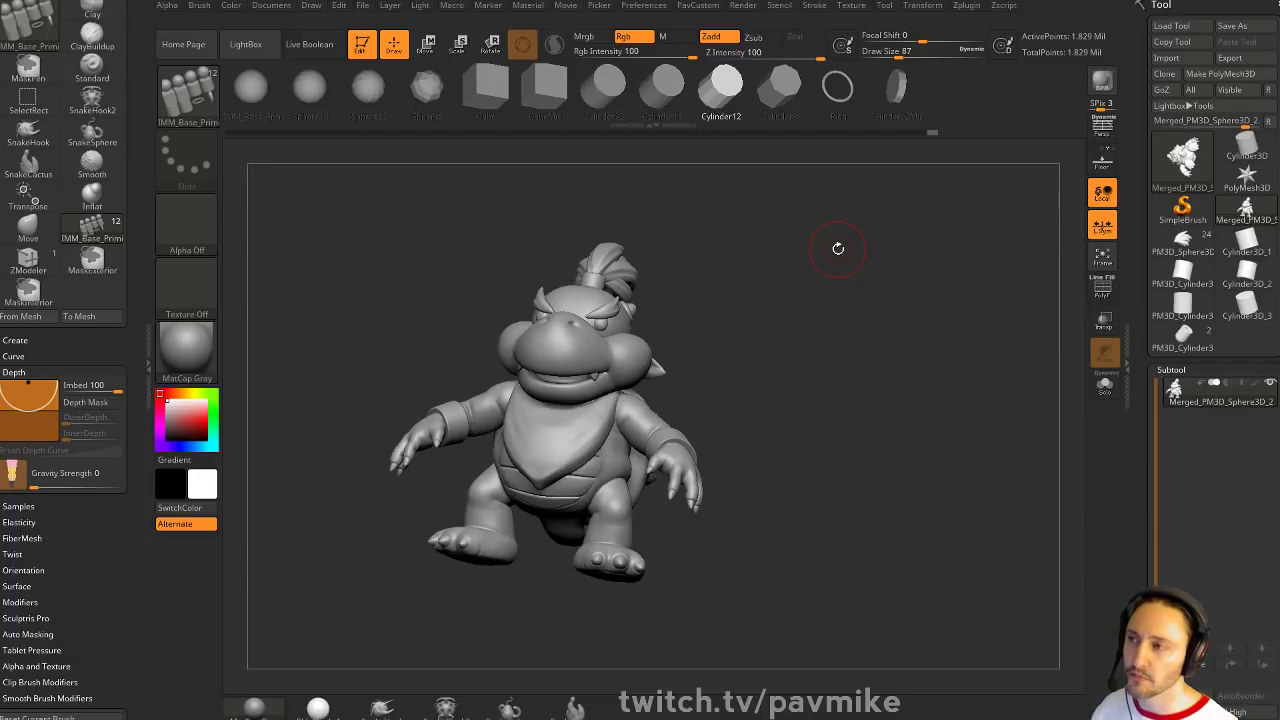
{"action": "left_click_drag", "start_coordinate": [834, 254], "coordinate": [763, 337]}
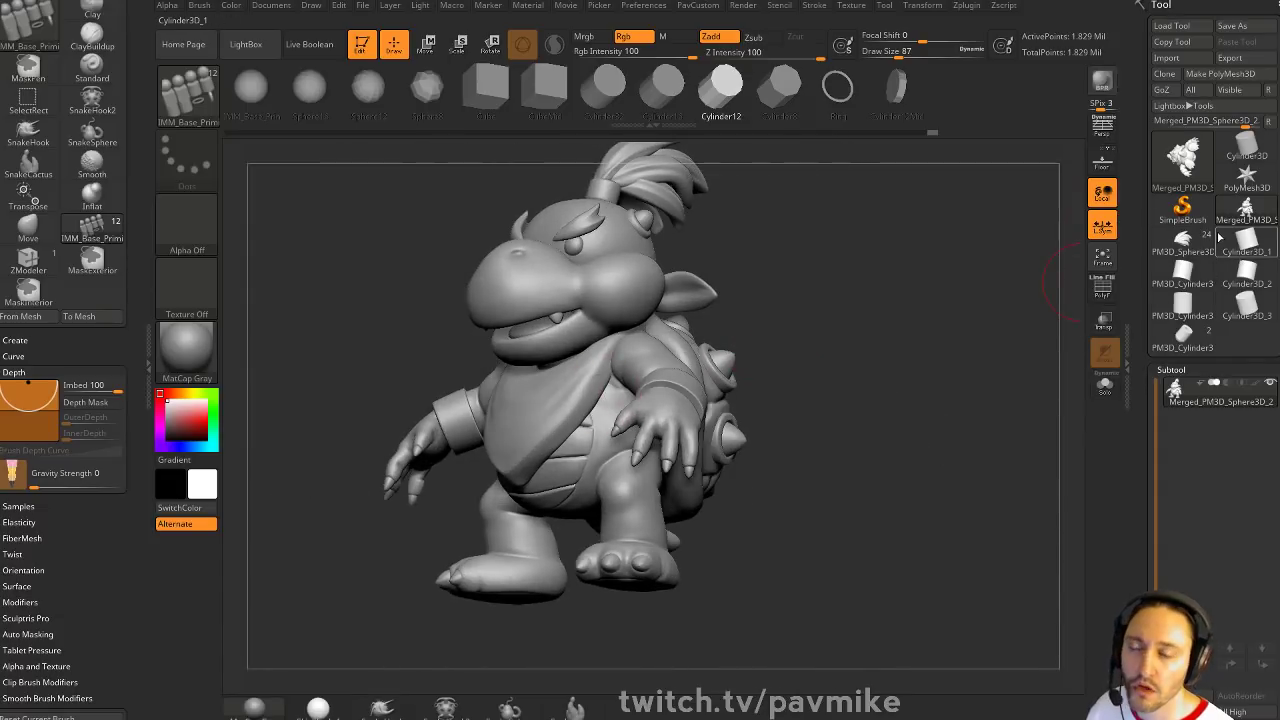
{"action": "left_click_drag", "start_coordinate": [815, 311], "coordinate": [1074, 253]}
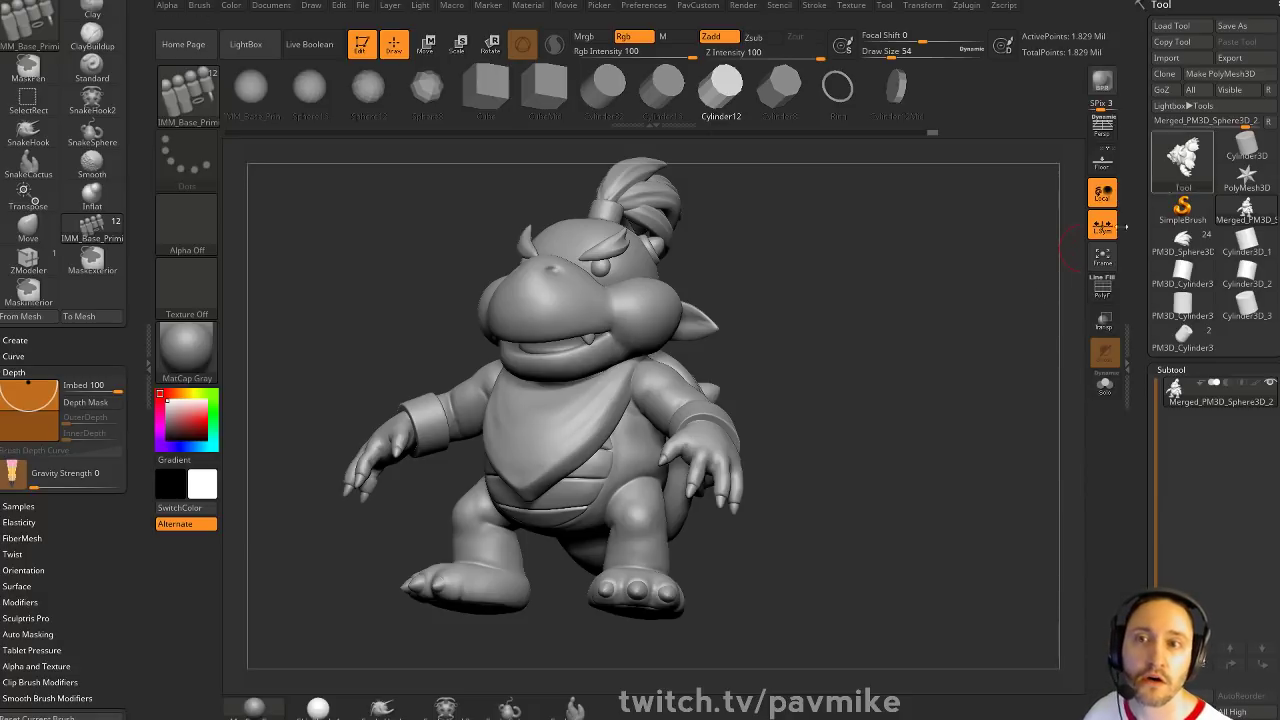
{"action": "left_click_drag", "start_coordinate": [1026, 300], "coordinate": [1046, 254]}
{"action": "left_click_drag", "start_coordinate": [928, 283], "coordinate": [1030, 325], "text": "alt"}
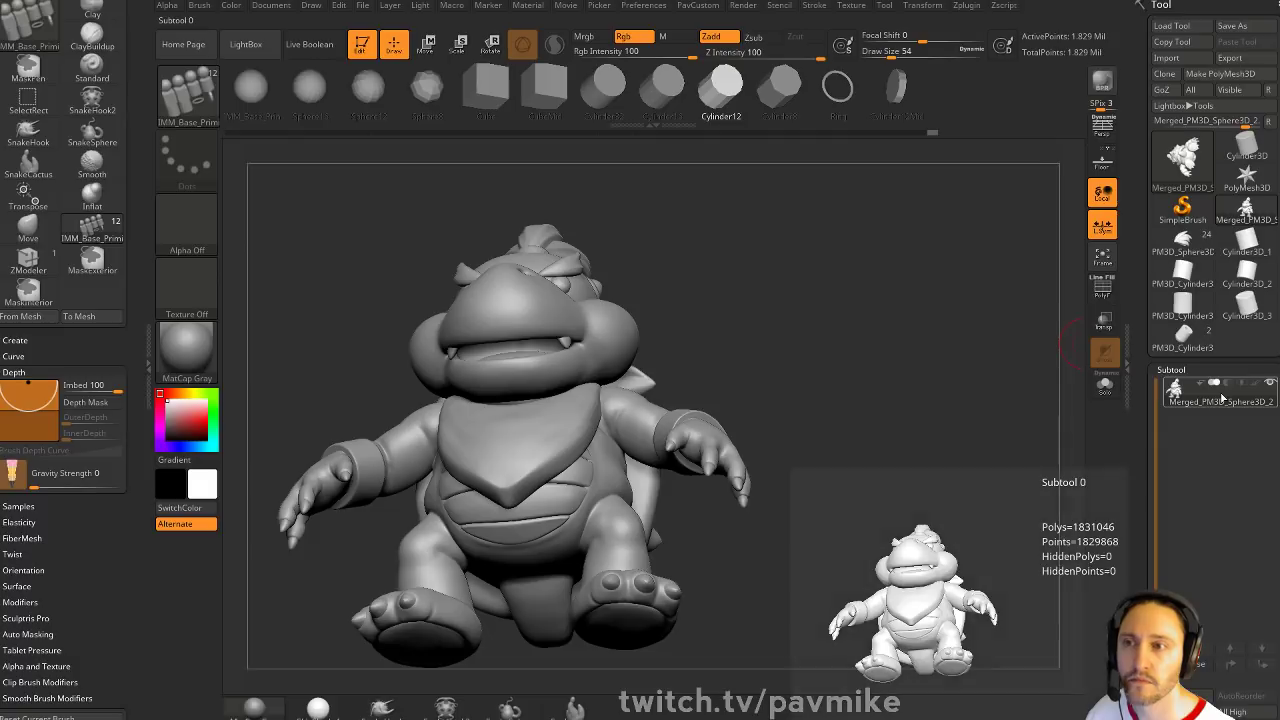
{"action": "mouse_move", "coordinate": [906, 422]}
{"action": "left_mouse_down", "text": "alt"}
{"action": "mouse_move", "coordinate": [946, 343]}
{"action": "mouse_move", "coordinate": [962, 225]}
{"action": "mouse_move", "coordinate": [927, 408]}
{"action": "left_mouse_up", "text": "alt"}
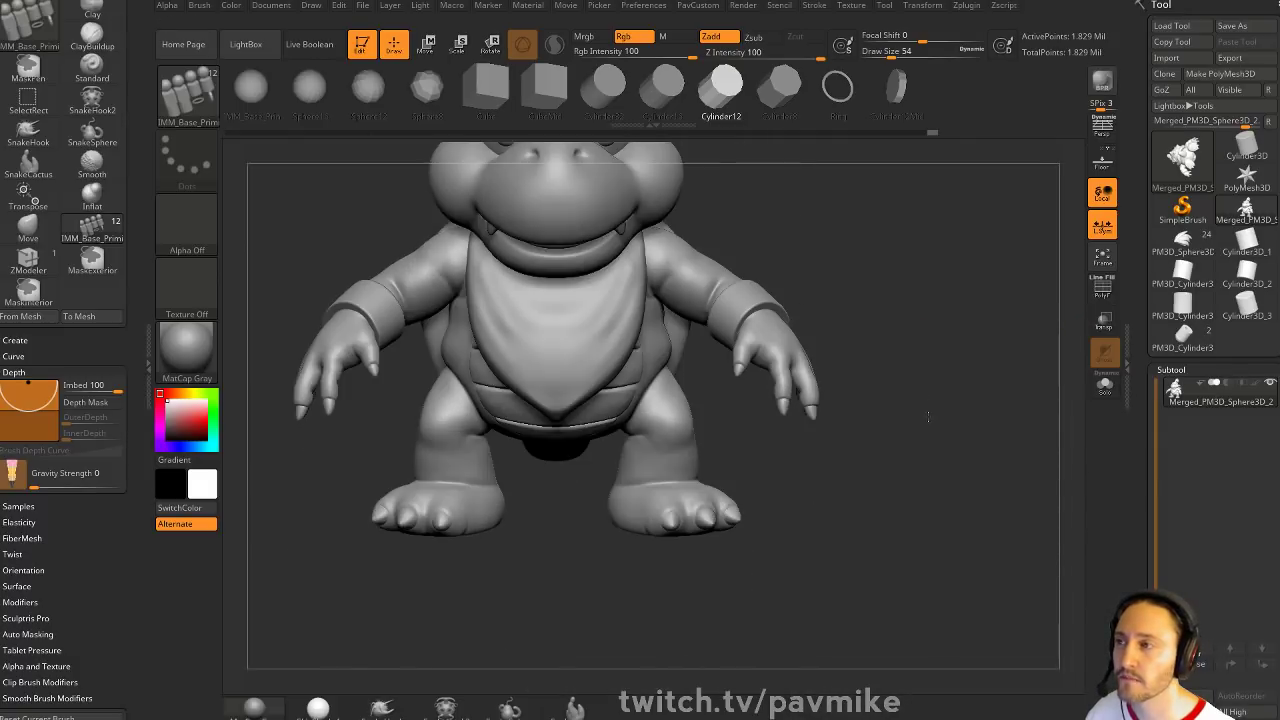
{"action": "left_click_drag", "start_coordinate": [937, 322], "coordinate": [957, 407], "text": "alt"}
Tessimate the character mesh with a polygon size of 1 and show its polyframe
{"action": "left_click_drag", "start_coordinate": [1141, 406], "coordinate": [1147, 204]}
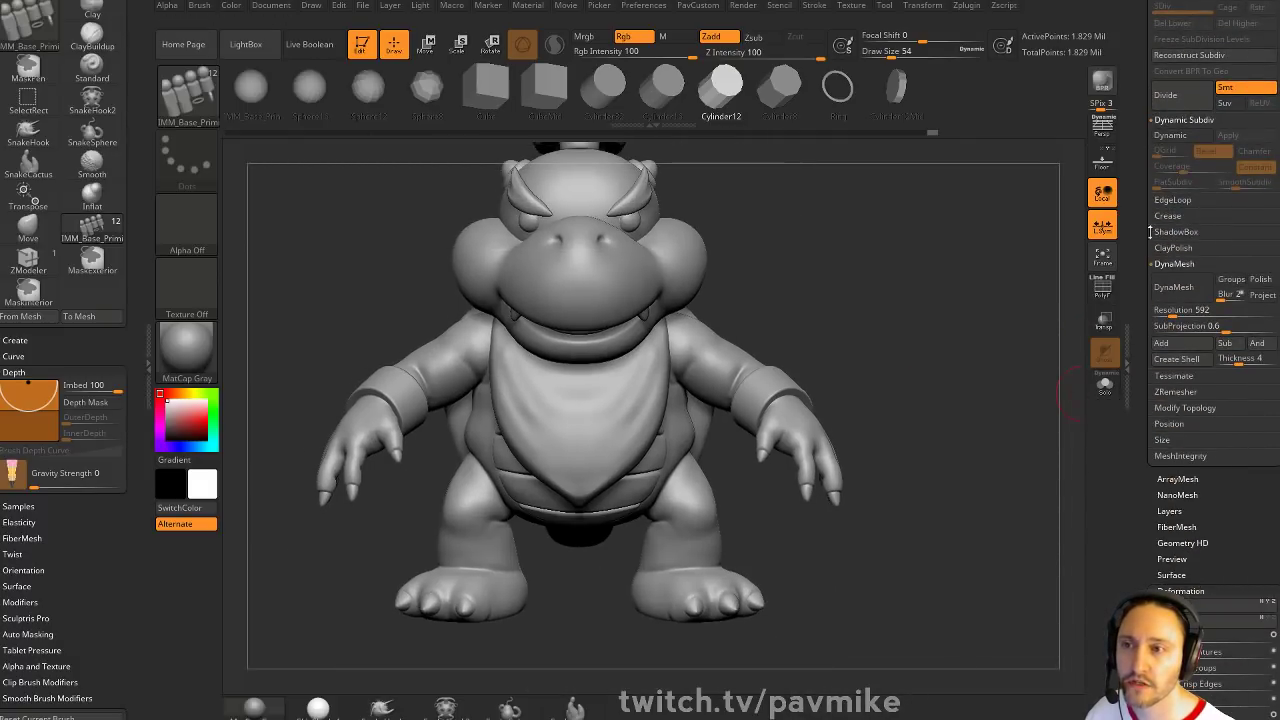
{"action": "left_click", "coordinate": [1174, 376]}
{"action": "left_click_drag", "start_coordinate": [1128, 385], "coordinate": [1134, 420]}
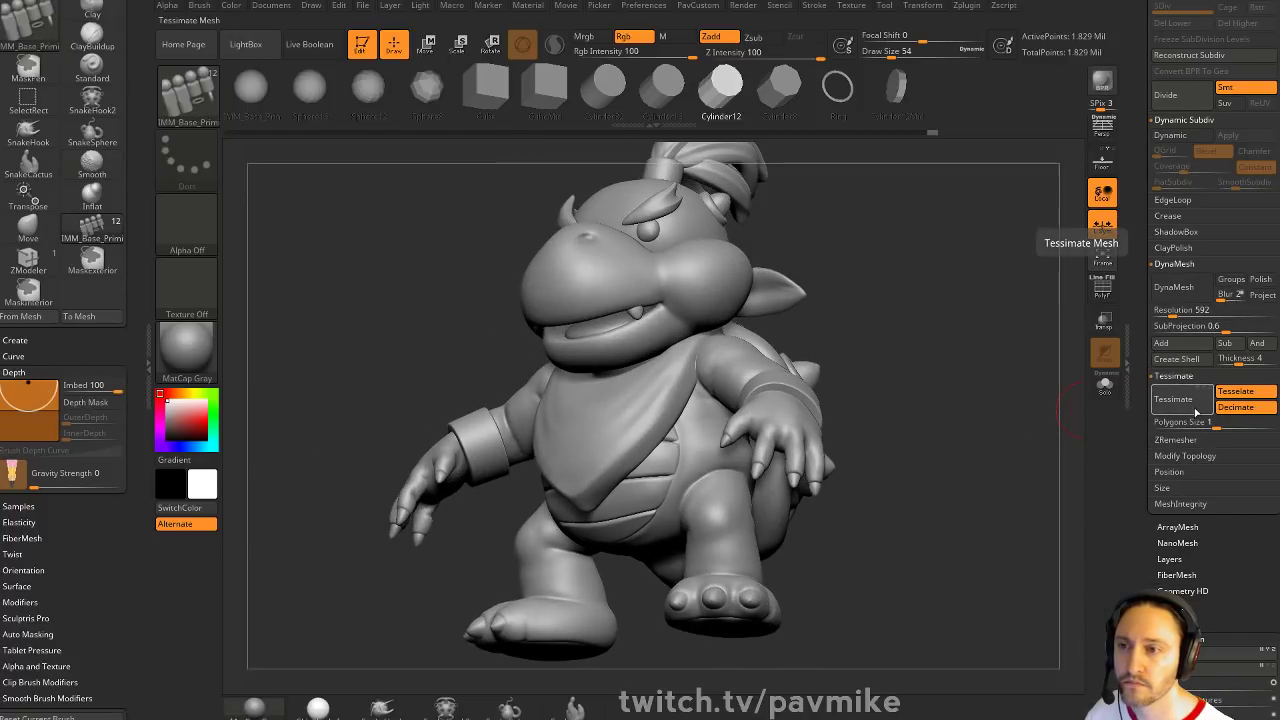
{"action": "left_click", "coordinate": [1195, 408]}
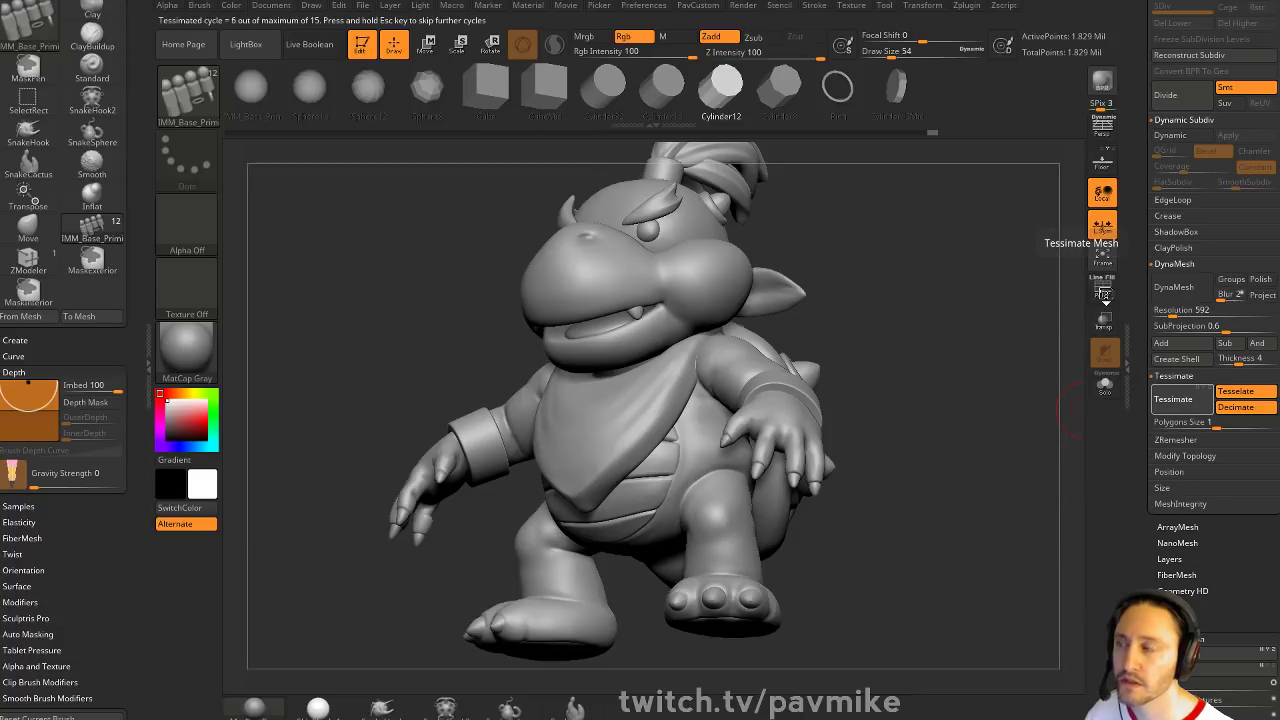
{"action": "left_click", "coordinate": [1102, 290]}
{"action": "left_click_drag", "start_coordinate": [960, 318], "coordinate": [968, 338]}
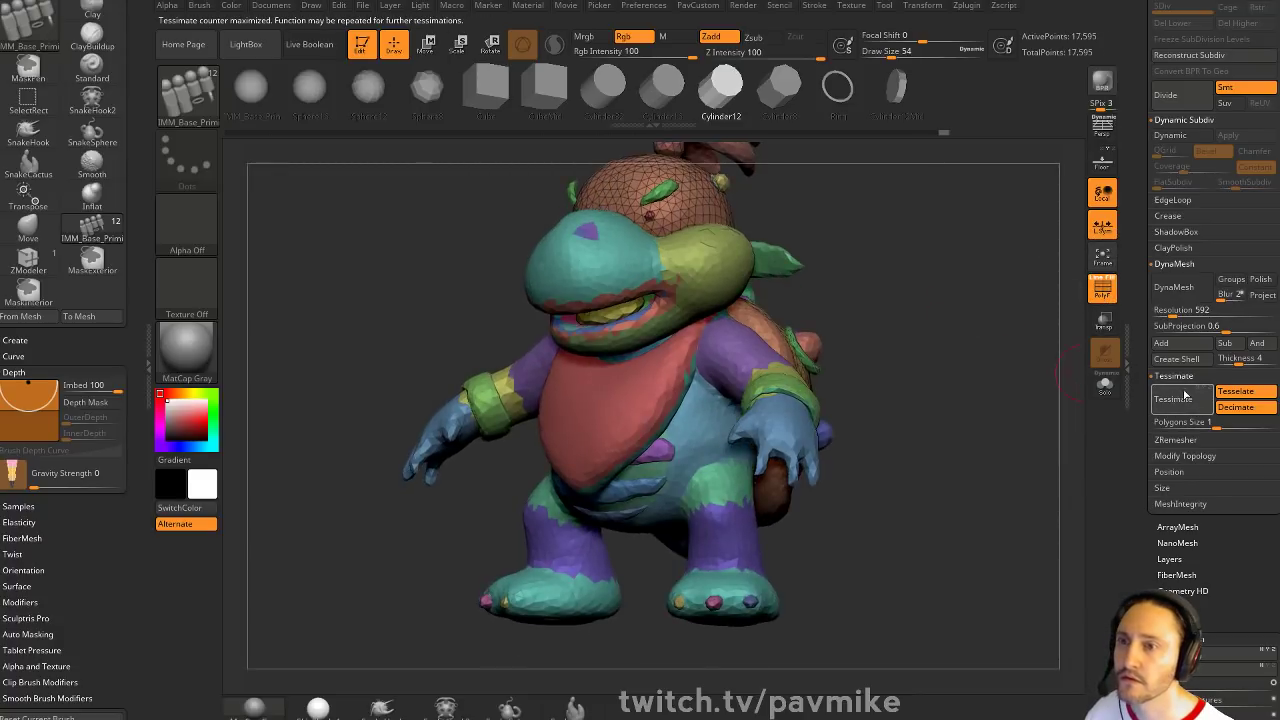
Try tessimating the character with smaller polygon sizes of 0.10397 and 0.2612
{"action": "left_click_drag", "start_coordinate": [1216, 425], "coordinate": [1190, 426]}
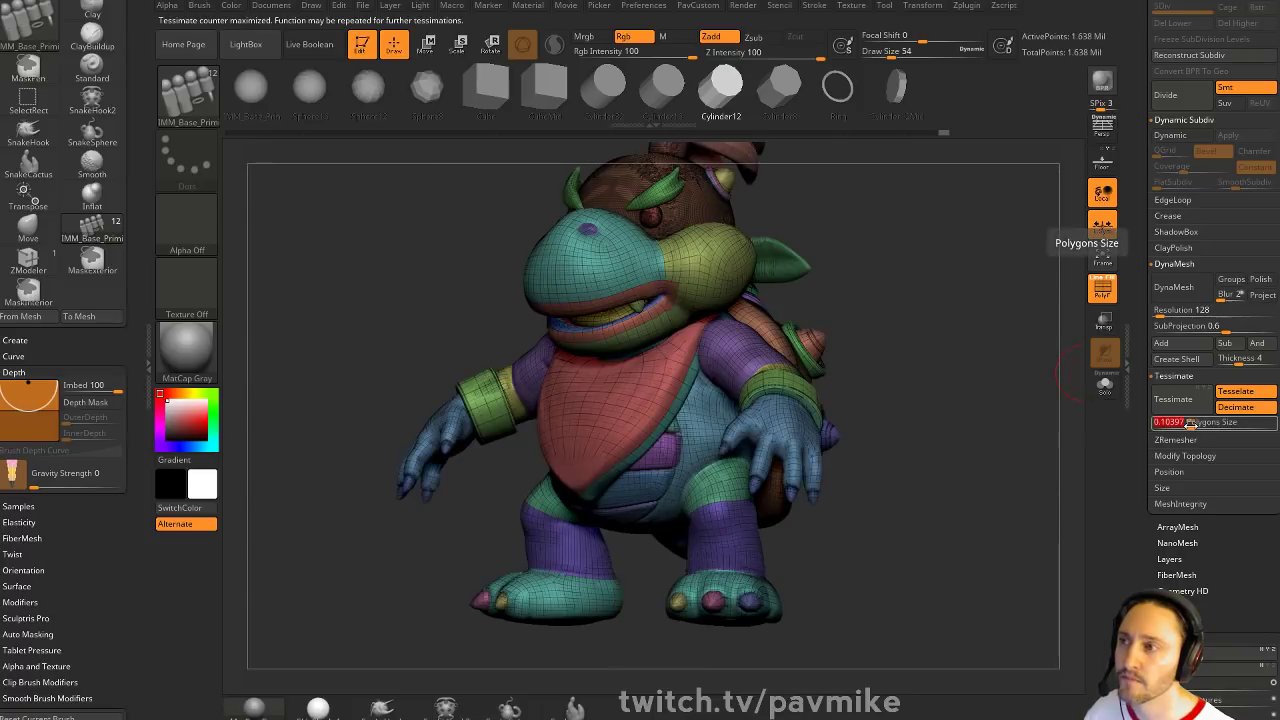
{"action": "left_click_drag", "start_coordinate": [1190, 424], "coordinate": [1201, 424]}
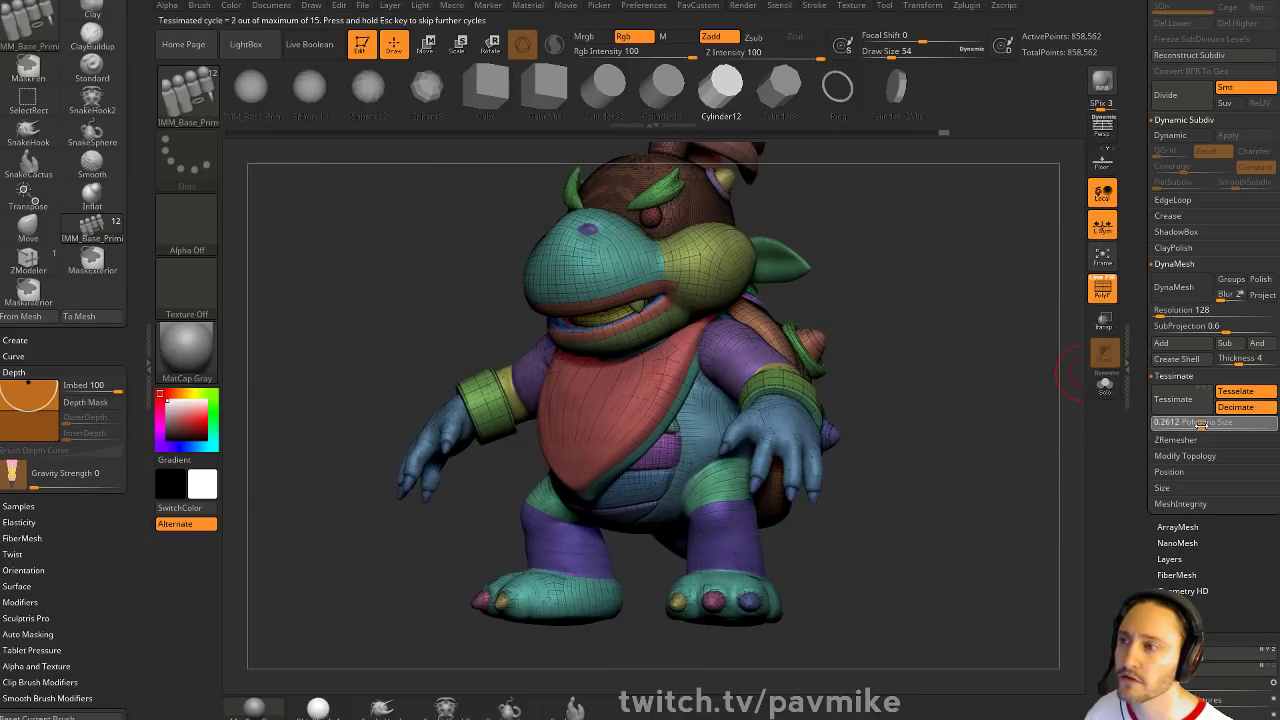
{"action": "left_click", "coordinate": [1201, 425]}
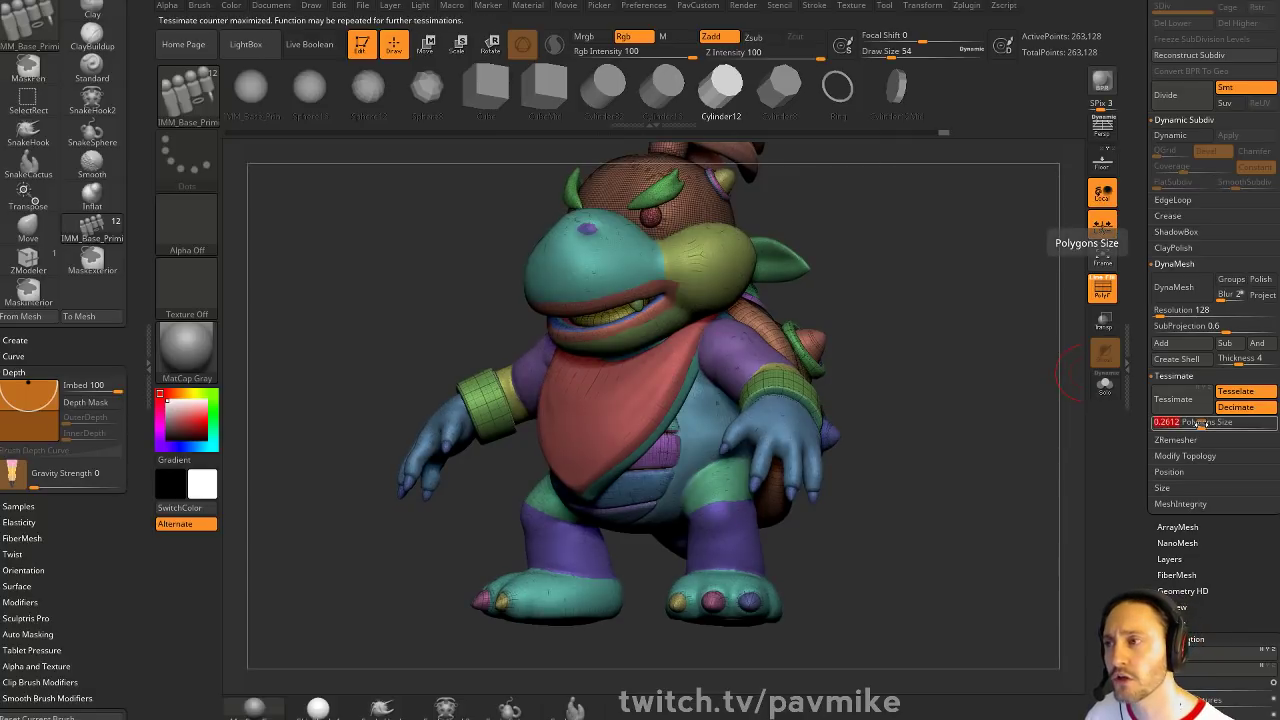
{"action": "left_click_drag", "start_coordinate": [991, 401], "coordinate": [1032, 400]}
Set the Tessimate polygon size back to 1 to re-tessimate the character mesh
{"action": "left_click_drag", "start_coordinate": [1147, 298], "coordinate": [1176, 556]}
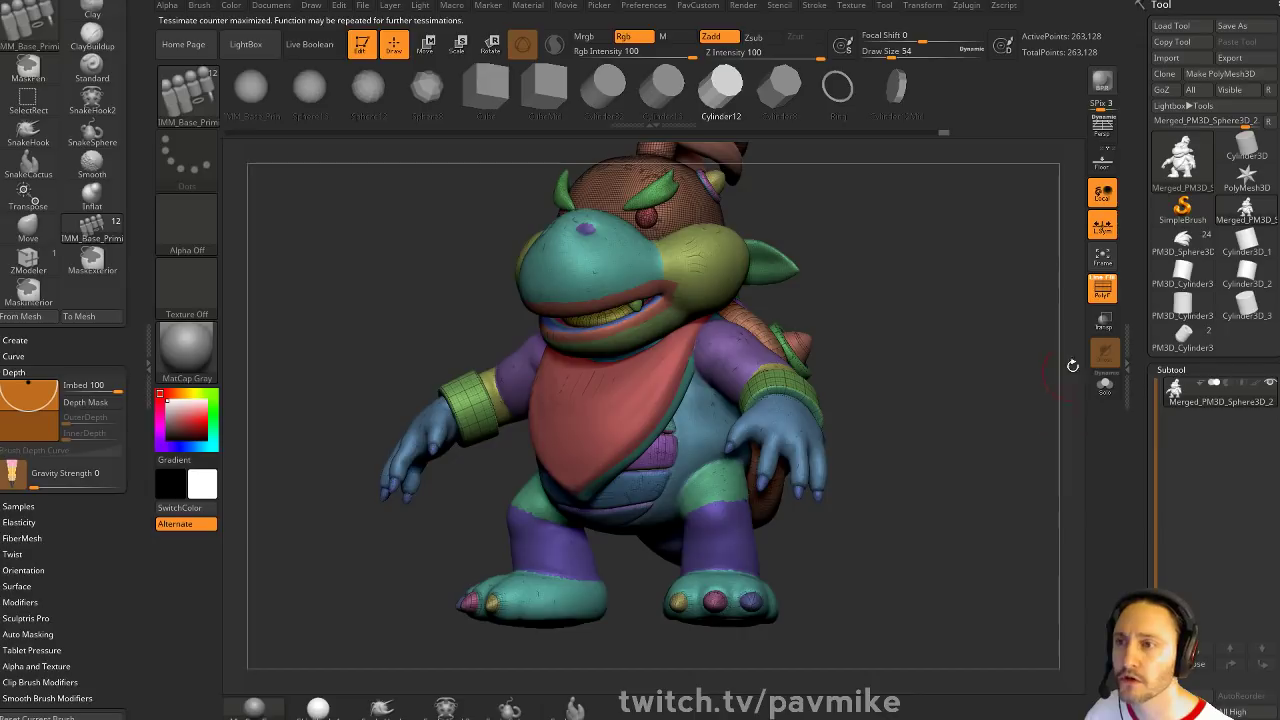
{"action": "left_click_drag", "start_coordinate": [1139, 415], "coordinate": [1140, 197]}
{"action": "left_click", "coordinate": [1203, 380]}
{"action": "type", "text": "1"}
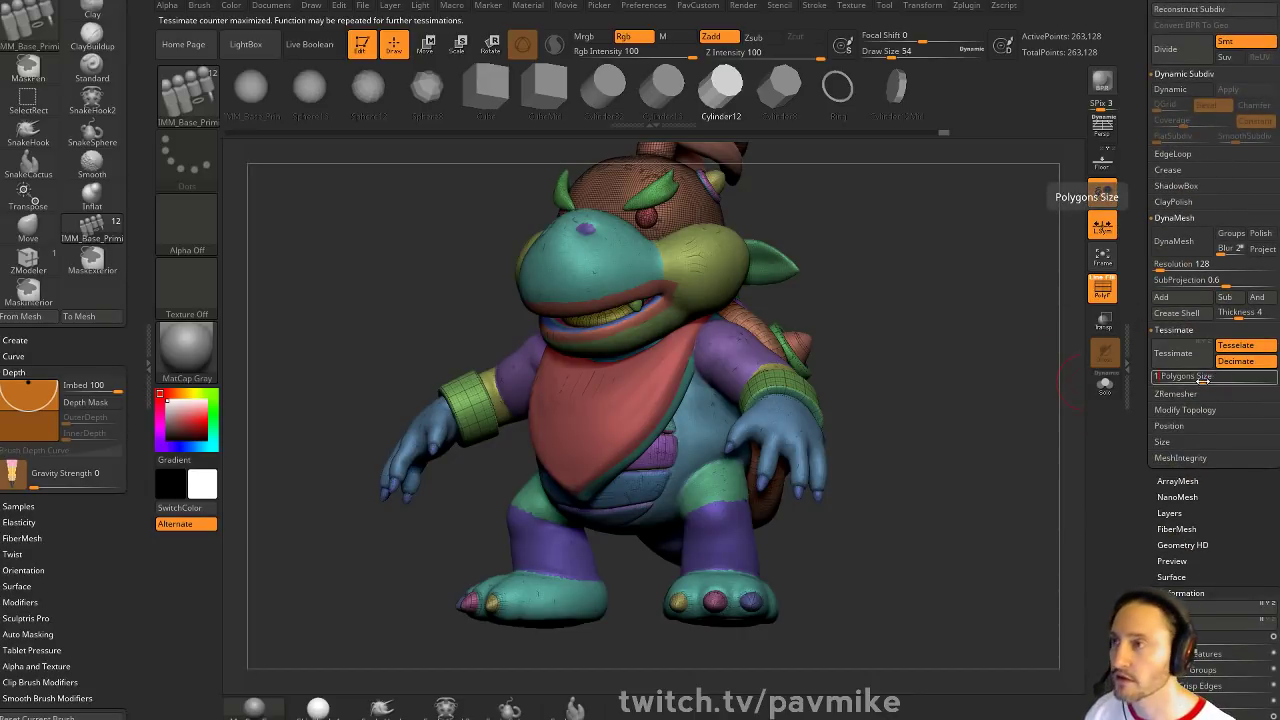
{"action": "key", "text": "Return"}
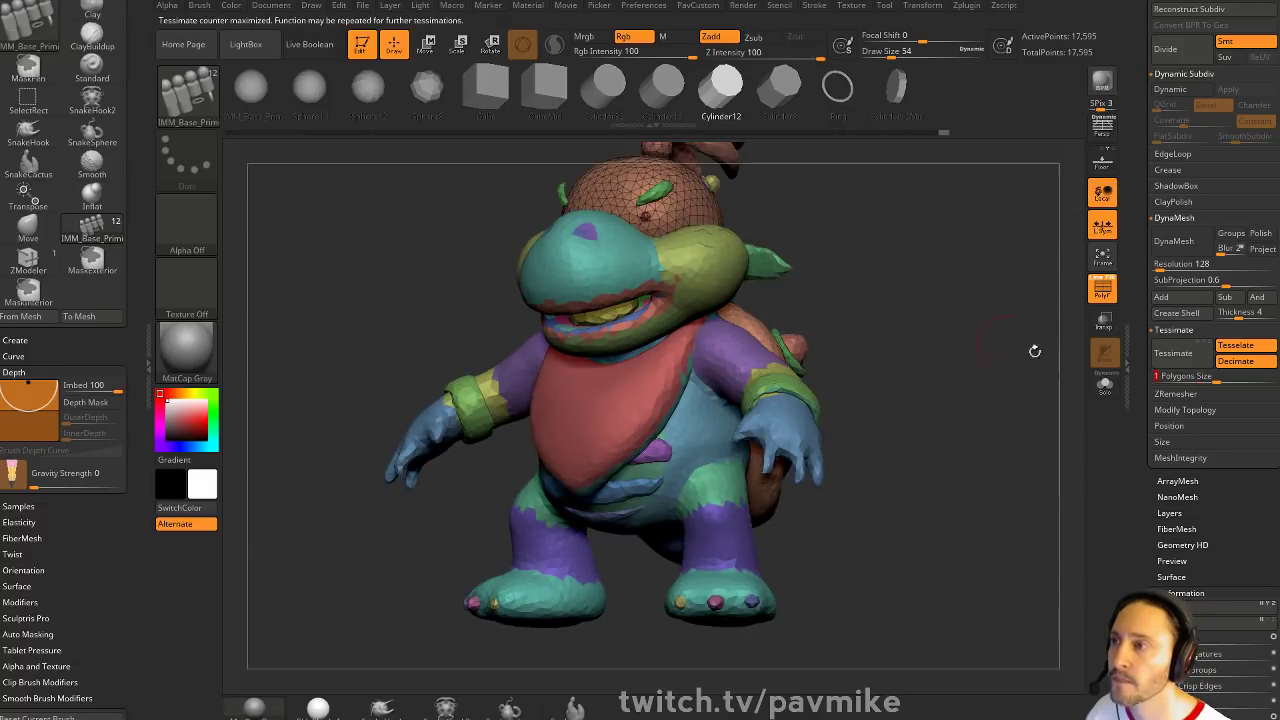
Tessimate the character mesh with a polygon size of 0.05016 and hide its polyframe
{"action": "left_click", "coordinate": [1167, 383]}
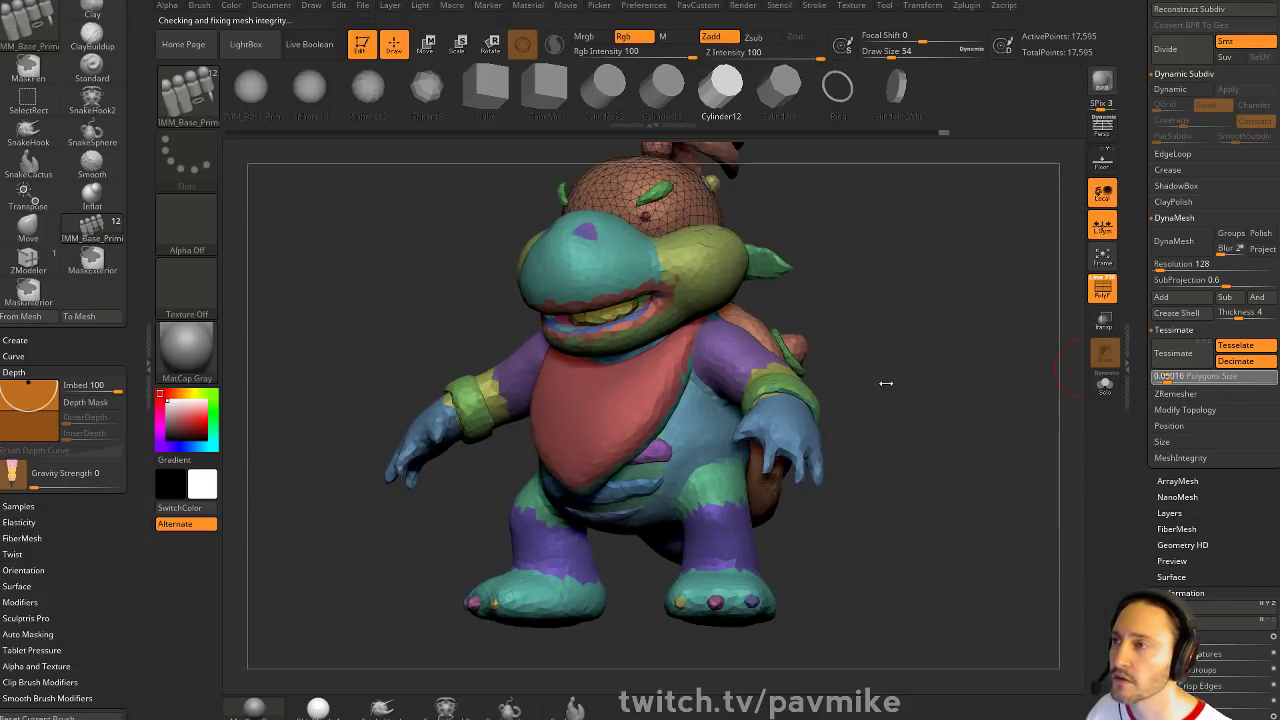
{"action": "key", "text": "Return"}
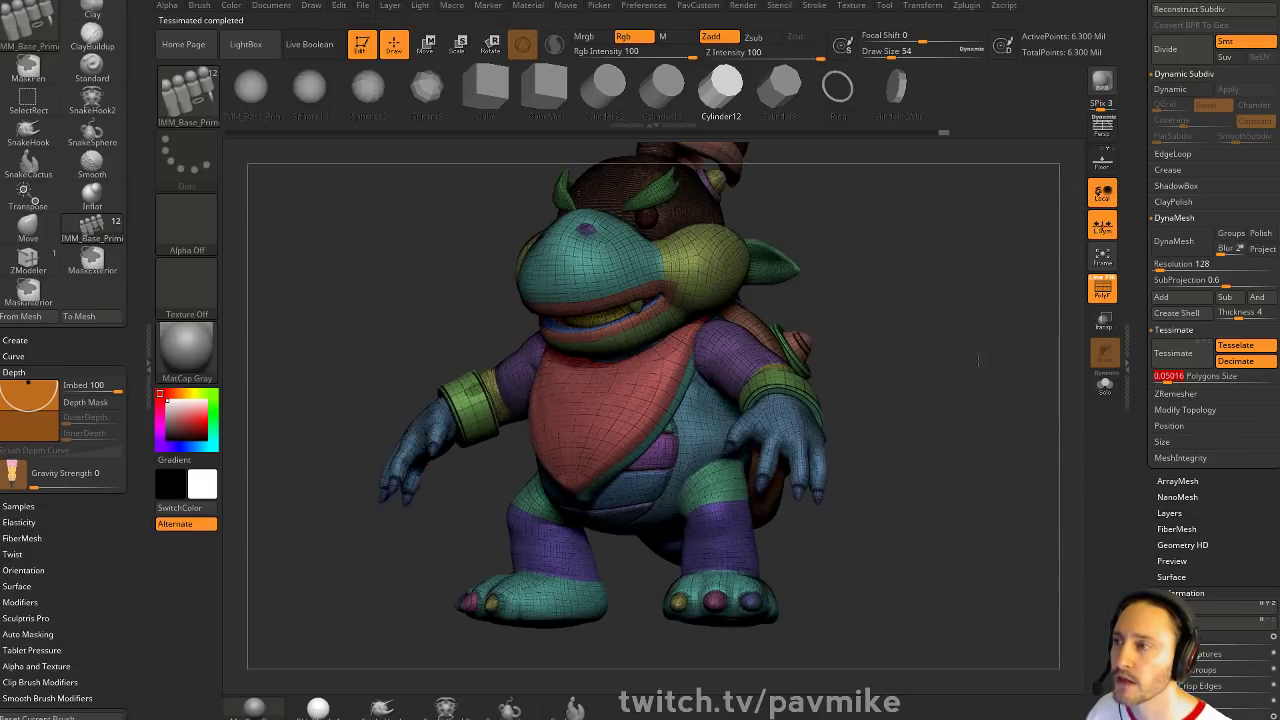
{"action": "left_click_drag", "start_coordinate": [1144, 308], "coordinate": [1143, 460]}
{"action": "left_click", "coordinate": [1103, 292]}
Adjust the DynaMesh blur and DynaMesh the character at a resolution of 640
{"action": "key", "text": "q"}
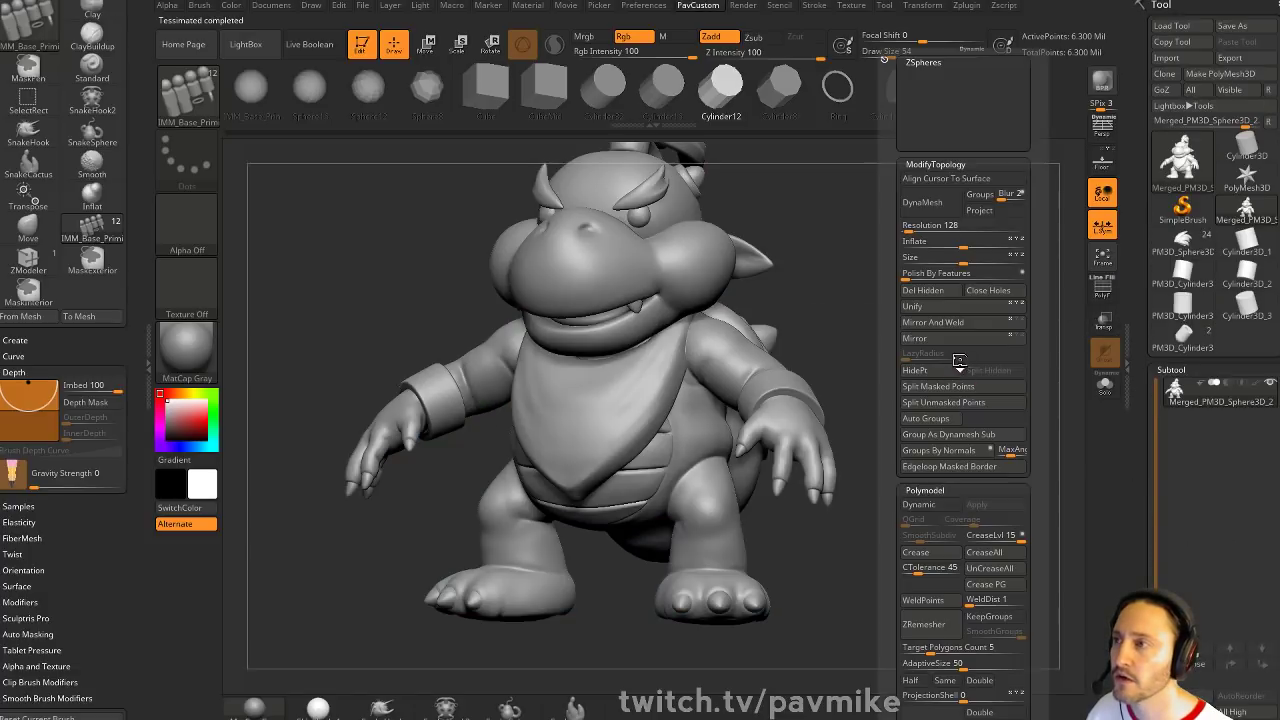
{"action": "left_click", "coordinate": [922, 228]}
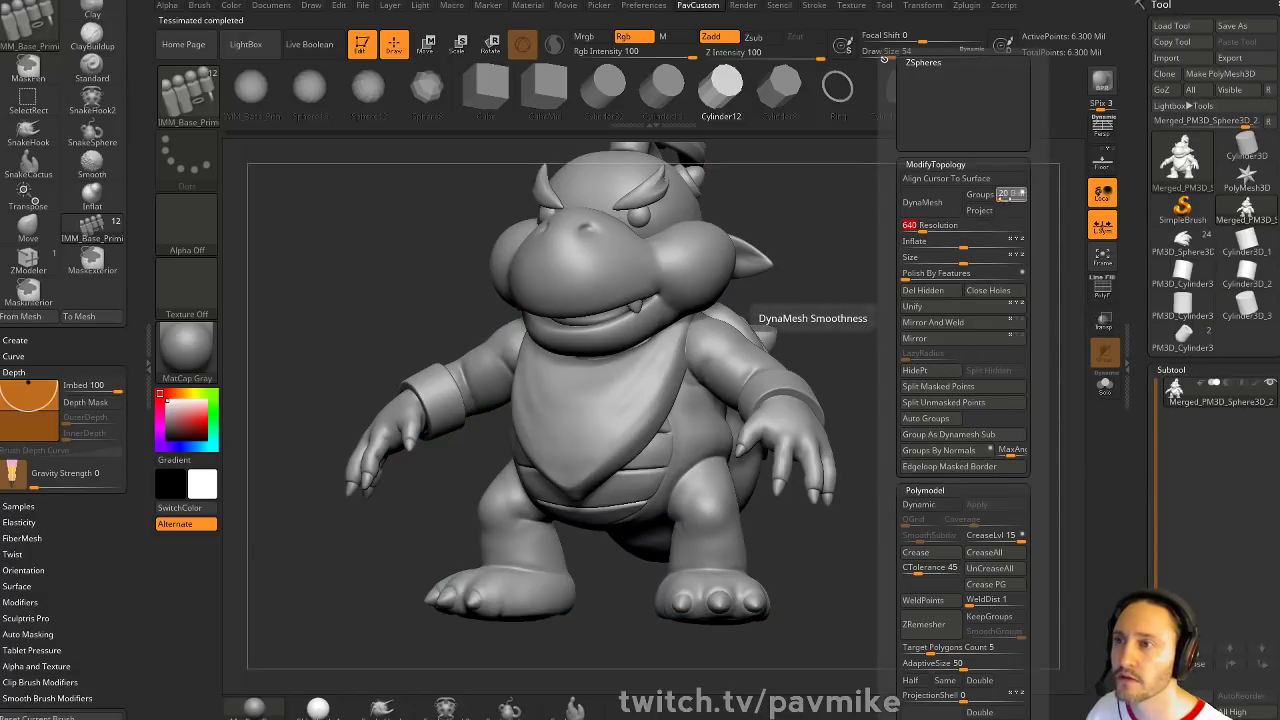
{"action": "left_click", "coordinate": [1000, 196]}
{"action": "left_click", "coordinate": [922, 202]}
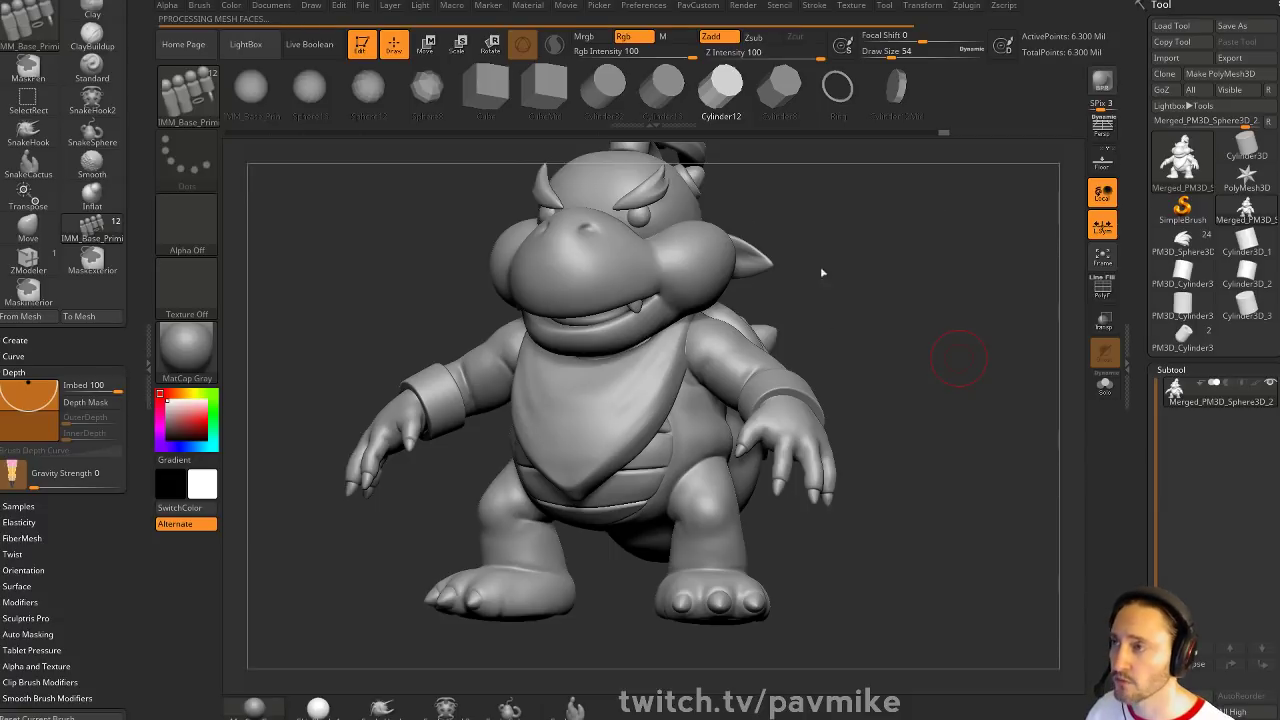
Turn on the polyframe to examine the DynaMeshed character's topology and hide it again
{"action": "mouse_move", "coordinate": [857, 323]}
{"action": "left_mouse_down", "text": "shift"}
{"action": "mouse_move", "coordinate": [1001, 245]}
{"action": "mouse_move", "coordinate": [863, 246]}
{"action": "mouse_move", "coordinate": [855, 255]}
{"action": "mouse_move", "coordinate": [1090, 287]}
{"action": "left_mouse_up", "text": "shift"}
{"action": "key", "text": "s"}
{"action": "left_click", "coordinate": [1100, 288]}
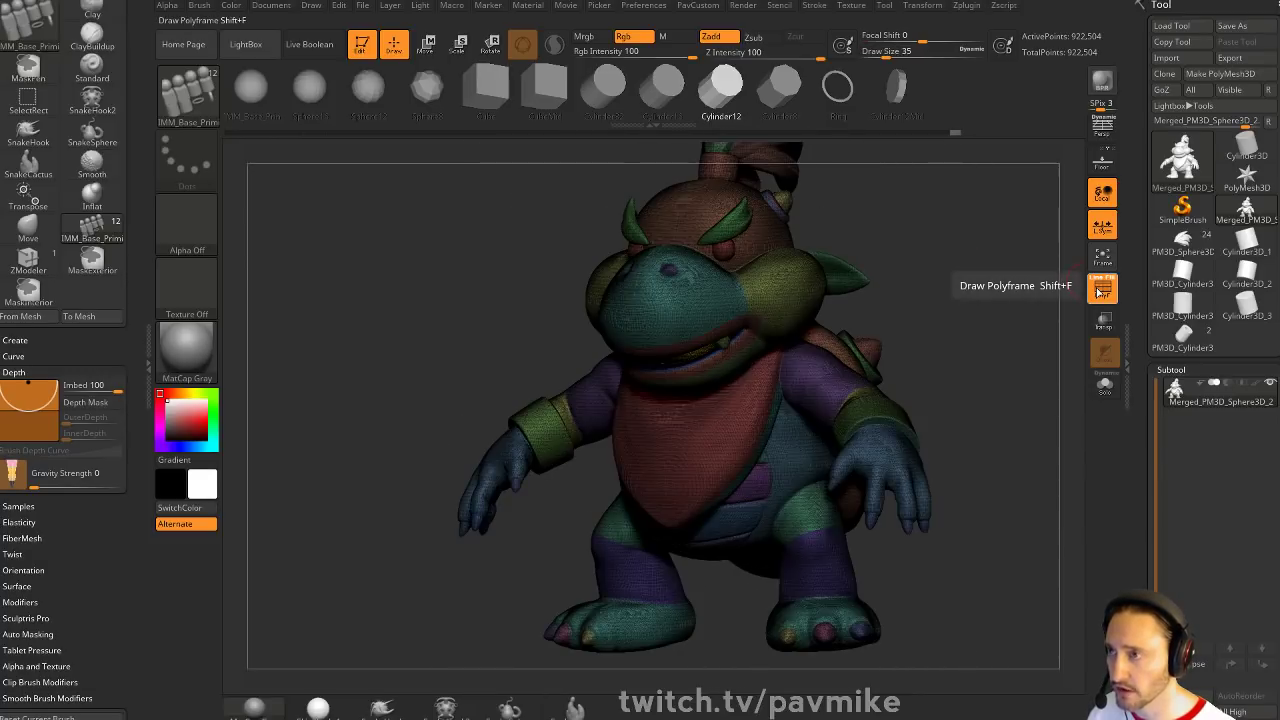
{"action": "left_click", "coordinate": [1116, 299]}
Frame the character's head, choose the Standard brush and enable Sculptris Pro mode
{"action": "mouse_move", "coordinate": [1010, 310]}
{"action": "left_mouse_down", "text": "alt"}
{"action": "mouse_move", "coordinate": [960, 250]}
{"action": "mouse_move", "coordinate": [861, 304]}
{"action": "mouse_move", "coordinate": [863, 320]}
{"action": "left_mouse_up", "text": "alt"}
{"action": "key", "text": "b"}
{"action": "key", "text": "s"}
{"action": "key", "text": "t"}
{"action": "left_click", "coordinate": [554, 47]}
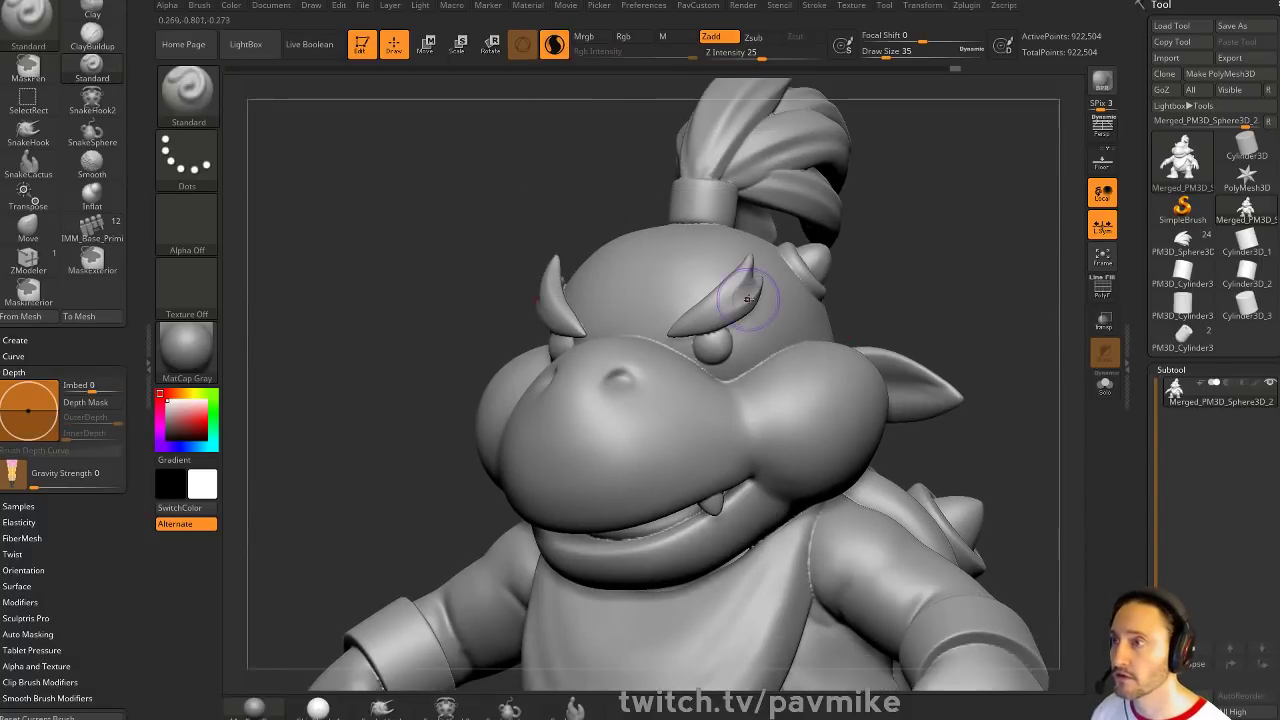
Try Standard brush strokes on the brow and cheek, check the tessellation in polyframe view, and undo them
{"action": "key", "text": "s"}
{"action": "left_click_drag", "start_coordinate": [757, 295], "coordinate": [782, 328]}
{"action": "mouse_move", "coordinate": [812, 403]}
{"action": "left_mouse_down"}
{"action": "mouse_move", "coordinate": [806, 390]}
{"action": "mouse_move", "coordinate": [838, 386]}
{"action": "mouse_move", "coordinate": [800, 423]}
{"action": "mouse_move", "coordinate": [828, 424]}
{"action": "mouse_move", "coordinate": [837, 406]}
{"action": "left_mouse_up"}
{"action": "left_click", "coordinate": [1102, 290]}
{"action": "left_click_drag", "start_coordinate": [1047, 321], "coordinate": [996, 354]}
{"action": "key", "text": "ctrl+z"}
{"action": "key", "text": "ctrl+z"}
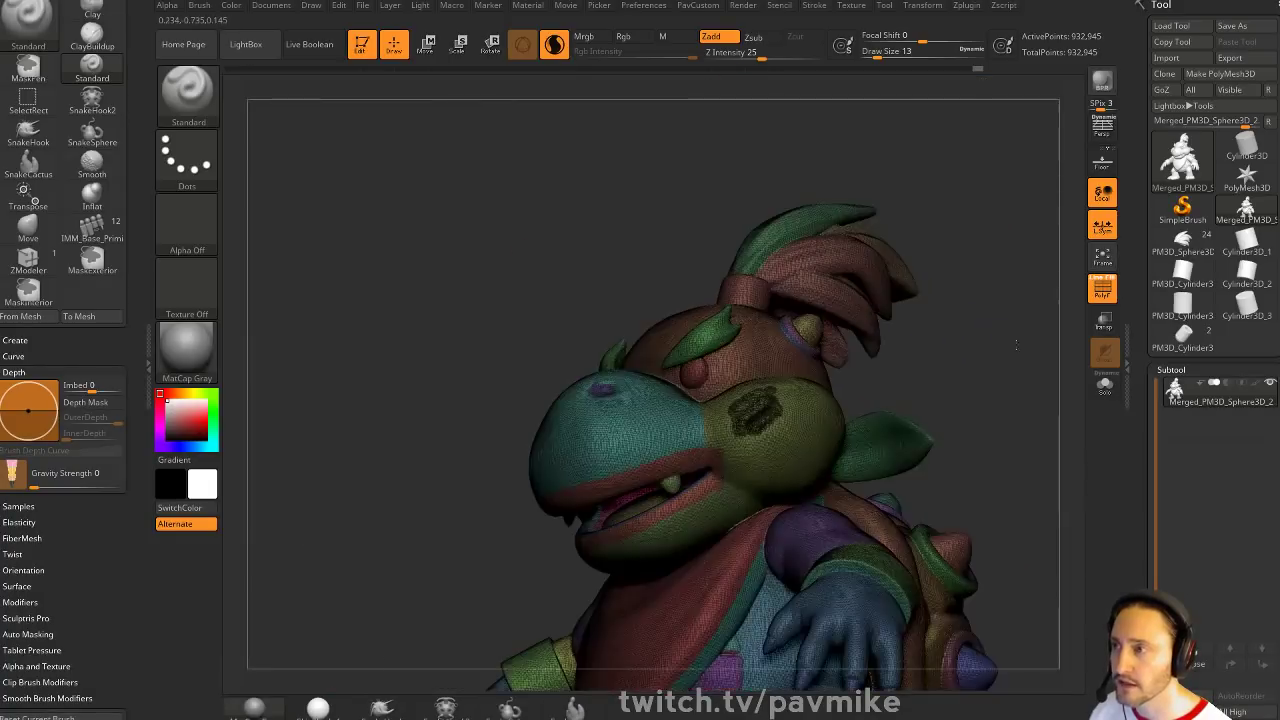
{"action": "left_click_drag", "start_coordinate": [954, 338], "coordinate": [974, 343]}
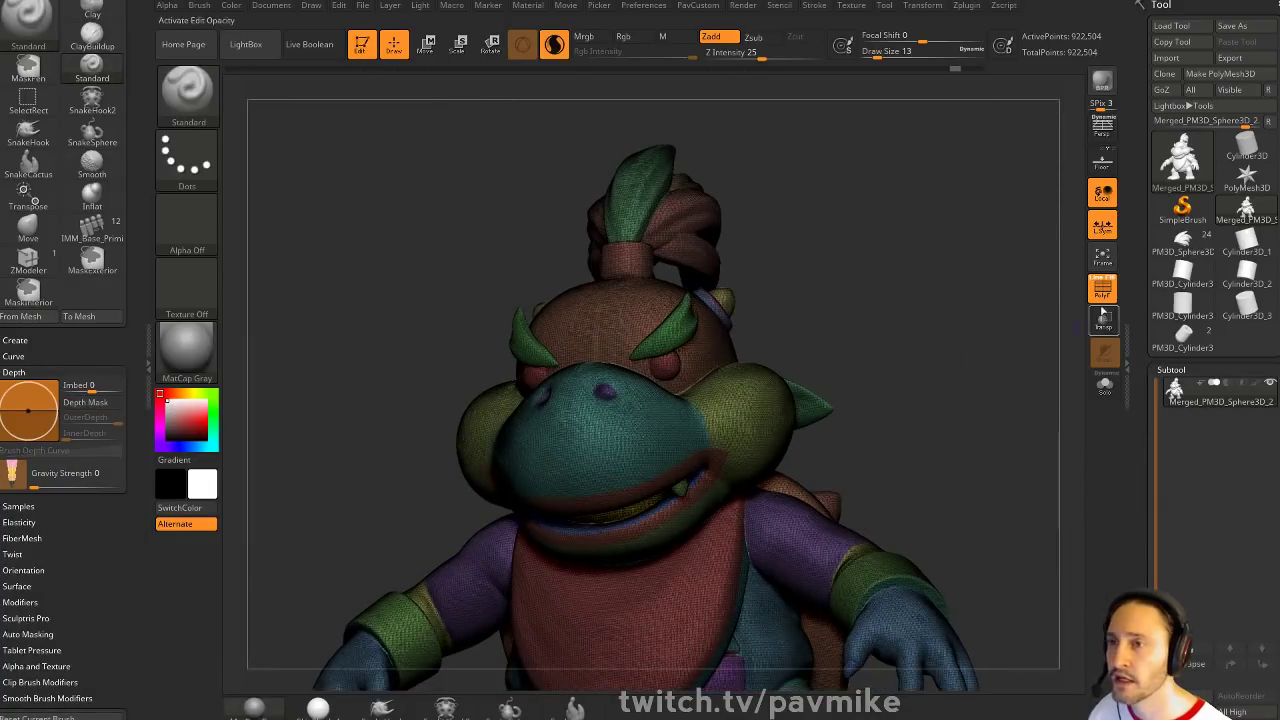
{"action": "left_click", "coordinate": [1102, 290]}
Replace the docked Brush palette with the Zplugin palette
{"action": "left_click_drag", "start_coordinate": [102, 285], "coordinate": [102, 378]}
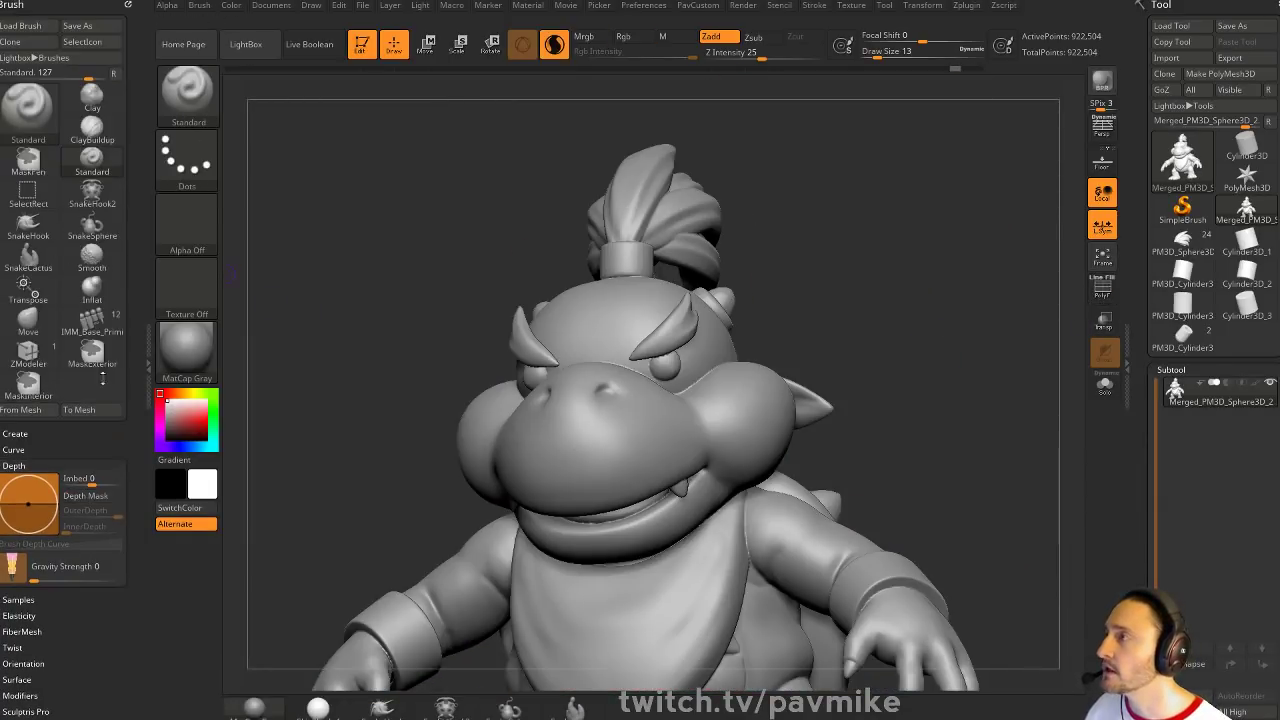
{"action": "left_click", "coordinate": [128, 5]}
{"action": "left_click", "coordinate": [968, 7]}
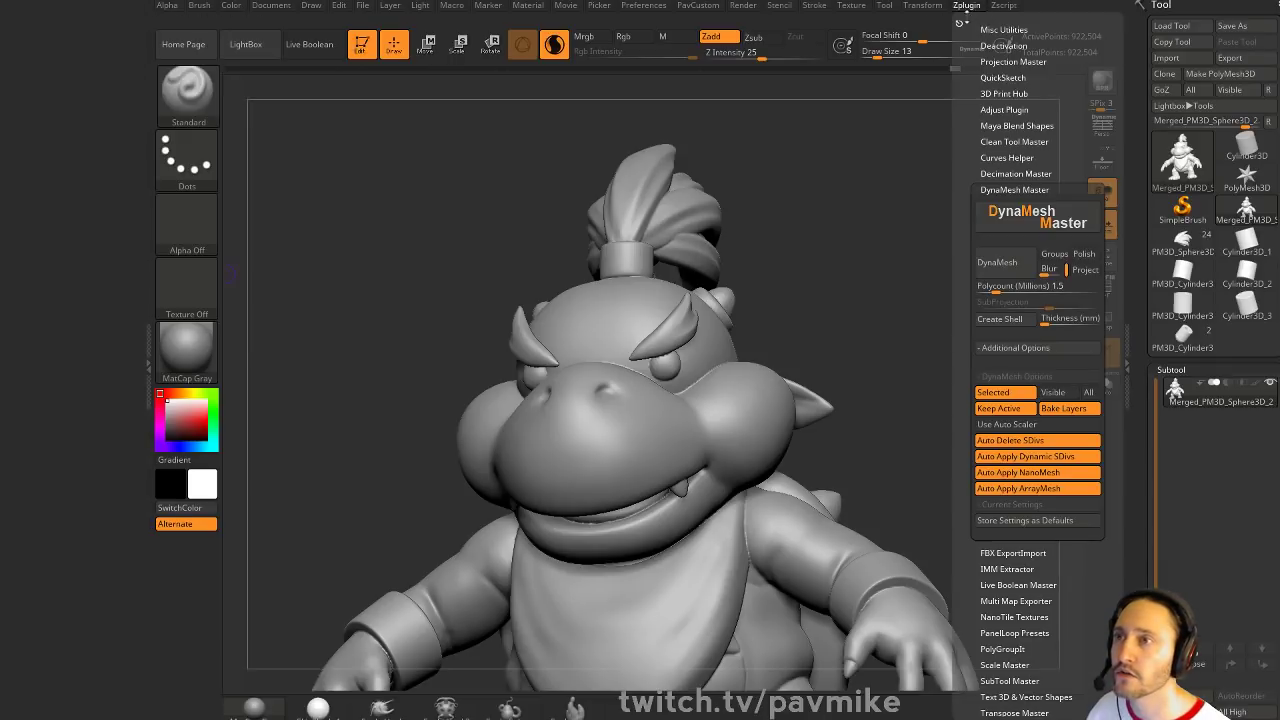
{"action": "left_click_drag", "start_coordinate": [961, 21], "coordinate": [14, 158]}
Pre-process the current character mesh in Decimation Master
{"action": "left_click", "coordinate": [15, 182]}
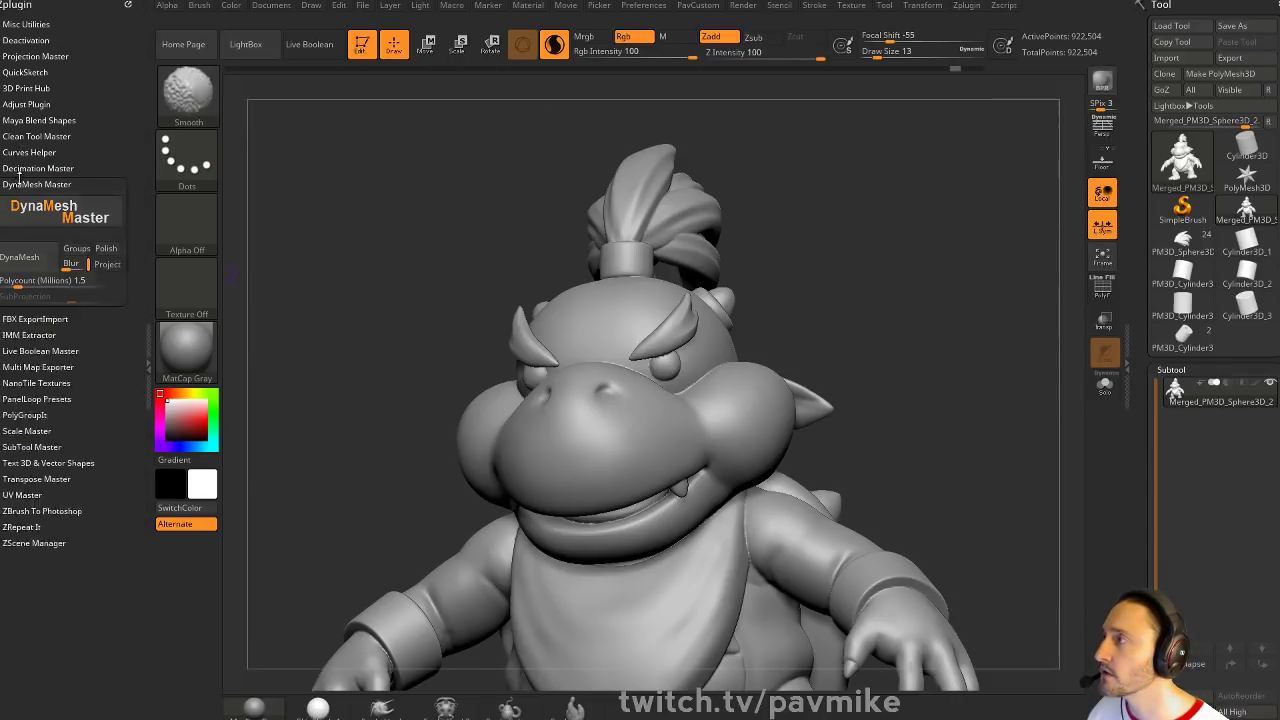
{"action": "left_click", "coordinate": [22, 168]}
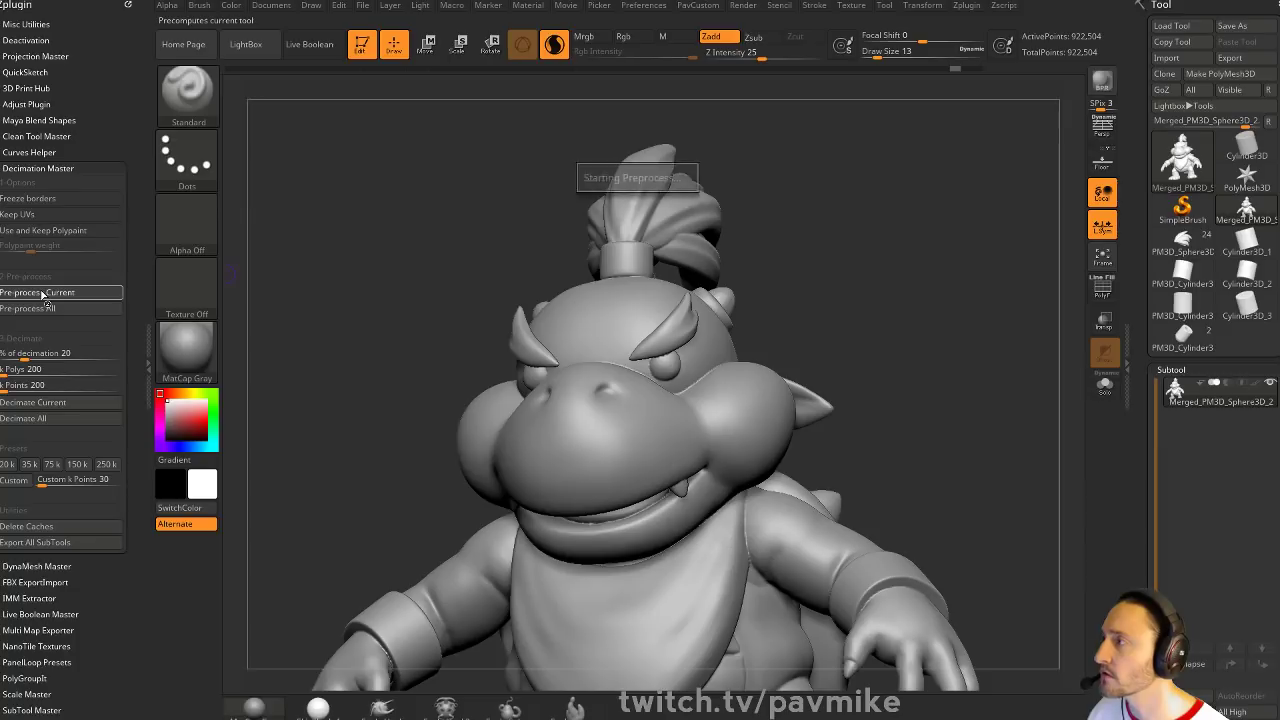
{"action": "left_click", "coordinate": [38, 292]}
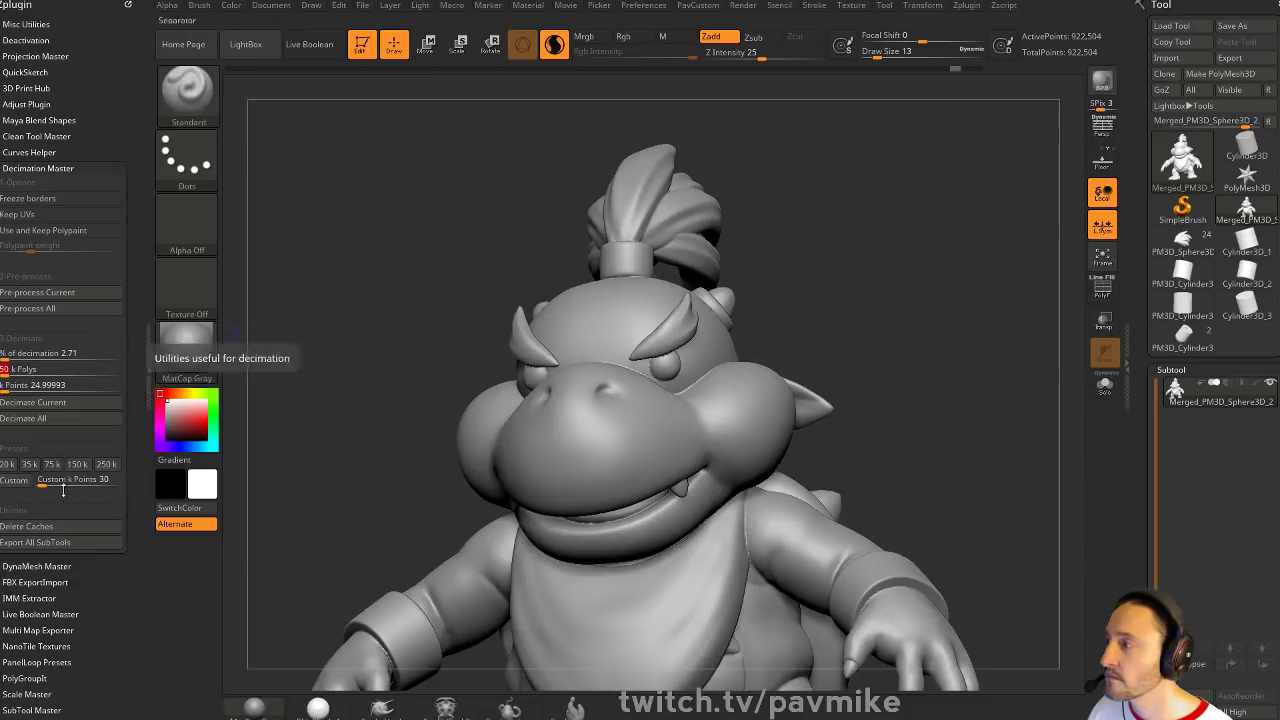
Try decimating the character to 50k polys and to 100k polys
{"action": "left_click", "coordinate": [54, 403]}
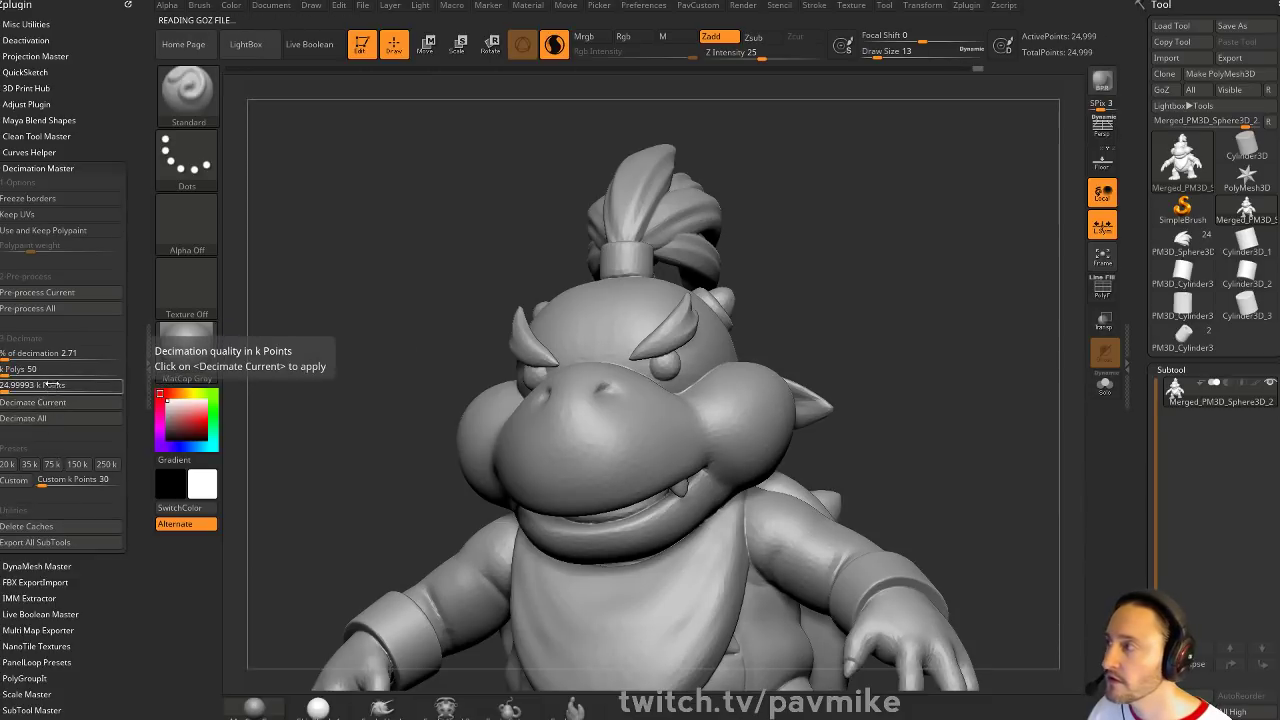
{"action": "left_click", "coordinate": [50, 370]}
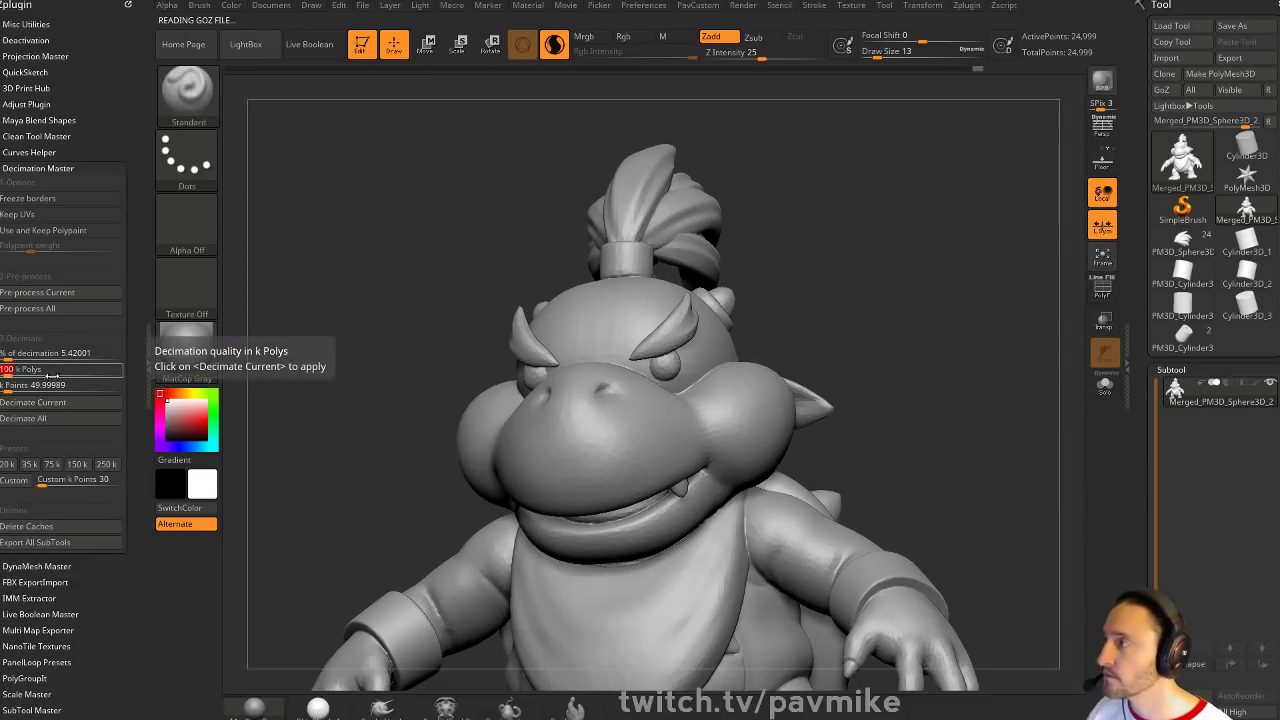
{"action": "left_click", "coordinate": [51, 403]}
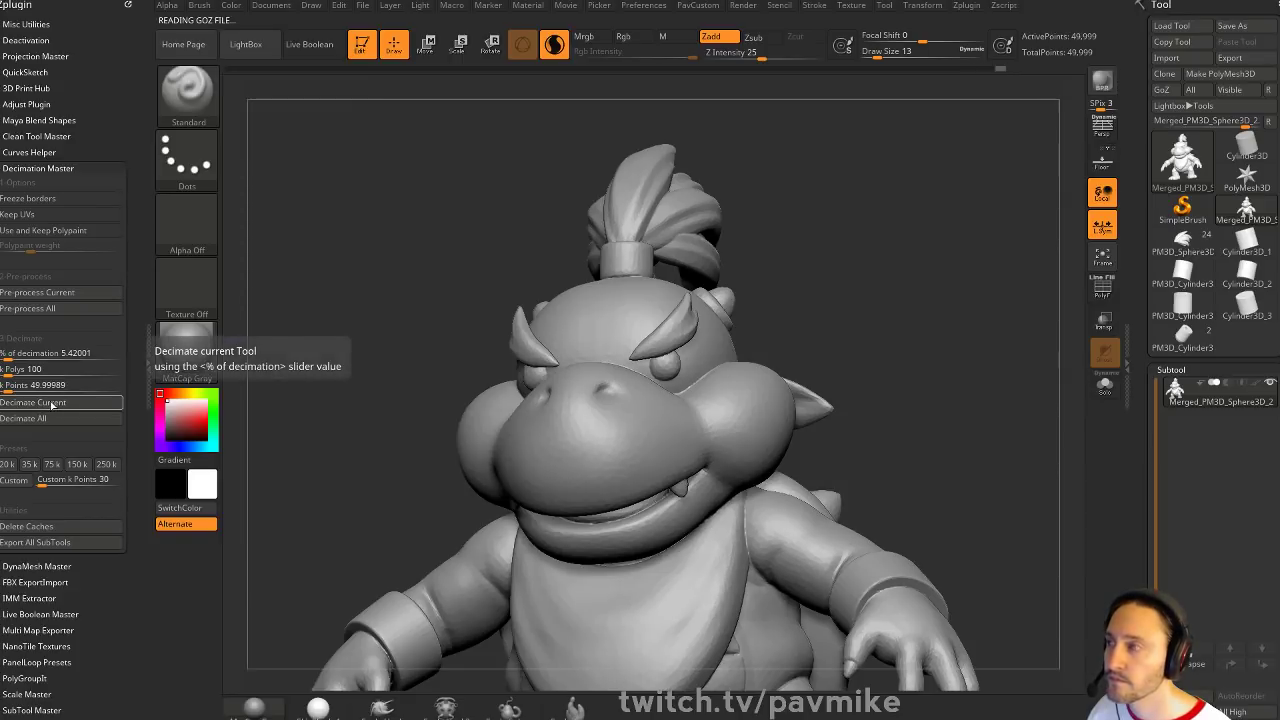
Decimate the current character mesh to 200k polys
{"action": "left_click", "coordinate": [55, 370]}
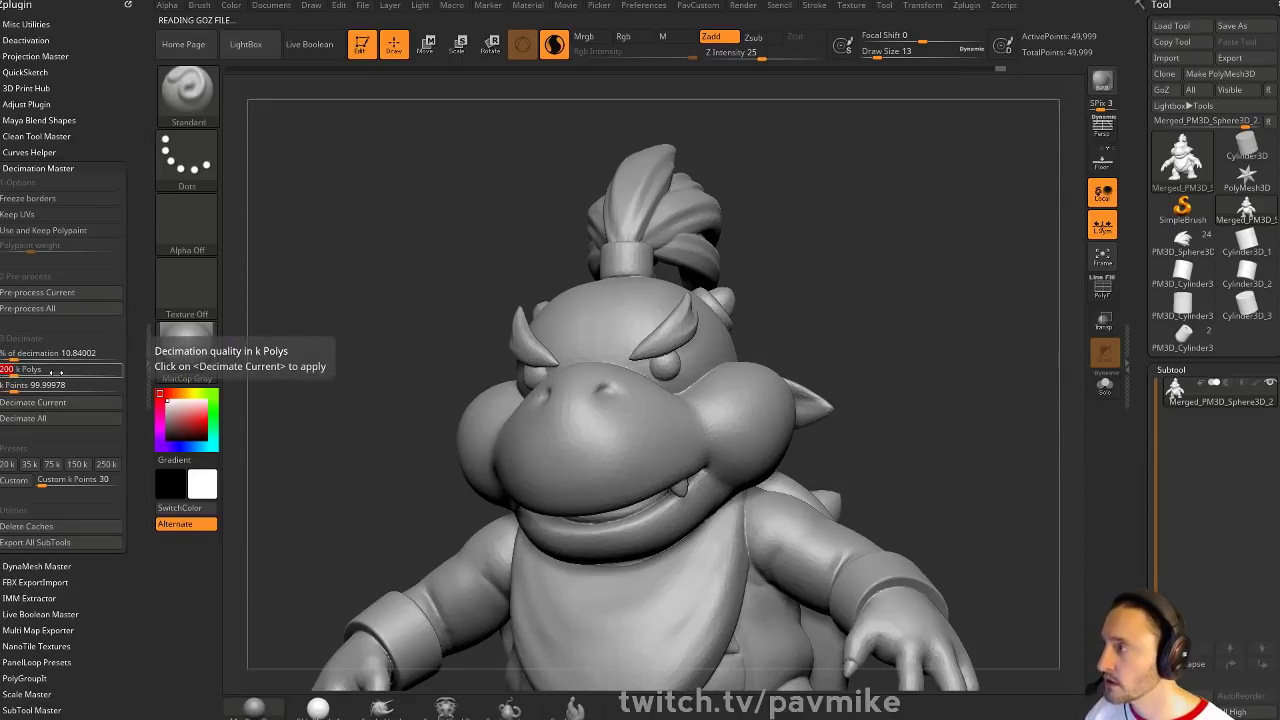
{"action": "type", "text": "200"}
{"action": "key", "text": "Return"}
{"action": "left_click", "coordinate": [52, 402]}
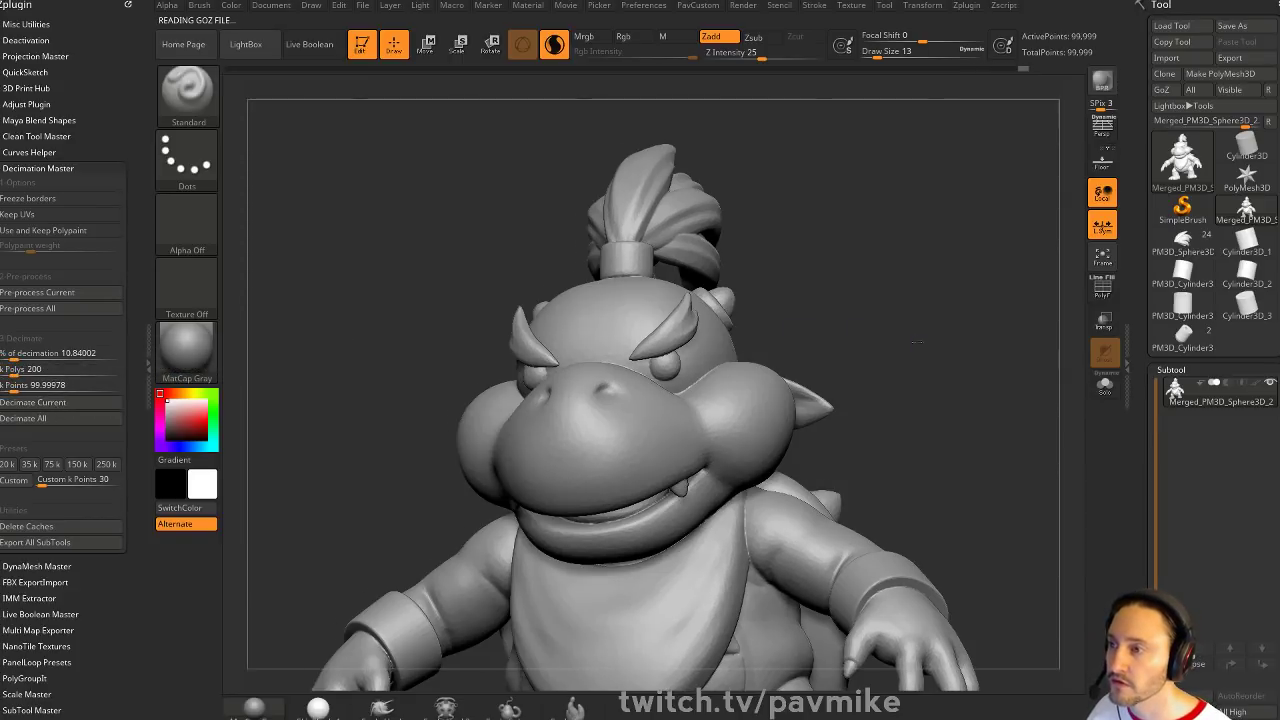
Try a small Standard brush stroke with symmetry on the decimated character's cheeks
{"action": "left_click_drag", "start_coordinate": [917, 342], "coordinate": [922, 350], "text": "alt"}
{"action": "left_click_drag", "start_coordinate": [922, 350], "coordinate": [902, 205], "text": "shift"}
{"action": "left_click_drag", "start_coordinate": [979, 139], "coordinate": [917, 281], "text": "alt"}
{"action": "mouse_move", "coordinate": [943, 338]}
{"action": "left_mouse_down", "text": "alt"}
{"action": "mouse_move", "coordinate": [943, 251]}
{"action": "mouse_move", "coordinate": [785, 264]}
{"action": "mouse_move", "coordinate": [966, 263]}
{"action": "mouse_move", "coordinate": [954, 287]}
{"action": "mouse_move", "coordinate": [903, 288]}
{"action": "mouse_move", "coordinate": [911, 329]}
{"action": "left_mouse_up", "text": "alt"}
{"action": "key", "text": "s"}
{"action": "left_click", "coordinate": [911, 330]}
{"action": "left_click_drag", "start_coordinate": [756, 314], "coordinate": [756, 329]}
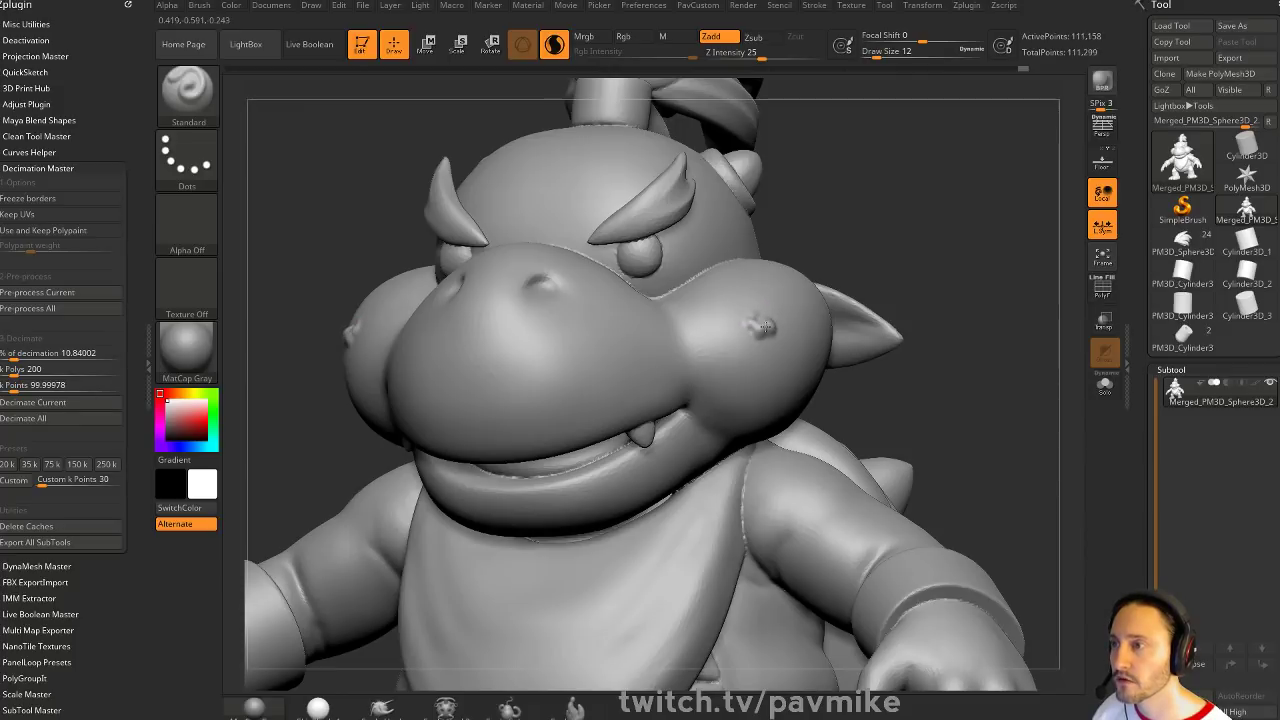
{"action": "left_click_drag", "start_coordinate": [957, 280], "coordinate": [1009, 271]}
Sculpt a small dimpled pupil in the centre of each eye with the Standard brush
{"action": "key", "text": "shift"}
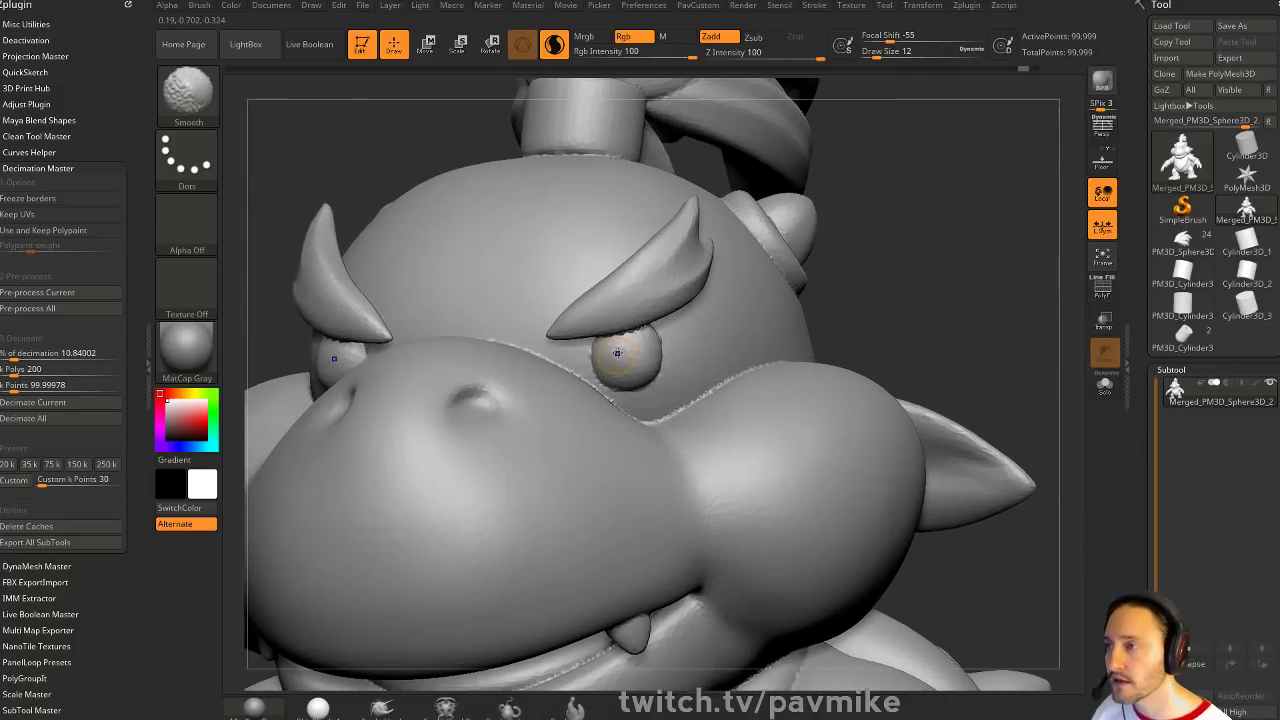
{"action": "key", "text": "s"}
{"action": "left_click", "coordinate": [632, 364]}
{"action": "left_click_drag", "start_coordinate": [628, 363], "coordinate": [628, 356]}
Carve hair-like grooves along both eyebrows using the DamStandard brush
{"action": "mouse_move", "coordinate": [999, 297]}
{"action": "left_mouse_down"}
{"action": "mouse_move", "coordinate": [1020, 263]}
{"action": "mouse_move", "coordinate": [1028, 337]}
{"action": "mouse_move", "coordinate": [593, 395]}
{"action": "left_mouse_up"}
{"action": "key", "text": "b"}
{"action": "key", "text": "d"}
{"action": "key", "text": "s"}
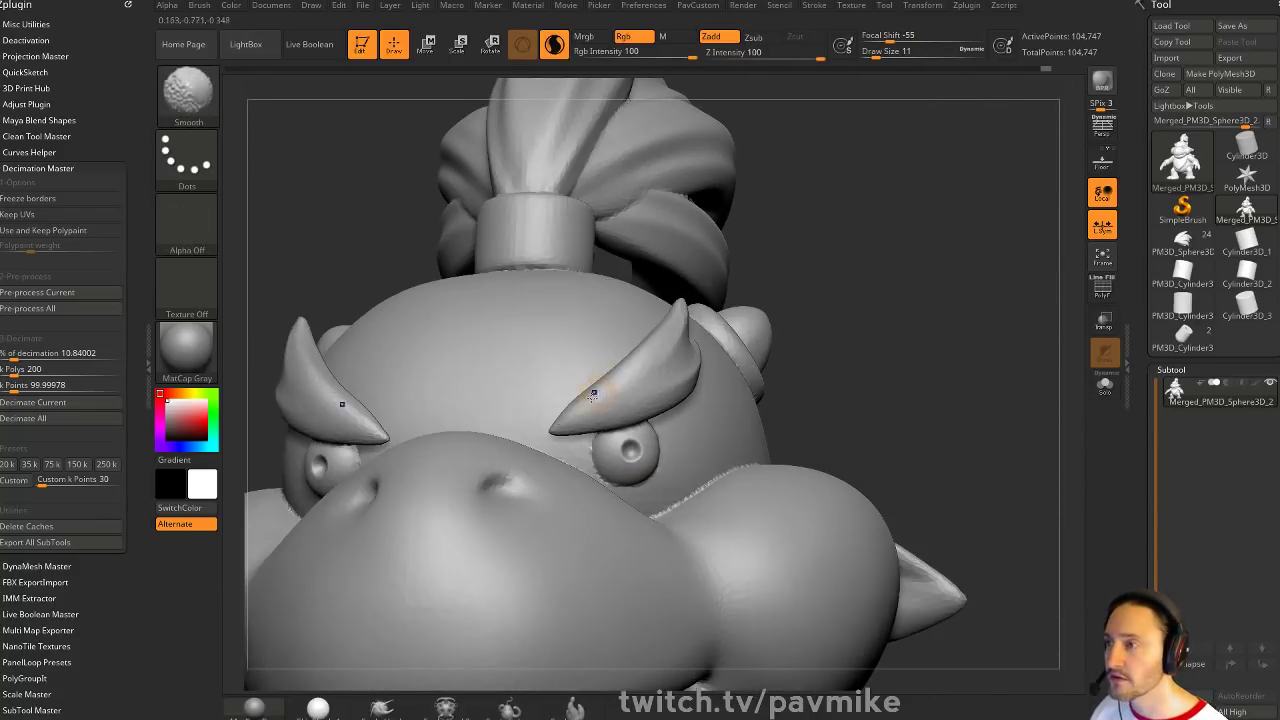
{"action": "left_click_drag", "start_coordinate": [741, 346], "coordinate": [633, 374], "text": "shift"}
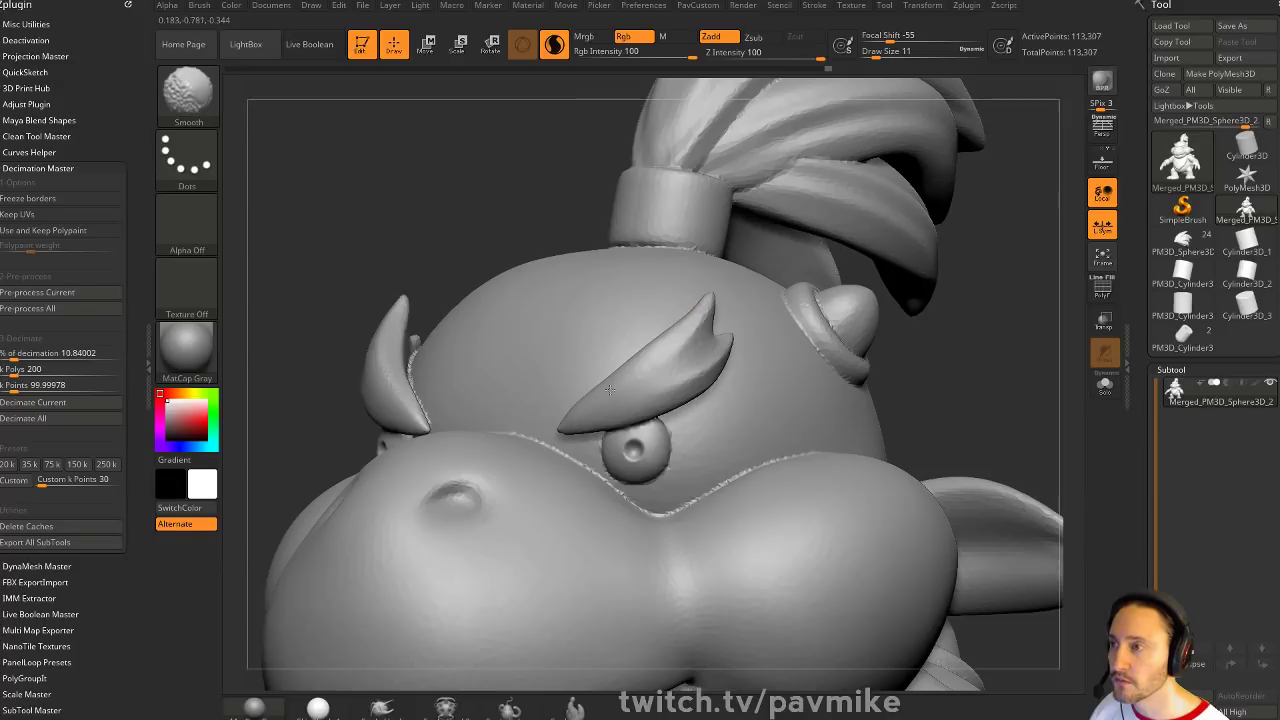
{"action": "mouse_move", "coordinate": [714, 318]}
{"action": "left_mouse_down"}
{"action": "mouse_move", "coordinate": [646, 379]}
{"action": "mouse_move", "coordinate": [650, 395]}
{"action": "left_mouse_up"}
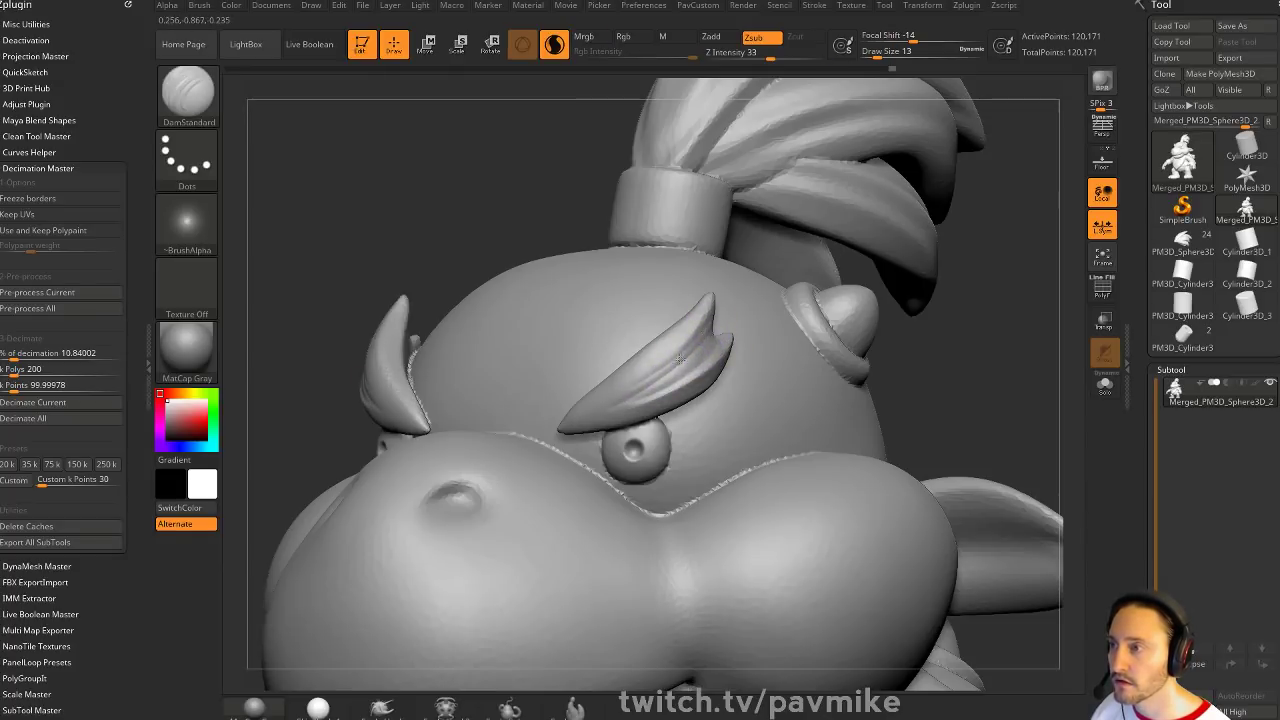
{"action": "mouse_move", "coordinate": [699, 336]}
{"action": "left_mouse_down"}
{"action": "mouse_move", "coordinate": [638, 388]}
{"action": "mouse_move", "coordinate": [600, 385]}
{"action": "left_mouse_up"}
{"action": "left_click_drag", "start_coordinate": [704, 304], "coordinate": [648, 368]}
{"action": "left_click_drag", "start_coordinate": [904, 317], "coordinate": [966, 295]}
{"action": "left_click_drag", "start_coordinate": [698, 298], "coordinate": [597, 407]}
Carve strand grooves from the hair band along the middle lock of the ponytail with DamStandard
{"action": "left_click_drag", "start_coordinate": [855, 270], "coordinate": [825, 470], "text": "alt"}
{"action": "left_click_drag", "start_coordinate": [825, 470], "coordinate": [765, 430]}
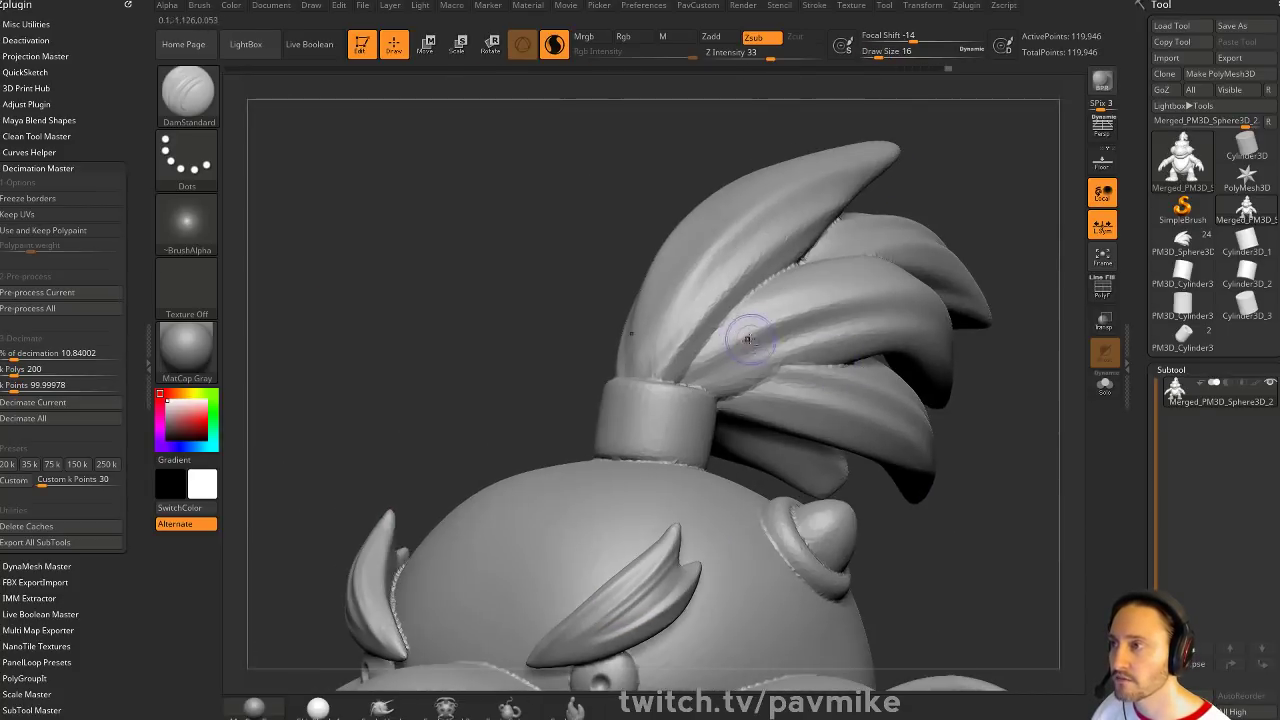
{"action": "left_click_drag", "start_coordinate": [1025, 228], "coordinate": [614, 380]}
{"action": "key", "text": "shift"}
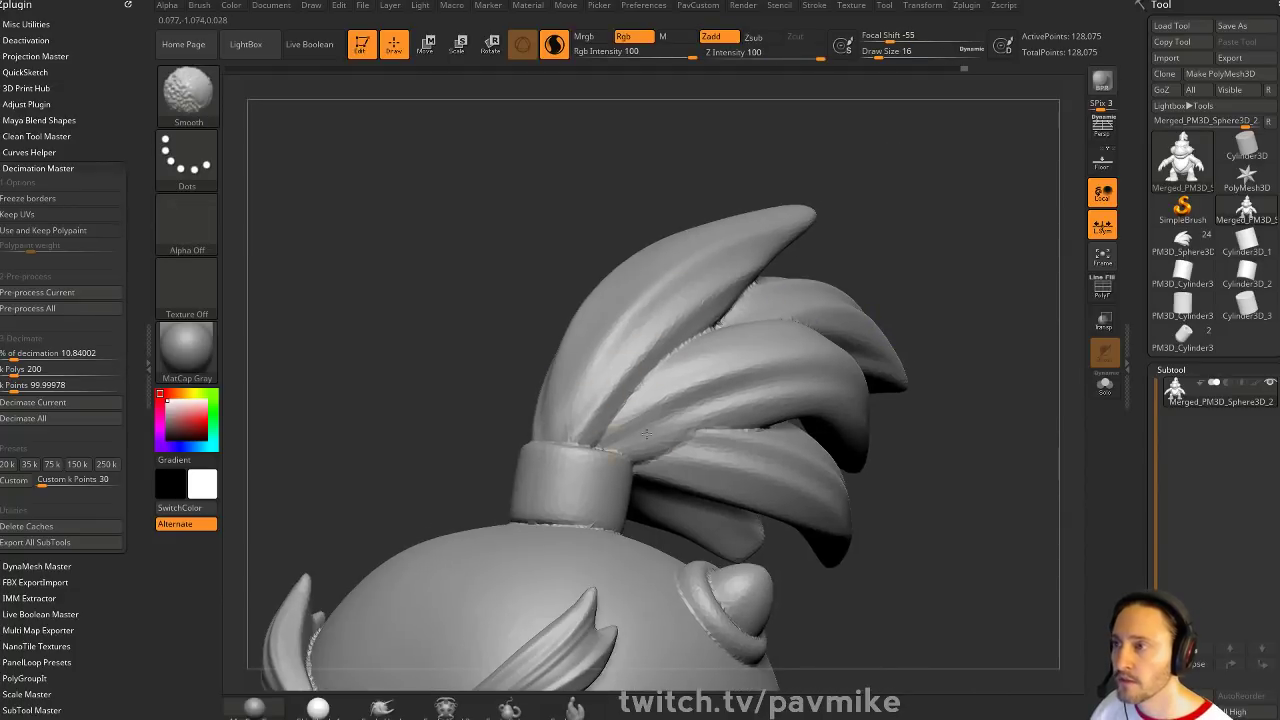
{"action": "left_click_drag", "start_coordinate": [873, 317], "coordinate": [909, 299]}
{"action": "key", "text": "["}
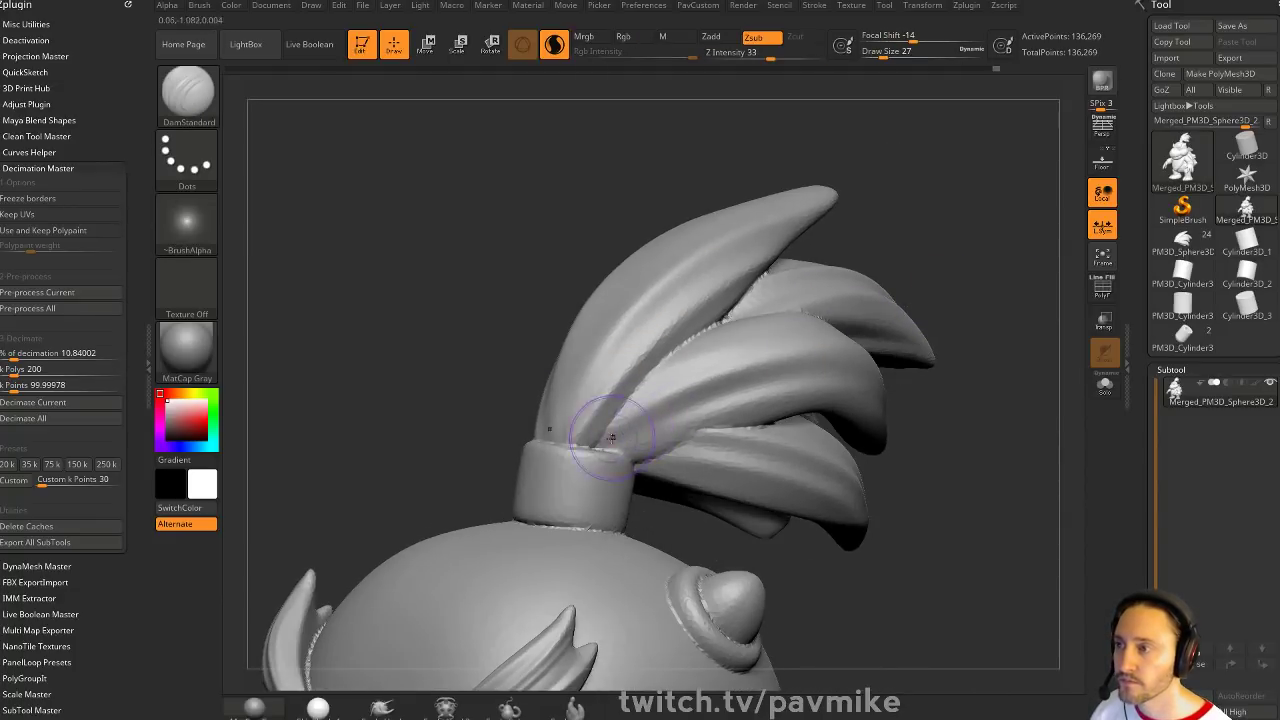
{"action": "left_click_drag", "start_coordinate": [609, 434], "coordinate": [770, 359]}
{"action": "key", "text": "["}
{"action": "mouse_move", "coordinate": [618, 430]}
{"action": "left_mouse_down"}
{"action": "mouse_move", "coordinate": [752, 358]}
{"action": "mouse_move", "coordinate": [628, 427]}
{"action": "left_mouse_up"}
{"action": "mouse_move", "coordinate": [716, 398]}
{"action": "left_mouse_down"}
{"action": "mouse_move", "coordinate": [818, 372]}
{"action": "mouse_move", "coordinate": [745, 428]}
{"action": "left_mouse_up"}
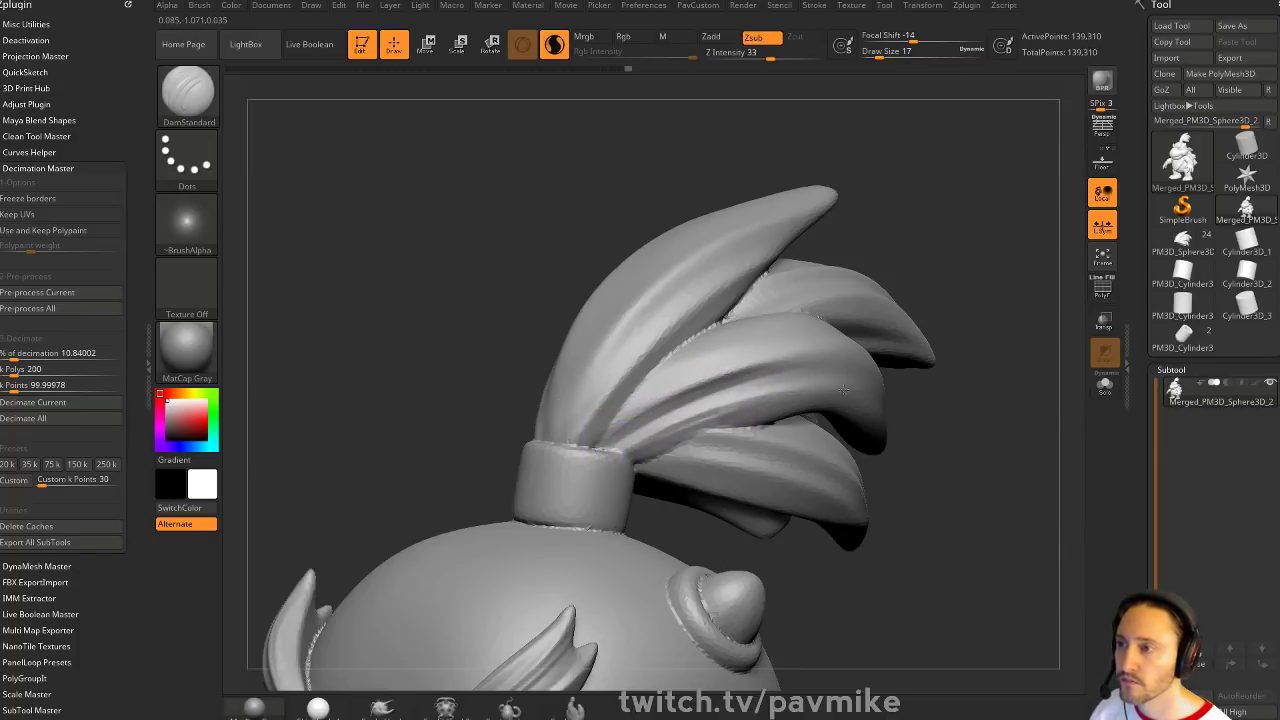
{"action": "left_click_drag", "start_coordinate": [844, 390], "coordinate": [850, 393]}
Carve additional DamStandard grooves along the large front lock of the ponytail
{"action": "mouse_move", "coordinate": [949, 324]}
{"action": "left_mouse_down"}
{"action": "mouse_move", "coordinate": [962, 346]}
{"action": "mouse_move", "coordinate": [885, 326]}
{"action": "left_mouse_up"}
{"action": "mouse_move", "coordinate": [631, 466]}
{"action": "left_mouse_down"}
{"action": "mouse_move", "coordinate": [677, 394]}
{"action": "mouse_move", "coordinate": [774, 315]}
{"action": "left_mouse_up"}
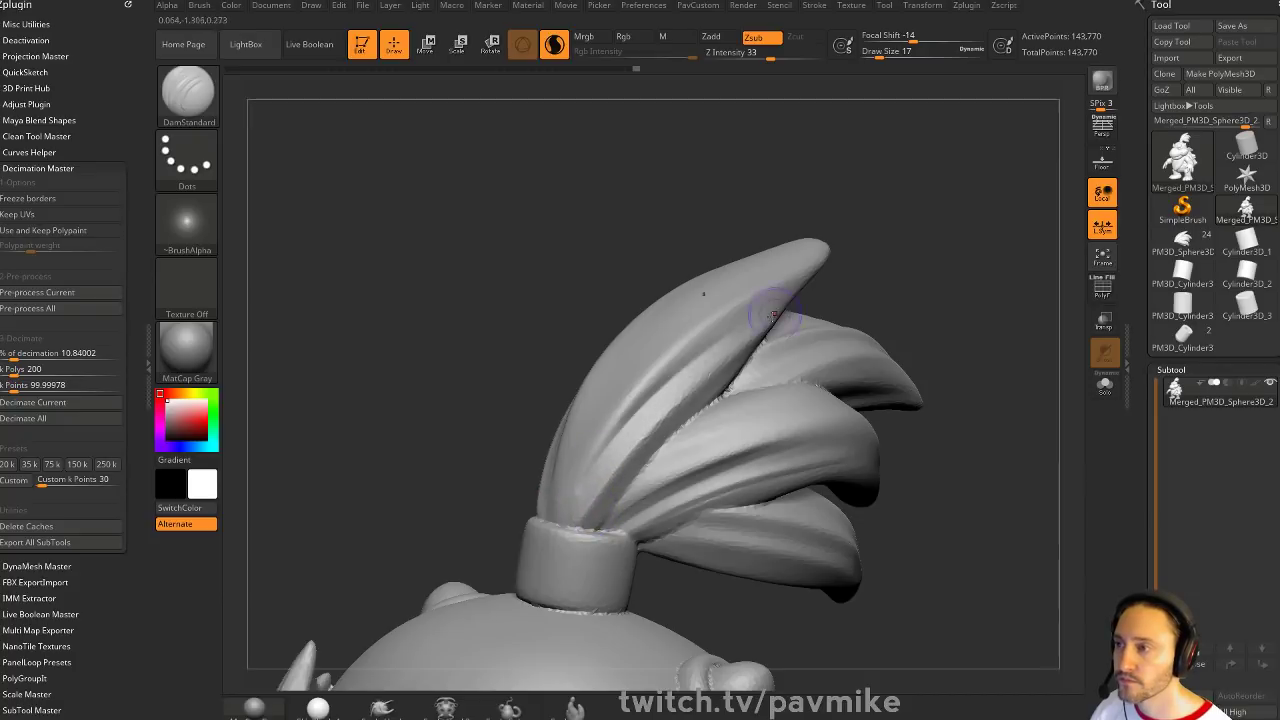
{"action": "left_click_drag", "start_coordinate": [597, 457], "coordinate": [736, 311]}
Examine the mesh density of the sculpted hair, brows and whole character in polyframe view, then return to plain shading
{"action": "mouse_move", "coordinate": [915, 310]}
{"action": "left_mouse_down", "text": "alt"}
{"action": "mouse_move", "coordinate": [903, 234]}
{"action": "mouse_move", "coordinate": [937, 340]}
{"action": "mouse_move", "coordinate": [891, 317]}
{"action": "mouse_move", "coordinate": [845, 322]}
{"action": "left_mouse_up", "text": "alt"}
{"action": "left_click", "coordinate": [1097, 300]}
{"action": "left_click_drag", "start_coordinate": [932, 361], "coordinate": [974, 511]}
{"action": "left_click_drag", "start_coordinate": [985, 270], "coordinate": [896, 255]}
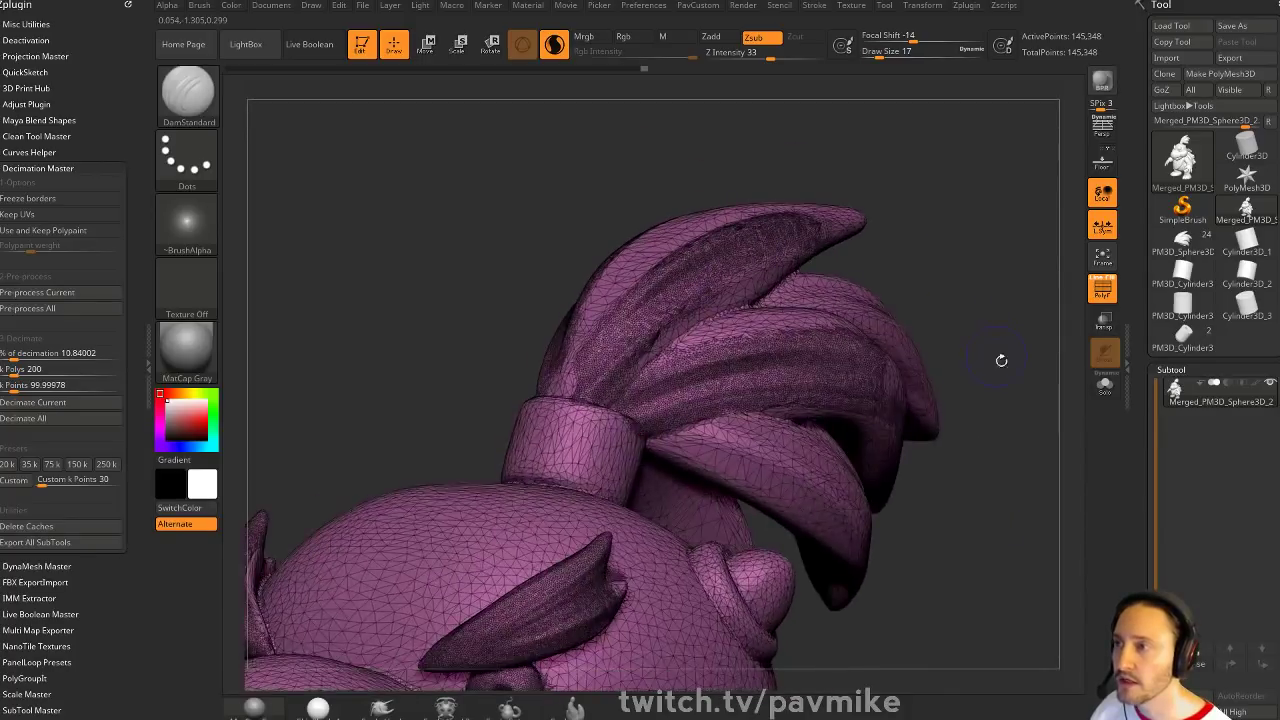
{"action": "left_click_drag", "start_coordinate": [1002, 360], "coordinate": [930, 300], "text": "alt"}
{"action": "left_click_drag", "start_coordinate": [910, 380], "coordinate": [938, 375]}
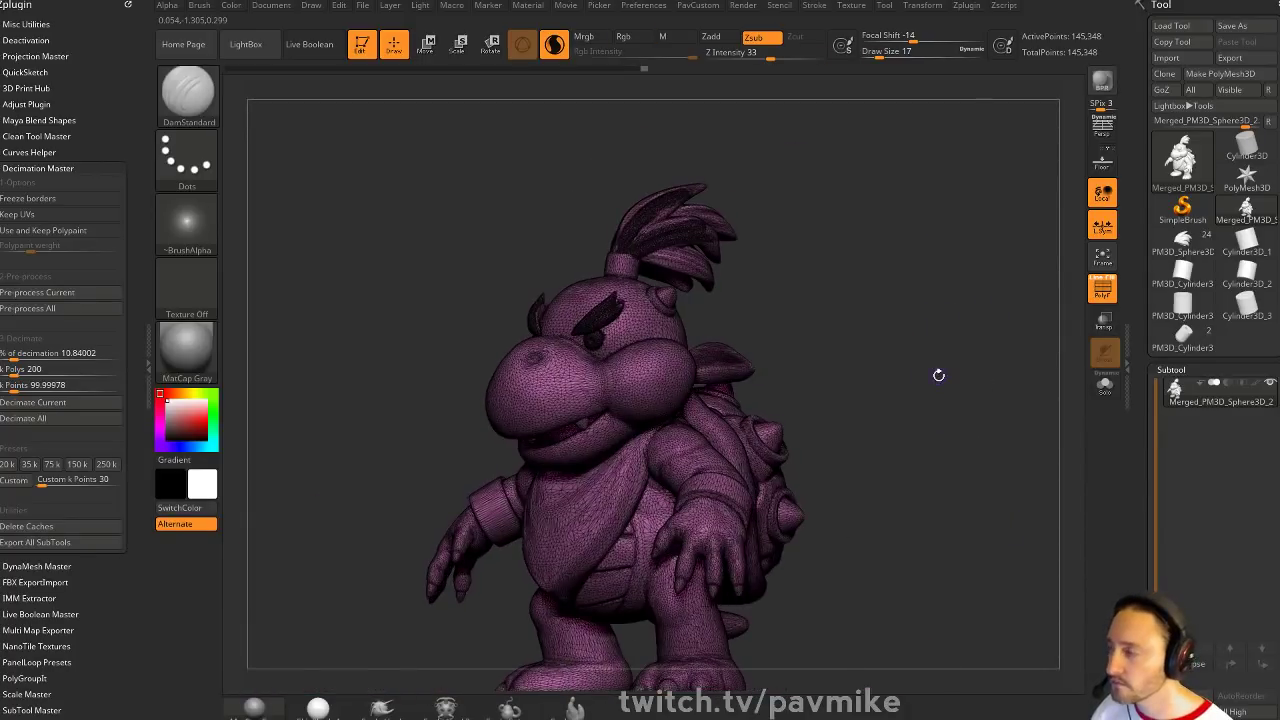
{"action": "left_click", "coordinate": [1101, 290]}
{"action": "left_click_drag", "start_coordinate": [871, 397], "coordinate": [960, 388]}
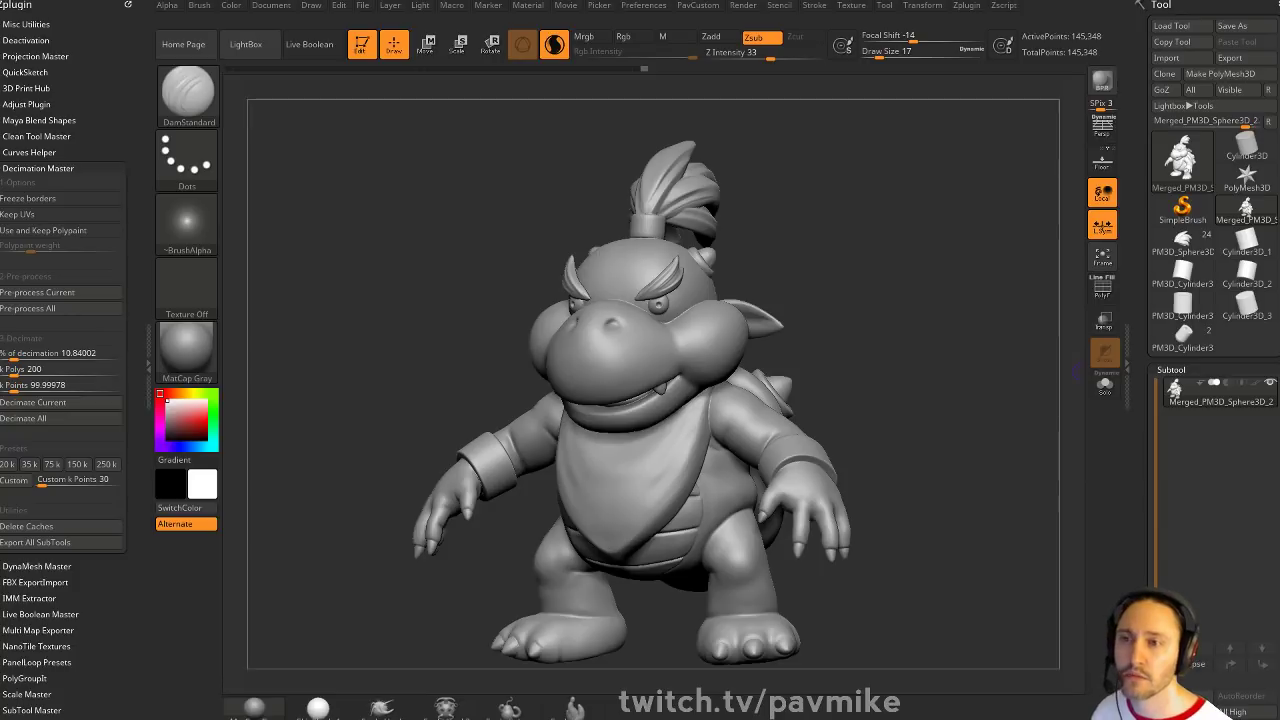
Show the polyframe and insert a mirrored pair of primitive spheres beside the cheeks with the IMM Base Primitives brush
{"action": "left_click_drag", "start_coordinate": [861, 293], "coordinate": [952, 354]}
{"action": "key", "text": "shift+f"}
{"action": "key", "text": "1"}
{"action": "key", "text": "m"}
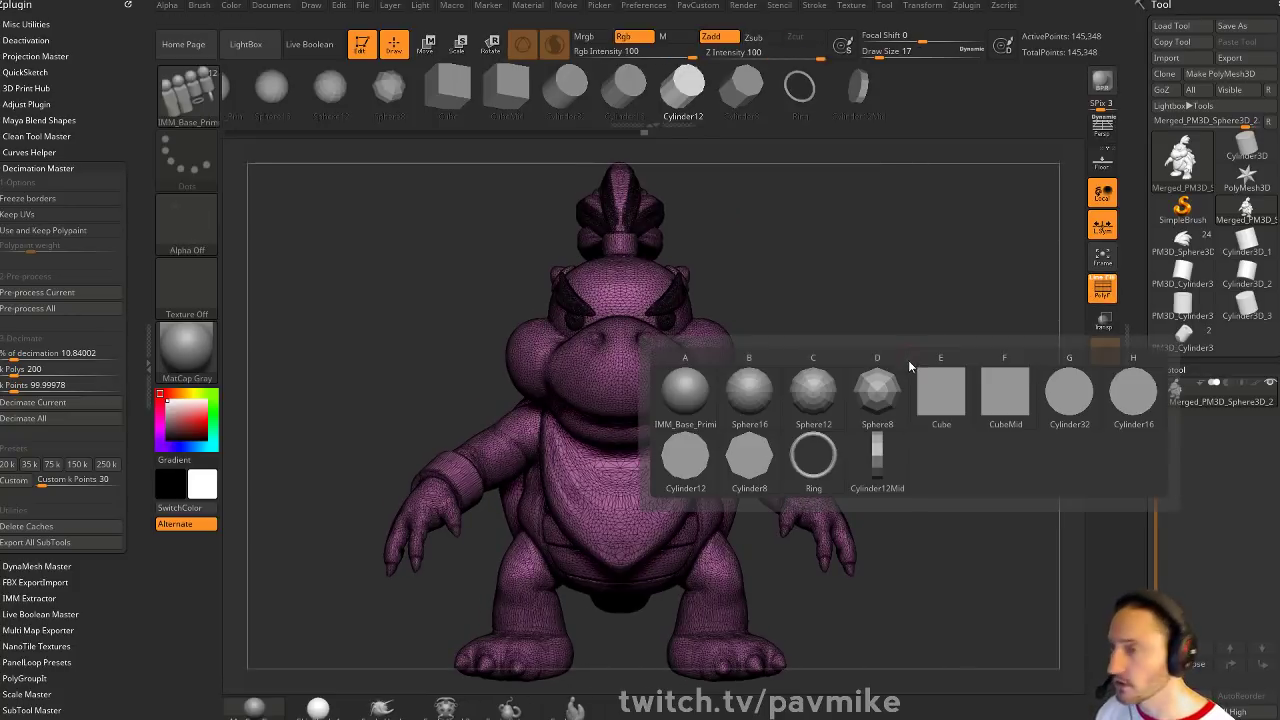
{"action": "left_click", "coordinate": [684, 405]}
{"action": "left_click_drag", "start_coordinate": [876, 366], "coordinate": [750, 358]}
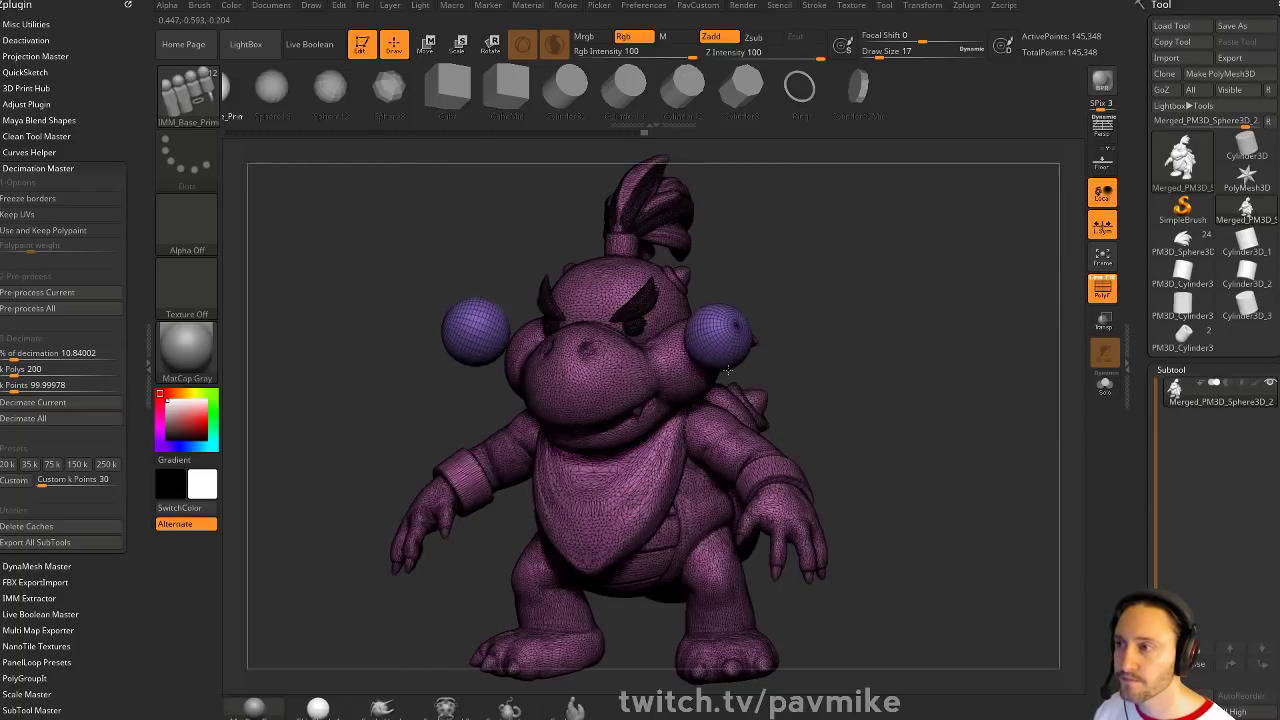
Move the mirrored spheres against the cheeks and fuse them into the character with a DynaMesh update
{"action": "left_click_drag", "start_coordinate": [856, 345], "coordinate": [931, 334], "text": "shift"}
{"action": "key", "text": "w"}
{"action": "left_click_drag", "start_coordinate": [782, 315], "coordinate": [753, 332]}
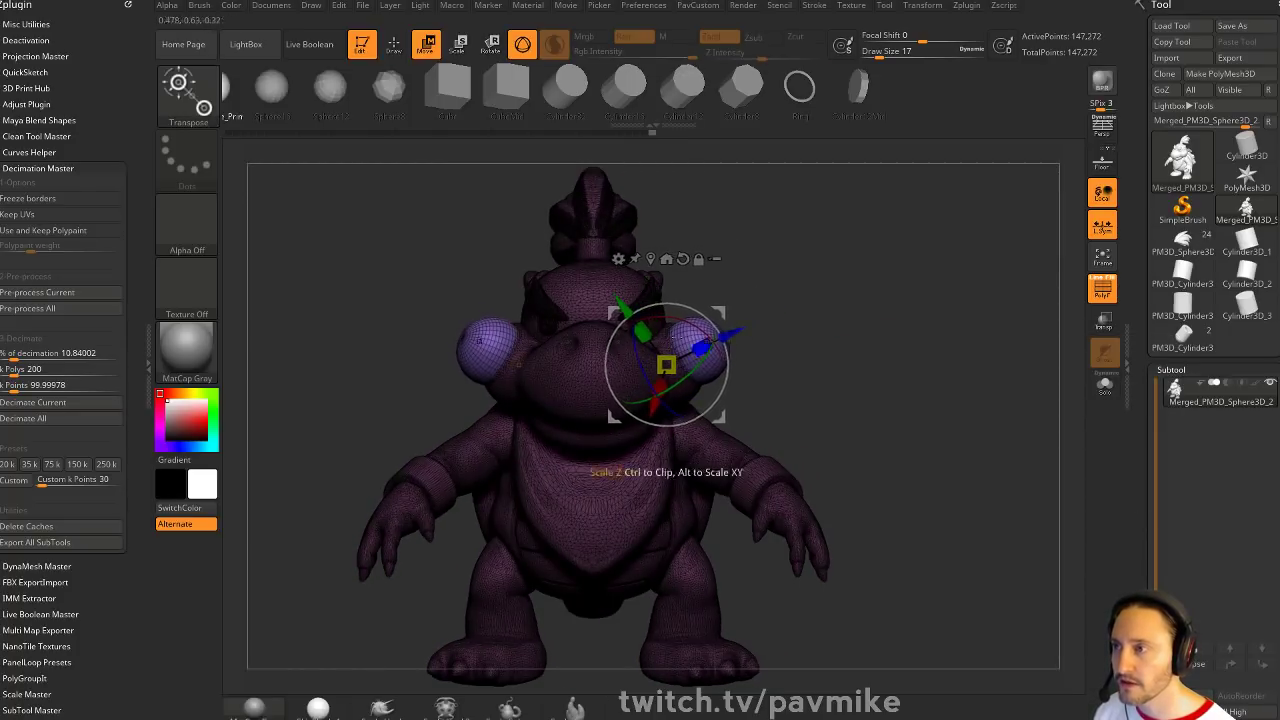
{"action": "key", "text": "q"}
{"action": "left_click_drag", "start_coordinate": [863, 363], "coordinate": [871, 377]}
{"action": "mouse_move", "coordinate": [906, 305]}
{"action": "left_mouse_down", "text": "ctrl"}
{"action": "mouse_move", "coordinate": [933, 374]}
{"action": "mouse_move", "coordinate": [943, 343]}
{"action": "left_mouse_up", "text": "ctrl"}
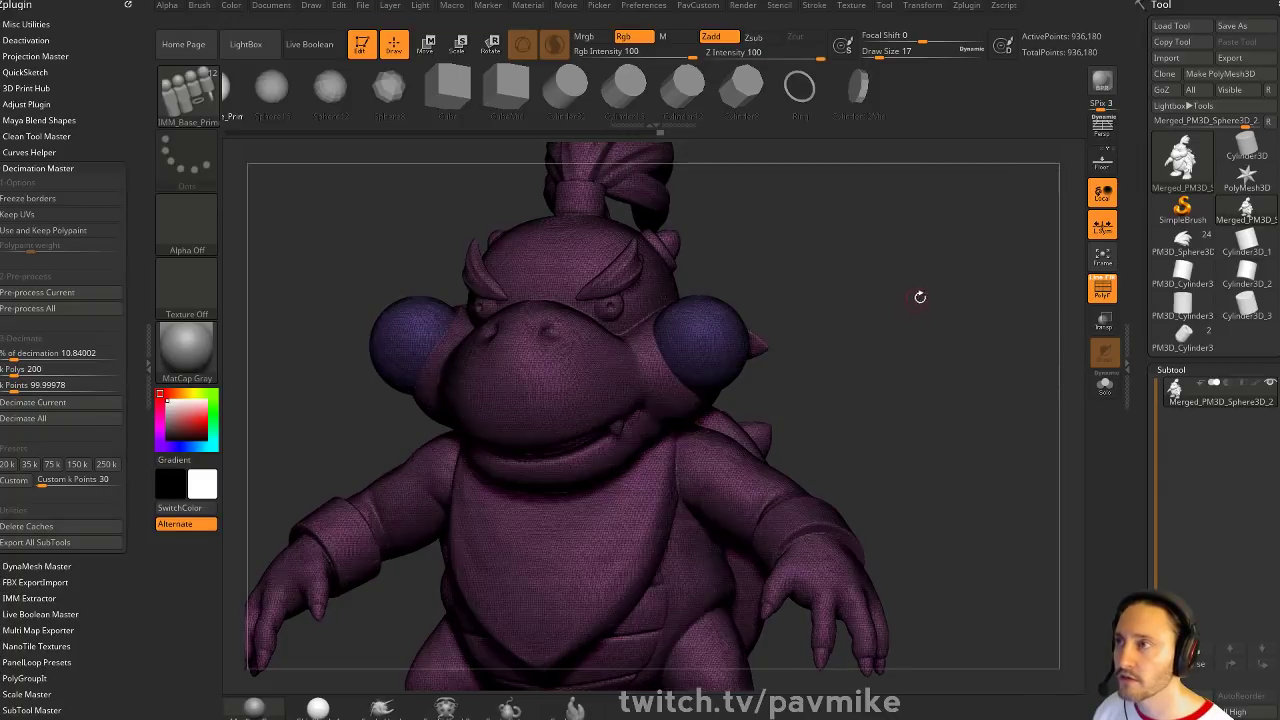
Set the DynaMesh resolution to 288 and remesh the character at that density
{"action": "key", "text": "grave"}
{"action": "left_click", "coordinate": [888, 226]}
{"action": "type", "text": "128"}
{"action": "key", "text": "Return"}
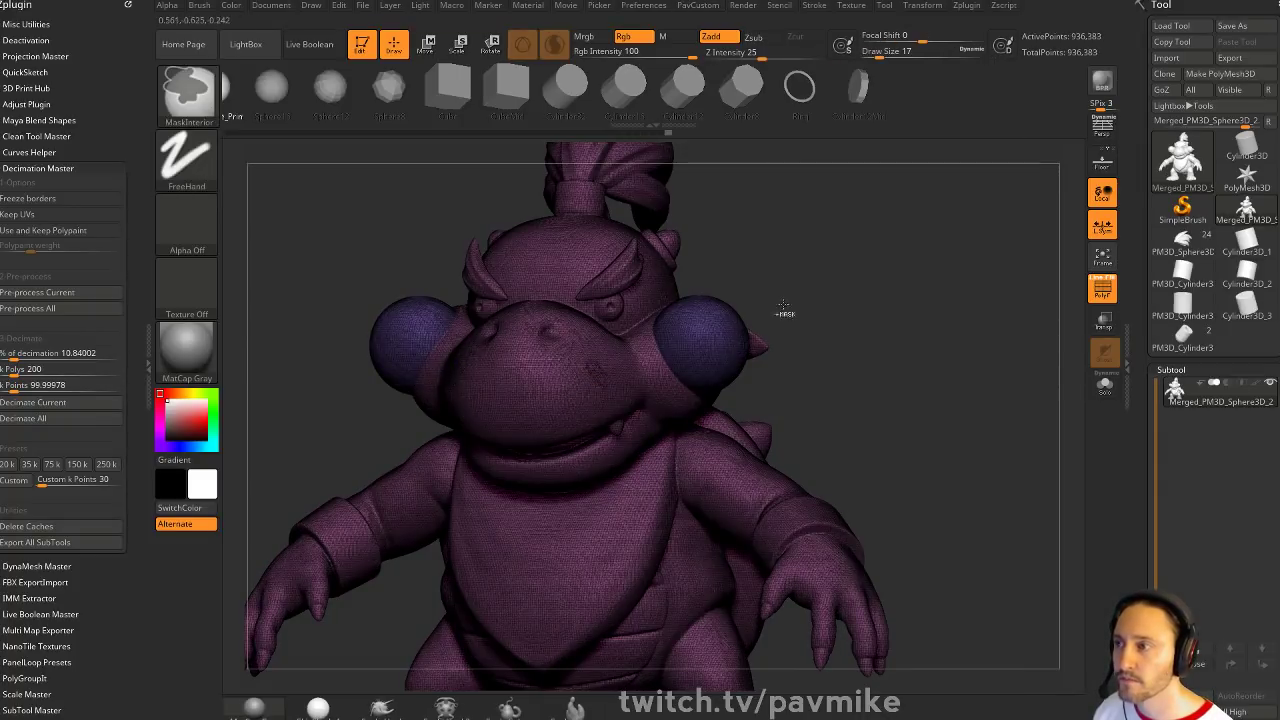
{"action": "left_click_drag", "start_coordinate": [924, 277], "coordinate": [971, 366], "text": "ctrl"}
{"action": "mouse_move", "coordinate": [868, 289]}
{"action": "left_mouse_down", "text": "alt"}
{"action": "mouse_move", "coordinate": [916, 337]}
{"action": "mouse_move", "coordinate": [914, 352]}
{"action": "mouse_move", "coordinate": [777, 393]}
{"action": "mouse_move", "coordinate": [790, 410]}
{"action": "left_mouse_up", "text": "alt"}
{"action": "left_click_drag", "start_coordinate": [892, 383], "coordinate": [935, 397]}
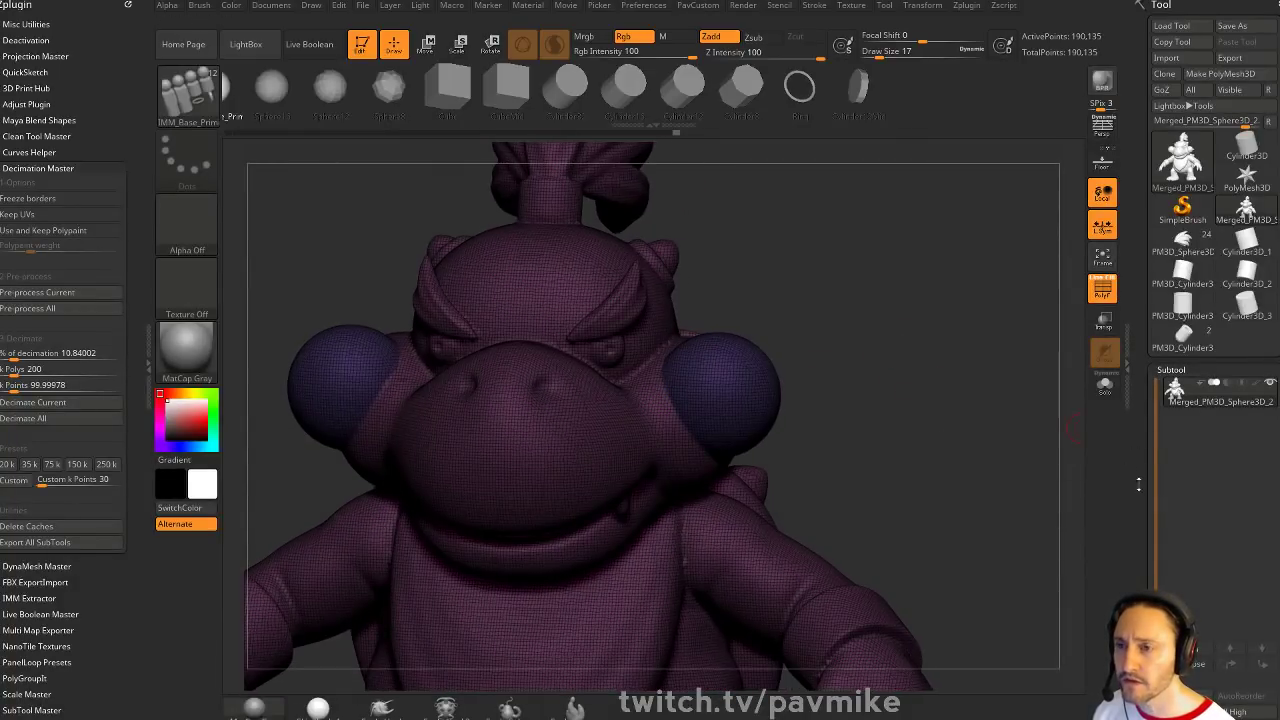
Enable double-sided display and insert a mirrored pair of subtractive spheres overlapping the outer sides of the cheek balls
{"action": "left_click_drag", "start_coordinate": [1138, 484], "coordinate": [1125, 190]}
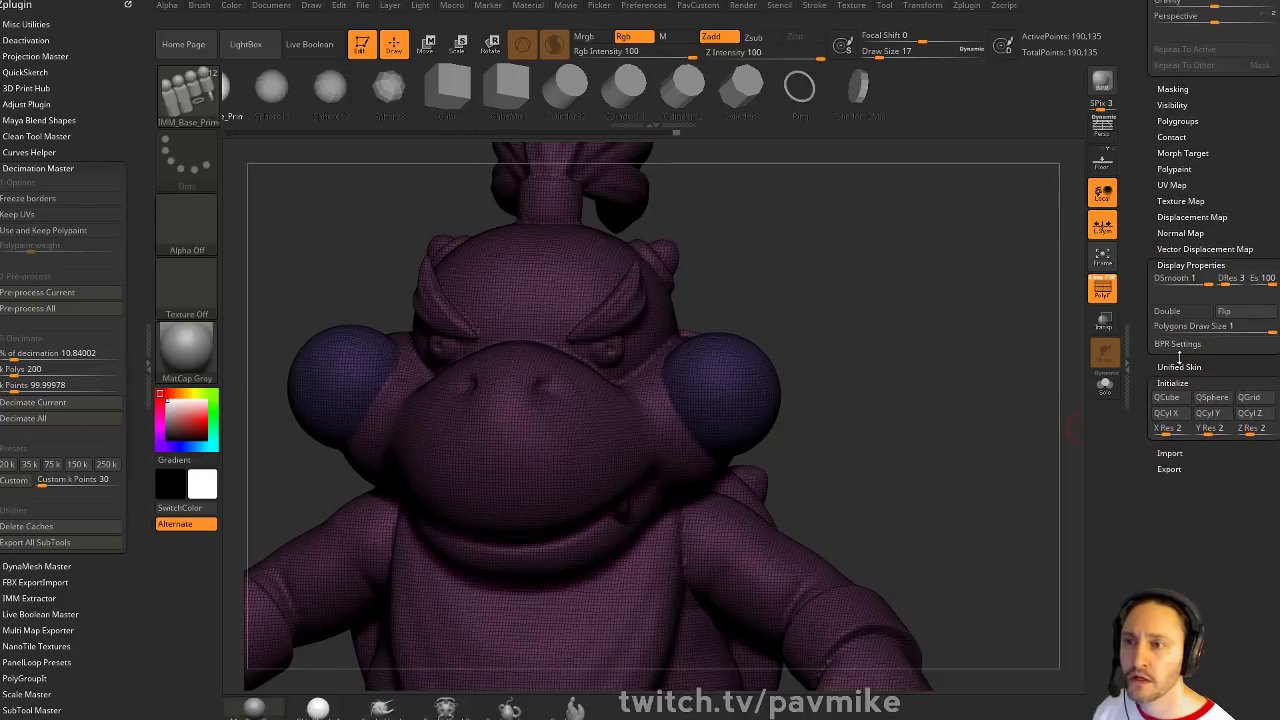
{"action": "left_click", "coordinate": [1167, 311]}
{"action": "key", "text": "w"}
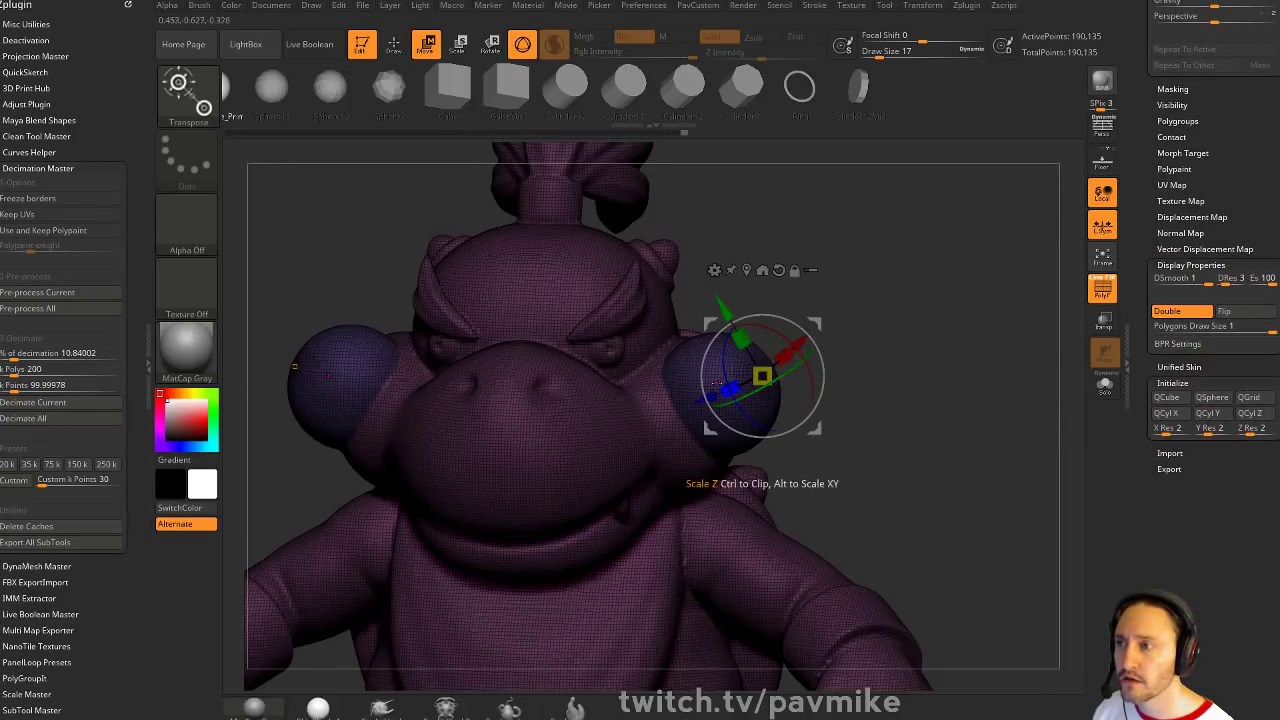
{"action": "left_click_drag", "start_coordinate": [708, 394], "coordinate": [763, 411]}
{"action": "key", "text": "q"}
{"action": "key", "text": "ctrl+z"}
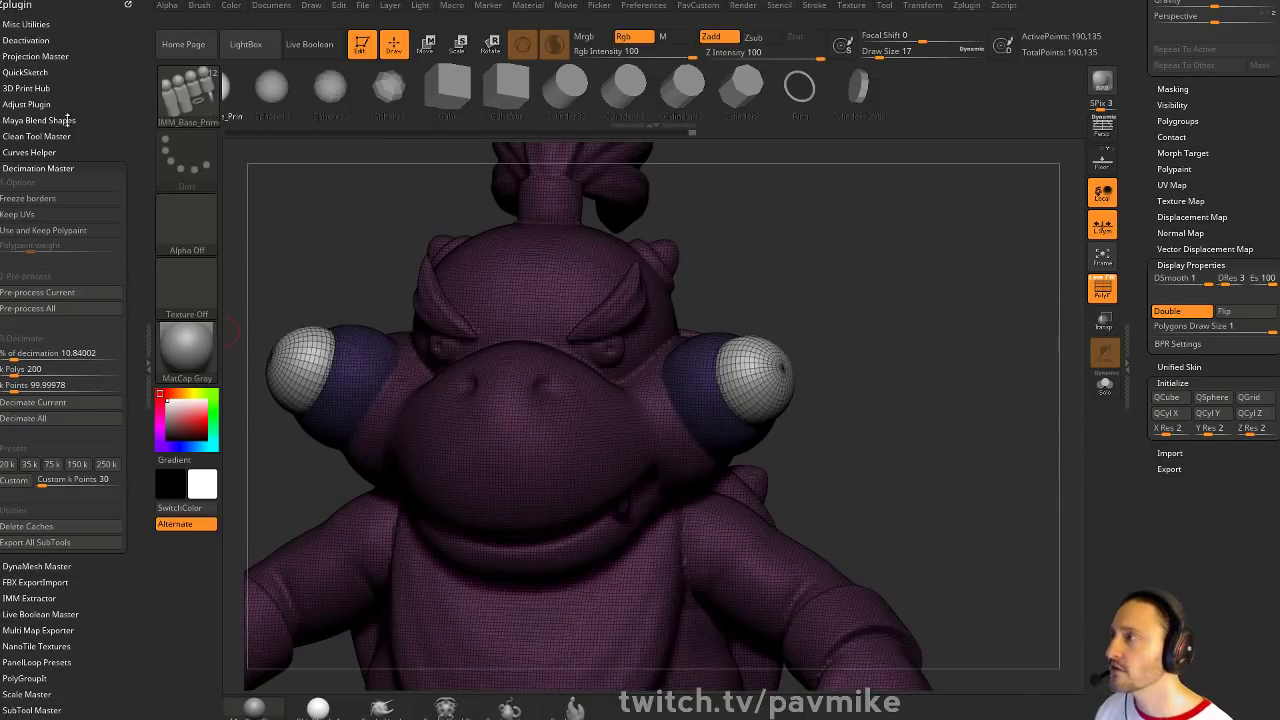
Set the IMM Base Primitives brush's Imbed depth to 0
{"action": "left_click", "coordinate": [122, 6]}
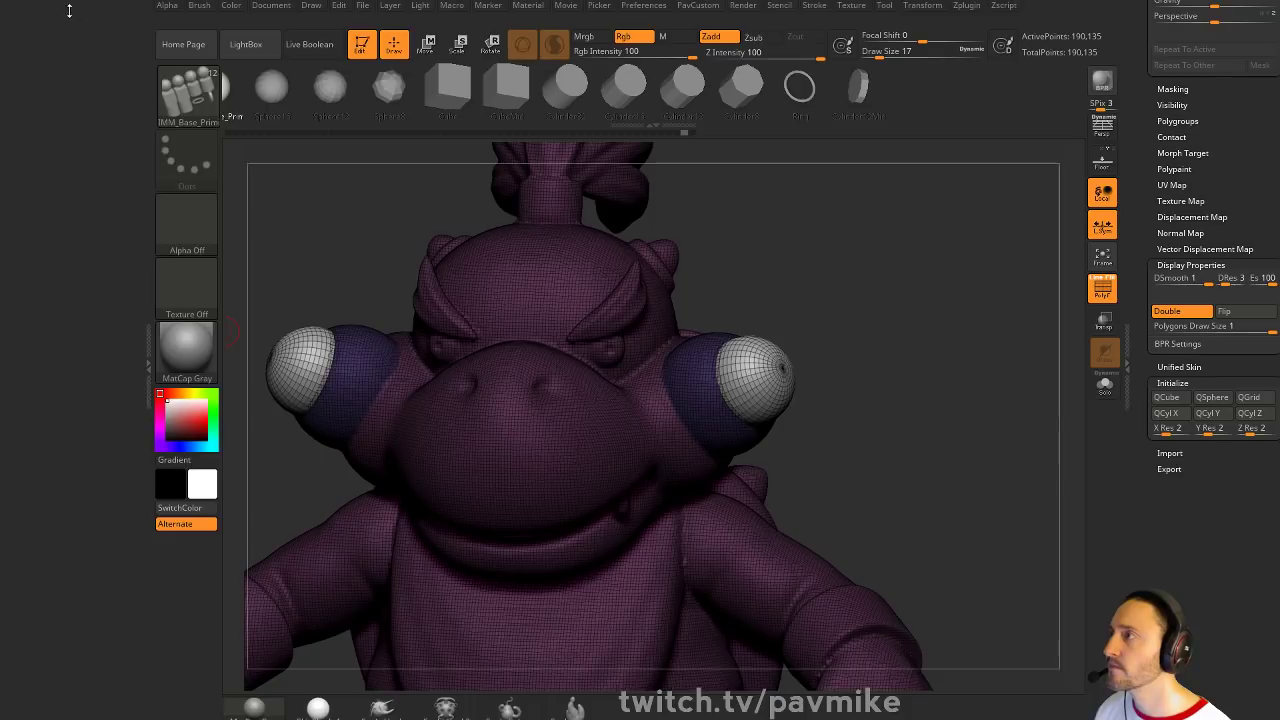
{"action": "left_click", "coordinate": [200, 8]}
{"action": "left_click", "coordinate": [358, 6]}
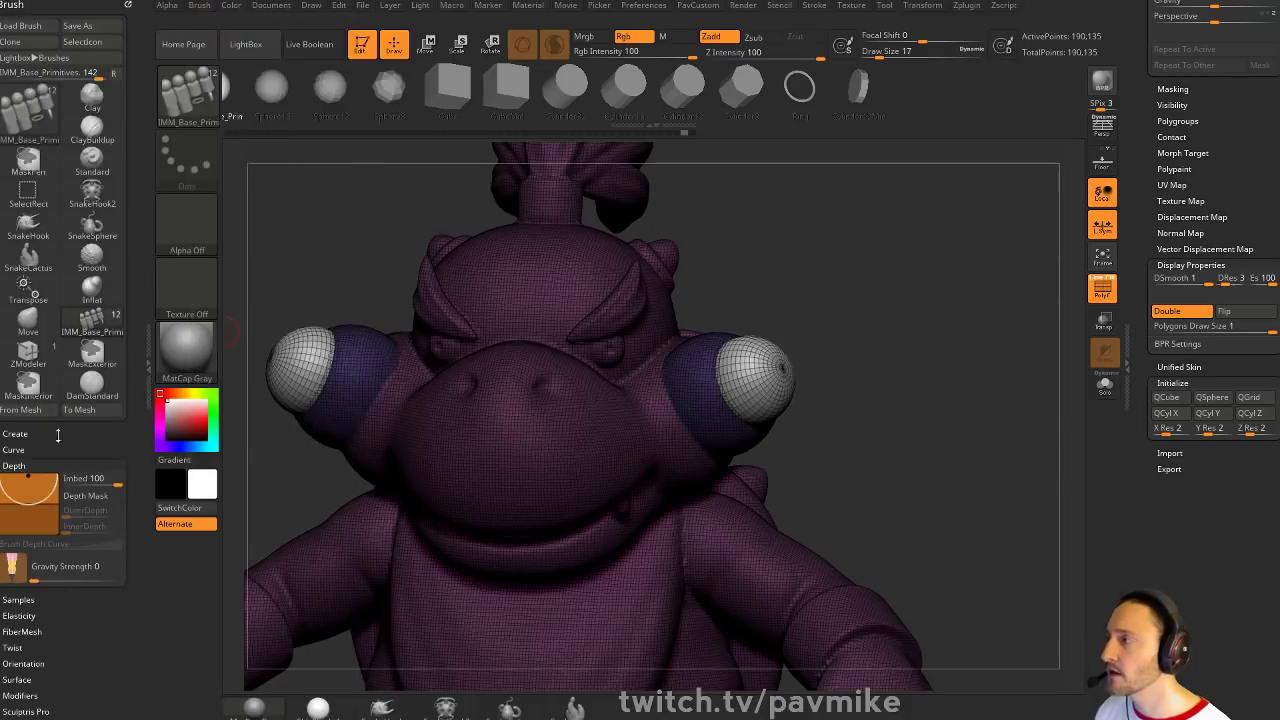
{"action": "left_click_drag", "start_coordinate": [29, 477], "coordinate": [29, 504]}
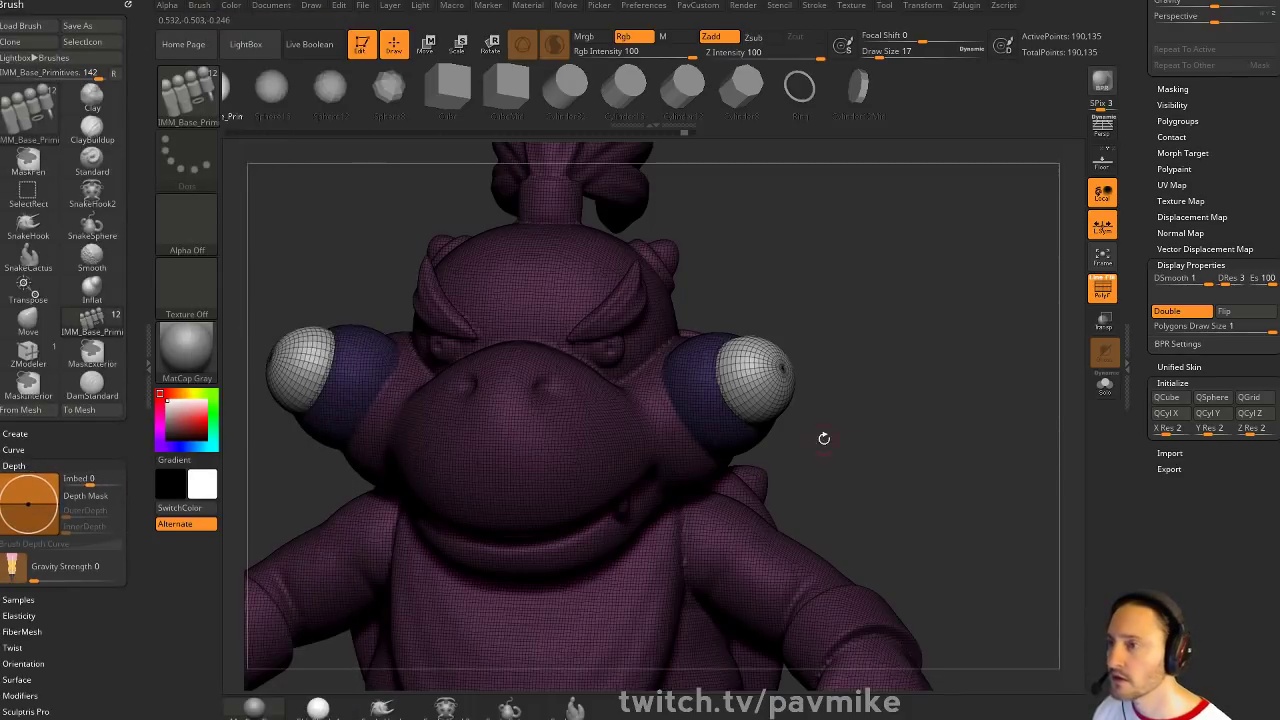
Insert two more mirrored pairs of subtractive spheres on the cheek balls and remesh with DynaMesh to cut them out
{"action": "left_click_drag", "start_coordinate": [746, 436], "coordinate": [771, 464]}
{"action": "left_click_drag", "start_coordinate": [930, 412], "coordinate": [854, 400], "text": "ctrl"}
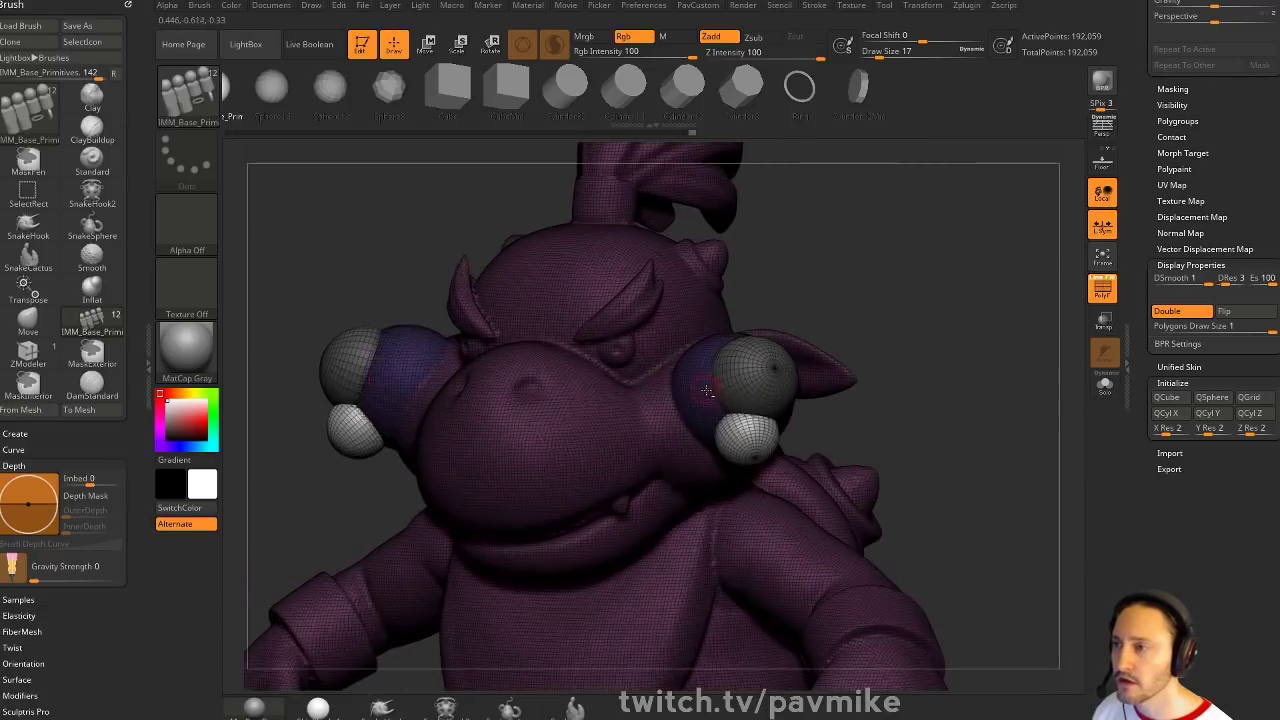
{"action": "left_click_drag", "start_coordinate": [711, 402], "coordinate": [742, 426]}
{"action": "left_click_drag", "start_coordinate": [860, 405], "coordinate": [950, 382]}
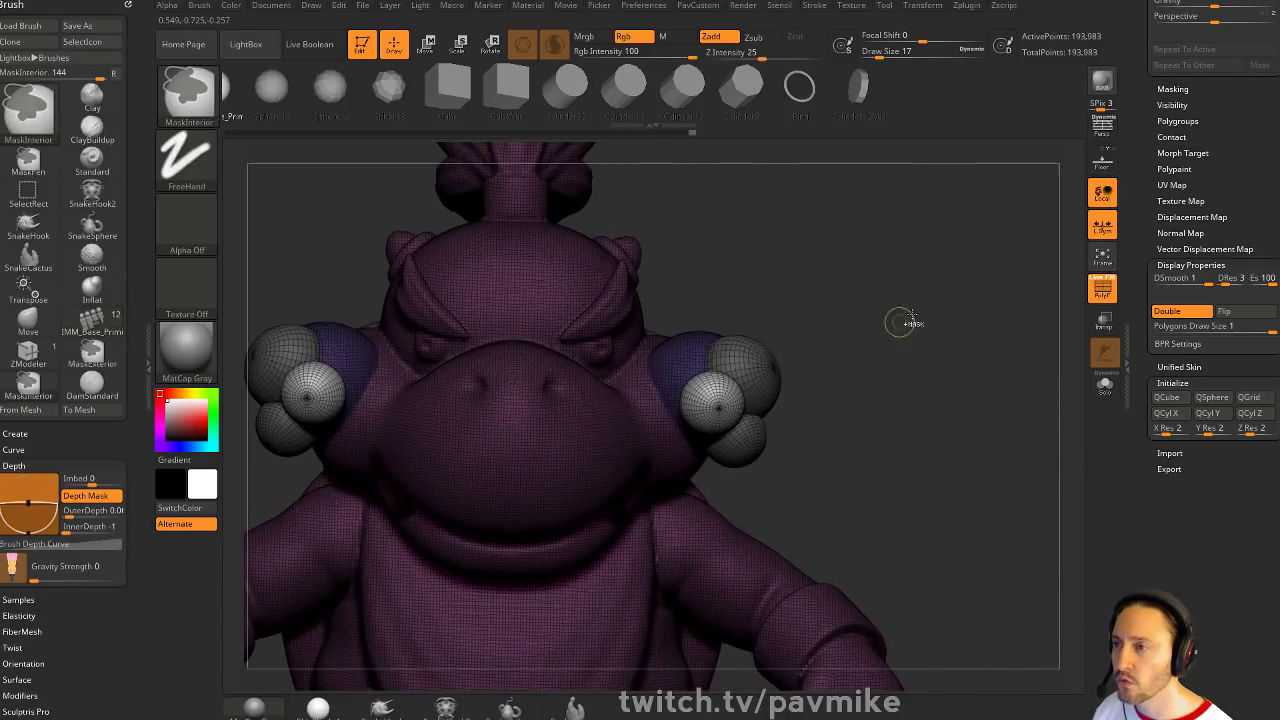
{"action": "left_click_drag", "start_coordinate": [908, 323], "coordinate": [980, 415], "text": "ctrl"}
{"action": "left_click_drag", "start_coordinate": [946, 294], "coordinate": [963, 397], "text": "ctrl"}
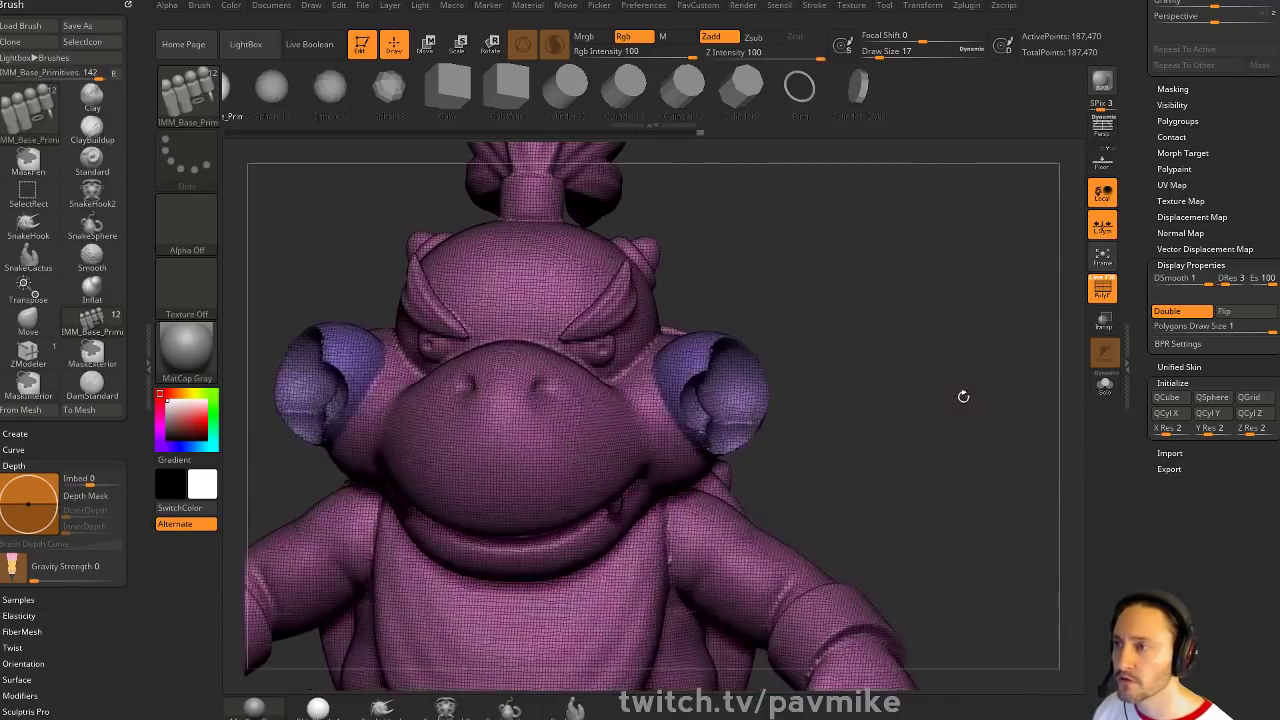
Insert a mirrored sphere pair inside the hollowed cheek balls, isolate it and group it as a DynaMesh subtraction
{"action": "left_click_drag", "start_coordinate": [901, 325], "coordinate": [818, 346]}
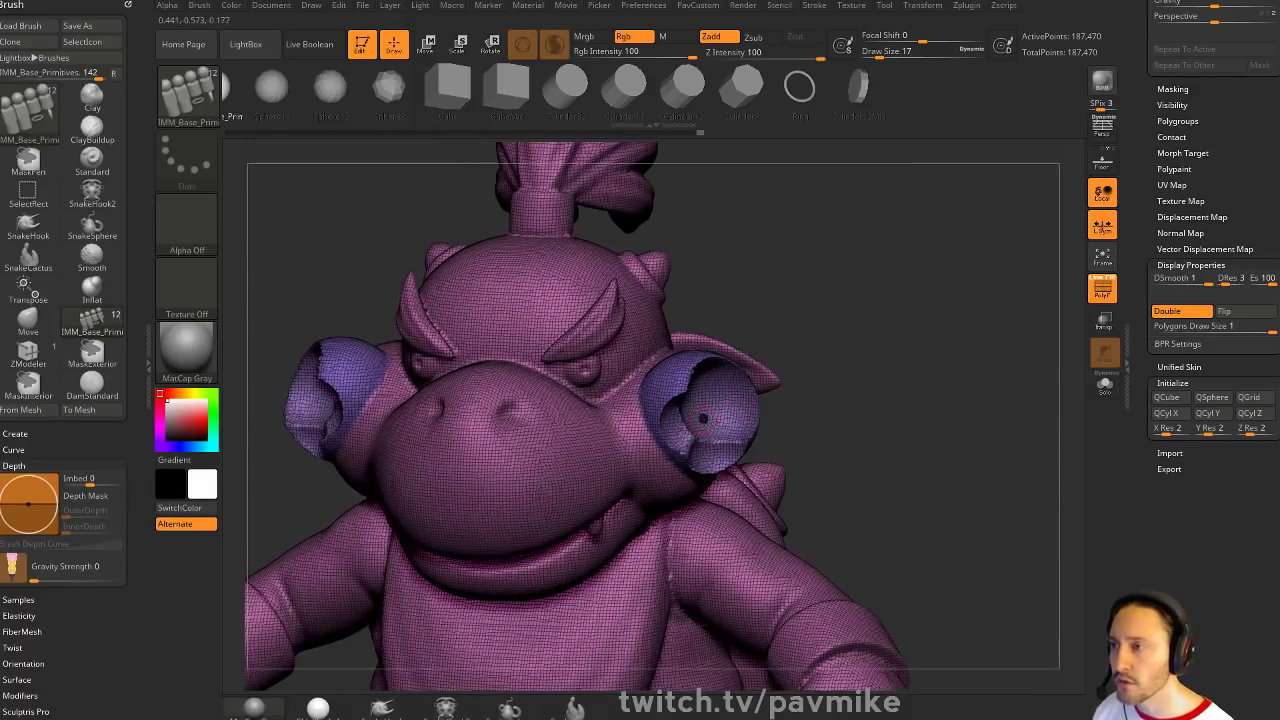
{"action": "left_click_drag", "start_coordinate": [707, 418], "coordinate": [746, 445]}
{"action": "mouse_move", "coordinate": [862, 390]}
{"action": "left_mouse_down"}
{"action": "mouse_move", "coordinate": [940, 382]}
{"action": "mouse_move", "coordinate": [862, 394]}
{"action": "left_mouse_up"}
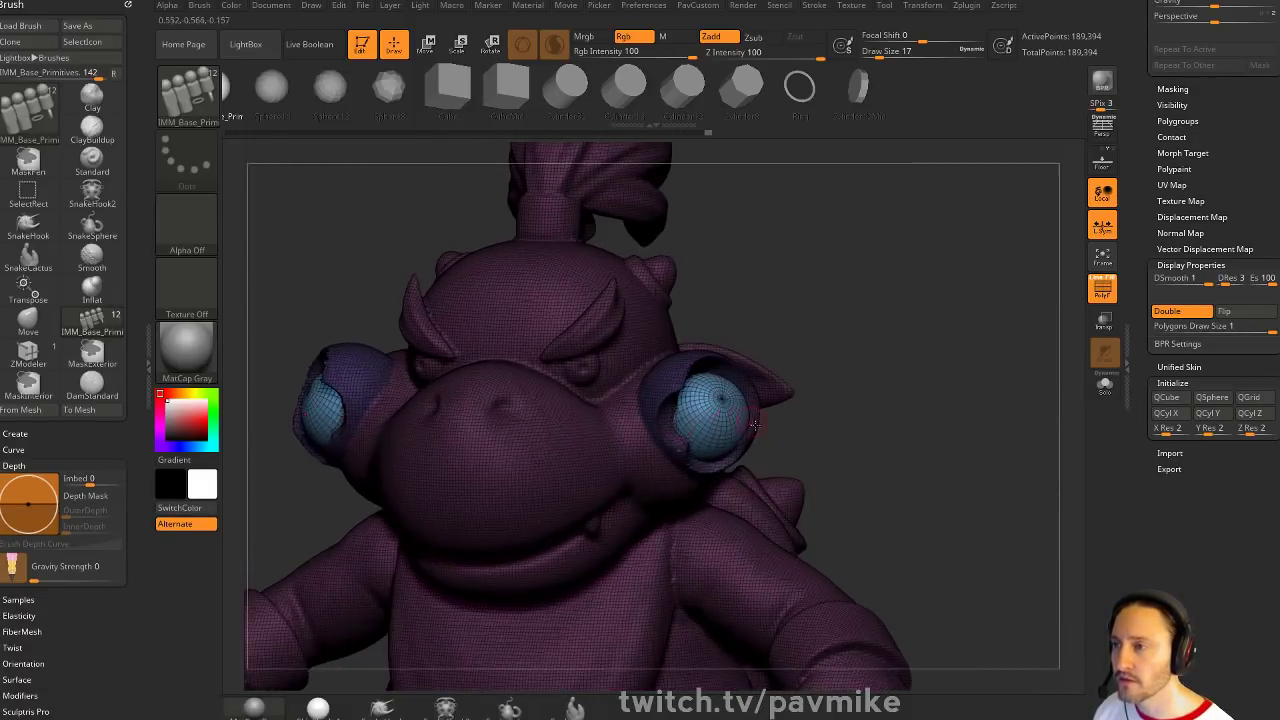
{"action": "left_click", "coordinate": [723, 408], "text": "ctrl+shift"}
{"action": "key", "text": "grave"}
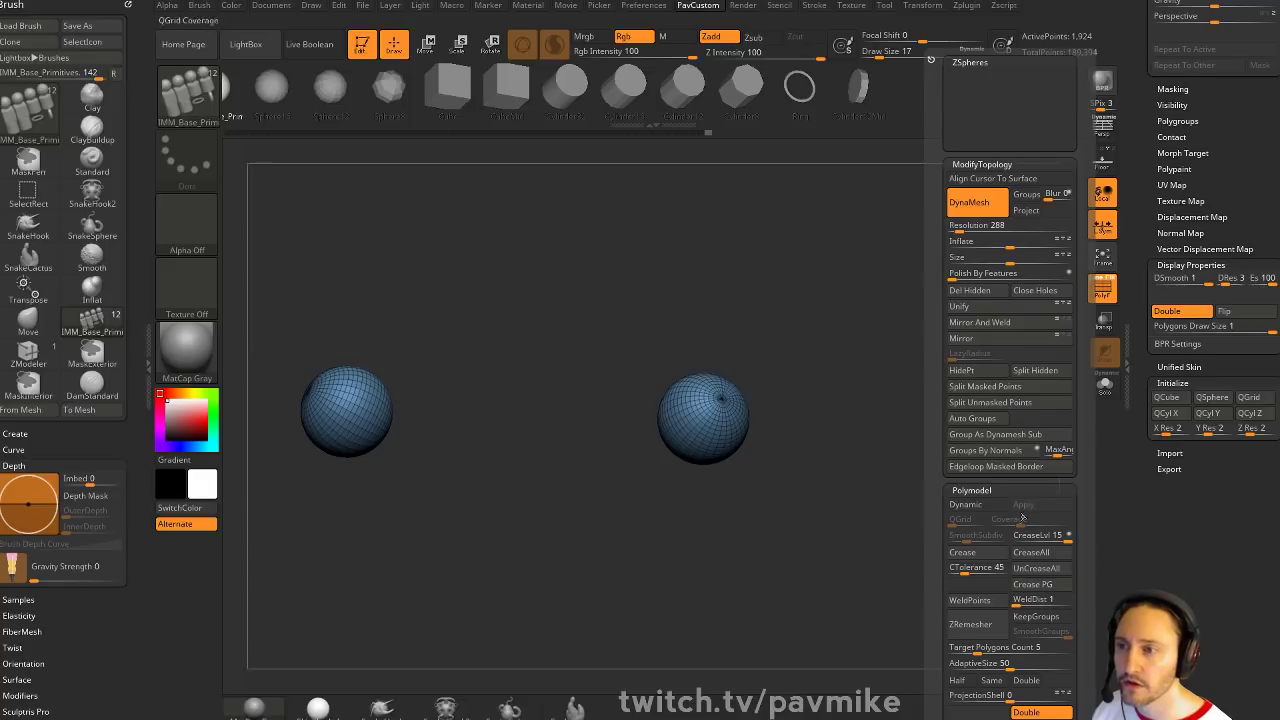
{"action": "left_click", "coordinate": [1001, 435]}
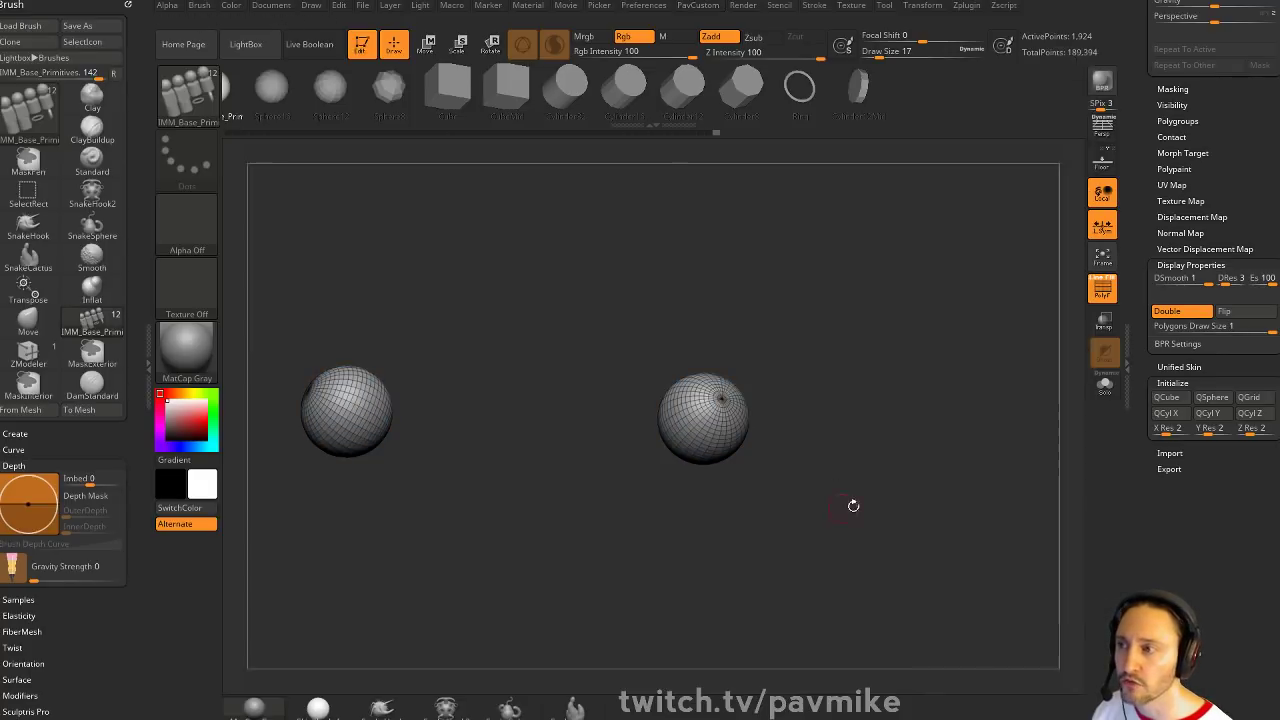
Show the whole character again and update the DynaMesh to subtract the grouped spheres
{"action": "left_click", "coordinate": [856, 503], "text": "ctrl+shift"}
{"action": "left_click_drag", "start_coordinate": [963, 375], "coordinate": [1000, 480], "text": "ctrl"}
{"action": "left_click_drag", "start_coordinate": [973, 410], "coordinate": [983, 446], "text": "ctrl"}
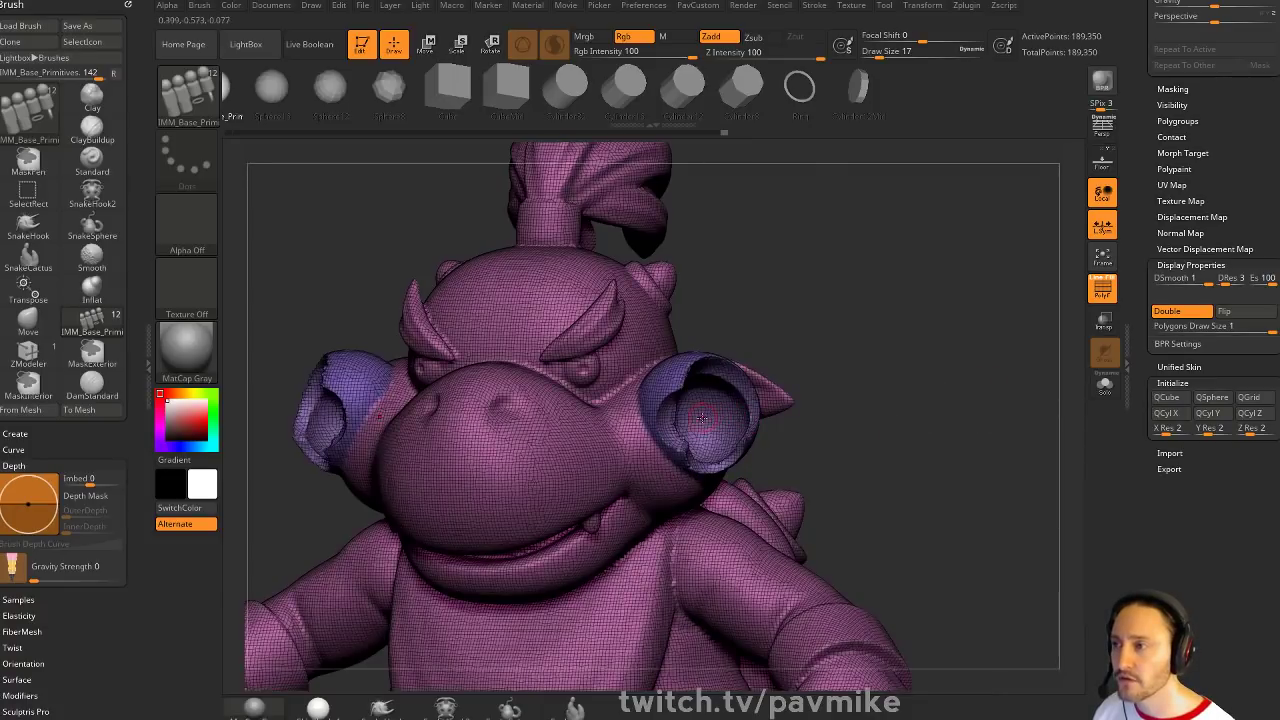
Insert a mirrored sphere pair at the sides of the snout and split the unmasked points into a separate subtool
{"action": "left_click_drag", "start_coordinate": [605, 441], "coordinate": [620, 486]}
{"action": "key", "text": "space"}
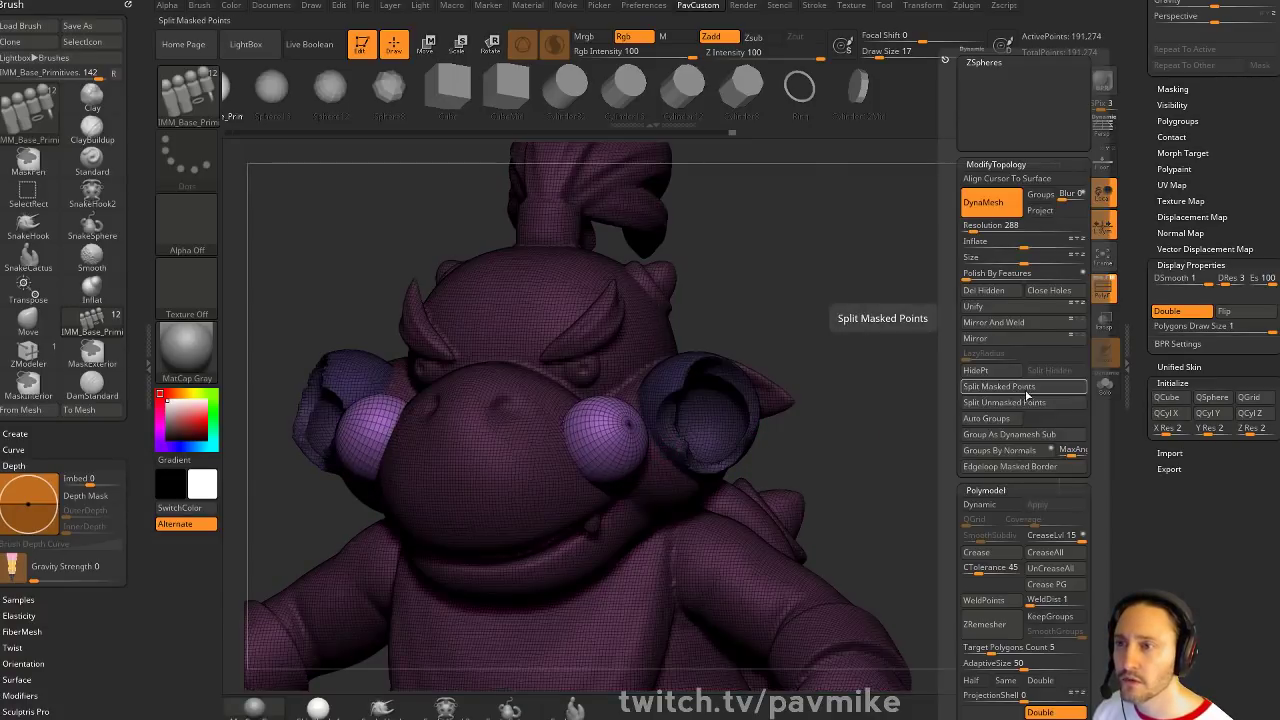
{"action": "left_click", "coordinate": [1024, 401]}
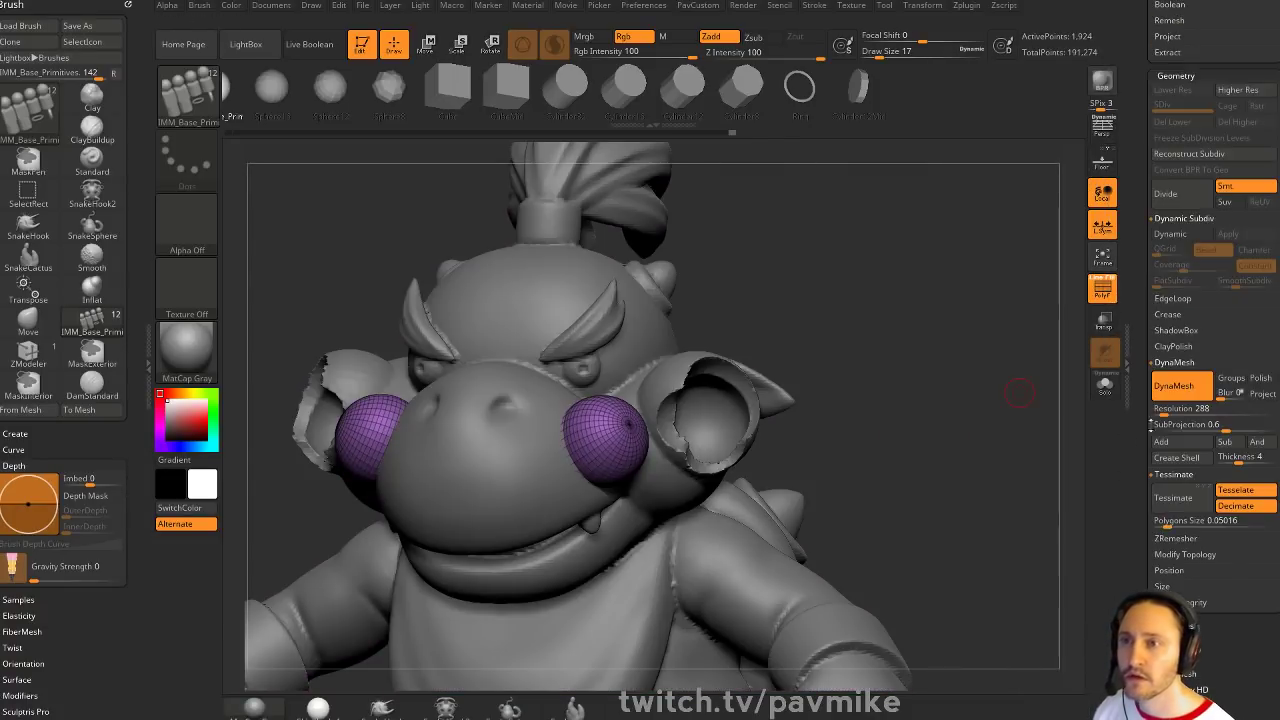
Place the sphere subtool below the character, set it to subtraction and merge the two subtools
{"action": "left_click_drag", "start_coordinate": [1136, 201], "coordinate": [1137, 380]}
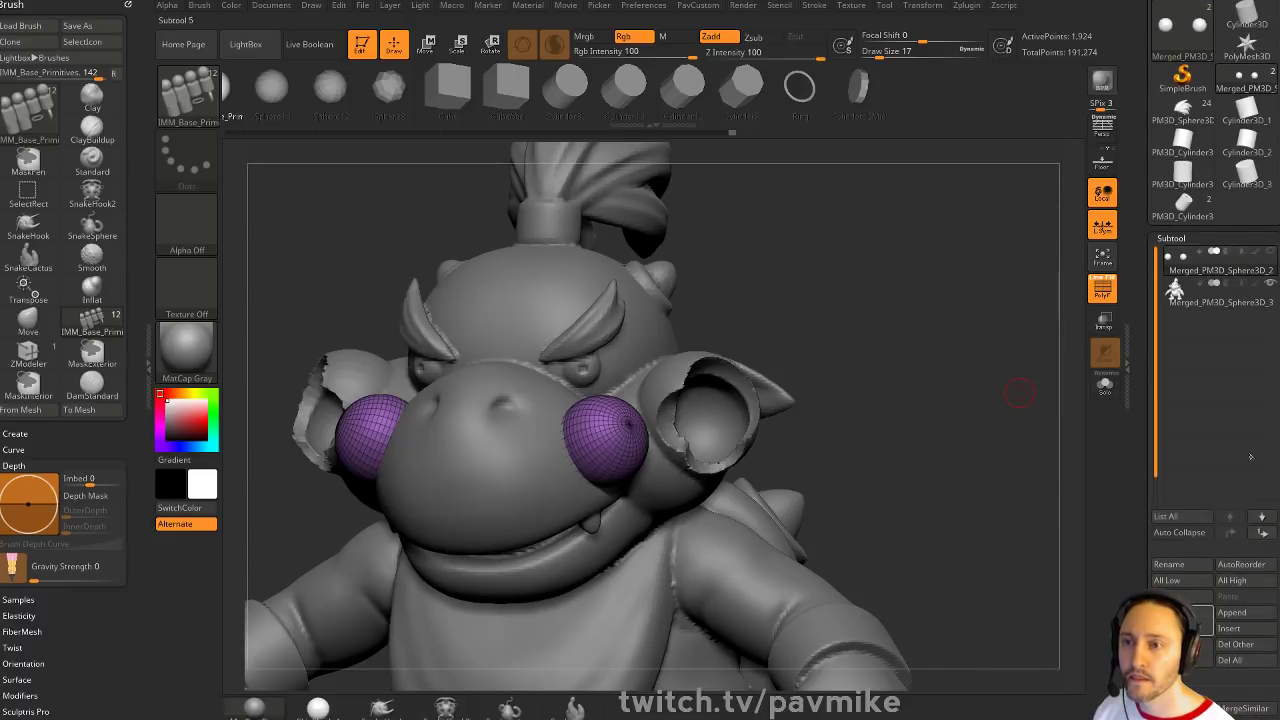
{"action": "left_click", "coordinate": [1262, 532]}
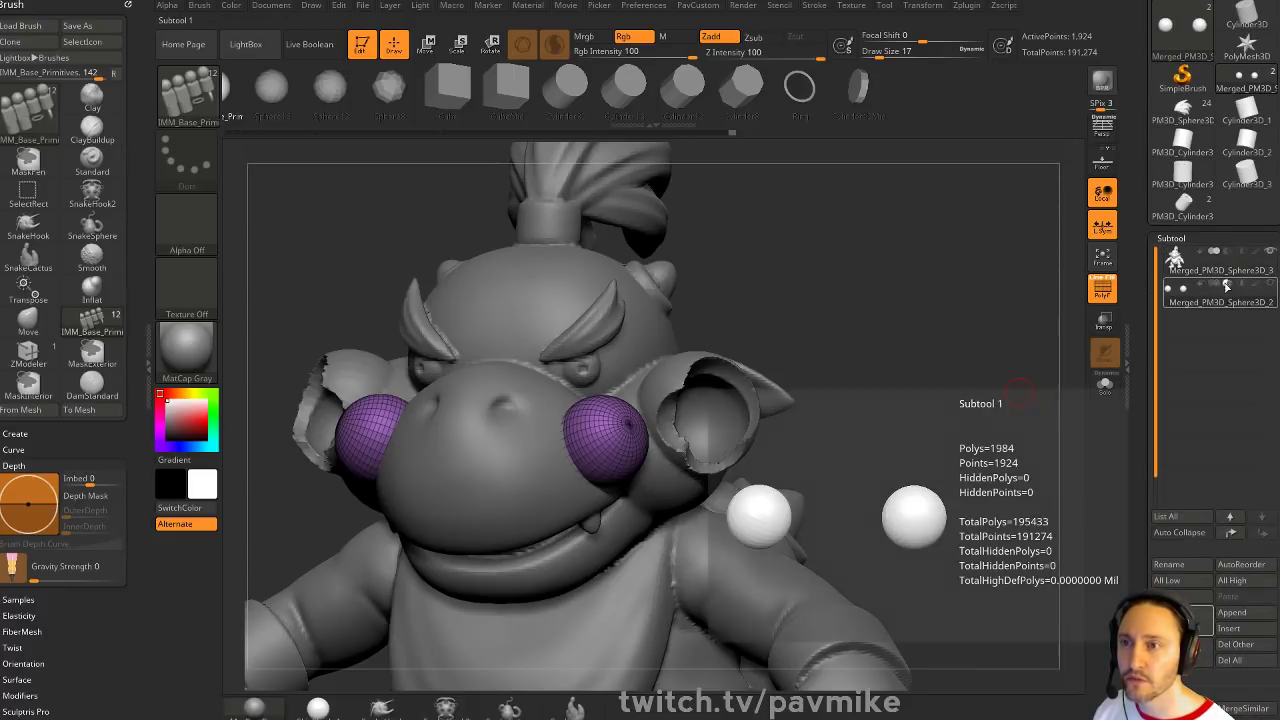
{"action": "left_click", "coordinate": [1228, 286]}
{"action": "key", "text": "ctrl"}
{"action": "key", "text": "ctrl+e"}
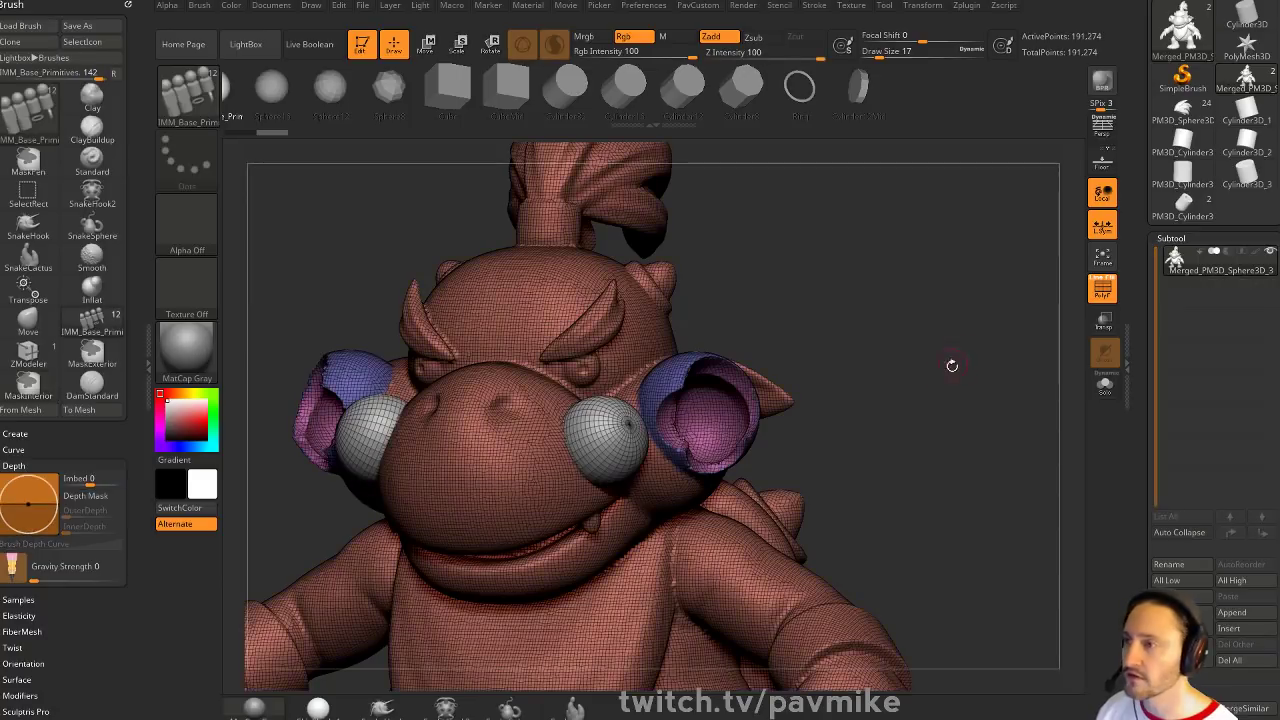
Update the DynaMesh so the merged spheres are cut out of the snout's sides
{"action": "left_click_drag", "start_coordinate": [900, 320], "coordinate": [962, 417], "text": "ctrl"}
{"action": "mouse_move", "coordinate": [965, 407]}
{"action": "right_mouse_down"}
{"action": "mouse_move", "coordinate": [890, 405]}
{"action": "mouse_move", "coordinate": [1060, 406]}
{"action": "mouse_move", "coordinate": [938, 402]}
{"action": "mouse_move", "coordinate": [952, 369]}
{"action": "right_mouse_up"}
{"action": "left_click_drag", "start_coordinate": [952, 368], "coordinate": [917, 389]}
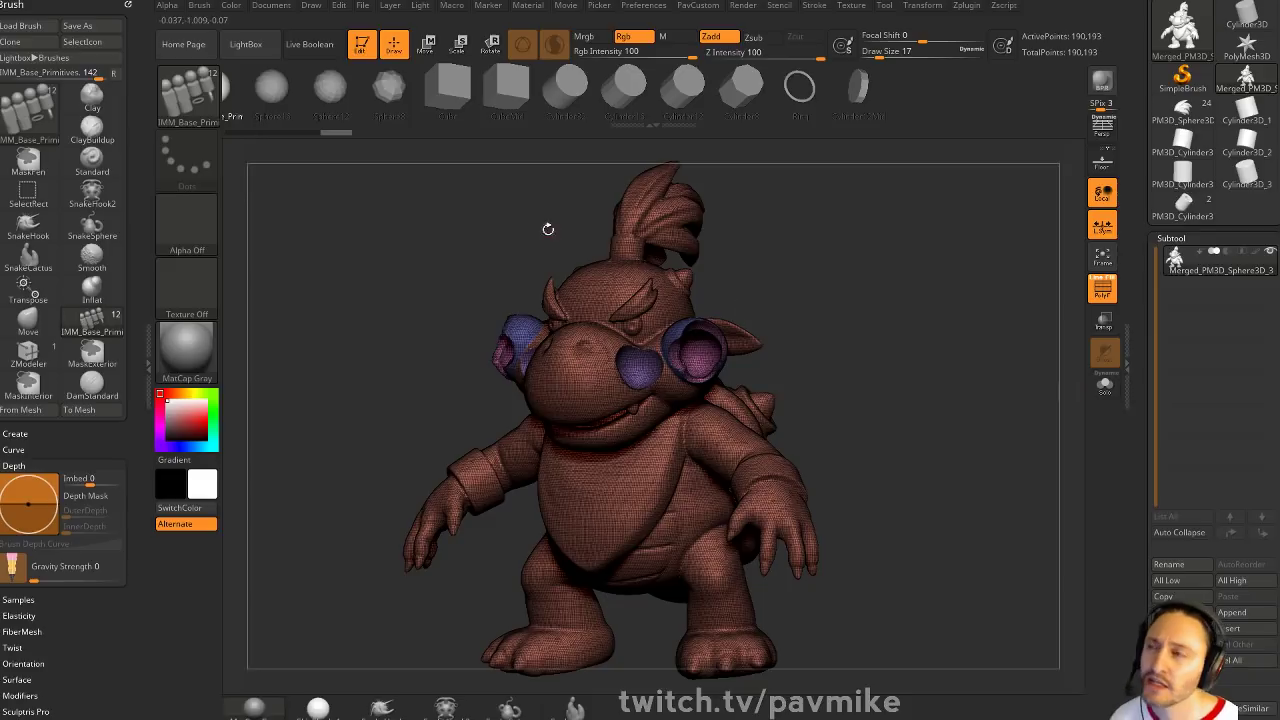
Switch from the gizmo to the Transpose line in front view and open the Transpose Units and Transpose preferences
{"action": "left_click_drag", "start_coordinate": [548, 229], "coordinate": [851, 257]}
{"action": "key", "text": "w"}
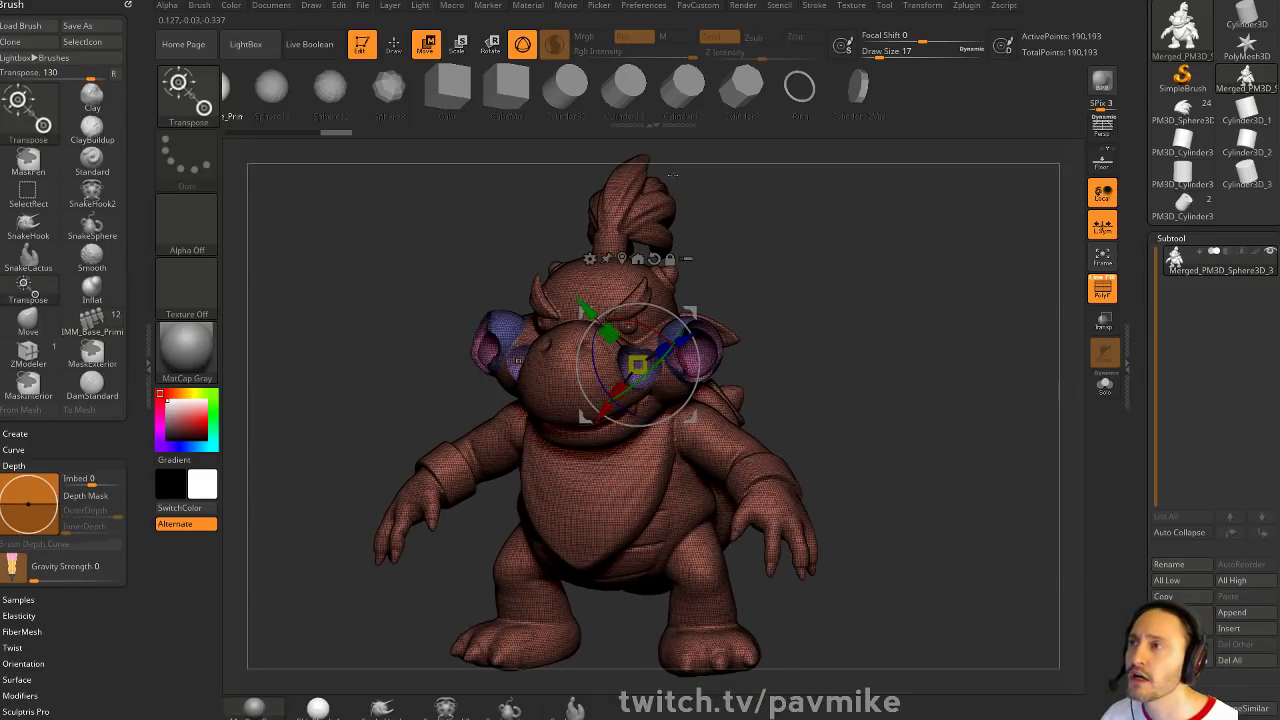
{"action": "key", "text": "y"}
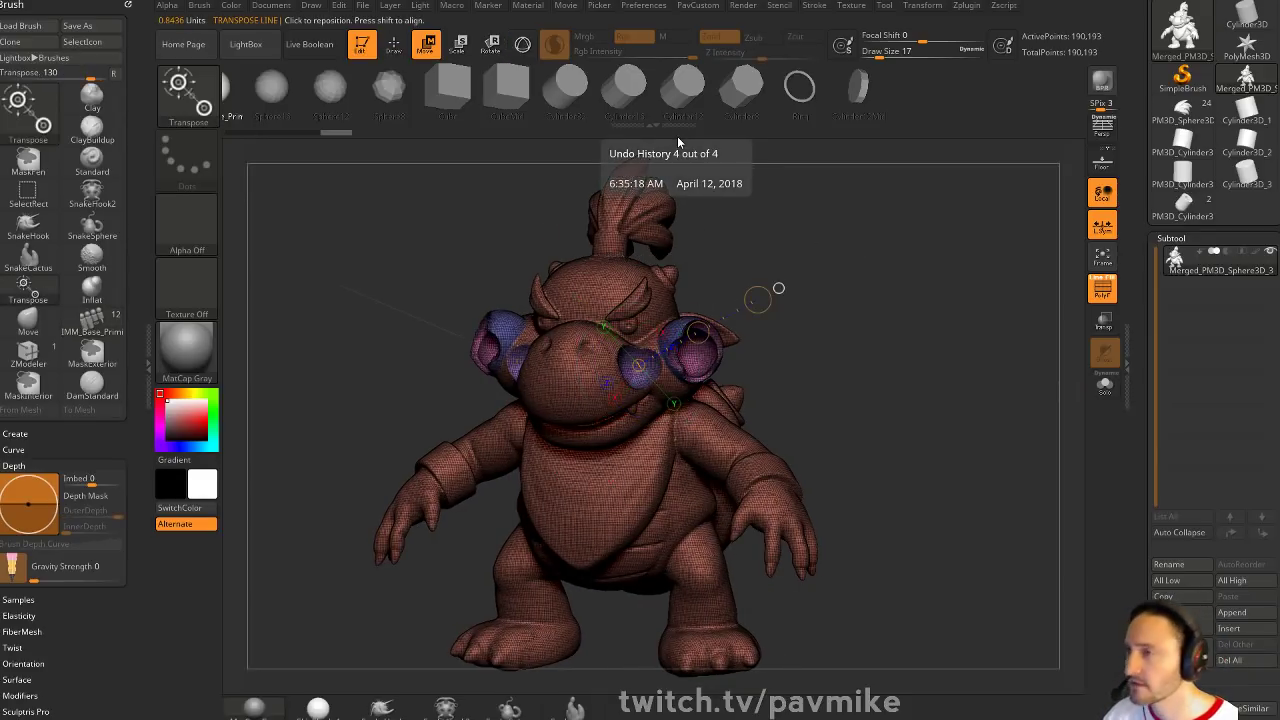
{"action": "left_click_drag", "start_coordinate": [844, 326], "coordinate": [874, 322], "text": "shift"}
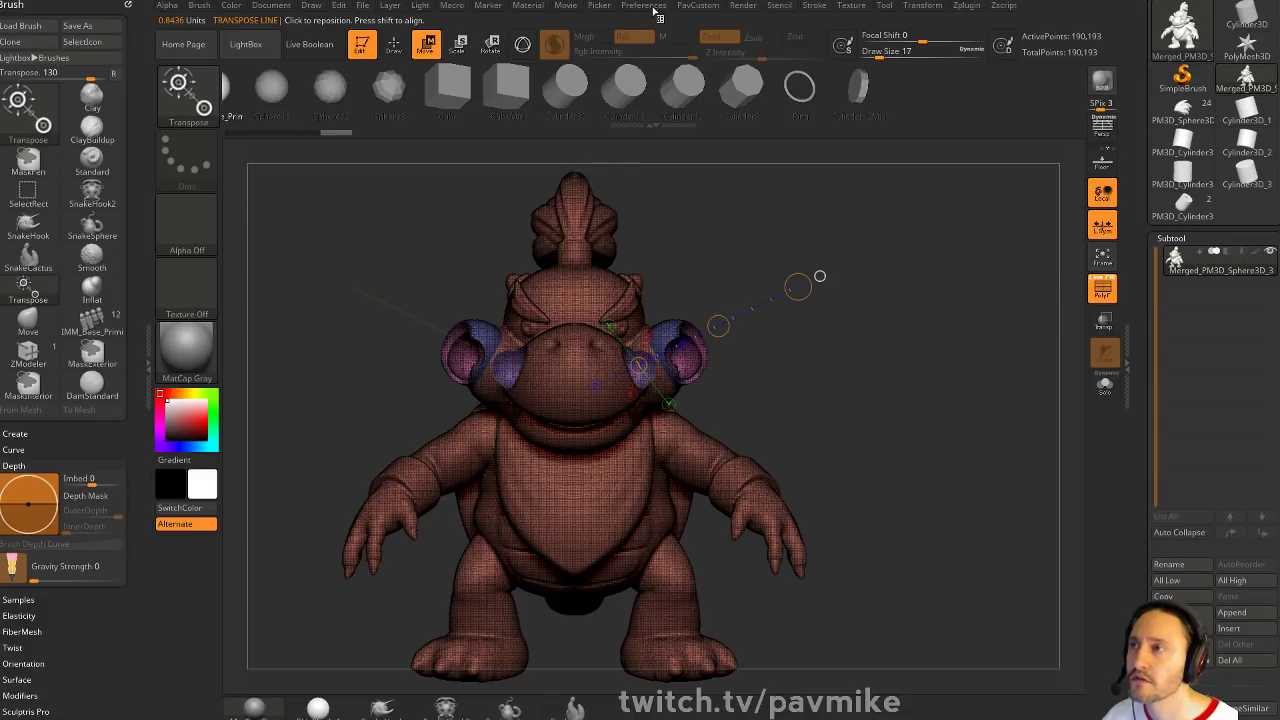
{"action": "left_click", "coordinate": [644, 8]}
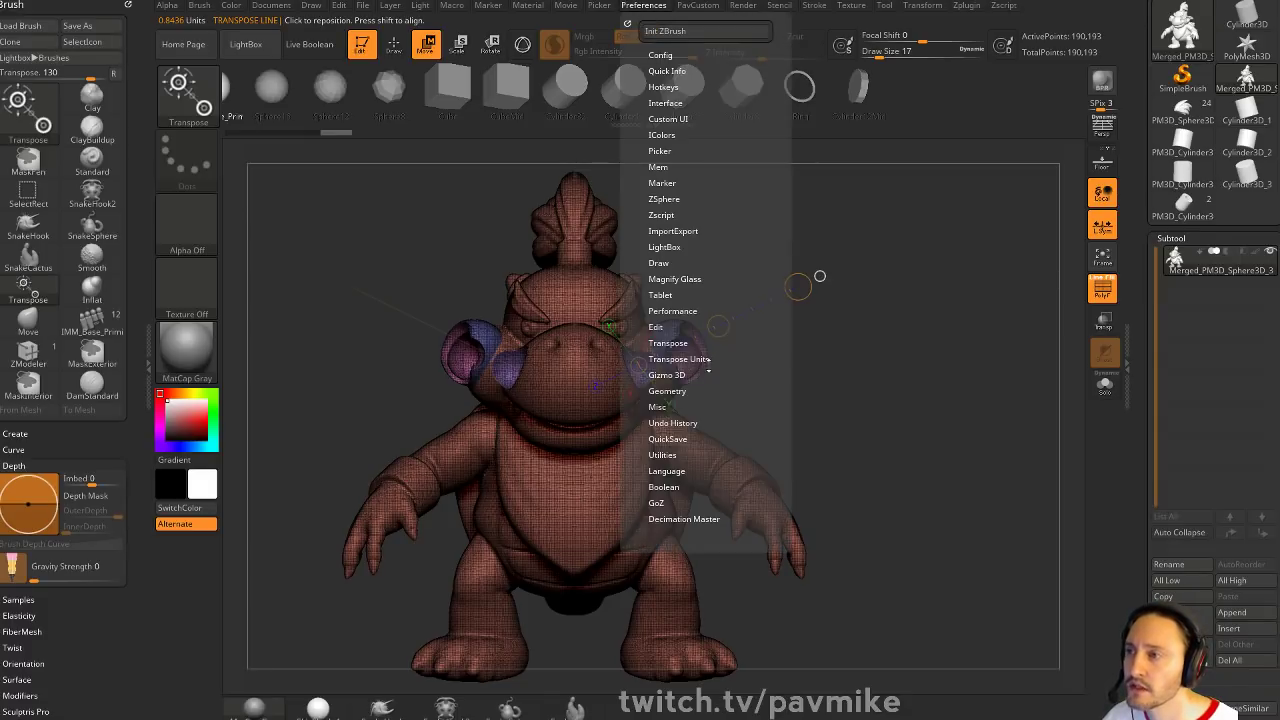
{"action": "left_click", "coordinate": [669, 357]}
{"action": "left_click", "coordinate": [668, 343]}
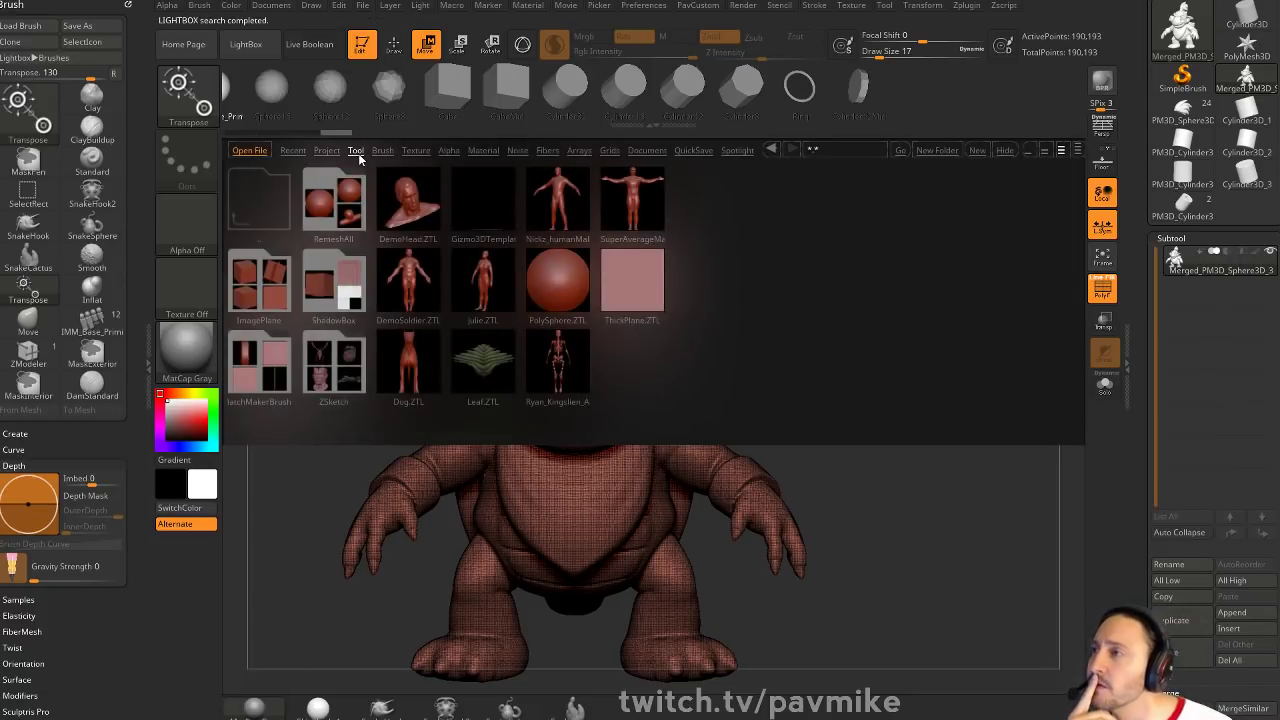
Load the DemoSoldier tool from LightBox and delete all of its subtools except the body
{"action": "double_click", "coordinate": [568, 200]}
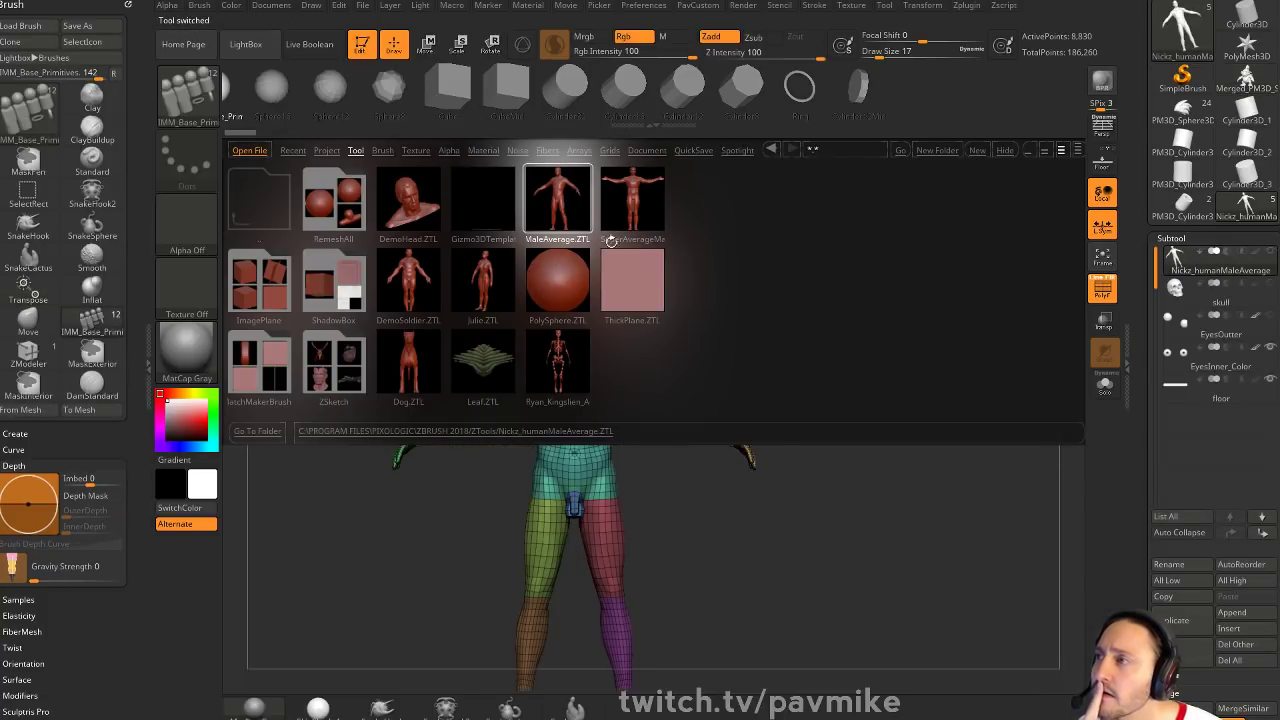
{"action": "double_click", "coordinate": [425, 290]}
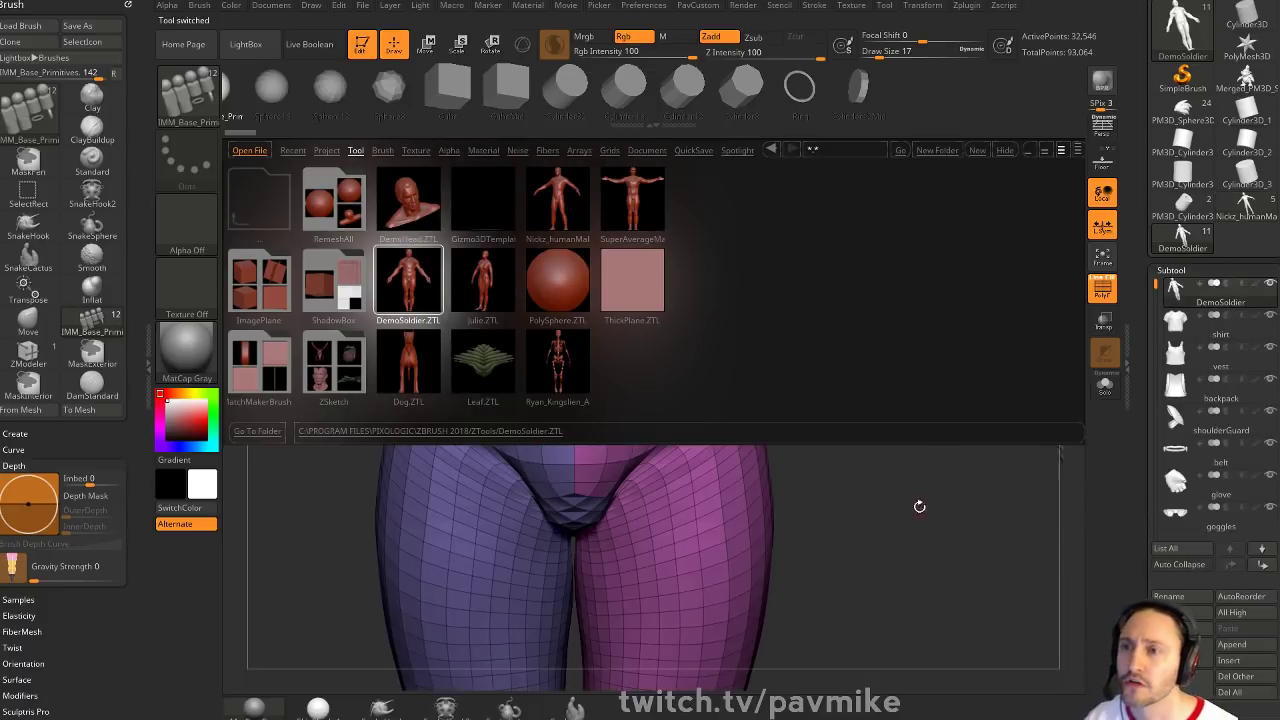
{"action": "left_click", "coordinate": [1005, 150]}
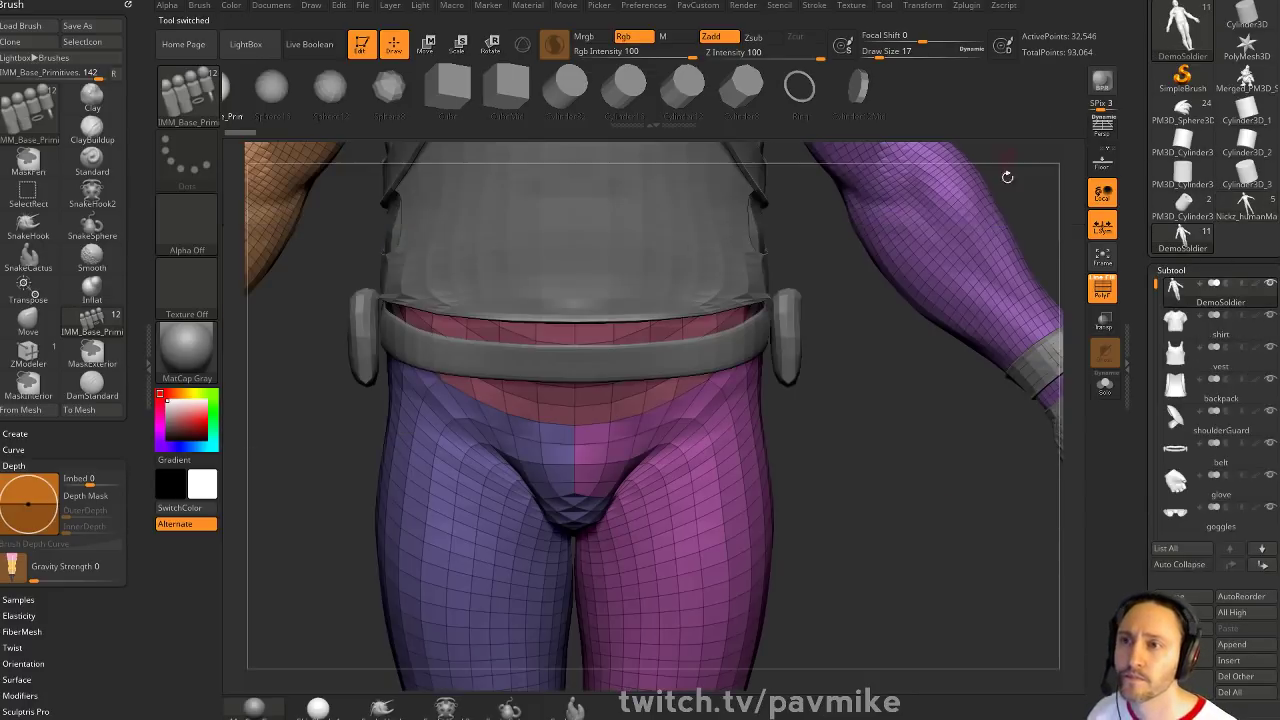
{"action": "left_click", "coordinate": [1236, 676]}
{"action": "left_click", "coordinate": [1059, 706]}
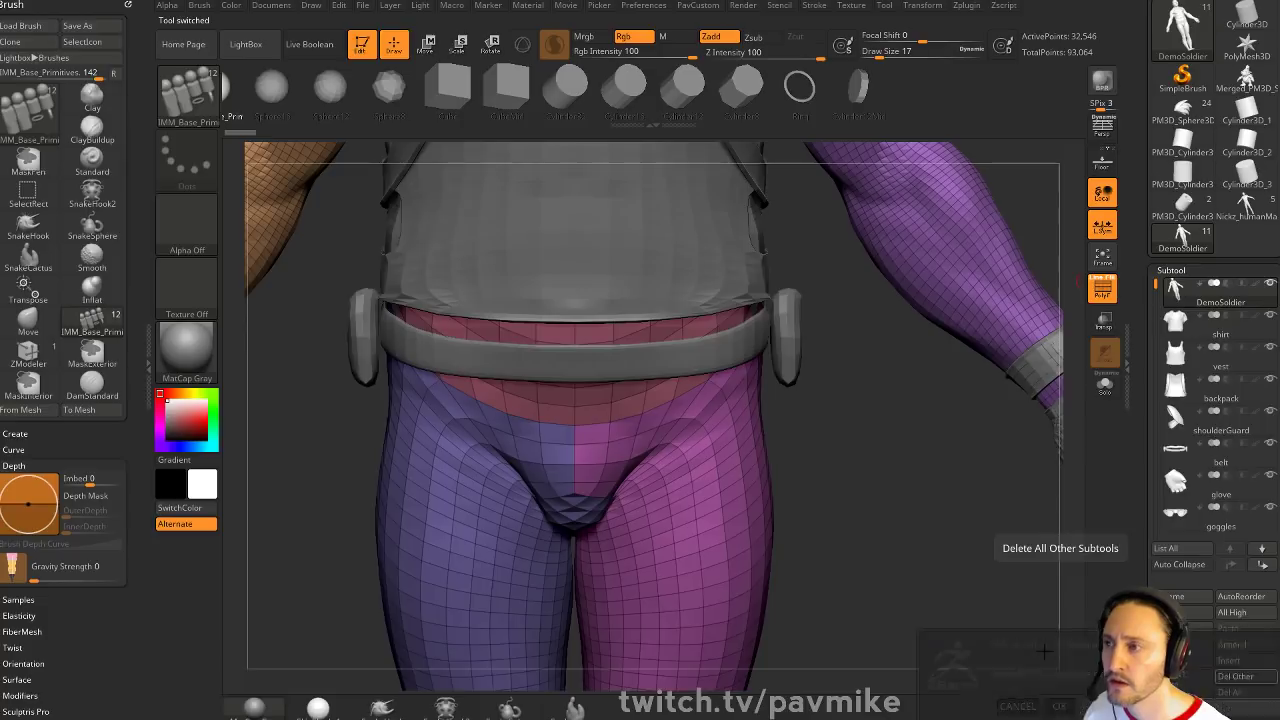
Frame the soldier's body and draw a straight vertical Transpose line from the top of the head to the feet
{"action": "key", "text": "f"}
{"action": "left_click_drag", "start_coordinate": [845, 288], "coordinate": [822, 269], "text": "alt"}
{"action": "key", "text": "w"}
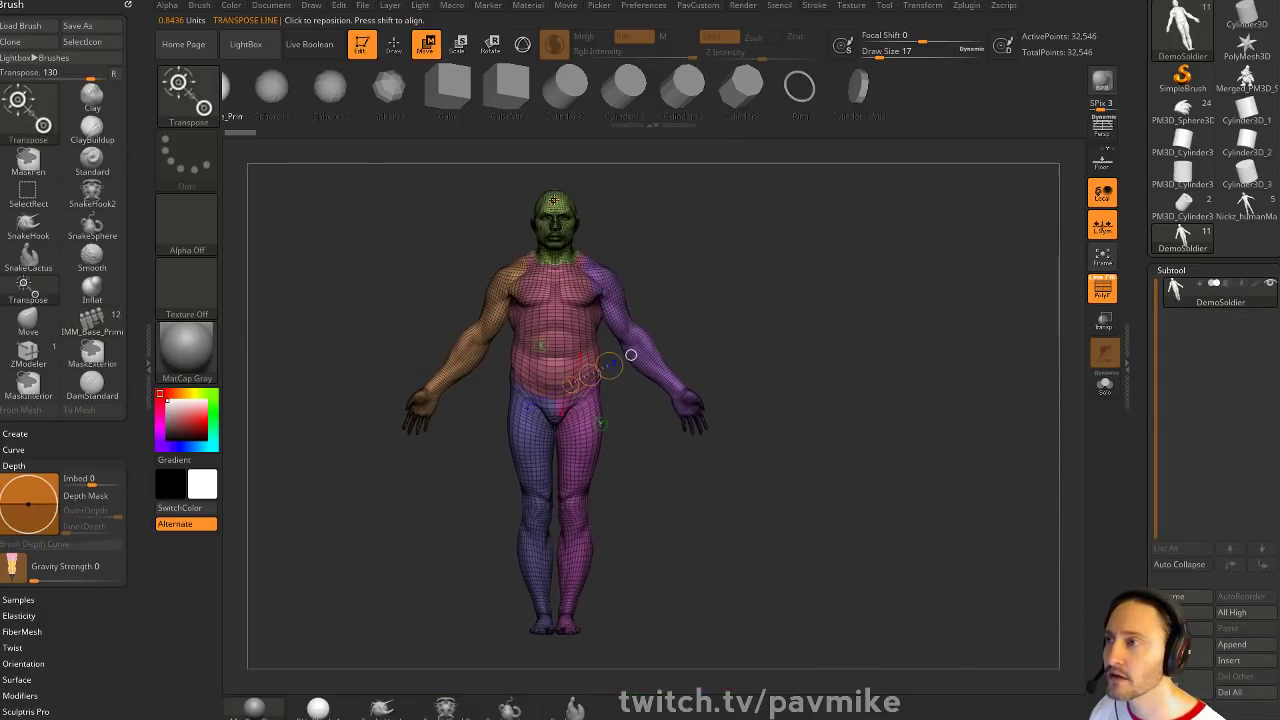
{"action": "mouse_move", "coordinate": [555, 192]}
{"action": "left_mouse_down", "text": "shift"}
{"action": "mouse_move", "coordinate": [585, 570]}
{"action": "mouse_move", "coordinate": [602, 630]}
{"action": "left_mouse_up", "text": "shift"}
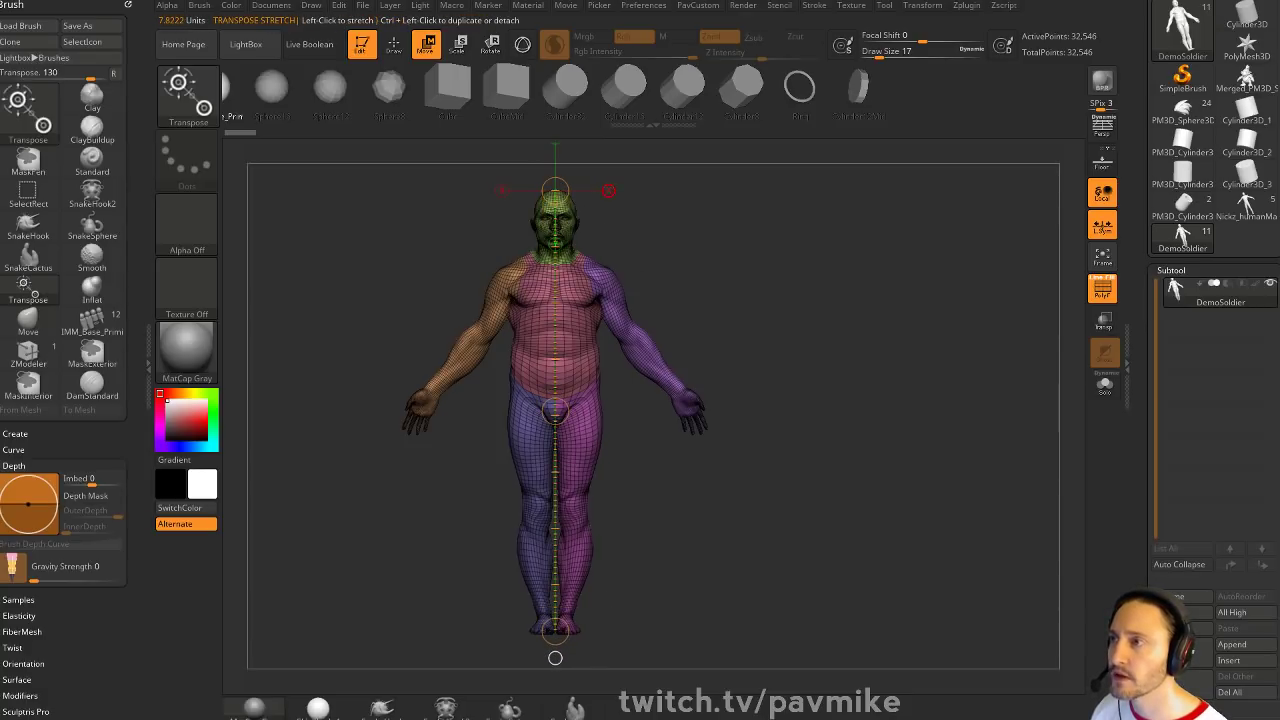
Swing the Transpose line out horizontally at head height, undo the test move, and set the line vertical beside the soldier
{"action": "left_click_drag", "start_coordinate": [555, 190], "coordinate": [995, 190], "text": "shift"}
{"action": "left_click", "coordinate": [555, 244]}
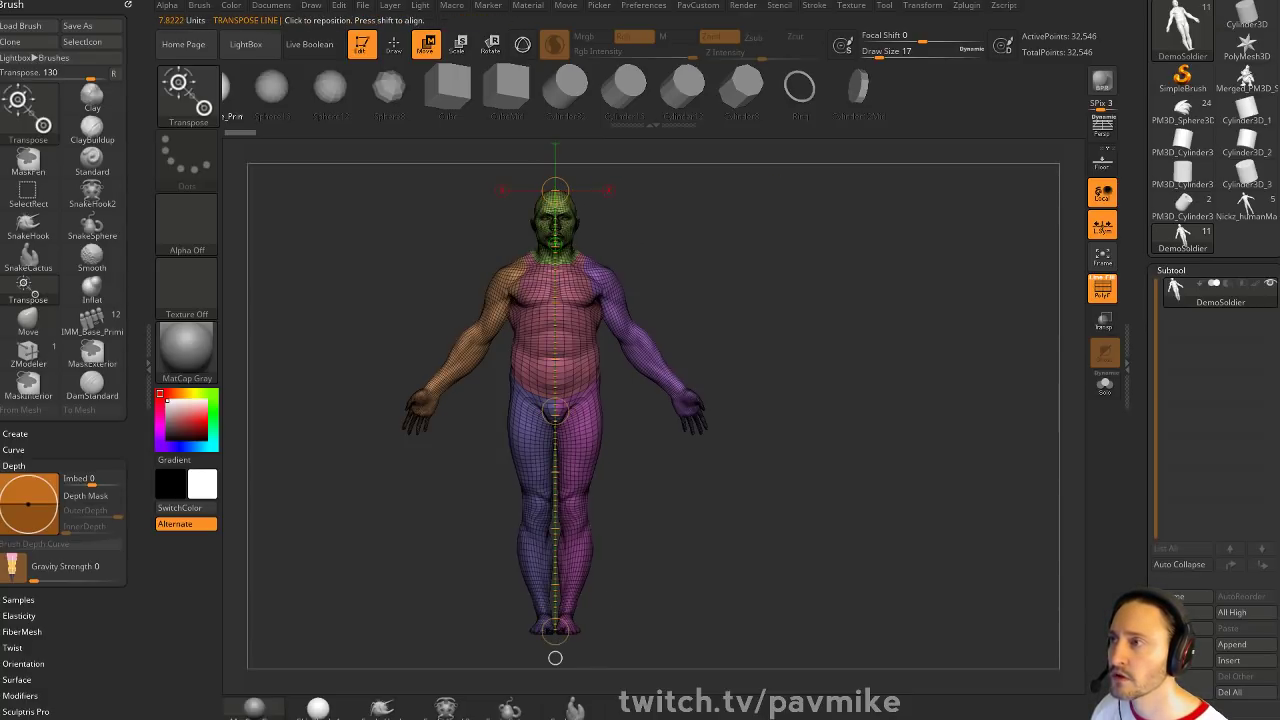
{"action": "left_click", "coordinate": [608, 190]}
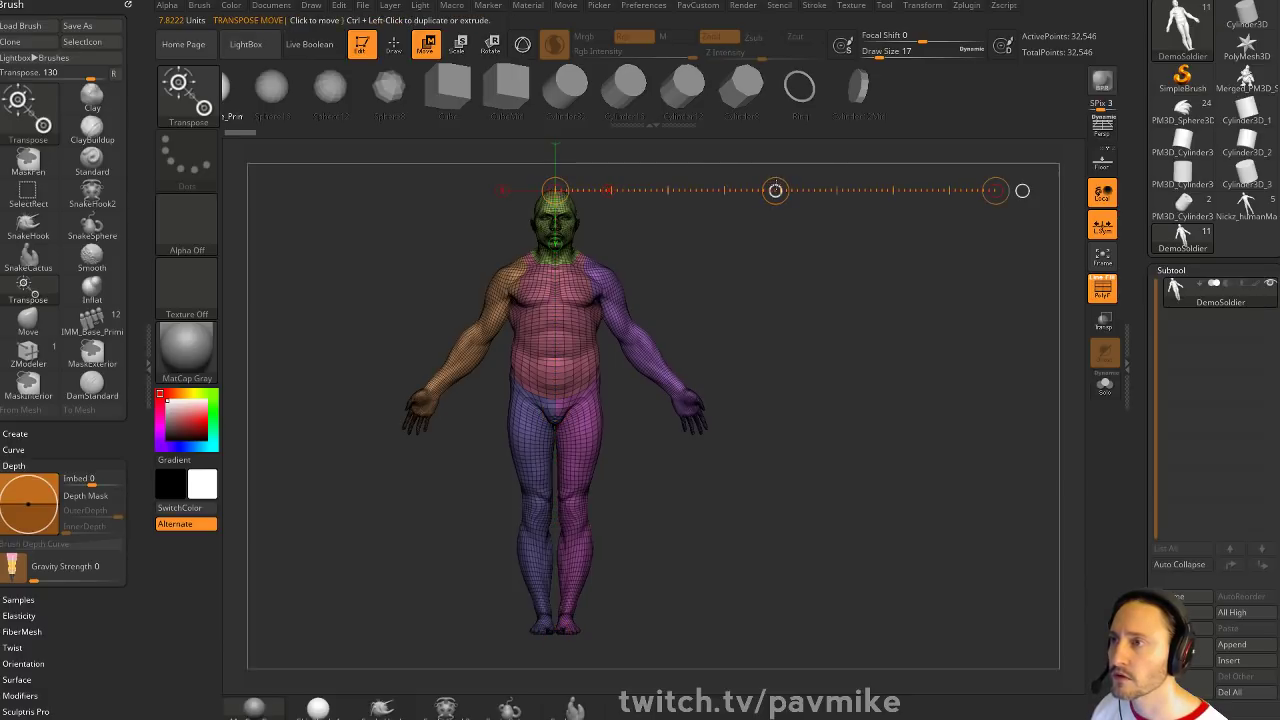
{"action": "left_click_drag", "start_coordinate": [776, 190], "coordinate": [826, 190]}
{"action": "key", "text": "ctrl+z"}
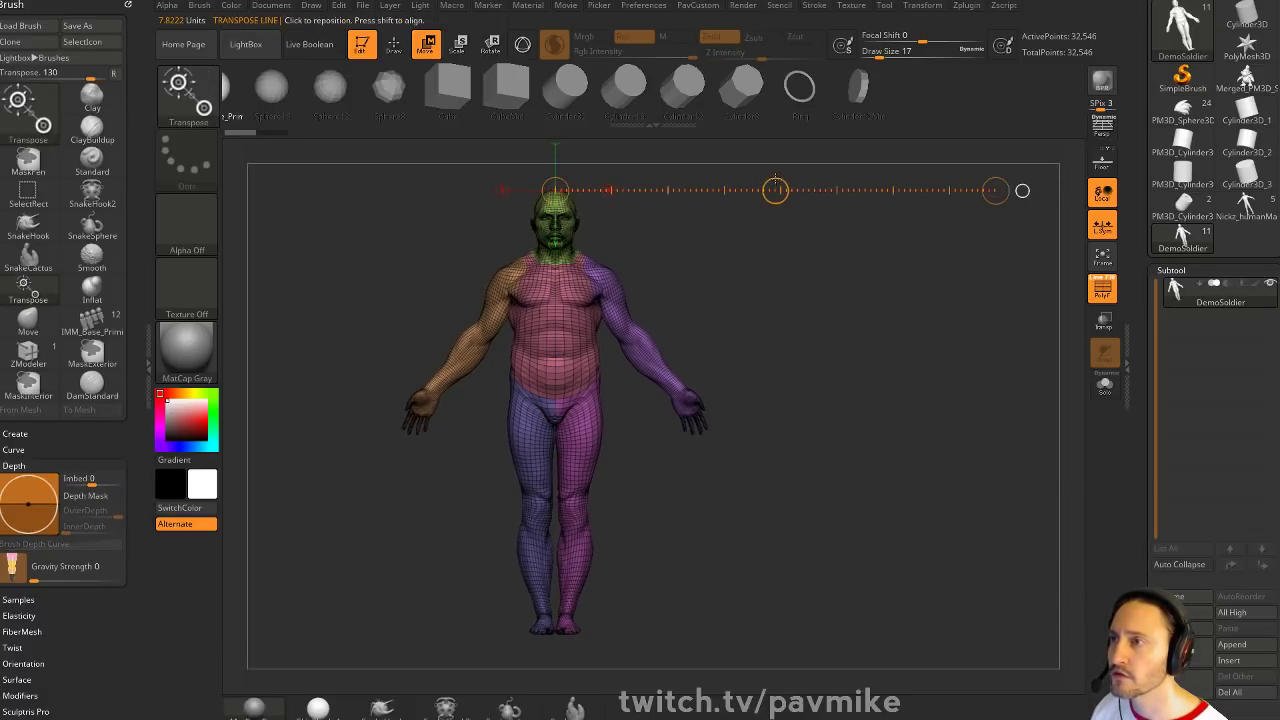
{"action": "left_click_drag", "start_coordinate": [555, 190], "coordinate": [657, 630]}
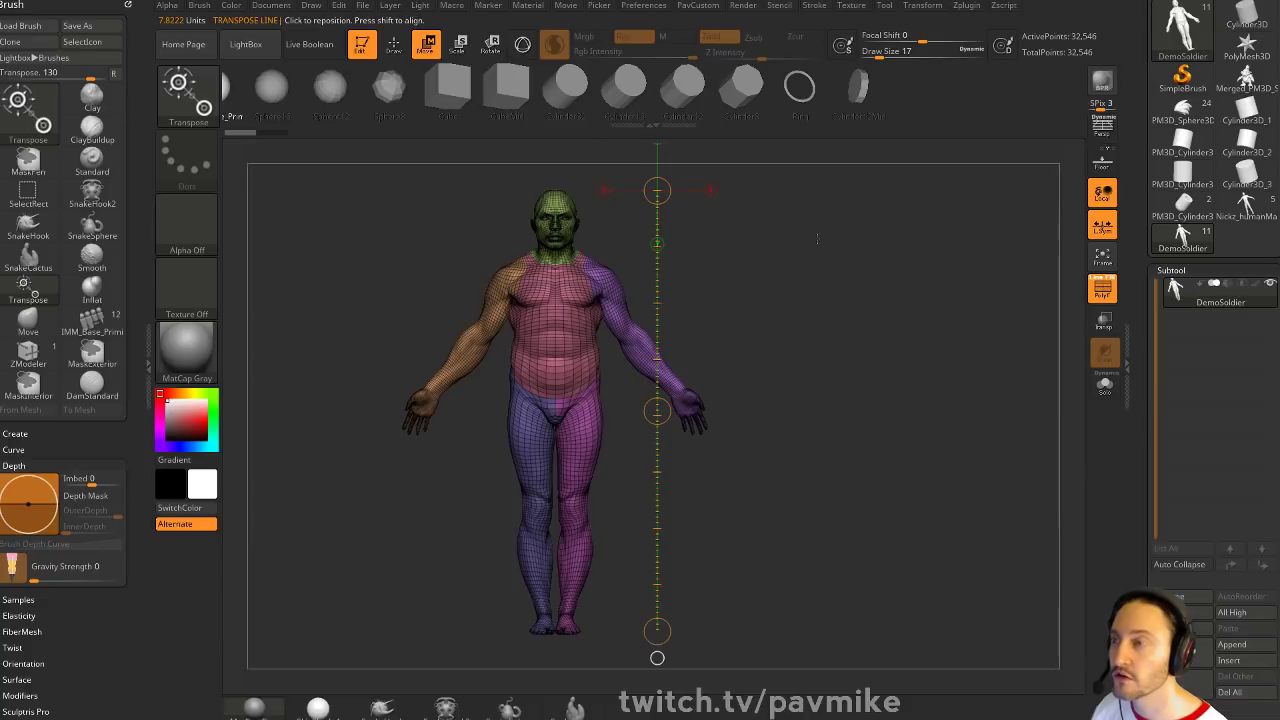
Draw a new vertical Transpose line beside the soldier from head height to the feet, about 7.84 units long, and shift it towards the body
{"action": "left_click_drag", "start_coordinate": [808, 281], "coordinate": [784, 298], "text": "alt"}
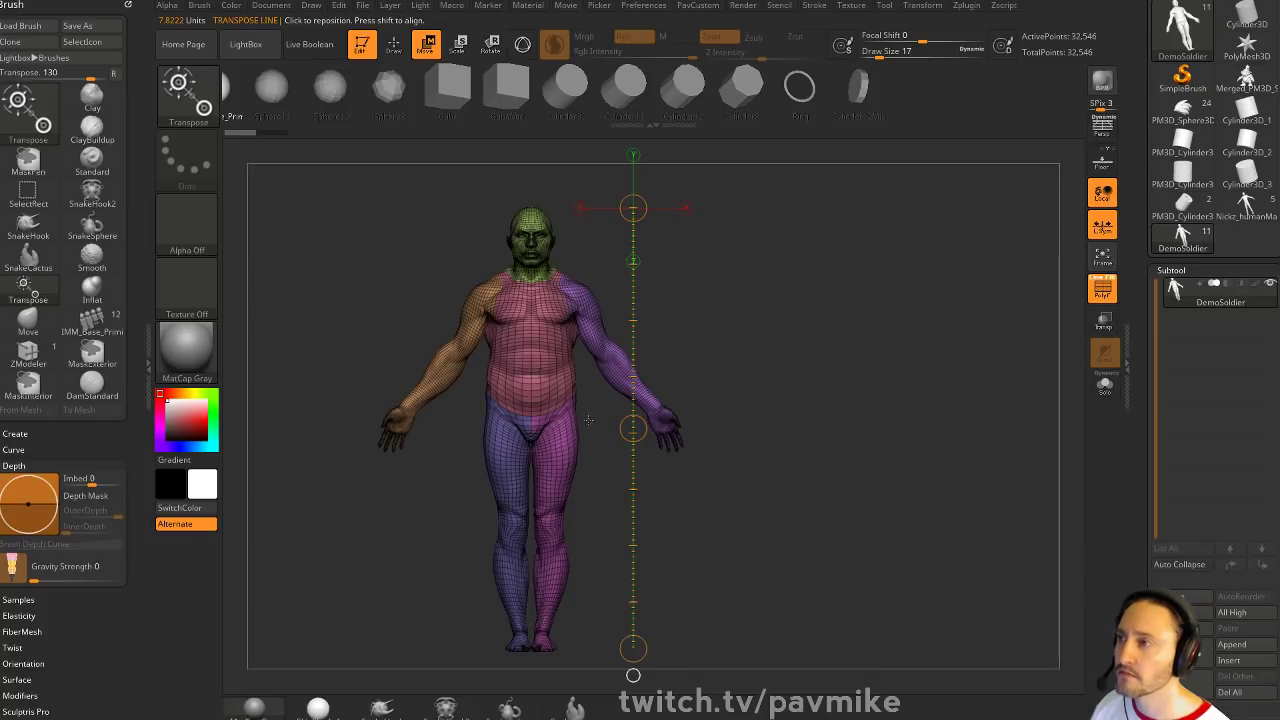
{"action": "left_click_drag", "start_coordinate": [766, 270], "coordinate": [892, 422], "text": "alt"}
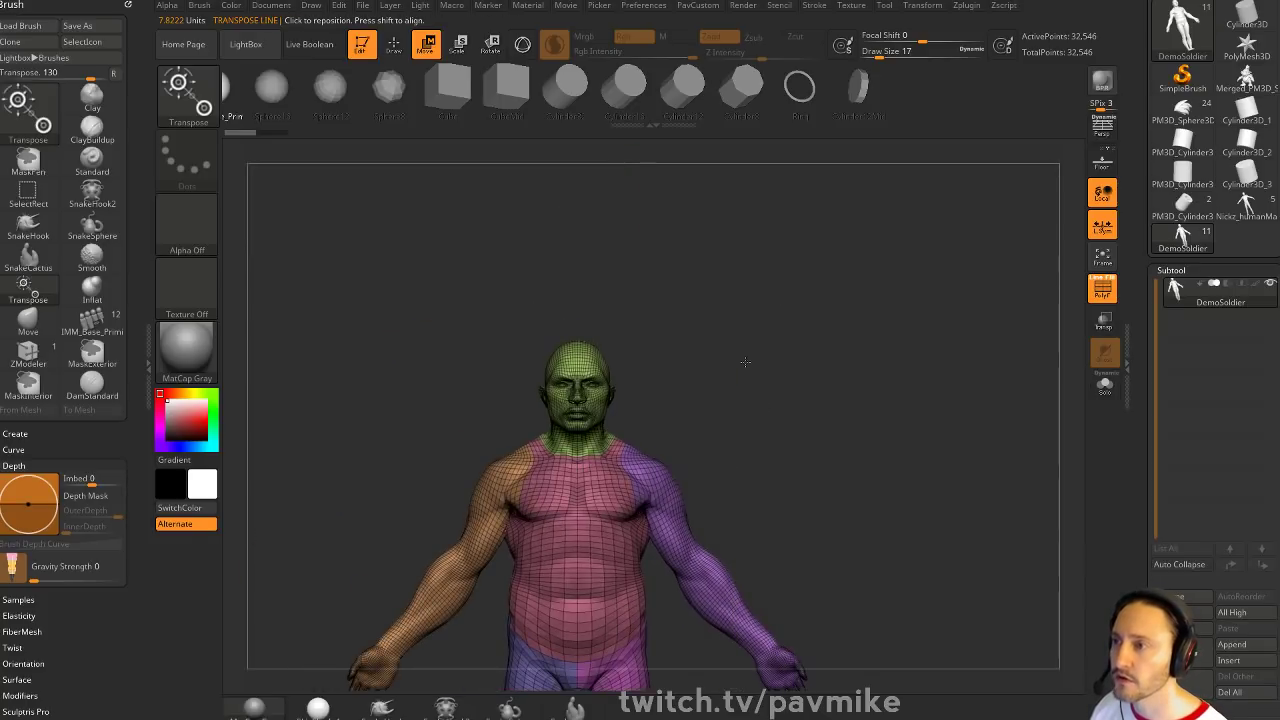
{"action": "mouse_move", "coordinate": [734, 343]}
{"action": "left_mouse_down"}
{"action": "mouse_move", "coordinate": [703, 343]}
{"action": "mouse_move", "coordinate": [734, 343]}
{"action": "left_mouse_up"}
{"action": "right_click_drag", "start_coordinate": [791, 334], "coordinate": [829, 394], "text": "ctrl"}
{"action": "right_click_drag", "start_coordinate": [763, 679], "coordinate": [751, 510], "text": "alt"}
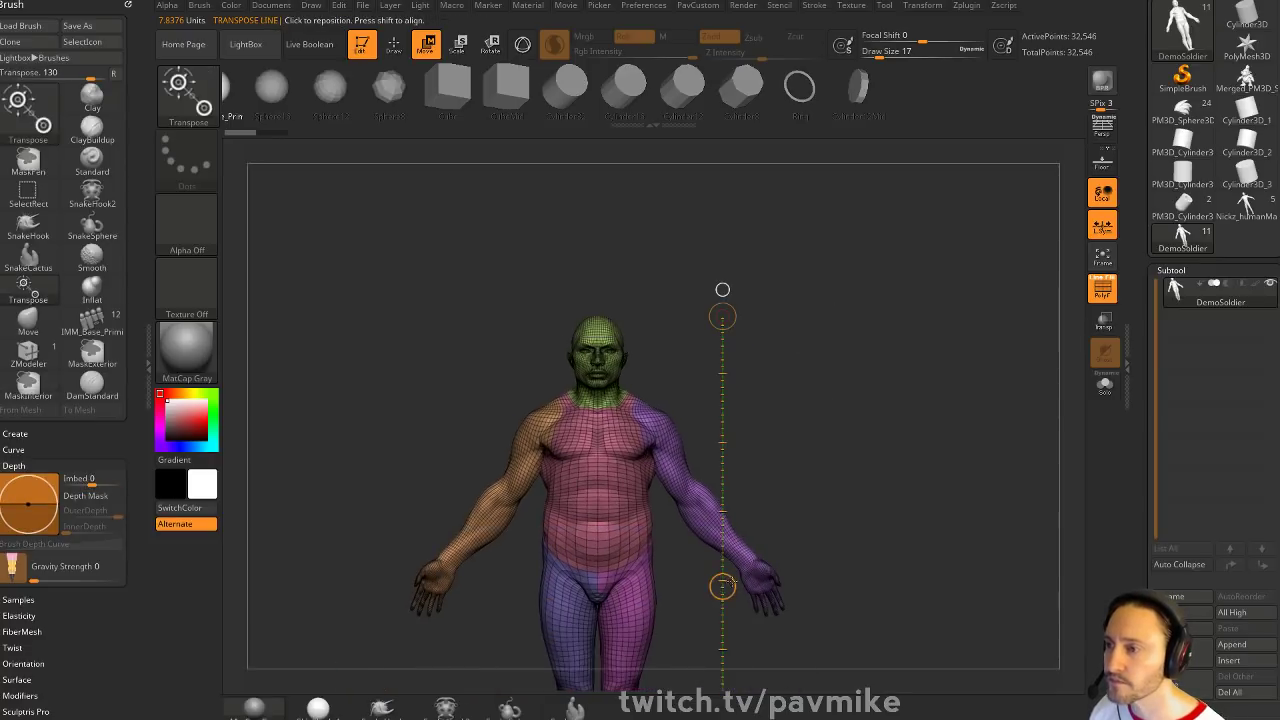
{"action": "left_click_drag", "start_coordinate": [728, 590], "coordinate": [630, 592]}
{"action": "right_click_drag", "start_coordinate": [843, 448], "coordinate": [924, 620], "text": "alt"}
Dock the Preferences palette in the side tray with its Transpose and Transpose Units settings in view
{"action": "left_click", "coordinate": [647, 8]}
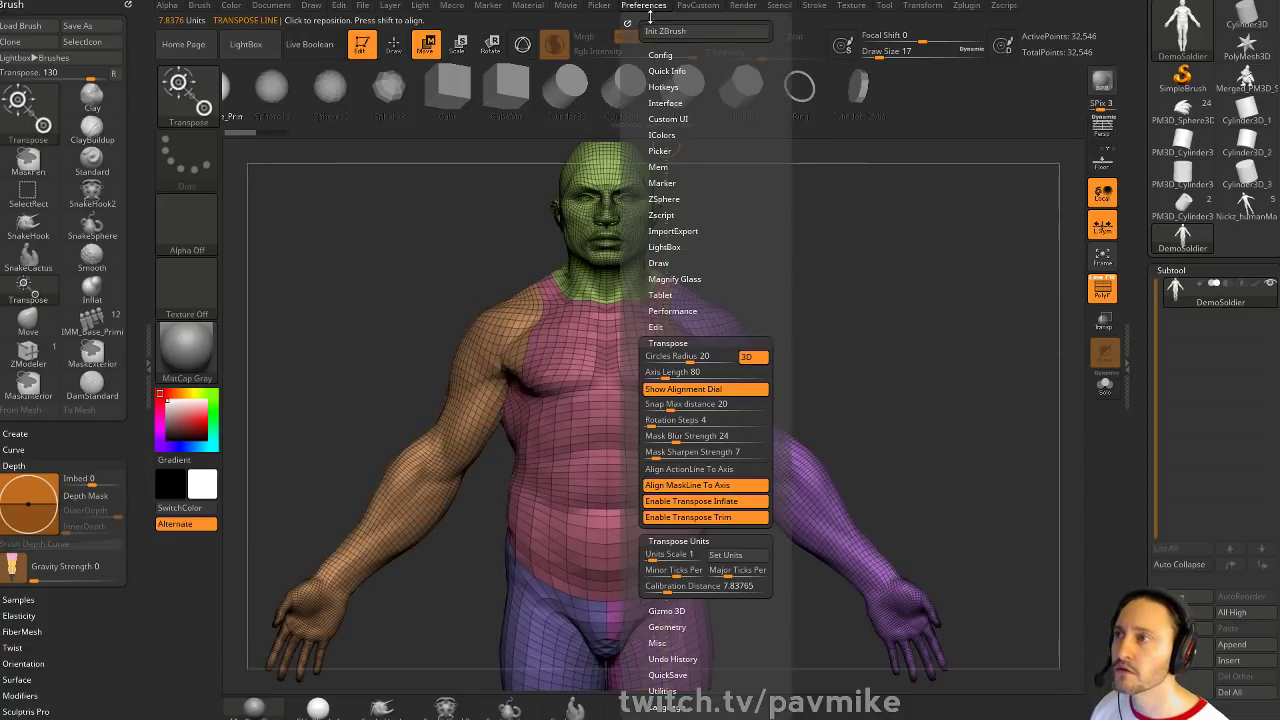
{"action": "left_click", "coordinate": [625, 22]}
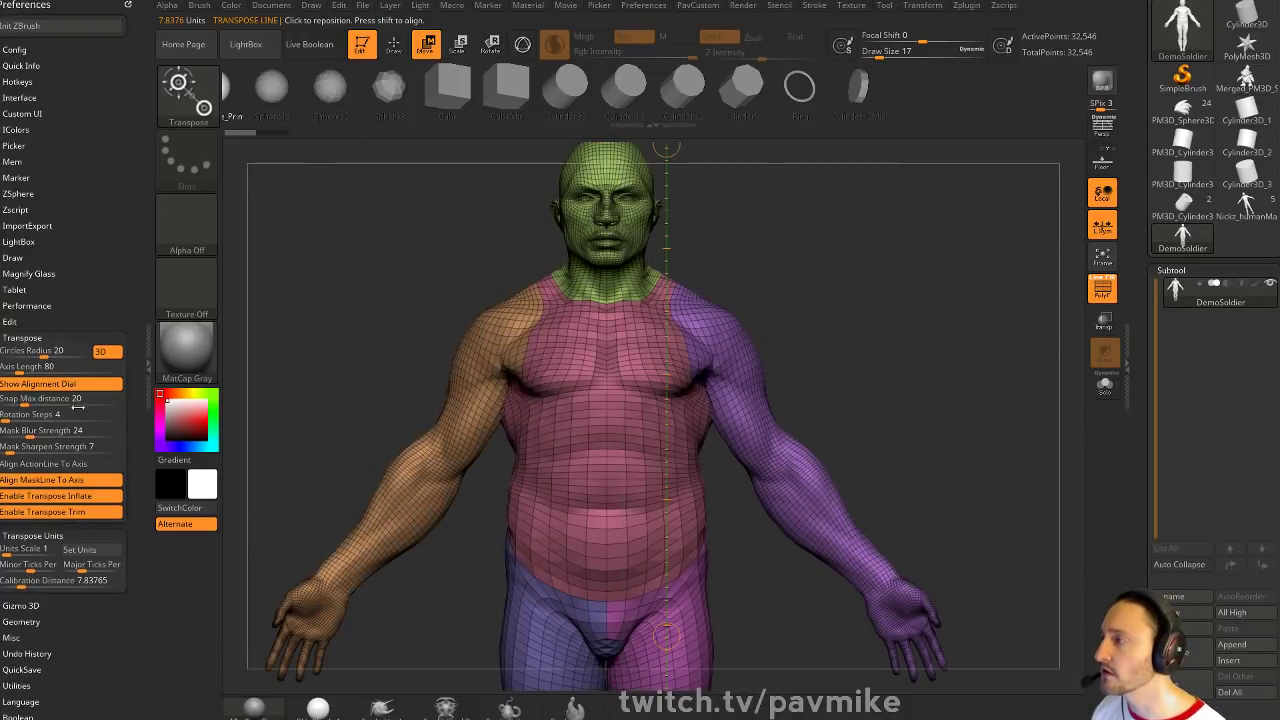
{"action": "scroll", "coordinate": [66, 226], "scroll_direction": "down", "scroll_amount": 2}
{"action": "left_click_drag", "start_coordinate": [67, 225], "coordinate": [68, 166]}
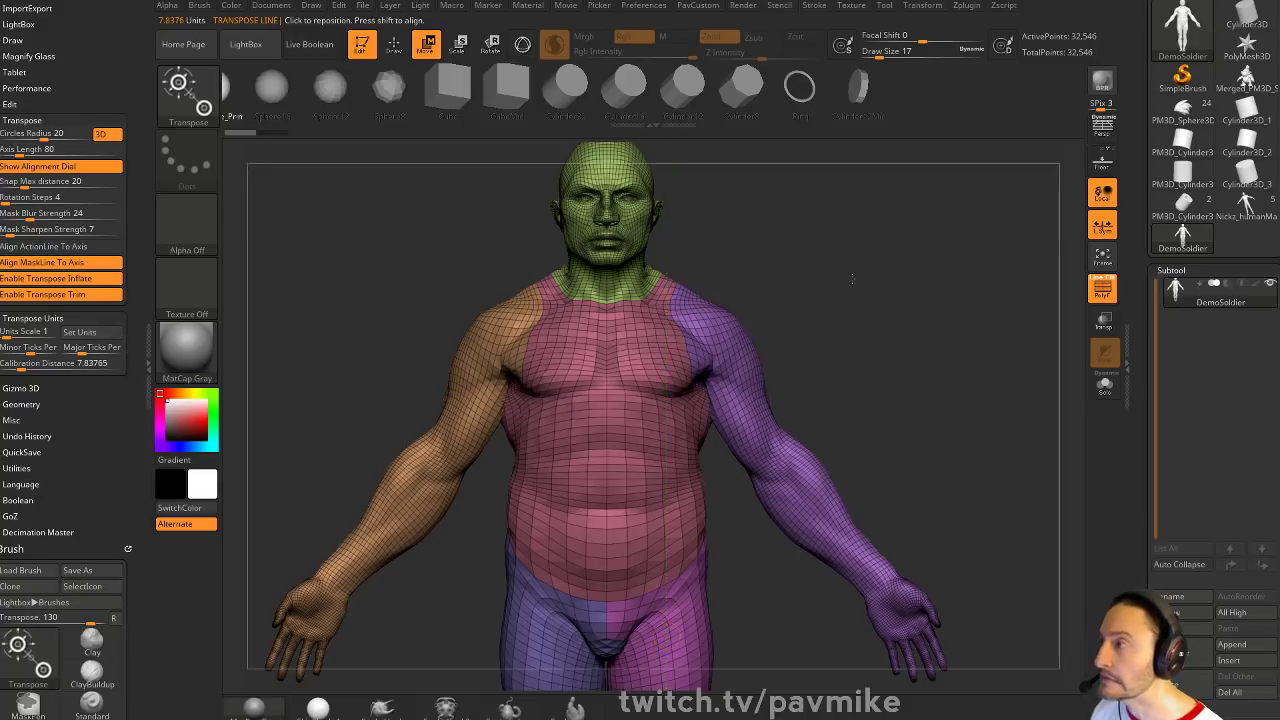
In side view, draw a straight vertical Transpose line from the chin to the top of the head, about 1.08 units long
{"action": "right_click_drag", "start_coordinate": [851, 277], "coordinate": [854, 188], "text": "alt"}
{"action": "right_click_drag", "start_coordinate": [854, 188], "coordinate": [865, 510], "text": "ctrl"}
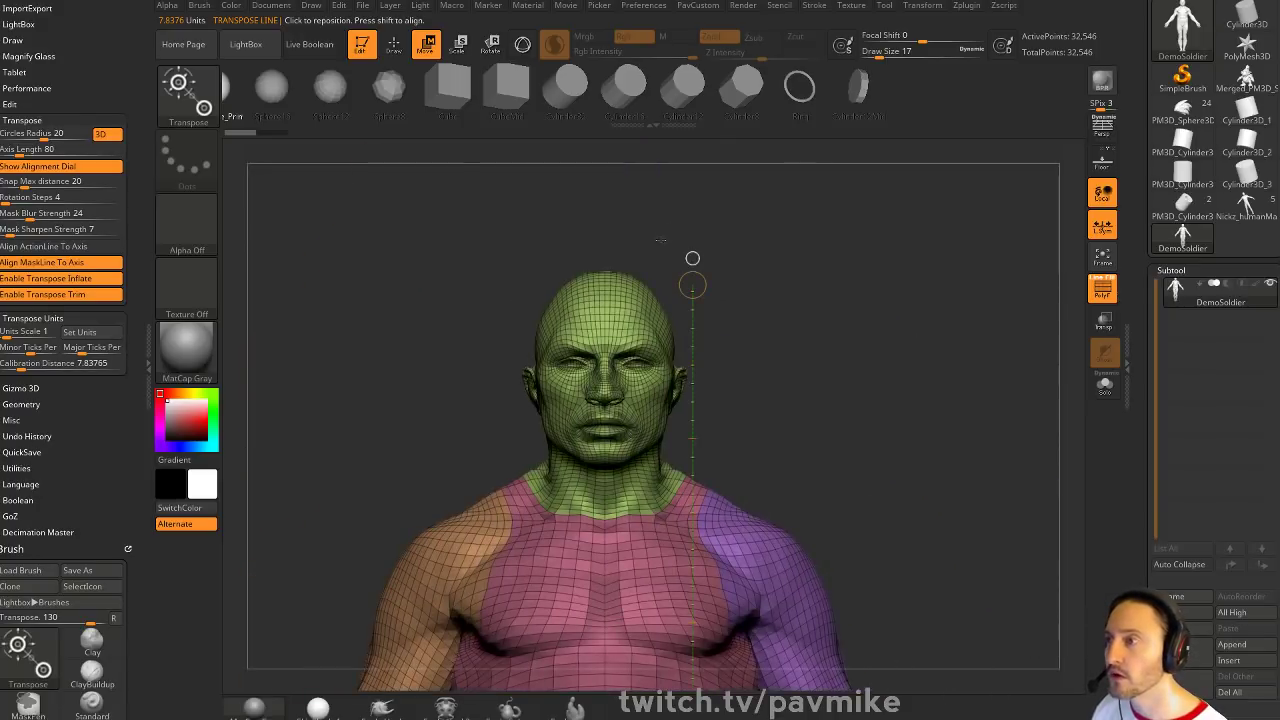
{"action": "left_click_drag", "start_coordinate": [660, 240], "coordinate": [667, 312]}
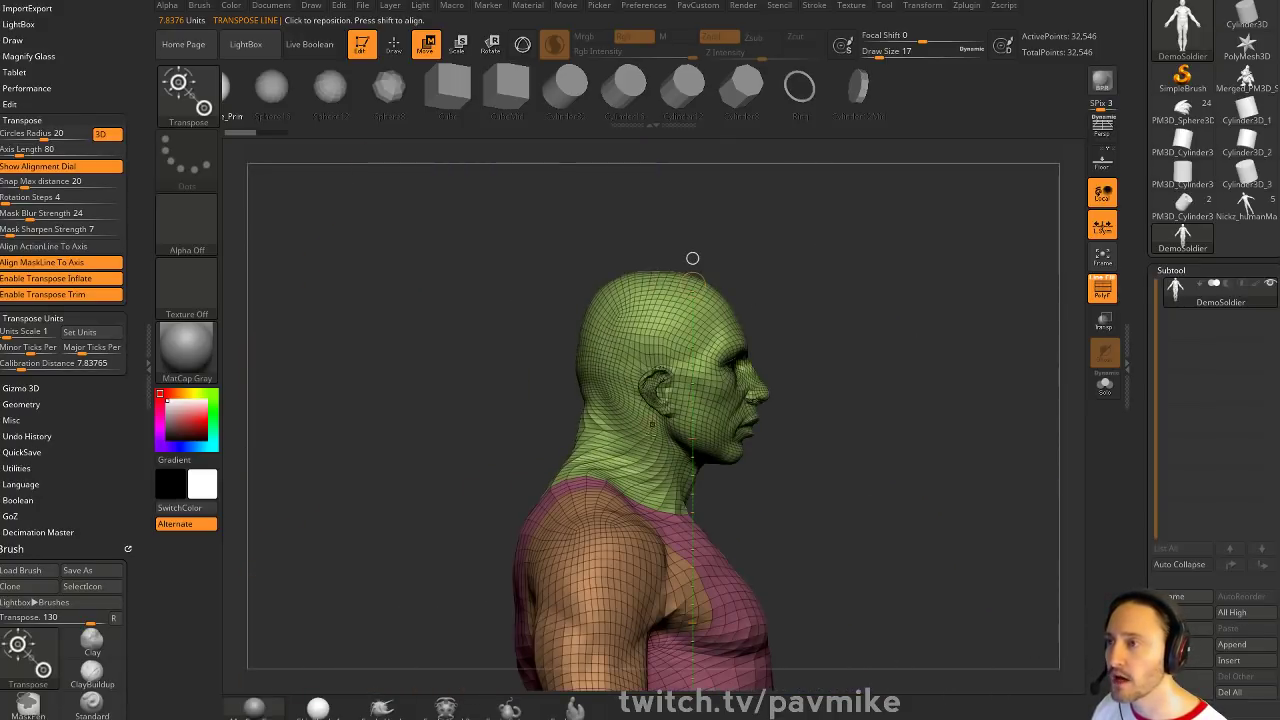
{"action": "mouse_move", "coordinate": [730, 461]}
{"action": "left_mouse_down"}
{"action": "mouse_move", "coordinate": [732, 232]}
{"action": "mouse_move", "coordinate": [732, 253]}
{"action": "left_mouse_up"}
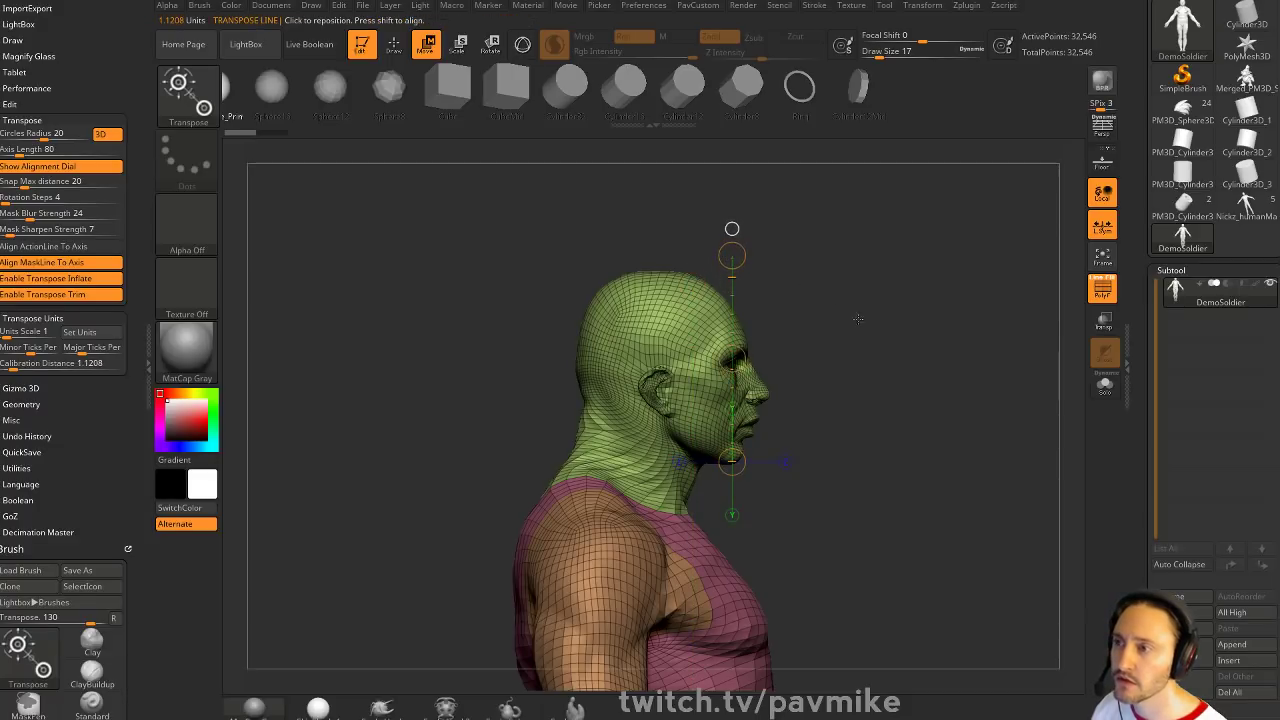
{"action": "left_click_drag", "start_coordinate": [857, 317], "coordinate": [846, 348]}
{"action": "left_click_drag", "start_coordinate": [644, 408], "coordinate": [648, 404]}
{"action": "left_click_drag", "start_coordinate": [812, 370], "coordinate": [850, 373]}
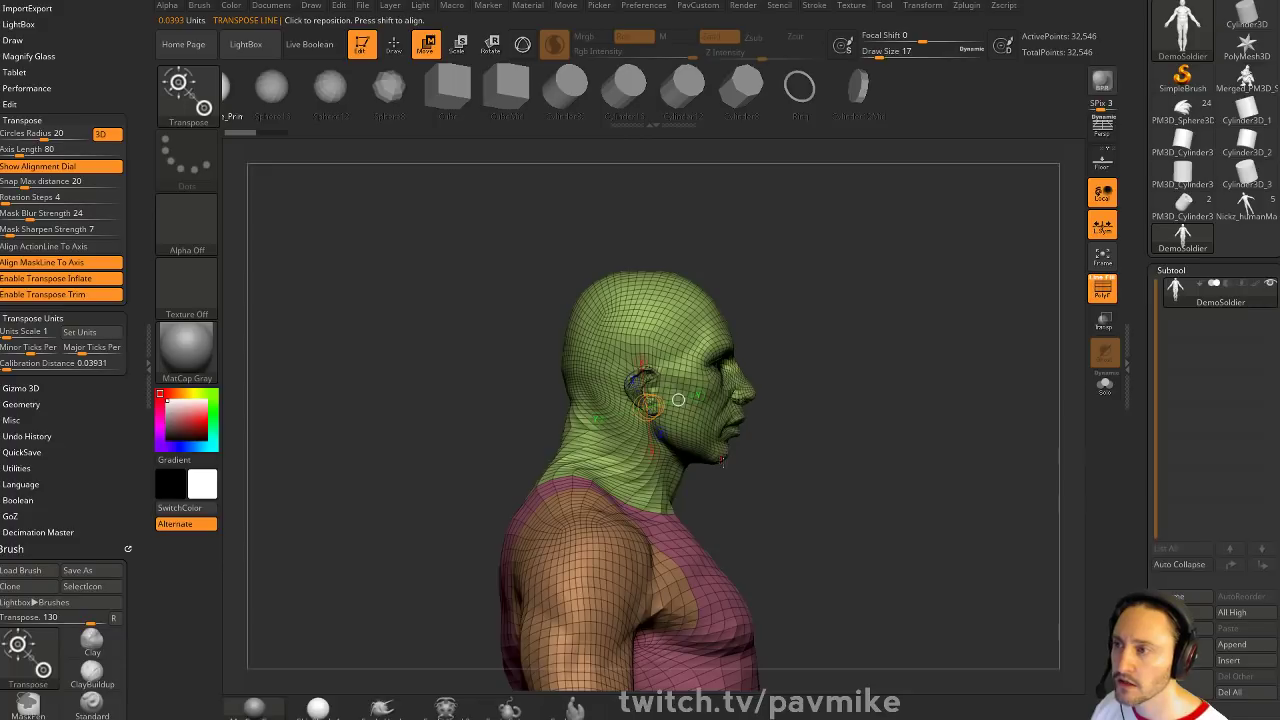
{"action": "mouse_move", "coordinate": [713, 464]}
{"action": "left_mouse_down"}
{"action": "mouse_move", "coordinate": [734, 449]}
{"action": "mouse_move", "coordinate": [713, 264]}
{"action": "left_mouse_up"}
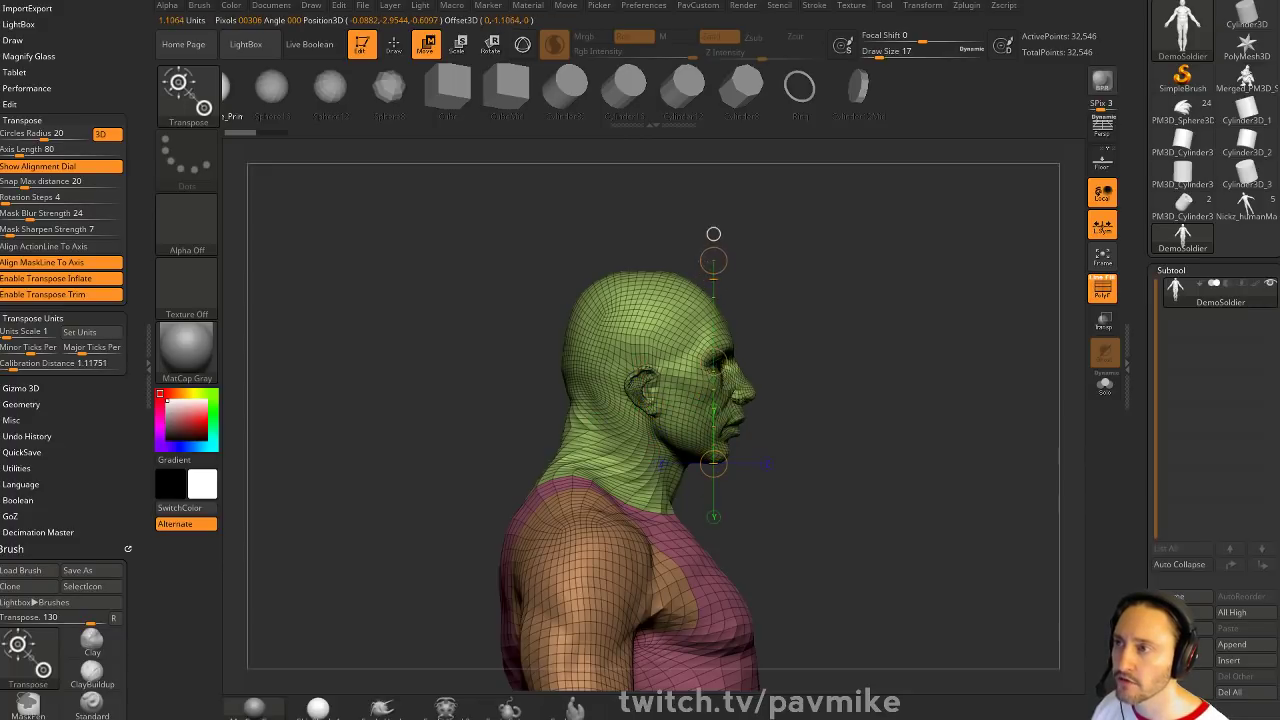
{"action": "left_click_drag", "start_coordinate": [847, 264], "coordinate": [900, 285]}
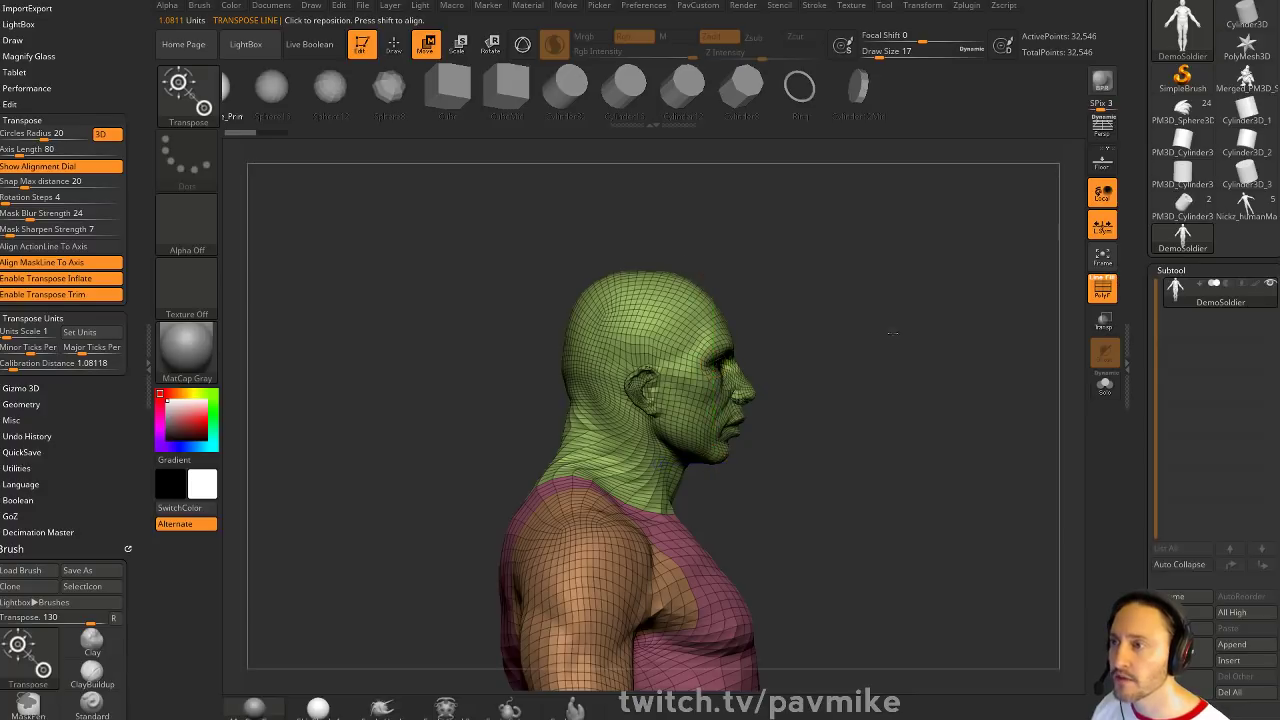
{"action": "left_click_drag", "start_coordinate": [798, 294], "coordinate": [885, 349]}
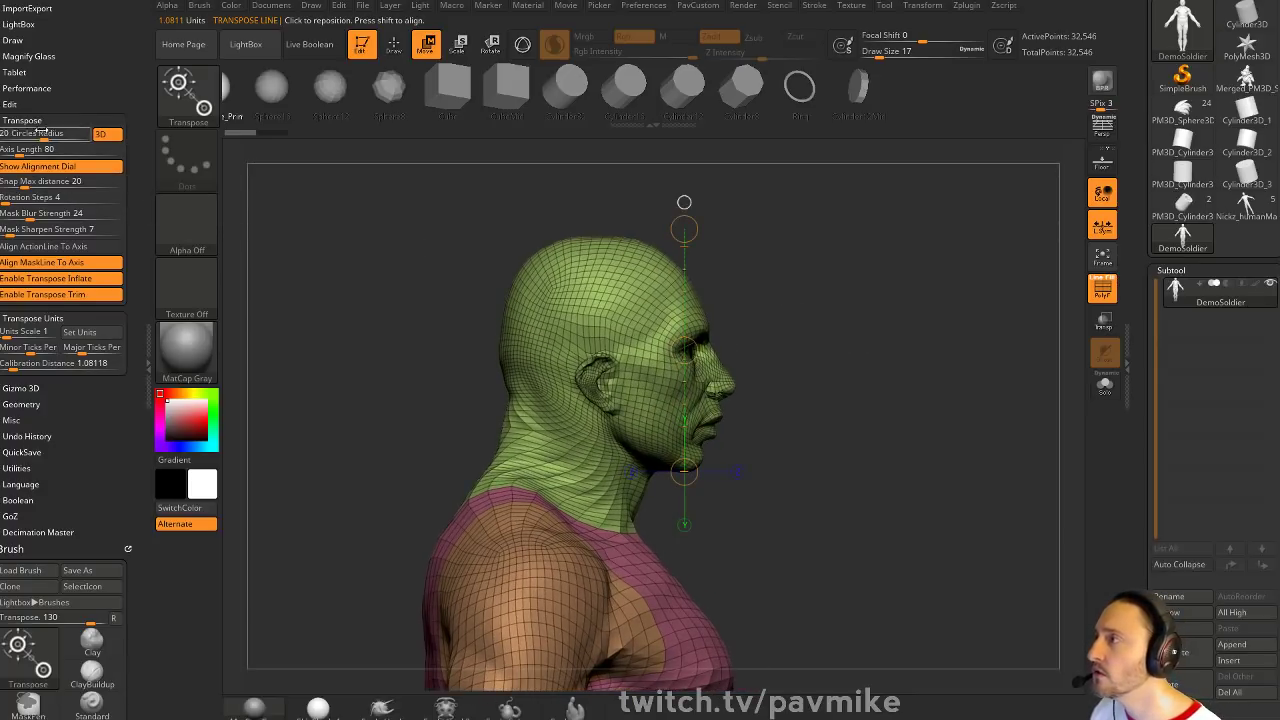
Name the Transpose distance units Heads and change the Calibration Distance to 3.61959
{"action": "left_click", "coordinate": [88, 338]}
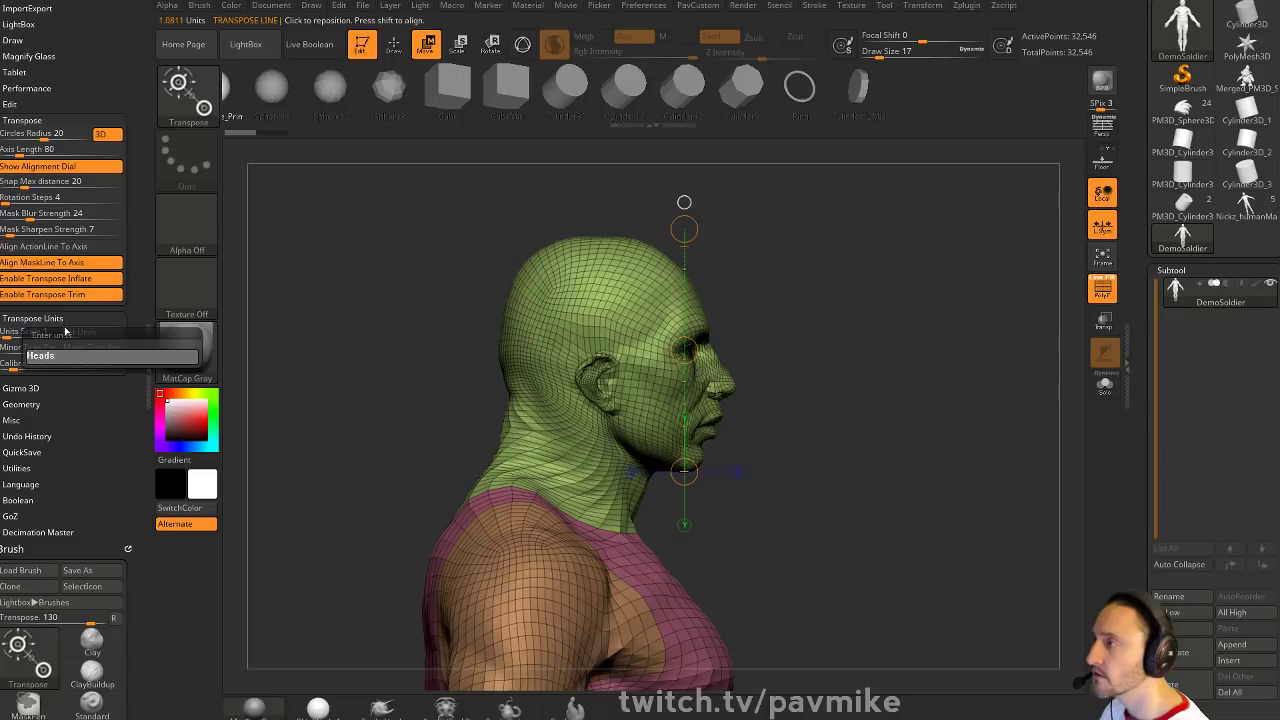
{"action": "key", "text": "Return"}
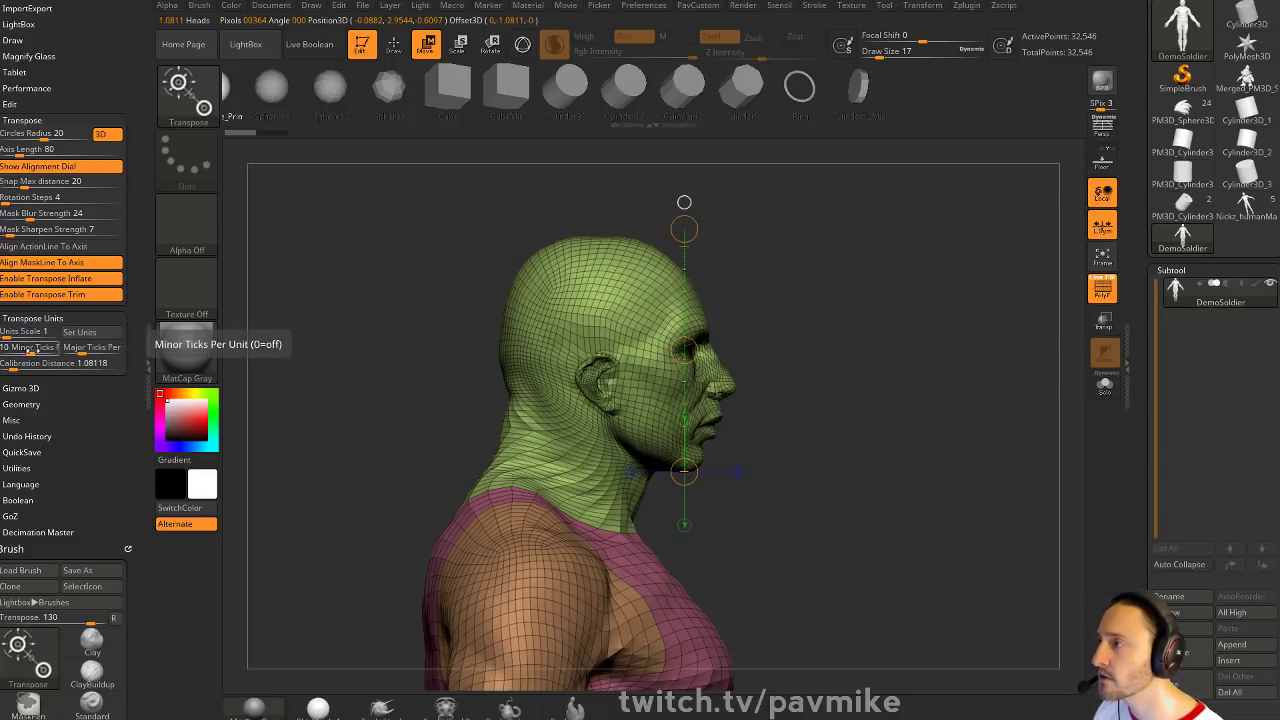
{"action": "left_click", "coordinate": [36, 351]}
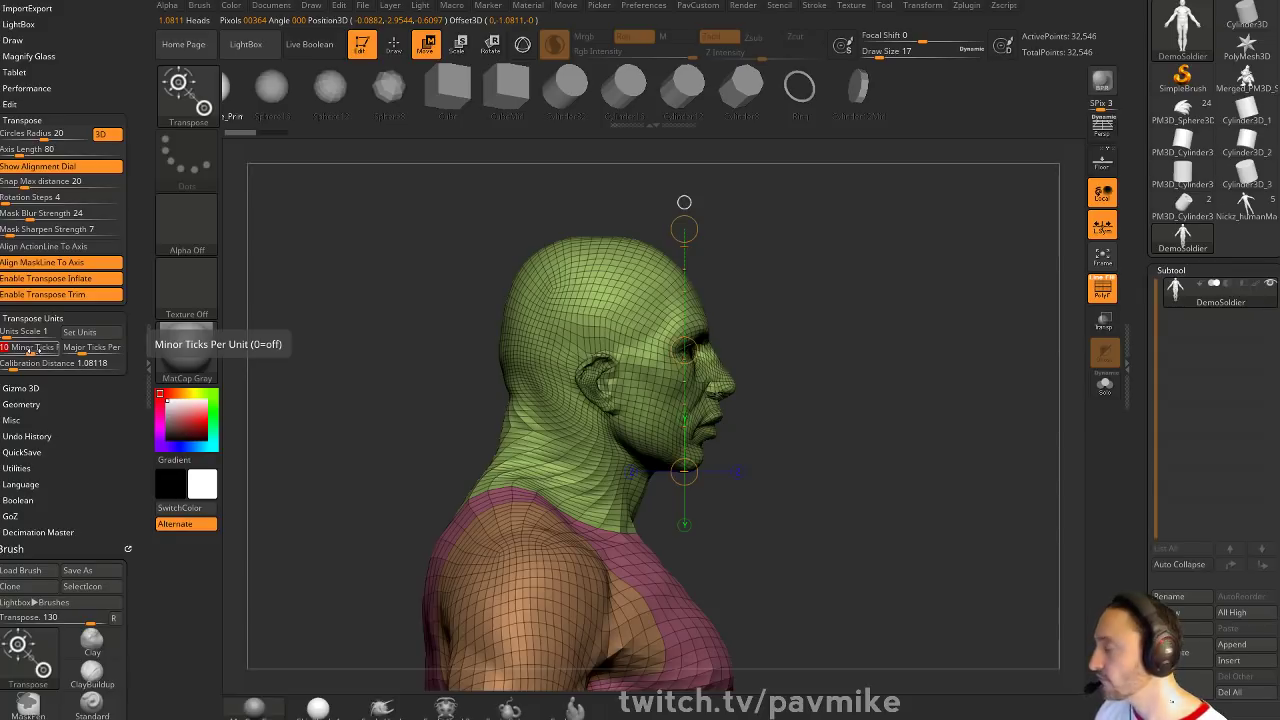
{"action": "type", "text": "4"}
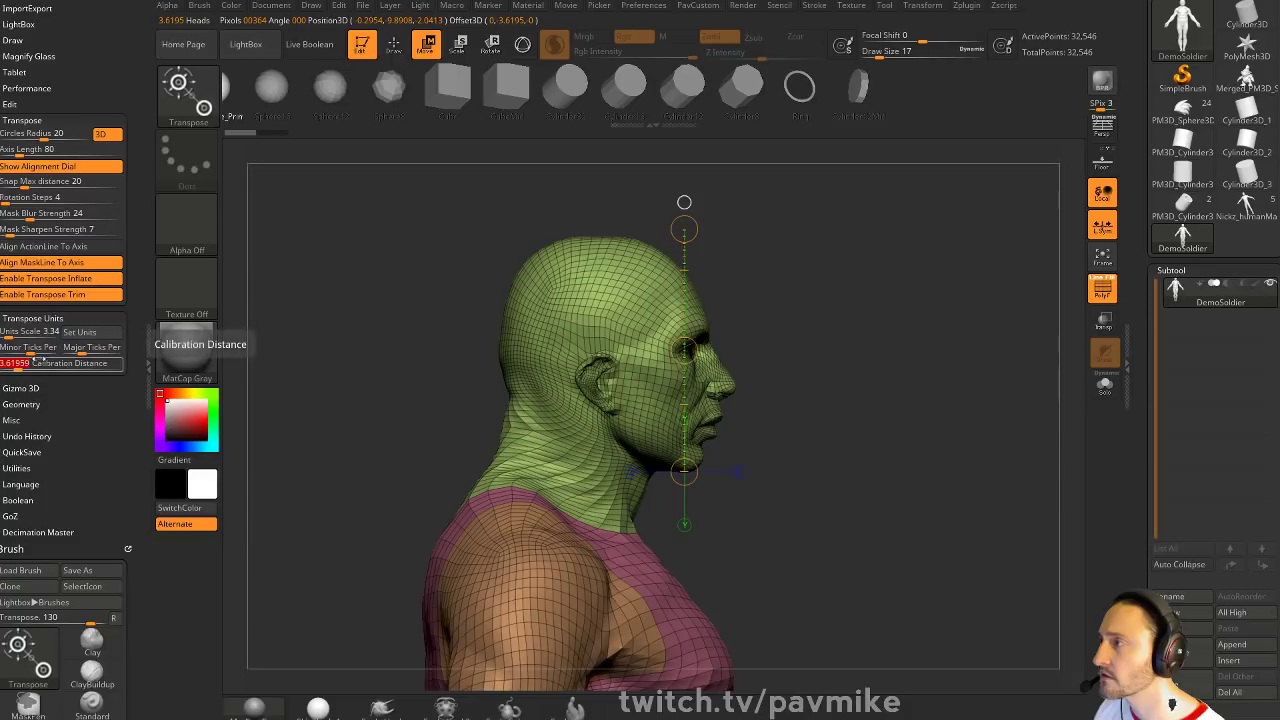
{"action": "left_click", "coordinate": [12, 365]}
{"action": "left_click", "coordinate": [87, 336]}
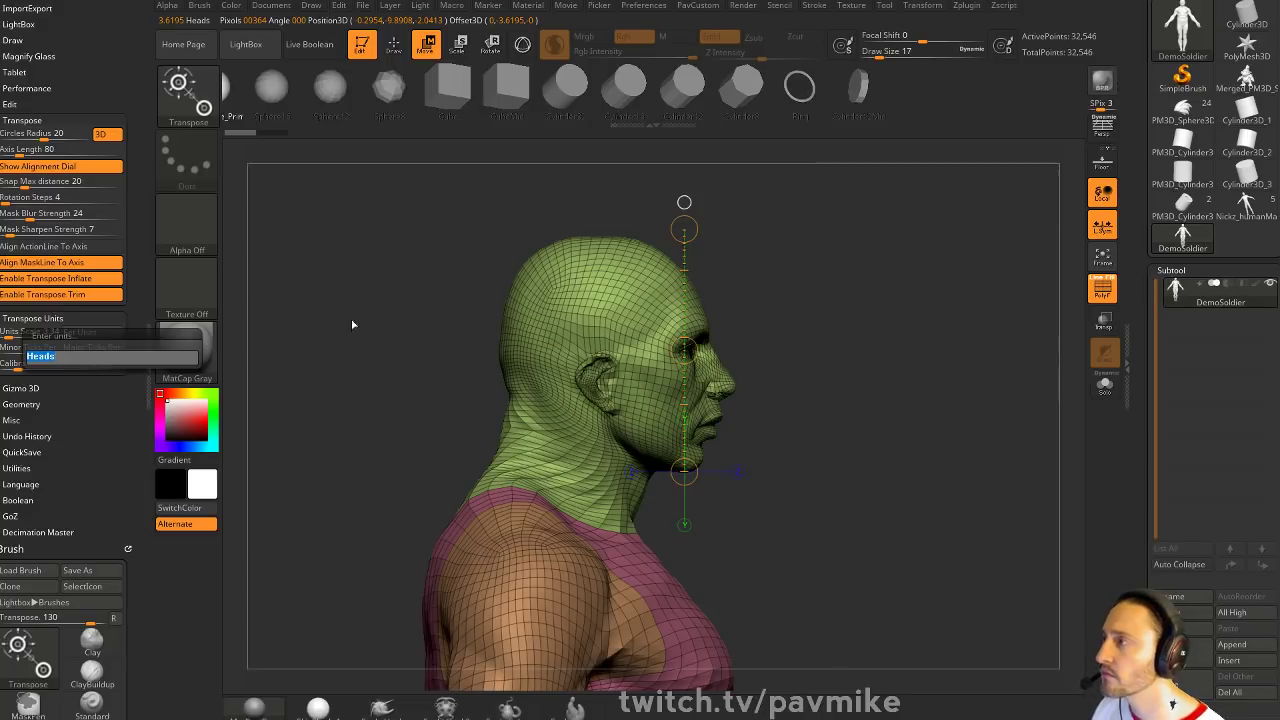
{"action": "left_click", "coordinate": [110, 361]}
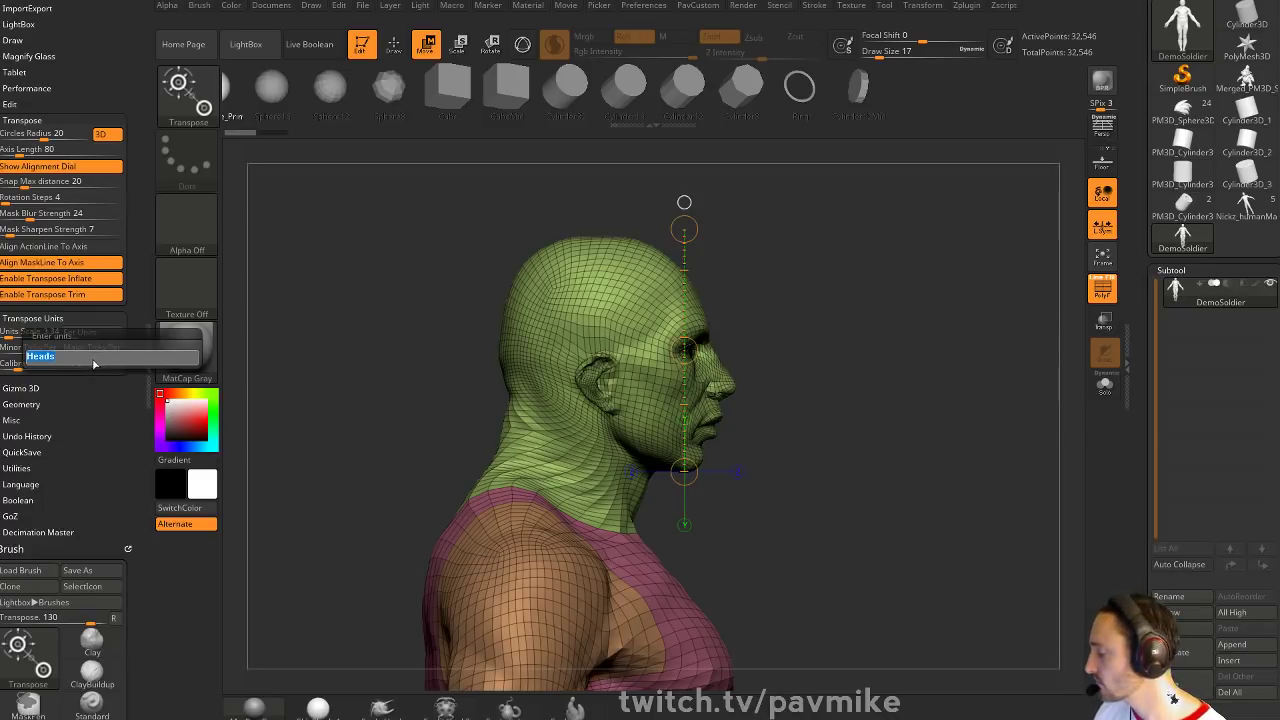
{"action": "key", "text": "Return"}
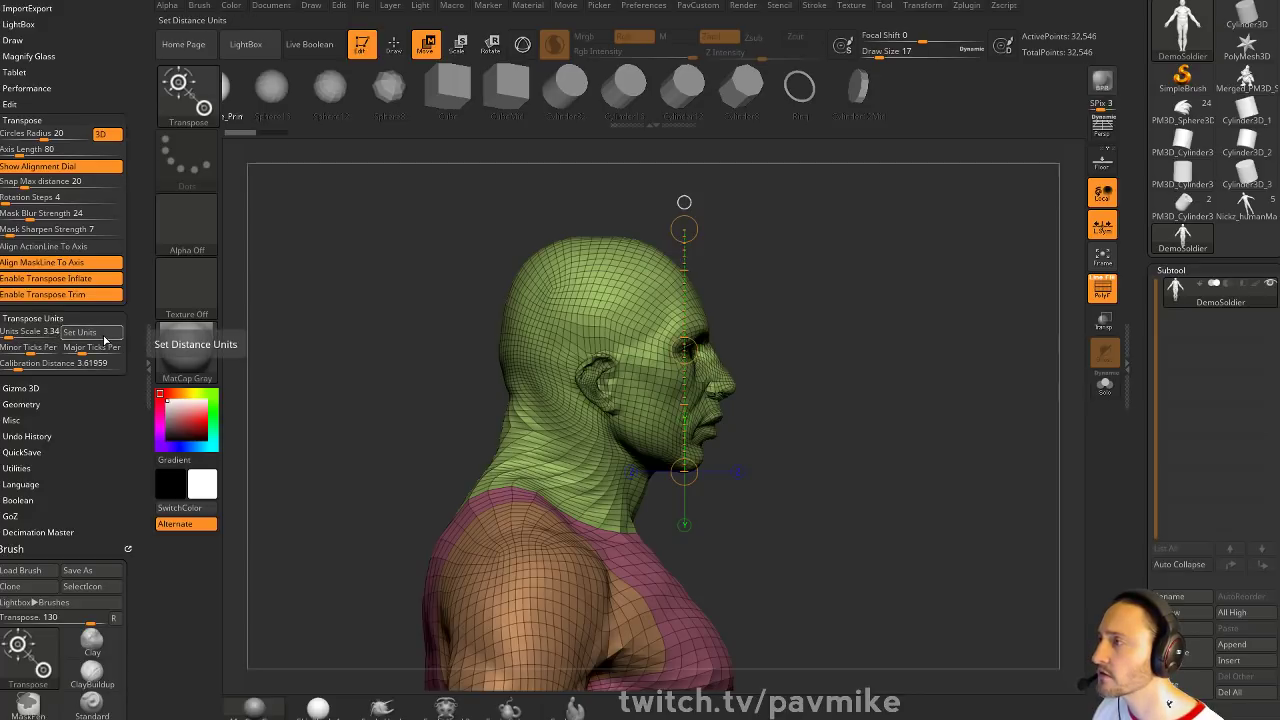
{"action": "left_click", "coordinate": [95, 341]}
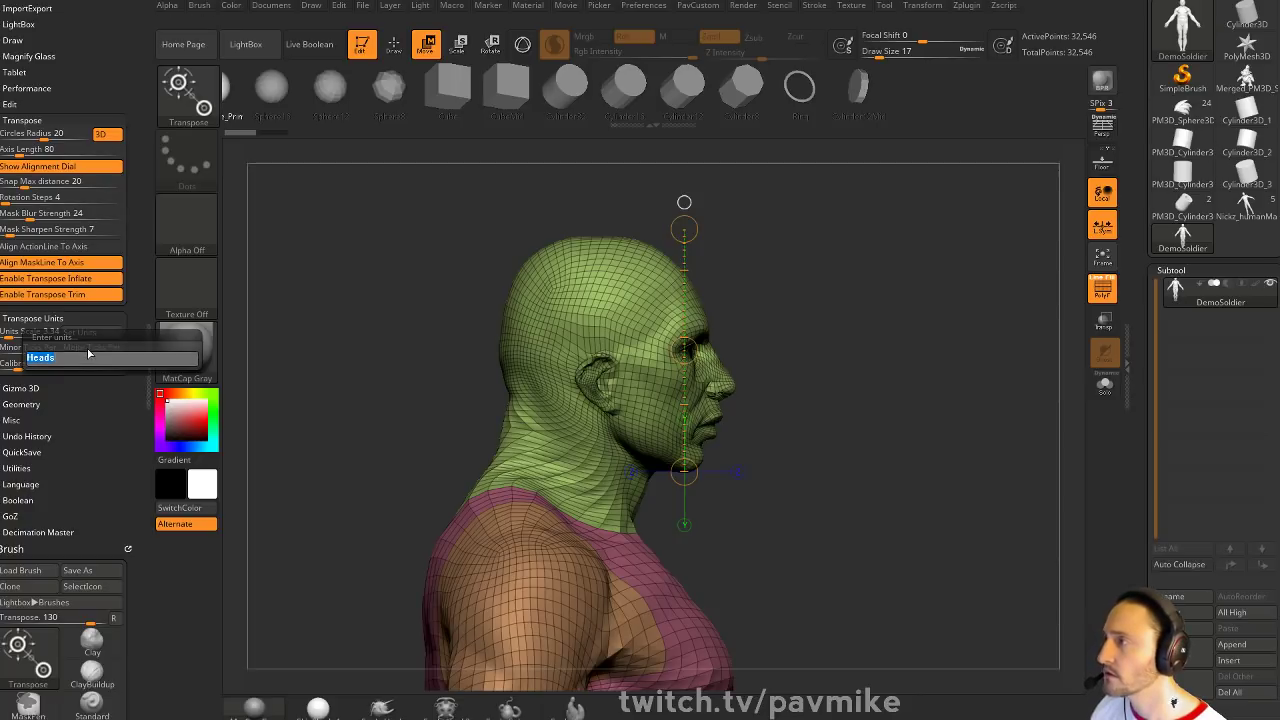
{"action": "key", "text": "Return"}
{"action": "mouse_move", "coordinate": [885, 260]}
{"action": "left_mouse_down"}
{"action": "mouse_move", "coordinate": [788, 270]}
{"action": "mouse_move", "coordinate": [885, 260]}
{"action": "left_mouse_up"}
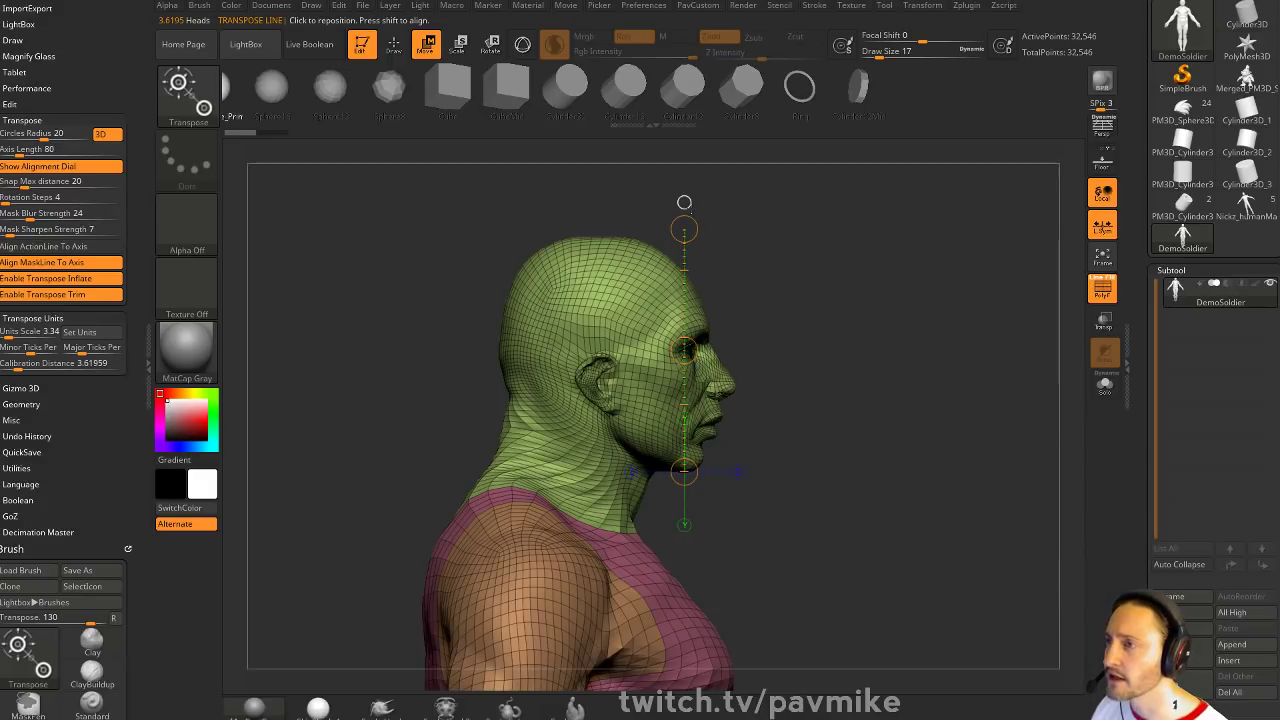
Set the Transpose line's minor ticks per unit to 1
{"action": "left_click", "coordinate": [35, 342]}
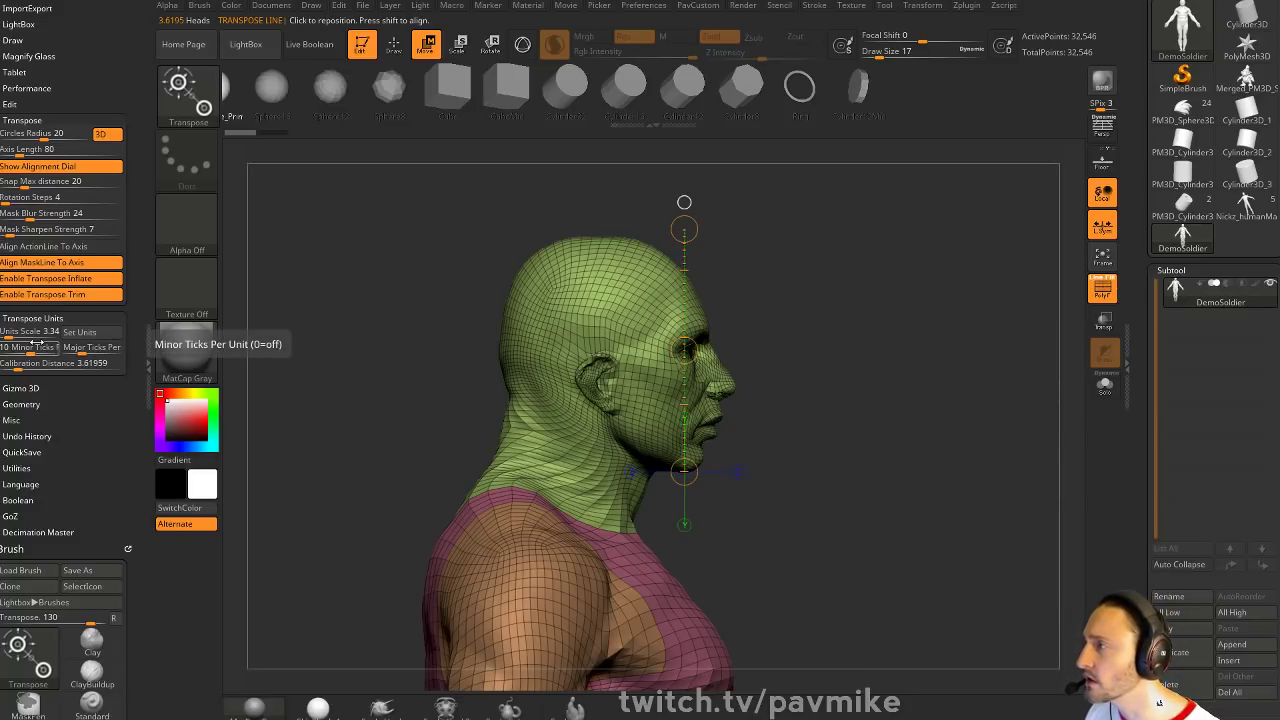
{"action": "left_click", "coordinate": [36, 349]}
{"action": "type", "text": "1"}
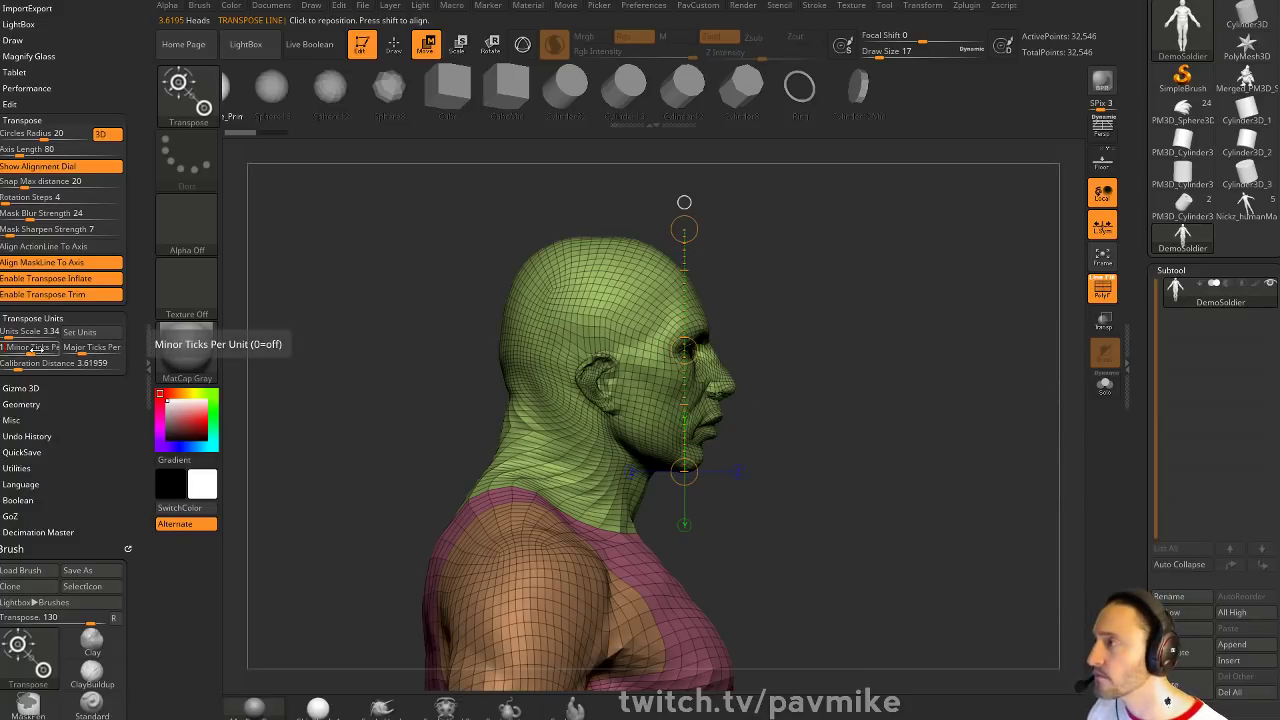
{"action": "key", "text": "Return"}
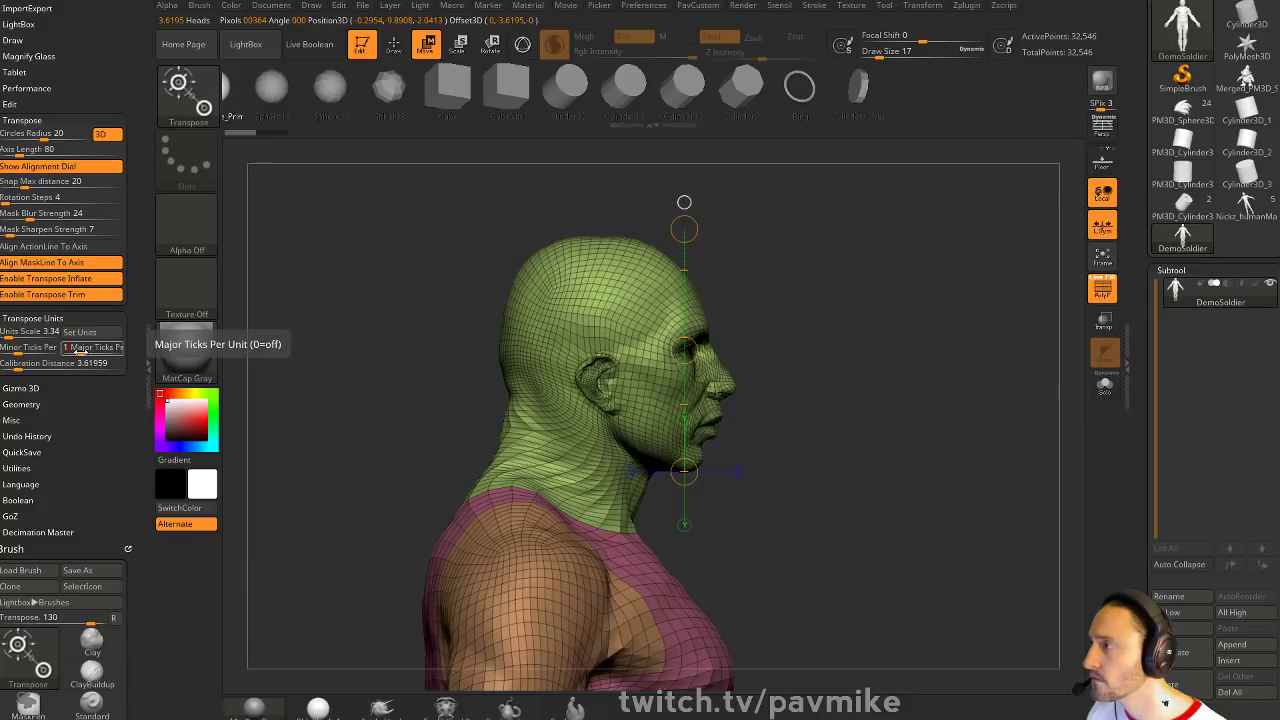
Rename the Transpose distance units to "head"
{"action": "left_click", "coordinate": [35, 331]}
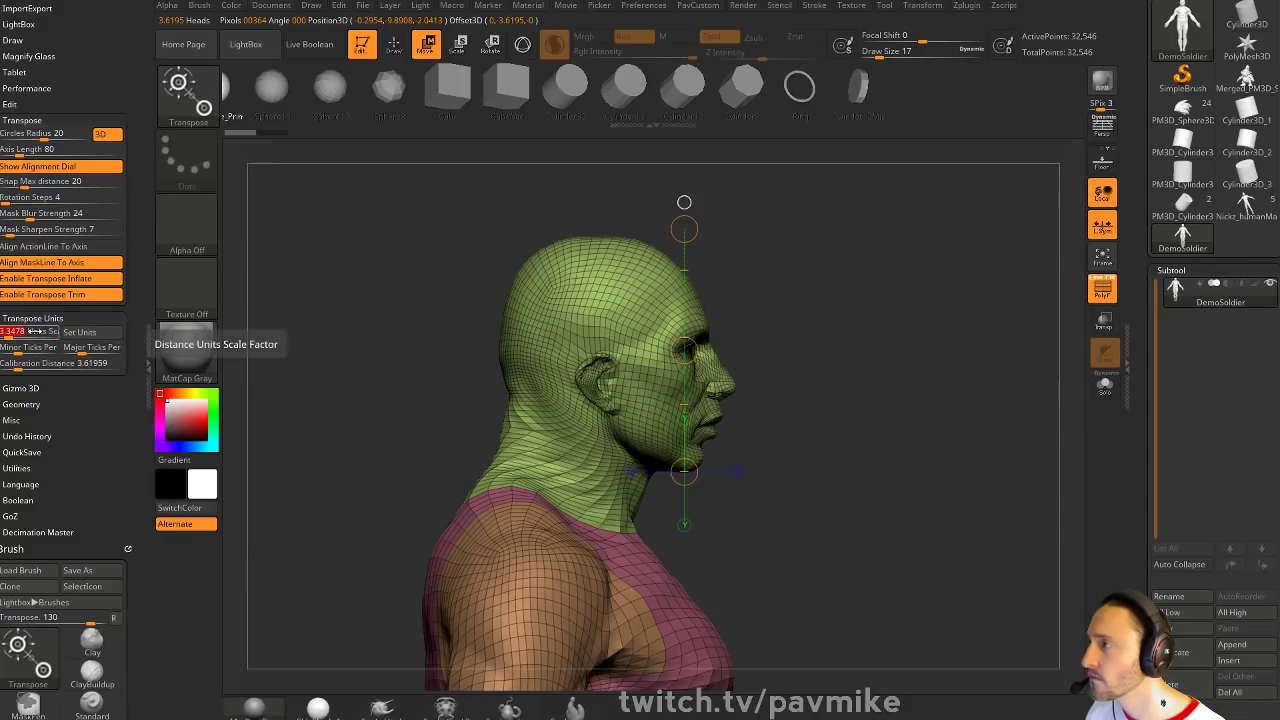
{"action": "left_click", "coordinate": [81, 334]}
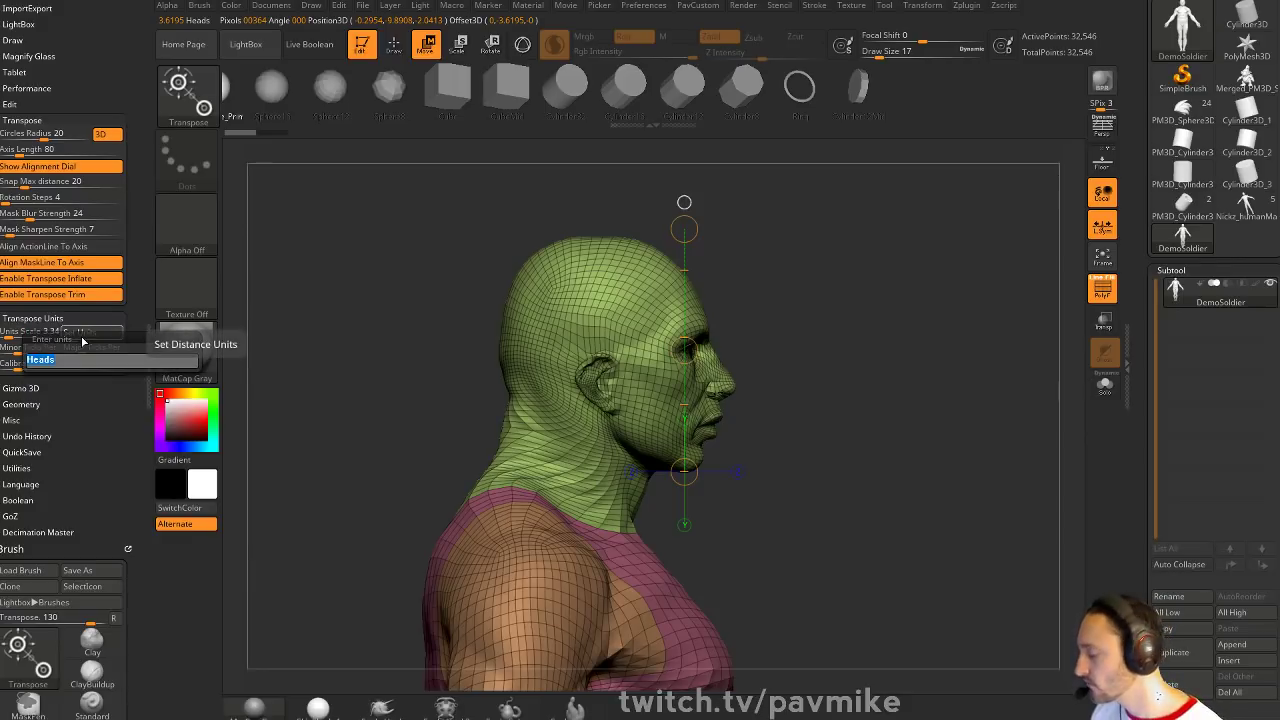
{"action": "type", "text": "head"}
{"action": "key", "text": "Return"}
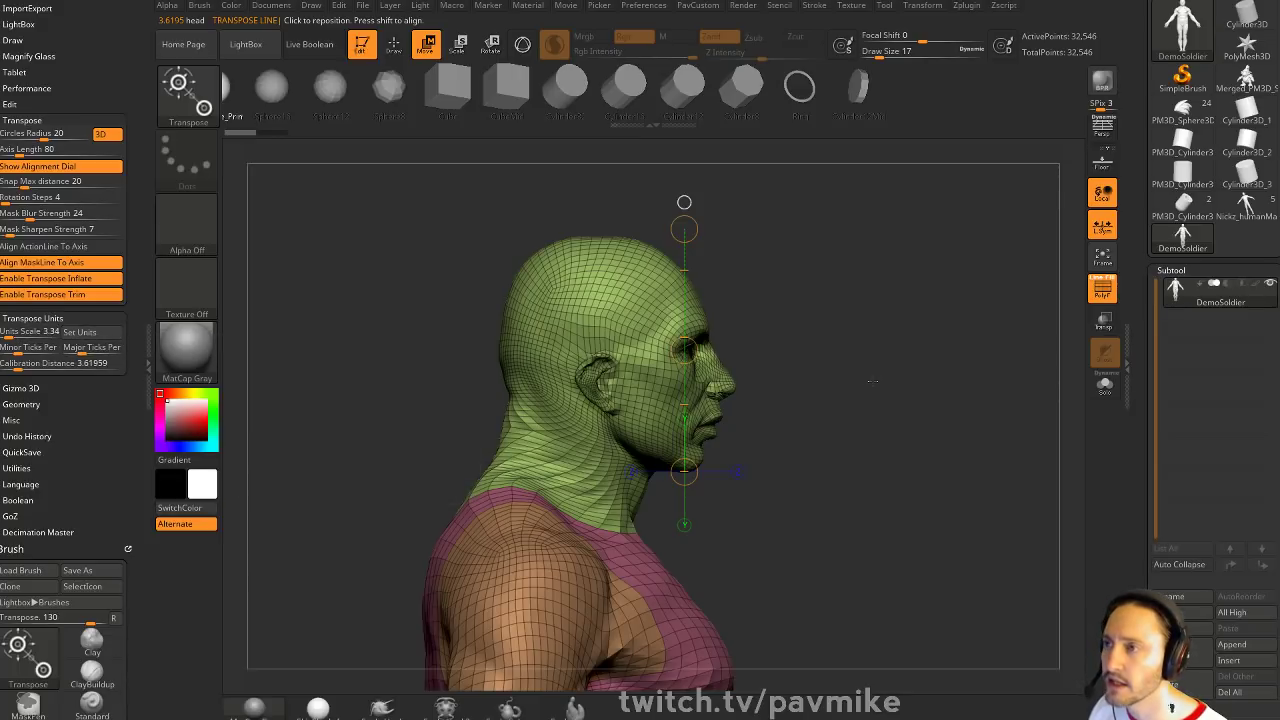
Set the Transpose Units Scale to 1 and adjust the line's upper end to make it about 1.09 heads long
{"action": "left_click_drag", "start_coordinate": [826, 242], "coordinate": [778, 233]}
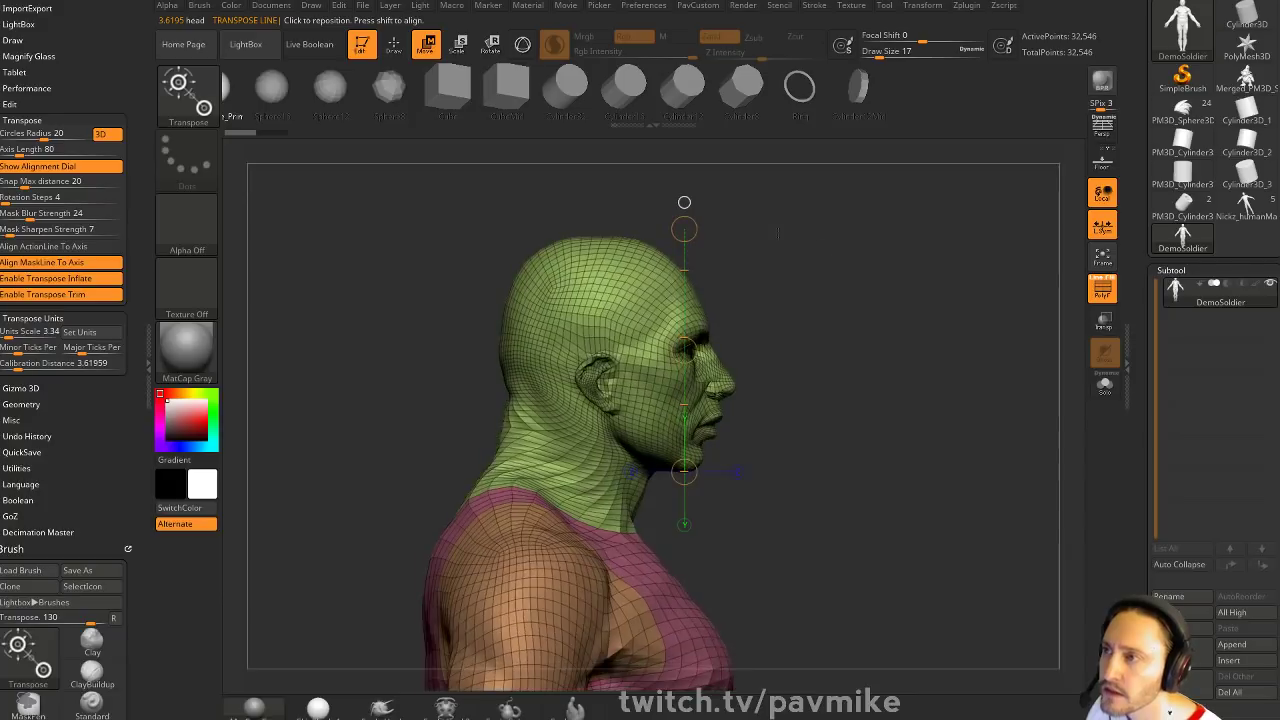
{"action": "mouse_move", "coordinate": [687, 229]}
{"action": "left_mouse_down"}
{"action": "mouse_move", "coordinate": [691, 187]}
{"action": "mouse_move", "coordinate": [684, 234]}
{"action": "left_mouse_up"}
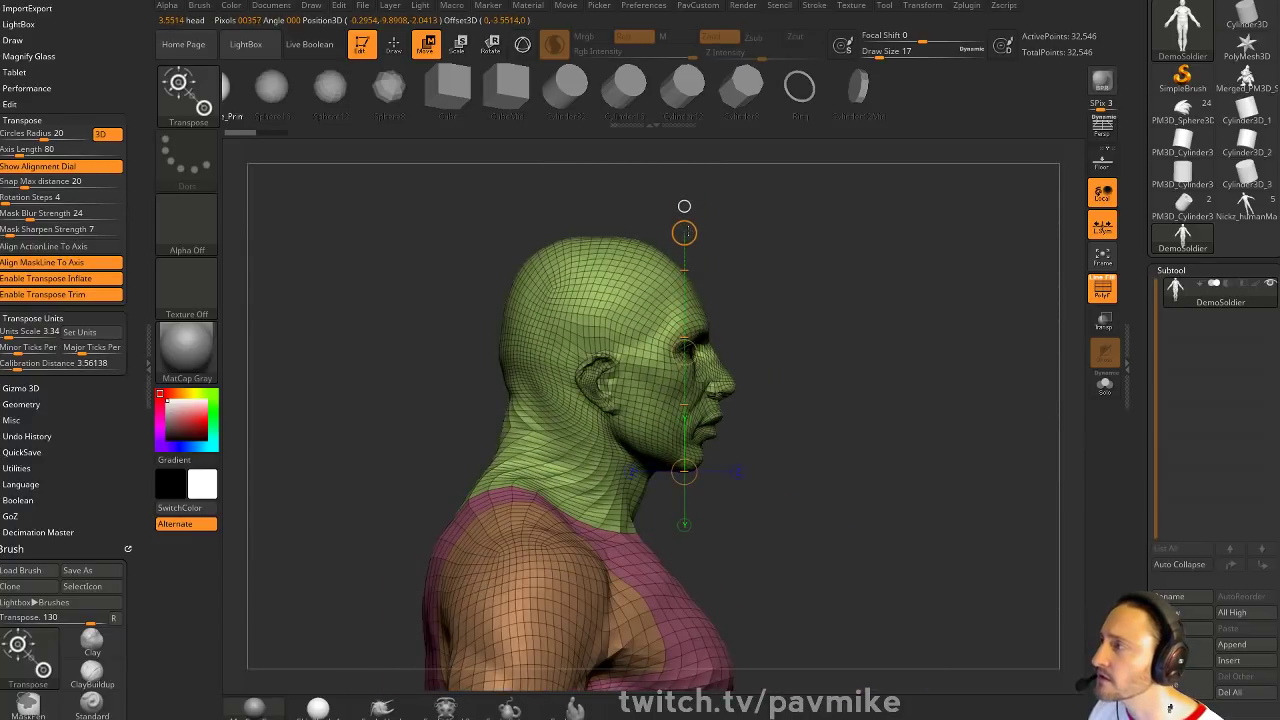
{"action": "left_click_drag", "start_coordinate": [10, 334], "coordinate": [7, 335]}
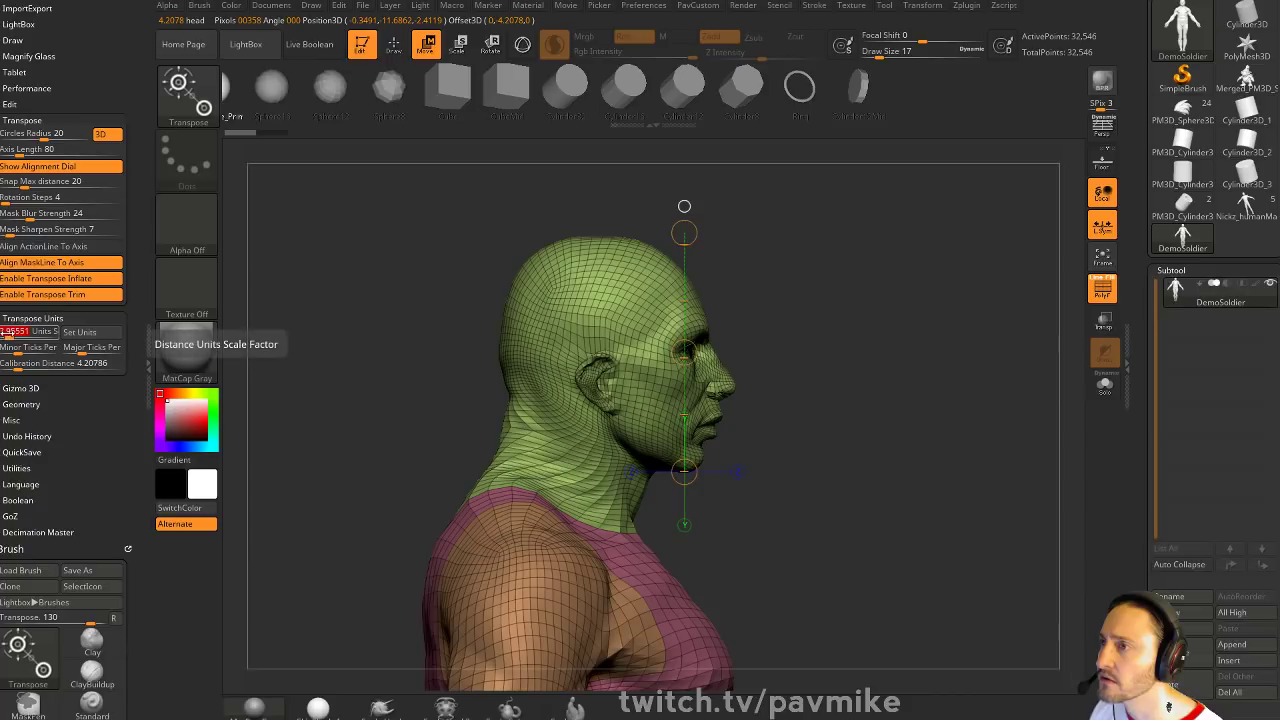
{"action": "type", "text": "1"}
{"action": "key", "text": "Return"}
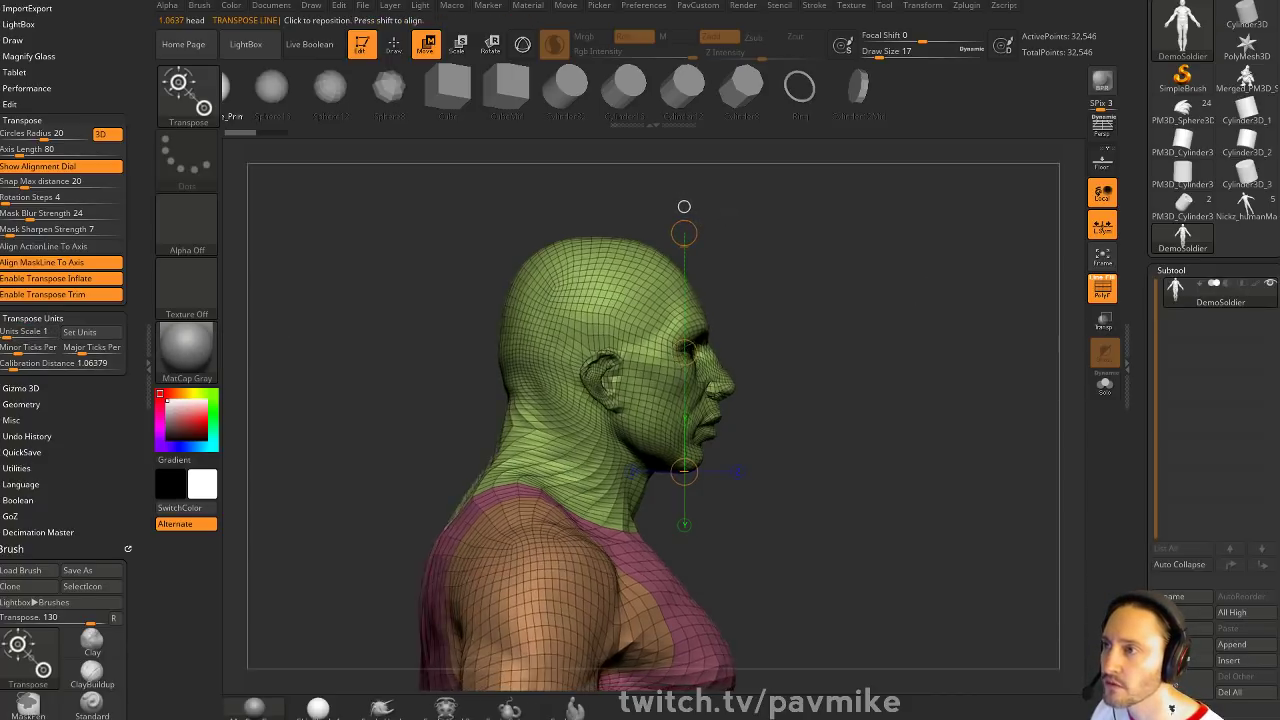
{"action": "mouse_move", "coordinate": [684, 206]}
{"action": "left_mouse_down"}
{"action": "mouse_move", "coordinate": [684, 190]}
{"action": "mouse_move", "coordinate": [684, 201]}
{"action": "left_mouse_up"}
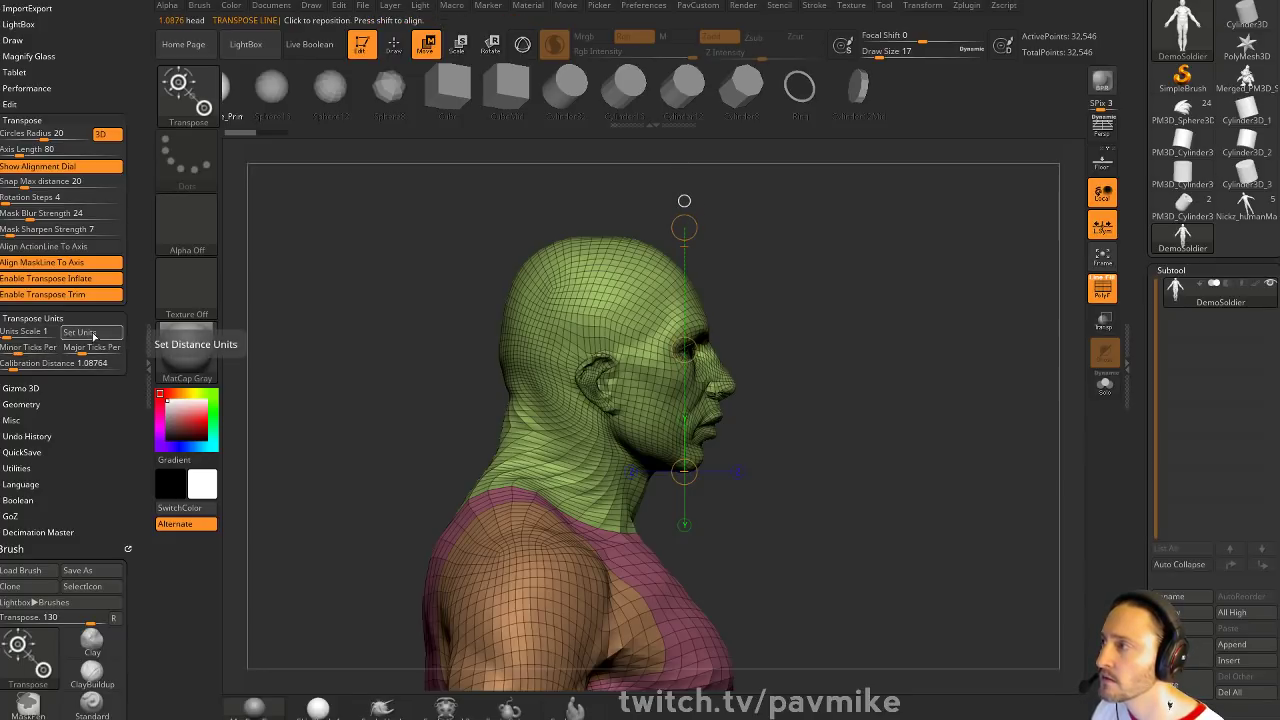
Set the Transpose line's major ticks per unit to 1 and its Calibration Distance to 2.12178
{"action": "left_click", "coordinate": [90, 347]}
{"action": "type", "text": "1"}
{"action": "key", "text": "Return"}
{"action": "left_click_drag", "start_coordinate": [12, 333], "coordinate": [7, 337]}
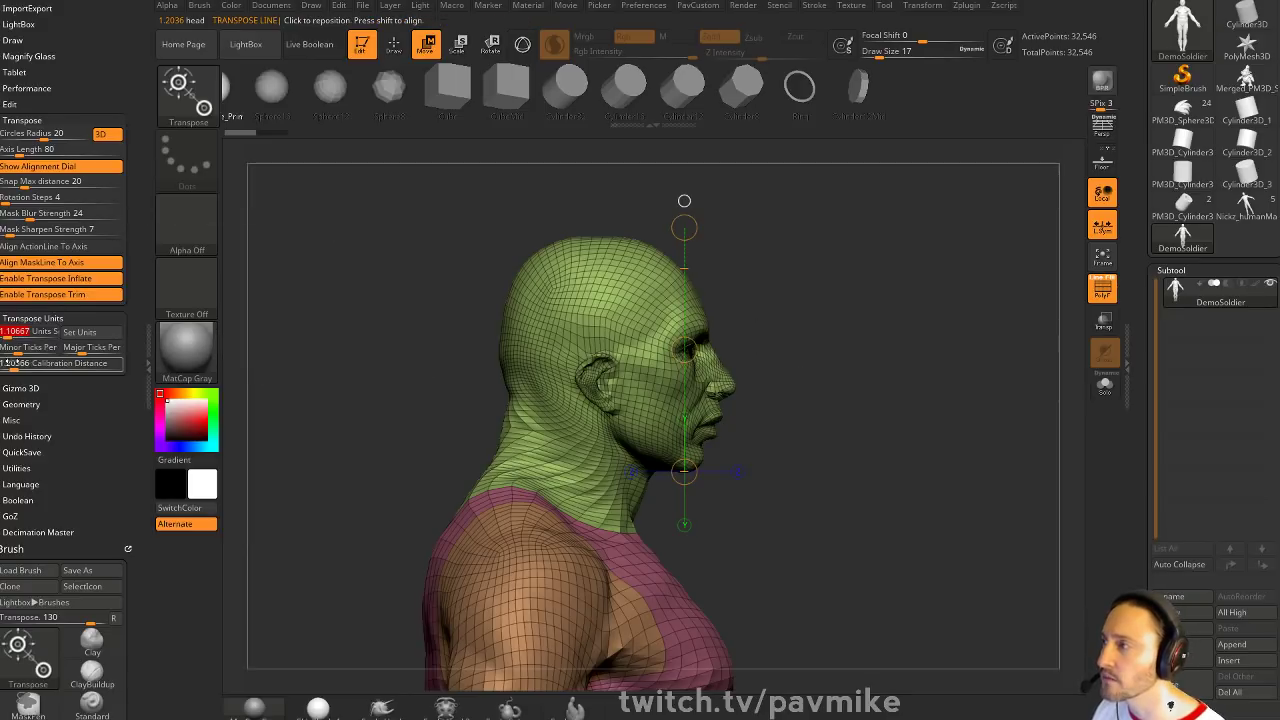
{"action": "left_click_drag", "start_coordinate": [14, 364], "coordinate": [13, 363]}
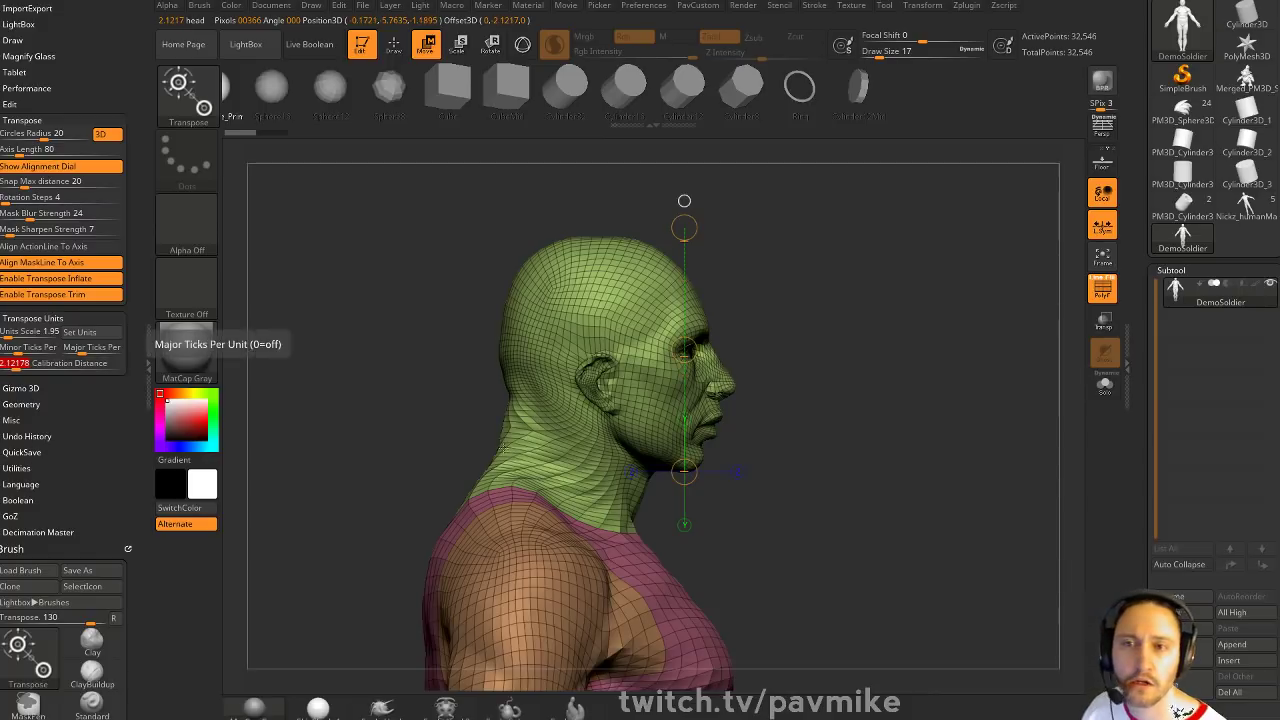
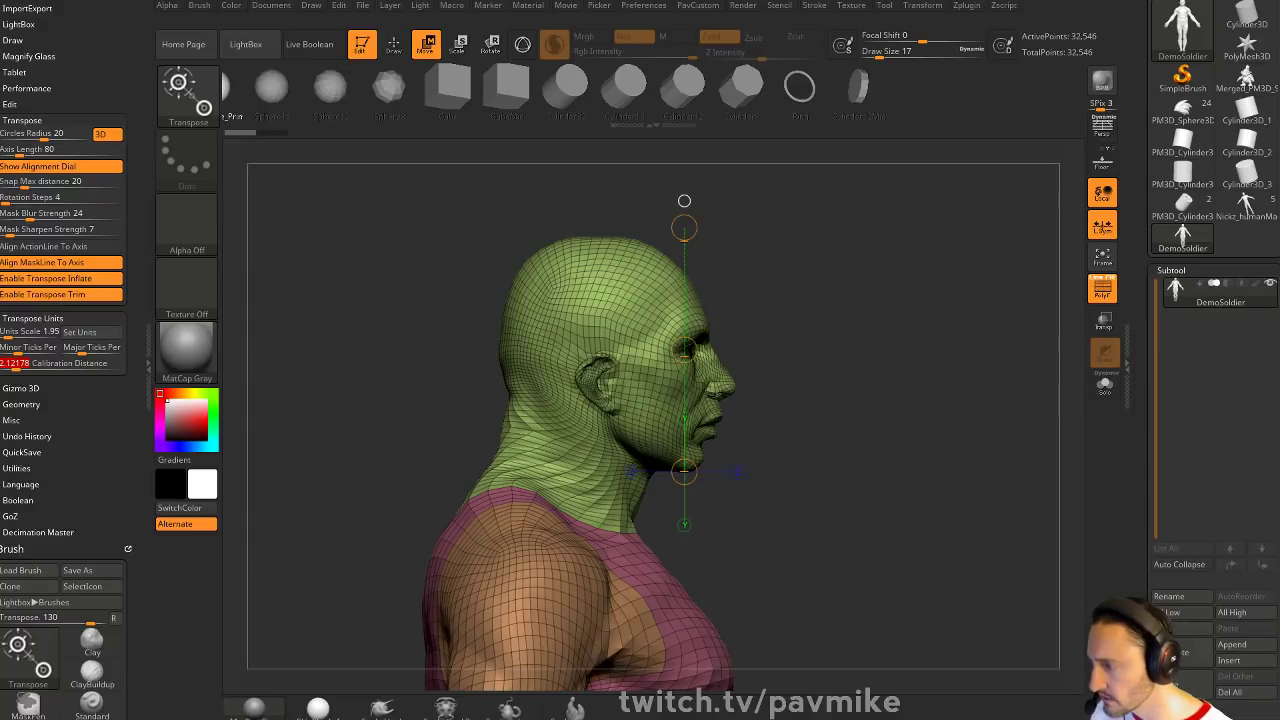
Switch to the browser and read the Gumroad product page of Intro To ZBrush files
{"action": "left_click_drag", "start_coordinate": [1279, 130], "coordinate": [631, 0]}
{"action": "scroll", "coordinate": [576, 462], "scroll_direction": "down", "scroll_amount": 1}
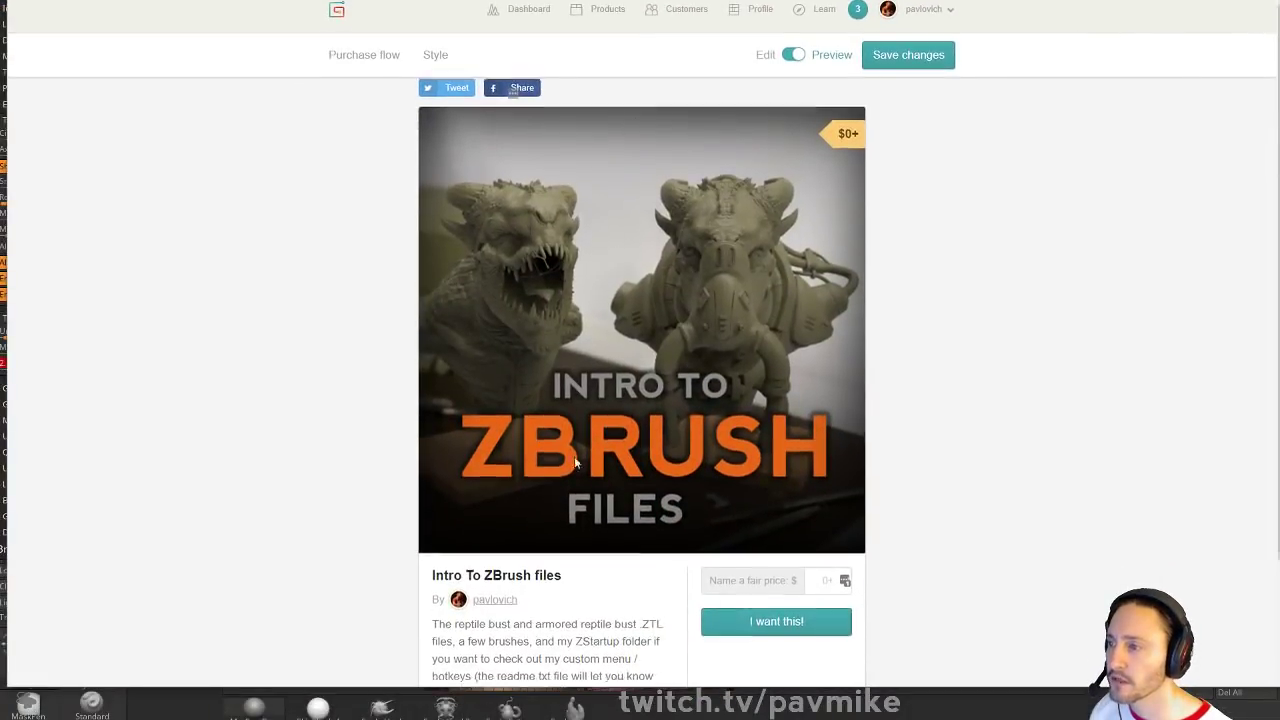
{"action": "scroll", "coordinate": [575, 462], "scroll_direction": "down", "scroll_amount": 2}
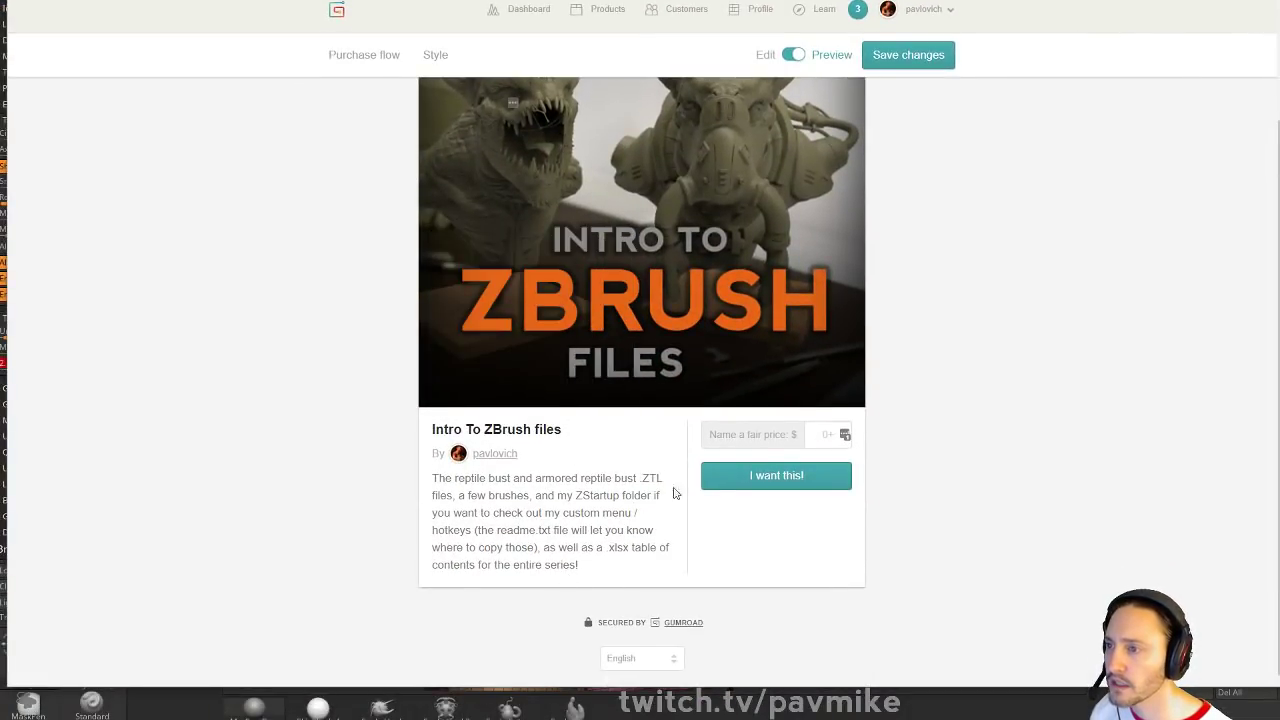
{"action": "scroll", "coordinate": [713, 490], "scroll_direction": "up", "scroll_amount": 2}
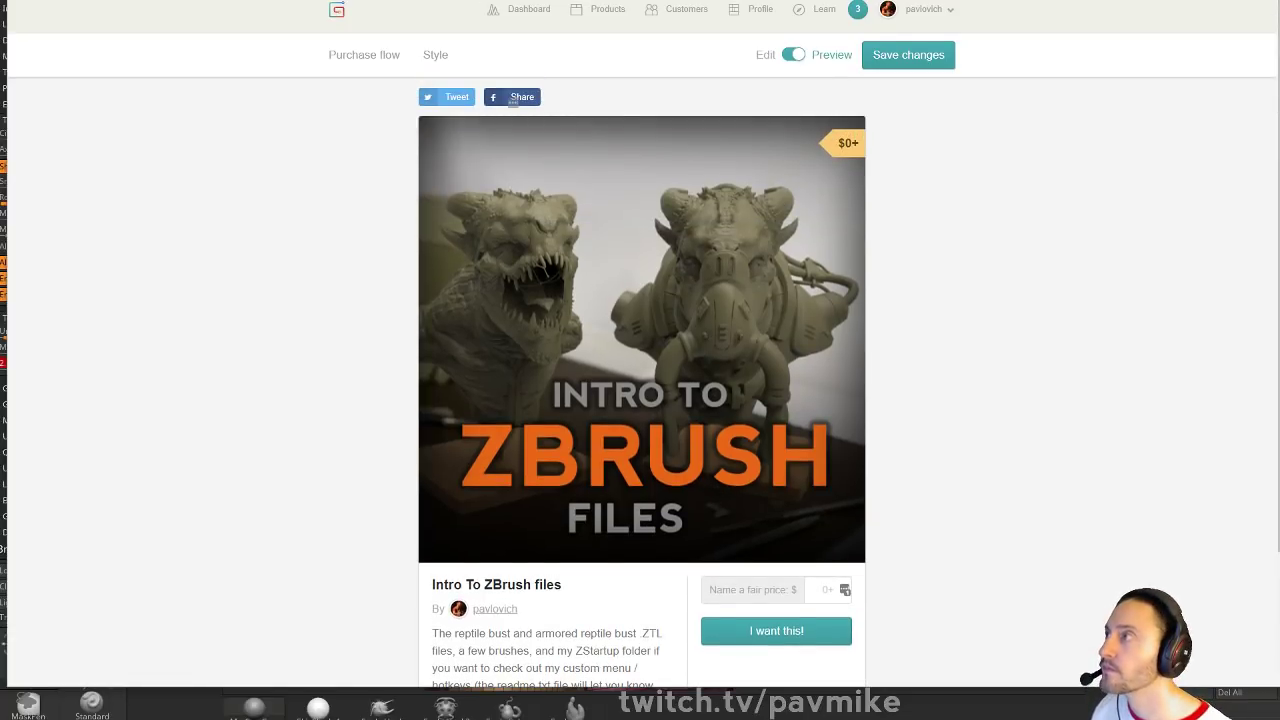
{"action": "key", "text": "alt+Tab"}
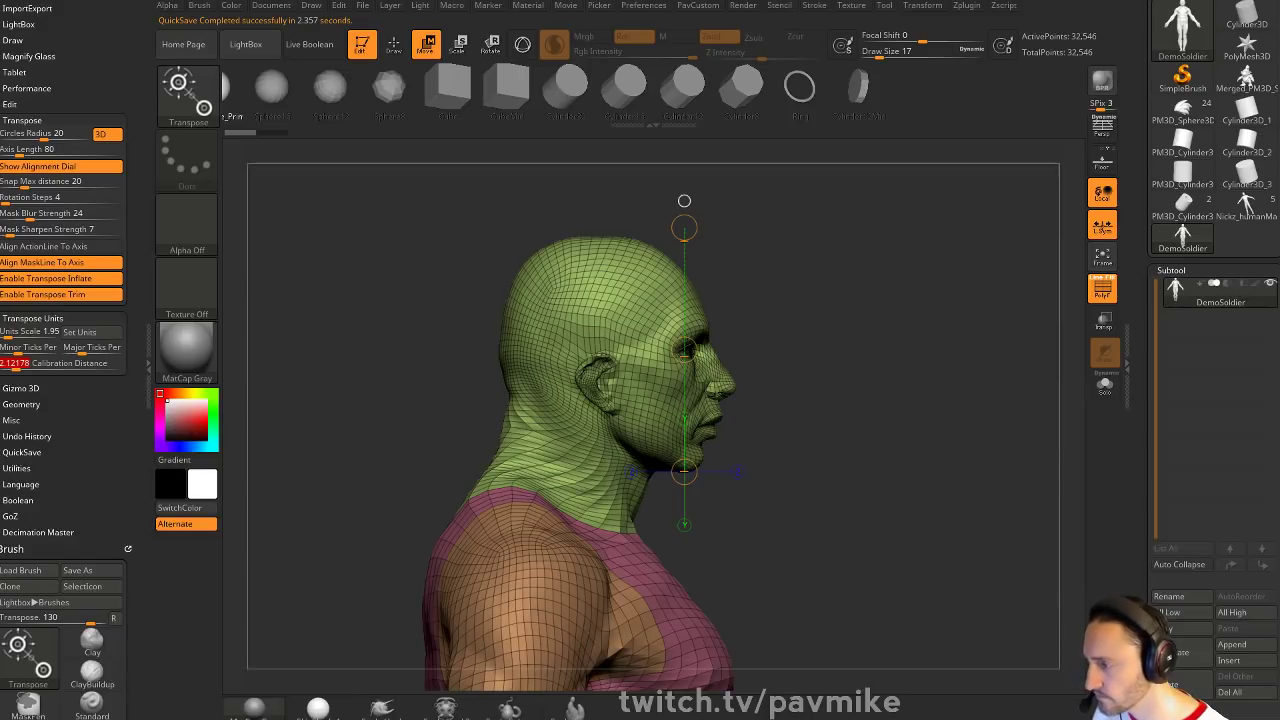
Browse the seller's Gumroad profile, find the Intro To ZBrush files product among the listings and review its page
{"action": "left_click_drag", "start_coordinate": [780, 718], "coordinate": [463, 31]}
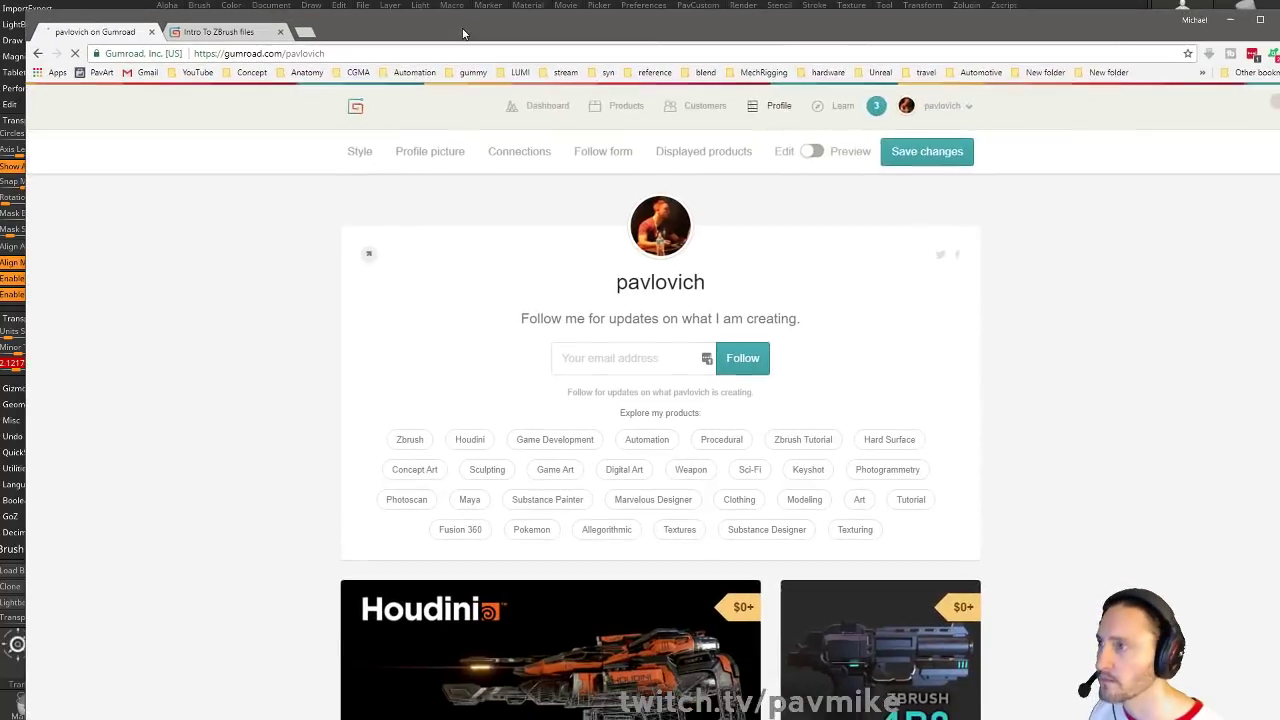
{"action": "left_click", "coordinate": [402, 53]}
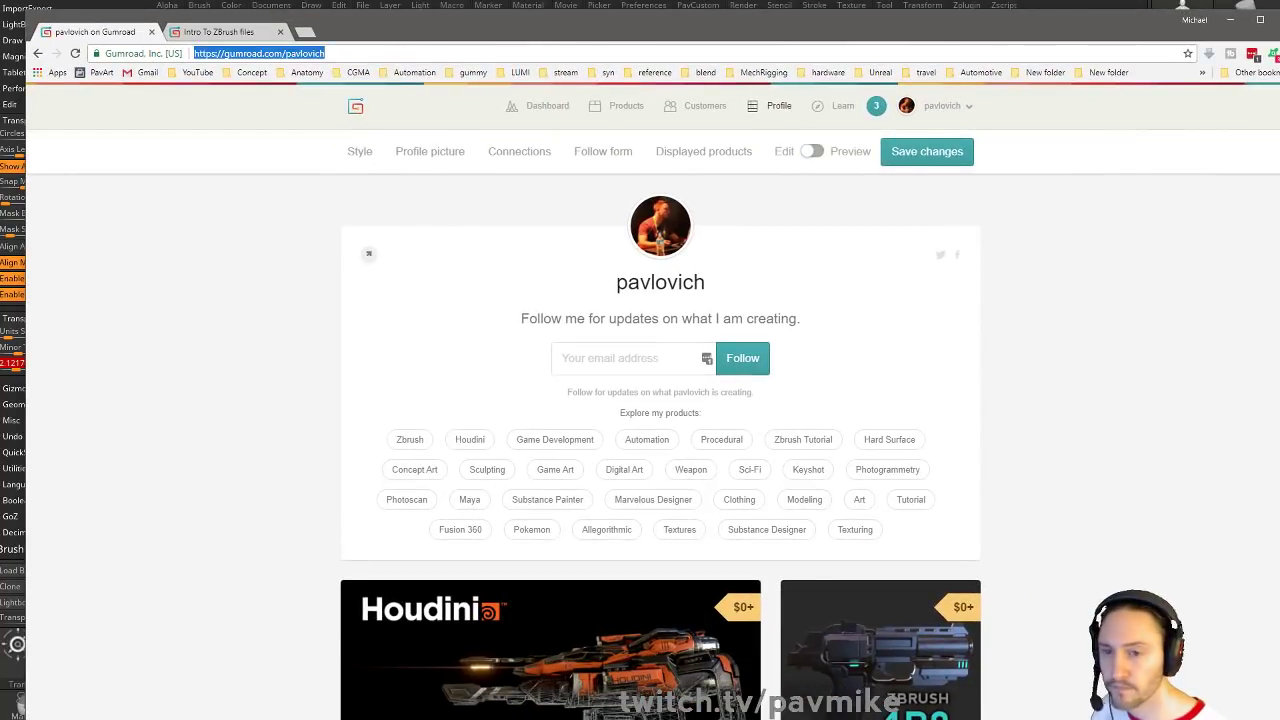
{"action": "key", "text": "alt+Tab"}
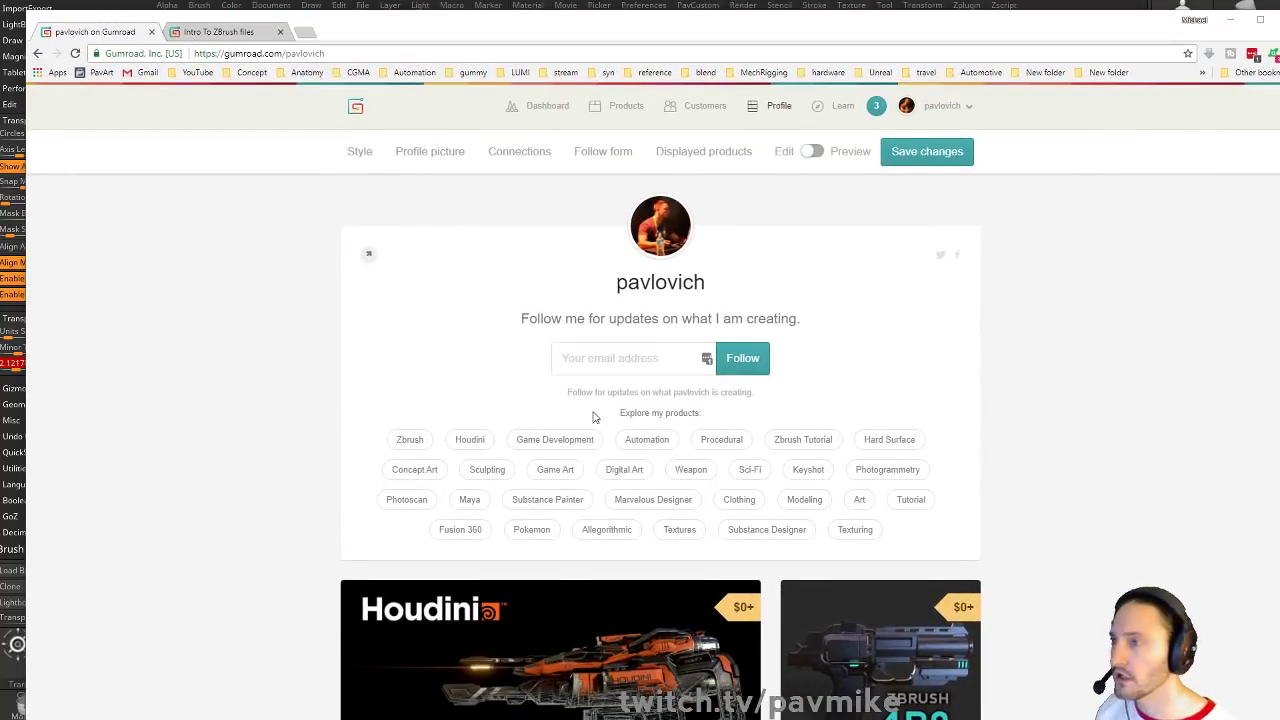
{"action": "scroll", "coordinate": [593, 417], "scroll_direction": "down", "scroll_amount": 15}
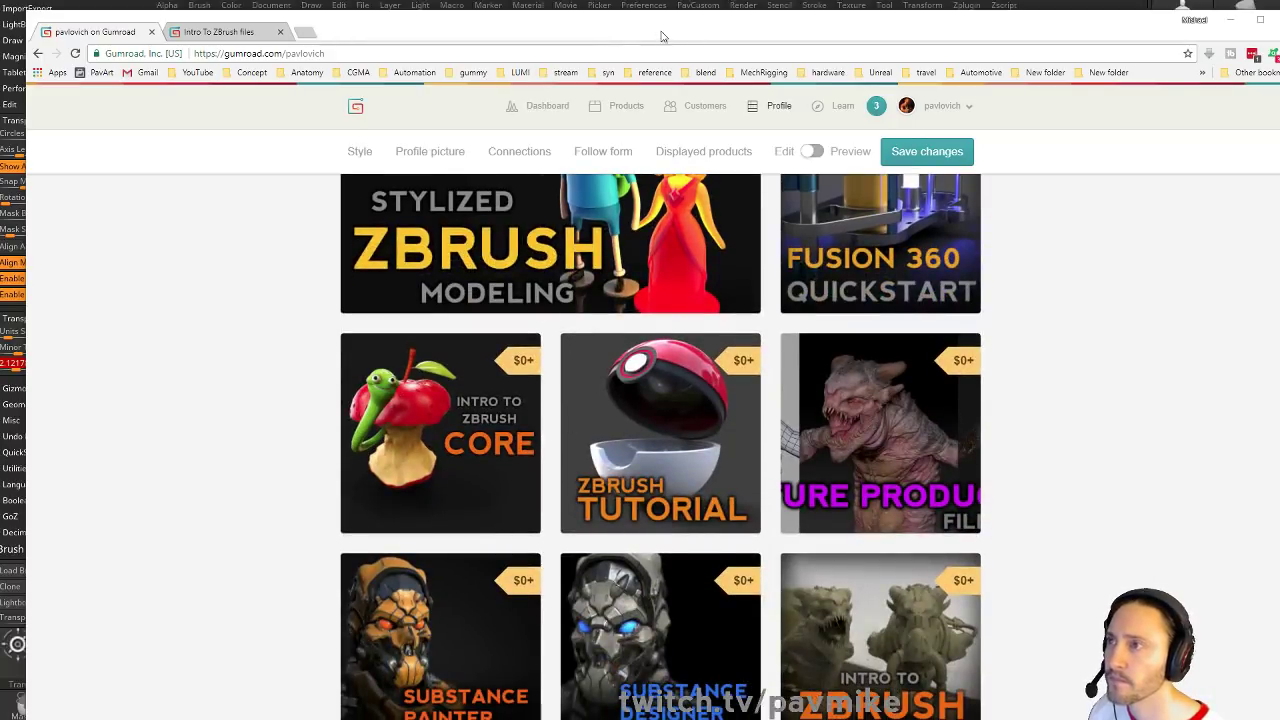
{"action": "left_click_drag", "start_coordinate": [661, 36], "coordinate": [652, 0]}
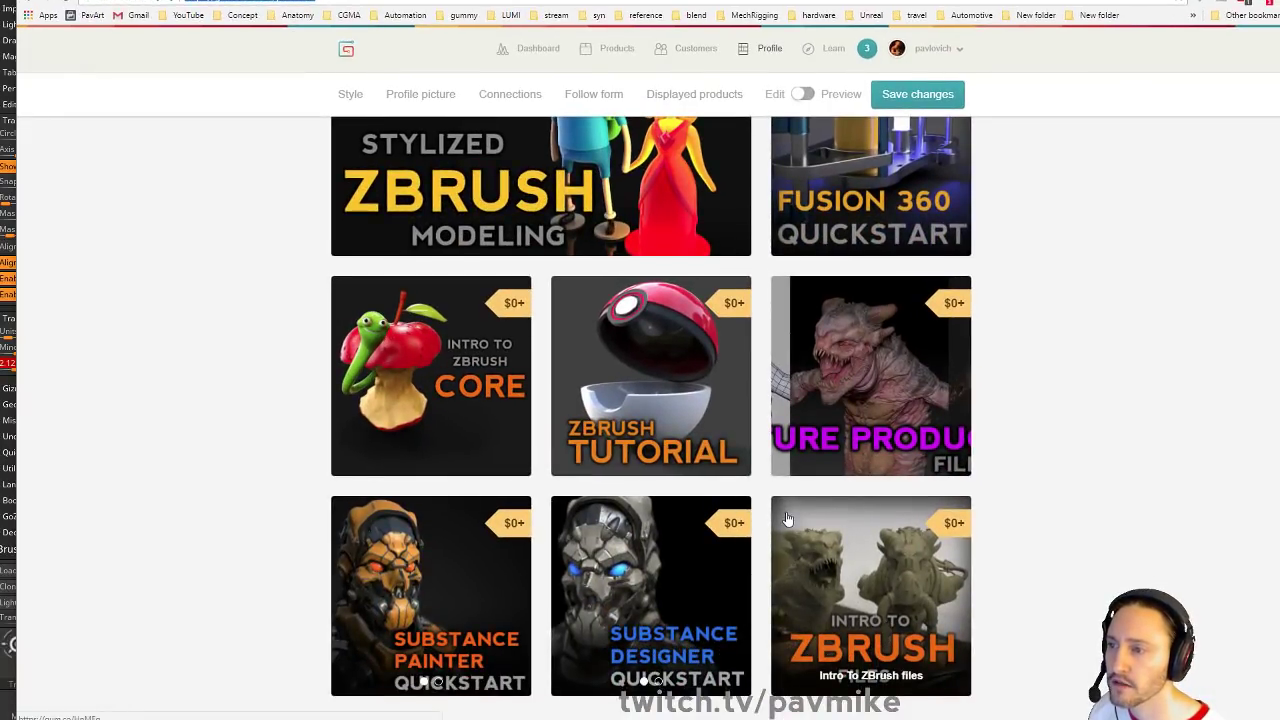
{"action": "left_click", "coordinate": [787, 519]}
{"action": "scroll", "coordinate": [637, 497], "scroll_direction": "down", "scroll_amount": 1}
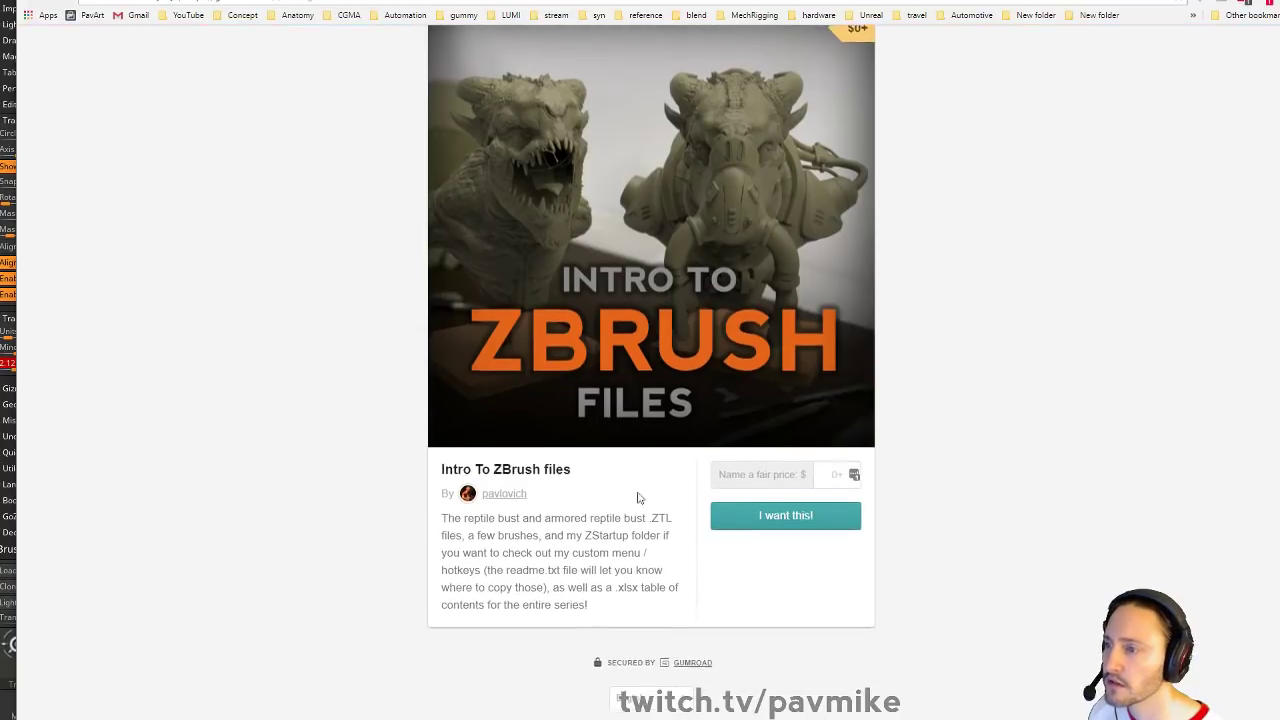
{"action": "scroll", "coordinate": [573, 516], "scroll_direction": "up", "scroll_amount": 1}
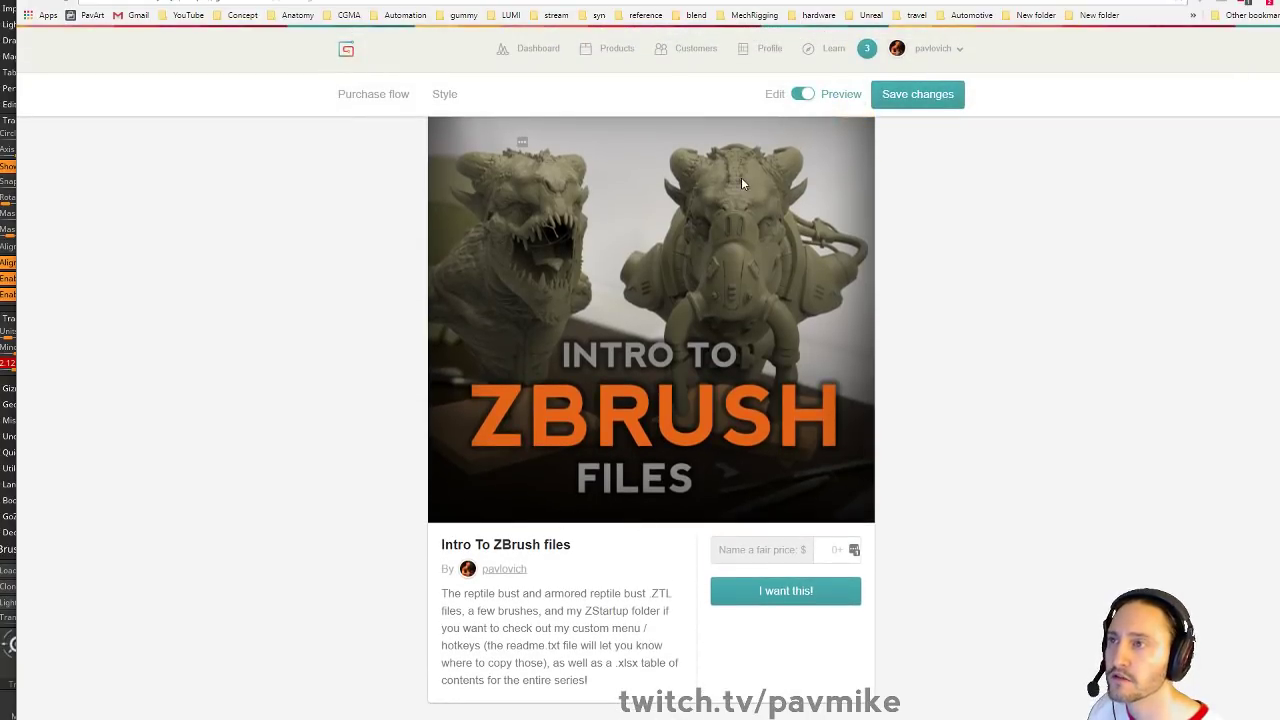
{"action": "key", "text": "alt+Tab"}
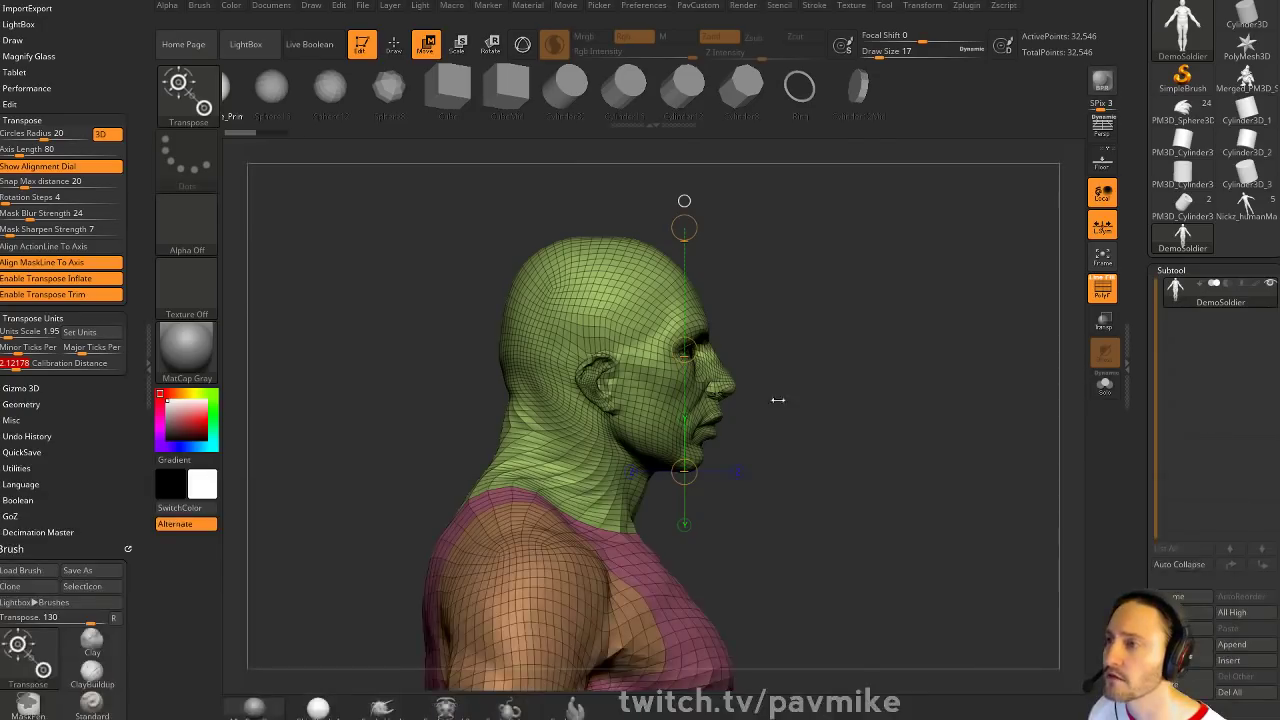
{"action": "left_click_drag", "start_coordinate": [795, 333], "coordinate": [801, 324]}
{"action": "key", "text": "space"}
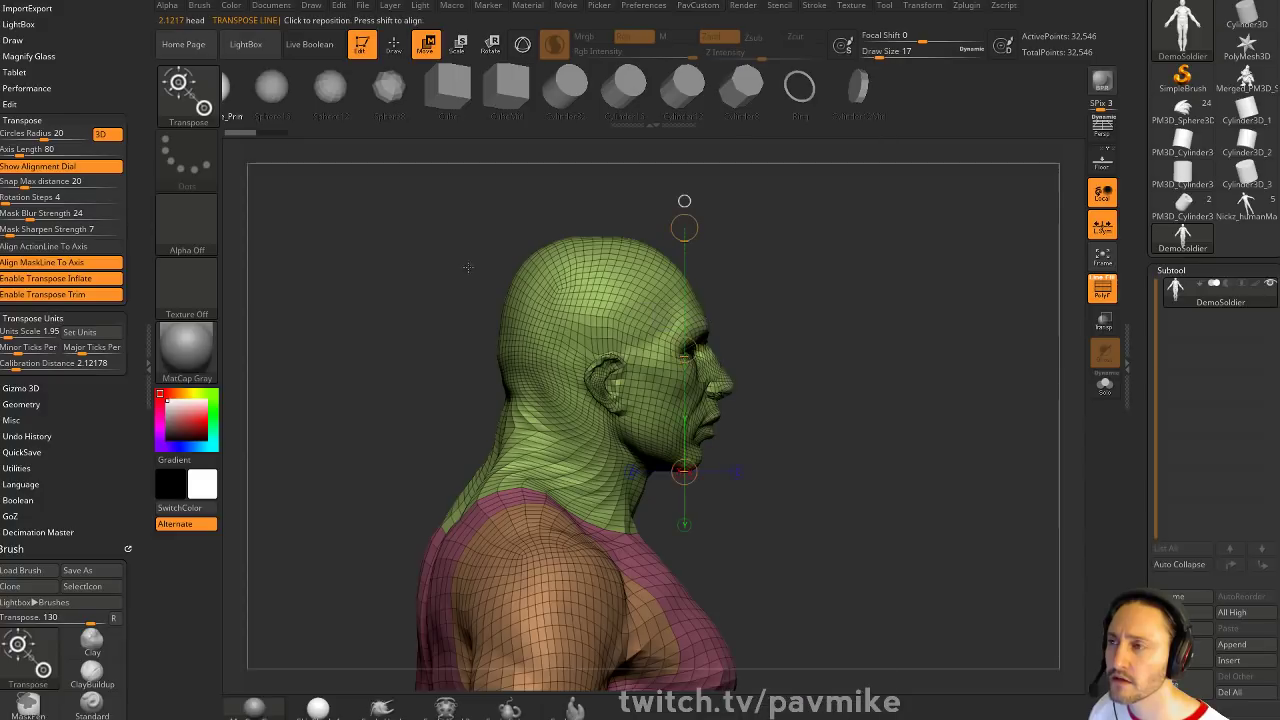
{"action": "left_click_drag", "start_coordinate": [950, 302], "coordinate": [817, 206]}
{"action": "key", "text": "space"}
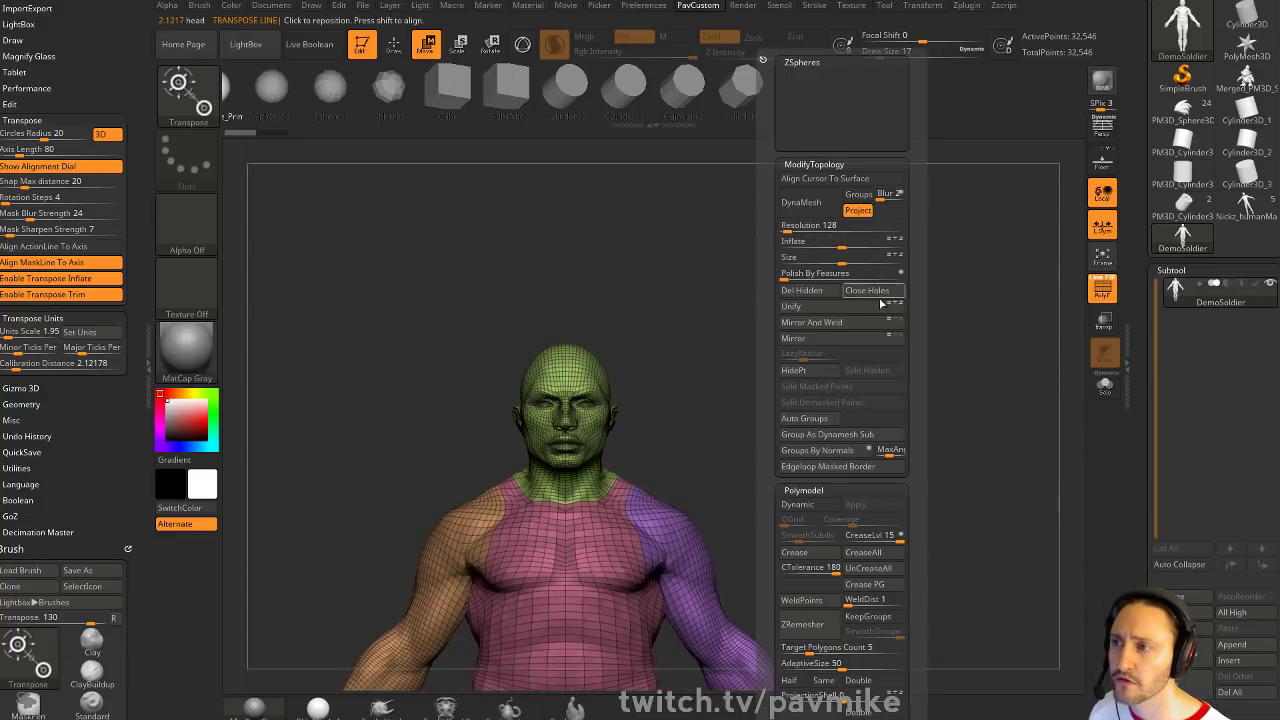
{"action": "left_click_drag", "start_coordinate": [656, 268], "coordinate": [714, 266]}
{"action": "left_click_drag", "start_coordinate": [799, 358], "coordinate": [801, 338], "text": "alt"}
{"action": "left_click_drag", "start_coordinate": [557, 448], "coordinate": [558, 293]}
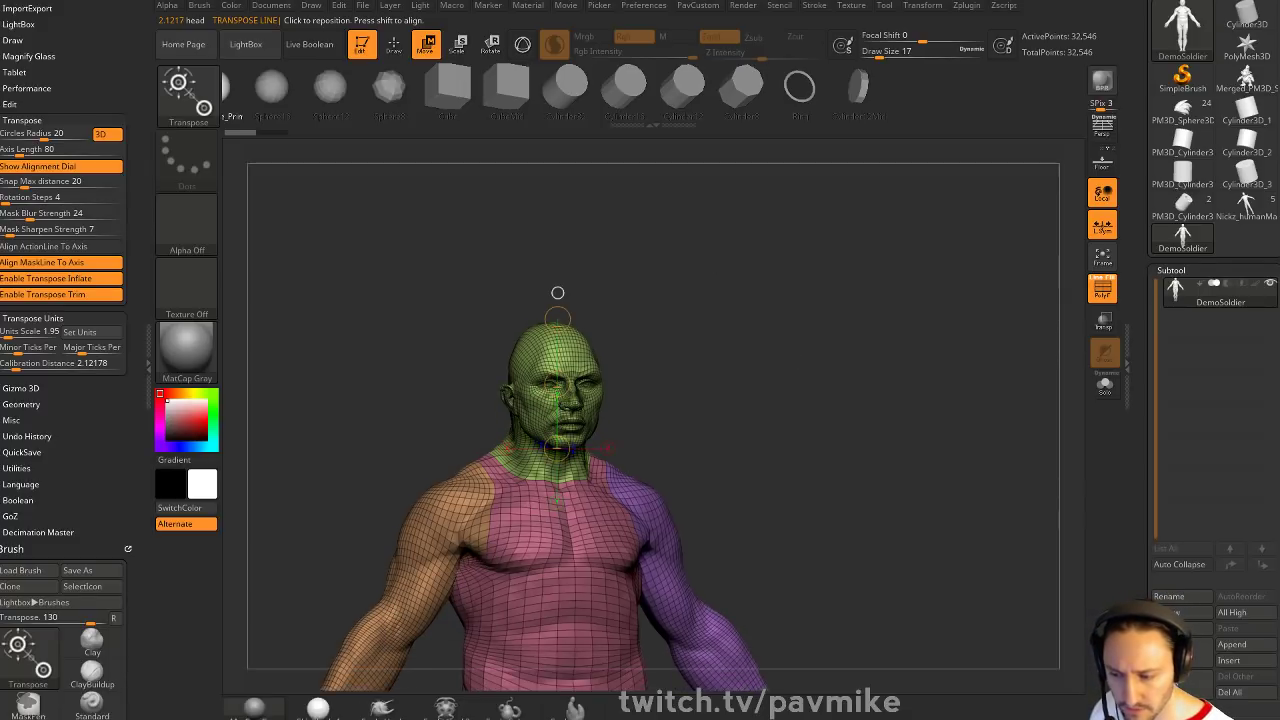
Switch to the Cubebrush store, open the Intro to ZBrush Files product and examine its description and included files
{"action": "left_click_drag", "start_coordinate": [1066, 715], "coordinate": [864, 4]}
{"action": "scroll", "coordinate": [726, 369], "scroll_direction": "down", "scroll_amount": 10}
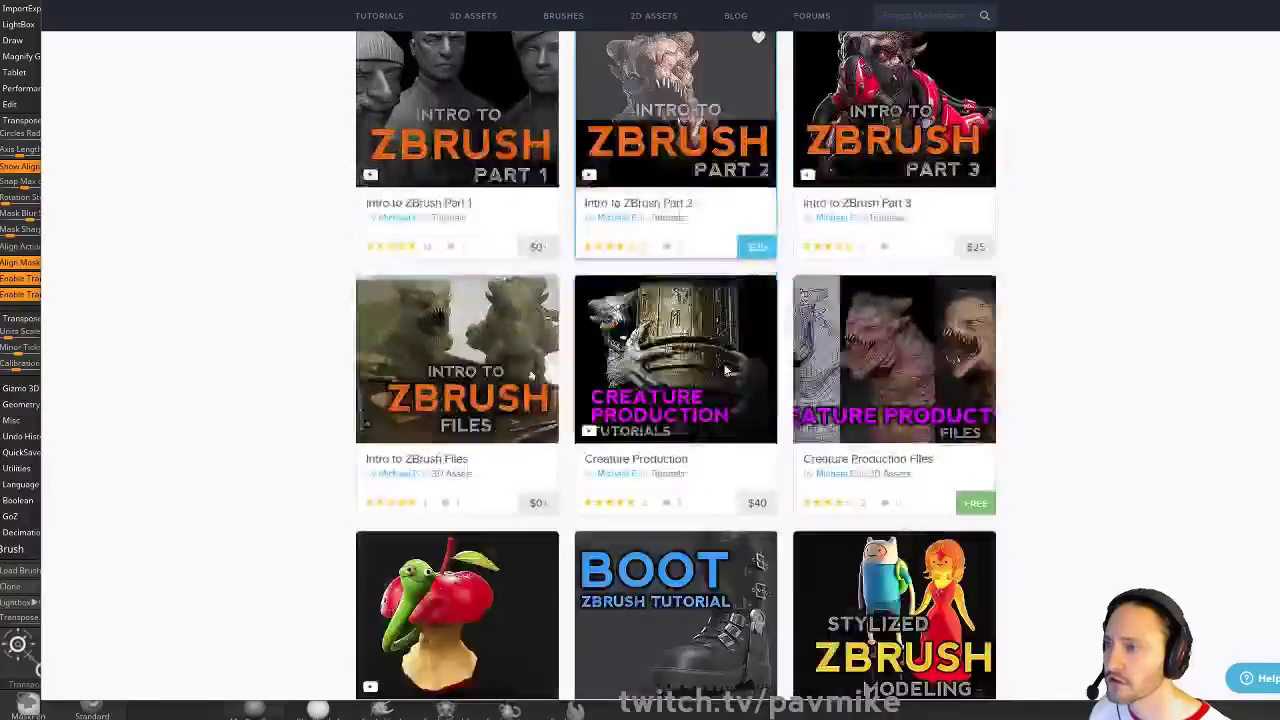
{"action": "scroll", "coordinate": [723, 371], "scroll_direction": "up", "scroll_amount": 1}
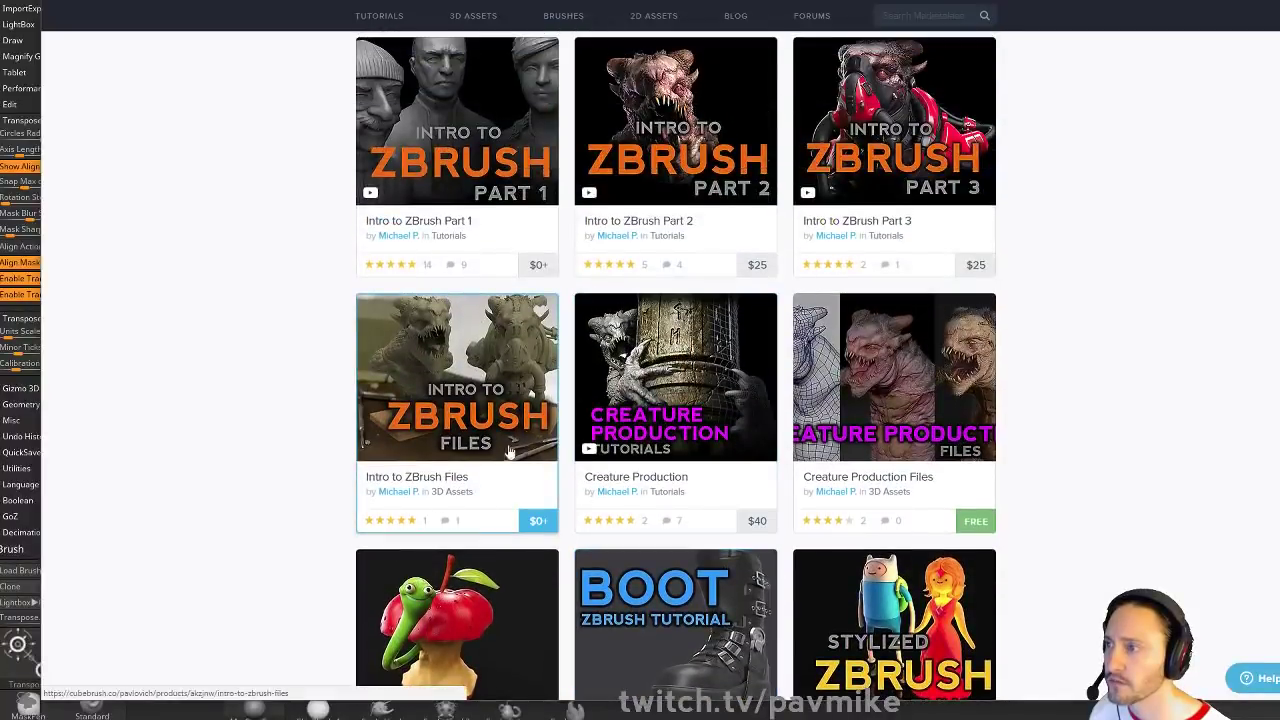
{"action": "left_click", "coordinate": [437, 346]}
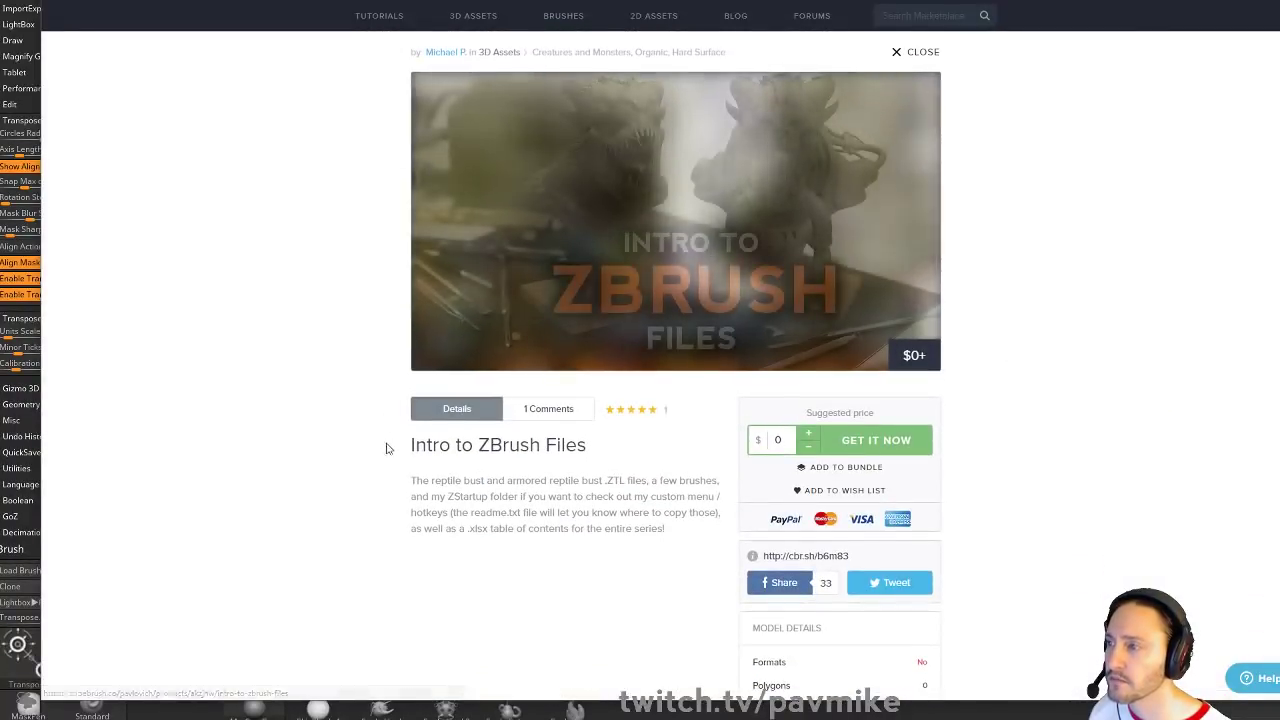
{"action": "scroll", "coordinate": [471, 503], "scroll_direction": "down", "scroll_amount": 3}
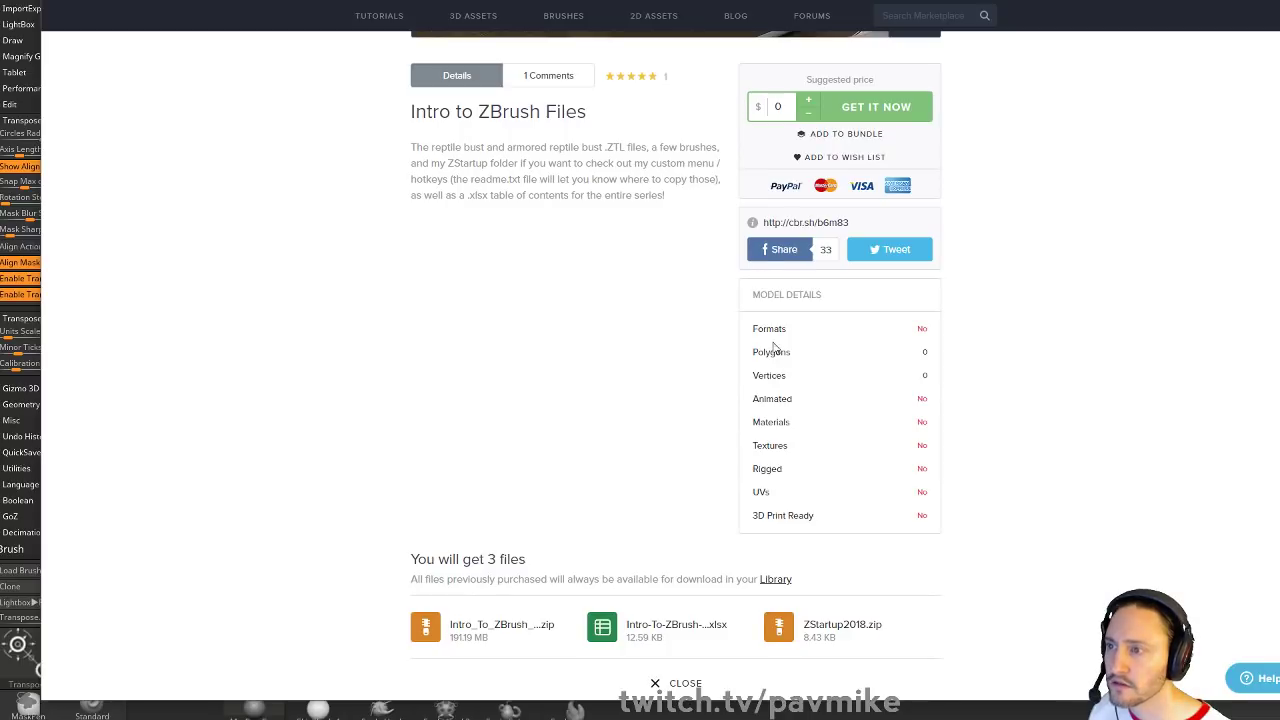
{"action": "scroll", "coordinate": [554, 466], "scroll_direction": "down", "scroll_amount": 2}
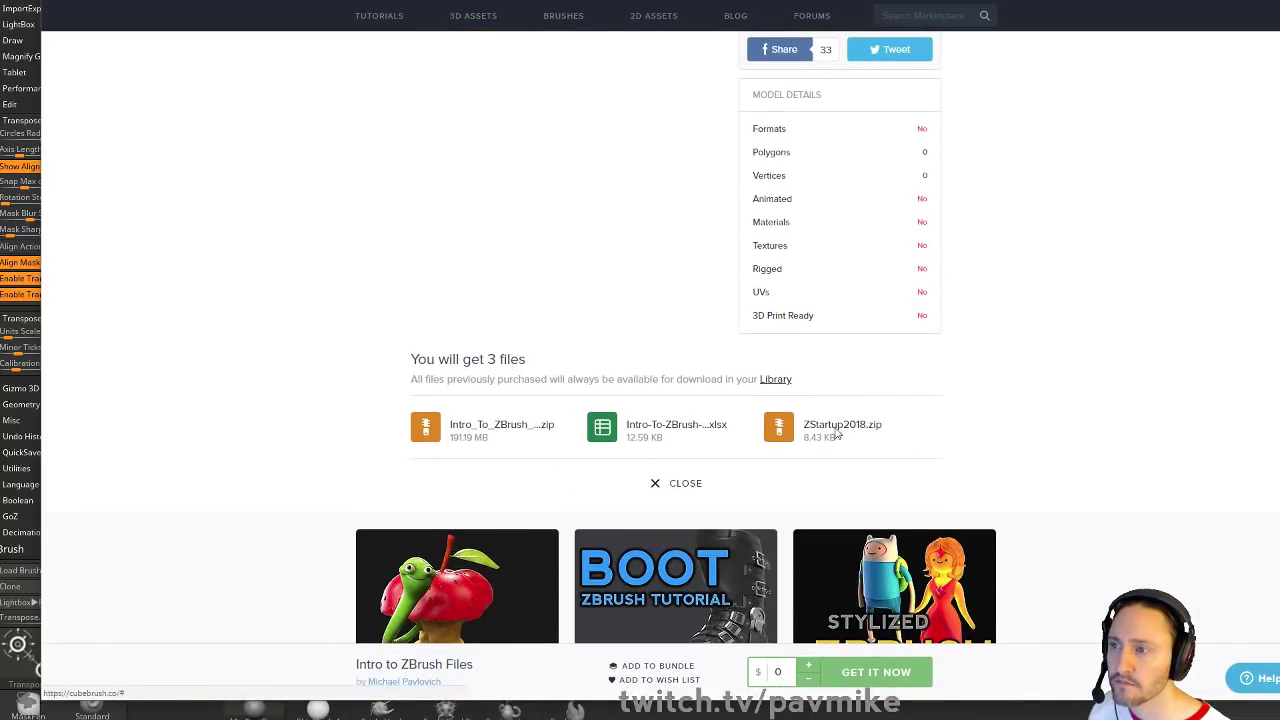
{"action": "key", "text": "alt+Tab"}
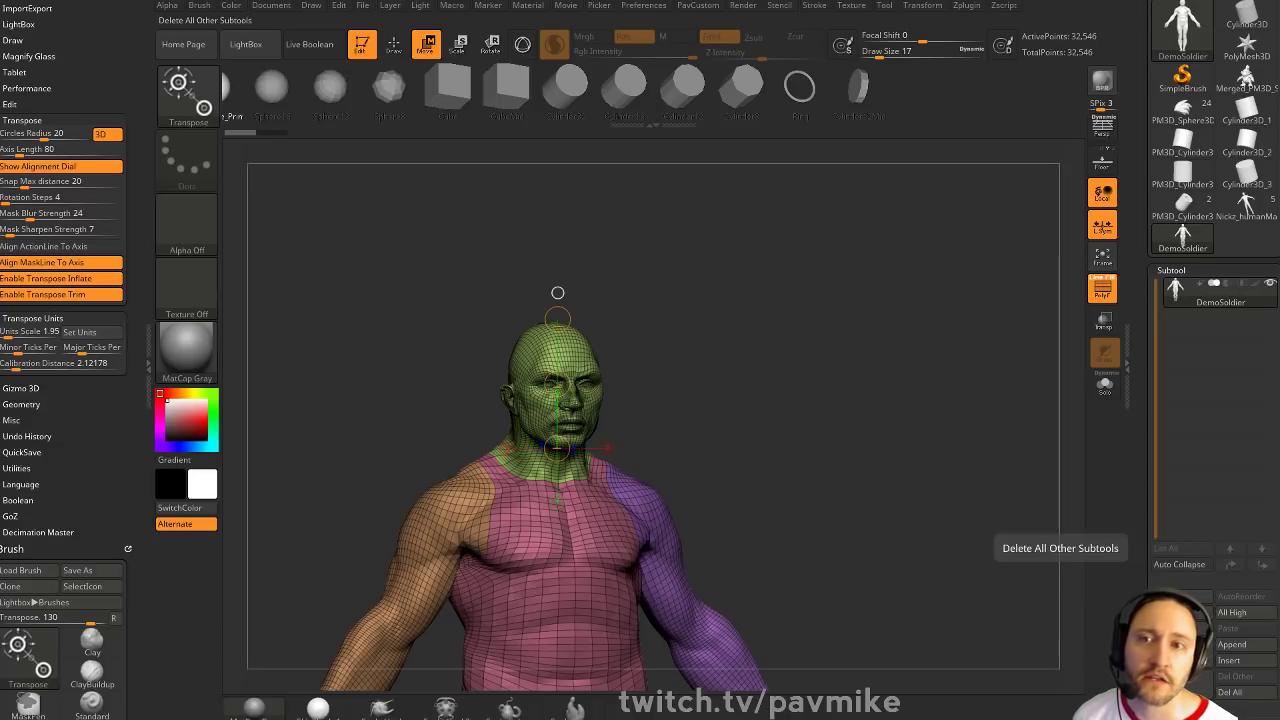
Make the merged PM3D_Sphere3D character the active tool, frame it in the view and turn off its PolyFrame display
{"action": "left_click_drag", "start_coordinate": [1136, 290], "coordinate": [1130, 422]}
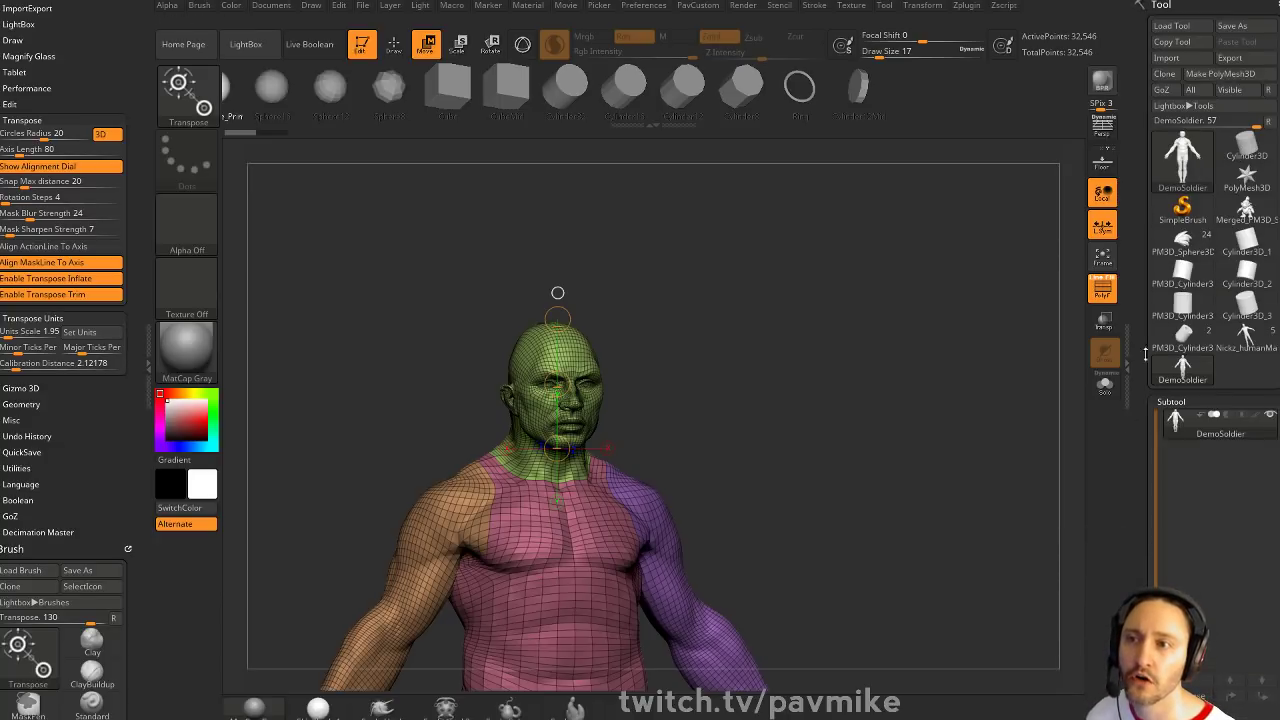
{"action": "left_click", "coordinate": [1246, 210]}
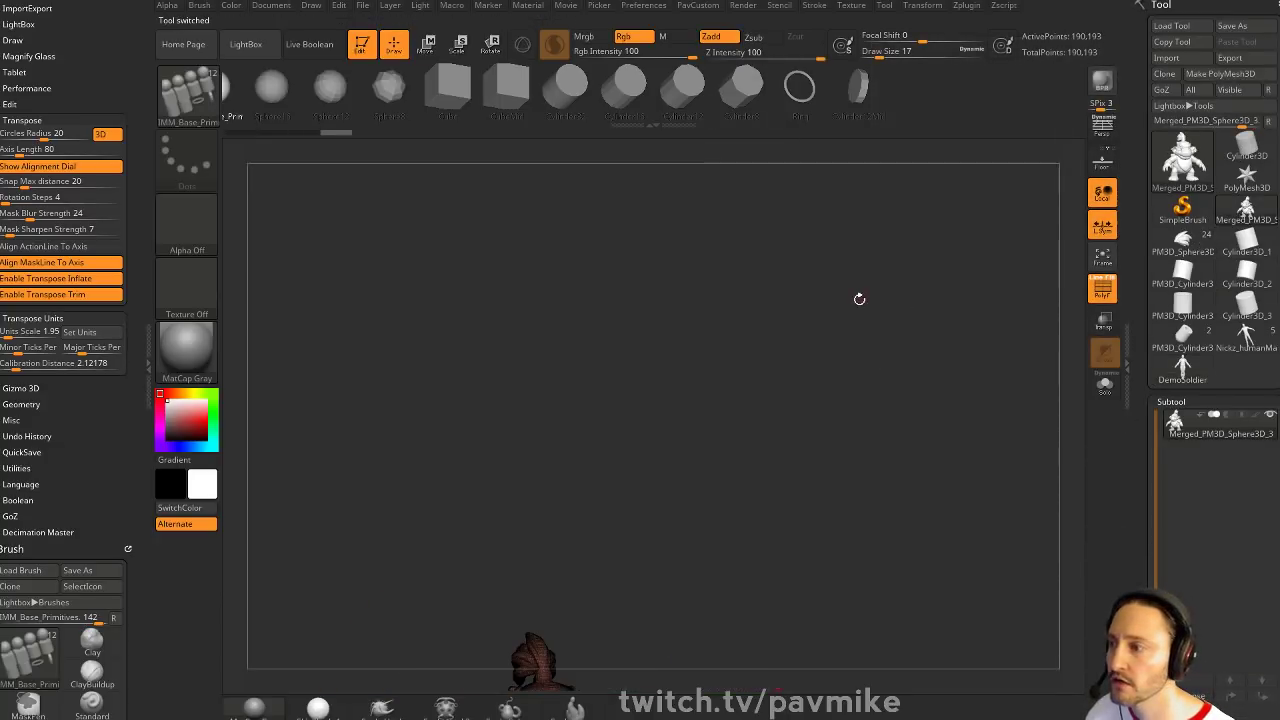
{"action": "key", "text": "f"}
{"action": "left_click", "coordinate": [1128, 303]}
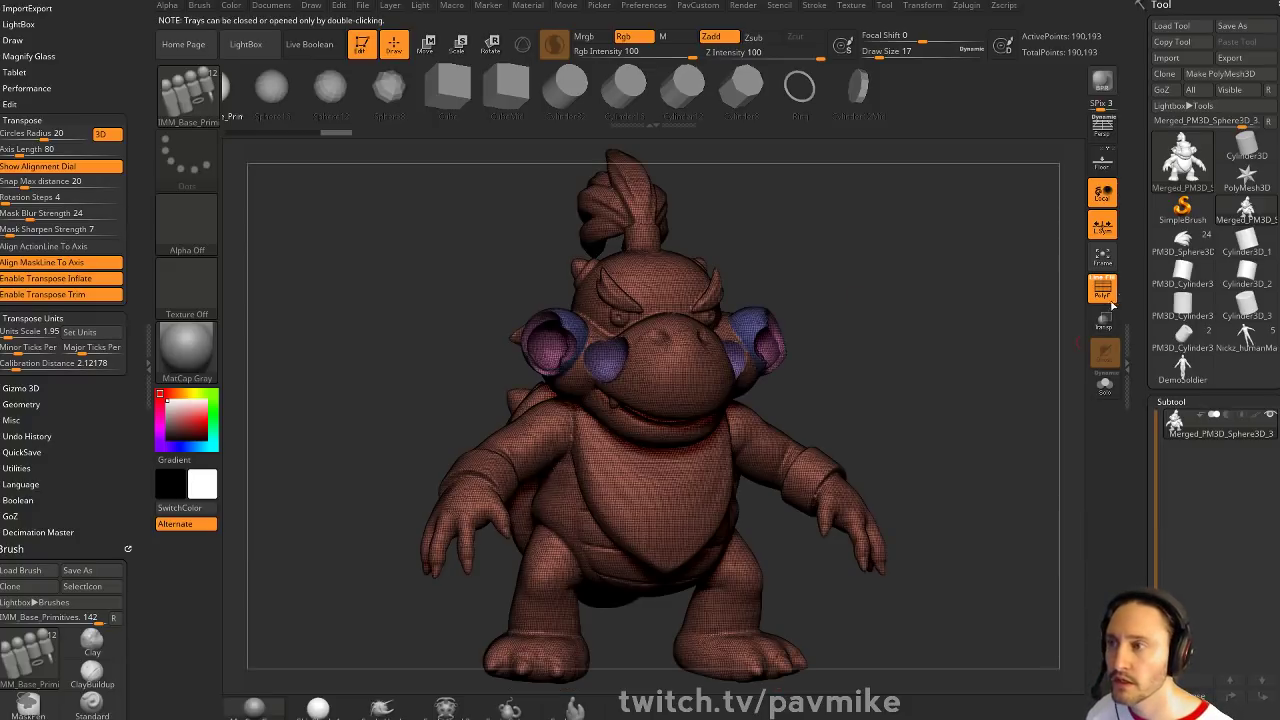
{"action": "left_click", "coordinate": [1103, 290]}
Step the merged character's undo history back to the early state showing only two spheres, and redo forward to the whole character
{"action": "left_click_drag", "start_coordinate": [312, 133], "coordinate": [242, 138]}
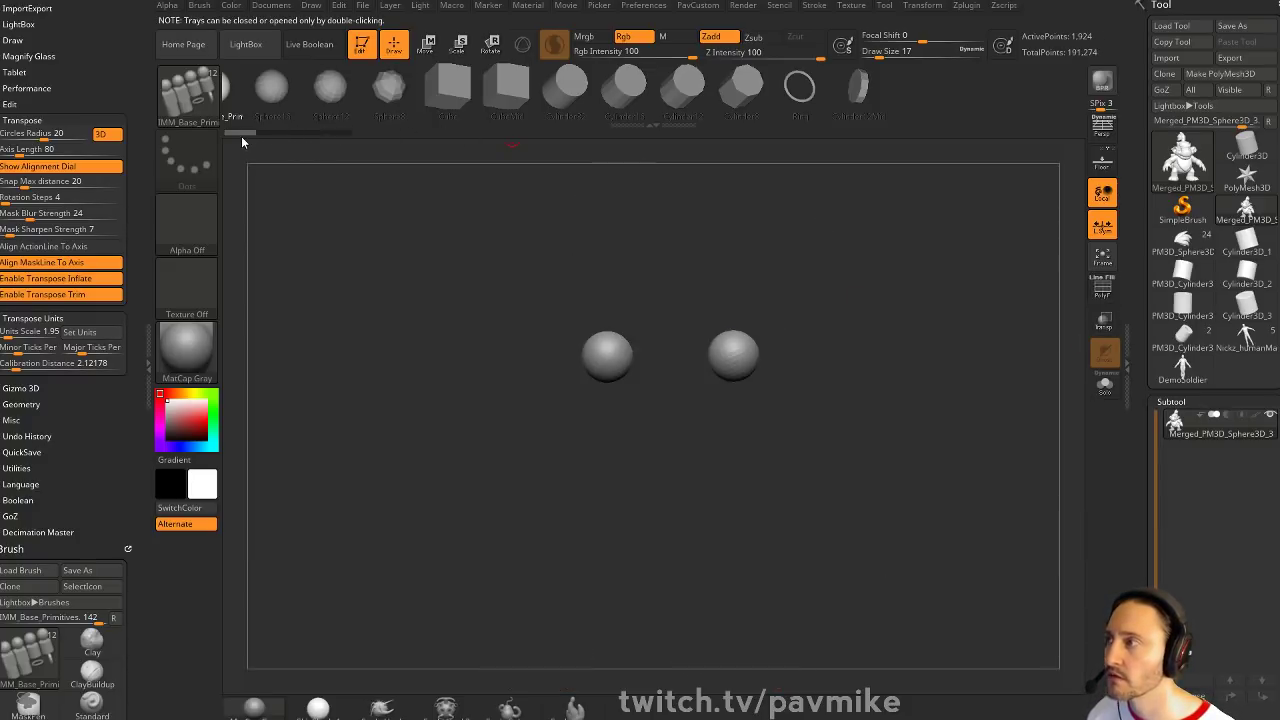
{"action": "left_click", "coordinate": [262, 135]}
{"action": "left_click", "coordinate": [250, 135]}
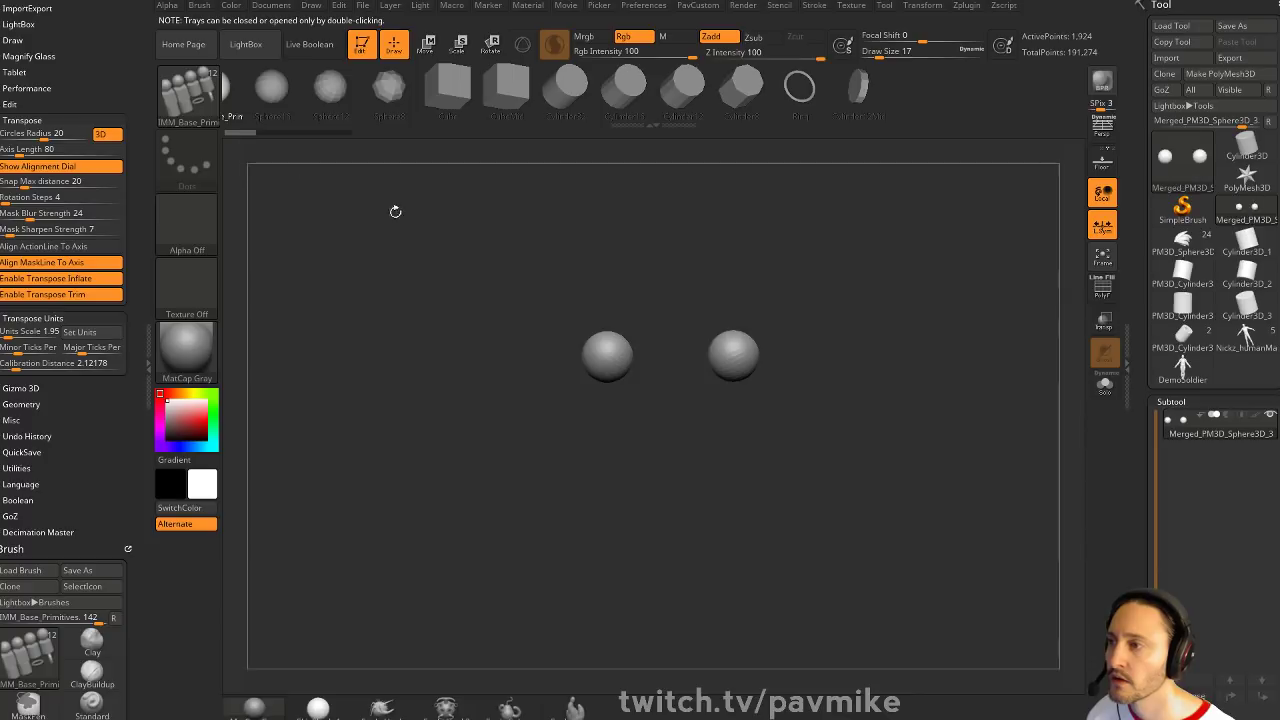
{"action": "mouse_move", "coordinate": [821, 299]}
{"action": "left_mouse_down"}
{"action": "mouse_move", "coordinate": [829, 310]}
{"action": "mouse_move", "coordinate": [940, 307]}
{"action": "left_mouse_up"}
{"action": "key", "text": "ctrl+shift+z"}
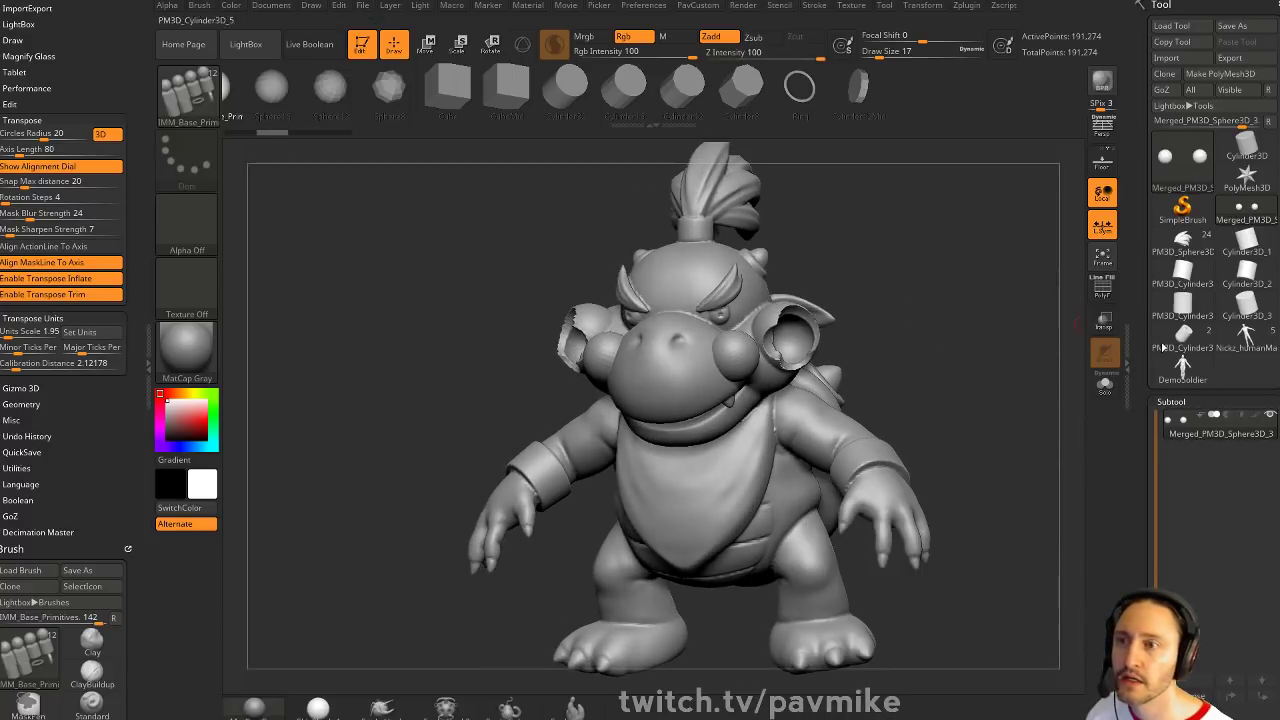
Switch to the PM3D_Sphere3D_2 character, merge its visible subtools into one new tool and make that merged tool active
{"action": "left_click", "coordinate": [1183, 245]}
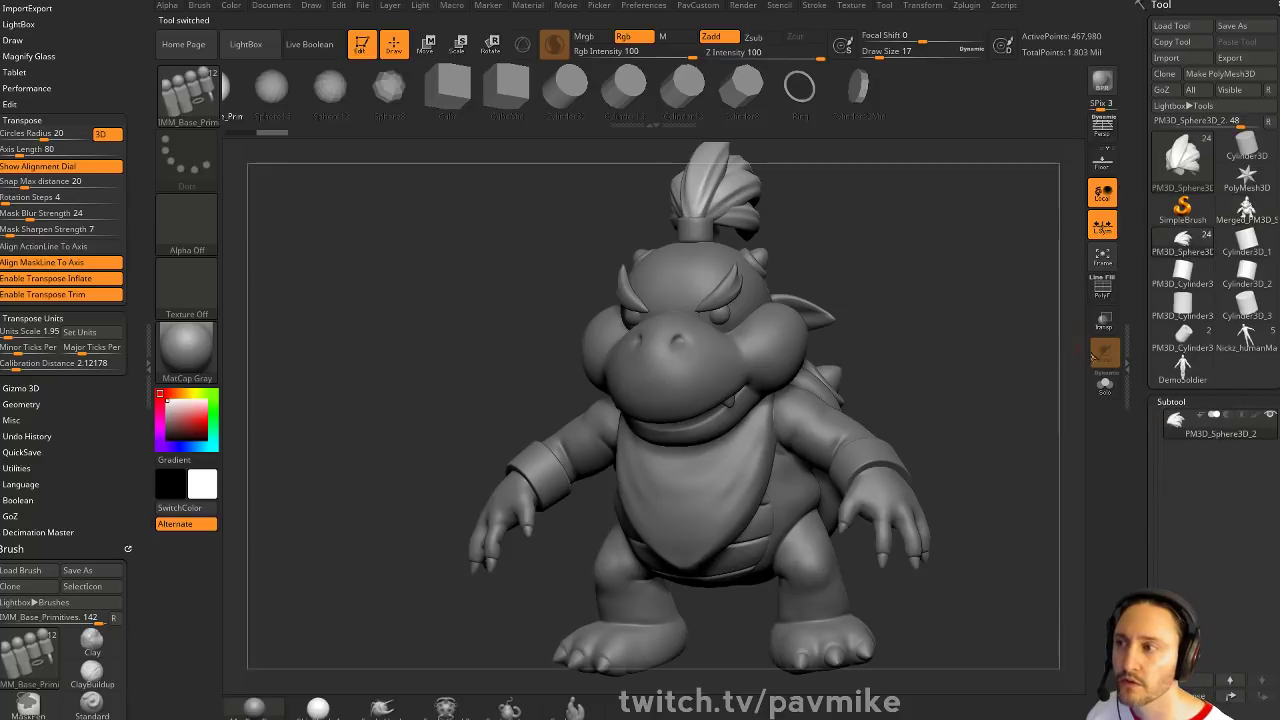
{"action": "left_click_drag", "start_coordinate": [1136, 357], "coordinate": [1138, 205]}
{"action": "key", "text": "shift"}
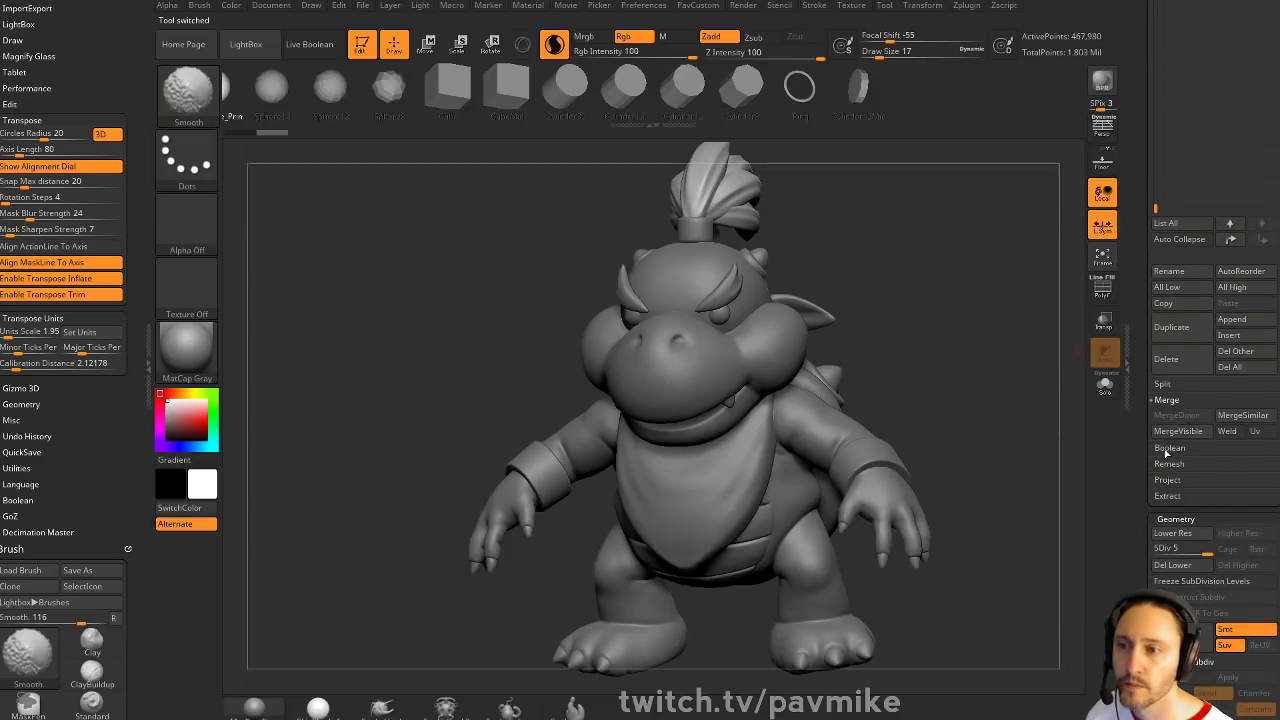
{"action": "scroll", "coordinate": [1210, 400], "scroll_direction": "up", "scroll_amount": 5}
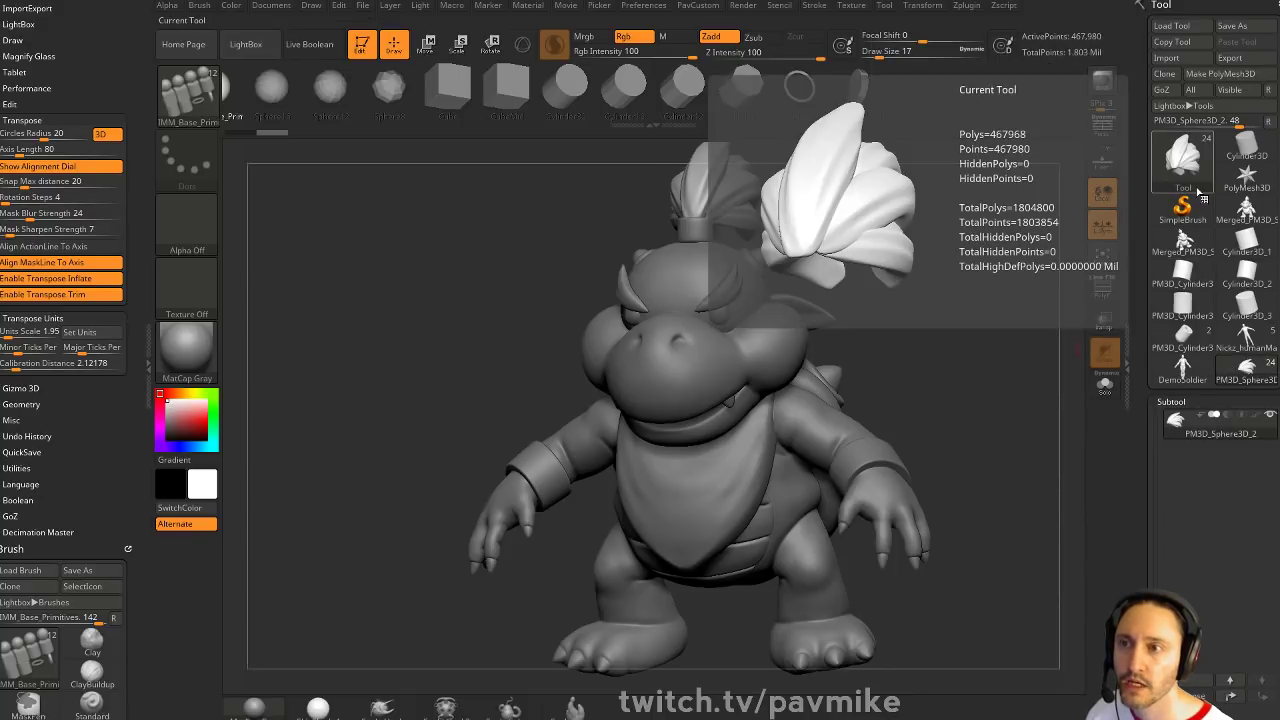
{"action": "left_click", "coordinate": [645, 6]}
{"action": "left_click", "coordinate": [627, 23]}
{"action": "left_click", "coordinate": [1181, 247]}
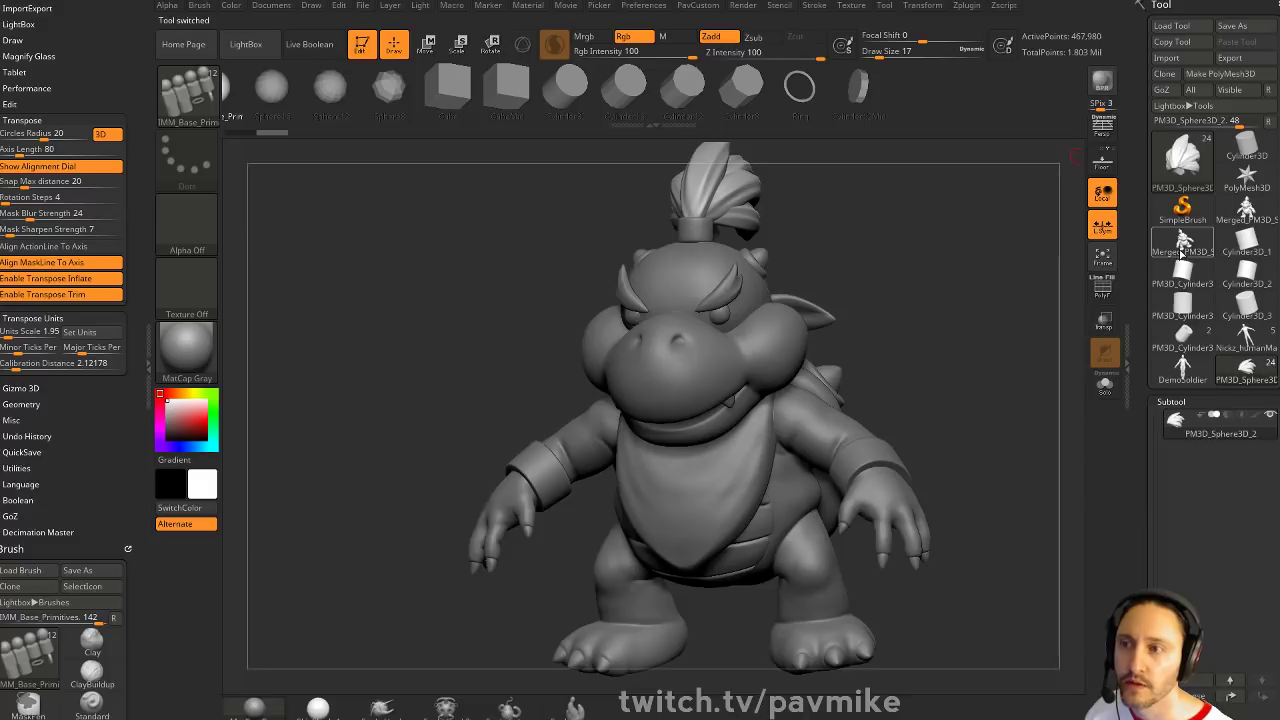
DynaMesh the merged character into a single continuous mesh
{"action": "left_click_drag", "start_coordinate": [905, 325], "coordinate": [990, 344]}
{"action": "left_click_drag", "start_coordinate": [990, 344], "coordinate": [871, 352], "text": "alt"}
{"action": "left_click", "coordinate": [697, 5]}
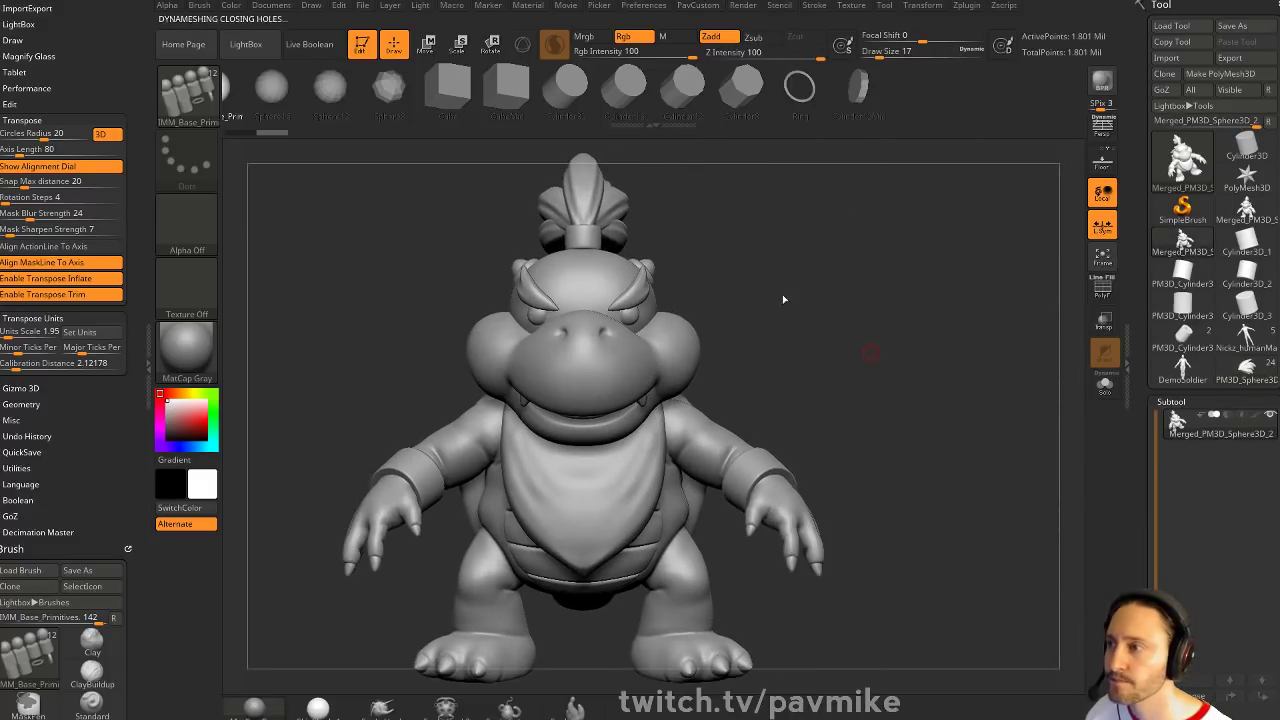
Display the merged character's polygroups and split both hands off the body into a separate subtool
{"action": "left_click", "coordinate": [1102, 290]}
{"action": "mouse_move", "coordinate": [946, 406]}
{"action": "left_mouse_down", "text": "alt"}
{"action": "mouse_move", "coordinate": [977, 388]}
{"action": "mouse_move", "coordinate": [894, 420]}
{"action": "mouse_move", "coordinate": [952, 400]}
{"action": "mouse_move", "coordinate": [965, 376]}
{"action": "mouse_move", "coordinate": [1012, 462]}
{"action": "mouse_move", "coordinate": [954, 423]}
{"action": "mouse_move", "coordinate": [971, 406]}
{"action": "left_mouse_up", "text": "alt"}
{"action": "left_click", "coordinate": [866, 437], "text": "ctrl+shift"}
{"action": "left_click", "coordinate": [869, 497], "text": "ctrl+shift"}
{"action": "key", "text": "p"}
{"action": "left_click", "coordinate": [1030, 371]}
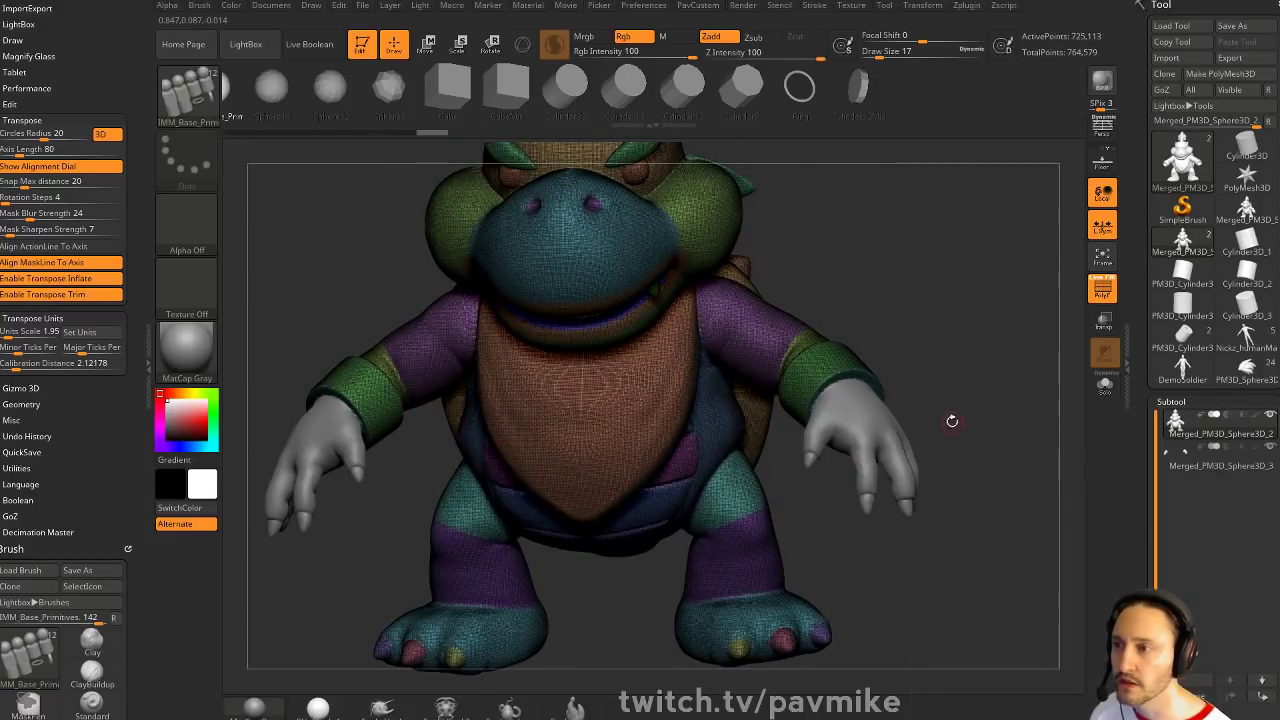
Re-DynaMesh the body subtool to close its open wrists and check the body alone in Solo view
{"action": "key", "text": "ctrl"}
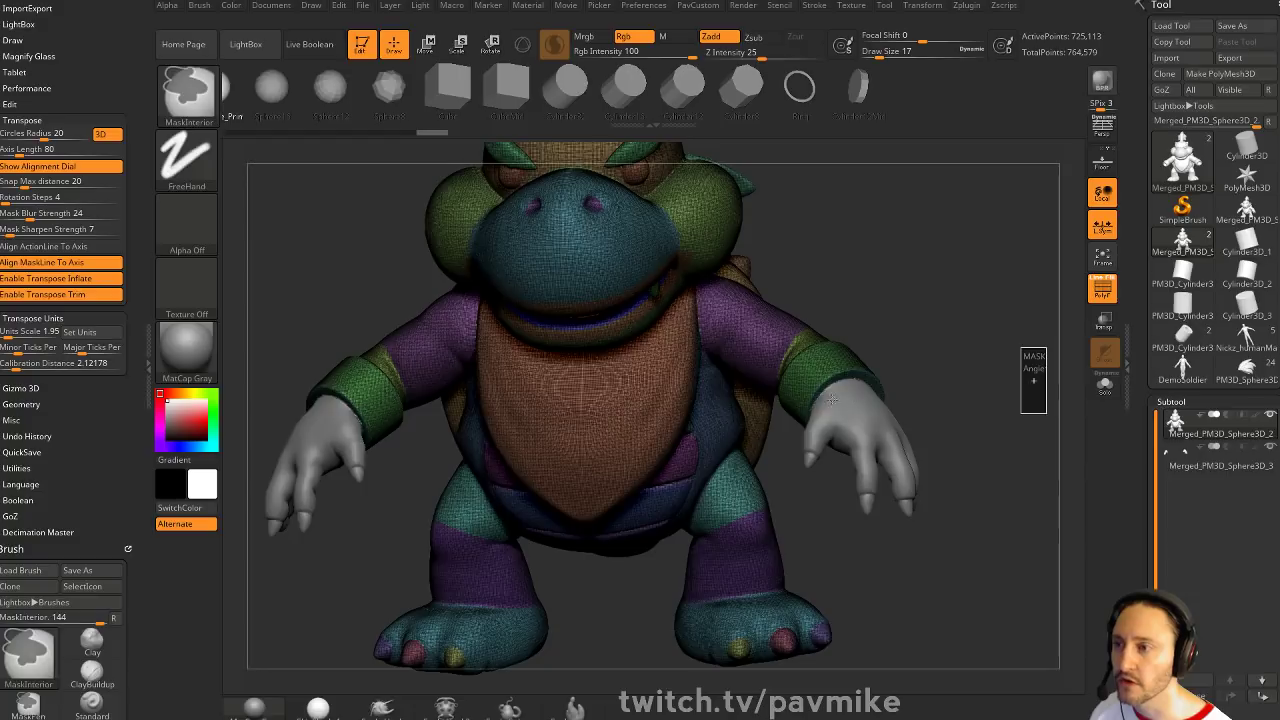
{"action": "left_click", "coordinate": [1104, 386]}
{"action": "mouse_move", "coordinate": [1008, 408]}
{"action": "left_mouse_down"}
{"action": "mouse_move", "coordinate": [1026, 440]}
{"action": "mouse_move", "coordinate": [1012, 425]}
{"action": "left_mouse_up"}
{"action": "left_click", "coordinate": [1104, 386]}
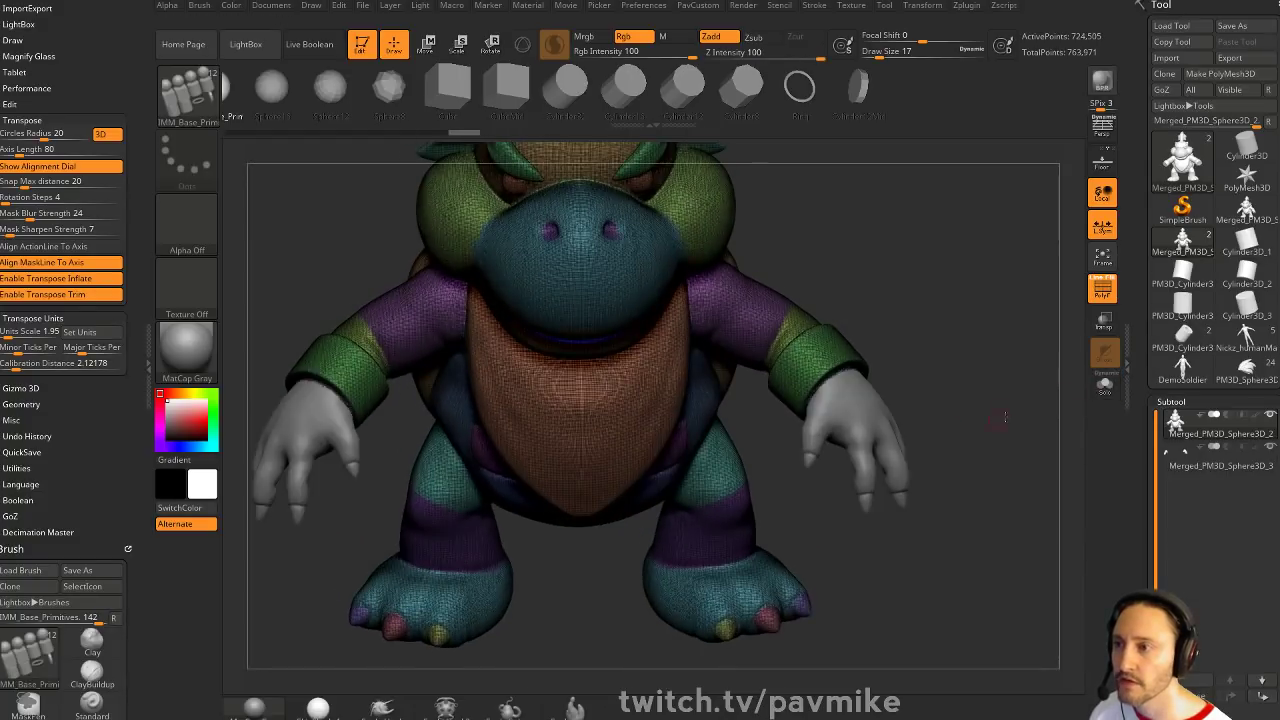
Select the hands subtool, inspect it in Solo view and DynaMesh it to close the wrist openings
{"action": "left_click", "coordinate": [880, 430], "text": "alt"}
{"action": "left_click_drag", "start_coordinate": [934, 432], "coordinate": [1040, 399]}
{"action": "left_click", "coordinate": [1100, 388]}
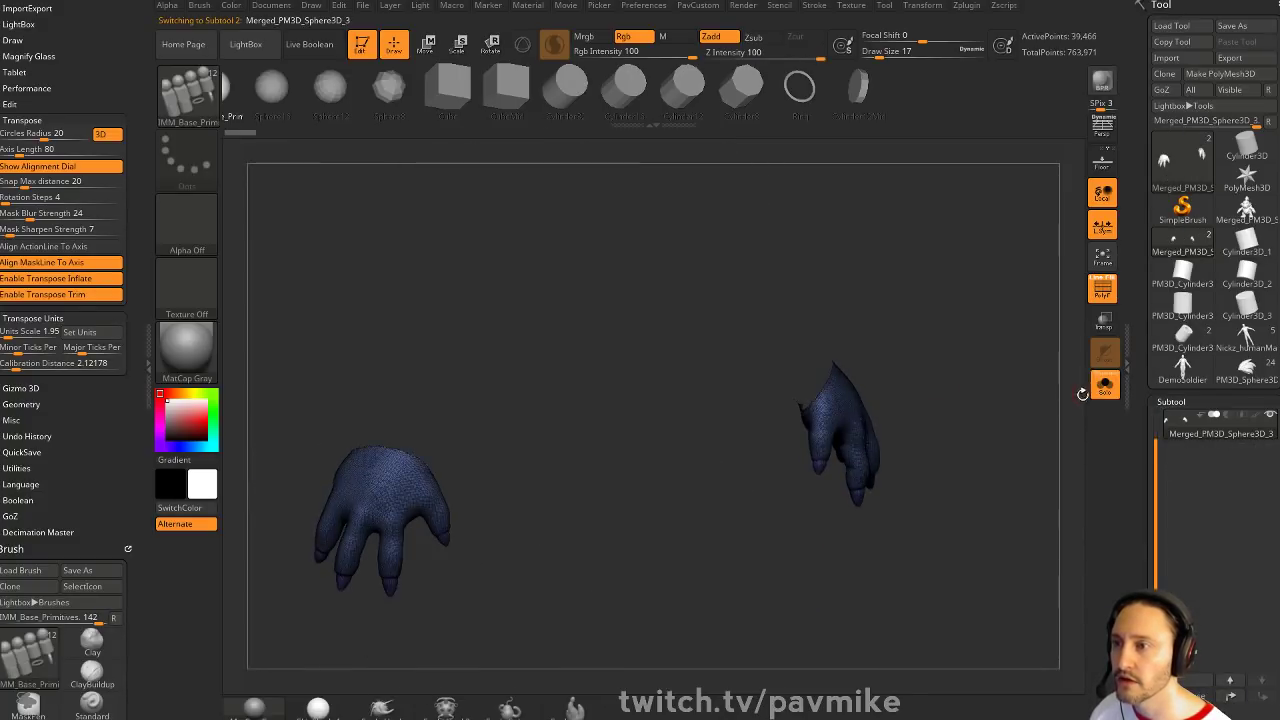
{"action": "left_click_drag", "start_coordinate": [1023, 451], "coordinate": [1076, 413]}
{"action": "left_click", "coordinate": [1104, 386]}
{"action": "scroll", "coordinate": [1204, 436], "scroll_direction": "down", "scroll_amount": 1}
{"action": "scroll", "coordinate": [1204, 436], "scroll_direction": "up", "scroll_amount": 2}
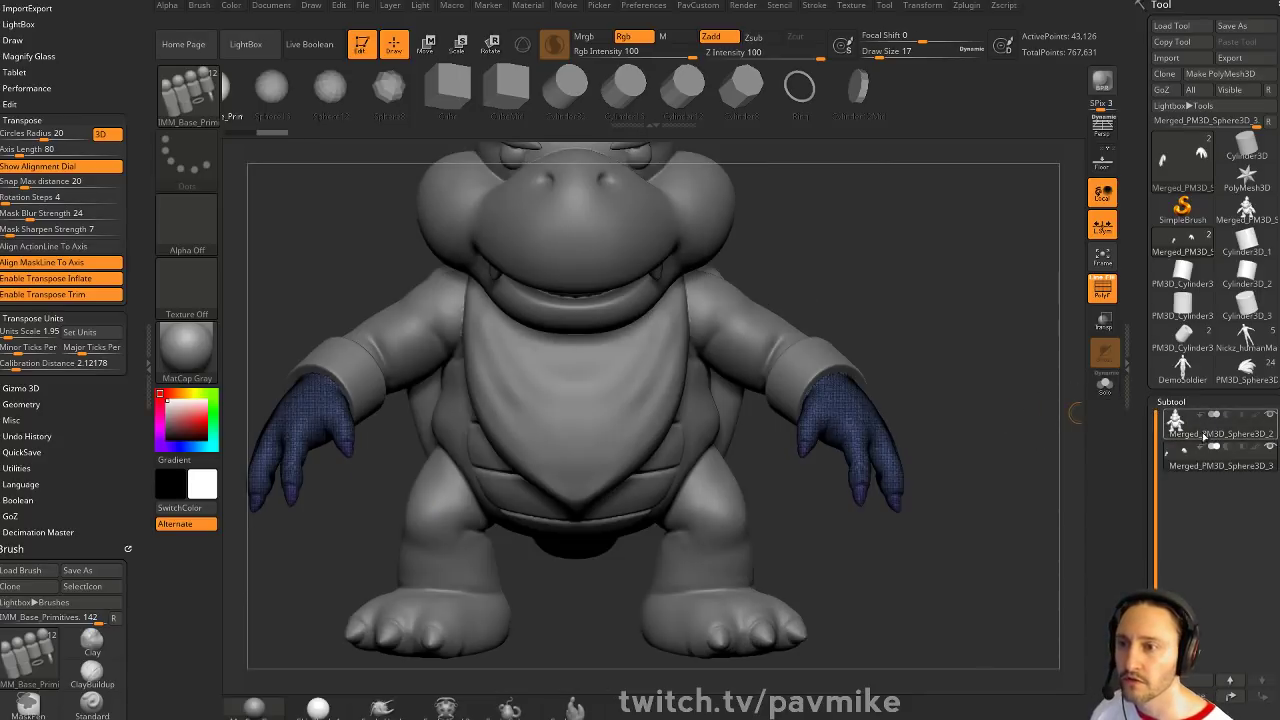
Merge the hands subtool back into the body subtool and DynaMesh the combined mesh
{"action": "left_click", "coordinate": [1204, 436]}
{"action": "key", "text": "ctrl+e"}
{"action": "left_click_drag", "start_coordinate": [972, 329], "coordinate": [1034, 438], "text": "ctrl"}
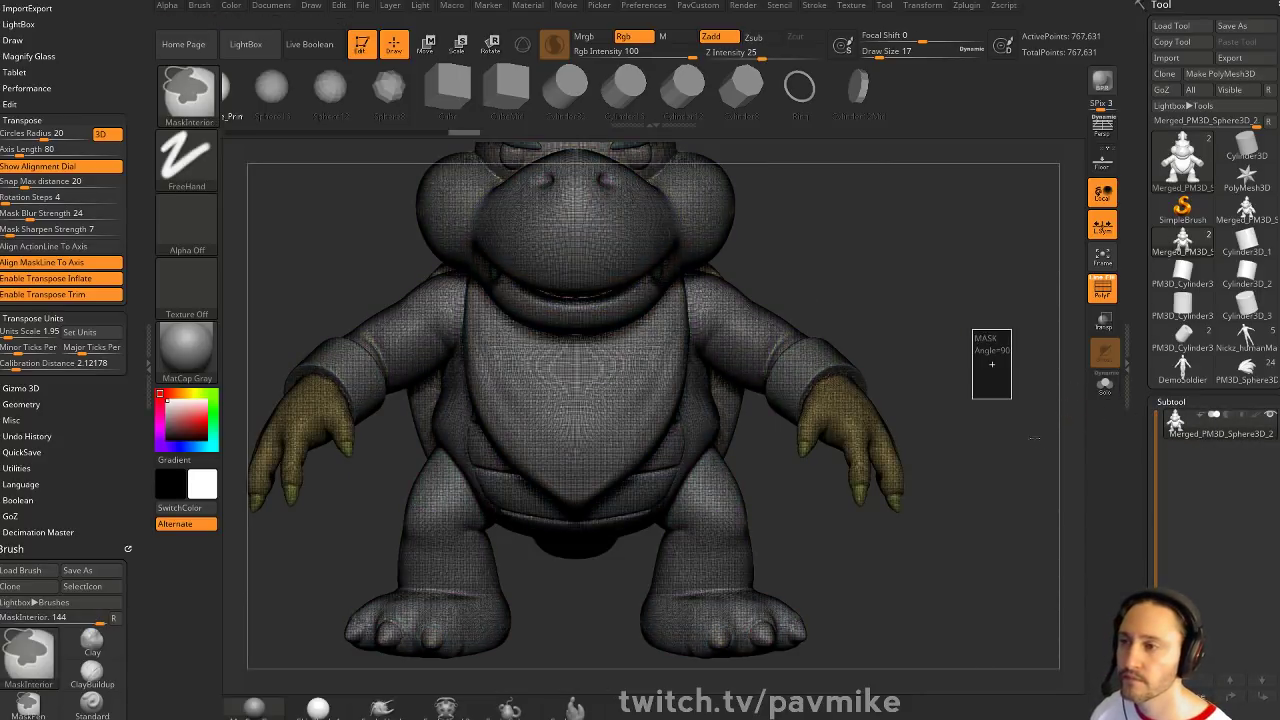
Check the fused mesh without PolyFrame and assign the whole character a single polygroup
{"action": "left_click", "coordinate": [1103, 295]}
{"action": "mouse_move", "coordinate": [1008, 357]}
{"action": "left_mouse_down"}
{"action": "mouse_move", "coordinate": [855, 385]}
{"action": "mouse_move", "coordinate": [1009, 384]}
{"action": "mouse_move", "coordinate": [974, 417]}
{"action": "mouse_move", "coordinate": [1008, 360]}
{"action": "mouse_move", "coordinate": [966, 363]}
{"action": "mouse_move", "coordinate": [964, 337]}
{"action": "mouse_move", "coordinate": [970, 381]}
{"action": "left_mouse_up"}
{"action": "left_click", "coordinate": [1098, 296]}
{"action": "key", "text": "ctrl+w"}
Try a SliceCurve cut across one wrist of the character and undo it
{"action": "left_click", "coordinate": [206, 106], "text": "ctrl+shift"}
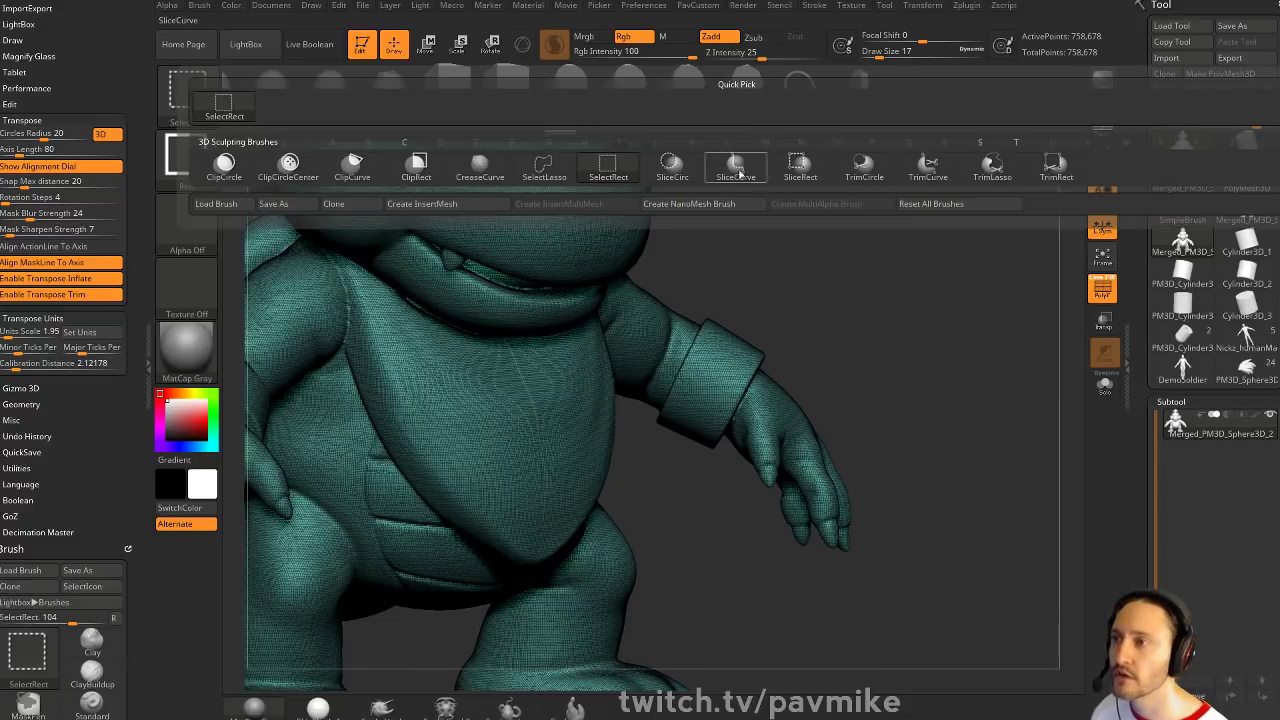
{"action": "left_click", "coordinate": [736, 170]}
{"action": "mouse_move", "coordinate": [868, 226]}
{"action": "left_mouse_down", "text": "ctrl+shift"}
{"action": "mouse_move", "coordinate": [730, 598]}
{"action": "mouse_move", "coordinate": [706, 523]}
{"action": "mouse_move", "coordinate": [670, 481]}
{"action": "mouse_move", "coordinate": [689, 498]}
{"action": "left_mouse_up", "text": "ctrl+shift"}
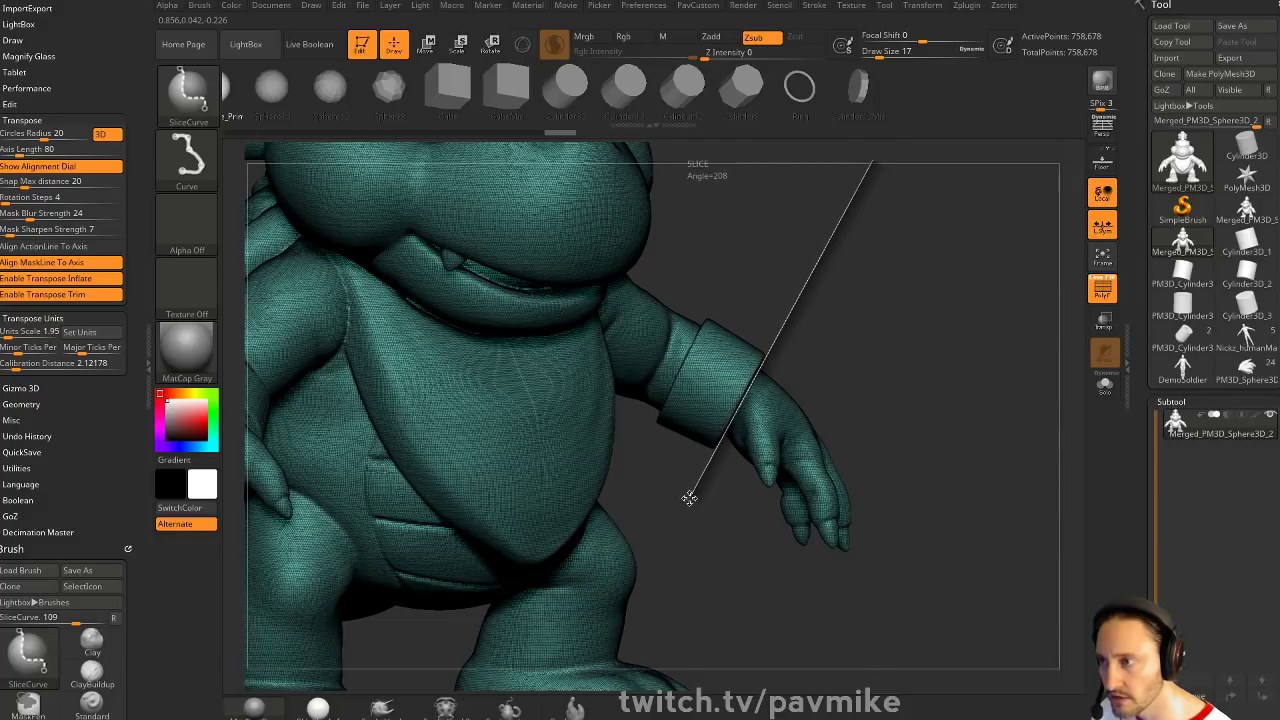
{"action": "left_click_drag", "start_coordinate": [689, 498], "coordinate": [690, 497], "text": "ctrl+shift"}
{"action": "left_click_drag", "start_coordinate": [963, 385], "coordinate": [916, 321]}
{"action": "key", "text": "space"}
{"action": "key", "text": "ctrl+z"}
{"action": "key", "text": "ctrl+z"}
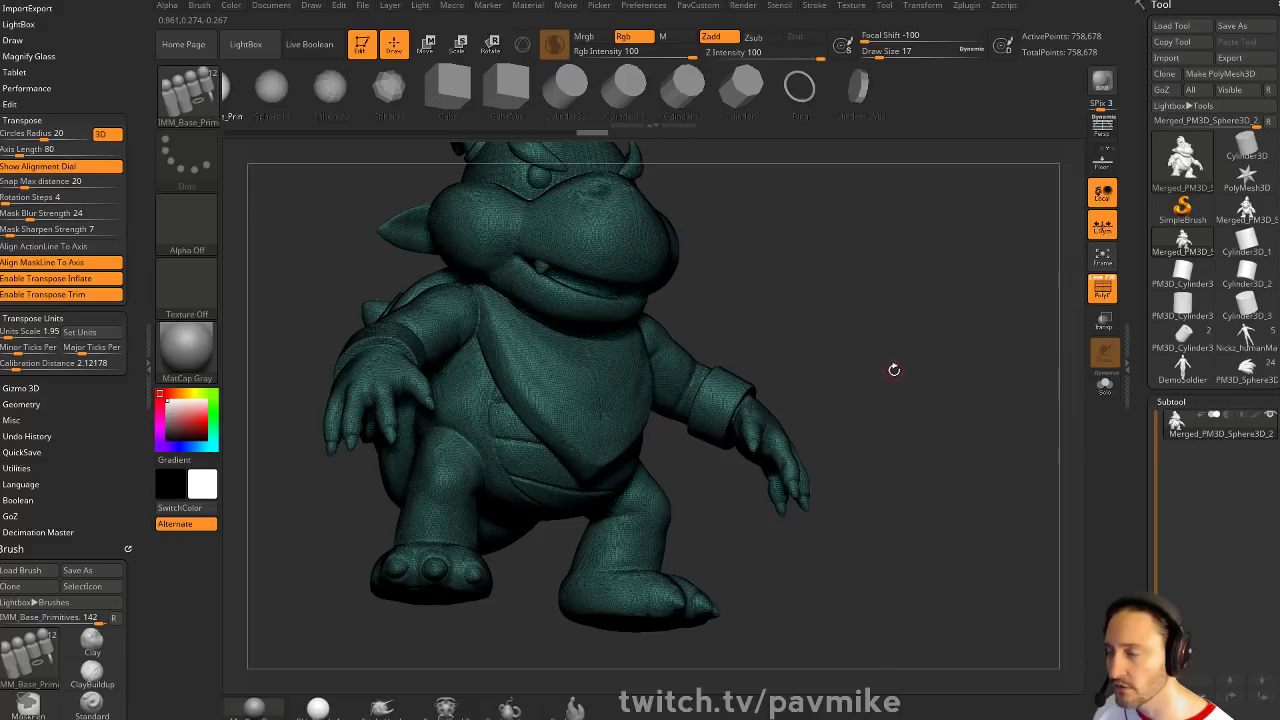
Hide the legs and parts of the lower torso with rectangular selections, and show the whole character again
{"action": "left_click_drag", "start_coordinate": [892, 369], "coordinate": [880, 405], "text": "alt"}
{"action": "mouse_move", "coordinate": [843, 666]}
{"action": "left_mouse_down", "text": "ctrl+shift"}
{"action": "mouse_move", "coordinate": [647, 623]}
{"action": "mouse_move", "coordinate": [598, 494]}
{"action": "mouse_move", "coordinate": [603, 600]}
{"action": "mouse_move", "coordinate": [626, 590]}
{"action": "mouse_move", "coordinate": [654, 635]}
{"action": "mouse_move", "coordinate": [626, 574]}
{"action": "left_mouse_up", "text": "ctrl+shift"}
{"action": "left_click_drag", "start_coordinate": [891, 374], "coordinate": [872, 422]}
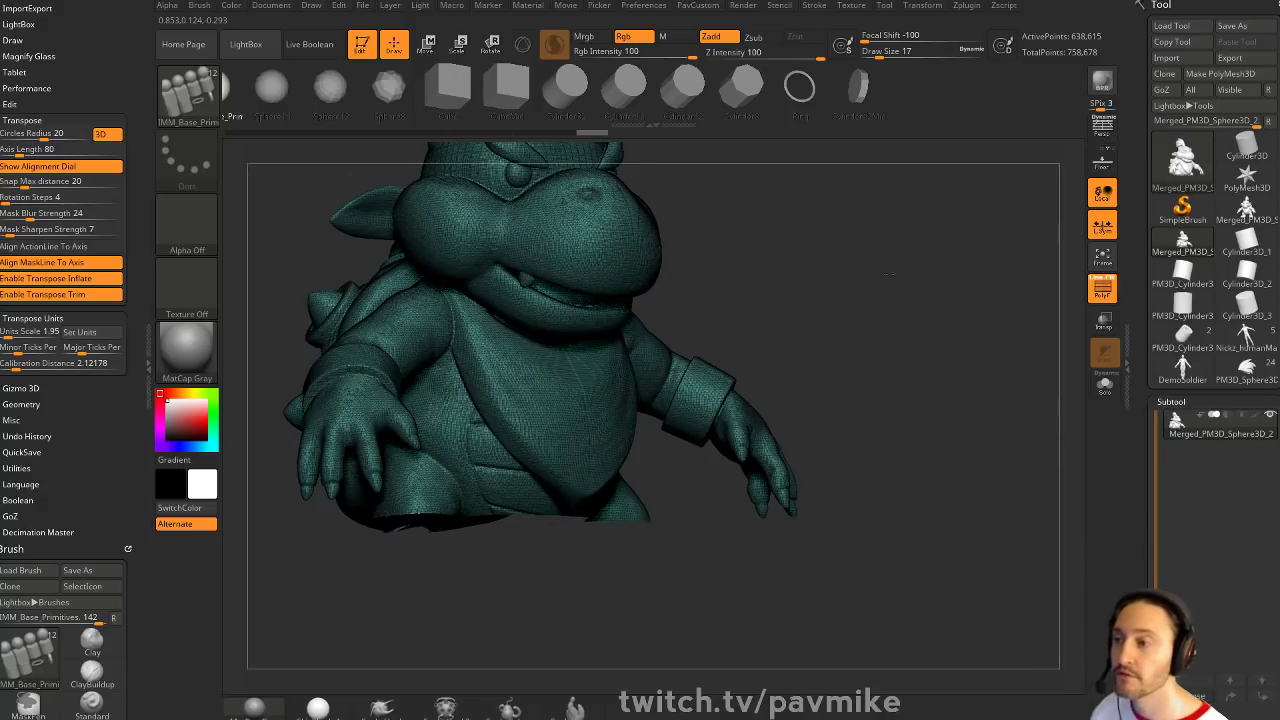
{"action": "left_click_drag", "start_coordinate": [888, 274], "coordinate": [880, 300]}
{"action": "mouse_move", "coordinate": [717, 557]}
{"action": "left_mouse_down"}
{"action": "mouse_move", "coordinate": [760, 509]}
{"action": "mouse_move", "coordinate": [757, 528]}
{"action": "mouse_move", "coordinate": [690, 434]}
{"action": "mouse_move", "coordinate": [623, 514]}
{"action": "mouse_move", "coordinate": [563, 549]}
{"action": "mouse_move", "coordinate": [537, 533]}
{"action": "left_mouse_up"}
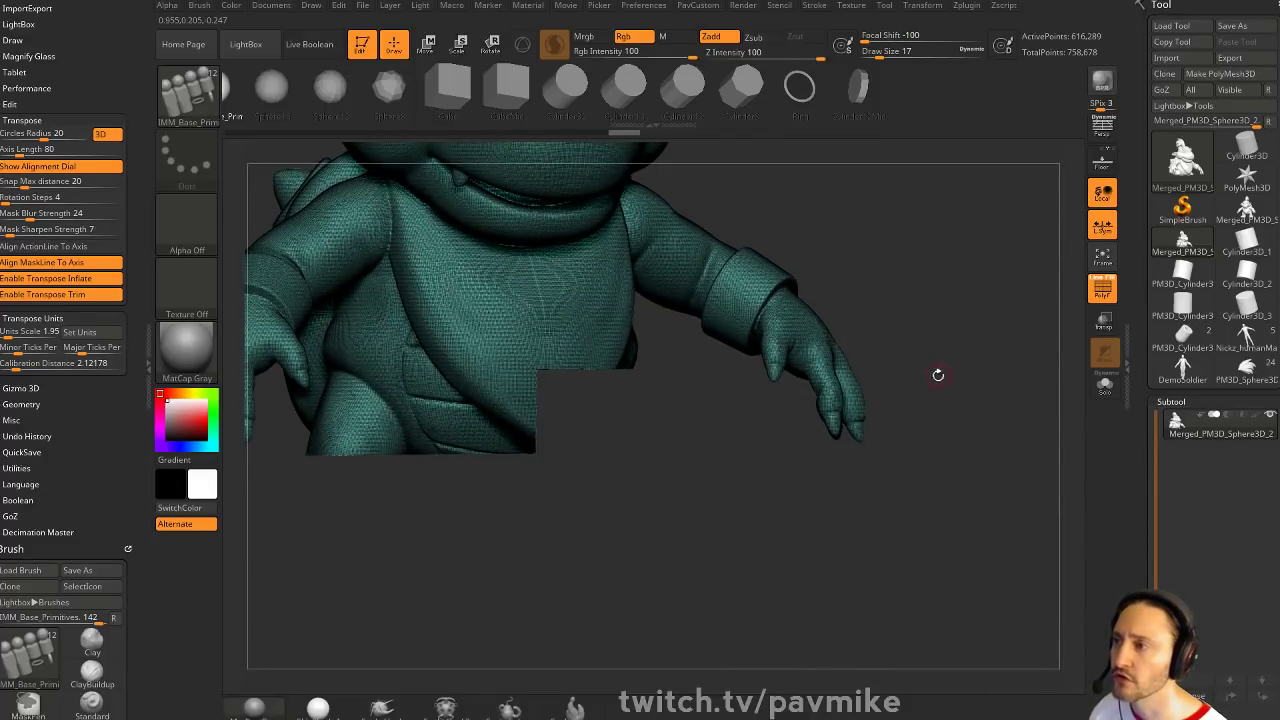
{"action": "mouse_move", "coordinate": [938, 374]}
{"action": "left_mouse_down"}
{"action": "mouse_move", "coordinate": [729, 449]}
{"action": "mouse_move", "coordinate": [743, 484]}
{"action": "mouse_move", "coordinate": [755, 480]}
{"action": "left_mouse_up"}
{"action": "left_click_drag", "start_coordinate": [714, 378], "coordinate": [649, 517], "text": "ctrl+shift"}
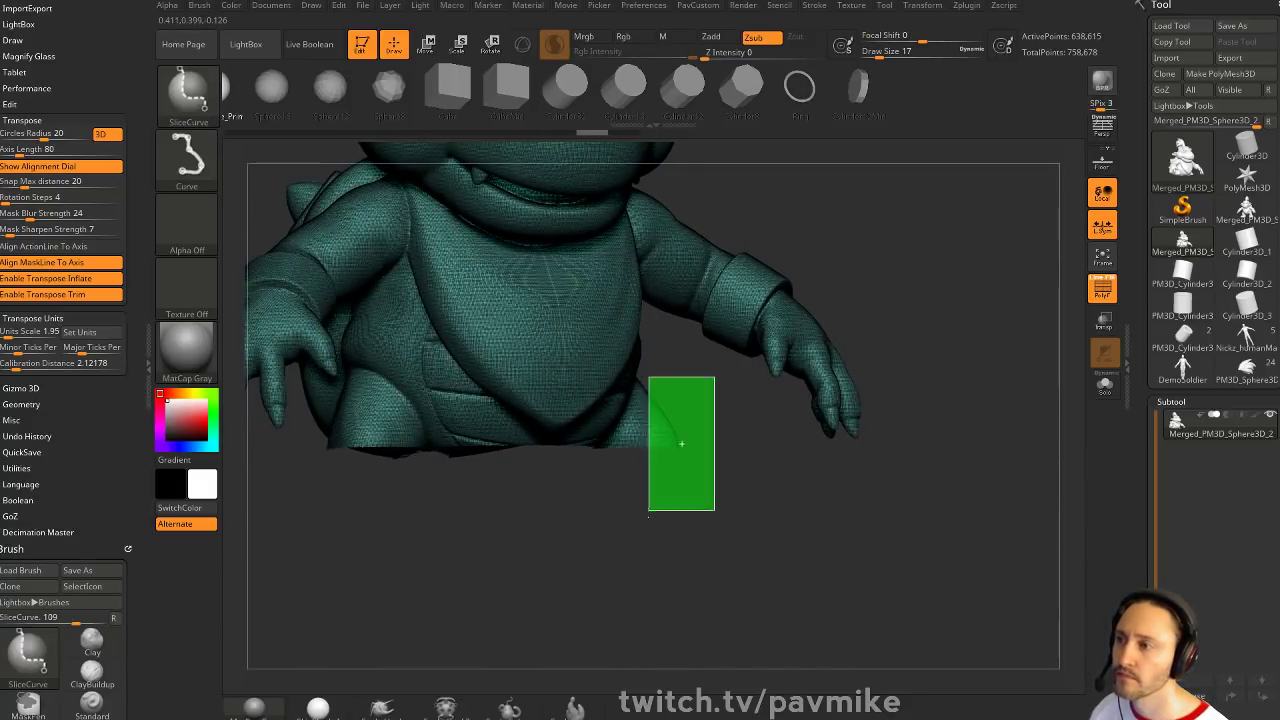
{"action": "left_click_drag", "start_coordinate": [681, 443], "coordinate": [617, 440], "text": "ctrl+shift"}
{"action": "mouse_move", "coordinate": [928, 380]}
{"action": "left_mouse_down"}
{"action": "mouse_move", "coordinate": [912, 405]}
{"action": "mouse_move", "coordinate": [640, 450]}
{"action": "mouse_move", "coordinate": [571, 514]}
{"action": "mouse_move", "coordinate": [517, 514]}
{"action": "mouse_move", "coordinate": [488, 494]}
{"action": "mouse_move", "coordinate": [497, 516]}
{"action": "mouse_move", "coordinate": [488, 503]}
{"action": "left_mouse_up"}
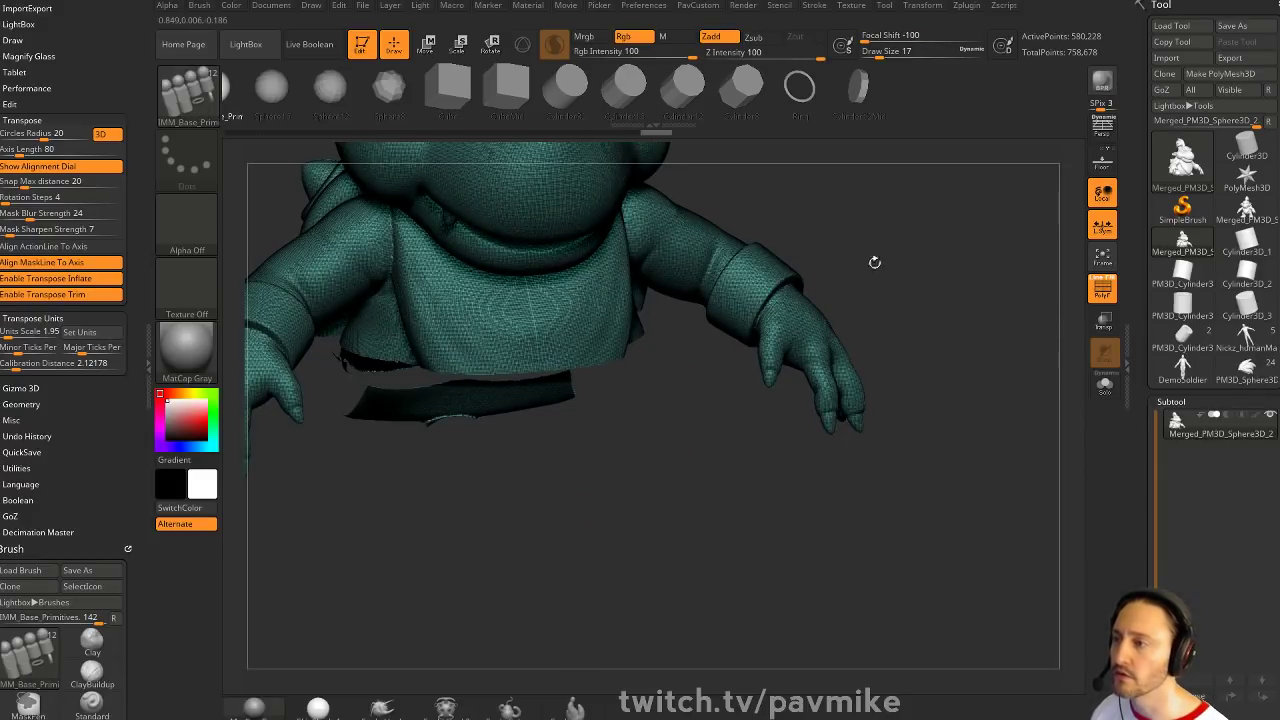
{"action": "mouse_move", "coordinate": [874, 262]}
{"action": "left_mouse_down"}
{"action": "mouse_move", "coordinate": [949, 343]}
{"action": "mouse_move", "coordinate": [851, 320]}
{"action": "mouse_move", "coordinate": [746, 548]}
{"action": "mouse_move", "coordinate": [830, 540]}
{"action": "left_mouse_up"}
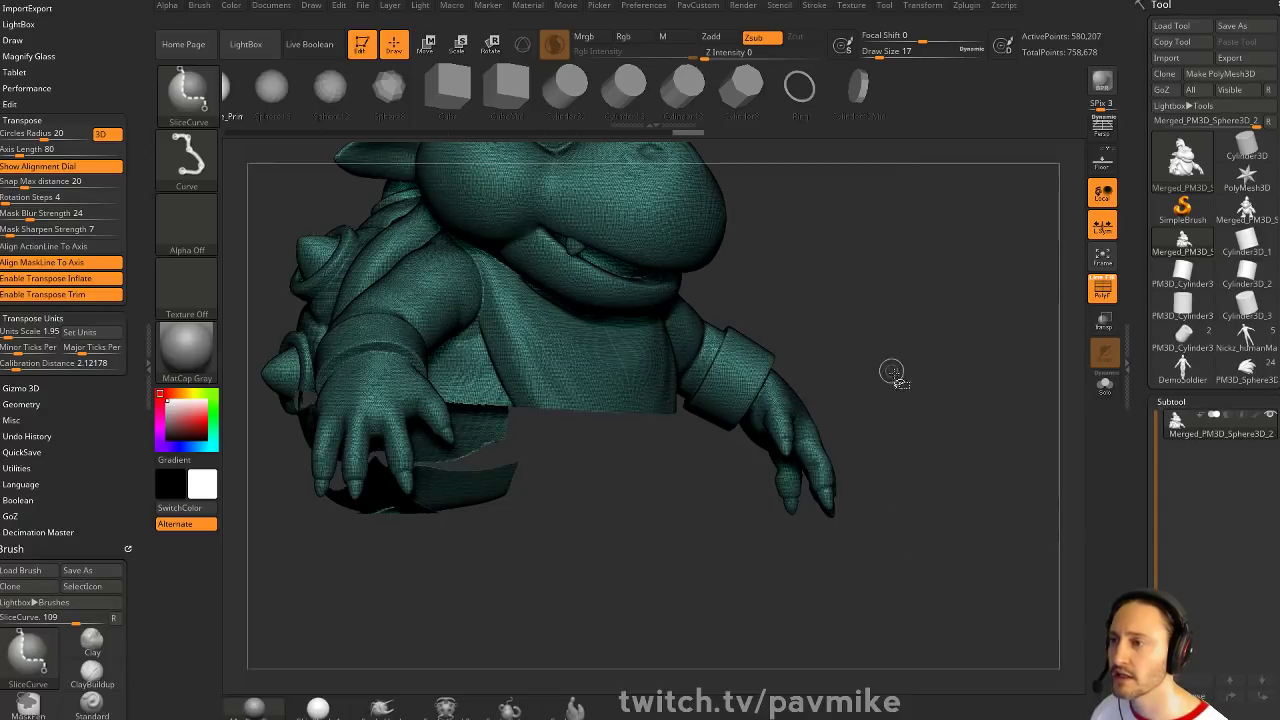
{"action": "left_click", "coordinate": [931, 406], "text": "ctrl+shift"}
Choose the SelectLasso brush and hide the legs and lower torso with a lasso selection
{"action": "left_click", "coordinate": [189, 98], "text": "ctrl+shift"}
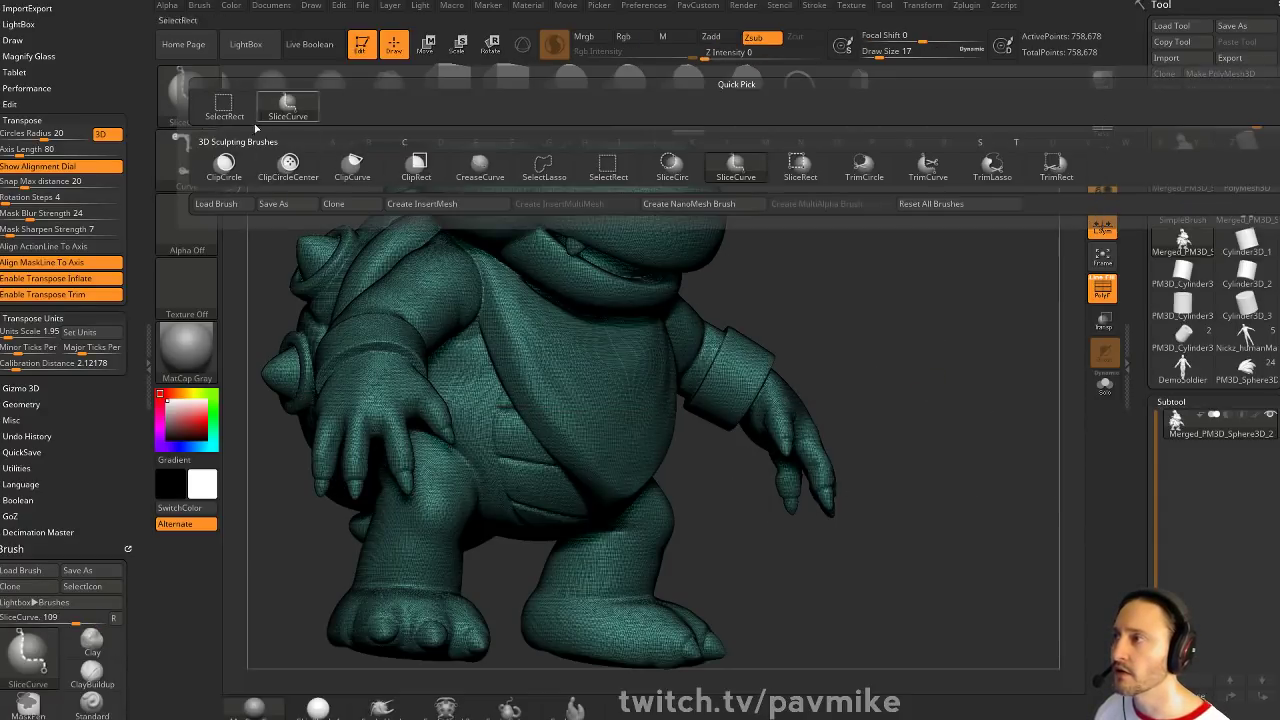
{"action": "left_click", "coordinate": [545, 176], "text": "ctrl+shift"}
{"action": "mouse_move", "coordinate": [915, 430]}
{"action": "left_mouse_down", "text": "alt"}
{"action": "mouse_move", "coordinate": [943, 334]}
{"action": "mouse_move", "coordinate": [830, 360]}
{"action": "left_mouse_up", "text": "alt"}
{"action": "mouse_move", "coordinate": [800, 591]}
{"action": "left_mouse_down", "text": "ctrl+alt+shift"}
{"action": "mouse_move", "coordinate": [757, 467]}
{"action": "mouse_move", "coordinate": [665, 401]}
{"action": "mouse_move", "coordinate": [530, 396]}
{"action": "mouse_move", "coordinate": [388, 622]}
{"action": "left_mouse_up", "text": "ctrl+alt+shift"}
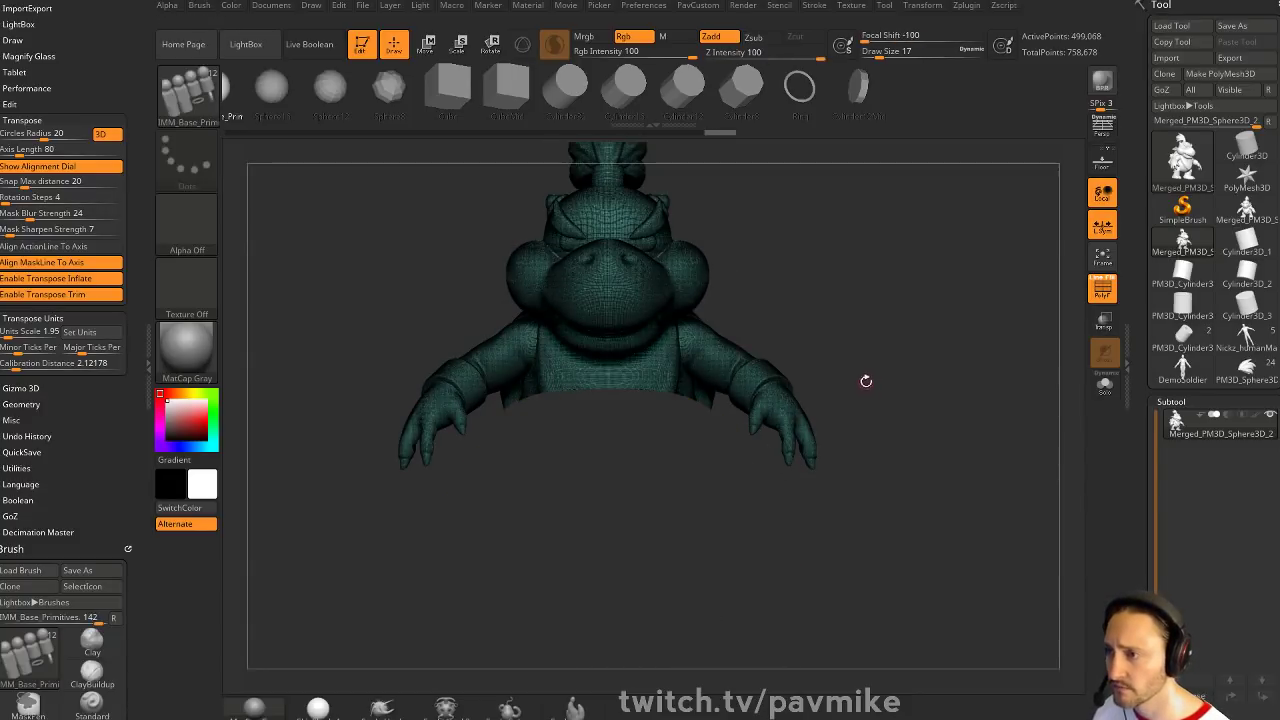
{"action": "left_click_drag", "start_coordinate": [866, 381], "coordinate": [902, 383]}
{"action": "mouse_move", "coordinate": [902, 383]}
{"action": "left_mouse_down", "text": "alt"}
{"action": "mouse_move", "coordinate": [933, 404]}
{"action": "mouse_move", "coordinate": [871, 386]}
{"action": "left_mouse_up", "text": "alt"}
Slice one hand from its arm along the cuff with SliceCurve and unhide the whole character
{"action": "left_click", "coordinate": [200, 100], "text": "ctrl+shift"}
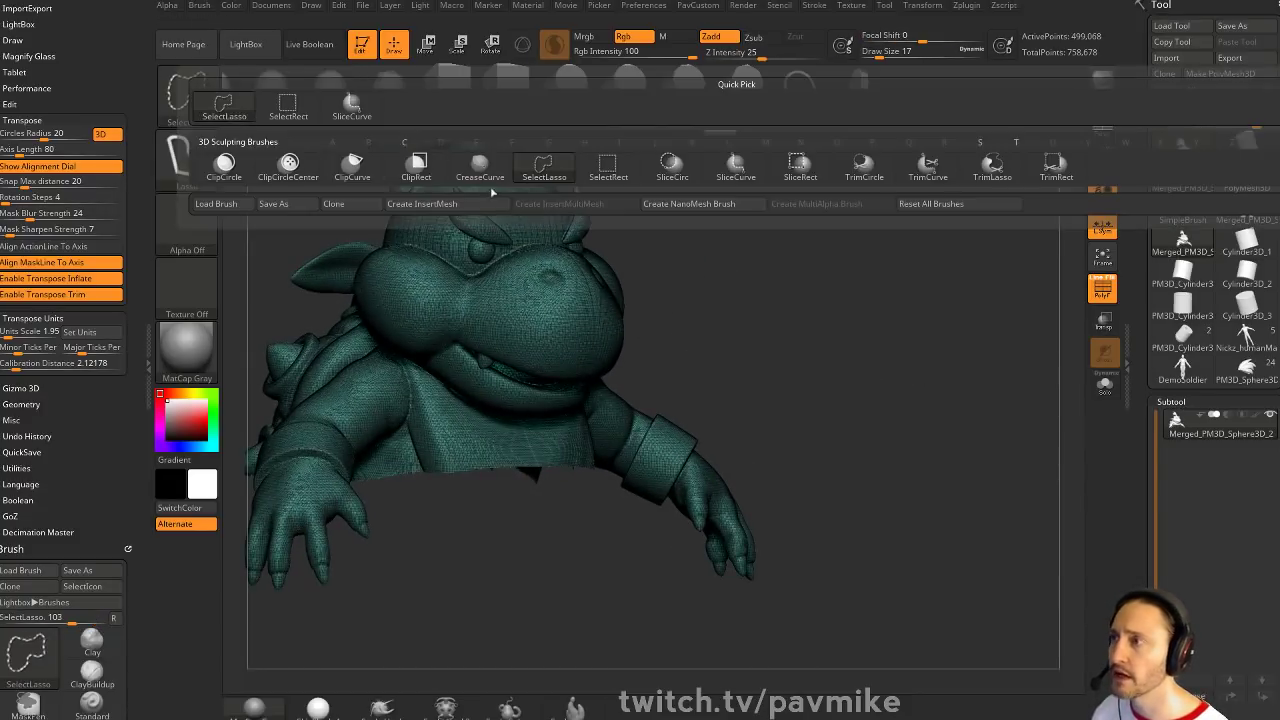
{"action": "left_click", "coordinate": [736, 165]}
{"action": "mouse_move", "coordinate": [918, 310]}
{"action": "left_mouse_down", "text": "ctrl+shift"}
{"action": "mouse_move", "coordinate": [749, 480]}
{"action": "mouse_move", "coordinate": [617, 406]}
{"action": "mouse_move", "coordinate": [507, 589]}
{"action": "mouse_move", "coordinate": [549, 530]}
{"action": "mouse_move", "coordinate": [800, 516]}
{"action": "mouse_move", "coordinate": [790, 500]}
{"action": "mouse_move", "coordinate": [684, 520]}
{"action": "mouse_move", "coordinate": [658, 488]}
{"action": "mouse_move", "coordinate": [648, 536]}
{"action": "left_mouse_up", "text": "ctrl+shift"}
{"action": "left_click", "coordinate": [929, 411], "text": "ctrl+shift"}
{"action": "key", "text": "f"}
Mirror the wrist cut and its hand polygroup onto the opposite arm
{"action": "left_click_drag", "start_coordinate": [966, 429], "coordinate": [650, 507], "text": "shift"}
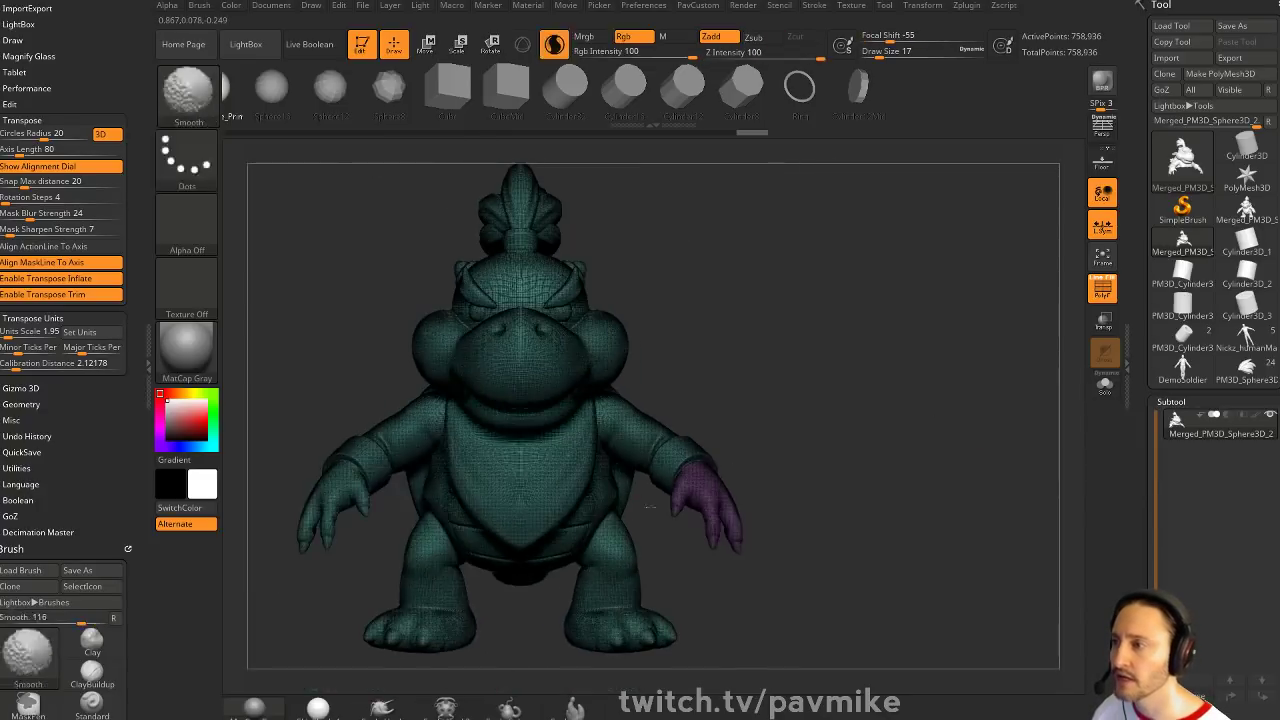
{"action": "key", "text": "4"}
{"action": "left_click", "coordinate": [836, 340]}
{"action": "left_click", "coordinate": [839, 324]}
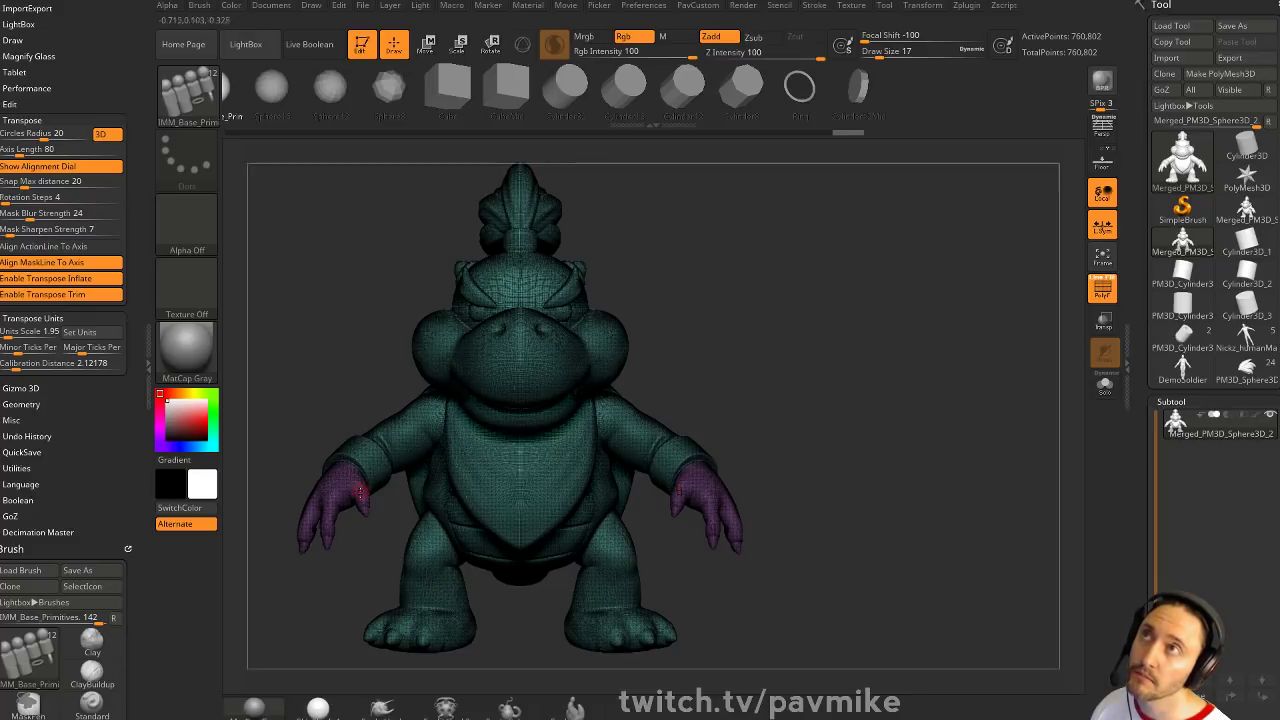
Isolate the sliced hand's polygroup up close and restore the visibility of the full character
{"action": "left_click_drag", "start_coordinate": [843, 391], "coordinate": [940, 480], "text": "alt"}
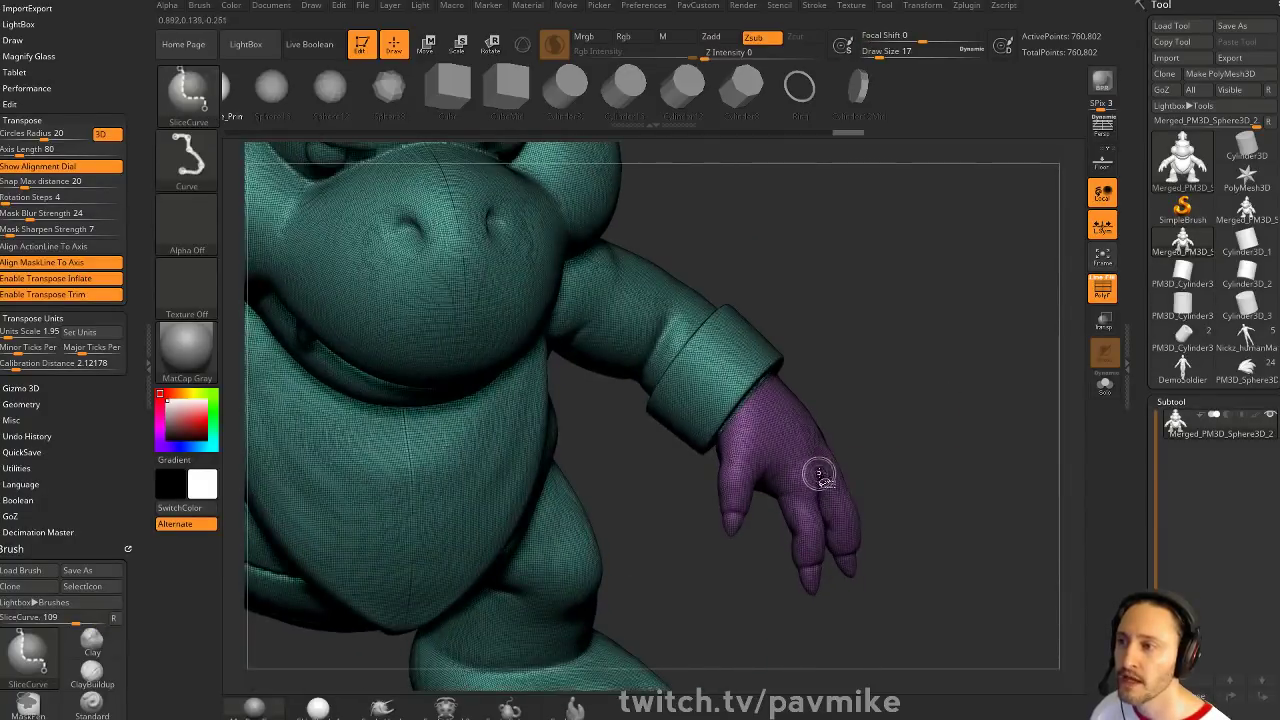
{"action": "left_click", "coordinate": [817, 477], "text": "ctrl+shift"}
{"action": "left_click", "coordinate": [968, 461], "text": "ctrl+shift"}
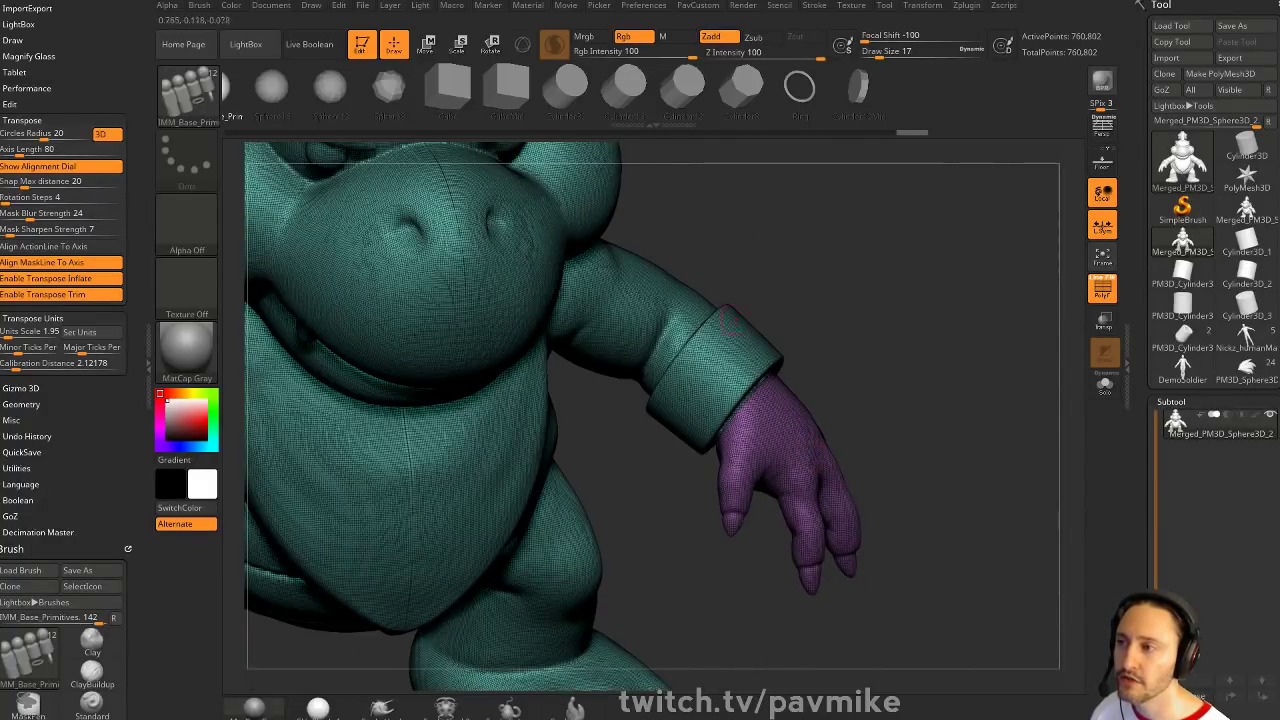
Re-DynaMesh the sliced character and assign the entire mesh one polygroup
{"action": "right_click", "coordinate": [907, 401]}
{"action": "right_click_drag", "start_coordinate": [934, 383], "coordinate": [914, 320], "text": "ctrl"}
{"action": "left_click_drag", "start_coordinate": [914, 317], "coordinate": [955, 372], "text": "ctrl"}
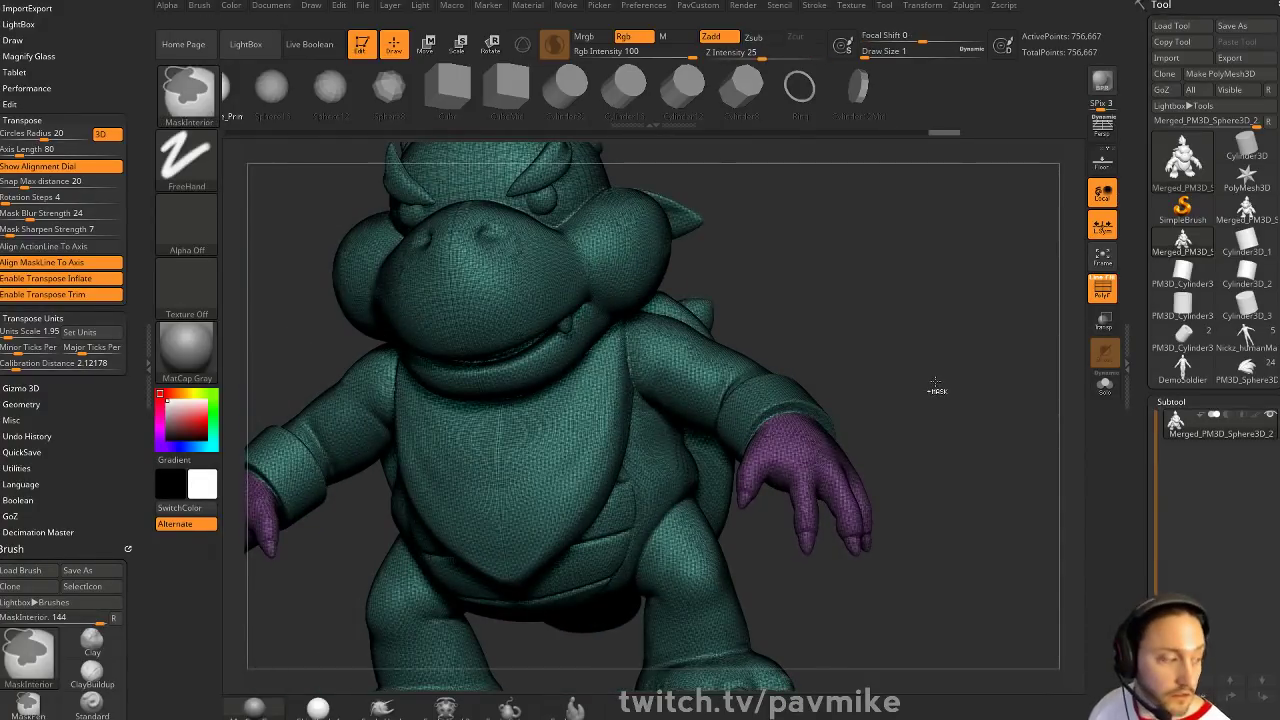
{"action": "key", "text": "ctrl+w"}
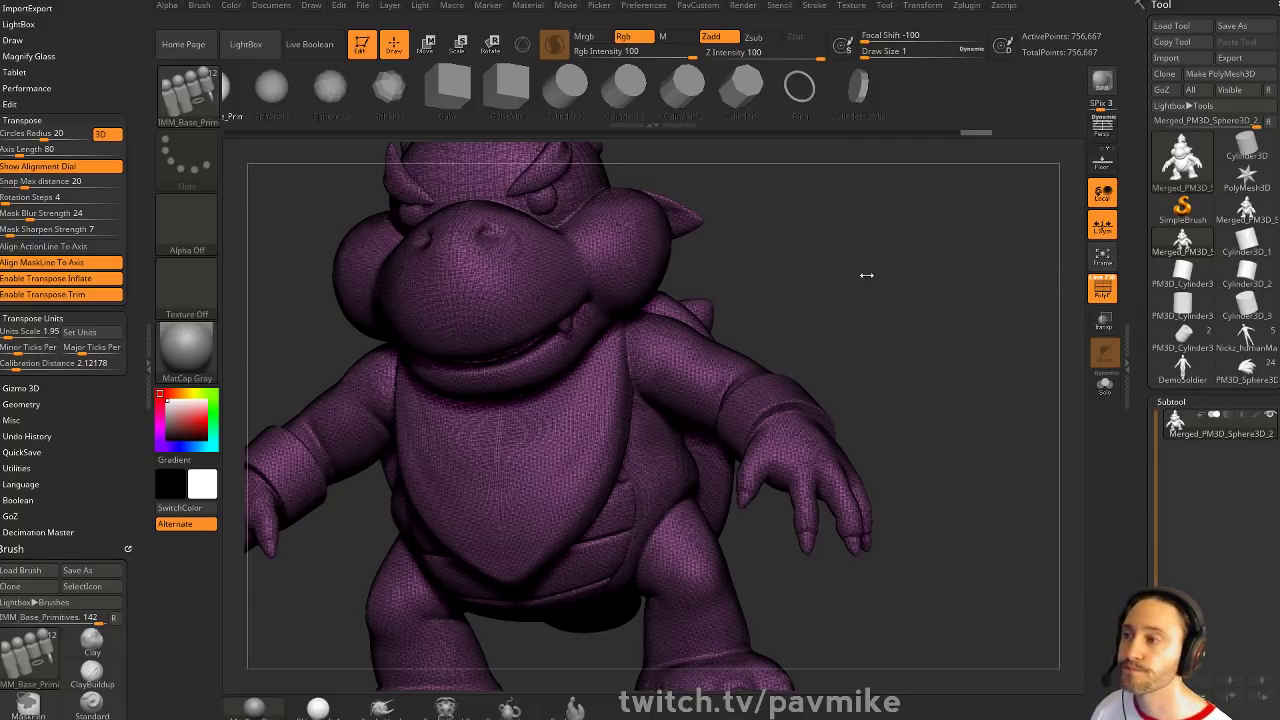
Turn off the wireframe lines and paint a mask on the front of the shoulder with draw size 25
{"action": "mouse_move", "coordinate": [866, 275]}
{"action": "left_mouse_down"}
{"action": "mouse_move", "coordinate": [955, 355]}
{"action": "mouse_move", "coordinate": [914, 357]}
{"action": "mouse_move", "coordinate": [943, 320]}
{"action": "mouse_move", "coordinate": [885, 375]}
{"action": "left_mouse_up"}
{"action": "key", "text": "ctrl"}
{"action": "left_click", "coordinate": [1099, 282]}
{"action": "key", "text": "s"}
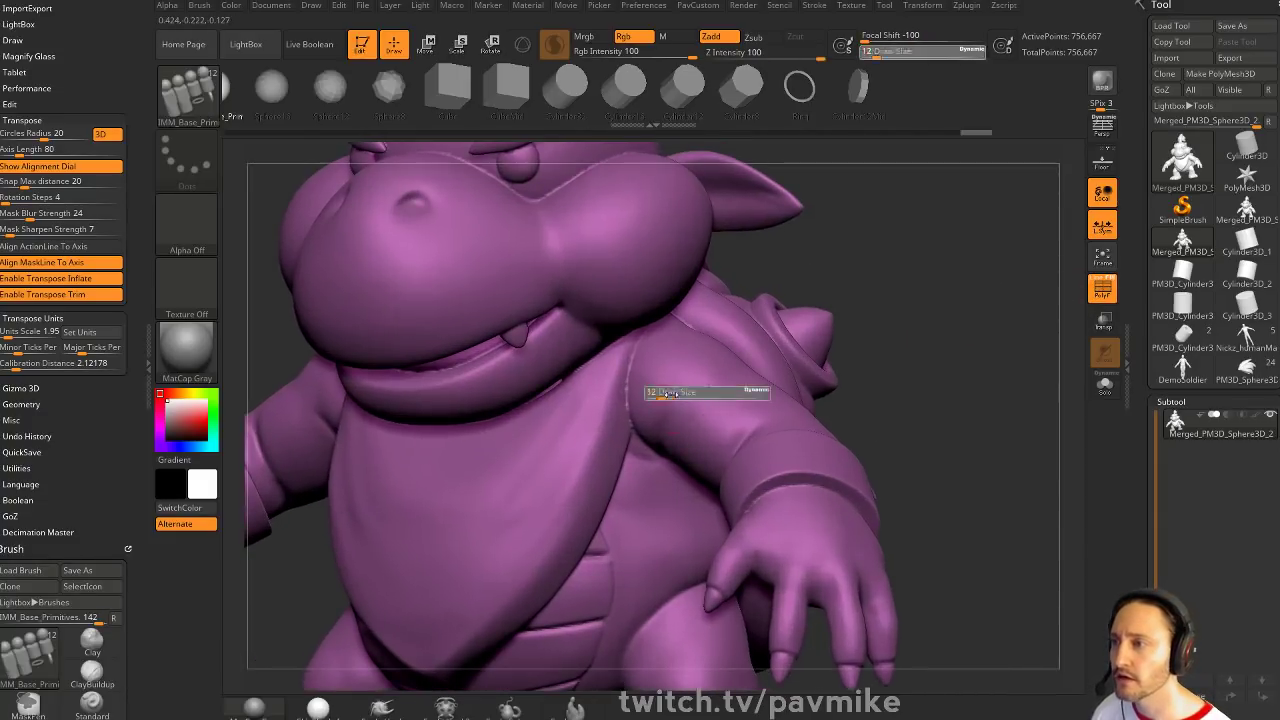
{"action": "left_click_drag", "start_coordinate": [671, 393], "coordinate": [650, 362]}
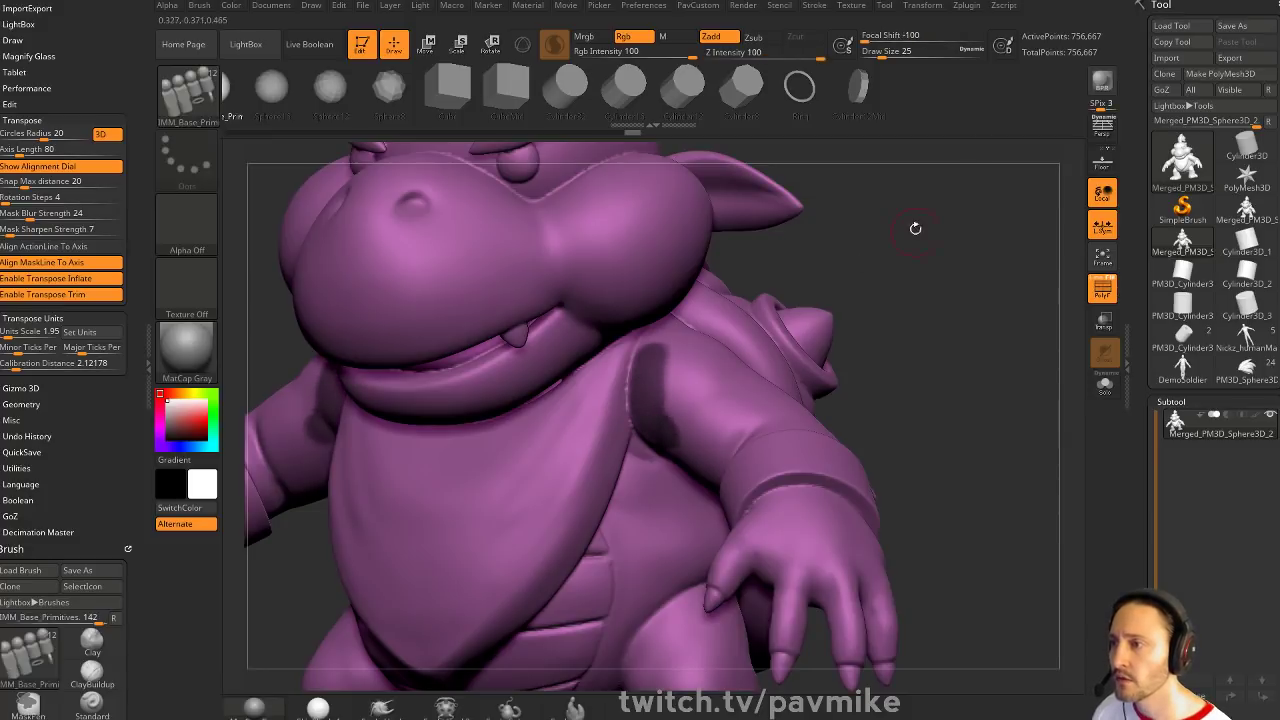
Extend the shoulder mask around the top and back of the arm joint, clear it and reframe the character
{"action": "left_click_drag", "start_coordinate": [914, 226], "coordinate": [677, 346]}
{"action": "key", "text": "ctrl"}
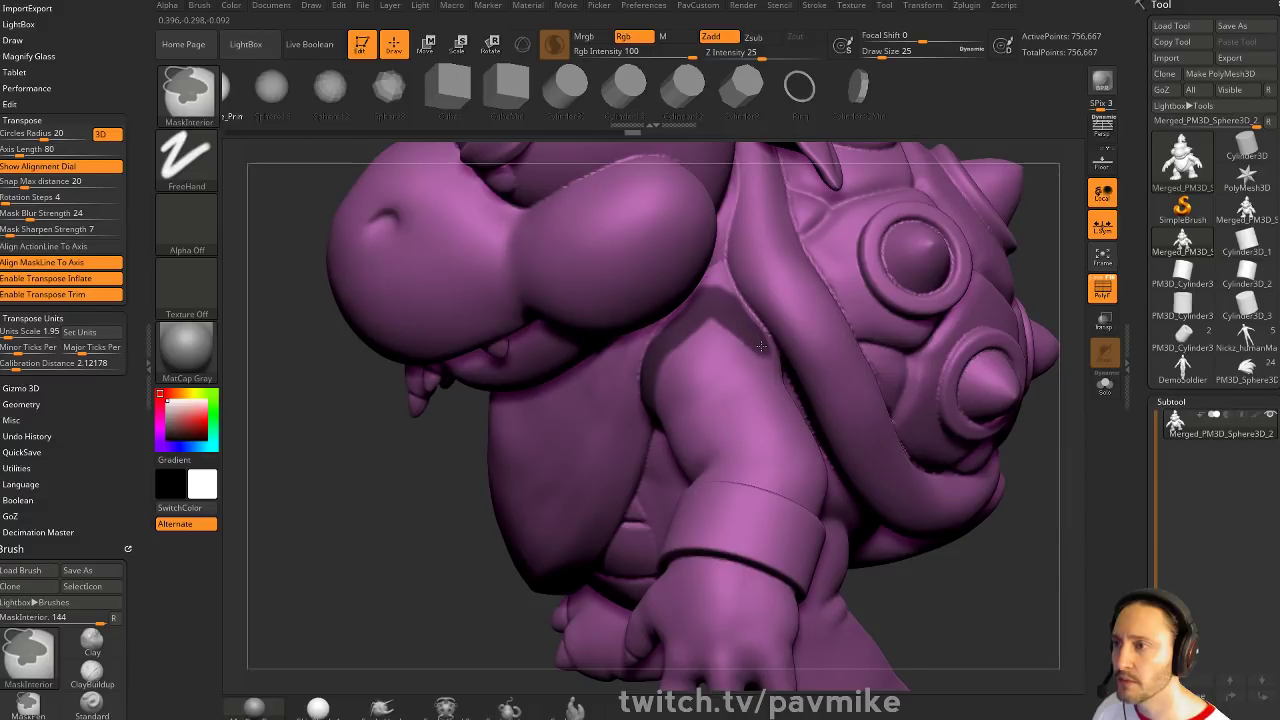
{"action": "right_click_drag", "start_coordinate": [868, 343], "coordinate": [794, 349]}
{"action": "left_click_drag", "start_coordinate": [756, 343], "coordinate": [733, 315], "text": "ctrl"}
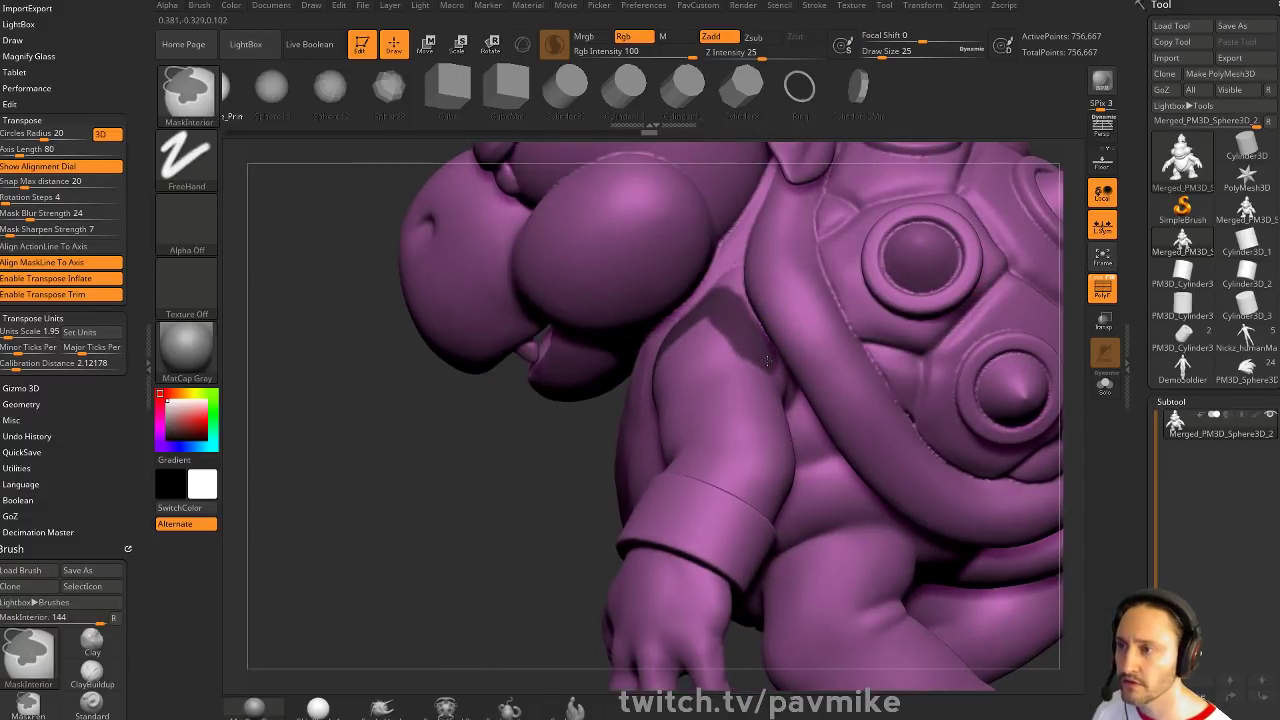
{"action": "left_click_drag", "start_coordinate": [767, 361], "coordinate": [775, 385], "text": "ctrl"}
{"action": "mouse_move", "coordinate": [715, 375]}
{"action": "right_mouse_down"}
{"action": "mouse_move", "coordinate": [925, 345]}
{"action": "mouse_move", "coordinate": [940, 330]}
{"action": "right_mouse_up"}
{"action": "left_click_drag", "start_coordinate": [944, 235], "coordinate": [970, 296], "text": "ctrl"}
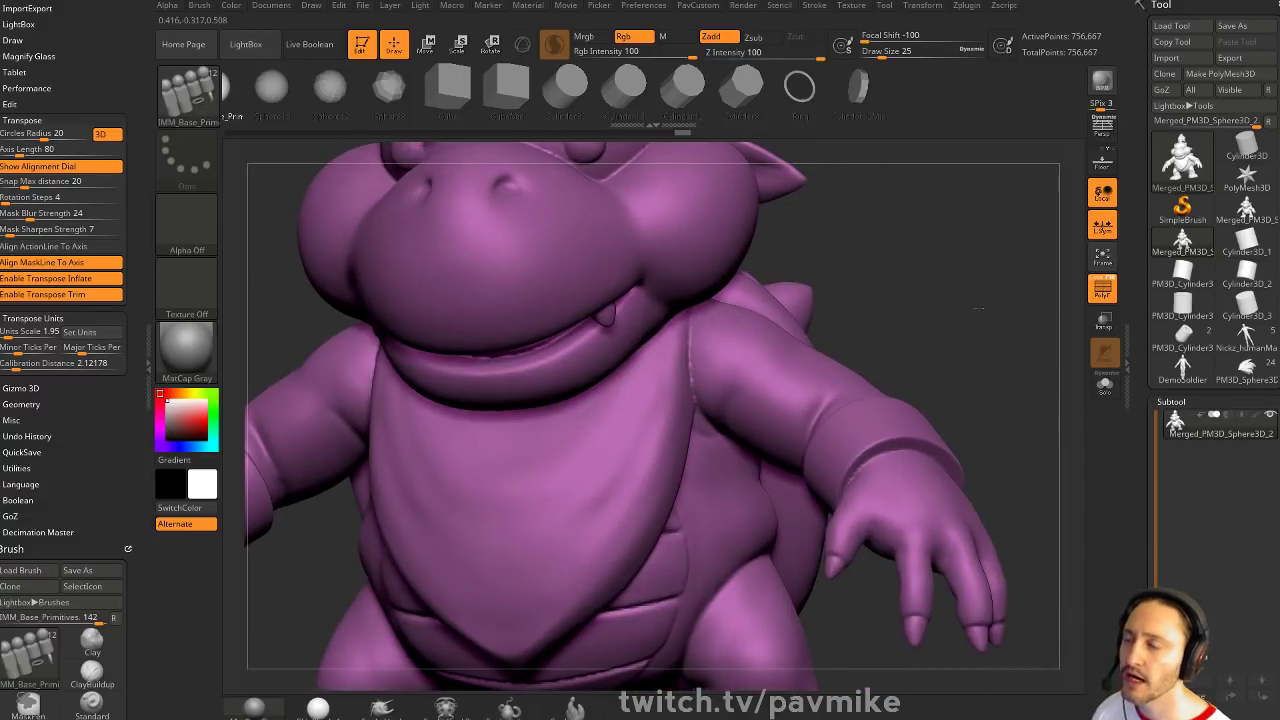
{"action": "key", "text": "f"}
{"action": "mouse_move", "coordinate": [978, 308]}
{"action": "right_mouse_down", "text": "shift"}
{"action": "mouse_move", "coordinate": [960, 286]}
{"action": "mouse_move", "coordinate": [972, 306]}
{"action": "right_mouse_up", "text": "shift"}
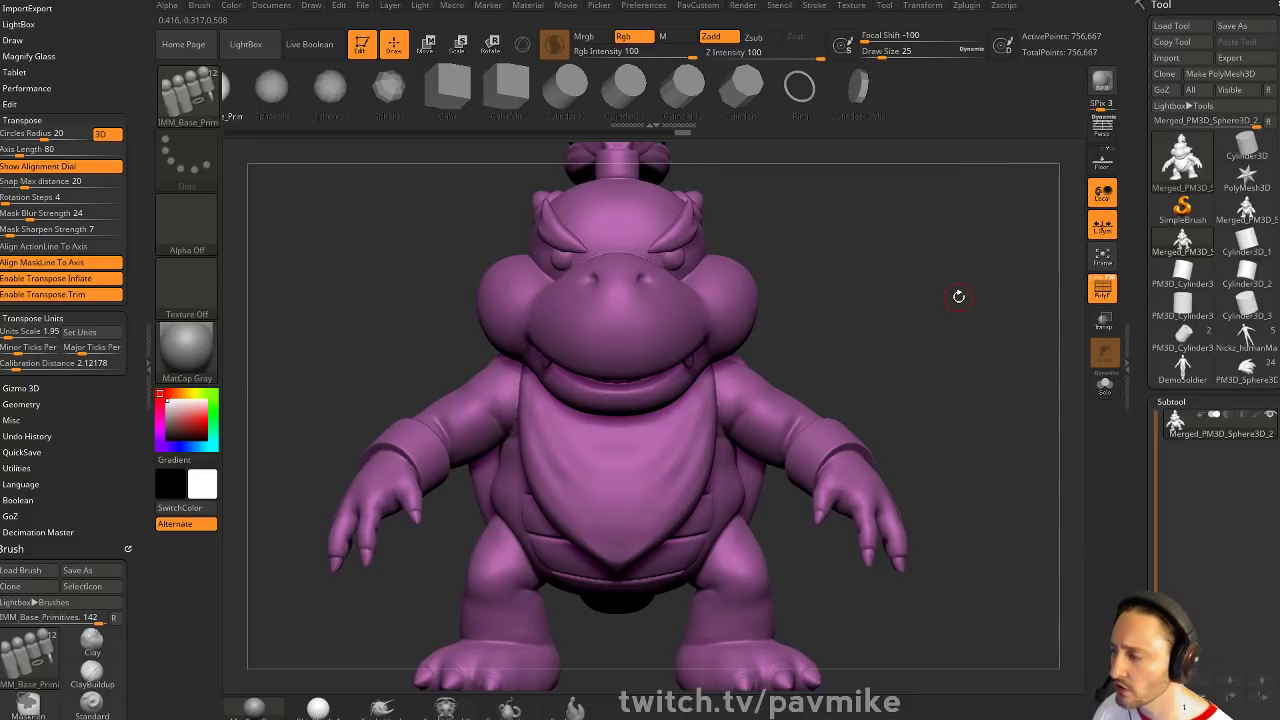
{"action": "left_click_drag", "start_coordinate": [965, 298], "coordinate": [703, 400]}
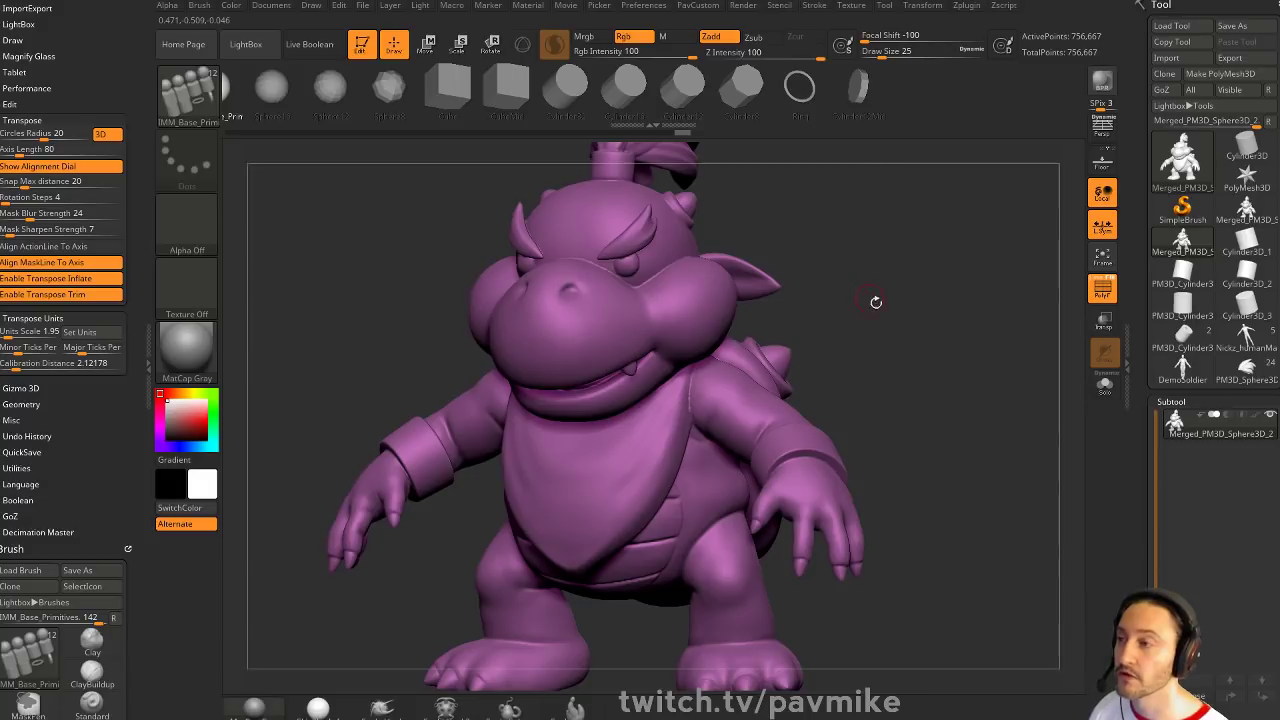
Insert a mirrored pair of cube primitives at the character's wrist cuffs
{"action": "left_click_drag", "start_coordinate": [875, 302], "coordinate": [878, 272]}
{"action": "left_click_drag", "start_coordinate": [950, 365], "coordinate": [873, 395]}
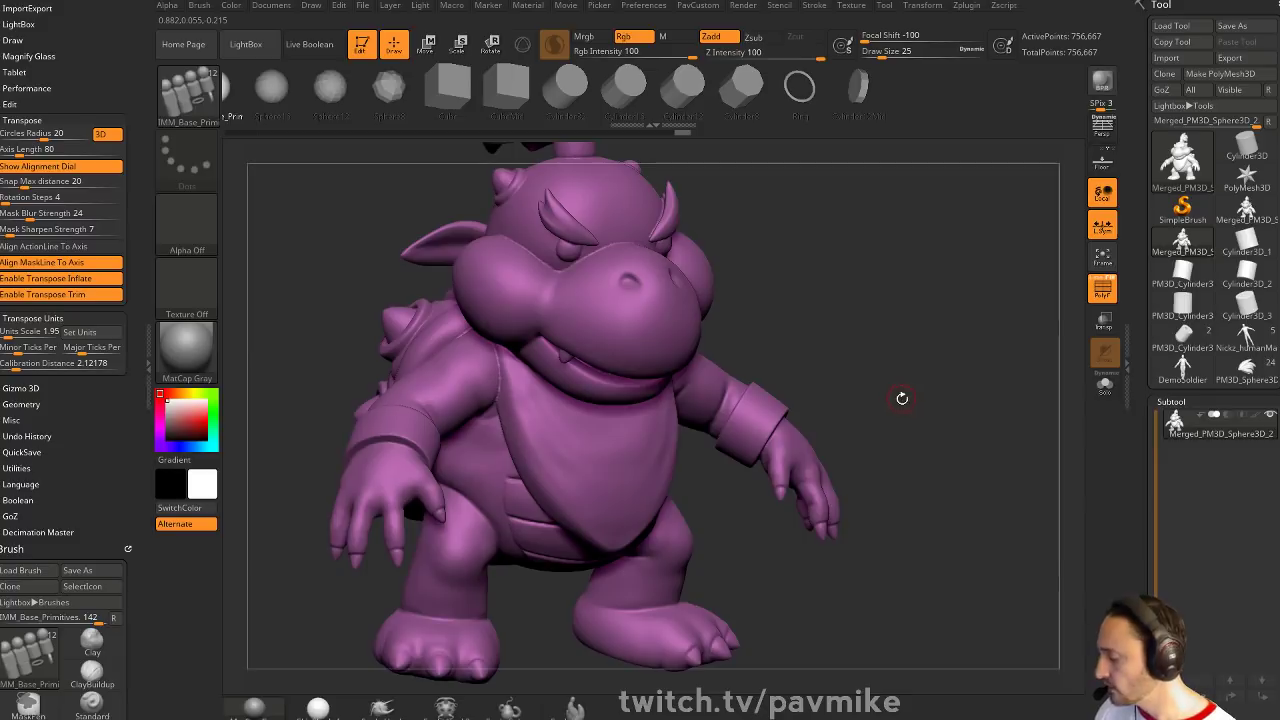
{"action": "key", "text": "m"}
{"action": "left_click", "coordinate": [937, 436]}
{"action": "left_click_drag", "start_coordinate": [937, 436], "coordinate": [777, 414]}
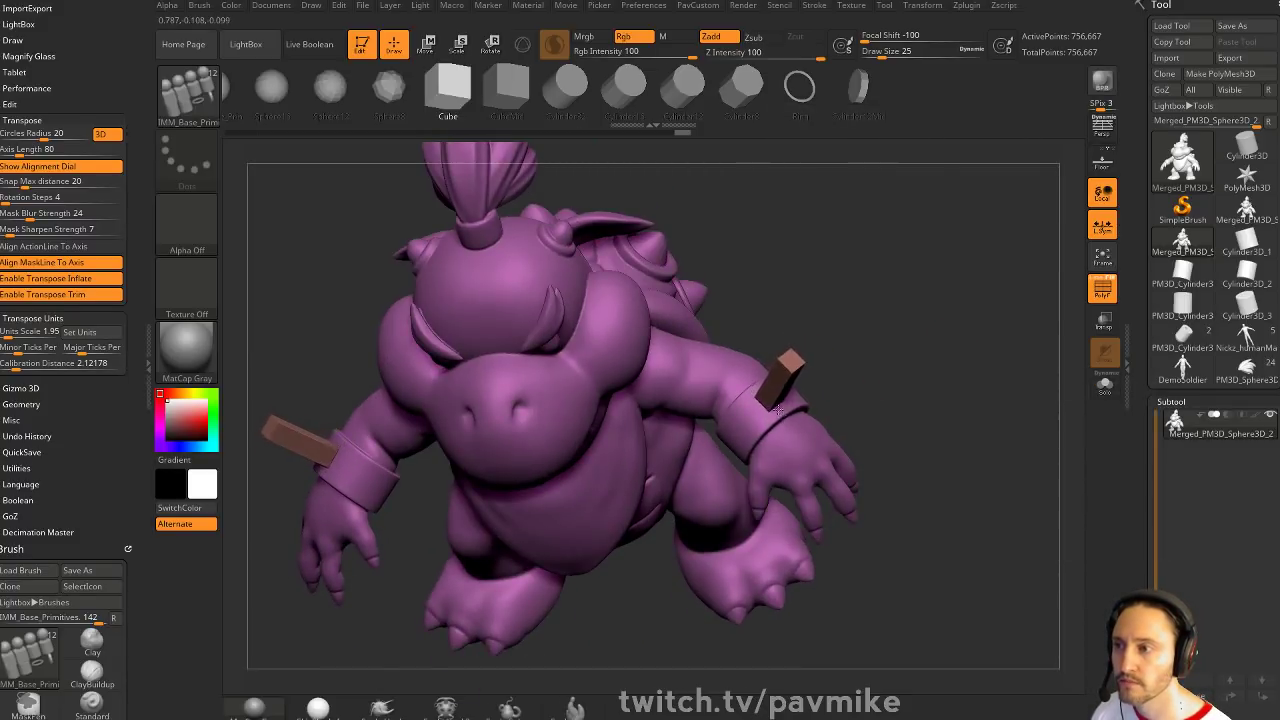
Reshape the inserted cubes into wide, thin slabs with the Gizmo and place them across the forearms at the cuffs
{"action": "key", "text": "w"}
{"action": "left_click", "coordinate": [522, 45]}
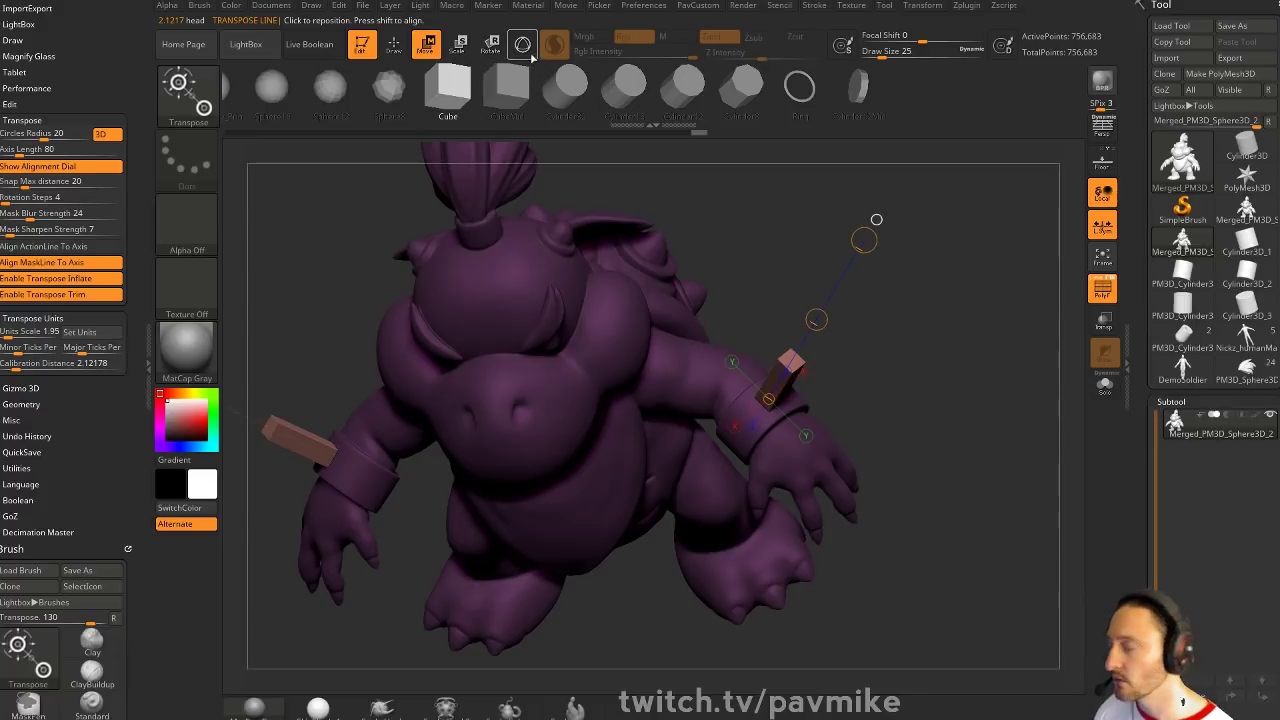
{"action": "left_click_drag", "start_coordinate": [743, 420], "coordinate": [700, 454]}
{"action": "left_click_drag", "start_coordinate": [910, 376], "coordinate": [943, 304]}
{"action": "left_click_drag", "start_coordinate": [817, 339], "coordinate": [741, 480]}
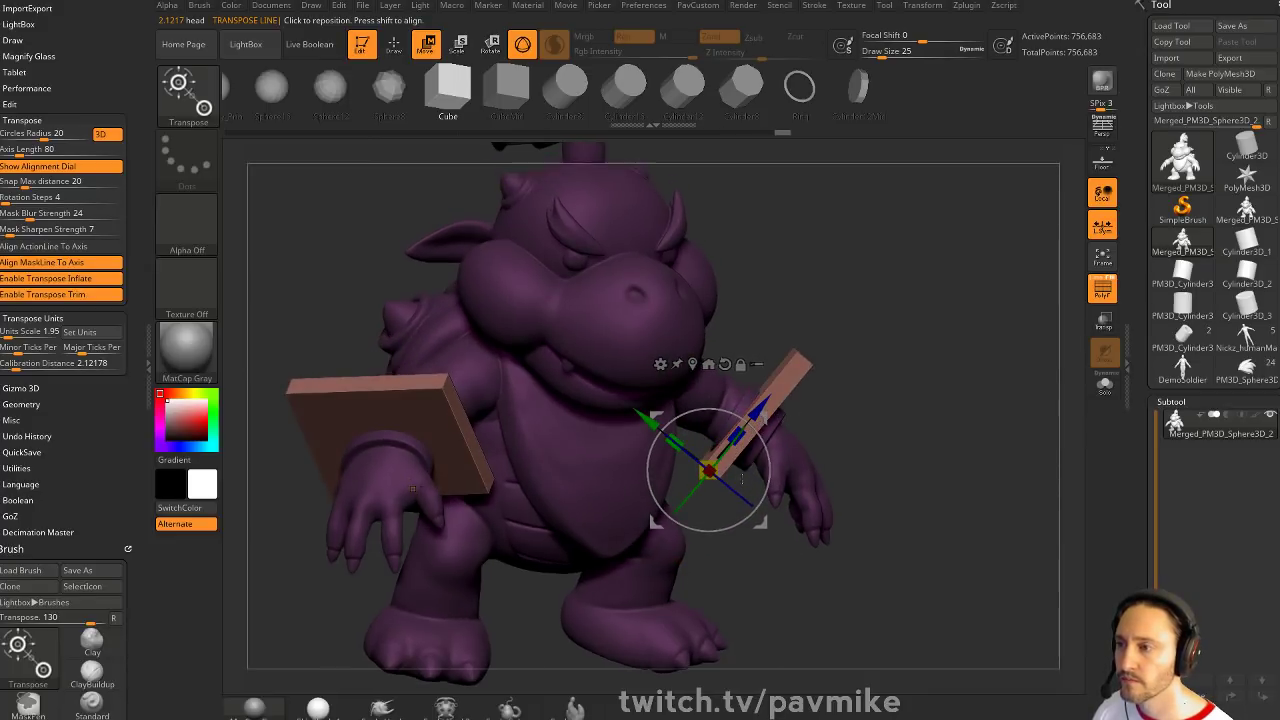
{"action": "mouse_move", "coordinate": [681, 445]}
{"action": "left_mouse_down"}
{"action": "mouse_move", "coordinate": [697, 459]}
{"action": "mouse_move", "coordinate": [769, 449]}
{"action": "mouse_move", "coordinate": [769, 427]}
{"action": "left_mouse_up"}
Split the inserted slabs into their own subtool and enable Live Boolean
{"action": "key", "text": "q"}
{"action": "left_click_drag", "start_coordinate": [965, 372], "coordinate": [937, 369], "text": "shift"}
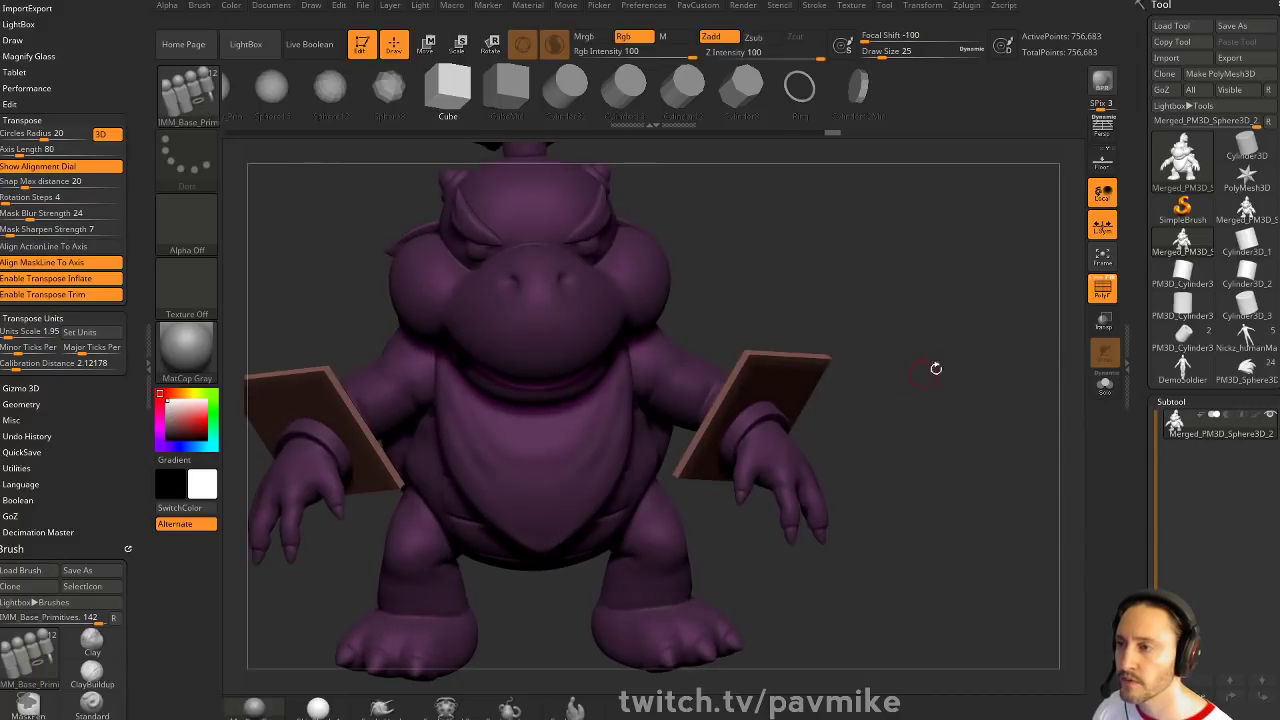
{"action": "key", "text": "1"}
{"action": "left_click", "coordinate": [966, 408]}
{"action": "left_click", "coordinate": [309, 44]}
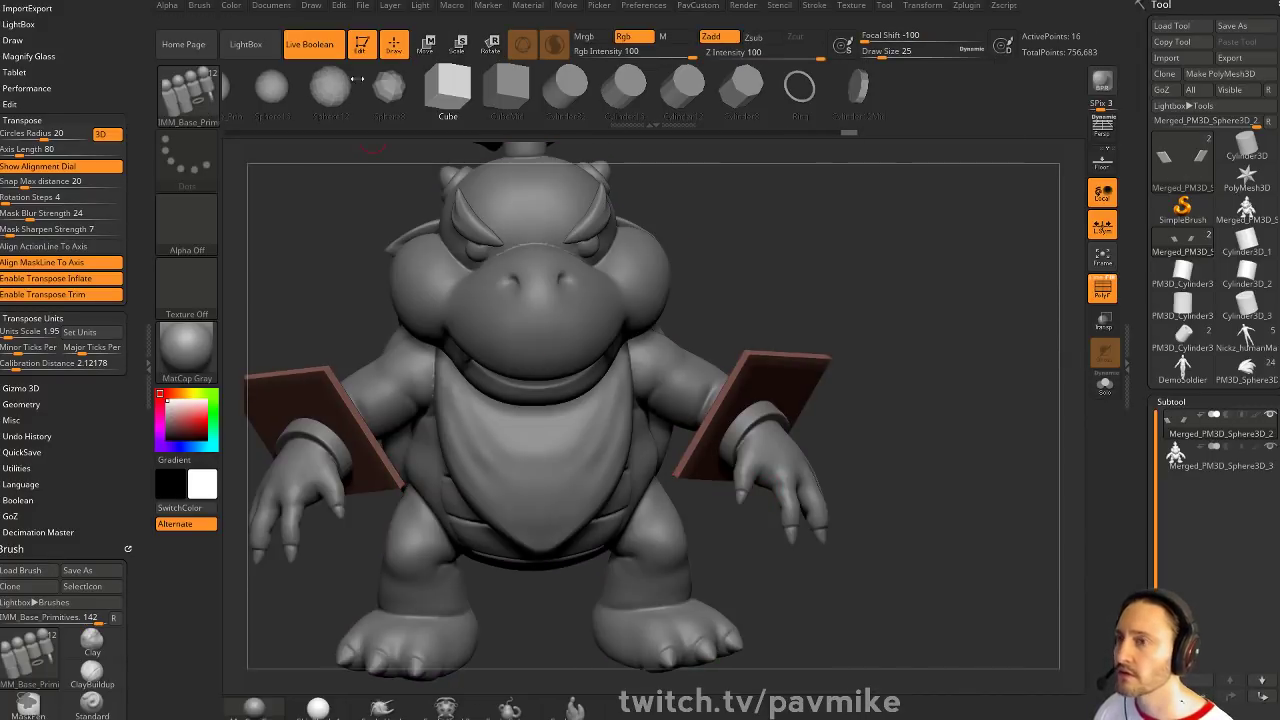
Move the slab subtool below the character, set it to subtract and hide the polyframe
{"action": "left_click", "coordinate": [1262, 696]}
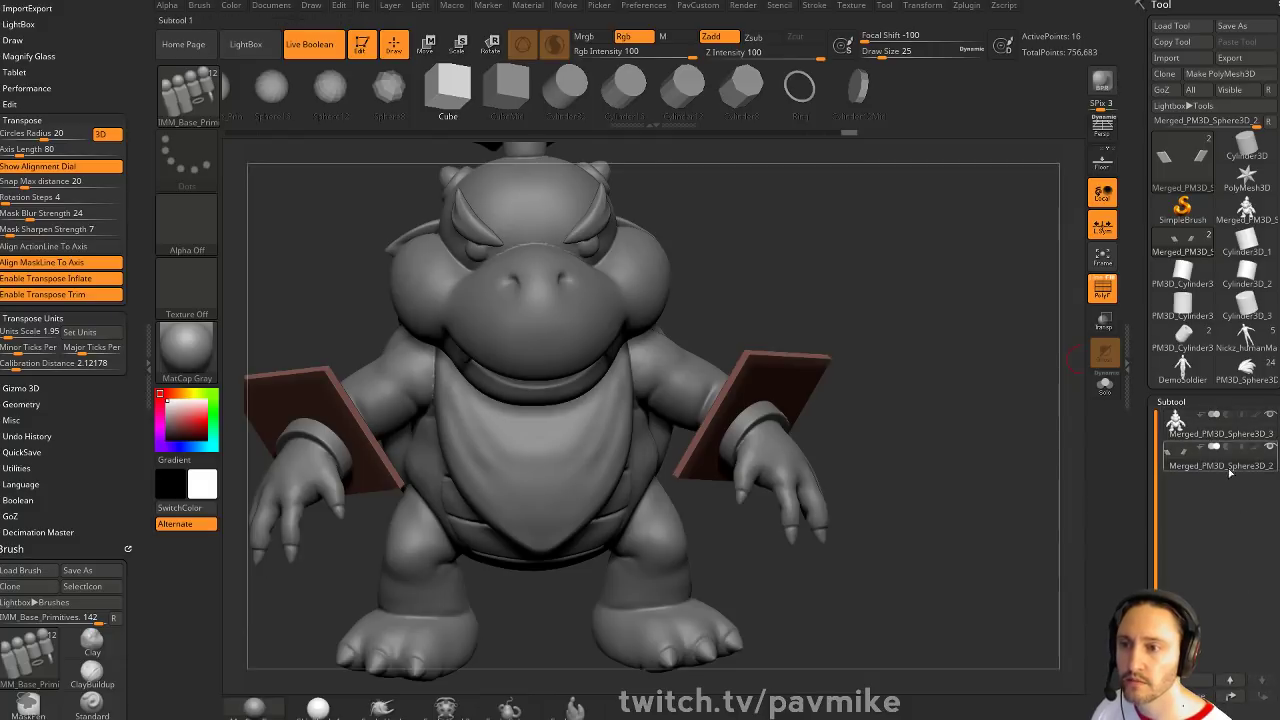
{"action": "left_click", "coordinate": [1227, 446]}
{"action": "left_click_drag", "start_coordinate": [976, 328], "coordinate": [983, 354]}
{"action": "left_click", "coordinate": [1102, 289]}
Nudge the subtracting slabs slightly along the arms with the Gizmo
{"action": "key", "text": "w"}
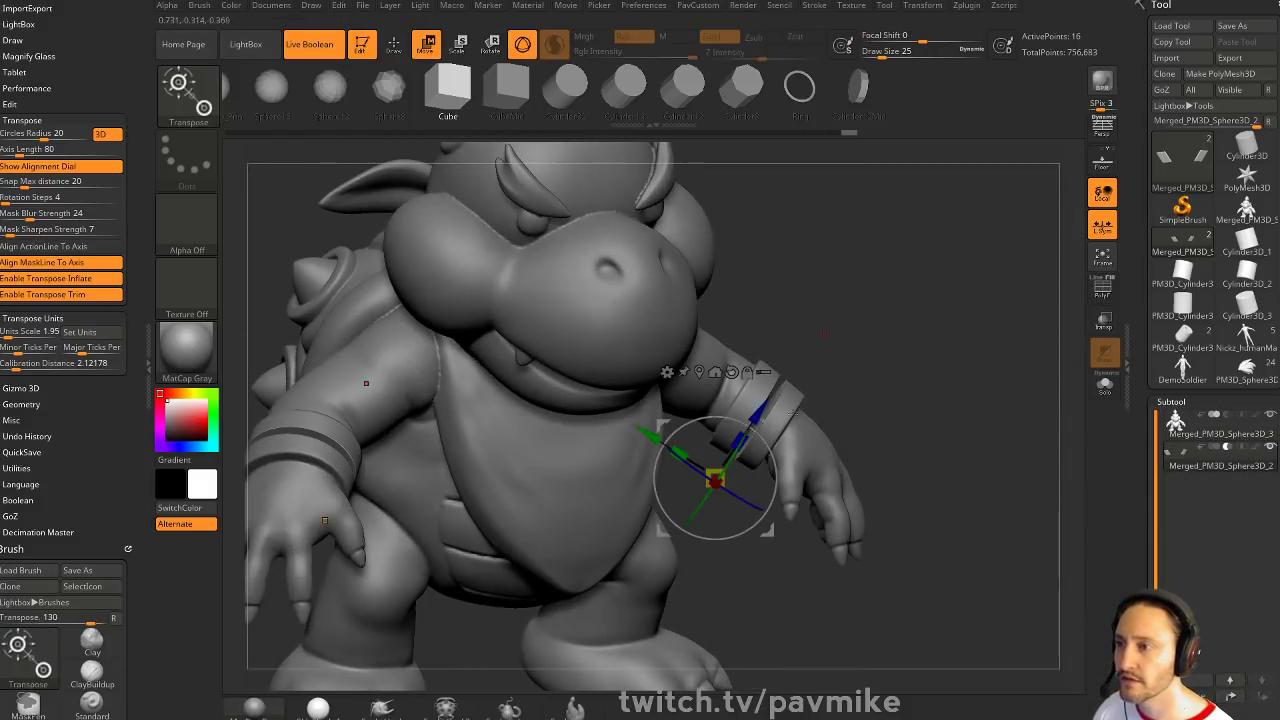
{"action": "left_click_drag", "start_coordinate": [655, 439], "coordinate": [663, 444]}
{"action": "key", "text": "q"}
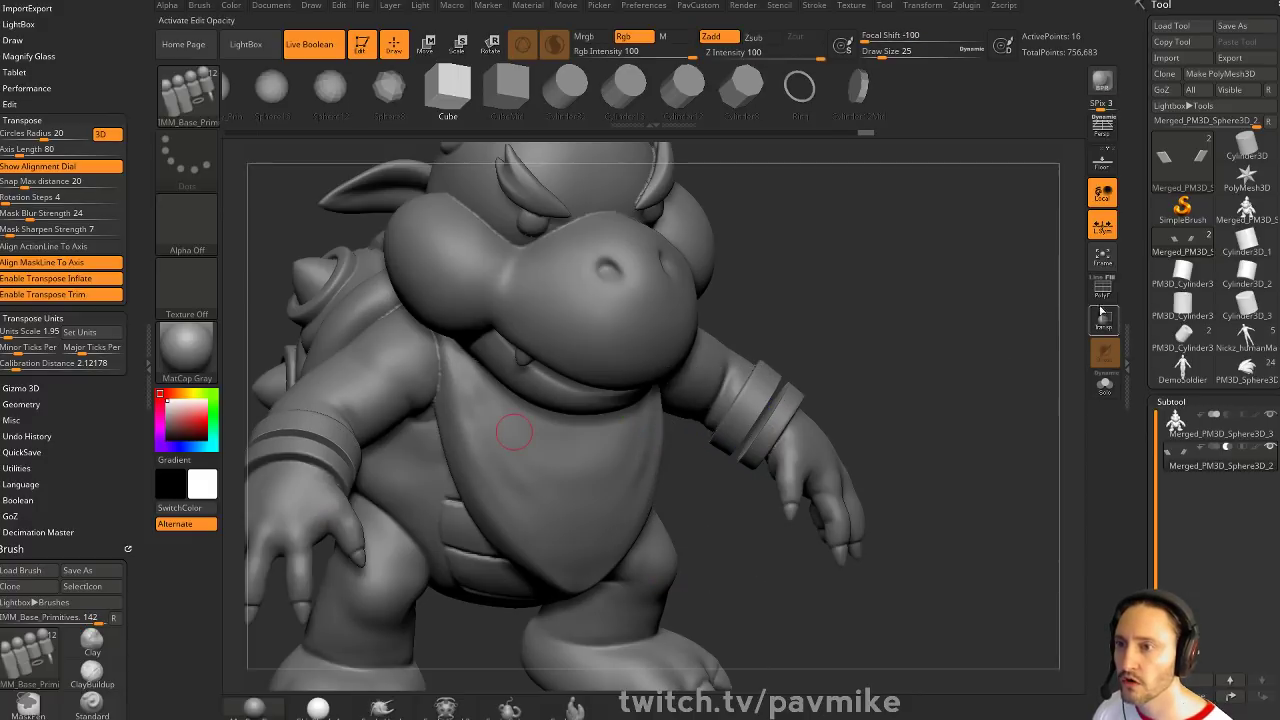
Show the polyframe and use the ZModeler brush to insert an edge loop across the middle of the slab
{"action": "left_click", "coordinate": [1102, 289]}
{"action": "mouse_move", "coordinate": [984, 347]}
{"action": "left_mouse_down"}
{"action": "mouse_move", "coordinate": [966, 426]}
{"action": "mouse_move", "coordinate": [993, 348]}
{"action": "left_mouse_up"}
{"action": "key", "text": "b"}
{"action": "key", "text": "z"}
{"action": "key", "text": "m"}
{"action": "key", "text": "space"}
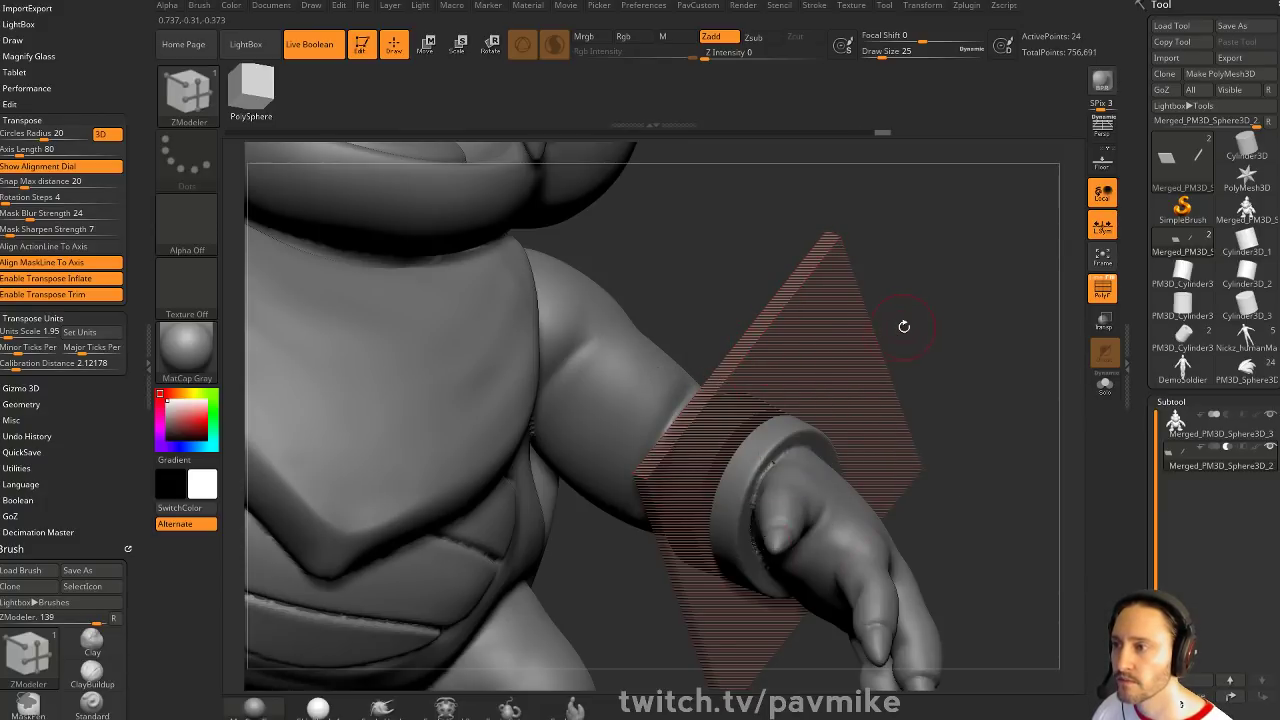
Isolate the slab subtool and bevel its inserted edge loop into a narrow band with the ZModeler Bevel action
{"action": "left_click_drag", "start_coordinate": [902, 320], "coordinate": [936, 331]}
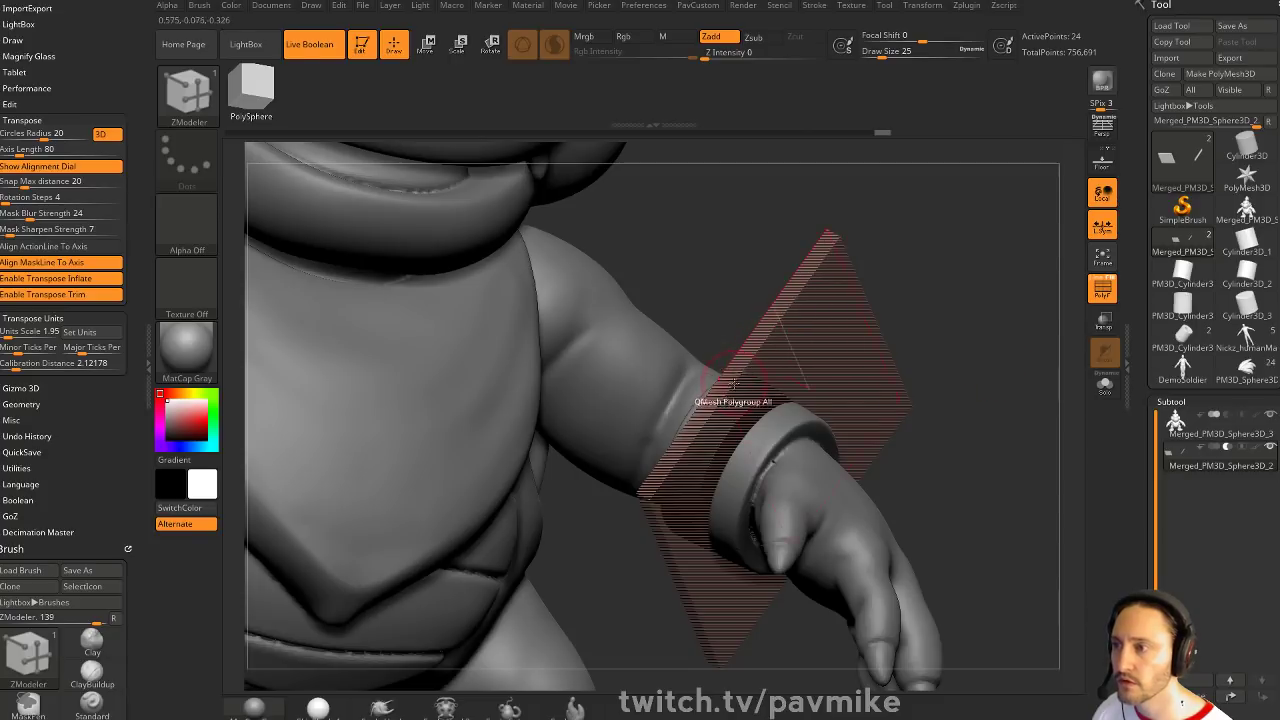
{"action": "key", "text": "space"}
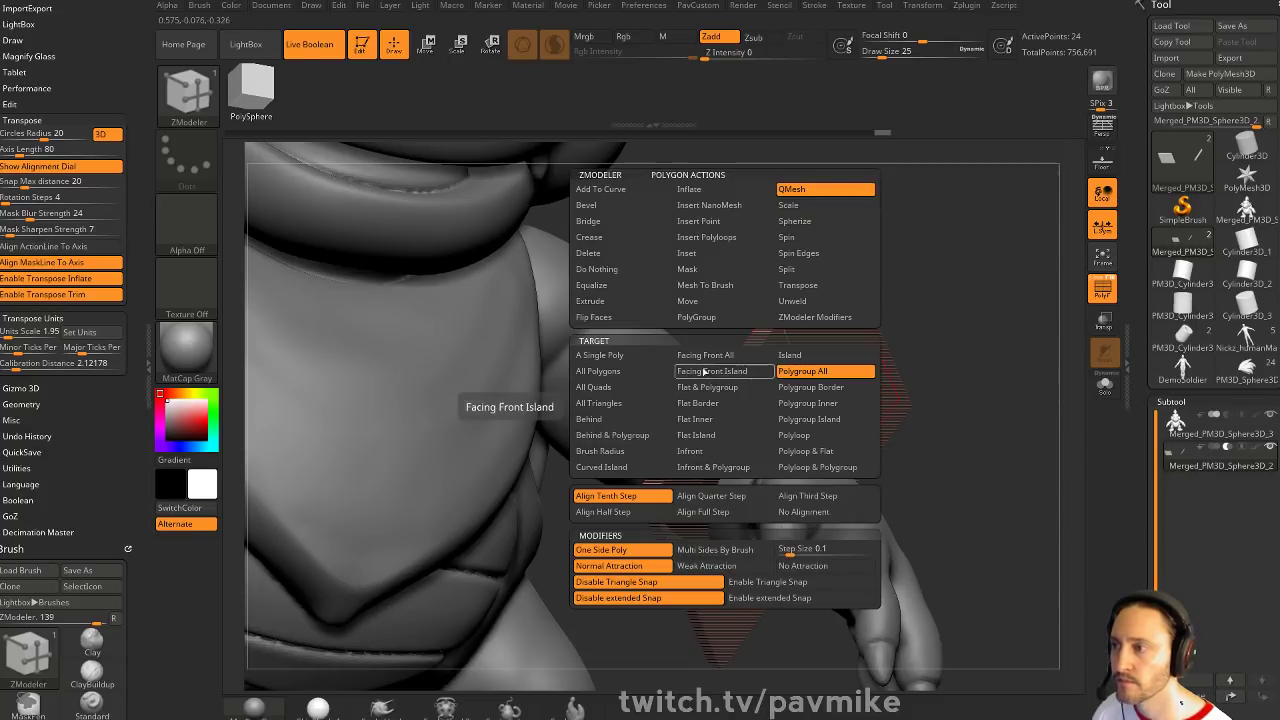
{"action": "left_click", "coordinate": [600, 205]}
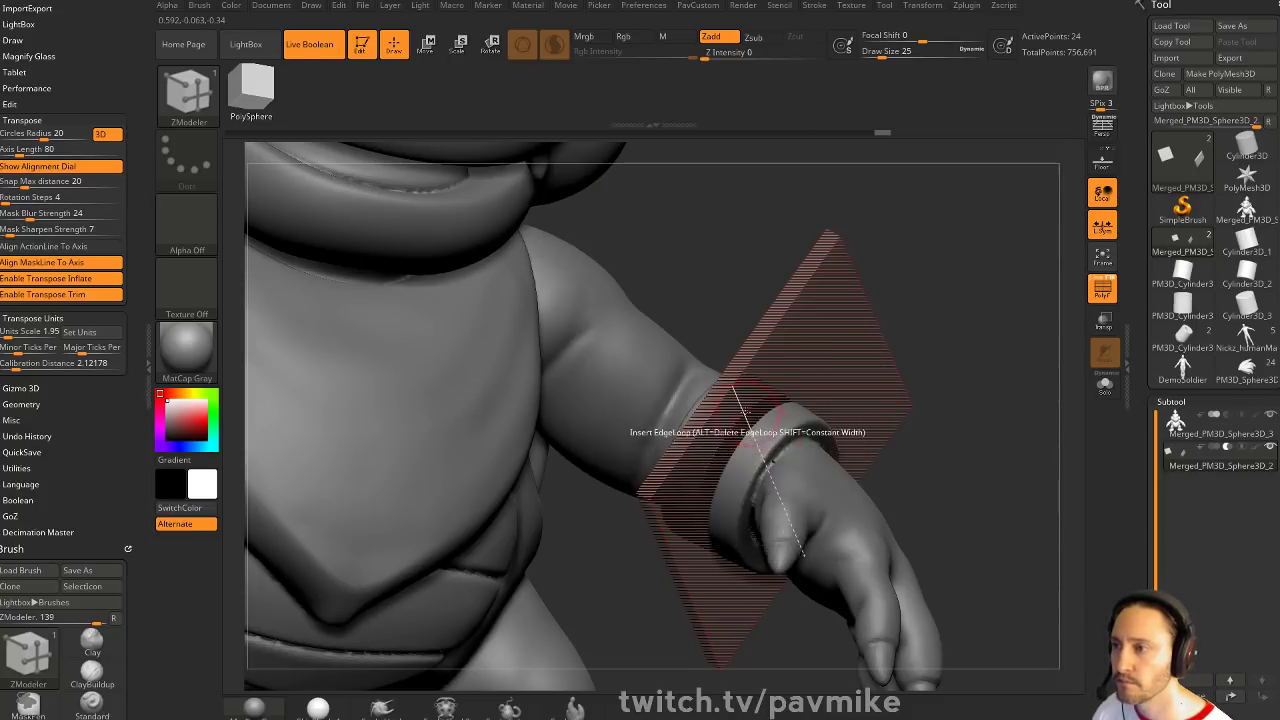
{"action": "key", "text": "space"}
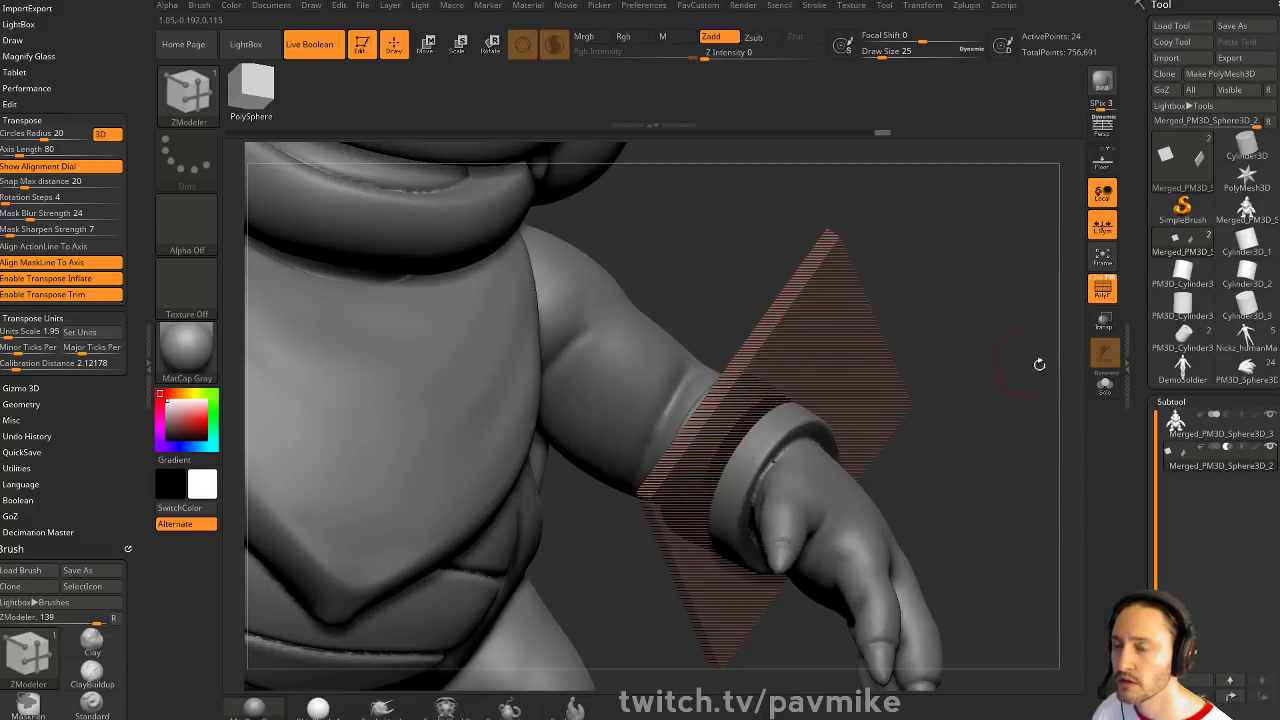
{"action": "left_click", "coordinate": [1105, 385]}
{"action": "key", "text": "space"}
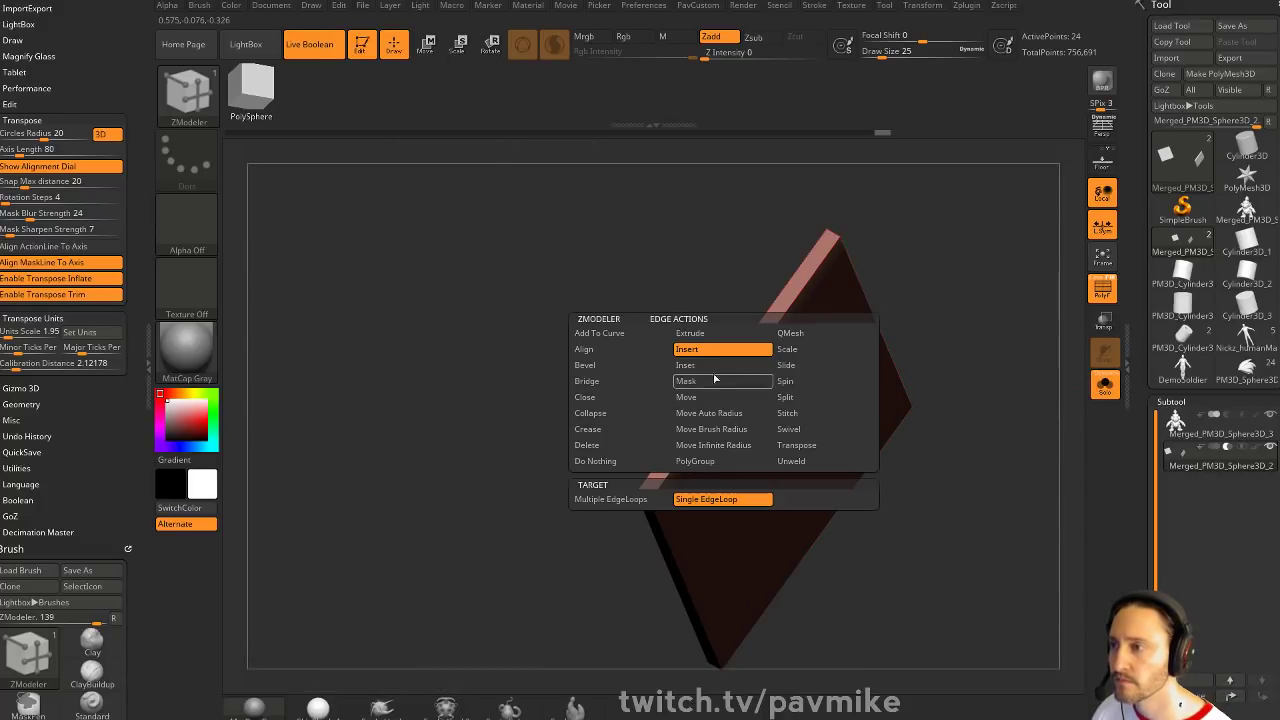
{"action": "left_click", "coordinate": [590, 365]}
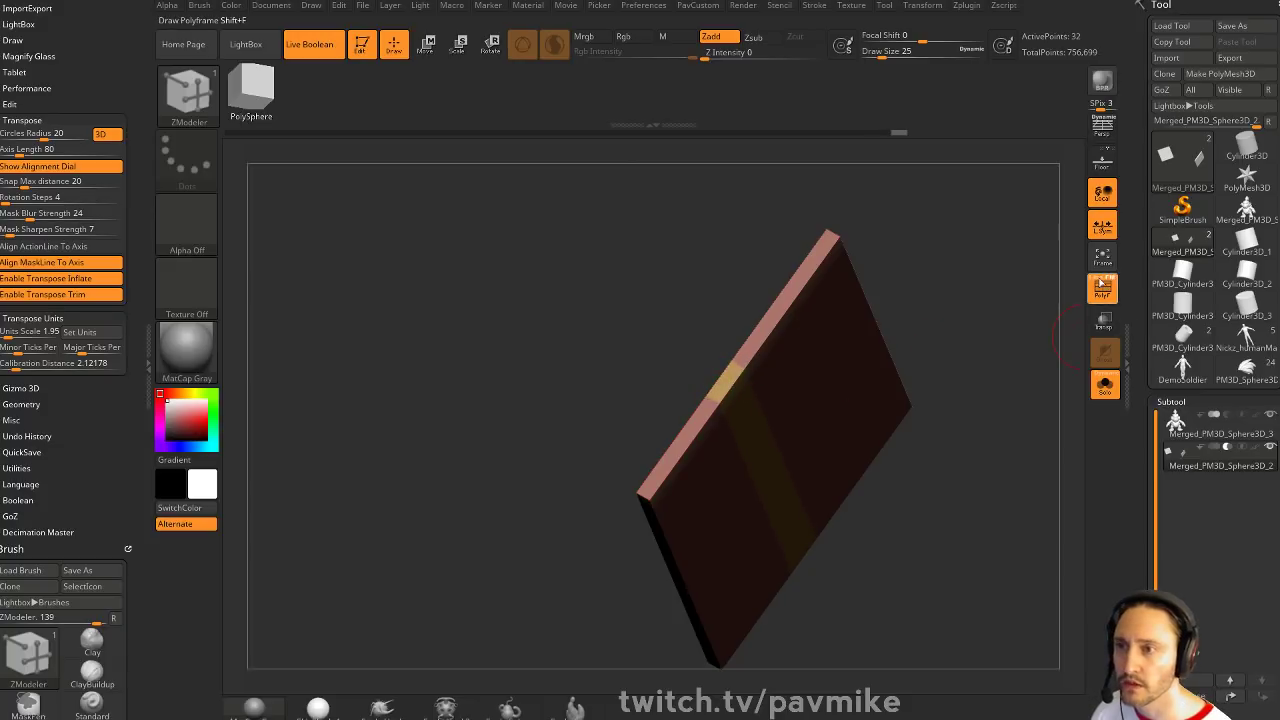
Try the ZModeler edge Inset with the Edge target on the slab's band, then undo it
{"action": "left_click_drag", "start_coordinate": [964, 373], "coordinate": [960, 376]}
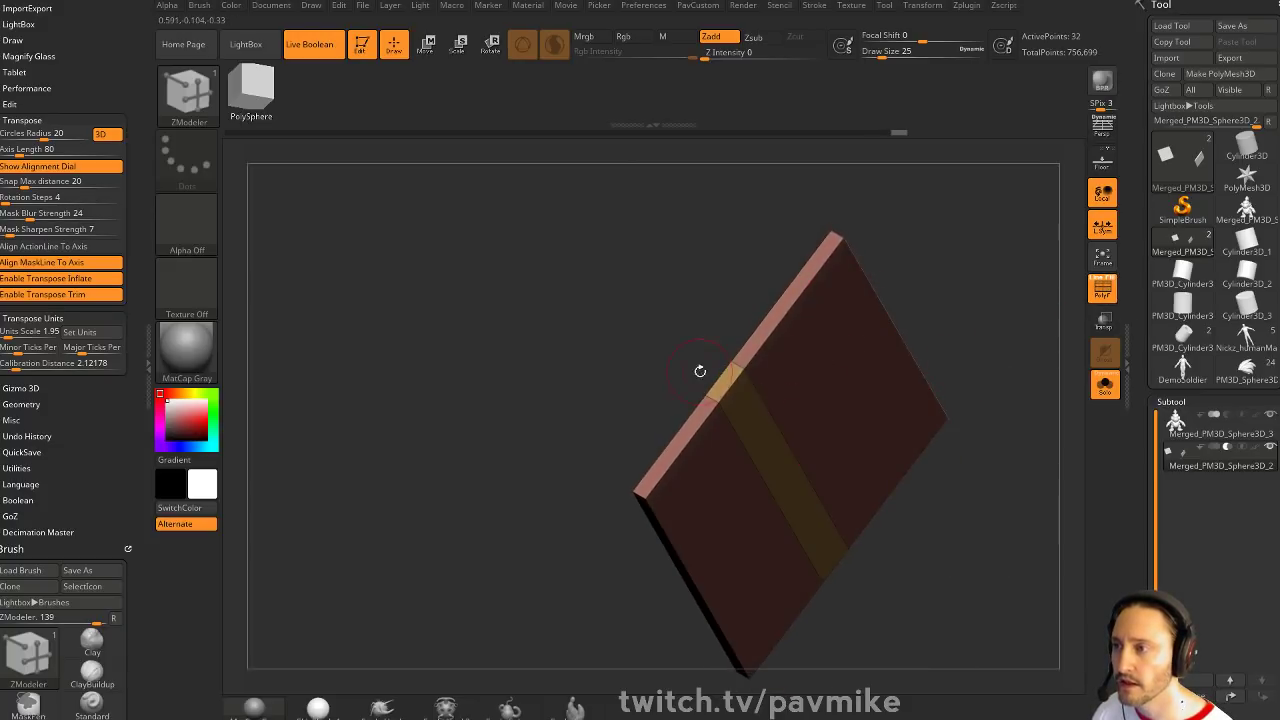
{"action": "key", "text": "space"}
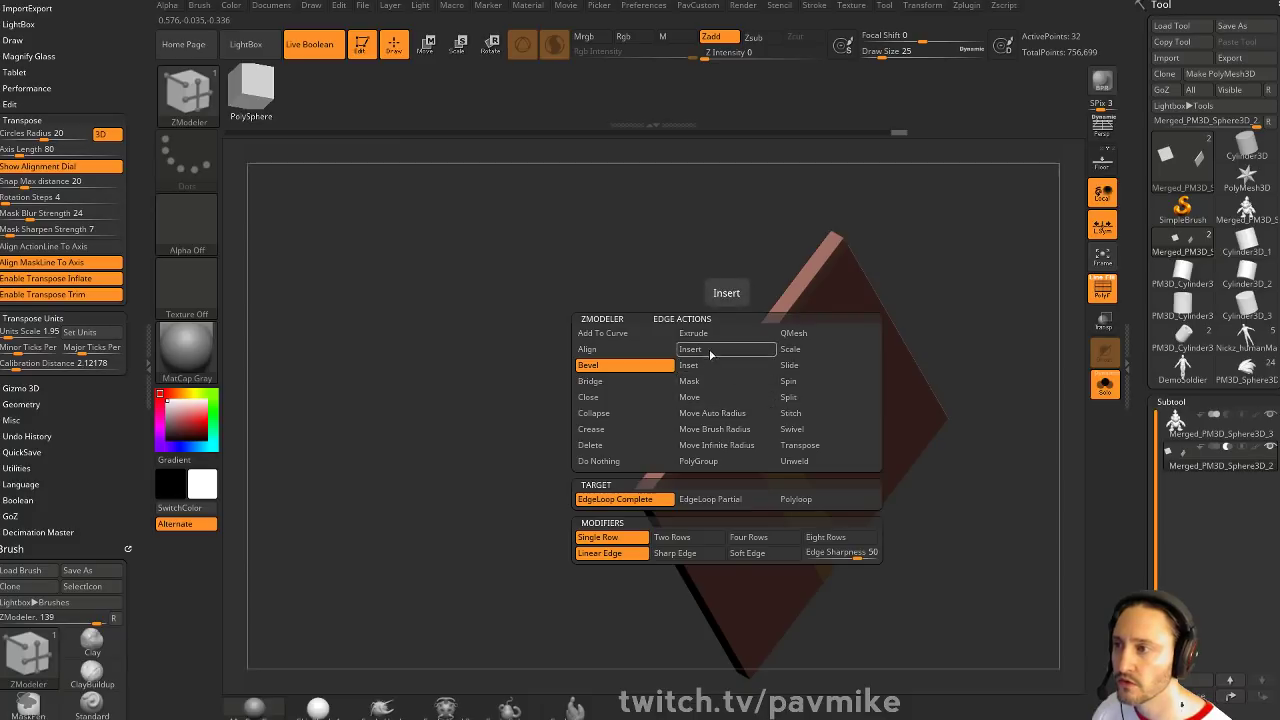
{"action": "left_click", "coordinate": [710, 350]}
{"action": "left_click", "coordinate": [705, 365]}
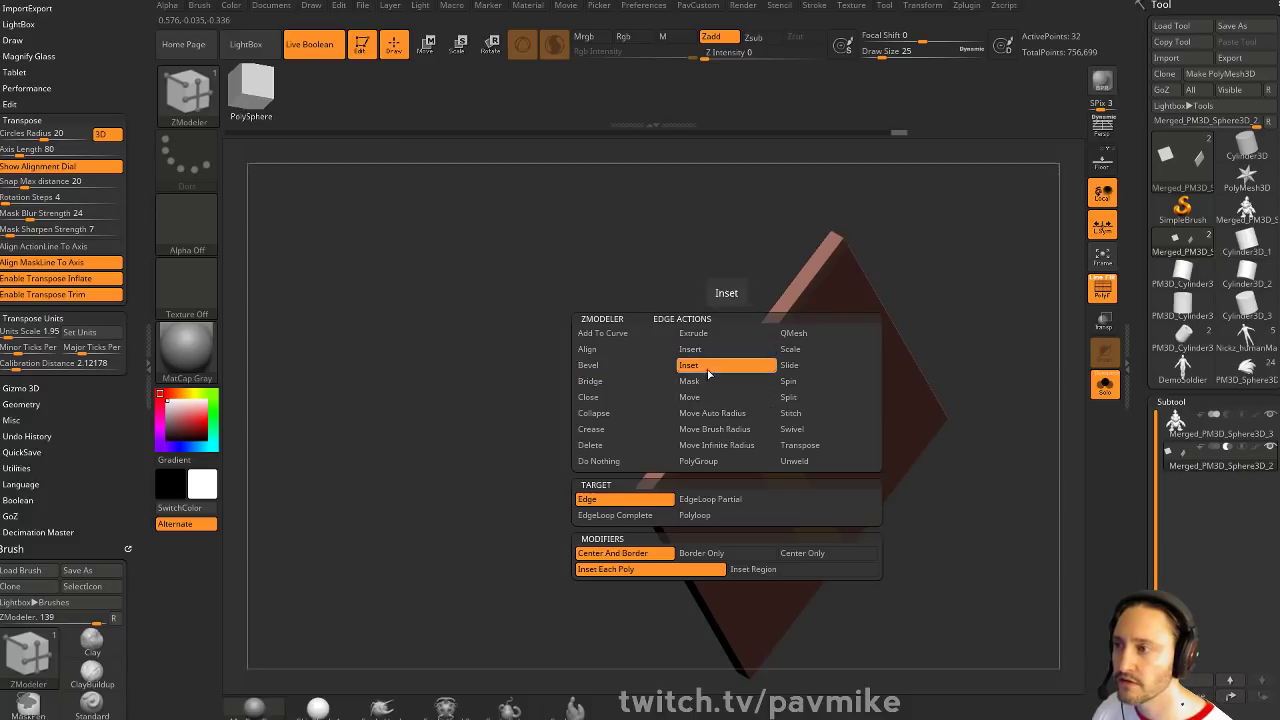
{"action": "left_click", "coordinate": [653, 519]}
{"action": "left_click", "coordinate": [661, 504]}
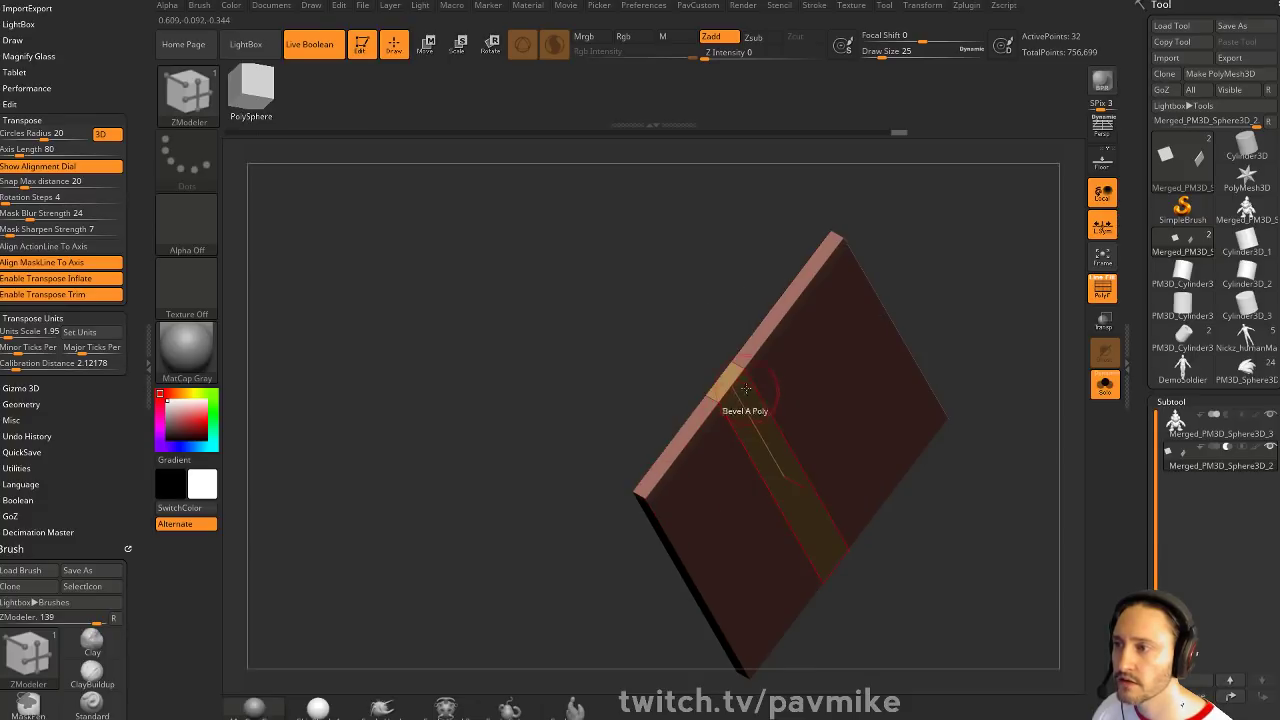
{"action": "left_click_drag", "start_coordinate": [719, 410], "coordinate": [728, 421]}
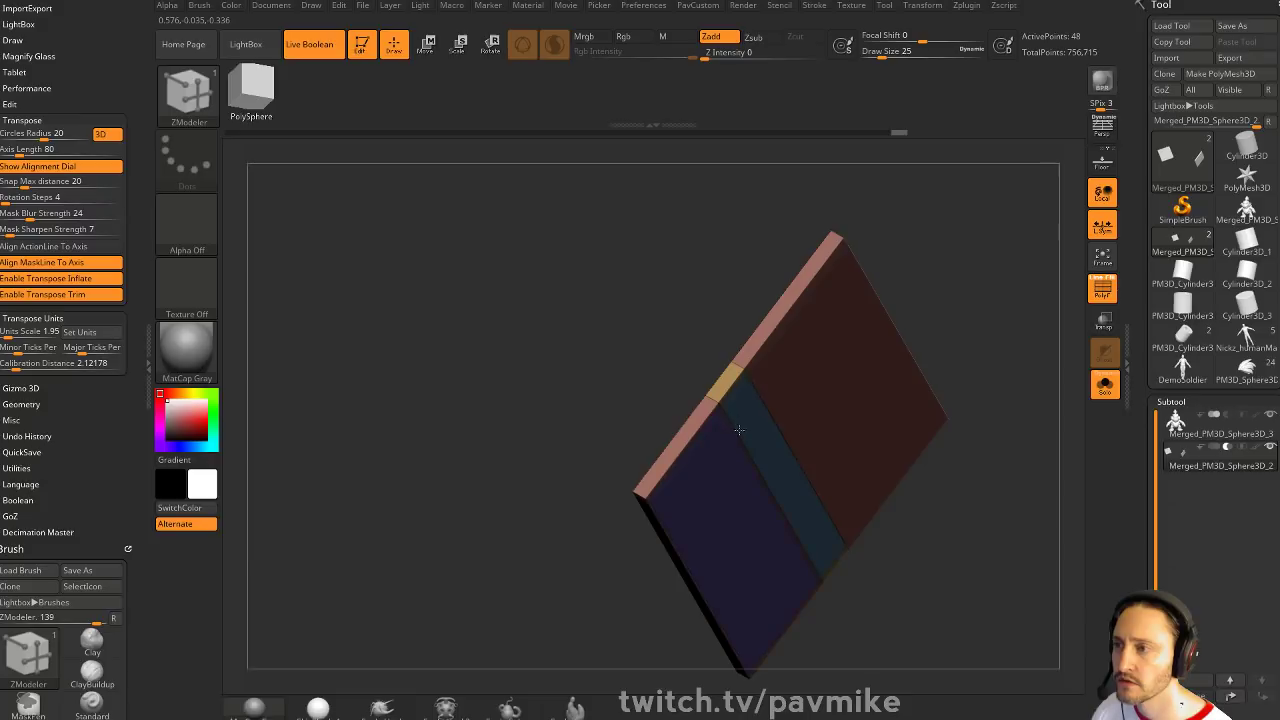
{"action": "key", "text": "ctrl+z"}
{"action": "key", "text": "ctrl+z"}
Try insetting the slab's band with the Polyloop target and undo each attempt
{"action": "key", "text": "space"}
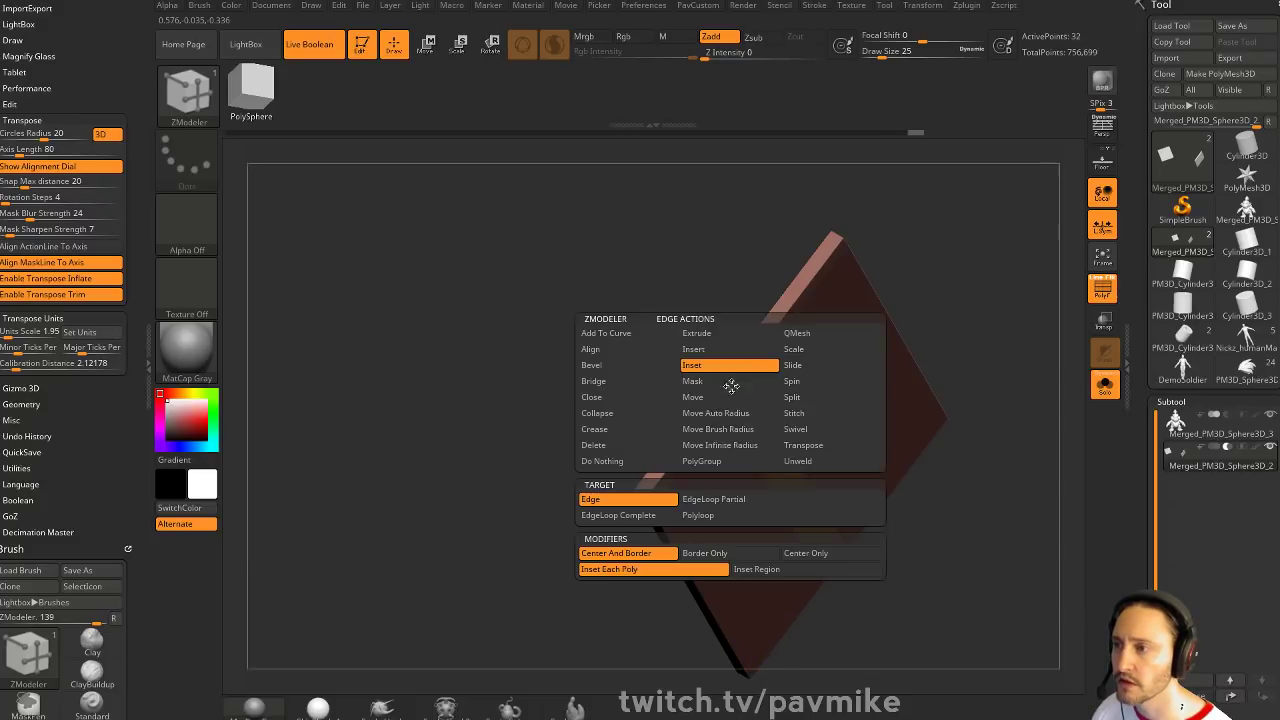
{"action": "left_click", "coordinate": [696, 517]}
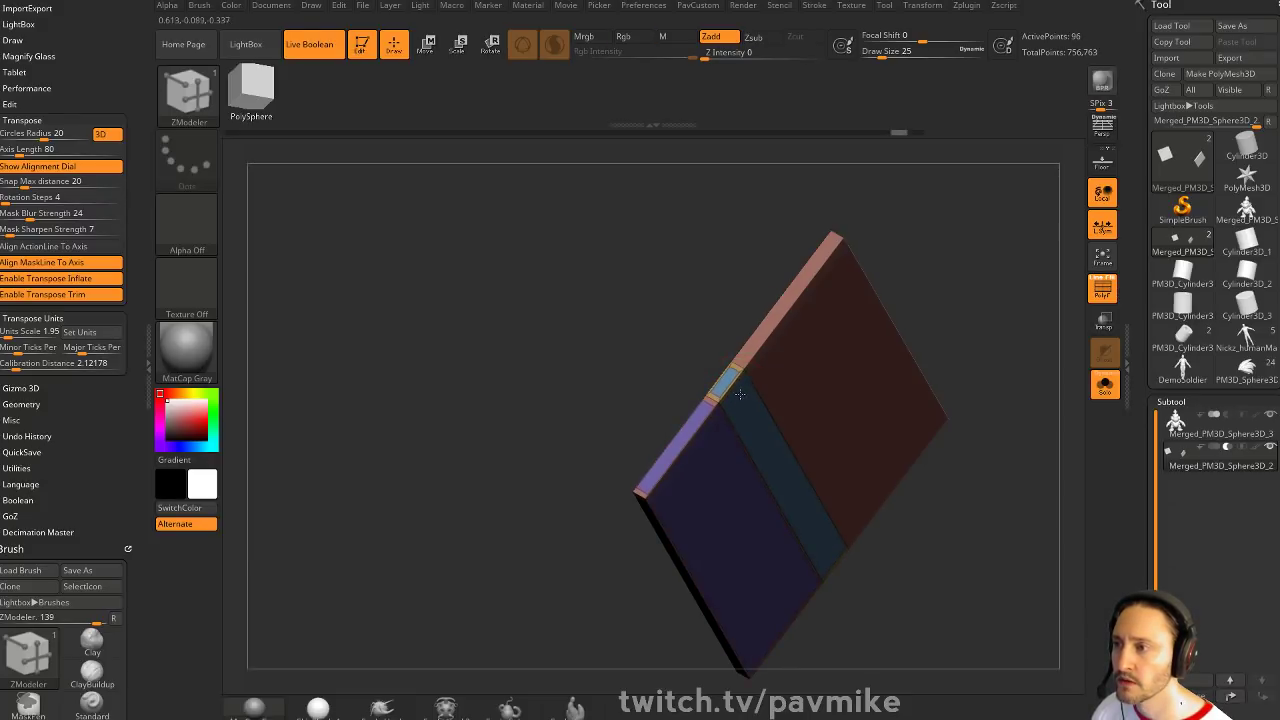
{"action": "key", "text": "ctrl+z"}
{"action": "mouse_move", "coordinate": [732, 418]}
{"action": "left_mouse_down"}
{"action": "mouse_move", "coordinate": [738, 396]}
{"action": "mouse_move", "coordinate": [742, 410]}
{"action": "left_mouse_up"}
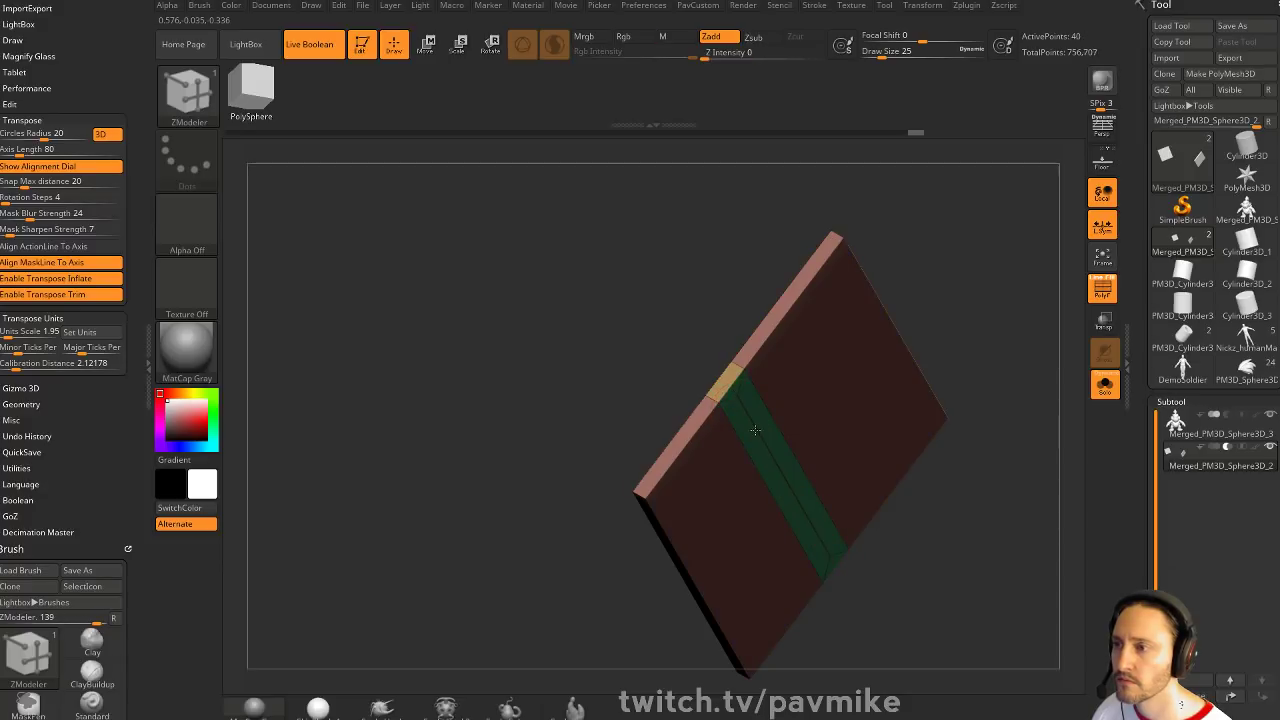
{"action": "key", "text": "ctrl+z"}
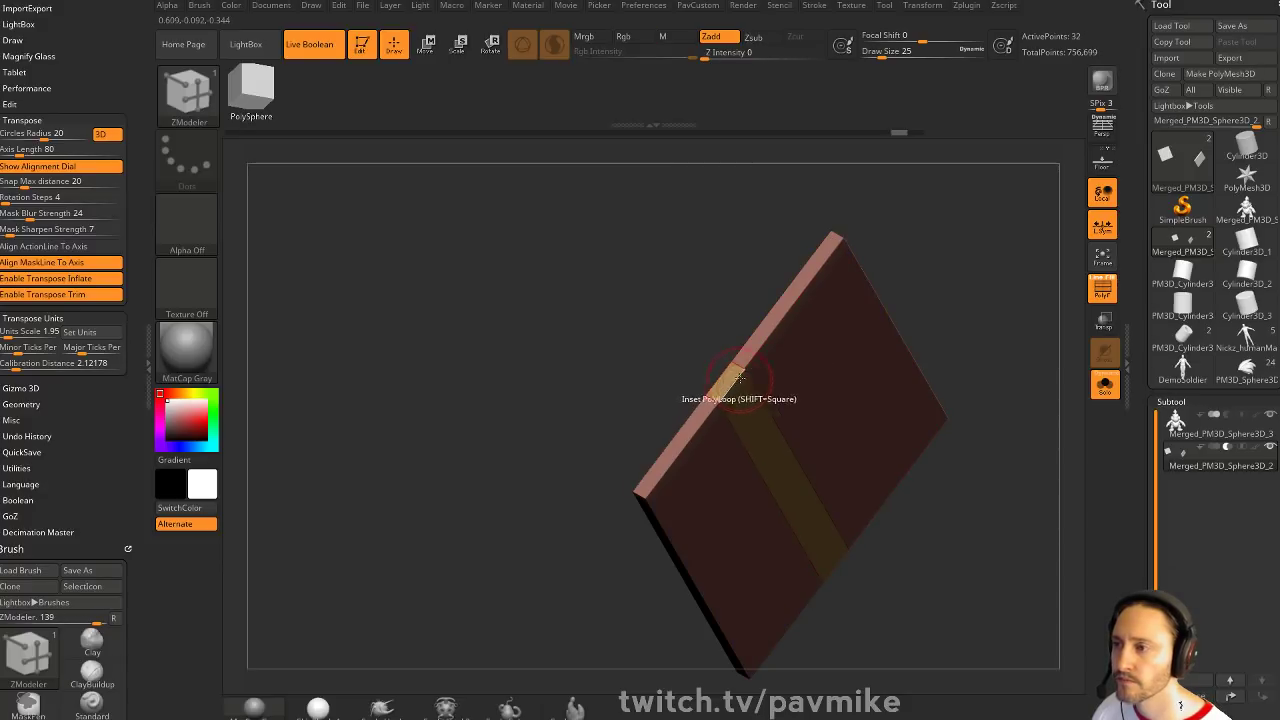
Bevel both border edges of the slab's middle band using the EdgeLoop Complete target
{"action": "key", "text": "space"}
{"action": "left_click", "coordinate": [603, 363]}
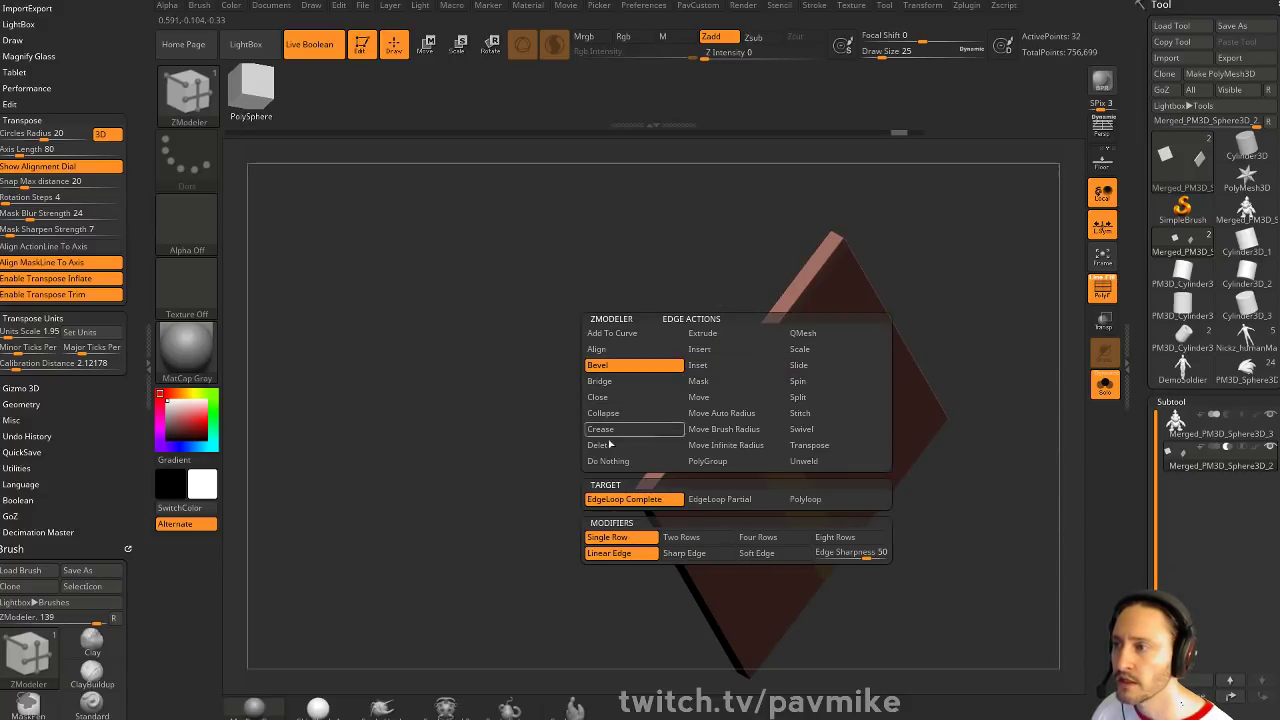
{"action": "left_click", "coordinate": [623, 491]}
{"action": "left_click", "coordinate": [726, 388]}
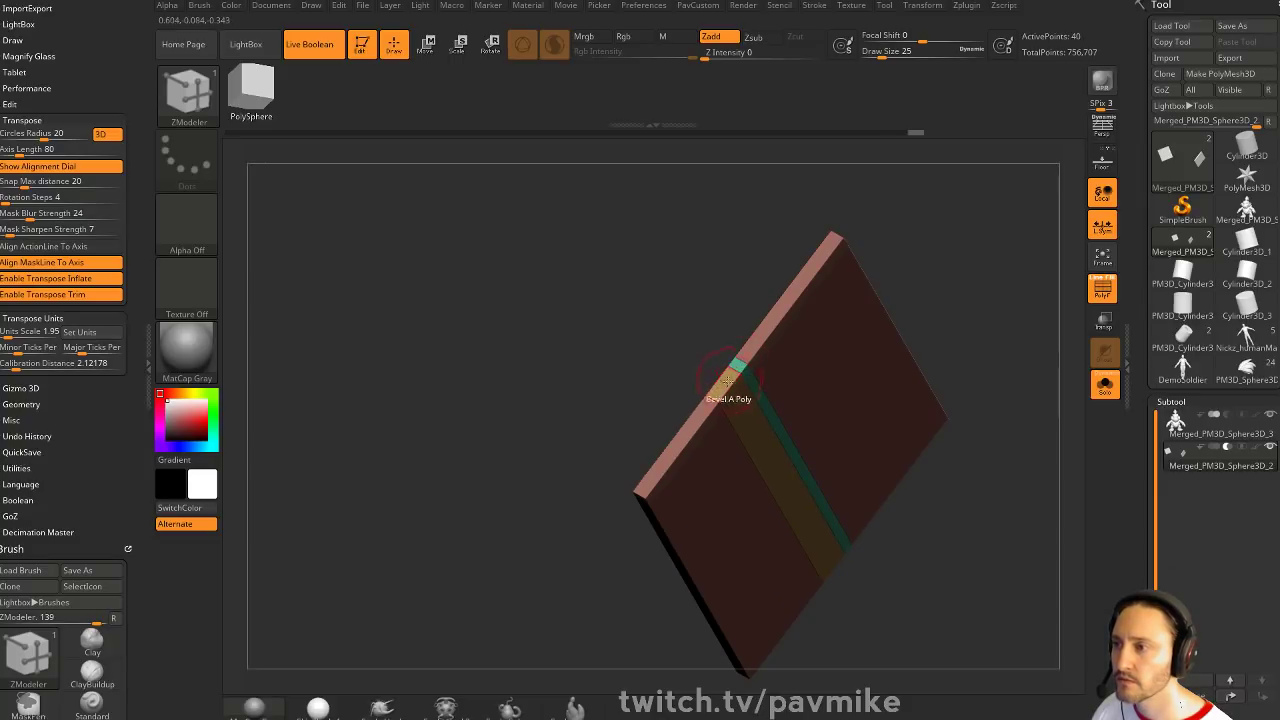
{"action": "left_click", "coordinate": [712, 397]}
{"action": "left_click_drag", "start_coordinate": [976, 296], "coordinate": [934, 326]}
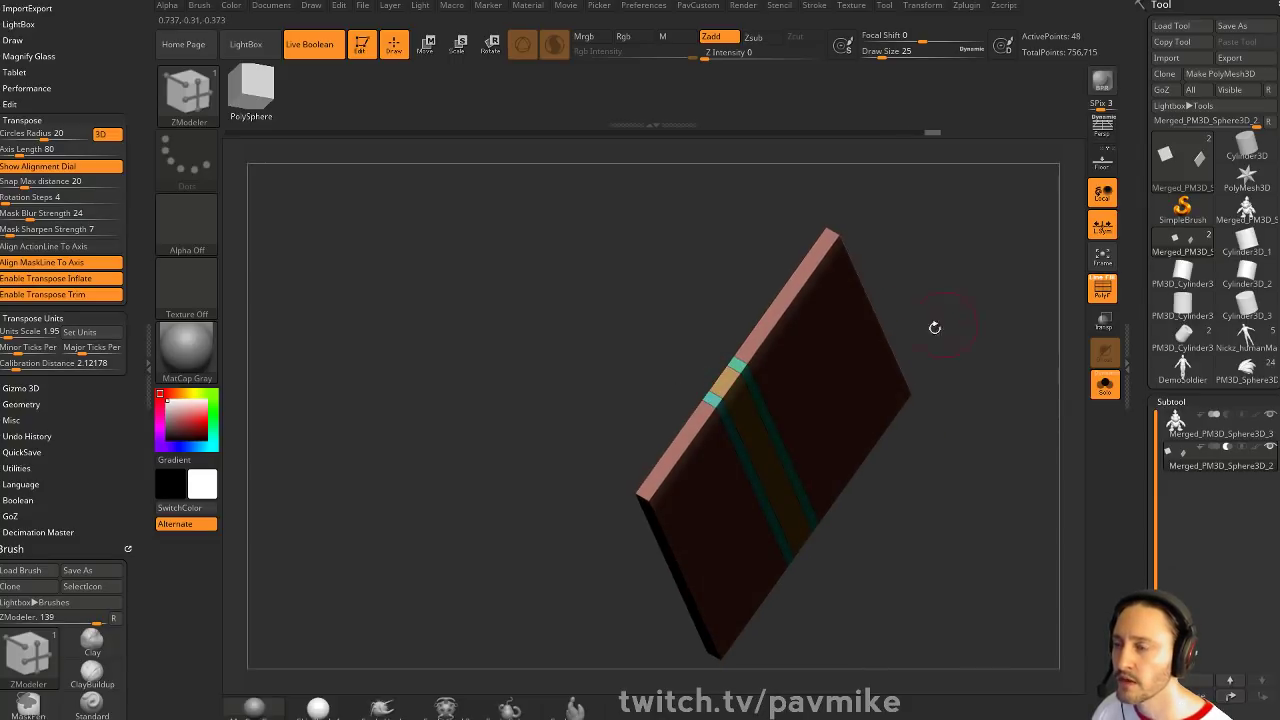
Try moving the slab's middle band with the rest masked, undo the move and clear the mask
{"action": "key", "text": "w"}
{"action": "left_click", "coordinate": [748, 424], "text": "ctrl"}
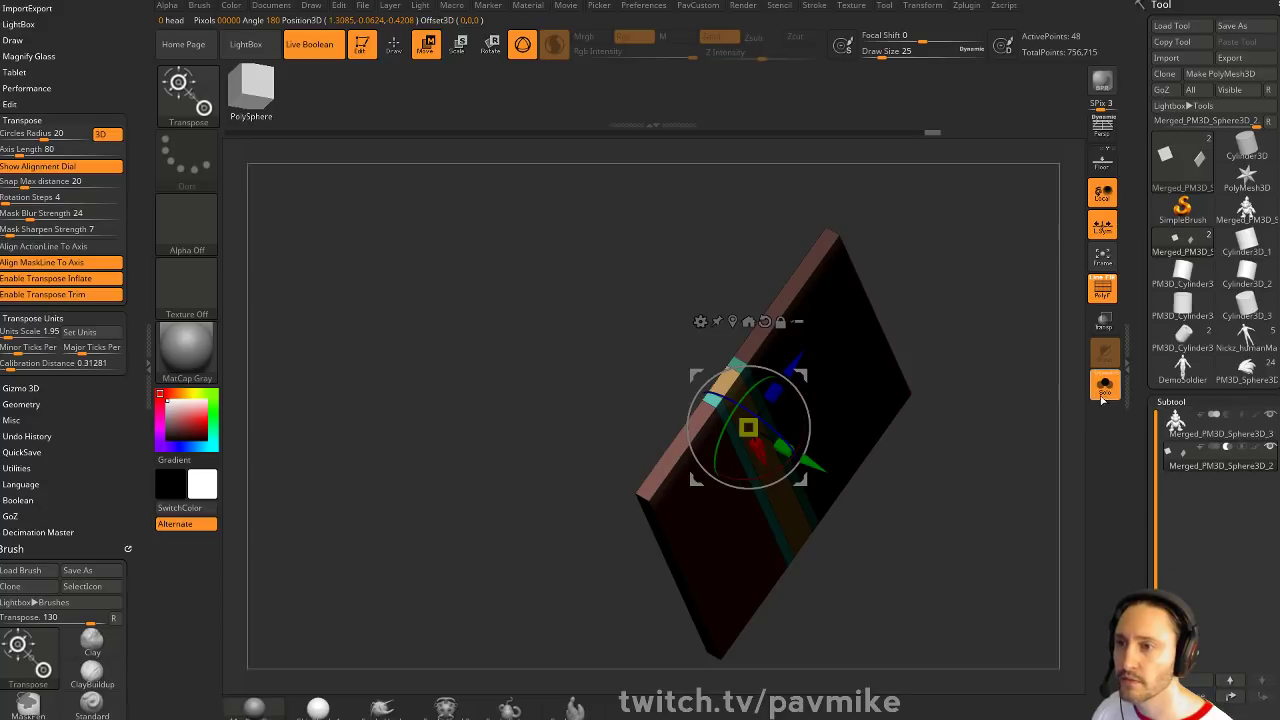
{"action": "left_click_drag", "start_coordinate": [814, 465], "coordinate": [833, 476]}
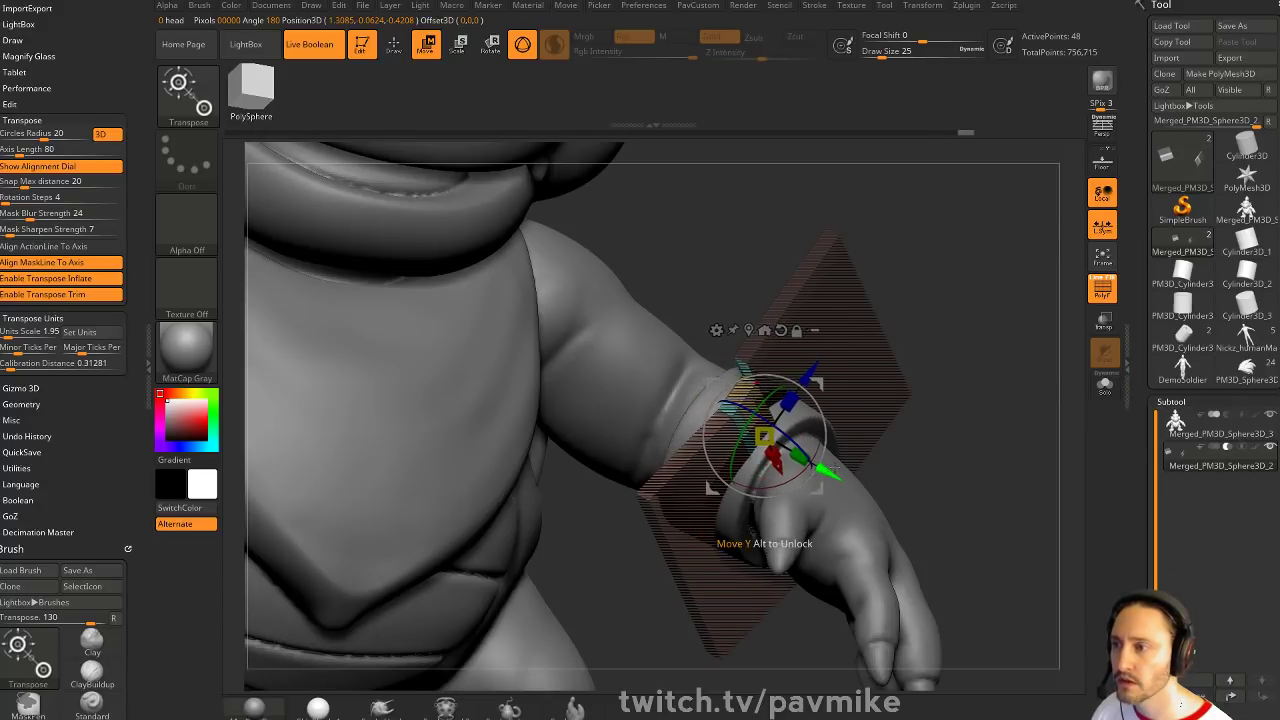
{"action": "key", "text": "ctrl+z"}
{"action": "key", "text": "q"}
{"action": "left_click_drag", "start_coordinate": [958, 423], "coordinate": [982, 440], "text": "ctrl"}
Mask everything on the slab except its middle band and reposition the Gizmo on that band
{"action": "key", "text": "w"}
{"action": "left_click", "coordinate": [738, 389], "text": "alt"}
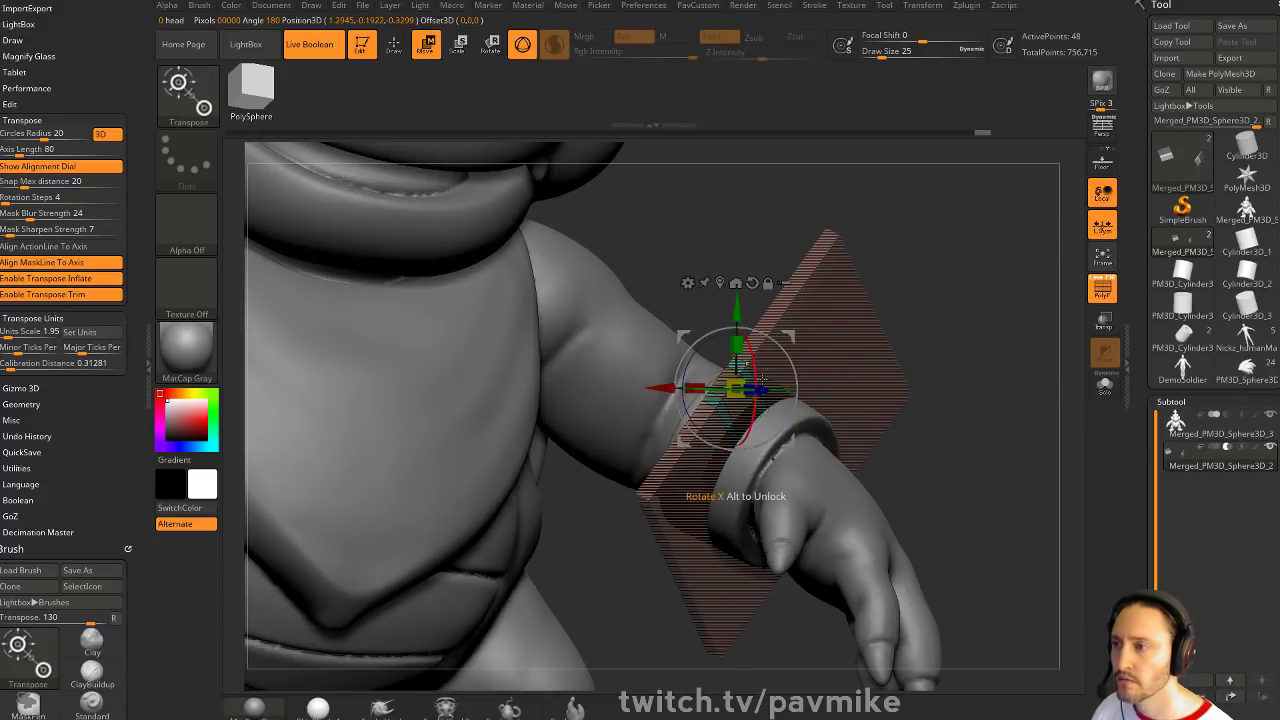
{"action": "left_click", "coordinate": [745, 426], "text": "ctrl"}
{"action": "left_click", "coordinate": [742, 413], "text": "alt"}
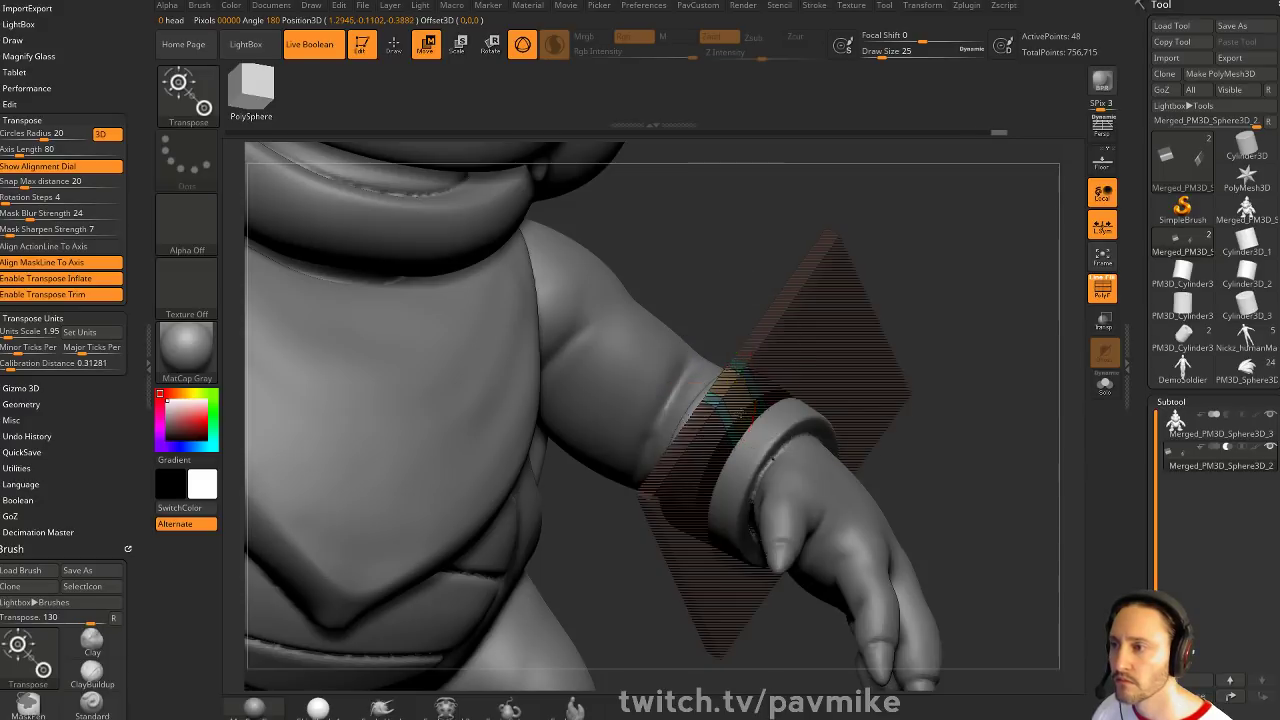
Isolate the slab subtool, reposition the Gizmo on the middle band and move the band along the Gizmo's Z axis
{"action": "left_click", "coordinate": [1104, 385]}
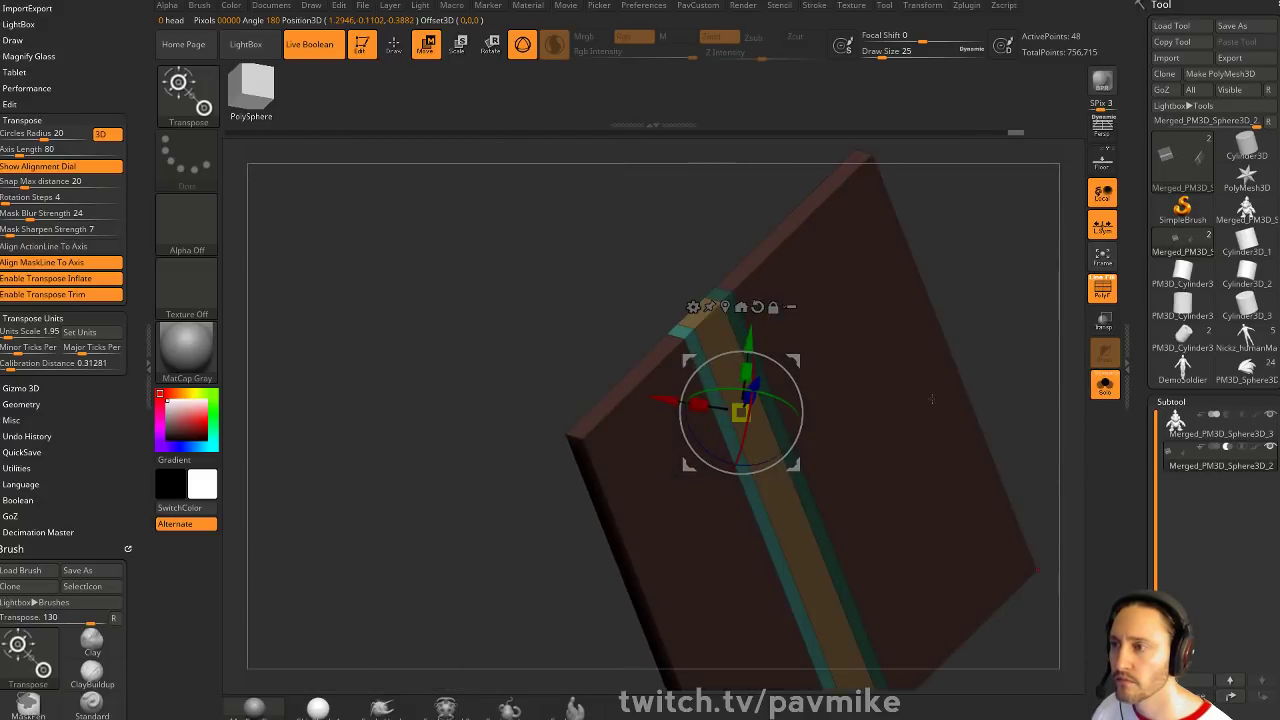
{"action": "left_click", "coordinate": [781, 505], "text": "alt"}
{"action": "mouse_move", "coordinate": [997, 385]}
{"action": "left_mouse_down", "text": "alt"}
{"action": "mouse_move", "coordinate": [998, 323]}
{"action": "mouse_move", "coordinate": [1004, 400]}
{"action": "mouse_move", "coordinate": [985, 402]}
{"action": "left_mouse_up", "text": "alt"}
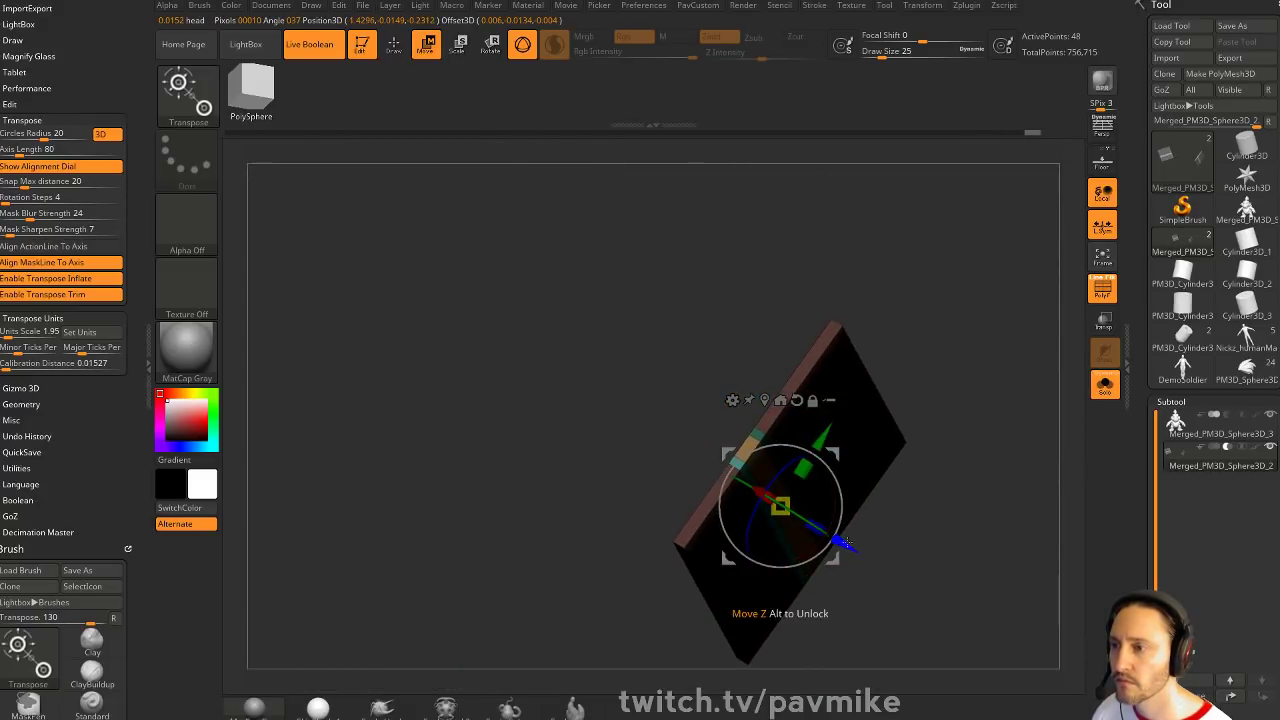
{"action": "left_click_drag", "start_coordinate": [848, 542], "coordinate": [859, 550]}
{"action": "left_click_drag", "start_coordinate": [1012, 460], "coordinate": [989, 400]}
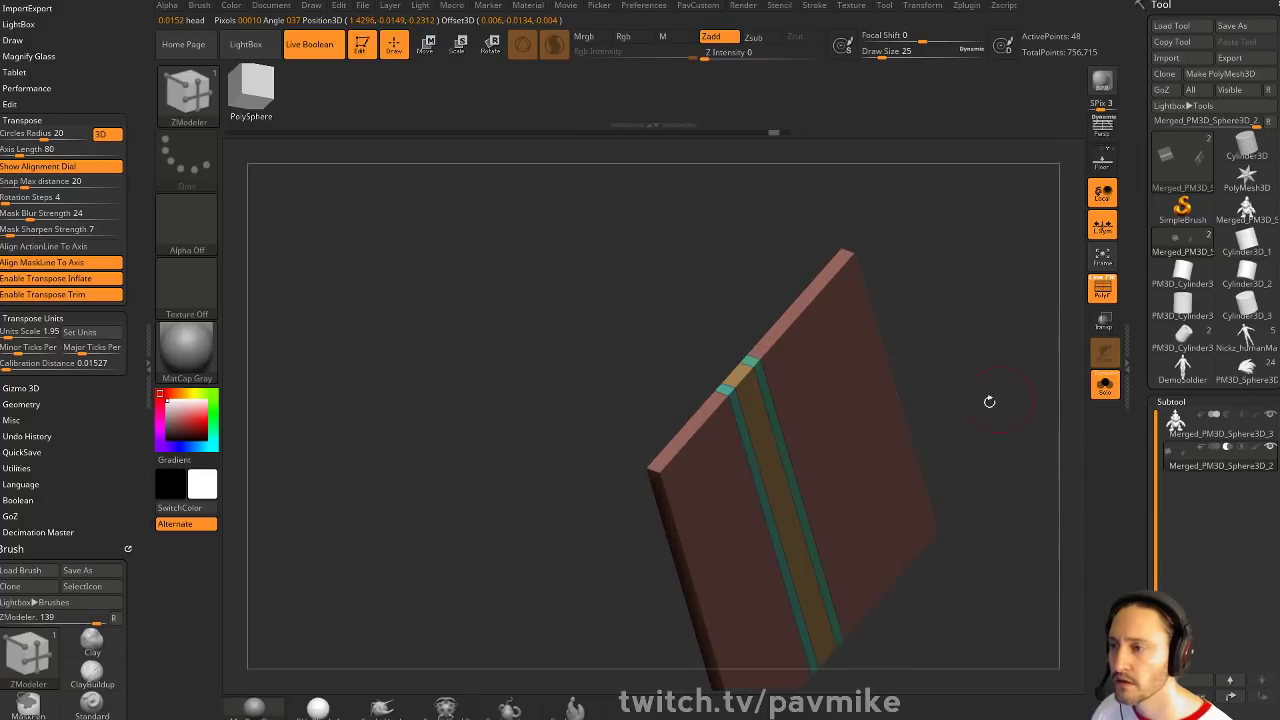
Try moving the slab's middle band along the Gizmo's Z axis, undo the move and clear the mask
{"action": "left_click", "coordinate": [757, 426], "text": "ctrl"}
{"action": "left_click_drag", "start_coordinate": [940, 354], "coordinate": [980, 358]}
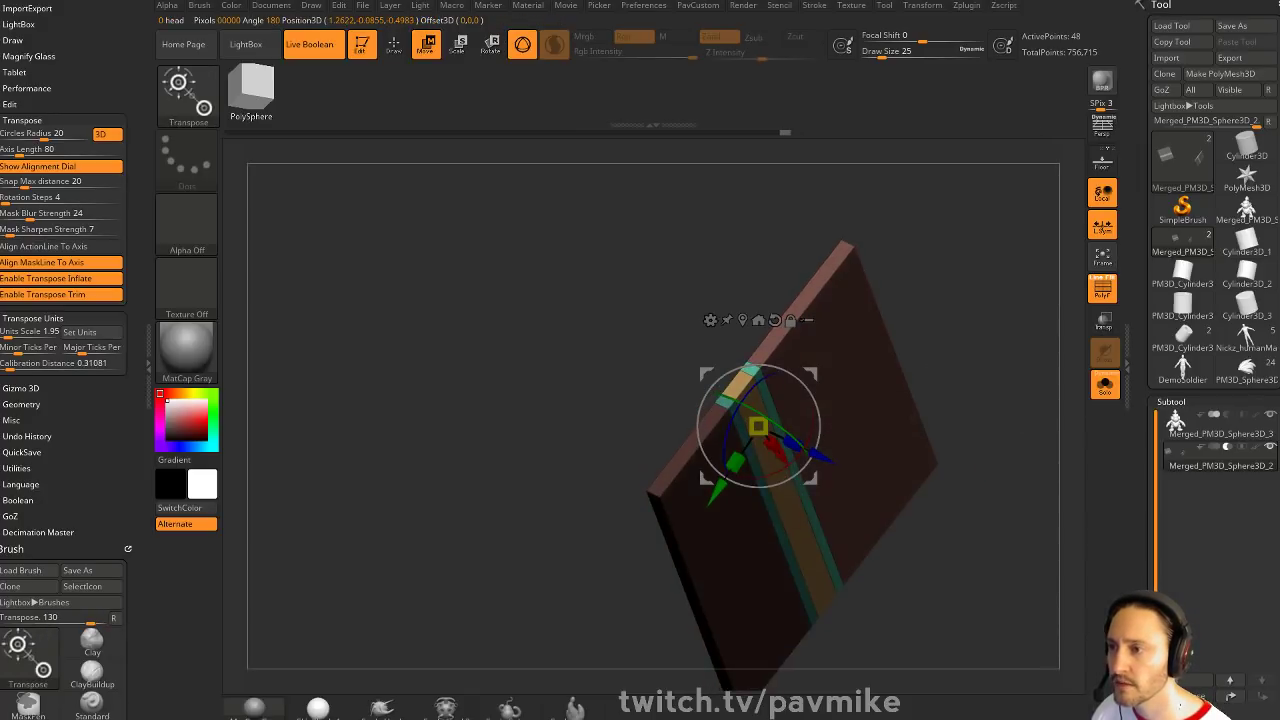
{"action": "left_click_drag", "start_coordinate": [834, 458], "coordinate": [848, 465]}
{"action": "key", "text": "ctrl+z"}
{"action": "key", "text": "q"}
{"action": "left_click_drag", "start_coordinate": [1006, 322], "coordinate": [1012, 364], "text": "ctrl"}
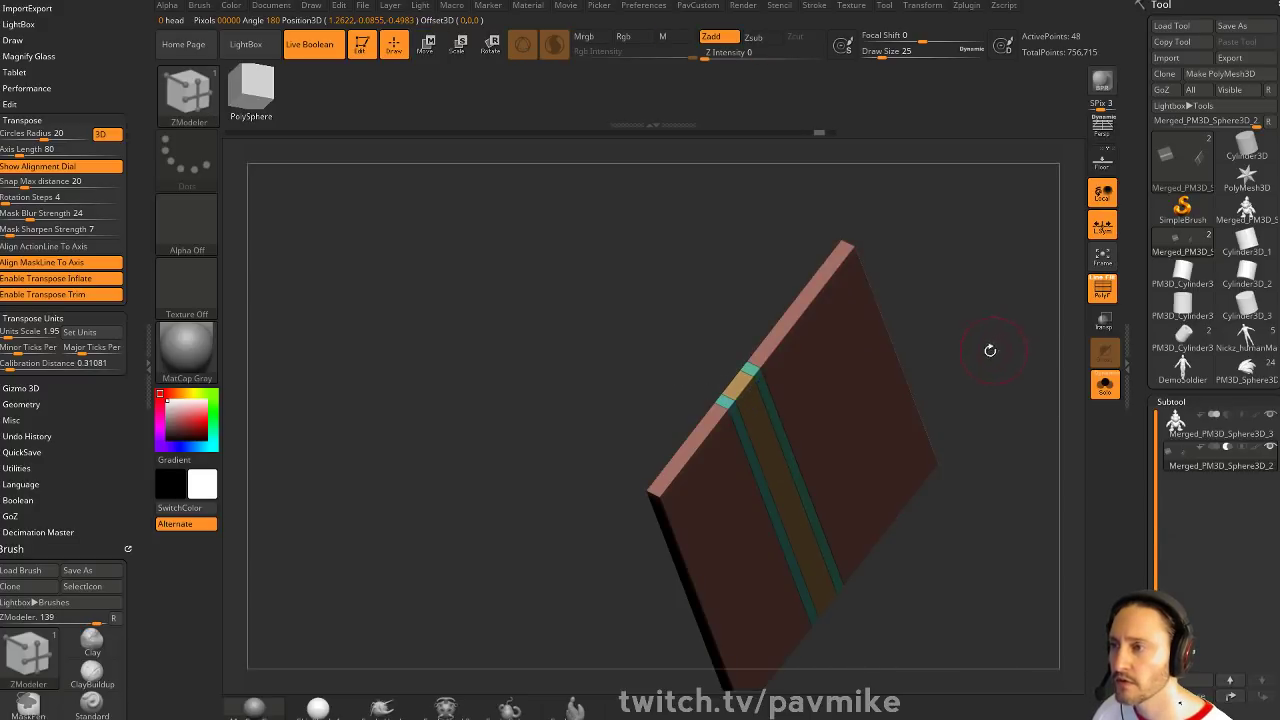
Mask the slab's middle band using the ZModeler Mask edge action with the Polyloop target, and invert the mask
{"action": "key", "text": "space"}
{"action": "left_click", "coordinate": [745, 381]}
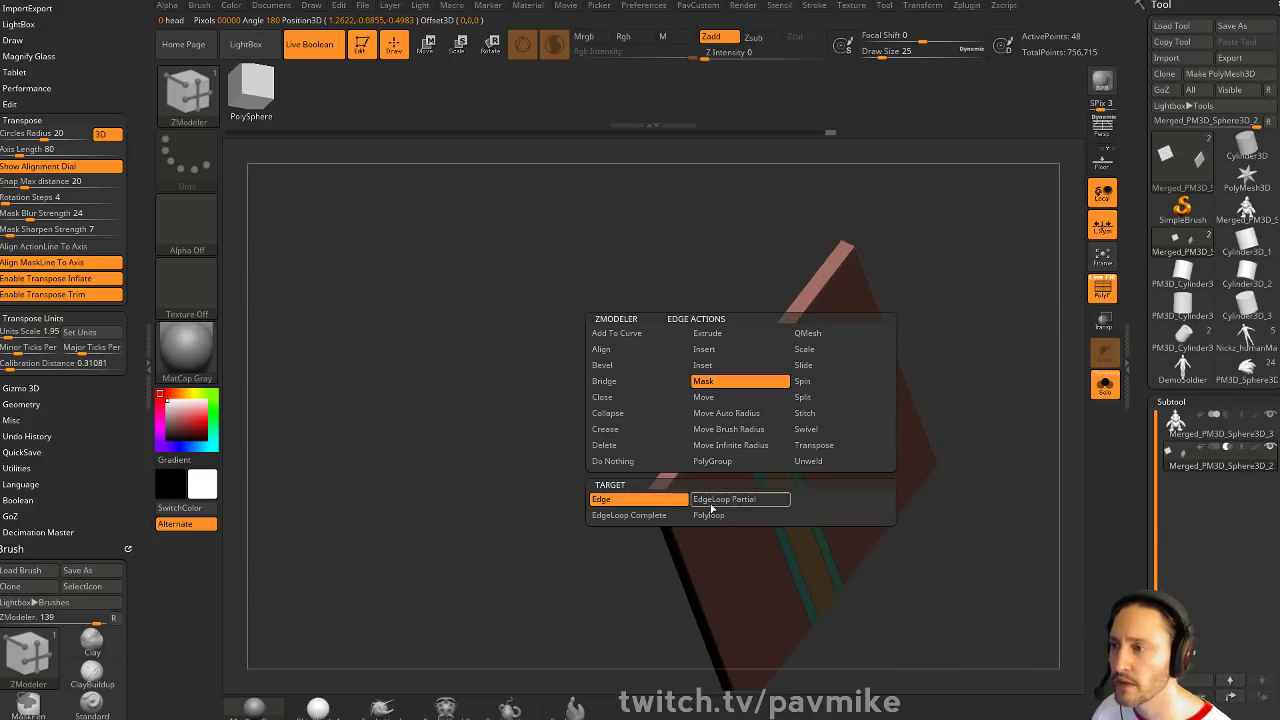
{"action": "left_click", "coordinate": [709, 515]}
{"action": "left_click", "coordinate": [771, 418]}
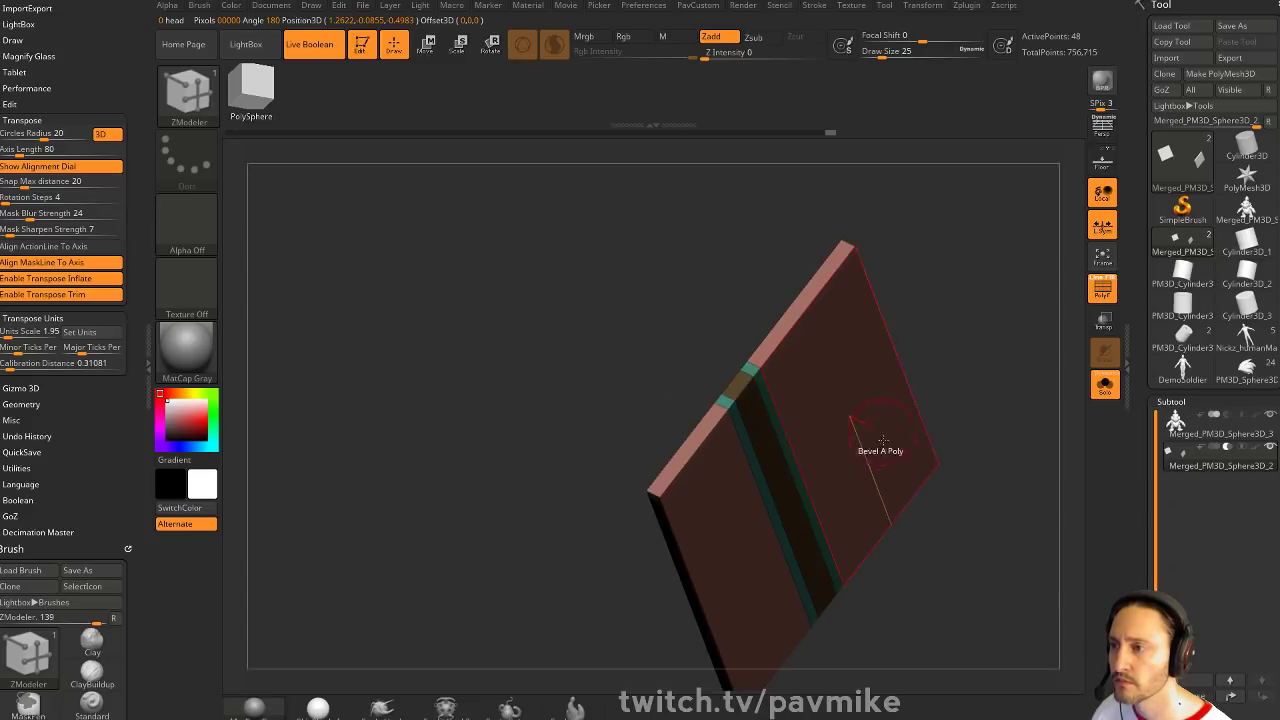
{"action": "left_click", "coordinate": [982, 348], "text": "ctrl"}
Reposition the Gizmo on the slab's unmasked middle band and push the band outward along the Gizmo's Z axis
{"action": "key", "text": "w"}
{"action": "left_click", "coordinate": [742, 320]}
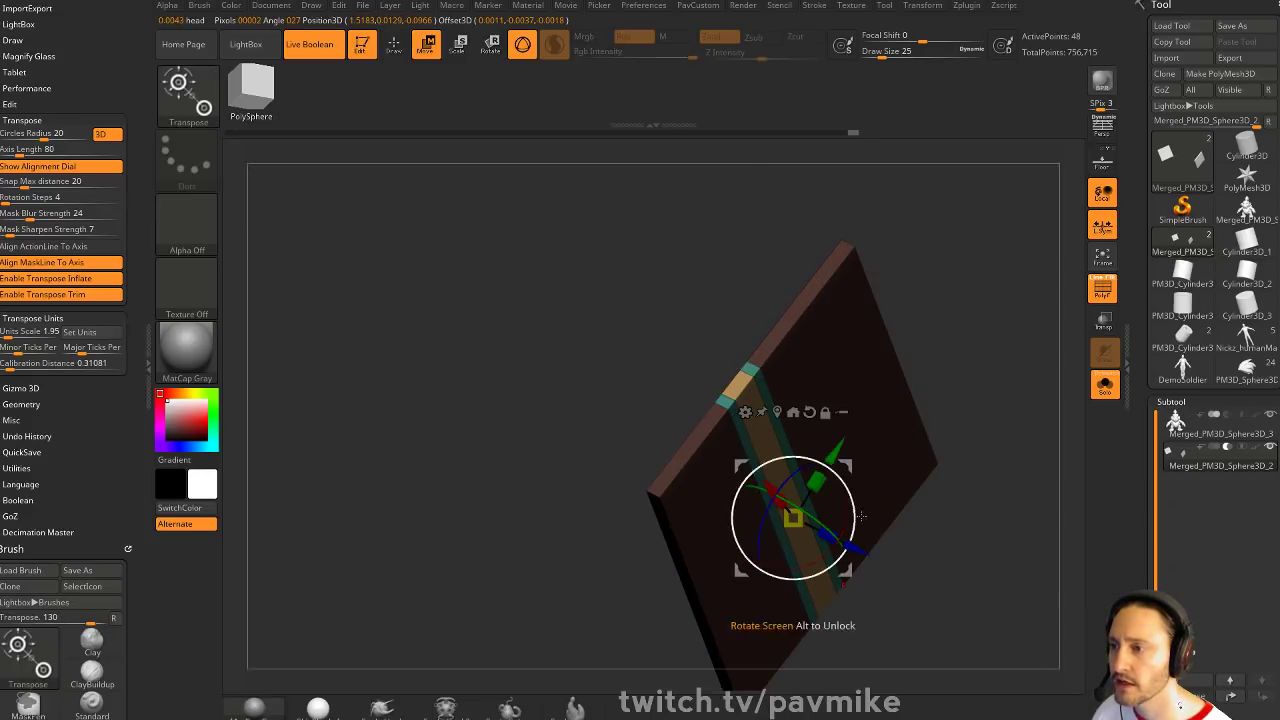
{"action": "left_click_drag", "start_coordinate": [855, 547], "coordinate": [871, 554]}
Narrow the raised middle band by scaling it along the Gizmo's Y axis, return to Draw mode and show all subtools
{"action": "right_click_drag", "start_coordinate": [870, 504], "coordinate": [902, 498]}
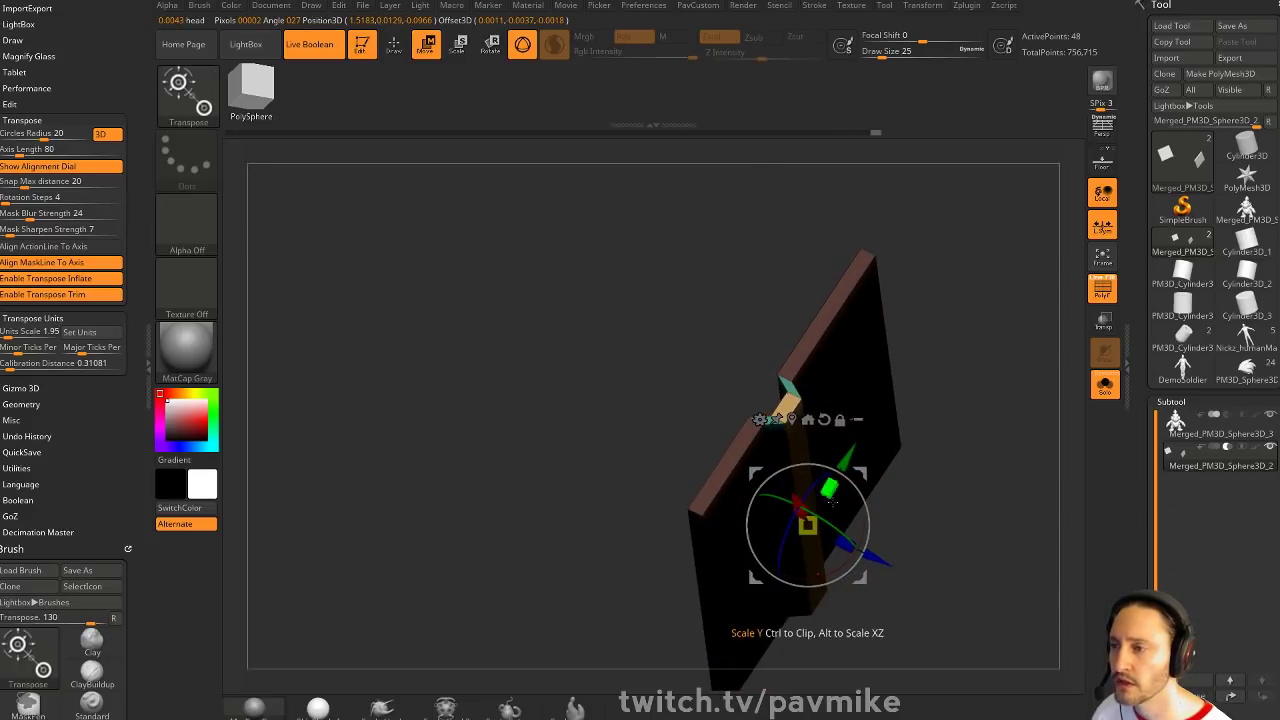
{"action": "left_click_drag", "start_coordinate": [829, 489], "coordinate": [827, 493]}
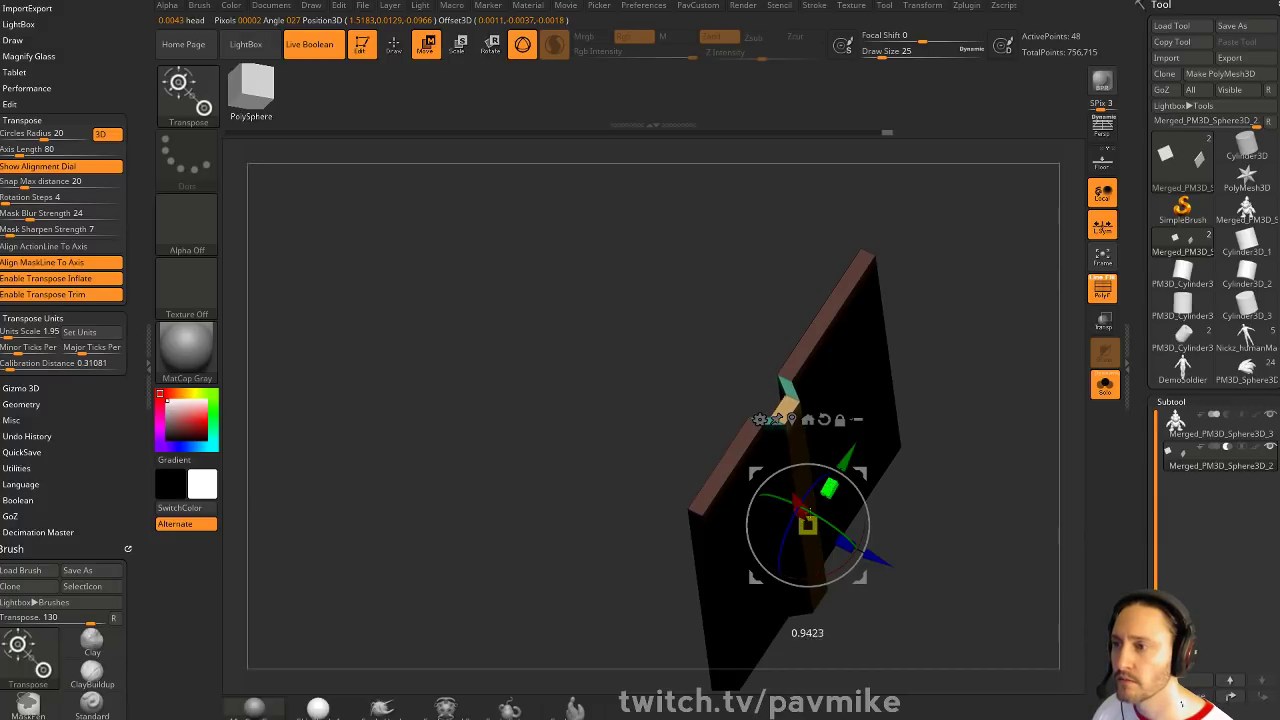
{"action": "right_click_drag", "start_coordinate": [1046, 263], "coordinate": [963, 391]}
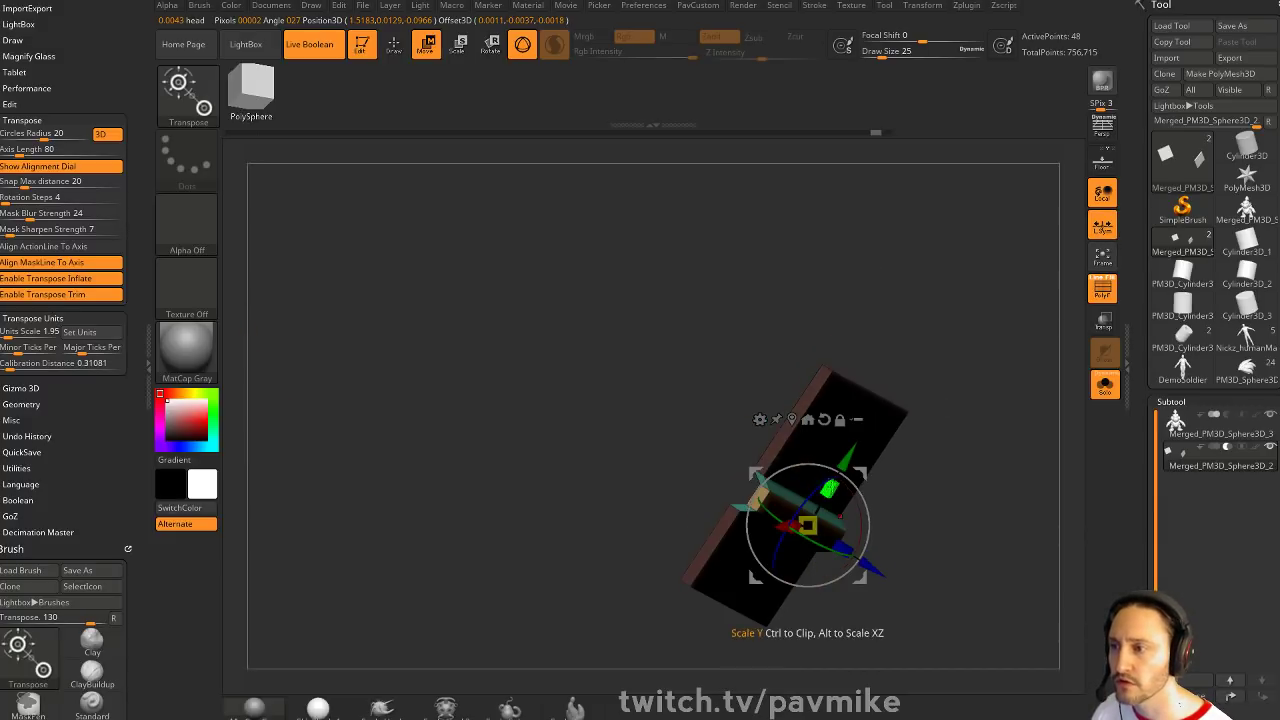
{"action": "left_click_drag", "start_coordinate": [829, 489], "coordinate": [784, 573]}
{"action": "right_click_drag", "start_coordinate": [937, 486], "coordinate": [895, 389]}
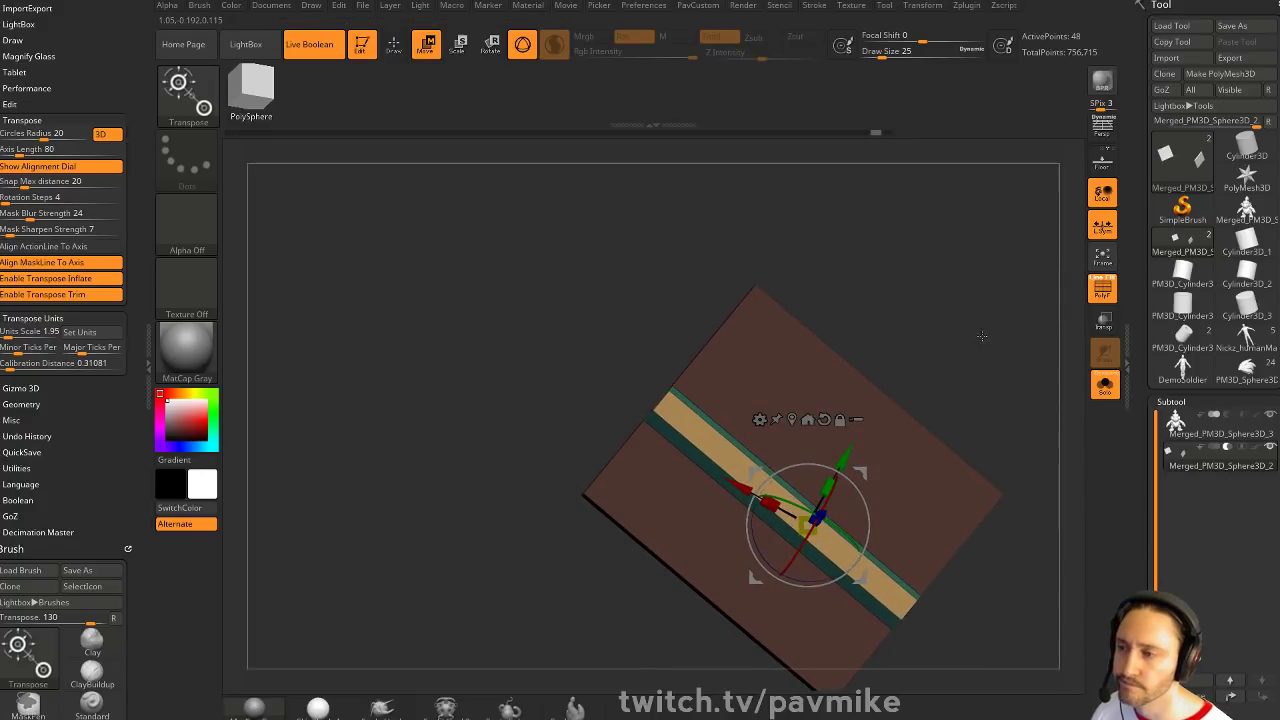
{"action": "left_click_drag", "start_coordinate": [893, 390], "coordinate": [973, 437]}
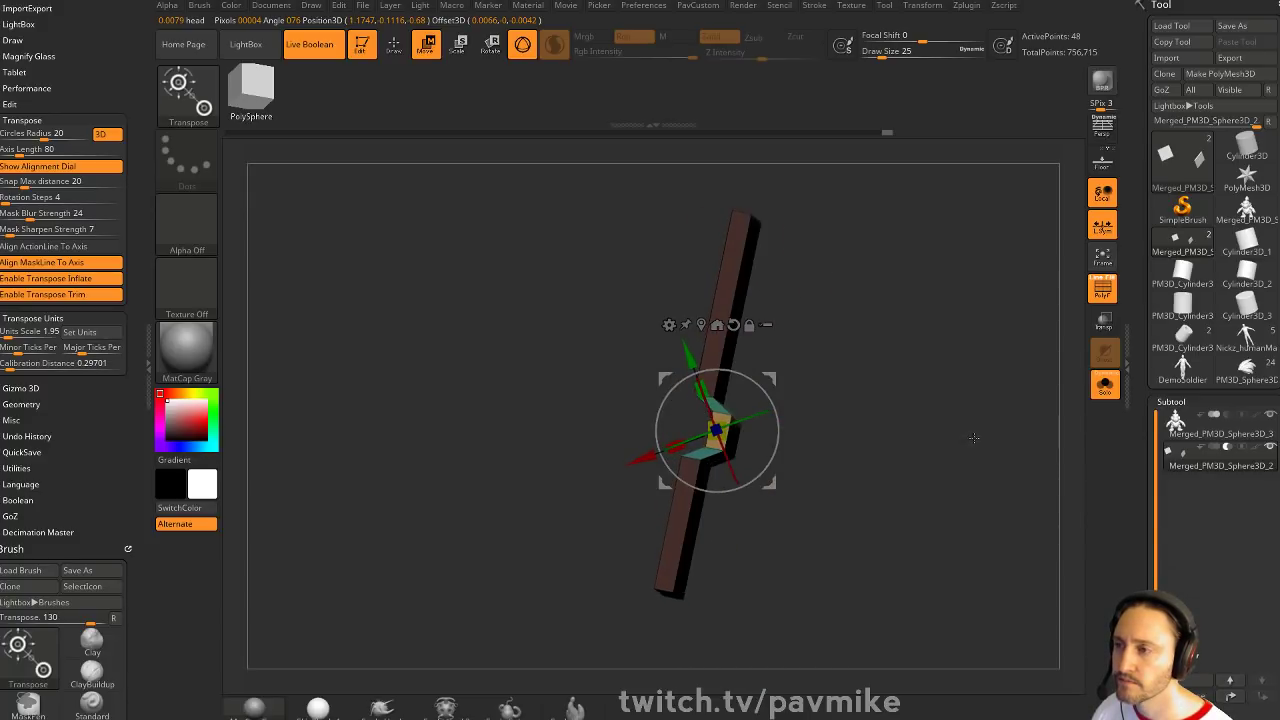
{"action": "mouse_move", "coordinate": [817, 393]}
{"action": "left_mouse_down"}
{"action": "mouse_move", "coordinate": [777, 445]}
{"action": "mouse_move", "coordinate": [790, 436]}
{"action": "left_mouse_up"}
{"action": "left_click_drag", "start_coordinate": [723, 387], "coordinate": [720, 403]}
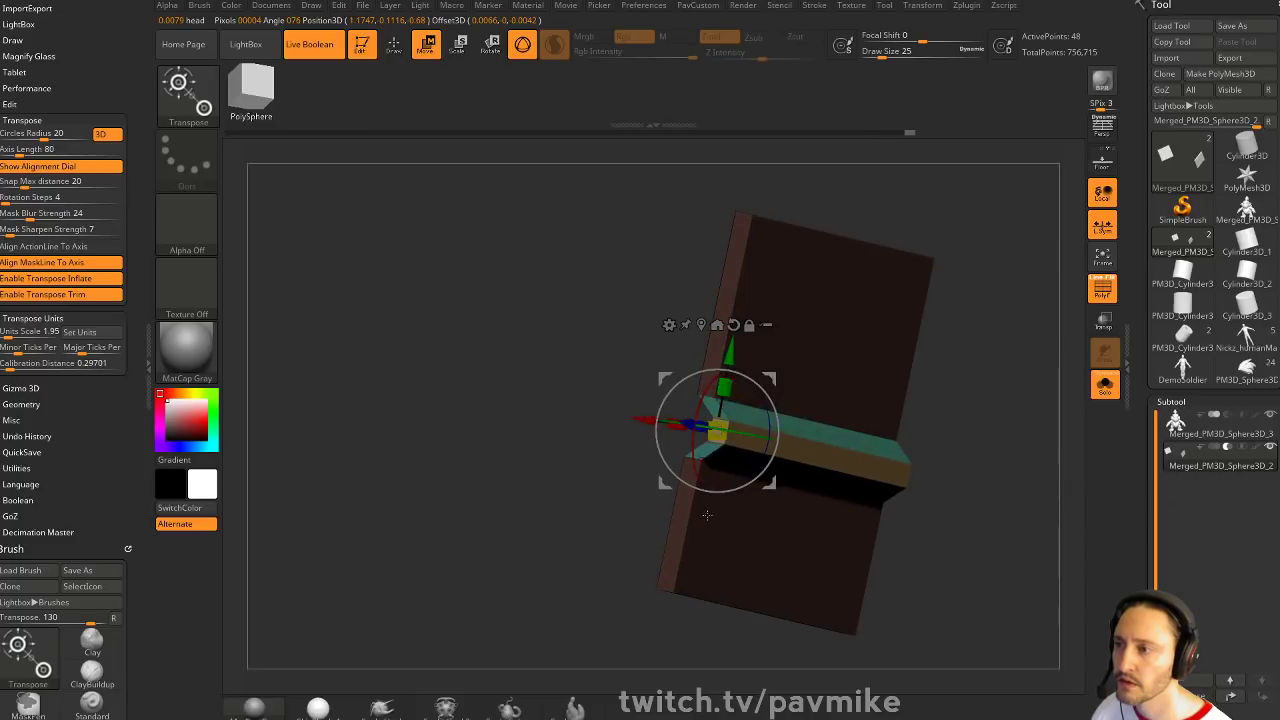
{"action": "key", "text": "q"}
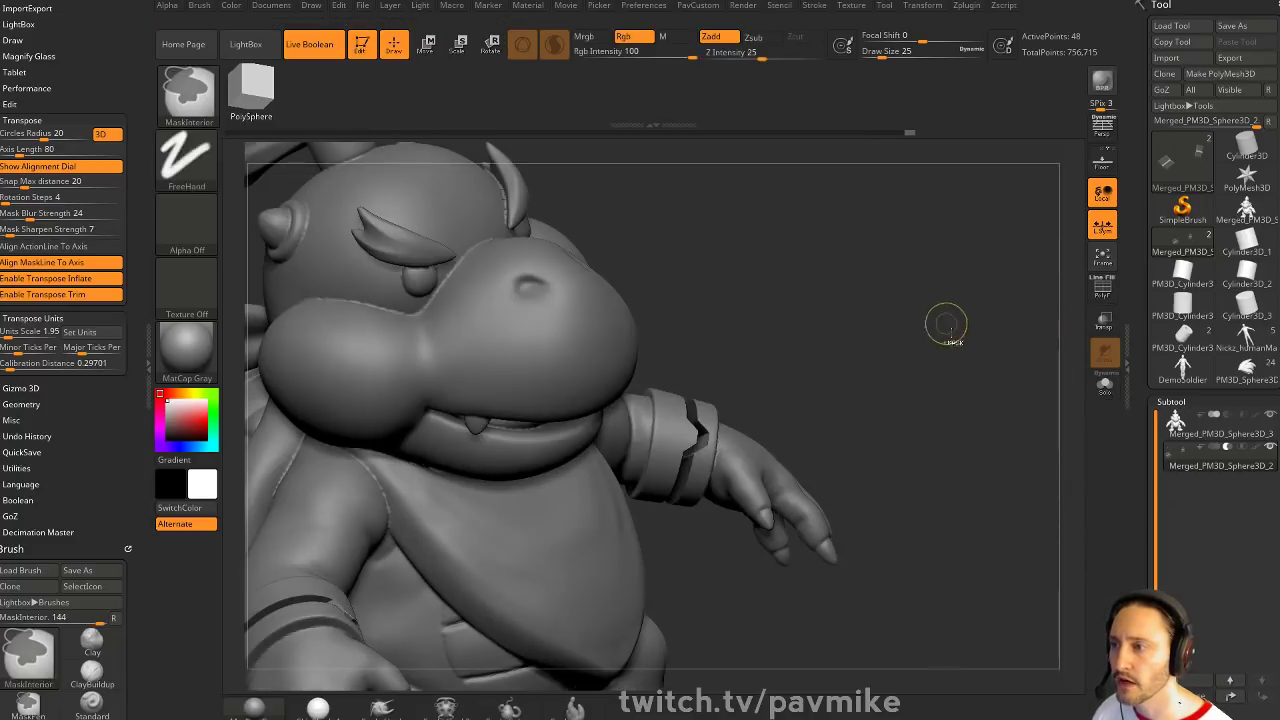
Examine the Live Boolean cuts through both of the character's wrist cuffs from several angles
{"action": "left_click_drag", "start_coordinate": [930, 389], "coordinate": [1021, 412]}
{"action": "key", "text": "1"}
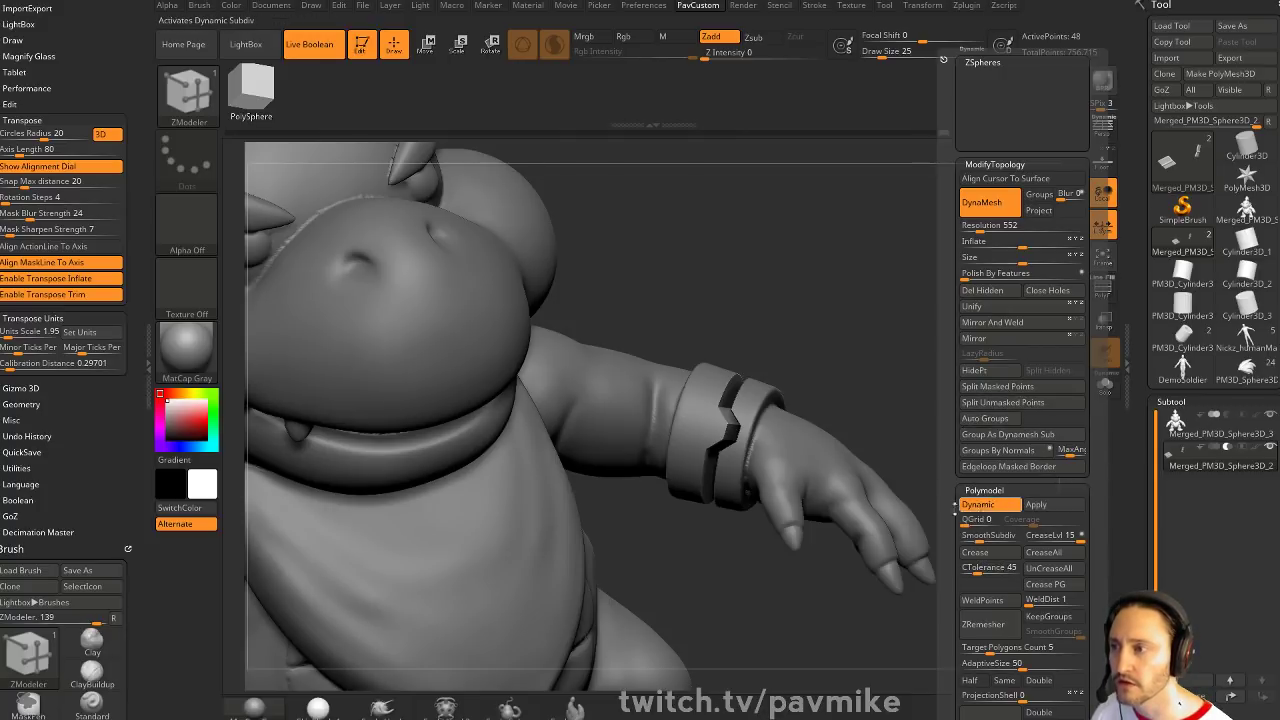
{"action": "mouse_move", "coordinate": [941, 395]}
{"action": "left_mouse_down", "text": "alt"}
{"action": "mouse_move", "coordinate": [929, 375]}
{"action": "mouse_move", "coordinate": [948, 383]}
{"action": "left_mouse_up", "text": "alt"}
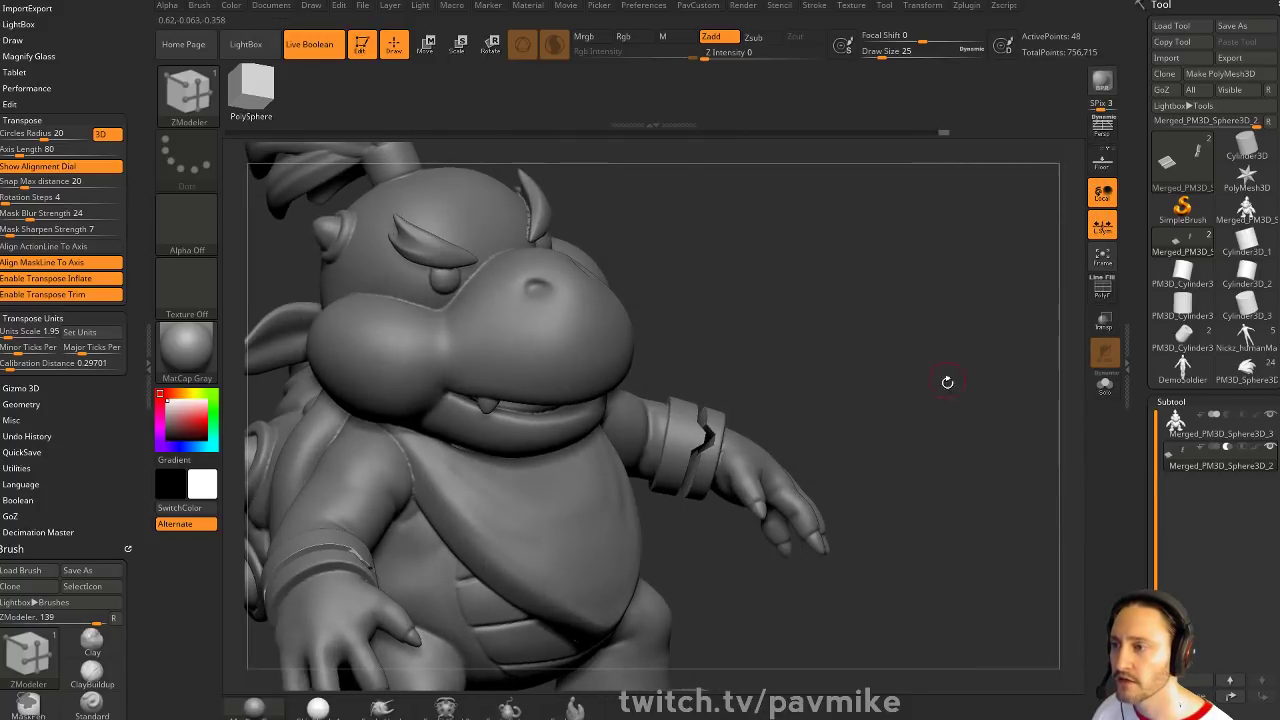
{"action": "key", "text": "1"}
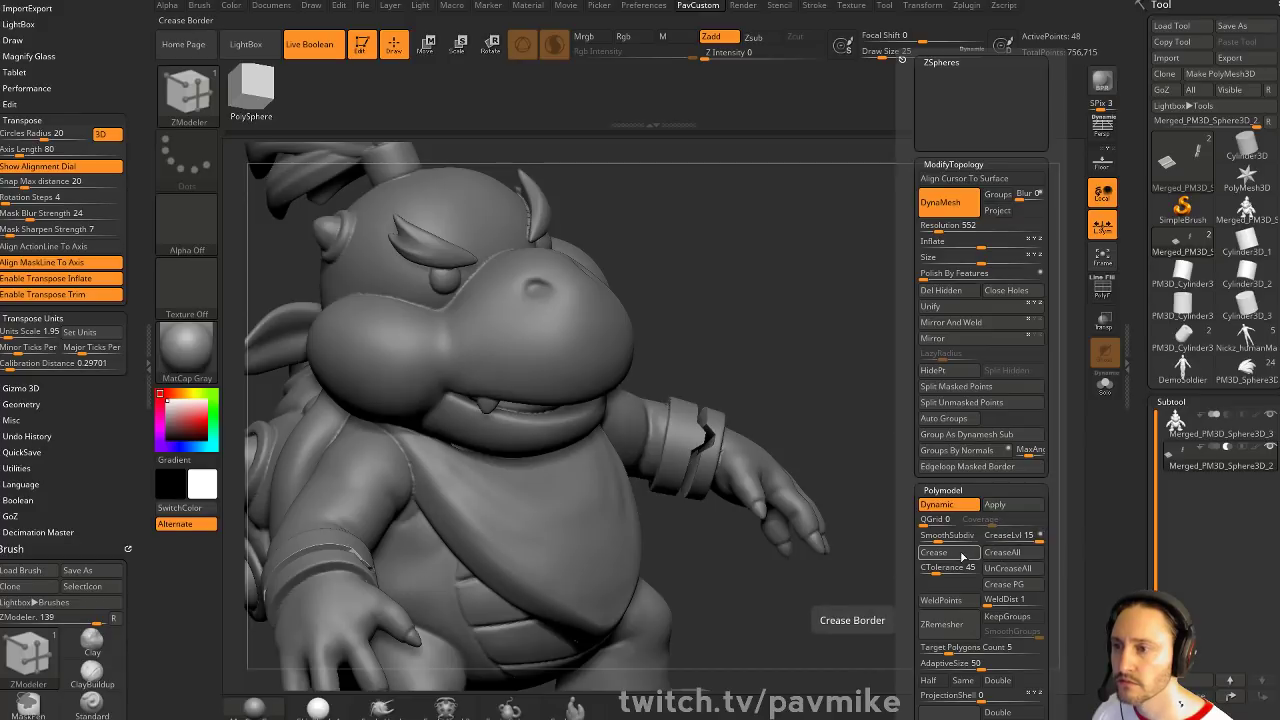
{"action": "mouse_move", "coordinate": [937, 437]}
{"action": "left_mouse_down"}
{"action": "mouse_move", "coordinate": [957, 414]}
{"action": "mouse_move", "coordinate": [857, 371]}
{"action": "left_mouse_up"}
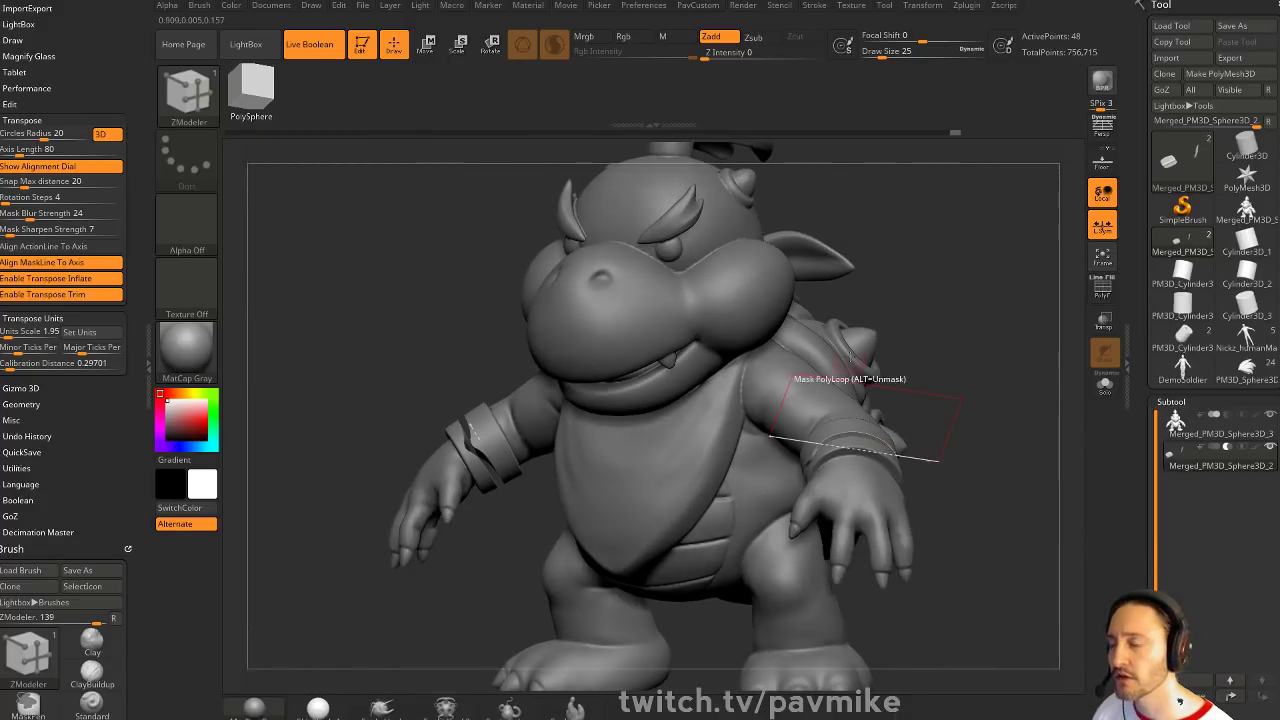
{"action": "left_click_drag", "start_coordinate": [1049, 360], "coordinate": [985, 423], "text": "alt"}
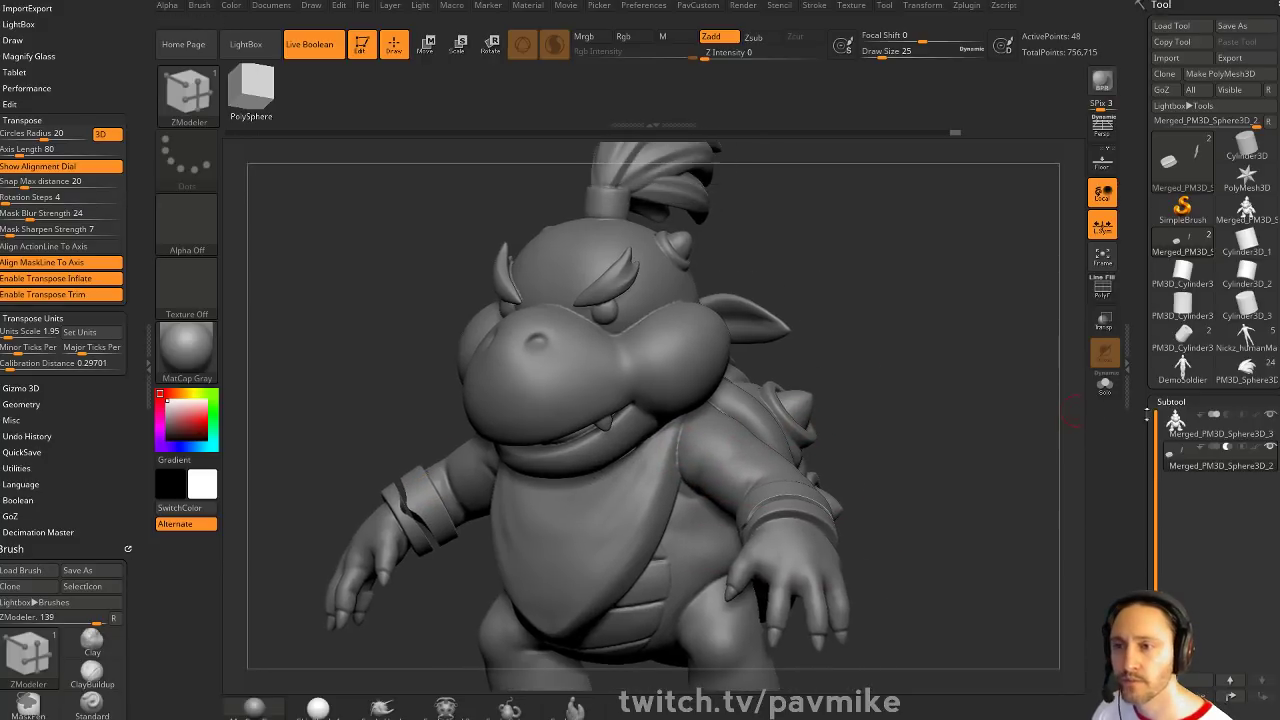
{"action": "left_click", "coordinate": [1190, 430]}
{"action": "left_click_drag", "start_coordinate": [863, 274], "coordinate": [677, 429]}
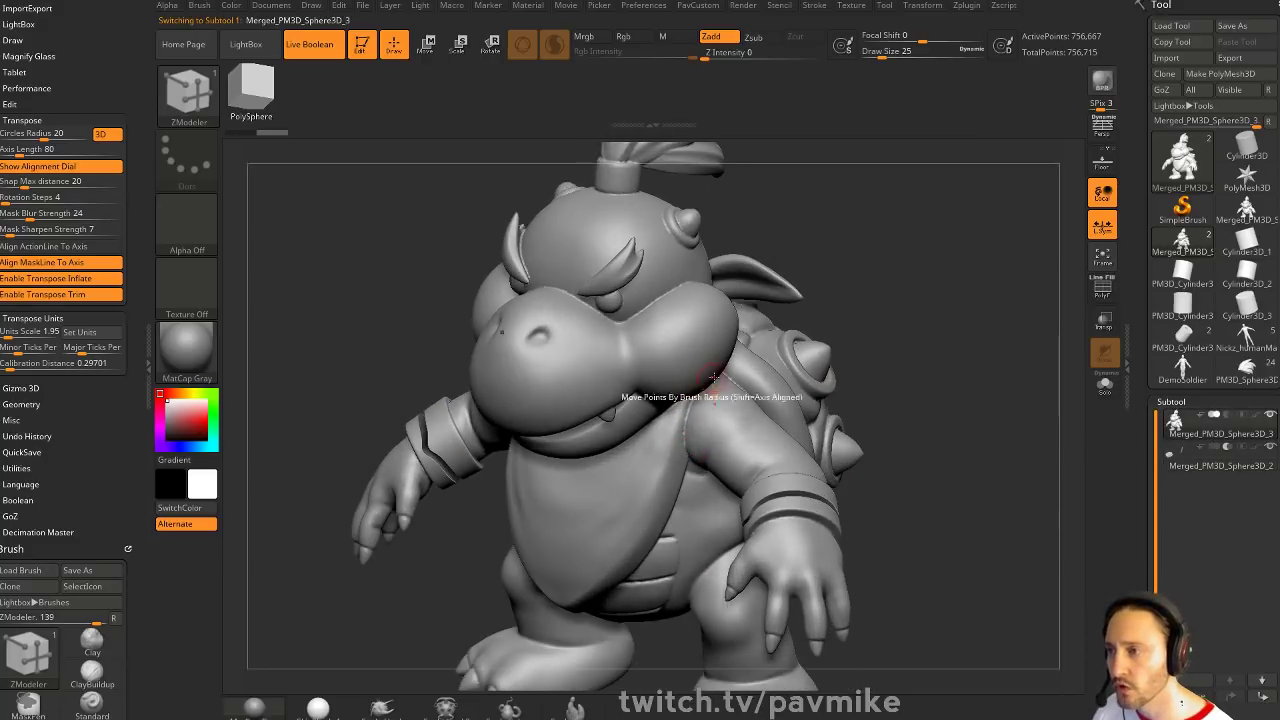
{"action": "left_click_drag", "start_coordinate": [925, 364], "coordinate": [808, 391]}
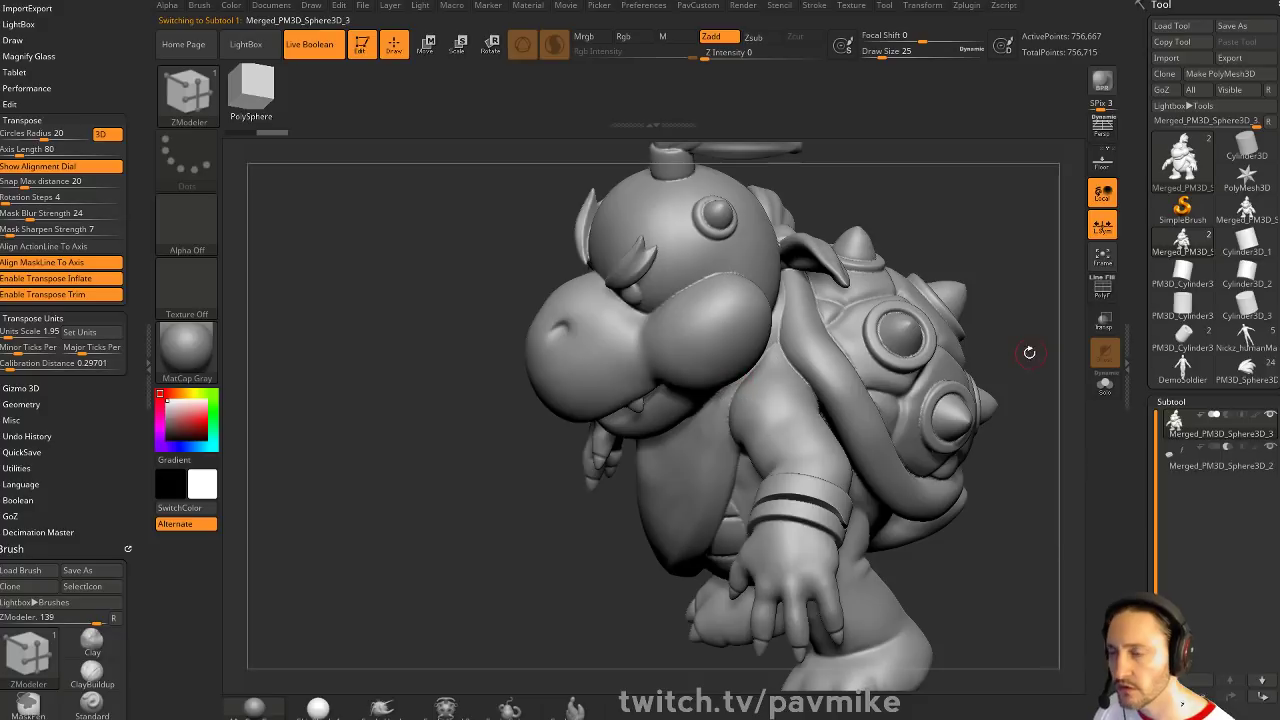
{"action": "left_click_drag", "start_coordinate": [1030, 345], "coordinate": [766, 400]}
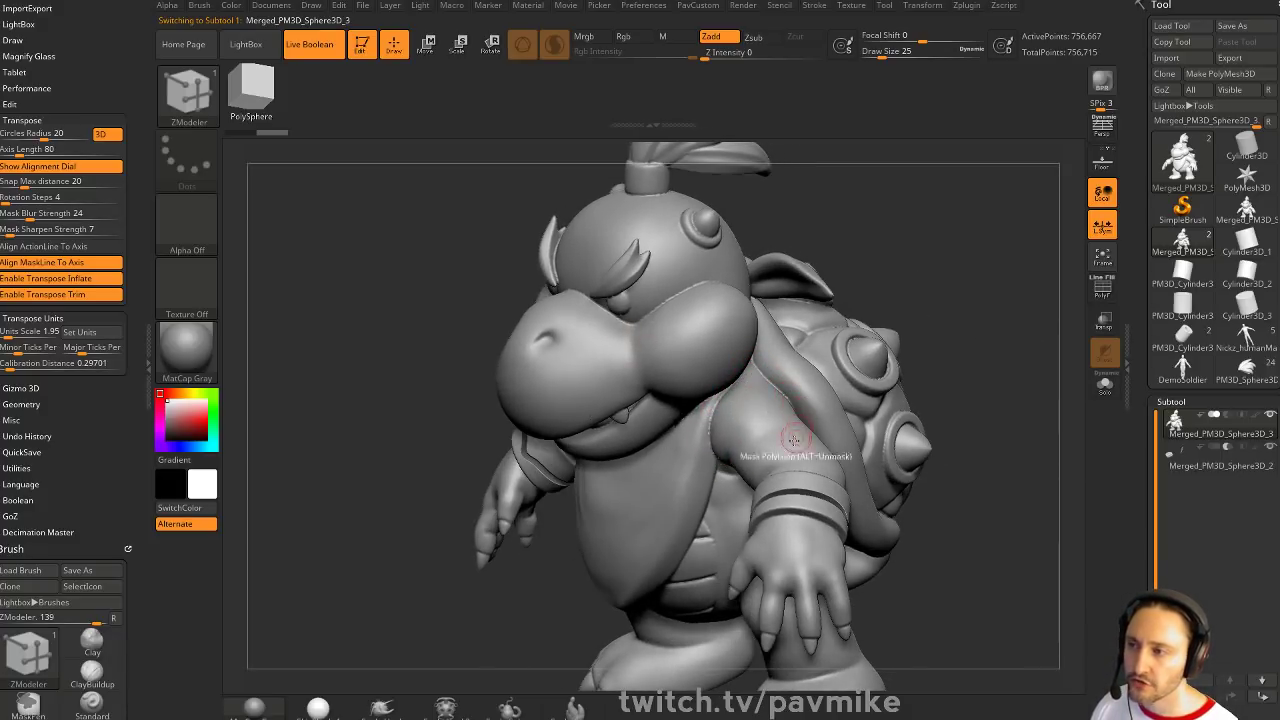
{"action": "left_click_drag", "start_coordinate": [946, 320], "coordinate": [991, 280]}
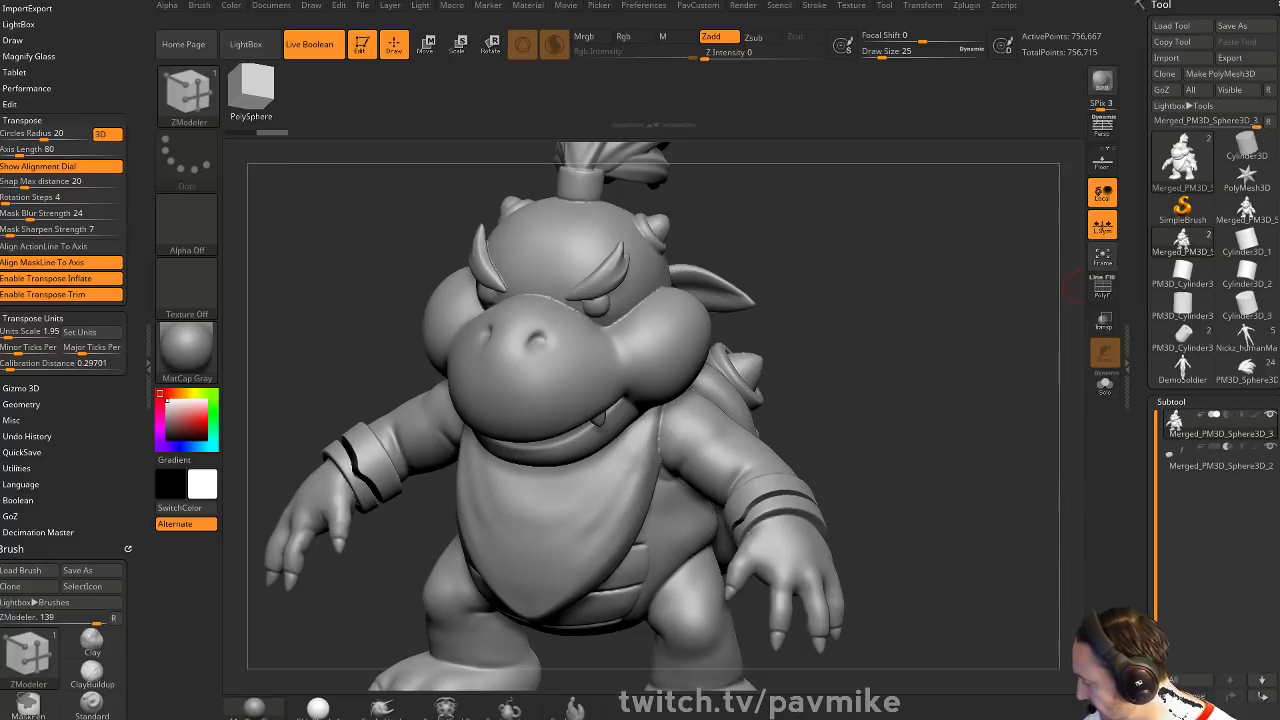
Set the Standard brush's Draw Size to 41
{"action": "left_click_drag", "start_coordinate": [857, 311], "coordinate": [921, 350]}
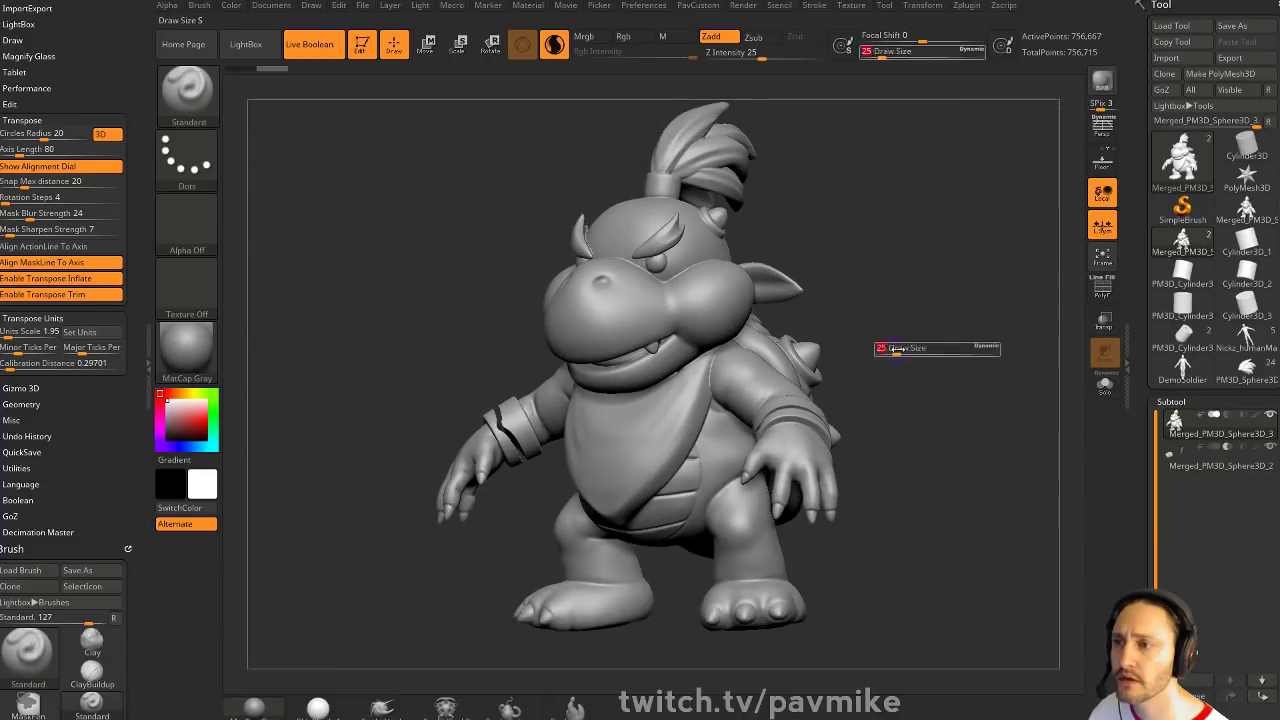
{"action": "left_click_drag", "start_coordinate": [878, 349], "coordinate": [921, 360]}
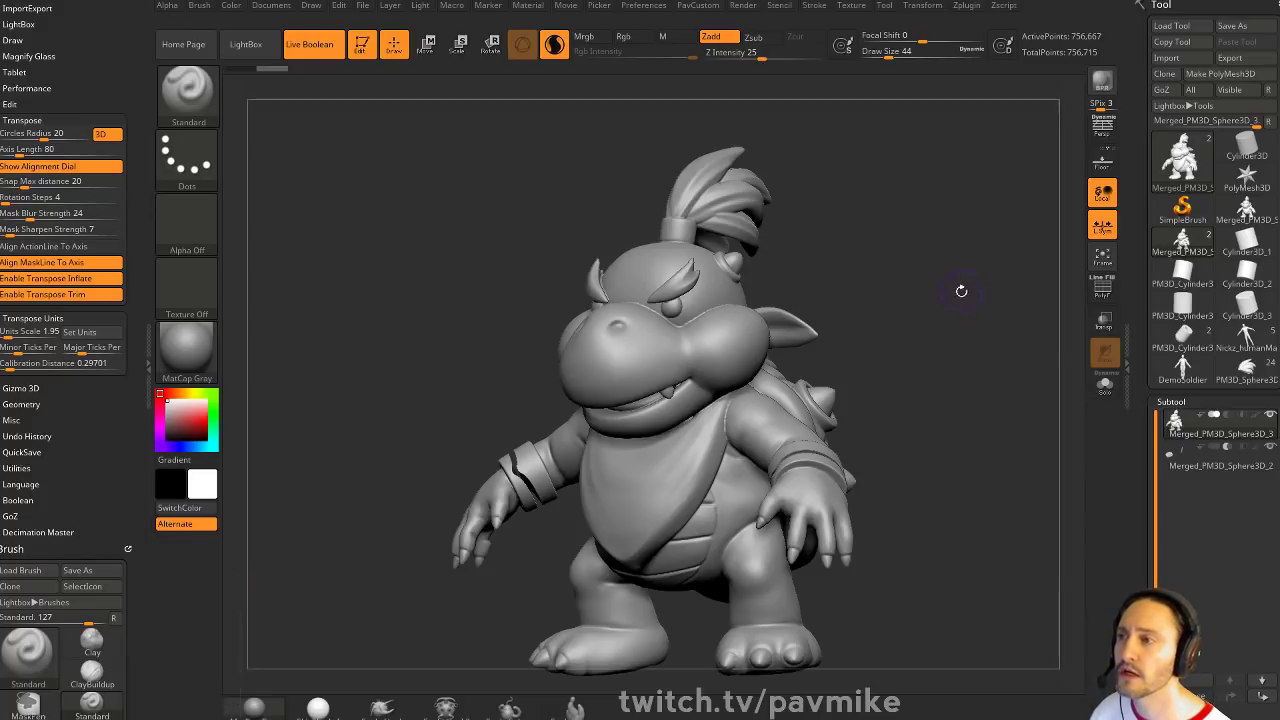
{"action": "mouse_move", "coordinate": [961, 290]}
{"action": "left_mouse_down"}
{"action": "mouse_move", "coordinate": [961, 301]}
{"action": "mouse_move", "coordinate": [909, 300]}
{"action": "left_mouse_up"}
{"action": "key", "text": "s"}
{"action": "left_click", "coordinate": [961, 303]}
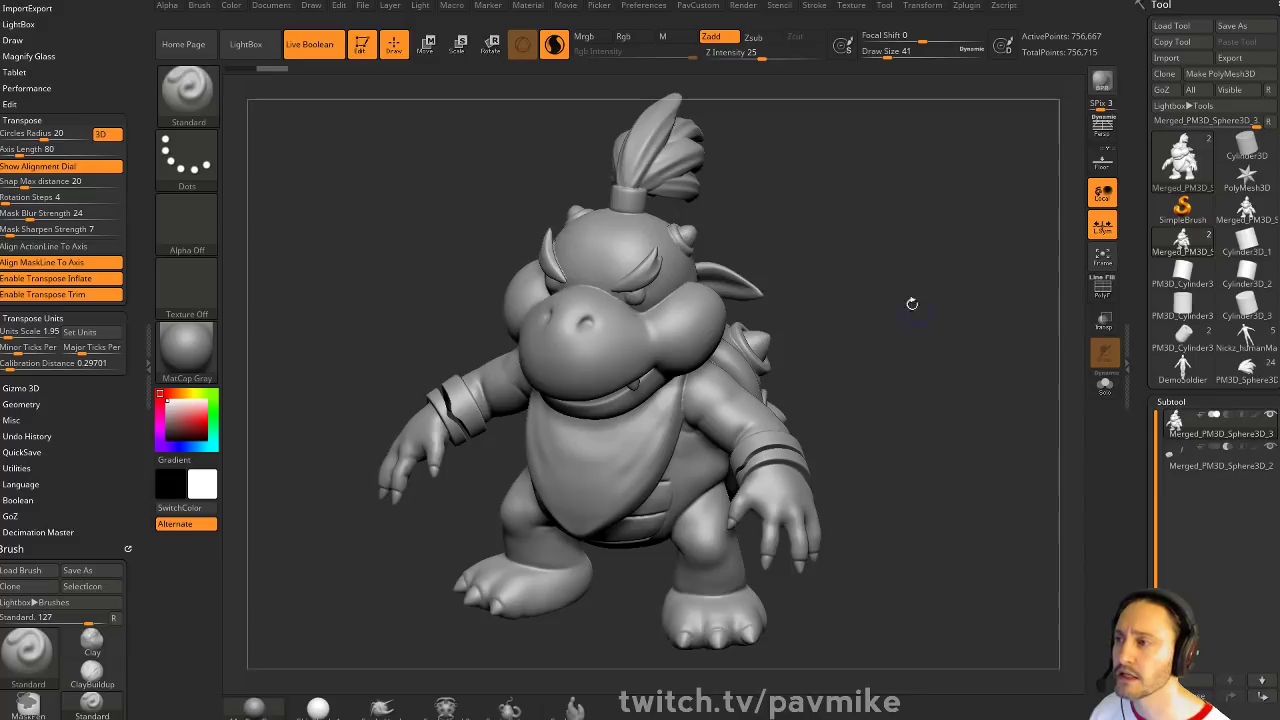
Delete the slab subtool Merged_PM3D_Sphere3D_2, leaving only the character
{"action": "left_click", "coordinate": [1195, 462]}
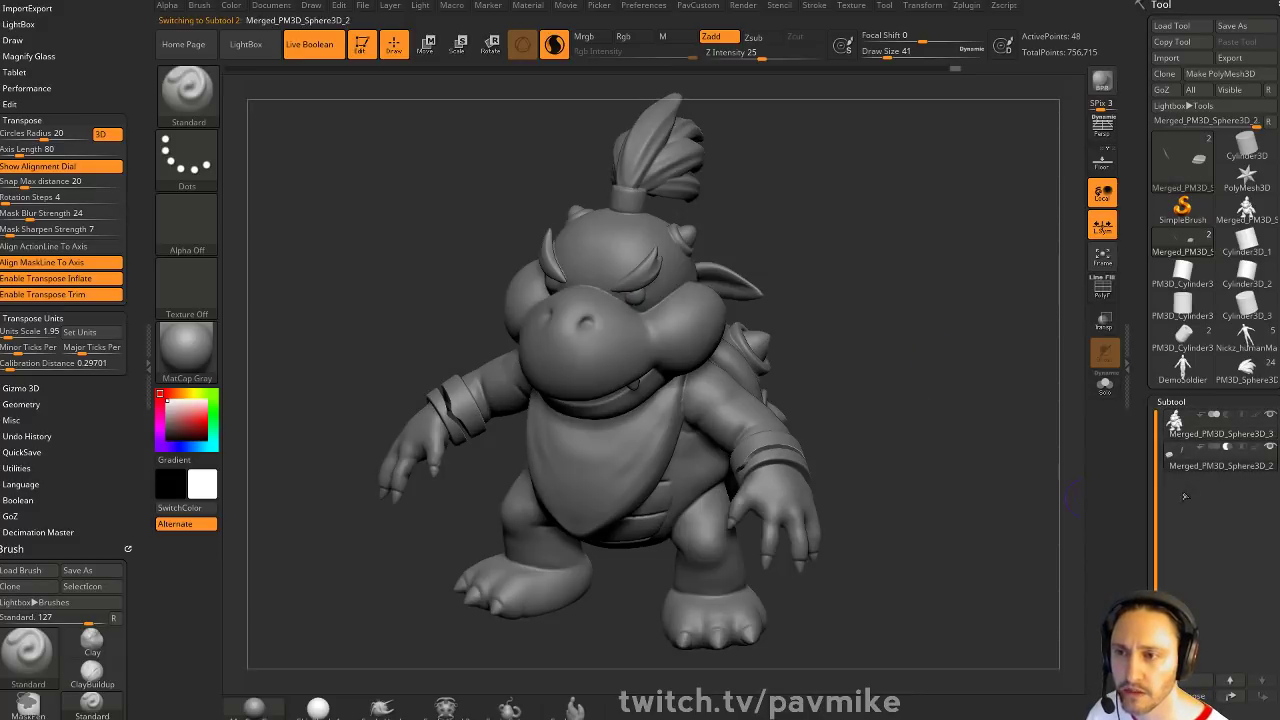
{"action": "left_click_drag", "start_coordinate": [1138, 508], "coordinate": [1136, 442]}
{"action": "left_click", "coordinate": [1182, 704]}
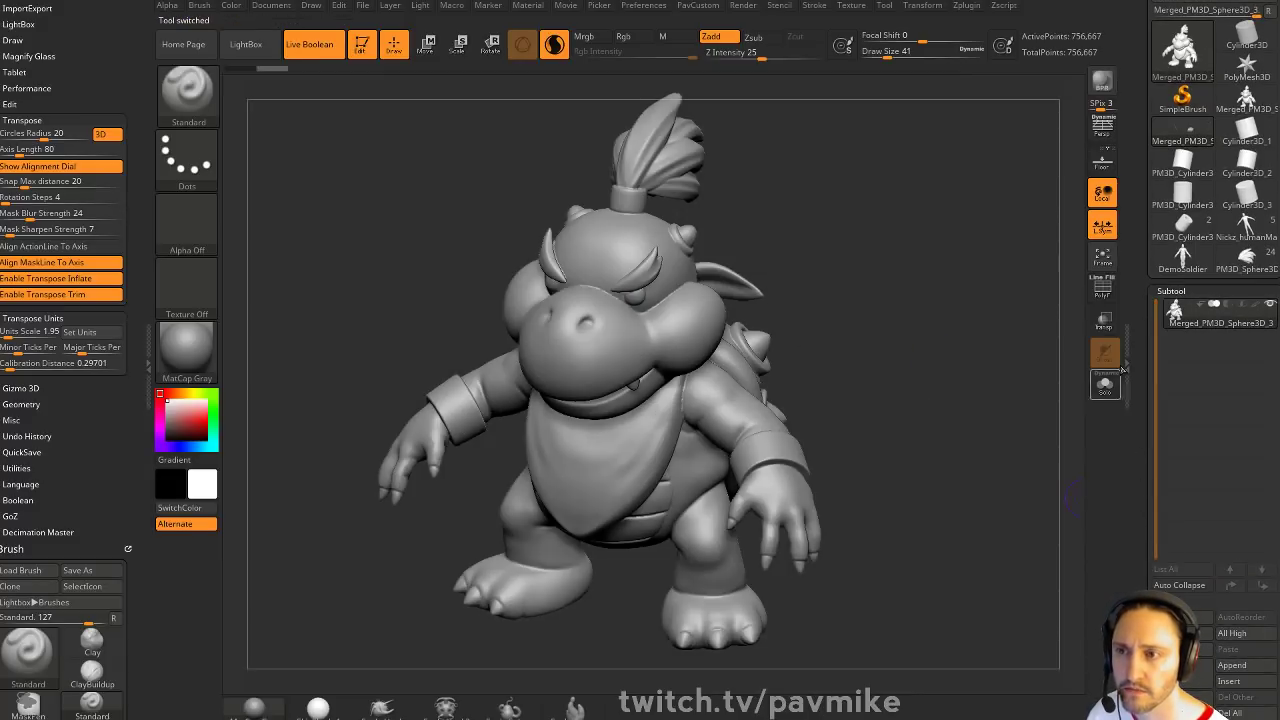
{"action": "left_click_drag", "start_coordinate": [1137, 309], "coordinate": [1137, 422]}
{"action": "left_click_drag", "start_coordinate": [1003, 376], "coordinate": [955, 352]}
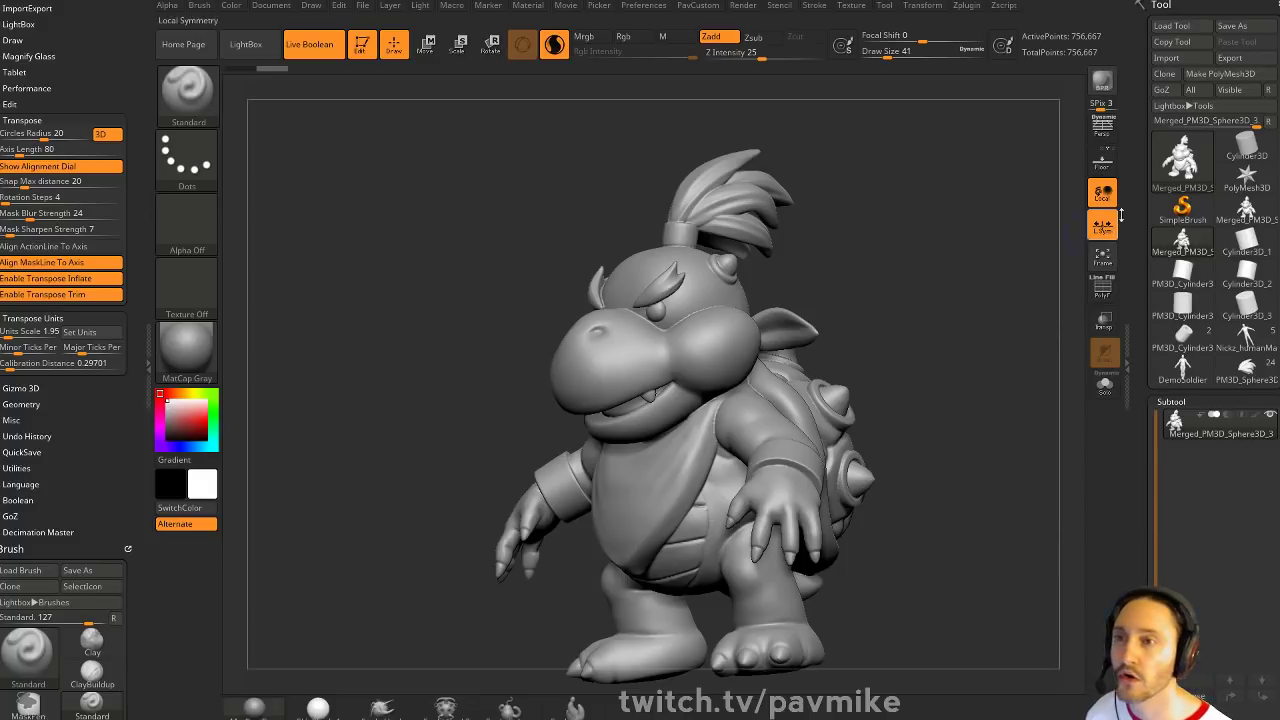
Switch the active tool to DemoSoldier and frame its head and upper body
{"action": "left_click", "coordinate": [1195, 371]}
{"action": "left_click_drag", "start_coordinate": [1022, 196], "coordinate": [964, 133], "text": "alt"}
{"action": "left_click_drag", "start_coordinate": [880, 409], "coordinate": [916, 412], "text": "alt"}
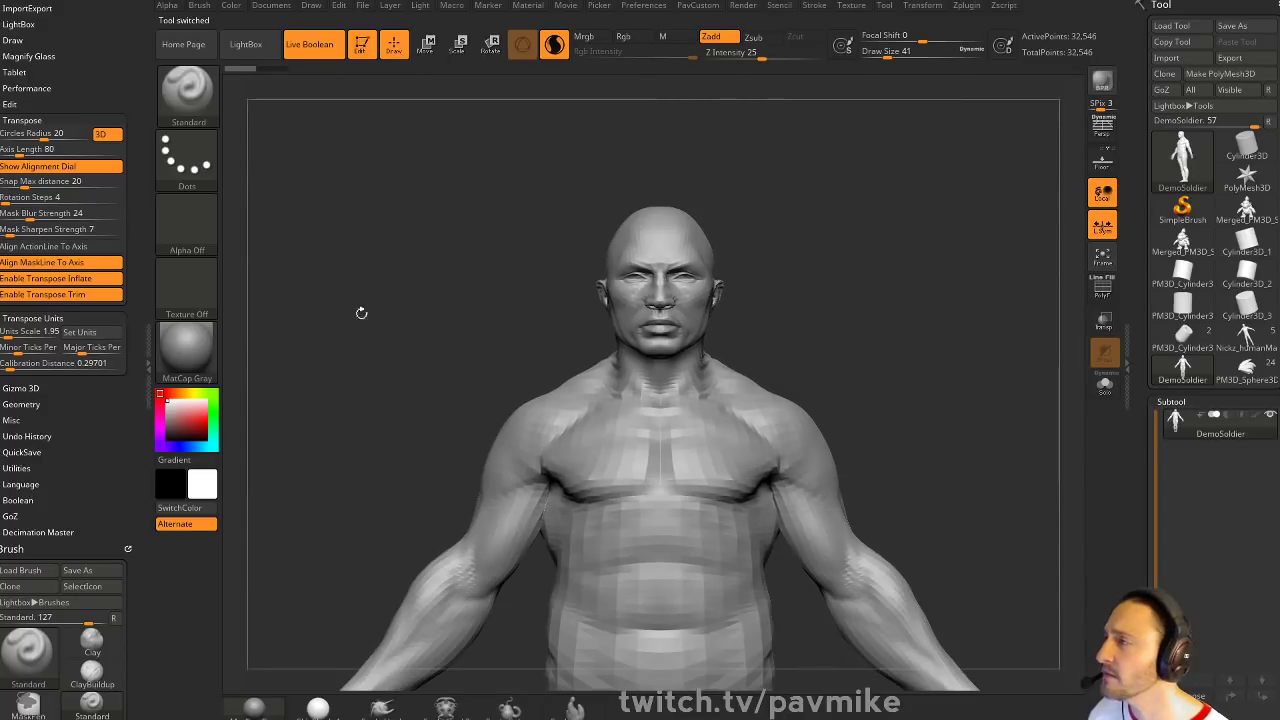
Examine the descriptions of the Transpose Units settings: Set Units, Units Scale, Minor Ticks Per Unit and Calibration Distance
{"action": "key", "text": "ctrl"}
{"action": "mouse_move", "coordinate": [85, 333]}
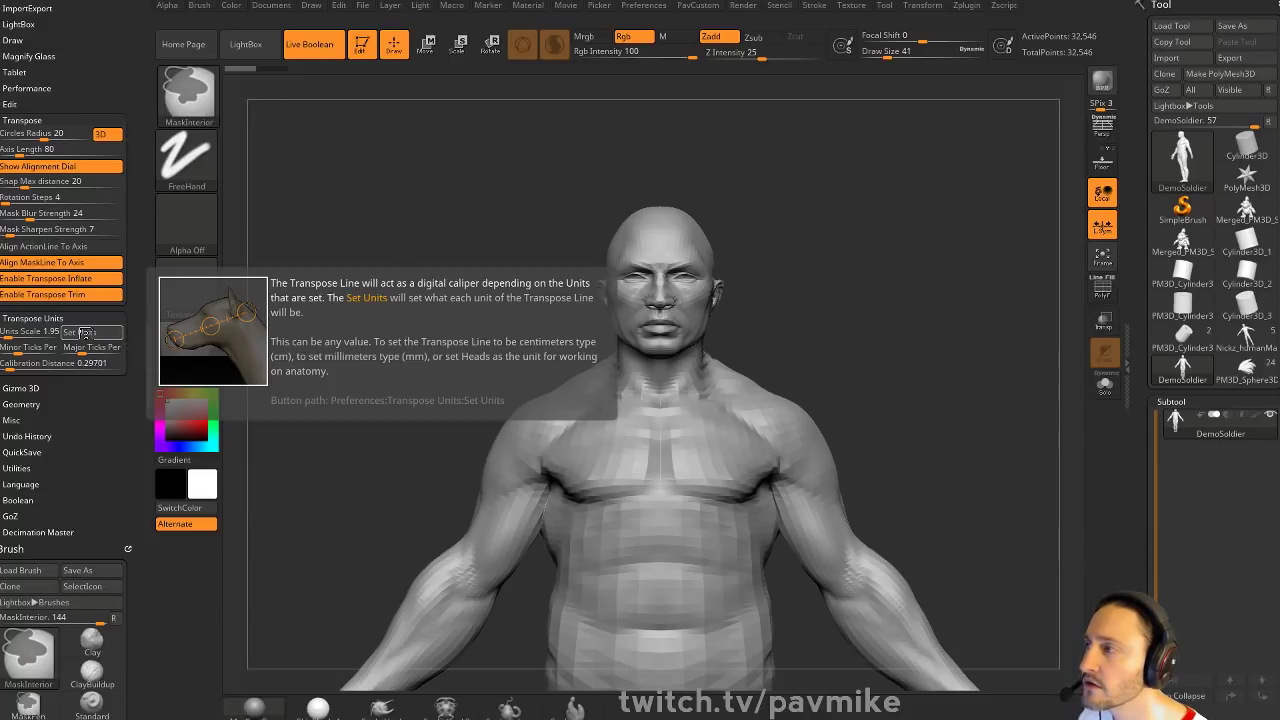
{"action": "left_click", "coordinate": [6, 331]}
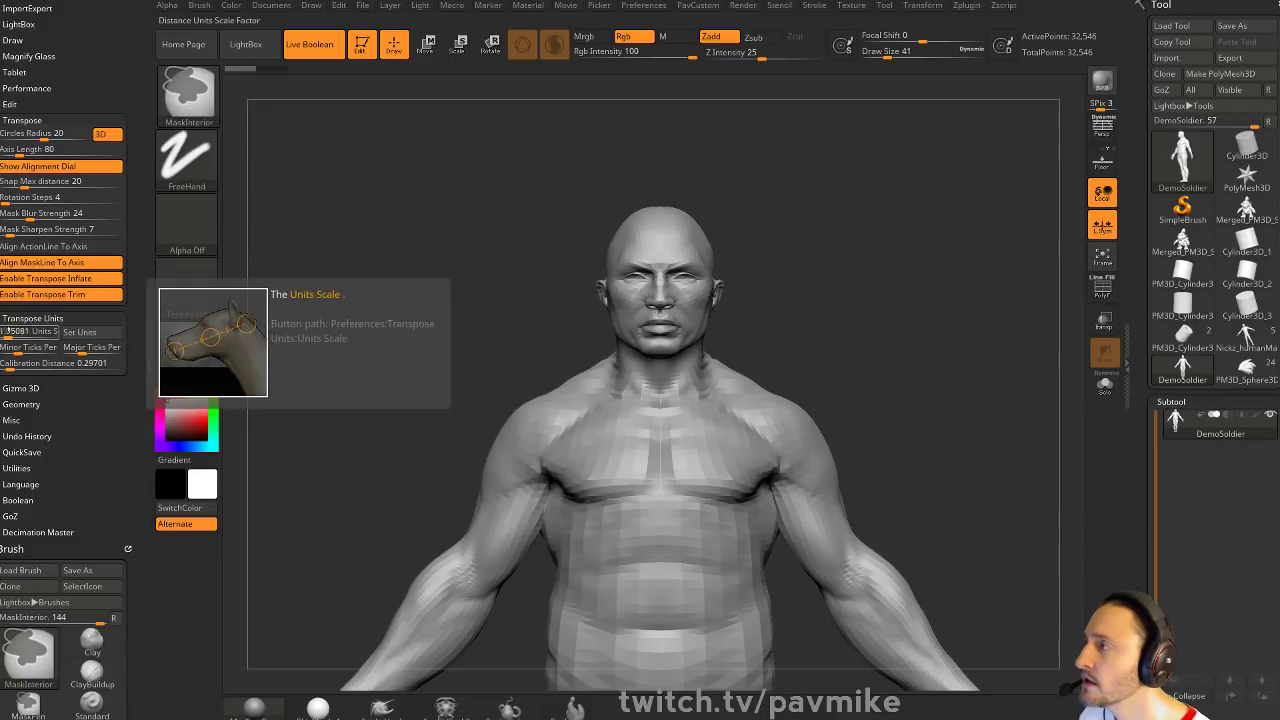
{"action": "left_click", "coordinate": [14, 348]}
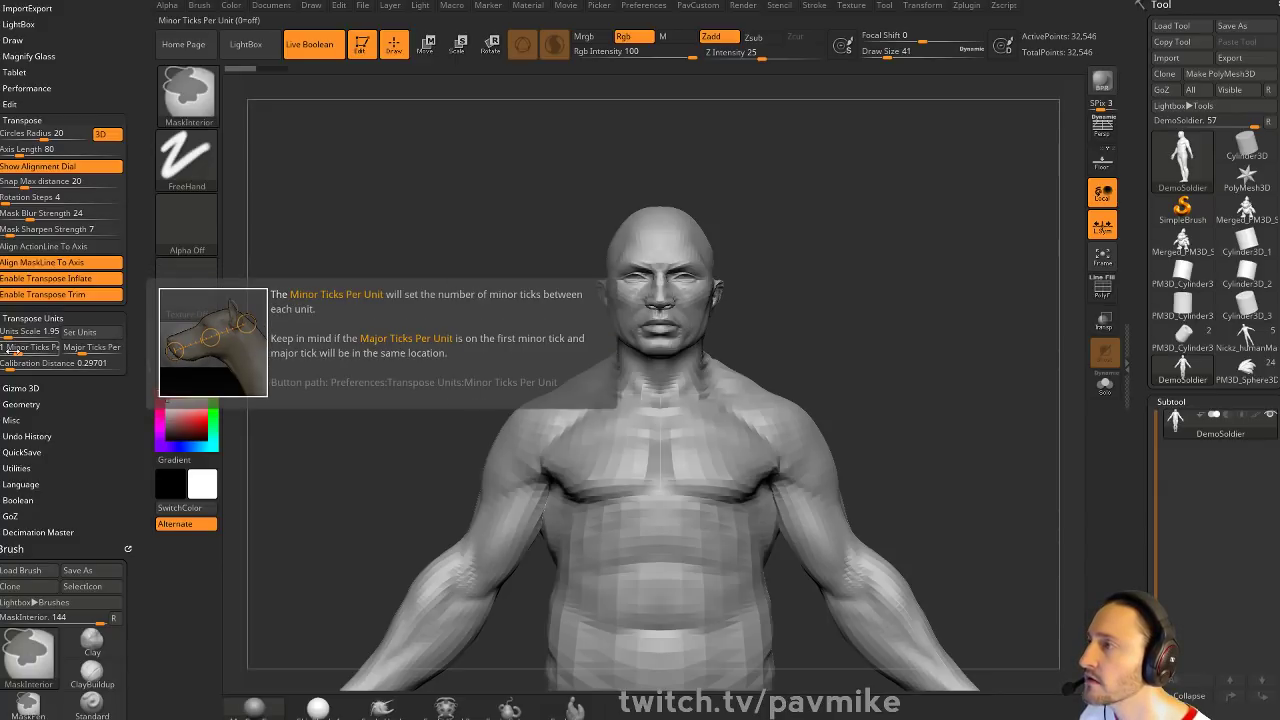
{"action": "left_click", "coordinate": [72, 362]}
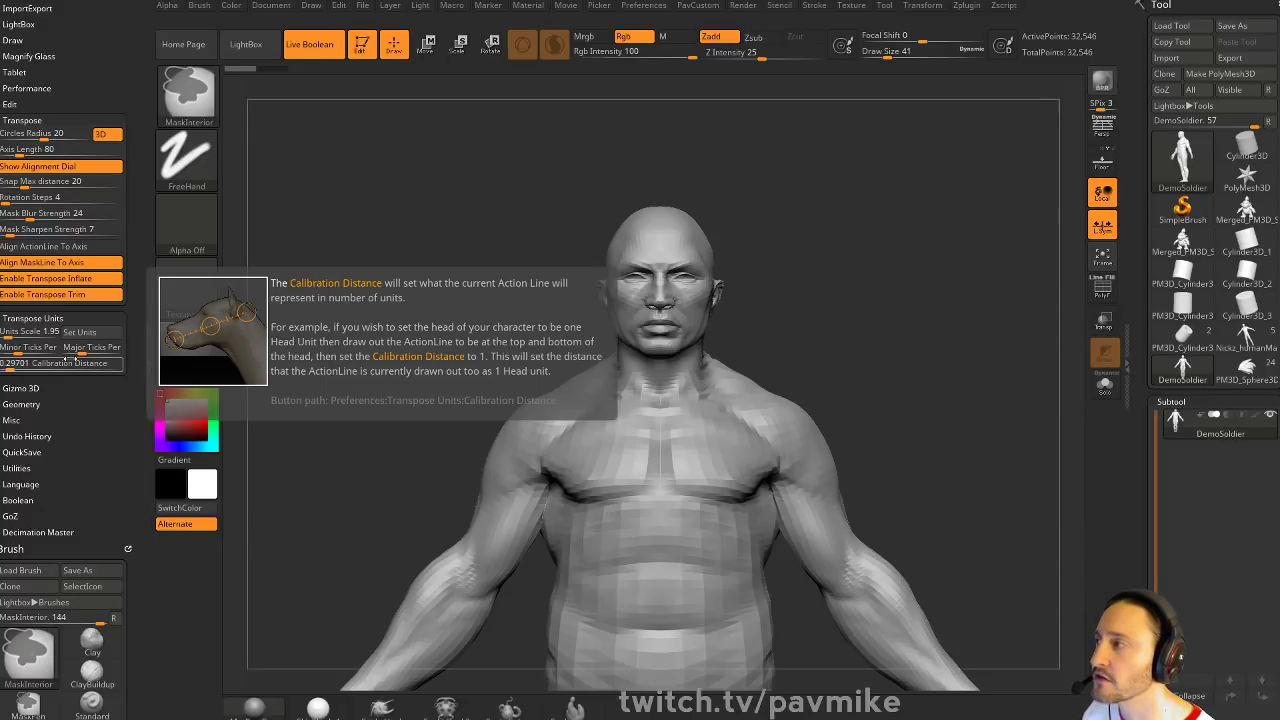
Show the DemoSoldier's head in side profile, turn Sculptris Pro off, and draw a straight Transpose action line from the chin to the crown
{"action": "mouse_move", "coordinate": [863, 289]}
{"action": "left_mouse_down"}
{"action": "mouse_move", "coordinate": [900, 300]}
{"action": "mouse_move", "coordinate": [853, 416]}
{"action": "left_mouse_up"}
{"action": "left_click_drag", "start_coordinate": [696, 205], "coordinate": [643, 182], "text": "alt"}
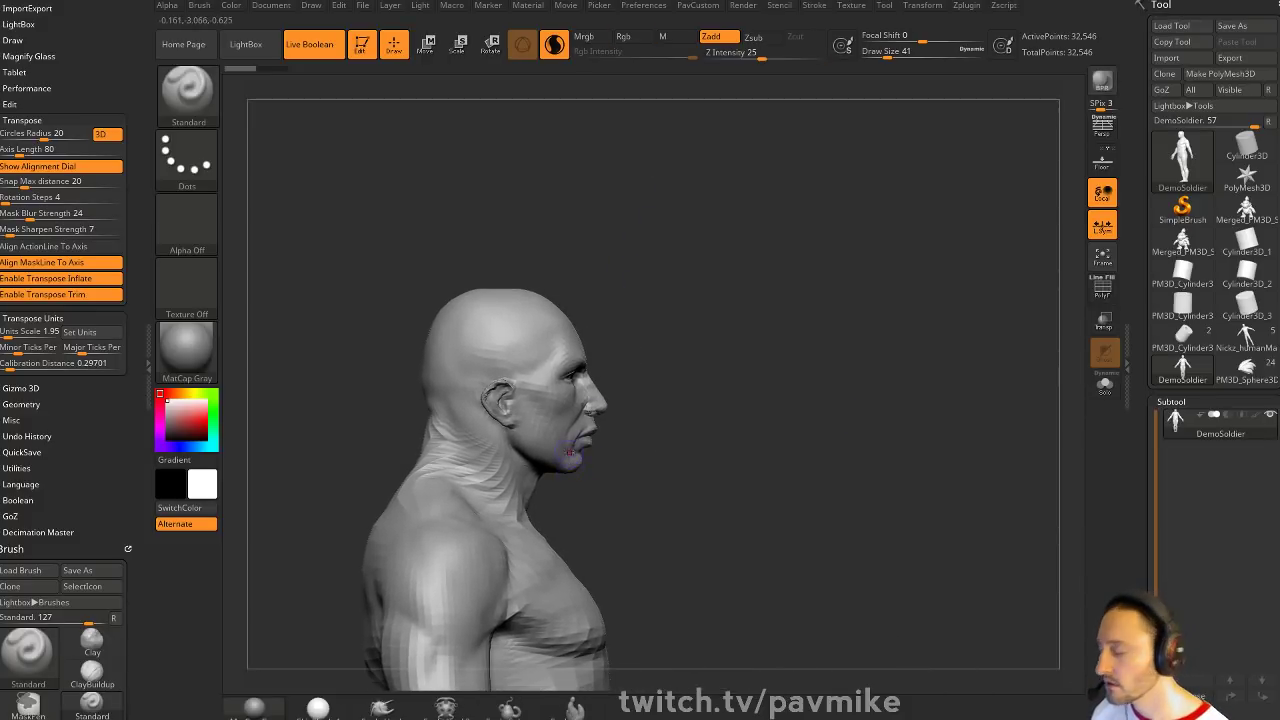
{"action": "left_click", "coordinate": [554, 44]}
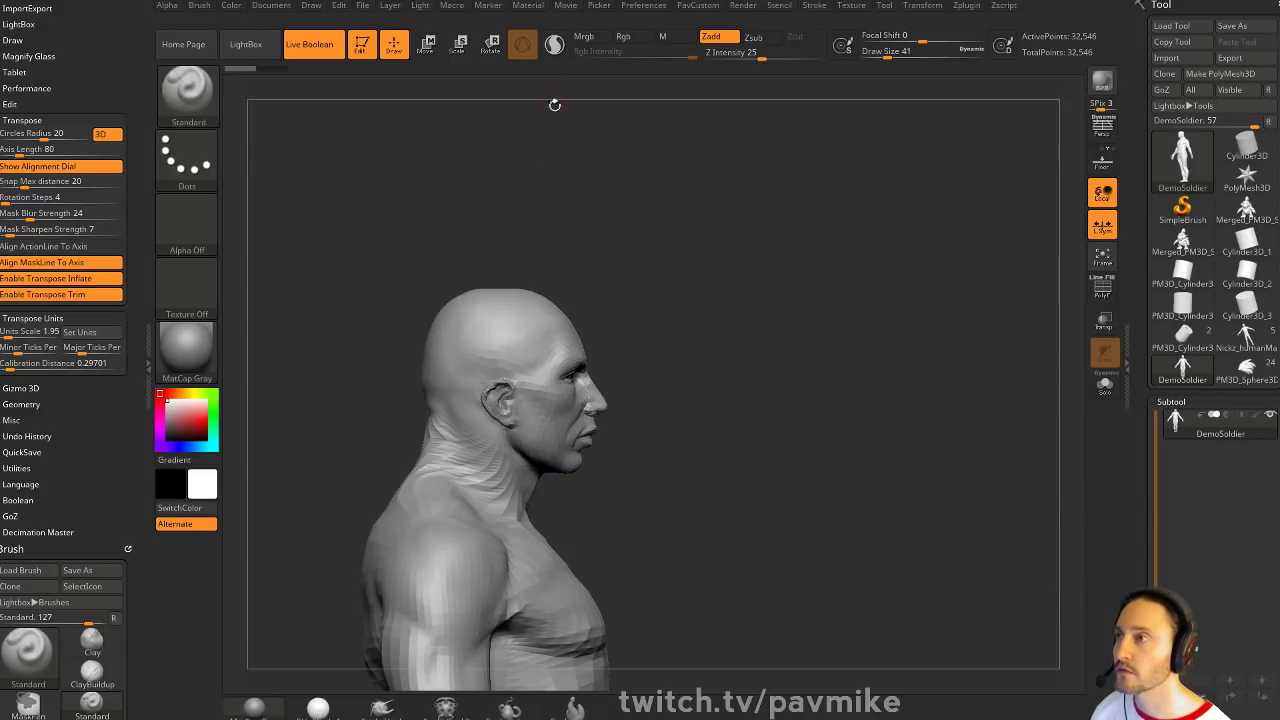
{"action": "key", "text": "w"}
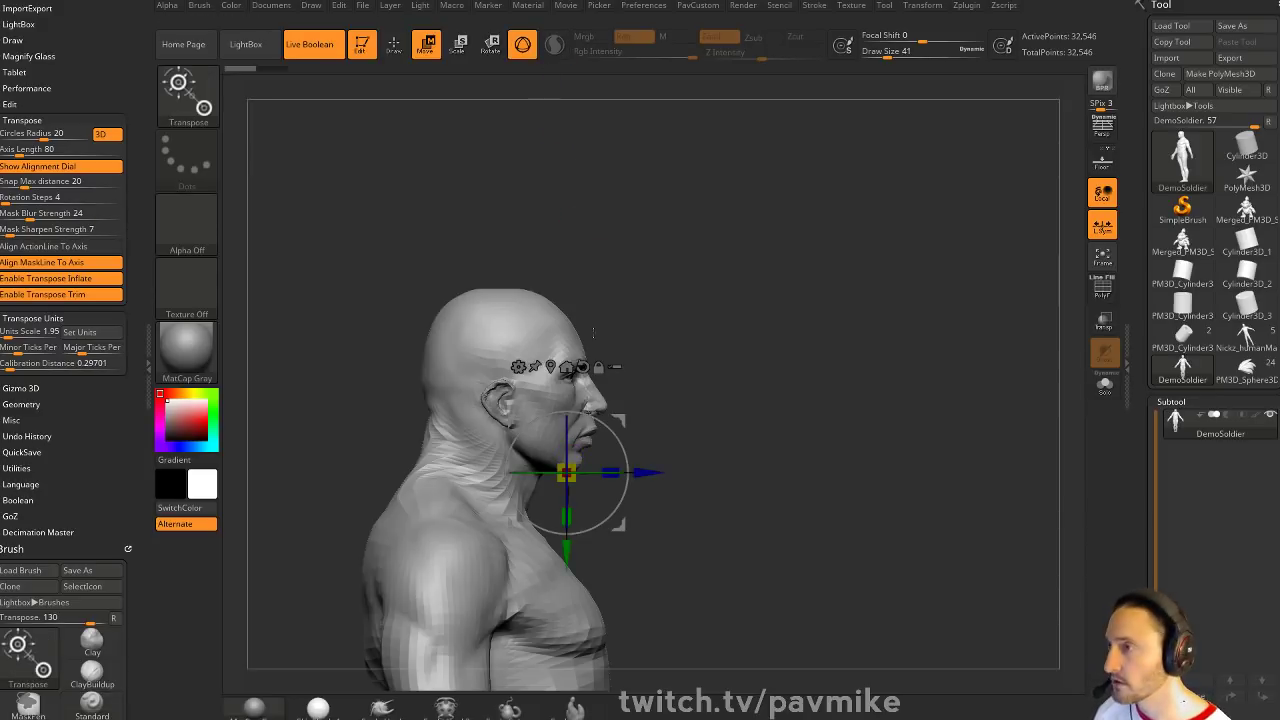
{"action": "key", "text": "y"}
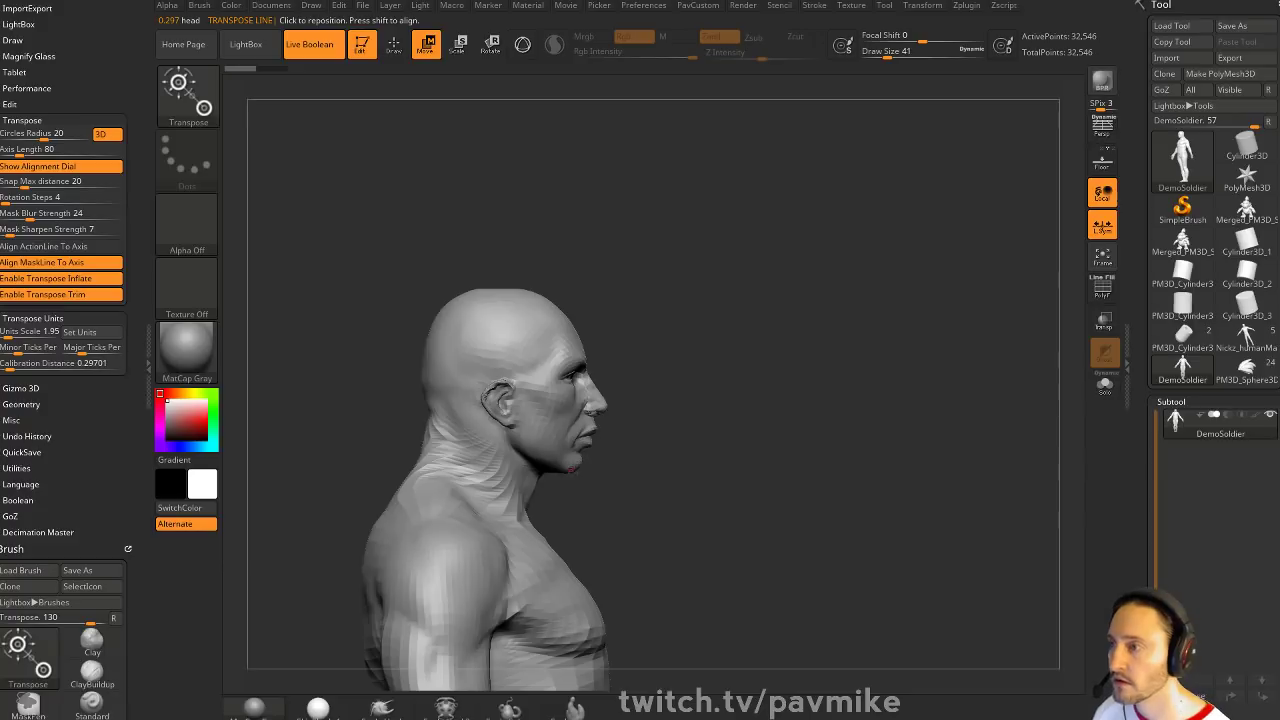
{"action": "left_click_drag", "start_coordinate": [568, 472], "coordinate": [568, 289]}
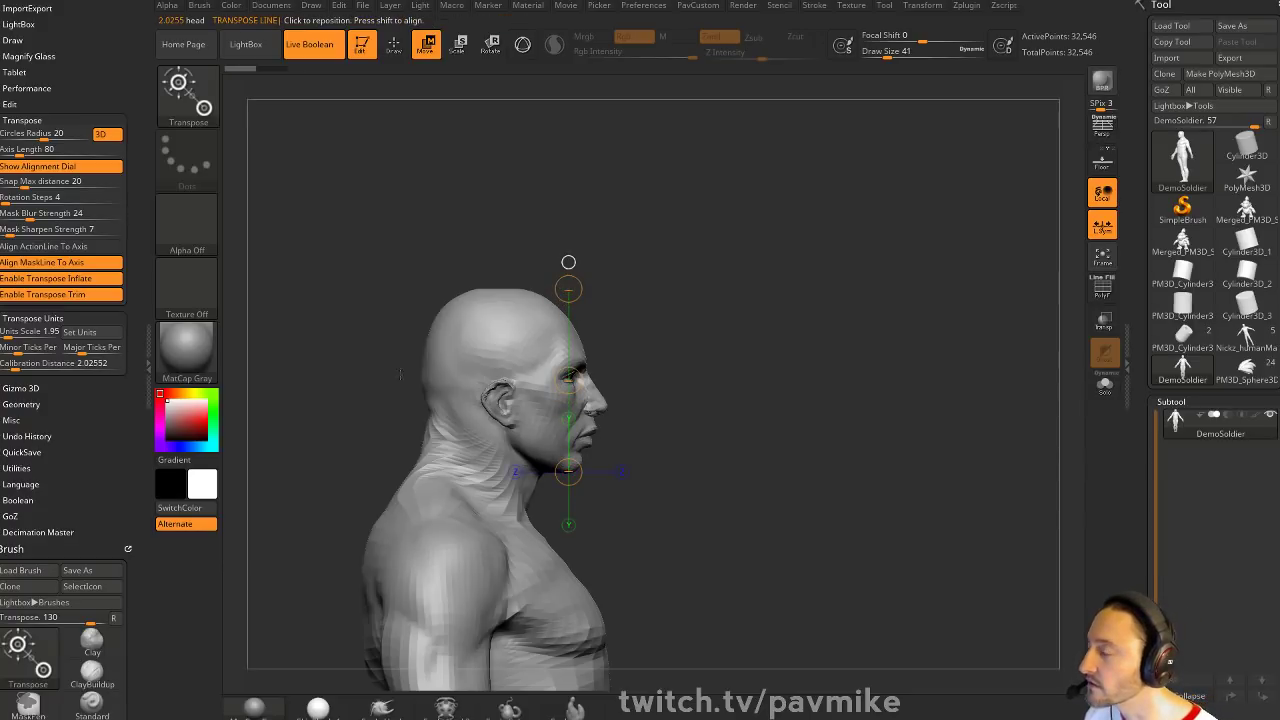
Calibrate the drawn action line as one head unit by setting its Calibration Distance to 1
{"action": "left_click", "coordinate": [48, 364]}
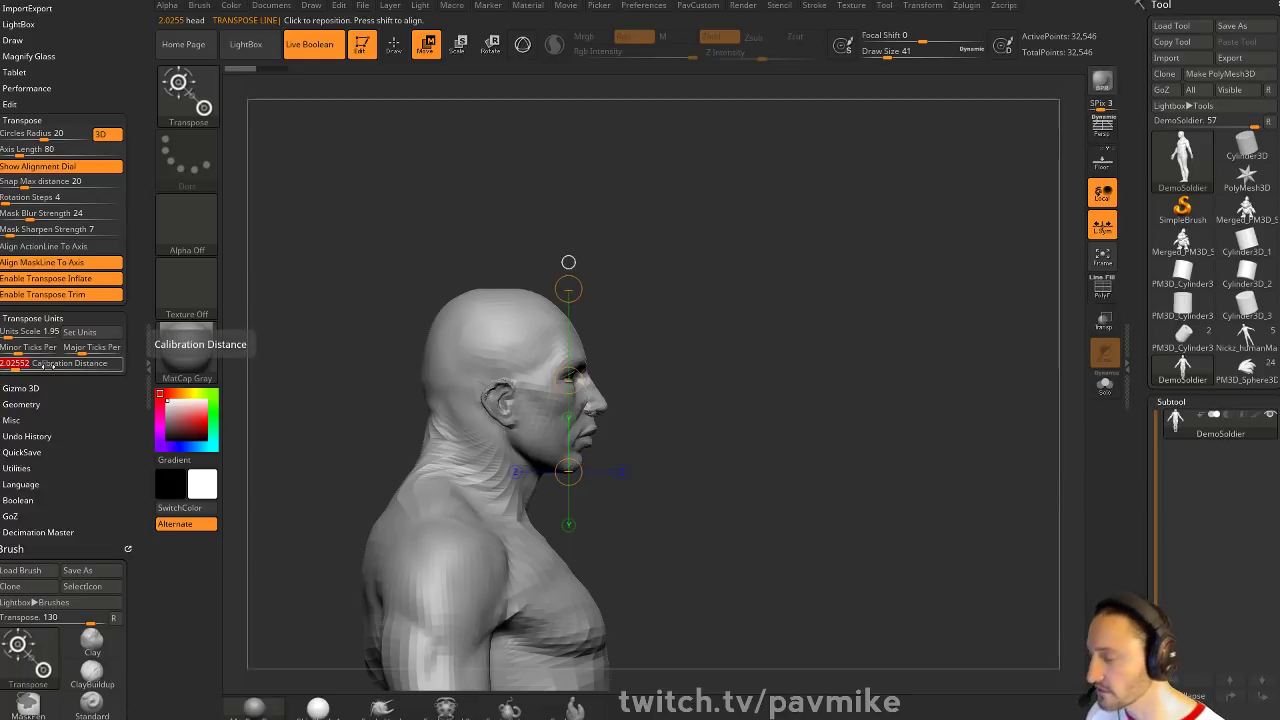
{"action": "type", "text": "1"}
{"action": "key", "text": "Return"}
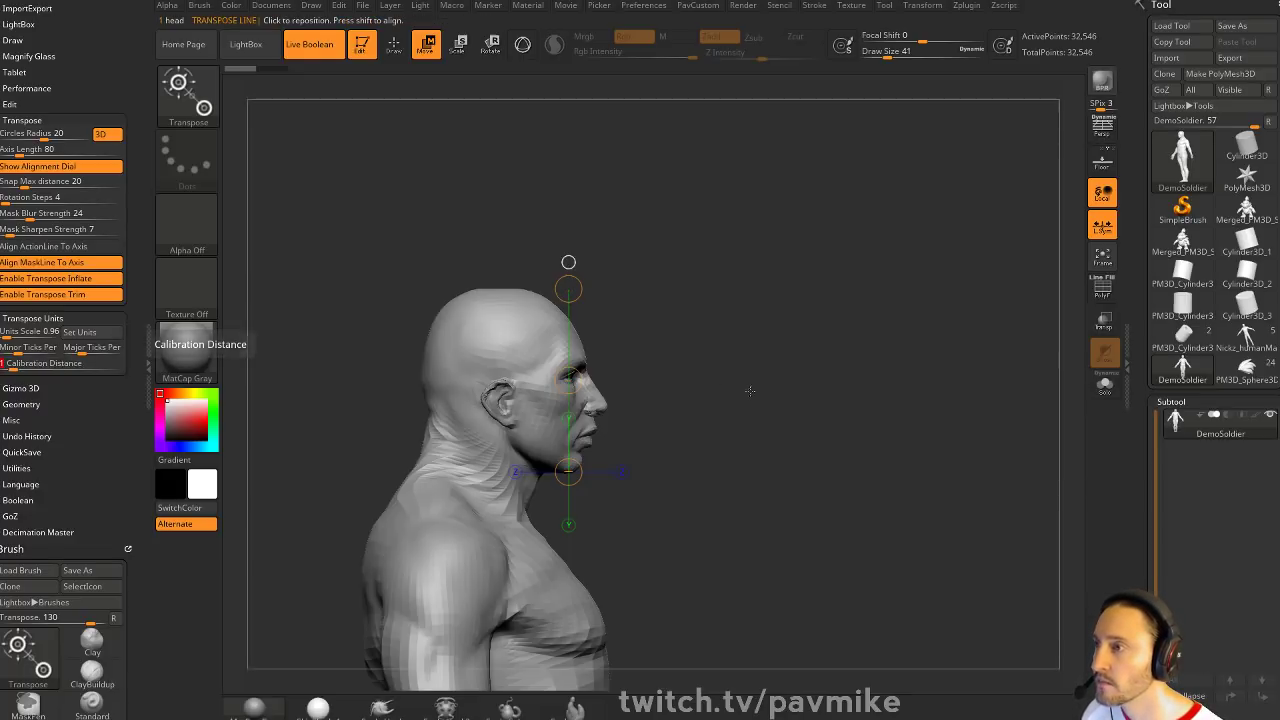
Extend the action line well above the head to about 2.17 heads and view it against the figure from the front
{"action": "left_click_drag", "start_coordinate": [568, 263], "coordinate": [568, 258]}
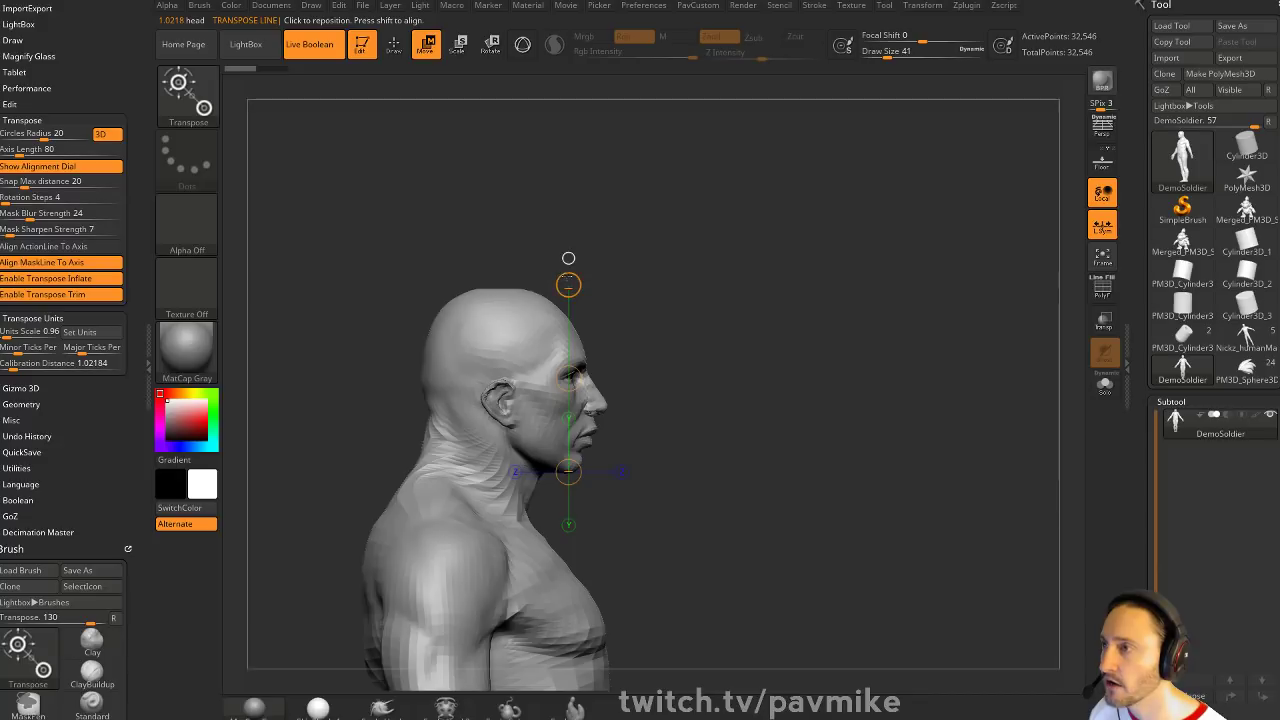
{"action": "left_click_drag", "start_coordinate": [568, 286], "coordinate": [598, 73]}
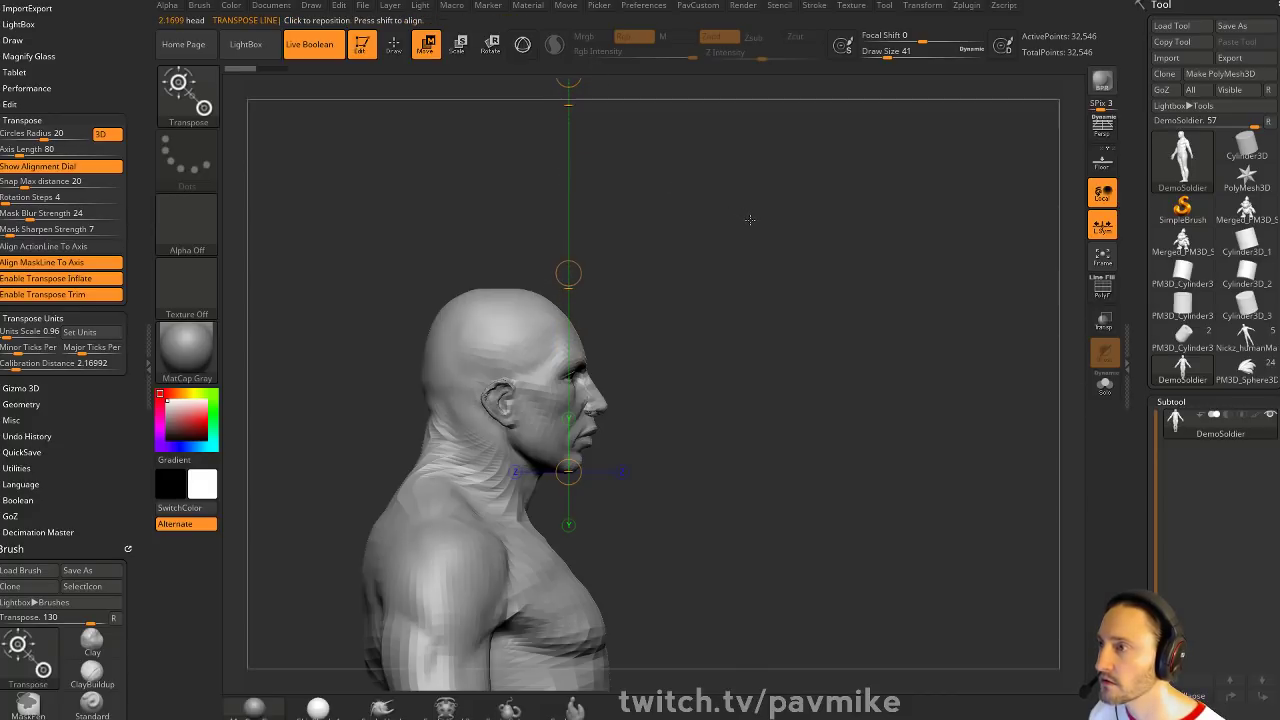
{"action": "left_click_drag", "start_coordinate": [749, 219], "coordinate": [677, 194]}
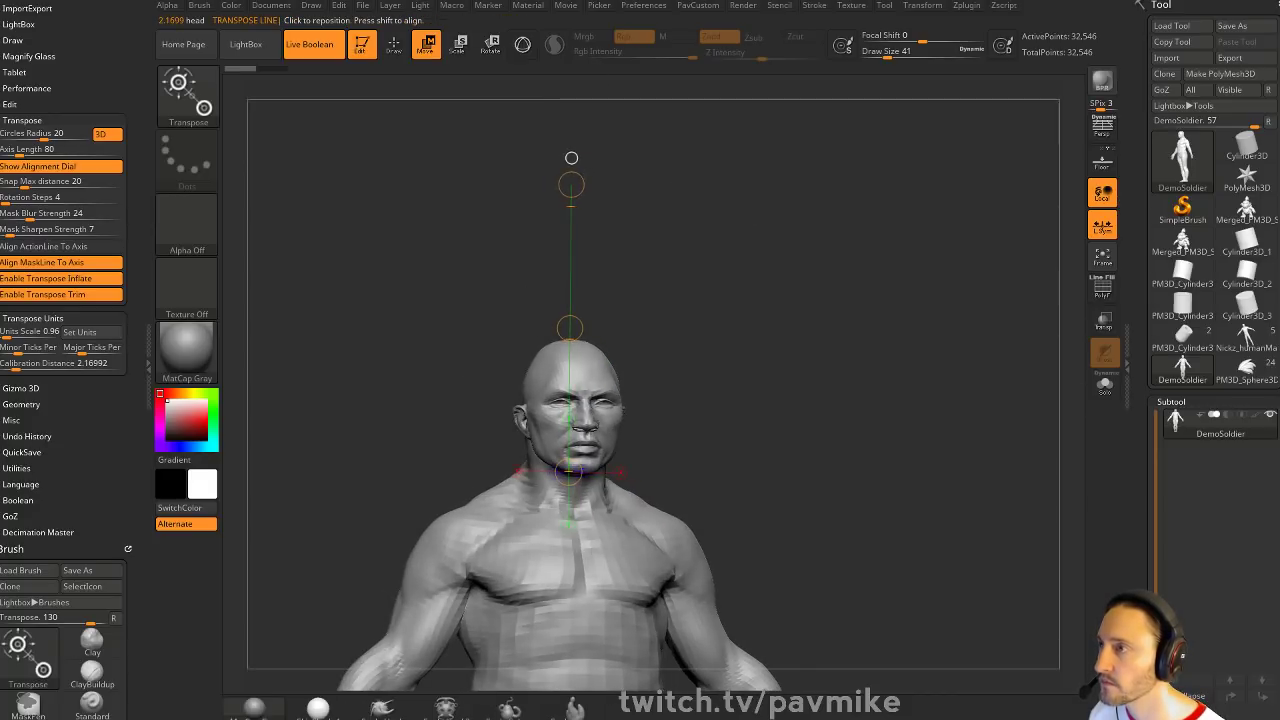
{"action": "left_click_drag", "start_coordinate": [757, 306], "coordinate": [704, 225], "text": "shift"}
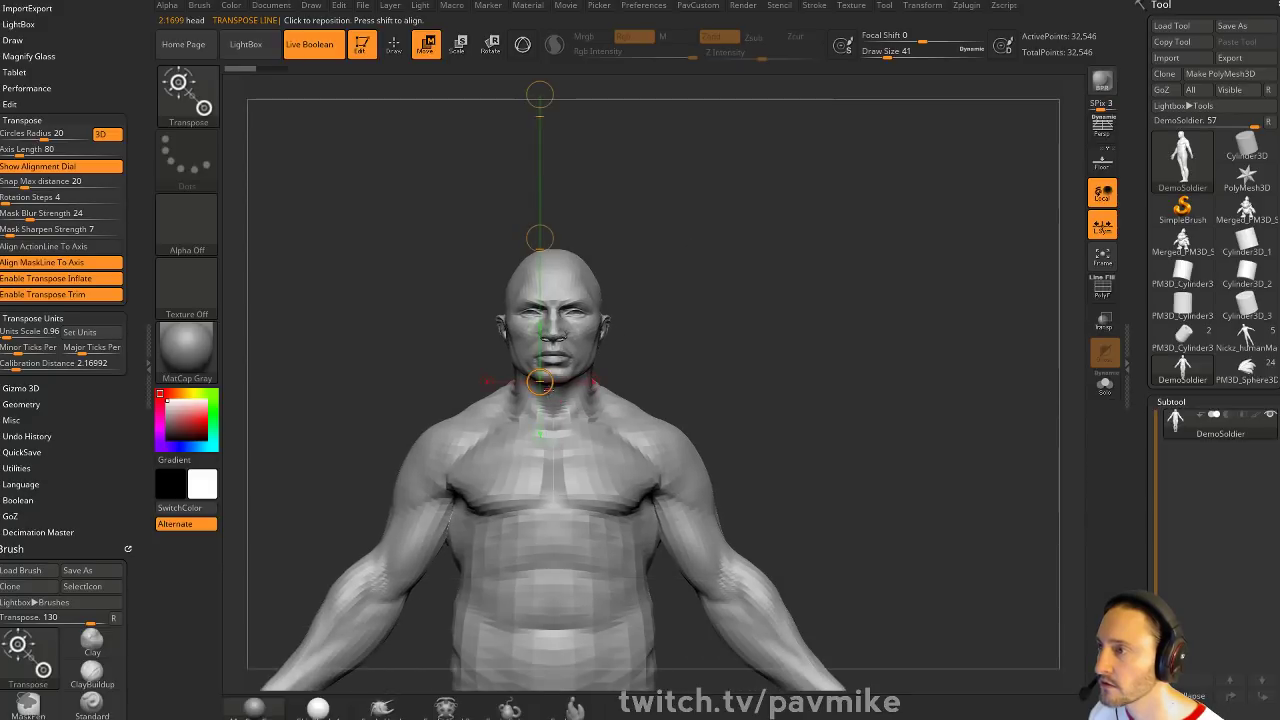
Measure the figure in head units by extending the action line down the front of the body to the upper thighs
{"action": "left_click_drag", "start_coordinate": [540, 381], "coordinate": [543, 567]}
{"action": "left_click_drag", "start_coordinate": [547, 327], "coordinate": [557, 352]}
{"action": "left_click_drag", "start_coordinate": [760, 403], "coordinate": [747, 364], "text": "alt"}
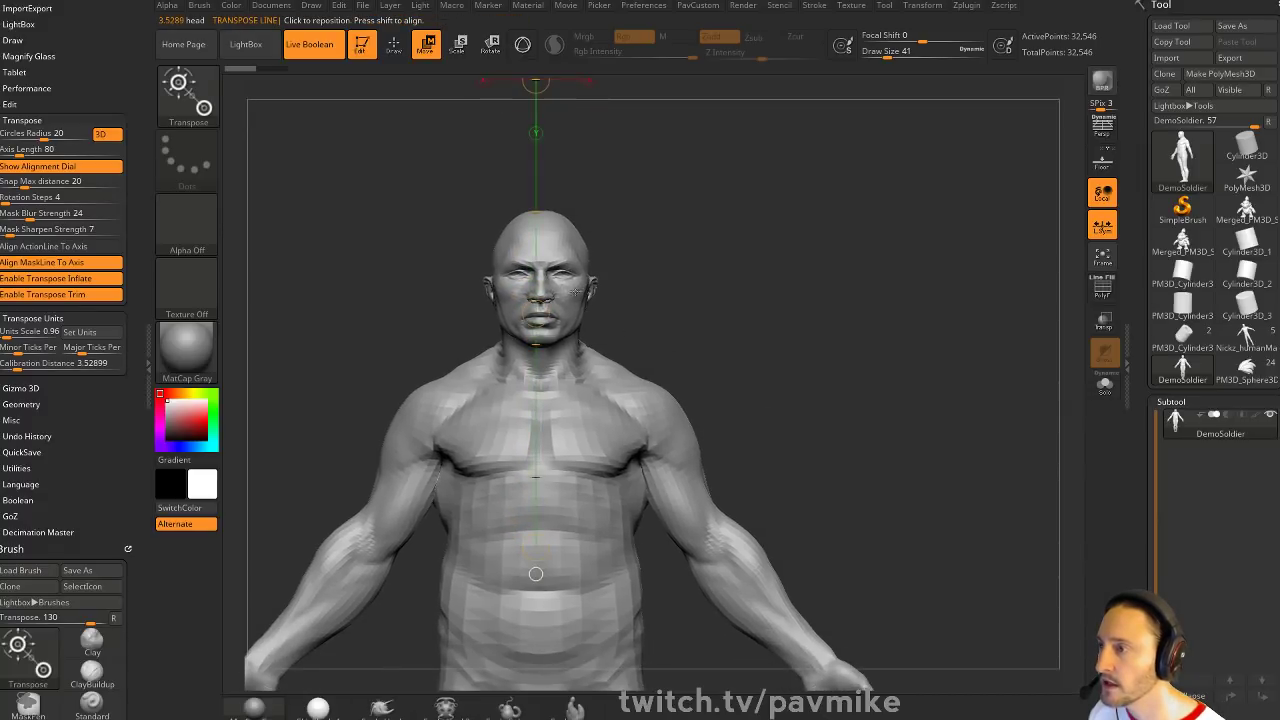
{"action": "left_click_drag", "start_coordinate": [836, 466], "coordinate": [800, 320], "text": "alt"}
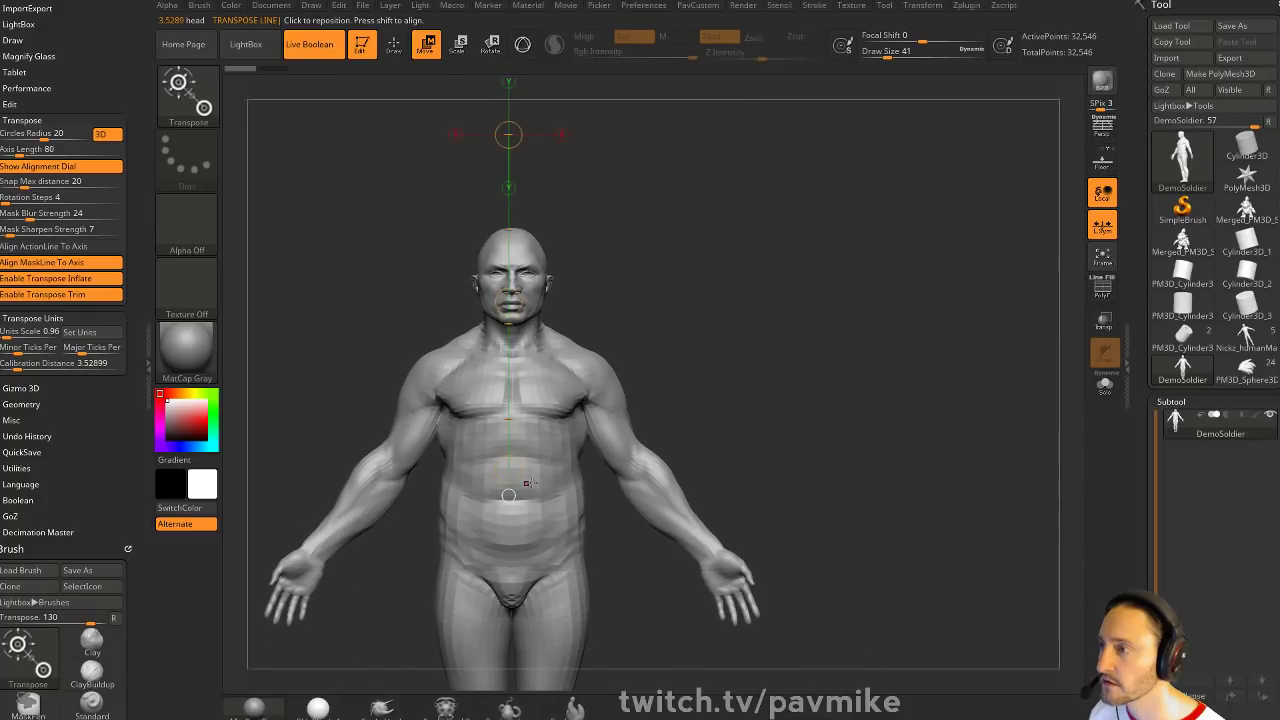
{"action": "left_click_drag", "start_coordinate": [524, 469], "coordinate": [527, 633]}
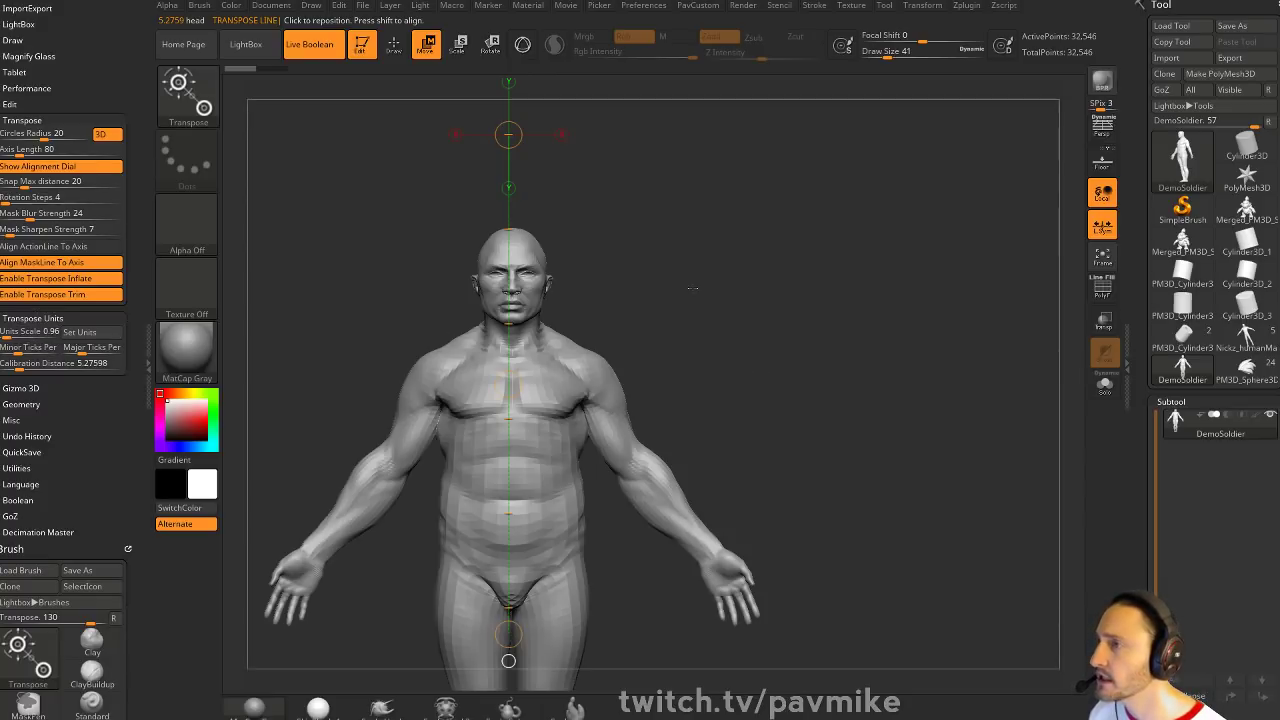
{"action": "left_click_drag", "start_coordinate": [692, 288], "coordinate": [757, 289]}
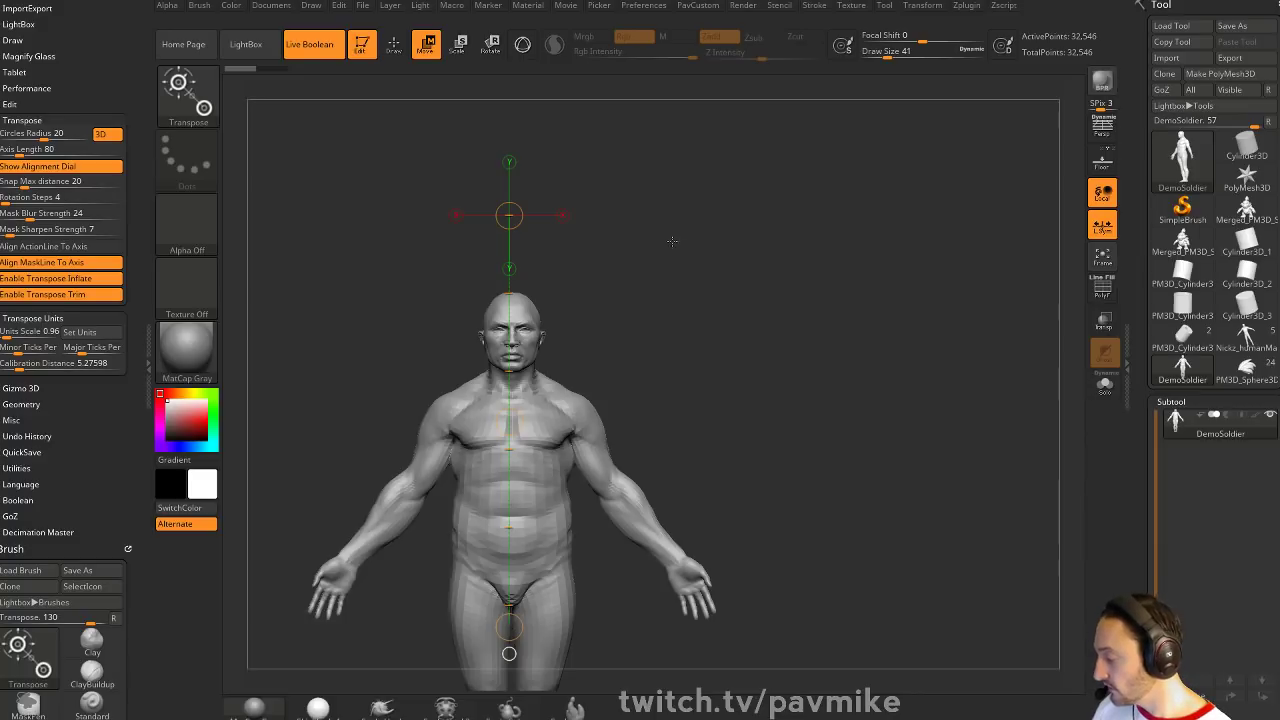
Switch to the Gizmo with a Draw Size of 136 and reposition it on the character's left upper arm
{"action": "key", "text": "y"}
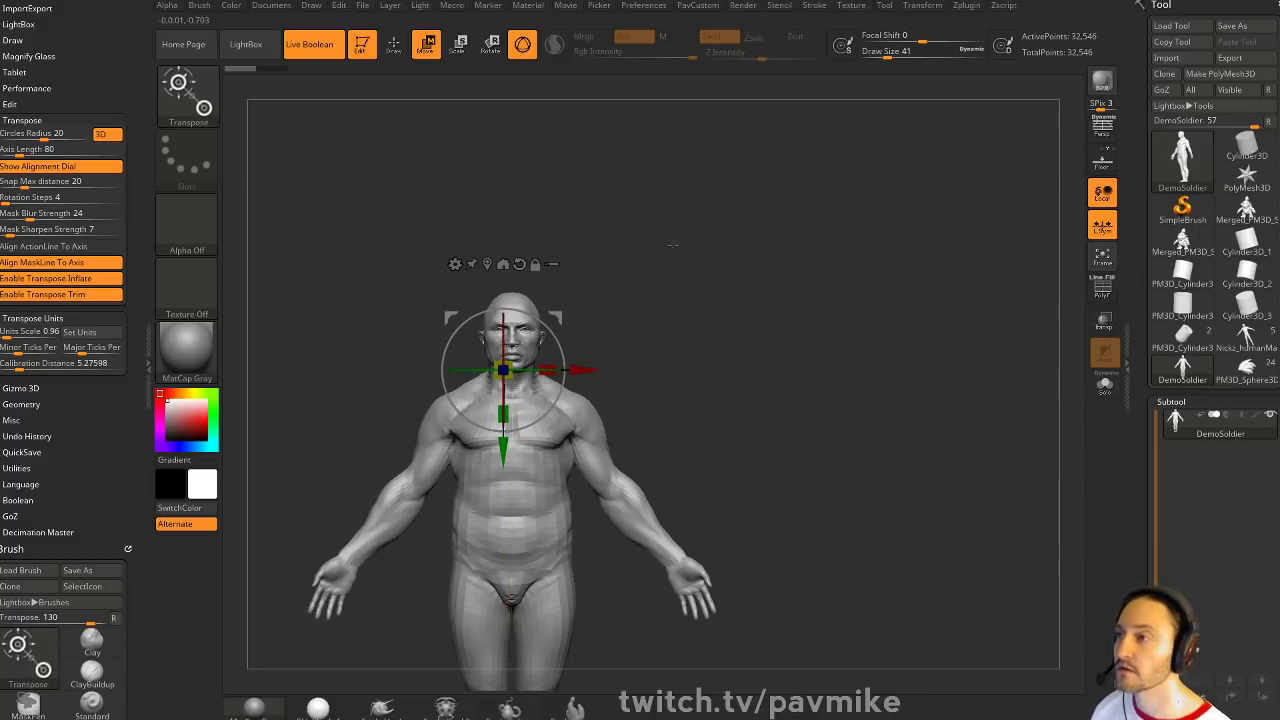
{"action": "left_click_drag", "start_coordinate": [732, 378], "coordinate": [735, 342], "text": "alt"}
{"action": "key", "text": "s"}
{"action": "left_click", "coordinate": [731, 342]}
{"action": "left_click", "coordinate": [605, 431], "text": "alt"}
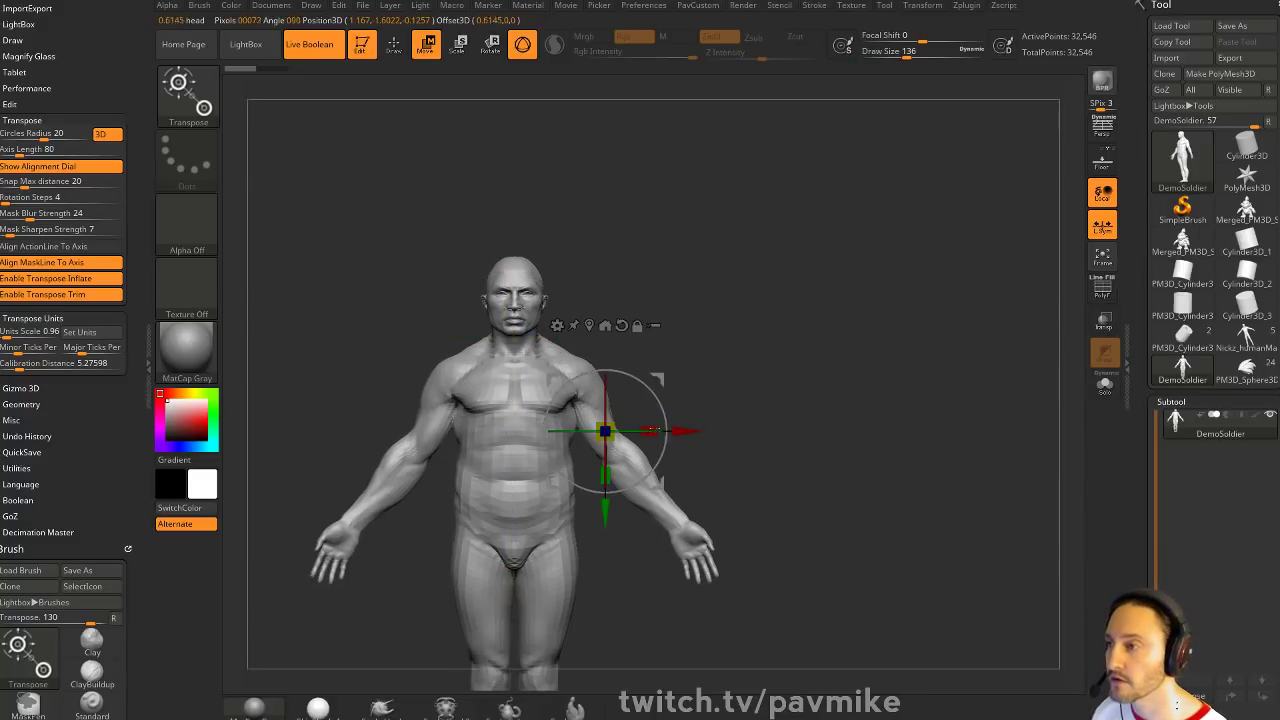
Reposition the Gizmo at the character's left wrist, oriented along the forearm
{"action": "left_click_drag", "start_coordinate": [940, 449], "coordinate": [917, 413], "text": "alt"}
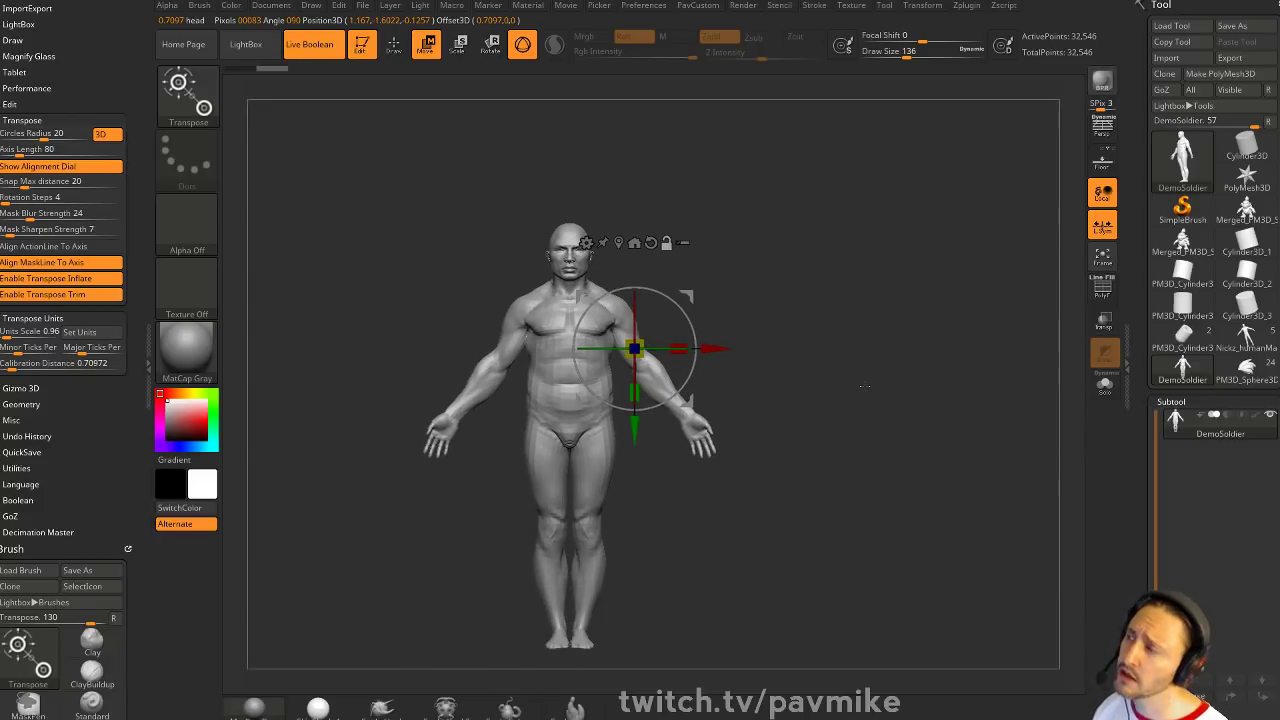
{"action": "left_click_drag", "start_coordinate": [668, 243], "coordinate": [662, 293], "text": "alt"}
{"action": "left_click_drag", "start_coordinate": [814, 234], "coordinate": [800, 254], "text": "alt"}
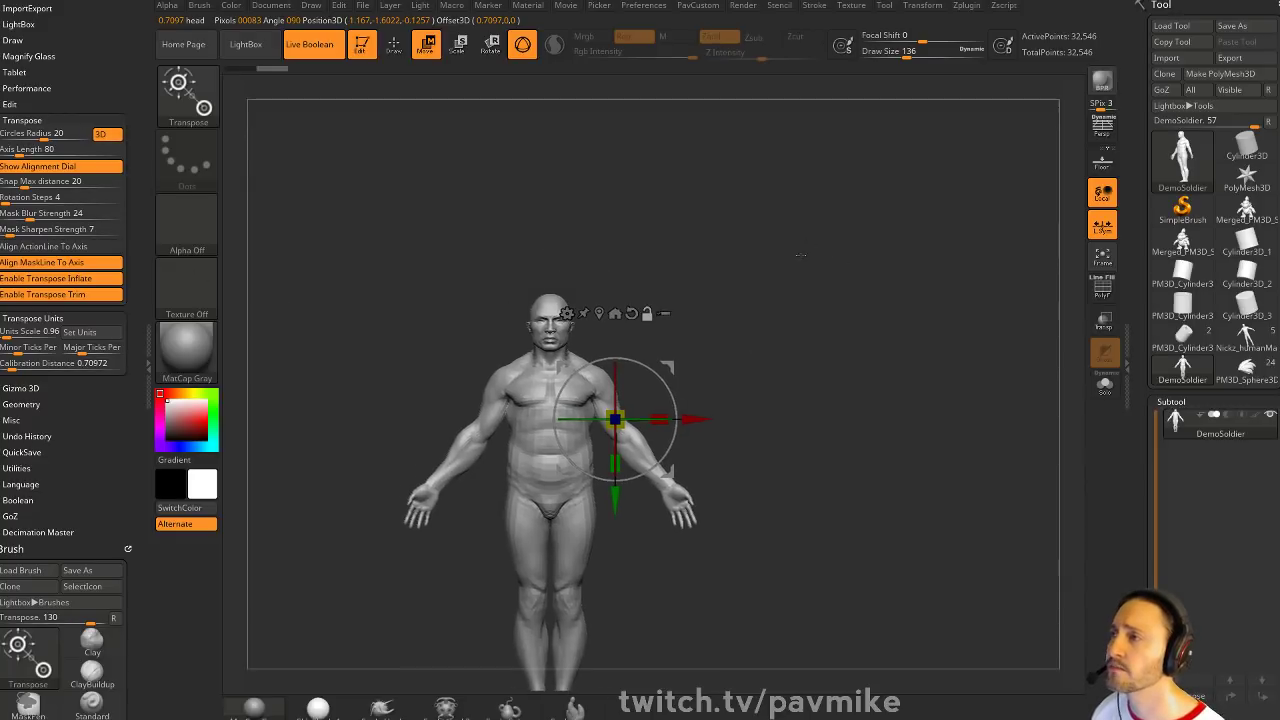
{"action": "mouse_move", "coordinate": [896, 339]}
{"action": "left_mouse_down", "text": "alt"}
{"action": "mouse_move", "coordinate": [903, 323]}
{"action": "mouse_move", "coordinate": [905, 346]}
{"action": "left_mouse_up", "text": "alt"}
{"action": "left_click", "coordinate": [681, 478], "text": "alt"}
{"action": "mouse_move", "coordinate": [732, 444]}
{"action": "left_mouse_down", "text": "alt"}
{"action": "mouse_move", "coordinate": [723, 371]}
{"action": "mouse_move", "coordinate": [733, 425]}
{"action": "left_mouse_up", "text": "alt"}
{"action": "left_click_drag", "start_coordinate": [744, 364], "coordinate": [803, 461], "text": "alt"}
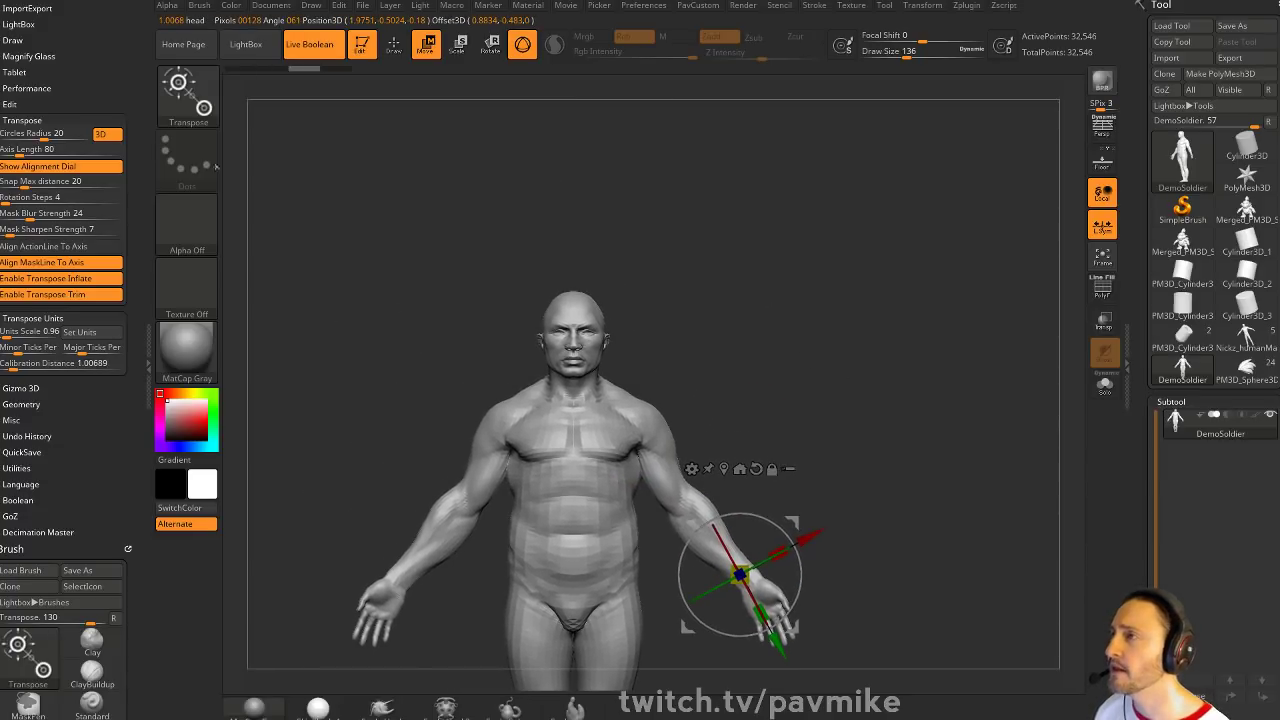
With Live Boolean off and the Transpose line active, set Minor Ticks Per Unit to 2 and Major Ticks Per Unit to 8
{"action": "left_click", "coordinate": [309, 44]}
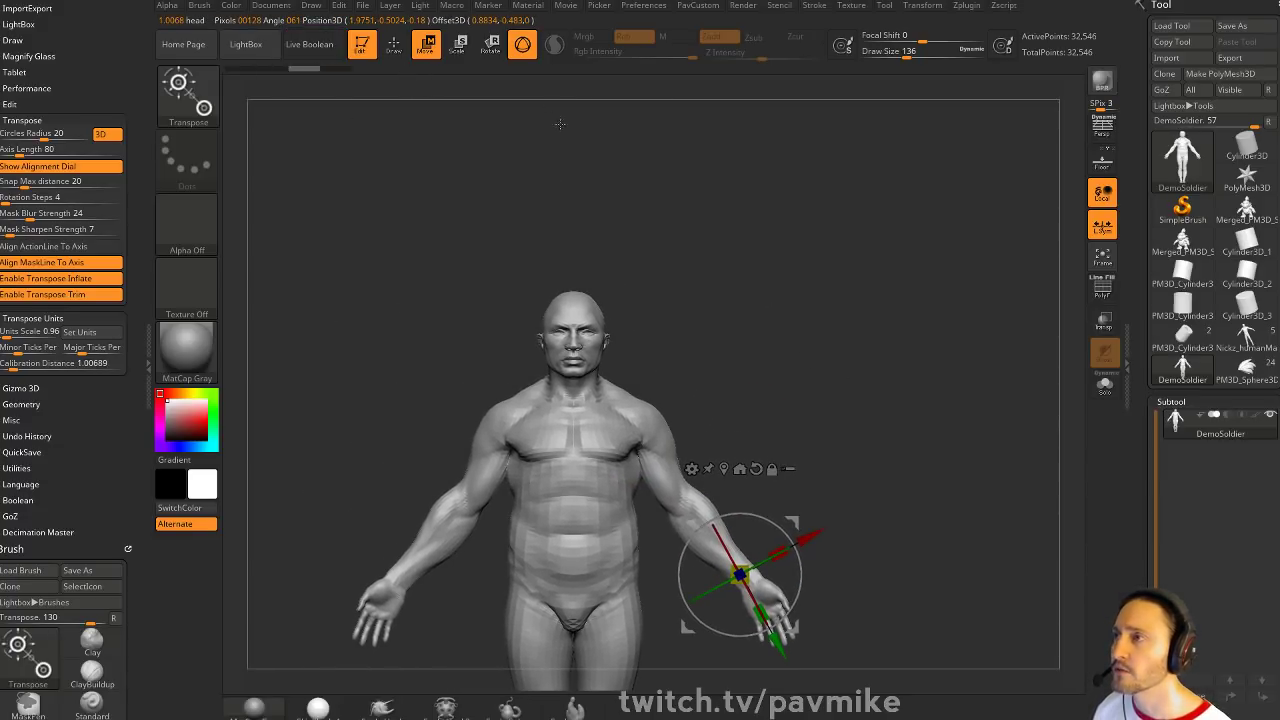
{"action": "left_click", "coordinate": [523, 47]}
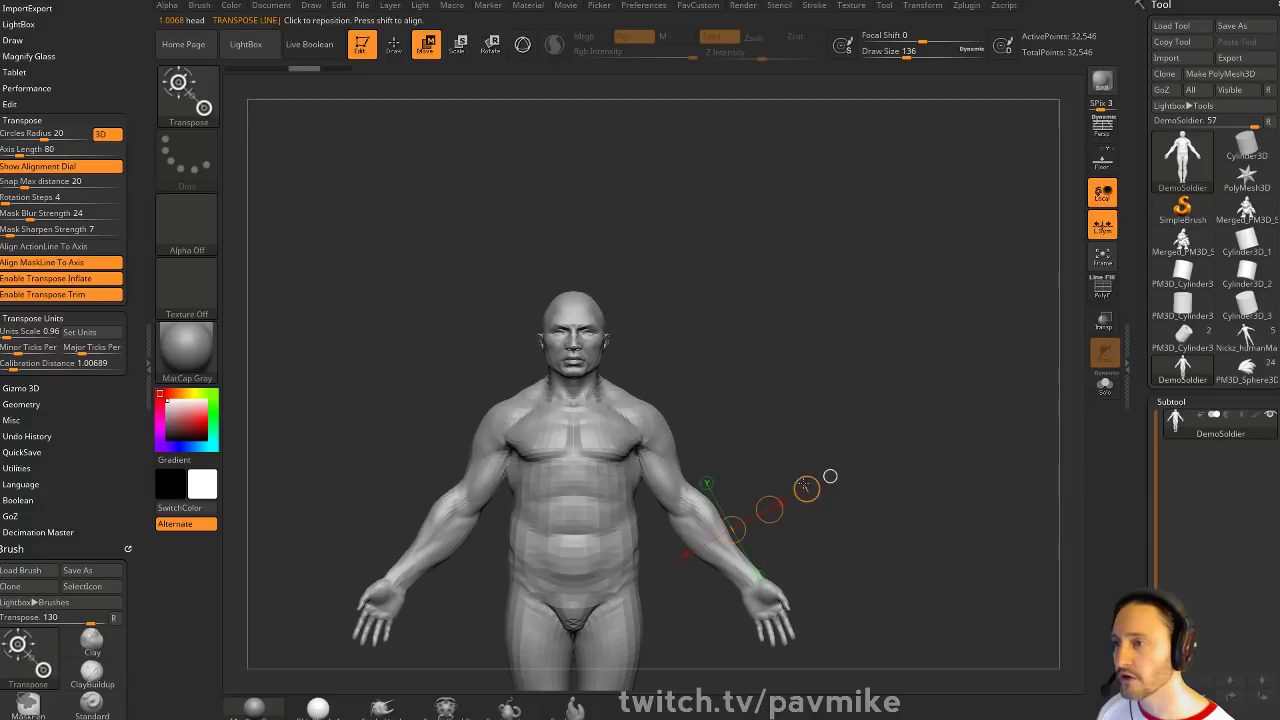
{"action": "left_click", "coordinate": [21, 350]}
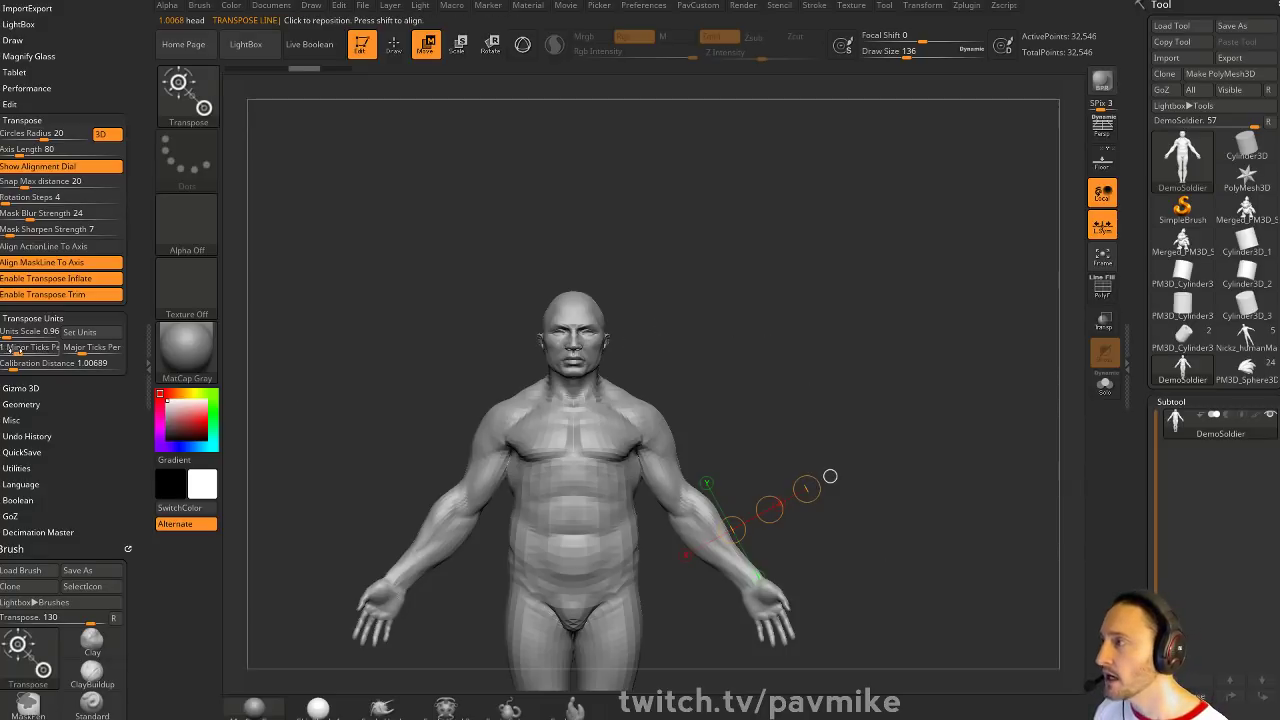
{"action": "left_click", "coordinate": [93, 350]}
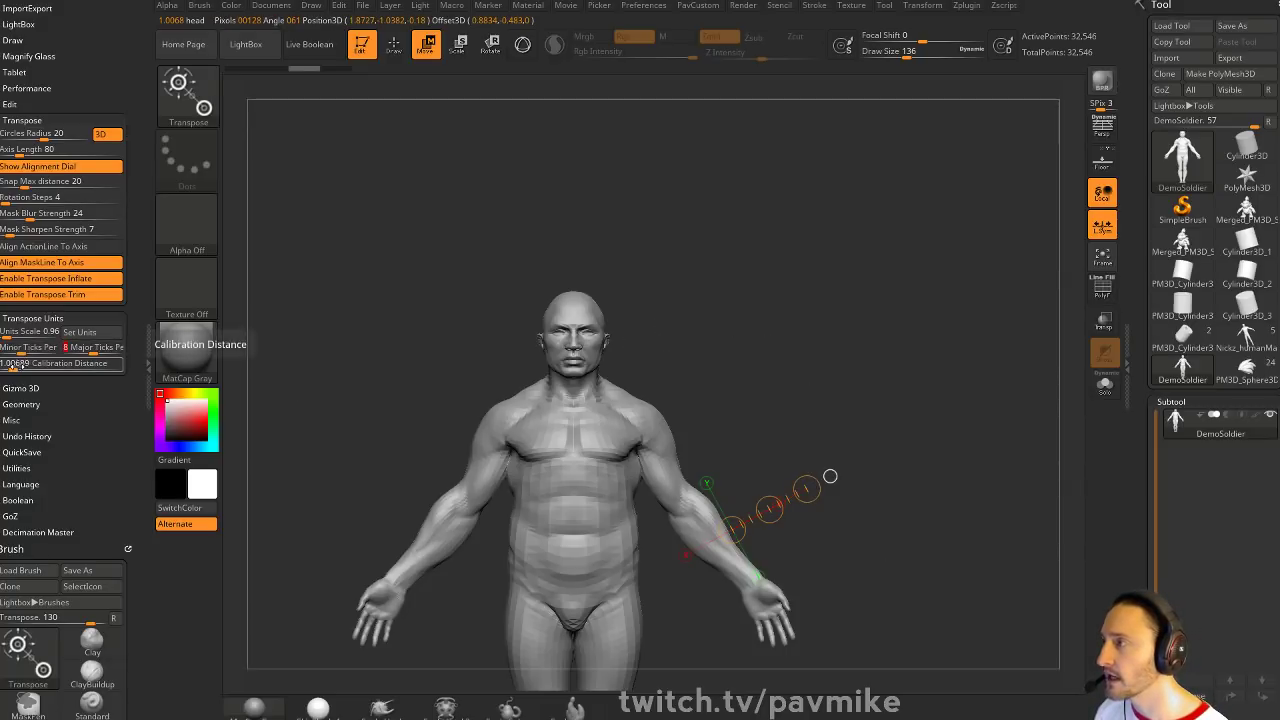
Try very high and very low Calibration Distance and Units Scale values, drawing a new vertical action line after each change
{"action": "left_click", "coordinate": [20, 365]}
{"action": "left_click_drag", "start_coordinate": [612, 426], "coordinate": [612, 167], "text": "shift"}
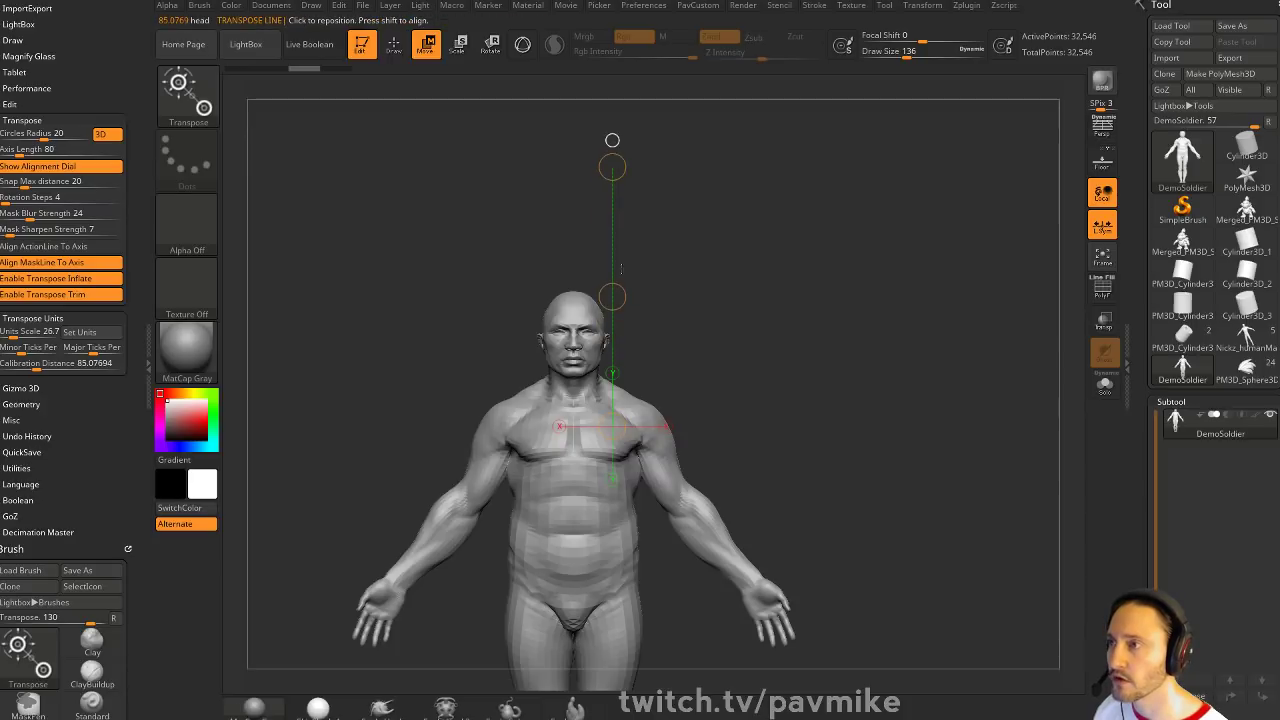
{"action": "left_click", "coordinate": [5, 365]}
{"action": "left_click_drag", "start_coordinate": [685, 482], "coordinate": [685, 243], "text": "shift"}
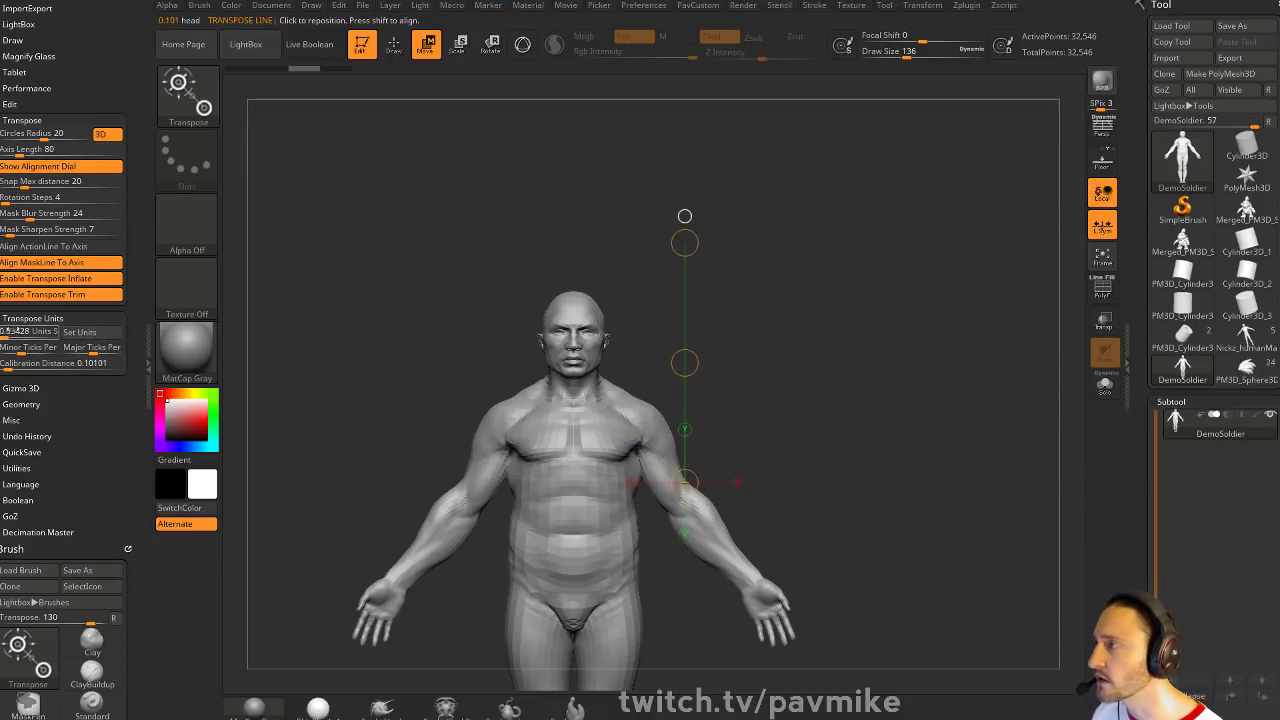
{"action": "left_click", "coordinate": [7, 334]}
{"action": "left_click_drag", "start_coordinate": [538, 507], "coordinate": [538, 198], "text": "shift"}
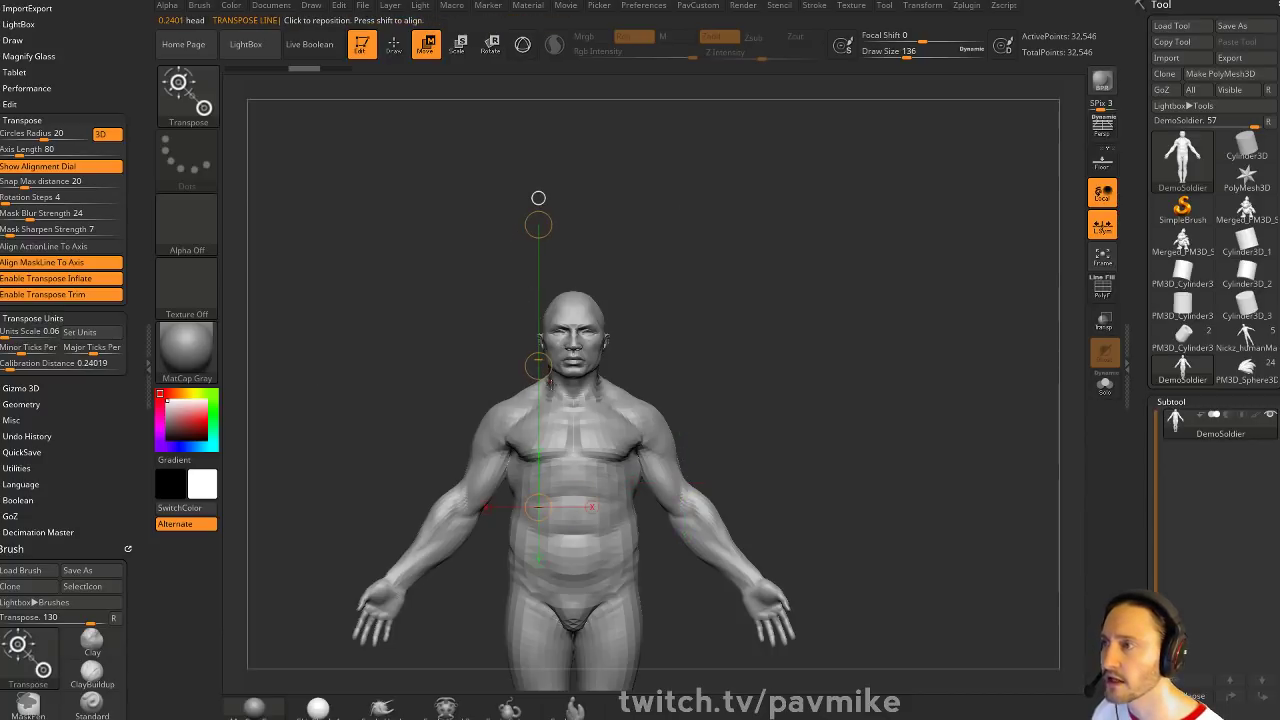
Set the Calibration Distance to about 1.42 and draw a vertical action line about 1.16 heads long beside the head and chest
{"action": "left_click", "coordinate": [42, 364]}
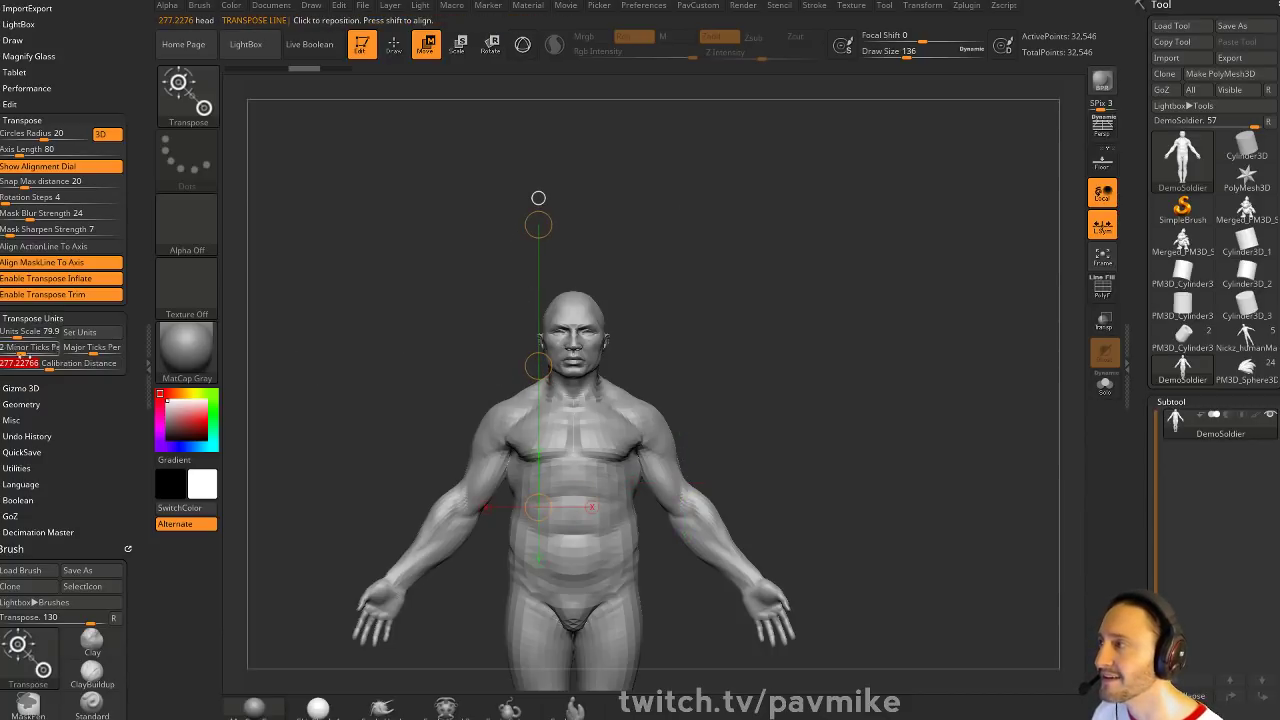
{"action": "left_click_drag", "start_coordinate": [20, 366], "coordinate": [13, 369]}
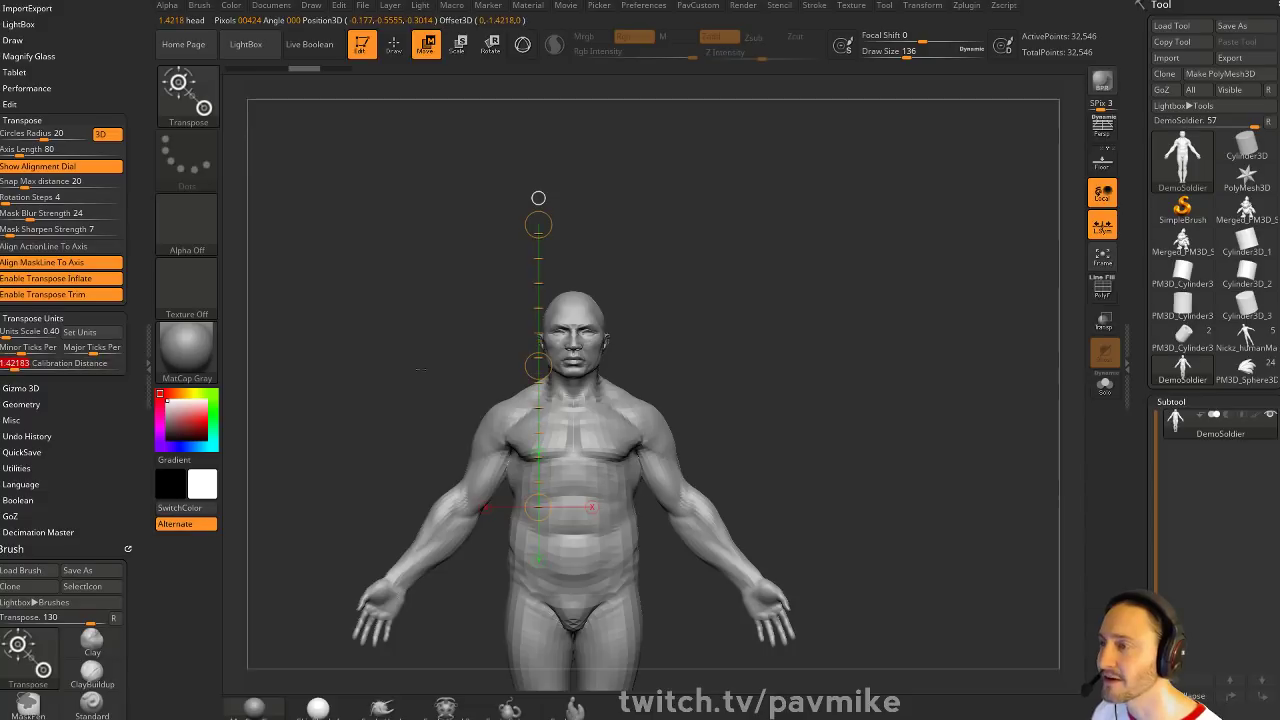
{"action": "left_click_drag", "start_coordinate": [630, 508], "coordinate": [630, 199], "text": "shift"}
{"action": "left_click_drag", "start_coordinate": [706, 374], "coordinate": [751, 320]}
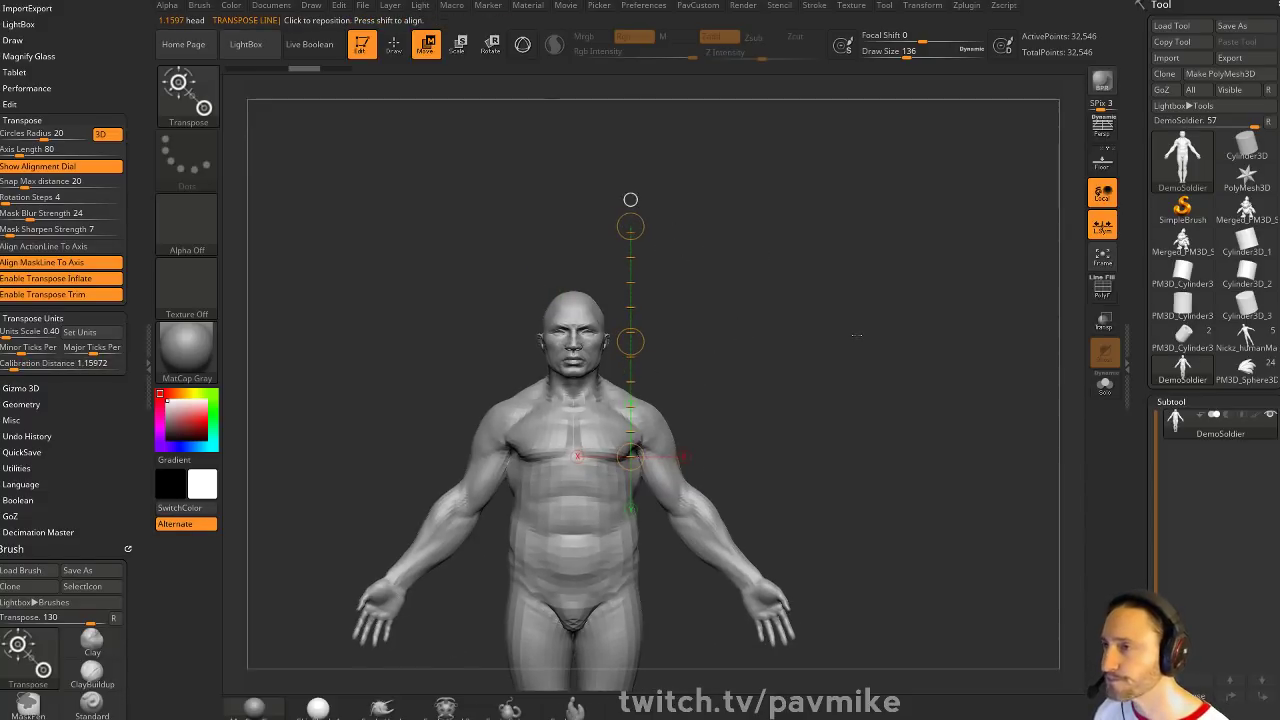
Frame the soldier's head in a close side profile for drawing a new action line from the chin
{"action": "left_click_drag", "start_coordinate": [867, 300], "coordinate": [893, 336], "text": "alt"}
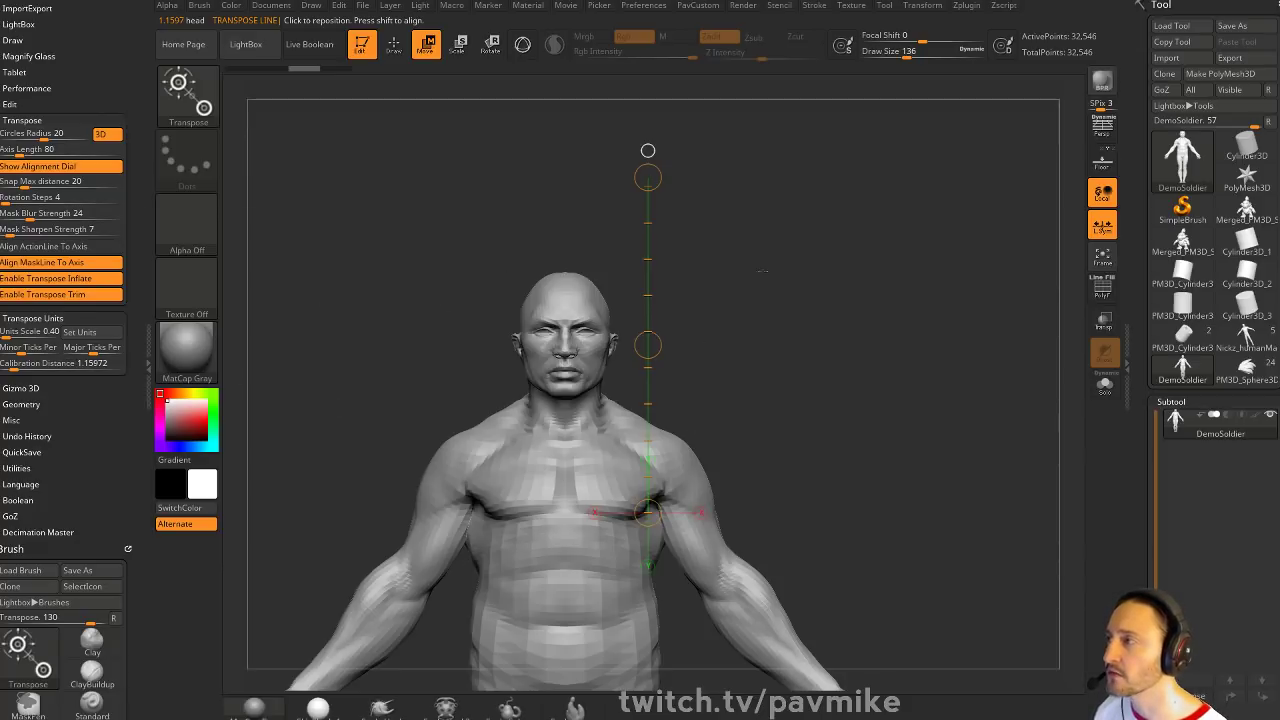
{"action": "left_click_drag", "start_coordinate": [782, 302], "coordinate": [681, 481], "text": "shift"}
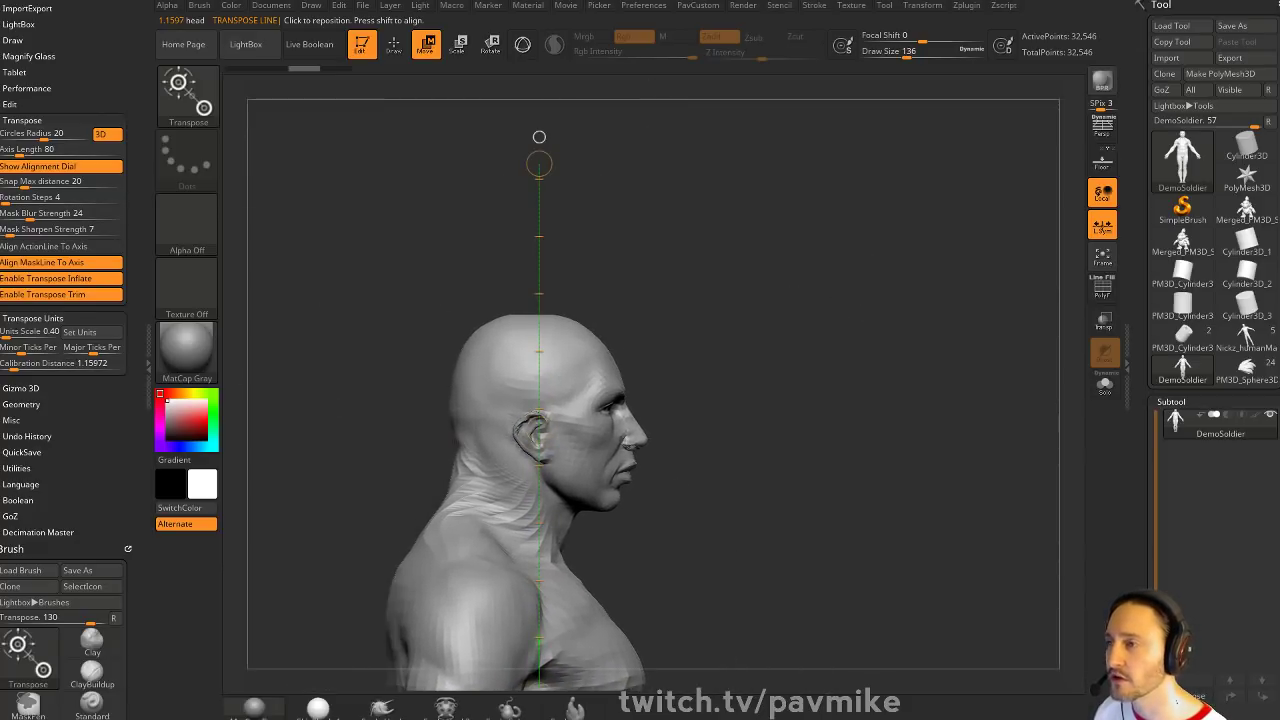
{"action": "left_click_drag", "start_coordinate": [782, 402], "coordinate": [750, 398]}
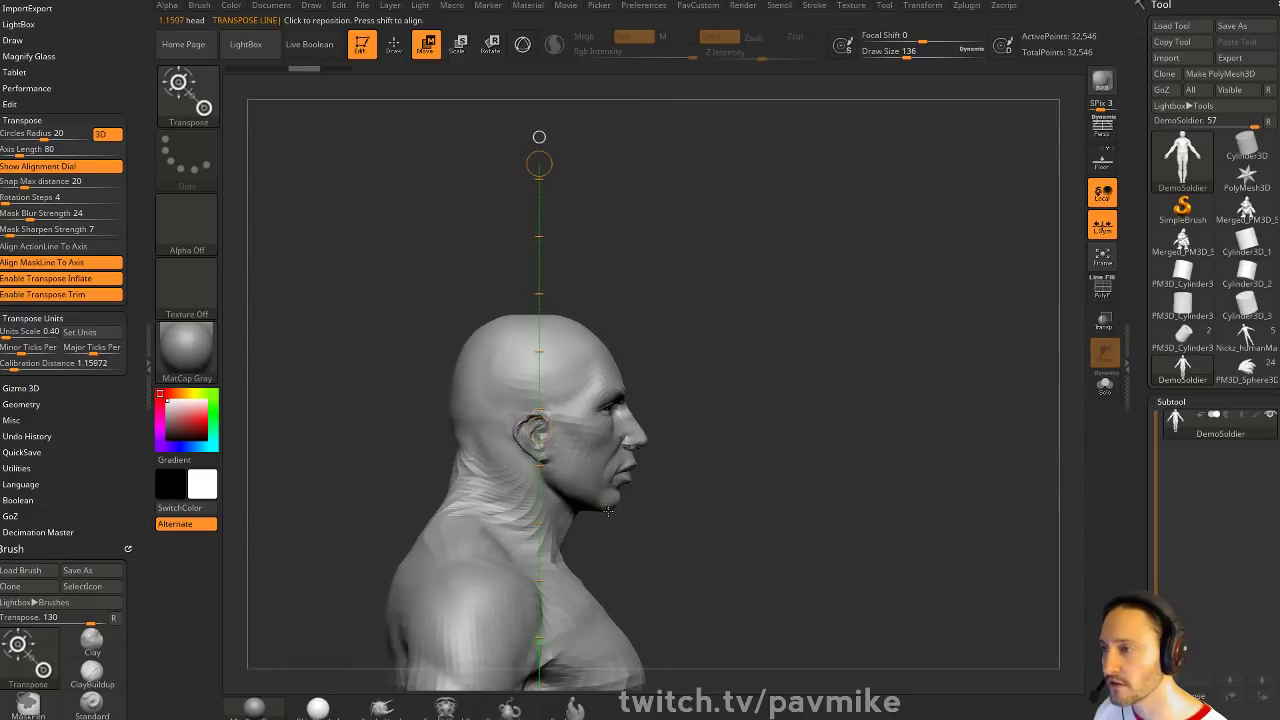
Place a vertical transpose line from the chin to the top of the head in side view and set its calibration distance to 1
{"action": "mouse_move", "coordinate": [608, 510]}
{"action": "left_mouse_down"}
{"action": "mouse_move", "coordinate": [609, 300]}
{"action": "mouse_move", "coordinate": [608, 314]}
{"action": "left_mouse_up"}
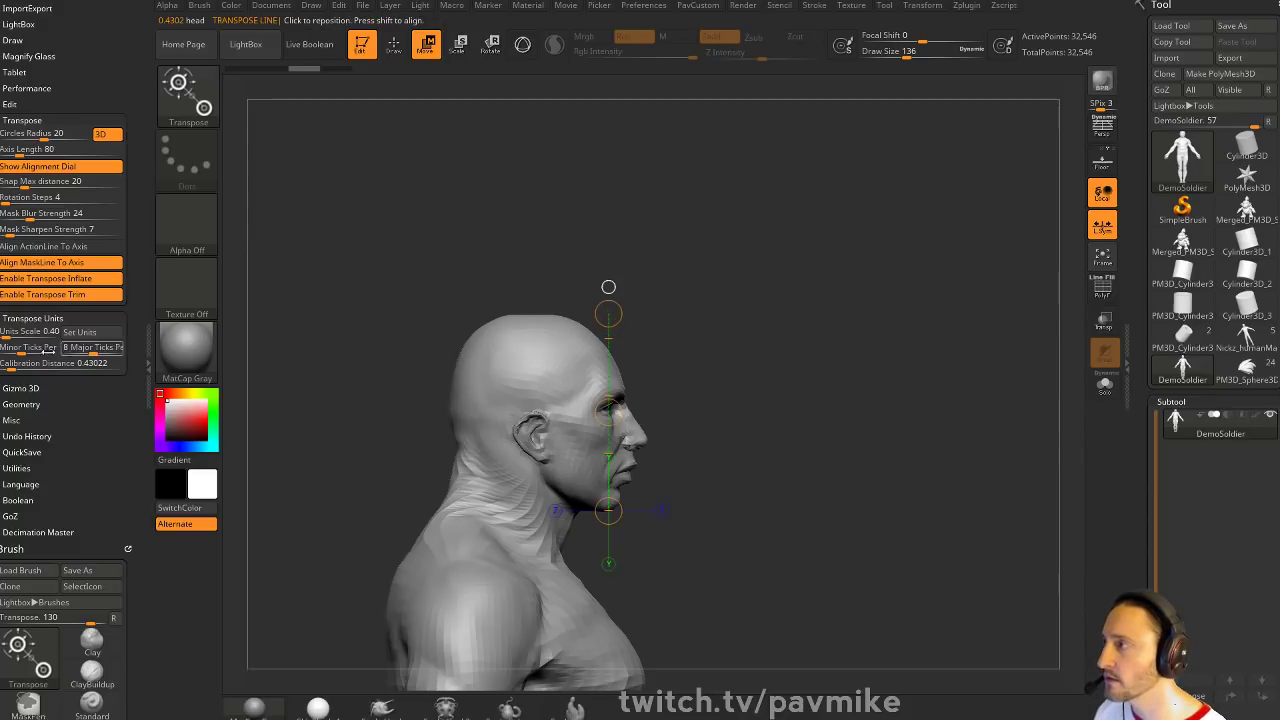
{"action": "left_click", "coordinate": [38, 363]}
{"action": "type", "text": "1"}
{"action": "key", "text": "Return"}
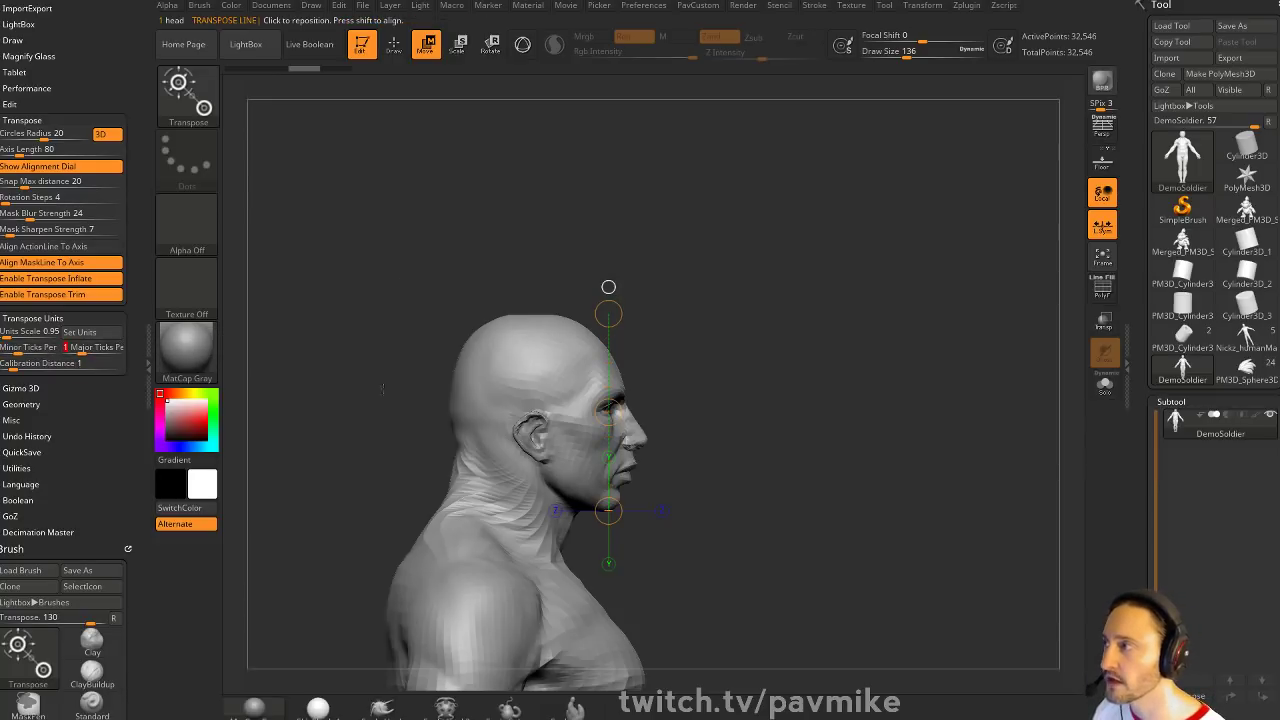
Stretch the transpose line upward above the head to a length of about 2 heads and compare it with the figure from the front
{"action": "left_click_drag", "start_coordinate": [764, 323], "coordinate": [791, 317], "text": "shift"}
{"action": "left_click_drag", "start_coordinate": [618, 306], "coordinate": [628, 109]}
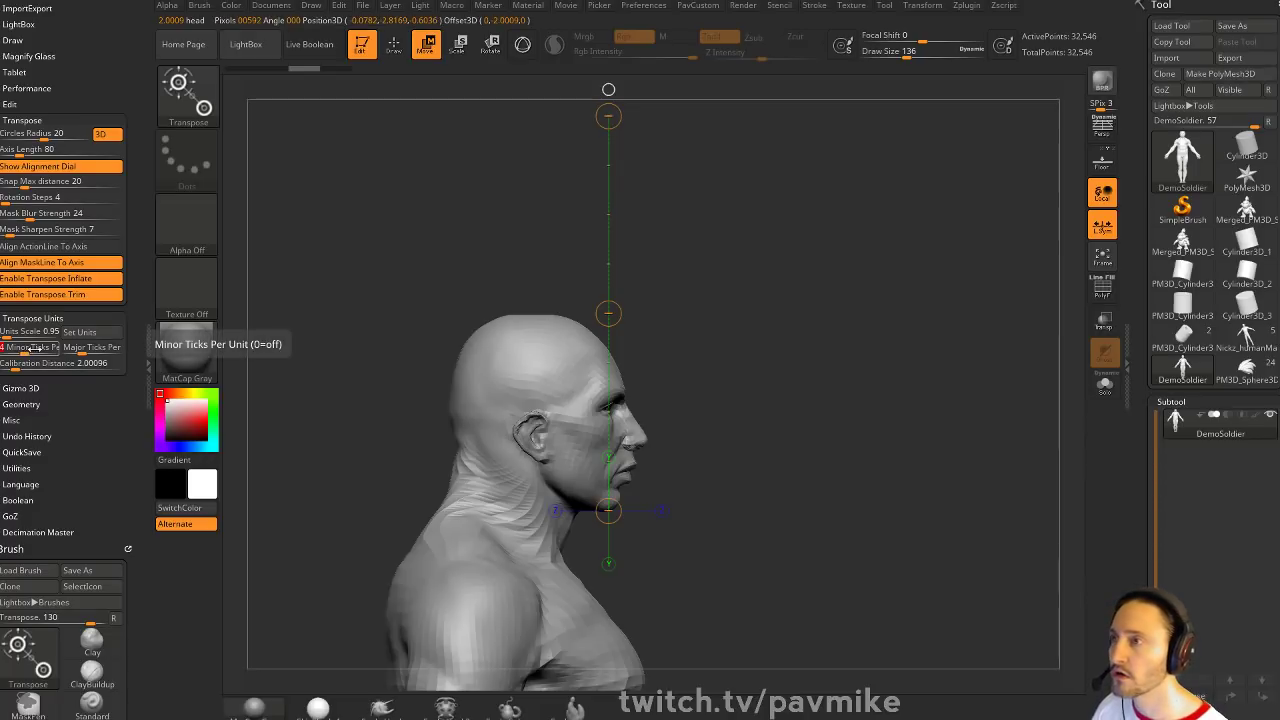
{"action": "left_click_drag", "start_coordinate": [858, 377], "coordinate": [690, 423], "text": "shift"}
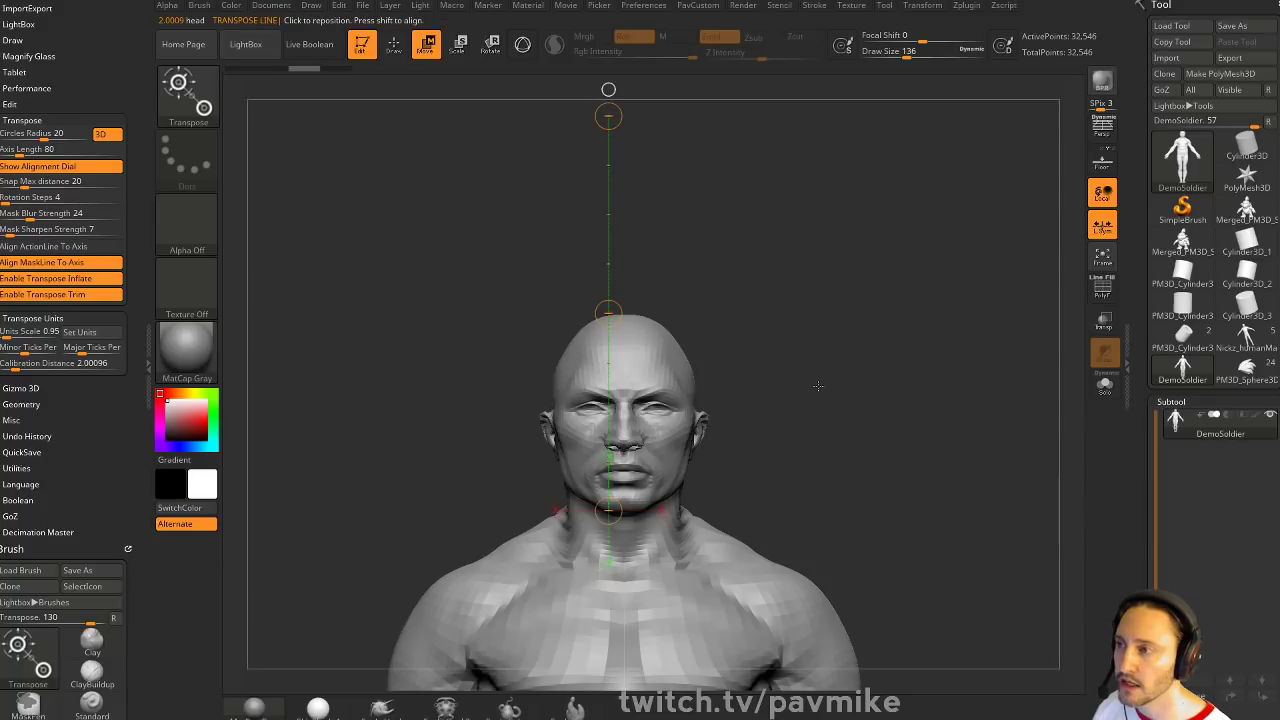
{"action": "left_click_drag", "start_coordinate": [818, 386], "coordinate": [771, 396], "text": "alt"}
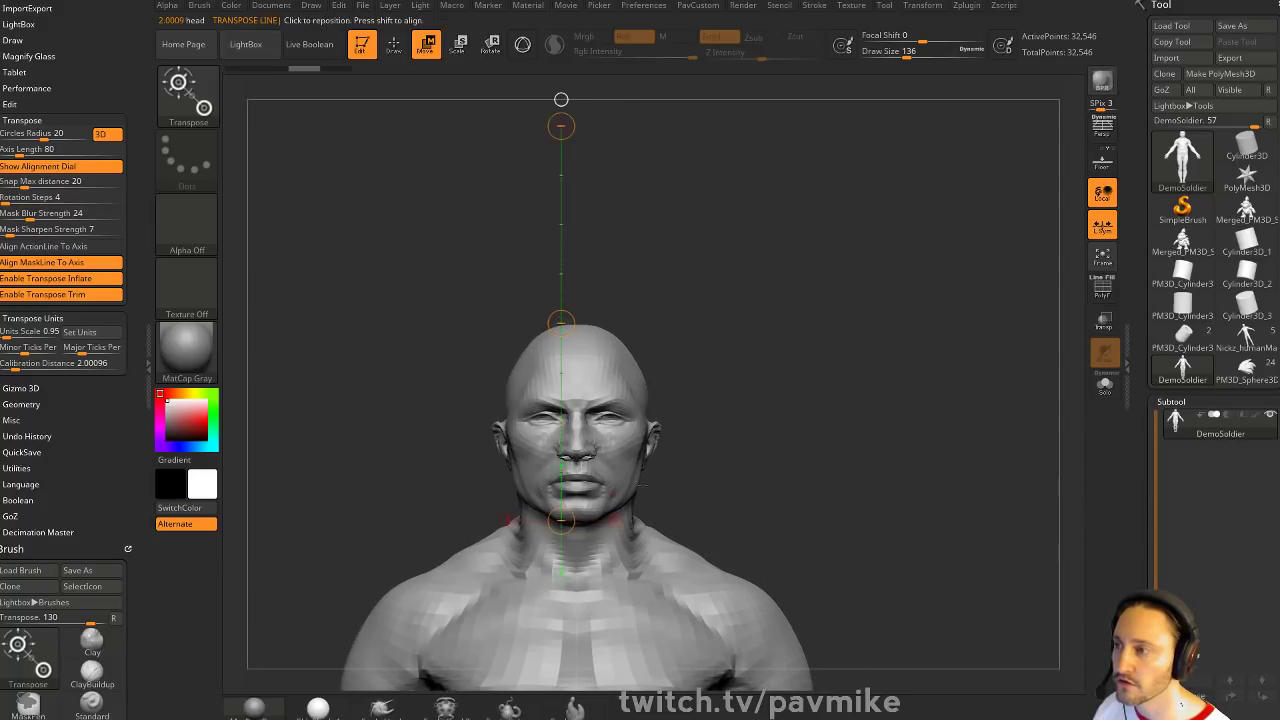
Measure the head's height in front view with a new vertical transpose line
{"action": "right_click_drag", "start_coordinate": [585, 546], "coordinate": [572, 482], "text": "alt"}
{"action": "left_click_drag", "start_coordinate": [557, 467], "coordinate": [550, 553]}
{"action": "left_click_drag", "start_coordinate": [580, 455], "coordinate": [582, 651], "text": "shift"}
{"action": "right_click_drag", "start_coordinate": [570, 510], "coordinate": [545, 240], "text": "ctrl"}
{"action": "right_click_drag", "start_coordinate": [770, 302], "coordinate": [740, 272], "text": "alt"}
{"action": "mouse_move", "coordinate": [740, 272]}
{"action": "right_mouse_down", "text": "ctrl"}
{"action": "mouse_move", "coordinate": [740, 312]}
{"action": "mouse_move", "coordinate": [733, 285]}
{"action": "right_mouse_up", "text": "ctrl"}
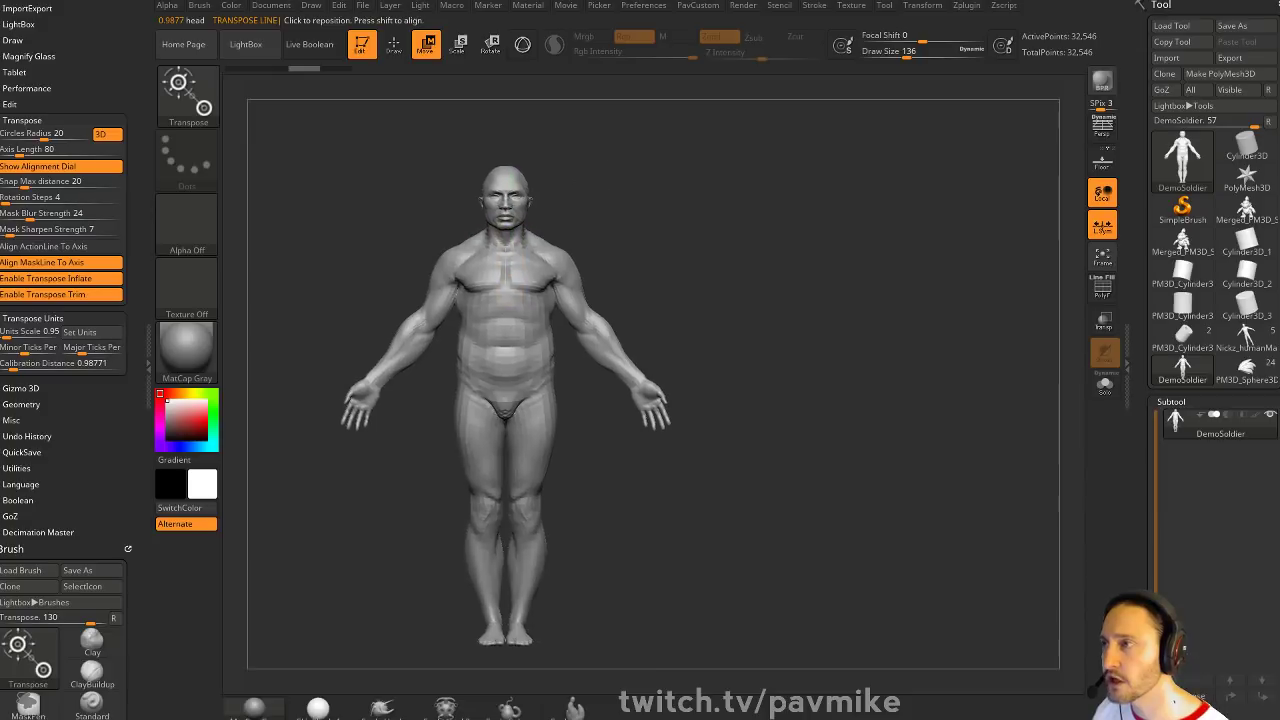
Measure the full figure in heads from crown to feet, place the line beside the body, and return to Draw mode
{"action": "left_click_drag", "start_coordinate": [500, 166], "coordinate": [500, 671], "text": "shift"}
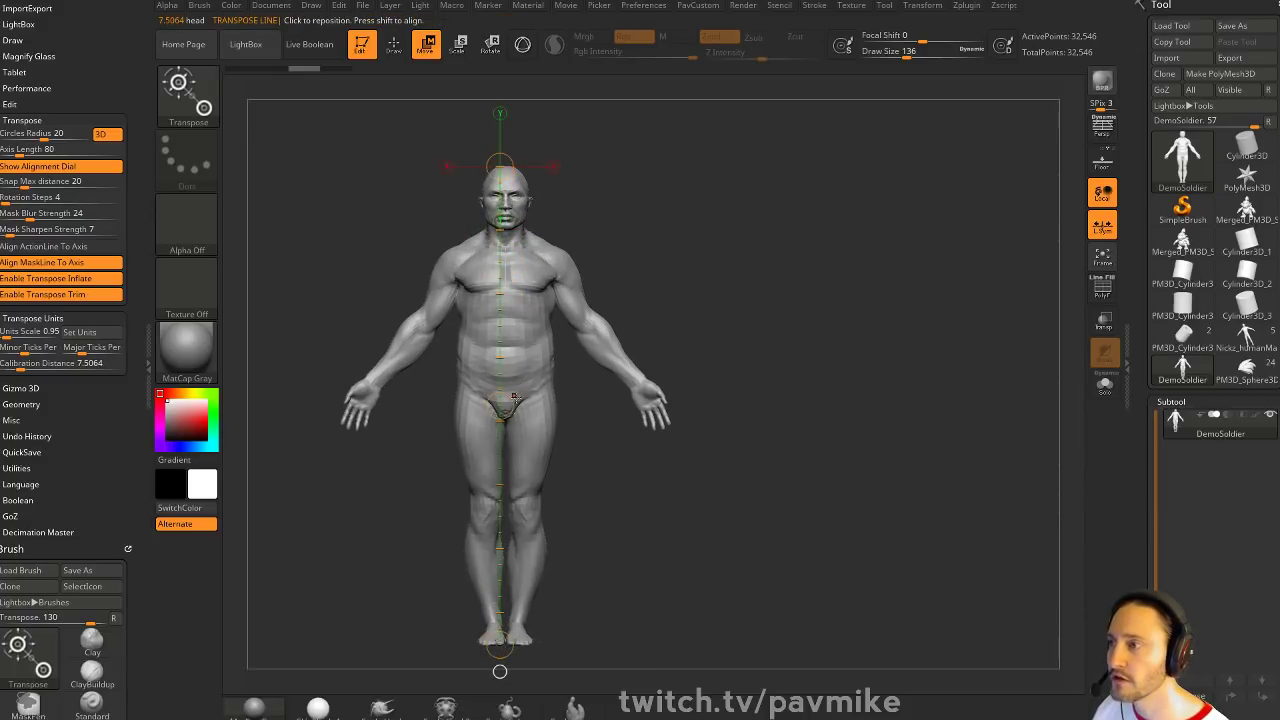
{"action": "left_click_drag", "start_coordinate": [513, 397], "coordinate": [594, 403]}
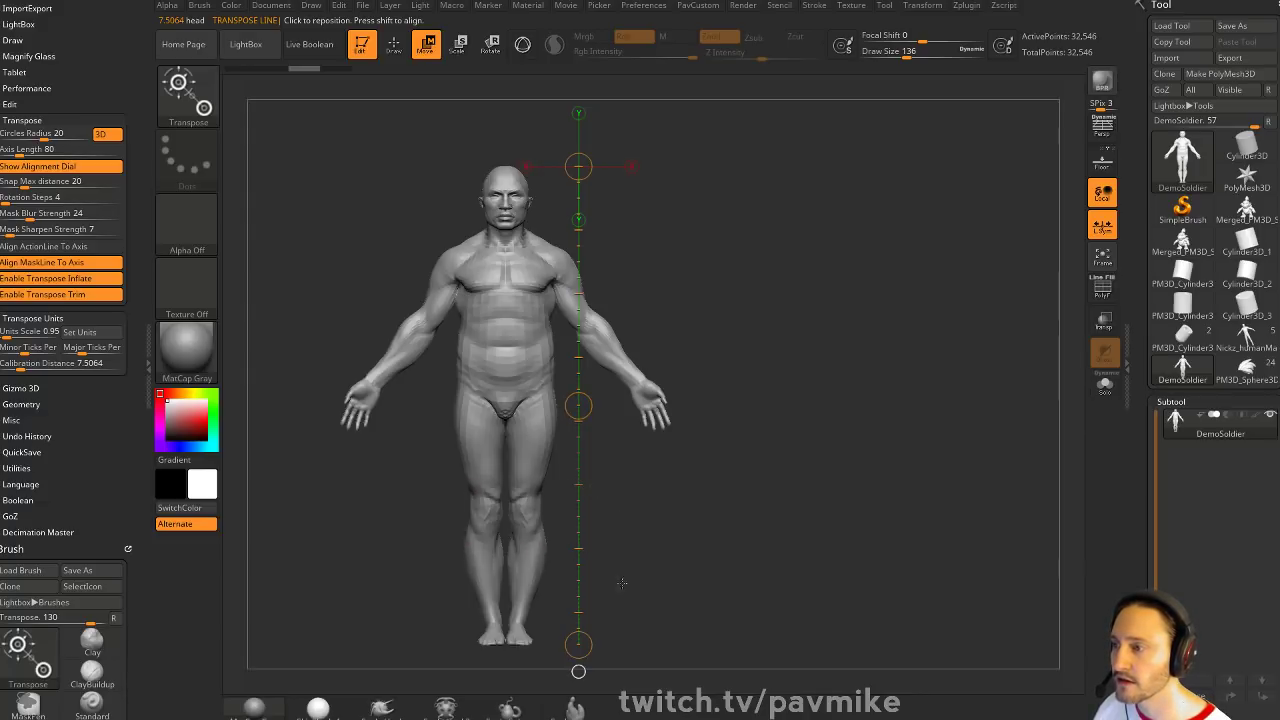
{"action": "mouse_move", "coordinate": [764, 395]}
{"action": "left_mouse_down"}
{"action": "mouse_move", "coordinate": [917, 409]}
{"action": "mouse_move", "coordinate": [800, 417]}
{"action": "mouse_move", "coordinate": [777, 437]}
{"action": "mouse_move", "coordinate": [813, 443]}
{"action": "mouse_move", "coordinate": [810, 432]}
{"action": "left_mouse_up"}
{"action": "key", "text": "q"}
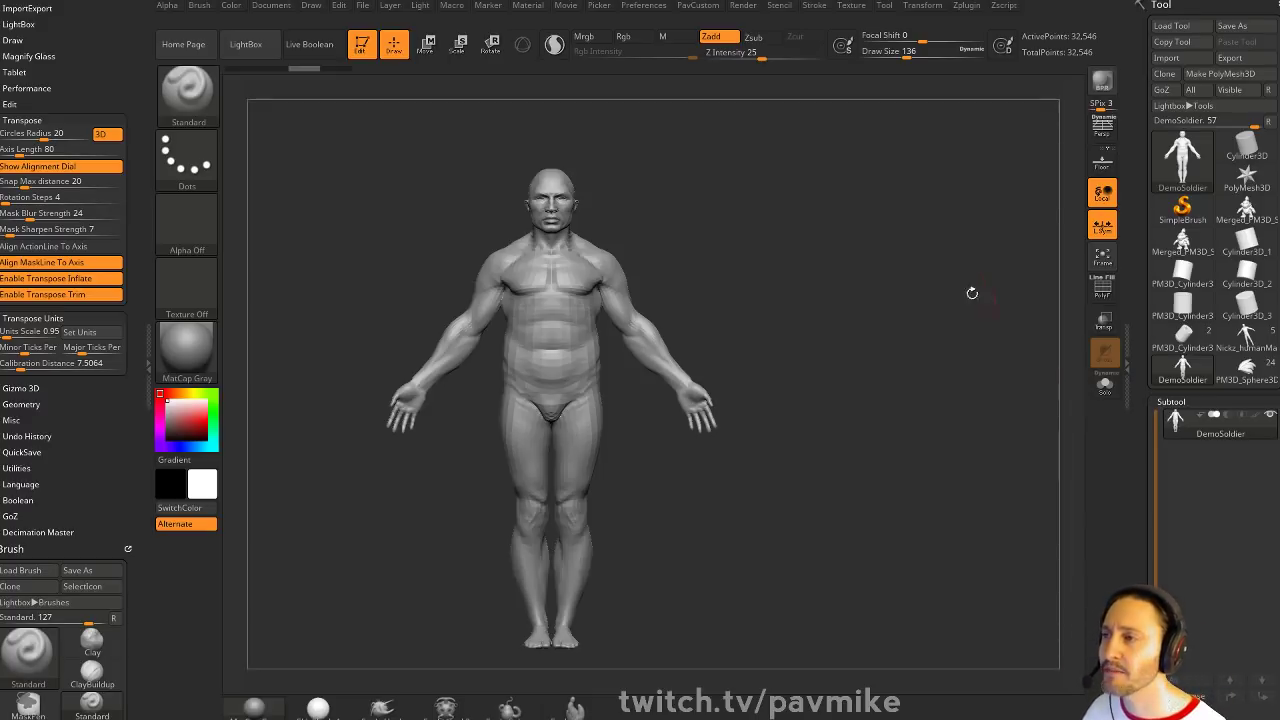
Switch the active tool to the merged cartoon turtle character, enlarge it in the view, and reduce the draw size to 65
{"action": "left_click_drag", "start_coordinate": [972, 293], "coordinate": [946, 267]}
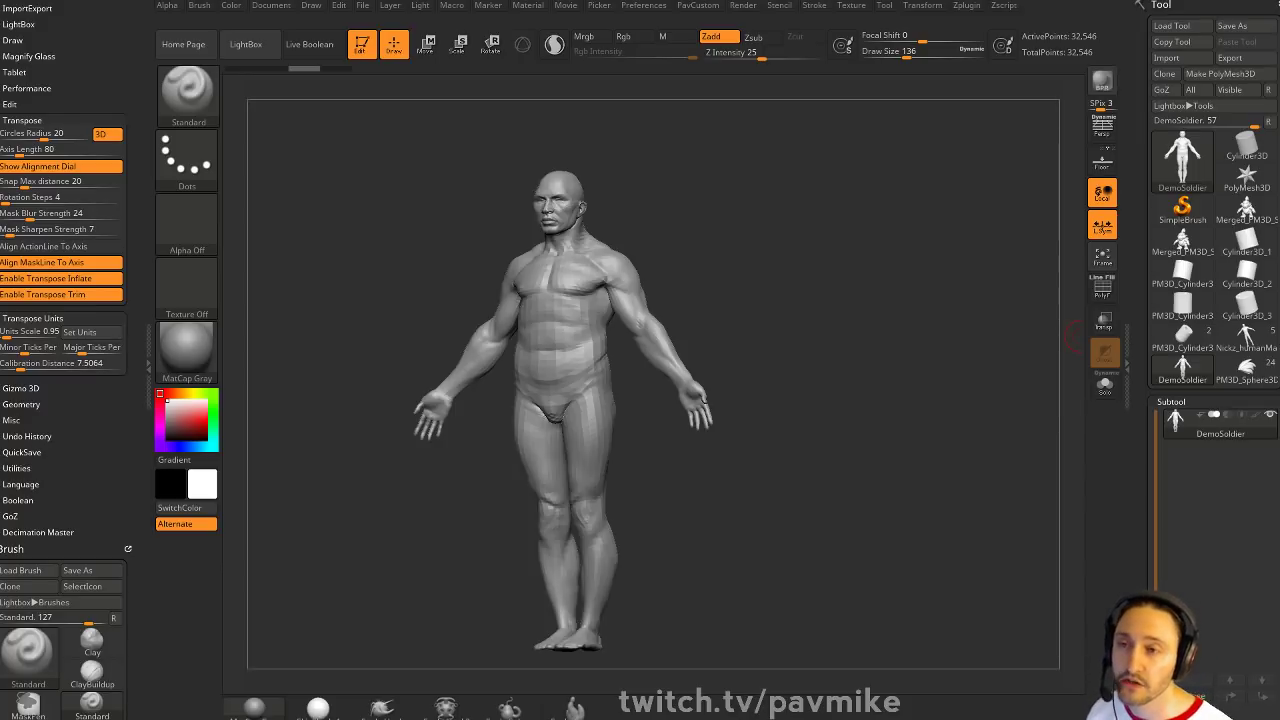
{"action": "left_click", "coordinate": [1181, 245]}
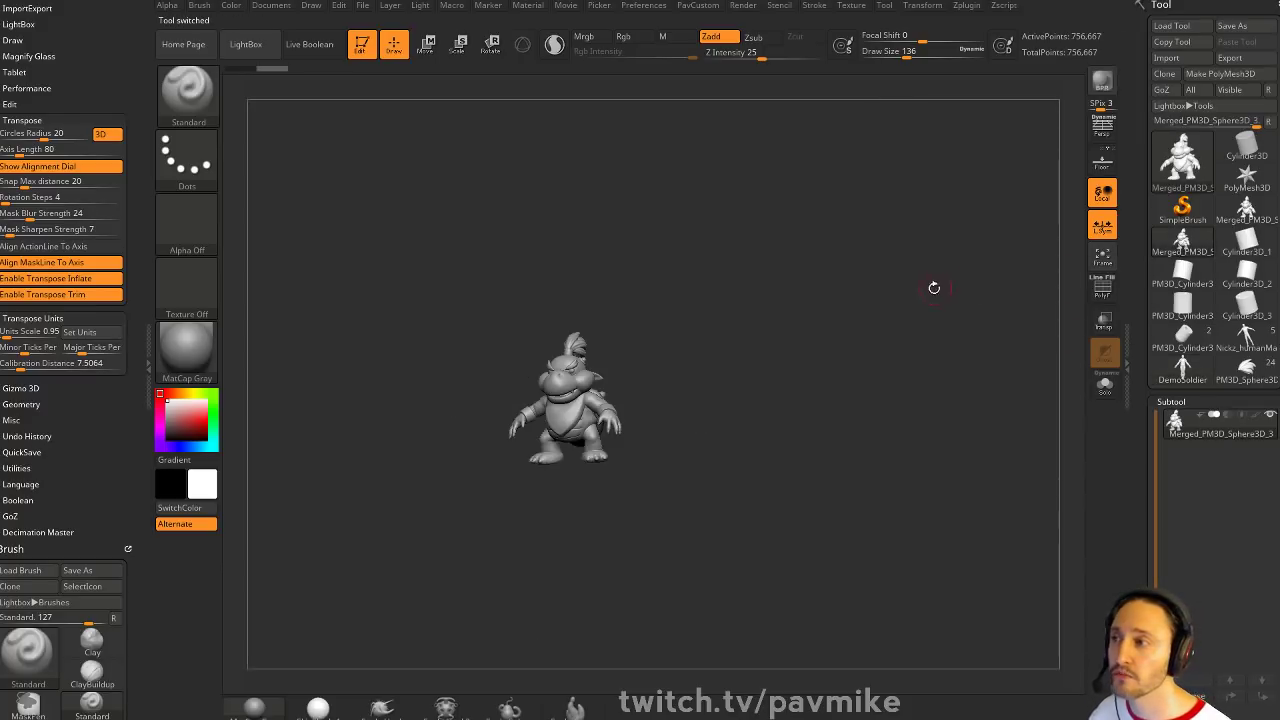
{"action": "mouse_move", "coordinate": [900, 272]}
{"action": "right_mouse_down", "text": "ctrl"}
{"action": "mouse_move", "coordinate": [895, 410]}
{"action": "mouse_move", "coordinate": [881, 376]}
{"action": "mouse_move", "coordinate": [954, 366]}
{"action": "right_mouse_up", "text": "ctrl"}
{"action": "mouse_move", "coordinate": [954, 366]}
{"action": "right_mouse_down", "text": "ctrl"}
{"action": "mouse_move", "coordinate": [943, 340]}
{"action": "mouse_move", "coordinate": [917, 338]}
{"action": "right_mouse_up", "text": "ctrl"}
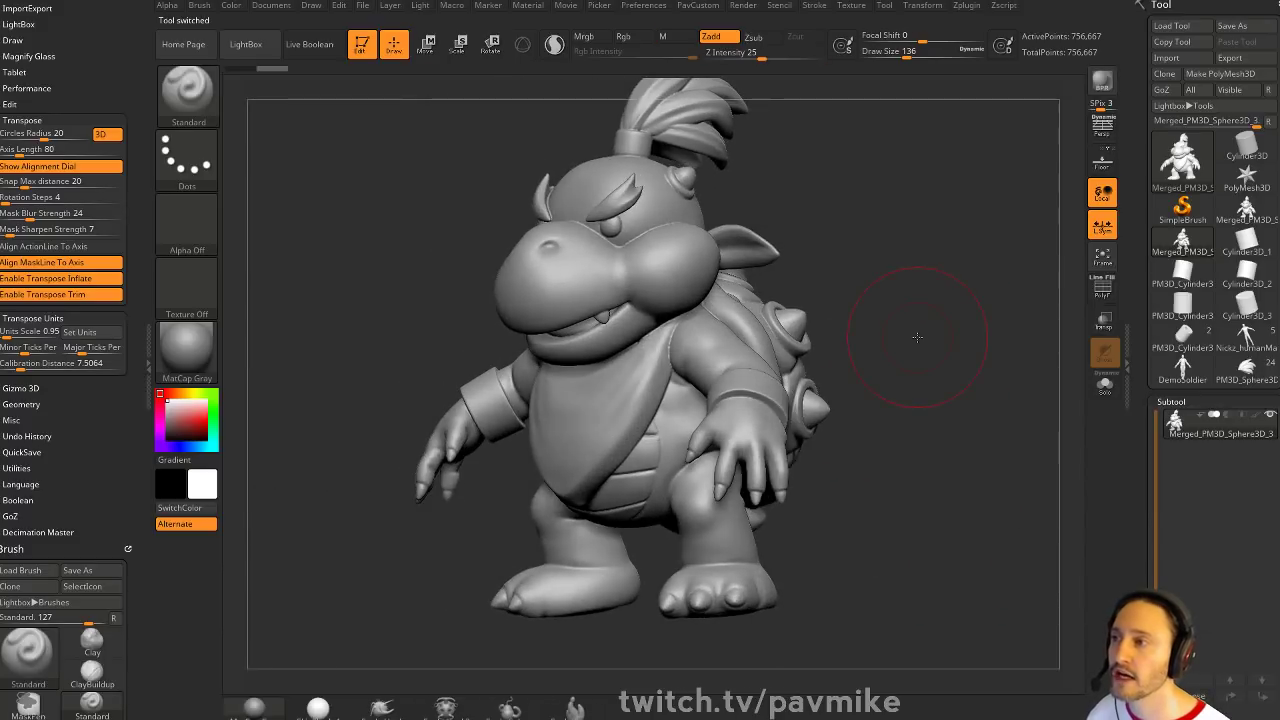
{"action": "key", "text": "s"}
{"action": "left_click_drag", "start_coordinate": [918, 336], "coordinate": [911, 335]}
{"action": "right_click_drag", "start_coordinate": [877, 324], "coordinate": [891, 332], "text": "alt"}
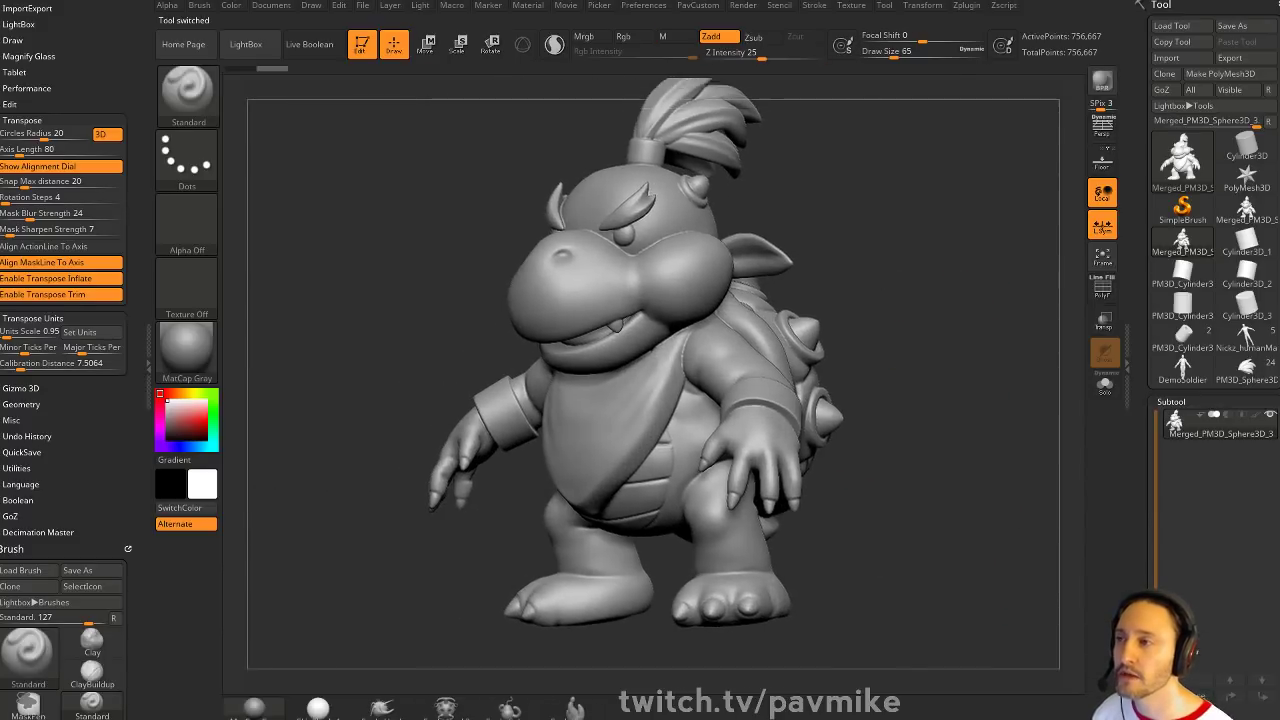
Try a short Standard brush stroke on the turtle character's cheek at draw size 13 and undo it
{"action": "right_click_drag", "start_coordinate": [986, 171], "coordinate": [897, 320], "text": "ctrl"}
{"action": "key", "text": "s"}
{"action": "mouse_move", "coordinate": [699, 347]}
{"action": "left_mouse_down"}
{"action": "mouse_move", "coordinate": [683, 348]}
{"action": "mouse_move", "coordinate": [742, 356]}
{"action": "left_mouse_up"}
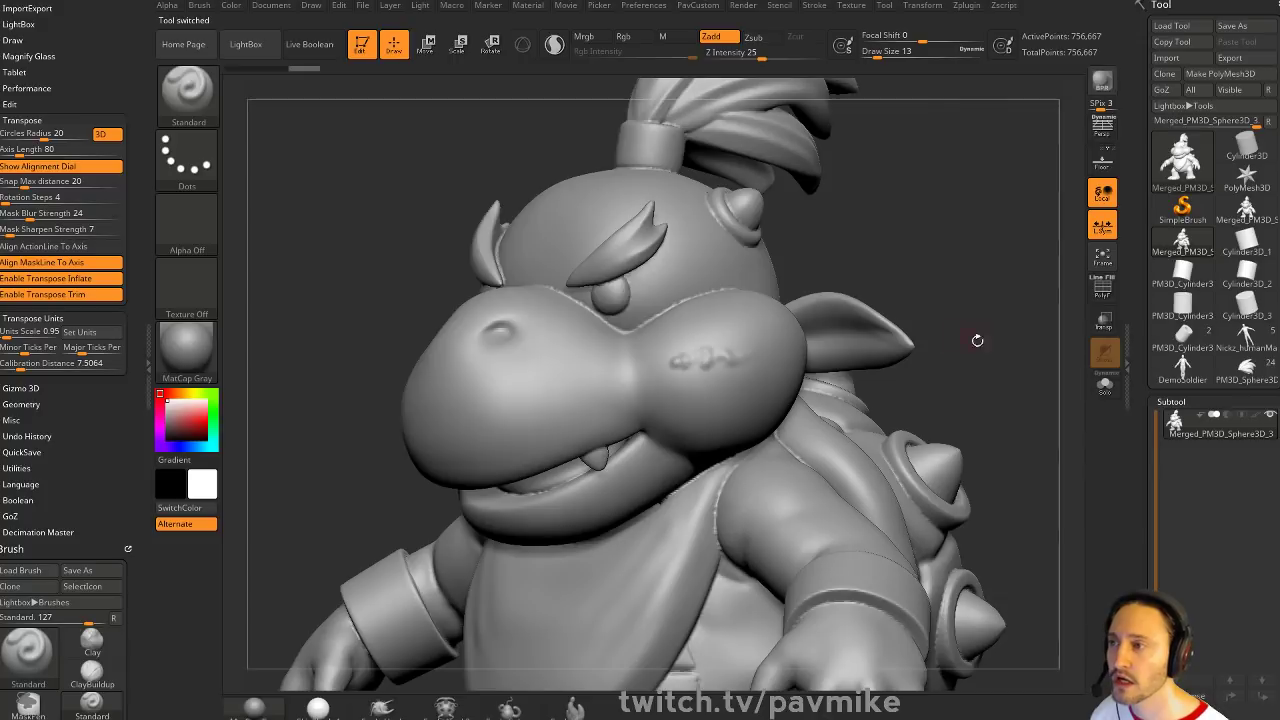
{"action": "mouse_move", "coordinate": [977, 341]}
{"action": "right_mouse_down", "text": "ctrl"}
{"action": "mouse_move", "coordinate": [954, 342]}
{"action": "mouse_move", "coordinate": [986, 329]}
{"action": "right_mouse_up", "text": "ctrl"}
{"action": "key", "text": "ctrl+z"}
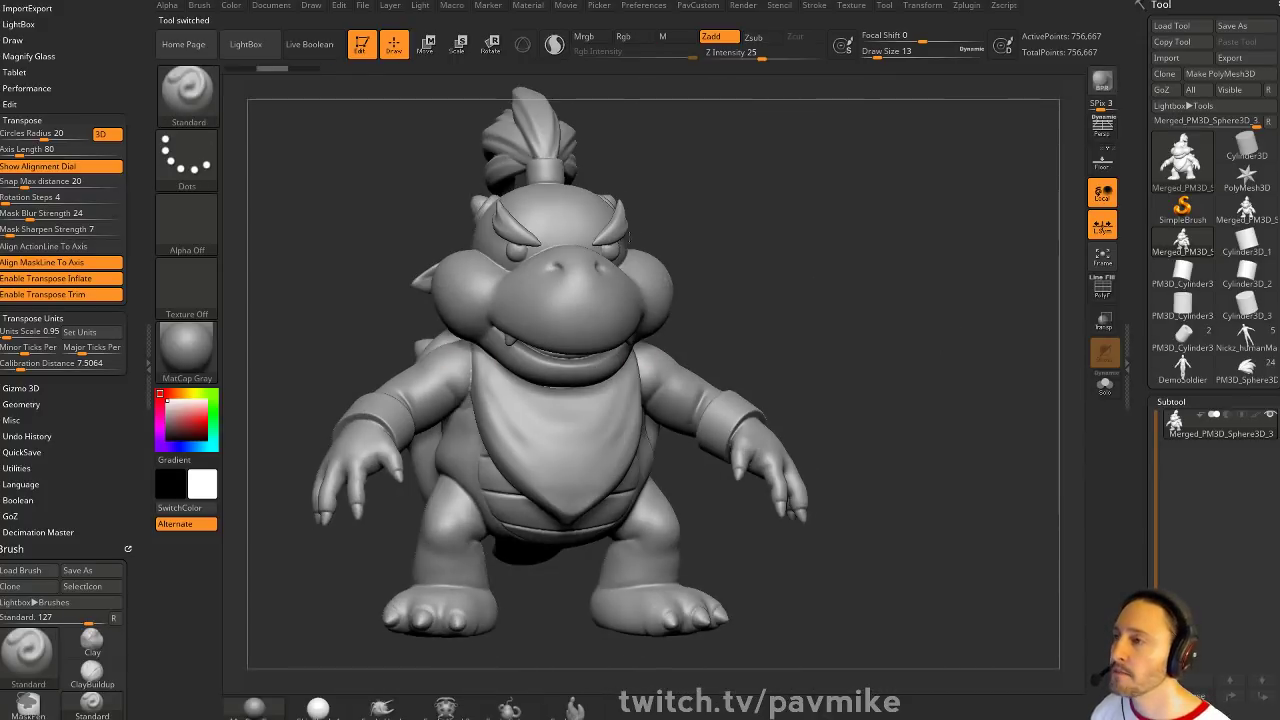
Load the EarthwormJim004 tool from the EarthwormJim folder inside the streaming folder
{"action": "mouse_move", "coordinate": [844, 284]}
{"action": "right_mouse_down"}
{"action": "mouse_move", "coordinate": [655, 283]}
{"action": "mouse_move", "coordinate": [775, 282]}
{"action": "right_mouse_up"}
{"action": "mouse_move", "coordinate": [775, 283]}
{"action": "left_mouse_down"}
{"action": "mouse_move", "coordinate": [860, 265]}
{"action": "mouse_move", "coordinate": [770, 240]}
{"action": "mouse_move", "coordinate": [877, 297]}
{"action": "mouse_move", "coordinate": [872, 308]}
{"action": "mouse_move", "coordinate": [787, 285]}
{"action": "left_mouse_up"}
{"action": "left_click_drag", "start_coordinate": [922, 342], "coordinate": [1006, 346]}
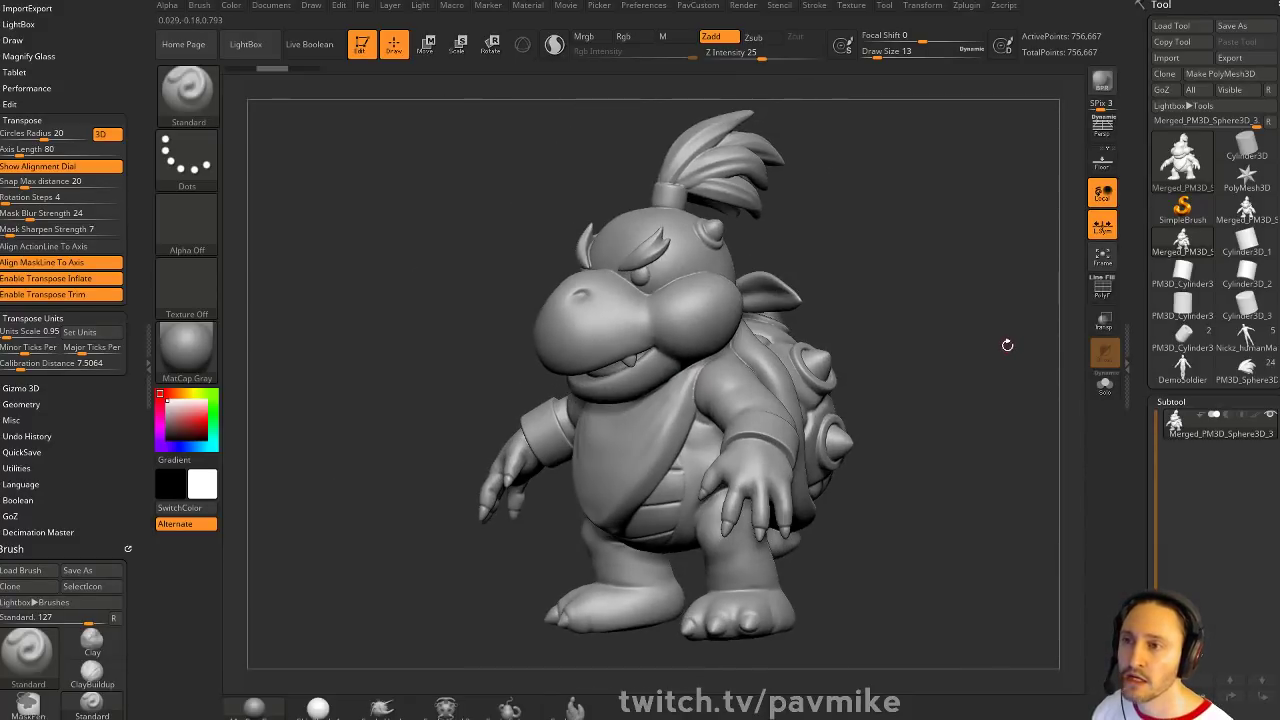
{"action": "left_click", "coordinate": [1175, 26]}
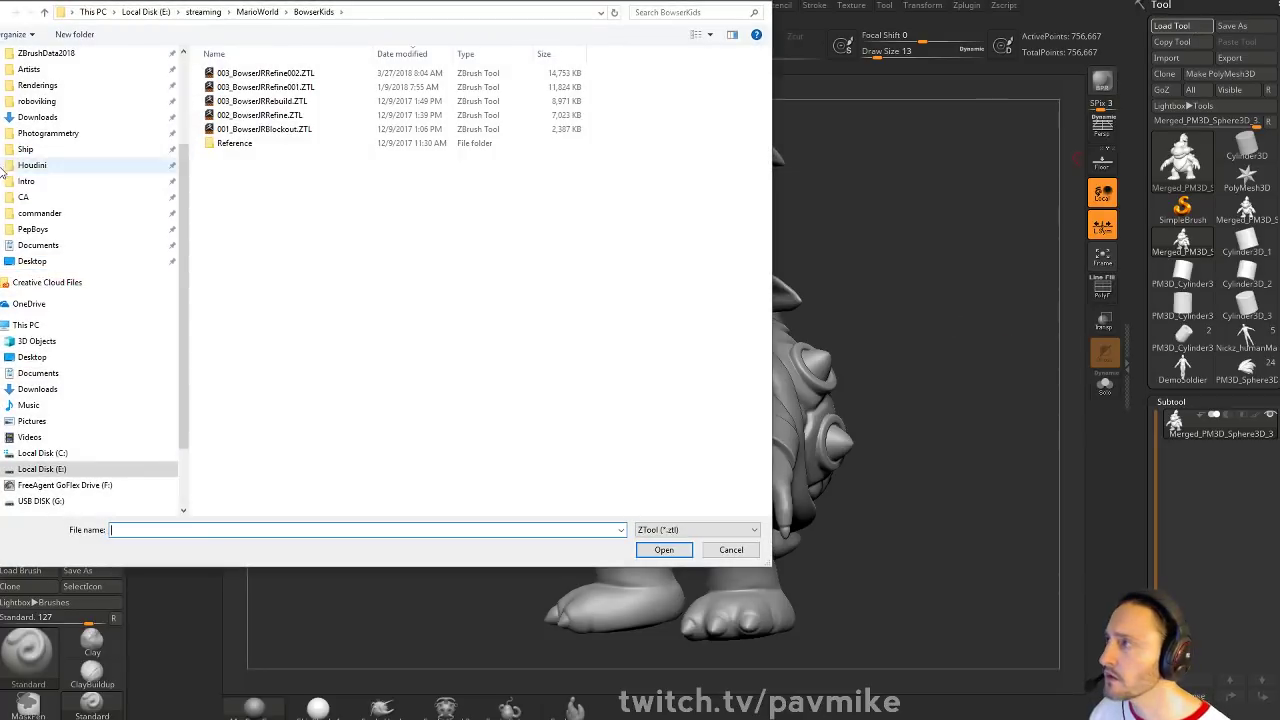
{"action": "left_click", "coordinate": [36, 111]}
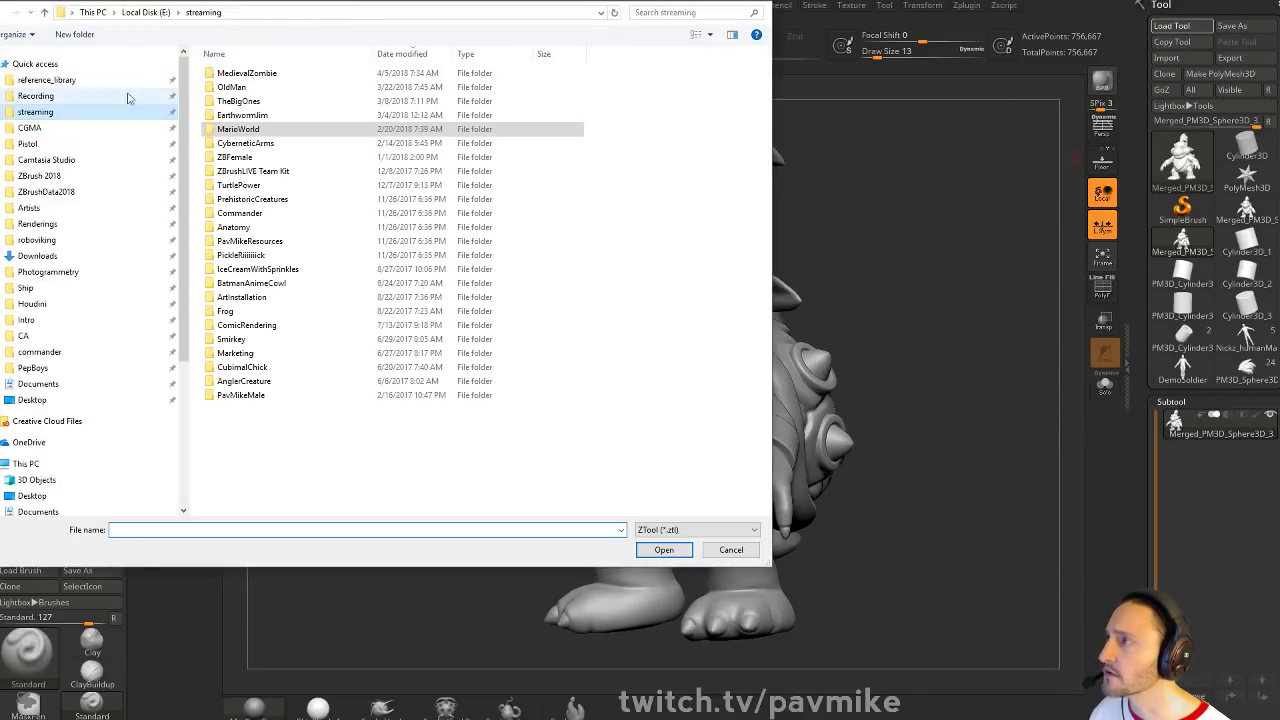
{"action": "double_click", "coordinate": [286, 115]}
{"action": "double_click", "coordinate": [285, 88]}
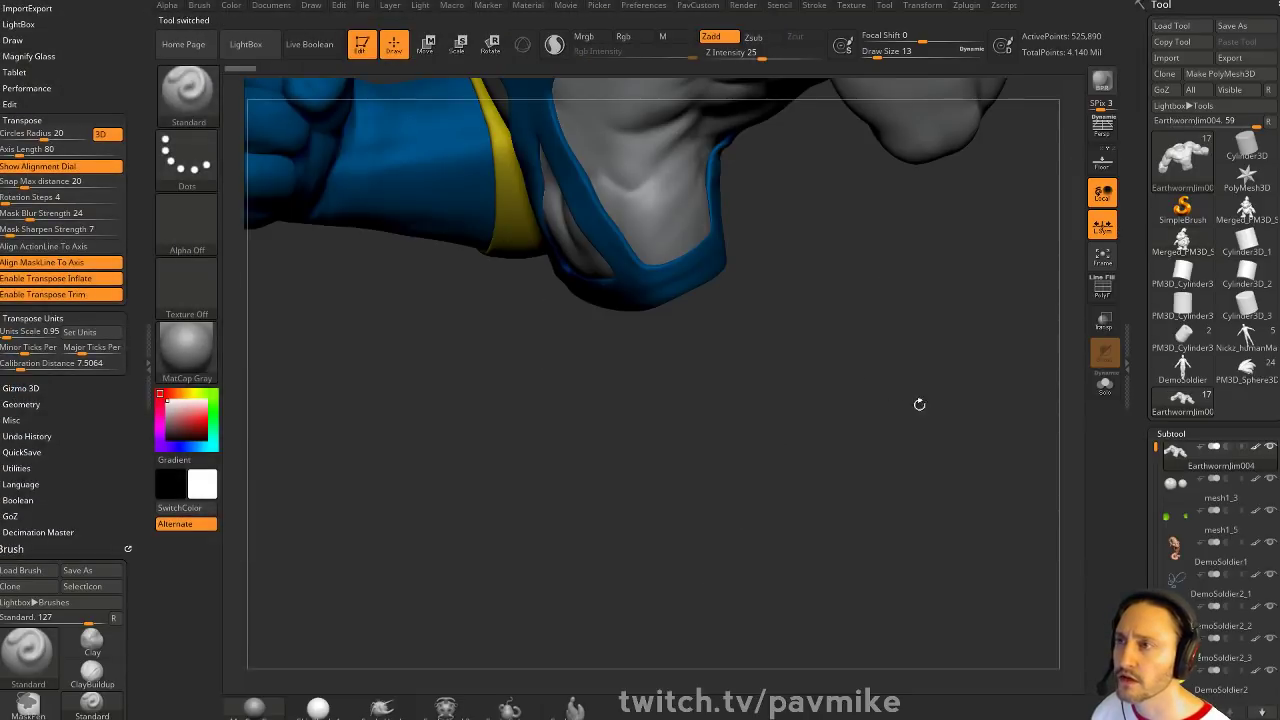
Frame the whole Earthworm Jim bust, hide the mesh1_2 spheres covering the green irises, and make mesh1_1 the active subtool
{"action": "mouse_move", "coordinate": [917, 403]}
{"action": "left_mouse_down", "text": "alt"}
{"action": "mouse_move", "coordinate": [923, 360]}
{"action": "mouse_move", "coordinate": [989, 411]}
{"action": "mouse_move", "coordinate": [1012, 399]}
{"action": "mouse_move", "coordinate": [955, 395]}
{"action": "left_mouse_up", "text": "alt"}
{"action": "key", "text": "f"}
{"action": "left_click", "coordinate": [695, 270], "text": "alt"}
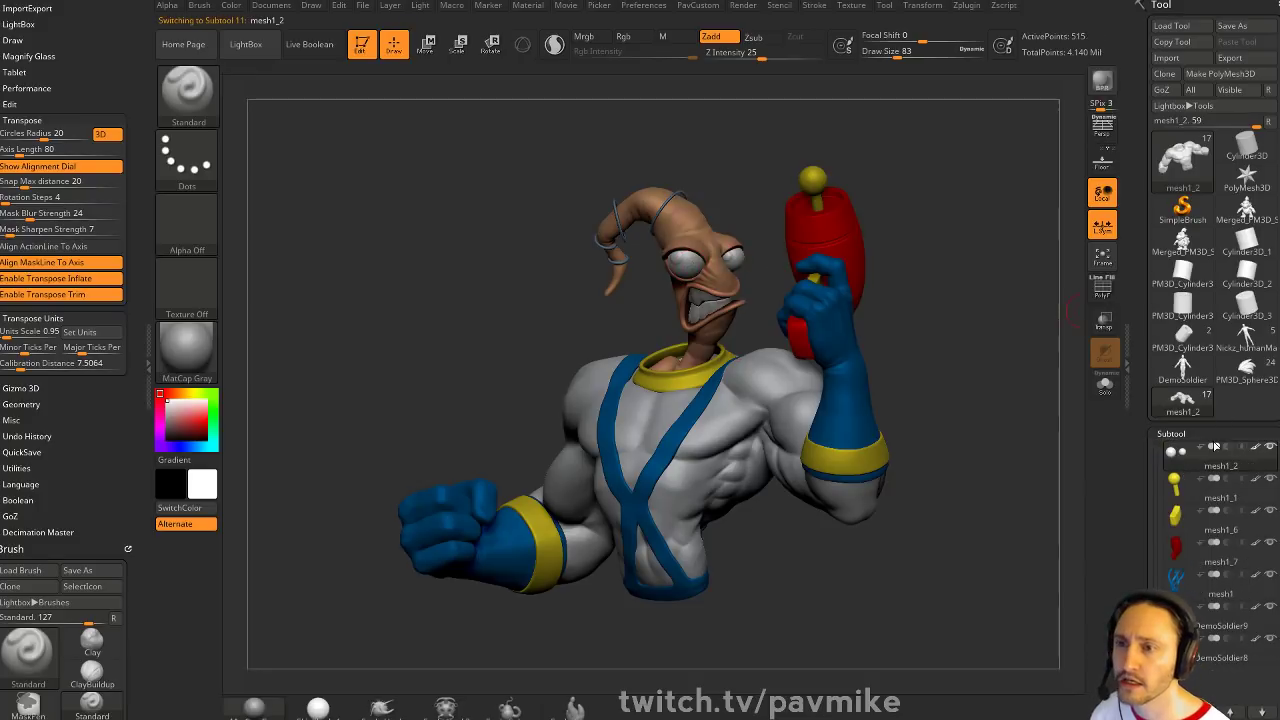
{"action": "left_click", "coordinate": [1217, 484]}
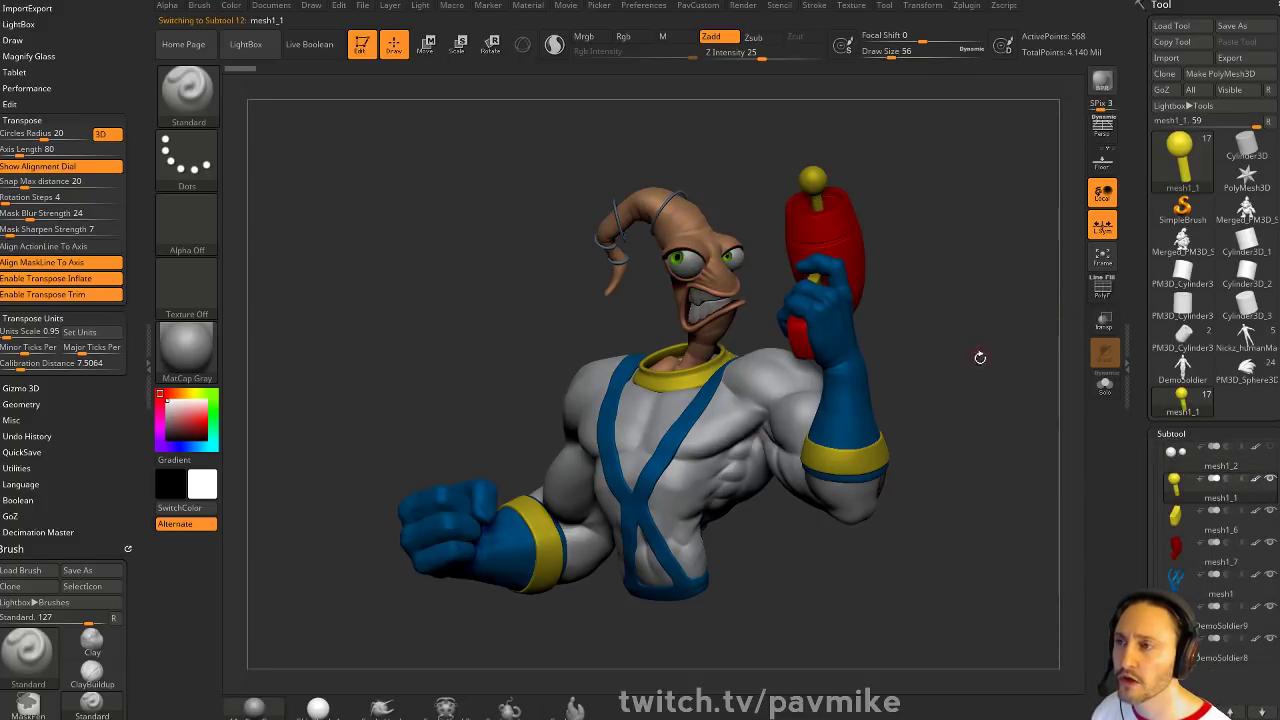
{"action": "mouse_move", "coordinate": [980, 357]}
{"action": "left_mouse_down"}
{"action": "mouse_move", "coordinate": [1032, 349]}
{"action": "mouse_move", "coordinate": [912, 397]}
{"action": "left_mouse_up"}
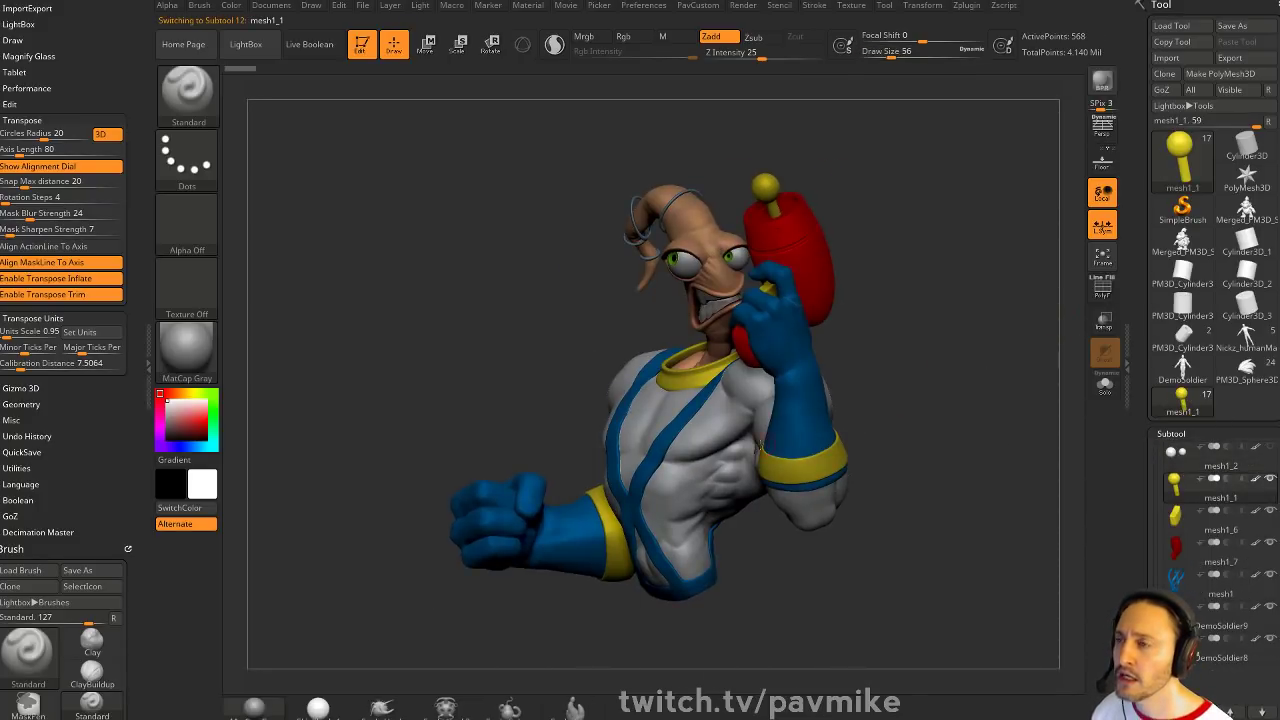
{"action": "key", "text": "s"}
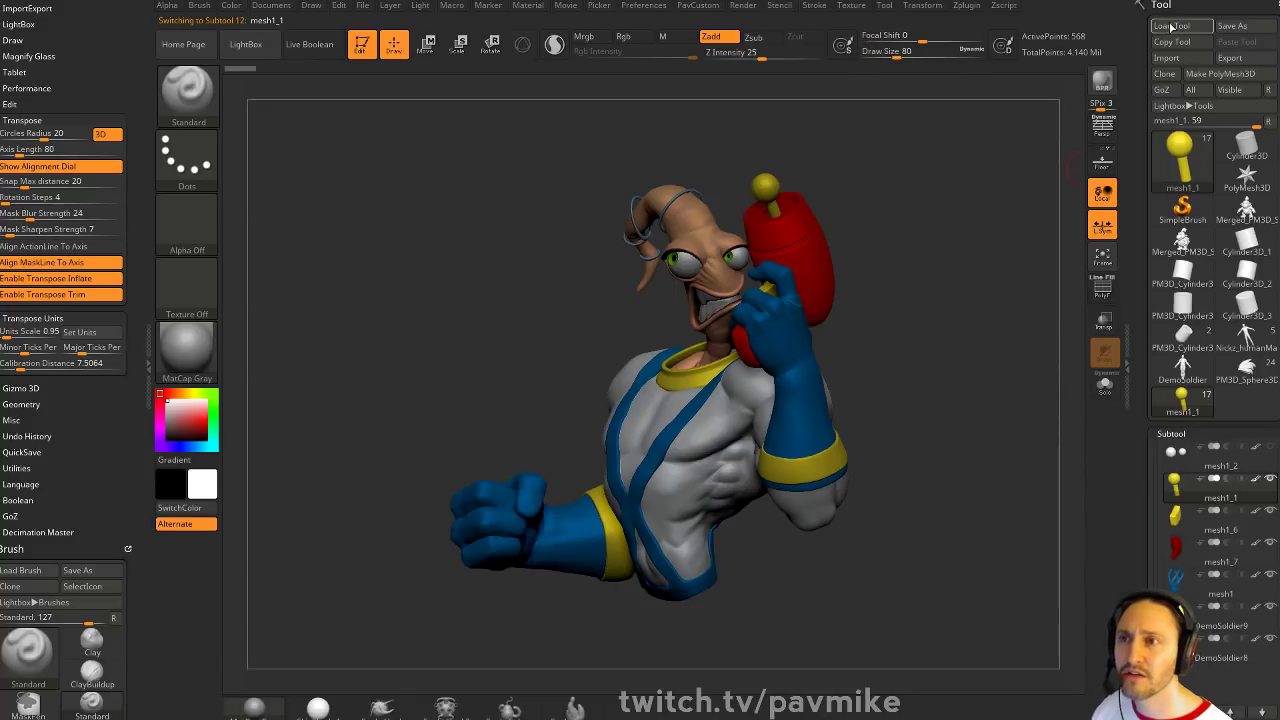
Load the Spartan_V3.ZTL tool from the _SampleFiles folder inside the Intro folder
{"action": "left_click", "coordinate": [1172, 25]}
{"action": "left_click_drag", "start_coordinate": [184, 177], "coordinate": [114, 66]}
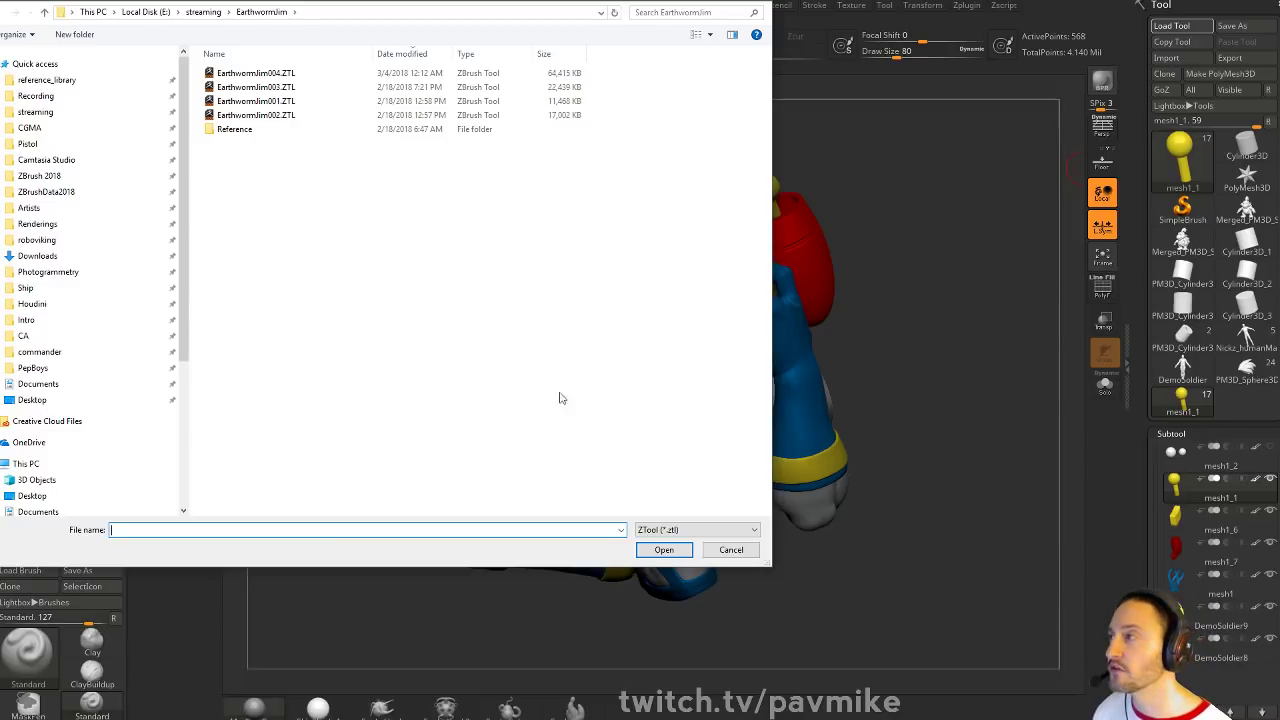
{"action": "left_click", "coordinate": [70, 96]}
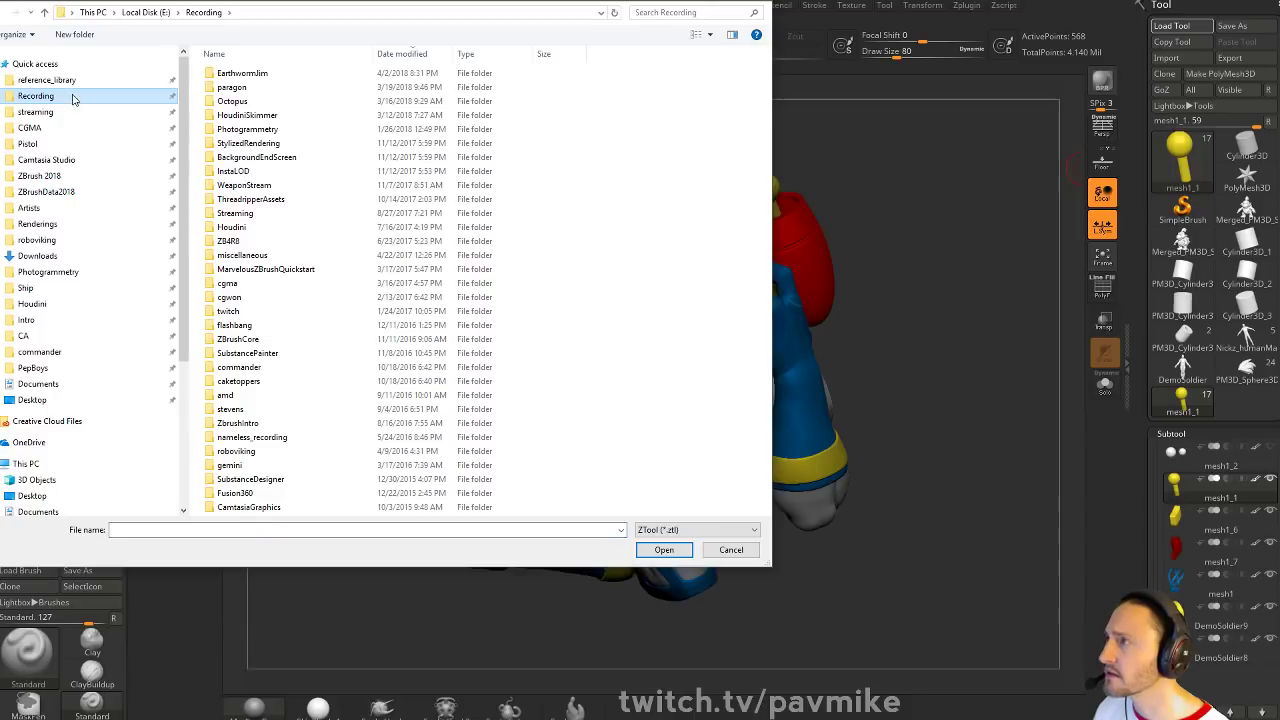
{"action": "left_click", "coordinate": [74, 113]}
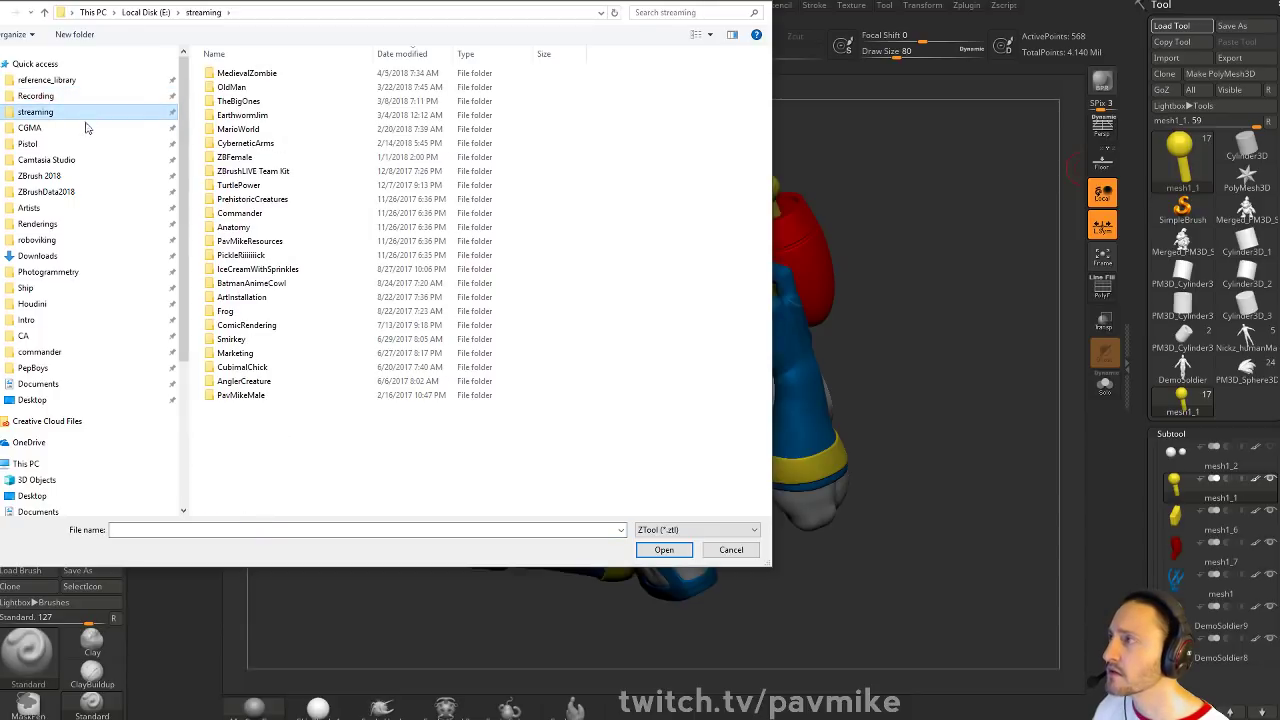
{"action": "left_click", "coordinate": [72, 320]}
{"action": "left_click", "coordinate": [82, 306]}
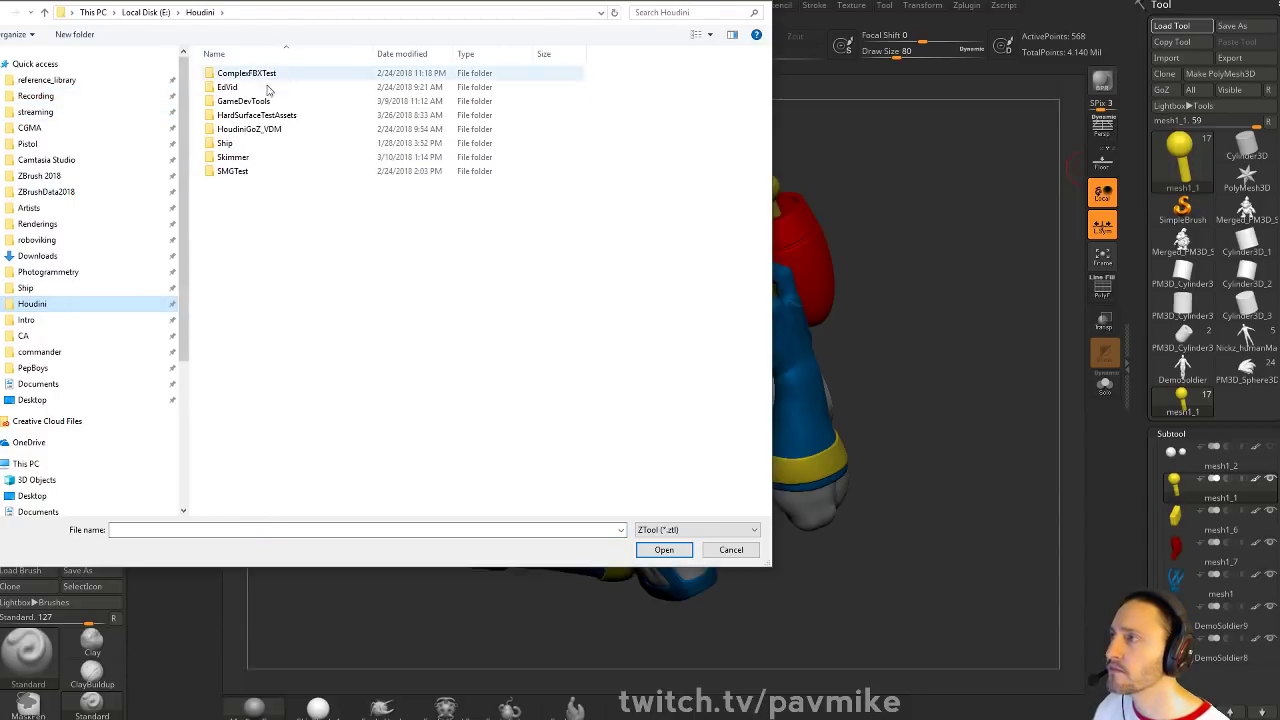
{"action": "left_click", "coordinate": [92, 321]}
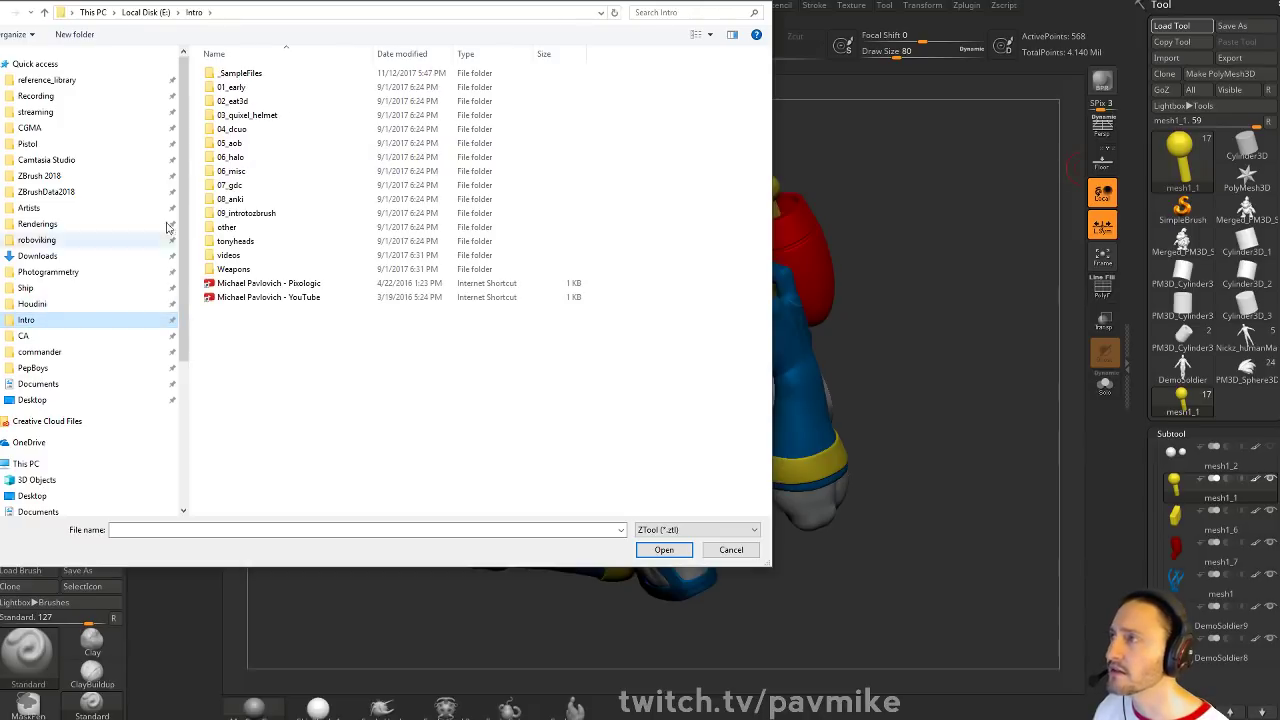
{"action": "double_click", "coordinate": [266, 76]}
{"action": "left_click", "coordinate": [270, 77]}
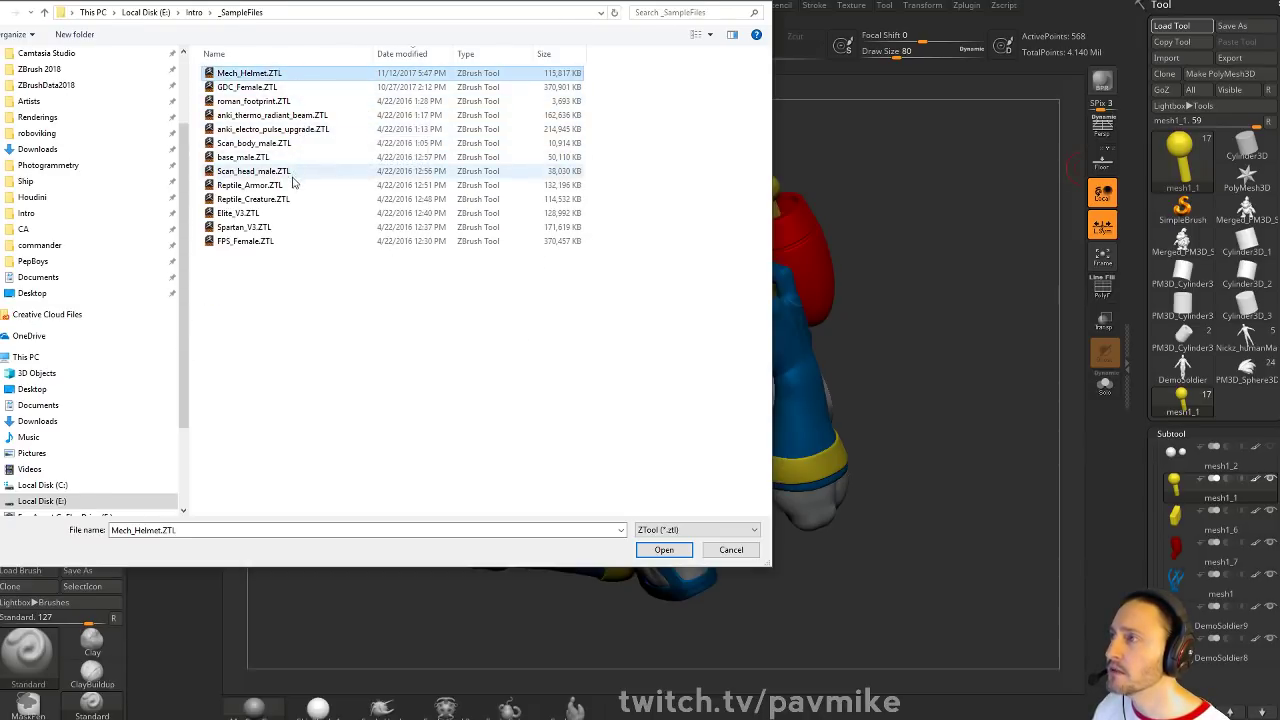
{"action": "double_click", "coordinate": [280, 216]}
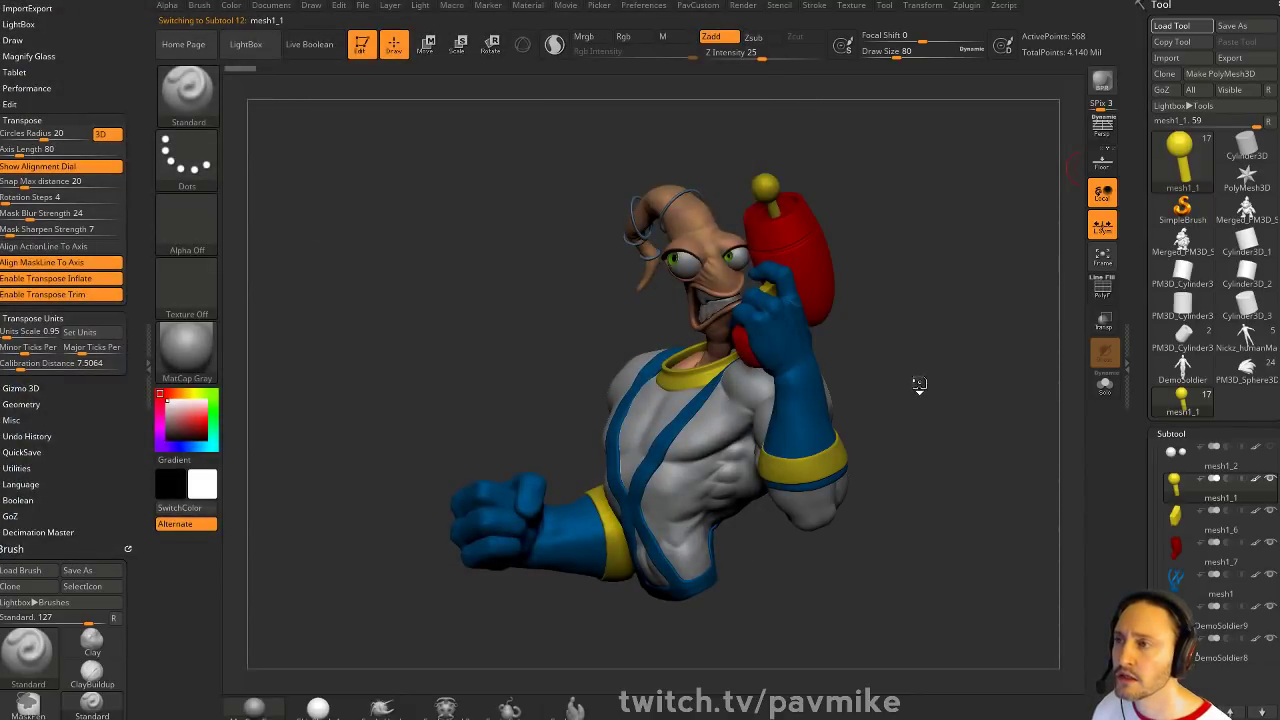
Examine the Spartan armour from the front, the sides and up close around the hips and thighs
{"action": "left_click_drag", "start_coordinate": [953, 347], "coordinate": [780, 300]}
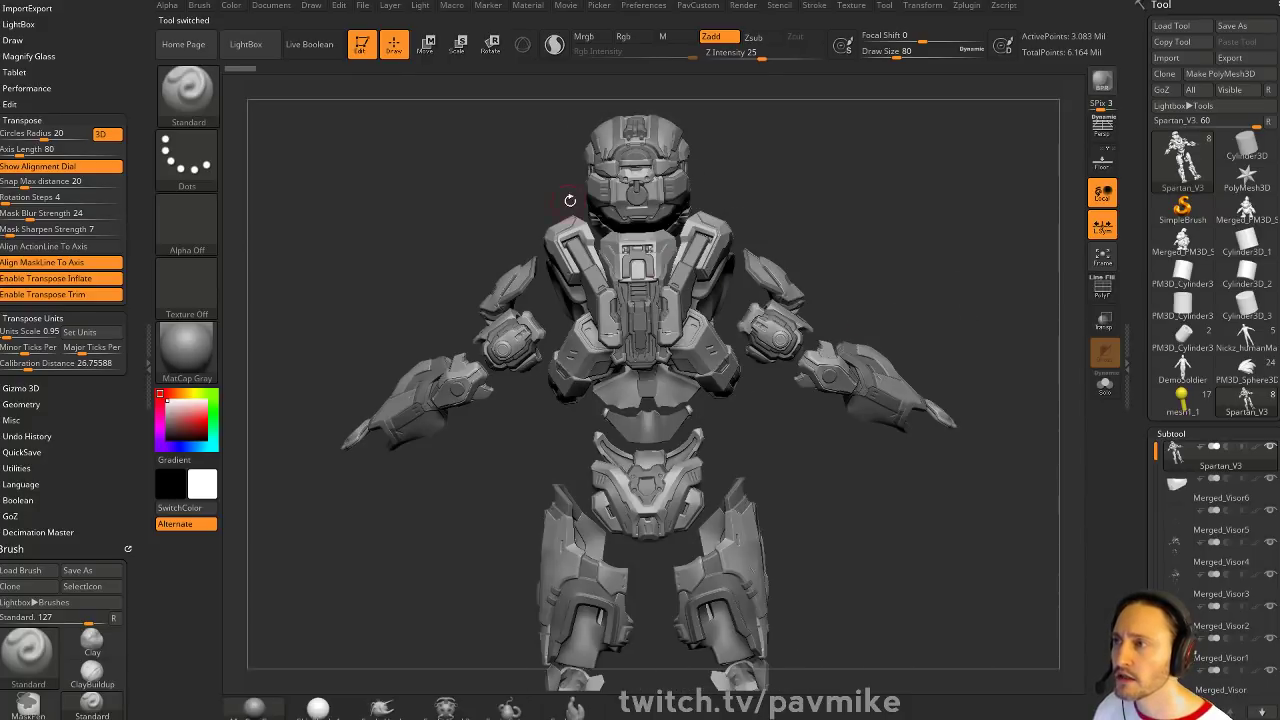
{"action": "left_click_drag", "start_coordinate": [806, 164], "coordinate": [661, 259]}
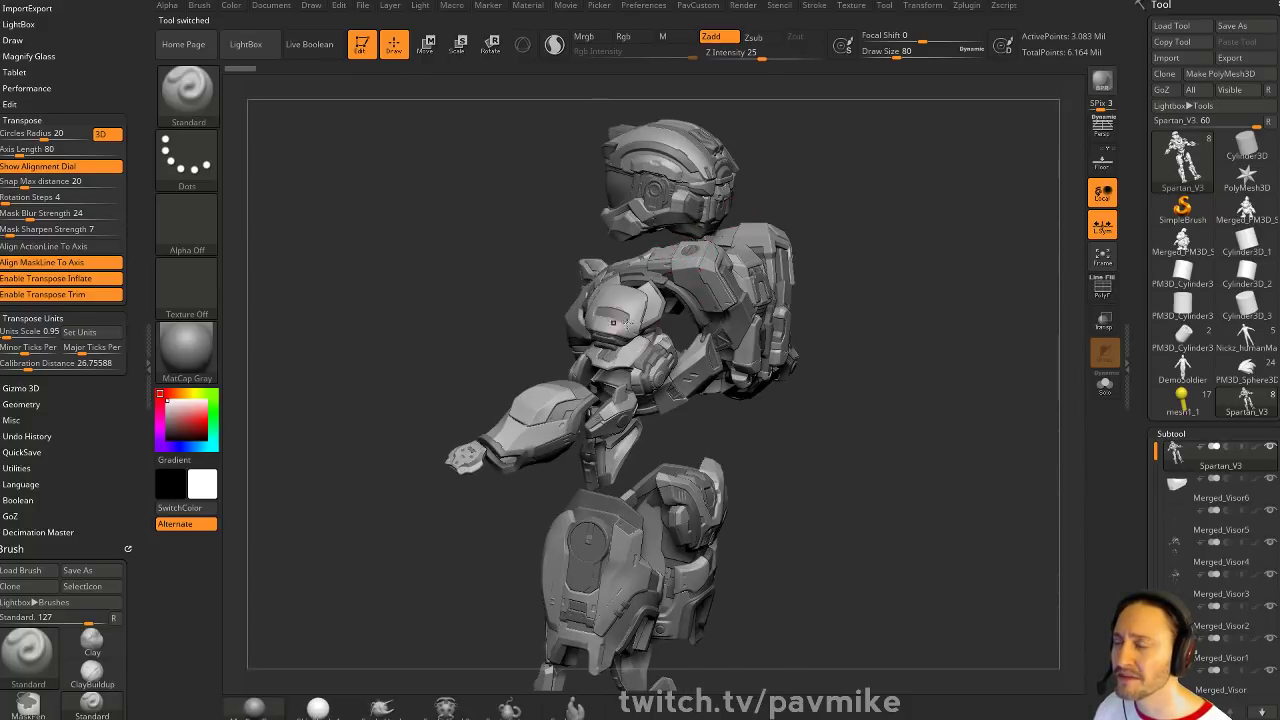
{"action": "left_click_drag", "start_coordinate": [841, 417], "coordinate": [813, 451]}
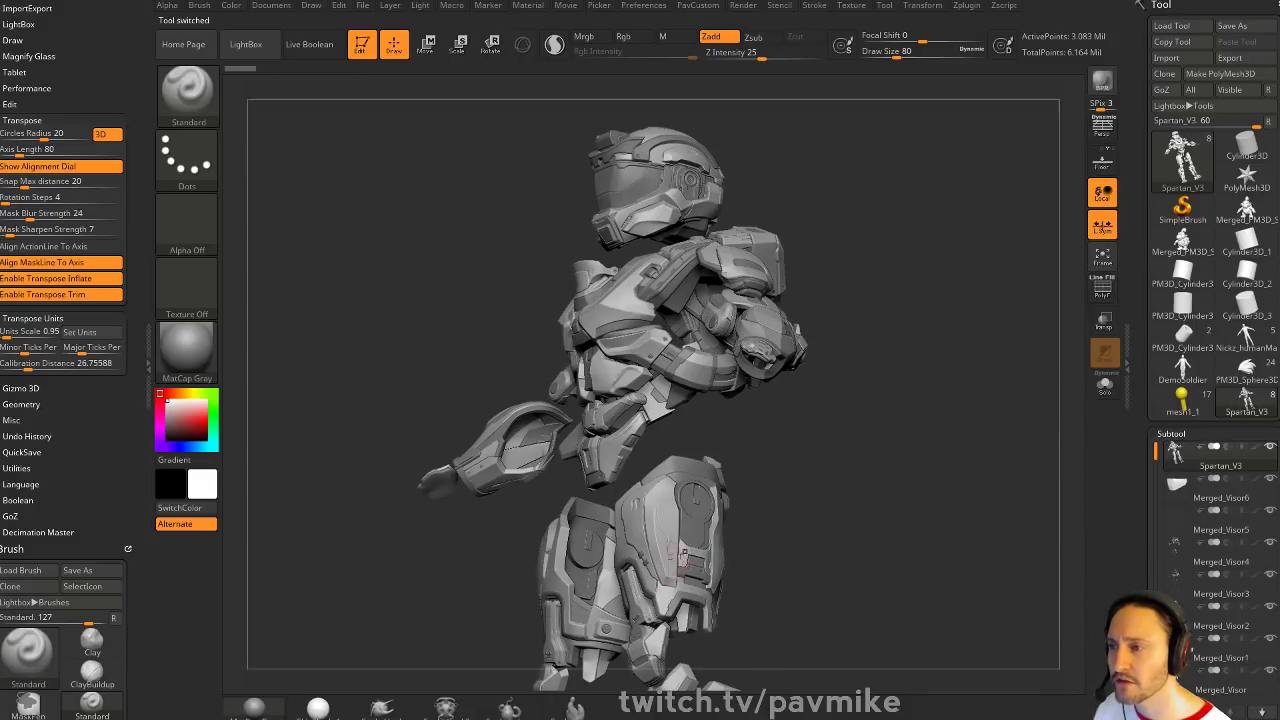
{"action": "left_click_drag", "start_coordinate": [925, 545], "coordinate": [981, 613], "text": "alt"}
{"action": "left_click_drag", "start_coordinate": [976, 558], "coordinate": [1026, 522], "text": "alt"}
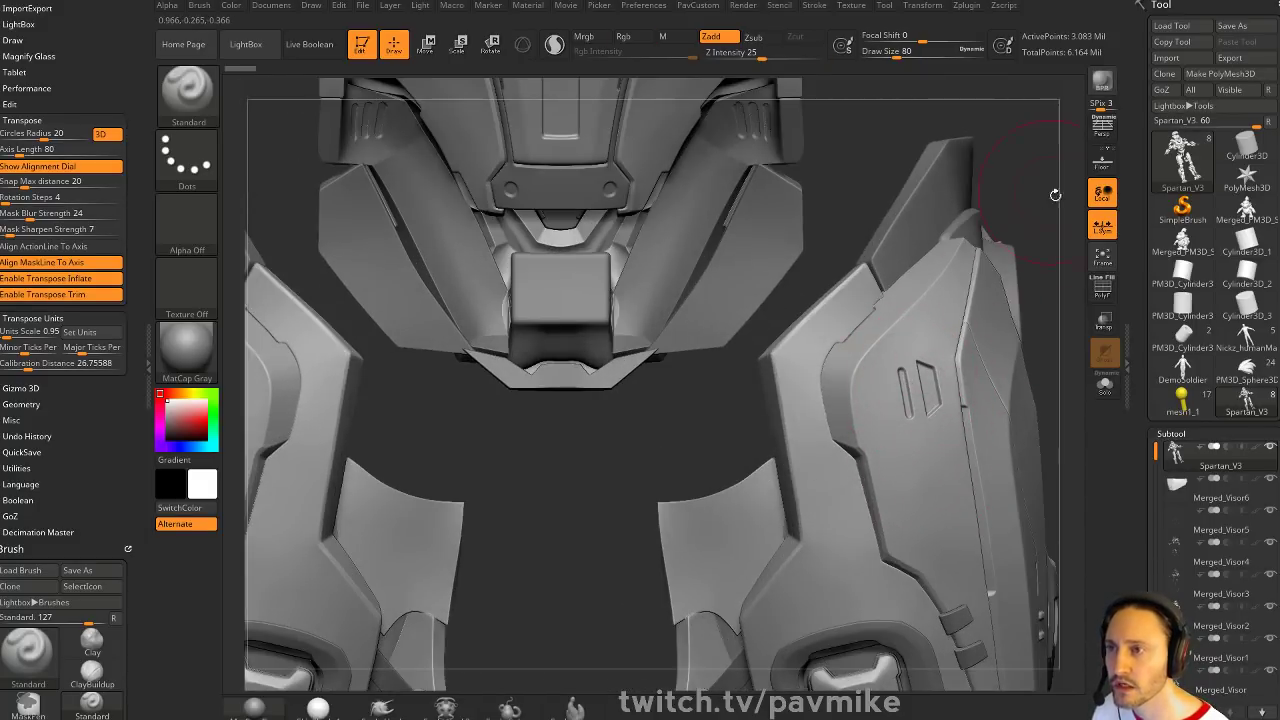
{"action": "left_click_drag", "start_coordinate": [1055, 195], "coordinate": [805, 70], "text": "alt"}
{"action": "mouse_move", "coordinate": [971, 289]}
{"action": "left_mouse_down"}
{"action": "mouse_move", "coordinate": [927, 279]}
{"action": "mouse_move", "coordinate": [950, 295]}
{"action": "left_mouse_up"}
{"action": "key", "text": "s"}
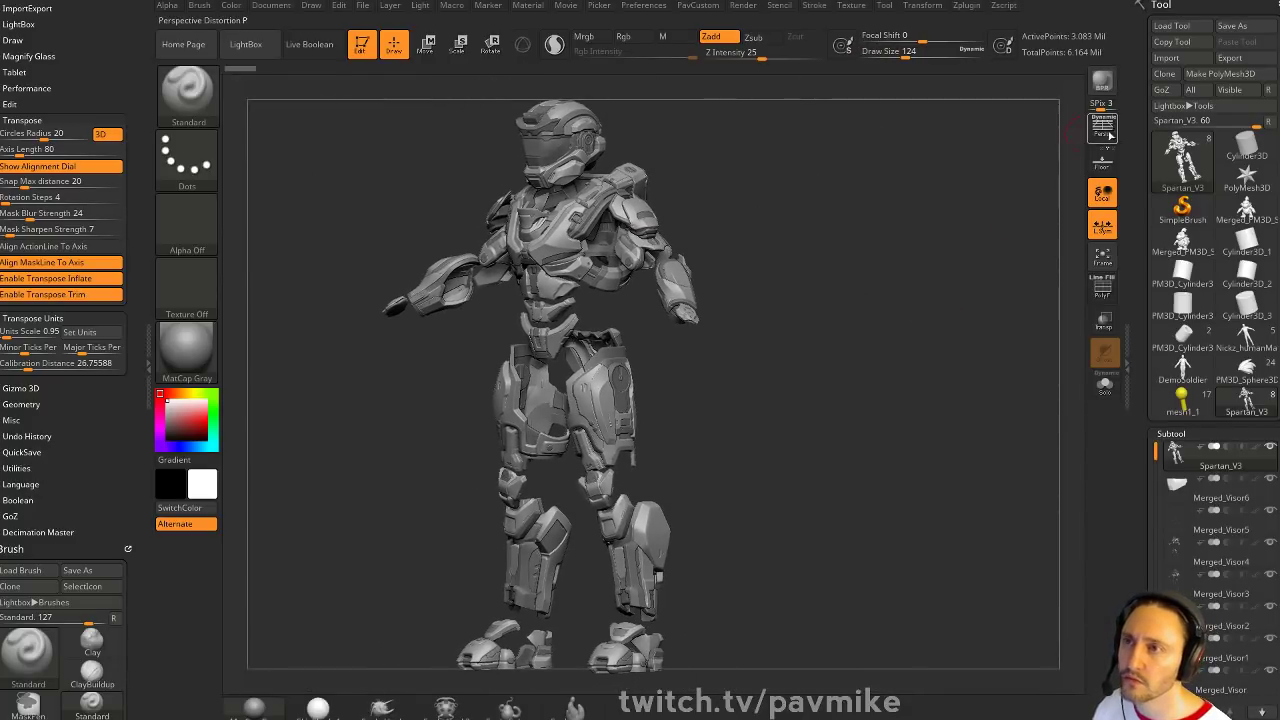
Turn on perspective and examine the Spartan's shoulder and arm armour up close
{"action": "left_click", "coordinate": [1104, 127]}
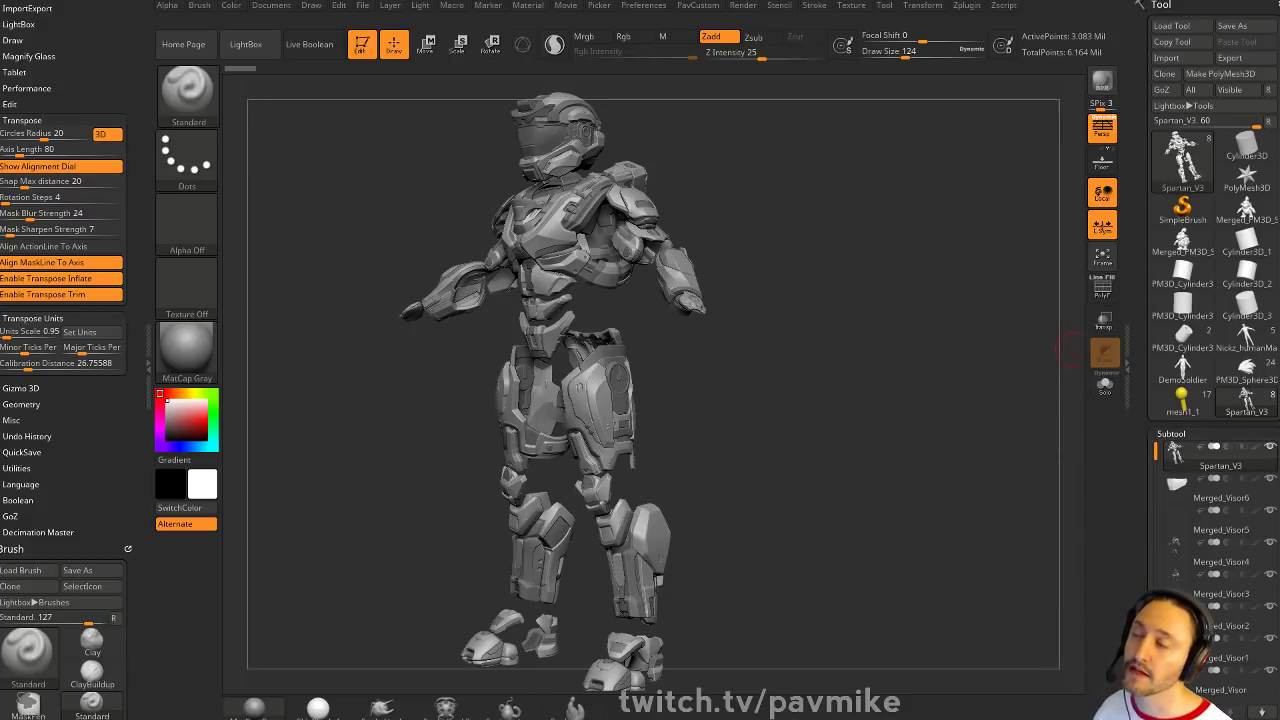
{"action": "left_click_drag", "start_coordinate": [826, 191], "coordinate": [680, 210]}
{"action": "left_click_drag", "start_coordinate": [810, 225], "coordinate": [745, 293]}
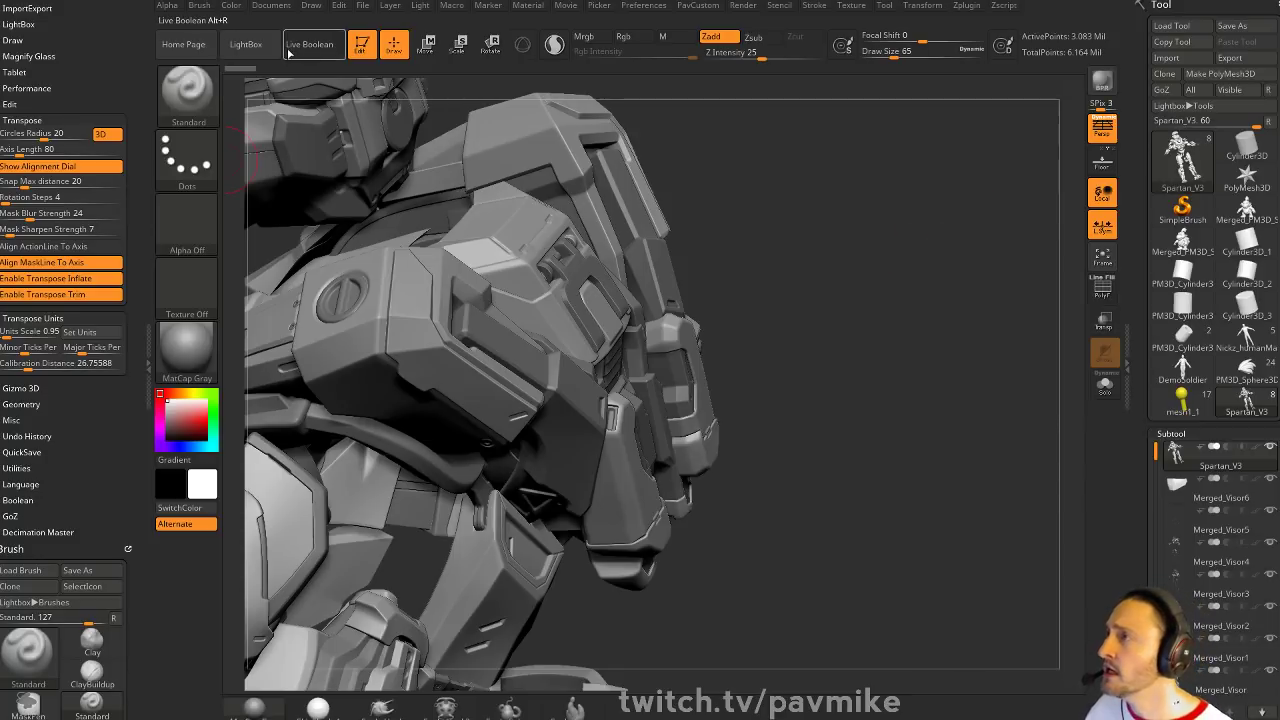
{"action": "key", "text": "ctrl"}
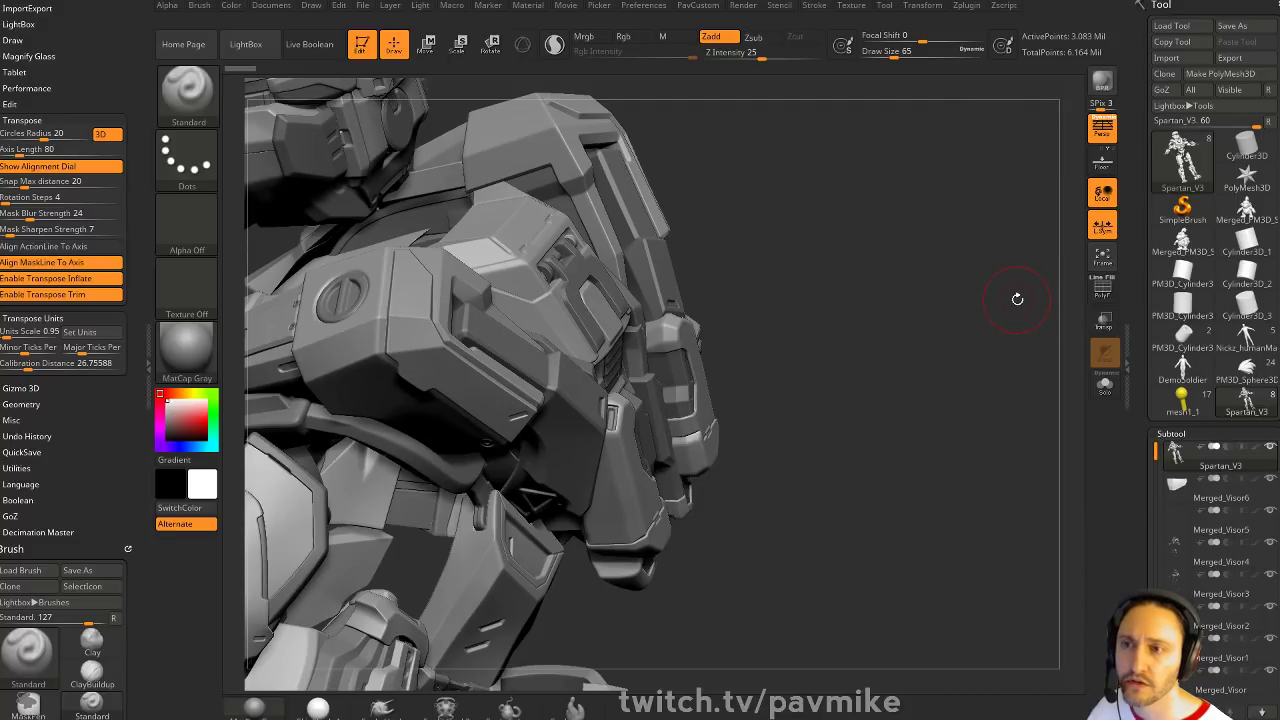
Switch to the PM3D_Cylinder3D_5 tool, frame it and display its polyframe
{"action": "left_click", "coordinate": [1180, 338]}
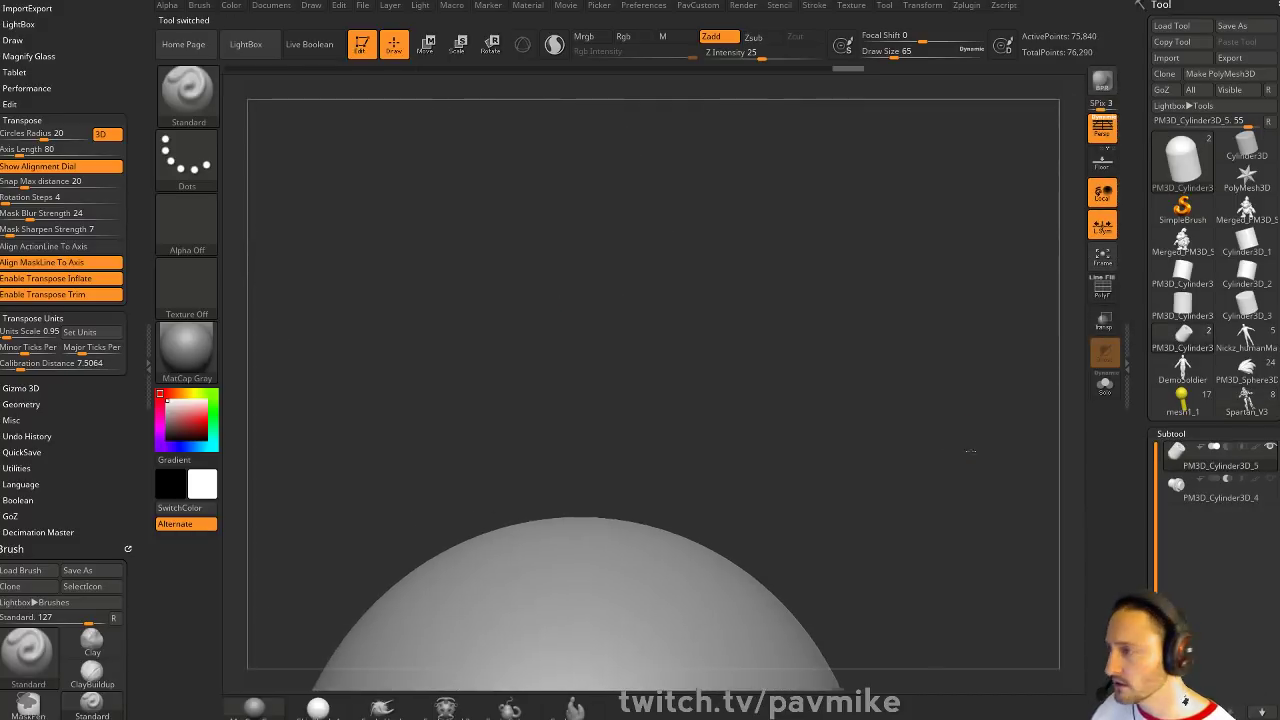
{"action": "key", "text": "f"}
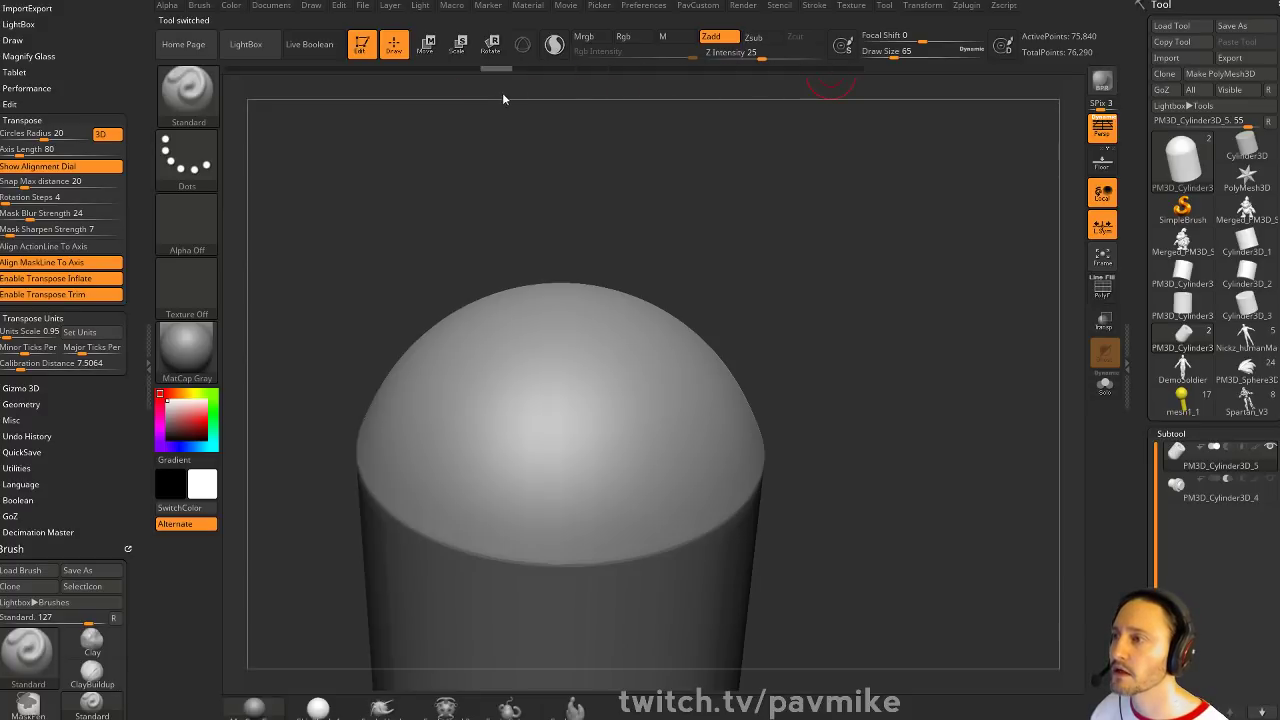
{"action": "left_click", "coordinate": [1102, 288]}
{"action": "left_click_drag", "start_coordinate": [955, 373], "coordinate": [765, 312], "text": "alt"}
Revert the PM3D_Cylinder3D_5 subtool to the plain cylinder at the start of its undo history and frame it
{"action": "left_click", "coordinate": [254, 70]}
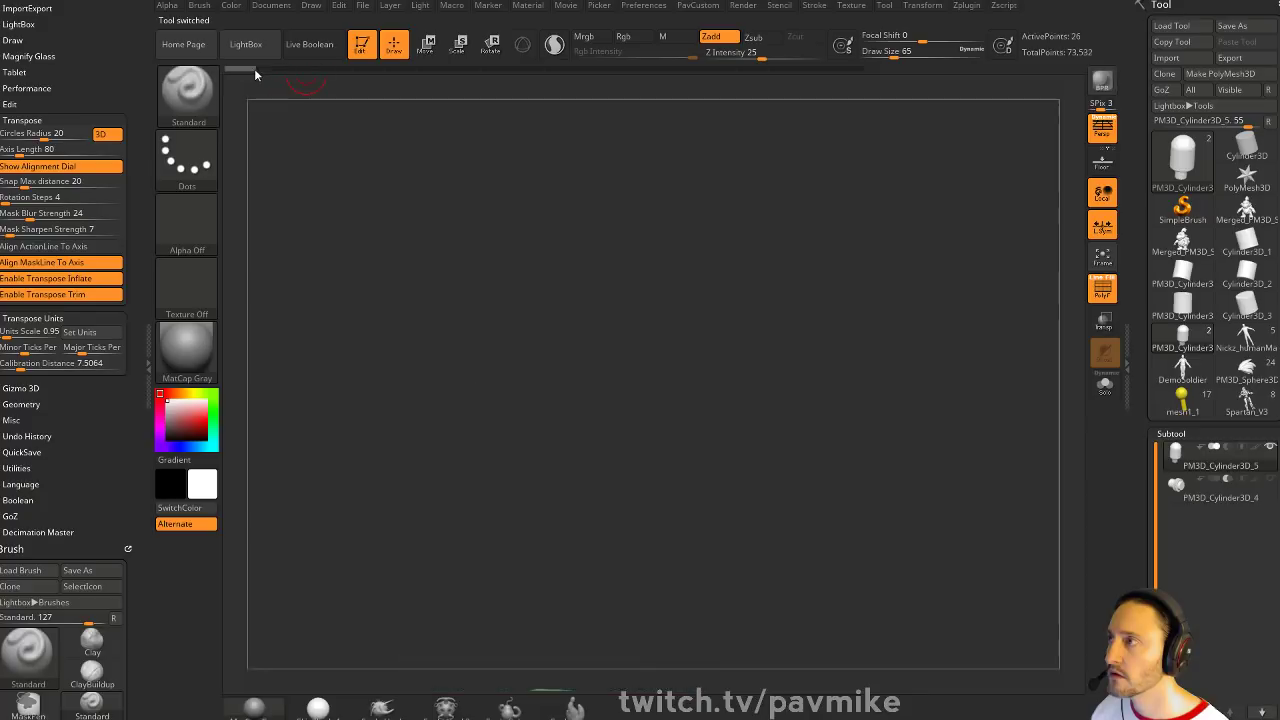
{"action": "left_click", "coordinate": [265, 69]}
{"action": "left_click", "coordinate": [254, 69]}
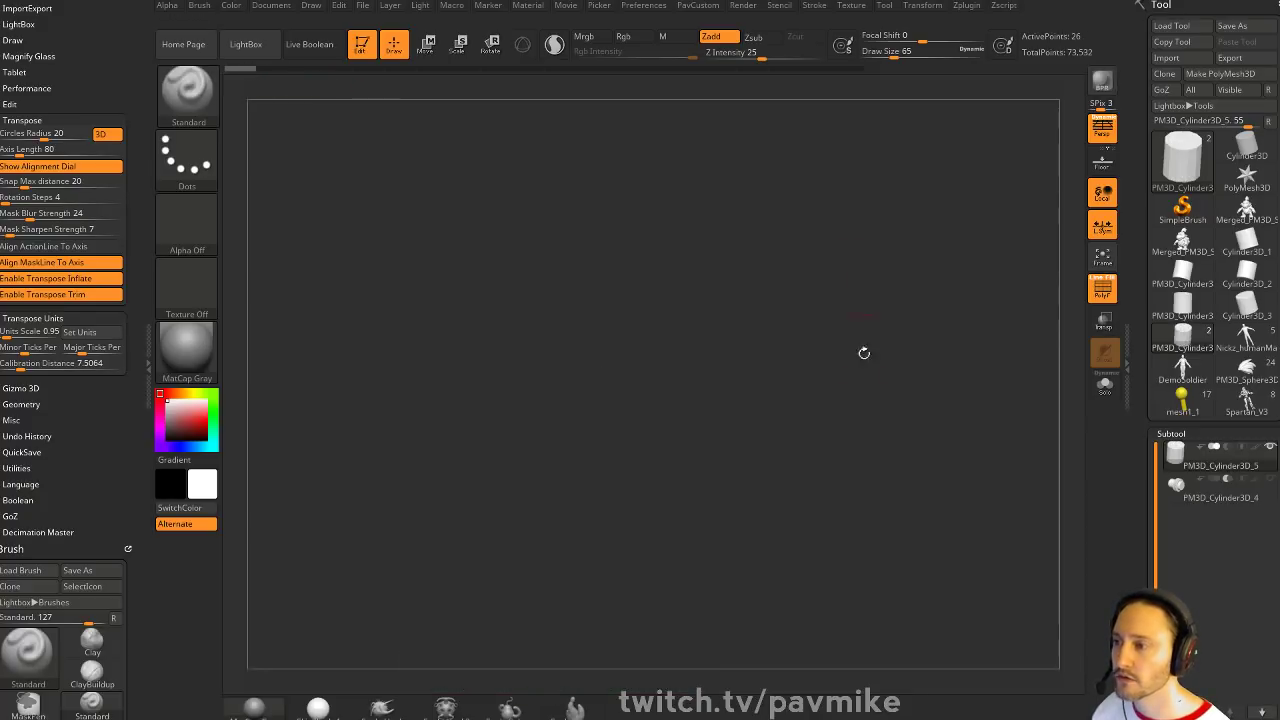
{"action": "left_click_drag", "start_coordinate": [863, 353], "coordinate": [914, 362]}
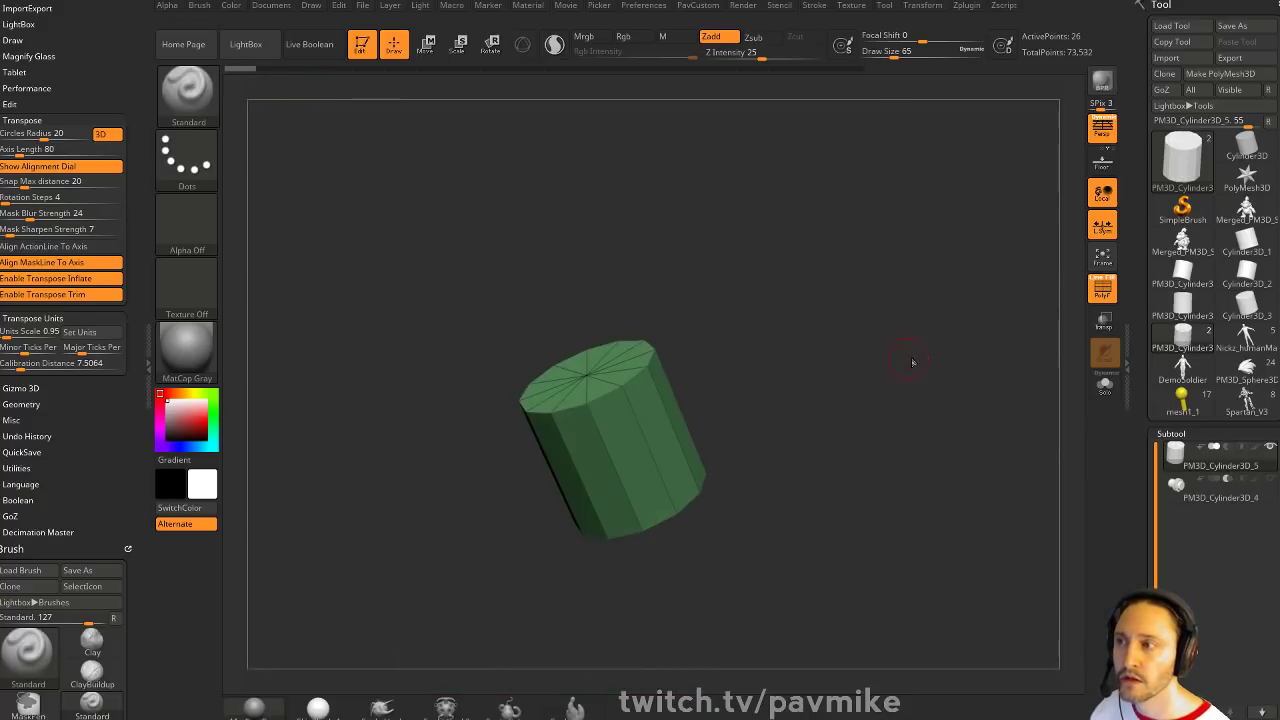
{"action": "key", "text": "space"}
{"action": "left_click", "coordinate": [885, 303]}
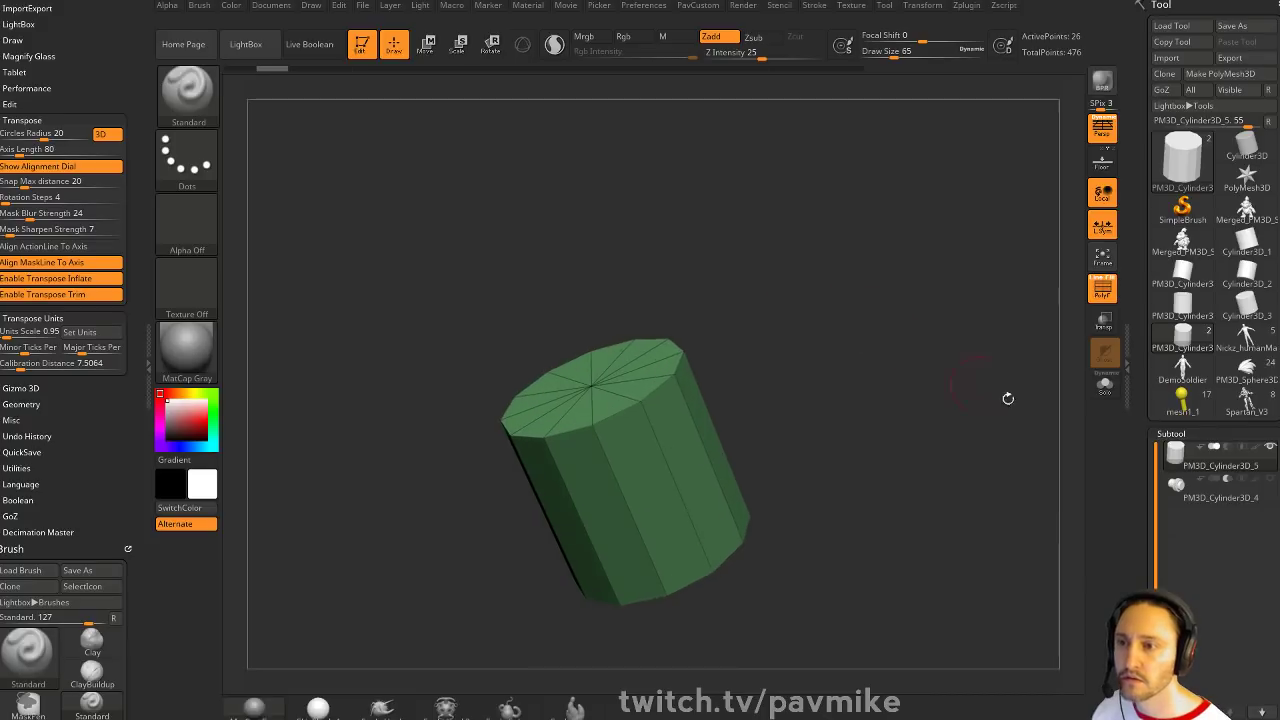
Make PM3D_Cylinder3D_4 the active subtool, turn off its dynamic subdivision and isolate it with Solo
{"action": "left_click", "coordinate": [1193, 495]}
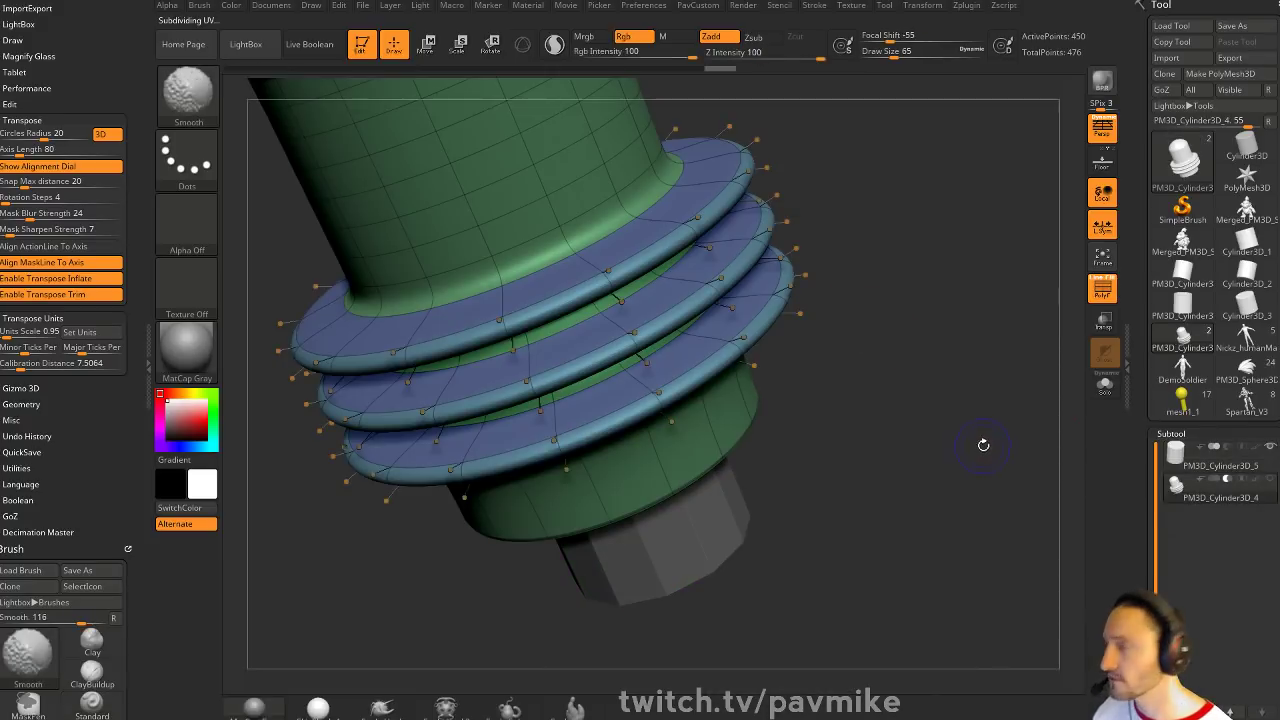
{"action": "key", "text": "shift+d"}
{"action": "mouse_move", "coordinate": [983, 443]}
{"action": "left_mouse_down", "text": "alt"}
{"action": "mouse_move", "coordinate": [950, 367]}
{"action": "mouse_move", "coordinate": [998, 456]}
{"action": "left_mouse_up", "text": "alt"}
{"action": "left_click", "coordinate": [1107, 289]}
{"action": "left_click_drag", "start_coordinate": [868, 286], "coordinate": [886, 322], "text": "alt"}
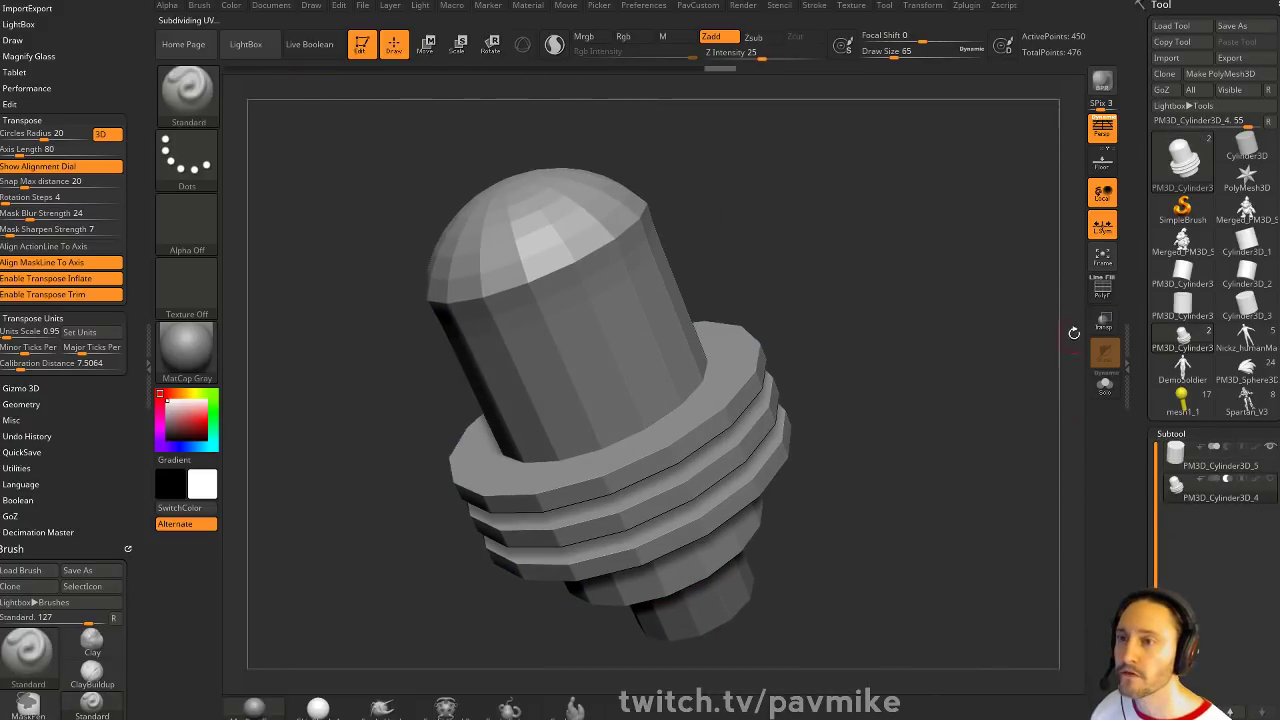
{"action": "left_click", "coordinate": [1103, 290]}
{"action": "left_click", "coordinate": [1116, 399]}
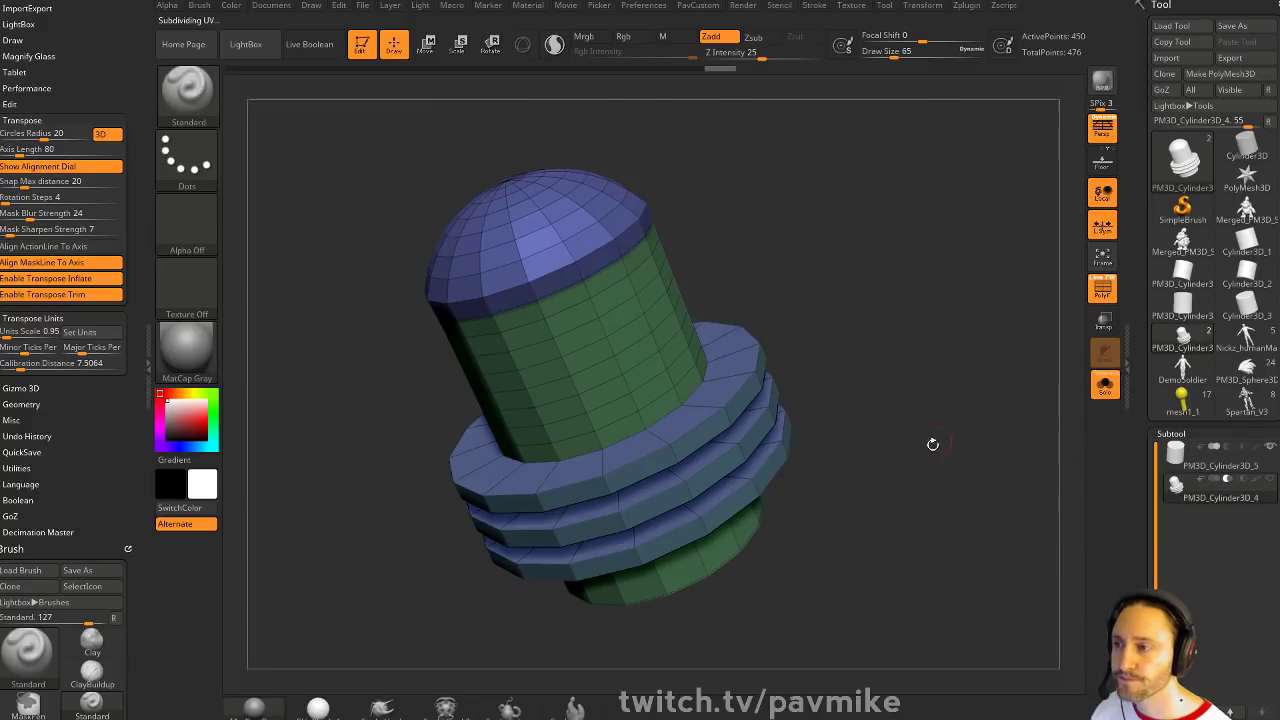
Inset the outer rim faces of the three rings with ZModeler, using the Polygroup All target and Inset Region modifier
{"action": "mouse_move", "coordinate": [931, 443]}
{"action": "left_mouse_down"}
{"action": "mouse_move", "coordinate": [928, 284]}
{"action": "mouse_move", "coordinate": [946, 346]}
{"action": "mouse_move", "coordinate": [930, 358]}
{"action": "left_mouse_up"}
{"action": "key", "text": "b"}
{"action": "key", "text": "z"}
{"action": "key", "text": "m"}
{"action": "key", "text": "space"}
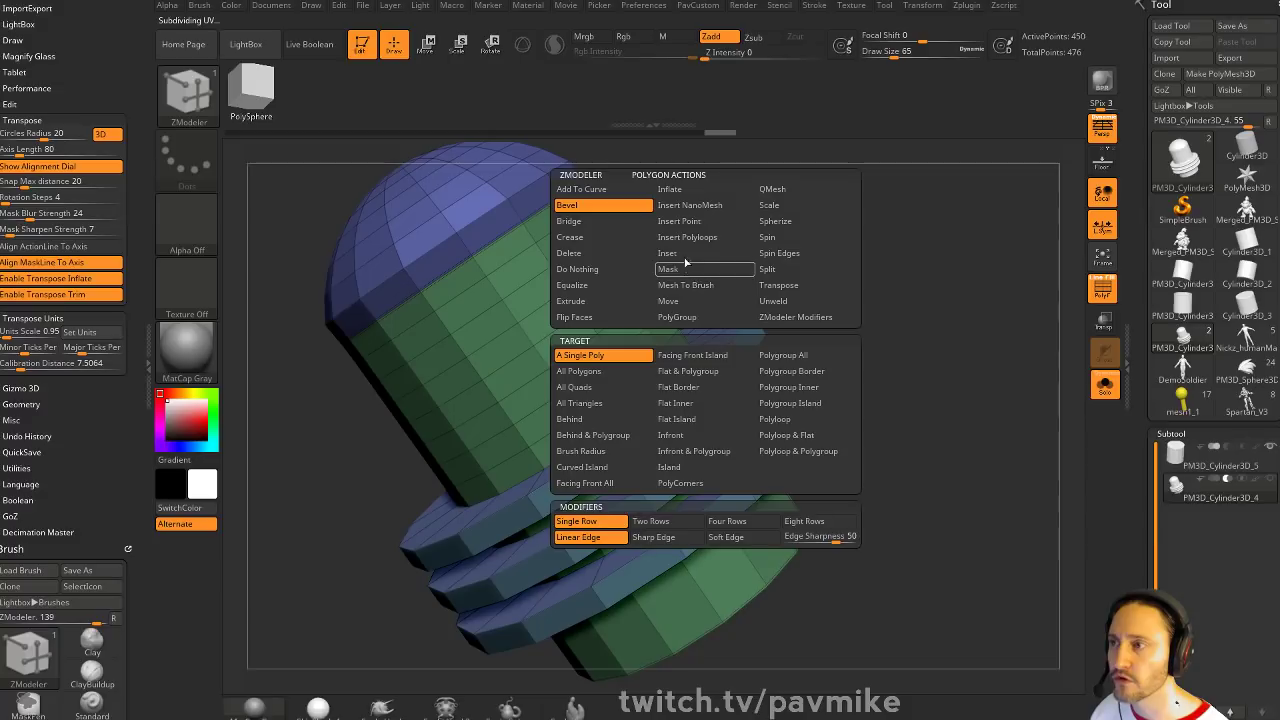
{"action": "left_click", "coordinate": [700, 253]}
{"action": "left_click", "coordinate": [800, 376]}
{"action": "left_click_drag", "start_coordinate": [905, 330], "coordinate": [880, 345], "text": "alt"}
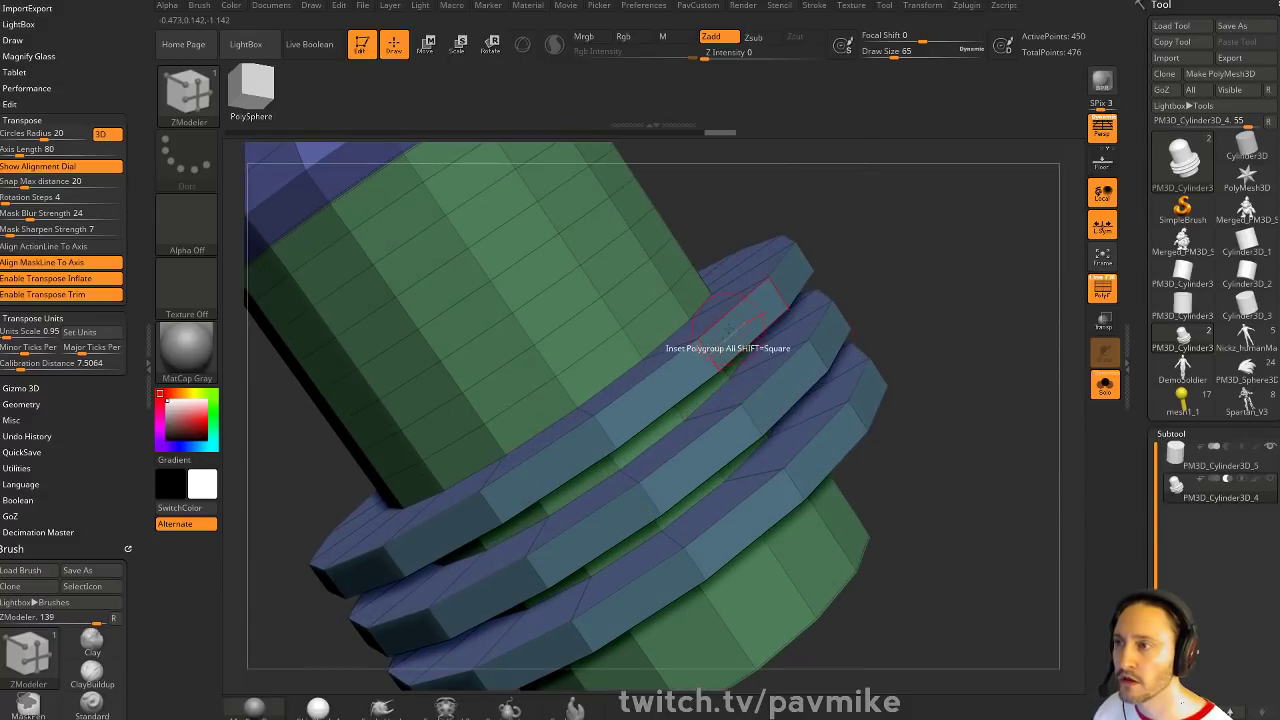
{"action": "left_click_drag", "start_coordinate": [665, 345], "coordinate": [725, 329]}
{"action": "key", "text": "ctrl+z"}
{"action": "key", "text": "space"}
{"action": "left_click", "coordinate": [798, 521]}
QMesh the inset rim bands inward to cut a groove around each of the three rings
{"action": "key", "text": "space"}
{"action": "left_click", "coordinate": [808, 190]}
{"action": "key", "text": "f"}
{"action": "left_click_drag", "start_coordinate": [943, 303], "coordinate": [920, 235]}
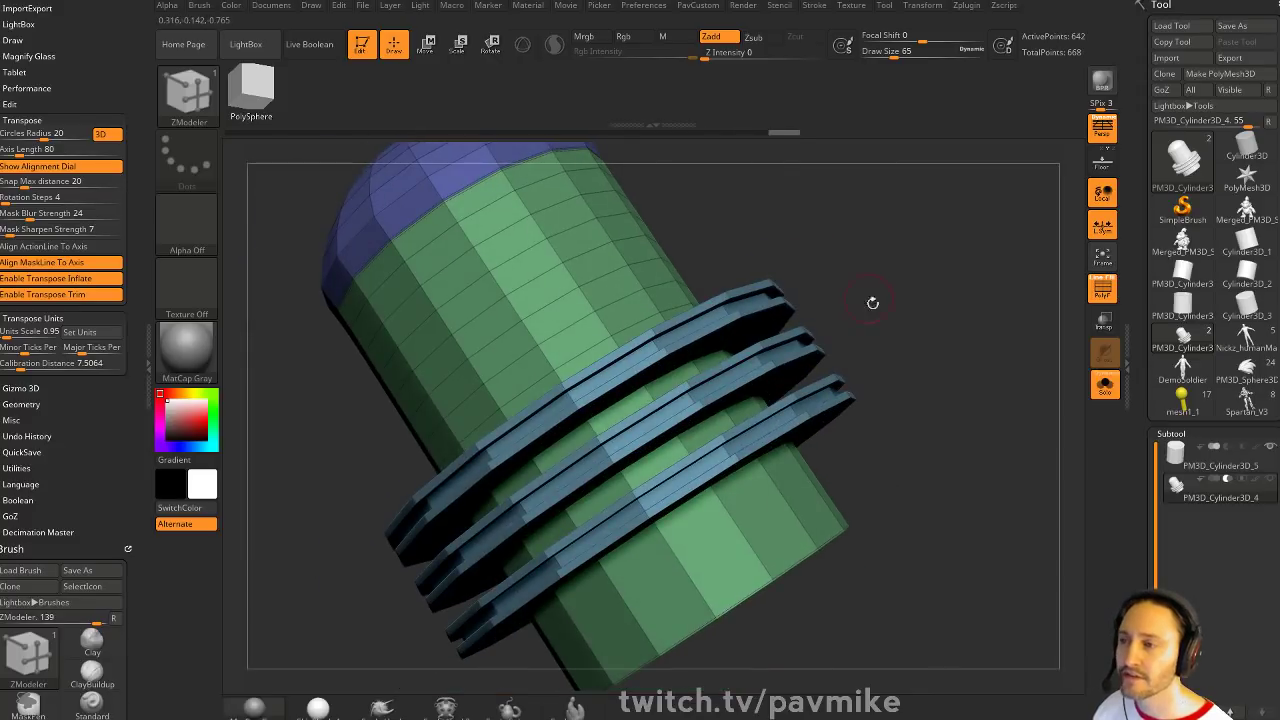
{"action": "left_click_drag", "start_coordinate": [873, 291], "coordinate": [903, 320]}
Merge the whole mesh into a single polygroup and try regrouping it with Groups By Normals
{"action": "key", "text": "shift+f"}
{"action": "key", "text": "f"}
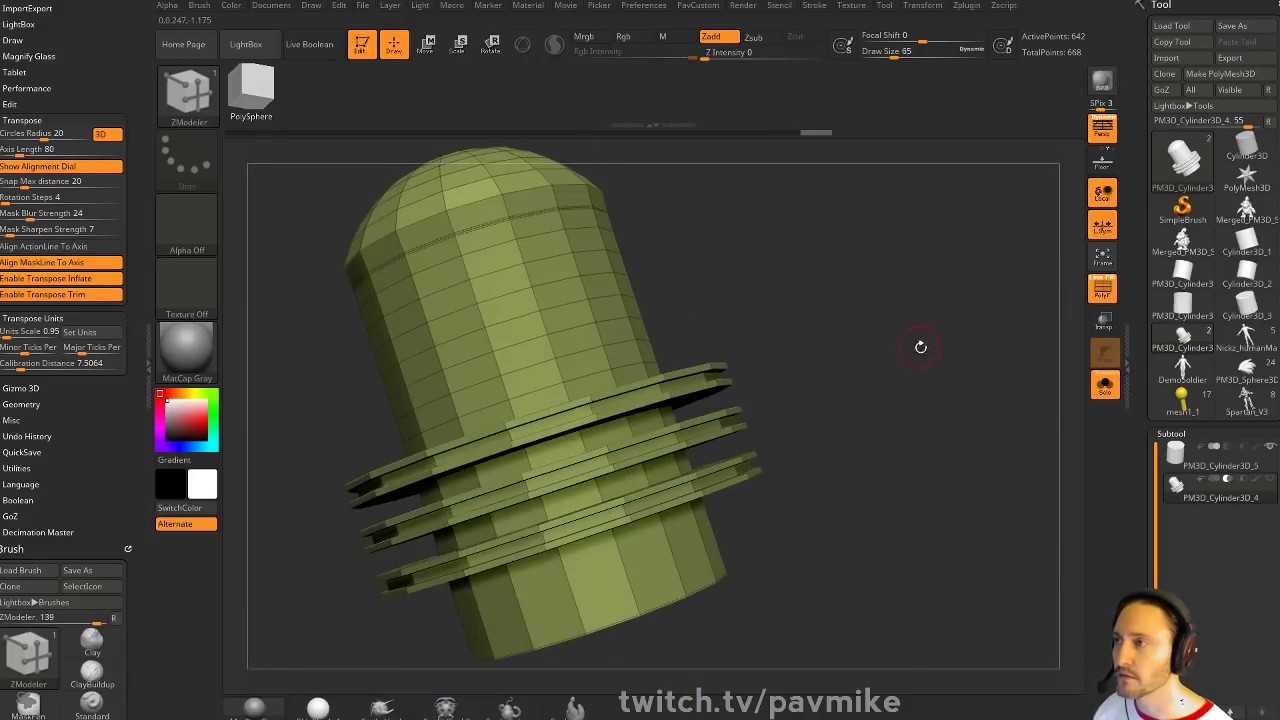
{"action": "key", "text": "space"}
{"action": "left_click", "coordinate": [915, 450]}
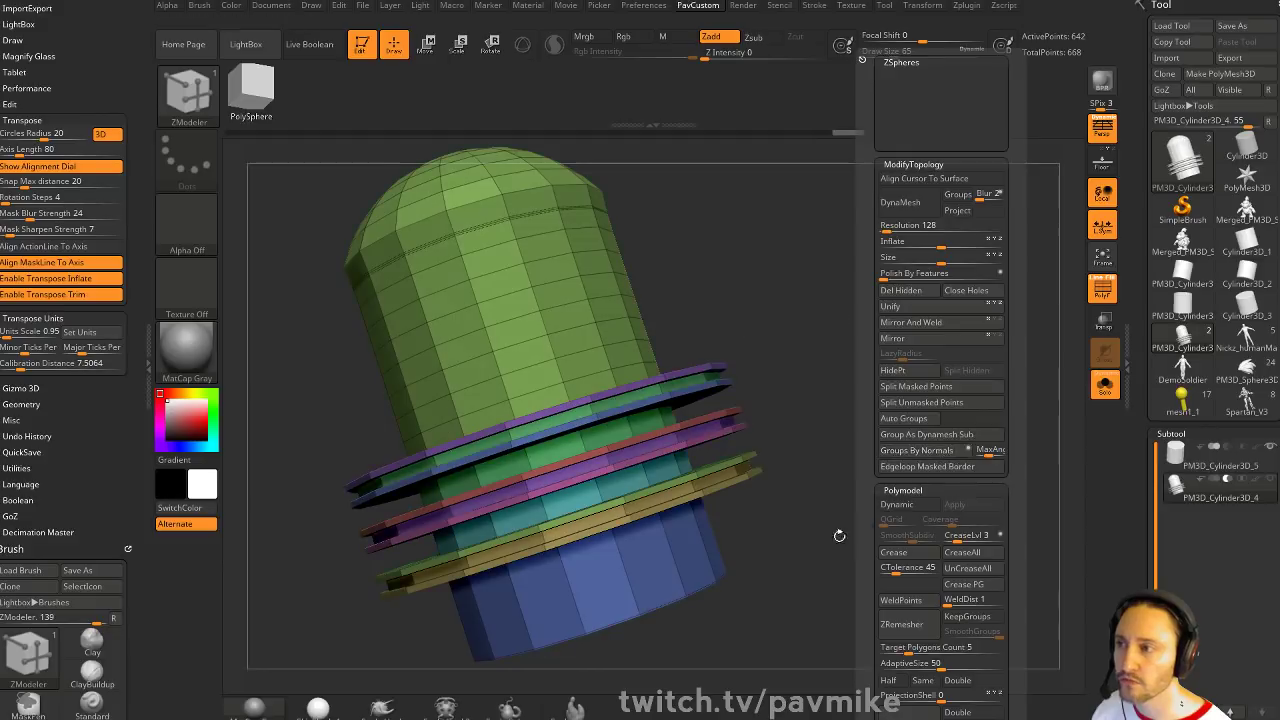
{"action": "left_click_drag", "start_coordinate": [837, 534], "coordinate": [817, 423]}
{"action": "key", "text": "shift+f"}
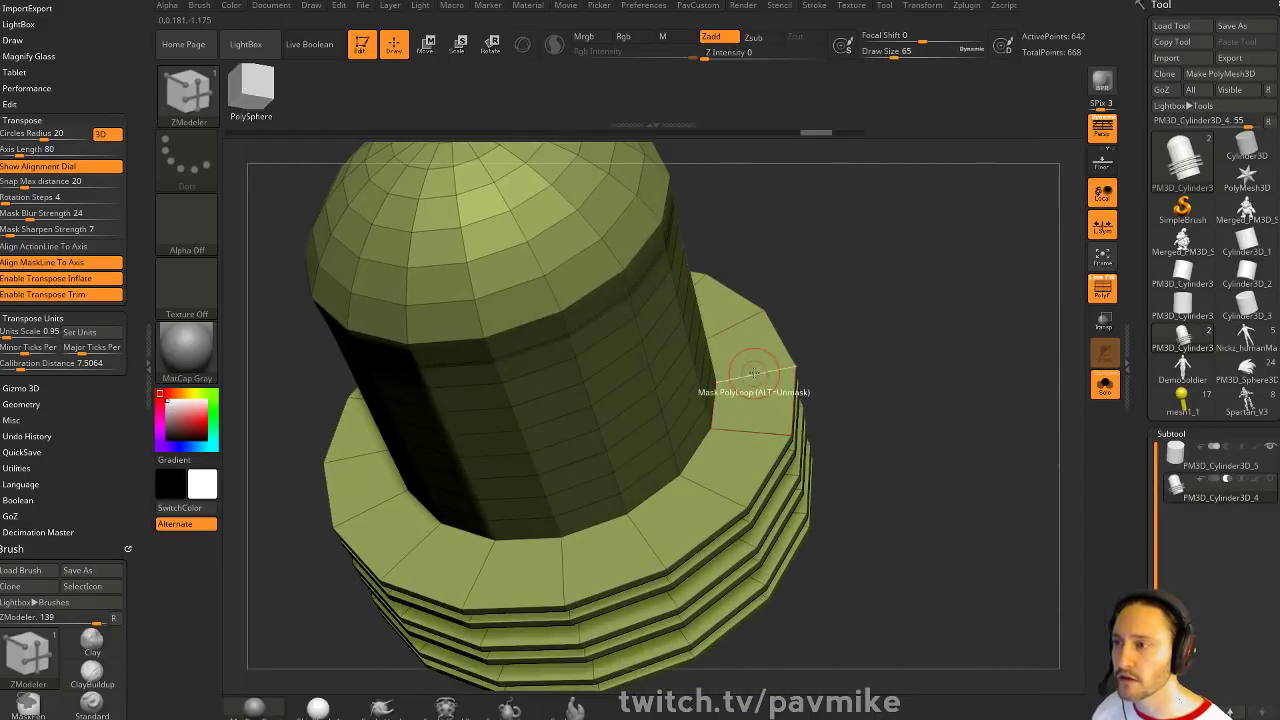
Assign a new polygroup to the flat outward faces of the two end rings with the Polyloop PolyGroup edge action
{"action": "key", "text": "space"}
{"action": "left_click", "coordinate": [730, 461]}
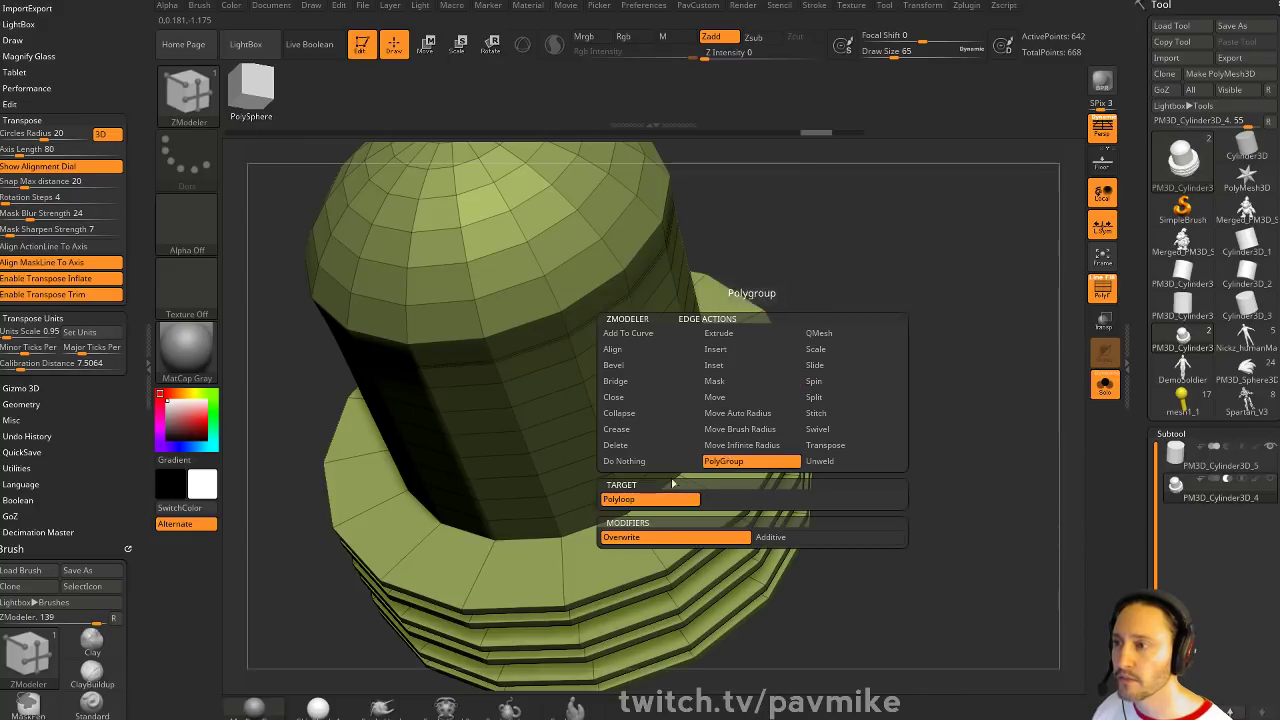
{"action": "left_click_drag", "start_coordinate": [940, 408], "coordinate": [900, 374]}
{"action": "left_click", "coordinate": [738, 390]}
{"action": "left_click_drag", "start_coordinate": [846, 458], "coordinate": [745, 410]}
Inset the flat faces of the two end rings with the ZModeler Inset action targeting Polygroup All
{"action": "key", "text": "space"}
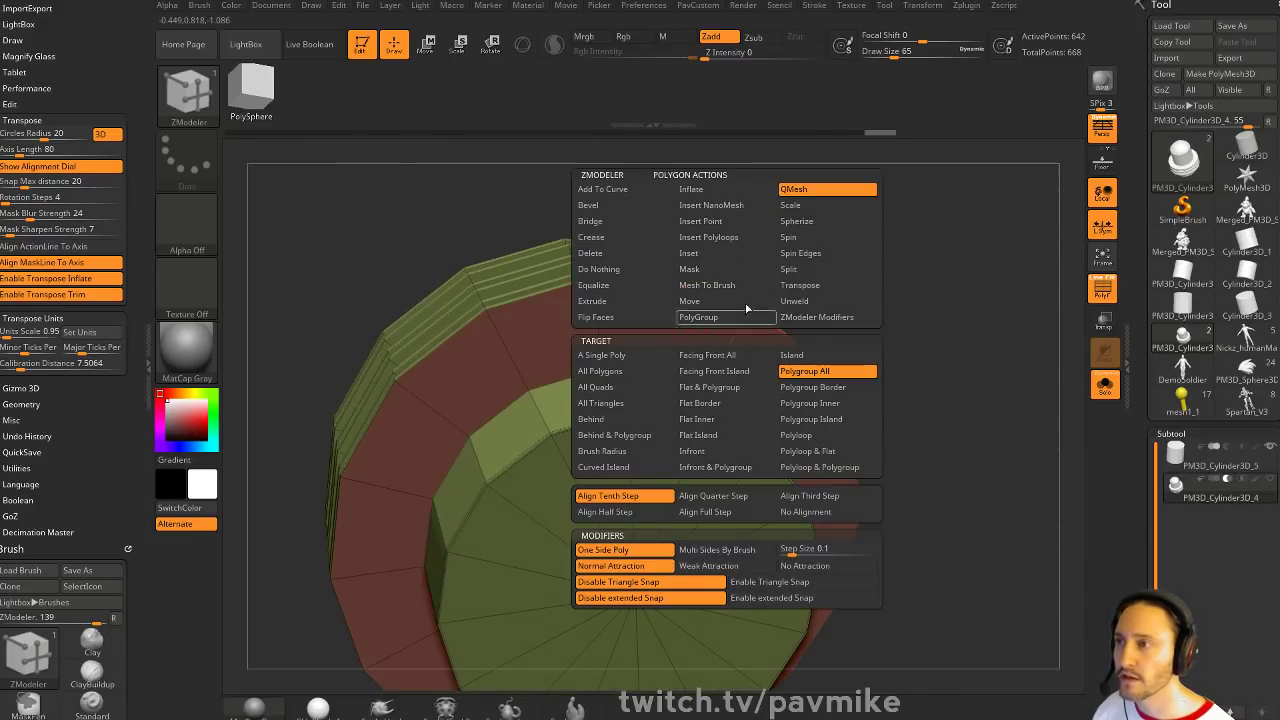
{"action": "left_click", "coordinate": [689, 253]}
{"action": "left_click_drag", "start_coordinate": [917, 286], "coordinate": [720, 365]}
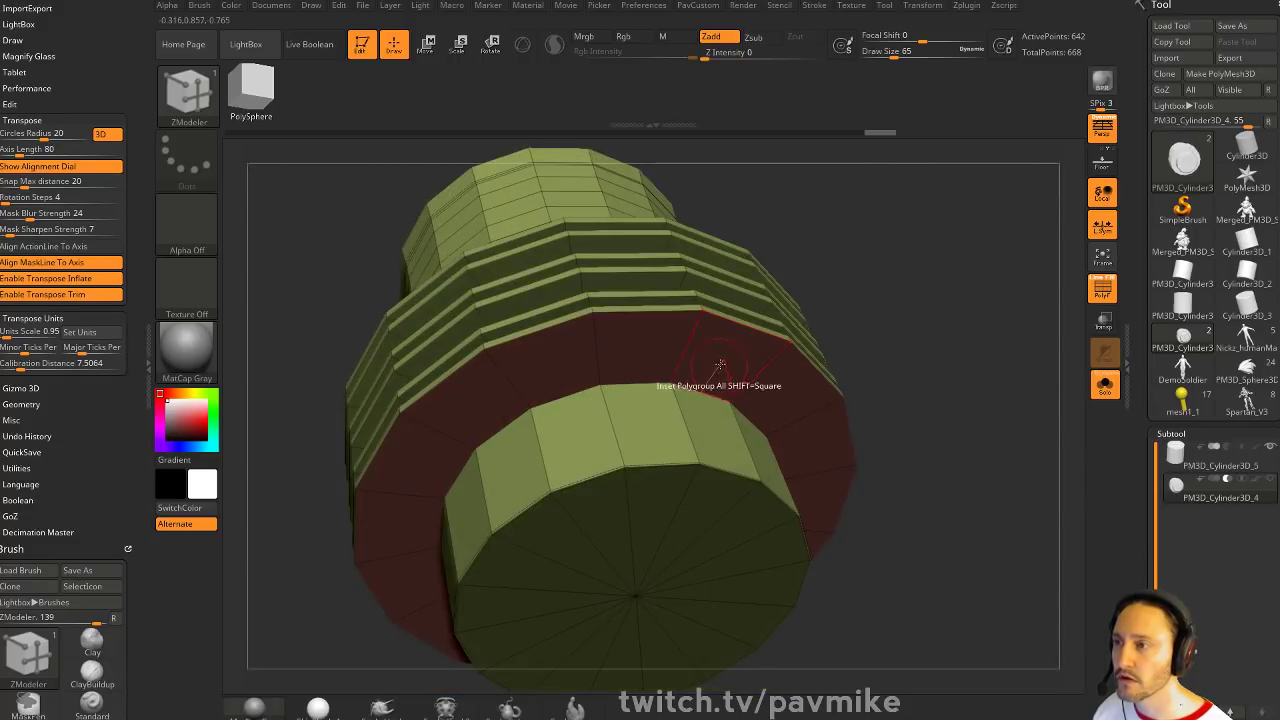
{"action": "left_click_drag", "start_coordinate": [869, 263], "coordinate": [860, 354]}
Raise the inset bands on the flat faces of the end rings into lips with QMesh
{"action": "key", "text": "space"}
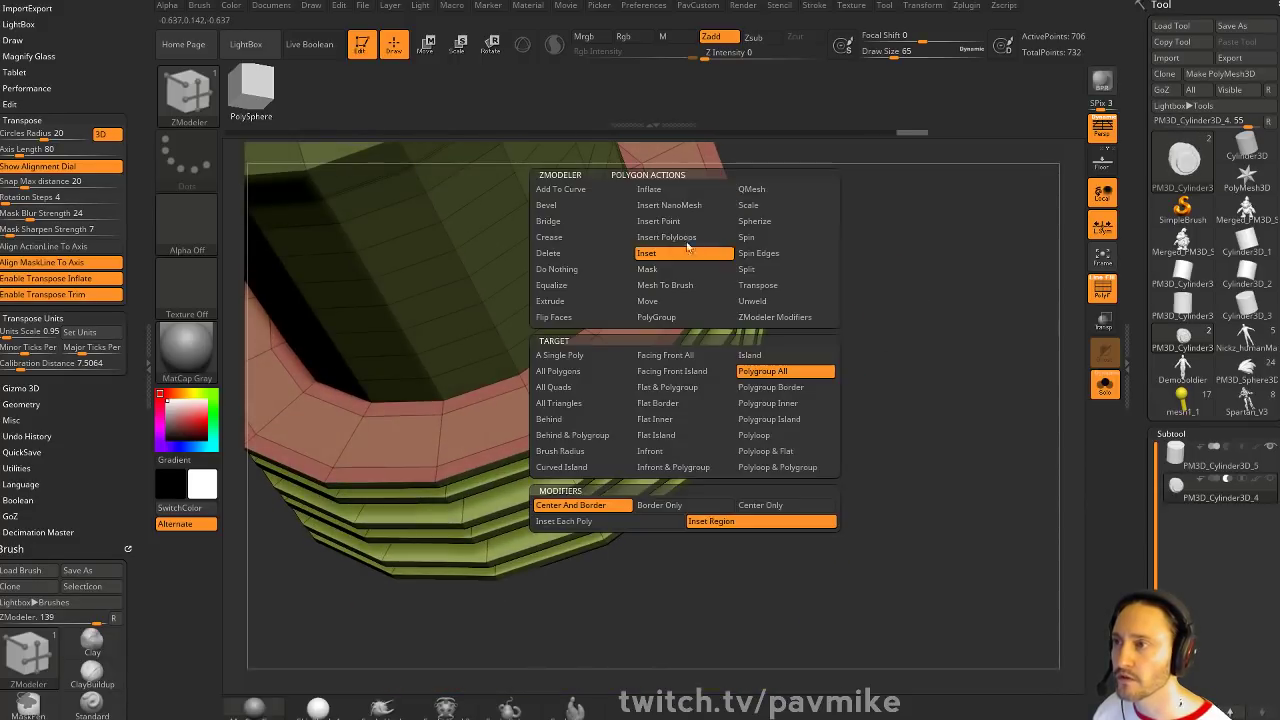
{"action": "left_click_drag", "start_coordinate": [620, 275], "coordinate": [640, 240]}
{"action": "mouse_move", "coordinate": [899, 314]}
{"action": "left_mouse_down"}
{"action": "mouse_move", "coordinate": [906, 238]}
{"action": "mouse_move", "coordinate": [900, 306]}
{"action": "left_mouse_up"}
Bevel the outer edge loops of the raised lips on both end rings using the EdgeLoop Complete target
{"action": "key", "text": "space"}
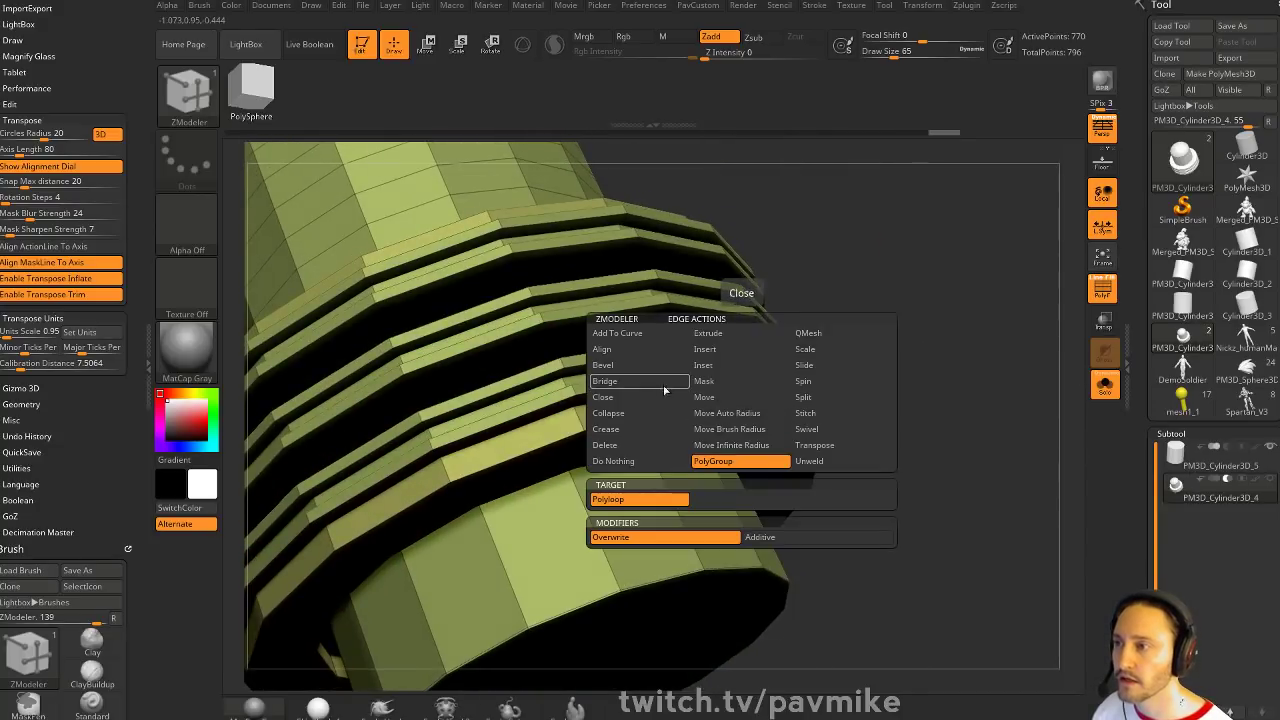
{"action": "left_click", "coordinate": [647, 365]}
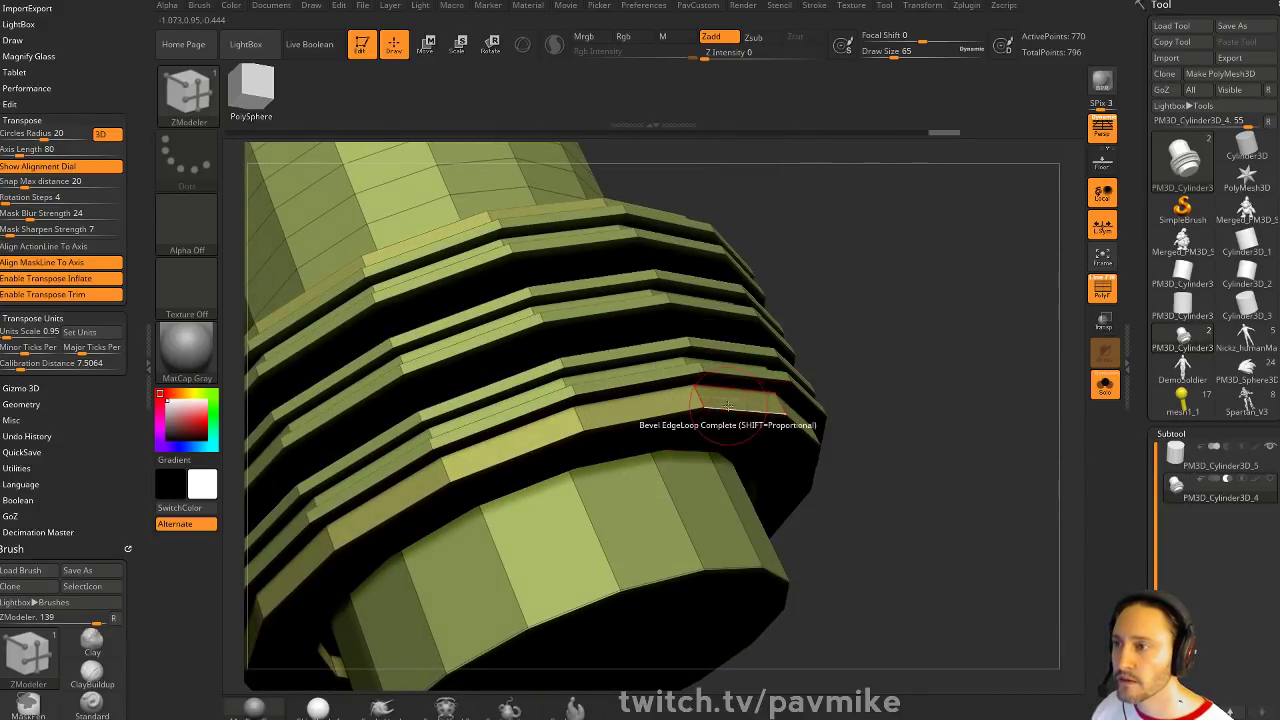
{"action": "left_click", "coordinate": [743, 408]}
{"action": "left_click_drag", "start_coordinate": [743, 408], "coordinate": [755, 402]}
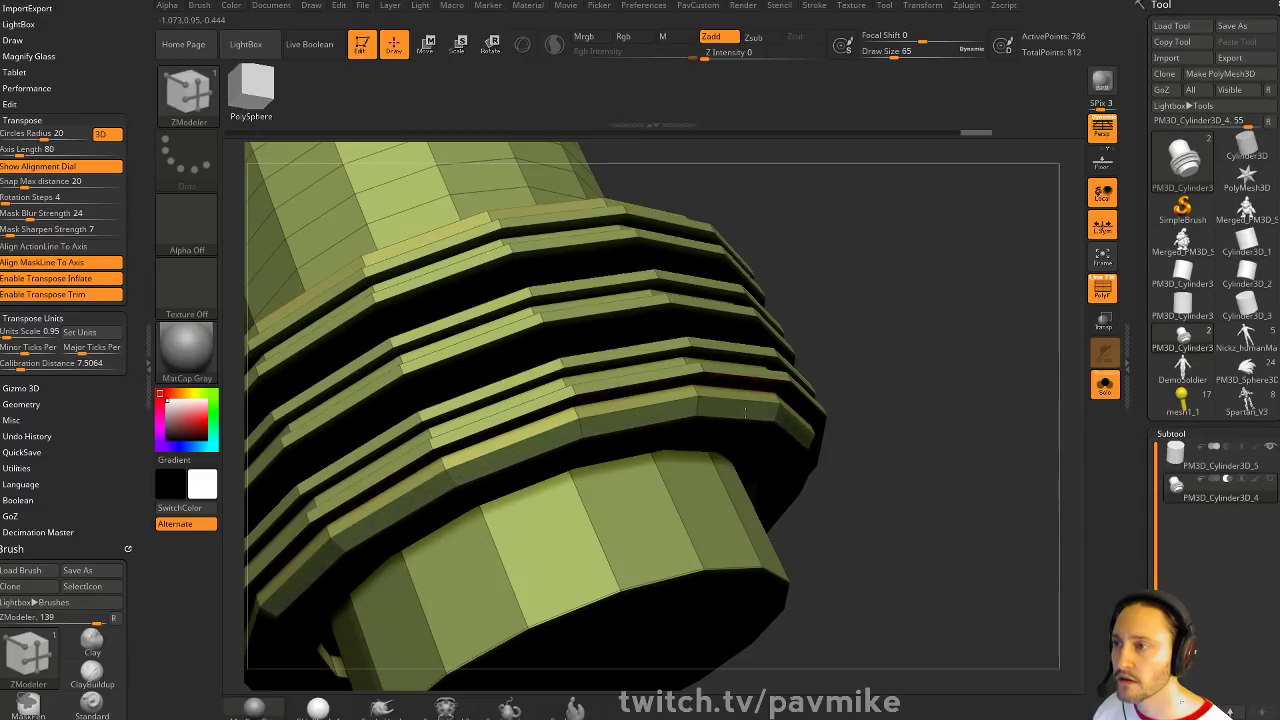
{"action": "left_click_drag", "start_coordinate": [868, 388], "coordinate": [832, 329]}
{"action": "left_click", "coordinate": [584, 214]}
Insert multiple edge loops with Interactive Elevation into the bevelled lip edges on both end rings to round them
{"action": "left_click_drag", "start_coordinate": [824, 209], "coordinate": [805, 400]}
{"action": "key", "text": "space"}
{"action": "left_click", "coordinate": [636, 349]}
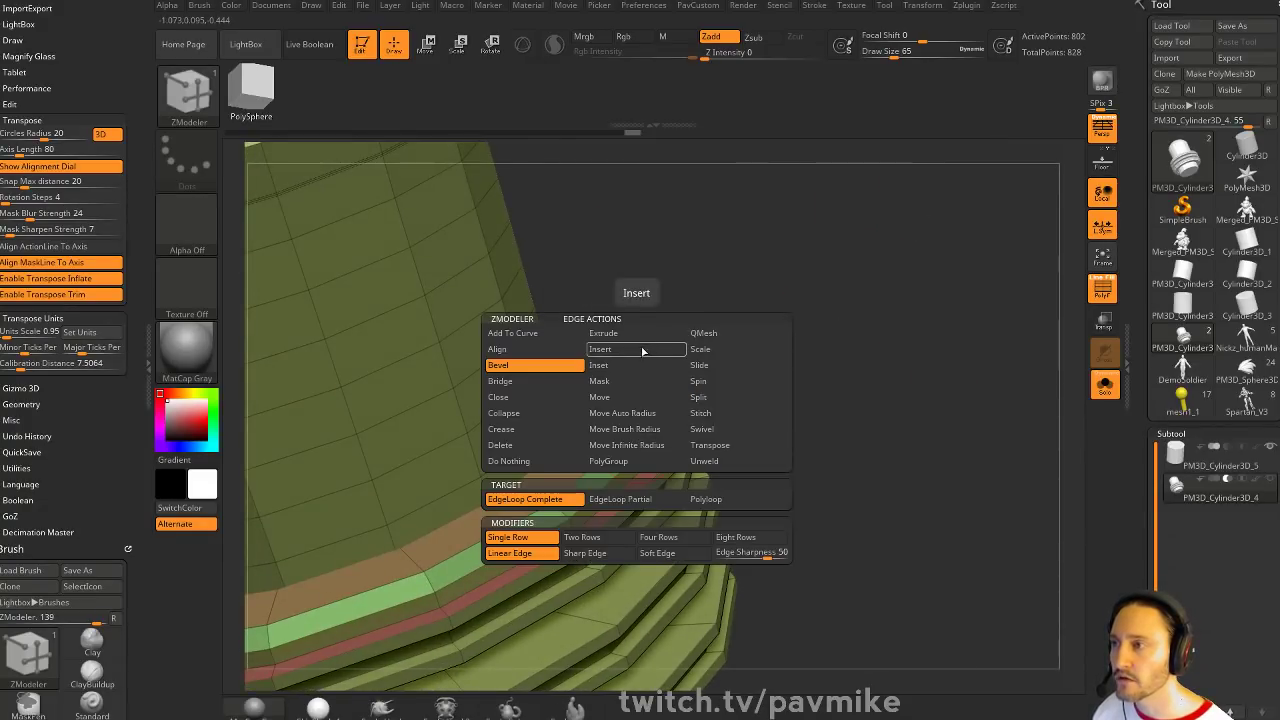
{"action": "left_click", "coordinate": [524, 499]}
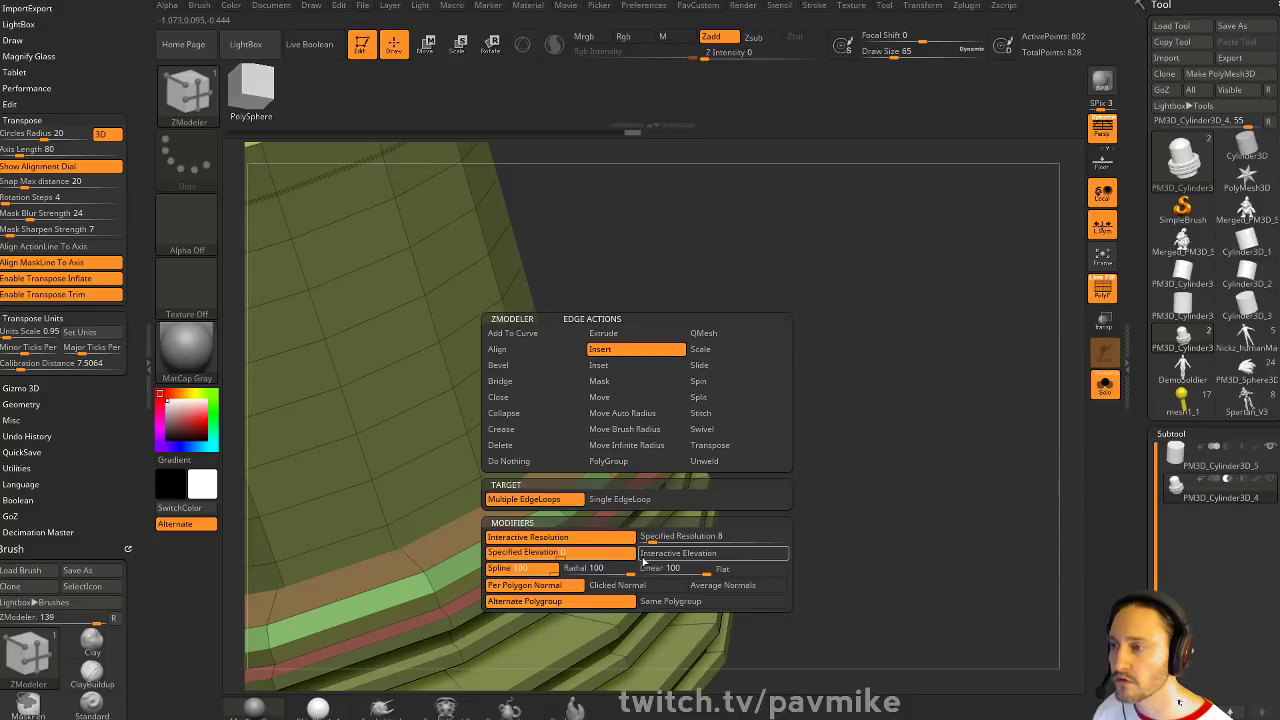
{"action": "left_click_drag", "start_coordinate": [811, 426], "coordinate": [882, 285]}
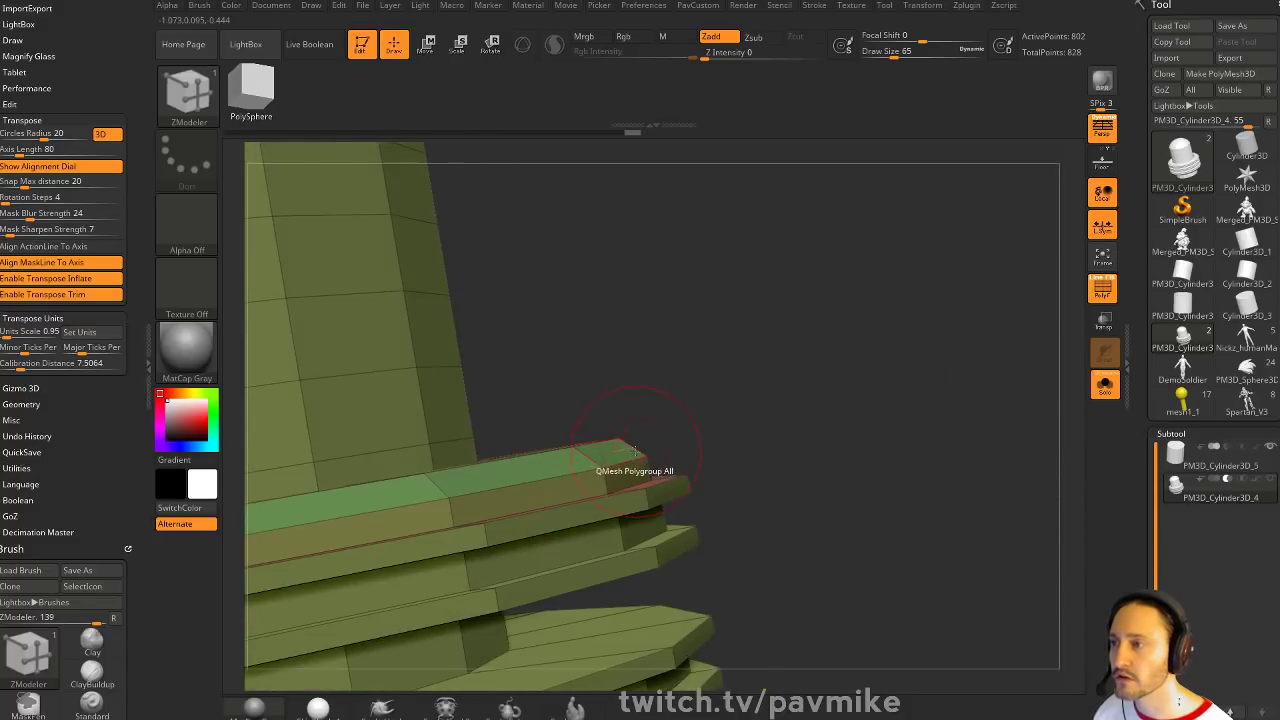
{"action": "left_click_drag", "start_coordinate": [610, 450], "coordinate": [726, 416]}
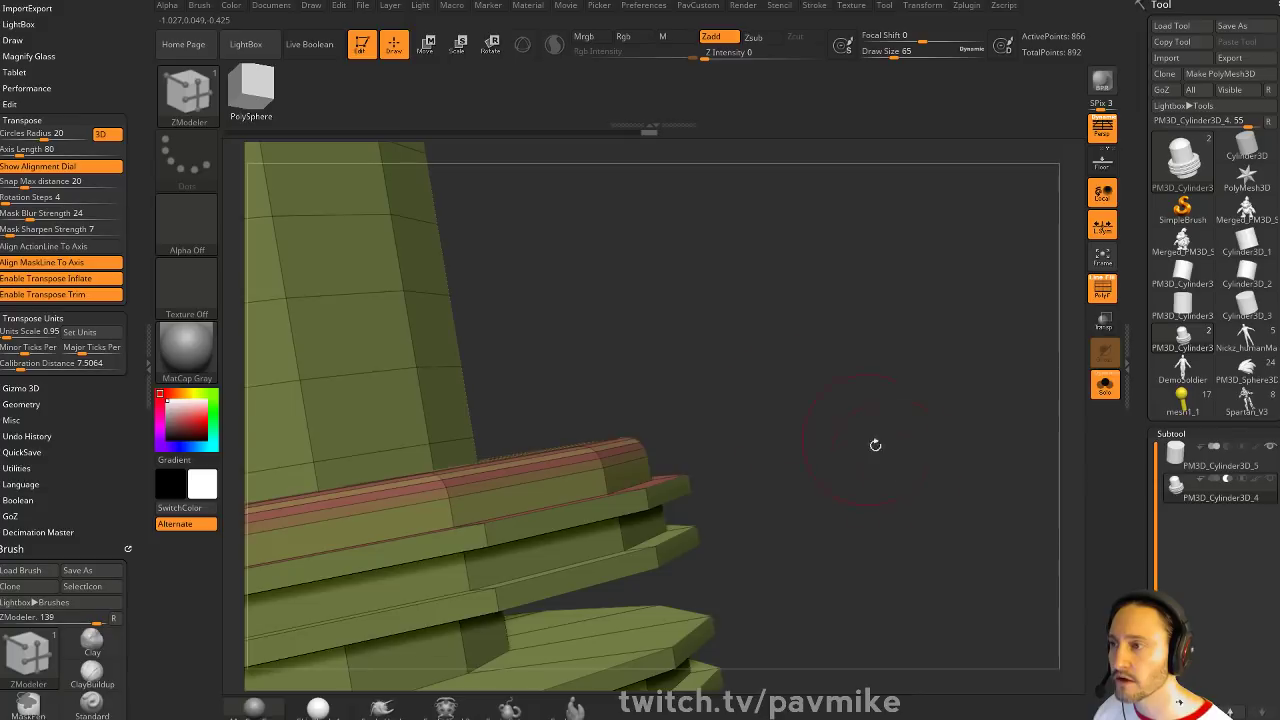
{"action": "left_click_drag", "start_coordinate": [876, 445], "coordinate": [897, 155], "text": "alt"}
{"action": "left_click_drag", "start_coordinate": [922, 351], "coordinate": [866, 360]}
{"action": "left_click", "coordinate": [659, 221]}
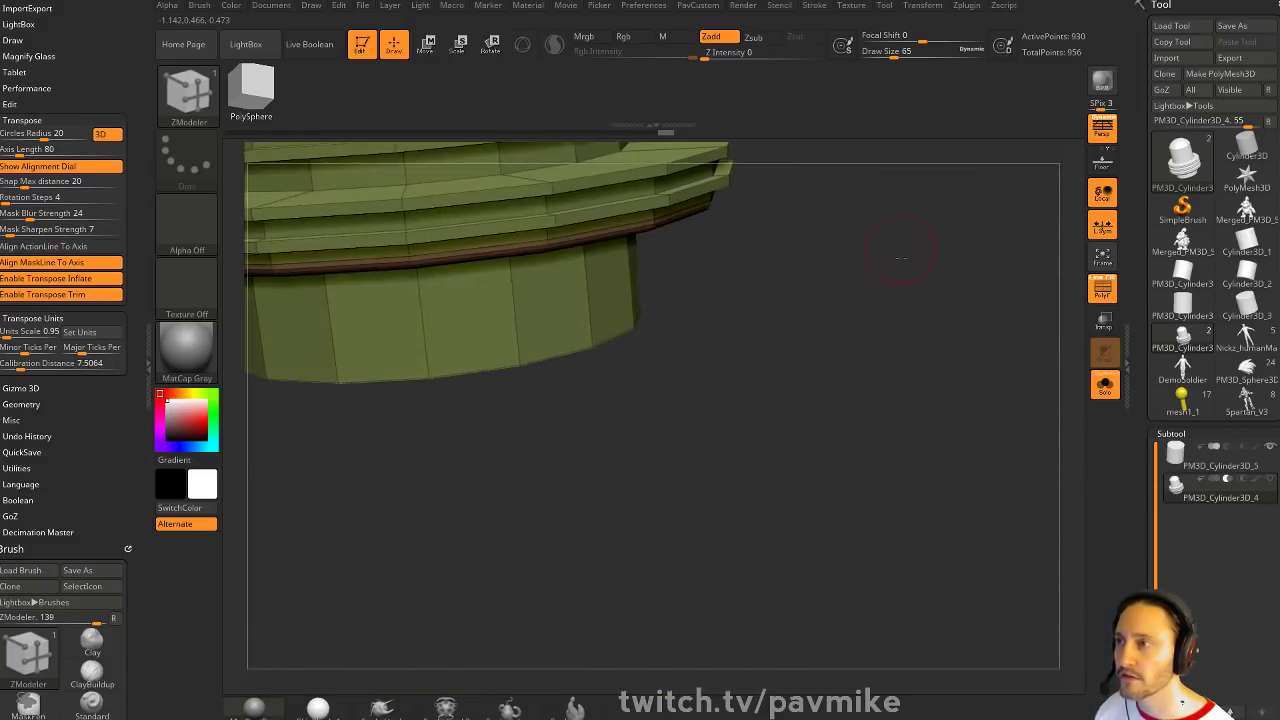
Merge the mesh into a single polygroup and regroup its faces with Groups By Normals
{"action": "left_click_drag", "start_coordinate": [922, 185], "coordinate": [929, 494], "text": "alt"}
{"action": "left_click_drag", "start_coordinate": [958, 366], "coordinate": [968, 418]}
{"action": "key", "text": "ctrl+w"}
{"action": "key", "text": "5"}
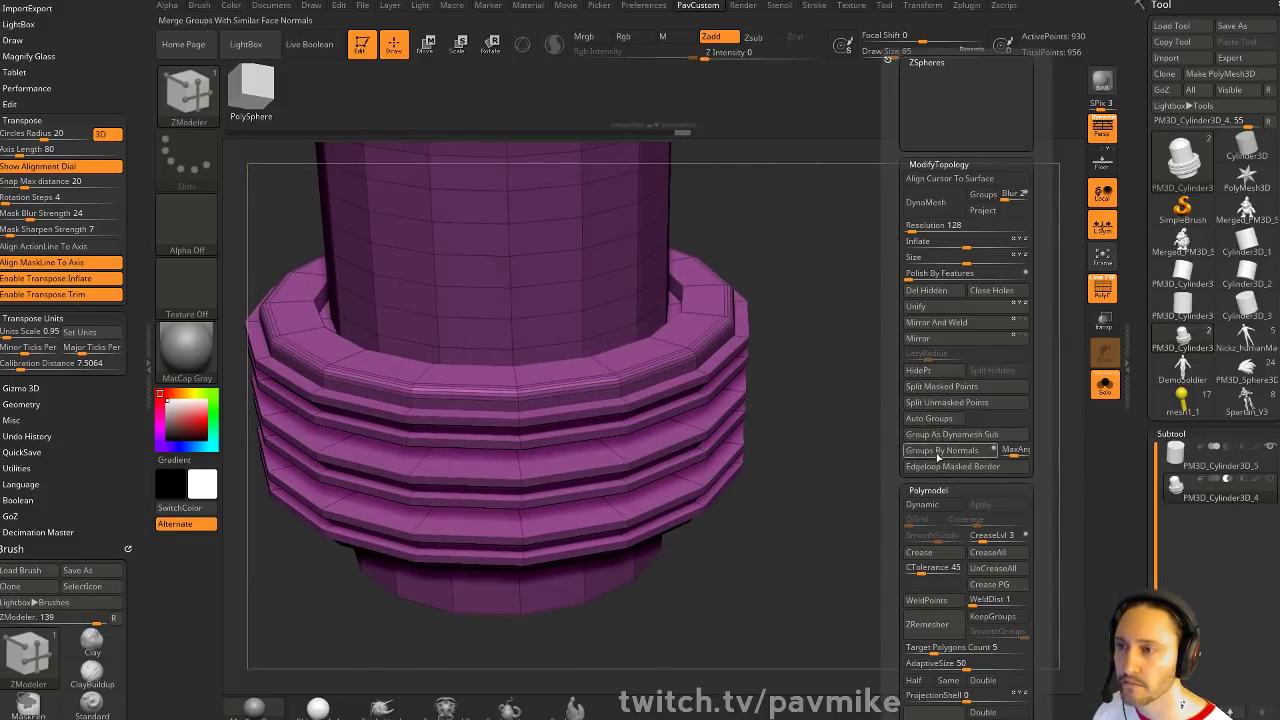
{"action": "left_click", "coordinate": [942, 450]}
{"action": "left_click_drag", "start_coordinate": [879, 367], "coordinate": [920, 325]}
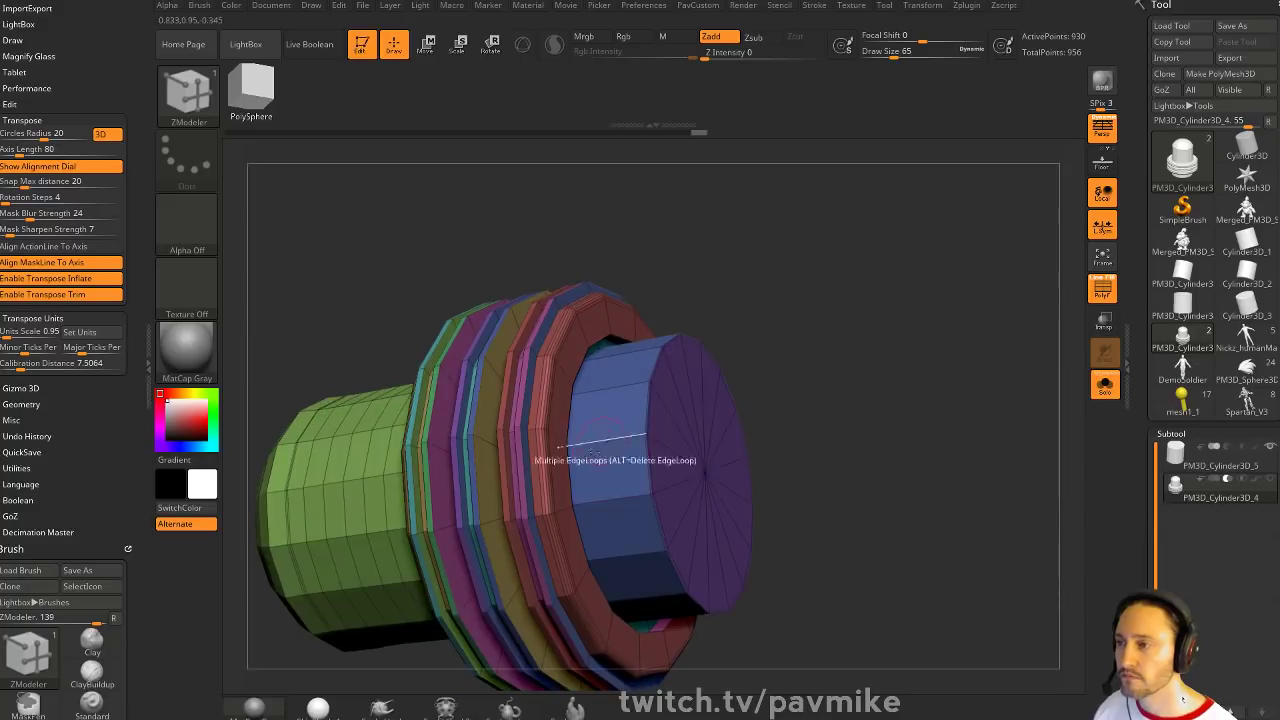
Delete the flat end-cap polygroup of the cylinder with the ZModeler Delete action targeting Polygroup All
{"action": "key", "text": "space"}
{"action": "left_click", "coordinate": [560, 252]}
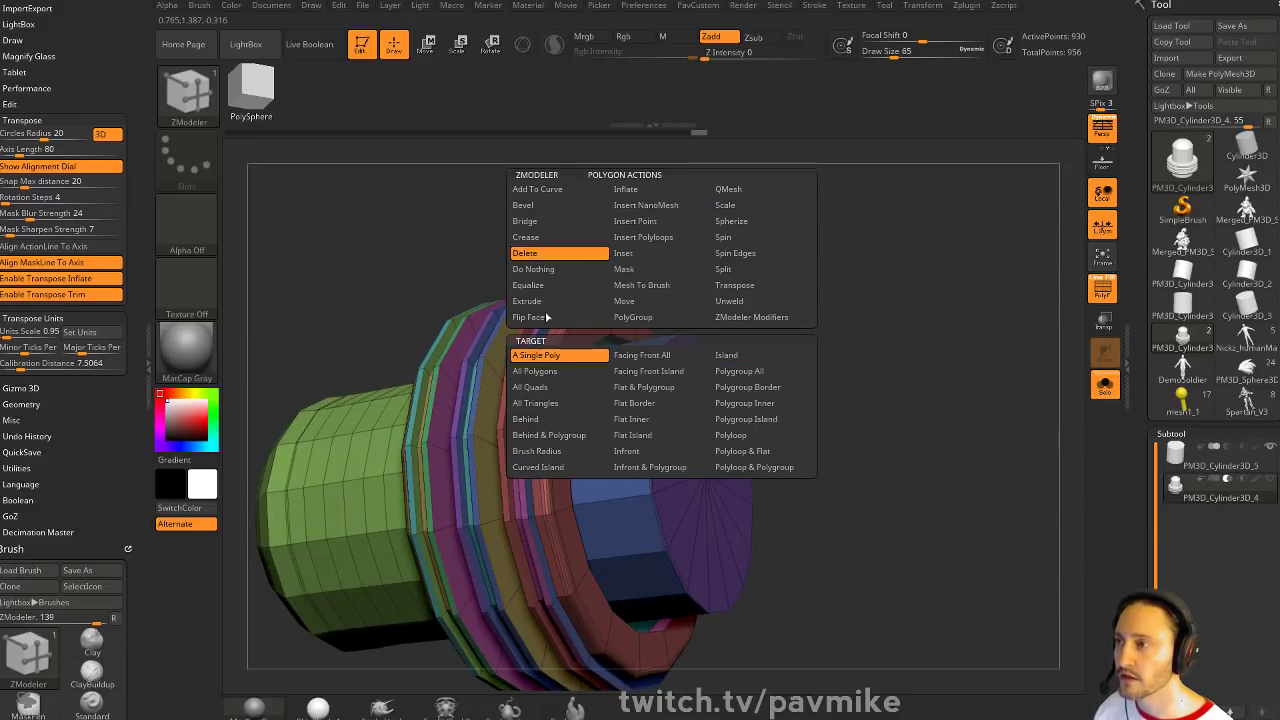
{"action": "key", "text": "space"}
{"action": "left_click", "coordinate": [746, 371]}
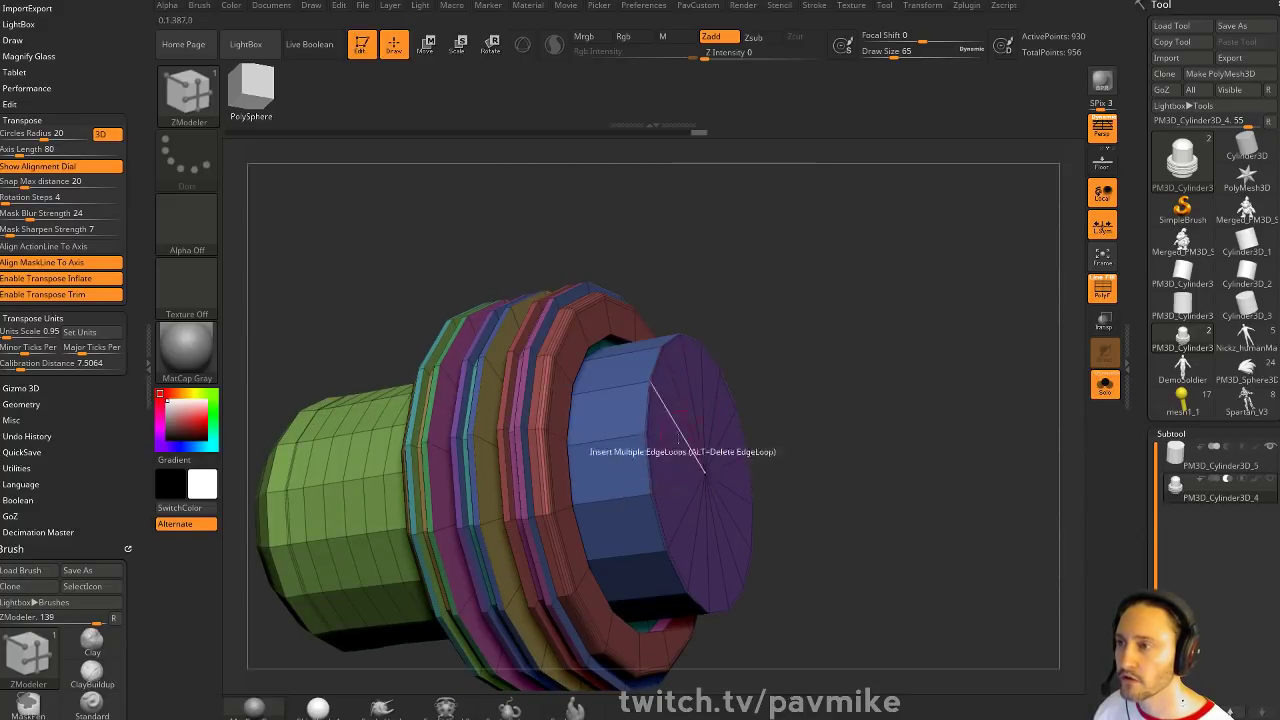
{"action": "left_click", "coordinate": [678, 440]}
Close the open end of the cylinder with the ZModeler Close action targeting Convex Hole, reshaping it into a rounded dome
{"action": "key", "text": "space"}
{"action": "key", "text": "space"}
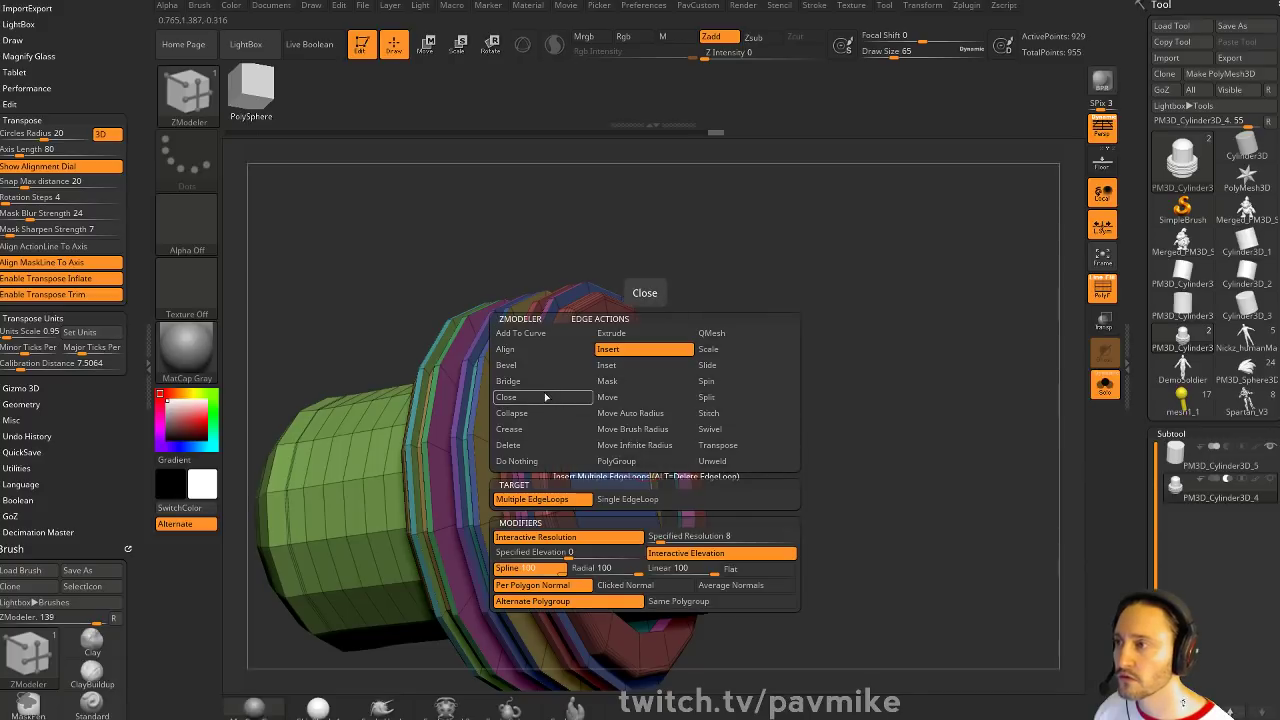
{"action": "left_click", "coordinate": [546, 398]}
{"action": "left_click", "coordinate": [632, 499]}
{"action": "left_click_drag", "start_coordinate": [648, 466], "coordinate": [758, 430]}
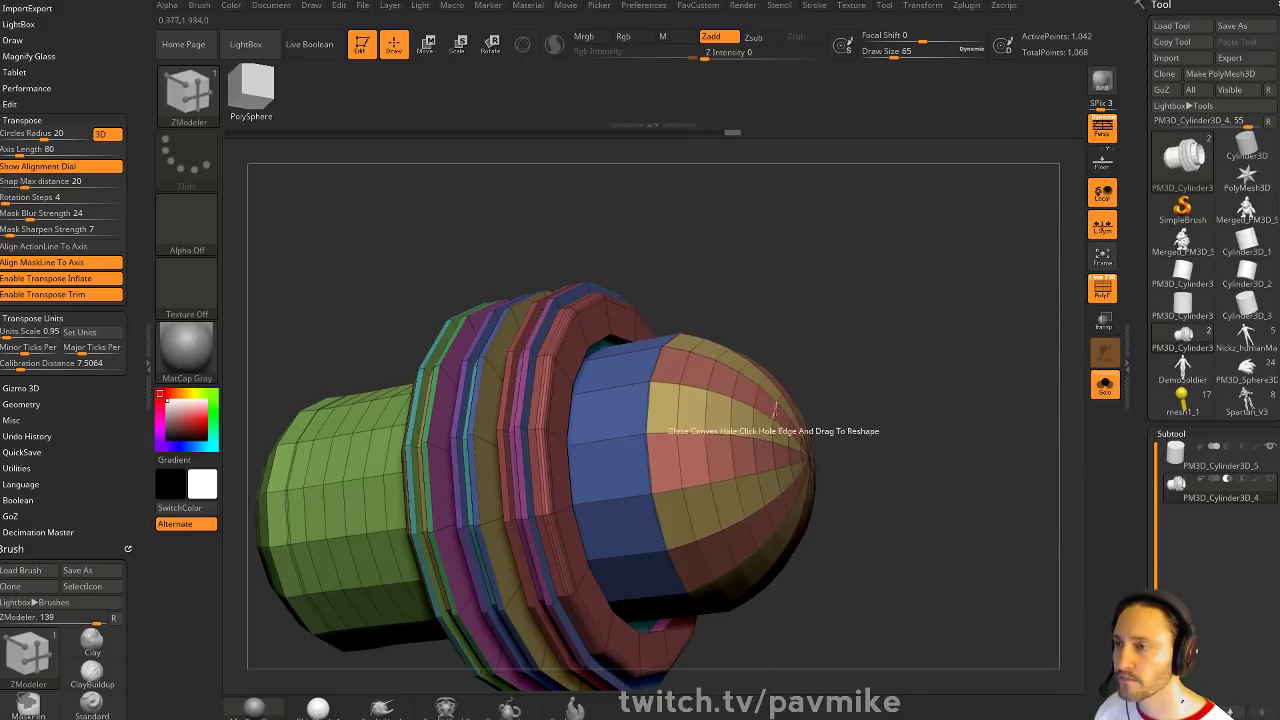
Isolate the new dome cap, combine its faces into a single polygroup, and show the whole part again
{"action": "right_click_drag", "start_coordinate": [930, 420], "coordinate": [894, 418]}
{"action": "left_click_drag", "start_coordinate": [893, 418], "coordinate": [894, 490]}
{"action": "left_click", "coordinate": [793, 457], "text": "ctrl+shift"}
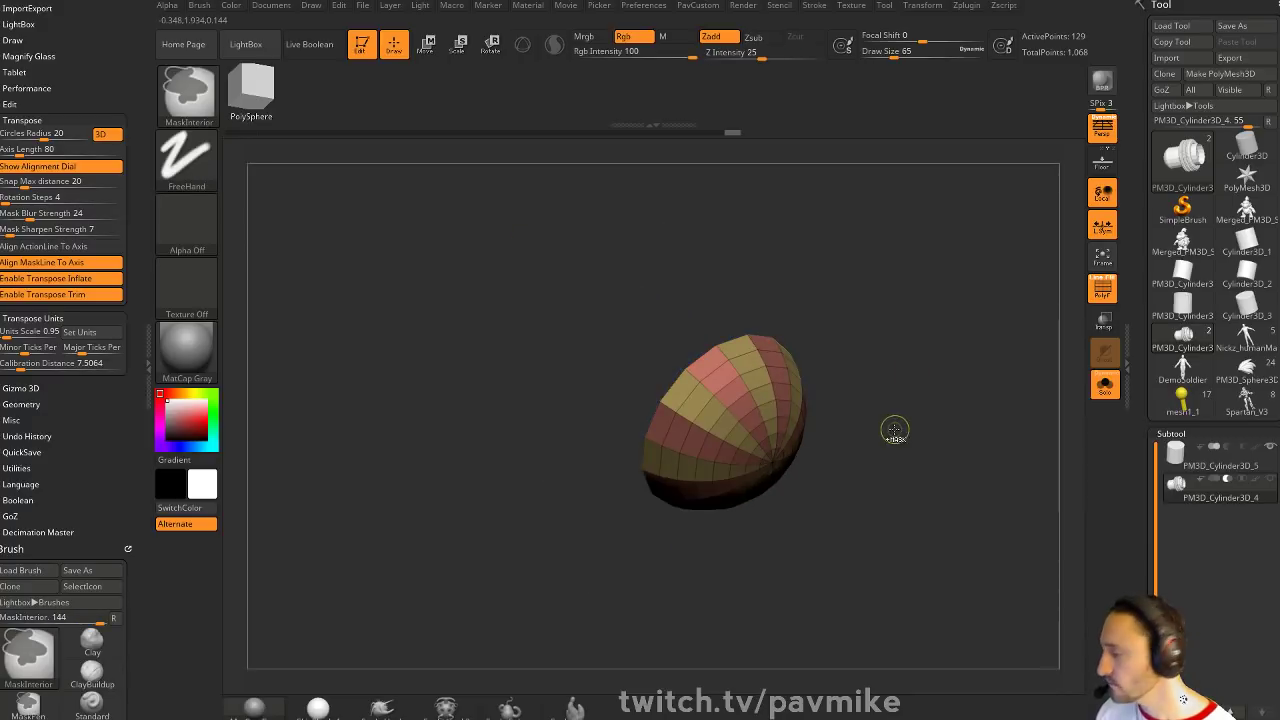
{"action": "left_click", "coordinate": [905, 428], "text": "ctrl+shift"}
{"action": "left_click_drag", "start_coordinate": [911, 431], "coordinate": [900, 473], "text": "alt"}
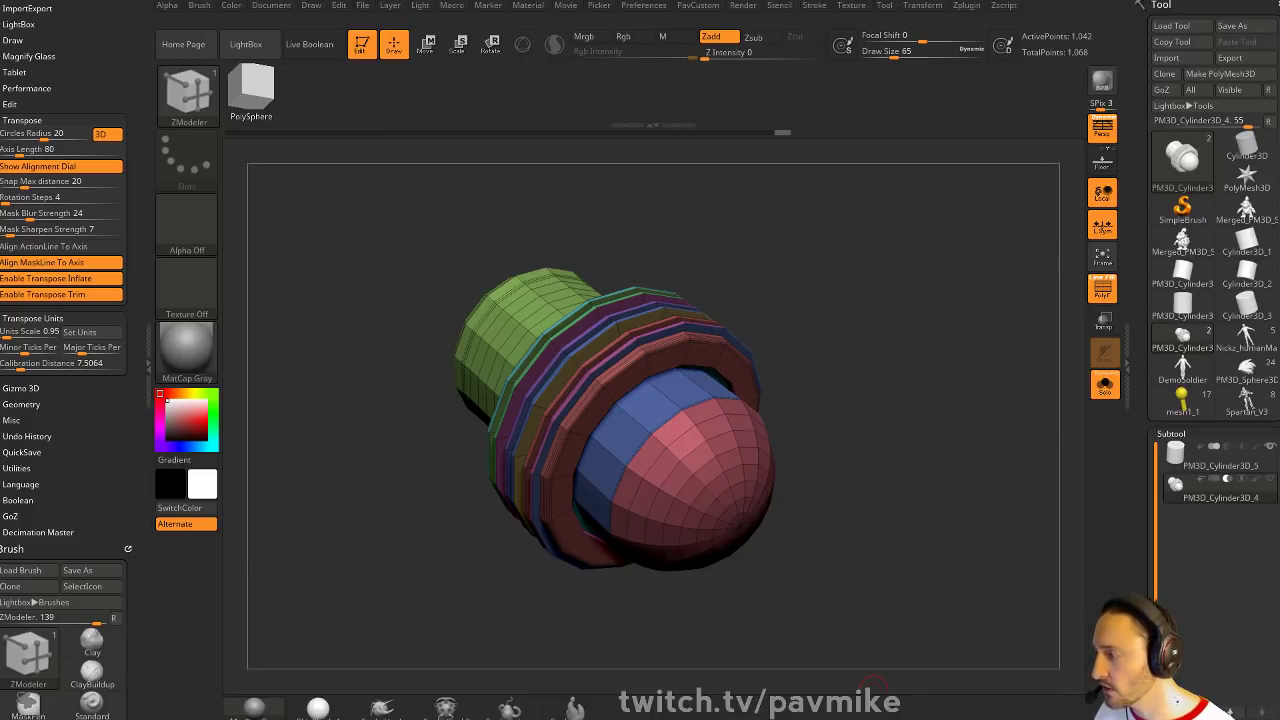
Switch to the YouTube channel in the browser and open its list of videos
{"action": "key", "text": "alt+Tab"}
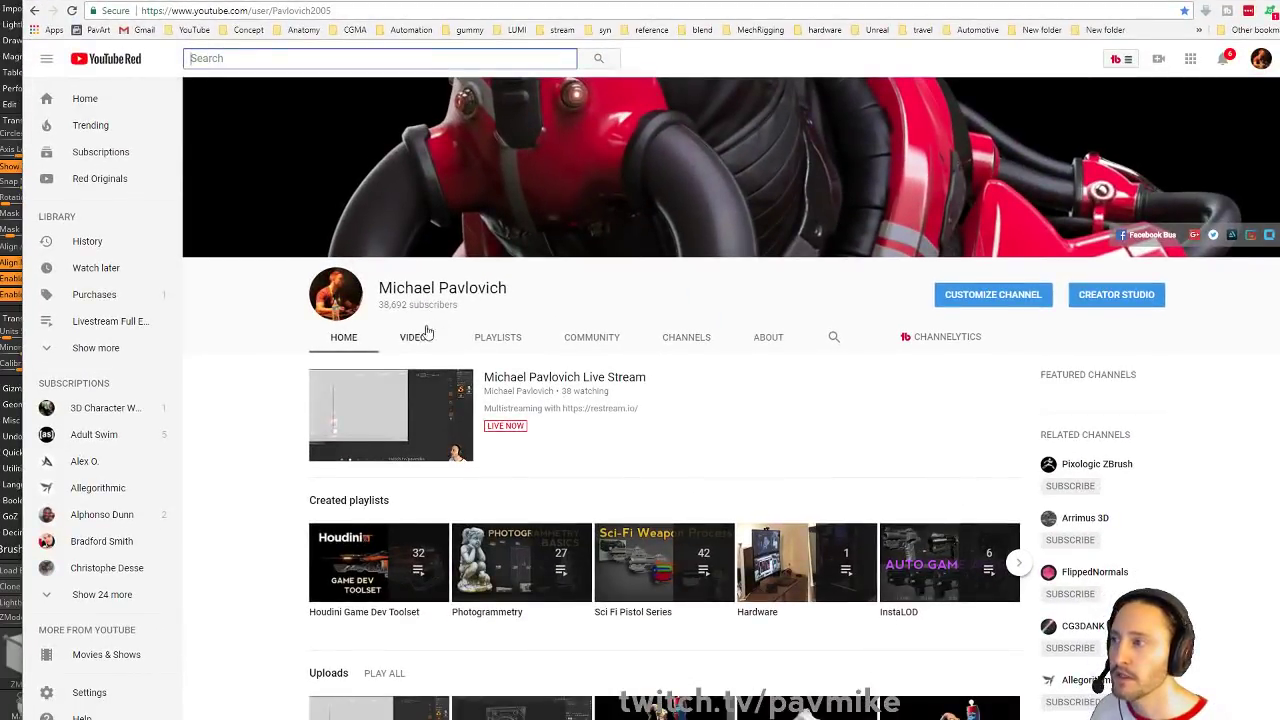
{"action": "left_click", "coordinate": [415, 338]}
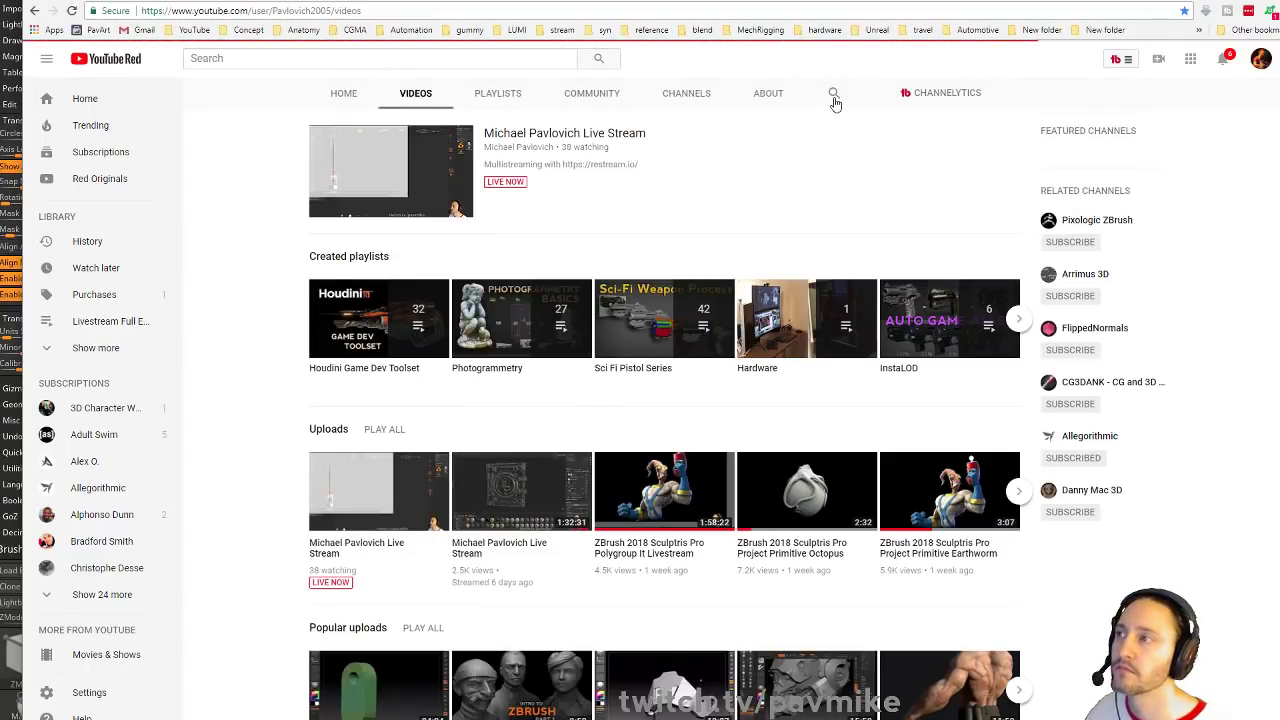
{"action": "scroll", "coordinate": [838, 181], "scroll_direction": "up", "scroll_amount": 2}
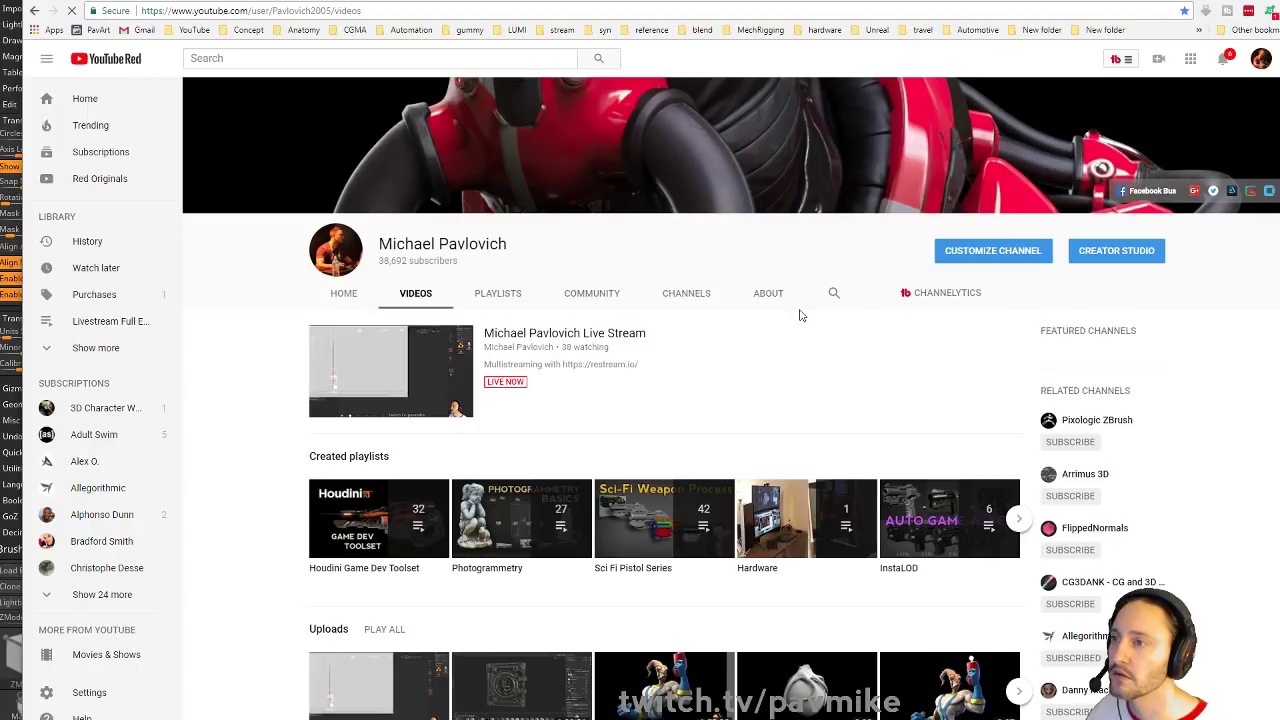
{"action": "left_click", "coordinate": [831, 297]}
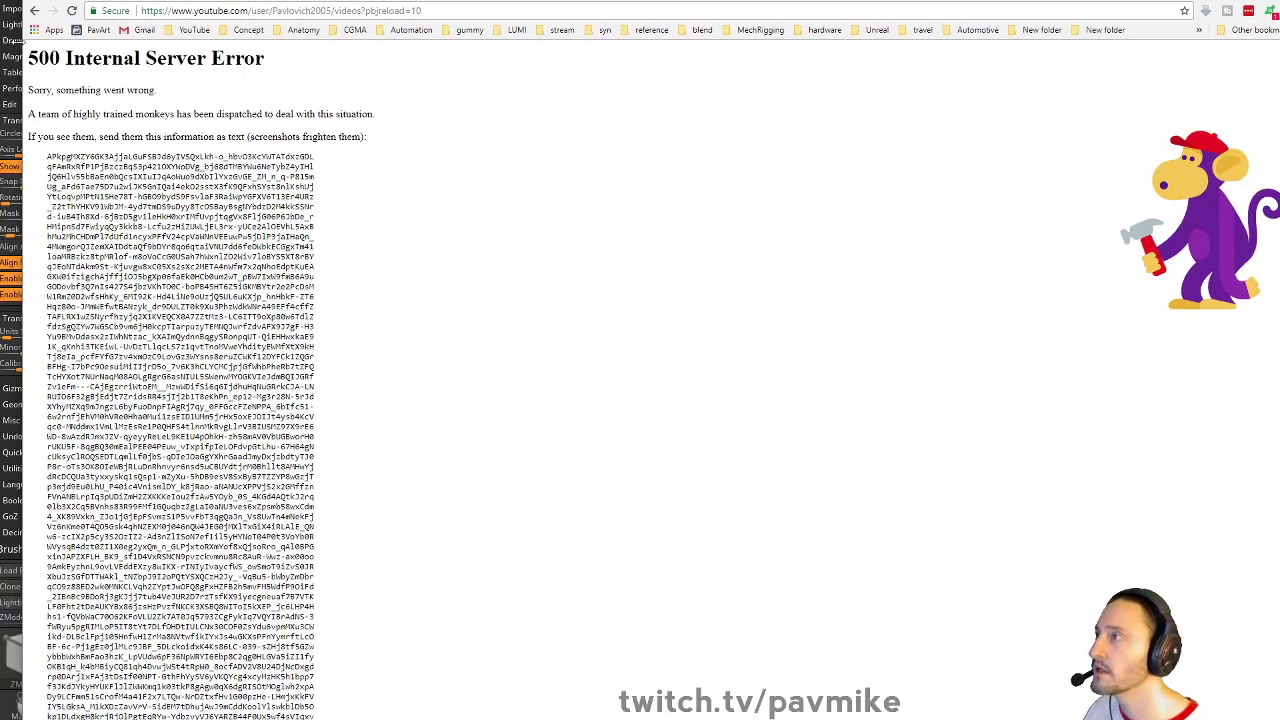
{"action": "left_click", "coordinate": [35, 11]}
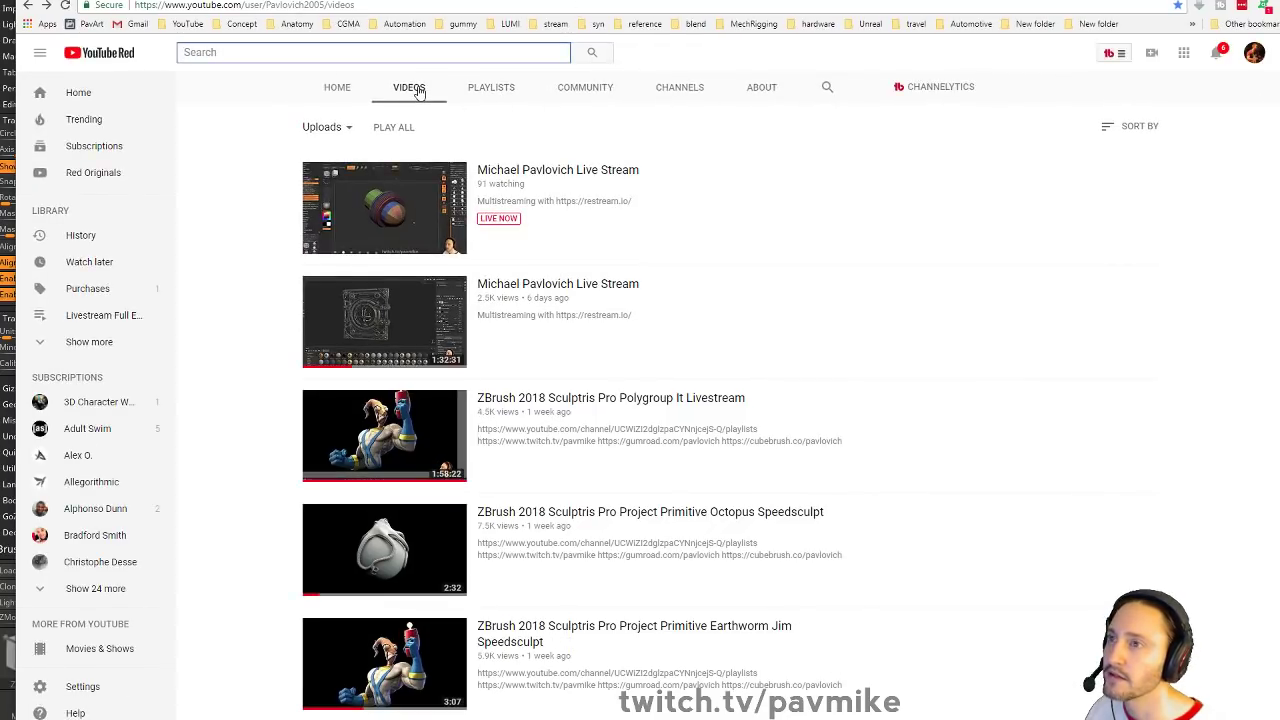
Search the channel's videos for "spotlight"
{"action": "left_click", "coordinate": [826, 89]}
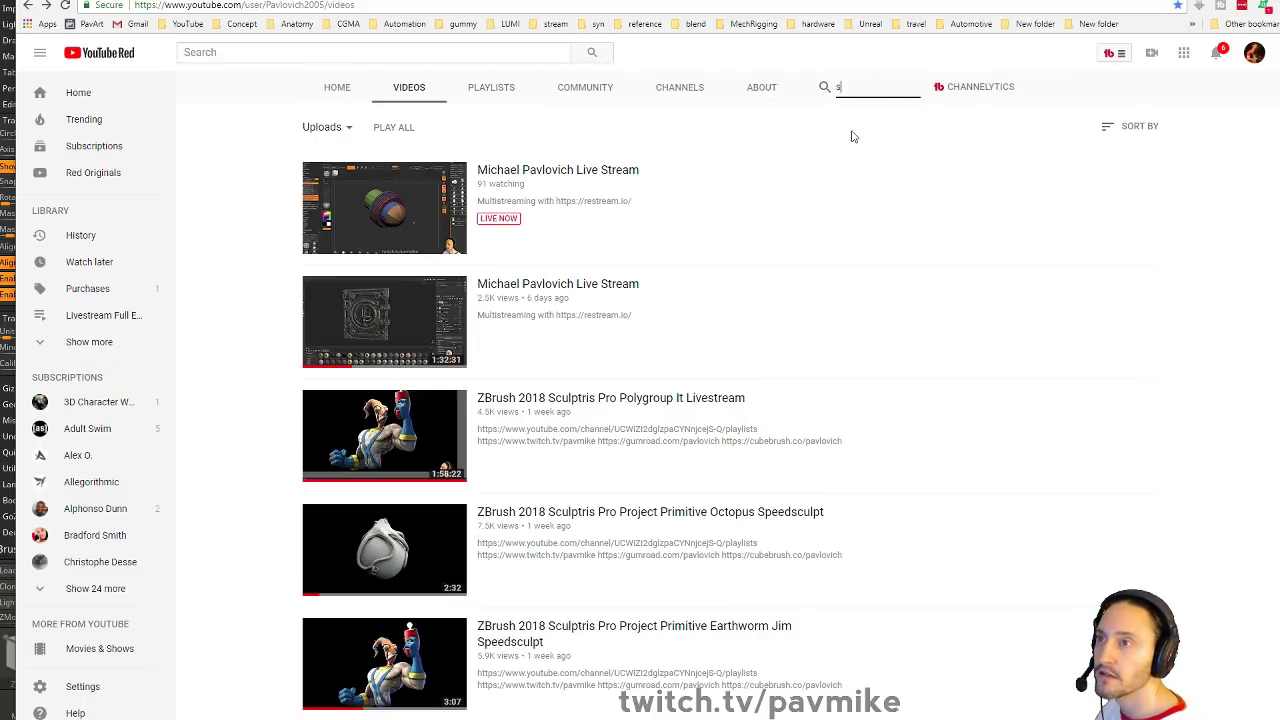
{"action": "type", "text": "spotlight"}
{"action": "key", "text": "Return"}
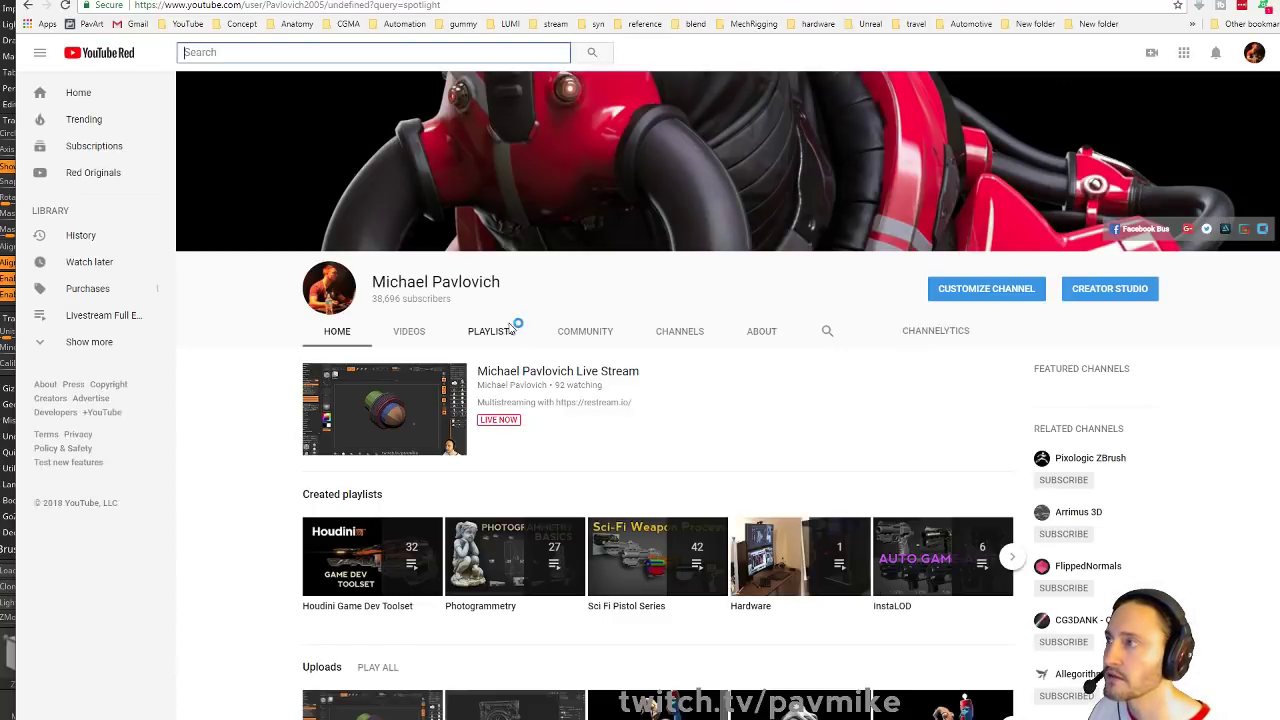
{"action": "left_click", "coordinate": [828, 333]}
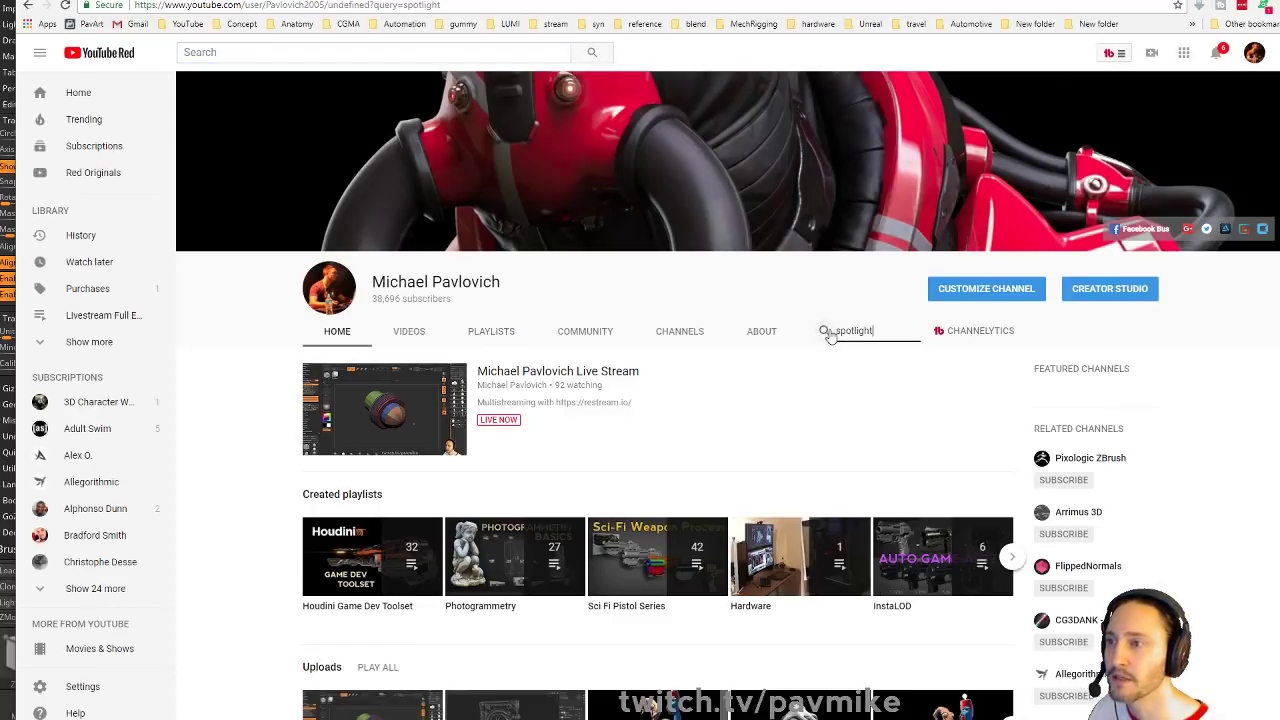
{"action": "key", "text": "Return"}
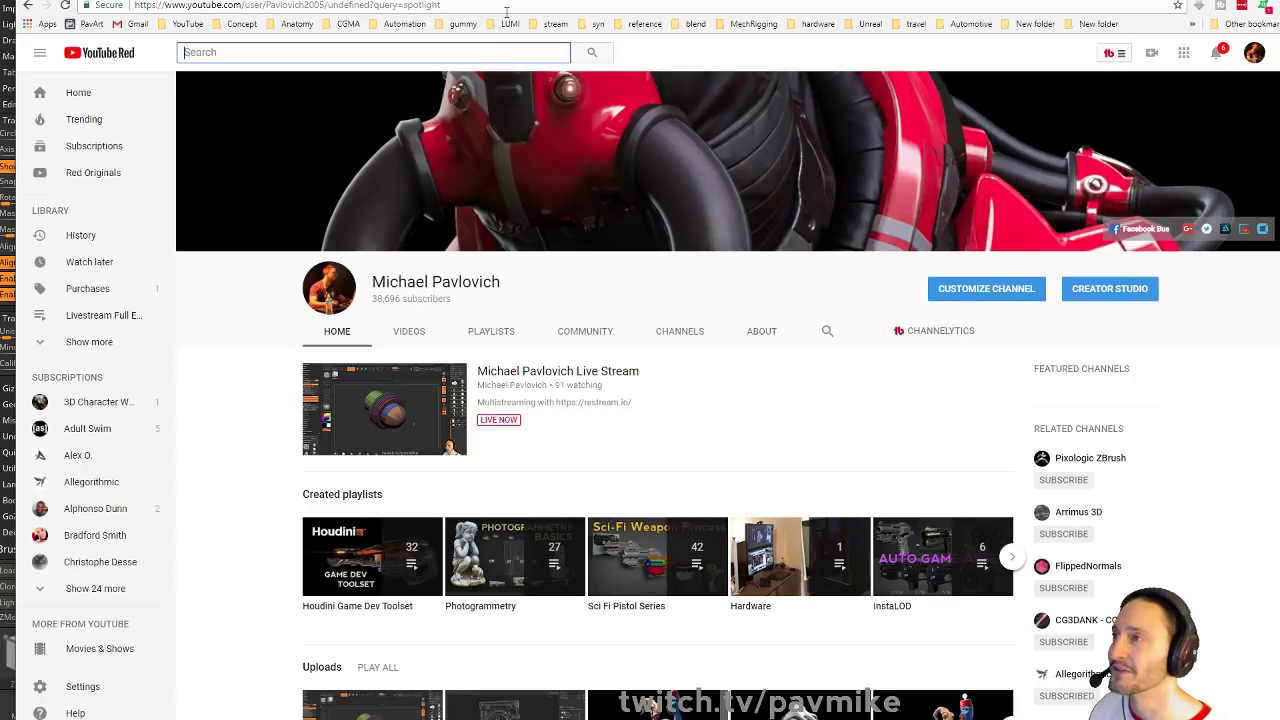
Switch back to ZBrush and save the project
{"action": "key", "text": "alt+Tab"}
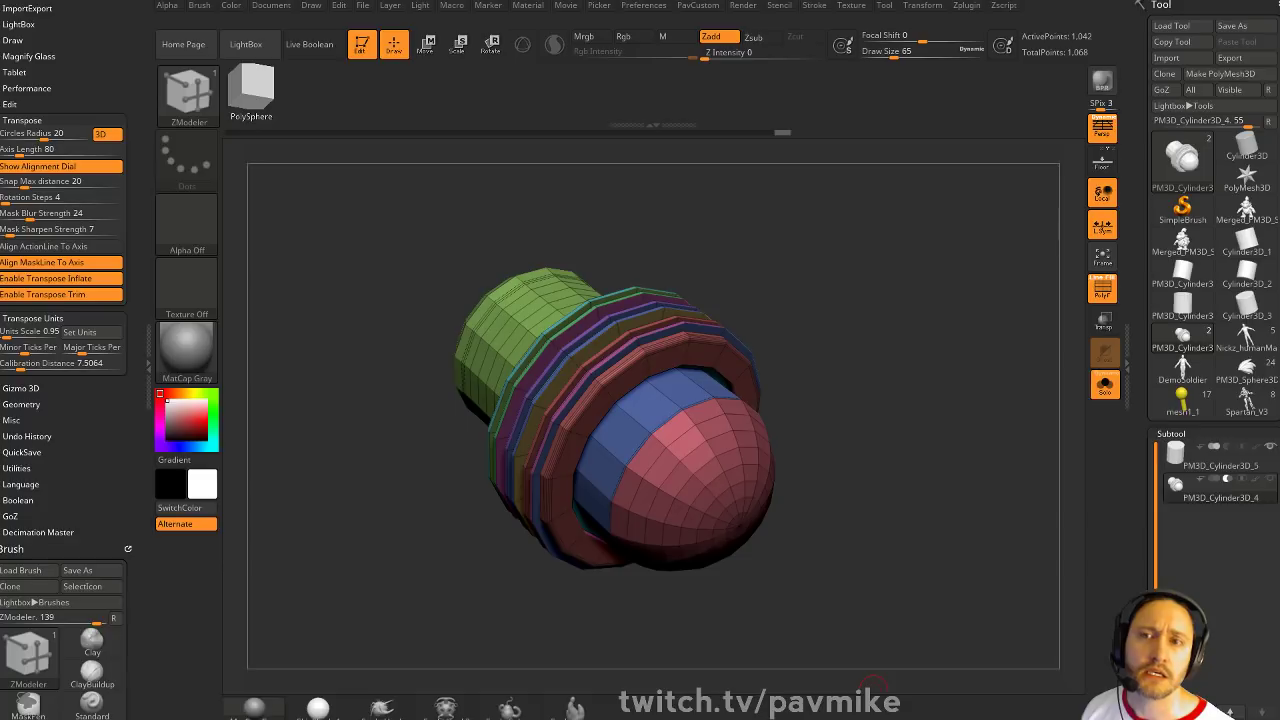
{"action": "key", "text": "ctrl+s"}
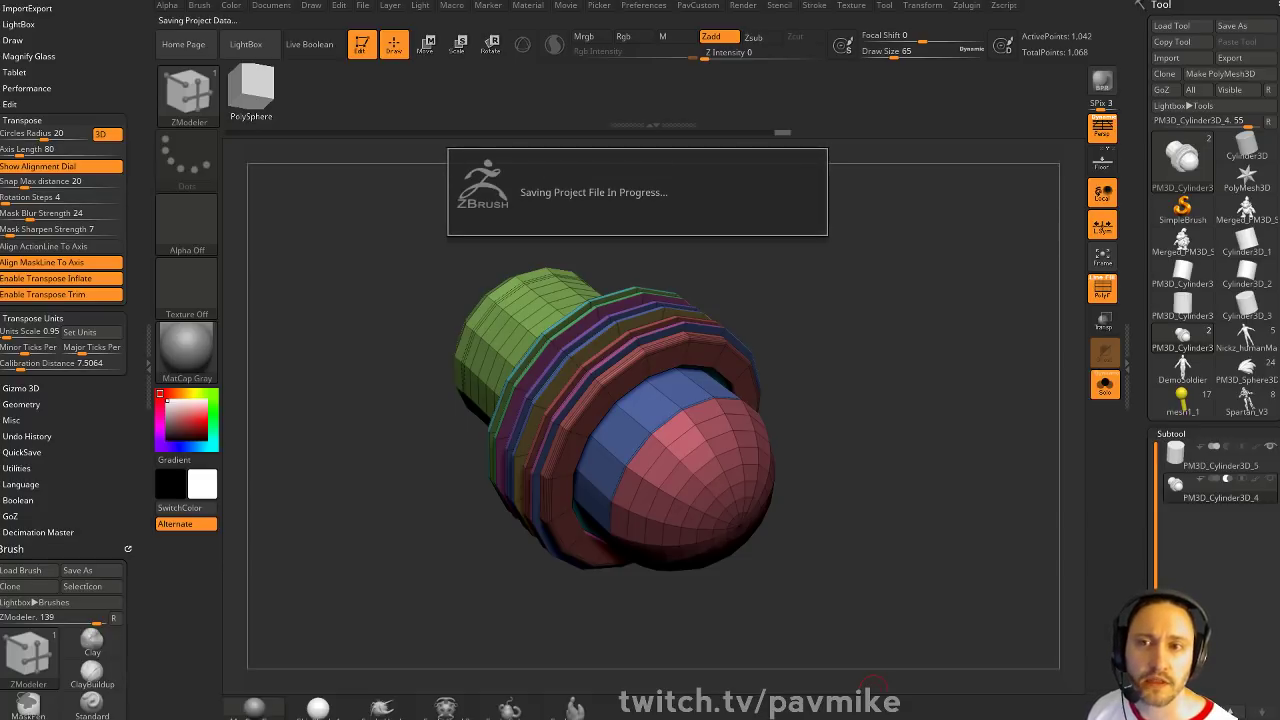
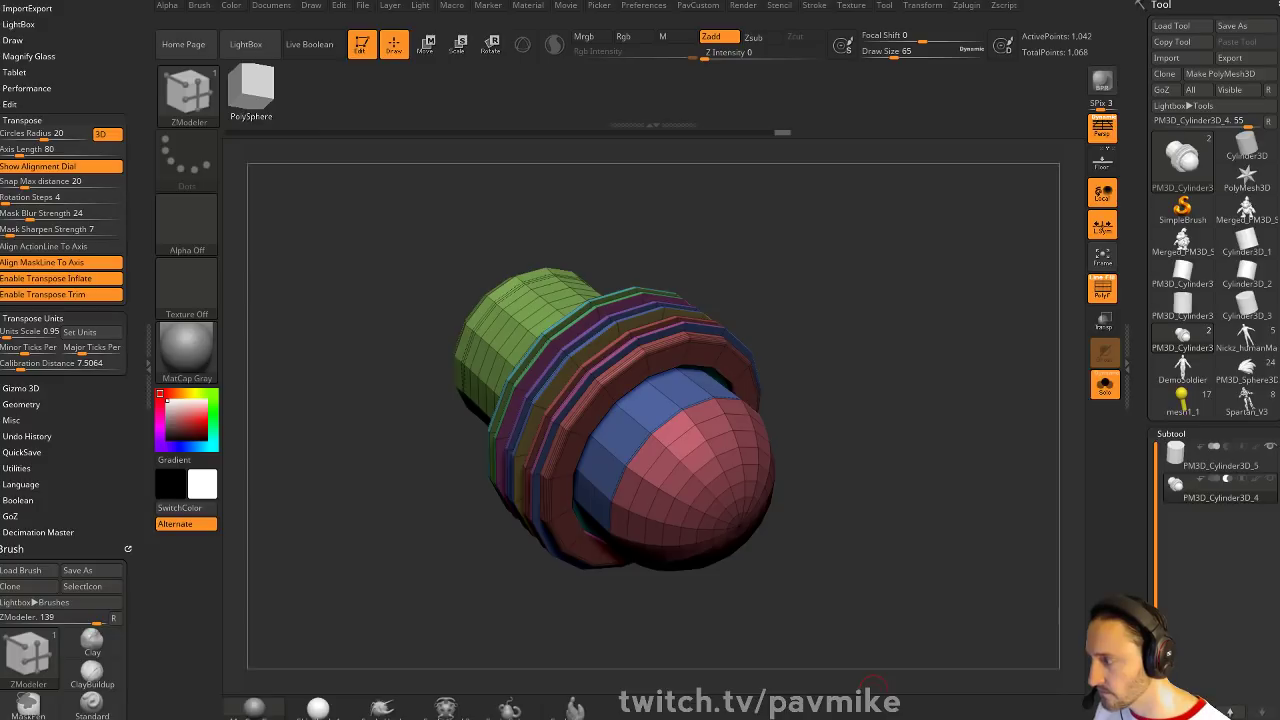
Look through the YouTube channel's playlists and uploads in the browser, and return to ZBrush
{"action": "left_click_drag", "start_coordinate": [508, 719], "coordinate": [494, 0]}
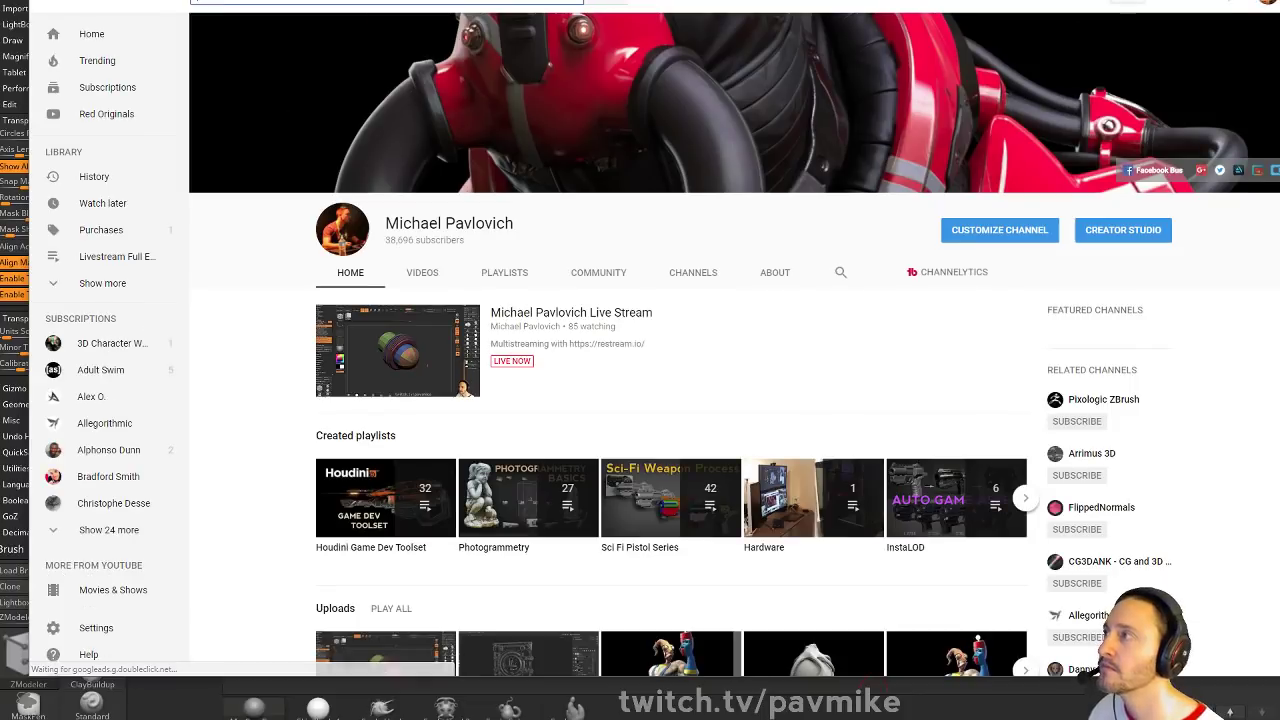
{"action": "scroll", "coordinate": [623, 423], "scroll_direction": "down", "scroll_amount": 2}
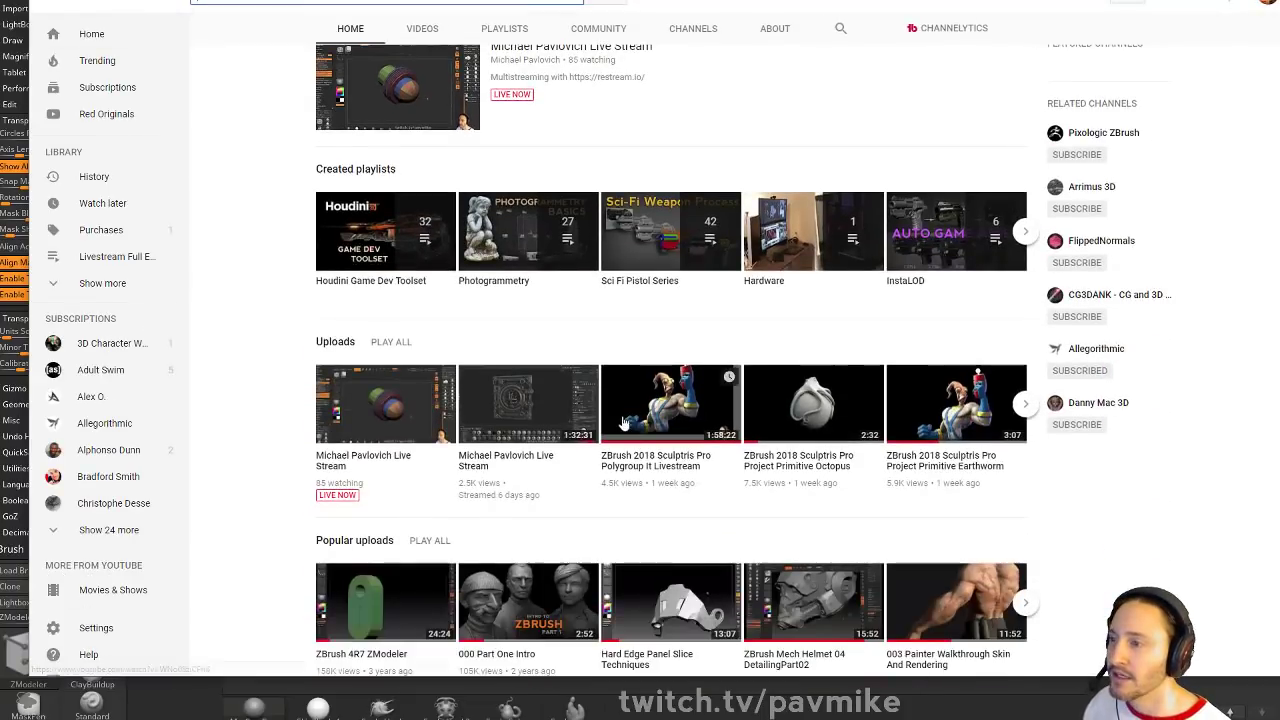
{"action": "scroll", "coordinate": [623, 423], "scroll_direction": "up", "scroll_amount": 2}
{"action": "left_click", "coordinate": [874, 687]}
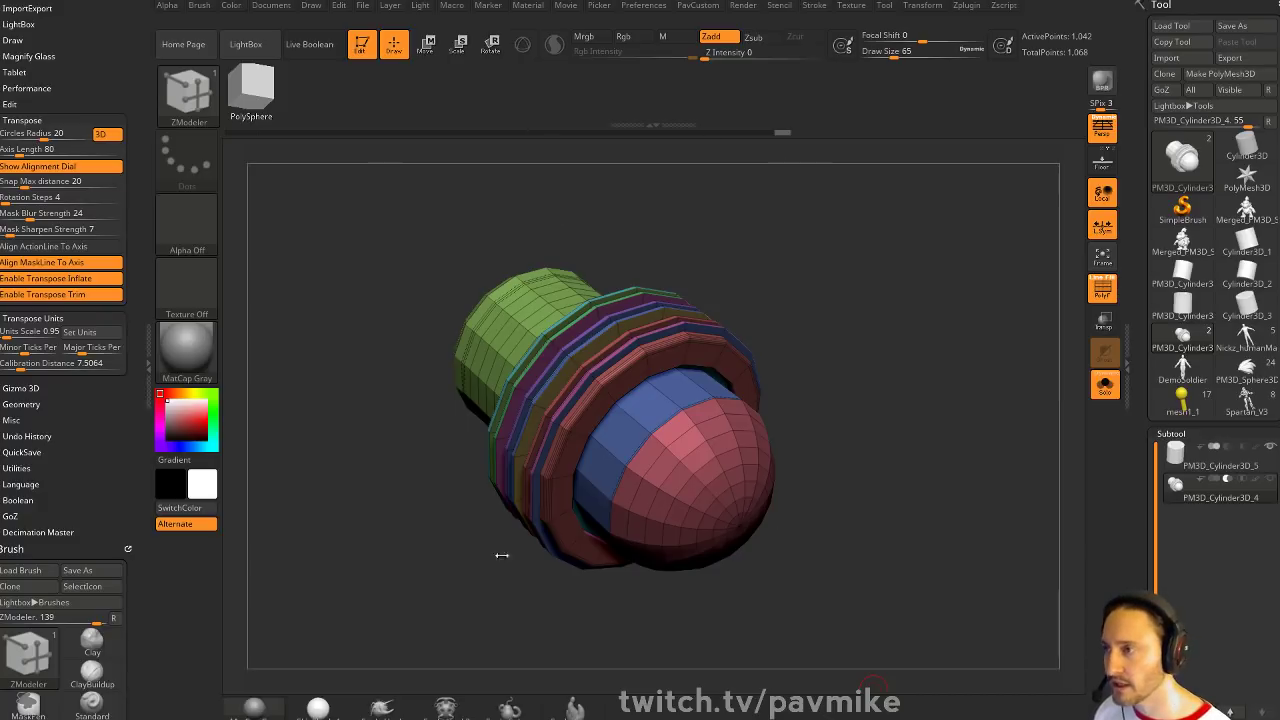
Show the movie TimeLine above the canvas
{"action": "left_click", "coordinate": [452, 5]}
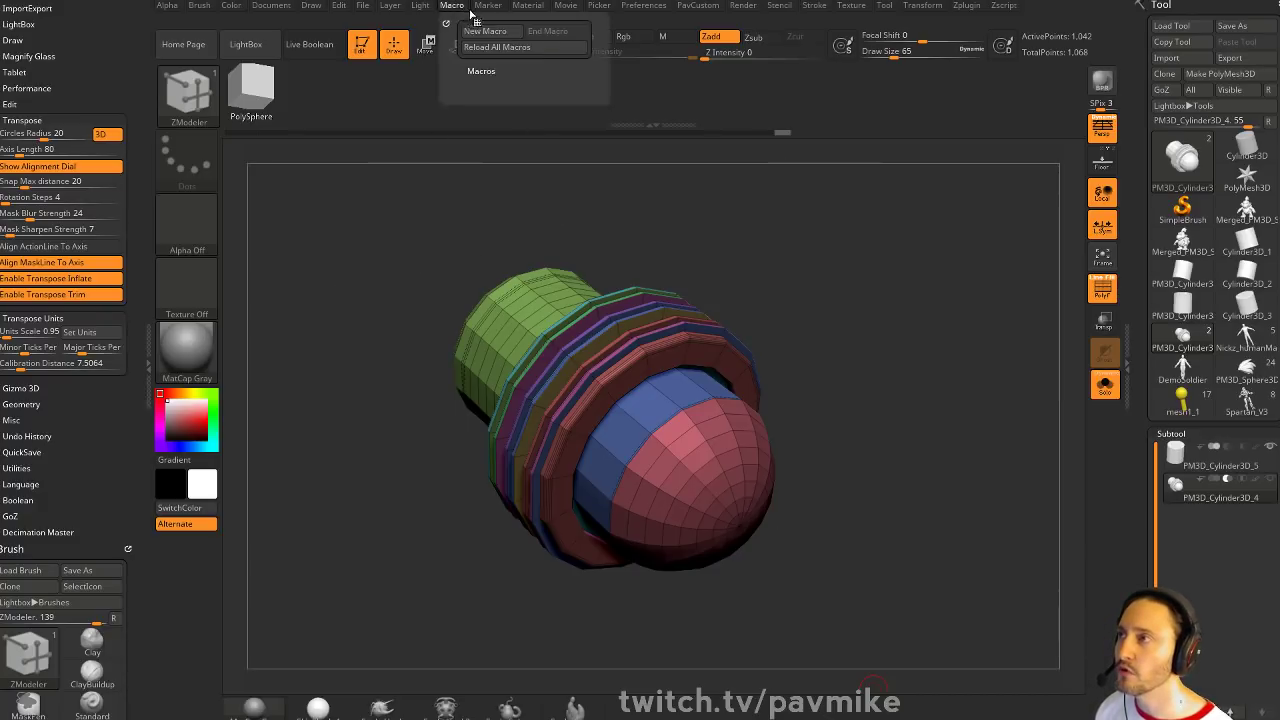
{"action": "mouse_move", "coordinate": [566, 6]}
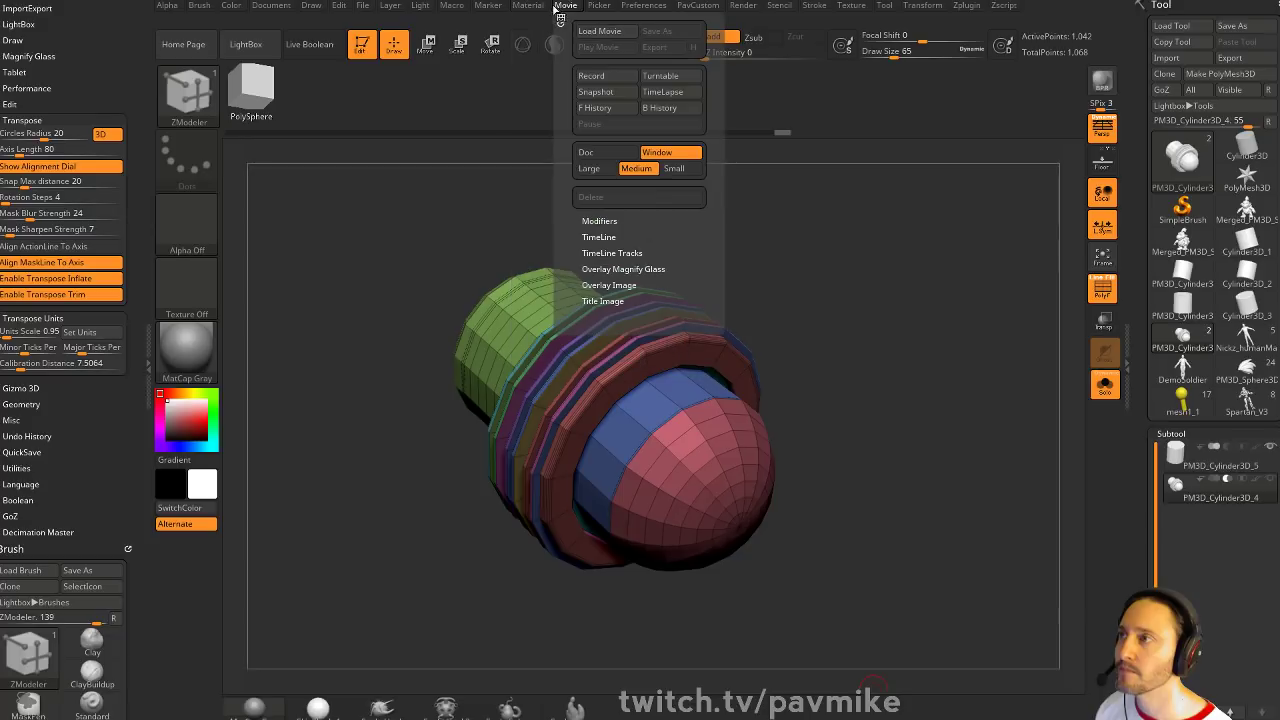
{"action": "left_click", "coordinate": [603, 220], "text": "shift"}
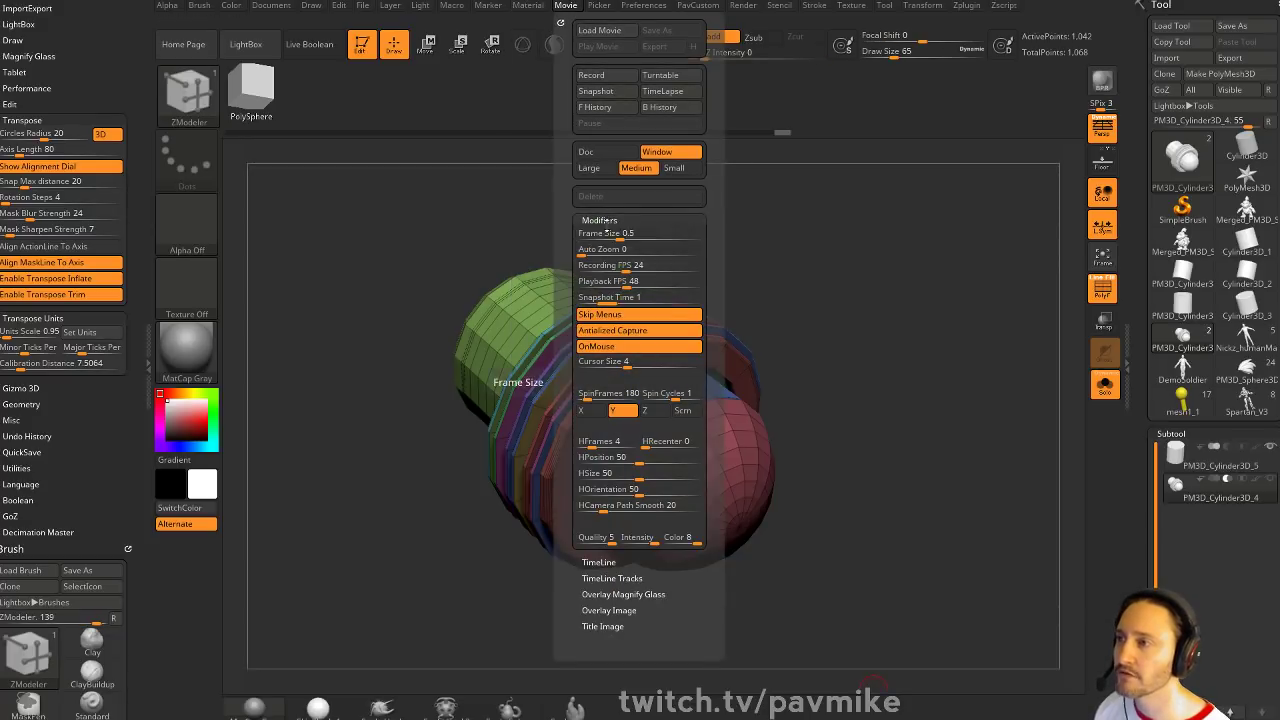
{"action": "left_click", "coordinate": [610, 220], "text": "shift"}
{"action": "left_click", "coordinate": [610, 220], "text": "shift"}
{"action": "left_click", "coordinate": [610, 220], "text": "shift"}
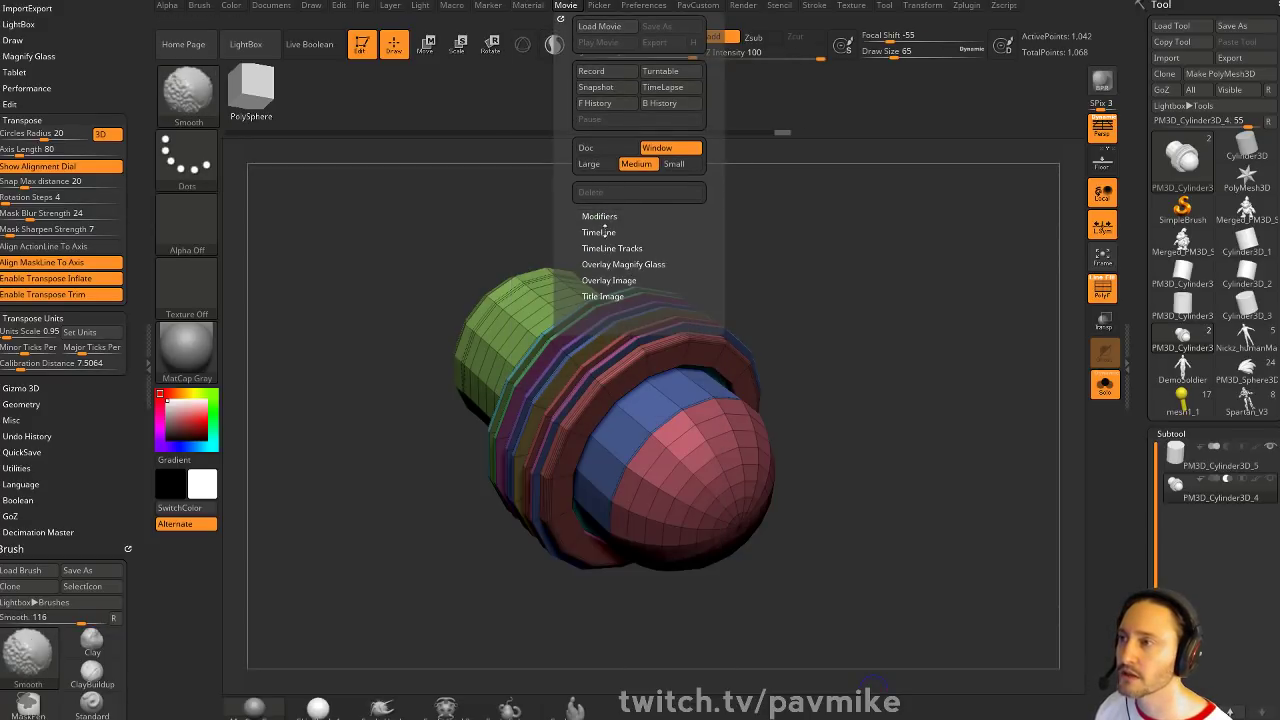
{"action": "left_click", "coordinate": [605, 236]}
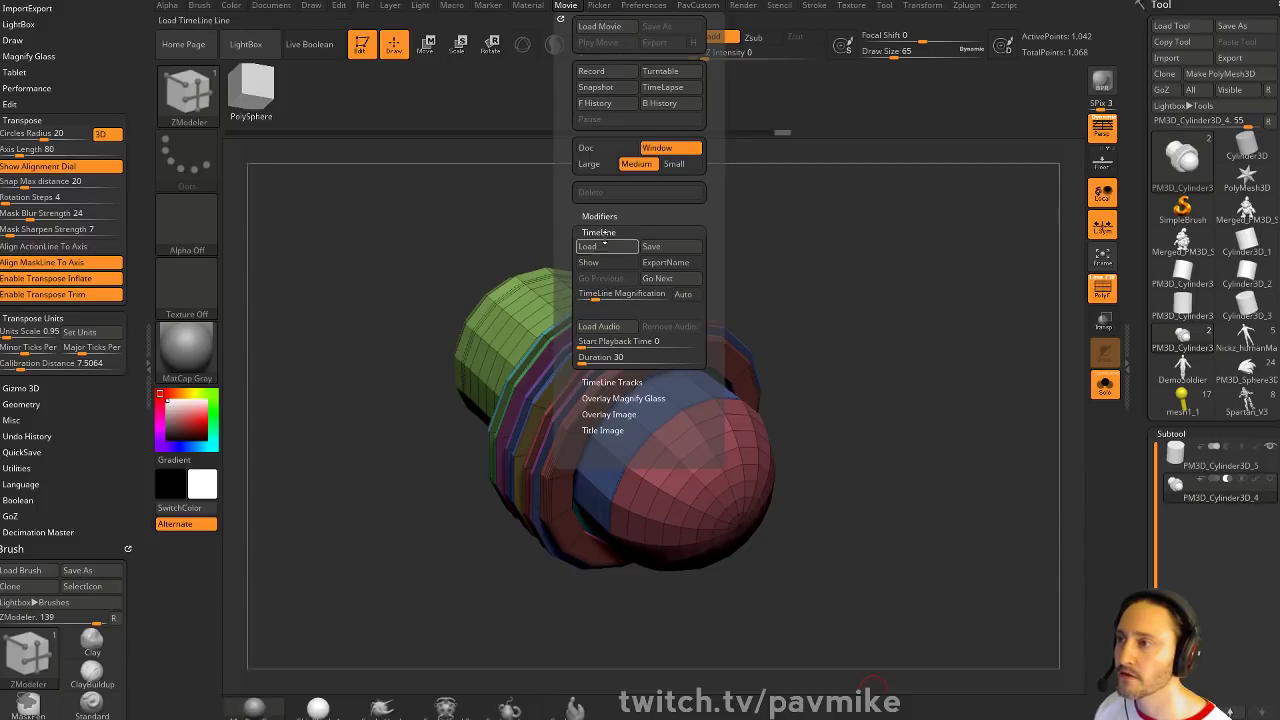
{"action": "left_click", "coordinate": [610, 261]}
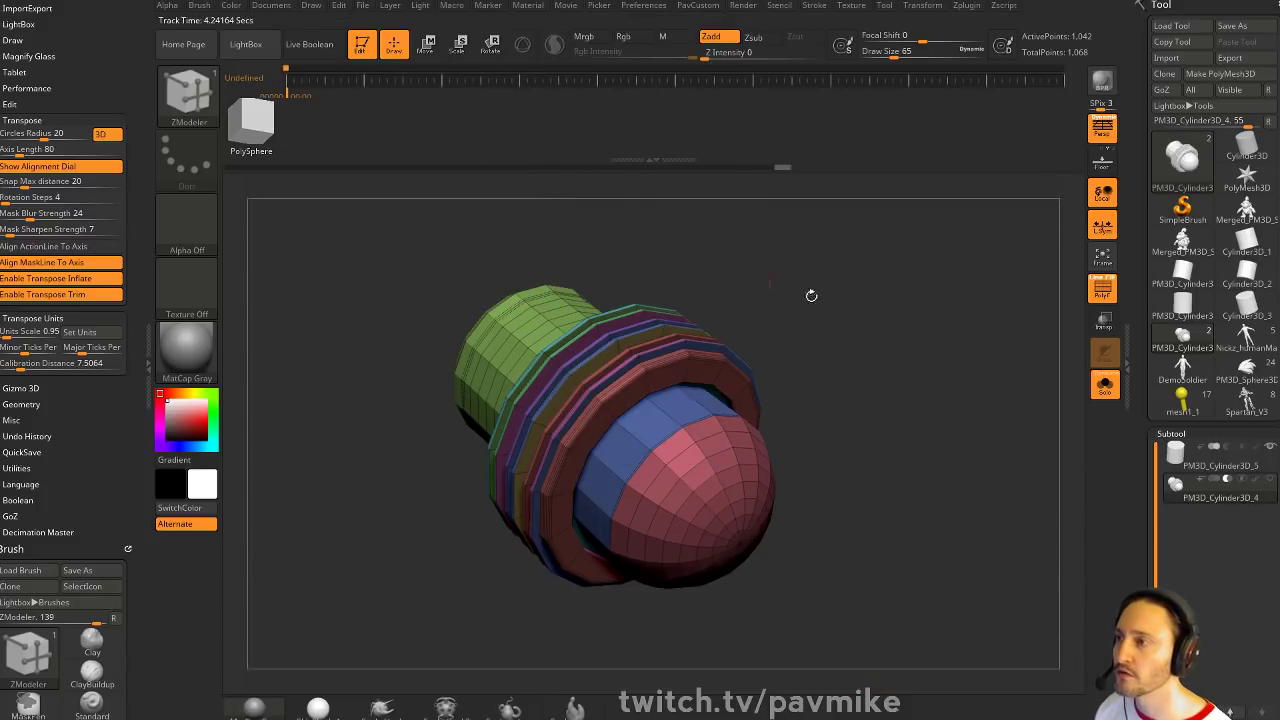
Snap the part to an upright side view, place it in the canvas's upper-left area, and turn off perspective
{"action": "left_click_drag", "start_coordinate": [811, 295], "coordinate": [908, 388], "text": "shift"}
{"action": "left_click_drag", "start_coordinate": [908, 388], "coordinate": [541, 324], "text": "alt"}
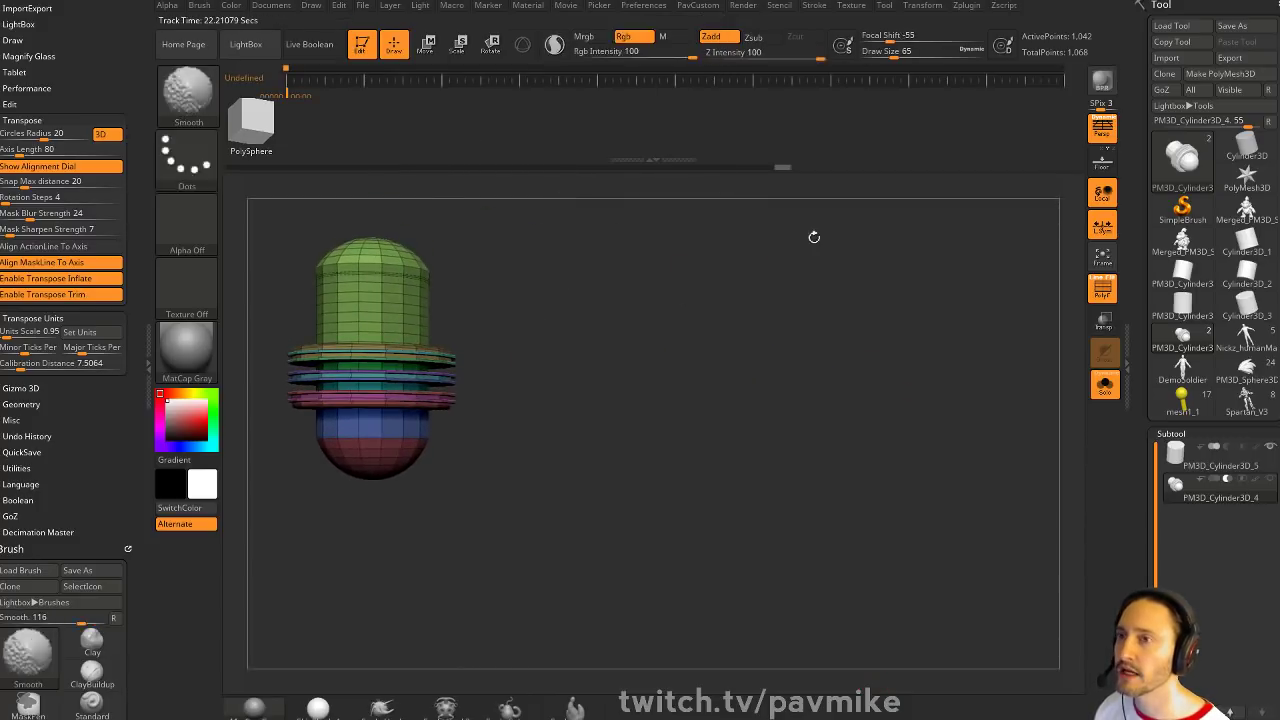
{"action": "left_click", "coordinate": [1102, 128]}
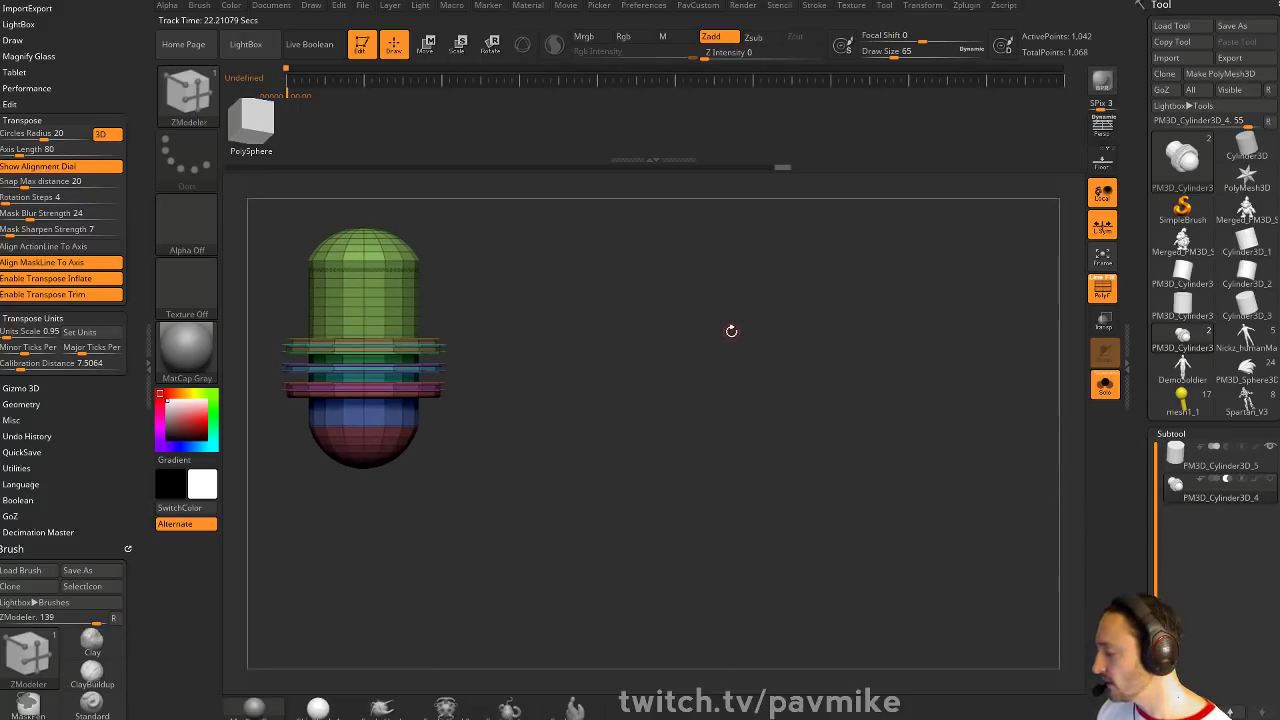
Store the upright side view and an end-on view of the part as two keyframes on the Camera track
{"action": "key", "text": "shift+s"}
{"action": "mouse_move", "coordinate": [608, 342]}
{"action": "left_mouse_down", "text": "alt"}
{"action": "mouse_move", "coordinate": [754, 326]}
{"action": "mouse_move", "coordinate": [652, 352]}
{"action": "mouse_move", "coordinate": [907, 338]}
{"action": "mouse_move", "coordinate": [859, 364]}
{"action": "mouse_move", "coordinate": [868, 384]}
{"action": "mouse_move", "coordinate": [884, 351]}
{"action": "mouse_move", "coordinate": [1003, 366]}
{"action": "mouse_move", "coordinate": [1075, 394]}
{"action": "mouse_move", "coordinate": [959, 525]}
{"action": "mouse_move", "coordinate": [1033, 379]}
{"action": "mouse_move", "coordinate": [1047, 385]}
{"action": "left_mouse_up", "text": "alt"}
{"action": "key", "text": "ctrl+n"}
{"action": "left_click", "coordinate": [288, 78]}
{"action": "left_click", "coordinate": [327, 80]}
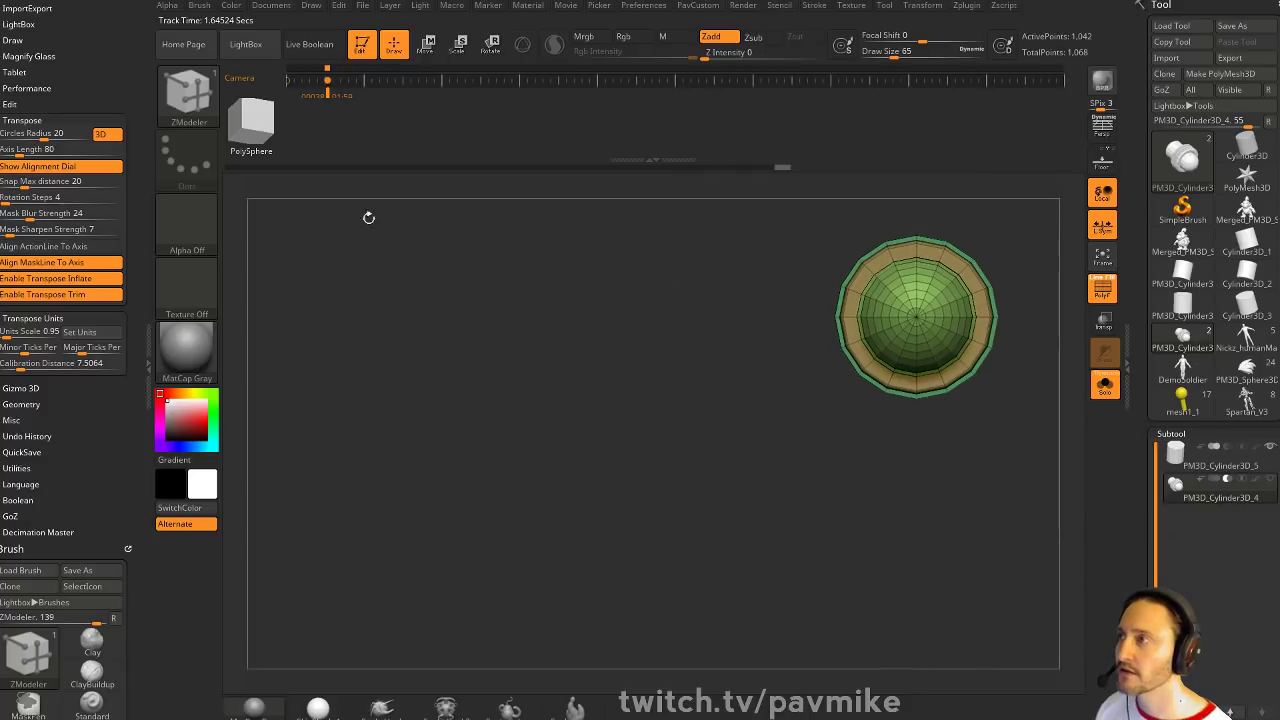
{"action": "left_click", "coordinate": [360, 79]}
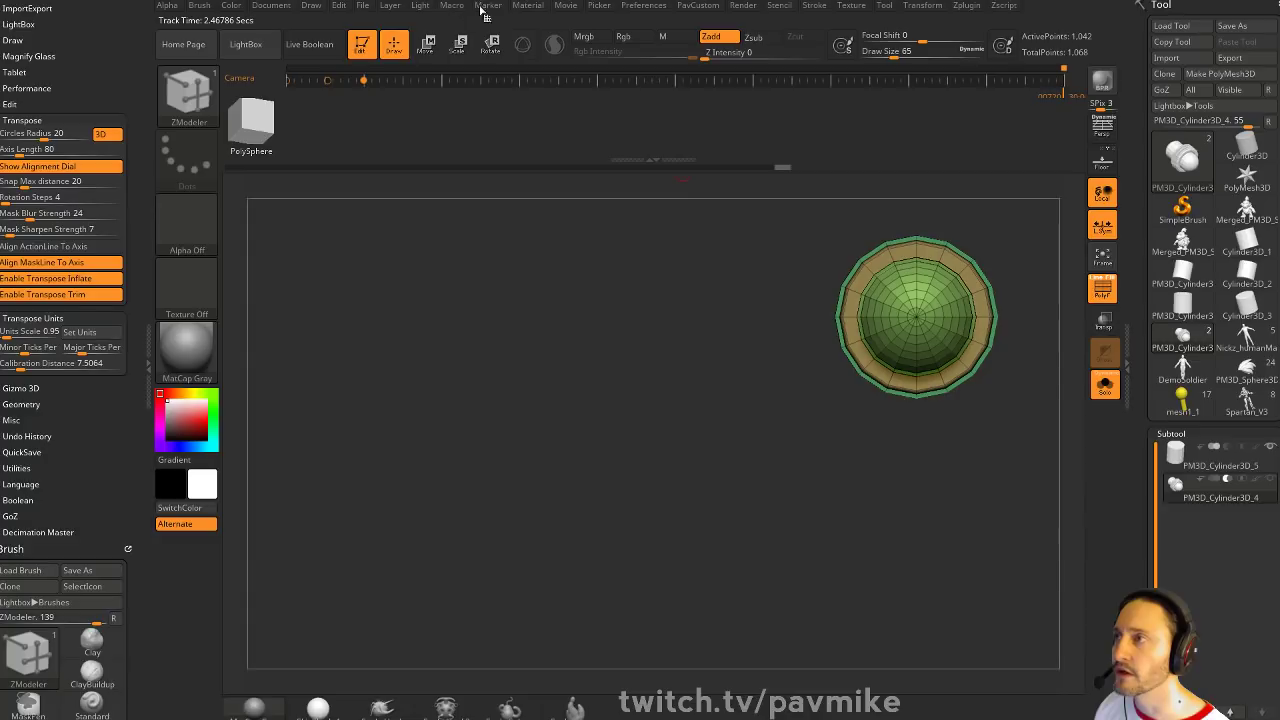
Hide the TimeLine and step back and forth between the two stored camera views
{"action": "left_click", "coordinate": [558, 6]}
{"action": "left_click", "coordinate": [605, 268]}
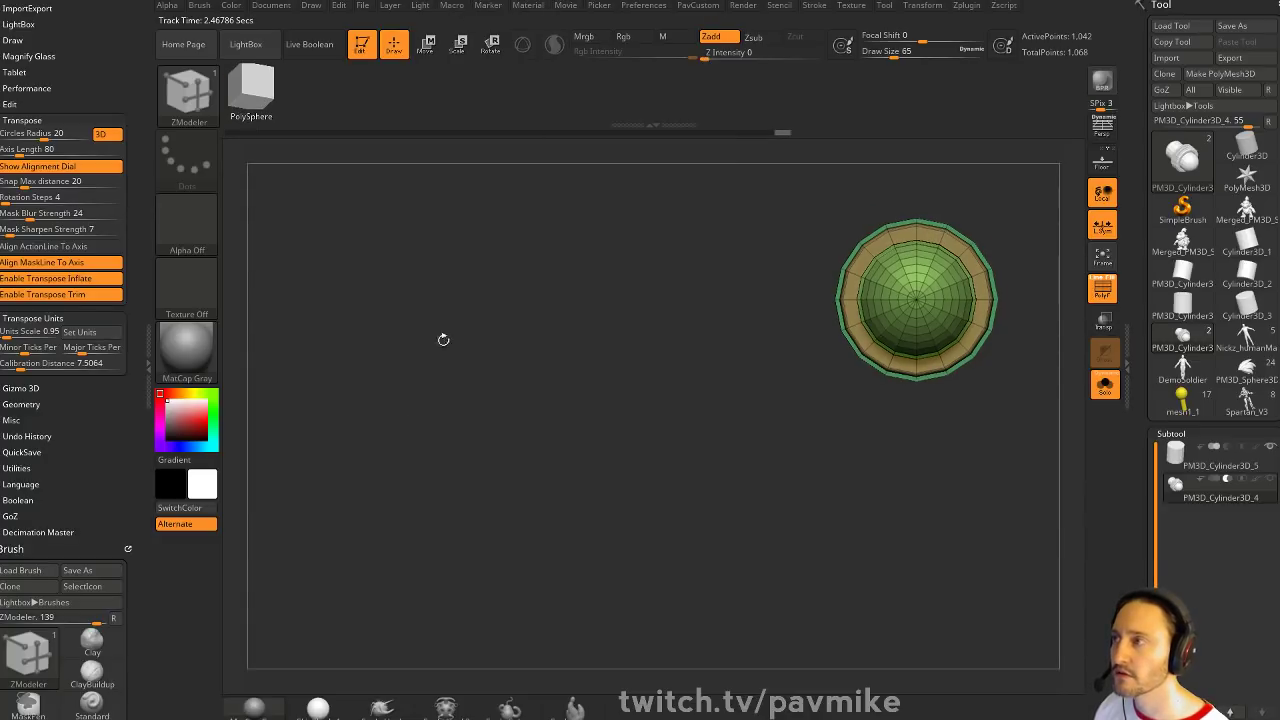
{"action": "key", "text": "Left"}
{"action": "key", "text": "Left"}
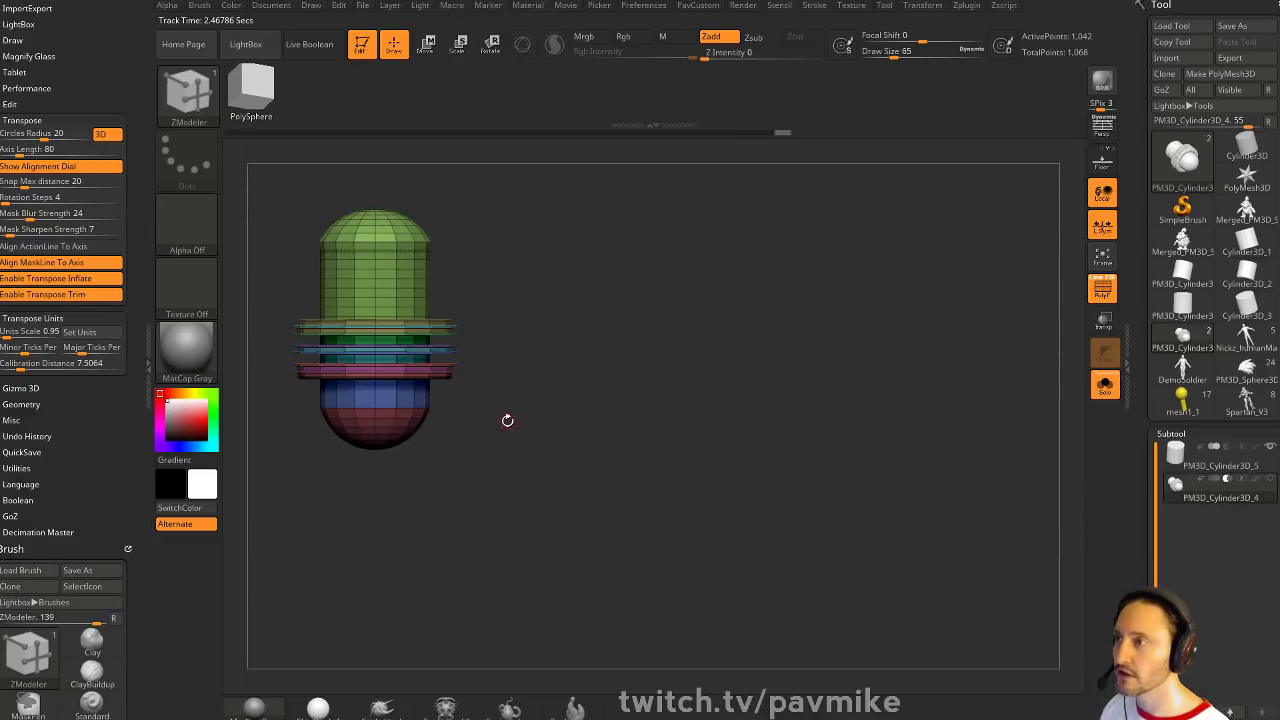
{"action": "key", "text": "Right"}
{"action": "key", "text": "Right"}
{"action": "key", "text": "Right"}
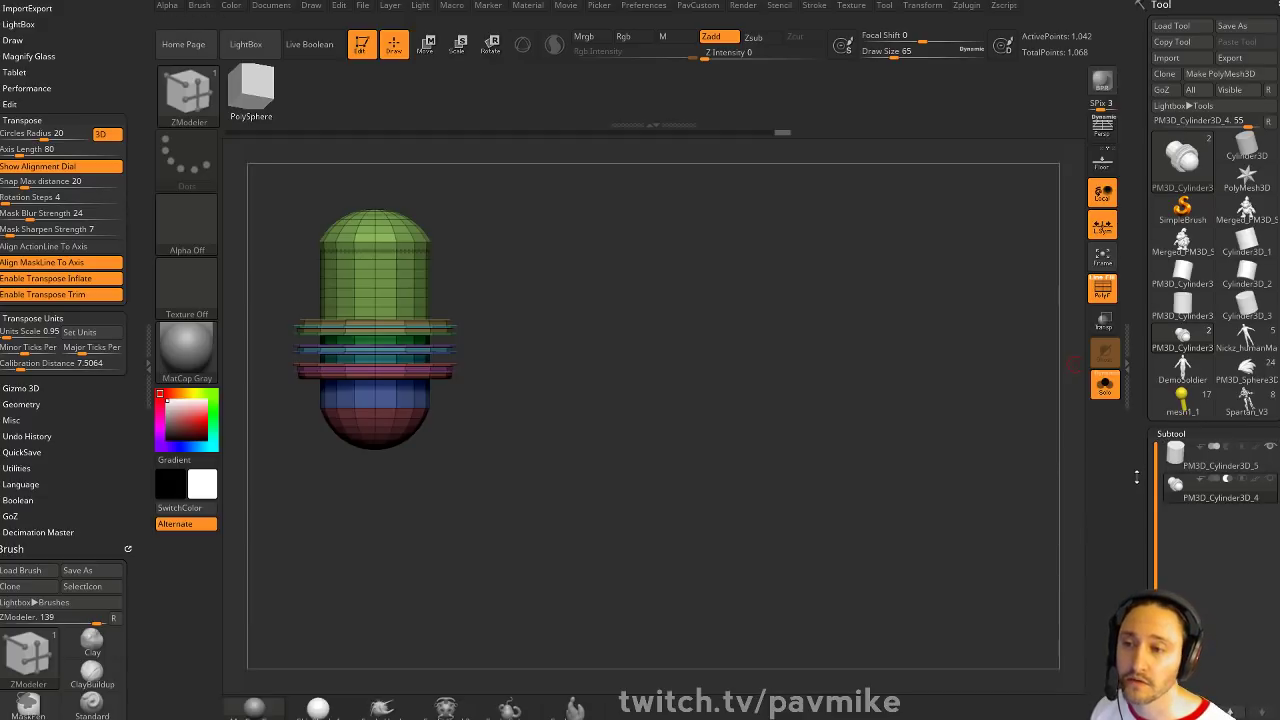
Open the Displacement Map settings of the current tool
{"action": "left_click_drag", "start_coordinate": [1137, 478], "coordinate": [1141, 170]}
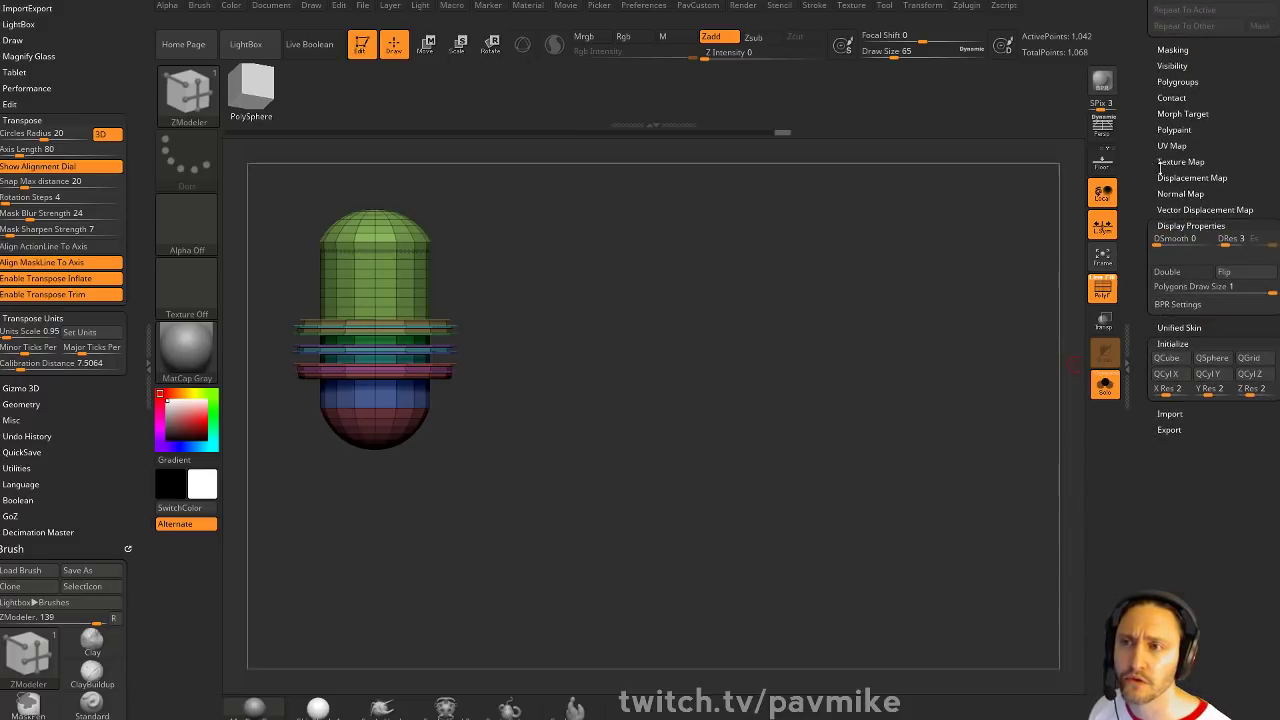
{"action": "left_click", "coordinate": [1172, 178]}
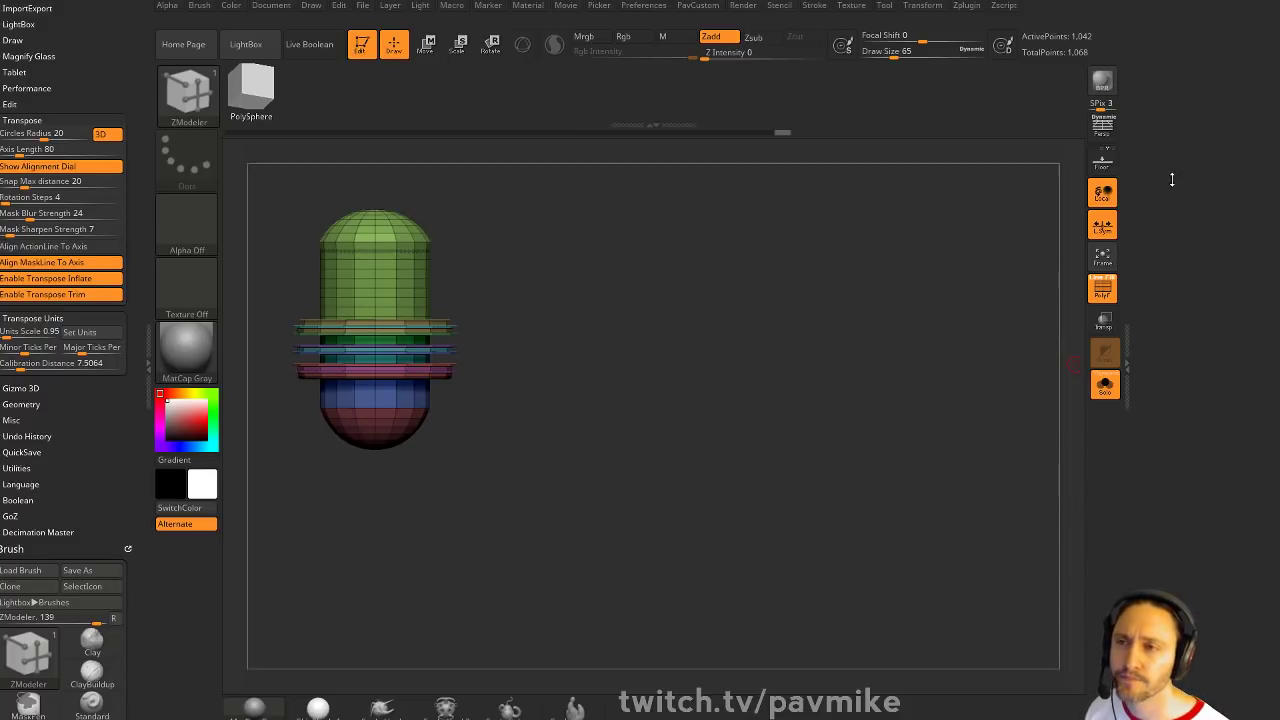
{"action": "scroll", "coordinate": [1172, 460], "scroll_direction": "up", "scroll_amount": 5}
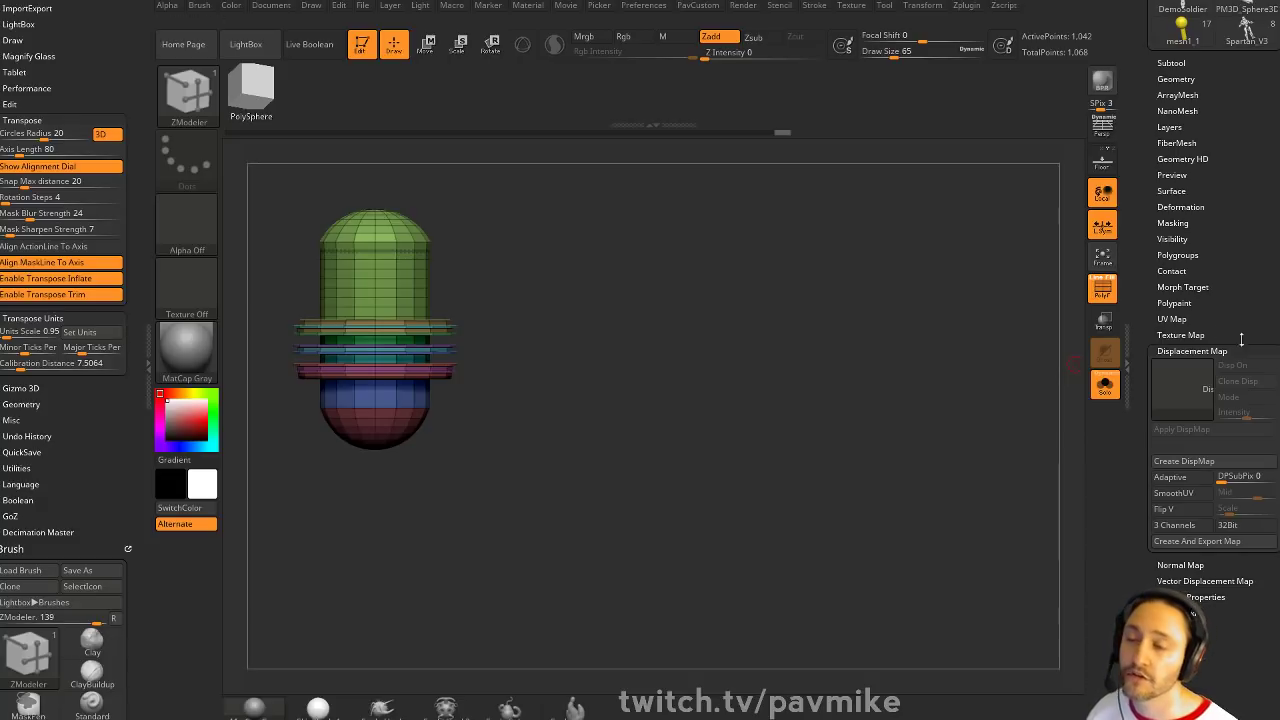
Switch to the Spartan_V3 tool, turn off its PolyFrame display, and view the whole armoured figure at an angle
{"action": "mouse_move", "coordinate": [1137, 185]}
{"action": "left_mouse_down"}
{"action": "mouse_move", "coordinate": [1129, 555]}
{"action": "mouse_move", "coordinate": [1134, 181]}
{"action": "left_mouse_up"}
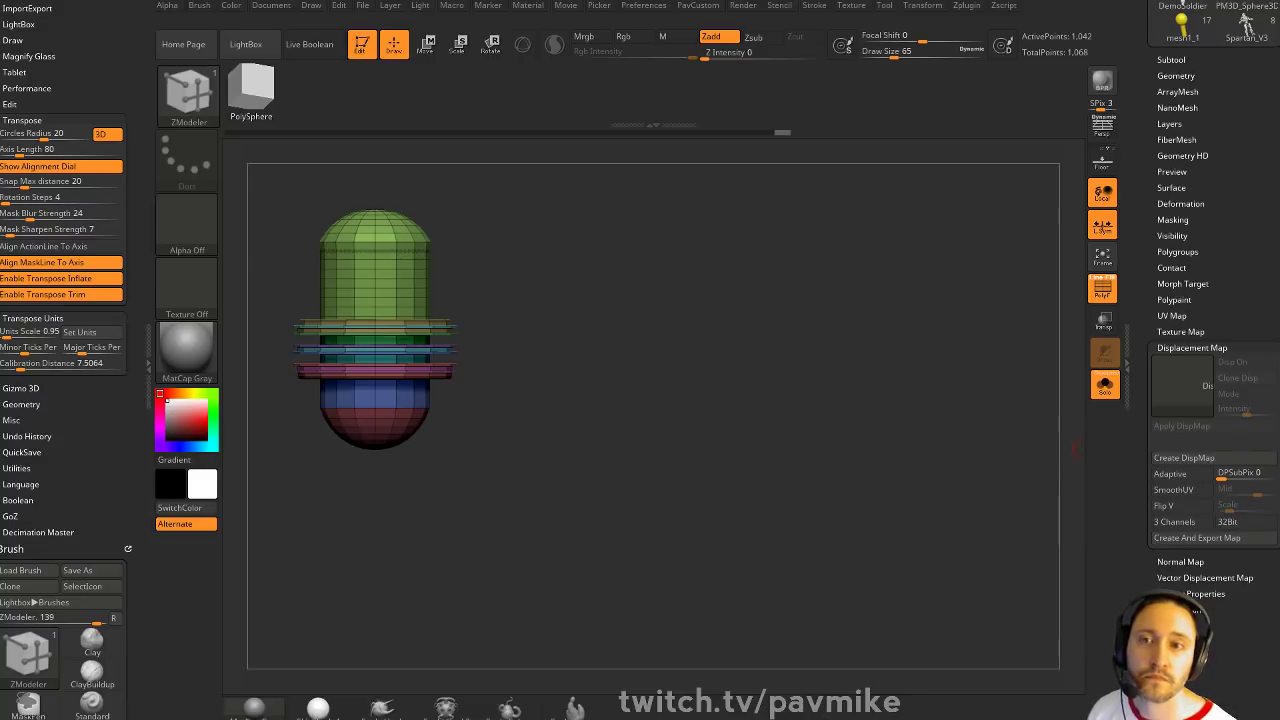
{"action": "left_click_drag", "start_coordinate": [1141, 211], "coordinate": [1146, 363]}
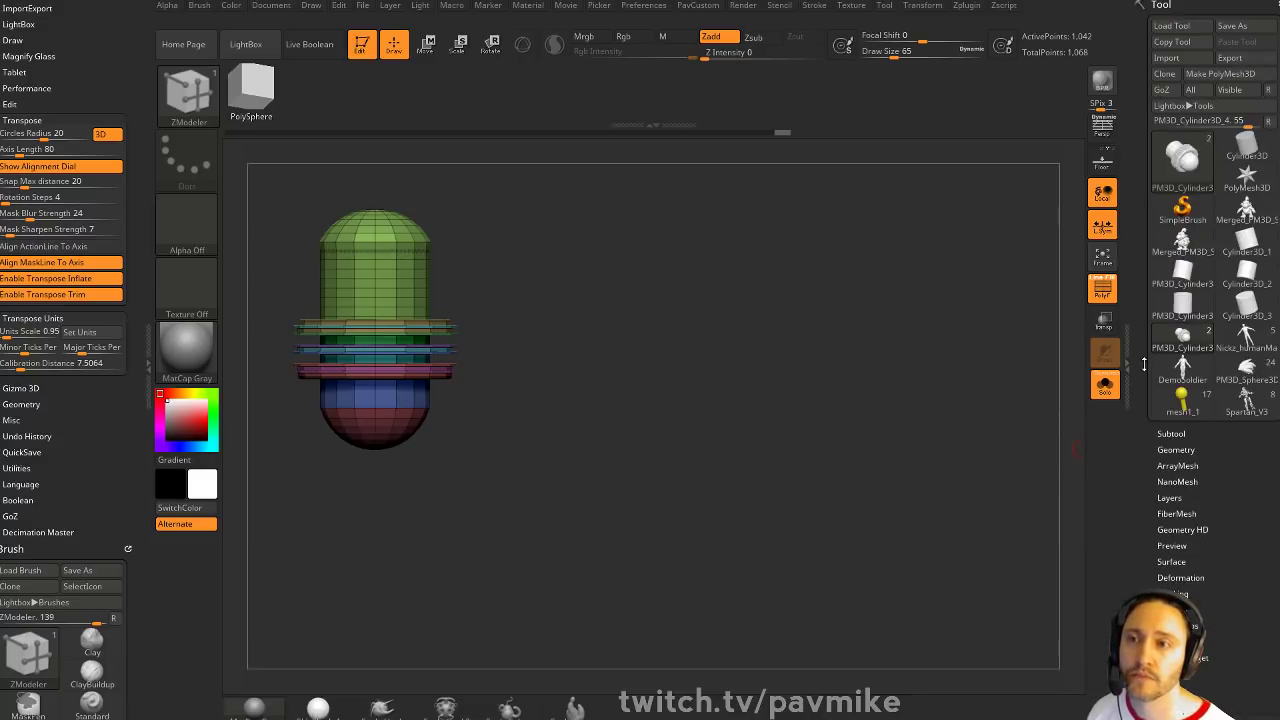
{"action": "left_click", "coordinate": [1242, 410]}
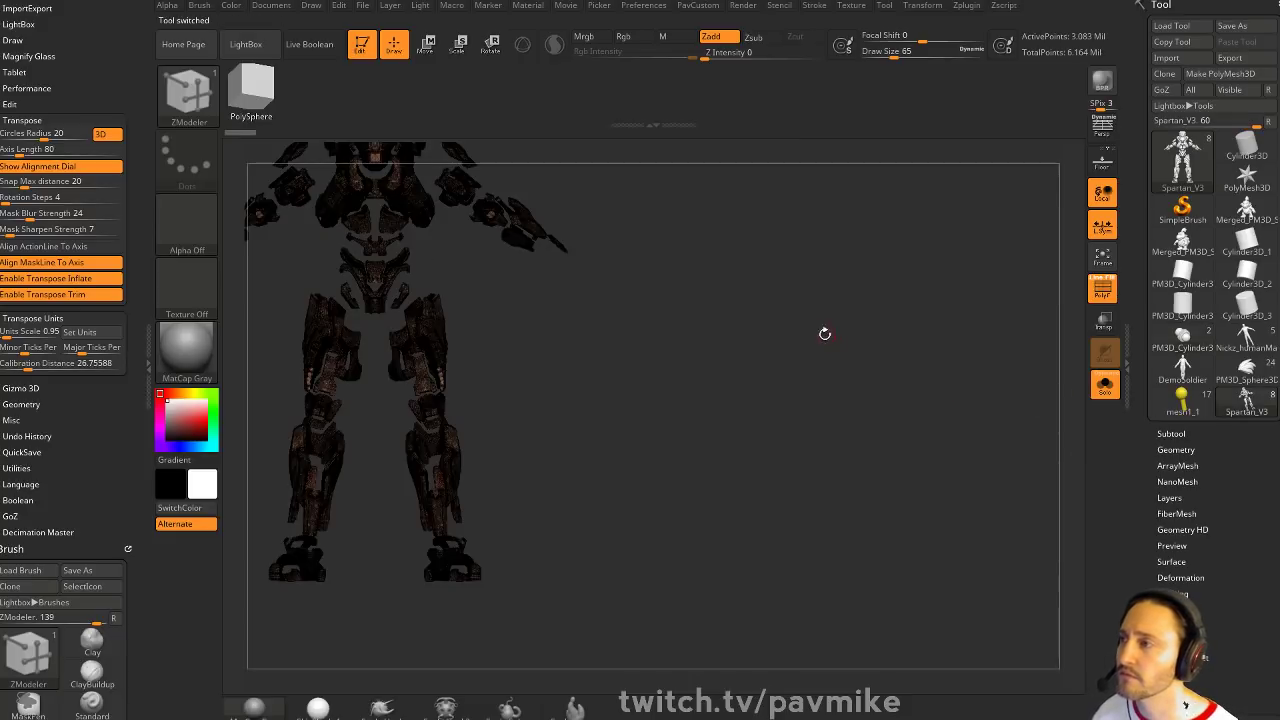
{"action": "left_click_drag", "start_coordinate": [823, 334], "coordinate": [850, 514]}
{"action": "left_click_drag", "start_coordinate": [985, 150], "coordinate": [997, 355], "text": "alt"}
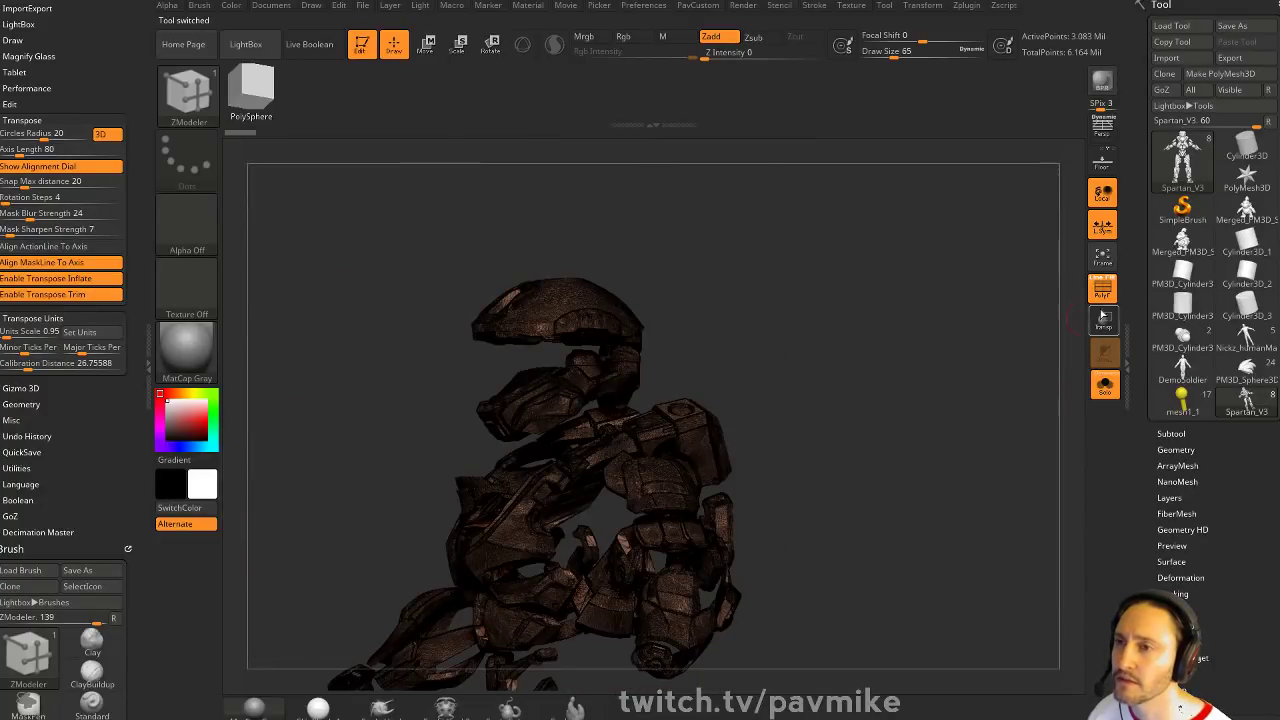
{"action": "left_click", "coordinate": [1102, 289]}
{"action": "left_click_drag", "start_coordinate": [968, 506], "coordinate": [946, 440], "text": "alt"}
{"action": "left_click_drag", "start_coordinate": [886, 593], "coordinate": [922, 246], "text": "alt"}
{"action": "left_click_drag", "start_coordinate": [808, 282], "coordinate": [846, 286], "text": "alt"}
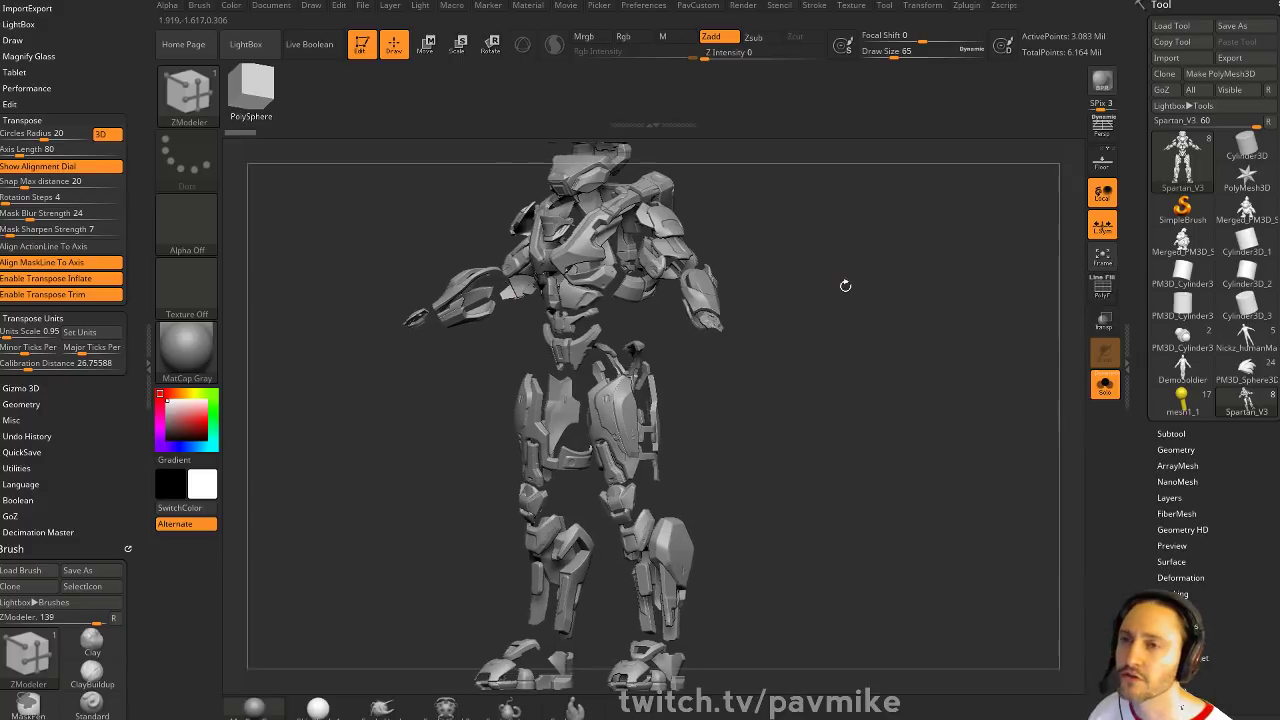
Load the Reptile_Armor.ZTL tool from the _SampleFiles folder and turn off Solo to show all its subtools
{"action": "left_click", "coordinate": [1183, 27]}
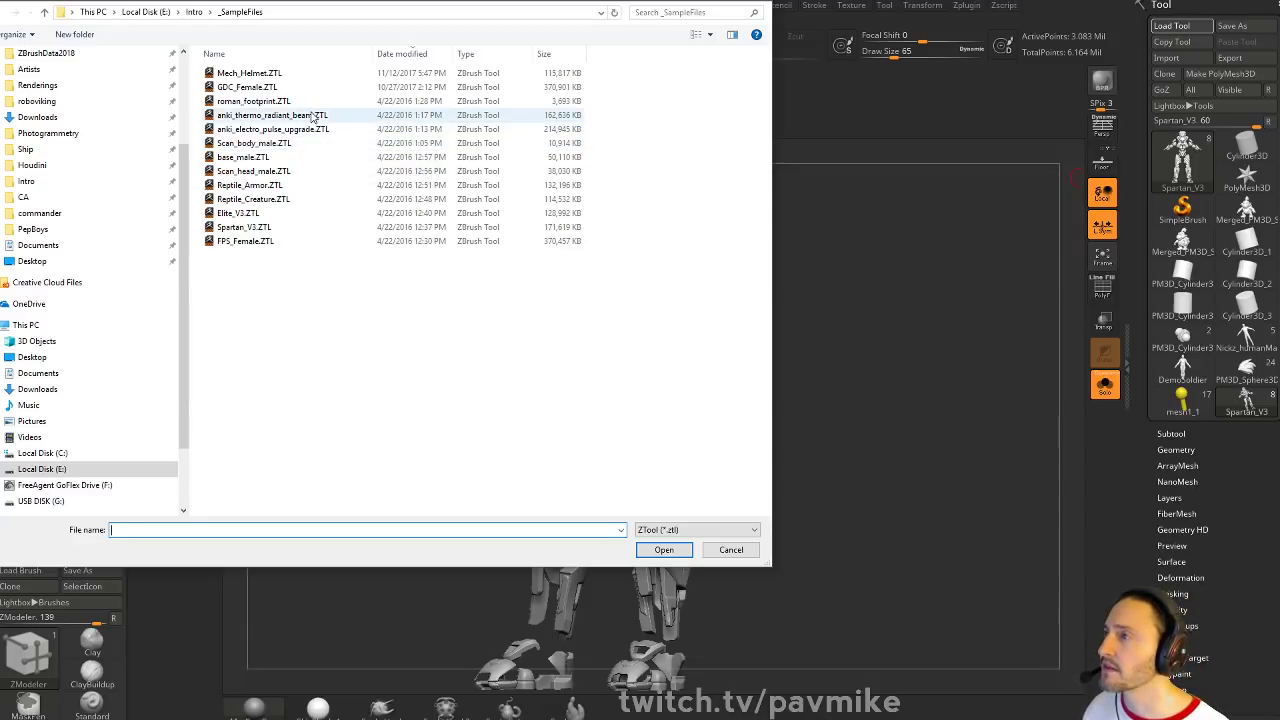
{"action": "double_click", "coordinate": [299, 186]}
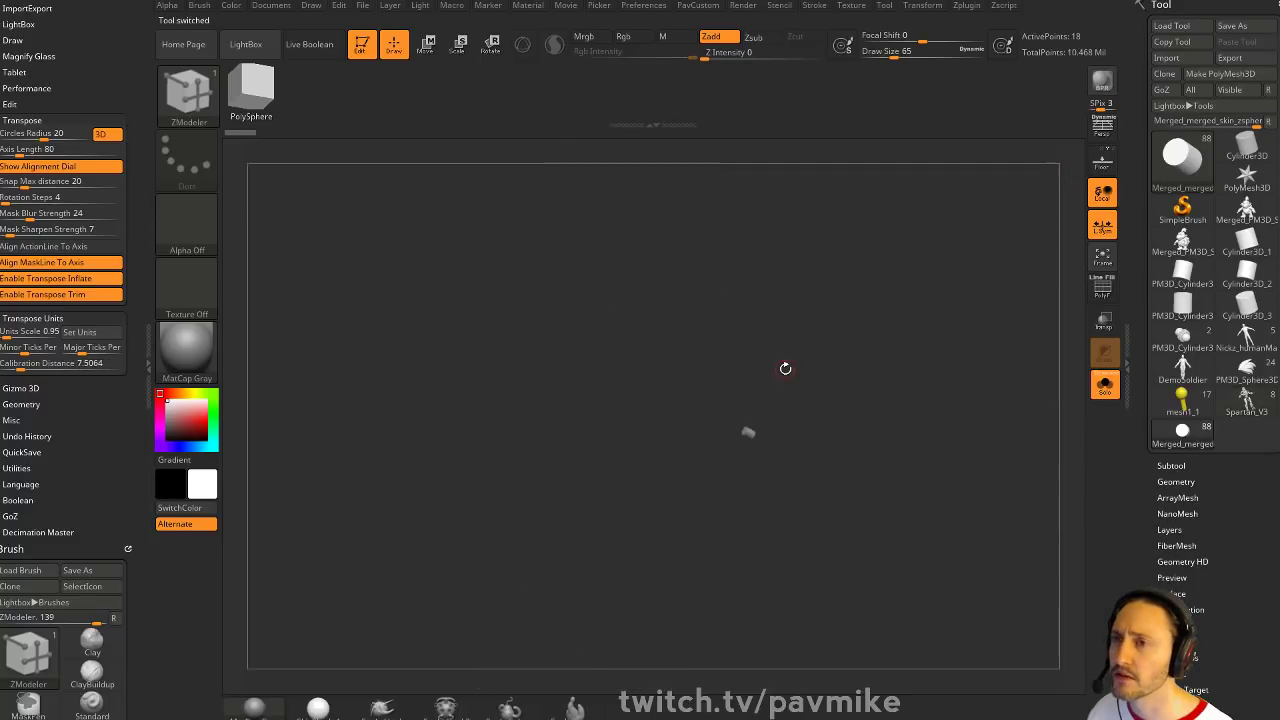
{"action": "left_click", "coordinate": [1104, 384]}
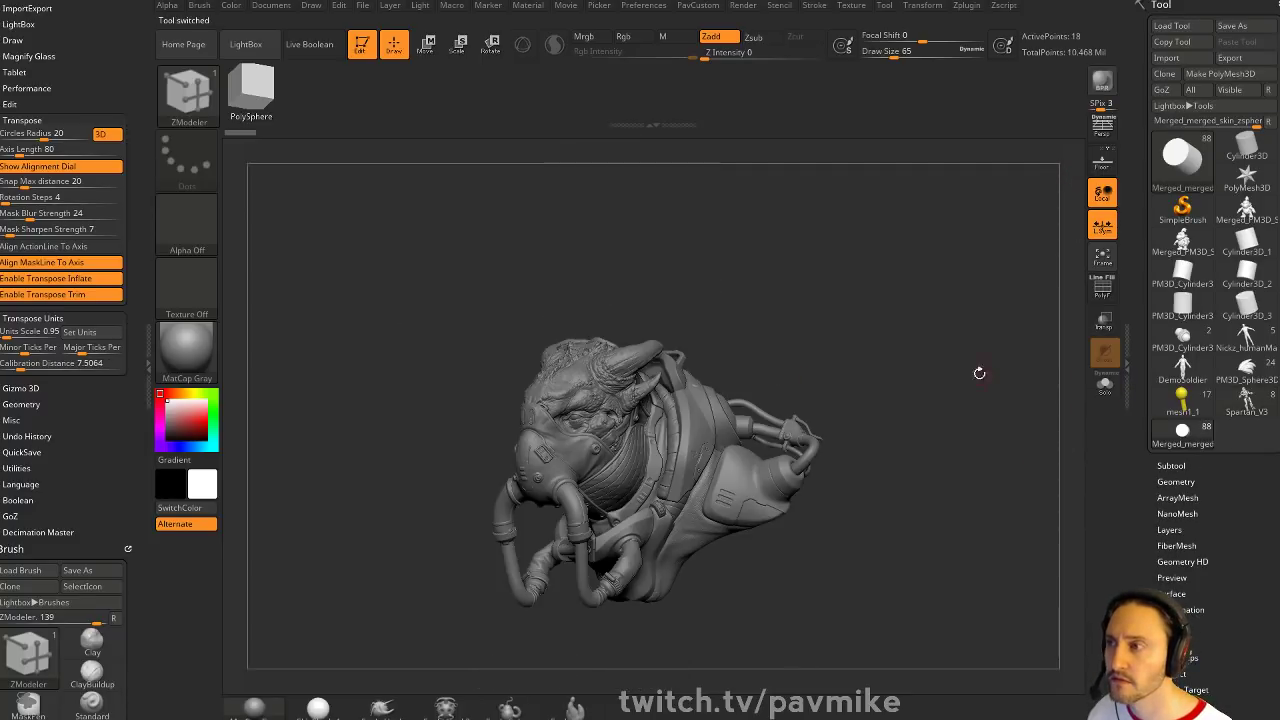
Examine the armoured reptile bust by activating its armour, hose and hose-connector subtools one after another
{"action": "left_click", "coordinate": [718, 445], "text": "alt"}
{"action": "left_click_drag", "start_coordinate": [941, 406], "coordinate": [852, 503], "text": "alt"}
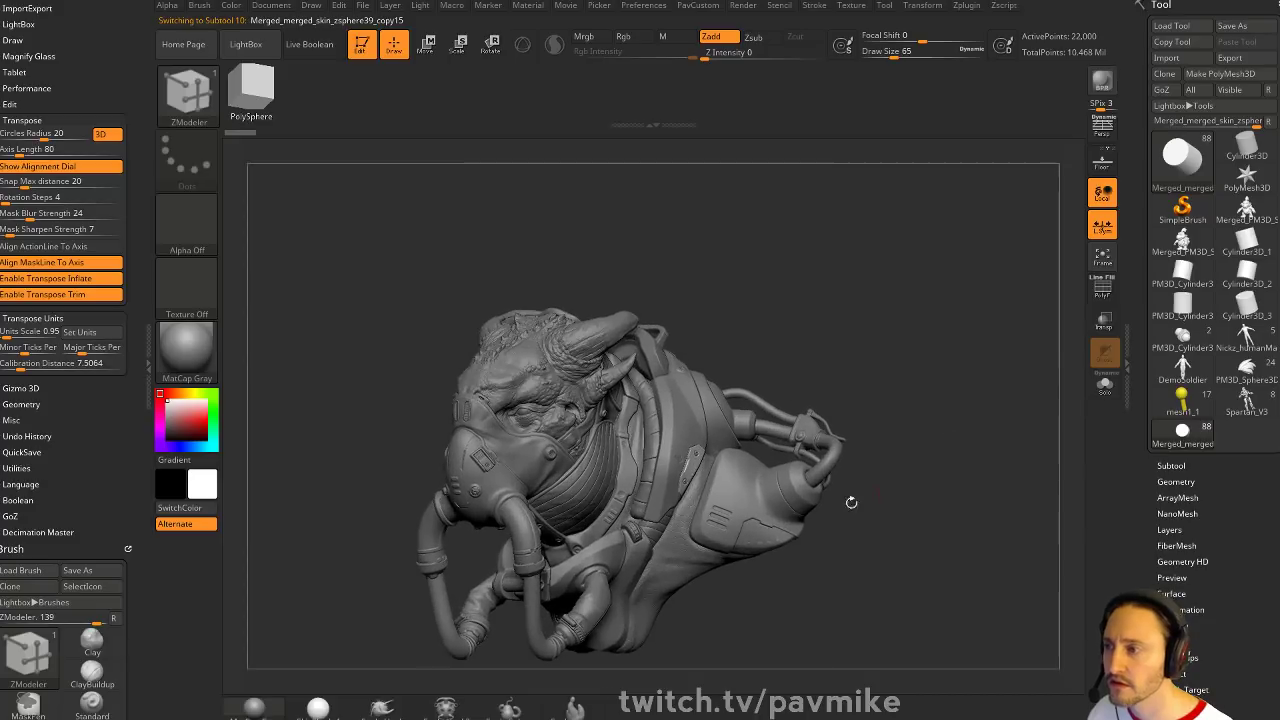
{"action": "left_click", "coordinate": [619, 556], "text": "alt"}
{"action": "left_click_drag", "start_coordinate": [912, 548], "coordinate": [826, 444], "text": "alt"}
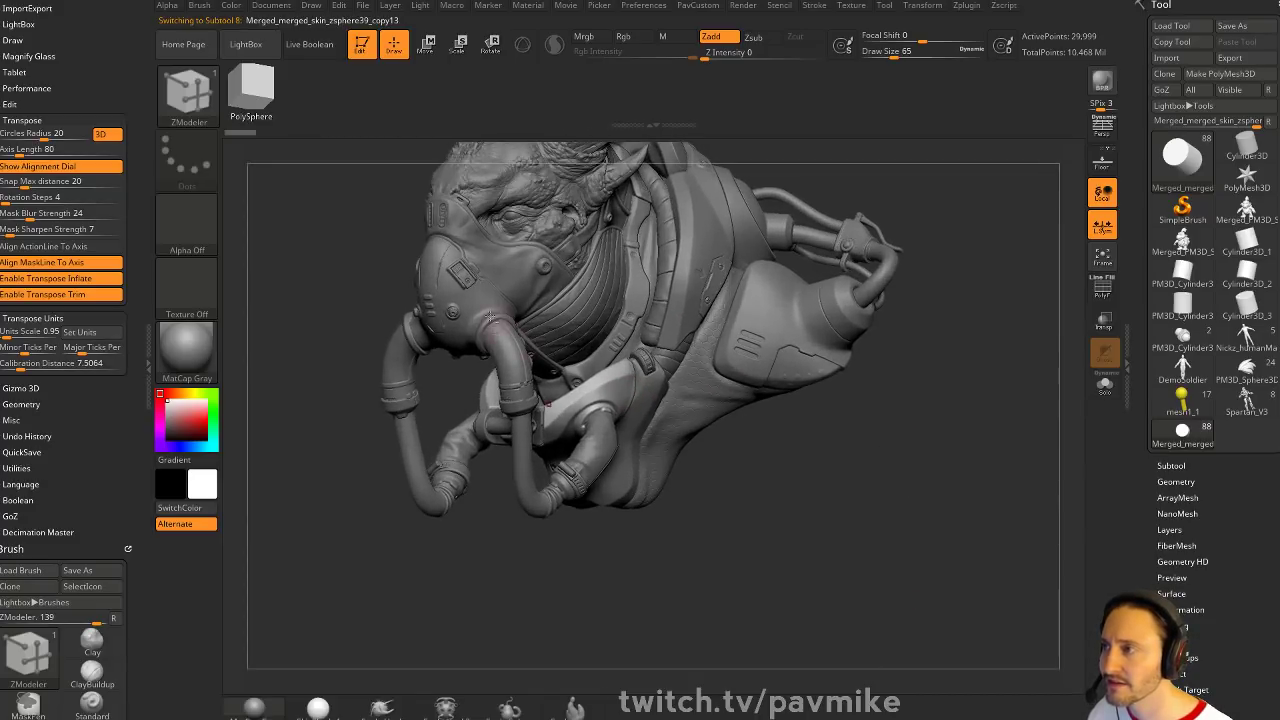
{"action": "left_click", "coordinate": [487, 317], "text": "alt"}
{"action": "left_click_drag", "start_coordinate": [963, 302], "coordinate": [922, 402], "text": "alt"}
{"action": "left_click", "coordinate": [732, 382], "text": "alt"}
{"action": "left_click", "coordinate": [733, 330], "text": "alt"}
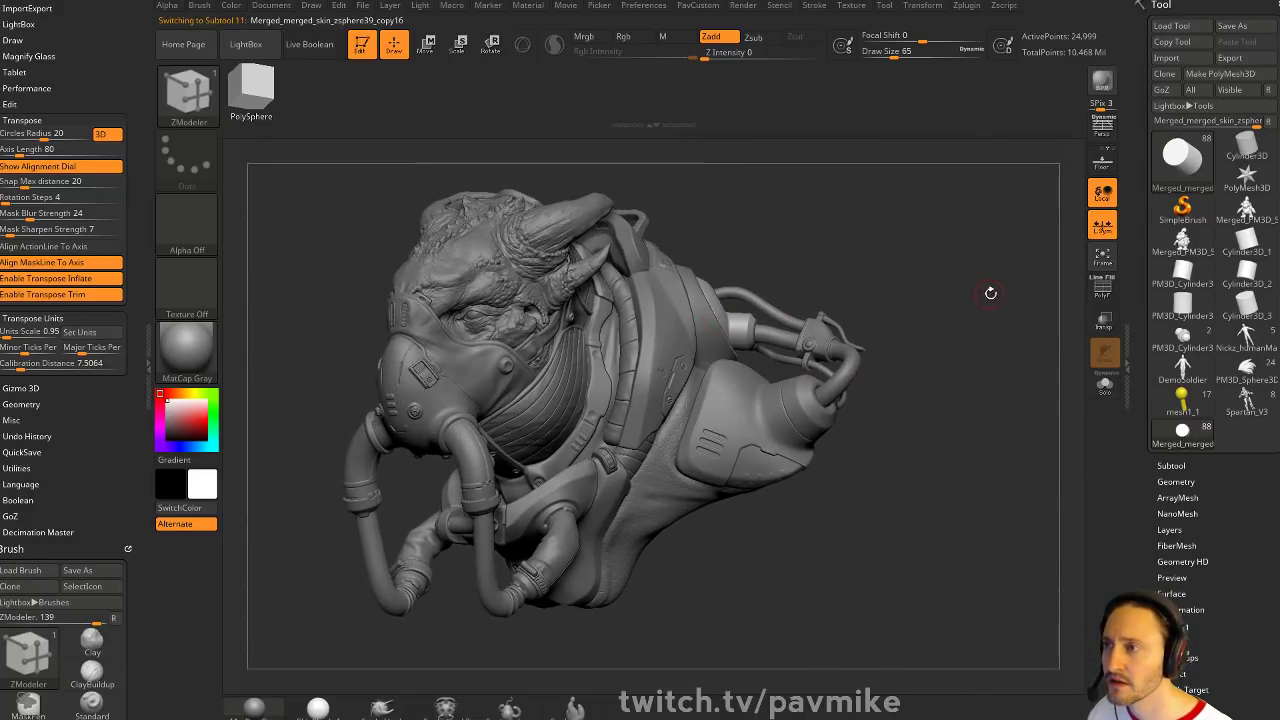
{"action": "left_click_drag", "start_coordinate": [959, 300], "coordinate": [860, 440], "text": "alt"}
{"action": "left_click", "coordinate": [768, 394], "text": "alt"}
{"action": "left_click_drag", "start_coordinate": [900, 380], "coordinate": [932, 370]}
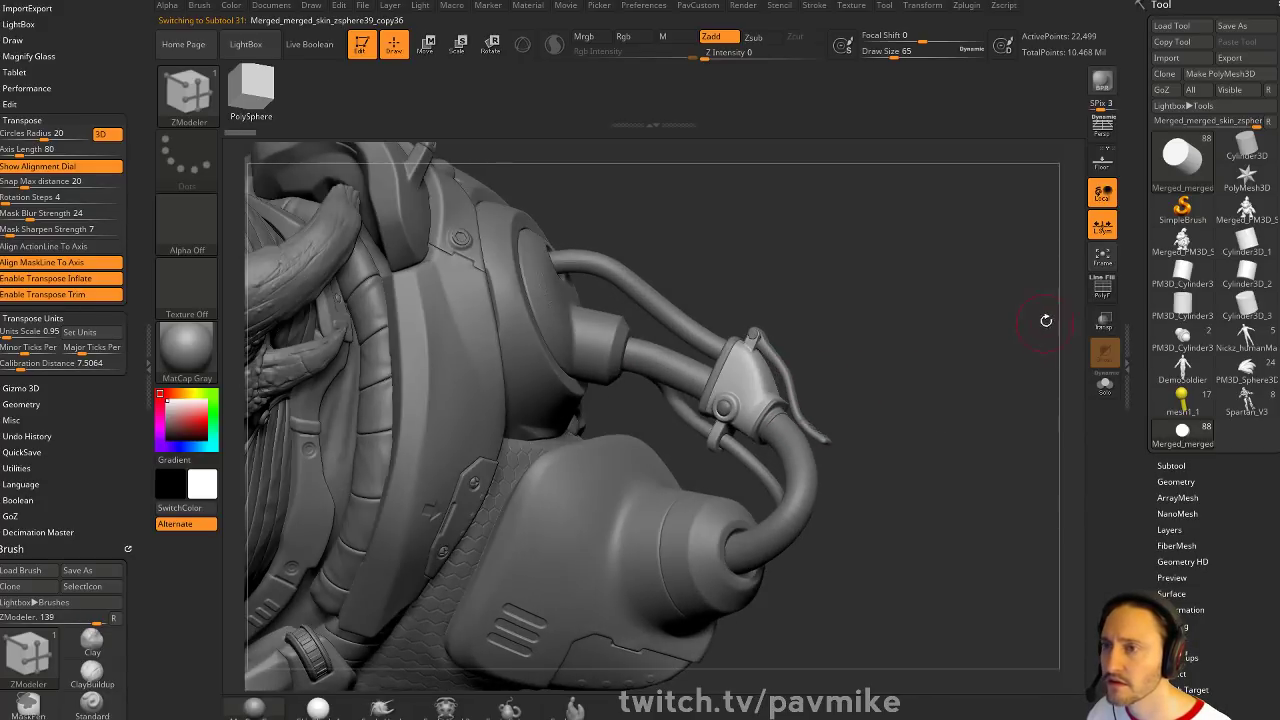
Activate the thin strap on the hose connector and inspect its topology up close with PolyFrame on
{"action": "left_click", "coordinate": [1097, 296]}
{"action": "left_click", "coordinate": [1098, 296]}
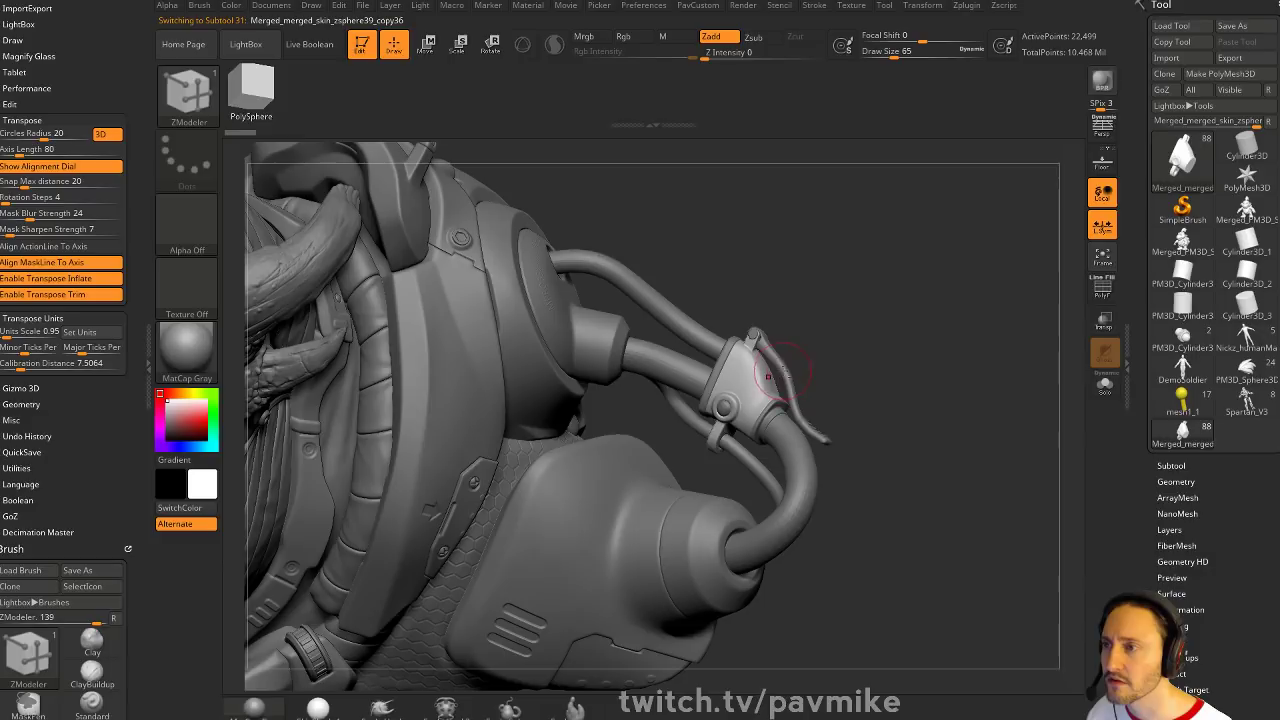
{"action": "left_click", "coordinate": [789, 382], "text": "alt"}
{"action": "left_click", "coordinate": [1101, 291]}
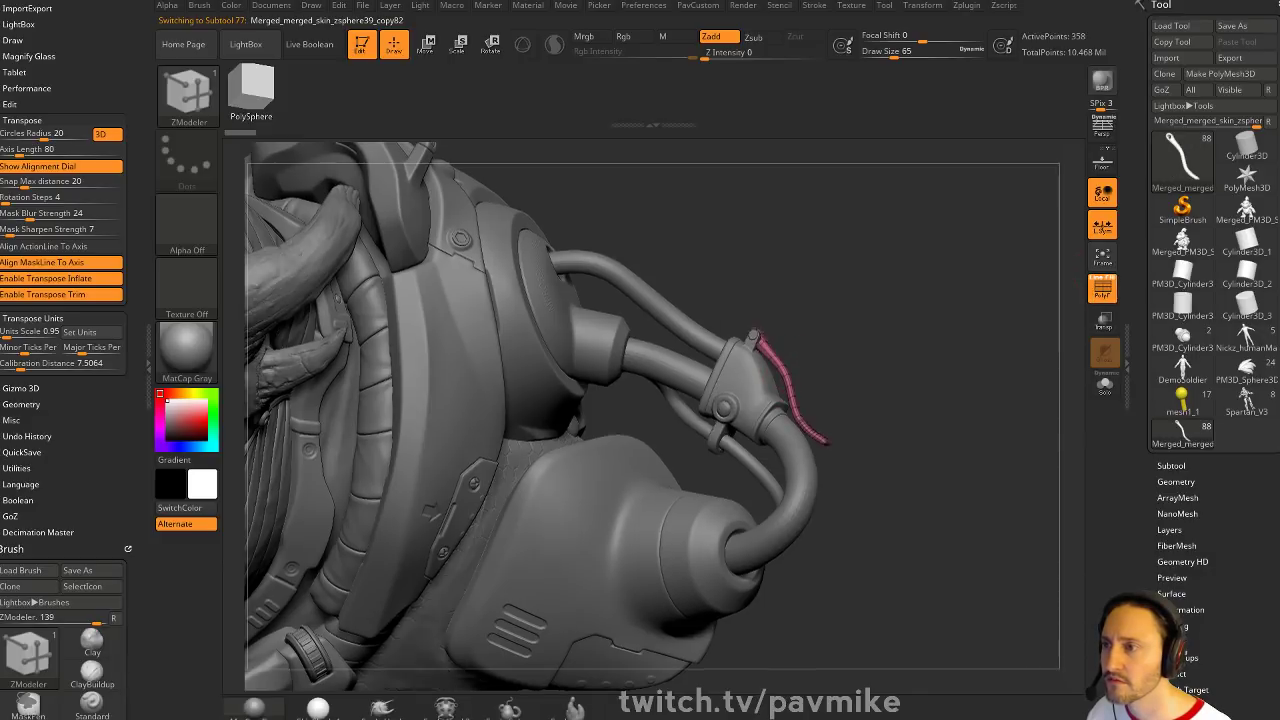
{"action": "left_click_drag", "start_coordinate": [1012, 326], "coordinate": [1009, 389], "text": "alt"}
{"action": "right_click_drag", "start_coordinate": [1008, 388], "coordinate": [989, 406]}
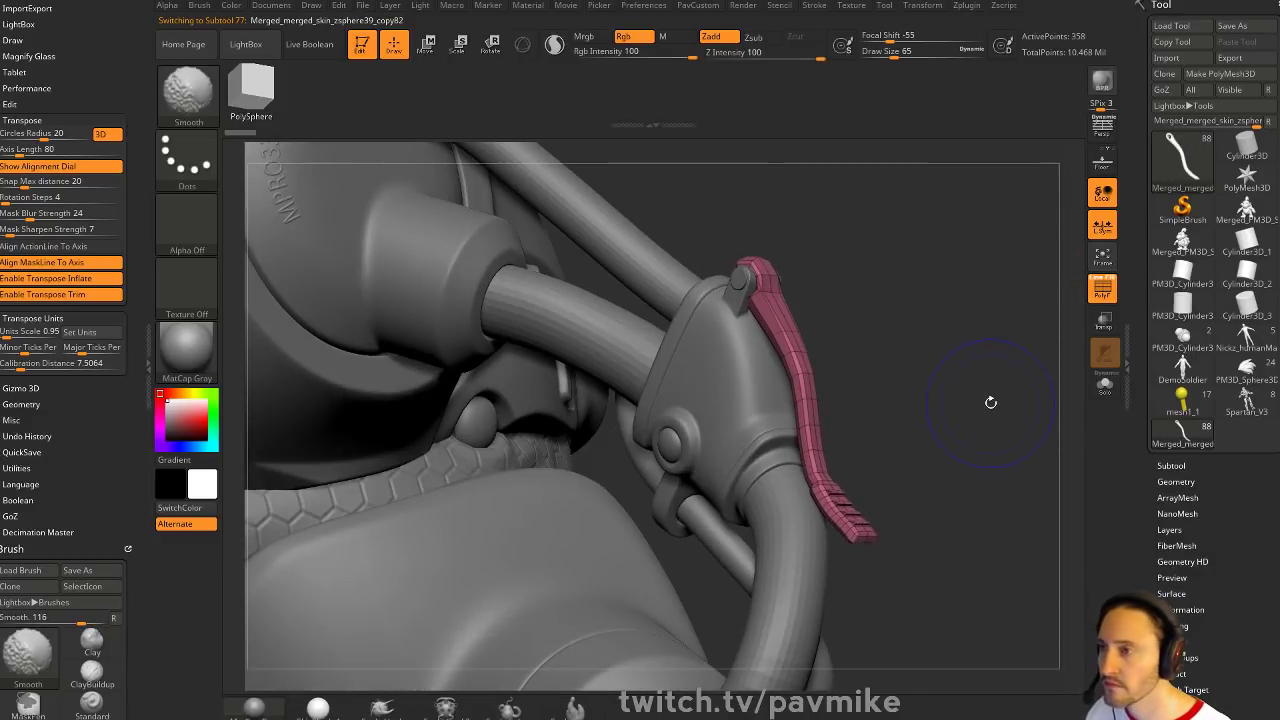
{"action": "right_click_drag", "start_coordinate": [940, 349], "coordinate": [820, 488]}
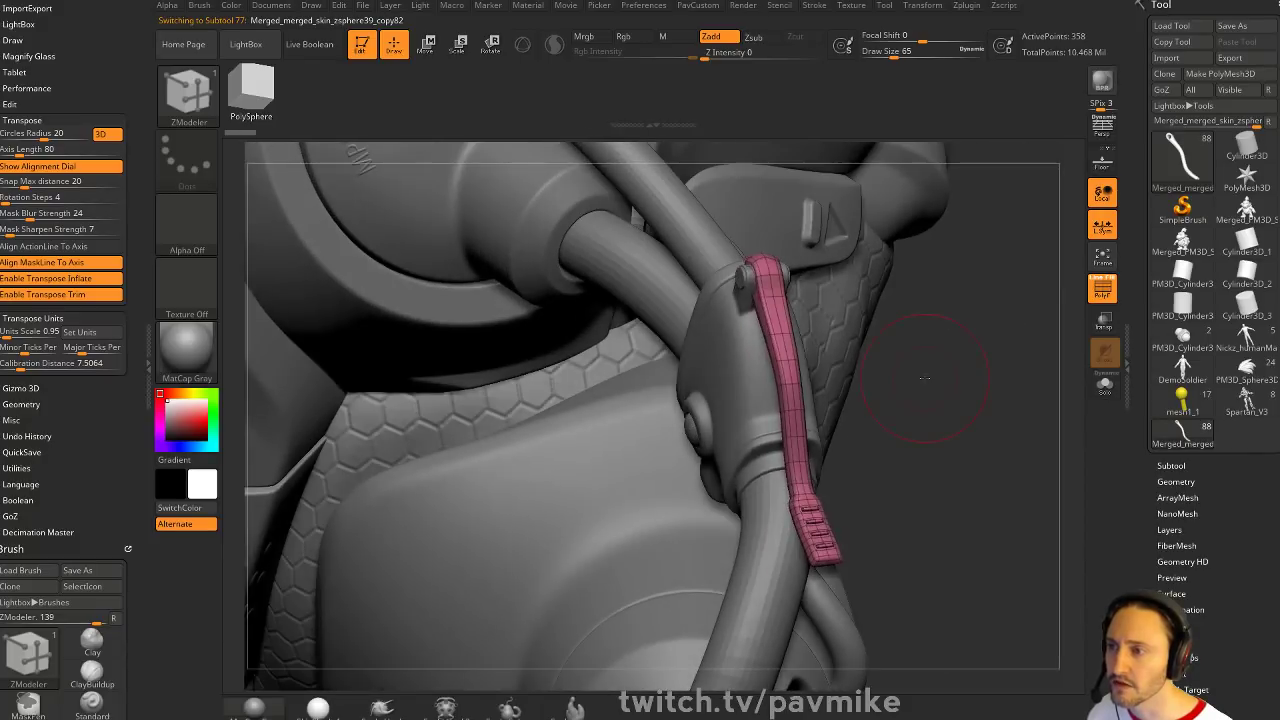
{"action": "right_click_drag", "start_coordinate": [928, 408], "coordinate": [960, 389]}
Set the draw size to 77 and bring the whole reptile bust back into view
{"action": "key", "text": "f"}
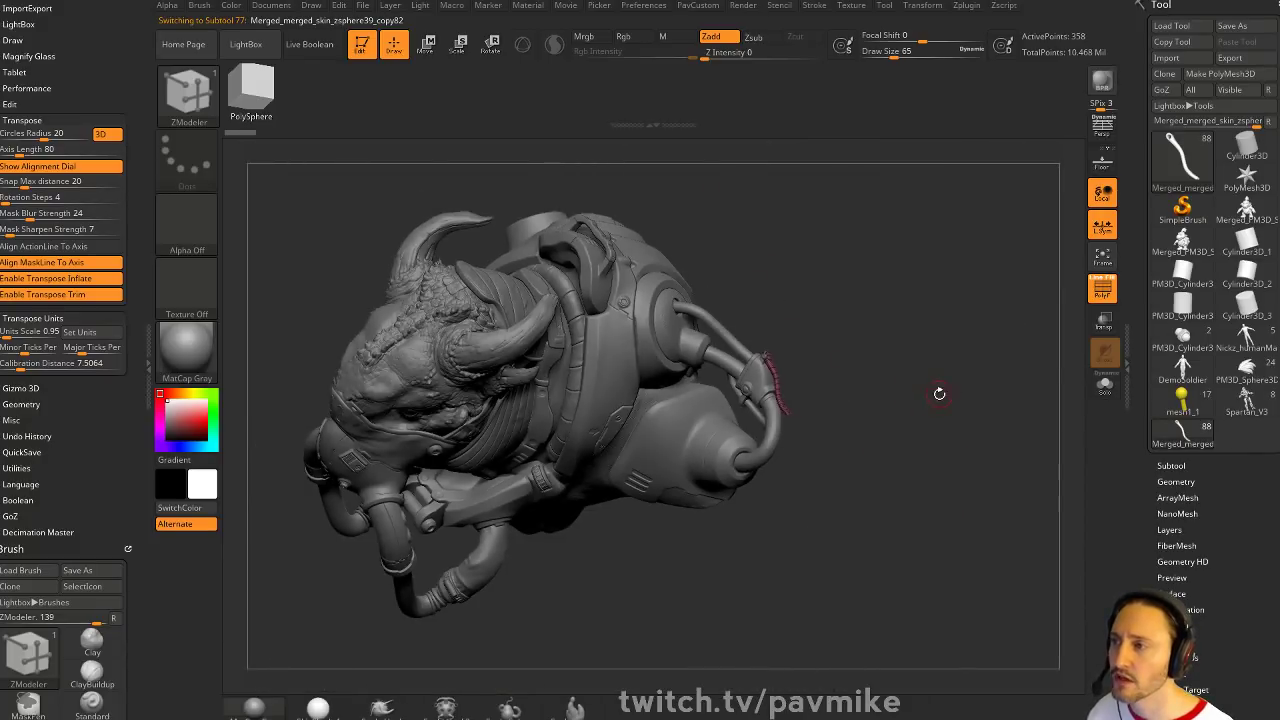
{"action": "key", "text": "s"}
{"action": "left_click_drag", "start_coordinate": [947, 391], "coordinate": [942, 391]}
{"action": "mouse_move", "coordinate": [950, 355]}
{"action": "right_mouse_down"}
{"action": "mouse_move", "coordinate": [960, 323]}
{"action": "mouse_move", "coordinate": [943, 346]}
{"action": "mouse_move", "coordinate": [985, 342]}
{"action": "mouse_move", "coordinate": [846, 360]}
{"action": "mouse_move", "coordinate": [906, 280]}
{"action": "mouse_move", "coordinate": [920, 306]}
{"action": "mouse_move", "coordinate": [900, 330]}
{"action": "right_mouse_up"}
{"action": "right_click_drag", "start_coordinate": [870, 268], "coordinate": [924, 281], "text": "alt"}
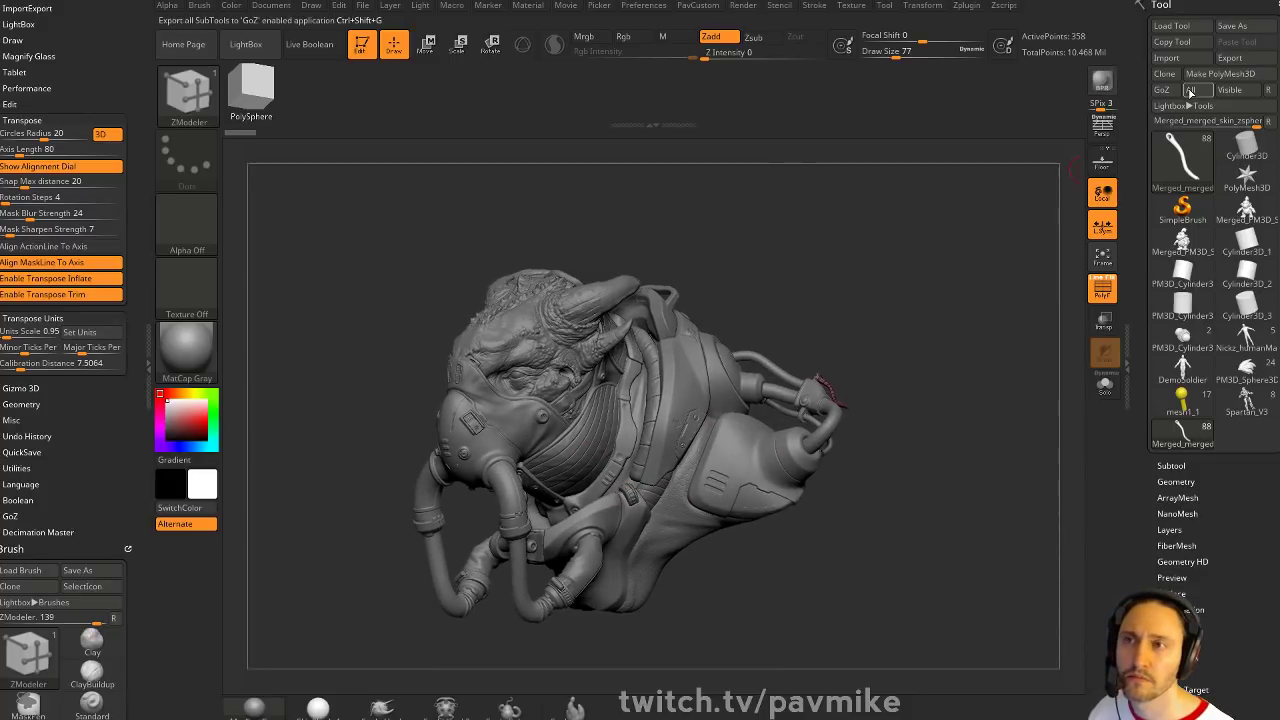
Switch to the browser to show the masterxeon1001 YouTube channel page, and return to ZBrush
{"action": "left_click", "coordinate": [1266, 27]}
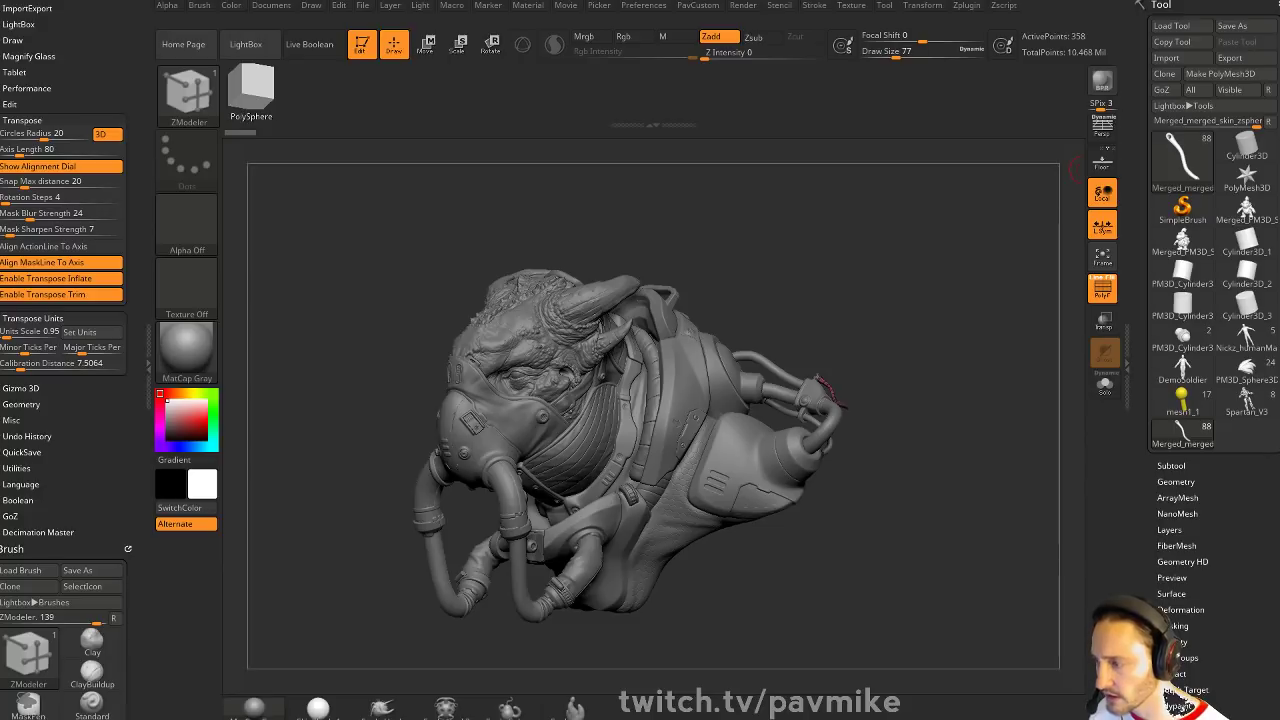
{"action": "left_click_drag", "start_coordinate": [700, 719], "coordinate": [500, 0]}
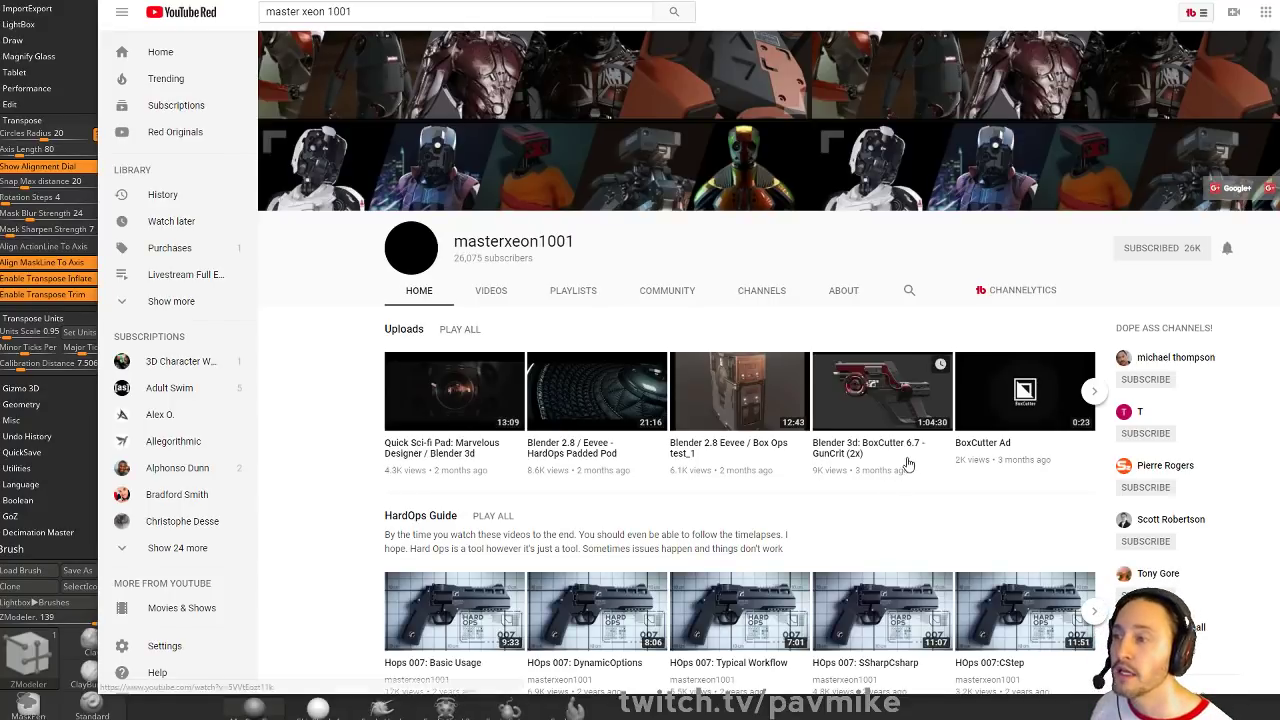
{"action": "key", "text": "alt+Tab"}
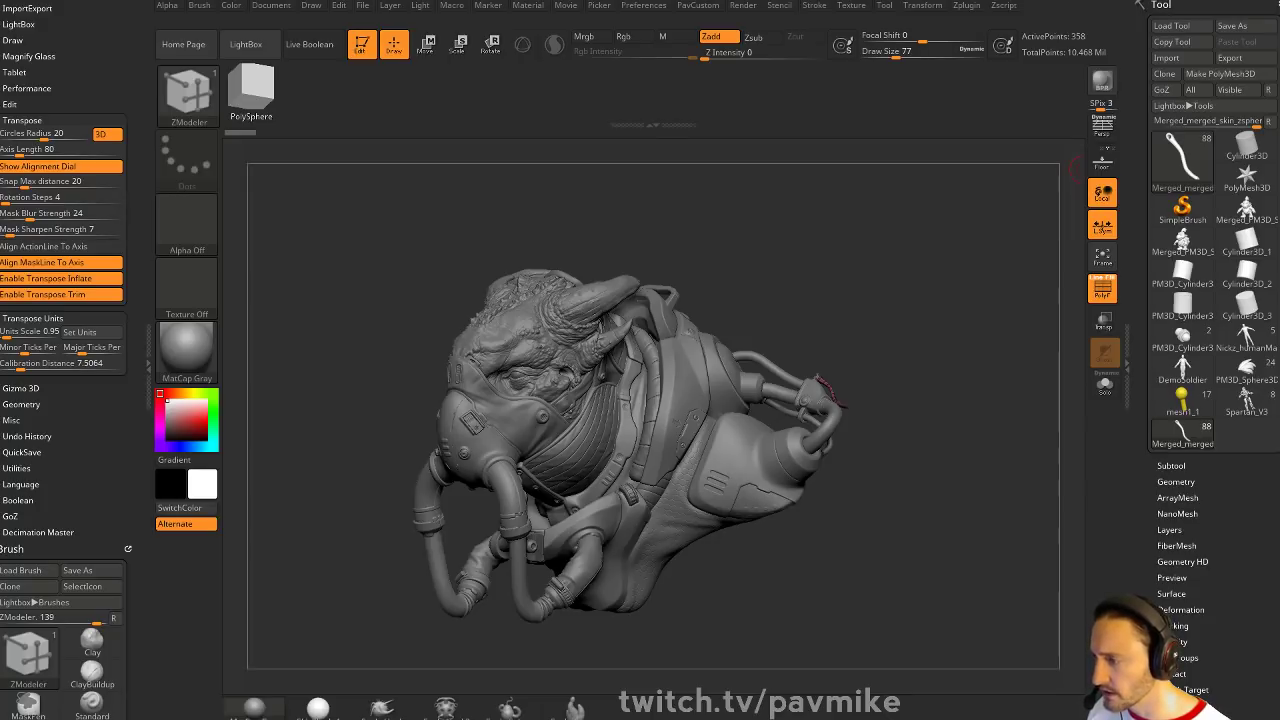
Browse the tutorial playlists on the YouTube channel in the browser, and return to ZBrush
{"action": "key", "text": "alt+Tab"}
{"action": "scroll", "coordinate": [690, 380], "scroll_direction": "down", "scroll_amount": 10}
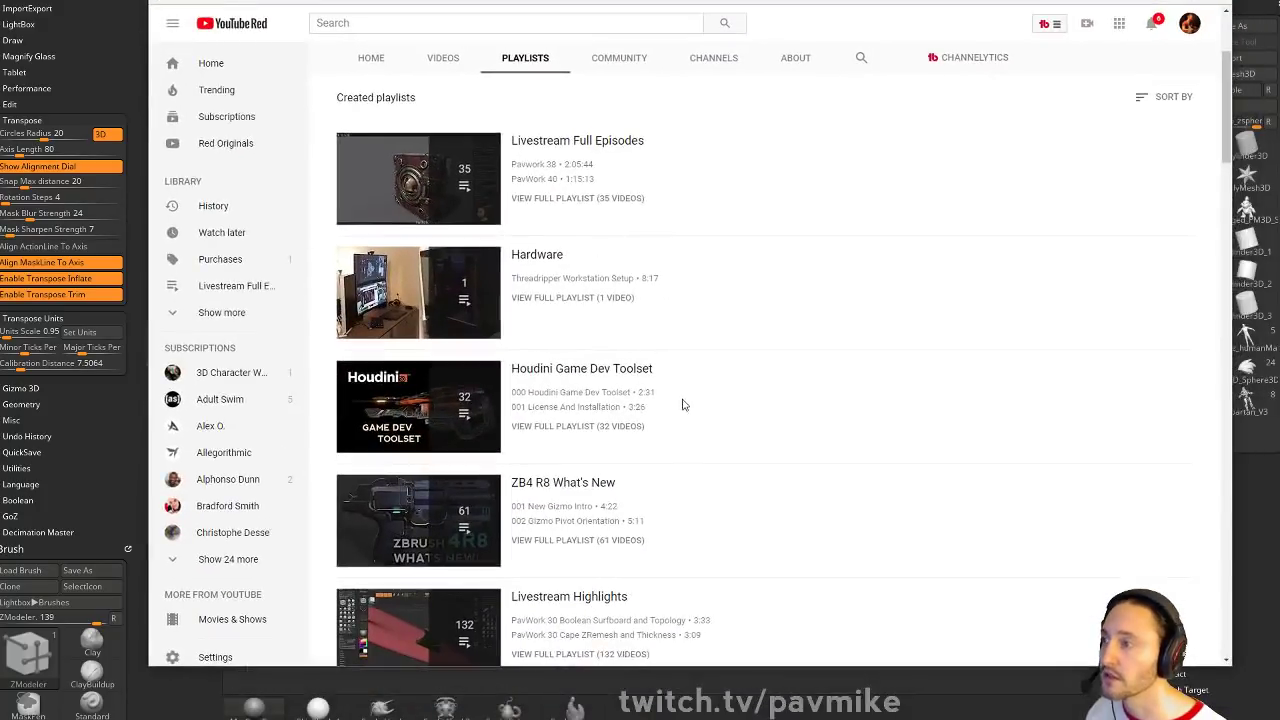
{"action": "scroll", "coordinate": [700, 326], "scroll_direction": "down", "scroll_amount": 8}
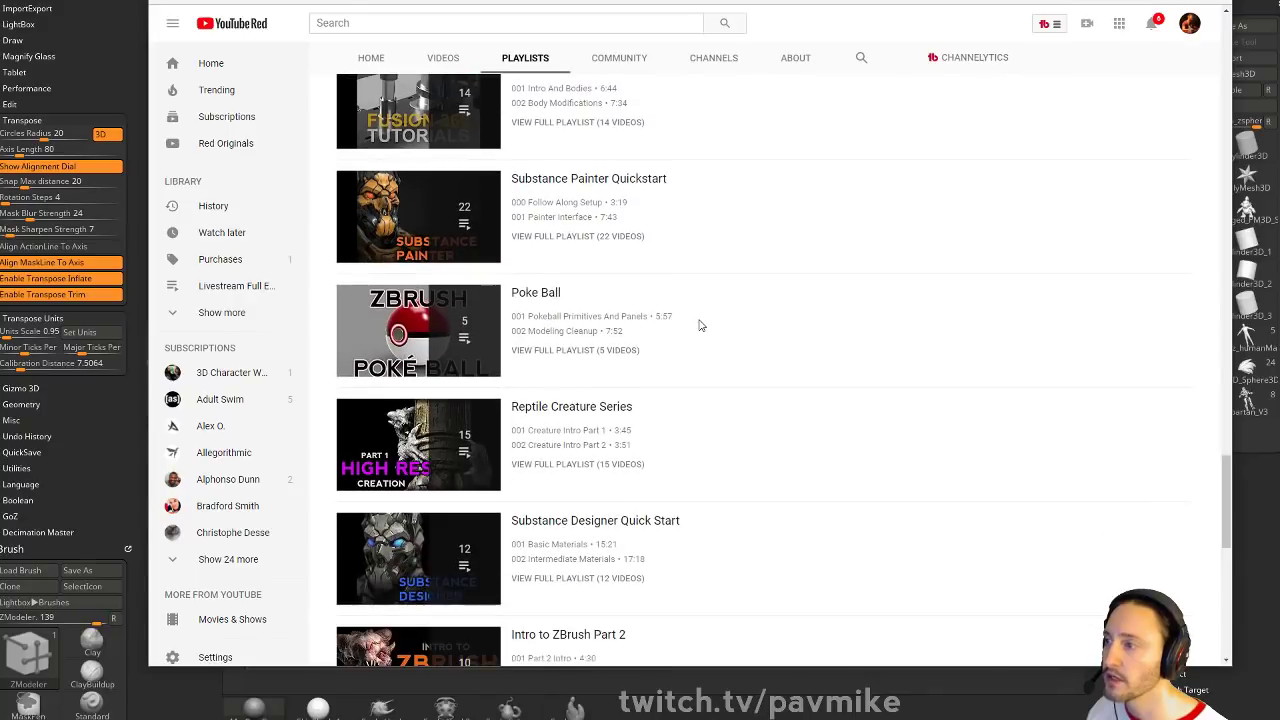
{"action": "scroll", "coordinate": [700, 326], "scroll_direction": "up", "scroll_amount": 3}
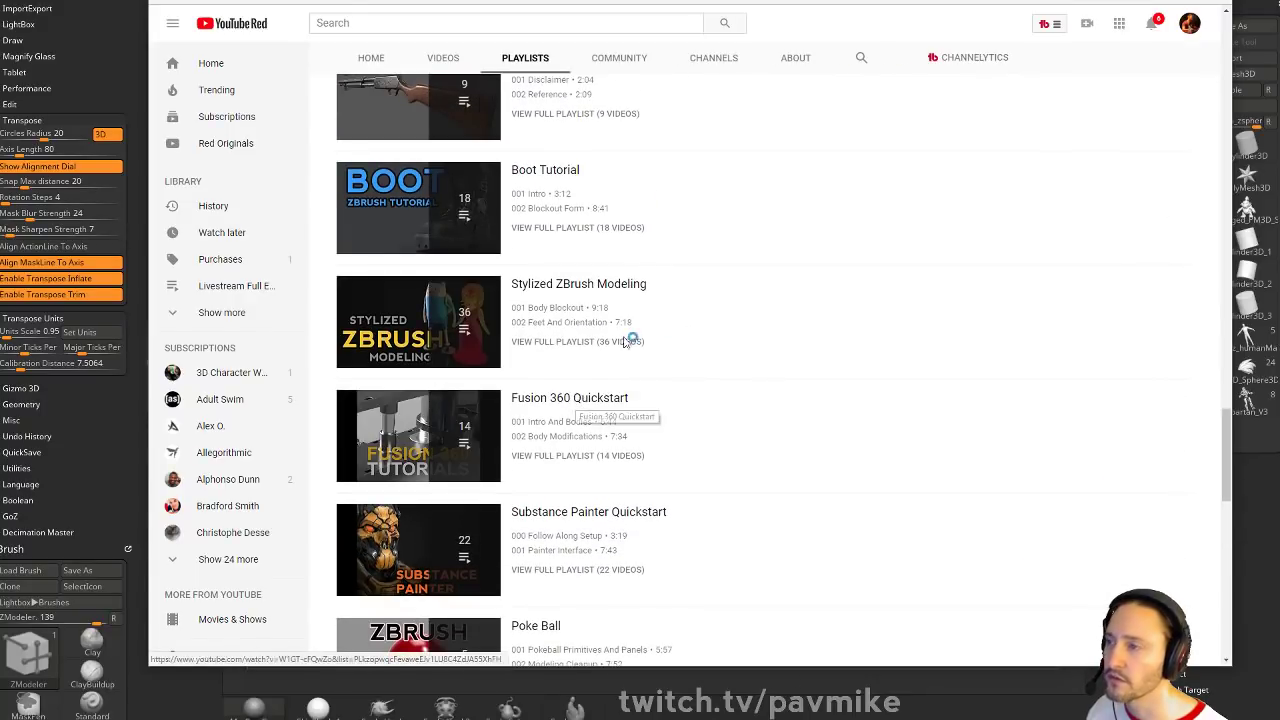
{"action": "left_click_drag", "start_coordinate": [677, 0], "coordinate": [690, 165]}
{"action": "key", "text": "alt+Tab"}
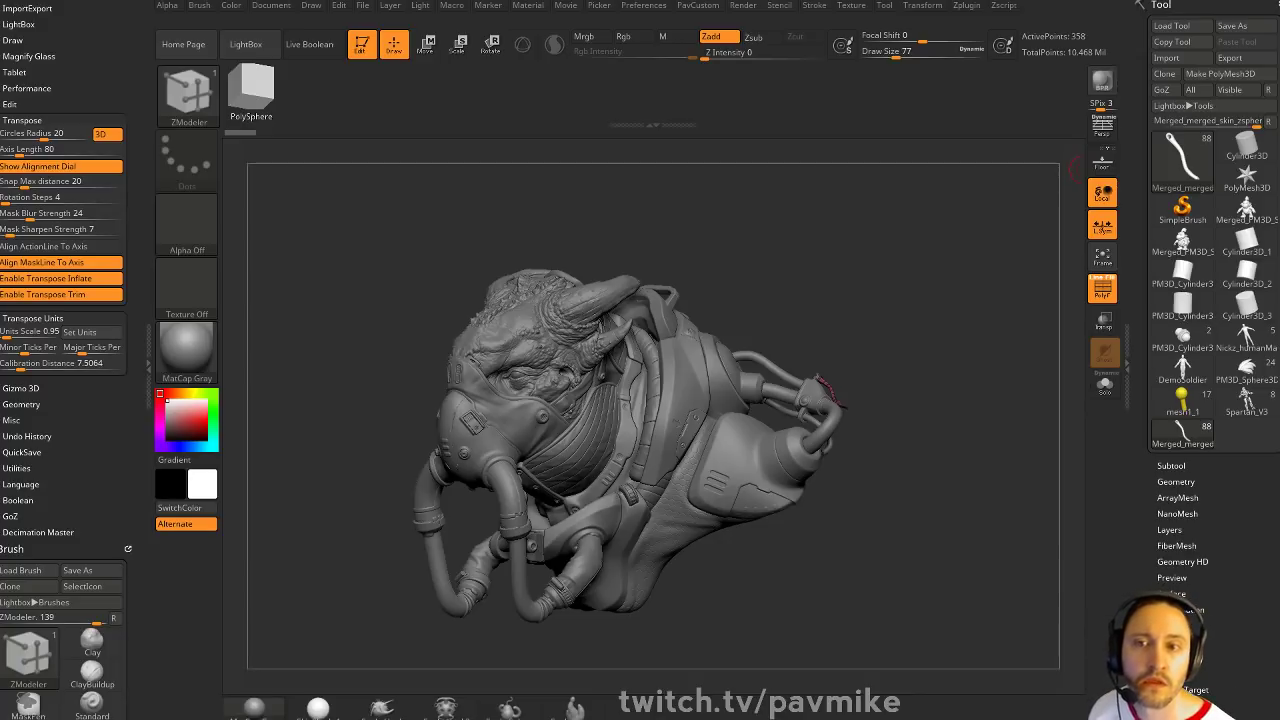
Close ZBrush without saving the changes to the project
{"action": "key", "text": "ctrl+s"}
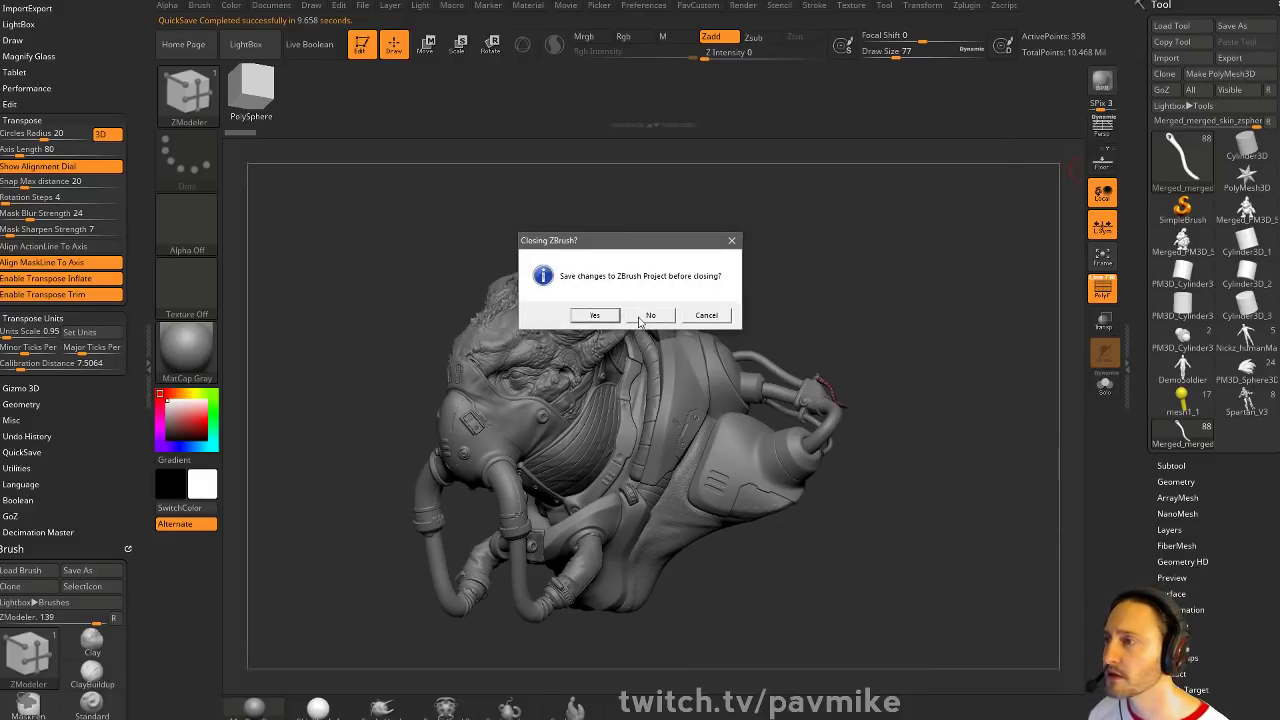
{"action": "left_click", "coordinate": [640, 317]}
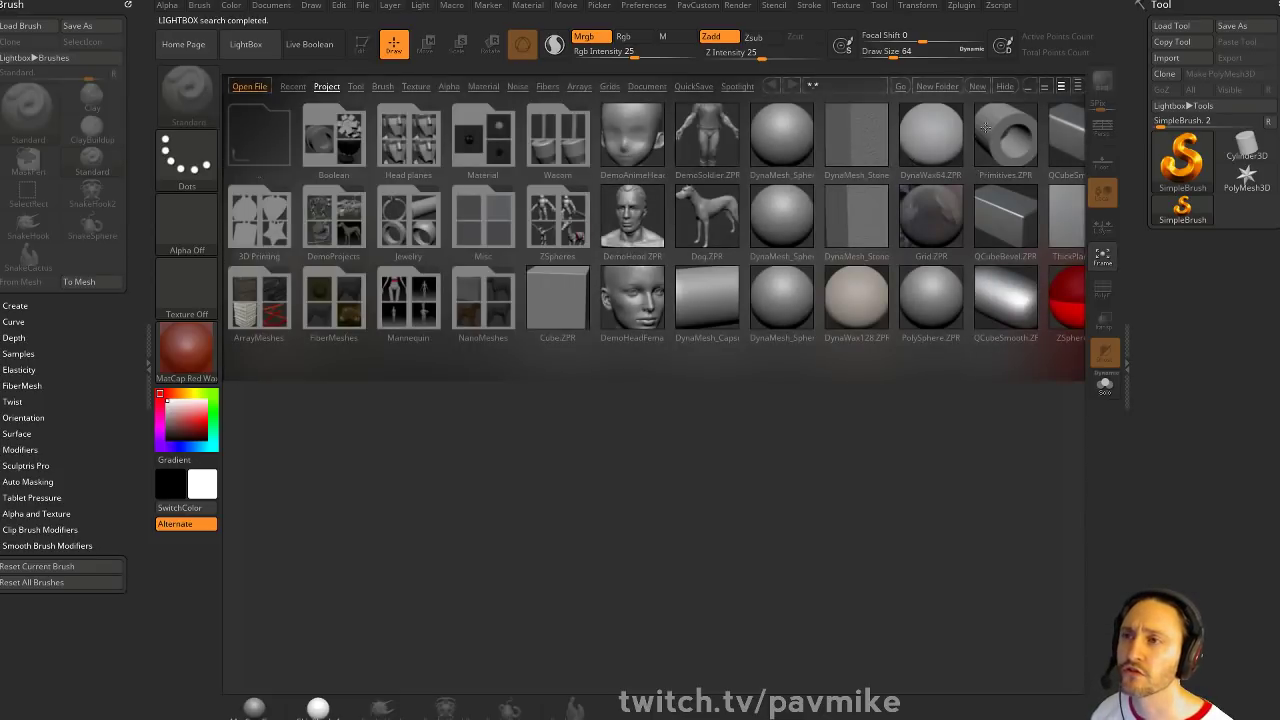
Hide LightBox in the fresh session and set the draw size to 23
{"action": "left_click", "coordinate": [1005, 88]}
{"action": "key", "text": "s"}
{"action": "left_click_drag", "start_coordinate": [931, 252], "coordinate": [920, 254]}
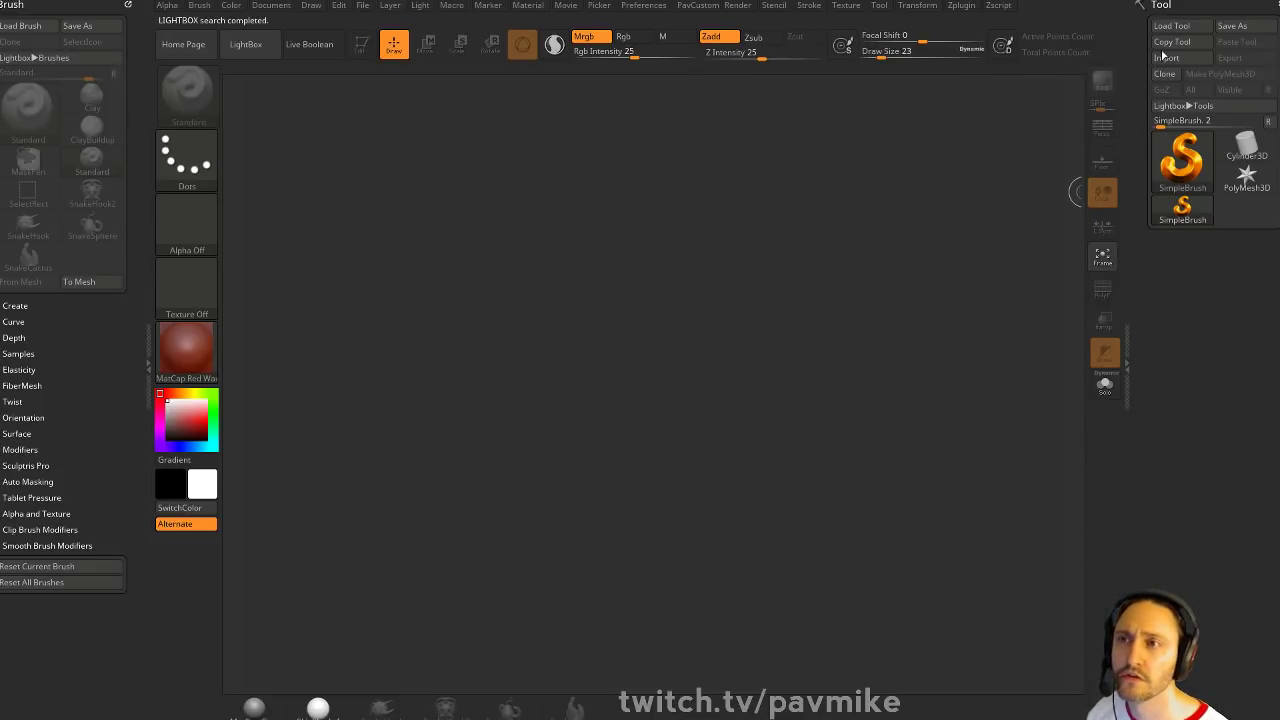
Draw a Cylinder3D on the canvas in Edit mode and convert it to a PolyMesh3D
{"action": "left_click", "coordinate": [1246, 148]}
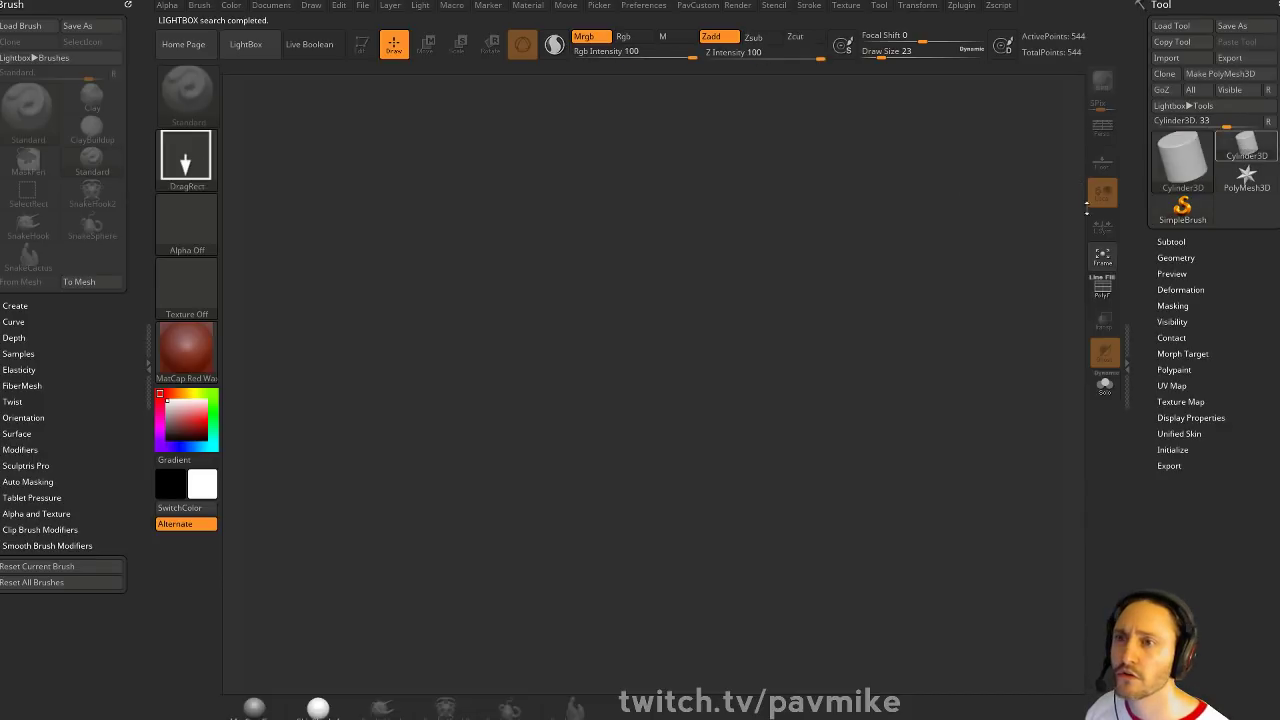
{"action": "left_click_drag", "start_coordinate": [481, 403], "coordinate": [428, 125]}
{"action": "key", "text": "t"}
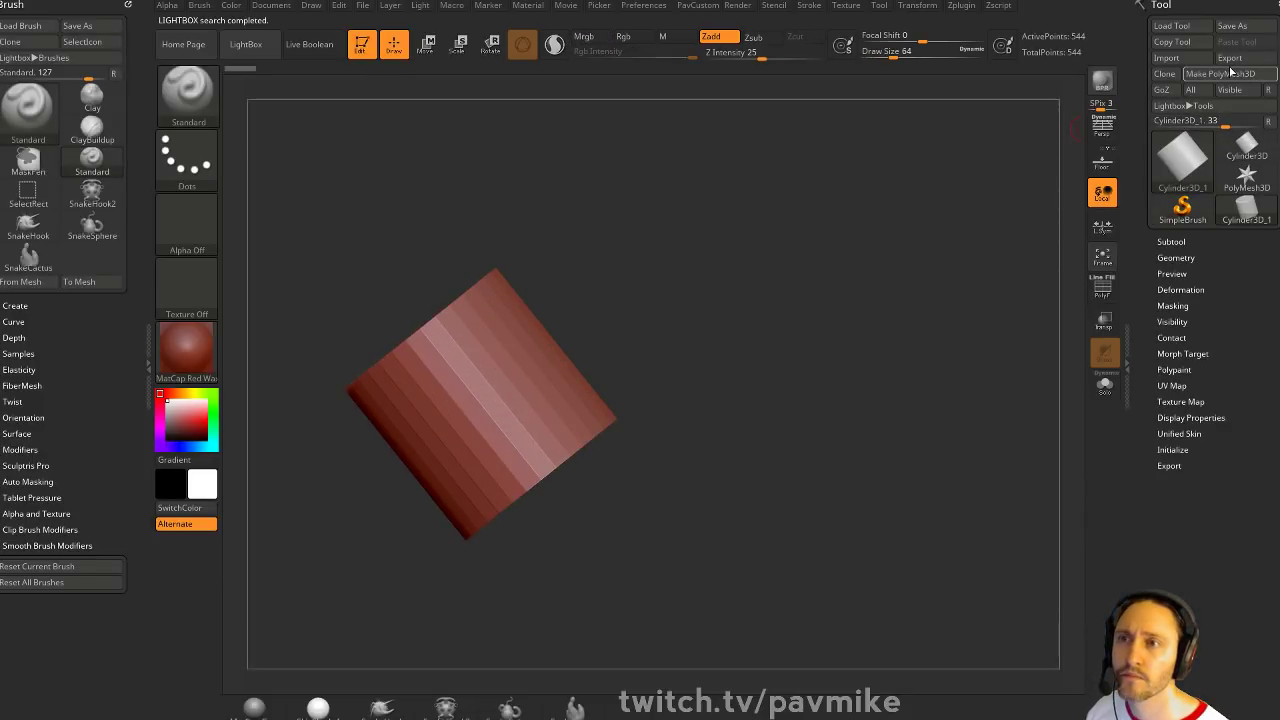
{"action": "left_click", "coordinate": [1231, 73]}
{"action": "key", "text": "shift"}
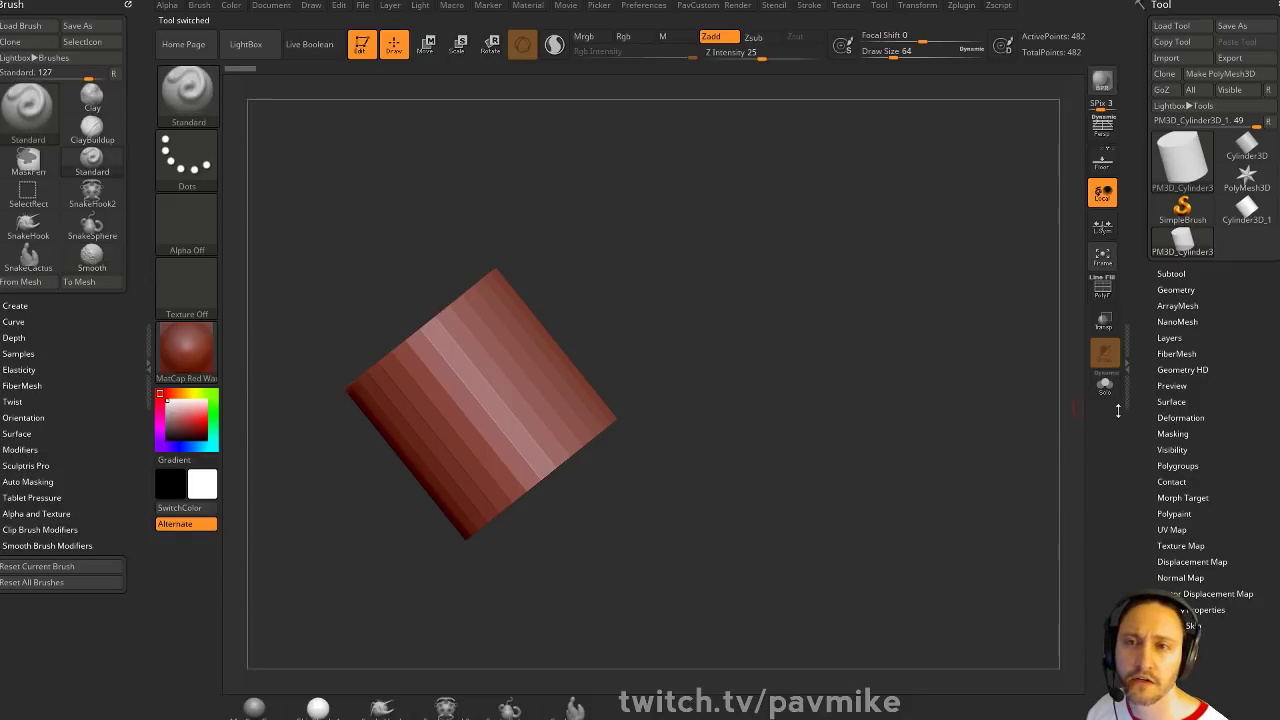
Turn on PolyFrame for the cylinder, apply the MatCap Gray material, and frame it in the canvas
{"action": "left_click_drag", "start_coordinate": [787, 315], "coordinate": [790, 340]}
{"action": "left_click", "coordinate": [1102, 290]}
{"action": "left_click_drag", "start_coordinate": [978, 305], "coordinate": [886, 263]}
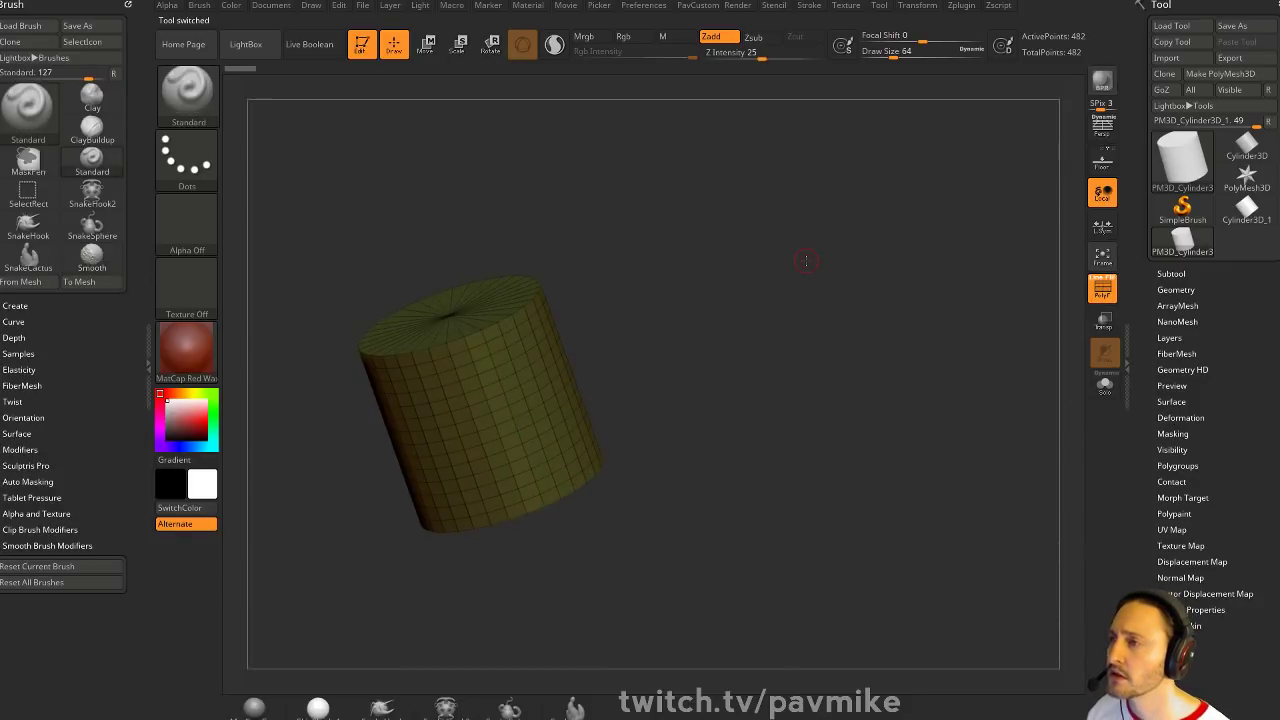
{"action": "left_click", "coordinate": [254, 707]}
{"action": "key", "text": "f"}
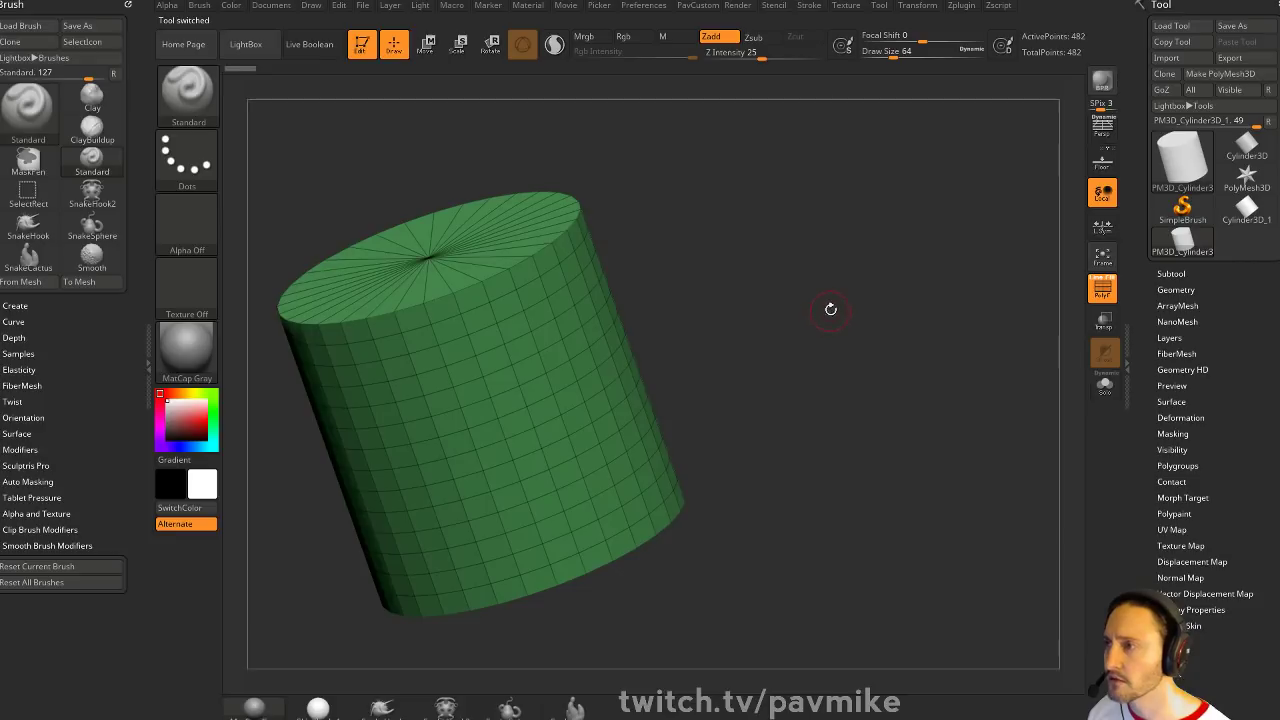
{"action": "key", "text": "space"}
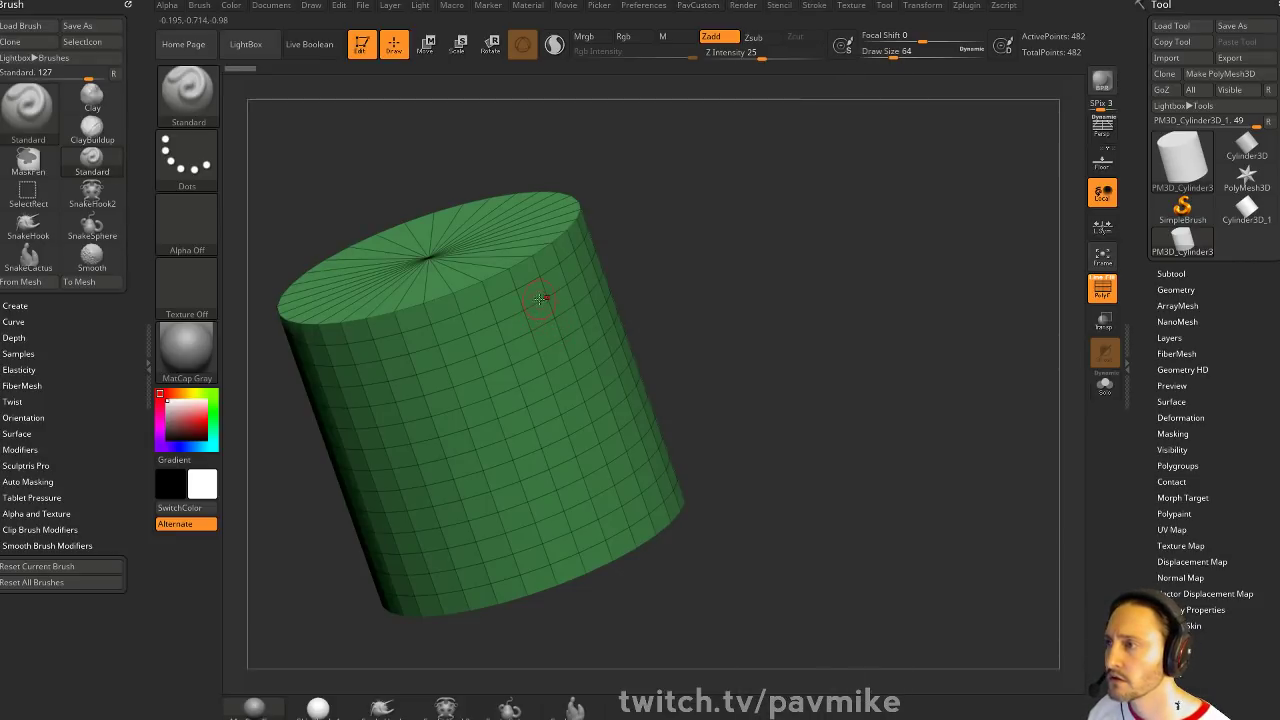
{"action": "key", "text": "w"}
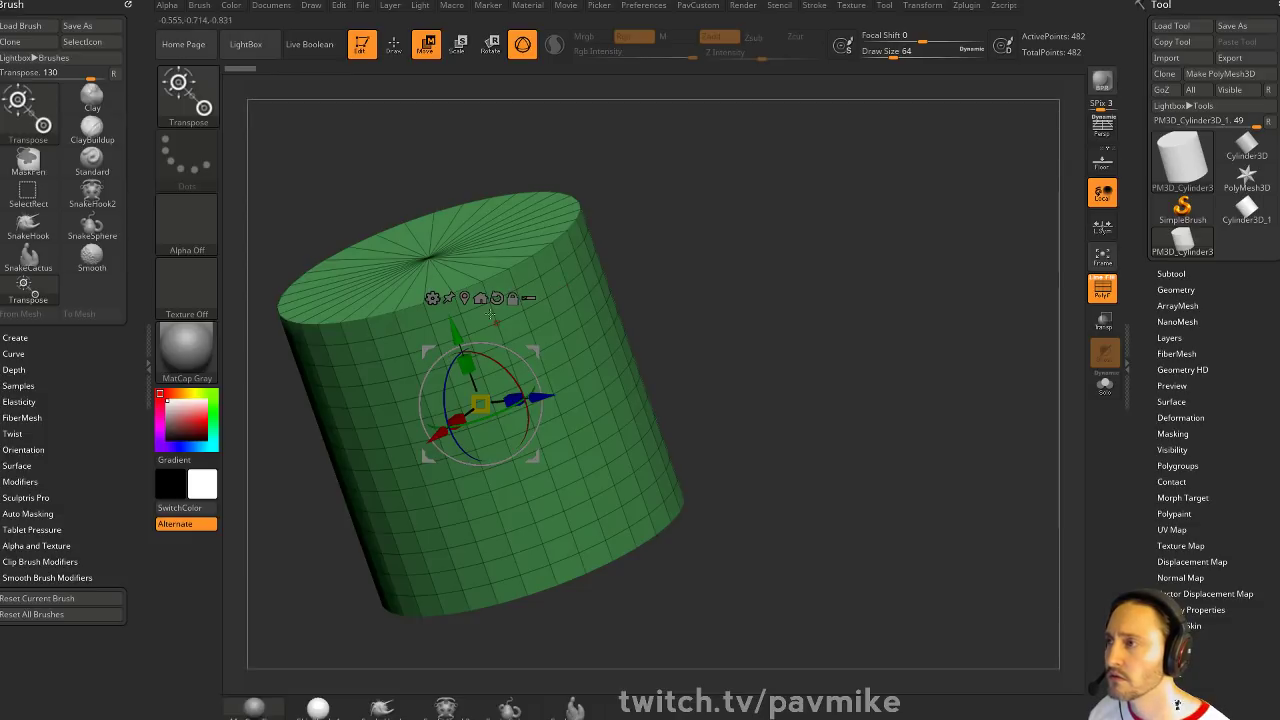
{"action": "left_click", "coordinate": [432, 298]}
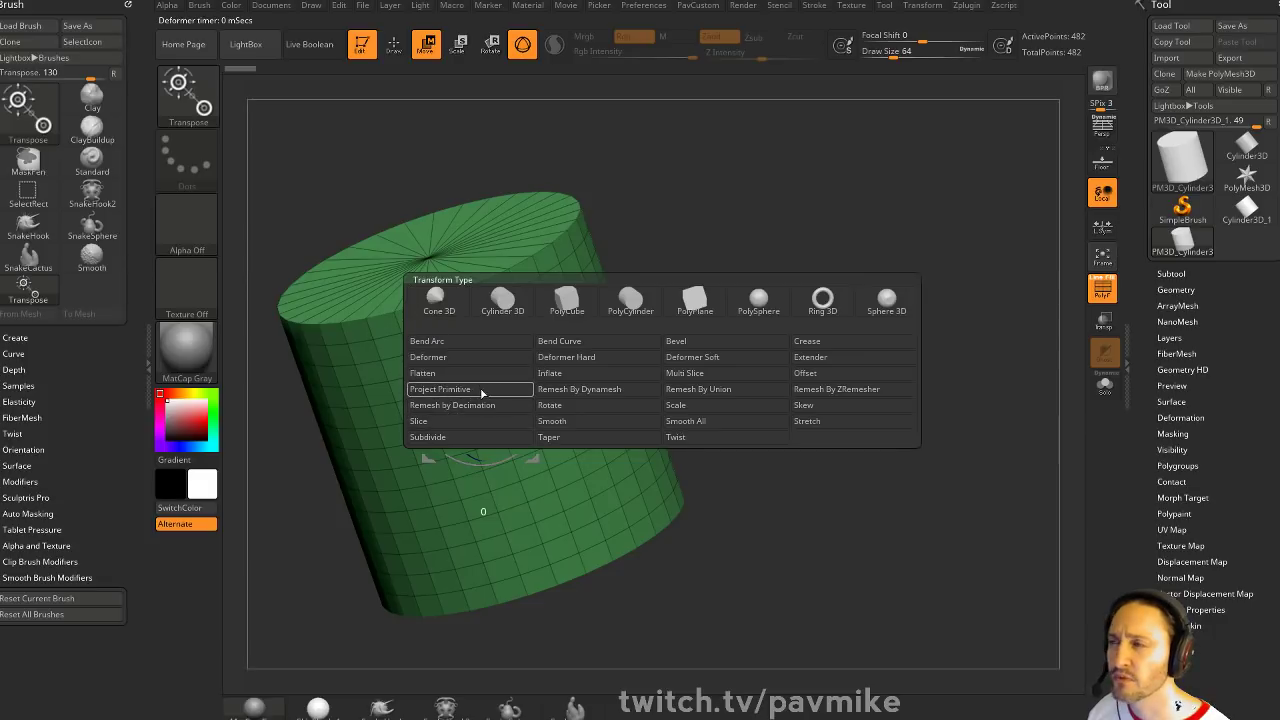
{"action": "left_click_drag", "start_coordinate": [860, 190], "coordinate": [877, 225]}
{"action": "left_click_drag", "start_coordinate": [877, 225], "coordinate": [863, 238]}
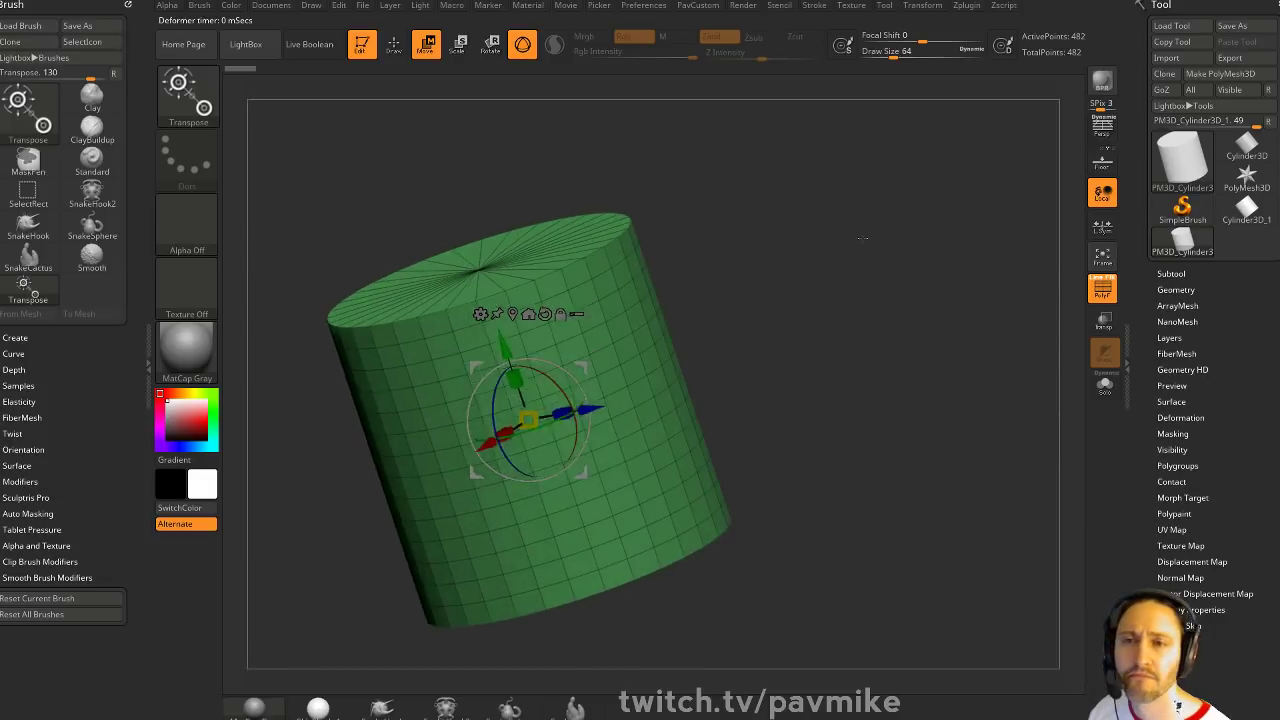
{"action": "key", "text": "q"}
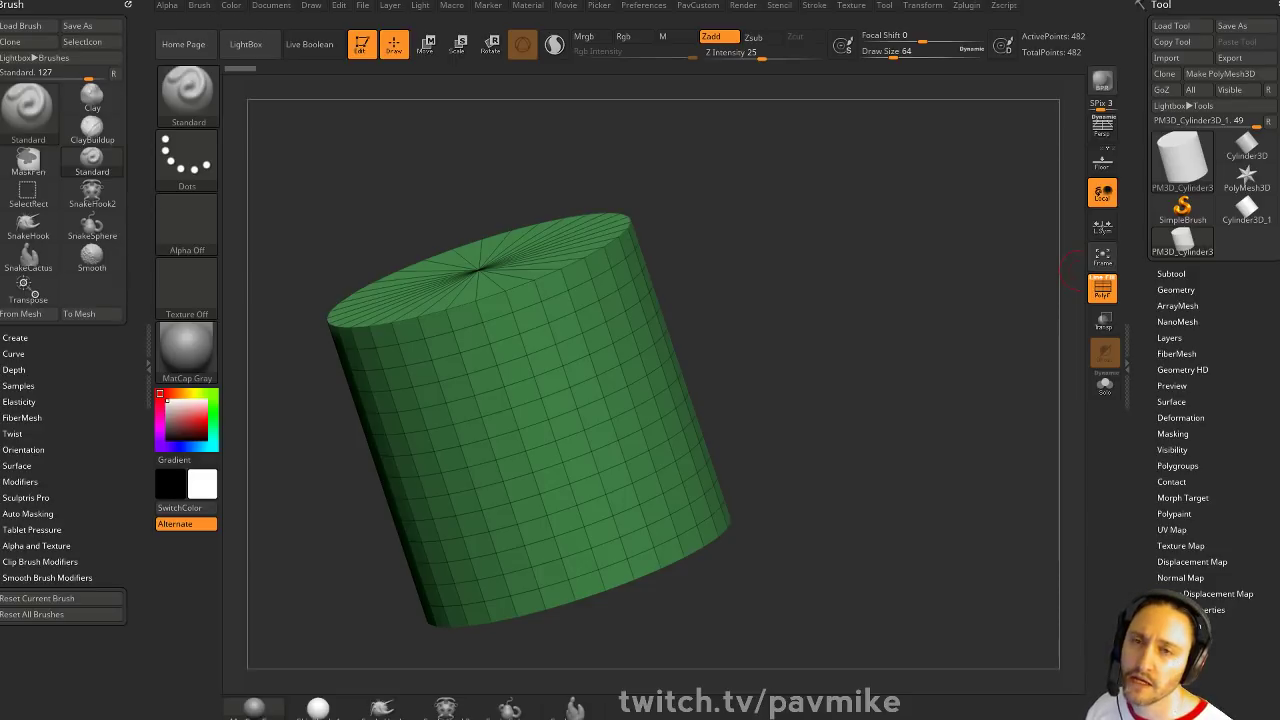
Set the draw size to 83
{"action": "mouse_move", "coordinate": [877, 211]}
{"action": "left_mouse_down"}
{"action": "mouse_move", "coordinate": [906, 171]}
{"action": "mouse_move", "coordinate": [857, 210]}
{"action": "left_mouse_up"}
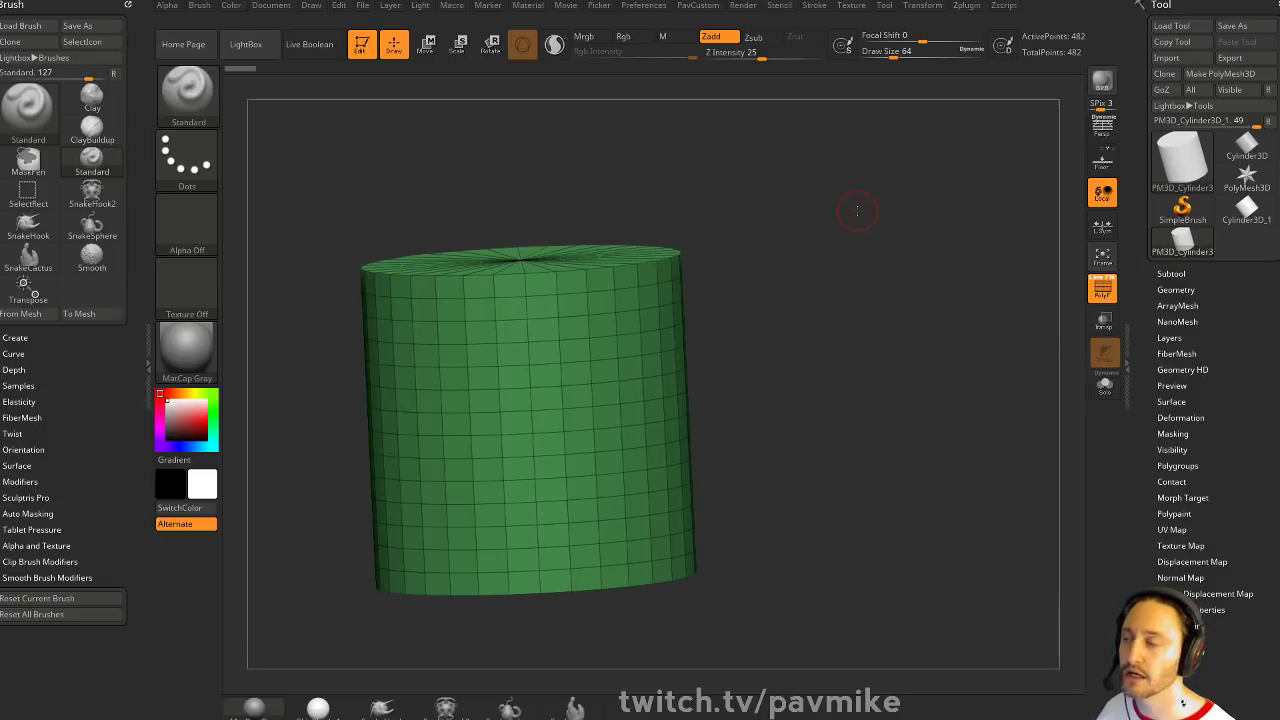
{"action": "mouse_move", "coordinate": [857, 211]}
{"action": "left_mouse_down"}
{"action": "mouse_move", "coordinate": [866, 230]}
{"action": "mouse_move", "coordinate": [877, 220]}
{"action": "mouse_move", "coordinate": [857, 223]}
{"action": "mouse_move", "coordinate": [855, 243]}
{"action": "left_mouse_up"}
{"action": "key", "text": "s"}
{"action": "key", "text": "s"}
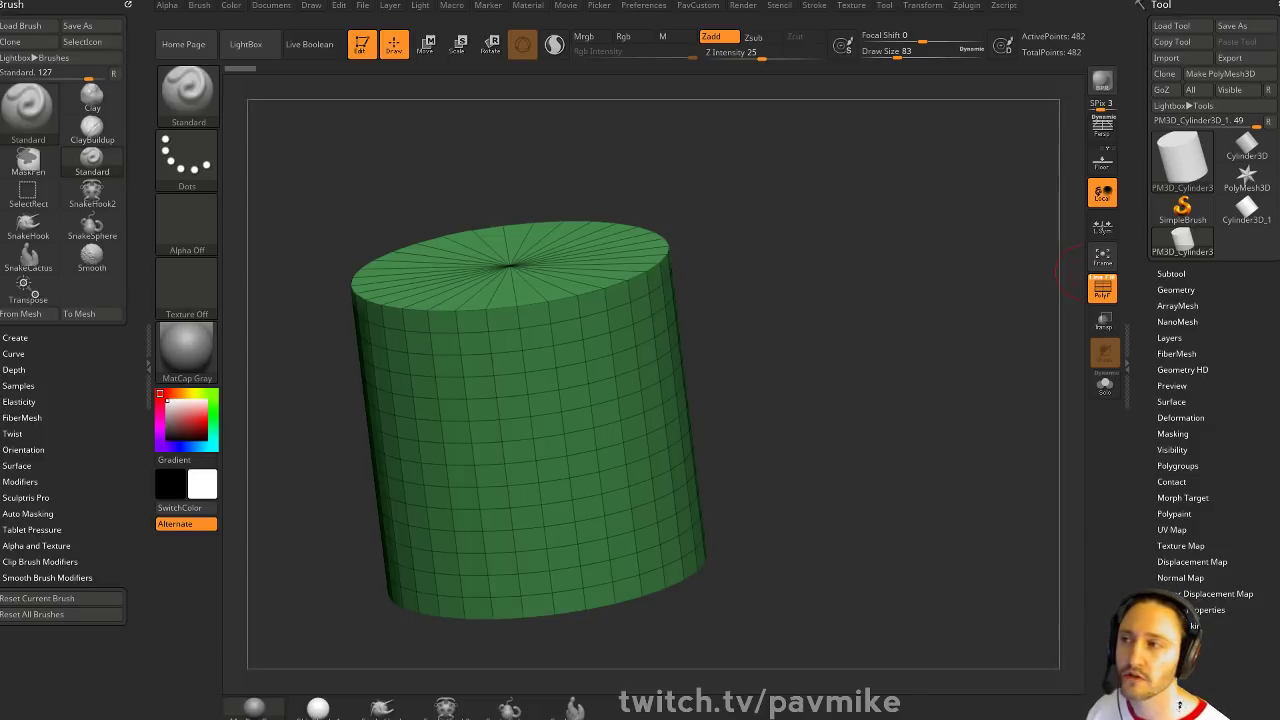
{"action": "left_click_drag", "start_coordinate": [1006, 250], "coordinate": [1000, 263]}
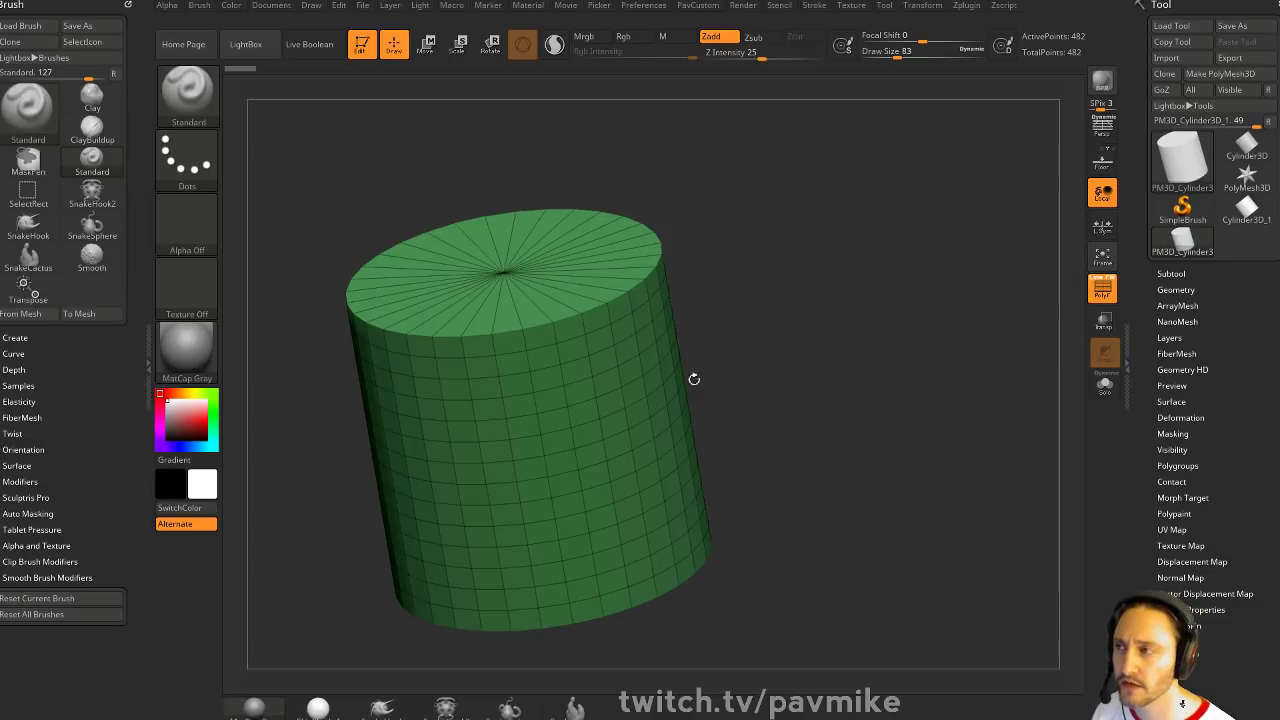
{"action": "left_click_drag", "start_coordinate": [903, 317], "coordinate": [919, 301]}
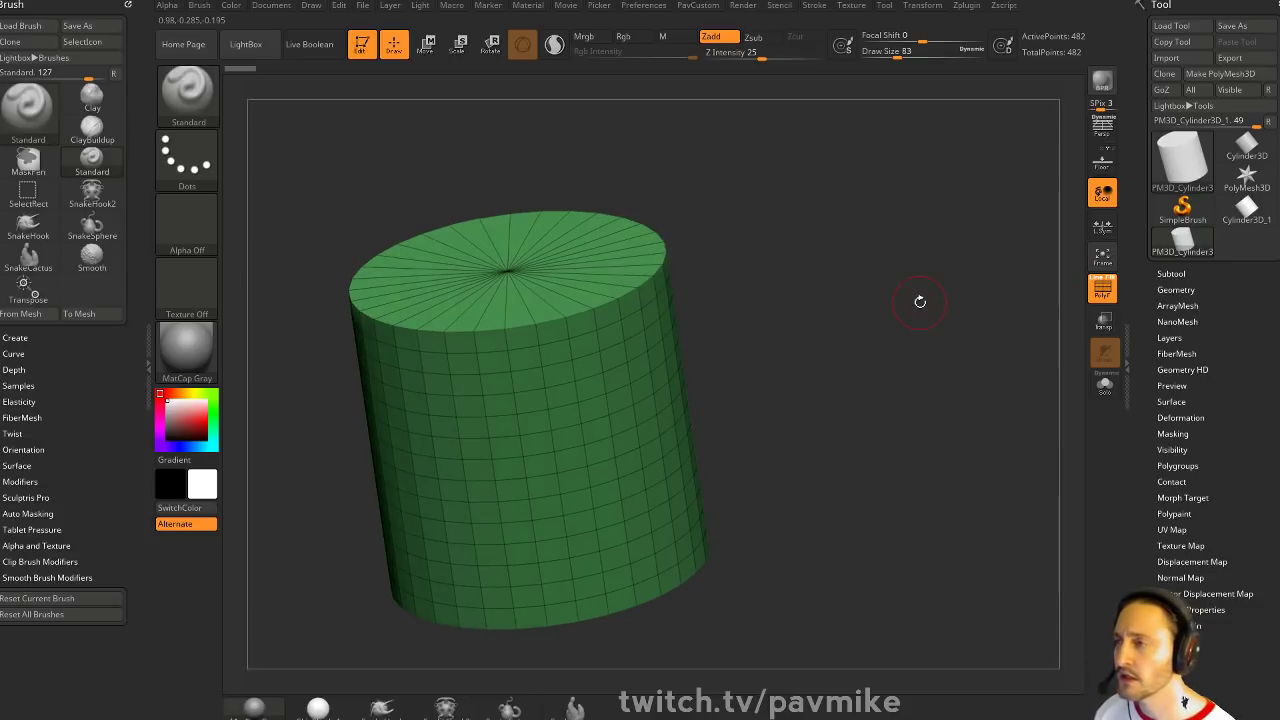
Apply Dynamic subdivision to the cylinder mesh, and convert it to DynaMesh at resolution 128 without freezing the subdivision levels
{"action": "left_click_drag", "start_coordinate": [846, 348], "coordinate": [871, 337]}
{"action": "key", "text": "space"}
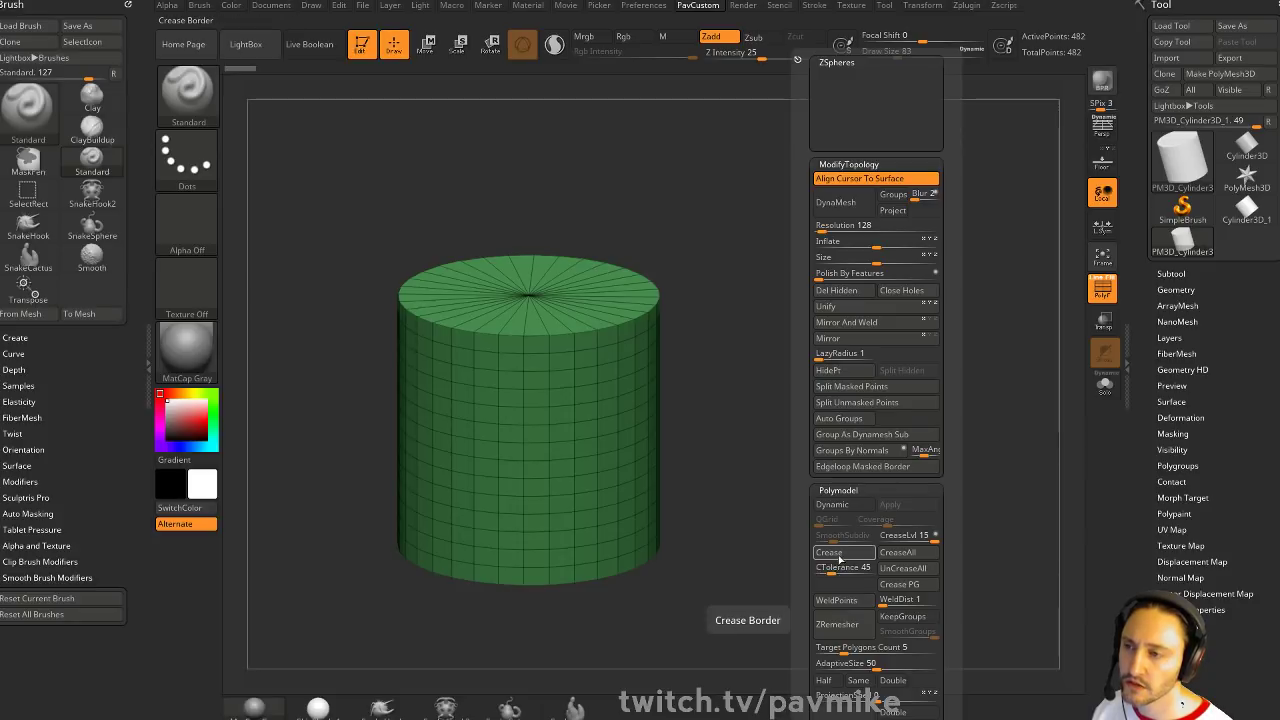
{"action": "left_click", "coordinate": [858, 505]}
{"action": "left_click", "coordinate": [886, 506]}
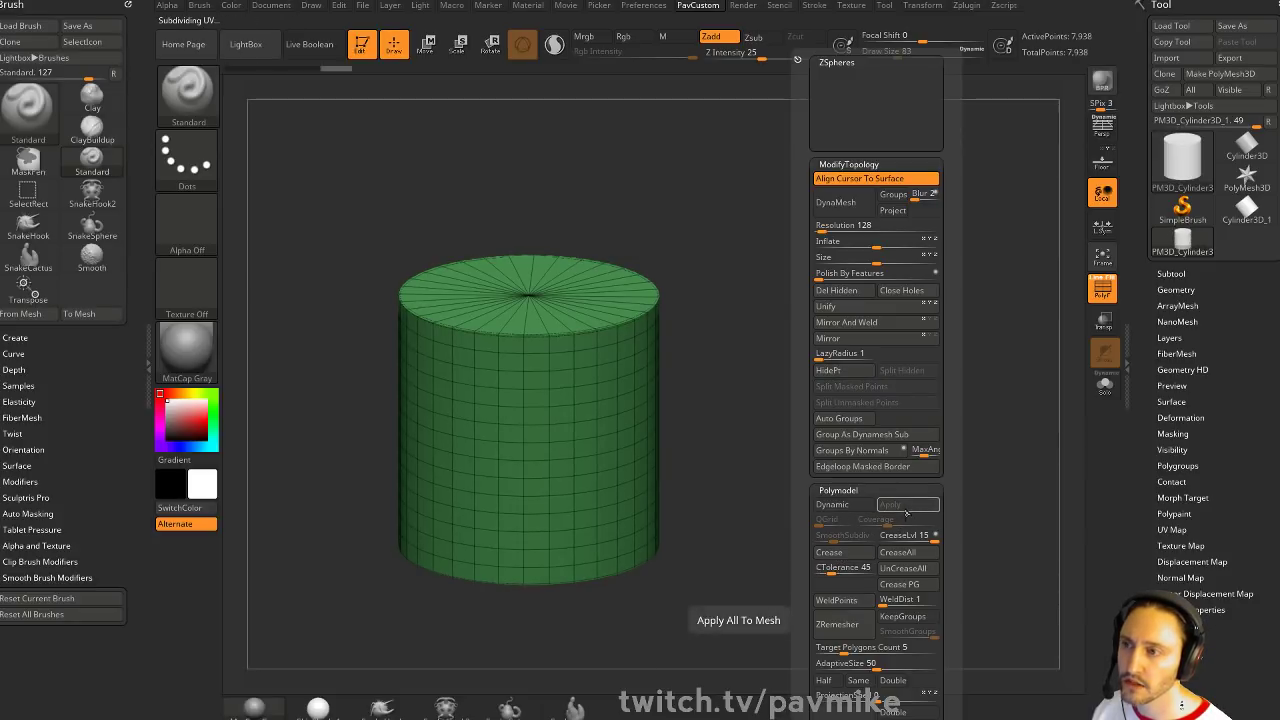
{"action": "left_click", "coordinate": [841, 215]}
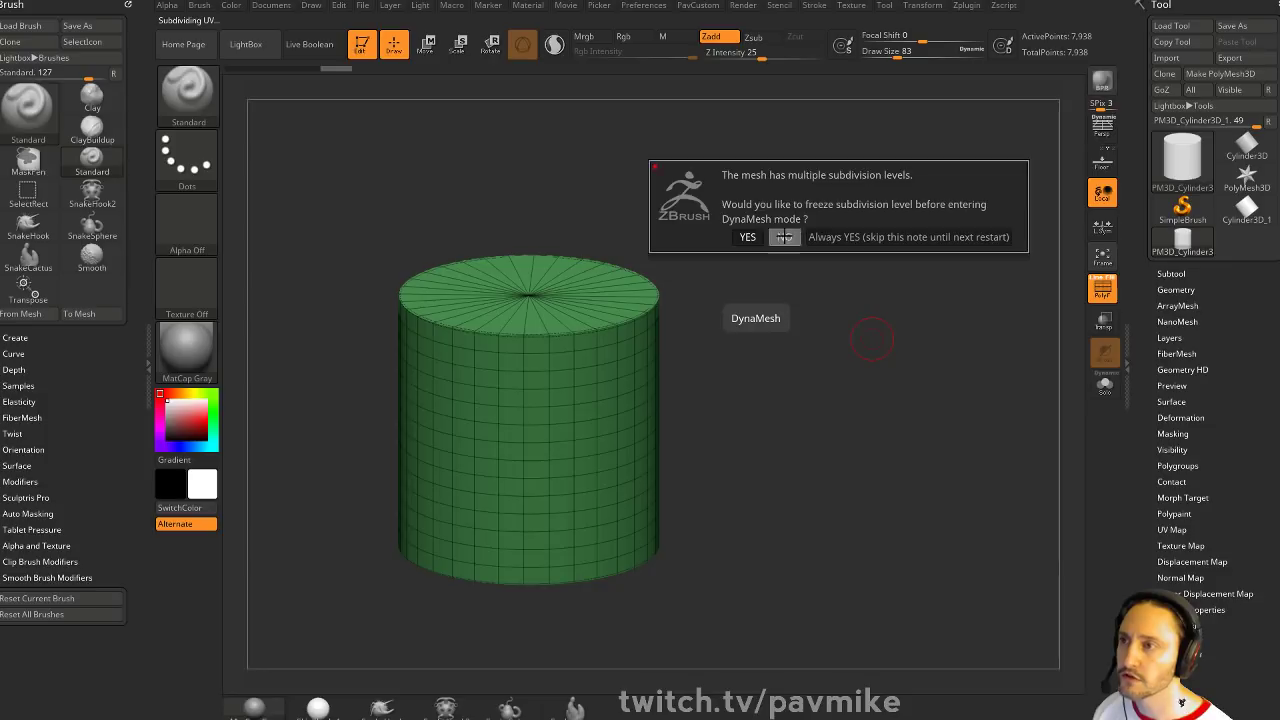
{"action": "left_click", "coordinate": [786, 237]}
{"action": "left_click_drag", "start_coordinate": [774, 363], "coordinate": [765, 342], "text": "shift"}
Cut angled facets into the cylinder with the ClipCurve brush, and re-DynaMesh the clipped mesh
{"action": "left_click", "coordinate": [187, 95], "text": "ctrl+shift"}
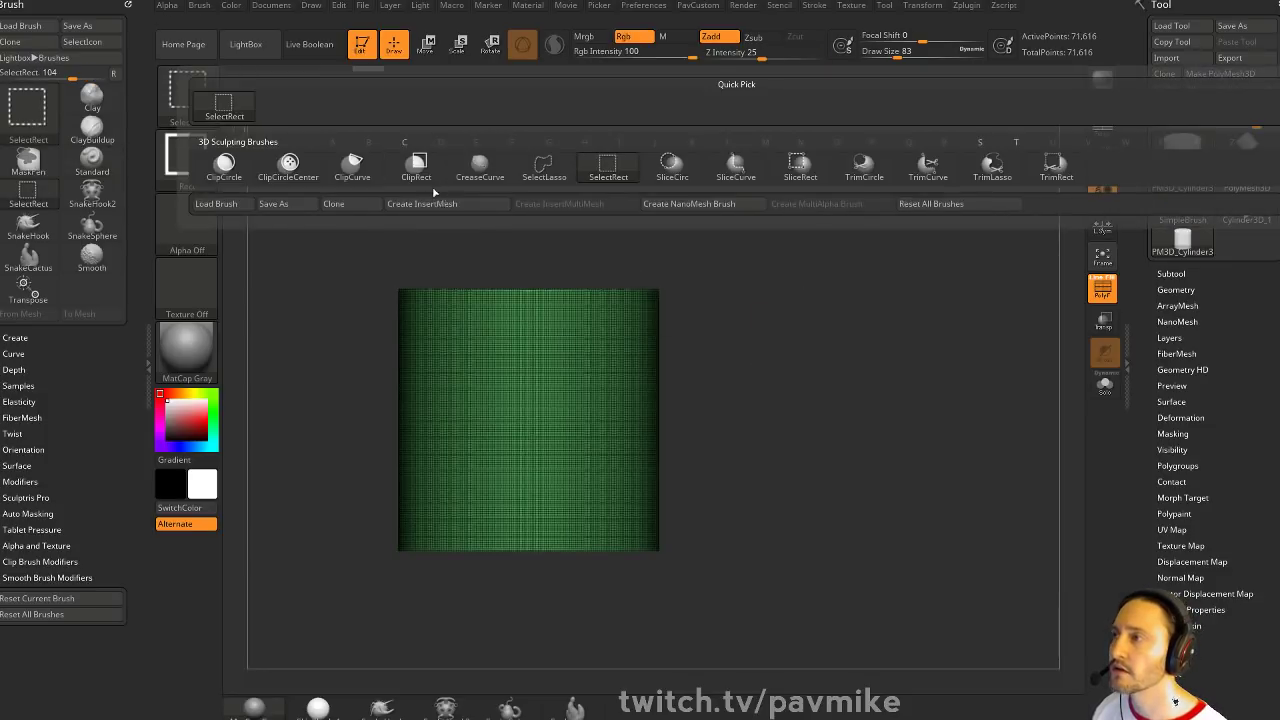
{"action": "left_click", "coordinate": [356, 167], "text": "ctrl+shift"}
{"action": "left_click_drag", "start_coordinate": [495, 217], "coordinate": [735, 471], "text": "ctrl+shift"}
{"action": "left_click_drag", "start_coordinate": [734, 472], "coordinate": [700, 410], "text": "alt"}
{"action": "mouse_move", "coordinate": [700, 410]}
{"action": "left_mouse_down", "text": "shift"}
{"action": "mouse_move", "coordinate": [638, 380]}
{"action": "mouse_move", "coordinate": [655, 425]}
{"action": "mouse_move", "coordinate": [683, 280]}
{"action": "mouse_move", "coordinate": [686, 403]}
{"action": "mouse_move", "coordinate": [506, 544]}
{"action": "left_mouse_up", "text": "shift"}
{"action": "mouse_move", "coordinate": [738, 435]}
{"action": "left_mouse_down"}
{"action": "mouse_move", "coordinate": [744, 399]}
{"action": "mouse_move", "coordinate": [796, 318]}
{"action": "left_mouse_up"}
{"action": "mouse_move", "coordinate": [790, 327]}
{"action": "left_mouse_down", "text": "ctrl"}
{"action": "mouse_move", "coordinate": [897, 425]}
{"action": "mouse_move", "coordinate": [912, 338]}
{"action": "mouse_move", "coordinate": [957, 378]}
{"action": "left_mouse_up", "text": "ctrl"}
Make a further ClipCurve cut across the cylinder, and set the draw size to 101
{"action": "mouse_move", "coordinate": [544, 227]}
{"action": "left_mouse_down", "text": "ctrl+shift"}
{"action": "mouse_move", "coordinate": [597, 338]}
{"action": "mouse_move", "coordinate": [849, 346]}
{"action": "mouse_move", "coordinate": [854, 371]}
{"action": "mouse_move", "coordinate": [900, 357]}
{"action": "mouse_move", "coordinate": [903, 371]}
{"action": "mouse_move", "coordinate": [949, 329]}
{"action": "mouse_move", "coordinate": [1037, 351]}
{"action": "mouse_move", "coordinate": [990, 320]}
{"action": "mouse_move", "coordinate": [986, 337]}
{"action": "mouse_move", "coordinate": [929, 371]}
{"action": "mouse_move", "coordinate": [932, 388]}
{"action": "mouse_move", "coordinate": [993, 395]}
{"action": "mouse_move", "coordinate": [980, 371]}
{"action": "mouse_move", "coordinate": [1000, 368]}
{"action": "mouse_move", "coordinate": [961, 364]}
{"action": "mouse_move", "coordinate": [831, 390]}
{"action": "left_mouse_up", "text": "ctrl+shift"}
{"action": "key", "text": "shift+f"}
{"action": "key", "text": "shift+f"}
{"action": "key", "text": "s"}
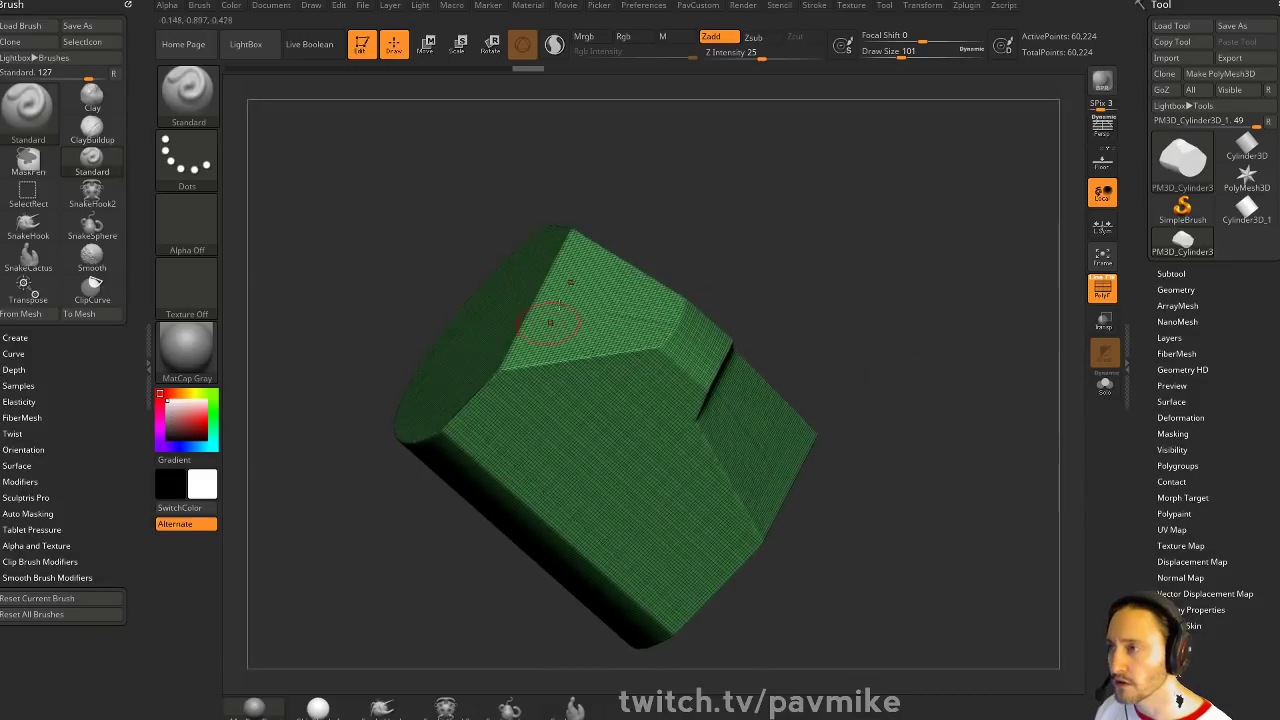
Apply Groups By Normals to the clipped cylinder, and update its DynaMesh
{"action": "left_click_drag", "start_coordinate": [955, 395], "coordinate": [903, 414]}
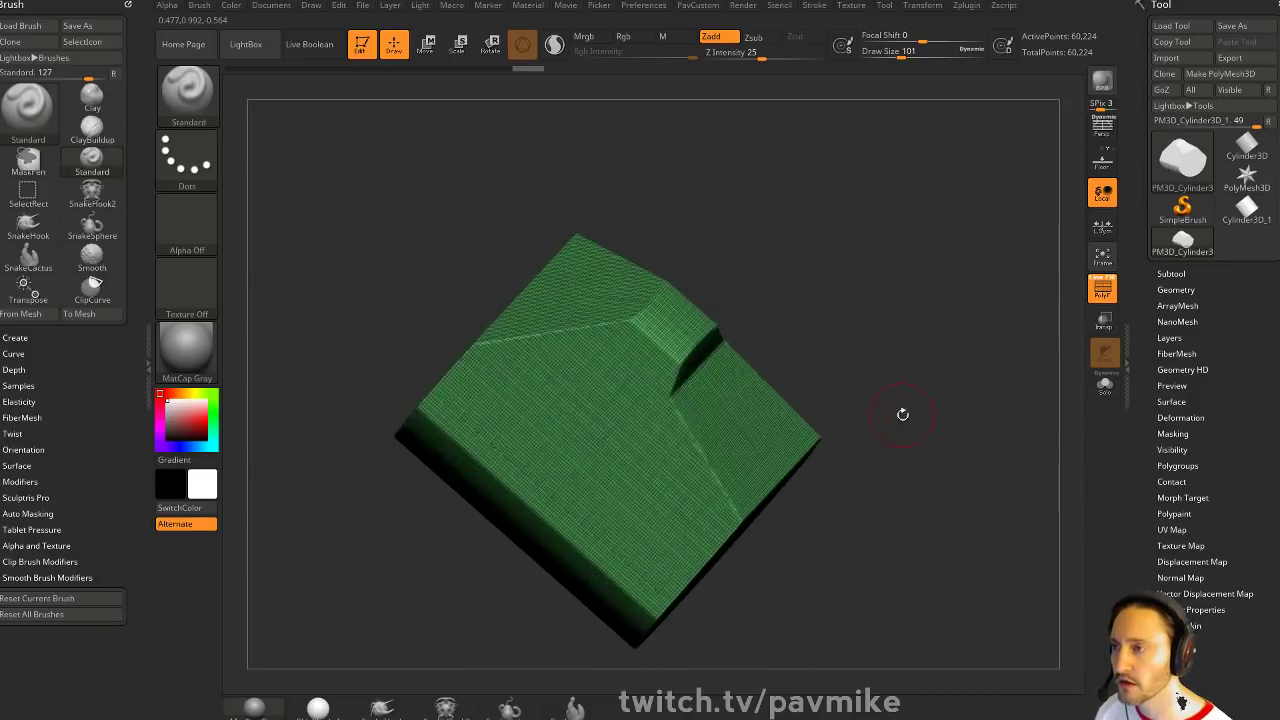
{"action": "key", "text": "space"}
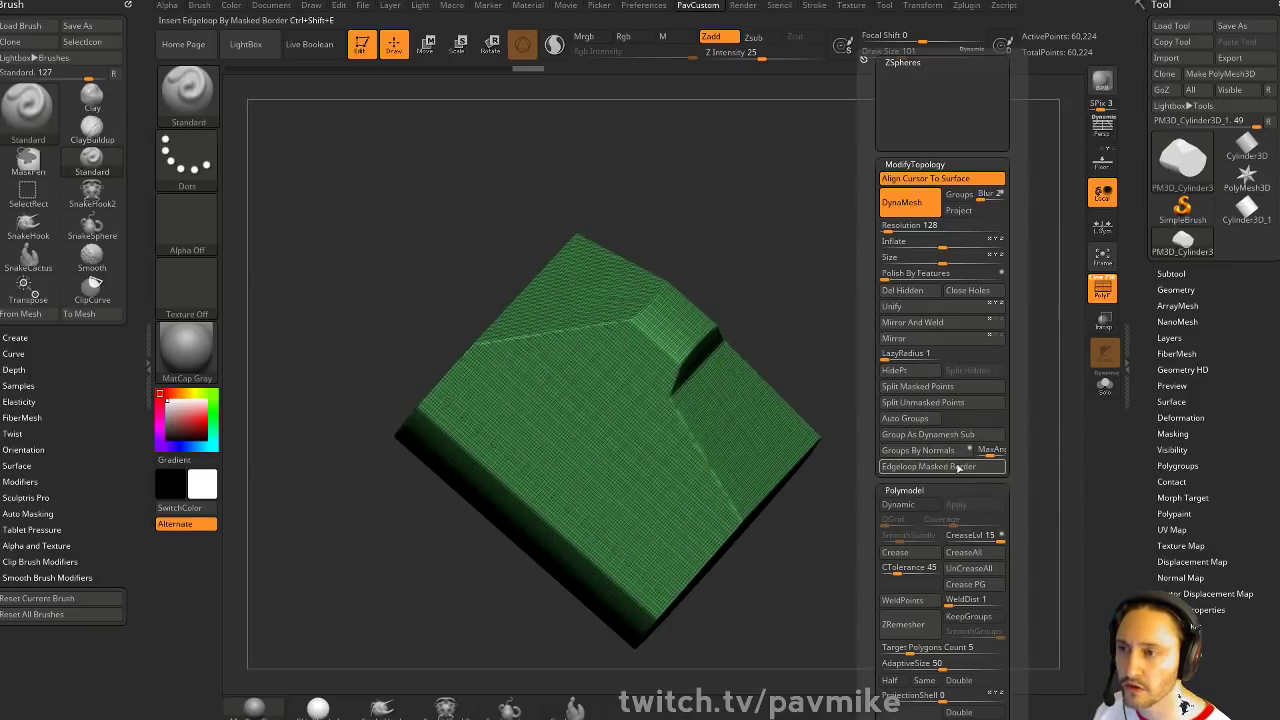
{"action": "left_click", "coordinate": [947, 451]}
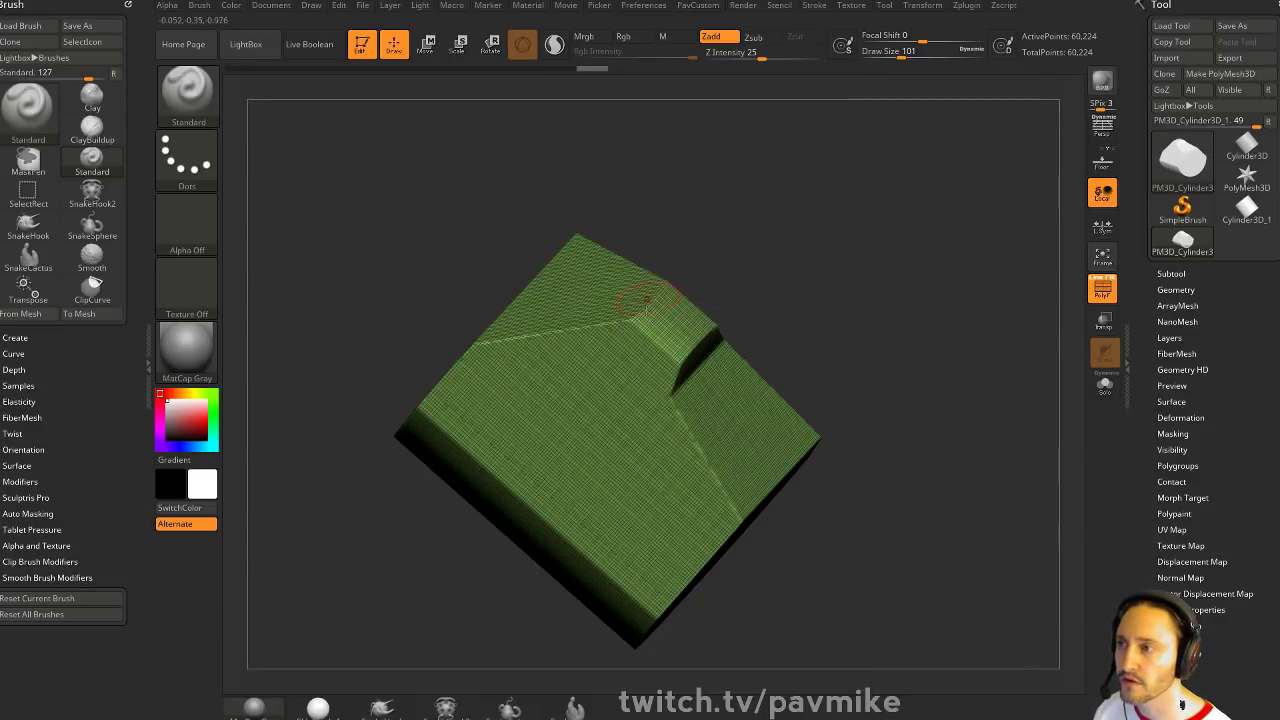
{"action": "left_click_drag", "start_coordinate": [906, 337], "coordinate": [928, 365]}
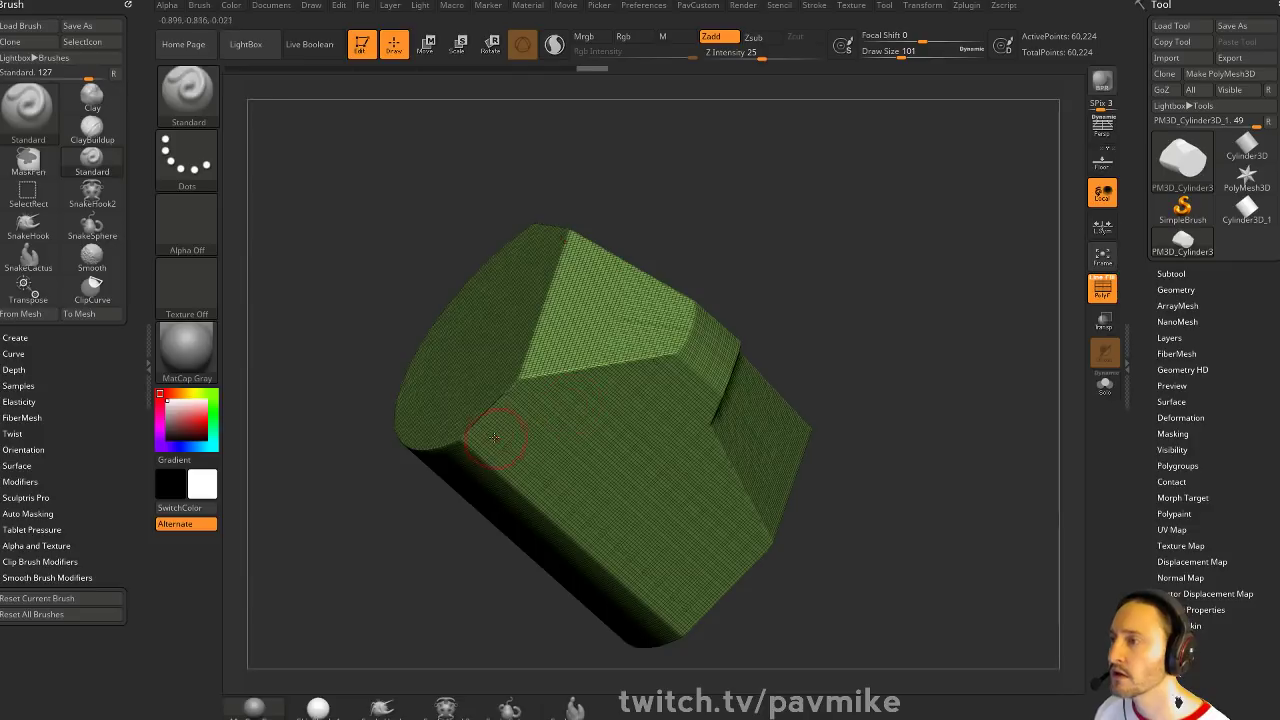
{"action": "key", "text": "ctrl"}
{"action": "mouse_move", "coordinate": [880, 391]}
{"action": "left_mouse_down"}
{"action": "mouse_move", "coordinate": [882, 377]}
{"action": "mouse_move", "coordinate": [893, 439]}
{"action": "mouse_move", "coordinate": [872, 361]}
{"action": "mouse_move", "coordinate": [850, 380]}
{"action": "mouse_move", "coordinate": [814, 349]}
{"action": "left_mouse_up"}
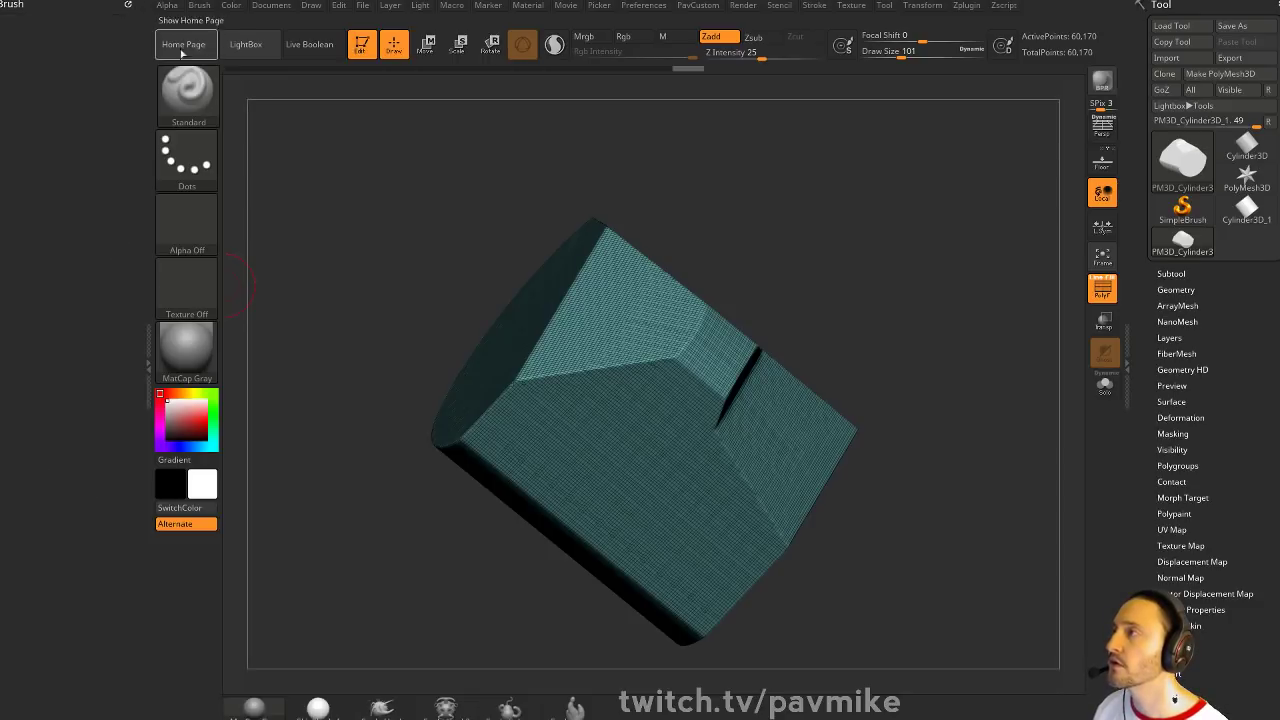
Dock the Zplugin palette in the tray beside the canvas and launch PolyGroupIt on the clipped cylinder
{"action": "left_click", "coordinate": [963, 6]}
{"action": "left_click_drag", "start_coordinate": [810, 80], "coordinate": [96, 169]}
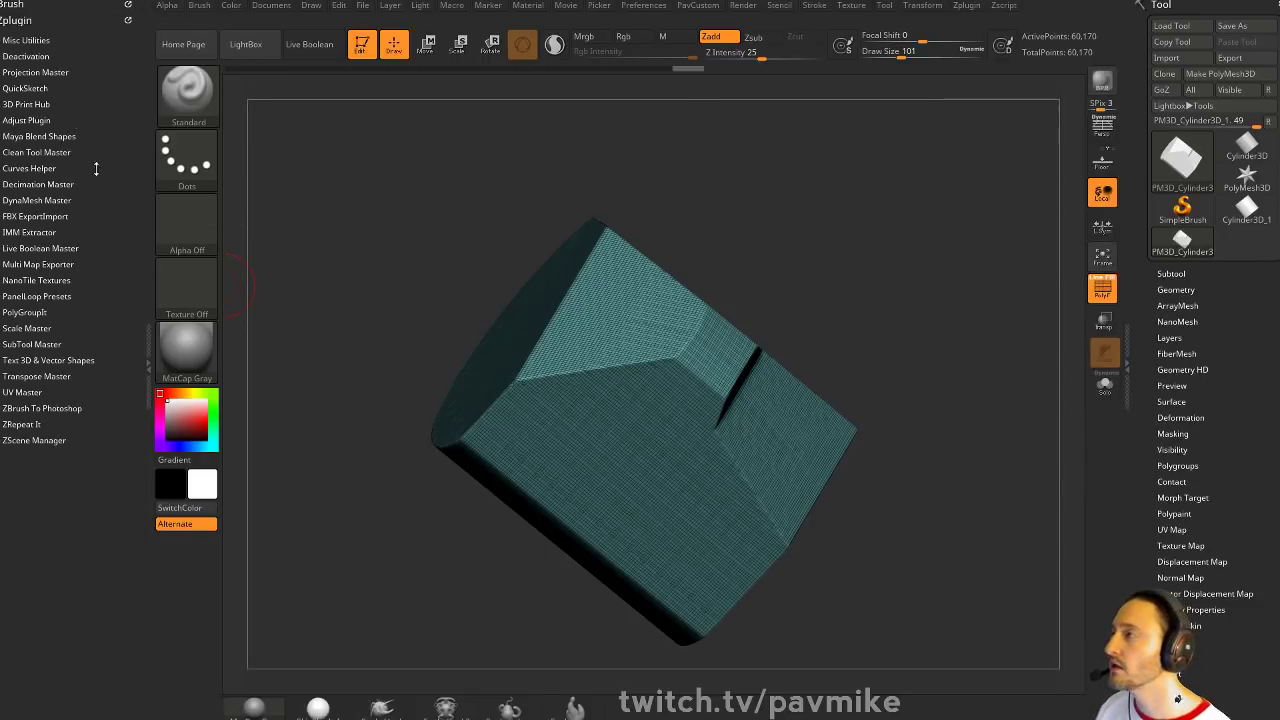
{"action": "left_click", "coordinate": [24, 312]}
{"action": "left_click", "coordinate": [40, 326]}
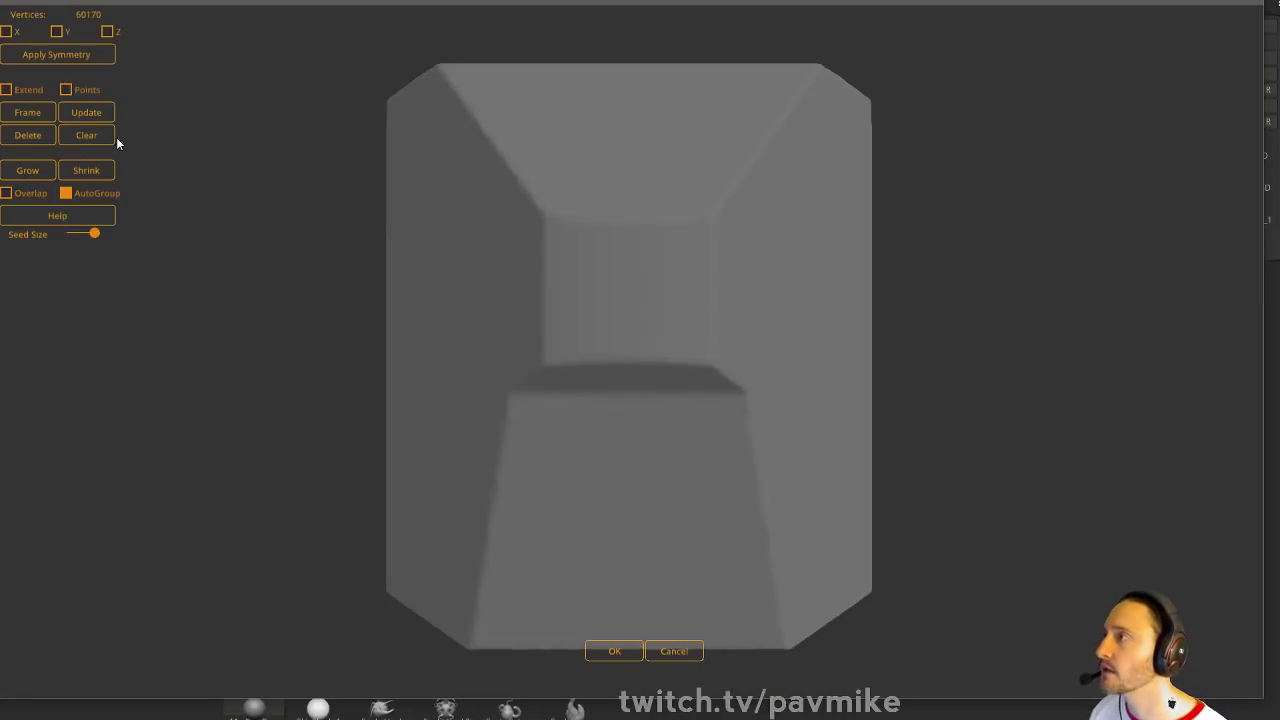
Place PolyGroupIt seeds on both side facets, the upper sloped facet, the middle facet, the small ledge and the lower facet
{"action": "left_click_drag", "start_coordinate": [304, 226], "coordinate": [389, 231]}
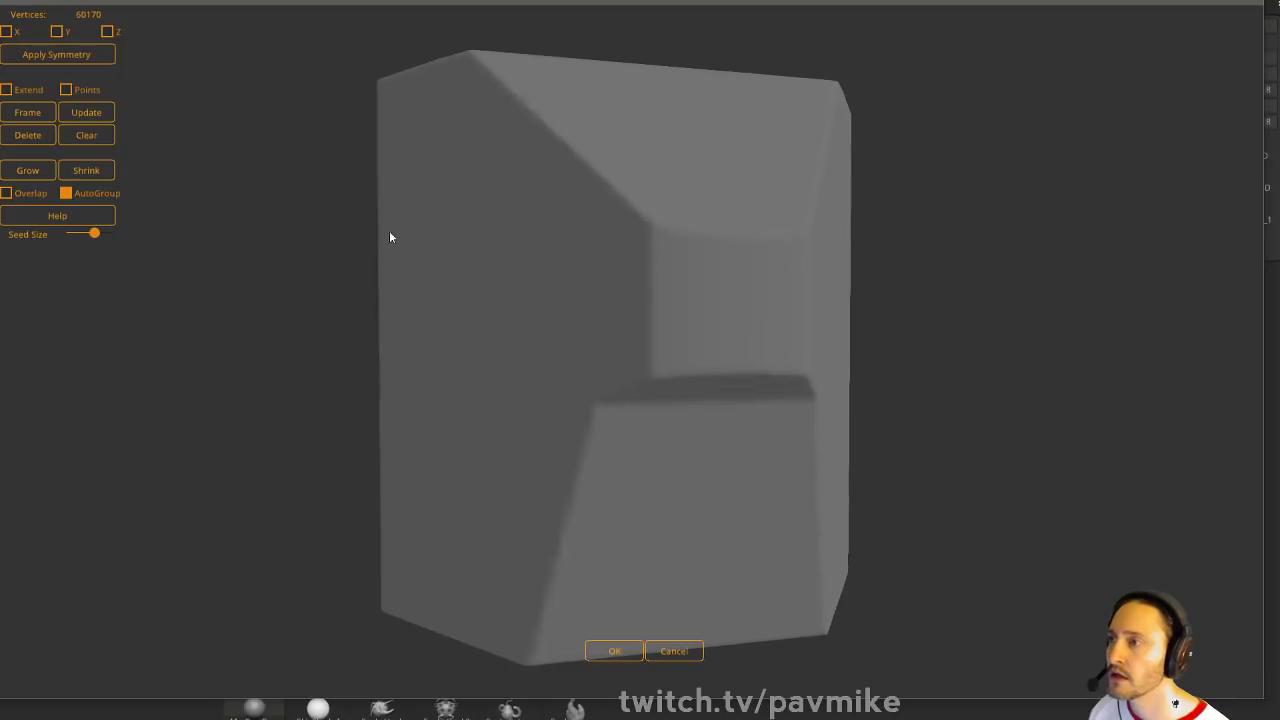
{"action": "left_click", "coordinate": [486, 256]}
{"action": "mouse_move", "coordinate": [1010, 250]}
{"action": "left_mouse_down"}
{"action": "mouse_move", "coordinate": [923, 254]}
{"action": "mouse_move", "coordinate": [1083, 340]}
{"action": "mouse_move", "coordinate": [1043, 309]}
{"action": "mouse_move", "coordinate": [1074, 377]}
{"action": "mouse_move", "coordinate": [991, 320]}
{"action": "mouse_move", "coordinate": [443, 328]}
{"action": "mouse_move", "coordinate": [514, 320]}
{"action": "mouse_move", "coordinate": [498, 324]}
{"action": "left_mouse_up"}
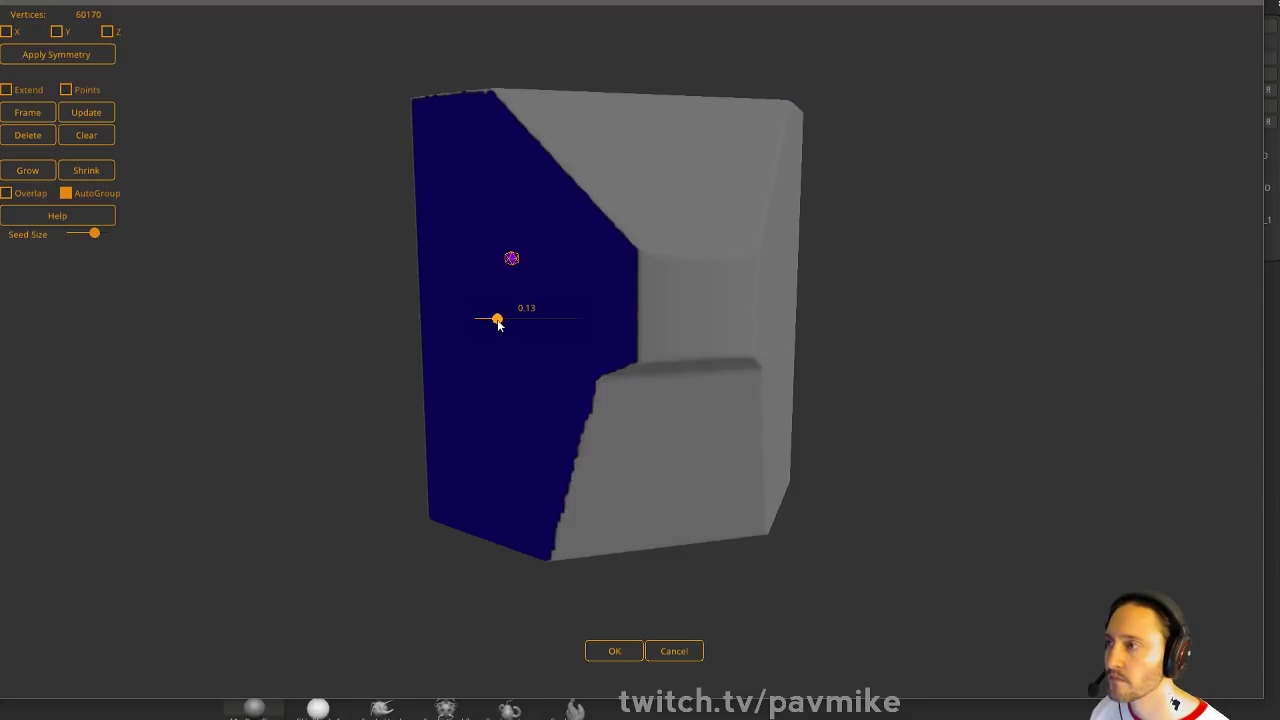
{"action": "left_click_drag", "start_coordinate": [737, 365], "coordinate": [914, 362]}
{"action": "left_click", "coordinate": [612, 246]}
{"action": "left_click_drag", "start_coordinate": [796, 356], "coordinate": [808, 320]}
{"action": "left_click", "coordinate": [670, 313]}
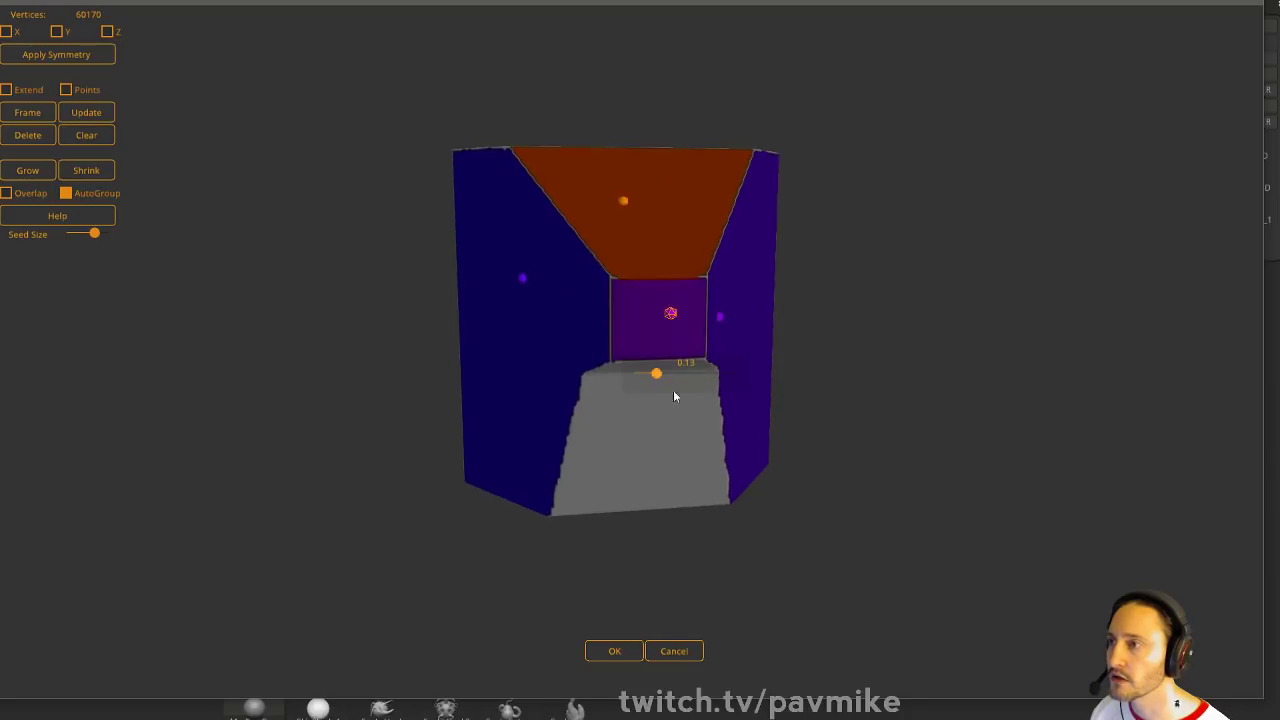
{"action": "left_click_drag", "start_coordinate": [885, 484], "coordinate": [893, 436]}
{"action": "left_click", "coordinate": [648, 416]}
{"action": "left_click_drag", "start_coordinate": [657, 300], "coordinate": [946, 605]}
Place PolyGroupIt seeds on the cylinder's upper cap and its remaining curved side
{"action": "left_click", "coordinate": [563, 177]}
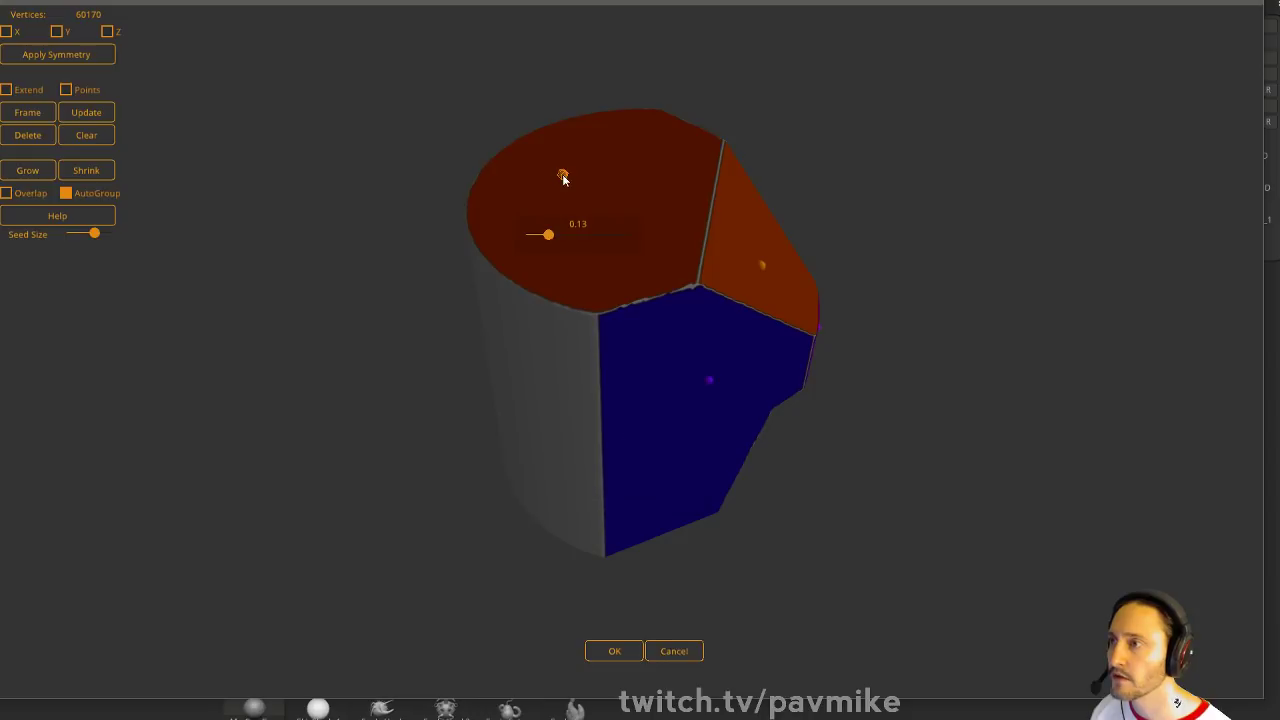
{"action": "left_click_drag", "start_coordinate": [965, 290], "coordinate": [799, 236]}
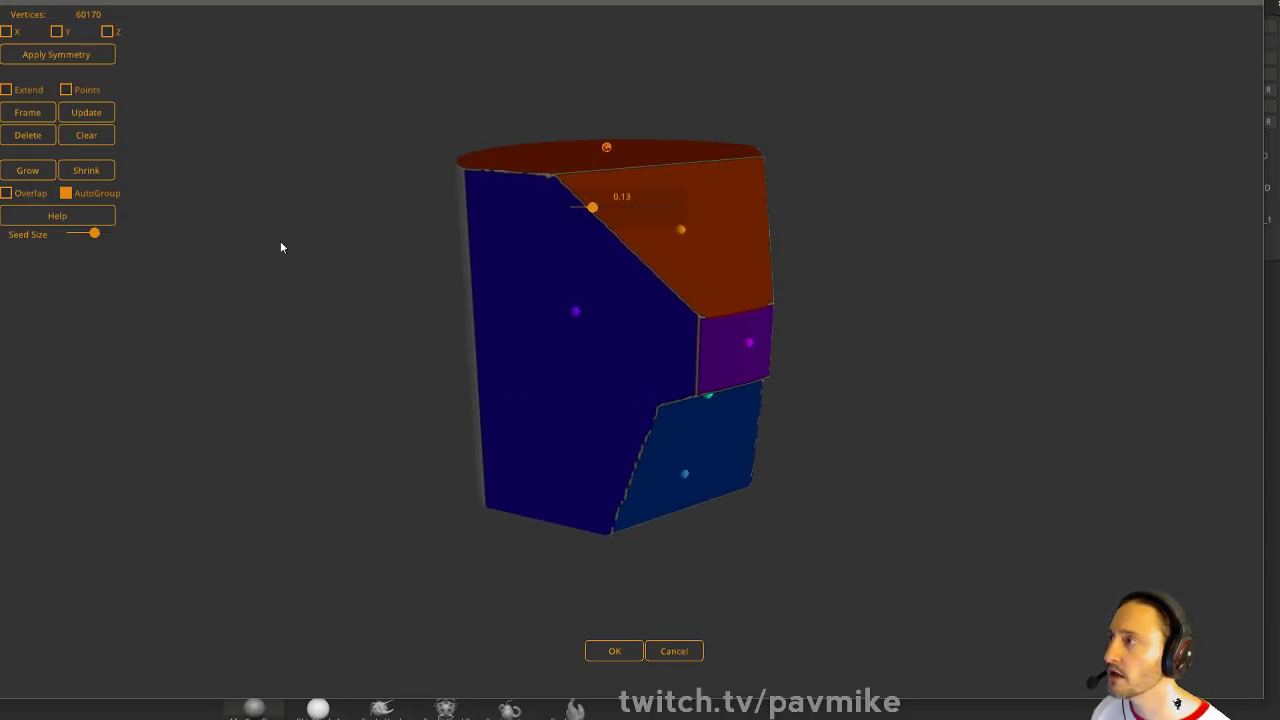
{"action": "left_click_drag", "start_coordinate": [281, 247], "coordinate": [577, 274]}
{"action": "left_click", "coordinate": [577, 274]}
{"action": "left_click_drag", "start_coordinate": [906, 188], "coordinate": [741, 265]}
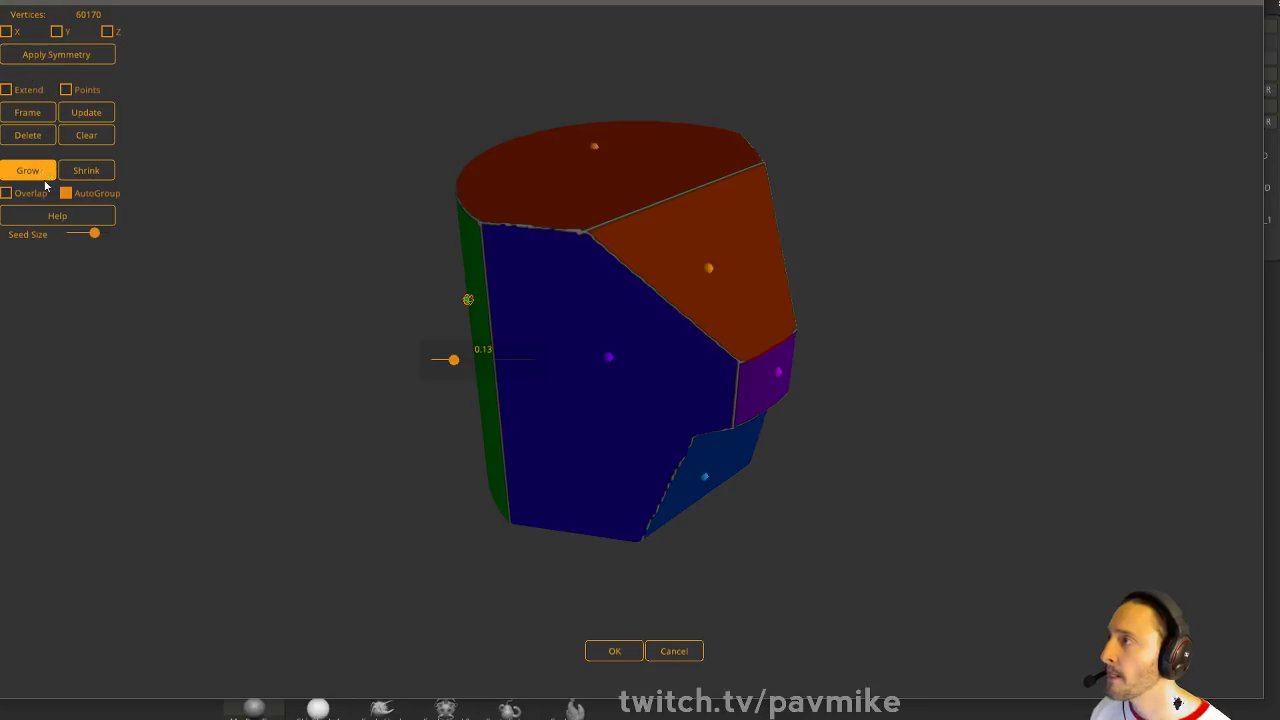
Enable Extend for the seeded groups and accept the PolyGroupIt result onto the mesh
{"action": "left_click", "coordinate": [6, 90]}
{"action": "left_click_drag", "start_coordinate": [974, 377], "coordinate": [980, 246]}
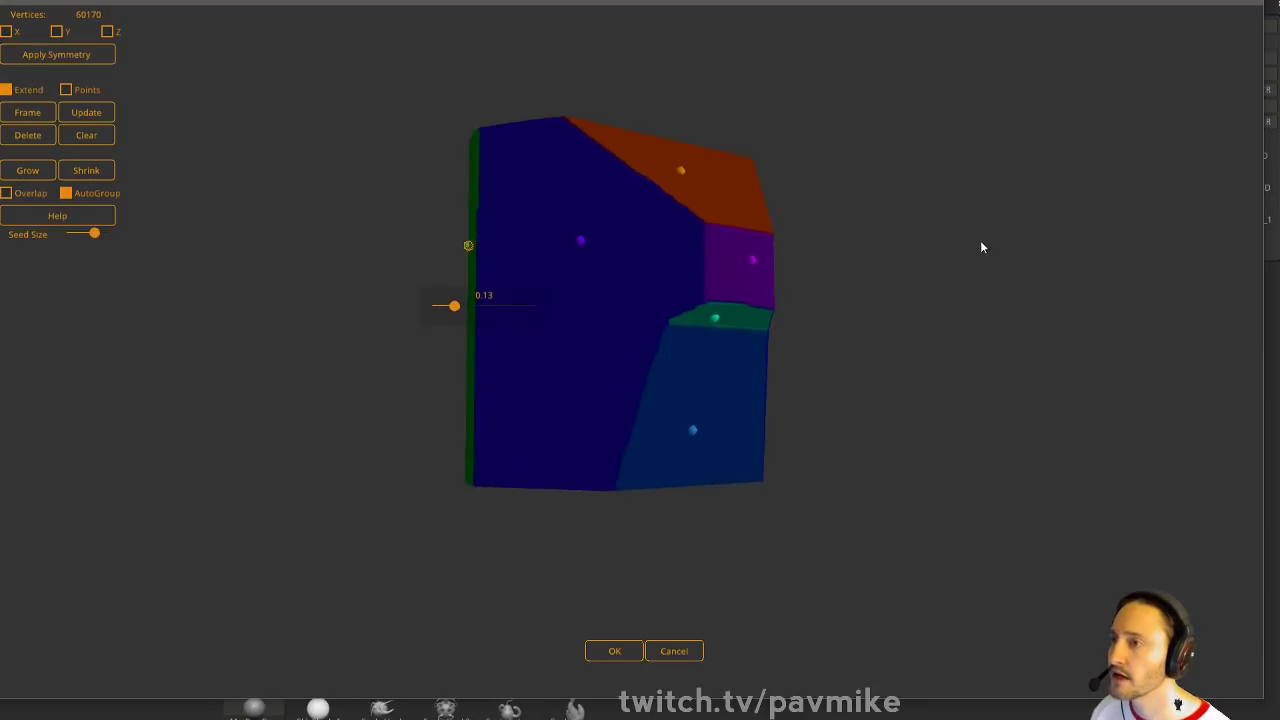
{"action": "left_click", "coordinate": [608, 654]}
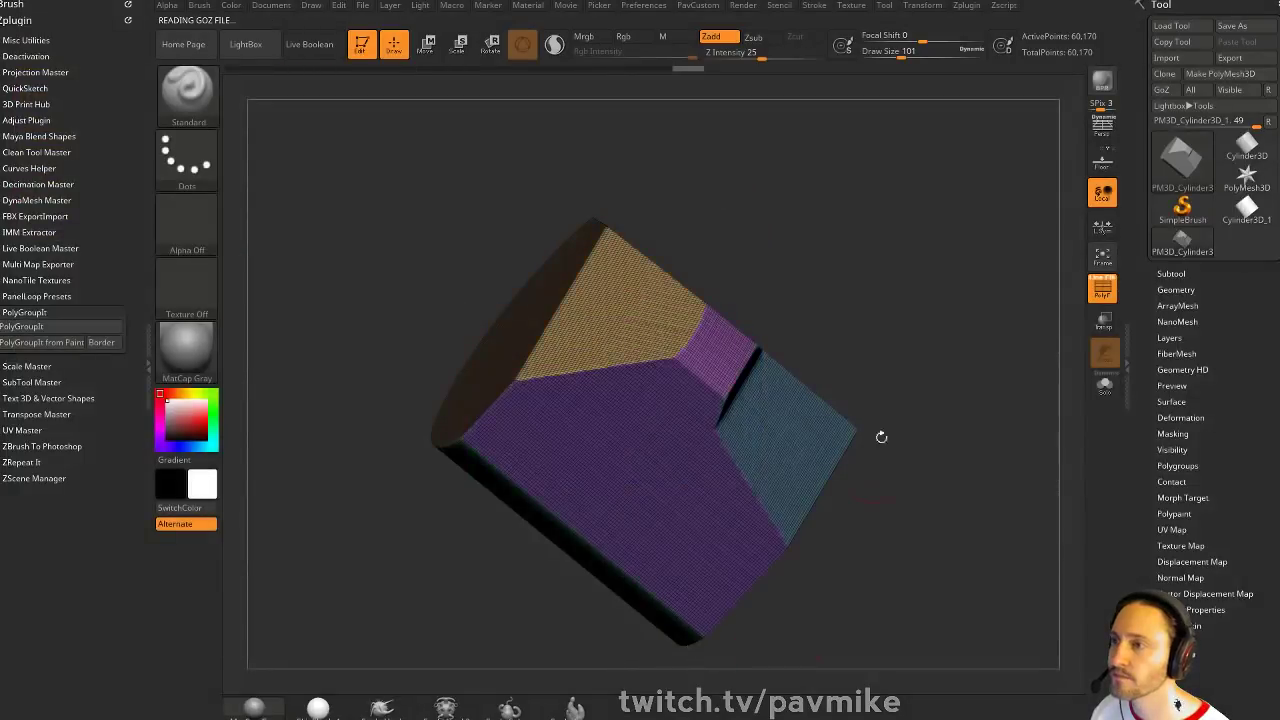
Turn on KeepGroups in the ZRemesher settings and set SmoothGroups to 0.48717
{"action": "left_click_drag", "start_coordinate": [901, 309], "coordinate": [878, 296]}
{"action": "key", "text": "space"}
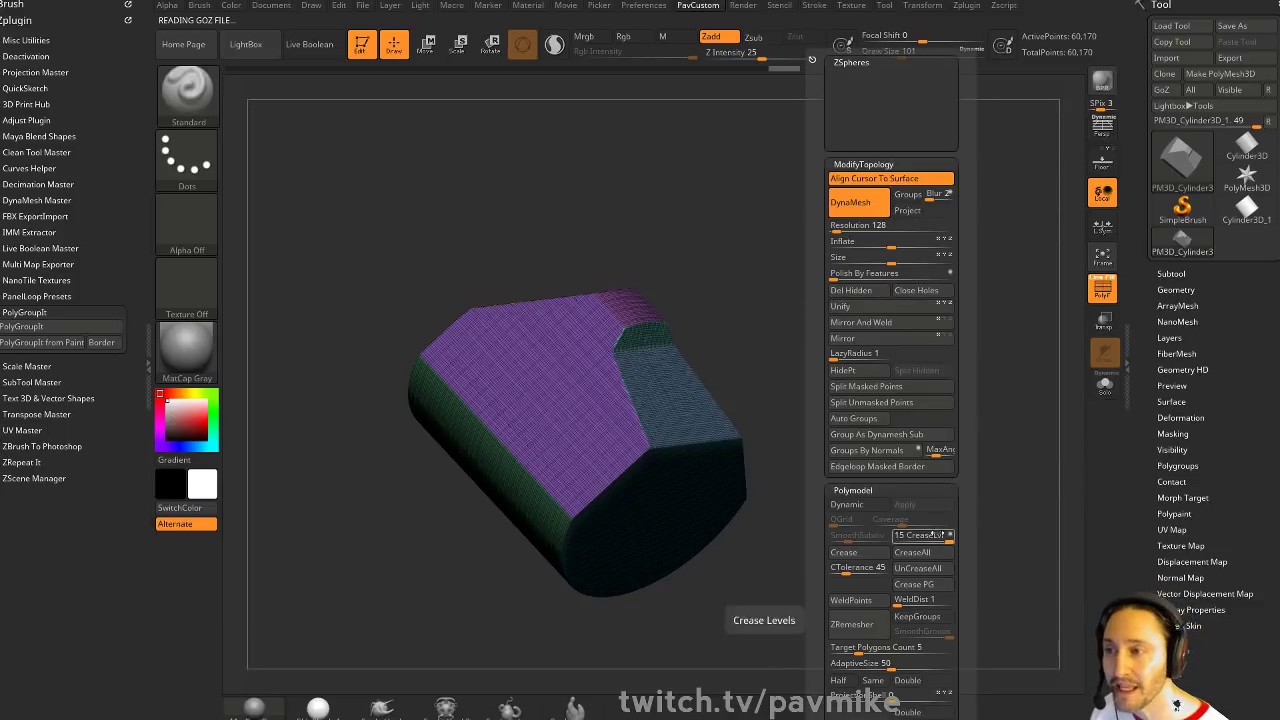
{"action": "left_click_drag", "start_coordinate": [819, 552], "coordinate": [814, 472]}
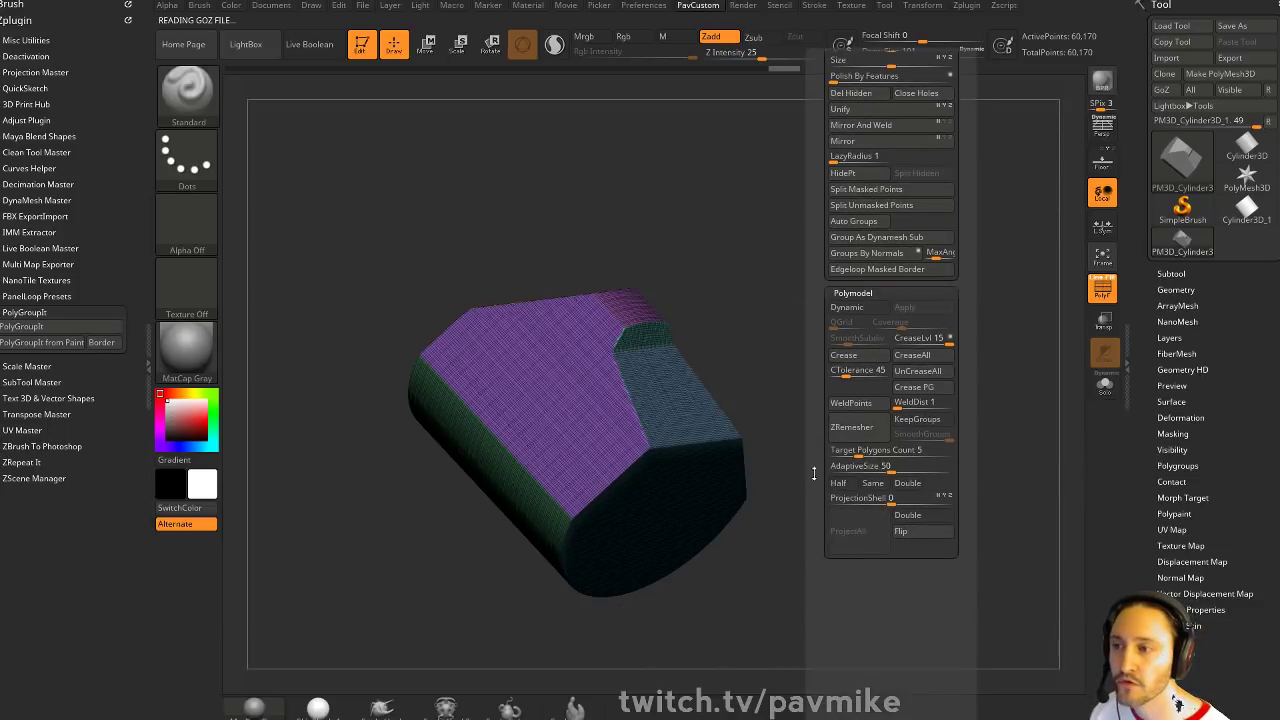
{"action": "left_click", "coordinate": [1176, 290]}
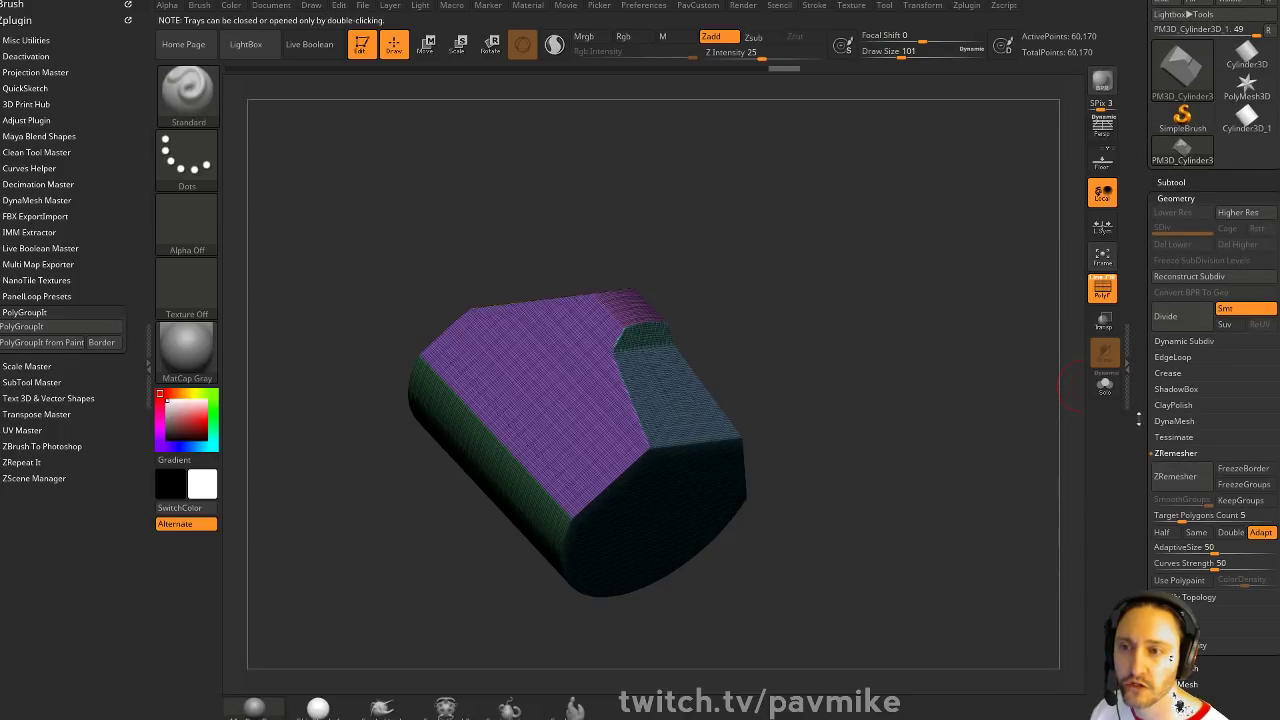
{"action": "left_click", "coordinate": [1175, 453]}
{"action": "left_click", "coordinate": [1242, 367]}
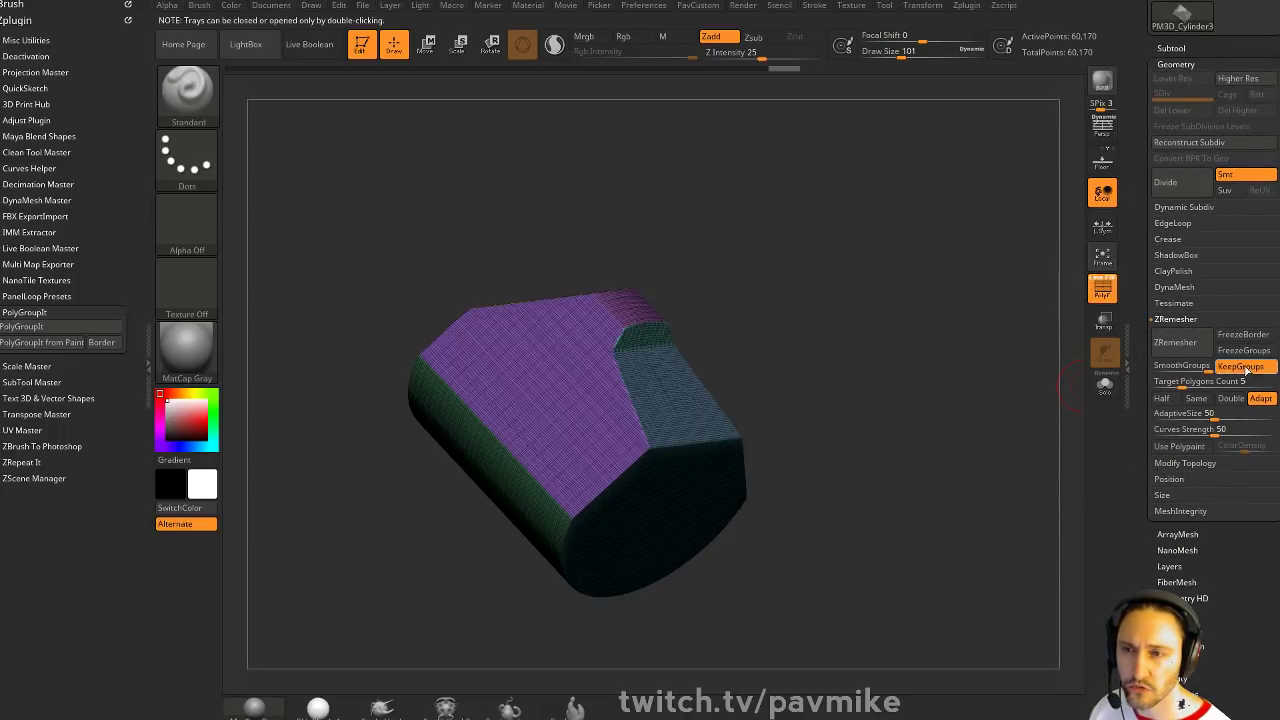
{"action": "left_click", "coordinate": [1197, 368]}
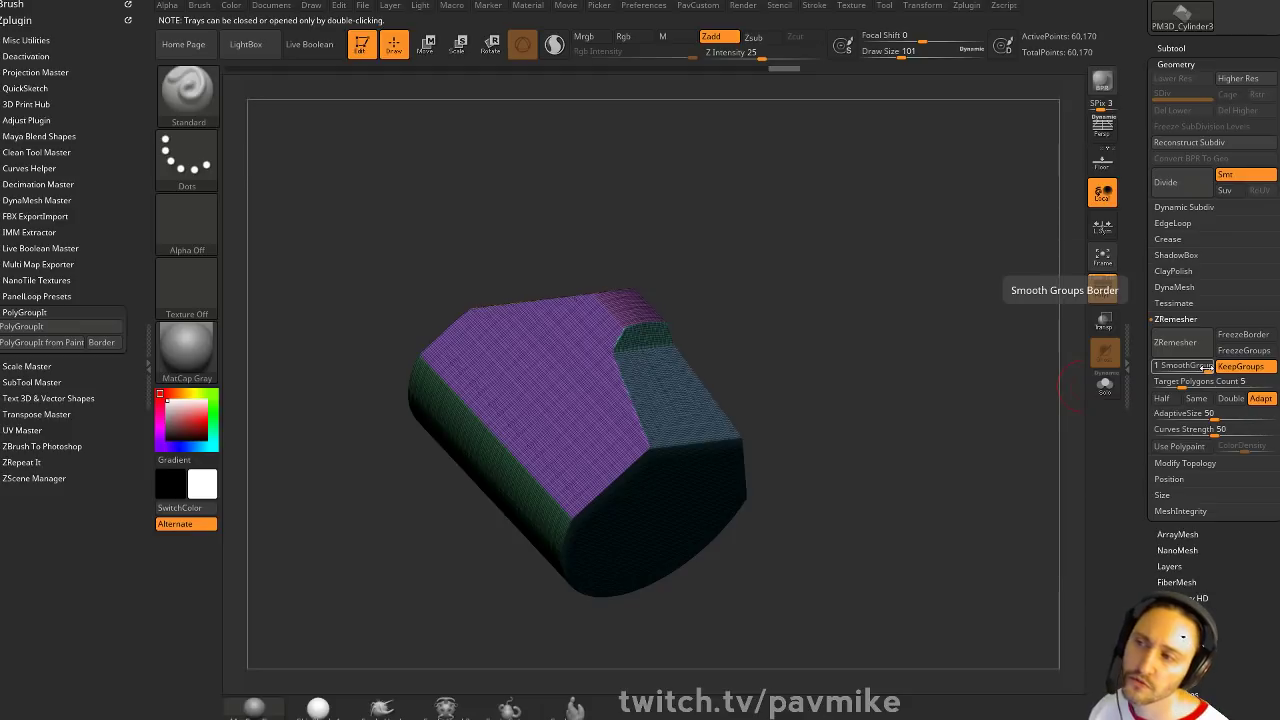
{"action": "left_click_drag", "start_coordinate": [1207, 368], "coordinate": [1182, 369]}
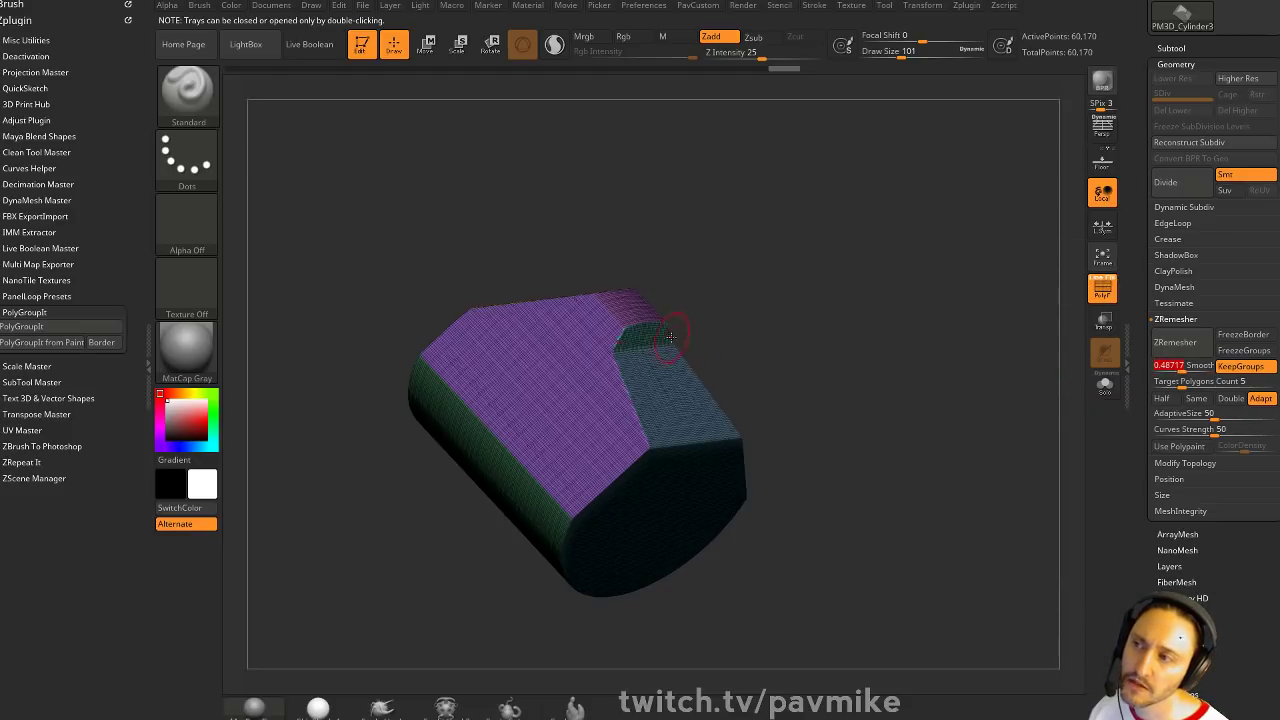
Apply Polish By Features to the polygrouped cylinder mesh
{"action": "key", "text": "grave"}
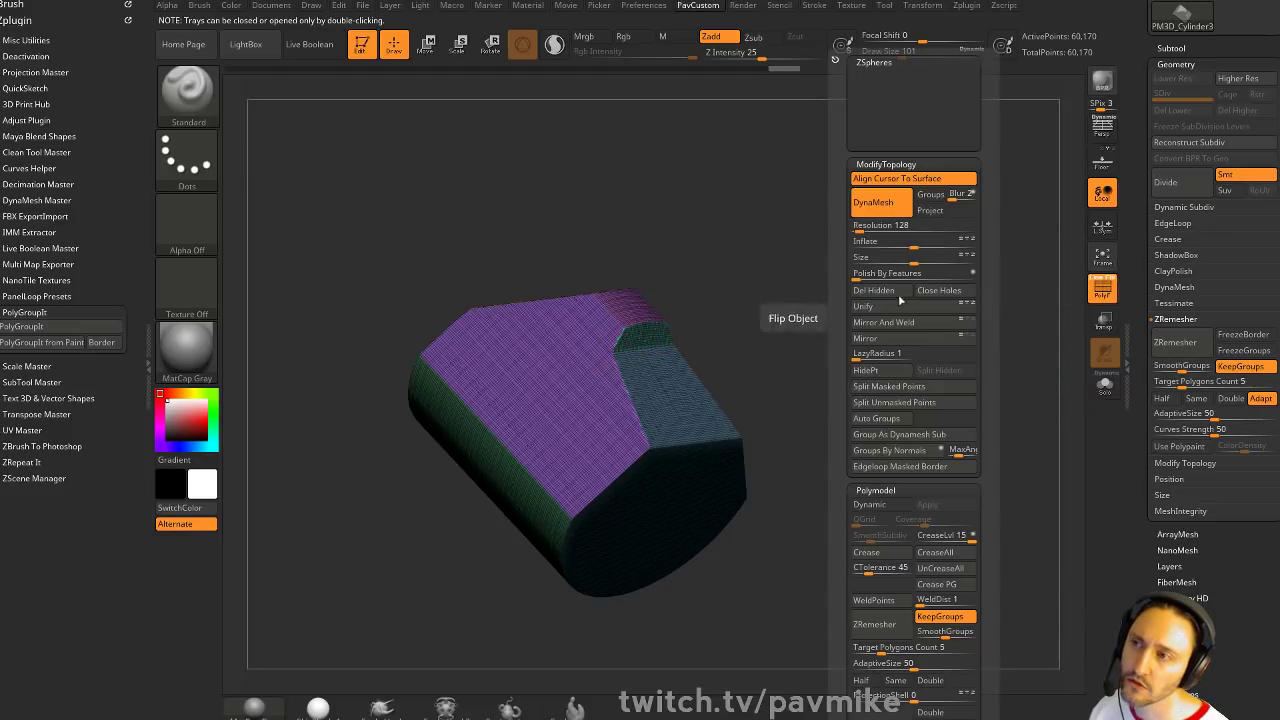
{"action": "left_click", "coordinate": [858, 275]}
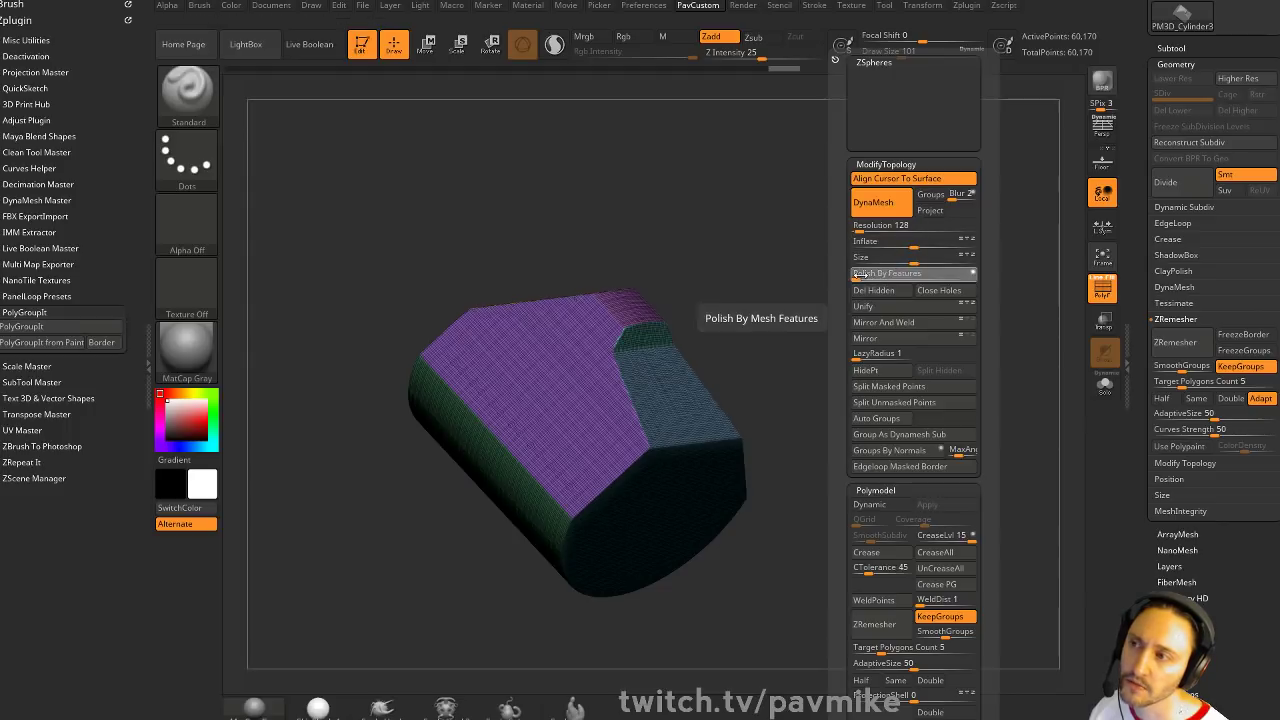
{"action": "left_click", "coordinate": [857, 275]}
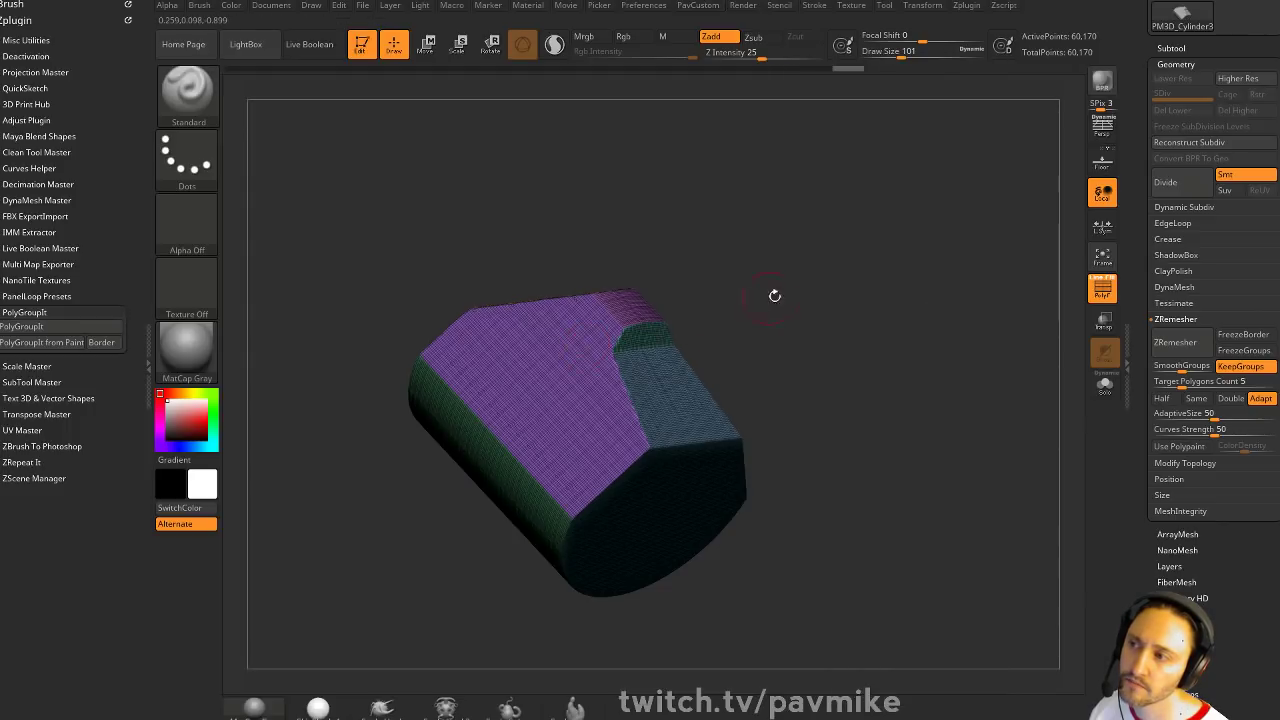
{"action": "left_click_drag", "start_coordinate": [981, 401], "coordinate": [966, 386]}
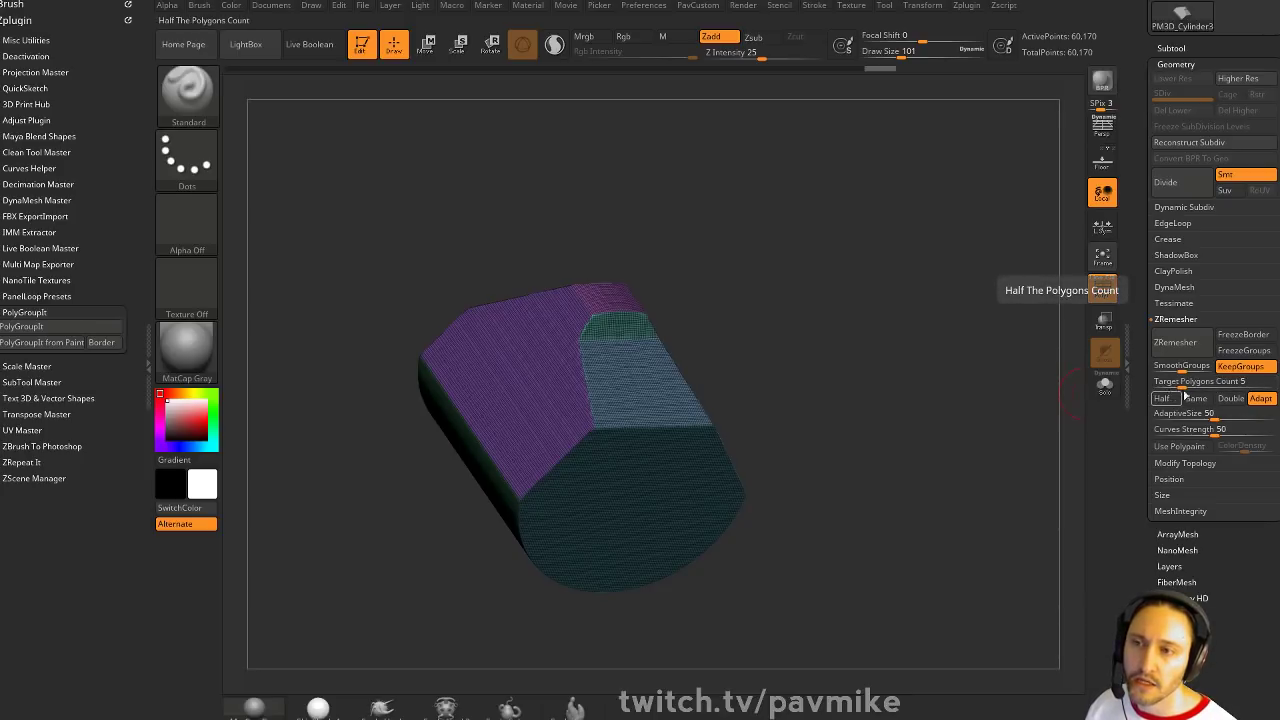
Set the ZRemesher Target Polygons Count to 2.875 and AdaptiveSize to 12, and remesh the cylinder
{"action": "left_click", "coordinate": [1176, 381]}
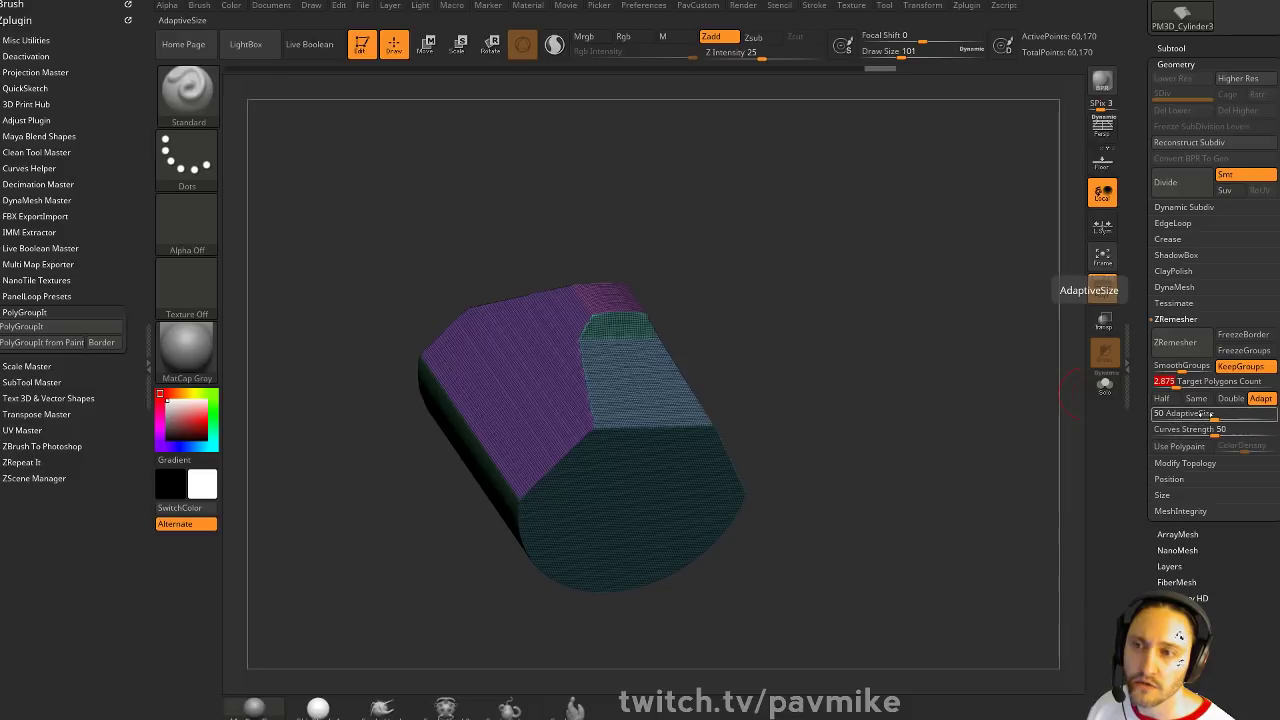
{"action": "left_click_drag", "start_coordinate": [1212, 413], "coordinate": [1170, 414]}
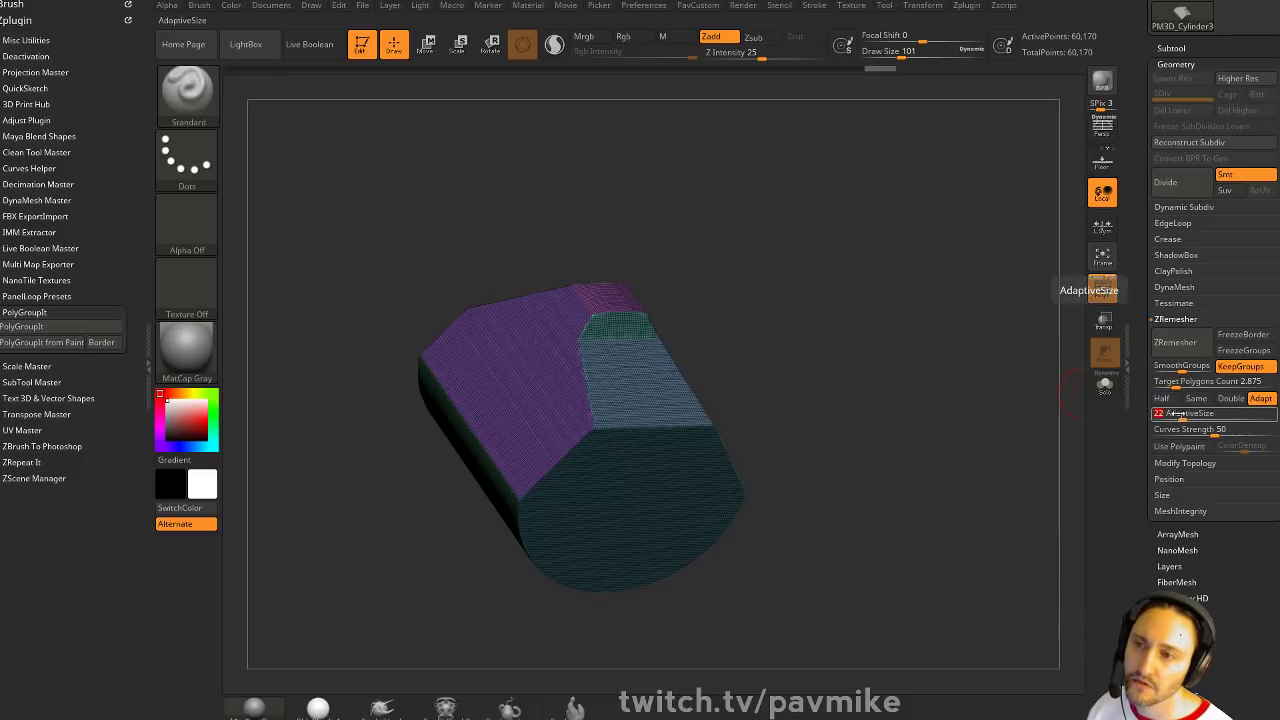
{"action": "left_click", "coordinate": [1175, 345]}
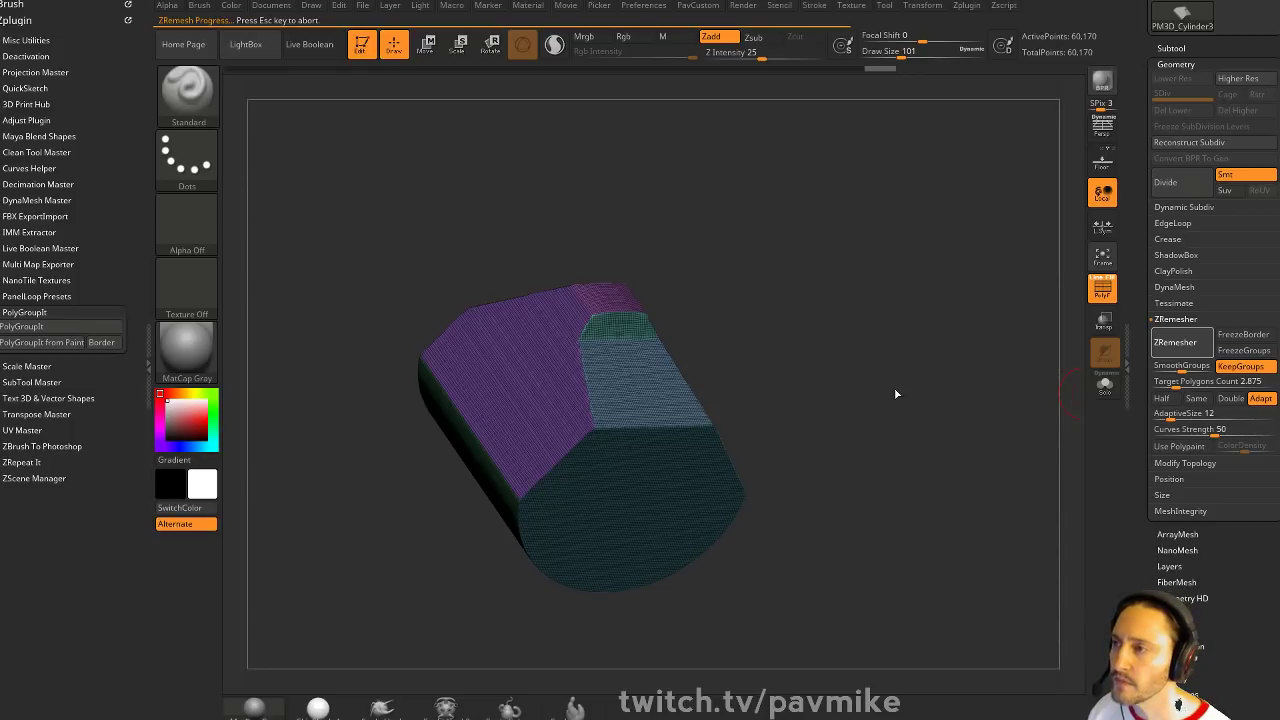
Undo the last remesh and duplicate the dense cylinder subtool
{"action": "left_click_drag", "start_coordinate": [1143, 268], "coordinate": [1079, 447]}
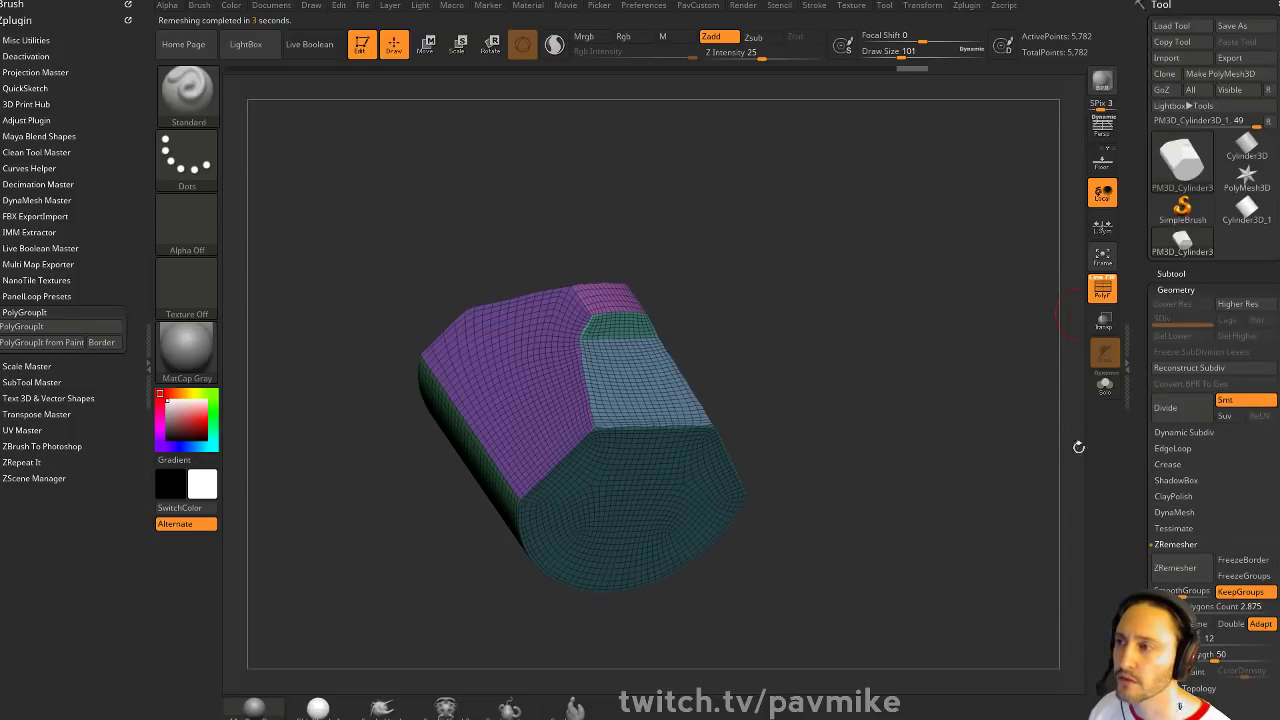
{"action": "left_click", "coordinate": [1170, 274]}
{"action": "key", "text": "ctrl+z"}
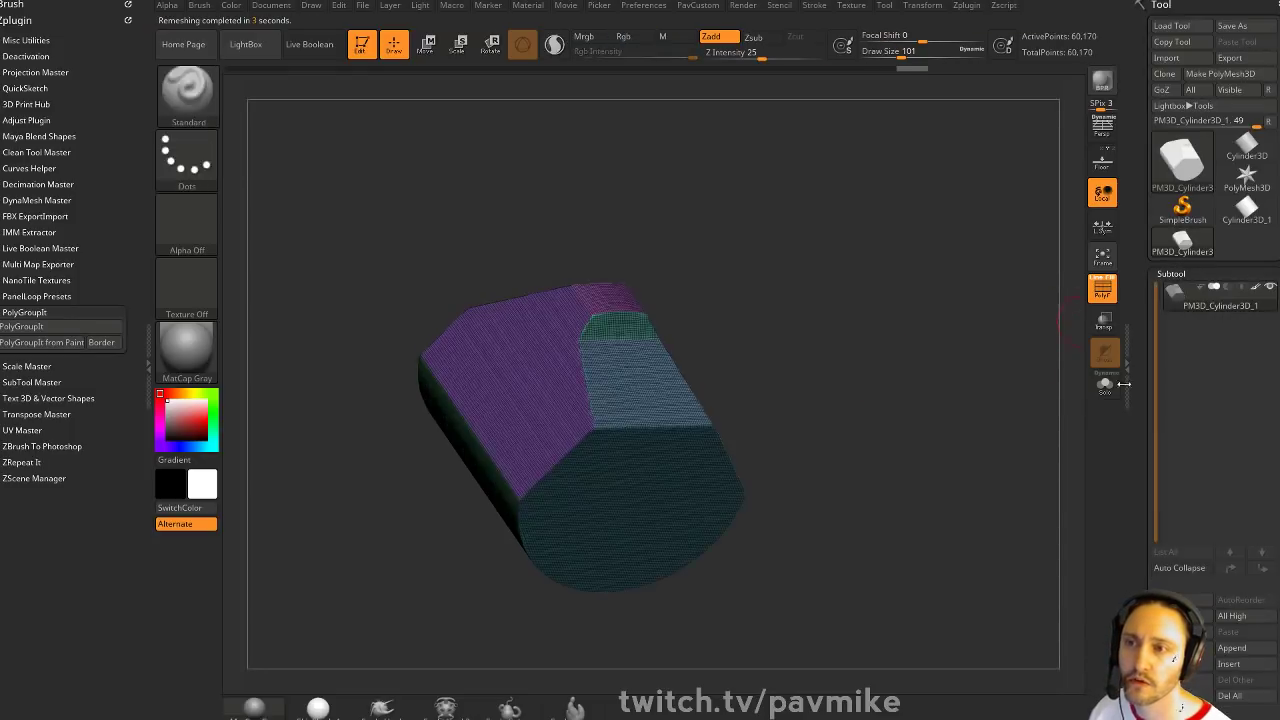
{"action": "left_click", "coordinate": [1182, 656]}
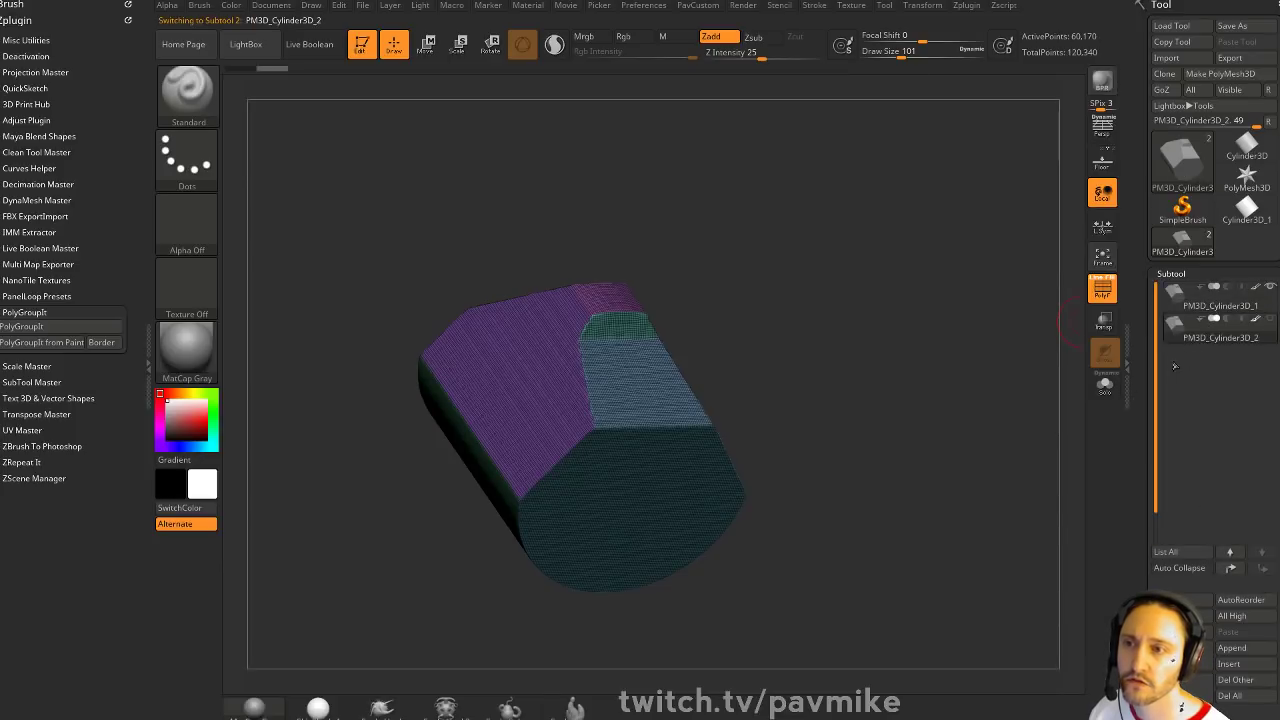
Isolate the duplicate subtool with Solo and remesh it with ZRemesher at AdaptiveSize 0
{"action": "left_click", "coordinate": [1106, 385]}
{"action": "left_click_drag", "start_coordinate": [1141, 384], "coordinate": [1135, 190]}
{"action": "left_click_drag", "start_coordinate": [1171, 280], "coordinate": [1150, 279]}
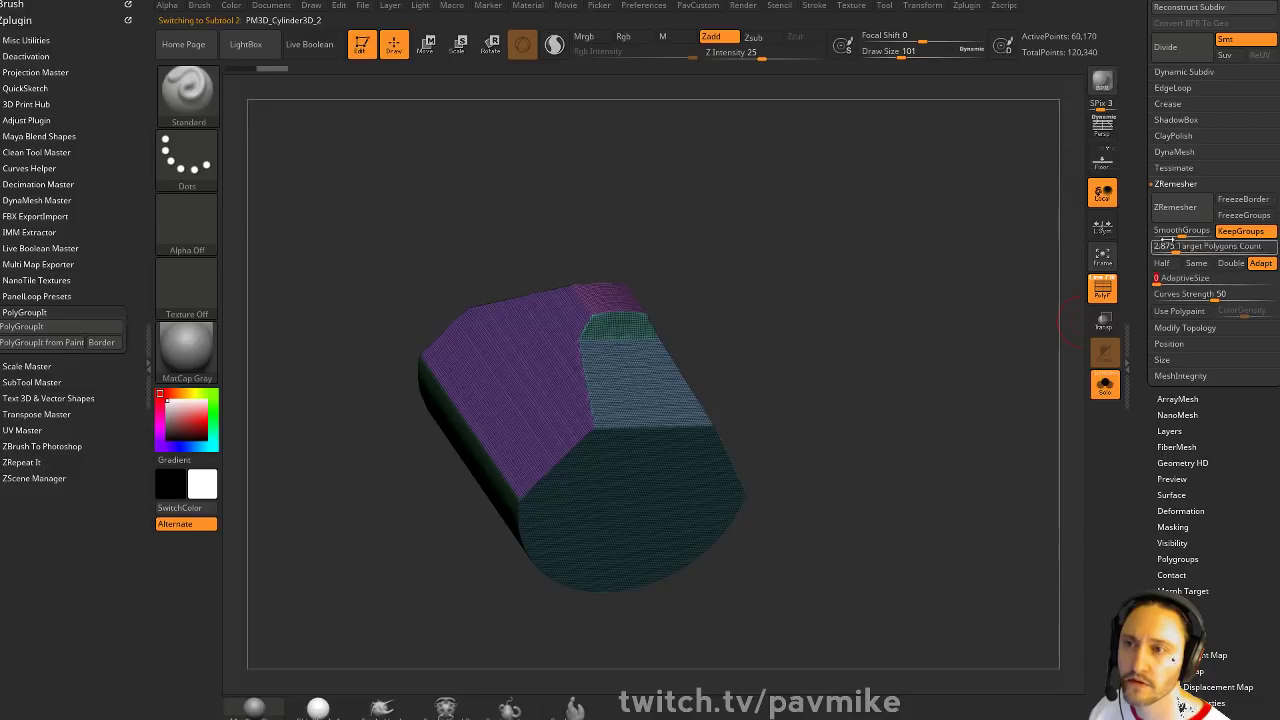
{"action": "left_click", "coordinate": [1178, 210]}
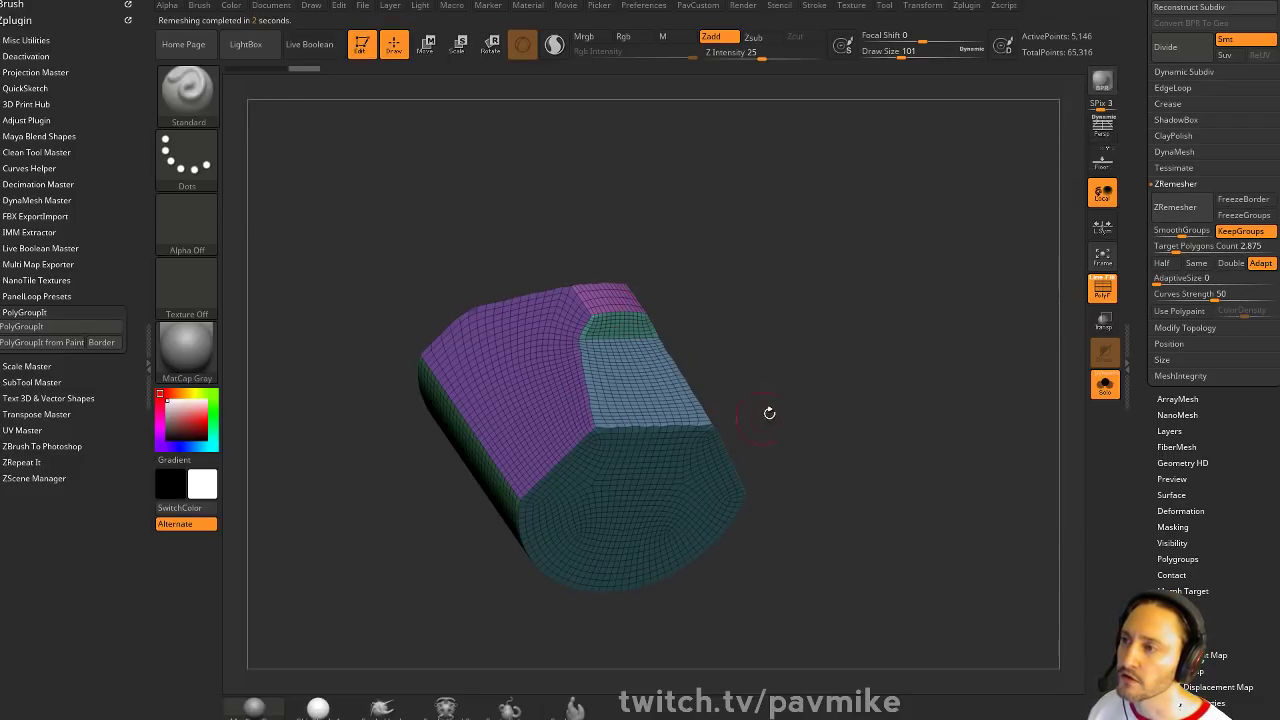
Project all subtools onto the remeshed duplicate, declining the PolyPaint transfer
{"action": "left_click_drag", "start_coordinate": [769, 413], "coordinate": [832, 409]}
{"action": "left_click_drag", "start_coordinate": [859, 522], "coordinate": [848, 475]}
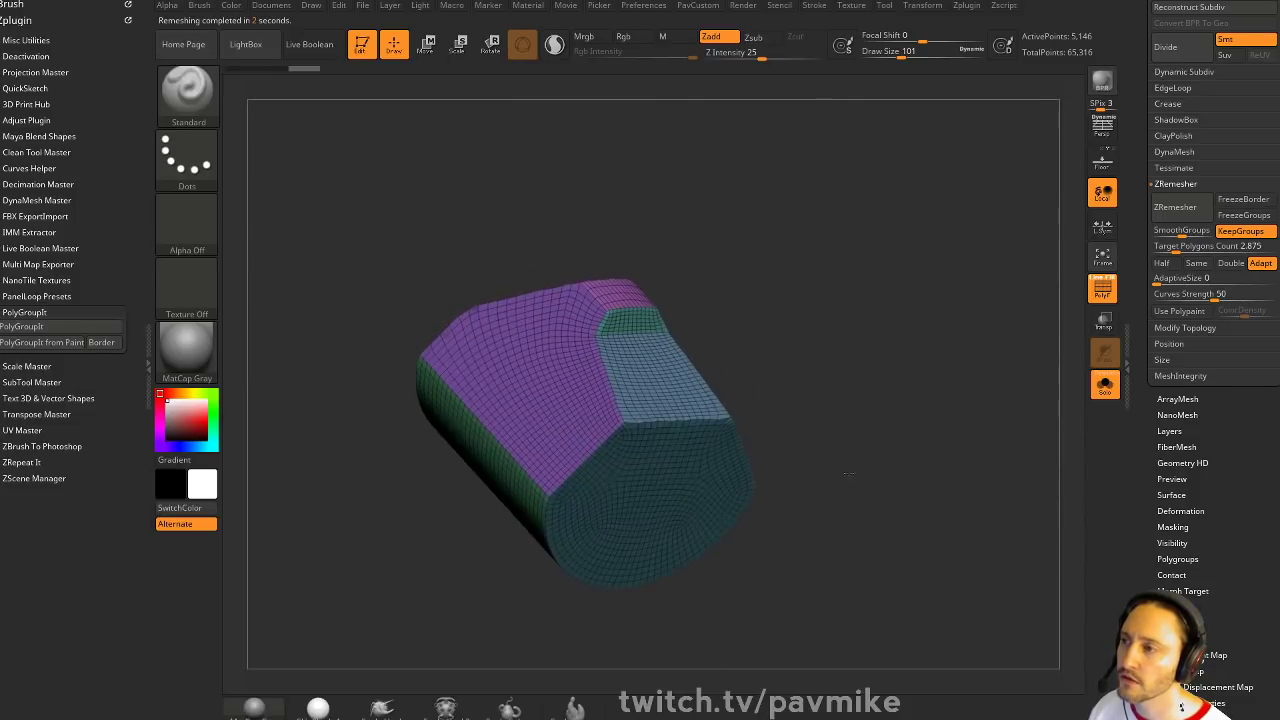
{"action": "left_click", "coordinate": [963, 627]}
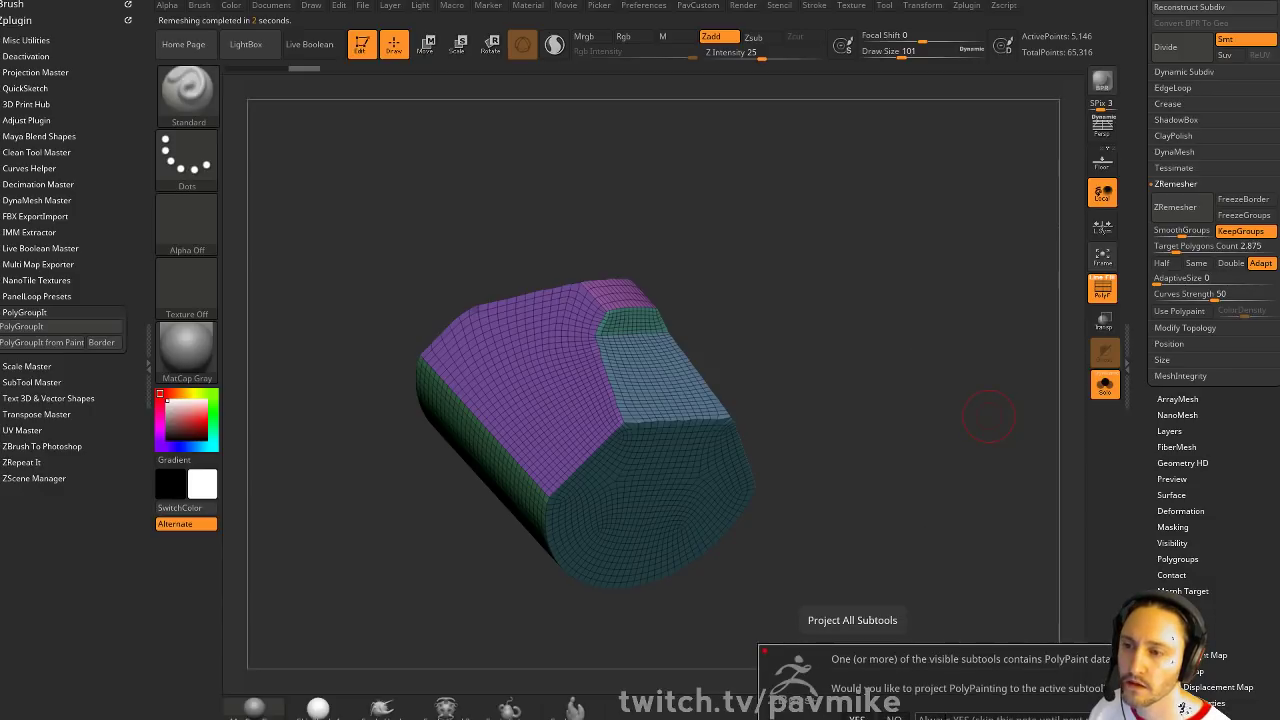
{"action": "left_click", "coordinate": [893, 717]}
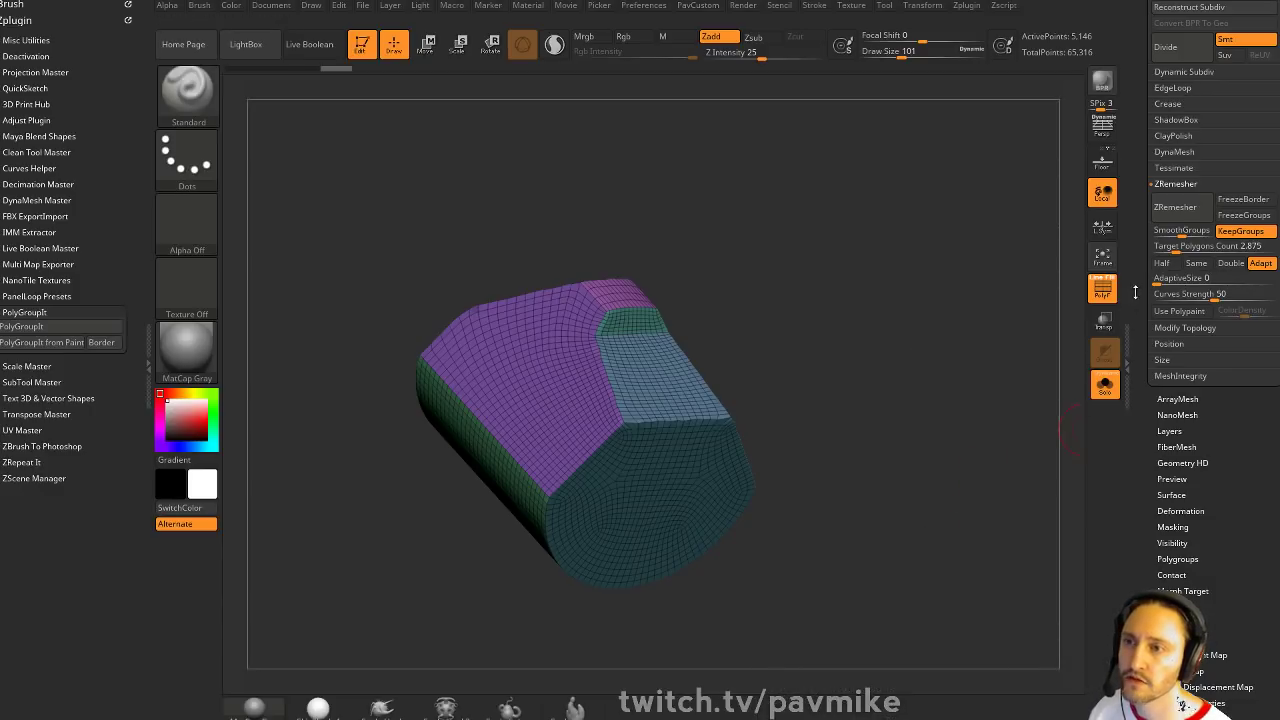
Enable Half in the ZRemesher settings and remesh the duplicate again
{"action": "left_click_drag", "start_coordinate": [1136, 292], "coordinate": [1148, 530]}
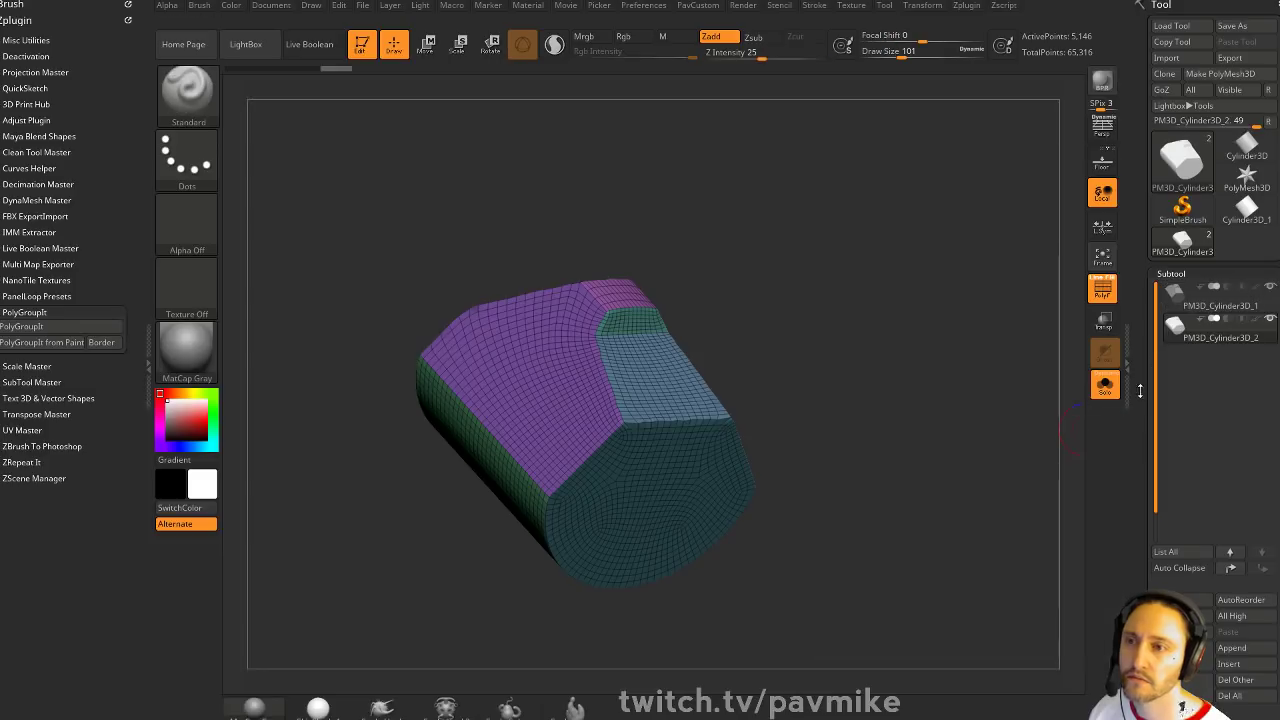
{"action": "left_click_drag", "start_coordinate": [1140, 391], "coordinate": [1120, 208]}
{"action": "mouse_move", "coordinate": [928, 287]}
{"action": "left_mouse_down"}
{"action": "mouse_move", "coordinate": [892, 329]}
{"action": "mouse_move", "coordinate": [911, 277]}
{"action": "mouse_move", "coordinate": [911, 306]}
{"action": "left_mouse_up"}
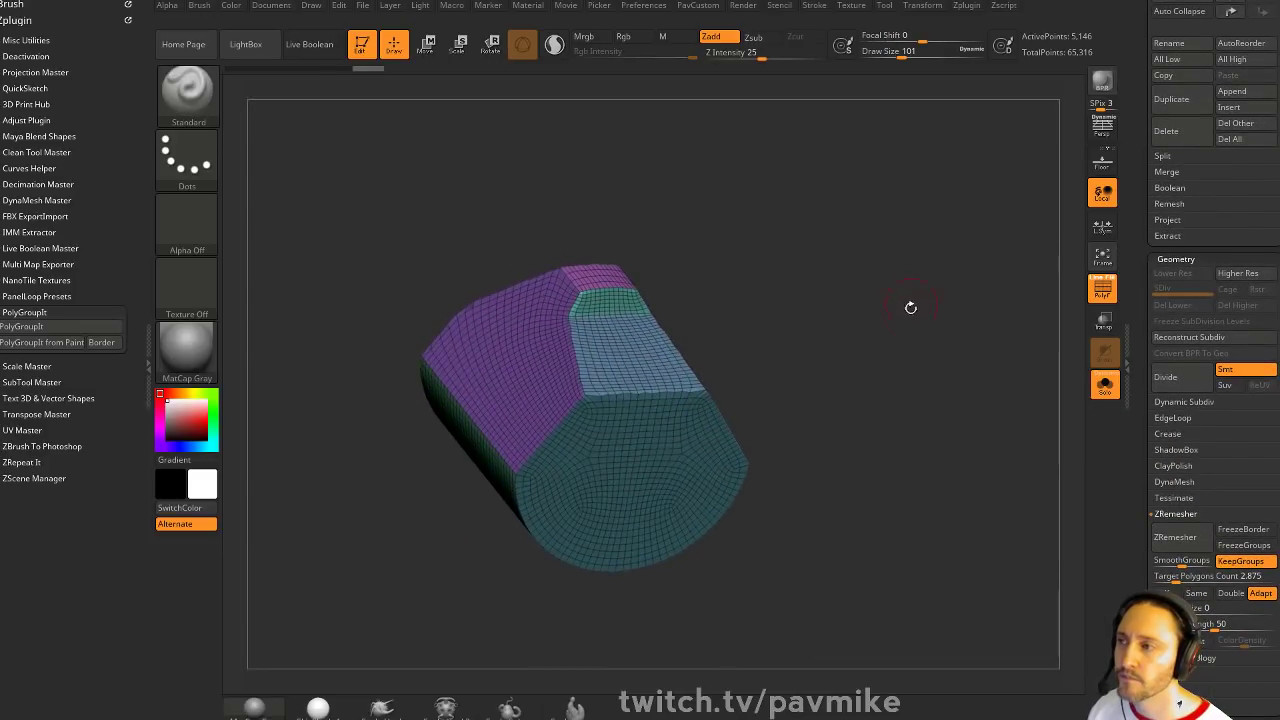
{"action": "key", "text": "space"}
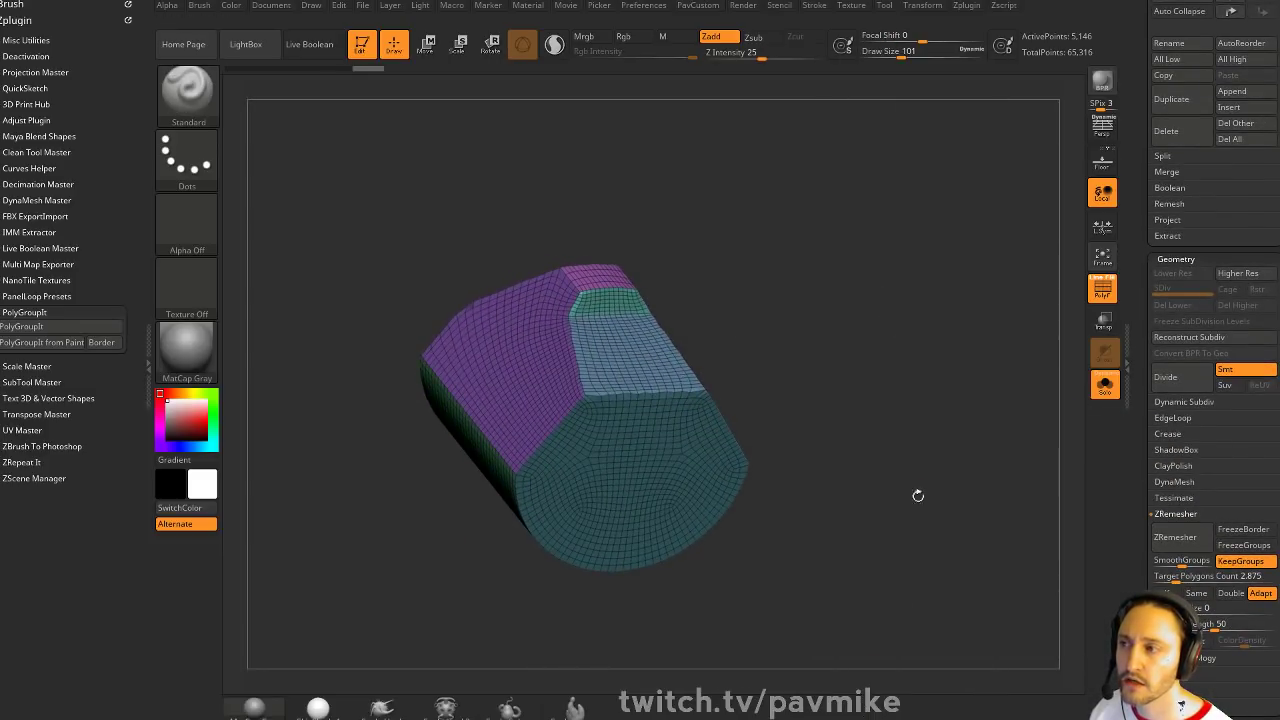
{"action": "key", "text": "space"}
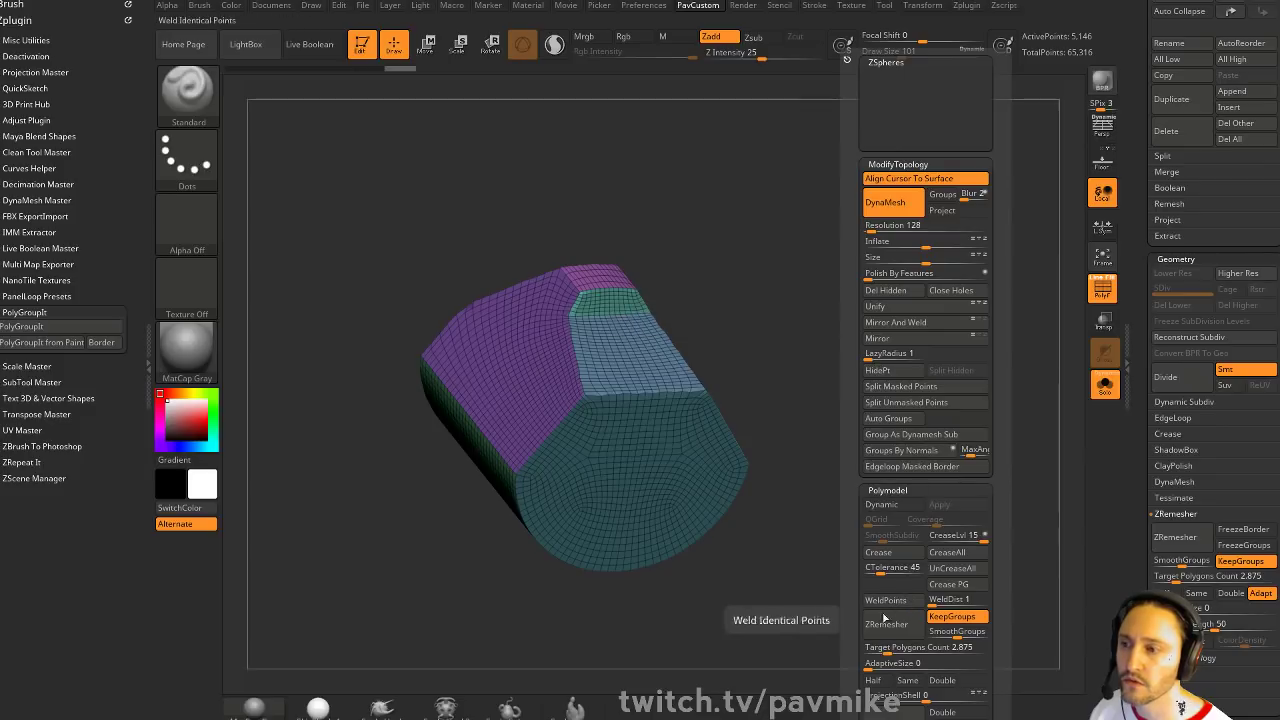
{"action": "left_click", "coordinate": [873, 680]}
{"action": "left_click", "coordinate": [887, 624]}
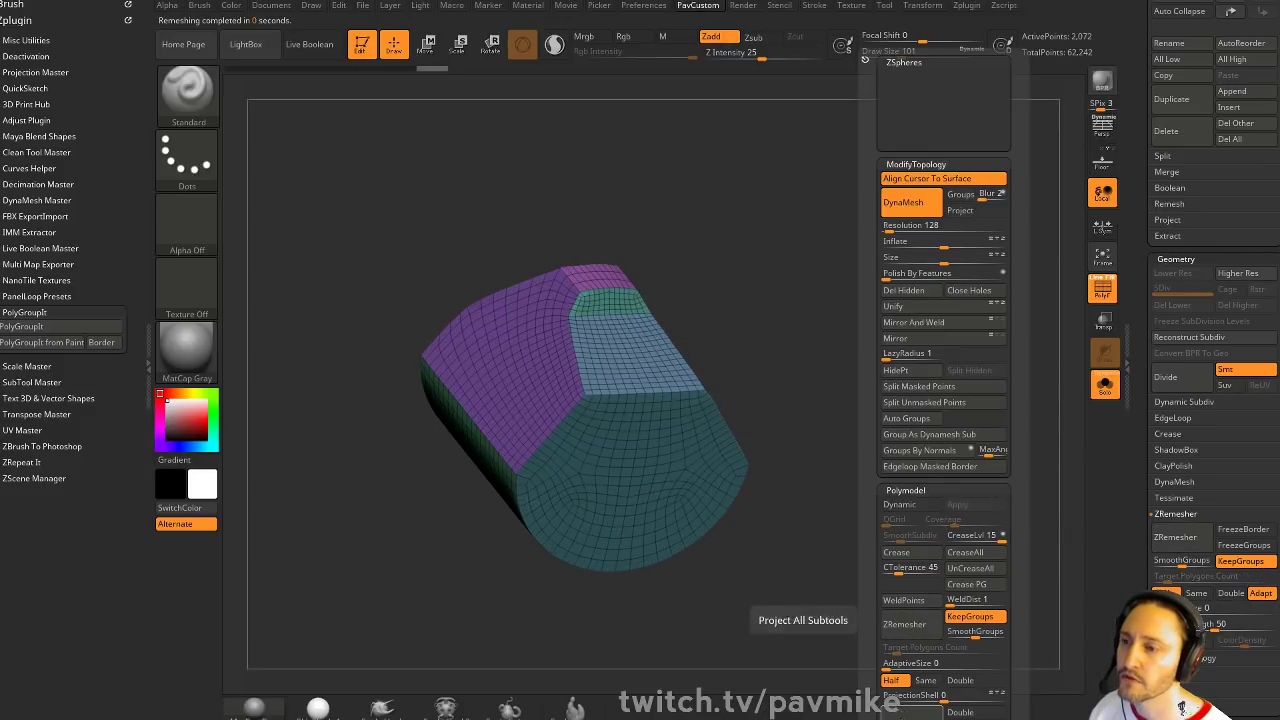
Try a further ZRemesher pass with Half enabled on the duplicate
{"action": "key", "text": "space"}
{"action": "left_click", "coordinate": [903, 627]}
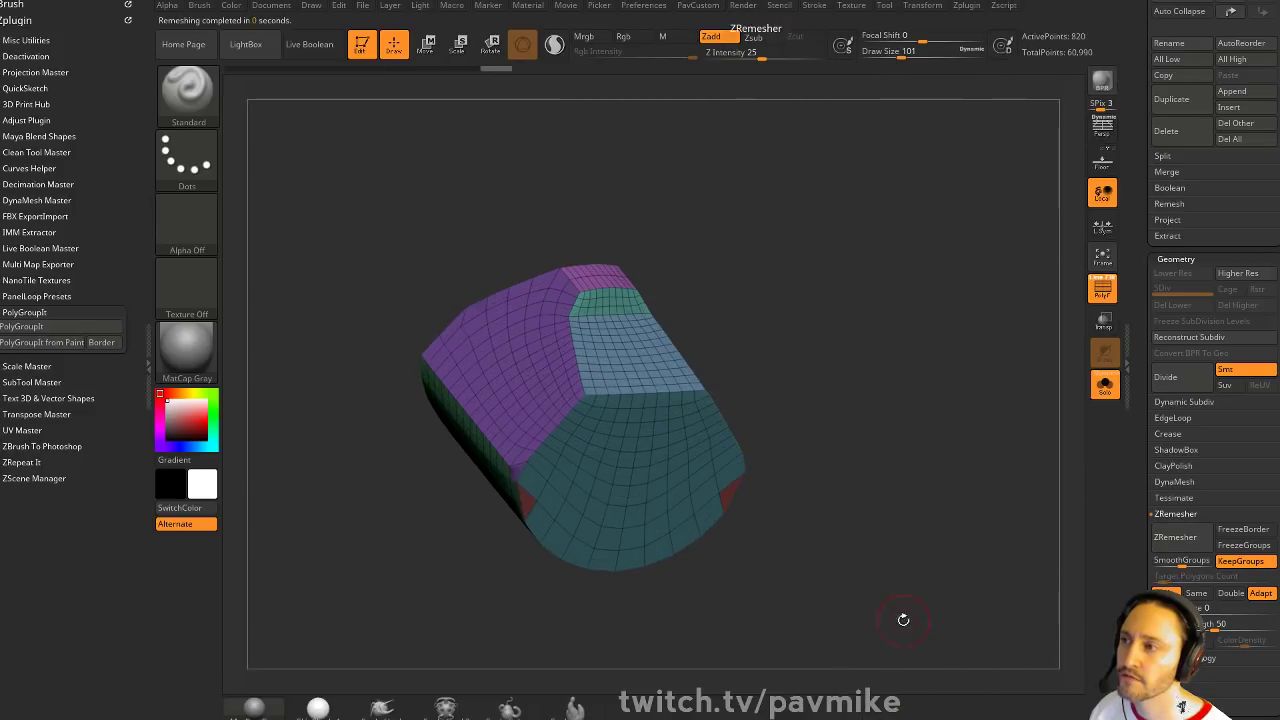
{"action": "left_click_drag", "start_coordinate": [903, 618], "coordinate": [929, 495]}
{"action": "key", "text": "ctrl+z"}
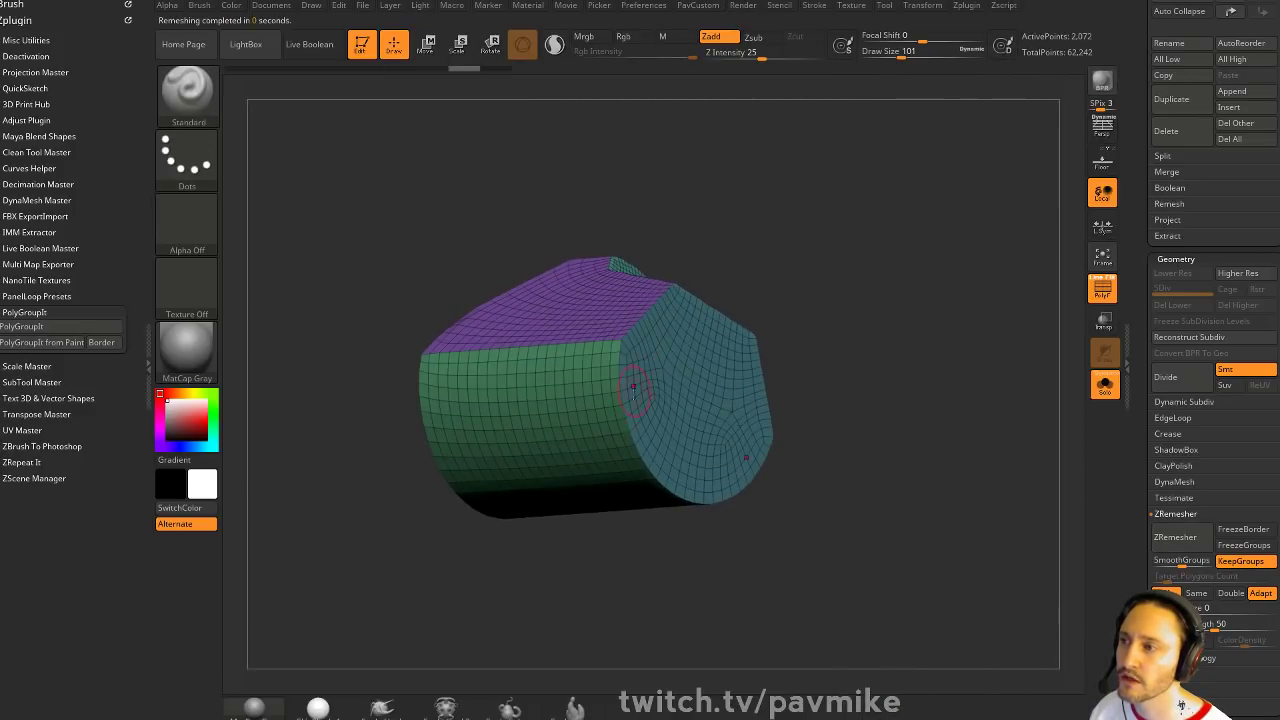
Switch to the ZModeler brush and set its edge action to Insert with the Single EdgeLoop target
{"action": "left_click_drag", "start_coordinate": [789, 380], "coordinate": [876, 341]}
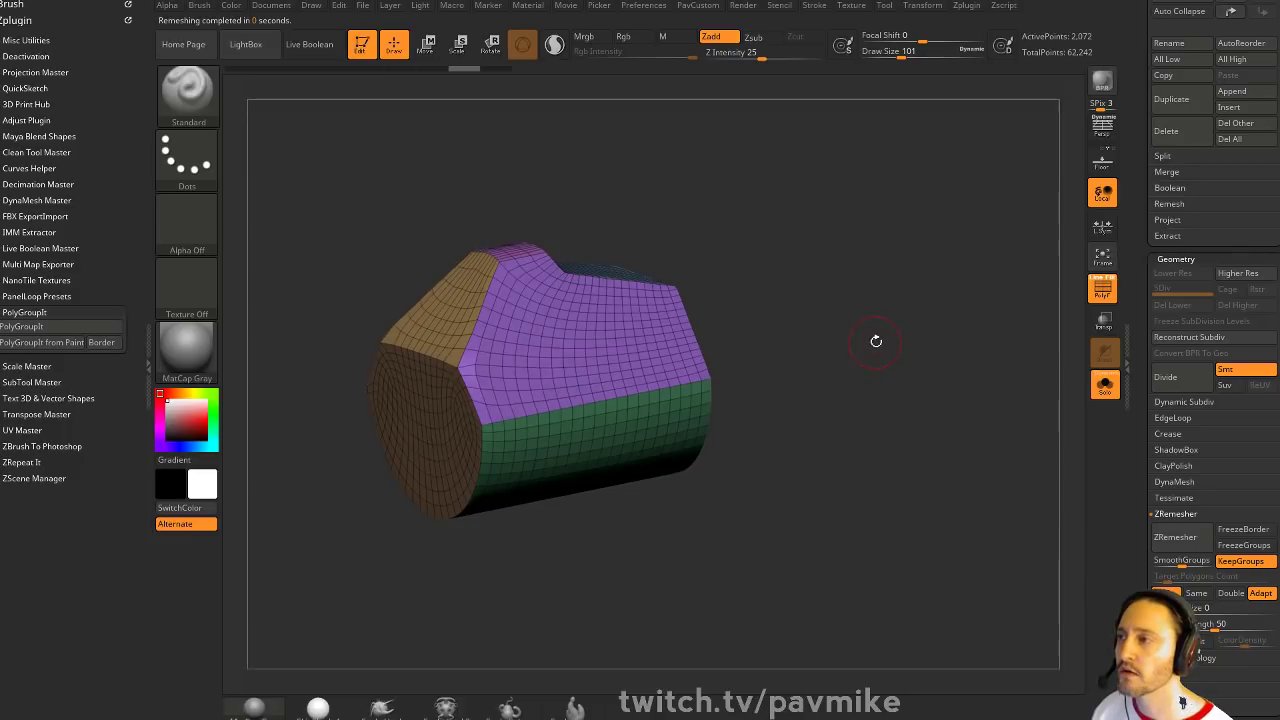
{"action": "mouse_move", "coordinate": [825, 189]}
{"action": "left_mouse_down"}
{"action": "mouse_move", "coordinate": [793, 206]}
{"action": "mouse_move", "coordinate": [837, 234]}
{"action": "mouse_move", "coordinate": [903, 231]}
{"action": "mouse_move", "coordinate": [890, 197]}
{"action": "left_mouse_up"}
{"action": "key", "text": "b"}
{"action": "key", "text": "z"}
{"action": "key", "text": "m"}
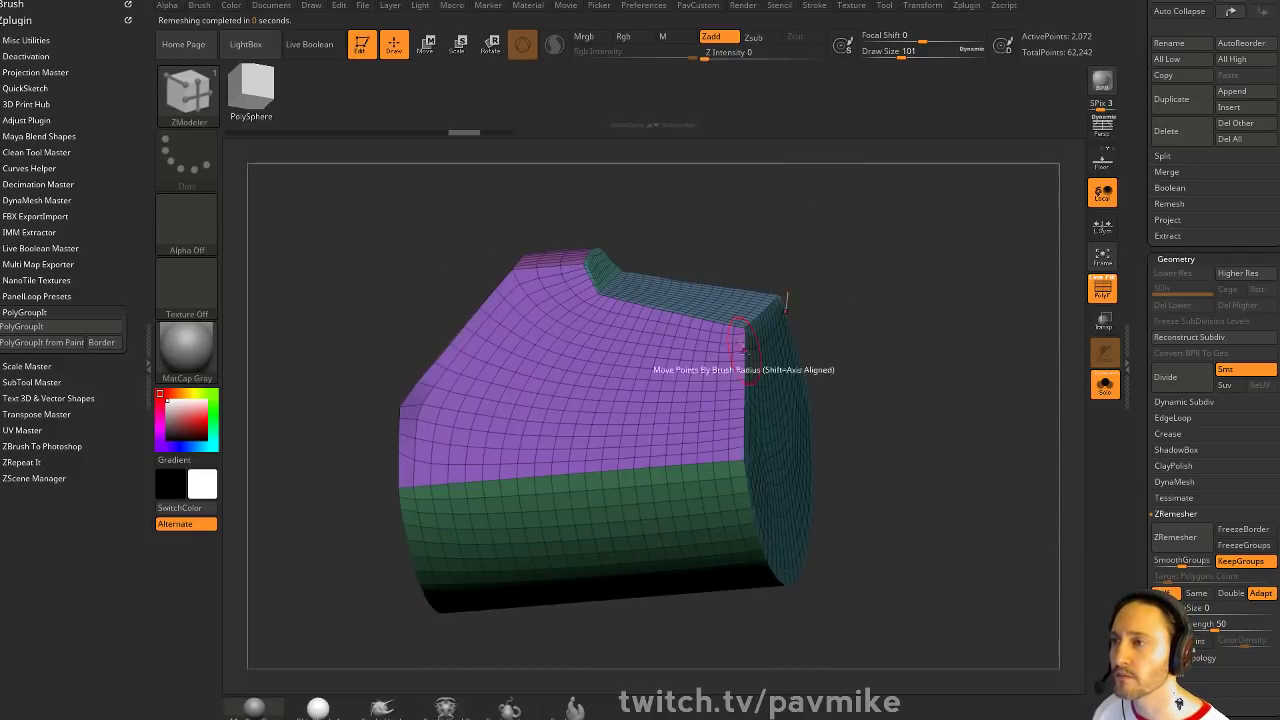
{"action": "key", "text": "space"}
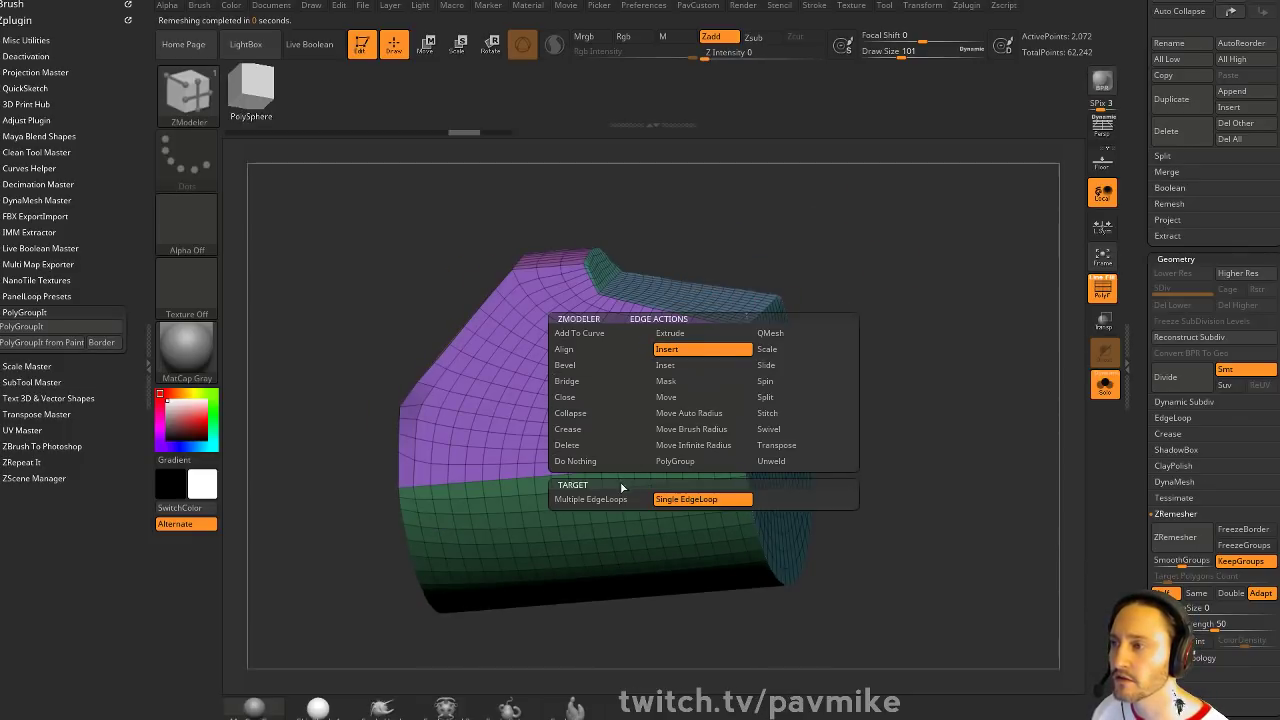
{"action": "left_click", "coordinate": [700, 499]}
Delete the closely spaced edge loops crossing the purple side facet beside the blue lower facet
{"action": "left_click", "coordinate": [708, 337], "text": "alt"}
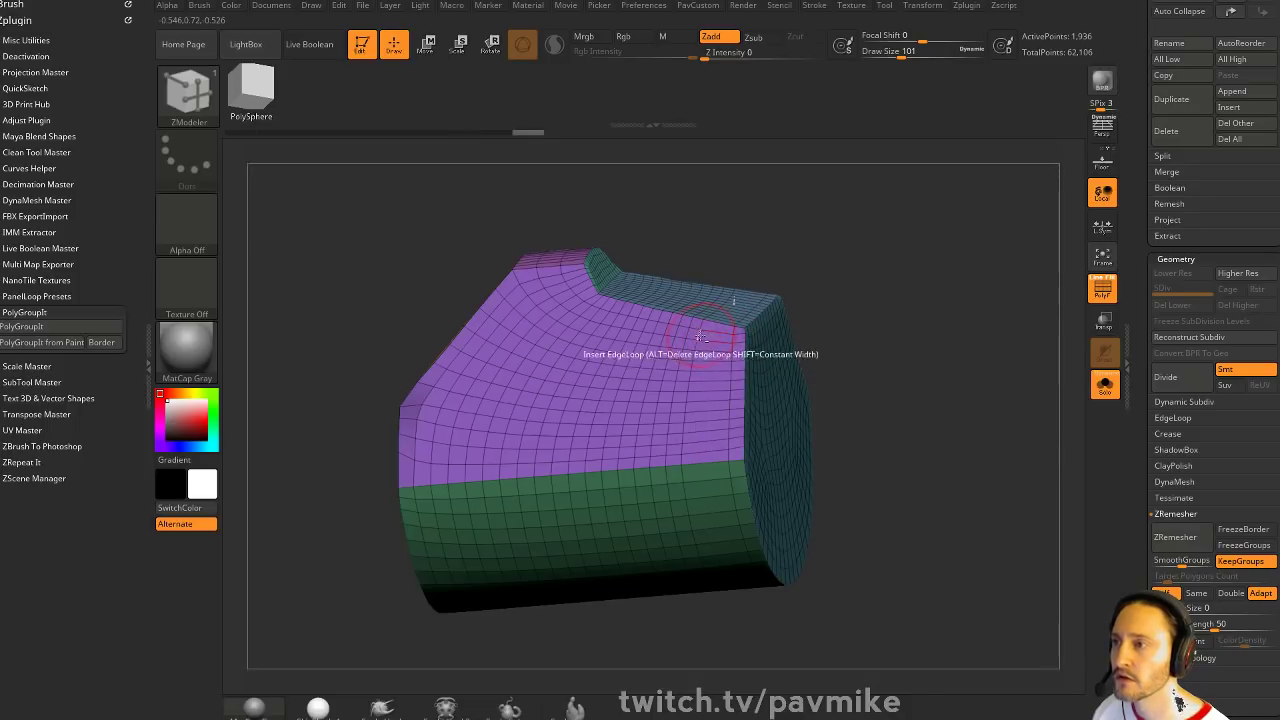
{"action": "left_click", "coordinate": [697, 335], "text": "alt"}
{"action": "left_click", "coordinate": [684, 333], "text": "alt"}
{"action": "left_click", "coordinate": [673, 328], "text": "alt"}
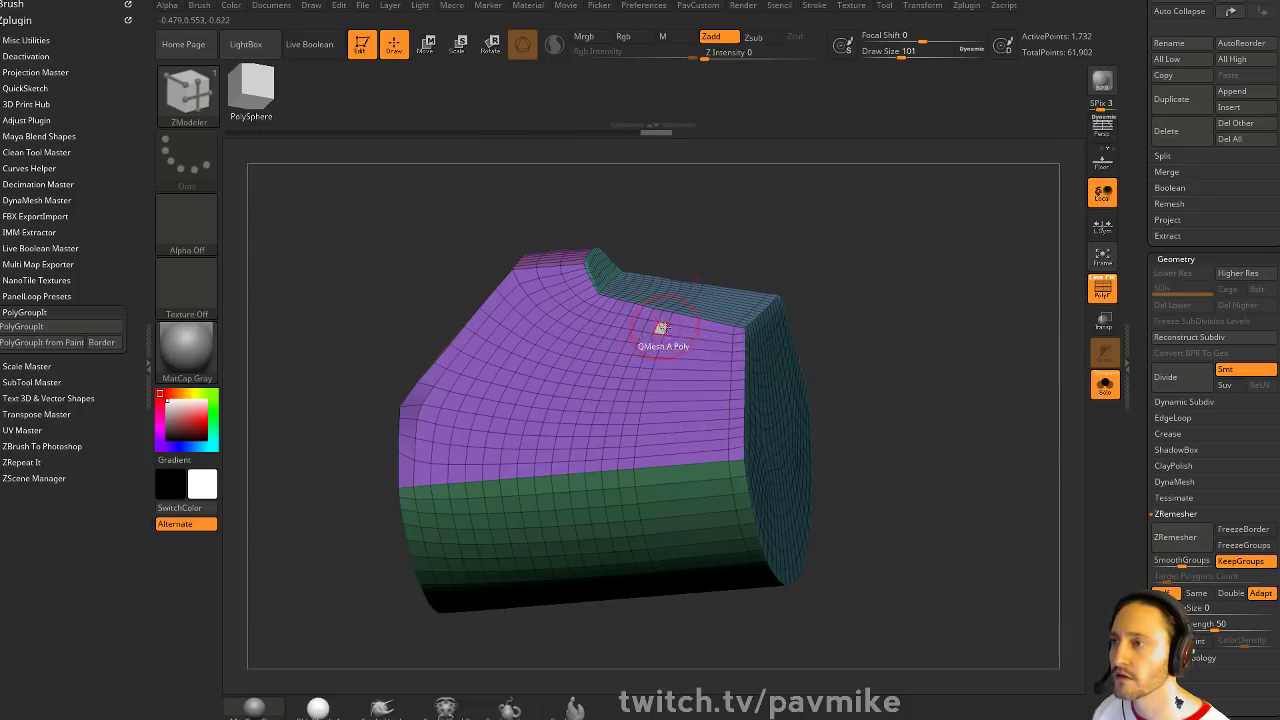
{"action": "left_click", "coordinate": [663, 328], "text": "alt"}
{"action": "left_click", "coordinate": [656, 327], "text": "alt"}
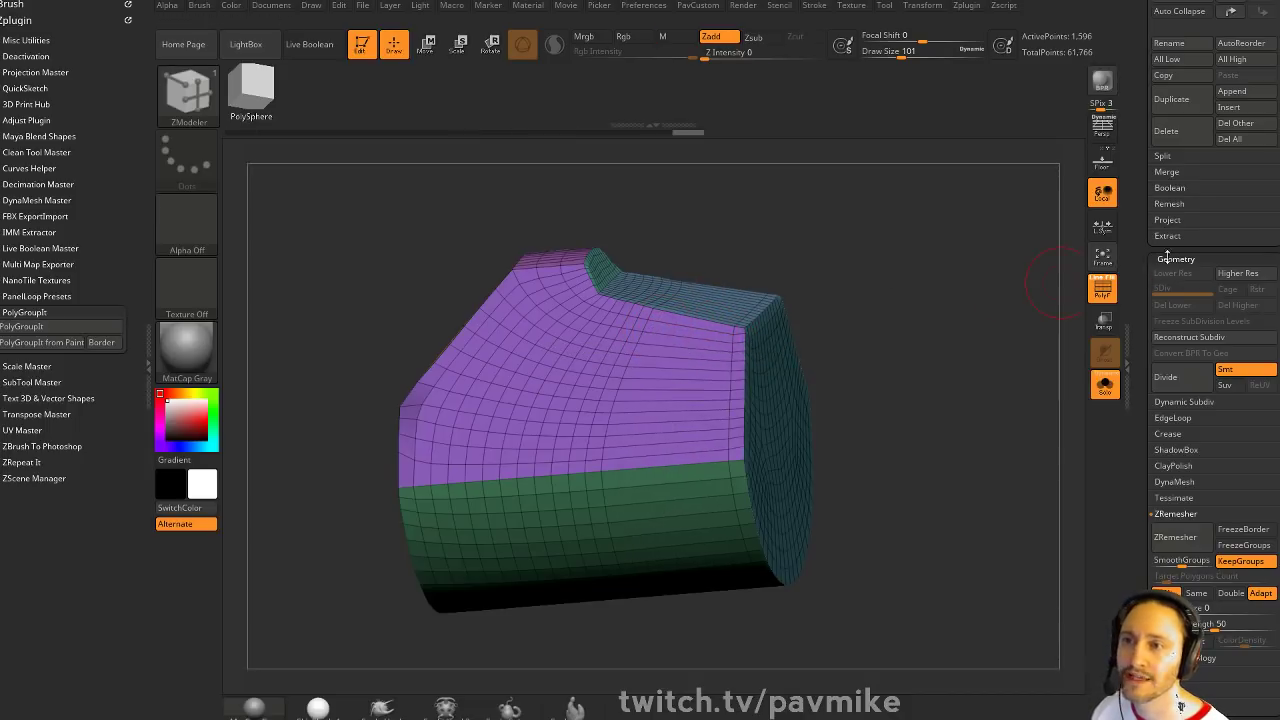
Set the Delete Loops angle tolerance to 34.08974 in the EdgeLoop settings
{"action": "left_click", "coordinate": [1174, 418]}
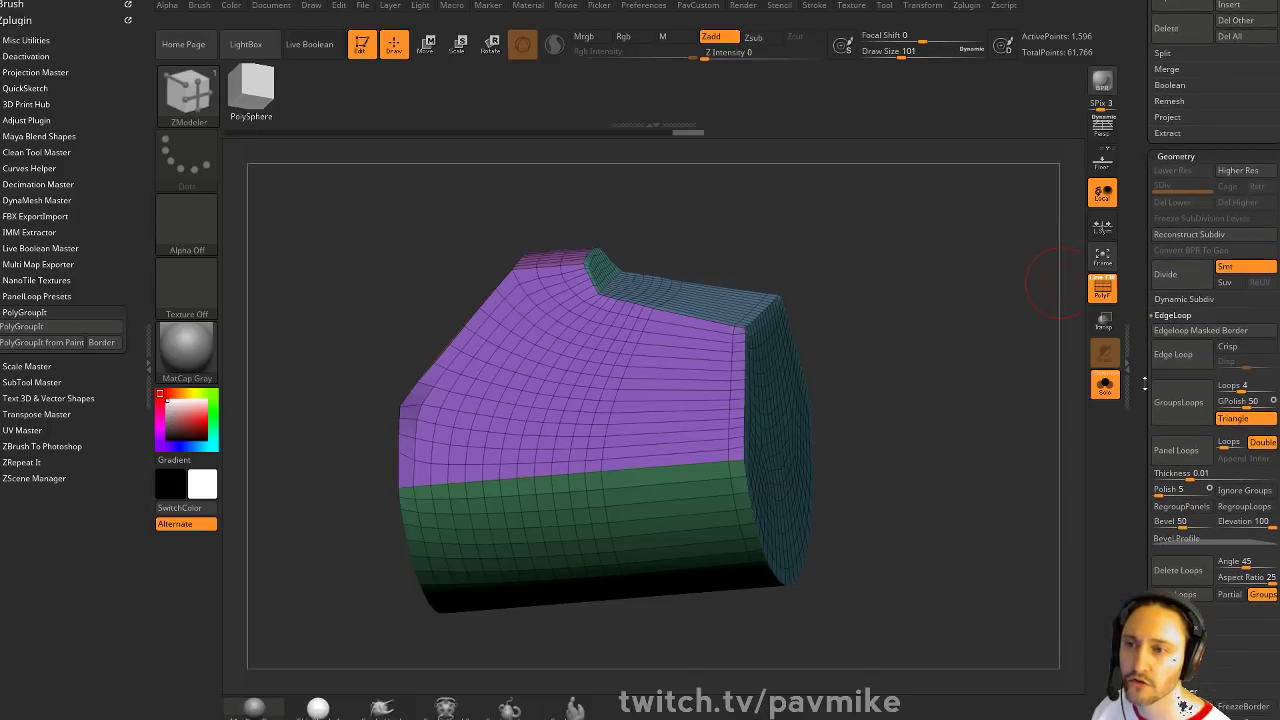
{"action": "left_click", "coordinate": [1226, 562]}
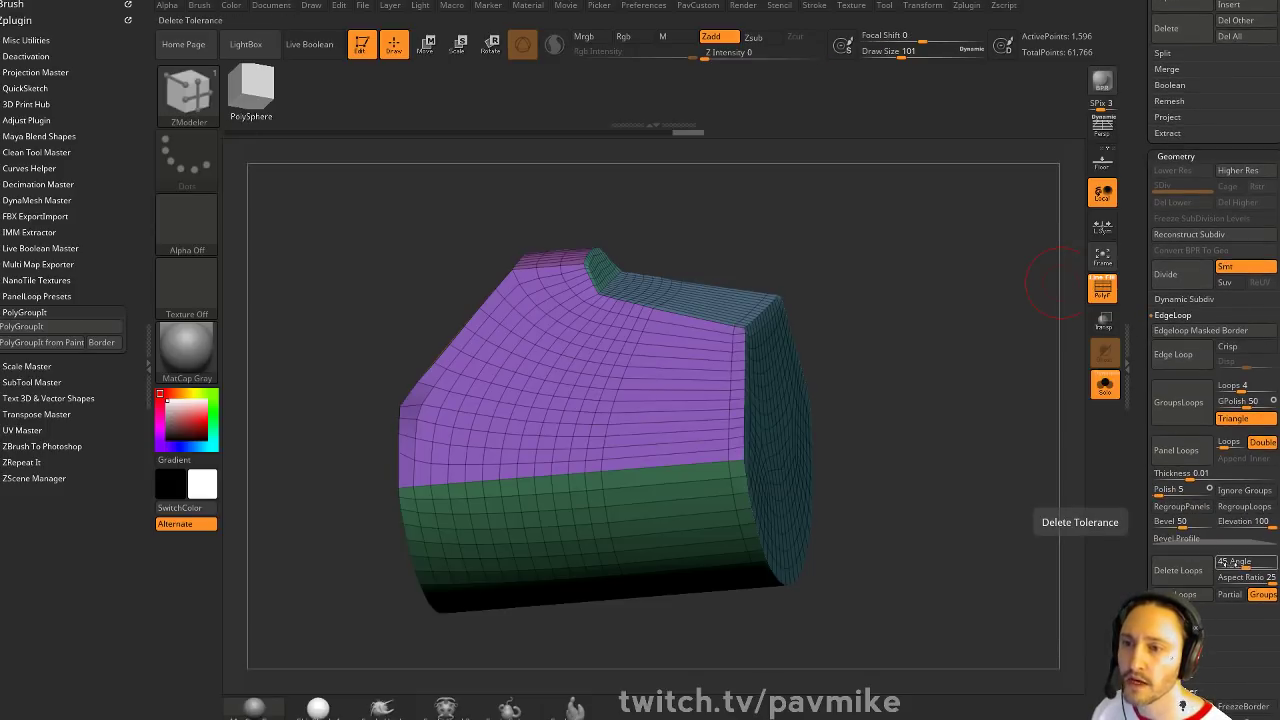
{"action": "left_click", "coordinate": [1237, 562]}
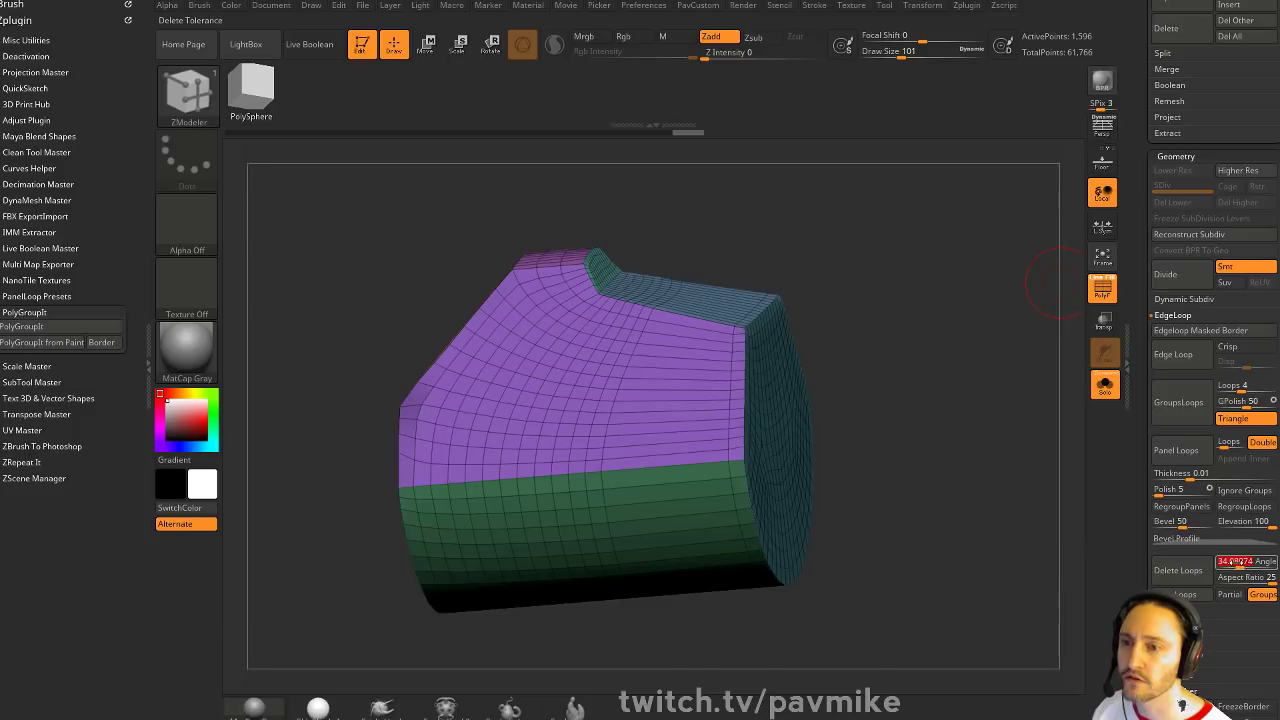
{"action": "left_click_drag", "start_coordinate": [871, 277], "coordinate": [905, 296]}
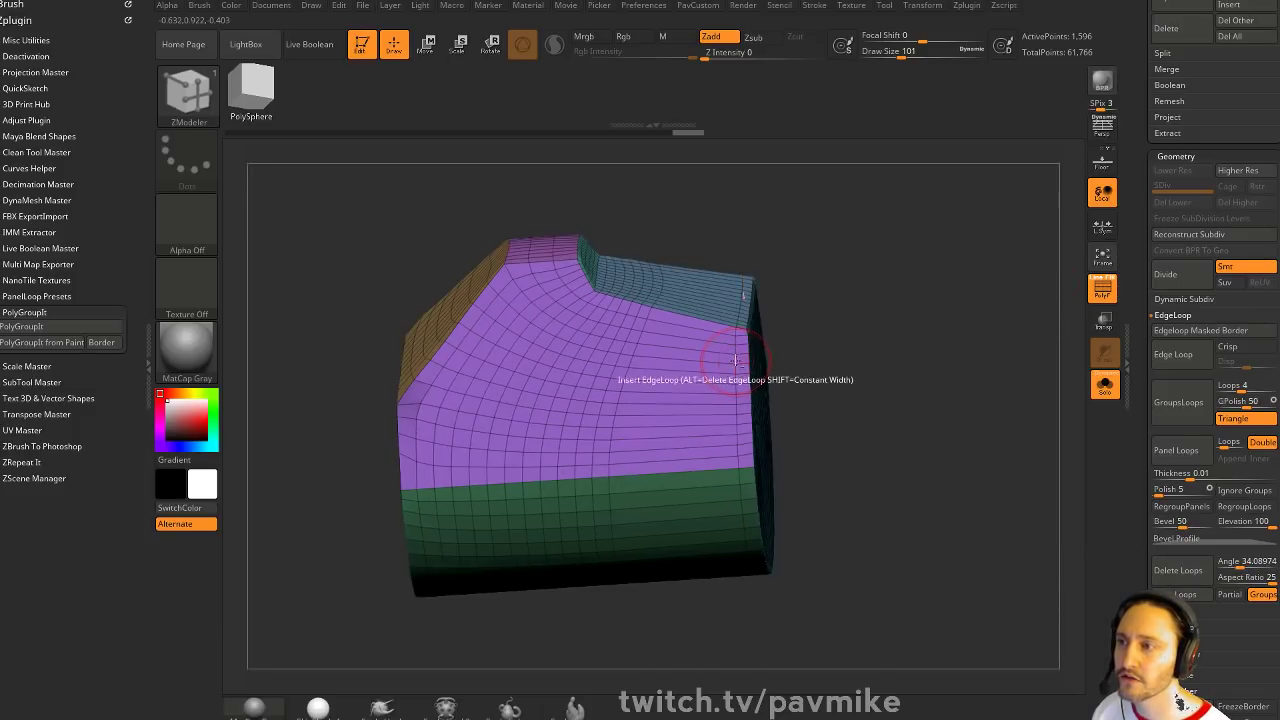
Delete the crosswise edge loops along the blue facet, from its end-cap edge up to the green step
{"action": "left_click", "coordinate": [740, 364], "text": "alt"}
{"action": "left_click", "coordinate": [624, 360]}
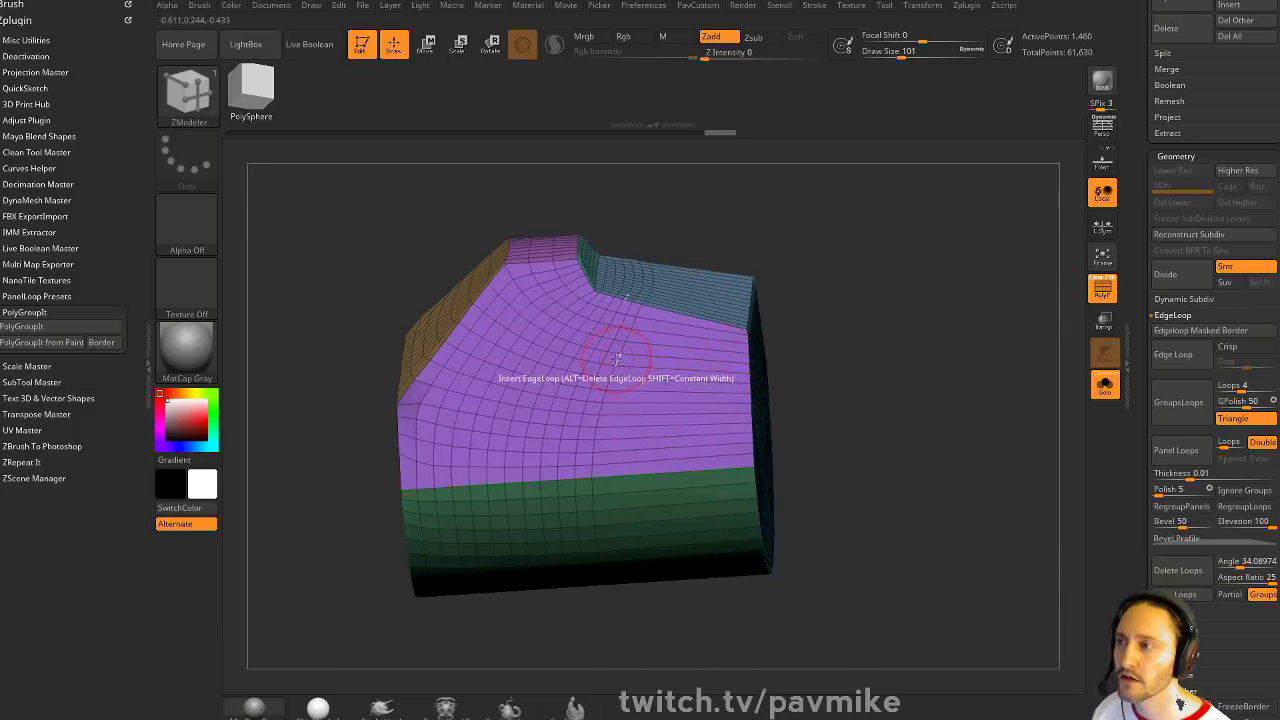
{"action": "left_click", "coordinate": [621, 348], "text": "alt"}
{"action": "left_click", "coordinate": [610, 343], "text": "alt"}
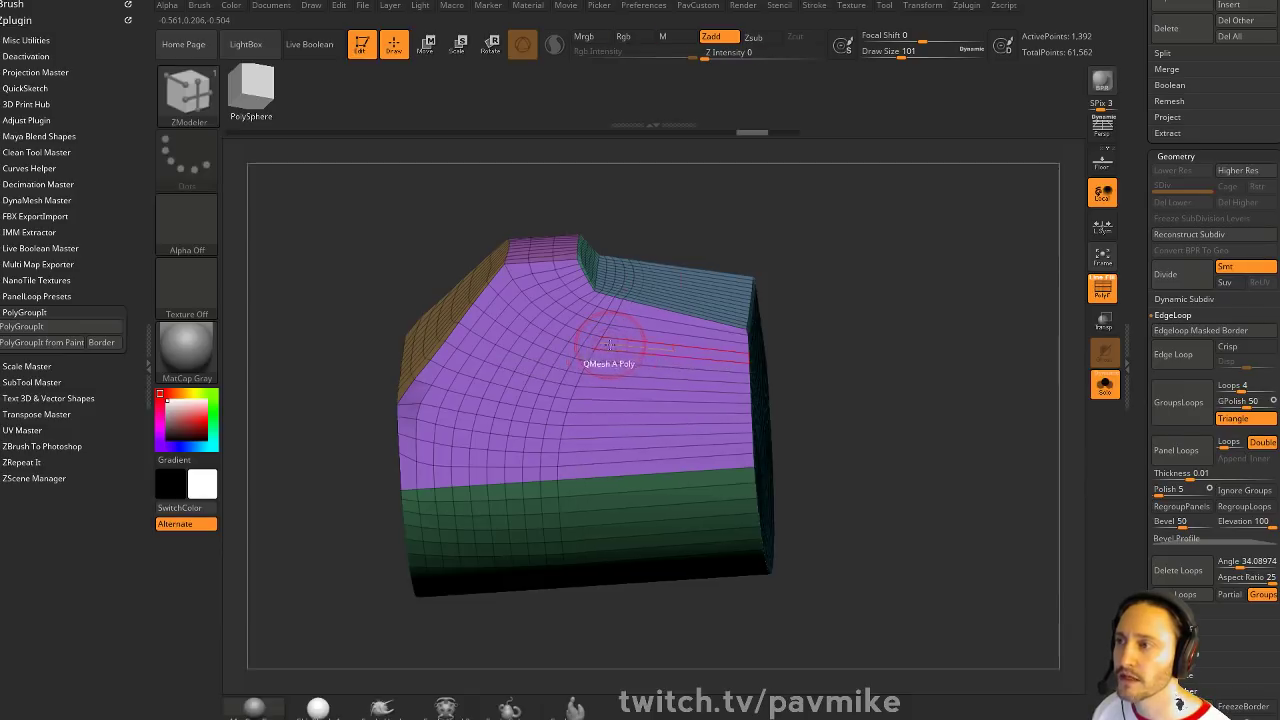
{"action": "left_click", "coordinate": [596, 341], "text": "alt"}
{"action": "left_click", "coordinate": [582, 337], "text": "alt"}
{"action": "left_click", "coordinate": [568, 336], "text": "alt"}
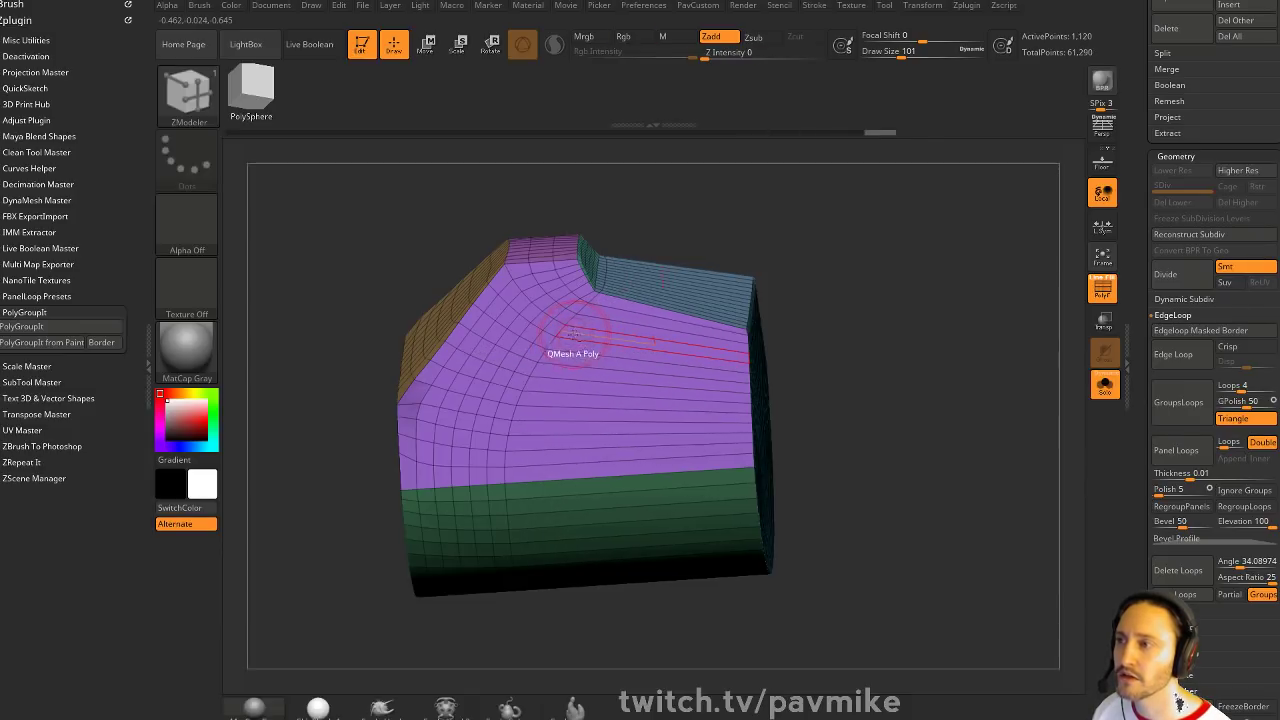
Delete the crosswise edge loops over the pink top facet, keeping one loop across the purple side facet
{"action": "left_click_drag", "start_coordinate": [739, 231], "coordinate": [724, 285]}
{"action": "left_click", "coordinate": [582, 324], "text": "alt"}
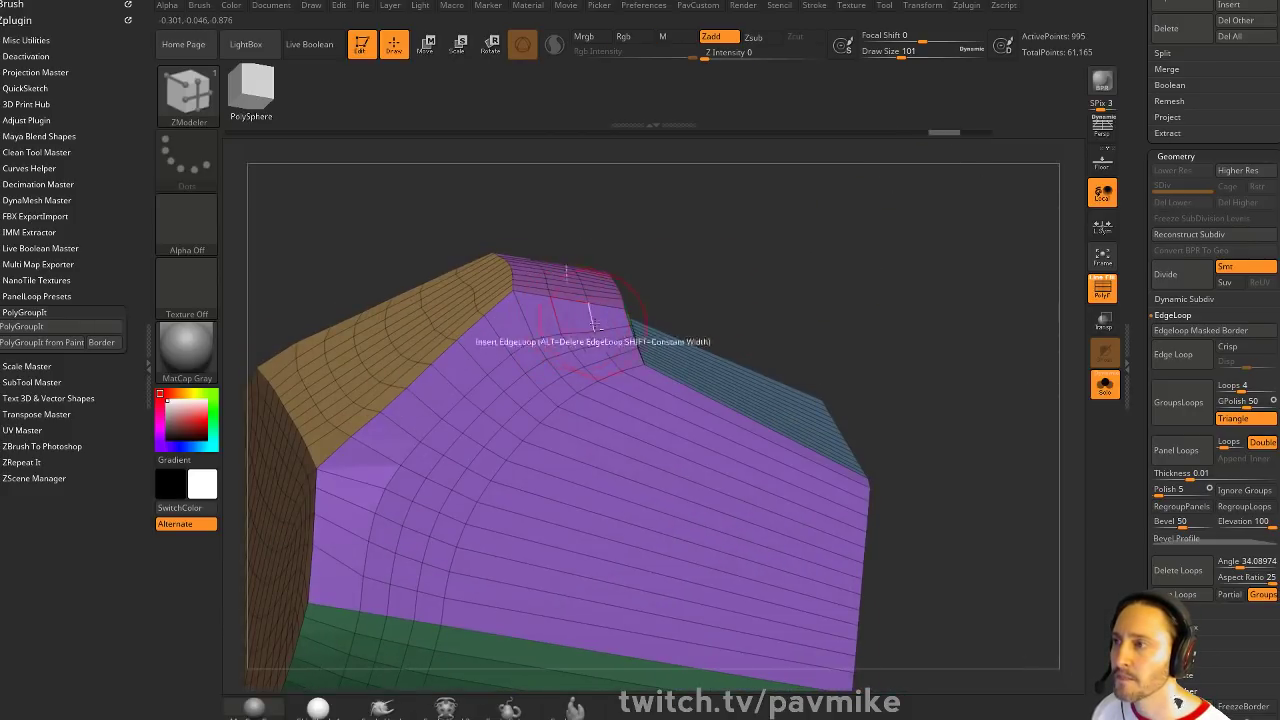
{"action": "left_click", "coordinate": [596, 325], "text": "alt"}
{"action": "left_click", "coordinate": [602, 325], "text": "alt"}
{"action": "left_click", "coordinate": [612, 325], "text": "alt"}
{"action": "left_click_drag", "start_coordinate": [896, 296], "coordinate": [899, 316], "text": "alt"}
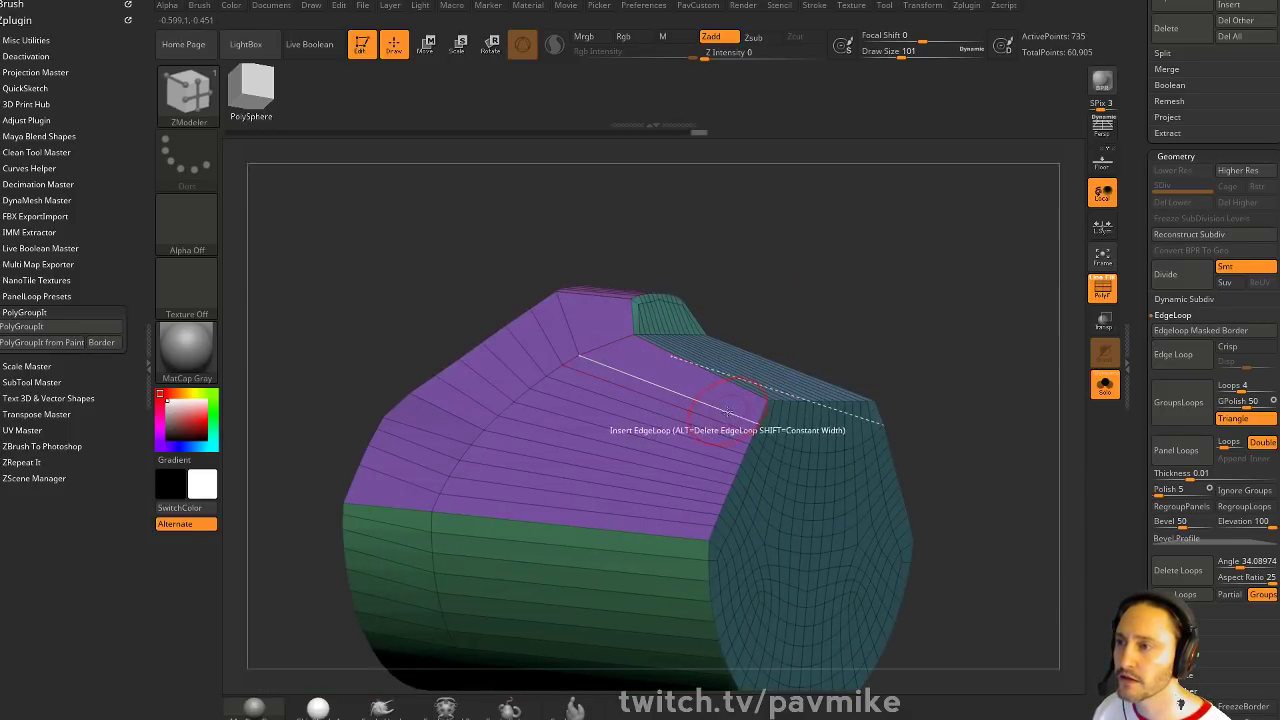
Delete the closely spaced edge loops running along the purple side facet and across the green step and yellow sloped facet
{"action": "left_click", "coordinate": [738, 405], "text": "alt"}
{"action": "key", "text": "ctrl"}
{"action": "mouse_move", "coordinate": [850, 338]}
{"action": "left_mouse_down"}
{"action": "mouse_move", "coordinate": [886, 354]}
{"action": "mouse_move", "coordinate": [802, 345]}
{"action": "left_mouse_up"}
{"action": "left_click_drag", "start_coordinate": [765, 260], "coordinate": [925, 290]}
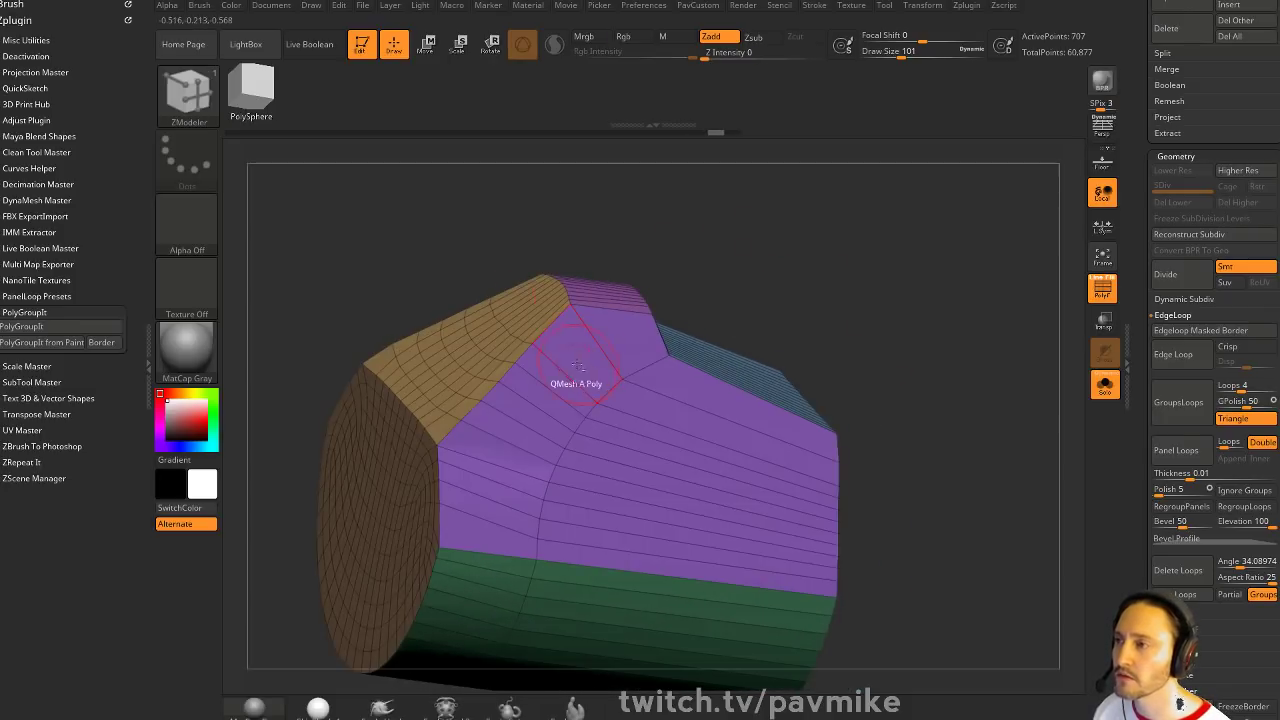
{"action": "left_click", "coordinate": [527, 399], "text": "alt"}
{"action": "left_click", "coordinate": [506, 415], "text": "alt"}
{"action": "left_click", "coordinate": [491, 435], "text": "alt"}
Thin out the lengthwise loops low on the purple facet and delete a loop running along the pink, green and blue facets
{"action": "left_click_drag", "start_coordinate": [908, 293], "coordinate": [950, 350]}
{"action": "left_click_drag", "start_coordinate": [876, 392], "coordinate": [898, 376]}
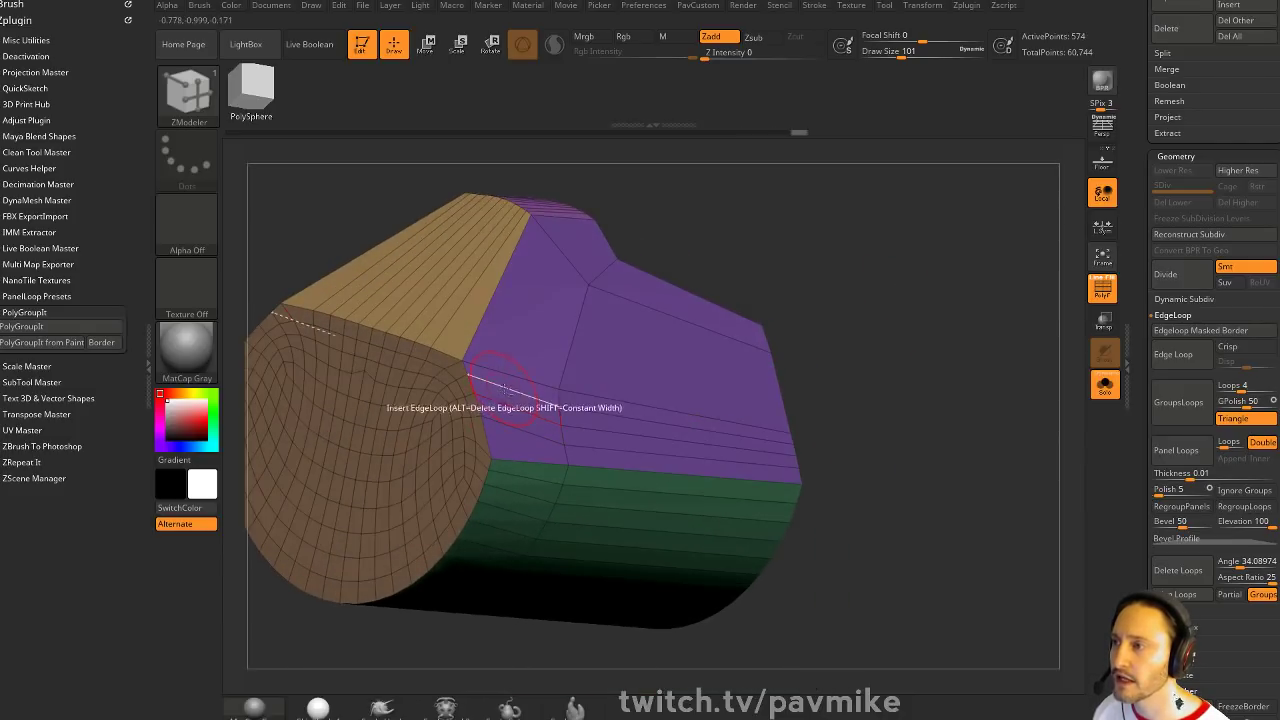
{"action": "right_click_drag", "start_coordinate": [598, 394], "coordinate": [895, 326]}
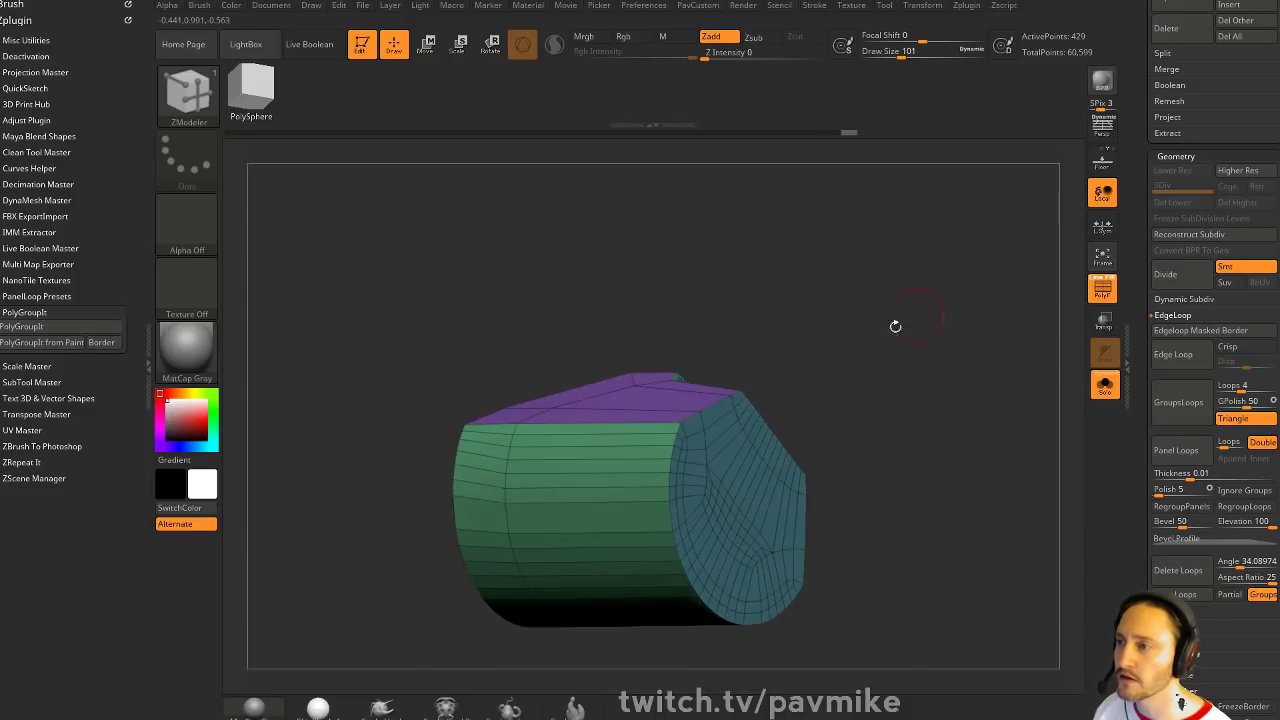
{"action": "right_click_drag", "start_coordinate": [491, 517], "coordinate": [915, 410]}
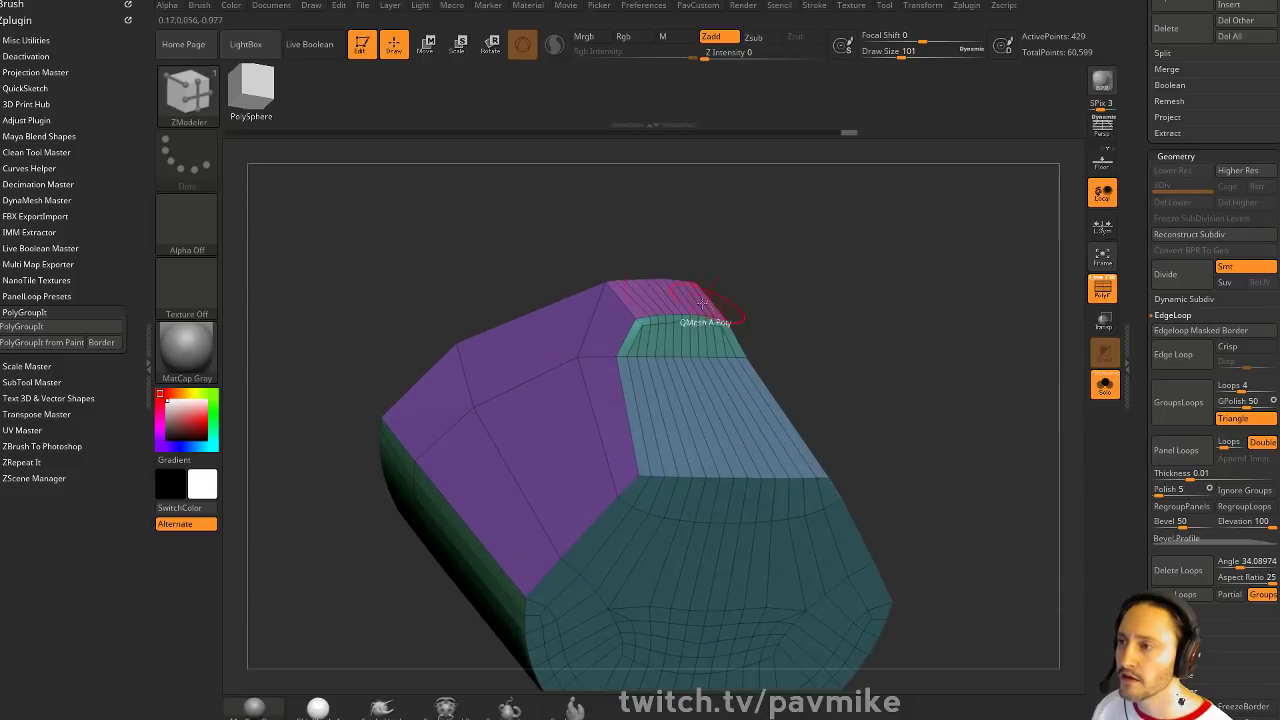
{"action": "left_click", "coordinate": [642, 337], "text": "alt"}
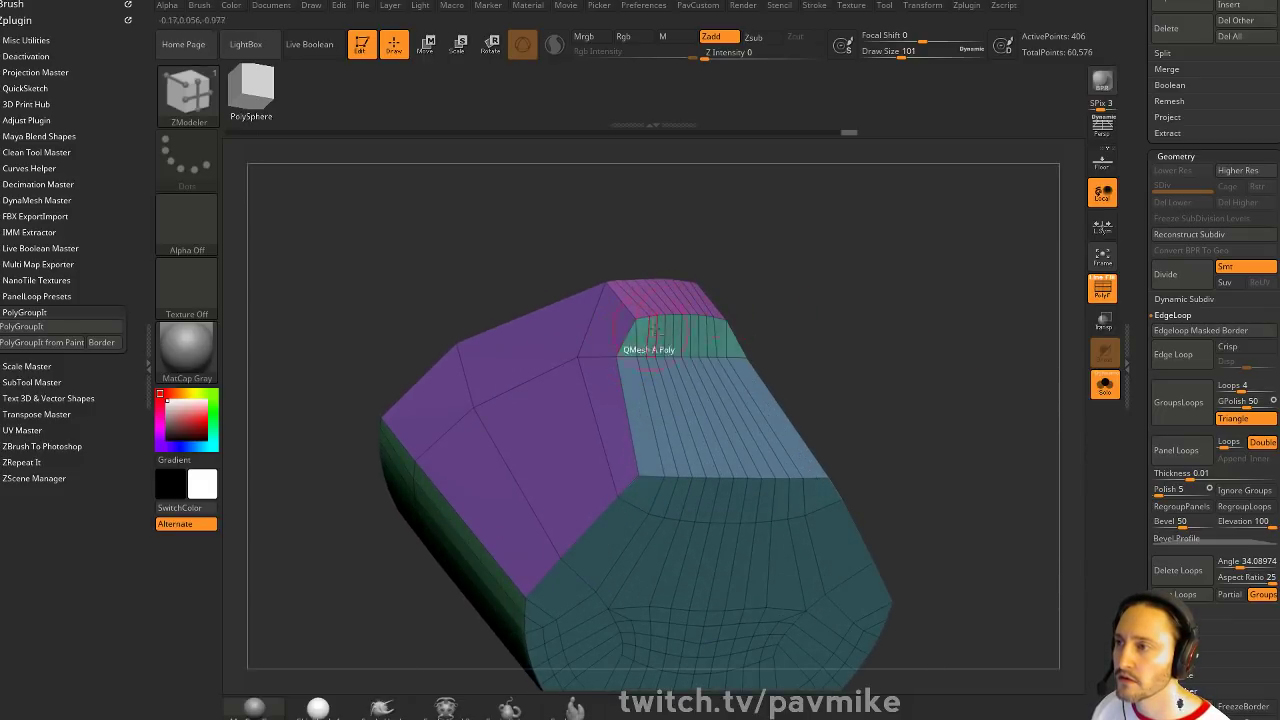
Hide the brown and teal end-cap polygroups using the SelectRect brush and delete the hidden geometry
{"action": "right_click_drag", "start_coordinate": [870, 372], "coordinate": [834, 366], "text": "ctrl"}
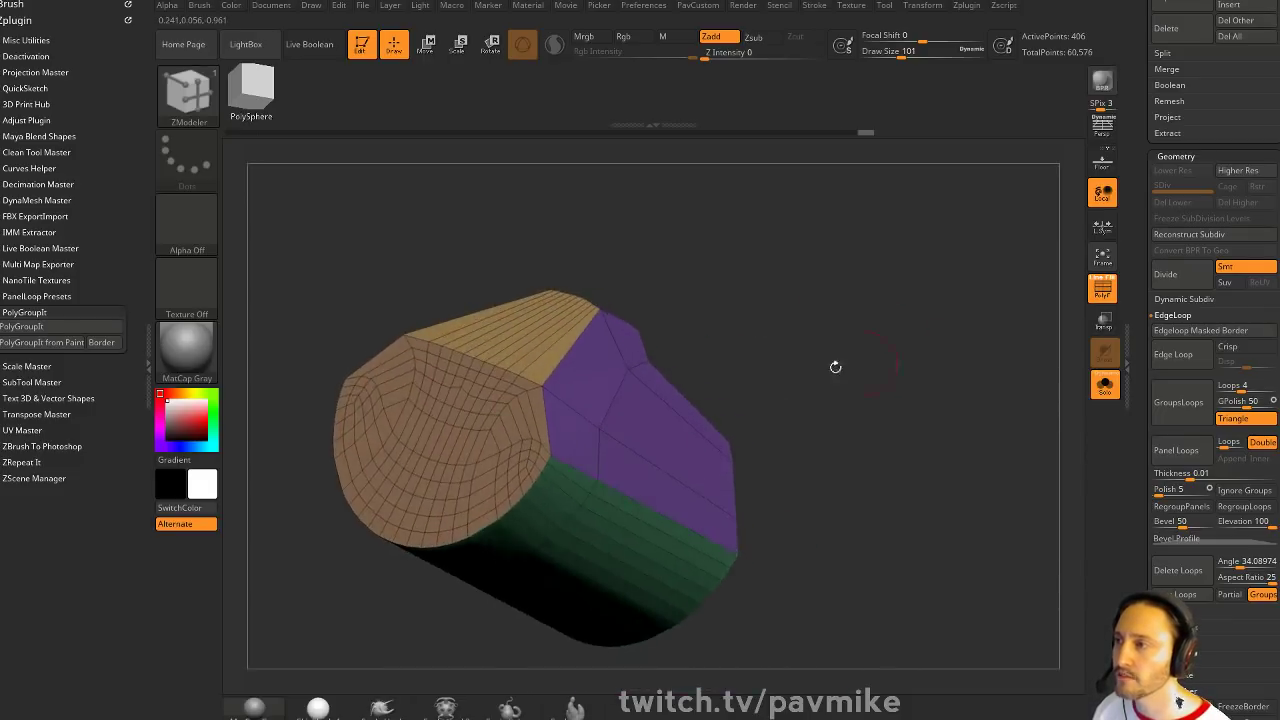
{"action": "left_click", "coordinate": [500, 410], "text": "ctrl+shift"}
{"action": "left_click_drag", "start_coordinate": [971, 400], "coordinate": [947, 455], "text": "ctrl+shift"}
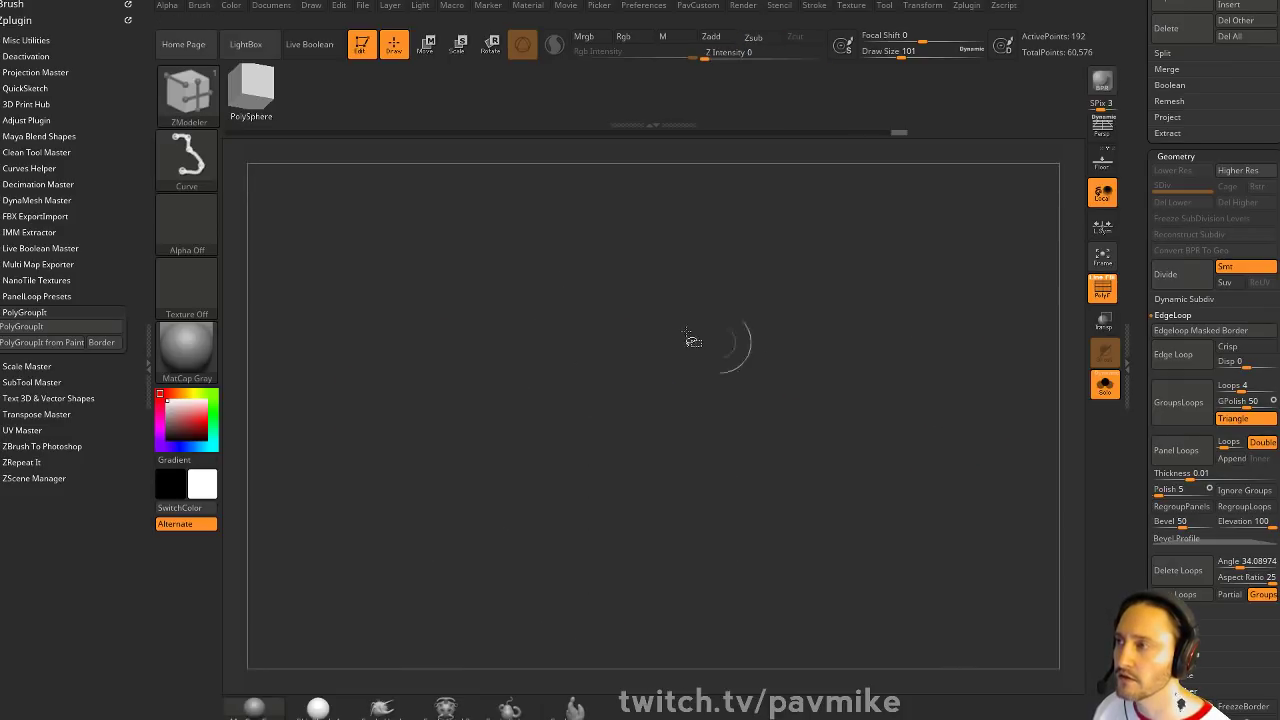
{"action": "left_click", "coordinate": [208, 110], "text": "ctrl+shift"}
{"action": "left_click", "coordinate": [368, 106], "text": "ctrl+shift"}
{"action": "left_click_drag", "start_coordinate": [892, 318], "coordinate": [915, 385], "text": "ctrl+shift"}
{"action": "right_click_drag", "start_coordinate": [915, 385], "coordinate": [770, 385]}
{"action": "left_click", "coordinate": [778, 486], "text": "ctrl+shift"}
{"action": "left_click_drag", "start_coordinate": [964, 326], "coordinate": [985, 345], "text": "ctrl+shift"}
{"action": "left_click_drag", "start_coordinate": [1005, 288], "coordinate": [1000, 366], "text": "ctrl+shift"}
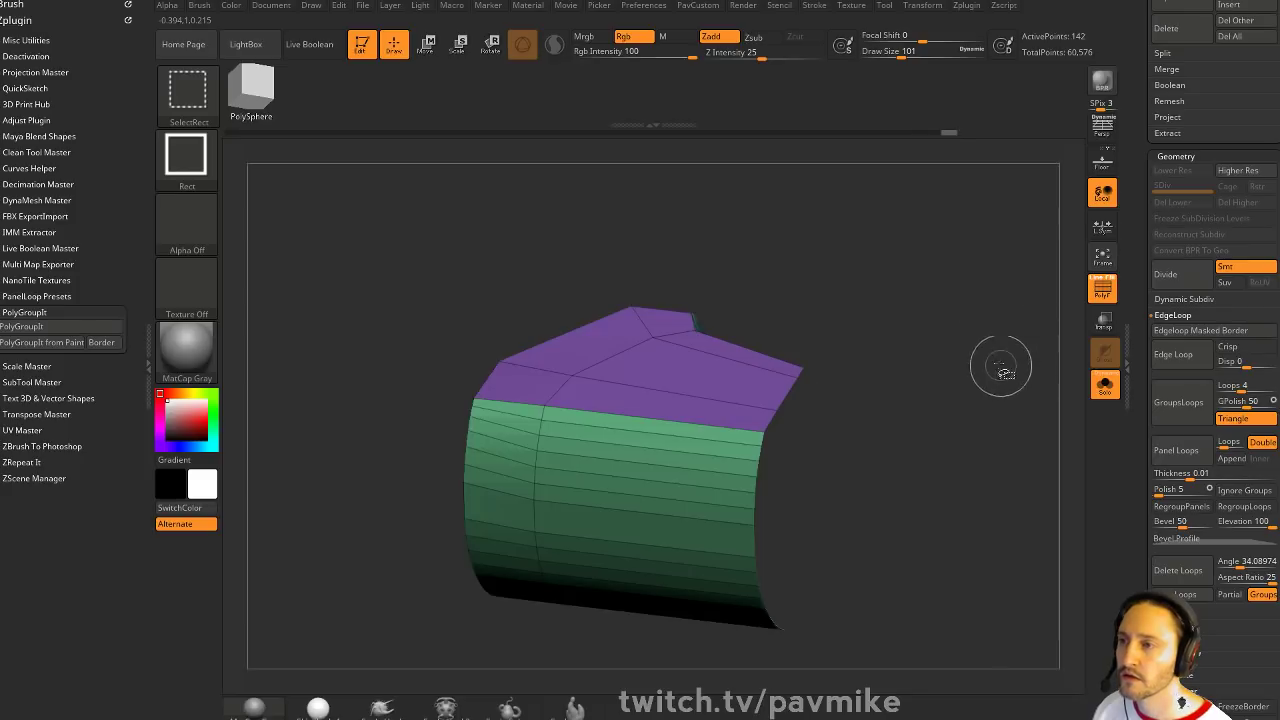
{"action": "right_click_drag", "start_coordinate": [1000, 366], "coordinate": [977, 334]}
Try closing both open ends with the ZModeler Close edge action, then undo the closures
{"action": "key", "text": "space"}
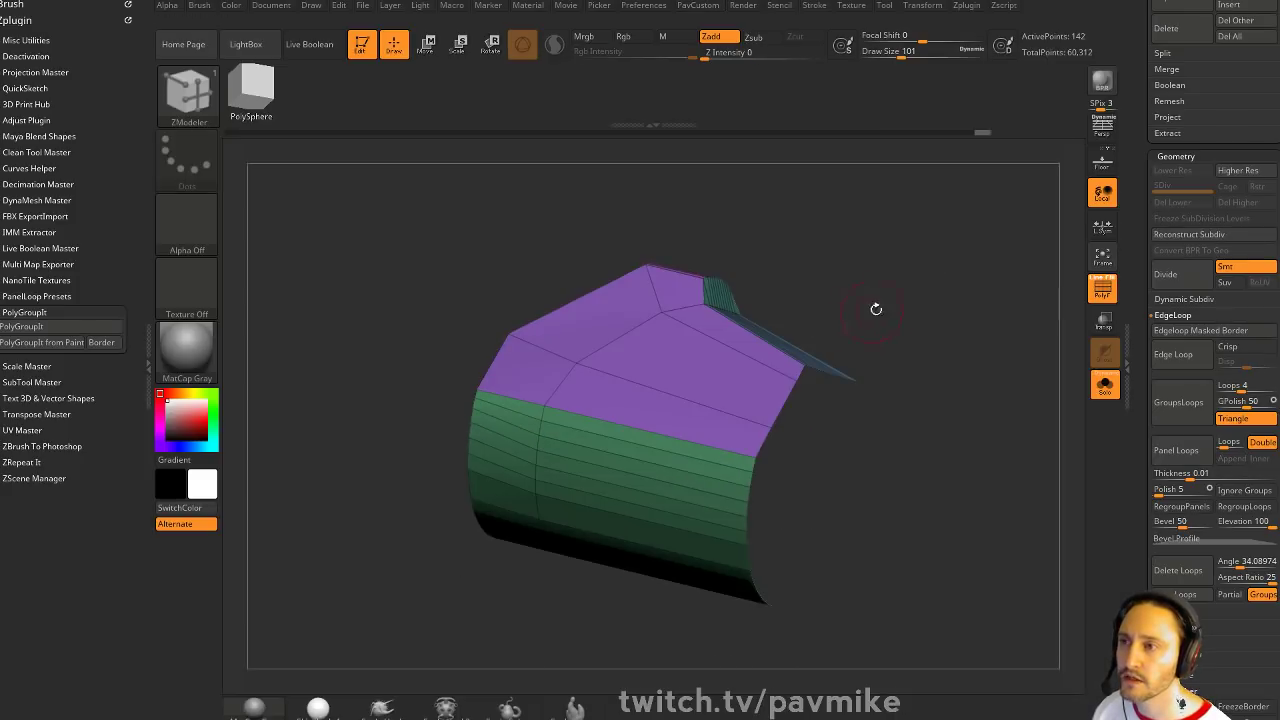
{"action": "right_click_drag", "start_coordinate": [874, 308], "coordinate": [794, 400]}
{"action": "key", "text": "space"}
{"action": "left_click", "coordinate": [676, 398]}
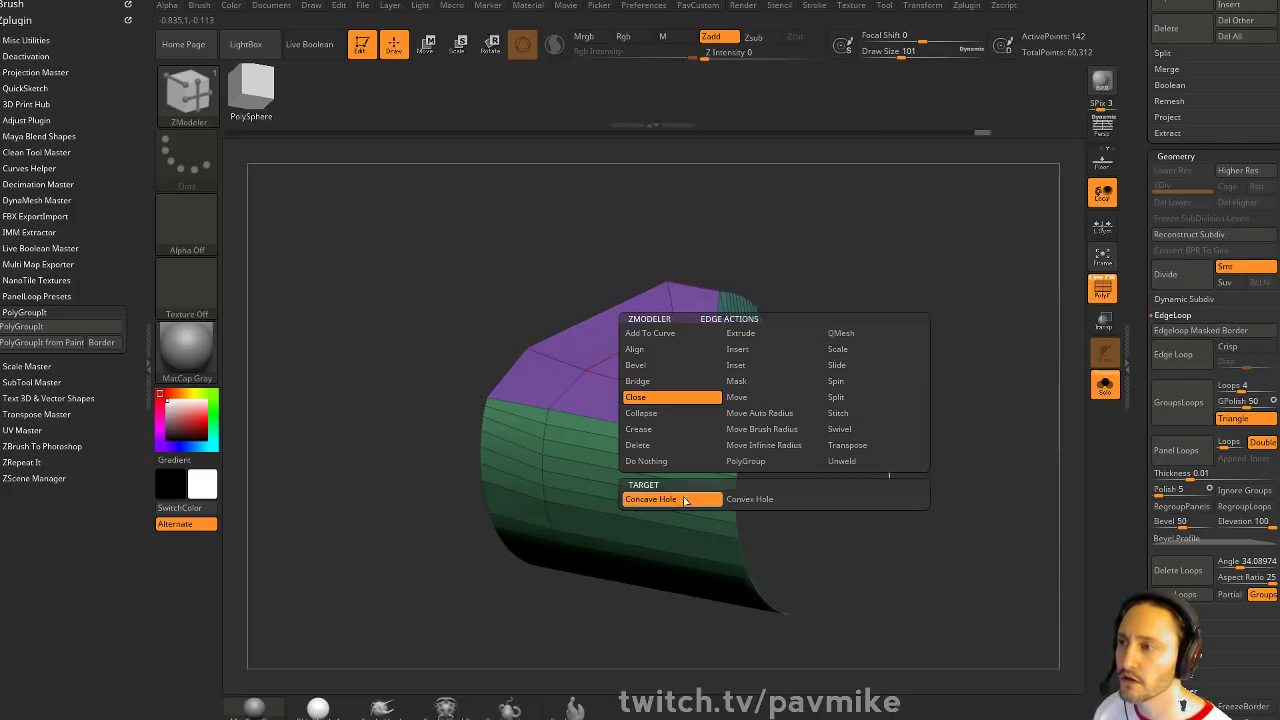
{"action": "left_click", "coordinate": [773, 395]}
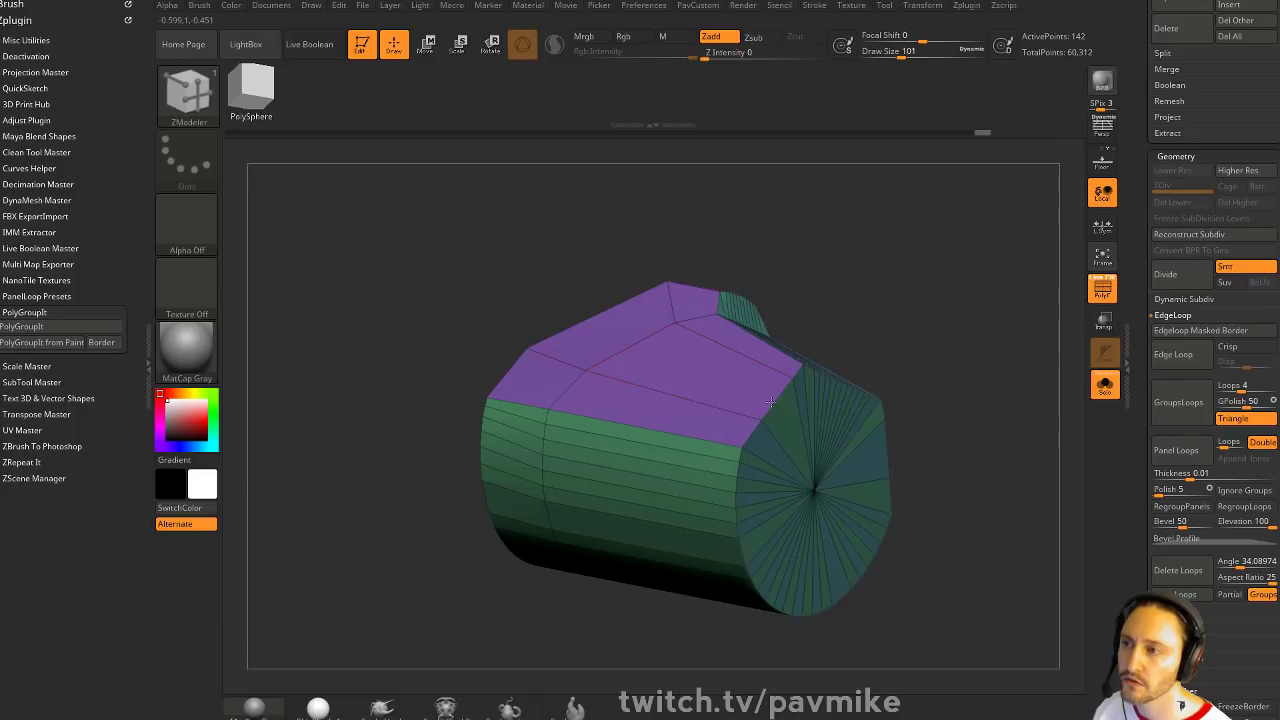
{"action": "left_click_drag", "start_coordinate": [870, 290], "coordinate": [843, 360]}
{"action": "left_click_drag", "start_coordinate": [910, 392], "coordinate": [849, 394]}
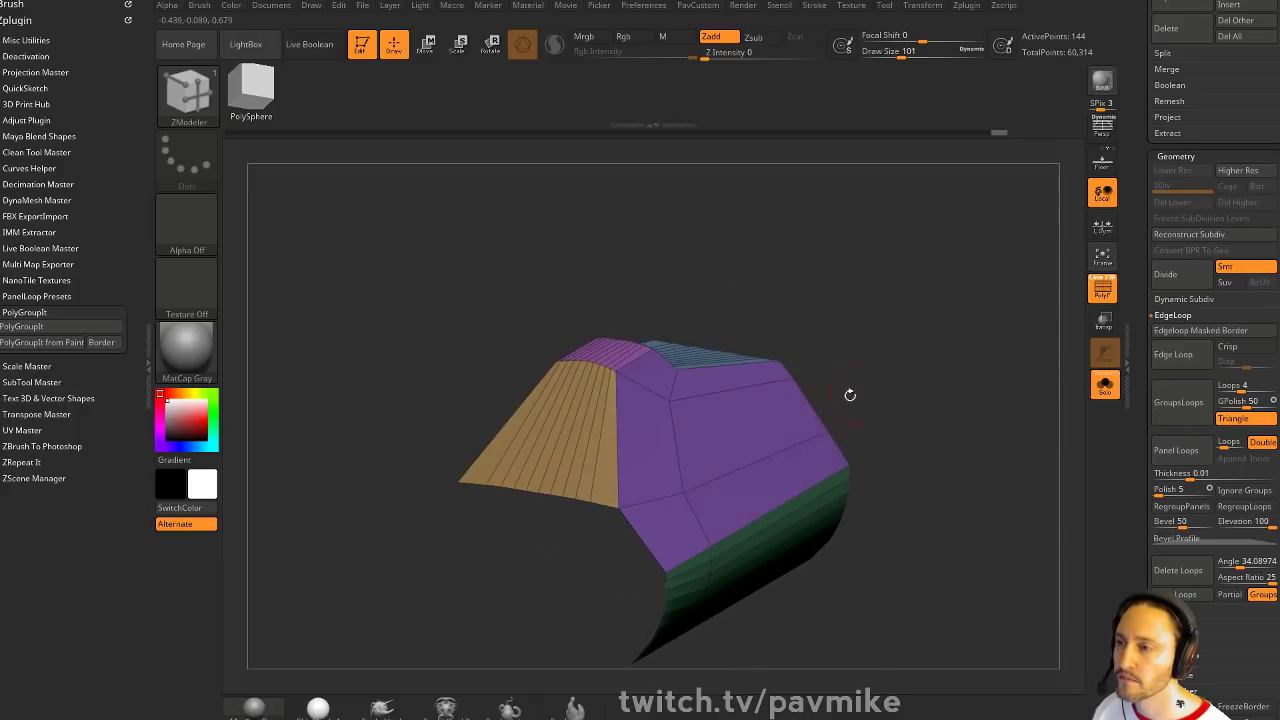
{"action": "left_click", "coordinate": [648, 527]}
{"action": "mouse_move", "coordinate": [882, 401]}
{"action": "right_mouse_down"}
{"action": "mouse_move", "coordinate": [917, 420]}
{"action": "mouse_move", "coordinate": [777, 346]}
{"action": "mouse_move", "coordinate": [820, 297]}
{"action": "mouse_move", "coordinate": [909, 297]}
{"action": "mouse_move", "coordinate": [883, 313]}
{"action": "mouse_move", "coordinate": [1020, 300]}
{"action": "mouse_move", "coordinate": [1003, 251]}
{"action": "mouse_move", "coordinate": [954, 306]}
{"action": "right_mouse_up"}
{"action": "key", "text": "ctrl+z"}
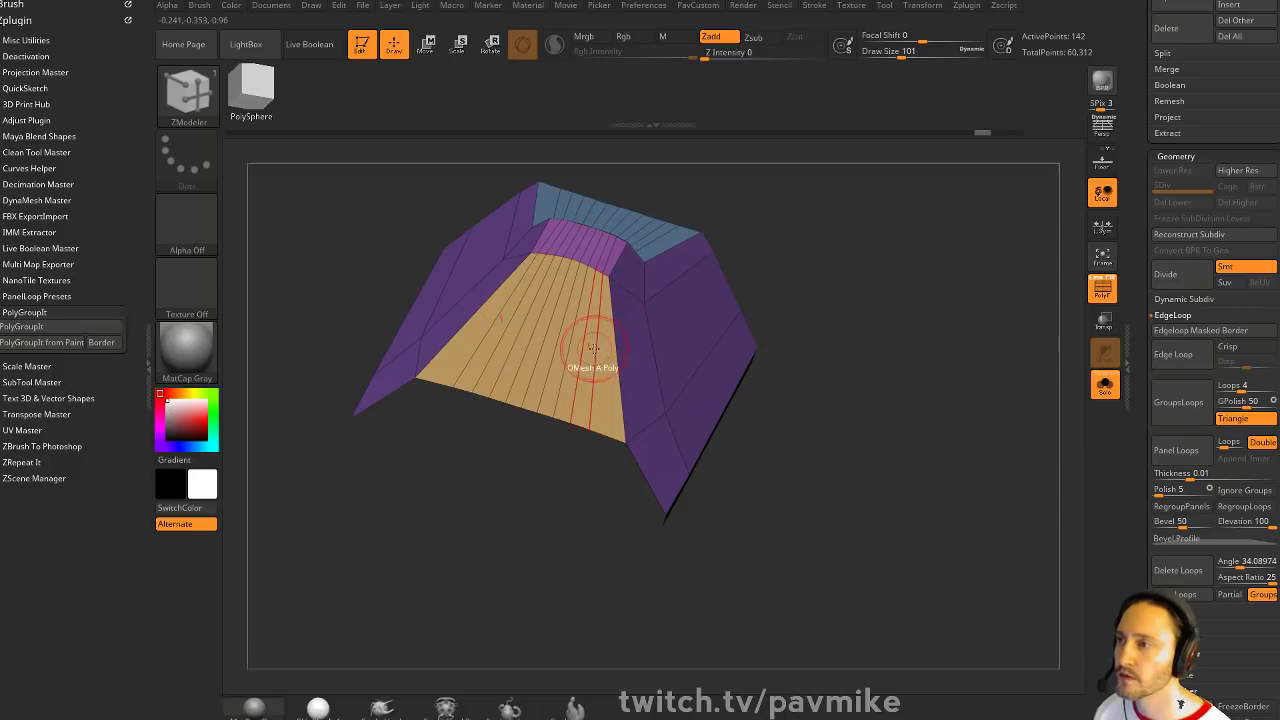
Set the ZModeler edge action back to Insert and delete all lengthwise edge loops within the yellow sloped facet
{"action": "key", "text": "space"}
{"action": "left_click", "coordinate": [576, 352]}
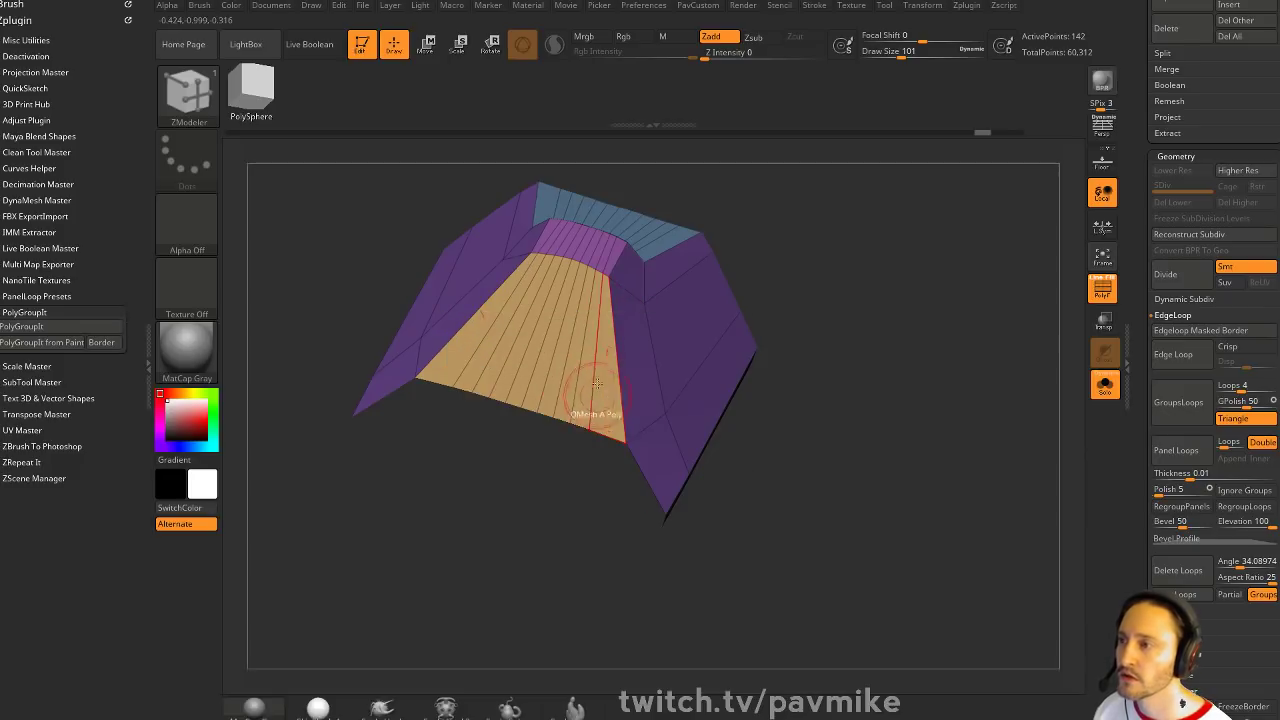
{"action": "left_click", "coordinate": [591, 374], "text": "alt"}
{"action": "left_click", "coordinate": [584, 374], "text": "alt"}
{"action": "left_click", "coordinate": [577, 368], "text": "alt"}
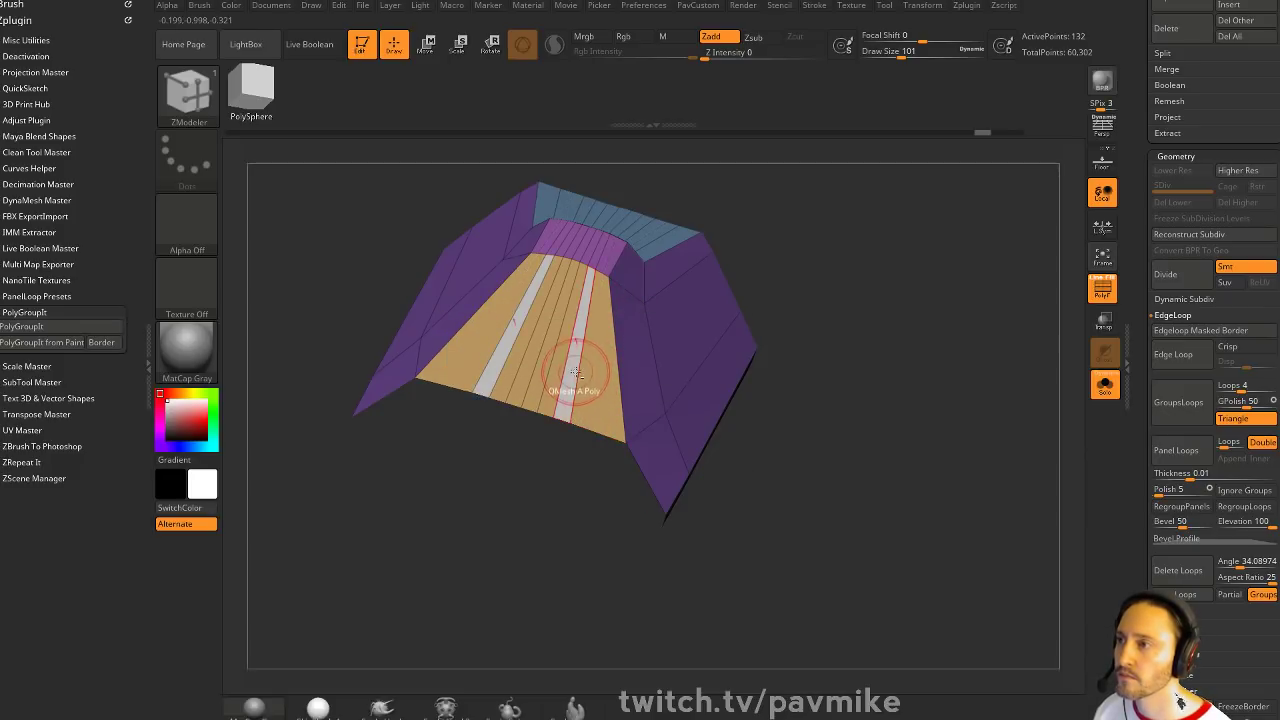
{"action": "left_click", "coordinate": [578, 370], "text": "alt"}
{"action": "right_click_drag", "start_coordinate": [775, 325], "coordinate": [820, 283], "text": "shift"}
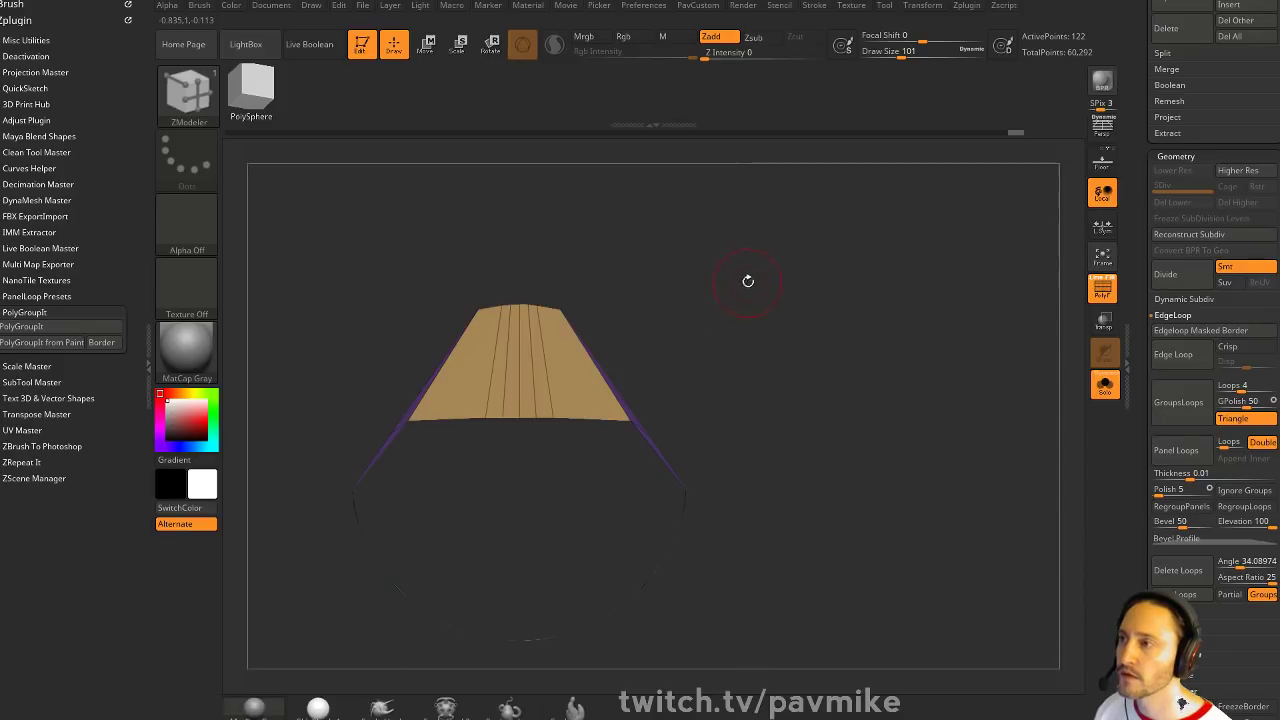
{"action": "left_click", "coordinate": [748, 281], "text": "ctrl+shift"}
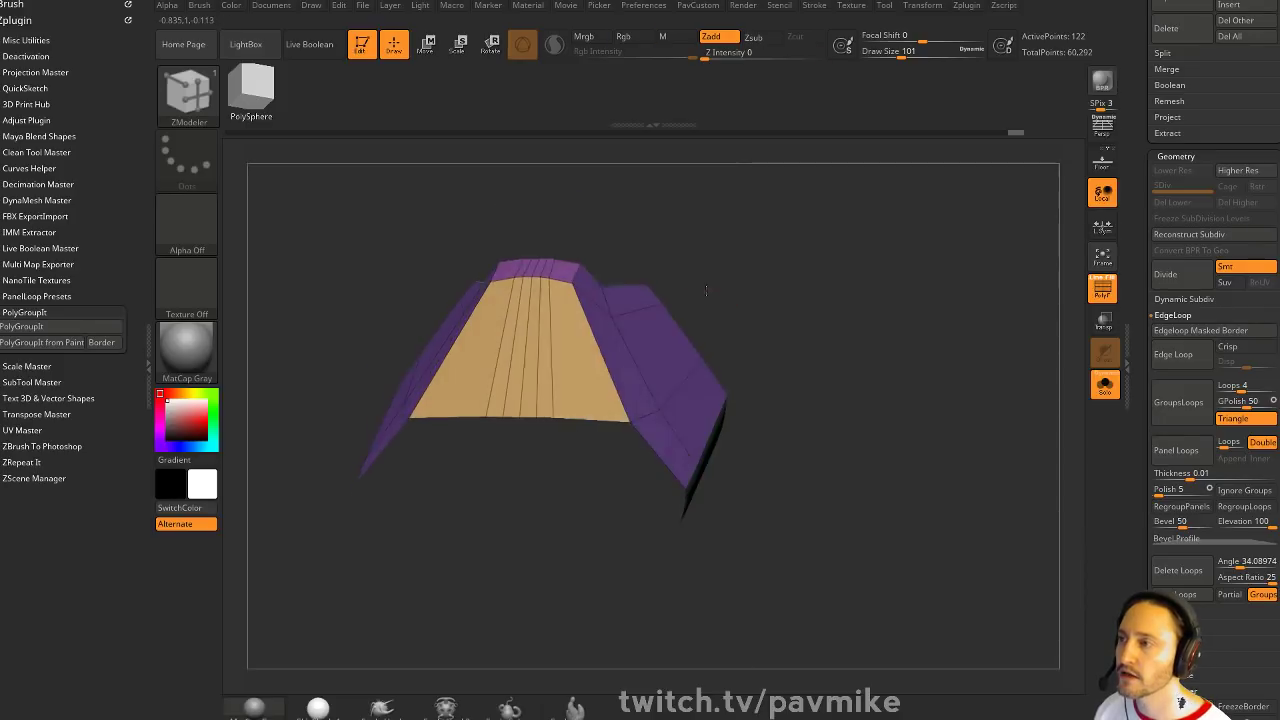
{"action": "left_click", "coordinate": [552, 343], "text": "alt"}
{"action": "left_click", "coordinate": [541, 344], "text": "alt"}
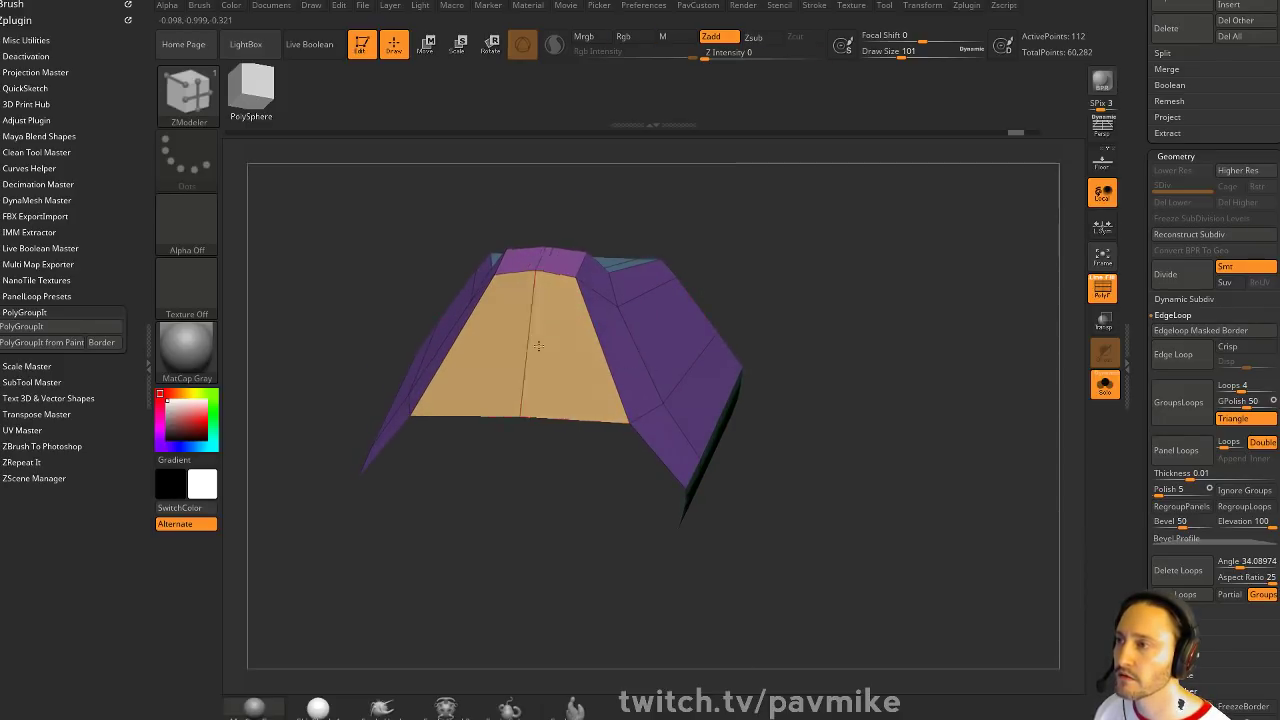
{"action": "left_click", "coordinate": [529, 346], "text": "alt"}
Thin the green curved body by deleting alternate lengthwise edge loops around its circumference
{"action": "left_click_drag", "start_coordinate": [908, 298], "coordinate": [765, 325]}
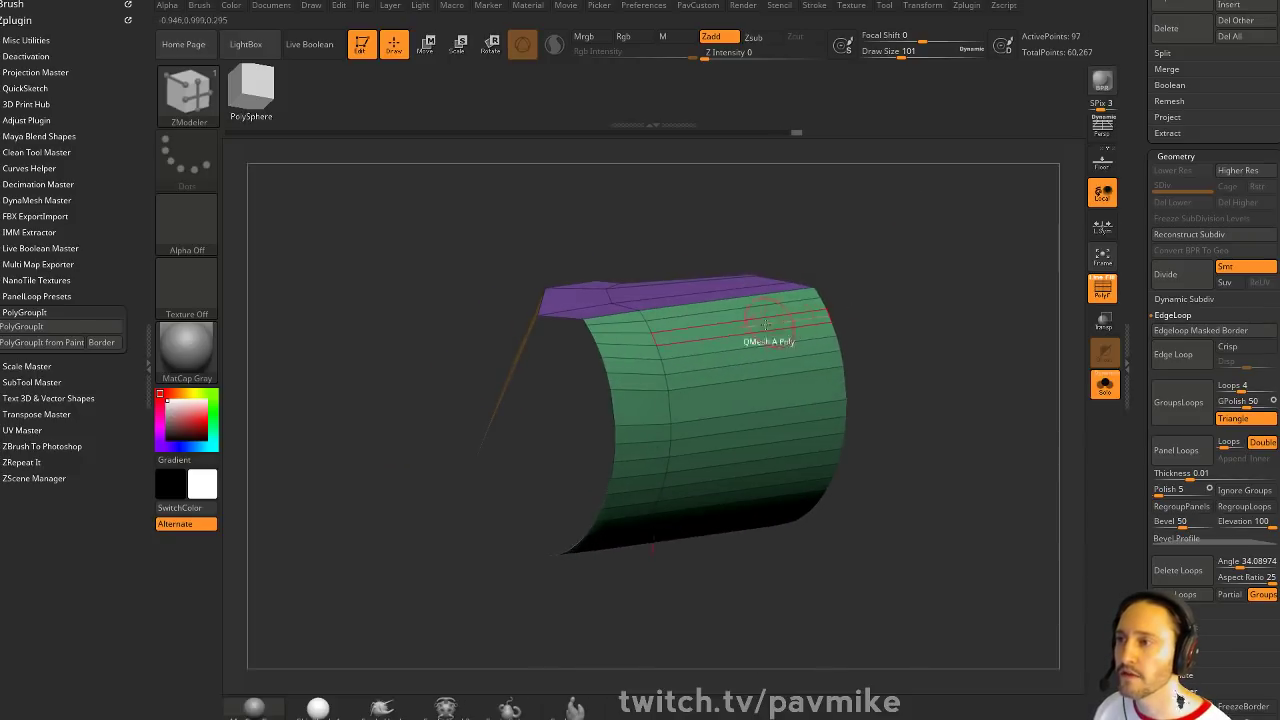
{"action": "left_click", "coordinate": [697, 340], "text": "alt"}
{"action": "left_click", "coordinate": [697, 317], "text": "alt"}
{"action": "left_click_drag", "start_coordinate": [889, 361], "coordinate": [872, 396]}
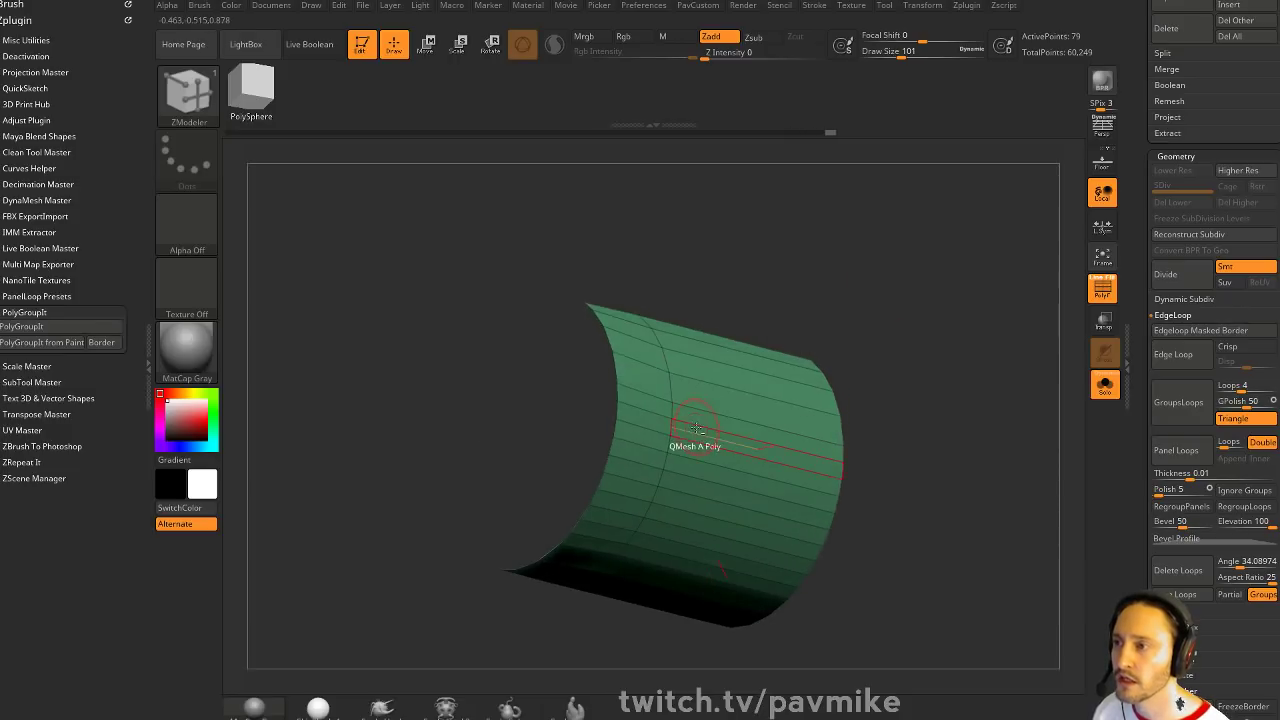
{"action": "left_click", "coordinate": [698, 427], "text": "alt"}
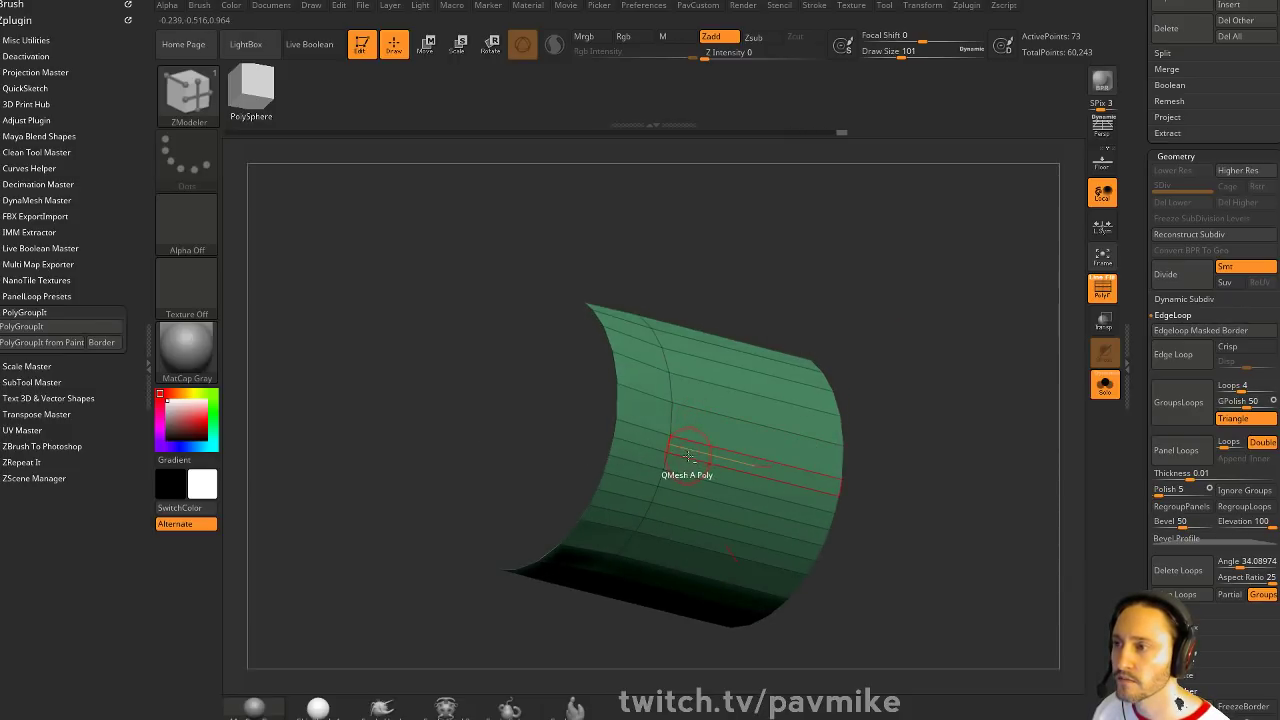
{"action": "left_click", "coordinate": [686, 462]}
{"action": "left_click", "coordinate": [681, 490], "text": "alt"}
Set the ZModeler edge action to Close with the Convex Hole target and cap both open ends
{"action": "left_click_drag", "start_coordinate": [974, 304], "coordinate": [967, 389]}
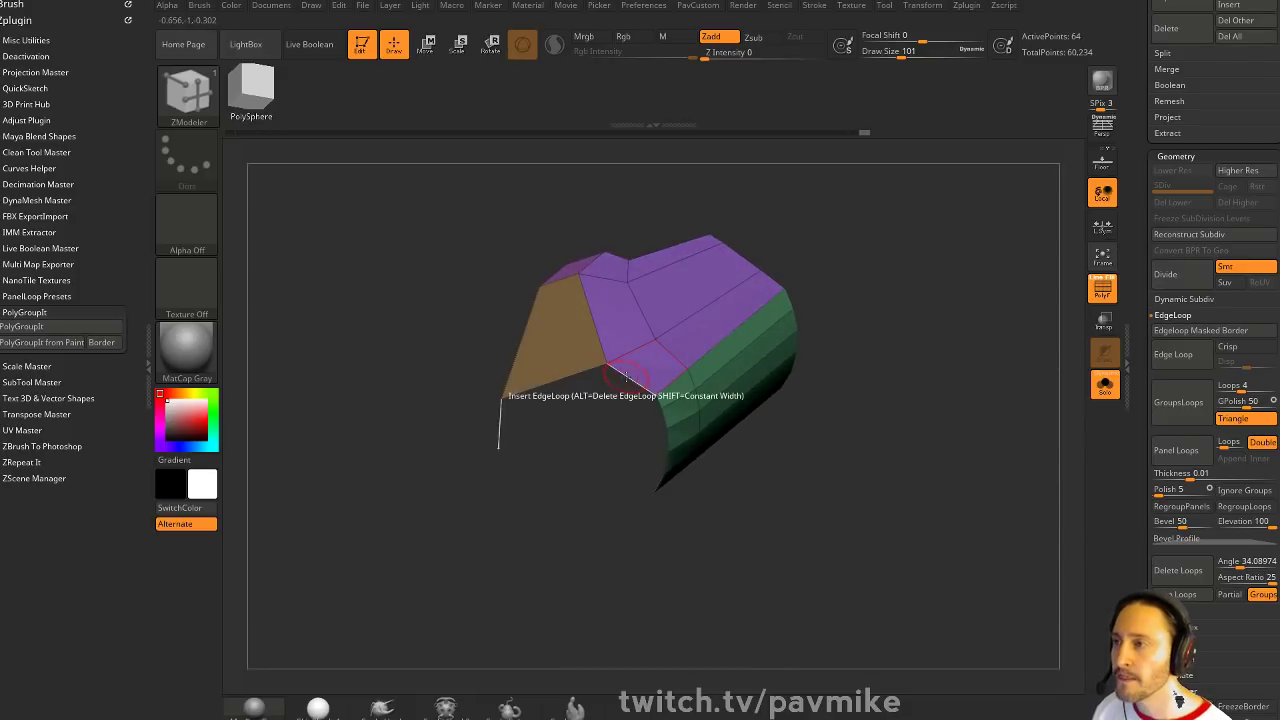
{"action": "key", "text": "space"}
{"action": "left_click", "coordinate": [524, 395]}
{"action": "left_click", "coordinate": [524, 500]}
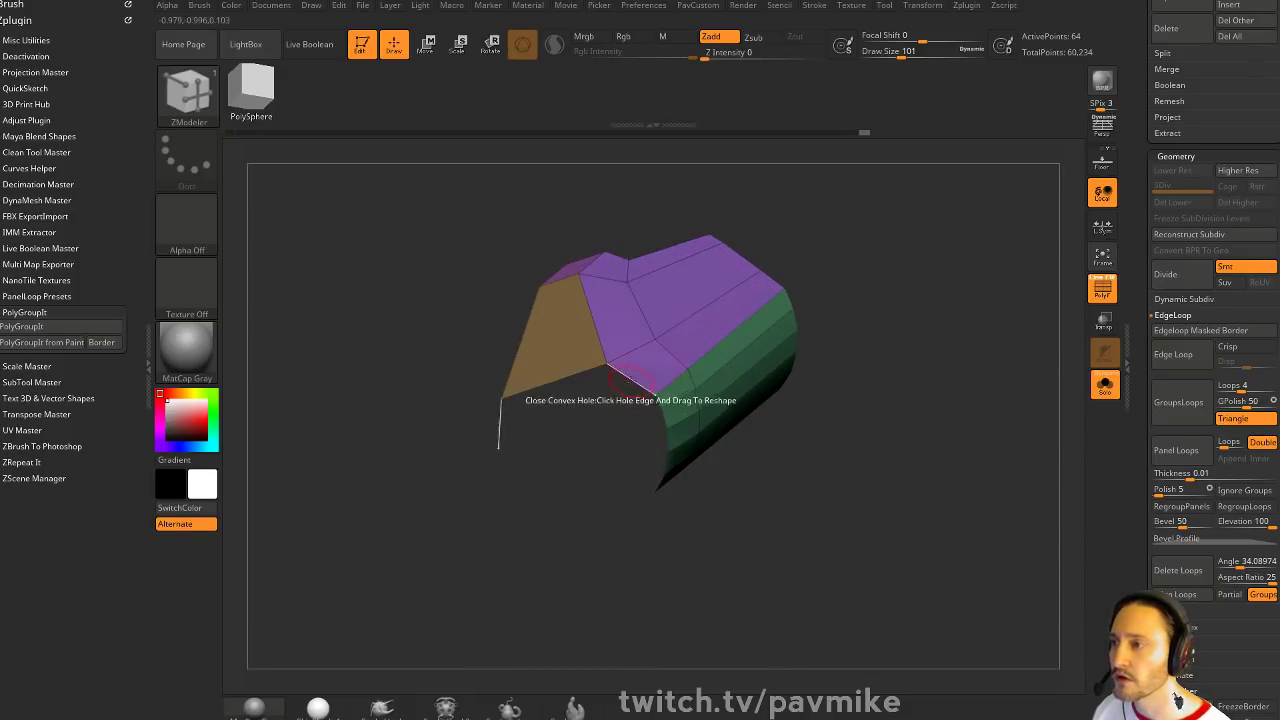
{"action": "left_click", "coordinate": [629, 378]}
{"action": "left_click_drag", "start_coordinate": [820, 365], "coordinate": [885, 335]}
{"action": "left_click", "coordinate": [697, 316]}
Switch the edge action to Collapse and collapse one spoke on each end cap so its centre point merges into the rim
{"action": "key", "text": "space"}
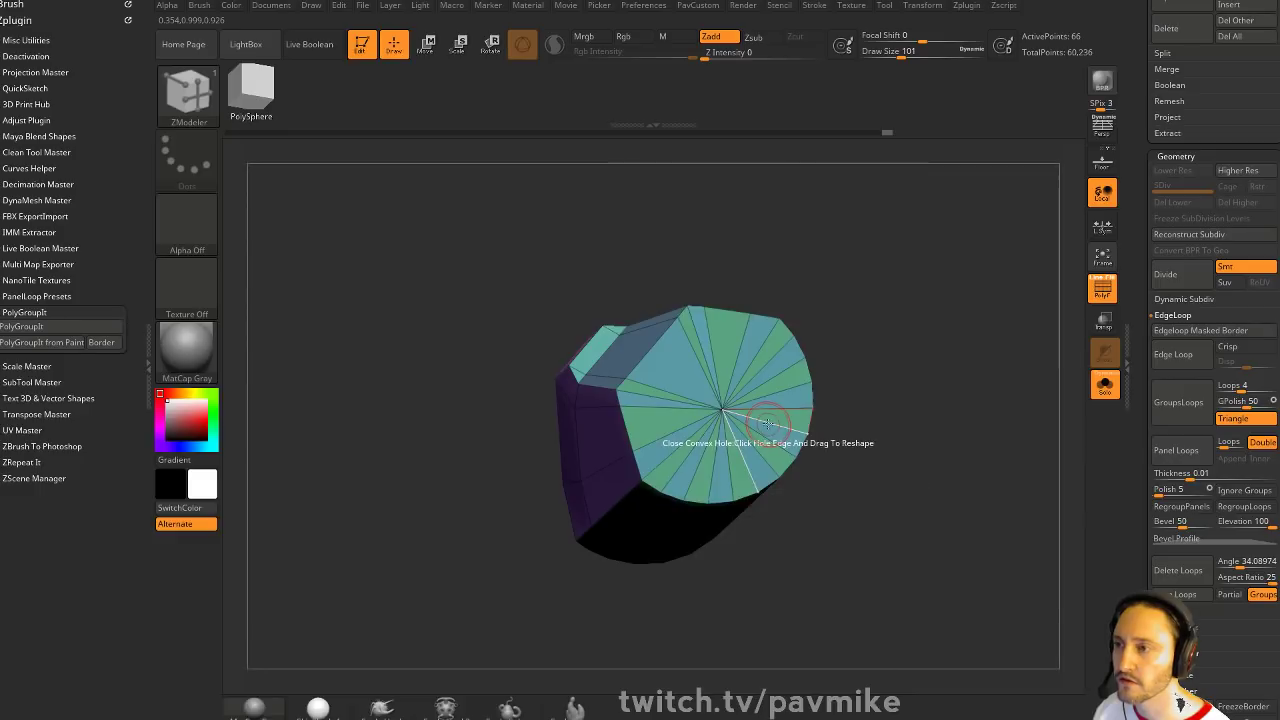
{"action": "key", "text": "space"}
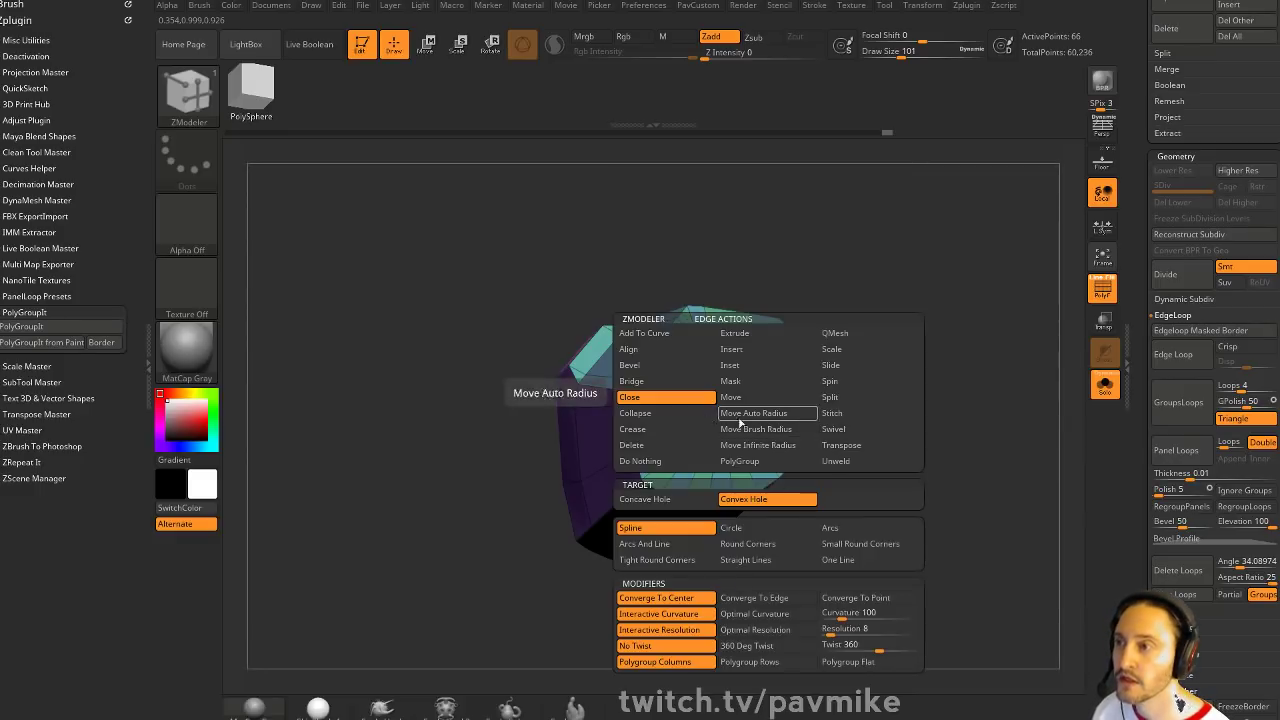
{"action": "left_click", "coordinate": [663, 413]}
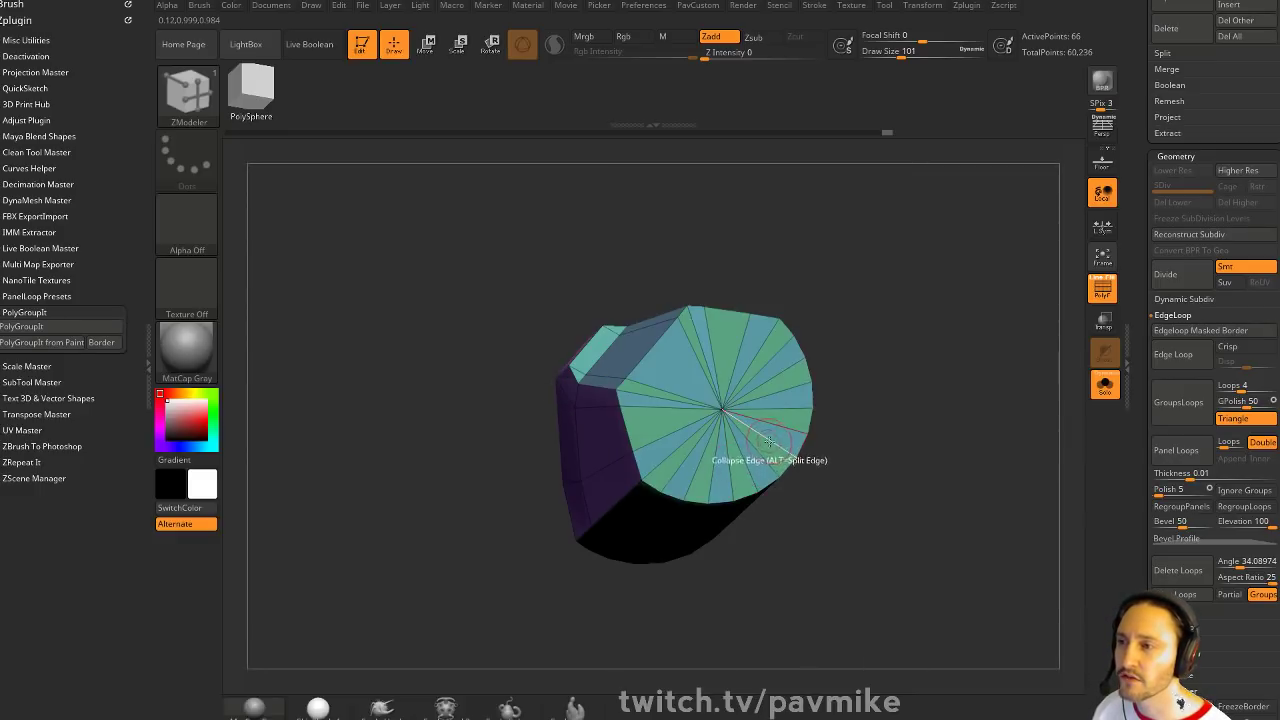
{"action": "left_click_drag", "start_coordinate": [870, 322], "coordinate": [985, 237]}
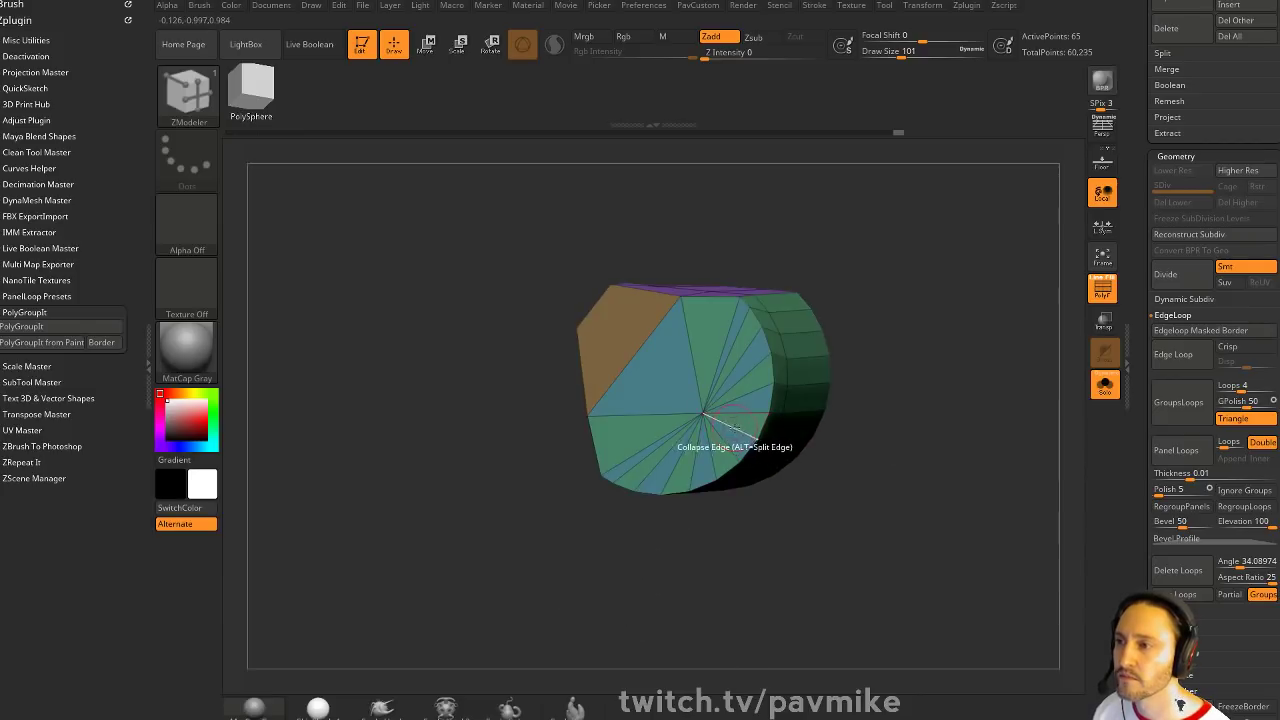
{"action": "left_click_drag", "start_coordinate": [930, 300], "coordinate": [1032, 378]}
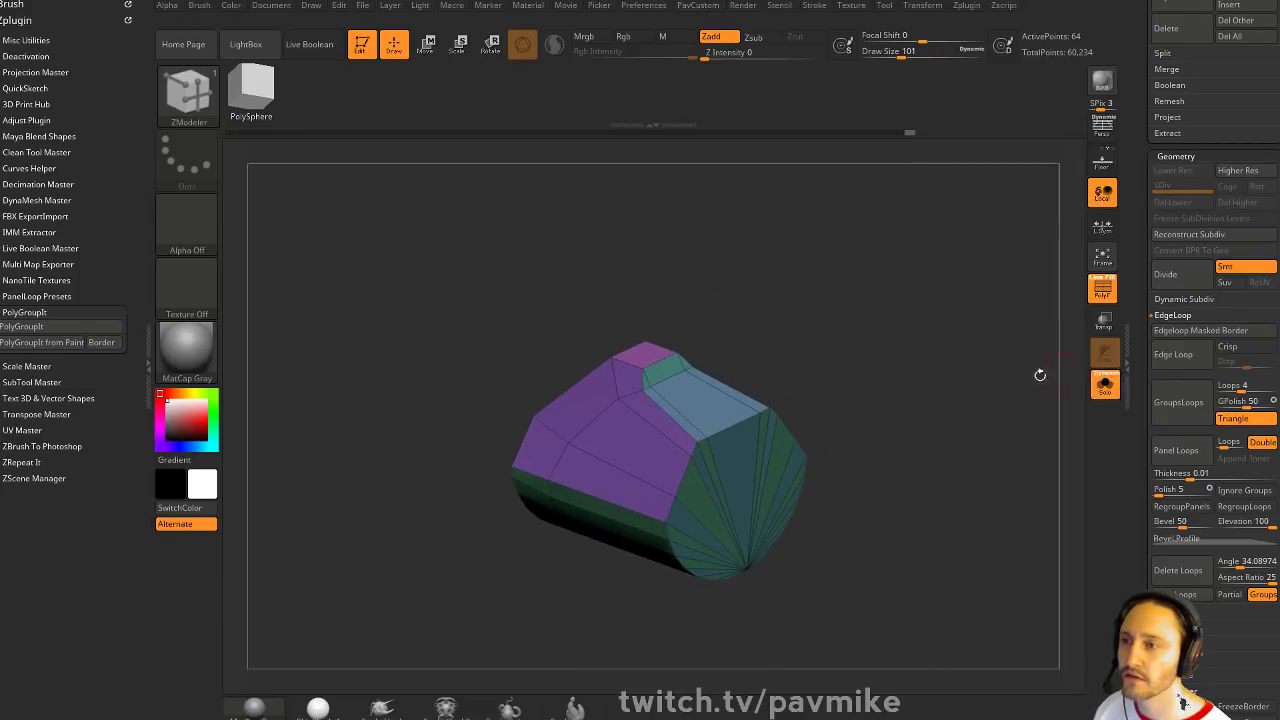
Turn off Solo mode to compare the simplified mesh with the other subtool and bring the Subtool list into view
{"action": "left_click", "coordinate": [1105, 386]}
{"action": "key", "text": "space"}
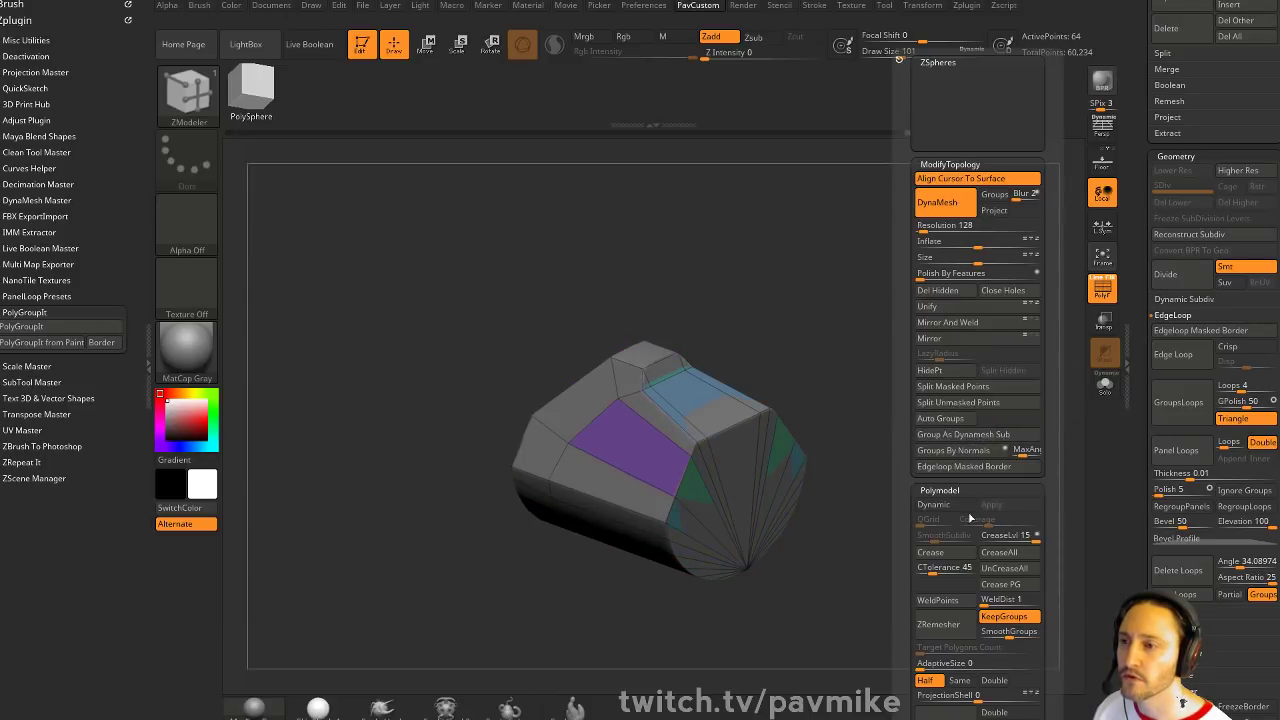
{"action": "left_click_drag", "start_coordinate": [857, 437], "coordinate": [1077, 390]}
{"action": "left_click", "coordinate": [1107, 388]}
{"action": "left_click", "coordinate": [1114, 391]}
{"action": "left_click", "coordinate": [1105, 386]}
{"action": "left_click", "coordinate": [1105, 386]}
{"action": "left_click_drag", "start_coordinate": [1006, 369], "coordinate": [940, 412], "text": "alt"}
{"action": "left_click_drag", "start_coordinate": [1143, 345], "coordinate": [1143, 680]}
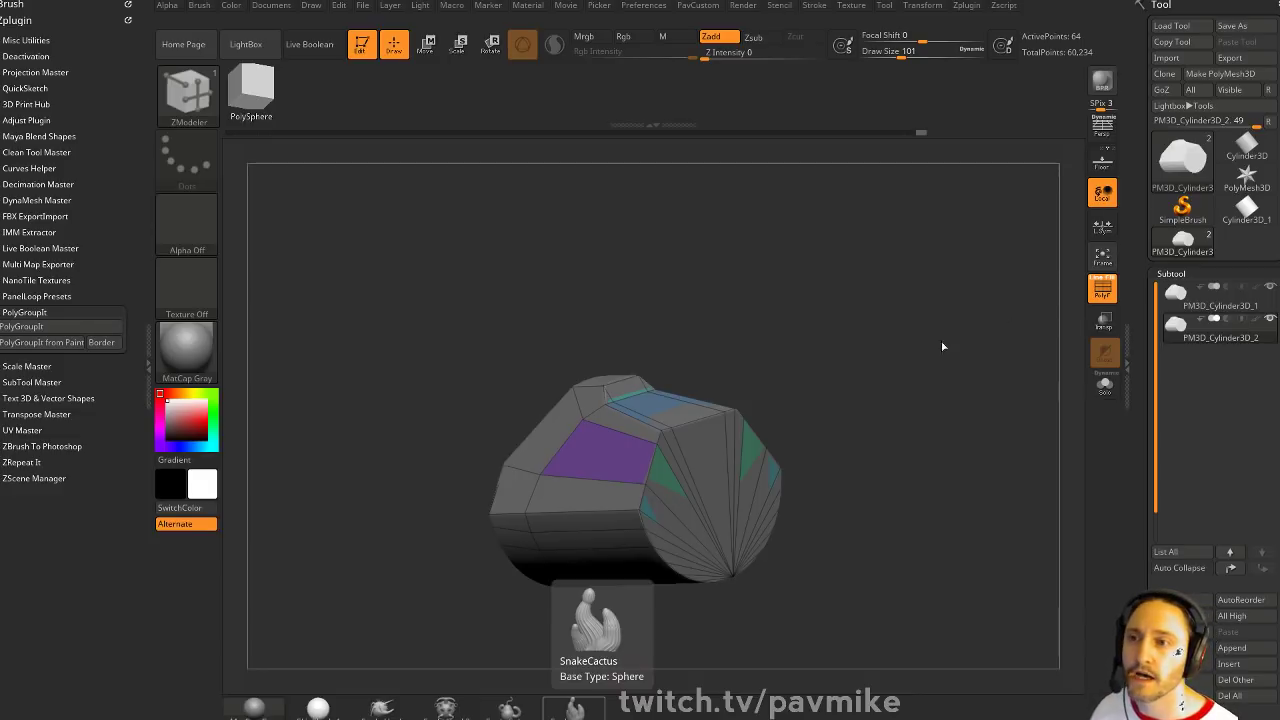
Load the Bowser Jr. character tool from the MarioWorld folder inside the streaming directory
{"action": "left_click", "coordinate": [1172, 26]}
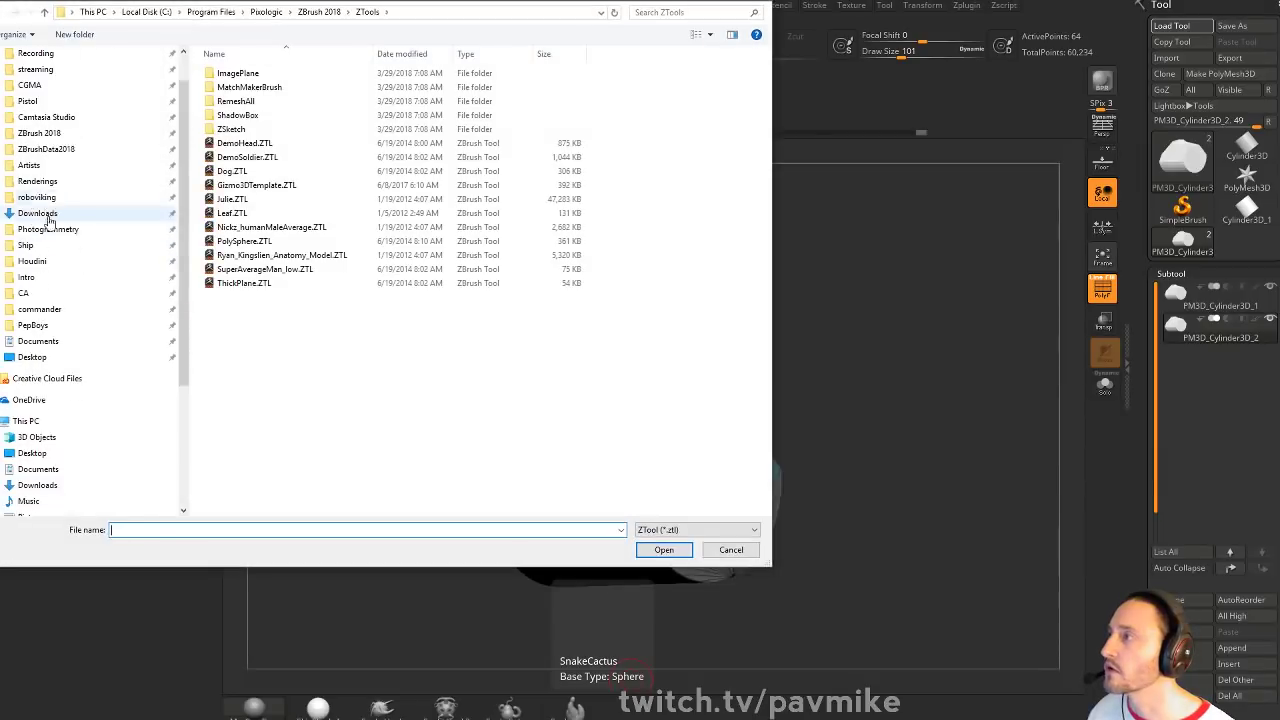
{"action": "left_click", "coordinate": [82, 112]}
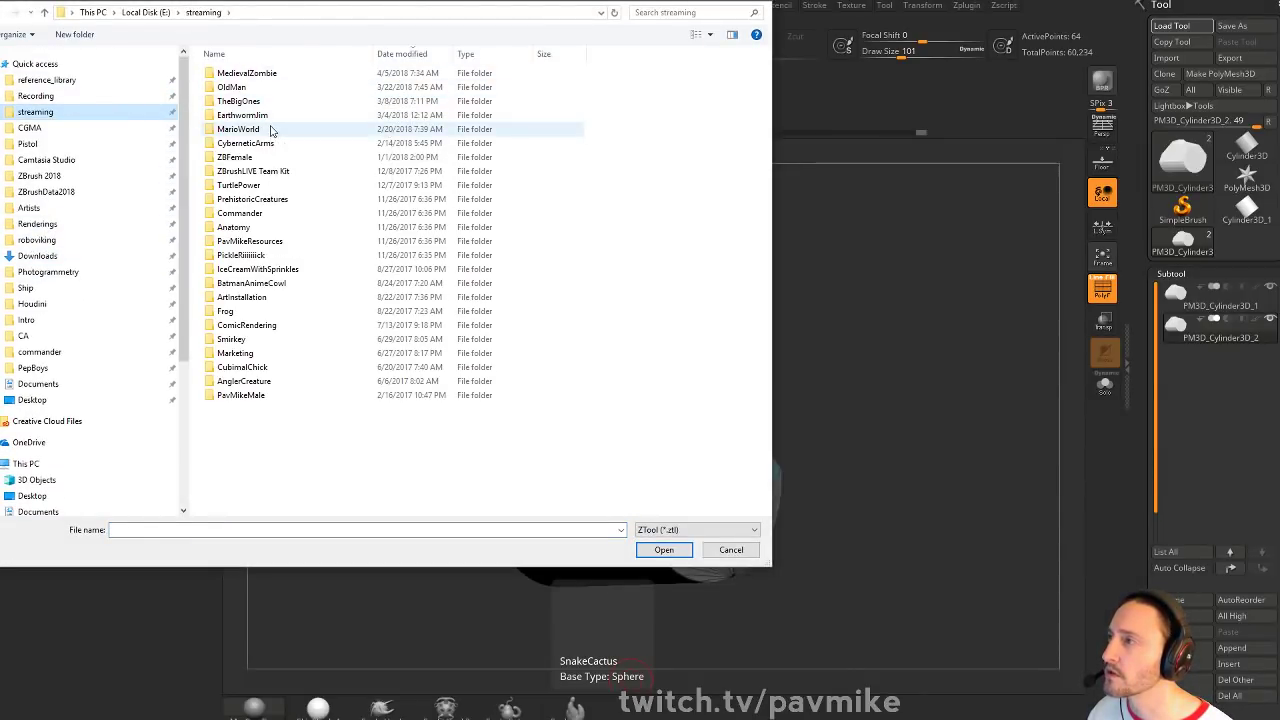
{"action": "double_click", "coordinate": [272, 129]}
{"action": "double_click", "coordinate": [237, 73]}
{"action": "double_click", "coordinate": [250, 73]}
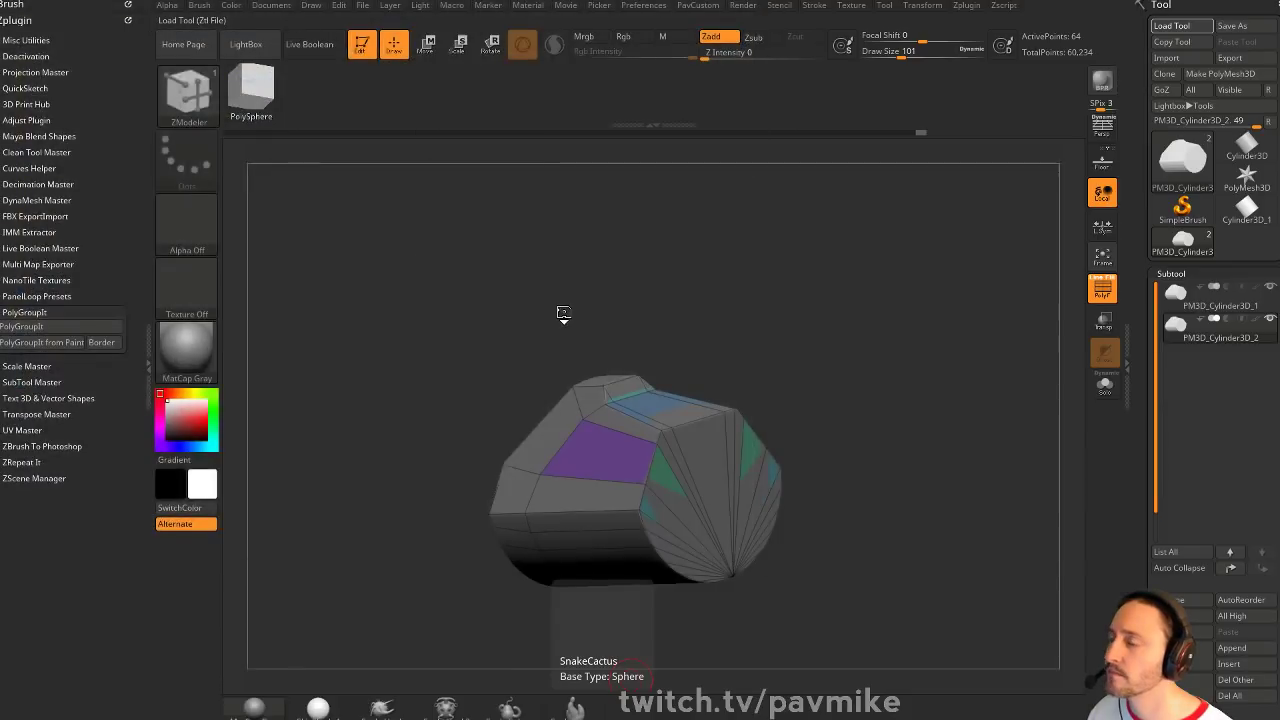
{"action": "left_click_drag", "start_coordinate": [786, 322], "coordinate": [828, 360], "text": "shift"}
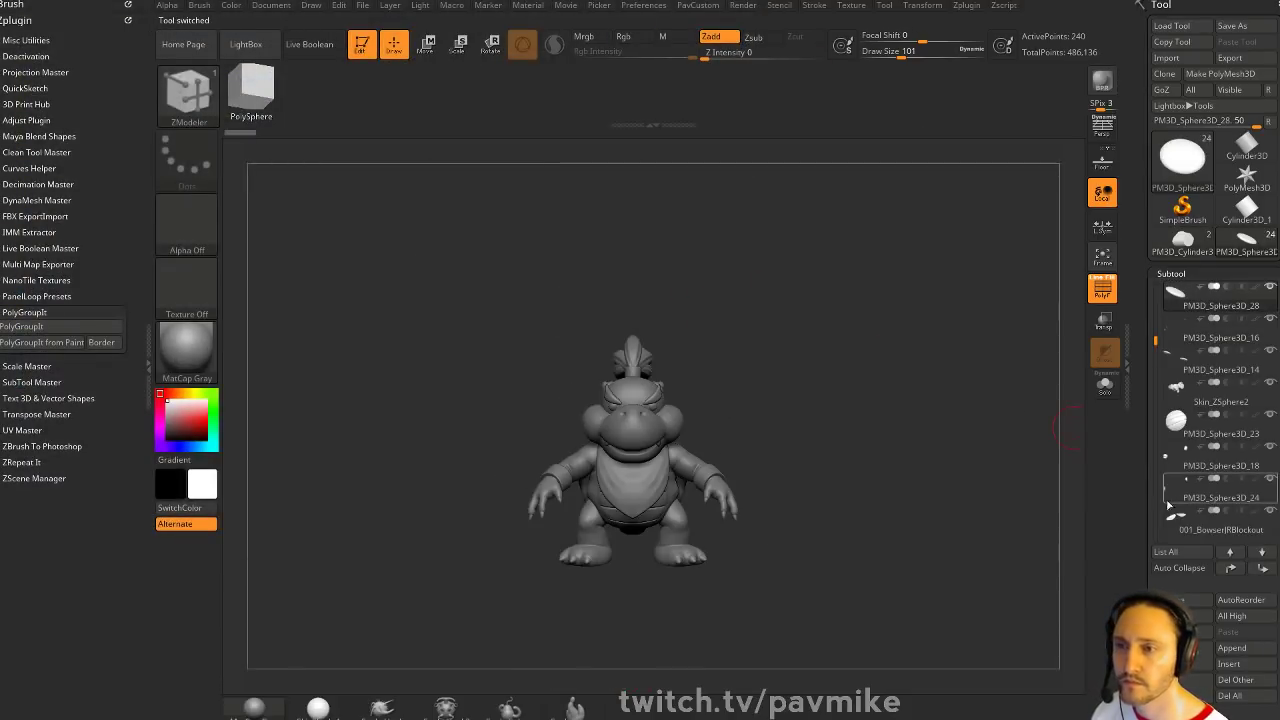
Convert the character's dynamic subdivisions with Clean Tool Master's DynSDiv to SDiv and merge its subtools into a single tool
{"action": "left_click_drag", "start_coordinate": [1140, 535], "coordinate": [1136, 396]}
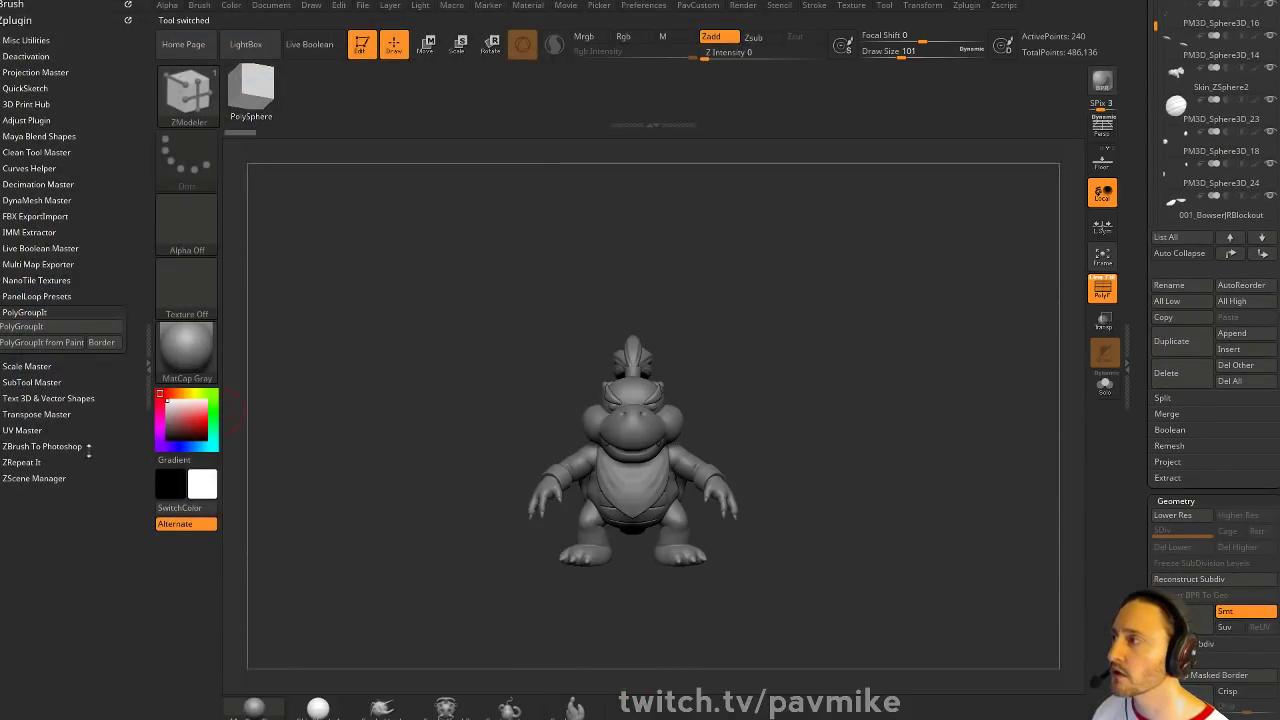
{"action": "key", "text": "shift"}
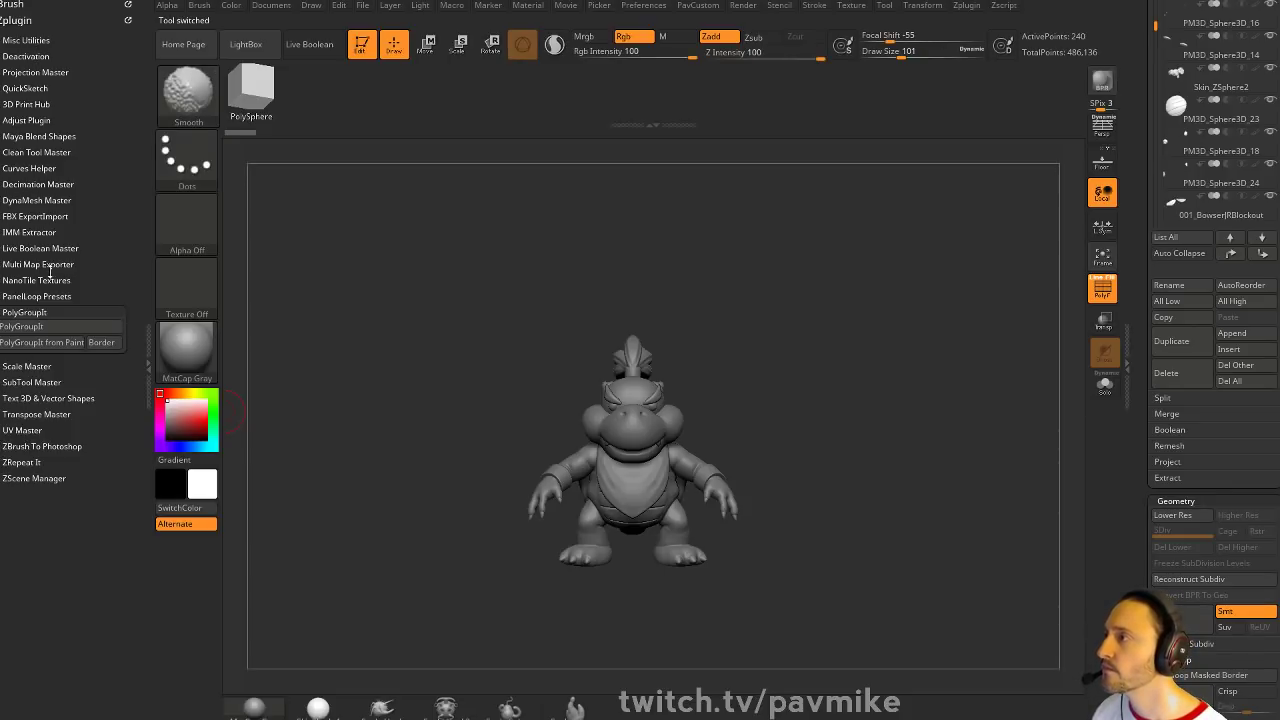
{"action": "left_click", "coordinate": [48, 312]}
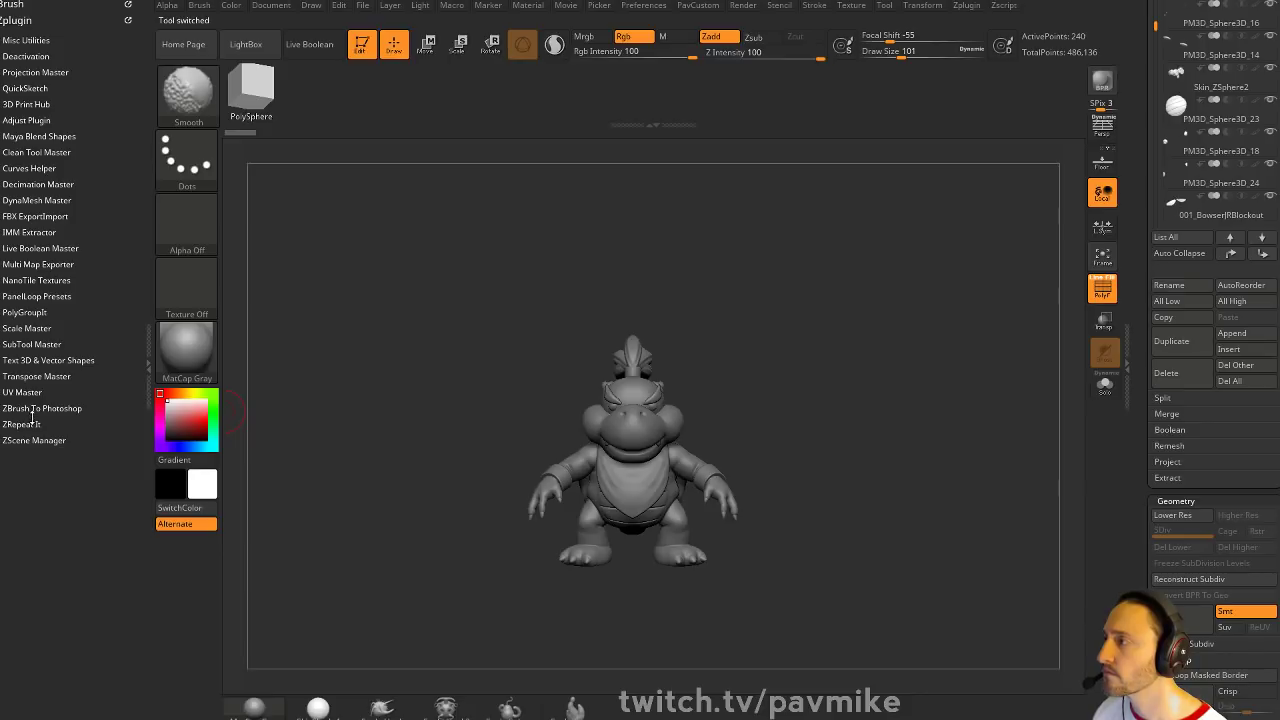
{"action": "left_click", "coordinate": [36, 152]}
{"action": "left_click", "coordinate": [42, 528]}
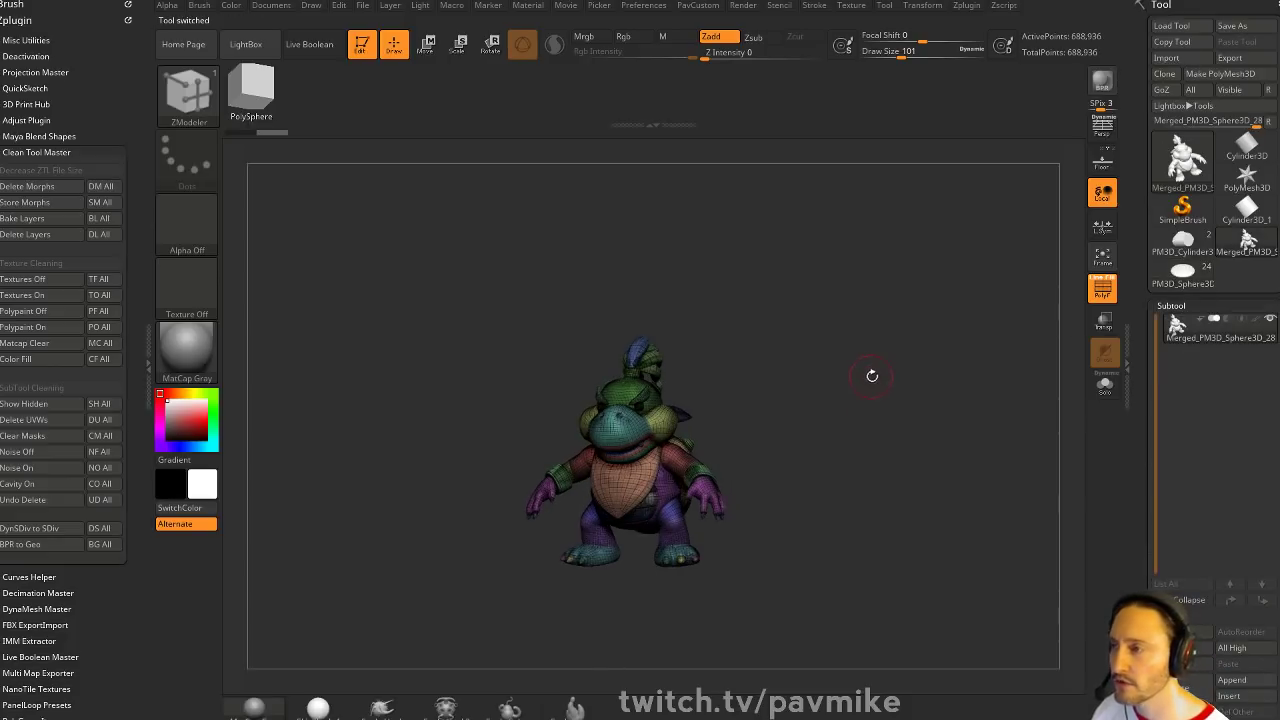
Activate the Move gizmo, turn off the polyframe display and frame the merged character from the front
{"action": "key", "text": "w"}
{"action": "key", "text": "f"}
{"action": "key", "text": "shift+f"}
{"action": "left_click_drag", "start_coordinate": [900, 398], "coordinate": [975, 225], "text": "shift"}
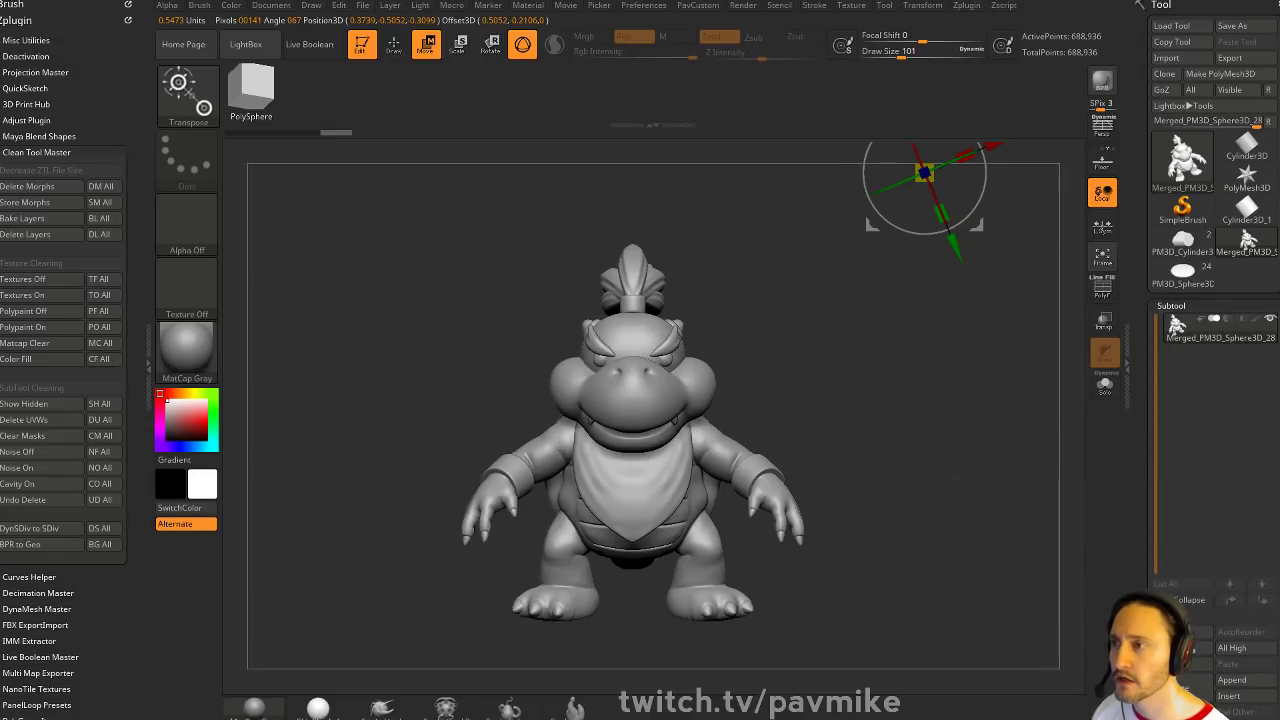
{"action": "left_click_drag", "start_coordinate": [963, 408], "coordinate": [938, 466], "text": "alt"}
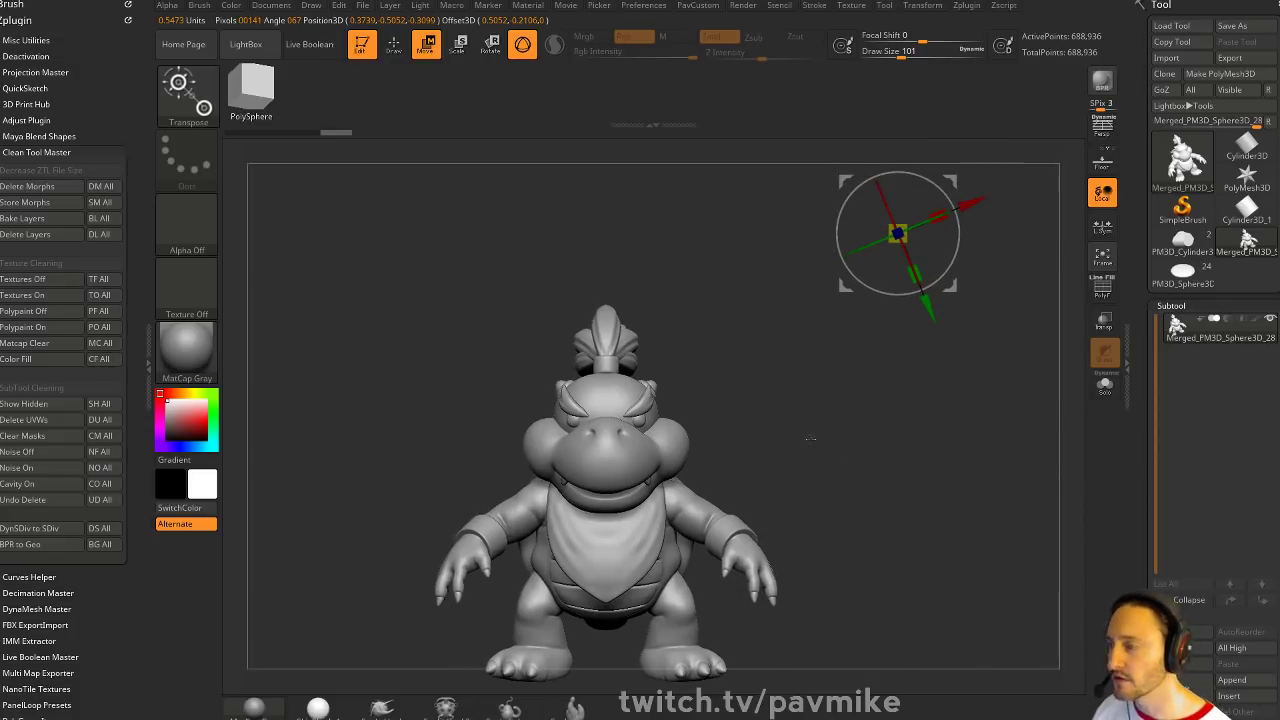
Place the gizmo at the centre of the character's unmasked mesh
{"action": "left_click", "coordinate": [673, 433], "text": "alt"}
{"action": "left_click_drag", "start_coordinate": [808, 437], "coordinate": [810, 393], "text": "alt"}
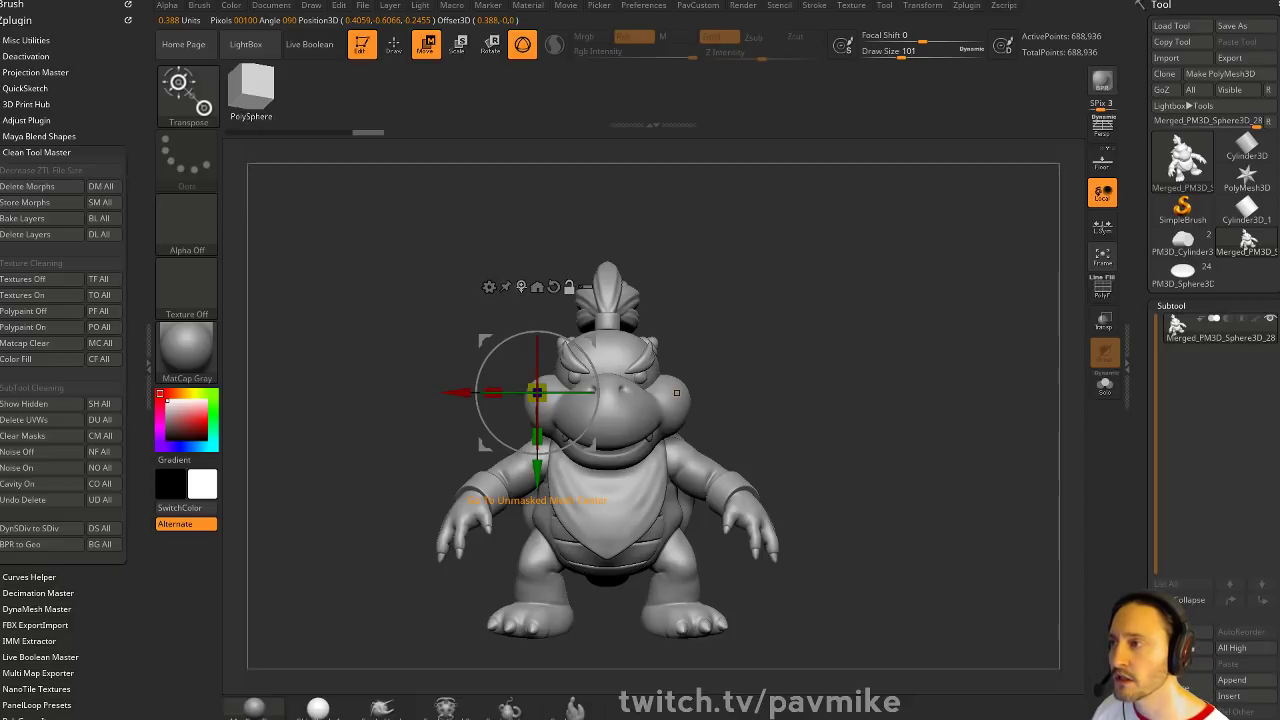
{"action": "left_click", "coordinate": [521, 287]}
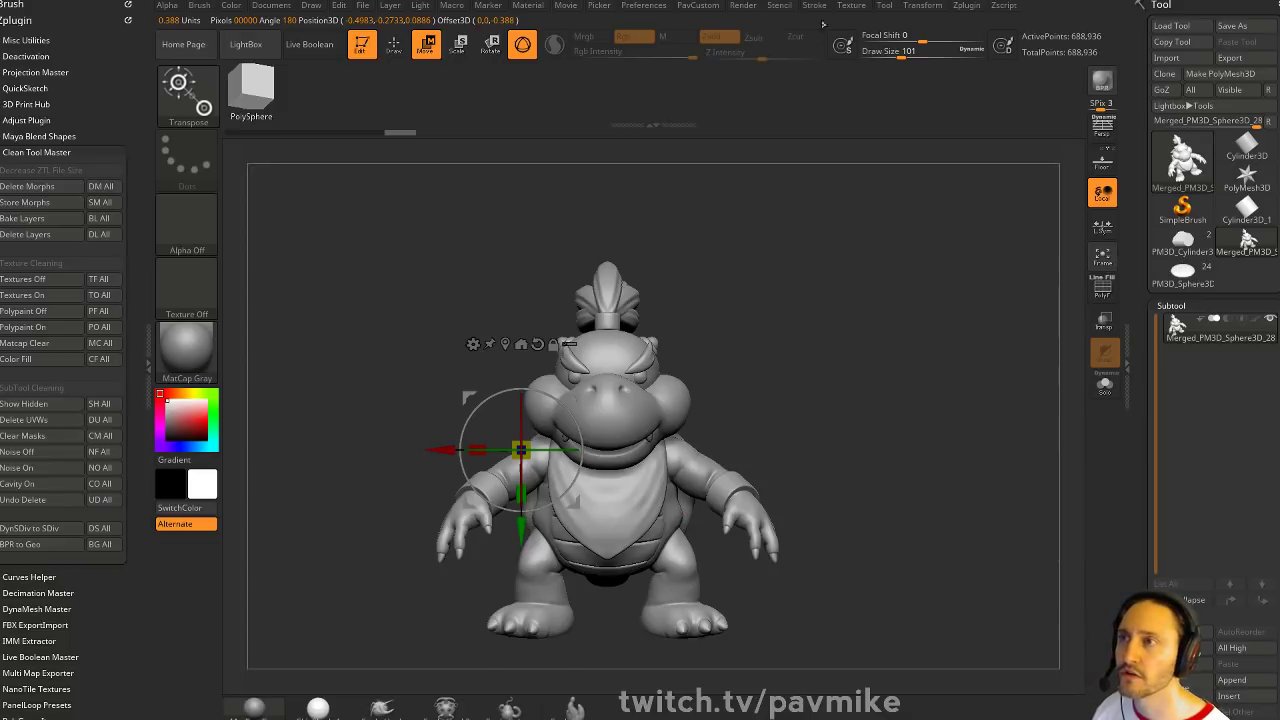
{"action": "left_click", "coordinate": [923, 6]}
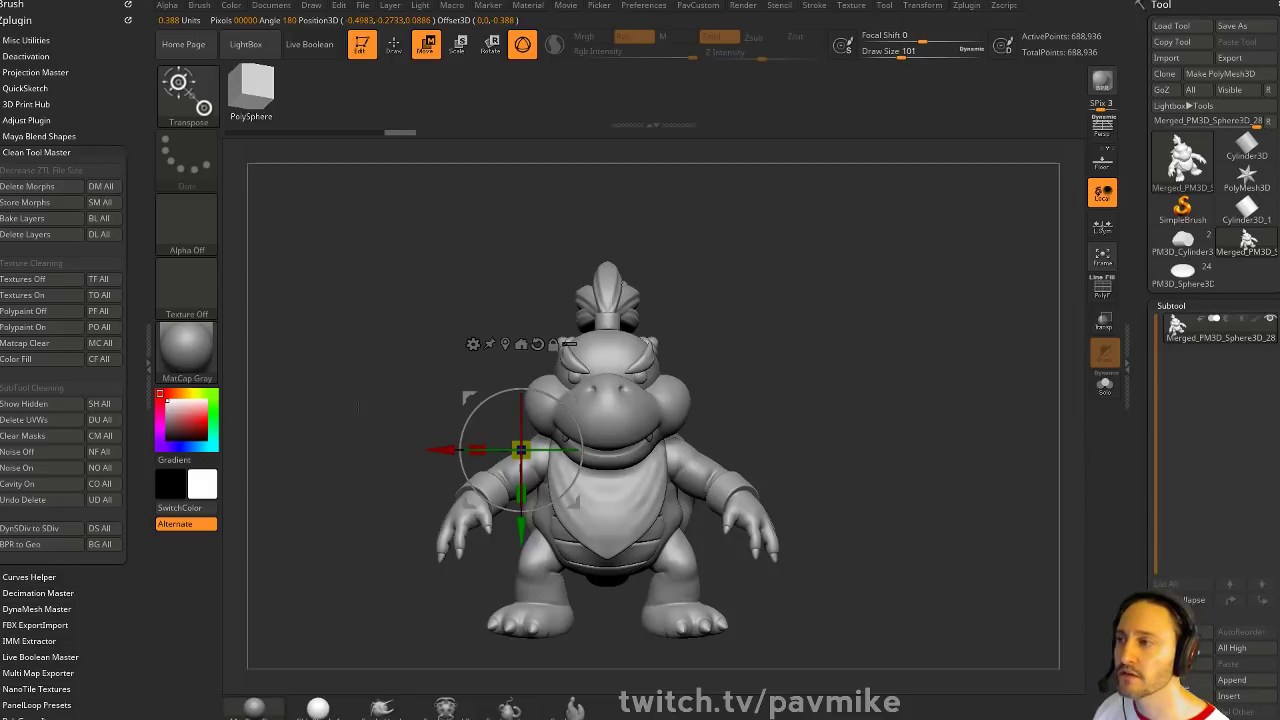
{"action": "left_click", "coordinate": [506, 344]}
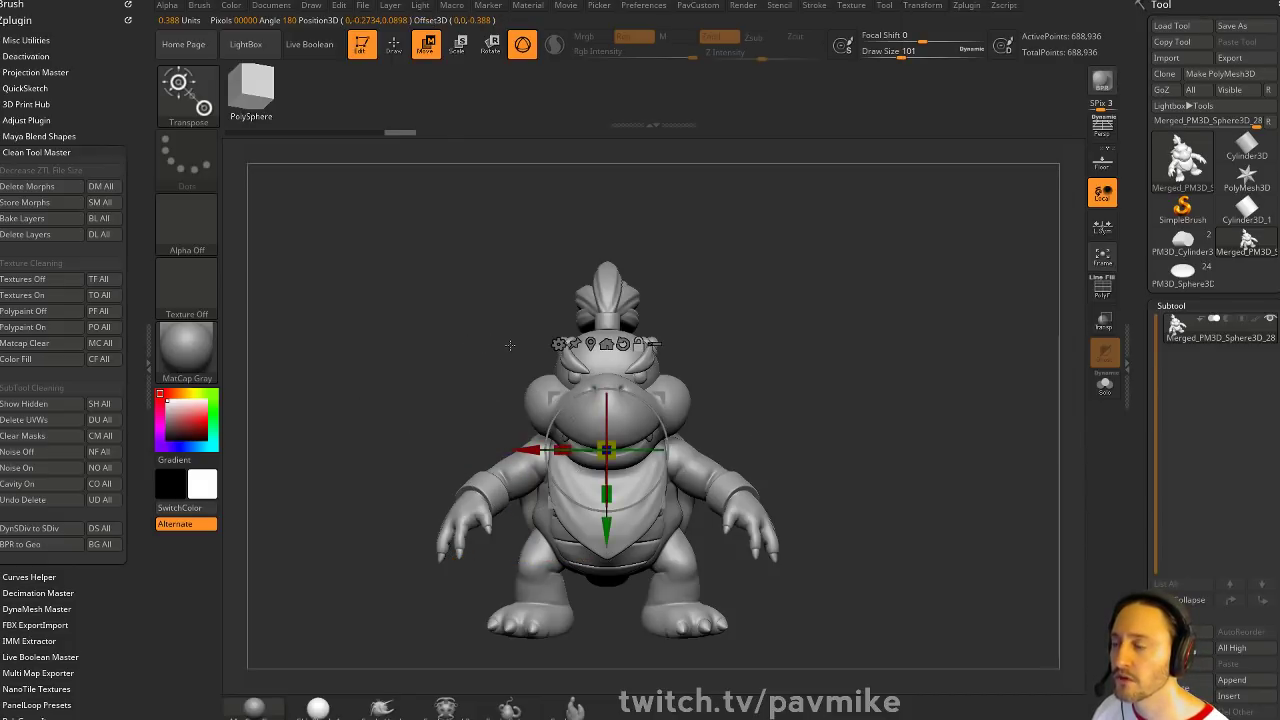
Reset the gizmo's orientation so its Y axis points up through the character, and return to Draw mode
{"action": "left_click_drag", "start_coordinate": [900, 337], "coordinate": [766, 356]}
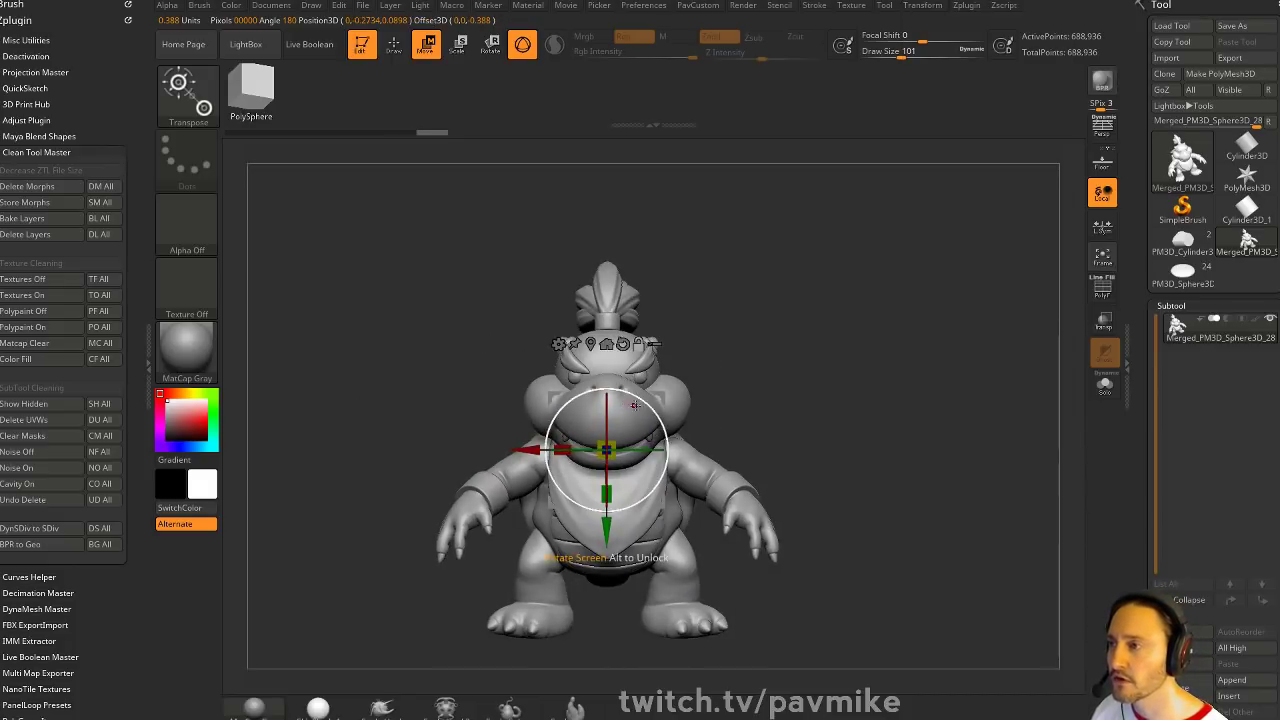
{"action": "left_click_drag", "start_coordinate": [635, 405], "coordinate": [411, 164], "text": "alt"}
{"action": "left_click_drag", "start_coordinate": [503, 238], "coordinate": [505, 367], "text": "alt"}
{"action": "left_click", "coordinate": [348, 238]}
{"action": "left_click_drag", "start_coordinate": [853, 443], "coordinate": [839, 283], "text": "alt"}
{"action": "left_click", "coordinate": [609, 313]}
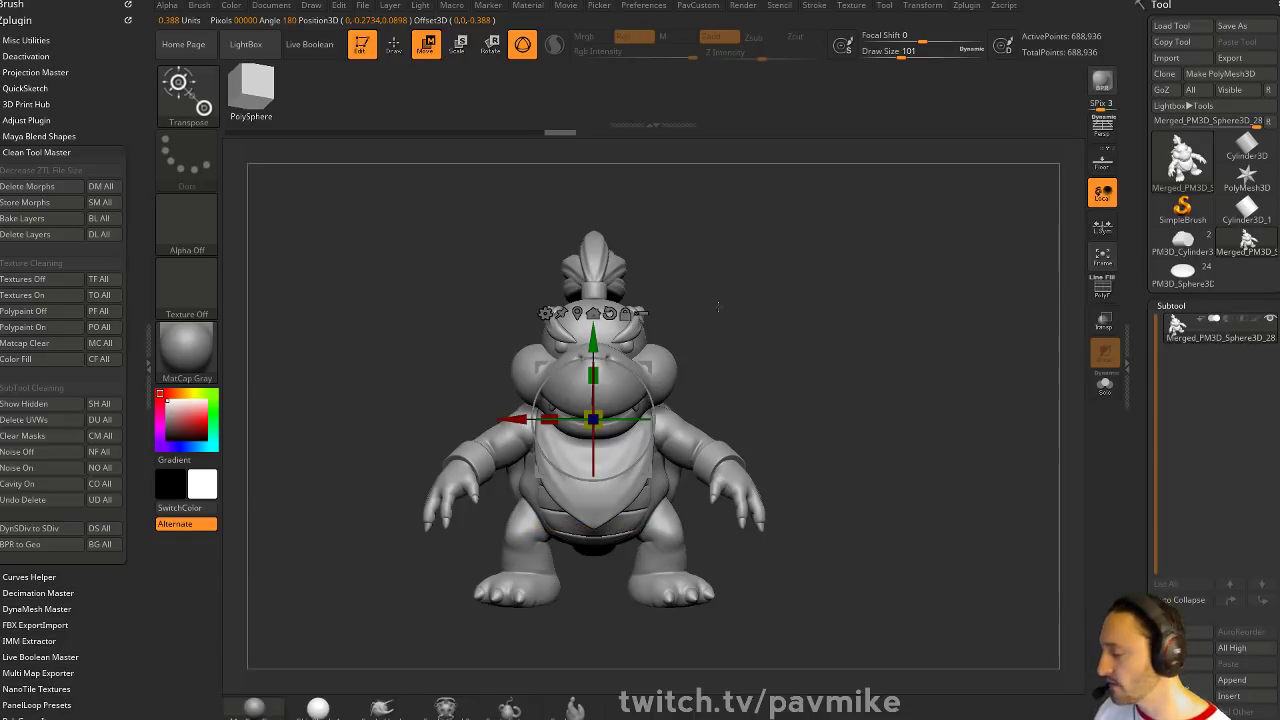
{"action": "left_click_drag", "start_coordinate": [704, 346], "coordinate": [676, 348]}
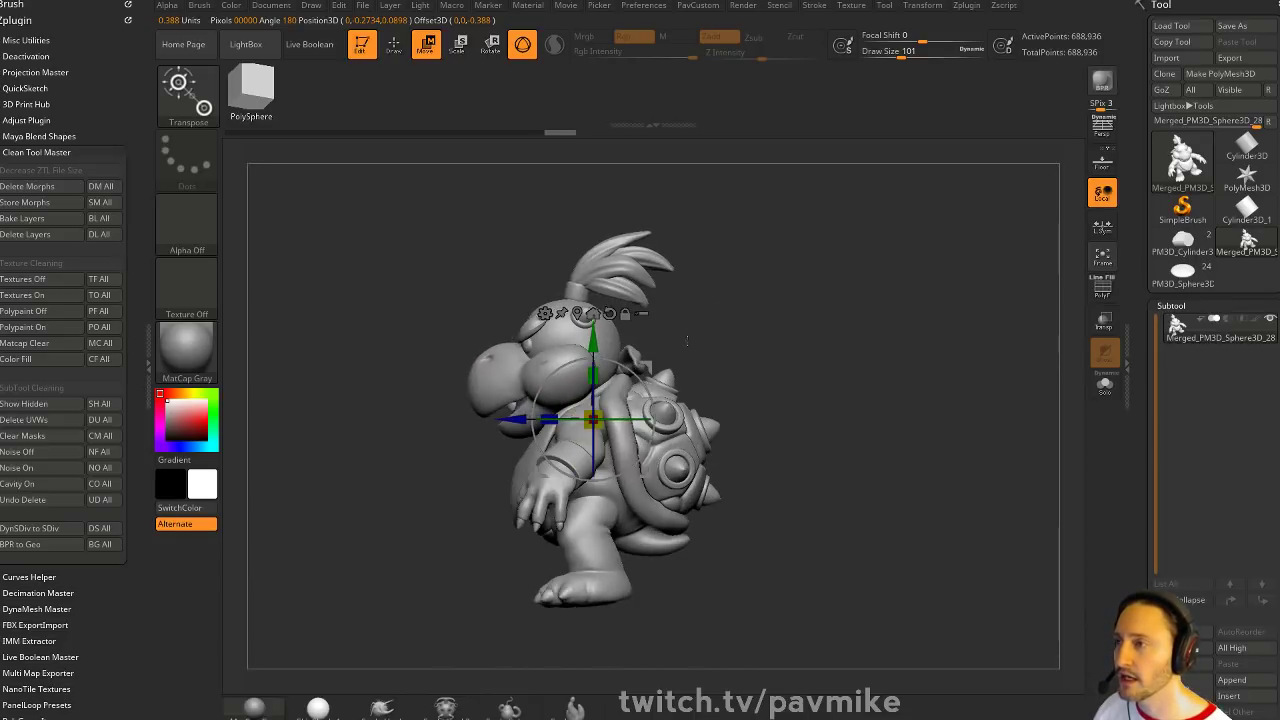
{"action": "mouse_move", "coordinate": [595, 336]}
{"action": "left_mouse_down", "text": "alt"}
{"action": "mouse_move", "coordinate": [604, 415]}
{"action": "mouse_move", "coordinate": [608, 386]}
{"action": "mouse_move", "coordinate": [836, 355]}
{"action": "left_mouse_up", "text": "alt"}
{"action": "key", "text": "q"}
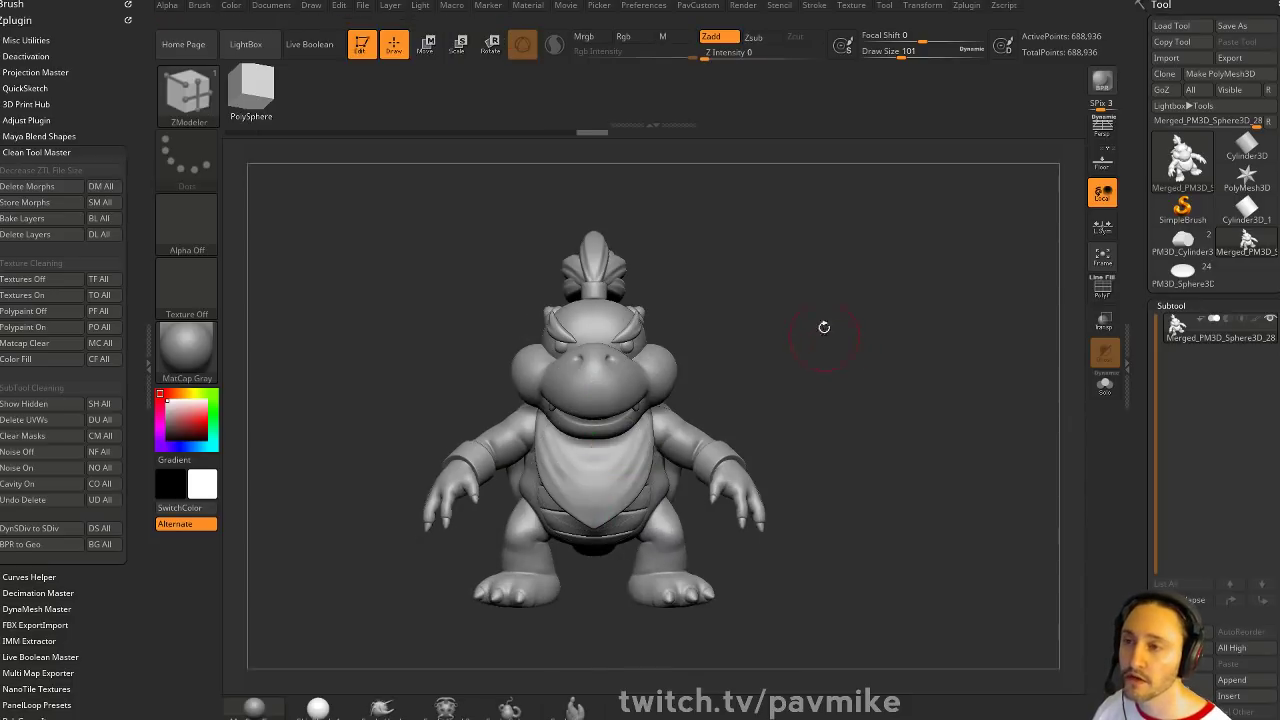
Turn on the floor grid beneath the character
{"action": "left_click", "coordinate": [1102, 161]}
{"action": "left_click_drag", "start_coordinate": [889, 352], "coordinate": [892, 373], "text": "alt"}
{"action": "key", "text": "s"}
{"action": "left_click_drag", "start_coordinate": [887, 381], "coordinate": [887, 364], "text": "alt"}
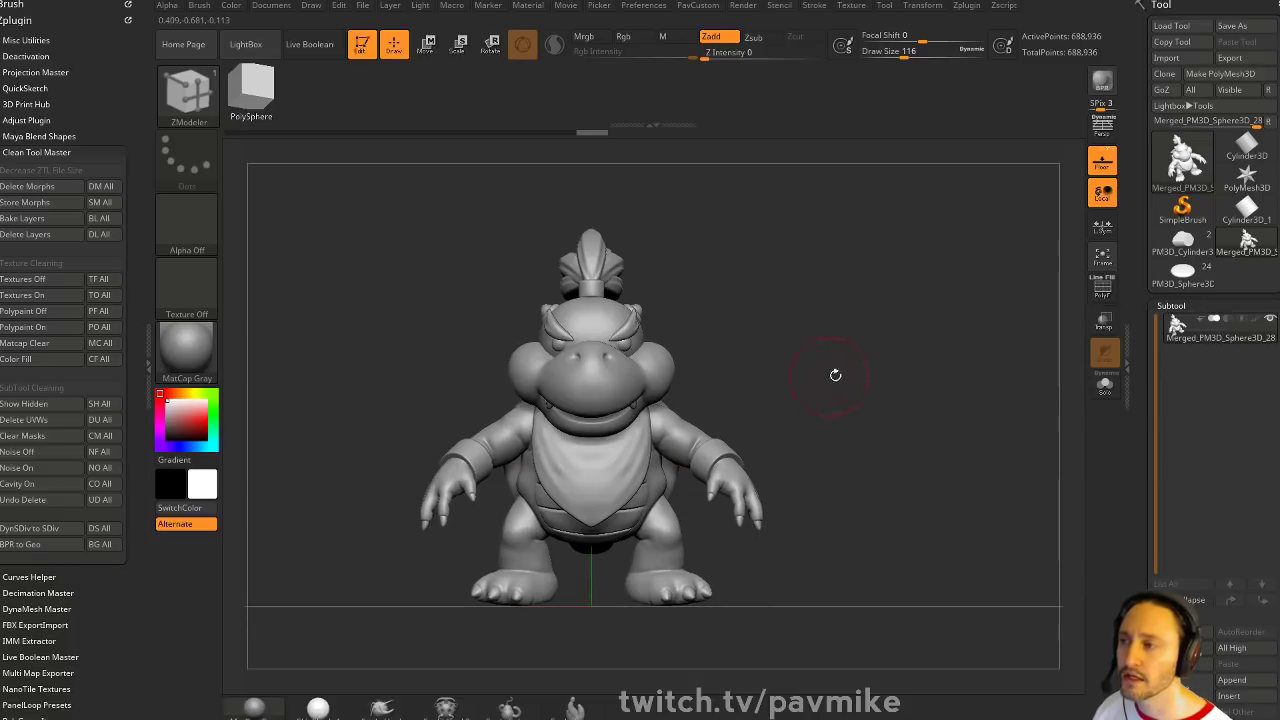
Move the character off centre along the X axis with the gizmo to an X position of about -0.09
{"action": "key", "text": "w"}
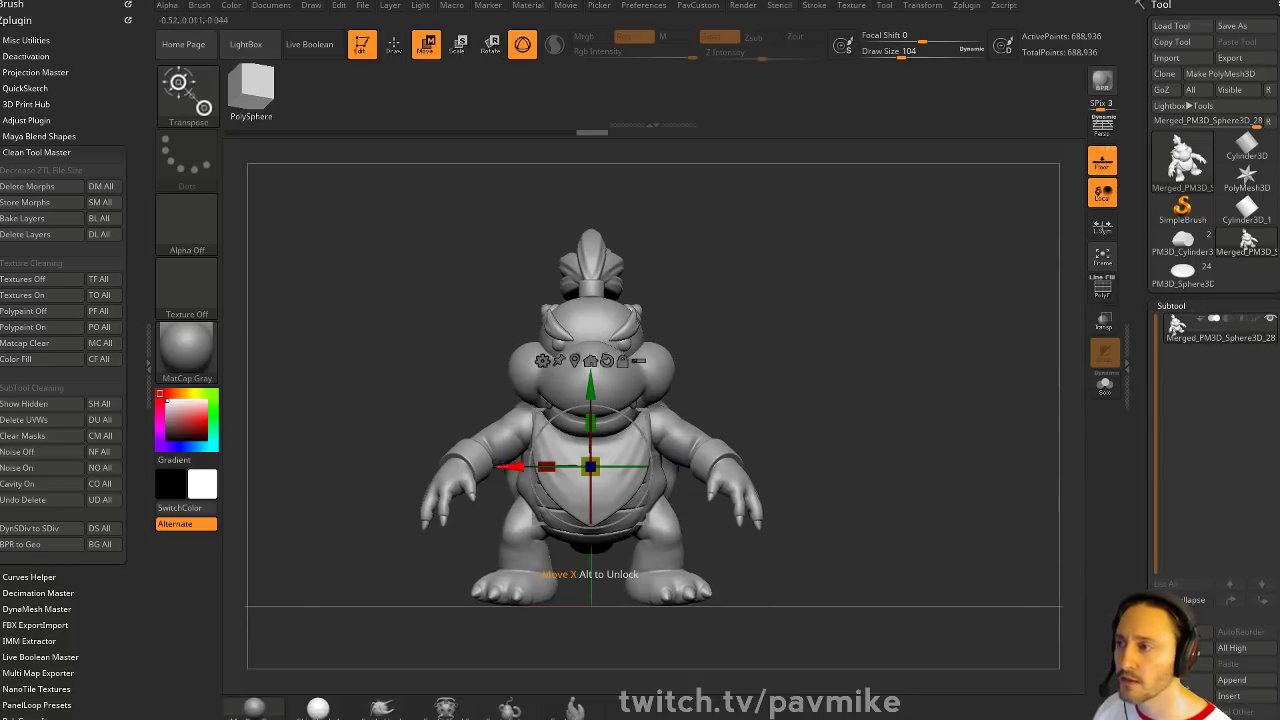
{"action": "left_click_drag", "start_coordinate": [510, 466], "coordinate": [494, 466]}
{"action": "key", "text": "q"}
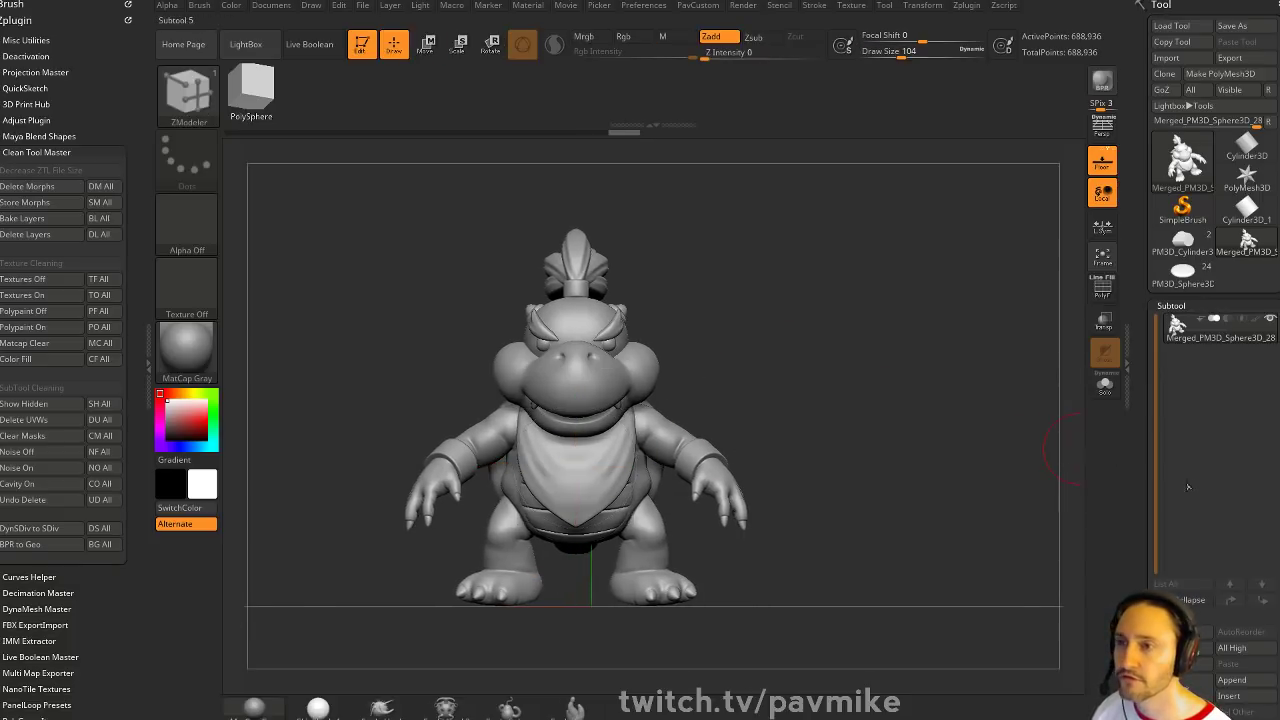
Set the character's X Position to 0 in the geometry's Position settings and undo that change
{"action": "scroll", "coordinate": [1136, 427], "scroll_direction": "down", "scroll_amount": 5}
{"action": "scroll", "coordinate": [1136, 427], "scroll_direction": "down", "scroll_amount": 8}
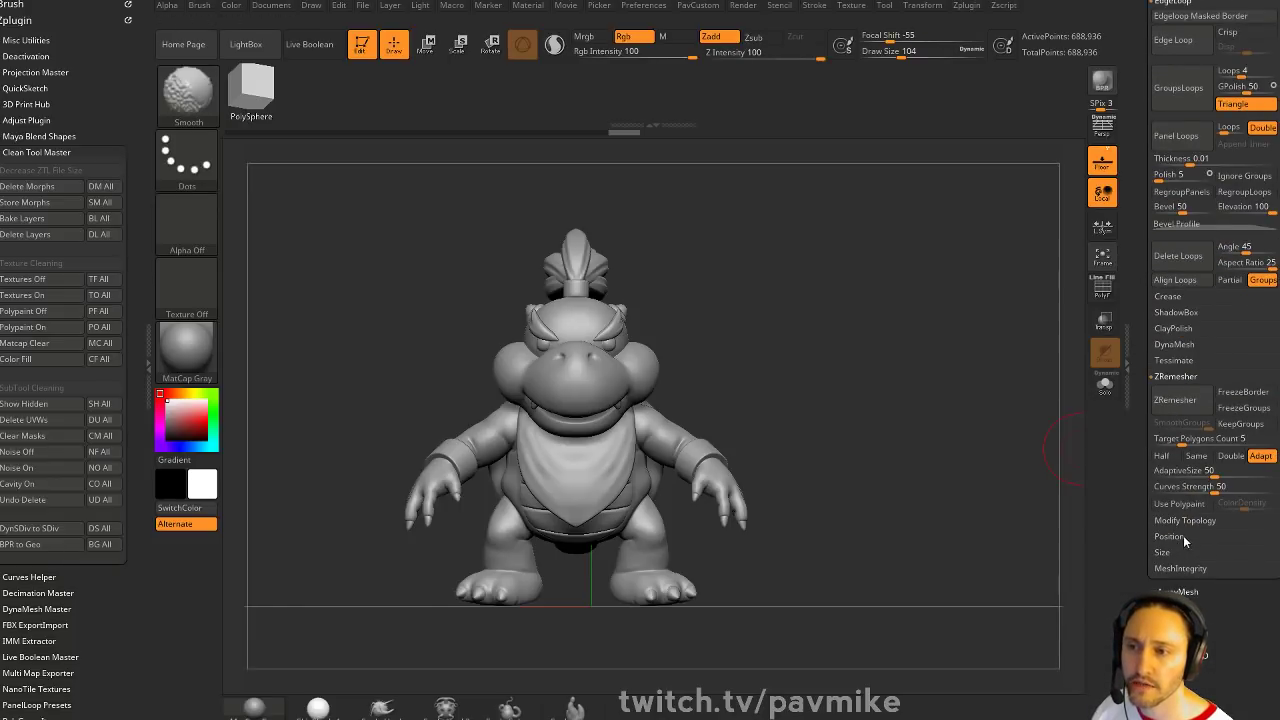
{"action": "left_click", "coordinate": [1170, 537]}
{"action": "left_click", "coordinate": [1196, 418]}
{"action": "left_click", "coordinate": [1192, 402]}
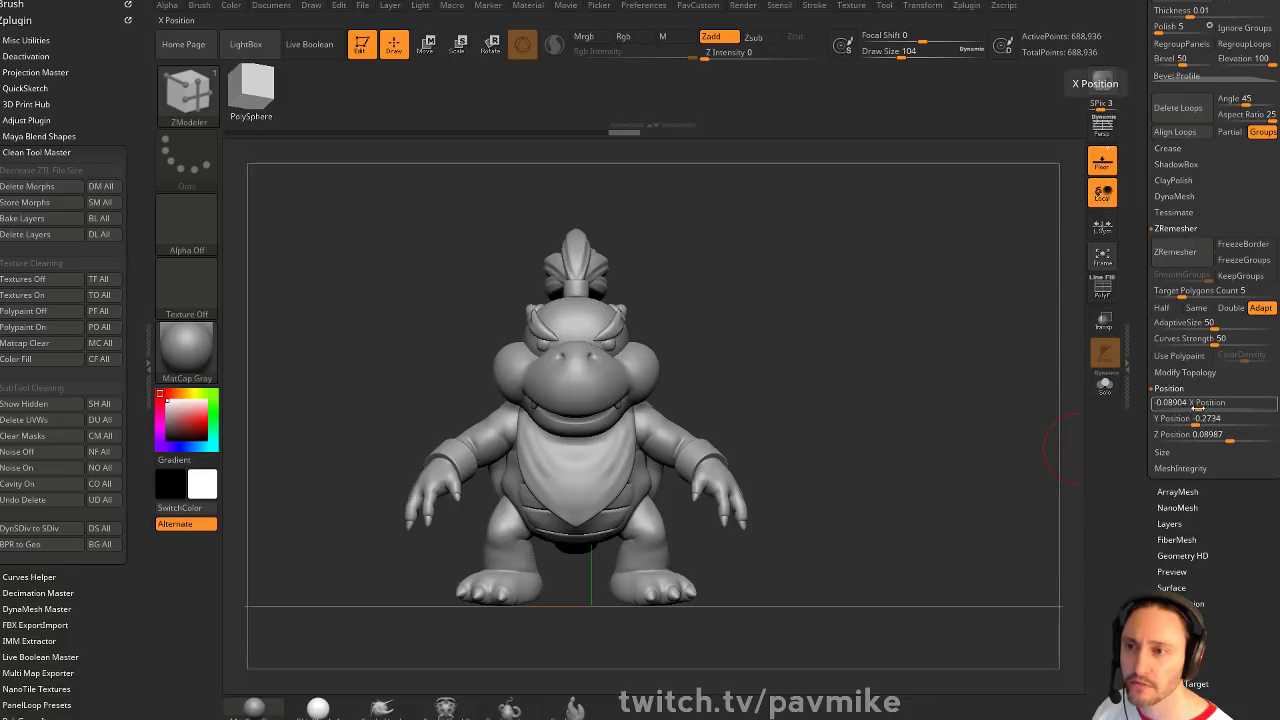
{"action": "type", "text": "0"}
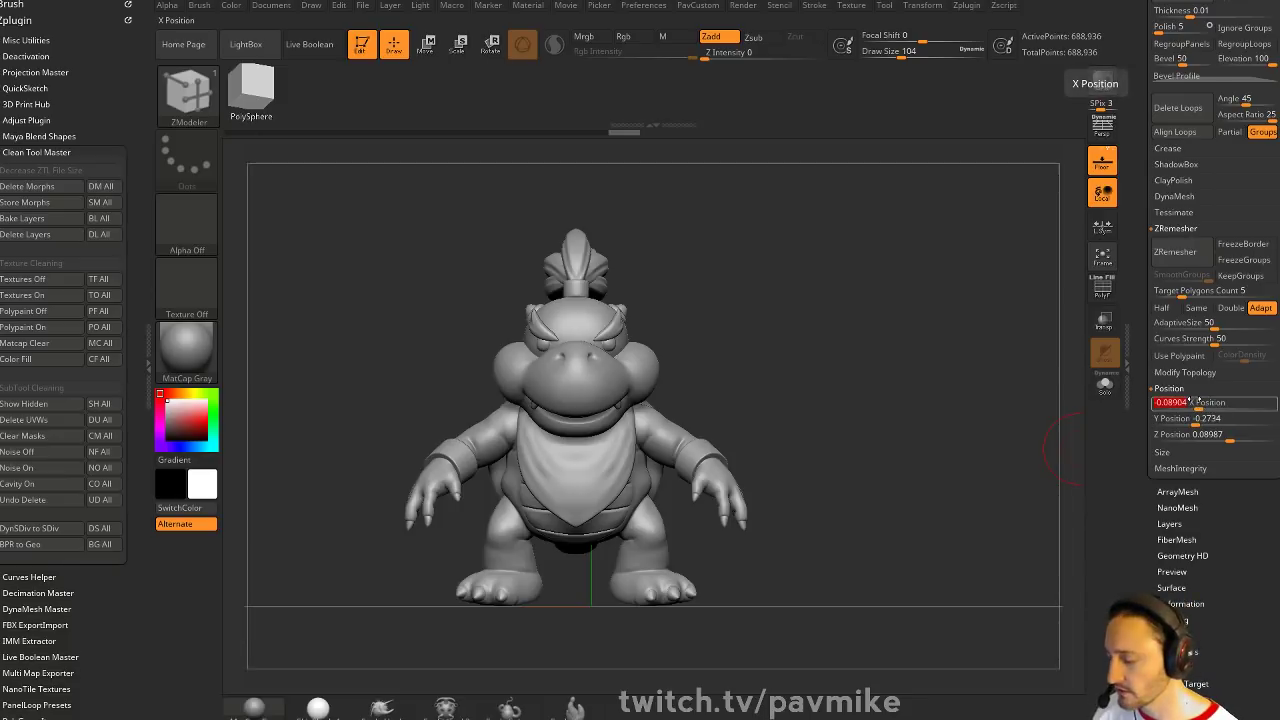
{"action": "key", "text": "Return"}
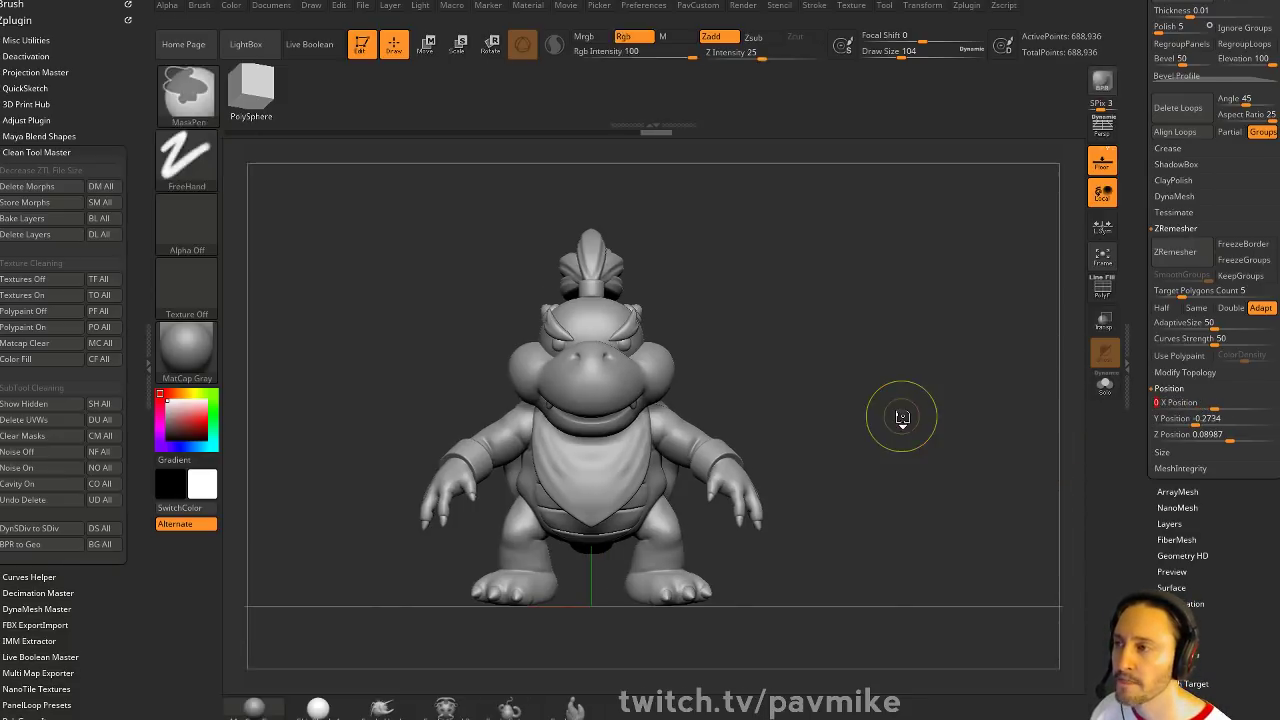
{"action": "key", "text": "ctrl+z"}
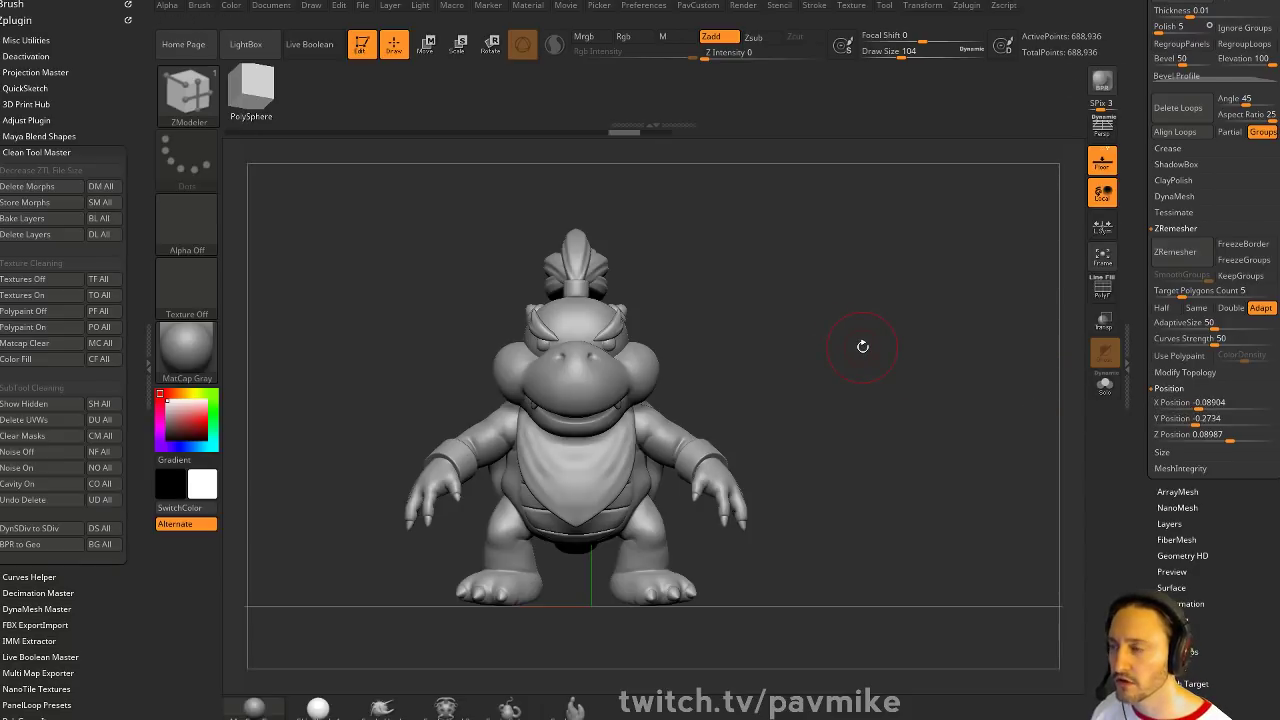
{"action": "mouse_move", "coordinate": [825, 337]}
{"action": "left_mouse_down"}
{"action": "mouse_move", "coordinate": [766, 355]}
{"action": "mouse_move", "coordinate": [812, 348]}
{"action": "left_mouse_up"}
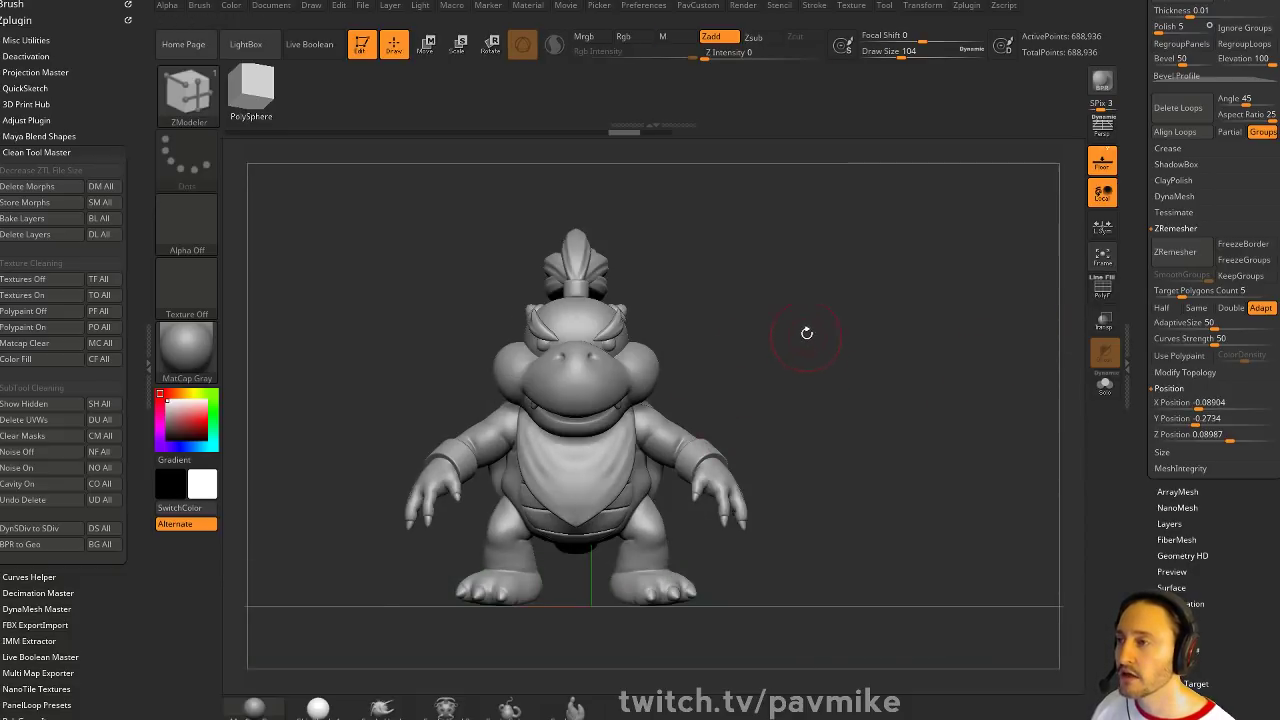
{"action": "key", "text": "s"}
{"action": "left_click", "coordinate": [838, 360]}
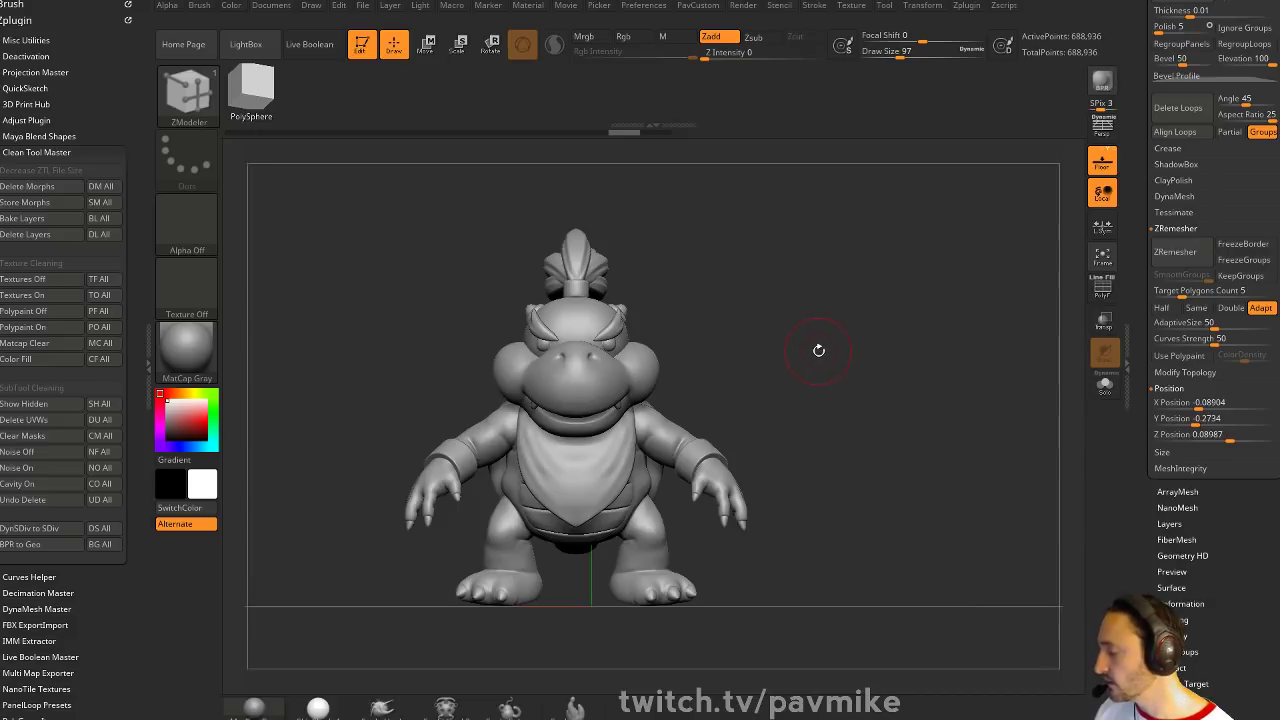
Send the character's mesh to the world origin with the gizmo and raise it along Y to a Y Position of about -0.28
{"action": "key", "text": "w"}
{"action": "left_click", "coordinate": [561, 364]}
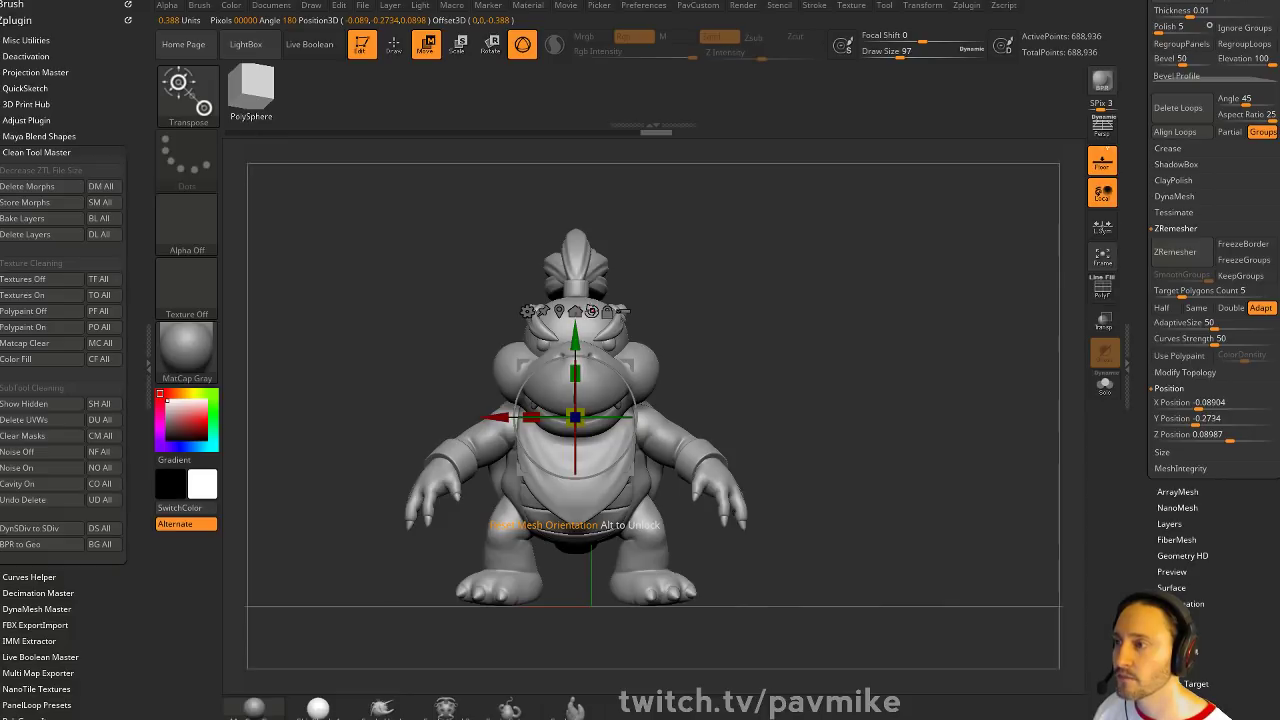
{"action": "left_click", "coordinate": [591, 311]}
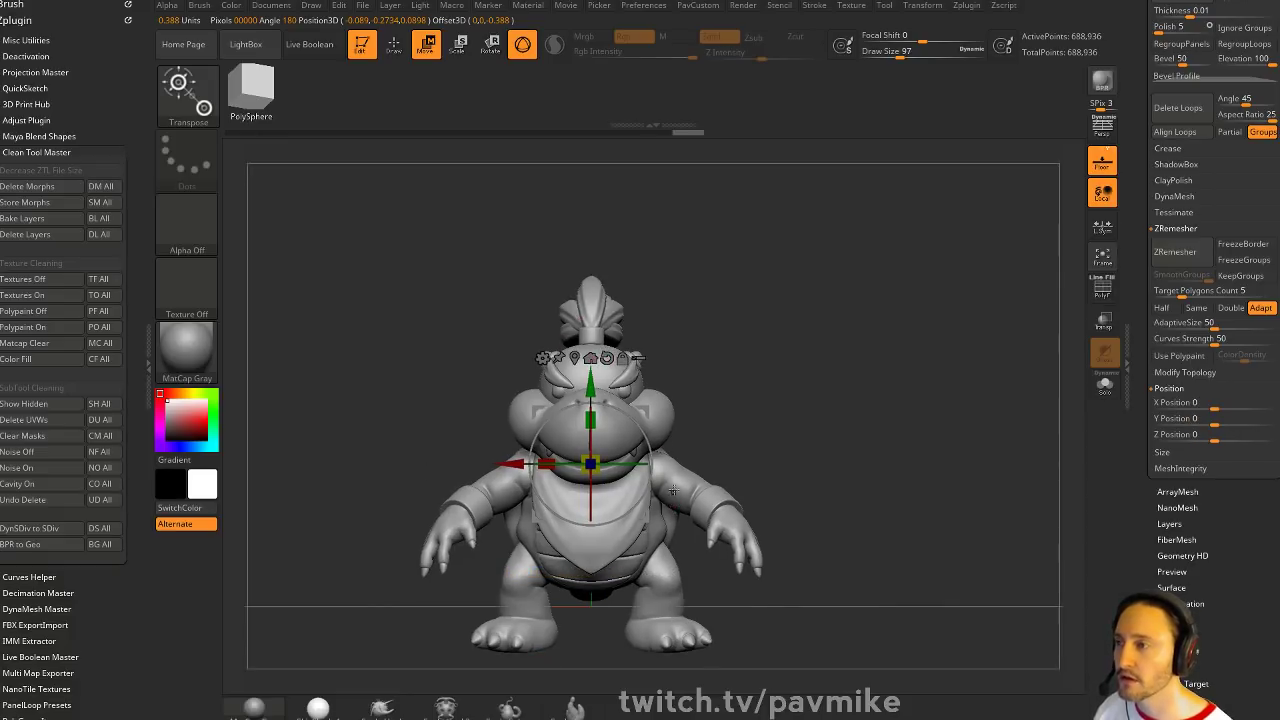
{"action": "left_click_drag", "start_coordinate": [591, 383], "coordinate": [591, 336]}
{"action": "key", "text": "q"}
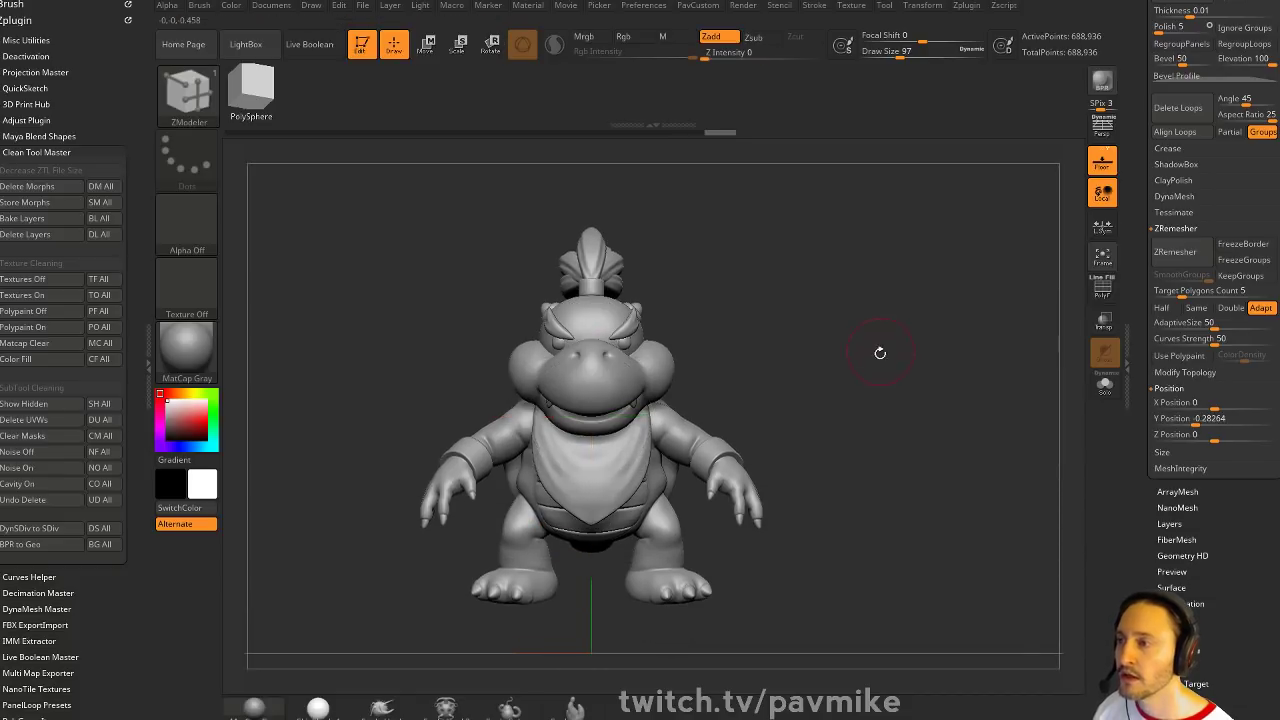
Examine the Set Pivot Point option and the character's Deformation settings, and activate the Move gizmo
{"action": "mouse_move", "coordinate": [880, 353]}
{"action": "left_mouse_down"}
{"action": "mouse_move", "coordinate": [849, 371]}
{"action": "mouse_move", "coordinate": [891, 371]}
{"action": "left_mouse_up"}
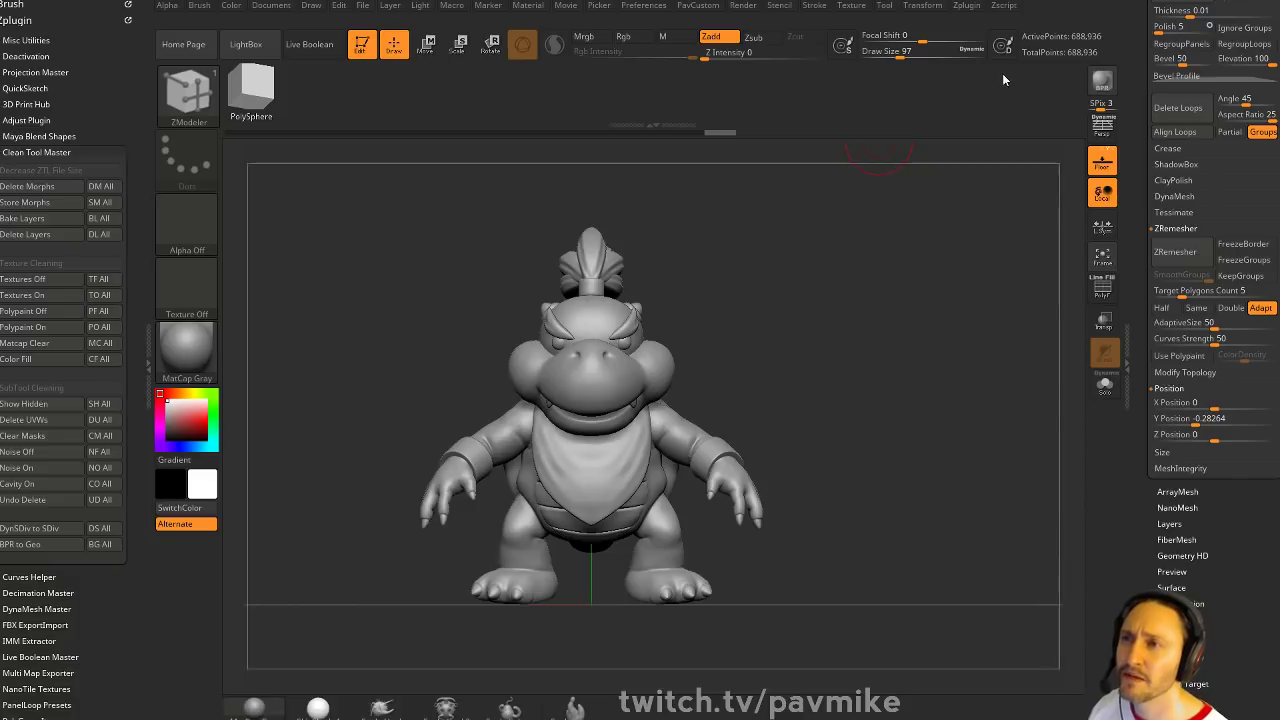
{"action": "left_click", "coordinate": [916, 8]}
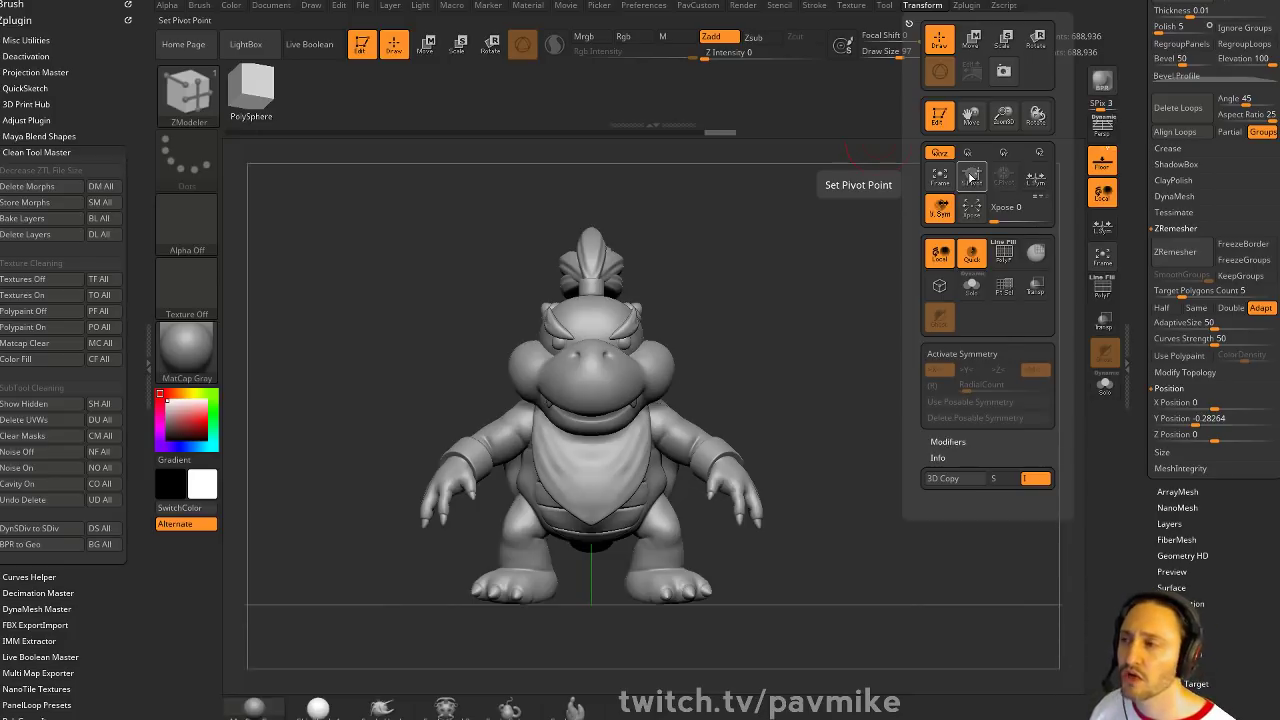
{"action": "left_click_drag", "start_coordinate": [1138, 420], "coordinate": [1138, 328]}
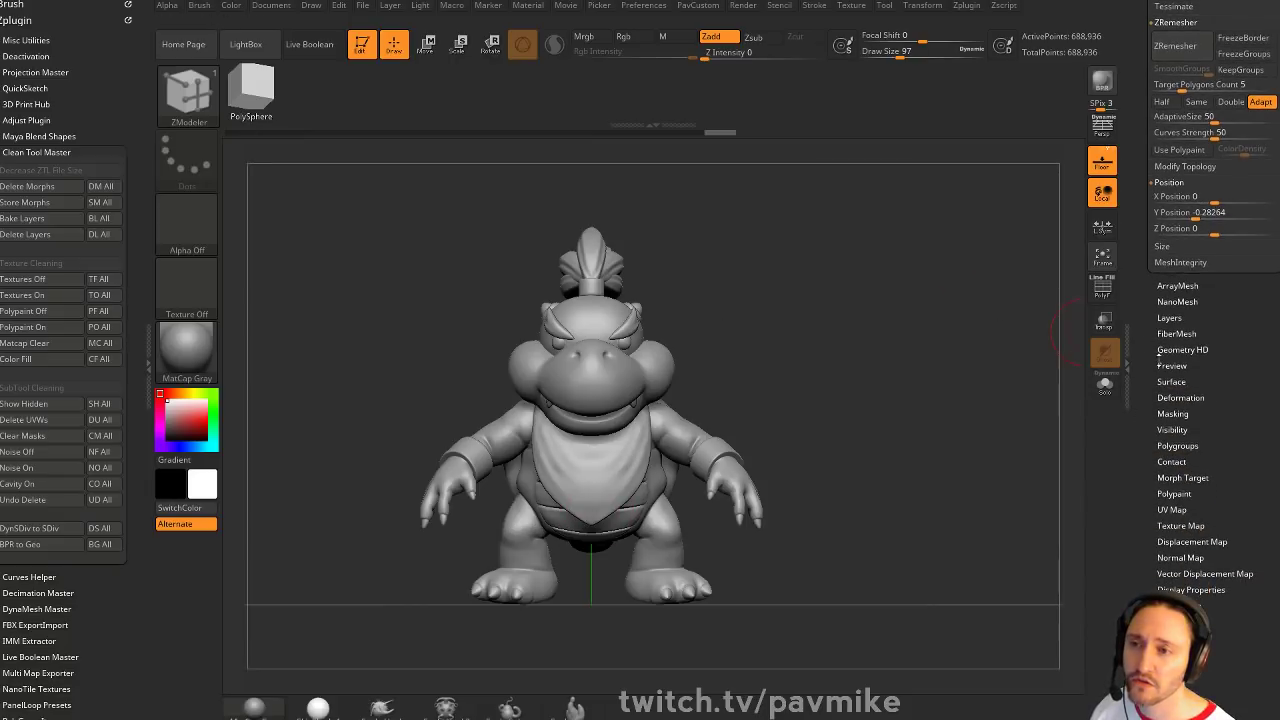
{"action": "key", "text": "shift"}
{"action": "left_click", "coordinate": [1175, 399]}
{"action": "key", "text": "w"}
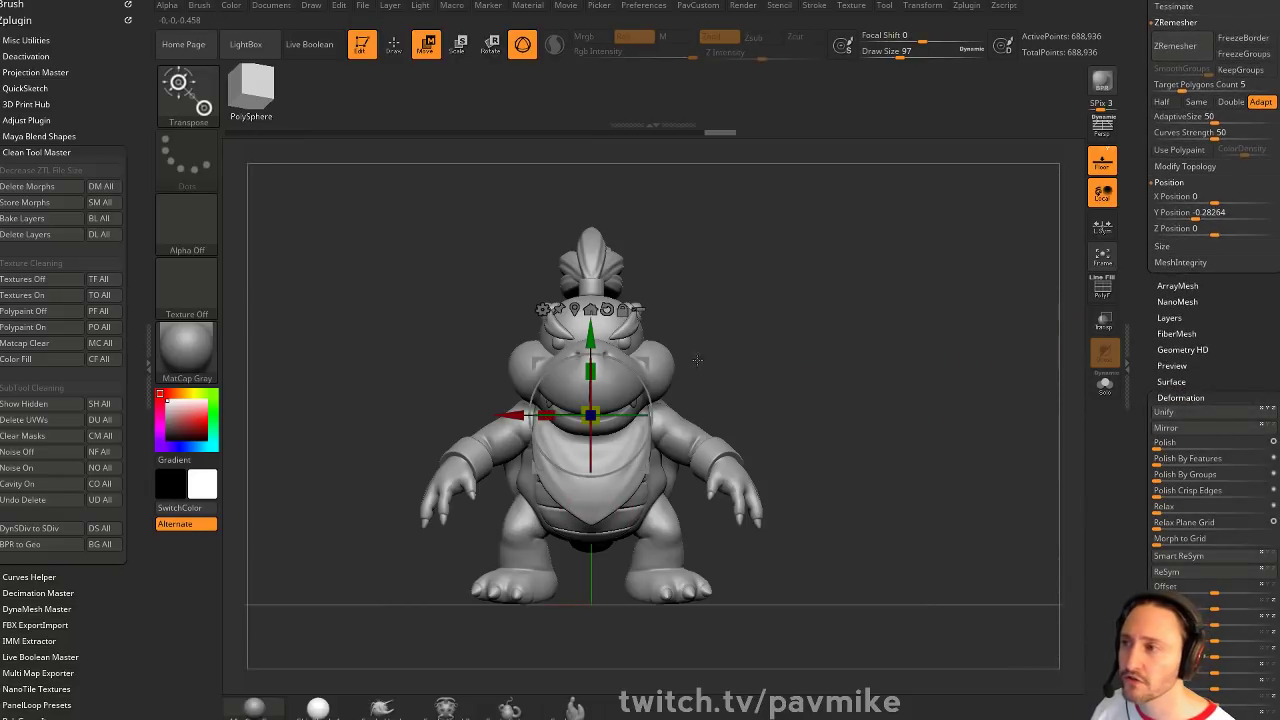
Return to Draw mode and apply Unify to the character's mesh from the Deformation settings
{"action": "left_click_drag", "start_coordinate": [654, 364], "coordinate": [583, 267]}
{"action": "key", "text": "q"}
{"action": "left_click", "coordinate": [1163, 413]}
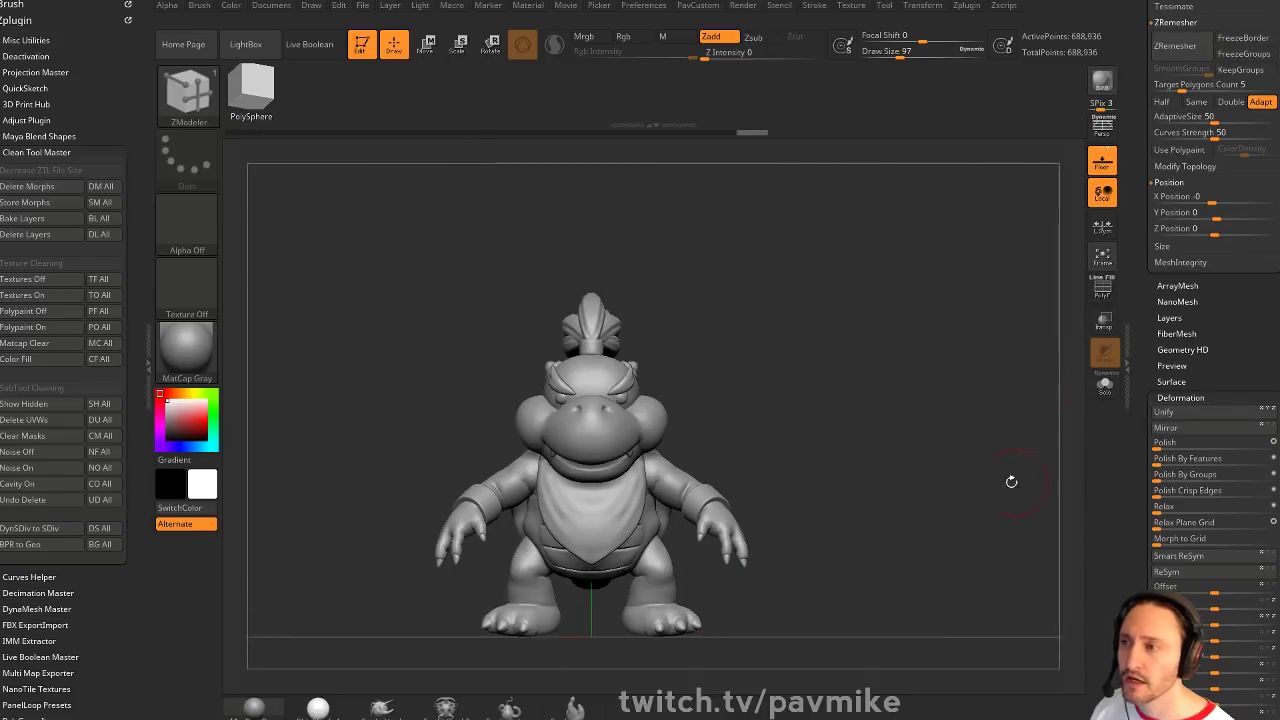
{"action": "mouse_move", "coordinate": [974, 484]}
{"action": "left_mouse_down", "text": "alt"}
{"action": "mouse_move", "coordinate": [965, 459]}
{"action": "mouse_move", "coordinate": [880, 480]}
{"action": "mouse_move", "coordinate": [982, 446]}
{"action": "mouse_move", "coordinate": [985, 357]}
{"action": "mouse_move", "coordinate": [930, 375]}
{"action": "left_mouse_up", "text": "alt"}
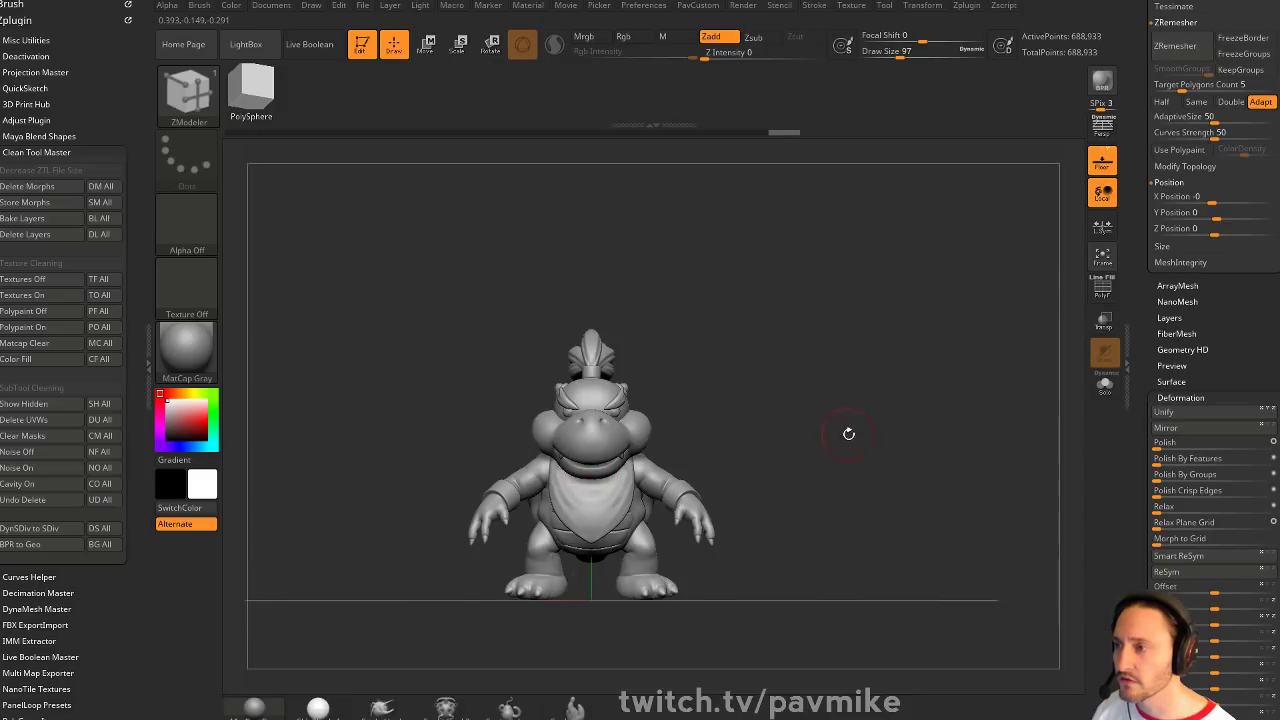
{"action": "left_click_drag", "start_coordinate": [848, 433], "coordinate": [835, 433]}
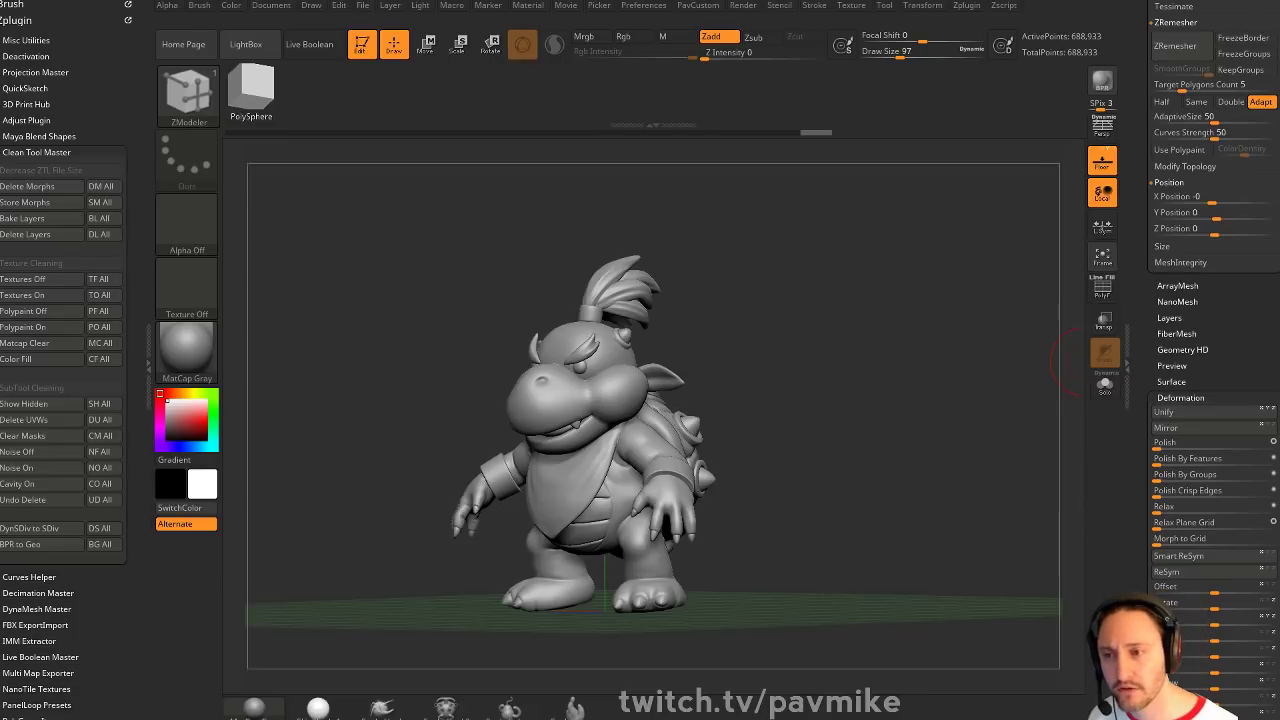
Display the polyframe on the character, isolate a small patch of the head and show the whole mesh again
{"action": "left_click_drag", "start_coordinate": [341, 230], "coordinate": [819, 293]}
{"action": "left_click", "coordinate": [1102, 288]}
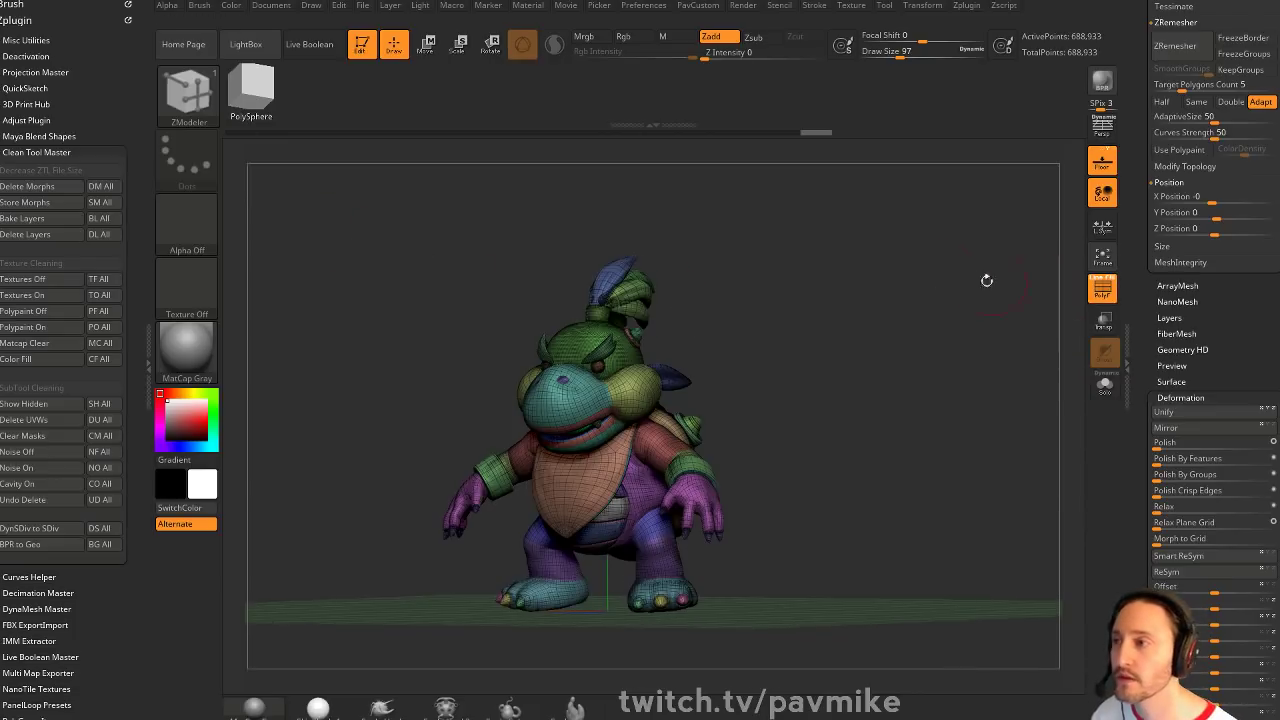
{"action": "left_click_drag", "start_coordinate": [941, 286], "coordinate": [974, 393], "text": "alt"}
{"action": "left_click_drag", "start_coordinate": [998, 200], "coordinate": [974, 443], "text": "alt"}
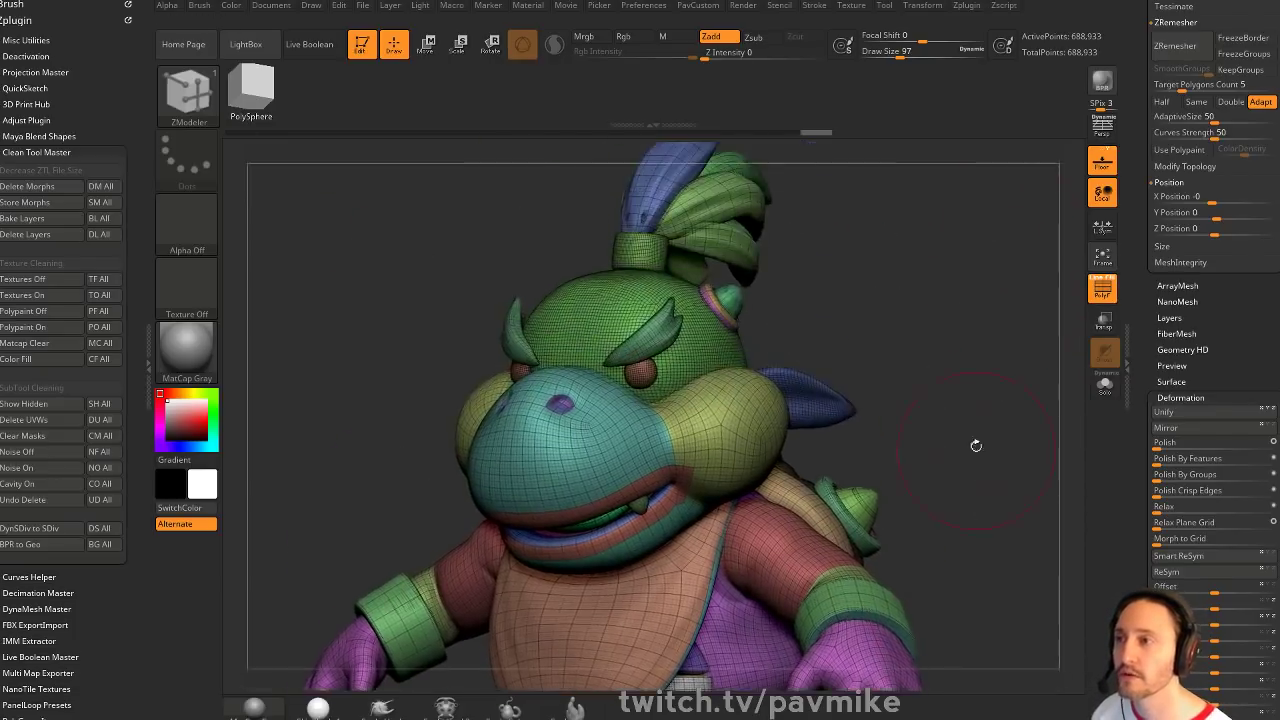
{"action": "left_click_drag", "start_coordinate": [549, 280], "coordinate": [581, 315], "text": "ctrl+shift"}
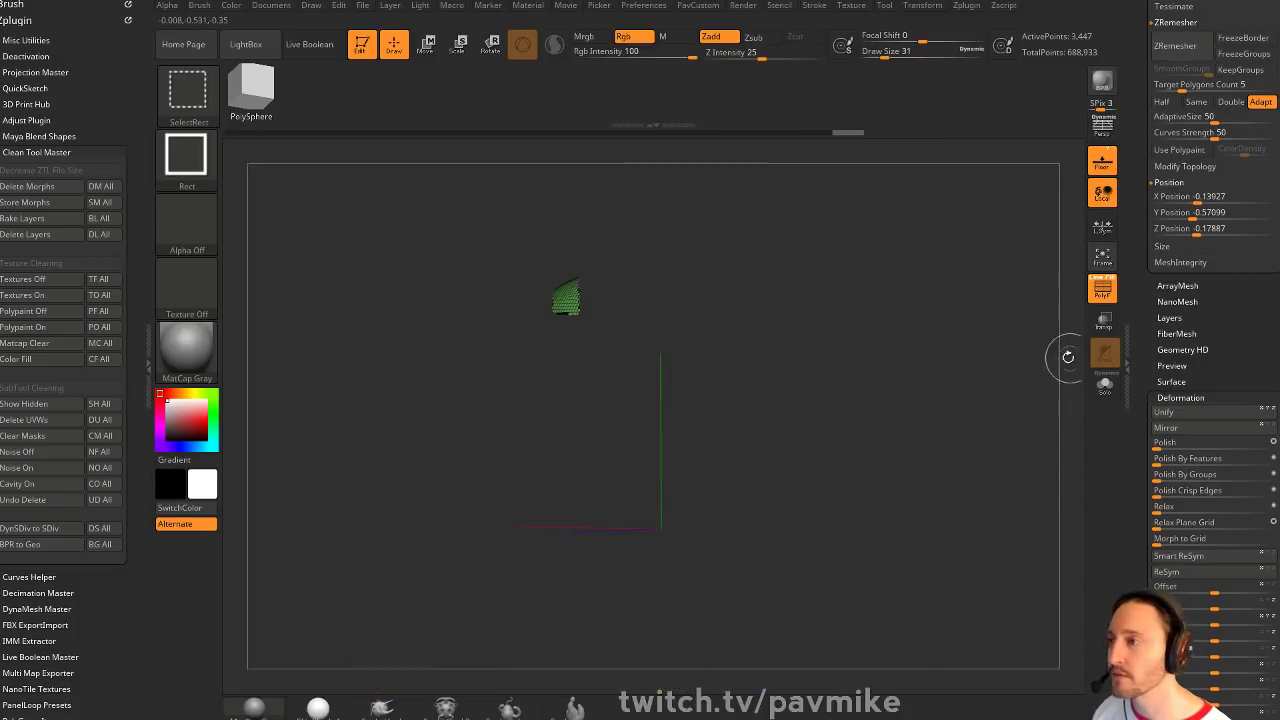
{"action": "left_click", "coordinate": [1030, 340], "text": "ctrl+shift"}
Hide the floor grid and the polyframe around the character
{"action": "key", "text": "shift+f"}
{"action": "mouse_move", "coordinate": [966, 354]}
{"action": "left_mouse_down"}
{"action": "mouse_move", "coordinate": [971, 309]}
{"action": "mouse_move", "coordinate": [895, 323]}
{"action": "mouse_move", "coordinate": [951, 398]}
{"action": "left_mouse_up"}
{"action": "mouse_move", "coordinate": [1062, 339]}
{"action": "left_mouse_down"}
{"action": "mouse_move", "coordinate": [1046, 320]}
{"action": "mouse_move", "coordinate": [1024, 374]}
{"action": "mouse_move", "coordinate": [997, 308]}
{"action": "mouse_move", "coordinate": [808, 409]}
{"action": "mouse_move", "coordinate": [980, 294]}
{"action": "mouse_move", "coordinate": [1020, 300]}
{"action": "mouse_move", "coordinate": [997, 345]}
{"action": "left_mouse_up"}
{"action": "left_click", "coordinate": [1098, 290]}
{"action": "left_click", "coordinate": [1102, 166]}
{"action": "left_click", "coordinate": [988, 308], "text": "ctrl+shift"}
{"action": "left_click", "coordinate": [1104, 291]}
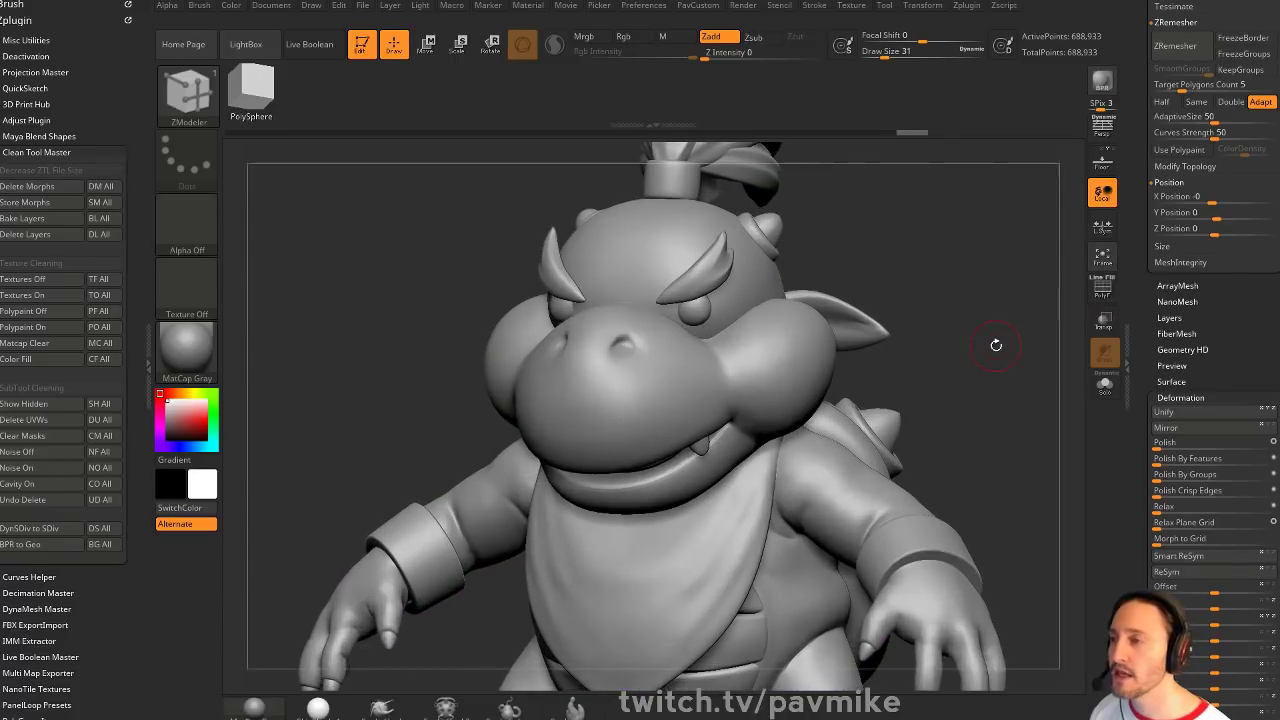
Open Decimation Master and pre-process the current character mesh
{"action": "left_click", "coordinate": [16, 152], "text": "shift"}
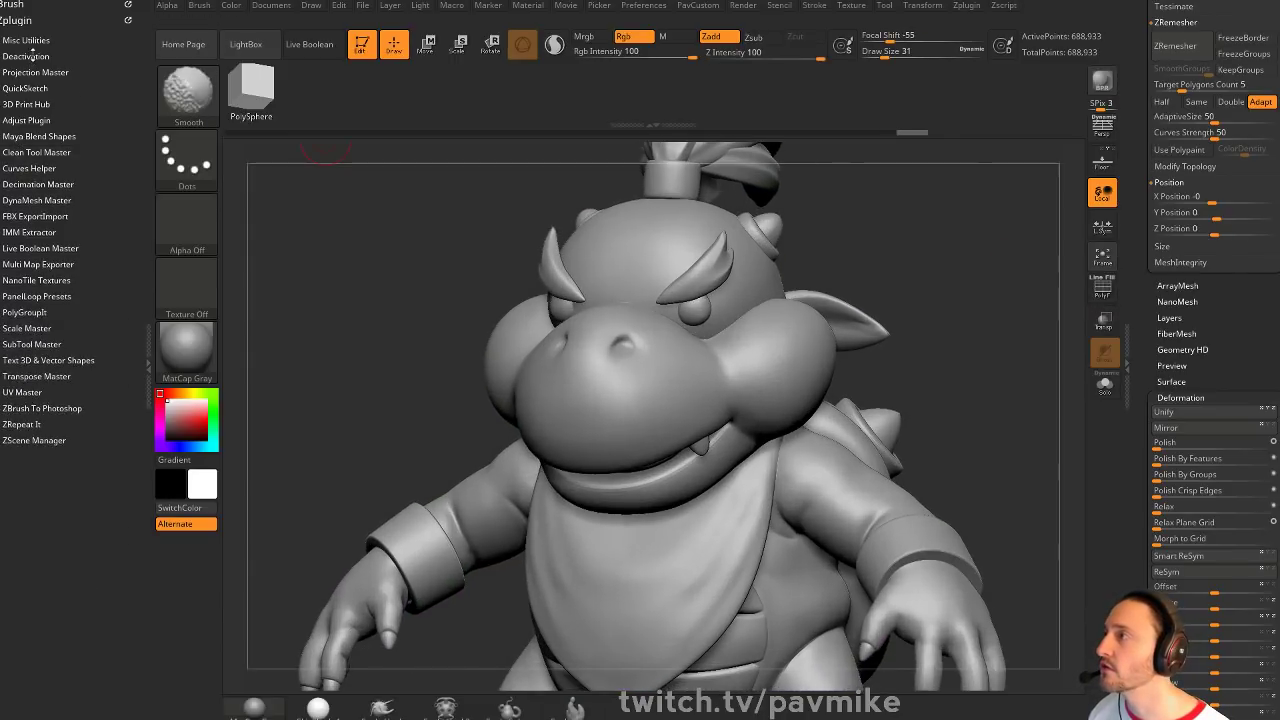
{"action": "left_click", "coordinate": [29, 186]}
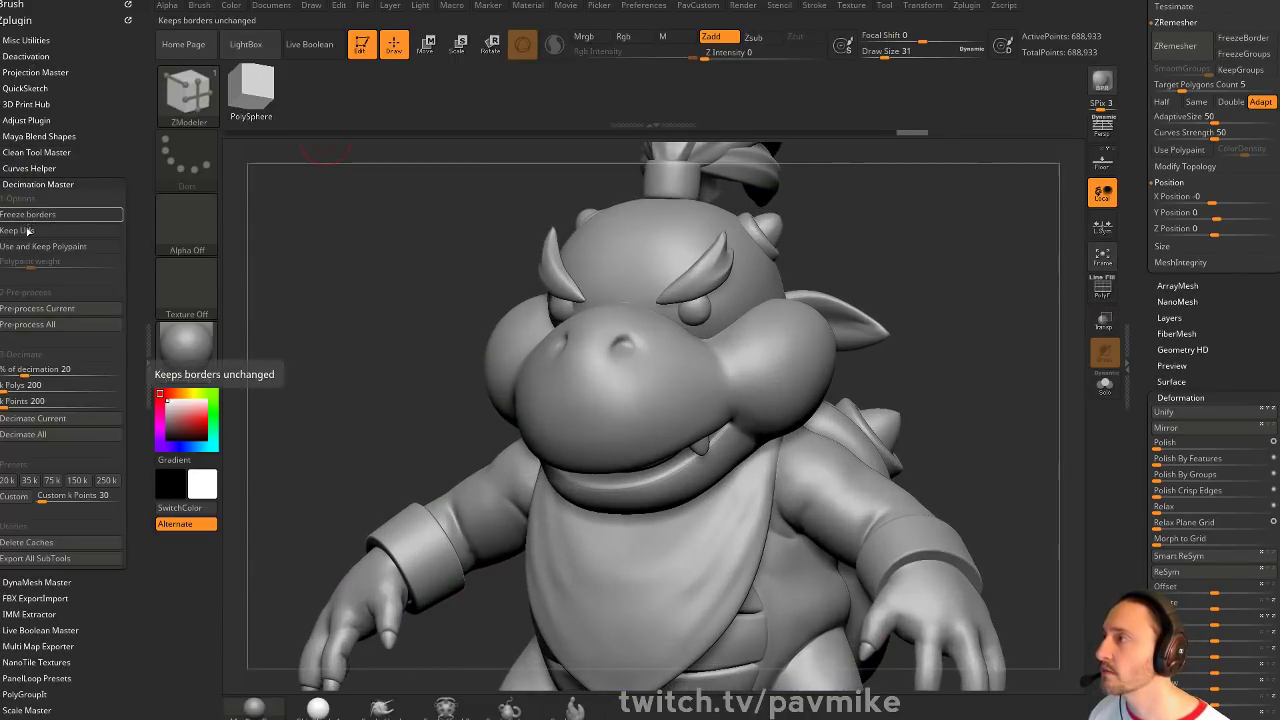
{"action": "left_click", "coordinate": [60, 309]}
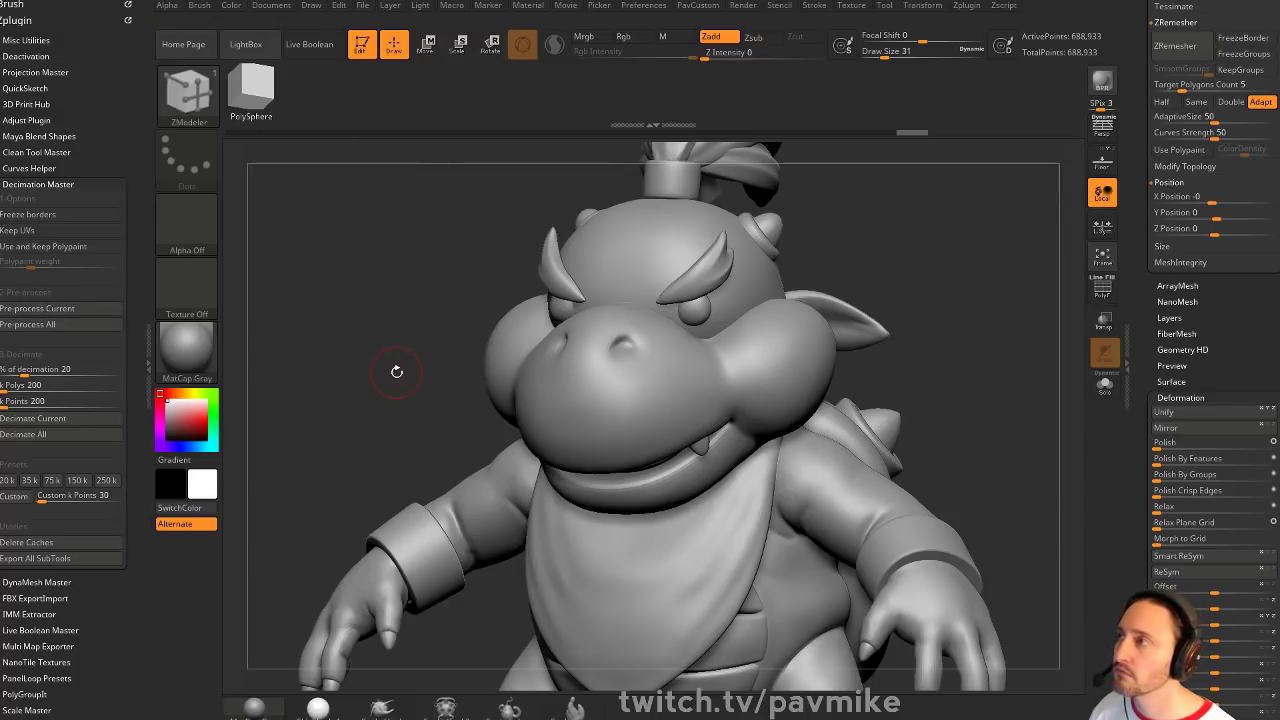
Set the decimation target to 10 k Polys and decimate the current character mesh
{"action": "left_click_drag", "start_coordinate": [394, 354], "coordinate": [371, 351]}
{"action": "left_click", "coordinate": [56, 388]}
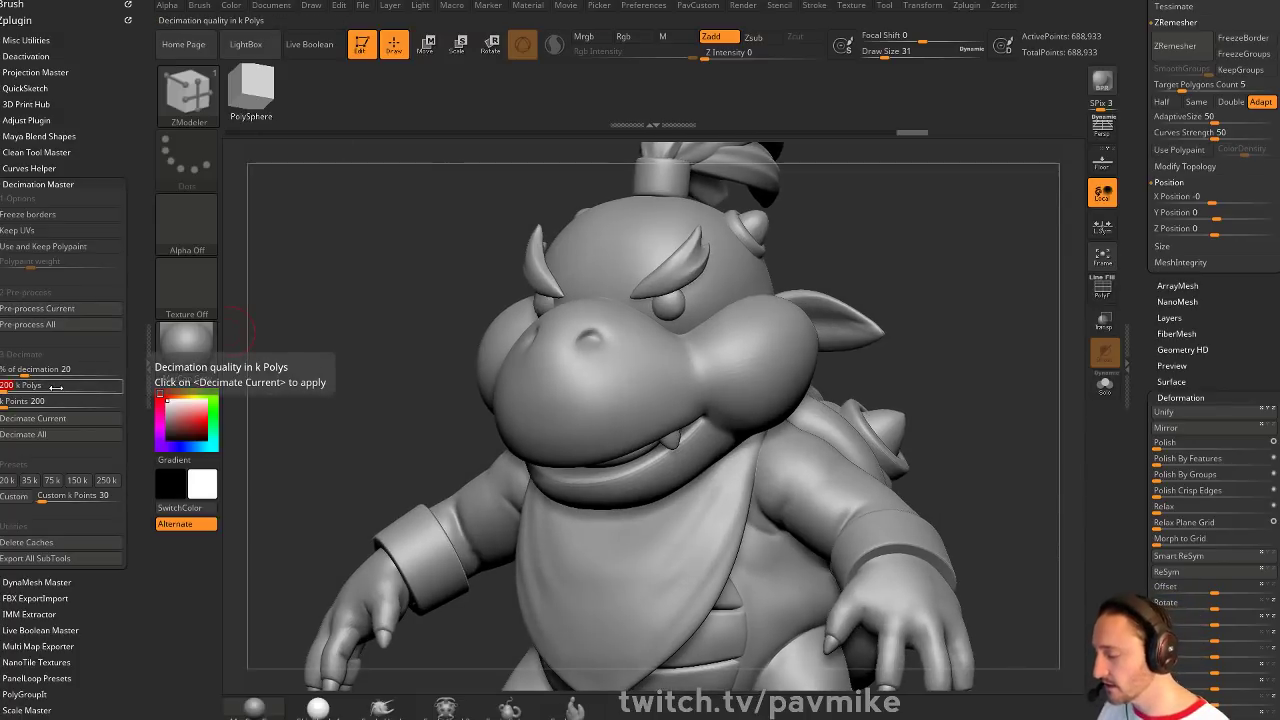
{"action": "type", "text": "10"}
{"action": "key", "text": "Return"}
{"action": "left_click", "coordinate": [55, 418]}
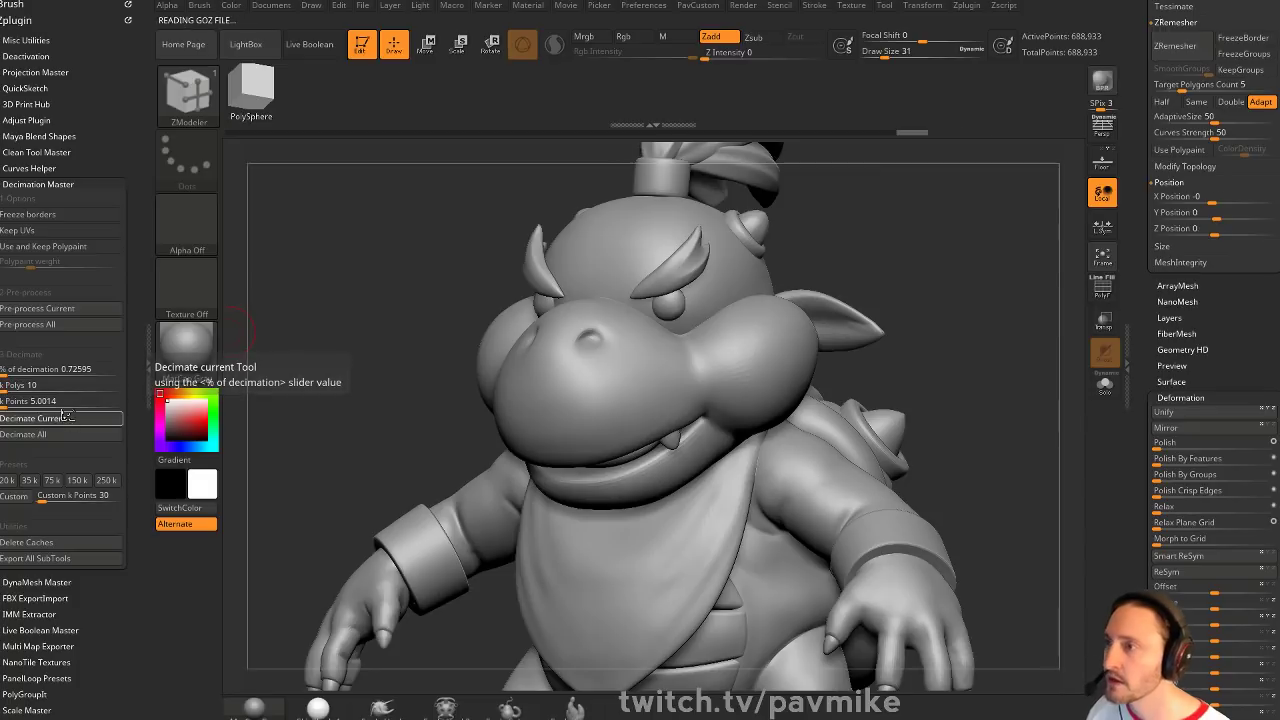
Display the polyframe on the decimated character and apply Auto Groups to its separate parts
{"action": "left_click", "coordinate": [1103, 289]}
{"action": "mouse_move", "coordinate": [1030, 301]}
{"action": "left_mouse_down"}
{"action": "mouse_move", "coordinate": [1056, 300]}
{"action": "mouse_move", "coordinate": [1009, 297]}
{"action": "left_mouse_up"}
{"action": "key", "text": "space"}
{"action": "left_click", "coordinate": [975, 418]}
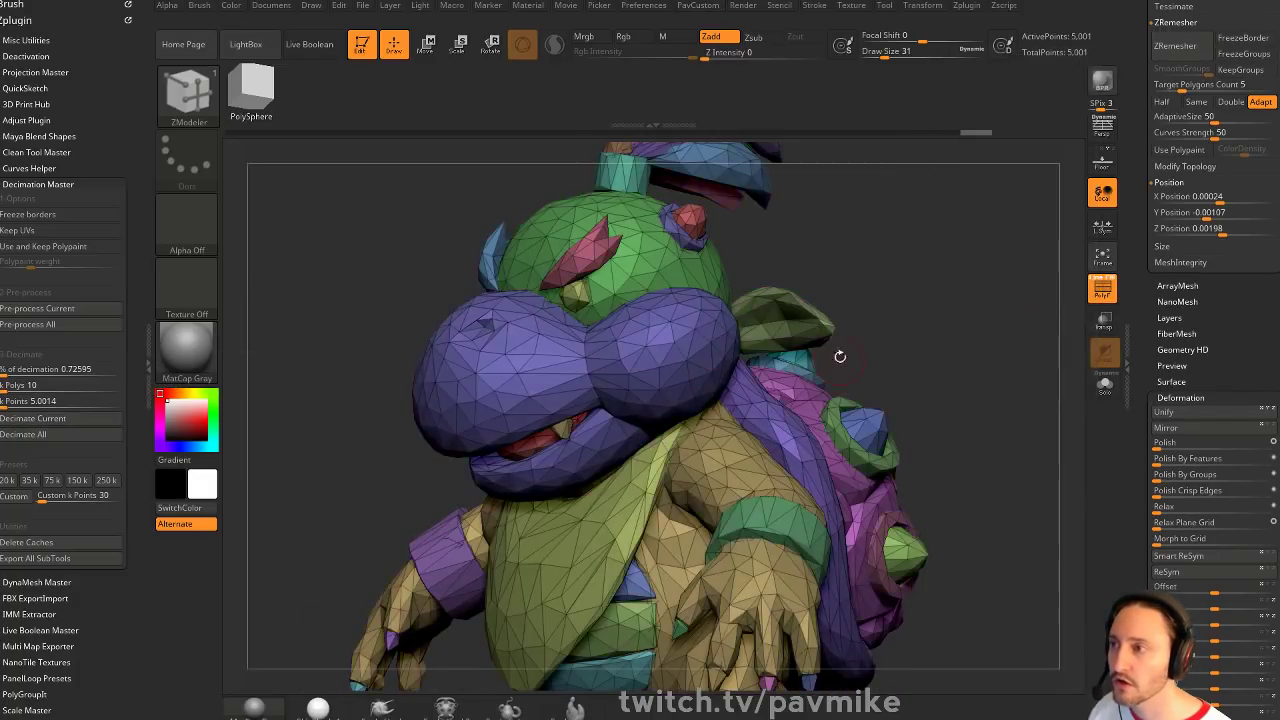
Isolate the bib and other individual polygroups of the decimated character to inspect them, showing the whole mesh after each
{"action": "left_click_drag", "start_coordinate": [849, 329], "coordinate": [975, 298]}
{"action": "left_click", "coordinate": [735, 551], "text": "ctrl+shift"}
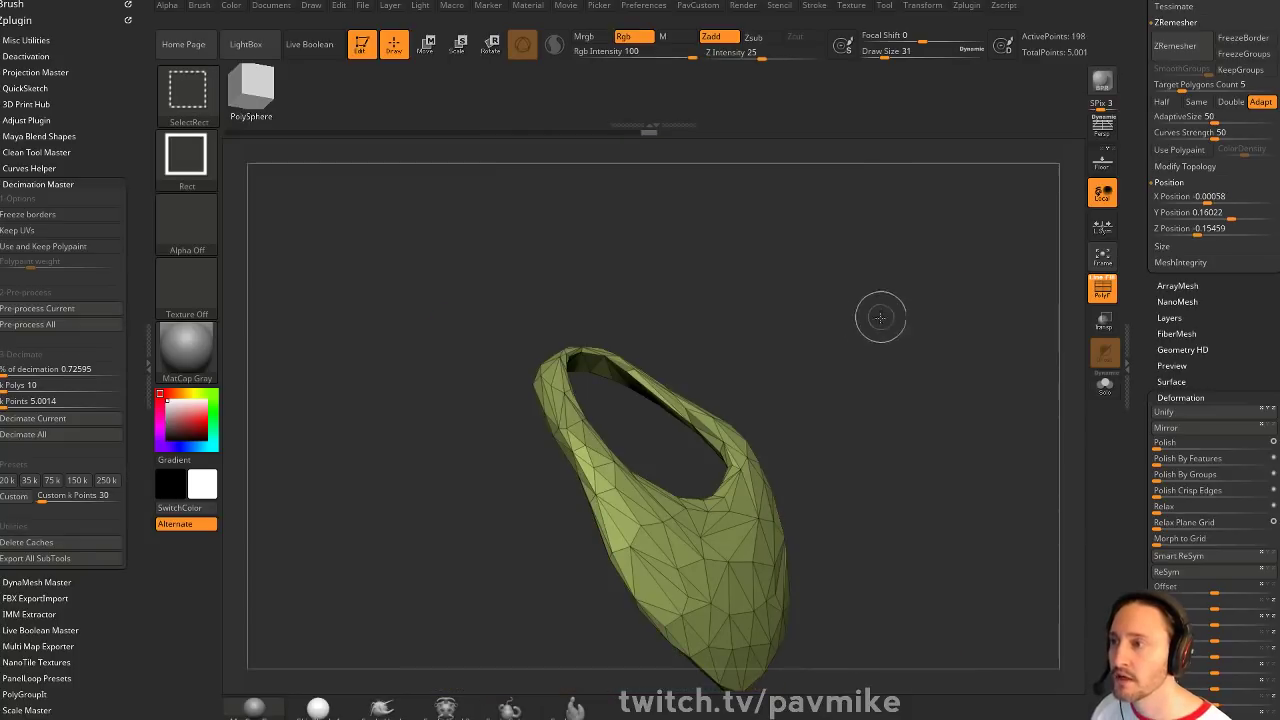
{"action": "left_click", "coordinate": [880, 317], "text": "ctrl+shift"}
{"action": "left_click", "coordinate": [763, 270], "text": "ctrl+shift"}
{"action": "left_click", "coordinate": [873, 254], "text": "ctrl+shift"}
{"action": "left_click", "coordinate": [691, 236], "text": "ctrl+shift"}
{"action": "left_click", "coordinate": [945, 291], "text": "ctrl+shift"}
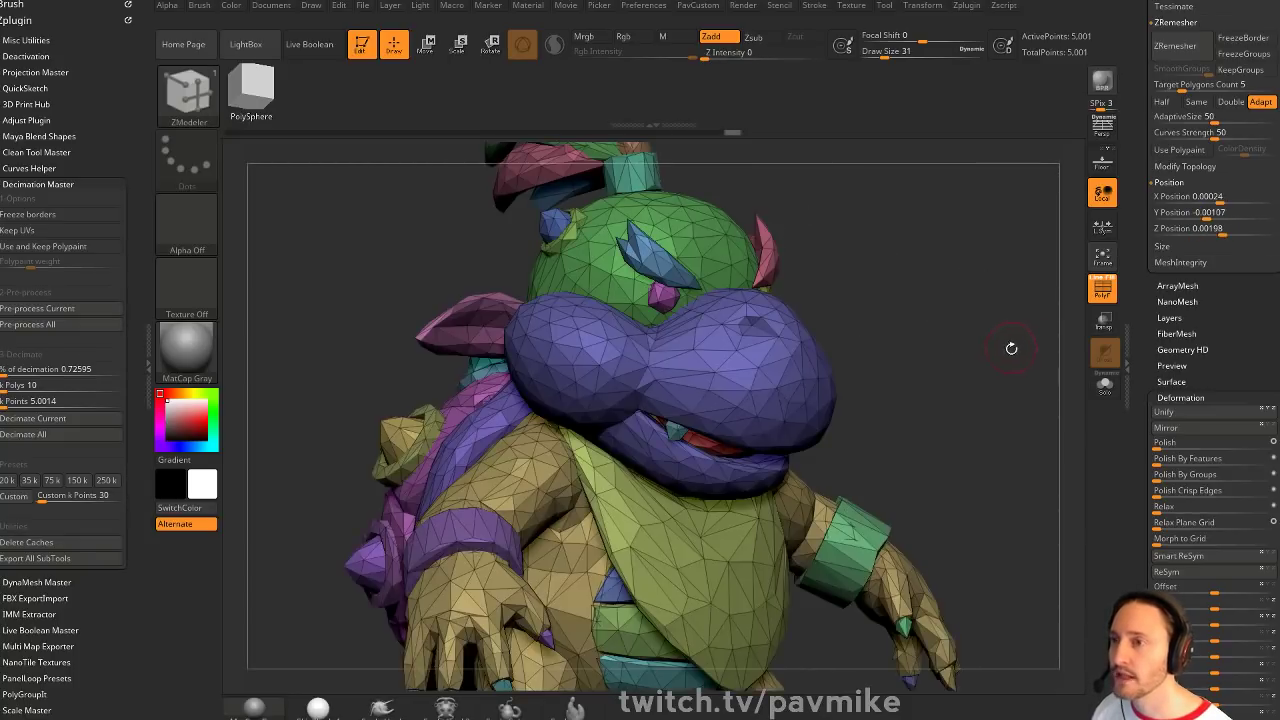
Hide the polyframe and undo the auto grouping and the decimation of the character
{"action": "left_click_drag", "start_coordinate": [1011, 349], "coordinate": [957, 334]}
{"action": "left_click", "coordinate": [1103, 289]}
{"action": "key", "text": "ctrl+z"}
{"action": "key", "text": "ctrl+z"}
{"action": "key", "text": "ctrl+z"}
{"action": "key", "text": "ctrl+z"}
{"action": "key", "text": "ctrl+z"}
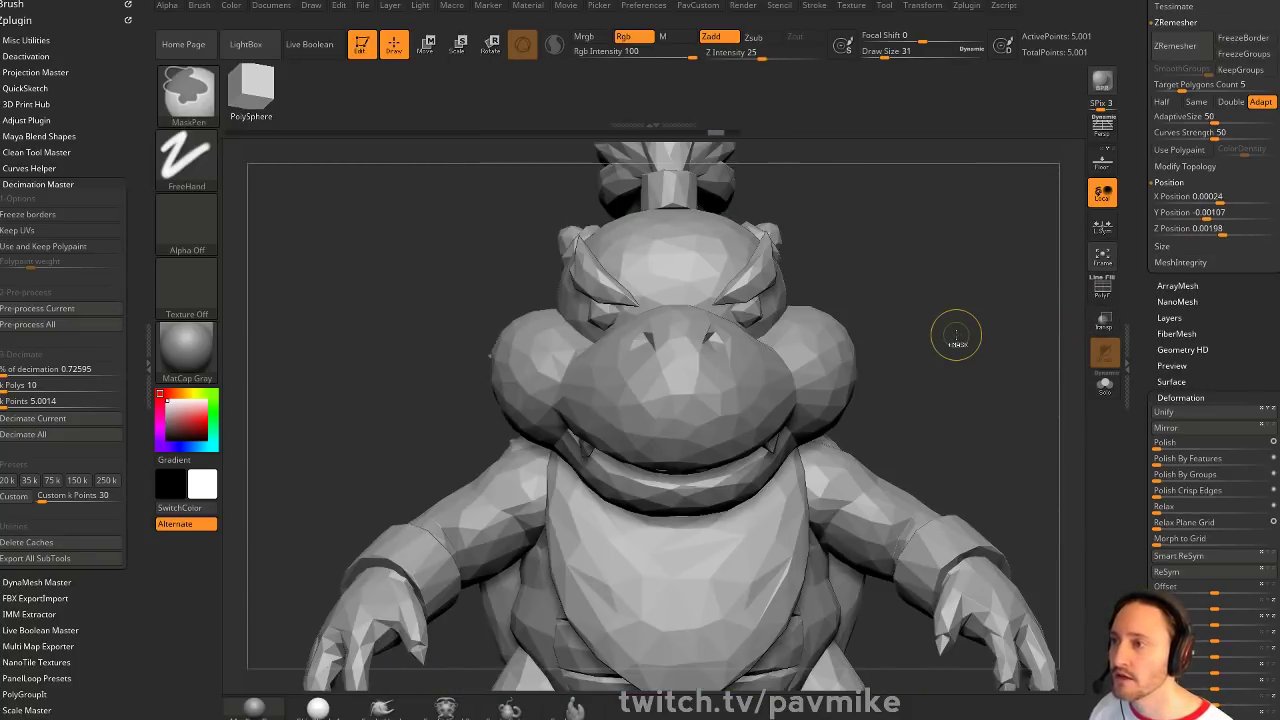
{"action": "key", "text": "ctrl+z"}
{"action": "key", "text": "ctrl+z"}
{"action": "key", "text": "ctrl+z"}
{"action": "key", "text": "ctrl+z"}
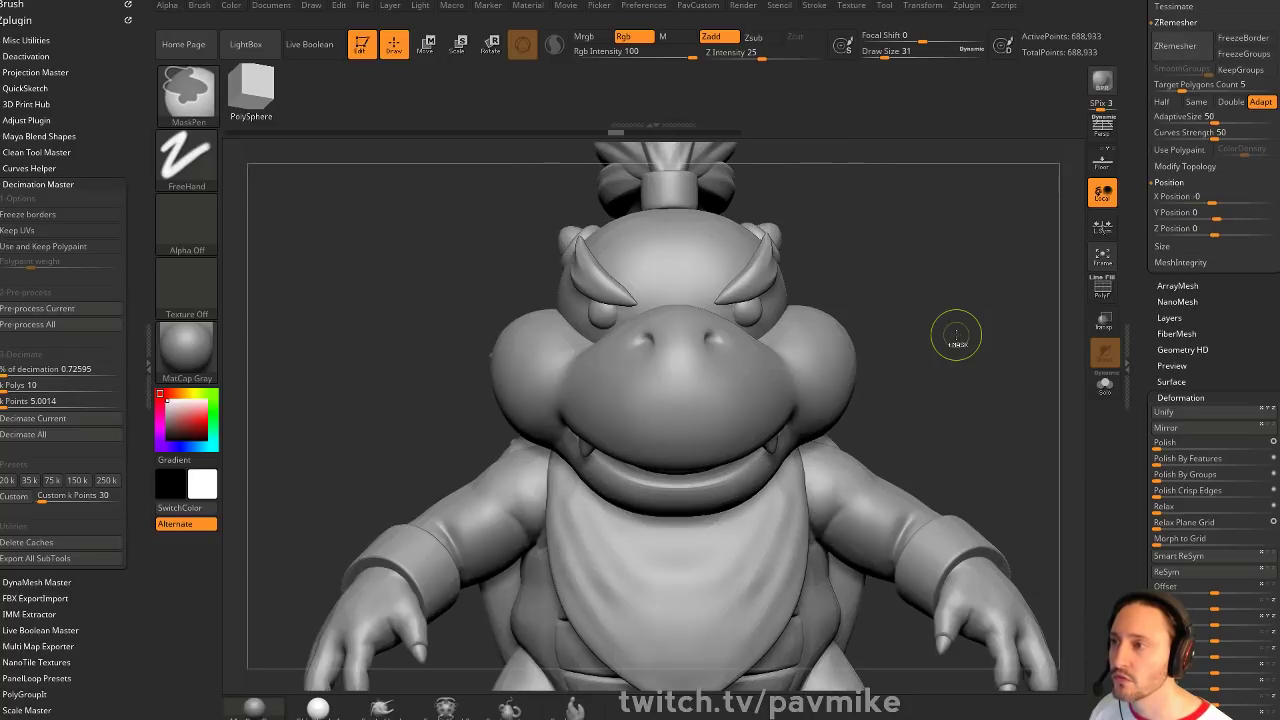
Fuse the character's overlapping parts into one continuous mesh with DynaMesh
{"action": "mouse_move", "coordinate": [956, 335]}
{"action": "left_mouse_down"}
{"action": "mouse_move", "coordinate": [1008, 361]}
{"action": "mouse_move", "coordinate": [942, 369]}
{"action": "left_mouse_up"}
{"action": "key", "text": "space"}
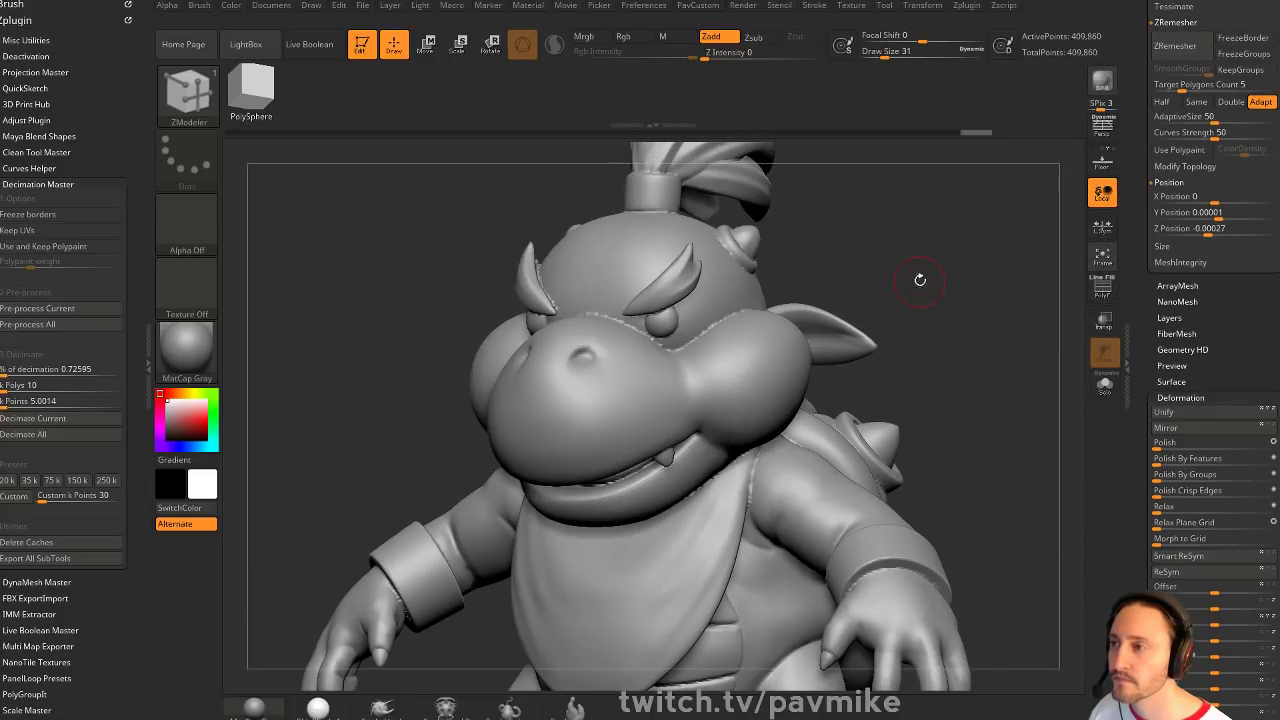
{"action": "left_click_drag", "start_coordinate": [918, 280], "coordinate": [902, 248]}
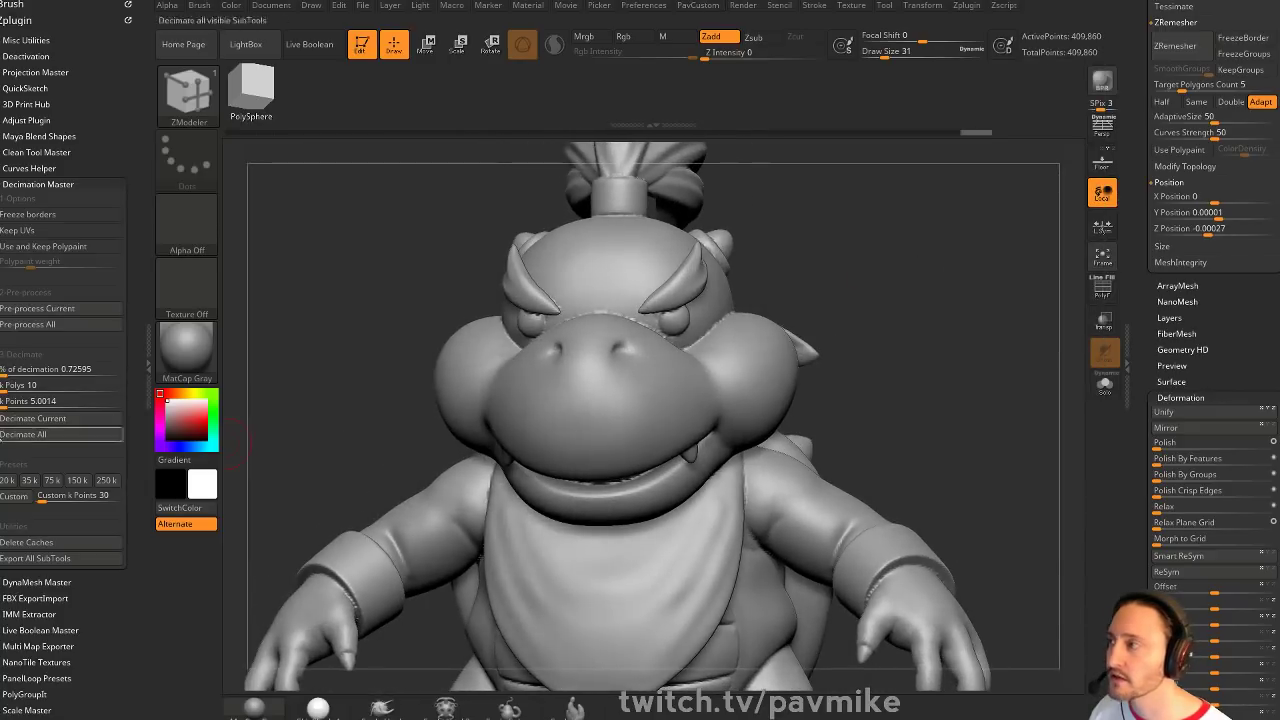
Pre-process the fused character again and decimate it with the 10 k Polys setting
{"action": "left_click", "coordinate": [40, 308]}
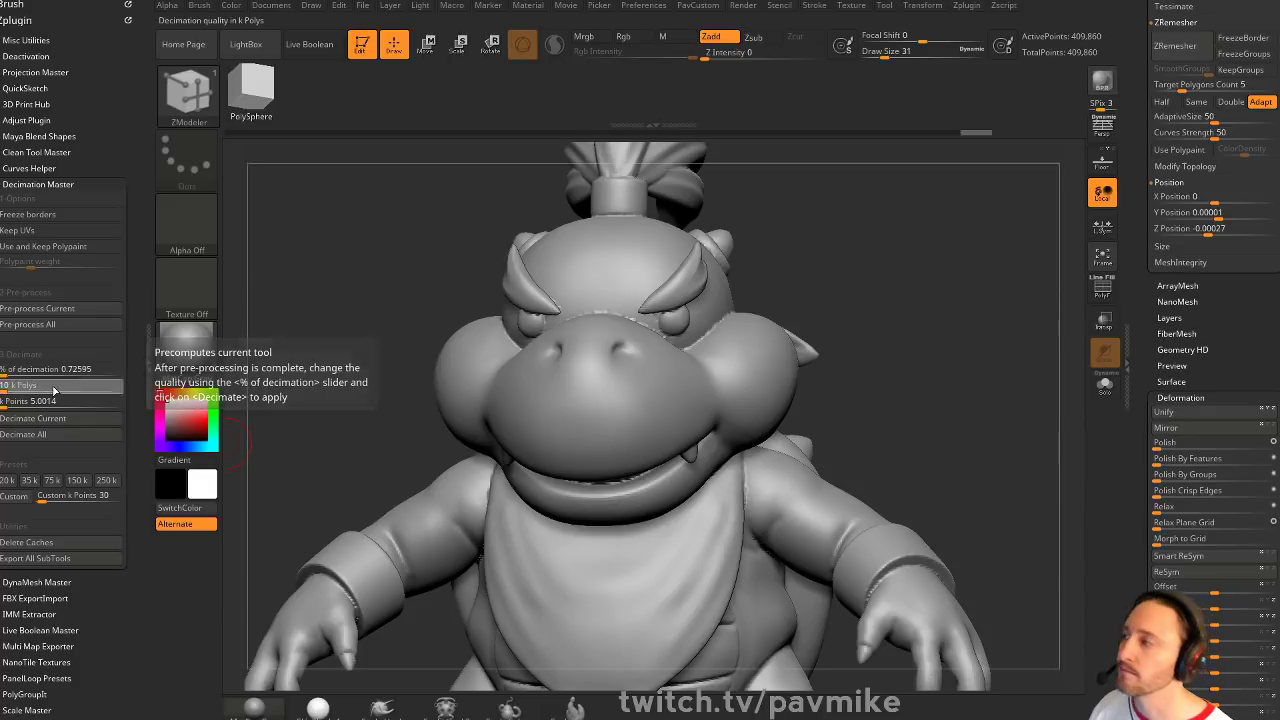
{"action": "left_click", "coordinate": [53, 386]}
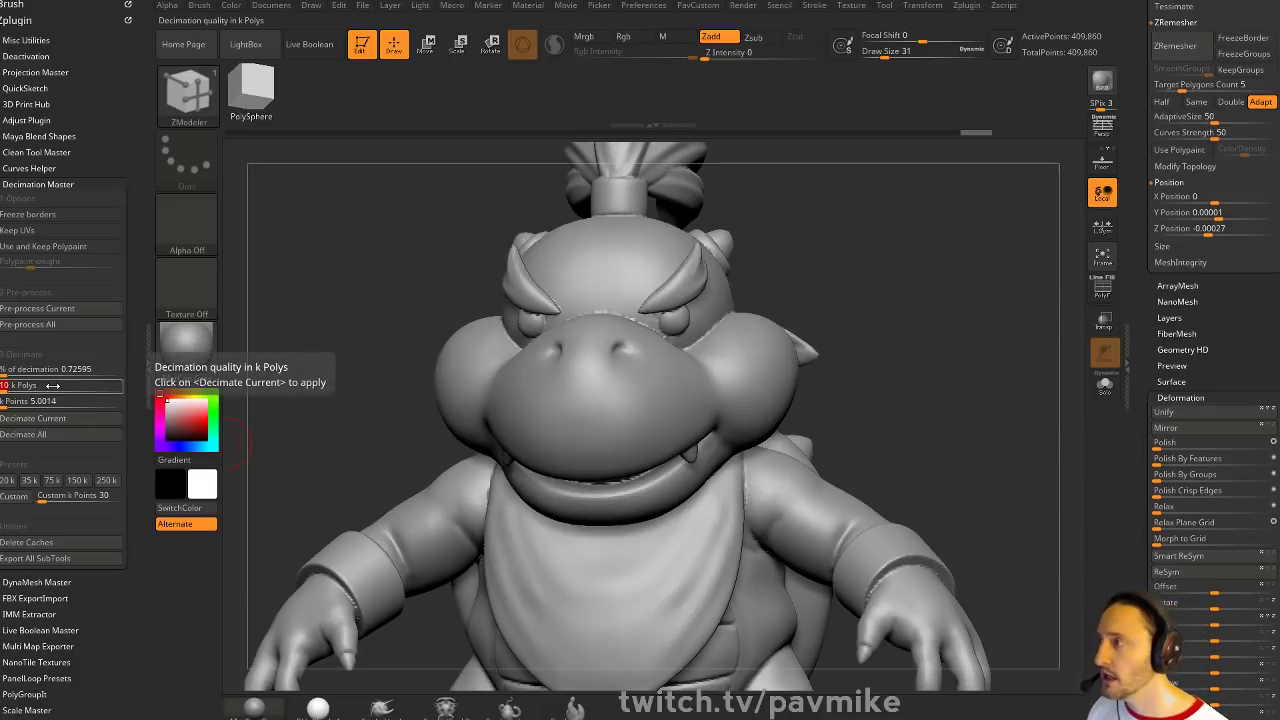
{"action": "left_click", "coordinate": [56, 419]}
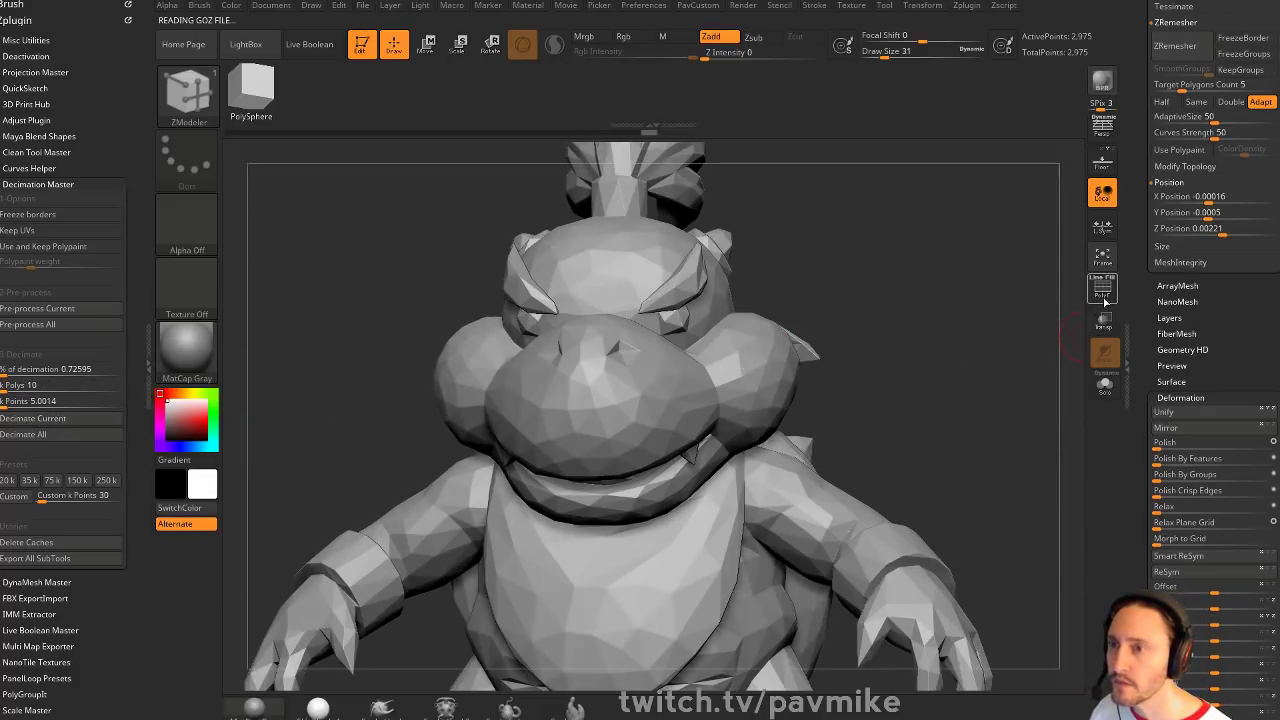
Display the polyframe on the decimated fused character and regroup it with Auto Groups
{"action": "left_click", "coordinate": [1102, 289]}
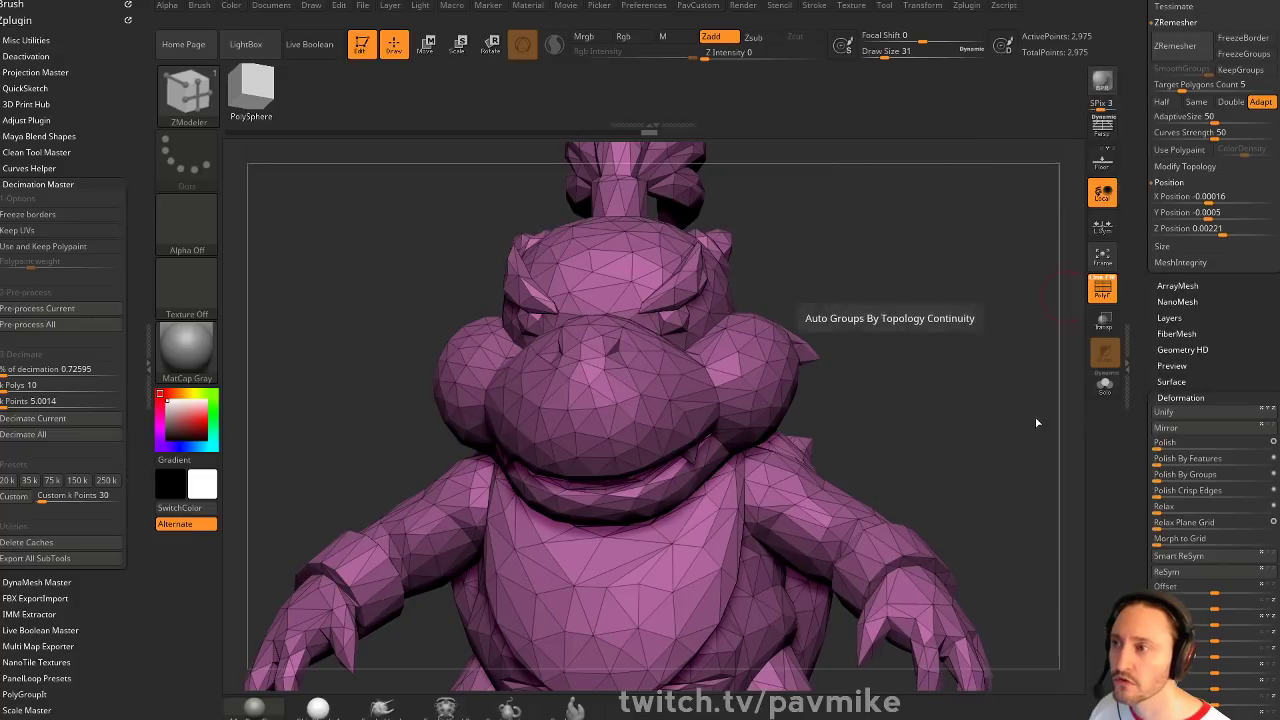
{"action": "left_click_drag", "start_coordinate": [900, 366], "coordinate": [846, 296], "text": "alt"}
{"action": "left_click_drag", "start_coordinate": [846, 296], "coordinate": [869, 350], "text": "alt"}
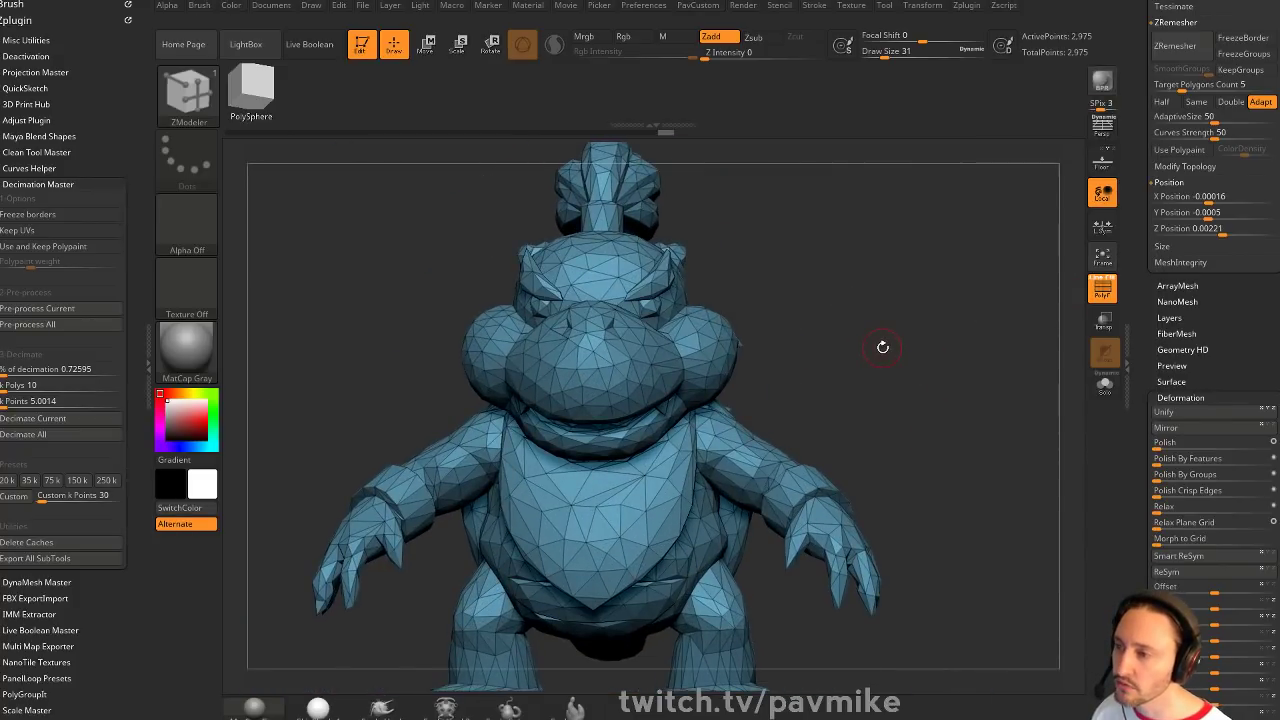
Isolate vertical sections of the character from the side to examine the mesh inside, then unhide everything
{"action": "left_click_drag", "start_coordinate": [876, 299], "coordinate": [1028, 306], "text": "shift"}
{"action": "left_click_drag", "start_coordinate": [857, 217], "coordinate": [526, 630], "text": "ctrl+shift"}
{"action": "left_click_drag", "start_coordinate": [820, 360], "coordinate": [800, 340]}
{"action": "left_click", "coordinate": [894, 400], "text": "ctrl+shift"}
{"action": "left_click_drag", "start_coordinate": [828, 222], "coordinate": [518, 692], "text": "ctrl+shift"}
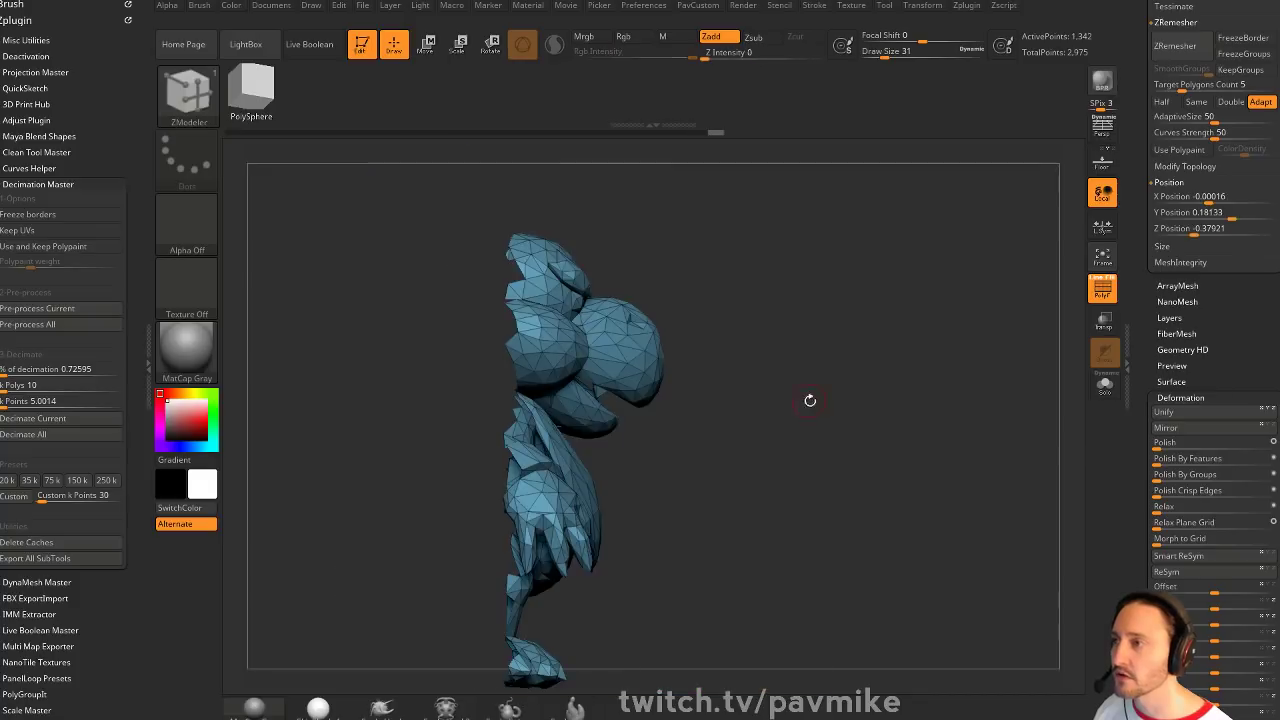
{"action": "left_click_drag", "start_coordinate": [811, 400], "coordinate": [657, 366]}
{"action": "left_click", "coordinate": [789, 369], "text": "ctrl+shift"}
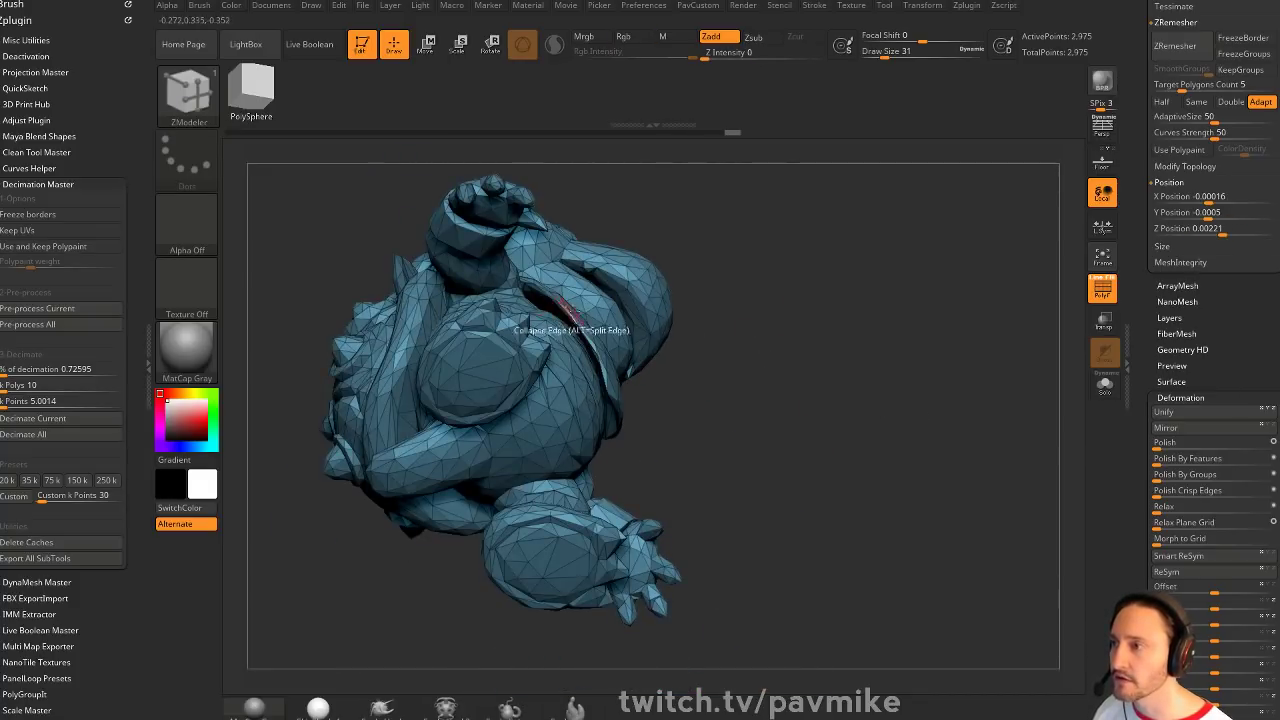
Examine the decimated shell and back by isolating part of the mesh, then show the full character
{"action": "left_click_drag", "start_coordinate": [725, 400], "coordinate": [900, 370]}
{"action": "left_click_drag", "start_coordinate": [880, 499], "coordinate": [605, 463]}
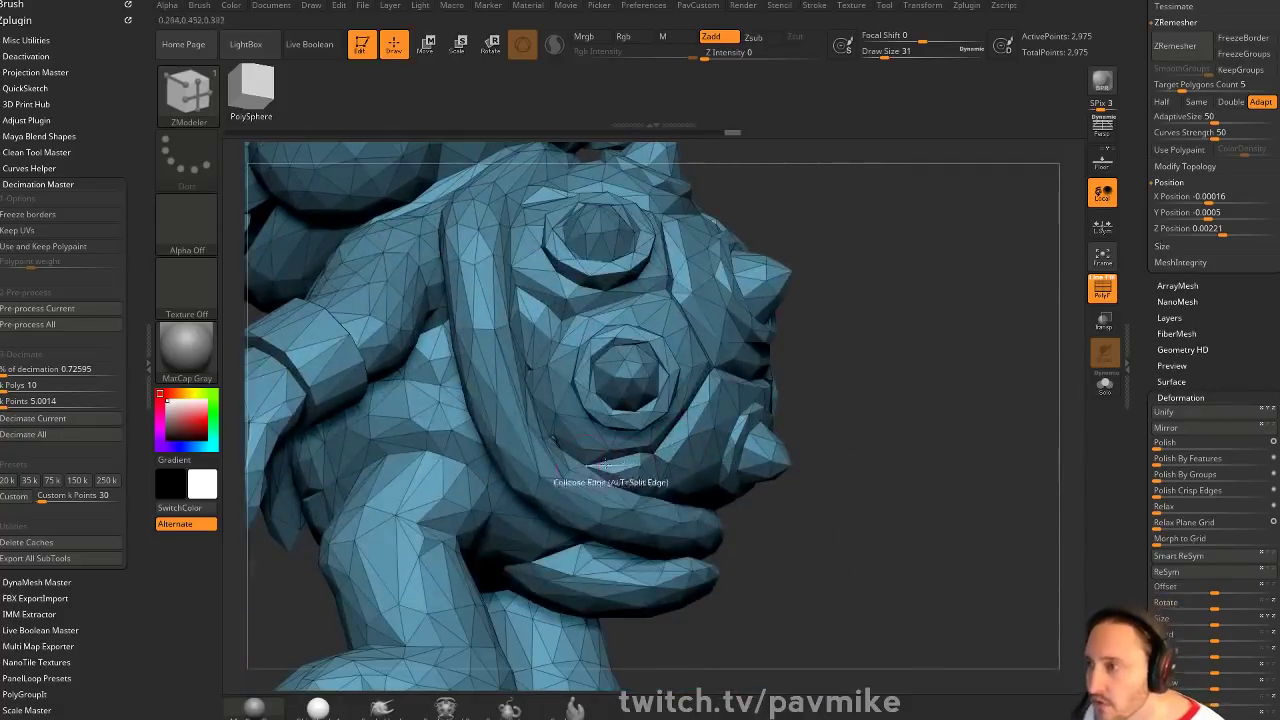
{"action": "left_click_drag", "start_coordinate": [883, 328], "coordinate": [530, 480], "text": "ctrl+shift"}
{"action": "left_click_drag", "start_coordinate": [837, 397], "coordinate": [969, 412]}
{"action": "left_click", "coordinate": [969, 412], "text": "ctrl+shift"}
{"action": "left_click_drag", "start_coordinate": [971, 337], "coordinate": [945, 335], "text": "ctrl+shift"}
{"action": "left_click", "coordinate": [803, 257], "text": "ctrl+shift"}
Hide the polyframe and review the whole decimated character from the front
{"action": "left_click_drag", "start_coordinate": [945, 335], "coordinate": [1058, 452], "text": "alt"}
{"action": "left_click", "coordinate": [1102, 290]}
{"action": "left_click_drag", "start_coordinate": [1043, 321], "coordinate": [892, 437]}
{"action": "left_click_drag", "start_coordinate": [957, 364], "coordinate": [612, 338], "text": "alt"}
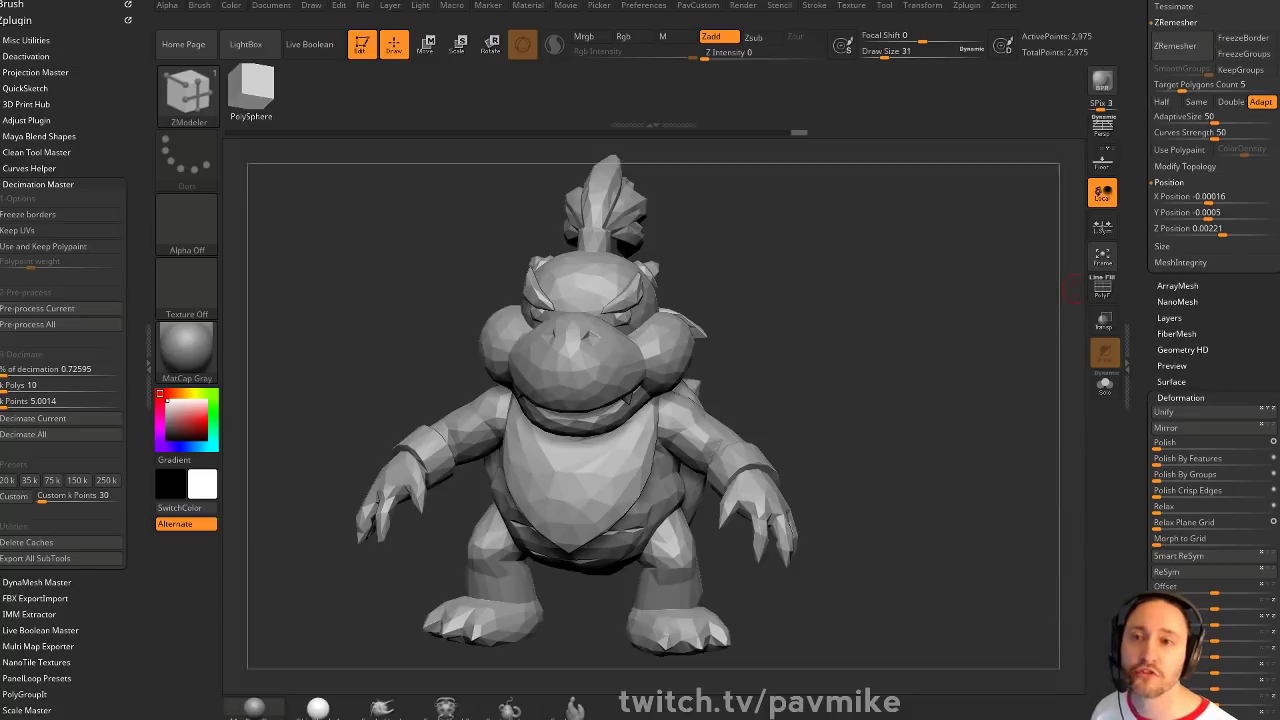
{"action": "left_click_drag", "start_coordinate": [929, 343], "coordinate": [920, 333]}
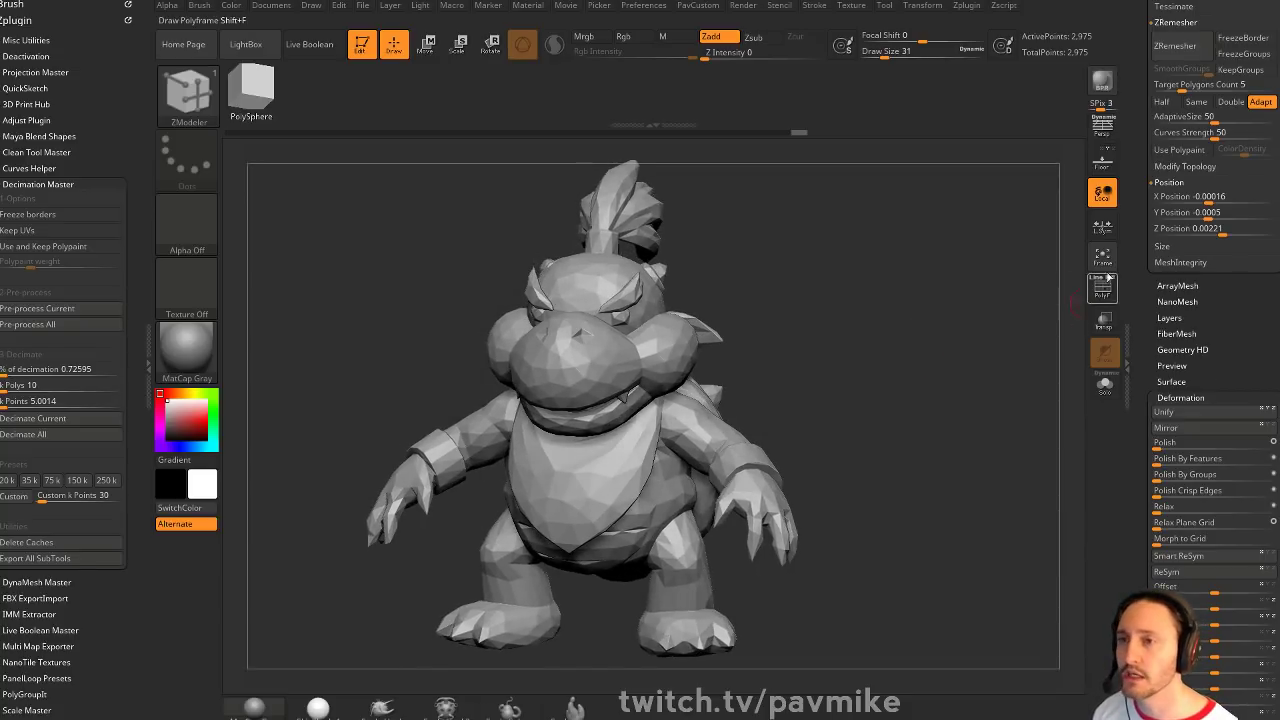
Switch from the character to the PM3D_Cylinder3D_2 tool and inspect its shape
{"action": "left_click_drag", "start_coordinate": [1142, 240], "coordinate": [1152, 372]}
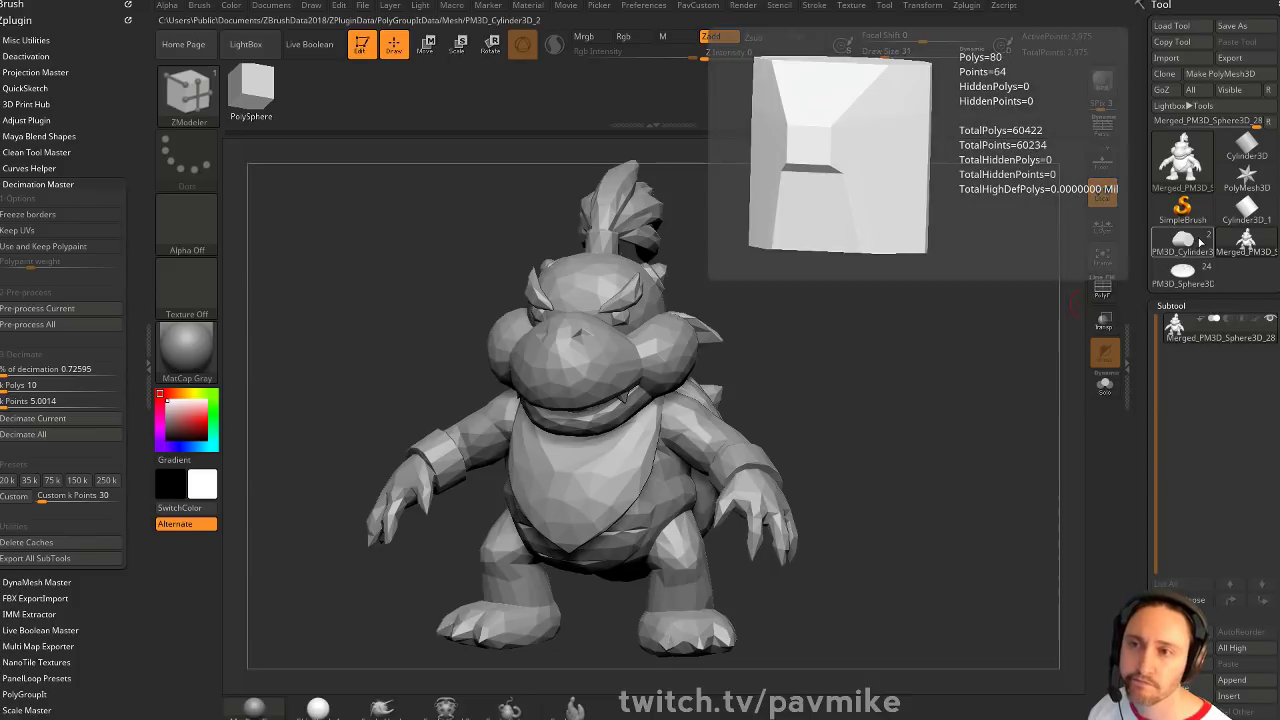
{"action": "left_click", "coordinate": [1183, 242]}
{"action": "left_click_drag", "start_coordinate": [883, 354], "coordinate": [968, 283]}
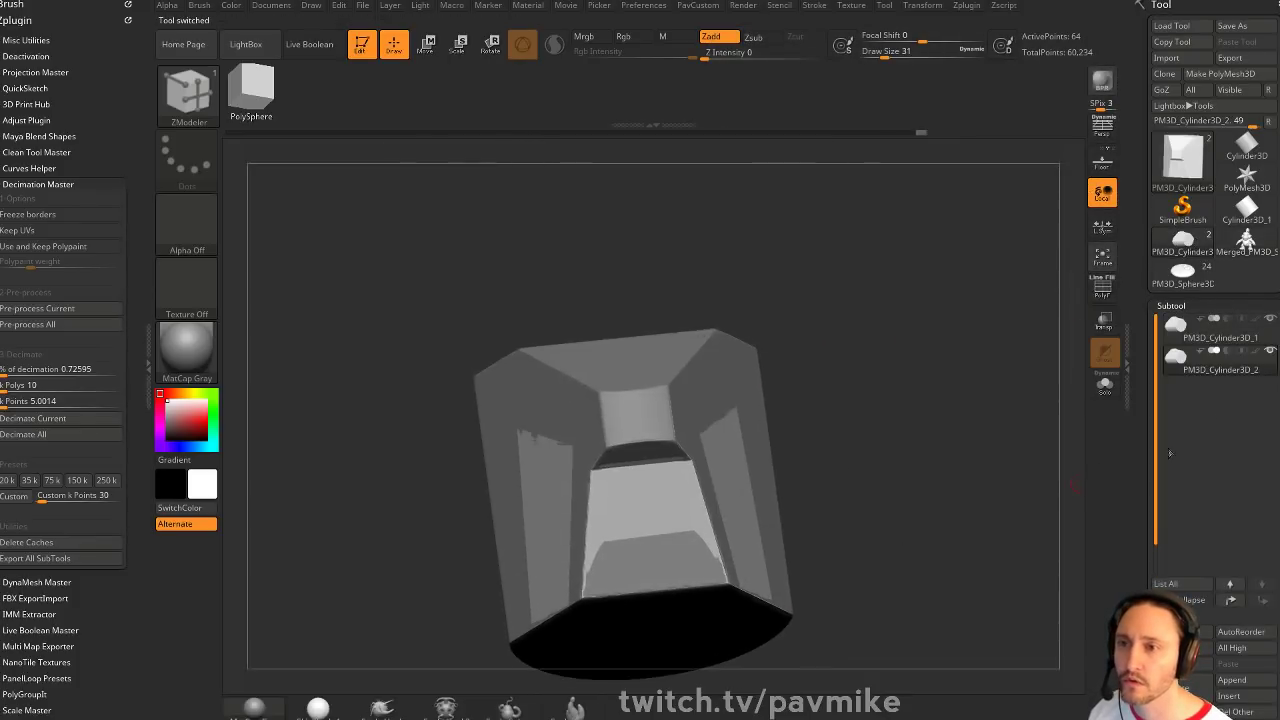
Delete the PM3D_Cylinder3D_2 subtool, keeping PM3D_Cylinder3D_1
{"action": "left_click", "coordinate": [1185, 330]}
{"action": "left_click_drag", "start_coordinate": [995, 416], "coordinate": [1070, 384]}
{"action": "left_click", "coordinate": [1192, 368]}
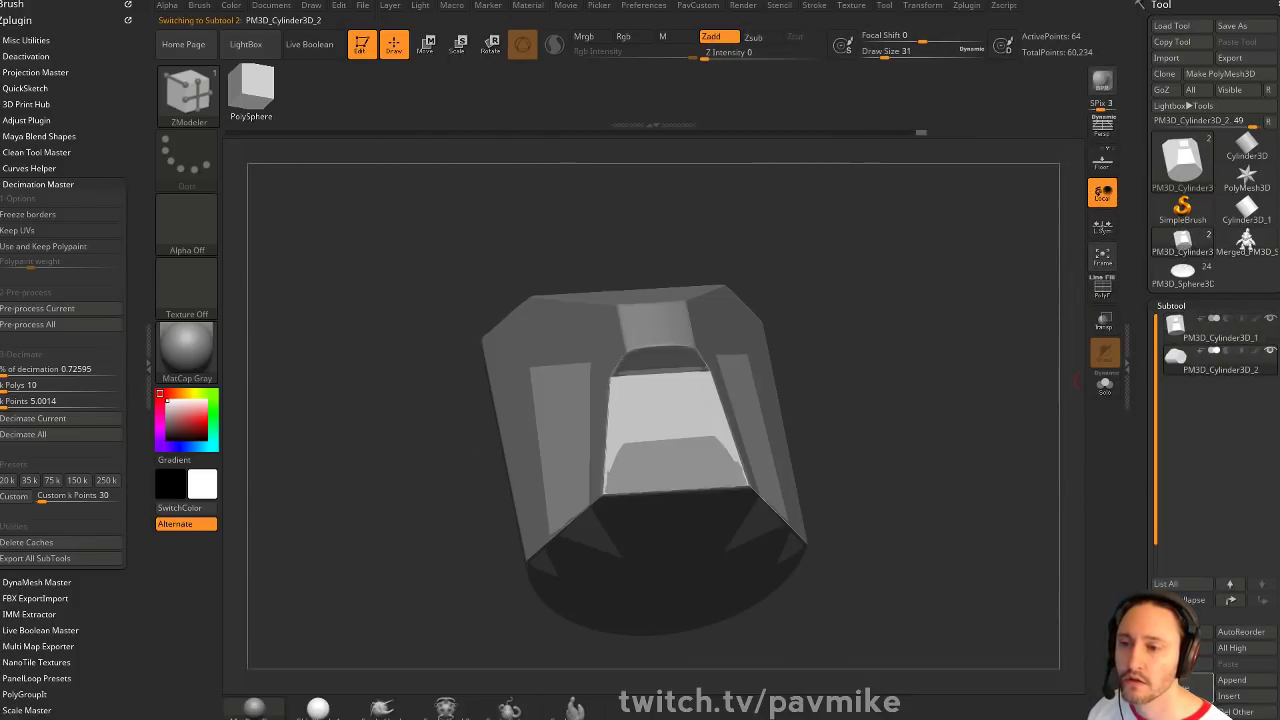
{"action": "left_click", "coordinate": [1059, 717]}
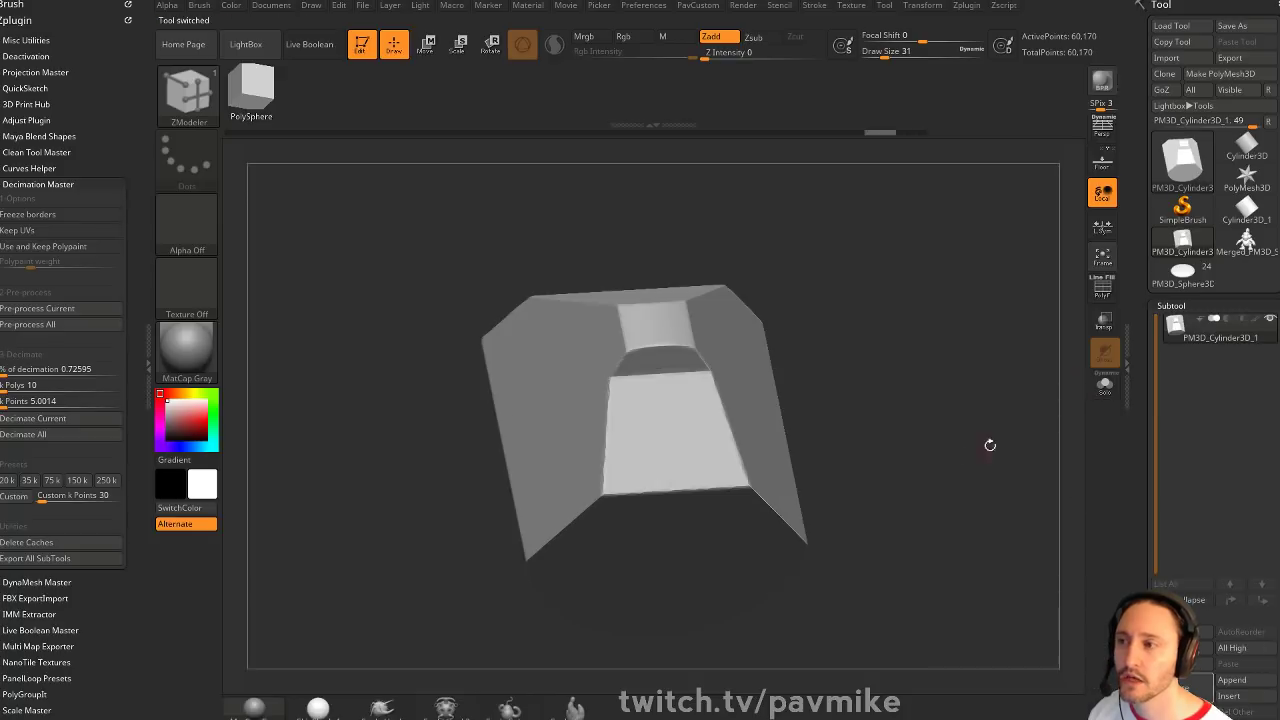
Show the polyframe on the cylinder and apply the Project Primitive deformer from the gizmo
{"action": "left_click", "coordinate": [1101, 292]}
{"action": "left_click_drag", "start_coordinate": [1026, 341], "coordinate": [975, 315], "text": "alt"}
{"action": "mouse_move", "coordinate": [975, 315]}
{"action": "left_mouse_down", "text": "alt"}
{"action": "mouse_move", "coordinate": [826, 463]}
{"action": "mouse_move", "coordinate": [800, 408]}
{"action": "mouse_move", "coordinate": [860, 414]}
{"action": "left_mouse_up", "text": "alt"}
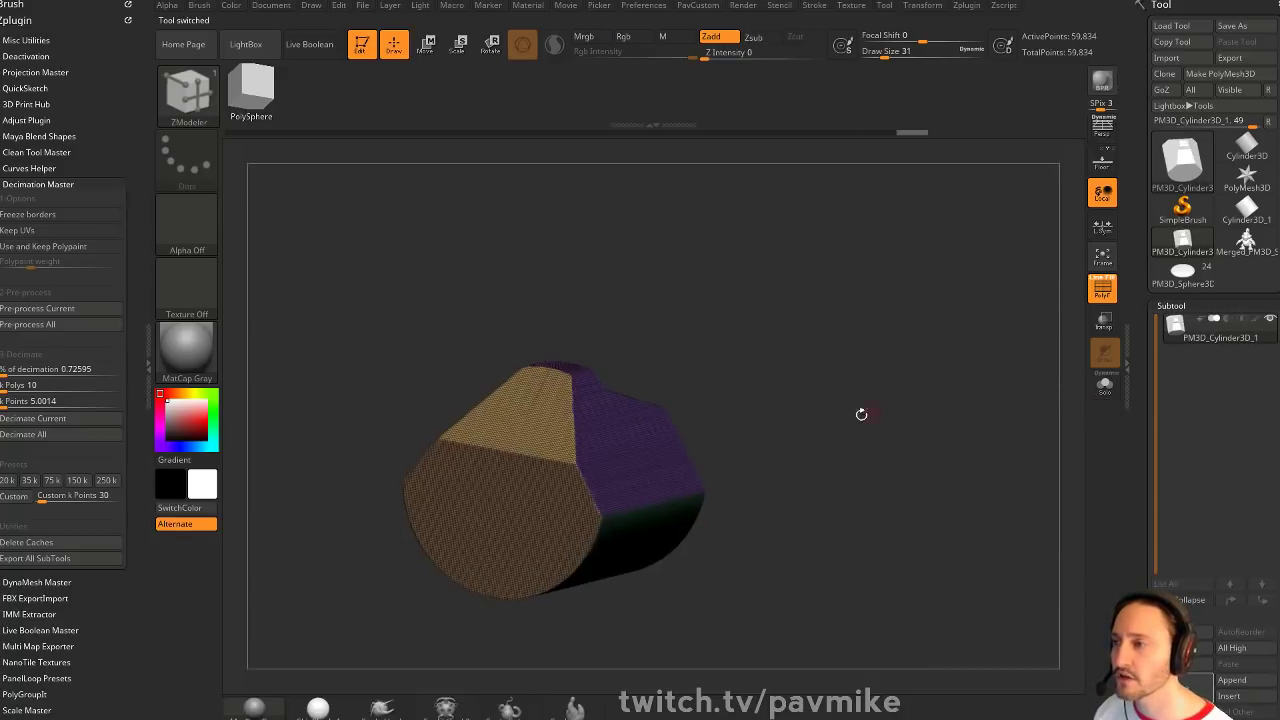
{"action": "key", "text": "w"}
{"action": "left_click_drag", "start_coordinate": [677, 324], "coordinate": [650, 335], "text": "shift"}
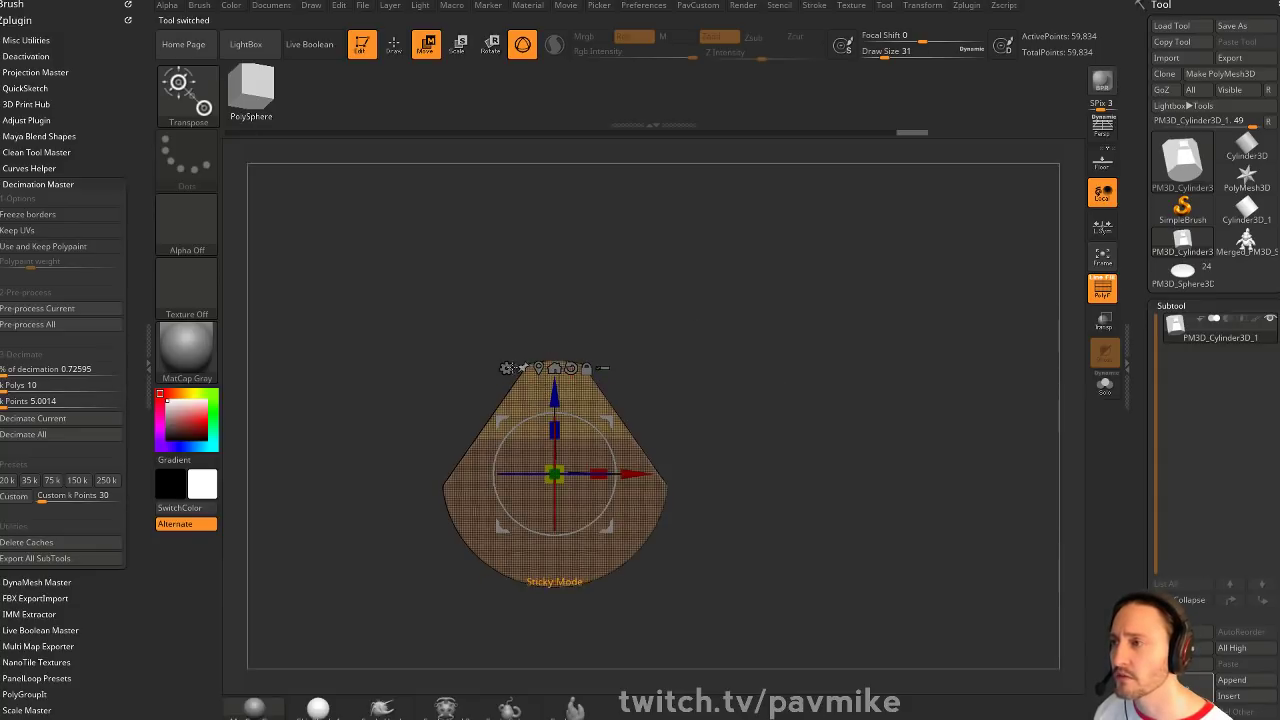
{"action": "left_click", "coordinate": [506, 368]}
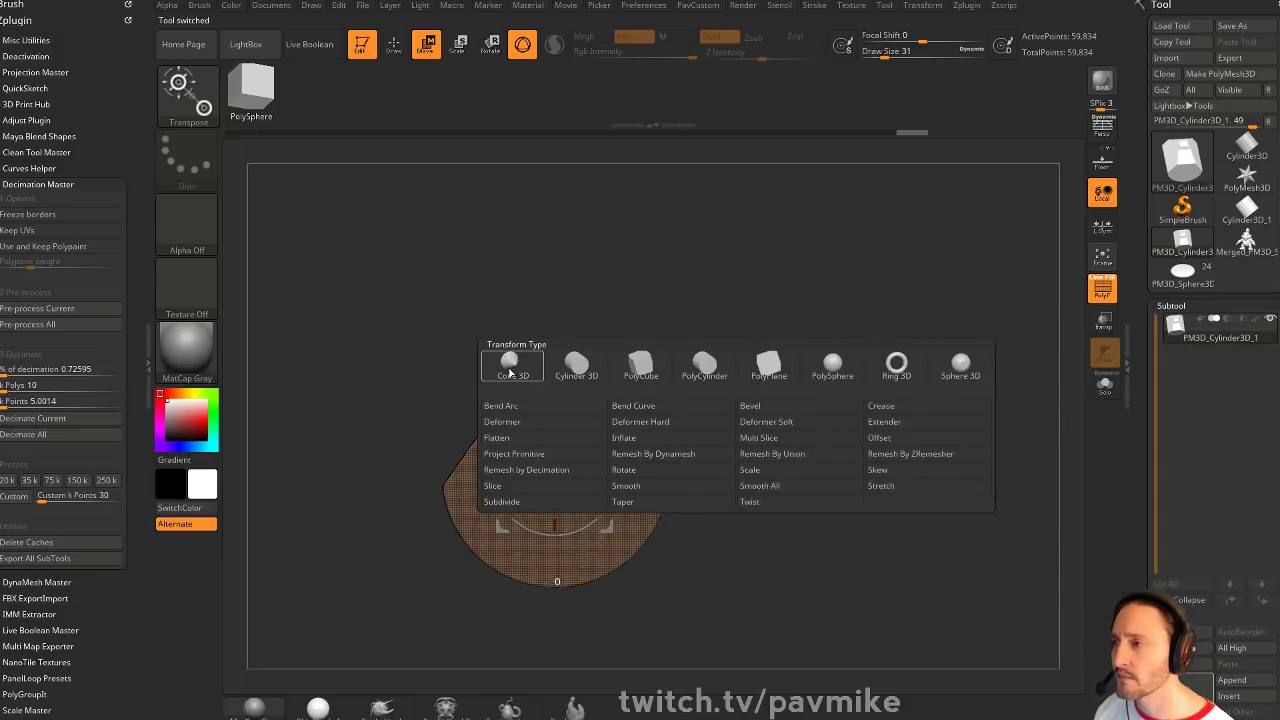
{"action": "left_click", "coordinate": [506, 368]}
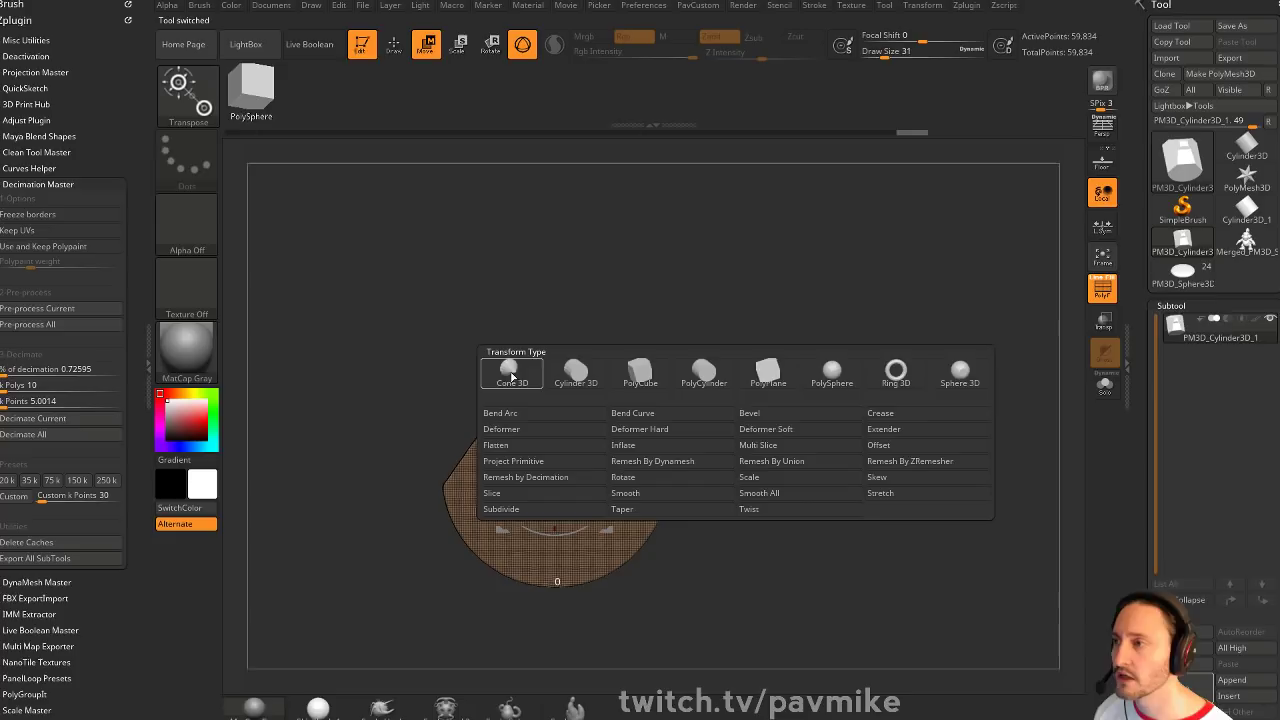
{"action": "left_click", "coordinate": [537, 463]}
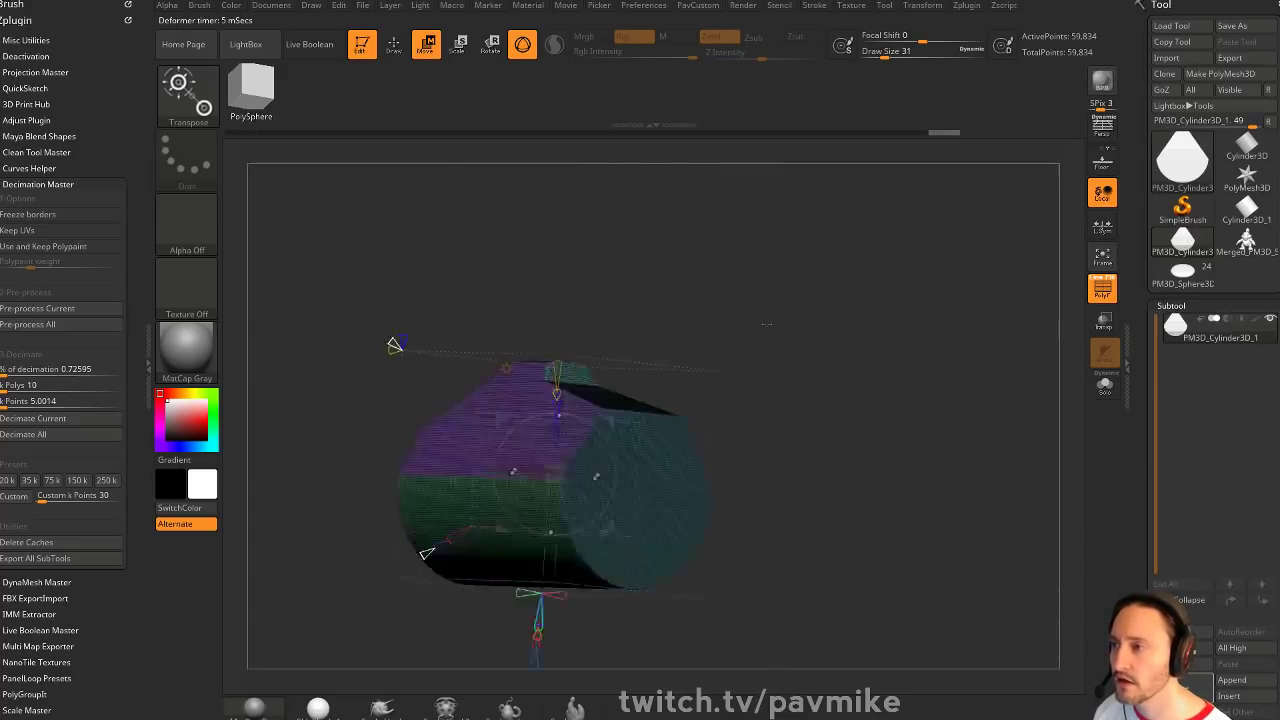
Place the projected sphere on the cylinder's curved side and vary its height until it forms a raised dome
{"action": "mouse_move", "coordinate": [813, 322]}
{"action": "left_mouse_down"}
{"action": "mouse_move", "coordinate": [836, 372]}
{"action": "mouse_move", "coordinate": [840, 343]}
{"action": "mouse_move", "coordinate": [872, 345]}
{"action": "mouse_move", "coordinate": [790, 328]}
{"action": "left_mouse_up"}
{"action": "left_click_drag", "start_coordinate": [493, 337], "coordinate": [602, 580]}
{"action": "left_click_drag", "start_coordinate": [945, 305], "coordinate": [837, 355]}
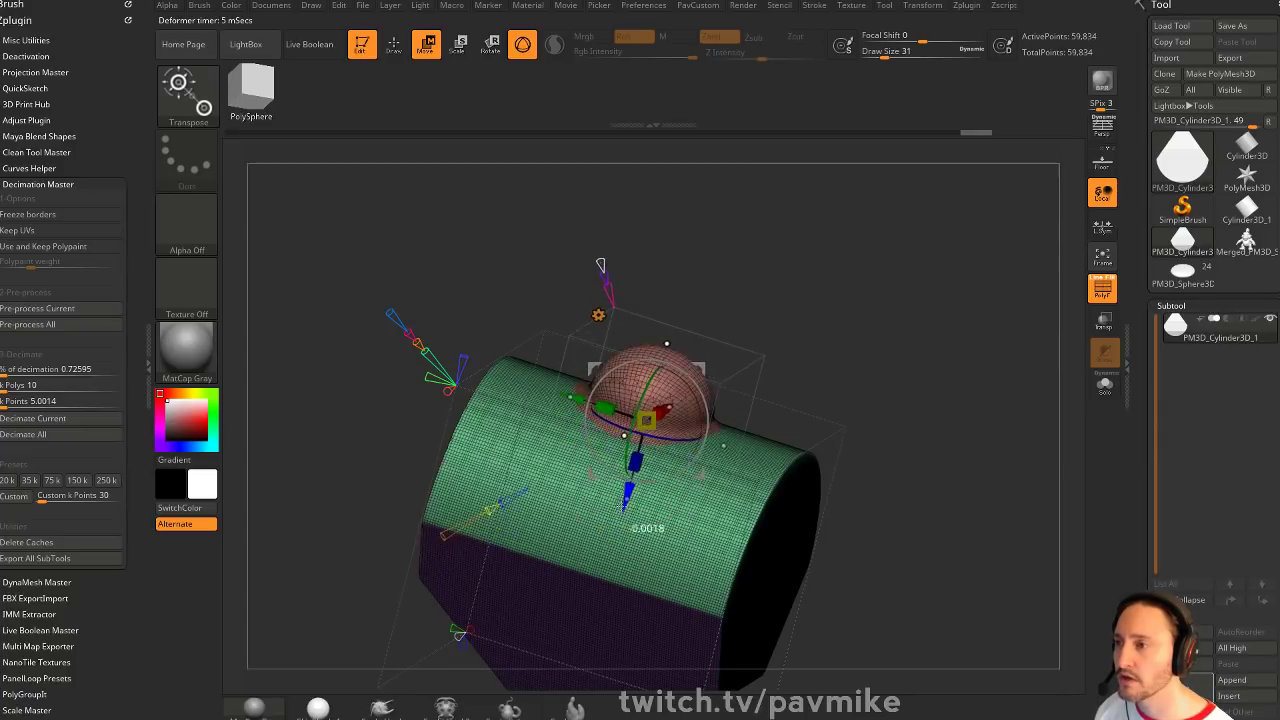
{"action": "left_click_drag", "start_coordinate": [630, 488], "coordinate": [631, 482]}
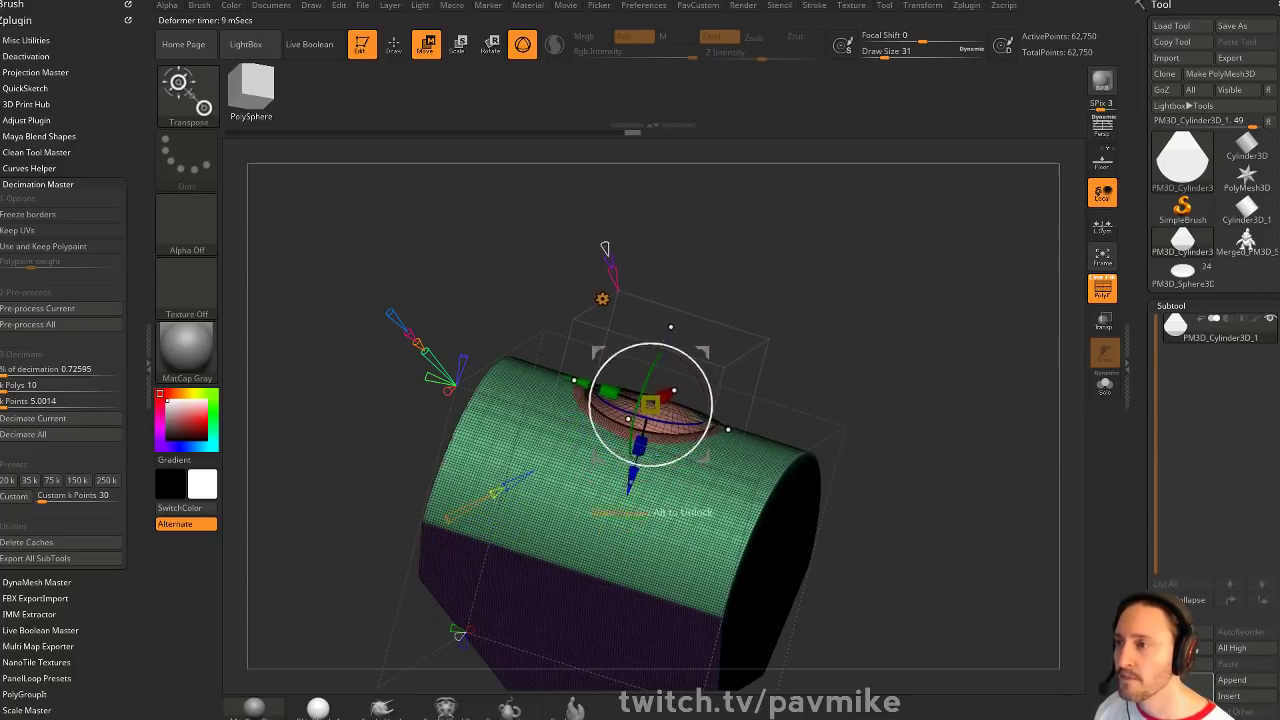
{"action": "left_click_drag", "start_coordinate": [864, 342], "coordinate": [840, 401]}
{"action": "right_click_drag", "start_coordinate": [718, 500], "coordinate": [723, 430]}
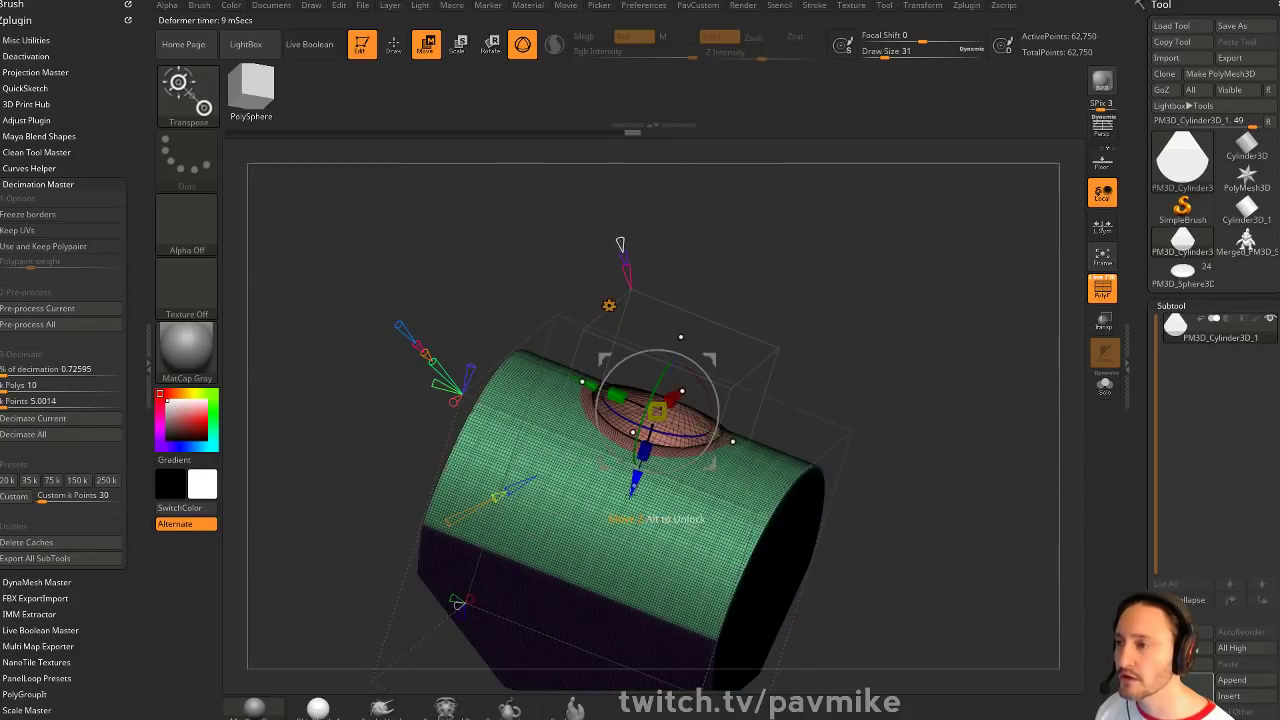
{"action": "left_click_drag", "start_coordinate": [634, 483], "coordinate": [629, 500]}
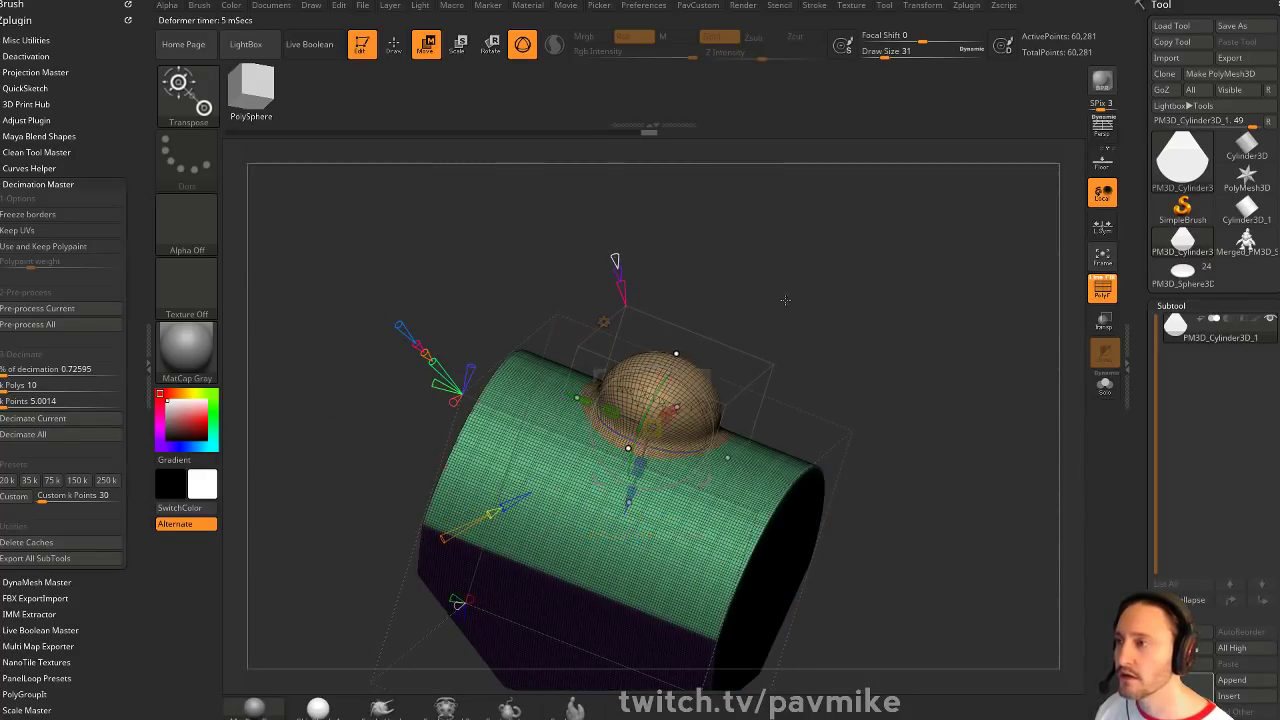
{"action": "left_click_drag", "start_coordinate": [785, 300], "coordinate": [662, 330]}
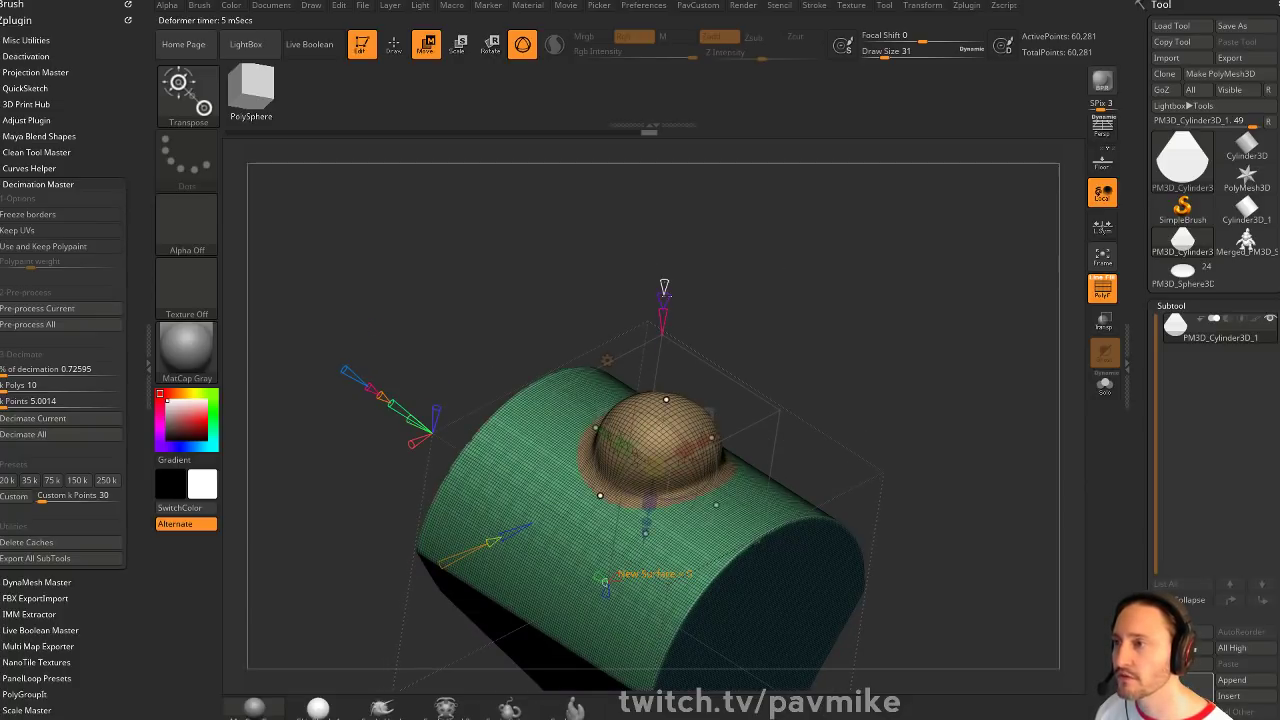
Turn on New Surface for the projected sphere and lift it clear of the cylinder
{"action": "left_click_drag", "start_coordinate": [667, 294], "coordinate": [805, 268]}
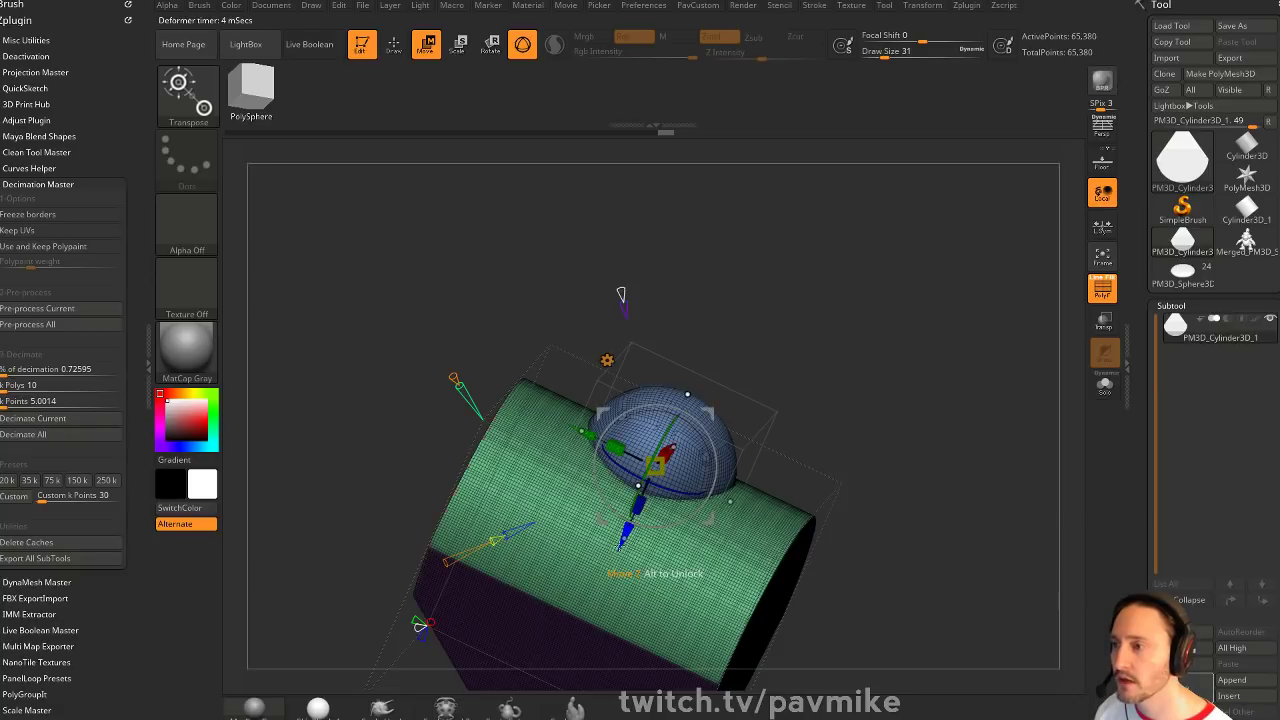
{"action": "left_click_drag", "start_coordinate": [622, 542], "coordinate": [668, 442]}
{"action": "mouse_move", "coordinate": [838, 352]}
{"action": "left_mouse_down"}
{"action": "mouse_move", "coordinate": [946, 381]}
{"action": "mouse_move", "coordinate": [993, 454]}
{"action": "mouse_move", "coordinate": [877, 338]}
{"action": "mouse_move", "coordinate": [850, 352]}
{"action": "left_mouse_up"}
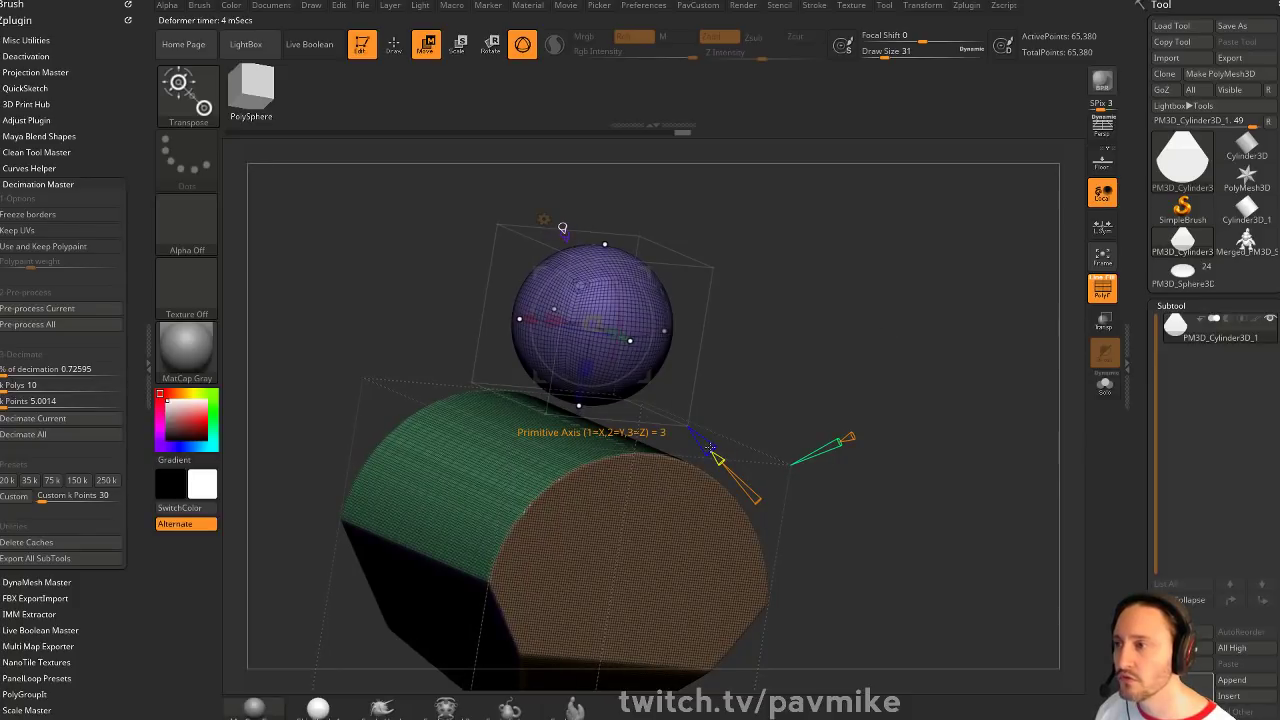
Try different Modifier values on the sphere floating above the cylinder
{"action": "left_click_drag", "start_coordinate": [718, 459], "coordinate": [786, 498]}
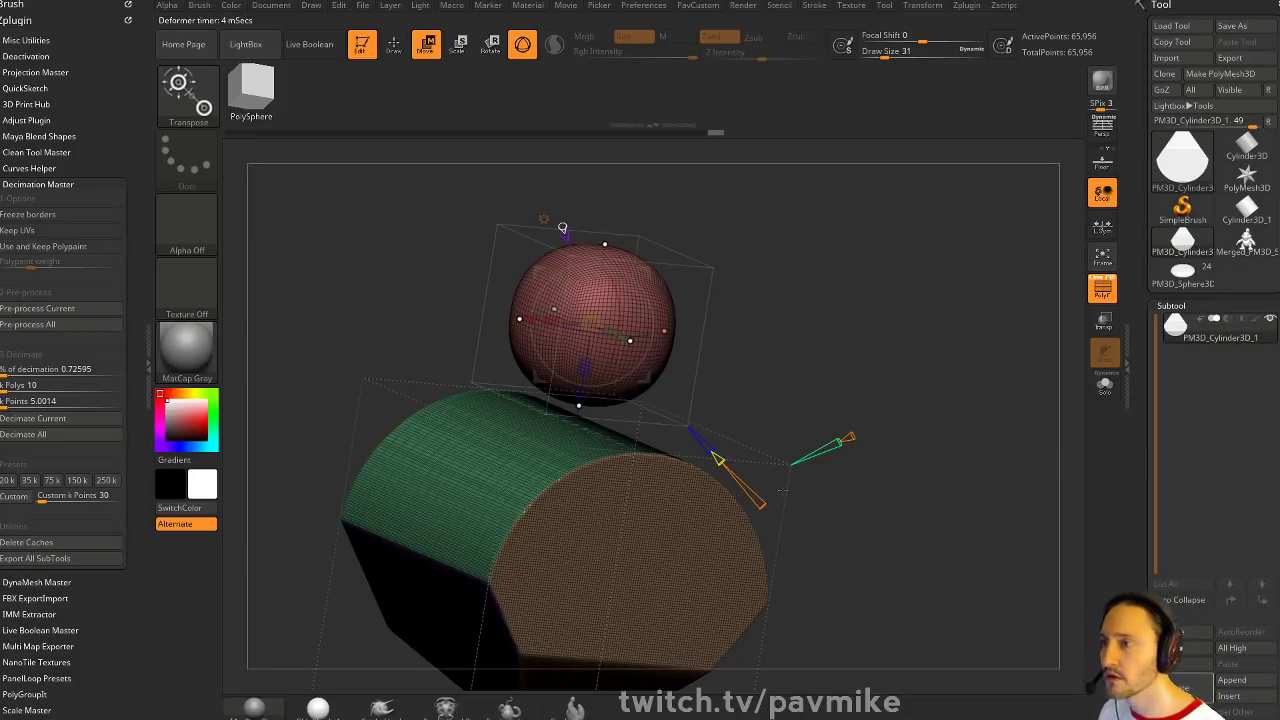
{"action": "left_click_drag", "start_coordinate": [764, 502], "coordinate": [756, 500]}
{"action": "left_click_drag", "start_coordinate": [836, 285], "coordinate": [842, 357]}
{"action": "left_click_drag", "start_coordinate": [845, 327], "coordinate": [925, 327]}
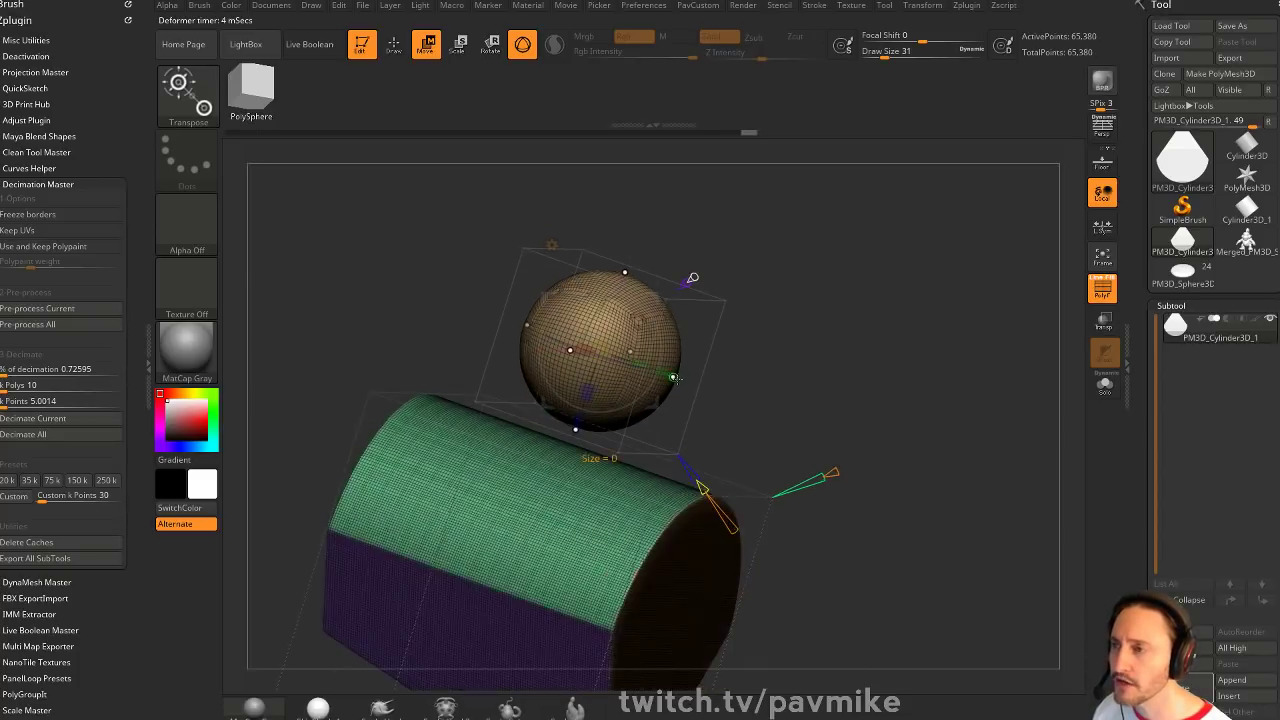
Try shrinking the floating sphere along individual axes, and undo those size changes
{"action": "mouse_move", "coordinate": [675, 378]}
{"action": "left_mouse_down"}
{"action": "mouse_move", "coordinate": [608, 357]}
{"action": "mouse_move", "coordinate": [677, 380]}
{"action": "mouse_move", "coordinate": [656, 372]}
{"action": "left_mouse_up"}
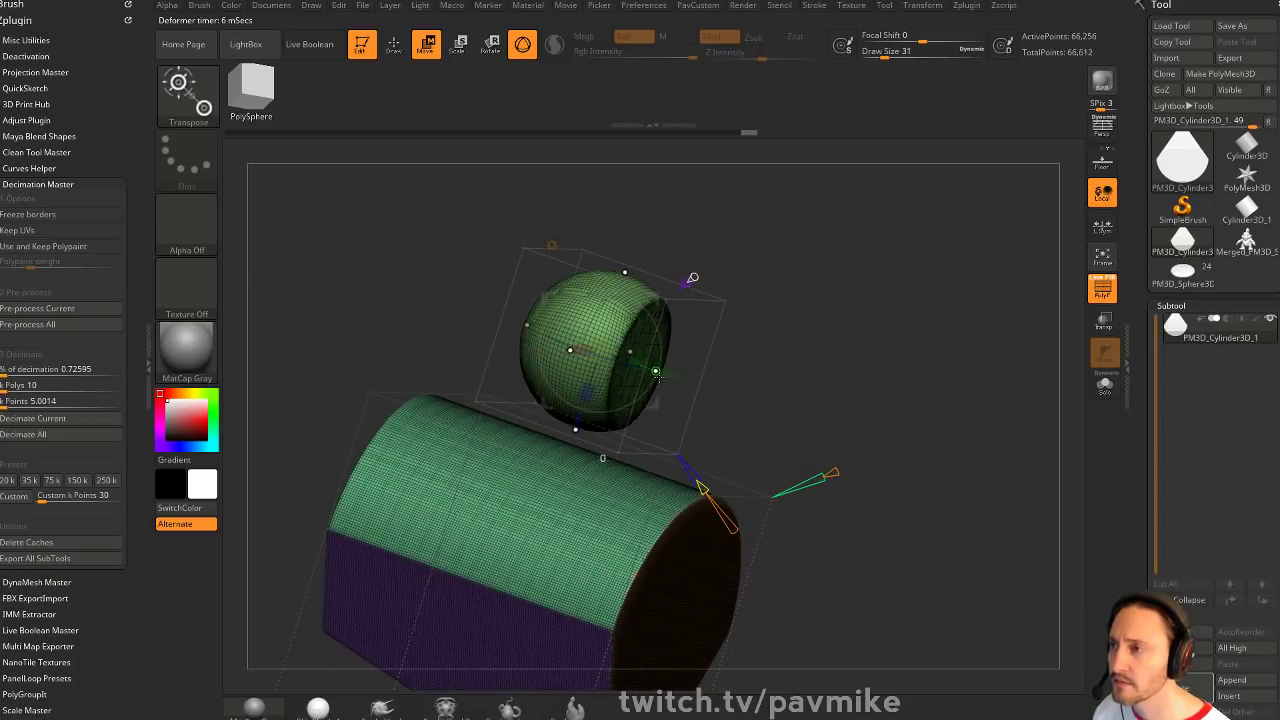
{"action": "key", "text": "ctrl+z"}
{"action": "left_click_drag", "start_coordinate": [626, 272], "coordinate": [616, 306]}
{"action": "key", "text": "ctrl+z"}
{"action": "key", "text": "ctrl+z"}
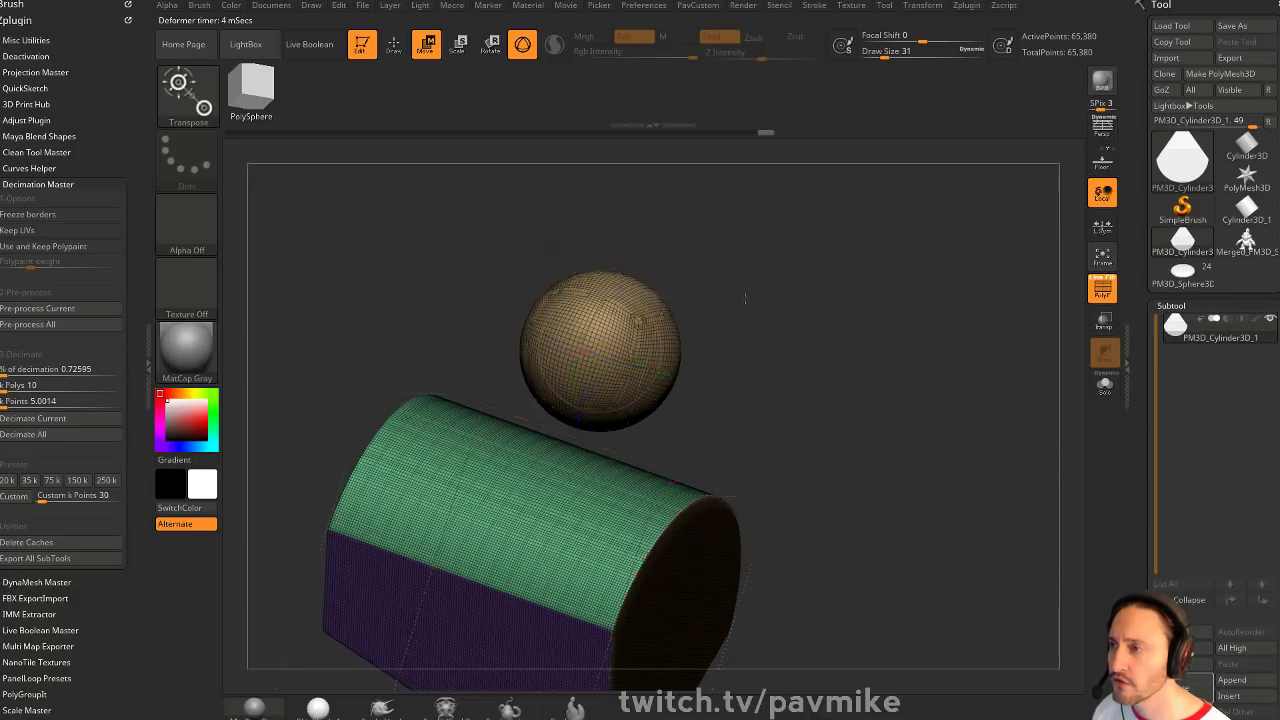
Lower the sphere back into the cylinder and turn off New Surface so it projects onto the mesh
{"action": "left_click_drag", "start_coordinate": [579, 439], "coordinate": [554, 540]}
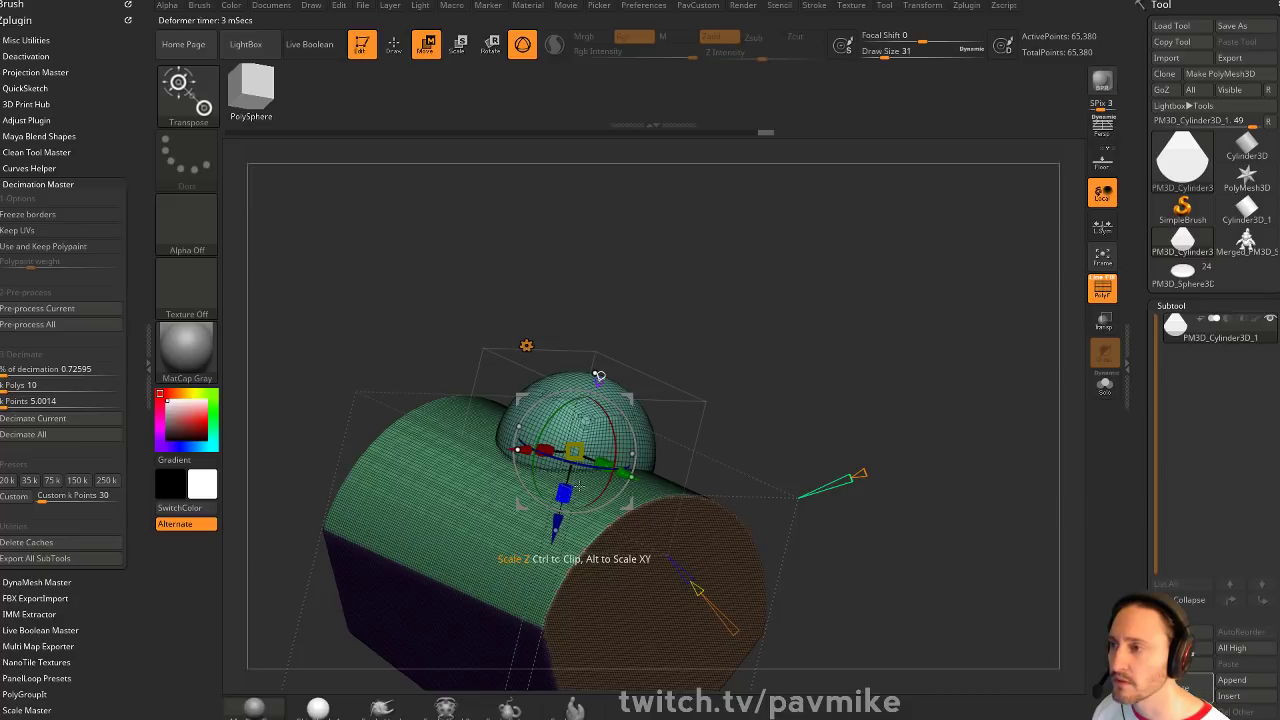
{"action": "right_click_drag", "start_coordinate": [579, 486], "coordinate": [457, 480]}
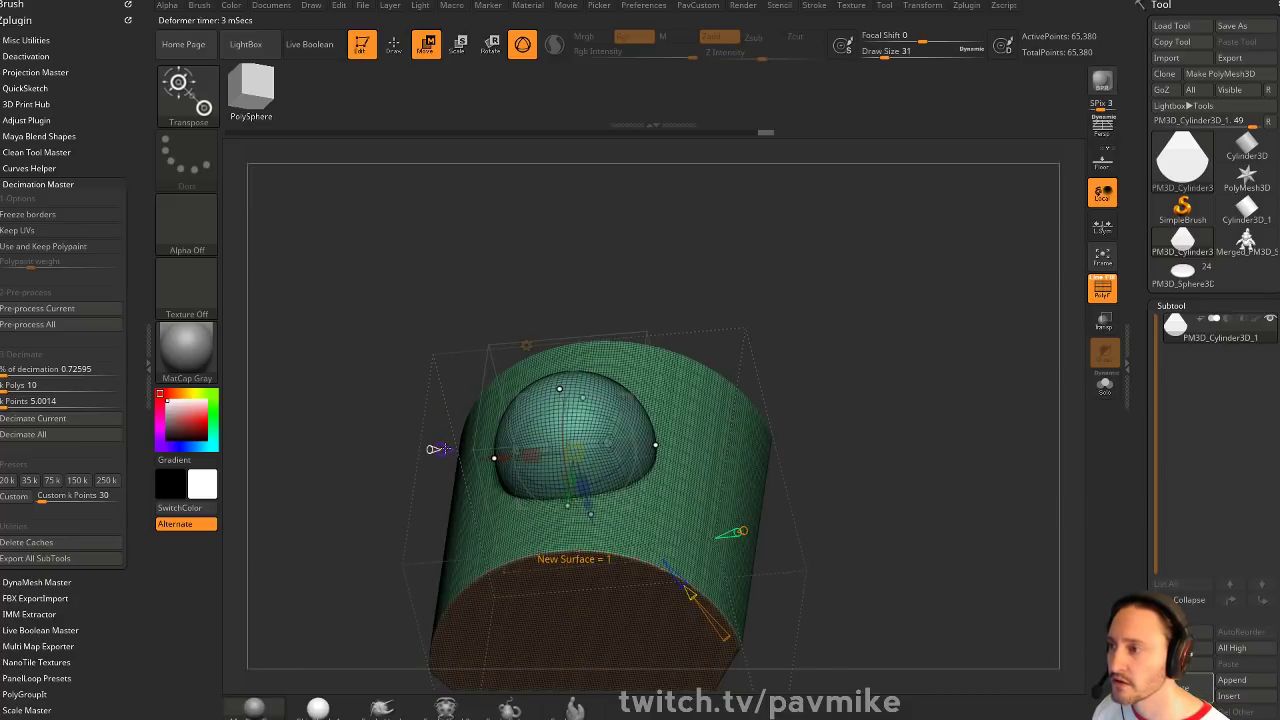
{"action": "left_click_drag", "start_coordinate": [445, 449], "coordinate": [447, 450]}
{"action": "left_click_drag", "start_coordinate": [901, 349], "coordinate": [955, 314]}
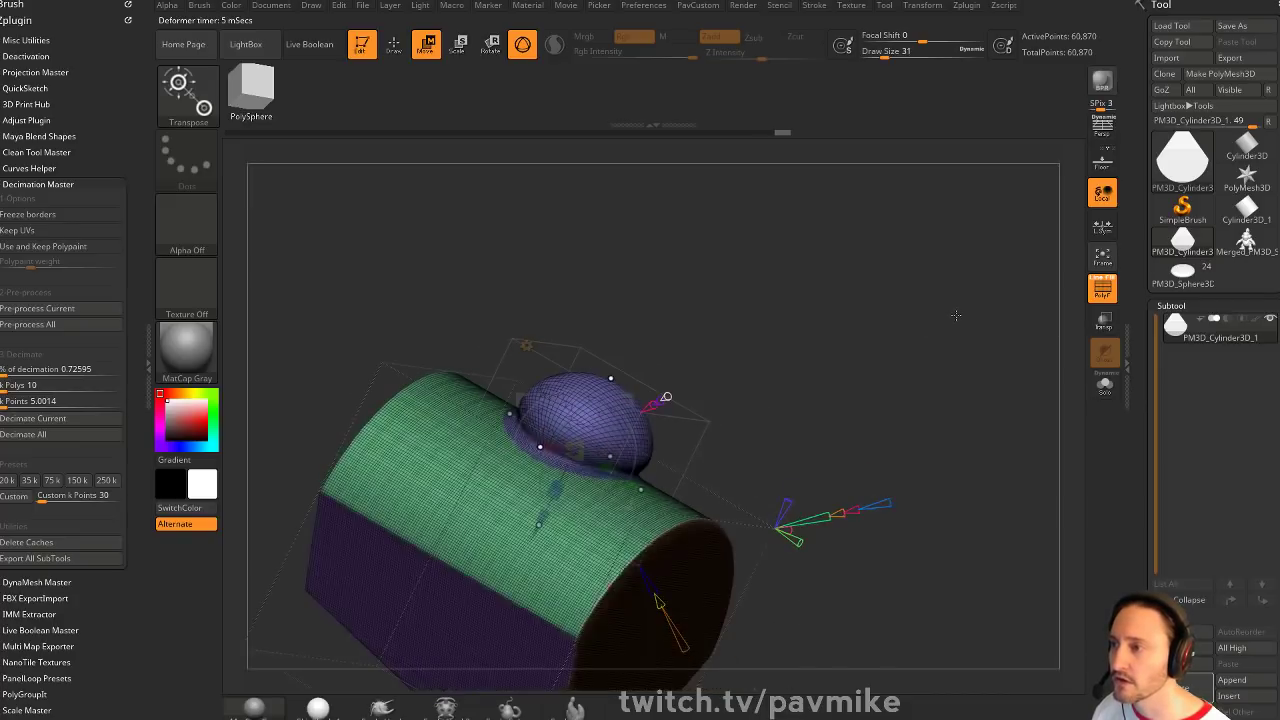
Sink the projected dome and reduce its height to form a low, flat-topped boss on the curved side
{"action": "left_click_drag", "start_coordinate": [535, 533], "coordinate": [535, 532]}
{"action": "mouse_move", "coordinate": [611, 416]}
{"action": "right_mouse_down"}
{"action": "mouse_move", "coordinate": [587, 437]}
{"action": "mouse_move", "coordinate": [613, 412]}
{"action": "right_mouse_up"}
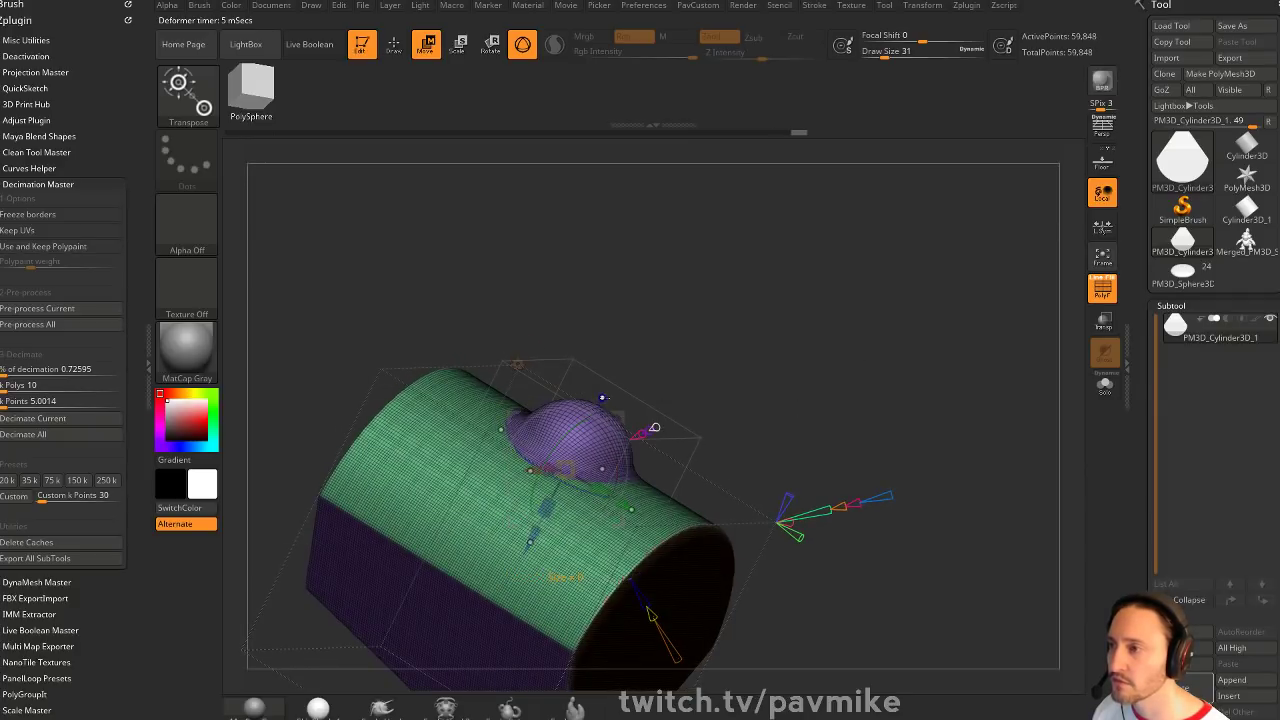
{"action": "left_click_drag", "start_coordinate": [594, 414], "coordinate": [595, 415]}
{"action": "mouse_move", "coordinate": [595, 415]}
{"action": "right_mouse_down"}
{"action": "mouse_move", "coordinate": [535, 428]}
{"action": "mouse_move", "coordinate": [582, 424]}
{"action": "mouse_move", "coordinate": [590, 396]}
{"action": "right_mouse_up"}
{"action": "mouse_move", "coordinate": [848, 392]}
{"action": "left_mouse_down"}
{"action": "mouse_move", "coordinate": [913, 378]}
{"action": "mouse_move", "coordinate": [828, 594]}
{"action": "left_mouse_up"}
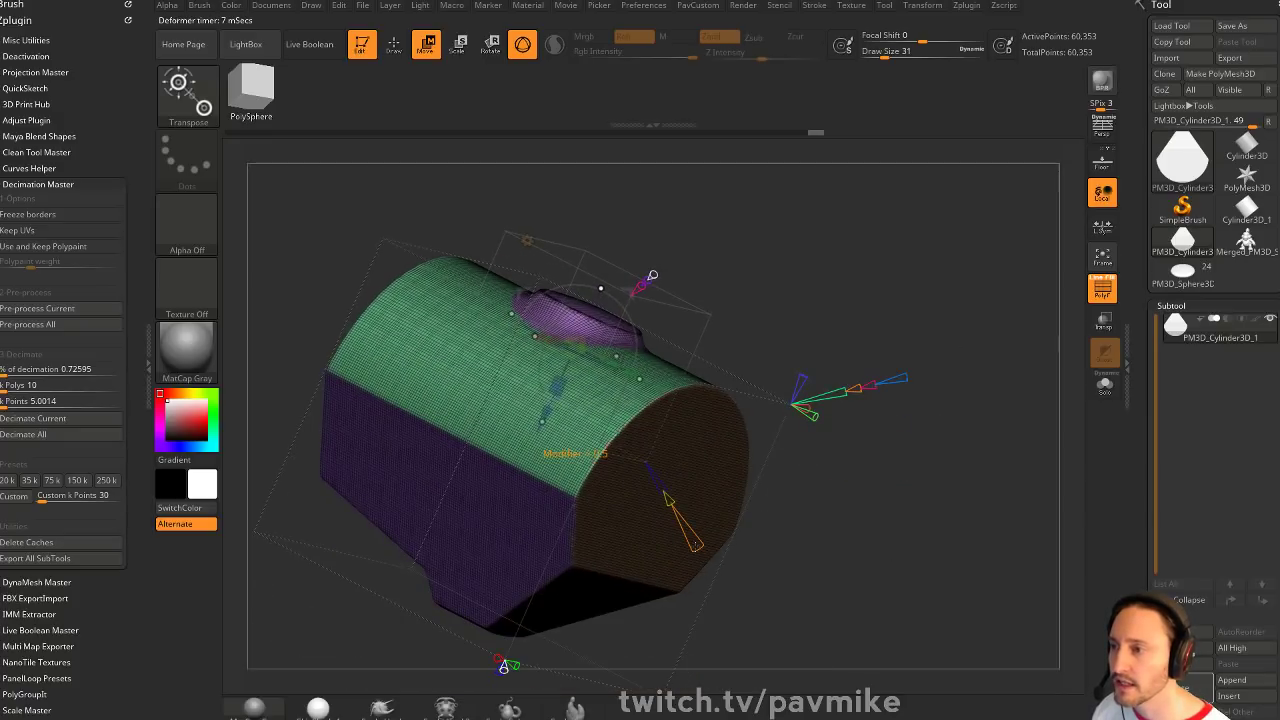
{"action": "right_click_drag", "start_coordinate": [706, 546], "coordinate": [410, 535]}
{"action": "left_click_drag", "start_coordinate": [578, 454], "coordinate": [590, 448]}
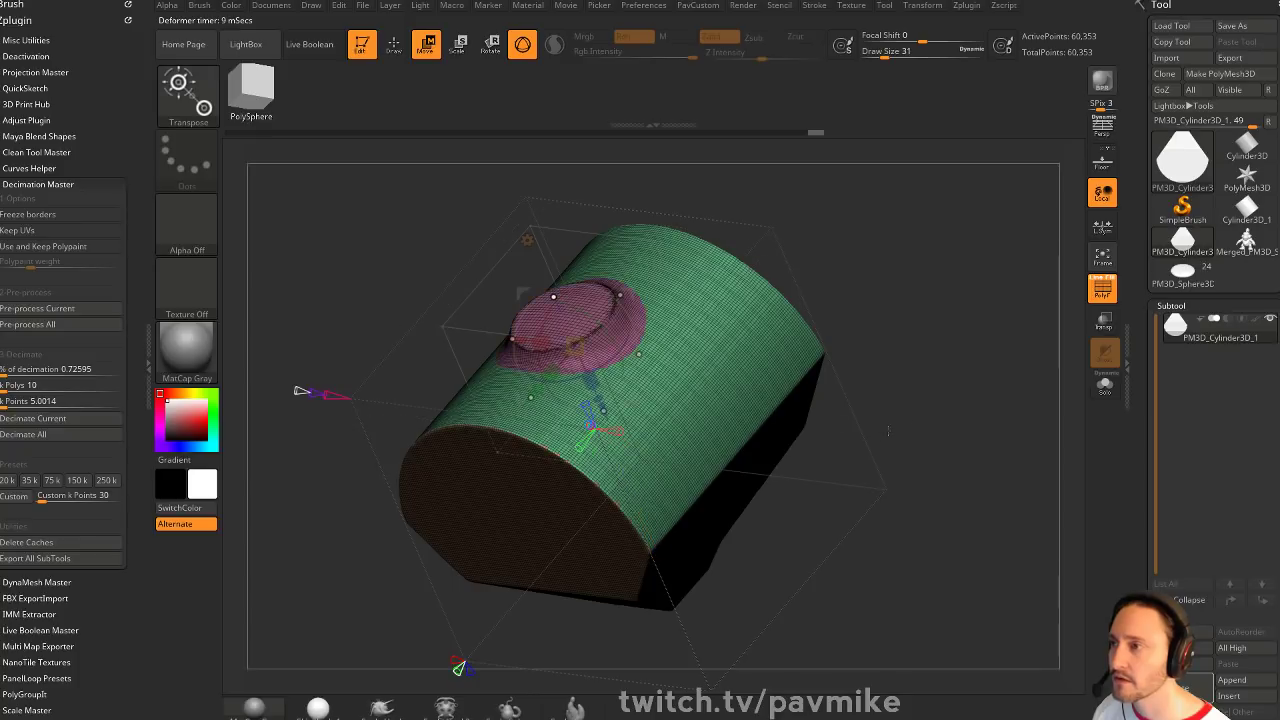
{"action": "right_click_drag", "start_coordinate": [400, 430], "coordinate": [542, 437]}
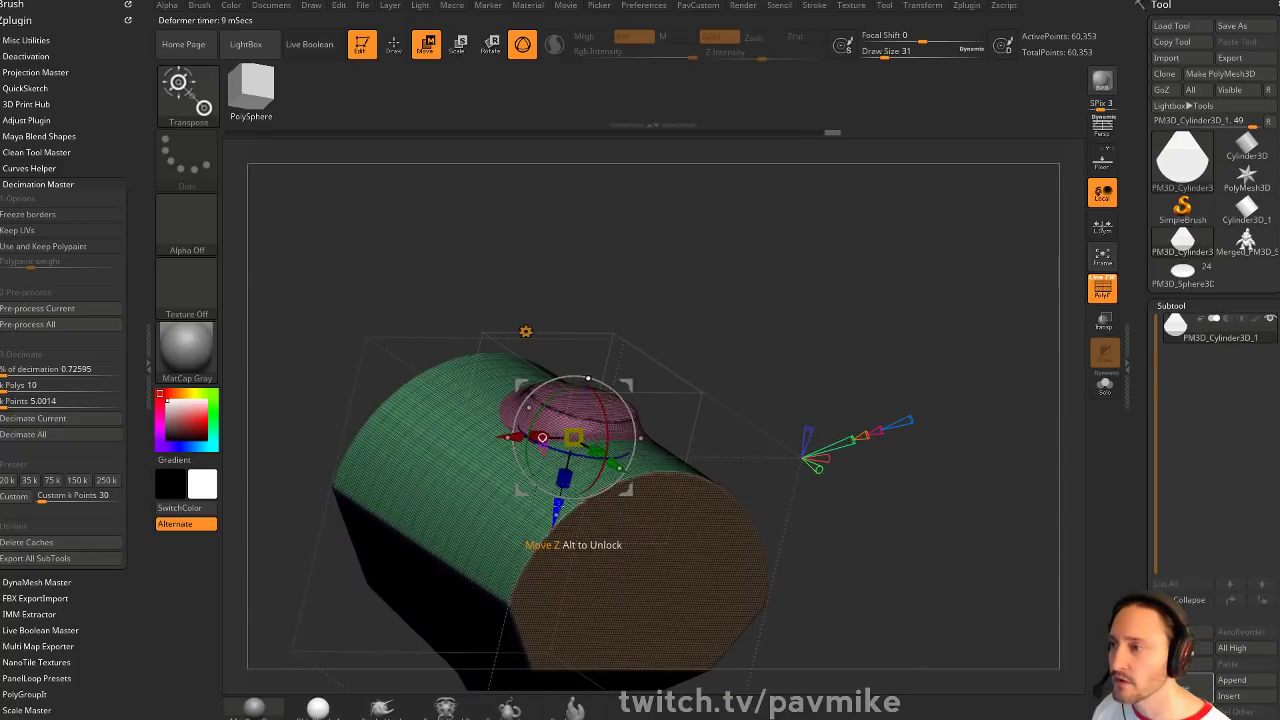
Accept the projected boss, and scale the primitive to about 0.68 and raise it to form a smaller second tier
{"action": "left_click_drag", "start_coordinate": [695, 572], "coordinate": [698, 566]}
{"action": "right_click_drag", "start_coordinate": [680, 253], "coordinate": [706, 262]}
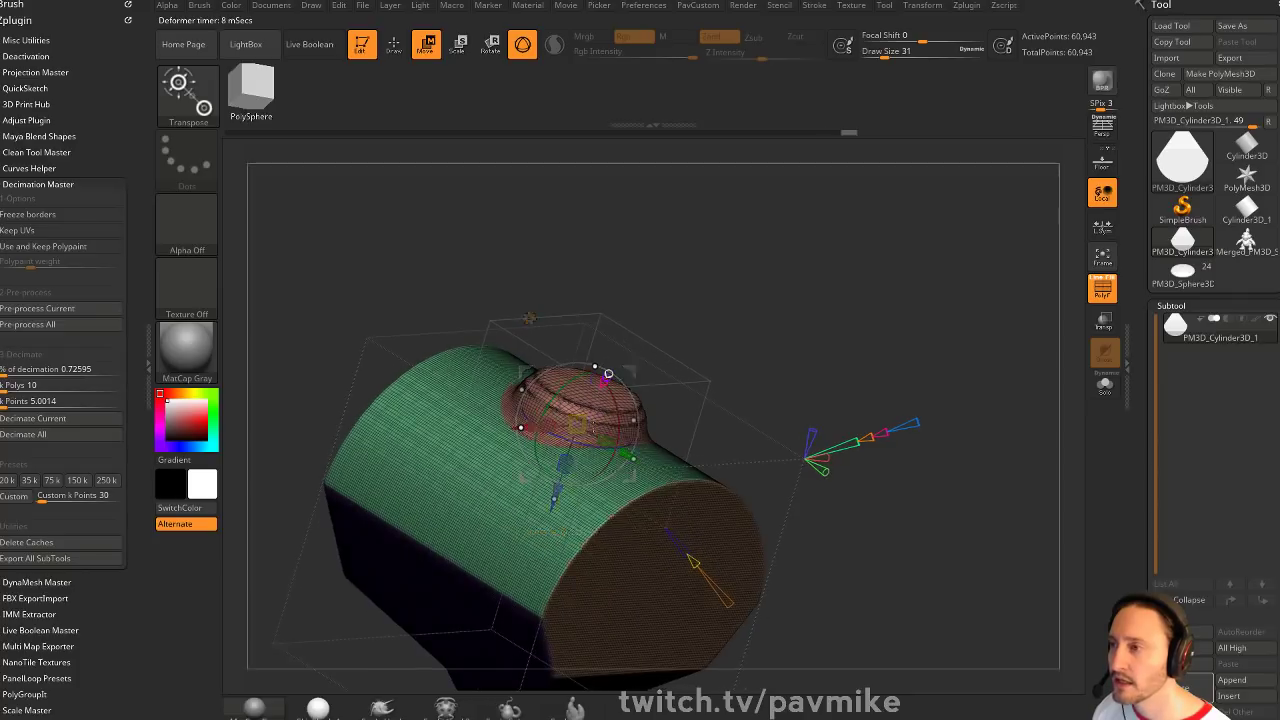
{"action": "left_click_drag", "start_coordinate": [692, 562], "coordinate": [657, 519]}
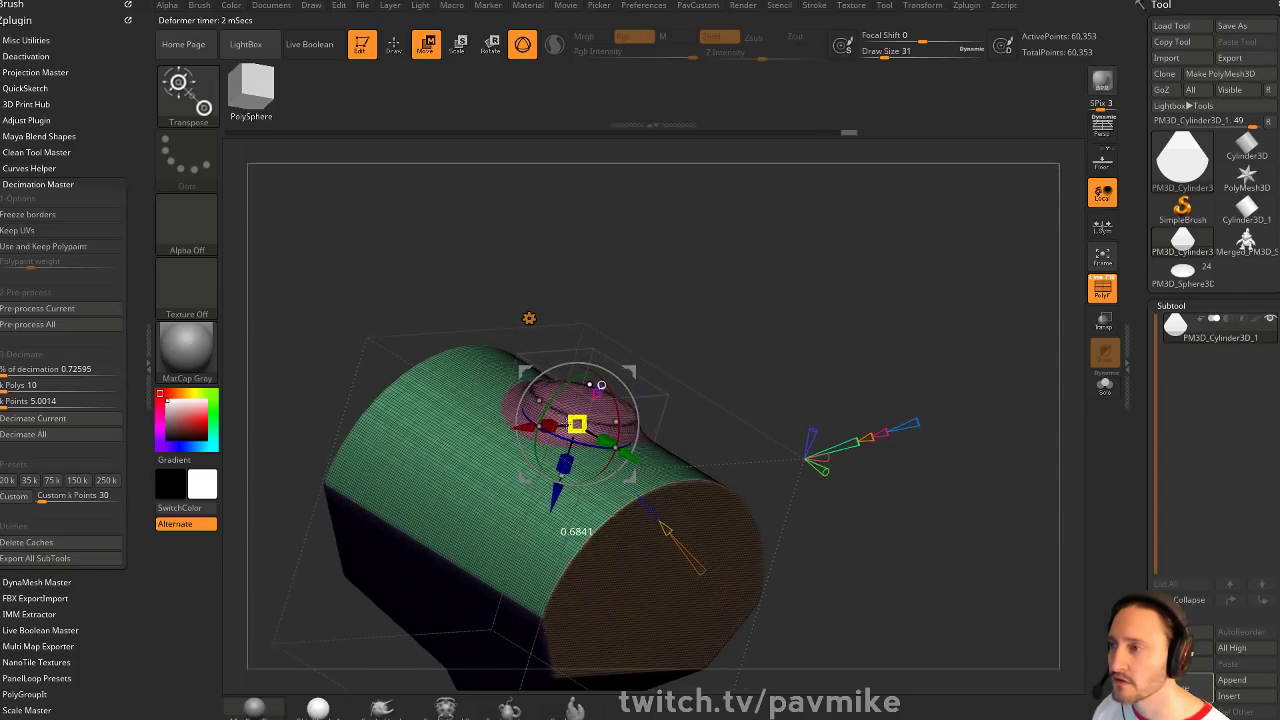
{"action": "left_click_drag", "start_coordinate": [557, 492], "coordinate": [560, 482], "text": "ctrl"}
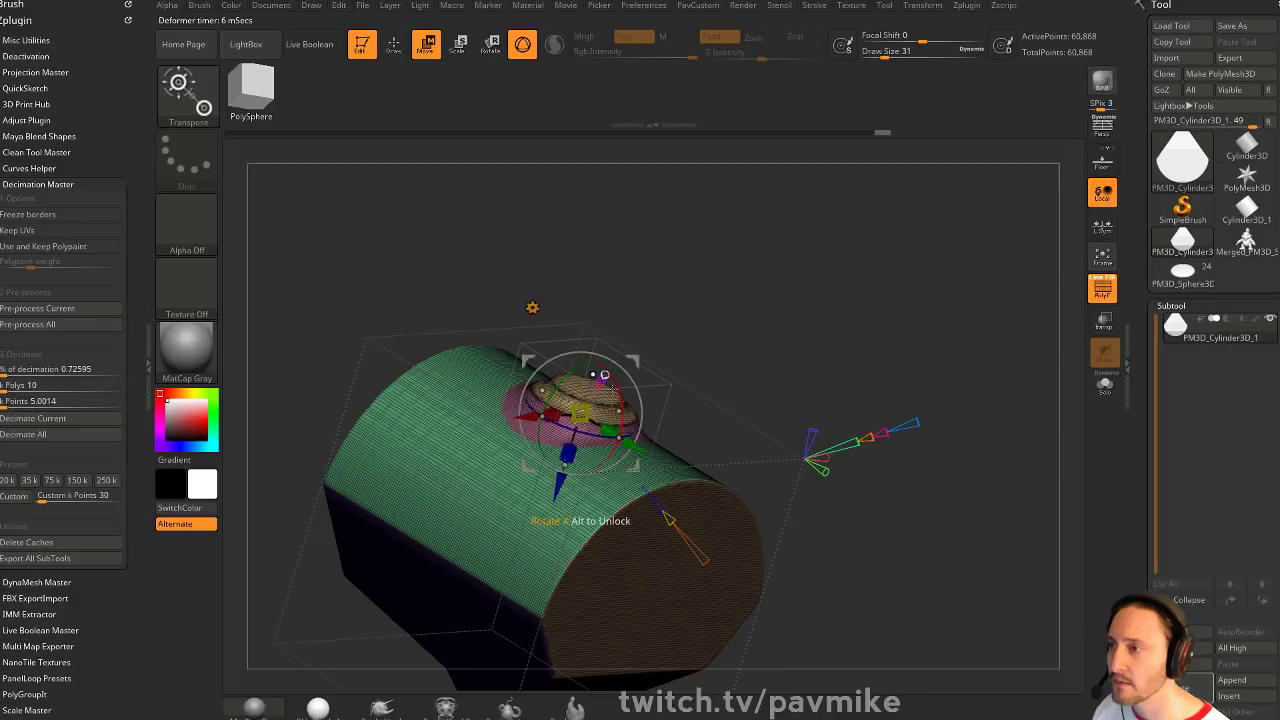
Reset the Project Primitive deformer and position the projected sphere over the boss on the curved side
{"action": "left_click", "coordinate": [532, 307]}
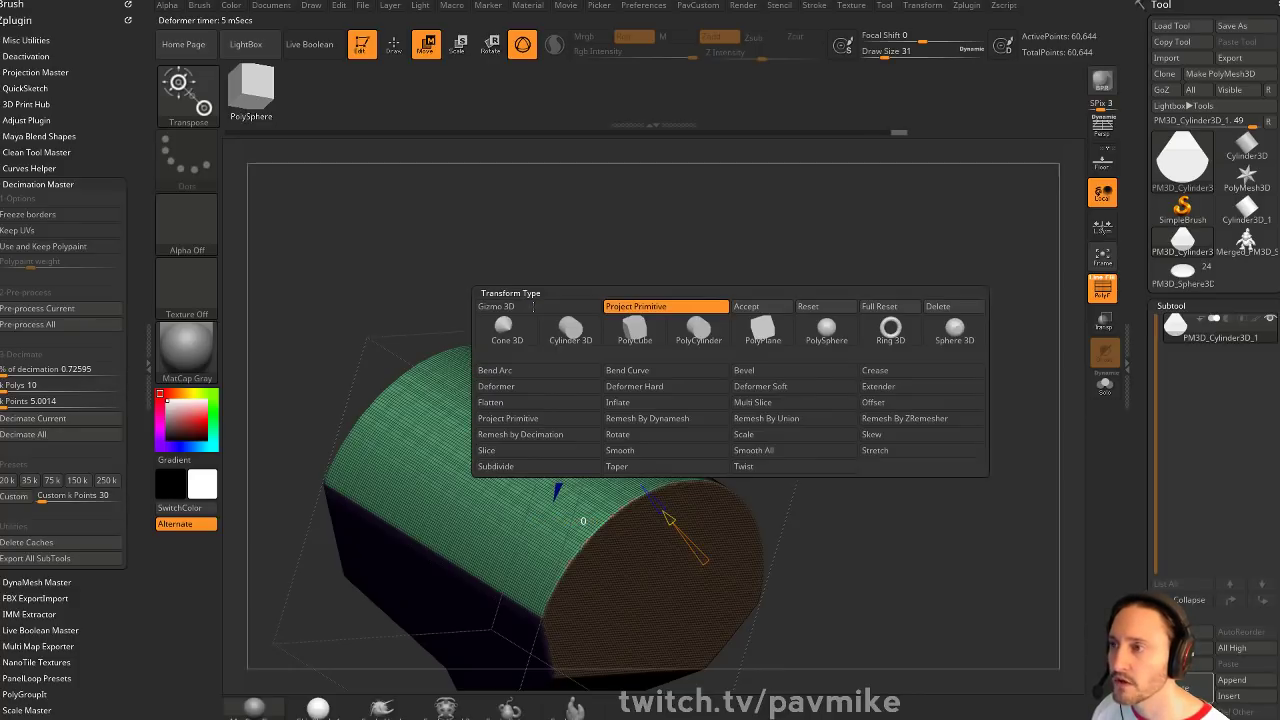
{"action": "left_click", "coordinate": [826, 305]}
{"action": "left_click_drag", "start_coordinate": [830, 290], "coordinate": [830, 318]}
{"action": "left_click_drag", "start_coordinate": [700, 595], "coordinate": [533, 523]}
{"action": "left_click_drag", "start_coordinate": [846, 450], "coordinate": [873, 509]}
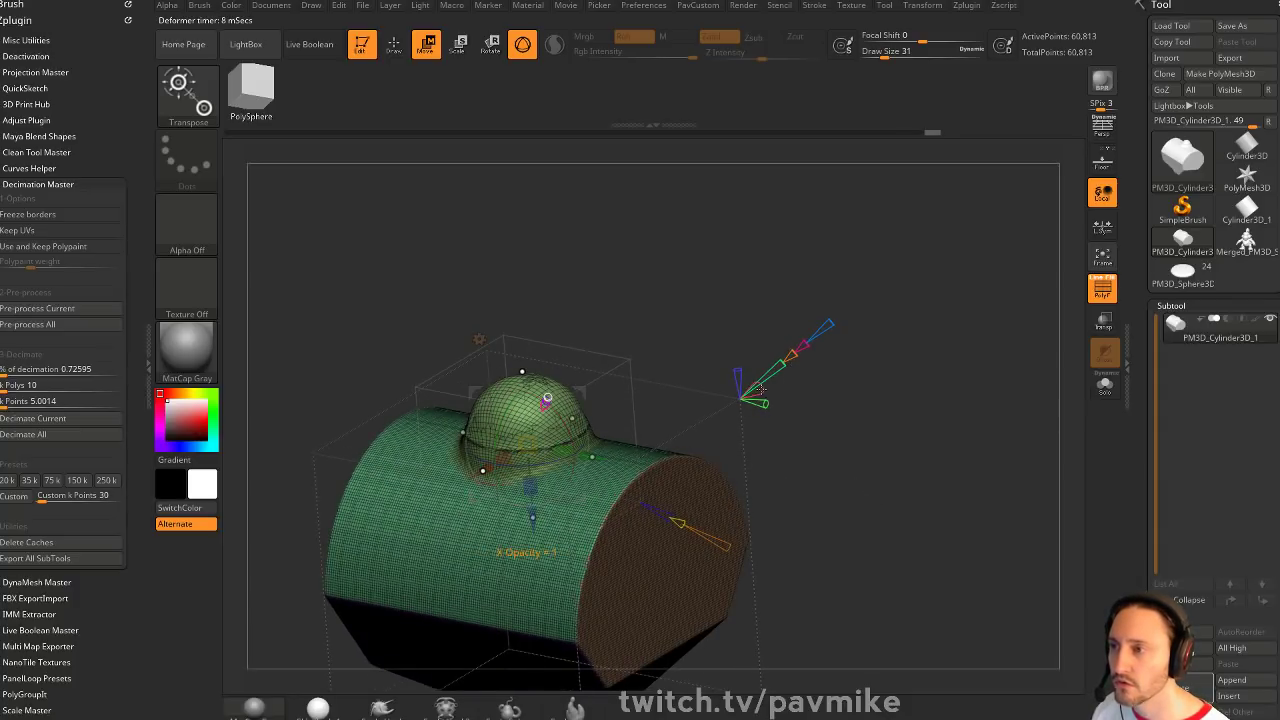
Turn New Surface on again and raise the sphere above the boss as a detached shape
{"action": "left_click_drag", "start_coordinate": [547, 398], "coordinate": [669, 364]}
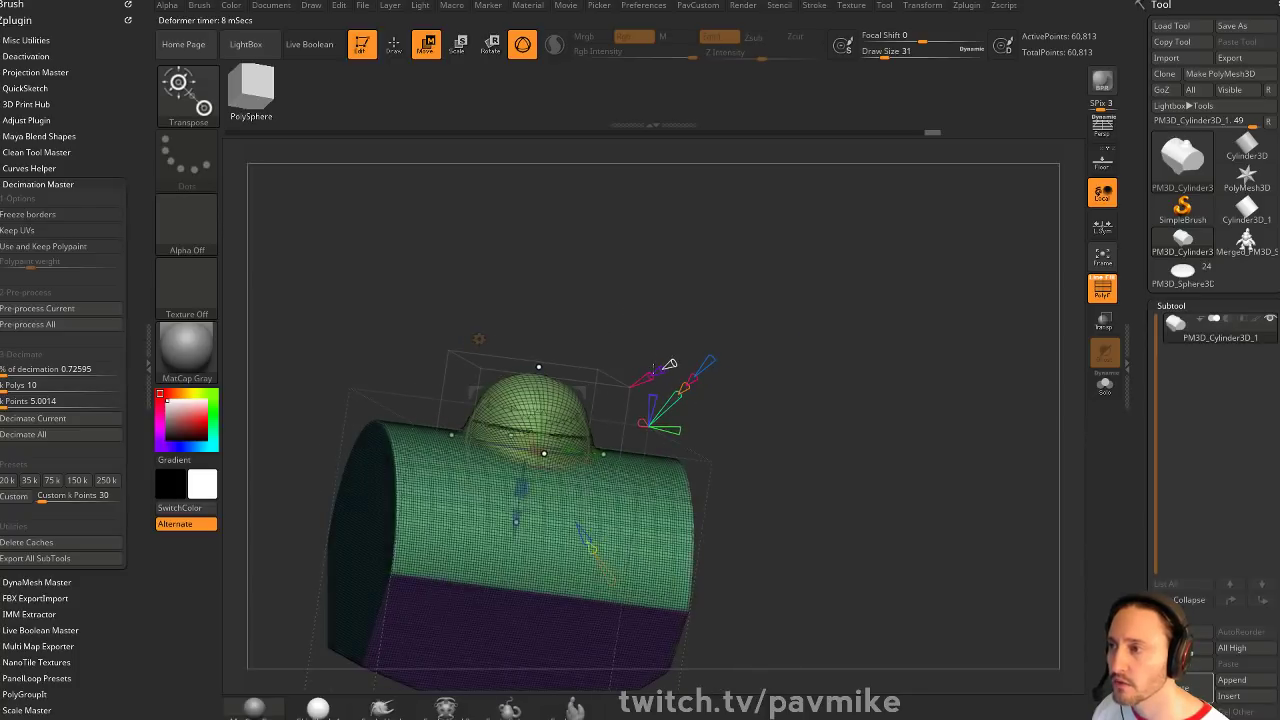
{"action": "left_click", "coordinate": [660, 371]}
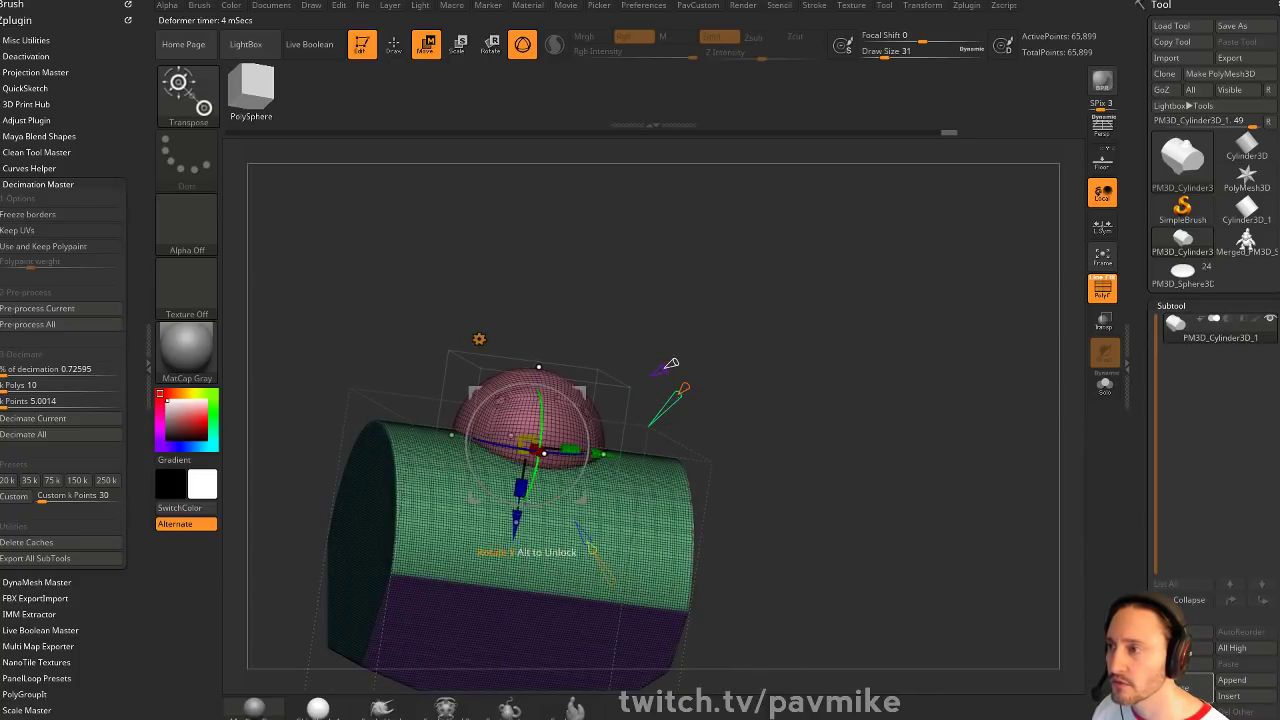
{"action": "left_click_drag", "start_coordinate": [513, 514], "coordinate": [533, 379]}
{"action": "left_click_drag", "start_coordinate": [735, 305], "coordinate": [666, 362]}
{"action": "left_click_drag", "start_coordinate": [795, 385], "coordinate": [468, 322]}
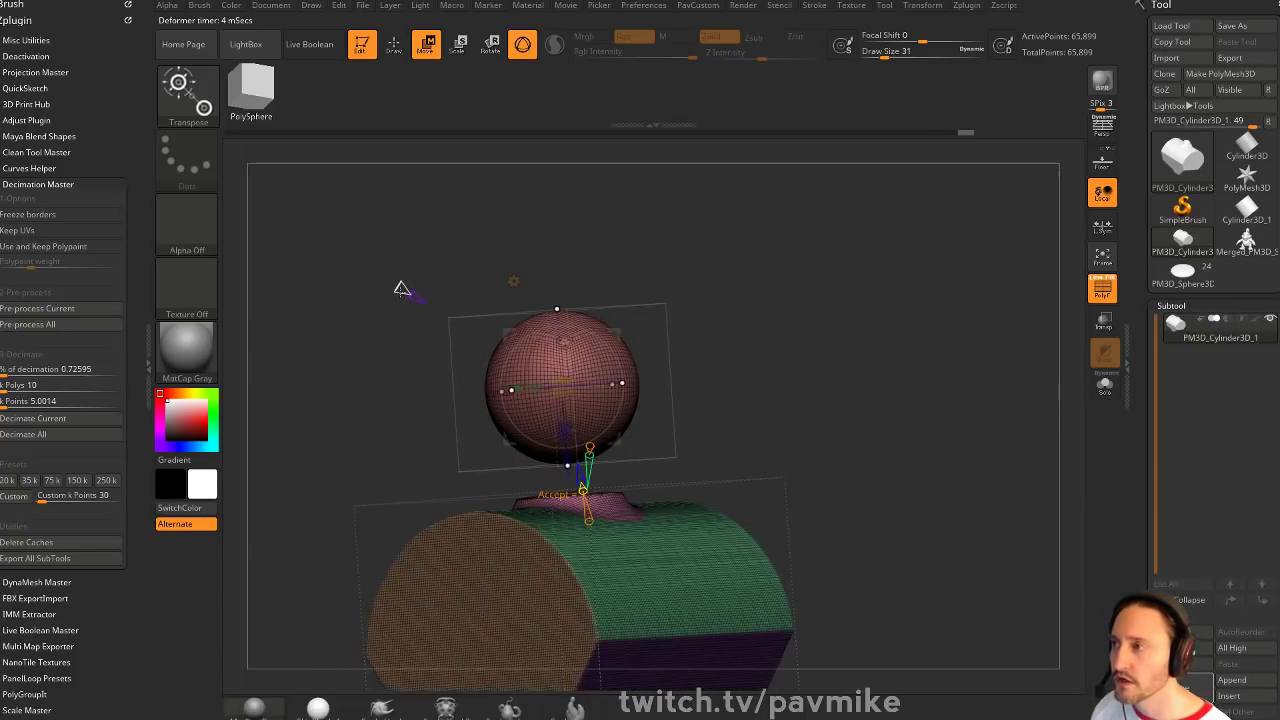
Adjust the Modifier of the detached sphere above the boss
{"action": "left_click_drag", "start_coordinate": [401, 288], "coordinate": [599, 290]}
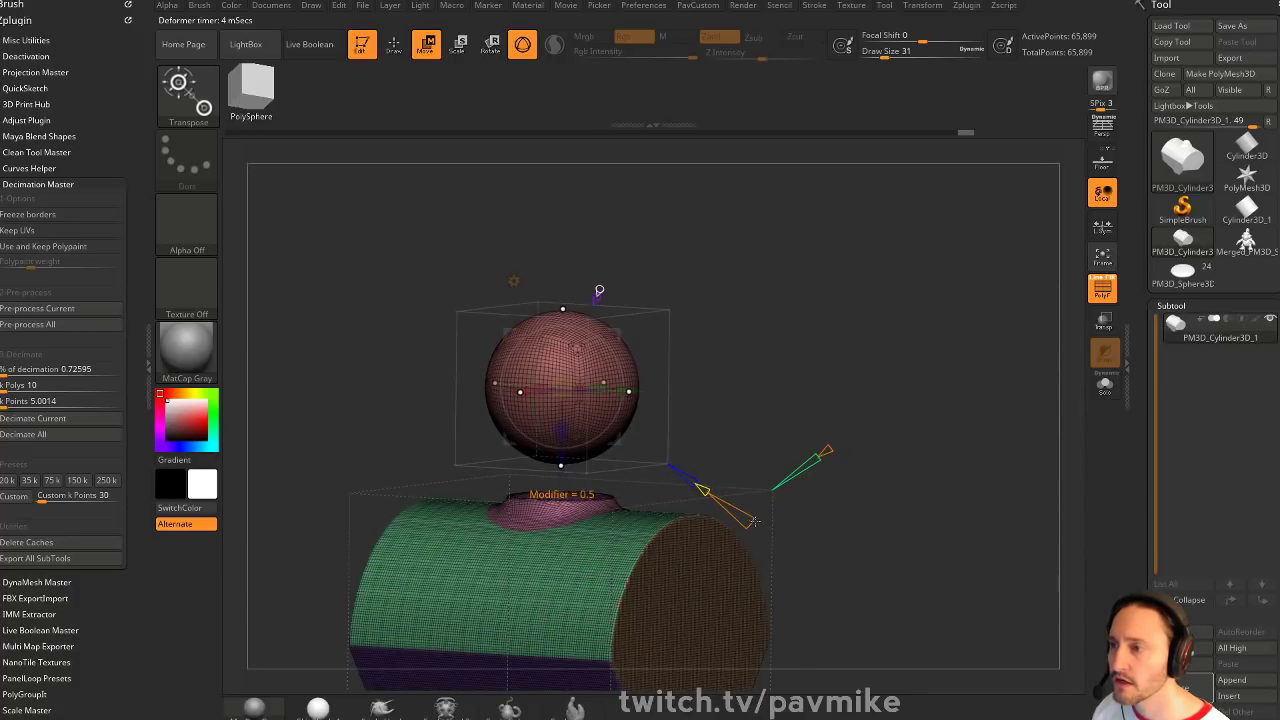
{"action": "mouse_move", "coordinate": [754, 521]}
{"action": "left_mouse_down"}
{"action": "mouse_move", "coordinate": [778, 548]}
{"action": "mouse_move", "coordinate": [748, 522]}
{"action": "left_mouse_up"}
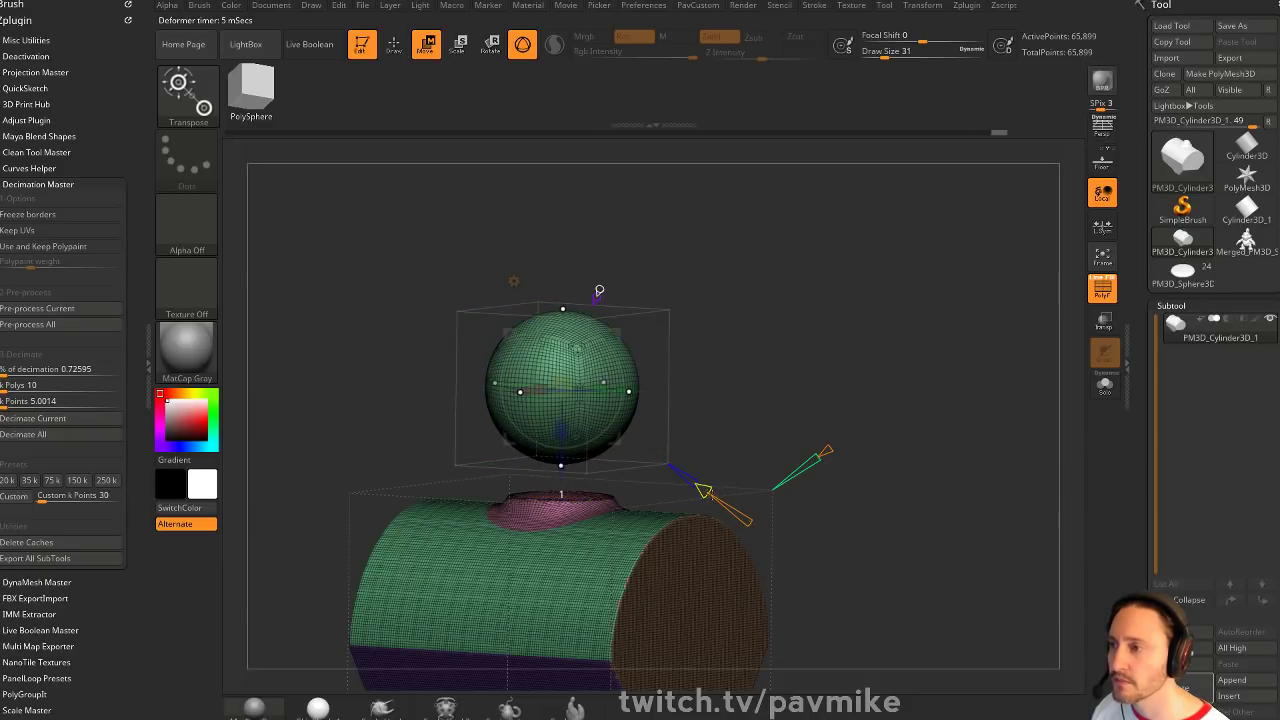
{"action": "mouse_move", "coordinate": [748, 517]}
{"action": "left_mouse_down"}
{"action": "mouse_move", "coordinate": [770, 538]}
{"action": "mouse_move", "coordinate": [718, 500]}
{"action": "mouse_move", "coordinate": [746, 524]}
{"action": "left_mouse_up"}
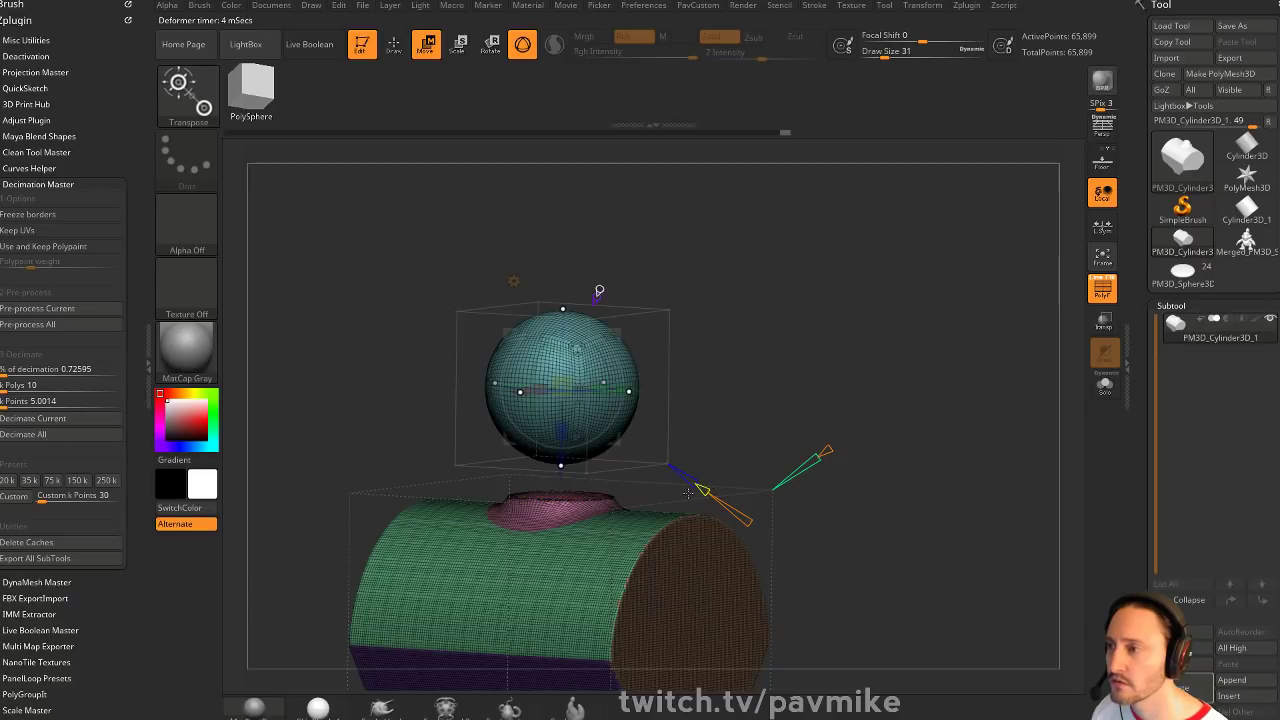
Try different primitive types and shape settings on the primitive floating above the cylinder
{"action": "left_click_drag", "start_coordinate": [704, 490], "coordinate": [845, 551]}
{"action": "left_click_drag", "start_coordinate": [992, 448], "coordinate": [992, 545], "text": "shift"}
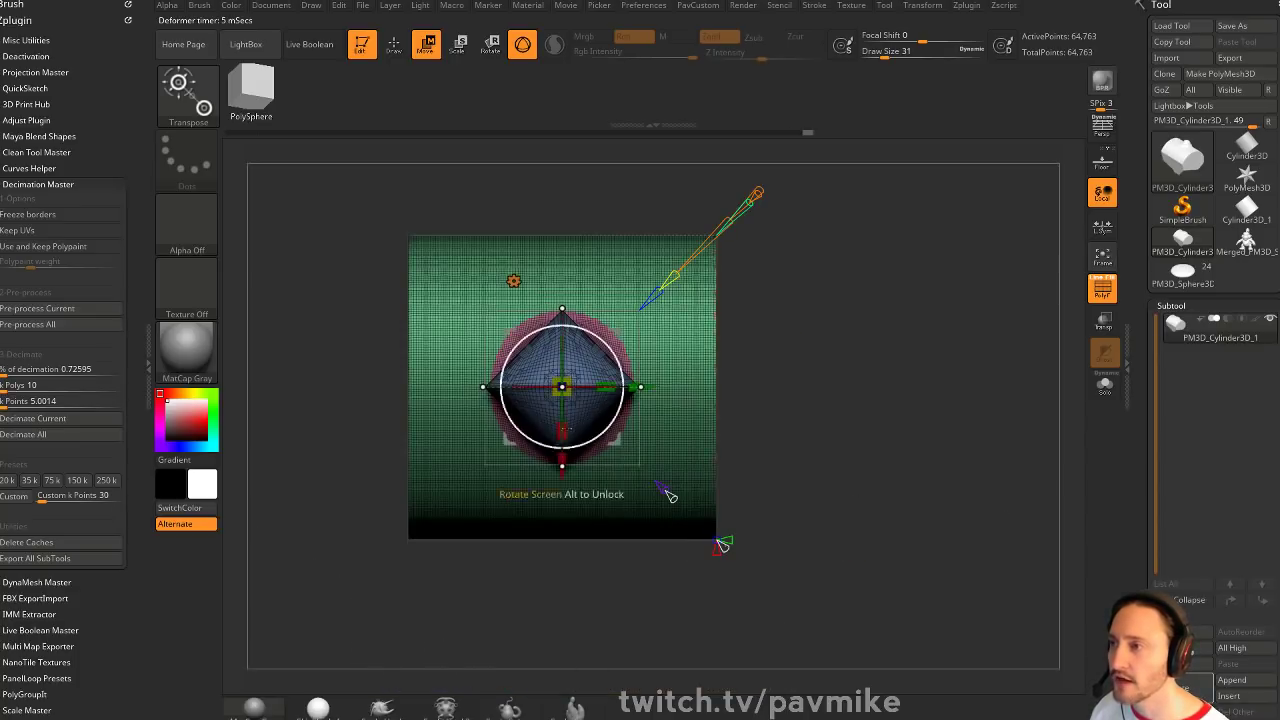
{"action": "left_click_drag", "start_coordinate": [666, 491], "coordinate": [815, 449]}
{"action": "left_click_drag", "start_coordinate": [706, 577], "coordinate": [668, 522]}
{"action": "left_click_drag", "start_coordinate": [782, 345], "coordinate": [685, 418]}
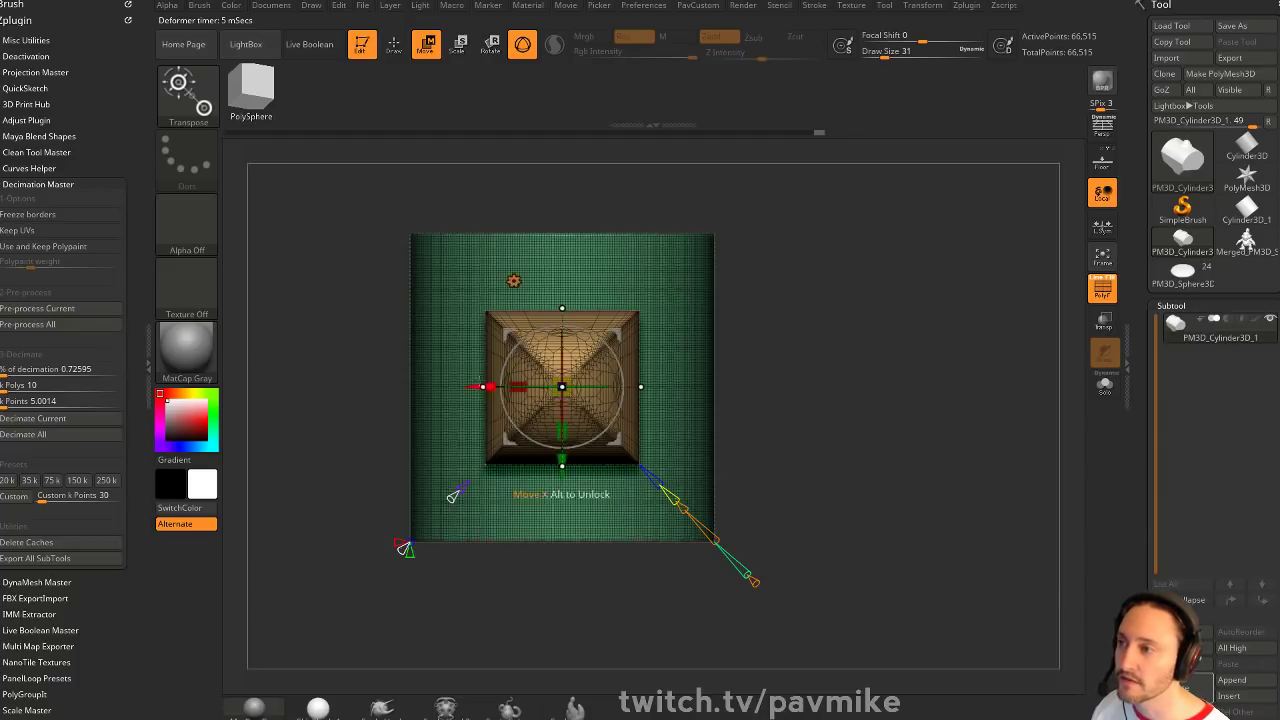
{"action": "left_click_drag", "start_coordinate": [808, 412], "coordinate": [652, 550]}
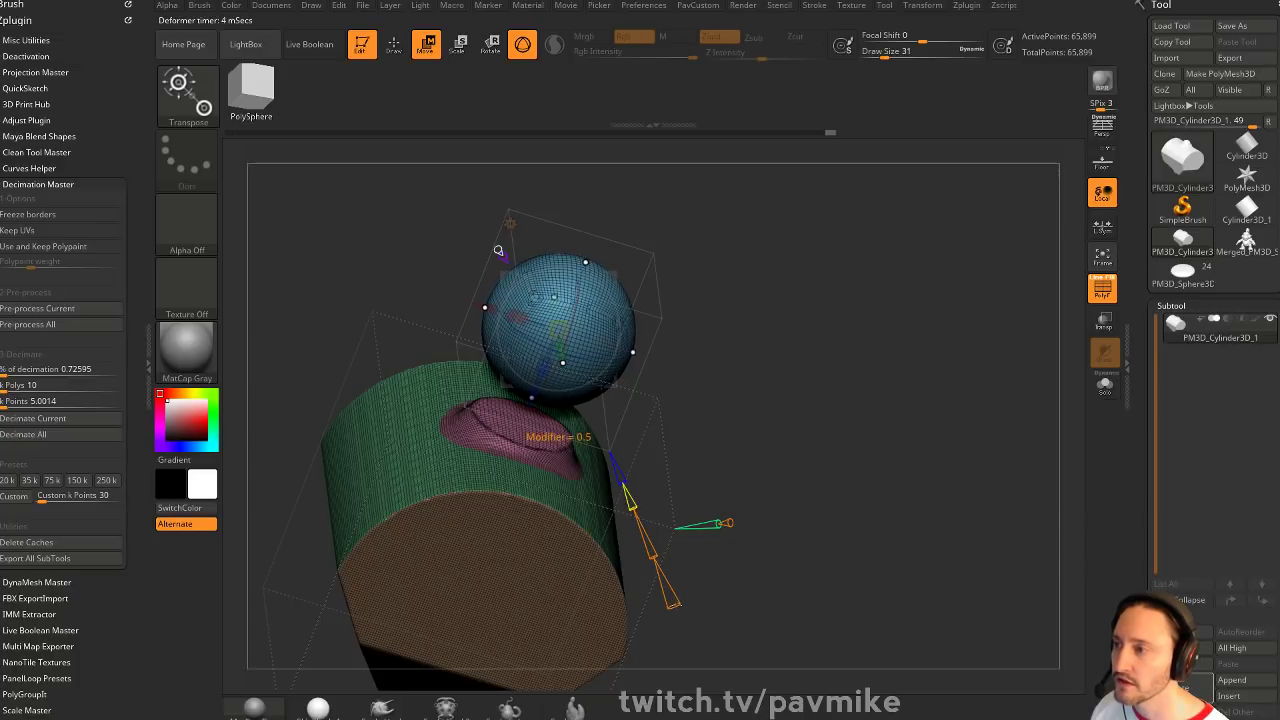
Try the primitive's modifier at 0 for a cylindrical shape and at its opposite extreme for a double cone
{"action": "left_click_drag", "start_coordinate": [673, 602], "coordinate": [676, 562]}
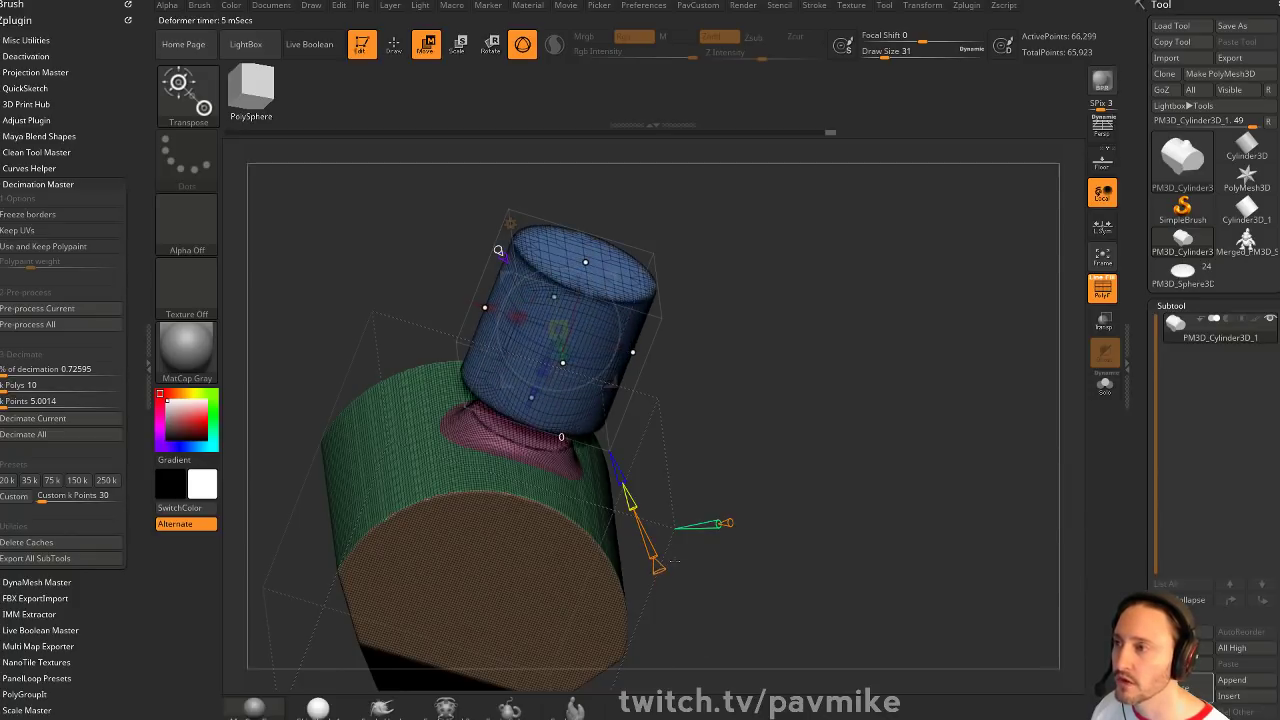
{"action": "left_click_drag", "start_coordinate": [856, 350], "coordinate": [830, 465], "text": "shift"}
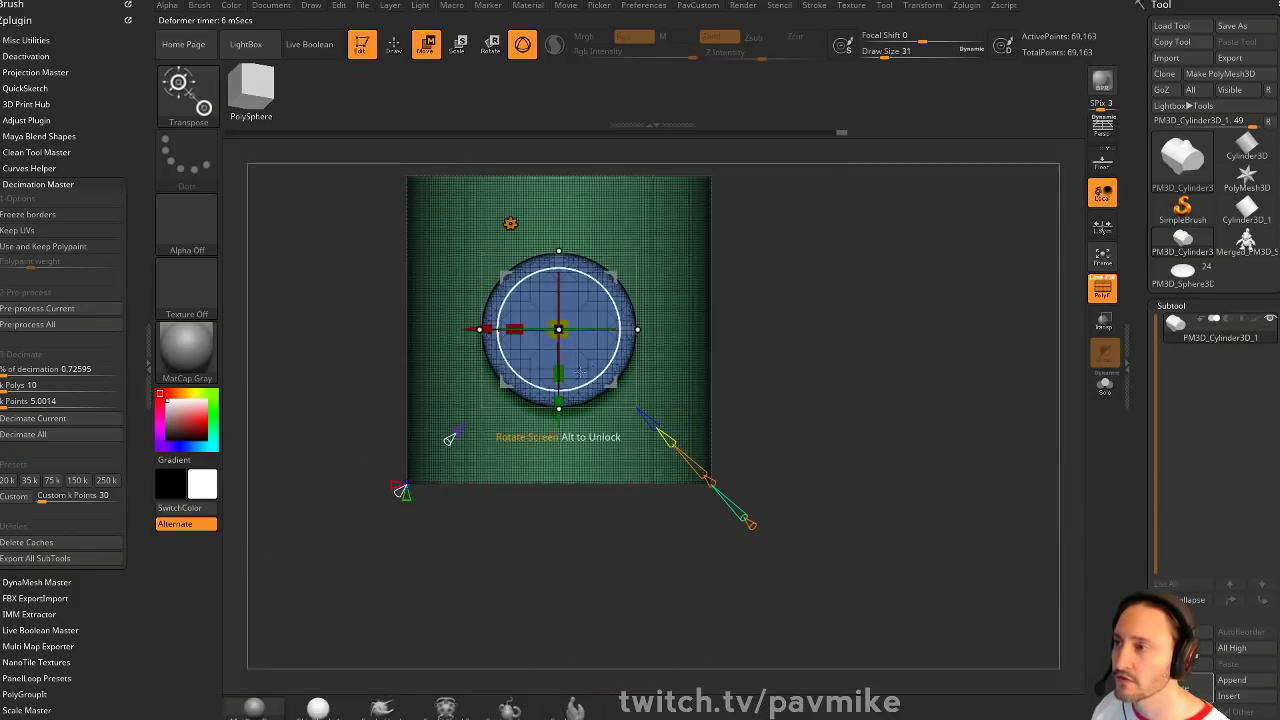
{"action": "left_click_drag", "start_coordinate": [449, 434], "coordinate": [449, 220], "text": "shift"}
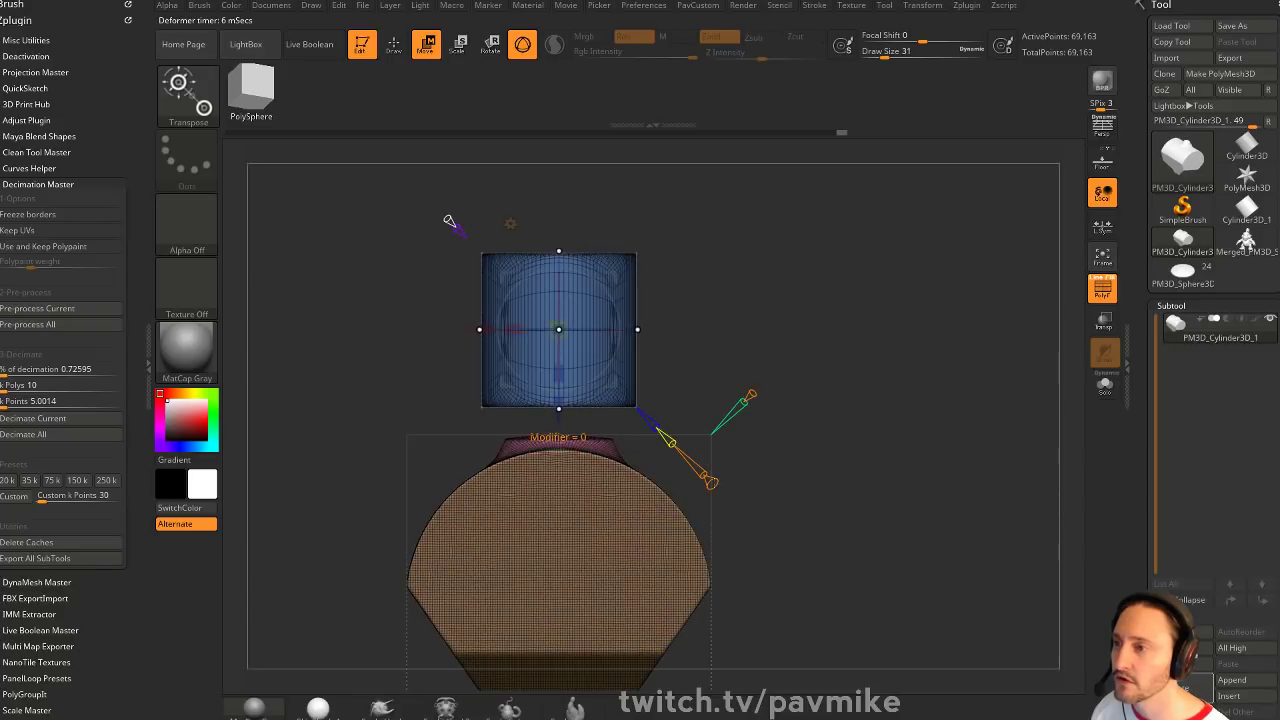
{"action": "left_click_drag", "start_coordinate": [711, 483], "coordinate": [763, 542]}
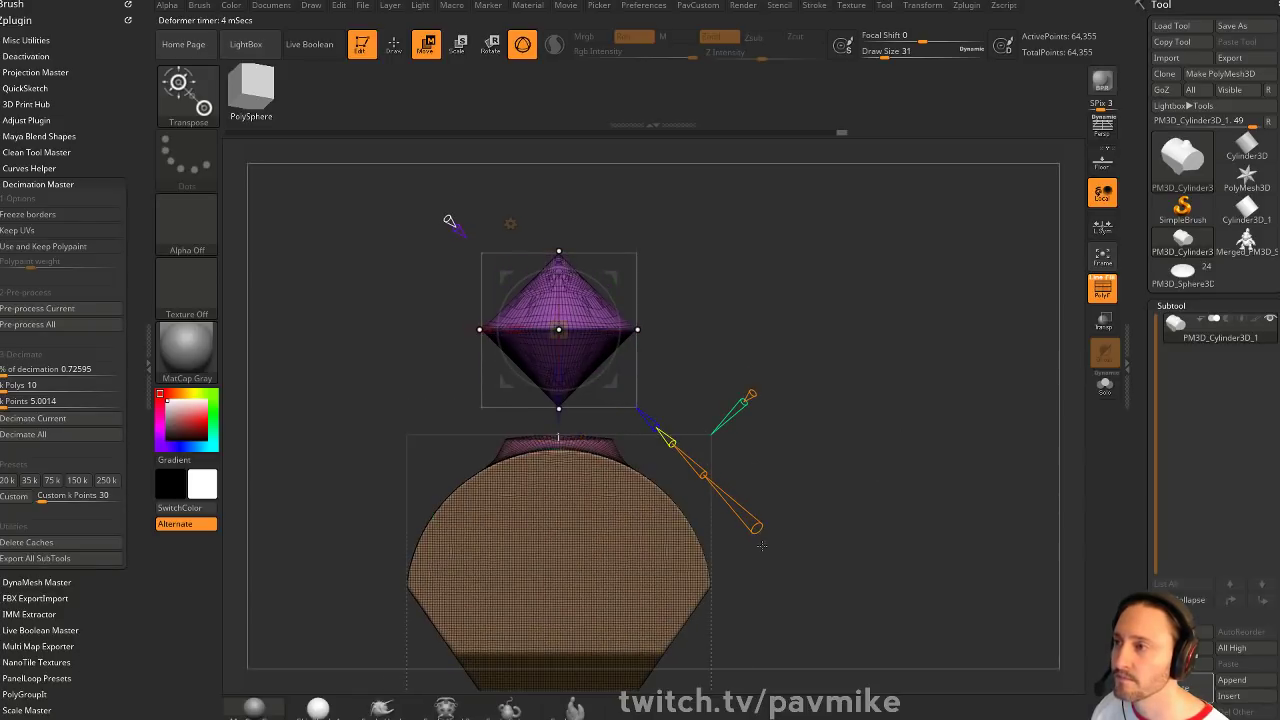
{"action": "left_click_drag", "start_coordinate": [868, 234], "coordinate": [868, 480], "text": "shift"}
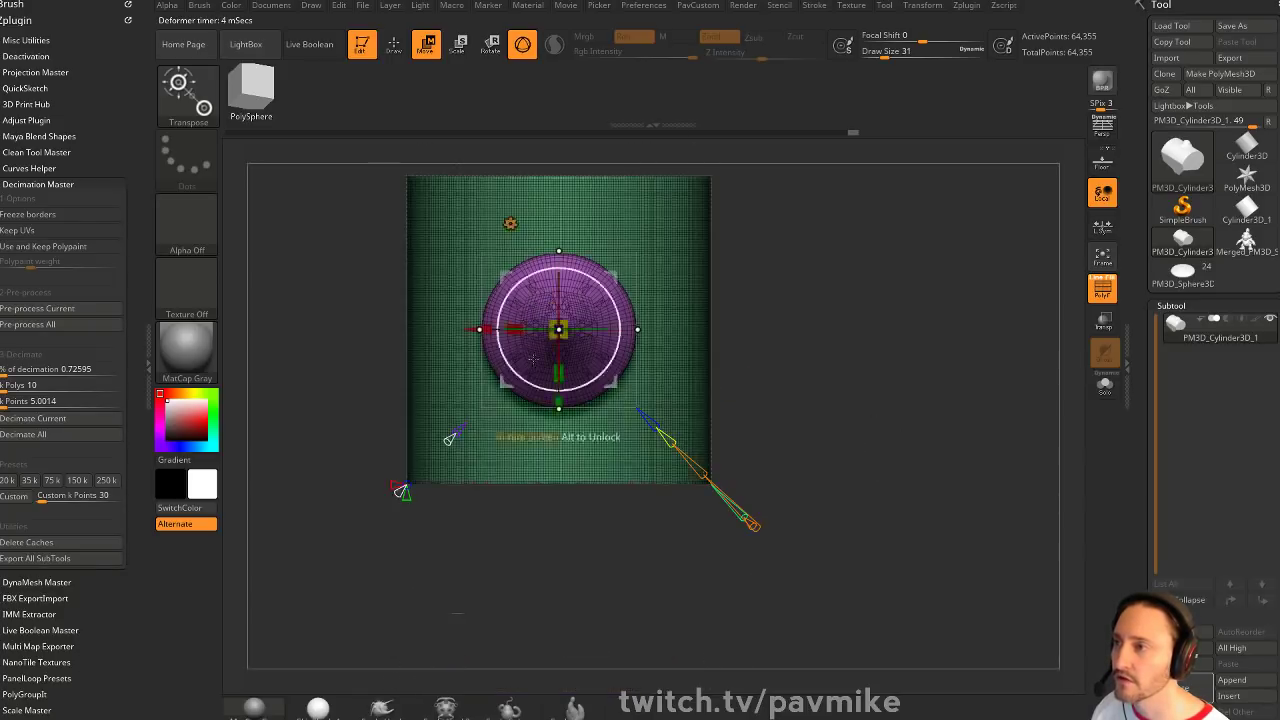
Restore the spherical shape with the modifier and try the other shape handles, ending on Primitive Type 2
{"action": "left_click_drag", "start_coordinate": [533, 358], "coordinate": [528, 271]}
{"action": "left_click_drag", "start_coordinate": [822, 542], "coordinate": [795, 517]}
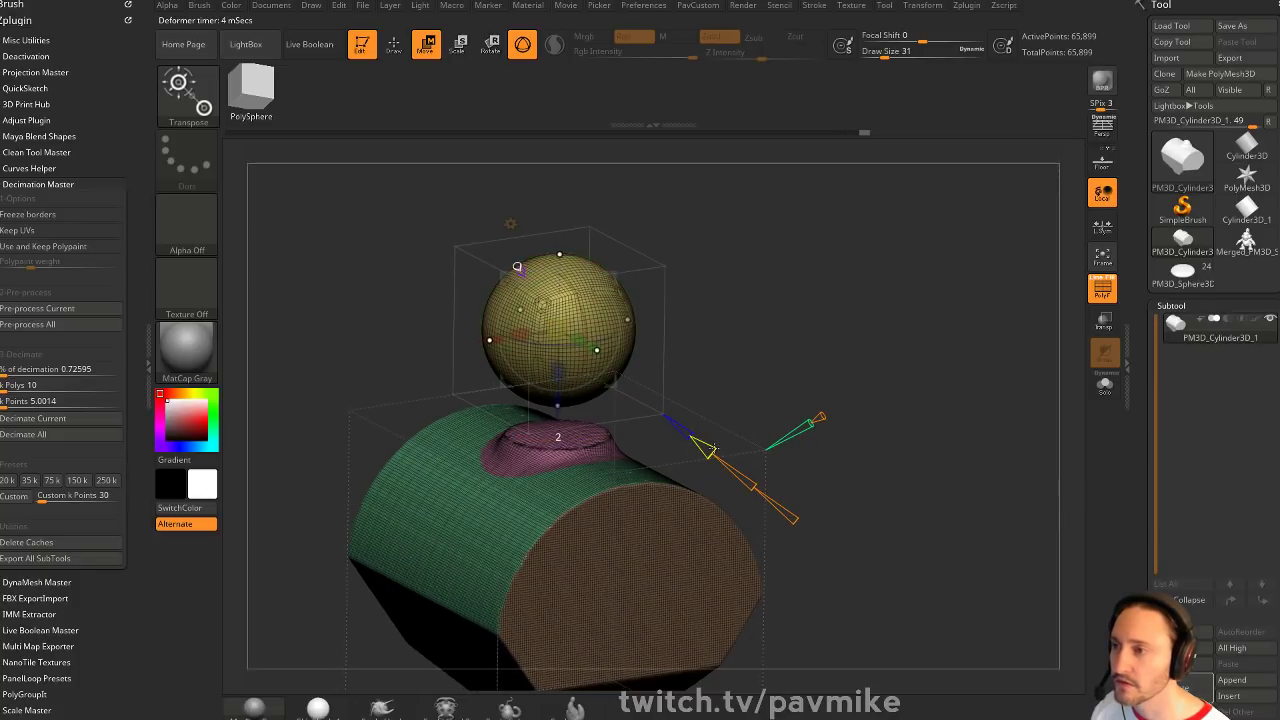
{"action": "left_click_drag", "start_coordinate": [752, 484], "coordinate": [890, 486]}
{"action": "left_click_drag", "start_coordinate": [795, 513], "coordinate": [727, 449]}
{"action": "left_click_drag", "start_coordinate": [949, 503], "coordinate": [742, 491]}
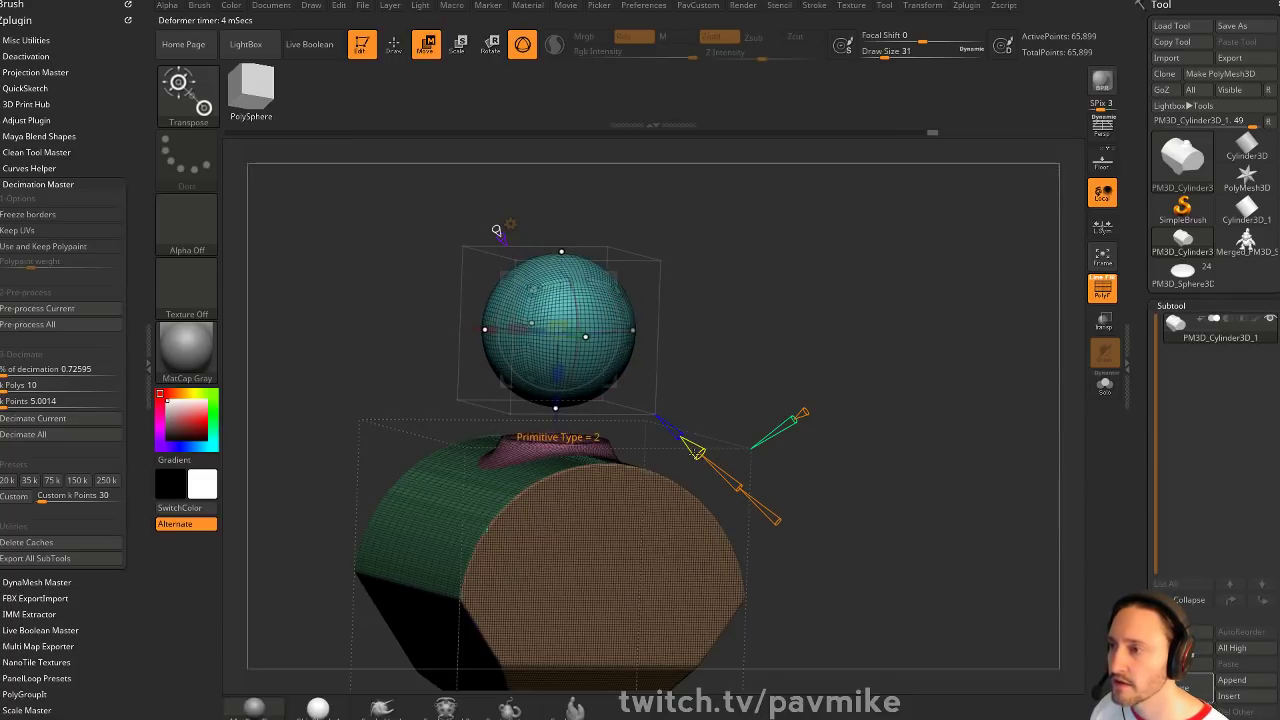
Set the Primitive Type to 4 for a torus and lower it along Z towards the raised disc
{"action": "left_click_drag", "start_coordinate": [699, 454], "coordinate": [760, 442]}
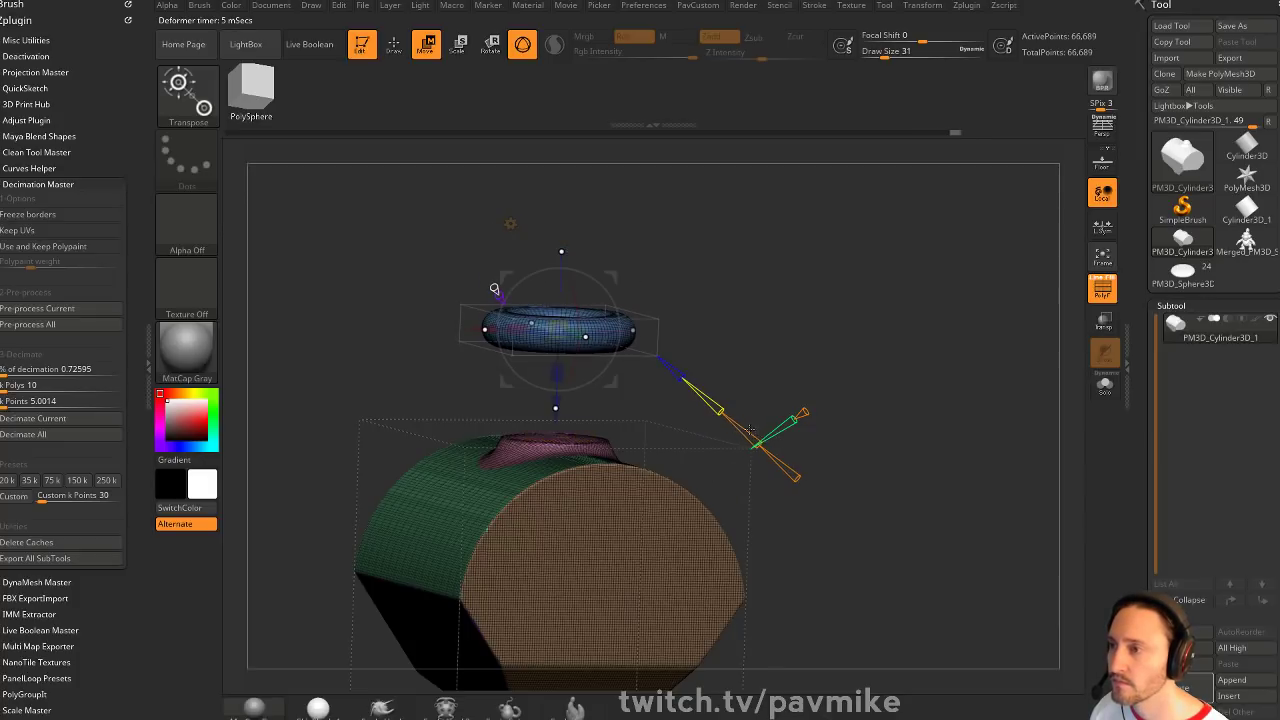
{"action": "left_click", "coordinate": [700, 400], "text": "ctrl"}
{"action": "left_click_drag", "start_coordinate": [673, 310], "coordinate": [736, 250]}
{"action": "left_click_drag", "start_coordinate": [522, 645], "coordinate": [480, 503]}
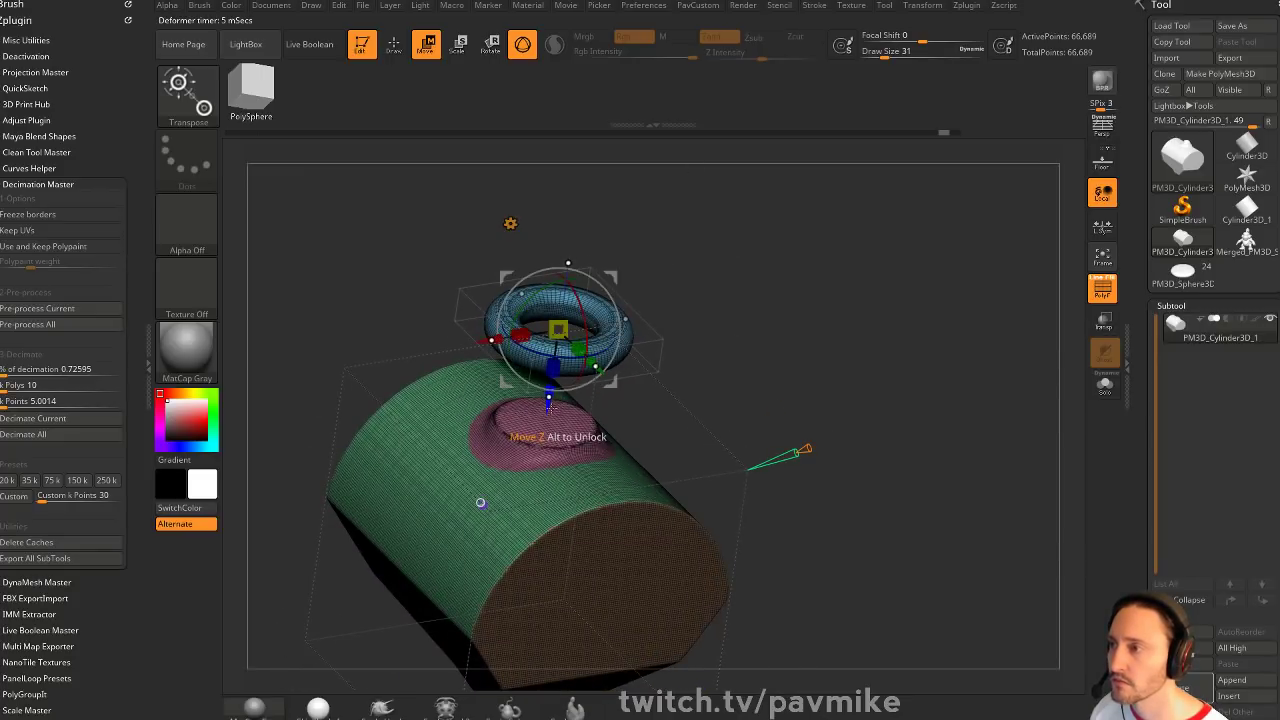
{"action": "left_click_drag", "start_coordinate": [548, 403], "coordinate": [544, 431]}
{"action": "right_click_drag", "start_coordinate": [517, 380], "coordinate": [527, 366]}
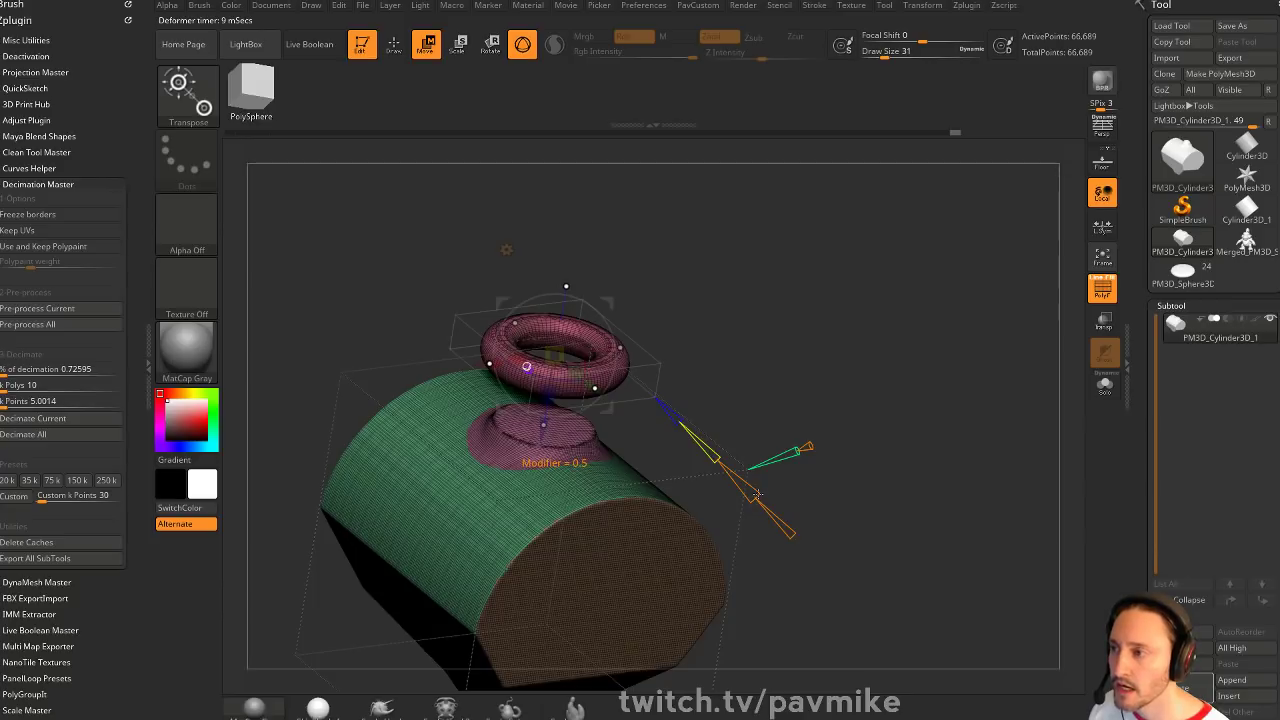
Thin the torus by lowering its modifier to about 0.3 and square off its profile into a flat ring
{"action": "left_click_drag", "start_coordinate": [714, 457], "coordinate": [785, 568]}
{"action": "left_click_drag", "start_coordinate": [703, 502], "coordinate": [712, 510]}
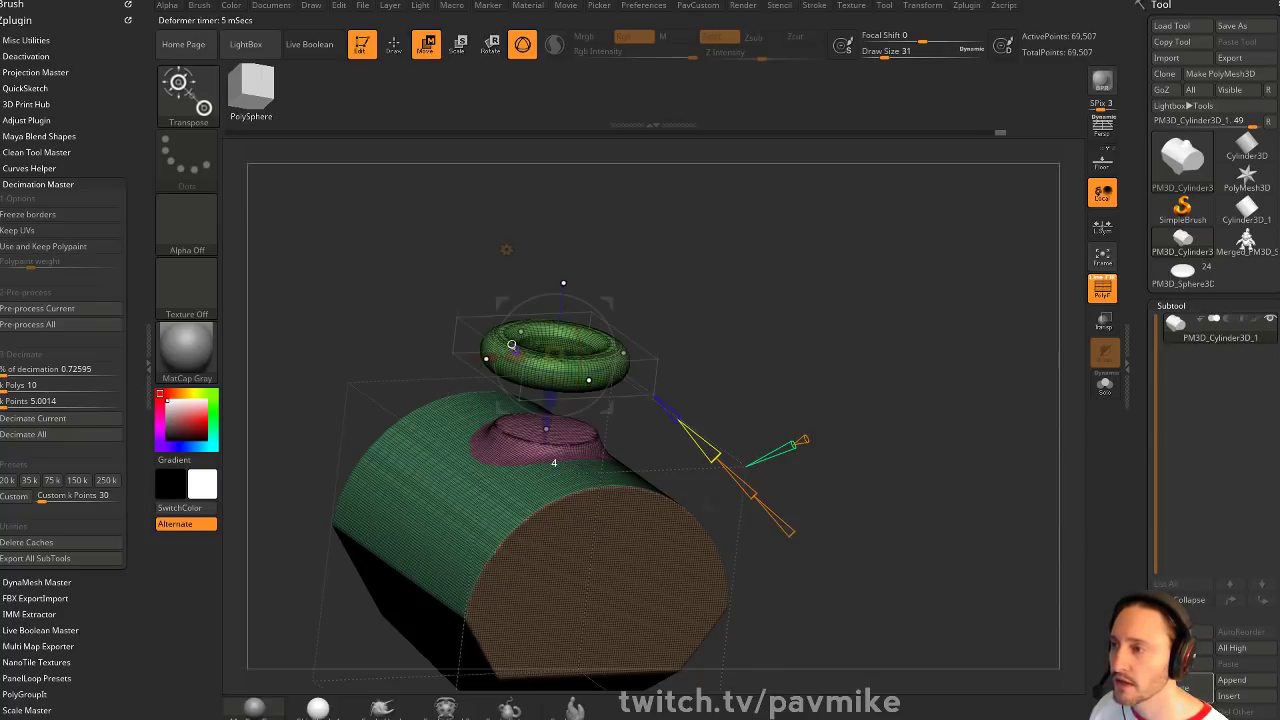
{"action": "left_click_drag", "start_coordinate": [838, 470], "coordinate": [975, 470]}
{"action": "mouse_move", "coordinate": [775, 500]}
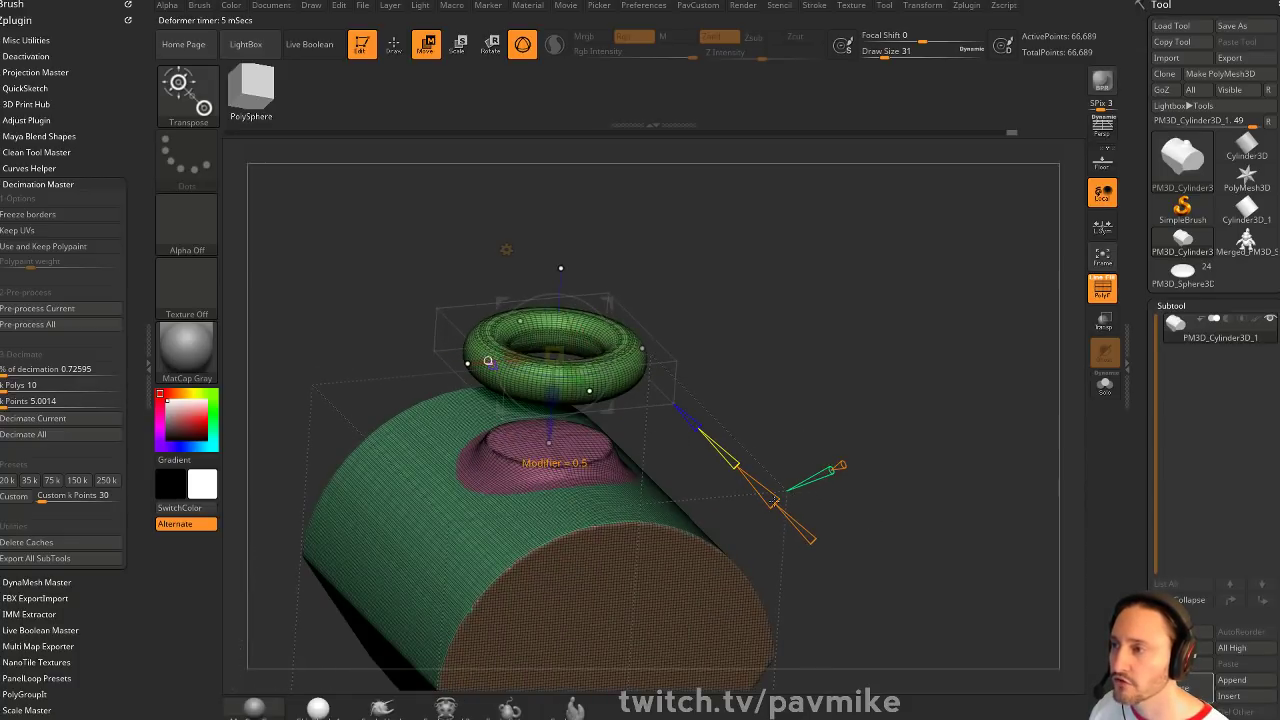
{"action": "left_click_drag", "start_coordinate": [775, 500], "coordinate": [764, 487]}
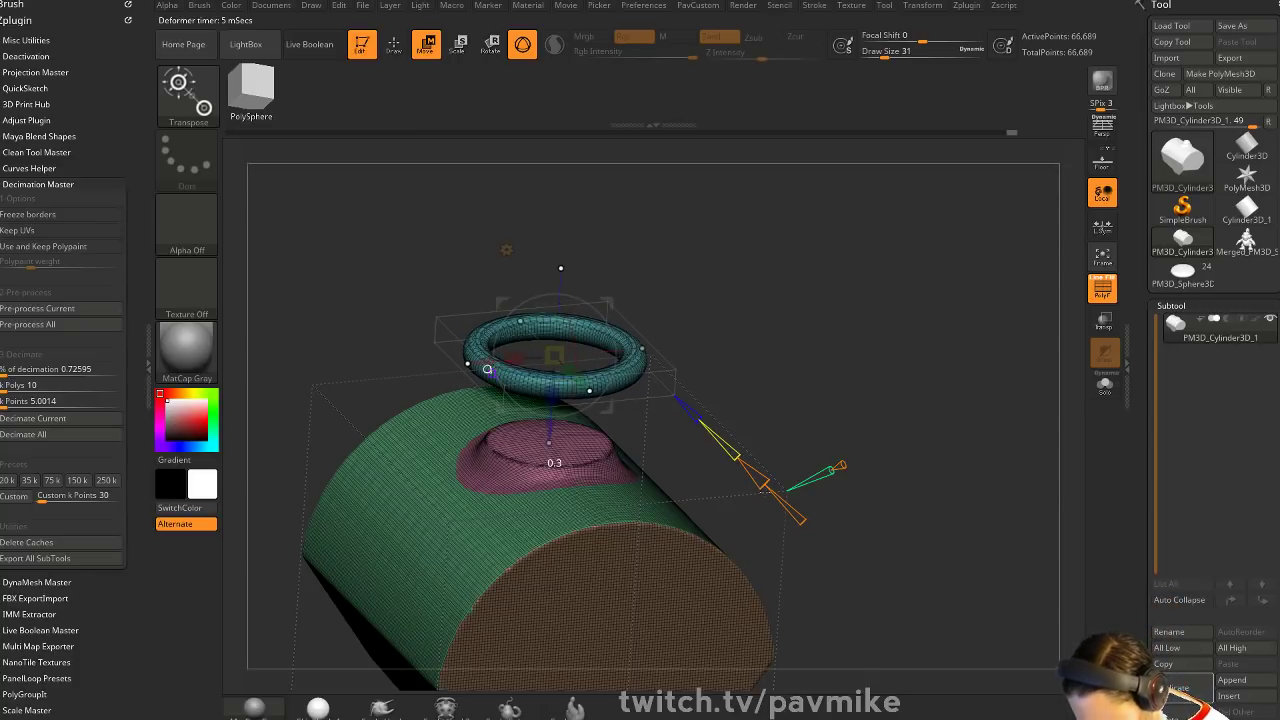
{"action": "mouse_move", "coordinate": [764, 487]}
{"action": "left_mouse_down"}
{"action": "mouse_move", "coordinate": [805, 530]}
{"action": "mouse_move", "coordinate": [870, 562]}
{"action": "mouse_move", "coordinate": [765, 485]}
{"action": "mouse_move", "coordinate": [852, 578]}
{"action": "mouse_move", "coordinate": [778, 512]}
{"action": "mouse_move", "coordinate": [872, 573]}
{"action": "mouse_move", "coordinate": [712, 442]}
{"action": "mouse_move", "coordinate": [760, 495]}
{"action": "mouse_move", "coordinate": [751, 484]}
{"action": "left_mouse_up"}
{"action": "left_click_drag", "start_coordinate": [900, 519], "coordinate": [1004, 561]}
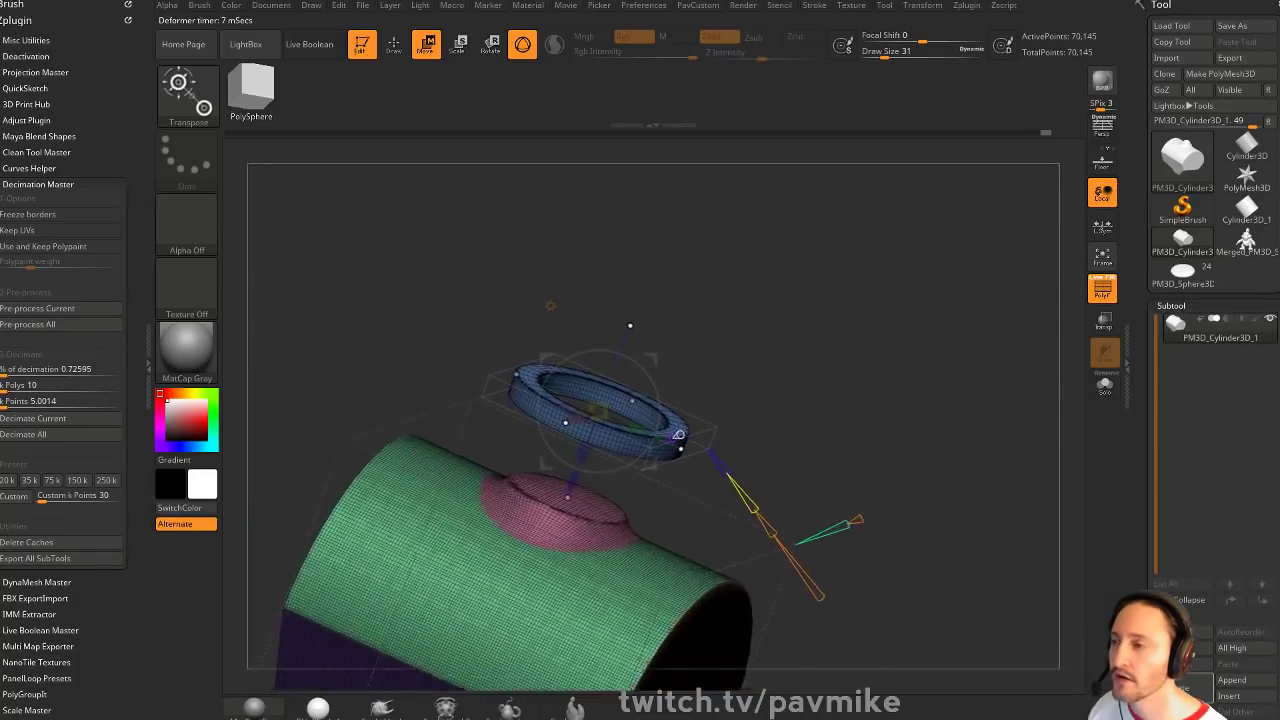
Switch the ring primitive to project onto the surface and lower it along Z into the raised disc's top
{"action": "left_click_drag", "start_coordinate": [945, 670], "coordinate": [820, 390]}
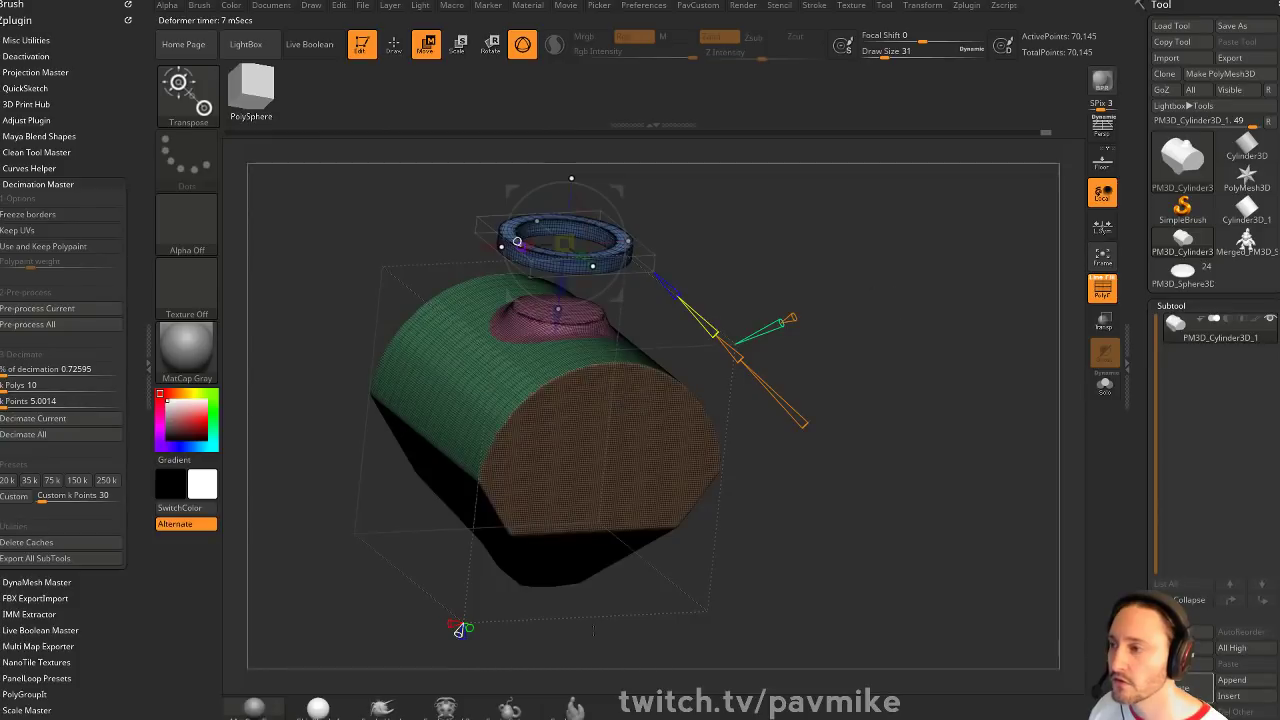
{"action": "left_click_drag", "start_coordinate": [517, 242], "coordinate": [424, 249]}
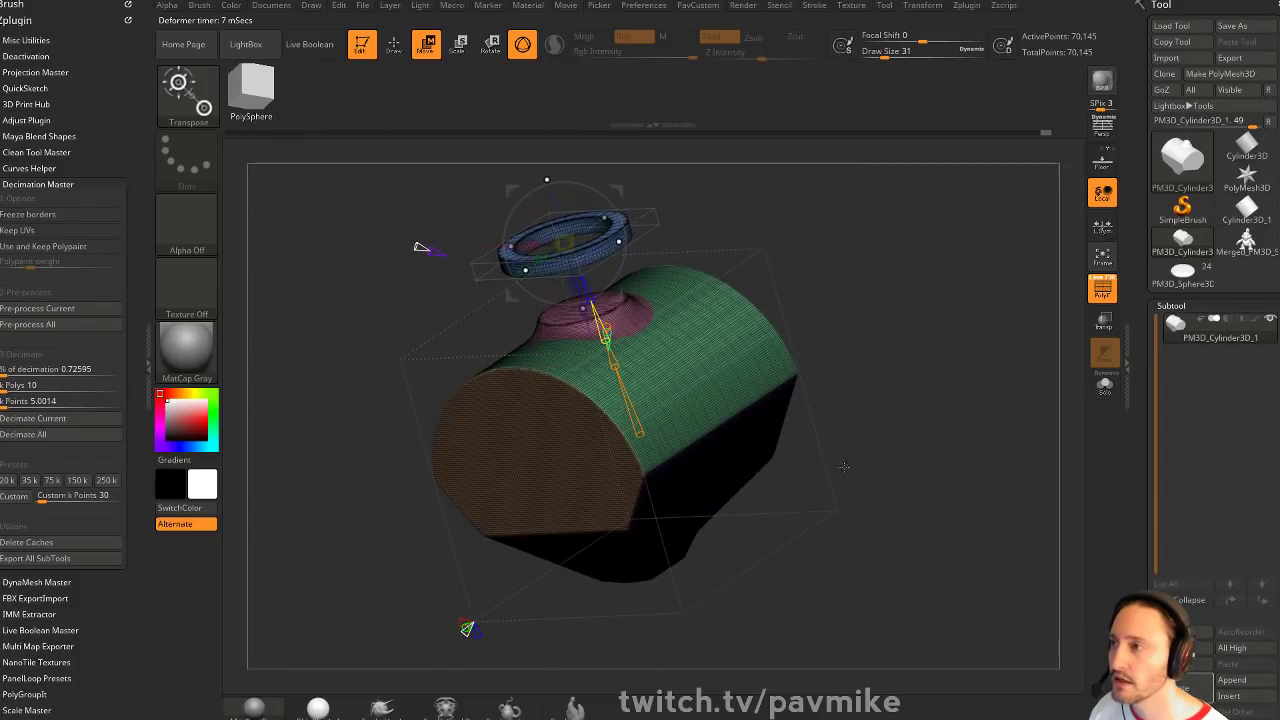
{"action": "left_click", "coordinate": [429, 250]}
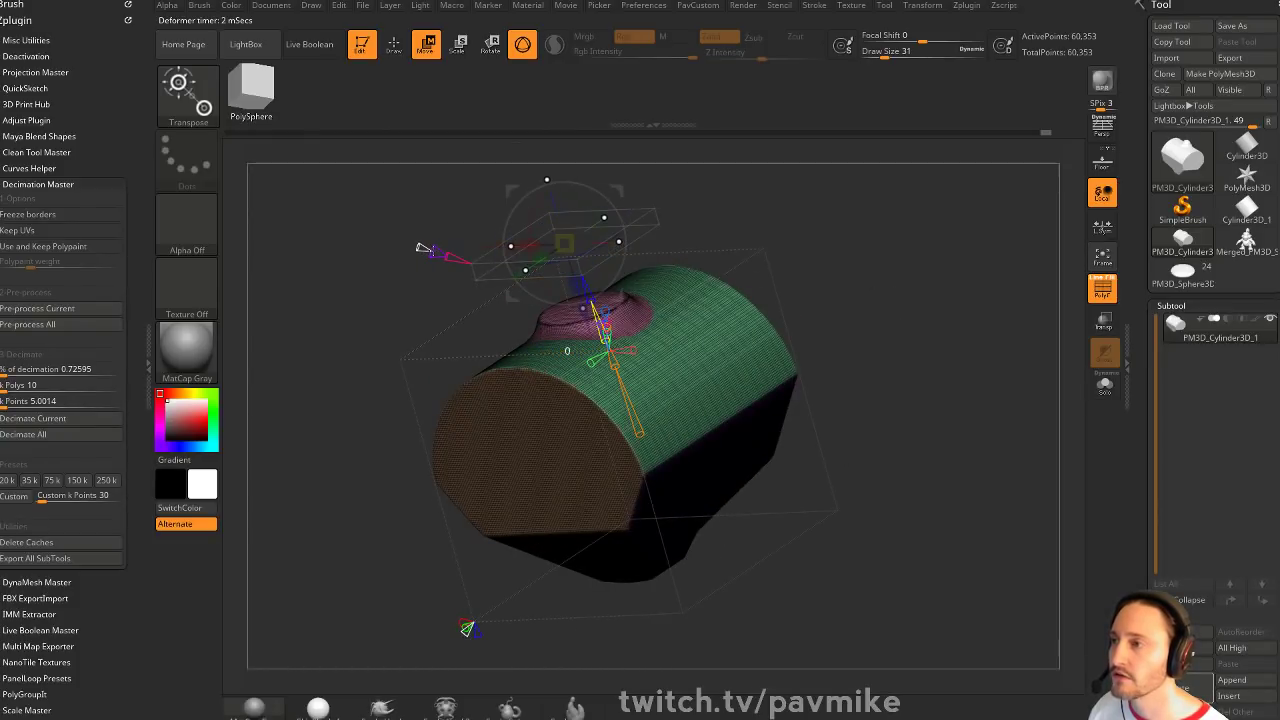
{"action": "right_click_drag", "start_coordinate": [431, 251], "coordinate": [639, 370]}
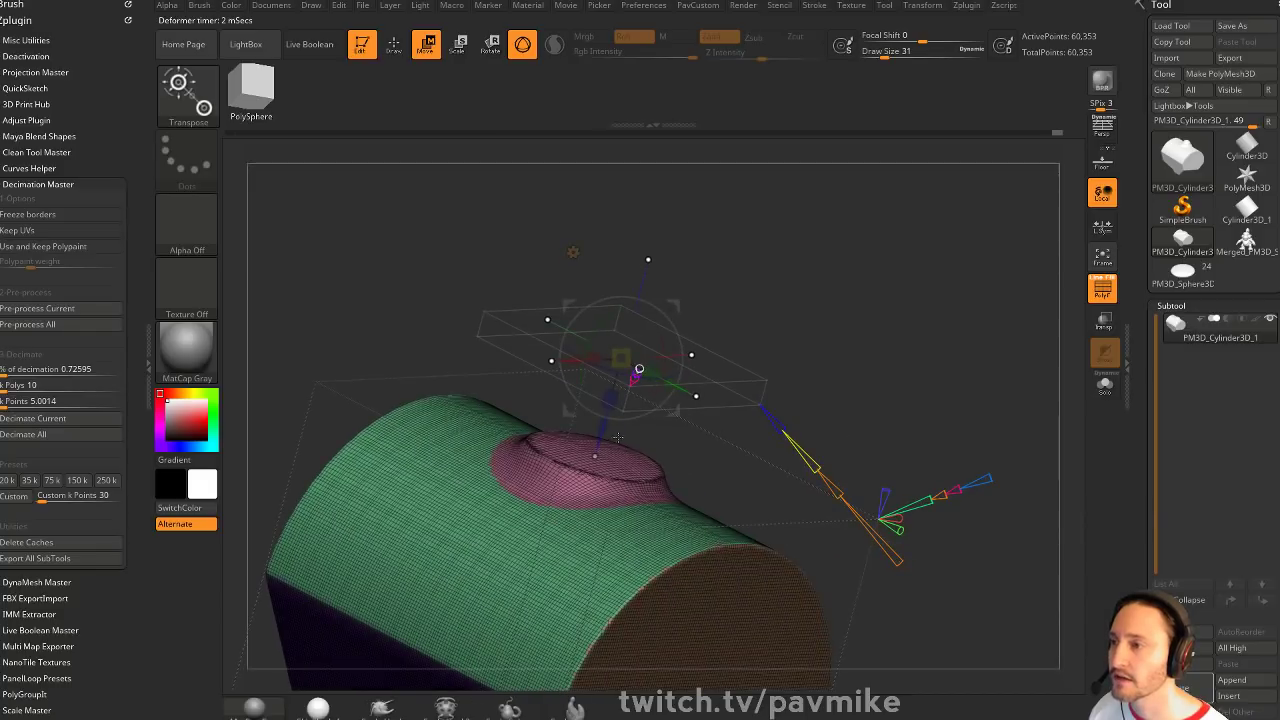
{"action": "left_click_drag", "start_coordinate": [639, 369], "coordinate": [612, 449]}
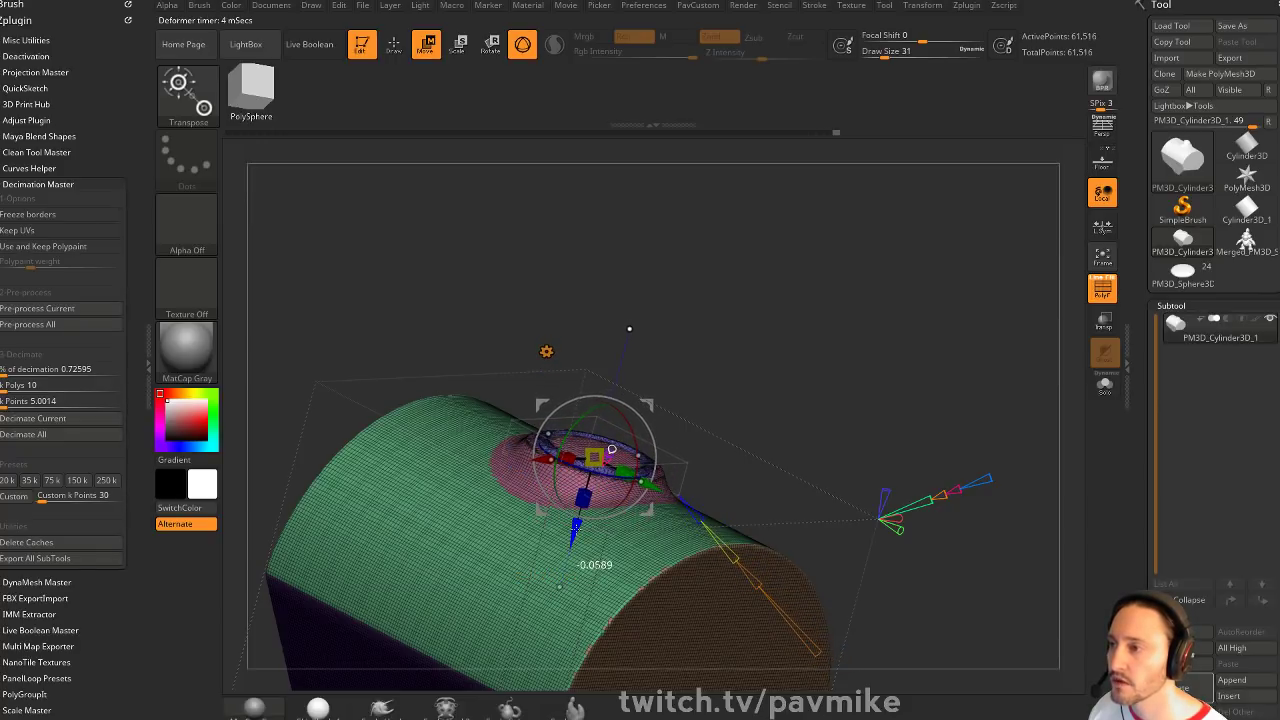
{"action": "left_click_drag", "start_coordinate": [576, 528], "coordinate": [577, 524]}
Hide the wireframe lines while keeping the polygroup colours, and fine-tune the ring's depth in the raised disc
{"action": "left_click_drag", "start_coordinate": [930, 250], "coordinate": [944, 300]}
{"action": "left_click_drag", "start_coordinate": [954, 255], "coordinate": [1085, 278], "text": "alt"}
{"action": "left_click", "coordinate": [1100, 285]}
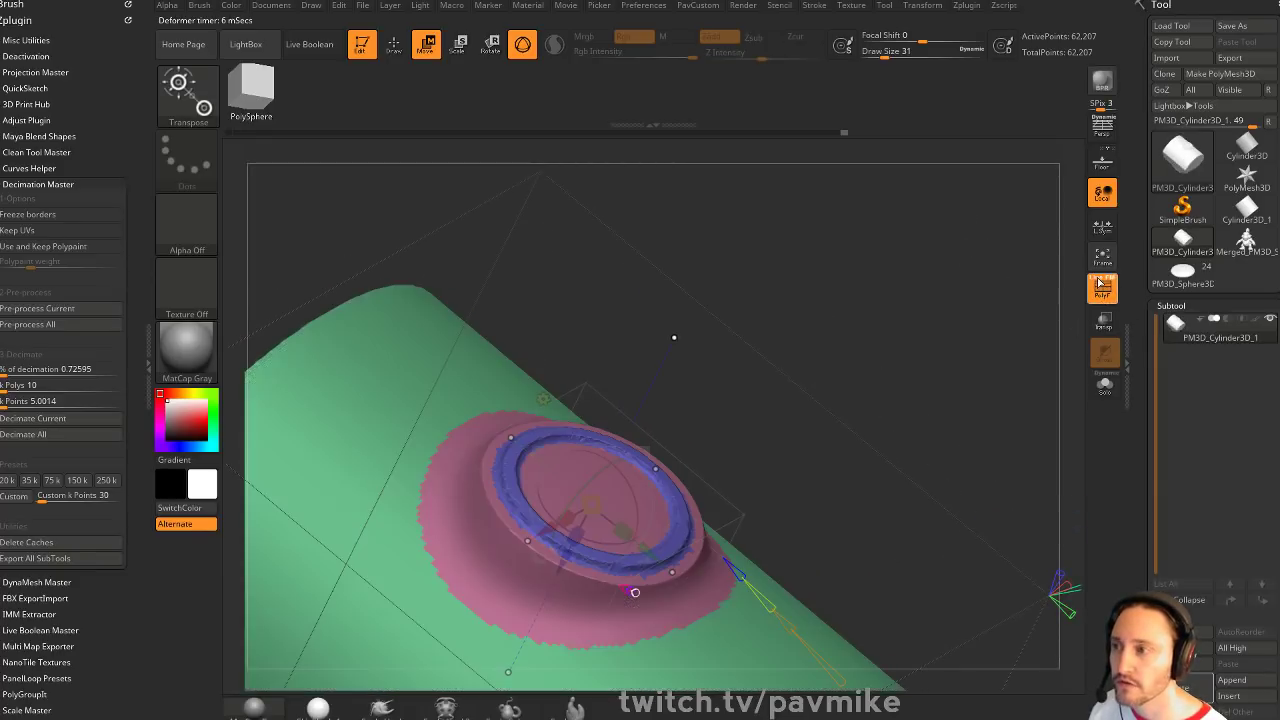
{"action": "left_click_drag", "start_coordinate": [930, 300], "coordinate": [908, 268]}
{"action": "left_click_drag", "start_coordinate": [900, 320], "coordinate": [877, 269], "text": "alt"}
{"action": "left_click_drag", "start_coordinate": [582, 492], "coordinate": [582, 488]}
{"action": "mouse_move", "coordinate": [950, 356]}
{"action": "left_mouse_down", "text": "alt"}
{"action": "mouse_move", "coordinate": [928, 330]}
{"action": "mouse_move", "coordinate": [944, 362]}
{"action": "left_mouse_up", "text": "alt"}
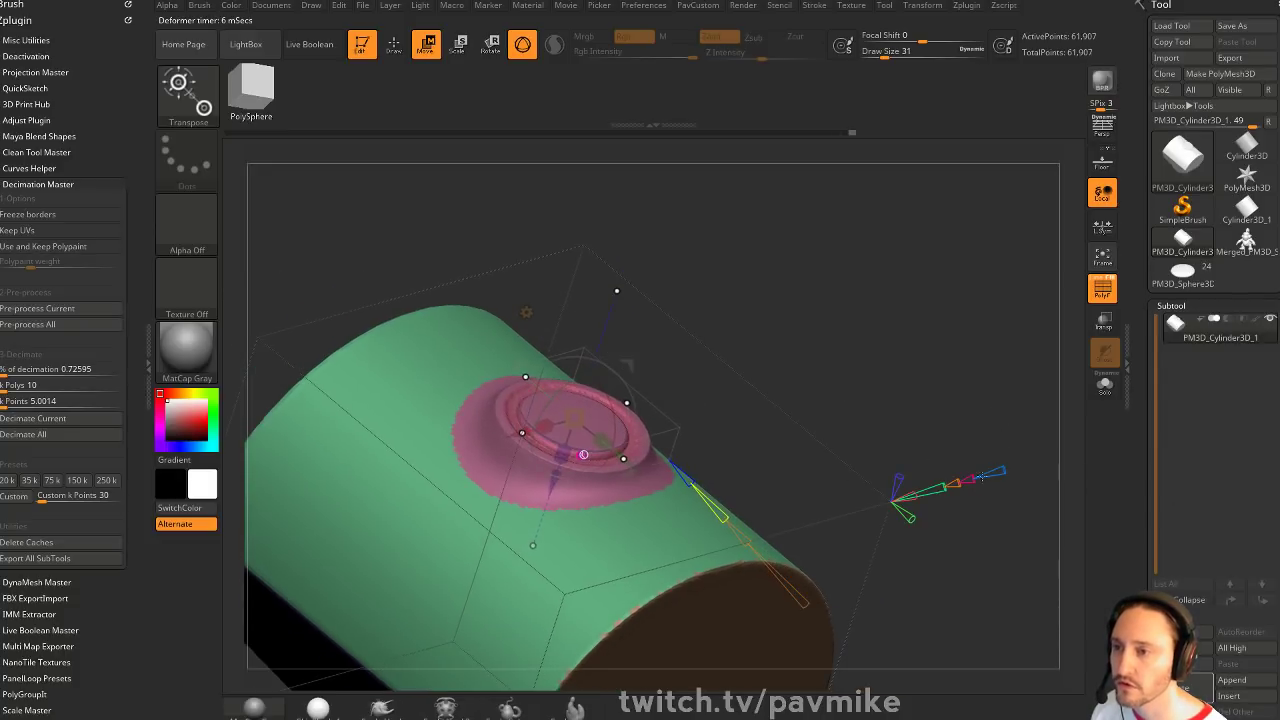
Increase the mesh resolution of the projected ring and adjust its depth in the raised disc
{"action": "left_click_drag", "start_coordinate": [982, 477], "coordinate": [975, 441], "text": "alt"}
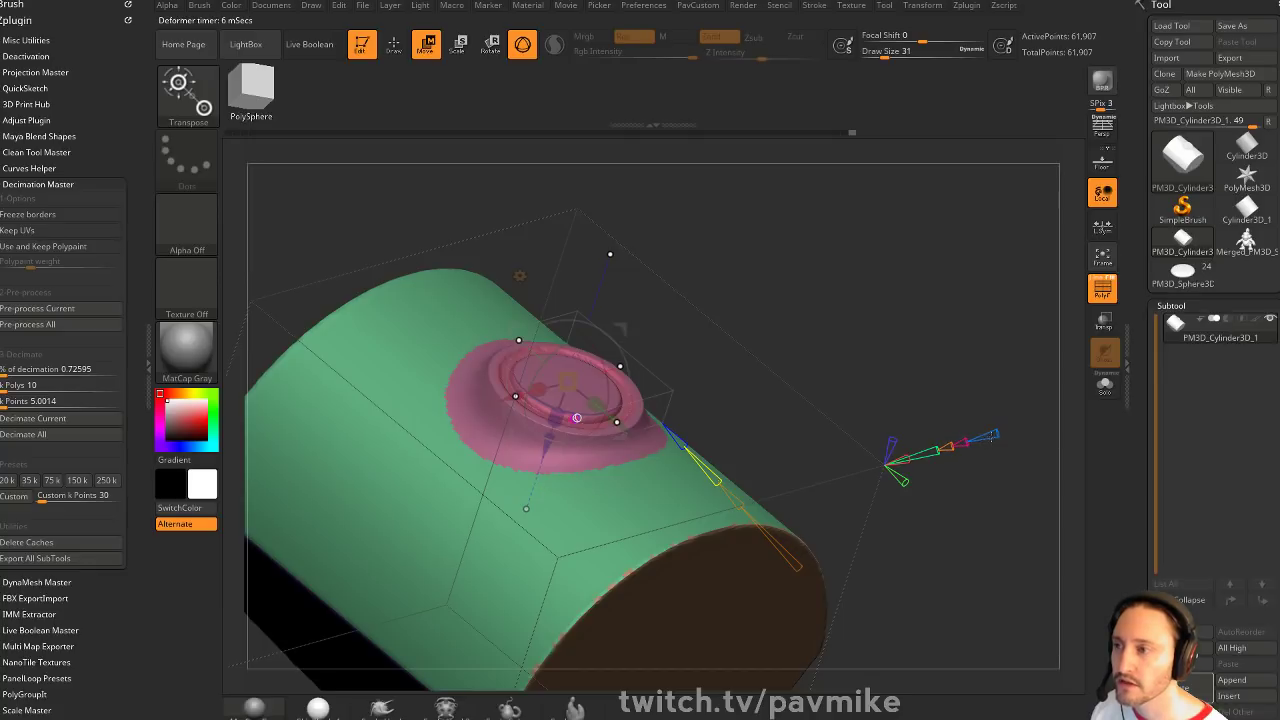
{"action": "left_click", "coordinate": [938, 451]}
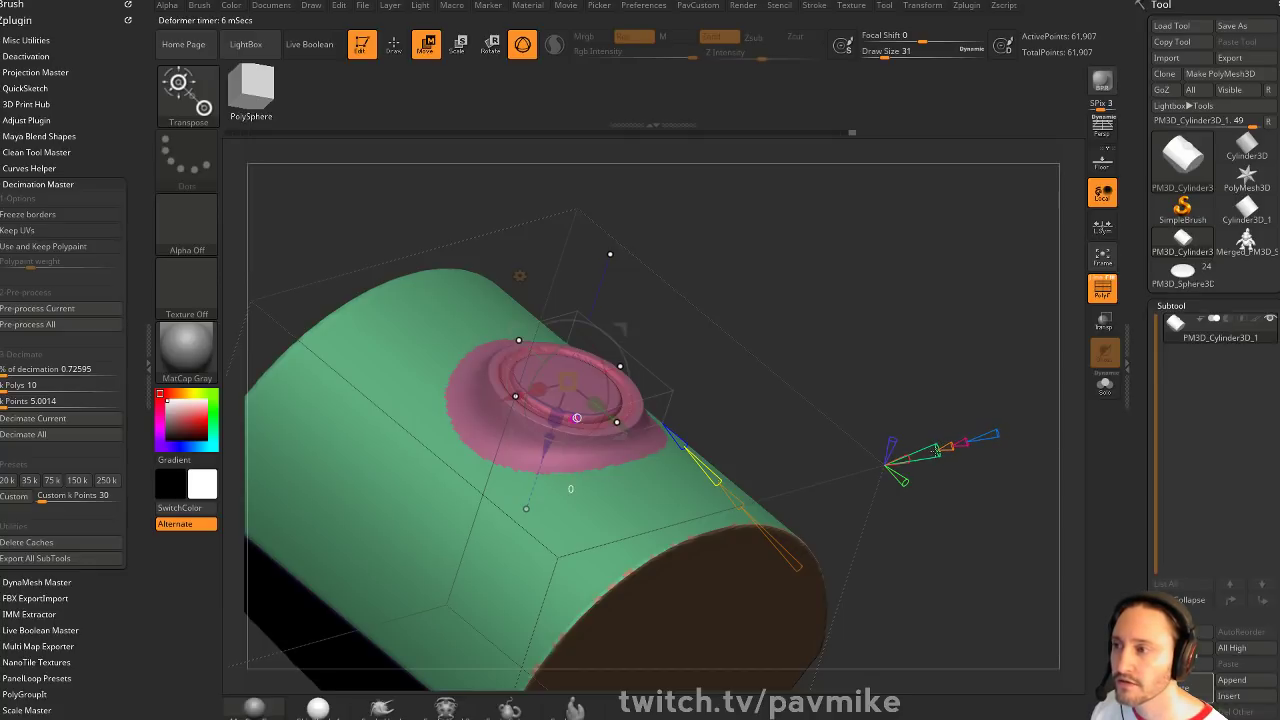
{"action": "left_click_drag", "start_coordinate": [935, 452], "coordinate": [942, 449]}
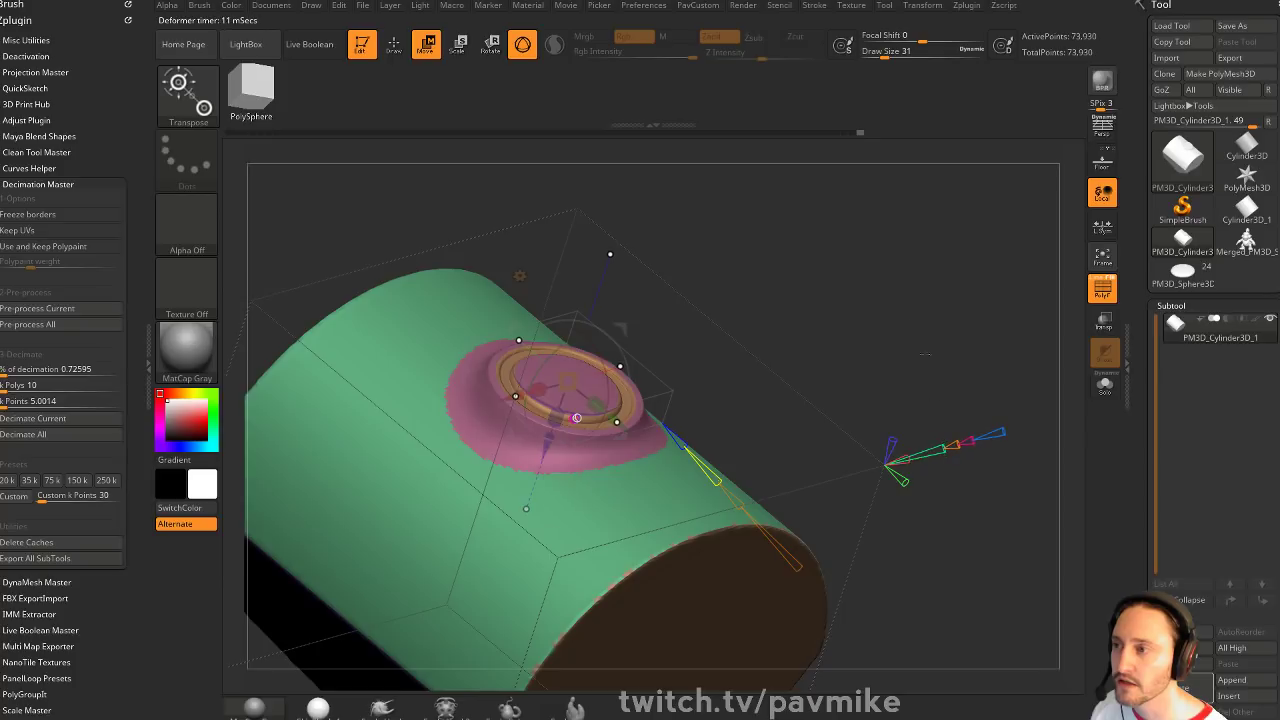
{"action": "left_click_drag", "start_coordinate": [926, 354], "coordinate": [935, 320]}
{"action": "mouse_move", "coordinate": [604, 455]}
{"action": "left_mouse_down"}
{"action": "mouse_move", "coordinate": [582, 509]}
{"action": "mouse_move", "coordinate": [605, 463]}
{"action": "mouse_move", "coordinate": [596, 486]}
{"action": "left_mouse_up"}
Accept the ring's primitive deformation on the cylinder and return to Draw mode
{"action": "key", "text": "q"}
{"action": "left_click_drag", "start_coordinate": [790, 400], "coordinate": [750, 402]}
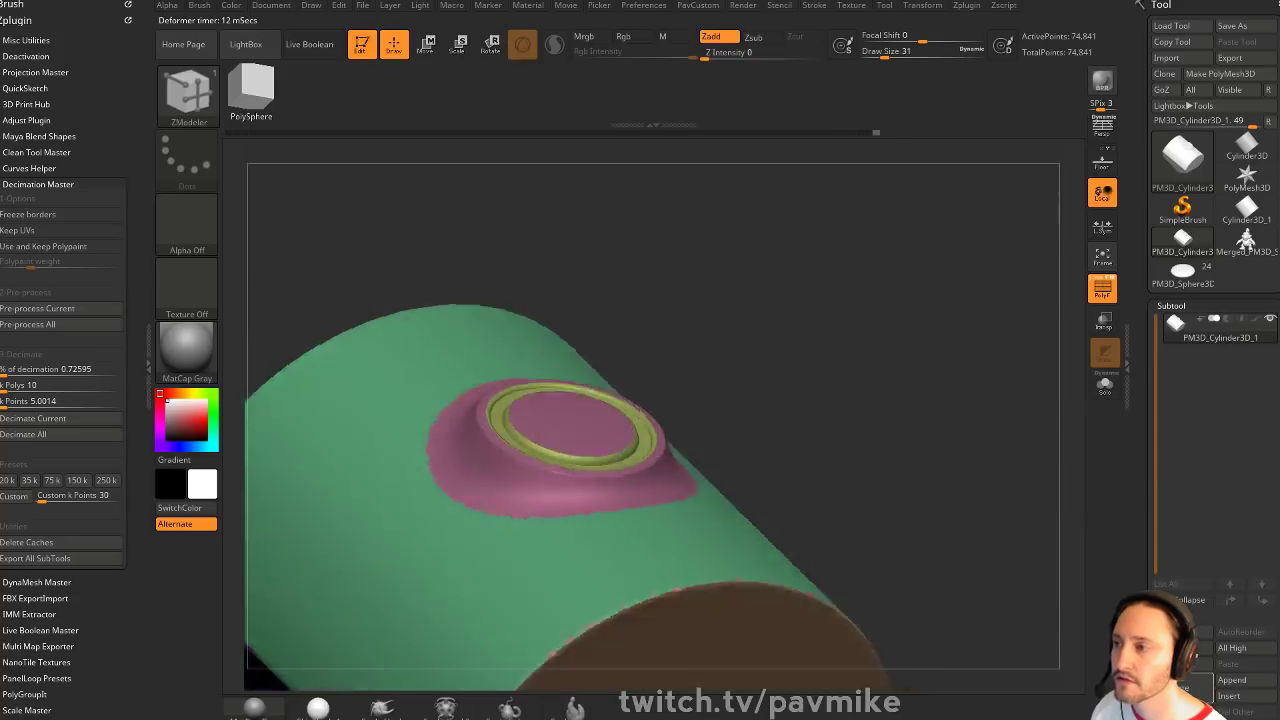
{"action": "left_click_drag", "start_coordinate": [940, 345], "coordinate": [957, 378]}
{"action": "key", "text": "space"}
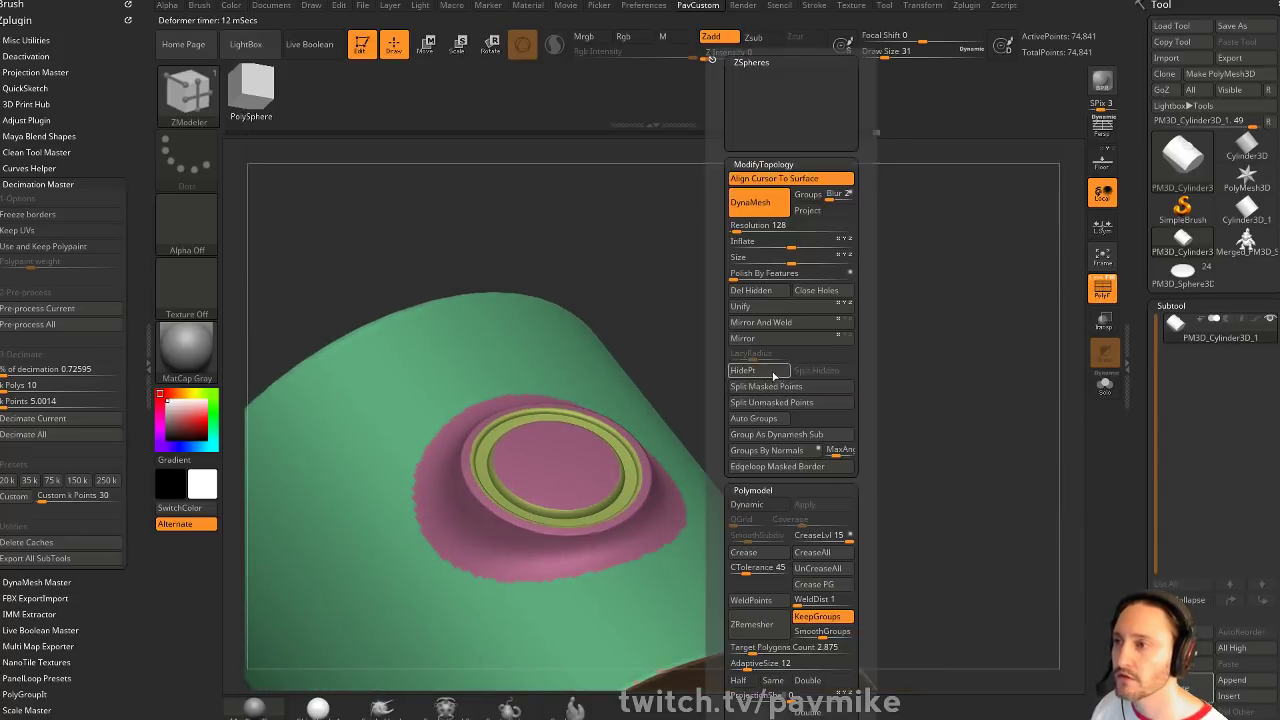
{"action": "key", "text": "w"}
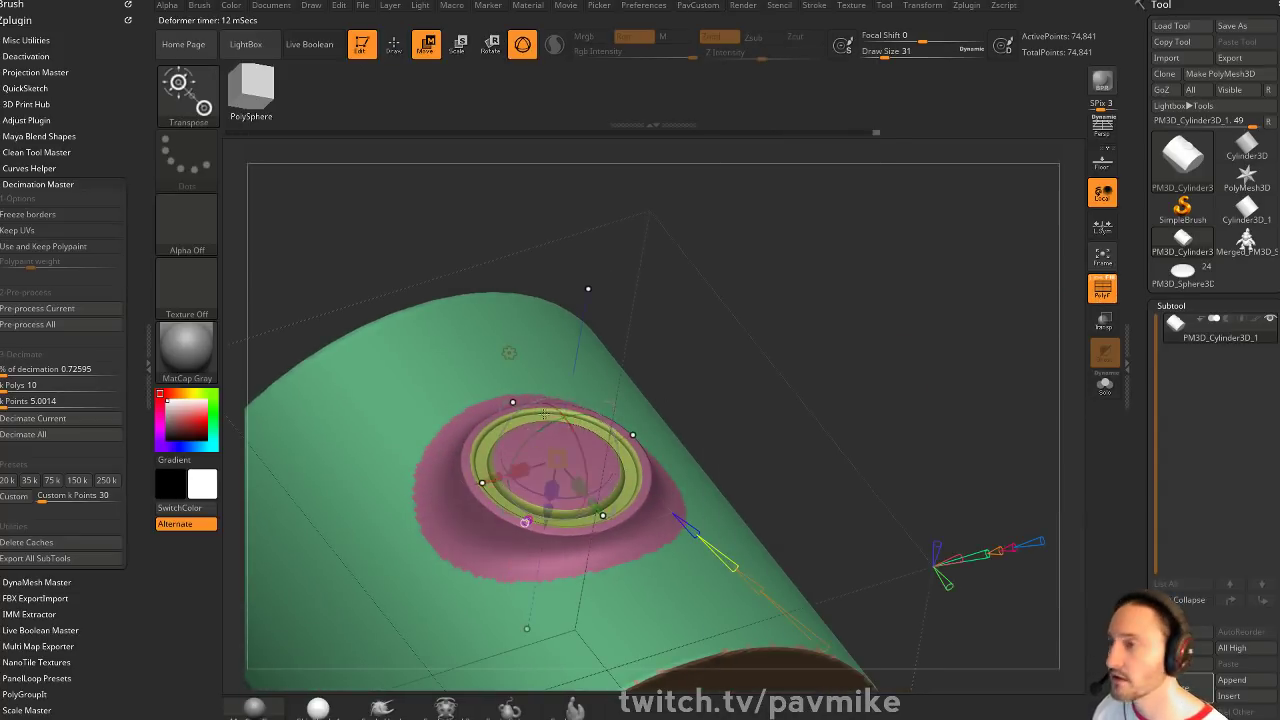
{"action": "left_click", "coordinate": [509, 353]}
{"action": "left_click", "coordinate": [726, 354]}
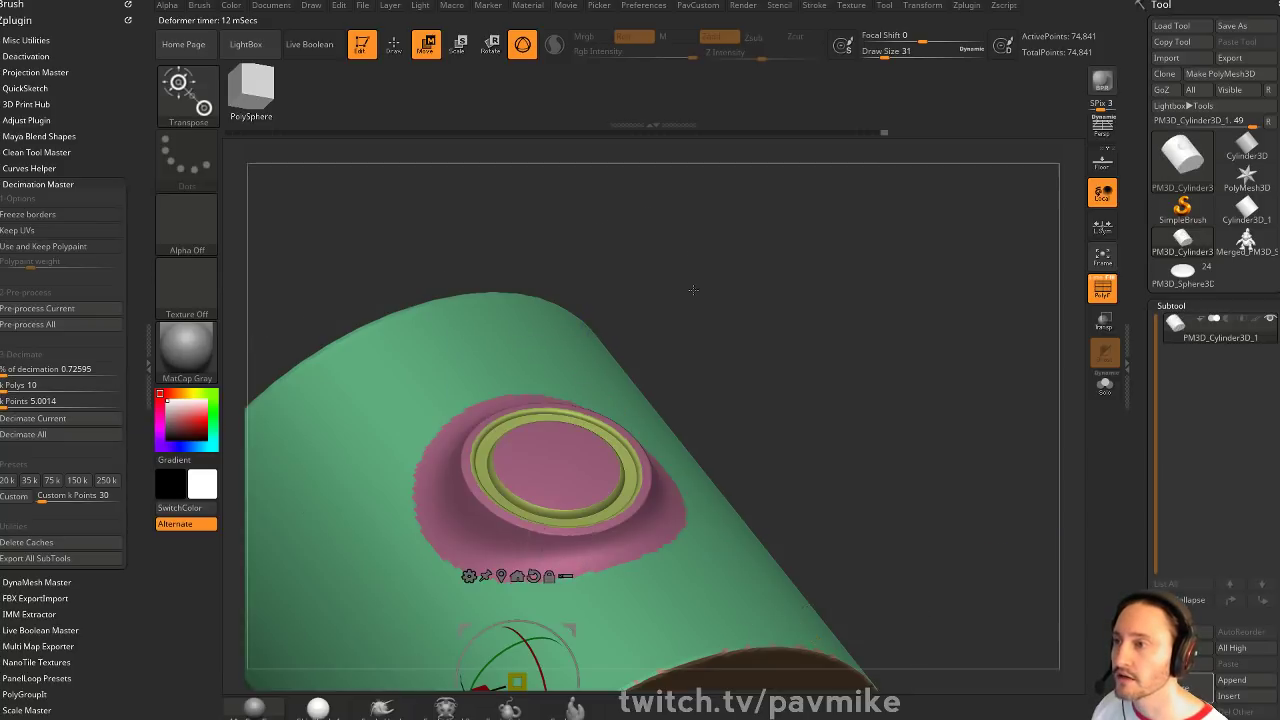
{"action": "mouse_move", "coordinate": [693, 290]}
{"action": "left_mouse_down", "text": "alt"}
{"action": "mouse_move", "coordinate": [909, 283]}
{"action": "mouse_move", "coordinate": [838, 336]}
{"action": "left_mouse_up", "text": "alt"}
{"action": "key", "text": "q"}
Turn off the polygroup display and examine the finished ring detail on the cylinder from several angles
{"action": "left_click", "coordinate": [1101, 290]}
{"action": "mouse_move", "coordinate": [930, 345]}
{"action": "left_mouse_down"}
{"action": "mouse_move", "coordinate": [903, 331]}
{"action": "mouse_move", "coordinate": [893, 393]}
{"action": "mouse_move", "coordinate": [917, 352]}
{"action": "left_mouse_up"}
{"action": "mouse_move", "coordinate": [632, 425]}
{"action": "left_mouse_down"}
{"action": "mouse_move", "coordinate": [733, 500]}
{"action": "mouse_move", "coordinate": [586, 457]}
{"action": "left_mouse_up"}
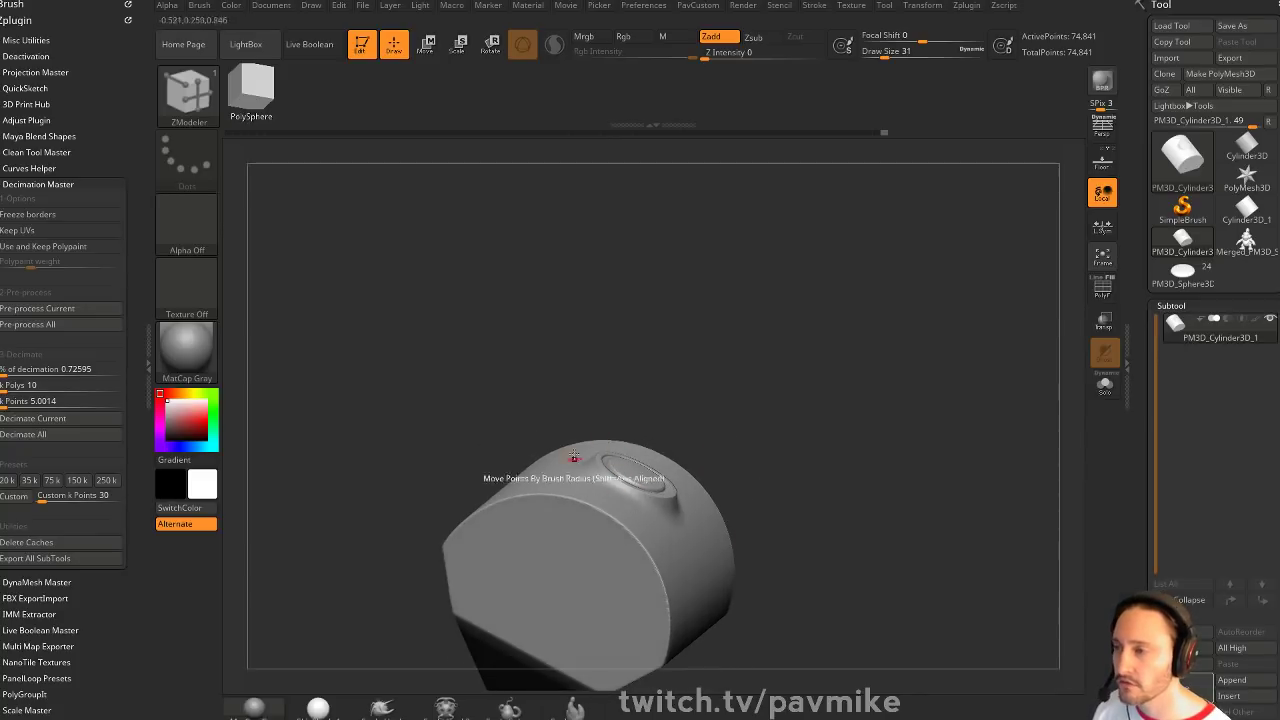
{"action": "left_click_drag", "start_coordinate": [760, 375], "coordinate": [731, 590]}
{"action": "left_click_drag", "start_coordinate": [771, 463], "coordinate": [869, 435]}
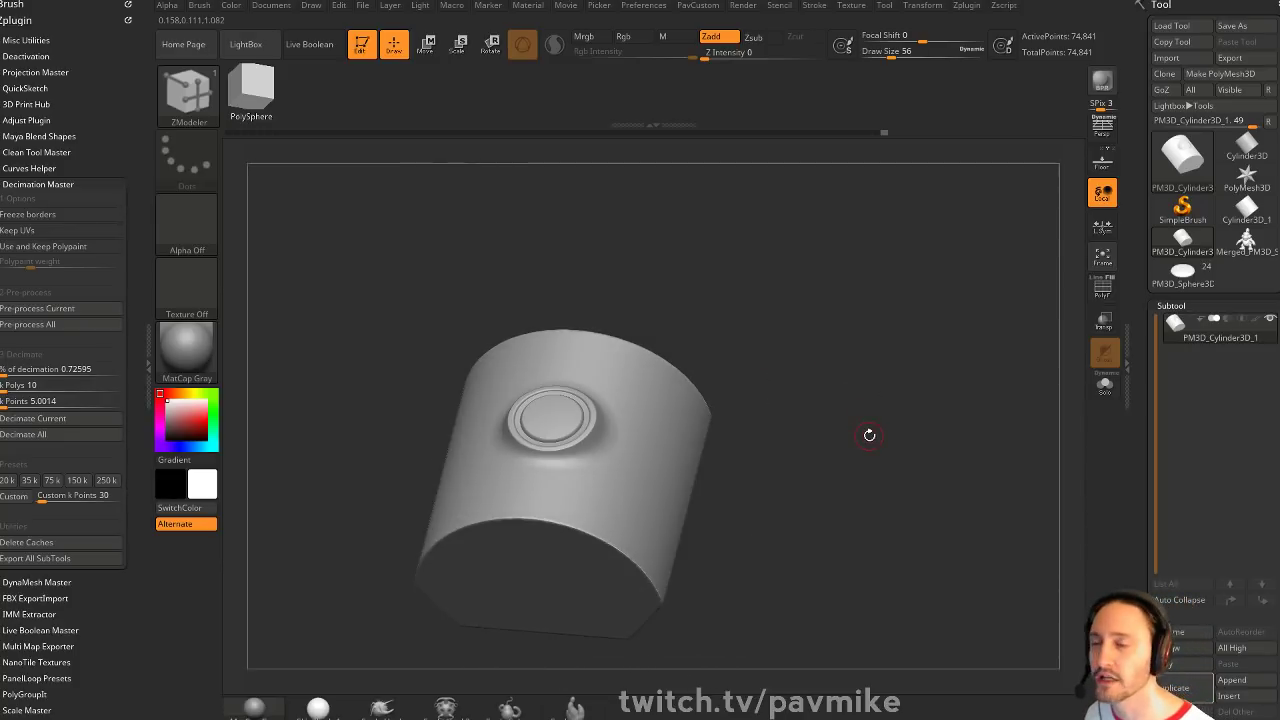
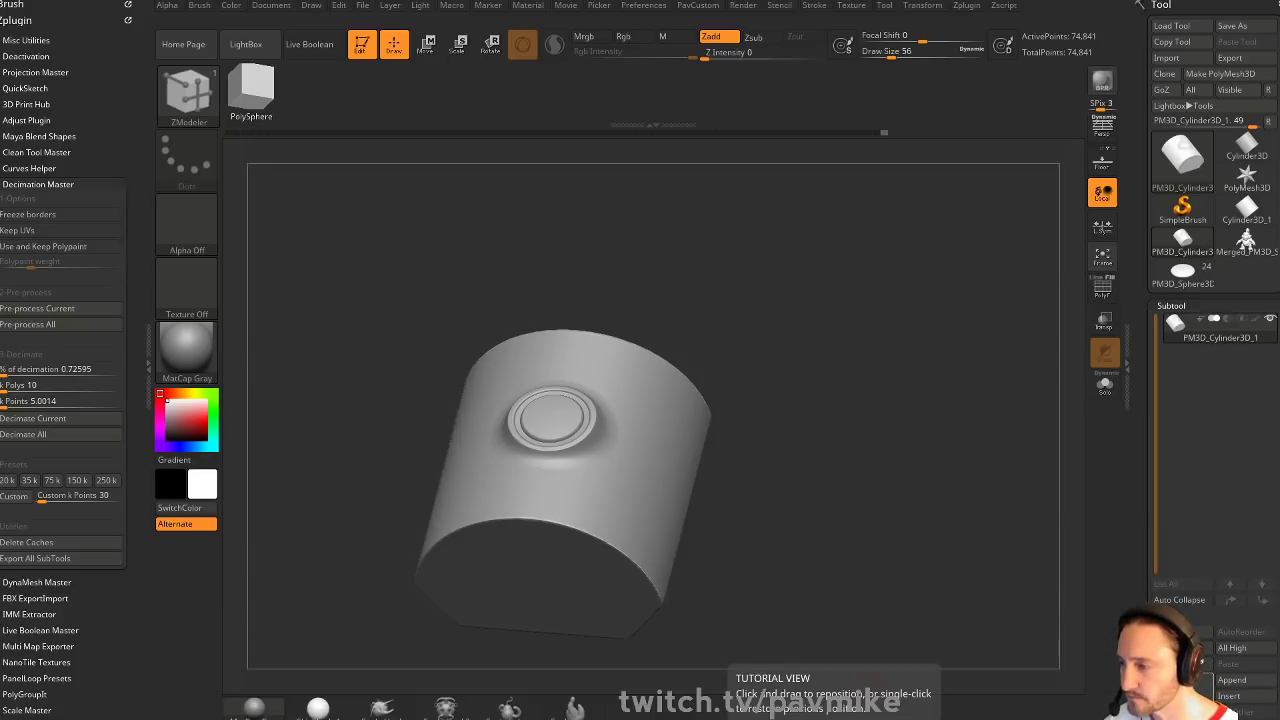
Switch to the web browser and bring up the YouTube channel's playlists page
{"action": "left_click_drag", "start_coordinate": [726, 84], "coordinate": [642, 0]}
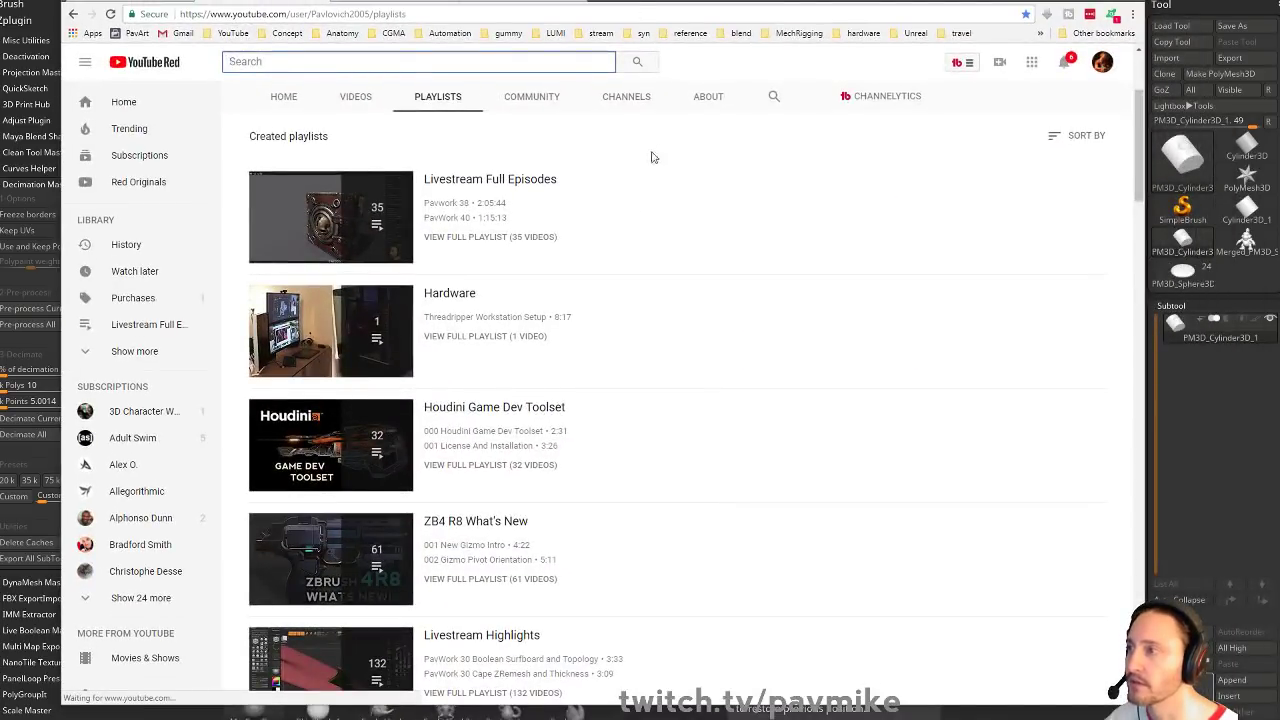
Open the ZB4 R8 What's New playlist from the channel's playlists, pause its first video, and return to ZBrush
{"action": "scroll", "coordinate": [660, 366], "scroll_direction": "down", "scroll_amount": 2}
{"action": "scroll", "coordinate": [777, 309], "scroll_direction": "up", "scroll_amount": 5}
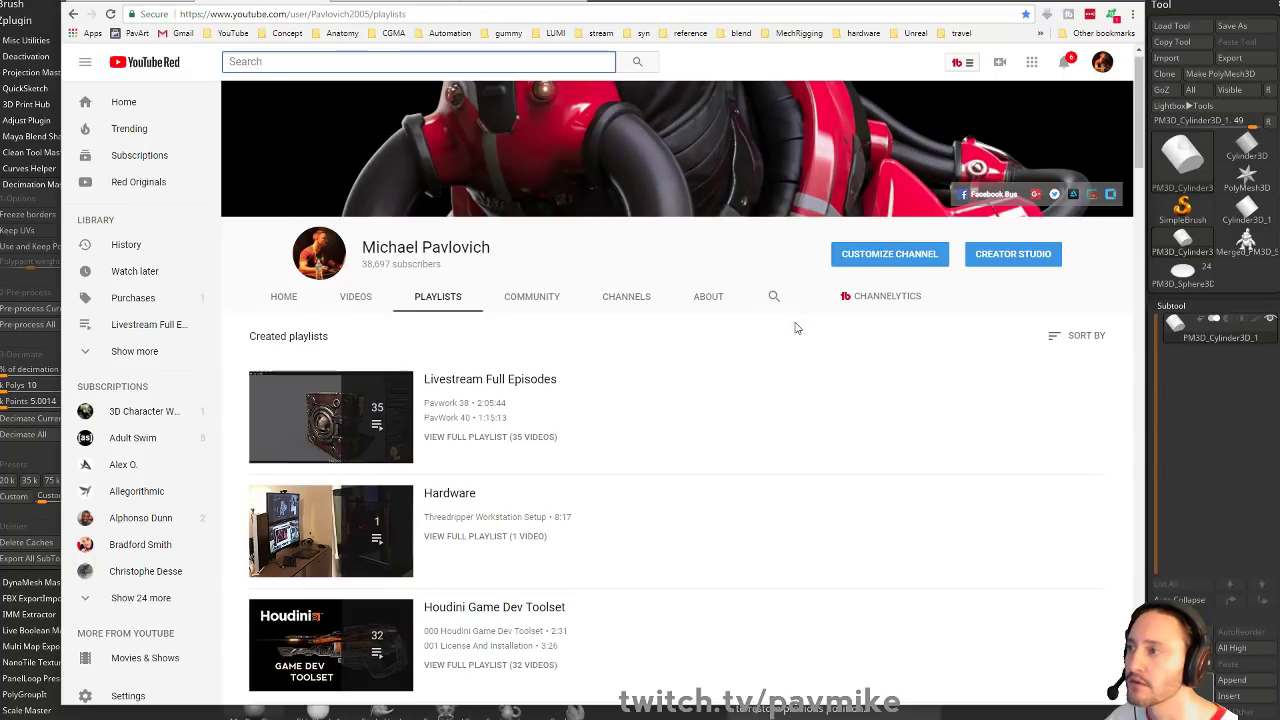
{"action": "scroll", "coordinate": [838, 414], "scroll_direction": "down", "scroll_amount": 7}
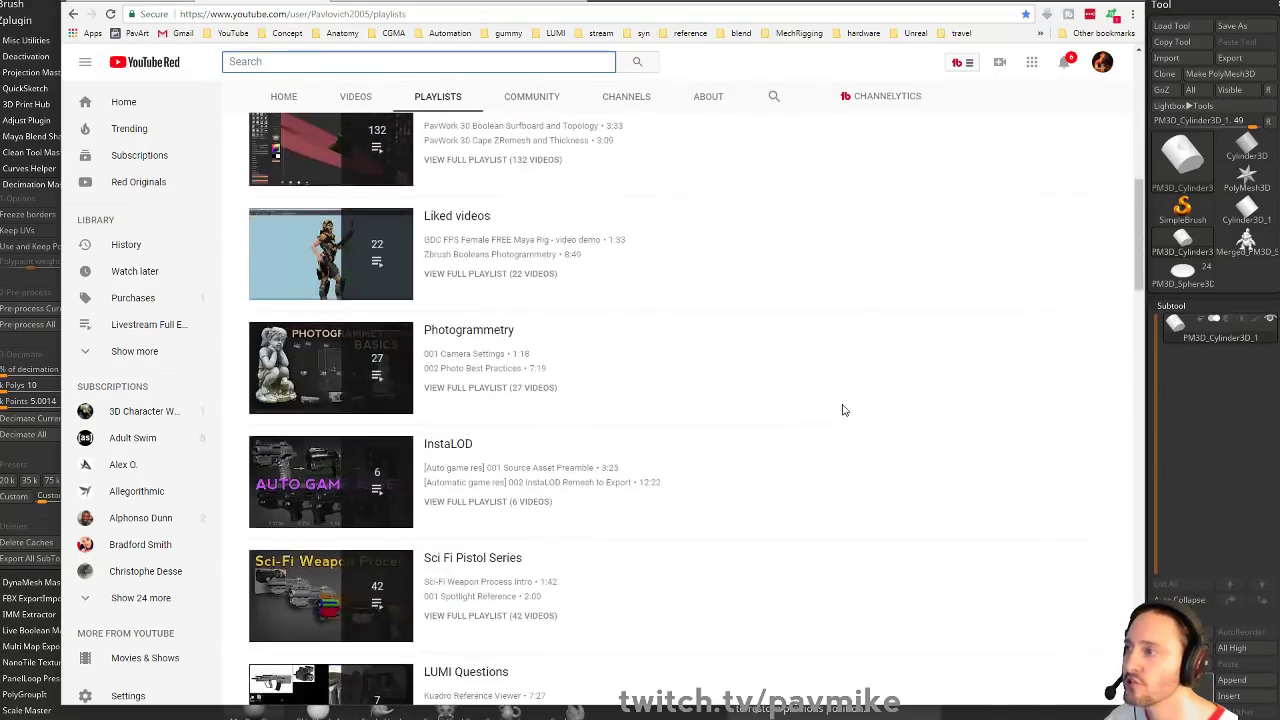
{"action": "scroll", "coordinate": [842, 410], "scroll_direction": "up", "scroll_amount": 3}
{"action": "left_click", "coordinate": [502, 258]}
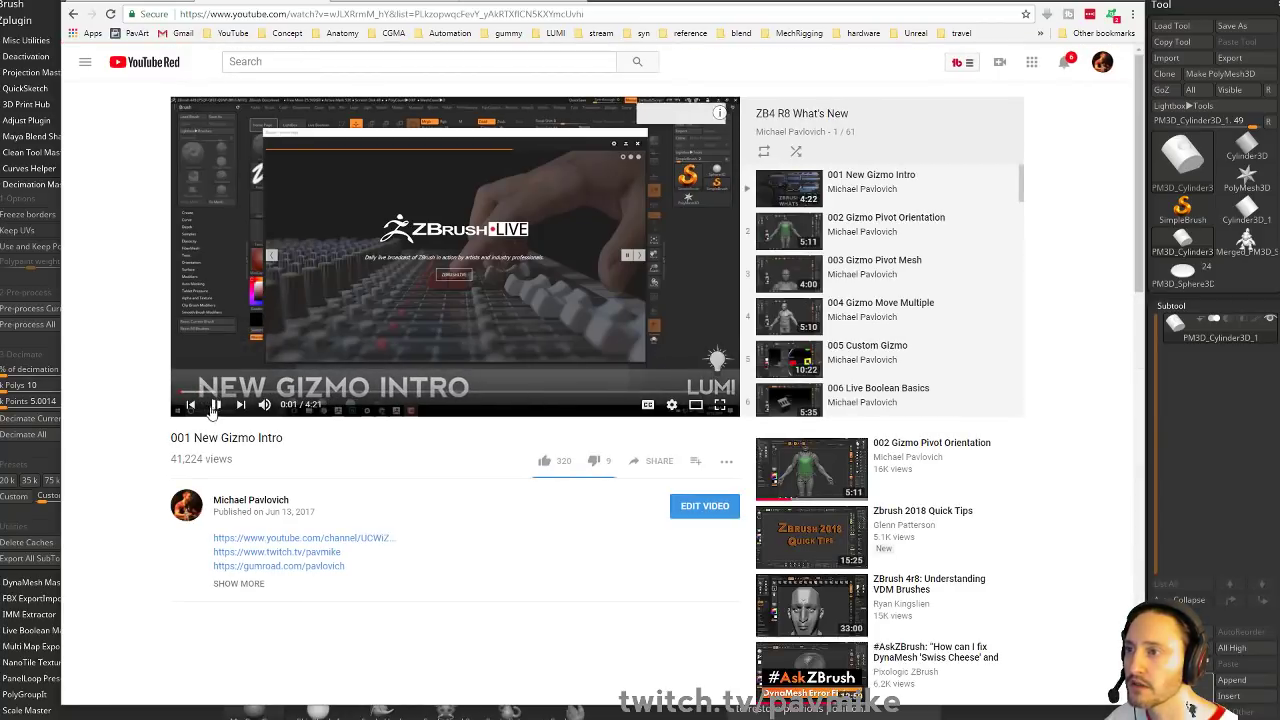
{"action": "left_click", "coordinate": [214, 405]}
{"action": "left_click", "coordinate": [355, 15]}
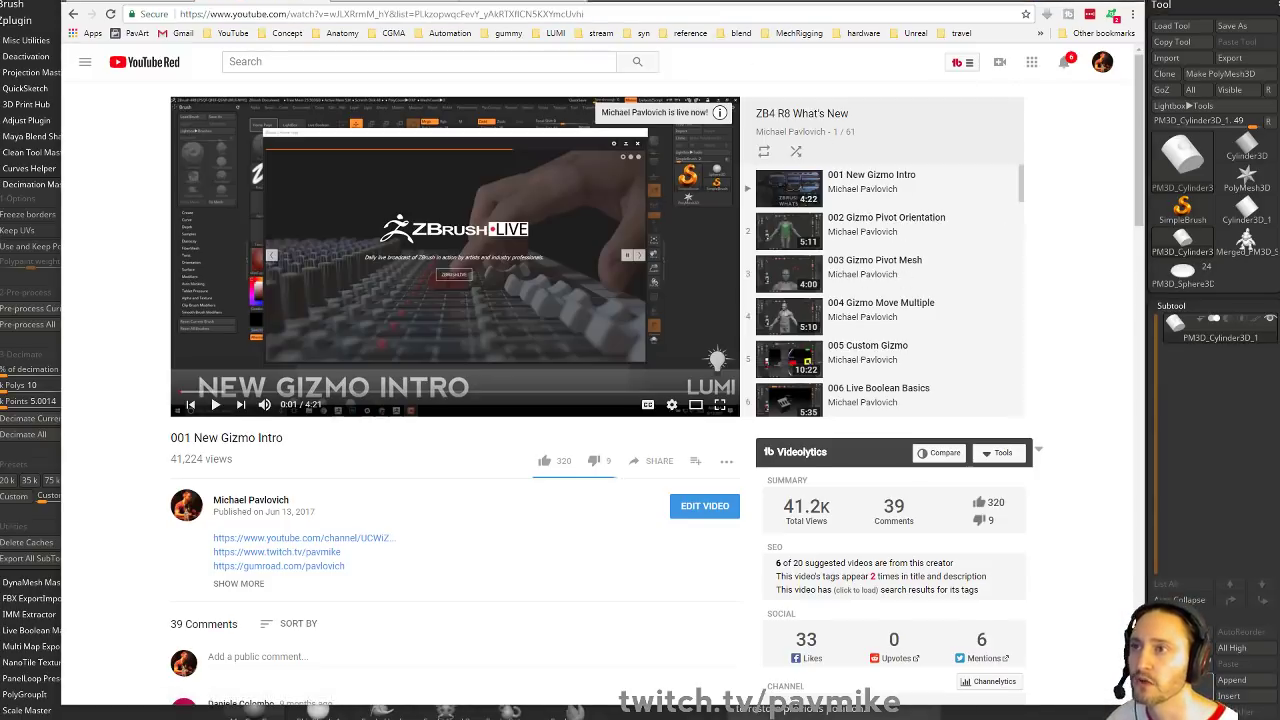
{"action": "left_click", "coordinate": [1130, 2]}
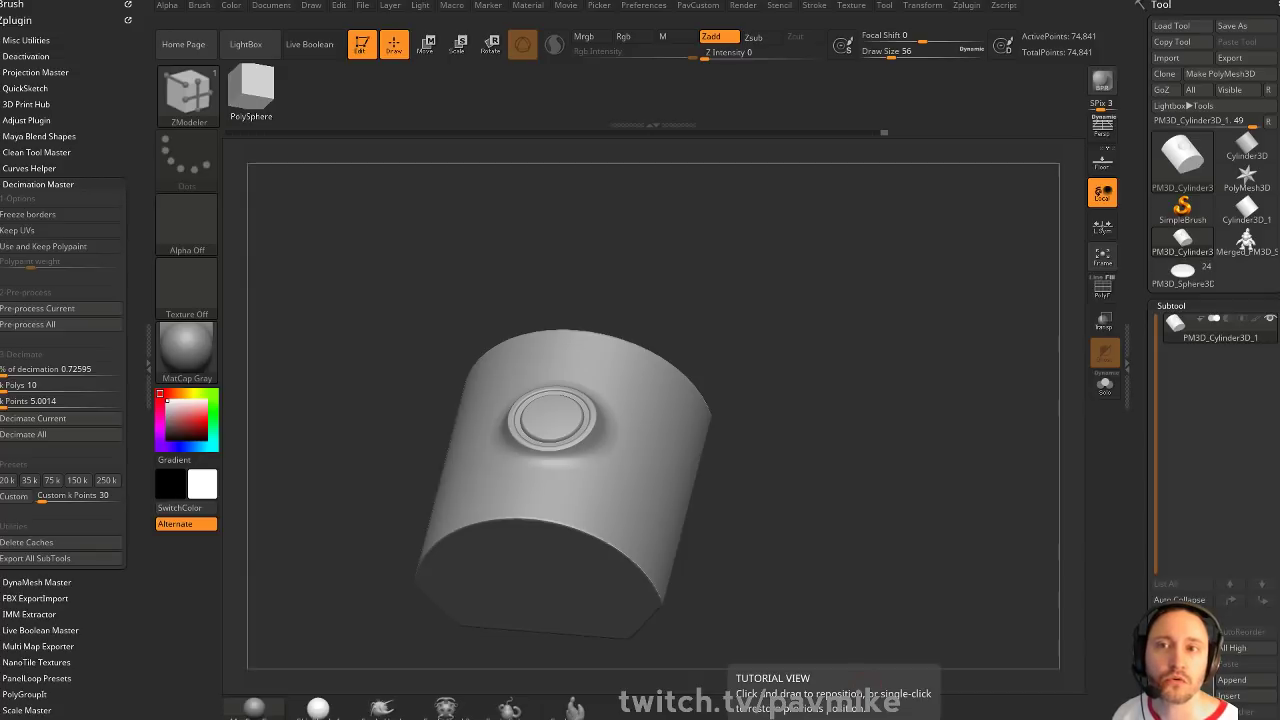
Load the old man bust from the OldMan folder inside the streaming folder and display it with the SkinShade4 material
{"action": "key", "text": "ctrl+s"}
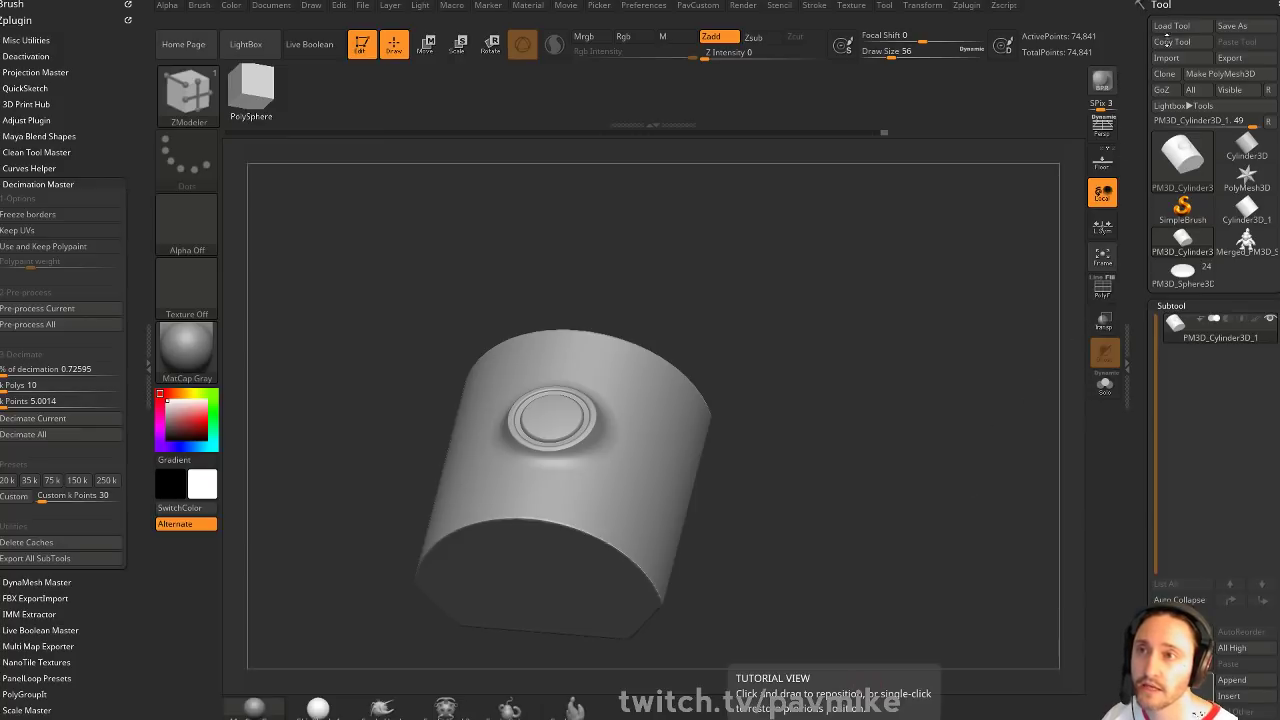
{"action": "scroll", "coordinate": [91, 200], "scroll_direction": "up", "scroll_amount": 3}
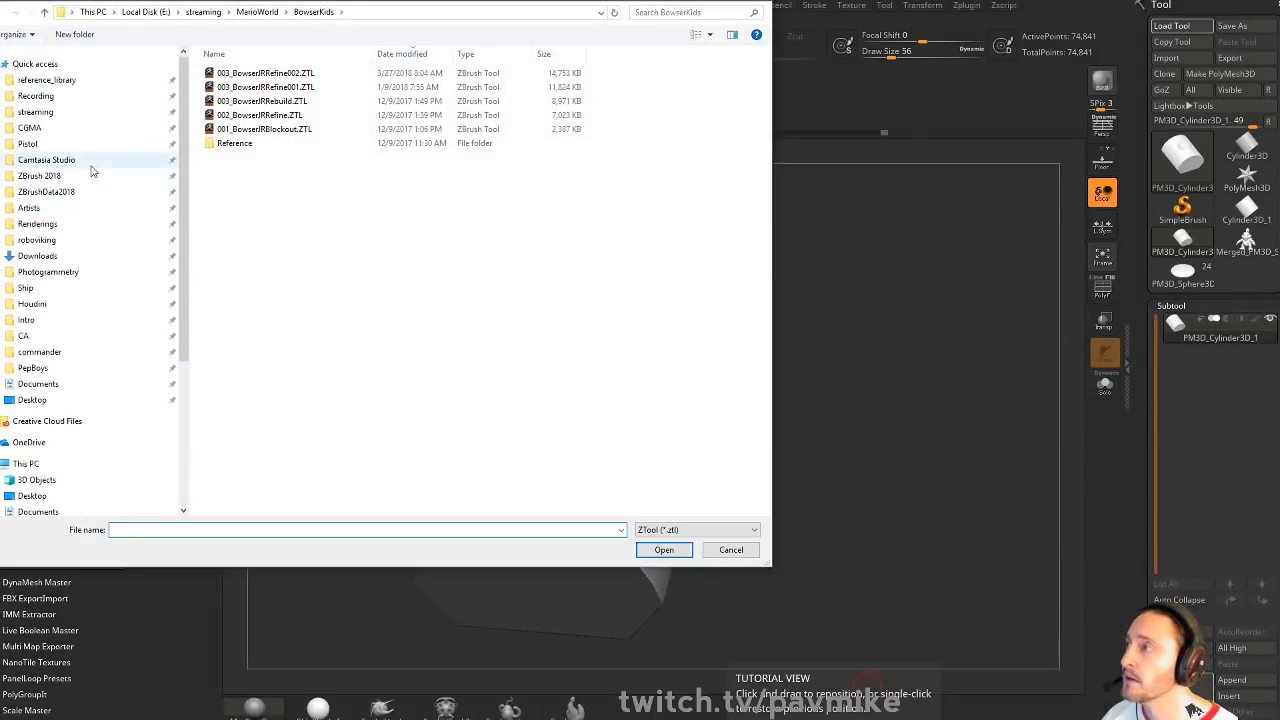
{"action": "left_click", "coordinate": [86, 111]}
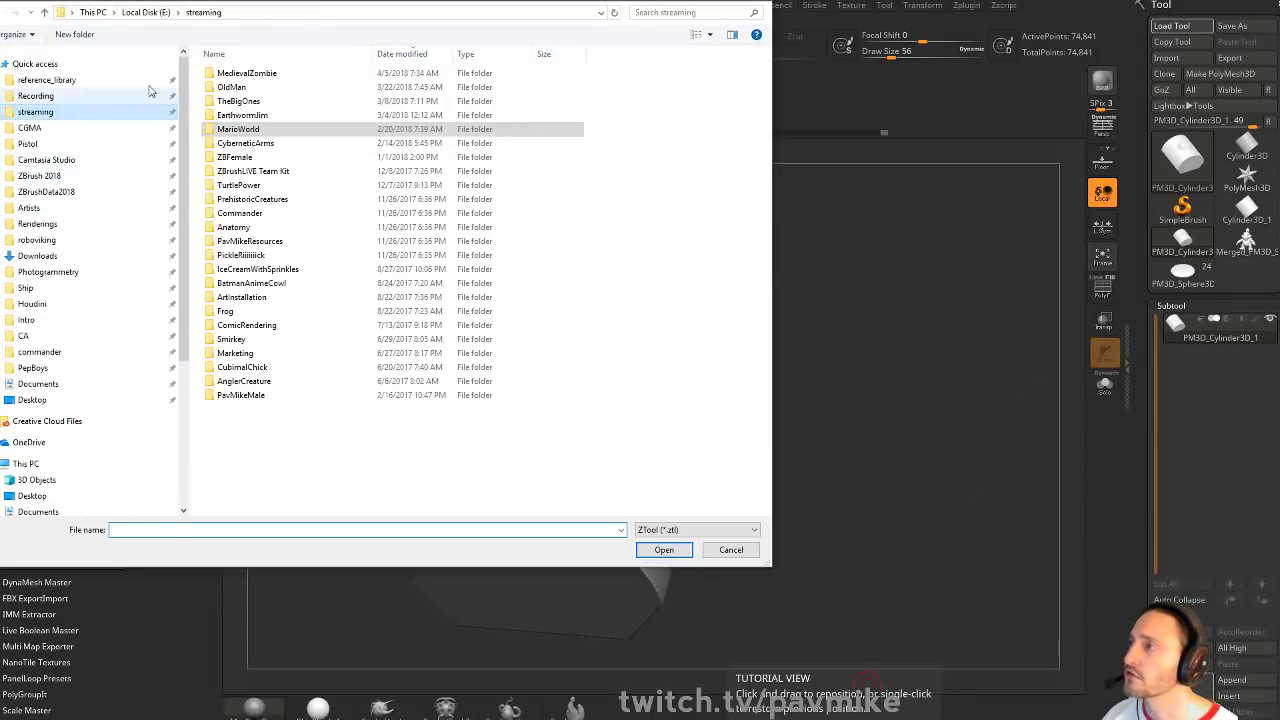
{"action": "double_click", "coordinate": [252, 87]}
{"action": "double_click", "coordinate": [252, 87]}
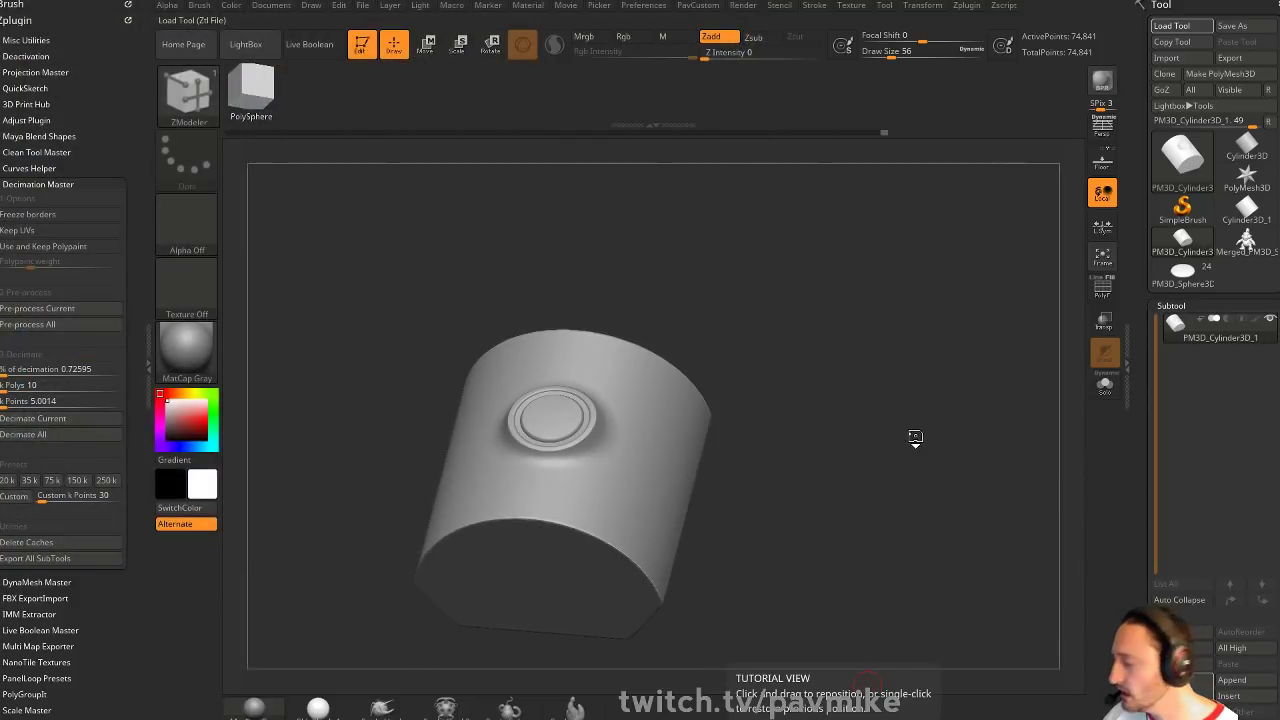
{"action": "left_click_drag", "start_coordinate": [818, 426], "coordinate": [945, 330]}
{"action": "left_click", "coordinate": [318, 708]}
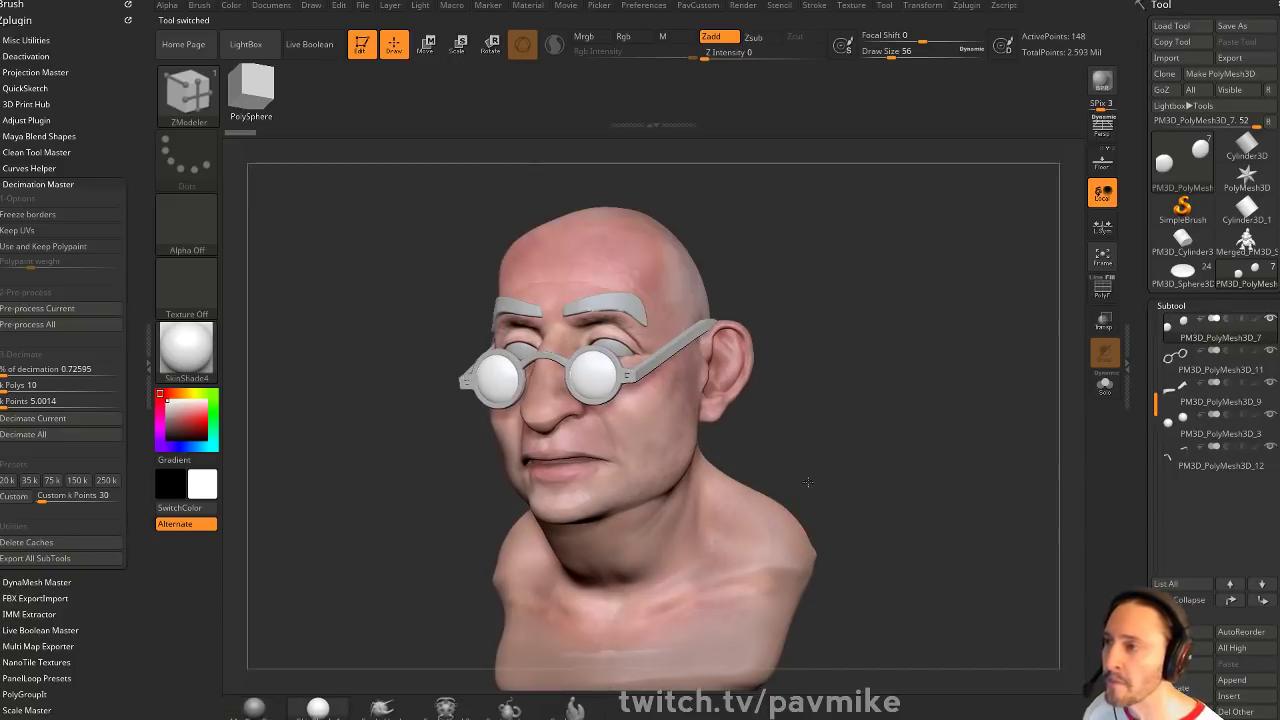
Select the ChopsMcGeePolypaint head subtool and turn on the polyframe display to show its polygroups
{"action": "left_click_drag", "start_coordinate": [810, 484], "coordinate": [834, 440]}
{"action": "scroll", "coordinate": [1208, 338], "scroll_direction": "up", "scroll_amount": 2}
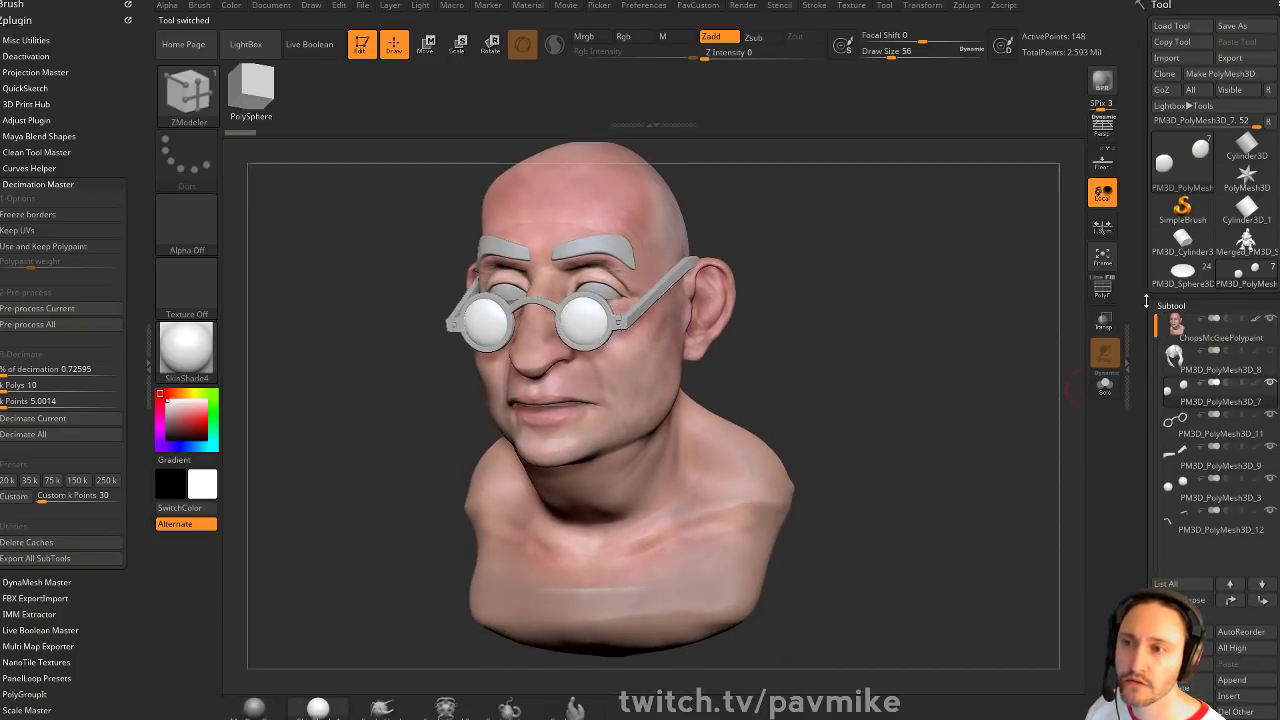
{"action": "left_click", "coordinate": [1208, 338]}
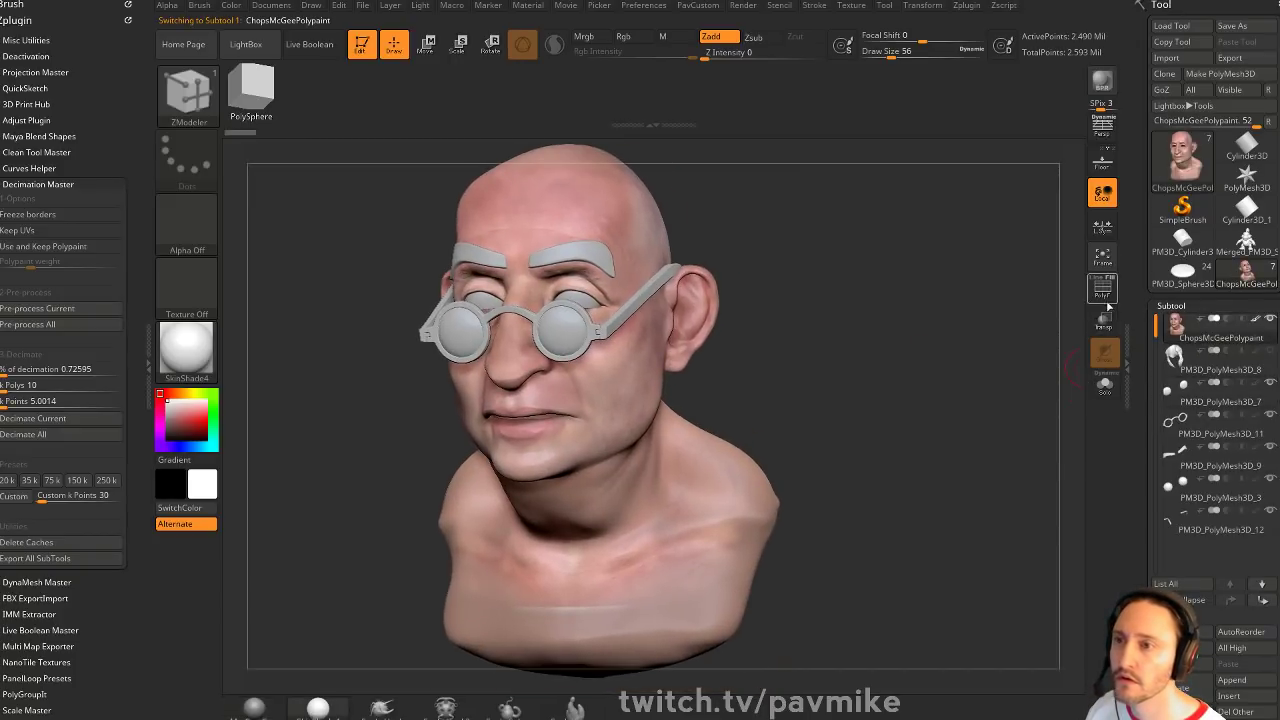
{"action": "left_click", "coordinate": [1102, 288]}
{"action": "left_click_drag", "start_coordinate": [955, 322], "coordinate": [936, 323]}
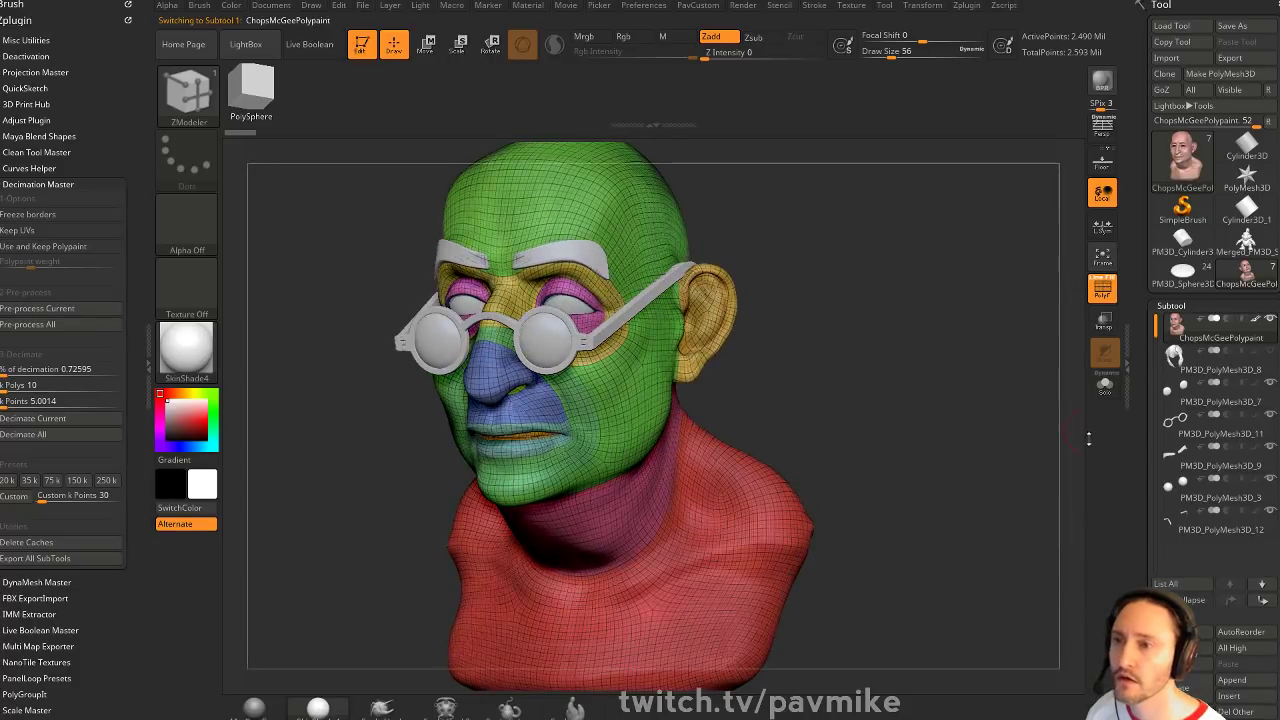
Drop the head subtool to its lowest subdivision level and isolate it with Solo to inspect its topology up to the side profile
{"action": "left_click_drag", "start_coordinate": [1137, 441], "coordinate": [1137, 330]}
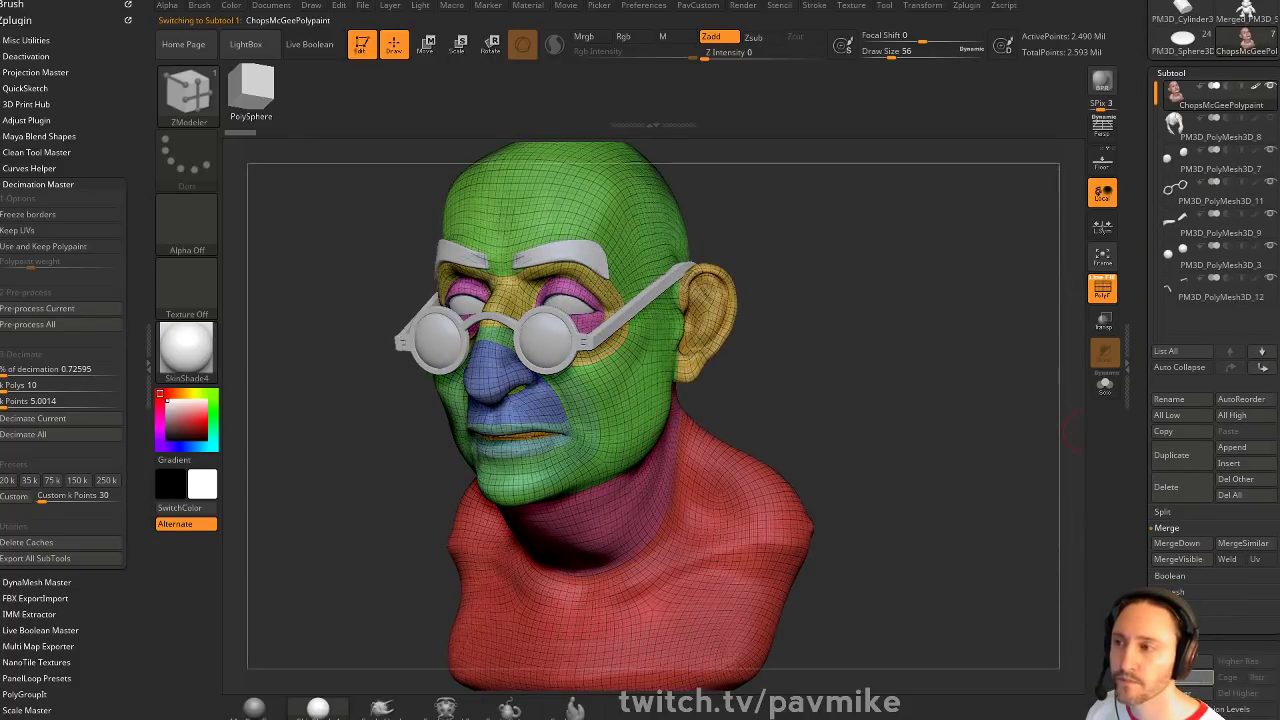
{"action": "key", "text": "shift+d"}
{"action": "left_click_drag", "start_coordinate": [1010, 425], "coordinate": [1040, 422]}
{"action": "left_click", "coordinate": [1105, 387]}
{"action": "left_click_drag", "start_coordinate": [952, 364], "coordinate": [837, 351]}
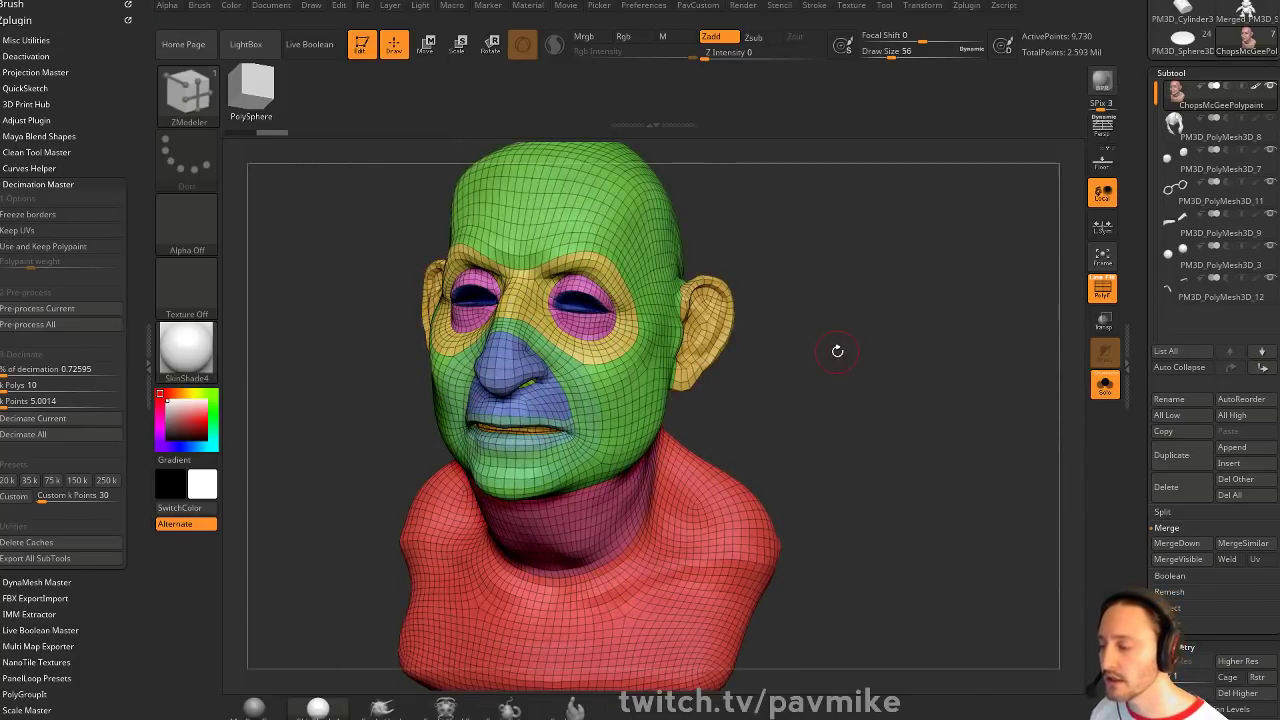
{"action": "left_click_drag", "start_coordinate": [837, 351], "coordinate": [715, 290]}
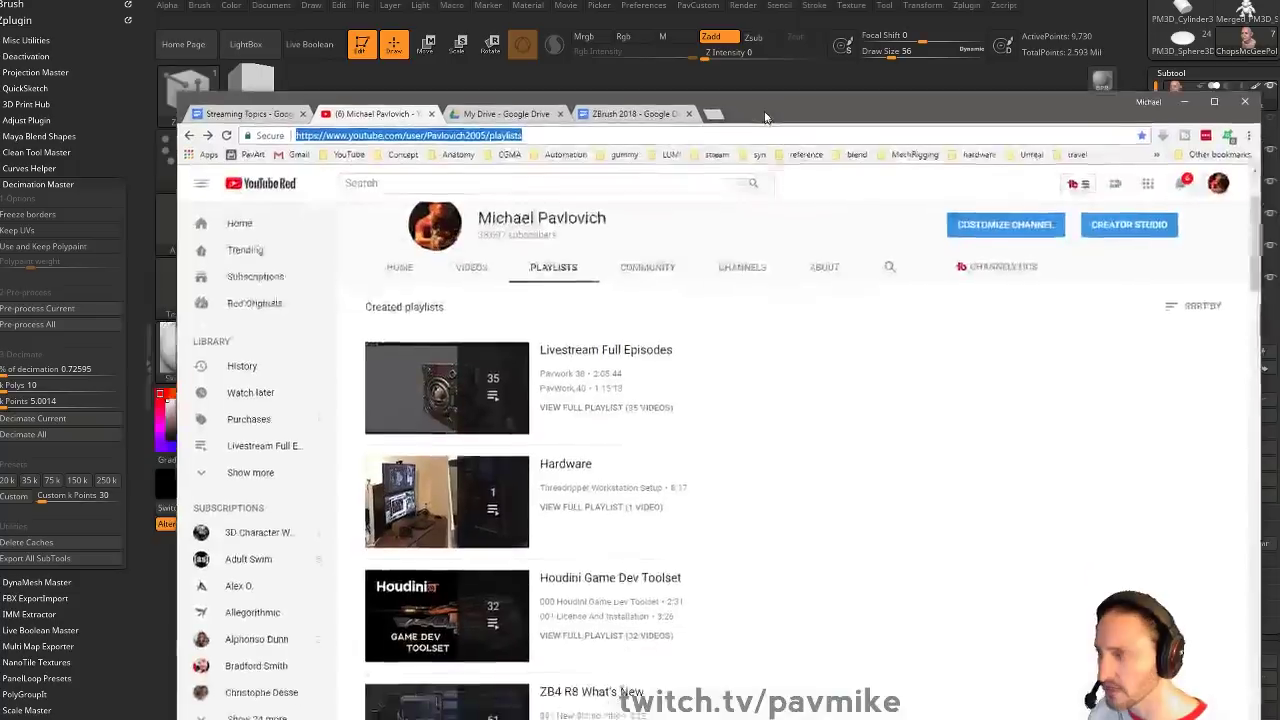
Switch to the web browser, open the Livestream Full Episodes playlist with its video paused, and look through the episode list
{"action": "left_click_drag", "start_coordinate": [766, 117], "coordinate": [728, 12]}
{"action": "left_click", "coordinate": [590, 248]}
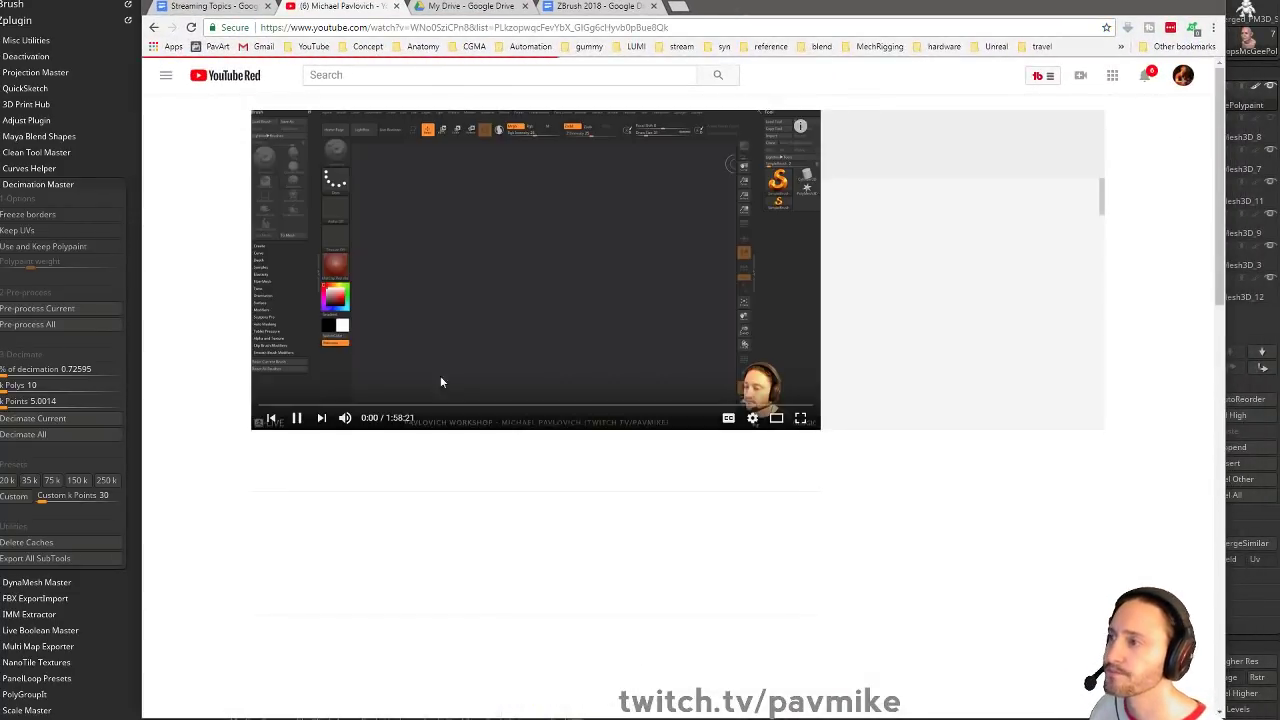
{"action": "left_click", "coordinate": [297, 418]}
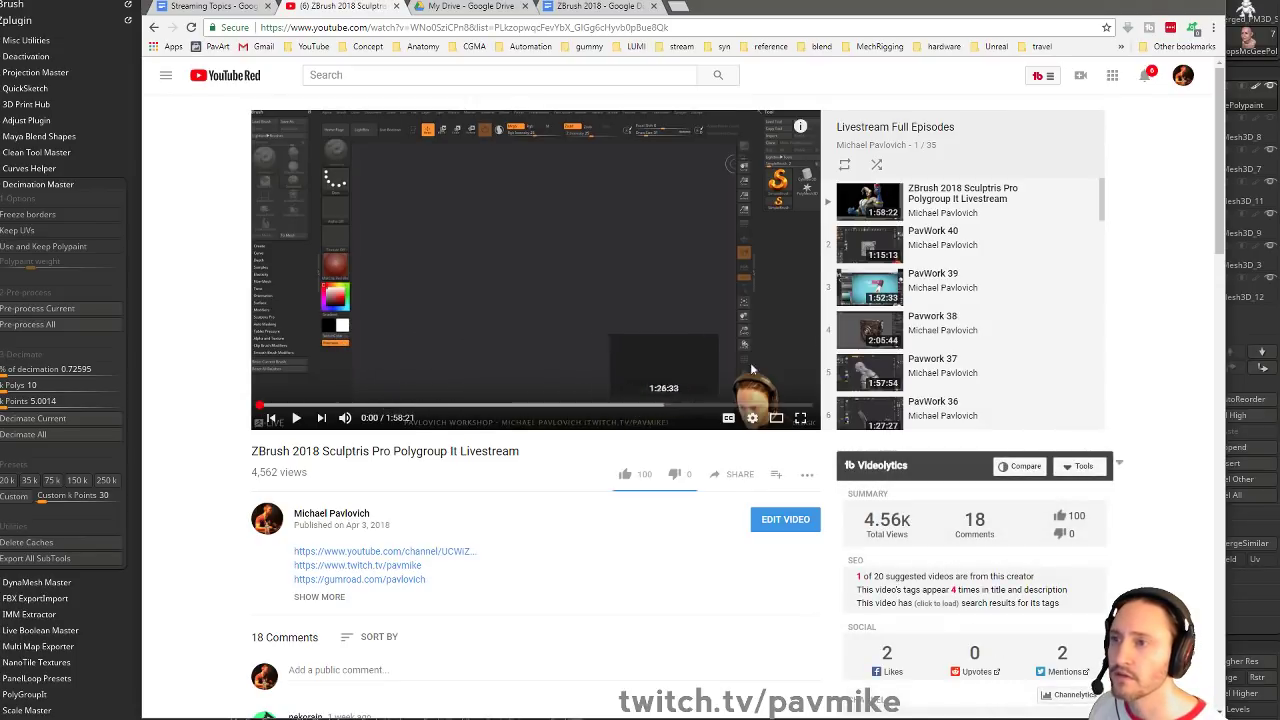
{"action": "scroll", "coordinate": [960, 252], "scroll_direction": "down", "scroll_amount": 3}
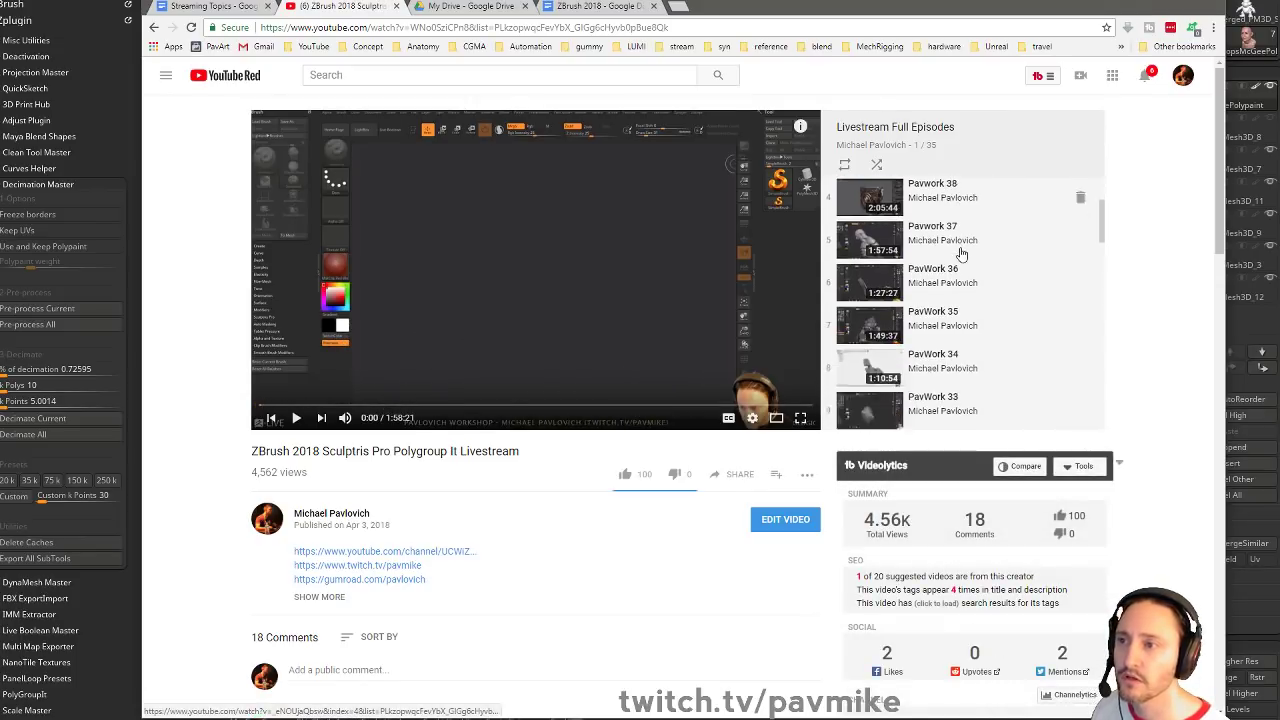
{"action": "scroll", "coordinate": [960, 252], "scroll_direction": "down", "scroll_amount": 2}
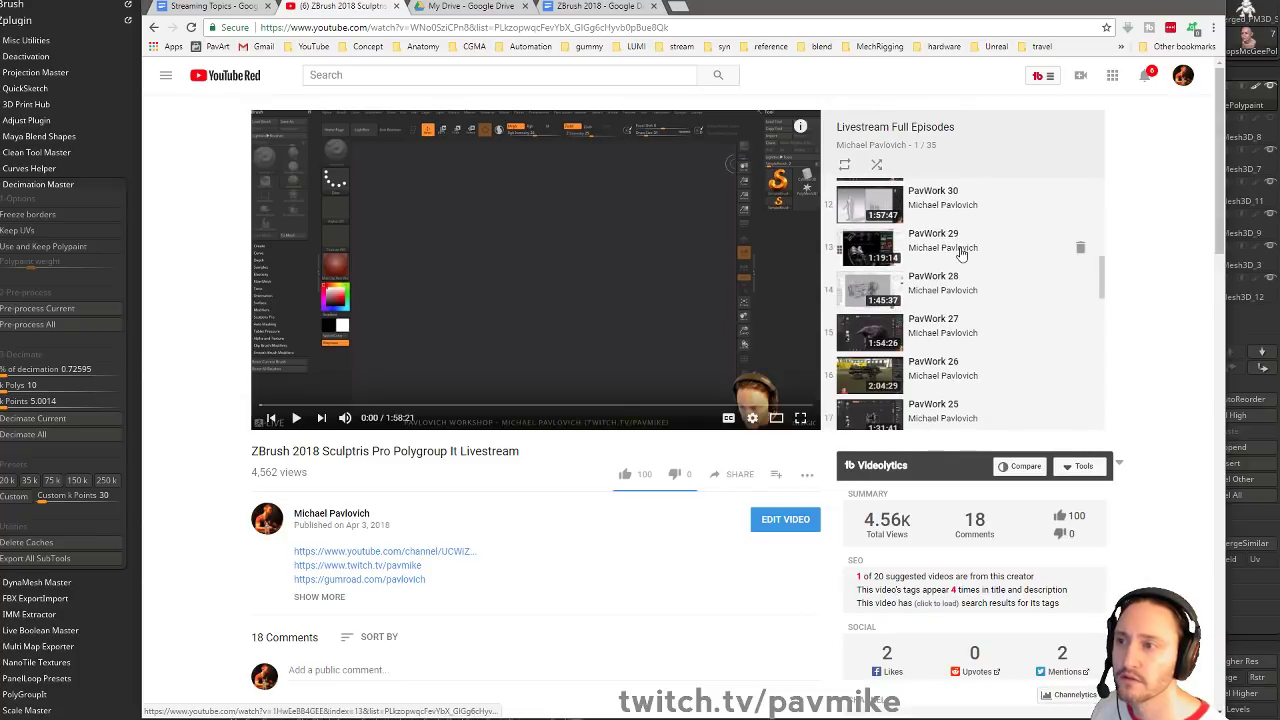
{"action": "scroll", "coordinate": [960, 252], "scroll_direction": "down", "scroll_amount": 3}
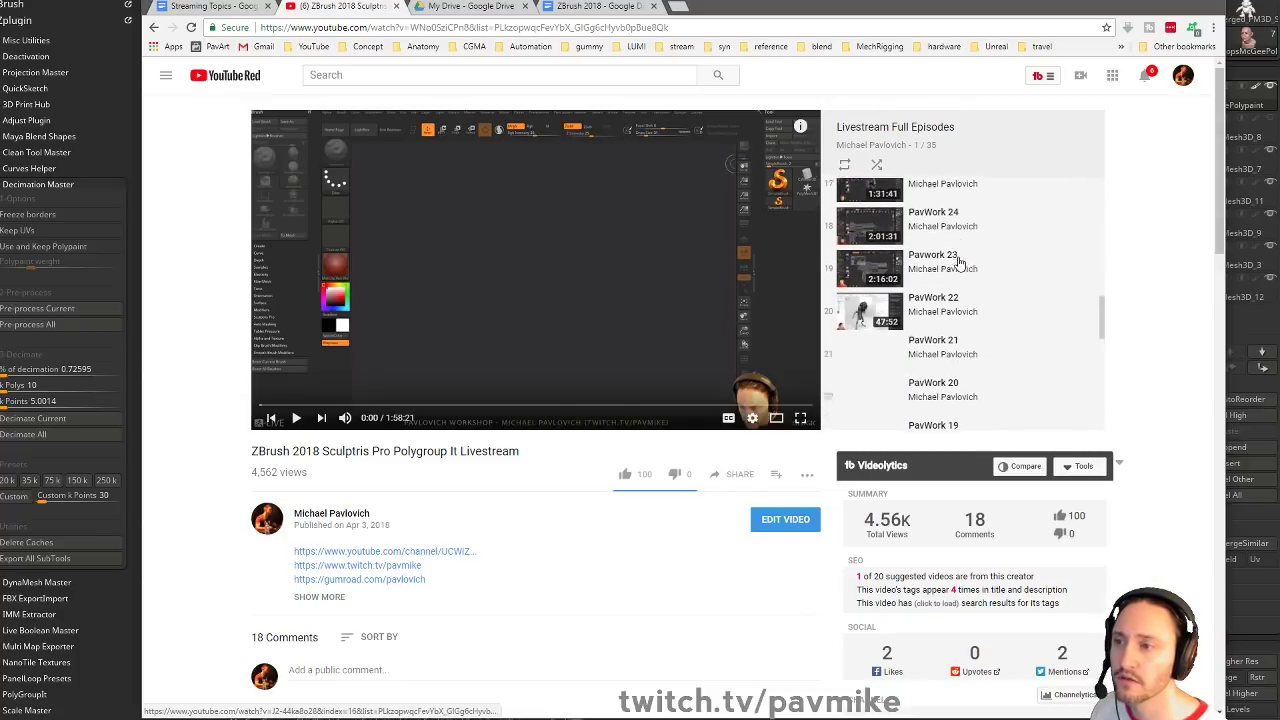
{"action": "scroll", "coordinate": [958, 262], "scroll_direction": "up", "scroll_amount": 3}
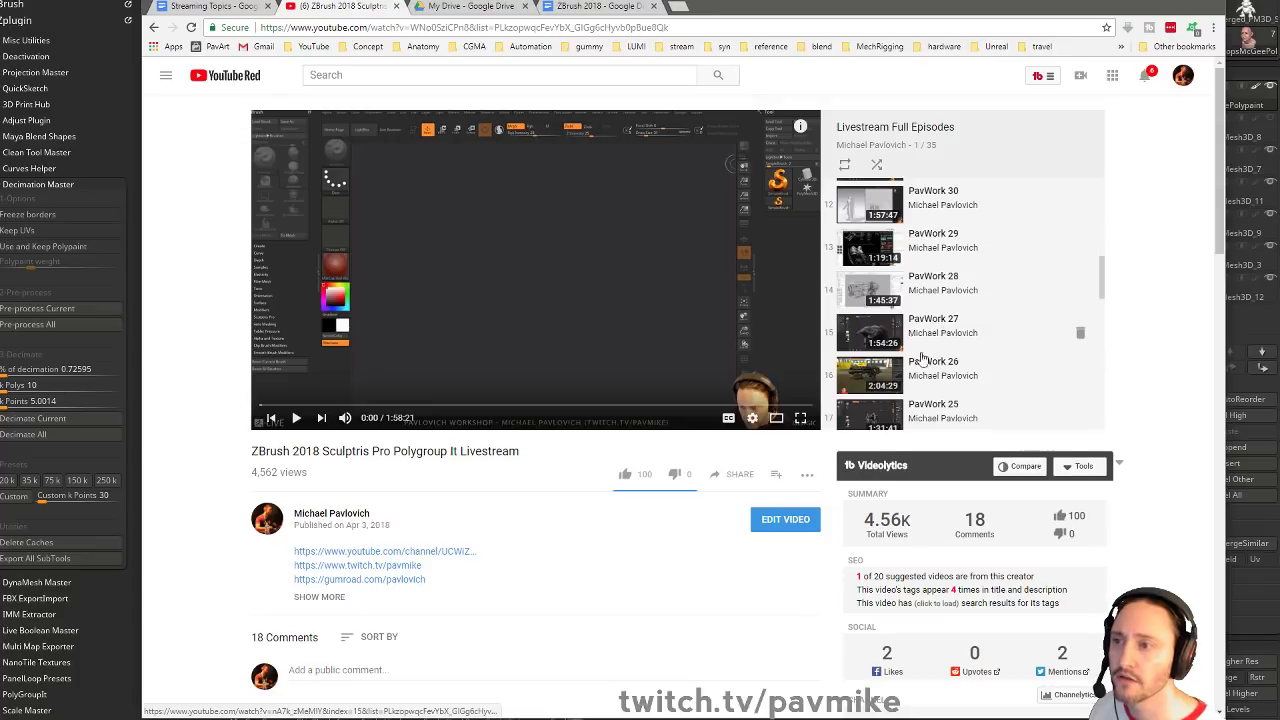
{"action": "scroll", "coordinate": [940, 335], "scroll_direction": "up", "scroll_amount": 5}
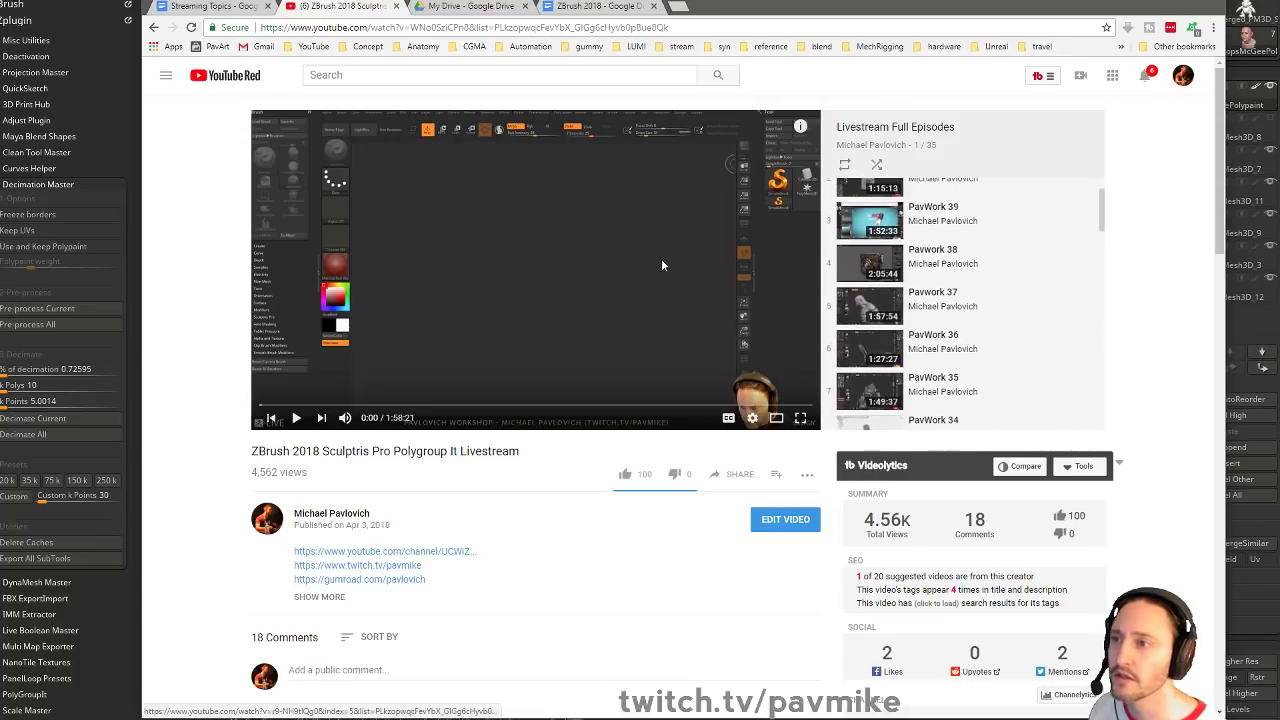
Open the Livestream Highlights playlist from the channel's playlists, select its page address, and return to ZBrush
{"action": "left_click", "coordinate": [153, 27]}
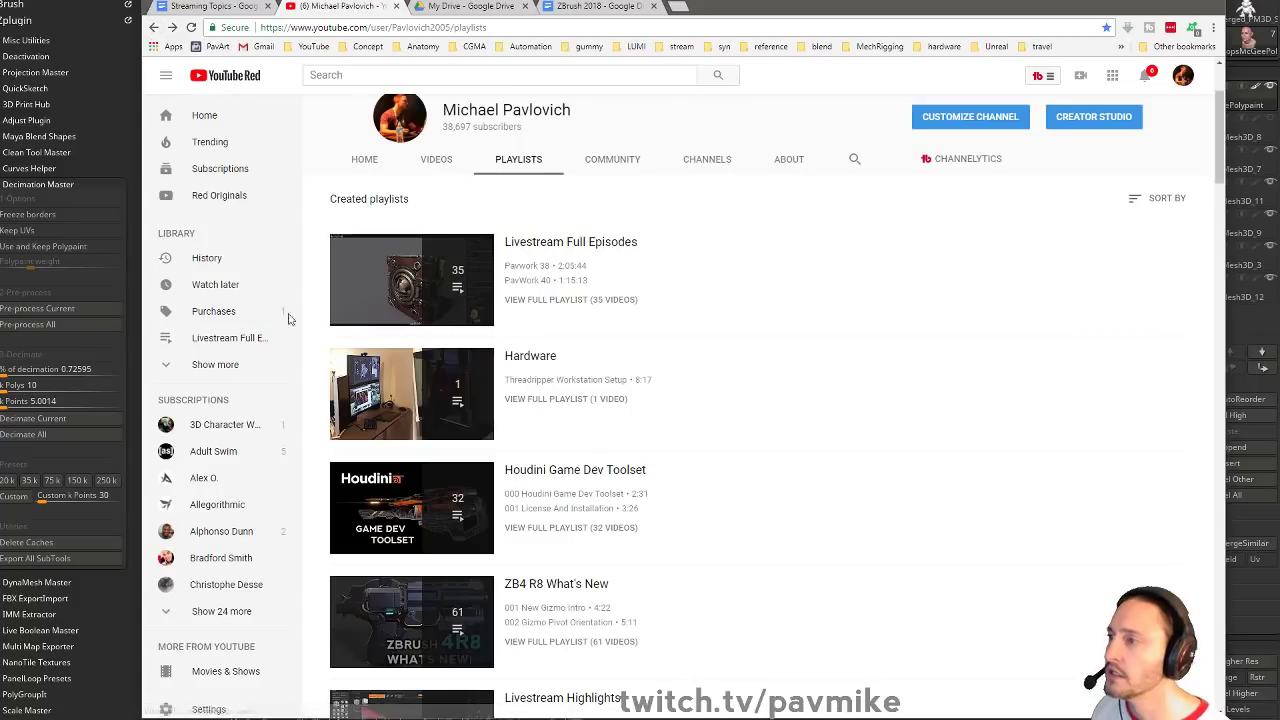
{"action": "scroll", "coordinate": [764, 391], "scroll_direction": "down", "scroll_amount": 3}
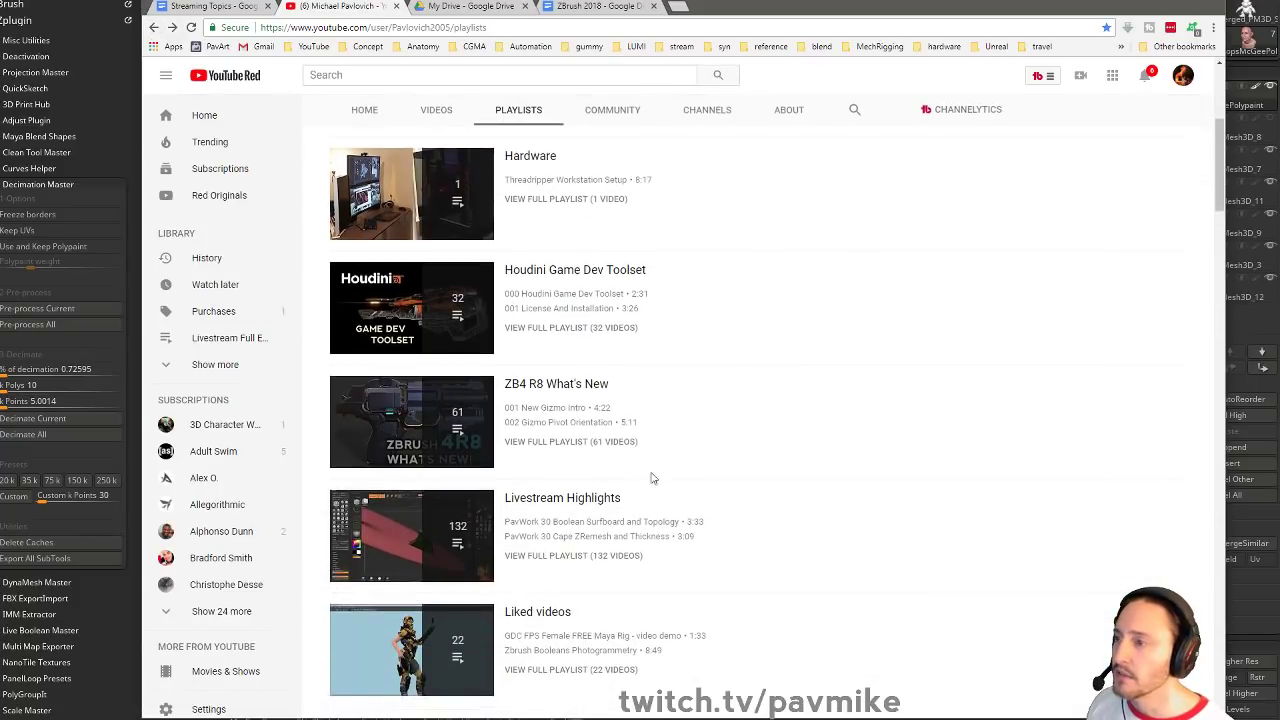
{"action": "left_click", "coordinate": [581, 505]}
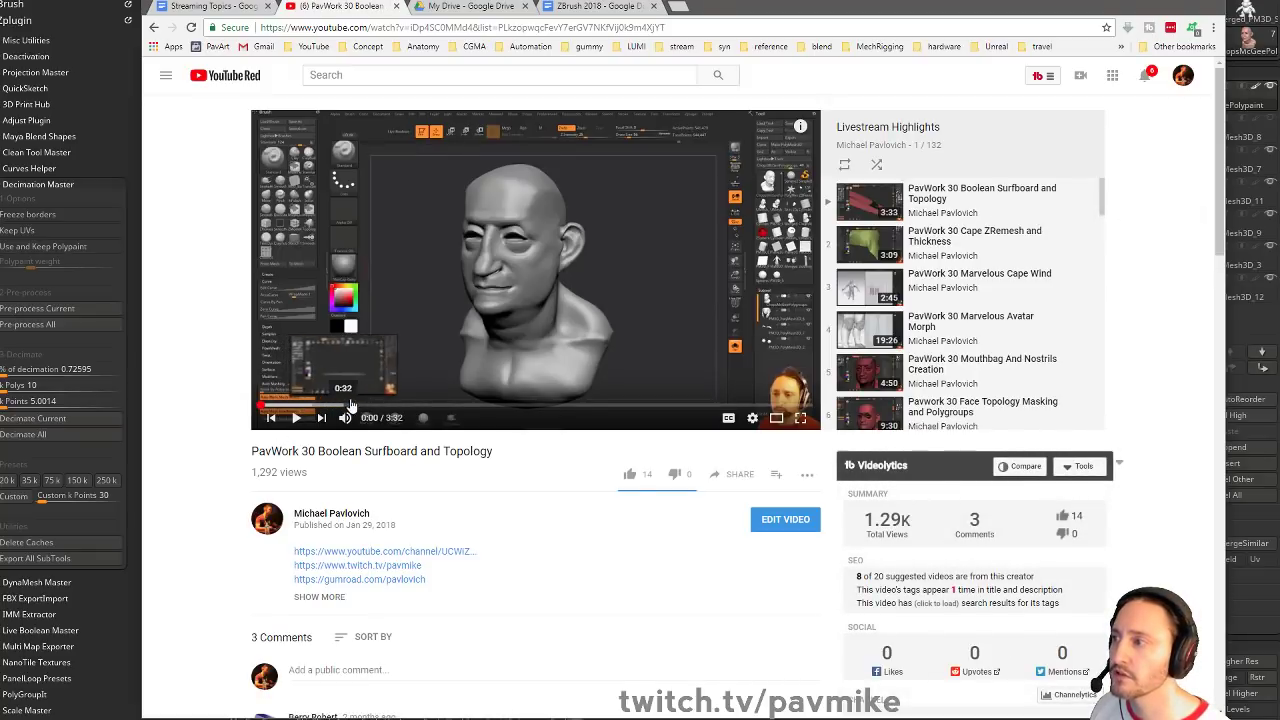
{"action": "scroll", "coordinate": [1062, 256], "scroll_direction": "down", "scroll_amount": 1}
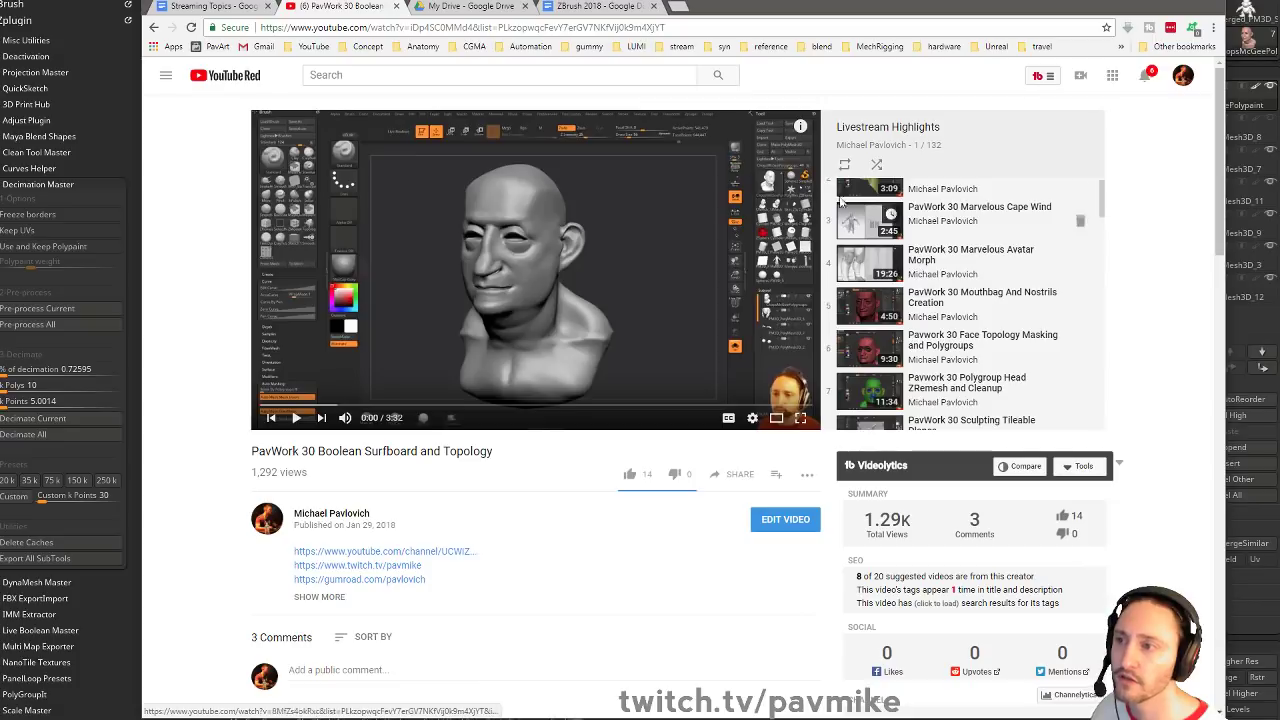
{"action": "left_click", "coordinate": [665, 27]}
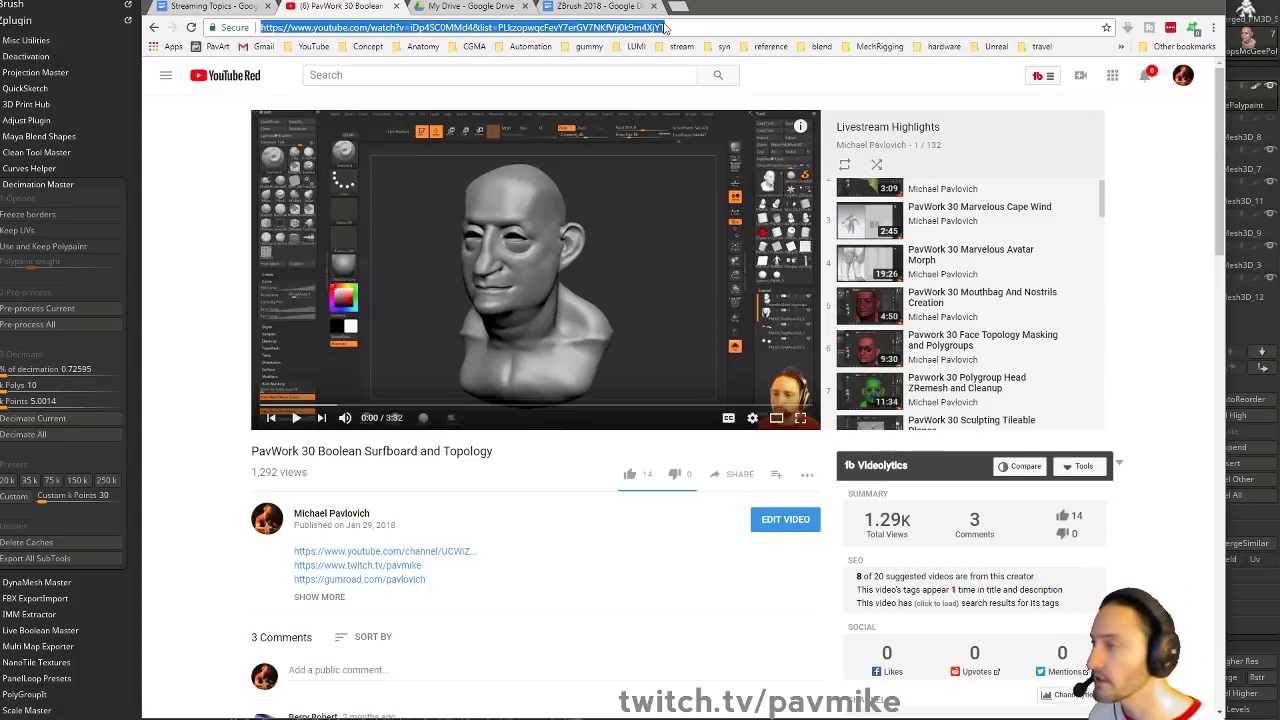
{"action": "key", "text": "alt+Tab"}
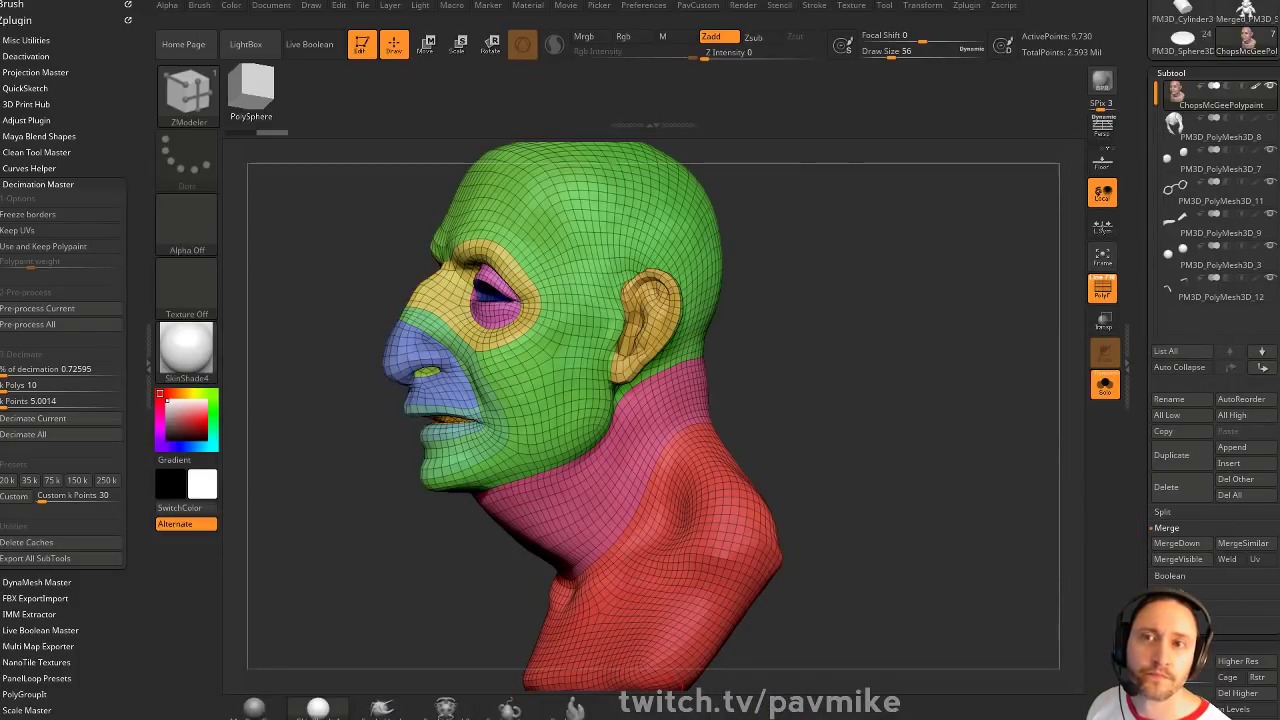
Enable interface customization in the configuration preferences
{"action": "key", "text": "ctrl+s"}
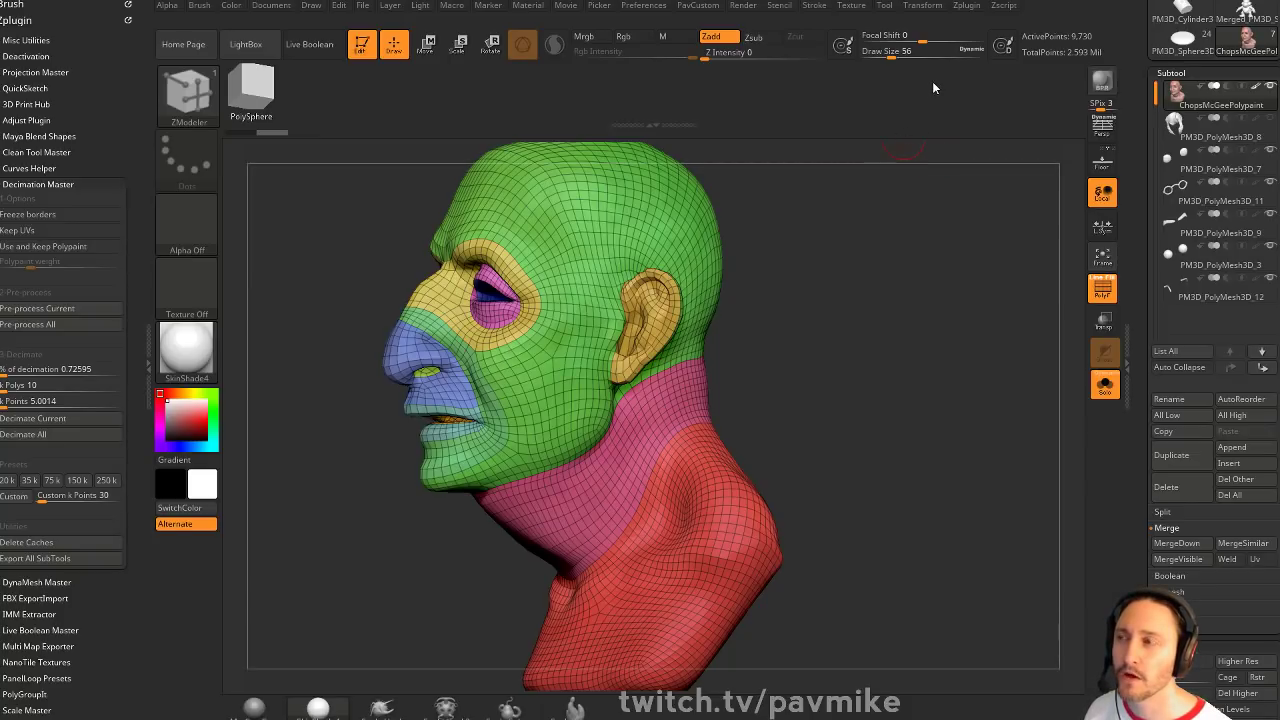
{"action": "left_click", "coordinate": [648, 8]}
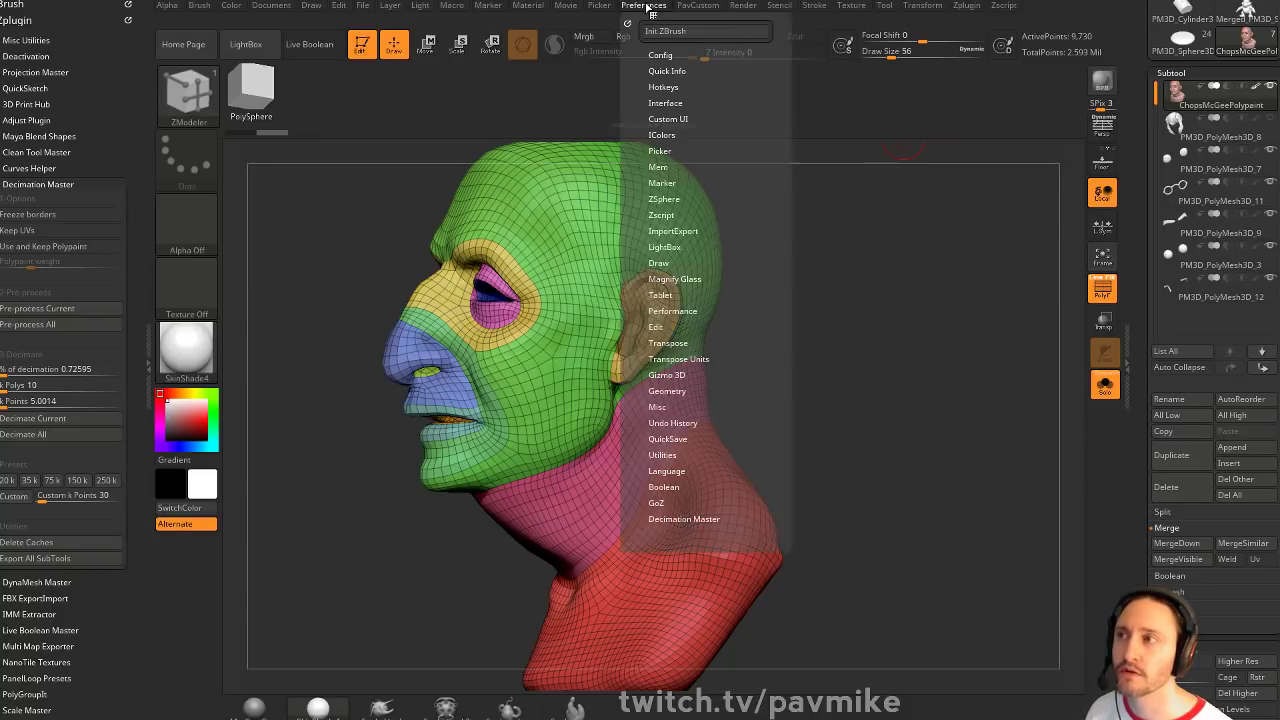
{"action": "left_click", "coordinate": [660, 55]}
{"action": "left_click", "coordinate": [675, 133]}
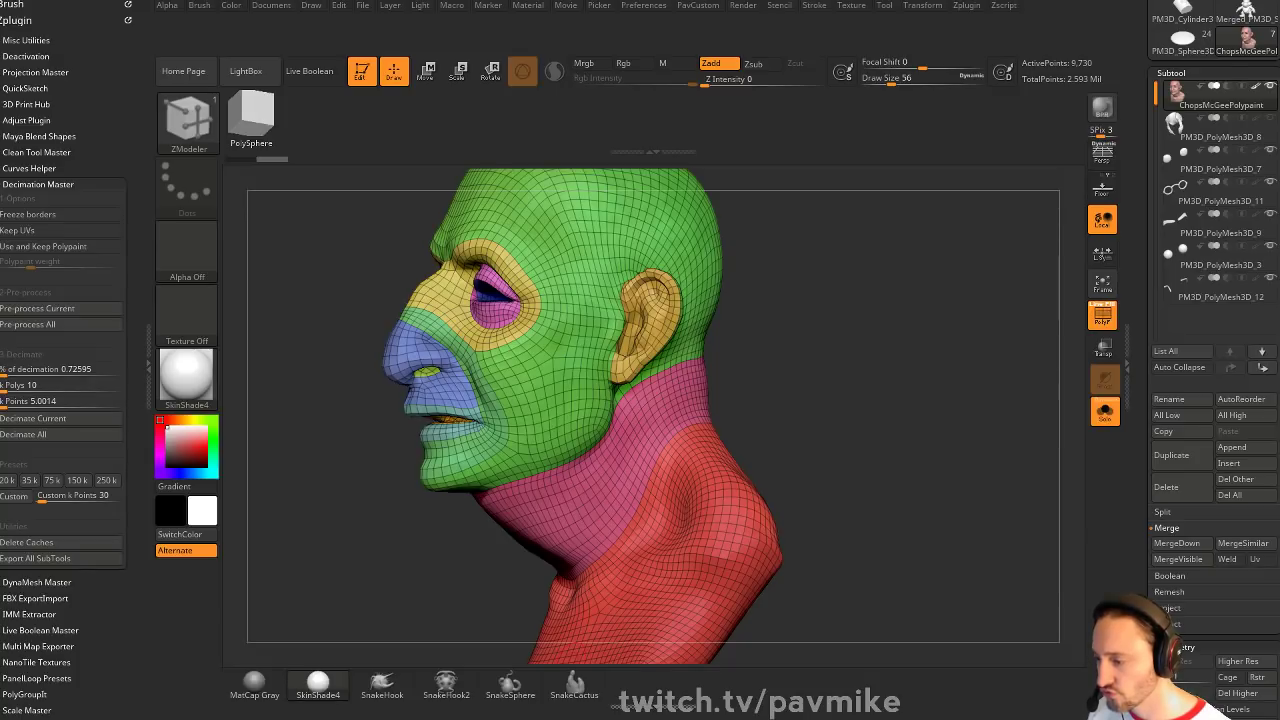
Switch to the web browser, pause the 001 Part 2 Intro video of the Intro to ZBrush Part 2 playlist, and return to ZBrush
{"action": "left_click_drag", "start_coordinate": [703, 719], "coordinate": [696, 0]}
{"action": "left_click", "coordinate": [251, 375]}
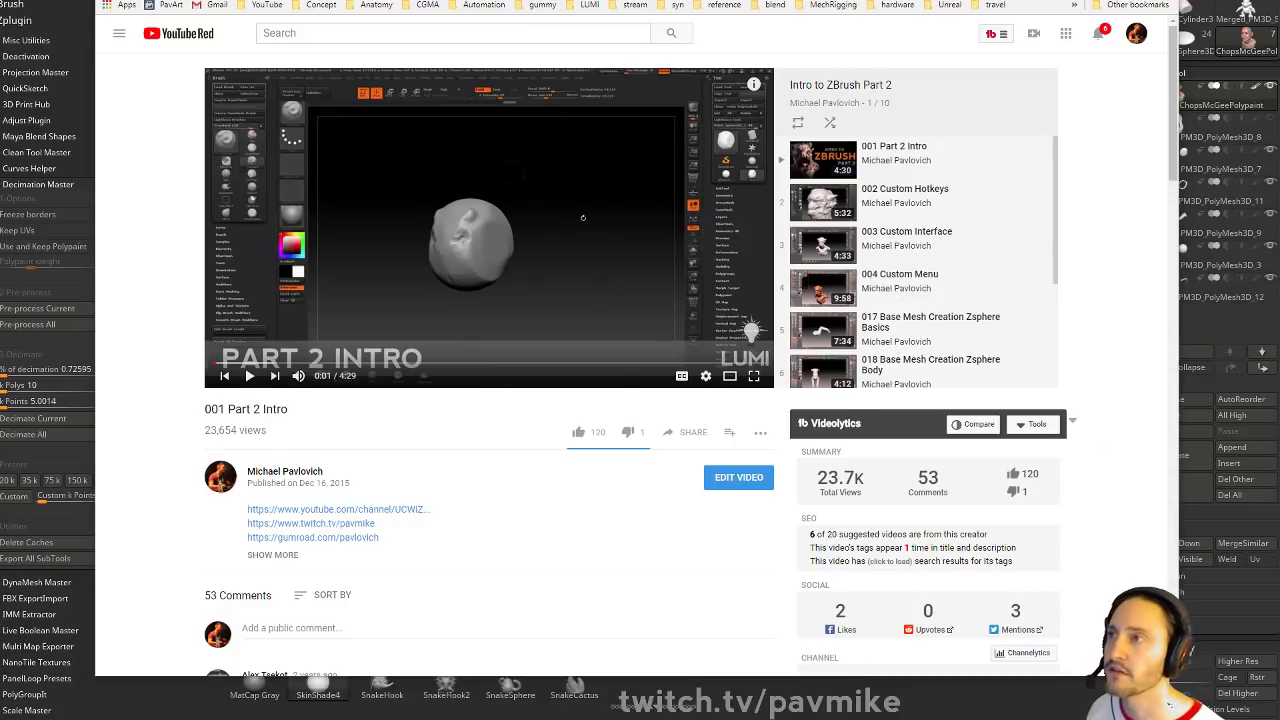
{"action": "key", "text": "alt+Tab"}
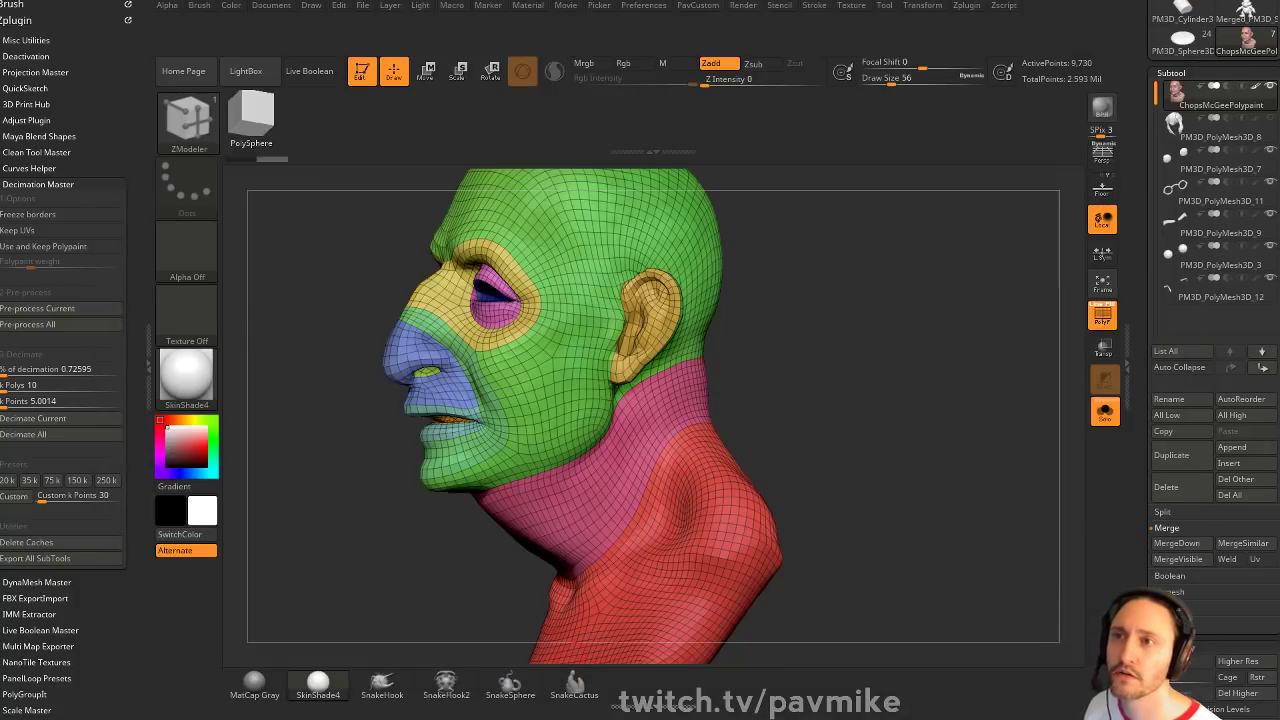
Turn interface customization off in the configuration preferences
{"action": "left_click", "coordinate": [643, 5]}
{"action": "left_click", "coordinate": [661, 119]}
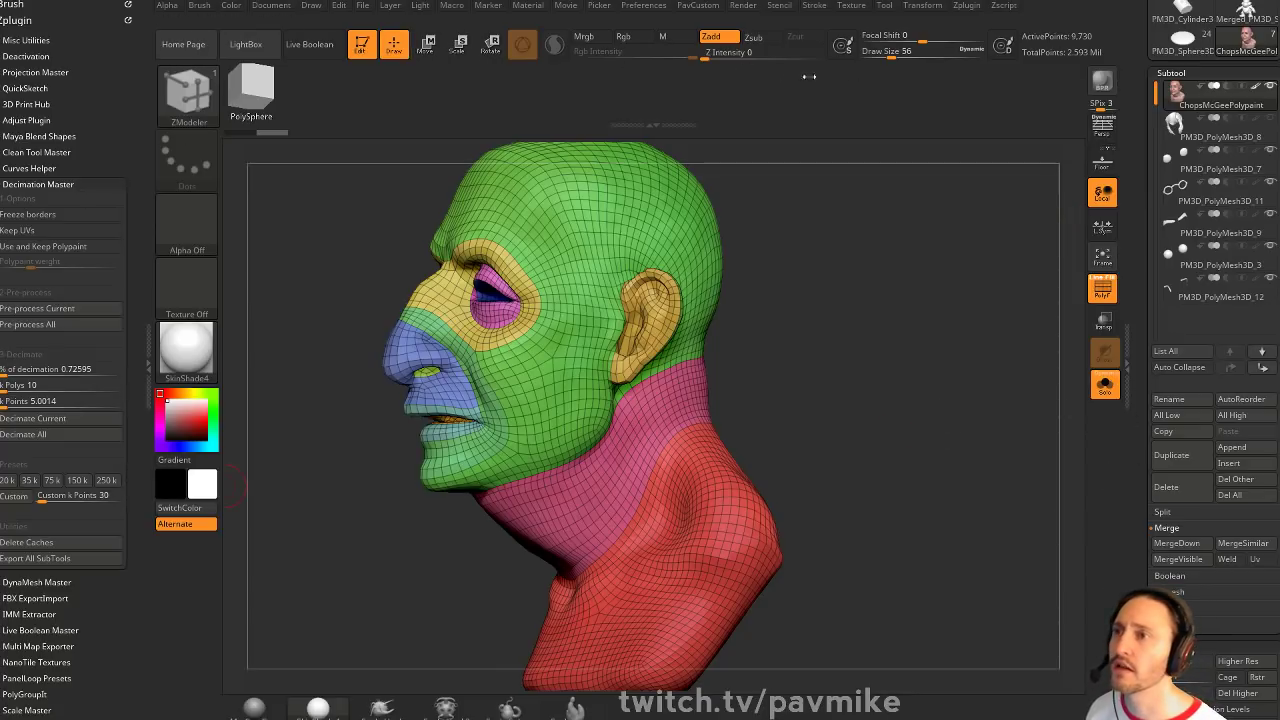
Enable interface customization and remove the Home Page and LightBox items from the top shelf
{"action": "left_click", "coordinate": [146, 270]}
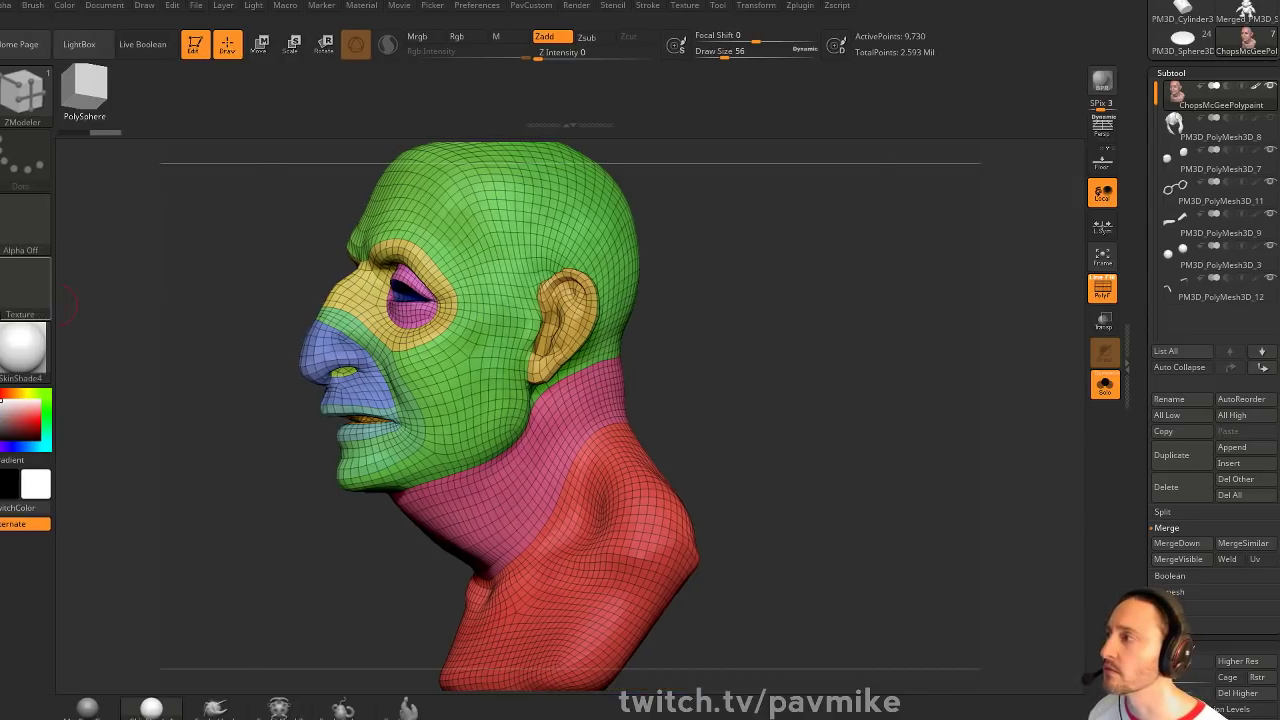
{"action": "left_click", "coordinate": [146, 270]}
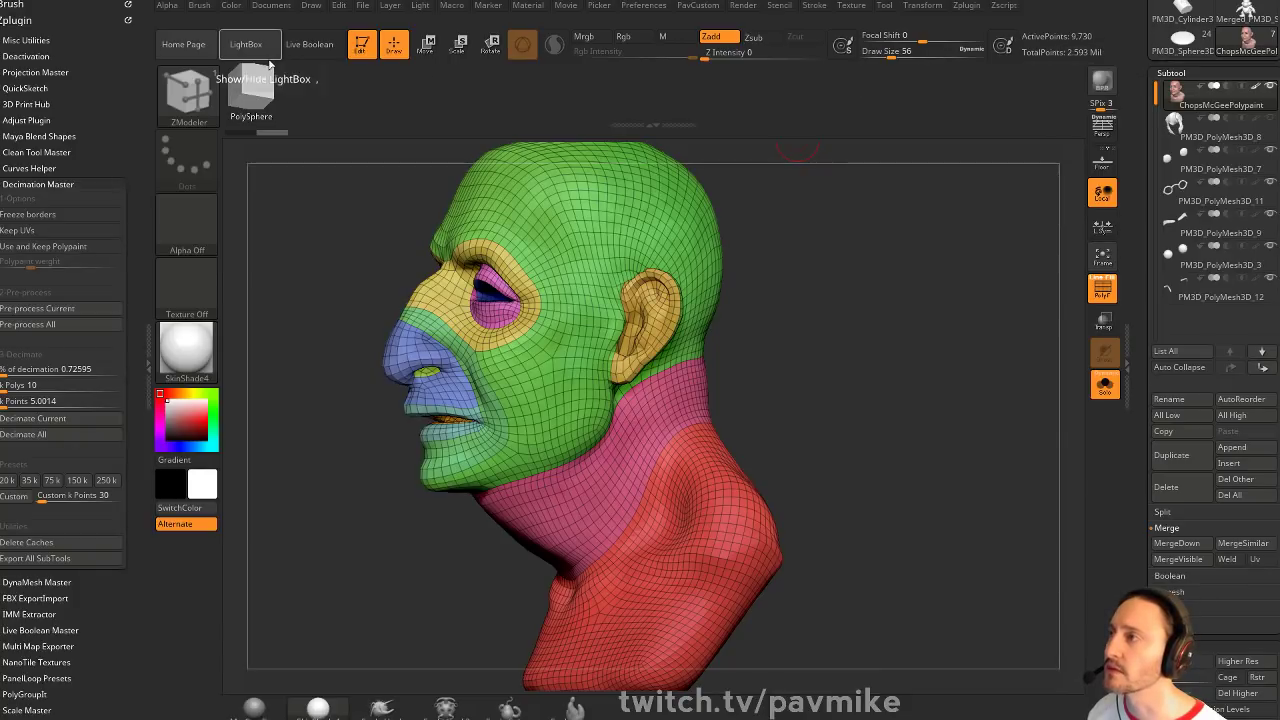
{"action": "left_click", "coordinate": [658, 6]}
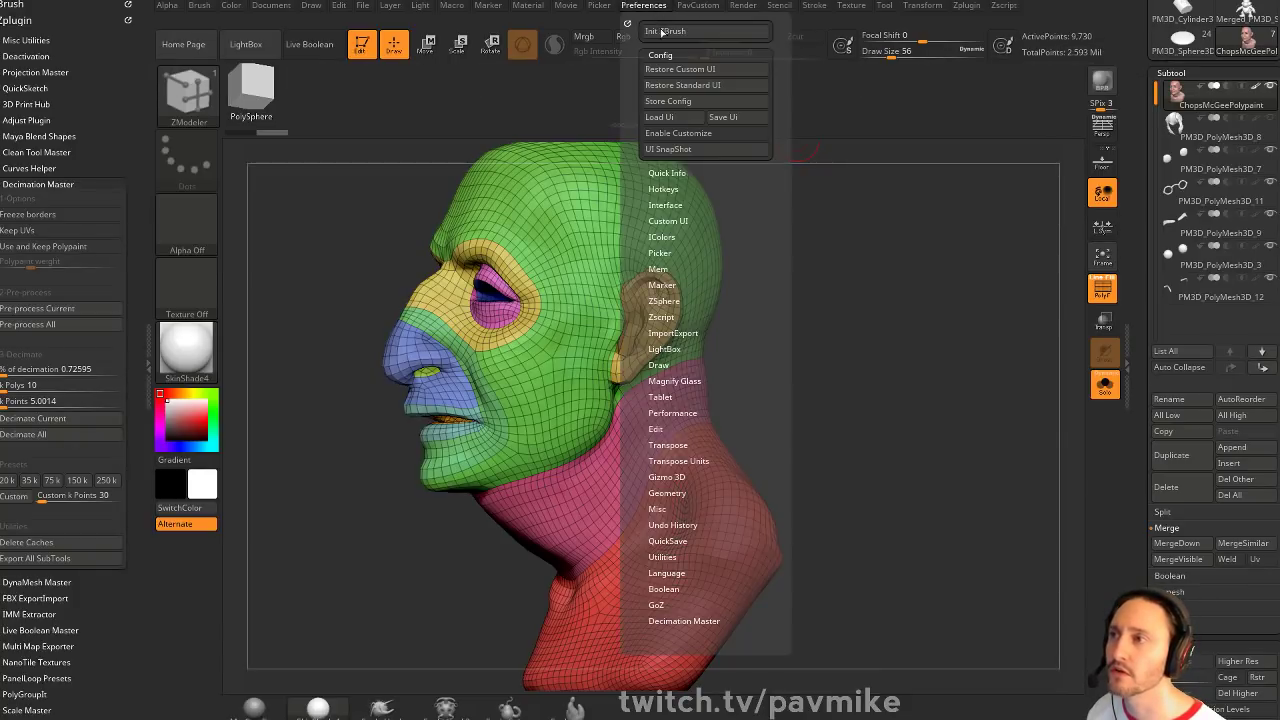
{"action": "left_click", "coordinate": [680, 133]}
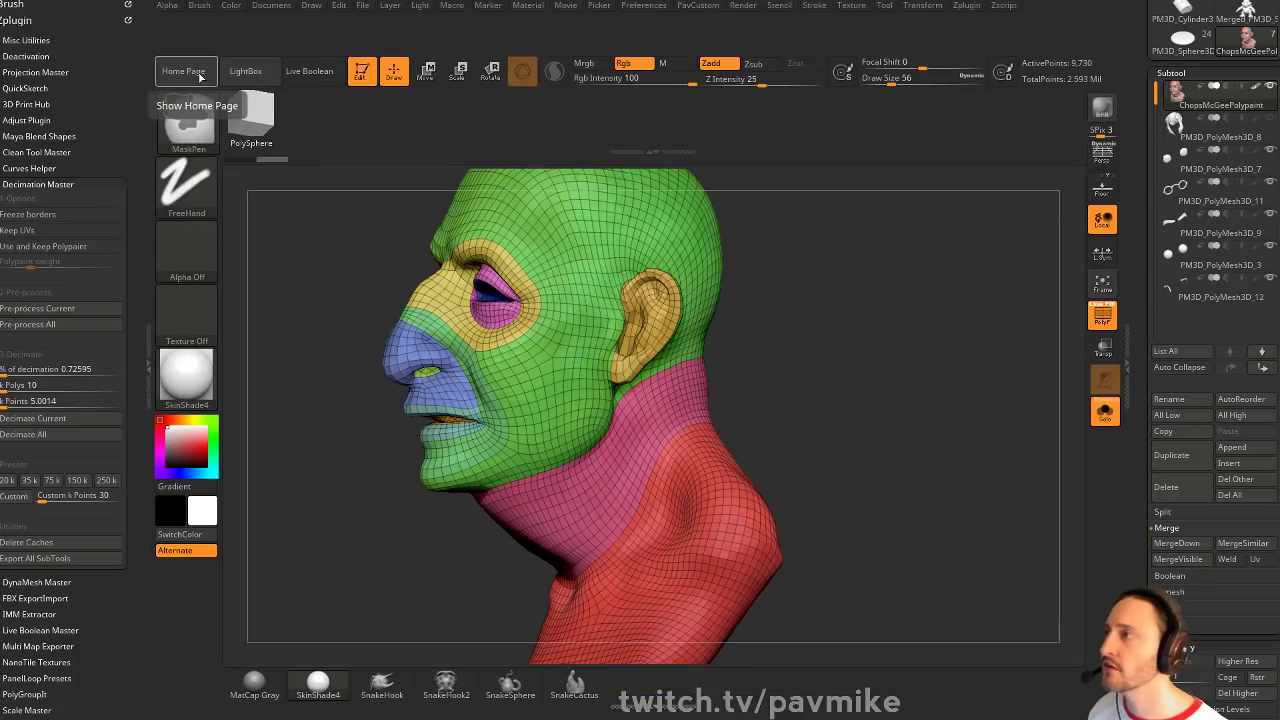
{"action": "left_click_drag", "start_coordinate": [195, 76], "coordinate": [136, 78], "text": "ctrl+alt"}
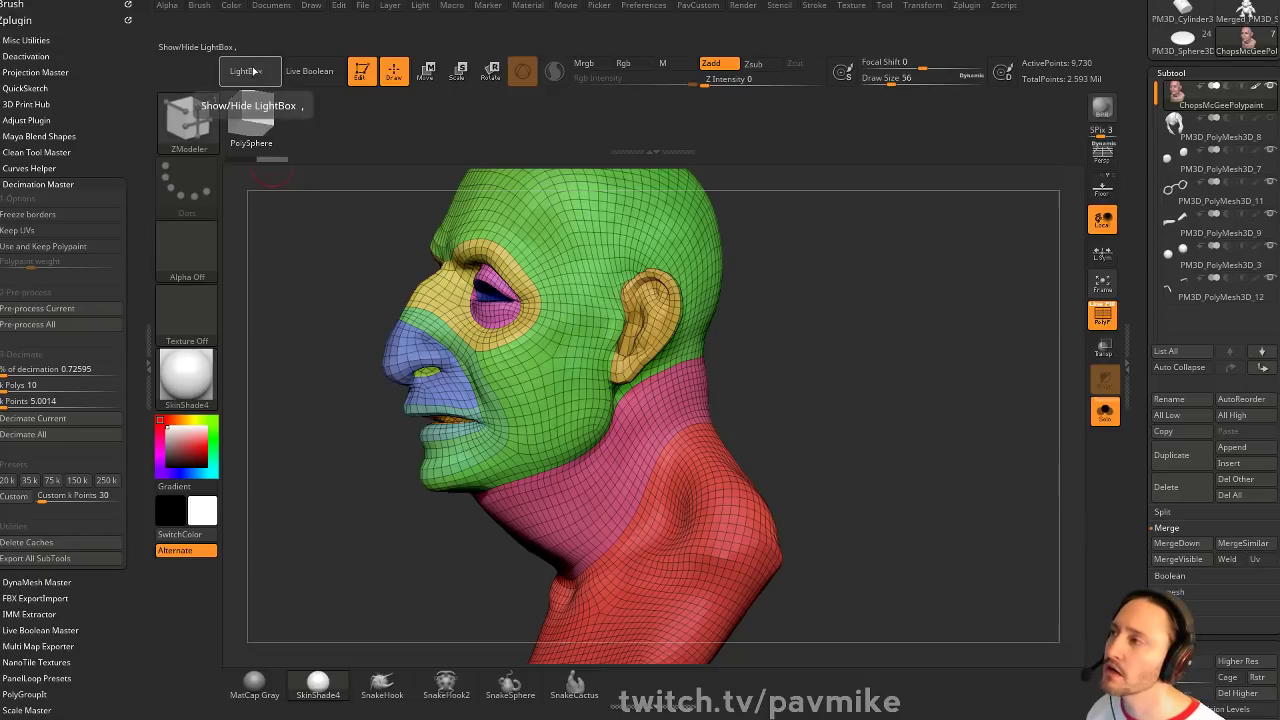
{"action": "key", "text": "ctrl"}
{"action": "key", "text": "ctrl"}
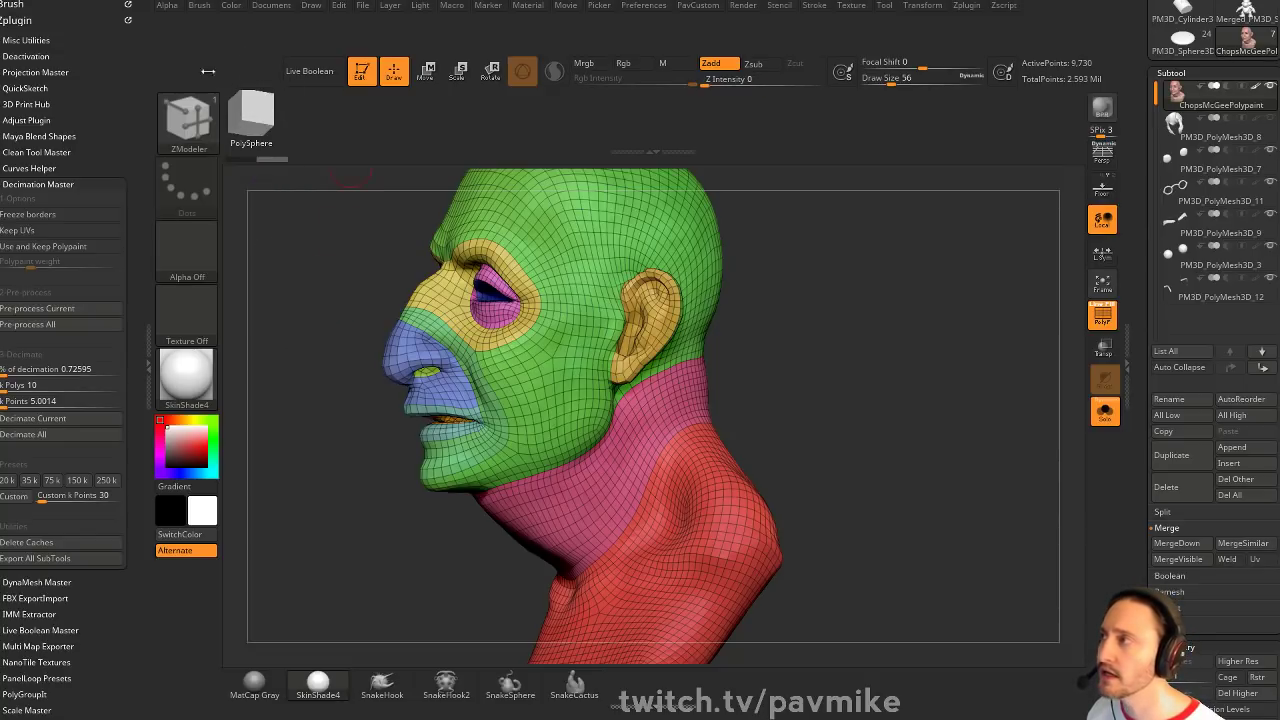
Add Clean Tool Master's DS All command to the free shelf space beside Live Boolean
{"action": "left_click", "coordinate": [67, 184]}
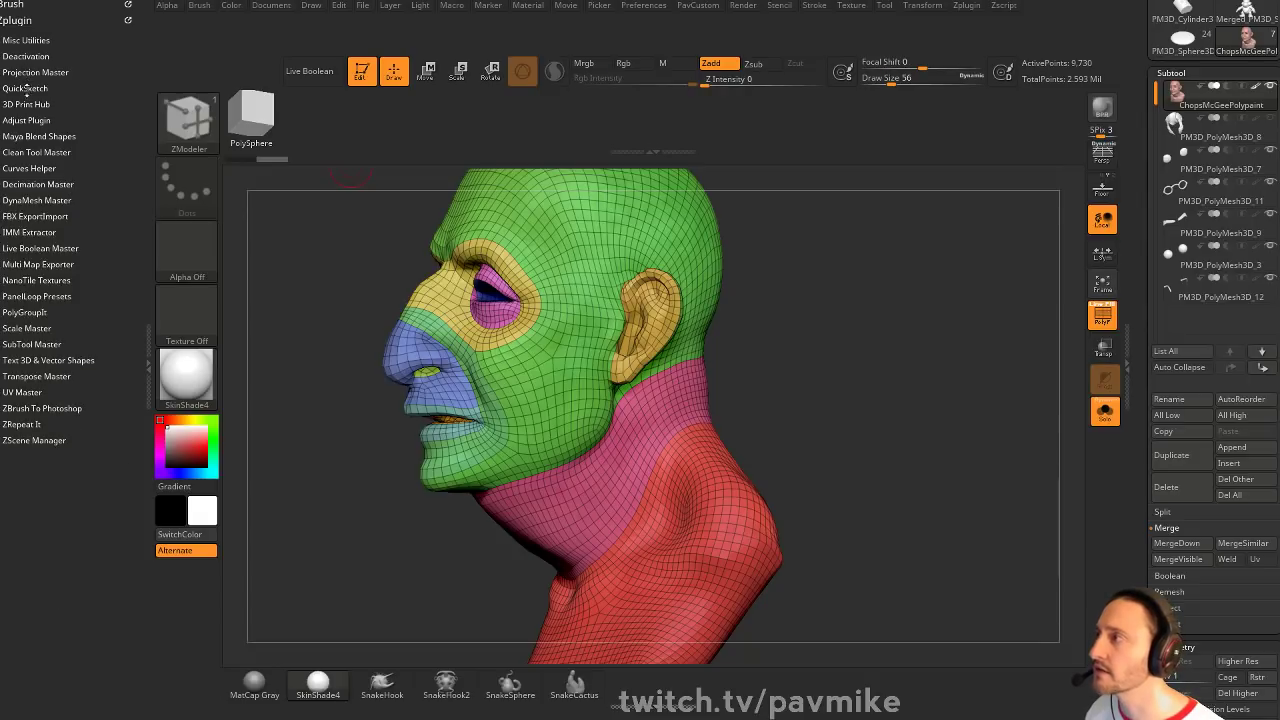
{"action": "left_click", "coordinate": [27, 152]}
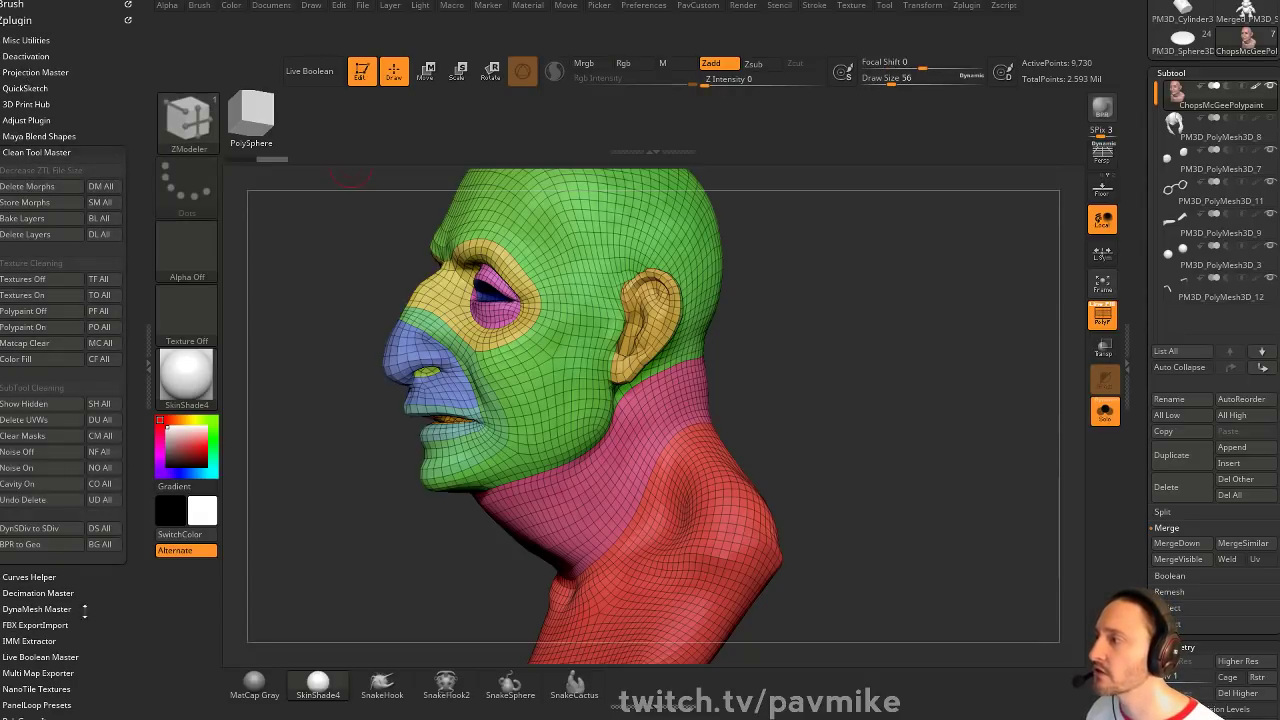
{"action": "left_click", "coordinate": [99, 529]}
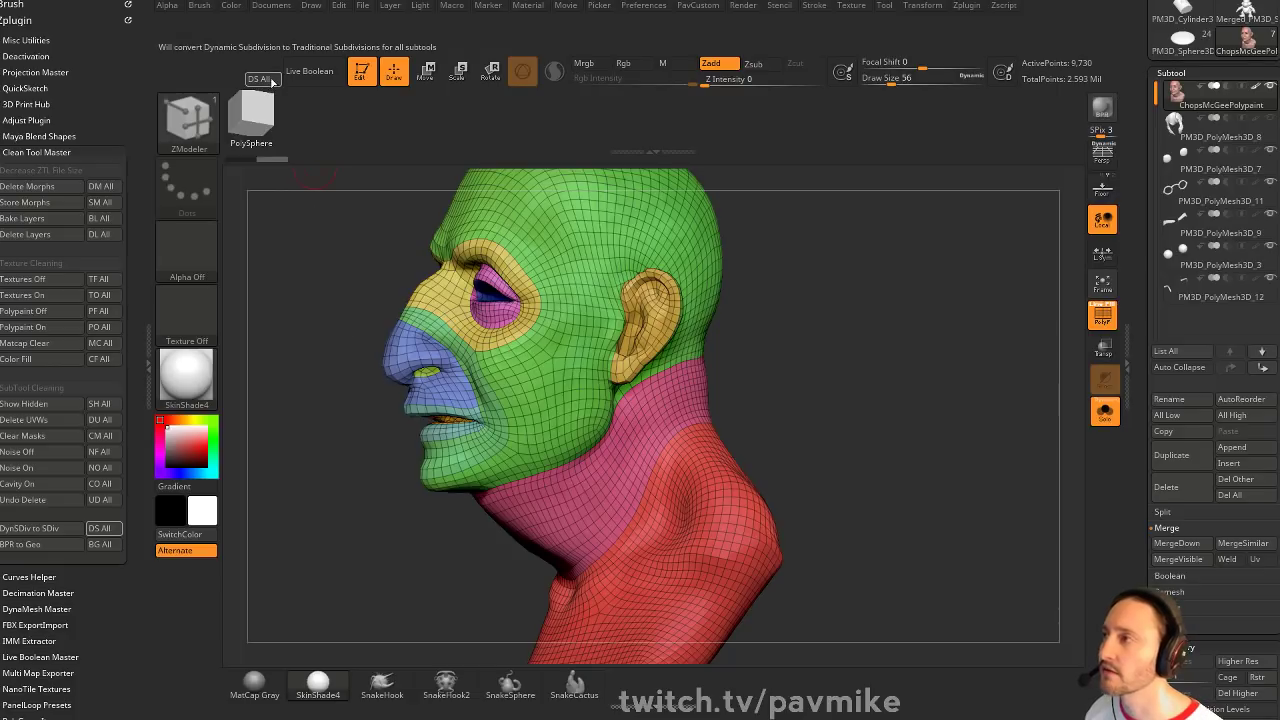
{"action": "left_click", "coordinate": [16, 153]}
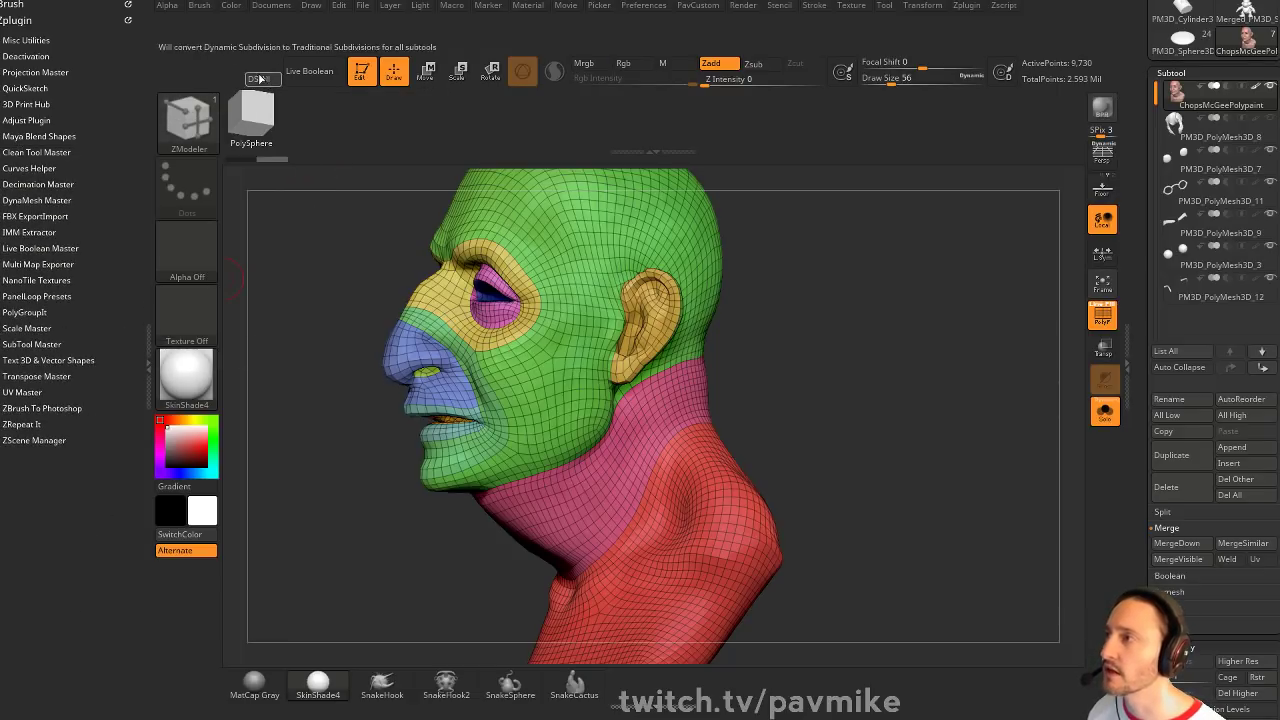
Turn interface customization off and store the configuration as the startup layout, accepting the notice
{"action": "left_click", "coordinate": [643, 6]}
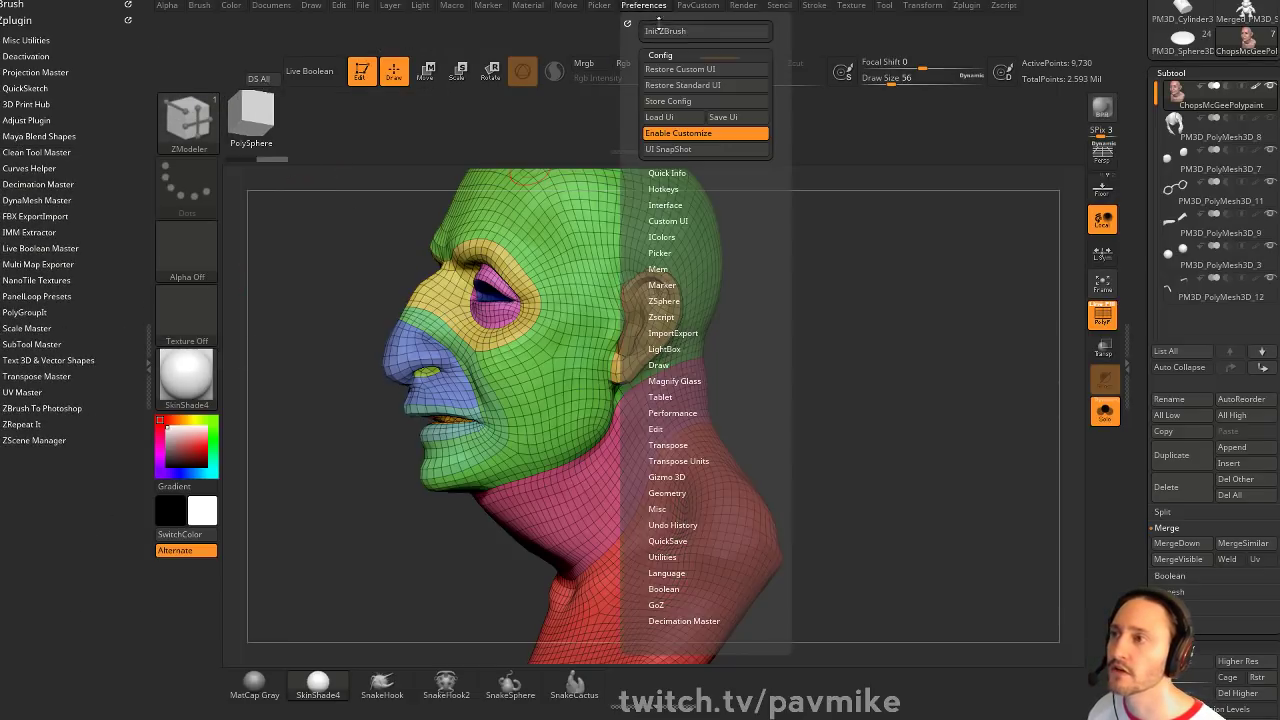
{"action": "left_click", "coordinate": [678, 135]}
{"action": "left_click", "coordinate": [645, 6]}
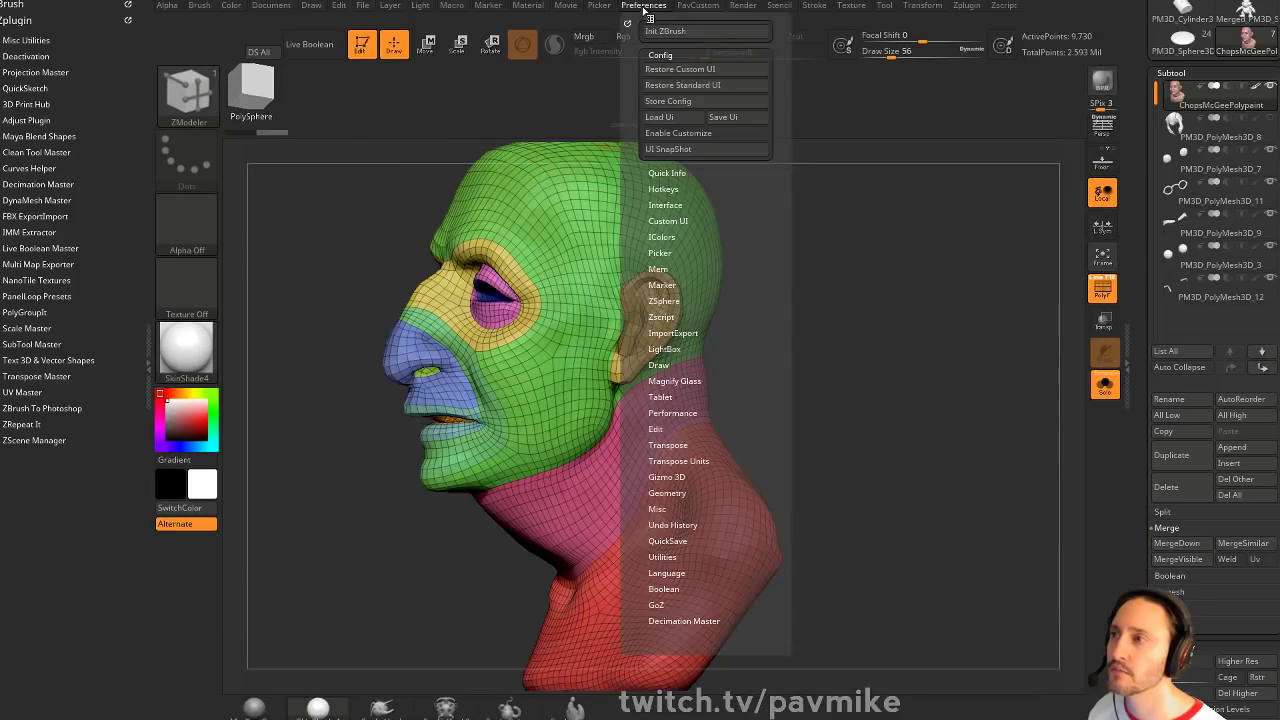
{"action": "left_click", "coordinate": [667, 101]}
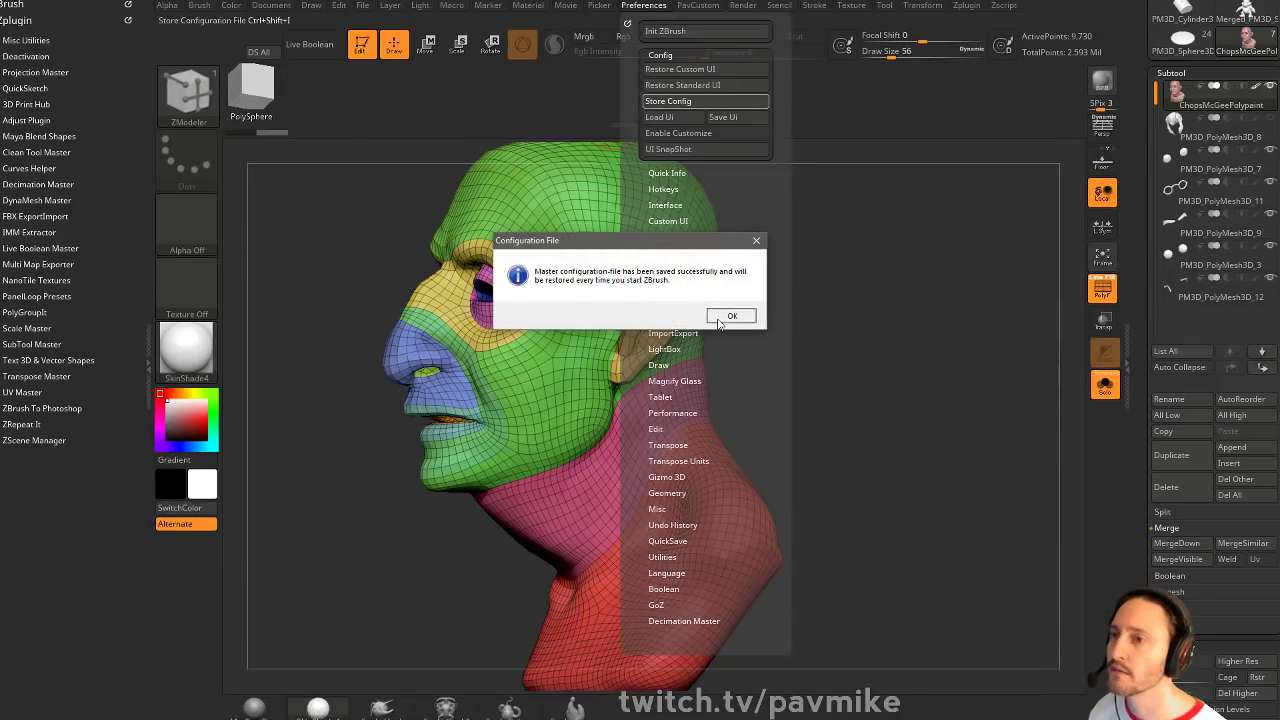
{"action": "left_click", "coordinate": [795, 317]}
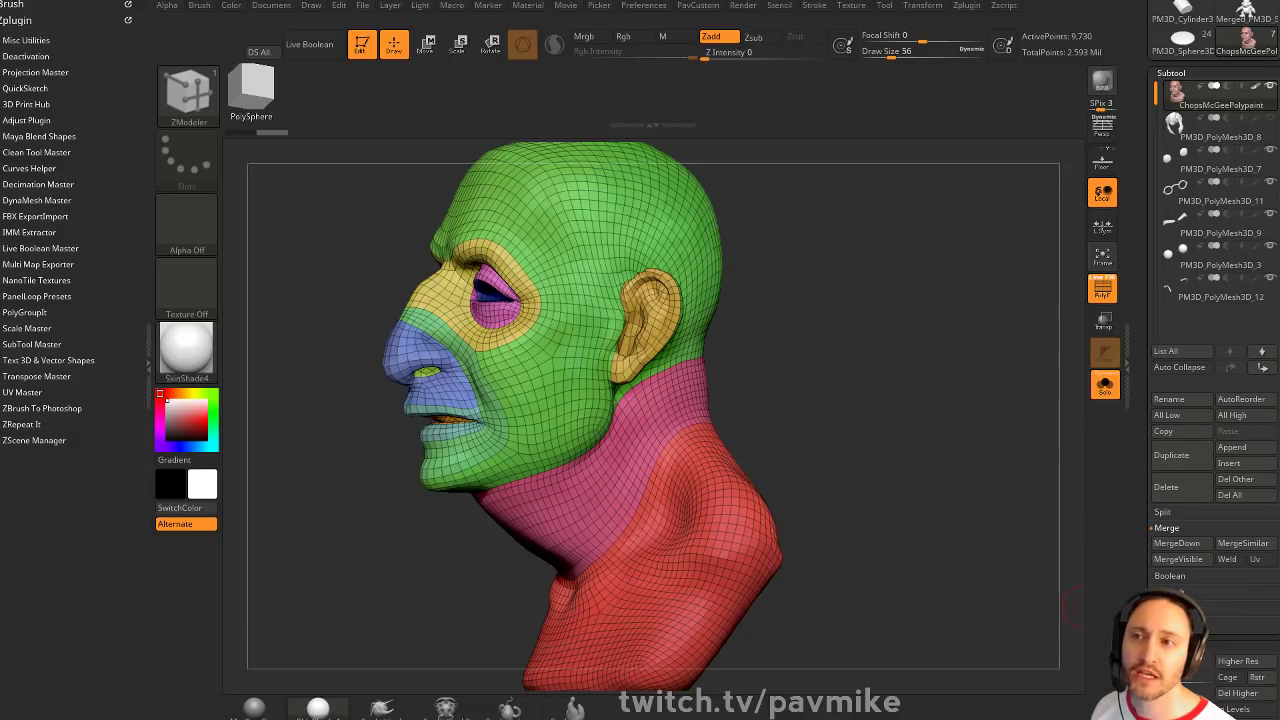
Switch to the merged character tool and rewind its undo history to the full-detail mesh
{"action": "left_click_drag", "start_coordinate": [1139, 186], "coordinate": [1141, 412]}
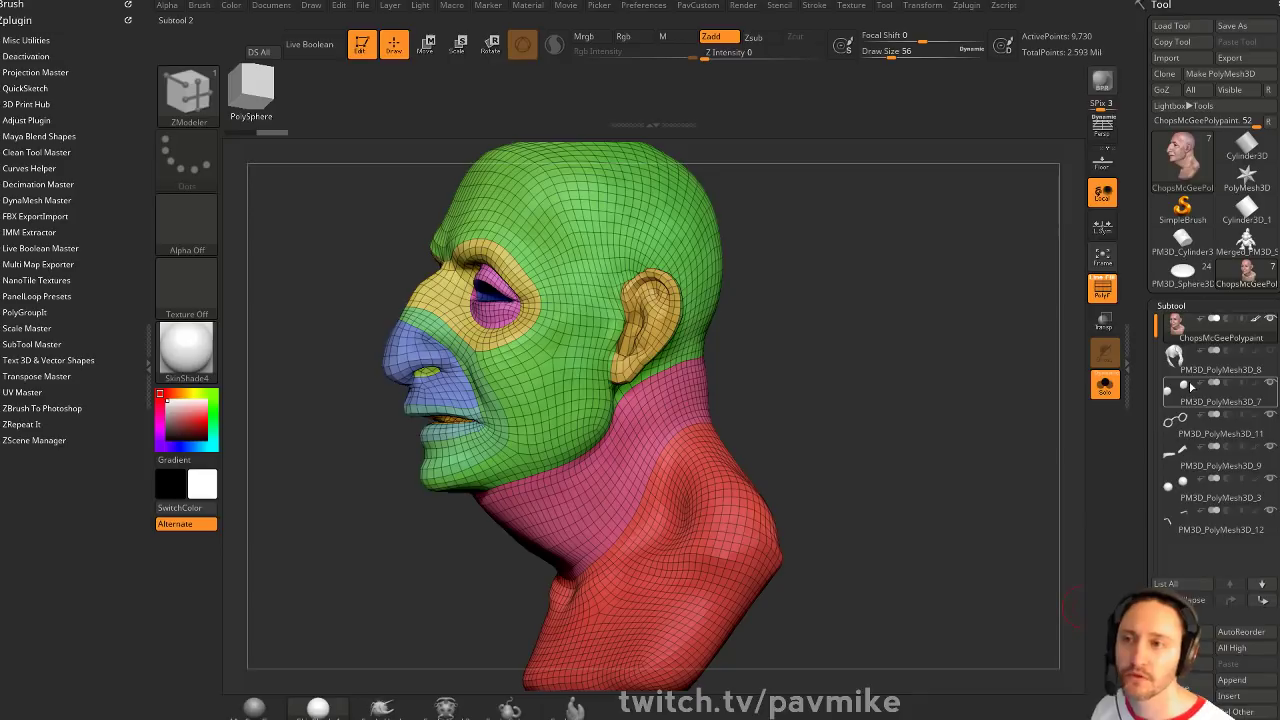
{"action": "mouse_move", "coordinate": [1188, 388]}
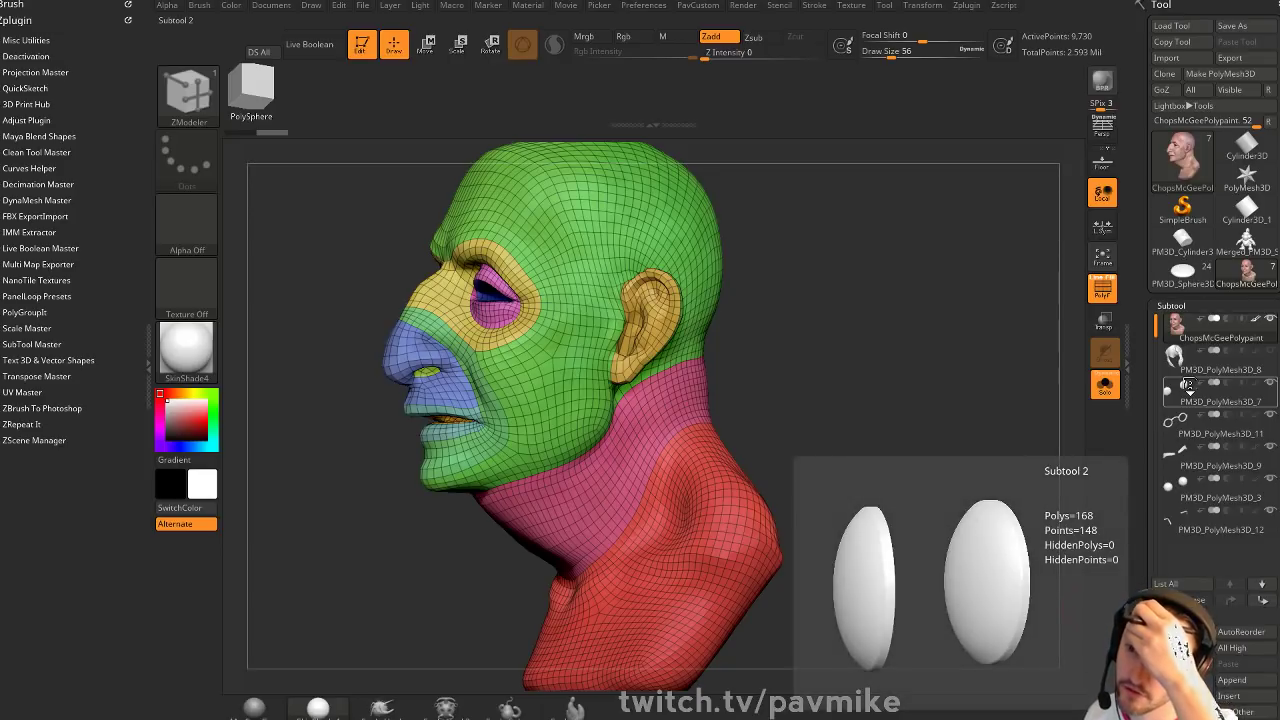
{"action": "left_click", "coordinate": [1245, 243]}
{"action": "left_click_drag", "start_coordinate": [969, 191], "coordinate": [1014, 289]}
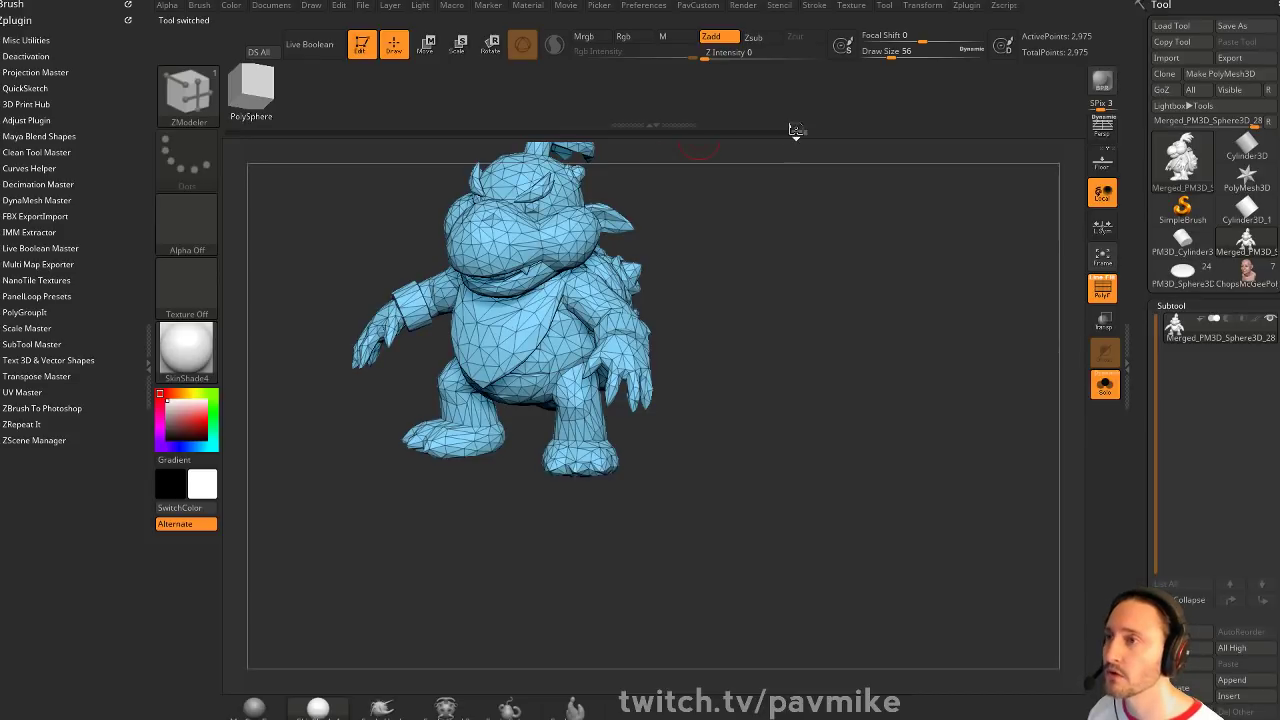
{"action": "left_click_drag", "start_coordinate": [797, 131], "coordinate": [229, 147]}
Hide the polyframe and apply the MatCap Gray material to the character
{"action": "left_click_drag", "start_coordinate": [964, 331], "coordinate": [970, 440], "text": "alt"}
{"action": "left_click", "coordinate": [1102, 289]}
{"action": "left_click_drag", "start_coordinate": [948, 304], "coordinate": [1061, 357], "text": "alt"}
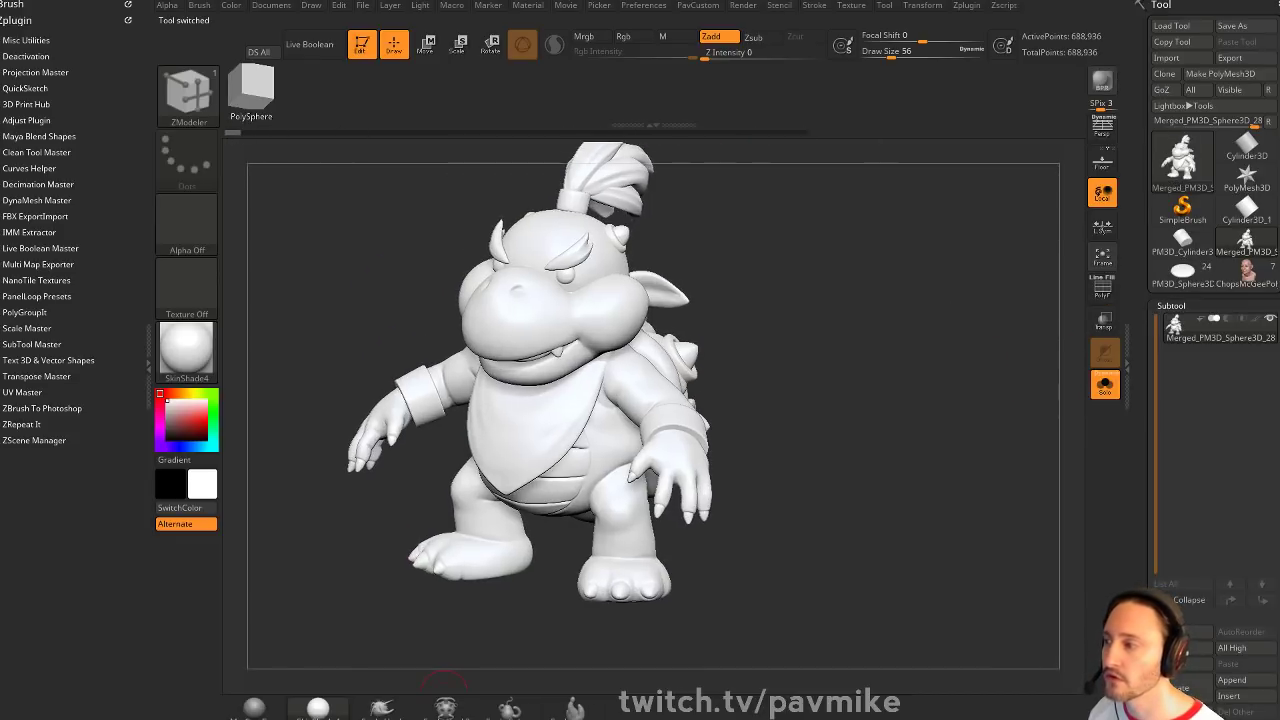
{"action": "left_click", "coordinate": [254, 708]}
{"action": "left_click_drag", "start_coordinate": [920, 482], "coordinate": [770, 490]}
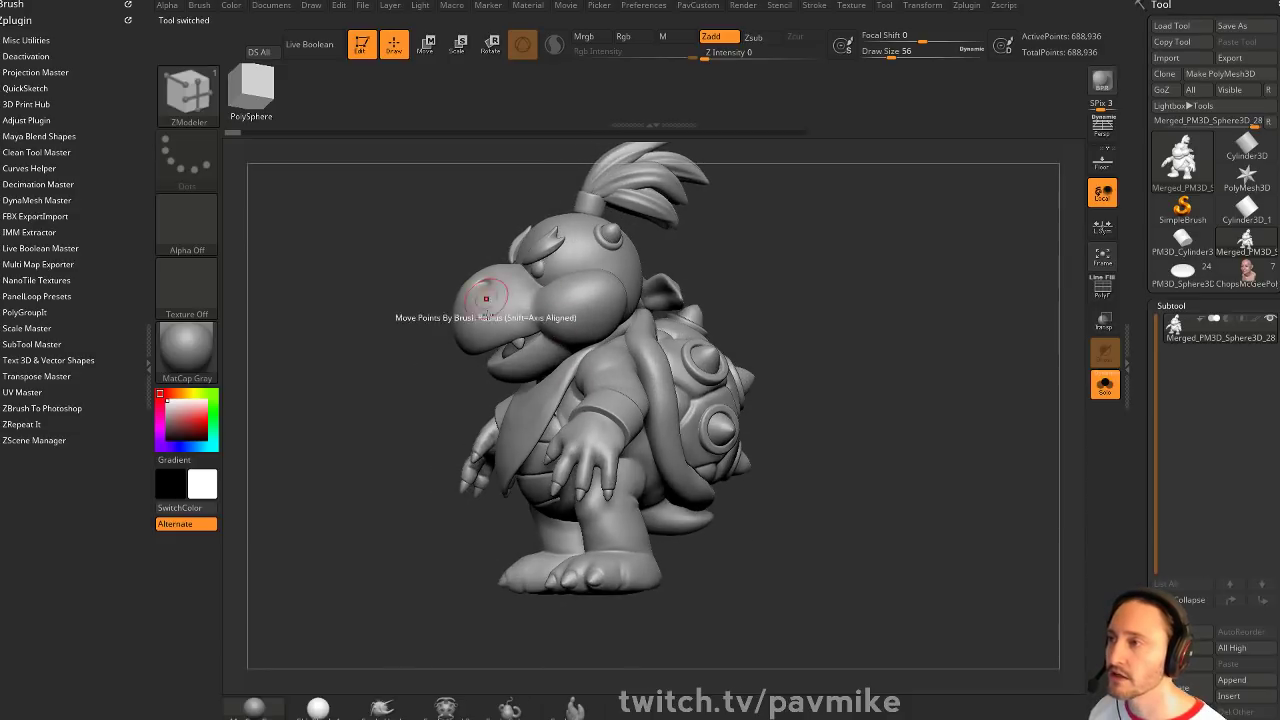
{"action": "left_click_drag", "start_coordinate": [486, 298], "coordinate": [914, 246]}
{"action": "left_click_drag", "start_coordinate": [889, 325], "coordinate": [600, 297]}
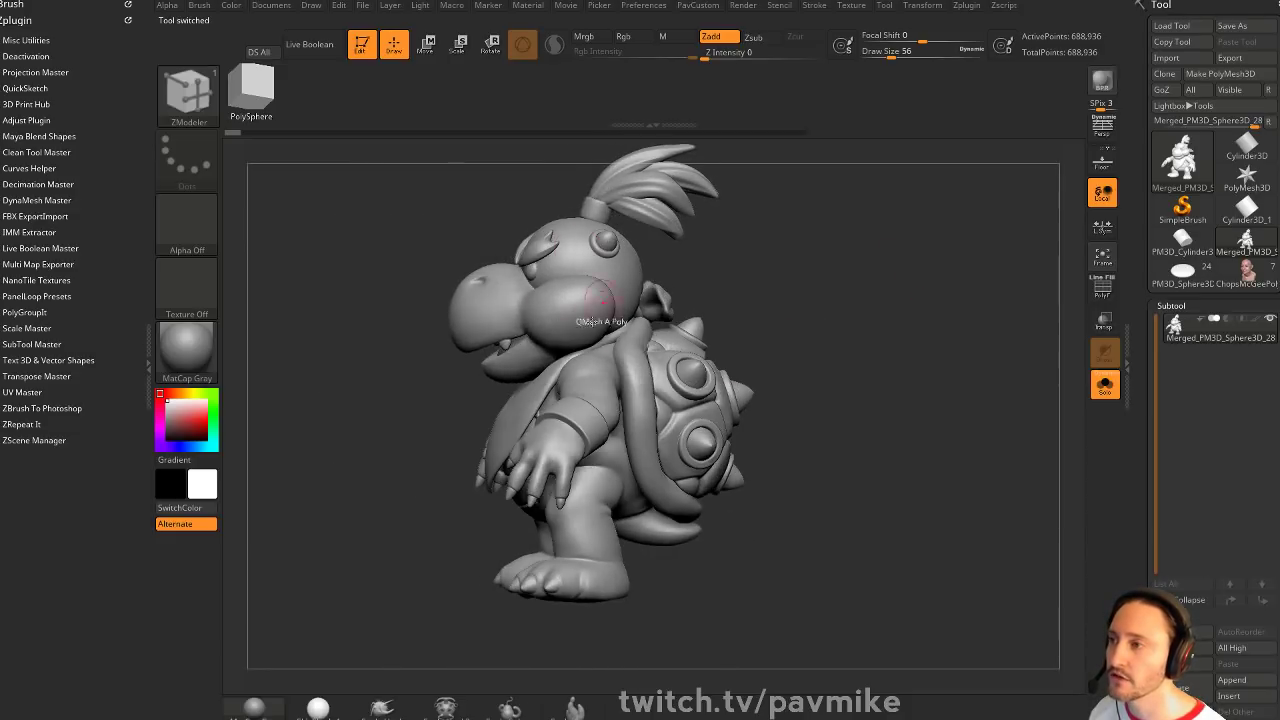
Apply a ZModeler action to the character's mesh, accepting the removal of the later undo history entries
{"action": "left_click_drag", "start_coordinate": [764, 305], "coordinate": [800, 290]}
{"action": "left_click_drag", "start_coordinate": [743, 324], "coordinate": [800, 274]}
{"action": "left_click", "coordinate": [636, 364]}
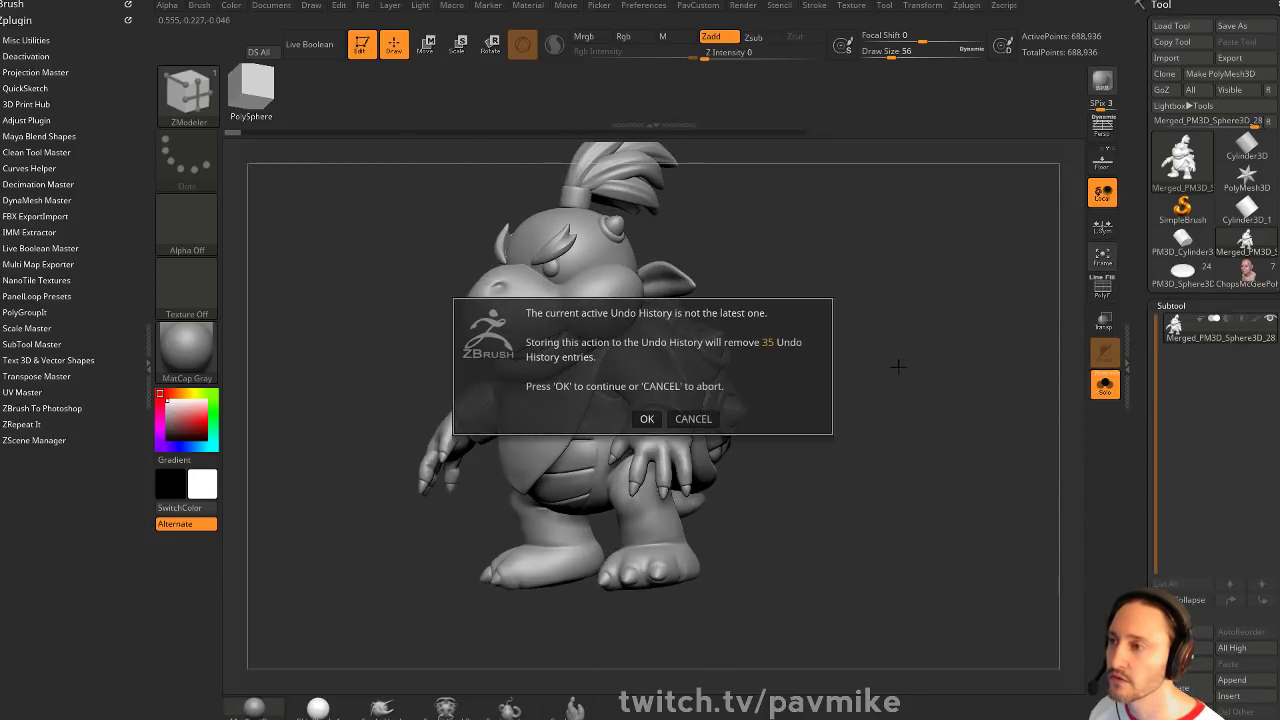
{"action": "left_click", "coordinate": [648, 421]}
{"action": "left_click_drag", "start_coordinate": [903, 354], "coordinate": [1079, 337]}
{"action": "left_click", "coordinate": [672, 396]}
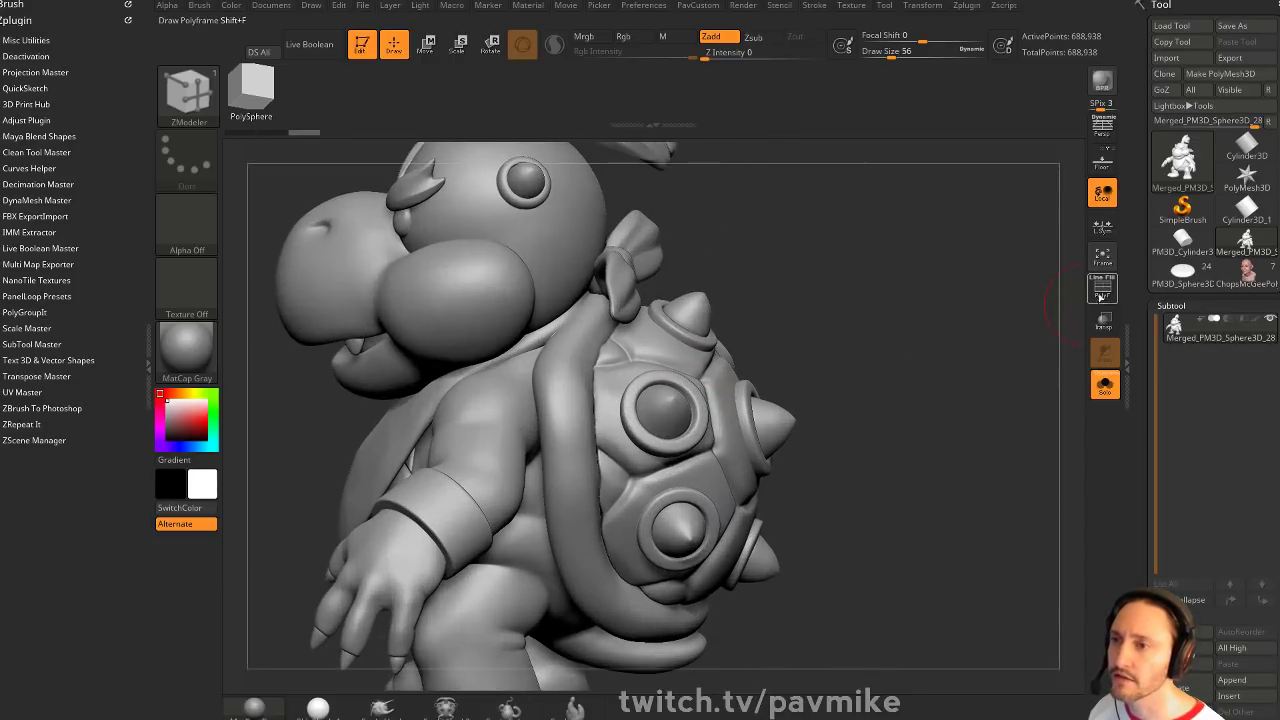
Display the polyframe on the merged character and set the draw size to 23
{"action": "left_click", "coordinate": [1102, 288]}
{"action": "left_click_drag", "start_coordinate": [1003, 308], "coordinate": [934, 369]}
{"action": "key", "text": "s"}
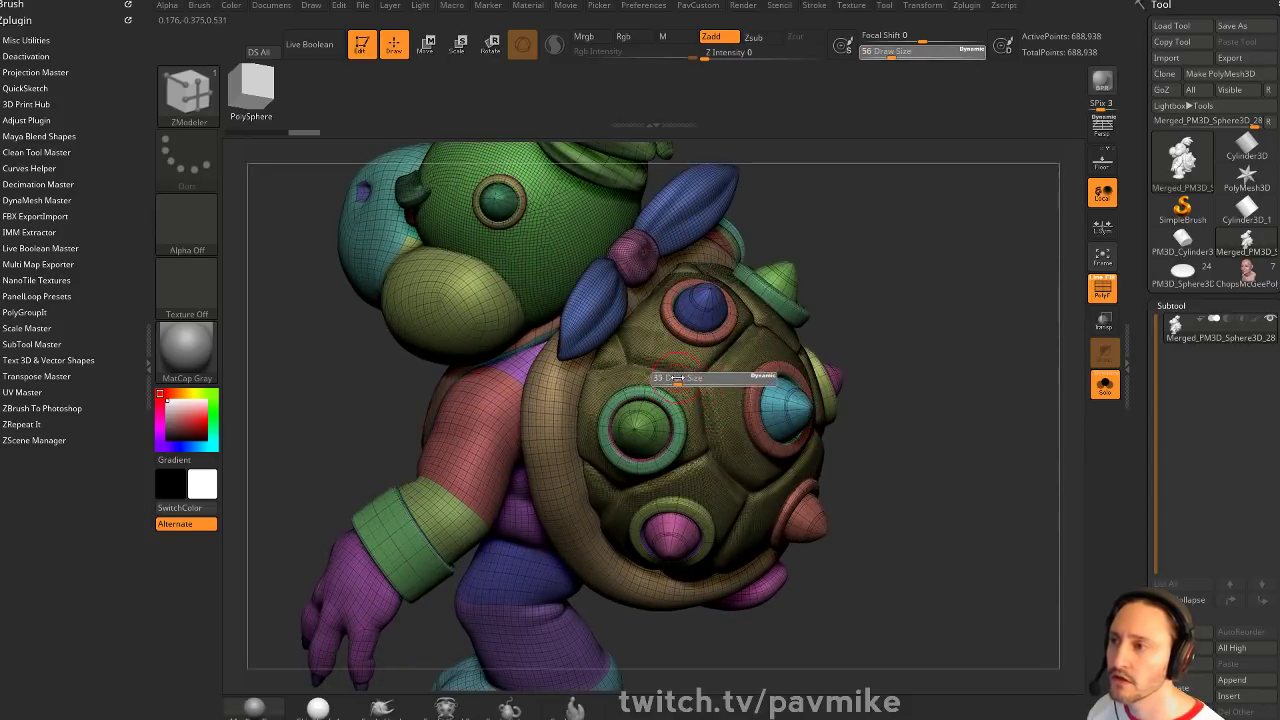
{"action": "left_click_drag", "start_coordinate": [678, 378], "coordinate": [671, 378]}
{"action": "mouse_move", "coordinate": [930, 339]}
{"action": "left_mouse_down"}
{"action": "mouse_move", "coordinate": [988, 217]}
{"action": "mouse_move", "coordinate": [880, 262]}
{"action": "mouse_move", "coordinate": [1010, 302]}
{"action": "mouse_move", "coordinate": [980, 274]}
{"action": "mouse_move", "coordinate": [923, 269]}
{"action": "mouse_move", "coordinate": [1060, 154]}
{"action": "left_mouse_up"}
Load the tool 003_BowserJRRefine002.ZTL from the BowserKids folder inside MarioWorld
{"action": "left_click", "coordinate": [1172, 25]}
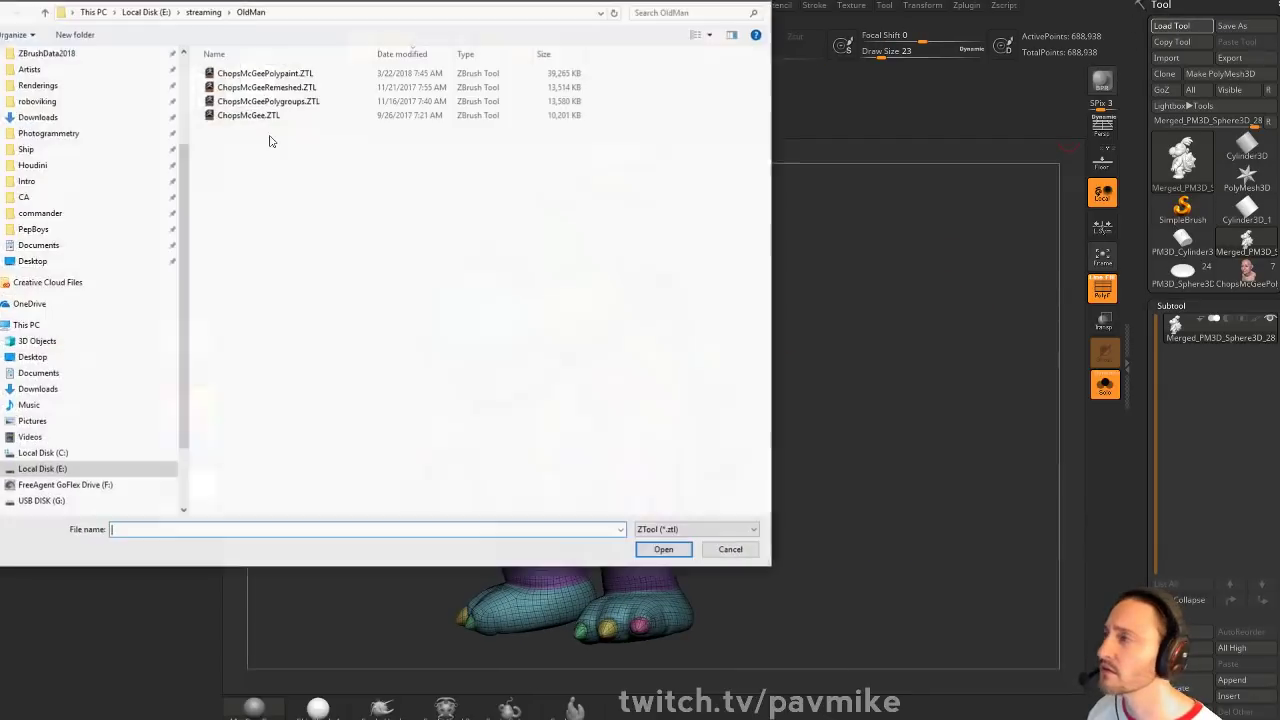
{"action": "left_click", "coordinate": [205, 12]}
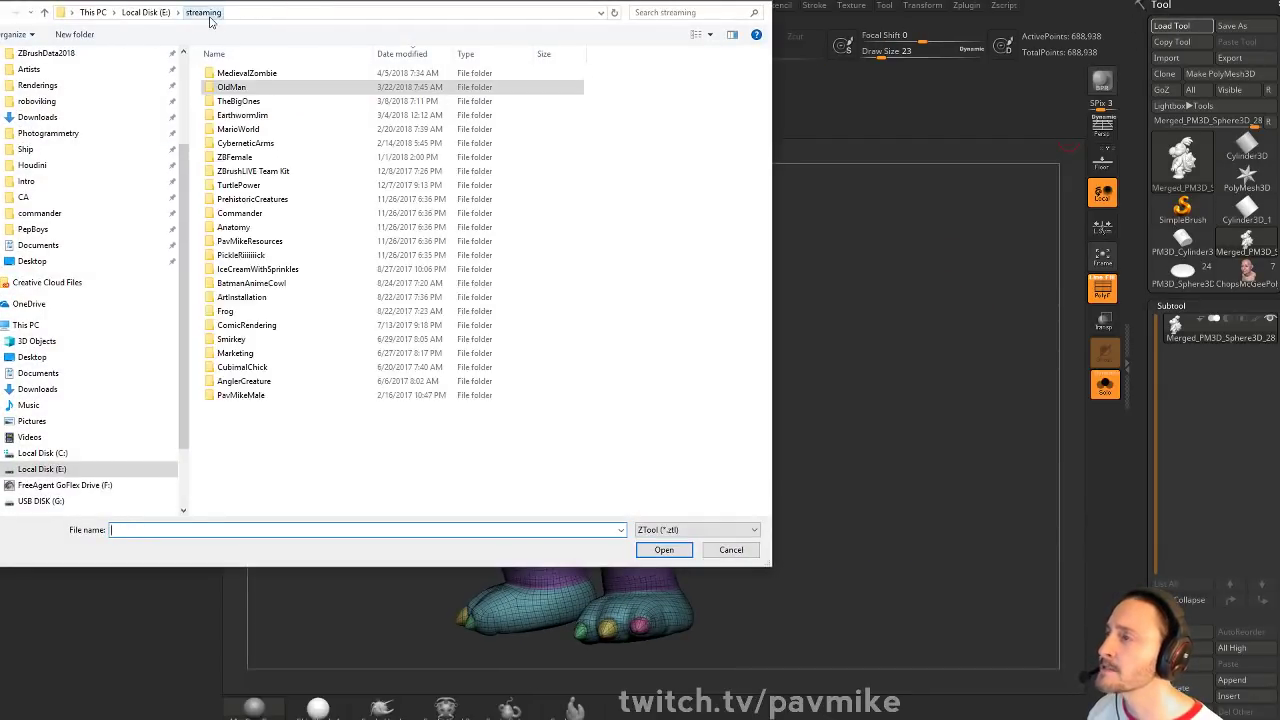
{"action": "double_click", "coordinate": [278, 129]}
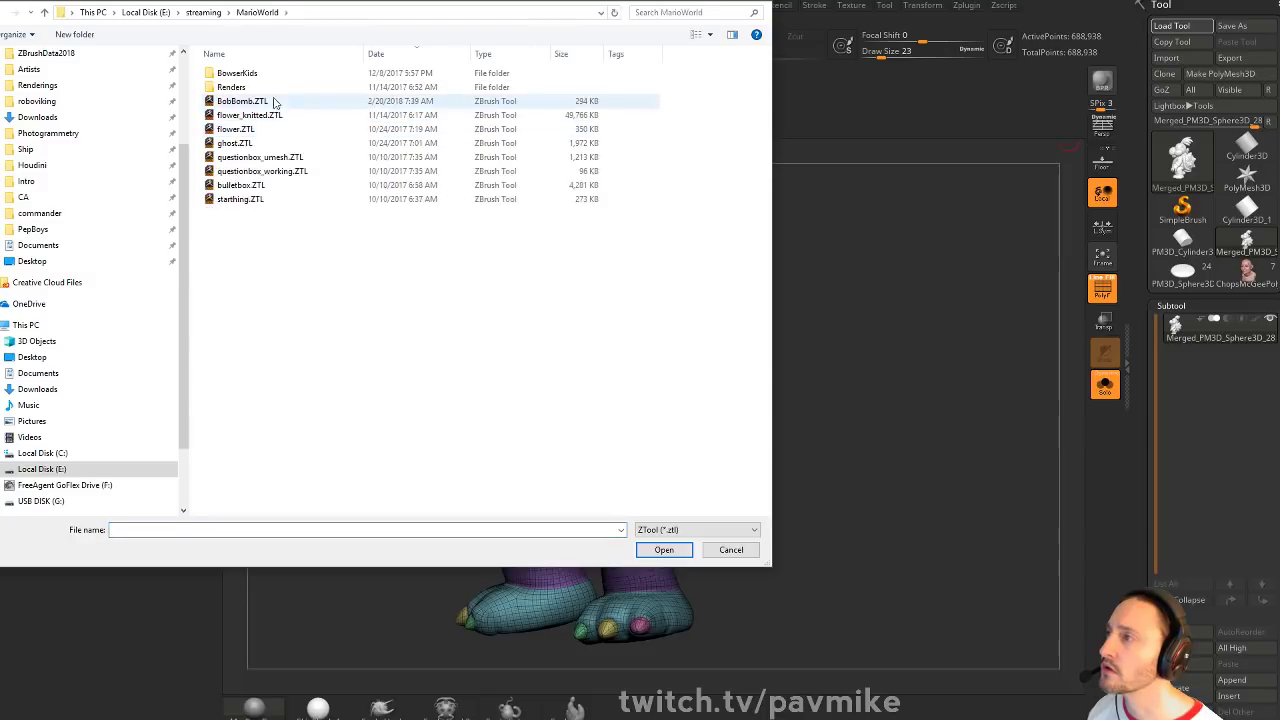
{"action": "double_click", "coordinate": [277, 72]}
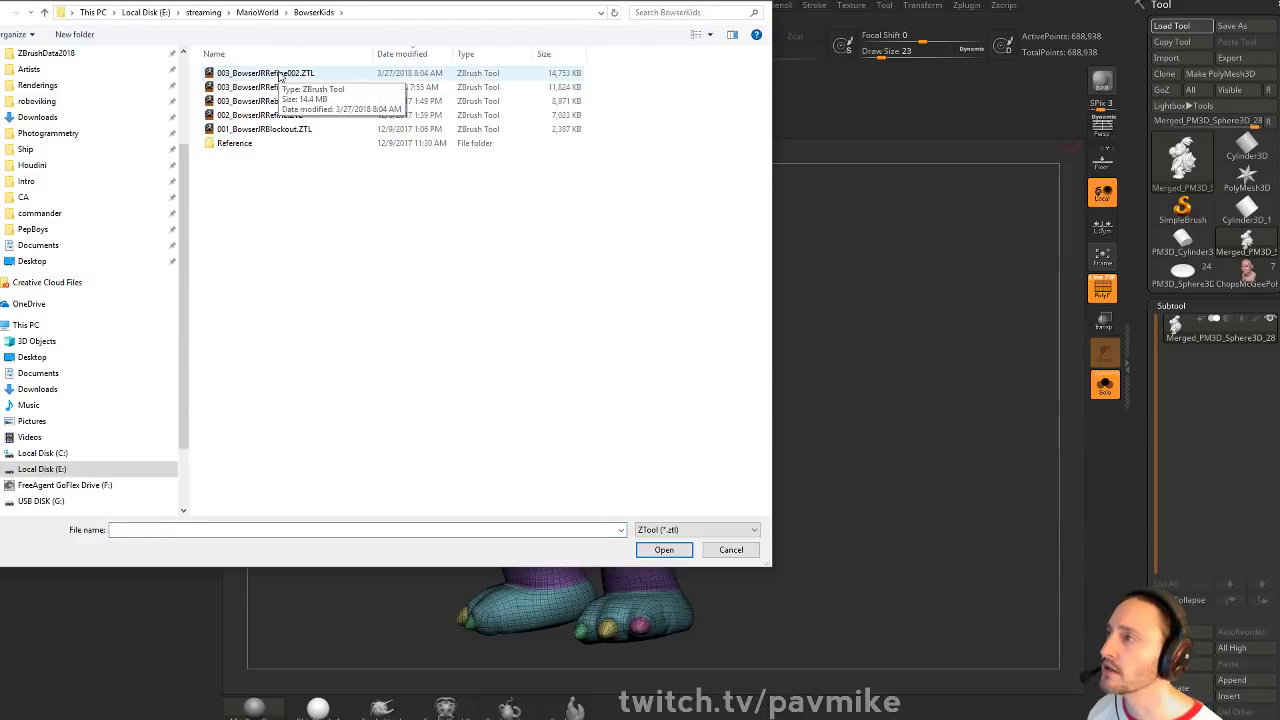
{"action": "double_click", "coordinate": [280, 74]}
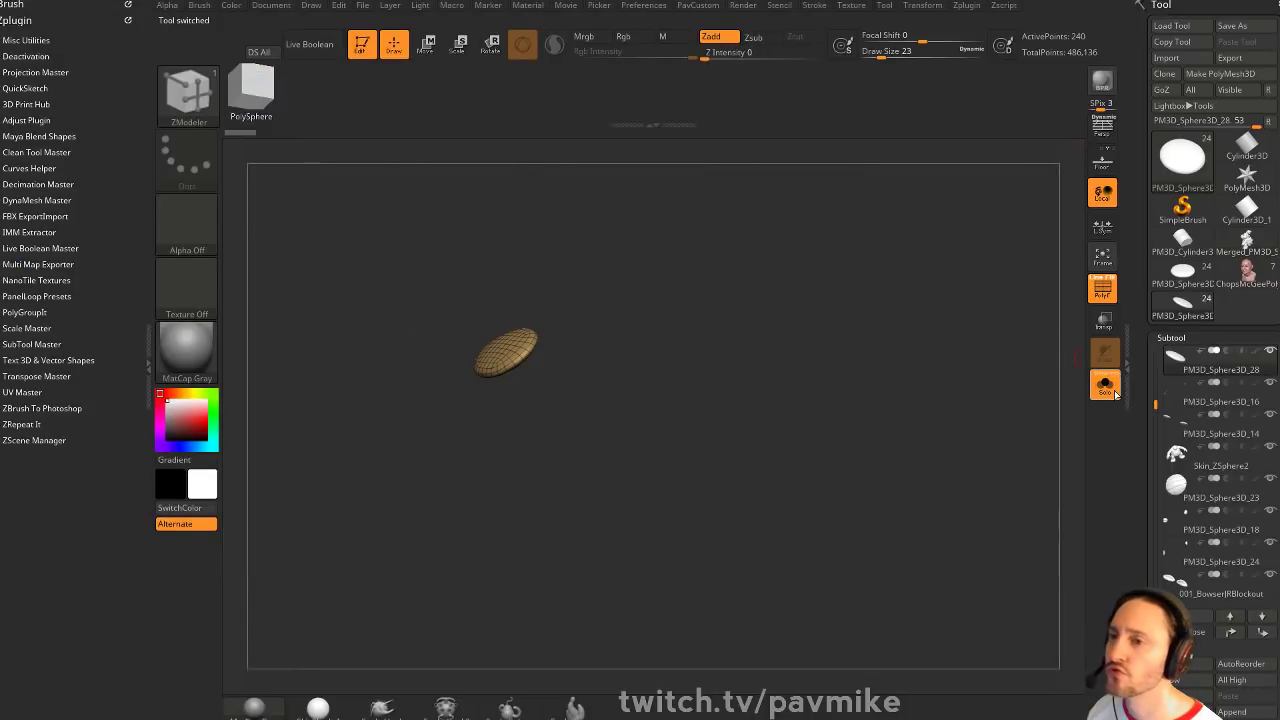
{"action": "left_click_drag", "start_coordinate": [951, 337], "coordinate": [965, 312]}
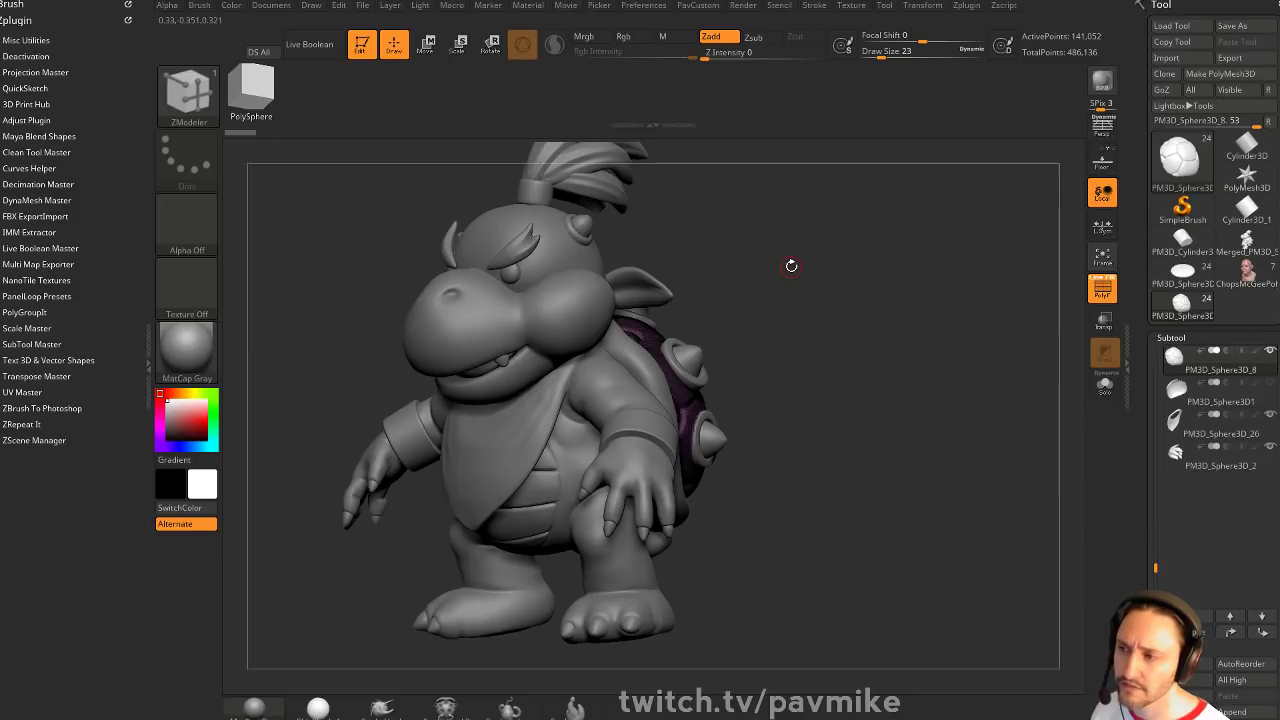
Make the character's body subtool Skin_ZSphere2 active and hide its polyframe
{"action": "left_click_drag", "start_coordinate": [846, 277], "coordinate": [726, 374]}
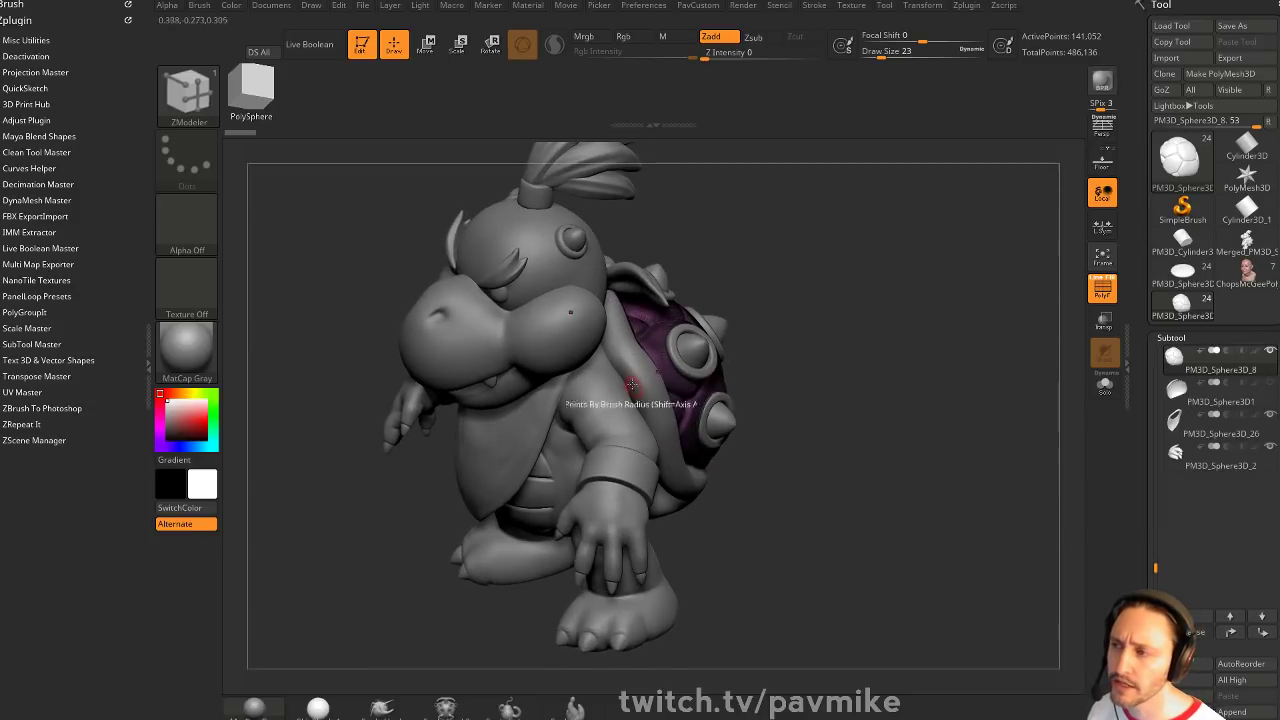
{"action": "left_click", "coordinate": [586, 396], "text": "alt"}
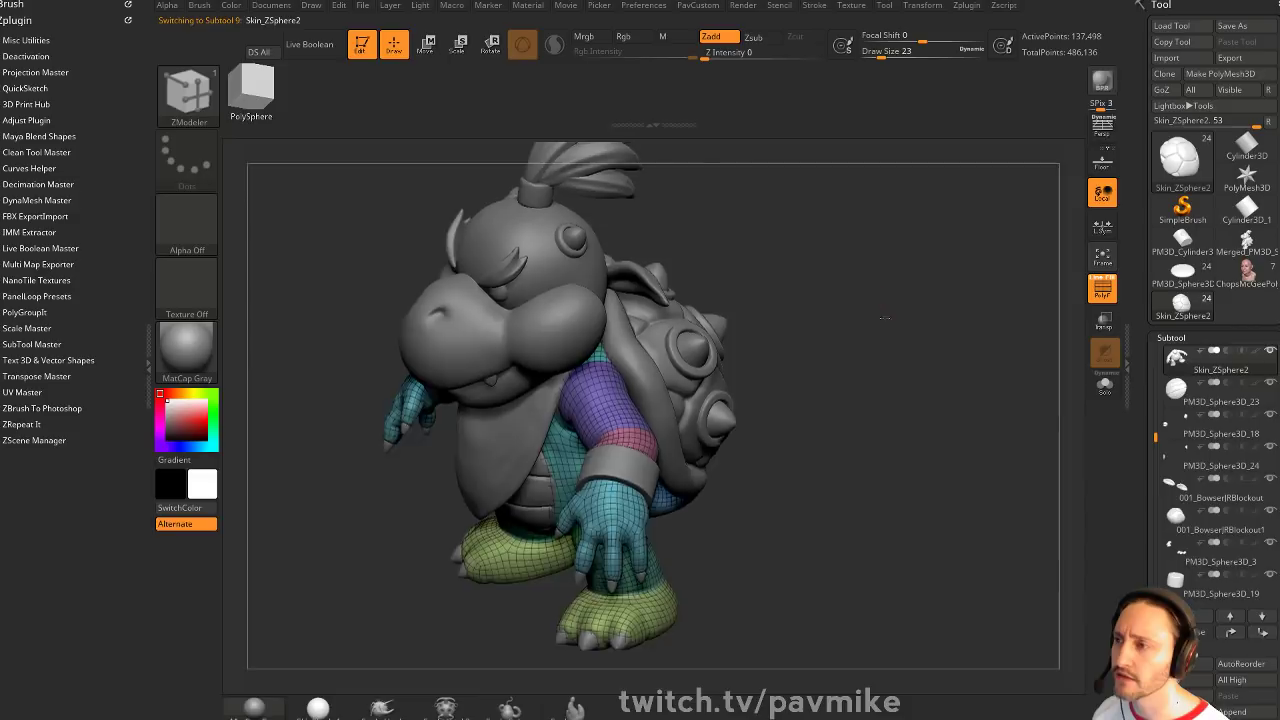
{"action": "left_click_drag", "start_coordinate": [886, 317], "coordinate": [1075, 358]}
{"action": "key", "text": "shift+f"}
{"action": "left_click_drag", "start_coordinate": [810, 334], "coordinate": [800, 372], "text": "alt"}
Set the draw size to 14 and try a short mask stroke on the upper arm, undoing the mask
{"action": "mouse_move", "coordinate": [587, 408]}
{"action": "left_mouse_down", "text": "ctrl"}
{"action": "mouse_move", "coordinate": [626, 461]}
{"action": "mouse_move", "coordinate": [607, 455]}
{"action": "left_mouse_up", "text": "ctrl"}
{"action": "key", "text": "s"}
{"action": "left_click_drag", "start_coordinate": [830, 440], "coordinate": [700, 440]}
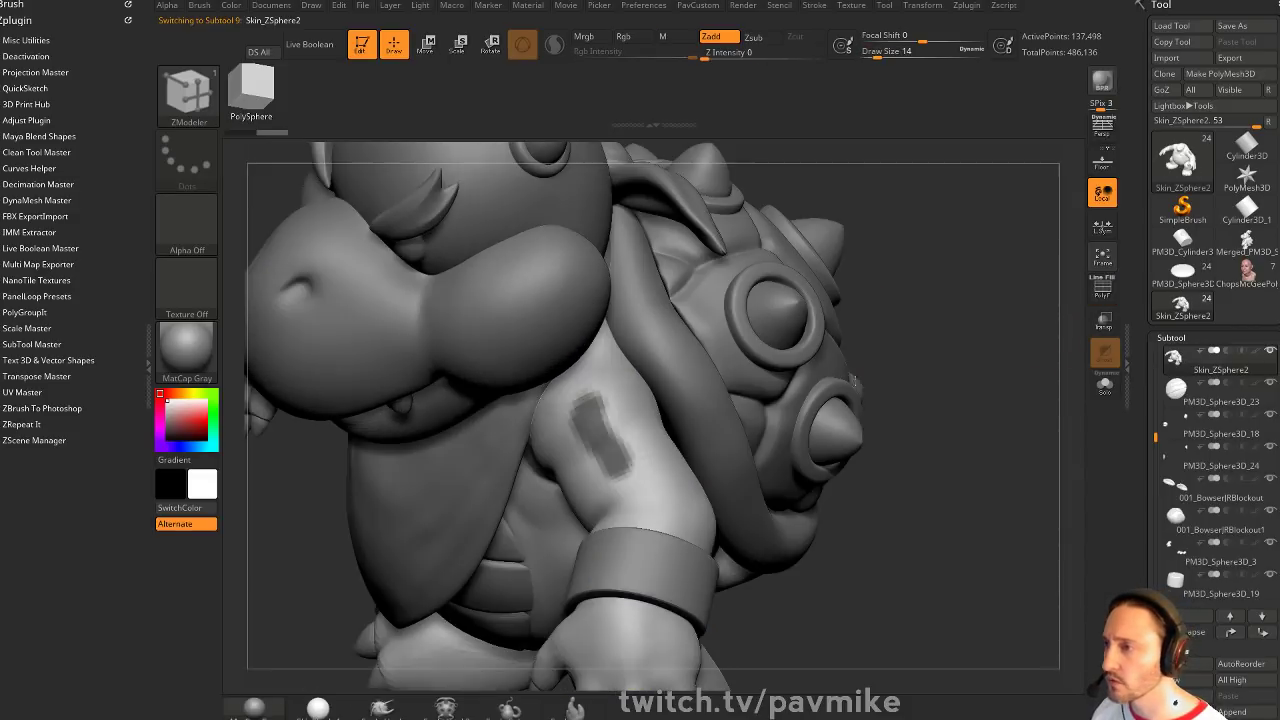
{"action": "key", "text": "ctrl+z"}
Set the MaskPen brush to the DragRect stroke with the star-shaped Alpha 10 and a focal shift of -100
{"action": "left_click", "coordinate": [200, 112]}
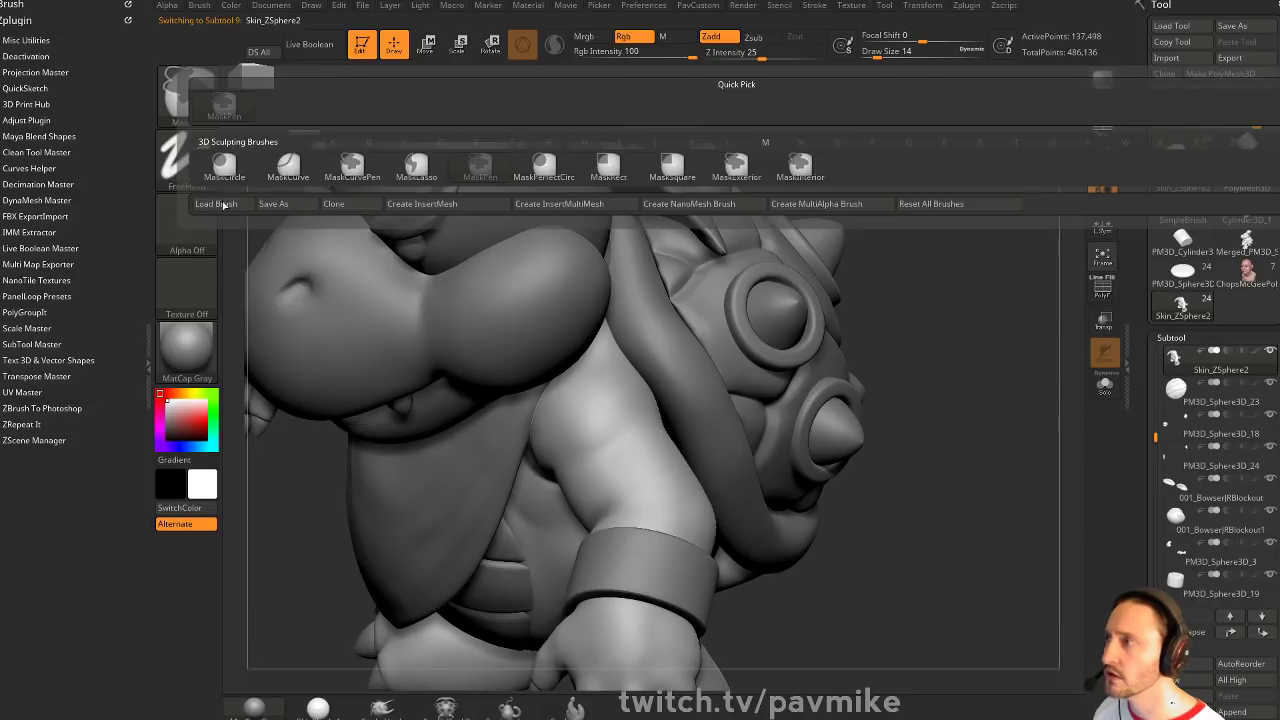
{"action": "left_click", "coordinate": [222, 180]}
{"action": "left_click", "coordinate": [358, 178]}
{"action": "left_click", "coordinate": [187, 222]}
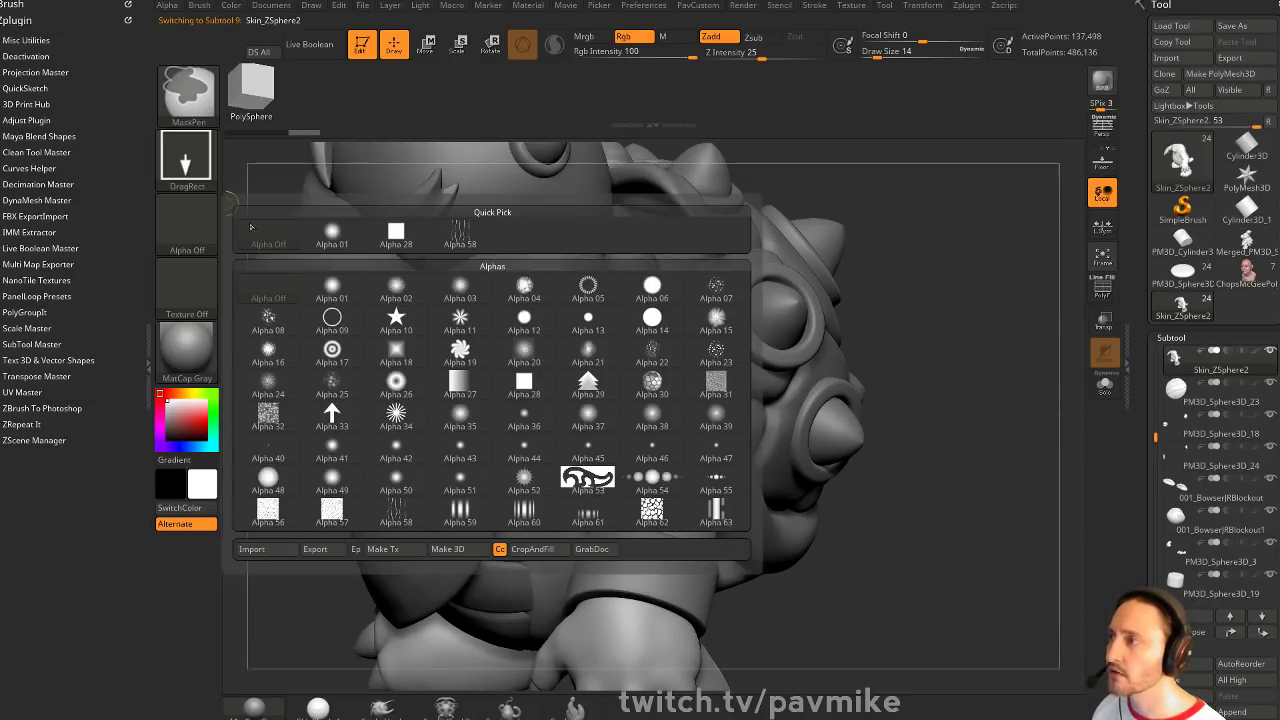
{"action": "left_click", "coordinate": [396, 318]}
{"action": "left_click_drag", "start_coordinate": [921, 42], "coordinate": [862, 42]}
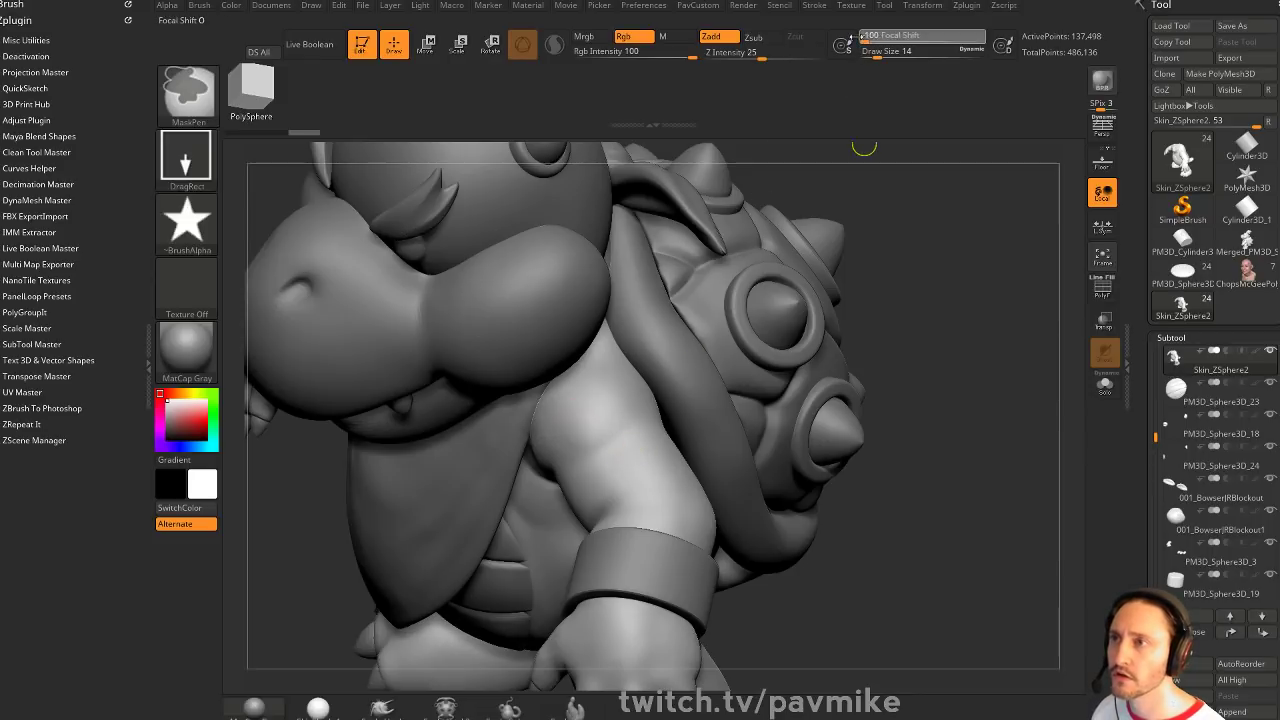
Subdivide the body mesh once and stamp a crisp star-shaped mask on the upper arm, with the polyframe shown
{"action": "left_click_drag", "start_coordinate": [600, 440], "coordinate": [664, 467]}
{"action": "key", "text": "ctrl+z"}
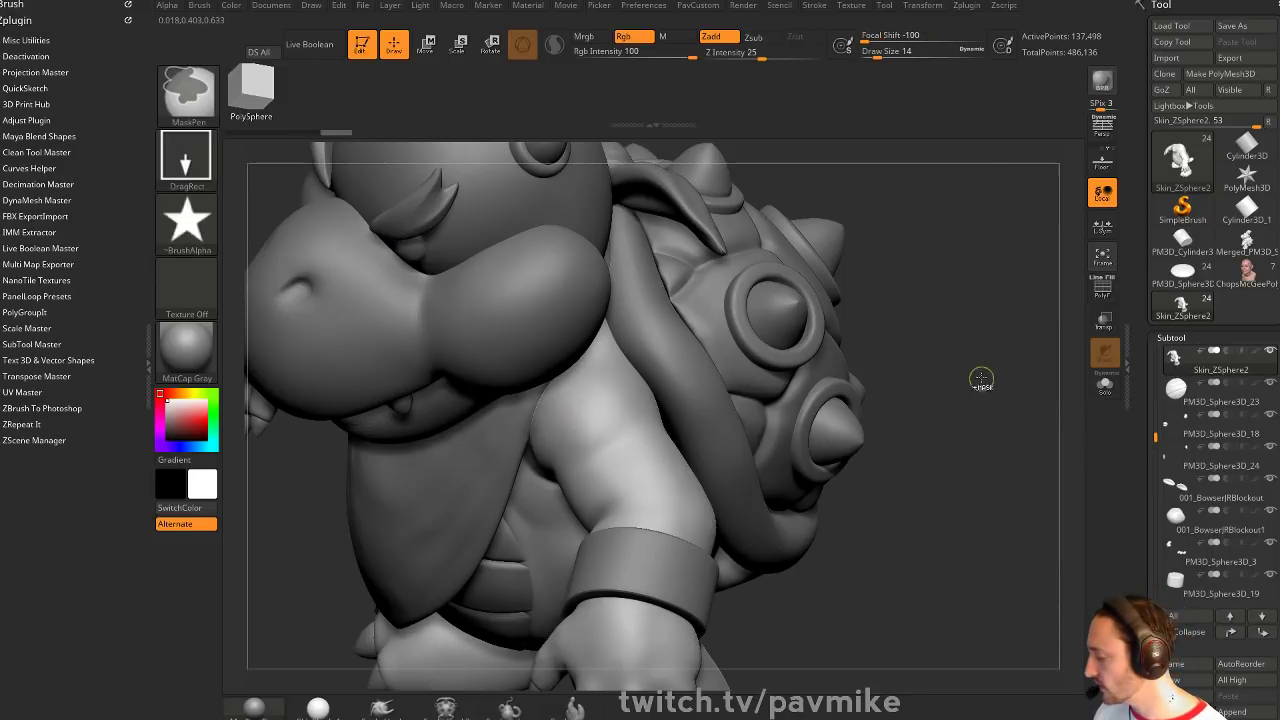
{"action": "left_click_drag", "start_coordinate": [612, 408], "coordinate": [645, 458]}
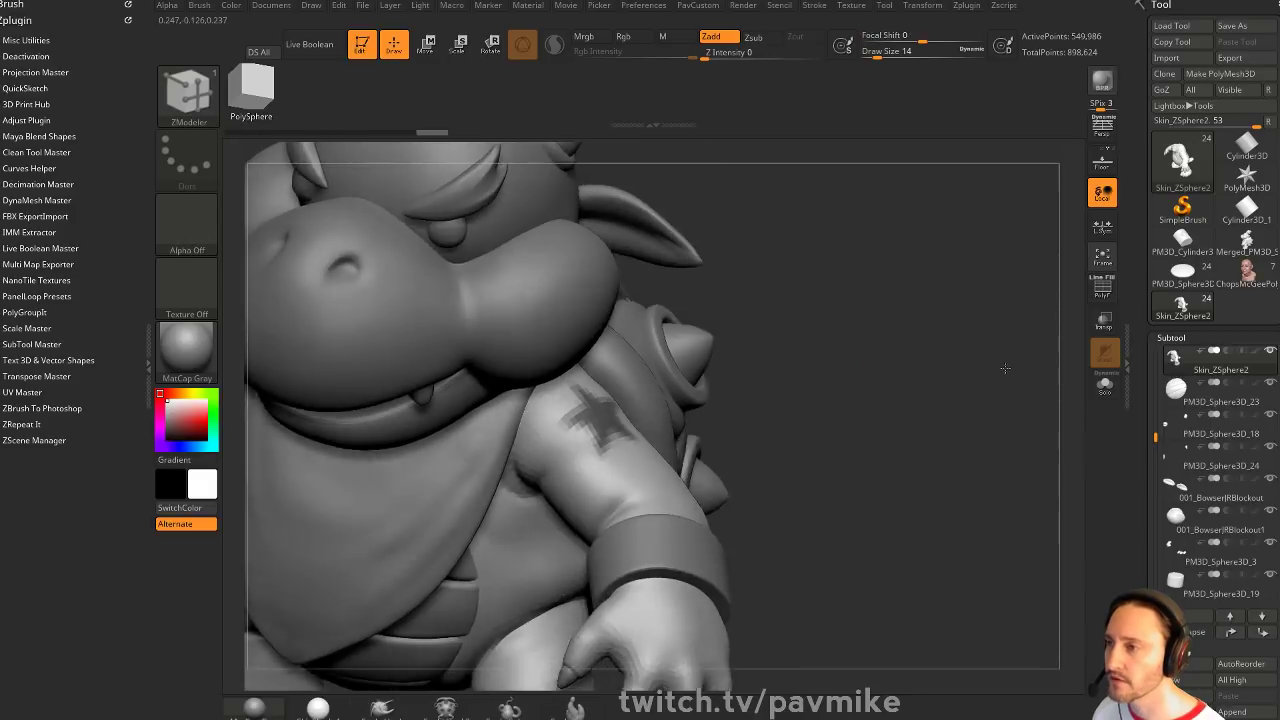
{"action": "left_click_drag", "start_coordinate": [1005, 368], "coordinate": [1069, 342]}
{"action": "left_click", "coordinate": [1101, 289]}
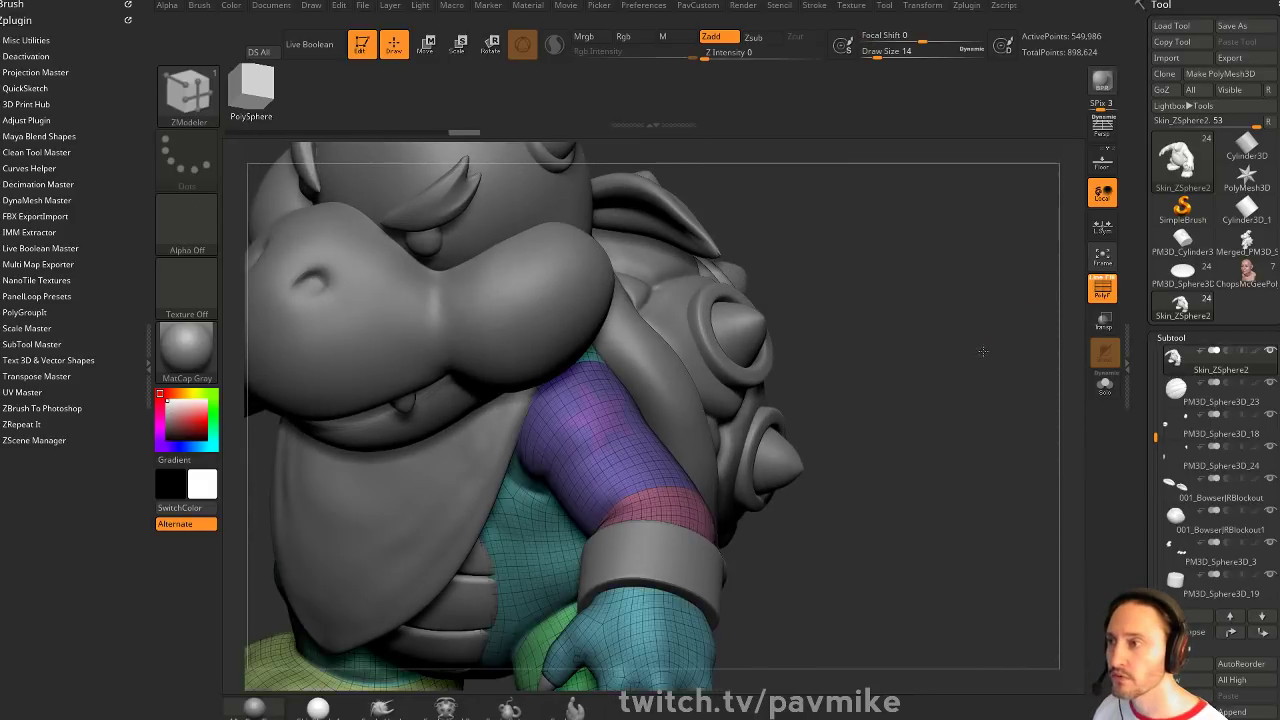
{"action": "left_click_drag", "start_coordinate": [986, 351], "coordinate": [991, 349]}
{"action": "key", "text": "ctrl+z"}
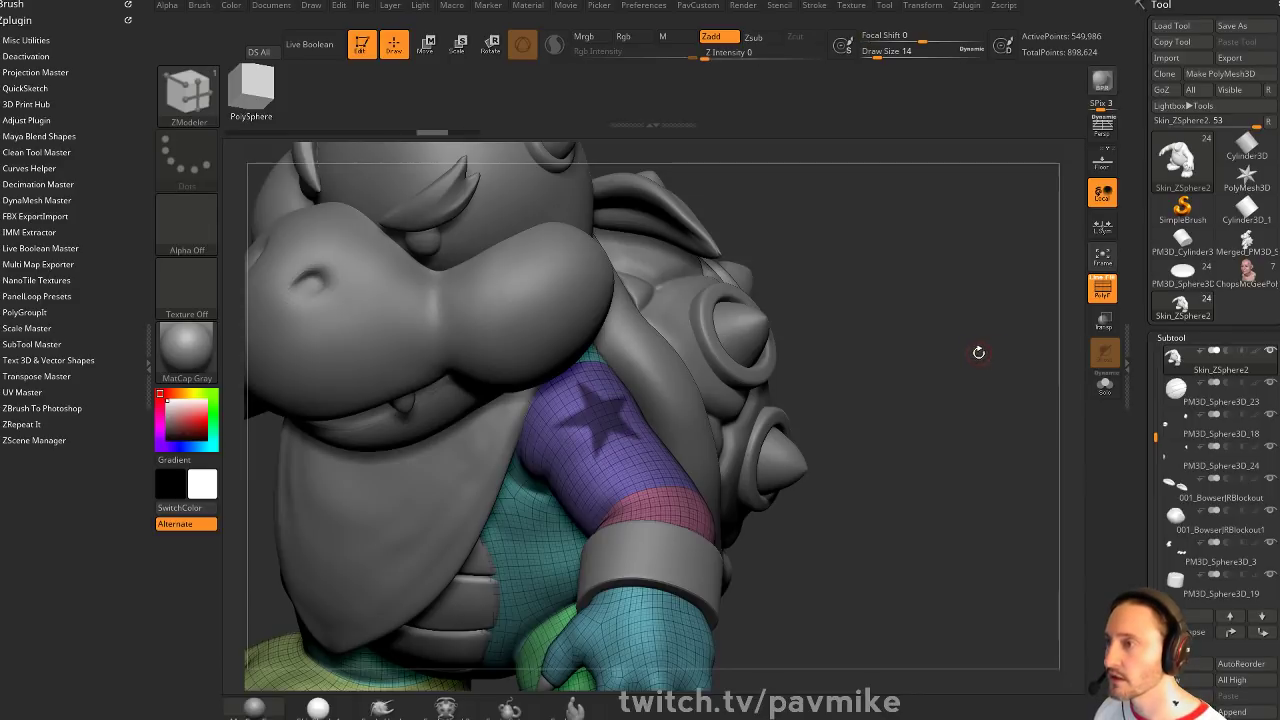
Invert the star mask, fill the unmasked star with red, clear the mask and reset the color to white
{"action": "left_click", "coordinate": [950, 349], "text": "ctrl"}
{"action": "left_click", "coordinate": [195, 420]}
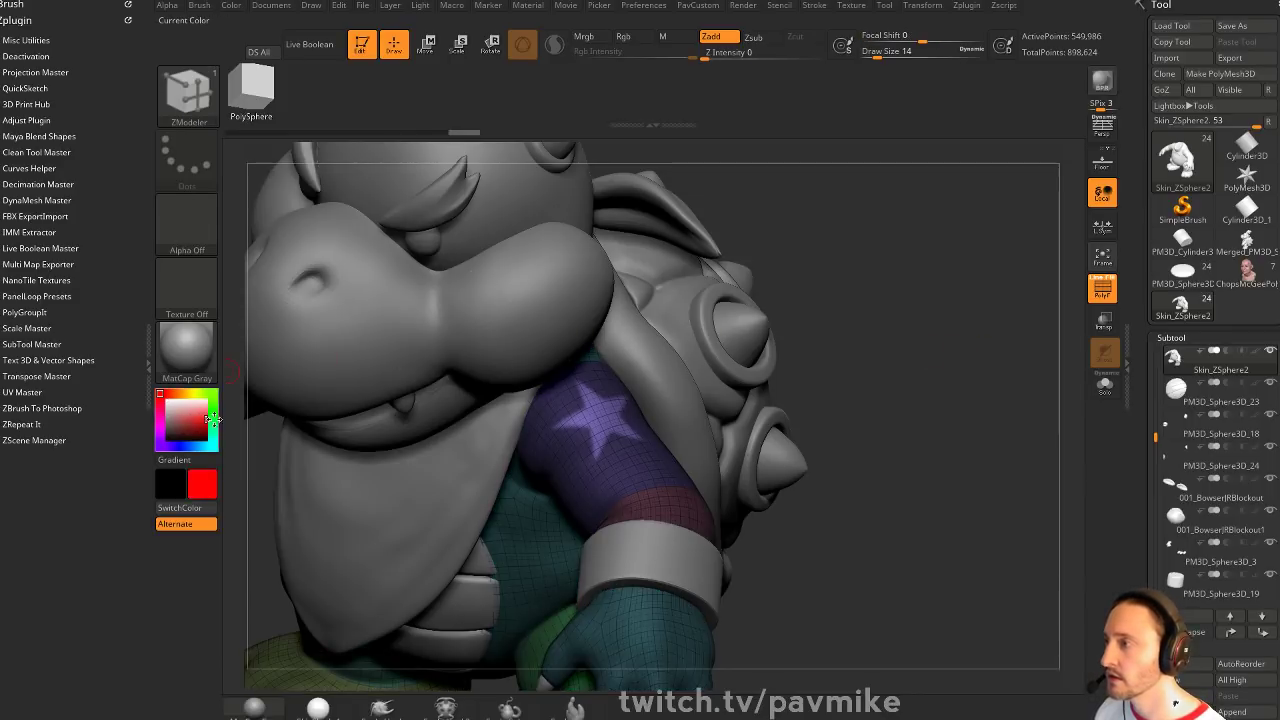
{"action": "key", "text": "ctrl+f"}
{"action": "left_click_drag", "start_coordinate": [899, 391], "coordinate": [957, 399], "text": "ctrl"}
{"action": "left_click", "coordinate": [1102, 292]}
{"action": "mouse_move", "coordinate": [985, 350]}
{"action": "left_mouse_down"}
{"action": "mouse_move", "coordinate": [927, 347]}
{"action": "mouse_move", "coordinate": [949, 331]}
{"action": "left_mouse_up"}
{"action": "left_click", "coordinate": [167, 401]}
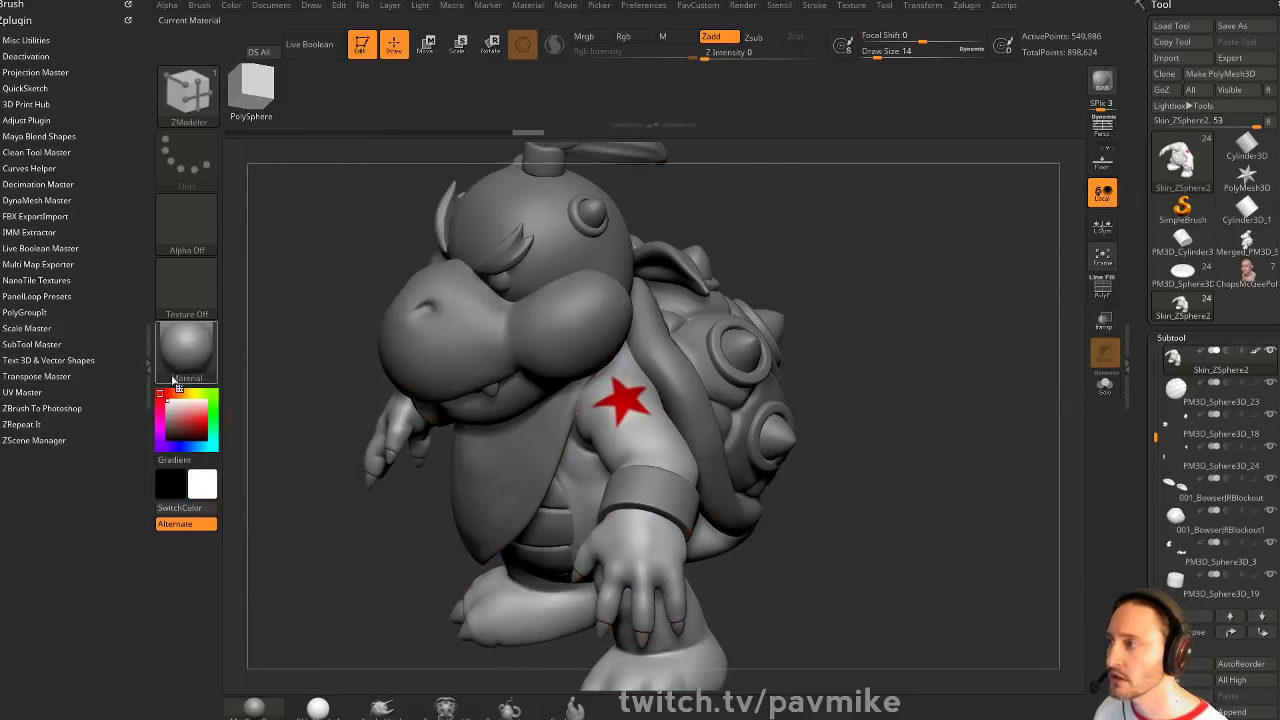
Undo the red fill and go back to the star mask on the upper arm
{"action": "left_click_drag", "start_coordinate": [745, 300], "coordinate": [835, 290]}
{"action": "left_click_drag", "start_coordinate": [737, 363], "coordinate": [831, 370], "text": "alt"}
{"action": "key", "text": "s"}
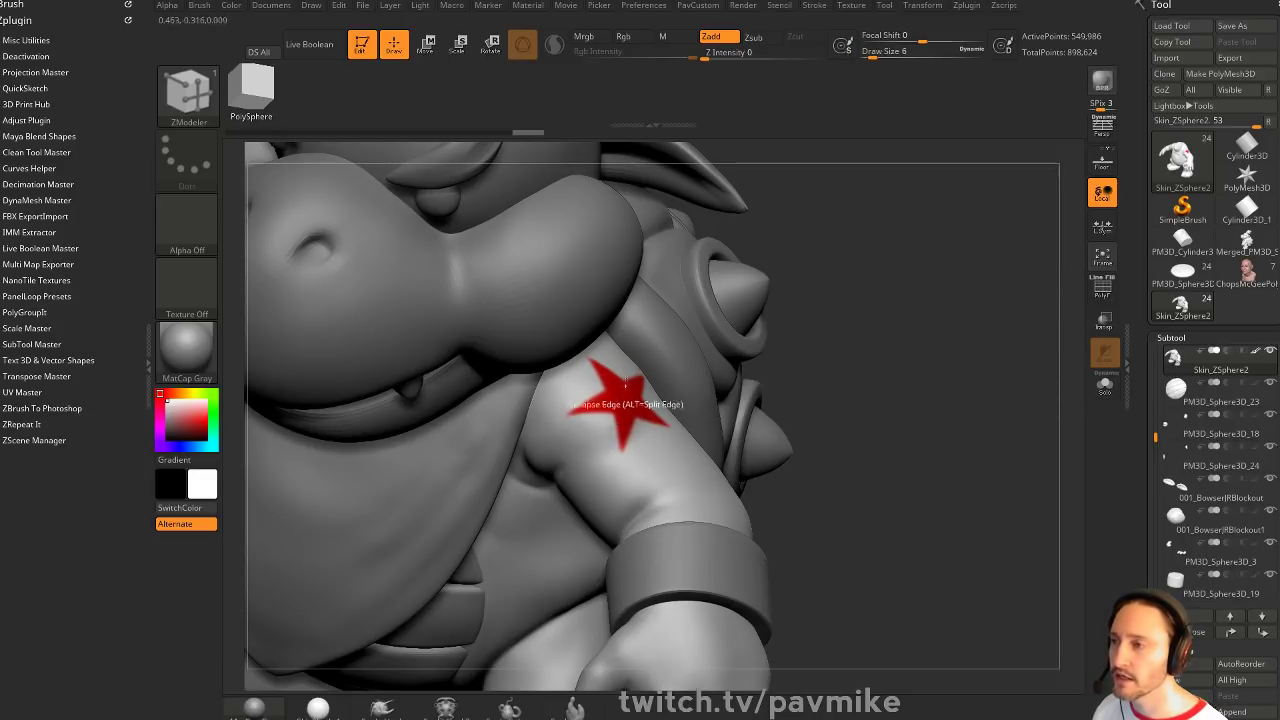
{"action": "left_click_drag", "start_coordinate": [840, 334], "coordinate": [819, 302]}
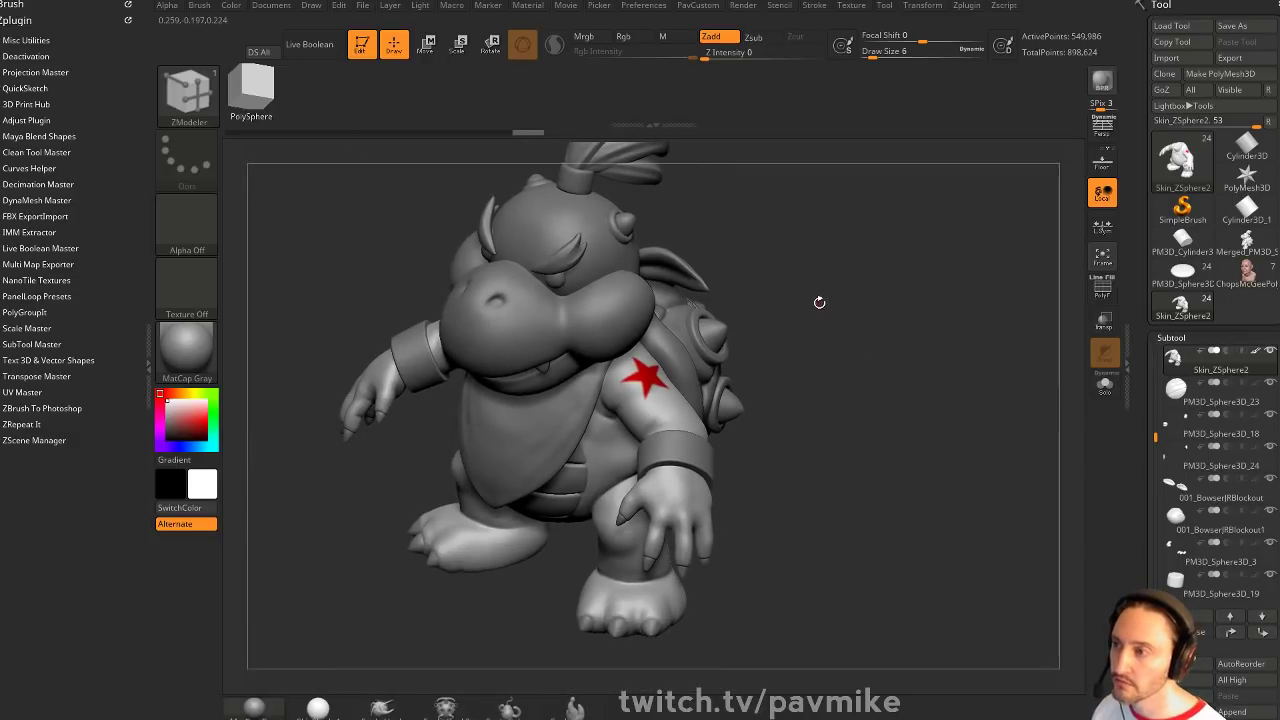
{"action": "key", "text": "s"}
{"action": "left_click", "coordinate": [844, 297]}
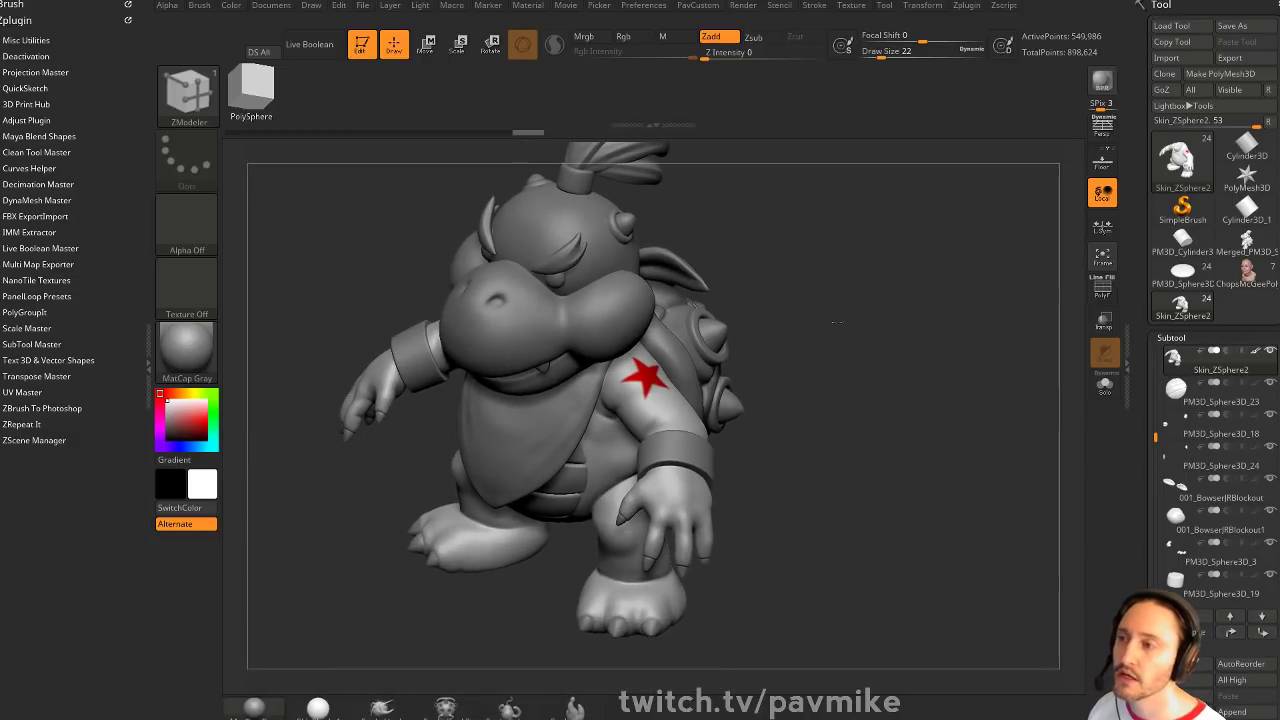
{"action": "mouse_move", "coordinate": [851, 301]}
{"action": "left_mouse_down", "text": "alt"}
{"action": "mouse_move", "coordinate": [825, 366]}
{"action": "mouse_move", "coordinate": [906, 389]}
{"action": "mouse_move", "coordinate": [900, 363]}
{"action": "mouse_move", "coordinate": [994, 389]}
{"action": "left_mouse_up", "text": "alt"}
{"action": "key", "text": "ctrl+z"}
{"action": "key", "text": "ctrl+z"}
Preview a subtool extraction of the masked star with a smoothness of 5 and a thickness of 0.02
{"action": "scroll", "coordinate": [1140, 485], "scroll_direction": "down", "scroll_amount": 10}
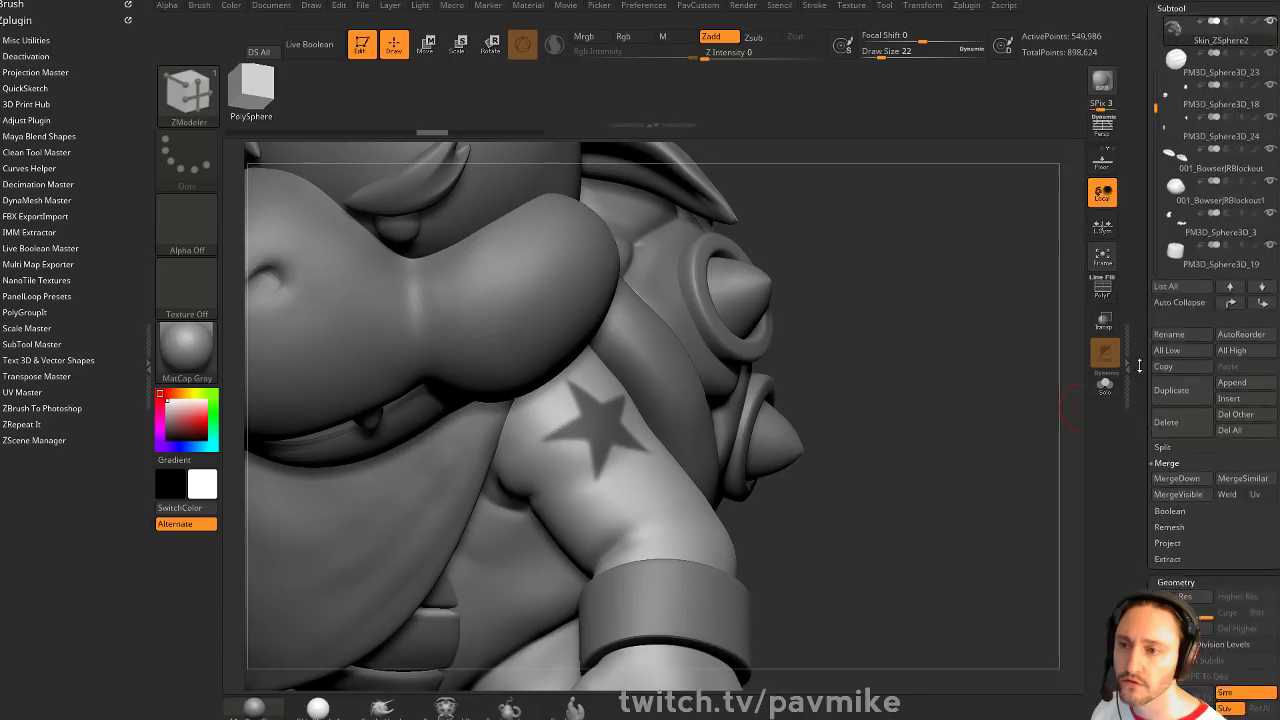
{"action": "left_click", "coordinate": [1177, 472]}
{"action": "scroll", "coordinate": [1145, 445], "scroll_direction": "down", "scroll_amount": 1}
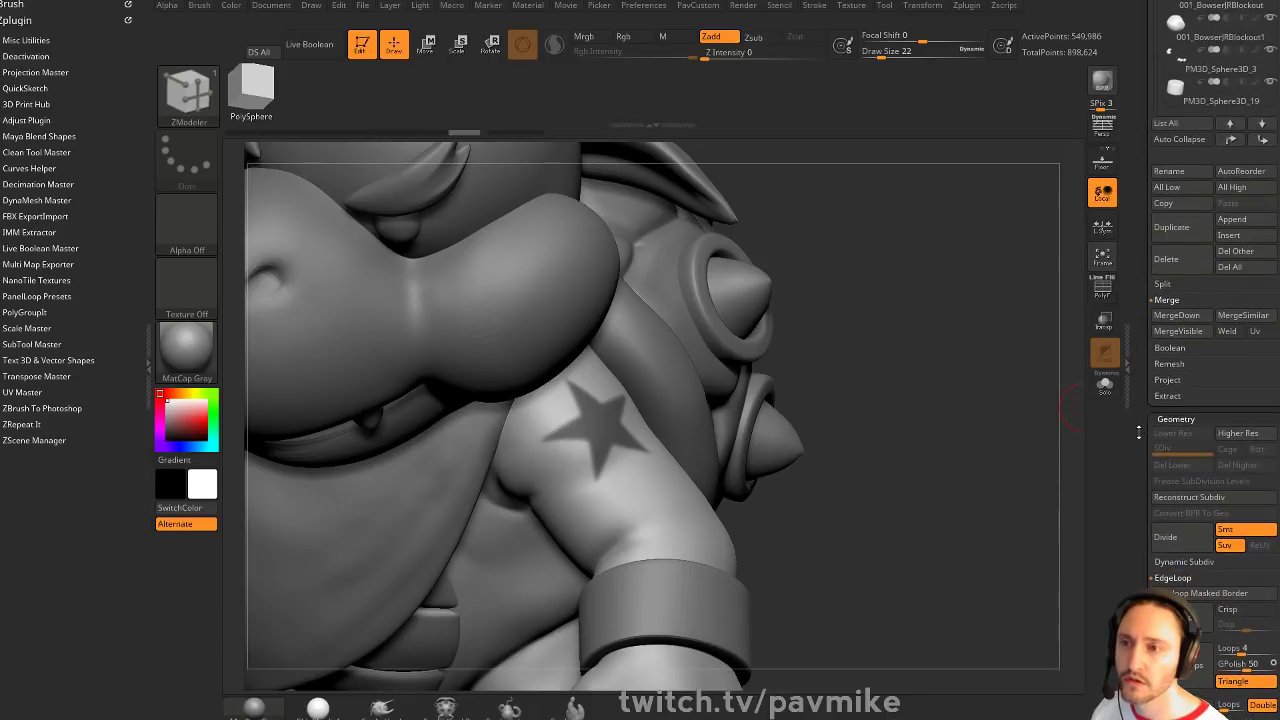
{"action": "left_click", "coordinate": [1167, 394]}
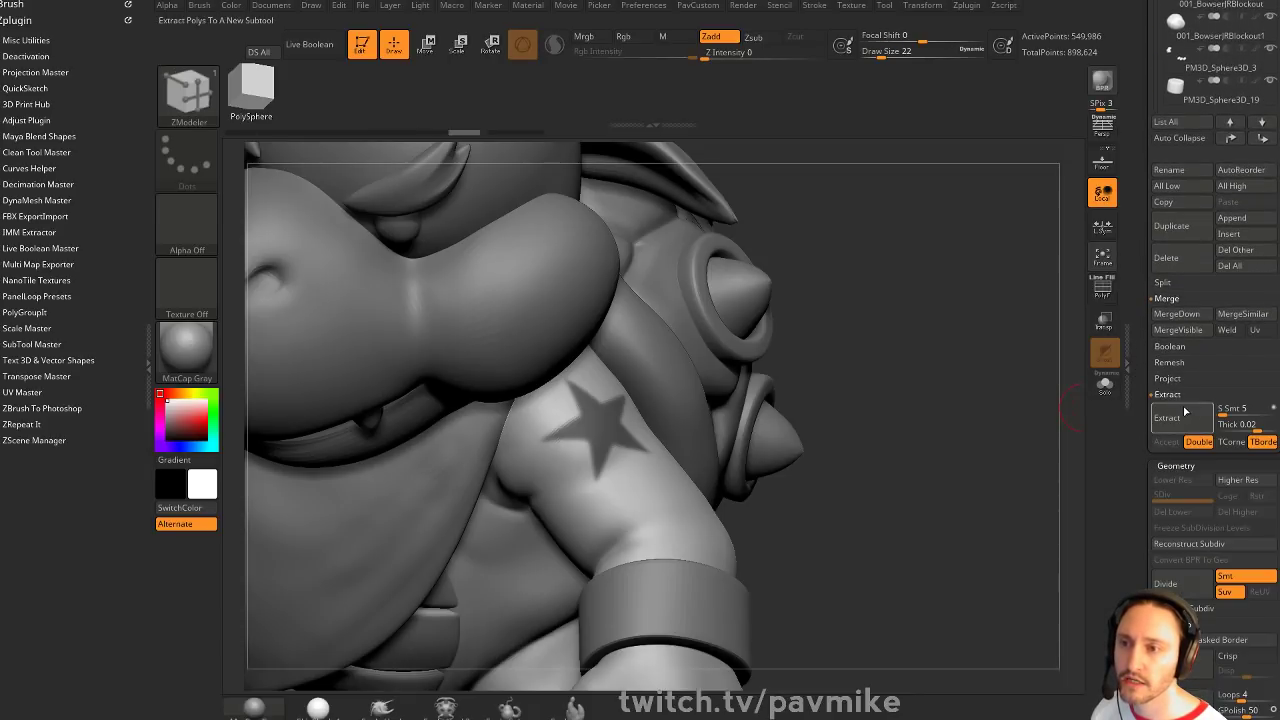
{"action": "left_click", "coordinate": [1182, 424]}
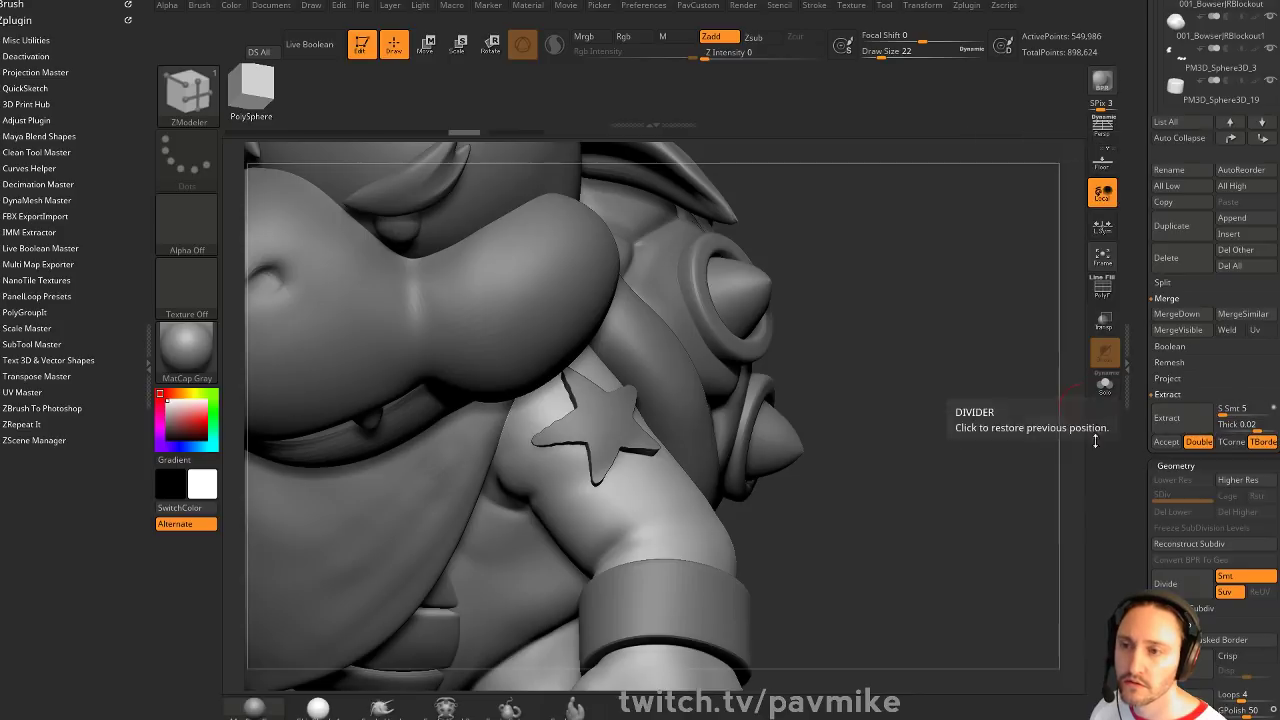
{"action": "left_click", "coordinate": [1181, 442]}
Set the extraction smoothness to 1 and thickness to 0.00051, and extract the masked star again
{"action": "left_click", "coordinate": [1220, 413]}
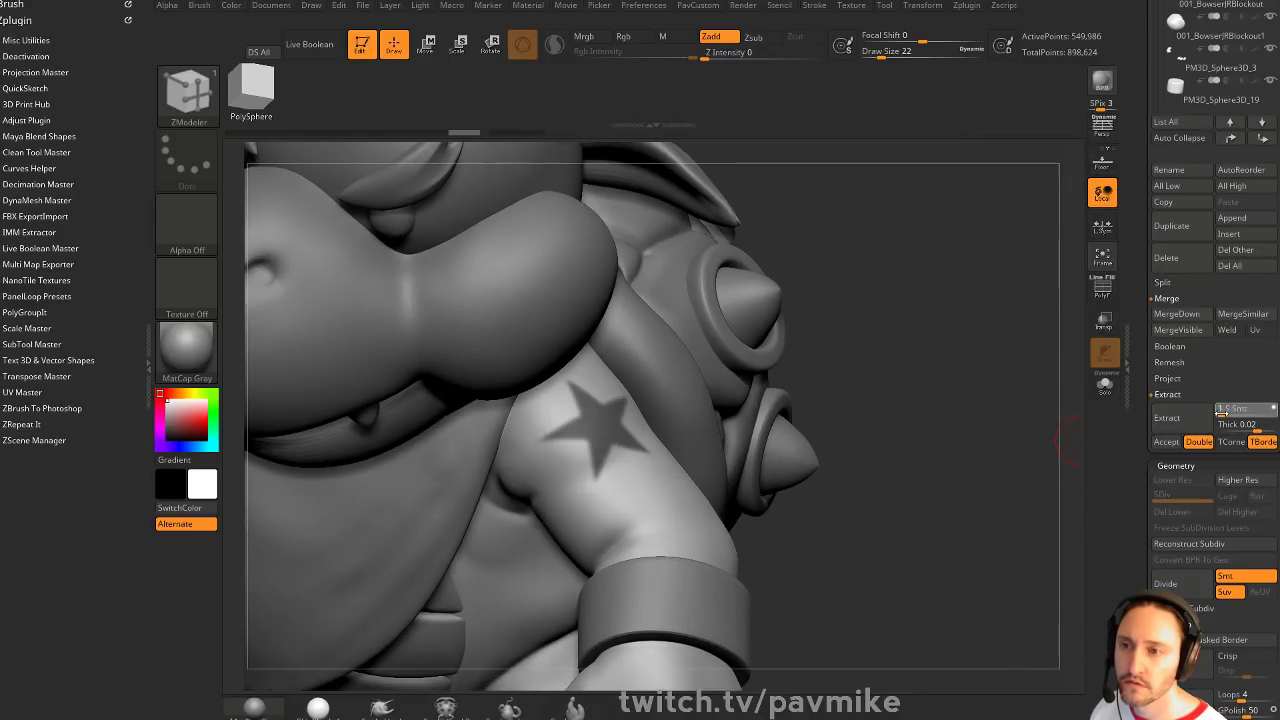
{"action": "left_click_drag", "start_coordinate": [1244, 428], "coordinate": [1252, 429]}
{"action": "left_click", "coordinate": [1203, 430]}
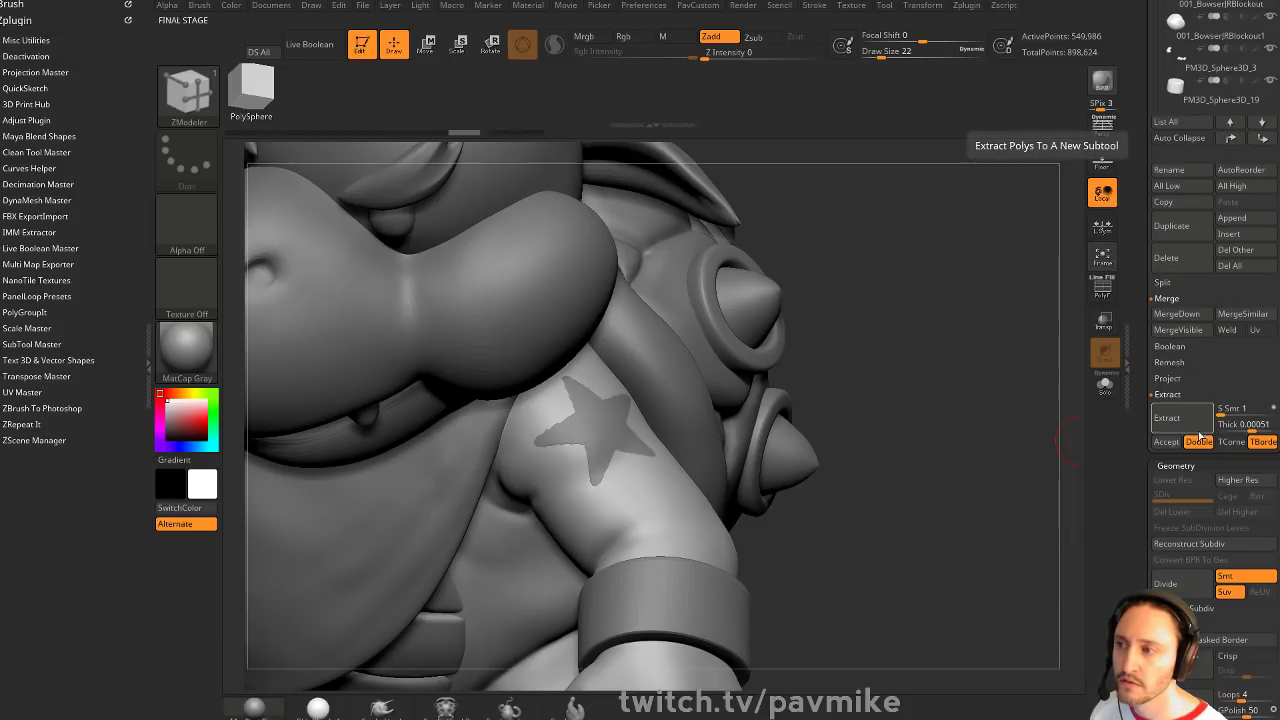
{"action": "left_click", "coordinate": [1166, 441]}
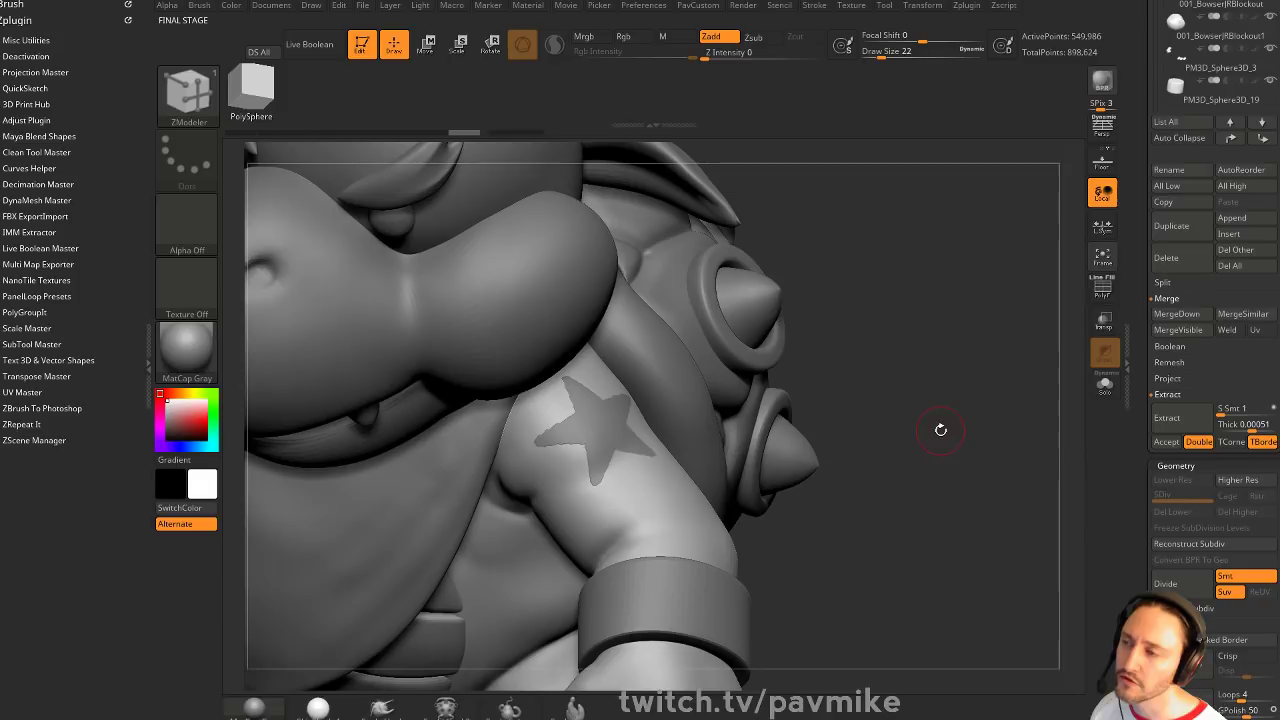
{"action": "left_click_drag", "start_coordinate": [940, 429], "coordinate": [663, 482]}
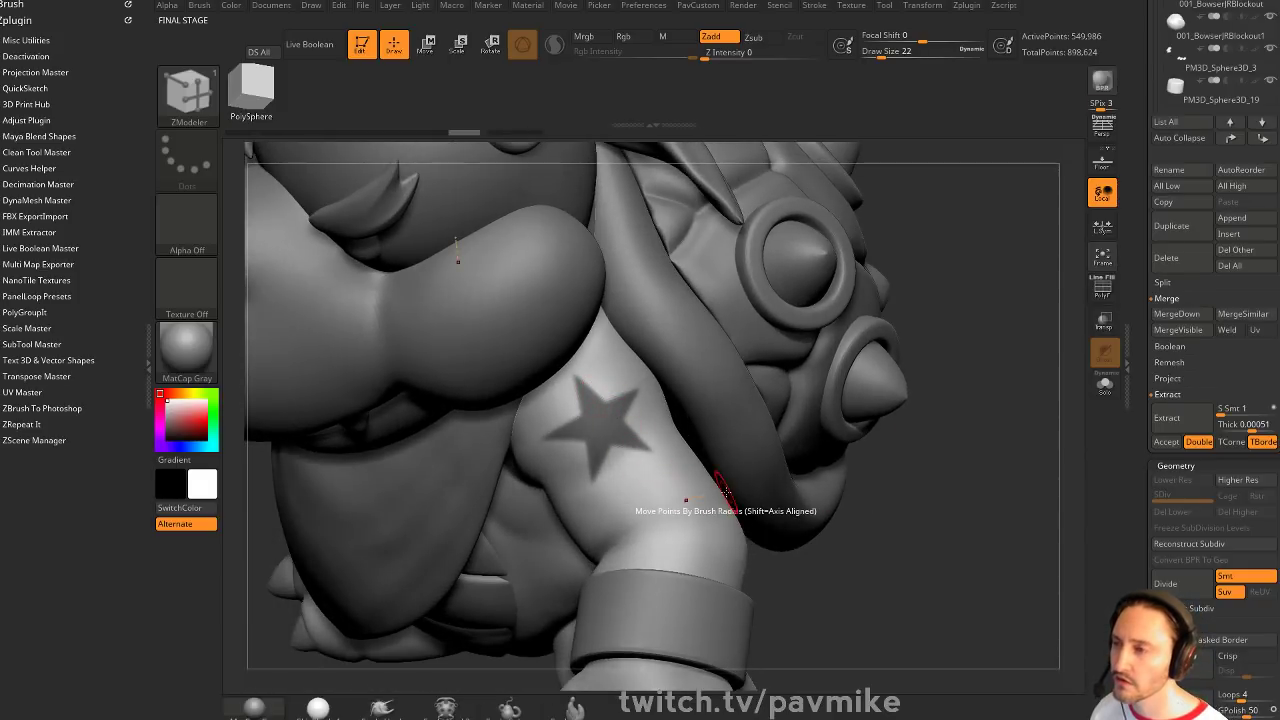
{"action": "left_click_drag", "start_coordinate": [963, 386], "coordinate": [905, 375]}
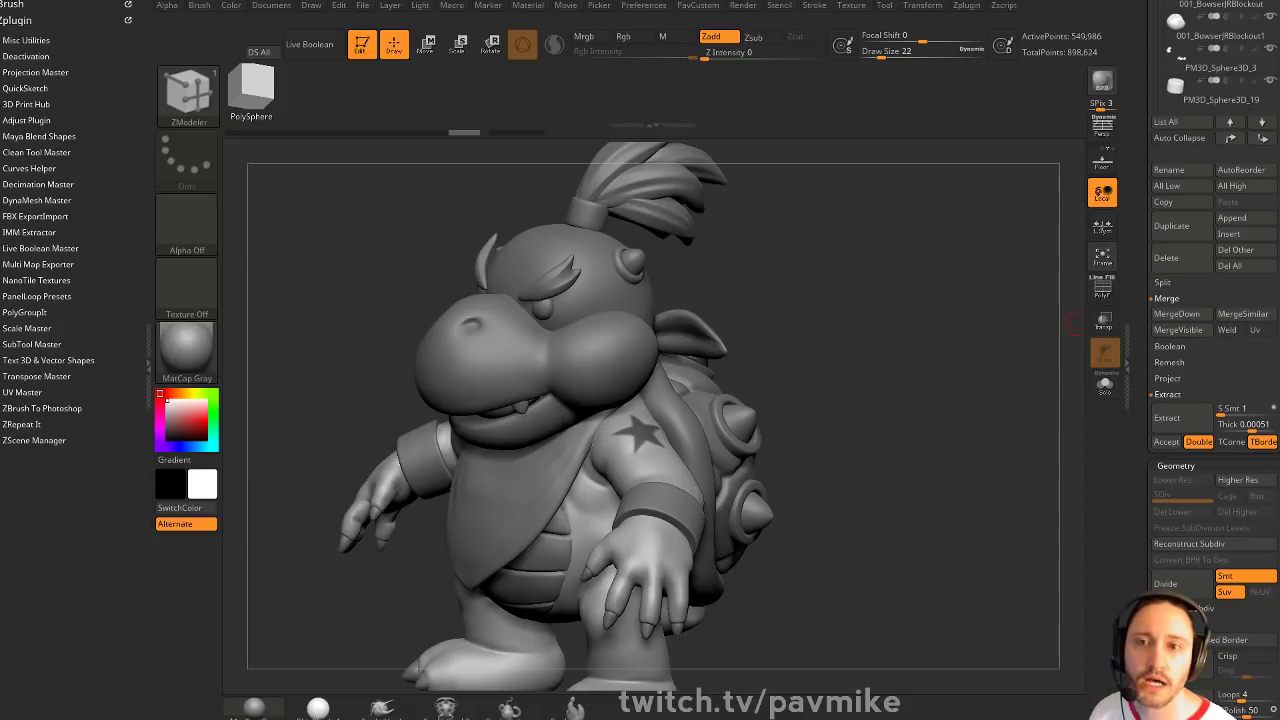
Expand the Clean Tool Master plugin options
{"action": "left_click", "coordinate": [35, 152]}
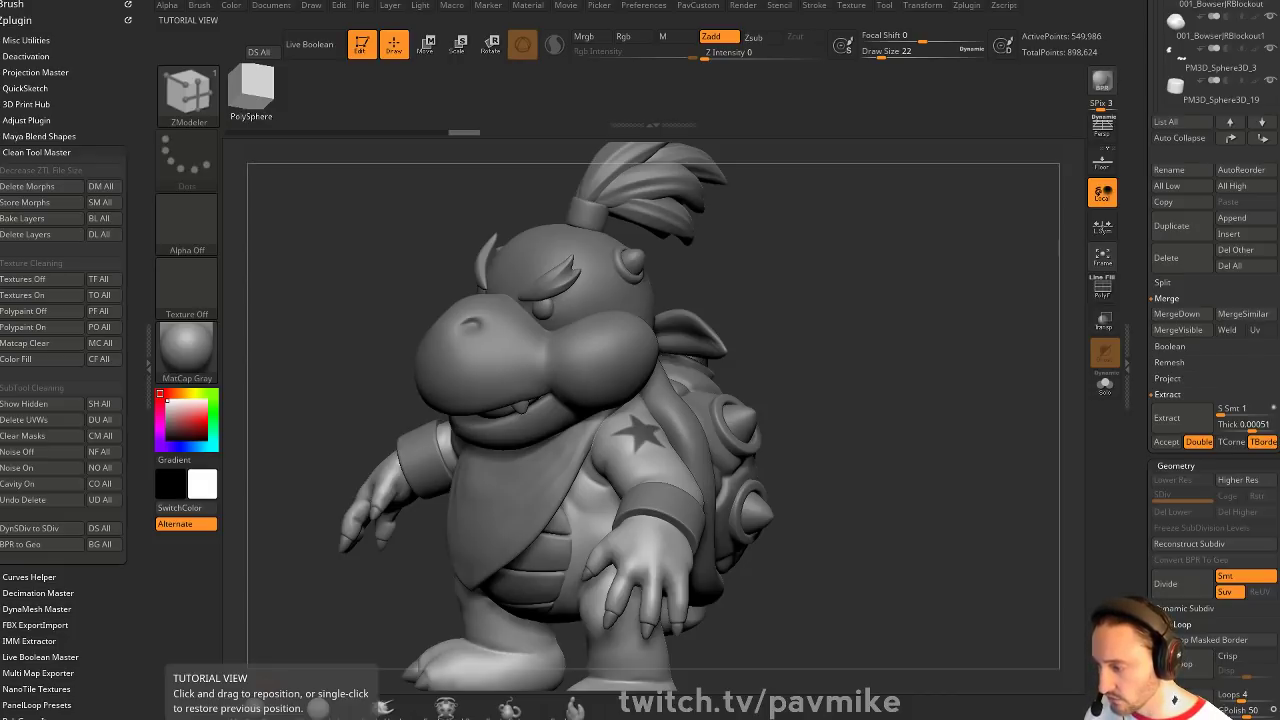
Switch to the browser, expand the description of the YouTube video "Threadripper Workstation Setup" and select the page's address
{"action": "left_click_drag", "start_coordinate": [637, 715], "coordinate": [631, 27]}
{"action": "left_click", "coordinate": [212, 436]}
{"action": "scroll", "coordinate": [253, 490], "scroll_direction": "down", "scroll_amount": 1}
{"action": "scroll", "coordinate": [253, 490], "scroll_direction": "down", "scroll_amount": 3}
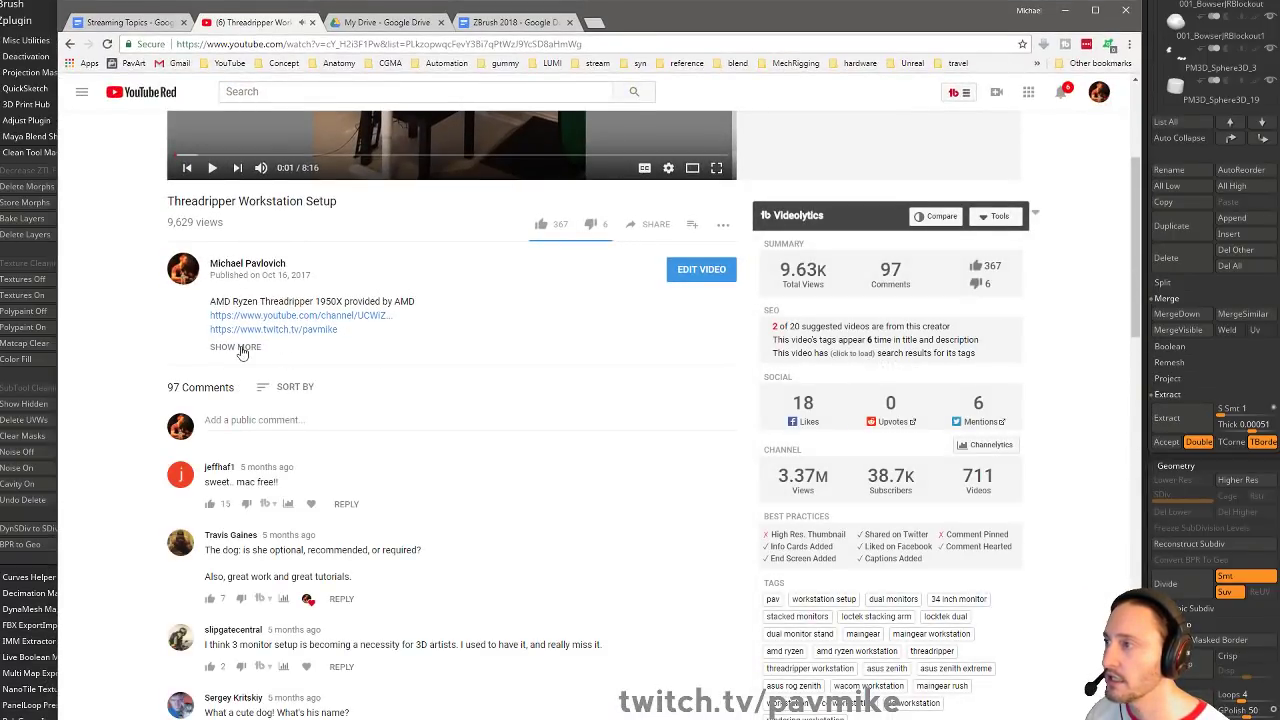
{"action": "left_click", "coordinate": [240, 348]}
{"action": "scroll", "coordinate": [372, 83], "scroll_direction": "up", "scroll_amount": 3}
{"action": "left_click", "coordinate": [398, 44]}
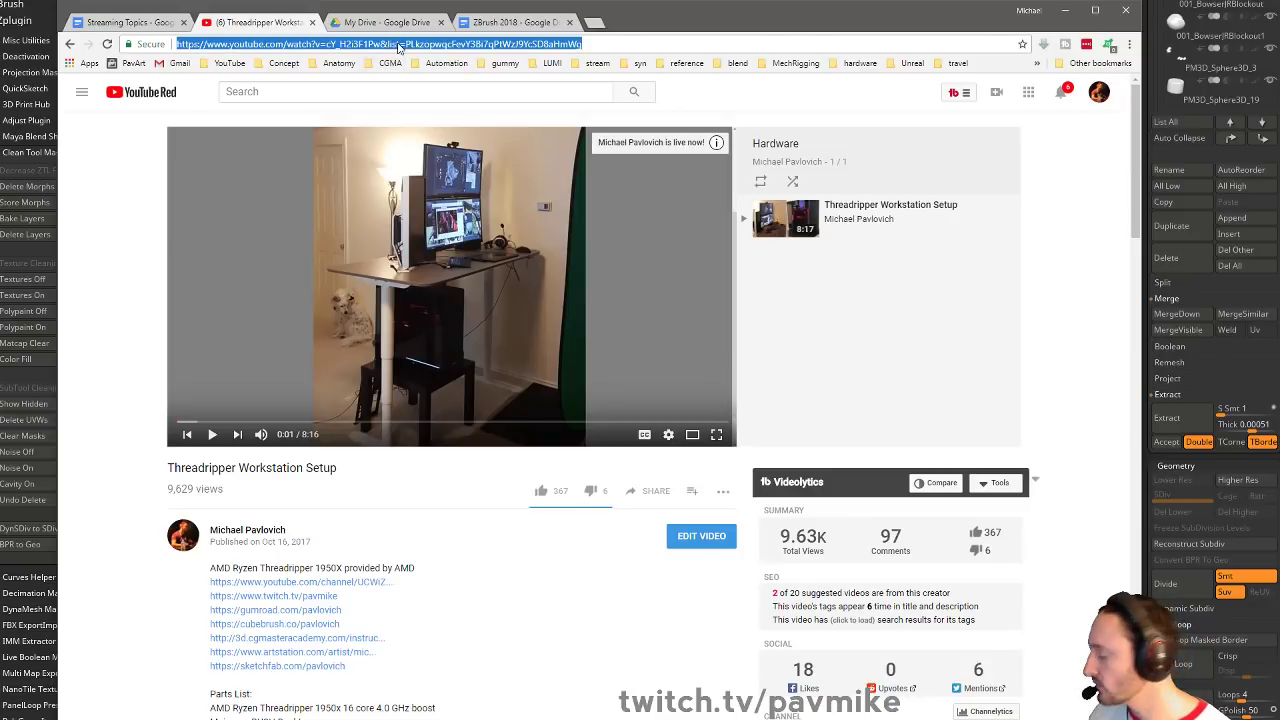
{"action": "key", "text": "alt+Tab"}
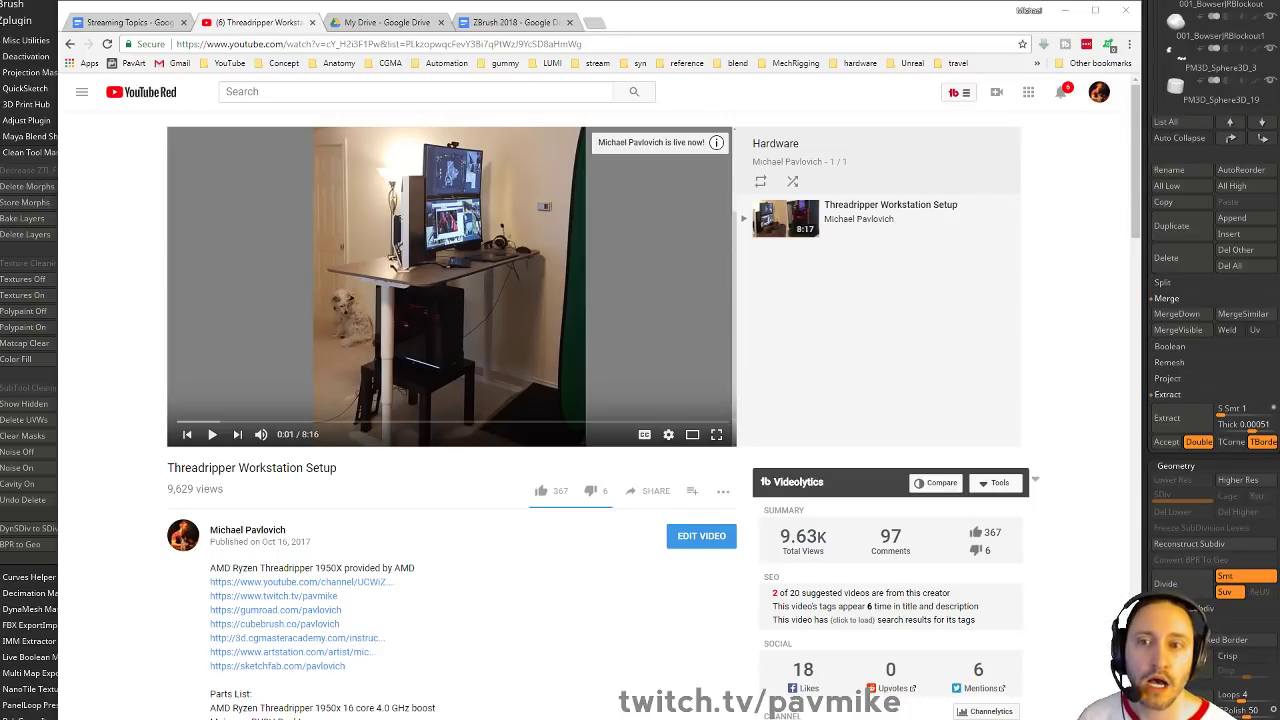
Go back to the YouTube channel page and search the channel for "curves helper"
{"action": "left_click", "coordinate": [70, 45]}
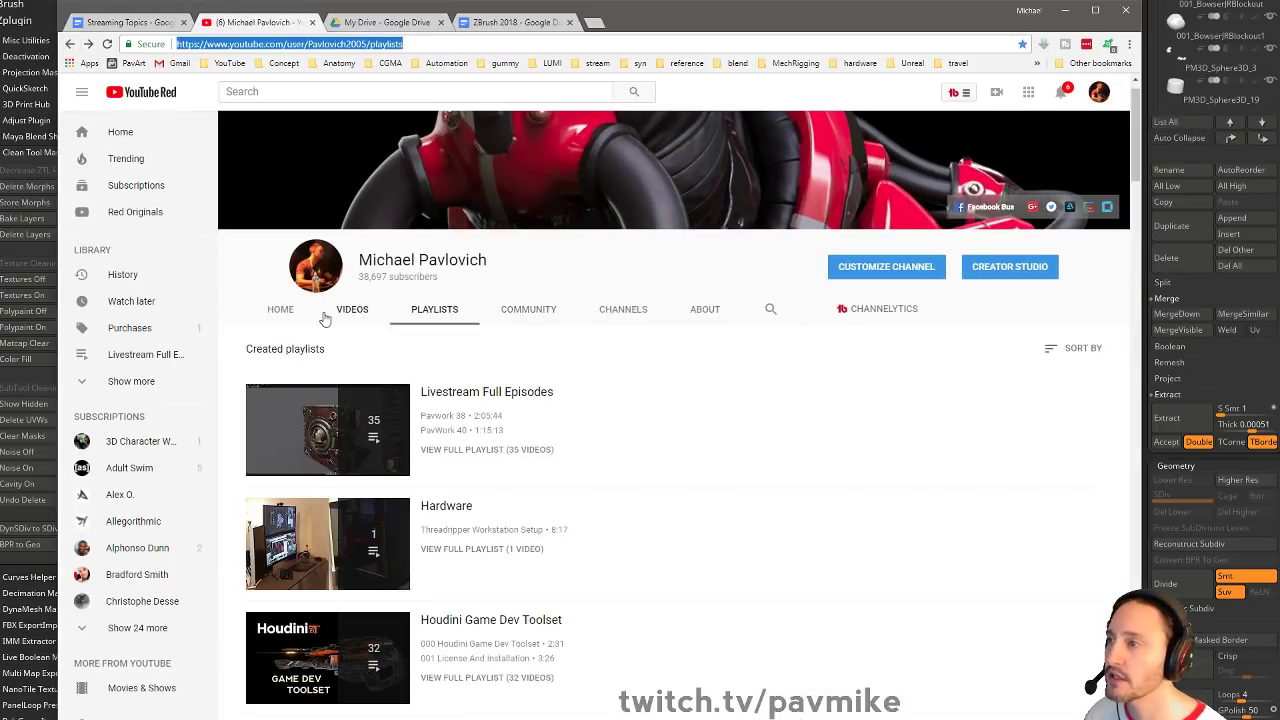
{"action": "left_click", "coordinate": [348, 311]}
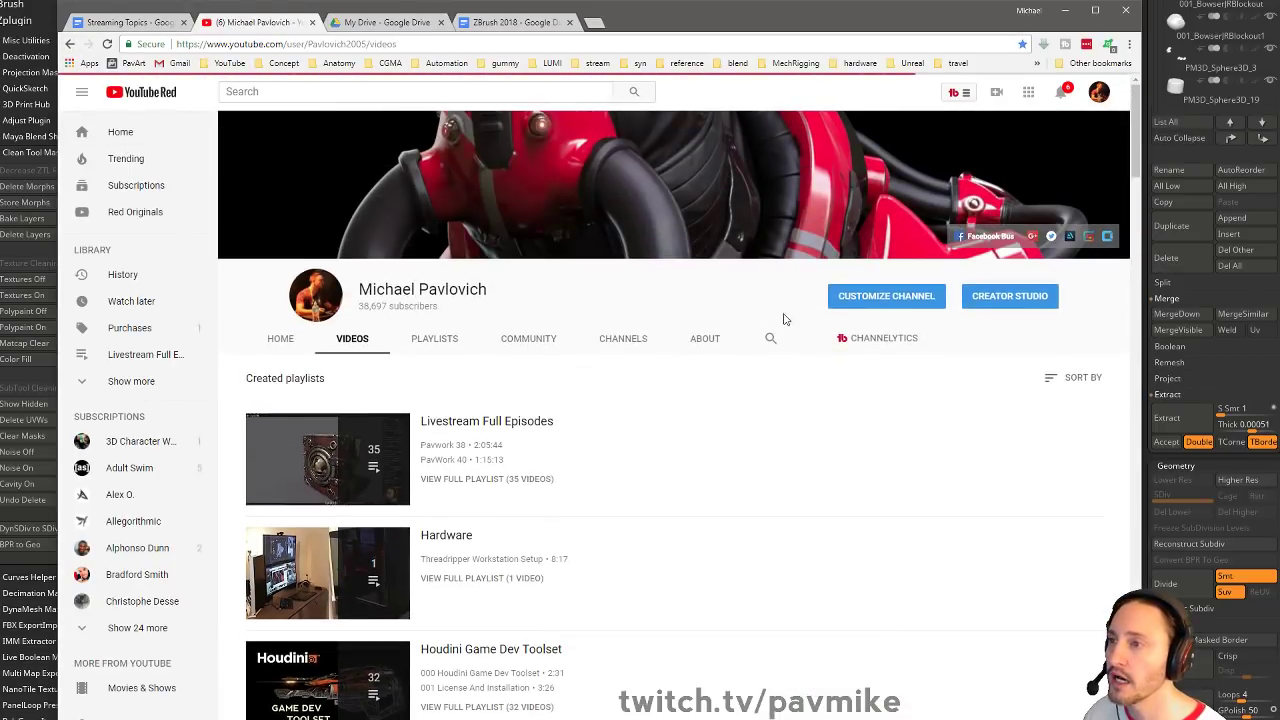
{"action": "left_click", "coordinate": [771, 338]}
{"action": "type", "text": "cu"}
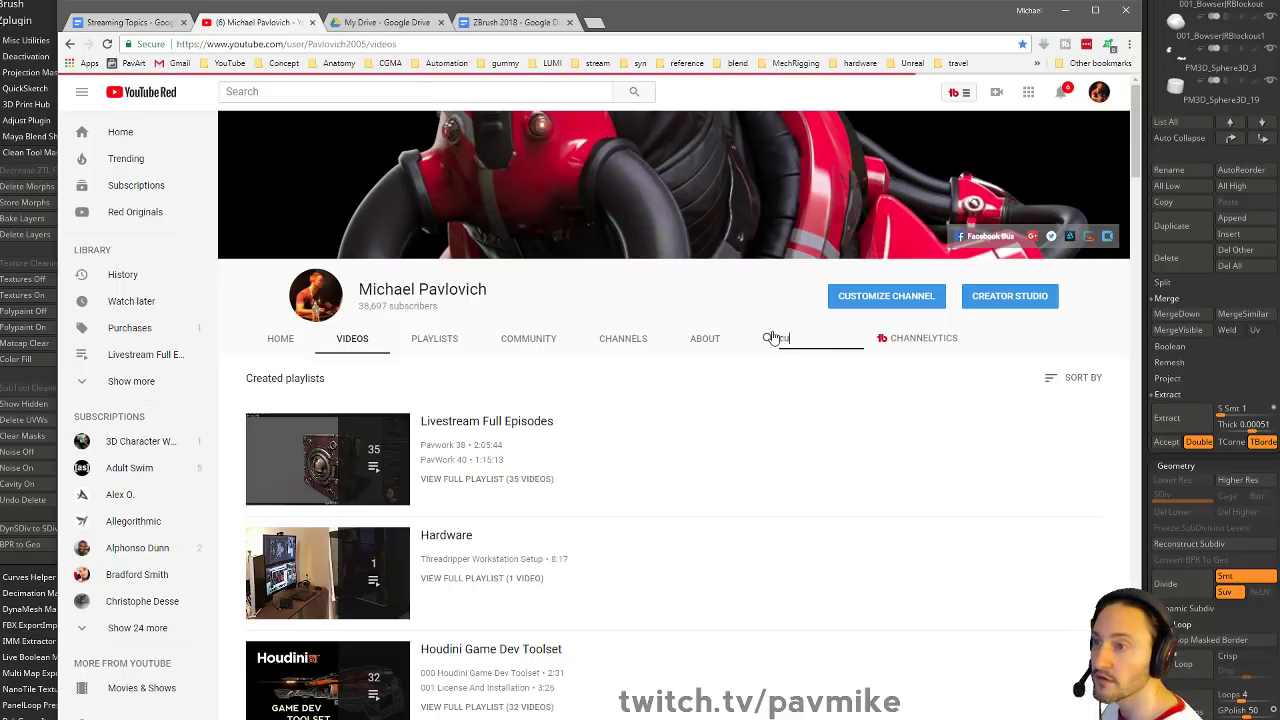
{"action": "type", "text": "rves helper"}
{"action": "key", "text": "Return"}
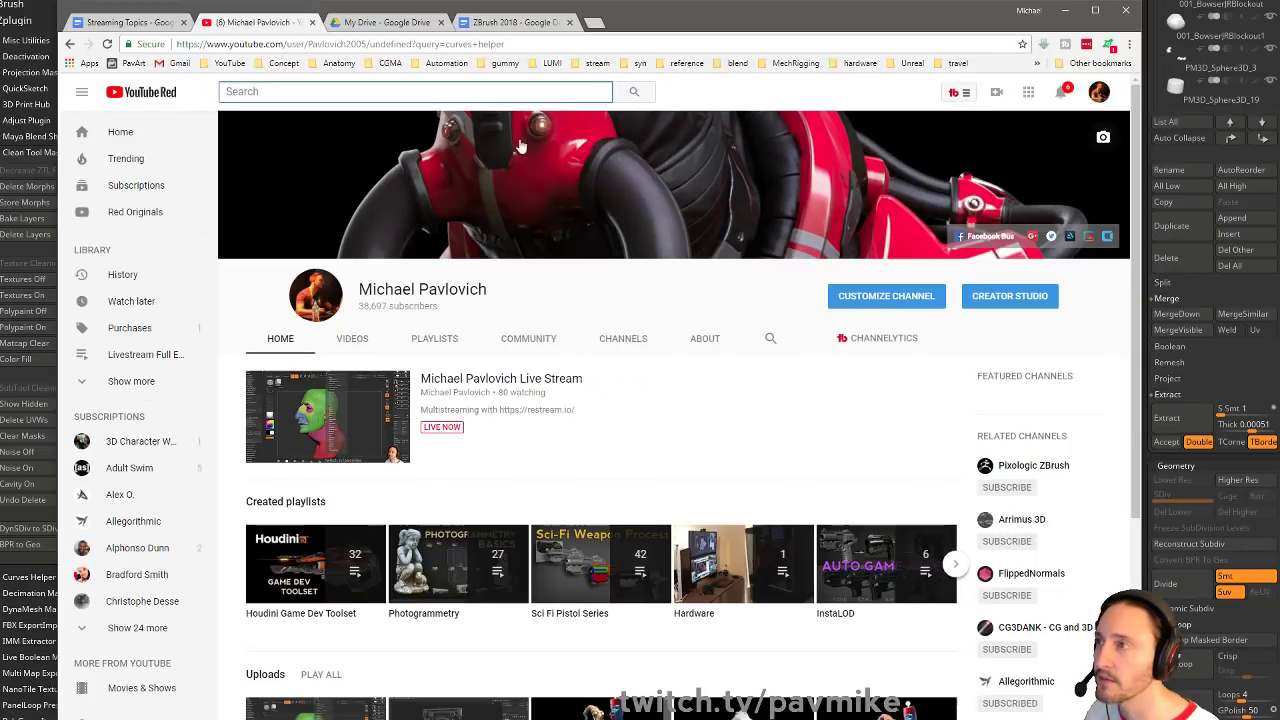
Switch back to ZBrush, leave Edit mode and draw a second, smaller copy of the character on the canvas
{"action": "left_click_drag", "start_coordinate": [630, 21], "coordinate": [650, 719]}
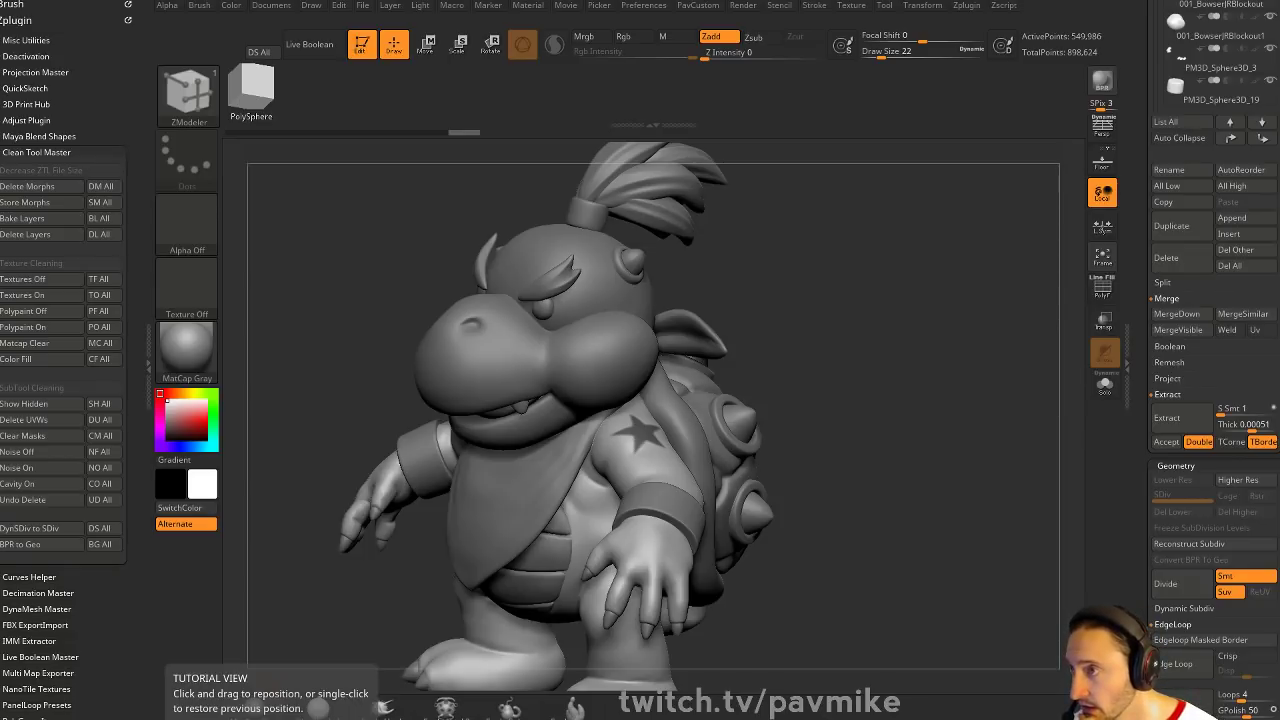
{"action": "left_click_drag", "start_coordinate": [1131, 189], "coordinate": [1139, 594]}
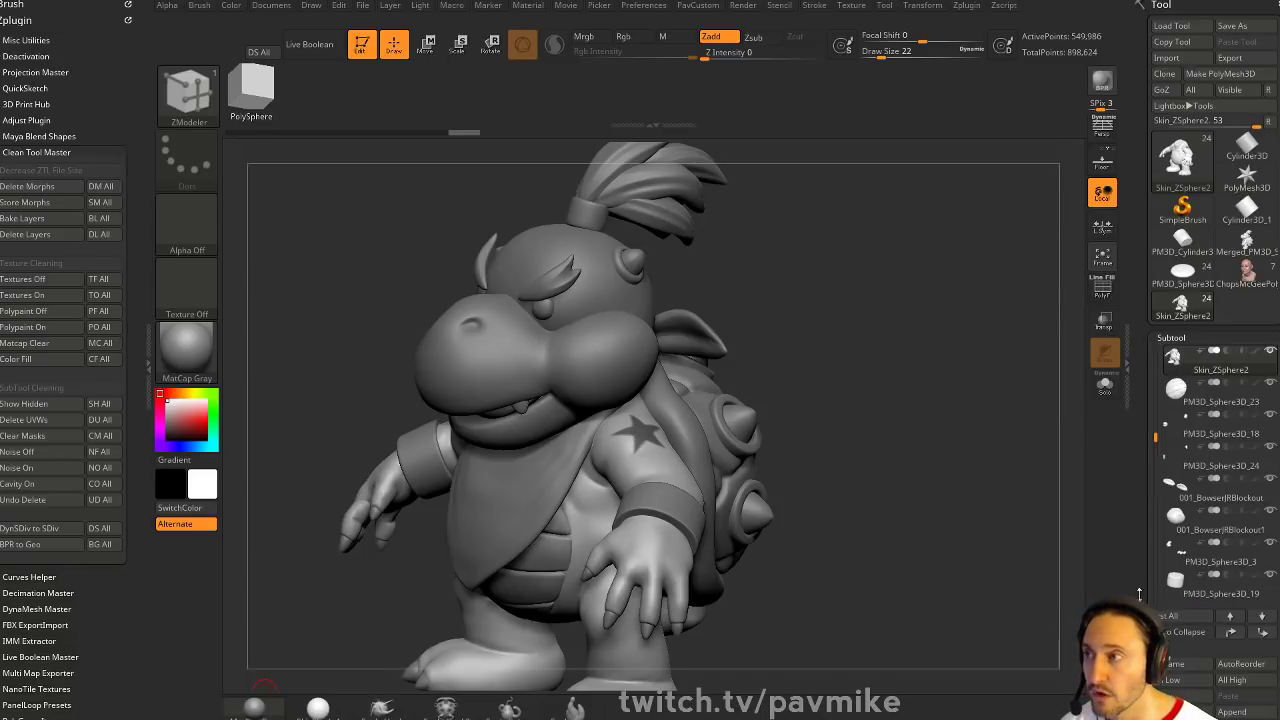
{"action": "key", "text": "t"}
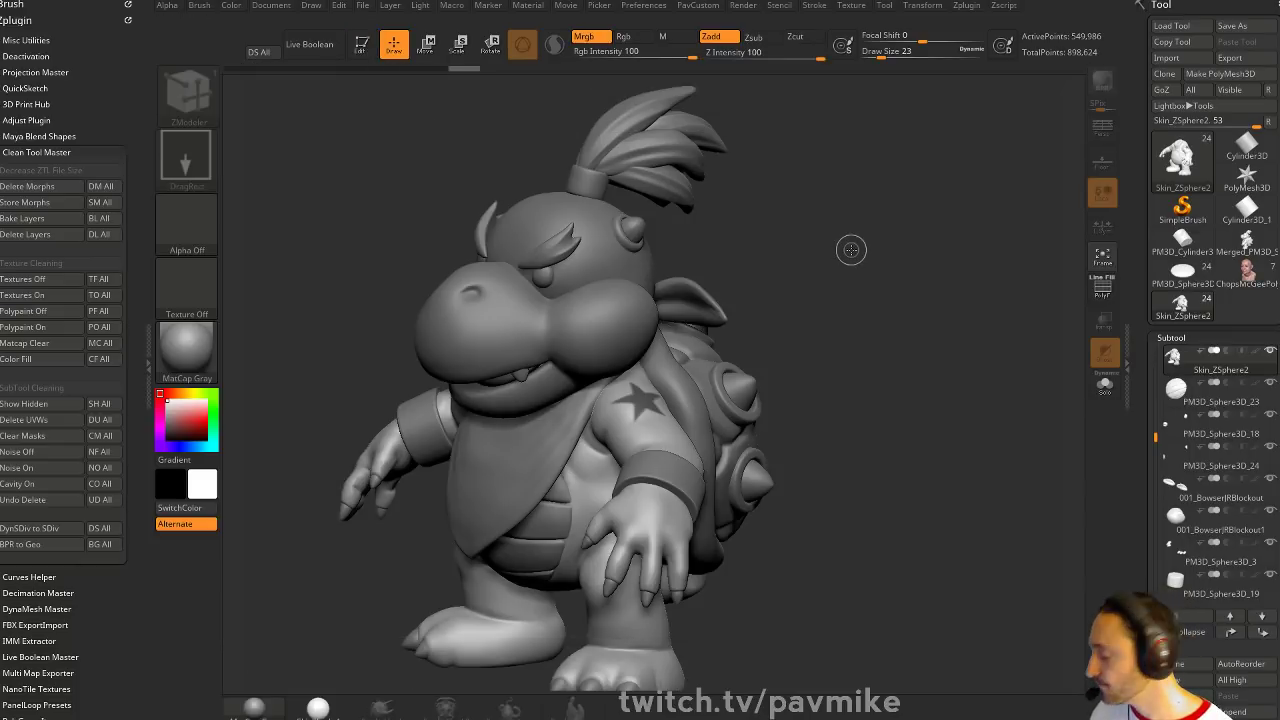
{"action": "left_click_drag", "start_coordinate": [868, 258], "coordinate": [866, 309]}
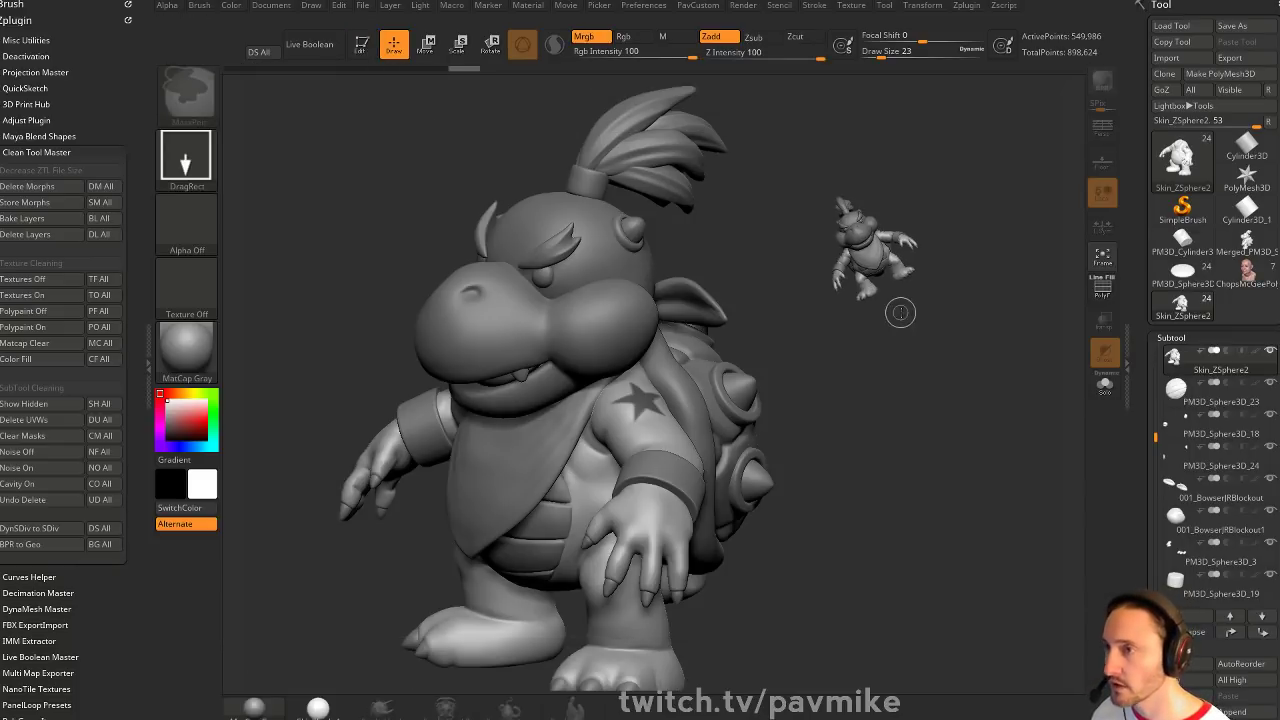
Return to Edit mode and clear the leftover copies so only the editable character remains on the canvas
{"action": "key", "text": "t"}
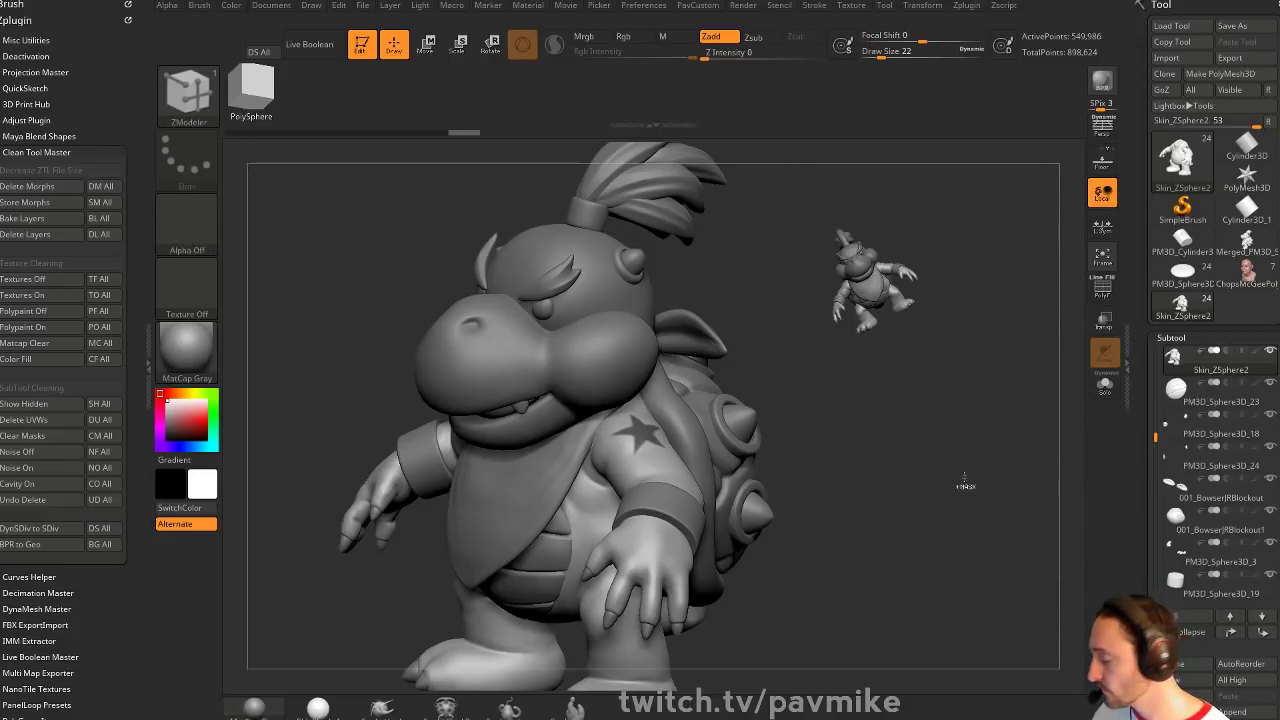
{"action": "key", "text": "ctrl+n"}
{"action": "left_click_drag", "start_coordinate": [940, 458], "coordinate": [965, 470]}
{"action": "left_click_drag", "start_coordinate": [965, 470], "coordinate": [672, 602], "text": "alt"}
{"action": "left_click_drag", "start_coordinate": [965, 500], "coordinate": [977, 613], "text": "alt"}
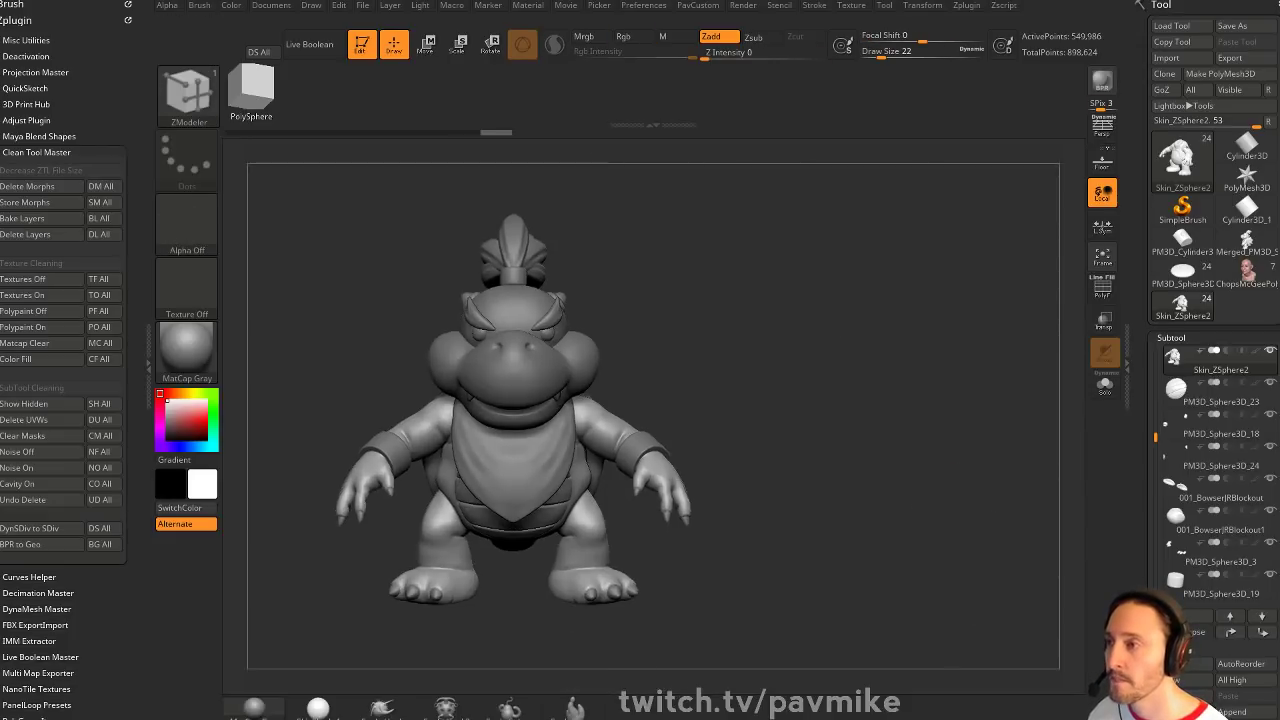
{"action": "mouse_move", "coordinate": [1020, 484]}
{"action": "left_mouse_down"}
{"action": "mouse_move", "coordinate": [868, 479]}
{"action": "mouse_move", "coordinate": [867, 466]}
{"action": "mouse_move", "coordinate": [921, 481]}
{"action": "mouse_move", "coordinate": [930, 507]}
{"action": "left_mouse_up"}
{"action": "key", "text": "s"}
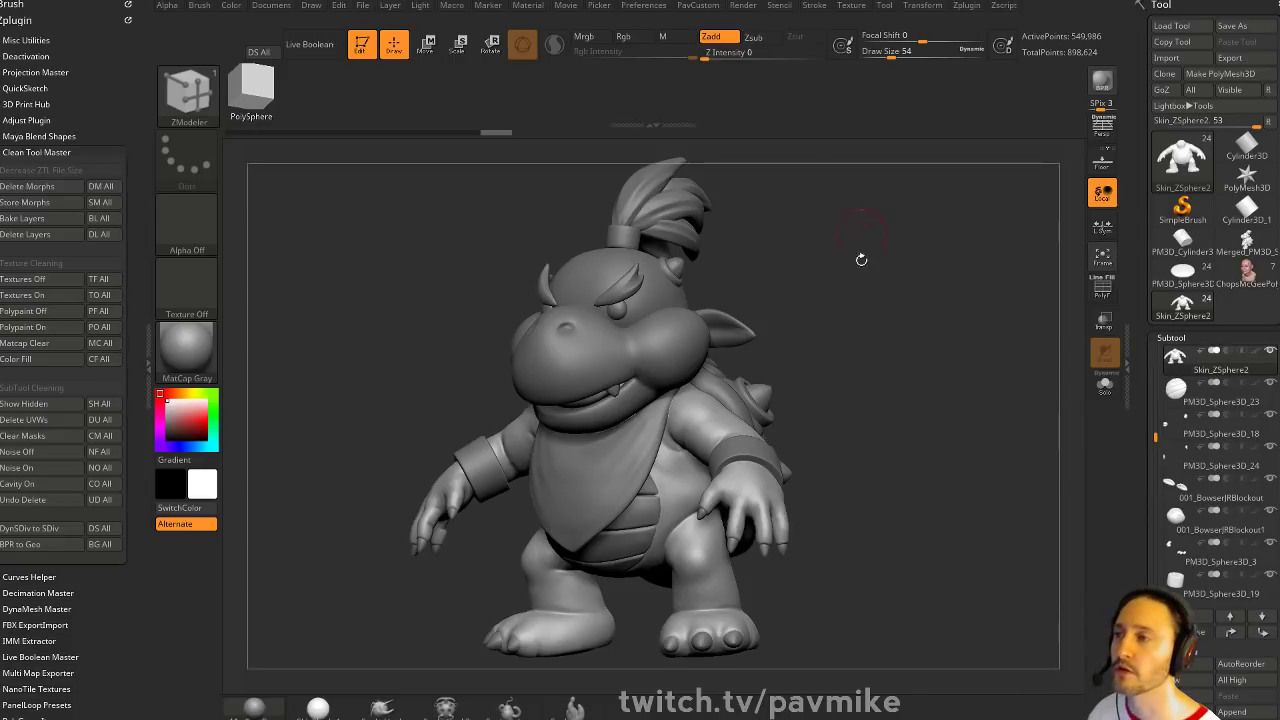
{"action": "key", "text": "s"}
{"action": "left_click_drag", "start_coordinate": [872, 317], "coordinate": [876, 318]}
{"action": "left_click_drag", "start_coordinate": [878, 320], "coordinate": [895, 335]}
{"action": "key", "text": "s"}
{"action": "key", "text": "f"}
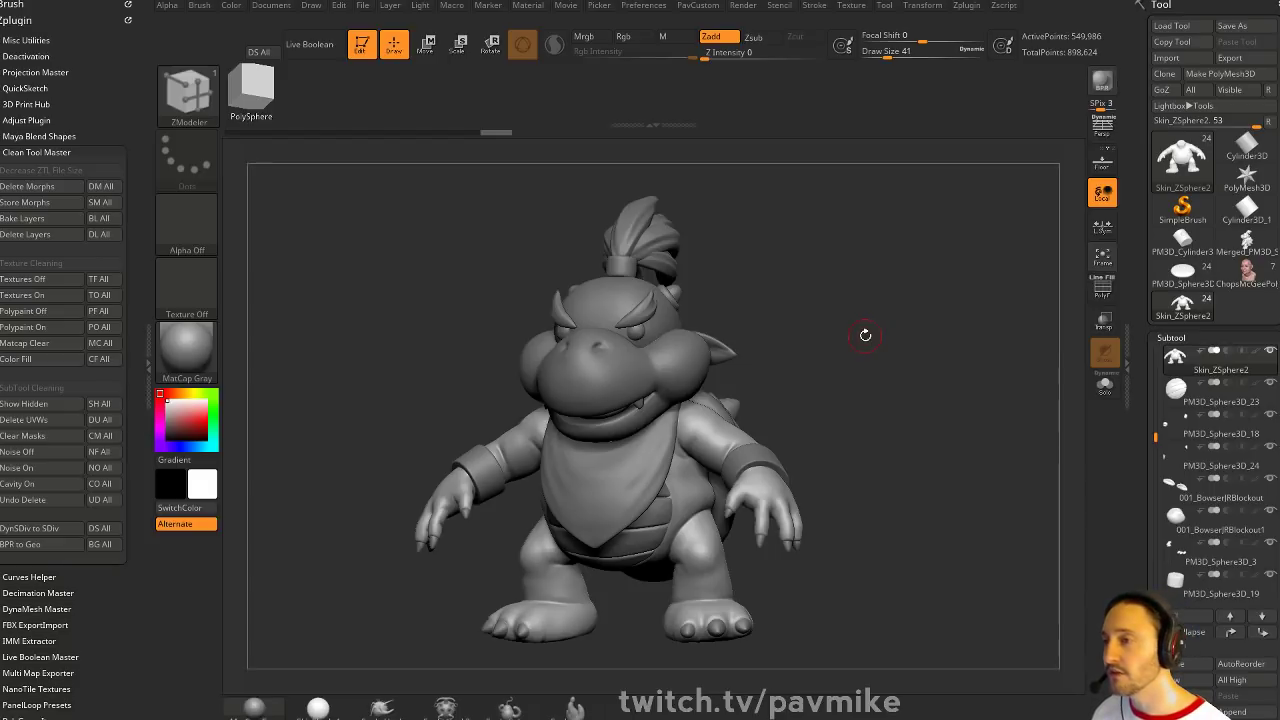
{"action": "key", "text": "s"}
{"action": "left_click_drag", "start_coordinate": [829, 302], "coordinate": [866, 322]}
{"action": "mouse_move", "coordinate": [866, 322]}
{"action": "left_mouse_down"}
{"action": "mouse_move", "coordinate": [860, 348]}
{"action": "mouse_move", "coordinate": [802, 363]}
{"action": "left_mouse_up"}
{"action": "key", "text": "s"}
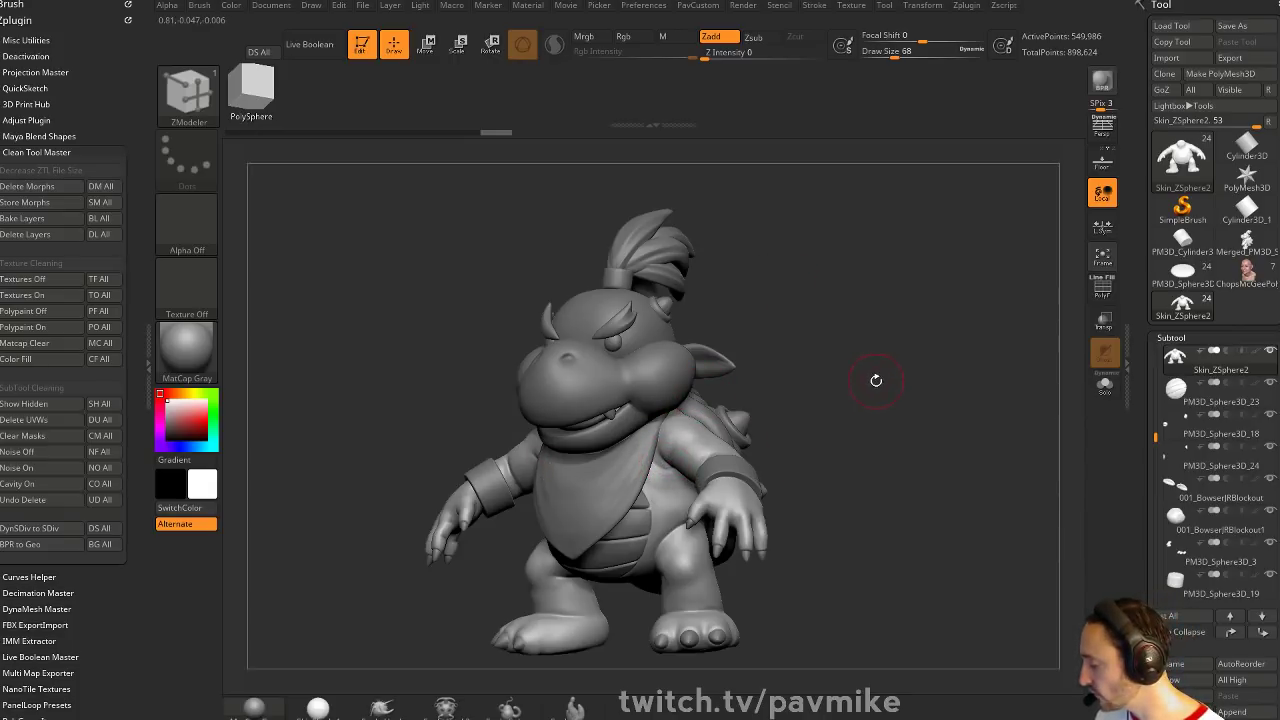
Choose the IMM Curve brush and set its insert mesh to Hose01
{"action": "key", "text": "b"}
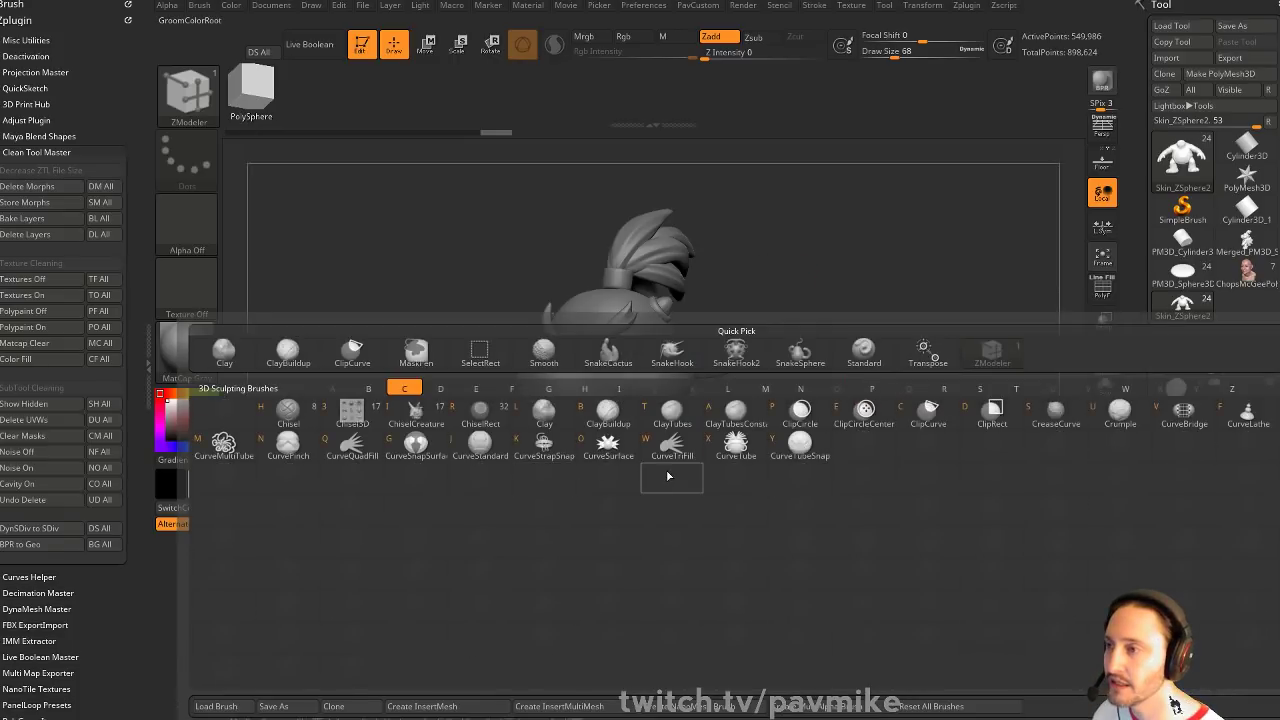
{"action": "left_click", "coordinate": [736, 350]}
{"action": "key", "text": "b"}
{"action": "key", "text": "i"}
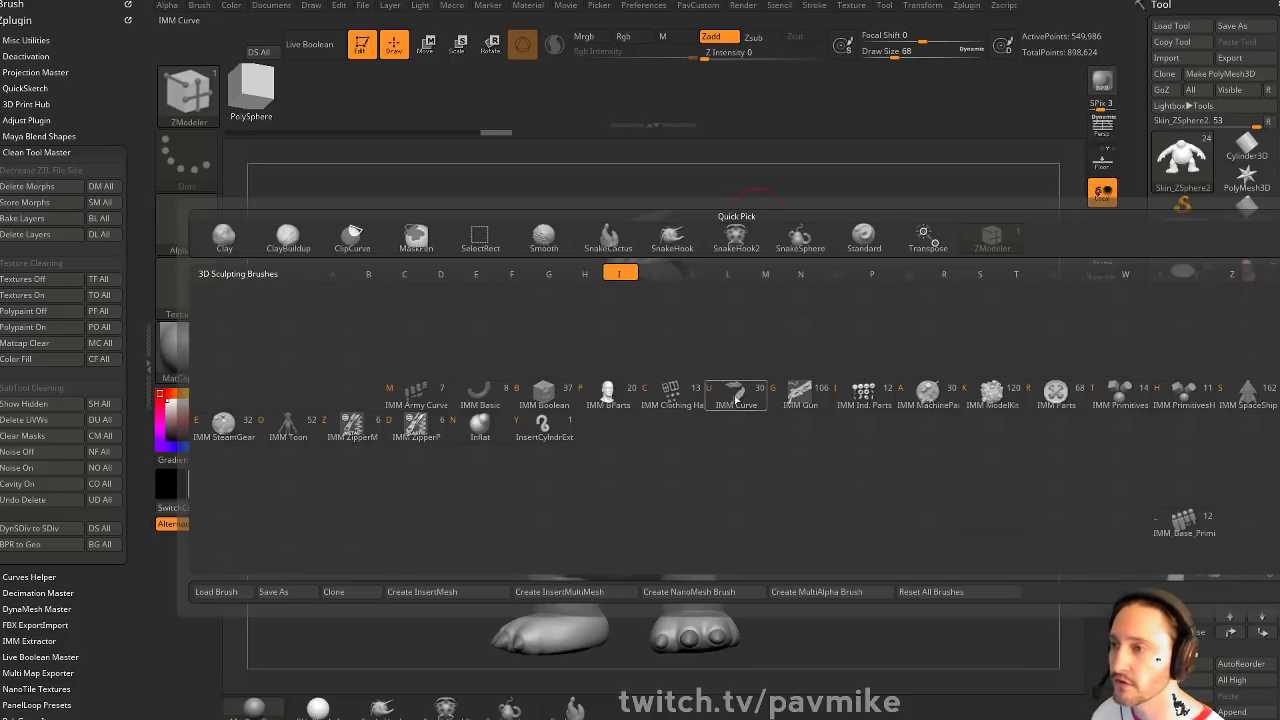
{"action": "left_click", "coordinate": [666, 371]}
{"action": "key", "text": "m"}
{"action": "left_click", "coordinate": [907, 374]}
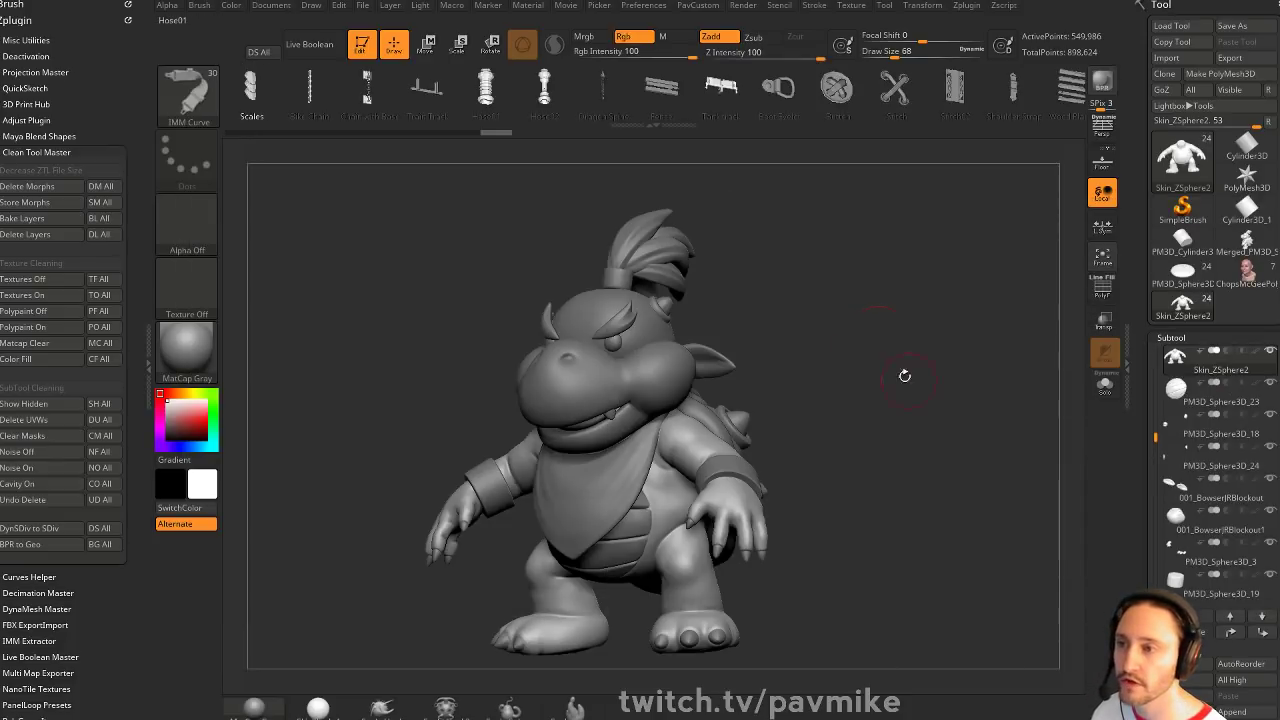
Adjust the draw size and draw a mirrored hose curving outward and up from the character's shoulder
{"action": "key", "text": "s"}
{"action": "left_click", "coordinate": [827, 377]}
{"action": "mouse_move", "coordinate": [690, 441]}
{"action": "left_mouse_down"}
{"action": "mouse_move", "coordinate": [874, 406]}
{"action": "mouse_move", "coordinate": [905, 295]}
{"action": "left_mouse_up"}
{"action": "left_click_drag", "start_coordinate": [977, 463], "coordinate": [982, 458]}
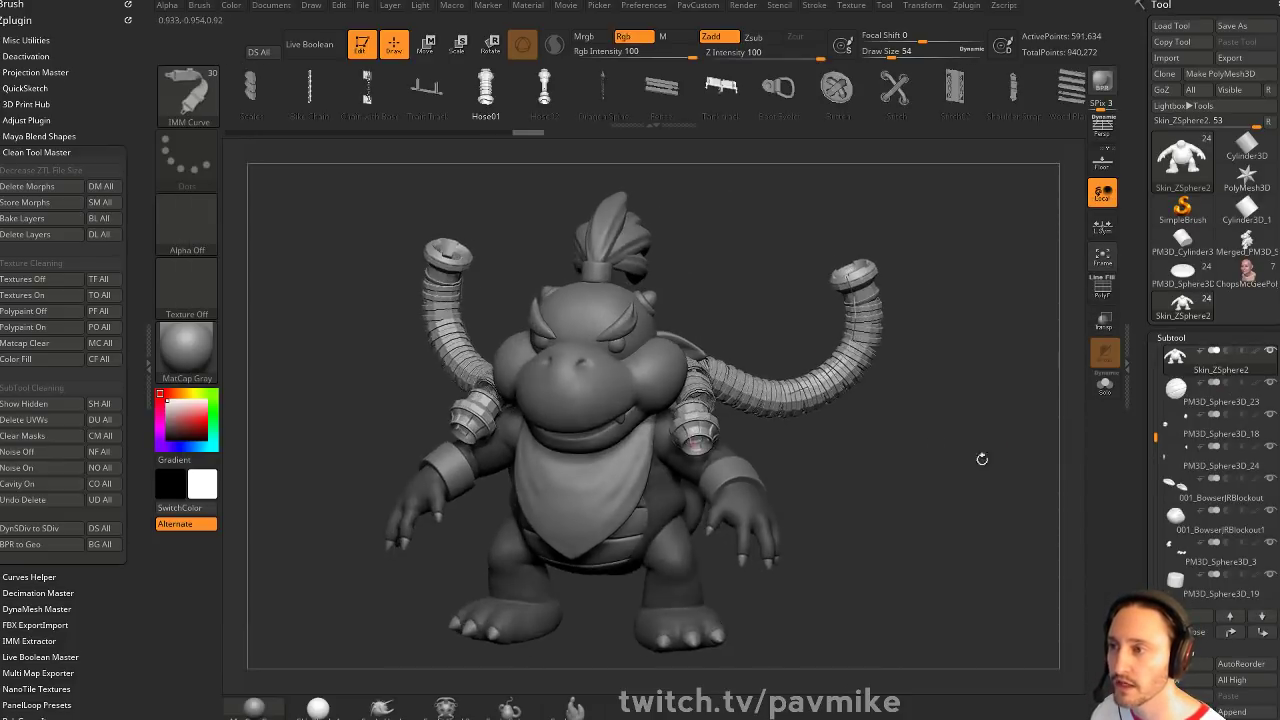
Reduce the draw size to 41 and pull the hose's curve into a tall arch beside the head
{"action": "key", "text": "s"}
{"action": "left_click", "coordinate": [889, 400]}
{"action": "left_click", "coordinate": [850, 356]}
{"action": "left_click_drag", "start_coordinate": [854, 278], "coordinate": [748, 427]}
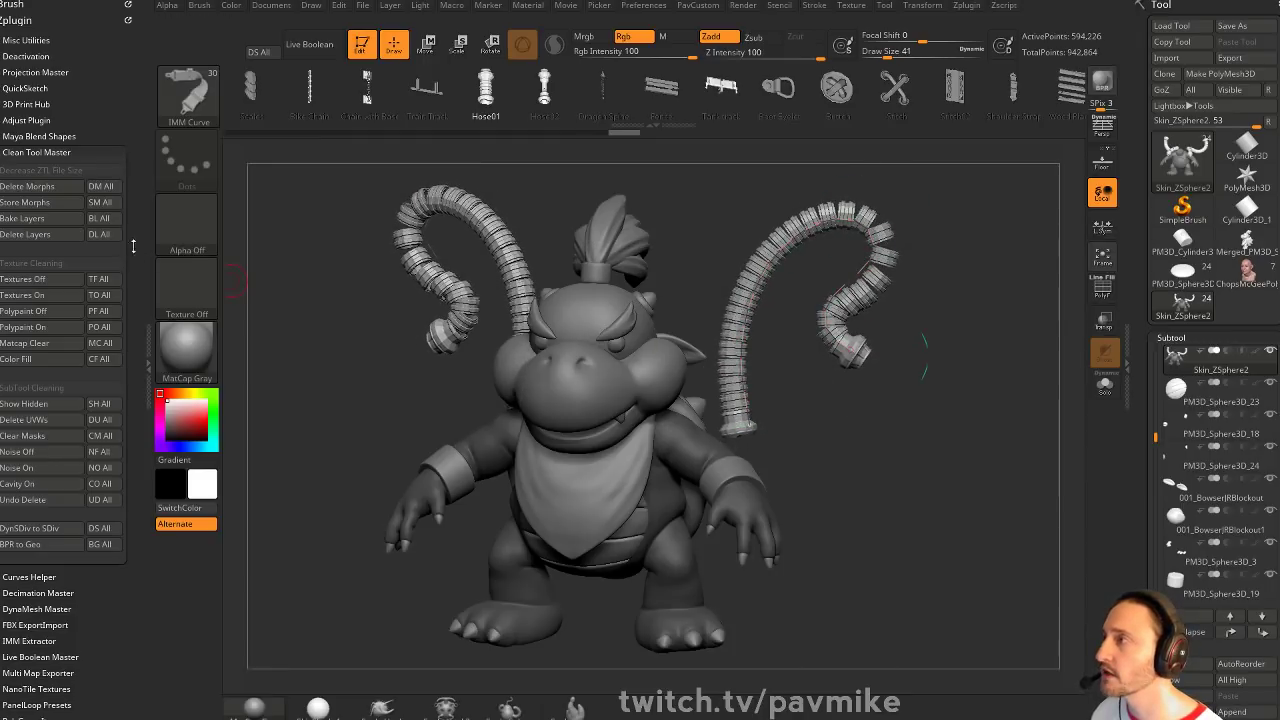
Enable Weld Points in the brush's Modifiers and update the arched hose by moving its lower end slightly
{"action": "left_click", "coordinate": [124, 19]}
{"action": "left_click", "coordinate": [108, 5]}
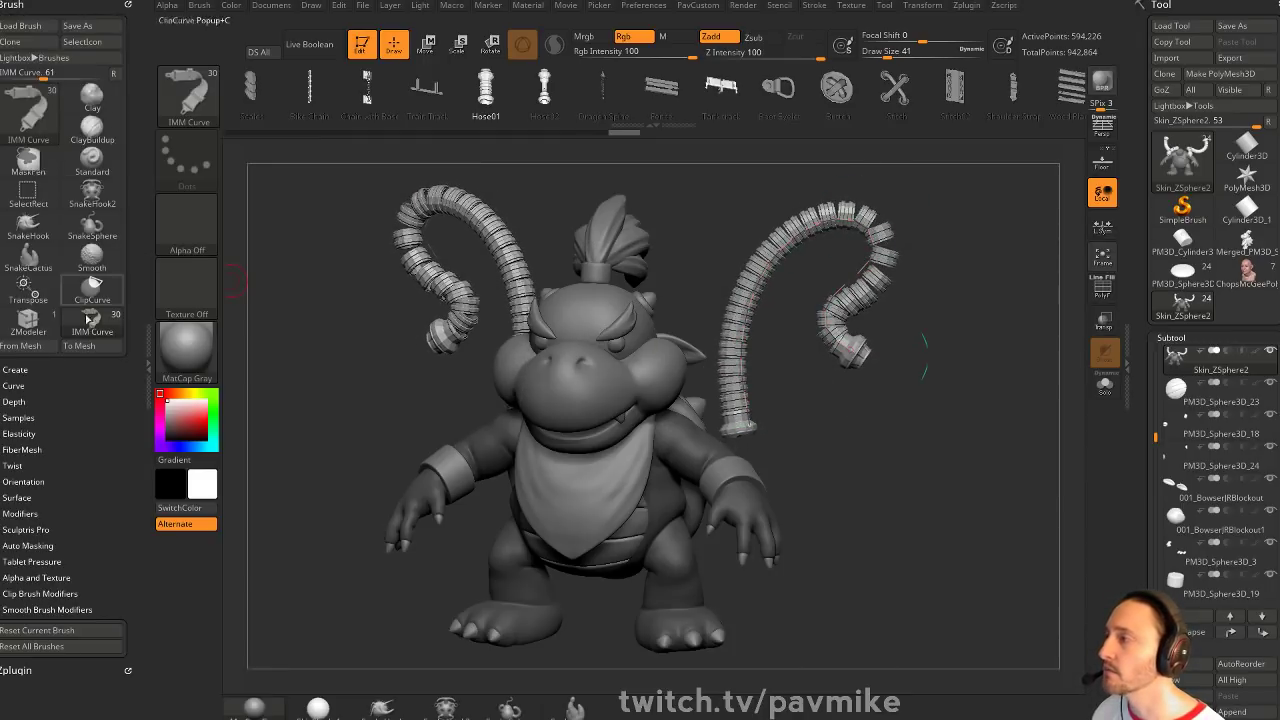
{"action": "left_click", "coordinate": [20, 513]}
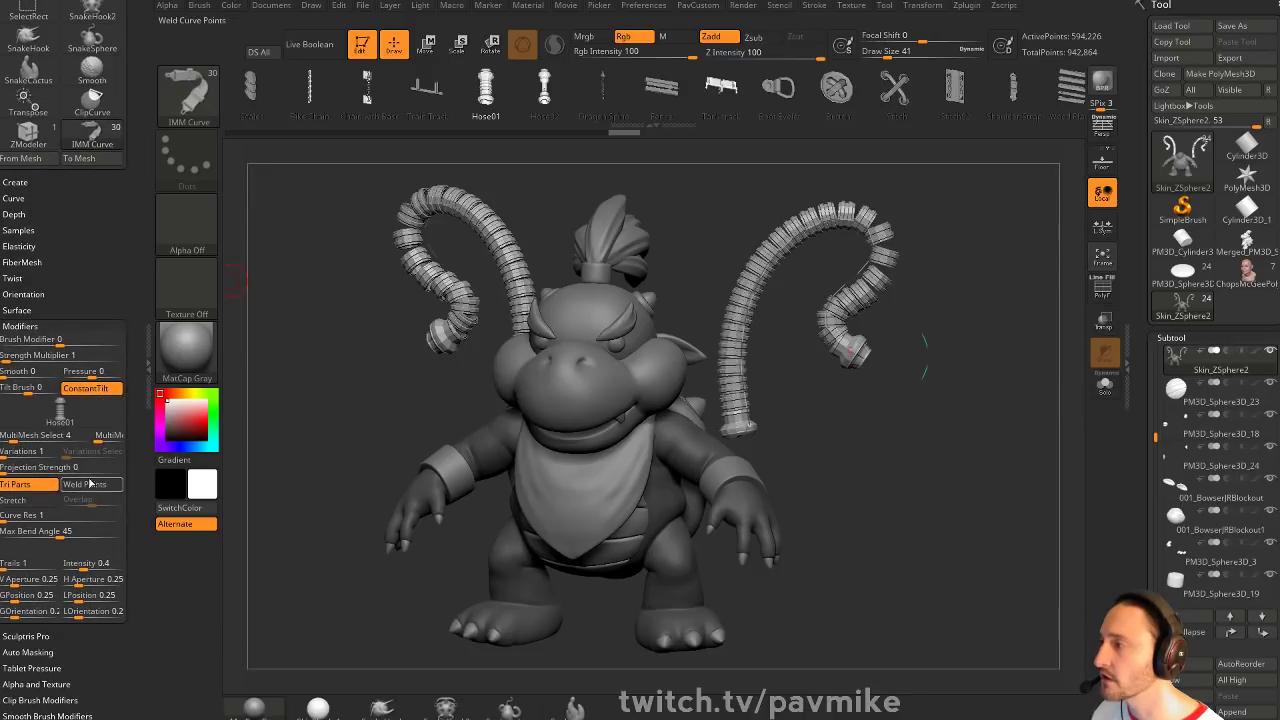
{"action": "left_click_drag", "start_coordinate": [750, 428], "coordinate": [764, 446]}
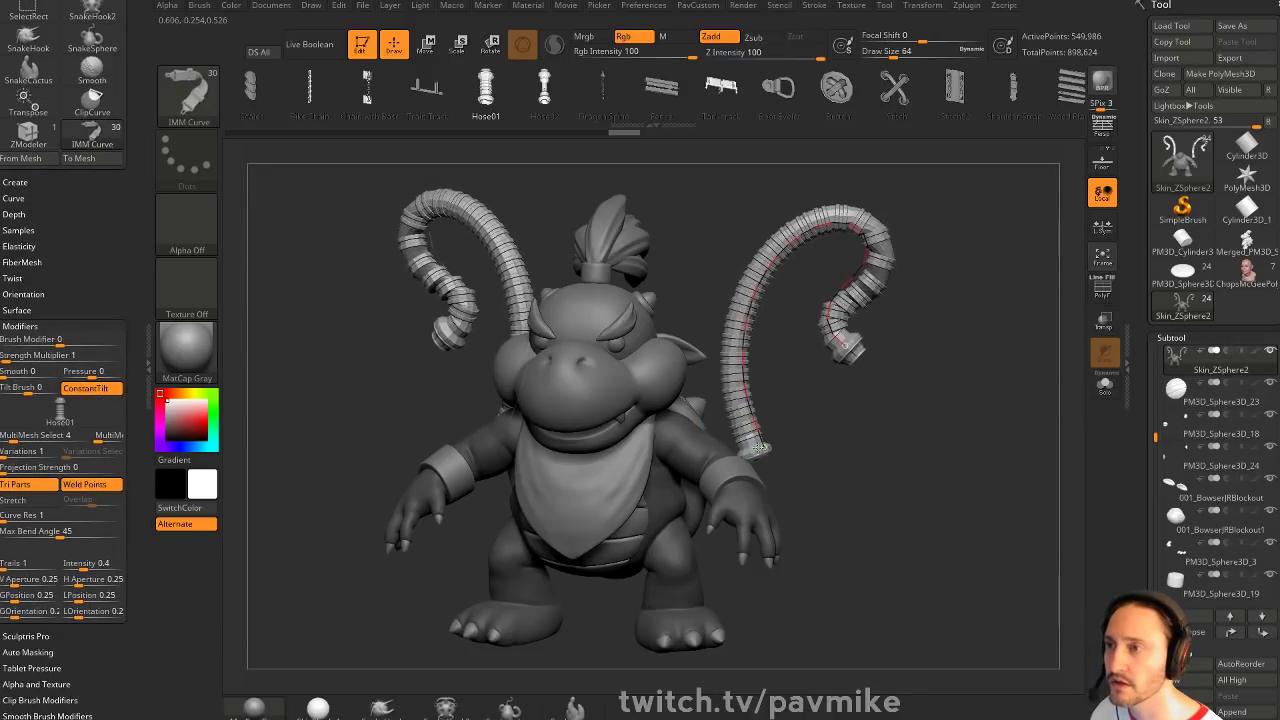
Reshape the hose into a longer outward arch and add a second looping hose between shoulder and wrist
{"action": "left_click_drag", "start_coordinate": [848, 345], "coordinate": [885, 524]}
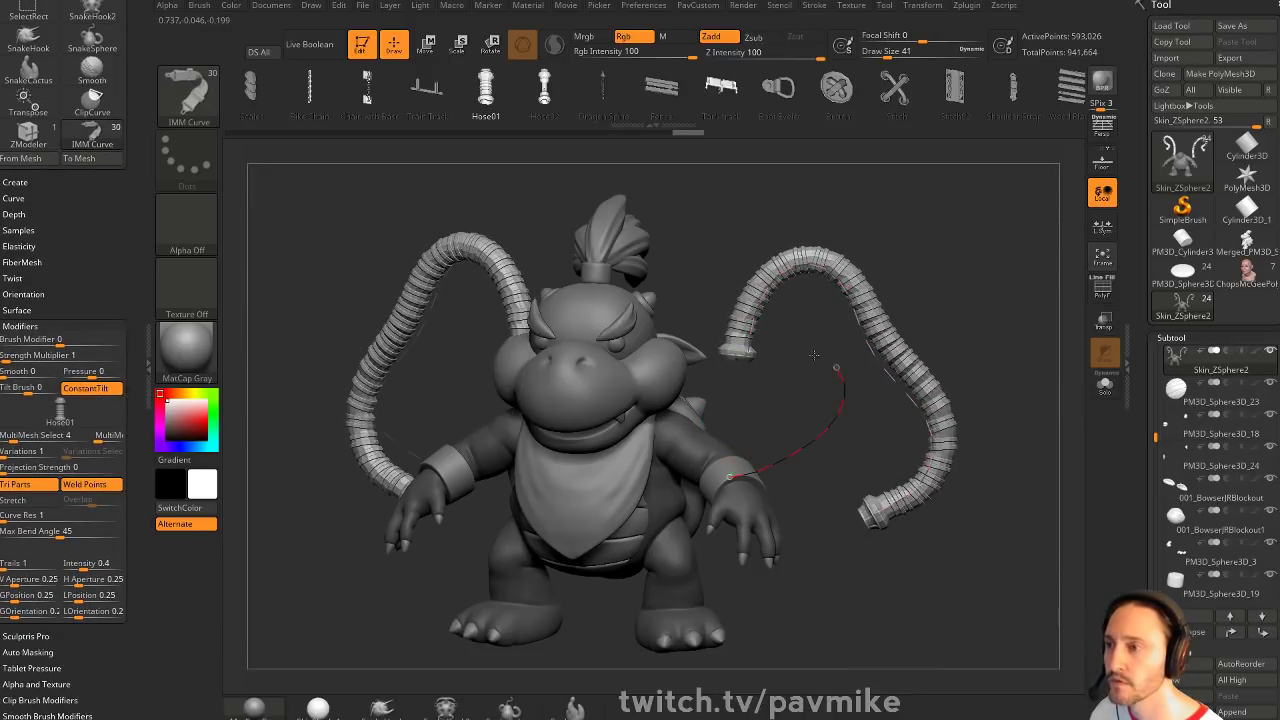
{"action": "mouse_move", "coordinate": [814, 355]}
{"action": "left_mouse_down"}
{"action": "mouse_move", "coordinate": [748, 380]}
{"action": "mouse_move", "coordinate": [694, 430]}
{"action": "left_mouse_up"}
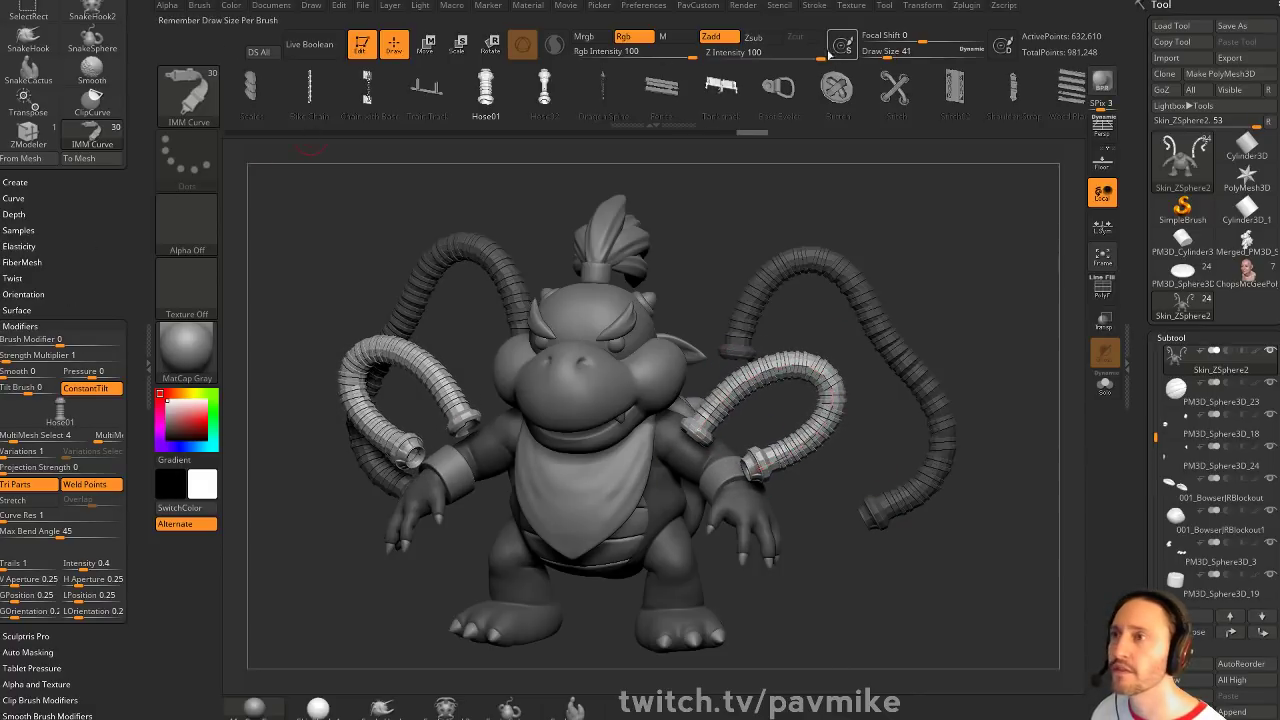
Dock the Stroke palette in the tray and expand its Curve, Curve Functions and Curve Modifiers settings
{"action": "mouse_move", "coordinate": [815, 9]}
{"action": "mouse_move", "coordinate": [807, 20]}
{"action": "left_mouse_down"}
{"action": "mouse_move", "coordinate": [36, 218]}
{"action": "mouse_move", "coordinate": [22, 195]}
{"action": "left_mouse_up"}
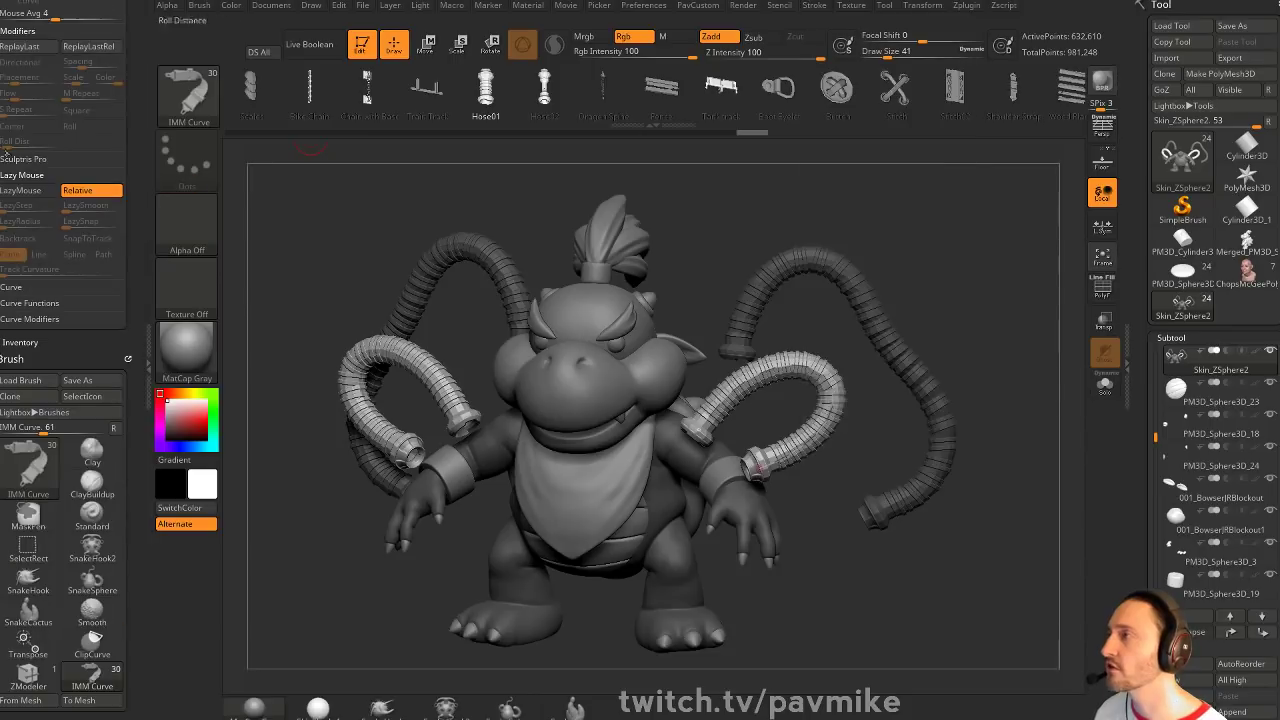
{"action": "left_click", "coordinate": [13, 288], "text": "shift"}
{"action": "left_click", "coordinate": [45, 370], "text": "shift"}
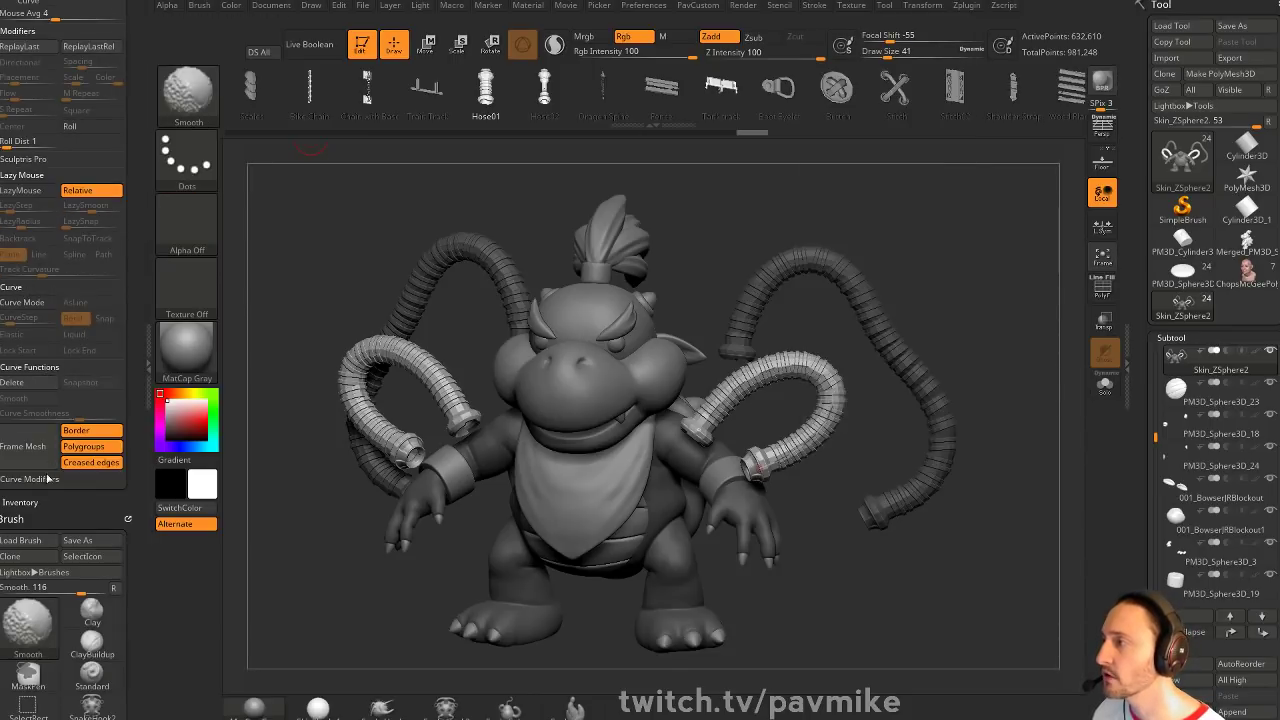
{"action": "scroll", "coordinate": [117, 324], "scroll_direction": "down", "scroll_amount": 2}
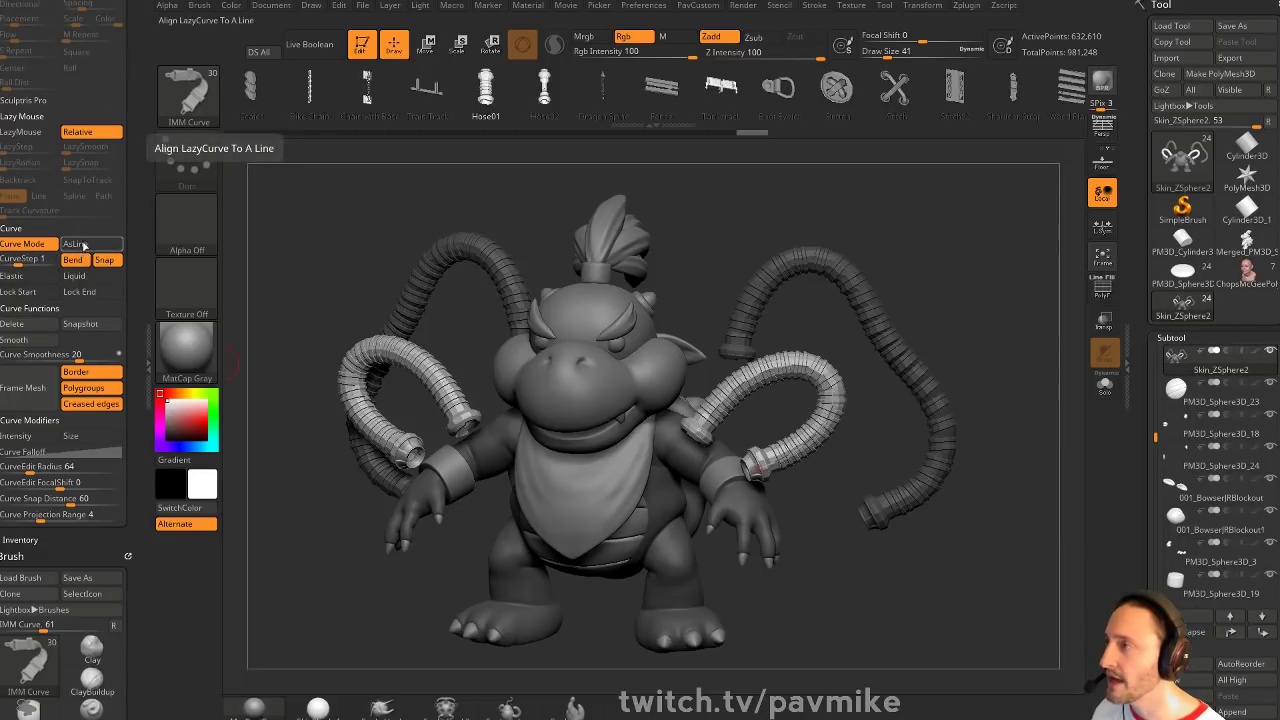
Turn on AsLine for curves and draw a straight hose running diagonally outward below the arms
{"action": "left_click", "coordinate": [83, 245]}
{"action": "left_click_drag", "start_coordinate": [688, 528], "coordinate": [933, 611]}
{"action": "left_click_drag", "start_coordinate": [1006, 592], "coordinate": [982, 501], "text": "alt"}
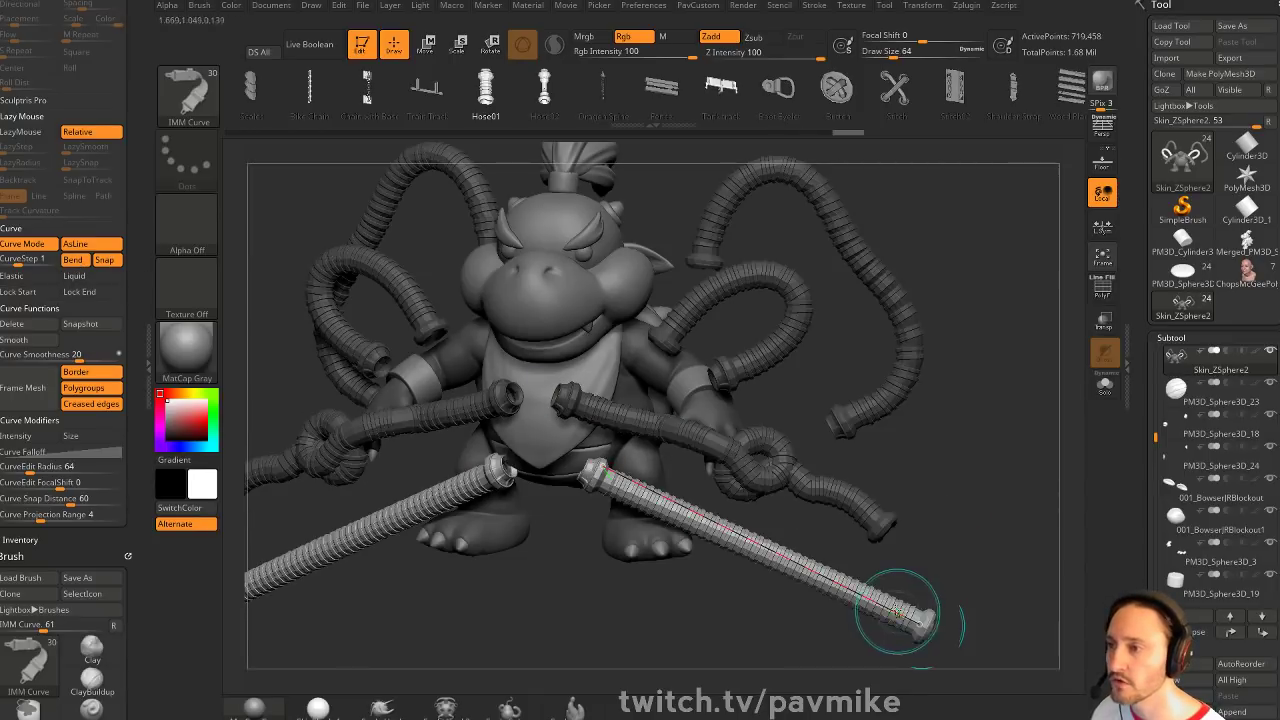
Undo the last change and bend the straight hose's curve into a wavy shape
{"action": "key", "text": "ctrl+z"}
{"action": "left_click_drag", "start_coordinate": [740, 535], "coordinate": [722, 549]}
{"action": "left_click_drag", "start_coordinate": [819, 572], "coordinate": [866, 520]}
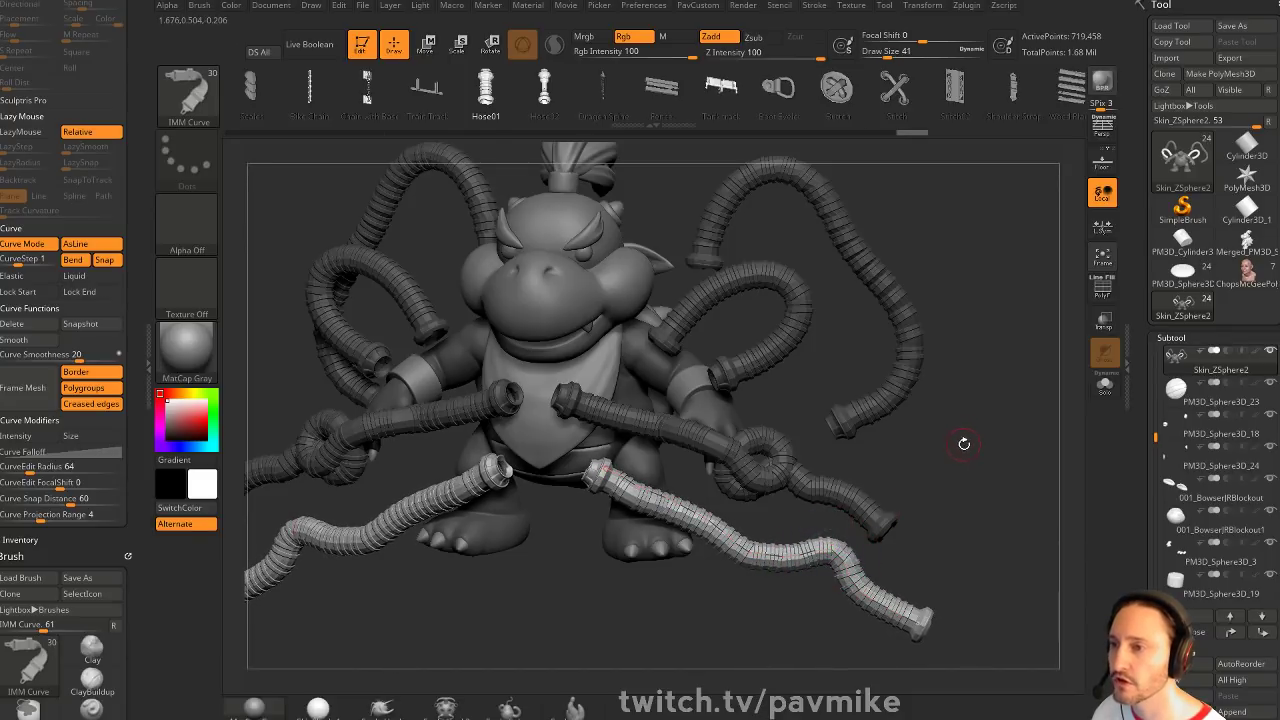
Update the wavy lower hose at a draw size of about 71, and again at about 37
{"action": "key", "text": "s"}
{"action": "left_click_drag", "start_coordinate": [964, 444], "coordinate": [964, 459]}
{"action": "left_click", "coordinate": [841, 566]}
{"action": "key", "text": "s"}
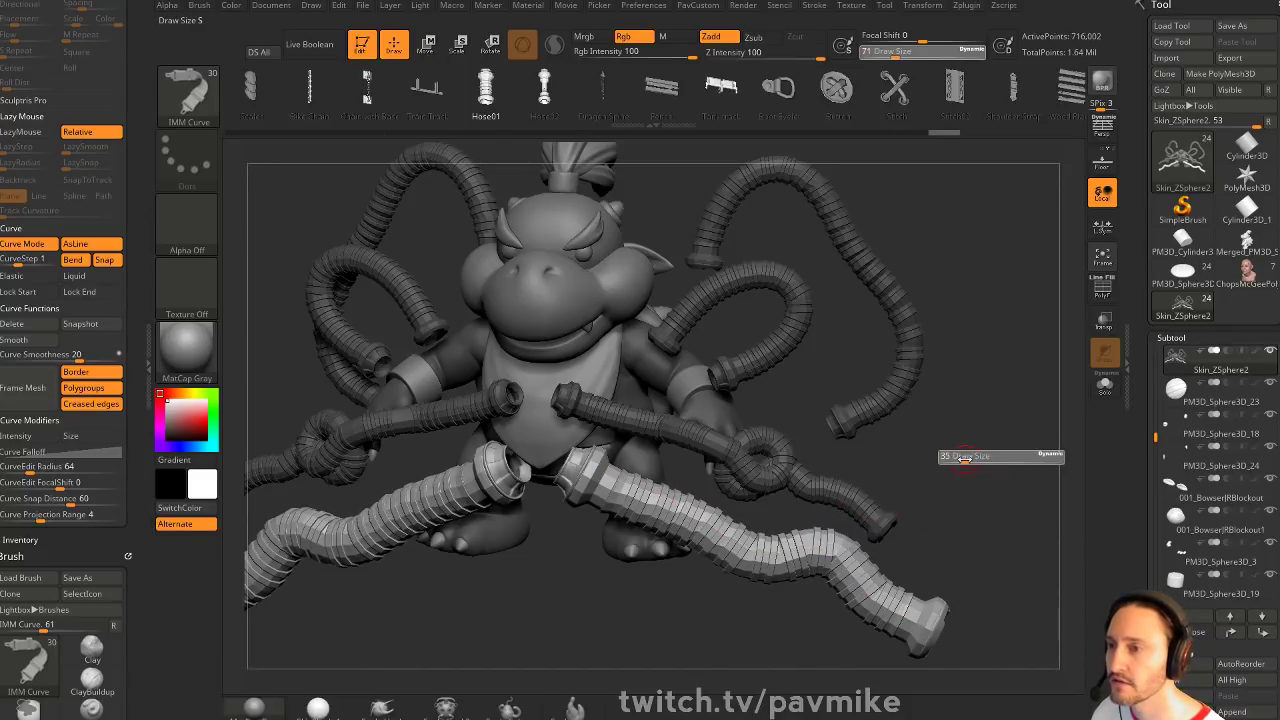
{"action": "left_click", "coordinate": [786, 550]}
Set the curve edit radius to 124 and pull the lower hose's curve into smoother, deeper waves
{"action": "key", "text": "s"}
{"action": "mouse_move", "coordinate": [776, 550]}
{"action": "left_mouse_down"}
{"action": "mouse_move", "coordinate": [791, 550]}
{"action": "mouse_move", "coordinate": [744, 560]}
{"action": "left_mouse_up"}
{"action": "left_click_drag", "start_coordinate": [829, 546], "coordinate": [815, 525]}
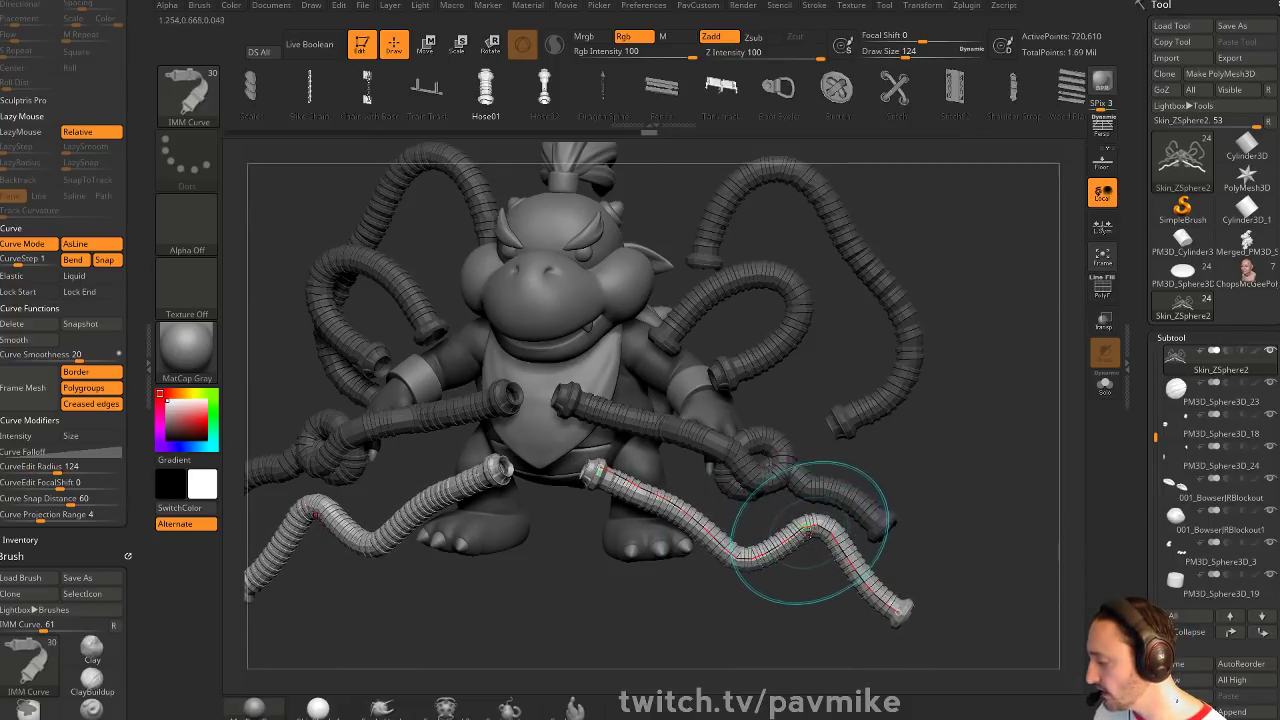
Replace the lower hose's insert mesh with Necklace Link and update the curve to rebuild it as a chain
{"action": "key", "text": "b"}
{"action": "key", "text": "i"}
{"action": "left_click", "coordinate": [876, 362]}
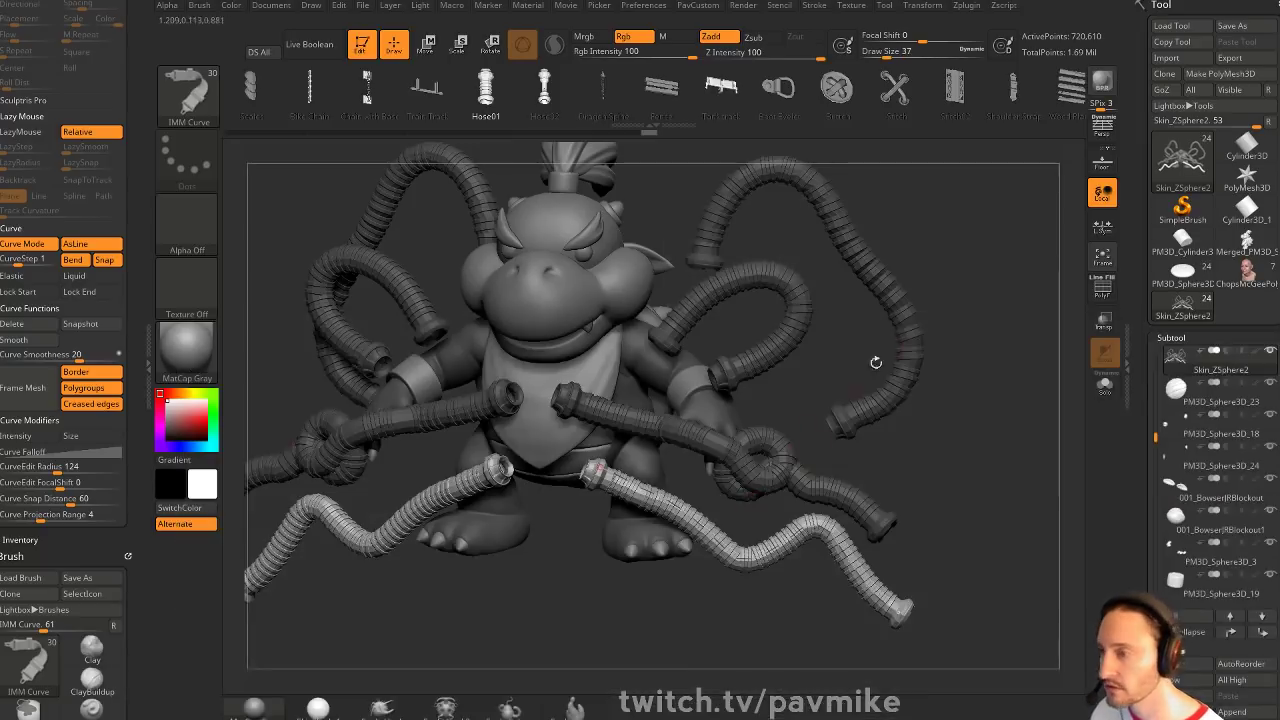
{"action": "key", "text": "m"}
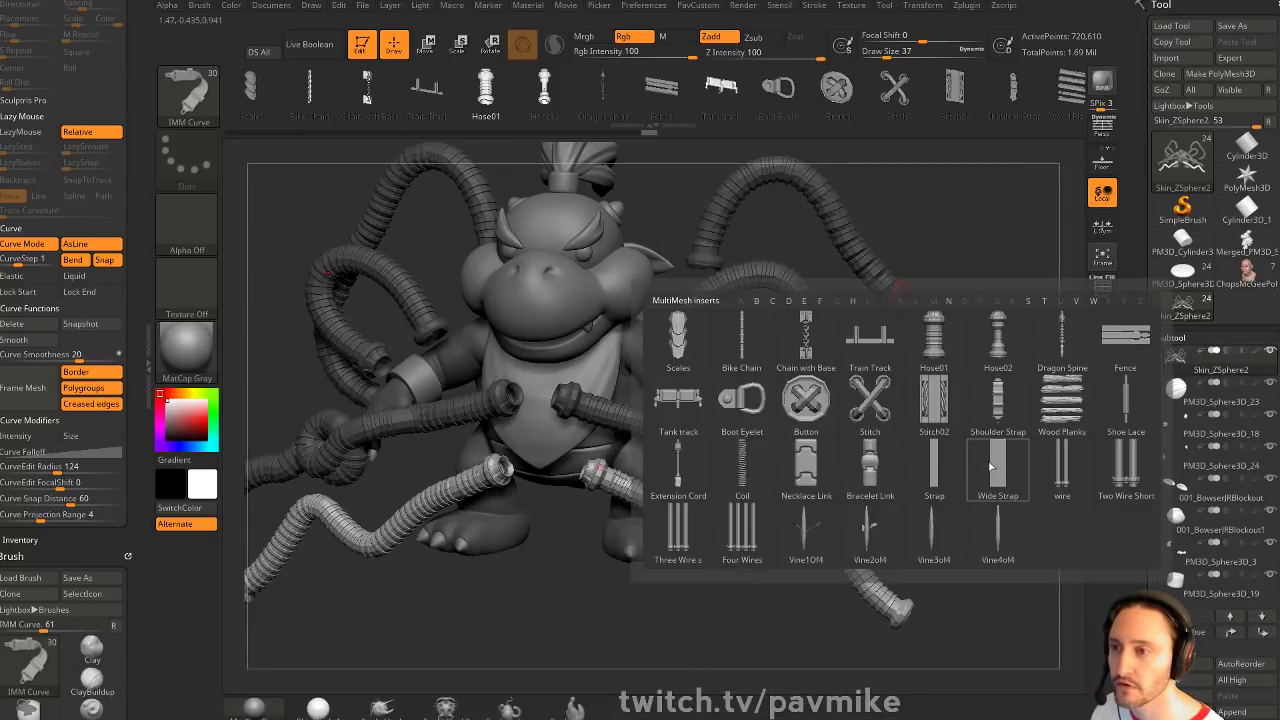
{"action": "mouse_move", "coordinate": [983, 460]}
{"action": "left_click", "coordinate": [803, 470]}
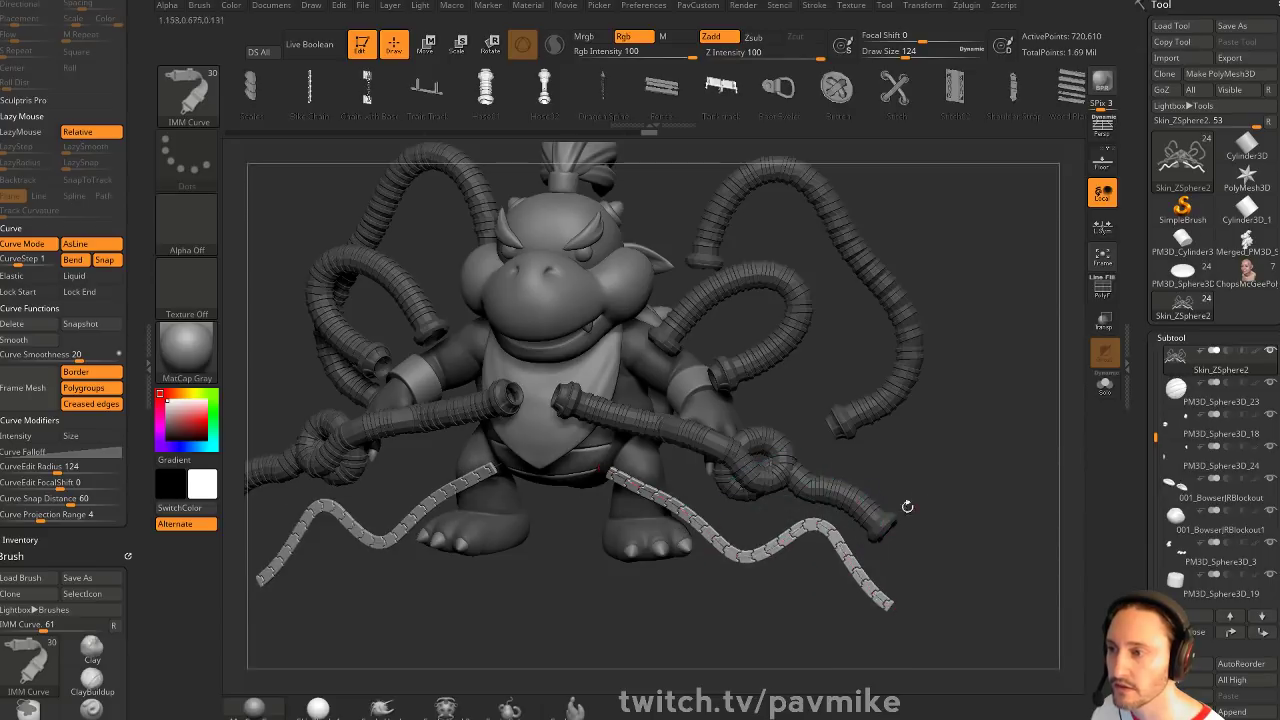
{"action": "left_click_drag", "start_coordinate": [940, 488], "coordinate": [847, 488]}
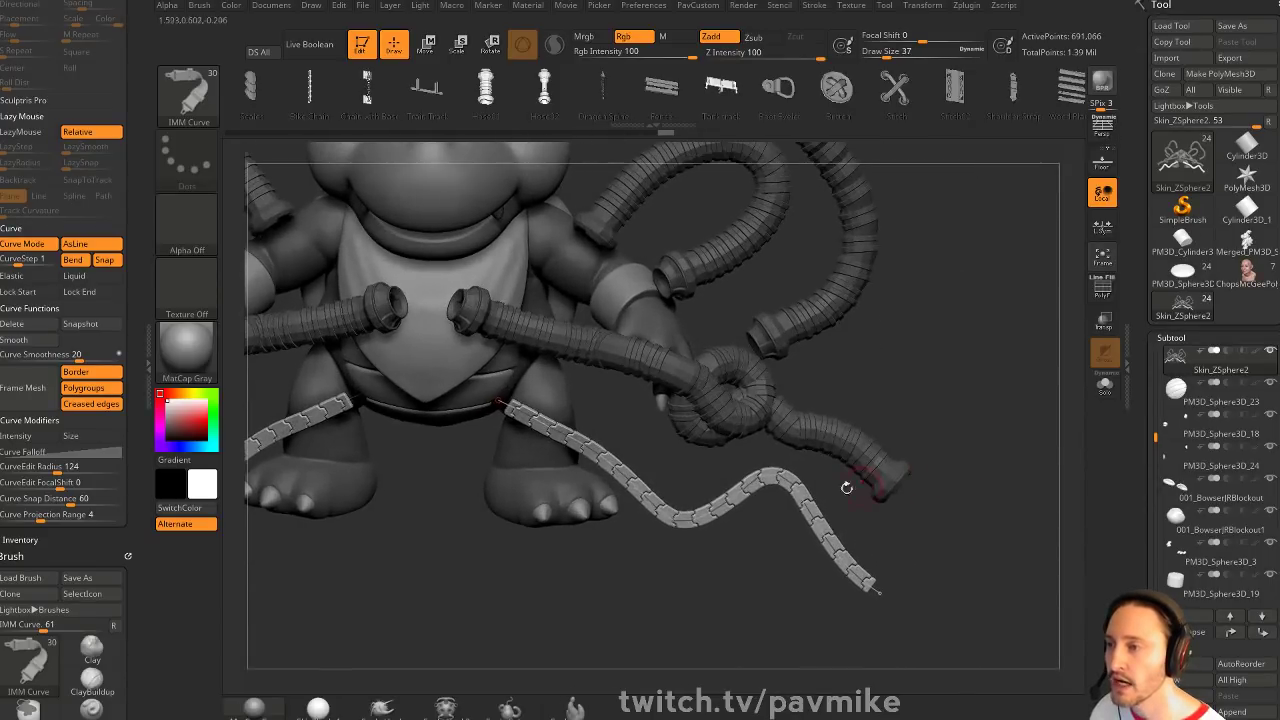
{"action": "left_click", "coordinate": [678, 517]}
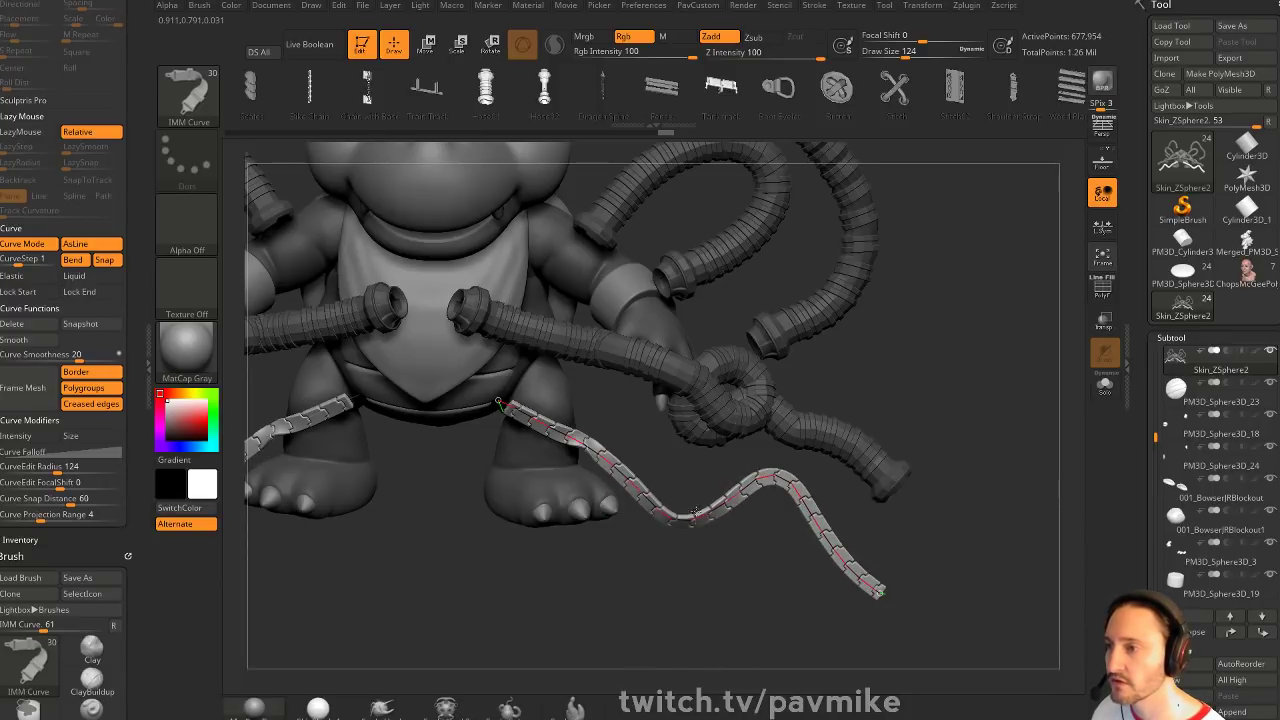
Try pulling the chain's curve with a curve edit radius enlarged to about 245
{"action": "key", "text": "ctrl"}
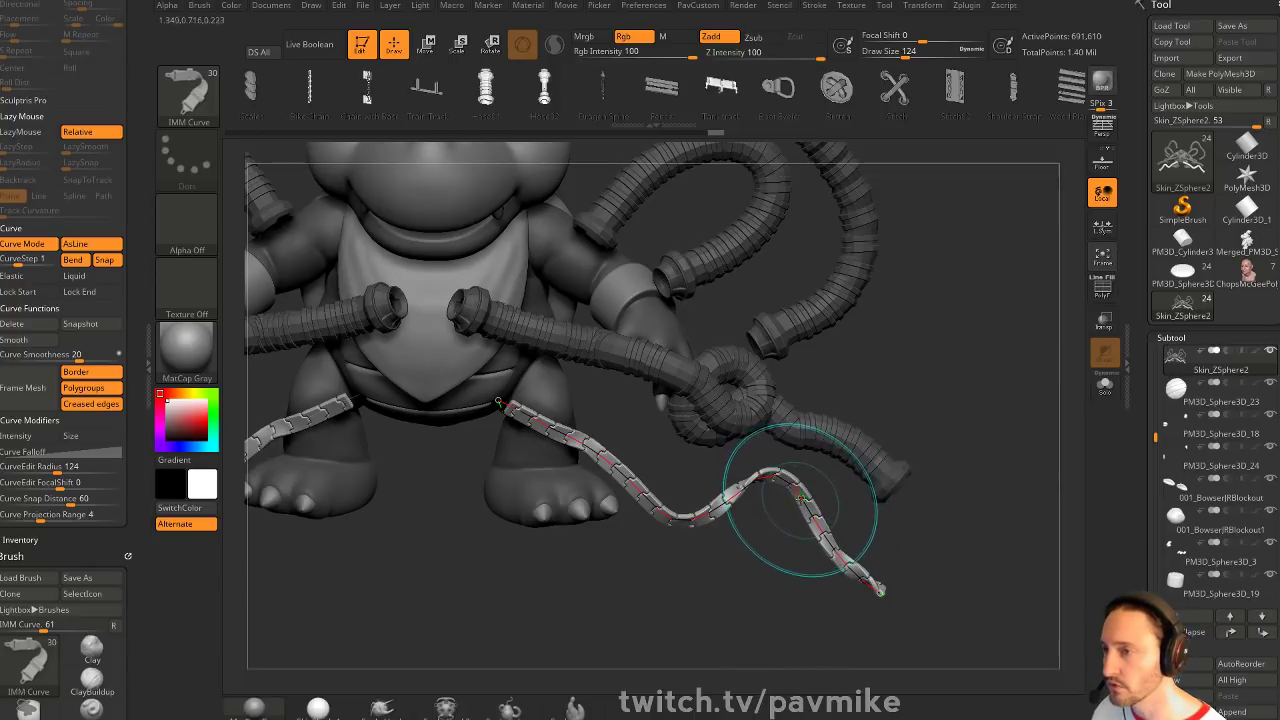
{"action": "key", "text": "s"}
{"action": "left_click_drag", "start_coordinate": [804, 499], "coordinate": [809, 494]}
{"action": "key", "text": "s"}
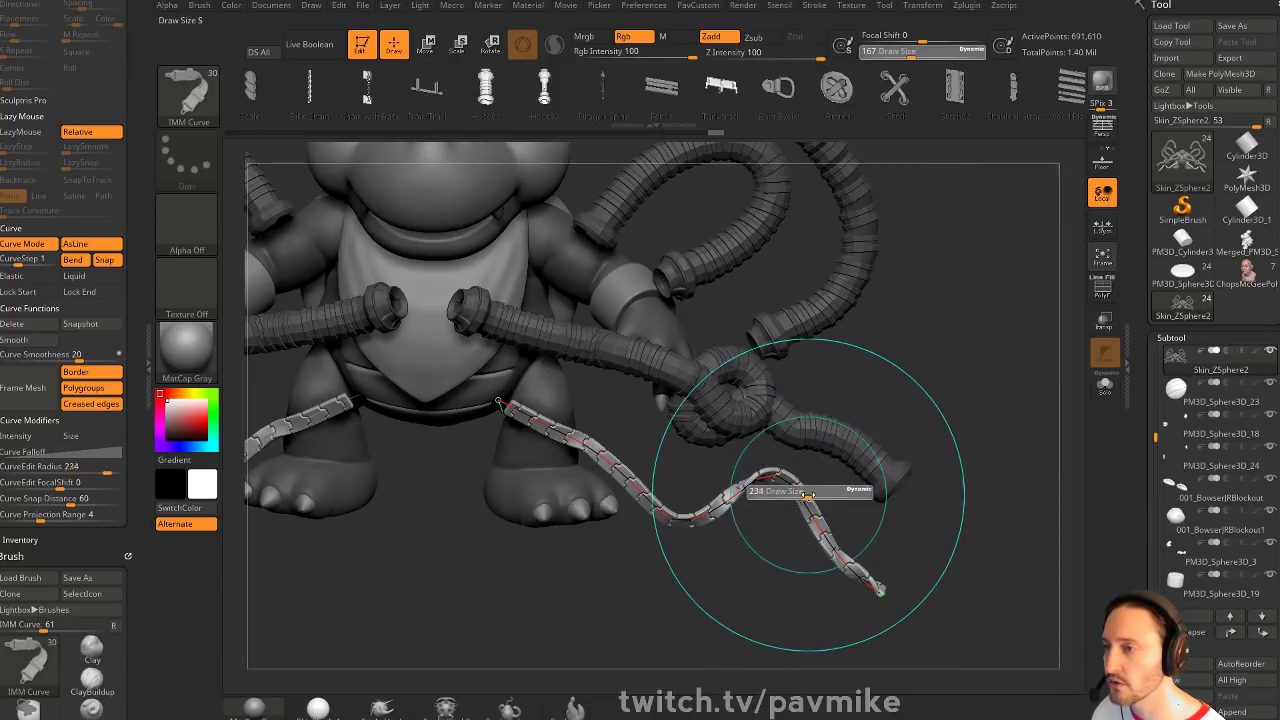
{"action": "left_click", "coordinate": [599, 480]}
{"action": "left_click_drag", "start_coordinate": [597, 484], "coordinate": [630, 481]}
{"action": "key", "text": "ctrl+z"}
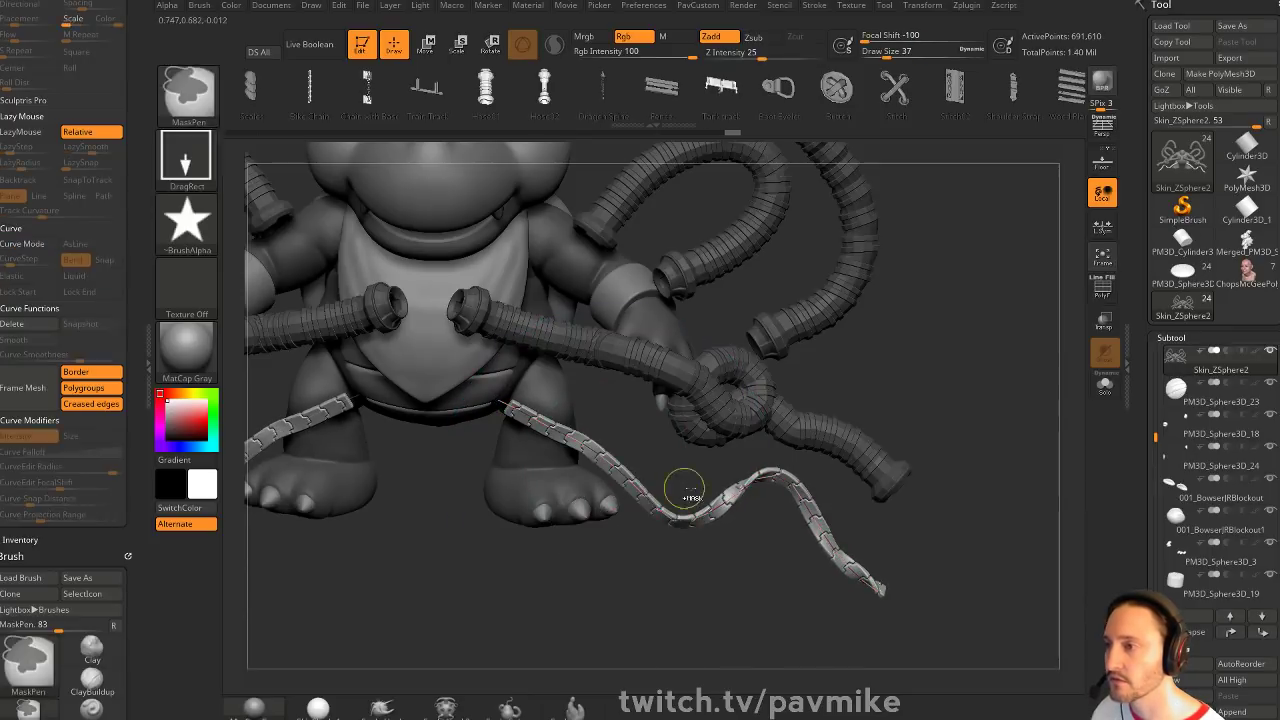
Enable Liquid curve editing and pull the chain's dip with a curve edit radius of about 51
{"action": "key", "text": "s"}
{"action": "left_click_drag", "start_coordinate": [716, 461], "coordinate": [662, 461]}
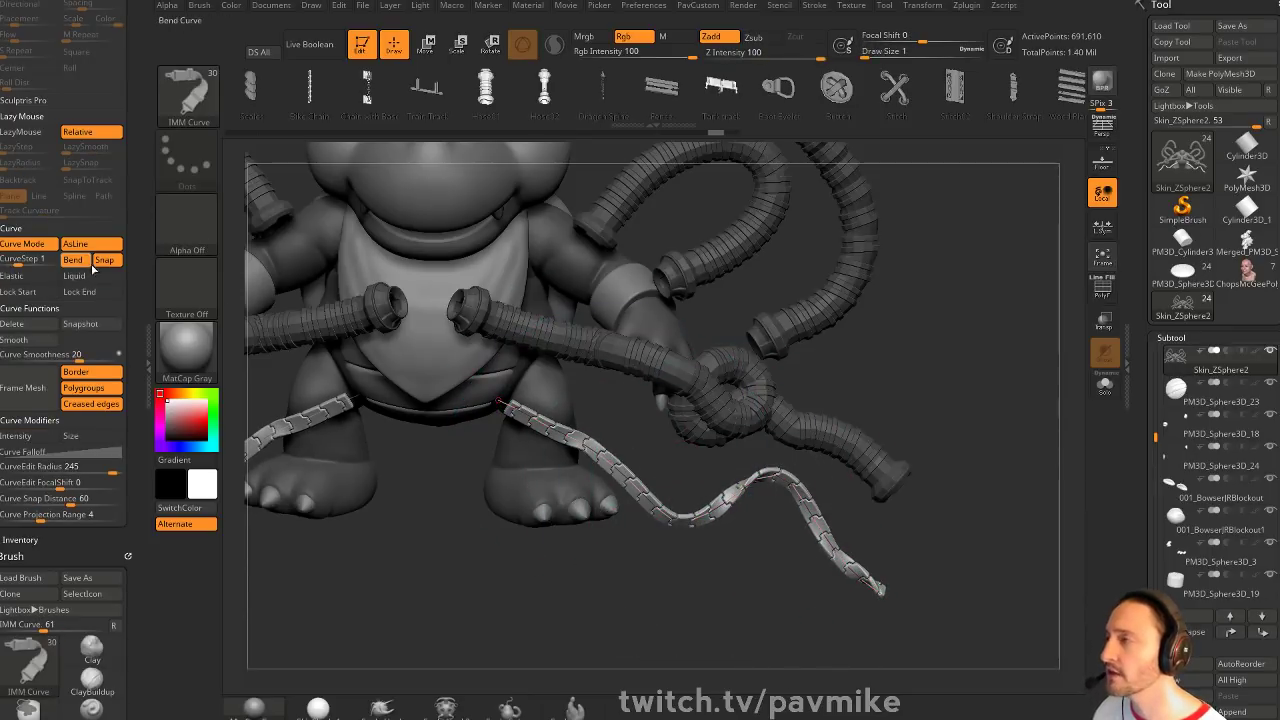
{"action": "left_click", "coordinate": [88, 276]}
{"action": "key", "text": "s"}
{"action": "left_click_drag", "start_coordinate": [681, 527], "coordinate": [645, 525]}
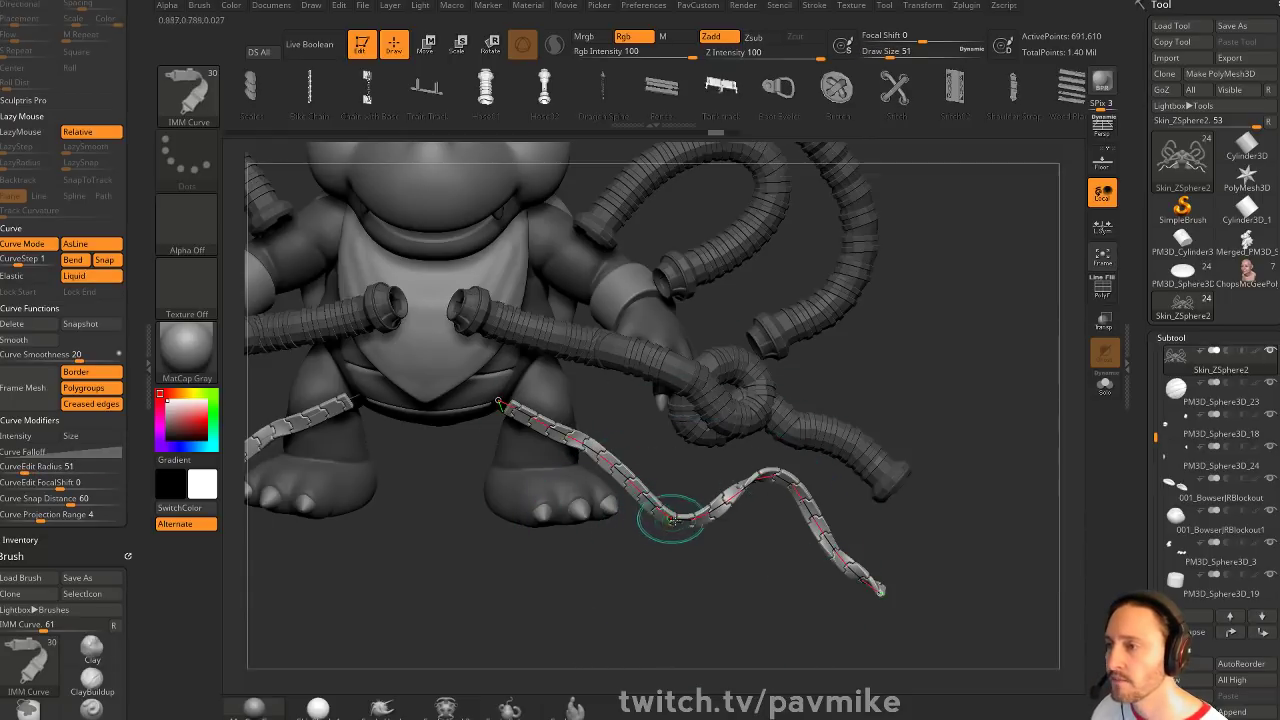
Set the curve edit radius to 65 and pull the chain into a deep loop with a raised upper bend
{"action": "key", "text": "s"}
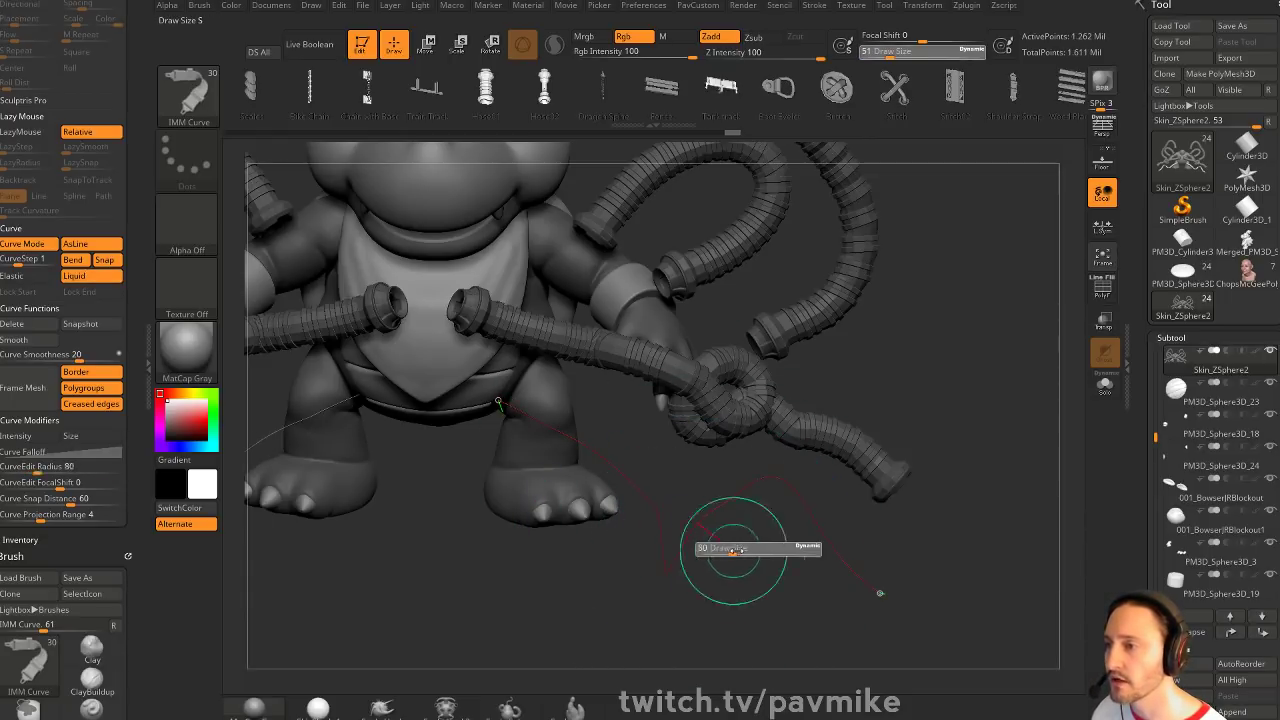
{"action": "left_click_drag", "start_coordinate": [728, 548], "coordinate": [748, 548]}
{"action": "left_click_drag", "start_coordinate": [967, 433], "coordinate": [980, 434]}
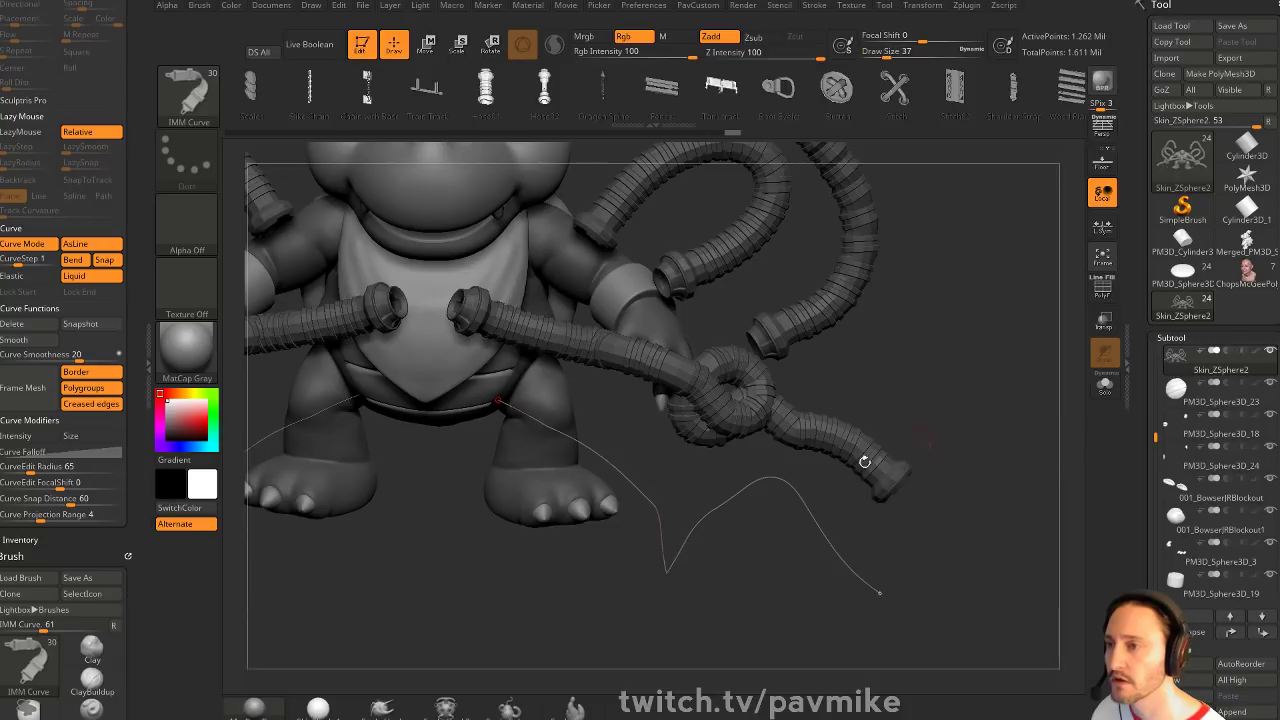
{"action": "left_click", "coordinate": [782, 527]}
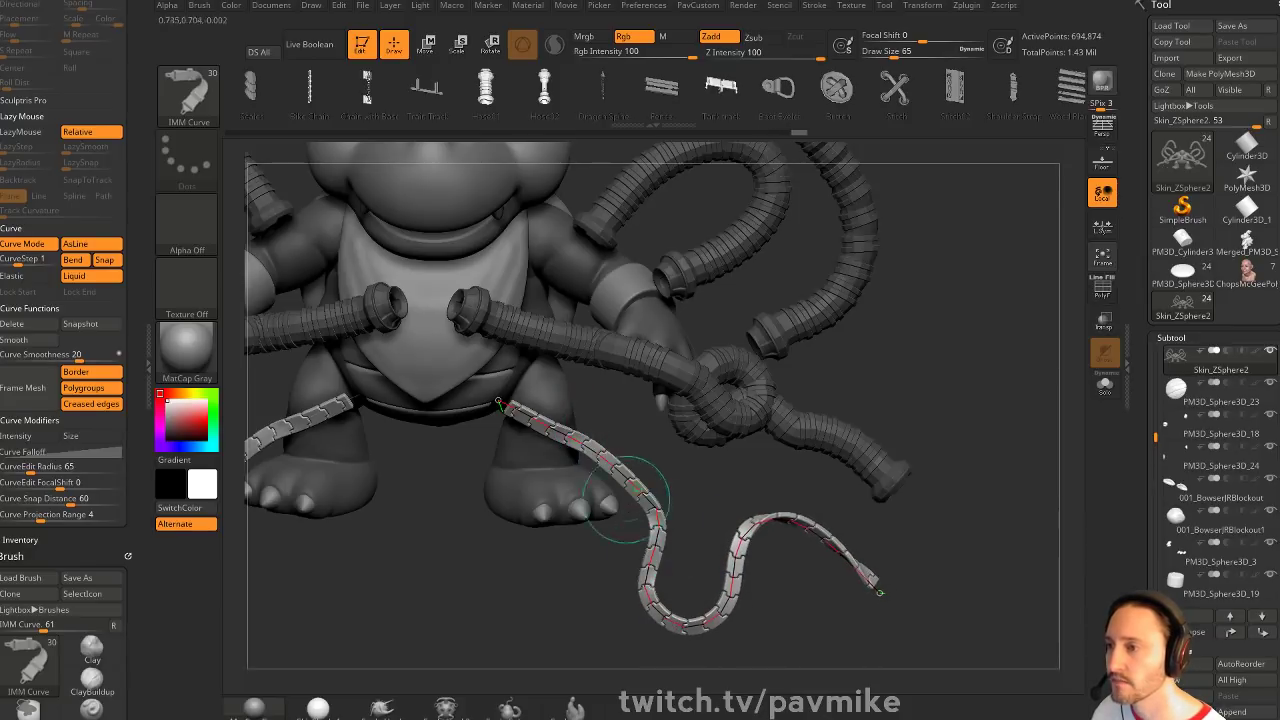
{"action": "mouse_move", "coordinate": [625, 500]}
{"action": "left_mouse_down"}
{"action": "mouse_move", "coordinate": [600, 443]}
{"action": "mouse_move", "coordinate": [590, 448]}
{"action": "mouse_move", "coordinate": [661, 432]}
{"action": "mouse_move", "coordinate": [669, 416]}
{"action": "left_mouse_up"}
Switch the curve editing from Liquid to Elastic and pull the chain's bends outward into a wide zigzag
{"action": "left_click", "coordinate": [28, 276]}
{"action": "left_click_drag", "start_coordinate": [658, 488], "coordinate": [668, 548]}
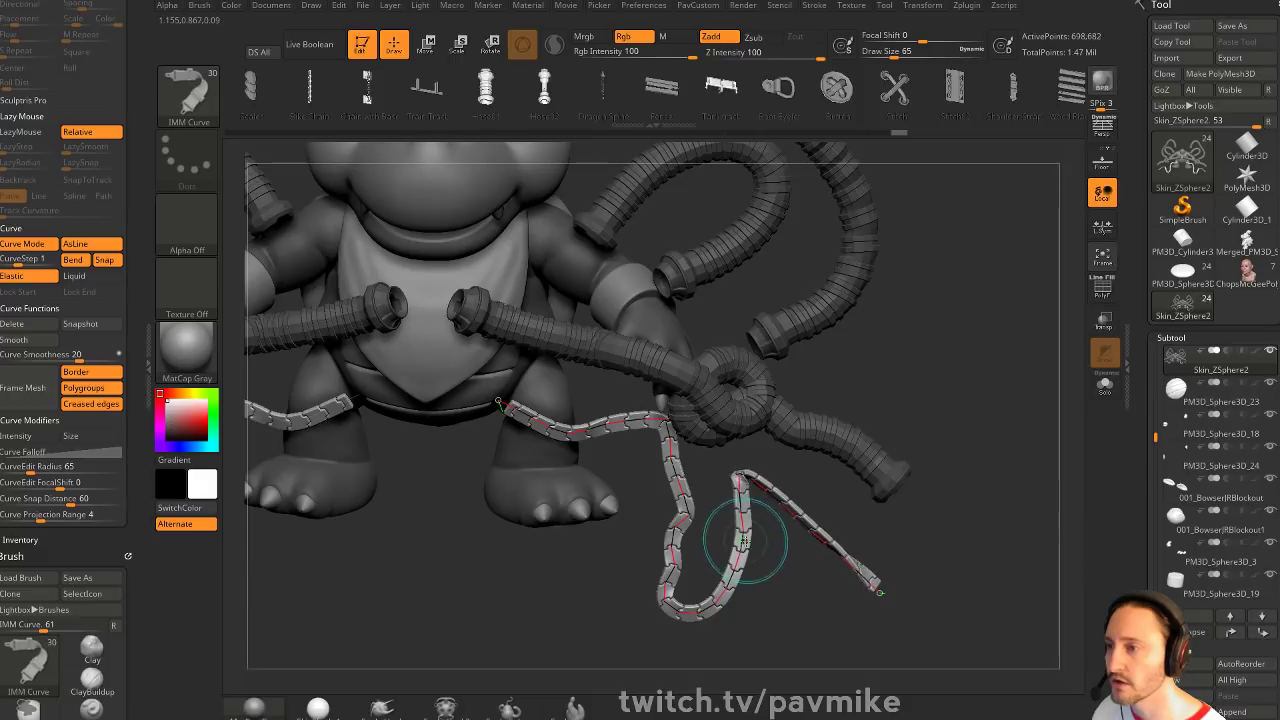
{"action": "left_click_drag", "start_coordinate": [722, 595], "coordinate": [764, 635]}
{"action": "left_click_drag", "start_coordinate": [673, 572], "coordinate": [609, 577]}
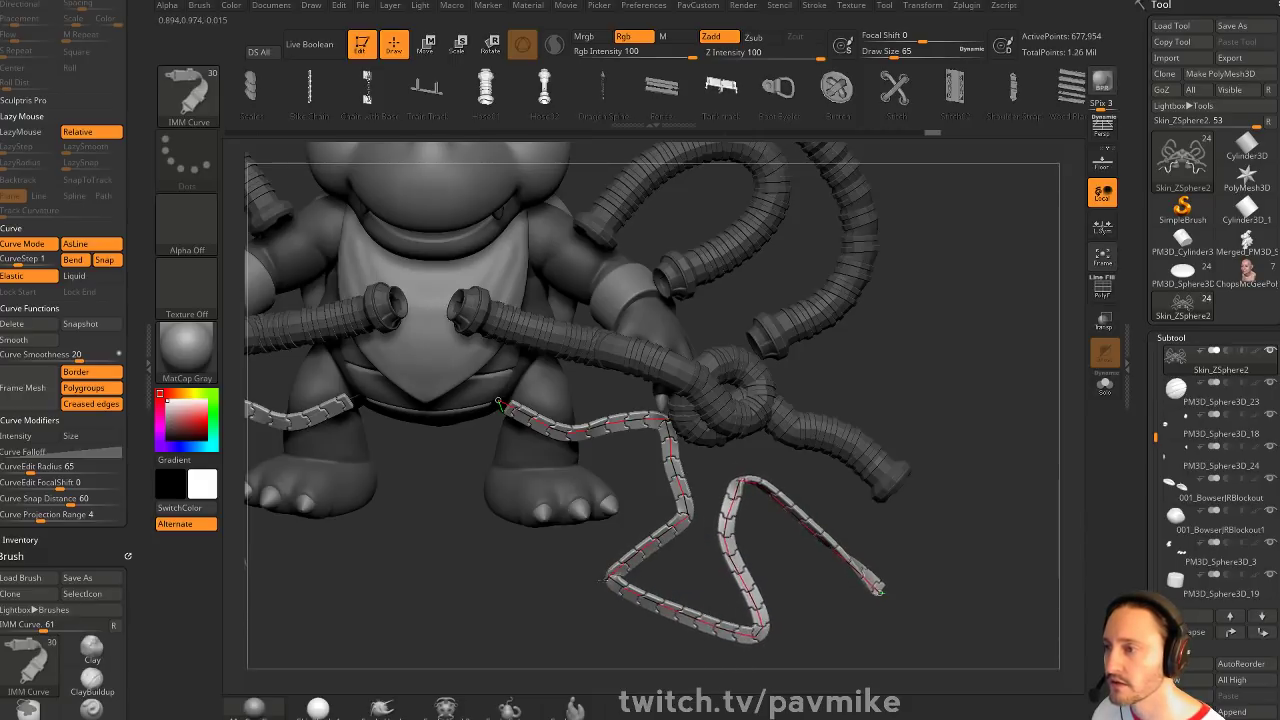
{"action": "left_click_drag", "start_coordinate": [682, 510], "coordinate": [648, 524]}
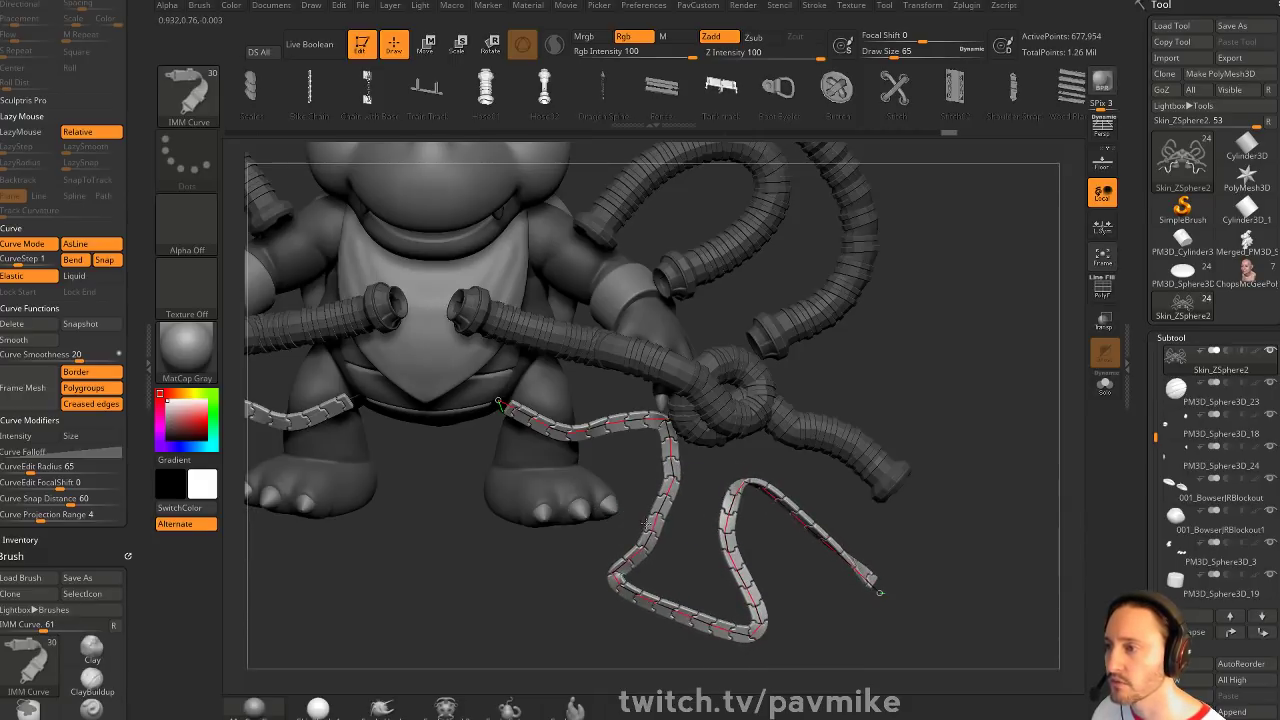
{"action": "left_click_drag", "start_coordinate": [620, 578], "coordinate": [576, 600]}
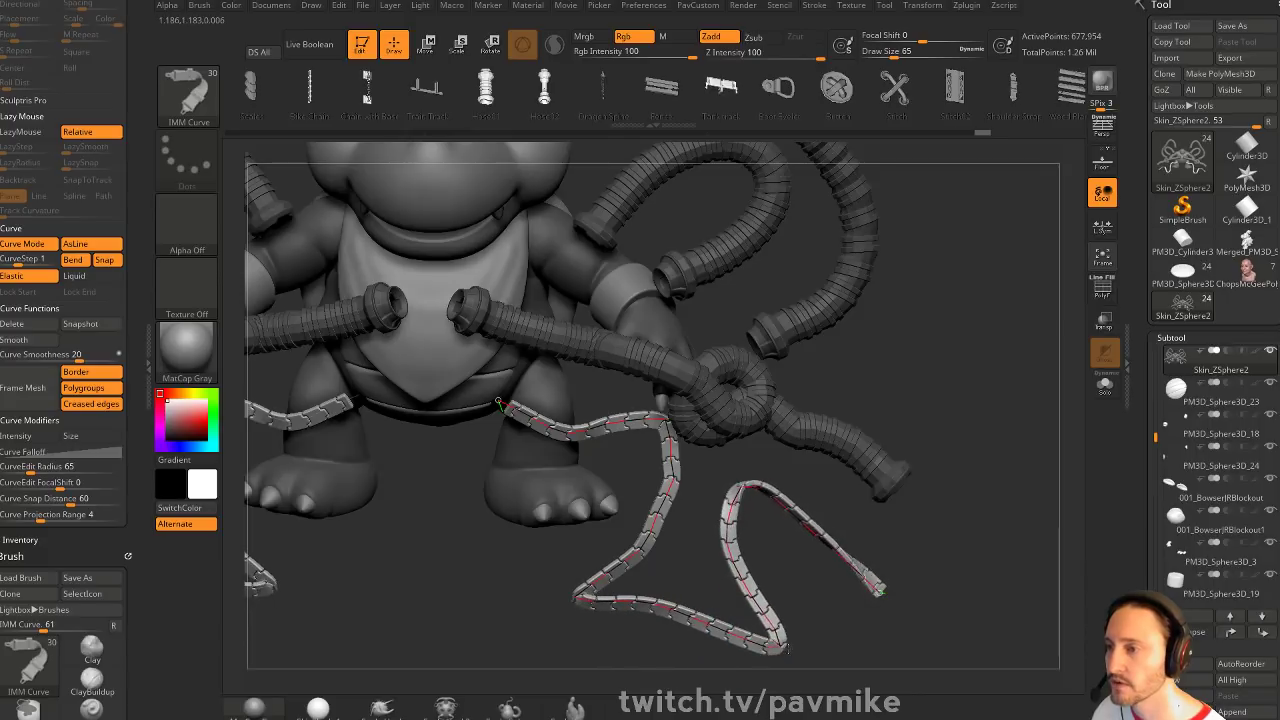
{"action": "left_click_drag", "start_coordinate": [742, 498], "coordinate": [780, 455]}
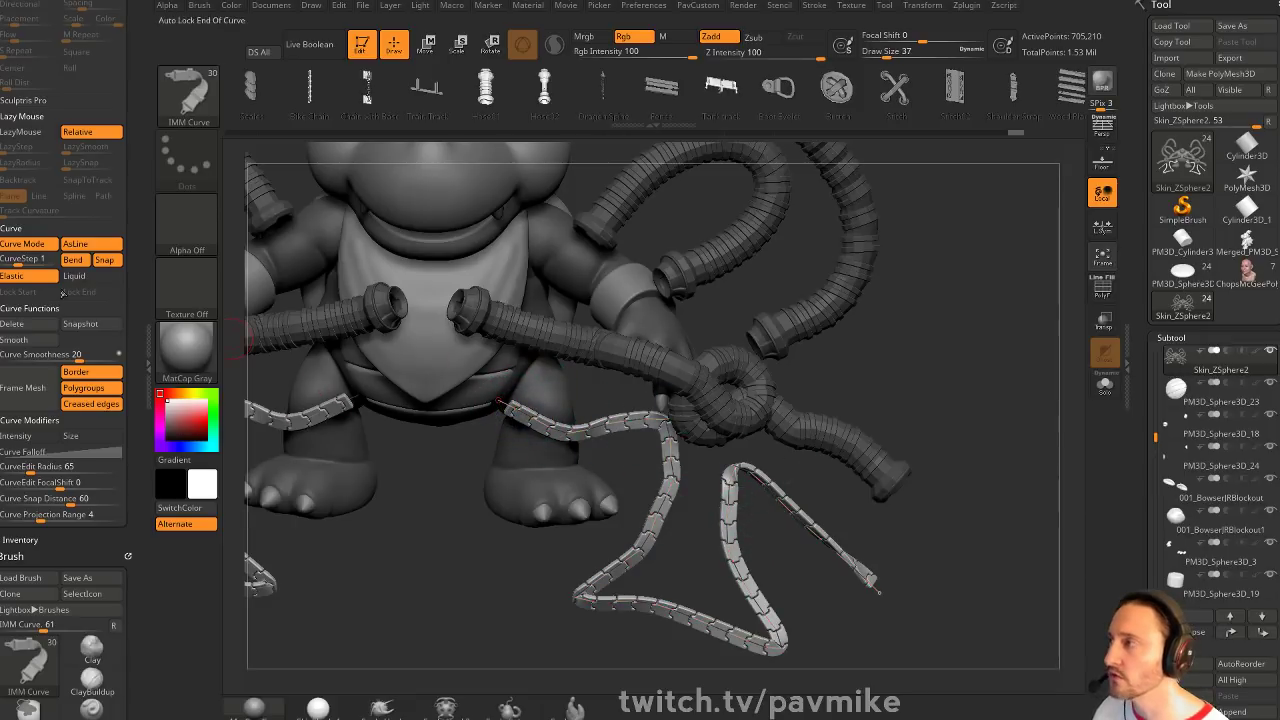
Turn off Elastic and Bend, and drape the chain over the body from the shoulder down to the foot with Snap enabled
{"action": "left_click", "coordinate": [36, 276]}
{"action": "right_click_drag", "start_coordinate": [560, 360], "coordinate": [589, 391]}
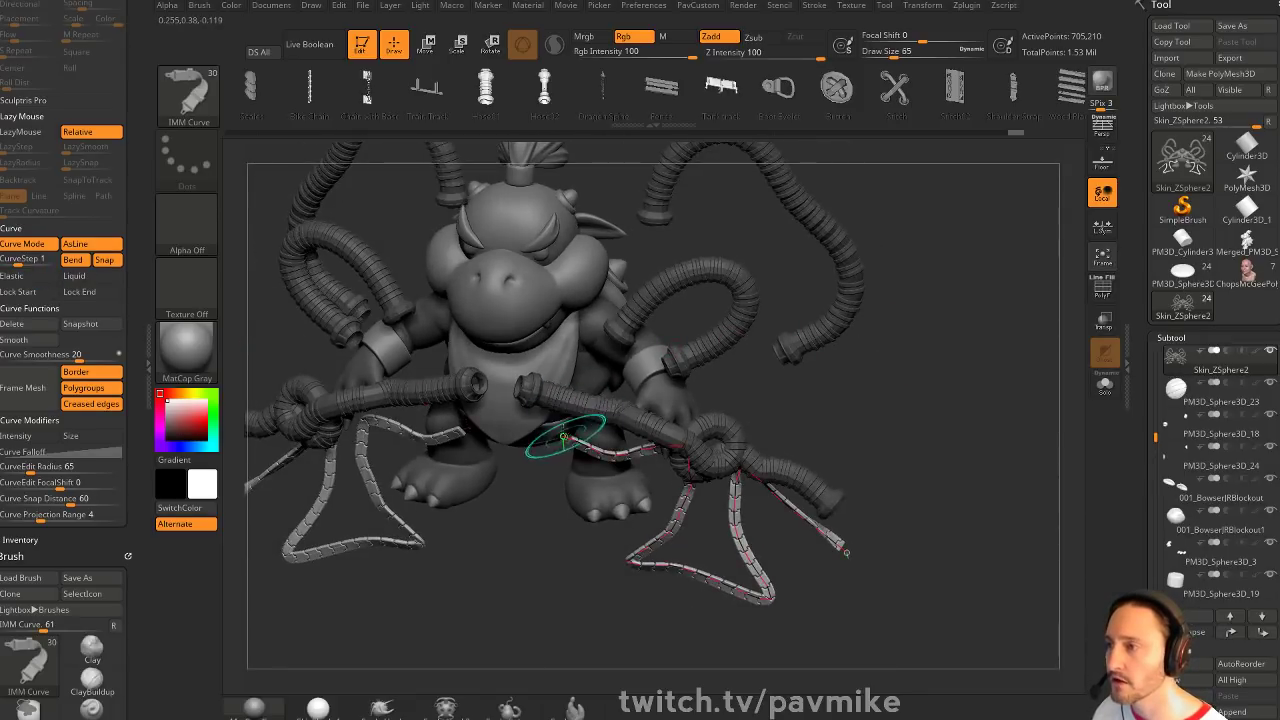
{"action": "left_click_drag", "start_coordinate": [562, 440], "coordinate": [592, 313]}
{"action": "left_click", "coordinate": [86, 322]}
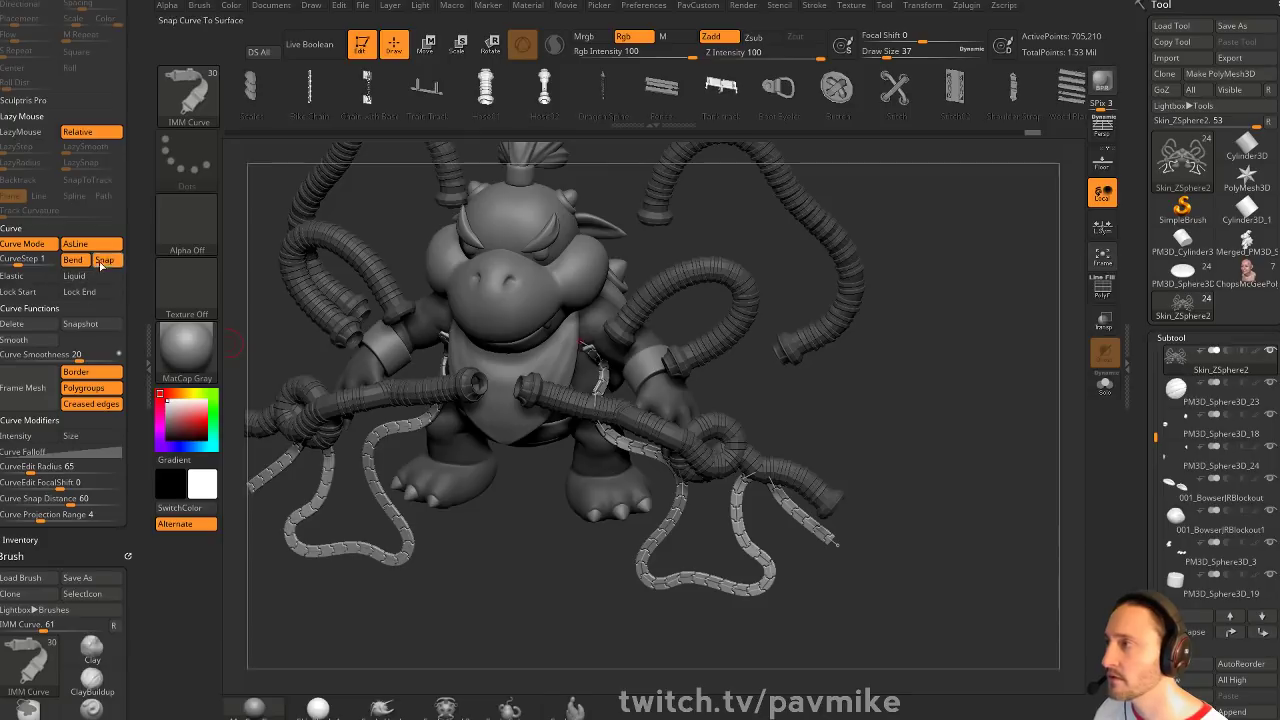
{"action": "left_click_drag", "start_coordinate": [909, 383], "coordinate": [918, 325]}
{"action": "left_click_drag", "start_coordinate": [588, 366], "coordinate": [658, 410]}
{"action": "left_click", "coordinate": [72, 259]}
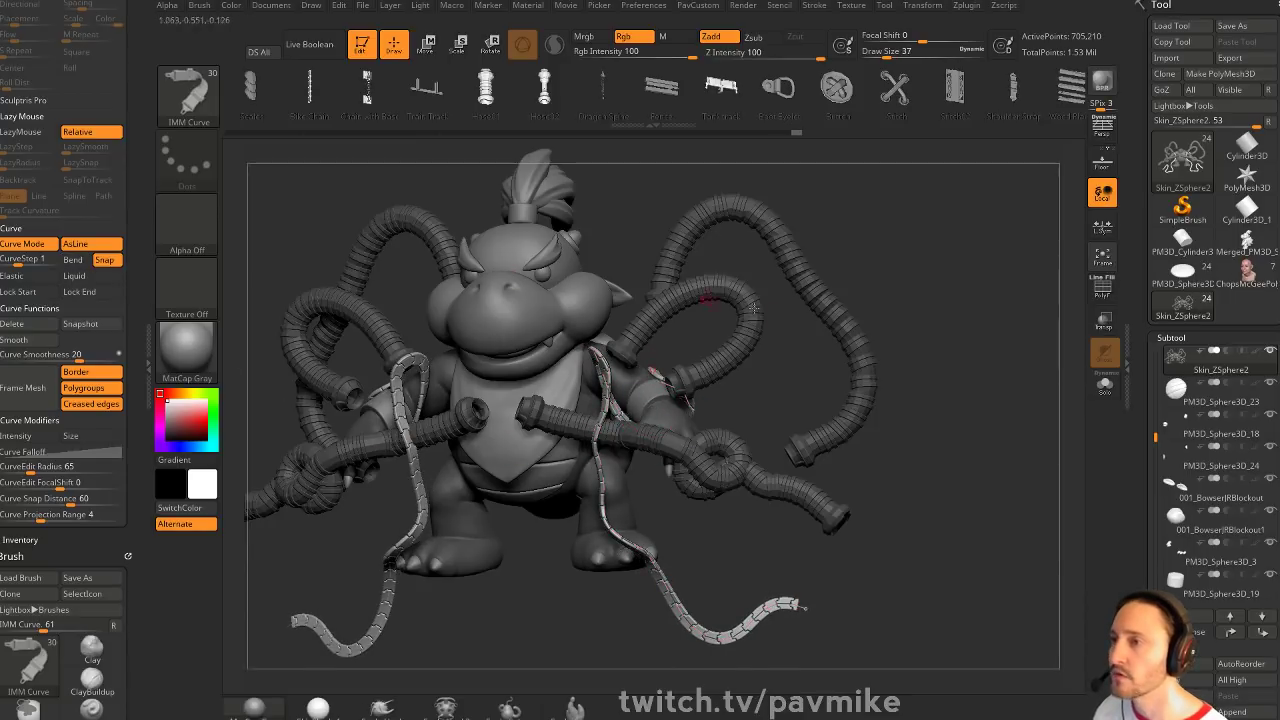
Drop the chain's active curve and clear the mask on the body subtool
{"action": "left_click", "coordinate": [712, 372]}
{"action": "left_click_drag", "start_coordinate": [938, 294], "coordinate": [997, 349], "text": "ctrl"}
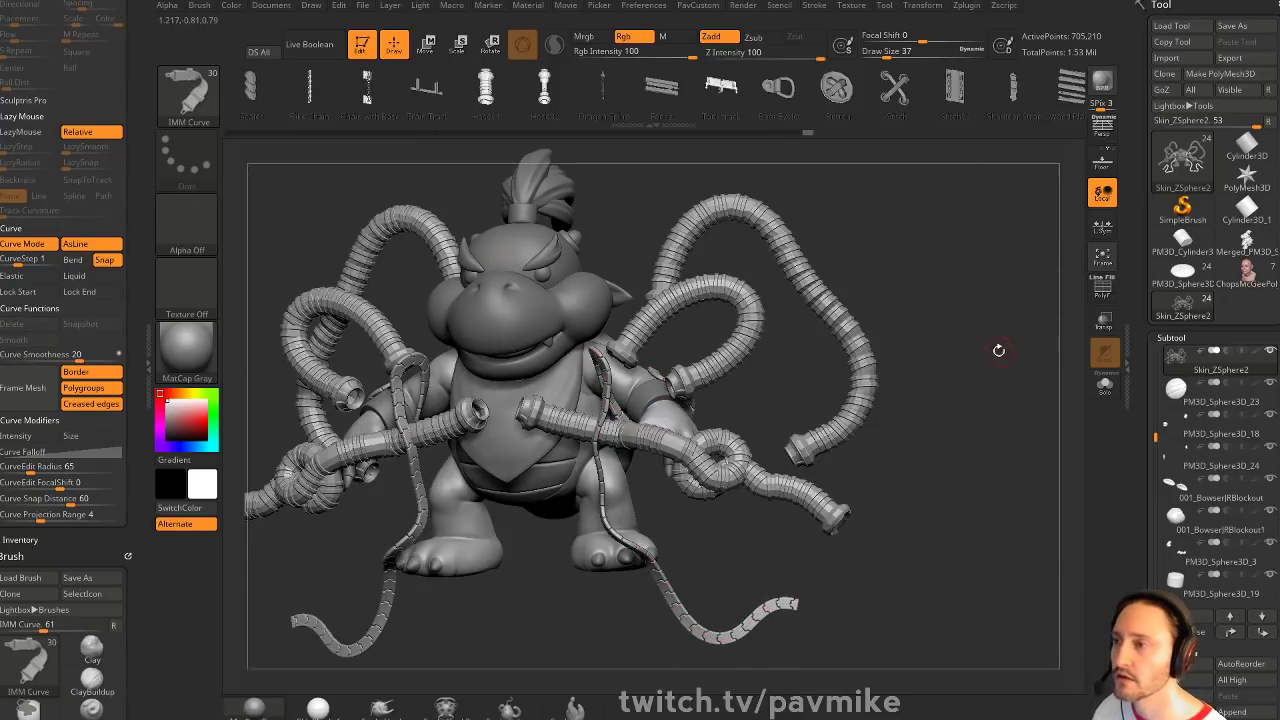
{"action": "left_click_drag", "start_coordinate": [923, 317], "coordinate": [974, 309], "text": "shift"}
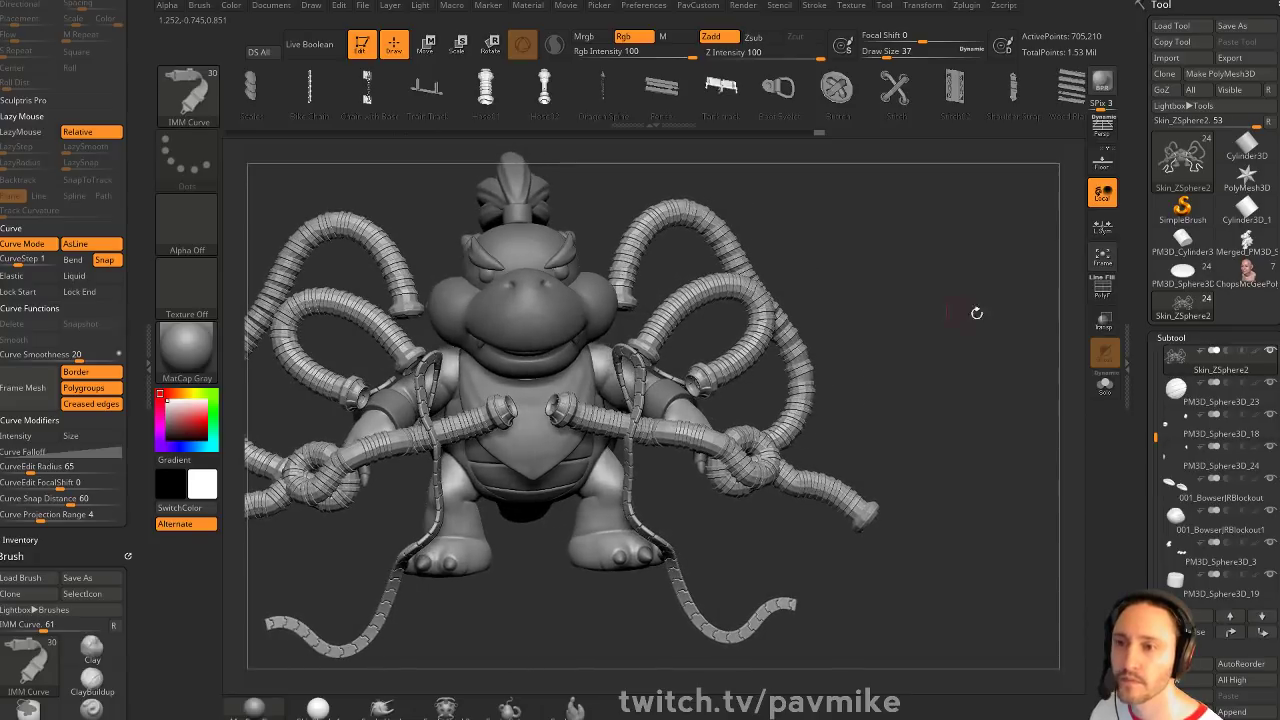
Solo the body subtool, isolate its body polygroup, delete the hidden hoses and chains, and show all subtools again
{"action": "left_click", "coordinate": [1108, 390]}
{"action": "left_click_drag", "start_coordinate": [951, 380], "coordinate": [919, 389]}
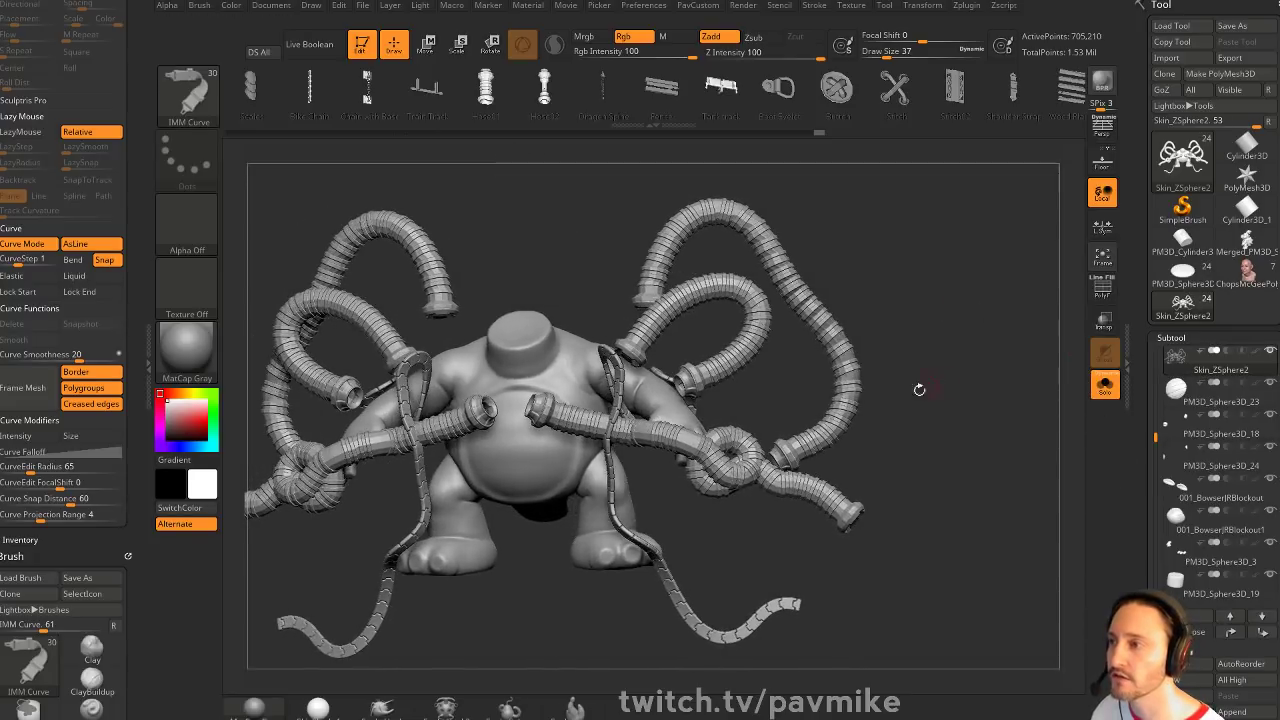
{"action": "left_click_drag", "start_coordinate": [912, 317], "coordinate": [954, 283]}
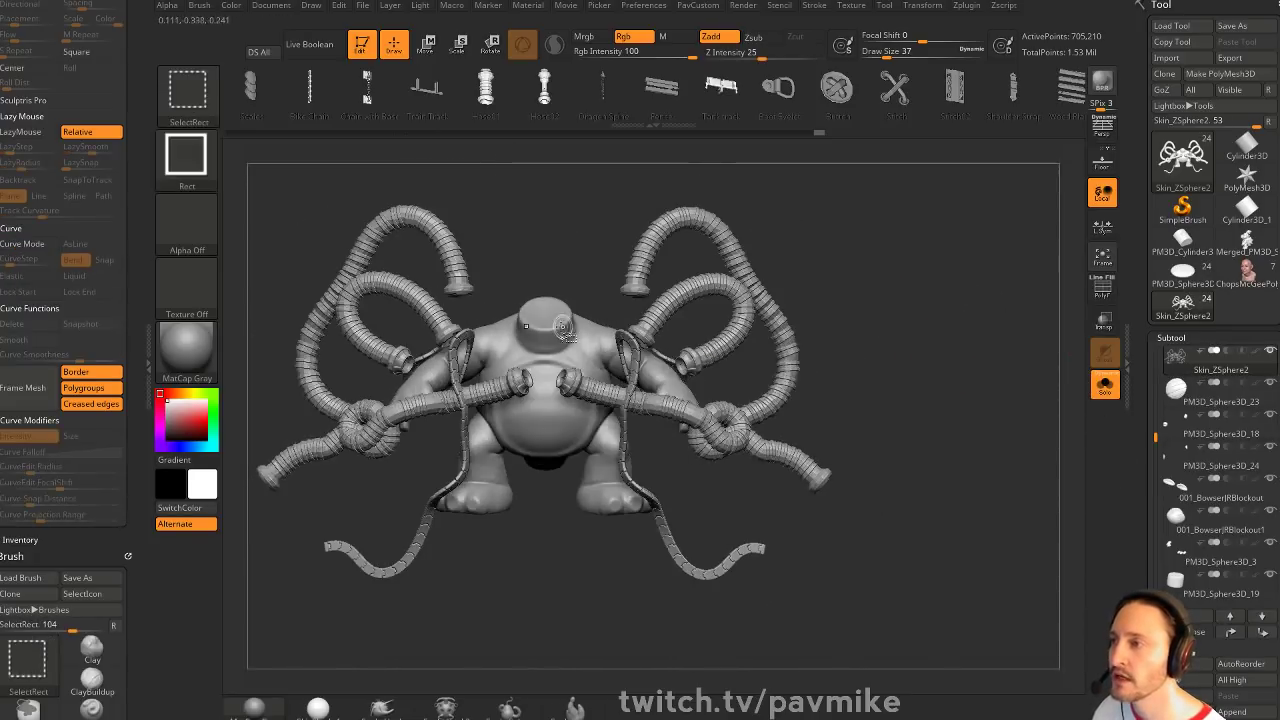
{"action": "left_click", "coordinate": [563, 328], "text": "ctrl+shift"}
{"action": "left_click", "coordinate": [937, 341], "text": "ctrl+shift"}
{"action": "key", "text": "space"}
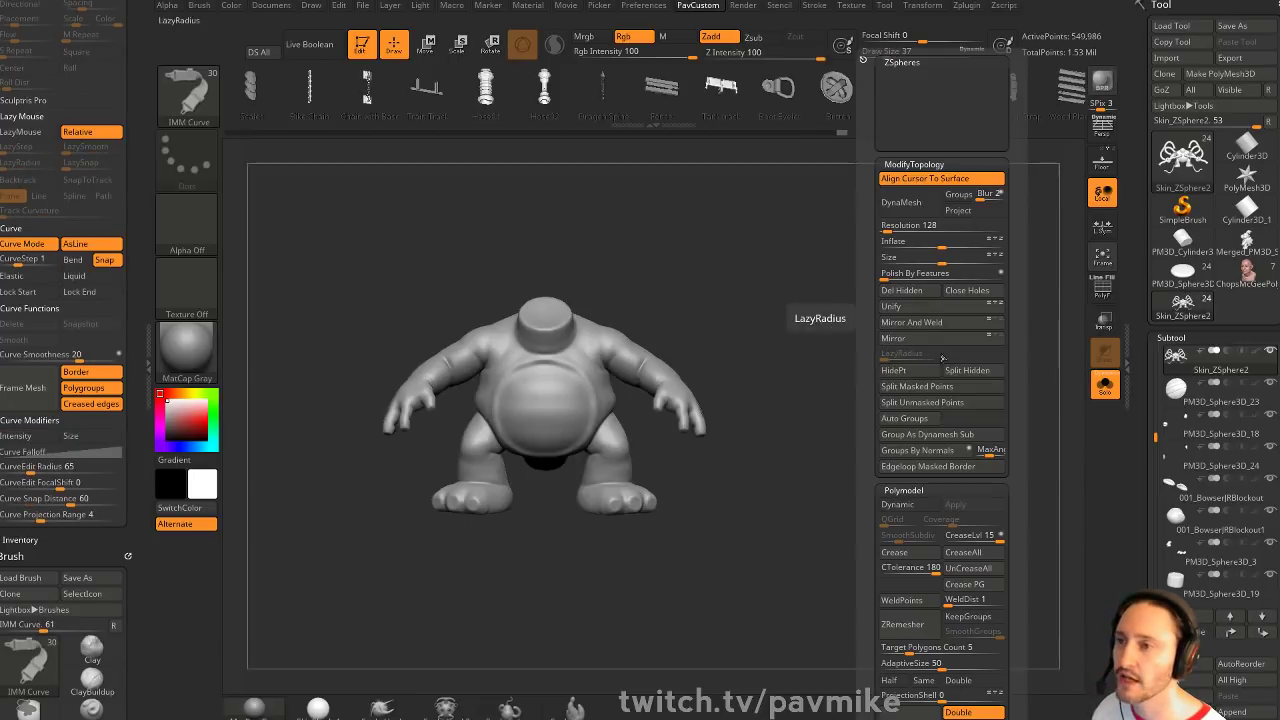
{"action": "left_click", "coordinate": [895, 288]}
{"action": "left_click_drag", "start_coordinate": [906, 384], "coordinate": [1060, 400]}
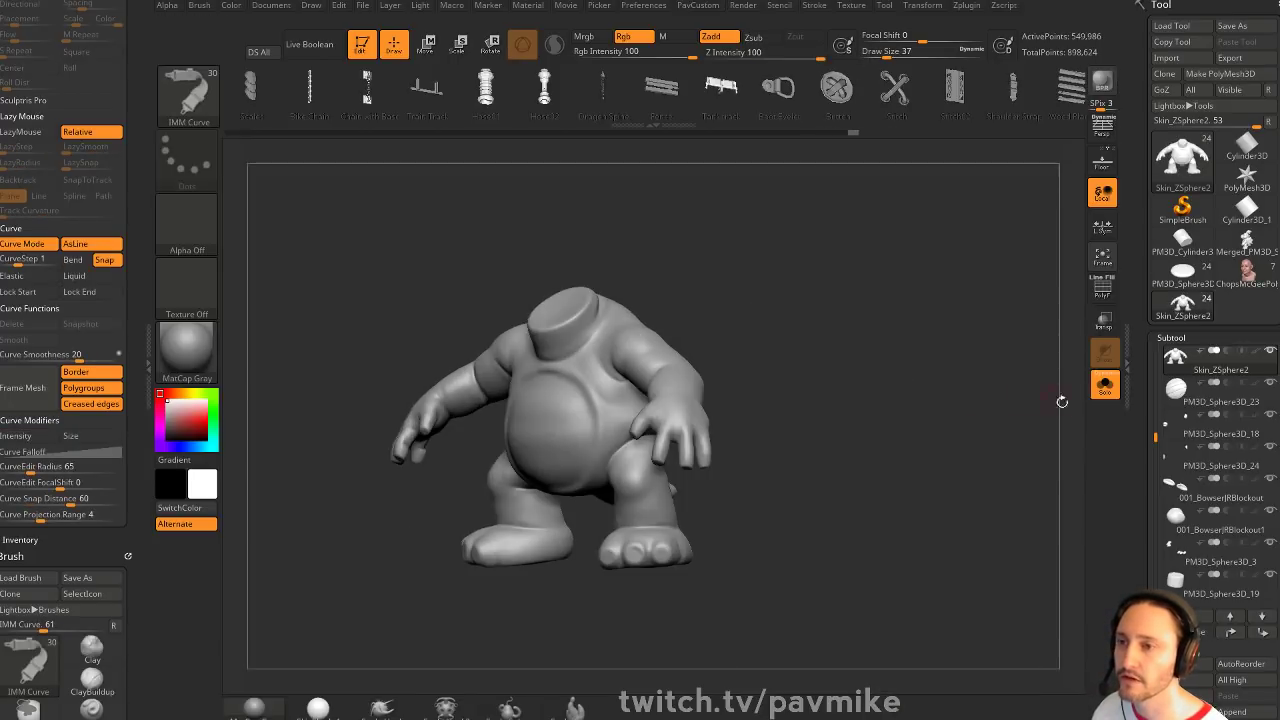
{"action": "left_click", "coordinate": [1104, 387]}
{"action": "left_click_drag", "start_coordinate": [957, 391], "coordinate": [958, 406]}
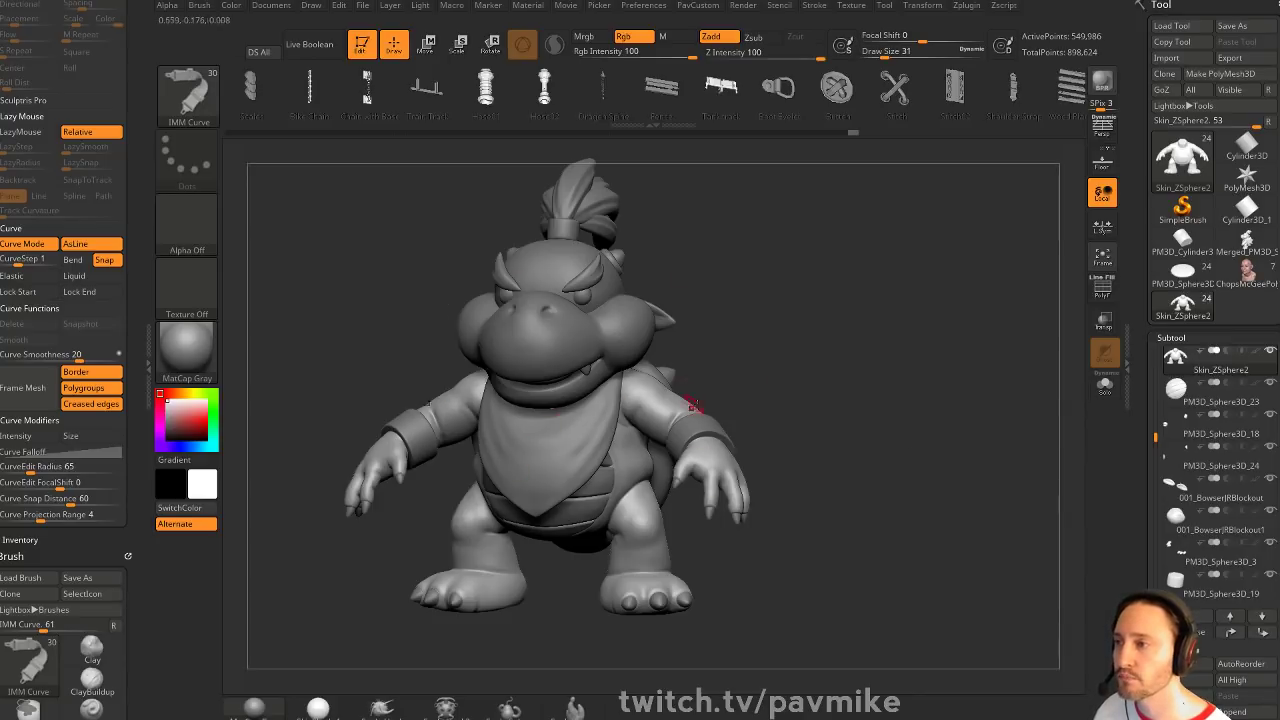
{"action": "left_click_drag", "start_coordinate": [858, 406], "coordinate": [850, 384], "text": "alt"}
Insert a ZSphere as a new subtool below the body subtool
{"action": "left_click_drag", "start_coordinate": [1140, 589], "coordinate": [1140, 438]}
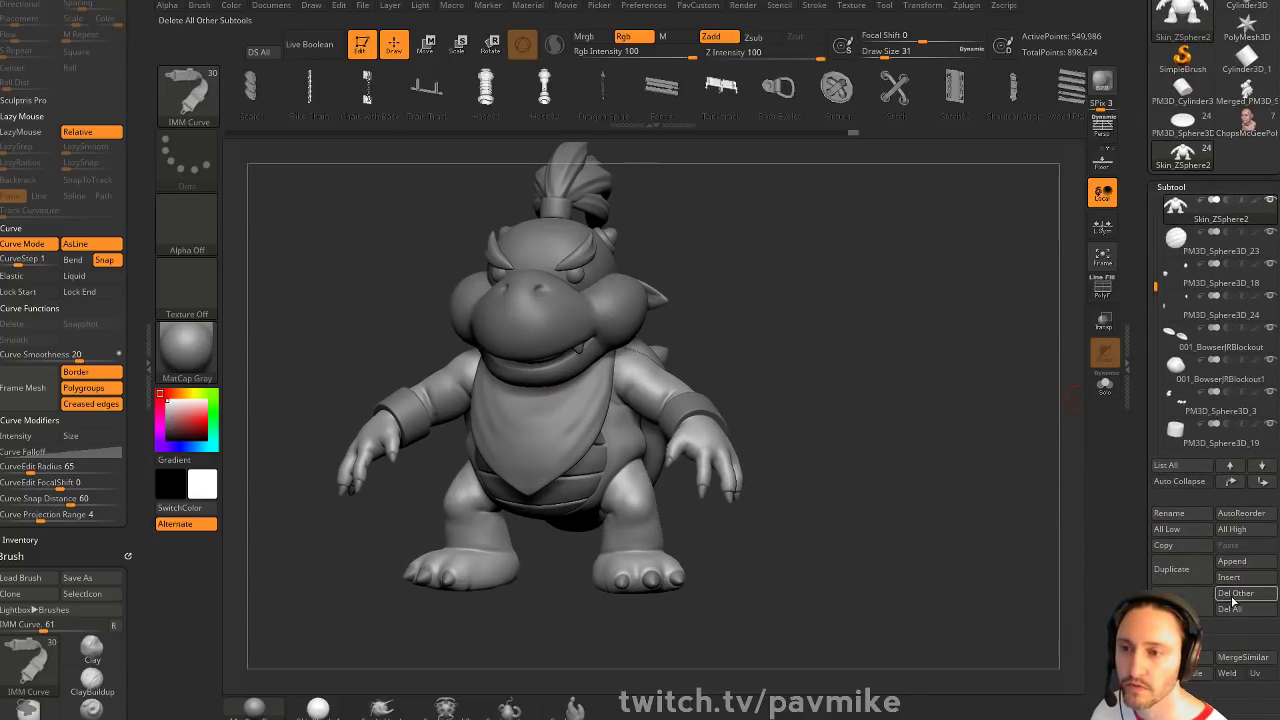
{"action": "left_click", "coordinate": [1230, 579]}
{"action": "left_click", "coordinate": [1035, 518]}
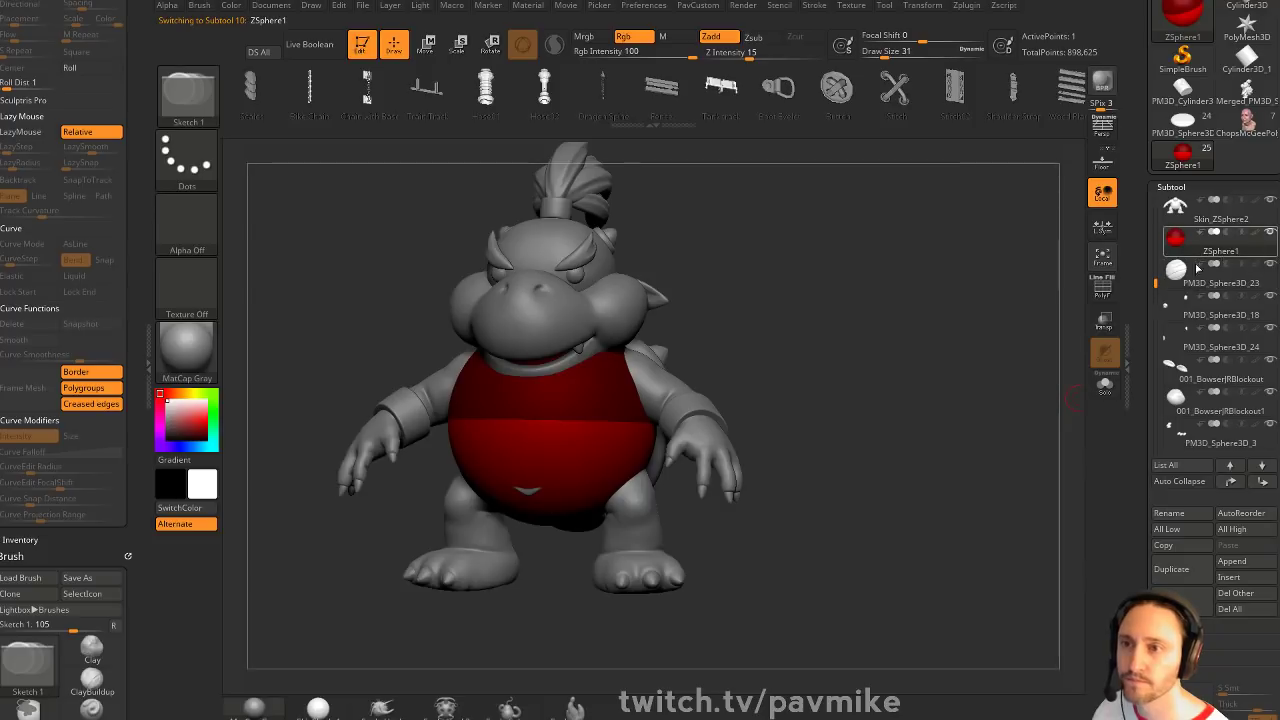
Turn on transparency, scale the ZSphere down to a small ball and move it beside the character's cheek
{"action": "mouse_move", "coordinate": [570, 430]}
{"action": "left_mouse_down"}
{"action": "mouse_move", "coordinate": [588, 428]}
{"action": "mouse_move", "coordinate": [475, 245]}
{"action": "left_mouse_up"}
{"action": "key", "text": "e"}
{"action": "left_click", "coordinate": [1106, 323]}
{"action": "left_click_drag", "start_coordinate": [1030, 350], "coordinate": [722, 384]}
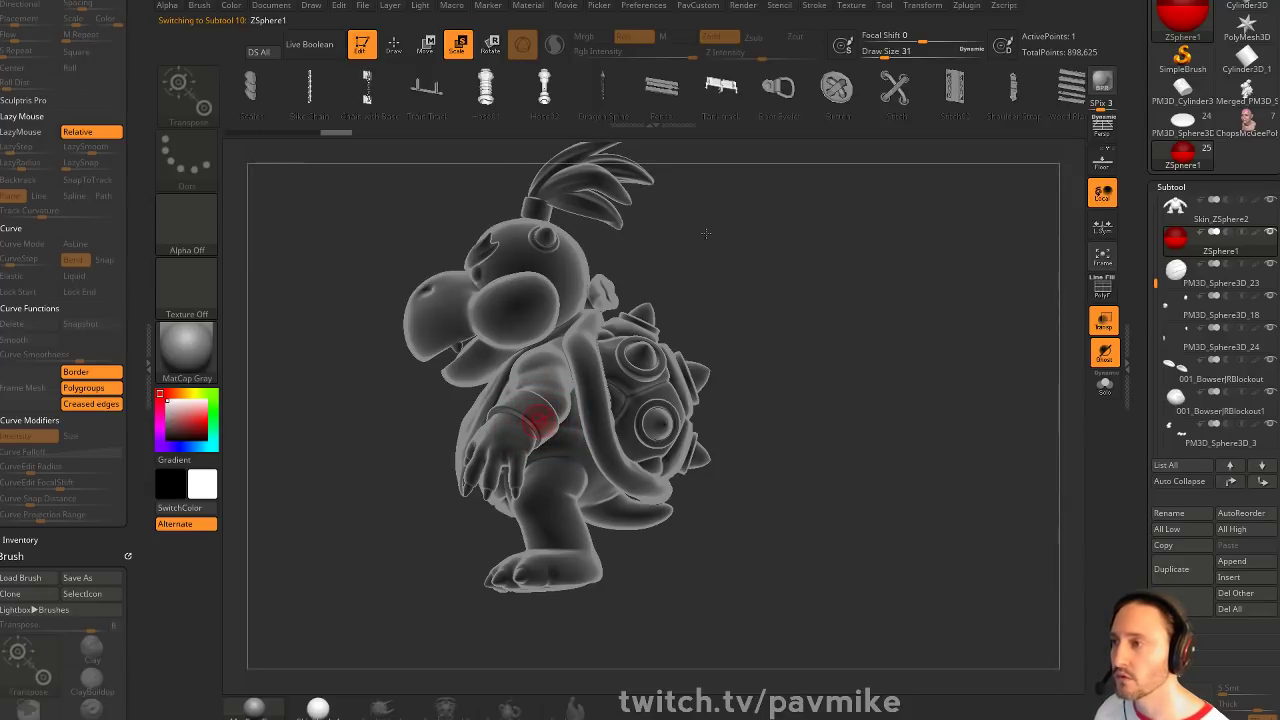
{"action": "left_click_drag", "start_coordinate": [706, 233], "coordinate": [835, 245], "text": "shift"}
{"action": "key", "text": "w"}
{"action": "left_click_drag", "start_coordinate": [543, 421], "coordinate": [671, 321]}
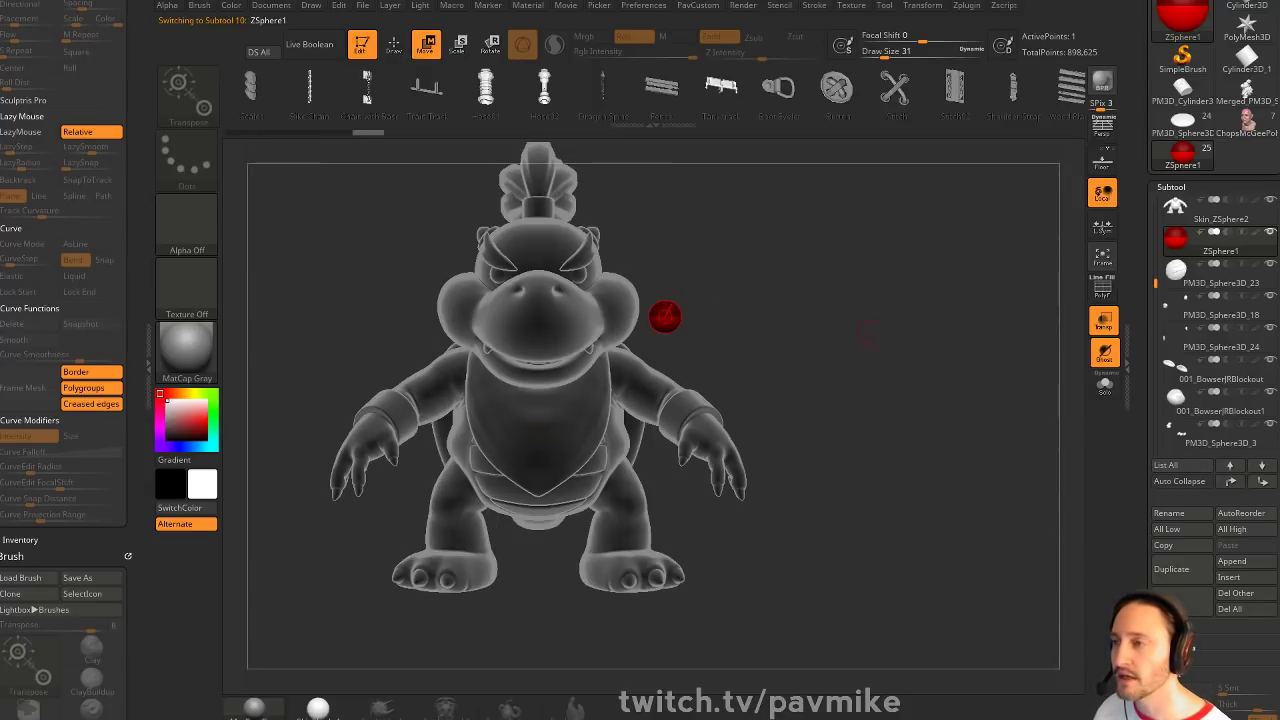
Turn off transparency, shrink the ZSphere further and adjust its position beside the cheek
{"action": "left_click_drag", "start_coordinate": [880, 292], "coordinate": [908, 378], "text": "alt"}
{"action": "left_click_drag", "start_coordinate": [914, 428], "coordinate": [894, 392]}
{"action": "left_click", "coordinate": [1104, 321]}
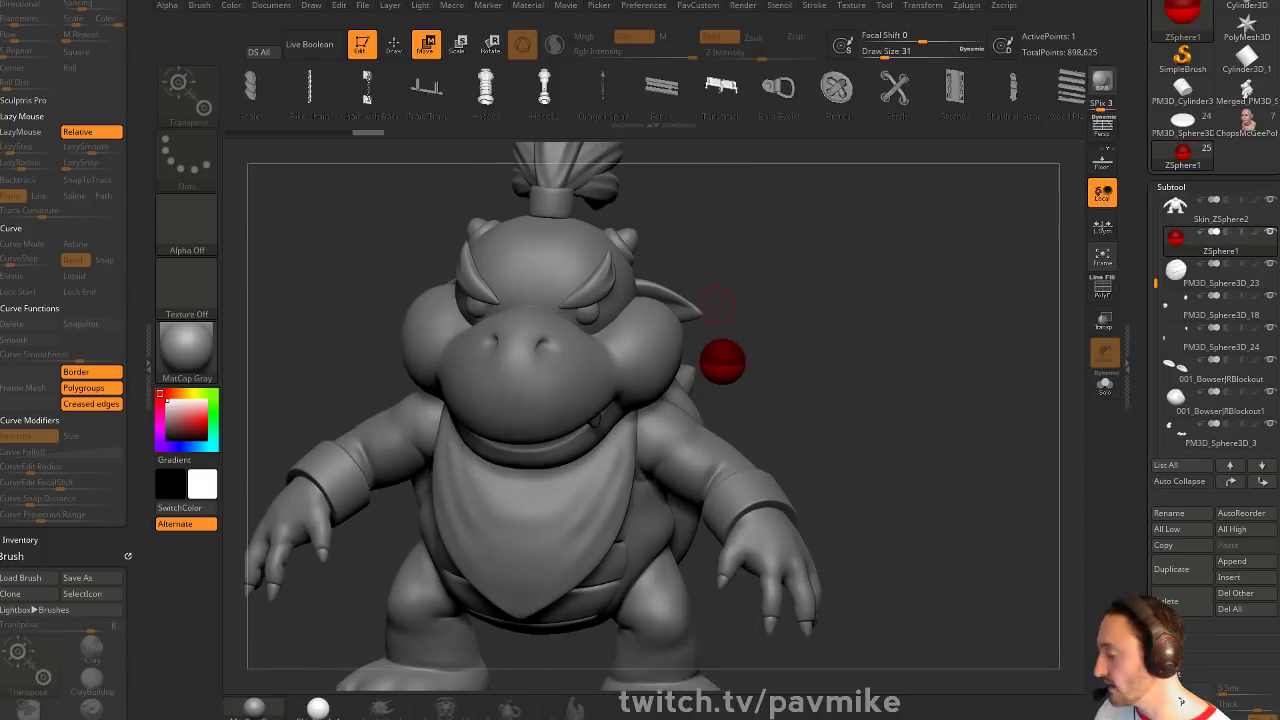
{"action": "key", "text": "e"}
{"action": "left_click_drag", "start_coordinate": [798, 249], "coordinate": [757, 256]}
{"action": "key", "text": "w"}
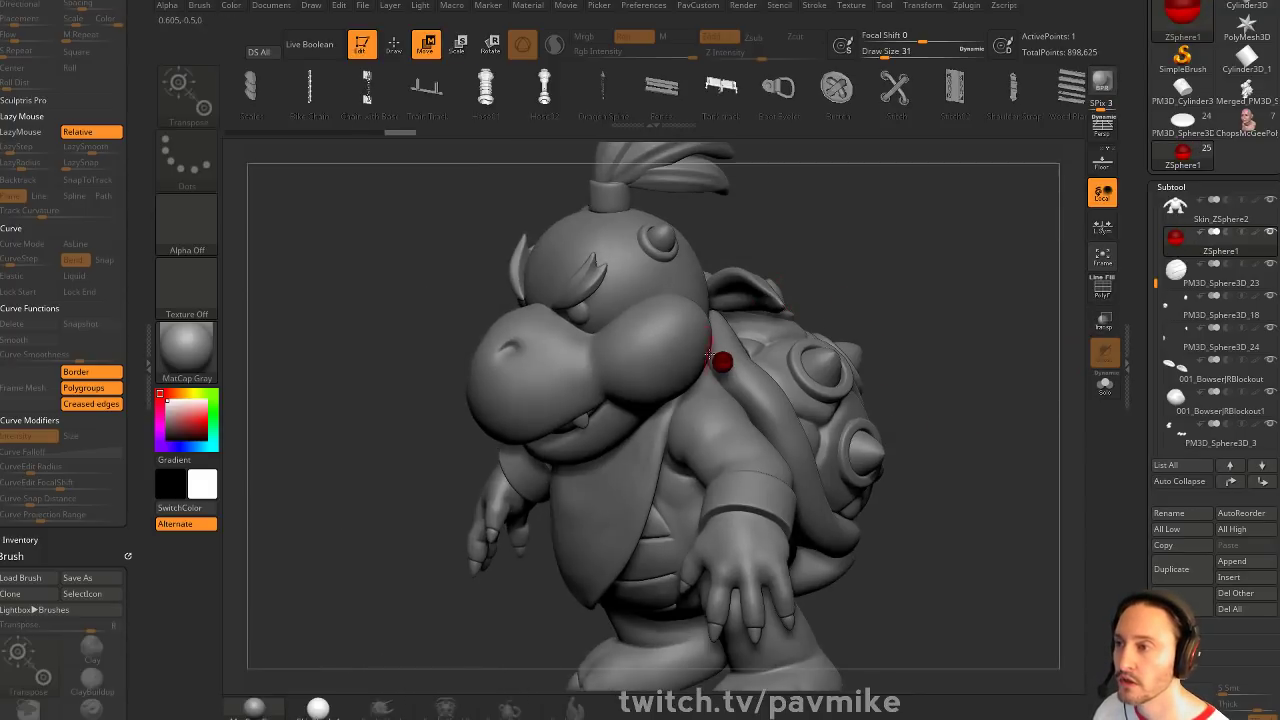
{"action": "mouse_move", "coordinate": [720, 363]}
{"action": "left_mouse_down"}
{"action": "mouse_move", "coordinate": [691, 351]}
{"action": "mouse_move", "coordinate": [793, 346]}
{"action": "mouse_move", "coordinate": [710, 348]}
{"action": "left_mouse_up"}
Add a second ZSphere extending down from the first one and set the draw size to 1
{"action": "key", "text": "q"}
{"action": "key", "text": "w"}
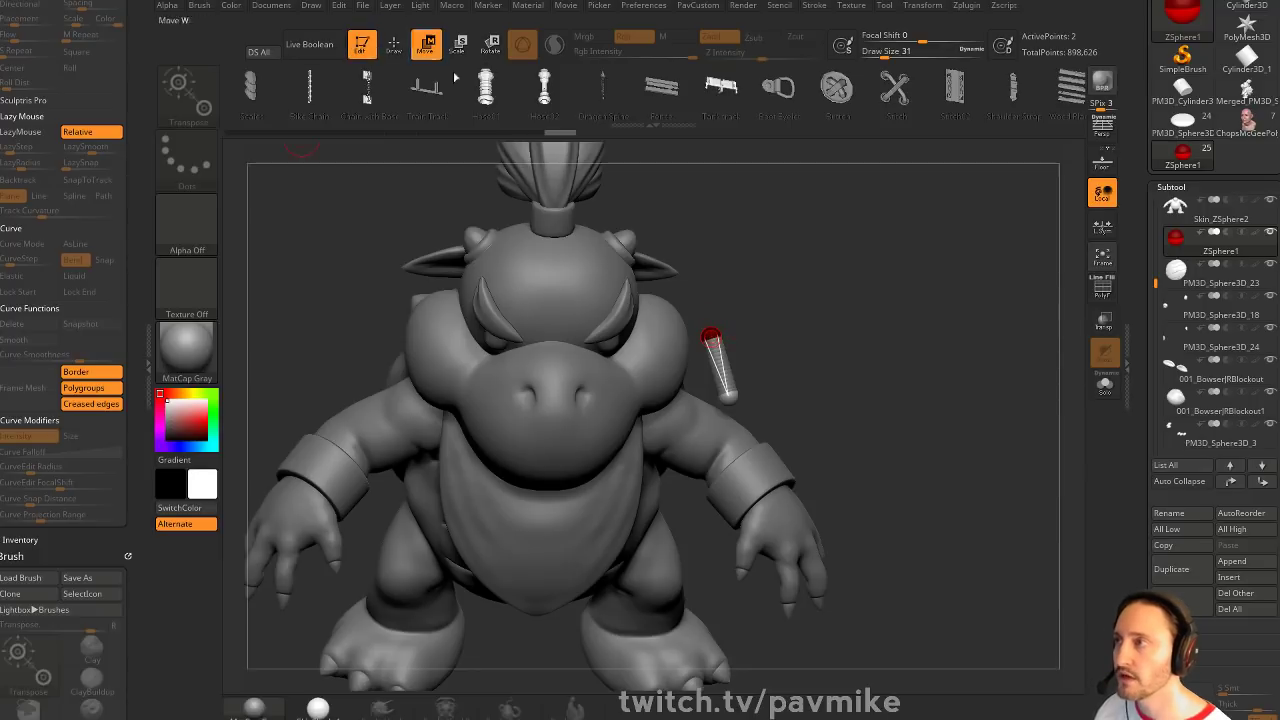
{"action": "left_click_drag", "start_coordinate": [850, 280], "coordinate": [842, 343]}
{"action": "key", "text": "s"}
{"action": "left_click", "coordinate": [838, 343]}
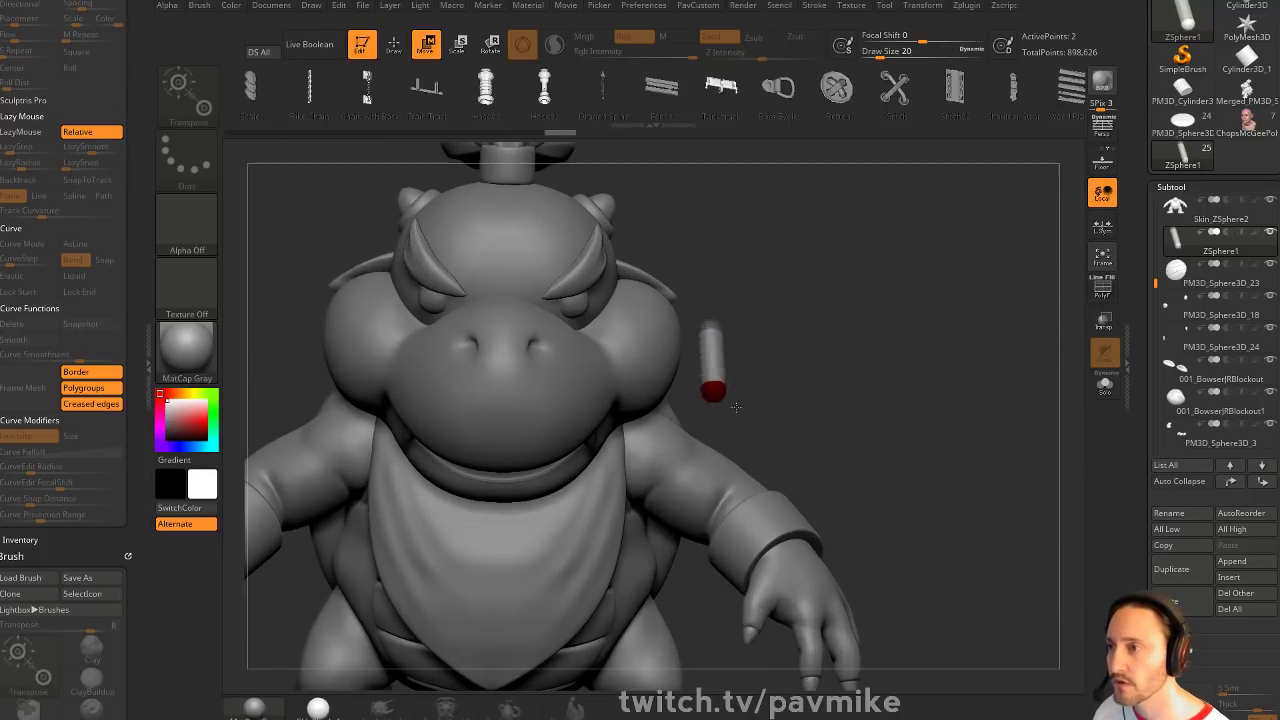
{"action": "mouse_move", "coordinate": [736, 407]}
{"action": "left_mouse_down"}
{"action": "mouse_move", "coordinate": [737, 383]}
{"action": "mouse_move", "coordinate": [794, 369]}
{"action": "mouse_move", "coordinate": [810, 349]}
{"action": "mouse_move", "coordinate": [930, 360]}
{"action": "mouse_move", "coordinate": [850, 350]}
{"action": "mouse_move", "coordinate": [889, 318]}
{"action": "mouse_move", "coordinate": [733, 393]}
{"action": "left_mouse_up"}
{"action": "key", "text": "s"}
{"action": "key", "text": "s"}
Move the upper ZSphere onto the horn at the side of the head and adjust the lower end beside the cheek
{"action": "left_click_drag", "start_coordinate": [720, 346], "coordinate": [622, 268]}
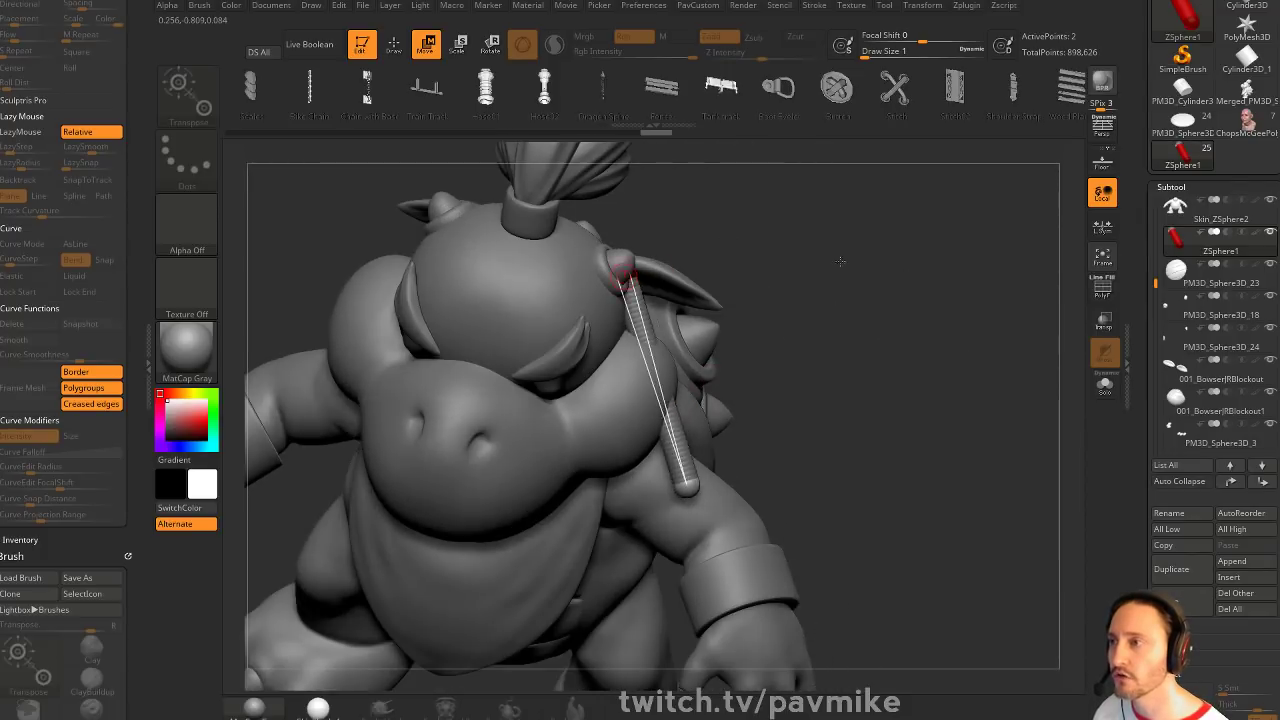
{"action": "left_click_drag", "start_coordinate": [843, 263], "coordinate": [650, 240]}
{"action": "left_click_drag", "start_coordinate": [766, 278], "coordinate": [756, 253]}
{"action": "left_click_drag", "start_coordinate": [950, 345], "coordinate": [1040, 205]}
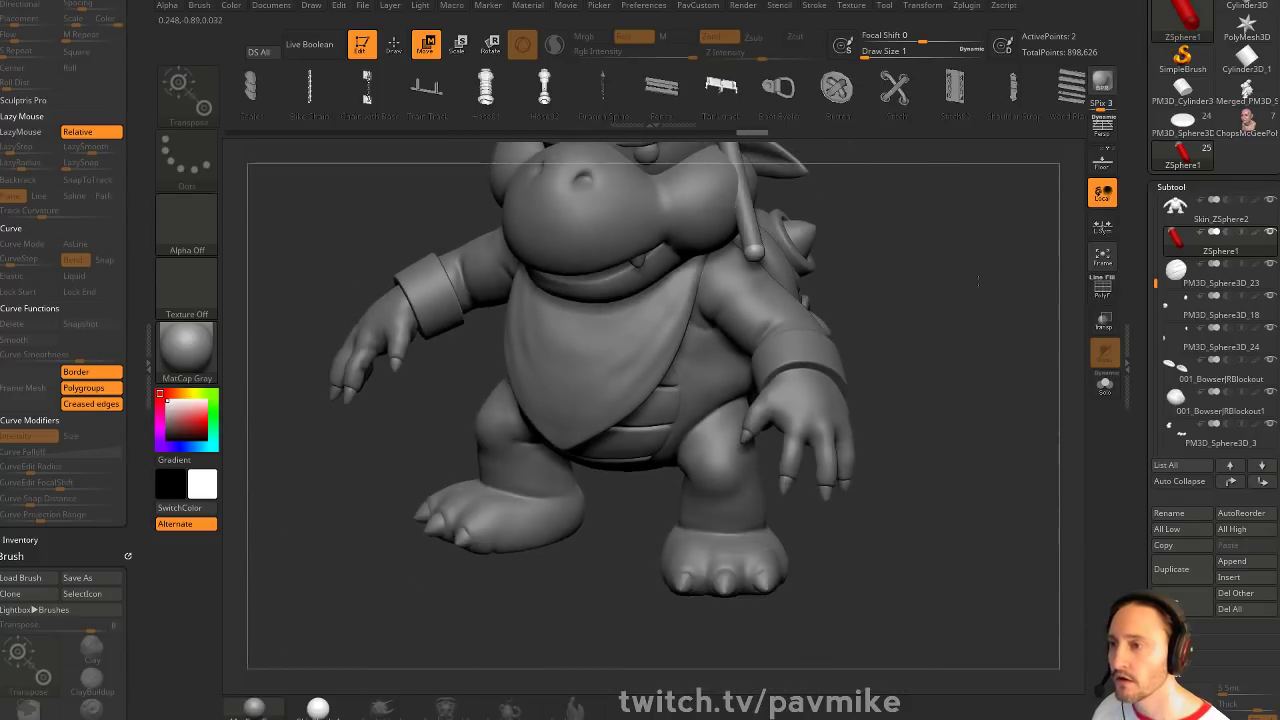
Pull the lower end ZSphere down to the character's foot
{"action": "left_click_drag", "start_coordinate": [950, 255], "coordinate": [700, 430]}
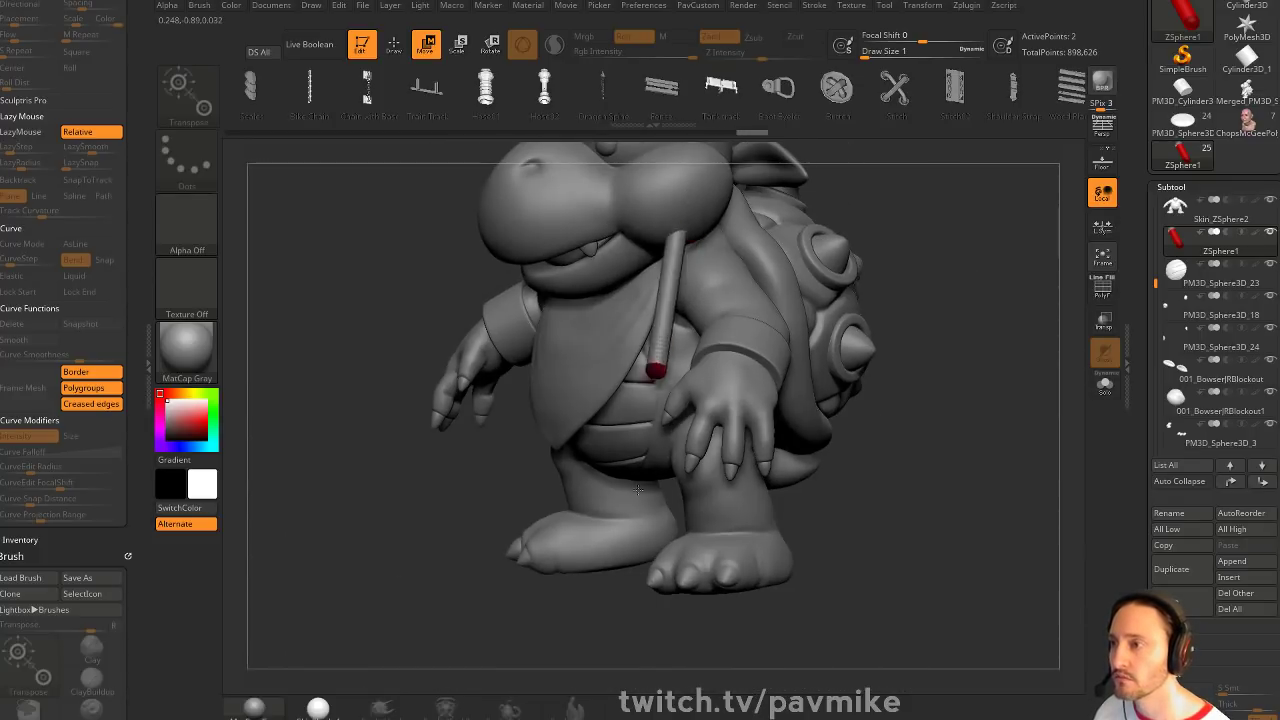
{"action": "left_click_drag", "start_coordinate": [650, 592], "coordinate": [655, 594]}
{"action": "left_click_drag", "start_coordinate": [668, 615], "coordinate": [822, 614]}
{"action": "left_click_drag", "start_coordinate": [742, 612], "coordinate": [785, 608]}
{"action": "mouse_move", "coordinate": [634, 566]}
{"action": "left_mouse_down"}
{"action": "mouse_move", "coordinate": [678, 584]}
{"action": "mouse_move", "coordinate": [862, 370]}
{"action": "mouse_move", "coordinate": [866, 326]}
{"action": "mouse_move", "coordinate": [914, 329]}
{"action": "mouse_move", "coordinate": [790, 290]}
{"action": "left_mouse_up"}
Insert two ZSphere joints between the horn and the foot, and pull the upper one outward beside the cheek
{"action": "key", "text": "q"}
{"action": "left_click", "coordinate": [647, 401]}
{"action": "key", "text": "w"}
{"action": "left_click_drag", "start_coordinate": [760, 246], "coordinate": [655, 372]}
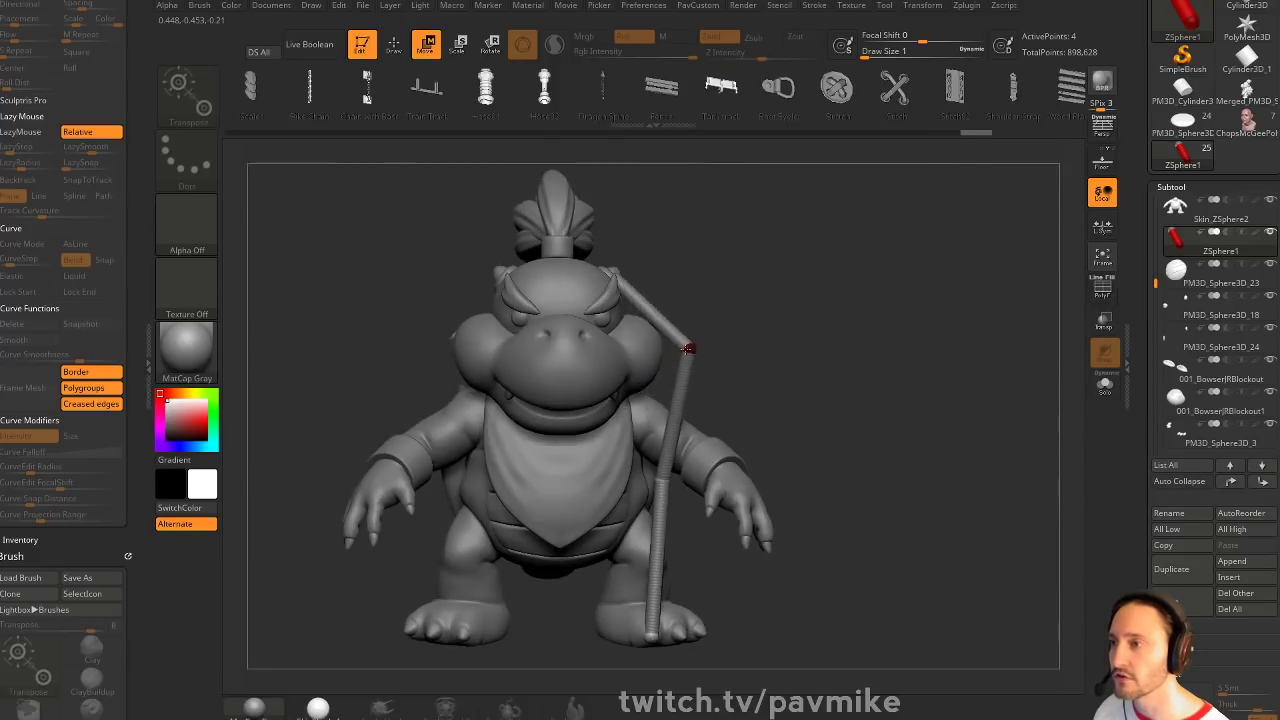
{"action": "left_click_drag", "start_coordinate": [802, 370], "coordinate": [735, 376]}
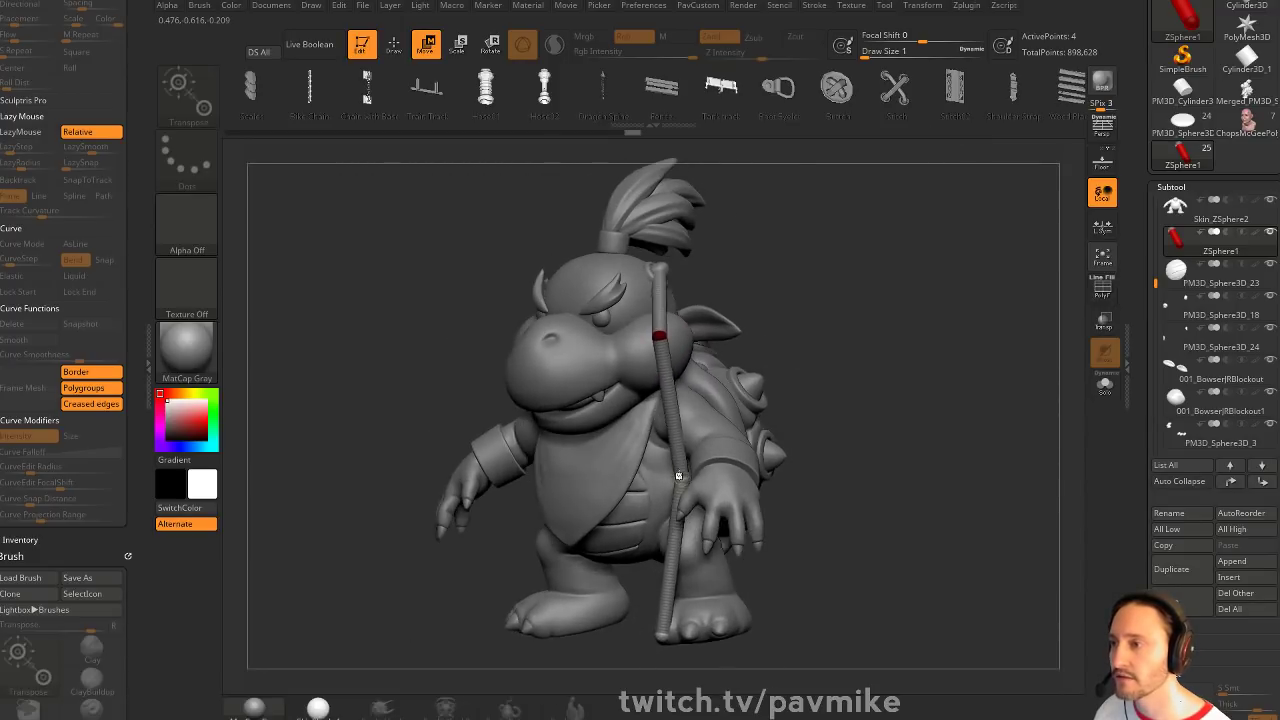
{"action": "left_click_drag", "start_coordinate": [671, 486], "coordinate": [767, 430]}
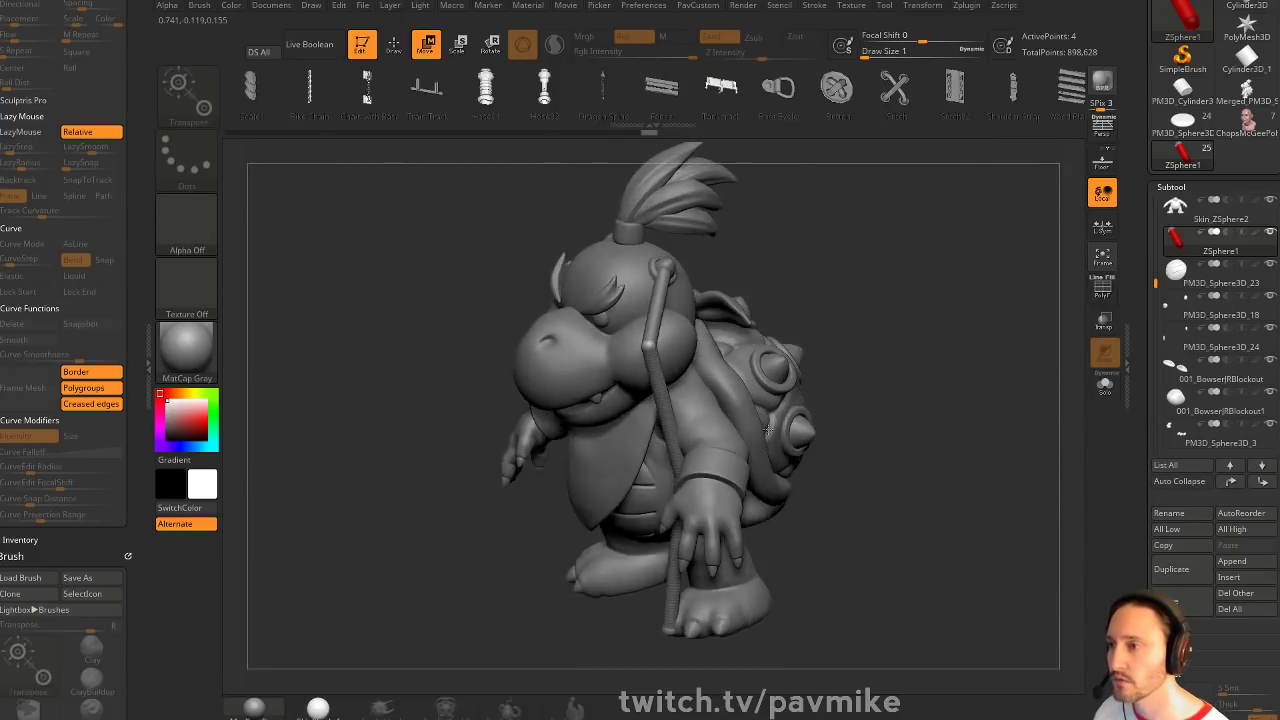
{"action": "left_click_drag", "start_coordinate": [862, 437], "coordinate": [686, 481]}
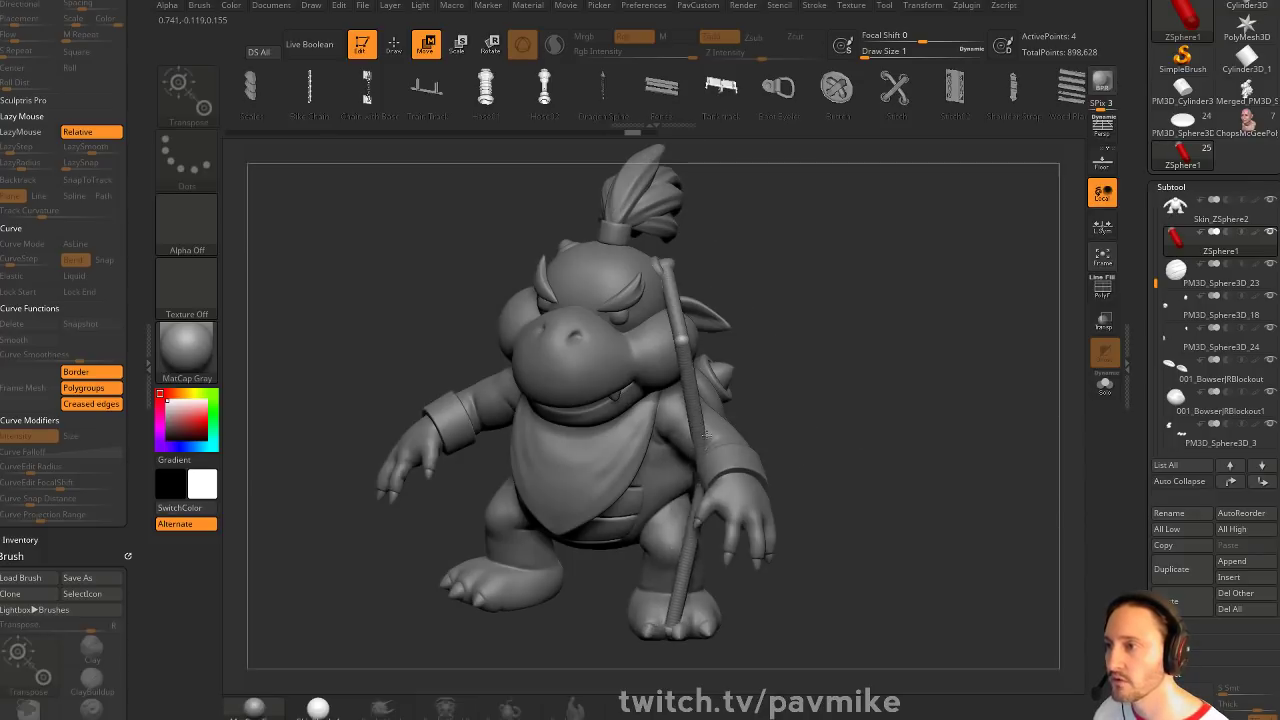
Try rotating and scaling links of the ZSphere chain, and undo the changes
{"action": "key", "text": "r"}
{"action": "left_click_drag", "start_coordinate": [684, 411], "coordinate": [779, 403]}
{"action": "key", "text": "ctrl+z"}
{"action": "key", "text": "e"}
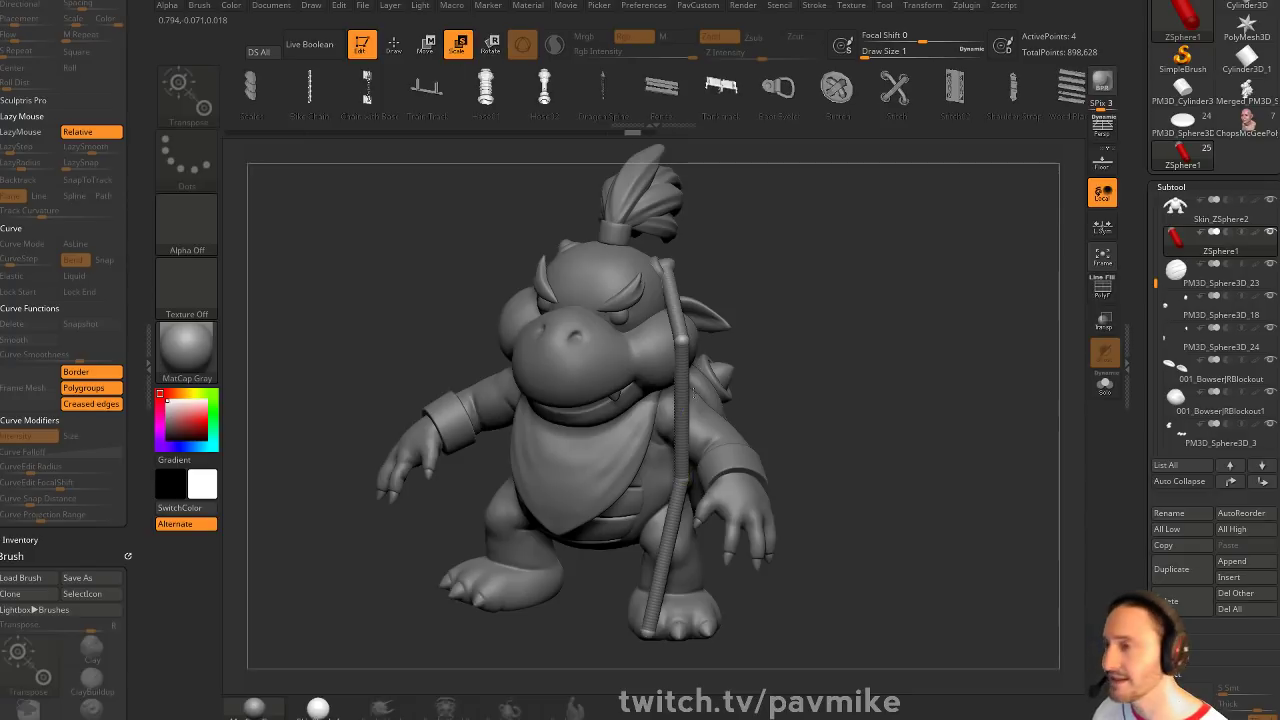
{"action": "left_click_drag", "start_coordinate": [684, 462], "coordinate": [712, 499]}
{"action": "key", "text": "ctrl+z"}
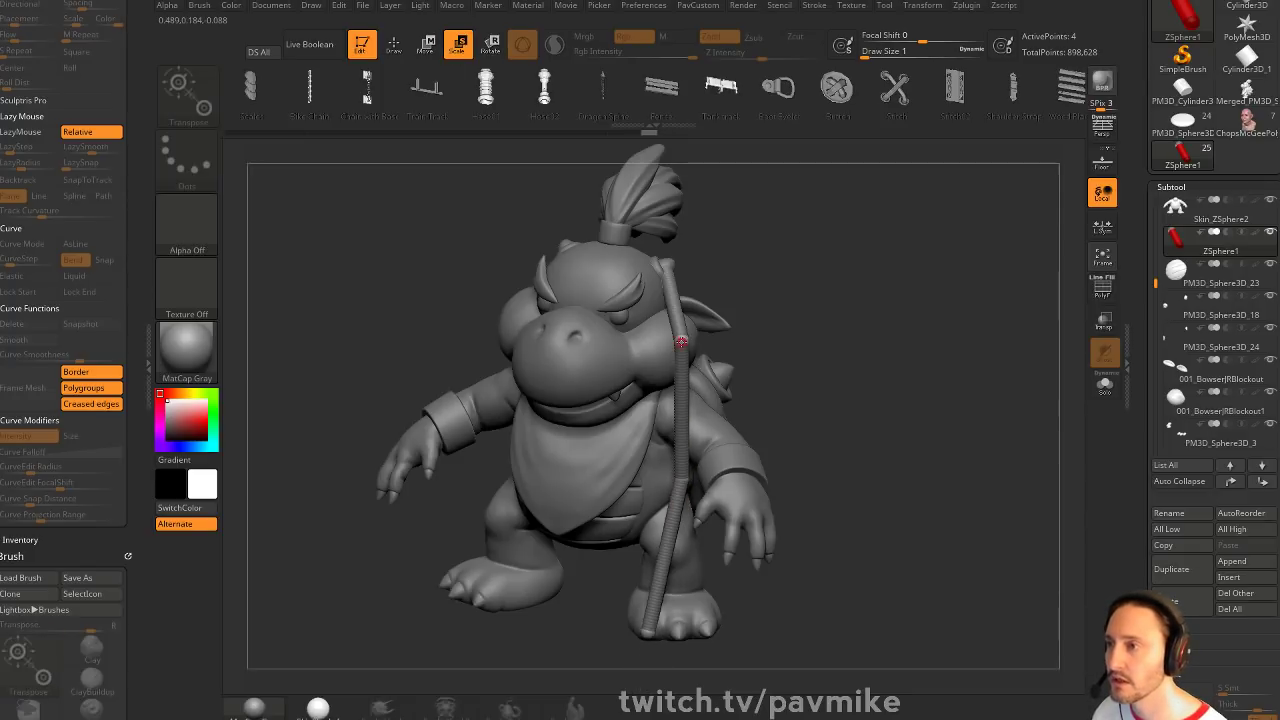
{"action": "key", "text": "ctrl+z"}
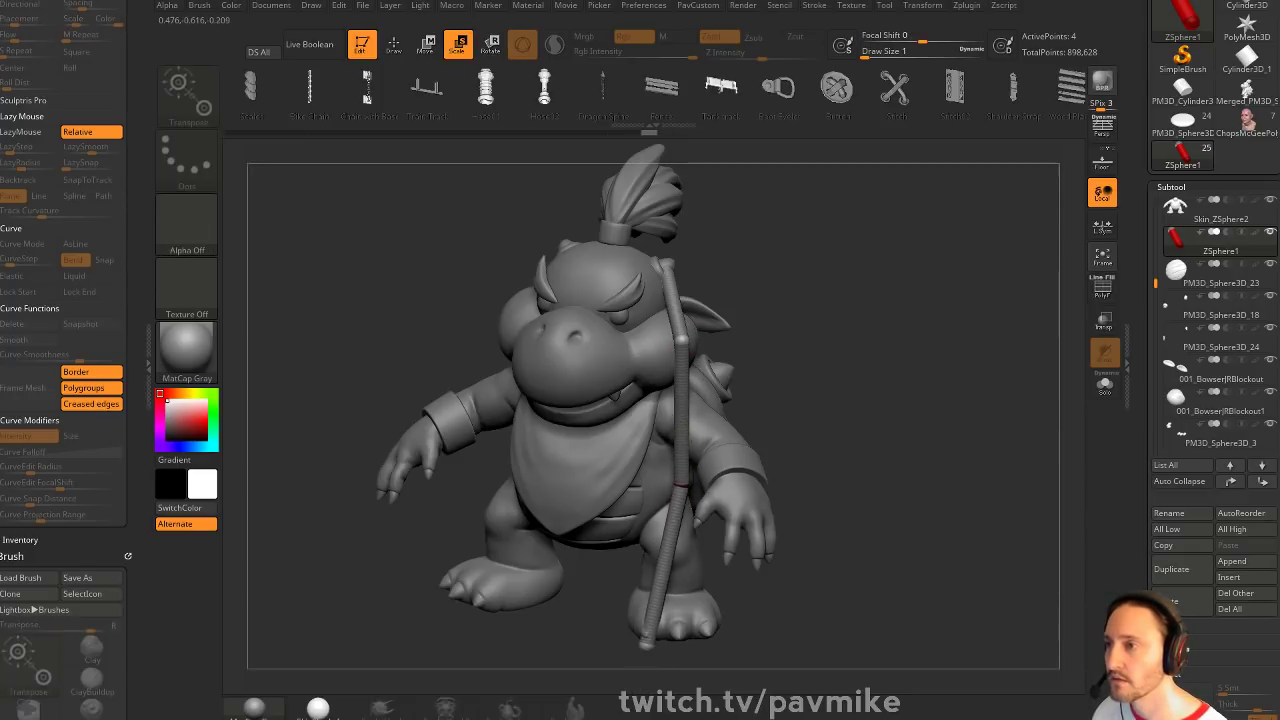
{"action": "key", "text": "ctrl+z"}
{"action": "key", "text": "ctrl+z"}
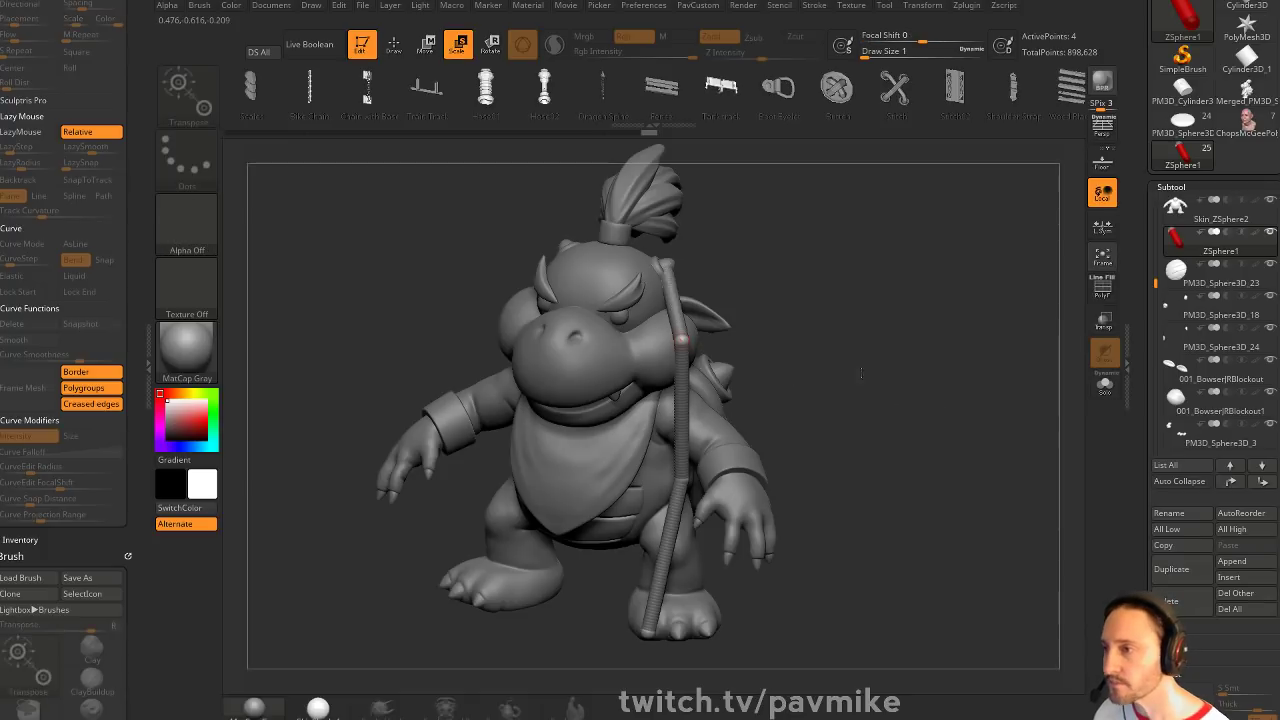
Move the chain's lower middle joint back behind the arm to the edge of the shell
{"action": "left_click_drag", "start_coordinate": [886, 380], "coordinate": [805, 398]}
{"action": "key", "text": "w"}
{"action": "left_click_drag", "start_coordinate": [691, 477], "coordinate": [735, 463]}
{"action": "left_click_drag", "start_coordinate": [880, 520], "coordinate": [749, 420]}
{"action": "left_click_drag", "start_coordinate": [935, 290], "coordinate": [1010, 385]}
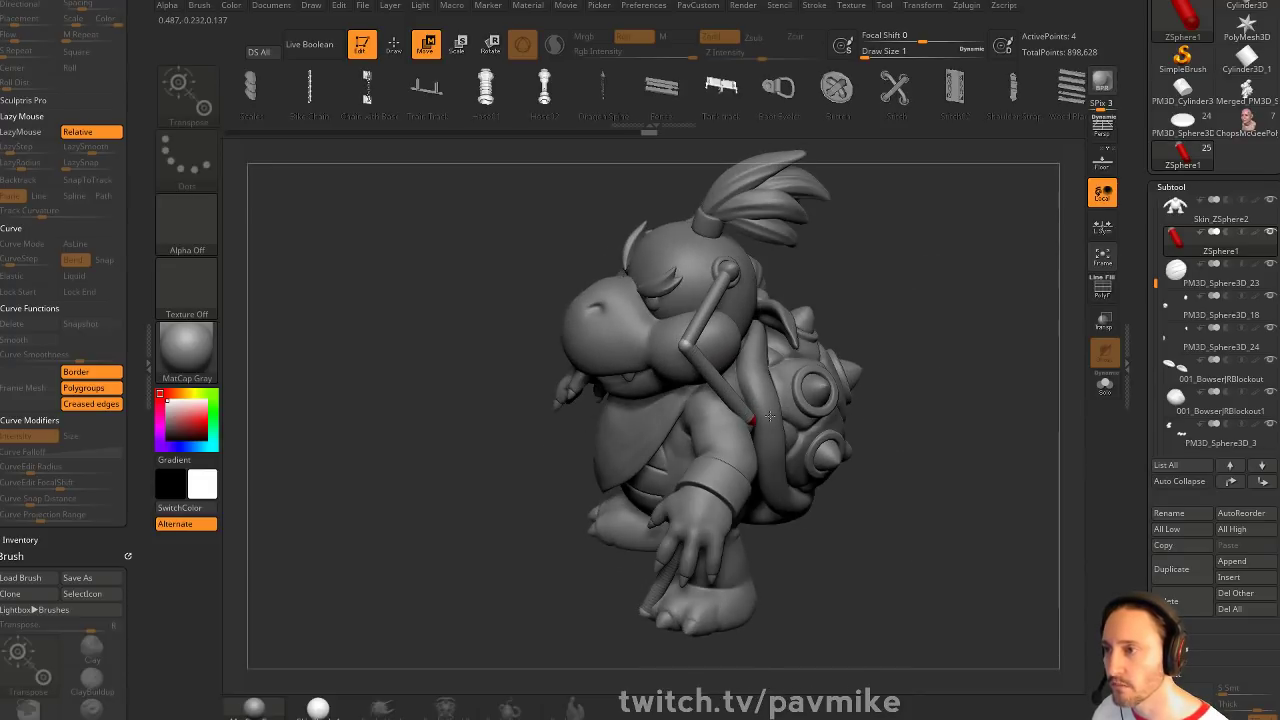
{"action": "left_click_drag", "start_coordinate": [754, 420], "coordinate": [763, 429]}
Insert a ZSphere joint in the link running to the foot and pull it forward above the leg
{"action": "left_click_drag", "start_coordinate": [800, 535], "coordinate": [790, 480]}
{"action": "key", "text": "q"}
{"action": "left_click", "coordinate": [663, 480]}
{"action": "key", "text": "w"}
{"action": "left_click_drag", "start_coordinate": [662, 480], "coordinate": [620, 487]}
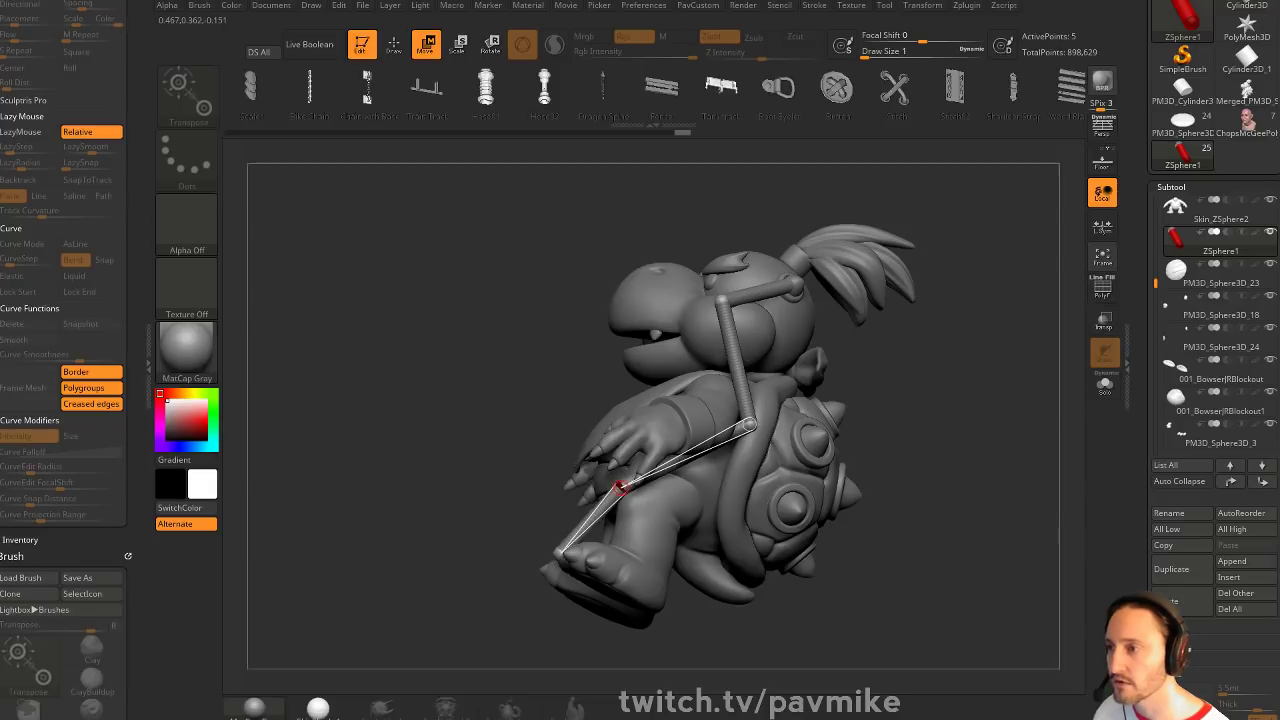
Insert a joint between the shell and leg joints and bend it down toward the hip
{"action": "mouse_move", "coordinate": [868, 440]}
{"action": "left_mouse_down"}
{"action": "mouse_move", "coordinate": [963, 366]}
{"action": "mouse_move", "coordinate": [868, 425]}
{"action": "left_mouse_up"}
{"action": "key", "text": "q"}
{"action": "left_click", "coordinate": [685, 459]}
{"action": "key", "text": "w"}
{"action": "left_click_drag", "start_coordinate": [685, 460], "coordinate": [700, 481]}
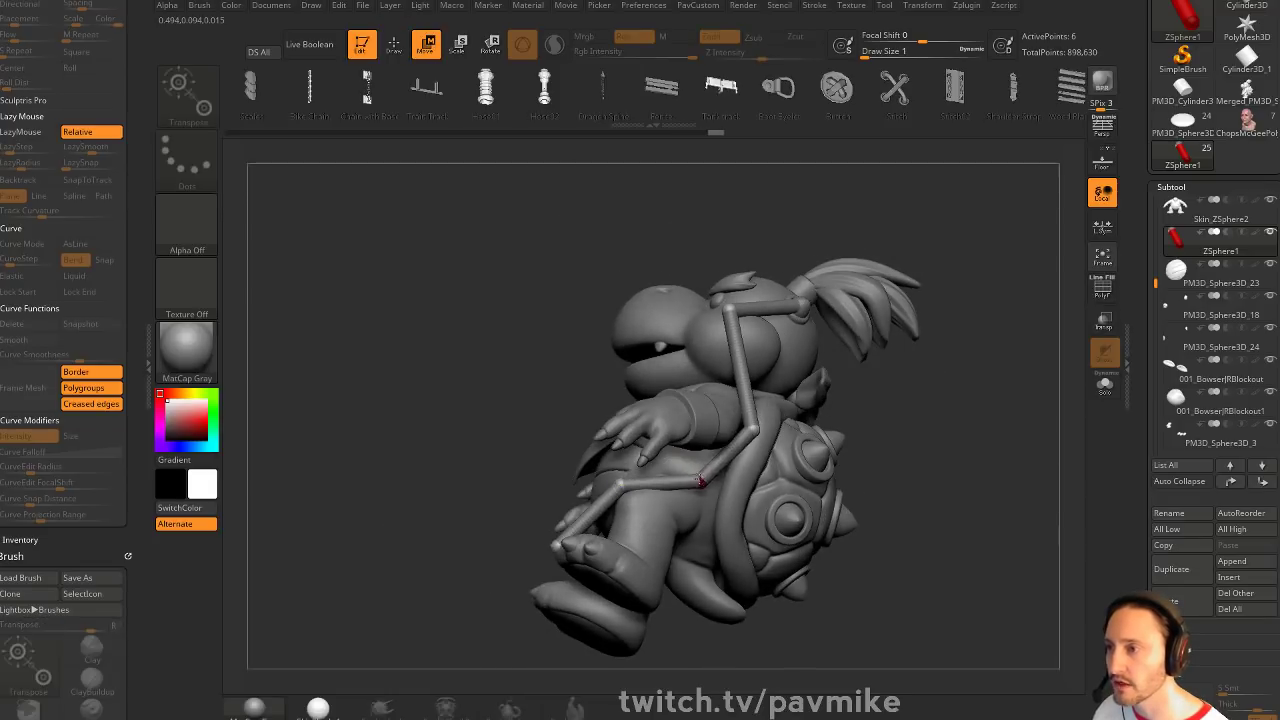
Insert a joint in the link between the cheek and the shell, and shift it slightly toward the shell
{"action": "left_click_drag", "start_coordinate": [905, 402], "coordinate": [870, 430]}
{"action": "key", "text": "q"}
{"action": "left_click", "coordinate": [744, 364]}
{"action": "key", "text": "w"}
{"action": "left_click_drag", "start_coordinate": [744, 365], "coordinate": [757, 366]}
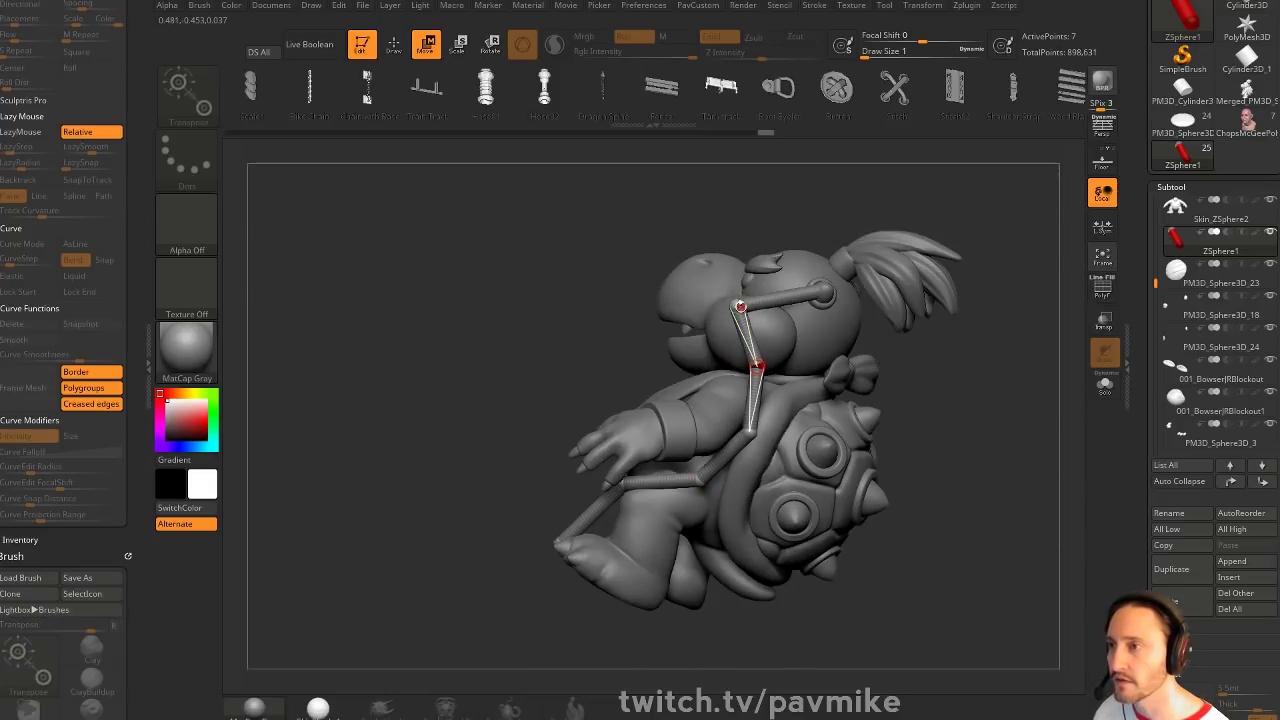
Insert a joint below the cheek joint and move it down, and add another in the link between head and cheek
{"action": "left_click_drag", "start_coordinate": [905, 395], "coordinate": [830, 325]}
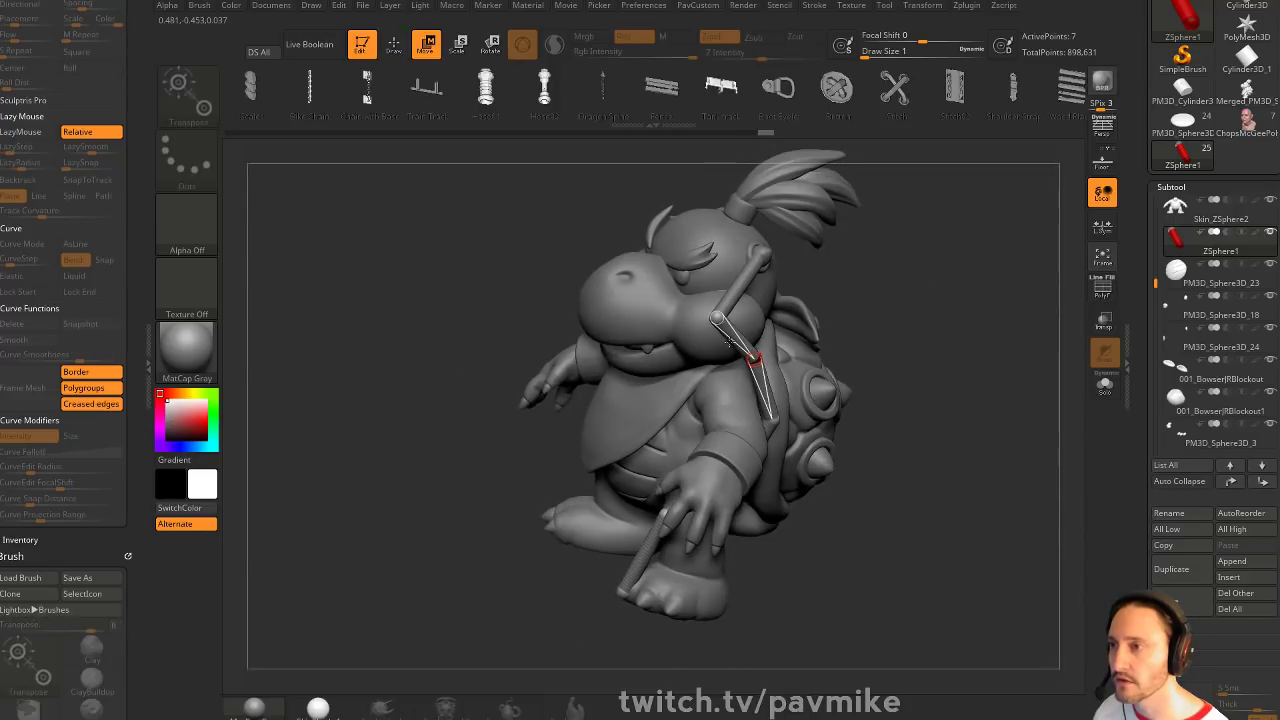
{"action": "key", "text": "q"}
{"action": "key", "text": "w"}
{"action": "key", "text": "q"}
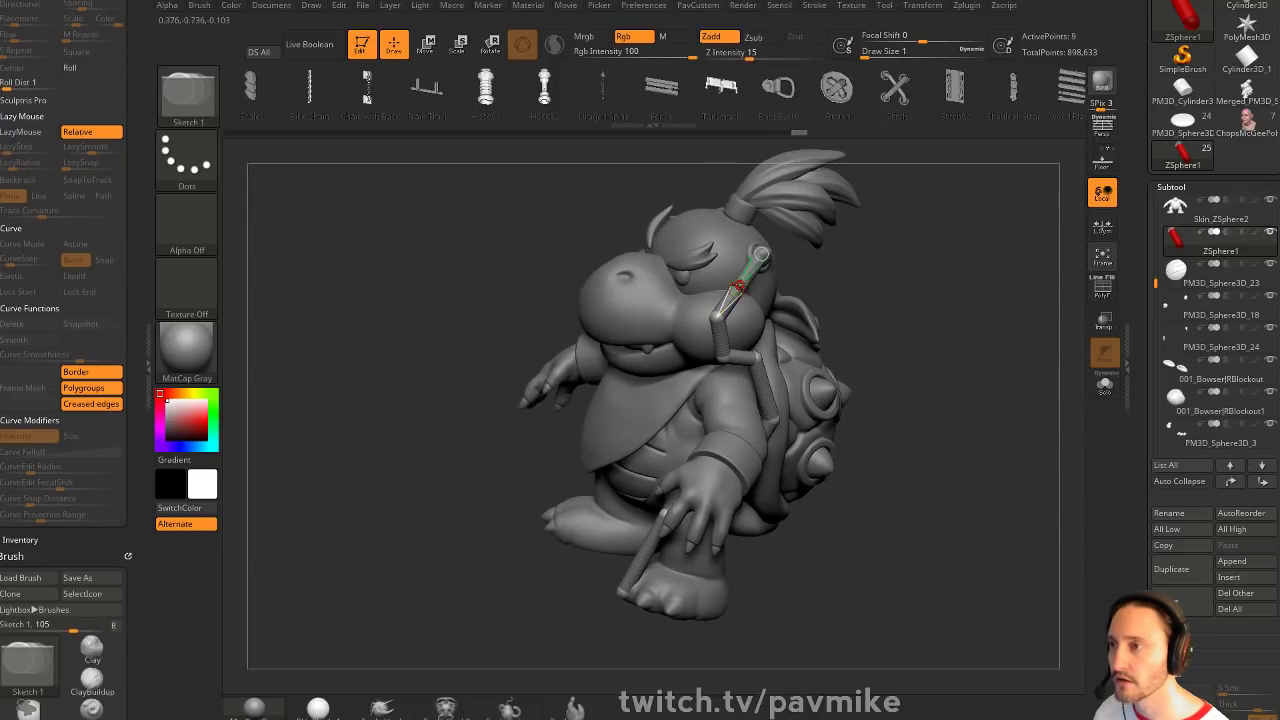
{"action": "key", "text": "w"}
Insert joints in the leg-to-foot link and the hip-to-leg link, nudging each one to round the chain's bend
{"action": "mouse_move", "coordinate": [868, 298]}
{"action": "left_mouse_down"}
{"action": "mouse_move", "coordinate": [842, 315]}
{"action": "mouse_move", "coordinate": [1015, 381]}
{"action": "mouse_move", "coordinate": [954, 382]}
{"action": "mouse_move", "coordinate": [785, 450]}
{"action": "left_mouse_up"}
{"action": "key", "text": "q"}
{"action": "left_click", "coordinate": [662, 468]}
{"action": "key", "text": "w"}
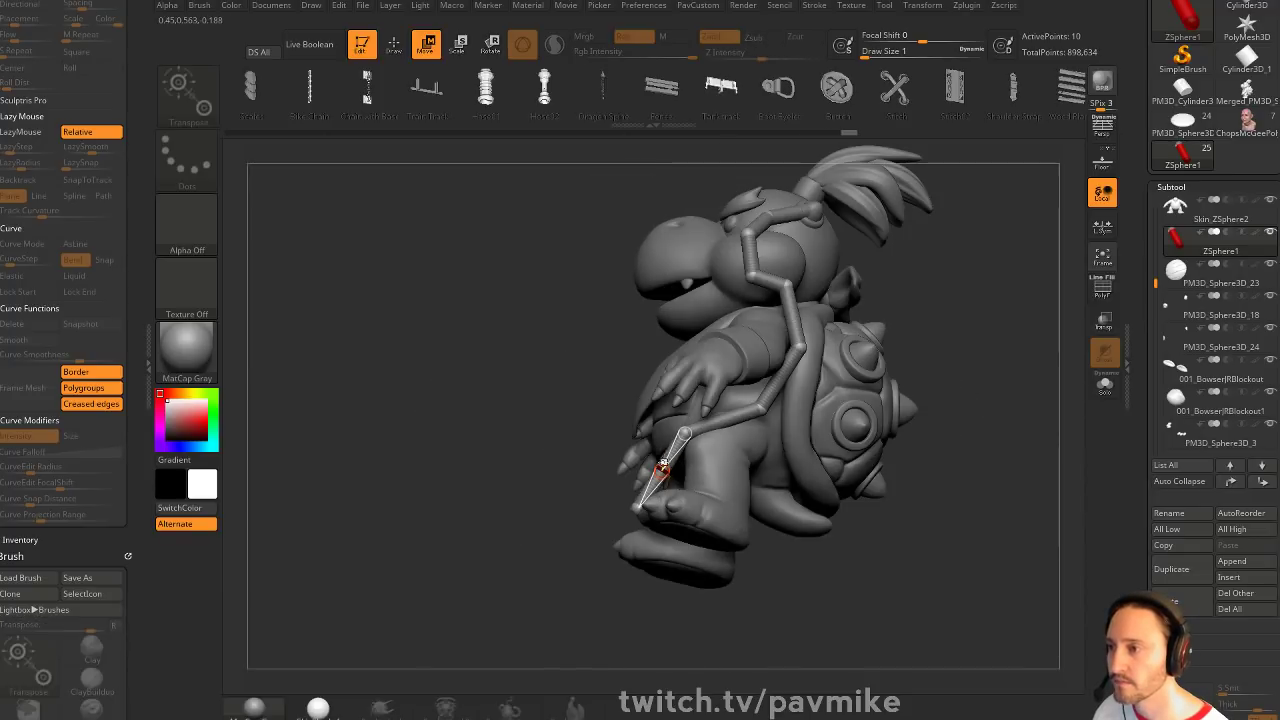
{"action": "left_click_drag", "start_coordinate": [662, 468], "coordinate": [654, 464]}
{"action": "key", "text": "q"}
{"action": "left_click", "coordinate": [722, 420]}
{"action": "key", "text": "w"}
{"action": "left_click_drag", "start_coordinate": [722, 420], "coordinate": [722, 411]}
Insert a joint in the chain link running from the shell edge down to the hip and adjust its position
{"action": "left_click_drag", "start_coordinate": [790, 380], "coordinate": [876, 353]}
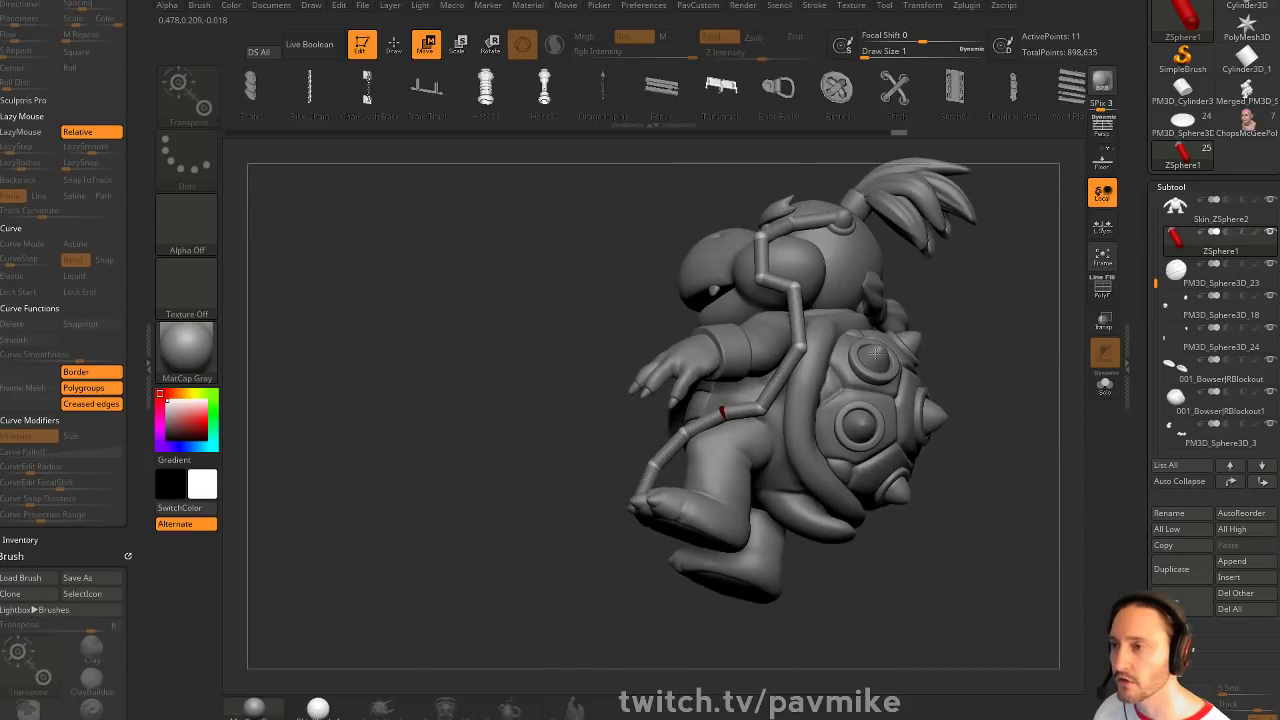
{"action": "key", "text": "q"}
{"action": "left_click", "coordinate": [783, 383]}
{"action": "key", "text": "w"}
{"action": "mouse_move", "coordinate": [783, 383]}
{"action": "left_mouse_down"}
{"action": "mouse_move", "coordinate": [806, 408]}
{"action": "mouse_move", "coordinate": [757, 448]}
{"action": "left_mouse_up"}
{"action": "key", "text": "q"}
Insert another joint in the upper chain link running behind the shoulder along the shell edge
{"action": "left_click_drag", "start_coordinate": [700, 345], "coordinate": [765, 385], "text": "shift"}
{"action": "left_click_drag", "start_coordinate": [915, 375], "coordinate": [757, 378]}
{"action": "left_click", "coordinate": [753, 382]}
{"action": "key", "text": "w"}
{"action": "key", "text": "q"}
{"action": "mouse_move", "coordinate": [858, 366]}
{"action": "left_mouse_down"}
{"action": "mouse_move", "coordinate": [915, 353]}
{"action": "mouse_move", "coordinate": [919, 335]}
{"action": "mouse_move", "coordinate": [891, 374]}
{"action": "mouse_move", "coordinate": [866, 371]}
{"action": "mouse_move", "coordinate": [934, 390]}
{"action": "mouse_move", "coordinate": [934, 339]}
{"action": "left_mouse_up"}
{"action": "left_click_drag", "start_coordinate": [852, 517], "coordinate": [779, 383]}
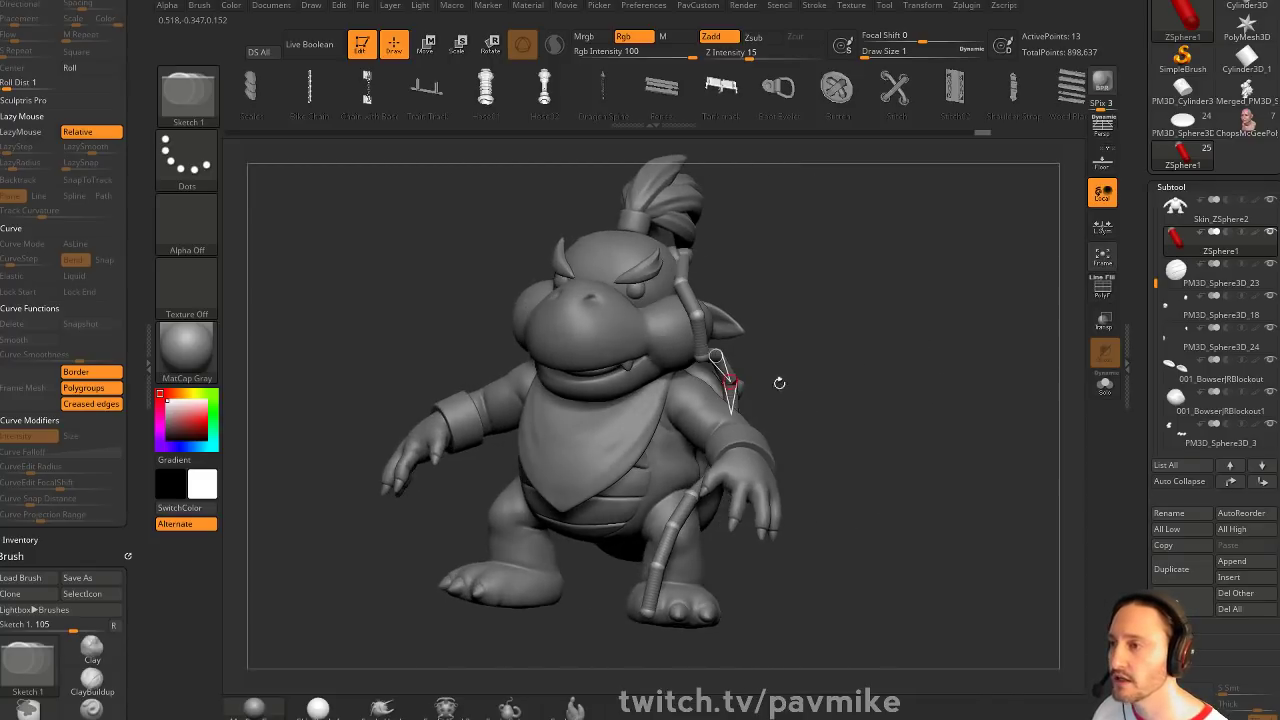
Replace the docked Stroke and Brush palettes with the Zplugin palette and expand its Curves Helper section
{"action": "left_click_drag", "start_coordinate": [135, 251], "coordinate": [142, 320]}
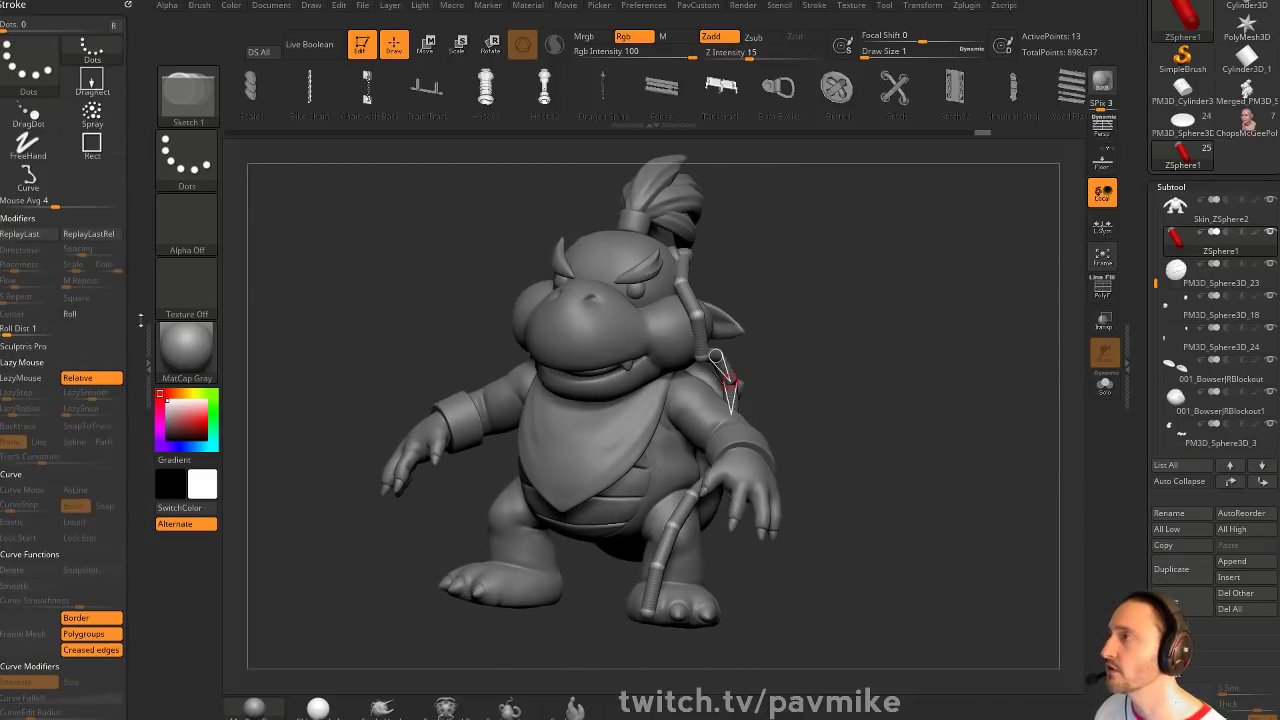
{"action": "left_click", "coordinate": [128, 5]}
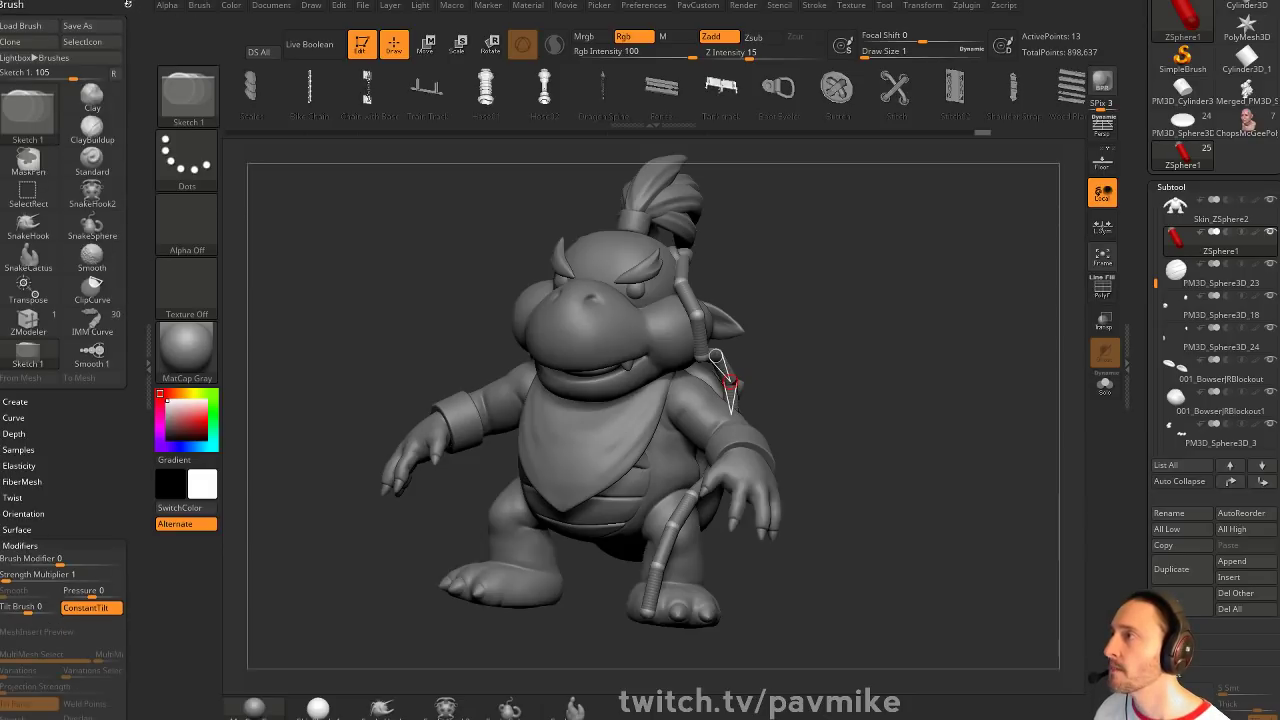
{"action": "left_click", "coordinate": [127, 5]}
{"action": "left_click", "coordinate": [966, 6]}
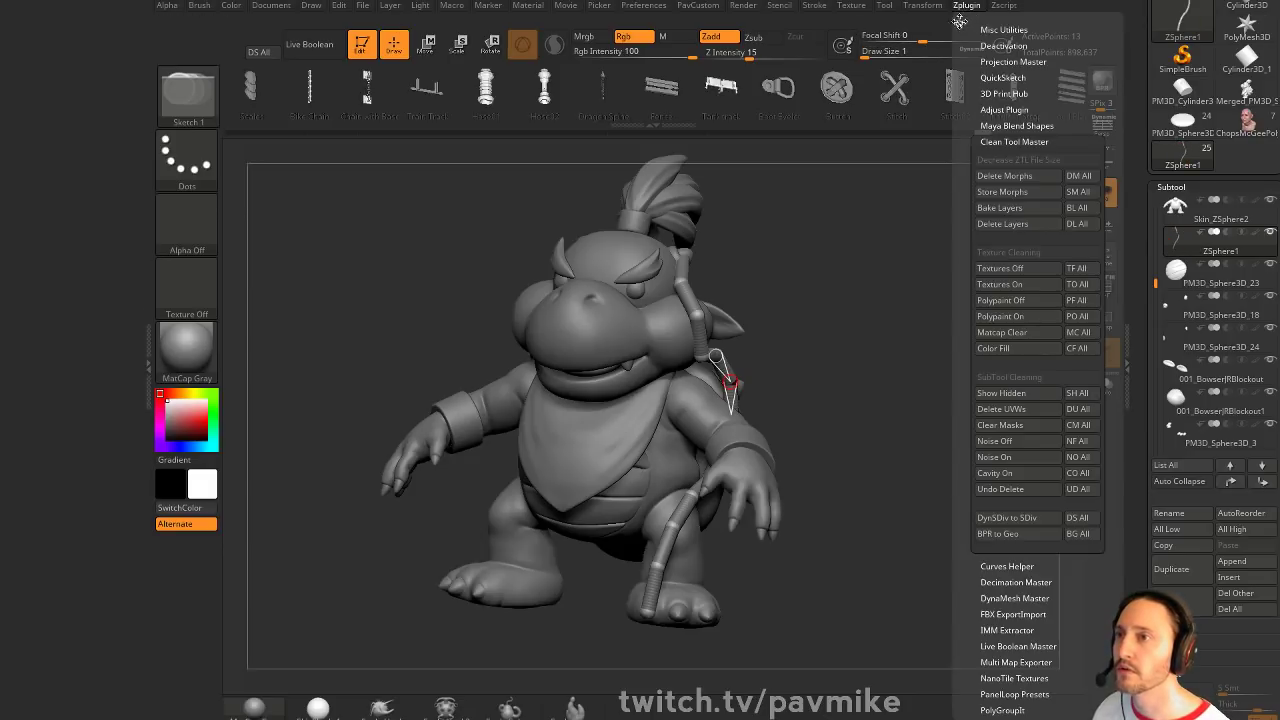
{"action": "left_click_drag", "start_coordinate": [959, 20], "coordinate": [70, 145]}
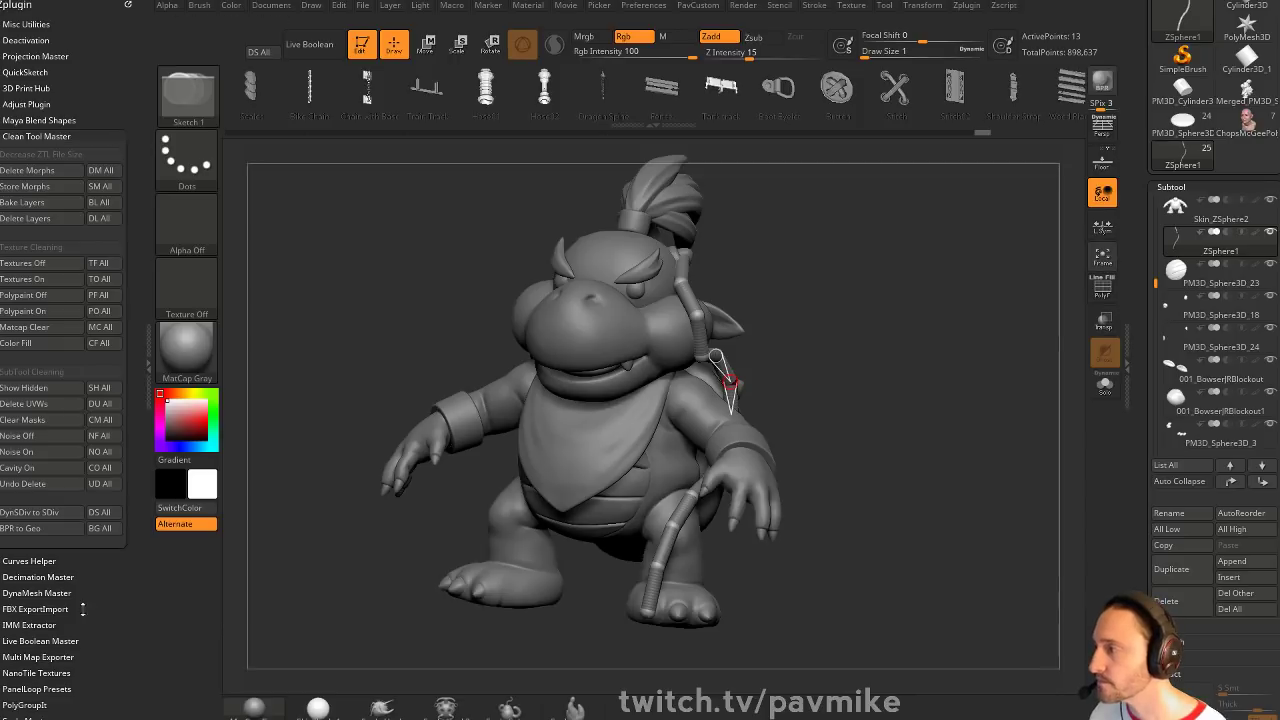
{"action": "left_click", "coordinate": [55, 557]}
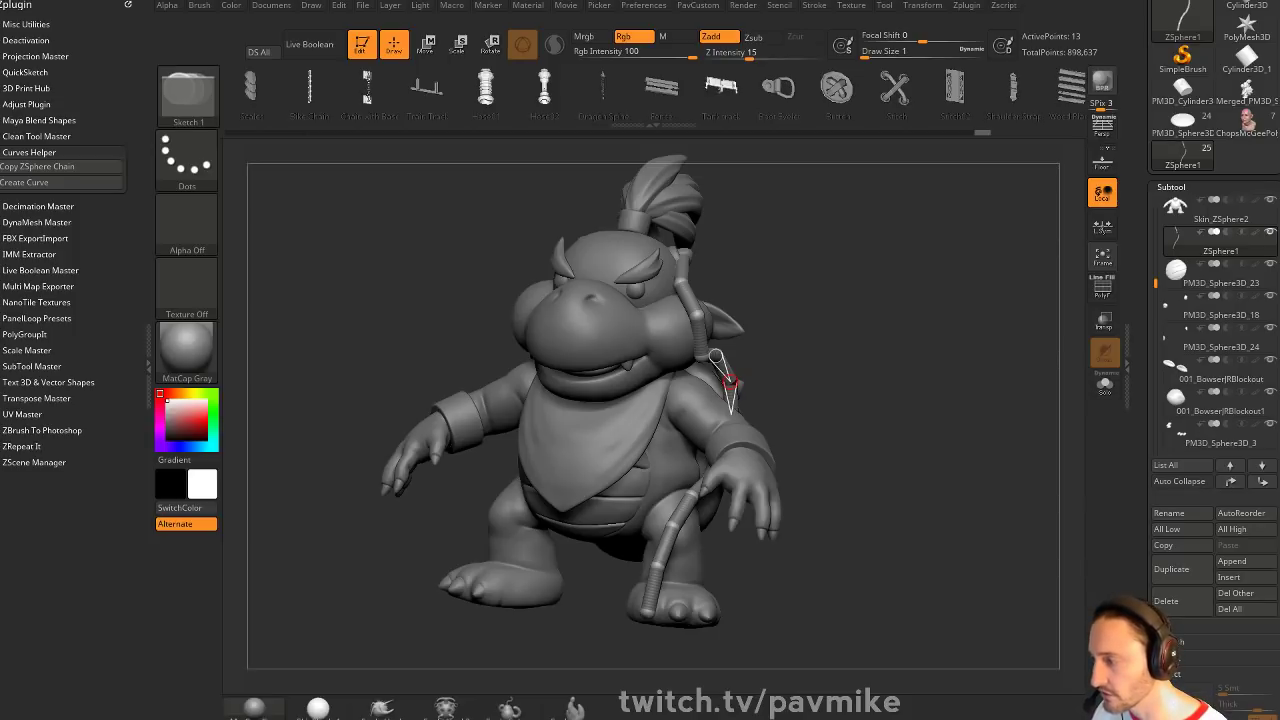
Switch to the browser and review the Curves Helper post and its CurvesHelper.zip download in the ZBrushCentral scripts thread
{"action": "left_click_drag", "start_coordinate": [900, 719], "coordinate": [796, 0]}
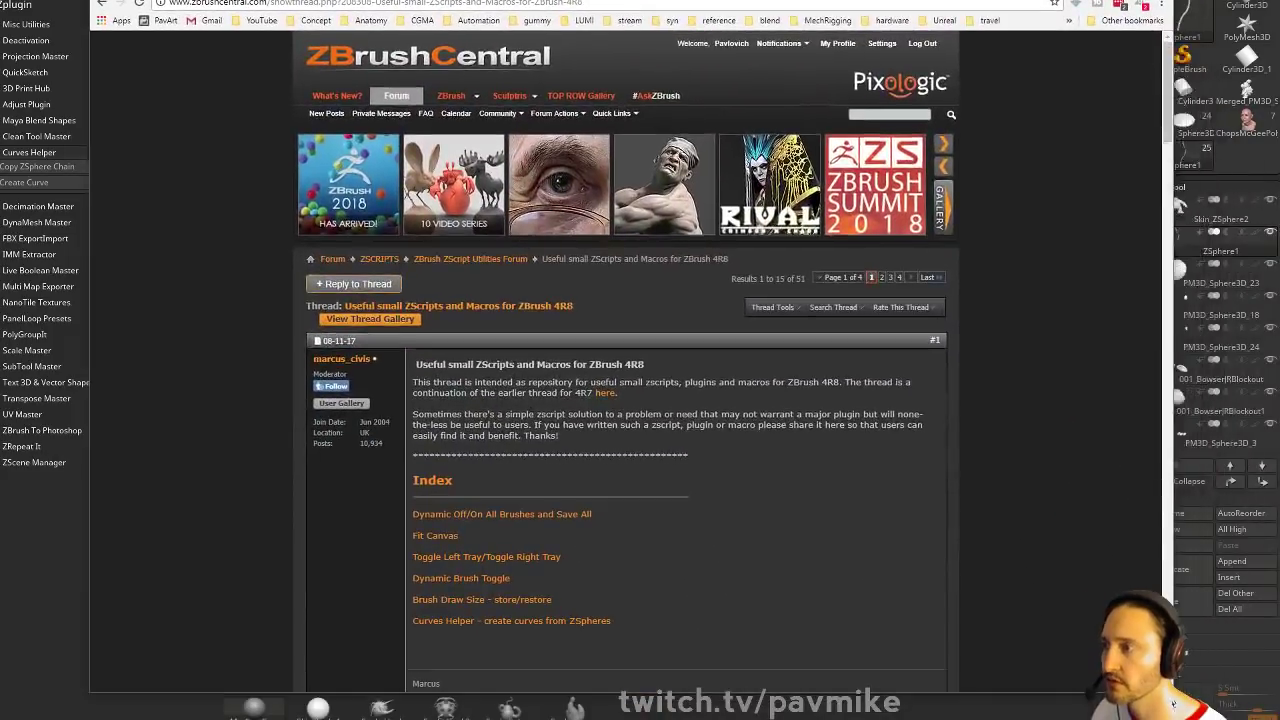
{"action": "scroll", "coordinate": [565, 447], "scroll_direction": "down", "scroll_amount": 2}
{"action": "left_click", "coordinate": [445, 421]}
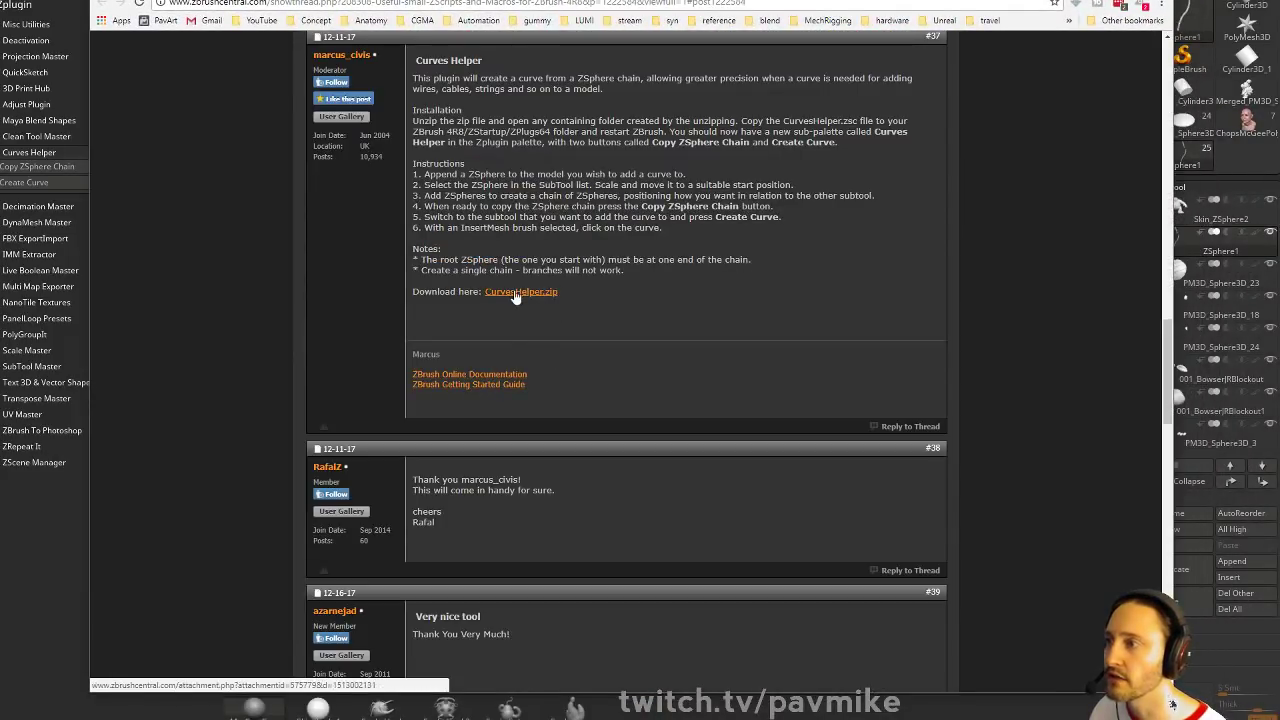
{"action": "left_click_drag", "start_coordinate": [980, 0], "coordinate": [988, 719]}
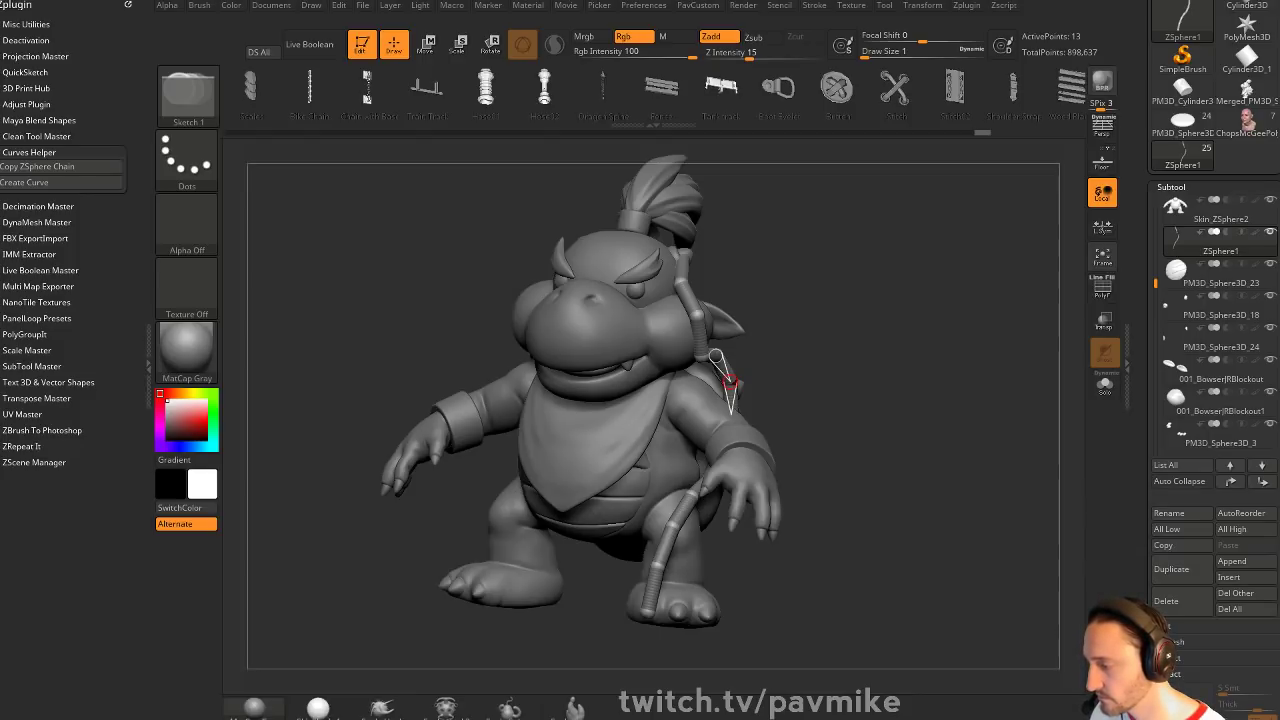
Switch to File Explorer and locate CurvesHelper.zsc in ZBrush 2018's ZStartup\ZPlugs64 folder
{"action": "left_click_drag", "start_coordinate": [408, 715], "coordinate": [540, 6]}
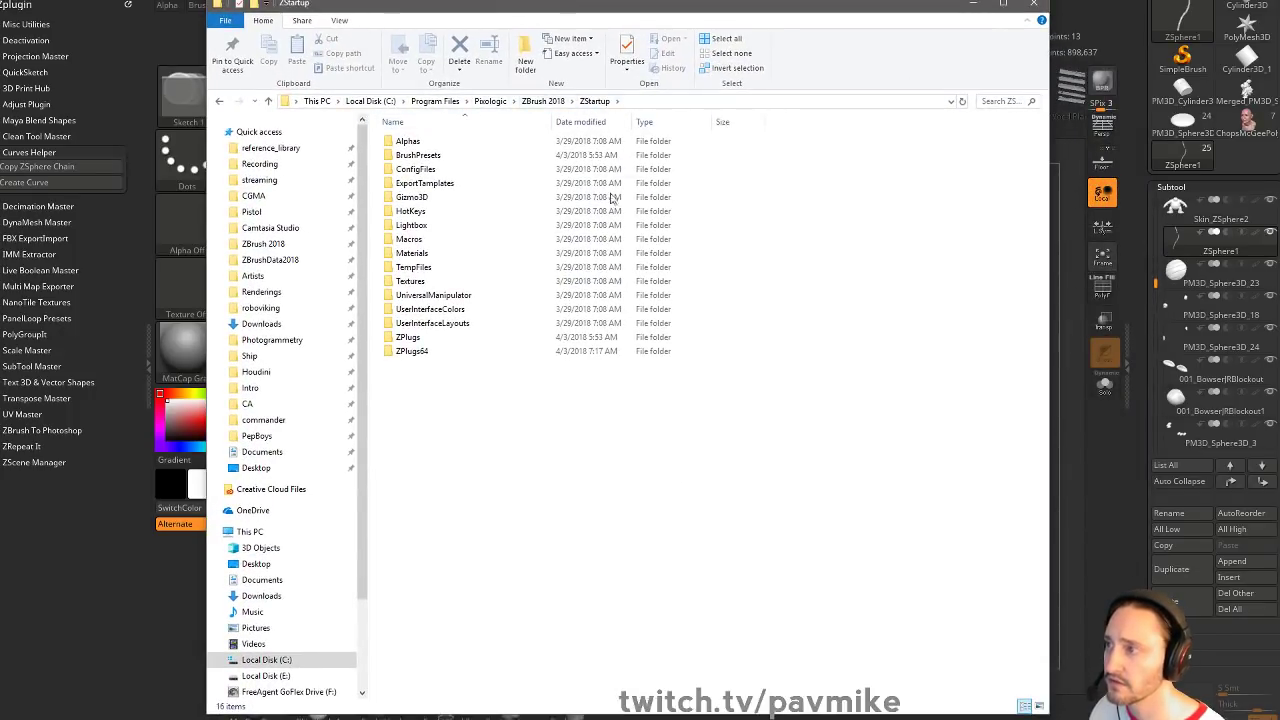
{"action": "double_click", "coordinate": [420, 351]}
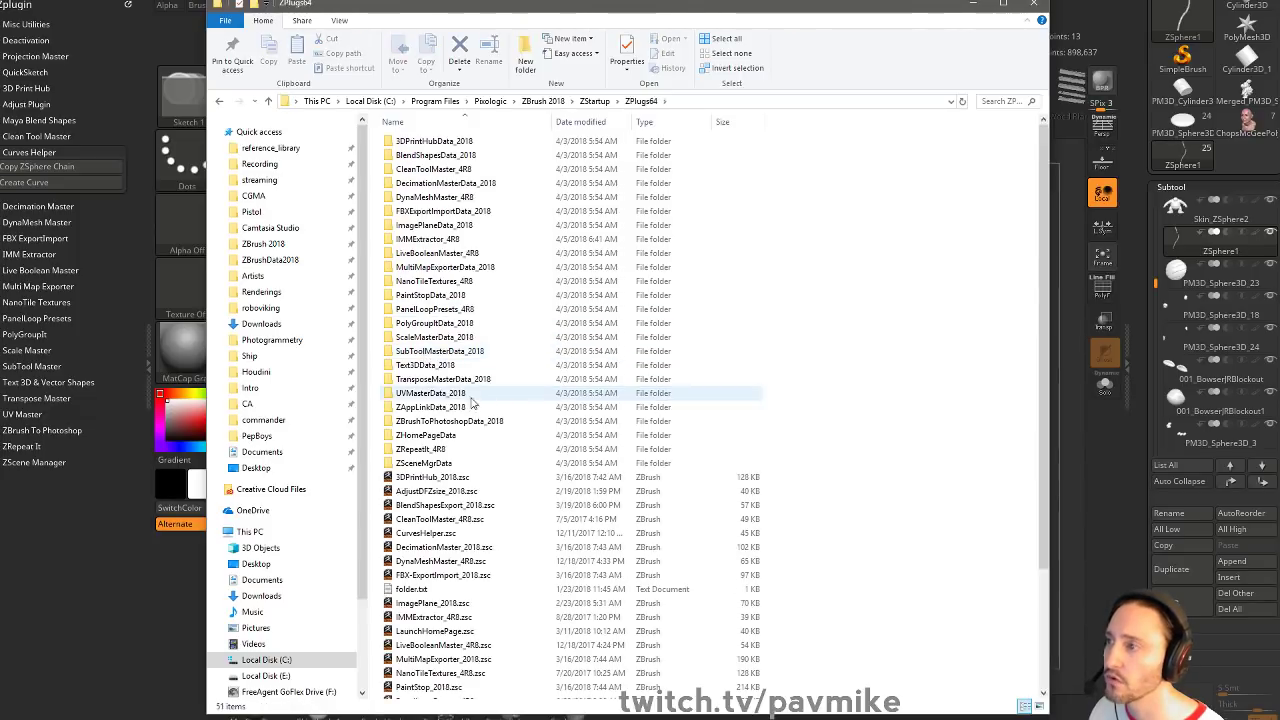
{"action": "scroll", "coordinate": [440, 460], "scroll_direction": "down", "scroll_amount": 4}
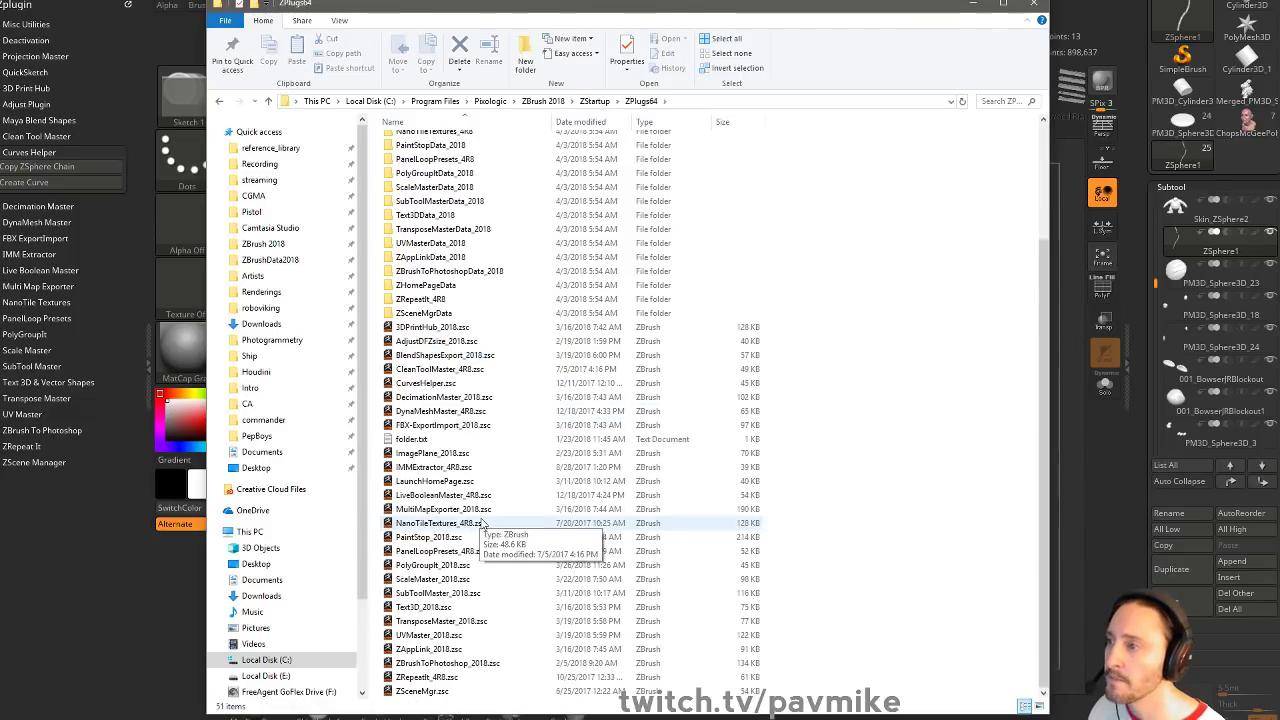
{"action": "left_click", "coordinate": [403, 386]}
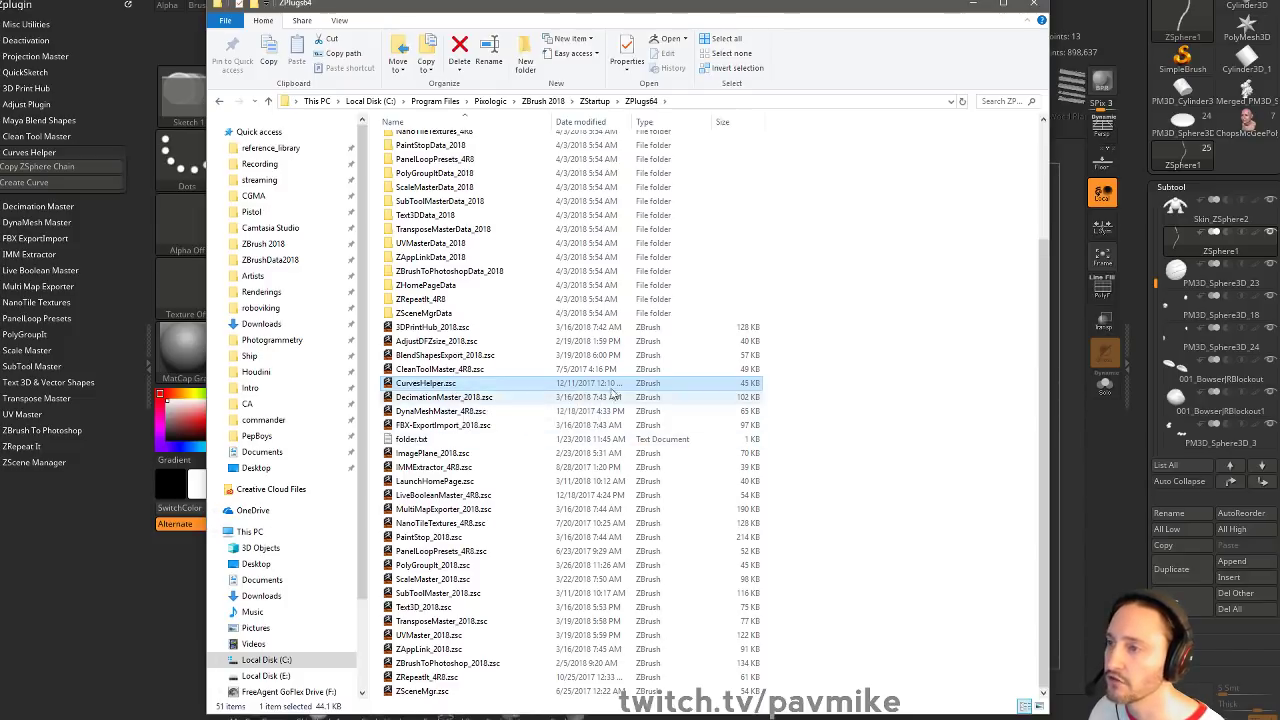
{"action": "left_click_drag", "start_coordinate": [671, 7], "coordinate": [680, 718]}
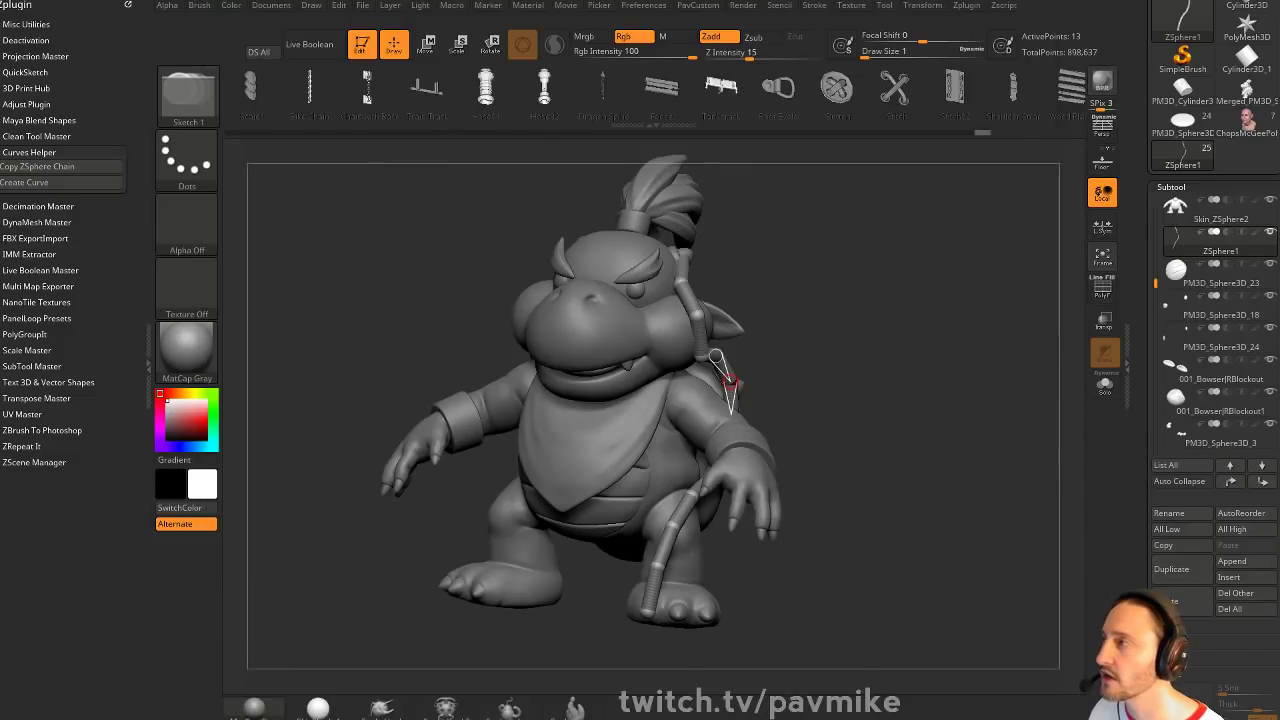
Copy the finished ZSphere chain into memory with Curves Helper
{"action": "left_click_drag", "start_coordinate": [982, 351], "coordinate": [774, 330]}
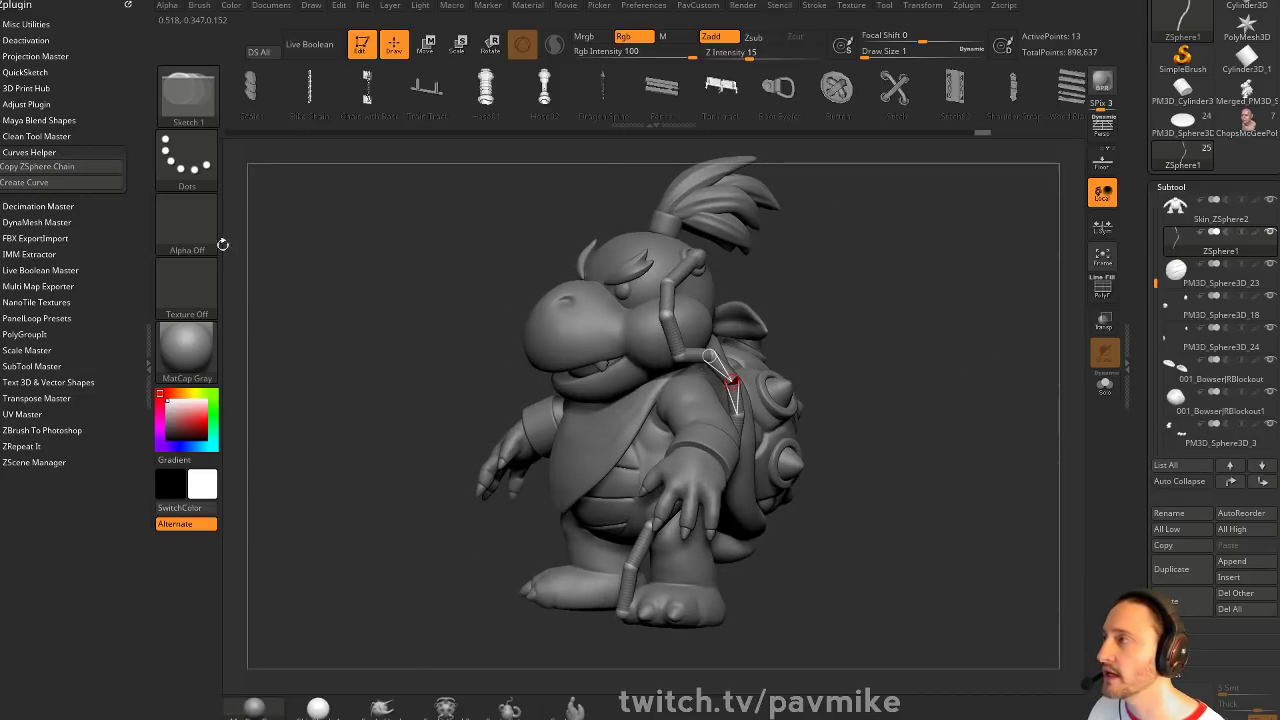
{"action": "left_click", "coordinate": [37, 166]}
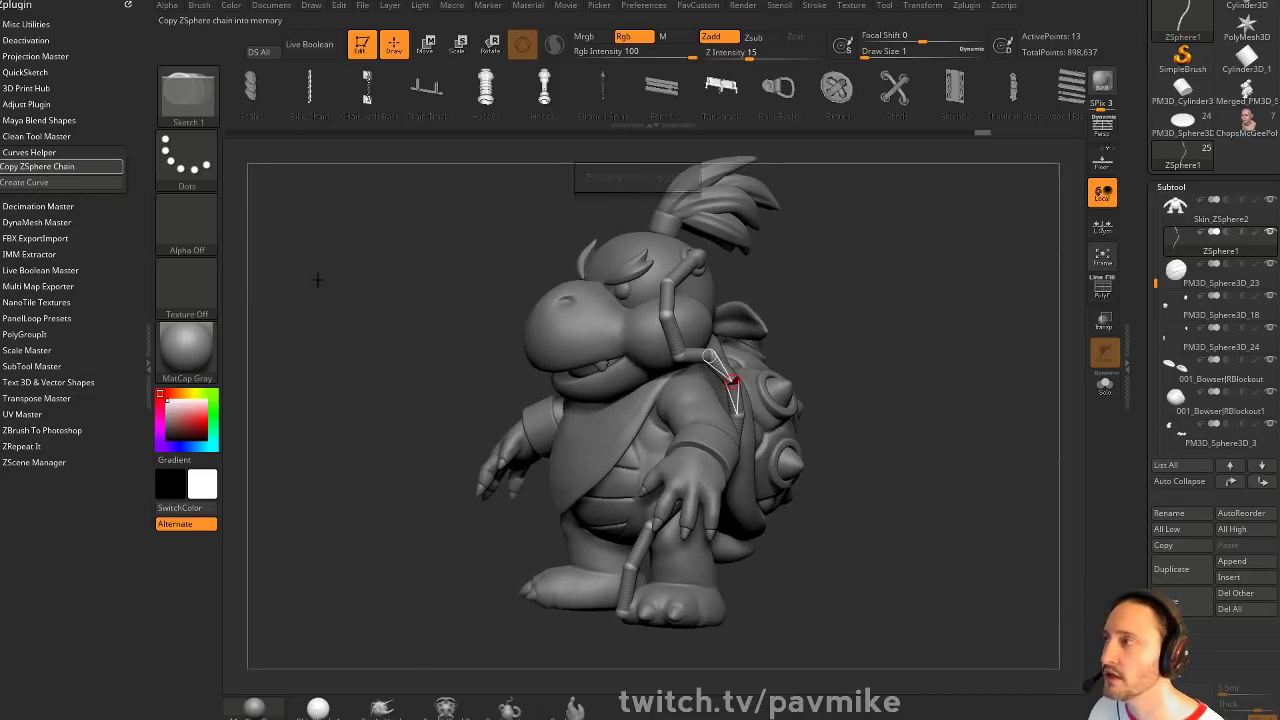
{"action": "left_click_drag", "start_coordinate": [906, 410], "coordinate": [1087, 362]}
{"action": "left_click_drag", "start_coordinate": [1163, 305], "coordinate": [1134, 190]}
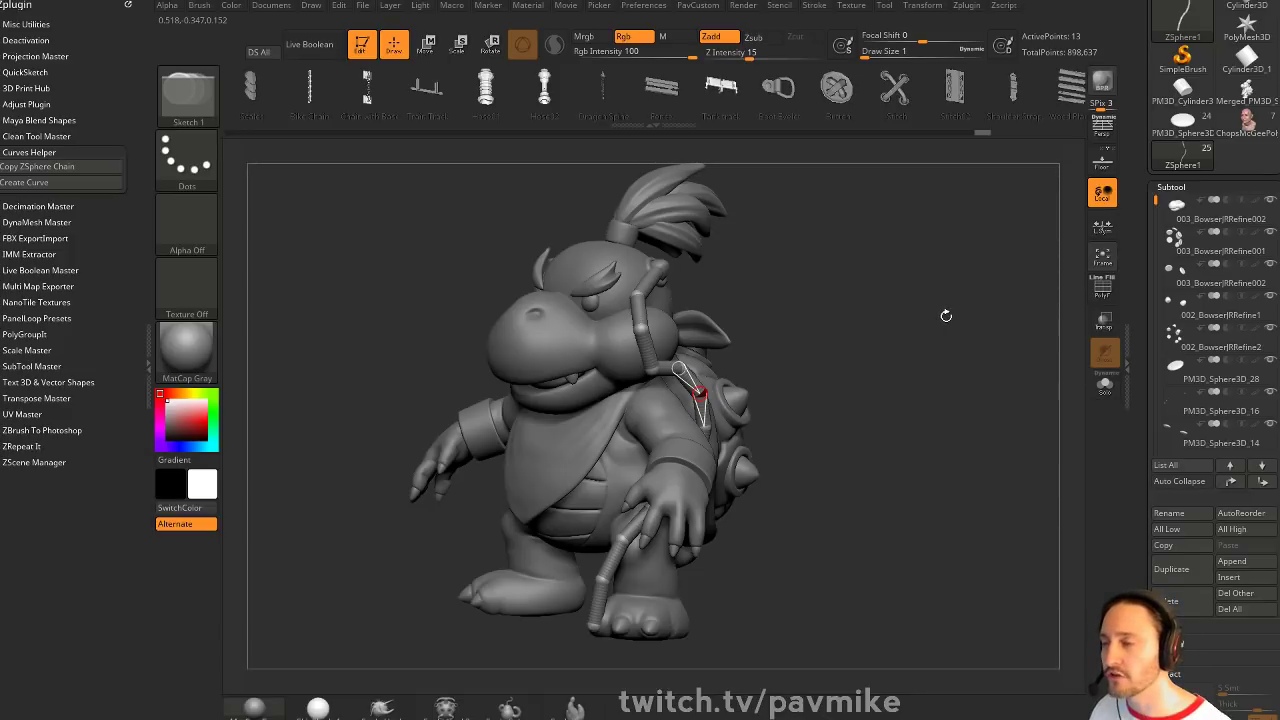
Select the shell rings subtool 003_BowserJRRefine001, show its polygroups with PolyFrame and subdivide it once
{"action": "mouse_move", "coordinate": [839, 349]}
{"action": "left_mouse_down"}
{"action": "mouse_move", "coordinate": [862, 372]}
{"action": "mouse_move", "coordinate": [843, 365]}
{"action": "mouse_move", "coordinate": [895, 358]}
{"action": "mouse_move", "coordinate": [860, 382]}
{"action": "left_mouse_up"}
{"action": "key", "text": "s"}
{"action": "left_click", "coordinate": [1203, 247]}
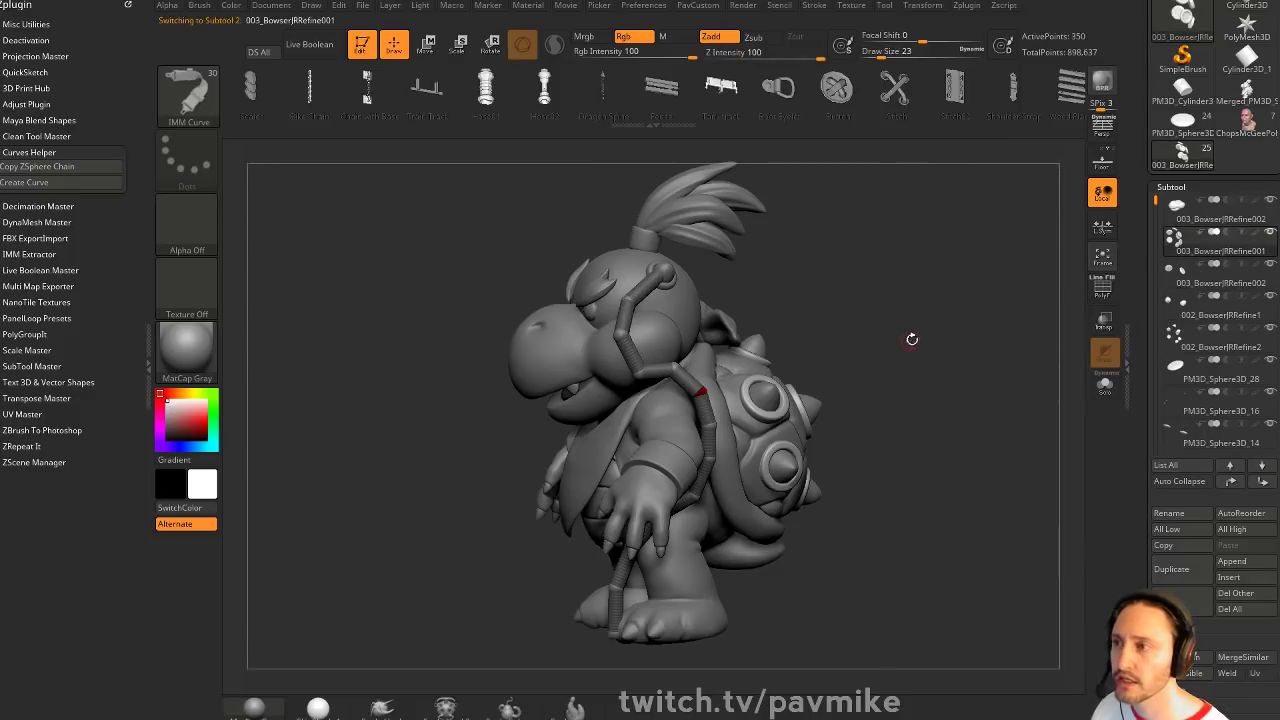
{"action": "left_click_drag", "start_coordinate": [912, 339], "coordinate": [1105, 298], "text": "alt"}
{"action": "left_click", "coordinate": [1102, 289]}
{"action": "scroll", "coordinate": [1180, 380], "scroll_direction": "down", "scroll_amount": 5}
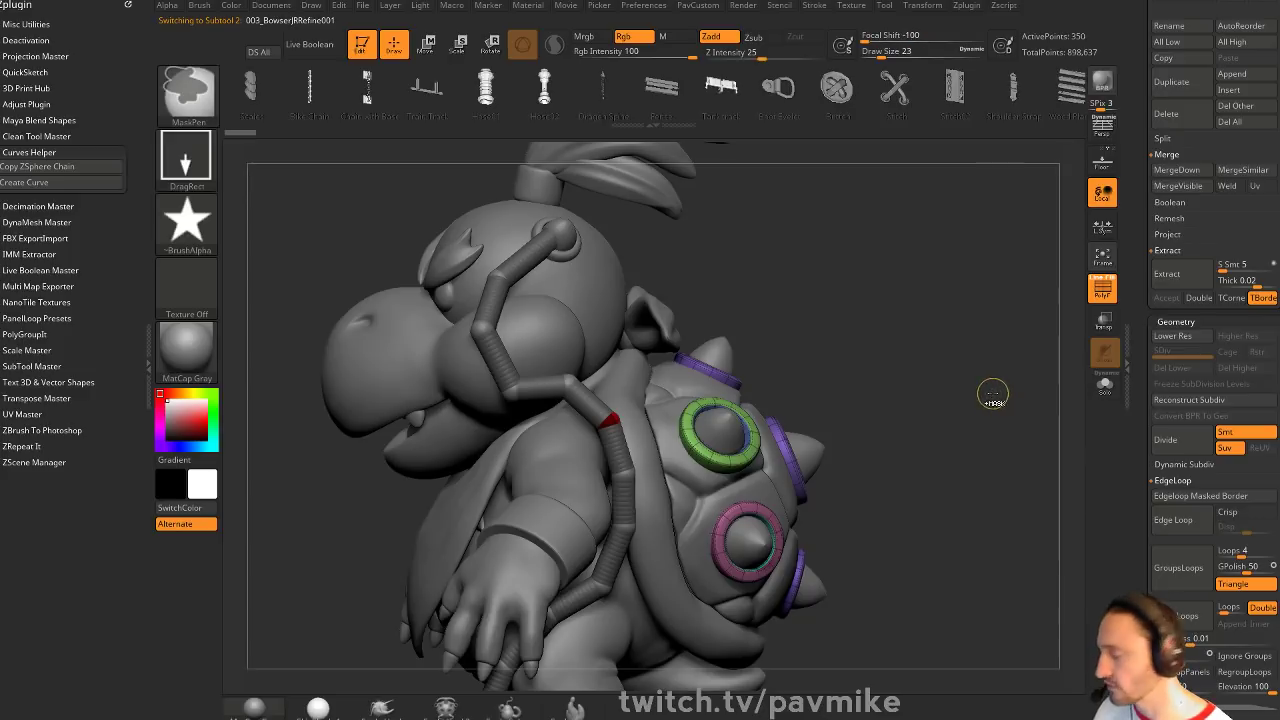
{"action": "key", "text": "ctrl+d"}
{"action": "left_click_drag", "start_coordinate": [974, 397], "coordinate": [982, 393]}
Switch to the CurveMultiTube brush and undo the trial curve and subdivision on the shell rings
{"action": "key", "text": "b"}
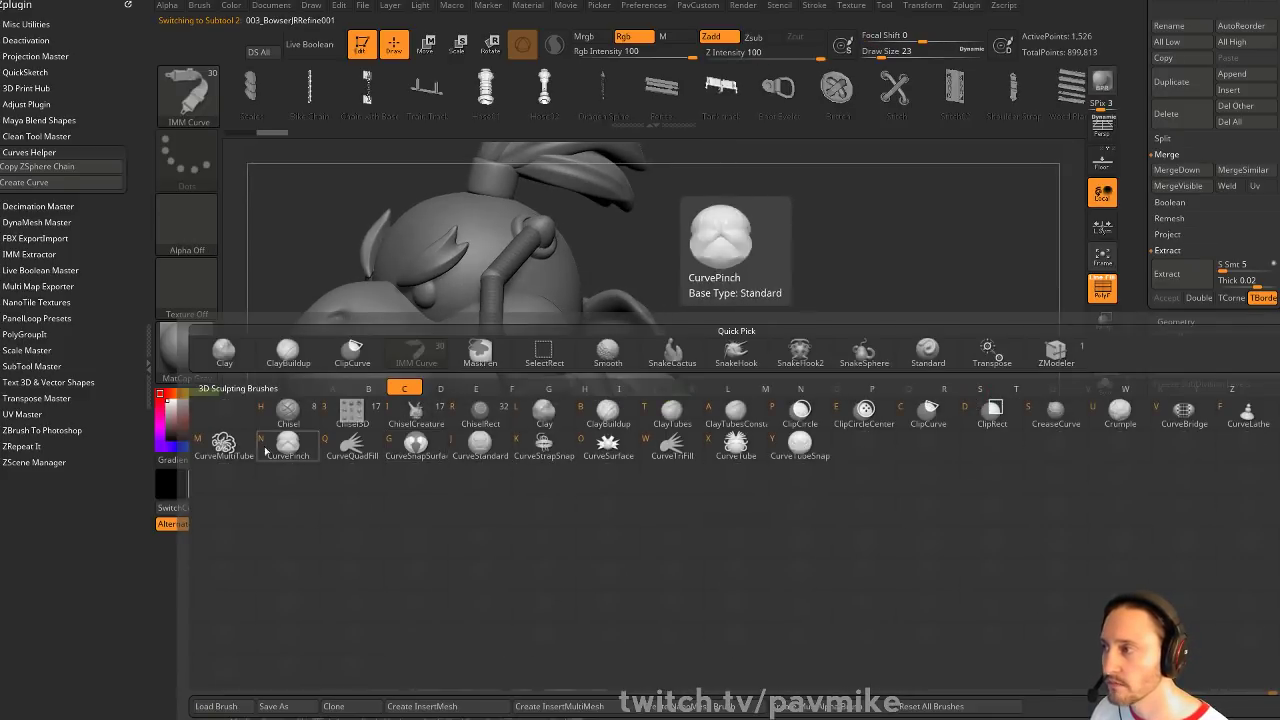
{"action": "left_click", "coordinate": [224, 445]}
{"action": "left_click", "coordinate": [721, 424]}
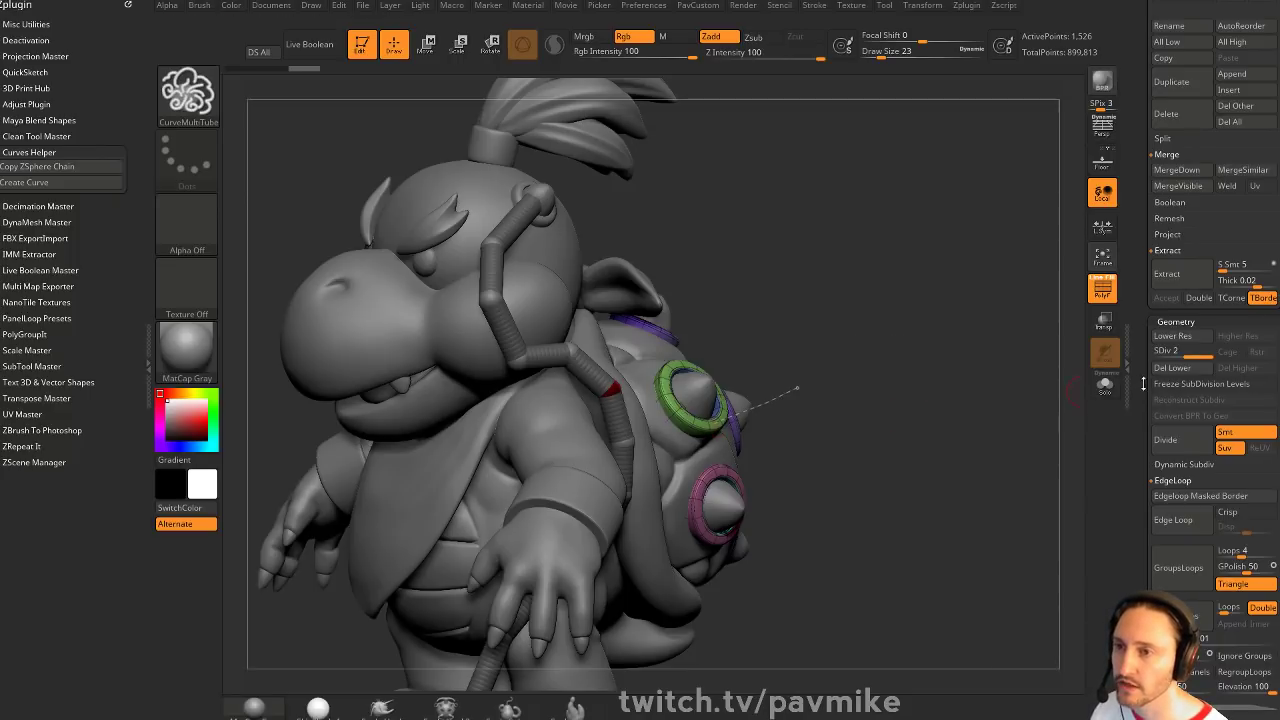
{"action": "key", "text": "ctrl+z"}
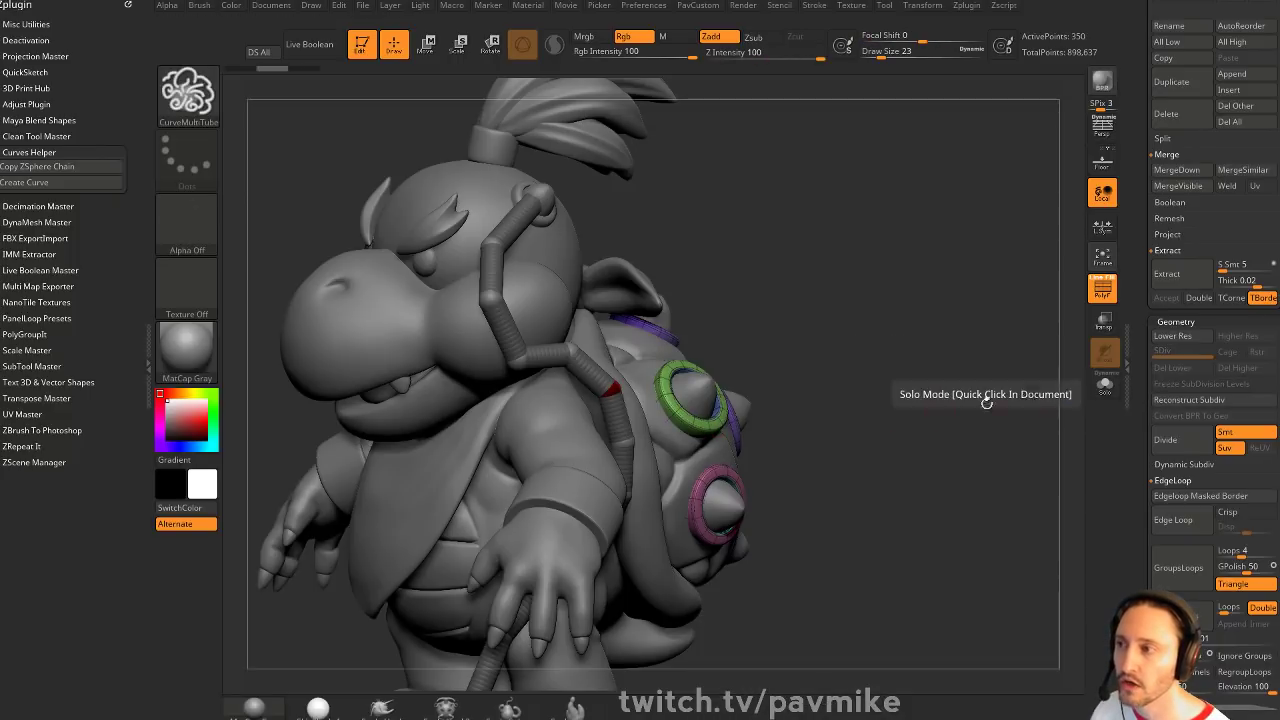
Select the body subtool Skin_ZSphere2 and insert a PolyMesh3D star as a new subtool below it
{"action": "left_click_drag", "start_coordinate": [986, 400], "coordinate": [597, 344]}
{"action": "left_click", "coordinate": [549, 450], "text": "alt"}
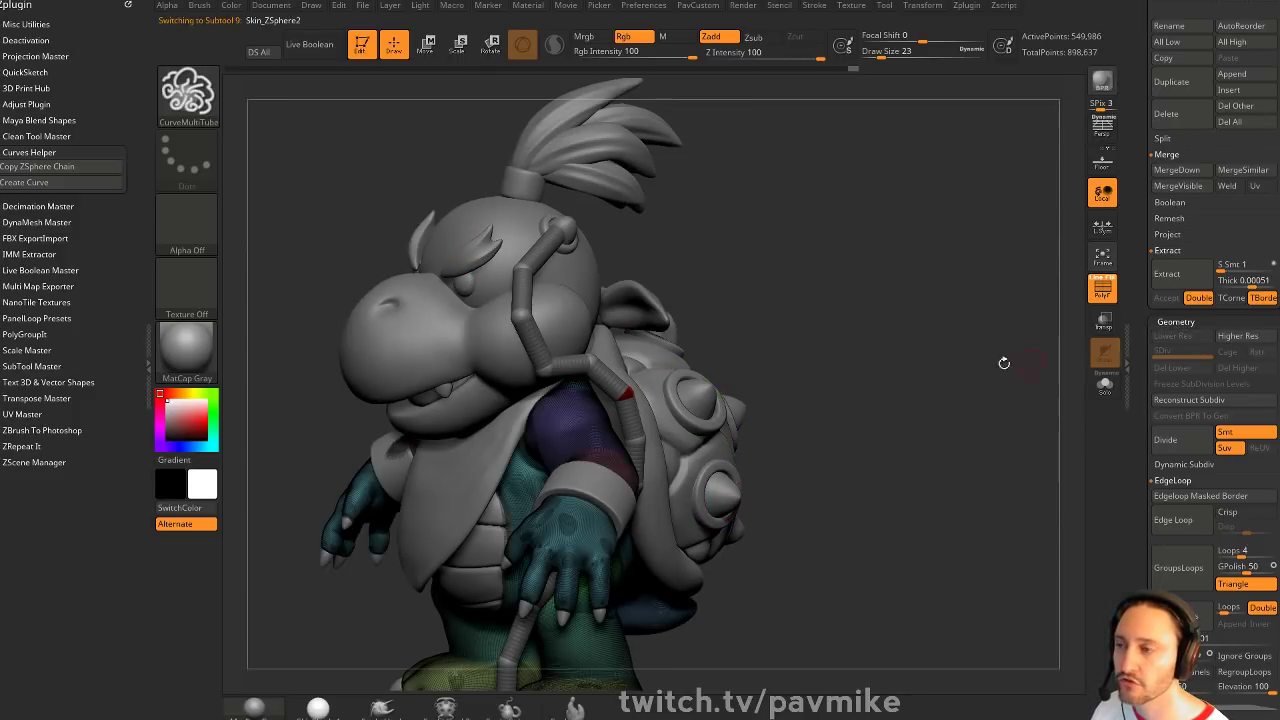
{"action": "left_click_drag", "start_coordinate": [1134, 322], "coordinate": [1228, 241]}
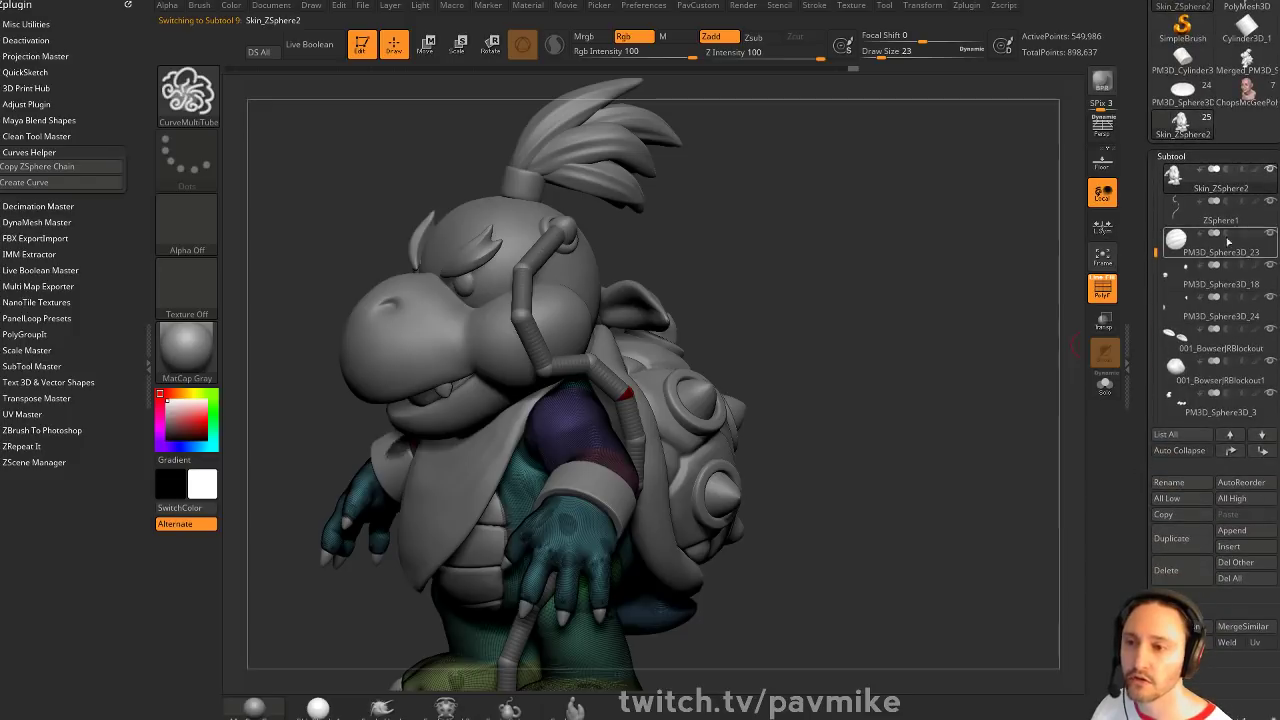
{"action": "left_click", "coordinate": [1241, 547]}
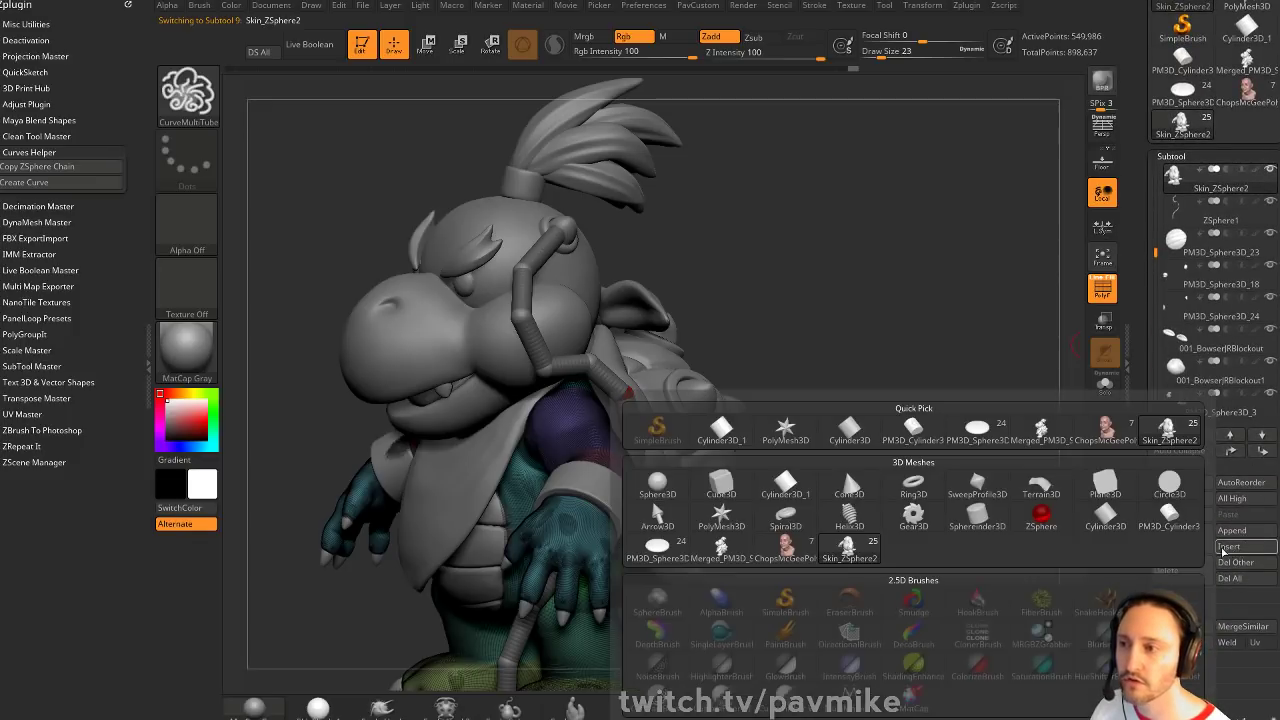
{"action": "left_click", "coordinate": [730, 519]}
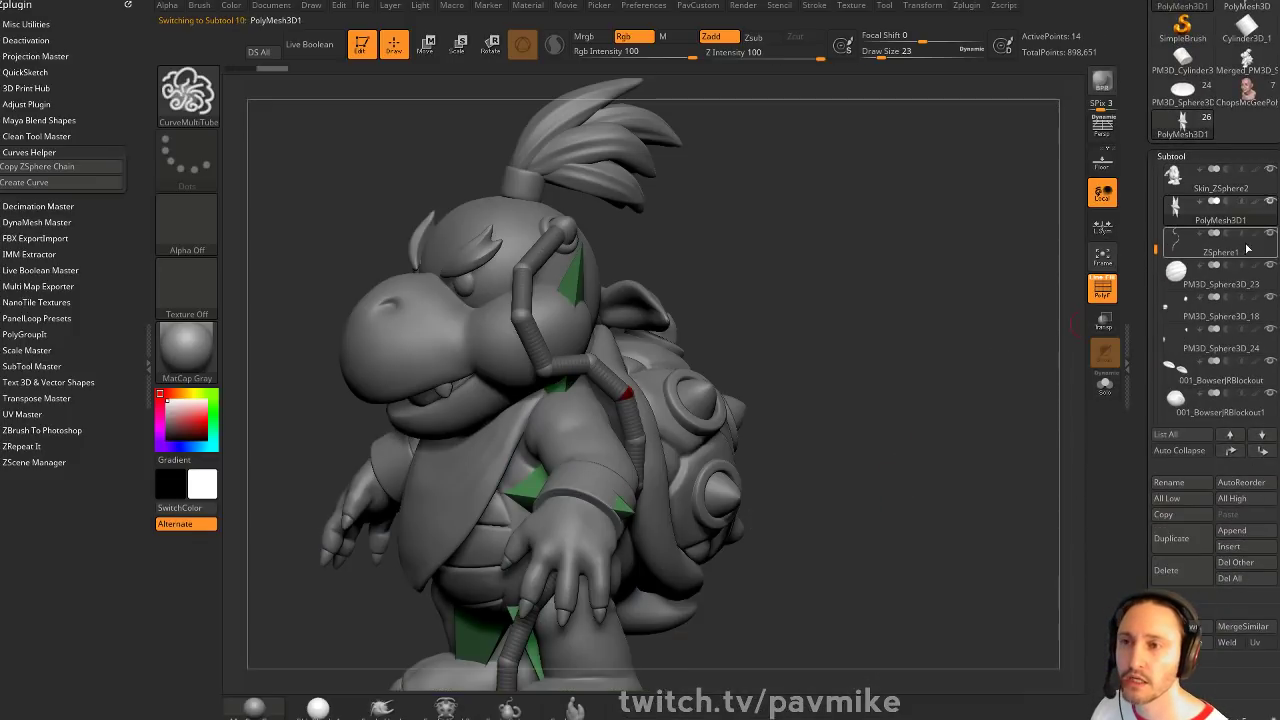
{"action": "left_click", "coordinate": [1217, 218]}
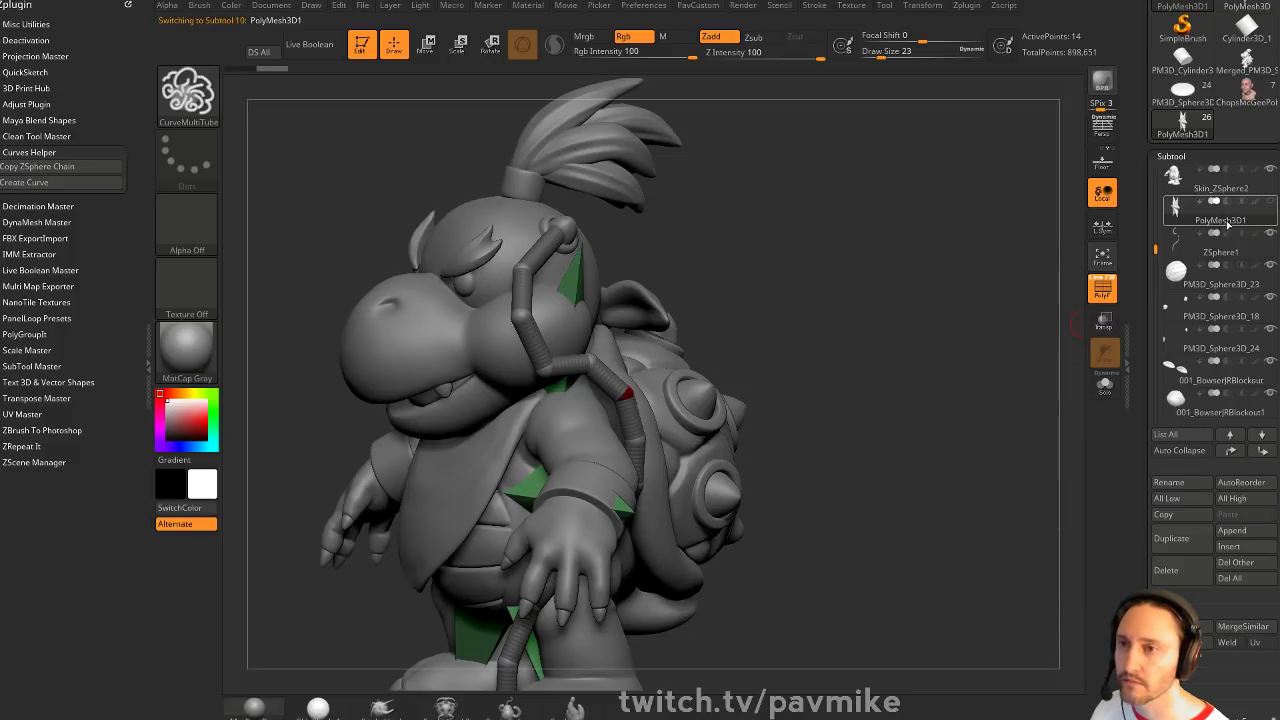
Create a curve on the star subtool from the copied ZSphere chain and inspect it in Solo mode
{"action": "right_click_drag", "start_coordinate": [866, 392], "coordinate": [895, 372], "text": "ctrl"}
{"action": "key", "text": "f"}
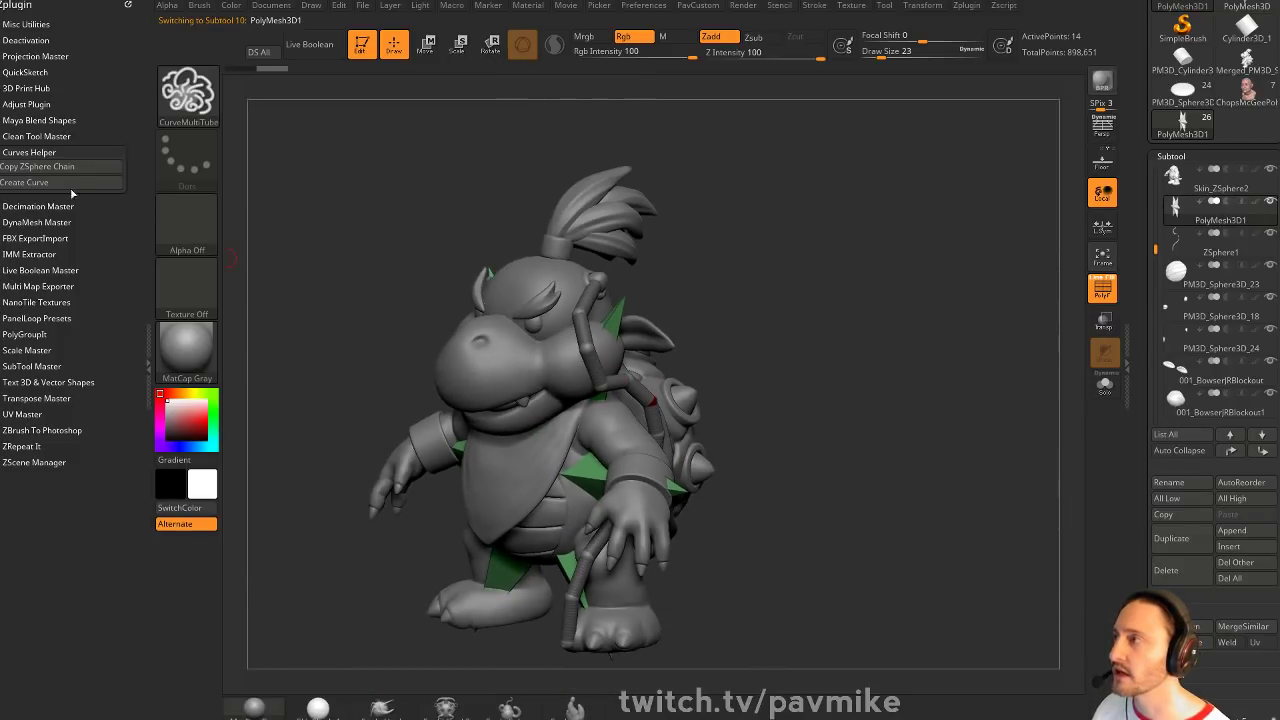
{"action": "left_click", "coordinate": [70, 186]}
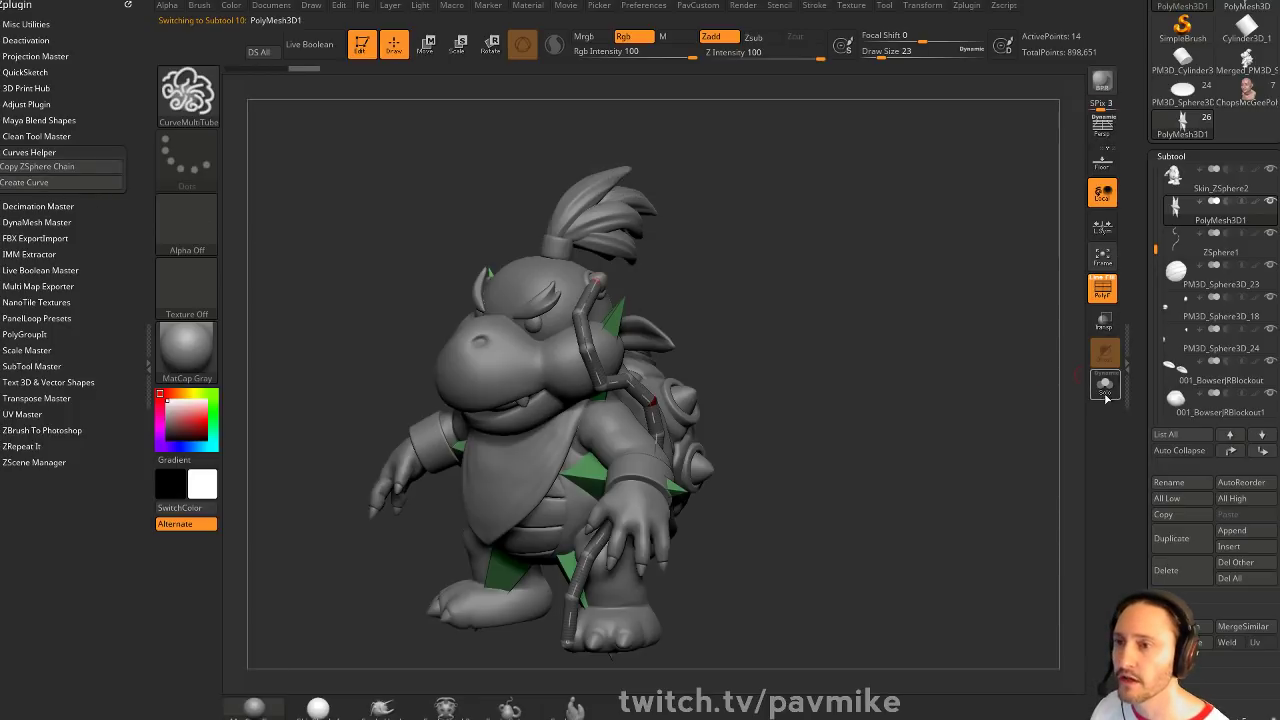
{"action": "left_click", "coordinate": [1104, 388]}
{"action": "left_click_drag", "start_coordinate": [1006, 380], "coordinate": [921, 422]}
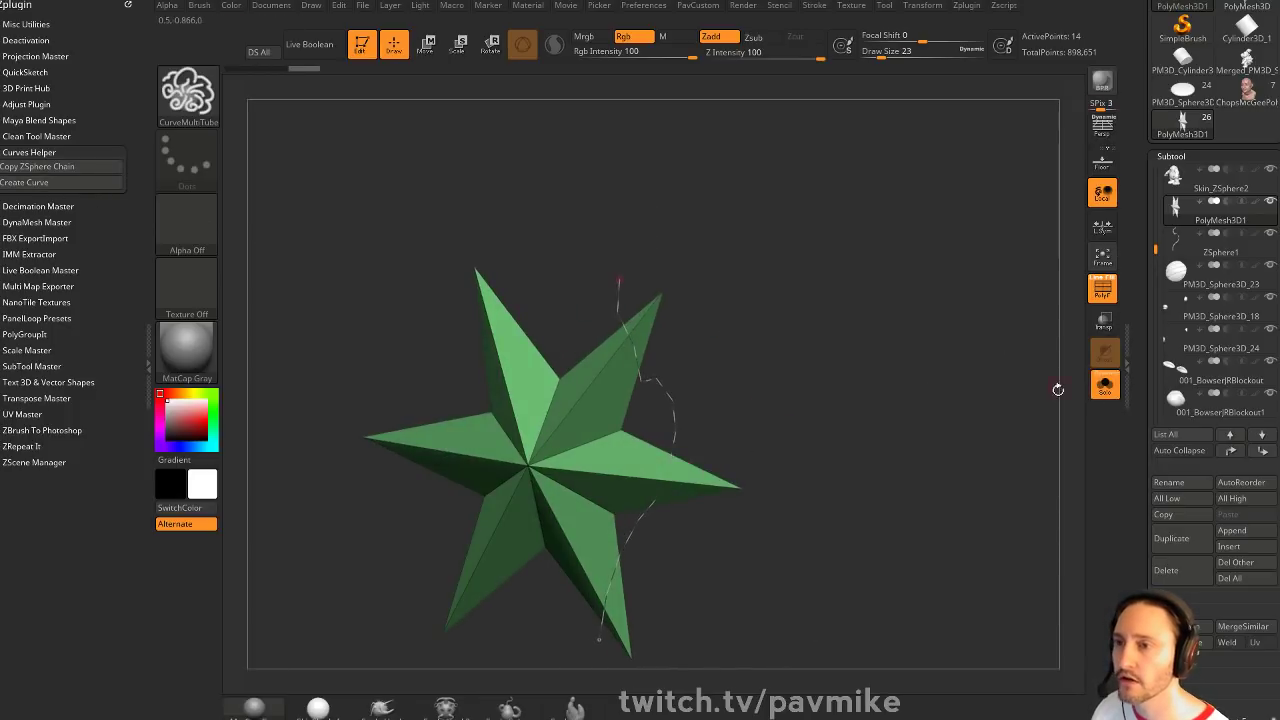
{"action": "left_click", "coordinate": [1104, 386]}
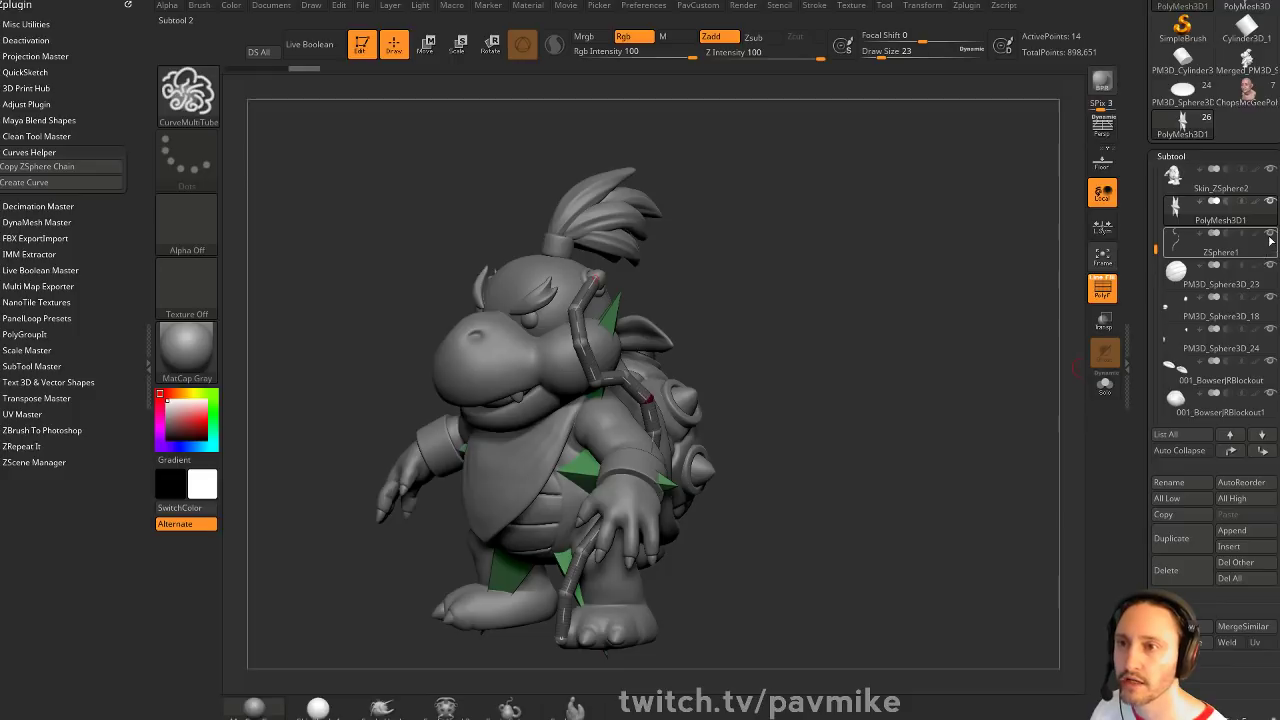
Hide the ZSphere1 subtool and switch to the IMM Curve brush with the Necklace Link mesh
{"action": "left_click", "coordinate": [1270, 236]}
{"action": "left_click_drag", "start_coordinate": [837, 304], "coordinate": [859, 322]}
{"action": "key", "text": "b"}
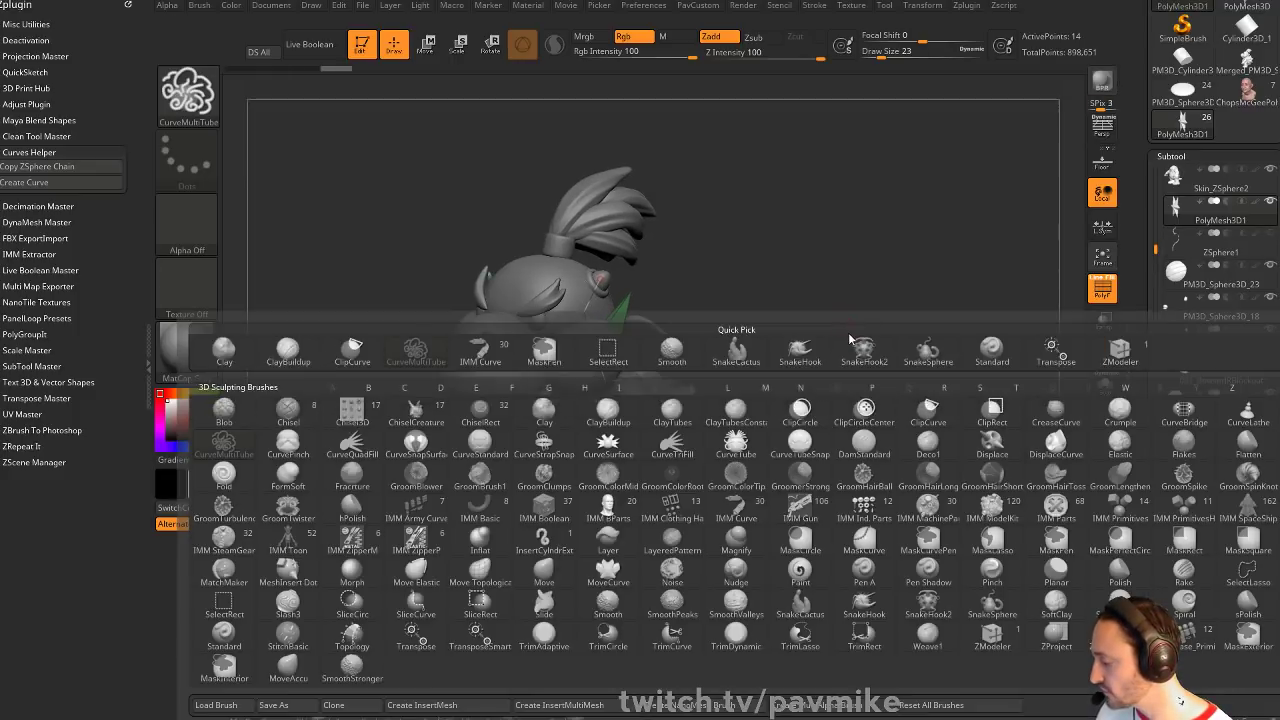
{"action": "key", "text": "i"}
{"action": "key", "text": "c"}
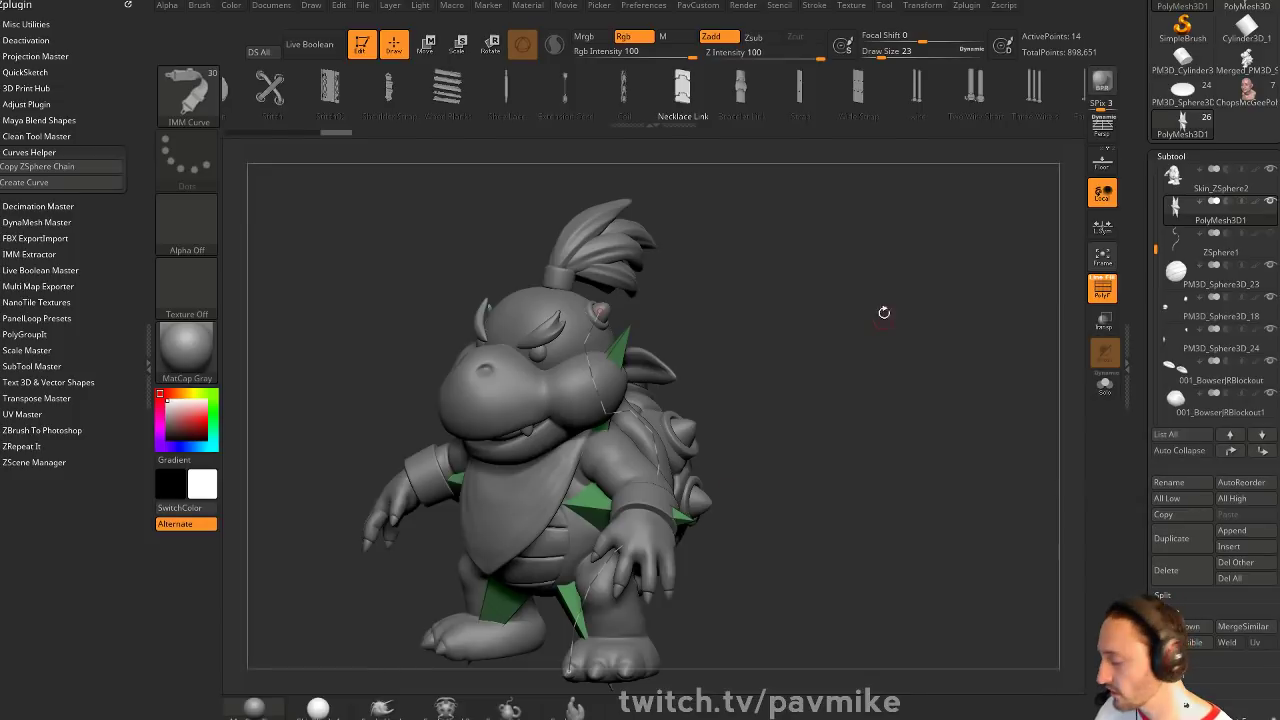
{"action": "key", "text": "m"}
{"action": "left_click", "coordinate": [843, 440]}
Apply the Necklace Link mesh along the head-to-foot curve and resize it with Draw Size 37
{"action": "scroll", "coordinate": [857, 371], "scroll_direction": "up", "scroll_amount": 4}
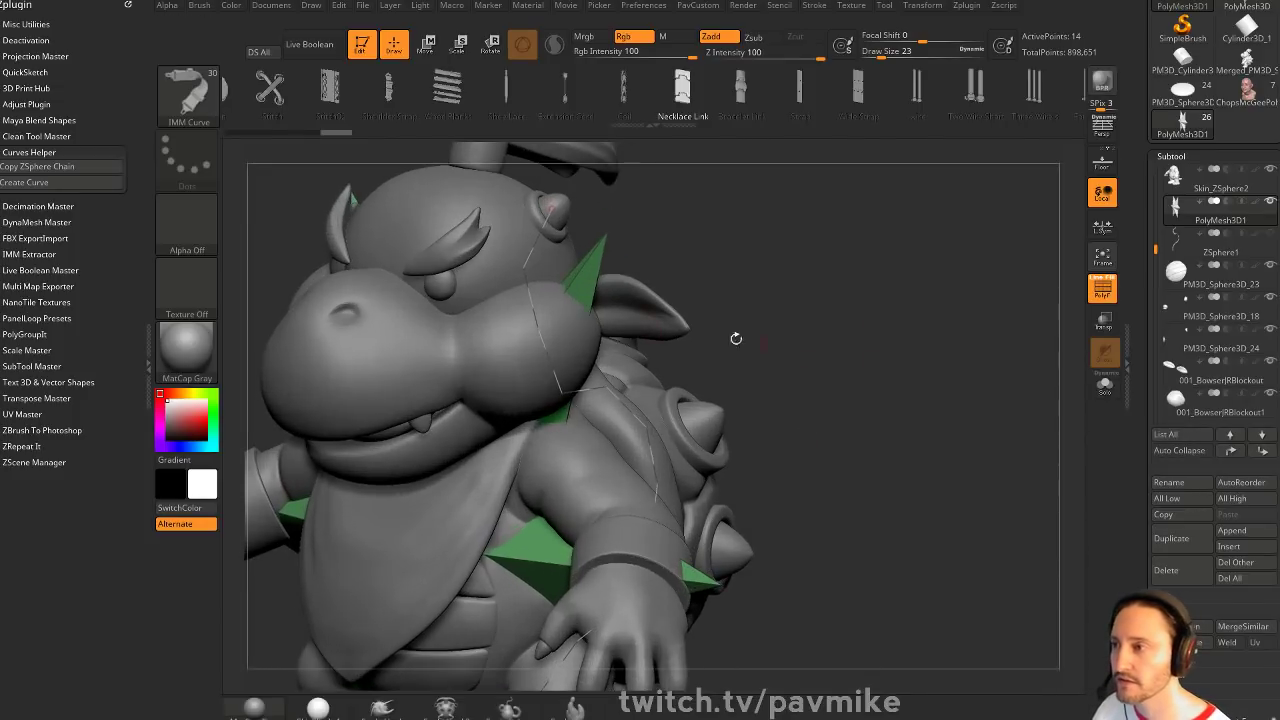
{"action": "key", "text": "s"}
{"action": "left_click", "coordinate": [706, 240]}
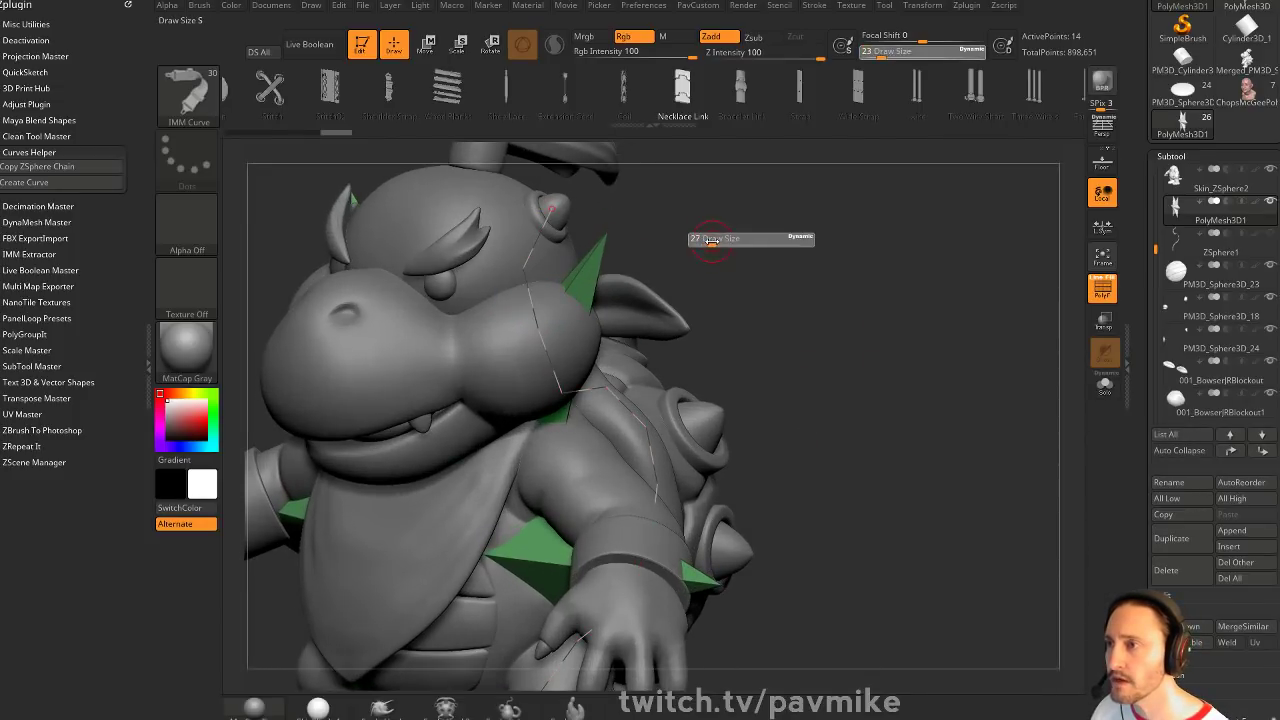
{"action": "left_click_drag", "start_coordinate": [711, 241], "coordinate": [707, 241]}
{"action": "left_click", "coordinate": [533, 275]}
{"action": "key", "text": "f"}
{"action": "mouse_move", "coordinate": [831, 257]}
{"action": "left_mouse_down"}
{"action": "mouse_move", "coordinate": [812, 274]}
{"action": "mouse_move", "coordinate": [838, 270]}
{"action": "left_mouse_up"}
{"action": "key", "text": "s"}
{"action": "left_click", "coordinate": [562, 248]}
{"action": "mouse_move", "coordinate": [757, 249]}
{"action": "left_mouse_down"}
{"action": "mouse_move", "coordinate": [716, 264]}
{"action": "mouse_move", "coordinate": [745, 260]}
{"action": "left_mouse_up"}
{"action": "left_click", "coordinate": [552, 293]}
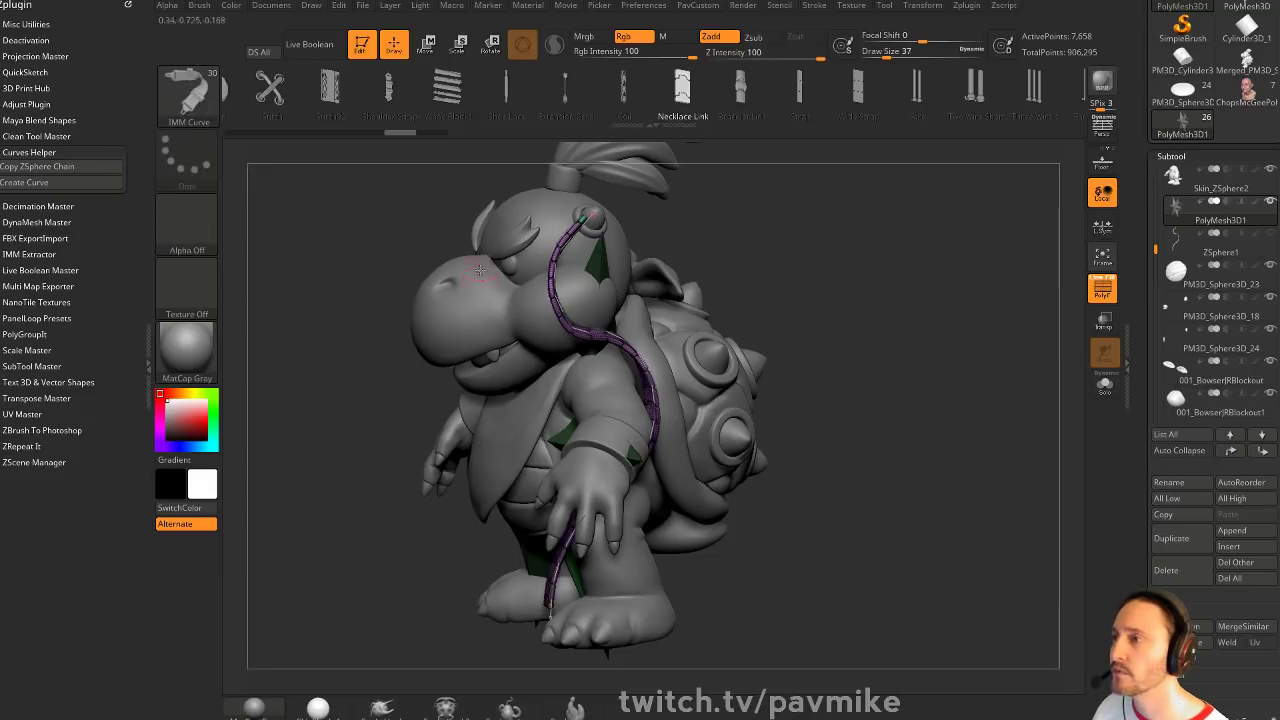
Split the necklace-link chain from the star into its own subtool and inspect it in Solo mode without PolyFrame
{"action": "left_click", "coordinate": [814, 6]}
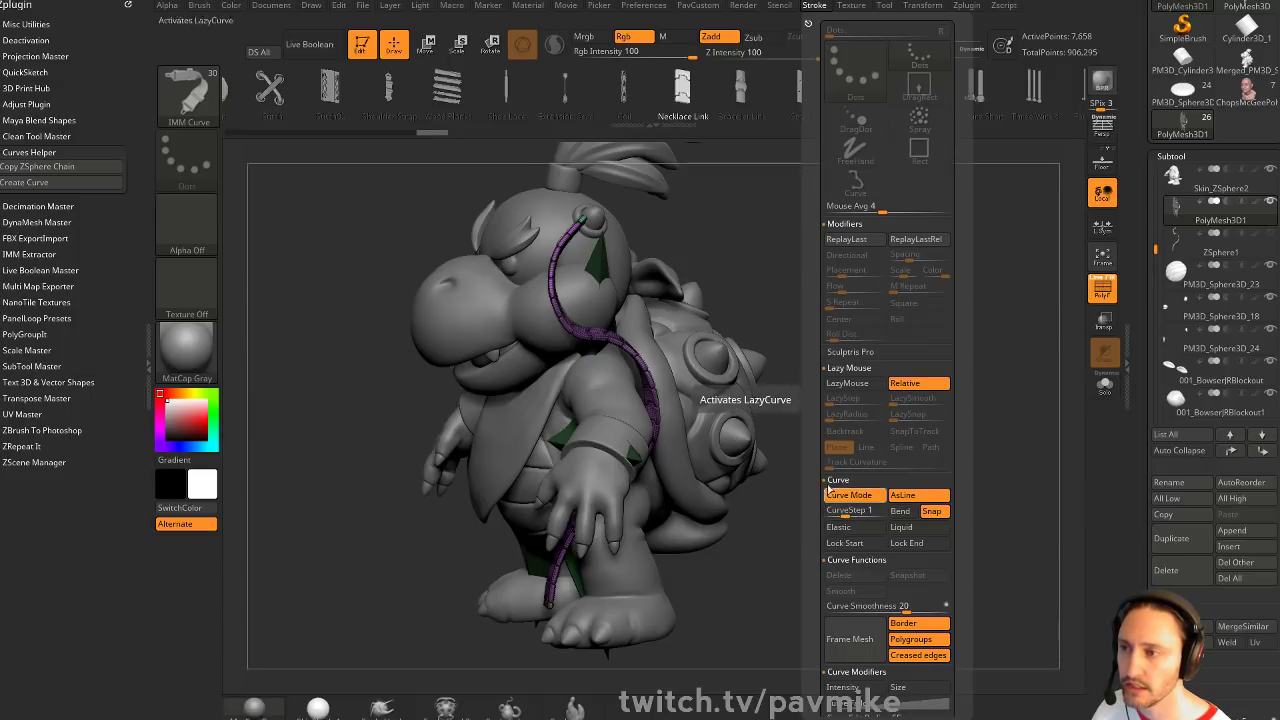
{"action": "scroll", "coordinate": [846, 450], "scroll_direction": "down", "scroll_amount": 3}
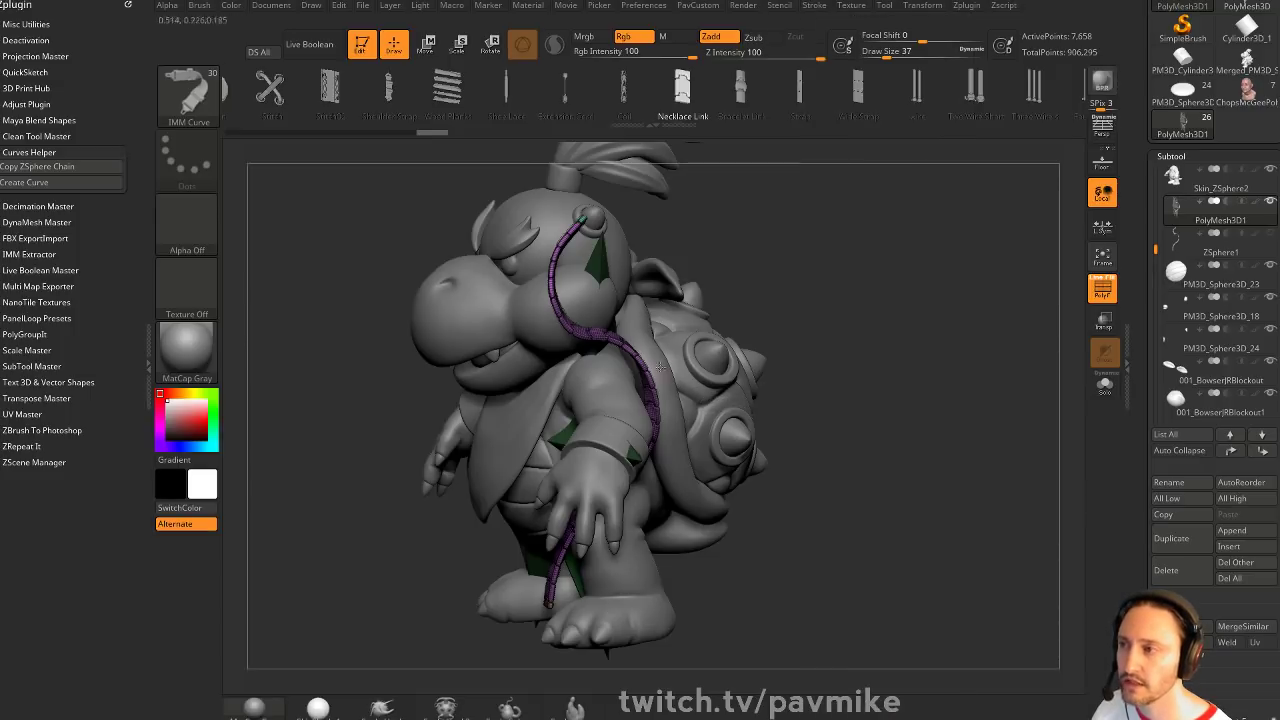
{"action": "left_click_drag", "start_coordinate": [890, 360], "coordinate": [955, 365]}
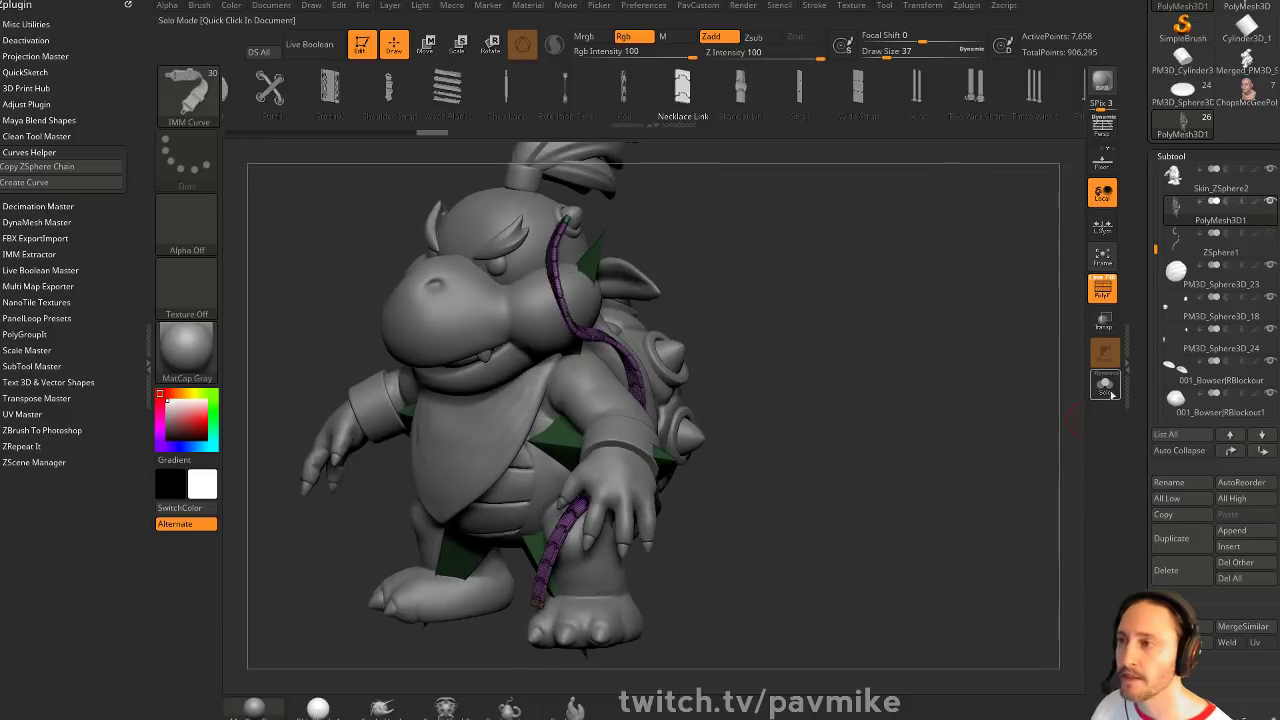
{"action": "left_click", "coordinate": [1107, 388]}
{"action": "key", "text": "1"}
{"action": "left_click", "coordinate": [988, 388]}
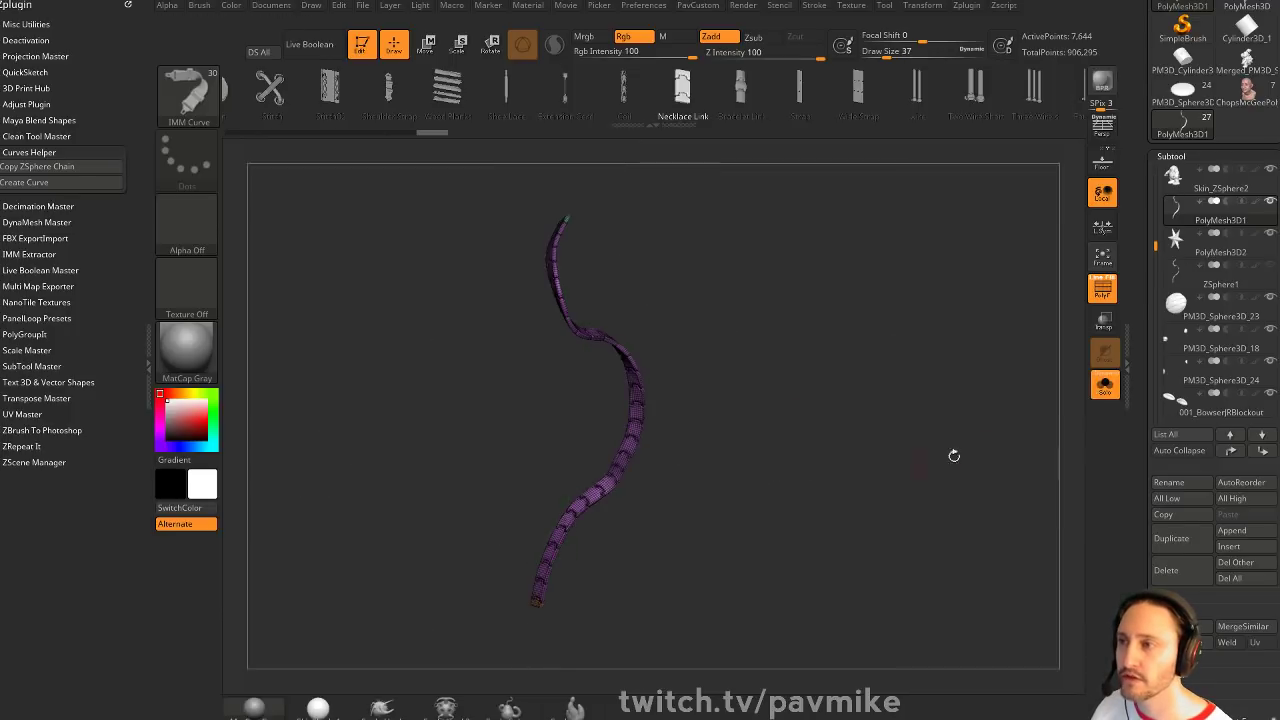
{"action": "left_click", "coordinate": [1110, 289]}
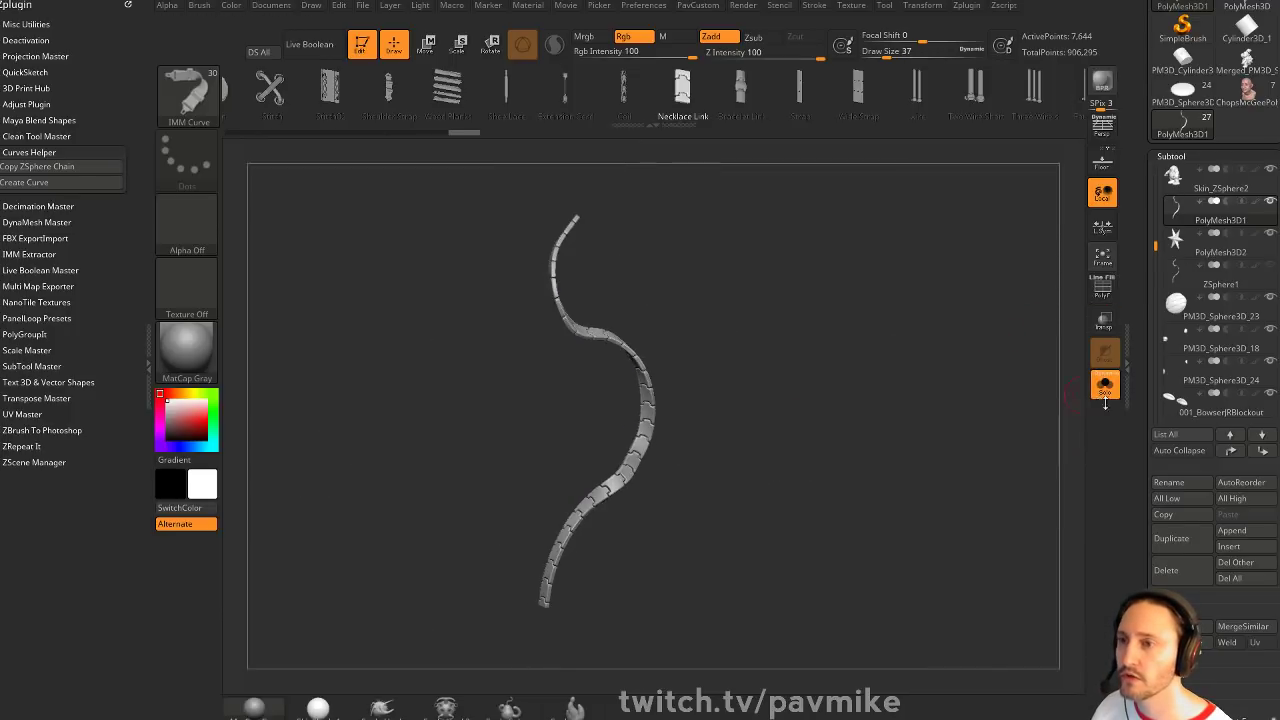
{"action": "left_click", "coordinate": [1104, 385]}
Try the Move brush on the chain beside the arm and leg, and return to the Standard brush
{"action": "mouse_move", "coordinate": [1014, 400]}
{"action": "left_mouse_down"}
{"action": "mouse_move", "coordinate": [993, 398]}
{"action": "mouse_move", "coordinate": [980, 371]}
{"action": "left_mouse_up"}
{"action": "key", "text": "b"}
{"action": "key", "text": "m"}
{"action": "key", "text": "v"}
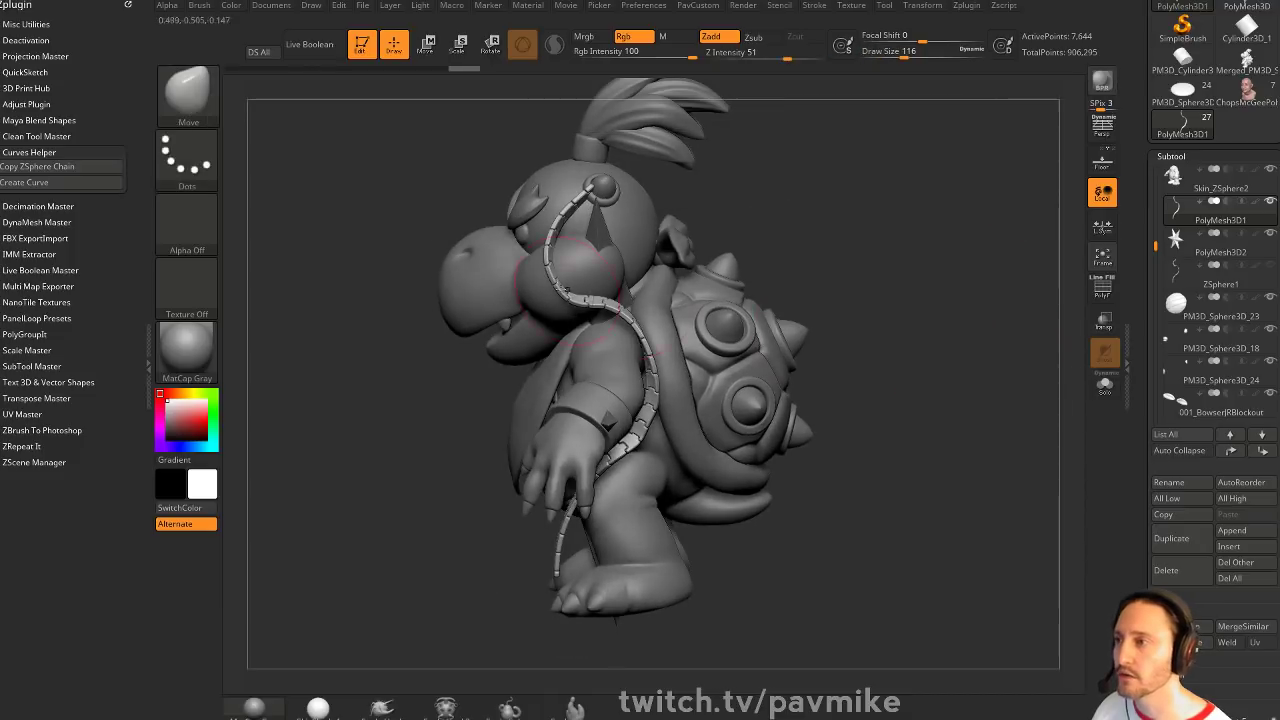
{"action": "left_click_drag", "start_coordinate": [650, 357], "coordinate": [661, 440]}
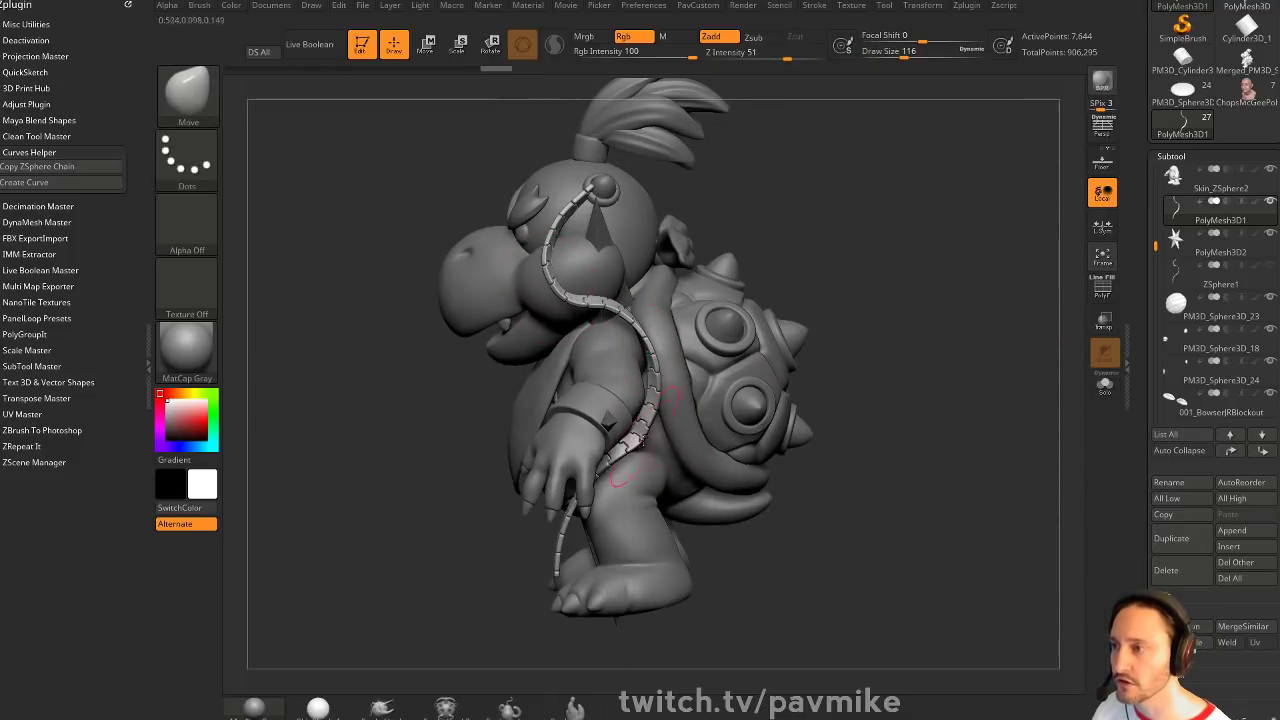
{"action": "right_click_drag", "start_coordinate": [643, 440], "coordinate": [630, 471]}
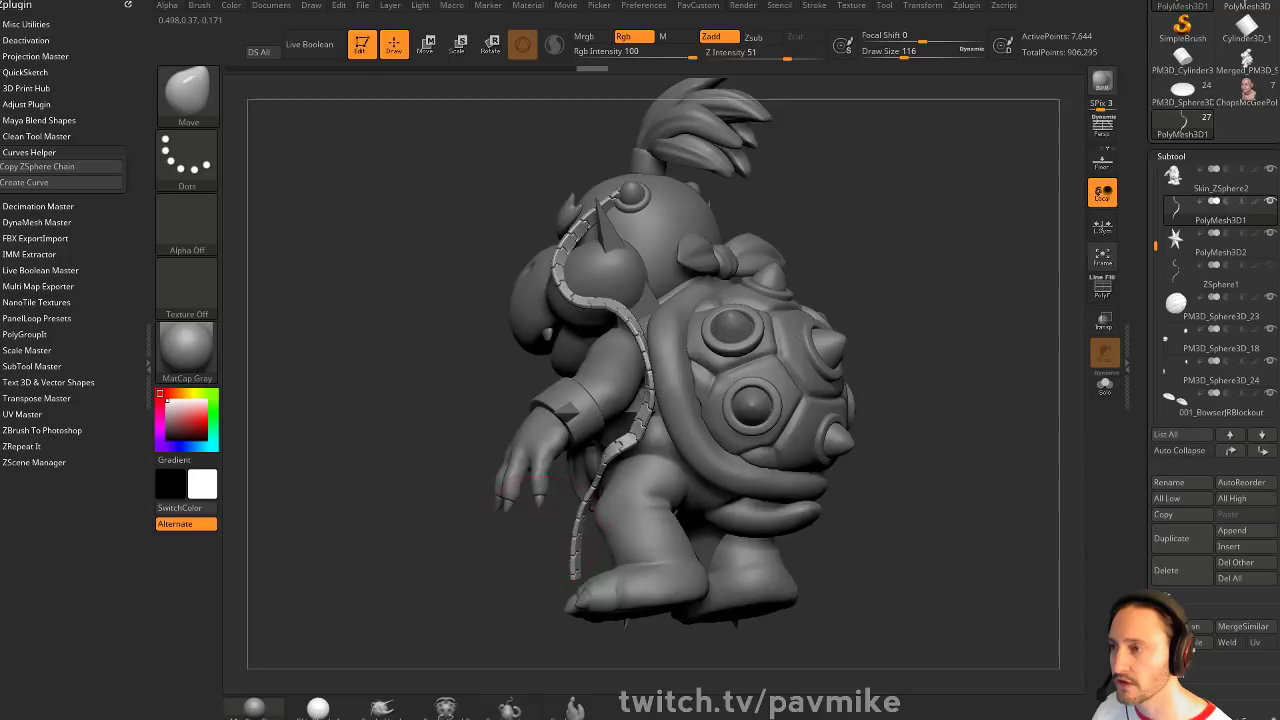
{"action": "mouse_move", "coordinate": [300, 530]}
{"action": "left_mouse_down"}
{"action": "mouse_move", "coordinate": [499, 285]}
{"action": "mouse_move", "coordinate": [530, 300]}
{"action": "left_mouse_up"}
{"action": "key", "text": "b"}
{"action": "key", "text": "s"}
{"action": "key", "text": "t"}
{"action": "key", "text": "s"}
{"action": "left_click_drag", "start_coordinate": [1045, 345], "coordinate": [969, 327]}
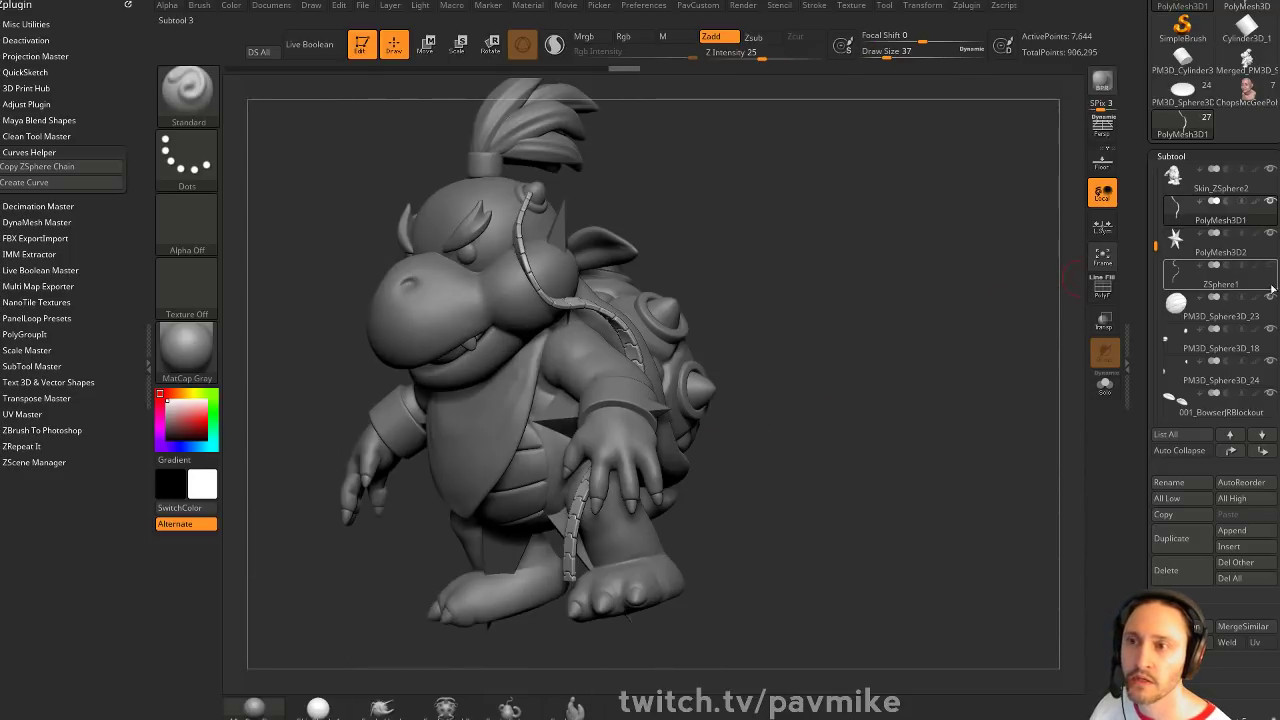
Select the ZSphere1 subtool, show PolyFrame and preview its adaptive skin with DynaMesh Resolution 0 and Density 1
{"action": "left_click", "coordinate": [1228, 282]}
{"action": "mouse_move", "coordinate": [937, 374]}
{"action": "left_mouse_down"}
{"action": "mouse_move", "coordinate": [985, 366]}
{"action": "mouse_move", "coordinate": [1014, 343]}
{"action": "mouse_move", "coordinate": [921, 371]}
{"action": "left_mouse_up"}
{"action": "left_click", "coordinate": [1103, 290]}
{"action": "left_click_drag", "start_coordinate": [1145, 481], "coordinate": [1131, 217]}
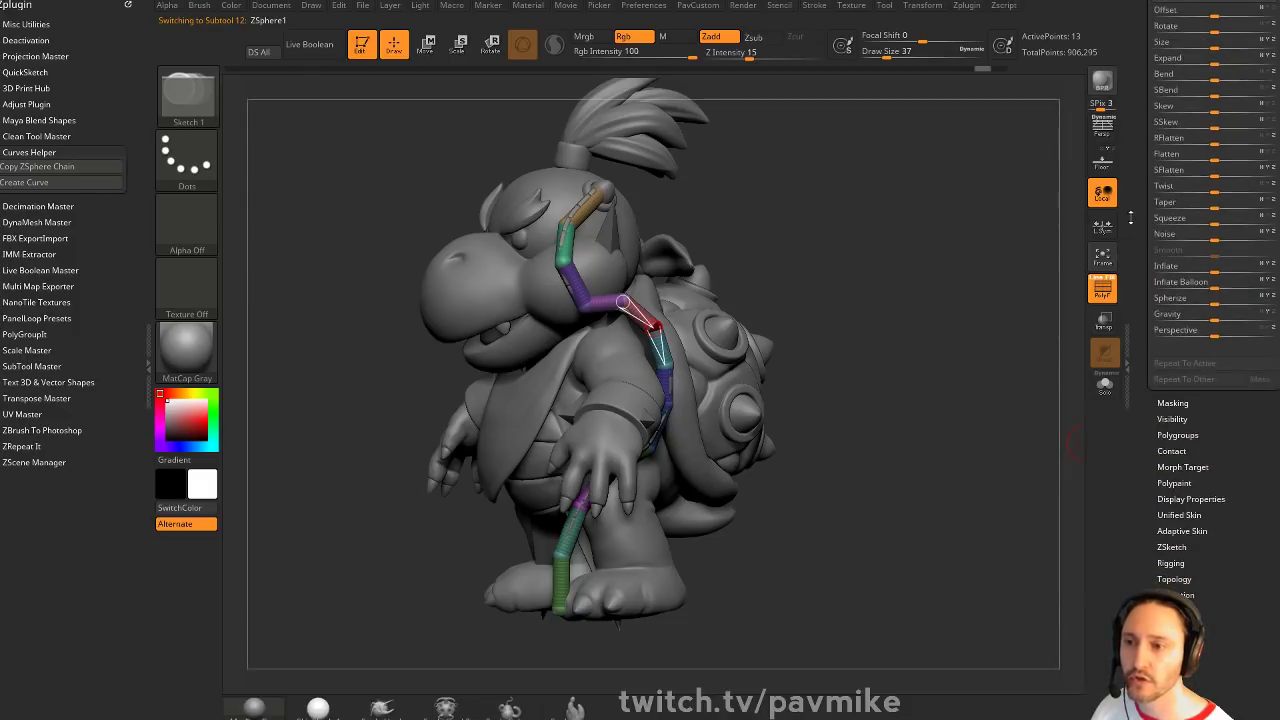
{"action": "left_click", "coordinate": [1181, 530]}
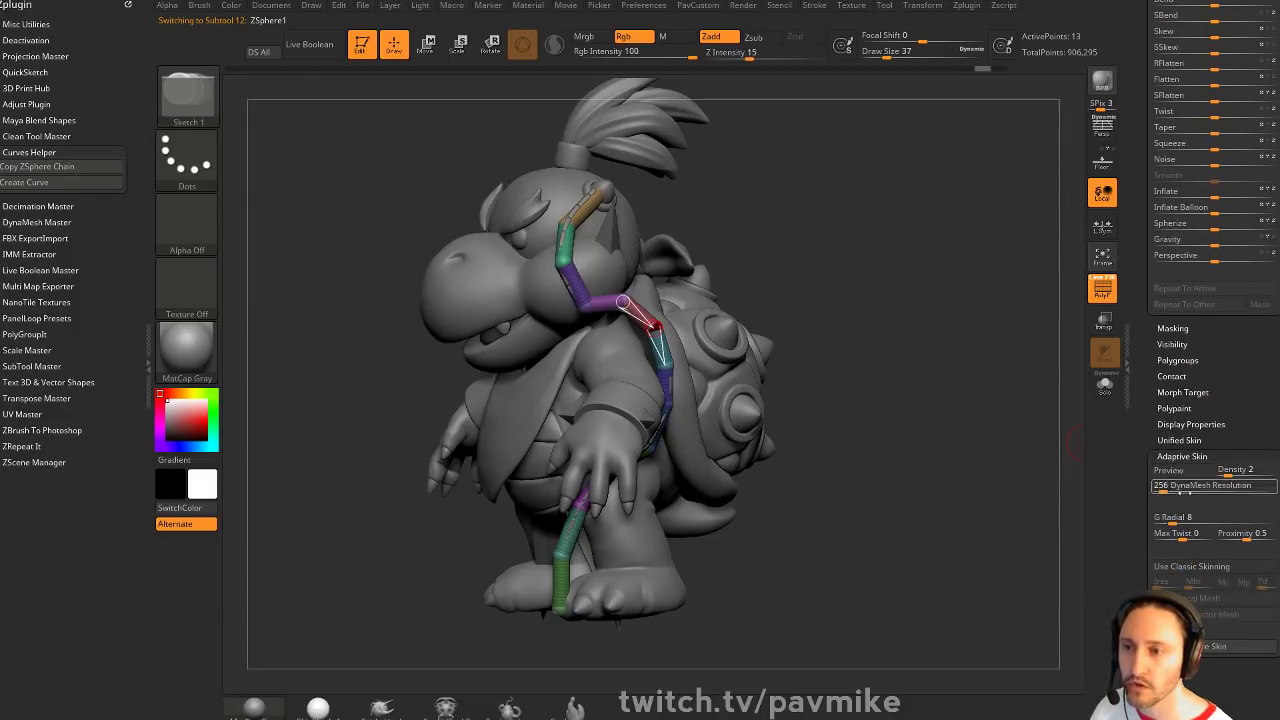
{"action": "left_click_drag", "start_coordinate": [1164, 491], "coordinate": [1143, 491]}
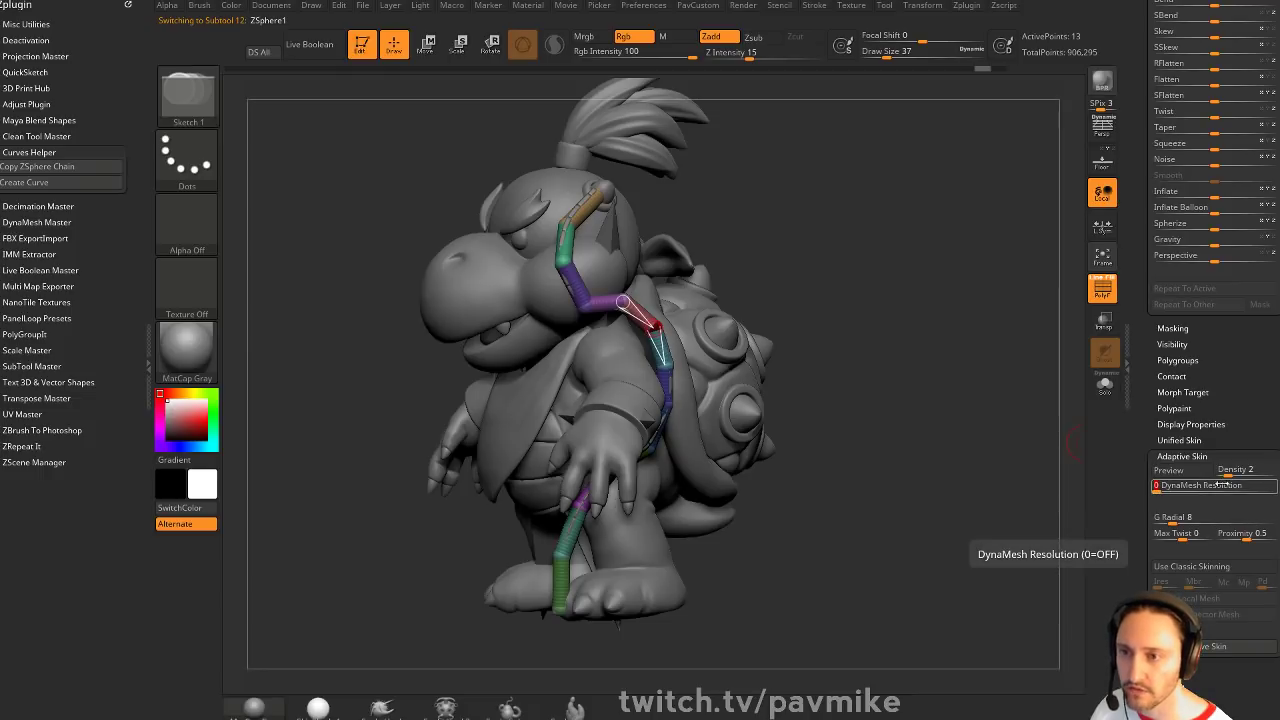
{"action": "left_click", "coordinate": [1168, 470]}
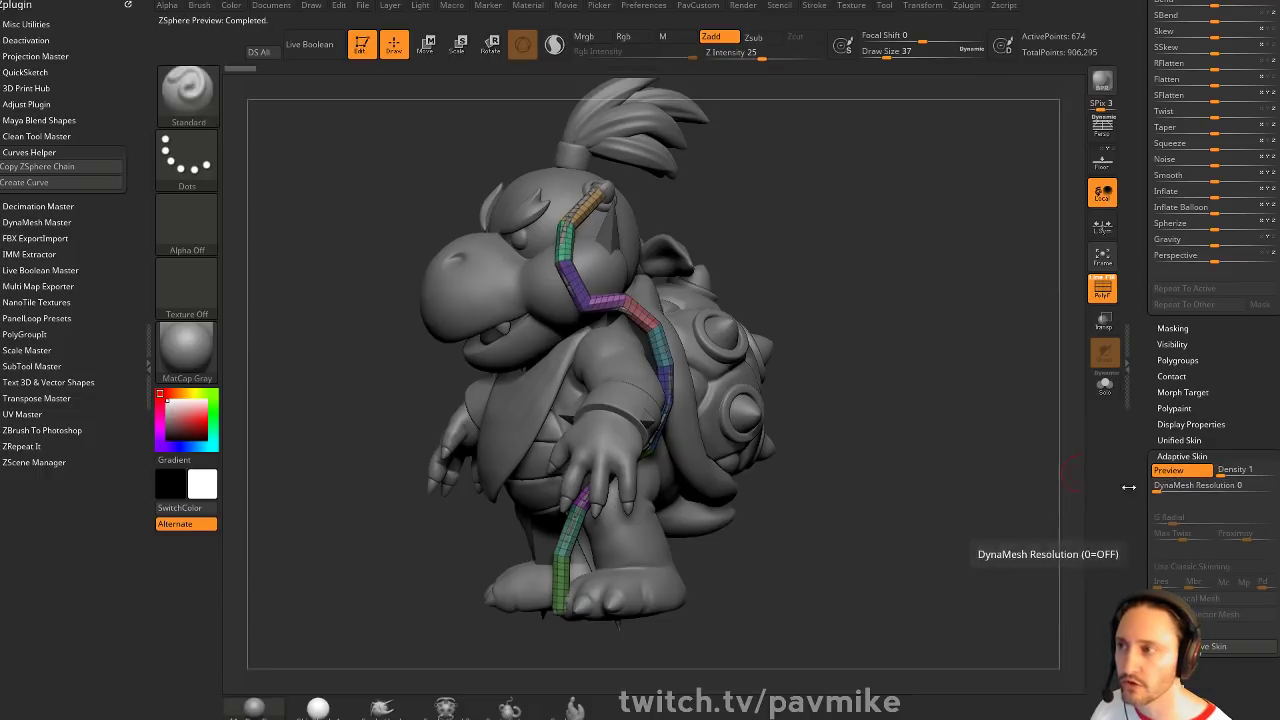
Isolate the previewed ZSphere tube in Solo mode and make an adaptive skin from it
{"action": "key", "text": "a"}
{"action": "key", "text": "a"}
{"action": "left_click", "coordinate": [1105, 386]}
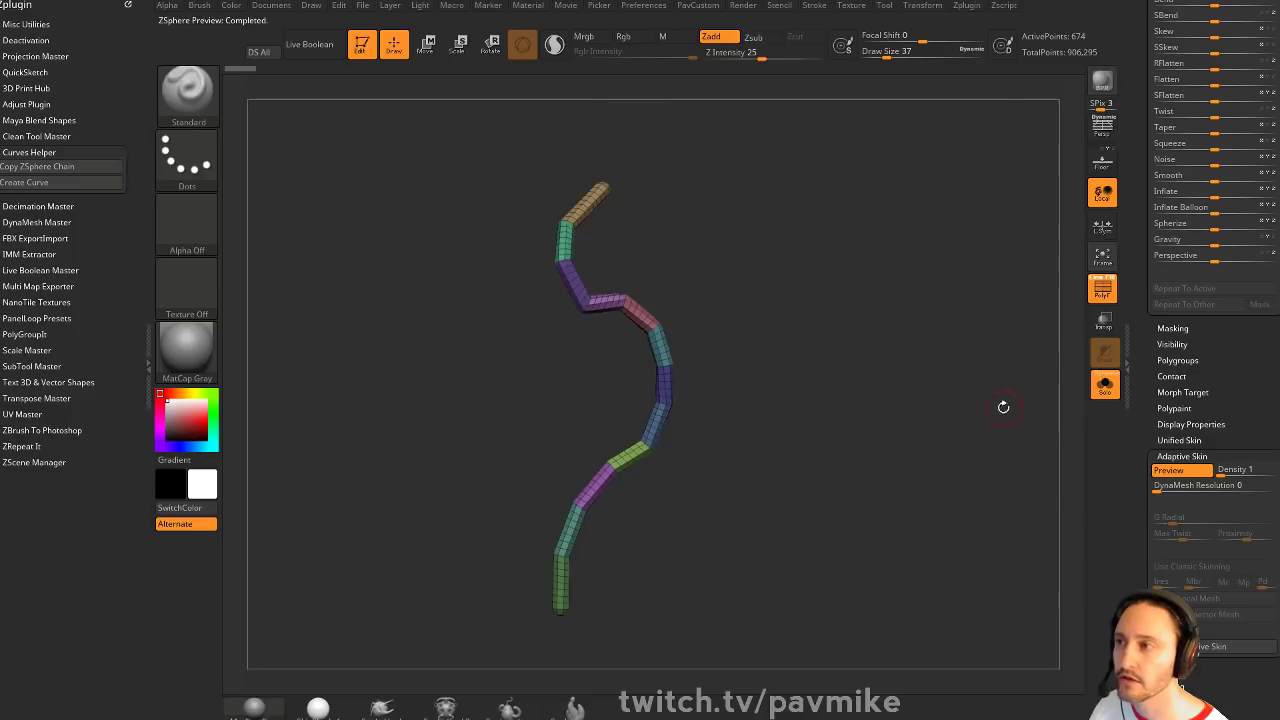
{"action": "mouse_move", "coordinate": [1003, 407]}
{"action": "left_mouse_down"}
{"action": "mouse_move", "coordinate": [992, 443]}
{"action": "mouse_move", "coordinate": [903, 454]}
{"action": "mouse_move", "coordinate": [1004, 409]}
{"action": "left_mouse_up"}
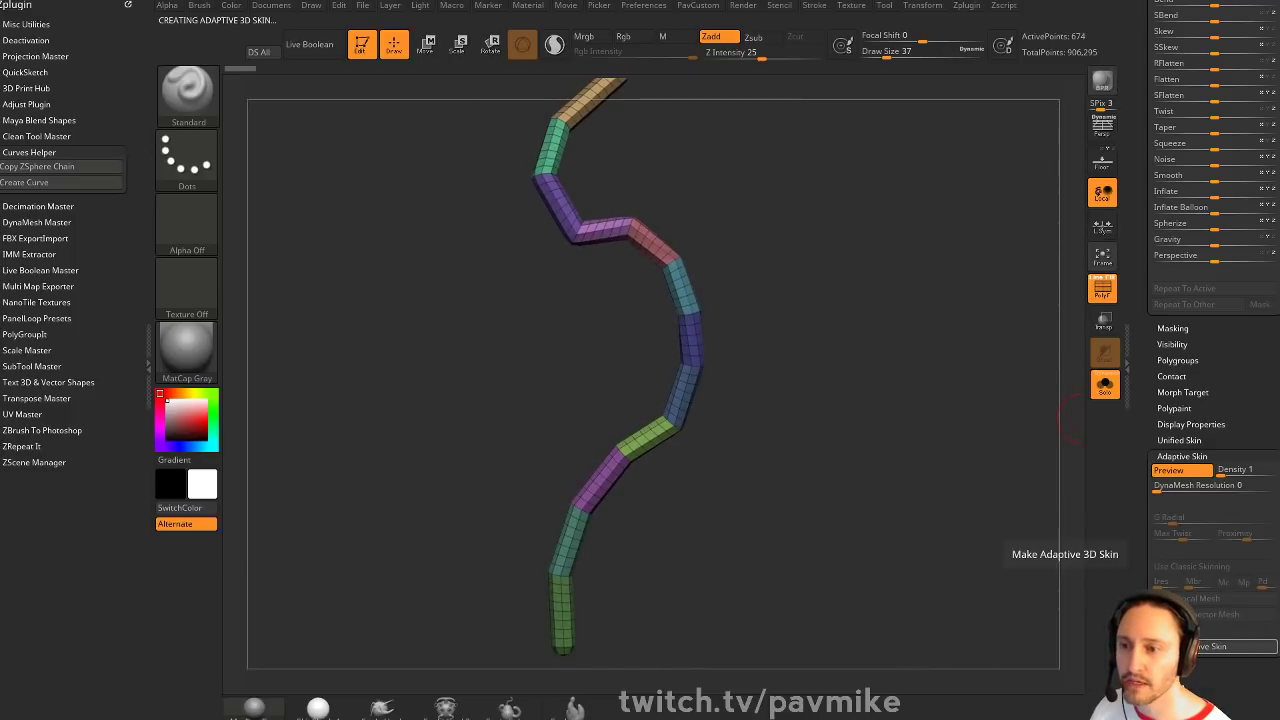
{"action": "left_click", "coordinate": [1230, 646]}
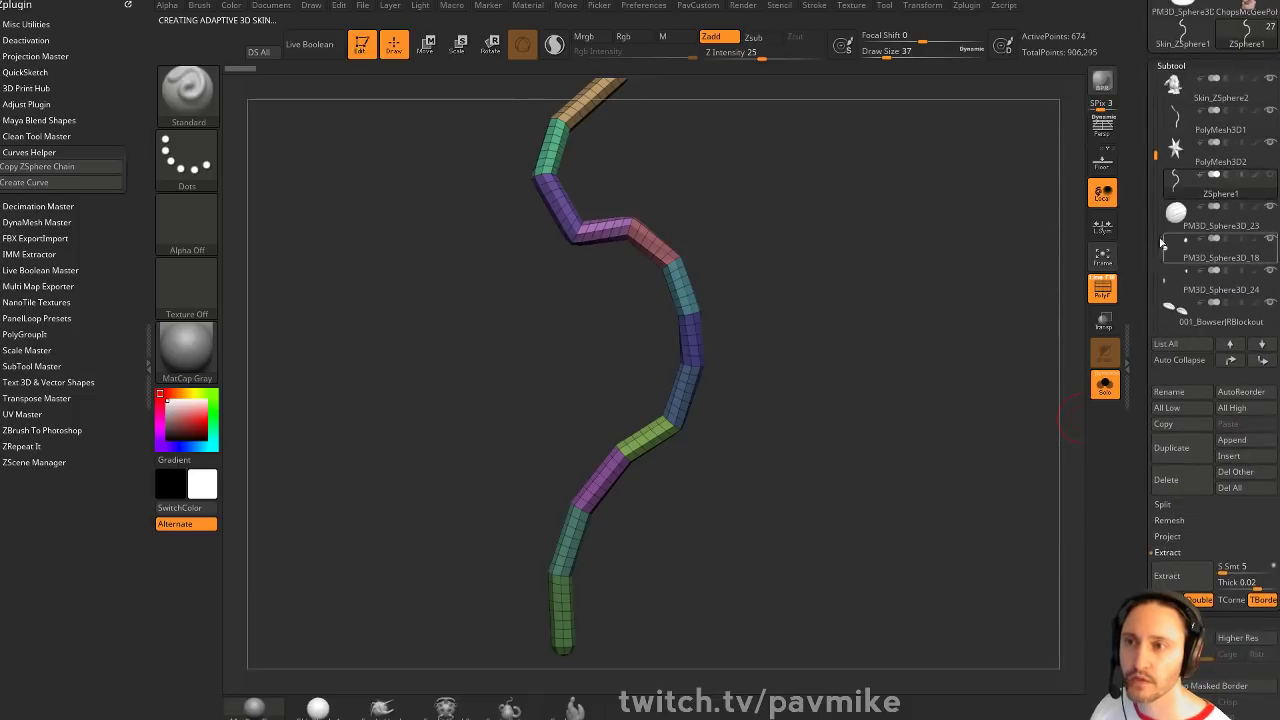
Delete the ZSphere1 subtool and append the new adaptive skin mesh below the star subtool
{"action": "scroll", "coordinate": [1170, 230], "scroll_direction": "up", "scroll_amount": 1}
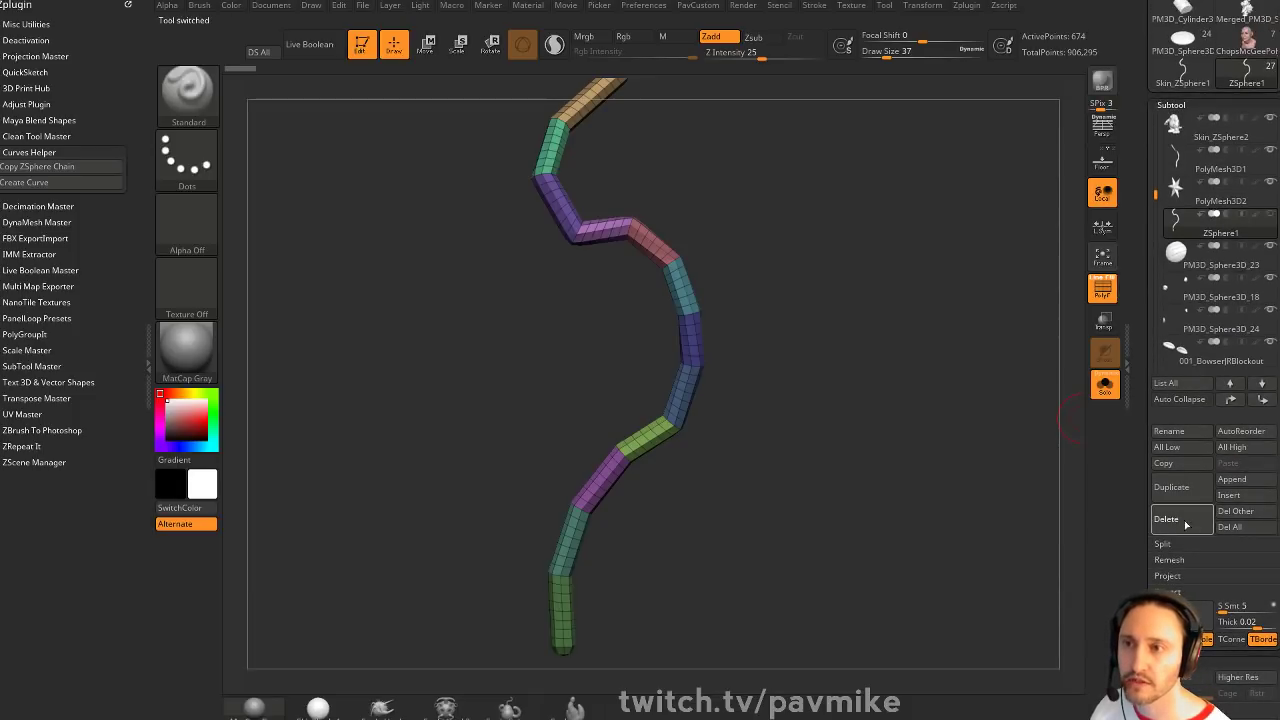
{"action": "left_click", "coordinate": [1170, 519]}
{"action": "left_click", "coordinate": [1220, 195]}
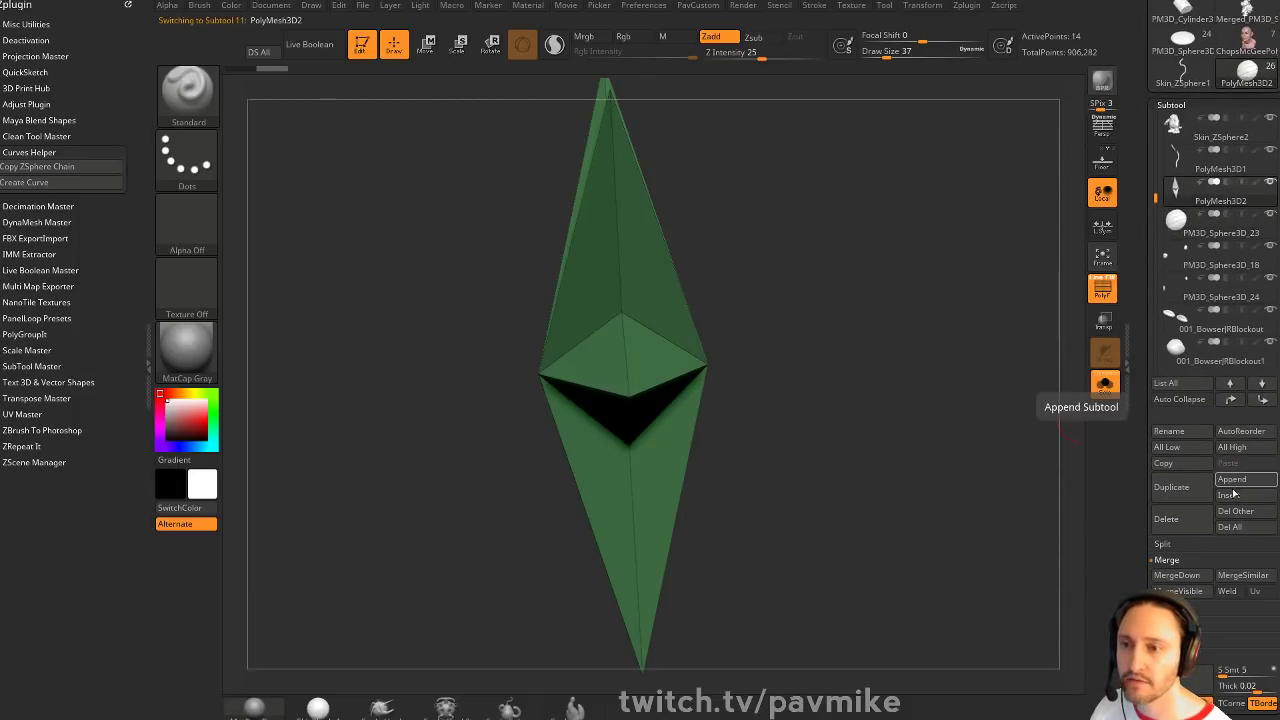
{"action": "left_click", "coordinate": [1233, 484]}
{"action": "left_click", "coordinate": [722, 548]}
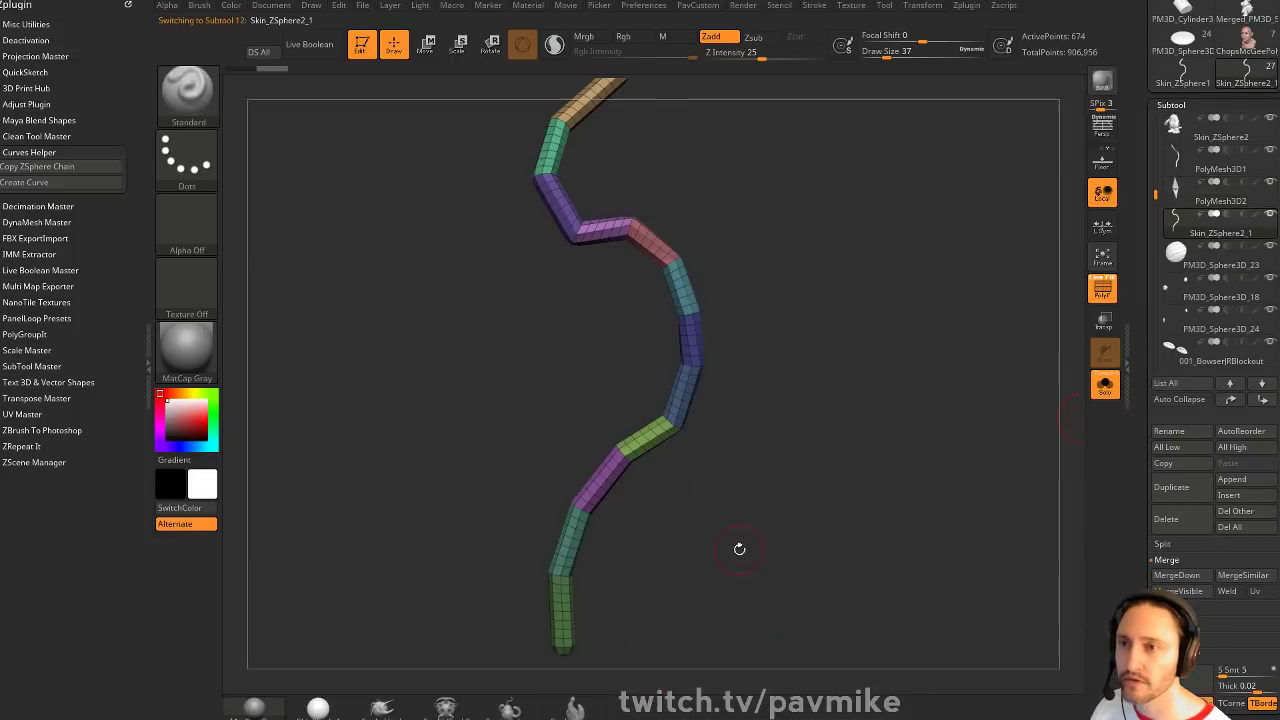
Try smoothing the upper part of the tube at Draw Size 77 and undo it
{"action": "mouse_move", "coordinate": [890, 204]}
{"action": "left_mouse_down", "text": "alt"}
{"action": "mouse_move", "coordinate": [760, 425]}
{"action": "mouse_move", "coordinate": [628, 383]}
{"action": "left_mouse_up", "text": "alt"}
{"action": "key", "text": "s"}
{"action": "mouse_move", "coordinate": [556, 318]}
{"action": "left_mouse_down", "text": "shift"}
{"action": "mouse_move", "coordinate": [550, 339]}
{"action": "mouse_move", "coordinate": [645, 456]}
{"action": "left_mouse_up", "text": "shift"}
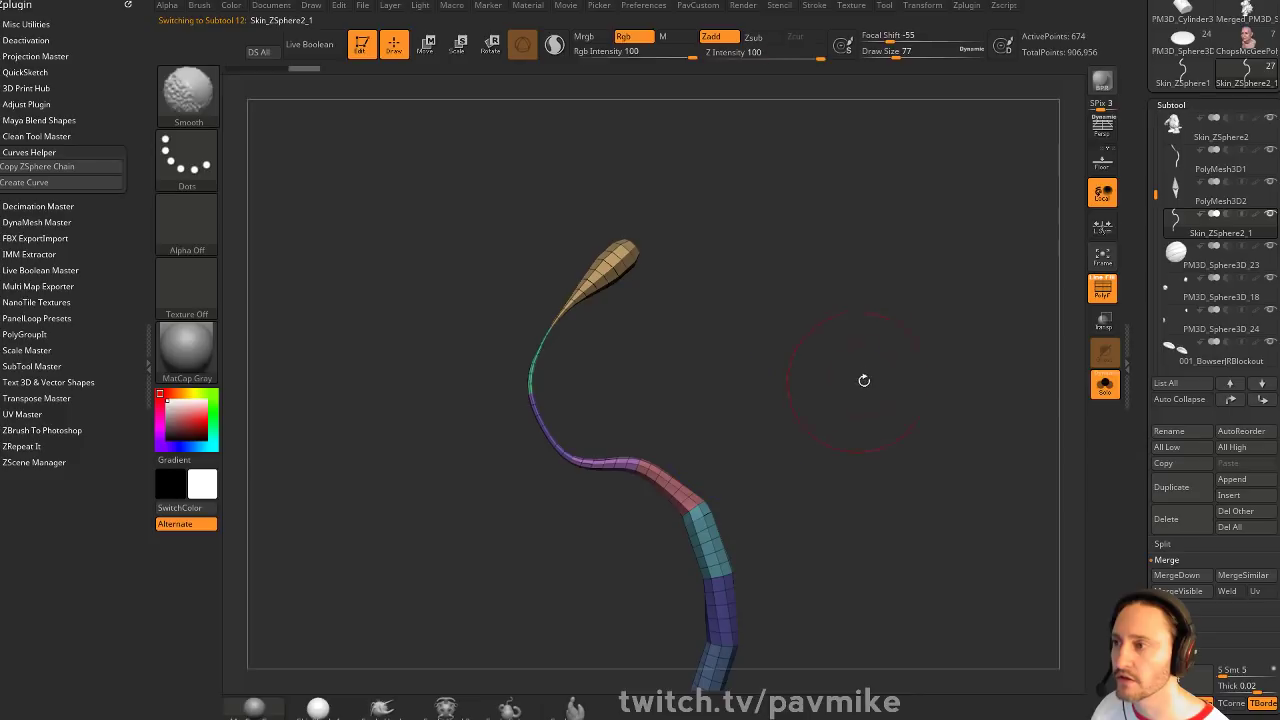
{"action": "key", "text": "ctrl+z"}
Set Draw Size to 18, hide both end caps of the tube with SelectLasso and delete the hidden geometry
{"action": "key", "text": "s"}
{"action": "left_click_drag", "start_coordinate": [763, 354], "coordinate": [749, 354]}
{"action": "mouse_move", "coordinate": [765, 320]}
{"action": "left_mouse_down", "text": "alt"}
{"action": "mouse_move", "coordinate": [750, 438]}
{"action": "mouse_move", "coordinate": [734, 418]}
{"action": "mouse_move", "coordinate": [746, 392]}
{"action": "left_mouse_up", "text": "alt"}
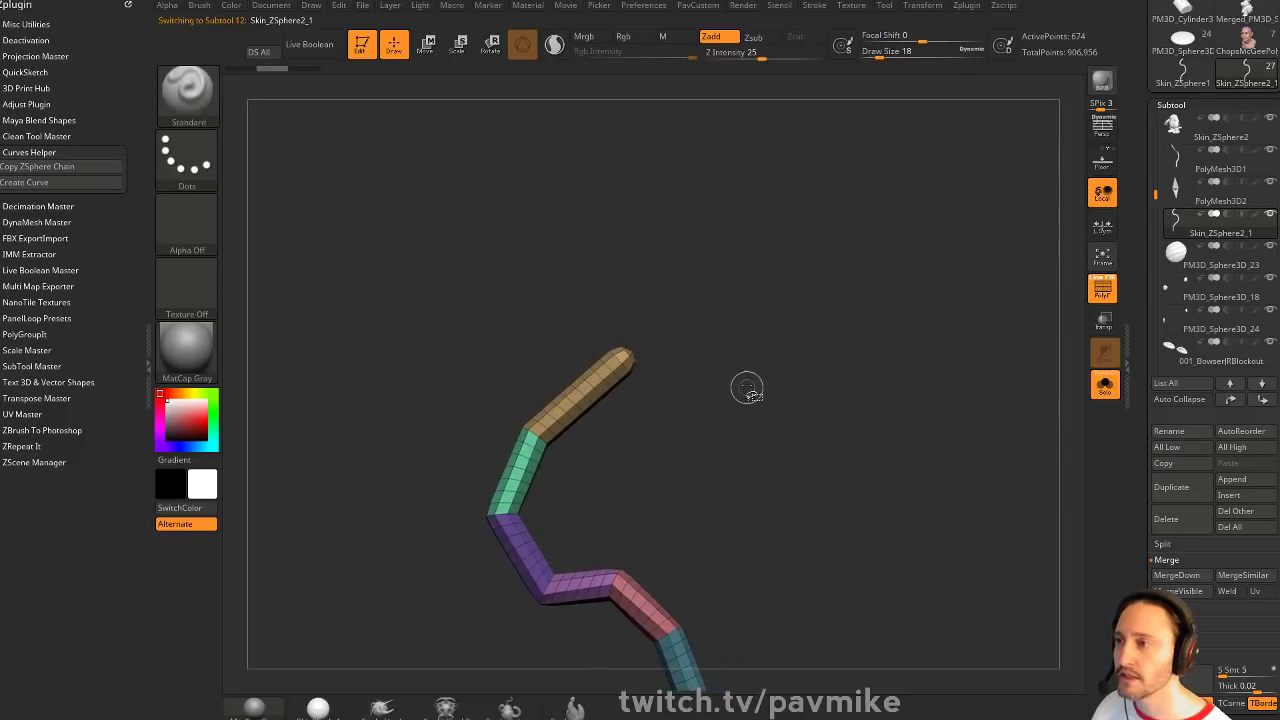
{"action": "left_click", "coordinate": [190, 96], "text": "ctrl+shift"}
{"action": "left_click", "coordinate": [544, 165]}
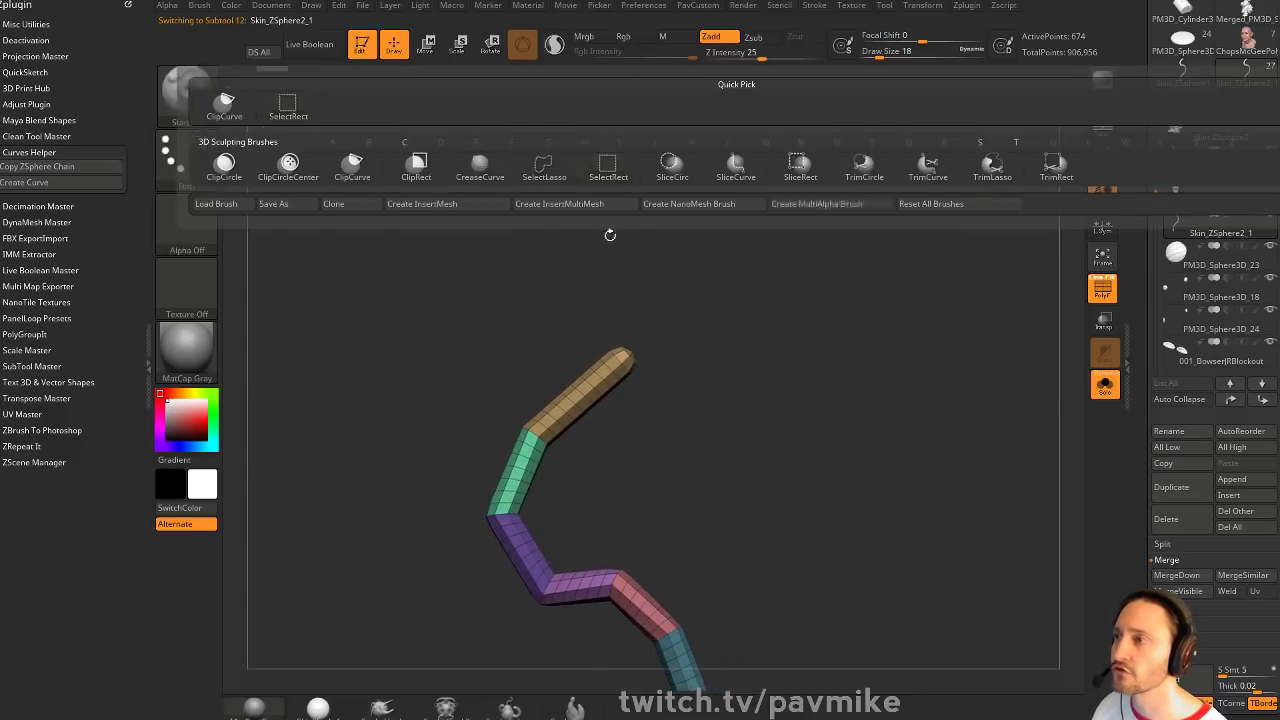
{"action": "left_click_drag", "start_coordinate": [633, 369], "coordinate": [644, 376], "text": "ctrl+alt+shift"}
{"action": "mouse_move", "coordinate": [838, 578]}
{"action": "left_mouse_down", "text": "alt"}
{"action": "mouse_move", "coordinate": [903, 314]}
{"action": "mouse_move", "coordinate": [812, 400]}
{"action": "left_mouse_up", "text": "alt"}
{"action": "mouse_move", "coordinate": [632, 562]}
{"action": "left_mouse_down", "text": "ctrl+alt+shift"}
{"action": "mouse_move", "coordinate": [674, 553]}
{"action": "mouse_move", "coordinate": [606, 522]}
{"action": "left_mouse_up", "text": "ctrl+alt+shift"}
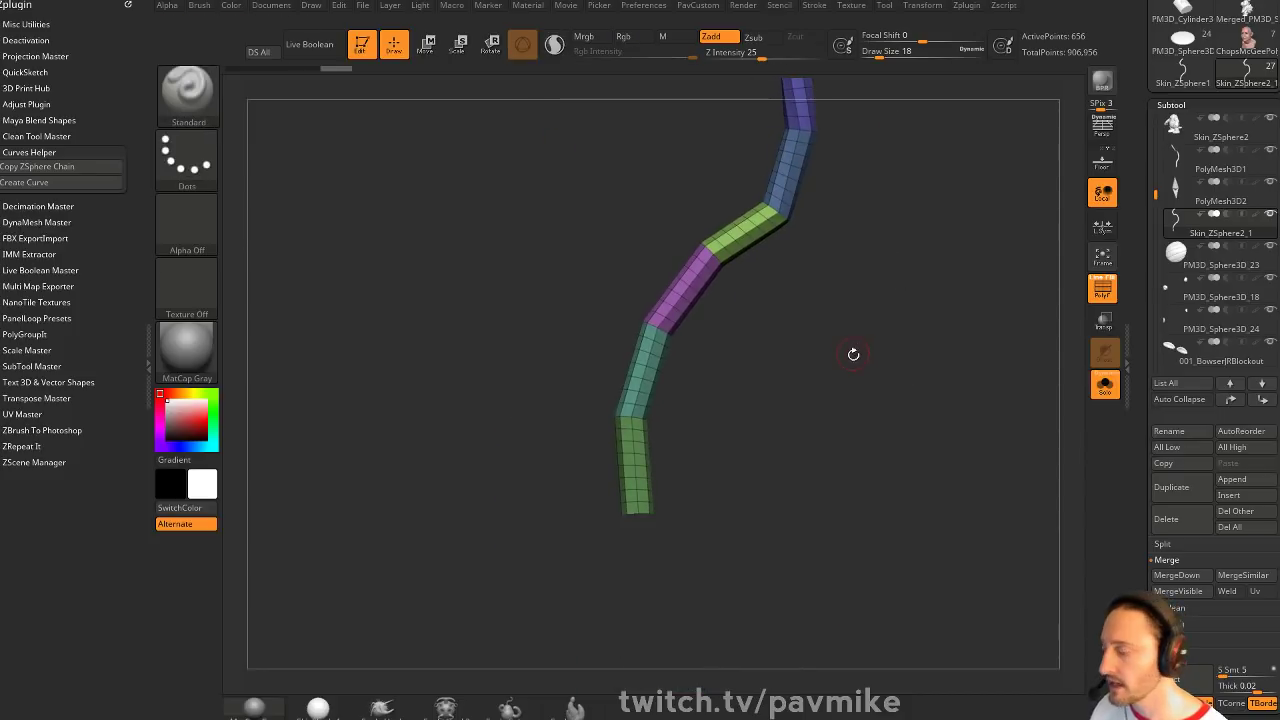
{"action": "key", "text": "2"}
{"action": "left_click", "coordinate": [830, 290]}
Assign the open tube a single polygroup, switch to the ZModeler brush and display its wireframe with PolyFrame
{"action": "left_click_drag", "start_coordinate": [876, 194], "coordinate": [868, 675], "text": "alt"}
{"action": "mouse_move", "coordinate": [868, 342]}
{"action": "left_mouse_down"}
{"action": "mouse_move", "coordinate": [843, 346]}
{"action": "mouse_move", "coordinate": [664, 276]}
{"action": "mouse_move", "coordinate": [906, 357]}
{"action": "mouse_move", "coordinate": [650, 402]}
{"action": "mouse_move", "coordinate": [917, 417]}
{"action": "mouse_move", "coordinate": [929, 370]}
{"action": "left_mouse_up"}
{"action": "key", "text": "ctrl+w"}
{"action": "key", "text": "b"}
{"action": "key", "text": "z"}
{"action": "key", "text": "m"}
{"action": "mouse_move", "coordinate": [800, 221]}
{"action": "left_mouse_down", "text": "alt"}
{"action": "mouse_move", "coordinate": [799, 250]}
{"action": "mouse_move", "coordinate": [746, 249]}
{"action": "left_mouse_up", "text": "alt"}
{"action": "key", "text": "b"}
{"action": "key", "text": "m"}
{"action": "key", "text": "v"}
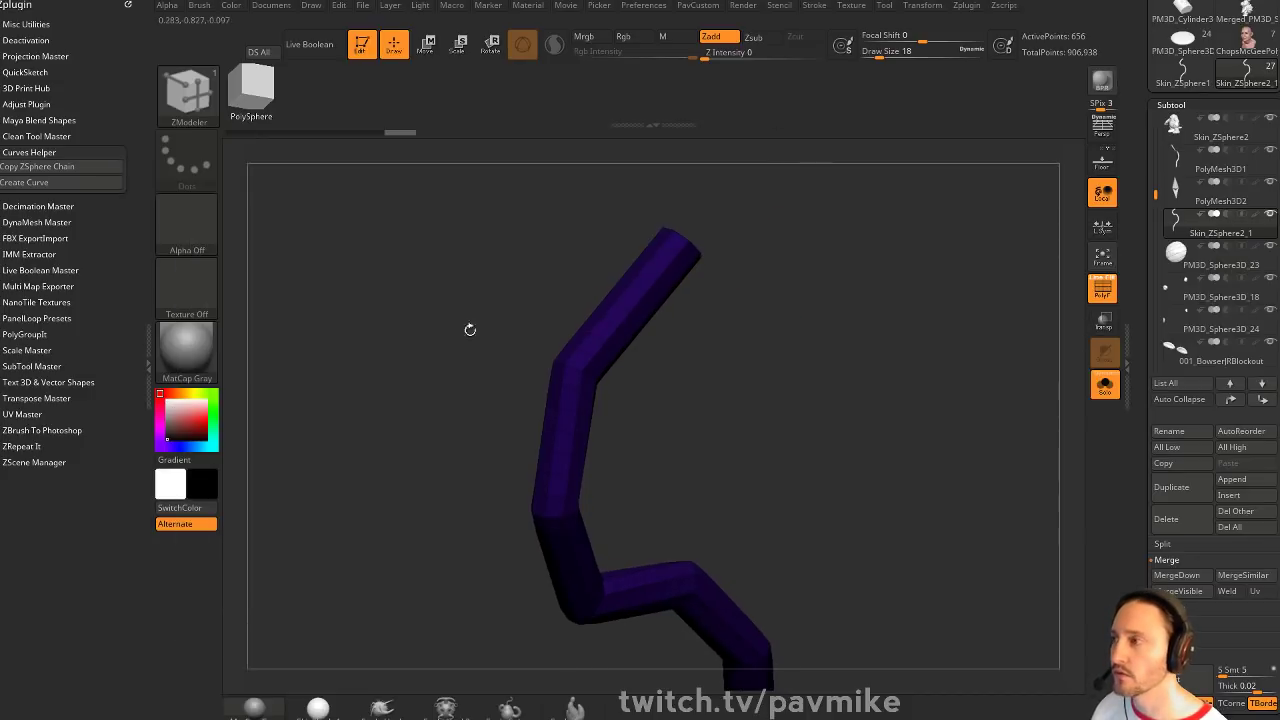
{"action": "key", "text": "shift+f"}
Set the ZModeler edge action to PolyGroup with the Polyloop target and regroup two adjacent lengthwise strips of the tube
{"action": "key", "text": "space"}
{"action": "key", "text": "space"}
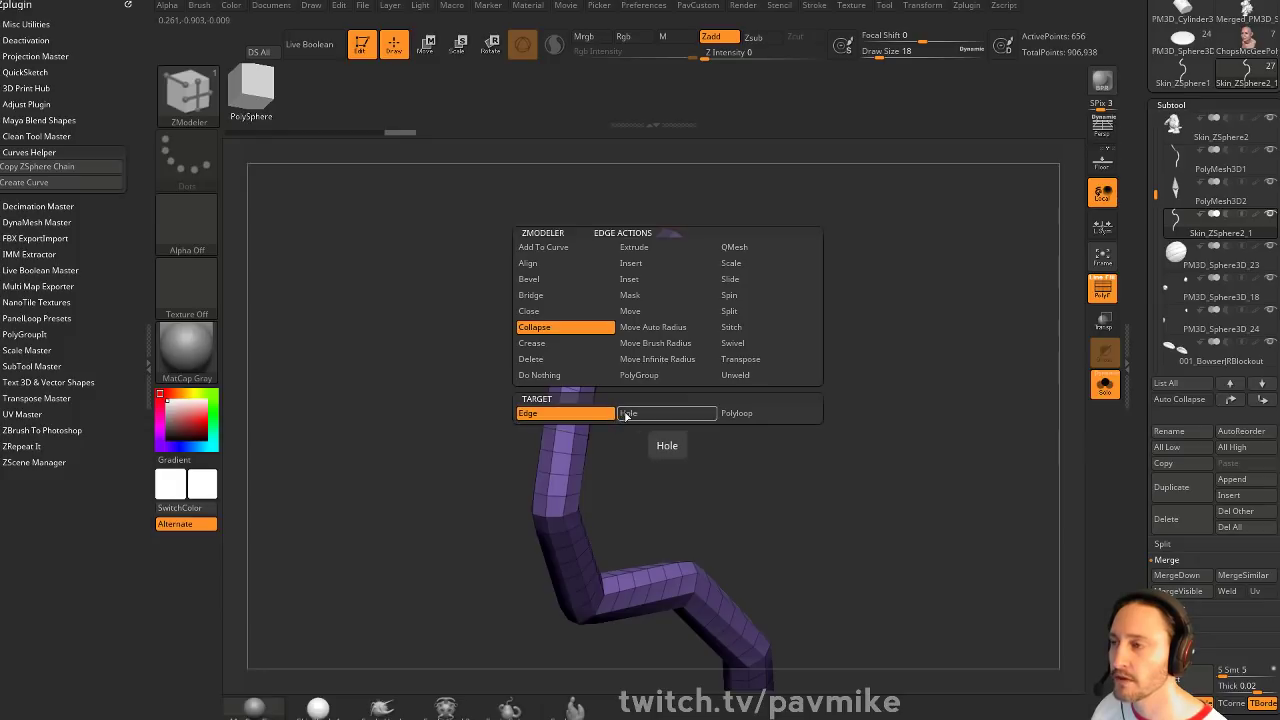
{"action": "left_click", "coordinate": [626, 379]}
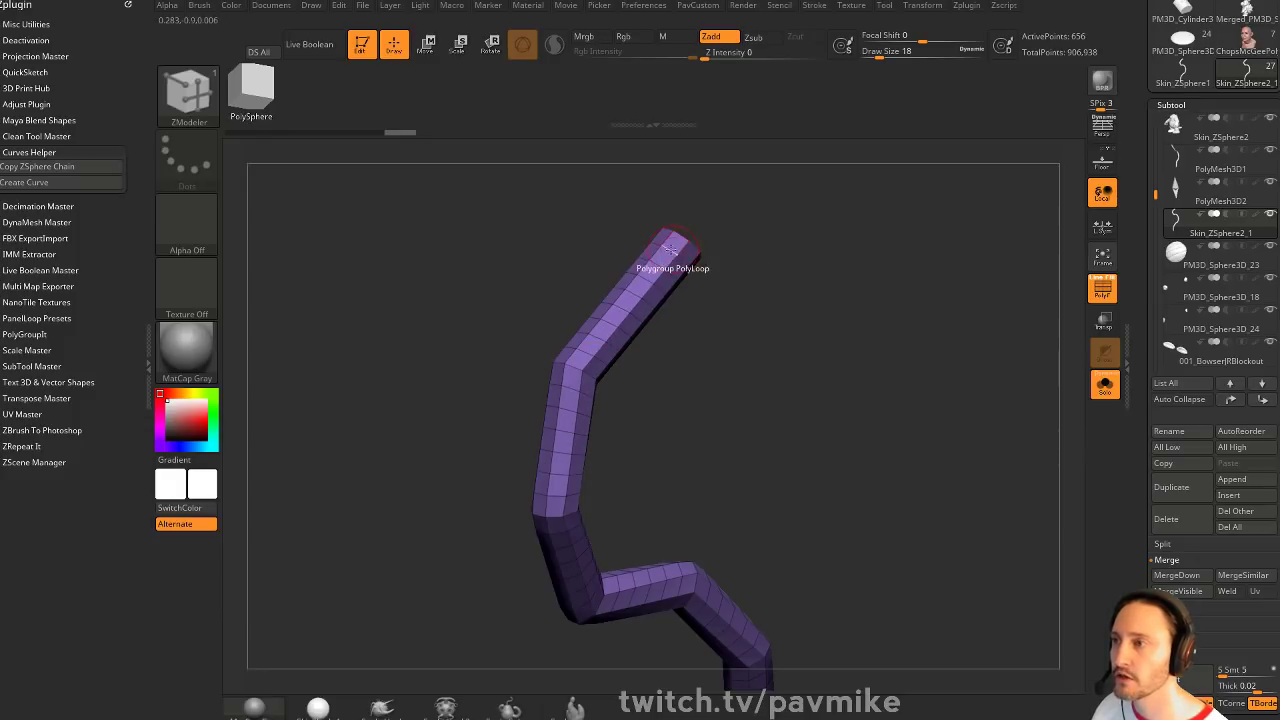
{"action": "left_click", "coordinate": [671, 250]}
{"action": "left_click_drag", "start_coordinate": [734, 237], "coordinate": [697, 281]}
{"action": "left_click", "coordinate": [651, 243]}
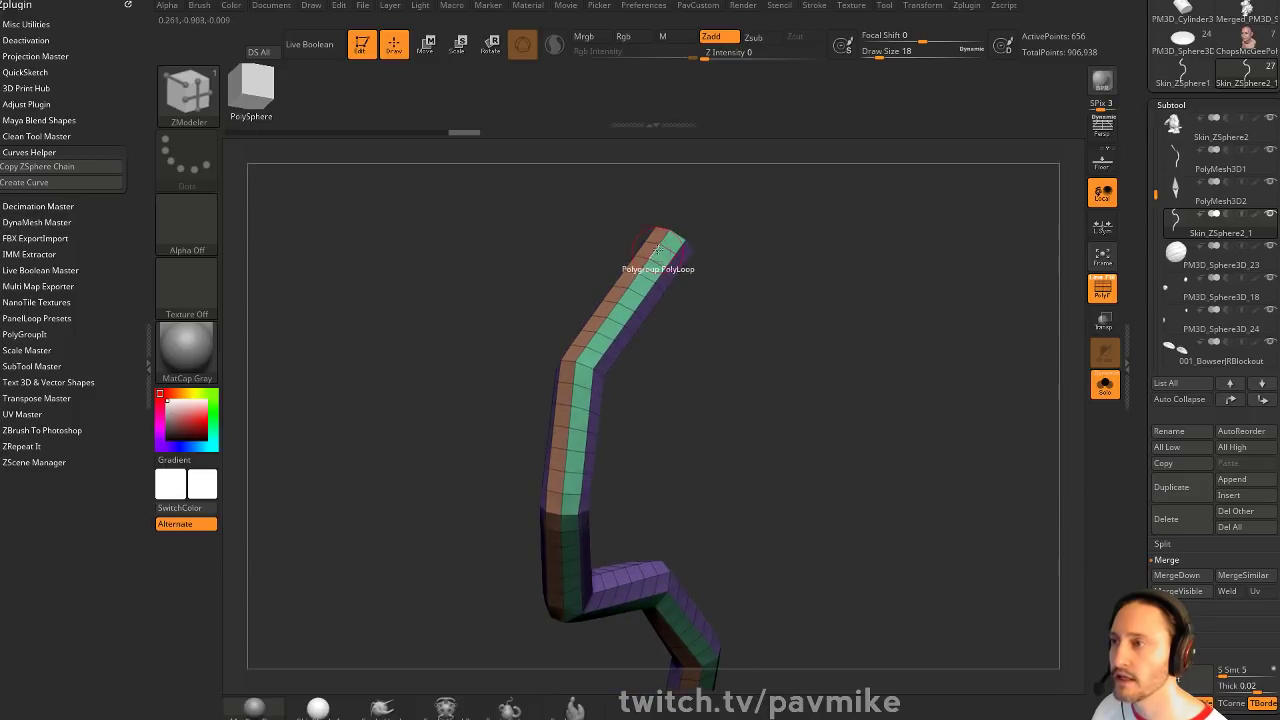
Isolate the two regrouped lengthwise strips and delete the rest of the tube's hidden geometry
{"action": "key", "text": "ctrl+shift"}
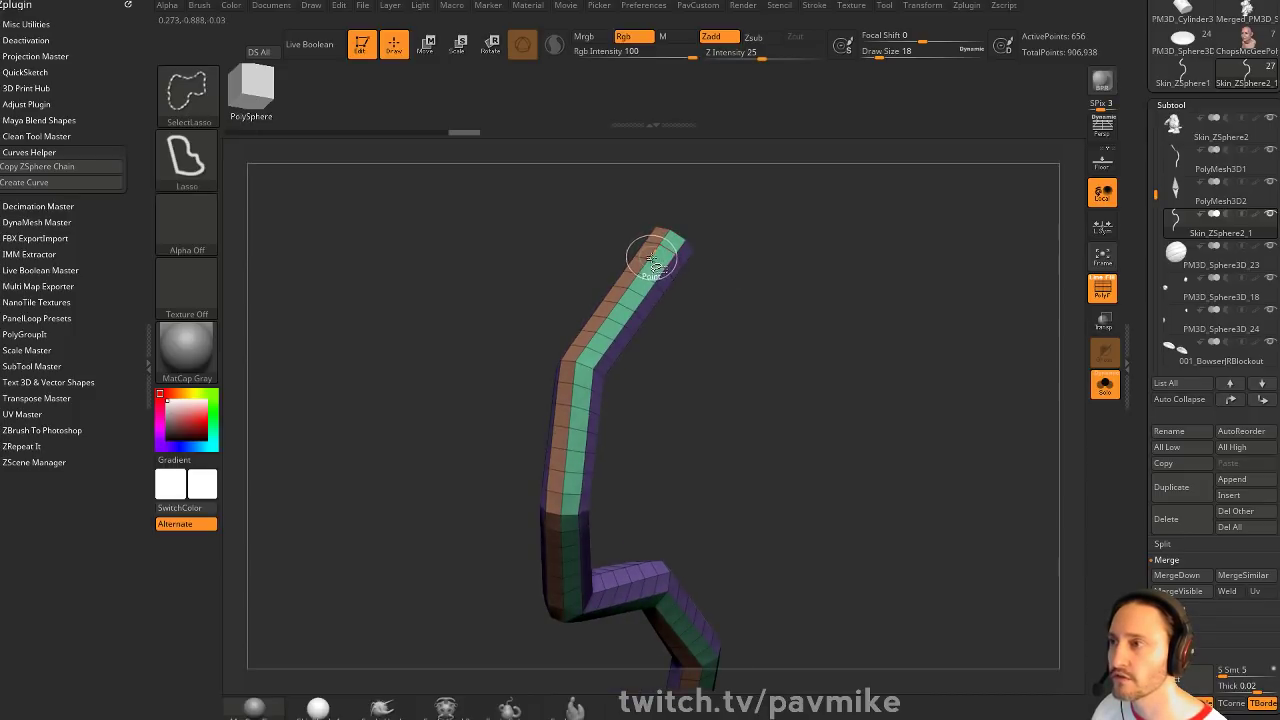
{"action": "left_click", "coordinate": [652, 260], "text": "ctrl+shift"}
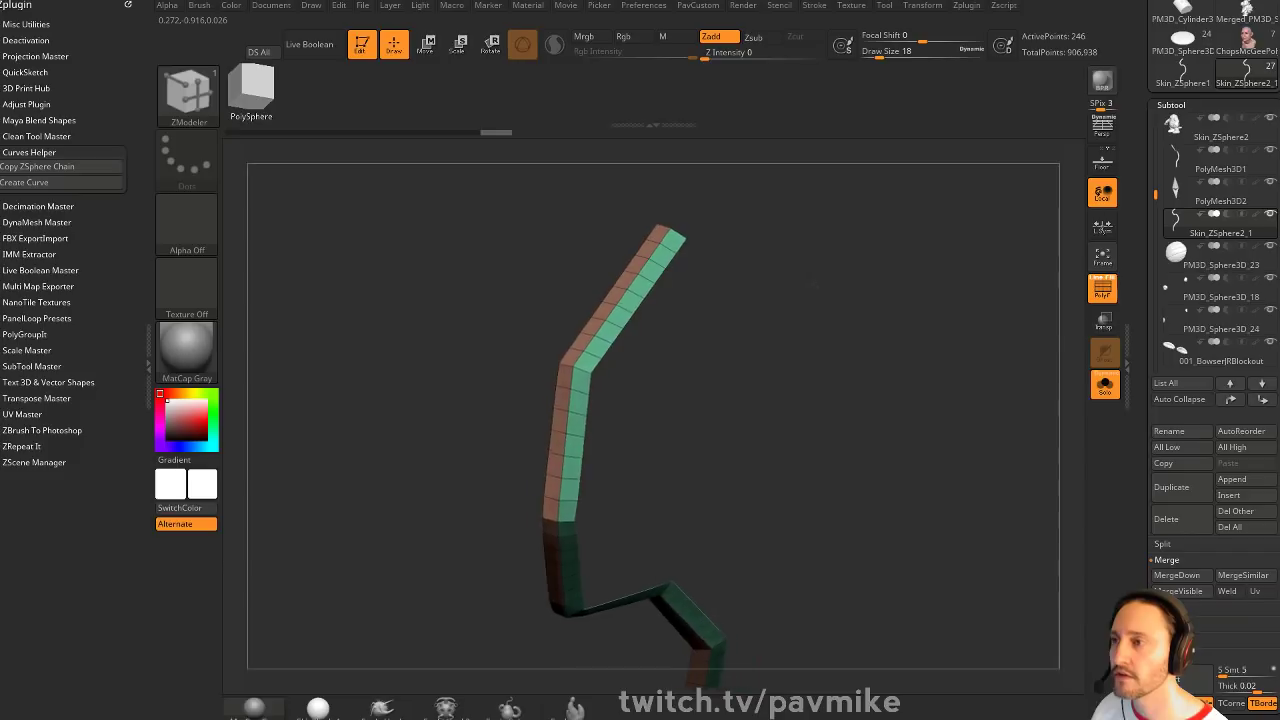
{"action": "left_click_drag", "start_coordinate": [812, 284], "coordinate": [826, 288]}
{"action": "key", "text": "3"}
{"action": "left_click", "coordinate": [806, 292]}
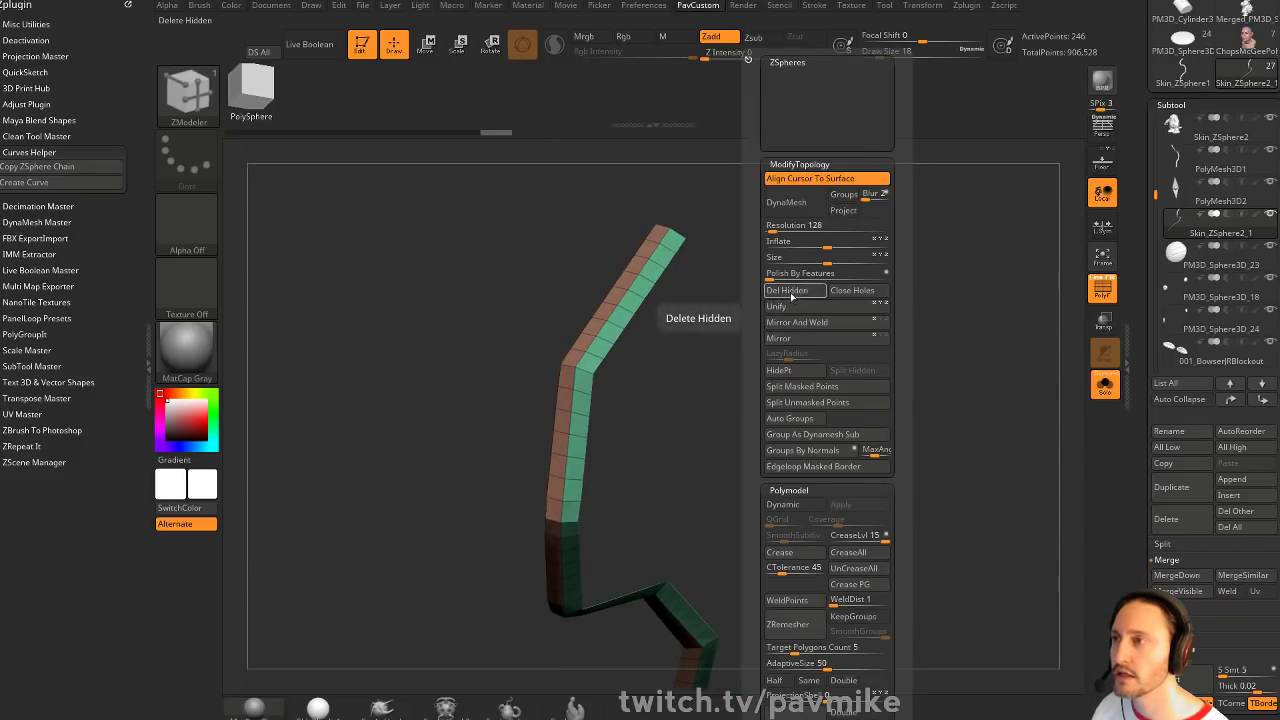
Create a curve along the strips' shared edge with Frame Mesh, using Polygroups only and leaving Border and Creased edges off
{"action": "left_click", "coordinate": [818, 6]}
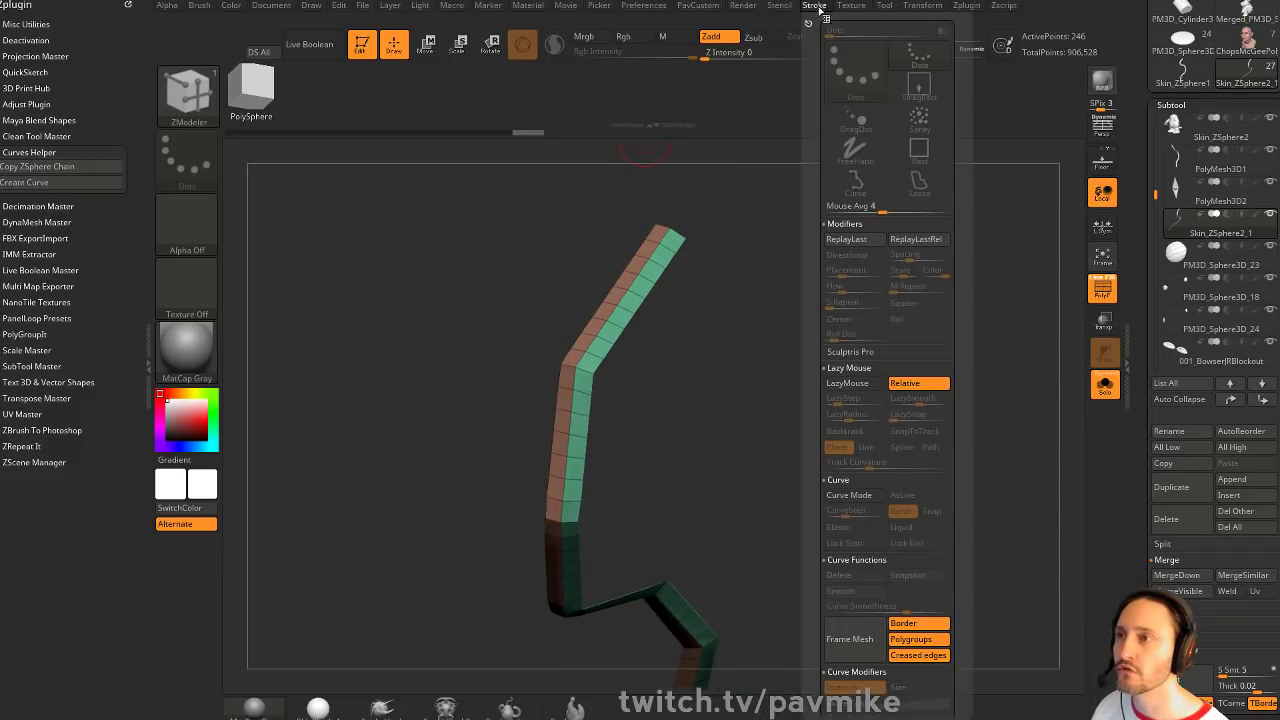
{"action": "left_click_drag", "start_coordinate": [821, 576], "coordinate": [824, 454]}
{"action": "left_click", "coordinate": [912, 502]}
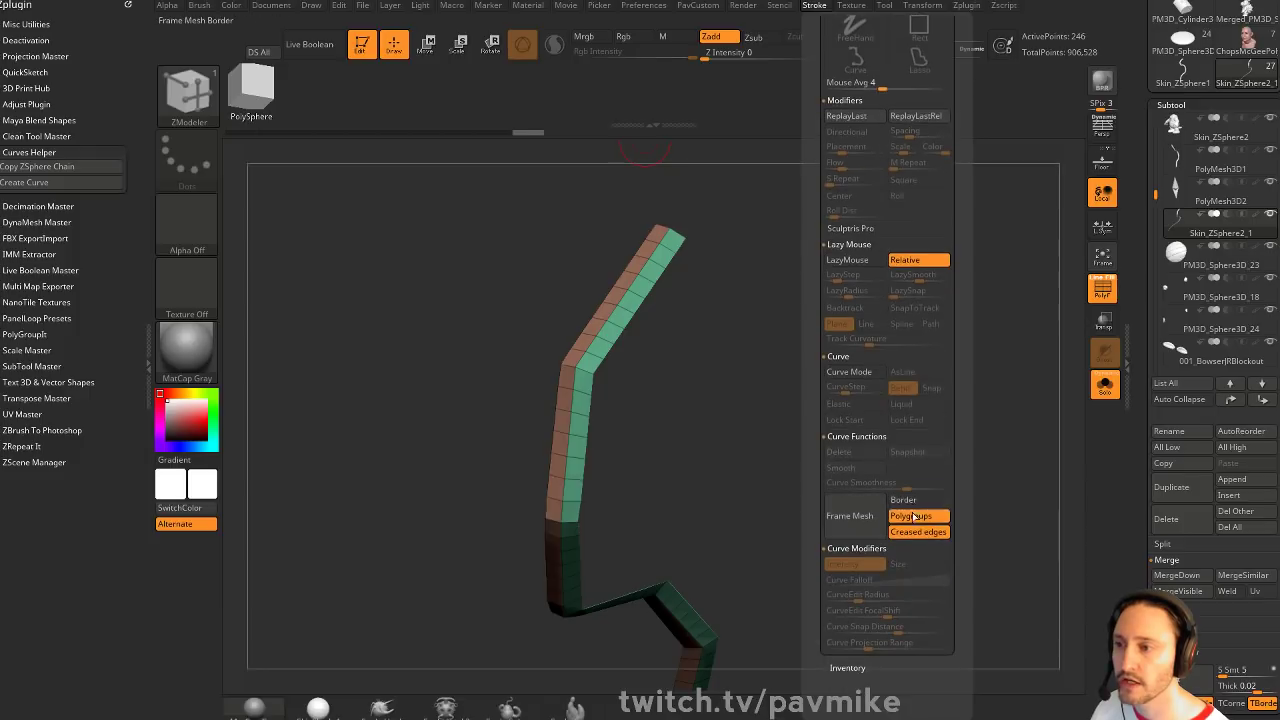
{"action": "left_click", "coordinate": [912, 534]}
{"action": "left_click", "coordinate": [859, 525]}
{"action": "right_click_drag", "start_coordinate": [622, 414], "coordinate": [785, 360], "text": "ctrl"}
{"action": "right_click_drag", "start_coordinate": [785, 360], "coordinate": [817, 432], "text": "ctrl"}
Choose the IMM Curve brush with the Hose01 mesh and set Draw Size to 12
{"action": "key", "text": "b"}
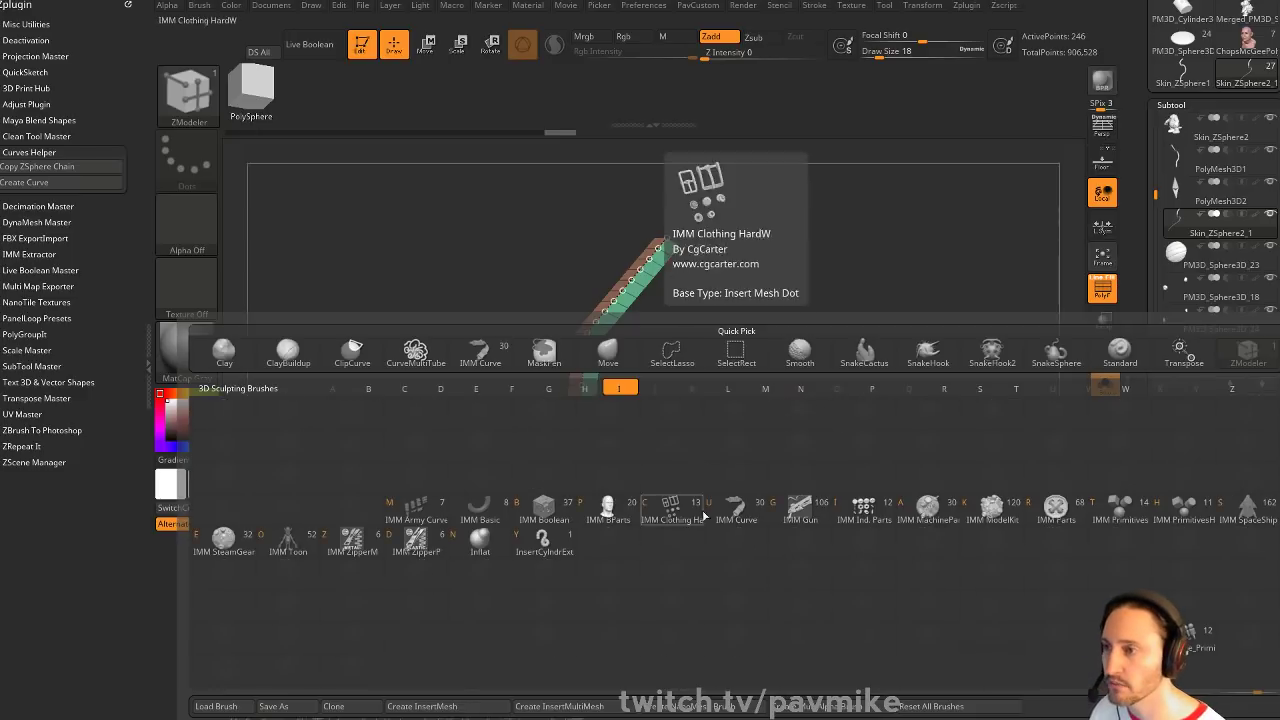
{"action": "left_click", "coordinate": [736, 512]}
{"action": "key", "text": "m"}
{"action": "left_click", "coordinate": [901, 392]}
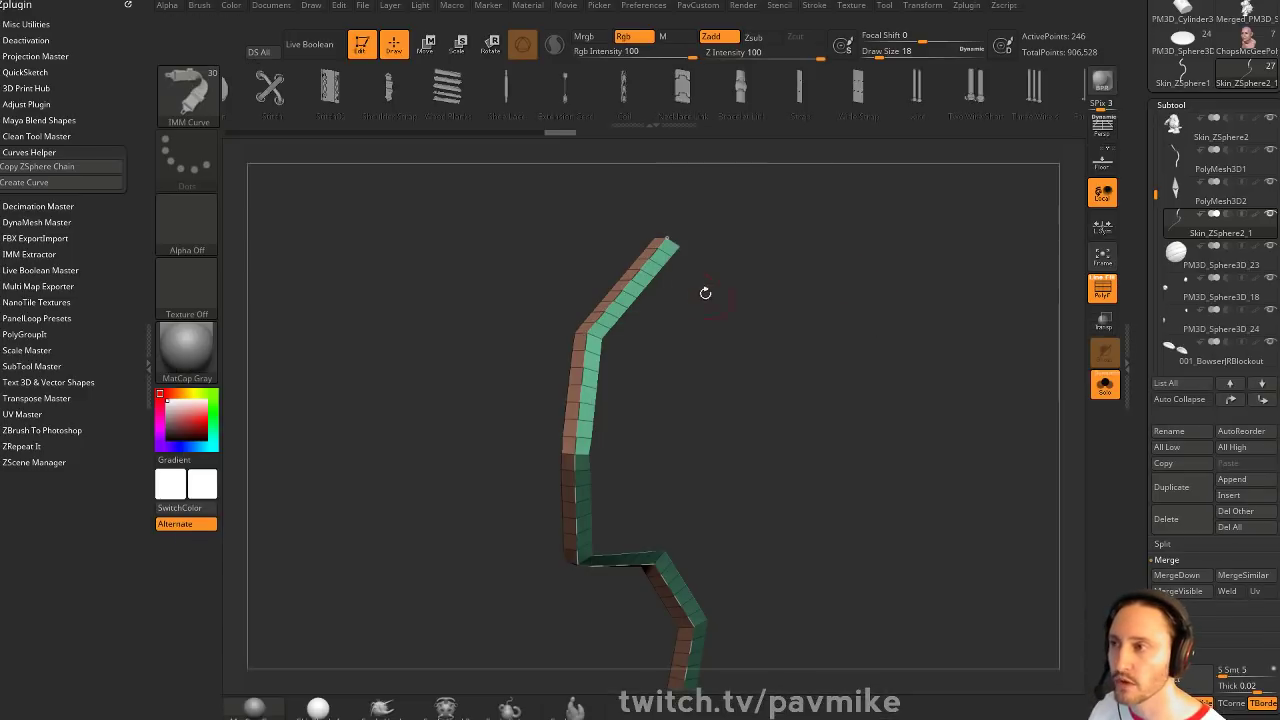
{"action": "key", "text": "s"}
{"action": "left_click_drag", "start_coordinate": [695, 298], "coordinate": [711, 298]}
Try to insert the hose along the framed curve, and undo it
{"action": "left_click", "coordinate": [637, 268]}
{"action": "mouse_move", "coordinate": [909, 315]}
{"action": "left_mouse_down", "text": "alt"}
{"action": "mouse_move", "coordinate": [843, 298]}
{"action": "mouse_move", "coordinate": [891, 424]}
{"action": "left_mouse_up", "text": "alt"}
{"action": "key", "text": "ctrl+z"}
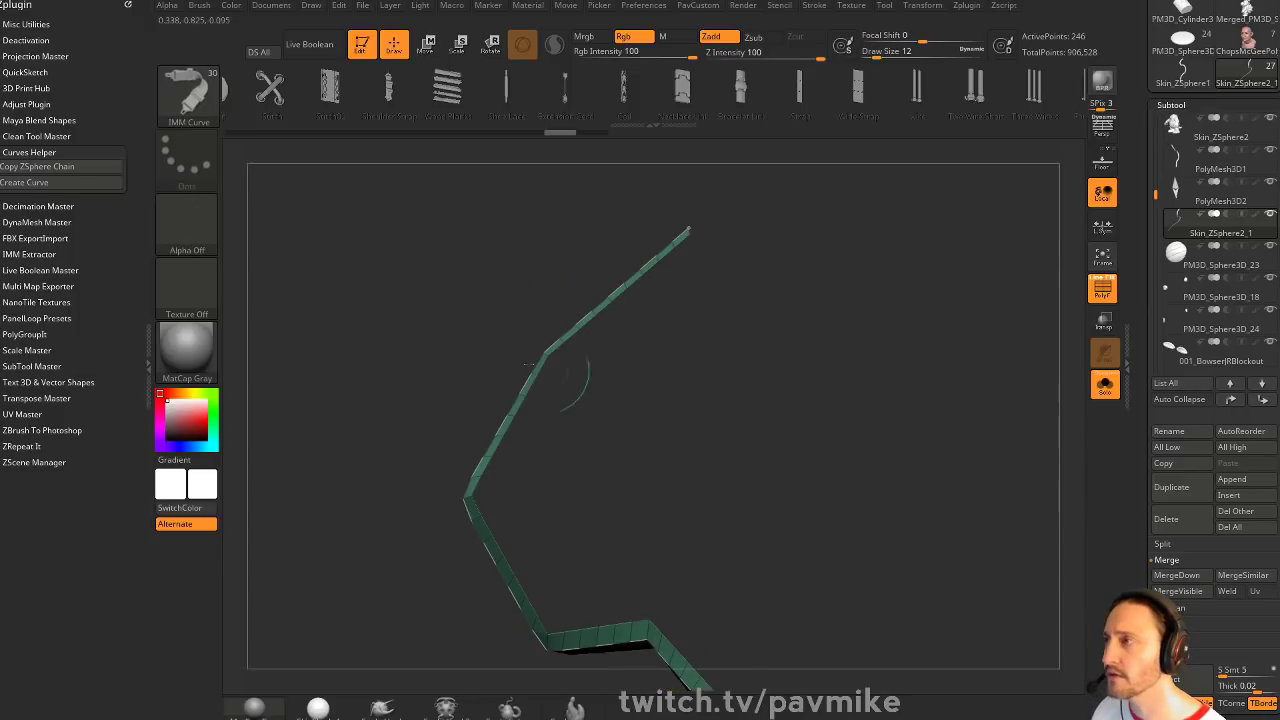
Dock the Brush palette beside the canvas, set the brush depth Imbed to 5 and insert the hose along the framed curve
{"action": "left_click", "coordinate": [130, 5]}
{"action": "left_click", "coordinate": [199, 6]}
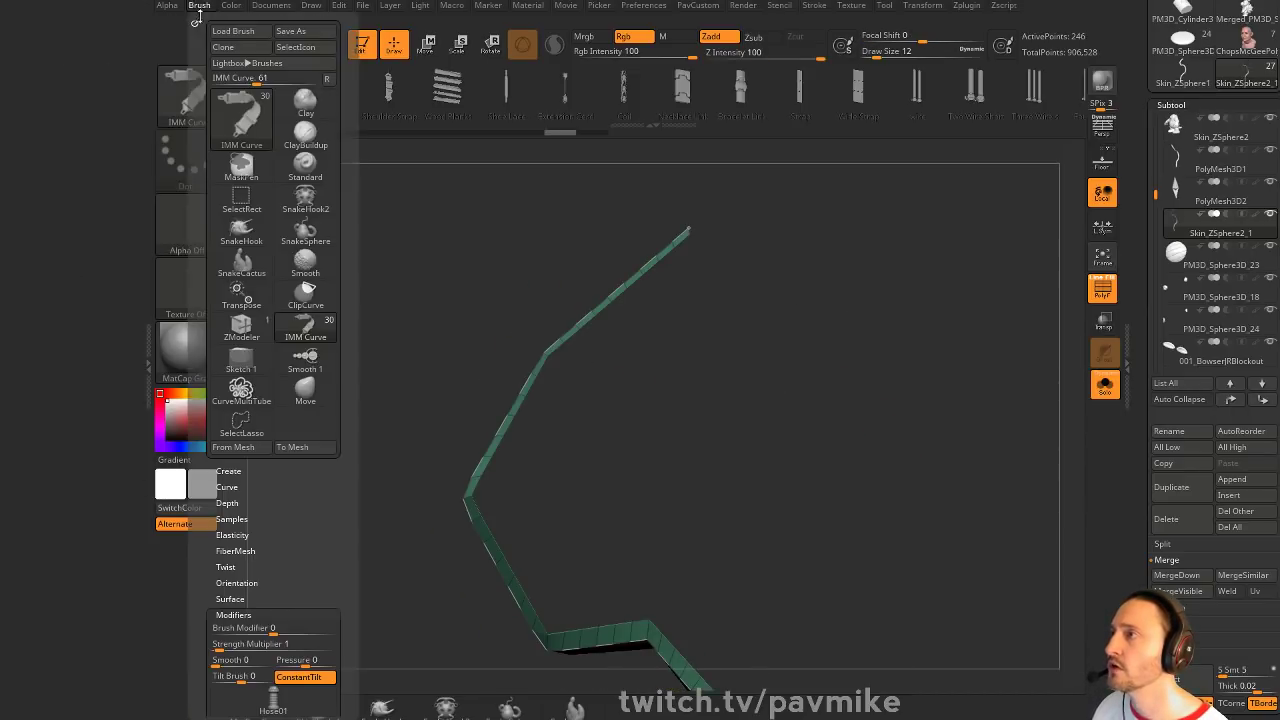
{"action": "left_click_drag", "start_coordinate": [200, 18], "coordinate": [94, 38]}
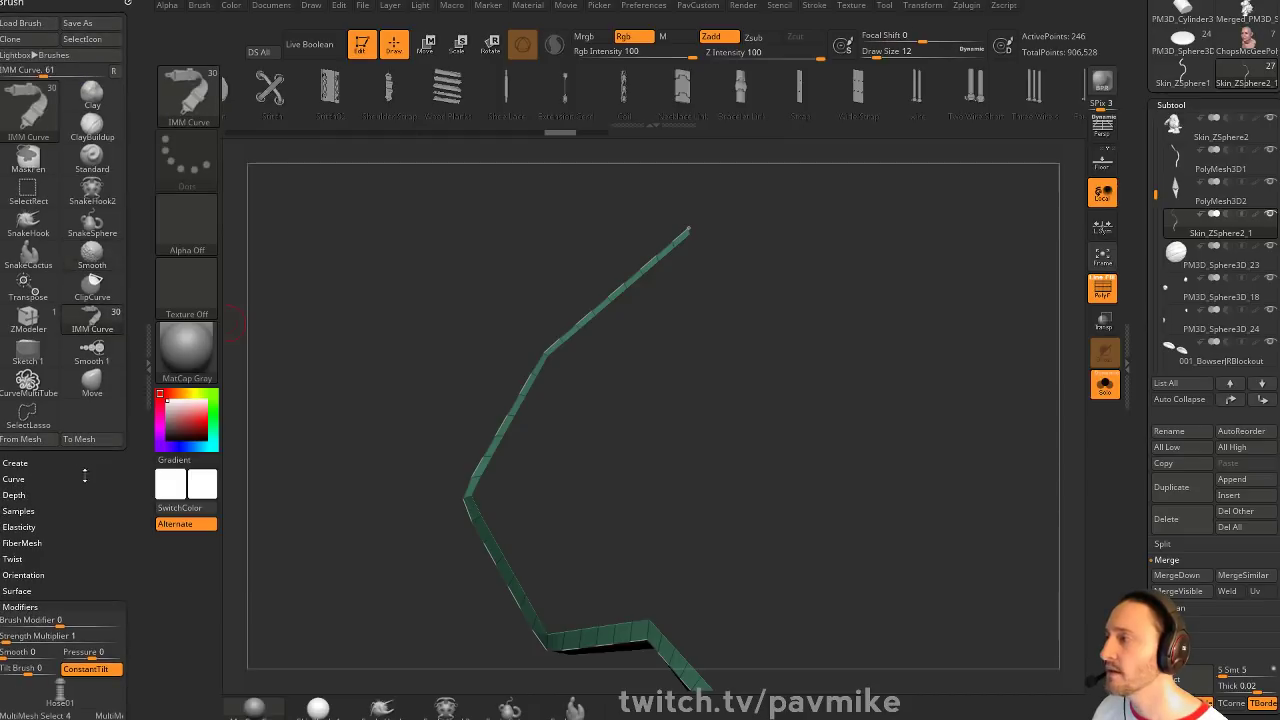
{"action": "left_click", "coordinate": [14, 497]}
{"action": "left_click_drag", "start_coordinate": [28, 427], "coordinate": [28, 437]}
{"action": "left_click", "coordinate": [572, 332]}
Set Draw Size to 1 for the inserted hose
{"action": "mouse_move", "coordinate": [799, 360]}
{"action": "left_mouse_down"}
{"action": "mouse_move", "coordinate": [885, 361]}
{"action": "mouse_move", "coordinate": [813, 375]}
{"action": "mouse_move", "coordinate": [811, 391]}
{"action": "mouse_move", "coordinate": [814, 380]}
{"action": "left_mouse_up"}
{"action": "left_click_drag", "start_coordinate": [736, 373], "coordinate": [768, 450], "text": "alt"}
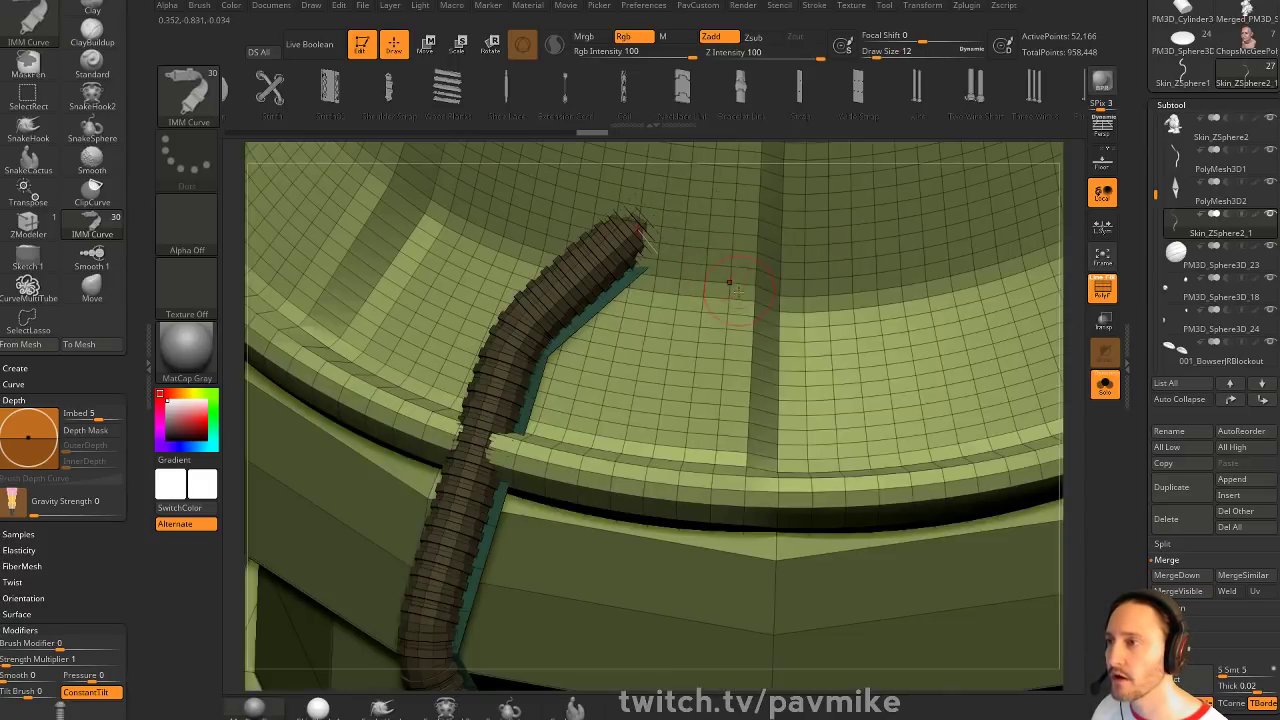
{"action": "right_click_drag", "start_coordinate": [737, 283], "coordinate": [726, 405], "text": "alt"}
{"action": "type", "text": "s1"}
{"action": "key", "text": "Return"}
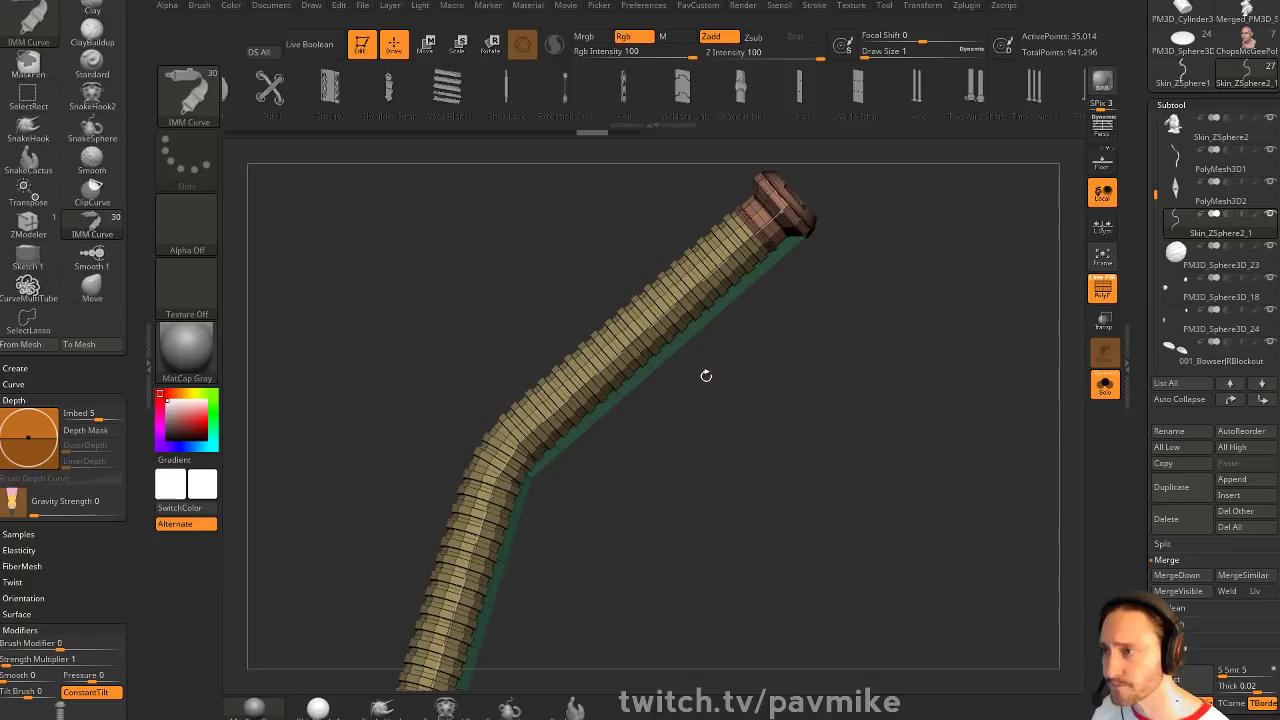
Try to adjust the hose along its curve, undo the change and review the curve settings
{"action": "left_click_drag", "start_coordinate": [672, 308], "coordinate": [694, 334]}
{"action": "key", "text": "ctrl+z"}
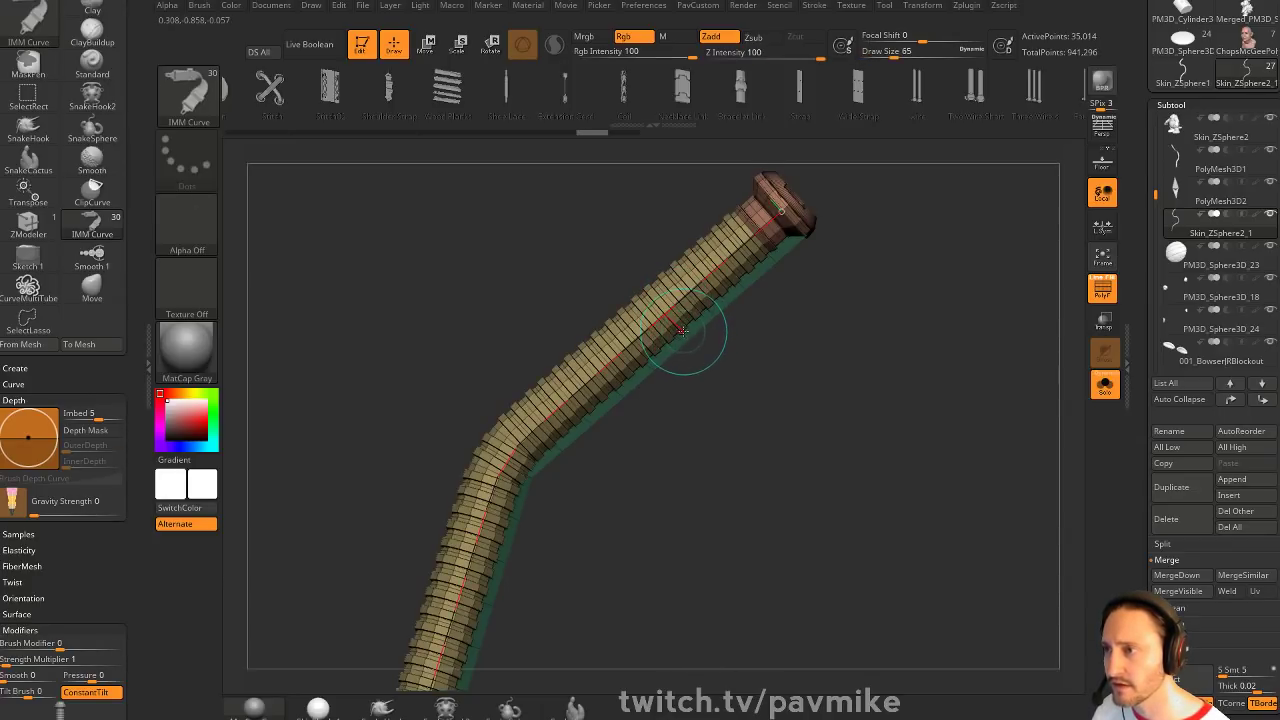
{"action": "key", "text": "ctrl+z"}
{"action": "left_click", "coordinate": [815, 6]}
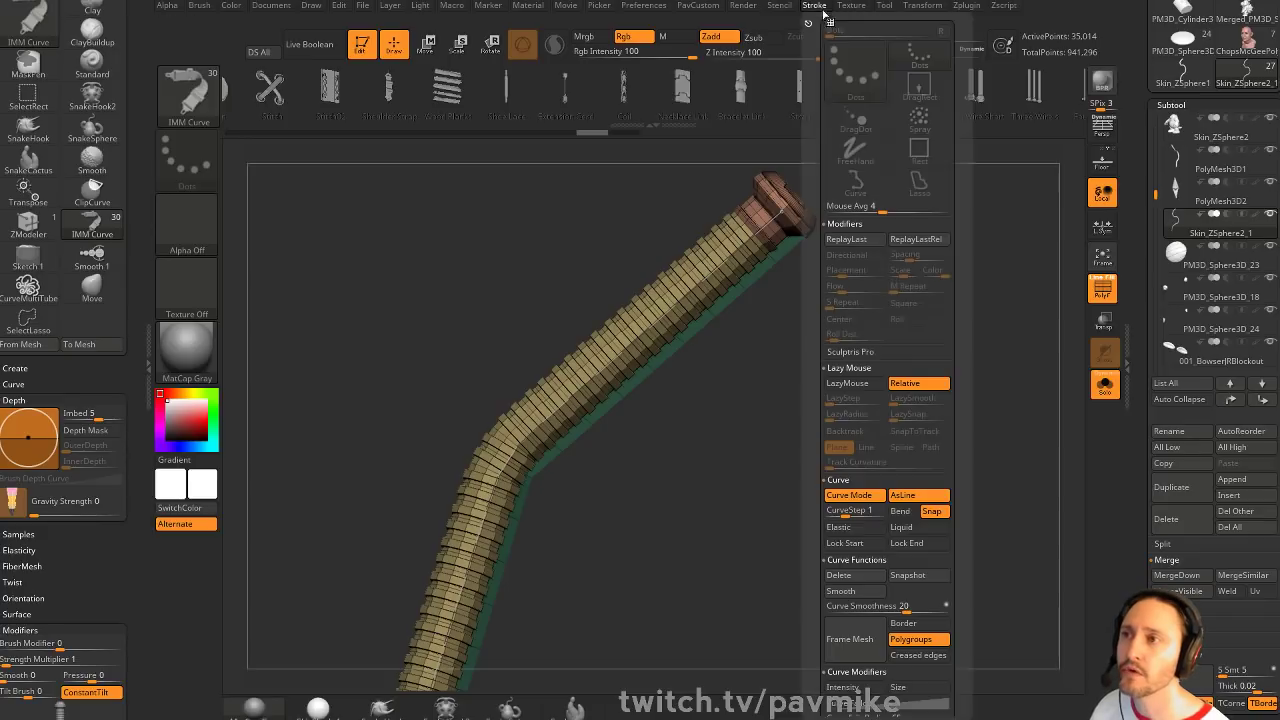
{"action": "scroll", "coordinate": [815, 420], "scroll_direction": "down", "scroll_amount": 4}
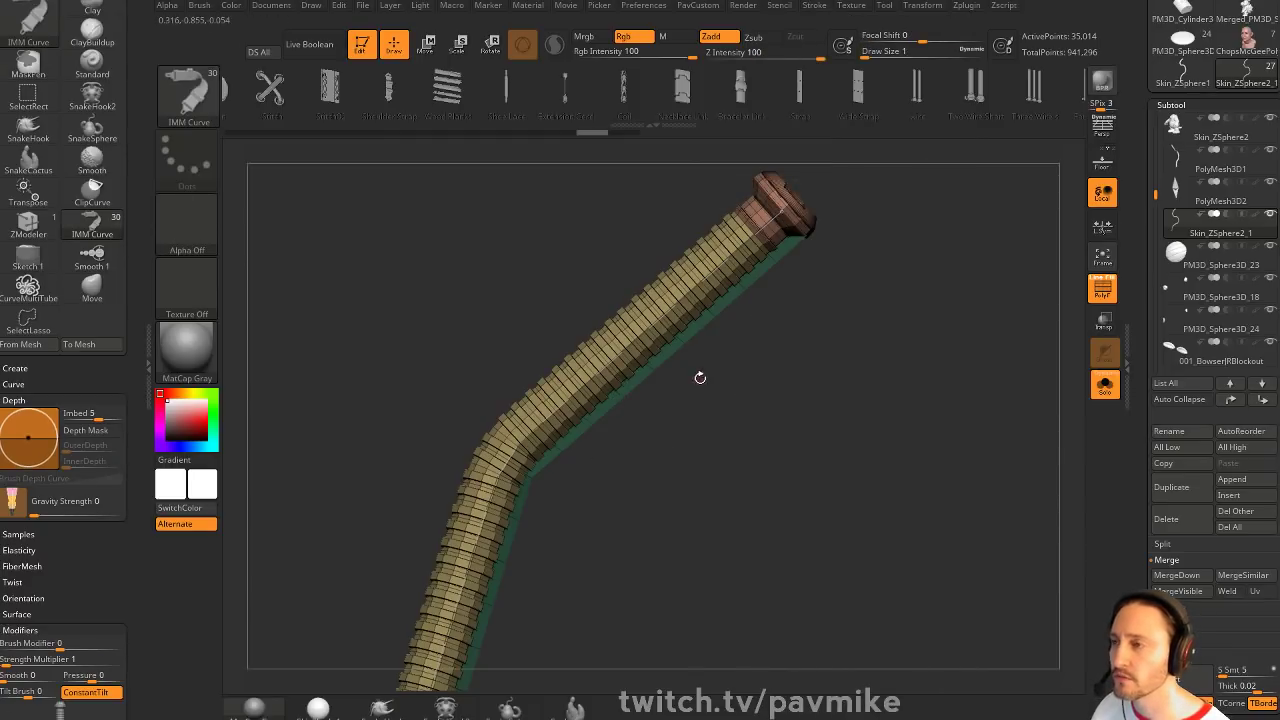
Delete the curve that runs through the hose, leaving the inserted mesh in place
{"action": "left_click", "coordinate": [814, 5]}
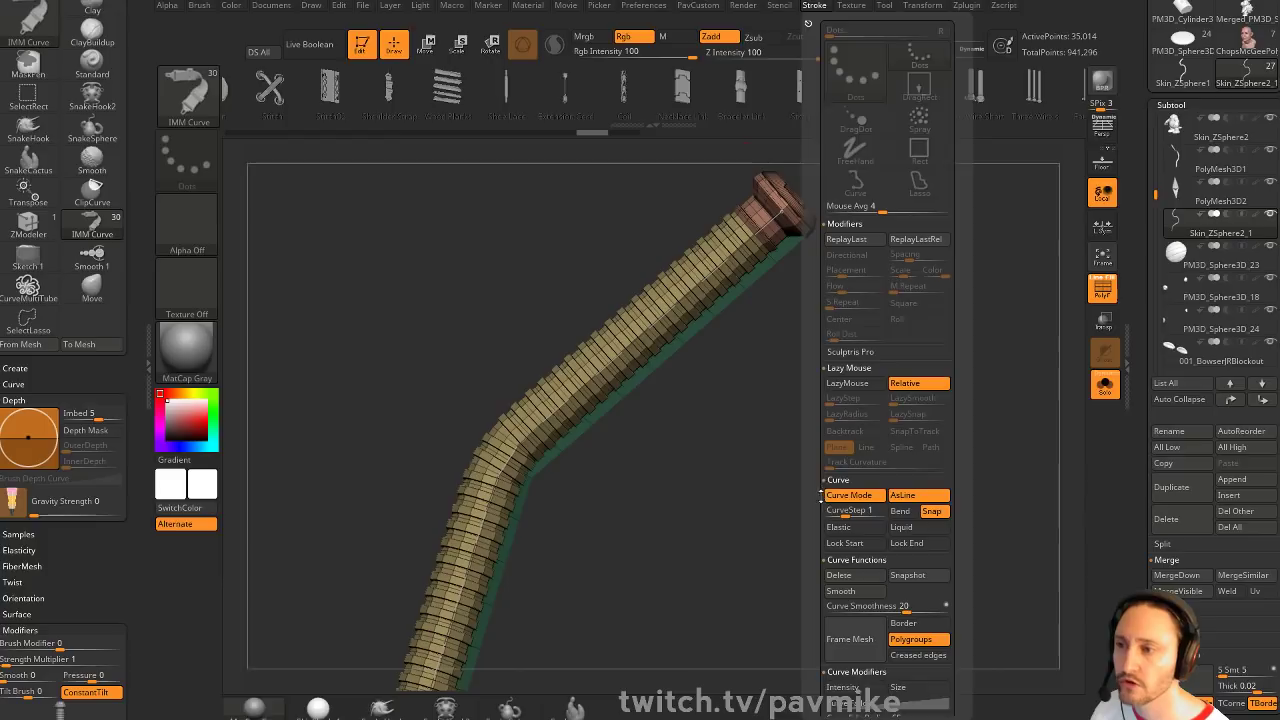
{"action": "left_click_drag", "start_coordinate": [821, 497], "coordinate": [822, 378]}
{"action": "left_click", "coordinate": [857, 460]}
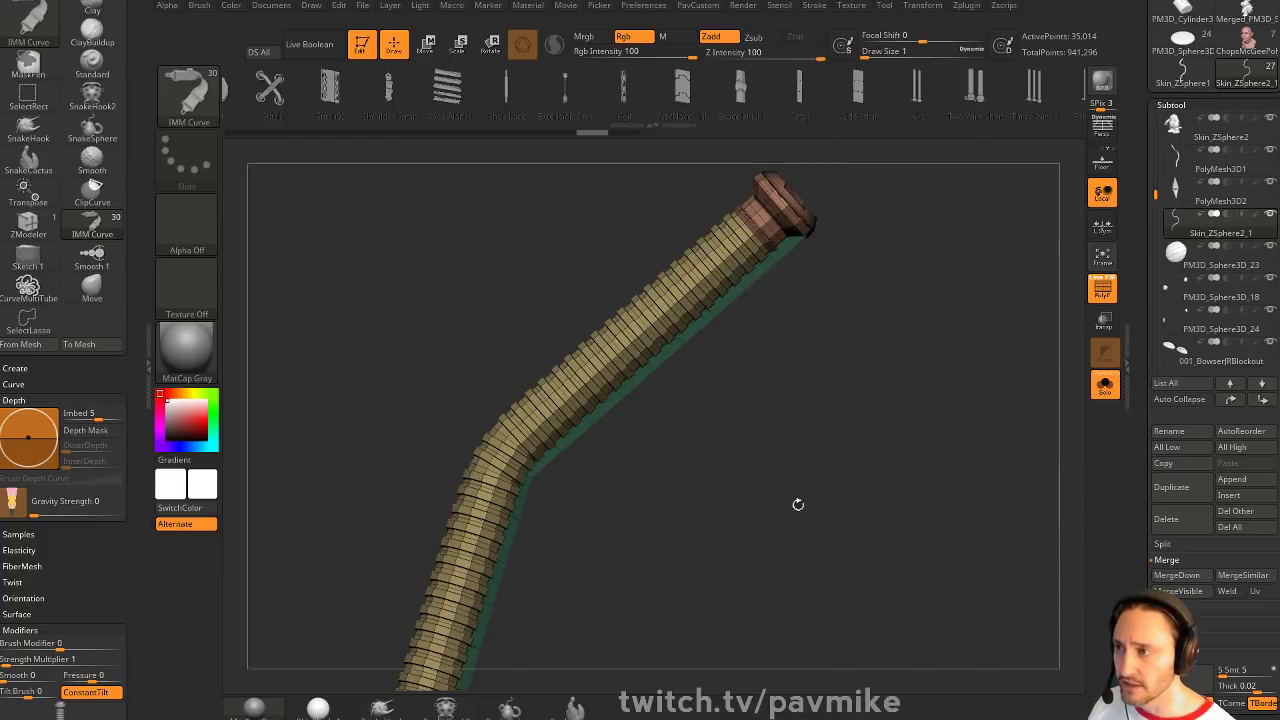
{"action": "left_click_drag", "start_coordinate": [798, 504], "coordinate": [746, 392], "text": "alt"}
{"action": "left_click_drag", "start_coordinate": [794, 457], "coordinate": [885, 455]}
Split the hose from the masked strip into its own subtool with Split Unmasked Points
{"action": "key", "text": "q"}
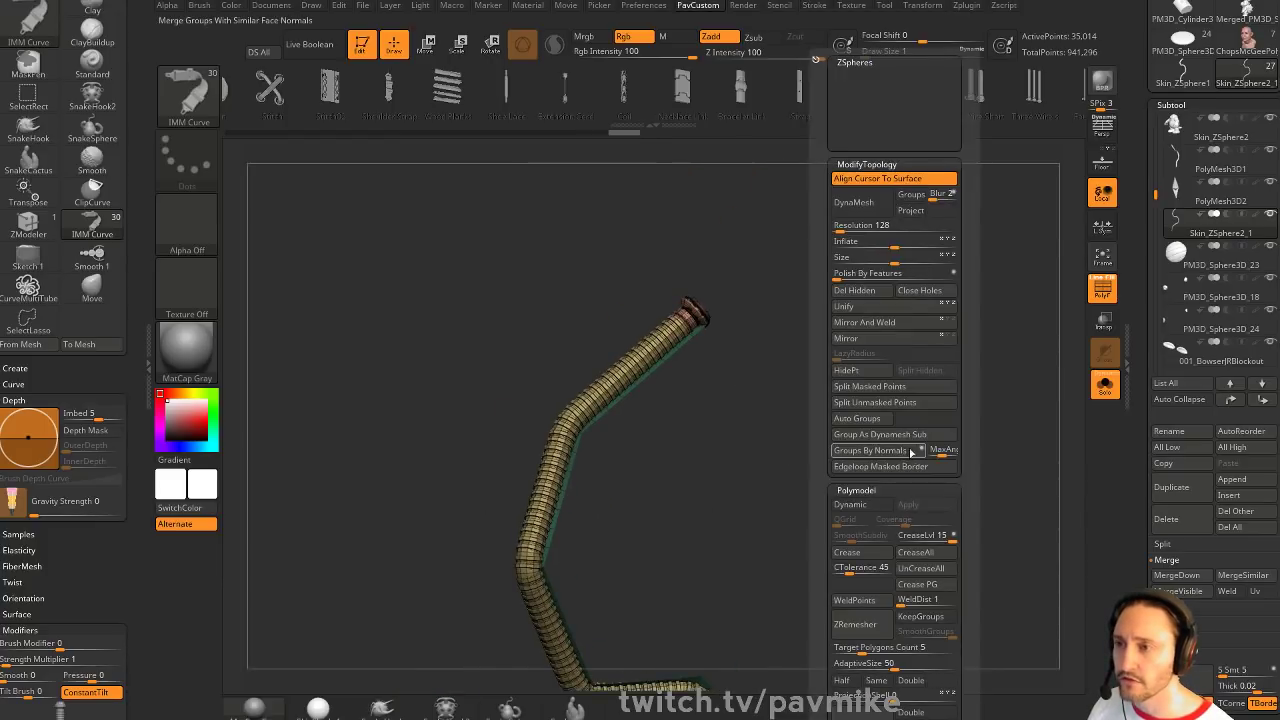
{"action": "left_click_drag", "start_coordinate": [1165, 668], "coordinate": [1178, 342]}
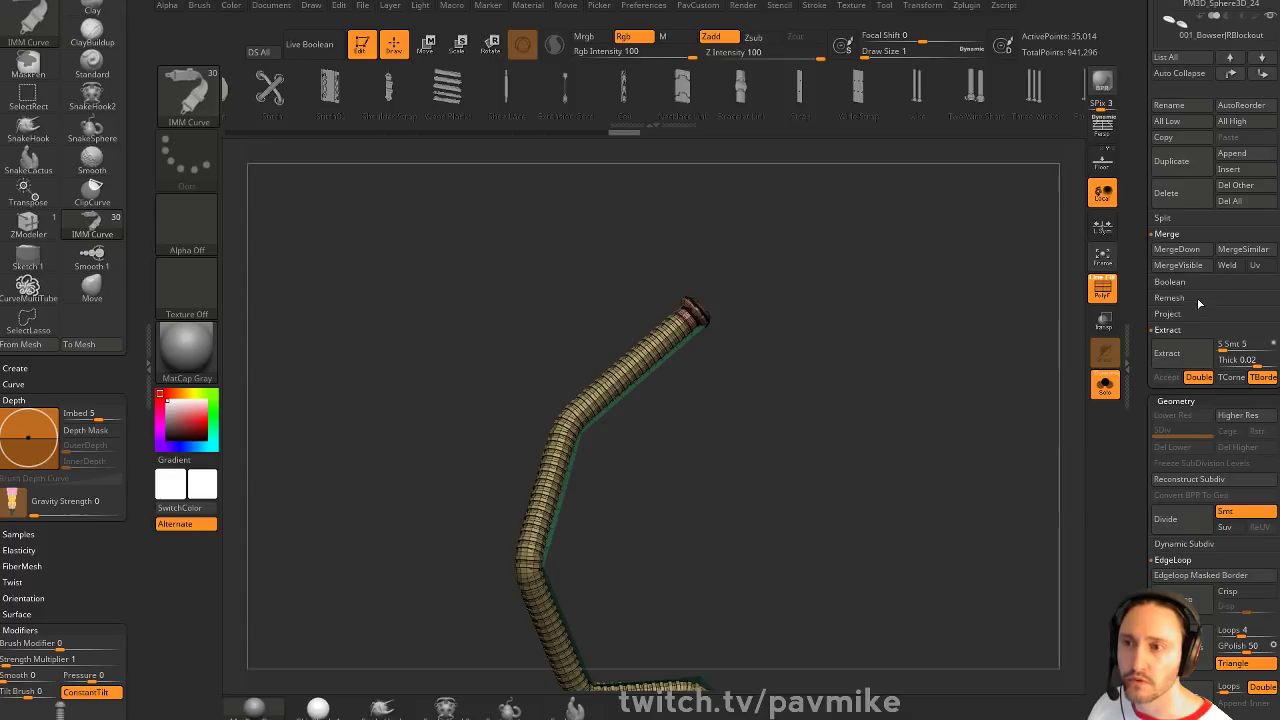
{"action": "left_click", "coordinate": [1165, 218]}
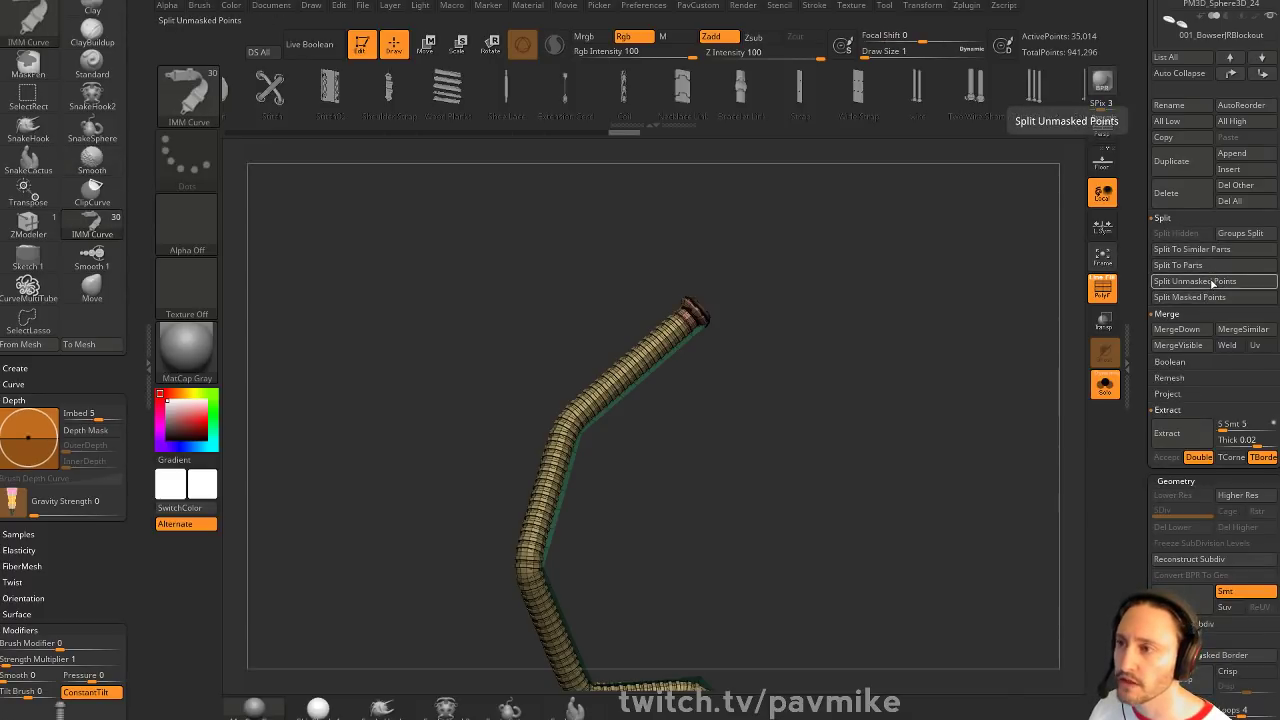
{"action": "left_click", "coordinate": [1213, 283]}
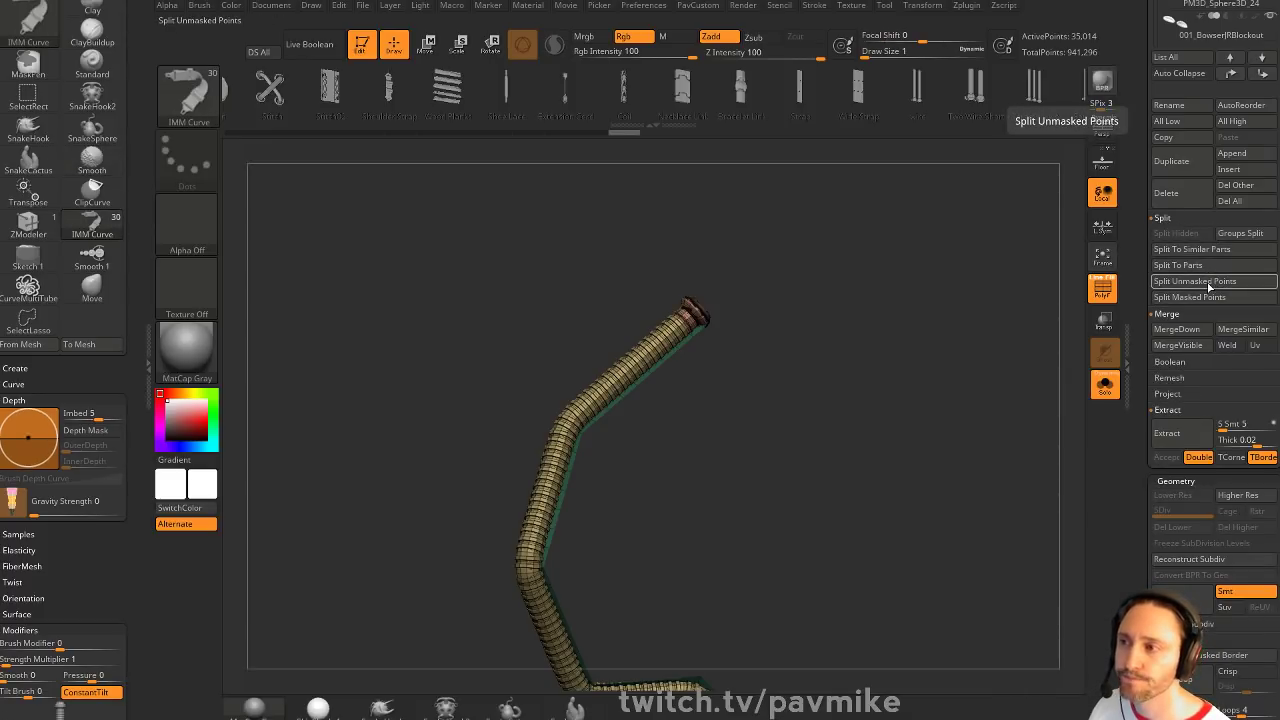
Show the whole model, select the split-off hose subtool Skin_ZSphere2_2 and view it in Solo mode
{"action": "left_click", "coordinate": [1105, 385]}
{"action": "left_click_drag", "start_coordinate": [1153, 335], "coordinate": [1154, 424]}
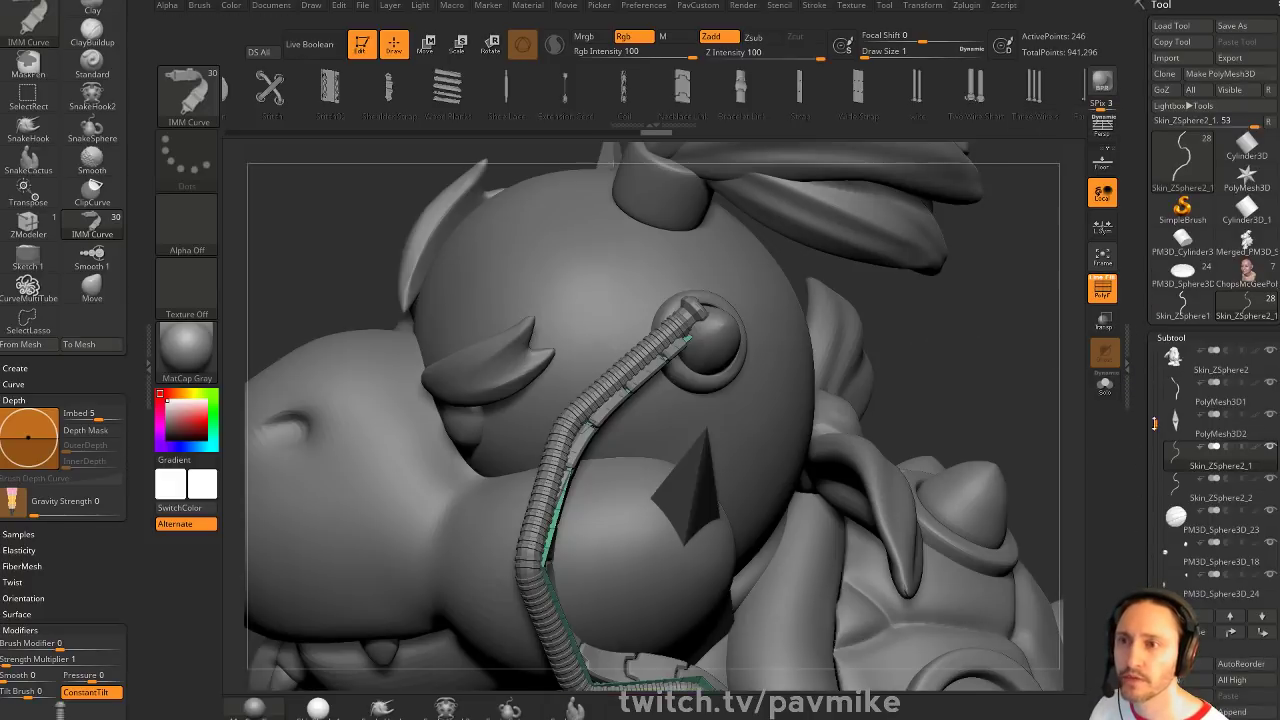
{"action": "left_click", "coordinate": [1213, 502]}
{"action": "left_click_drag", "start_coordinate": [1018, 450], "coordinate": [1024, 402], "text": "alt"}
{"action": "left_click", "coordinate": [1104, 386]}
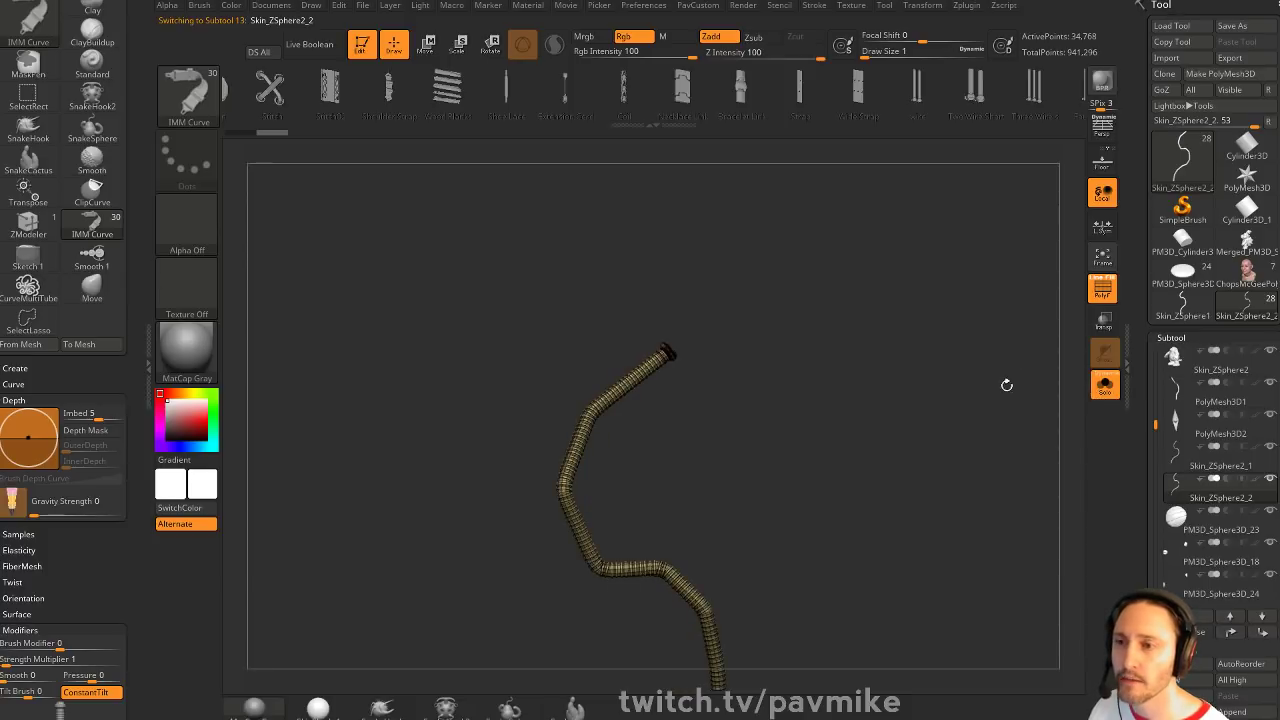
Select the strip subtool Skin_ZSphere2_1, set Draw Size to 12 and check the curve settings
{"action": "left_click", "coordinate": [1220, 465]}
{"action": "key", "text": "s"}
{"action": "mouse_move", "coordinate": [848, 416]}
{"action": "left_mouse_down"}
{"action": "mouse_move", "coordinate": [874, 408]}
{"action": "mouse_move", "coordinate": [872, 430]}
{"action": "left_mouse_up"}
{"action": "key", "text": "s"}
{"action": "mouse_move", "coordinate": [874, 432]}
{"action": "left_mouse_down"}
{"action": "mouse_move", "coordinate": [889, 446]}
{"action": "mouse_move", "coordinate": [891, 397]}
{"action": "left_mouse_up"}
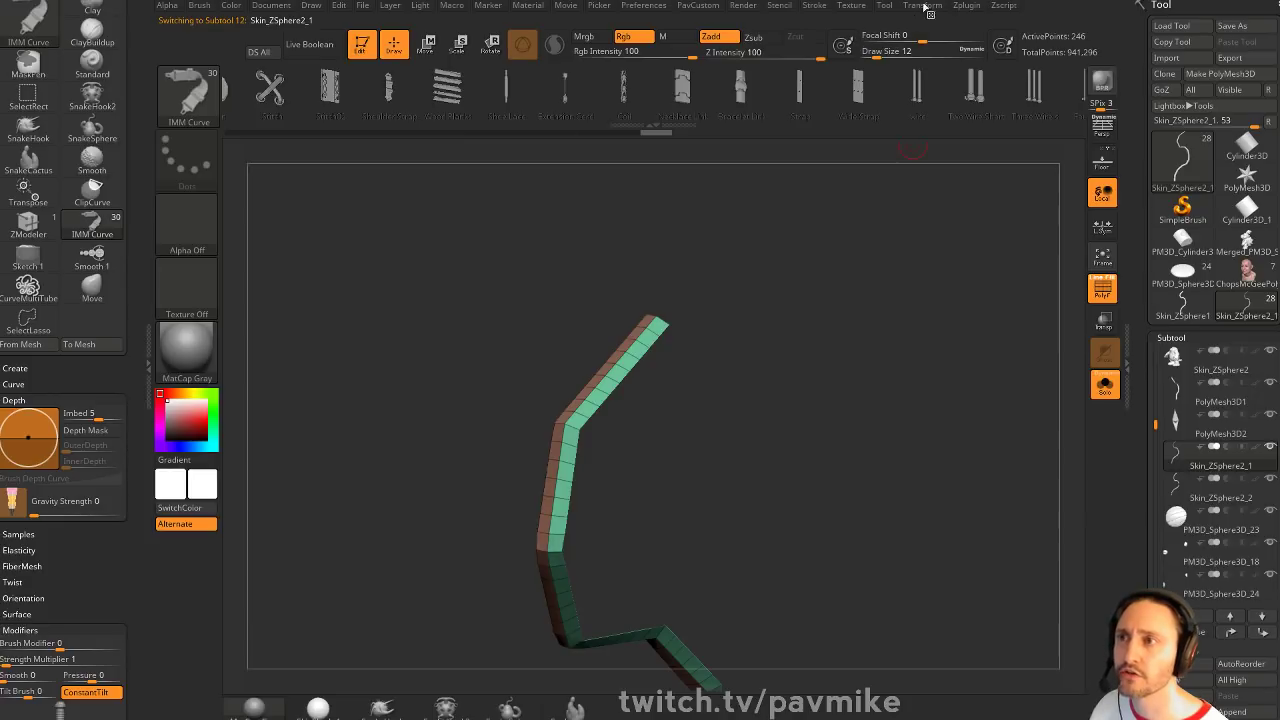
{"action": "left_click", "coordinate": [815, 6]}
{"action": "scroll", "coordinate": [860, 500], "scroll_direction": "down", "scroll_amount": 5}
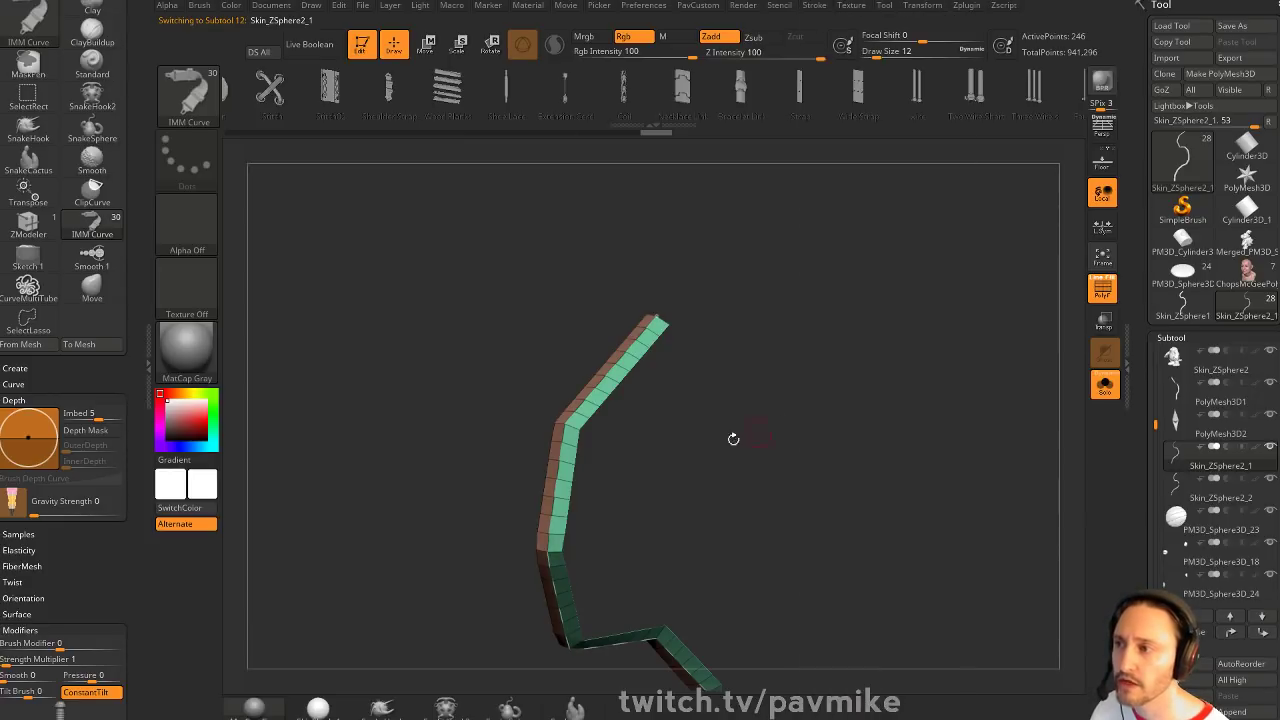
{"action": "mouse_move", "coordinate": [734, 437]}
{"action": "left_mouse_down"}
{"action": "mouse_move", "coordinate": [860, 337]}
{"action": "mouse_move", "coordinate": [678, 279]}
{"action": "left_mouse_up"}
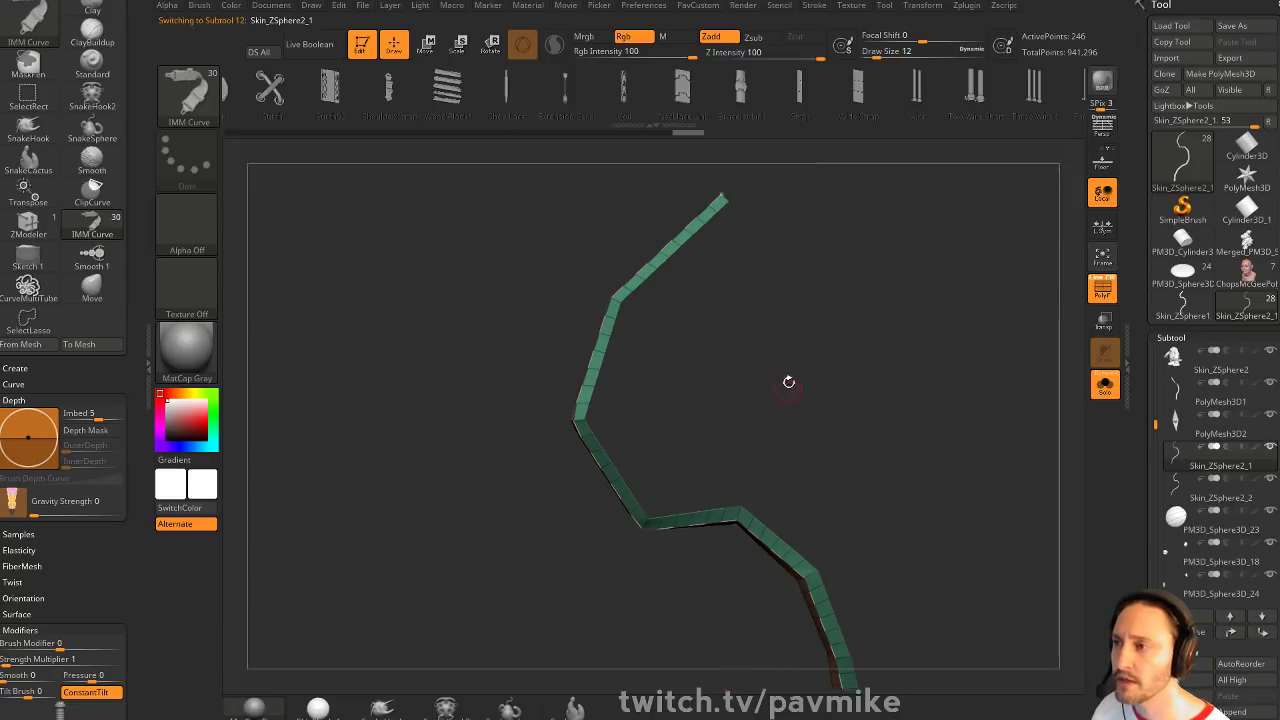
Switch to the Move brush, undo the last edit and soften the strip's sharp bends with Polish By Features
{"action": "key", "text": "s"}
{"action": "key", "text": "s"}
{"action": "mouse_move", "coordinate": [596, 350]}
{"action": "left_mouse_down"}
{"action": "mouse_move", "coordinate": [610, 349]}
{"action": "mouse_move", "coordinate": [585, 318]}
{"action": "left_mouse_up"}
{"action": "key", "text": "b"}
{"action": "key", "text": "m"}
{"action": "key", "text": "v"}
{"action": "key", "text": "ctrl+z"}
{"action": "key", "text": "space"}
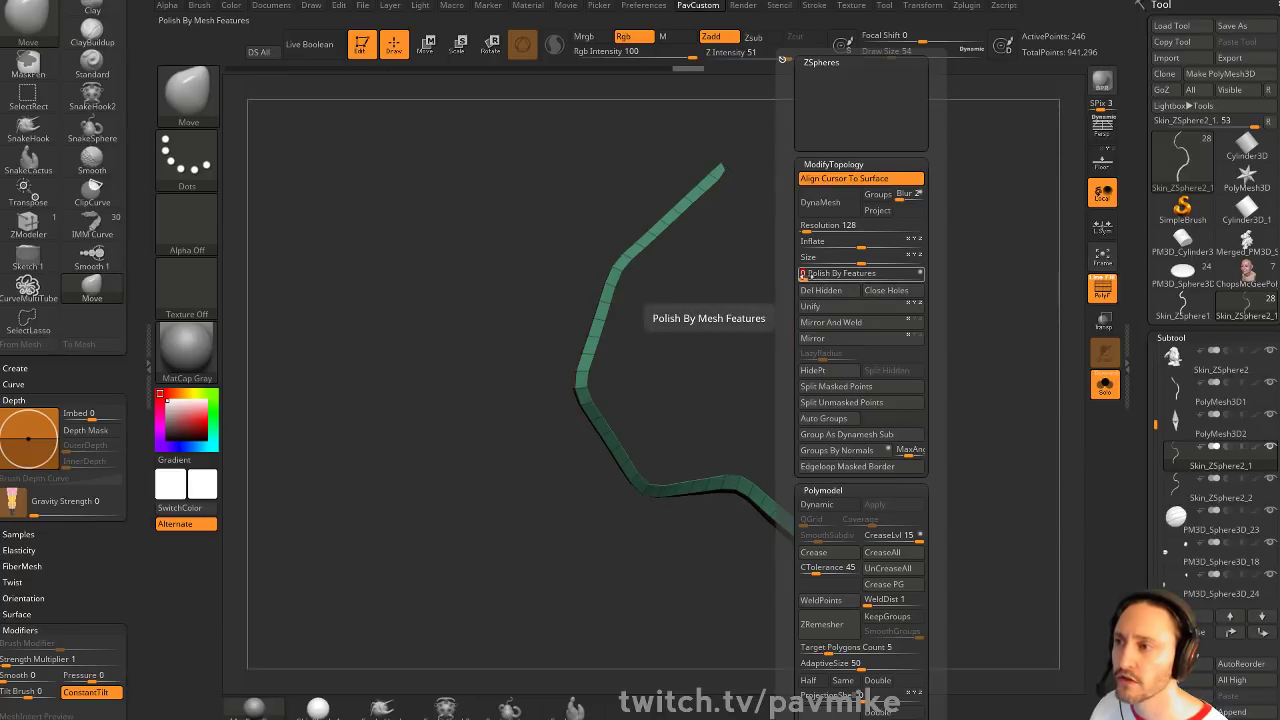
{"action": "mouse_move", "coordinate": [651, 434]}
{"action": "left_mouse_down"}
{"action": "mouse_move", "coordinate": [797, 357]}
{"action": "mouse_move", "coordinate": [731, 380]}
{"action": "left_mouse_up"}
Frame the polished strip's polygroup edge with a new curve using Frame Mesh
{"action": "left_click", "coordinate": [814, 6]}
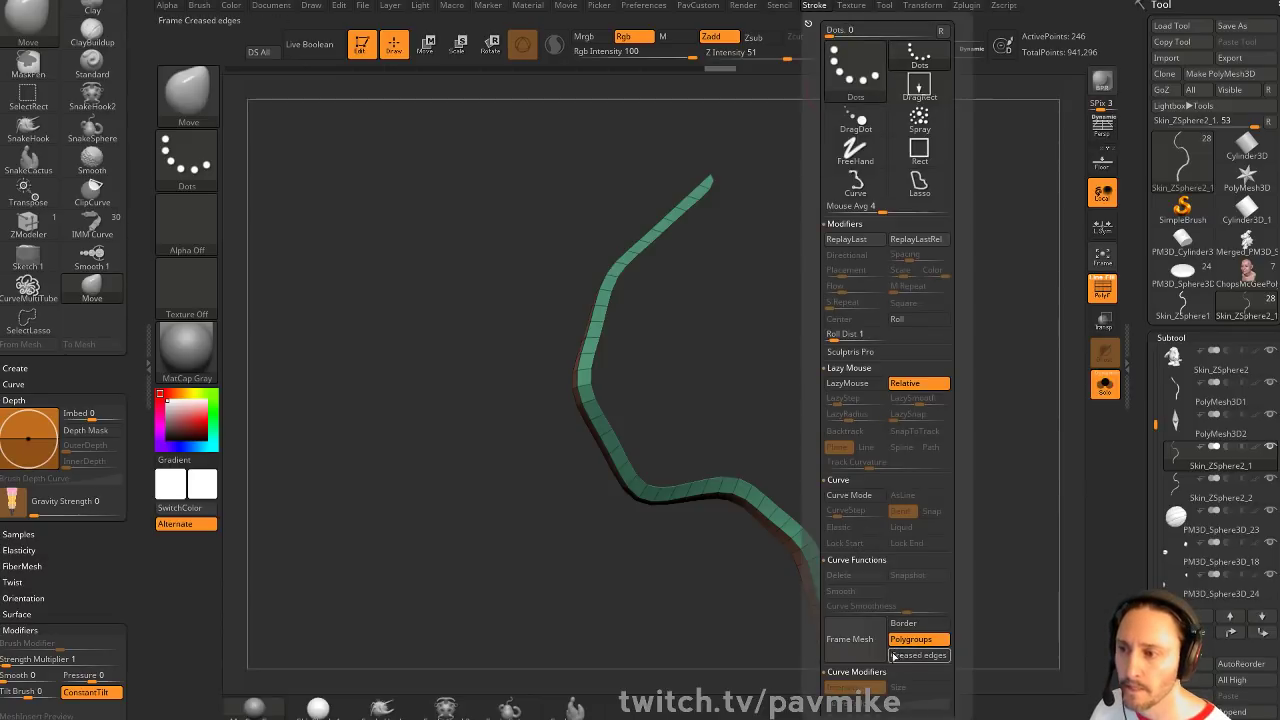
{"action": "left_click", "coordinate": [858, 642]}
{"action": "left_click_drag", "start_coordinate": [794, 334], "coordinate": [820, 387], "text": "alt"}
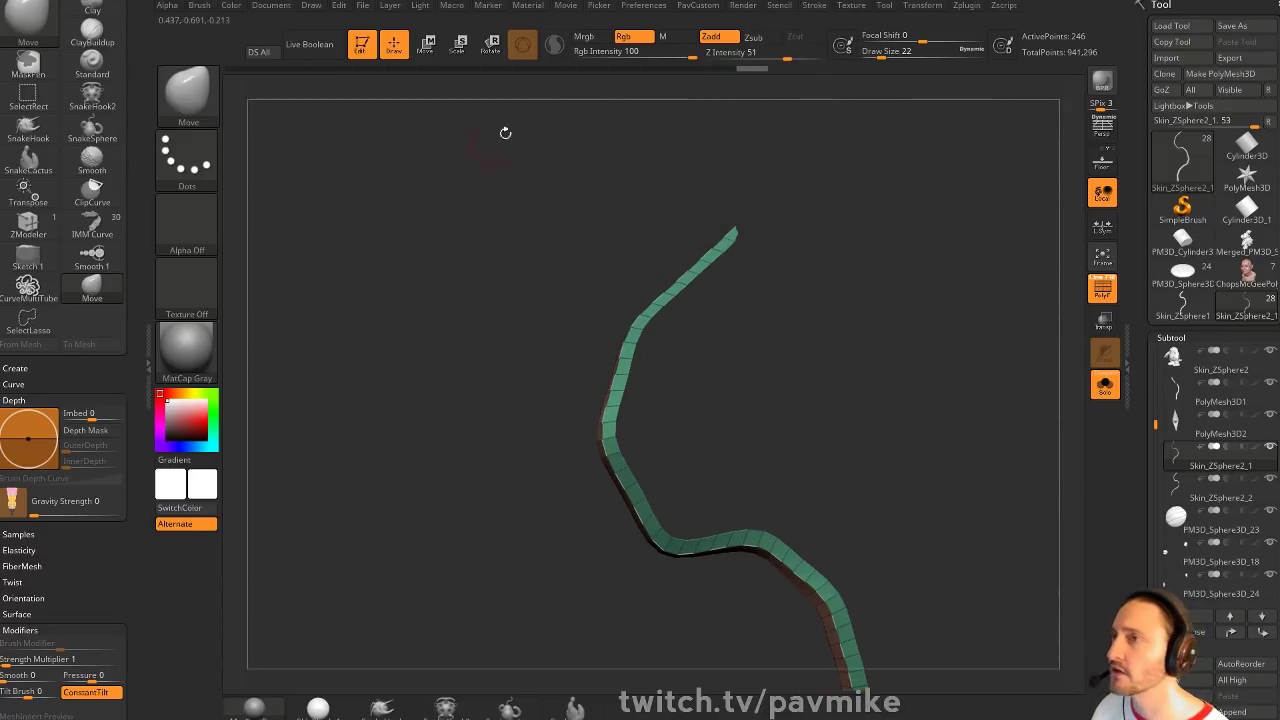
Try to smooth the framed curve with the Smooth curve function and inspect the strip from several angles
{"action": "left_click", "coordinate": [814, 6]}
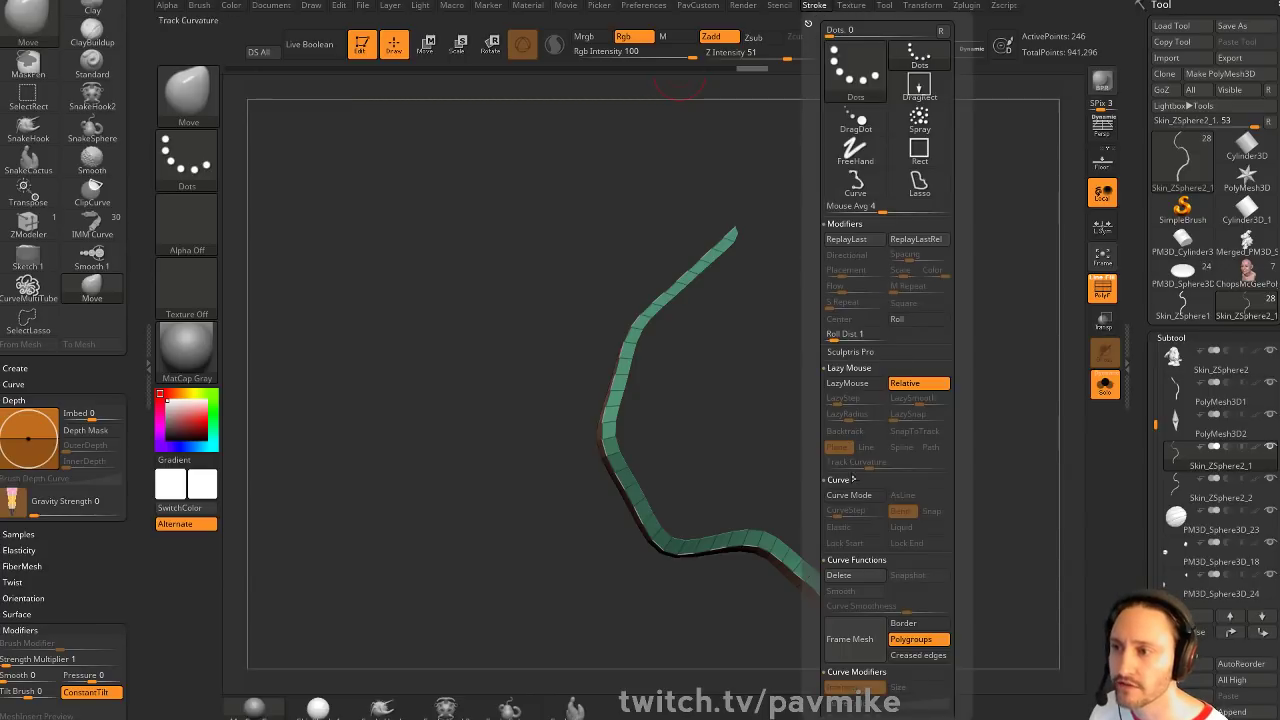
{"action": "scroll", "coordinate": [848, 475], "scroll_direction": "down", "scroll_amount": 3}
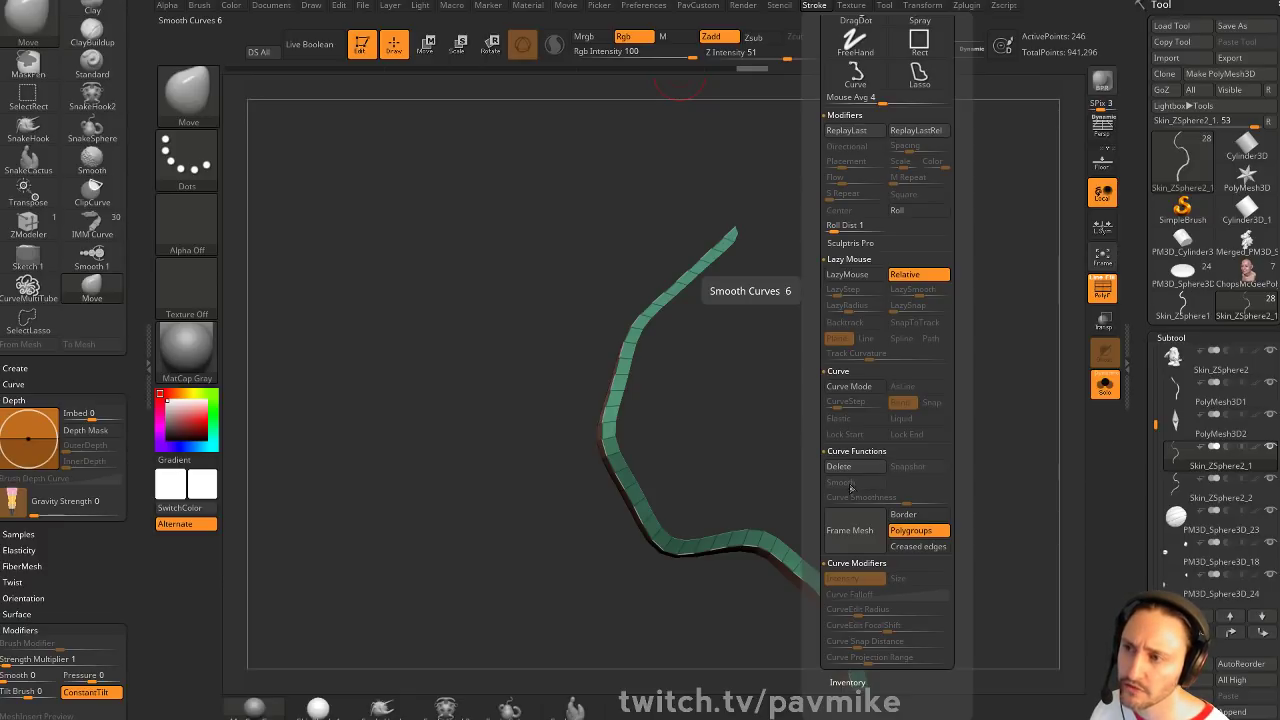
{"action": "left_click", "coordinate": [853, 487]}
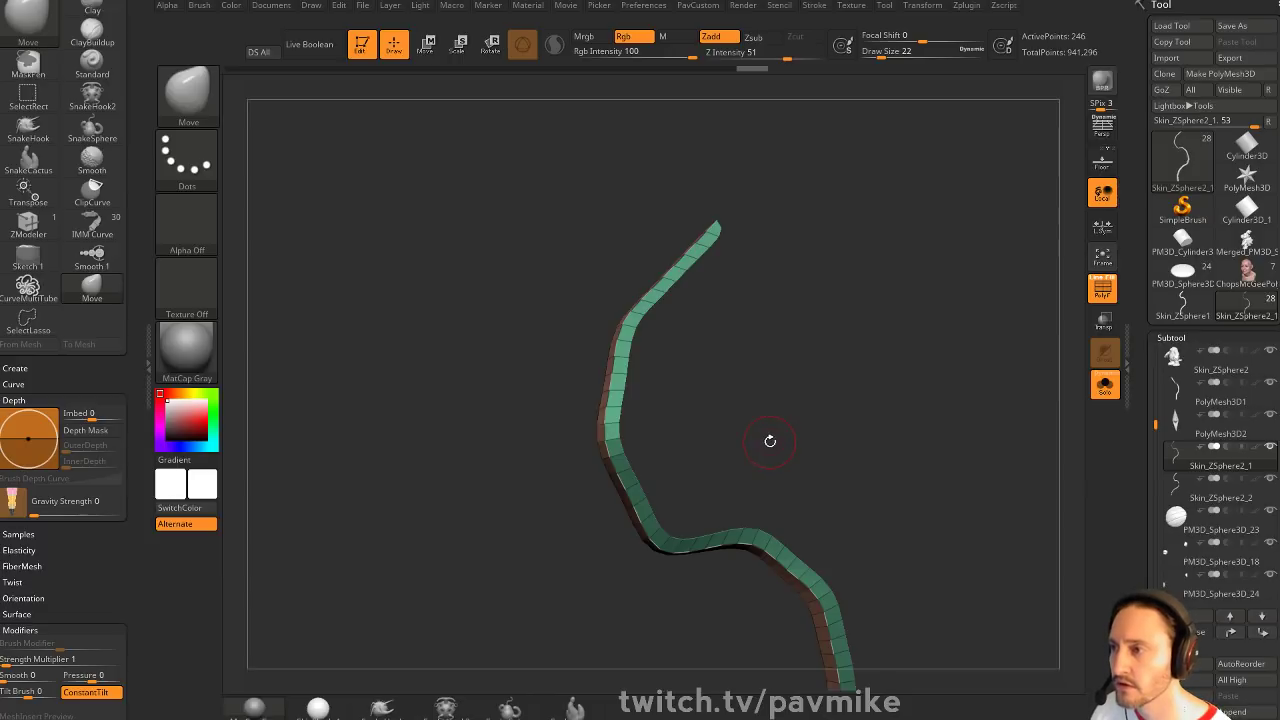
{"action": "left_click_drag", "start_coordinate": [817, 442], "coordinate": [949, 381]}
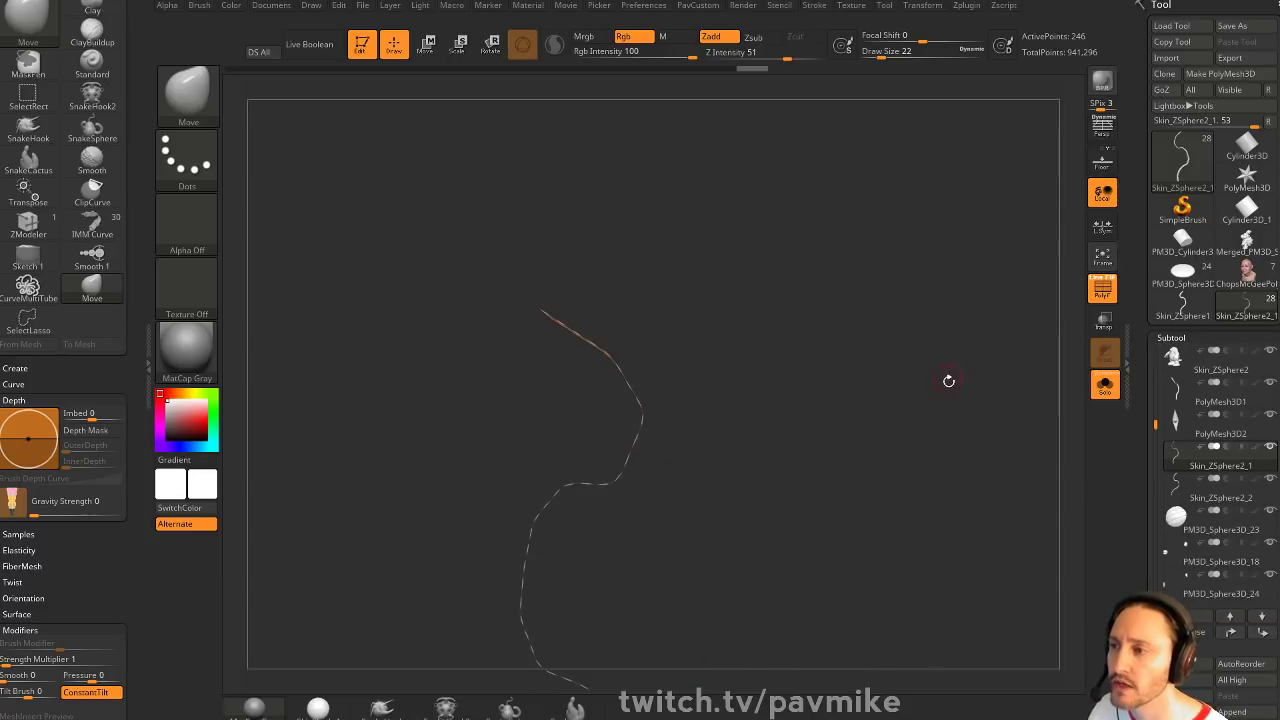
{"action": "key", "text": "ctrl+shift+z"}
{"action": "key", "text": "ctrl+shift+z"}
{"action": "key", "text": "ctrl+shift+z"}
{"action": "key", "text": "ctrl+shift+z"}
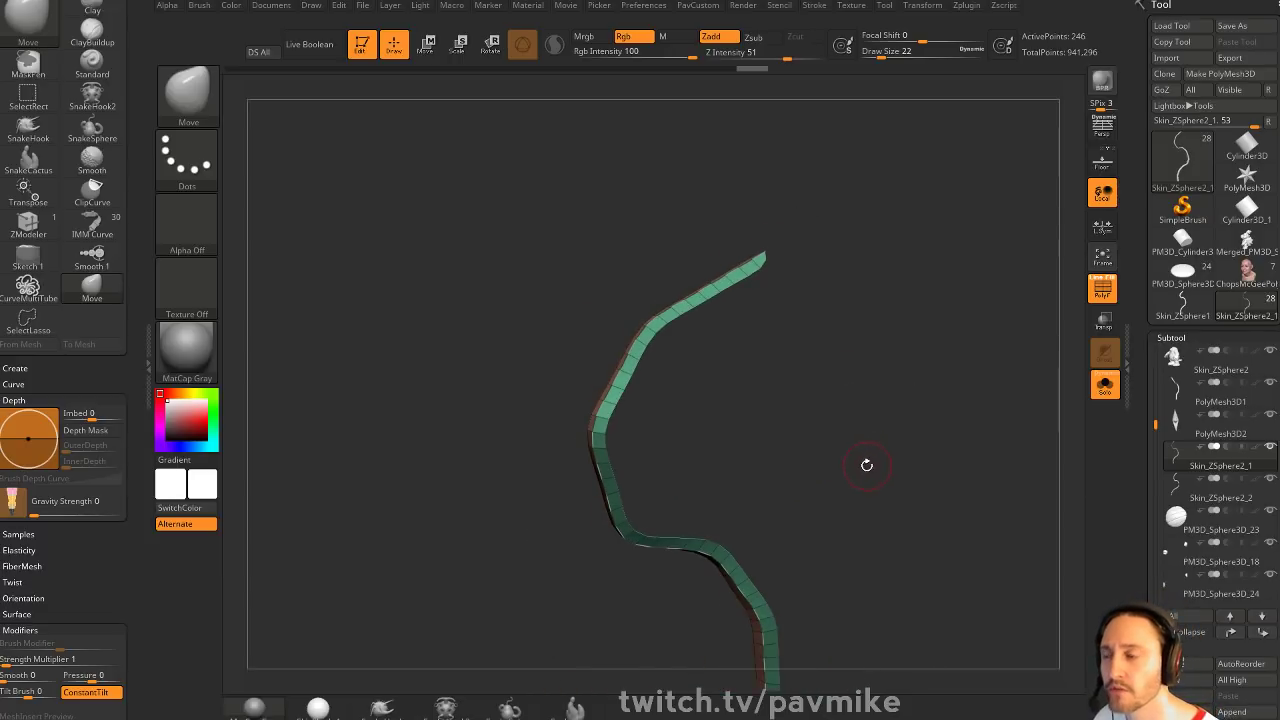
{"action": "left_click_drag", "start_coordinate": [828, 450], "coordinate": [841, 339], "text": "alt"}
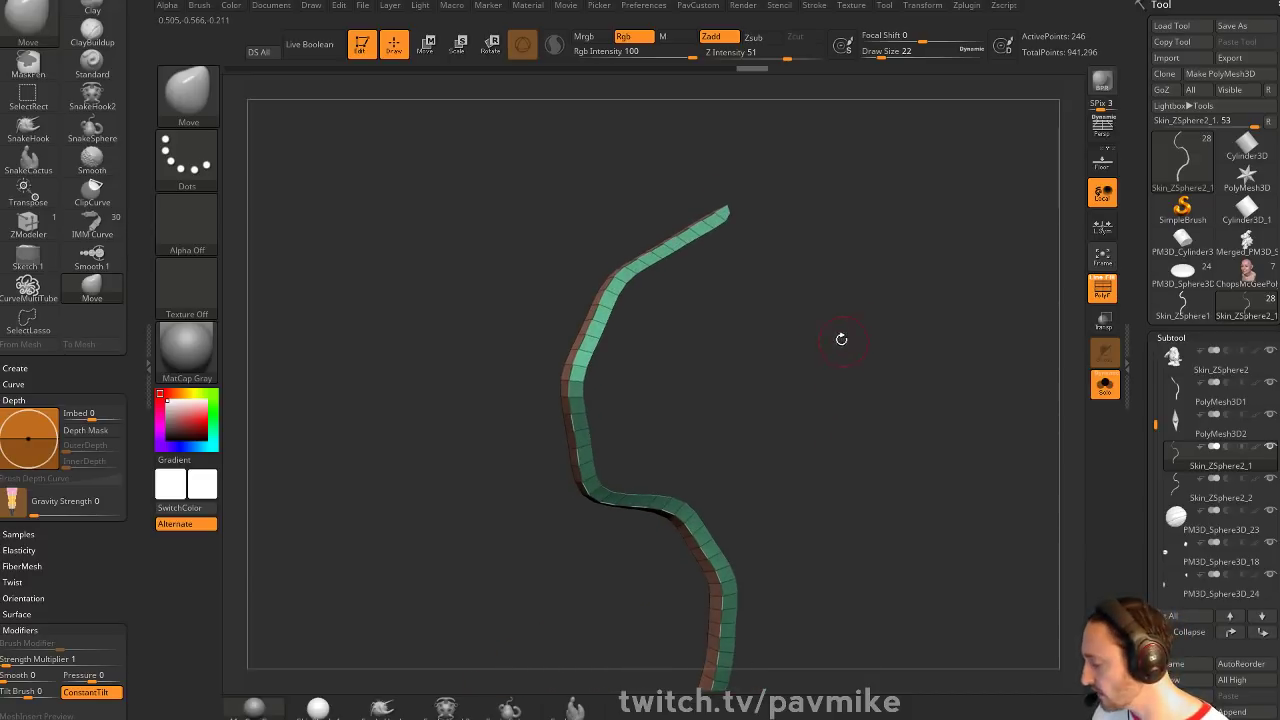
Switch back to the IMM Curve brush for the polished strip
{"action": "key", "text": "b"}
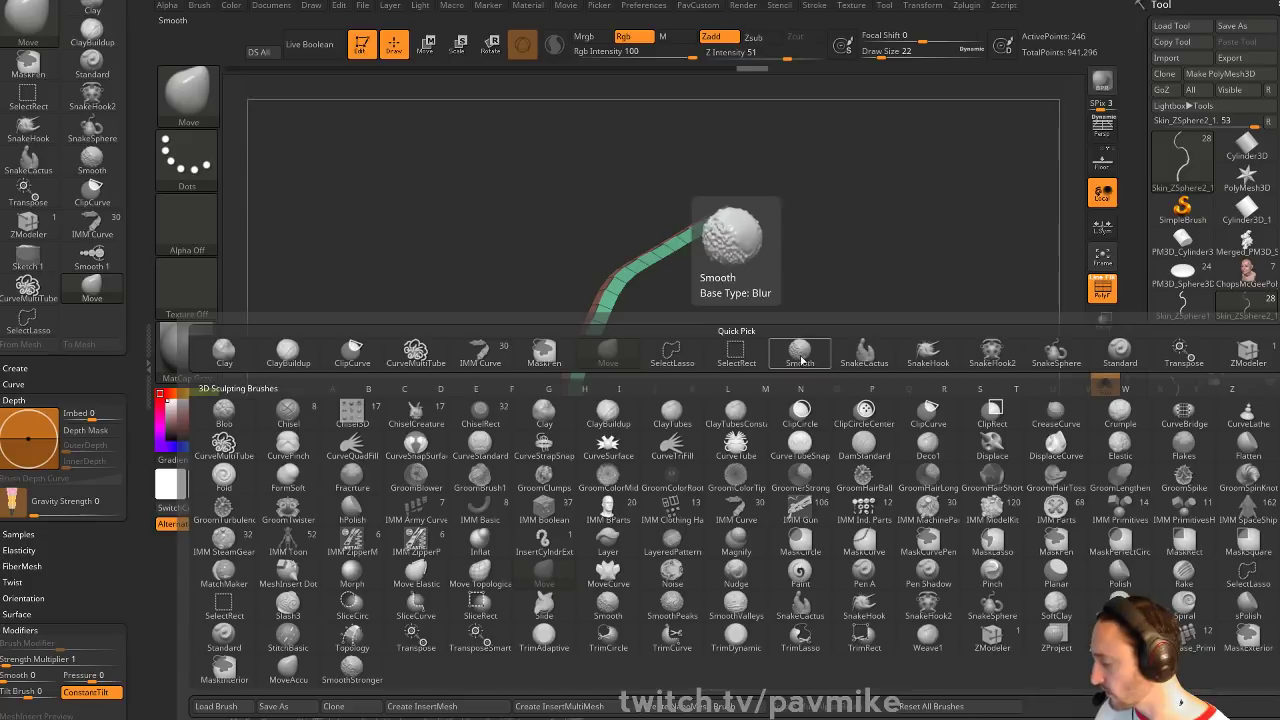
{"action": "key", "text": "i"}
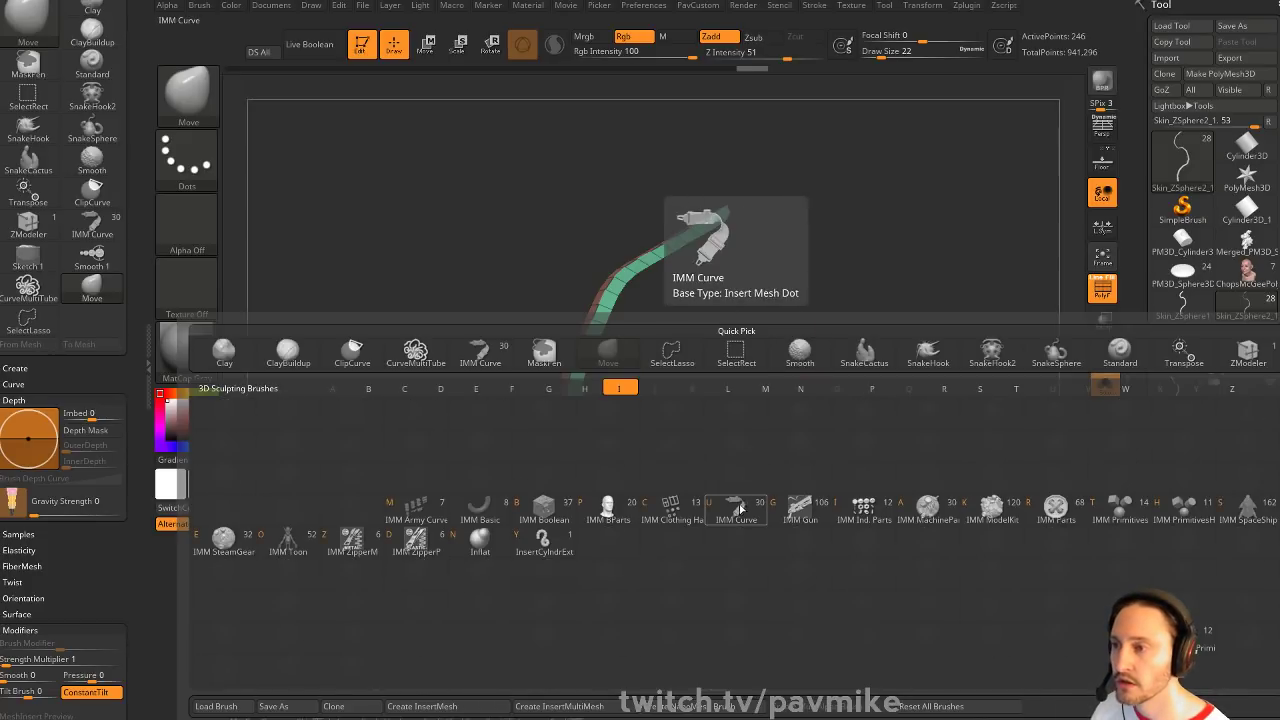
{"action": "left_click", "coordinate": [738, 507]}
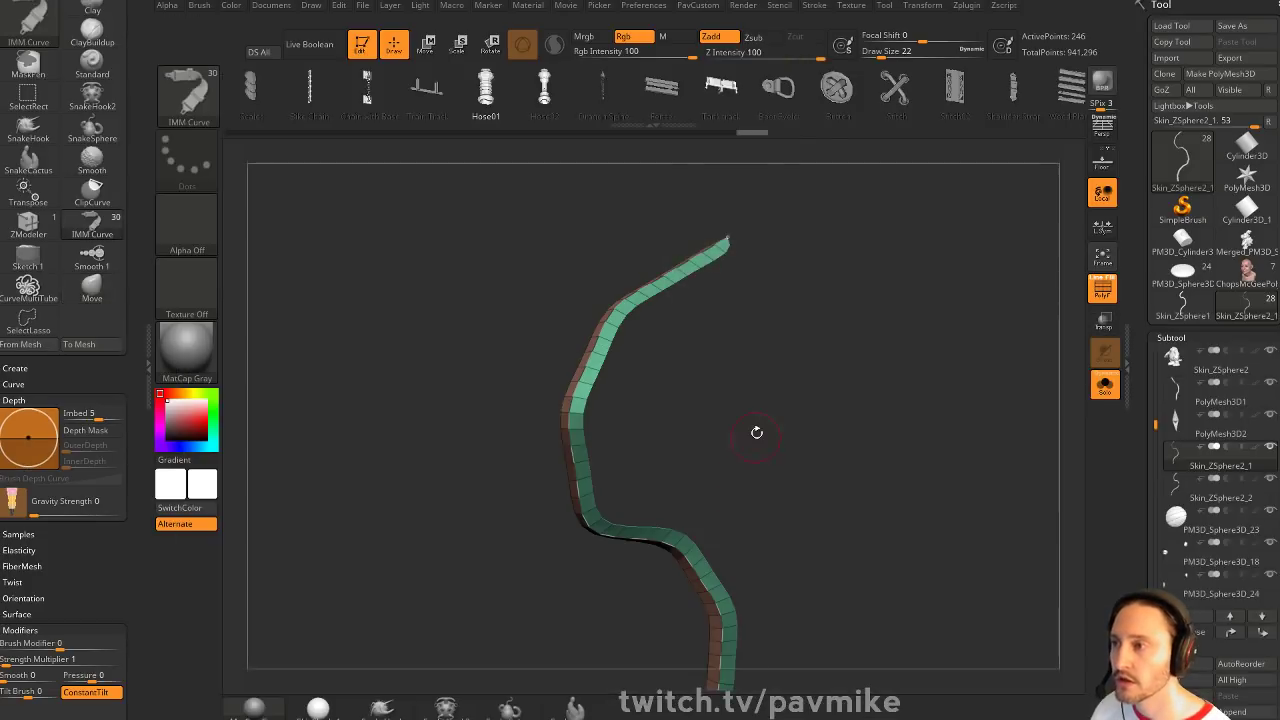
Undo the first hose insertion, reduce the draw size to 9 and apply Hose01 along the strip's framed curve
{"action": "left_click", "coordinate": [603, 305]}
{"action": "key", "text": "ctrl+z"}
{"action": "key", "text": "s"}
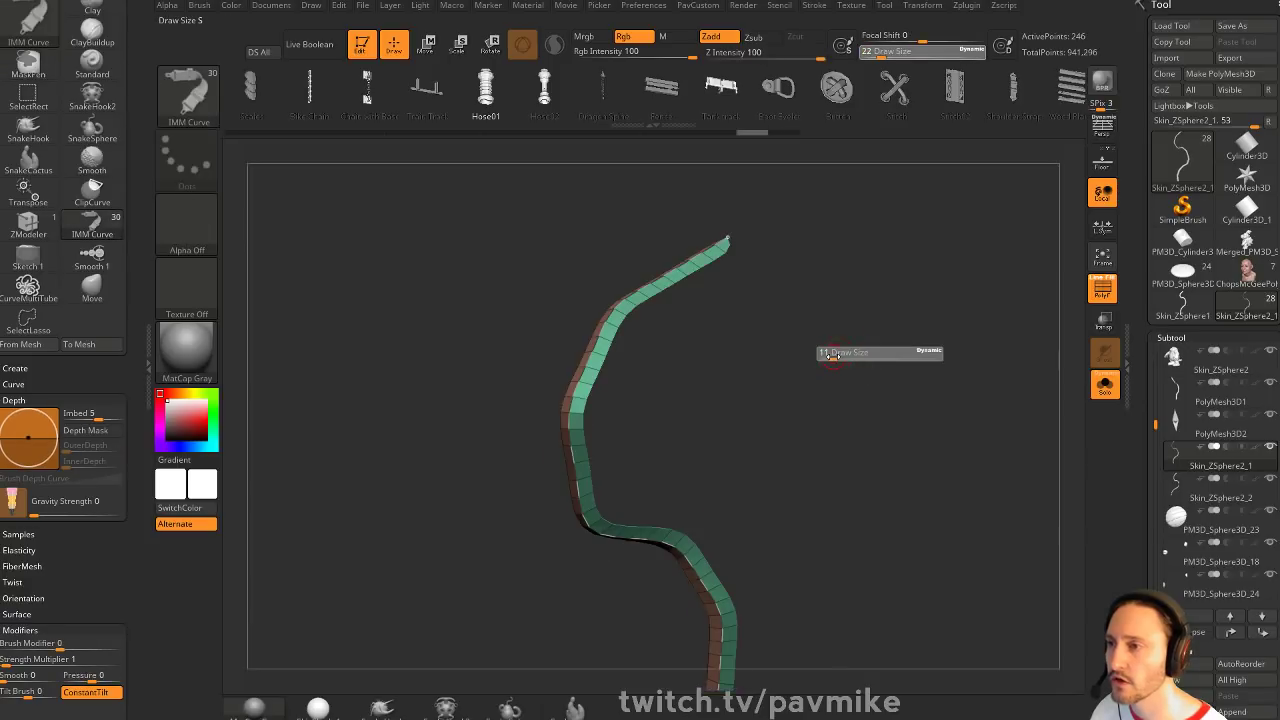
{"action": "left_click", "coordinate": [830, 354]}
{"action": "left_click", "coordinate": [615, 306]}
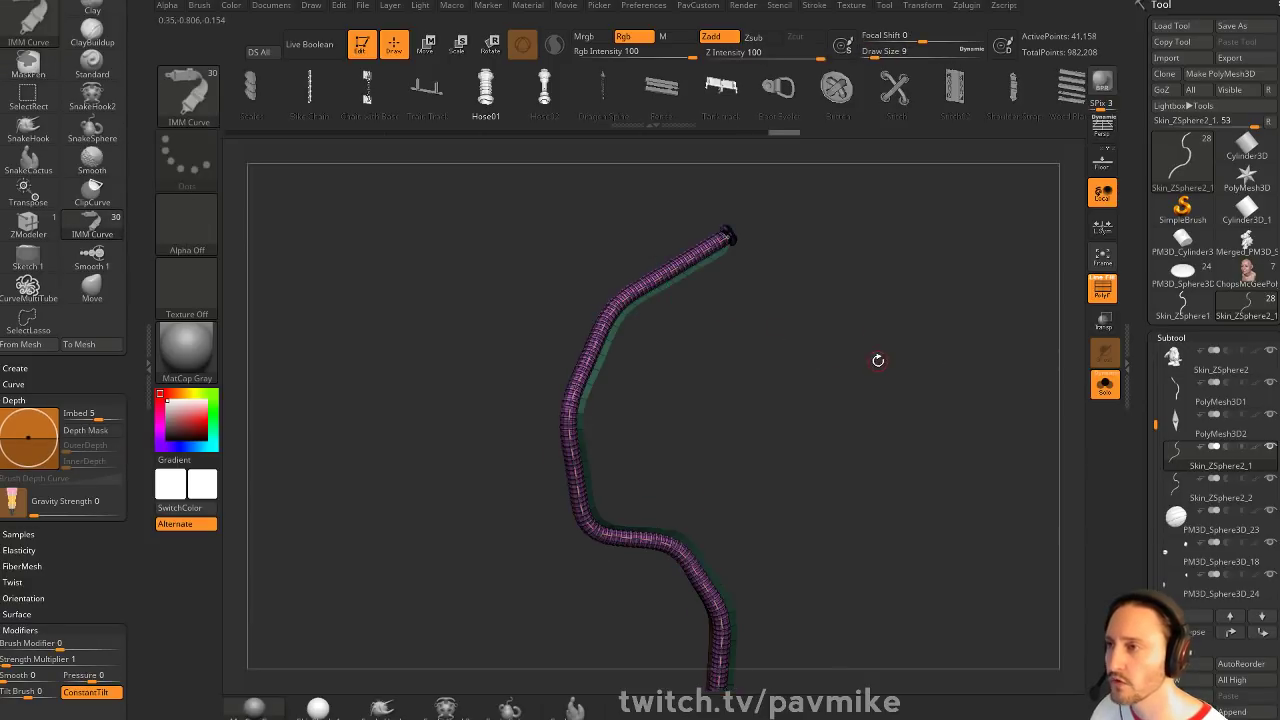
Smooth the hose's curve with the Smooth curve function and update the Hose01 mesh along it
{"action": "left_click", "coordinate": [815, 6]}
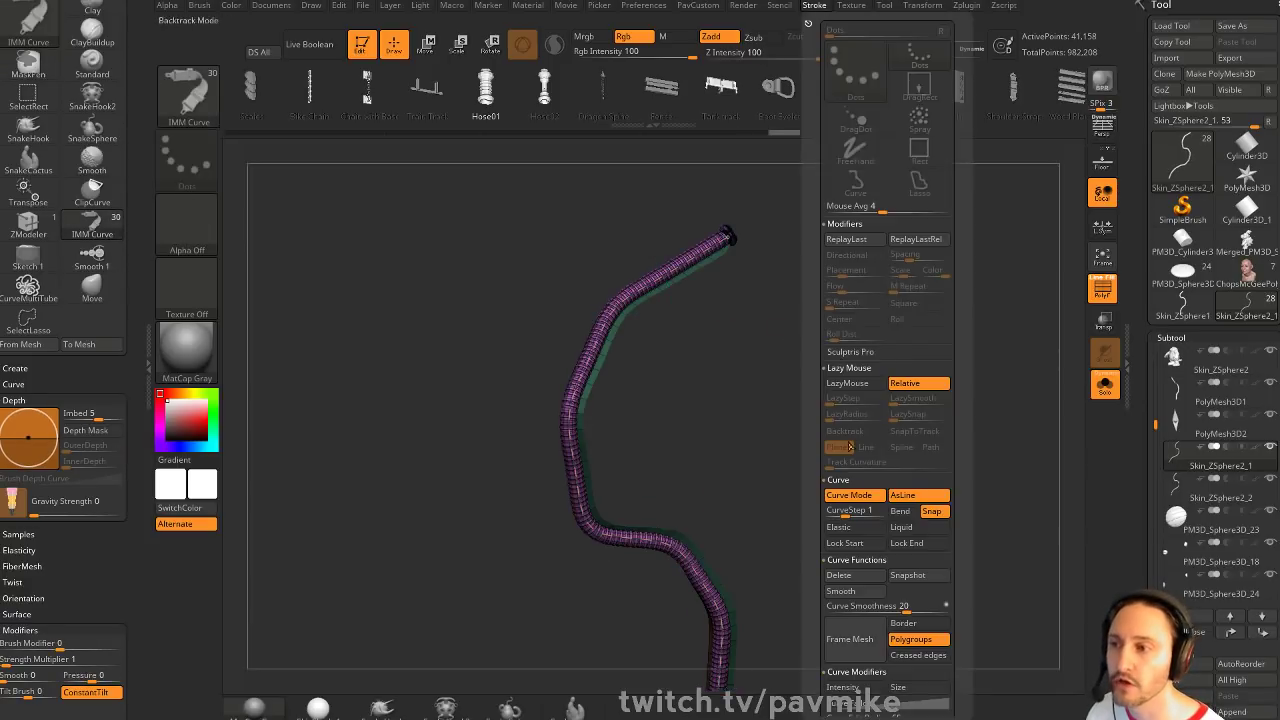
{"action": "scroll", "coordinate": [855, 590], "scroll_direction": "down", "scroll_amount": 2}
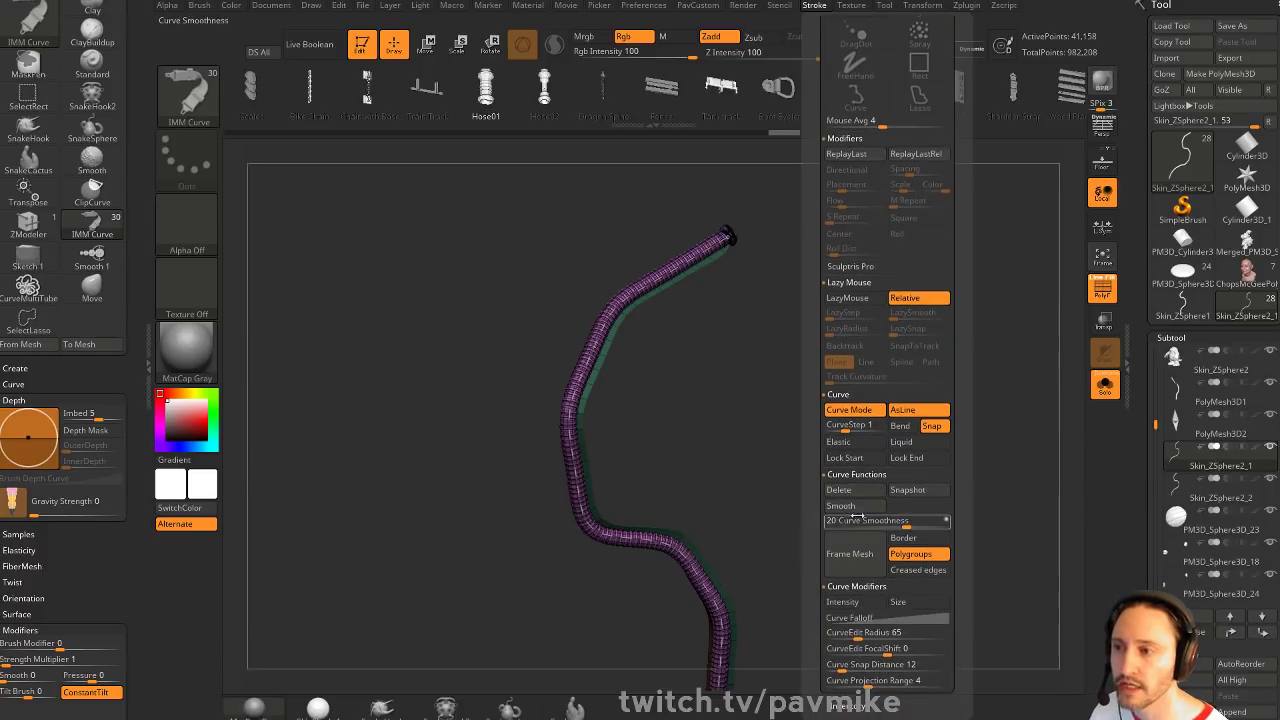
{"action": "left_click", "coordinate": [861, 512]}
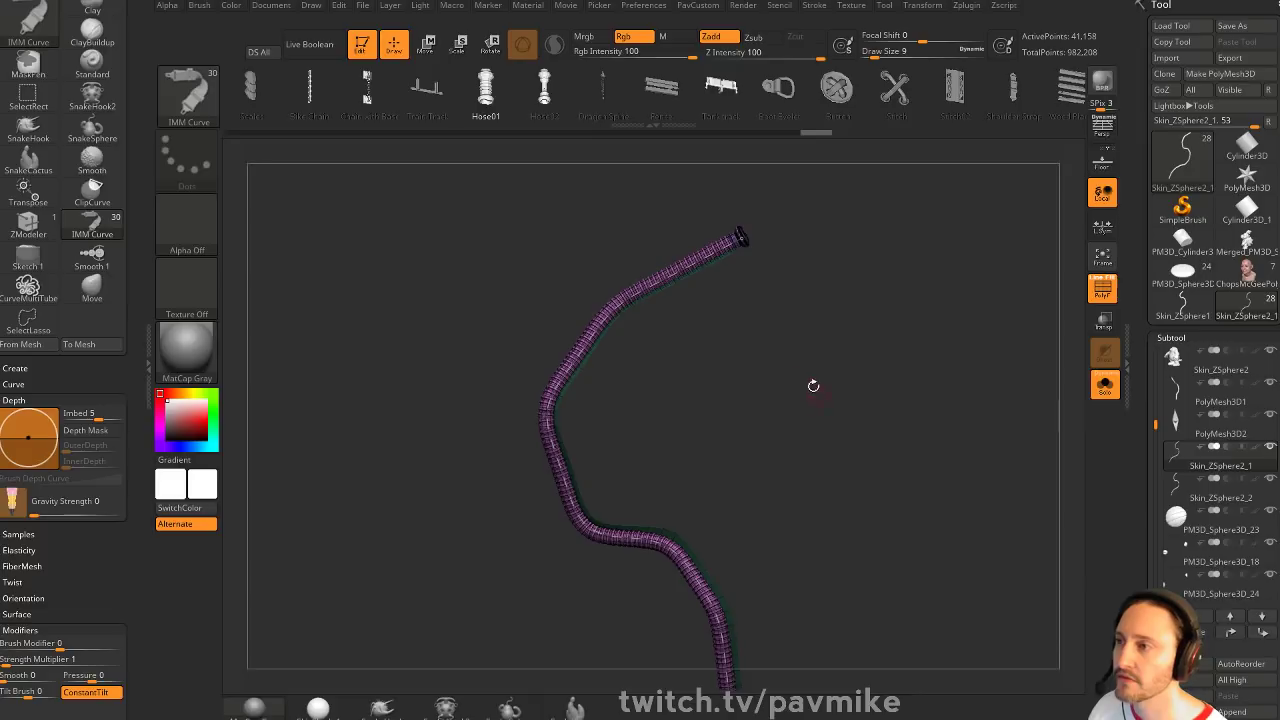
{"action": "left_click", "coordinate": [581, 343]}
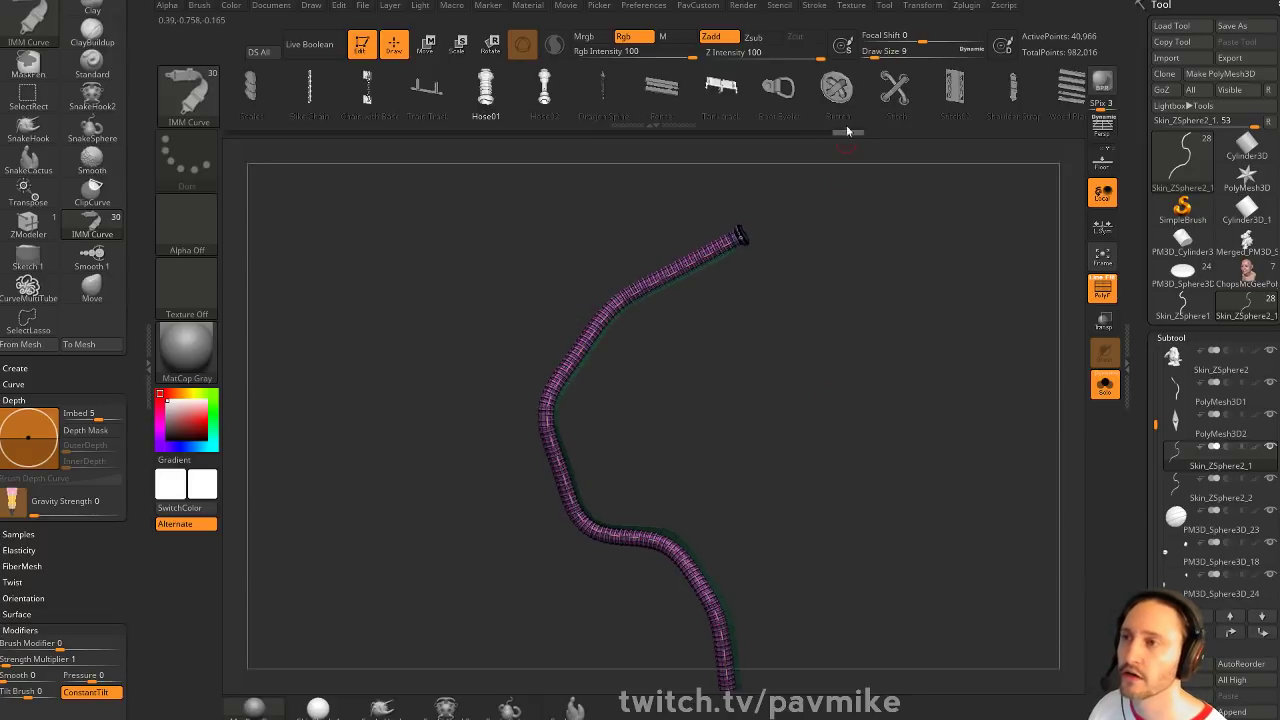
Review the Curve Smoothness setting and the hose's lower length, and quick-save the project
{"action": "left_click", "coordinate": [815, 7]}
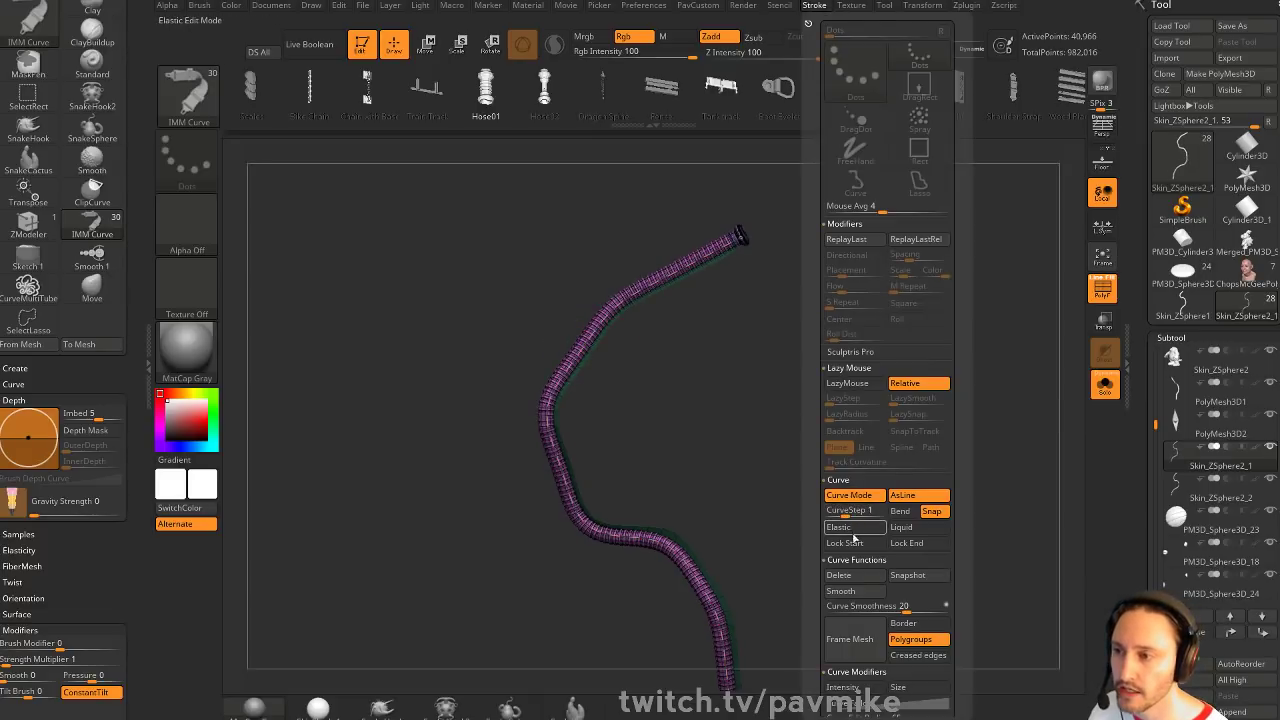
{"action": "left_click_drag", "start_coordinate": [816, 609], "coordinate": [816, 438]}
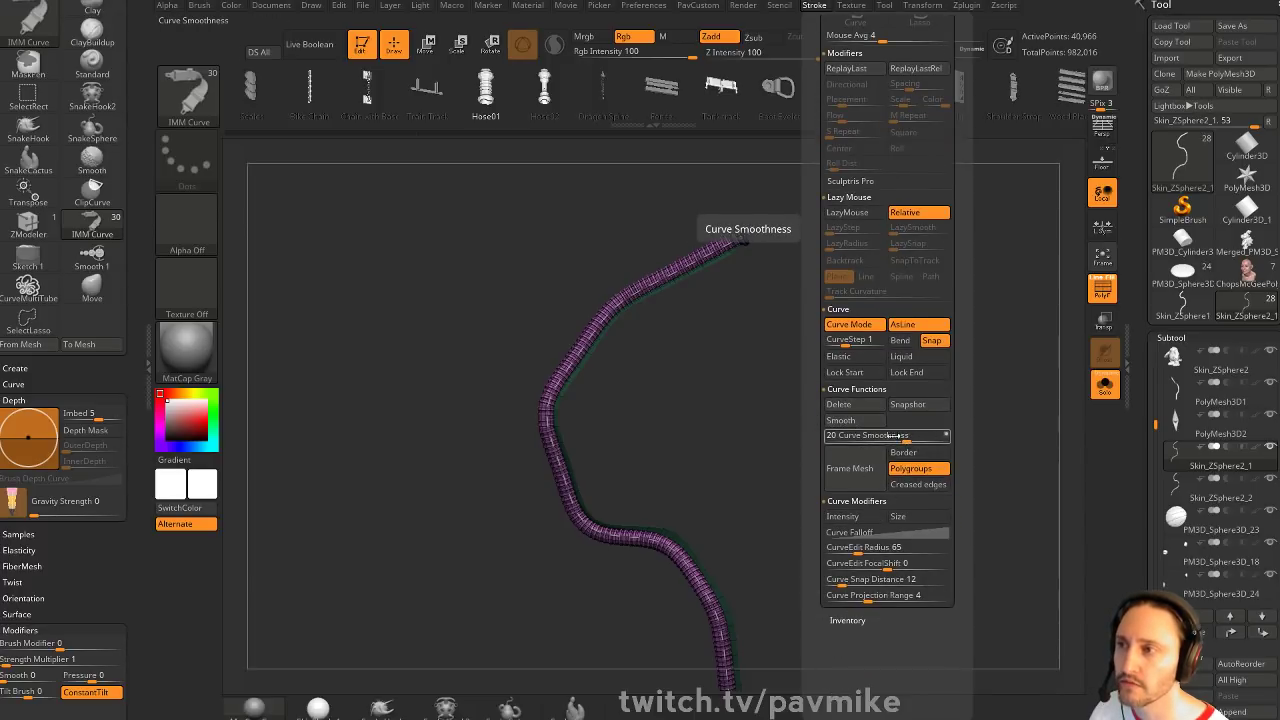
{"action": "mouse_move", "coordinate": [700, 386]}
{"action": "left_mouse_down"}
{"action": "mouse_move", "coordinate": [874, 432]}
{"action": "mouse_move", "coordinate": [850, 412]}
{"action": "mouse_move", "coordinate": [843, 443]}
{"action": "mouse_move", "coordinate": [912, 342]}
{"action": "left_mouse_up"}
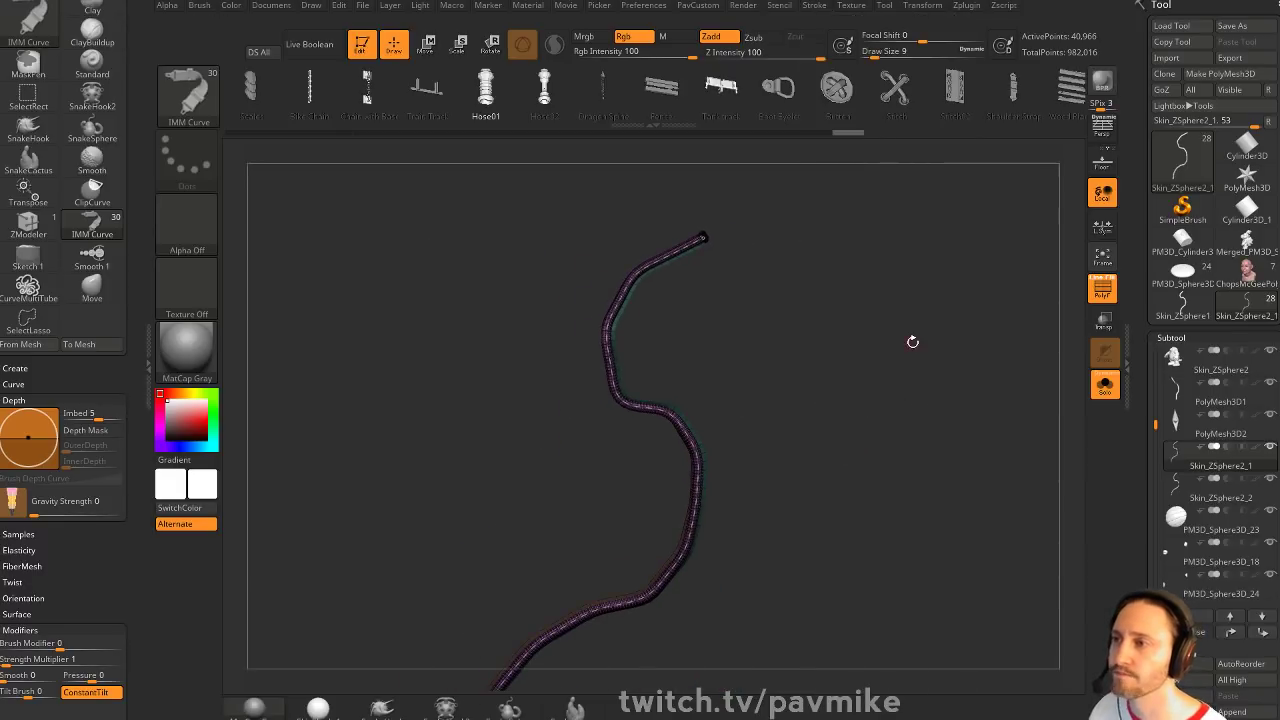
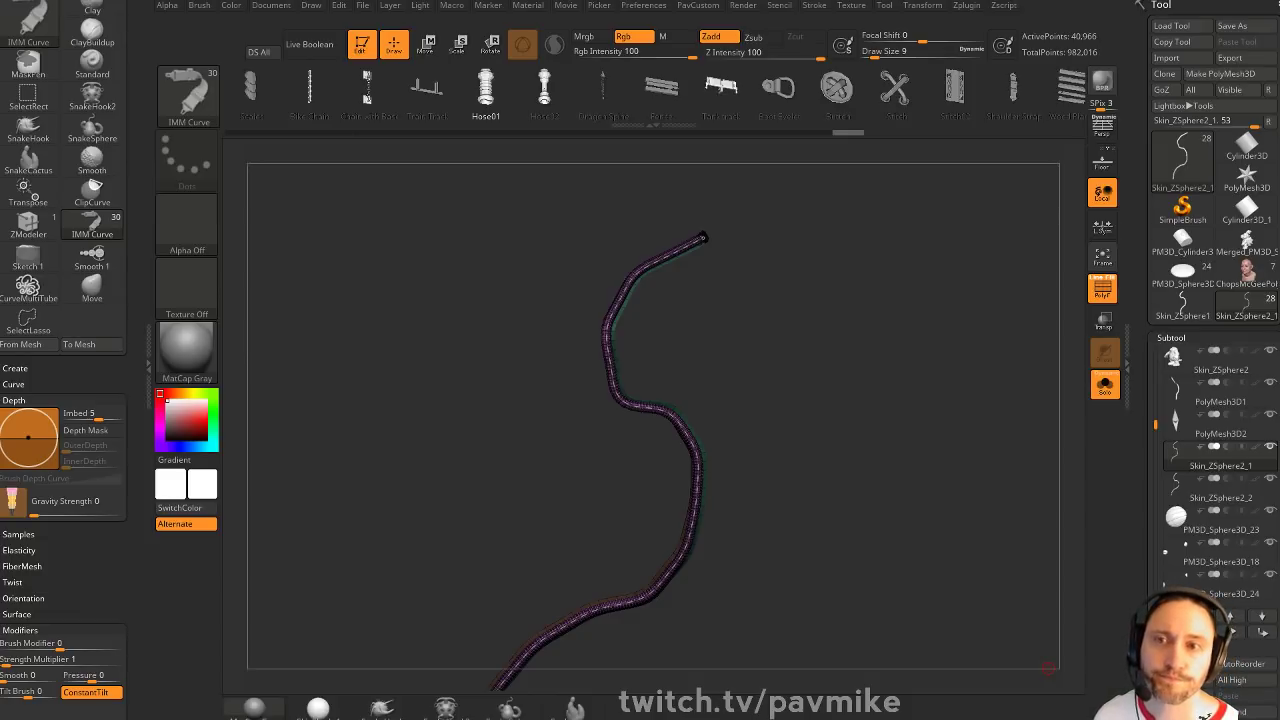
{"action": "key", "text": "ctrl+s"}
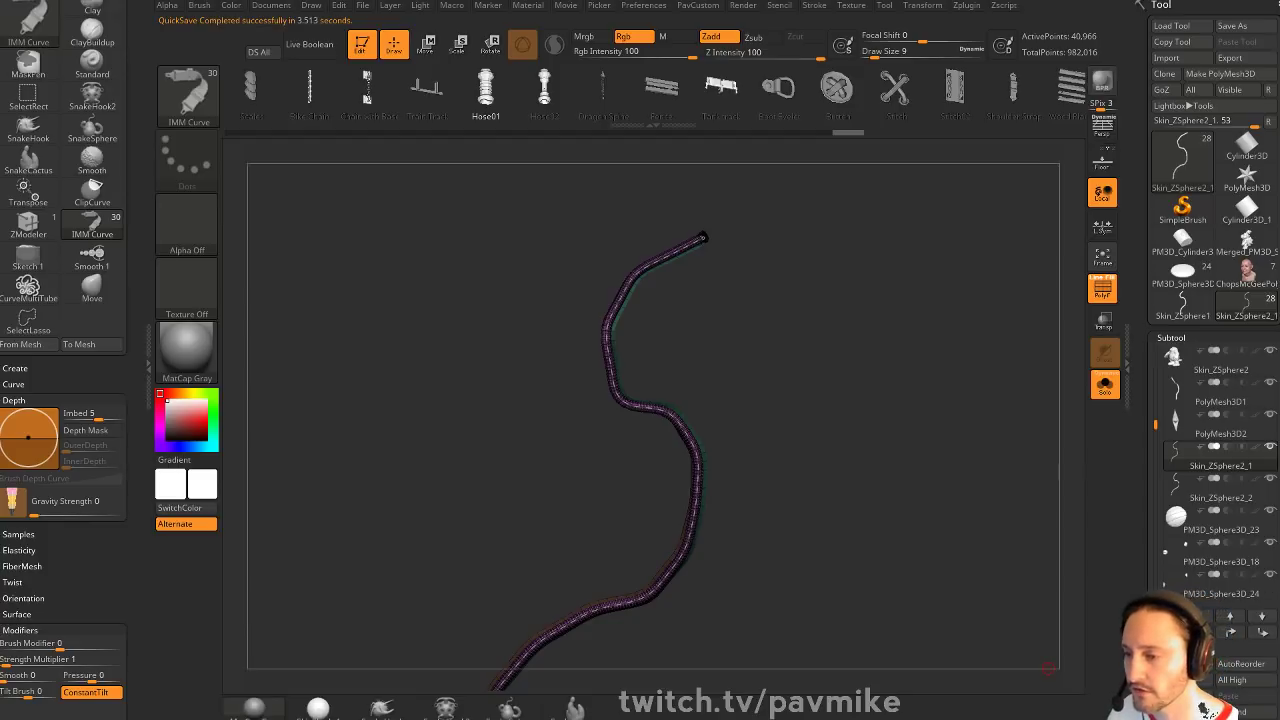
Switch to Chrome, show the first page of the "Useful small ZScripts and Macros for ZBrush 4R8" thread and select its web address
{"action": "key", "text": "alt+Tab"}
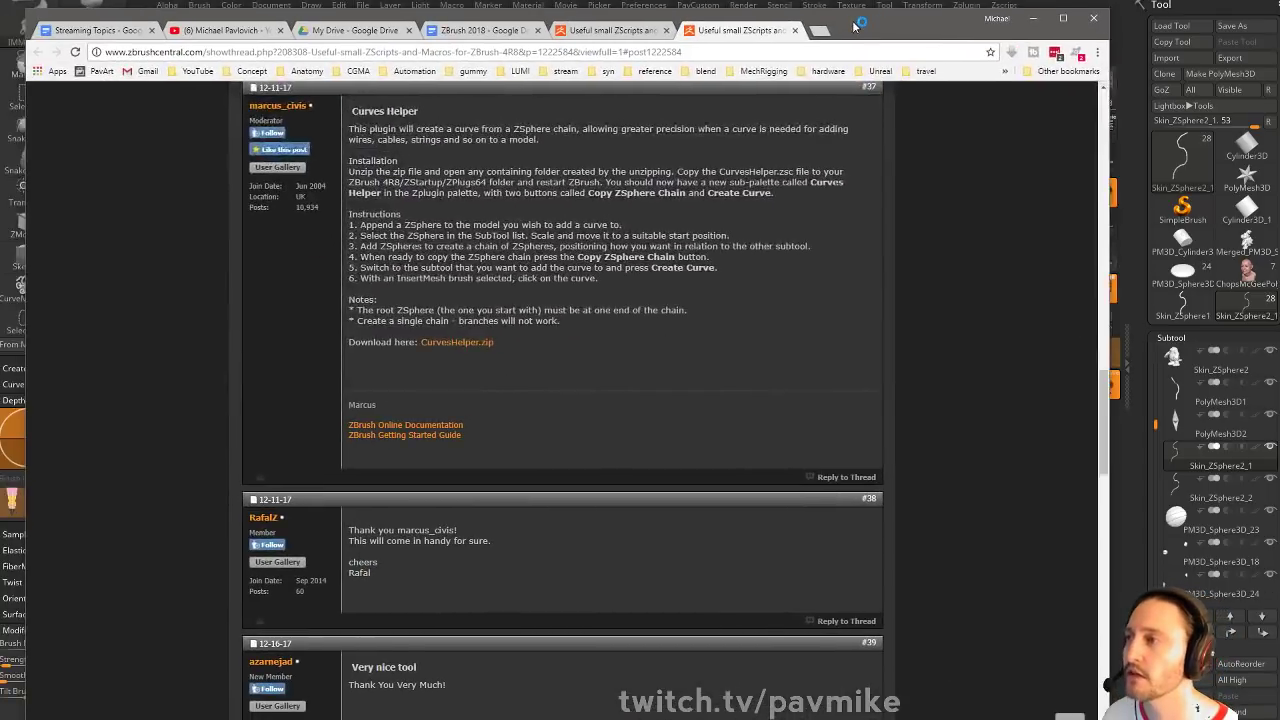
{"action": "scroll", "coordinate": [693, 100], "scroll_direction": "up", "scroll_amount": 5}
{"action": "scroll", "coordinate": [693, 100], "scroll_direction": "up", "scroll_amount": 3}
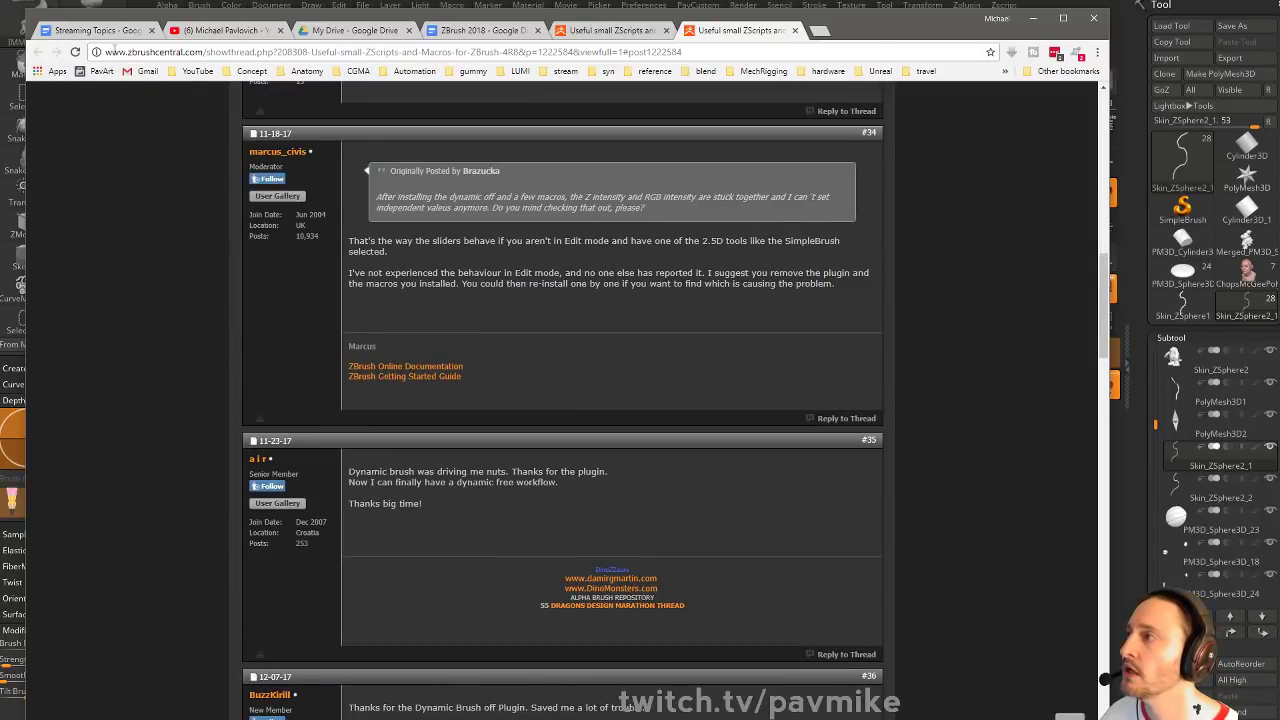
{"action": "left_click", "coordinate": [650, 30]}
{"action": "left_click", "coordinate": [660, 52]}
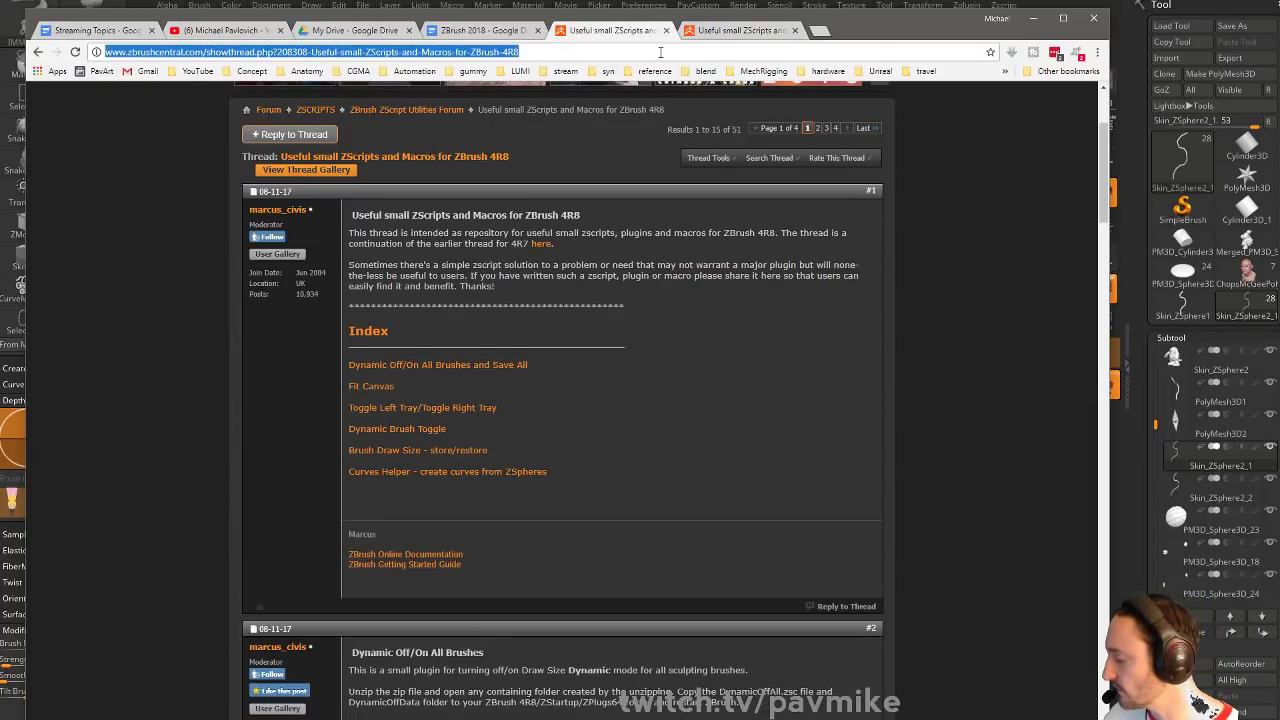
{"action": "key", "text": "alt+Tab"}
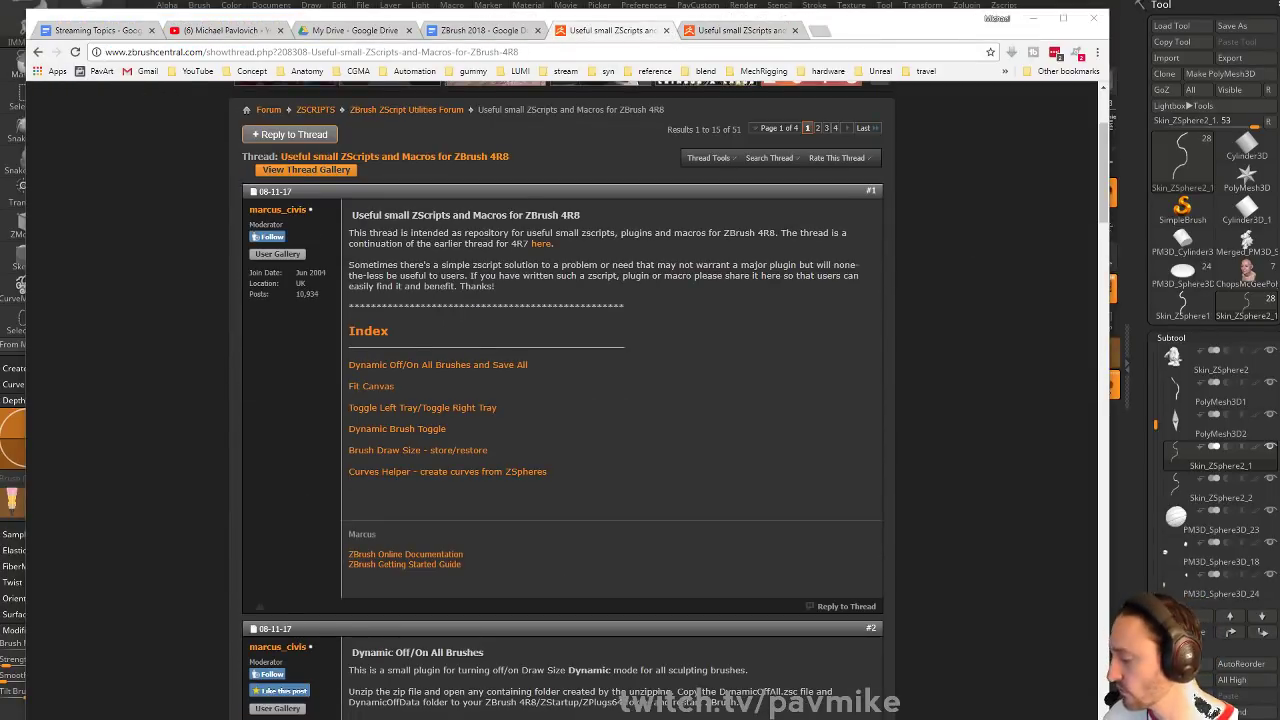
{"action": "left_click", "coordinate": [544, 53]}
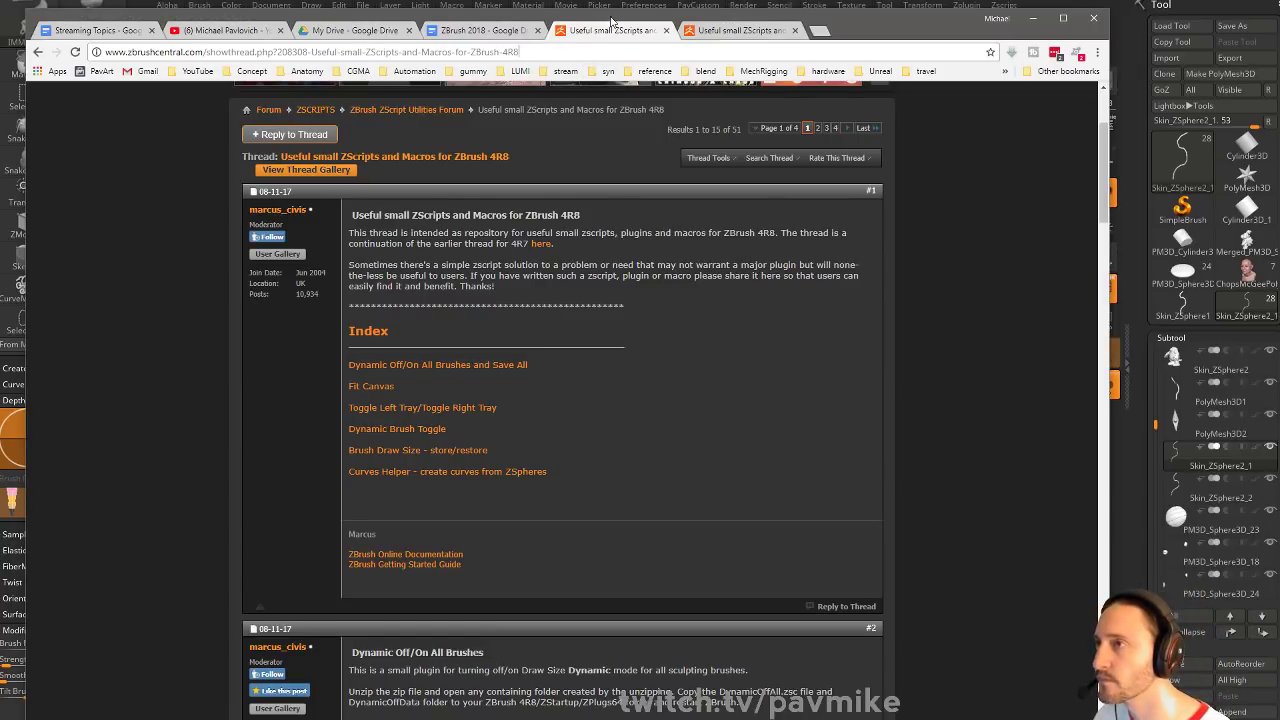
{"action": "key", "text": "alt+Tab"}
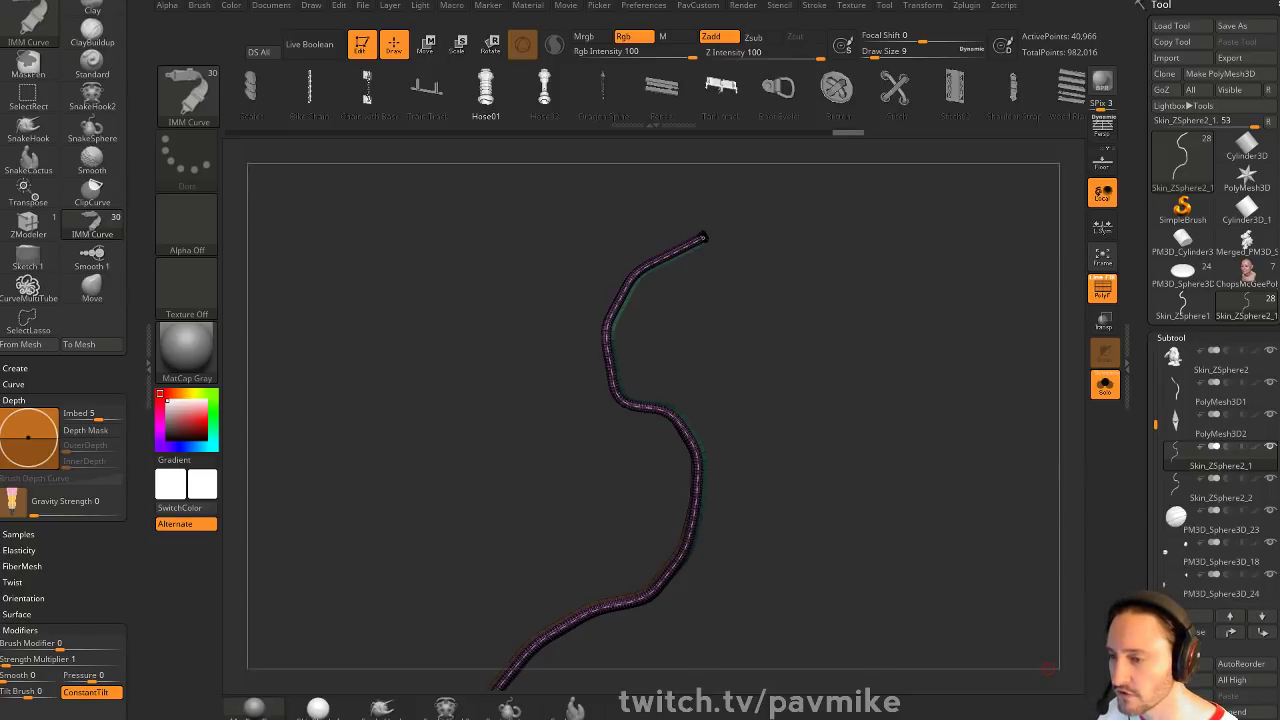
Open the ZBrush Plugins page of Pixologic's Download Center in Chrome and highlight the notice about plugins created by Pixologic employees
{"action": "key", "text": "alt+Tab"}
{"action": "left_click", "coordinate": [370, 215]}
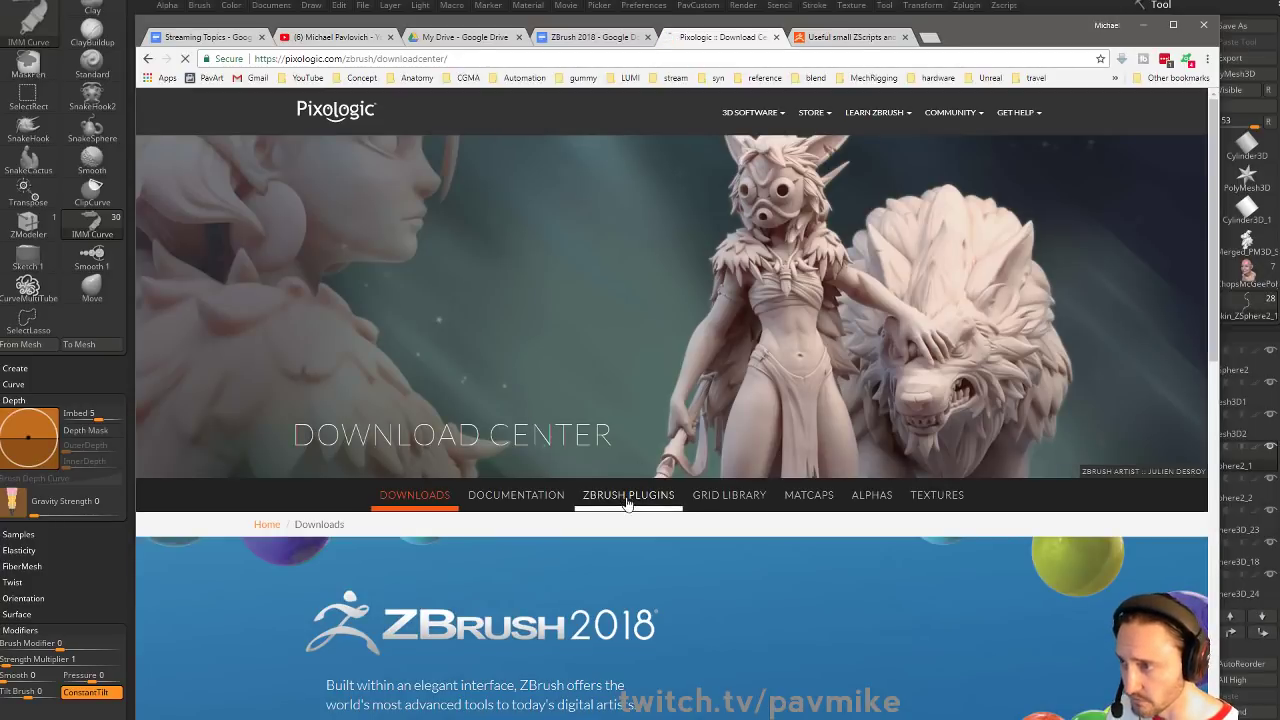
{"action": "left_click", "coordinate": [628, 495]}
{"action": "scroll", "coordinate": [246, 424], "scroll_direction": "down", "scroll_amount": 15}
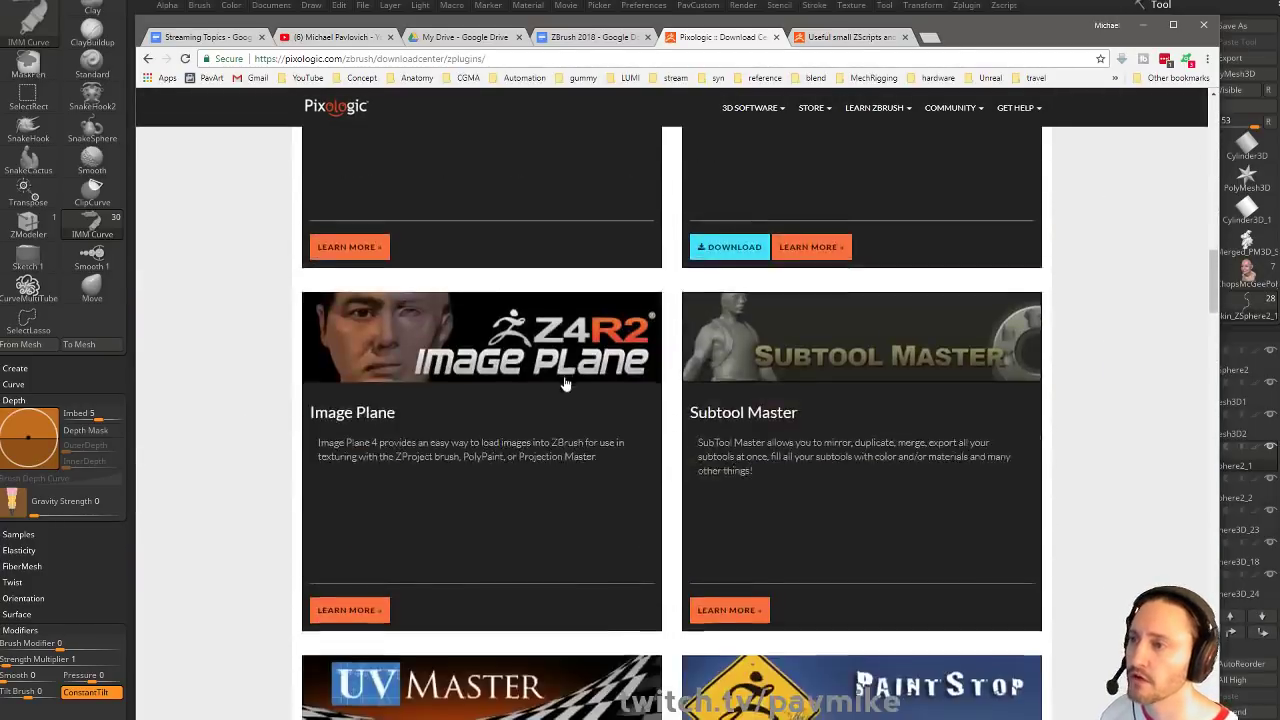
{"action": "scroll", "coordinate": [565, 383], "scroll_direction": "down", "scroll_amount": 20}
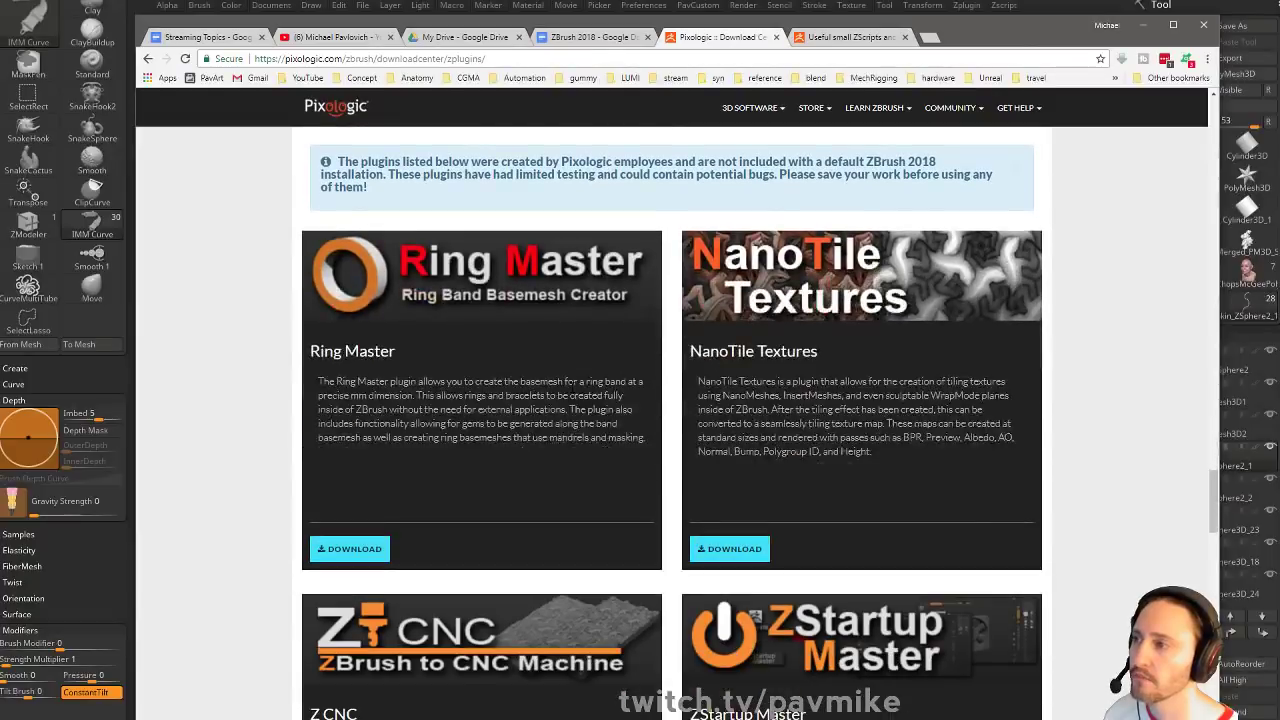
{"action": "scroll", "coordinate": [570, 386], "scroll_direction": "up", "scroll_amount": 3}
{"action": "left_click_drag", "start_coordinate": [338, 294], "coordinate": [393, 326]}
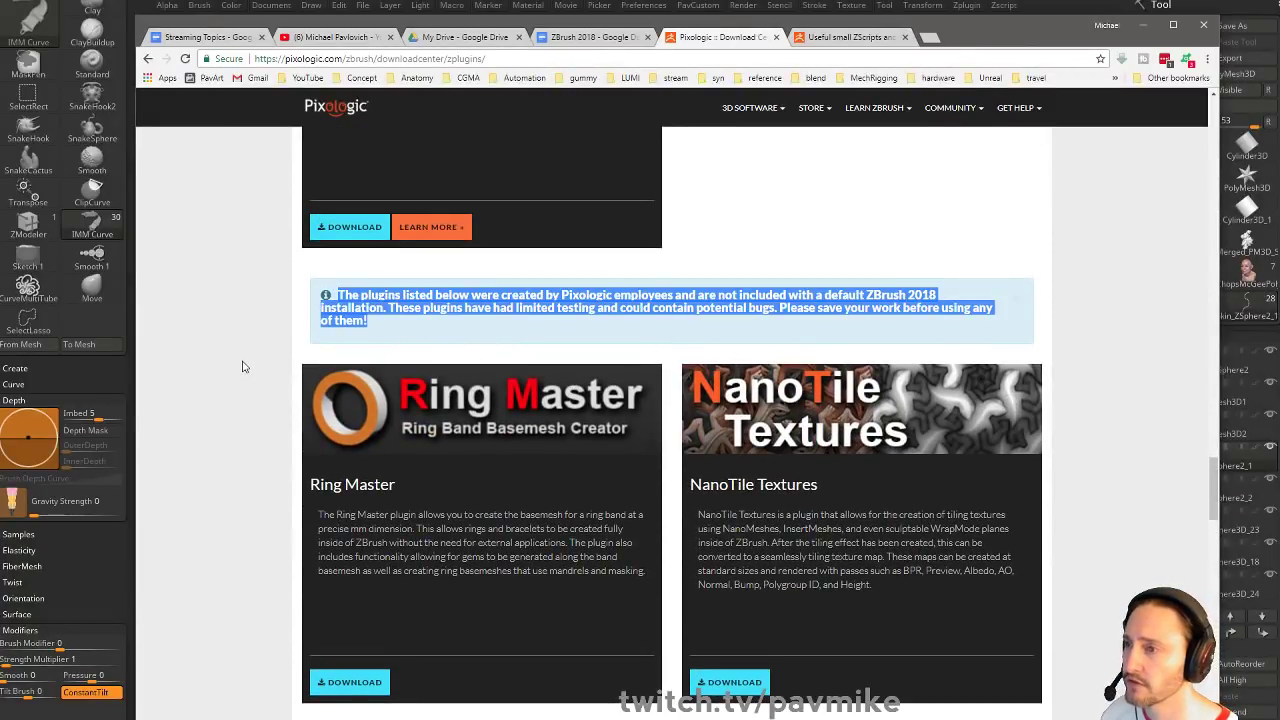
Browse the employee-created plugins below the notice, from Ring Master to Gizmo Swapper
{"action": "scroll", "coordinate": [242, 367], "scroll_direction": "down", "scroll_amount": 13}
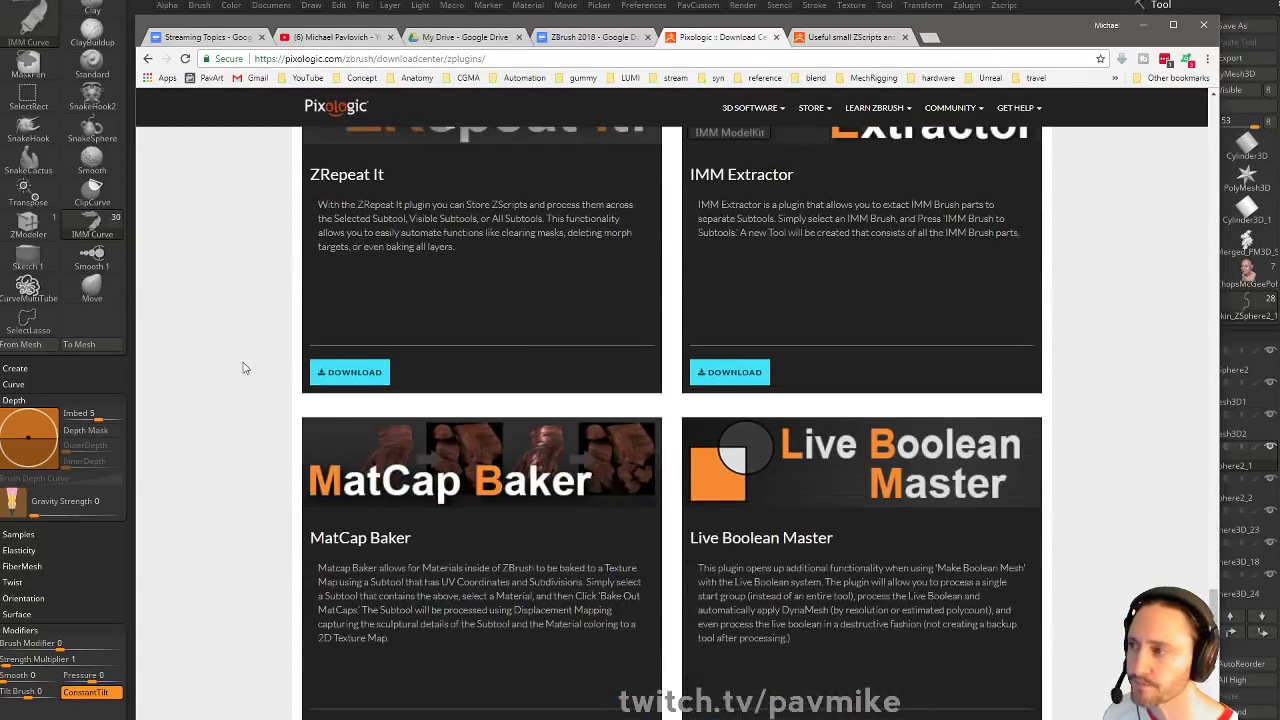
{"action": "scroll", "coordinate": [242, 367], "scroll_direction": "down", "scroll_amount": 9}
{"action": "scroll", "coordinate": [723, 394], "scroll_direction": "up", "scroll_amount": 4}
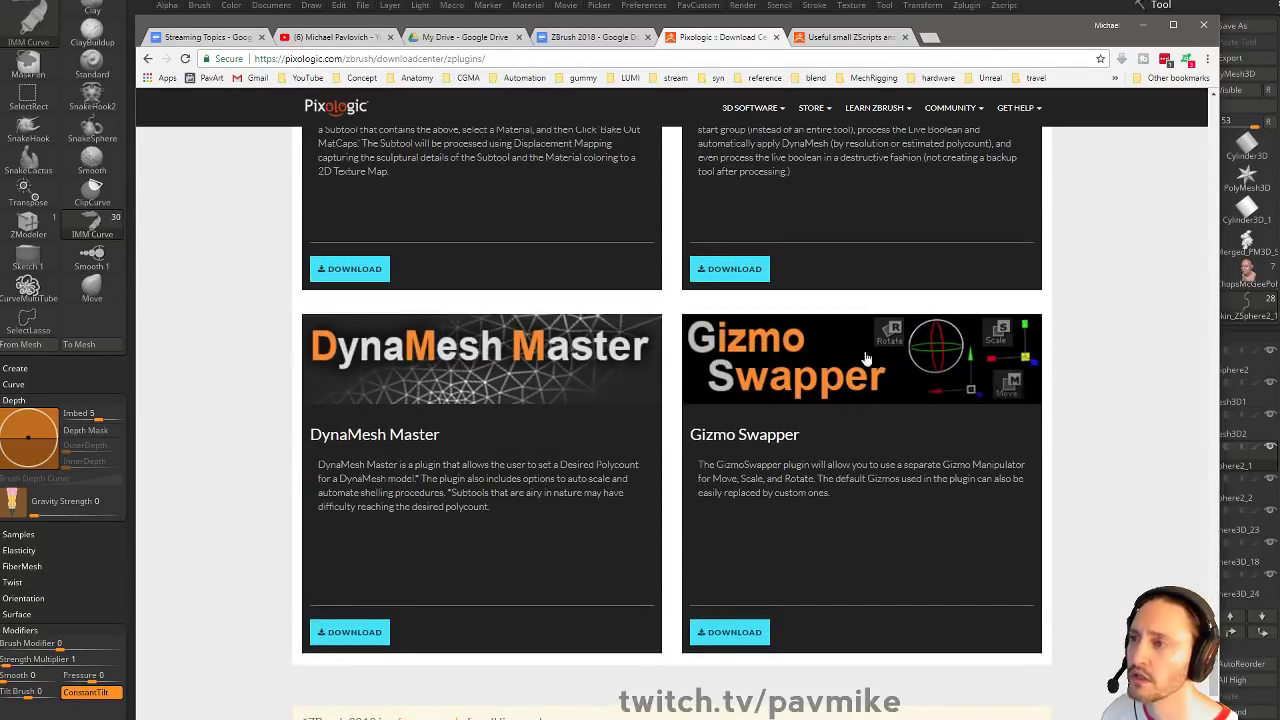
{"action": "scroll", "coordinate": [984, 340], "scroll_direction": "up", "scroll_amount": 12}
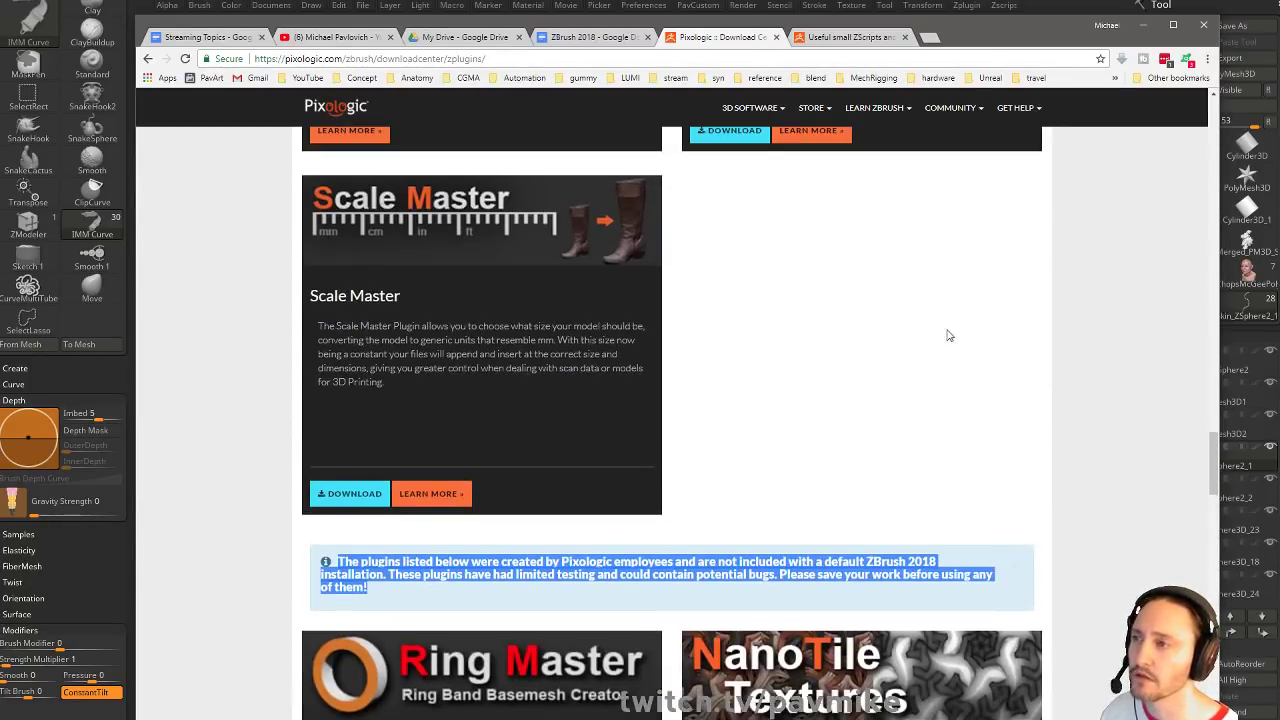
{"action": "scroll", "coordinate": [949, 336], "scroll_direction": "down", "scroll_amount": 5}
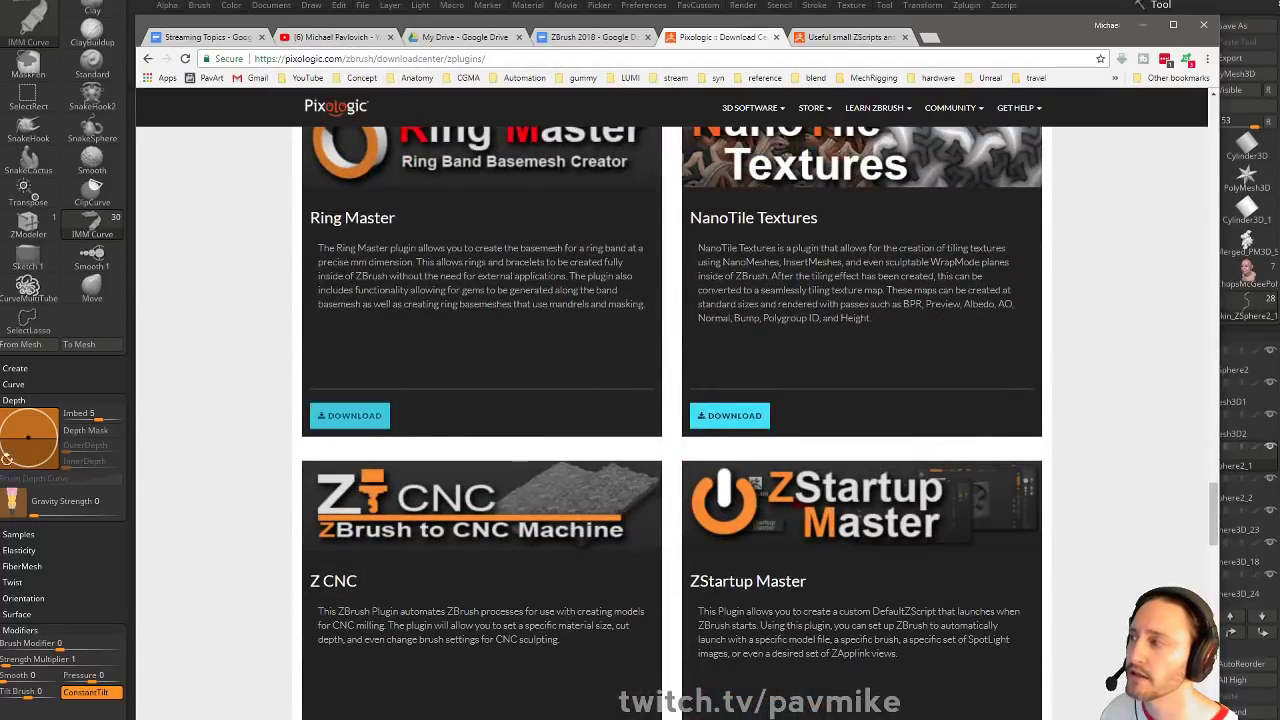
Select the web address of the plugins page and switch back to ZBrush
{"action": "left_click", "coordinate": [840, 58]}
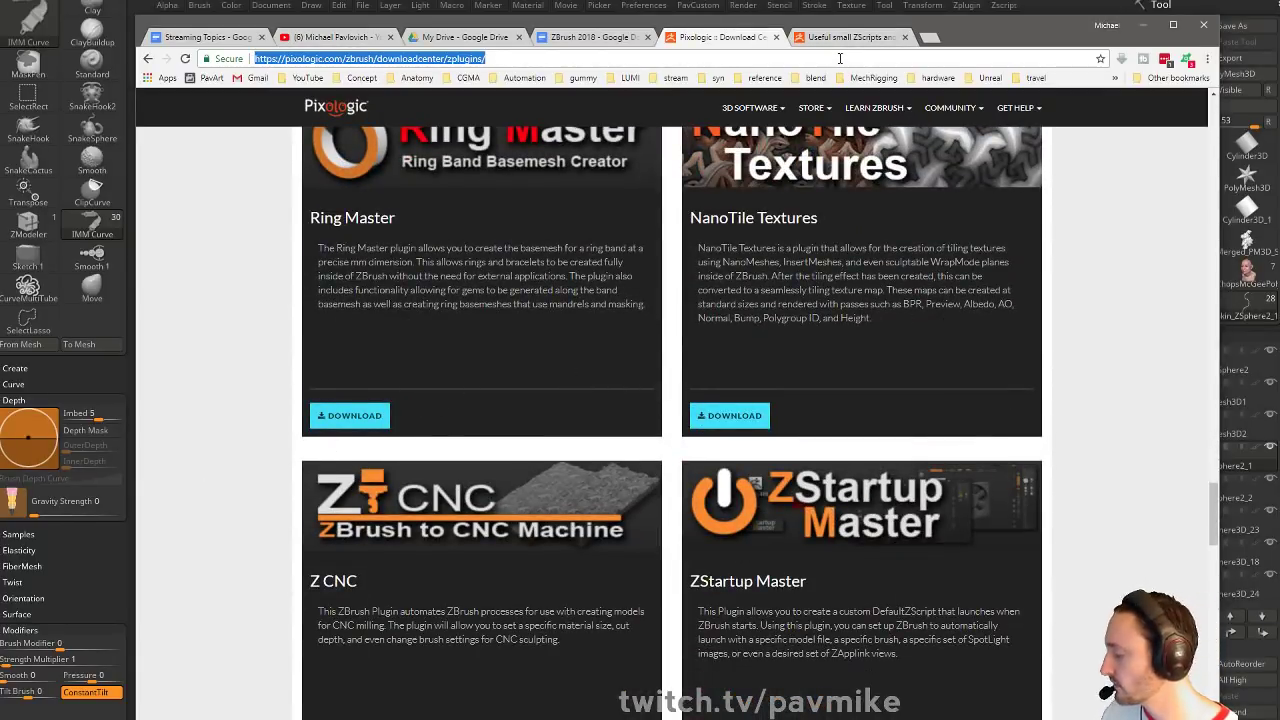
{"action": "key", "text": "alt+Tab"}
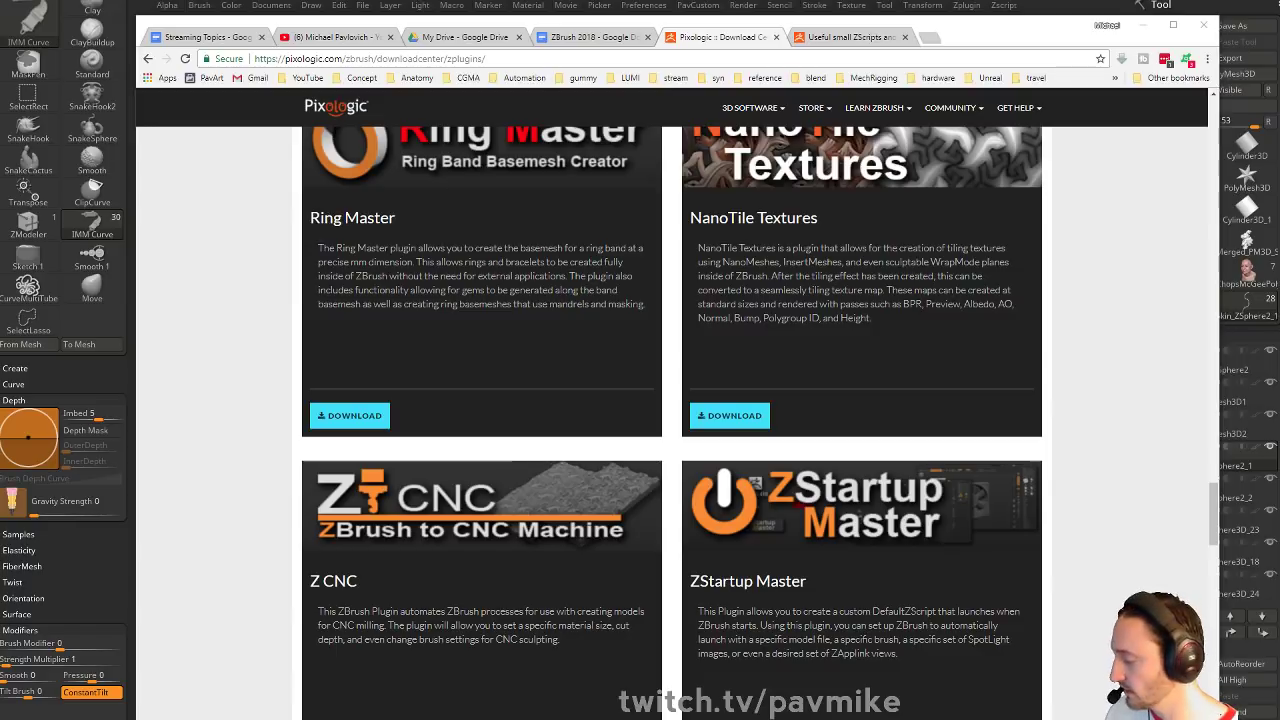
{"action": "left_click", "coordinate": [1143, 25]}
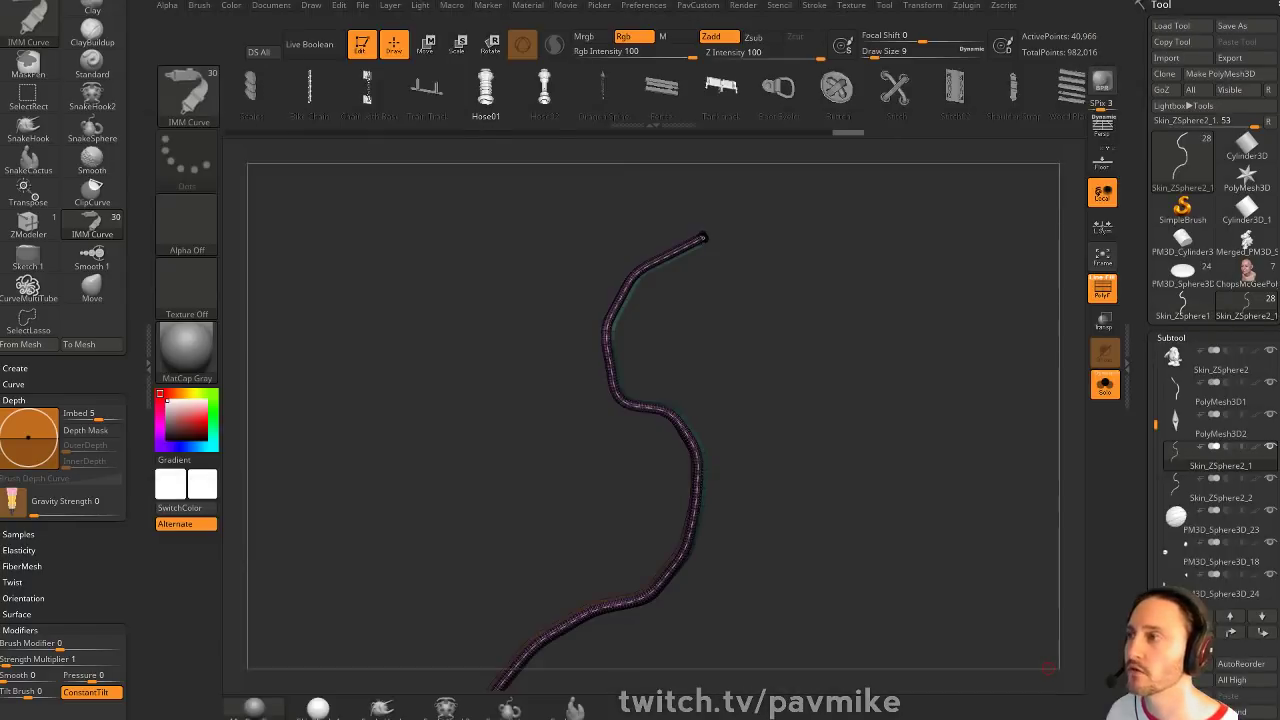